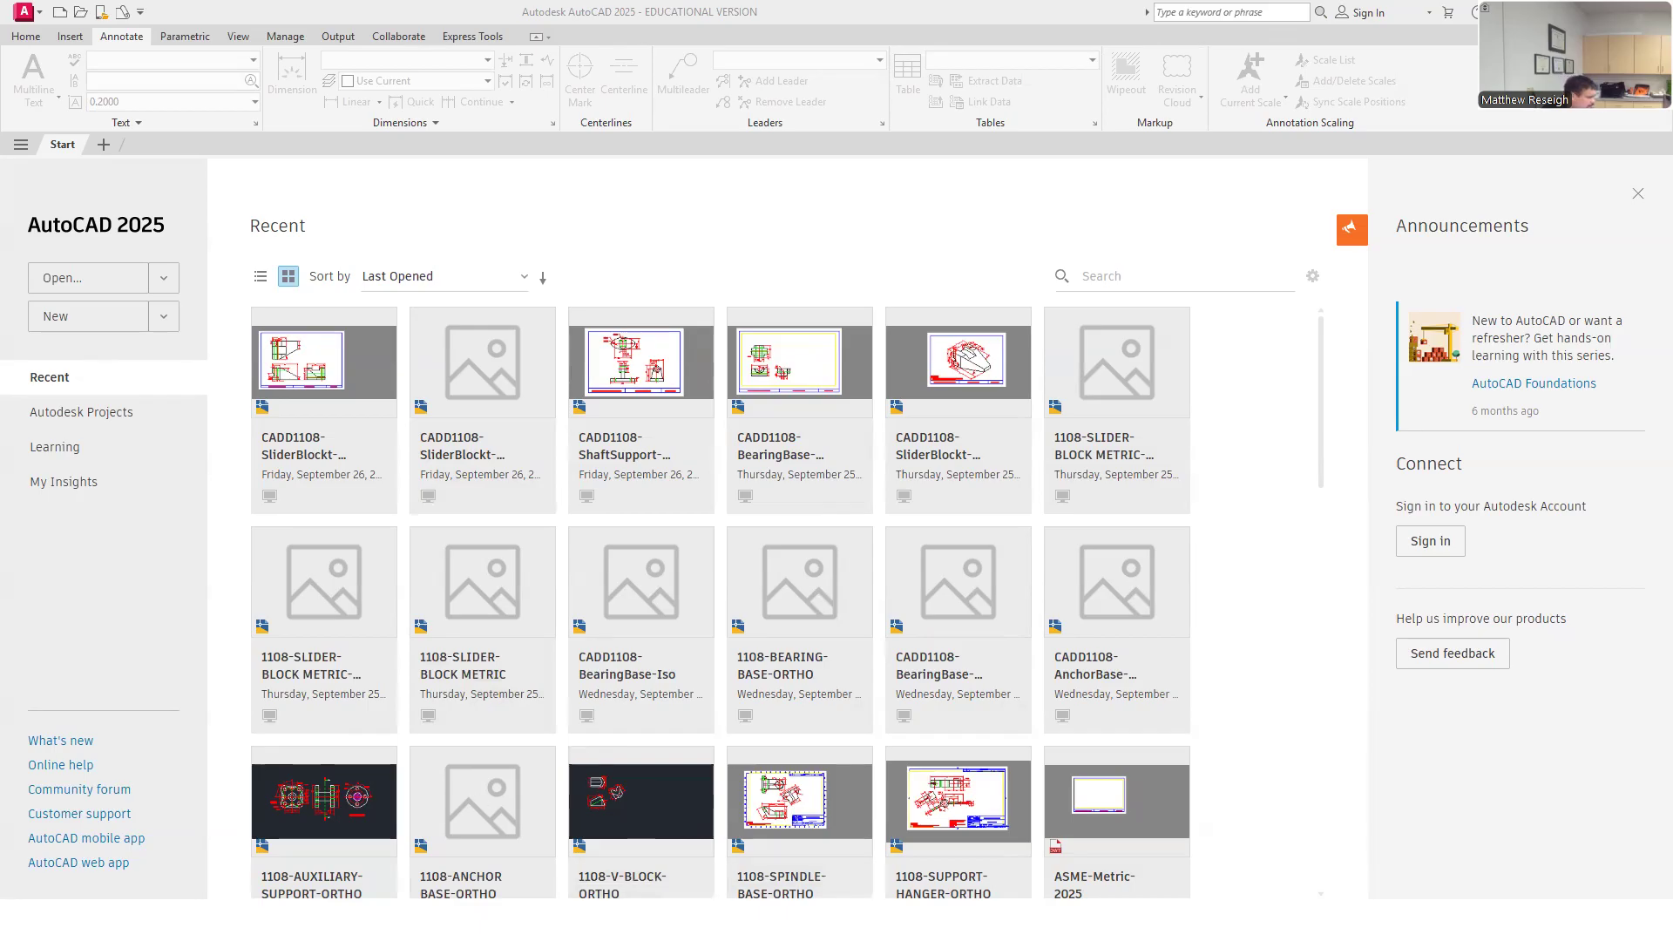
Step: Switch to the browser, open the CADD 1108 Fixture Cap assignment from the course modules and view its instructions and isometric drawing
key("alt+Tab")
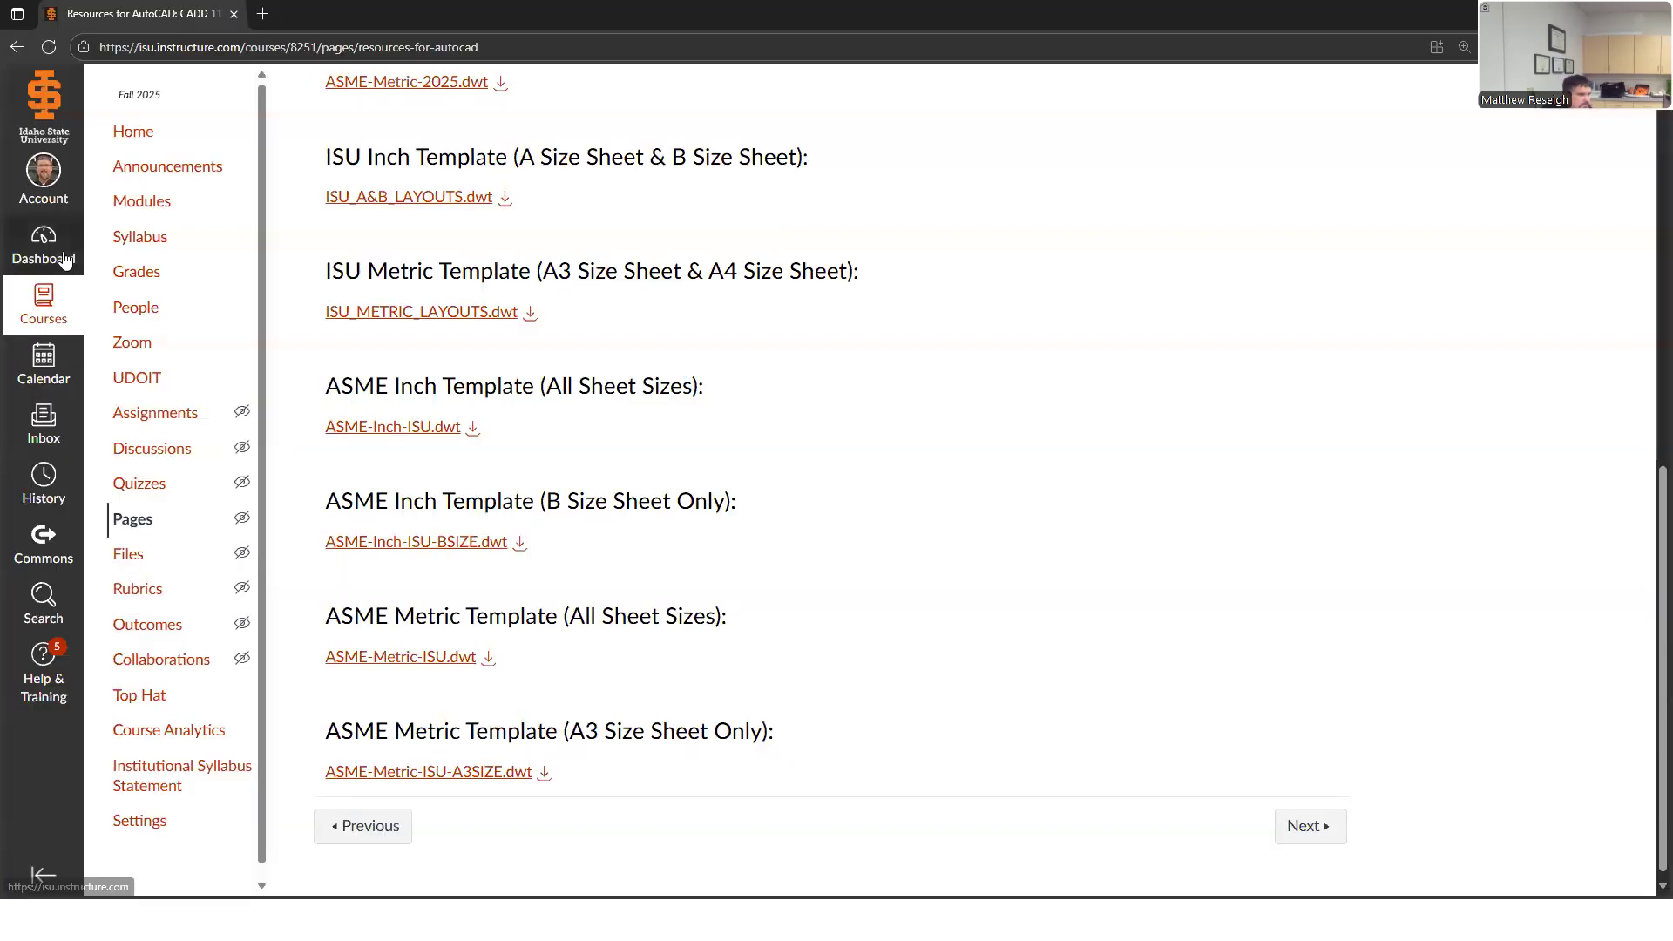
left_click(142, 201)
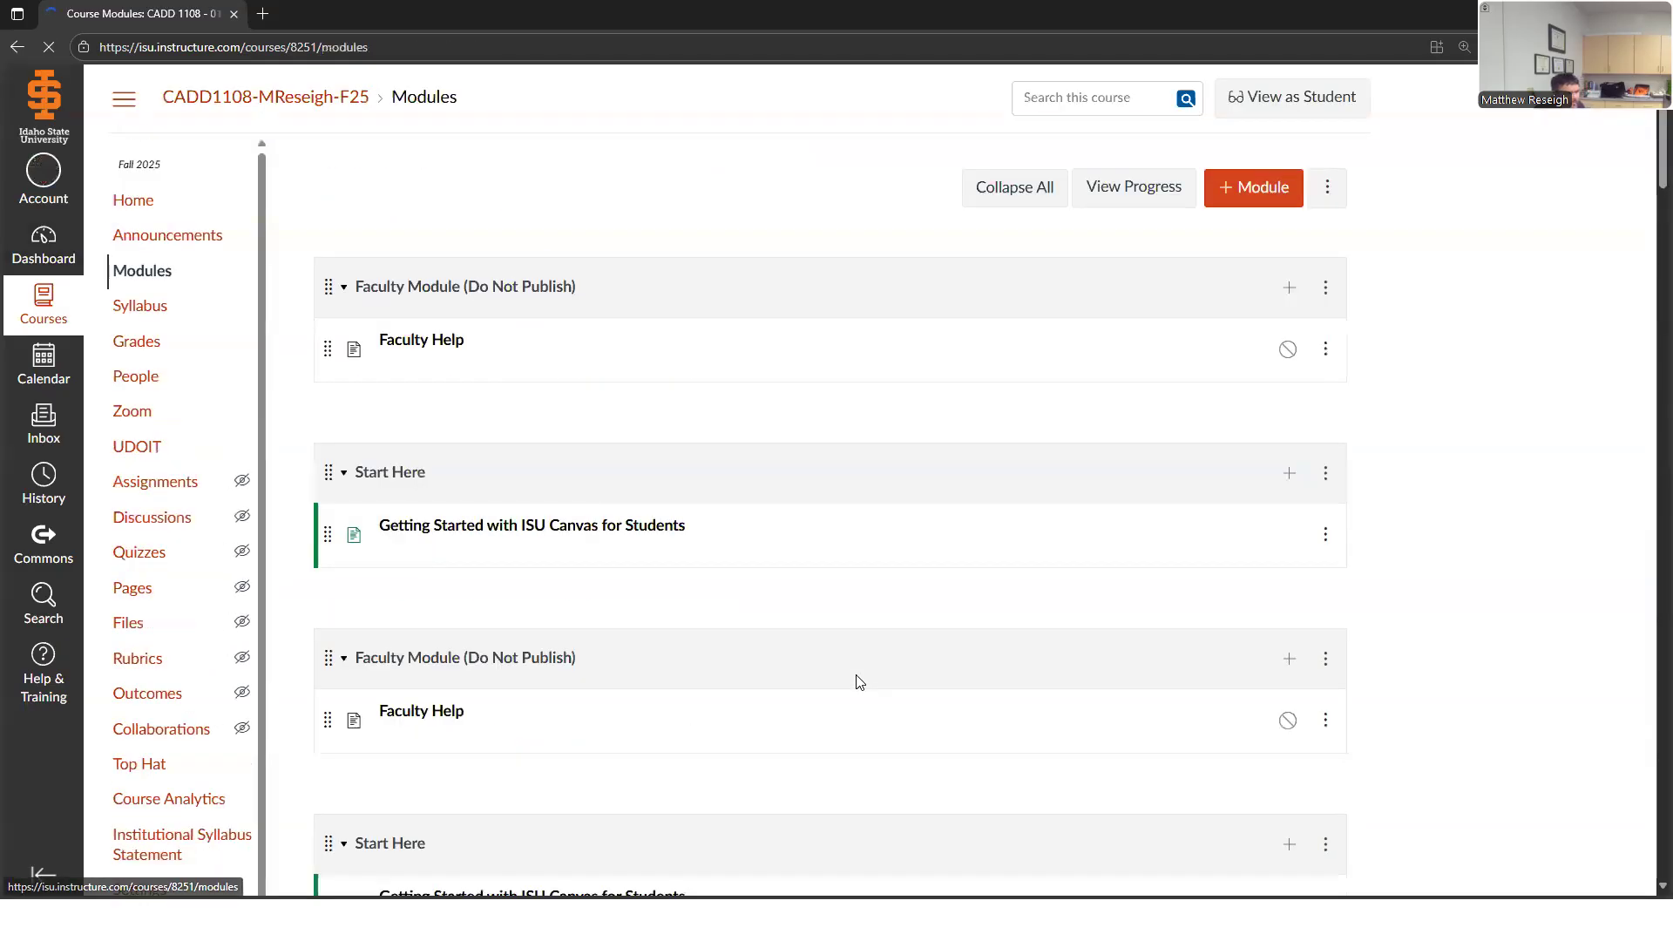
scroll(860, 682, "down", 1)
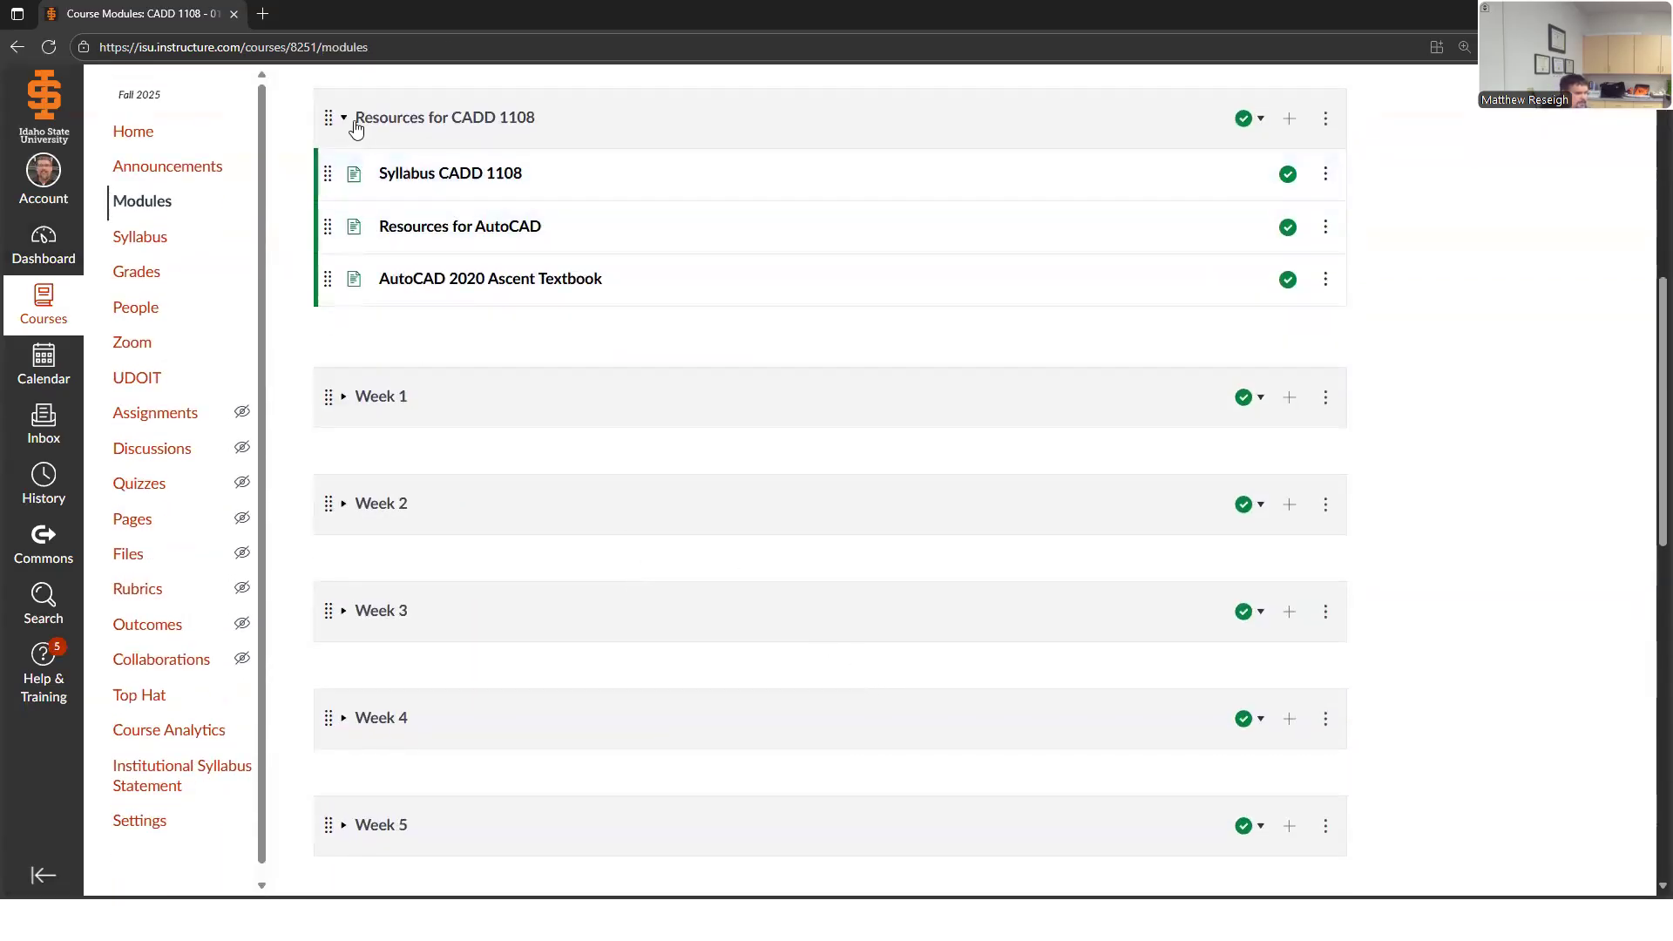
scroll(686, 325, "down", 10)
left_click(558, 433)
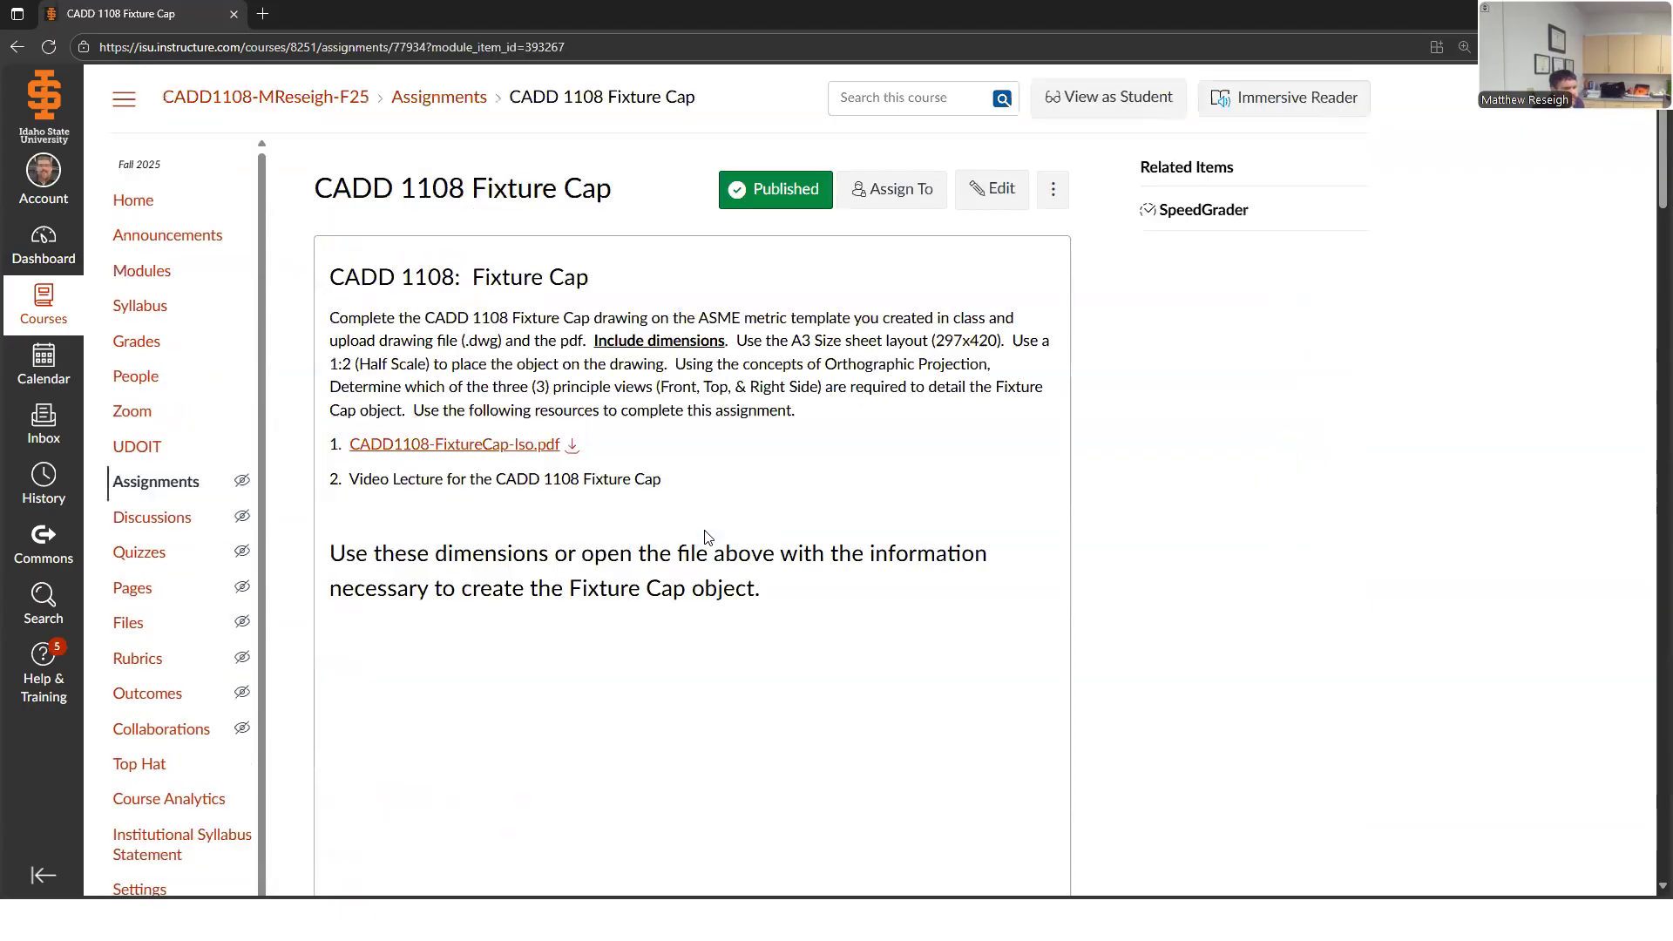
scroll(706, 537, "down", 3)
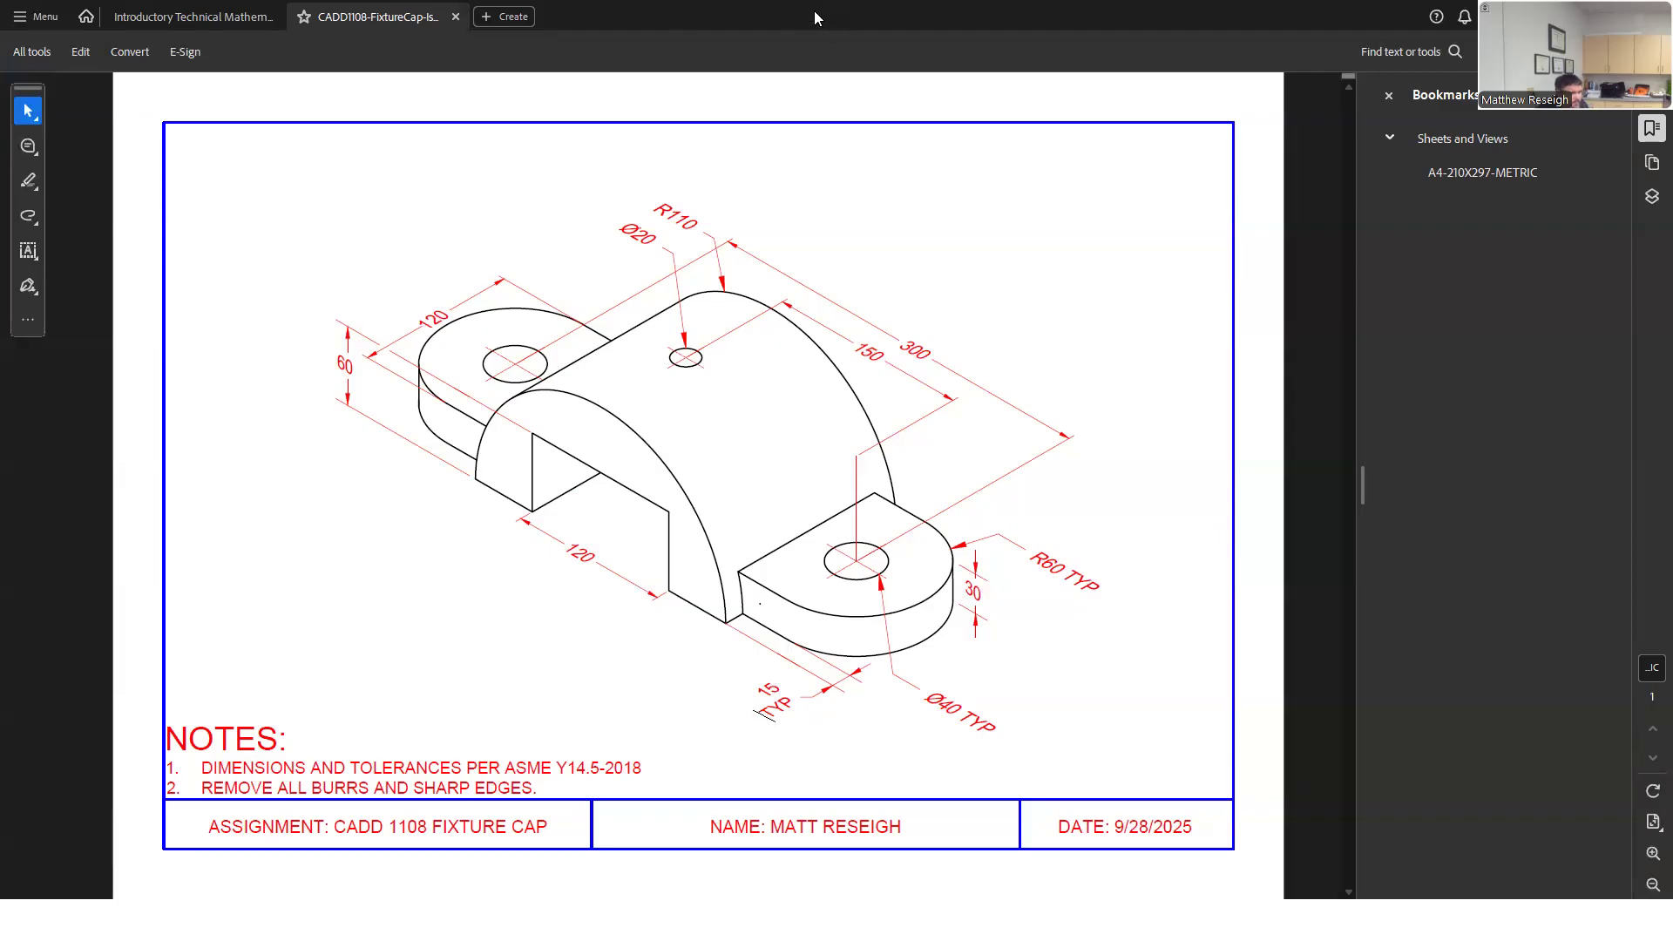
Step: Switch to AutoCAD, start a new drawing from the ASME metric template, check its ASME A3 layout and go to model space
key("alt+Tab")
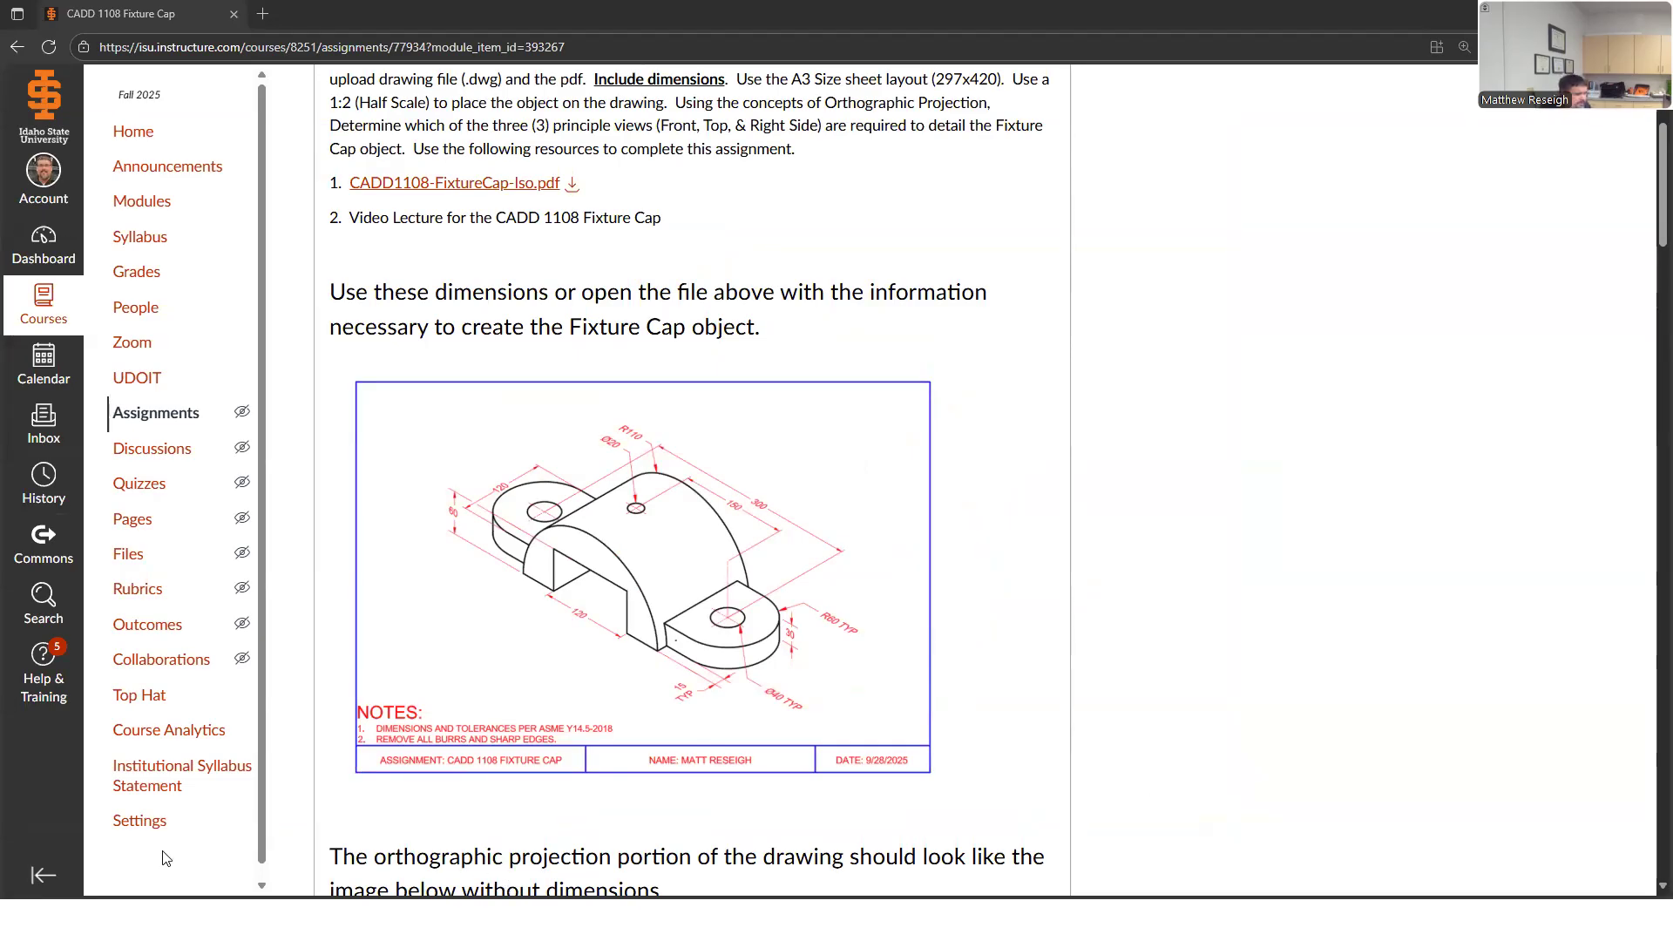
key("alt+Tab")
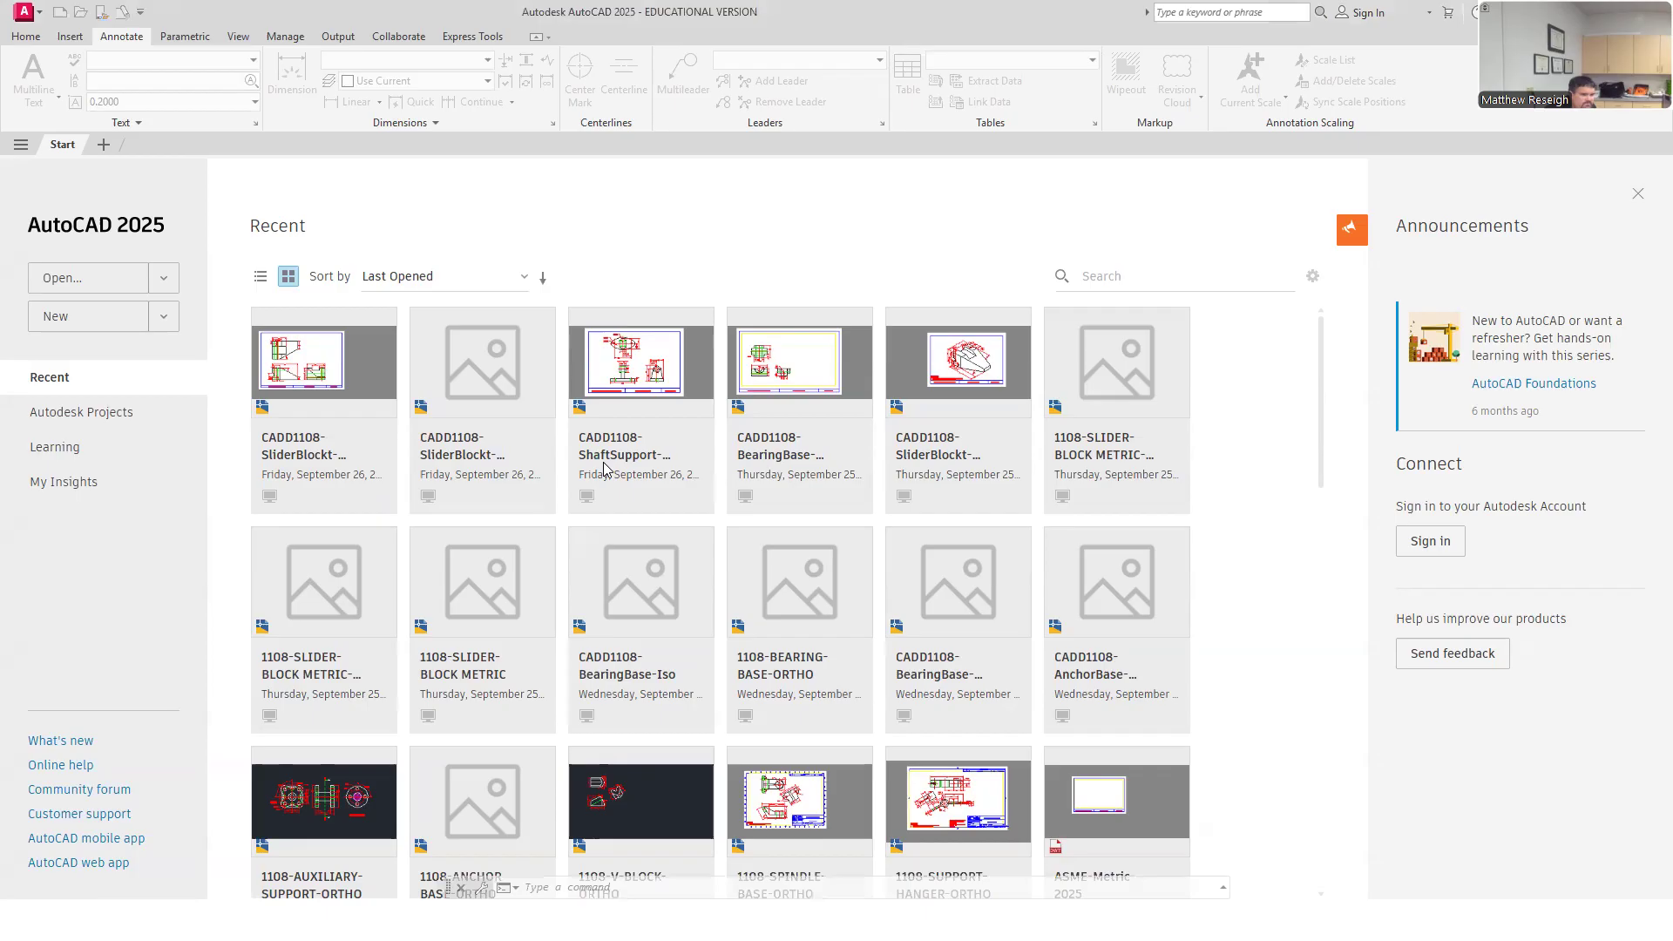
scroll(353, 232, "up", 2)
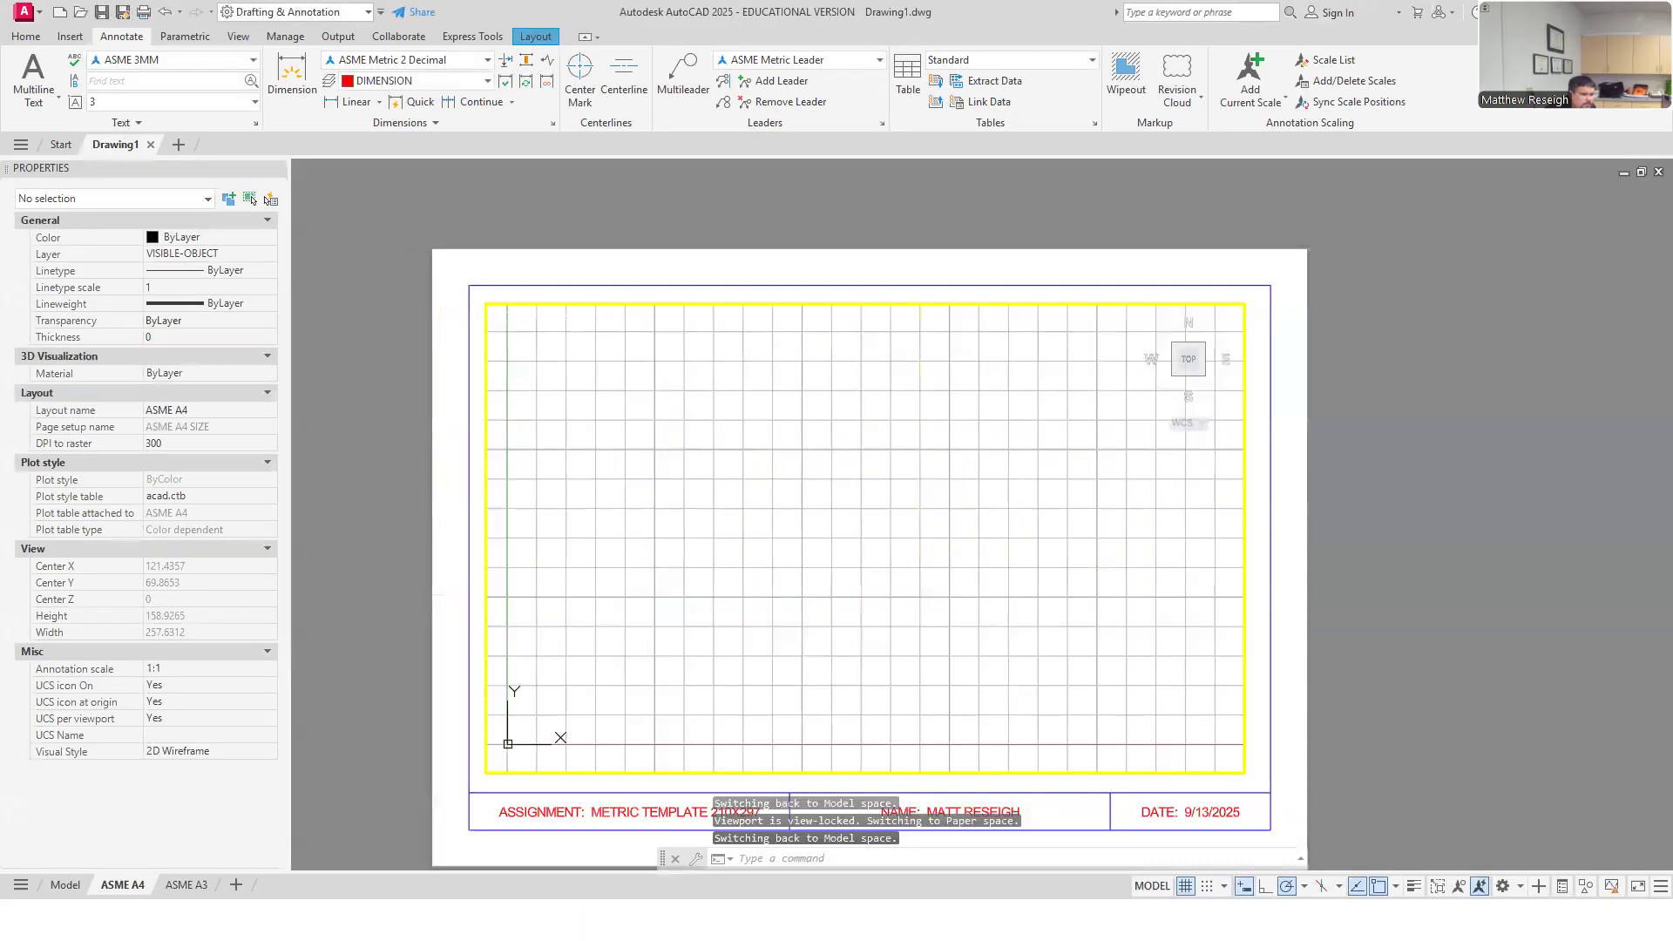
scroll(366, 270, "down", 2)
left_click(194, 885)
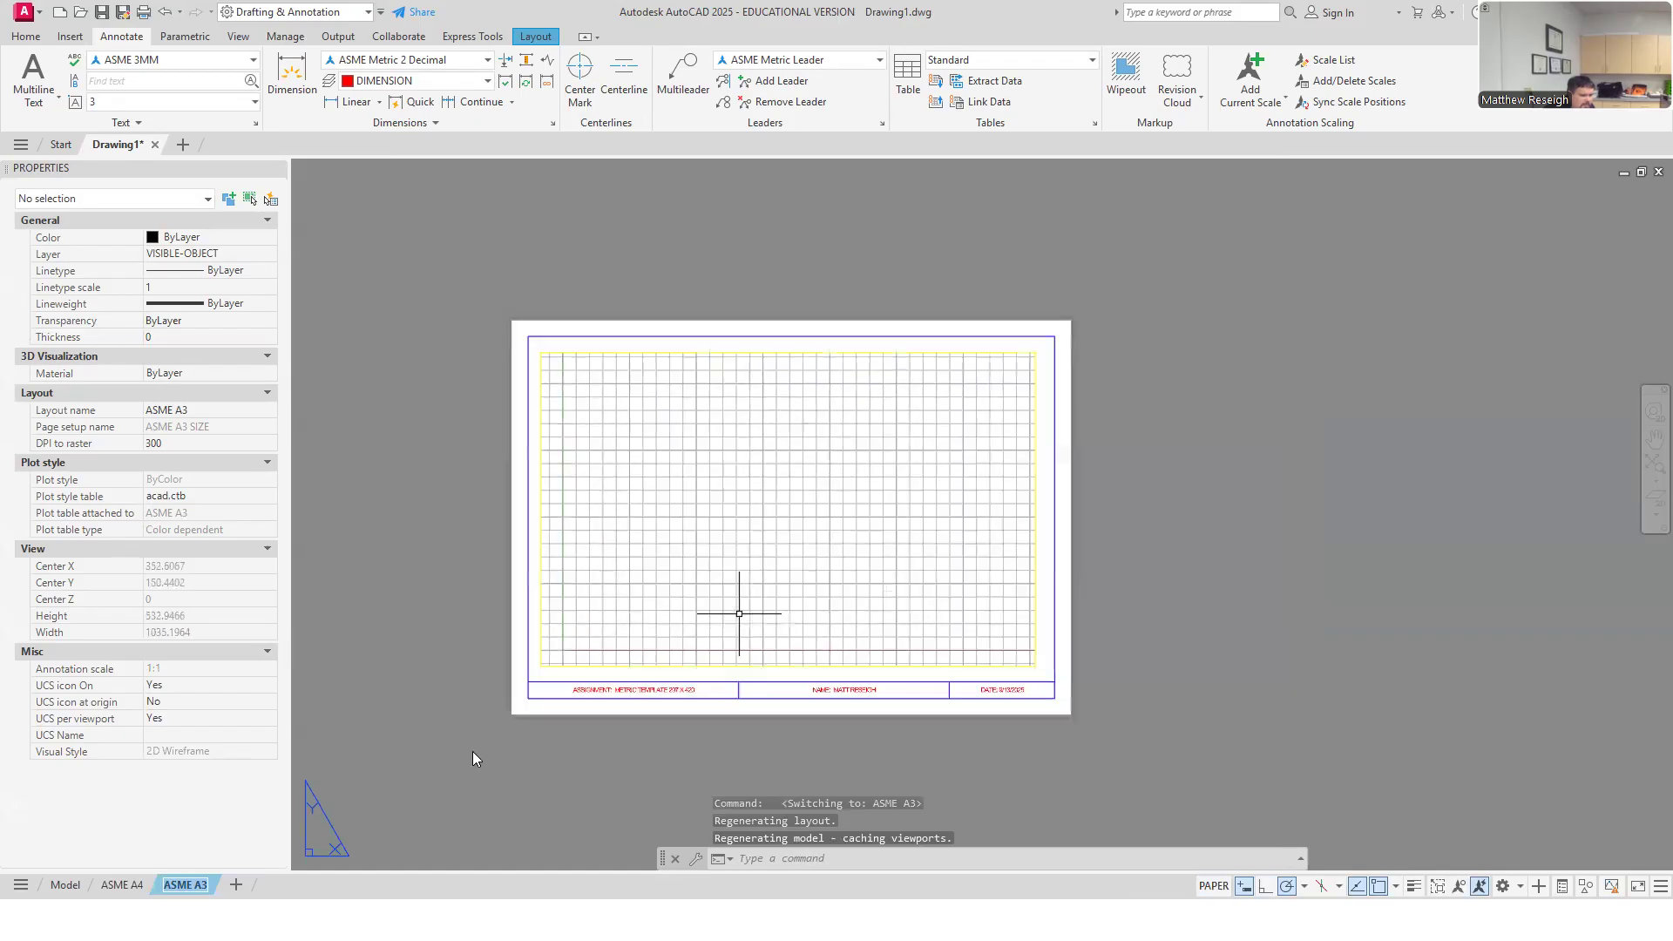
left_click(66, 885)
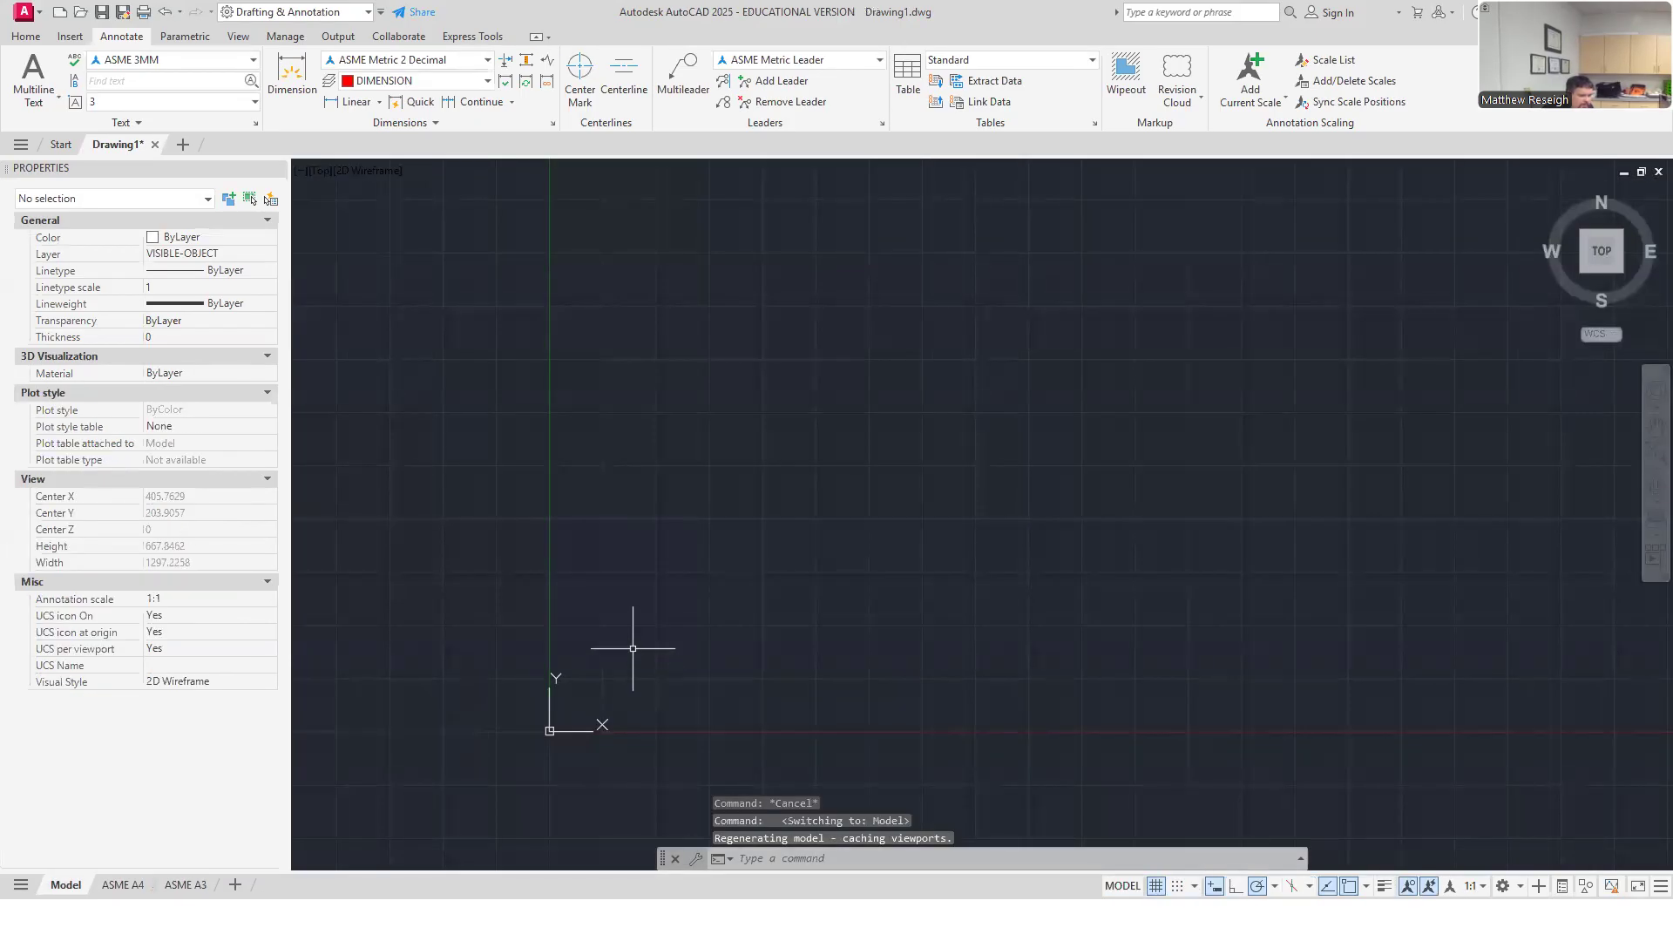
scroll(636, 769, "up", 4)
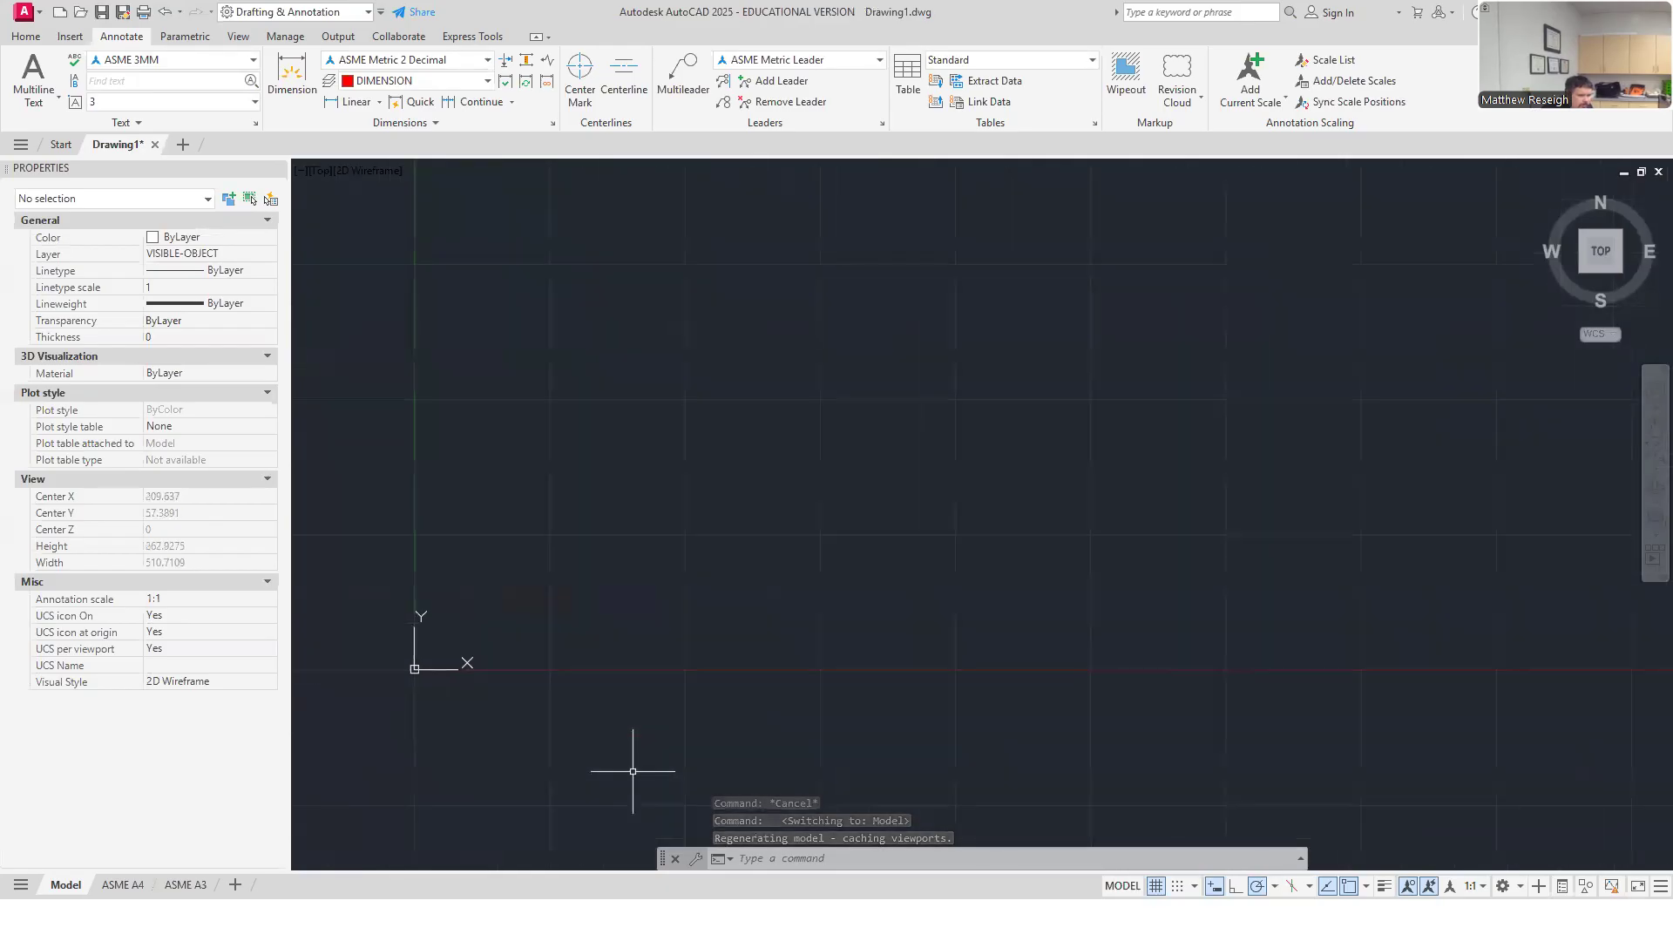
Step: Turn on the CONSTRUCTION layer in the new drawing
left_click(25, 37)
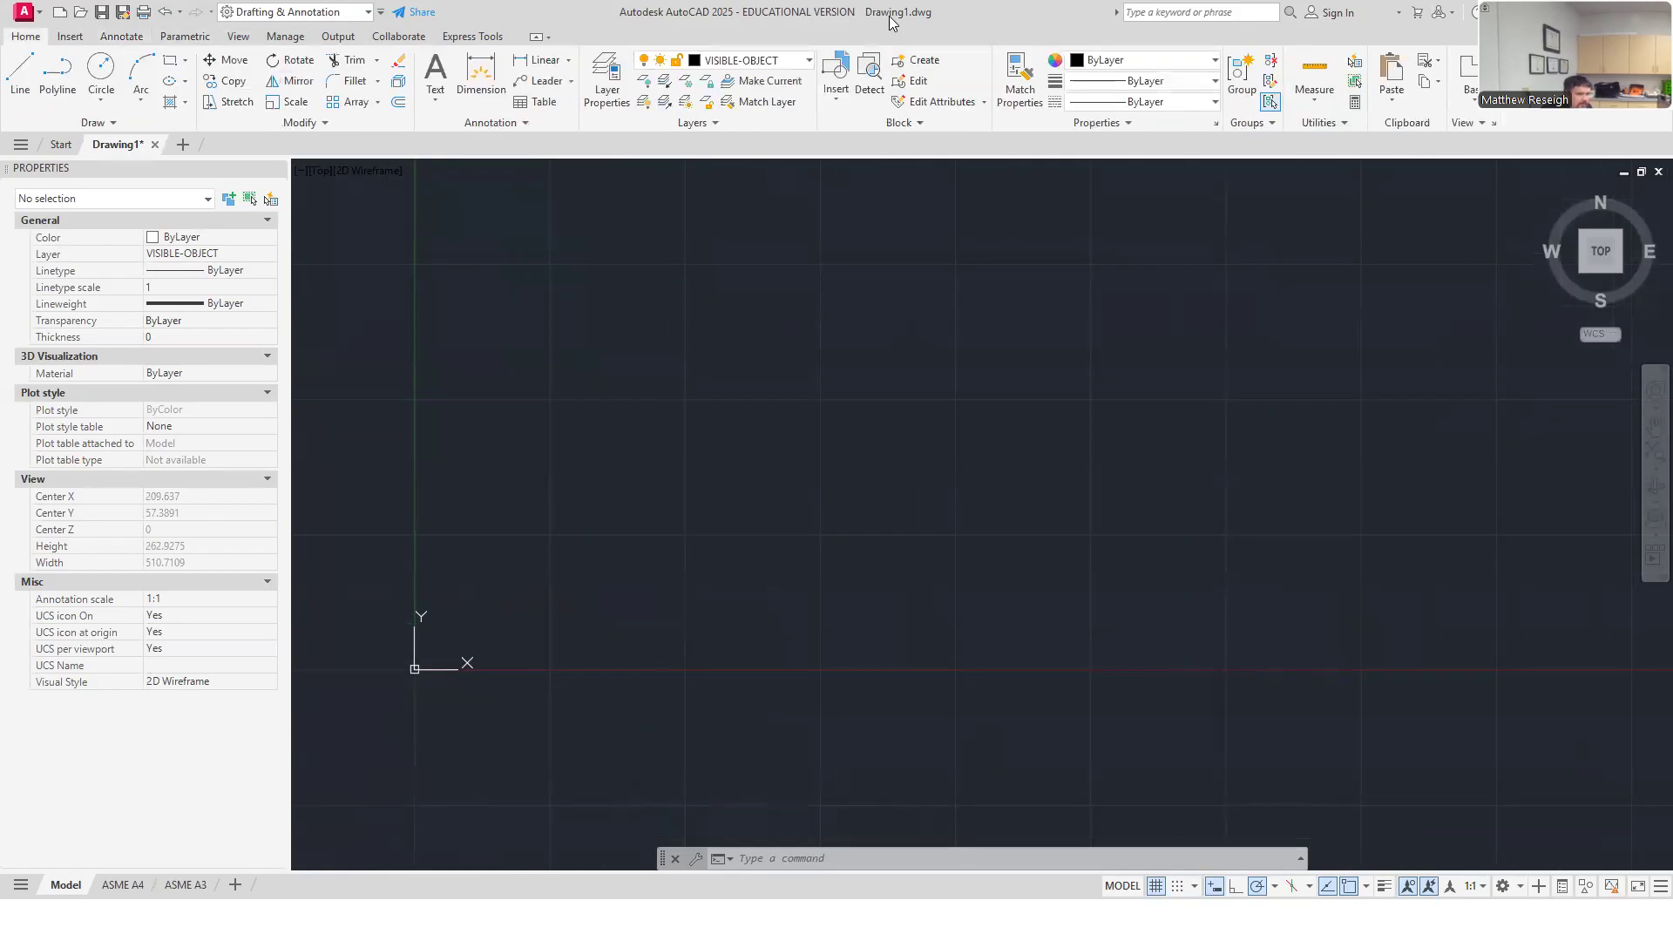
left_click(806, 60)
left_click(720, 207)
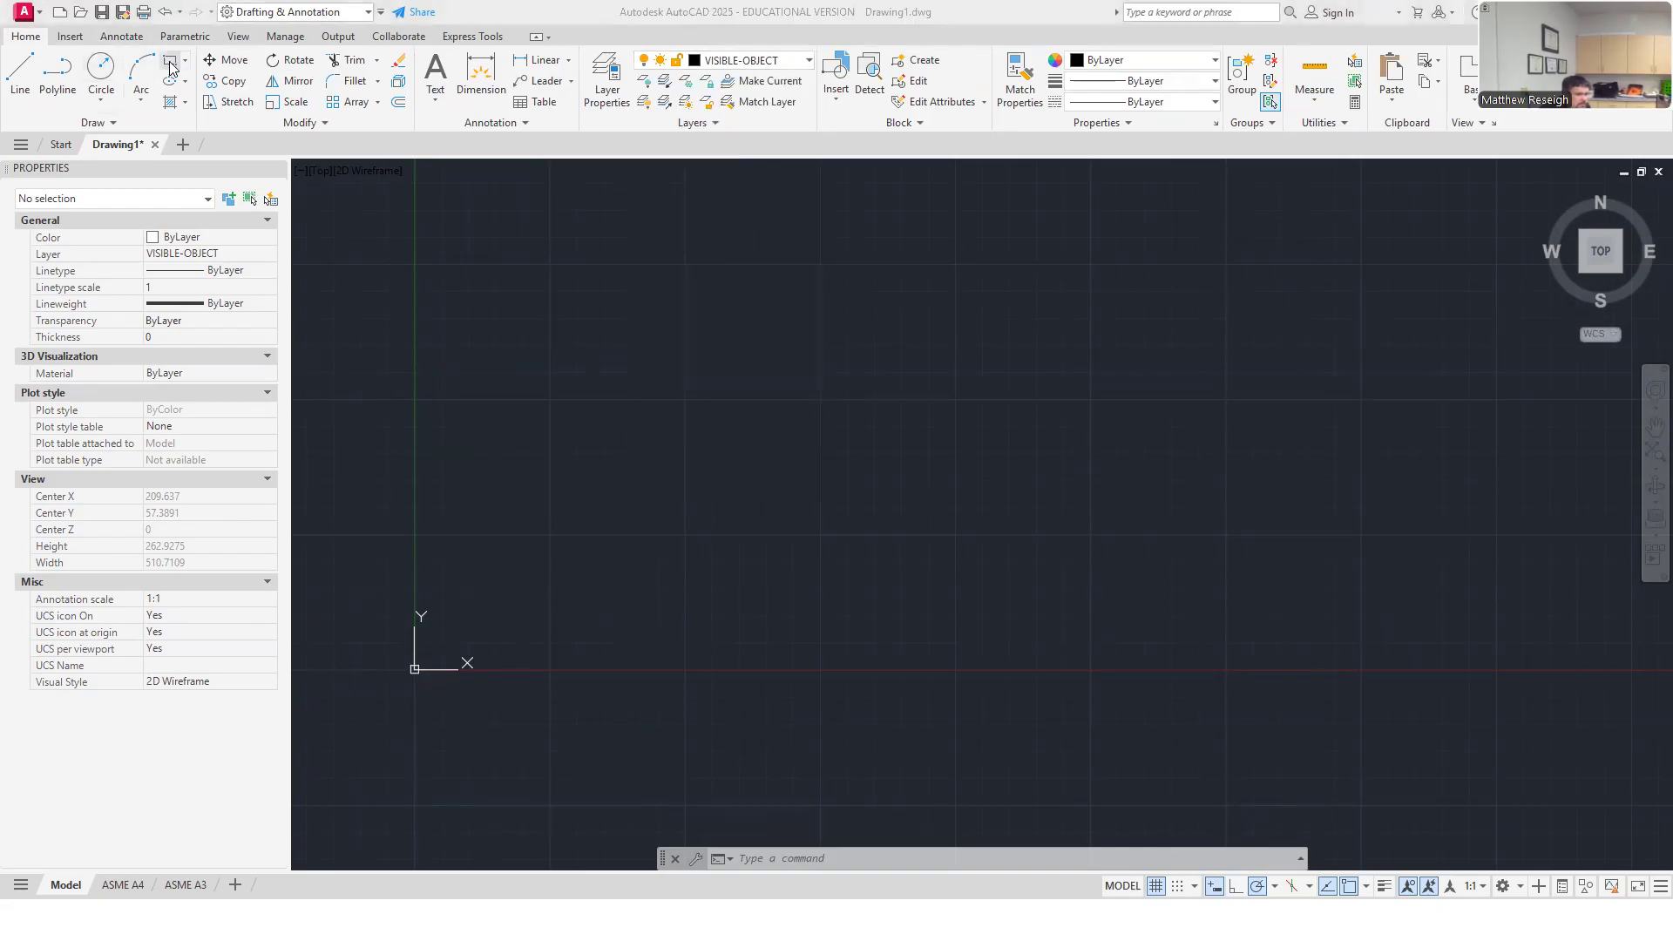
left_click(805, 60)
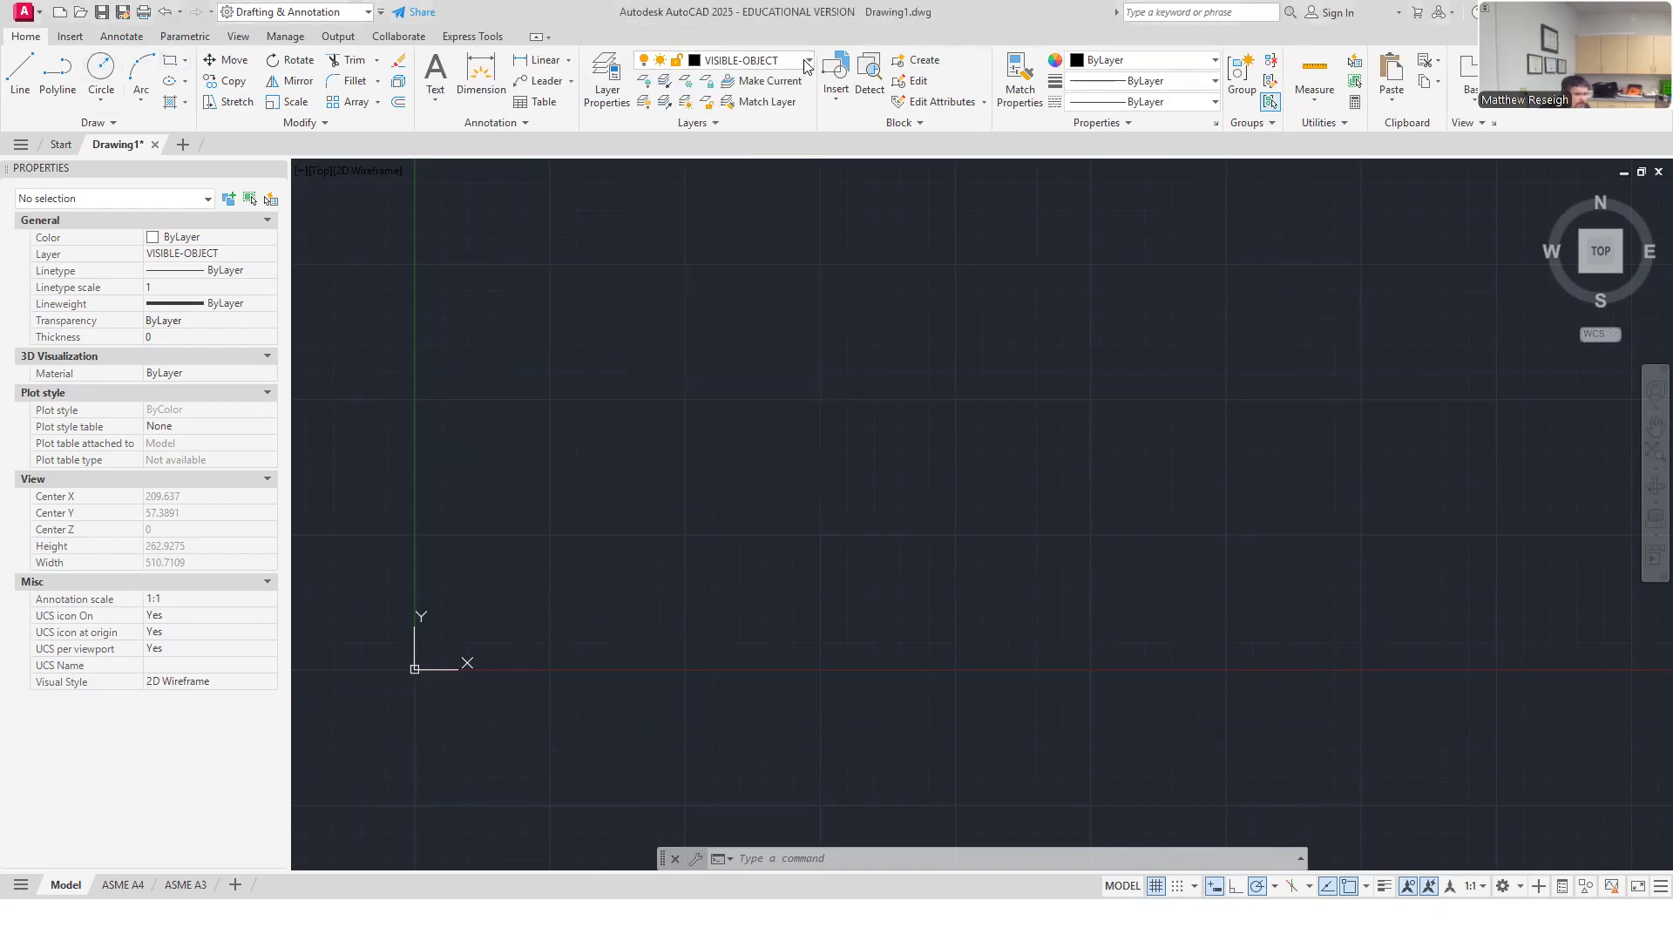
left_click(806, 61)
left_click(649, 208)
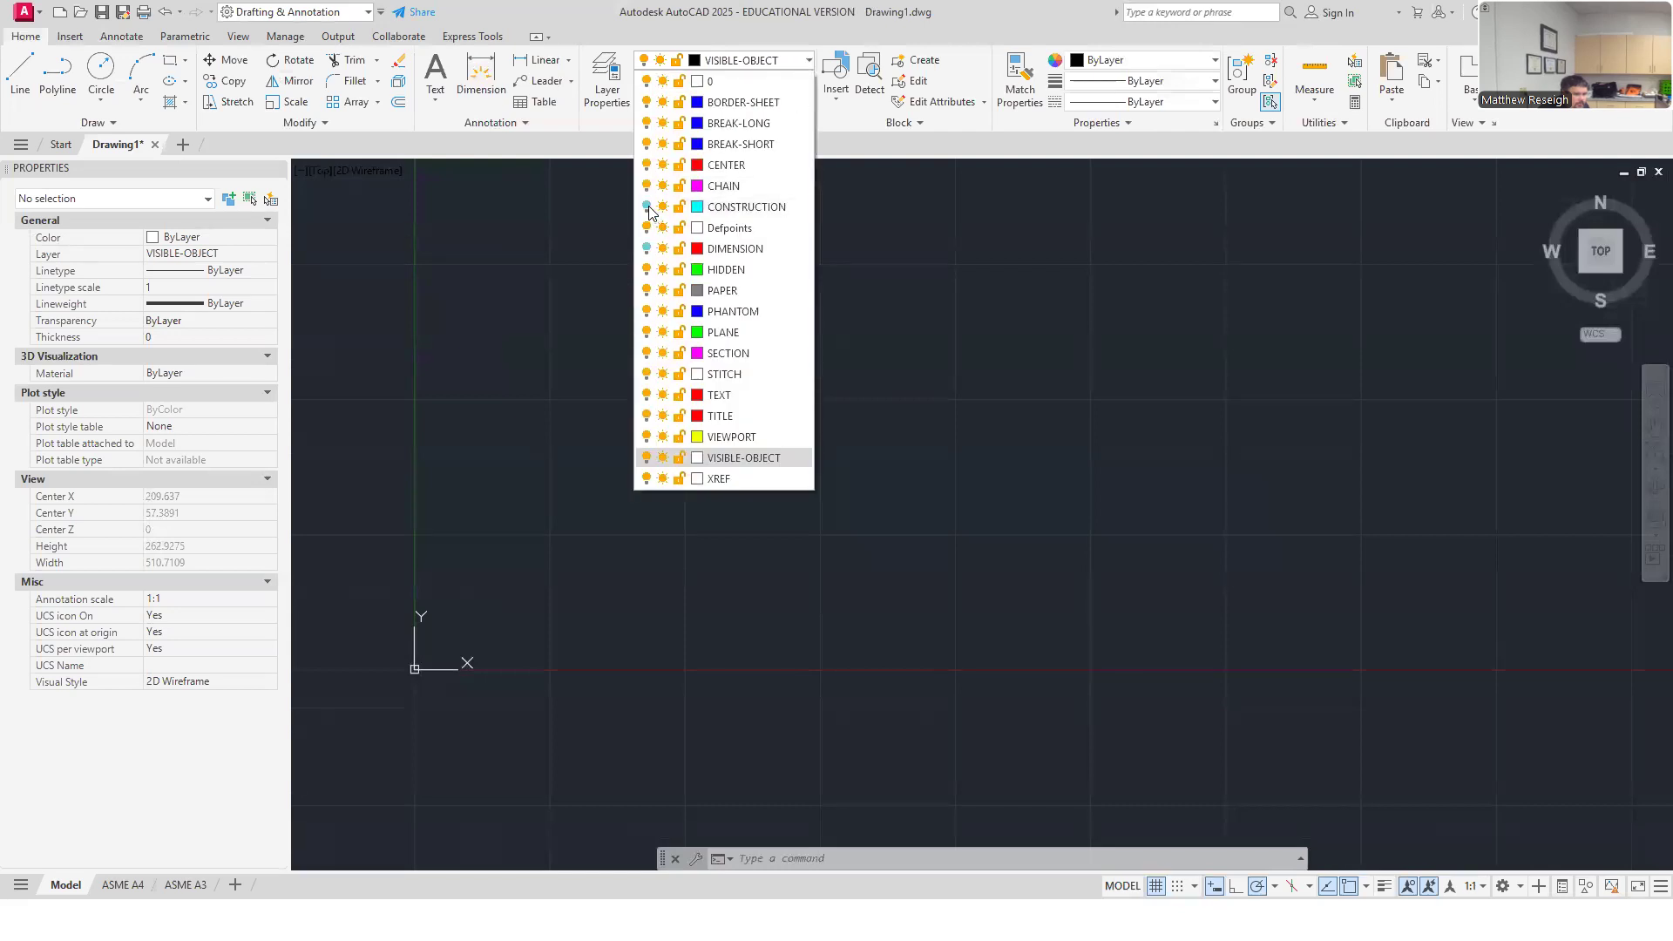
left_click(646, 207)
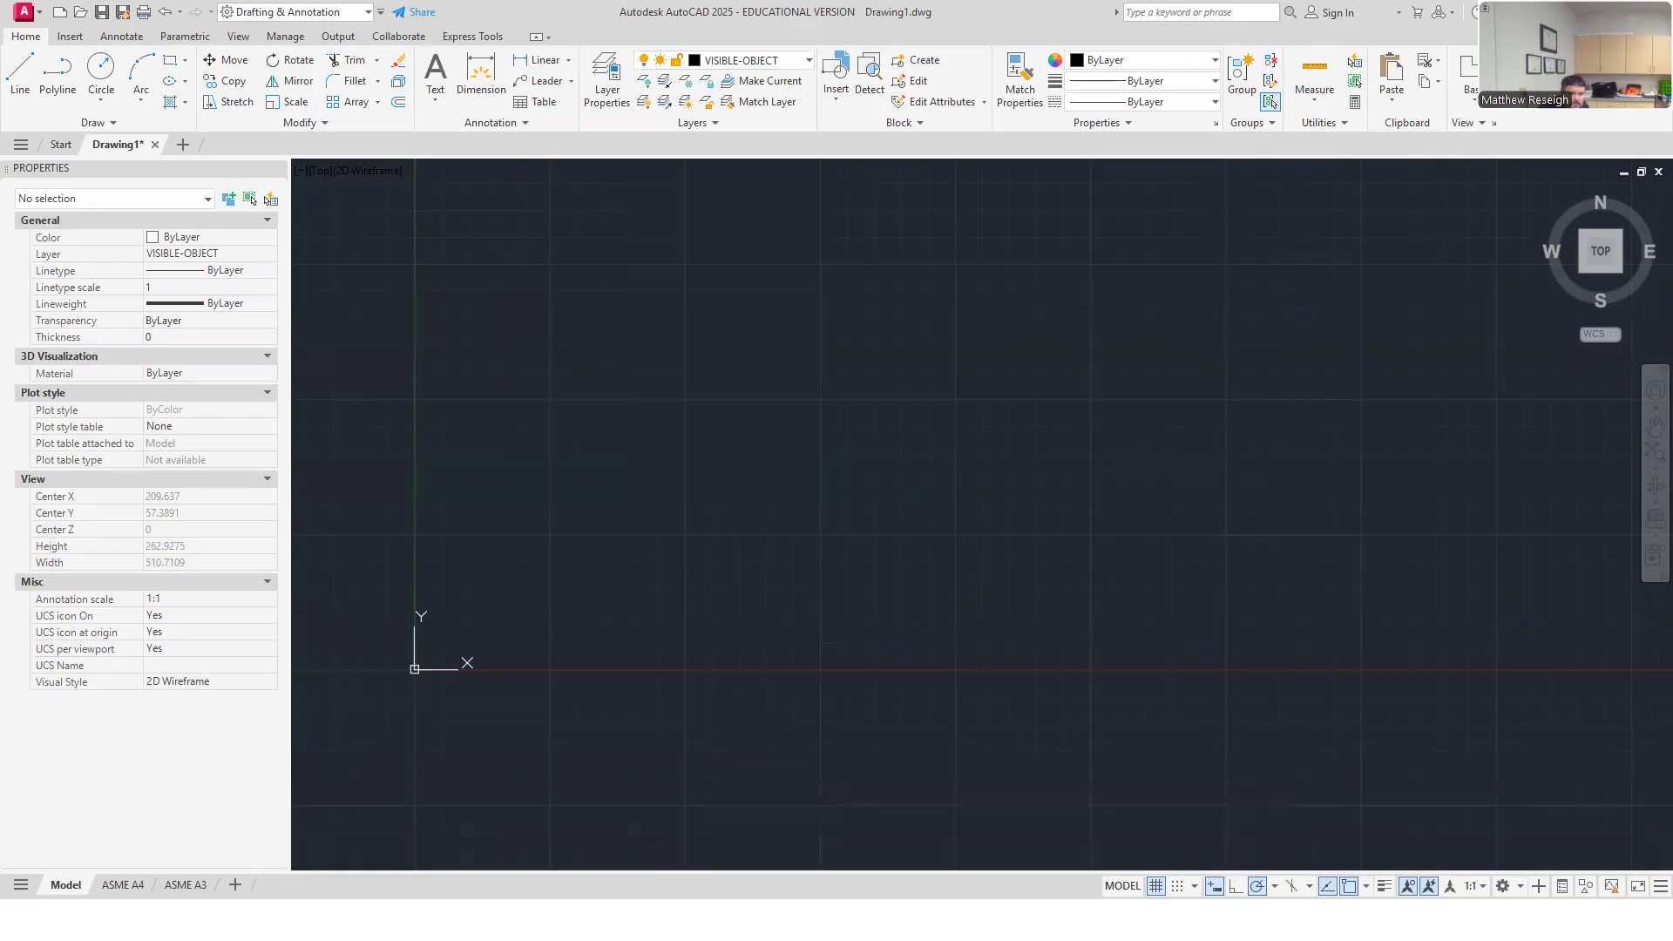
Step: Switch to Insight Teacher Console, share the teacher's screen with all students in windowed mode and move the sharing settings window out of view
key("alt+Tab")
left_click(1482, 921)
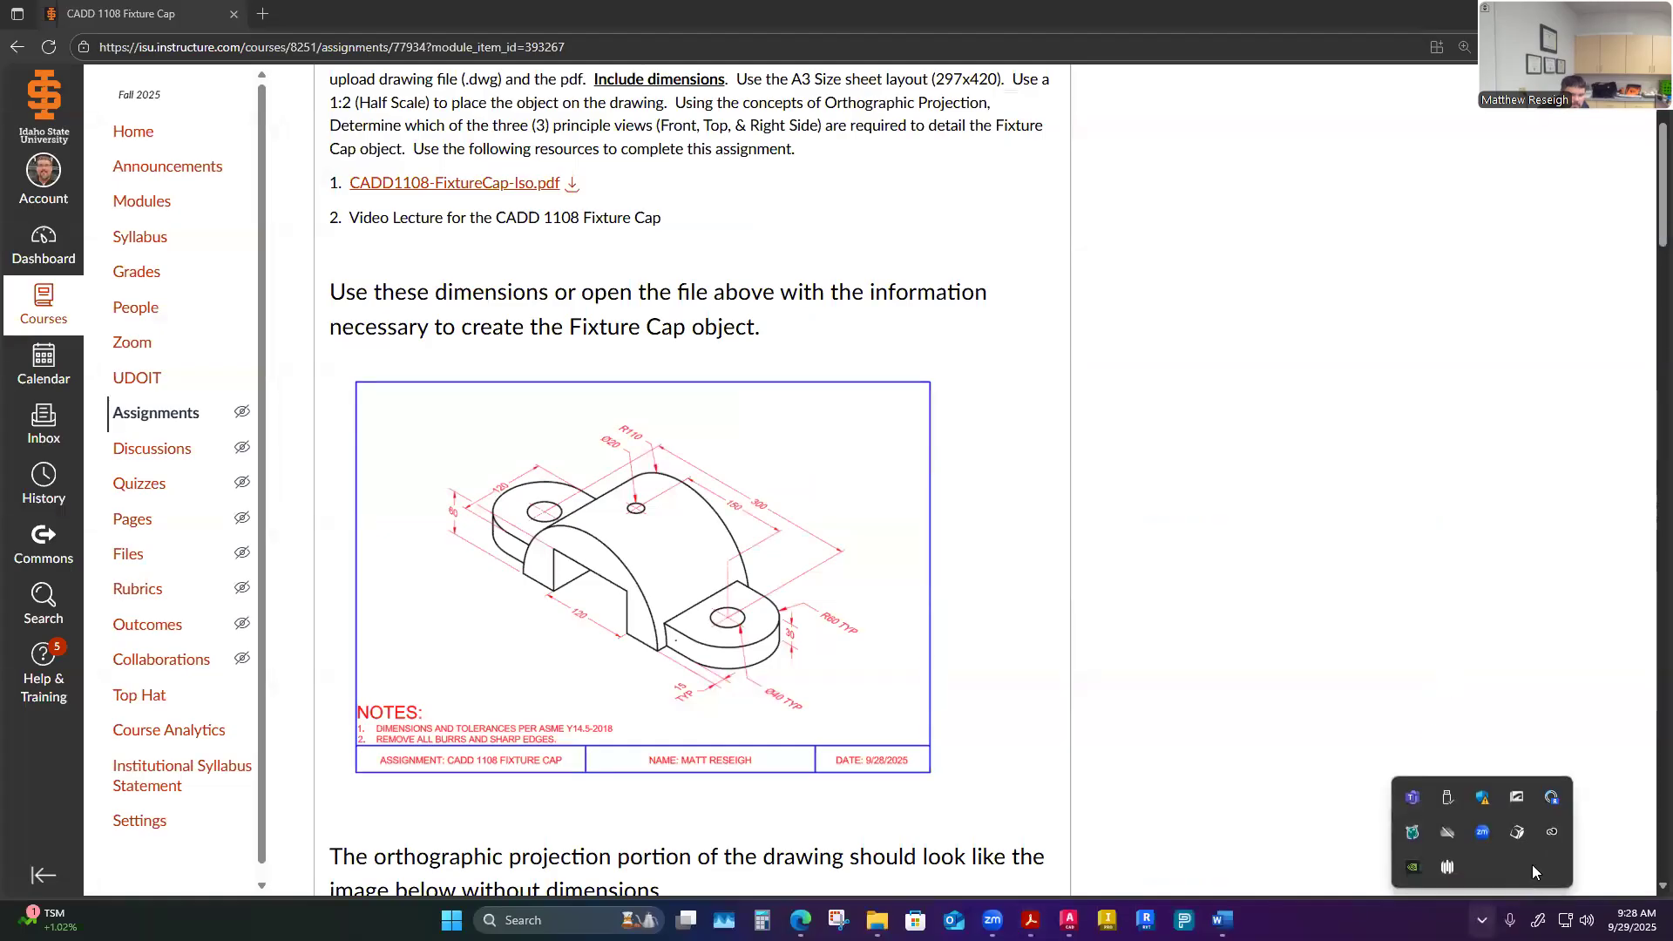
left_click(1410, 834)
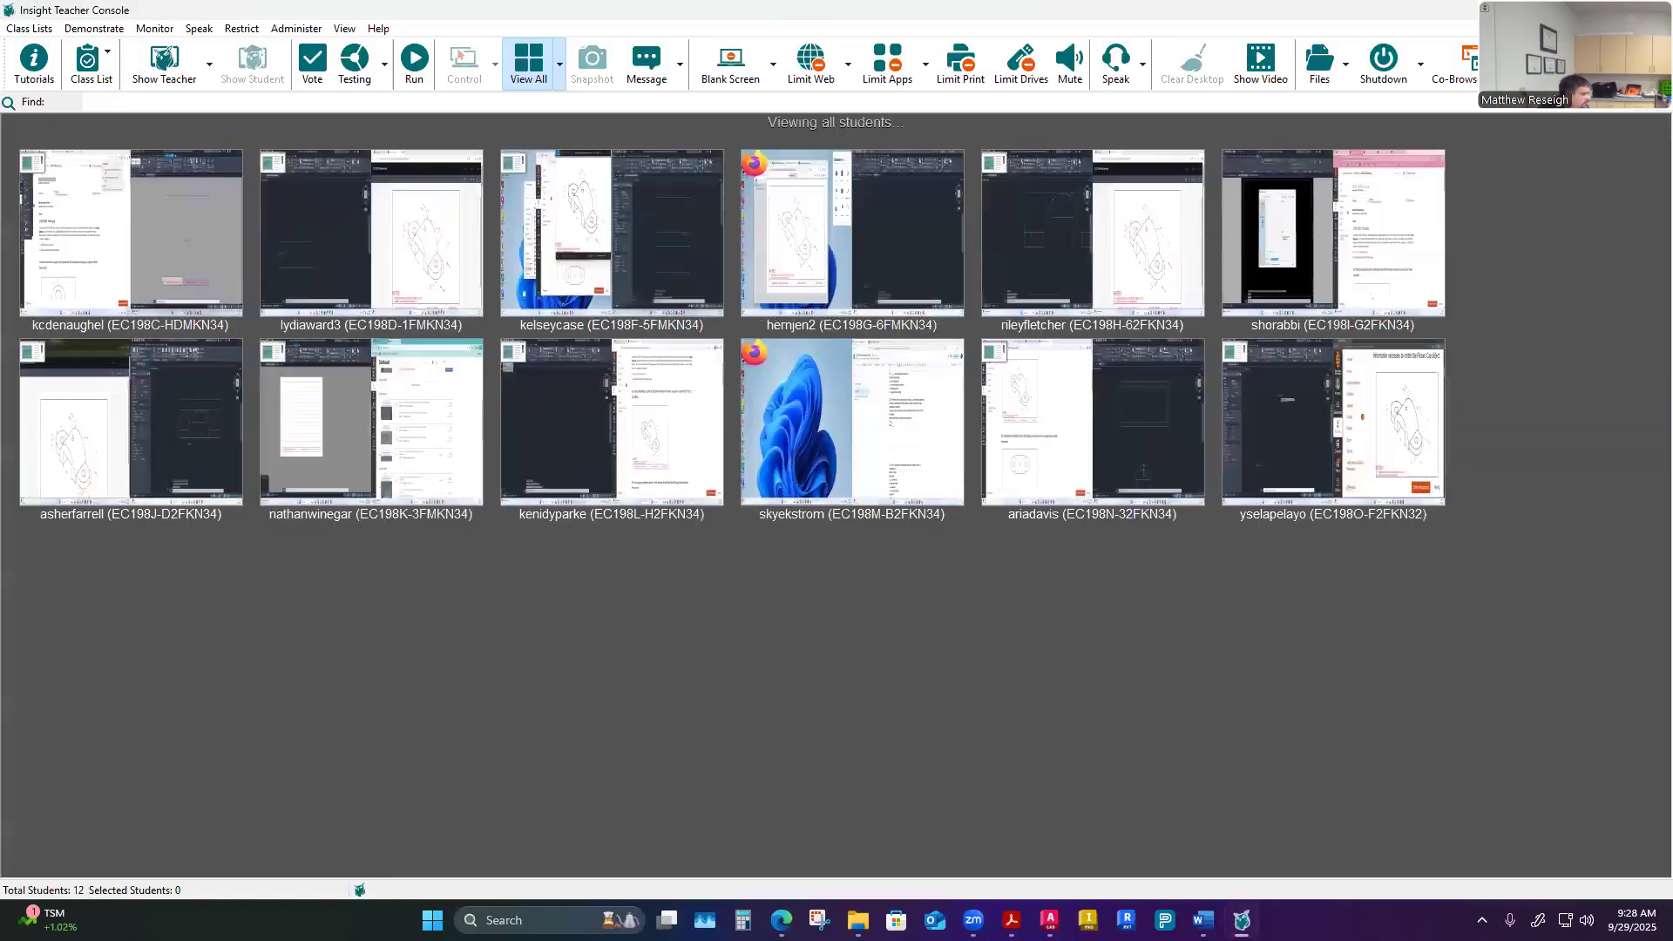
left_click(207, 66)
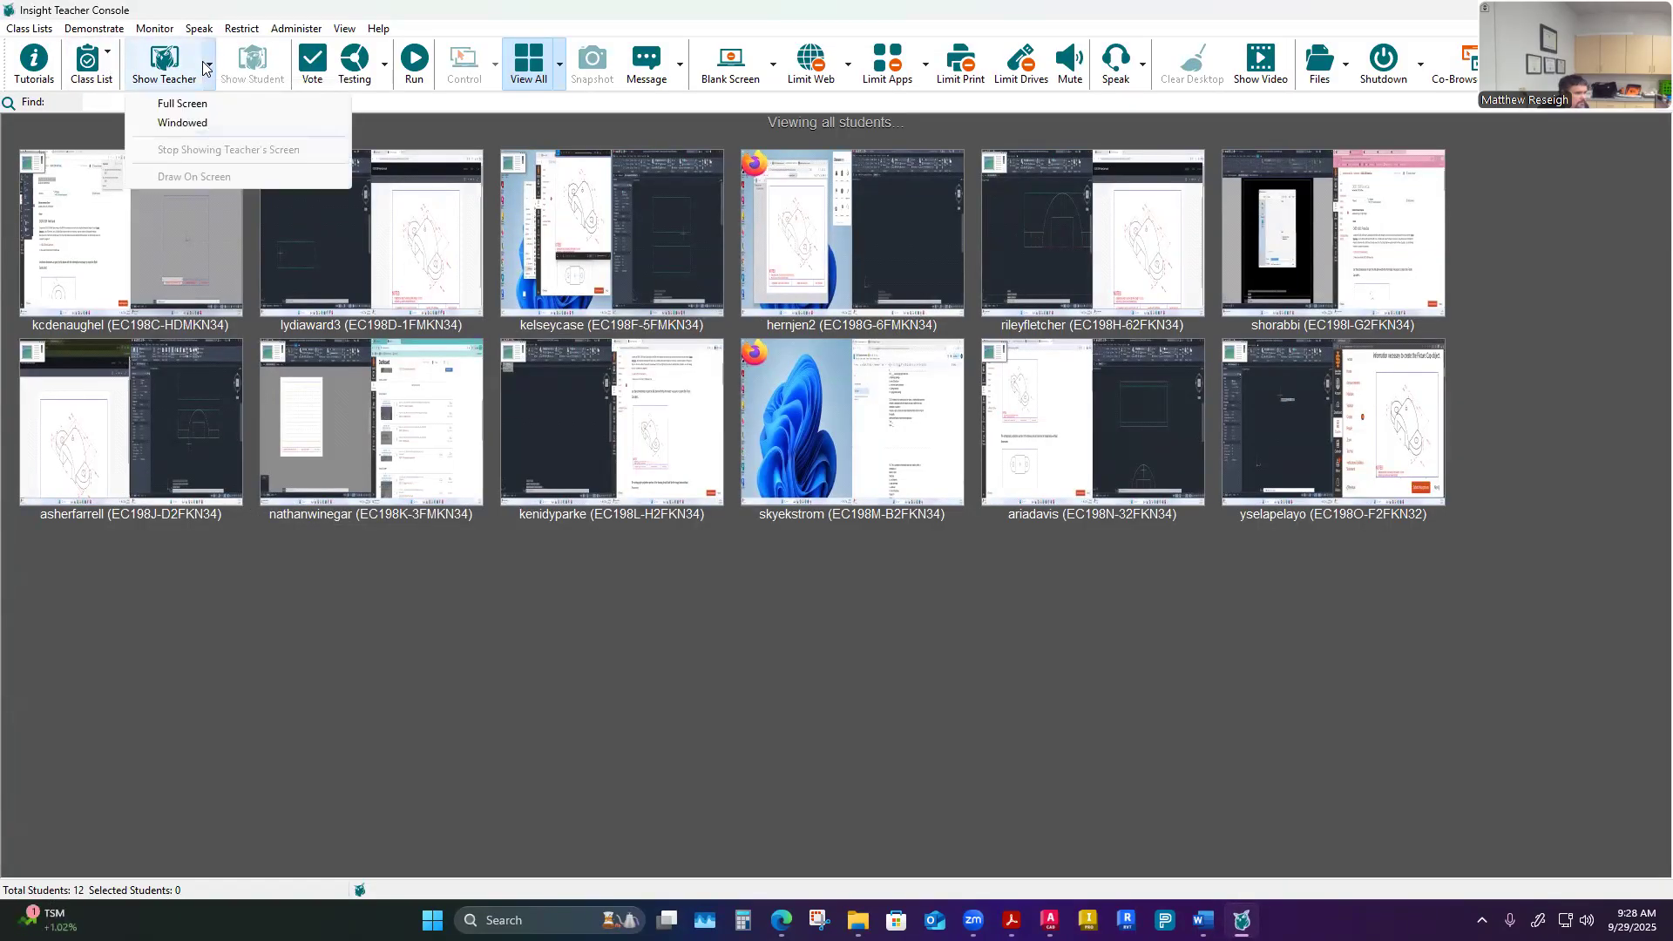
left_click(181, 124)
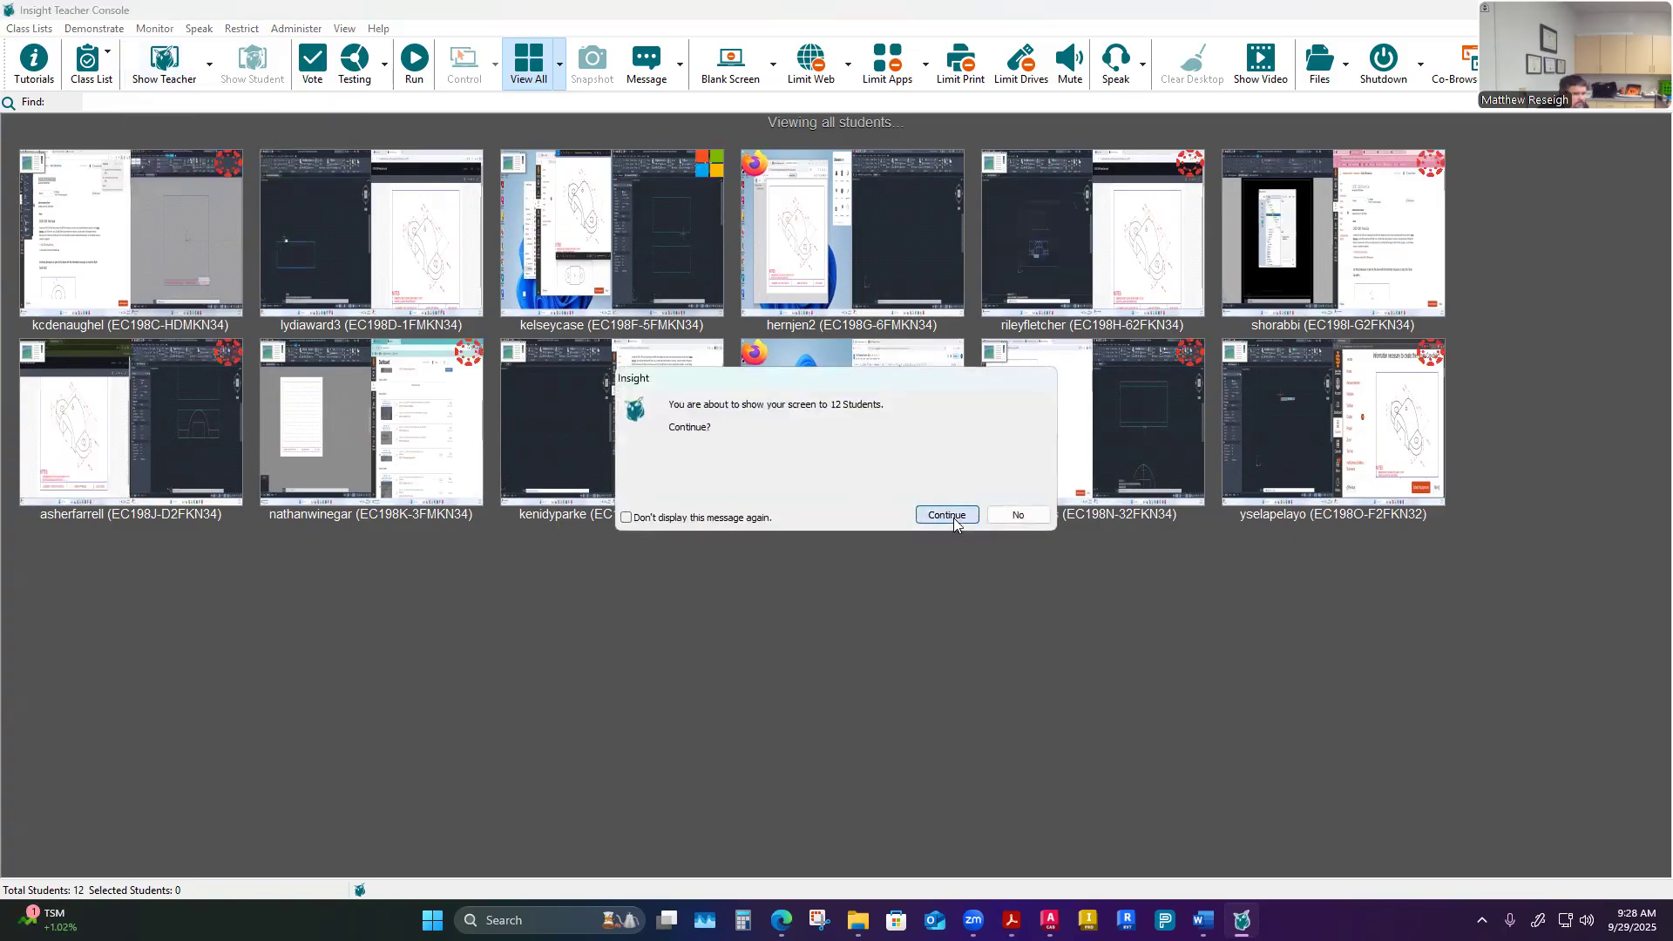
left_click(948, 515)
left_click(986, 12)
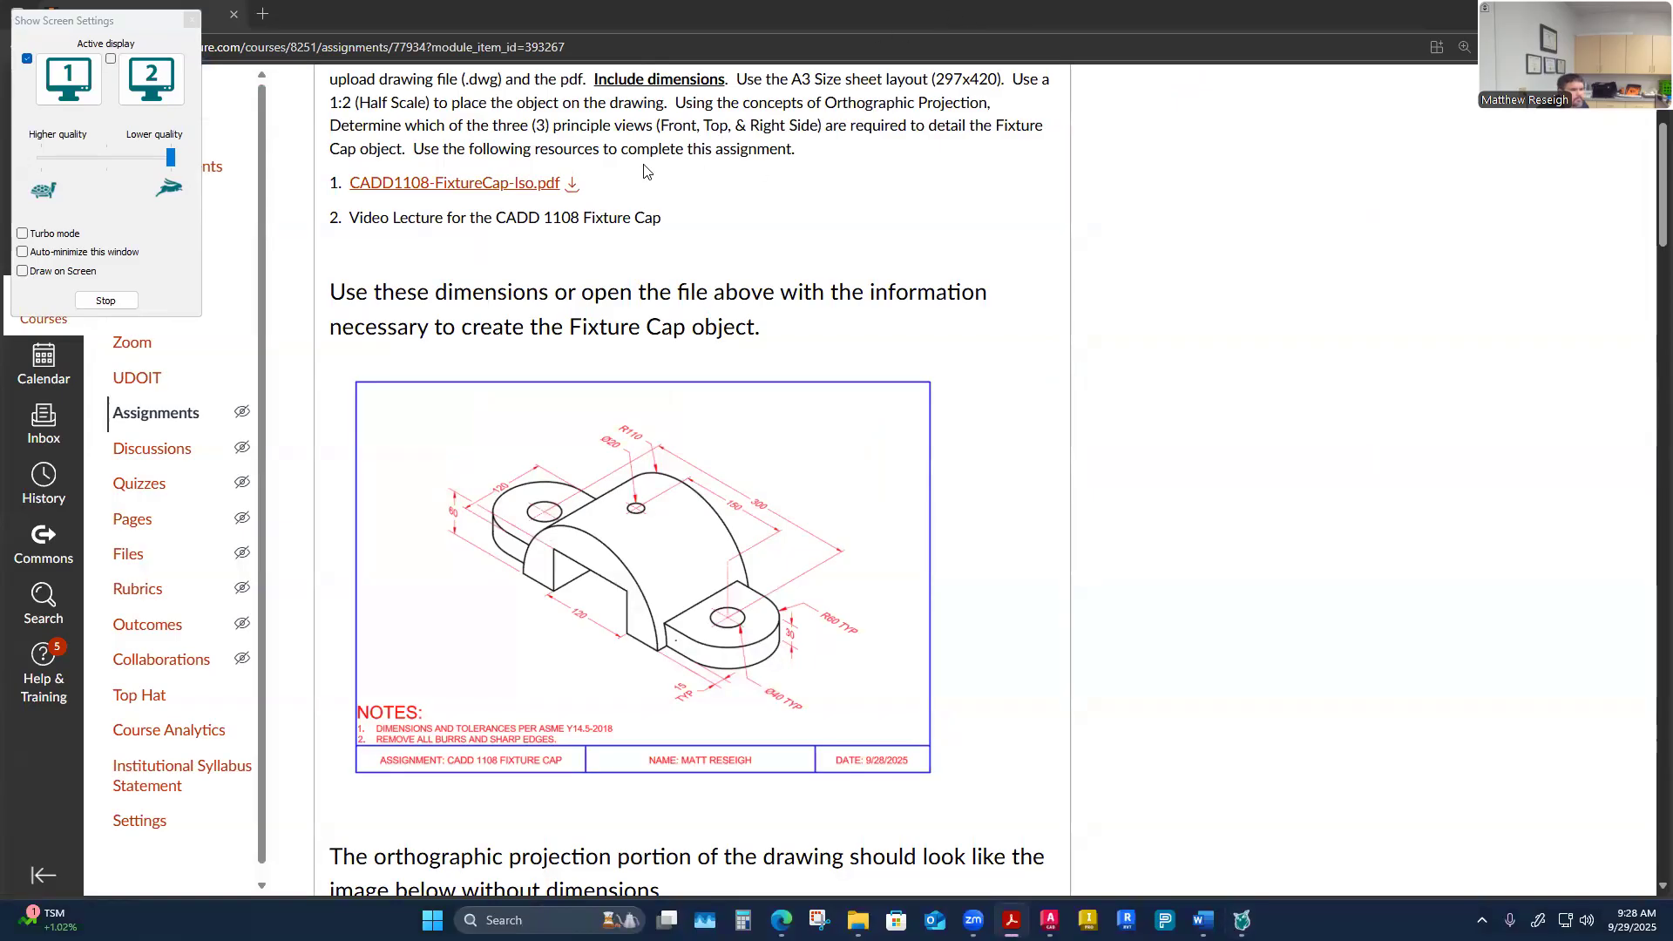
left_click_drag(145, 25, 0, 45)
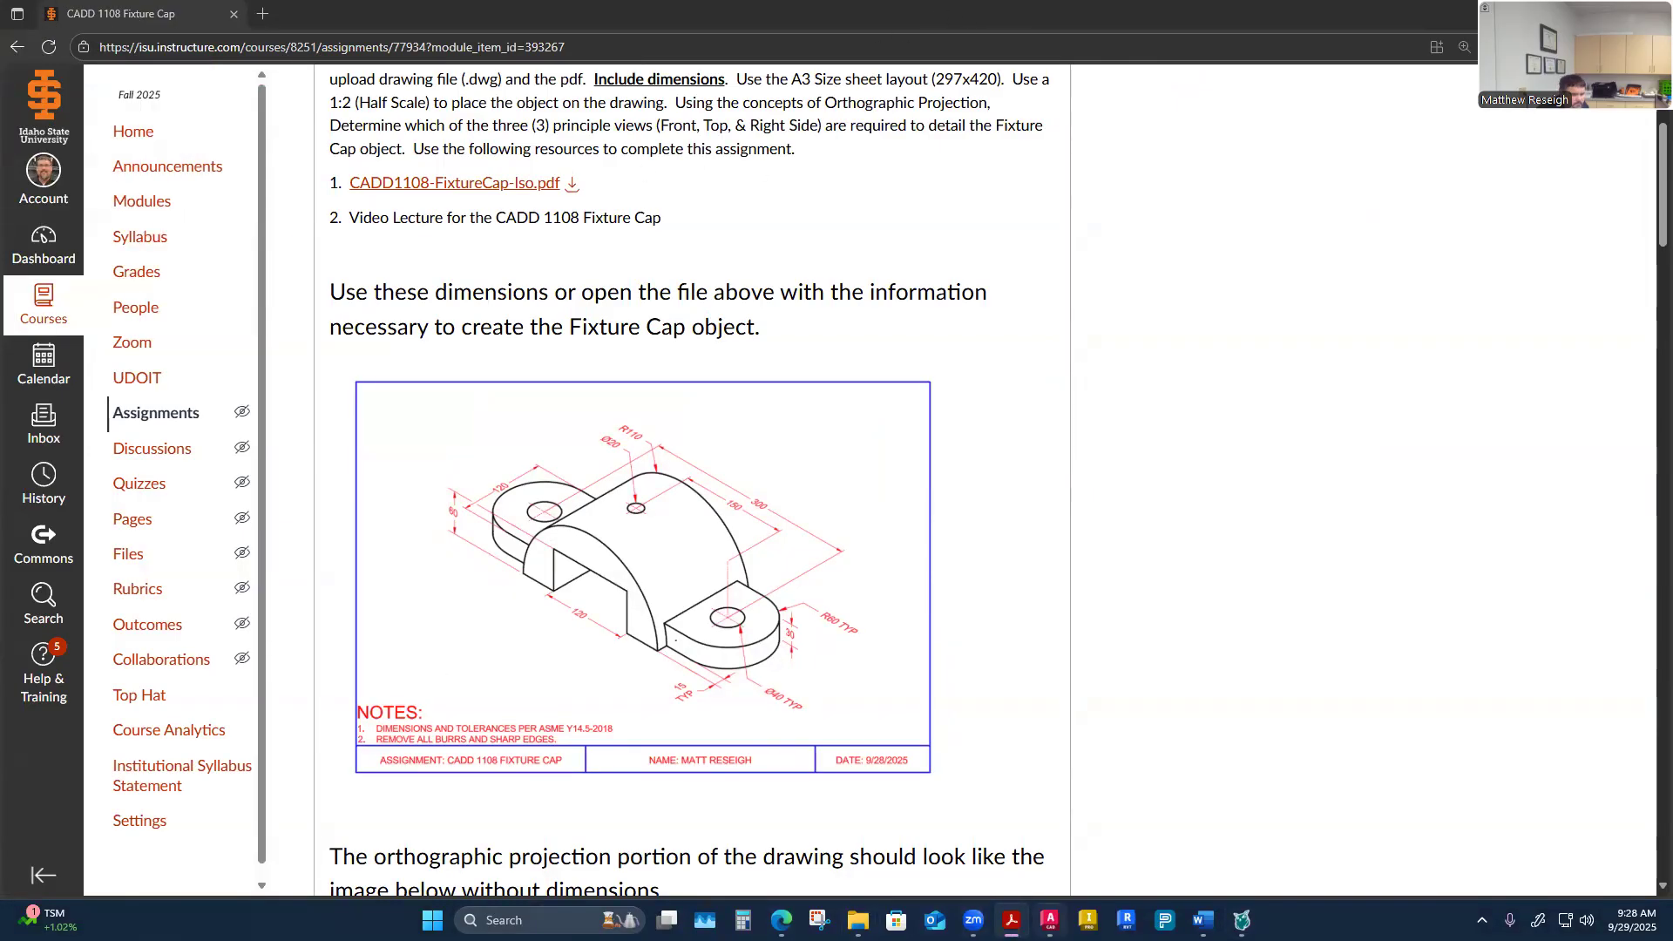
Step: Switch to AutoCAD and save the drawing as CADD1108-FixtureCap-Ortho-InClass in ISU CADD, 01.1-CADD1108, 6-Week 6, CADD 1108 Fixture Cap
left_click(1050, 920)
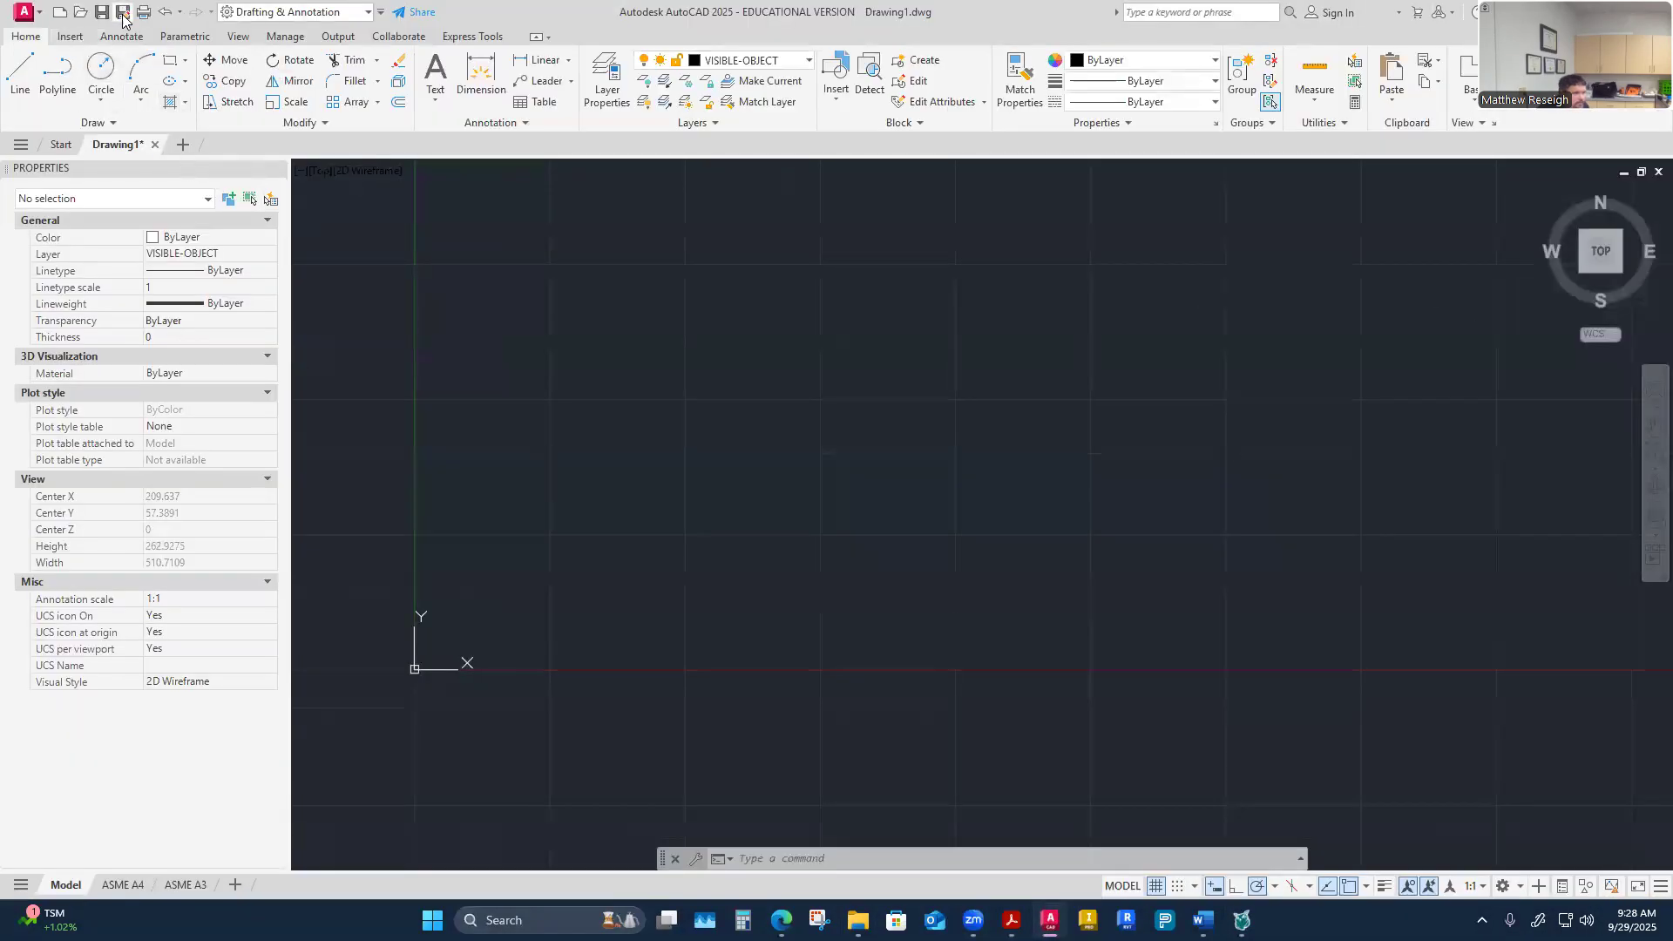
left_click(123, 12)
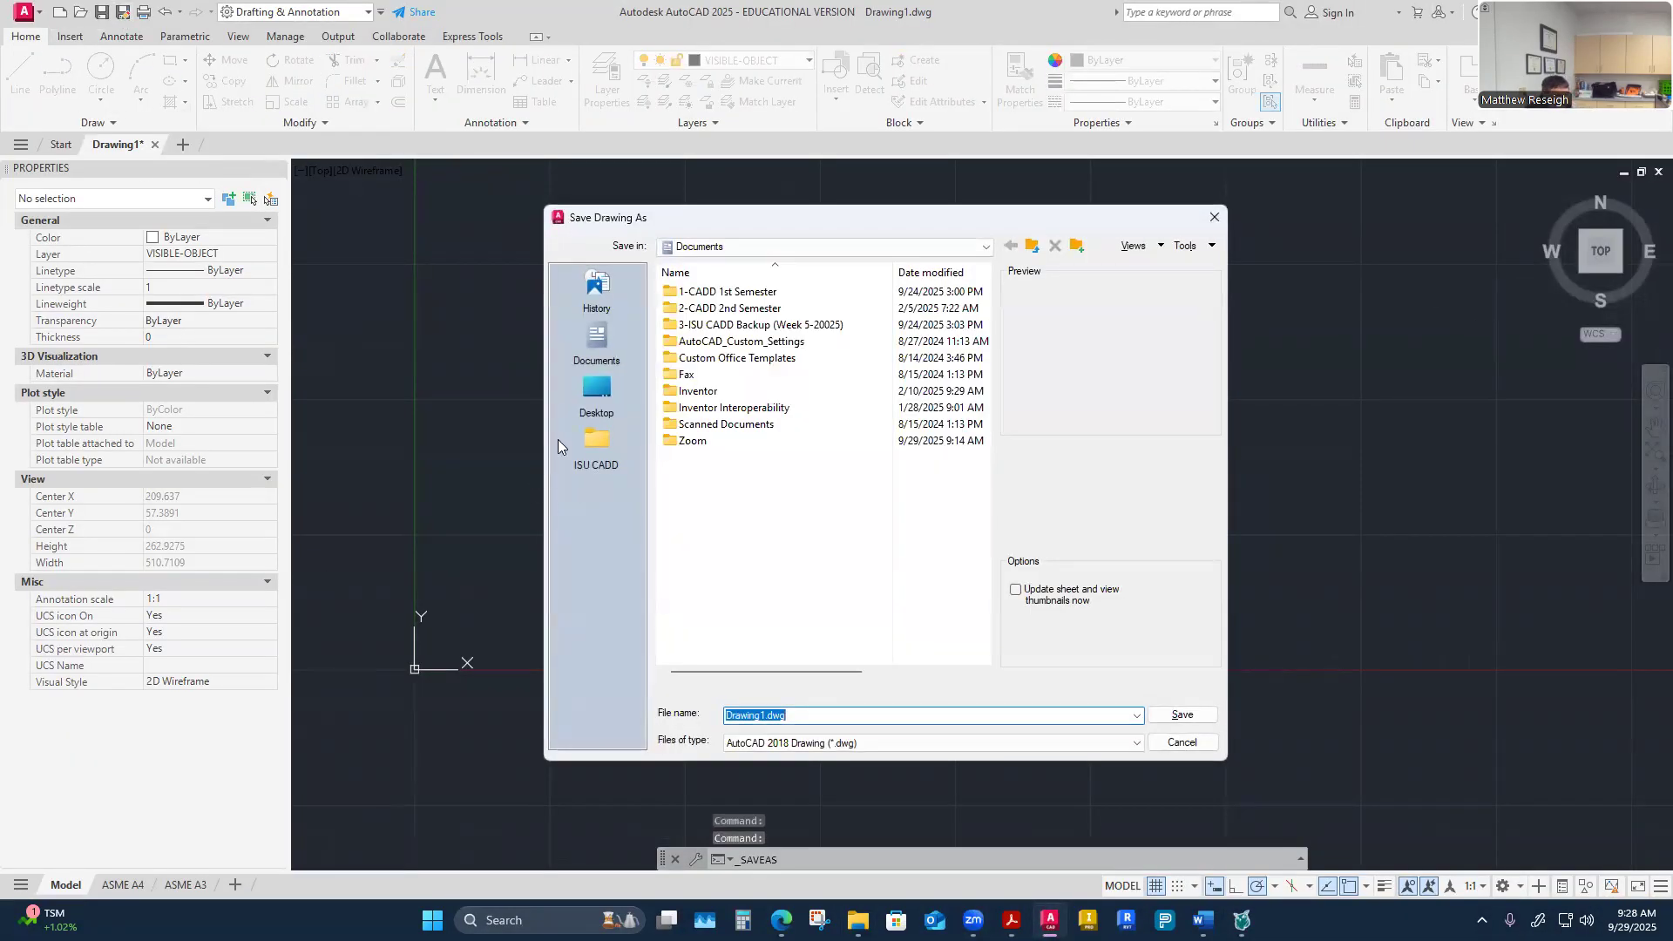
left_click(596, 445)
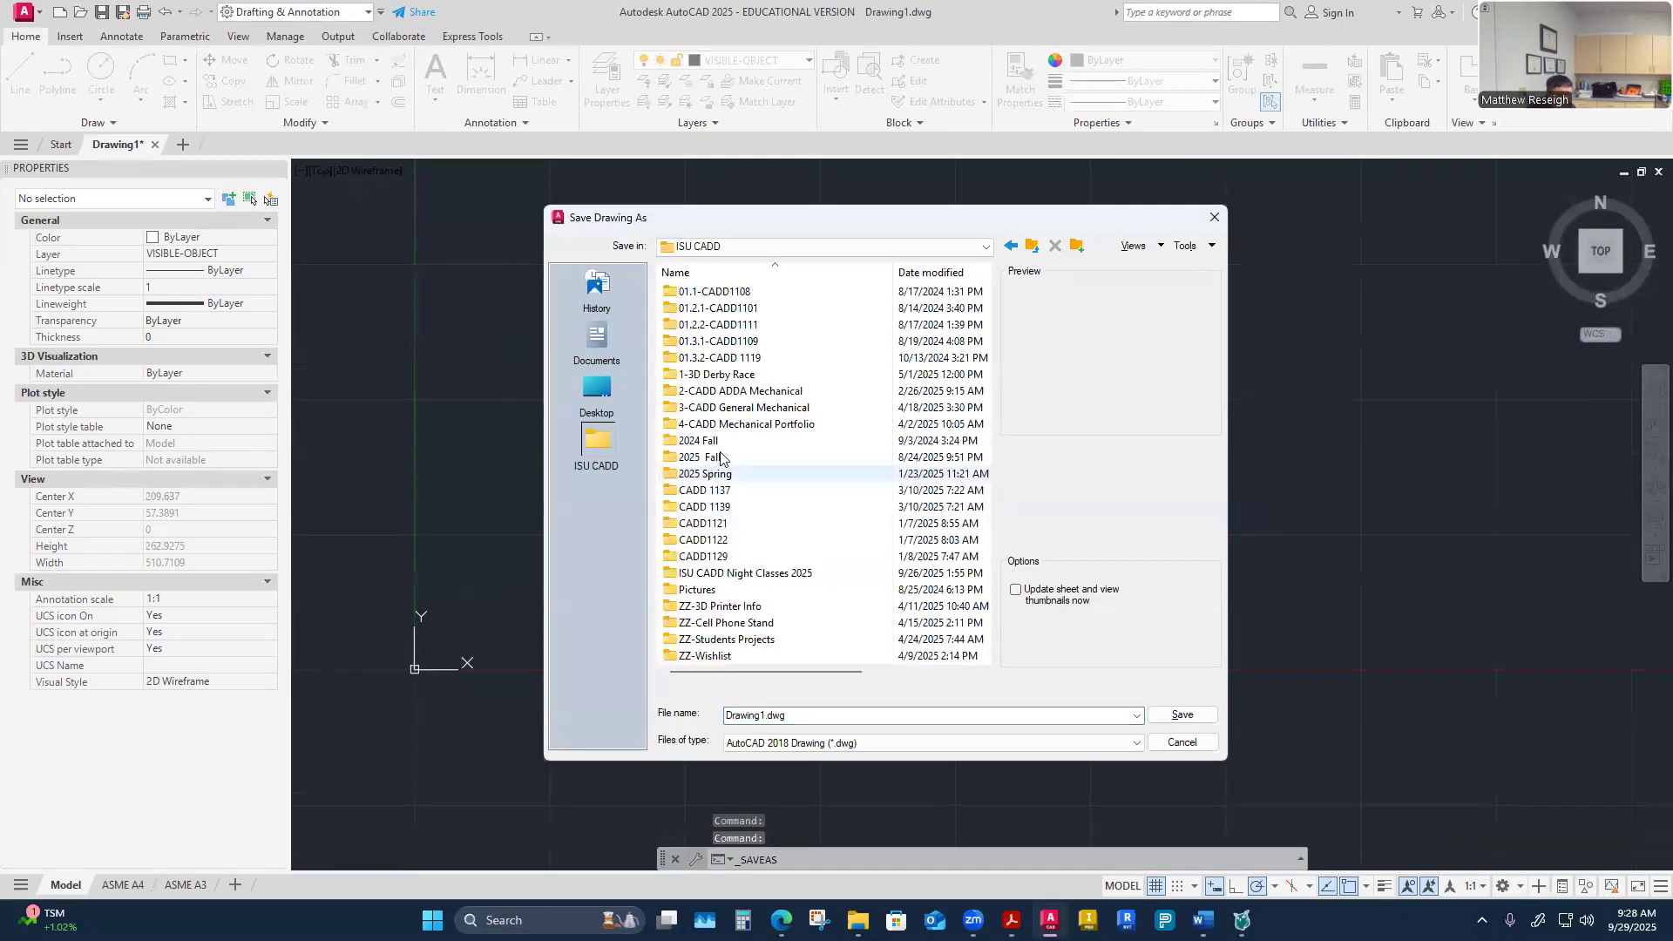
double_click(741, 292)
double_click(707, 391)
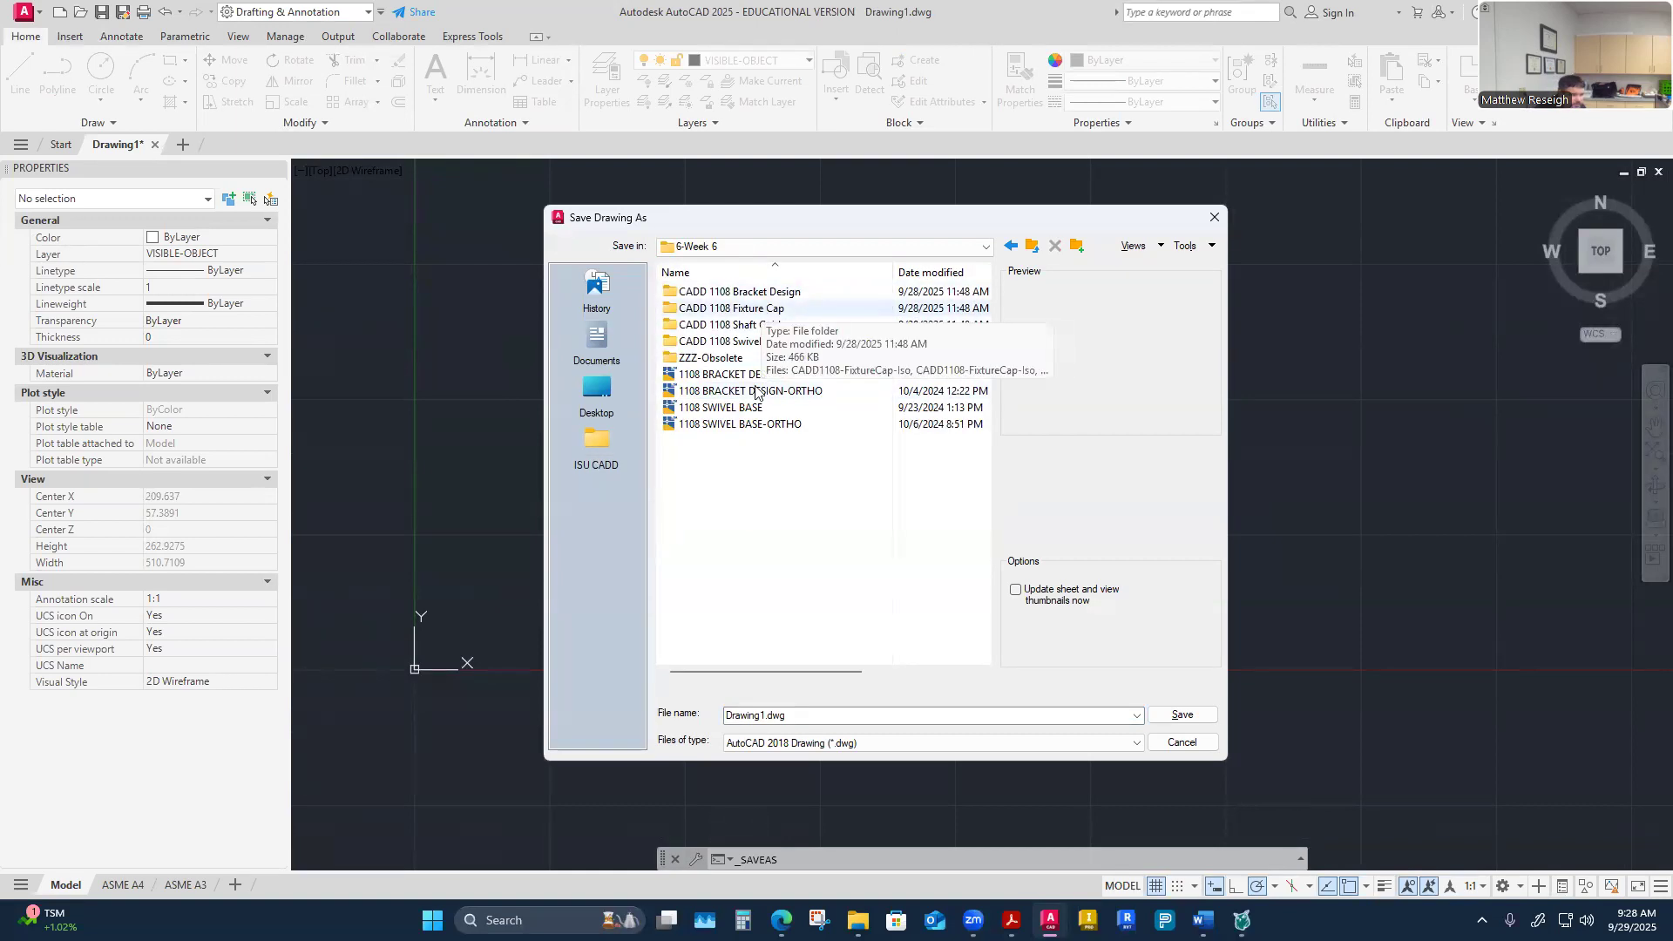
double_click(741, 309)
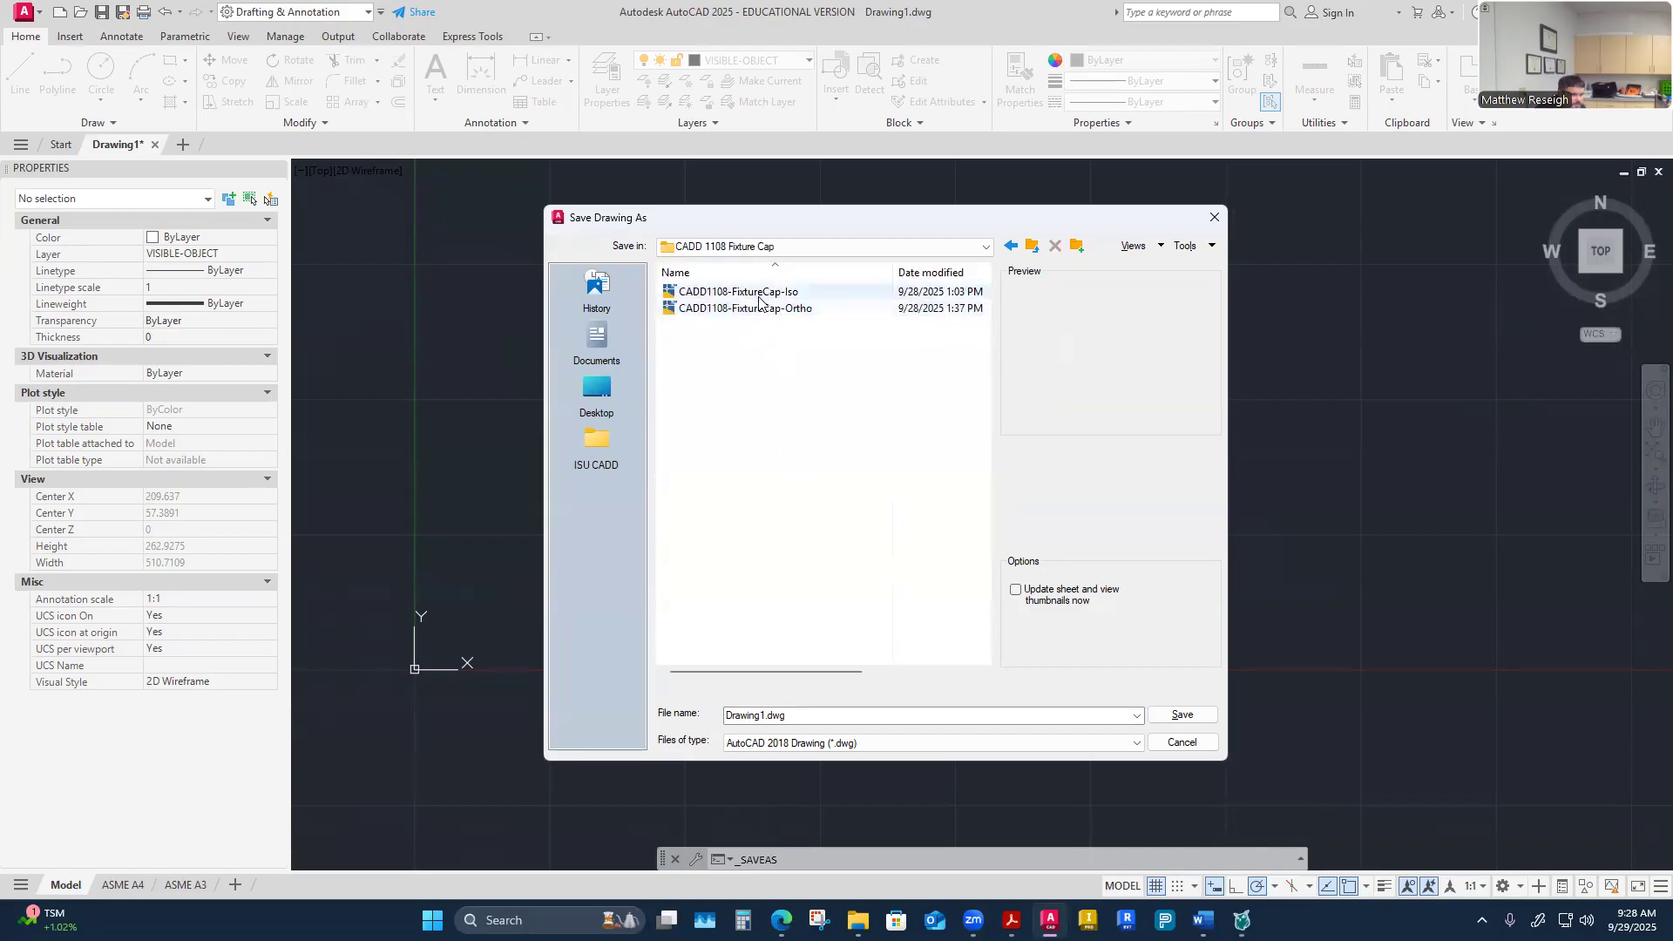
left_click(744, 311)
left_click(852, 715)
left_click(853, 715)
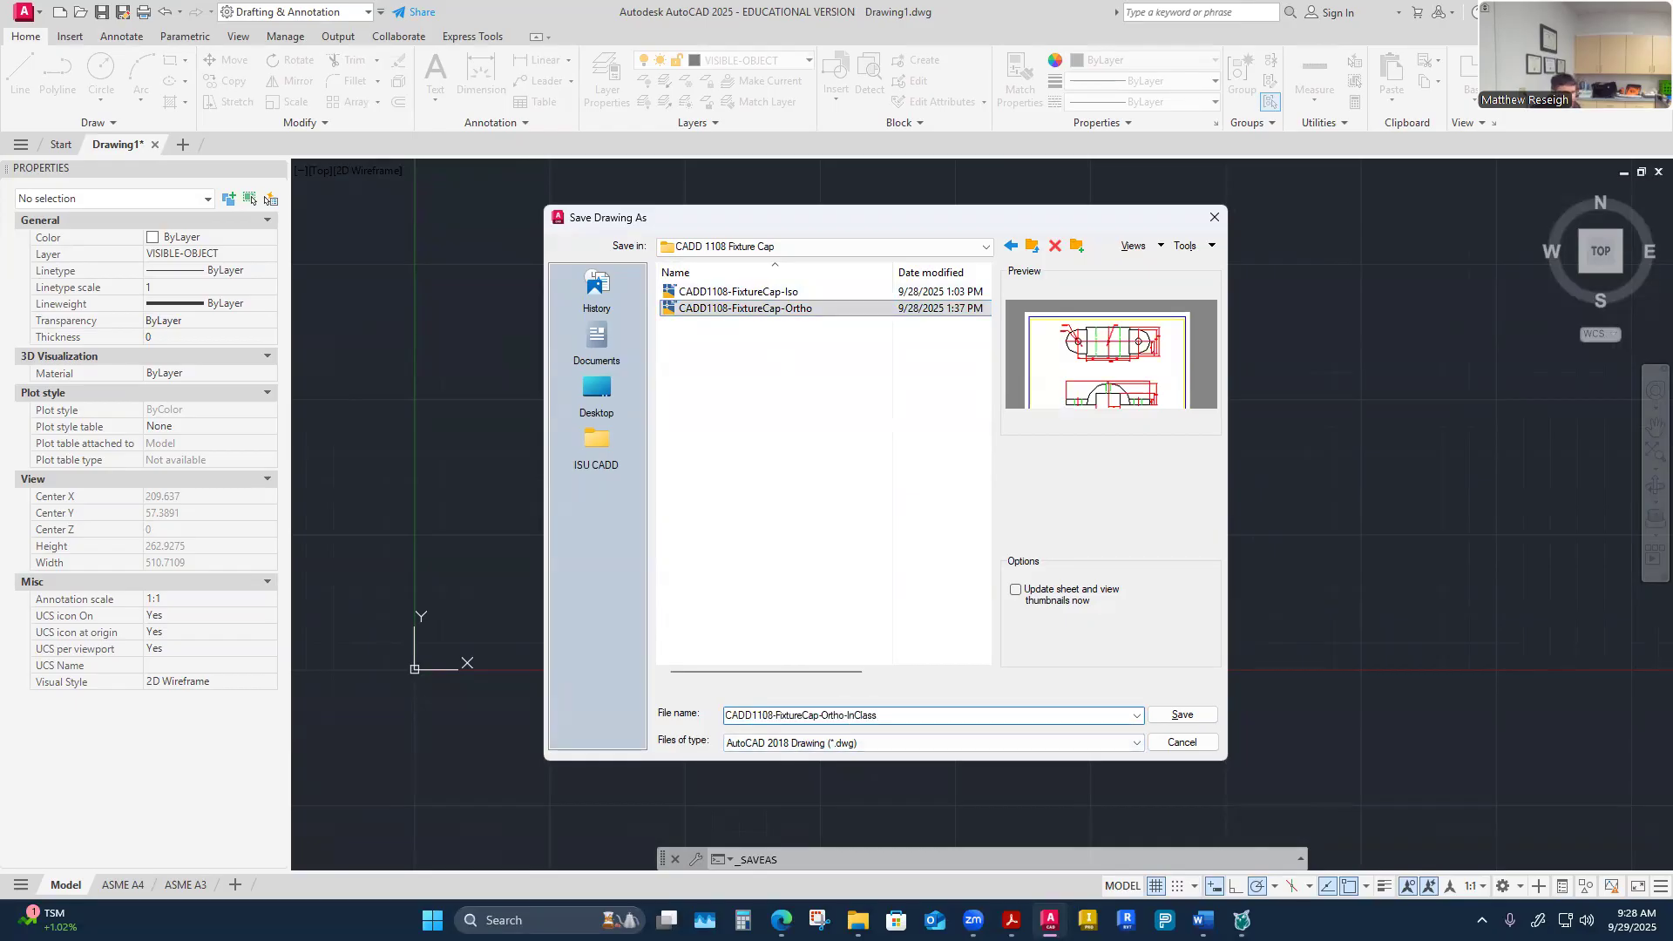
left_click(1187, 714)
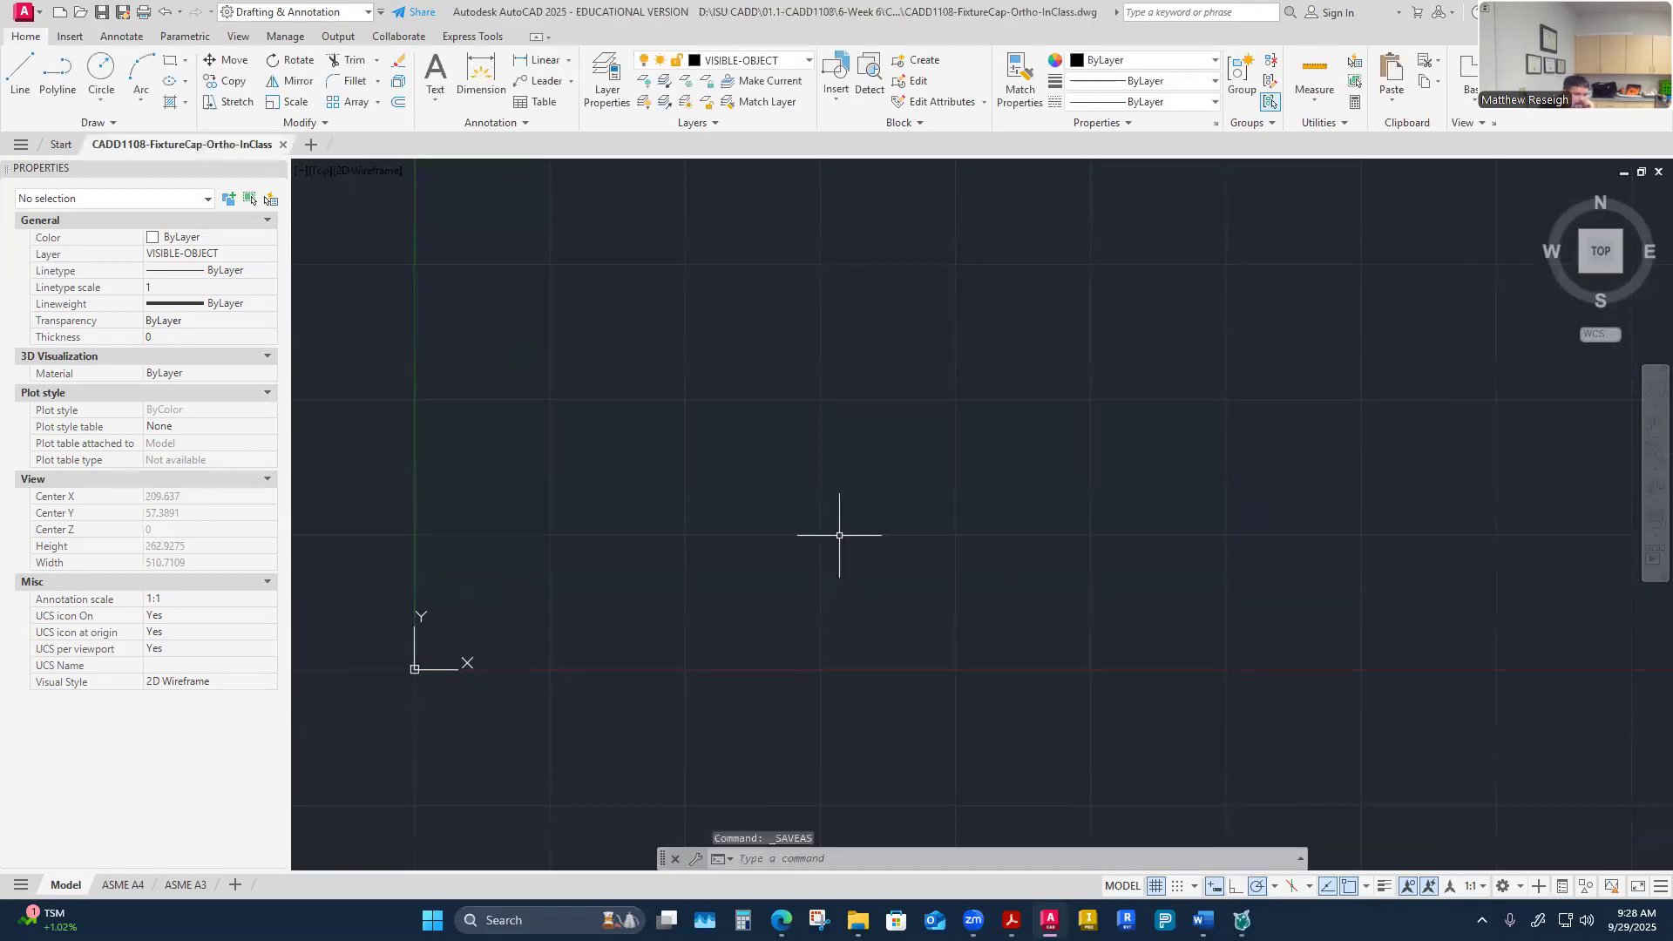
Step: Make CONSTRUCTION the current layer and turn on the DIMENSION layer
left_click(767, 60)
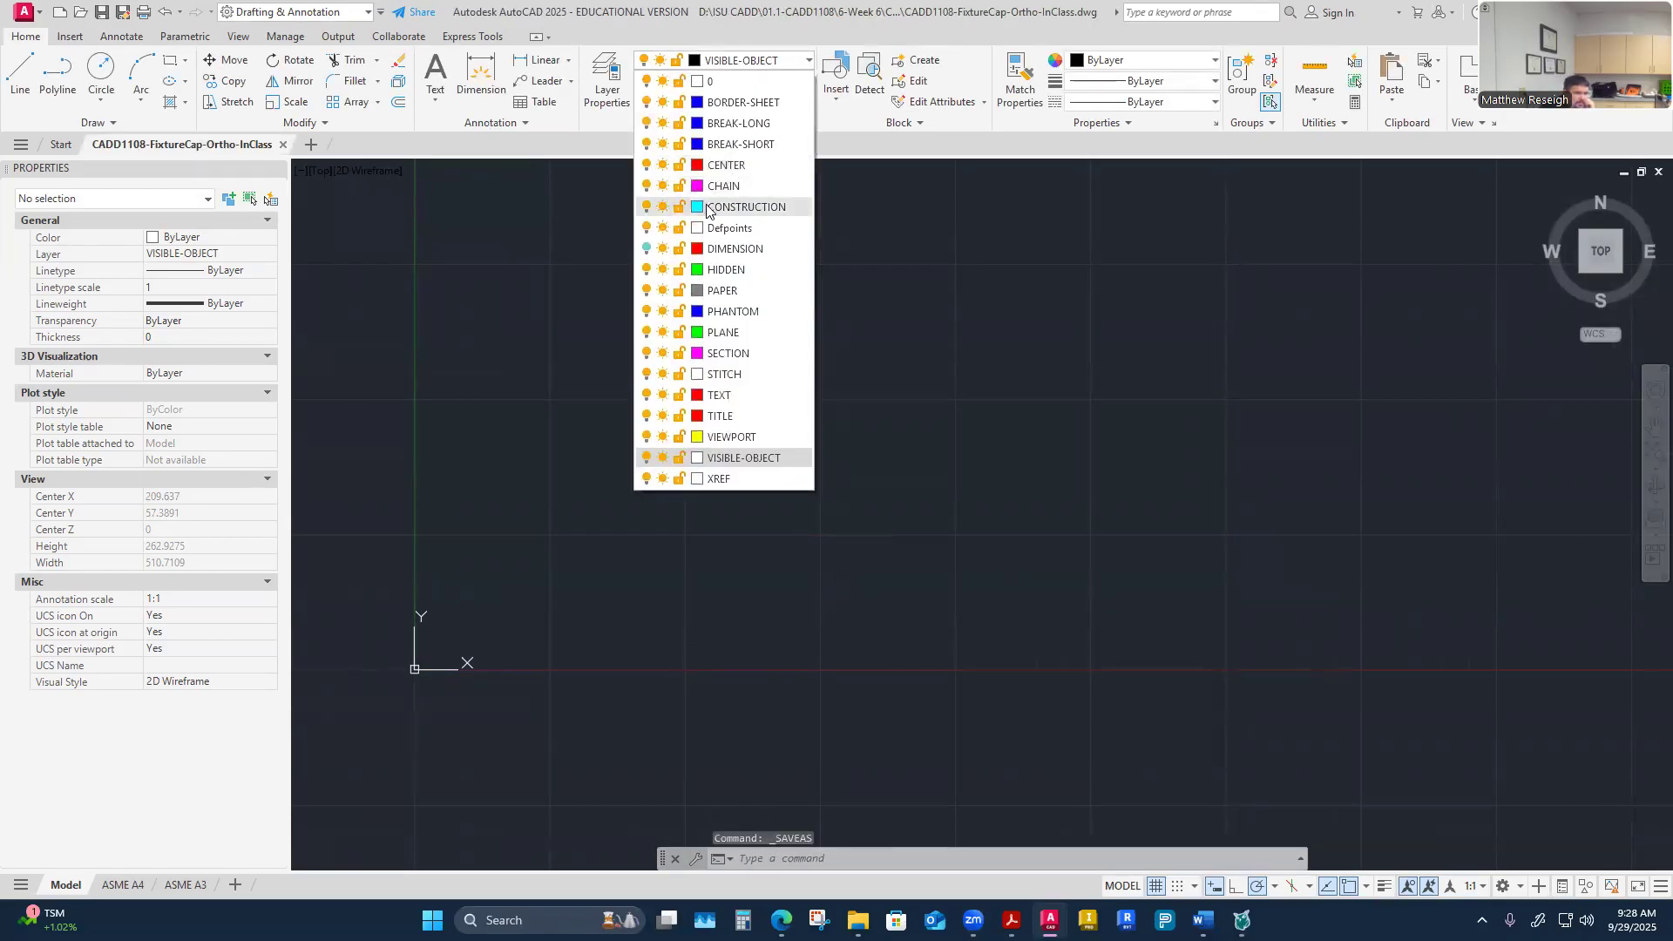
left_click(711, 207)
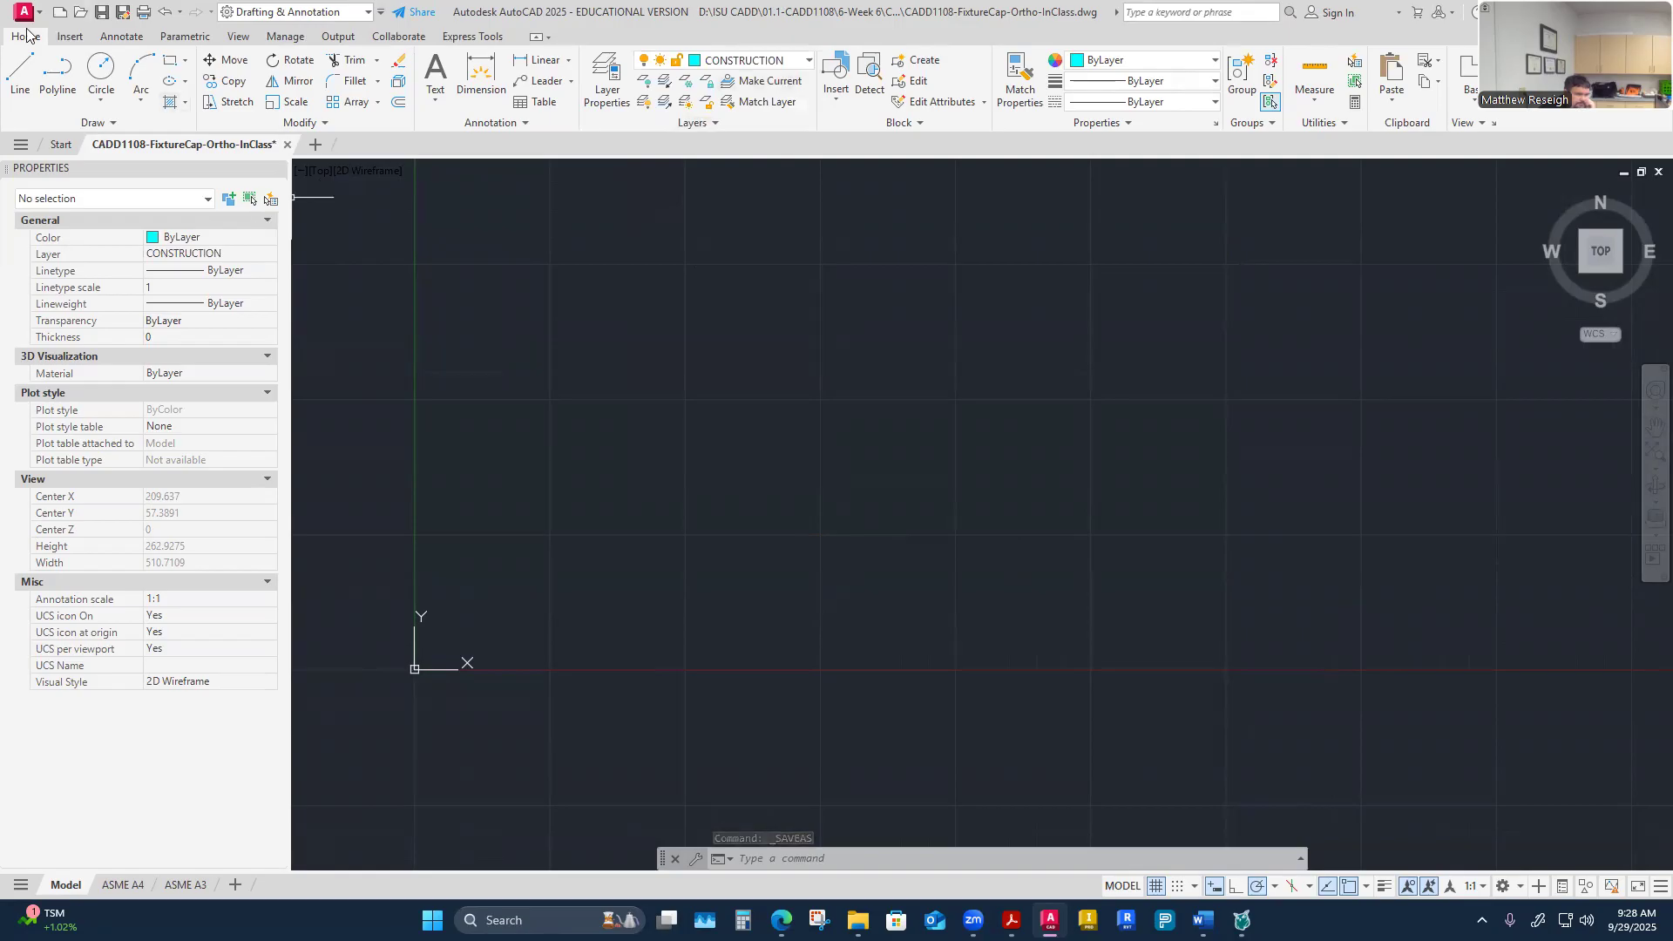
left_click(767, 60)
left_click(647, 260)
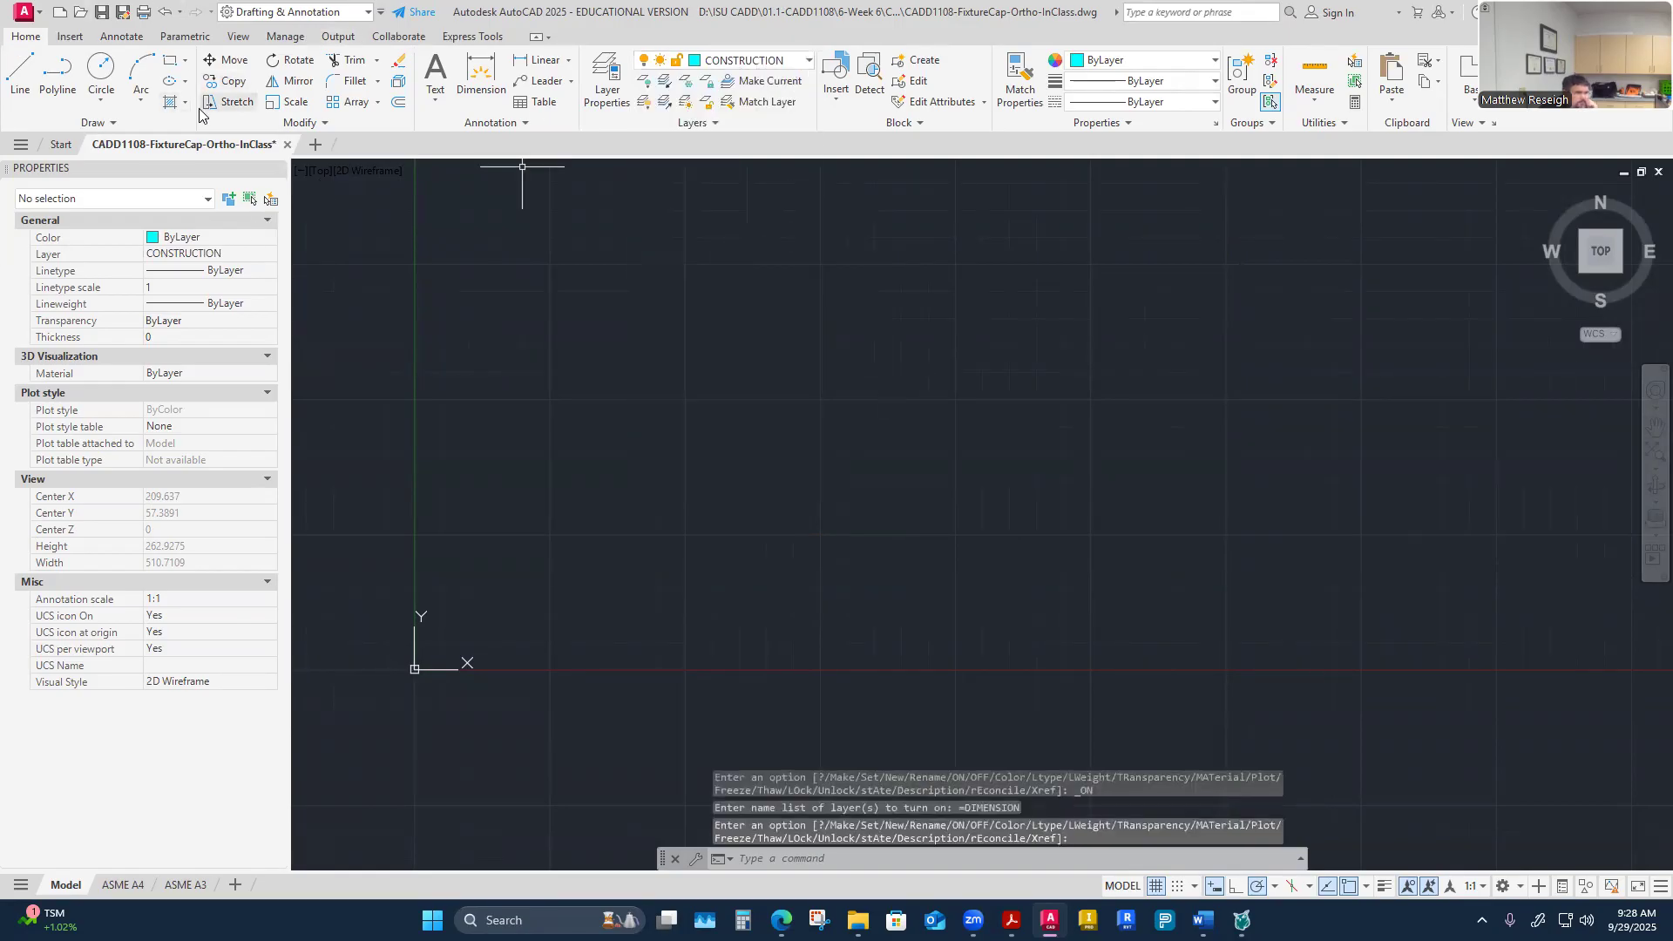
key("Escape")
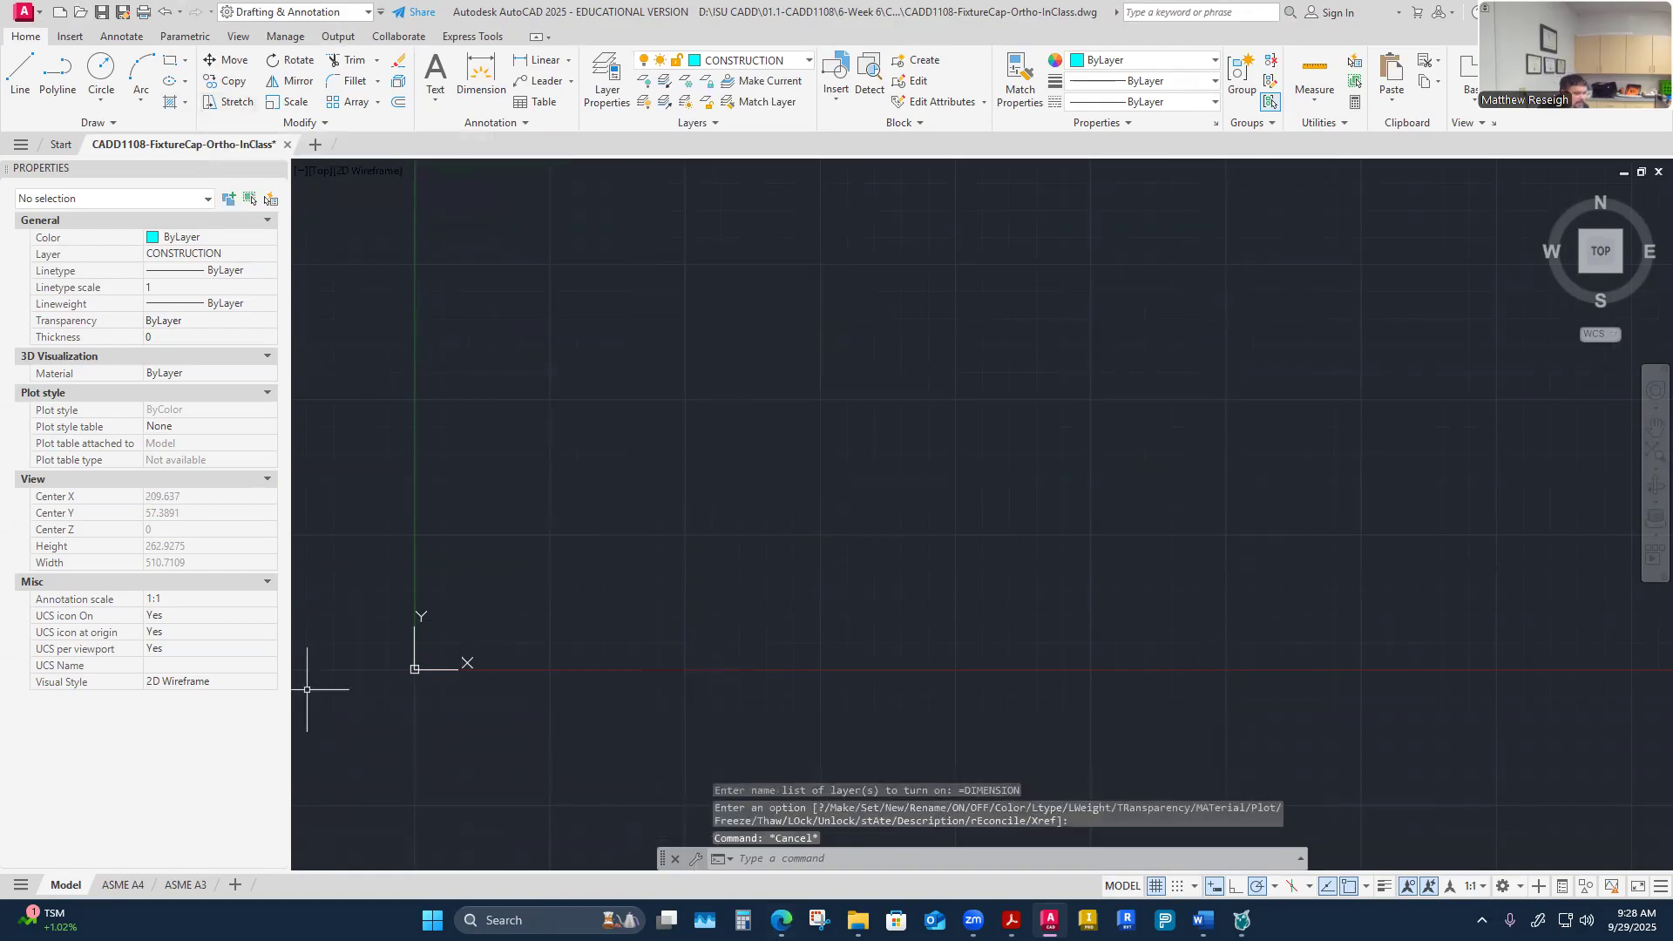
Step: Open the ASME A4 layout and examine the construction square and margin dimensions at the sheet's upper-left corner
left_click(123, 884)
scroll(508, 466, "up", 3)
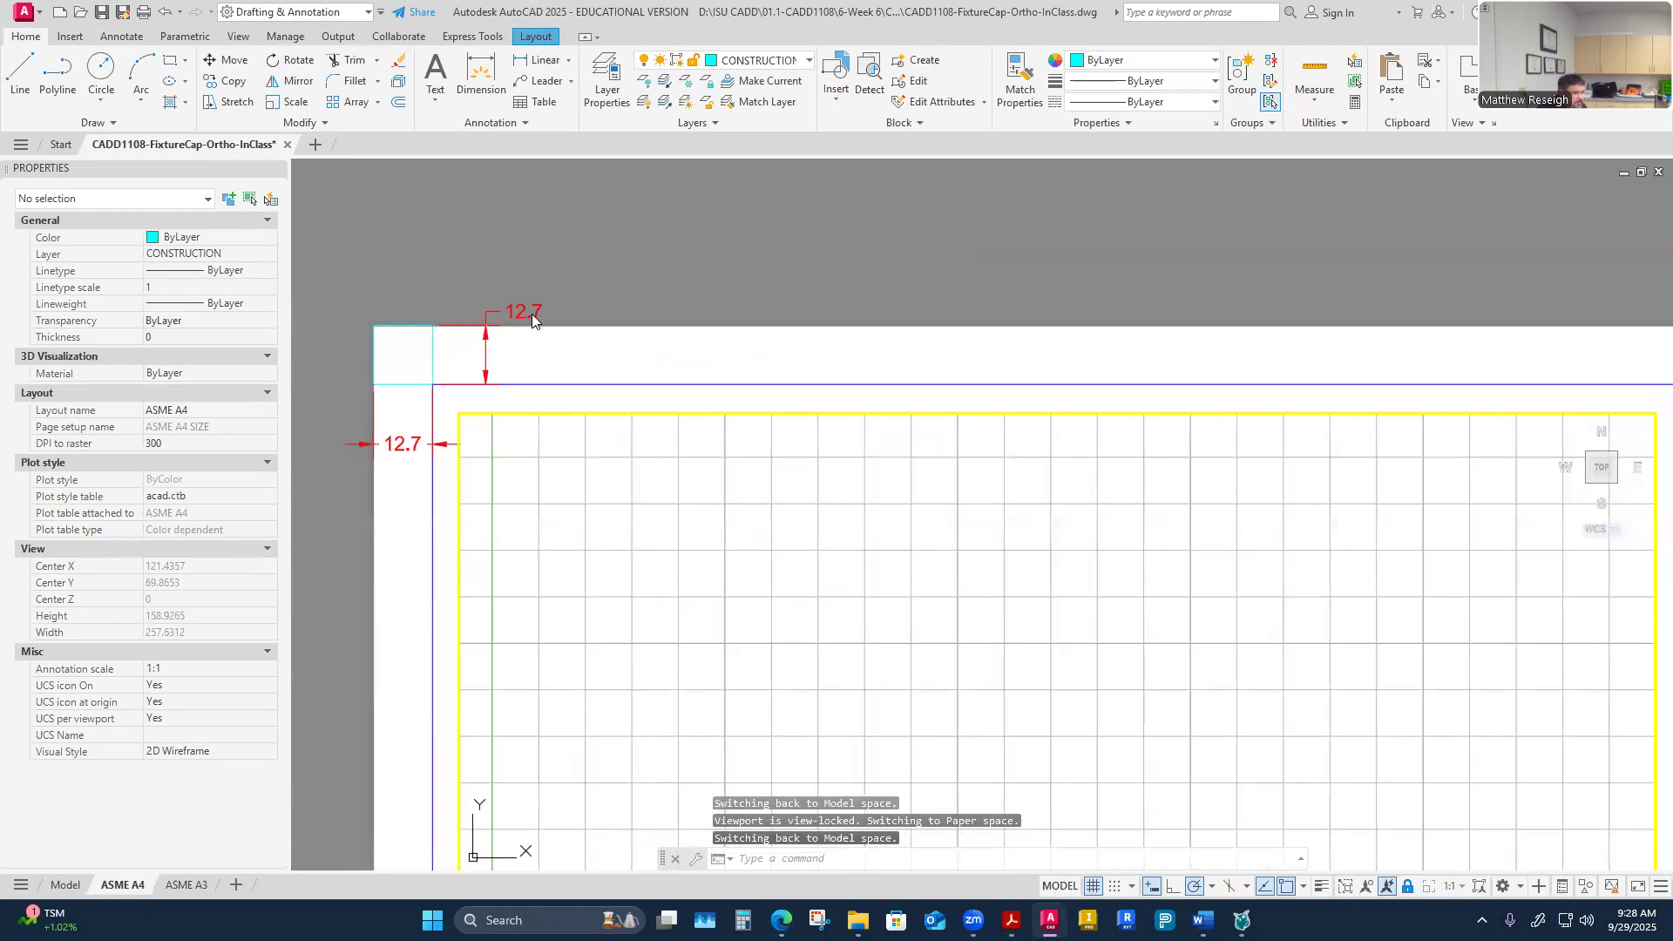
key("Escape")
key("Escape")
key("Escape")
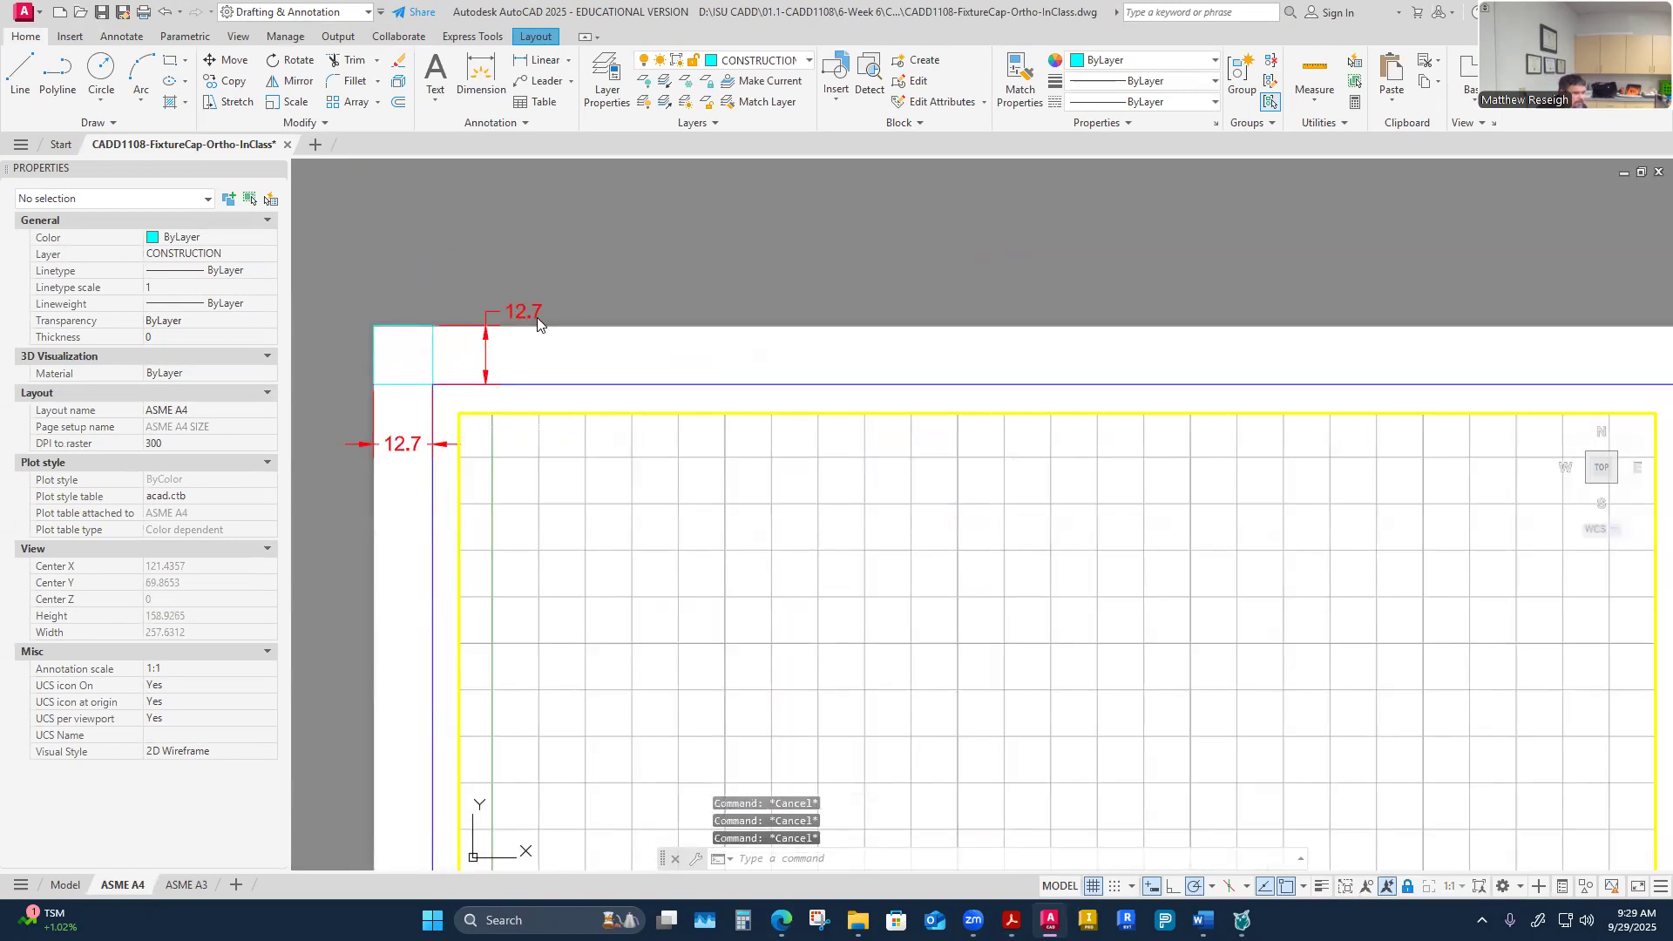
Step: Delete the two 12.7 margin dimensions and the construction square from the A4 sheet's upper-left corner
double_click(575, 311)
left_click(518, 312)
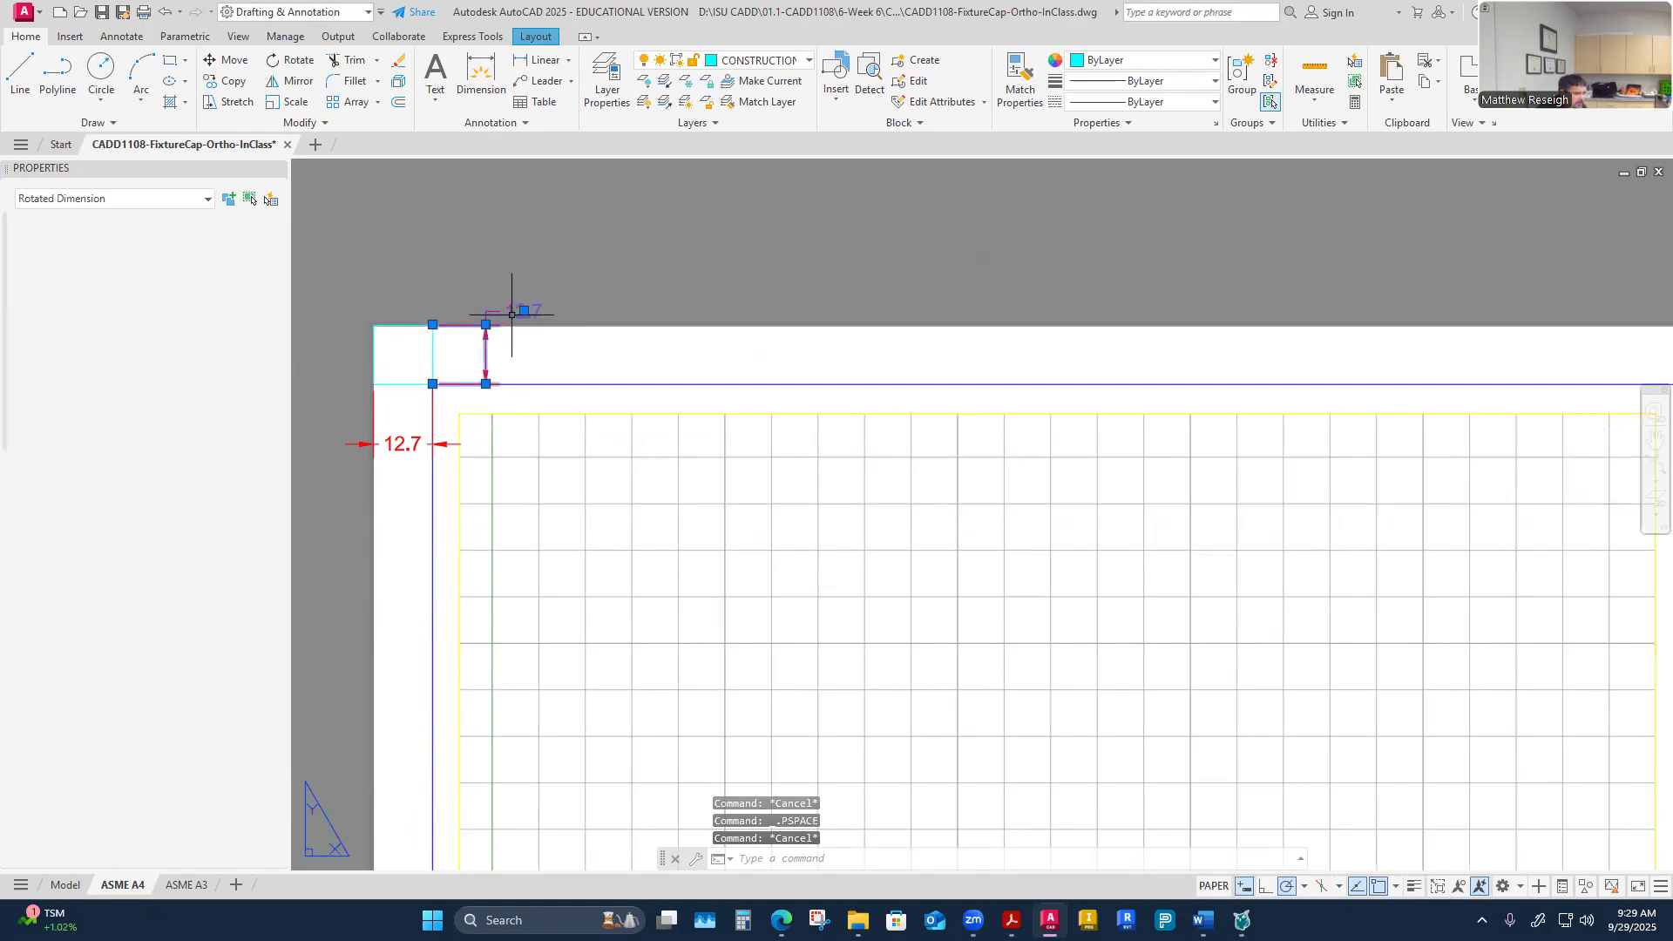
key("Delete")
left_click(402, 443)
key("Delete")
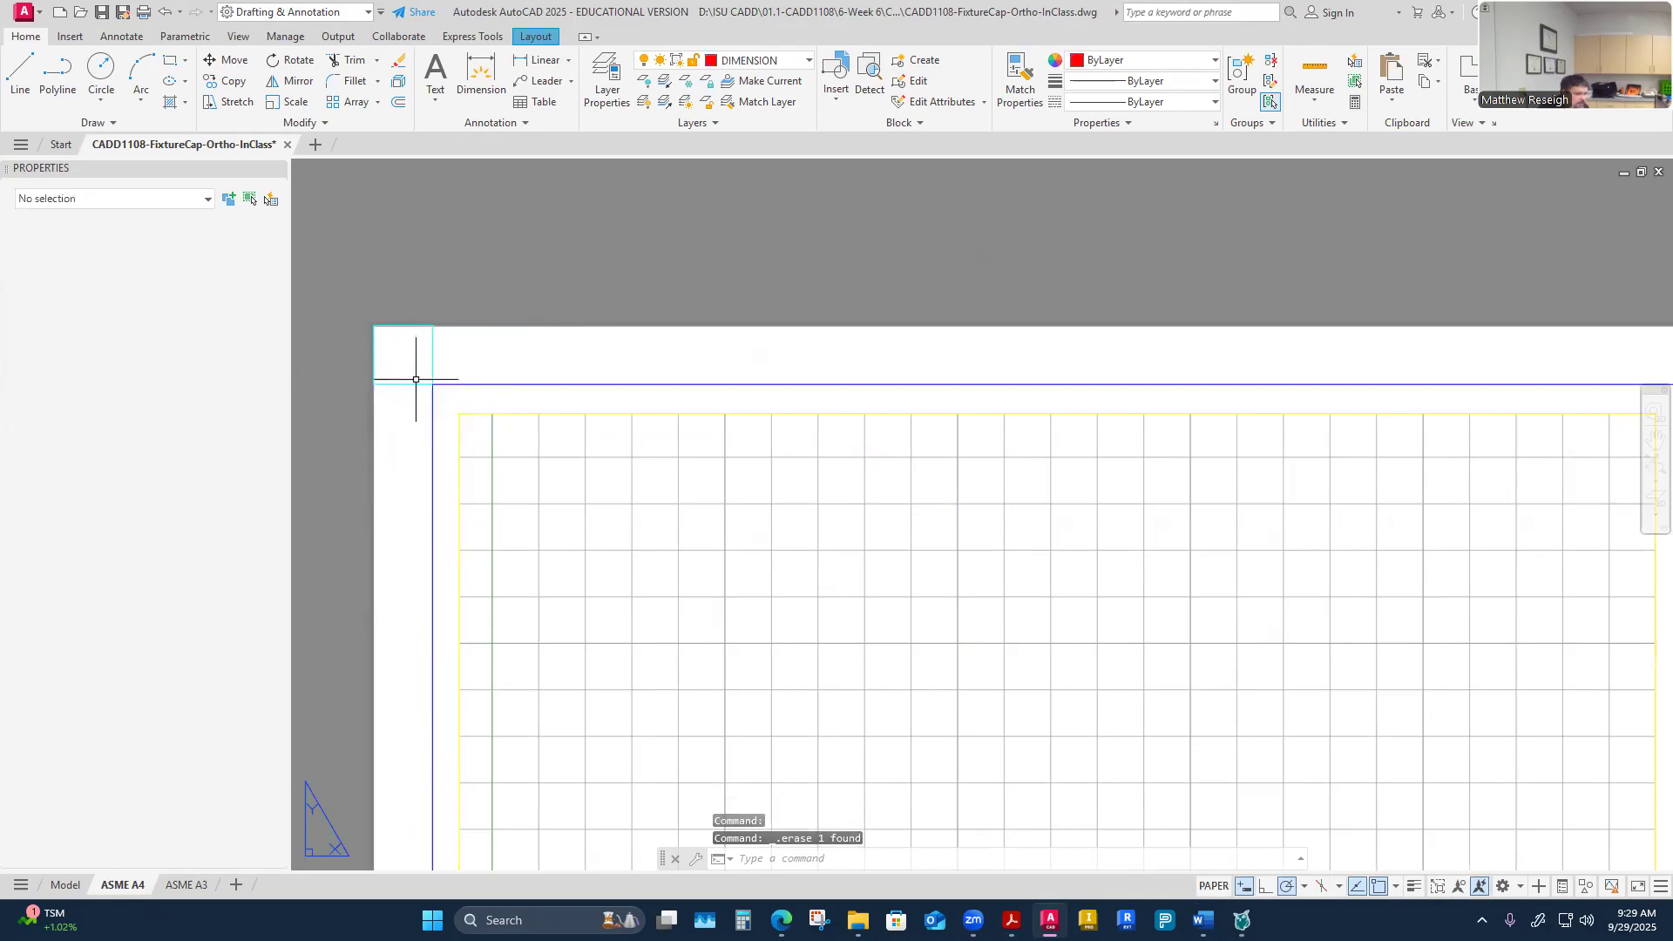
left_click(418, 383)
key("Delete")
Step: Delete the title block's height dimension and the width dimension below the ASSIGNMENT cell on the A4 sheet
scroll(493, 377, "down", 2)
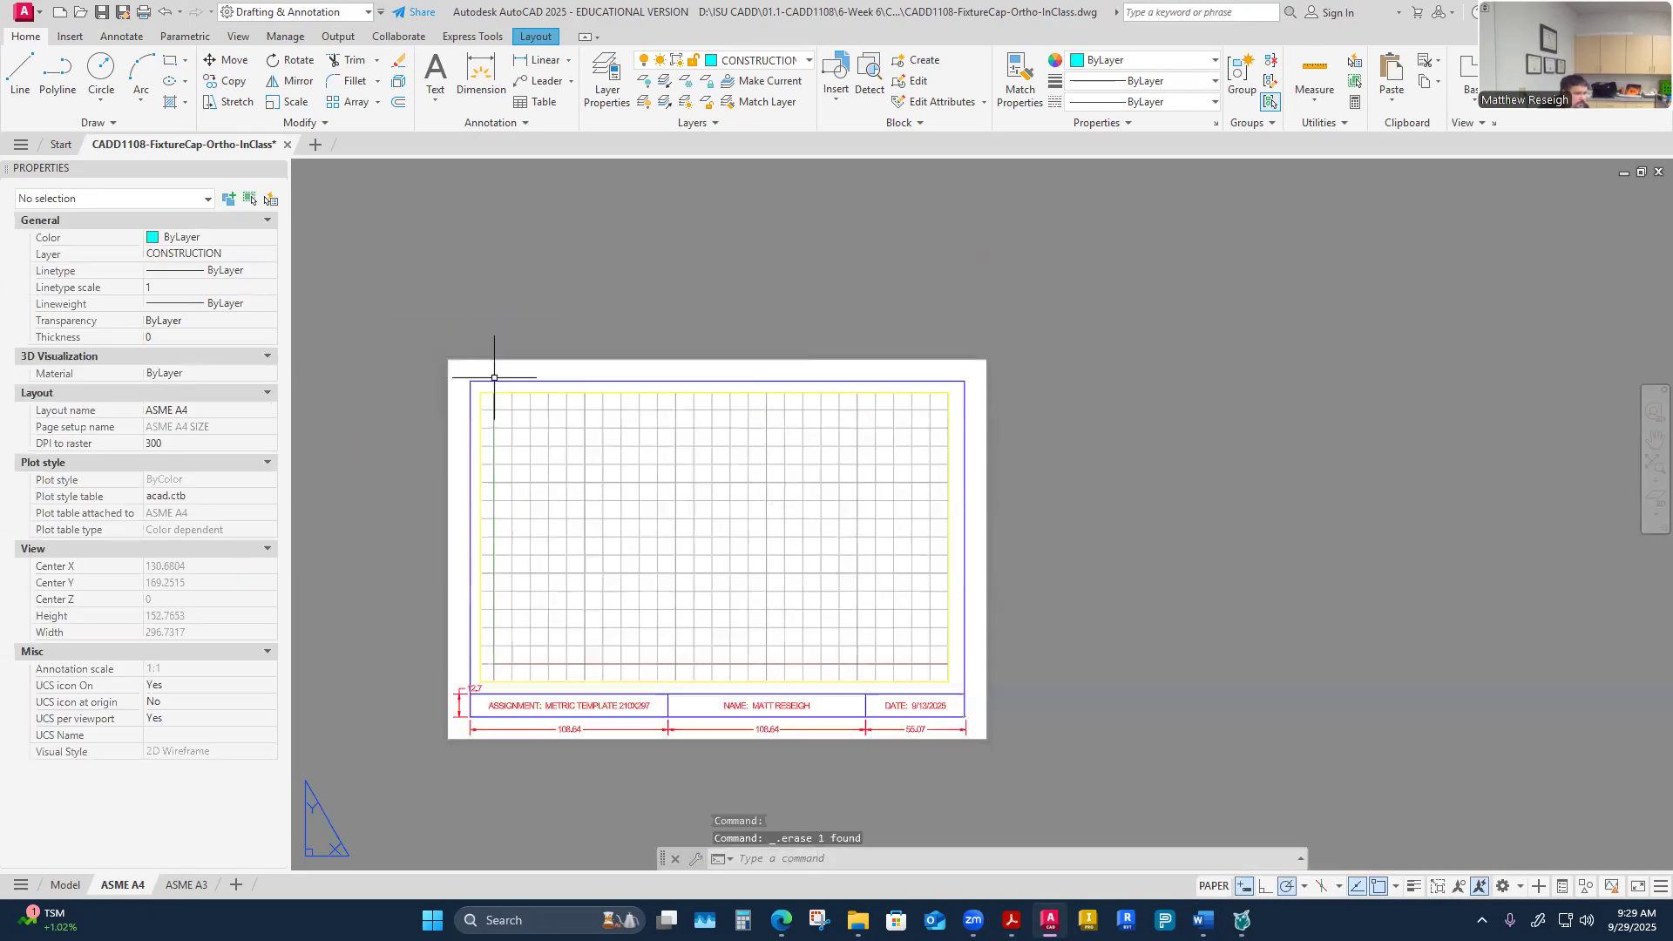
scroll(475, 745, "up", 1)
scroll(474, 746, "up", 4)
left_click(404, 566)
key("Delete")
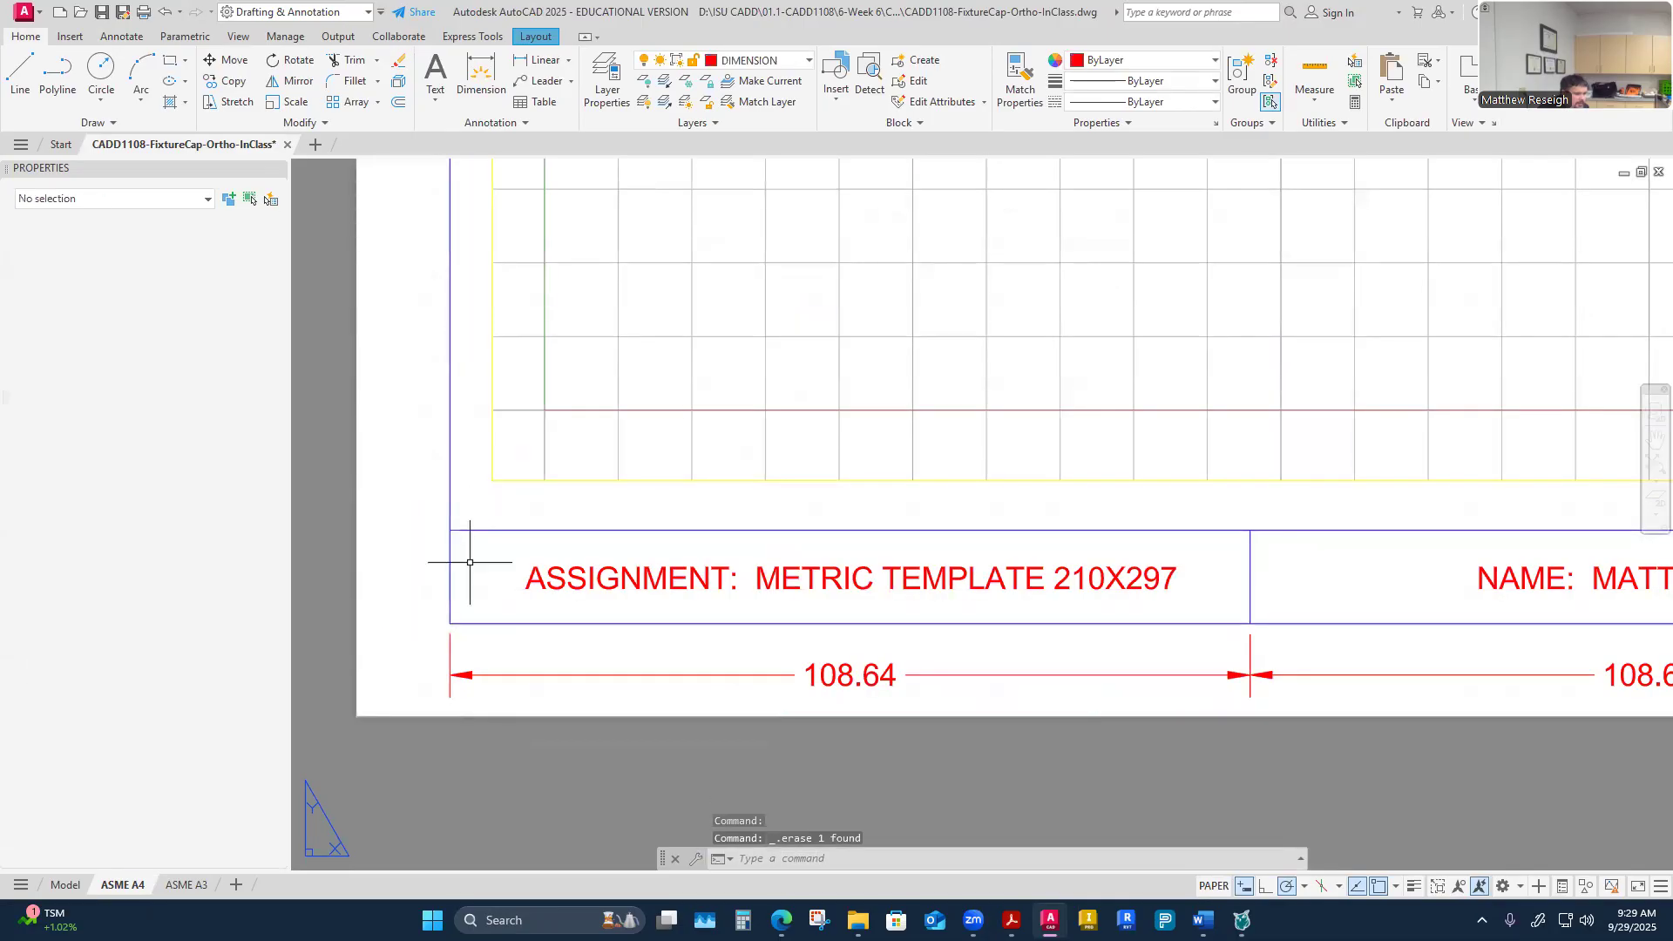
left_click(794, 671)
left_click(832, 676)
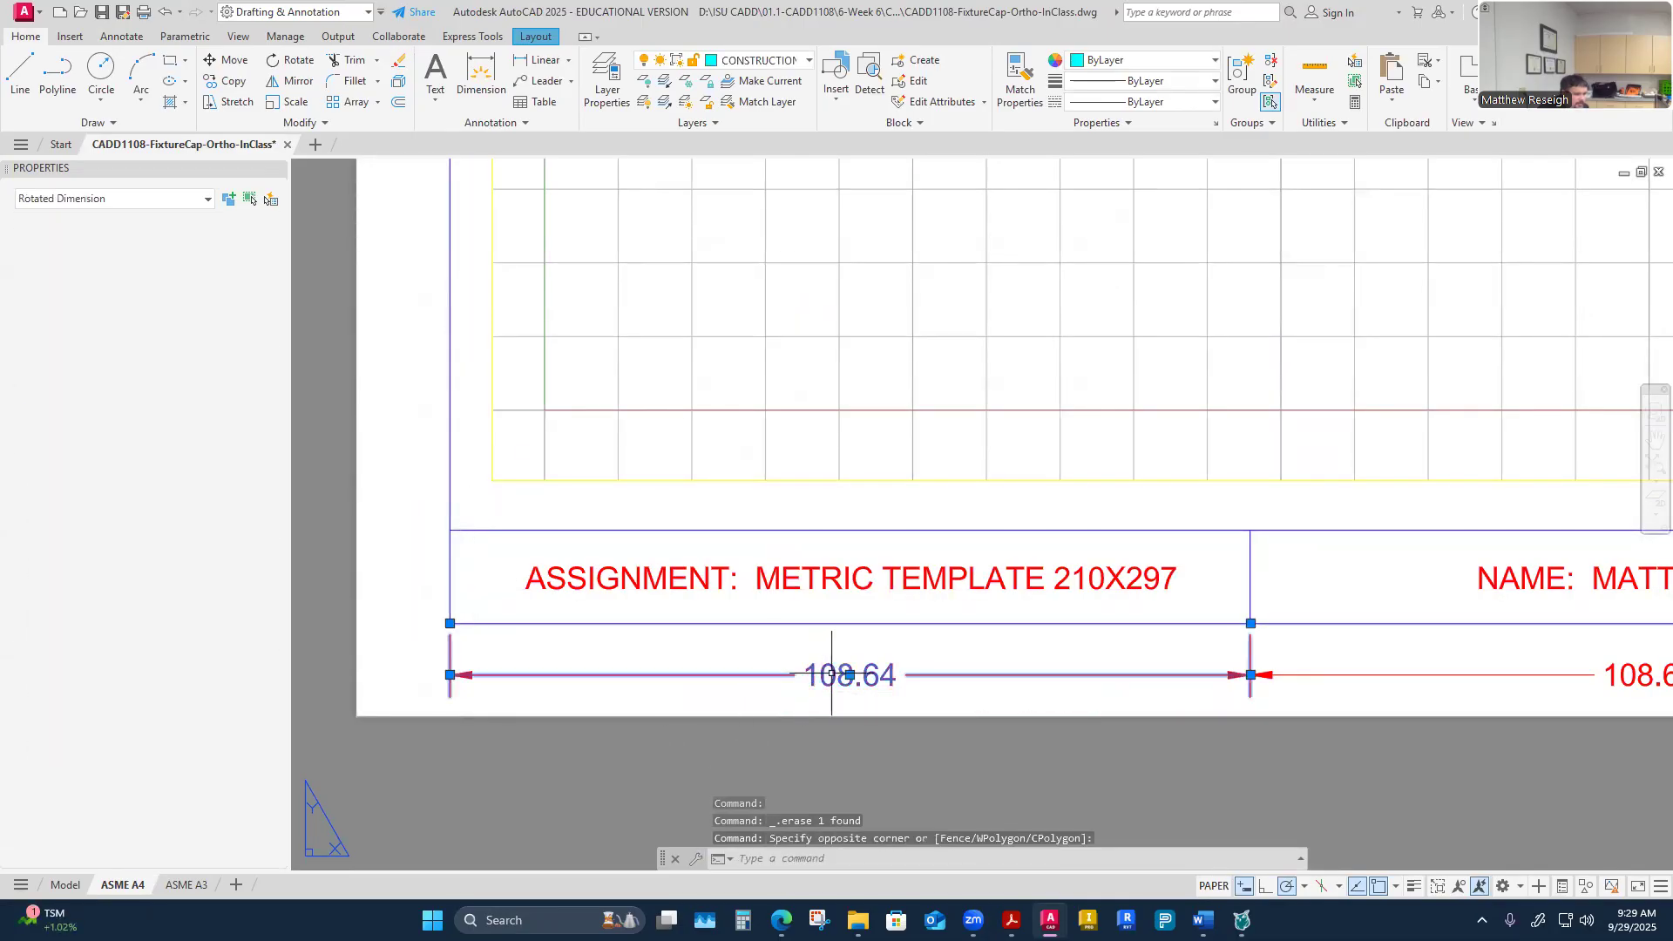
key("Delete")
Step: Delete the width dimensions below the NAME and DATE cells of the A4 sheet's title block
scroll(741, 692, "down", 3)
scroll(978, 679, "up", 4)
left_click(888, 643)
key("Delete")
scroll(886, 644, "down", 4)
scroll(1124, 667, "up", 4)
left_click(946, 591)
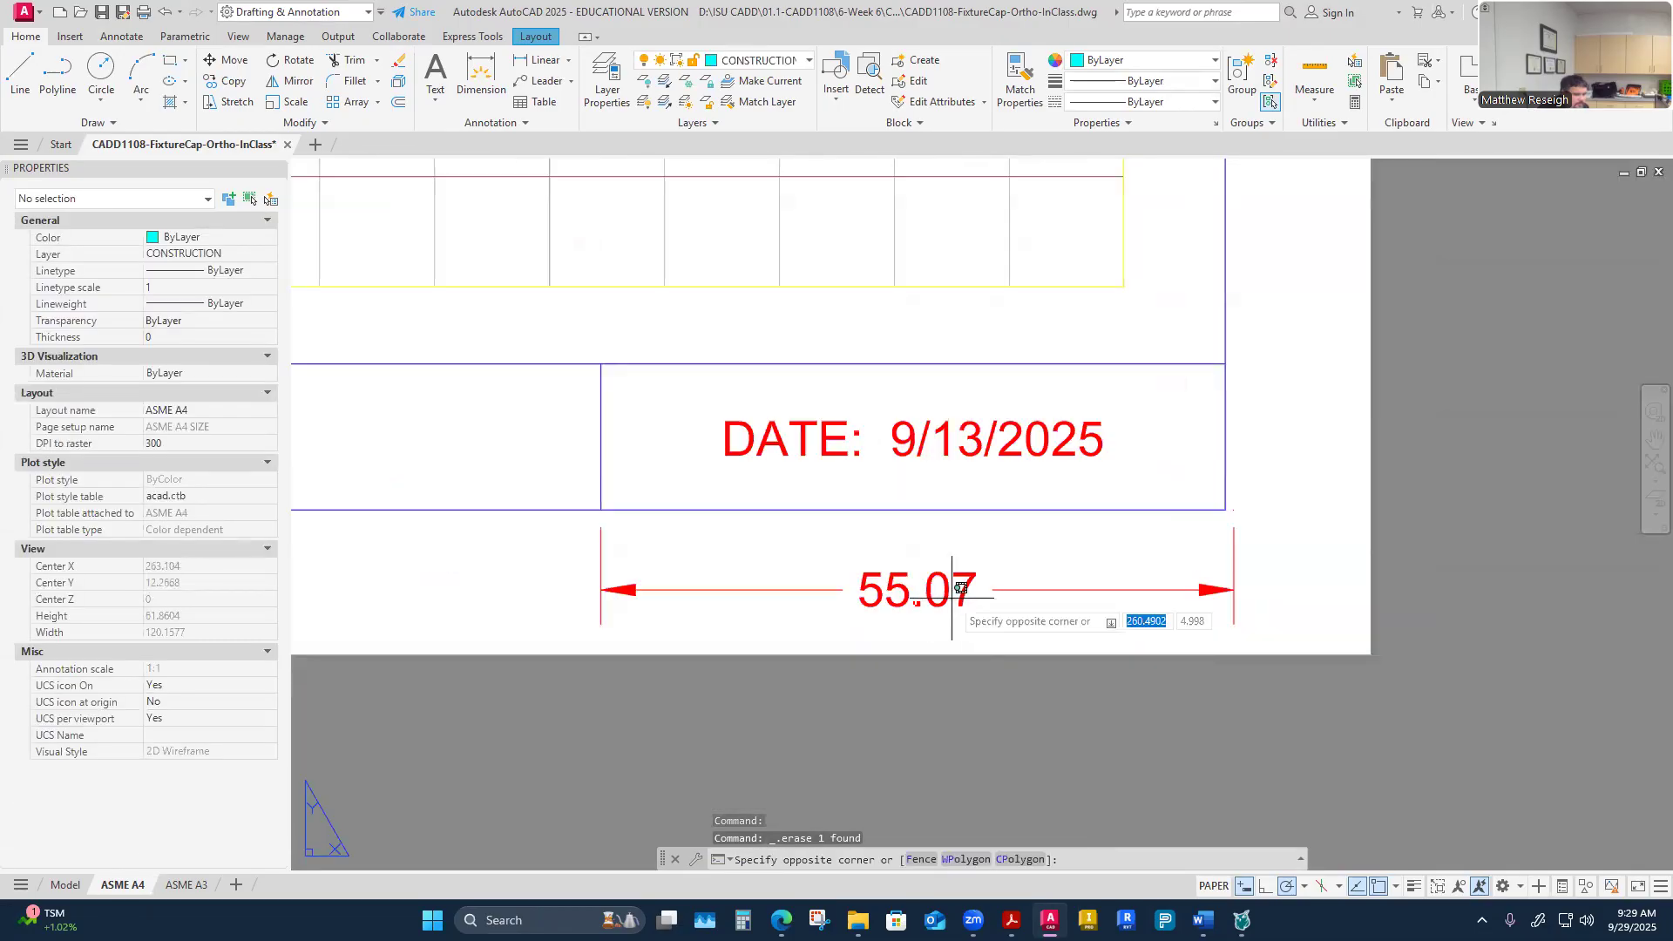
left_click(938, 598)
key("Delete")
scroll(946, 653, "down", 4)
scroll(830, 456, "up", 2)
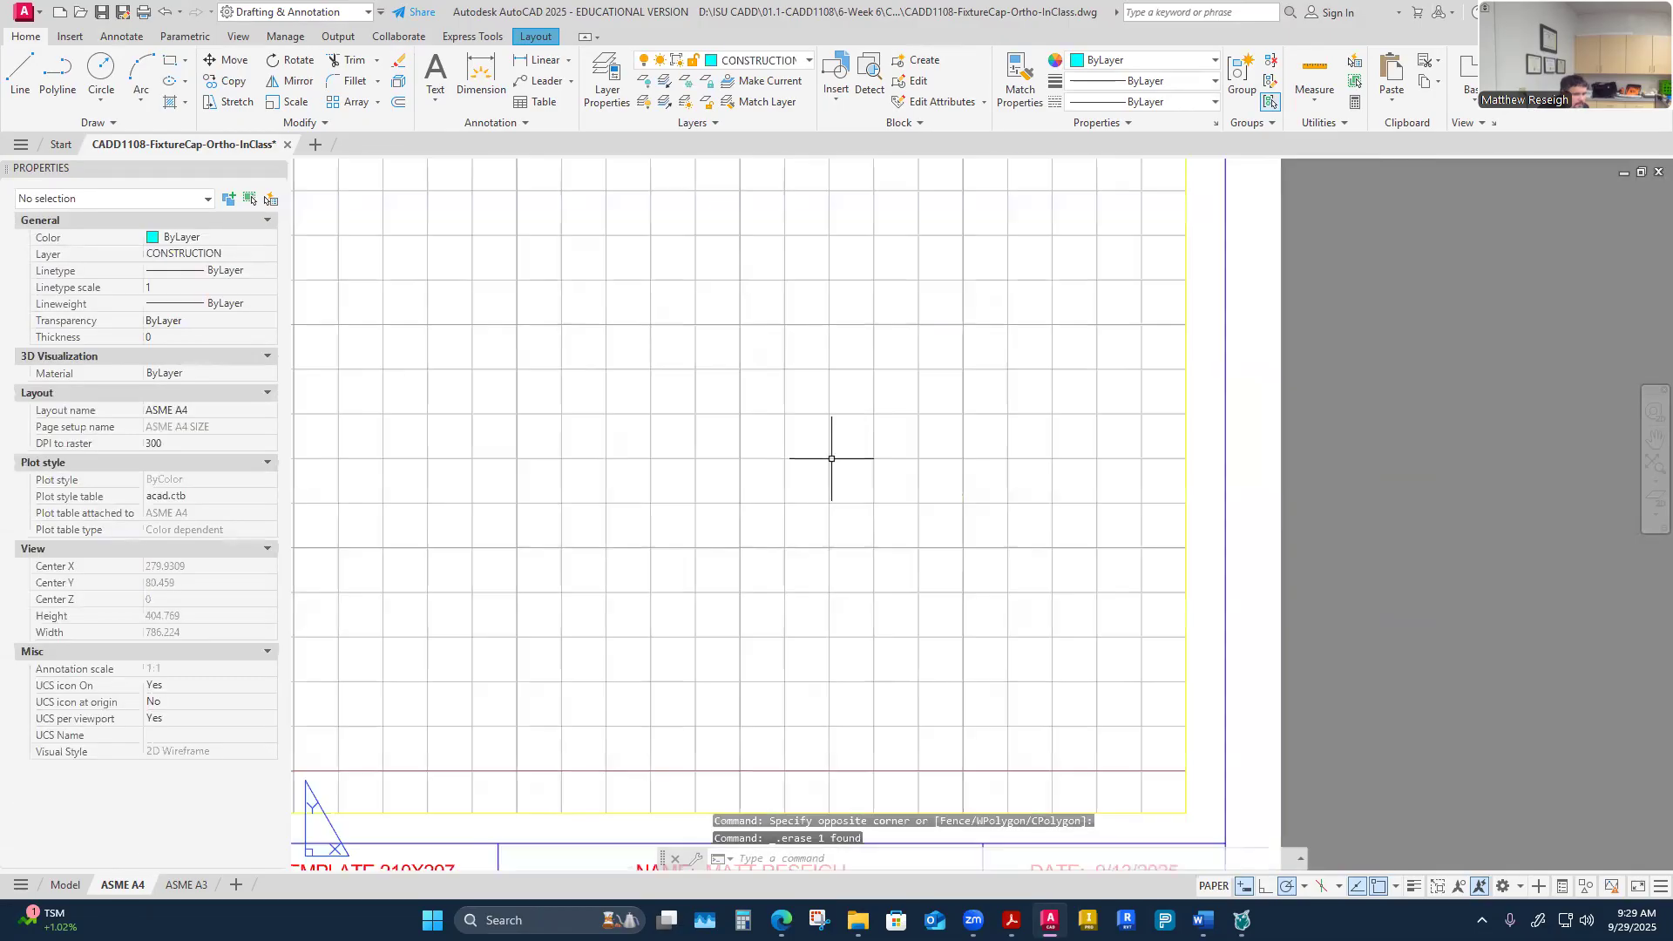
scroll(687, 572, "down", 2)
Step: Open the ASME A3 layout and delete the title block's height dimension and the ASSIGNMENT cell's width dimension
left_click(185, 885)
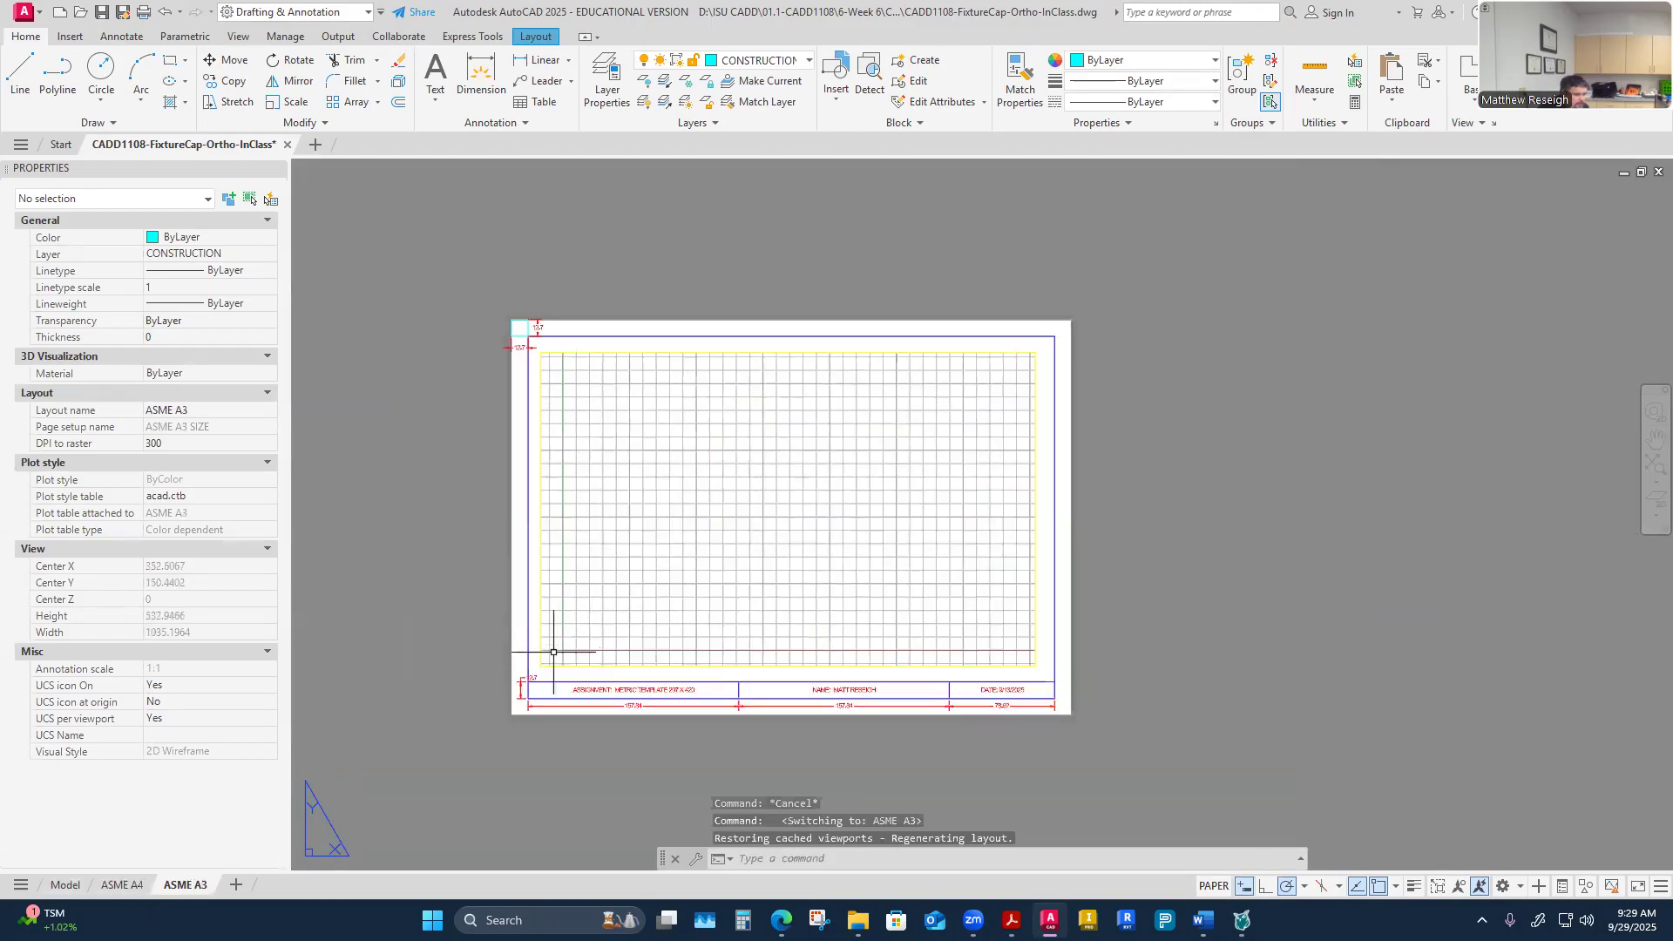
scroll(491, 714, "up", 4)
left_click(490, 717)
key("Delete")
scroll(475, 729, "down", 4)
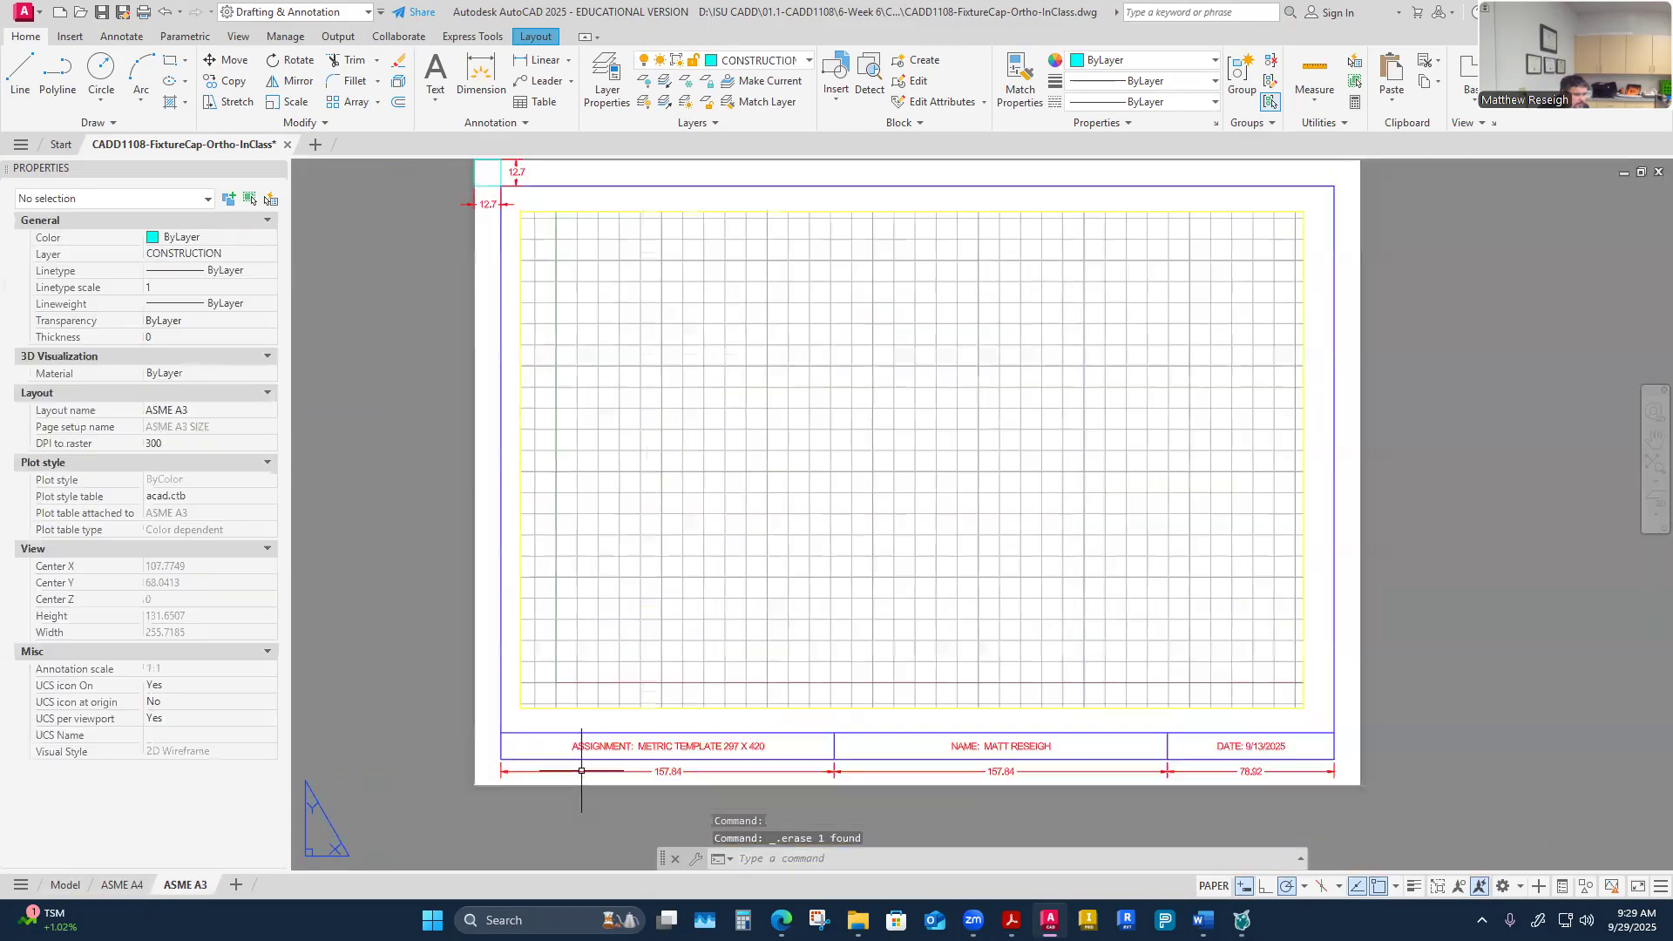
scroll(667, 769, "up", 4)
scroll(1076, 746, "down", 5)
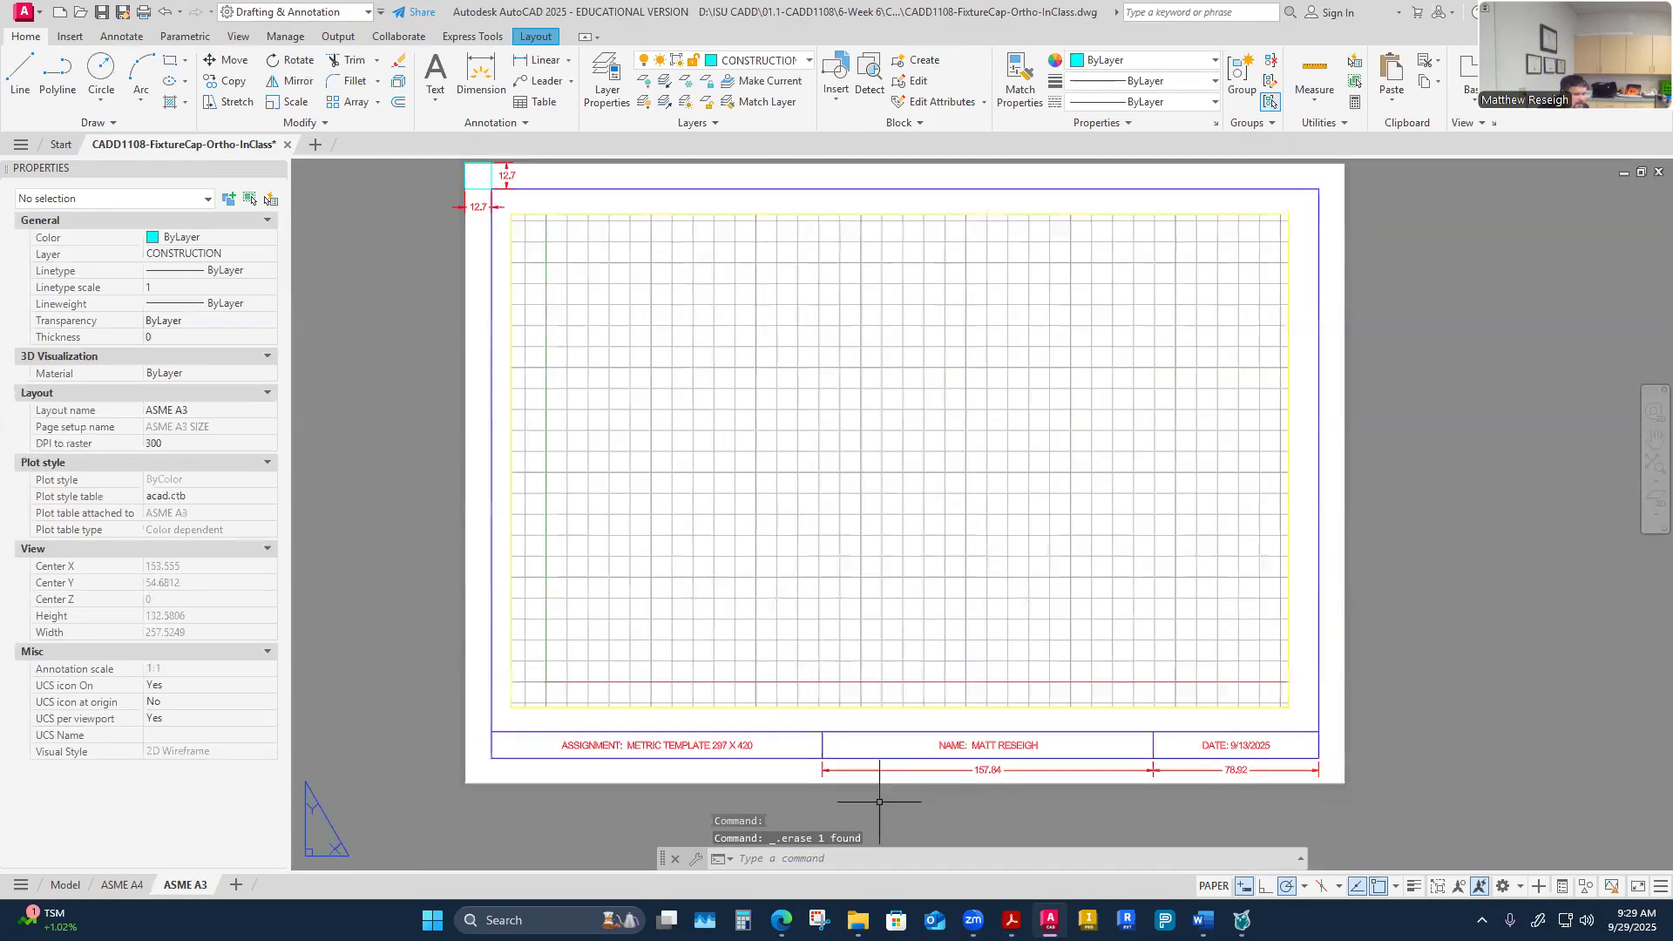
Step: Delete the width dimensions below the NAME and DATE cells of the A3 sheet's title block
scroll(808, 716, "up", 5)
left_click(792, 685)
key("Delete")
scroll(941, 719, "down", 5)
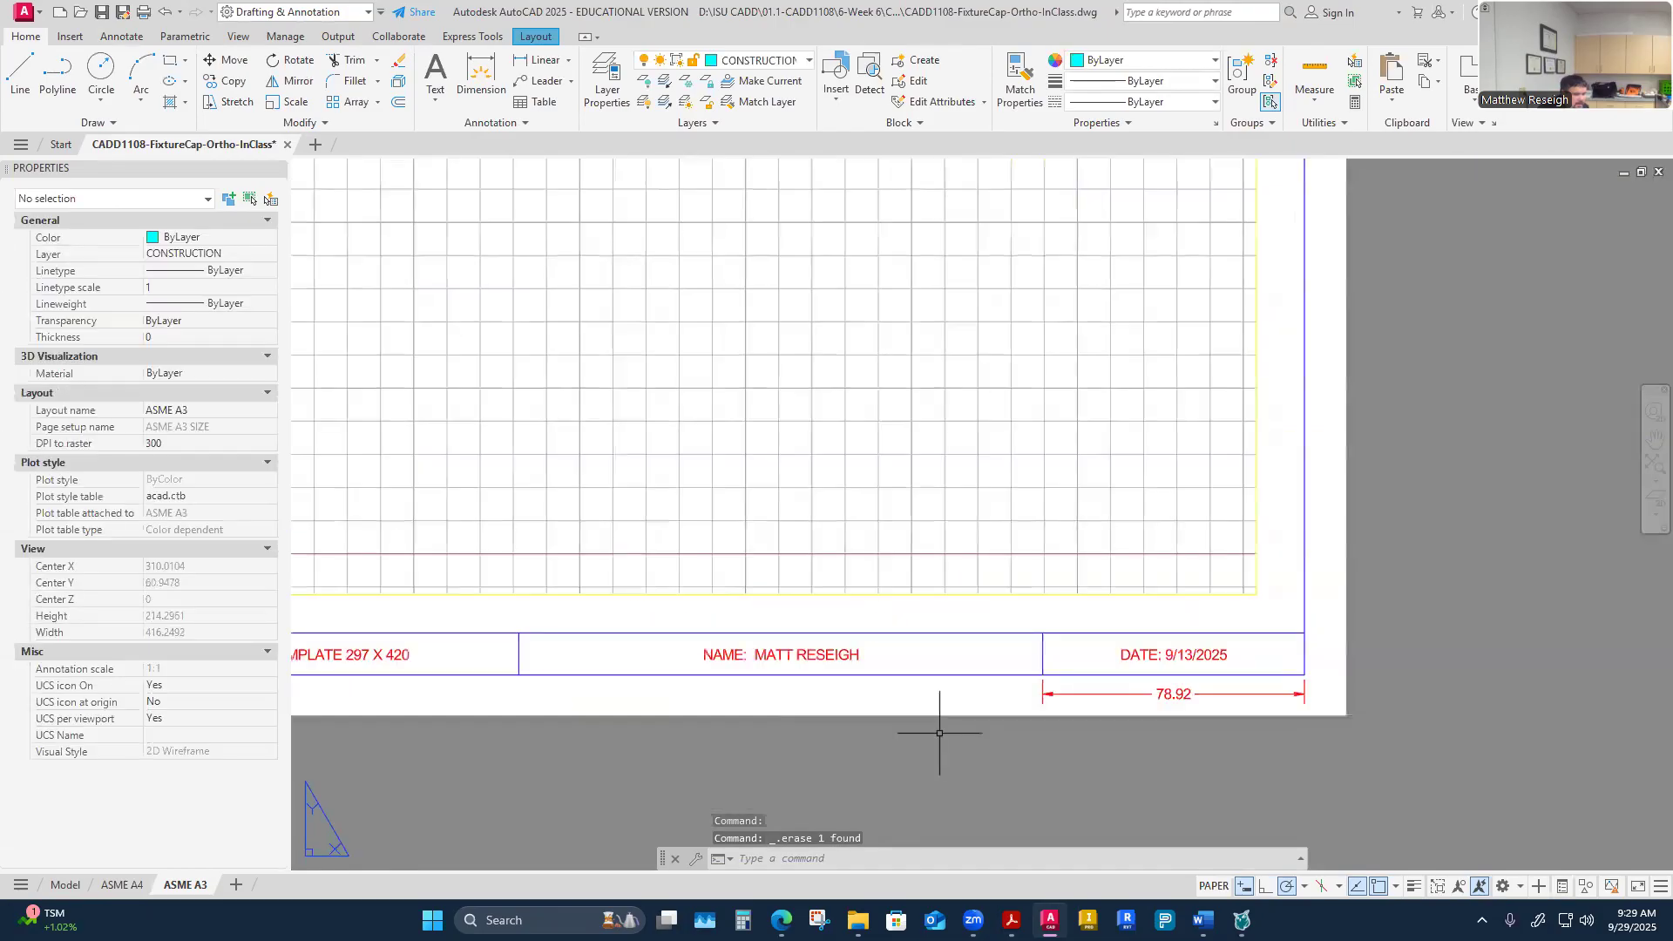
scroll(1145, 706, "up", 5)
left_click(1042, 601)
key("Delete")
scroll(1047, 668, "down", 4)
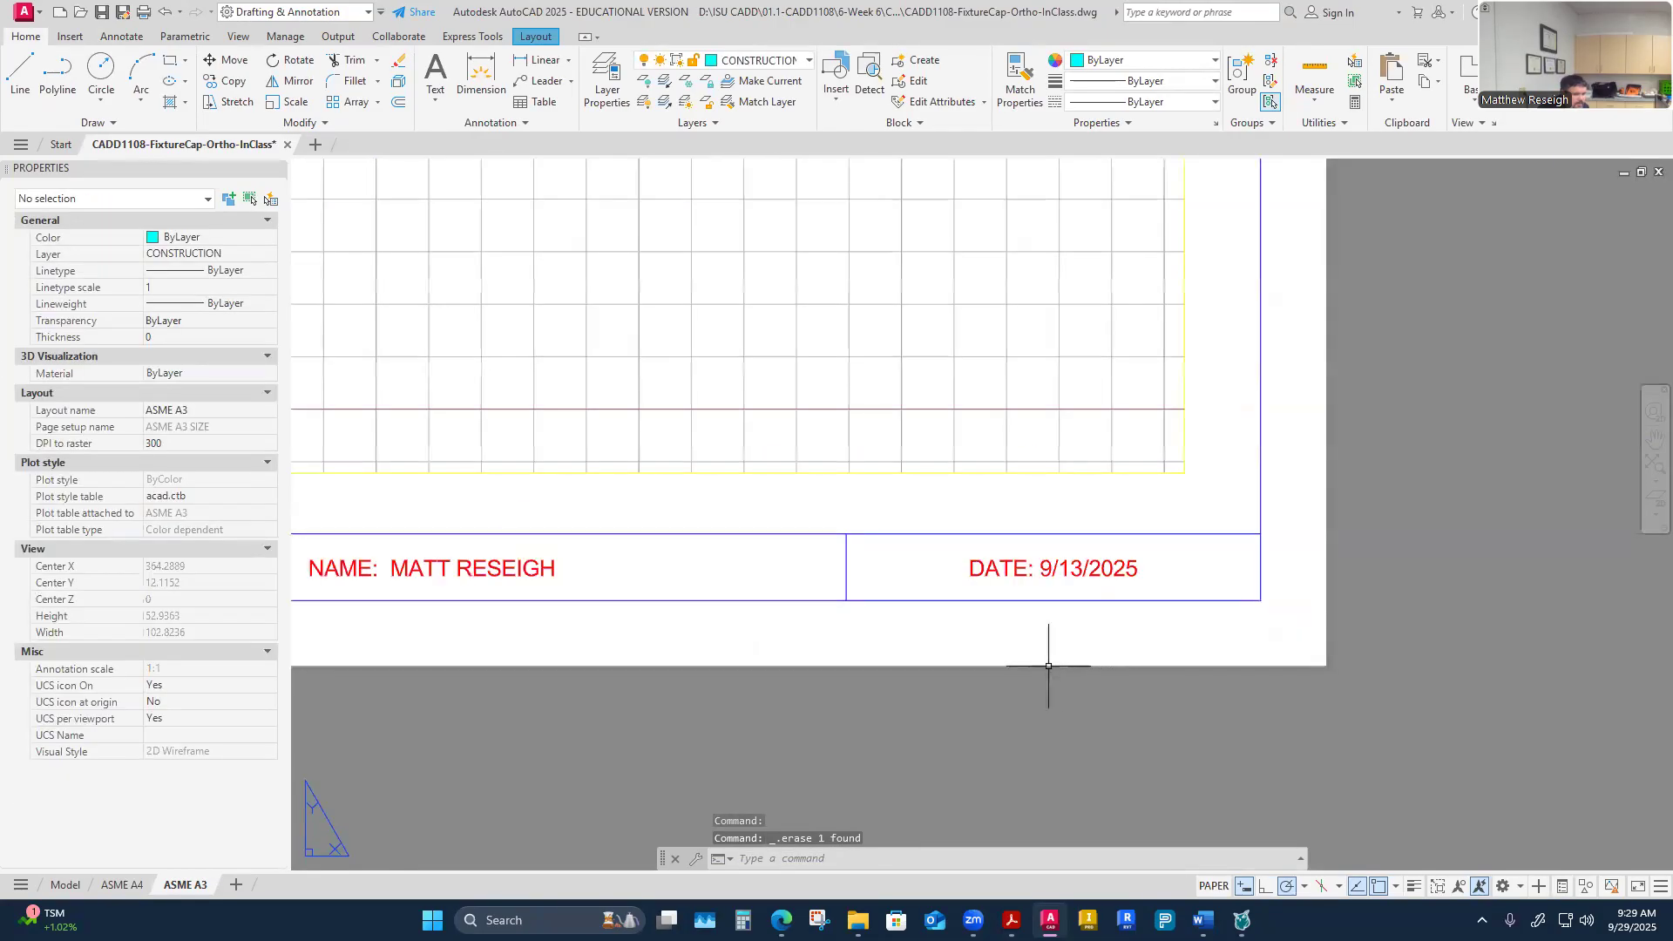
scroll(1047, 668, "down", 2)
Step: Delete the two 12.7 margin dimensions and the construction square from the A3 sheet's upper-left corner
scroll(552, 248, "up", 5)
left_click(555, 248)
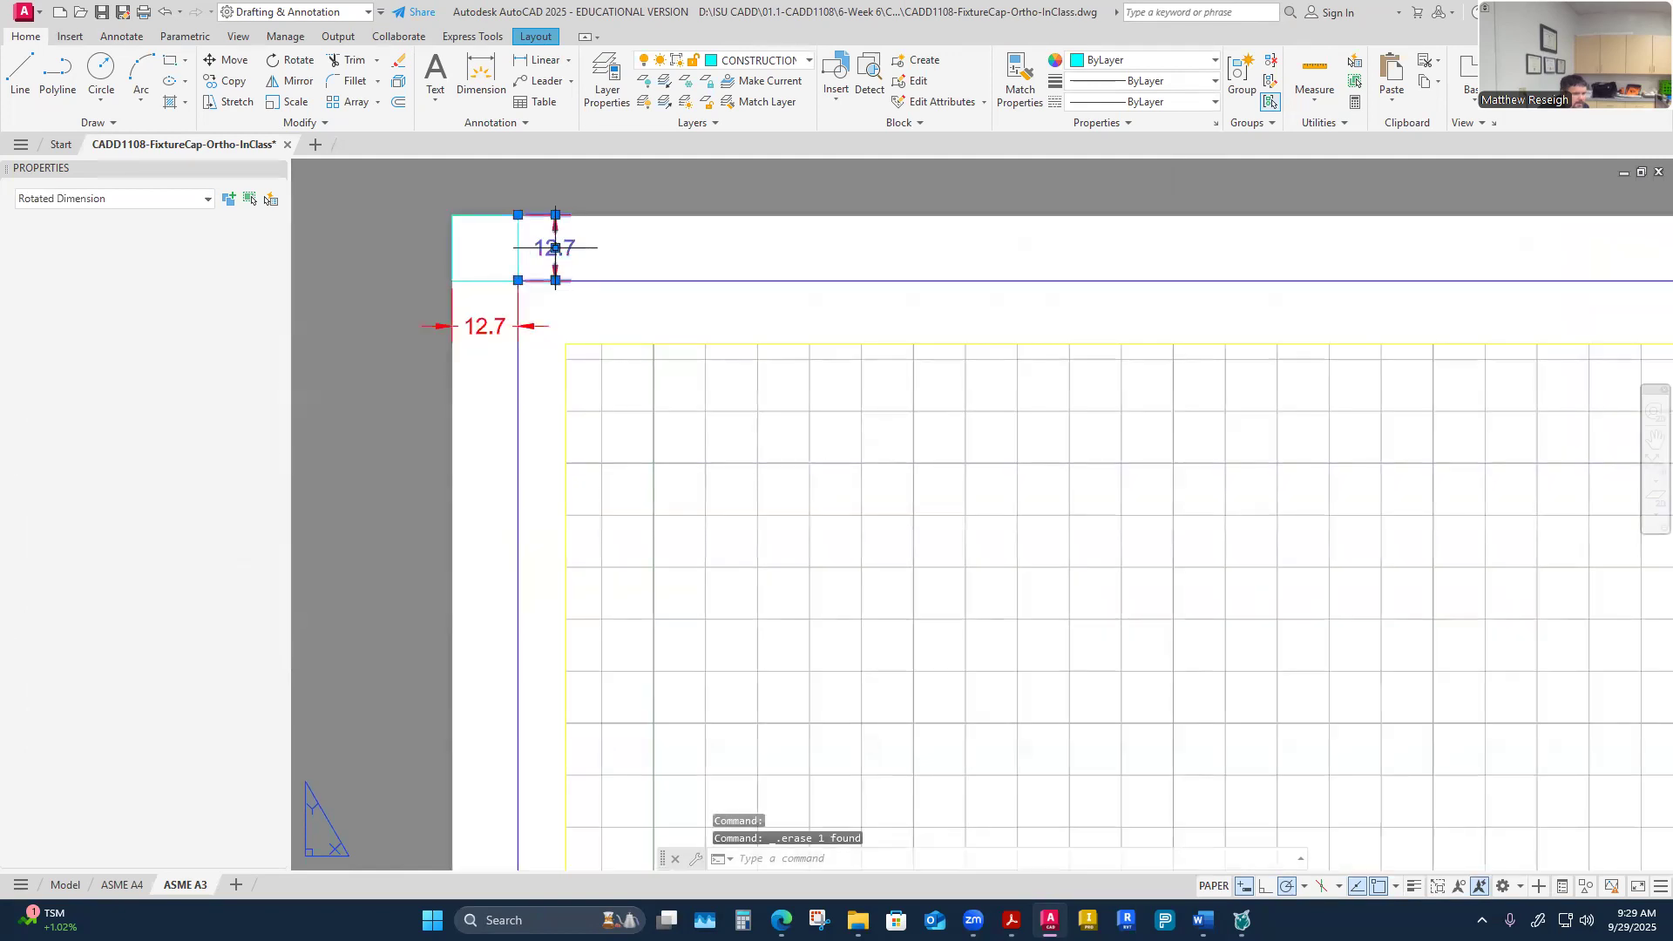
key("Delete")
left_click(486, 326)
key("Delete")
left_click(478, 280)
key("Delete")
scroll(502, 453, "down", 5)
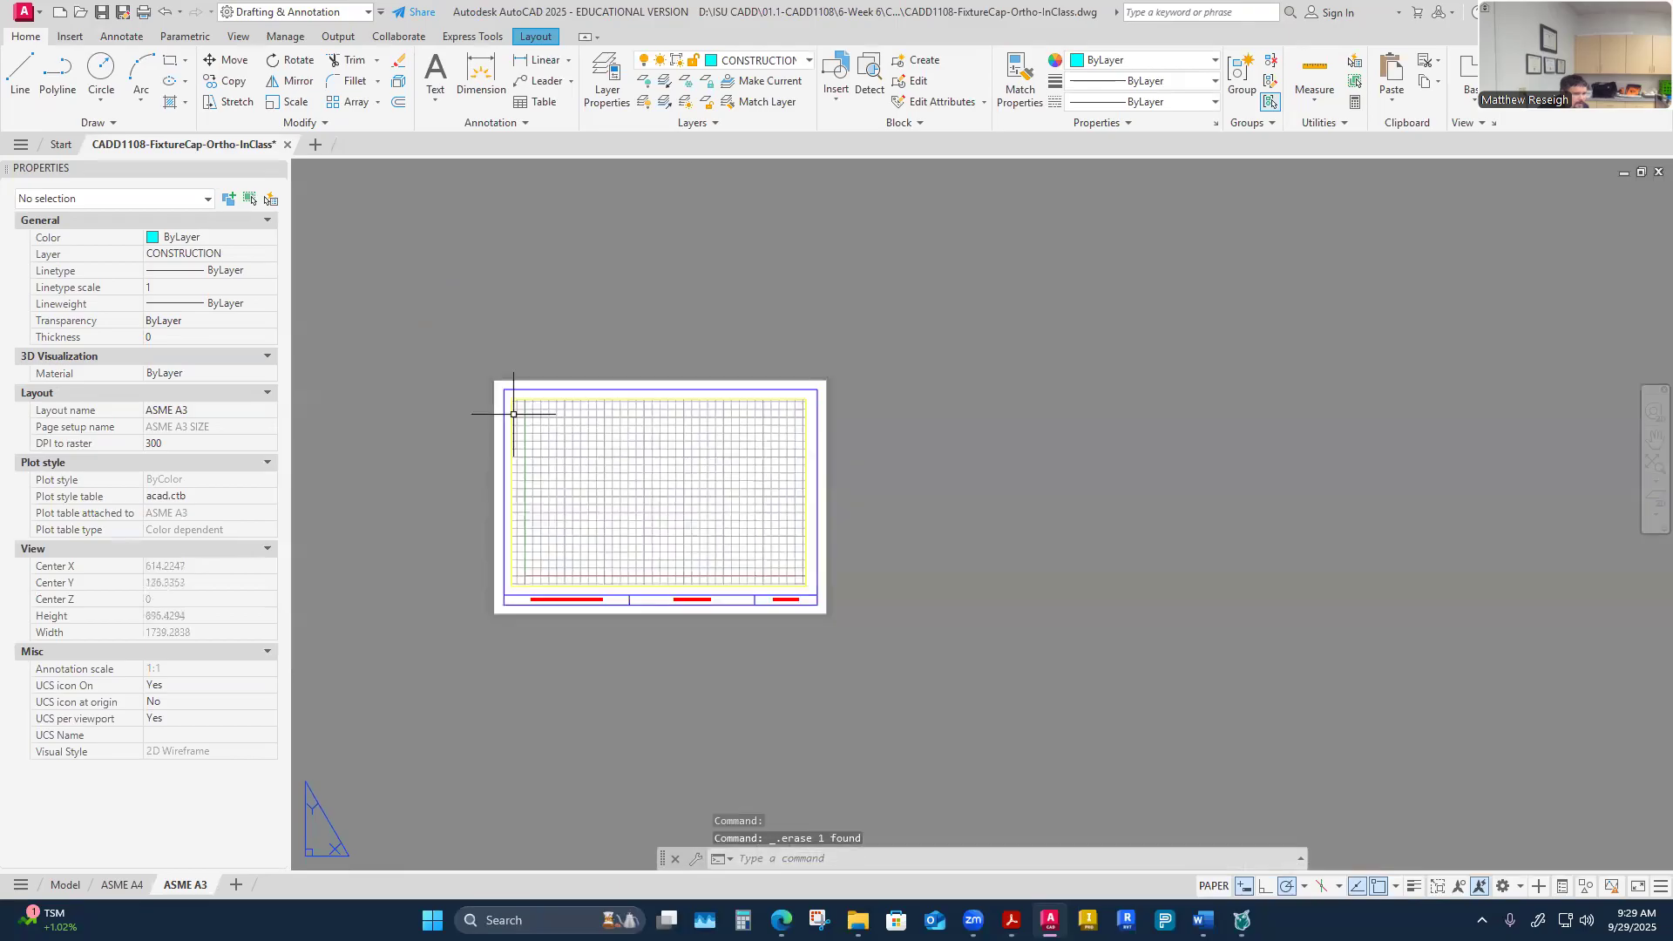
scroll(484, 565, "down", 4)
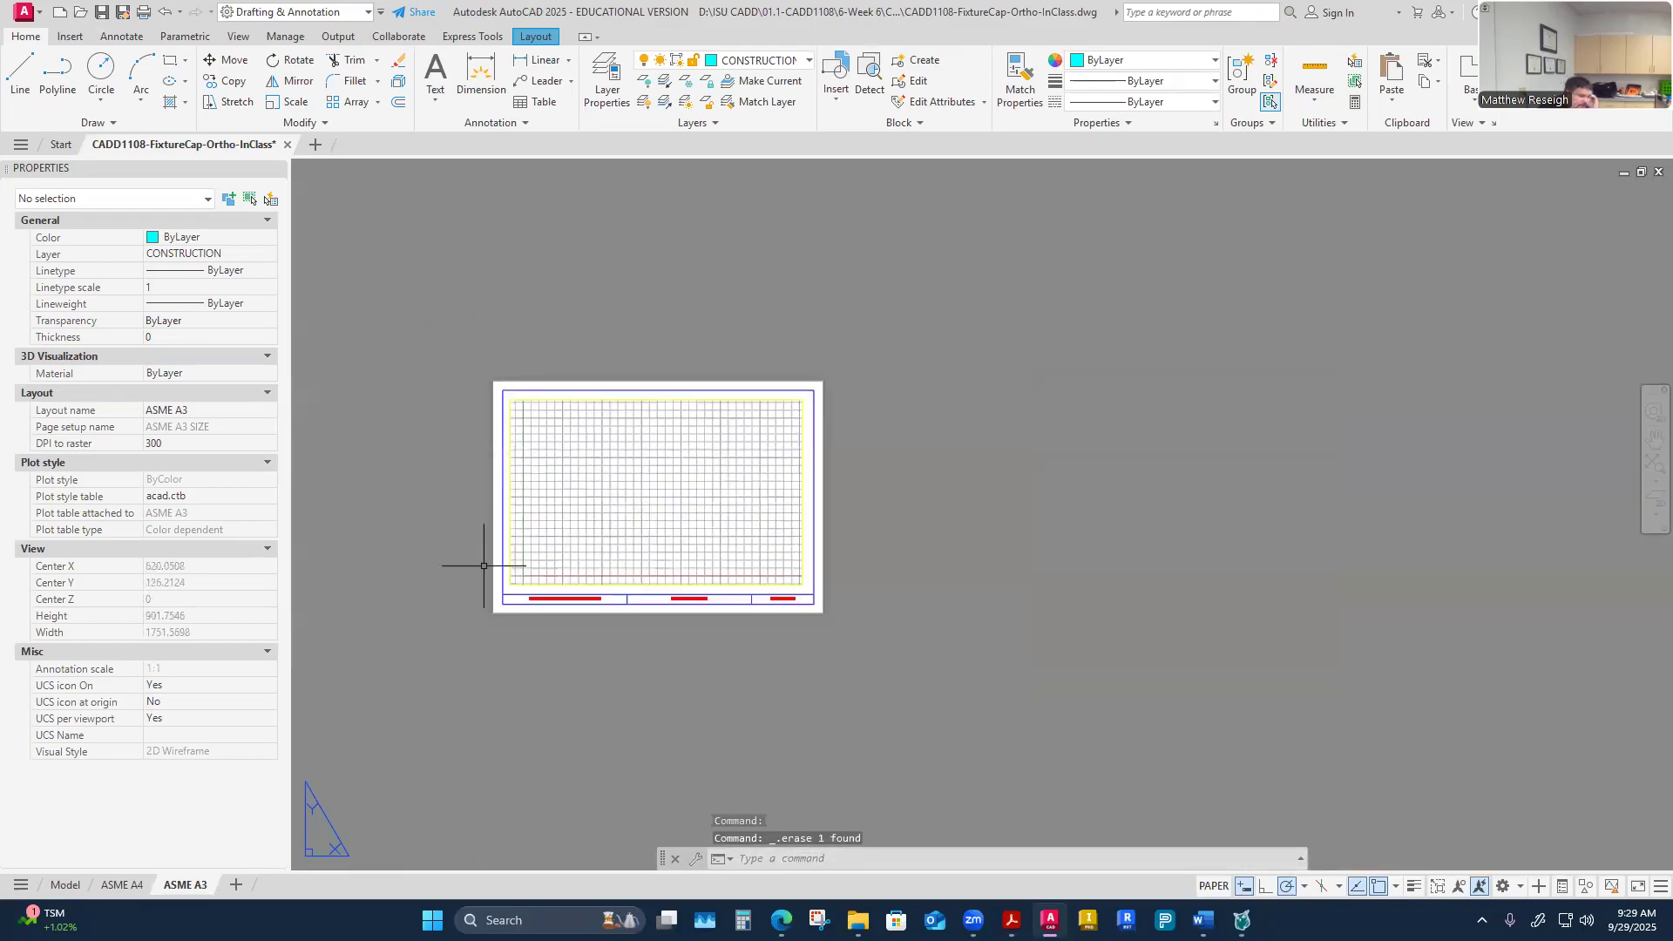
scroll(484, 566, "up", 4)
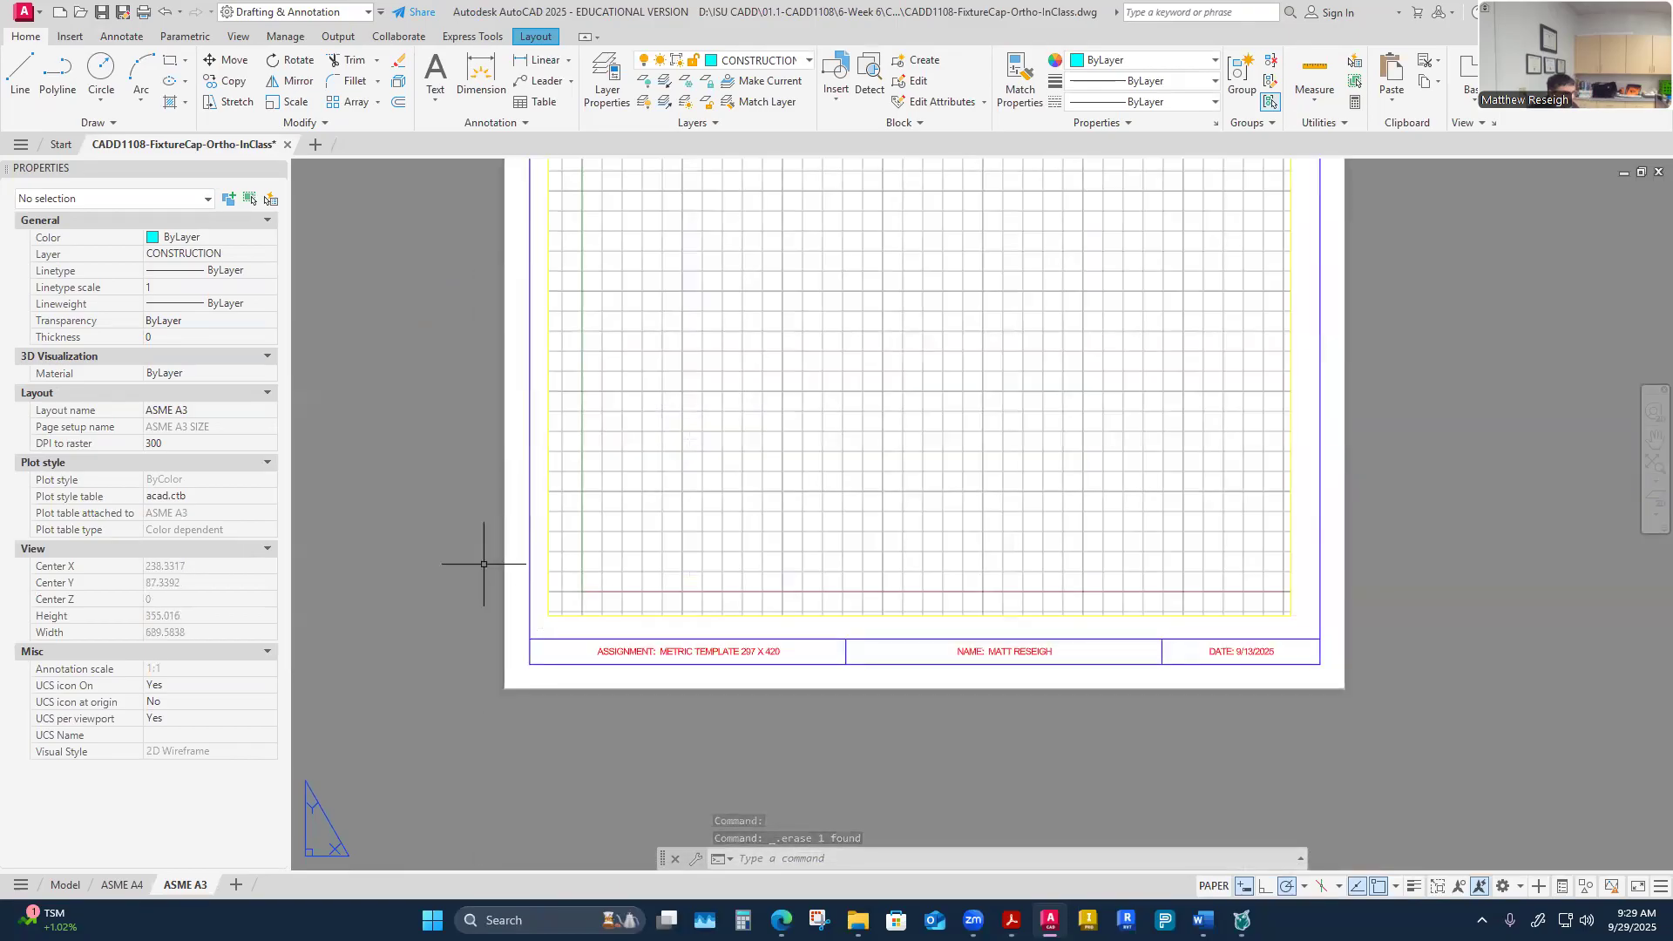
double_click(681, 535)
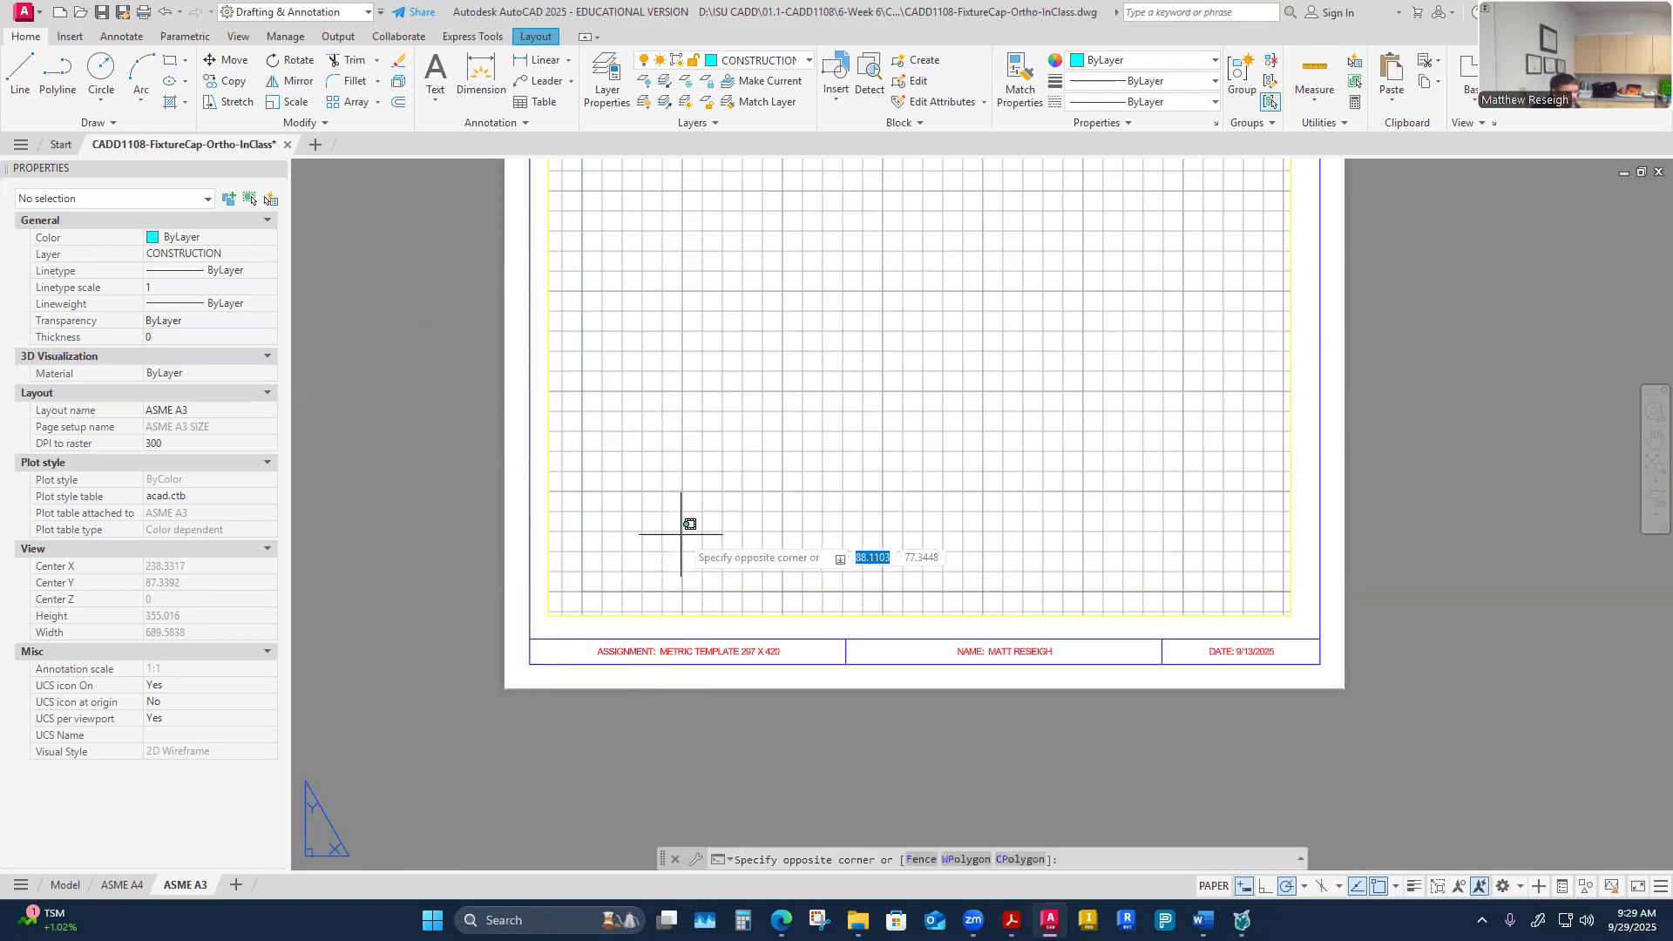
double_click(616, 713)
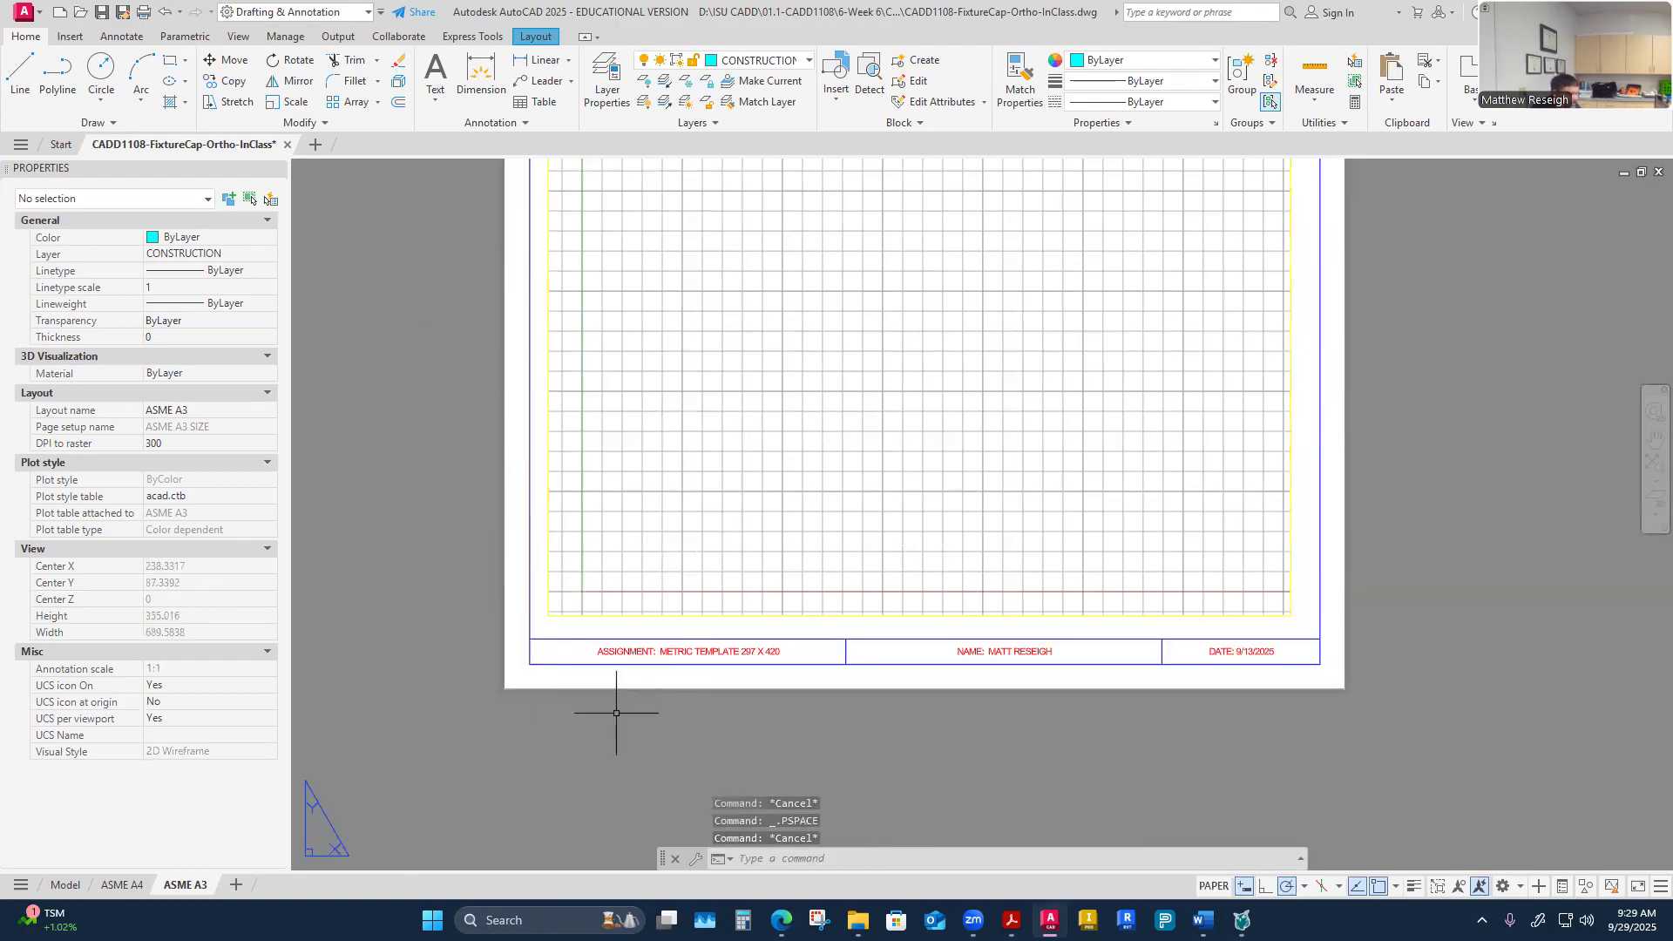
Step: Switch to model space and draw a 420 by 110 mm construction rectangle just right of and above the origin
left_click(65, 884)
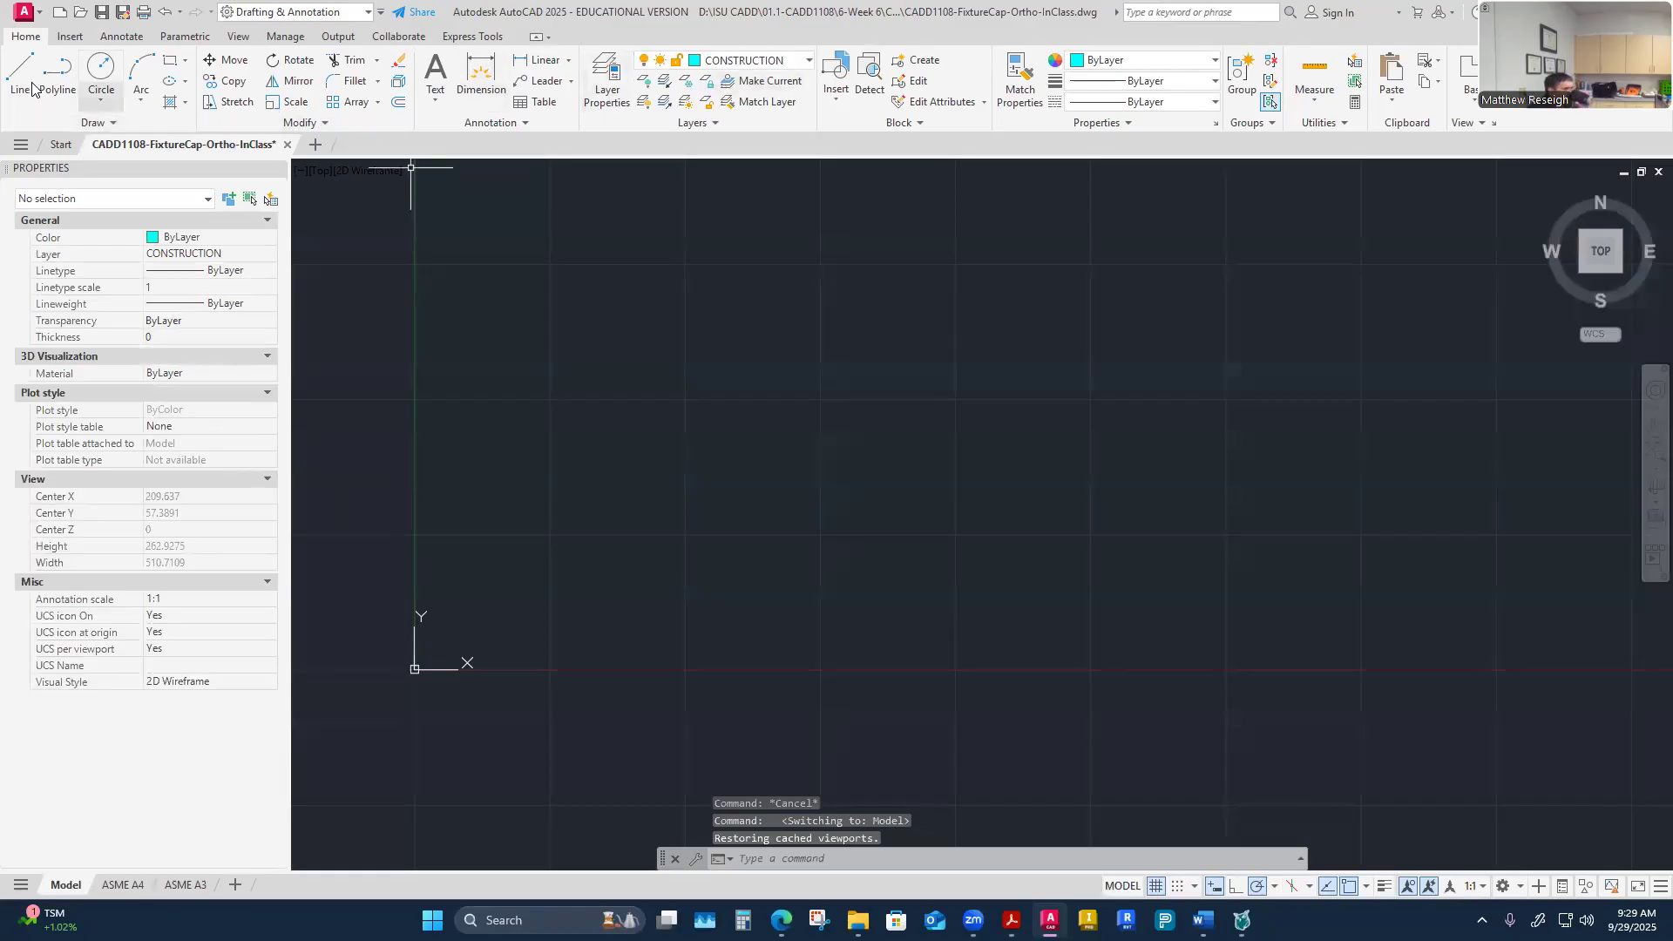
left_click(172, 61)
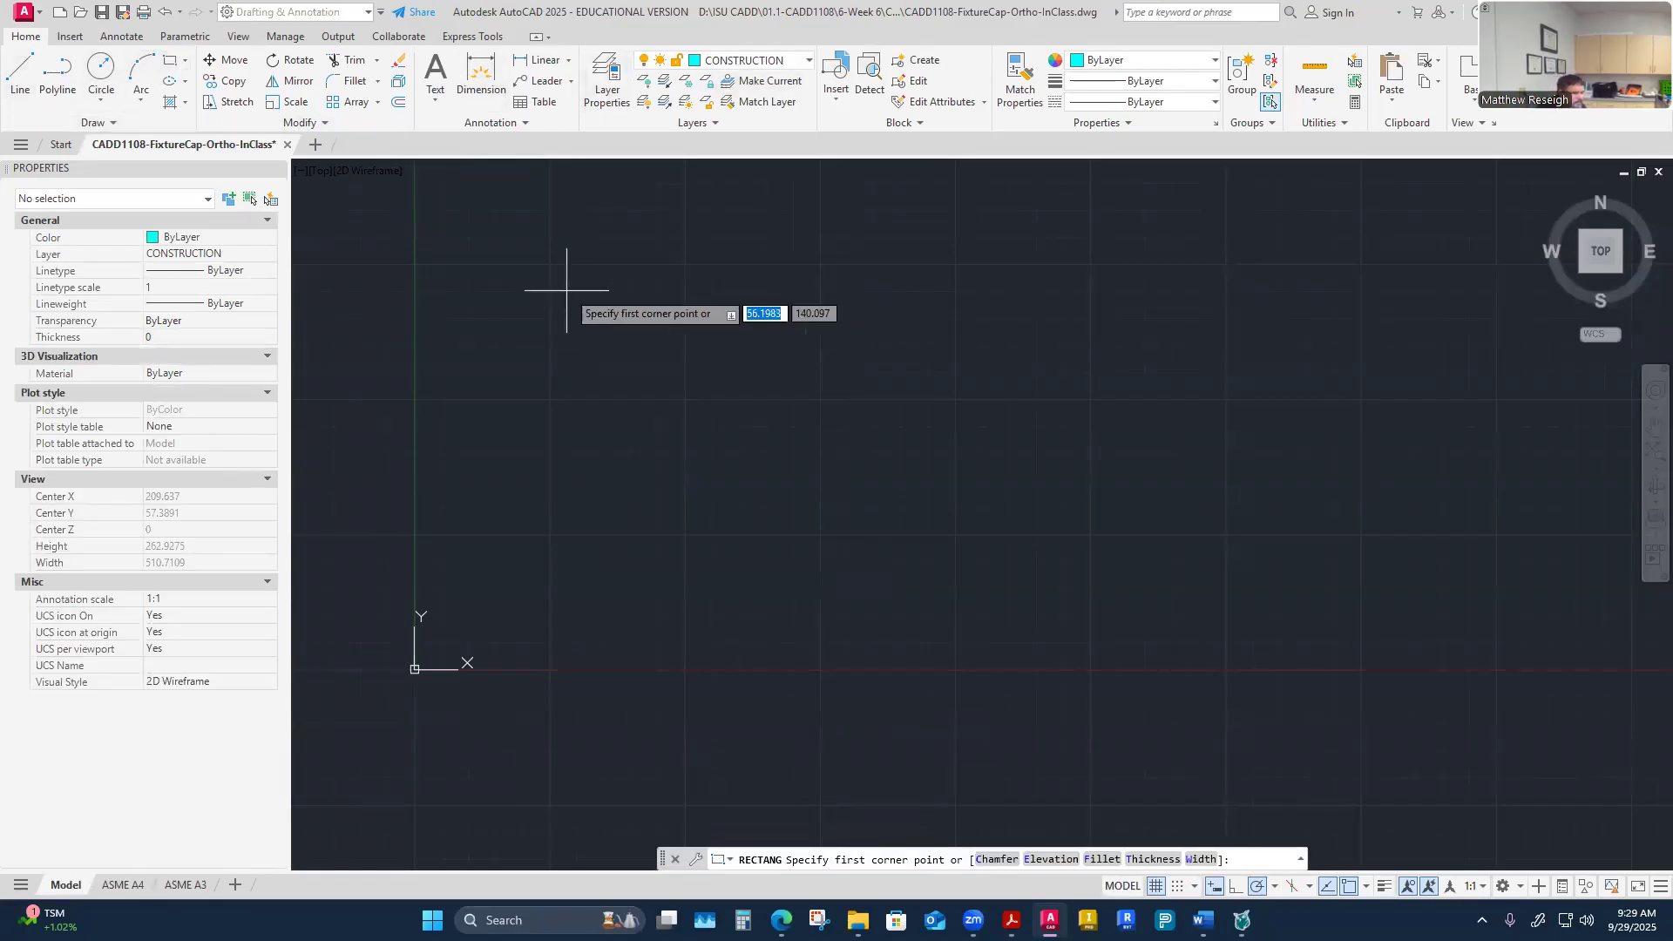
left_click(564, 300)
type("420")
key("Tab")
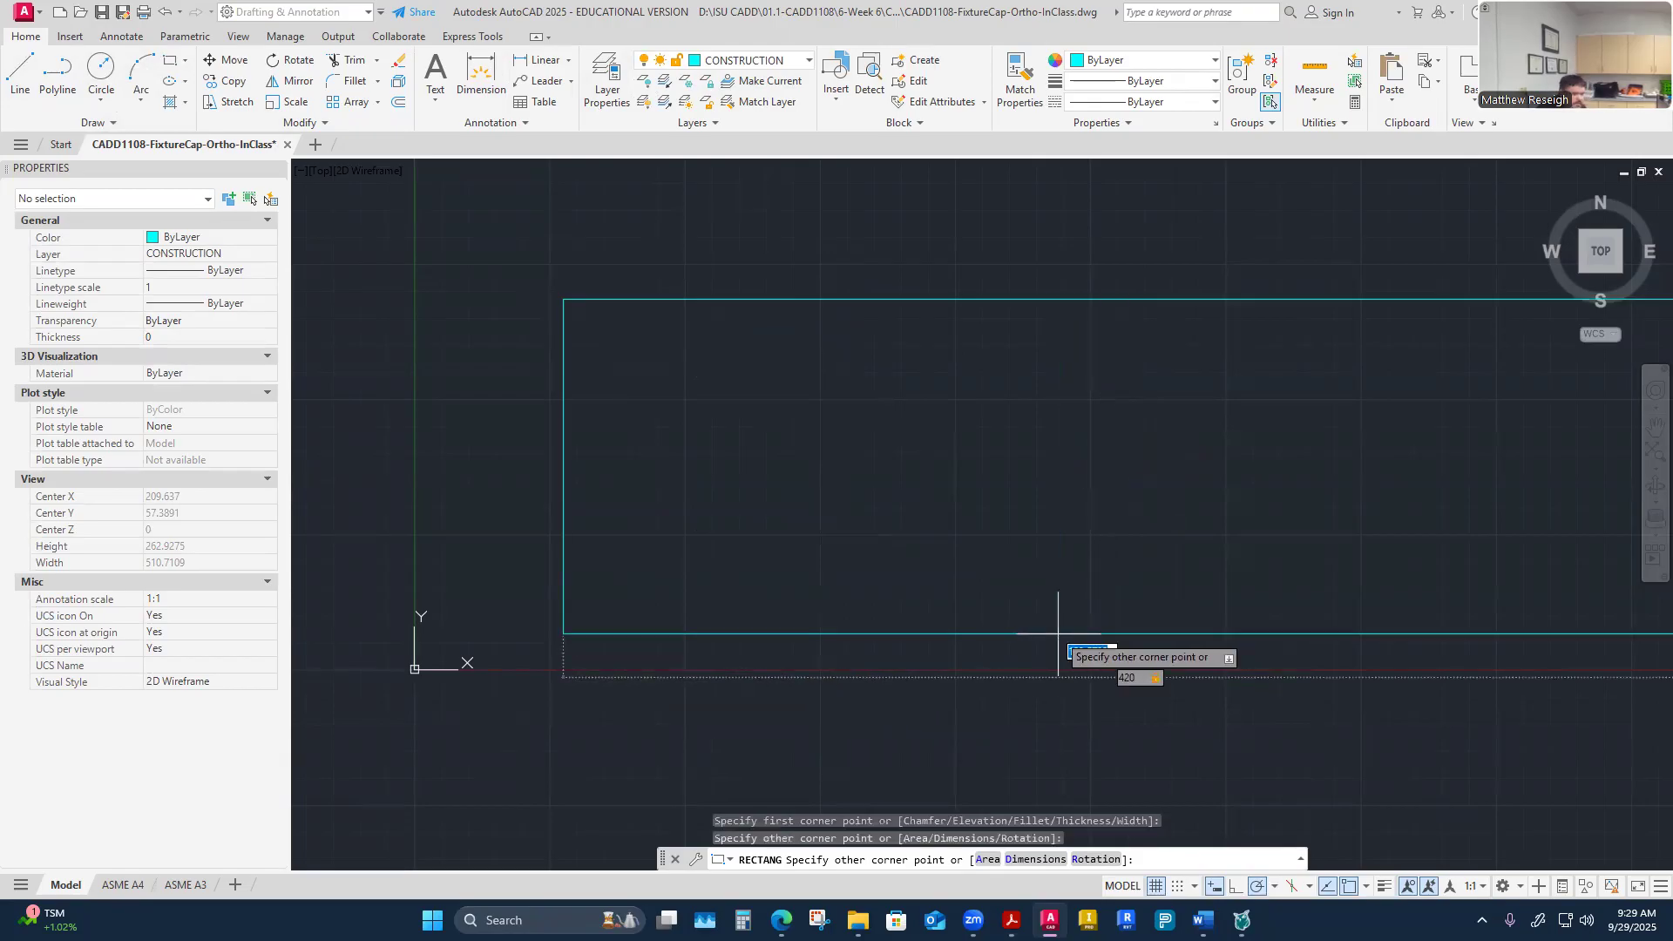
scroll(713, 632, "down", 4)
scroll(1018, 586, "up", 4)
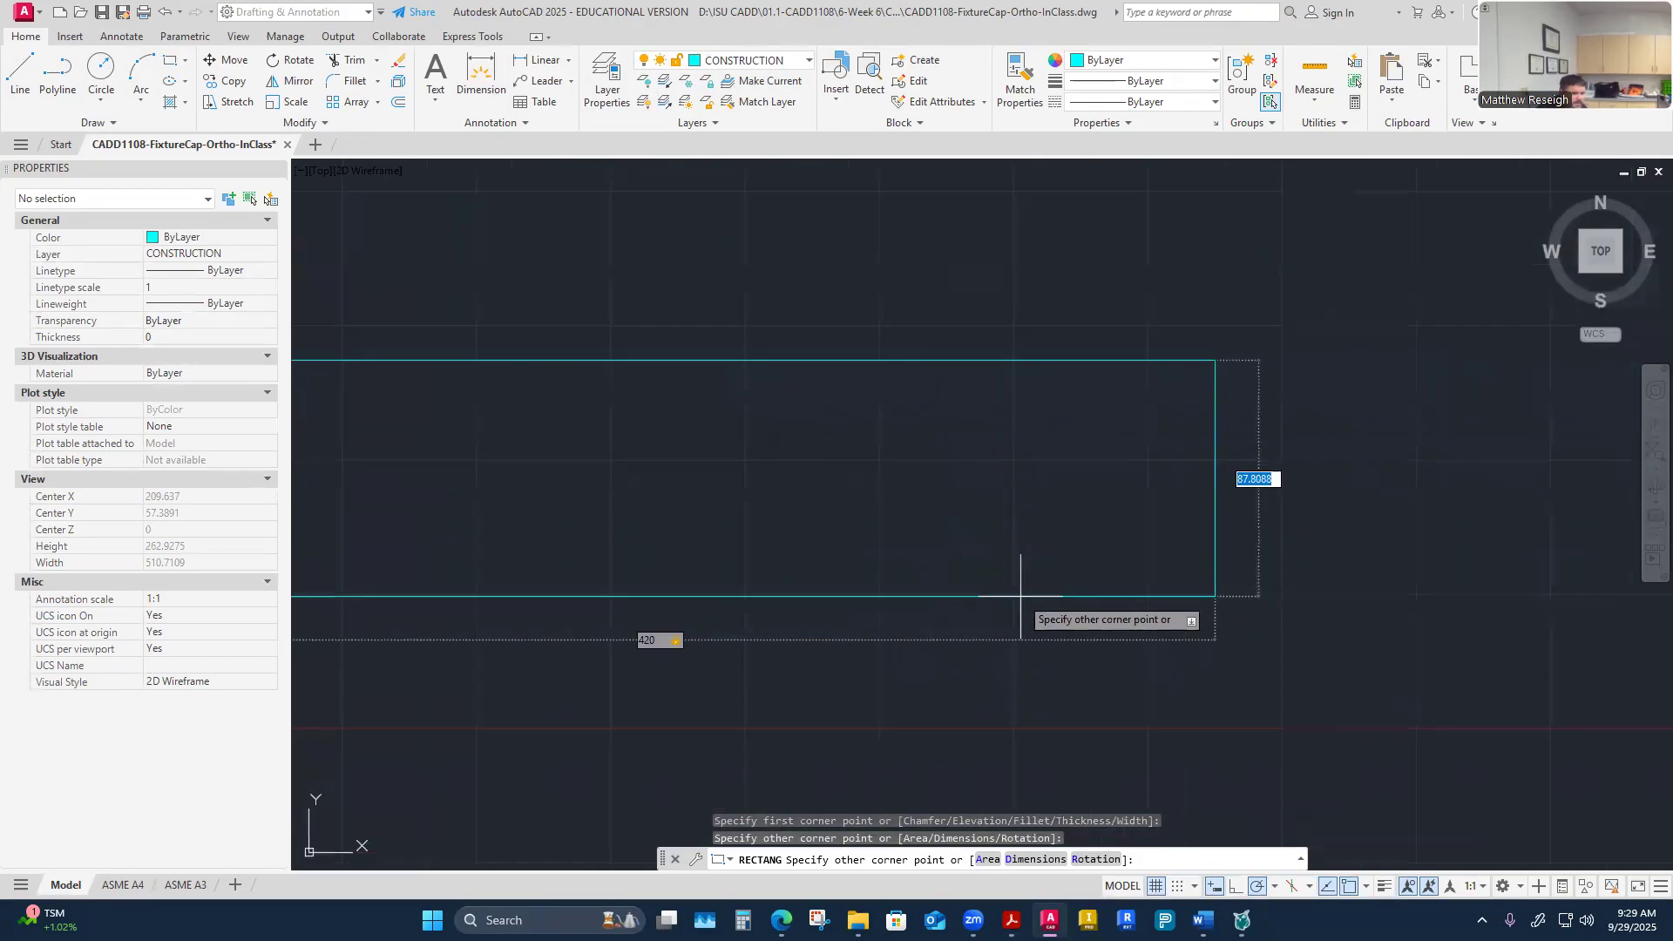
type("11")
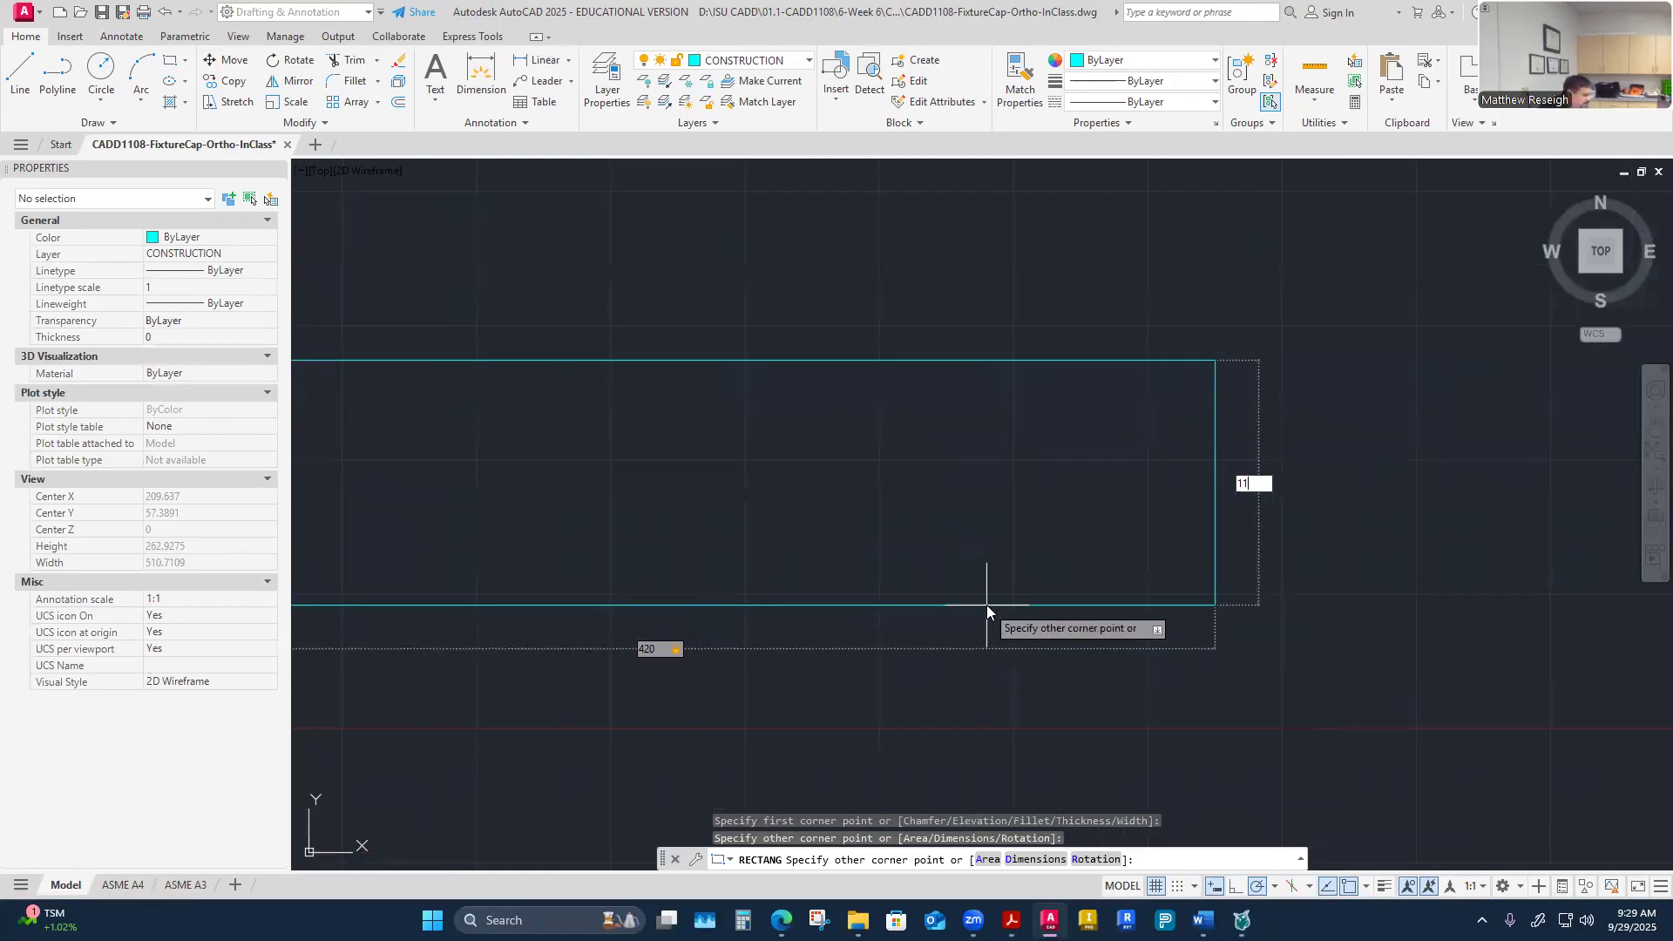
type("0")
key("Return")
scroll(987, 605, "down", 5)
scroll(954, 587, "up", 5)
scroll(788, 654, "up", 3)
scroll(788, 653, "down", 3)
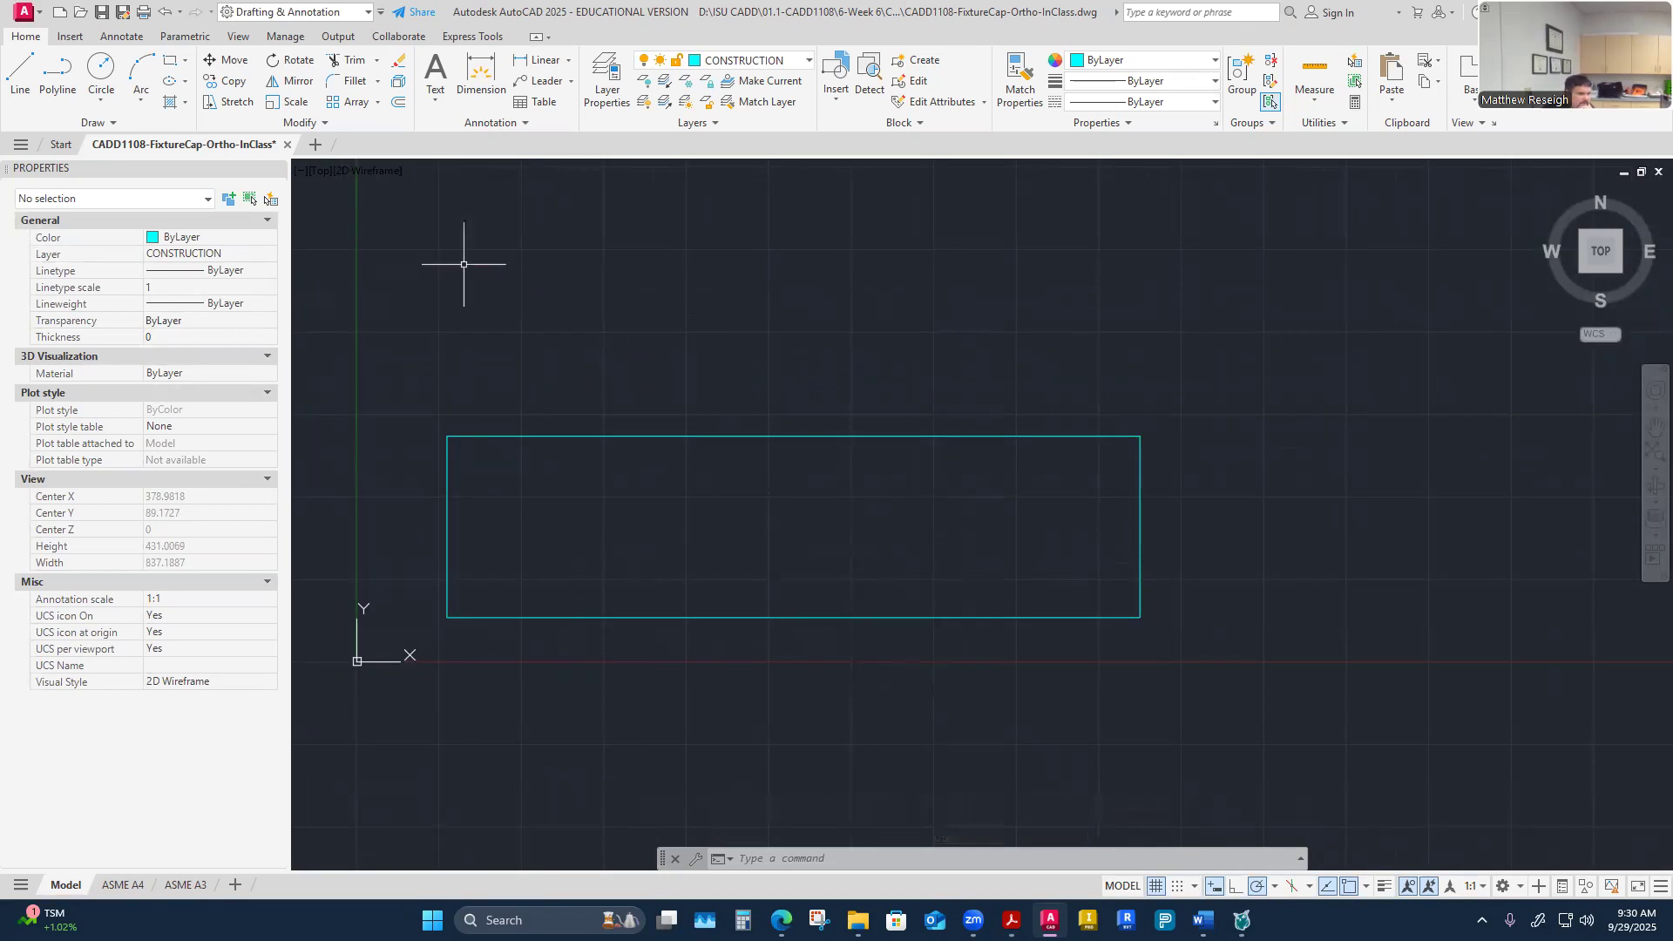
Step: Draw a 420 by 150 mm rectangle about 122 mm above the first one, with their left edges aligned
left_click(171, 59)
scroll(447, 436, "down", 4)
scroll(450, 353, "up", 2)
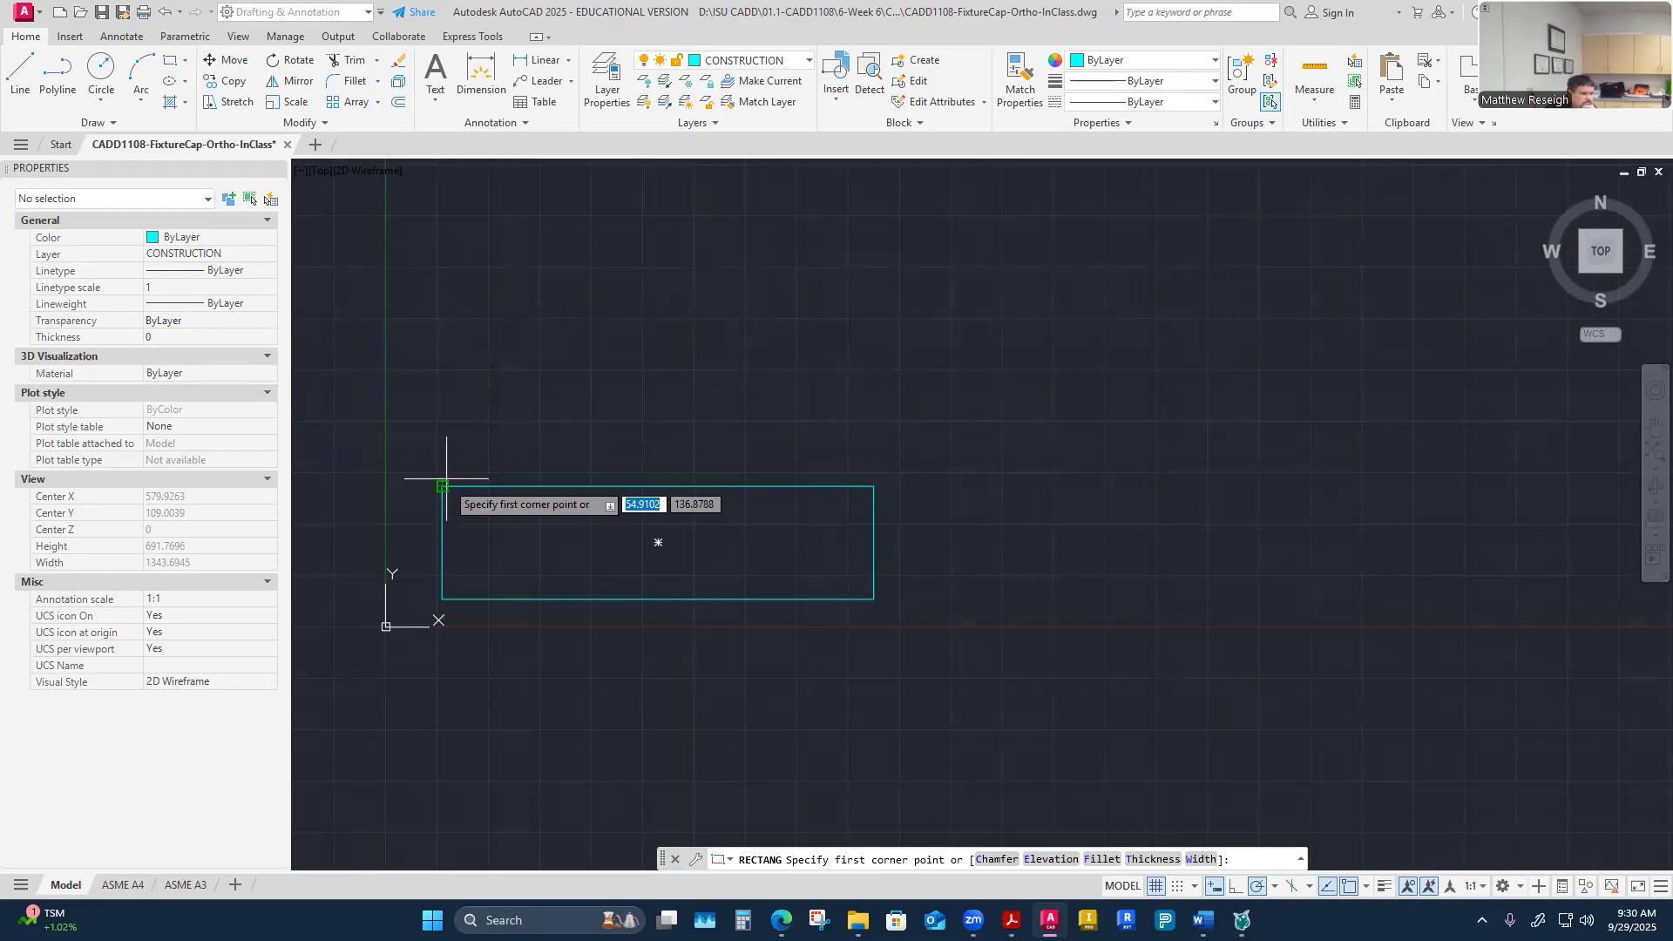
left_click(442, 359)
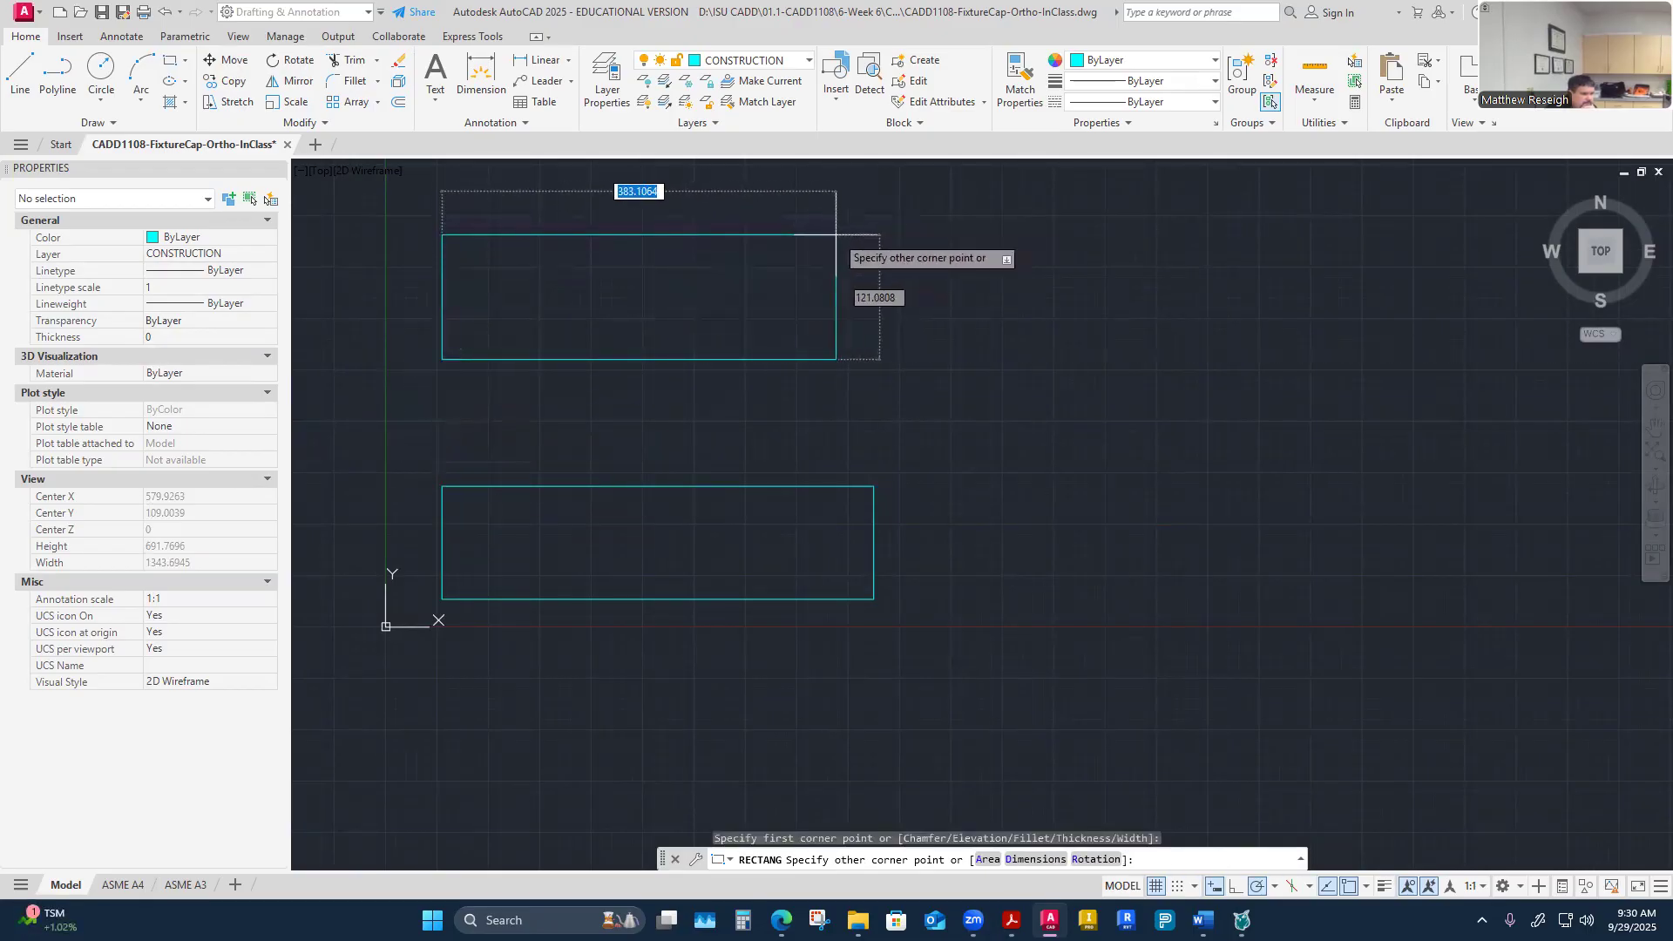
type("420")
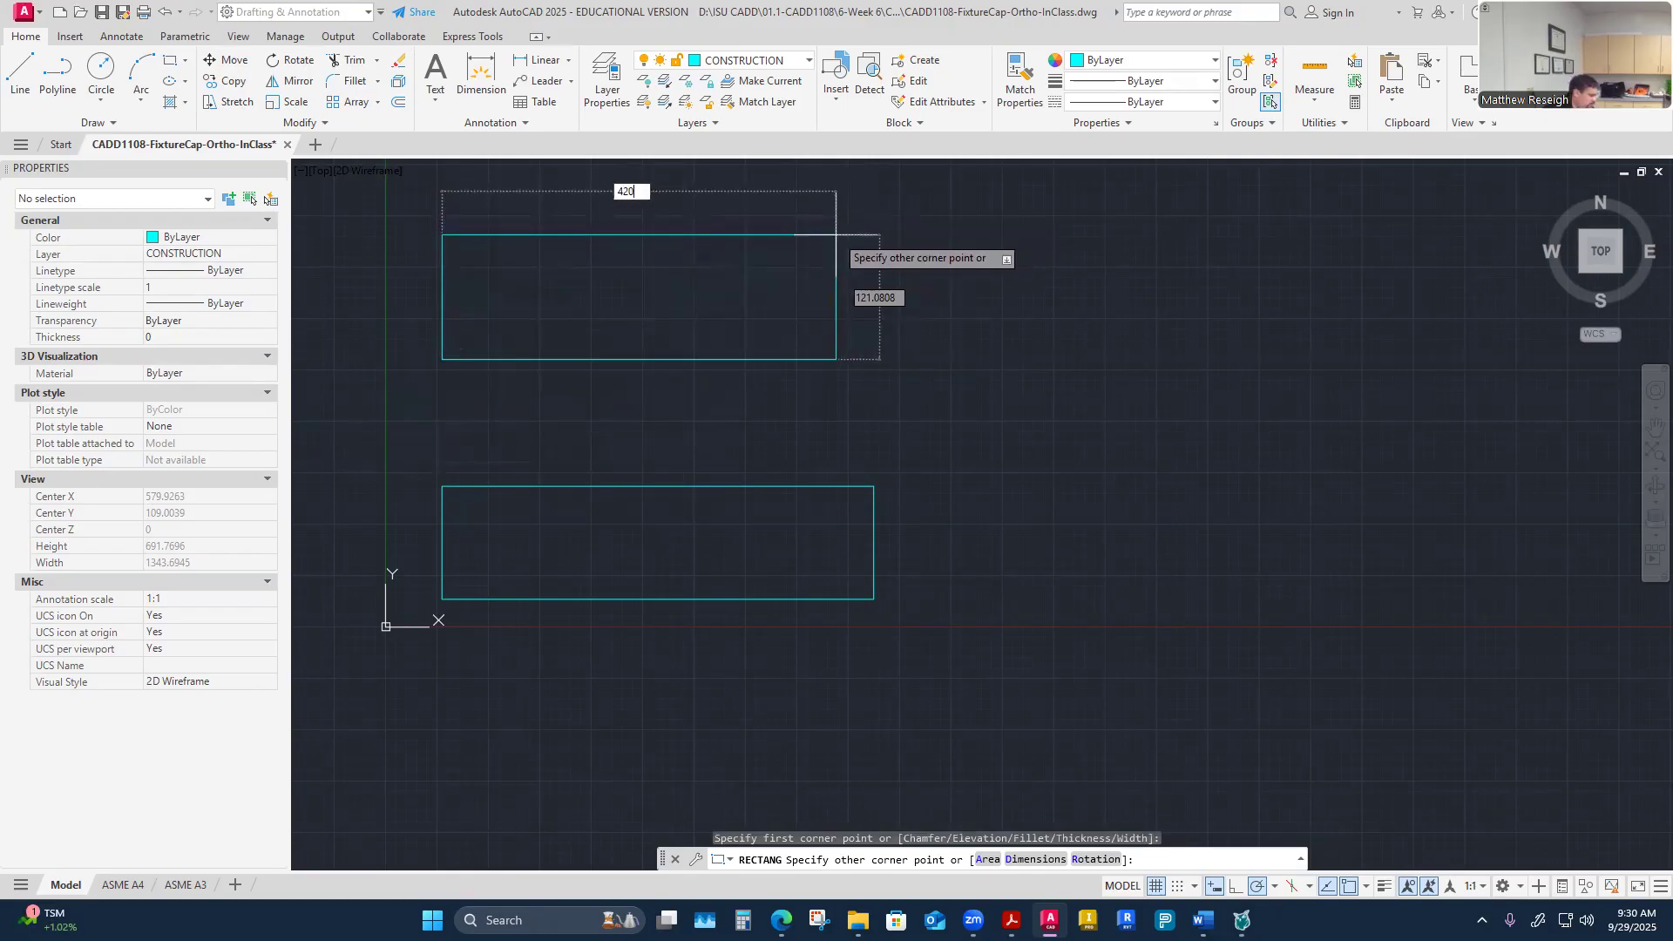
key("Tab")
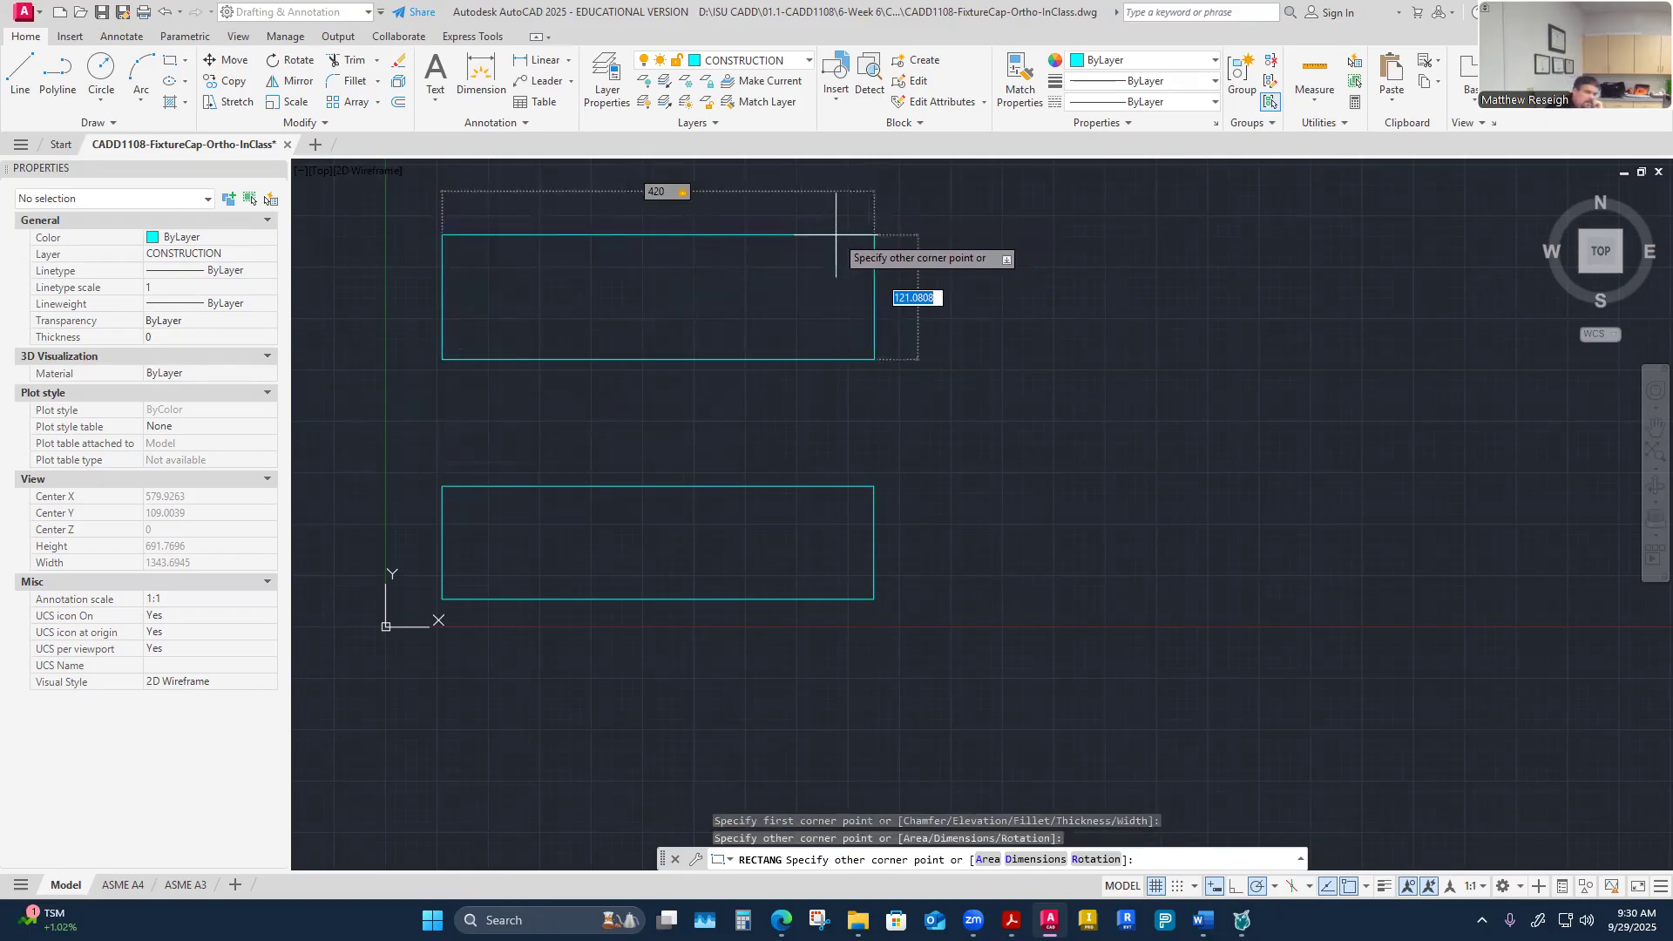
type("150")
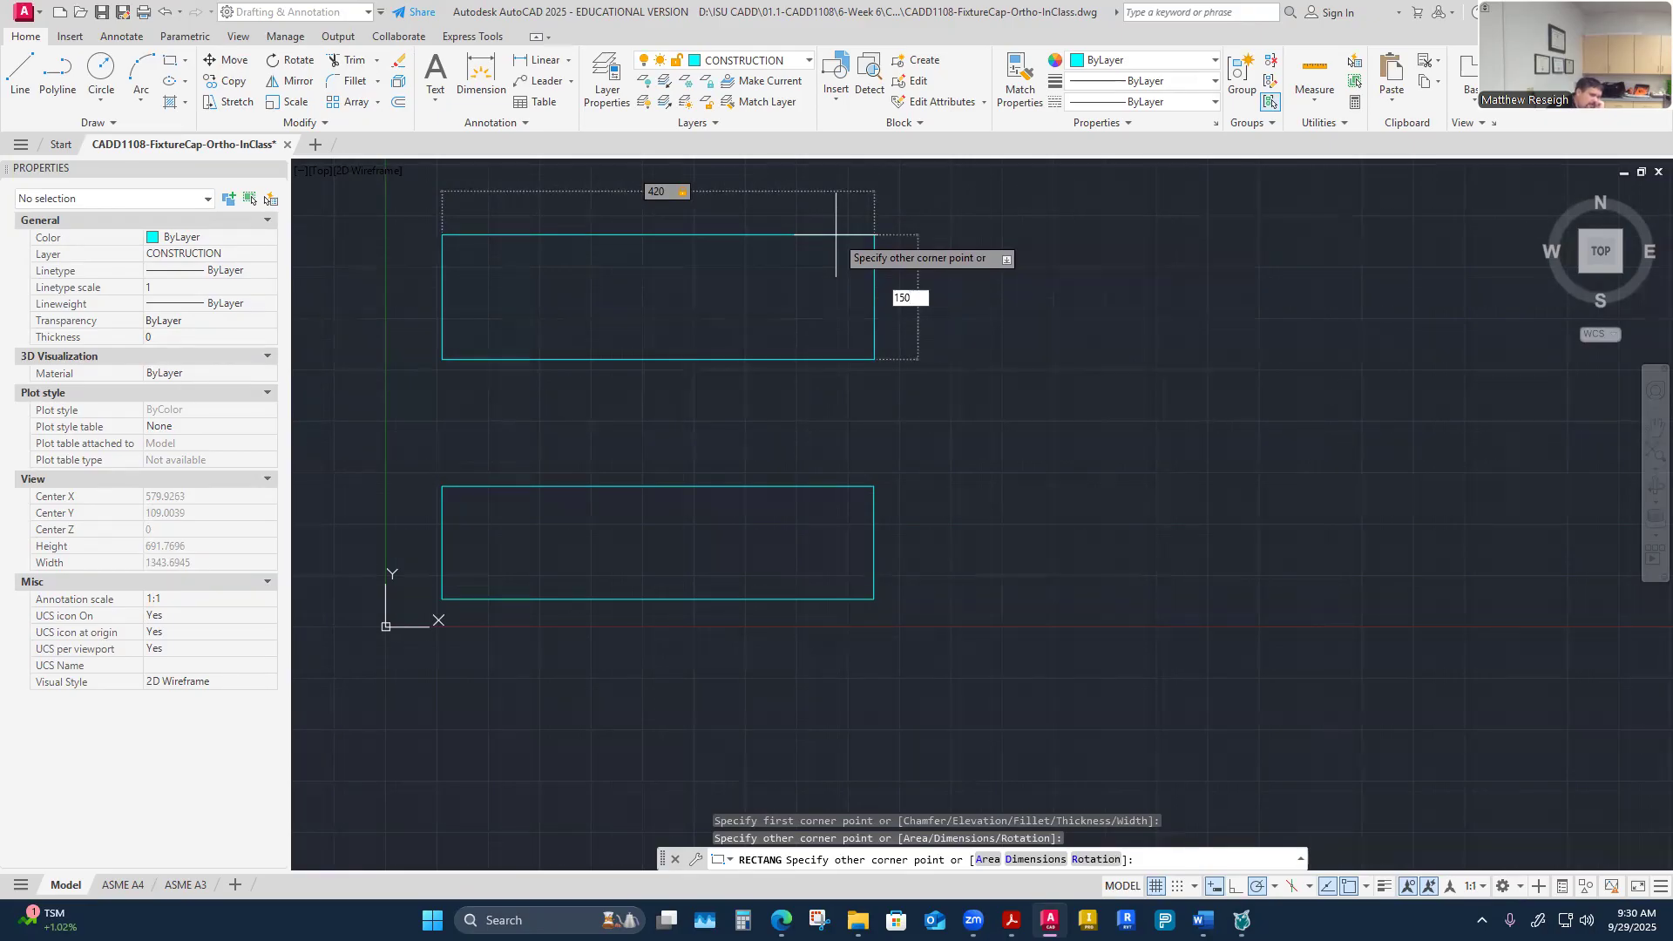
key("Return")
scroll(628, 347, "down", 4)
scroll(610, 358, "up", 6)
scroll(618, 418, "down", 4)
scroll(697, 471, "up", 2)
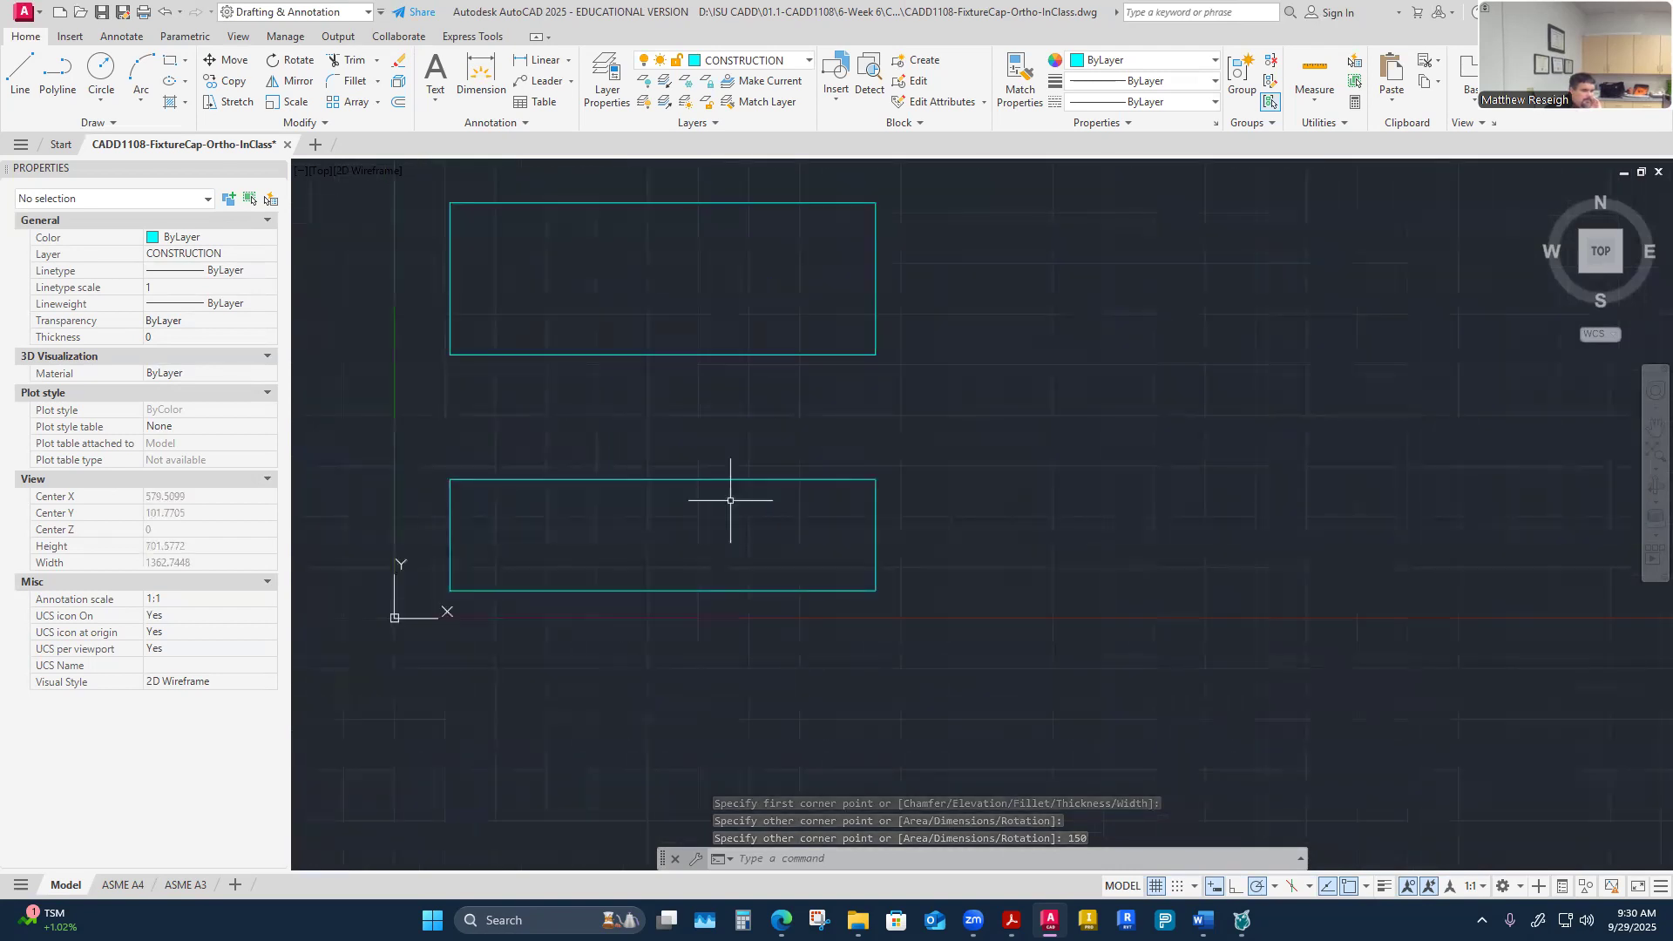
Step: Draw a vertical construction line joining the lower rectangle's upper-left corner to the upper rectangle's lower-left corner
left_click(17, 87)
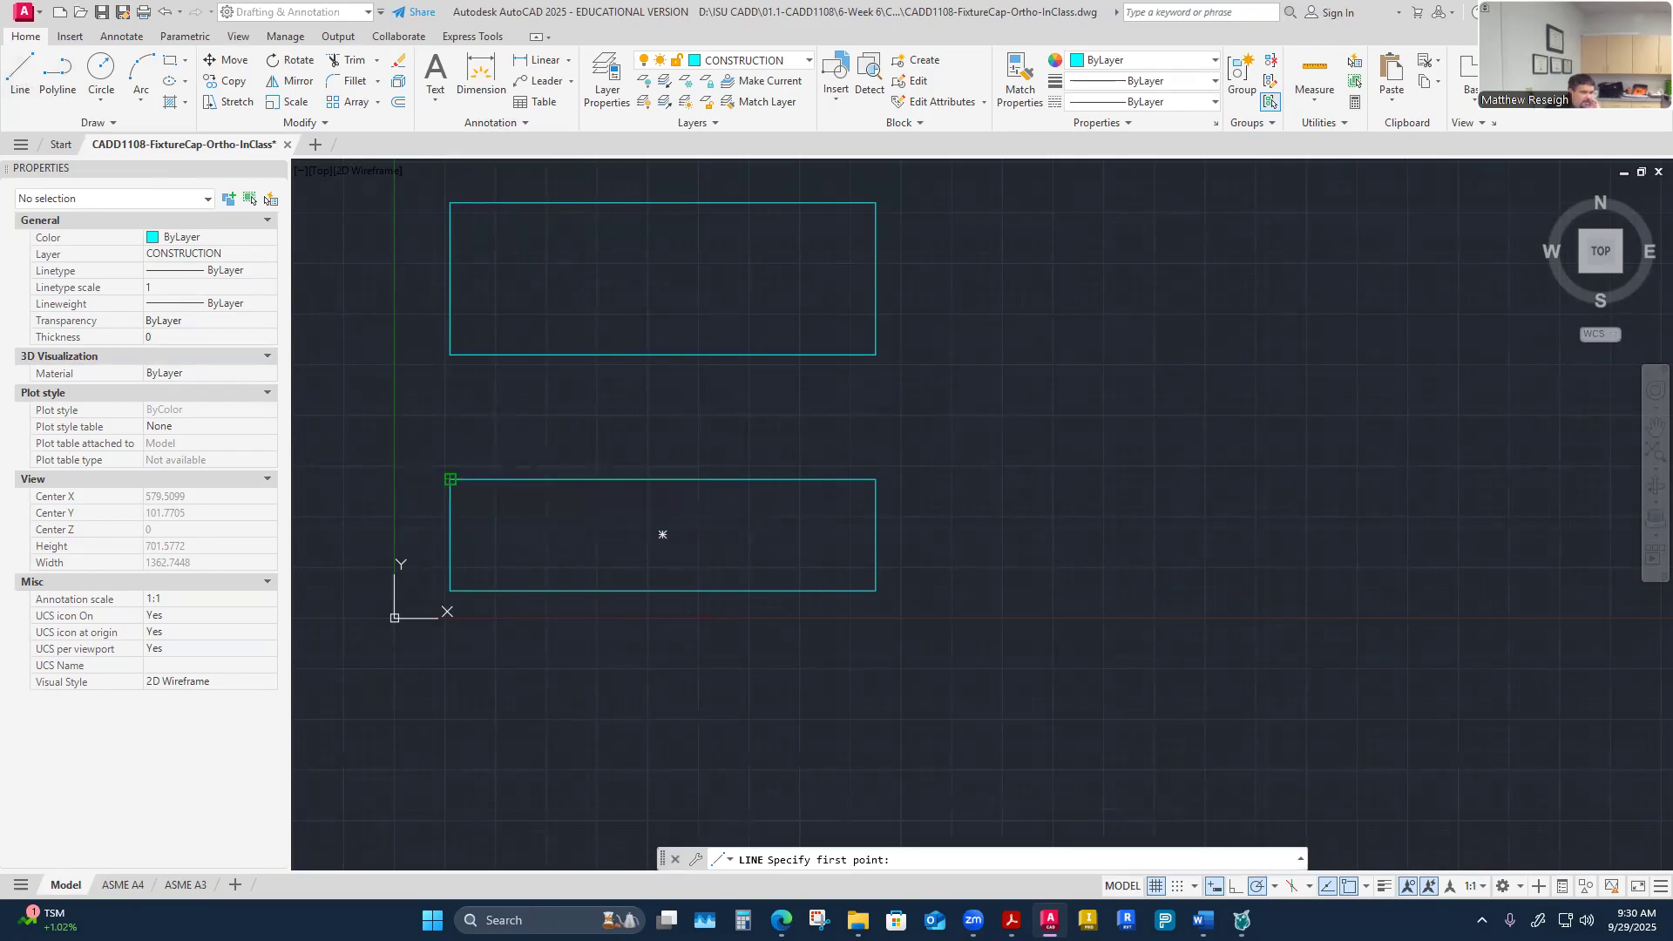
left_click(450, 479)
scroll(451, 366, "up", 5)
scroll(453, 358, "up", 3)
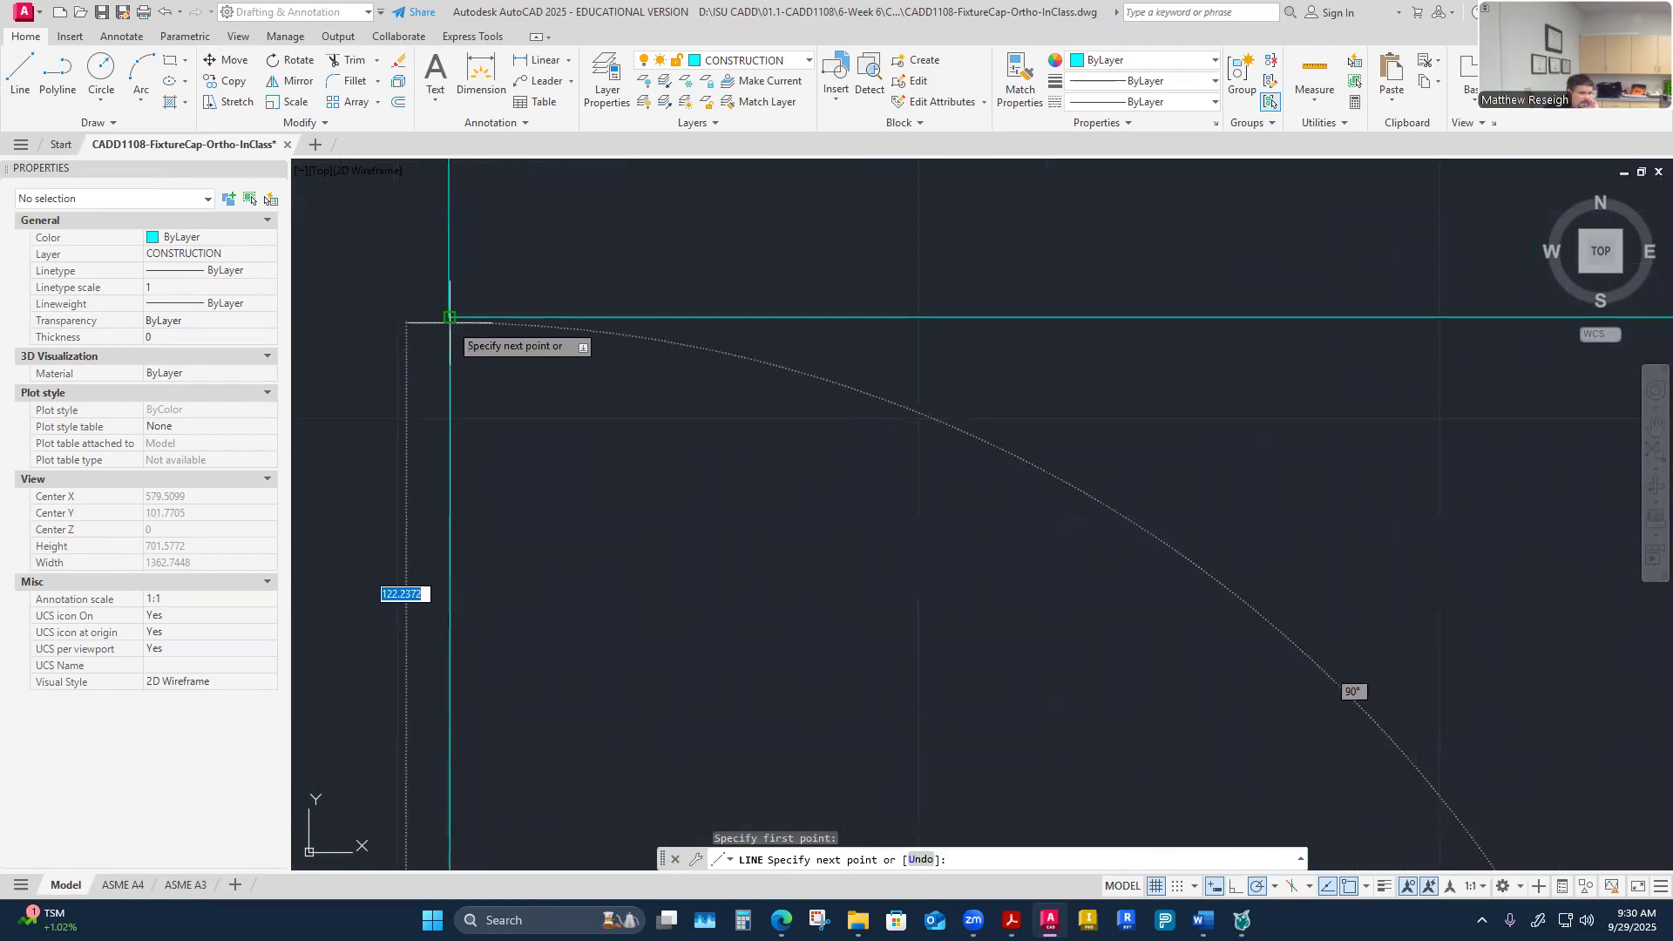
left_click(450, 317)
right_click(450, 317)
left_click(475, 332)
Step: Draw a vertical construction line joining the lower rectangle's upper-right corner to the upper rectangle's lower-right corner
scroll(540, 340, "down", 4)
scroll(485, 361, "down", 4)
scroll(767, 432, "up", 4)
right_click(760, 439)
left_click(809, 446)
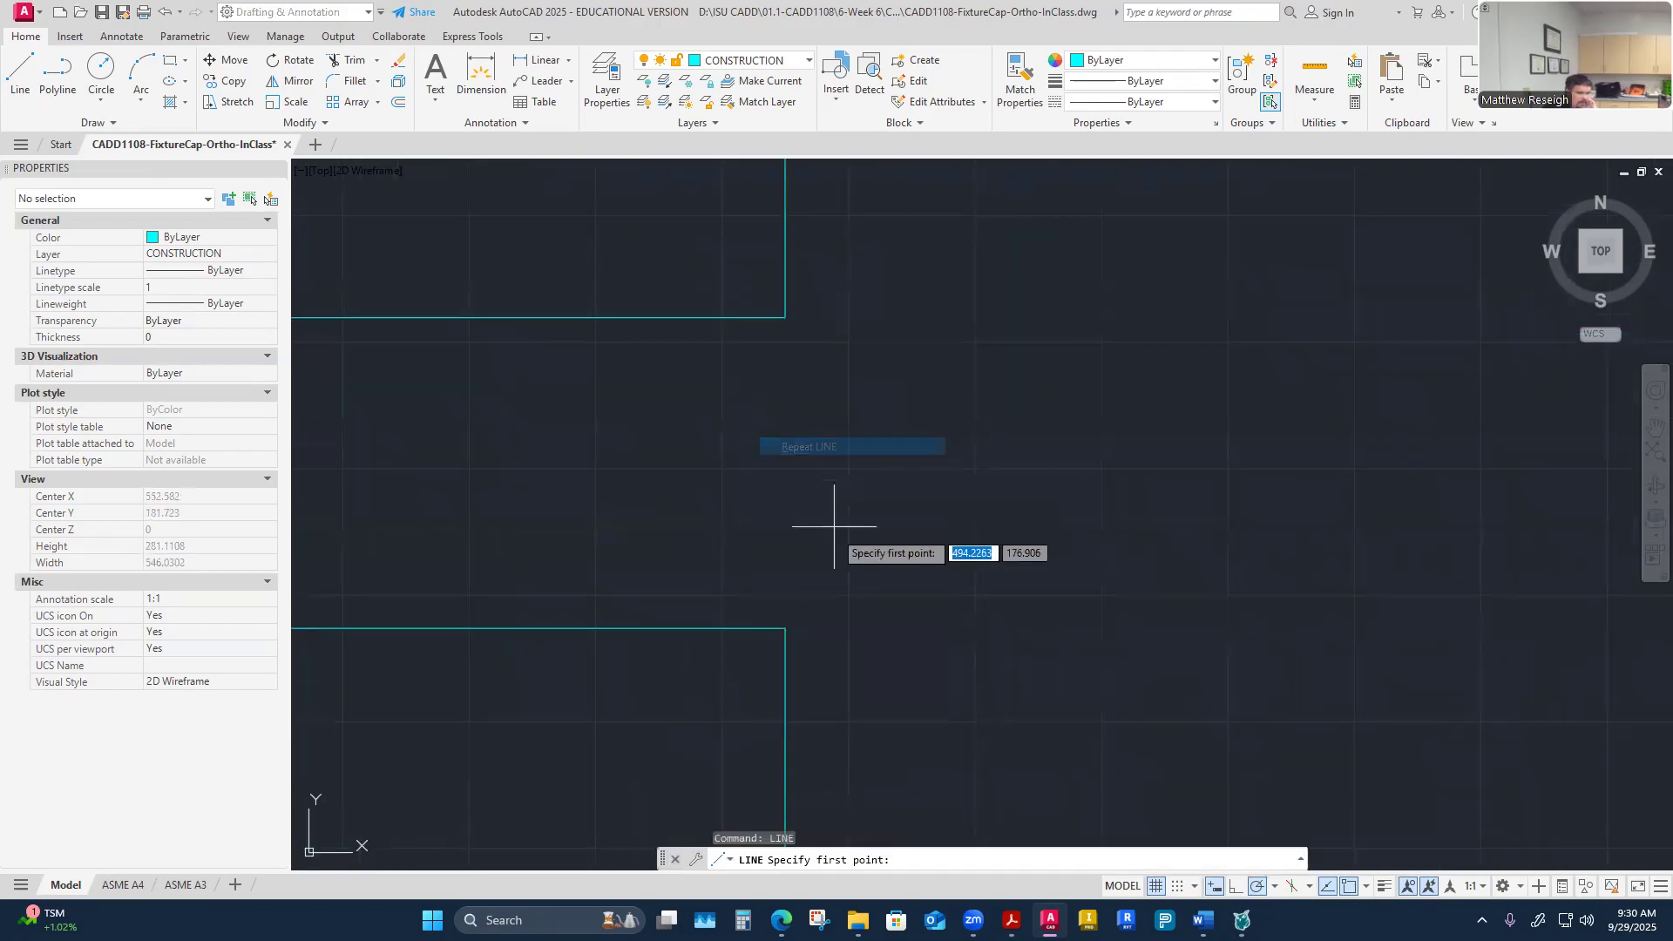
left_click(785, 627)
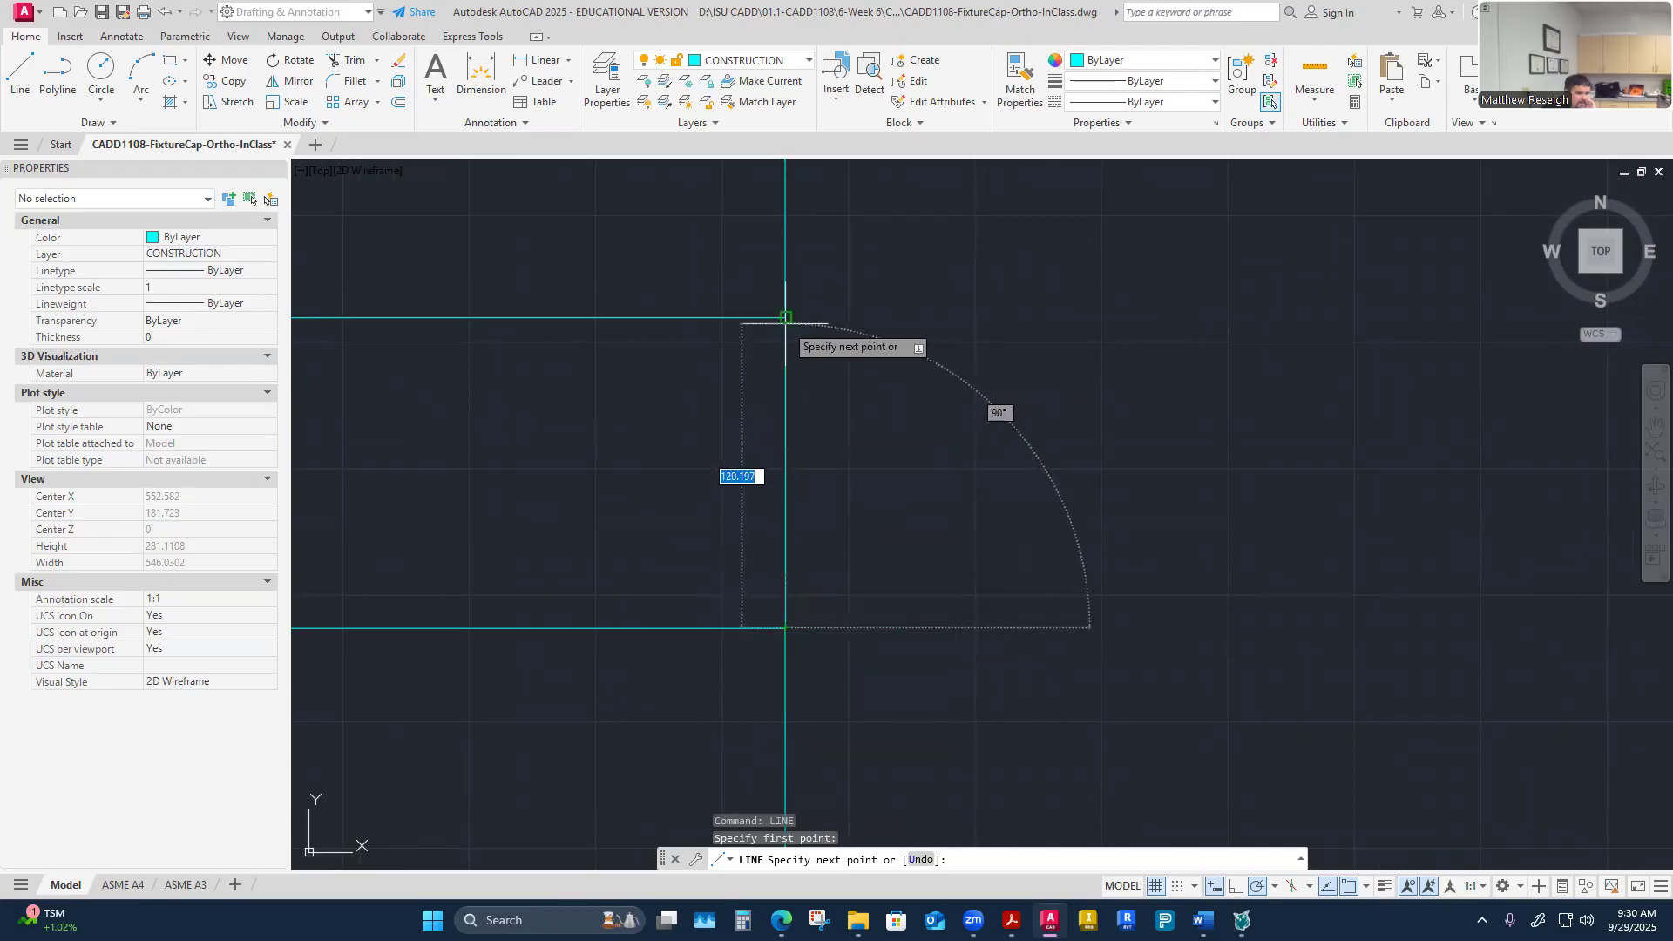
key("Escape")
key("Escape")
scroll(811, 406, "down", 3)
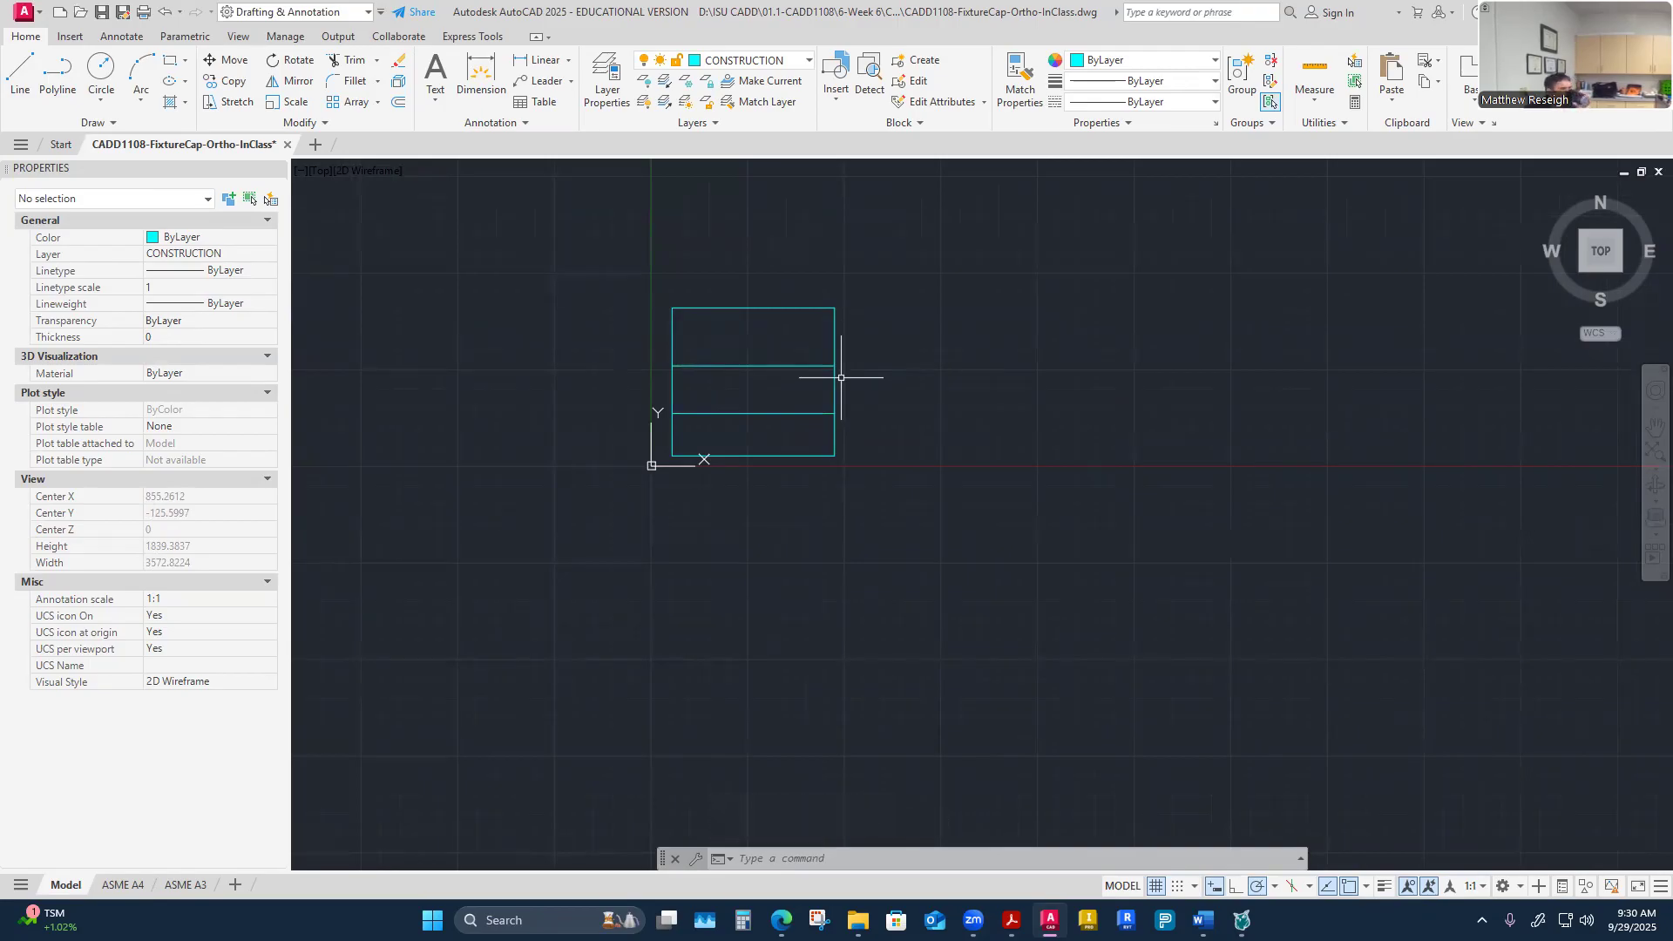
Step: Set the ASME A3 layout's viewport to 1:2 scale, centre the construction boxes in it, and return to paper space
scroll(841, 378, "up", 4)
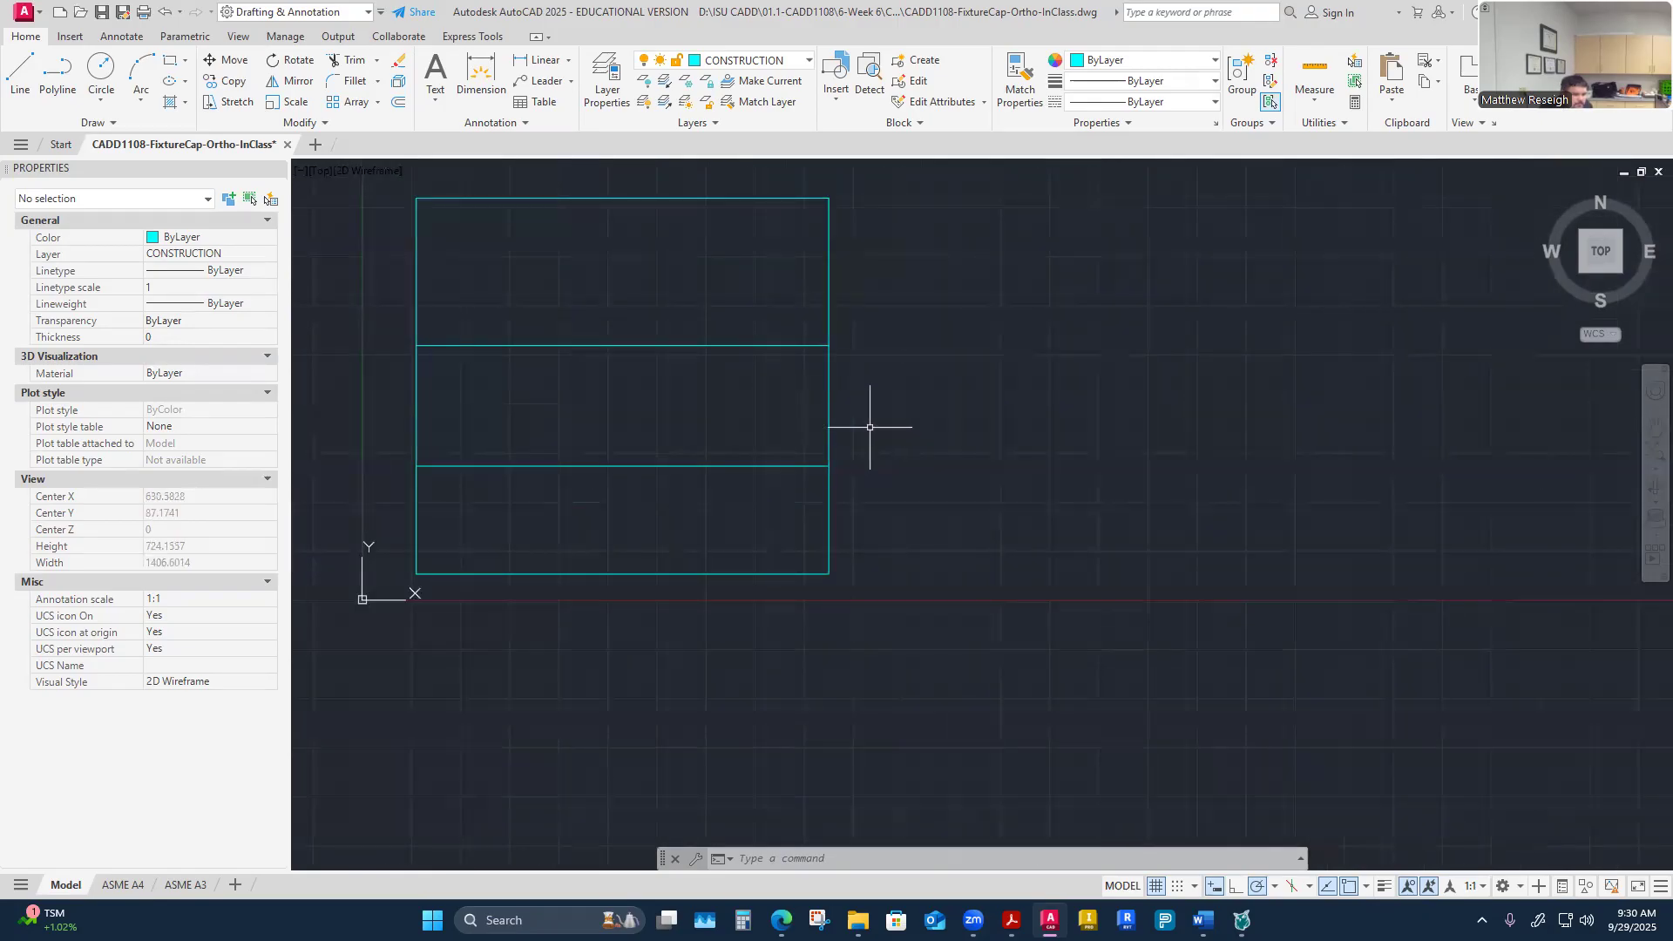
scroll(870, 427, "down", 2)
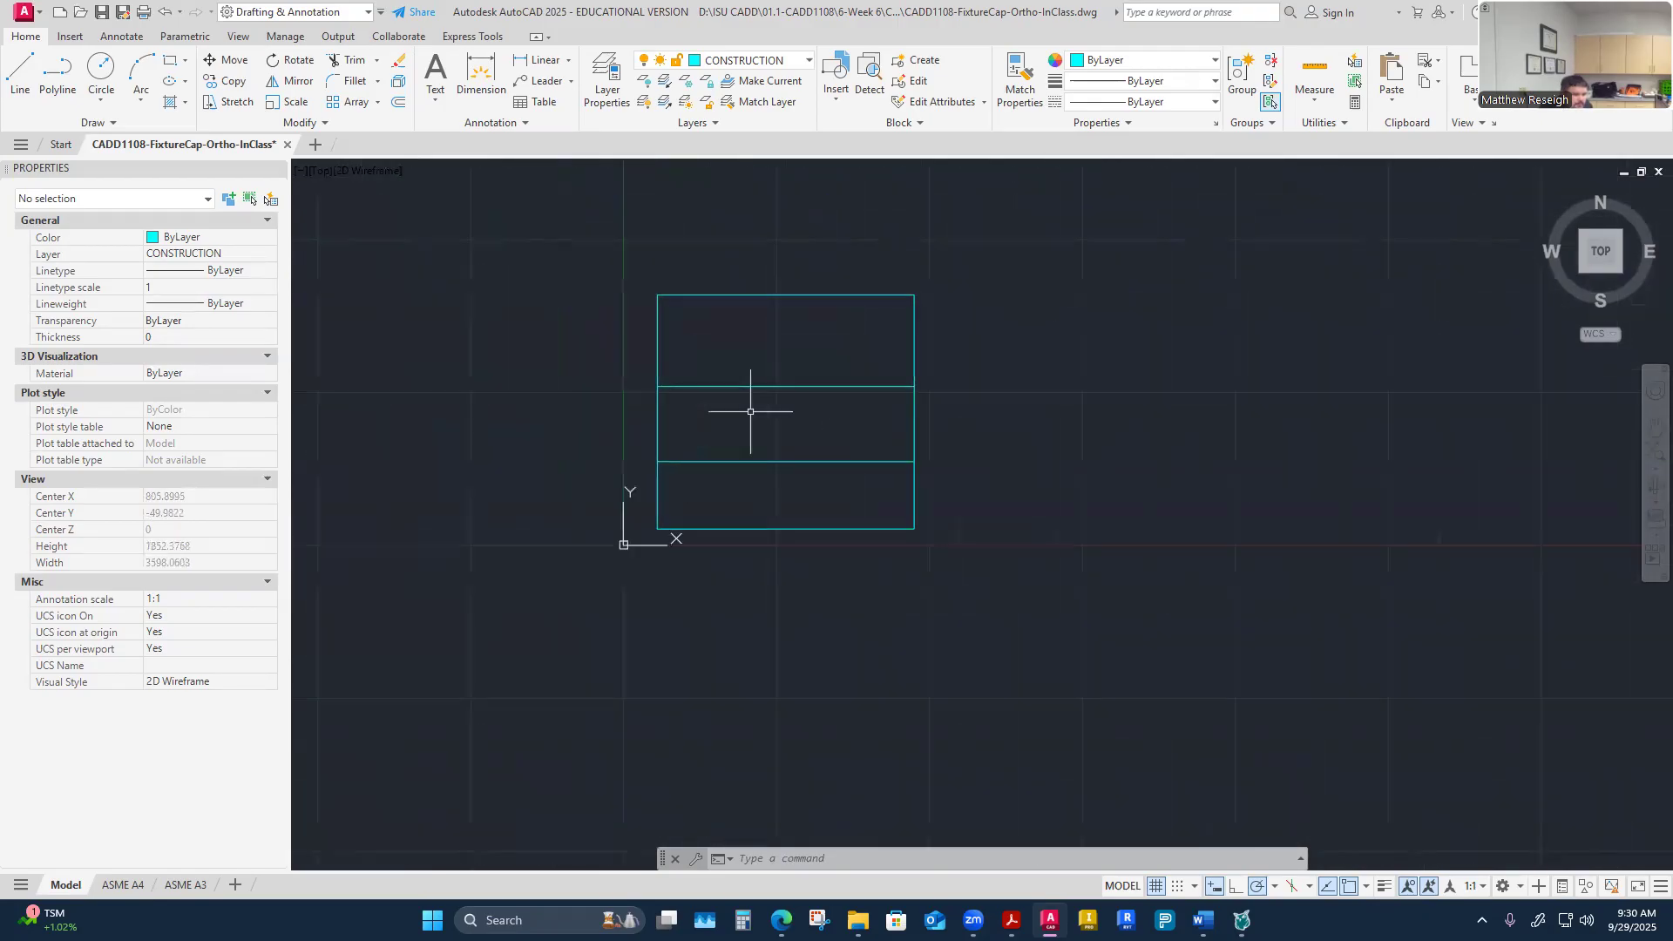
left_click(184, 885)
double_click(758, 608)
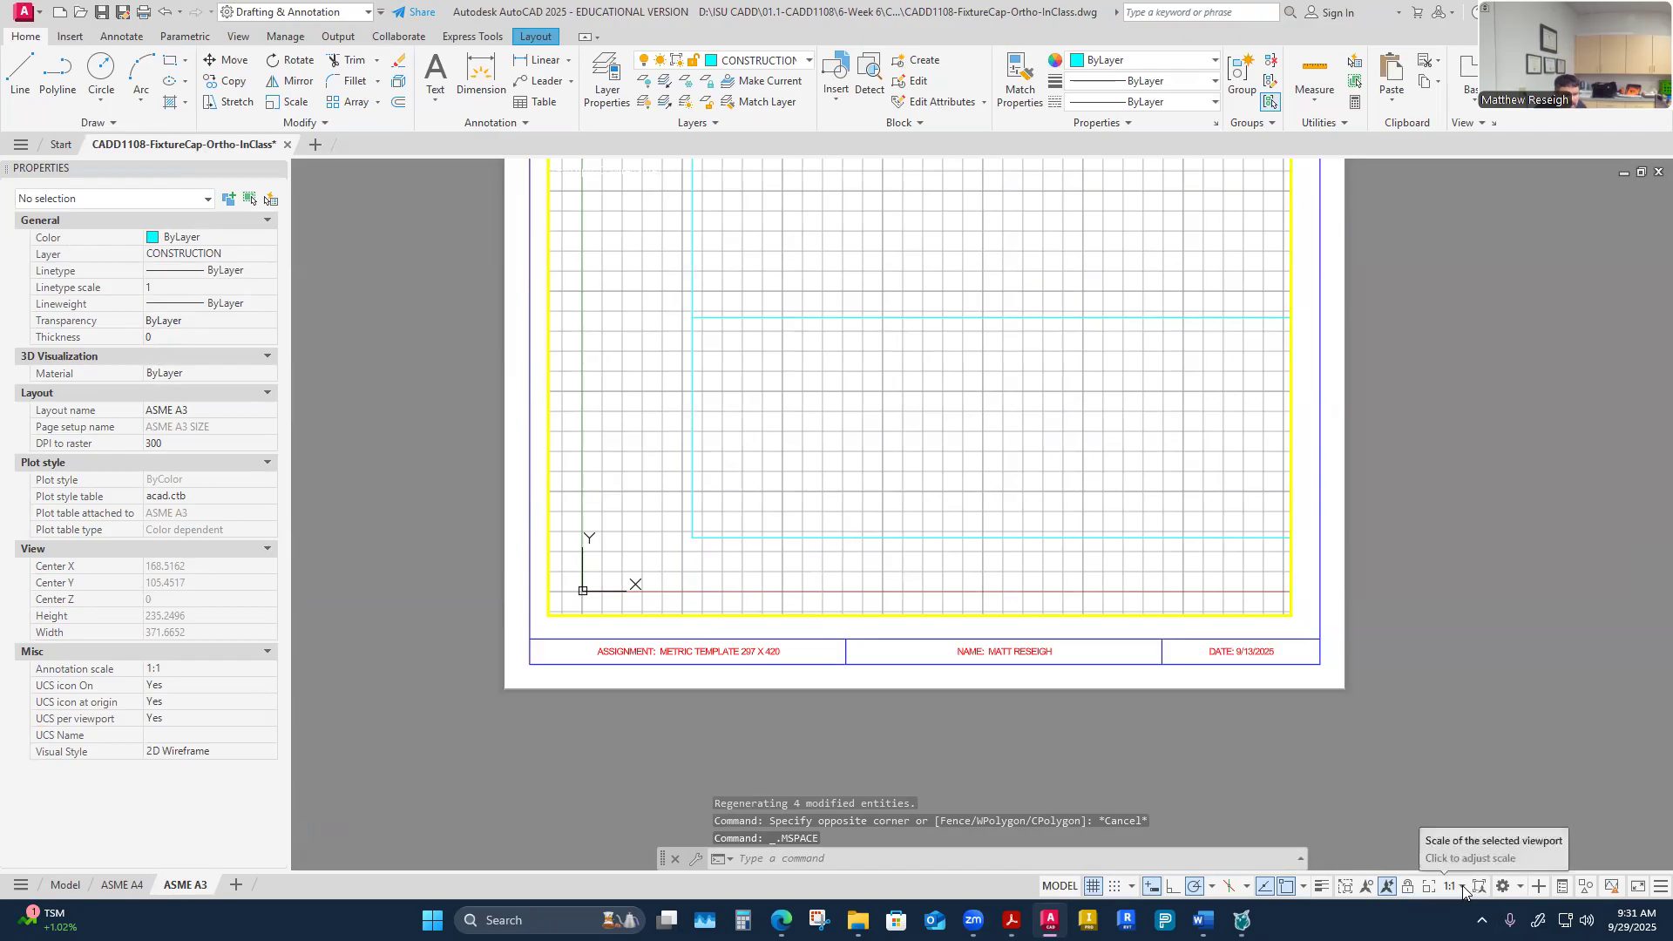
left_click(1468, 882)
left_click(1446, 484)
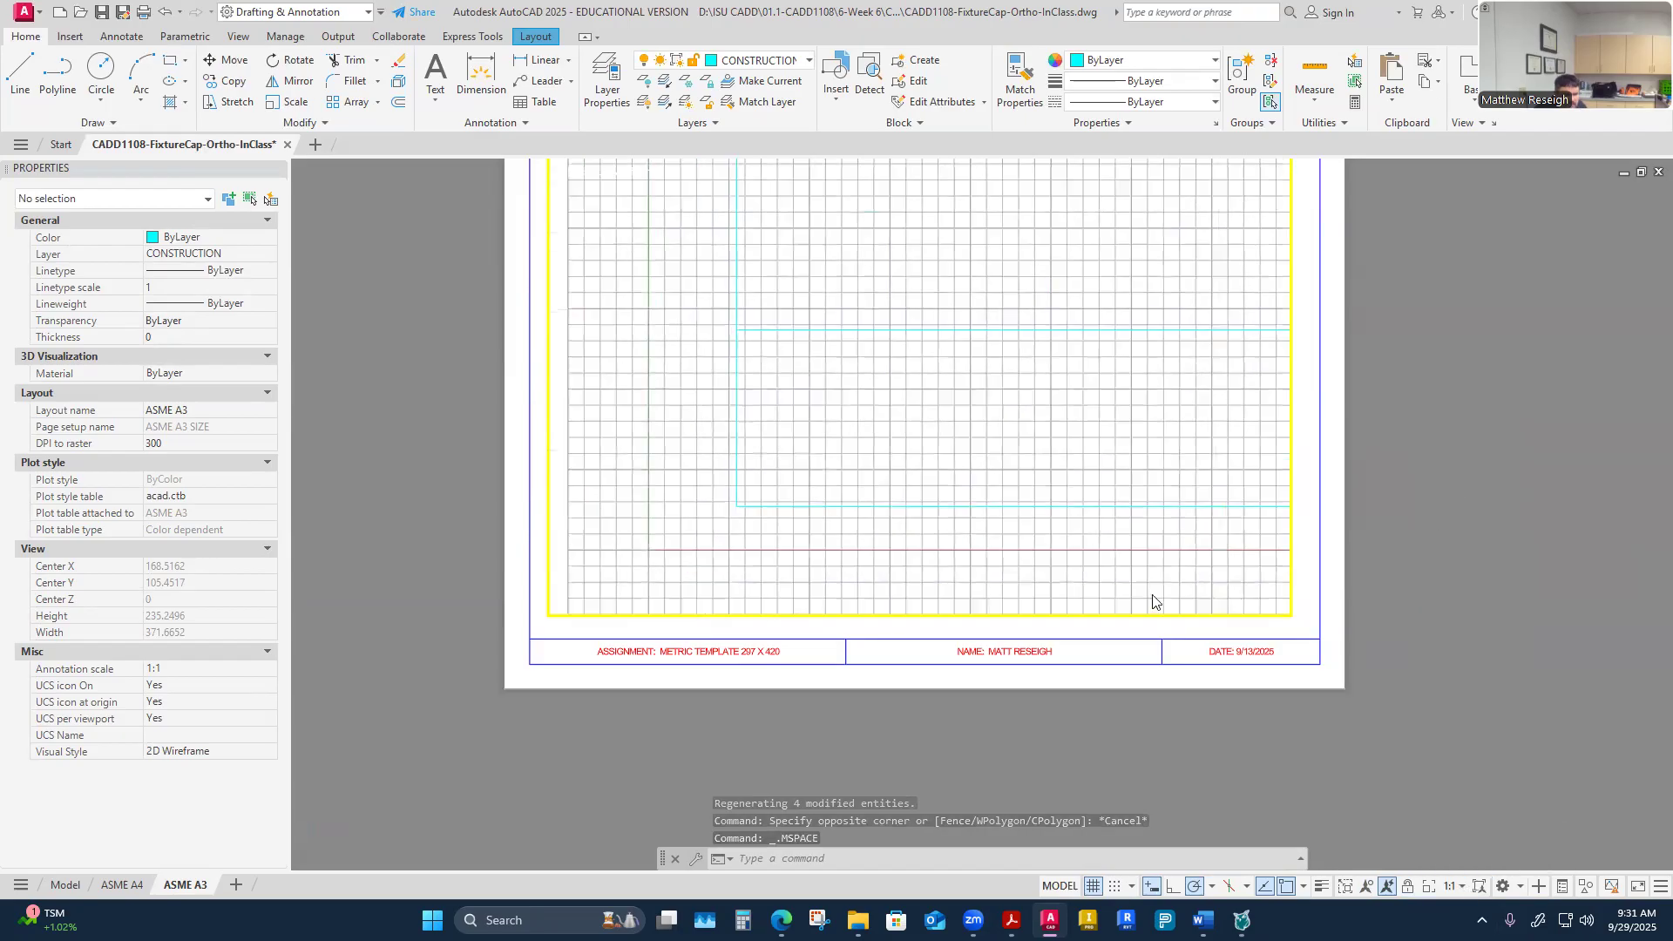
middle_click_drag(1124, 511, 1100, 541)
scroll(1099, 541, "down", 3)
double_click(1342, 819)
scroll(1415, 614, "down", 3)
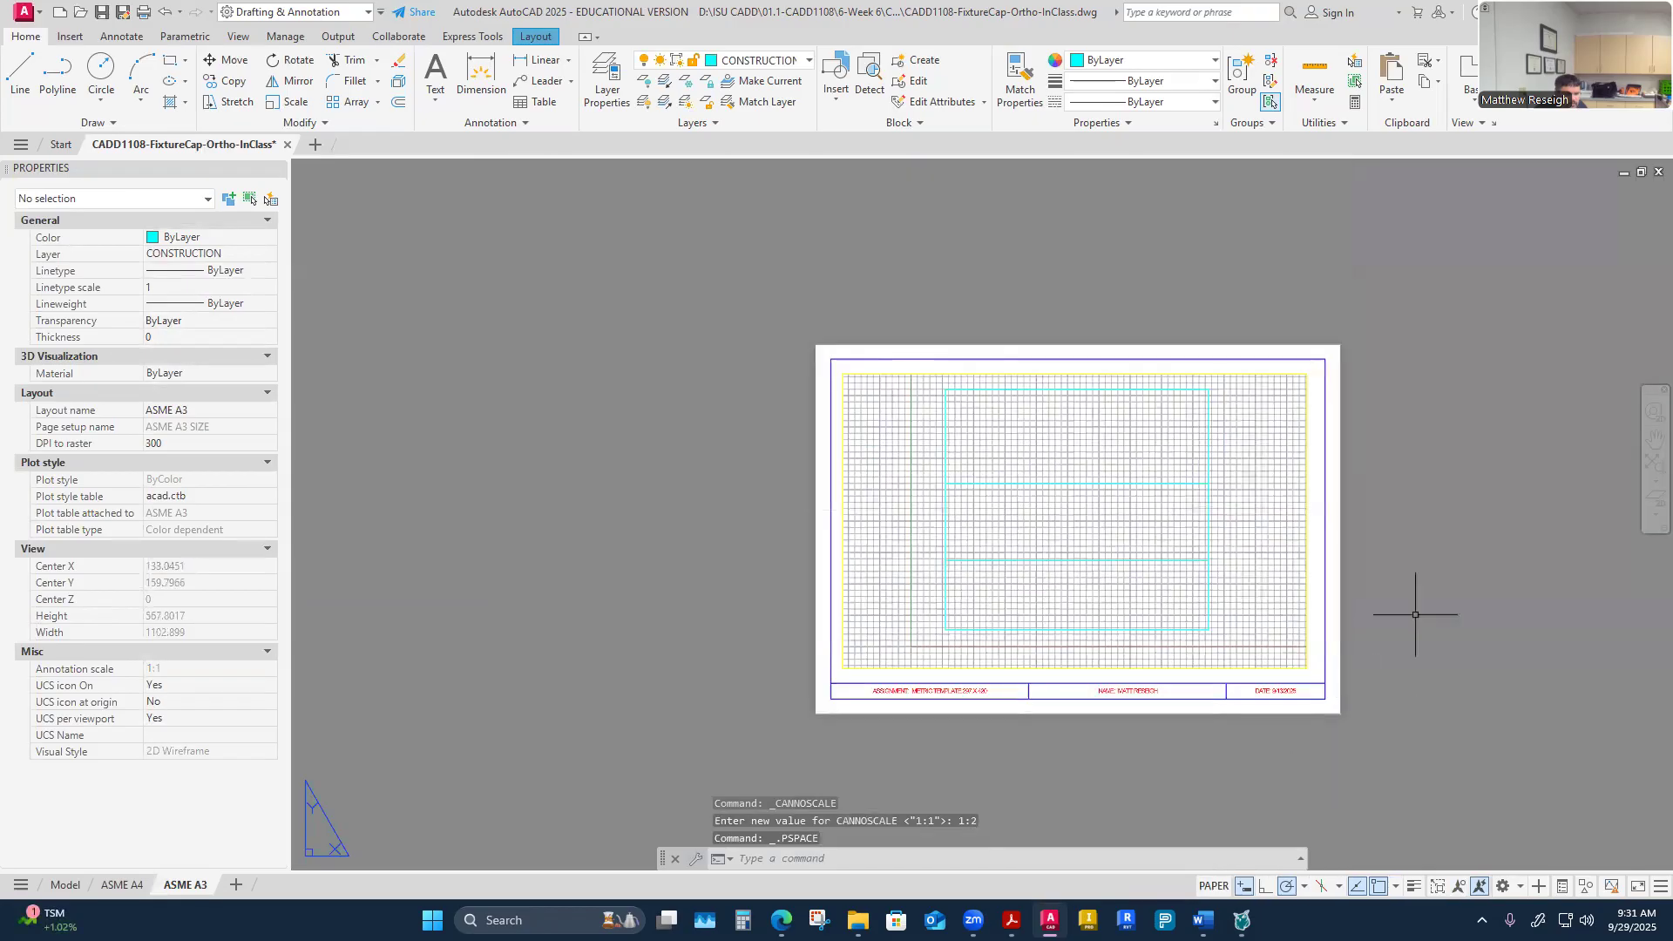
Step: Stretch the A3 viewport's upper-right, upper-left and lower-left corners to meet the sheet border and the top of the title block
scroll(1411, 589, "up", 2)
left_click(1270, 368)
key("Escape")
left_click(1243, 258)
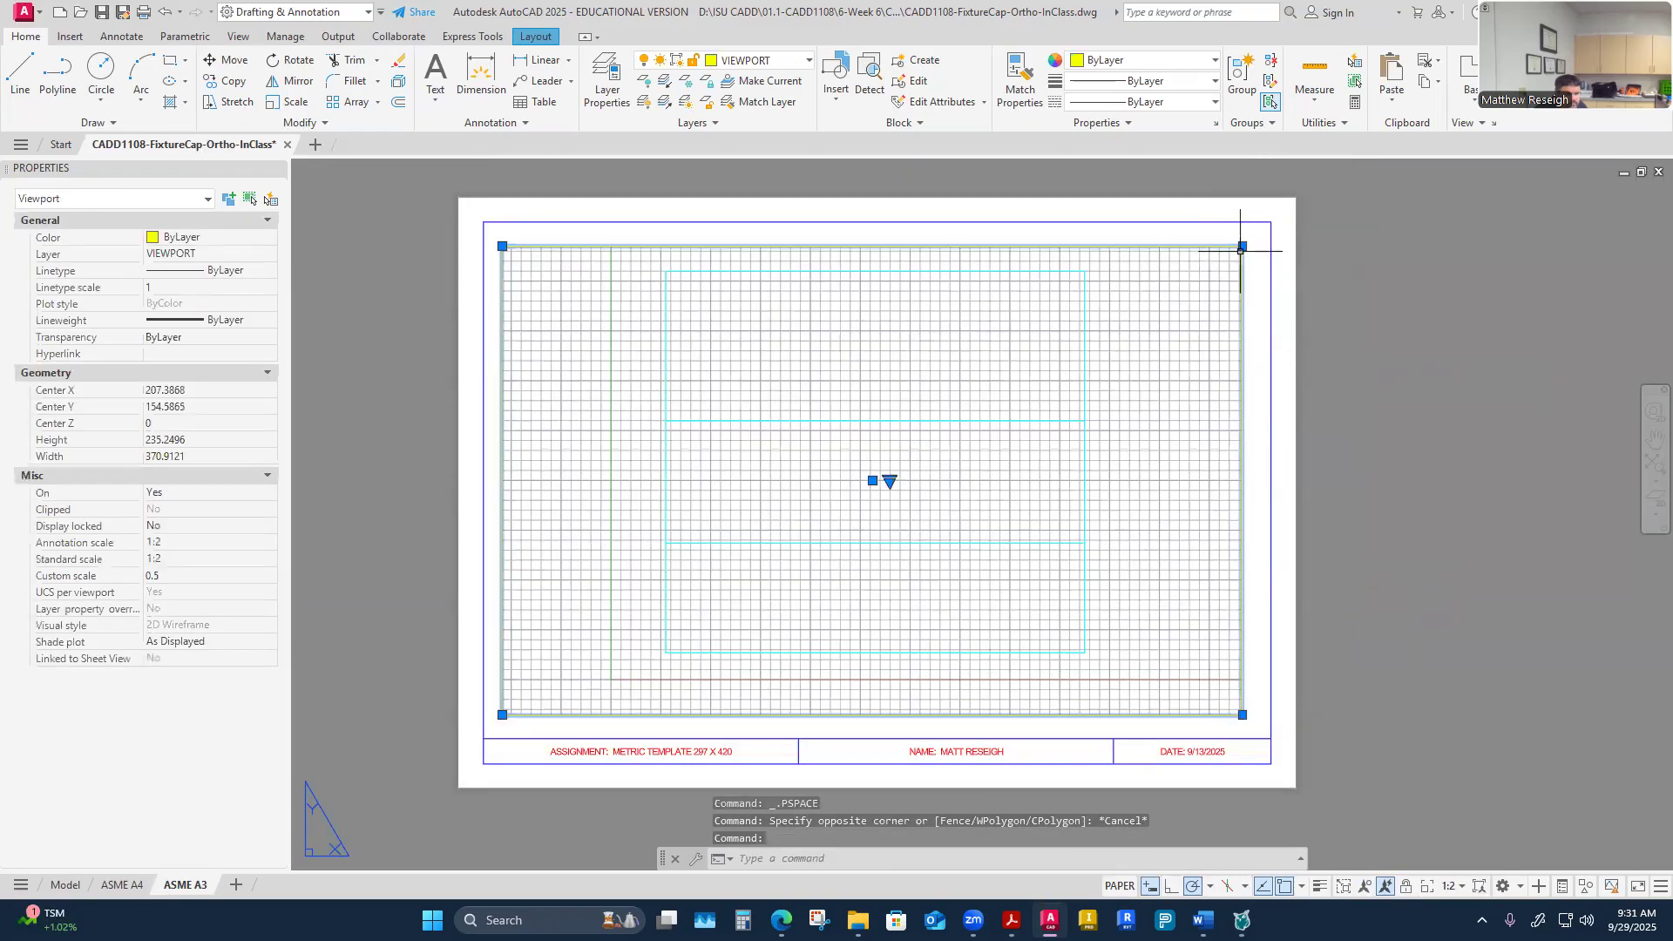
left_click(1243, 247)
left_click(1272, 221)
left_click(502, 222)
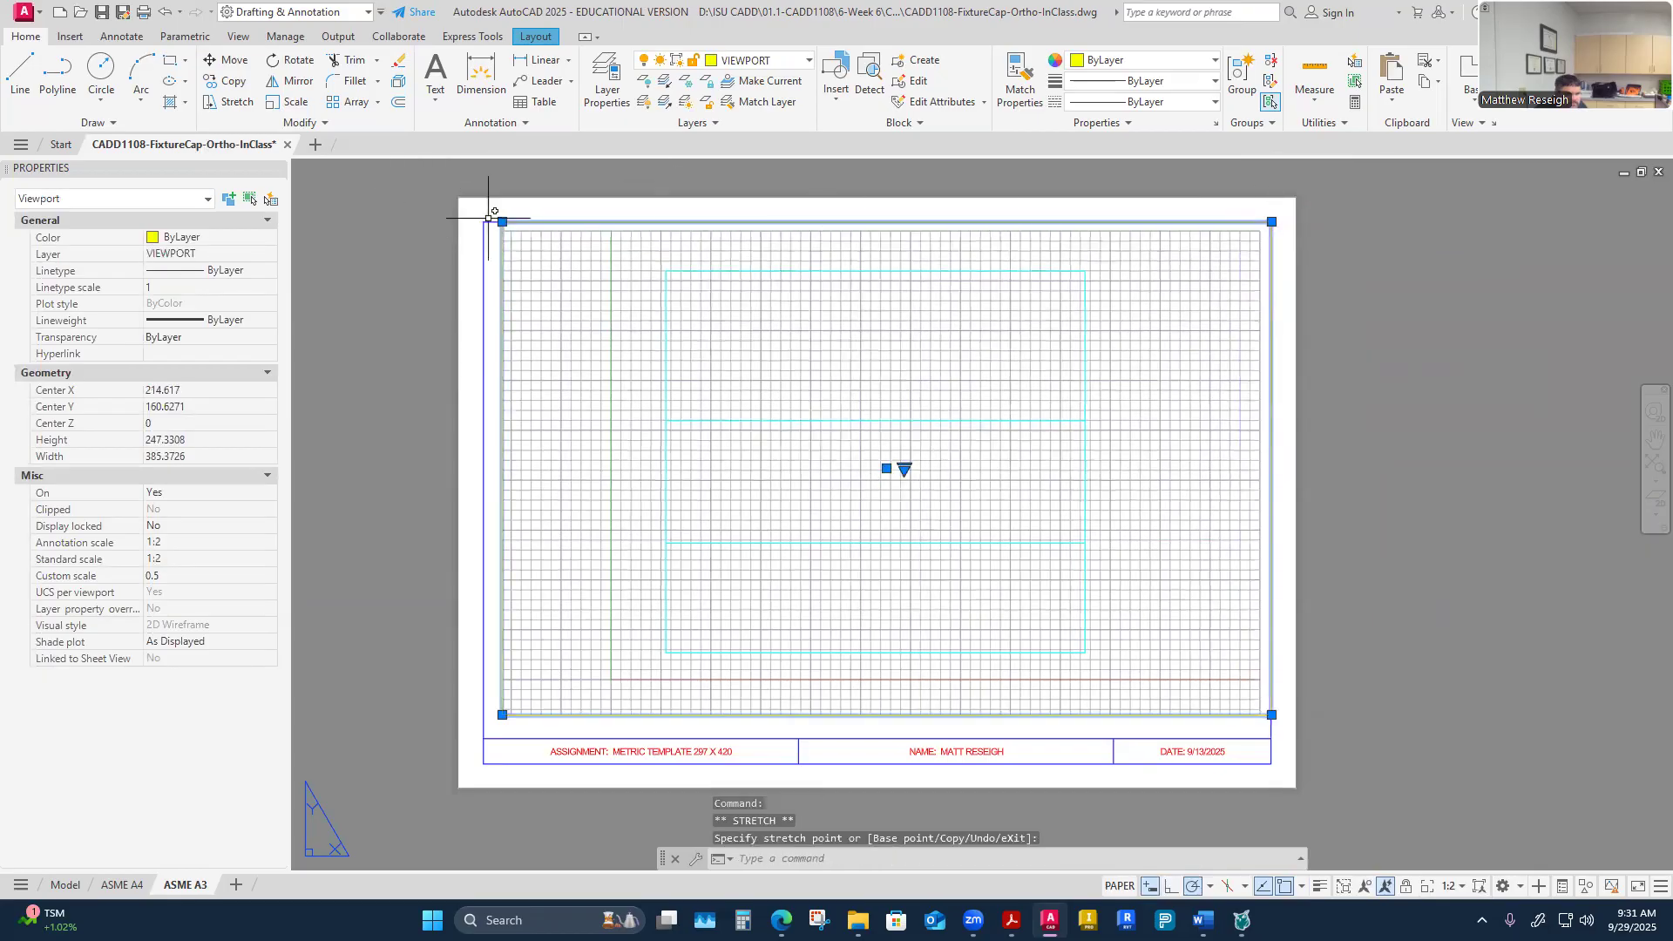
left_click(485, 222)
left_click(484, 716)
left_click(484, 730)
key("Escape")
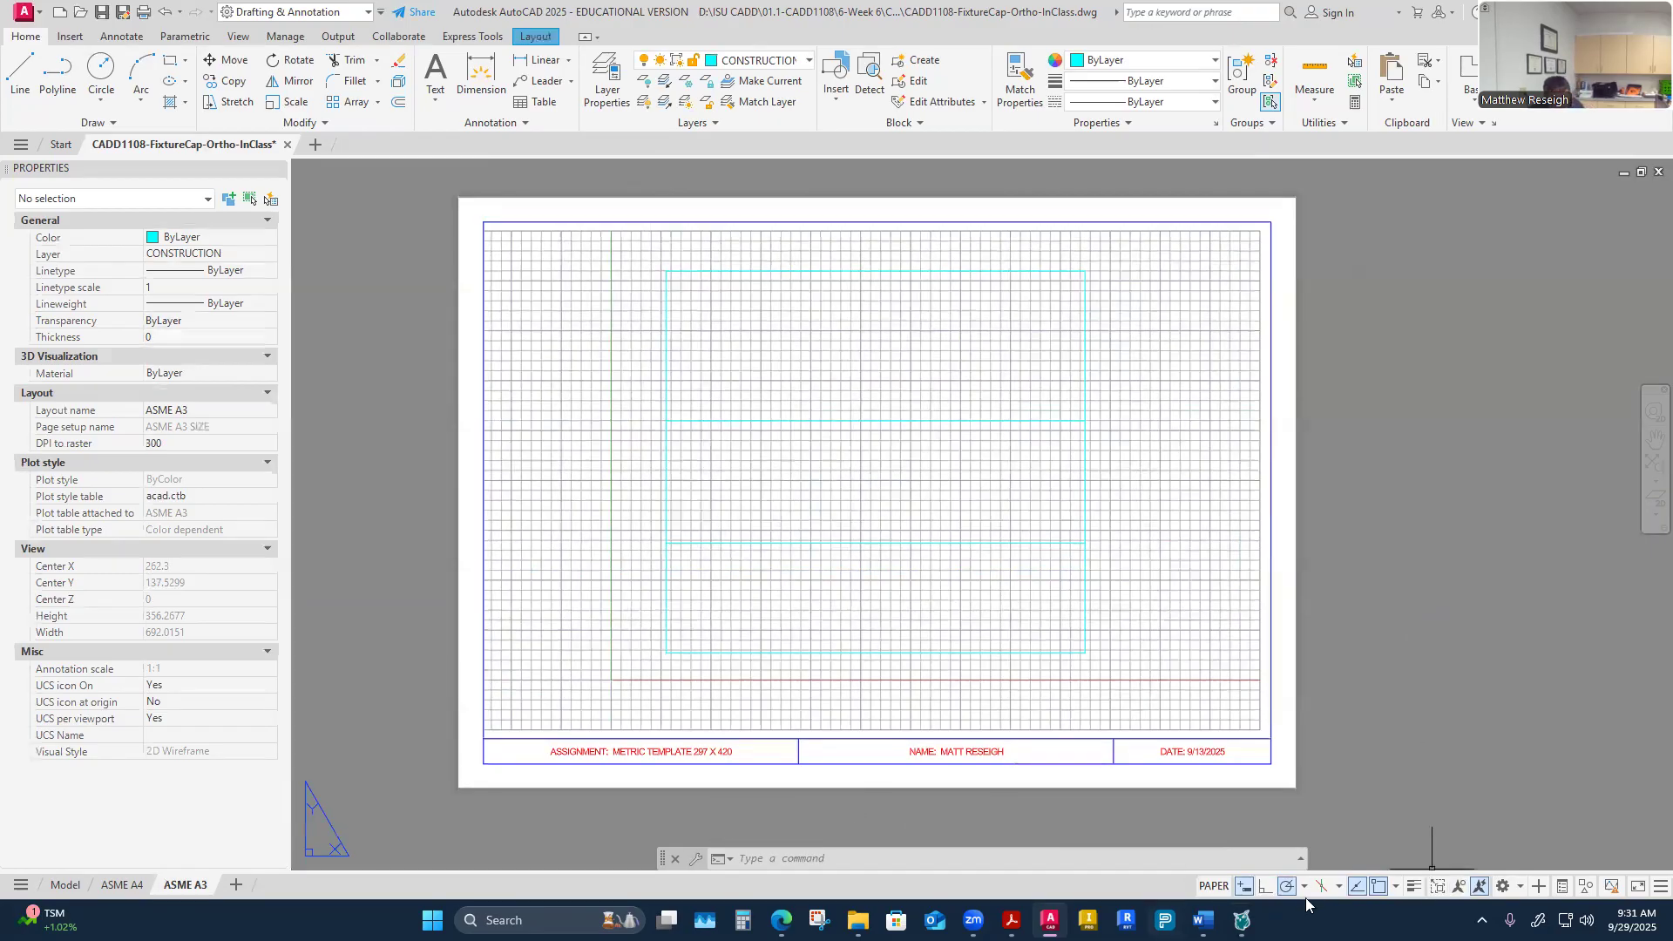
Step: Lock the A3 viewport at its 1:2 scale and turn off its grid display
double_click(1050, 687)
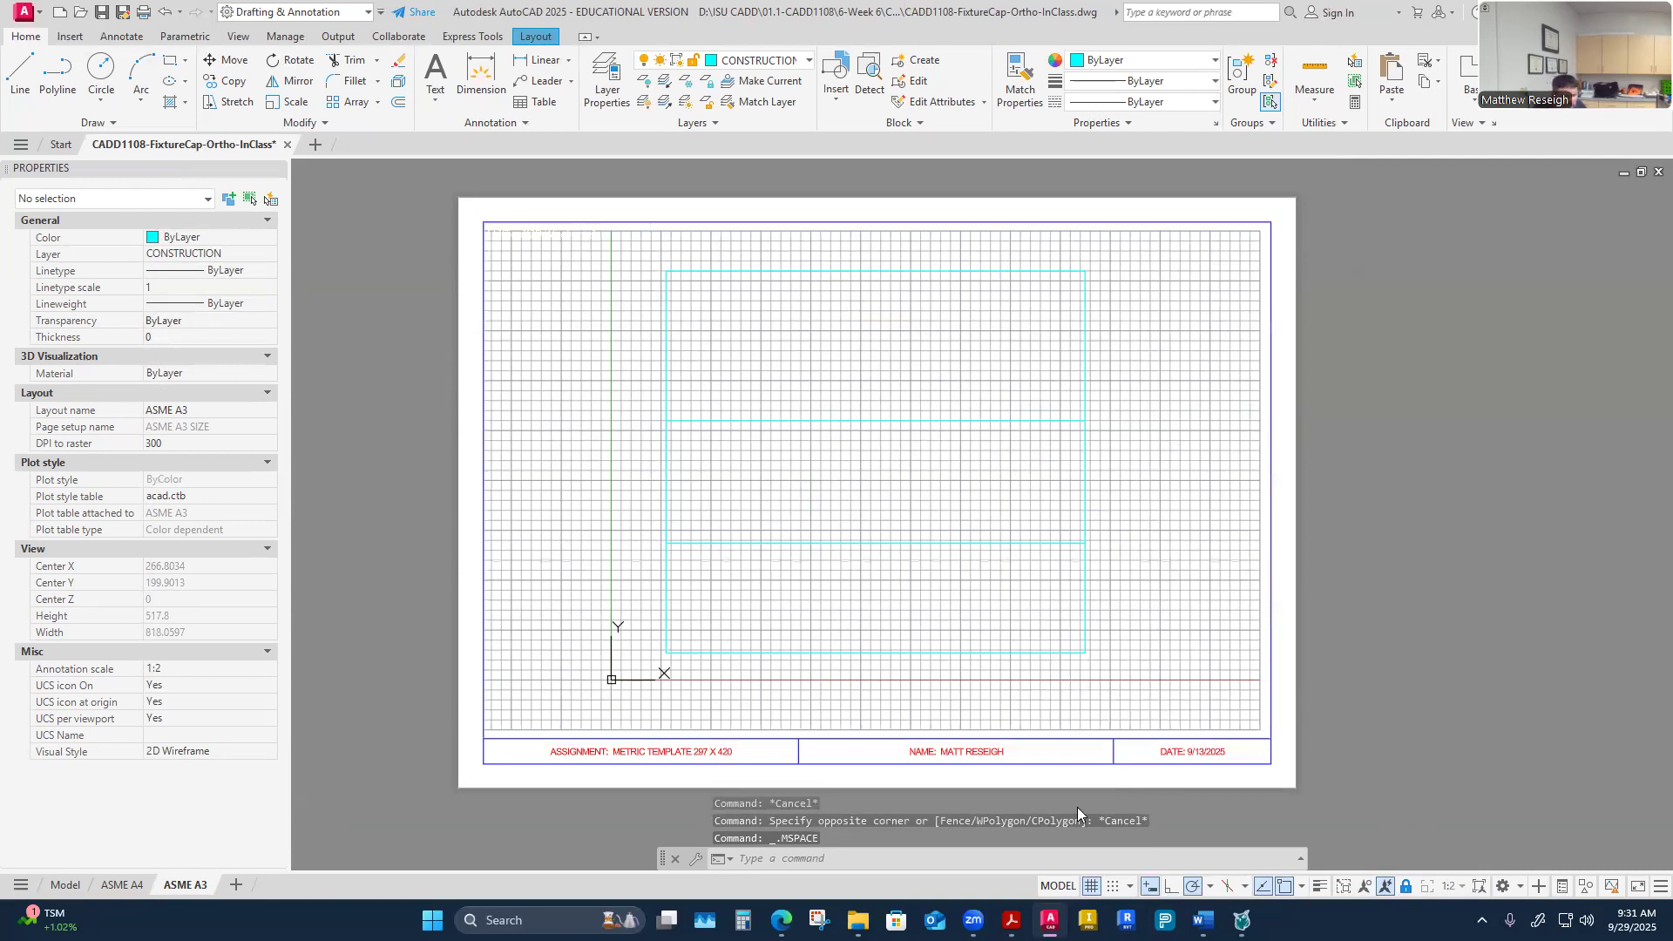
left_click(1092, 887)
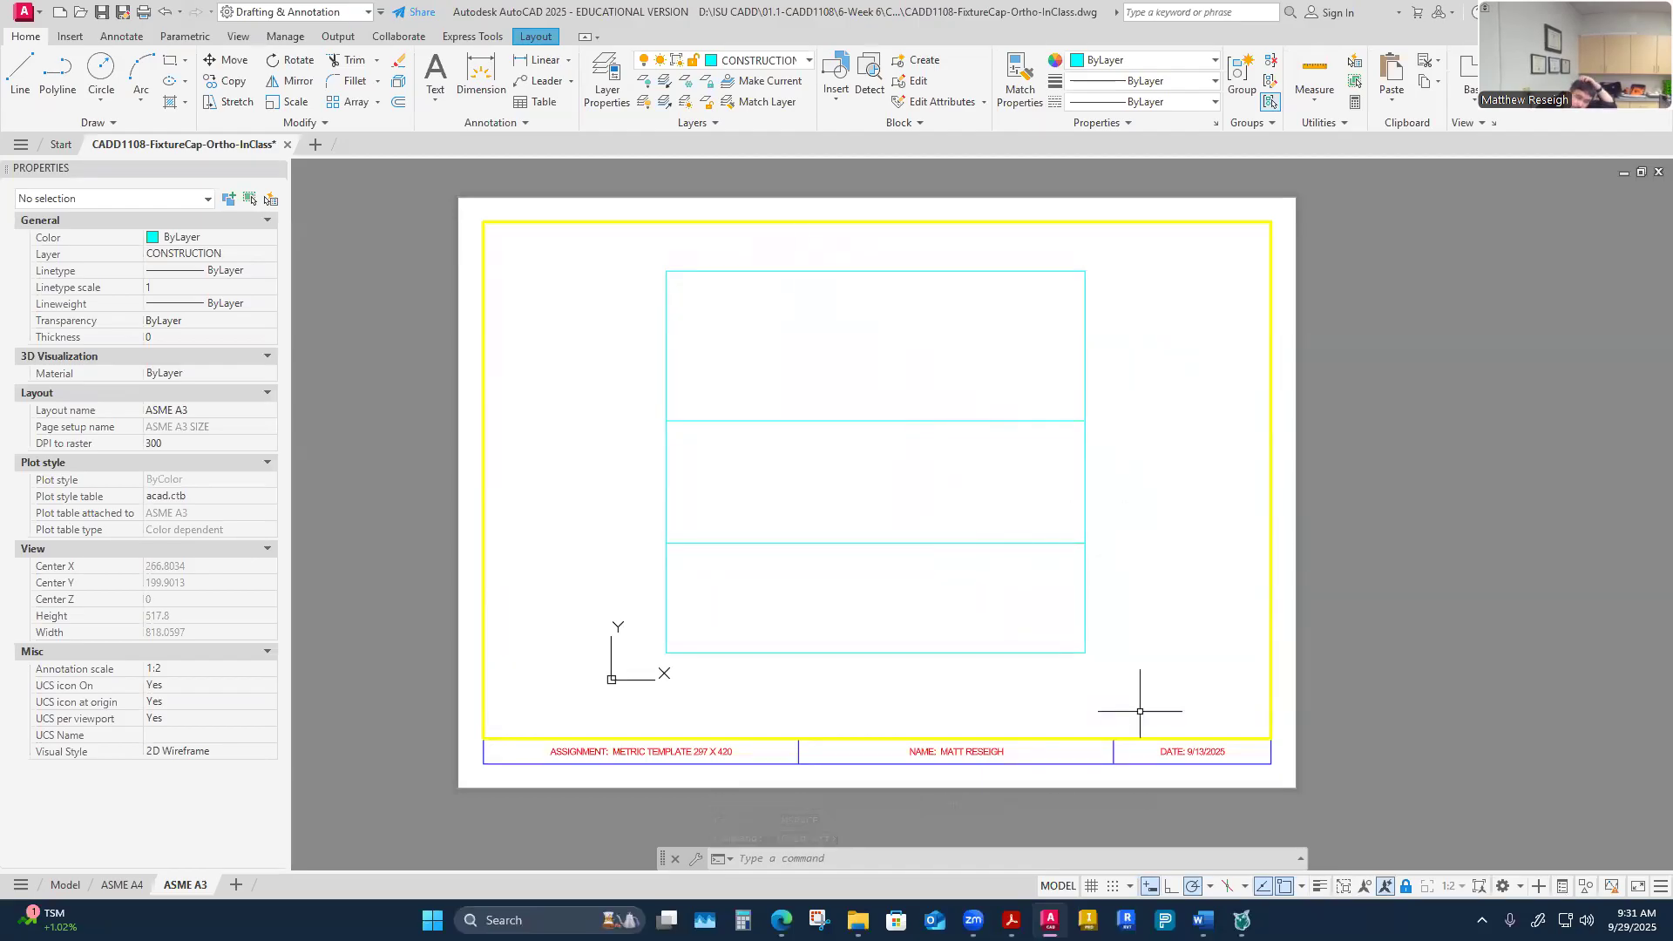
Step: Unlock the ASME A4 layout's viewport, set its scale to 1:4, and centre the construction boxes in it
left_click(122, 885)
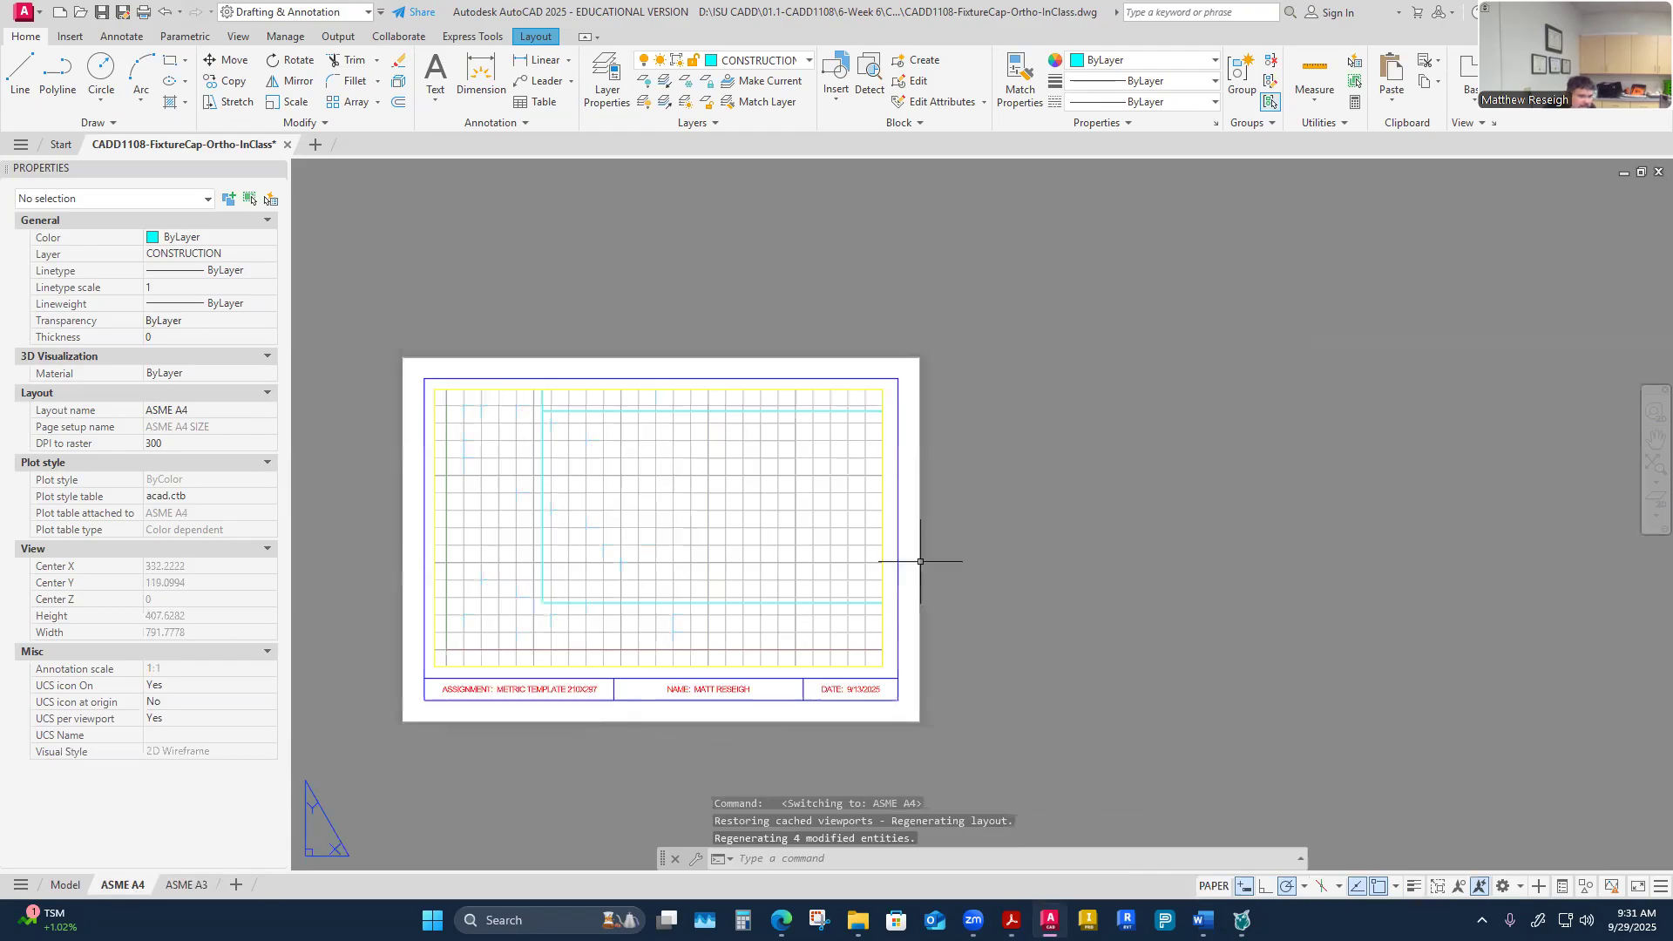
double_click(703, 572)
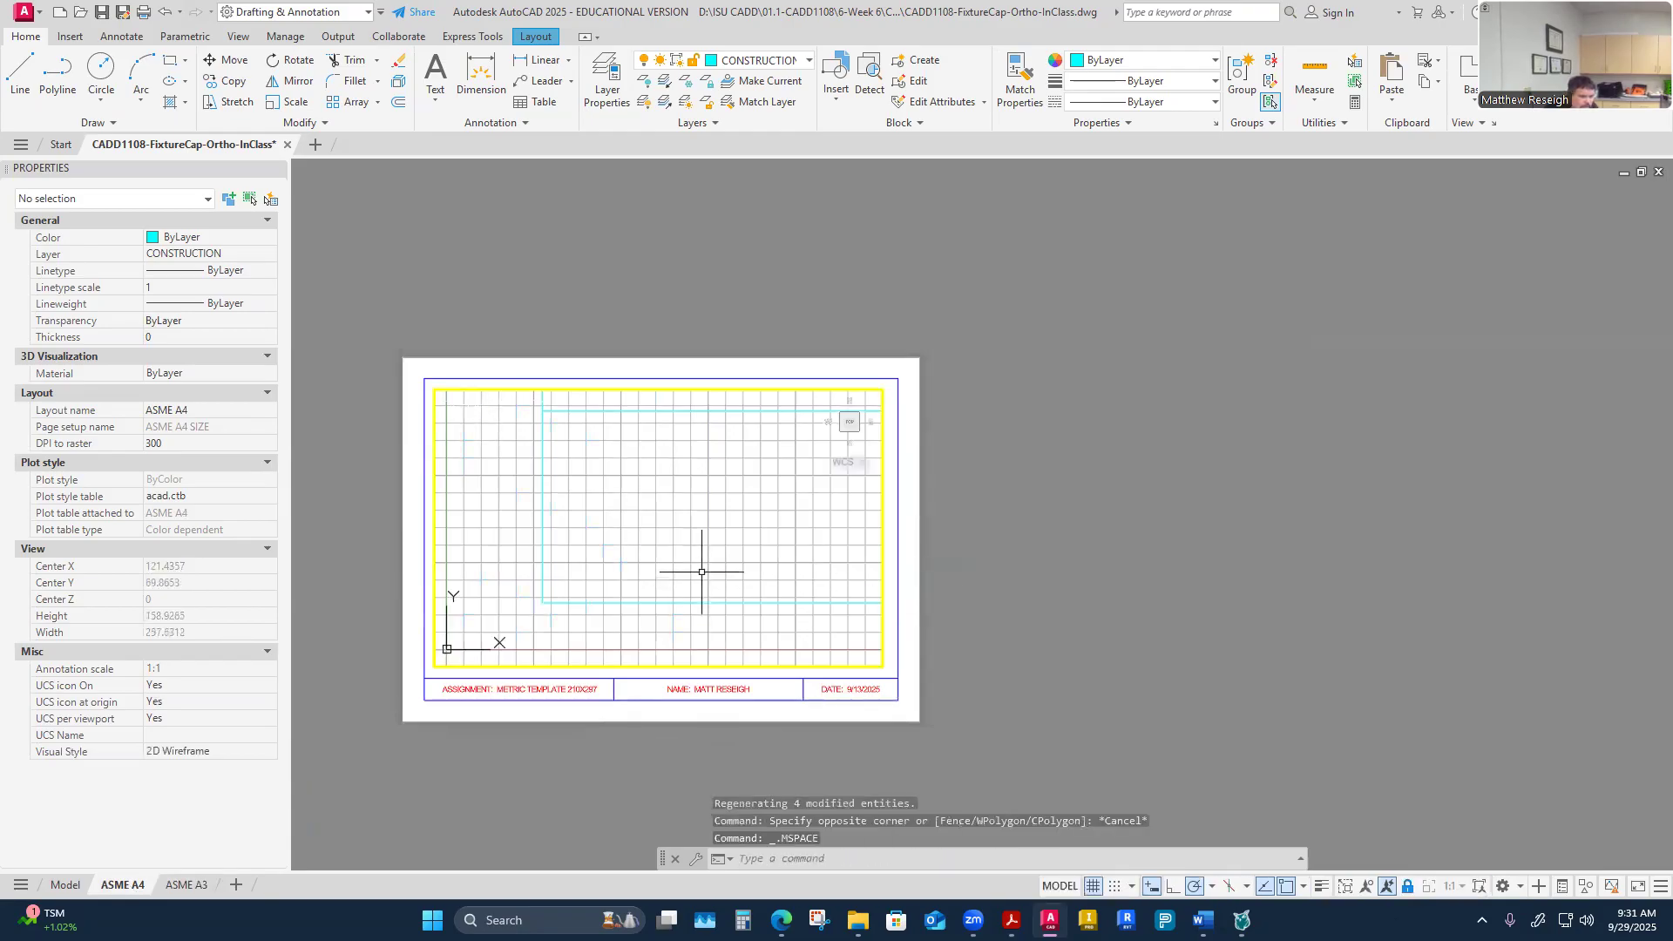
left_click(1393, 887)
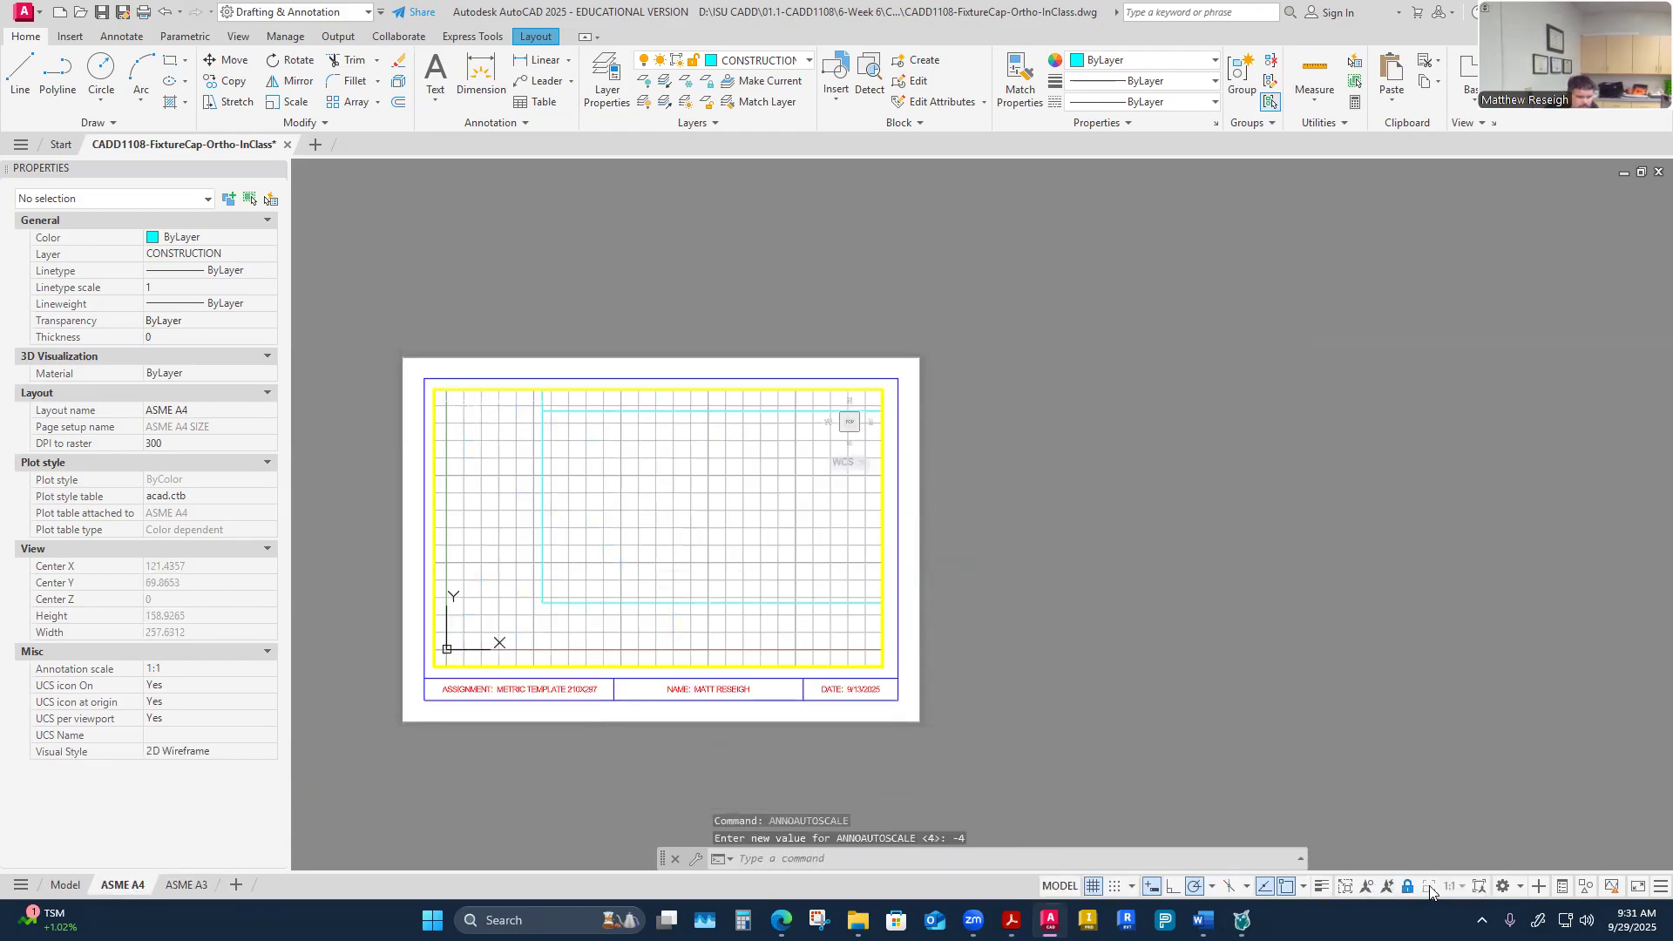
left_click(1405, 889)
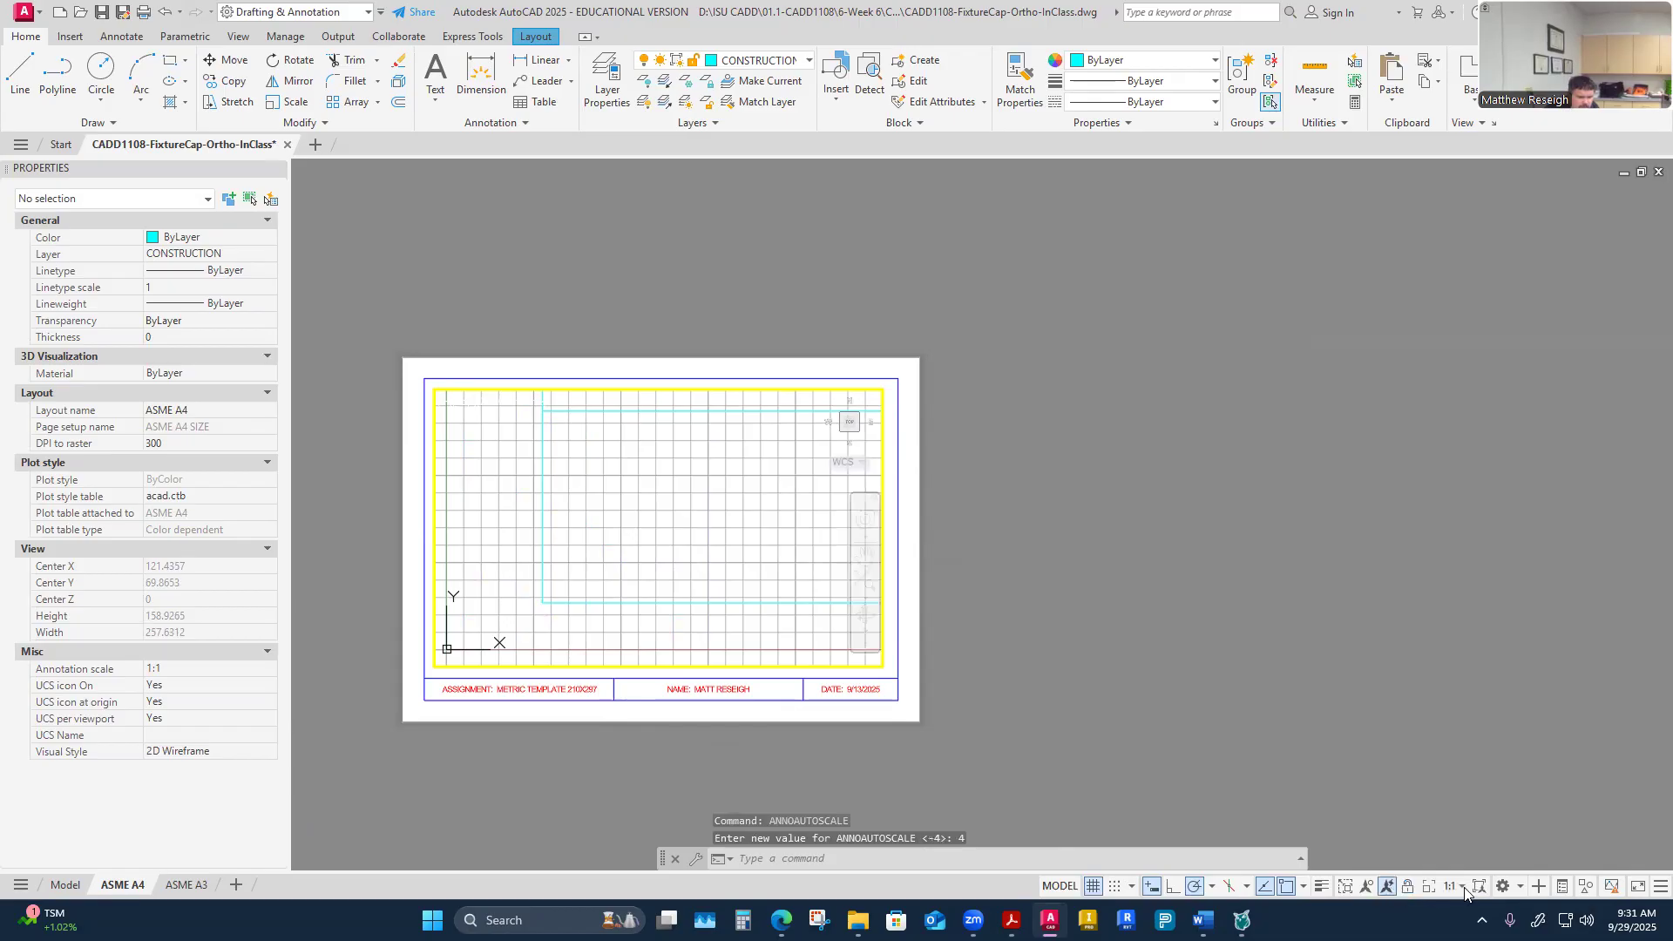
left_click(1464, 887)
left_click(1459, 507)
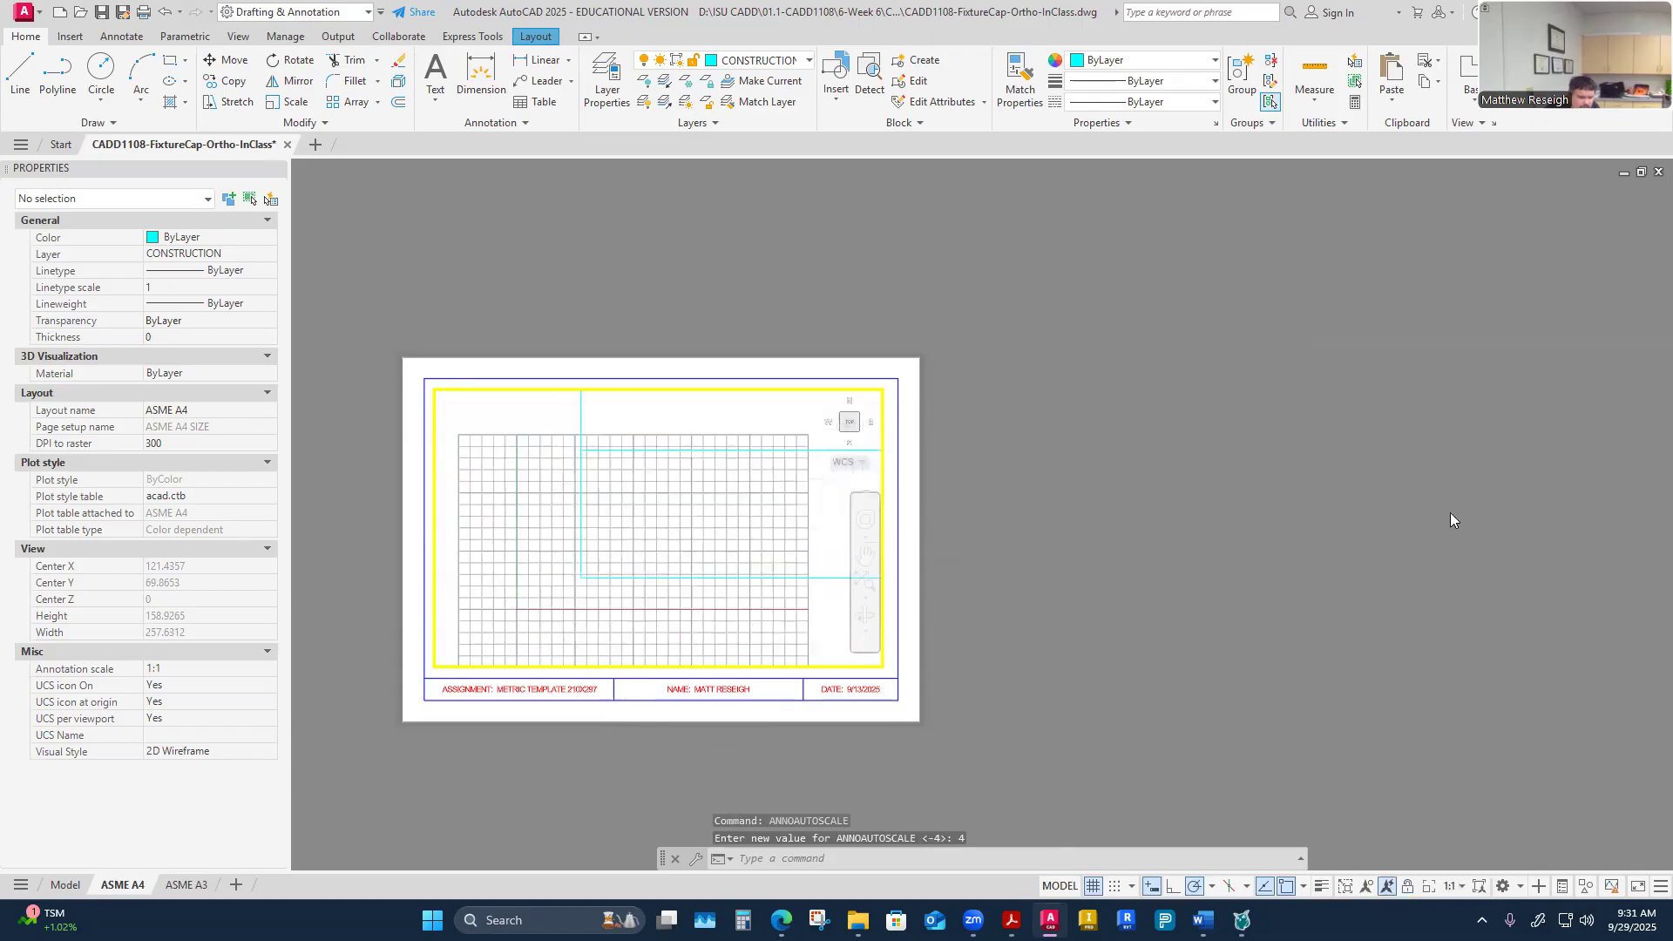
middle_click_drag(750, 582, 689, 641)
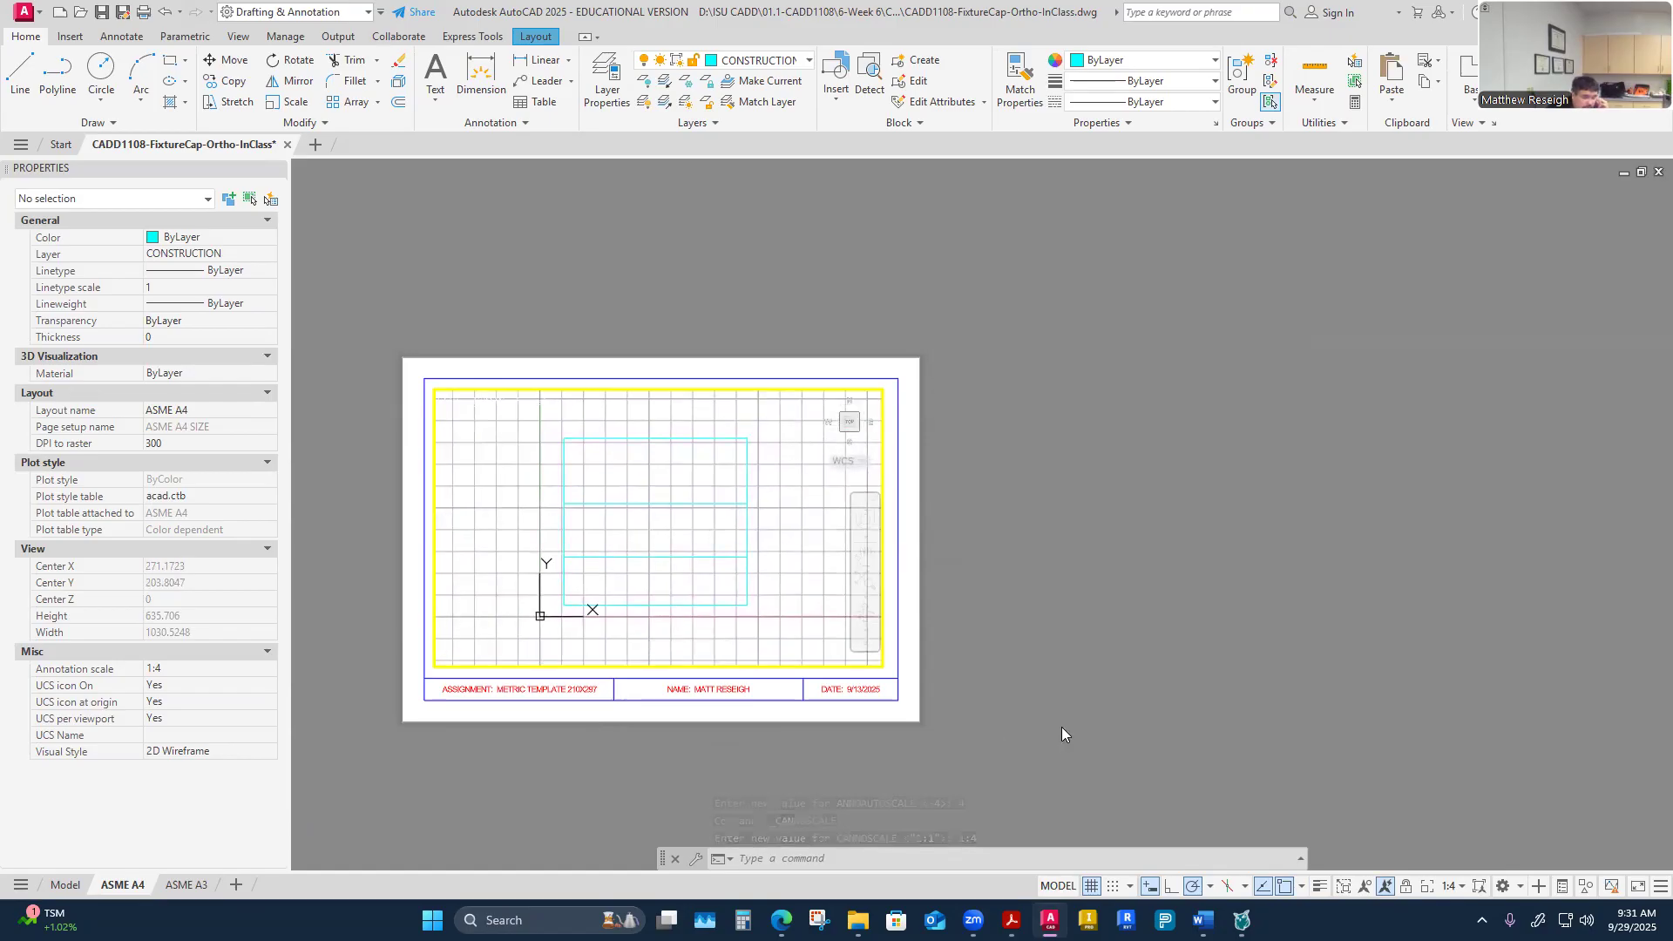
Step: Glance at the A3 layout for comparison, and lock the A4 viewport at its 1:4 scale
left_click(180, 887)
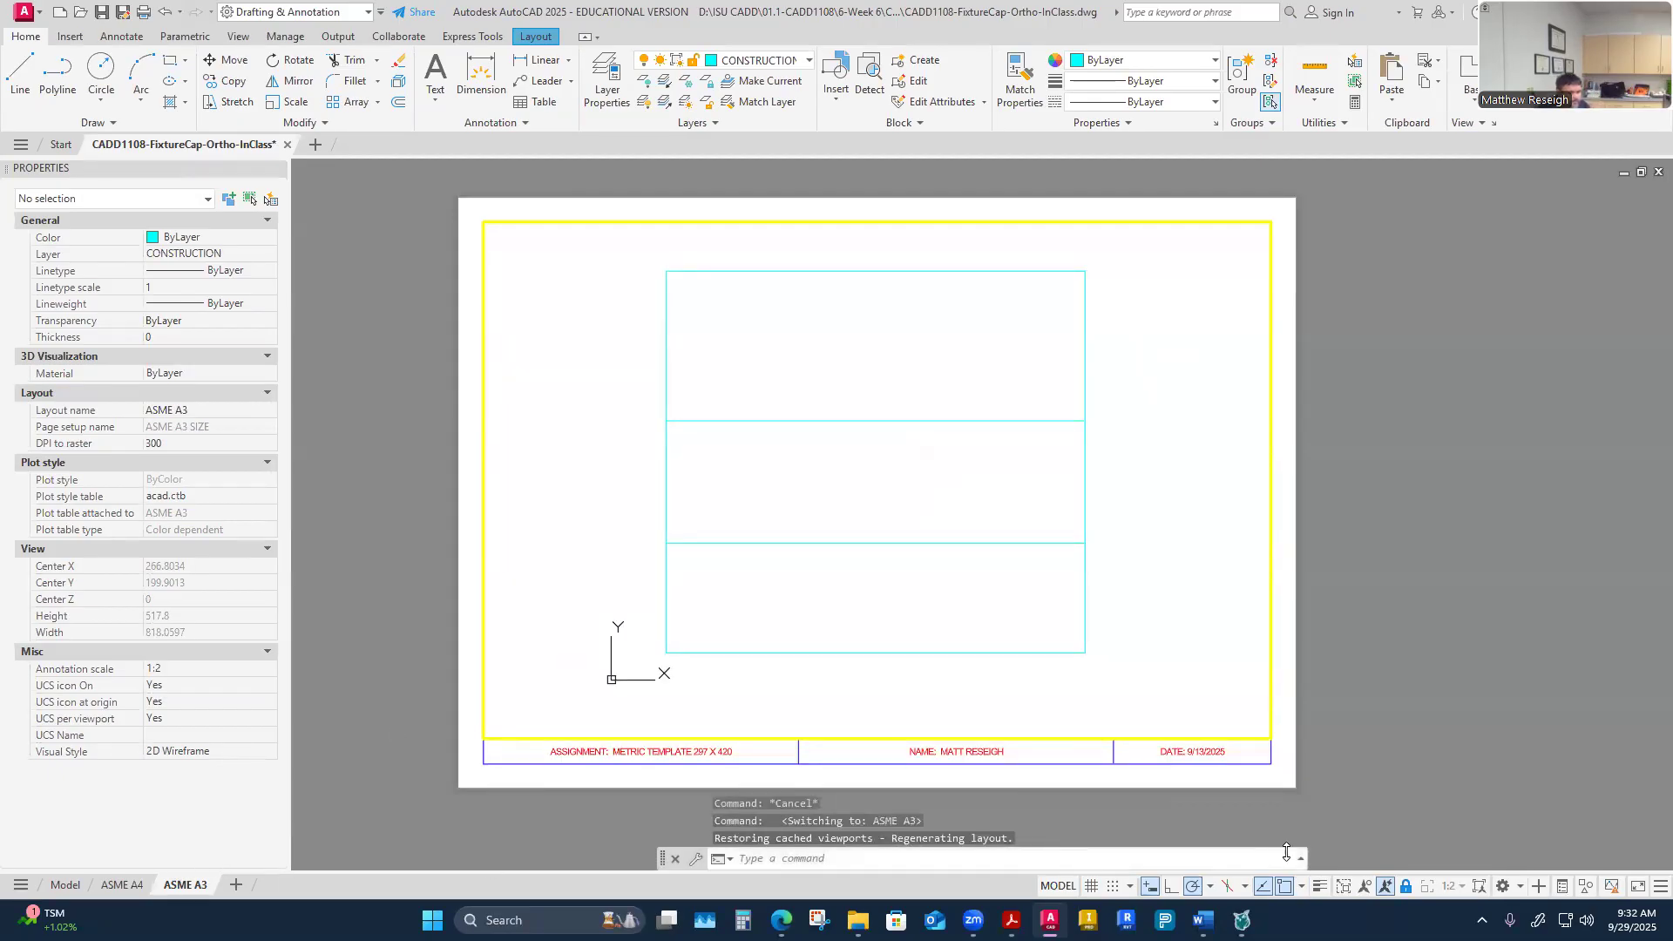
left_click(122, 885)
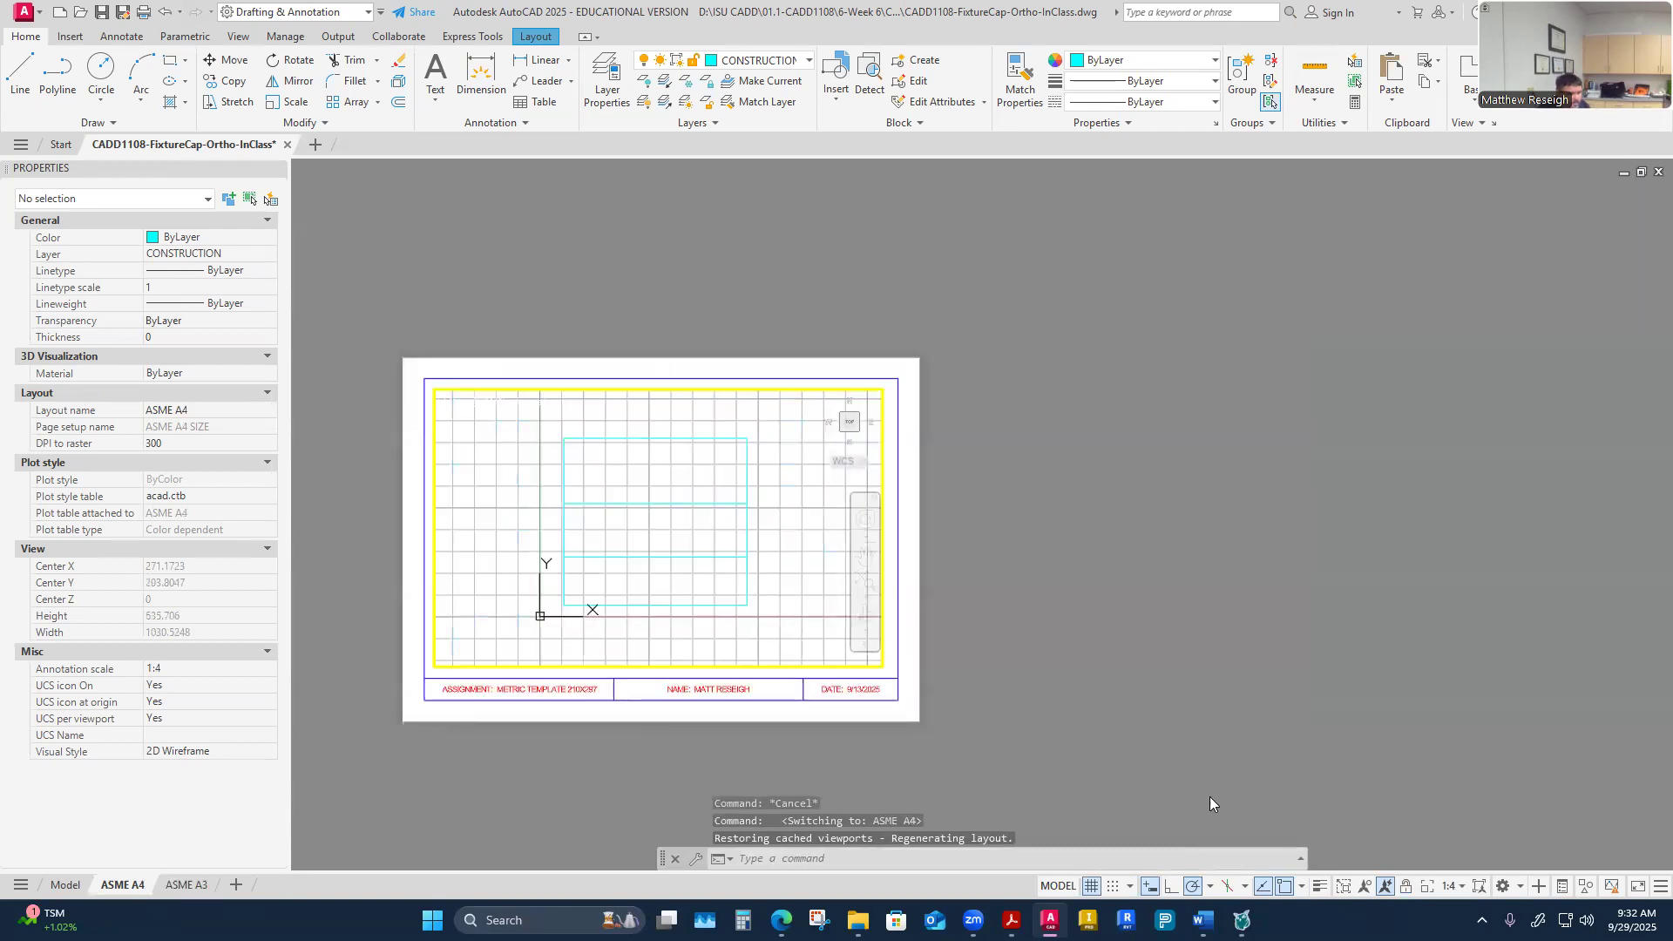
left_click(789, 627)
key("Escape")
key("Escape")
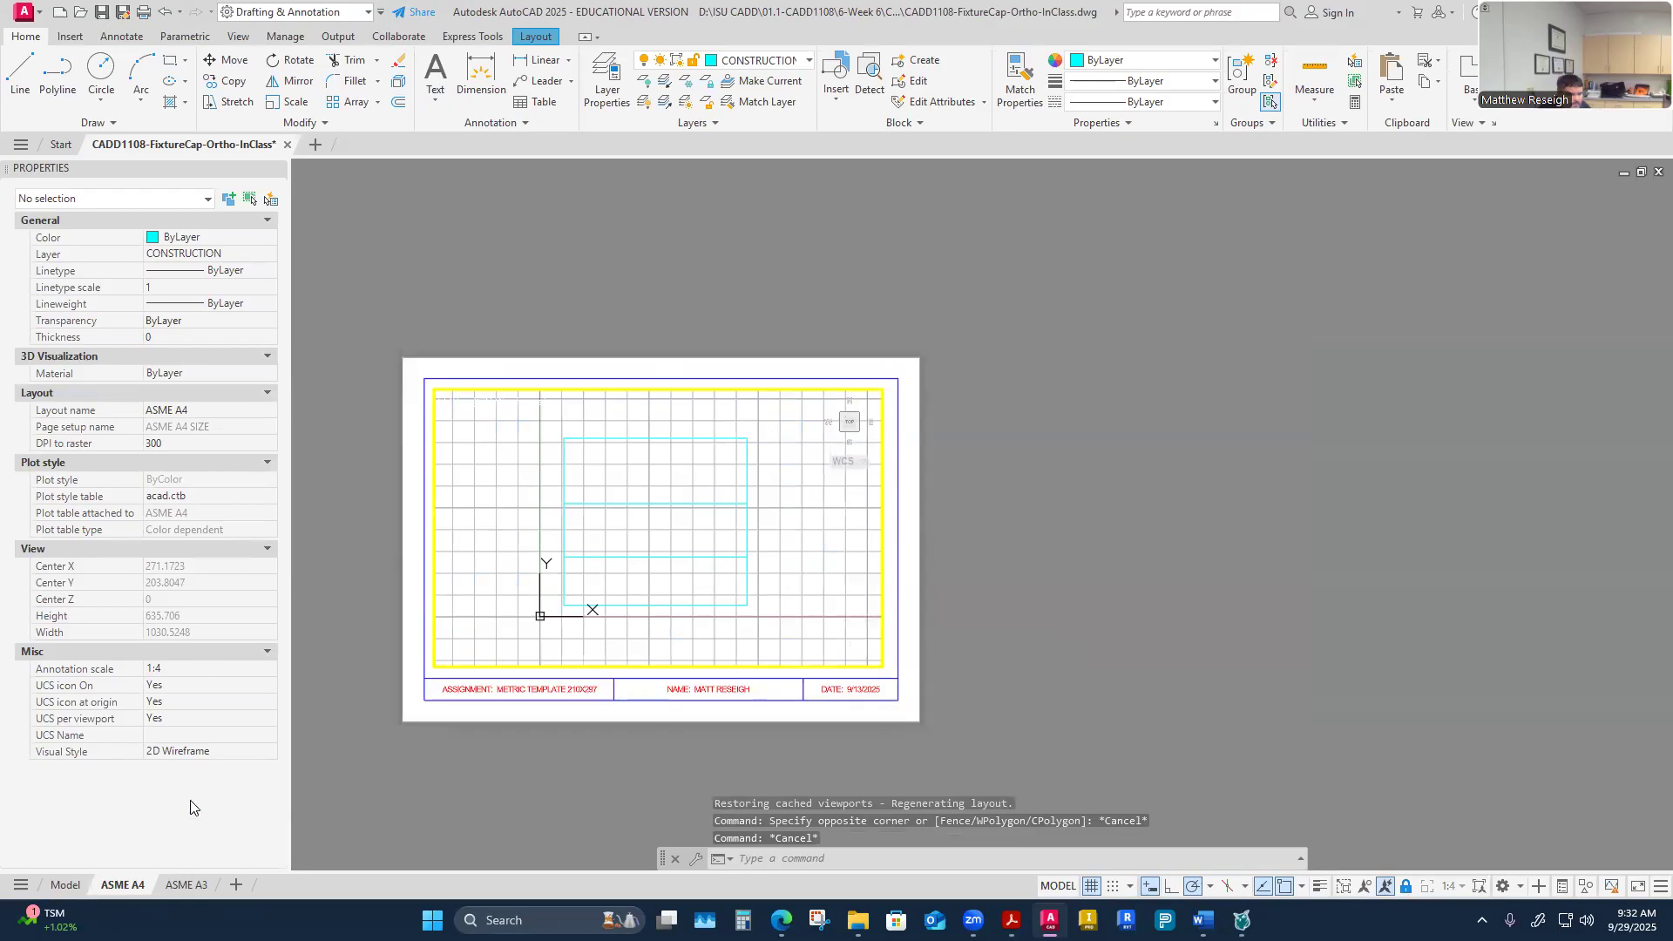
Step: Compare the construction boxes in the A3 layout, model space and A4 layout, and examine how the locked A3 viewport behaves when zooming
left_click(186, 886)
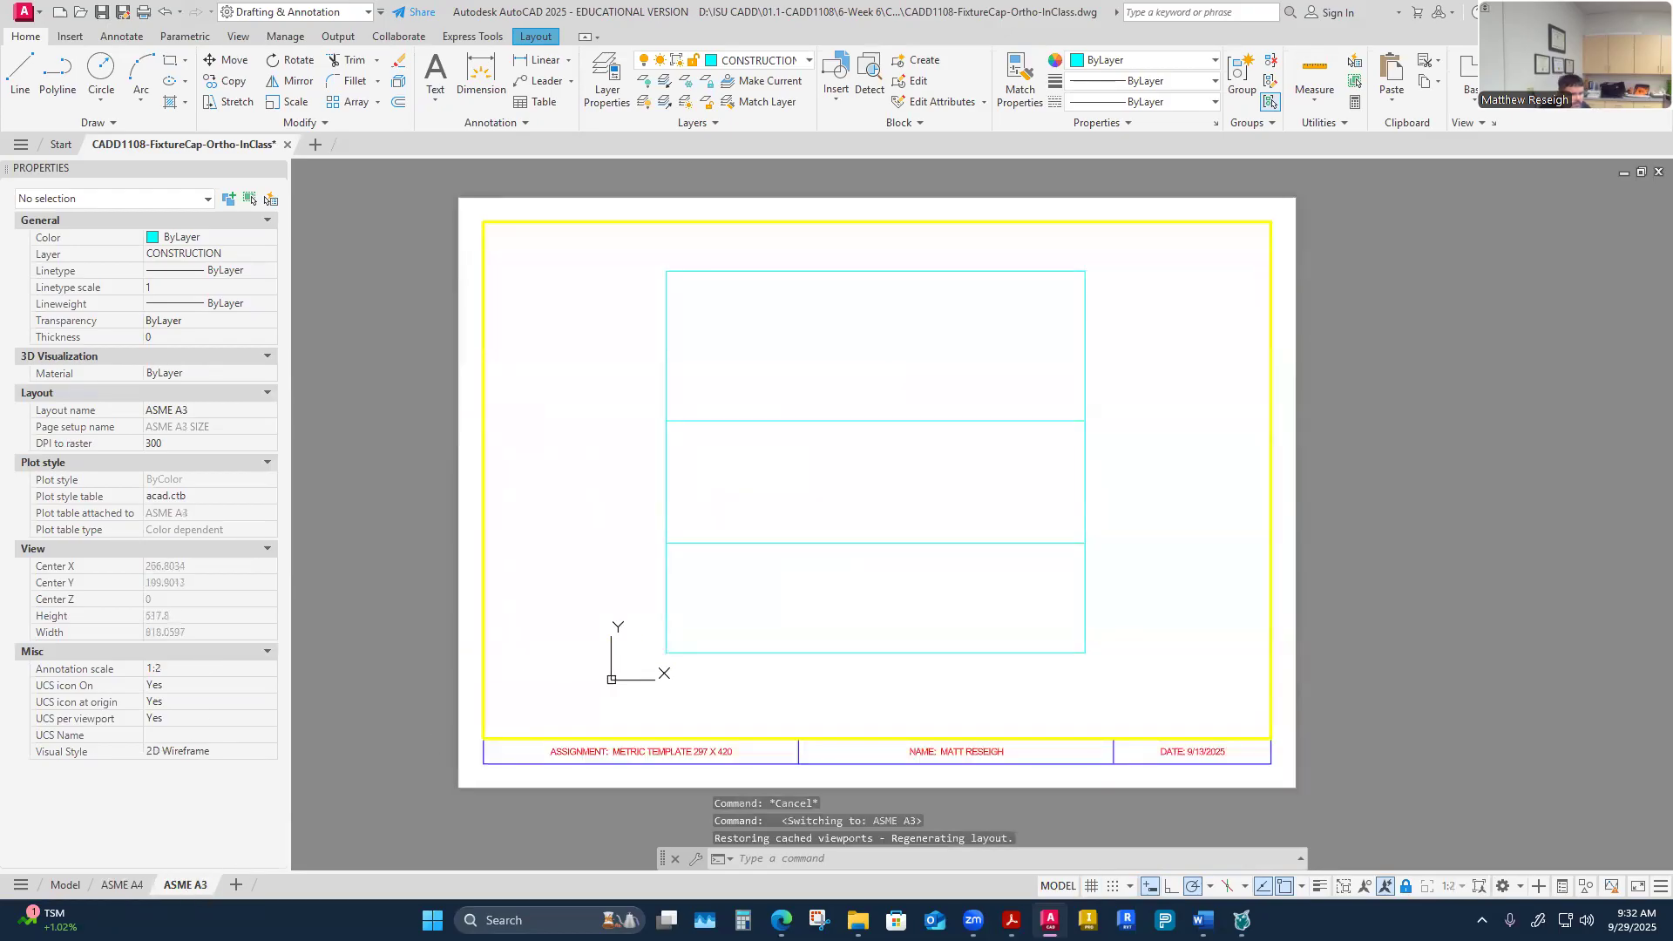
left_click(65, 885)
scroll(745, 477, "up", 1)
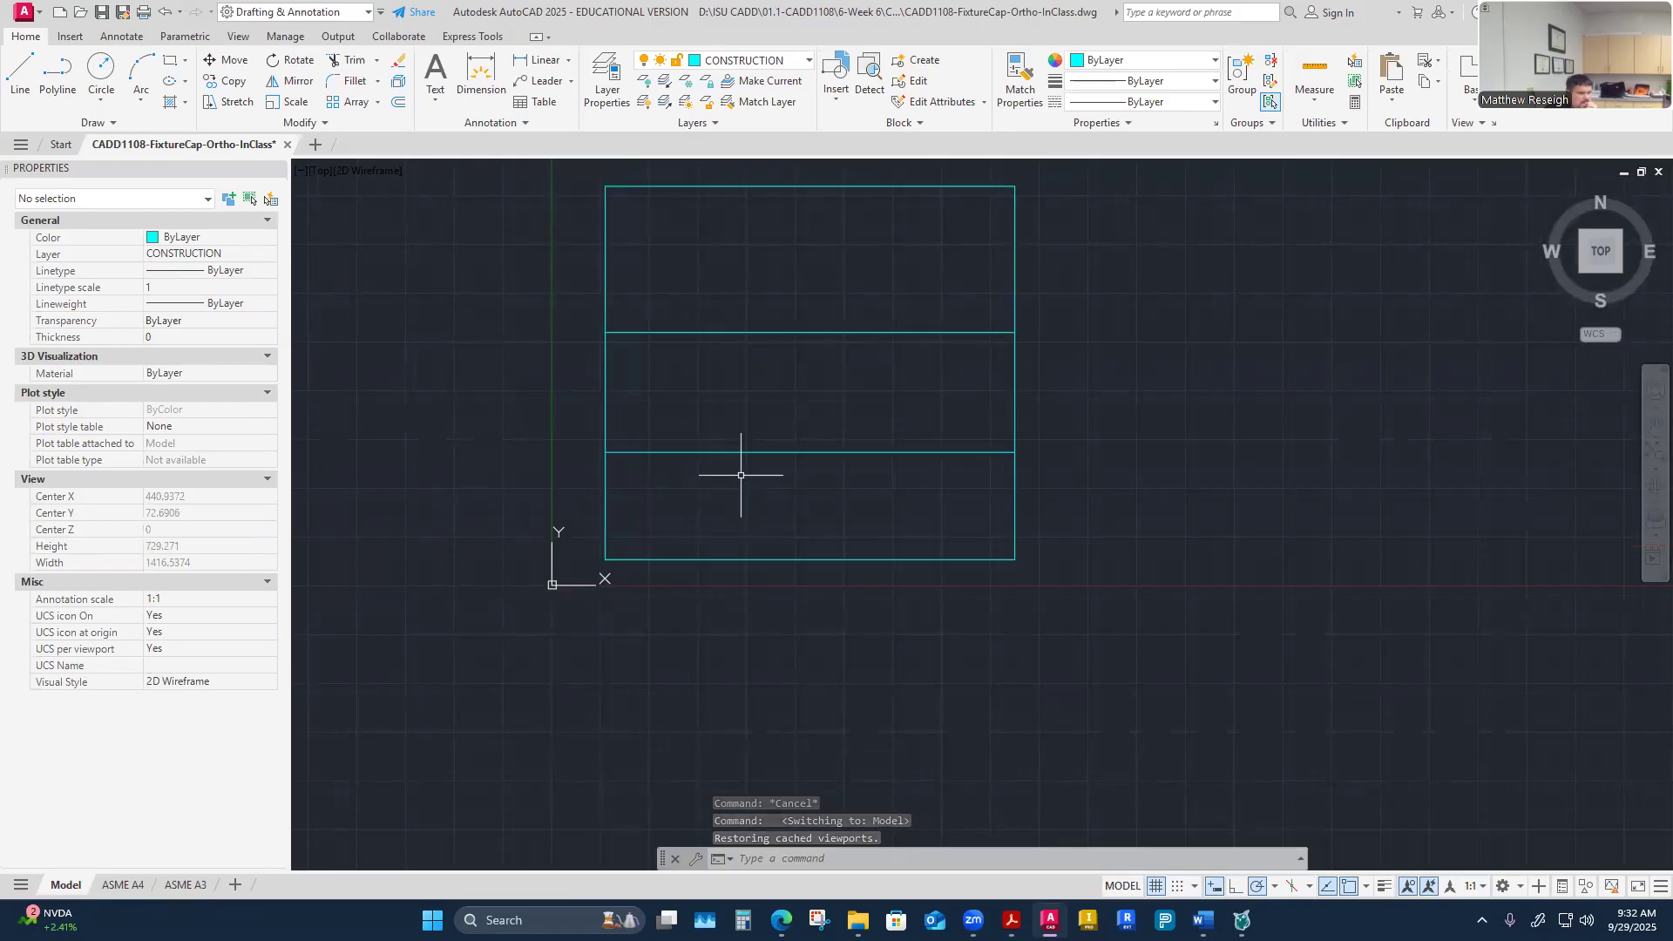
left_click(123, 886)
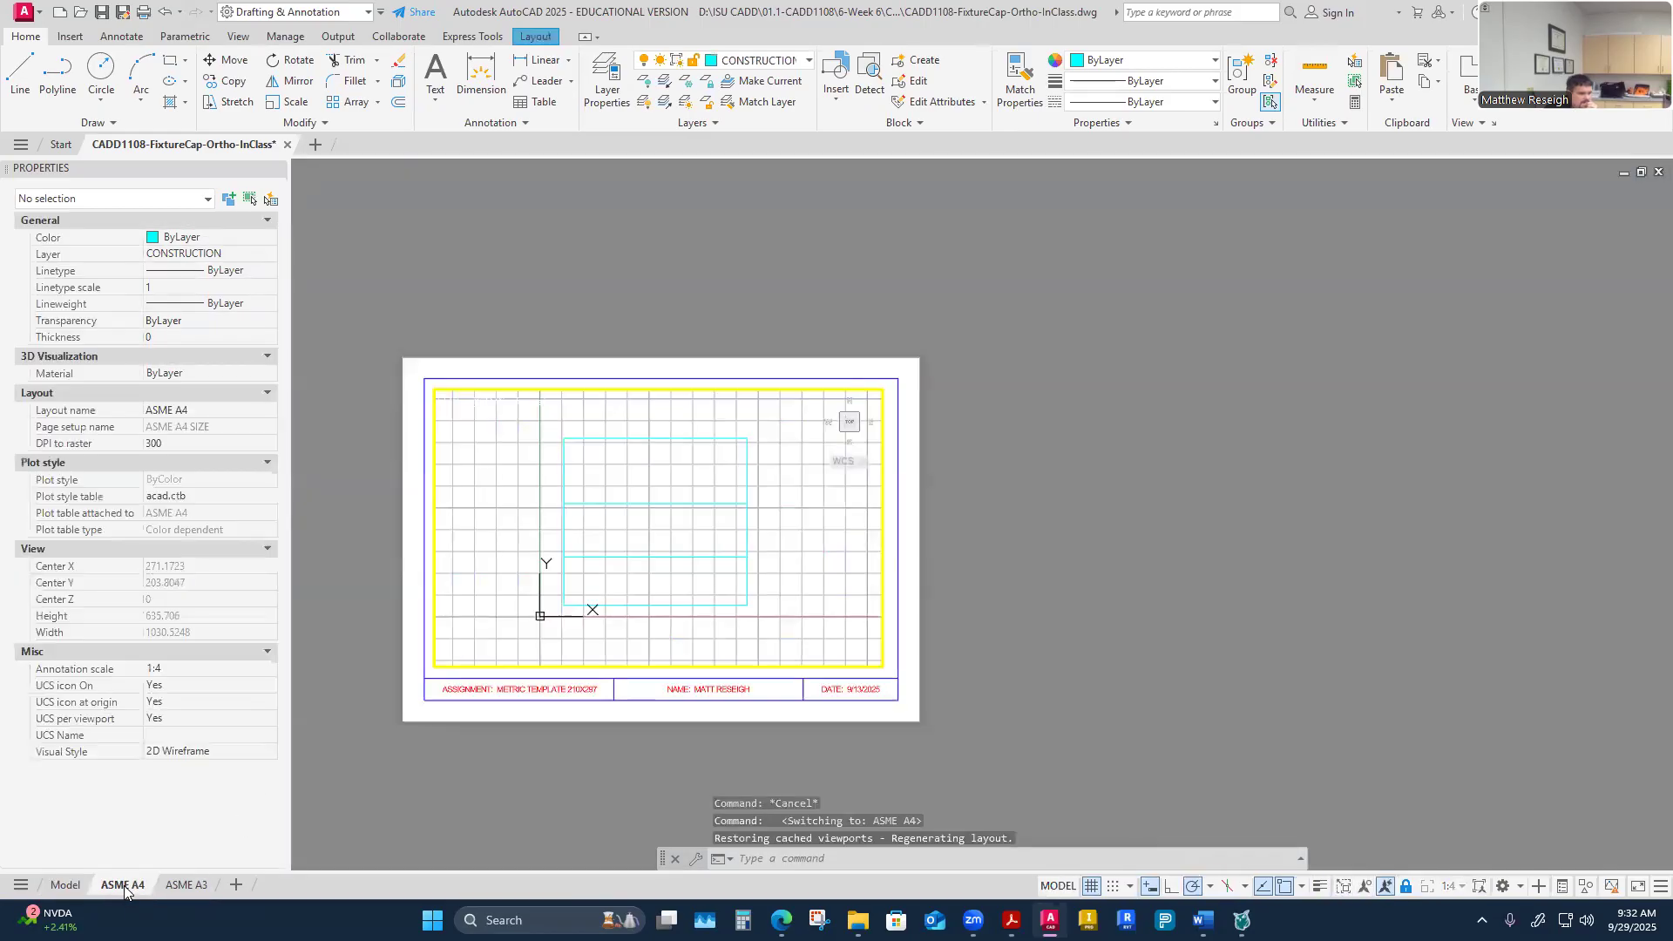
left_click(185, 885)
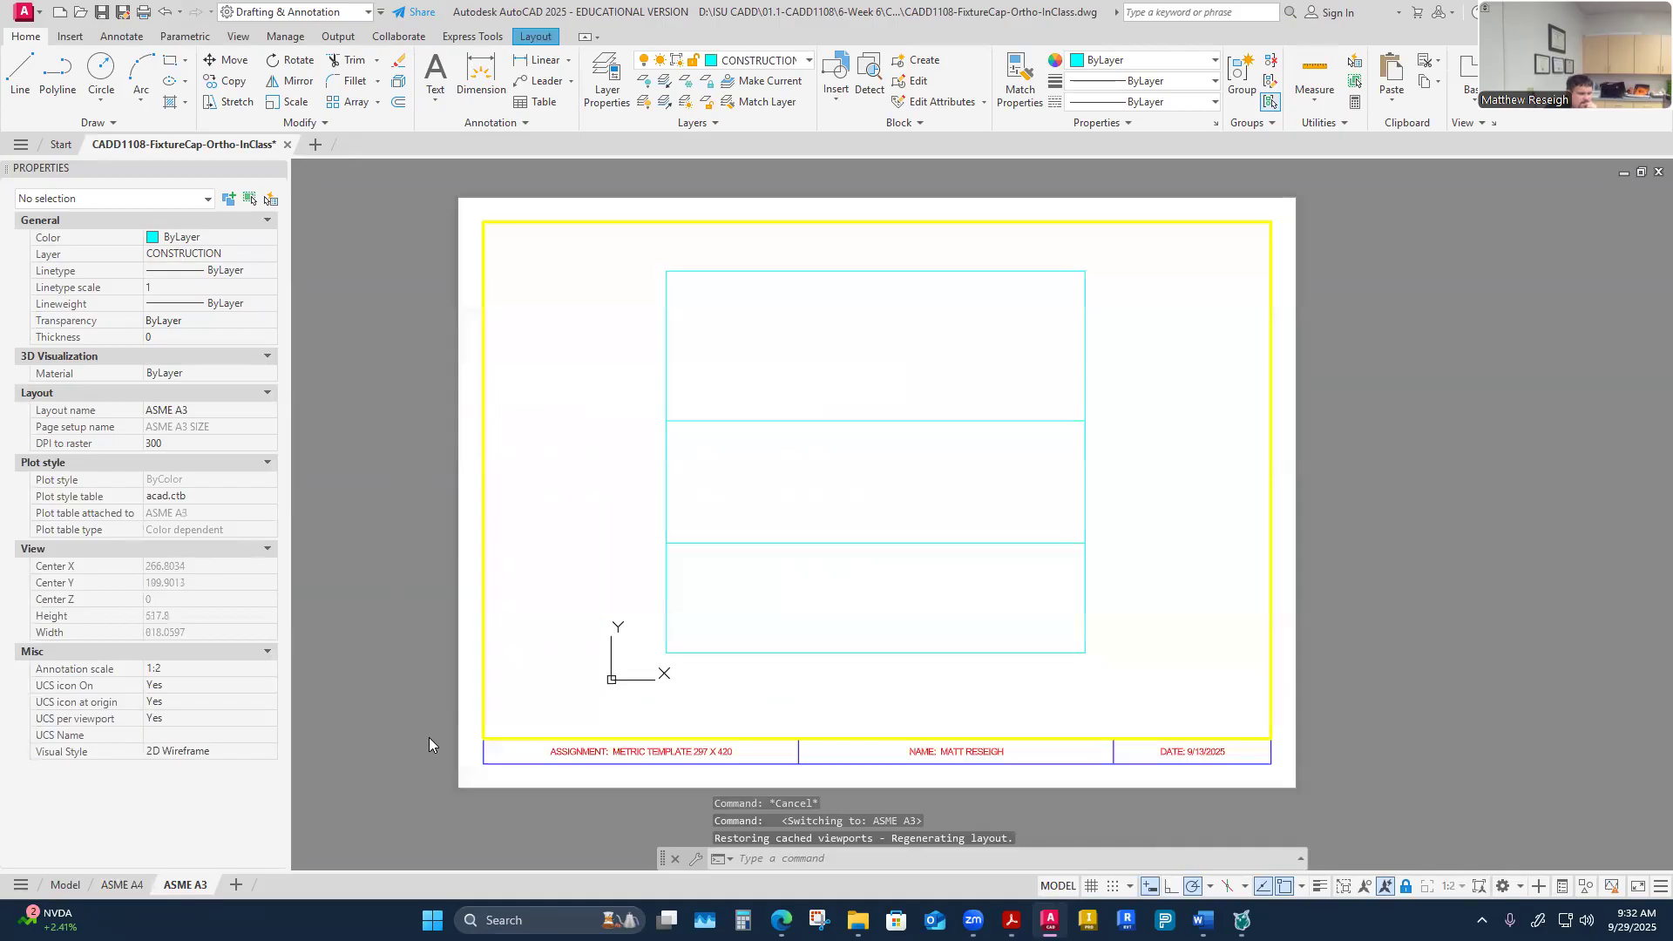
scroll(609, 739, "up", 5)
scroll(607, 741, "down", 5)
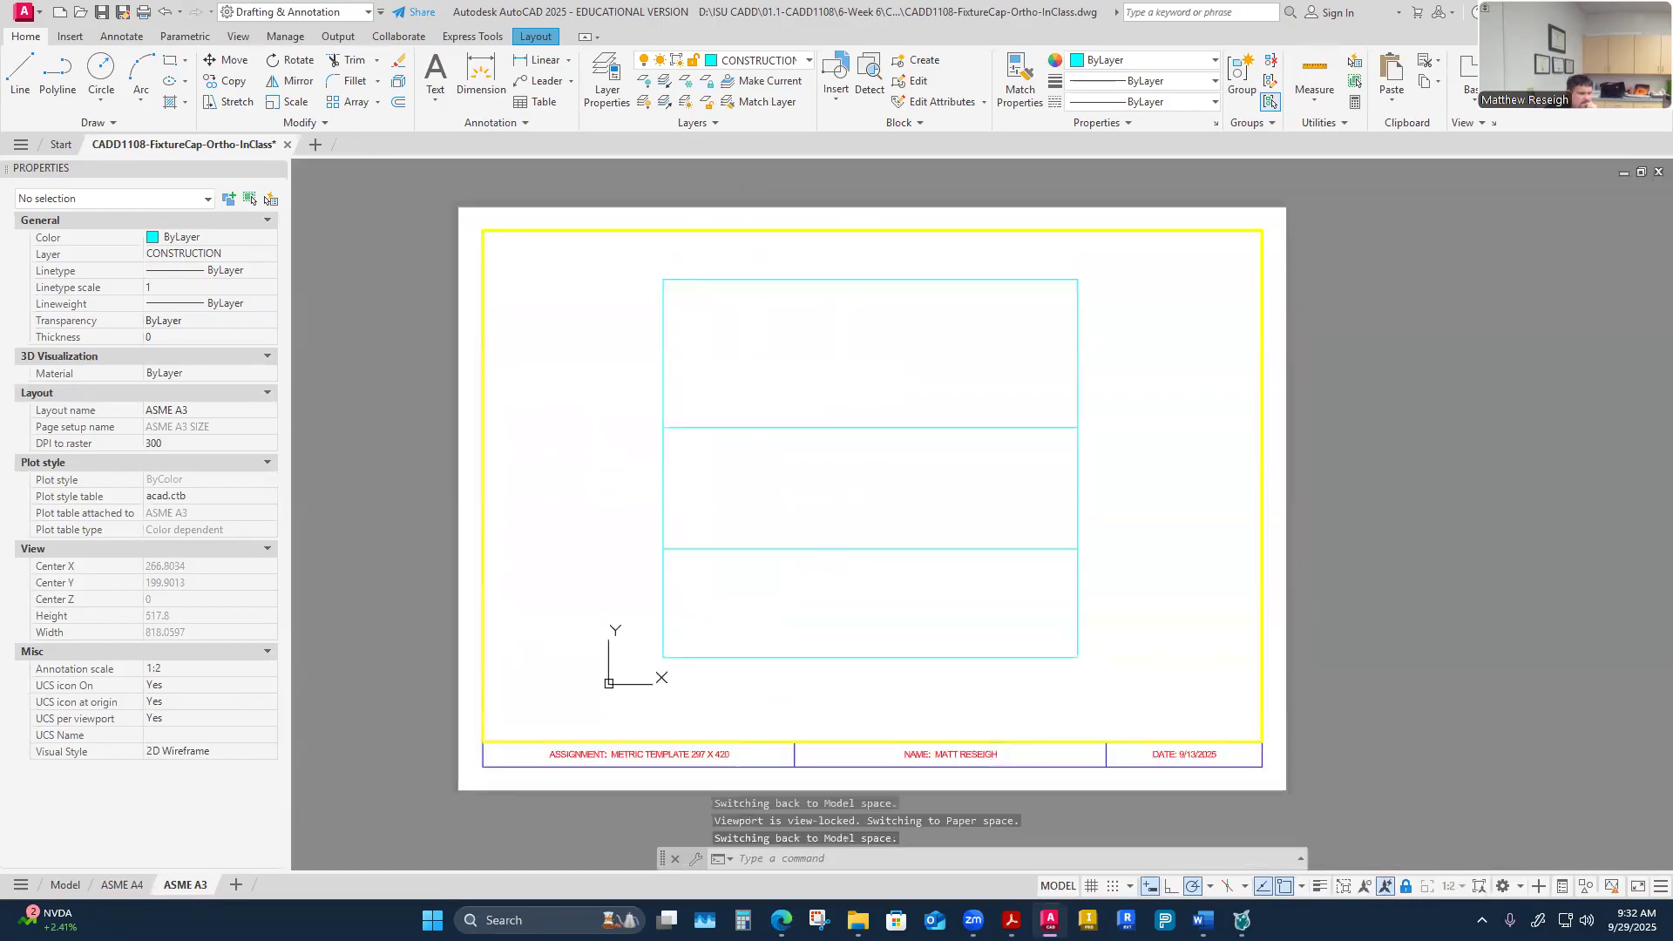
scroll(608, 742, "down", 10)
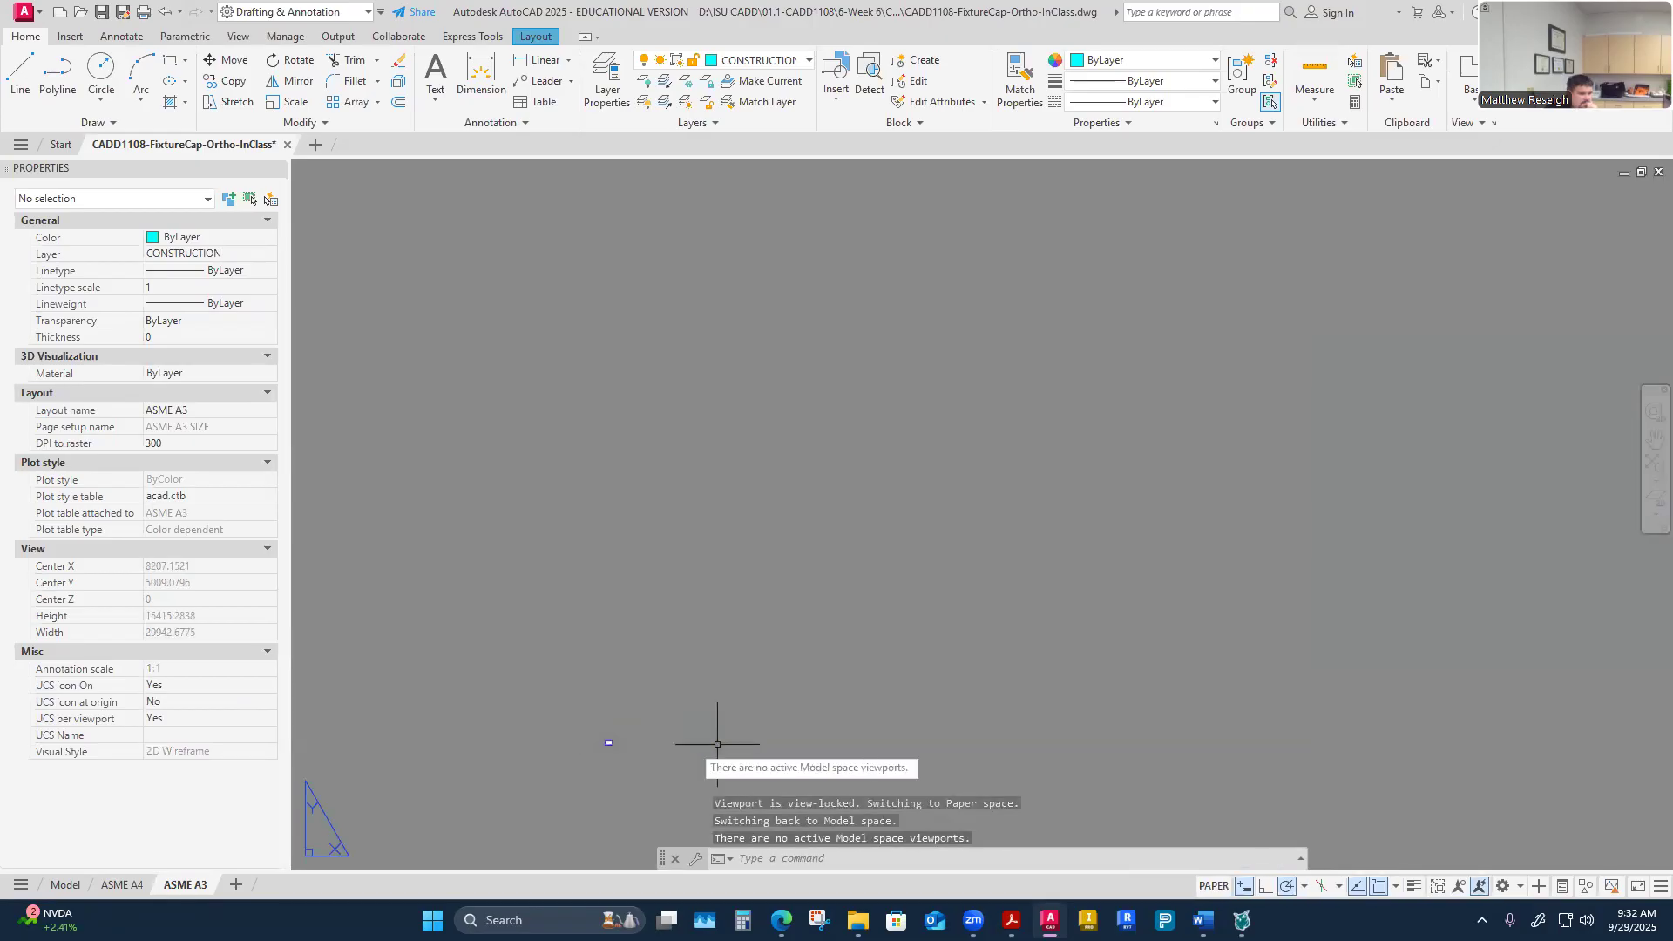
middle_click(756, 738)
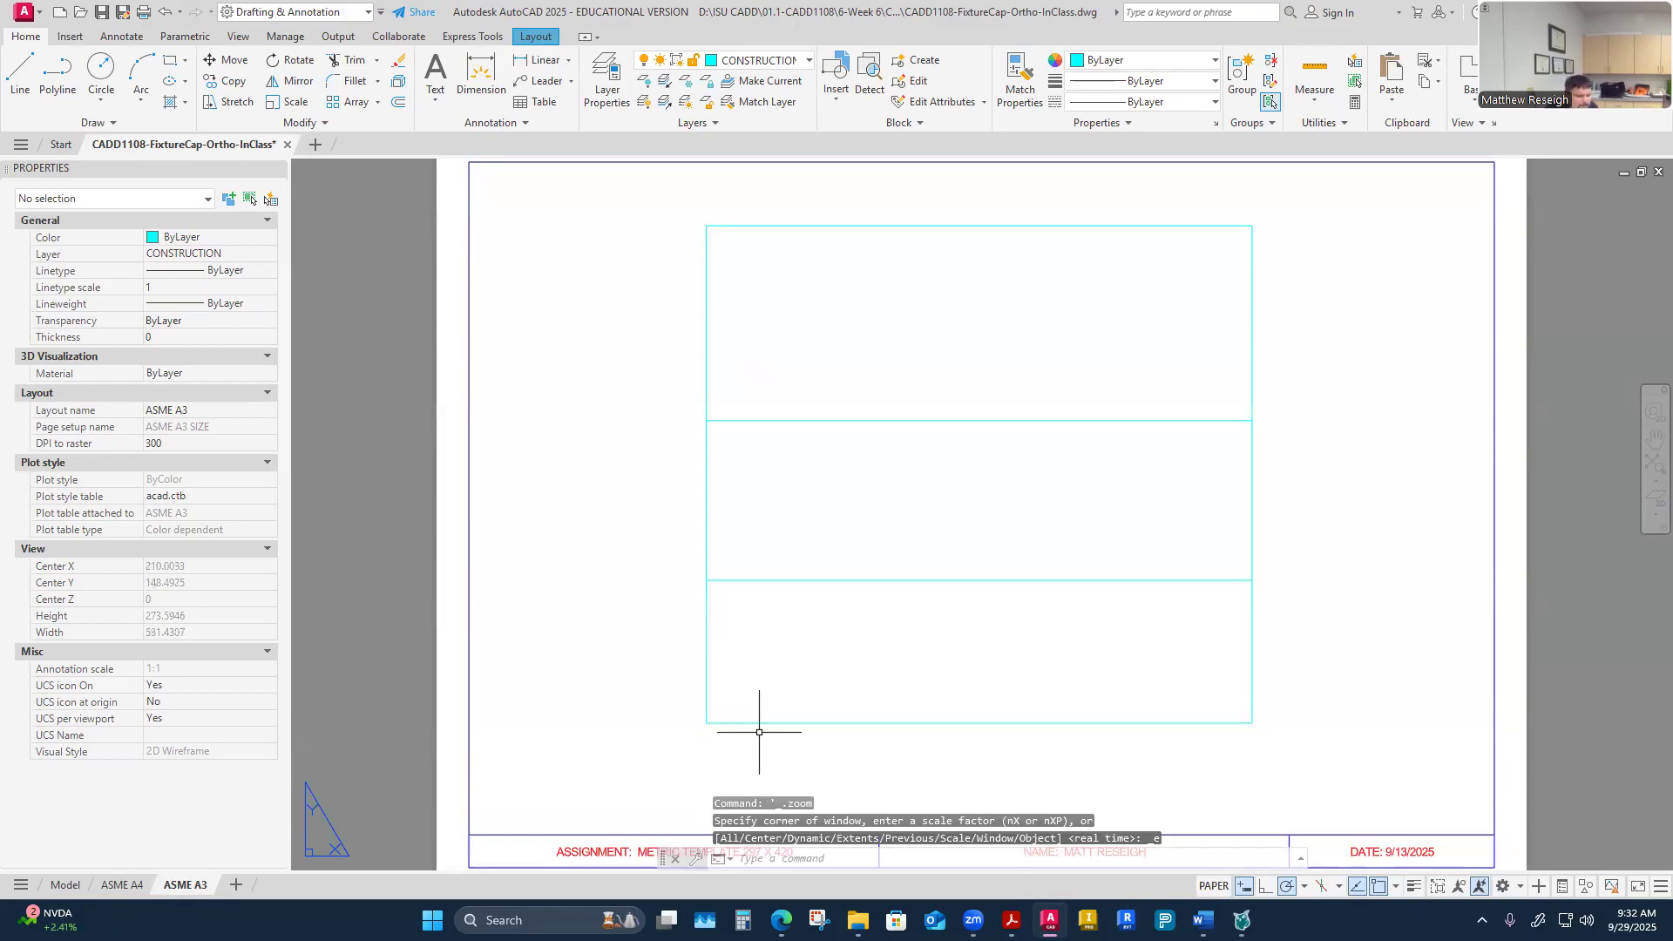
scroll(747, 642, "down", 5)
scroll(748, 637, "up", 2)
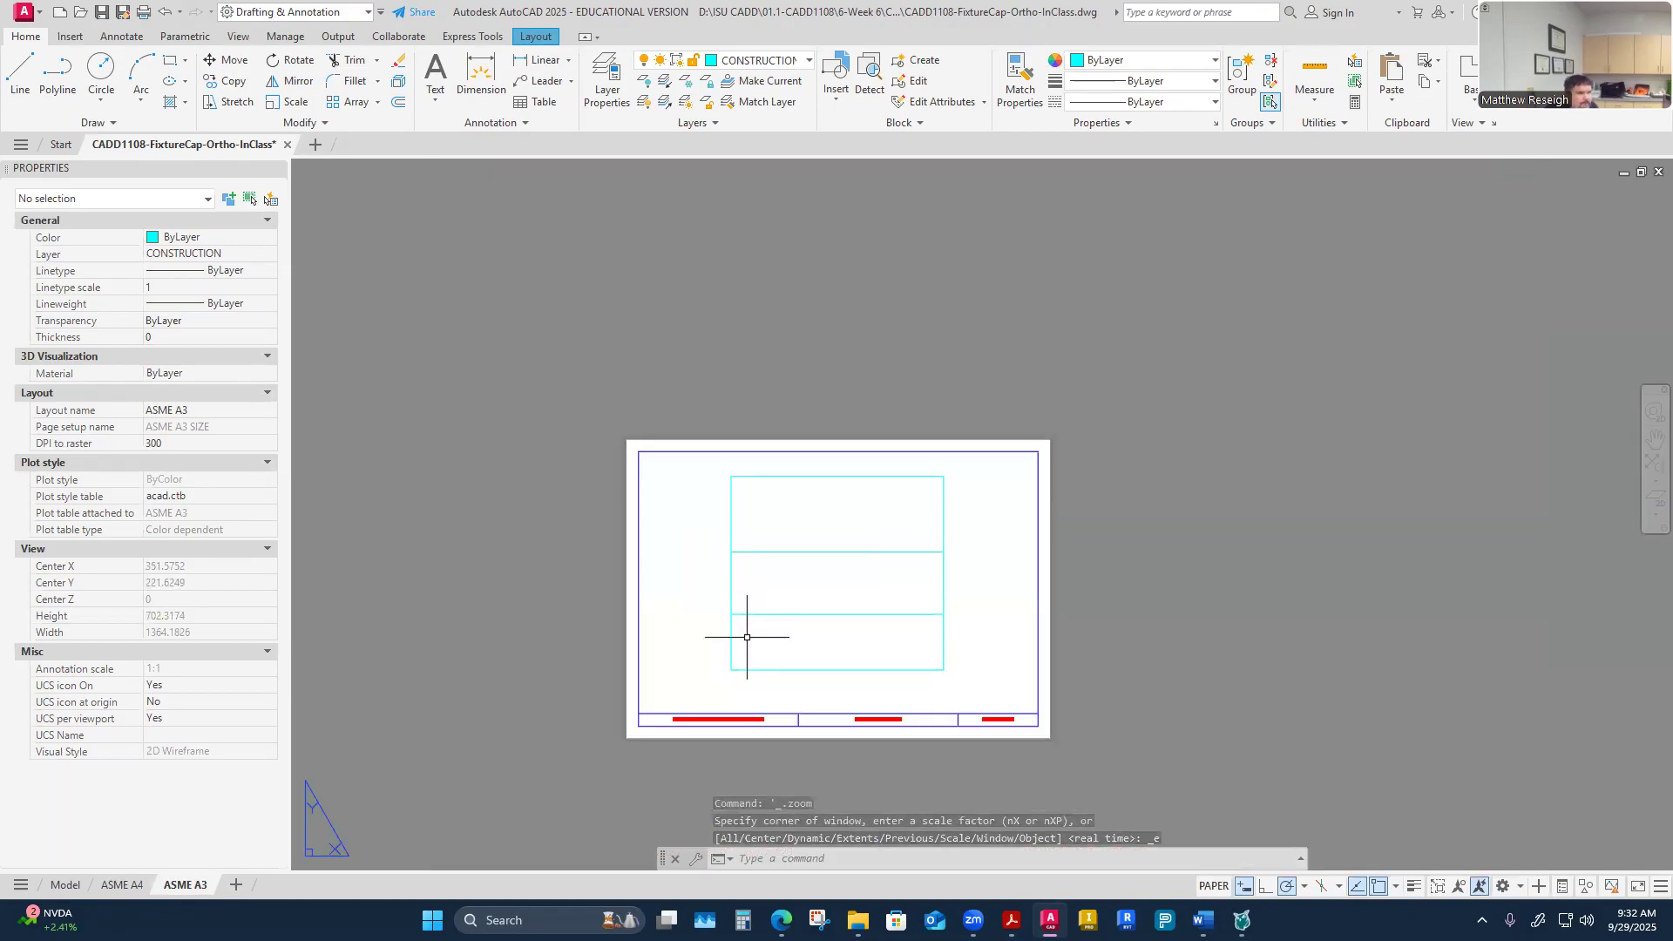
Step: Return to model space with all the construction boxes in view, checking them once against the A3 layout
left_click(67, 886)
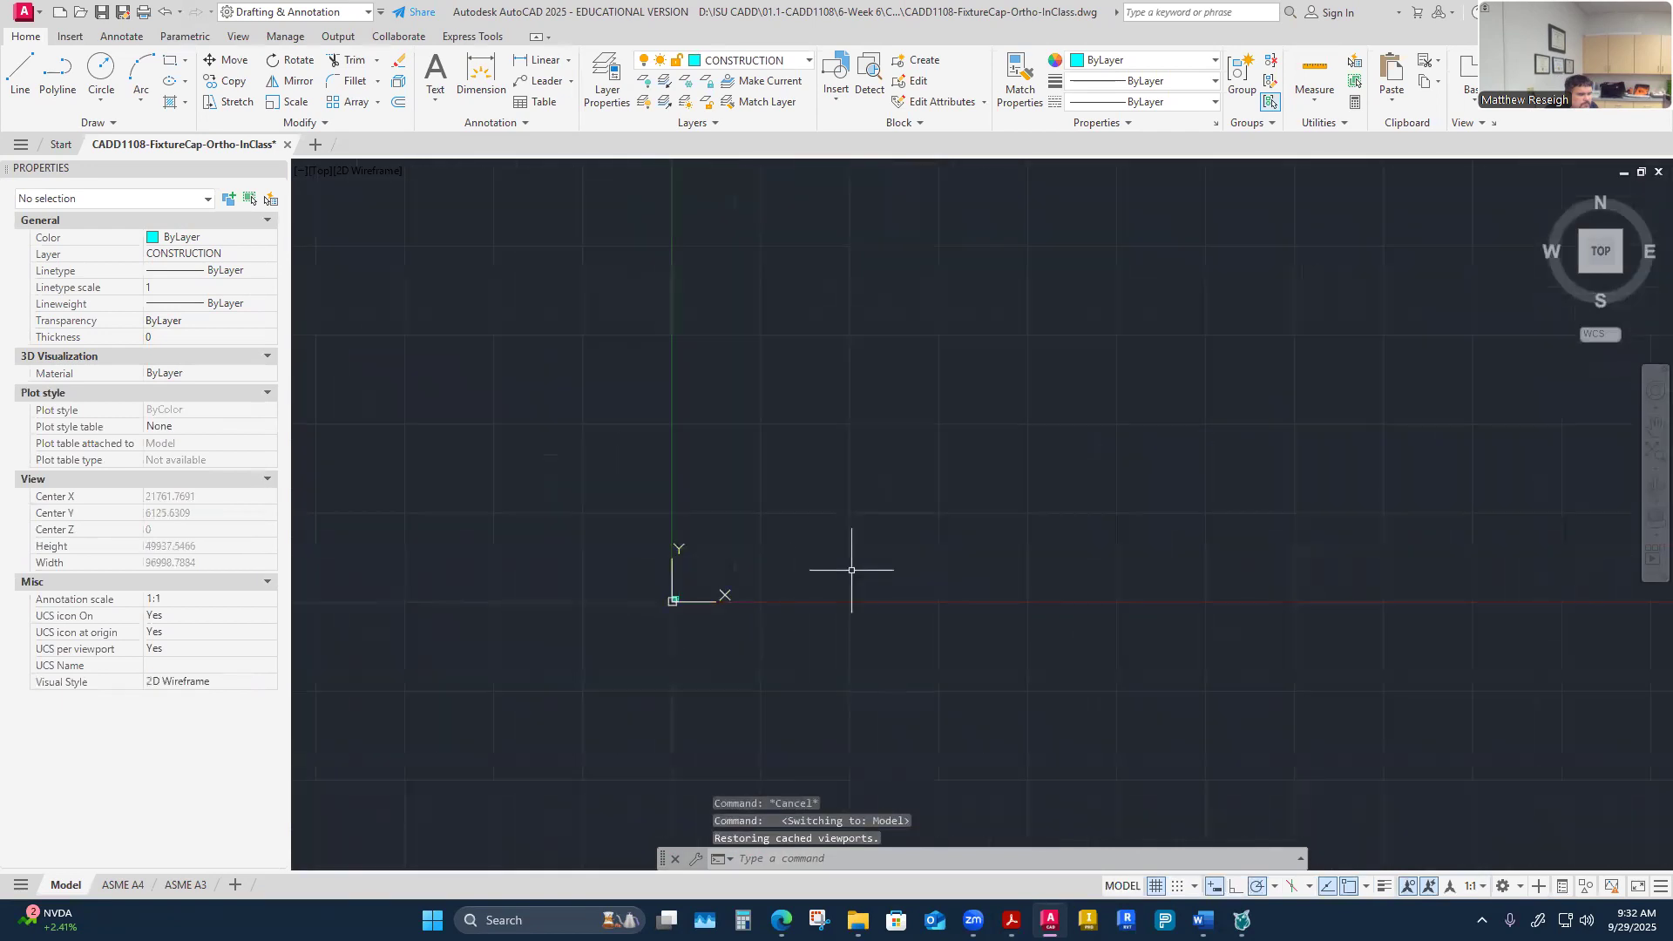
middle_click(855, 563)
middle_click(856, 564)
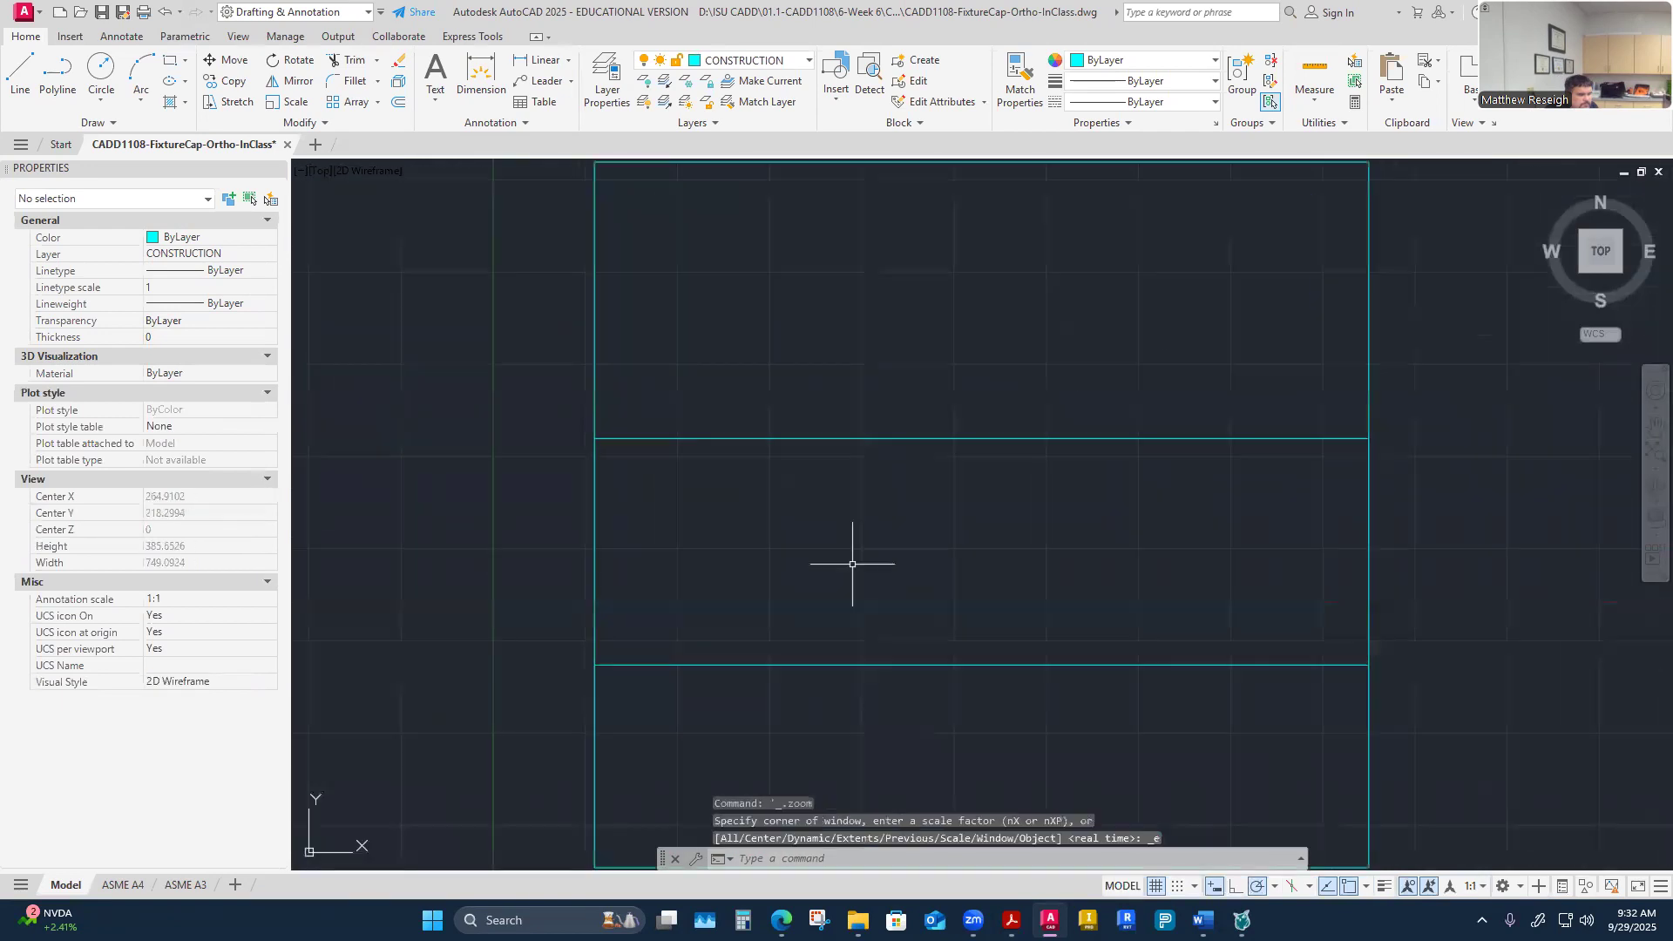
scroll(853, 575, "up", 2)
scroll(859, 586, "up", 2)
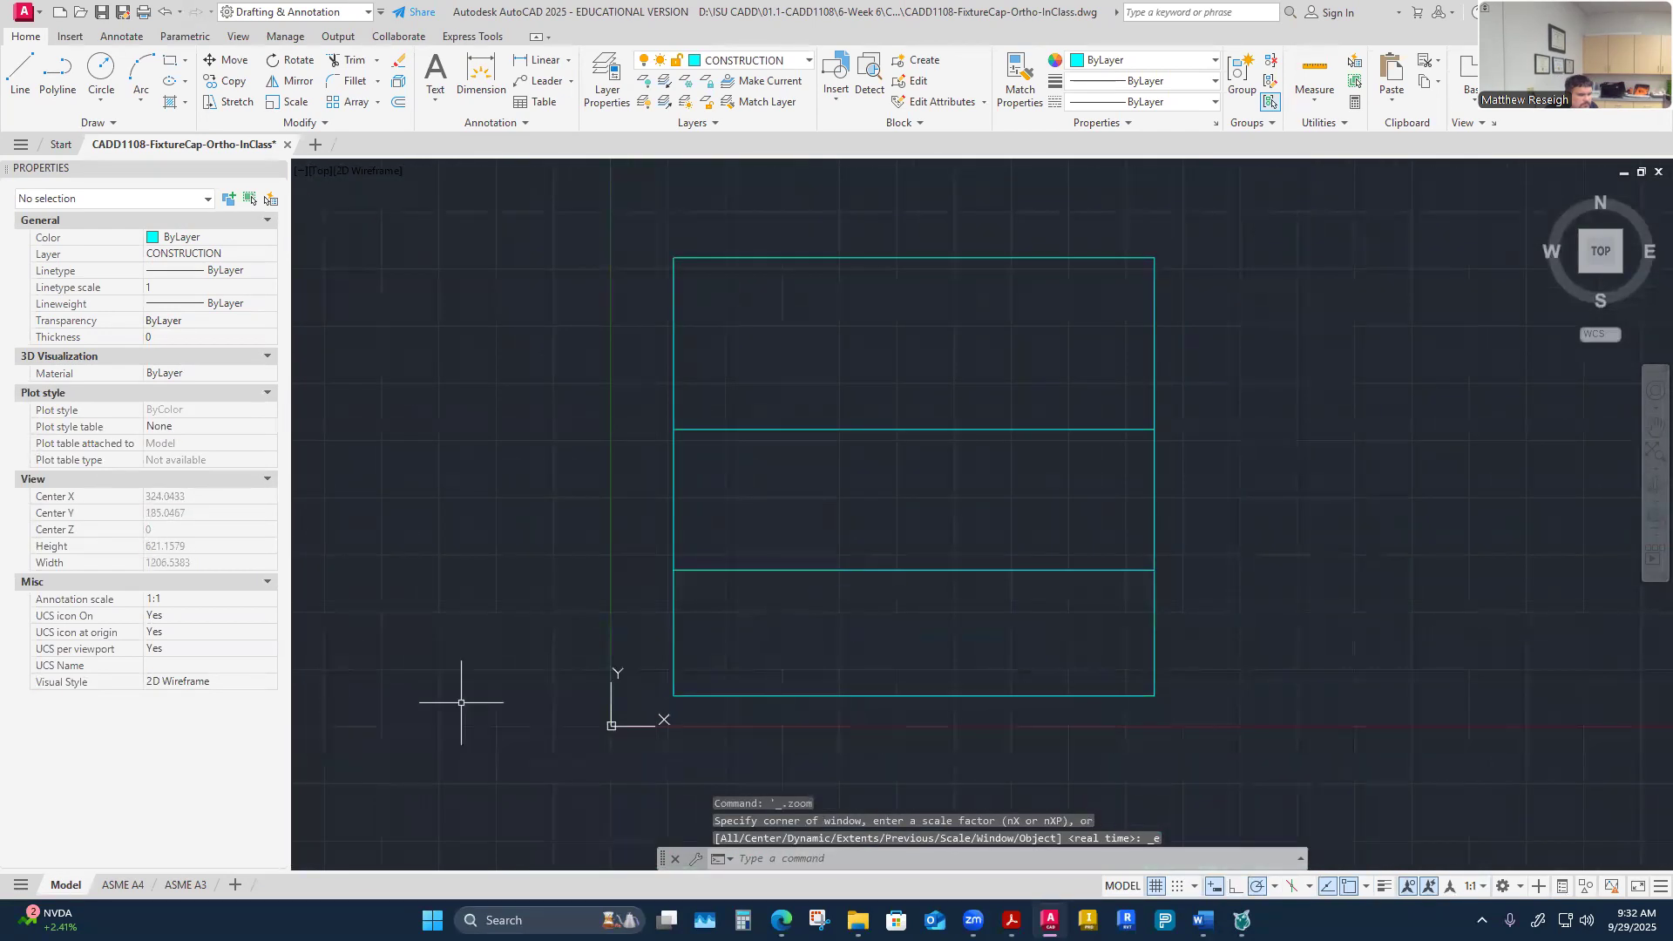
left_click(186, 885)
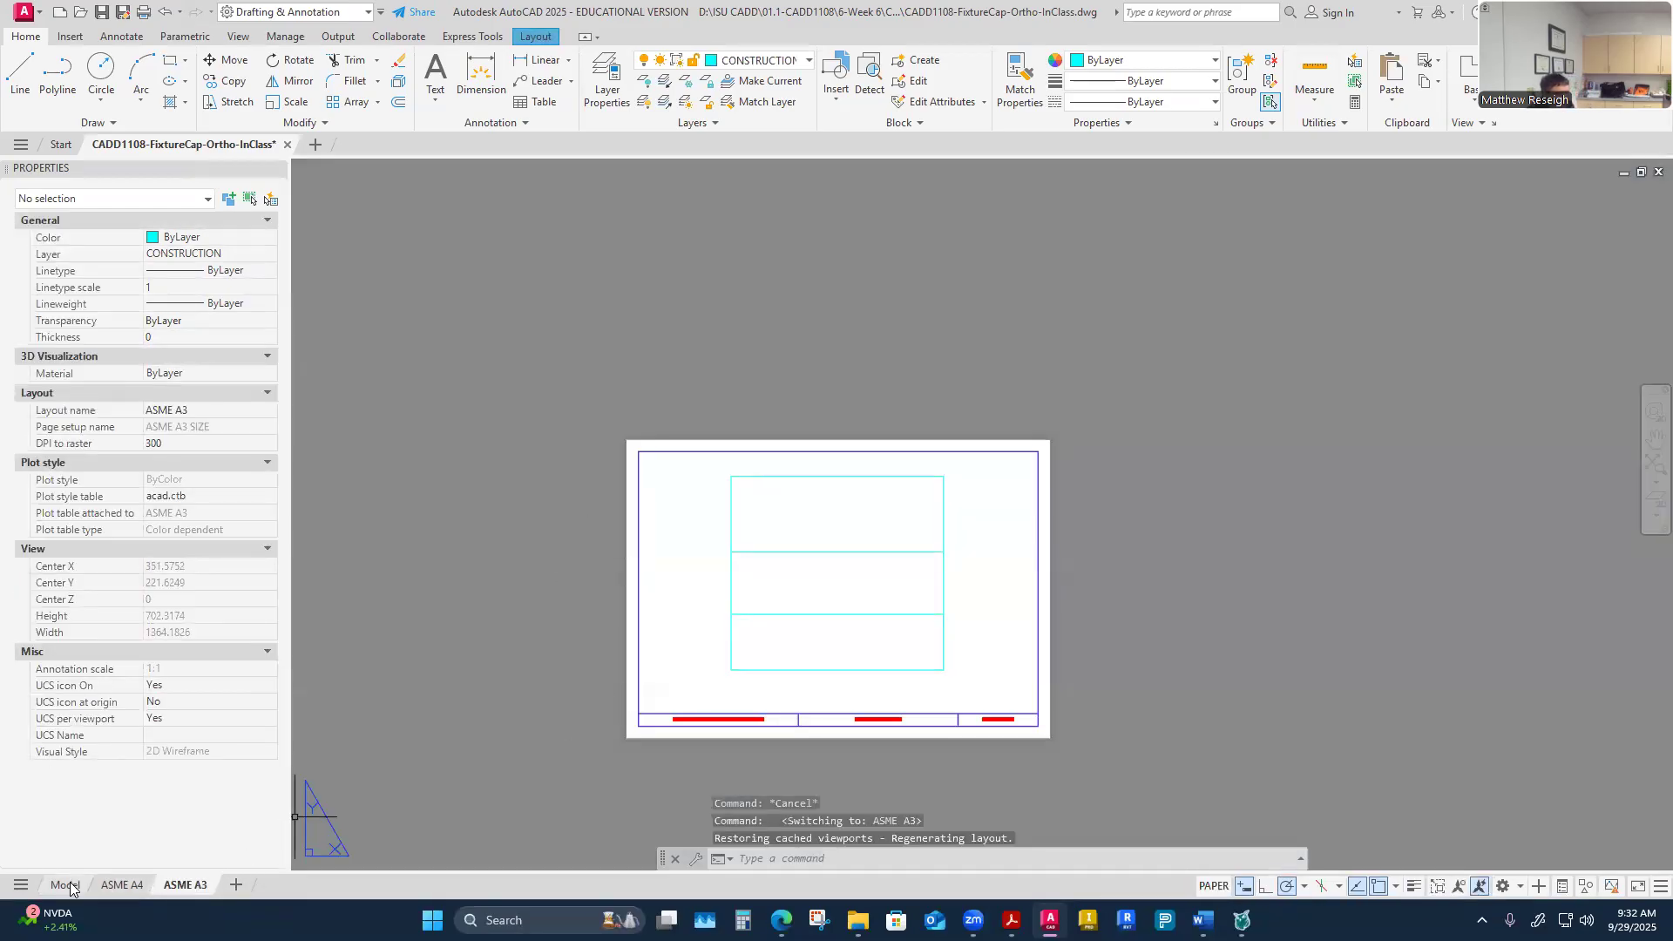
left_click(66, 885)
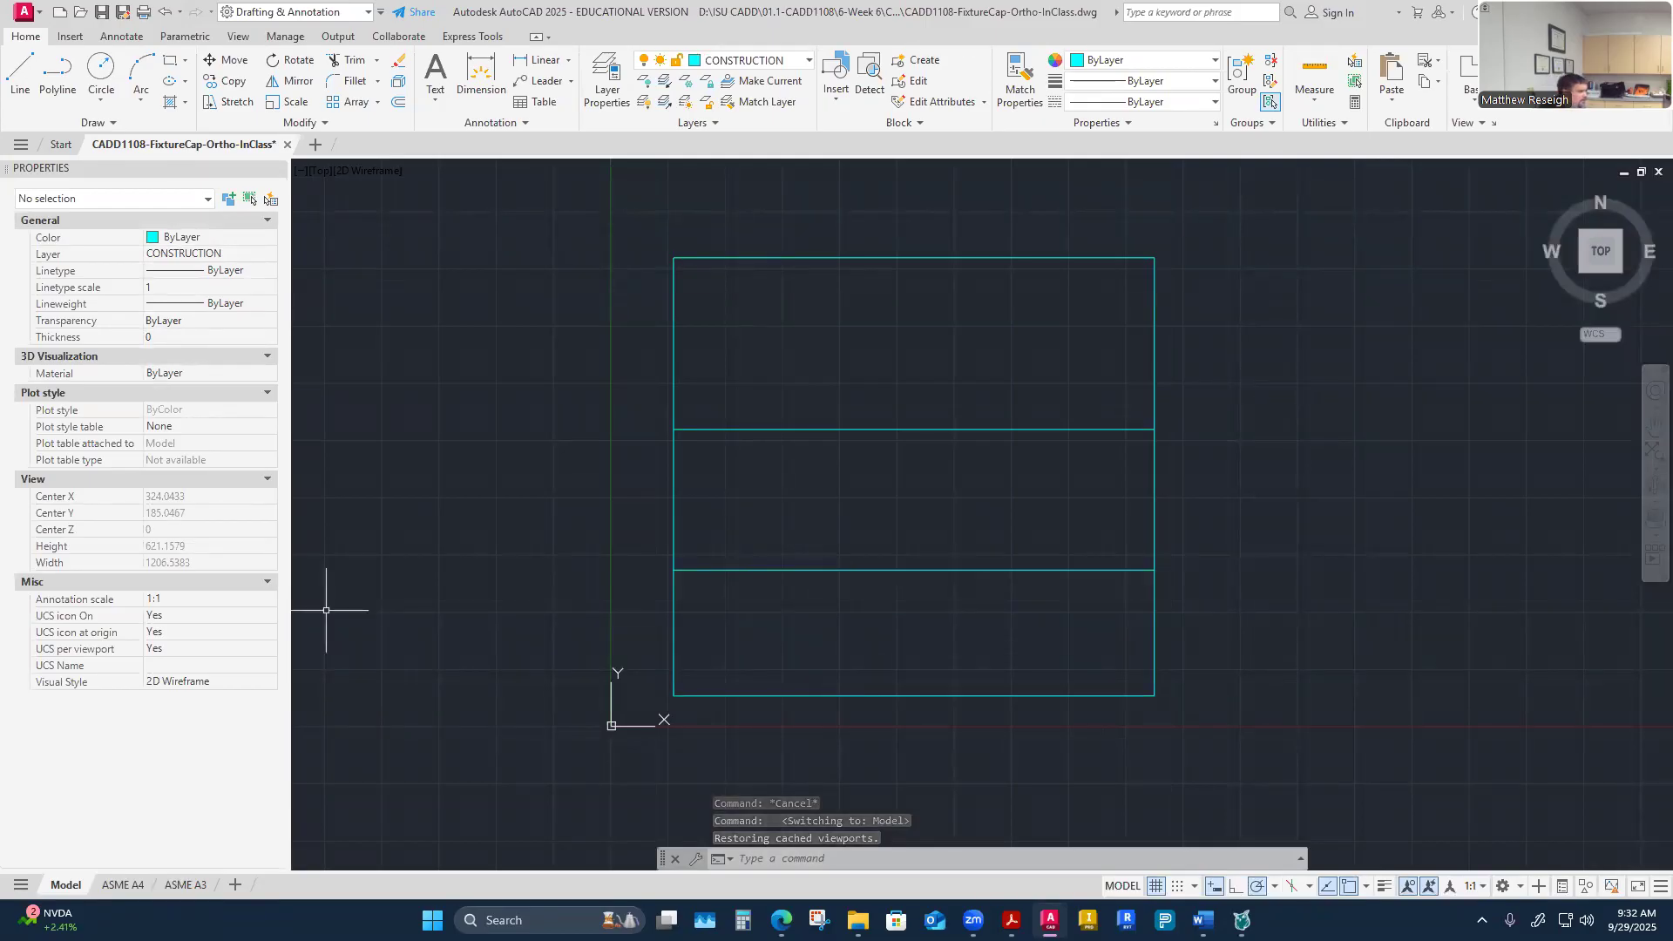
Step: Switch to Adobe Acrobat to review the fixture cap's dimensioned isometric drawing, and return to AutoCAD
key("alt+Tab")
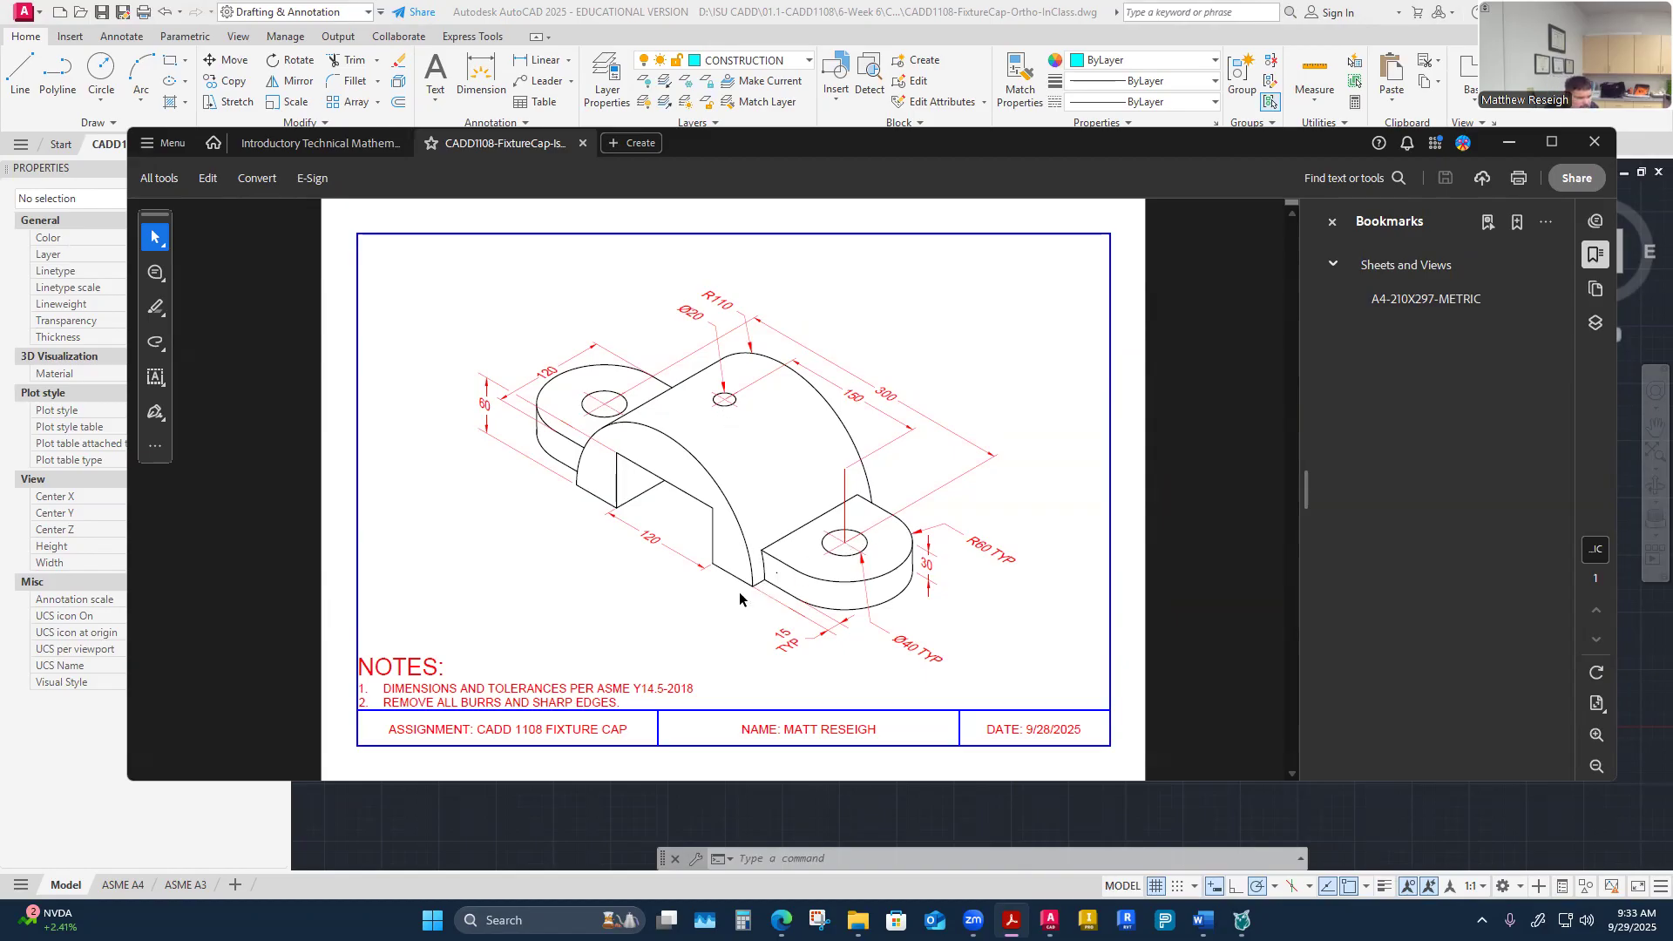
left_click_drag(771, 157, 775, 0)
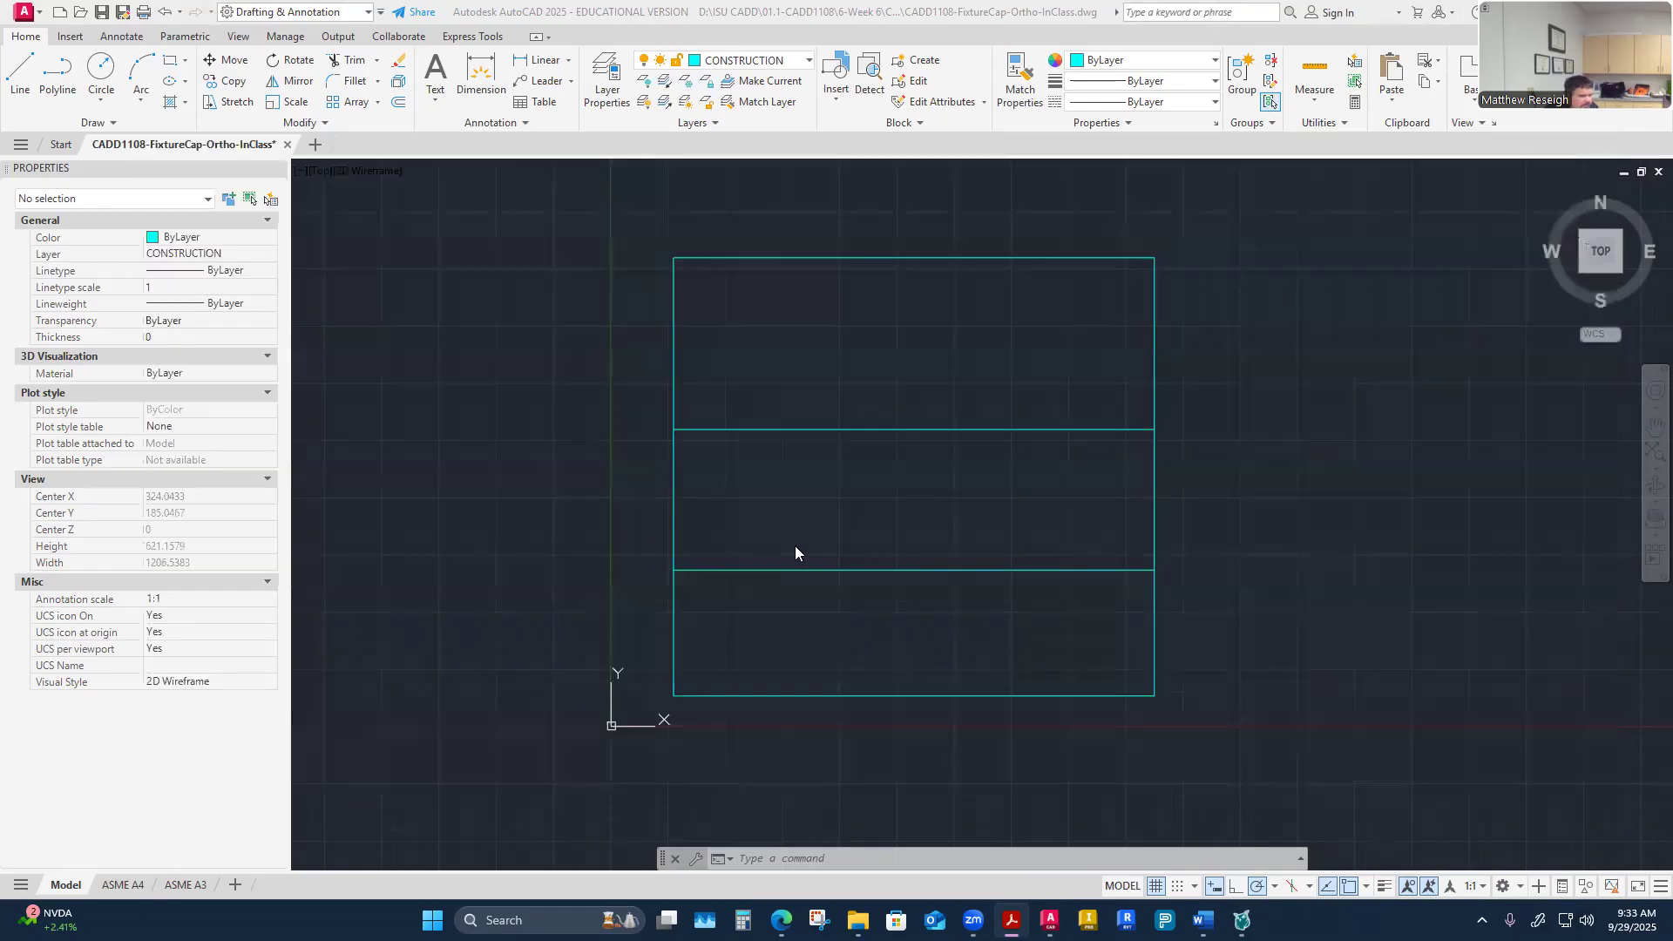
Step: Make VISIBLE-OBJECT the current layer and draw a circle centred on the lowest construction box's bottom-edge midpoint, reaching its top-edge midpoint
left_click(809, 61)
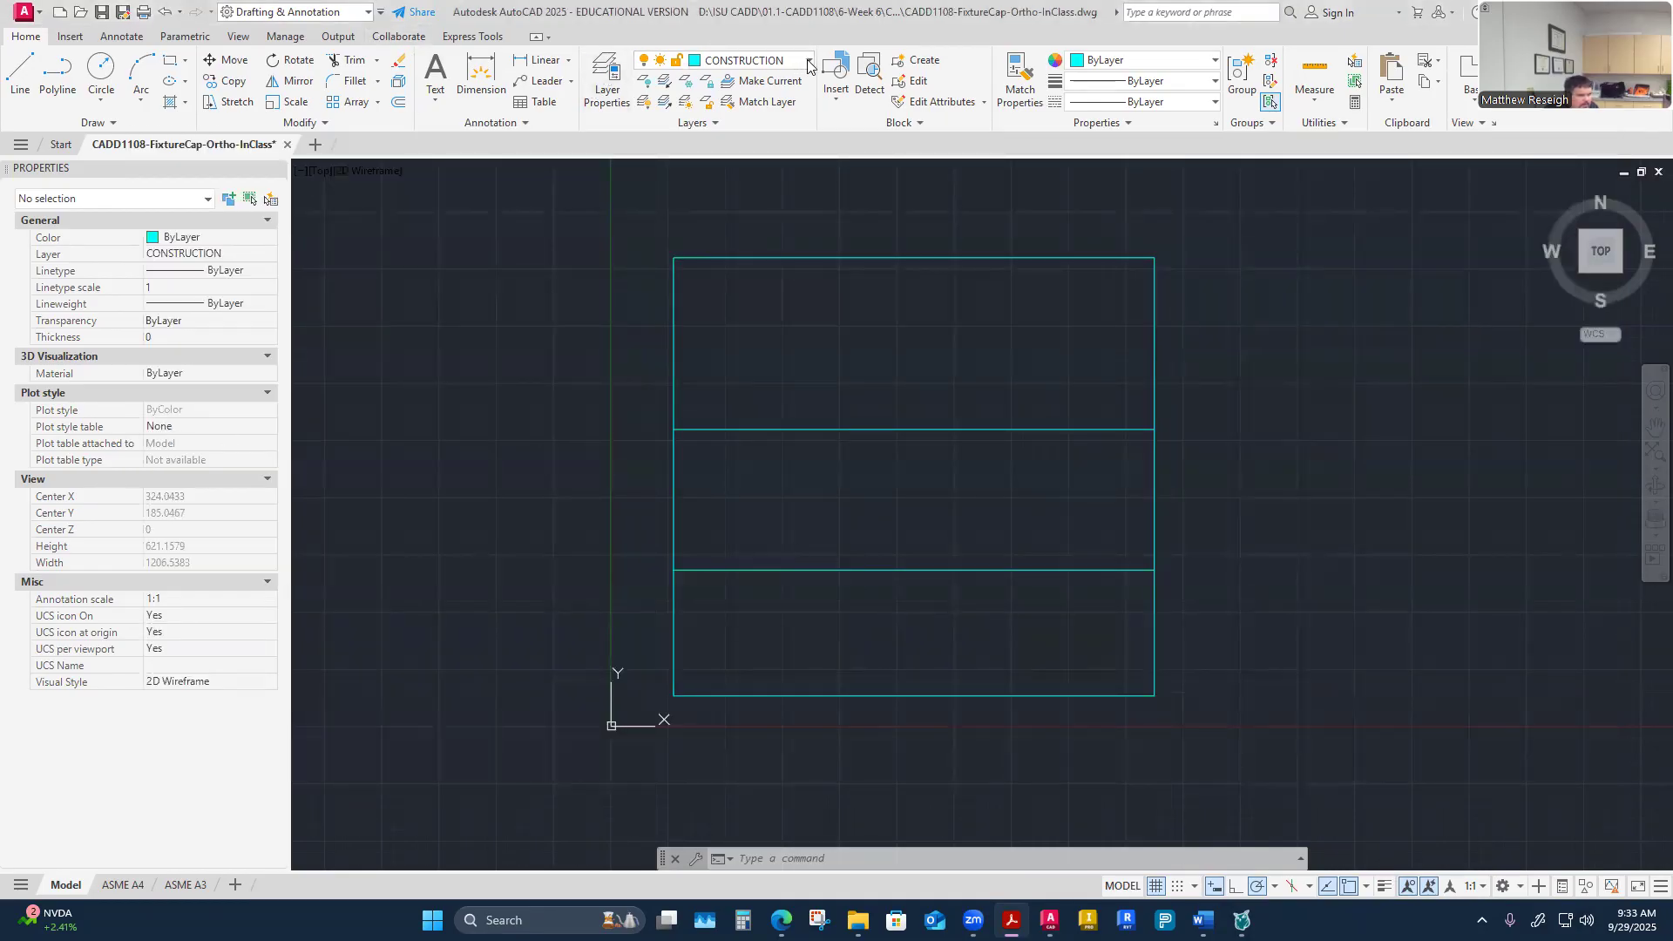
left_click(811, 63)
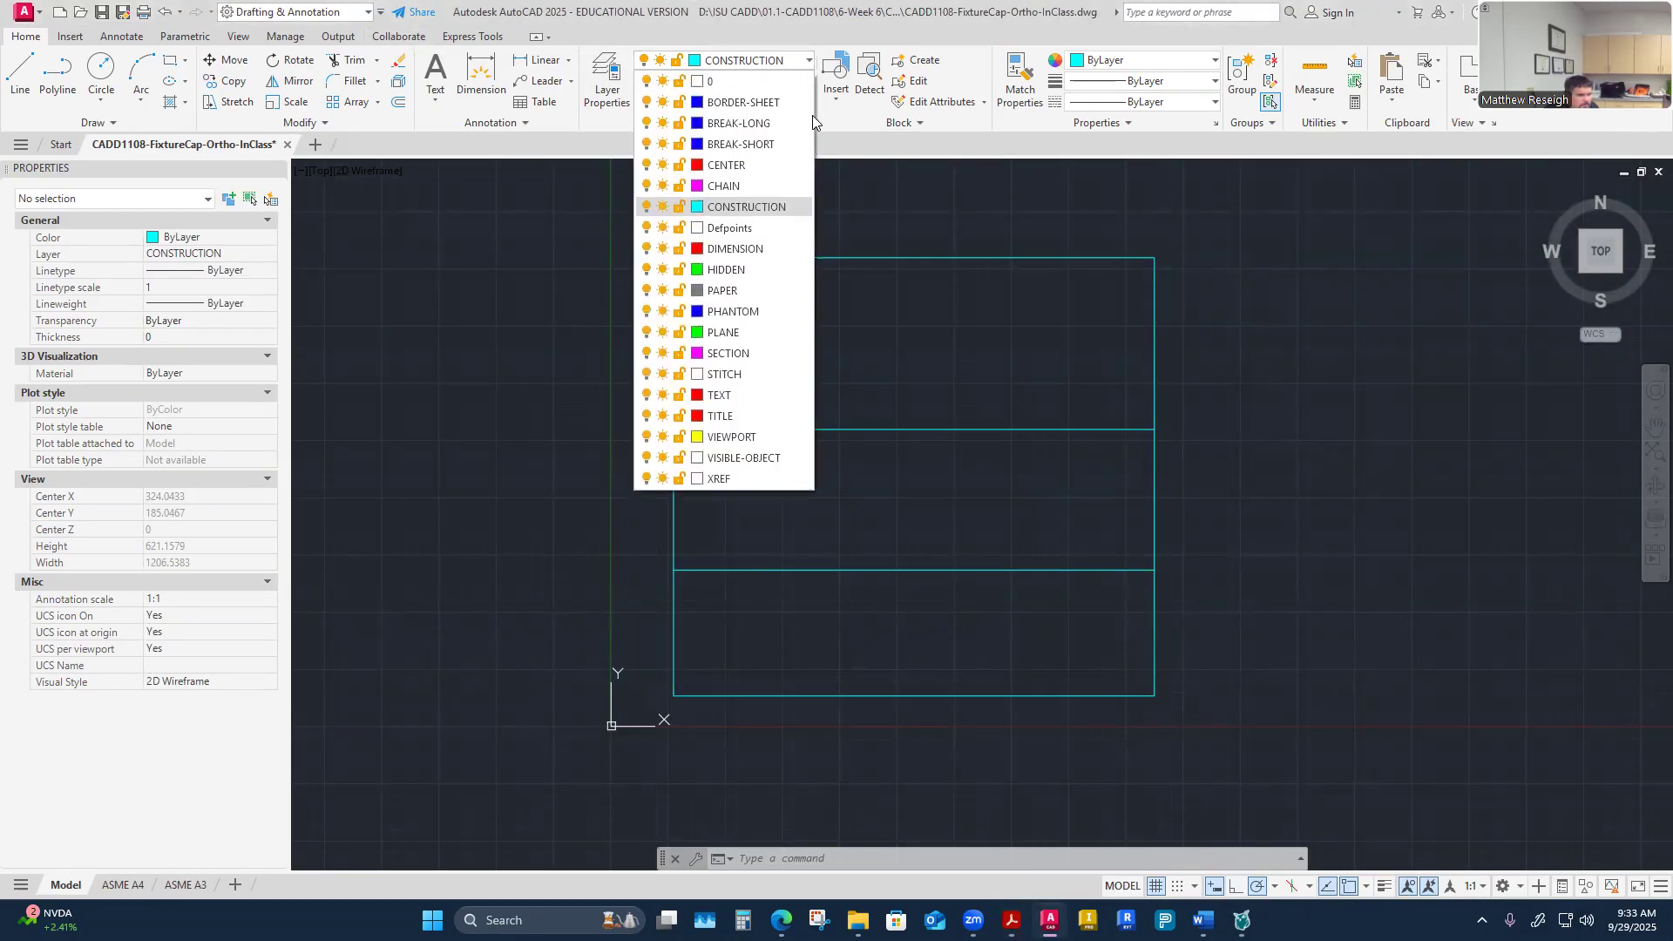
left_click(743, 463)
left_click(102, 70)
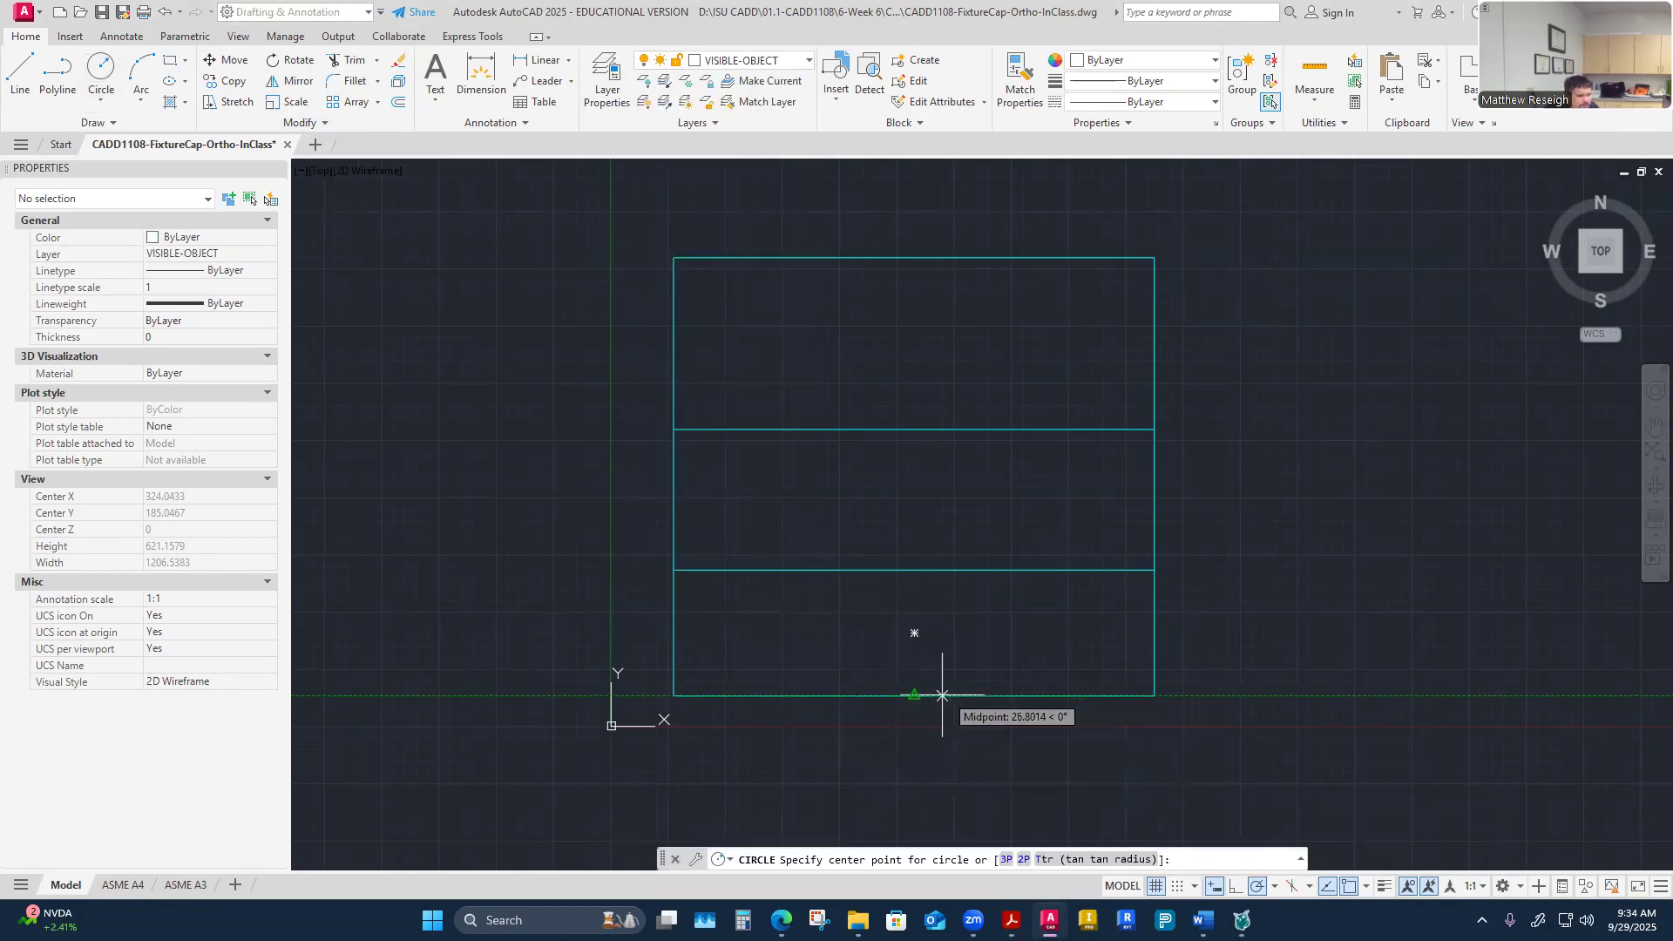
left_click(914, 696)
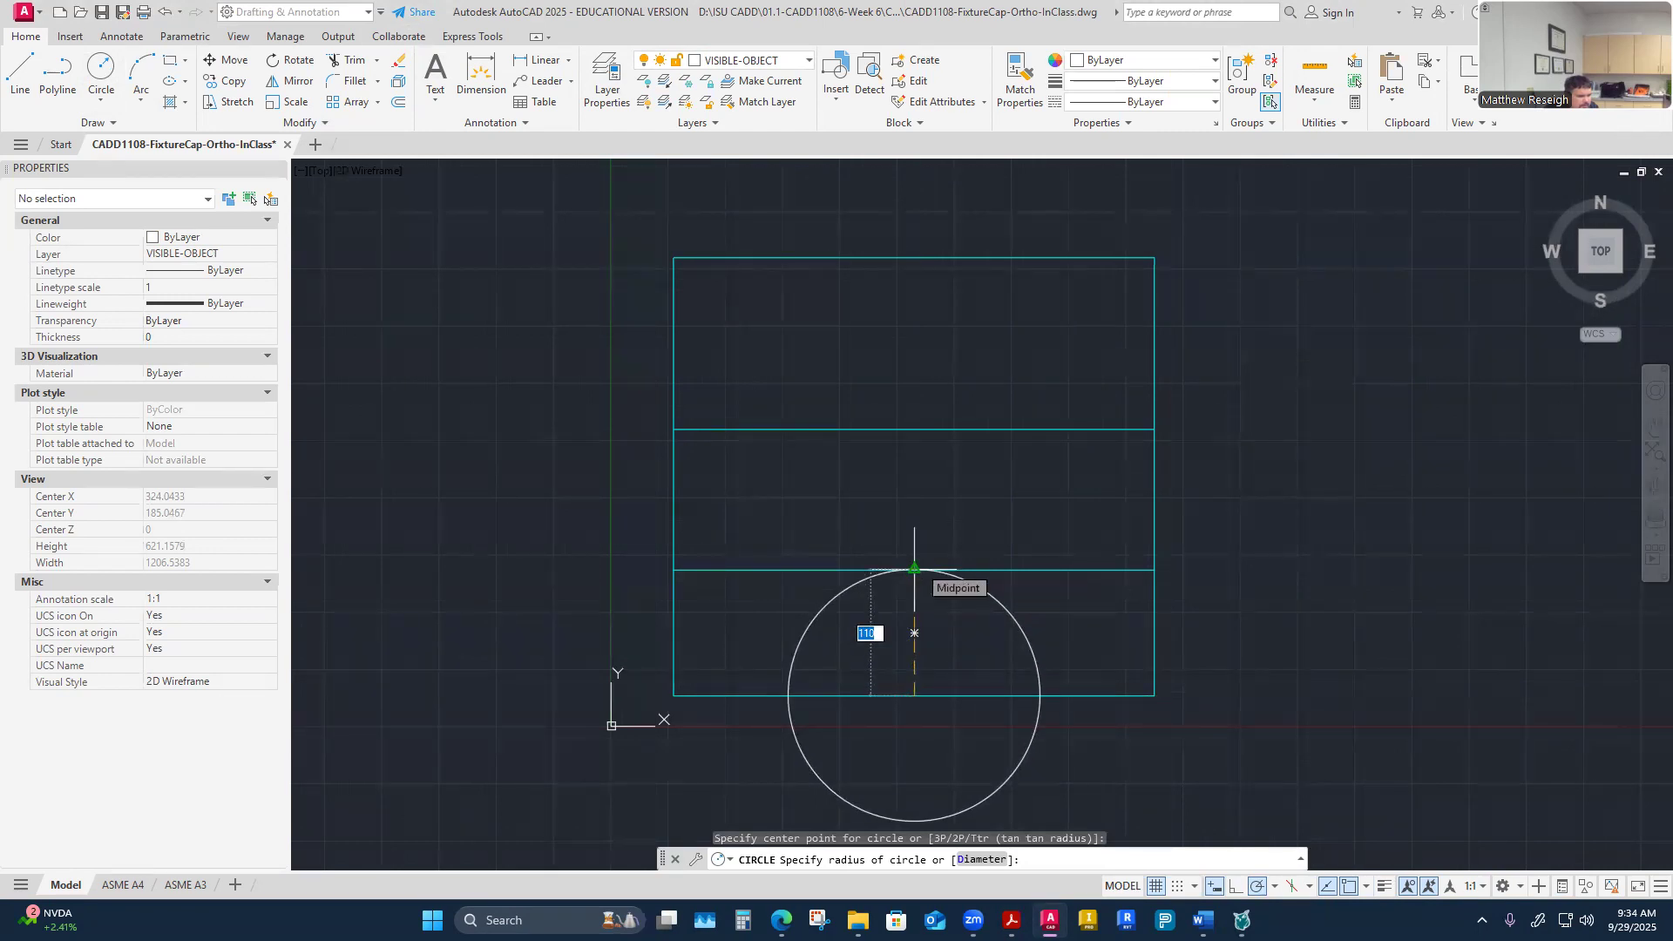
left_click(915, 569)
scroll(1027, 709, "down", 4)
scroll(1016, 710, "up", 4)
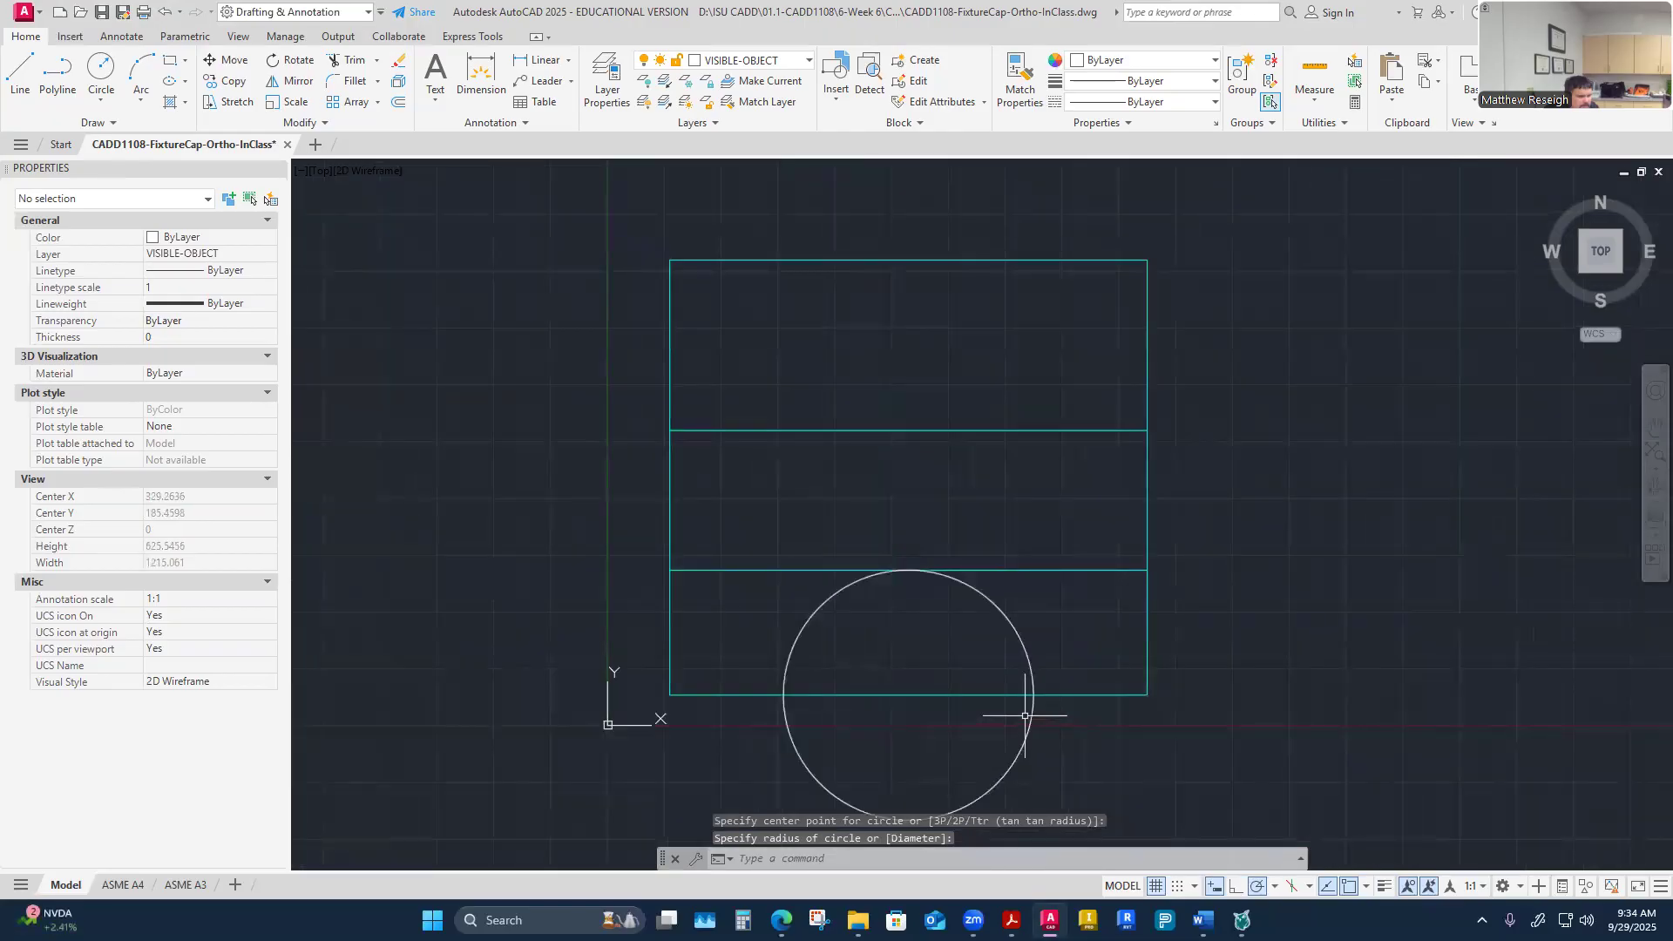
Step: Draw a 120 by 60 rectangular outline inside the circle with lines, centred on the construction box's bottom edge and rising from it
left_click(17, 74)
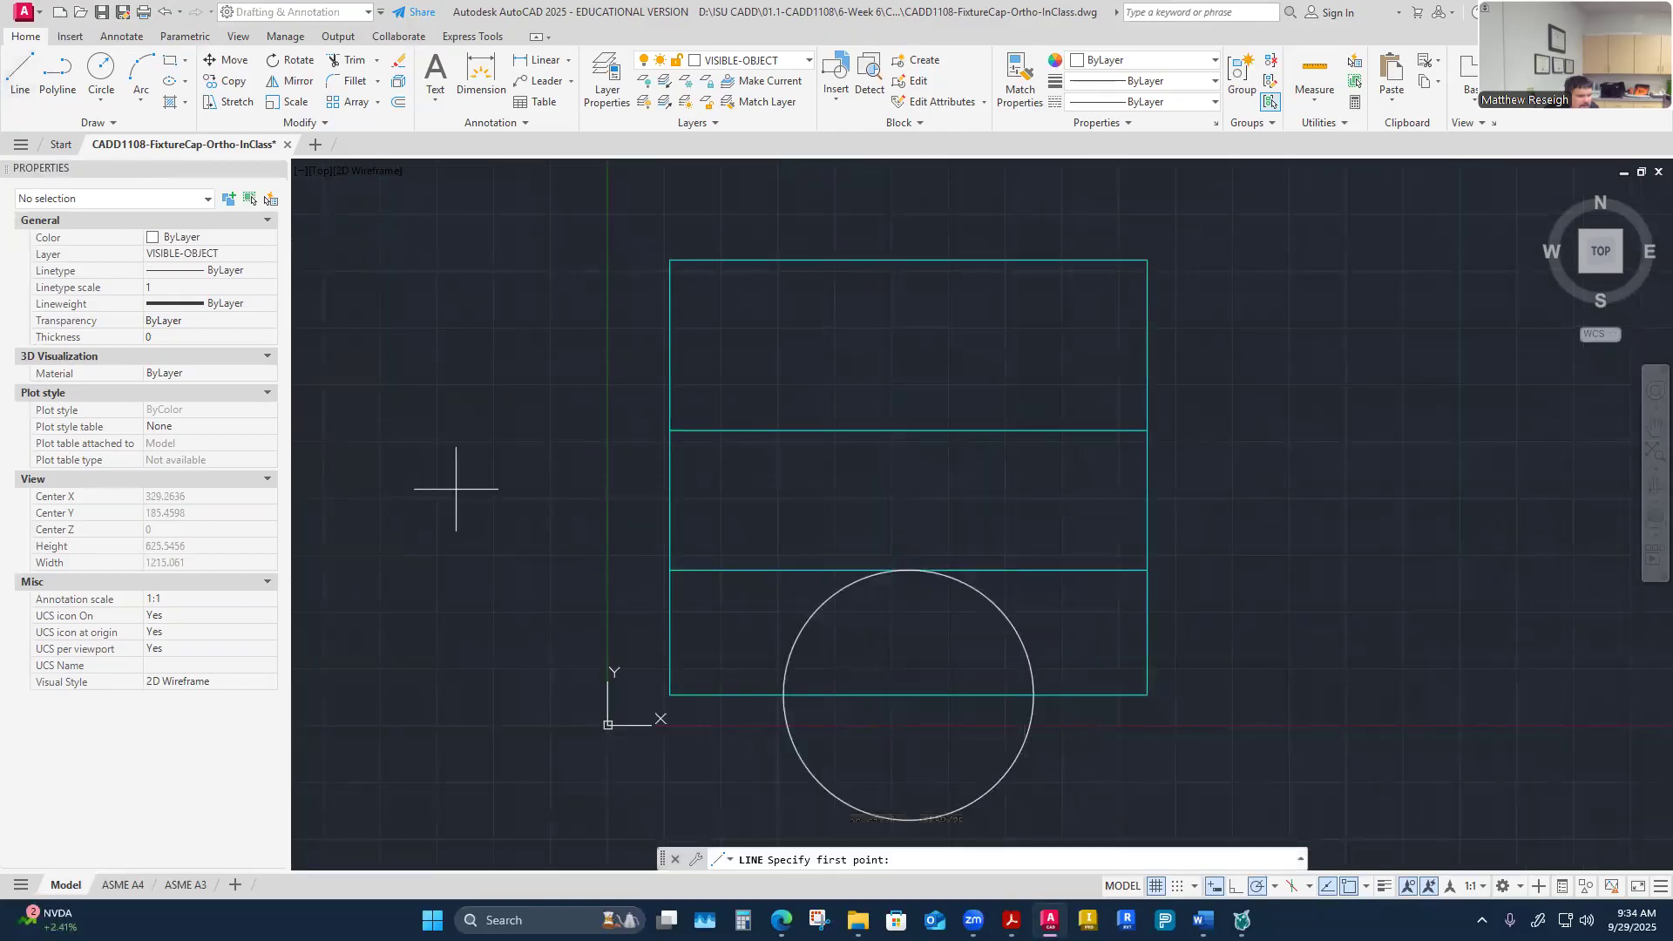
left_click(909, 695)
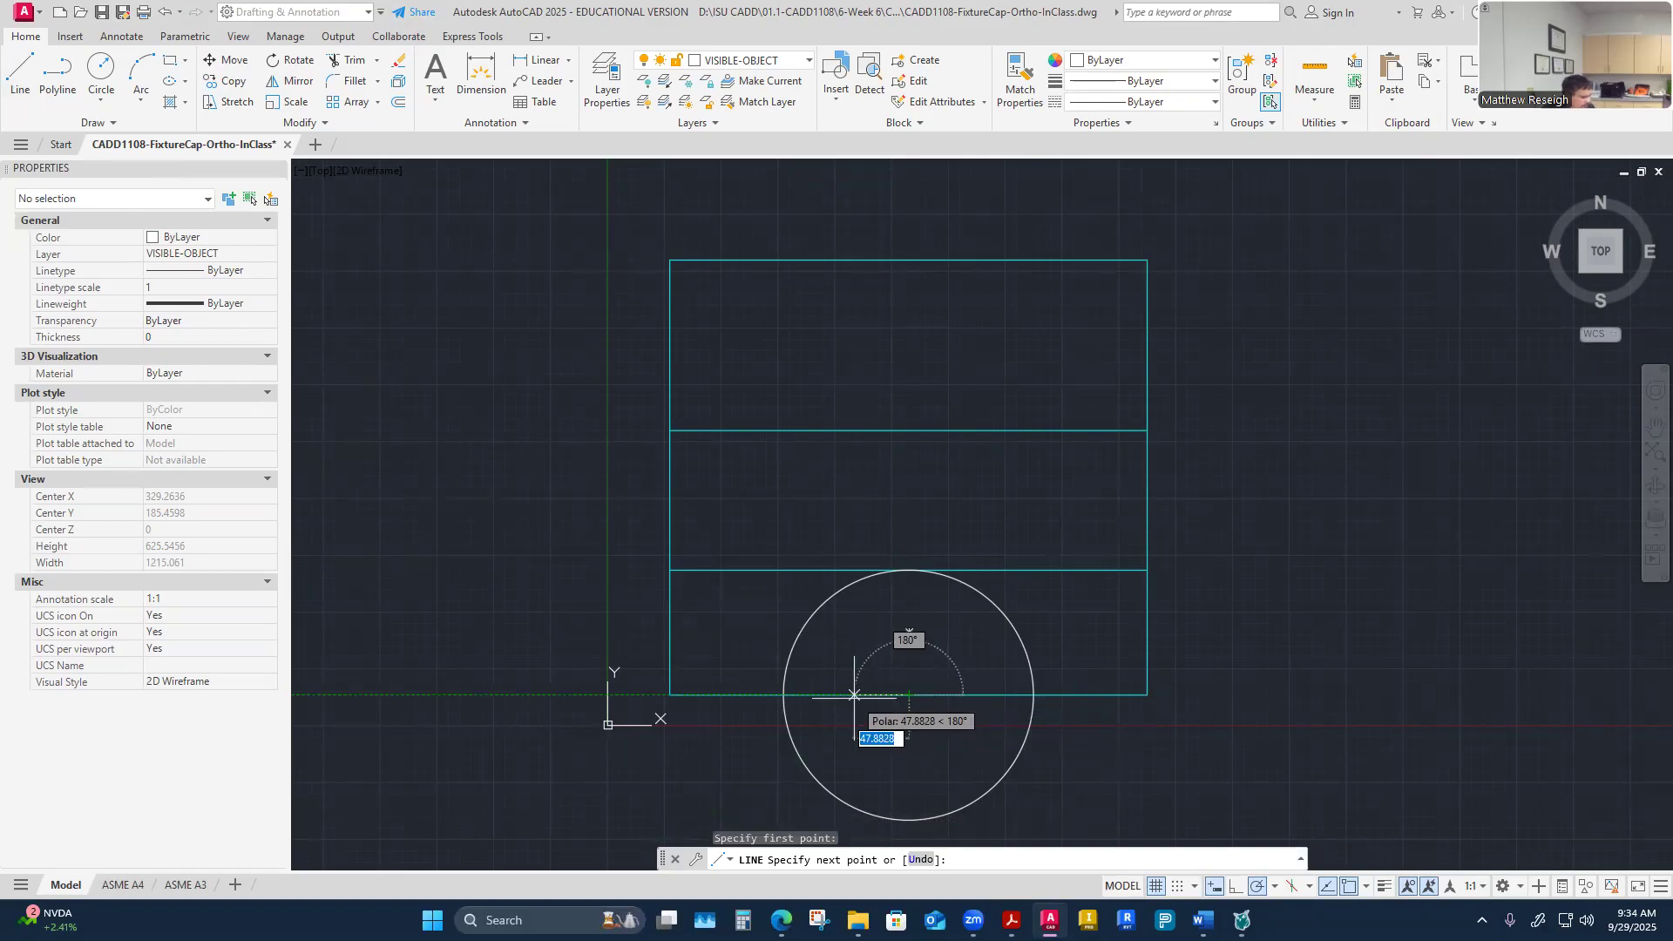
type("60")
key("Return")
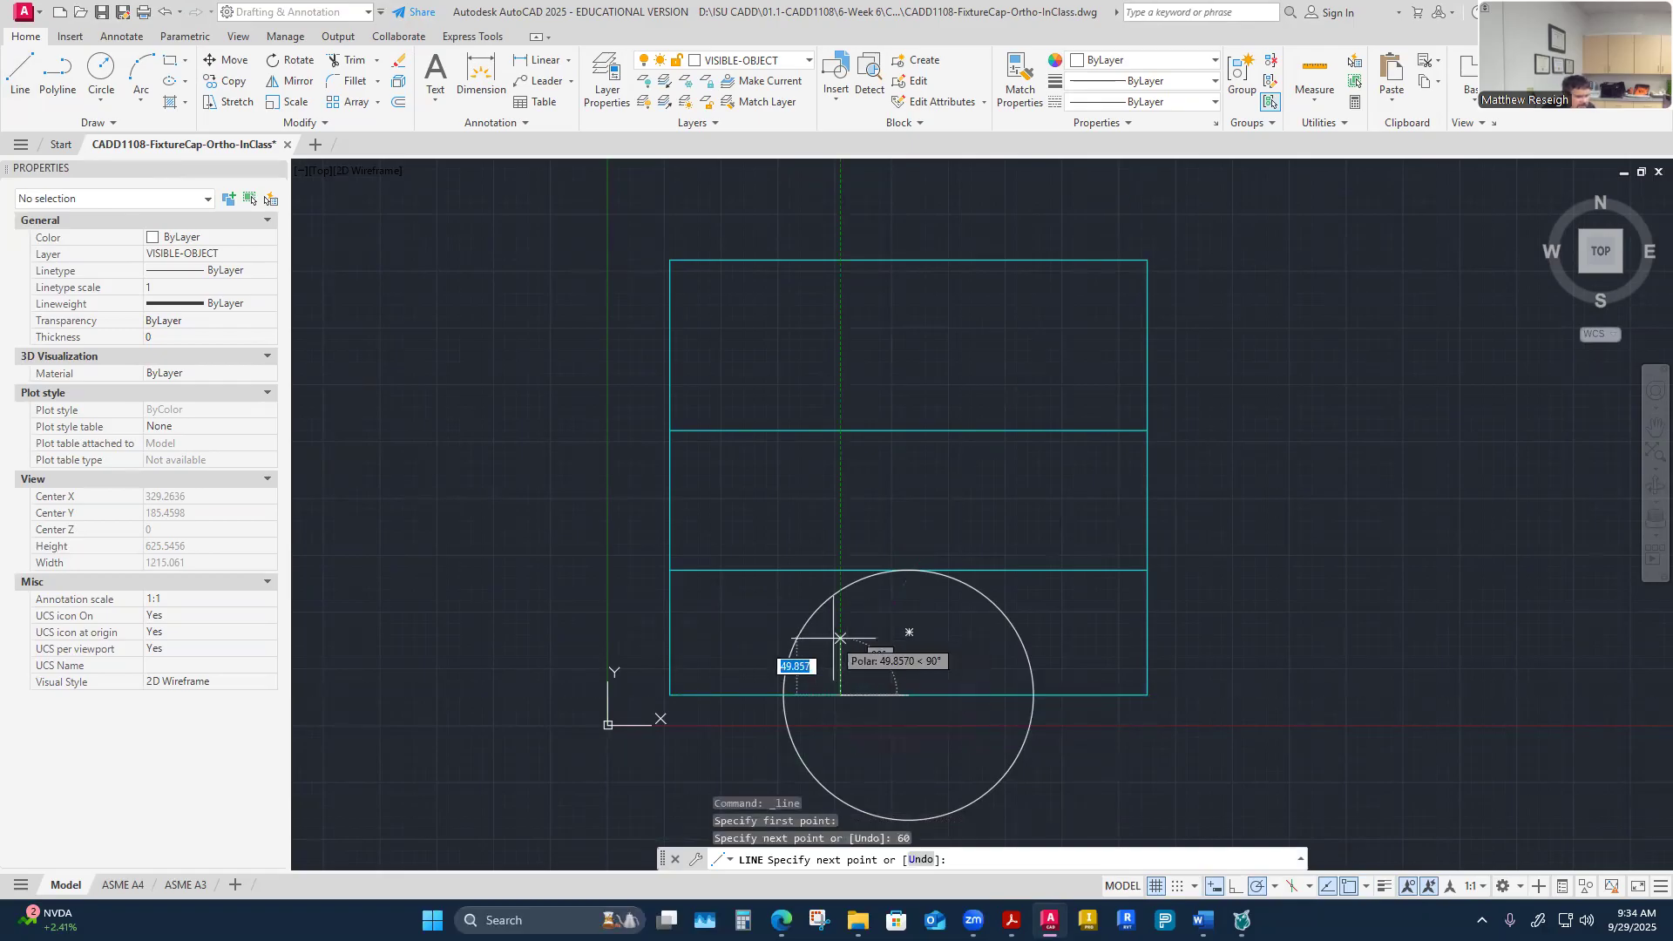
type("60")
key("Return")
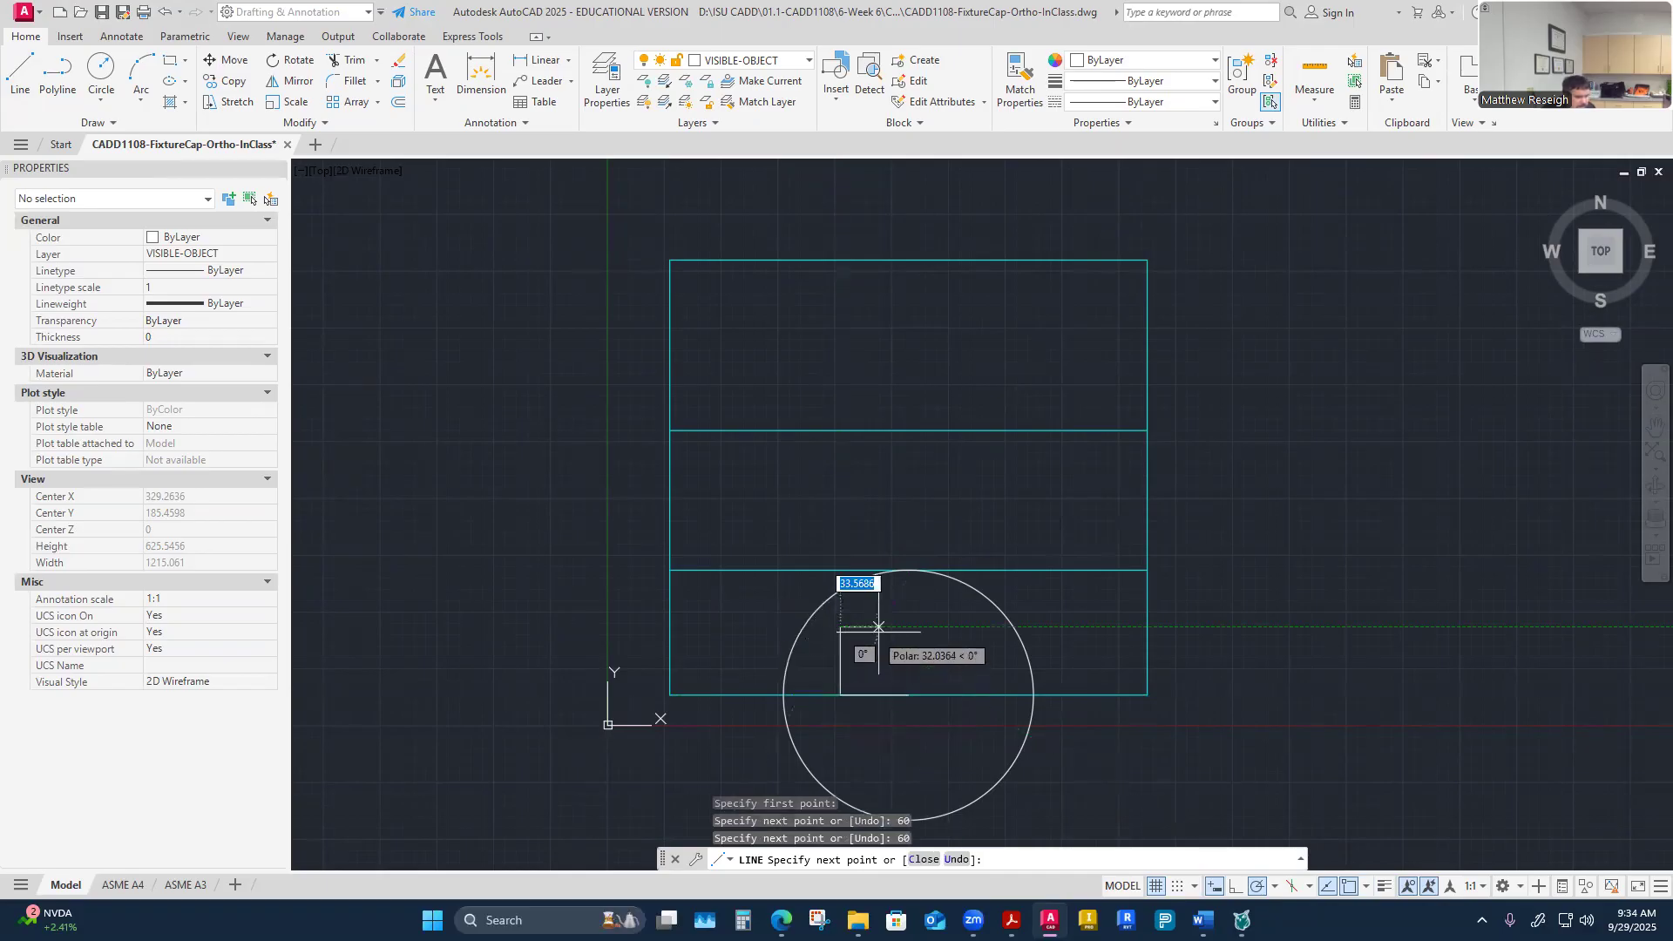
type("120")
key("Return")
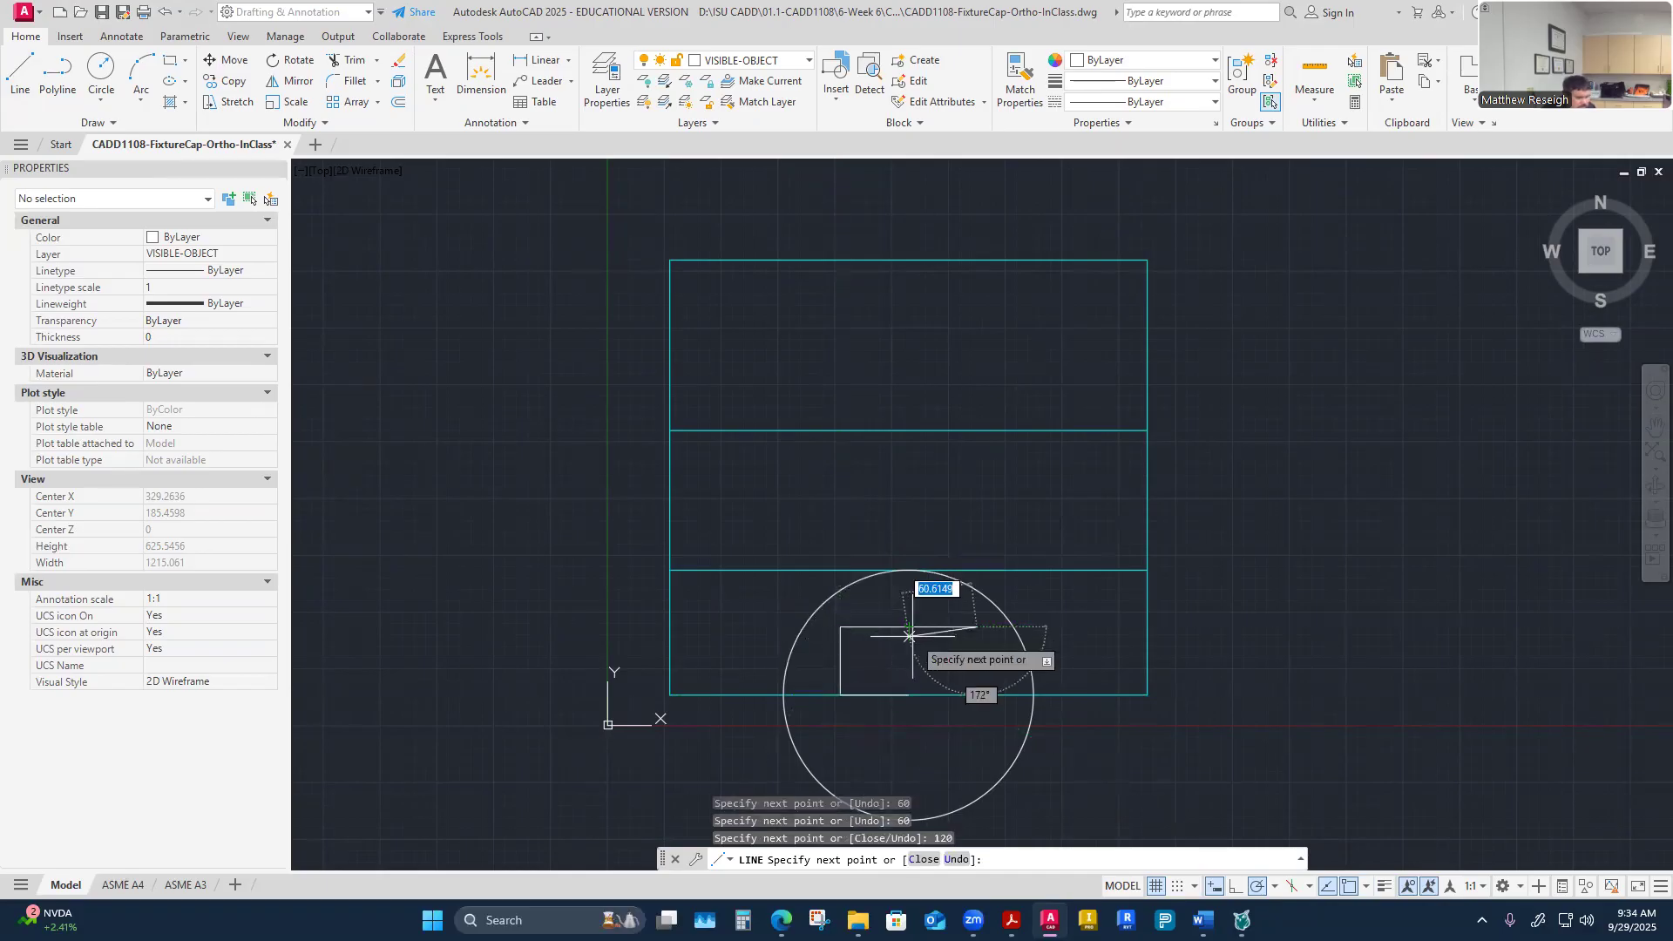
left_click(977, 695)
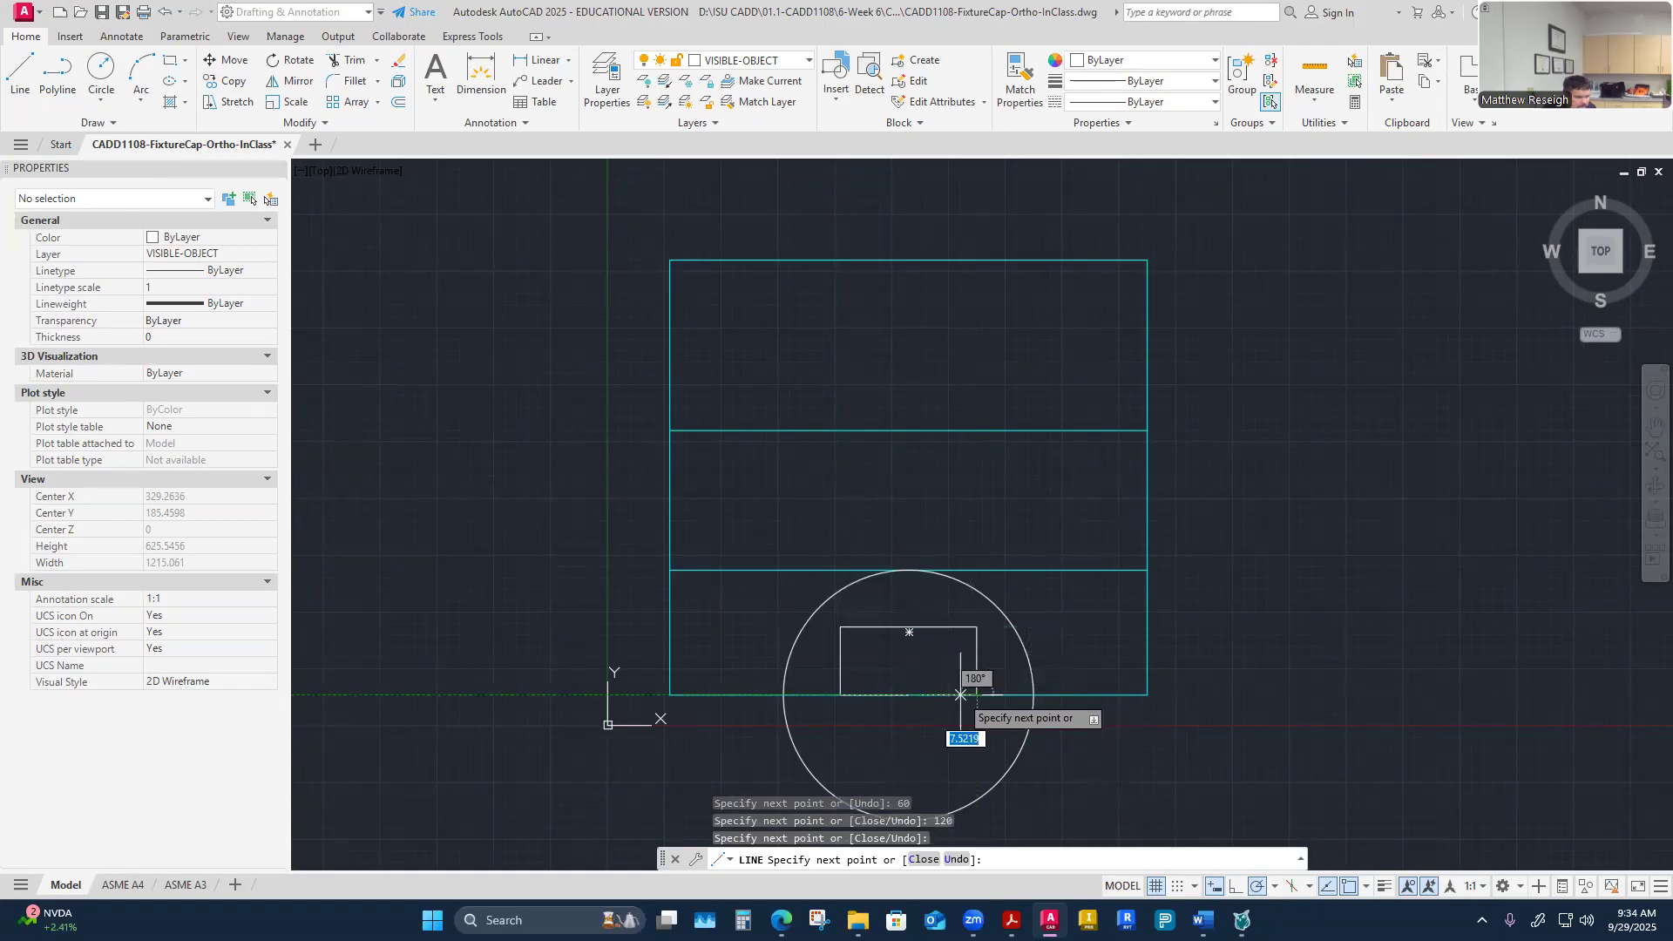
left_click(909, 695)
key("Escape")
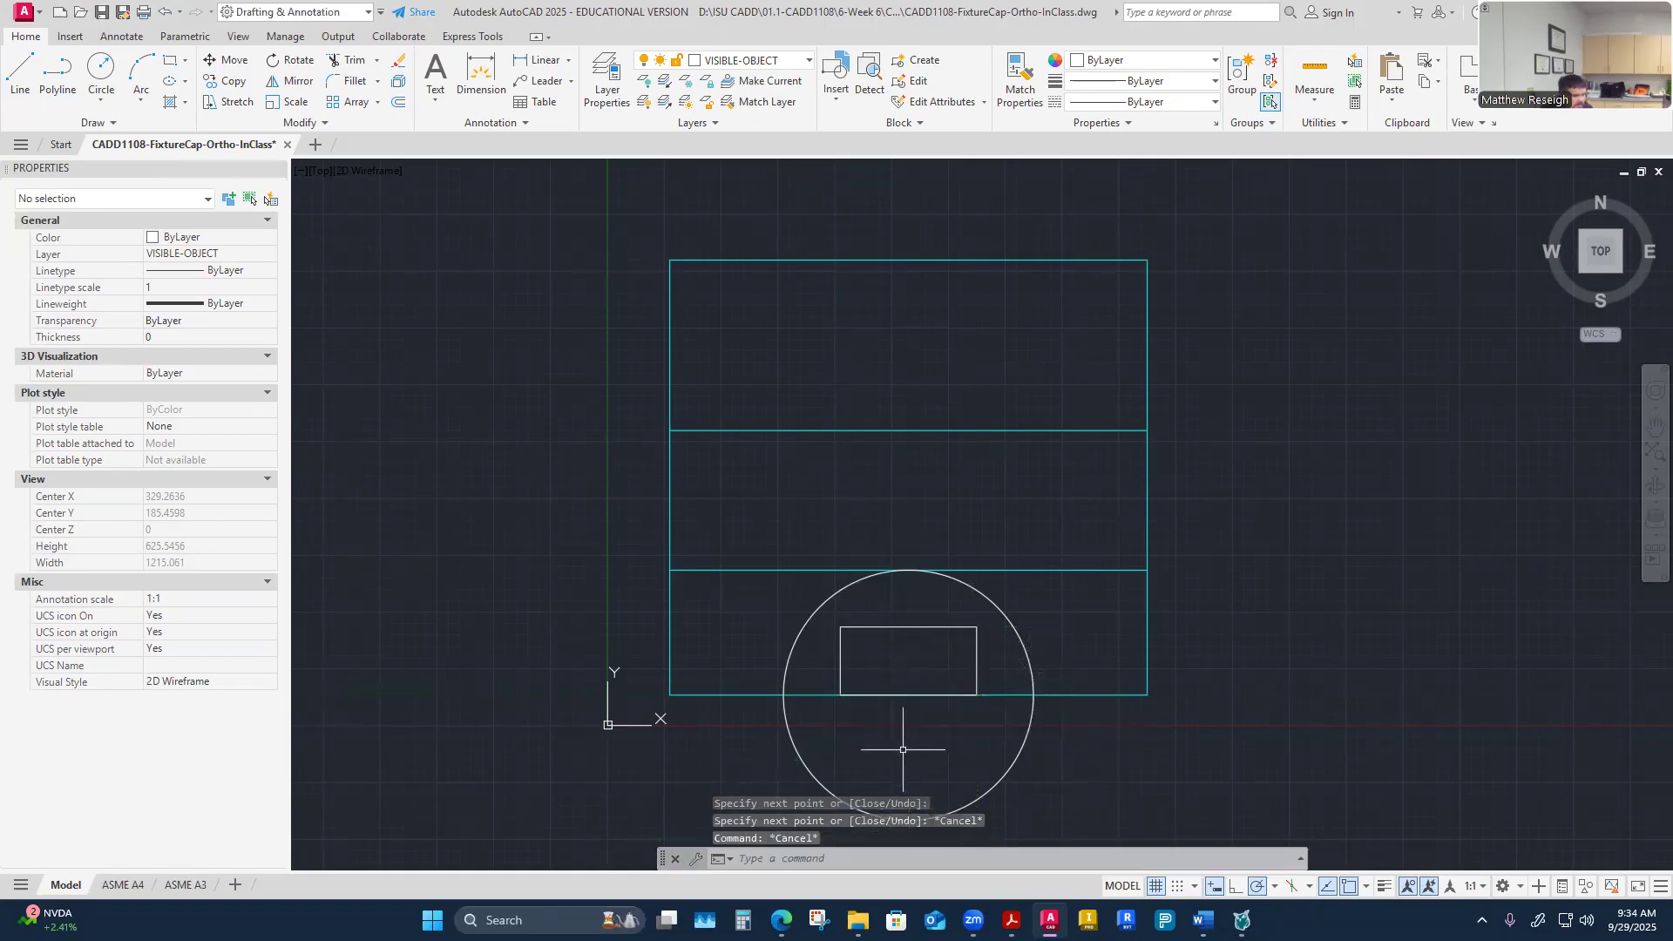
Step: Trim away the half of the circle below the construction box's bottom edge
scroll(903, 749, "down", 4)
scroll(936, 731, "up", 4)
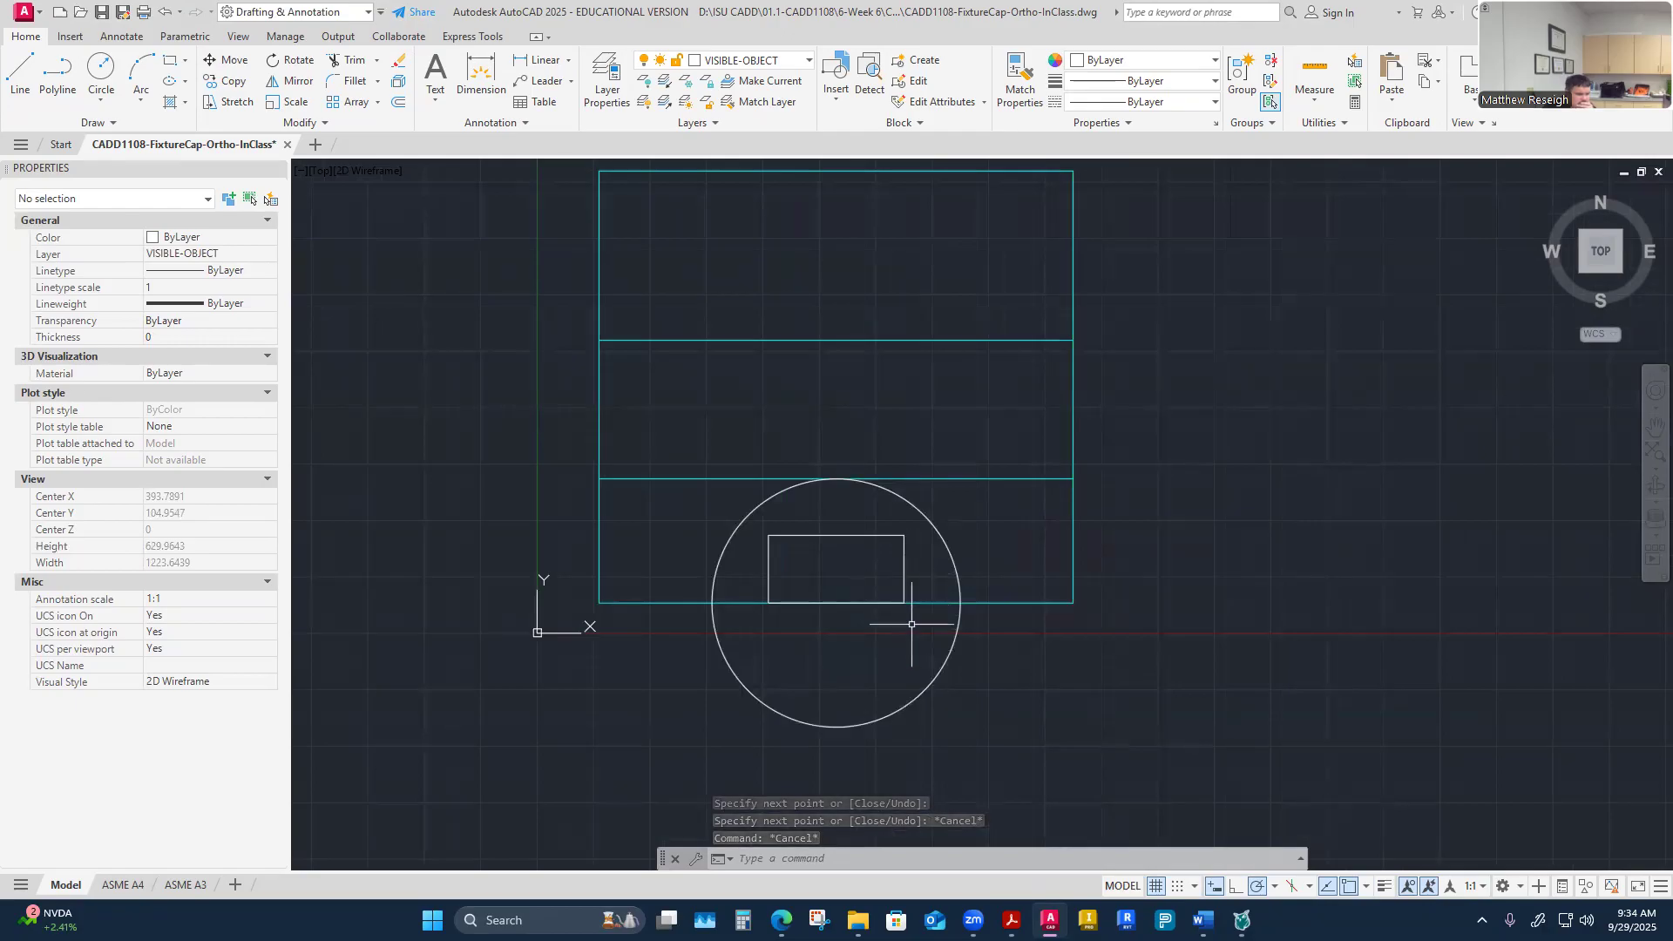
left_click(349, 61)
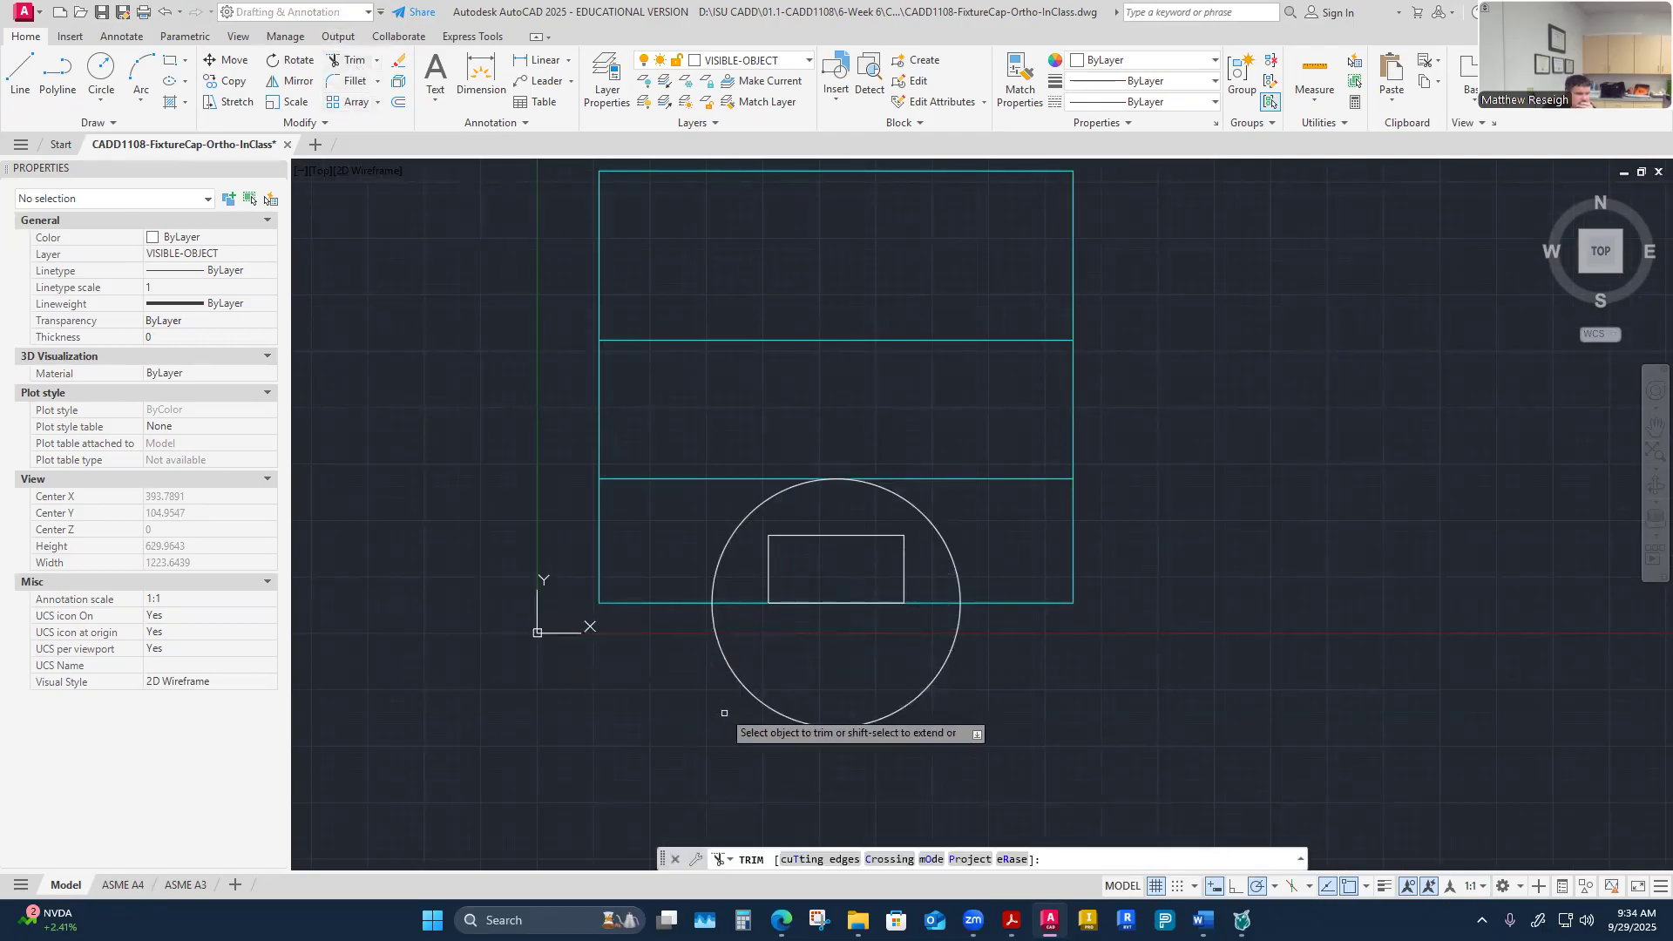
left_click(772, 709)
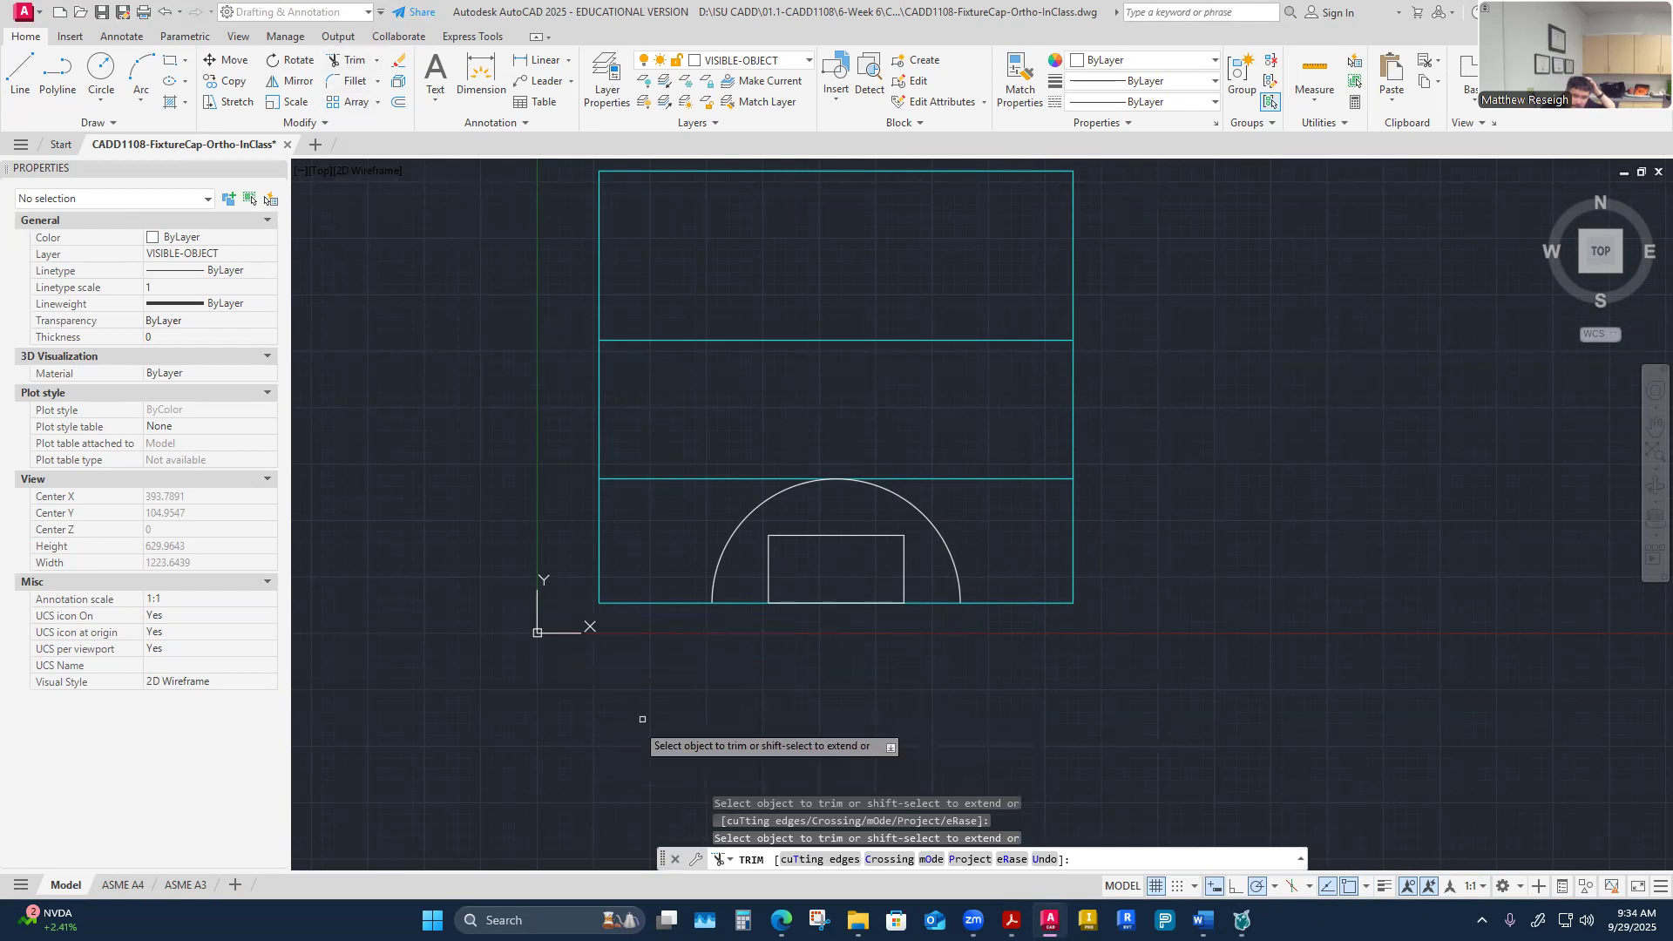
scroll(788, 637, "up", 3)
scroll(787, 637, "down", 1)
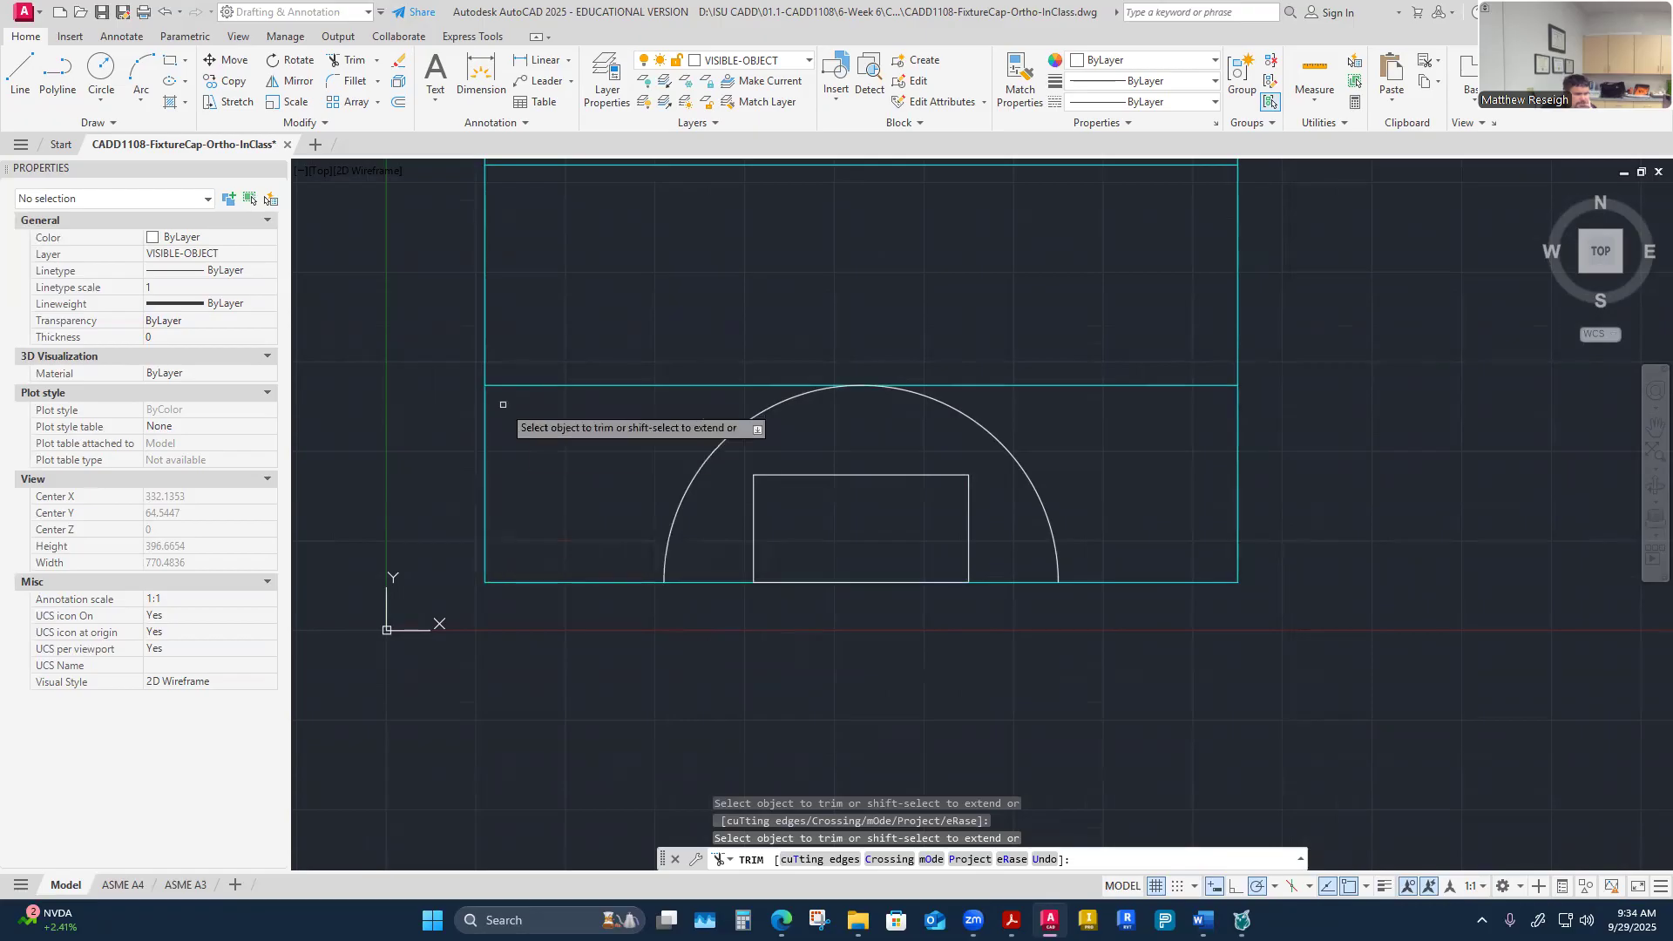
key("Escape")
key("Escape")
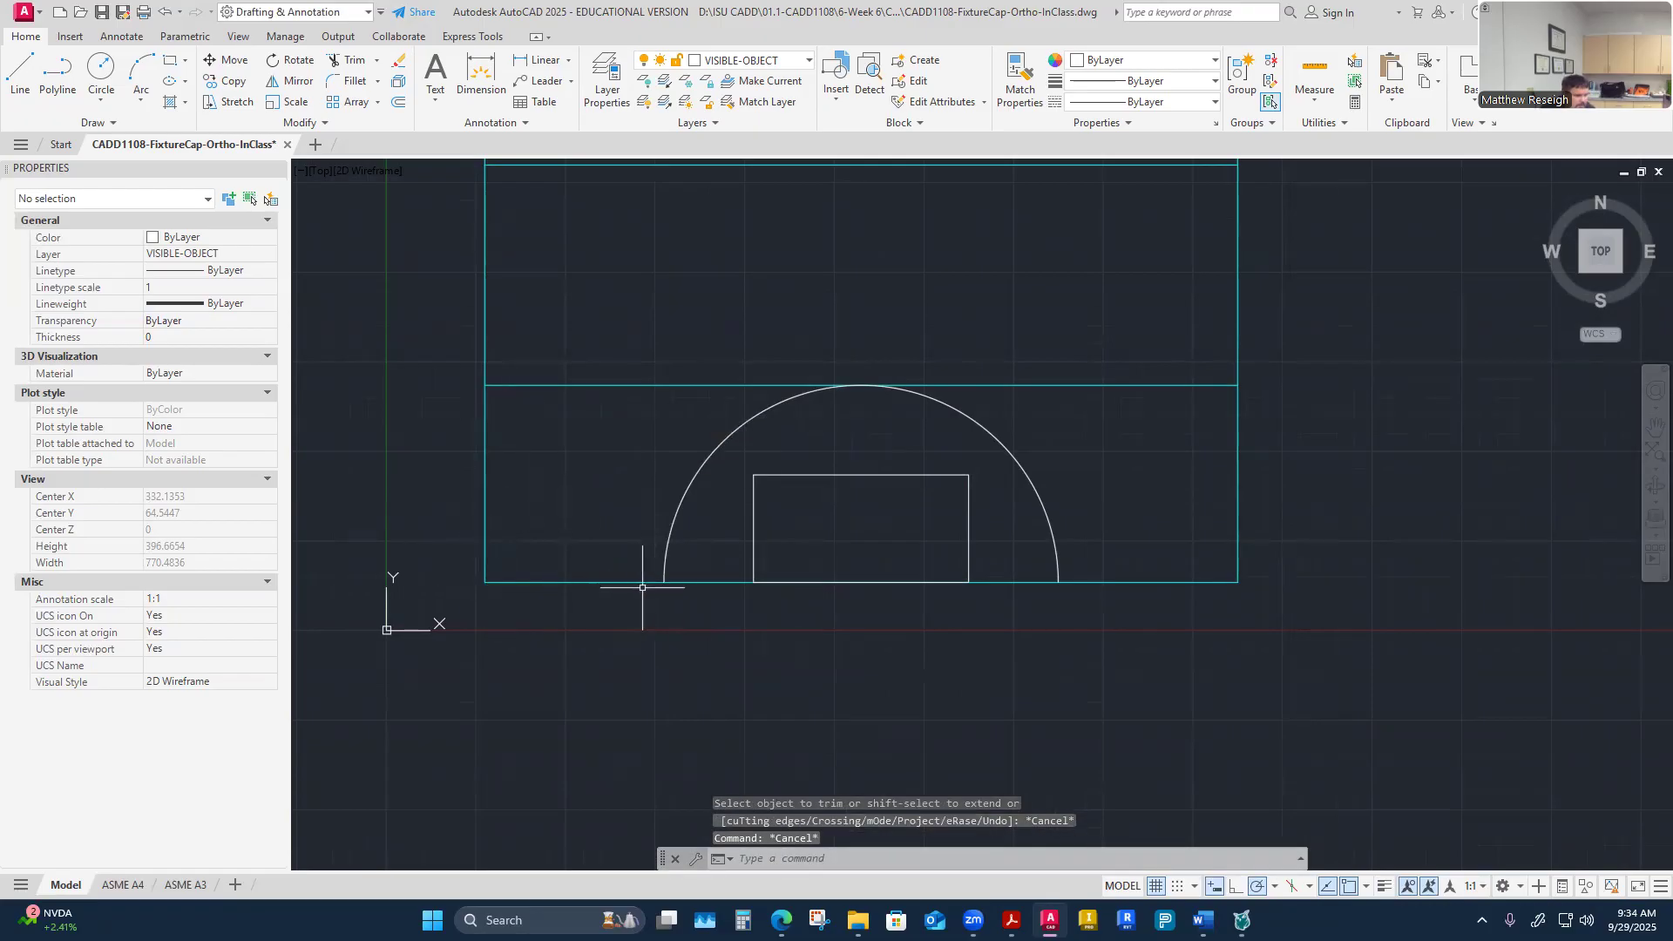
Step: Draw the left flange's top line horizontally from 30 above the construction box's lower-left corner to the arc
left_click(20, 72)
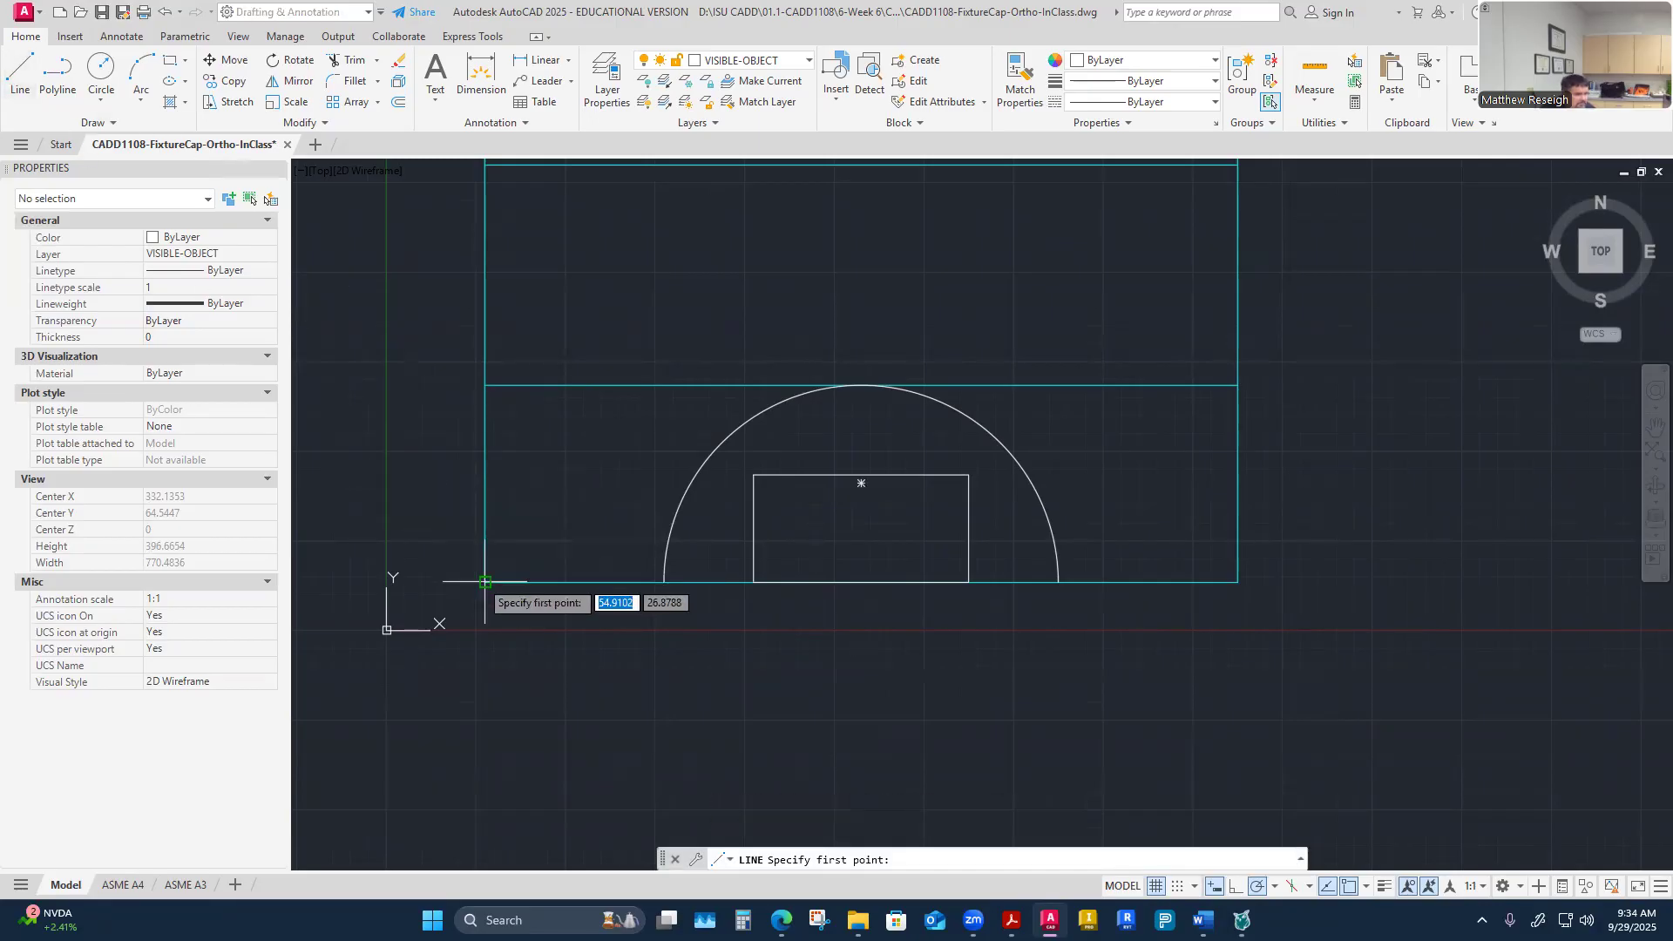
type("30")
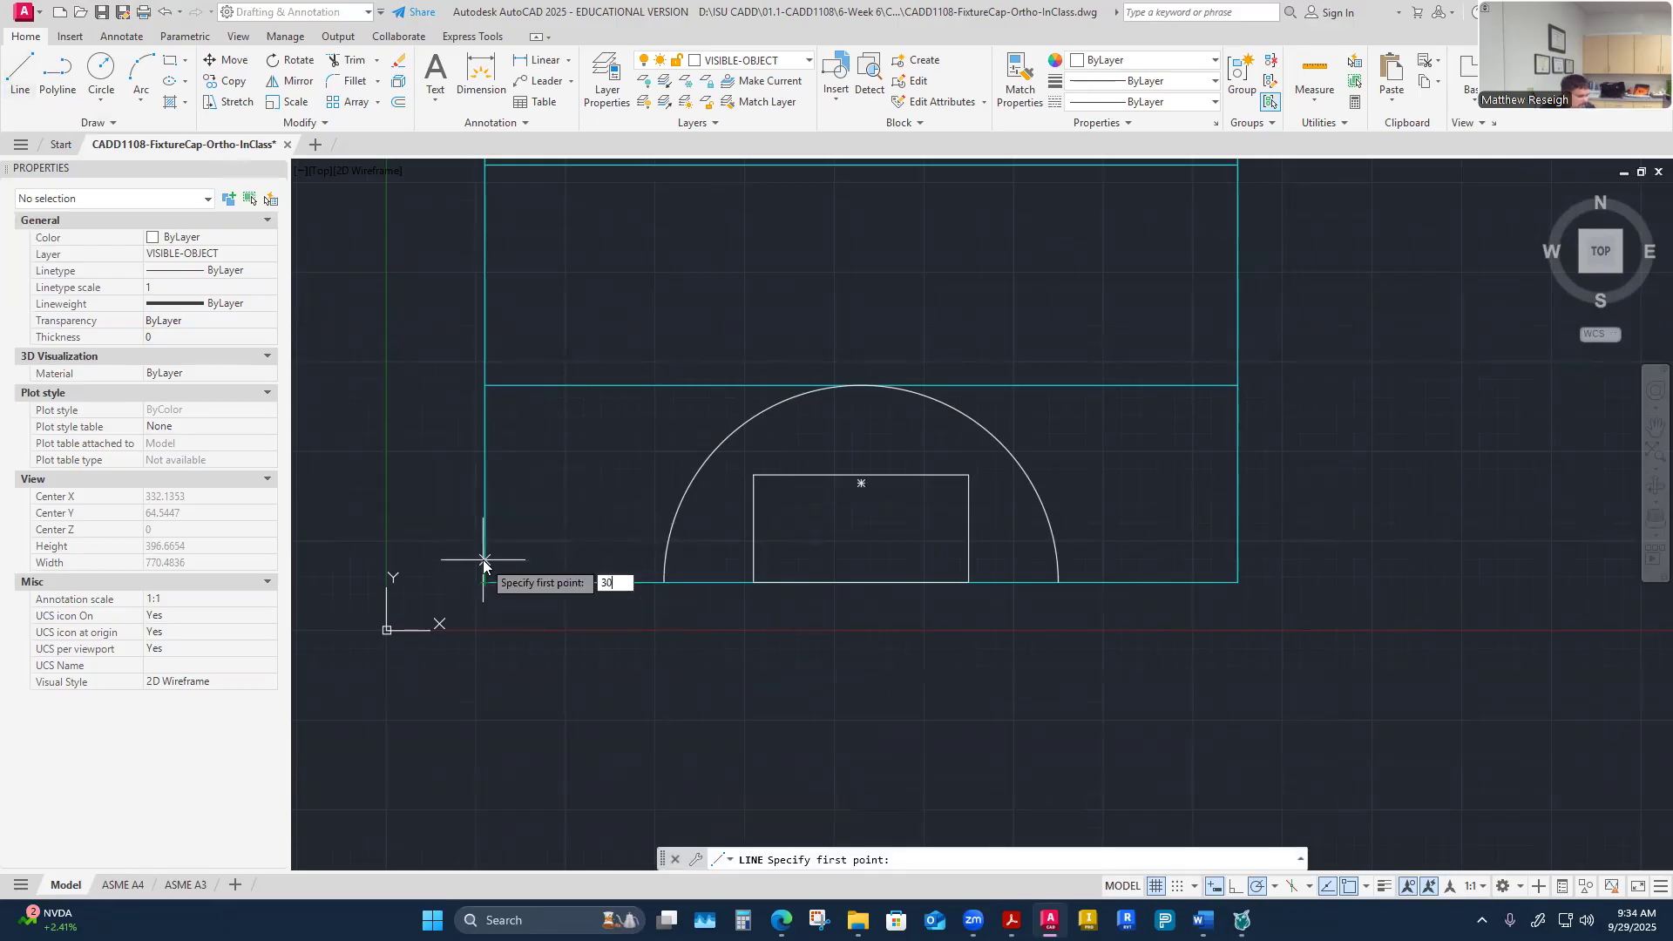
key("Return")
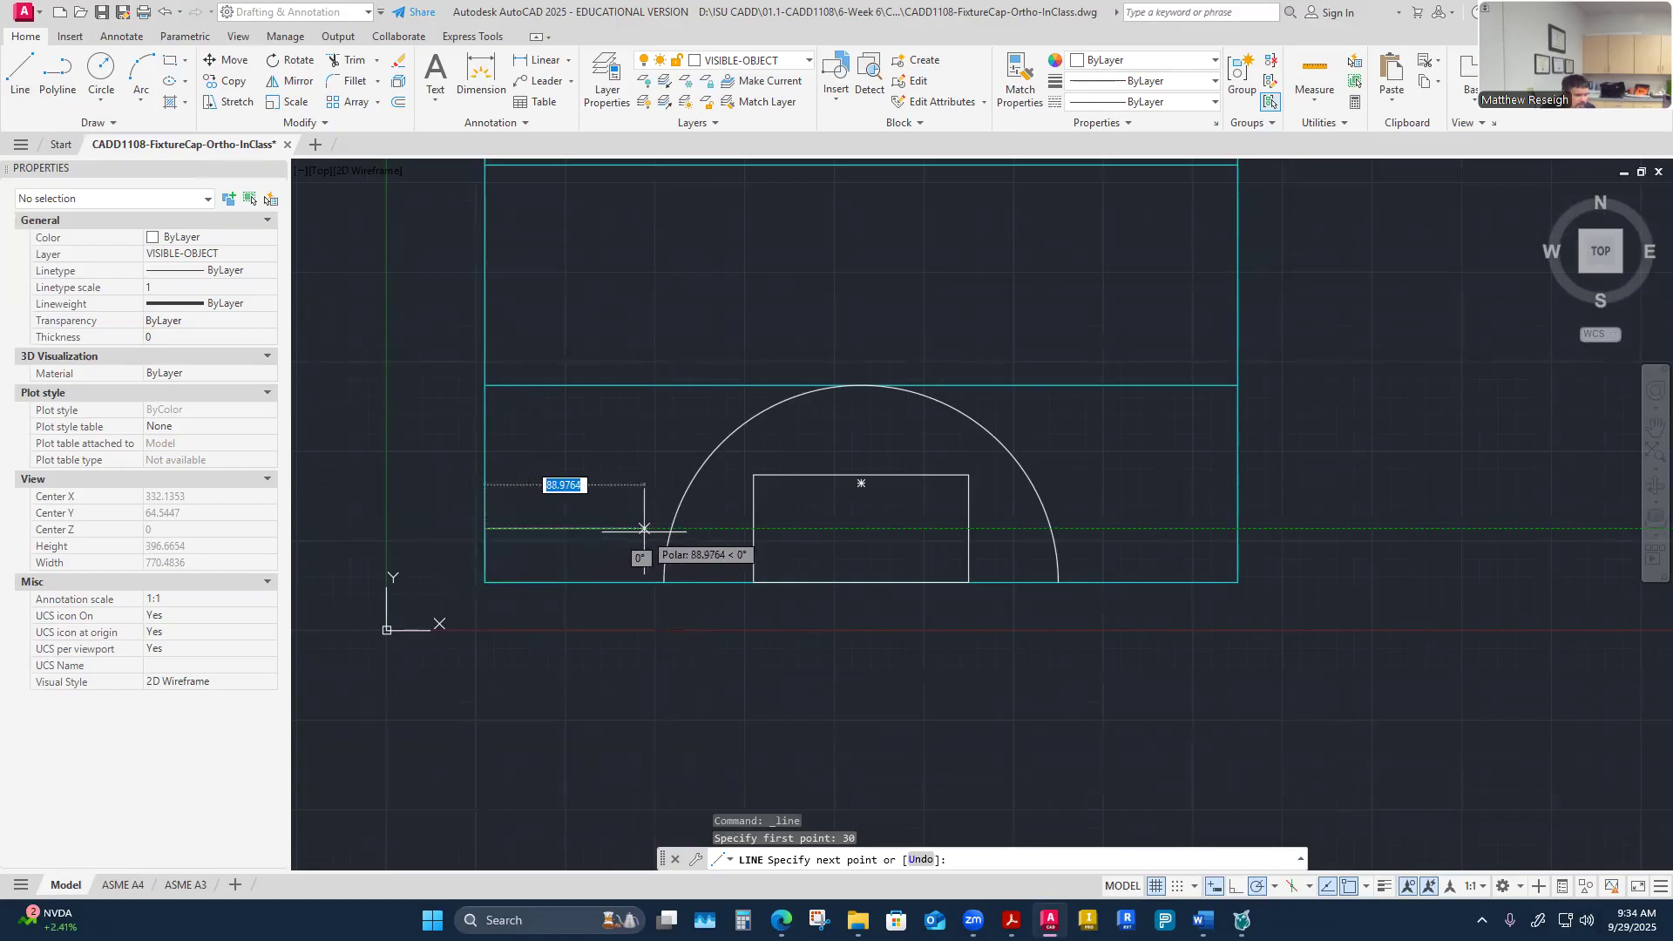
scroll(649, 532, "up", 4)
left_click(708, 523)
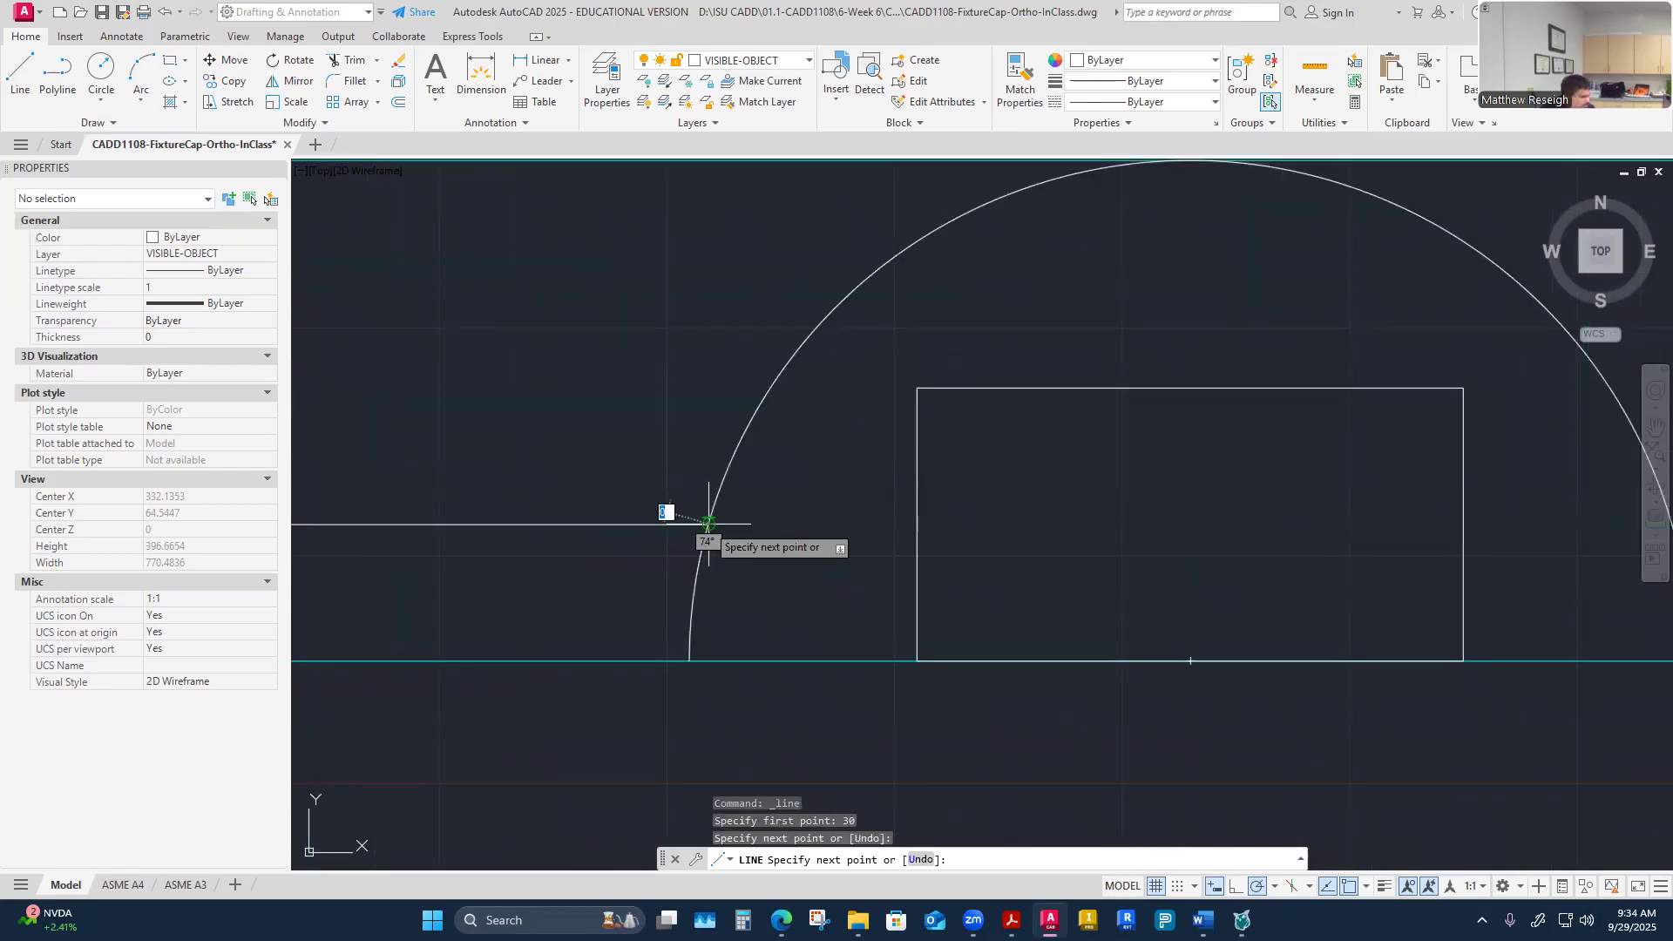
key("Escape")
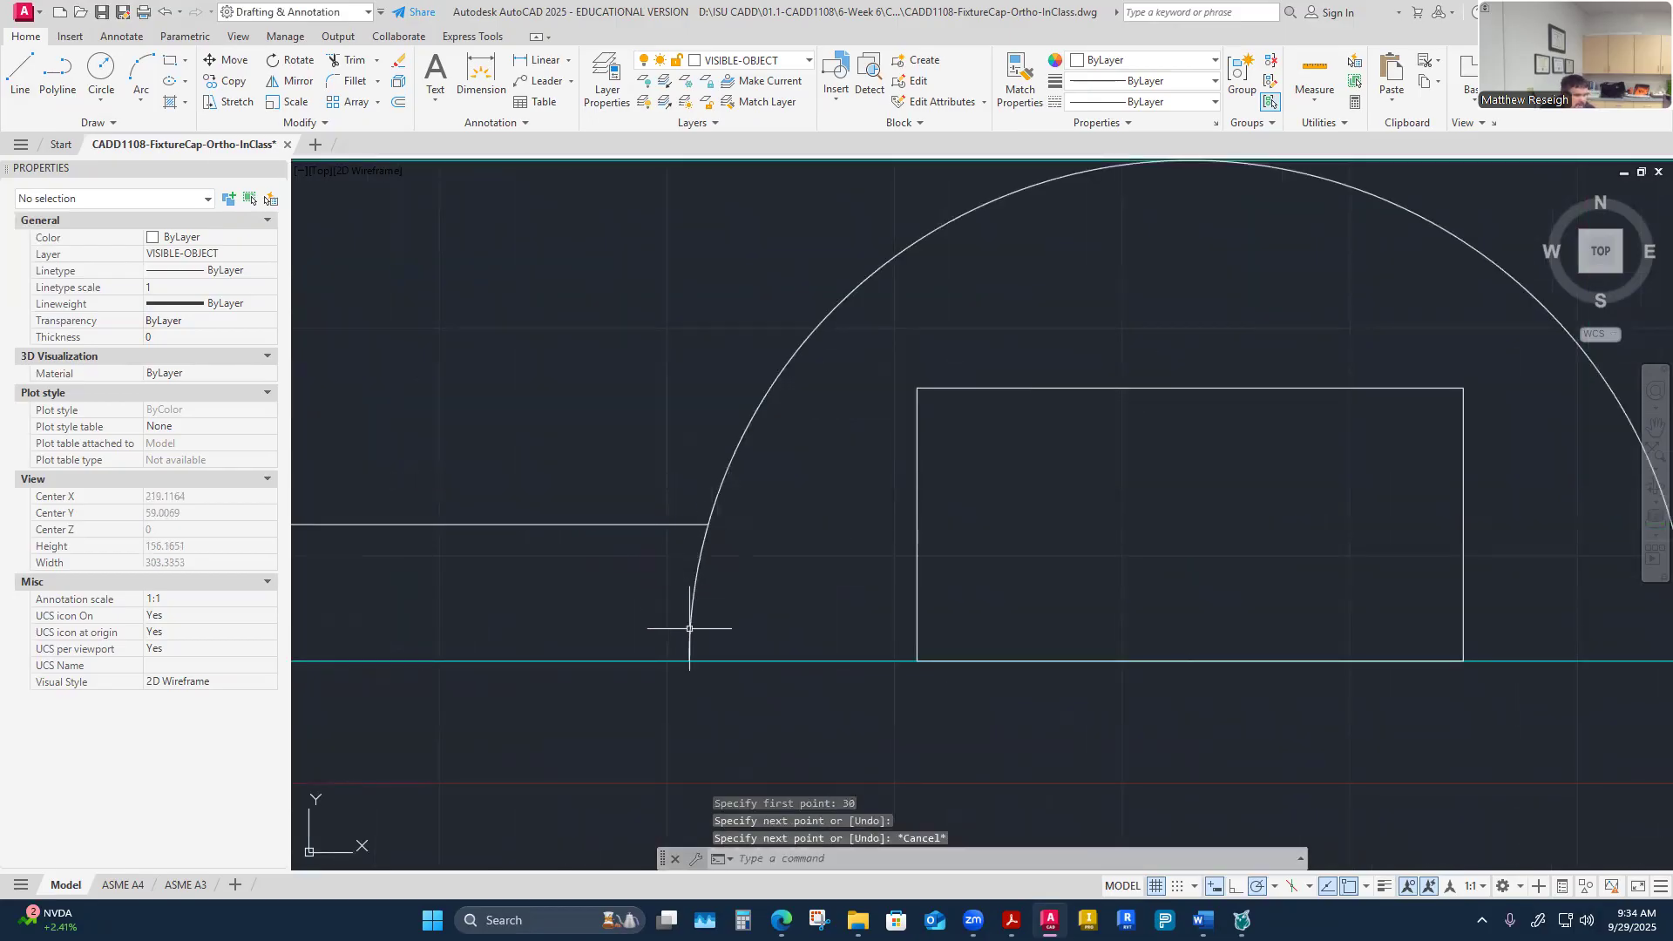
Step: Draw the left flange's bottom and end lines from the arc's left end through the box corner up to the flange's top line
right_click(624, 613)
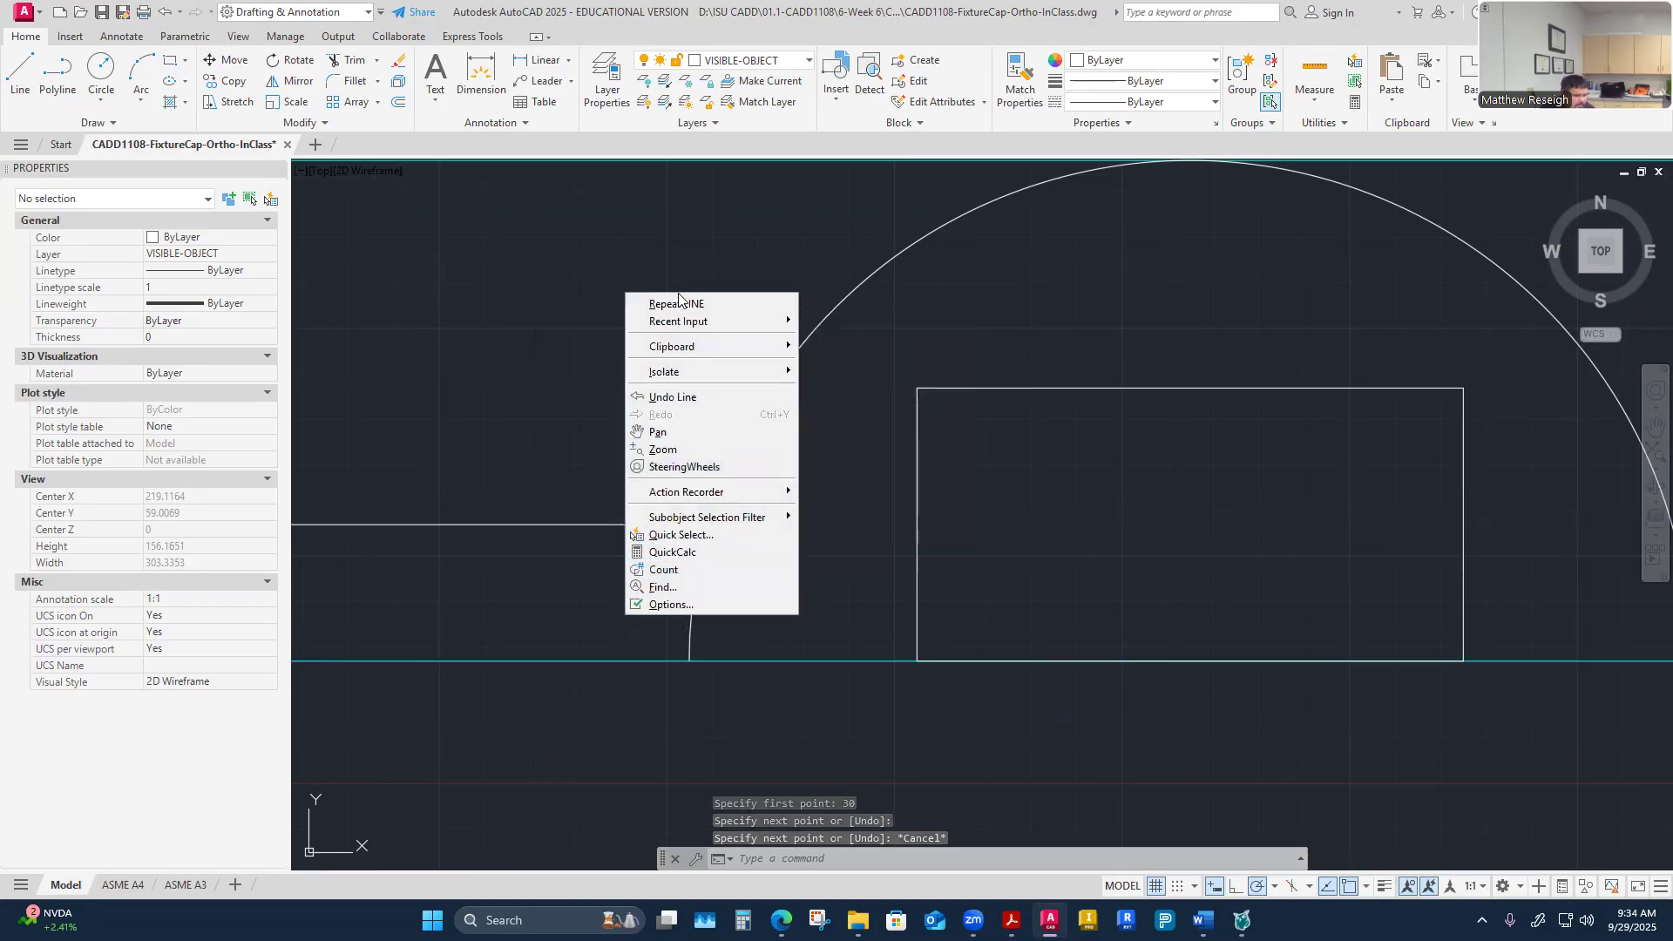
left_click(676, 304)
left_click(681, 659)
scroll(610, 671, "down", 4)
scroll(593, 675, "up", 4)
left_click(511, 678)
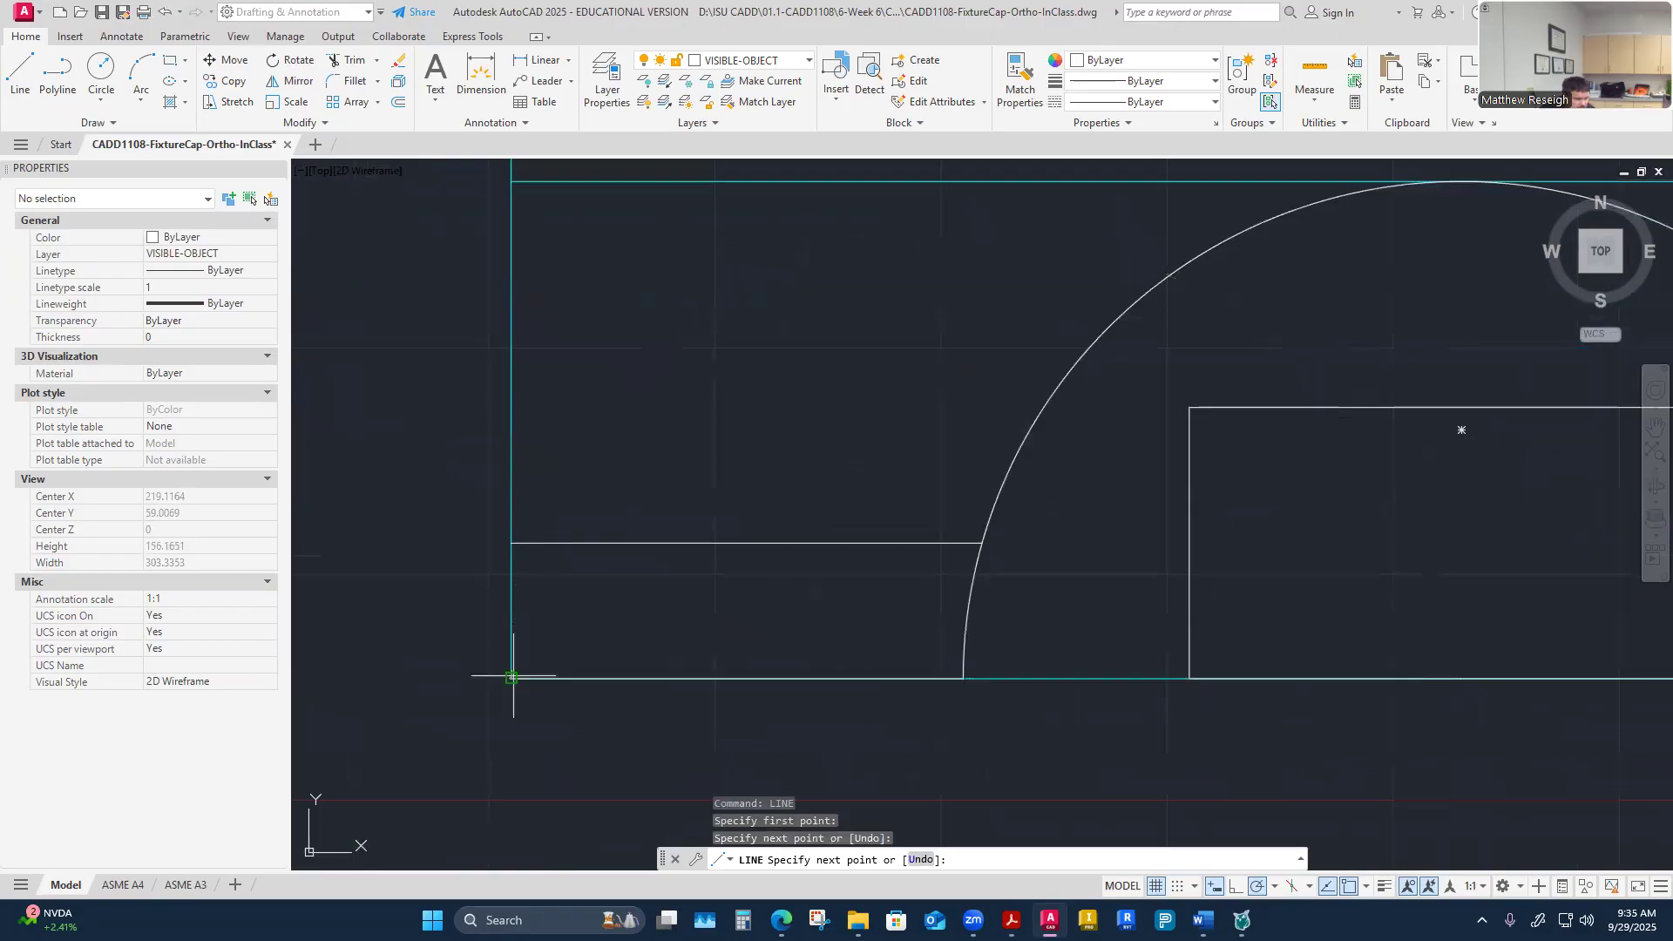
left_click(512, 543)
key("Escape")
scroll(498, 739, "down", 4)
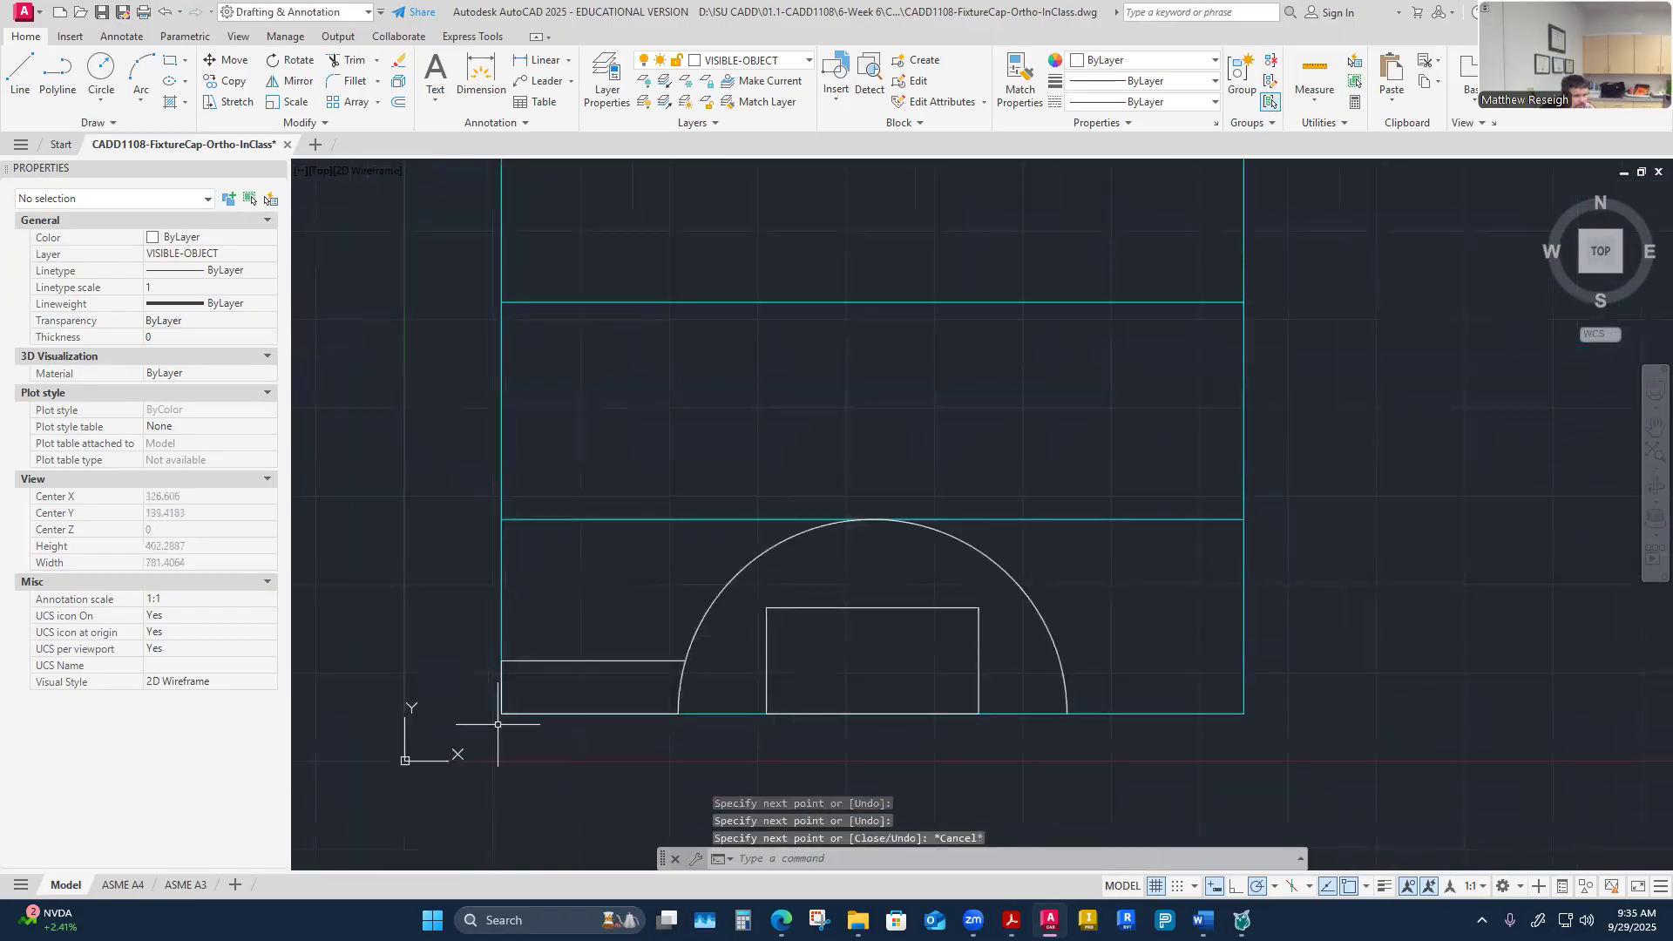
scroll(535, 722, "down", 3)
scroll(688, 745, "up", 3)
right_click(754, 729)
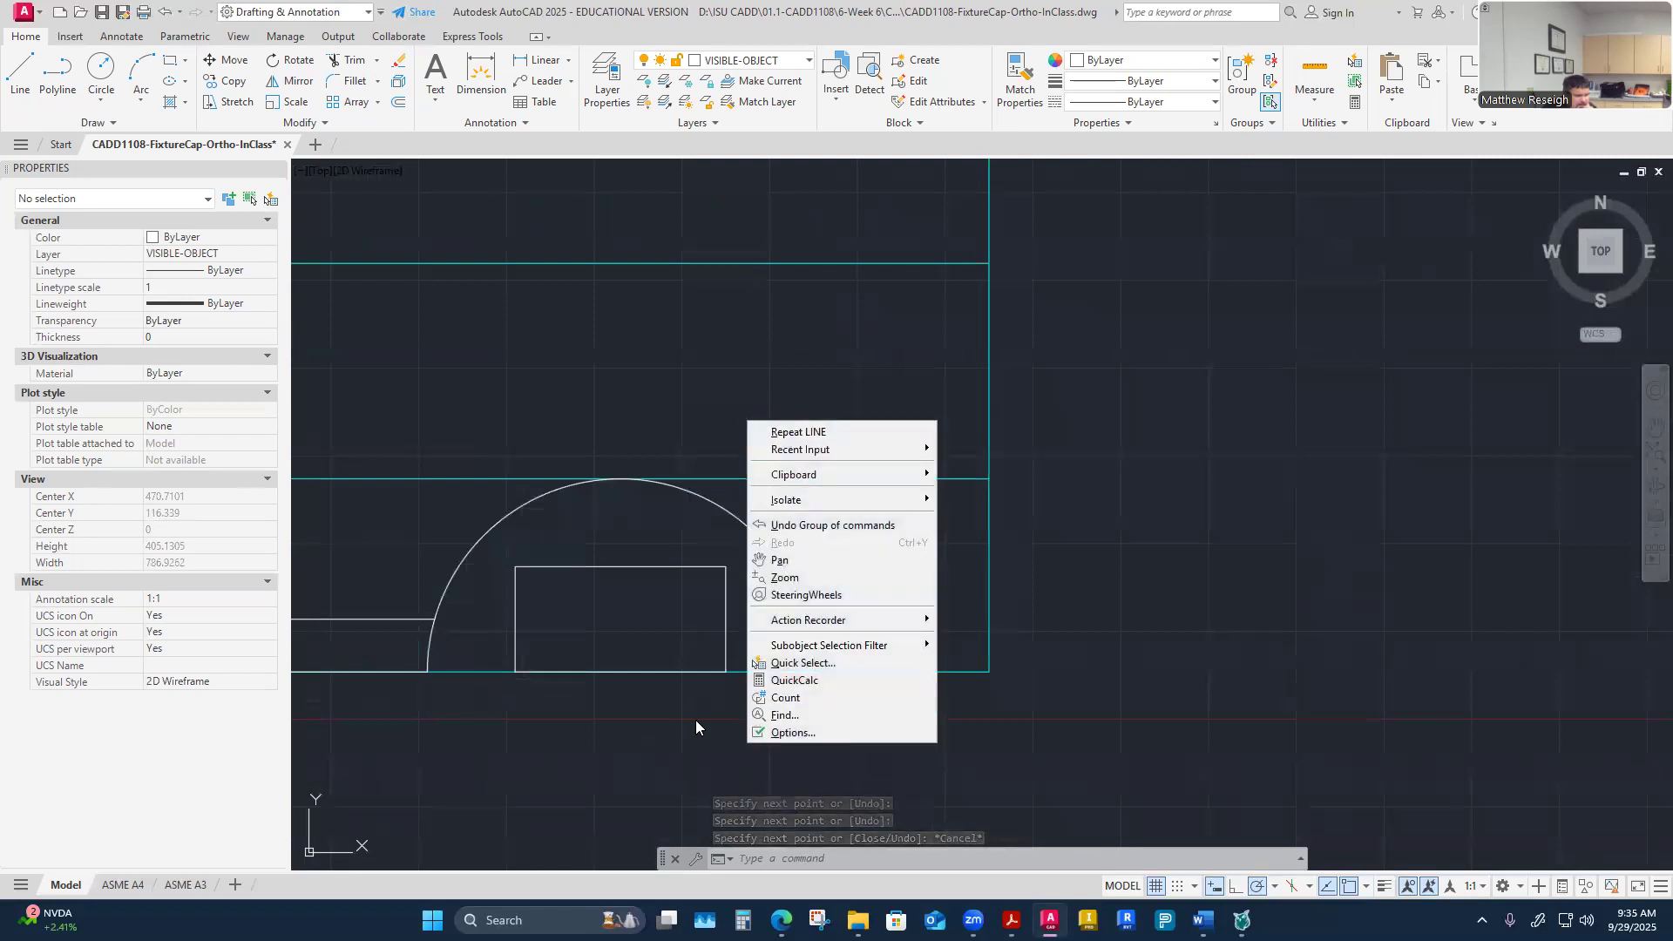
key("Escape")
scroll(643, 710, "down", 3)
scroll(602, 723, "up", 2)
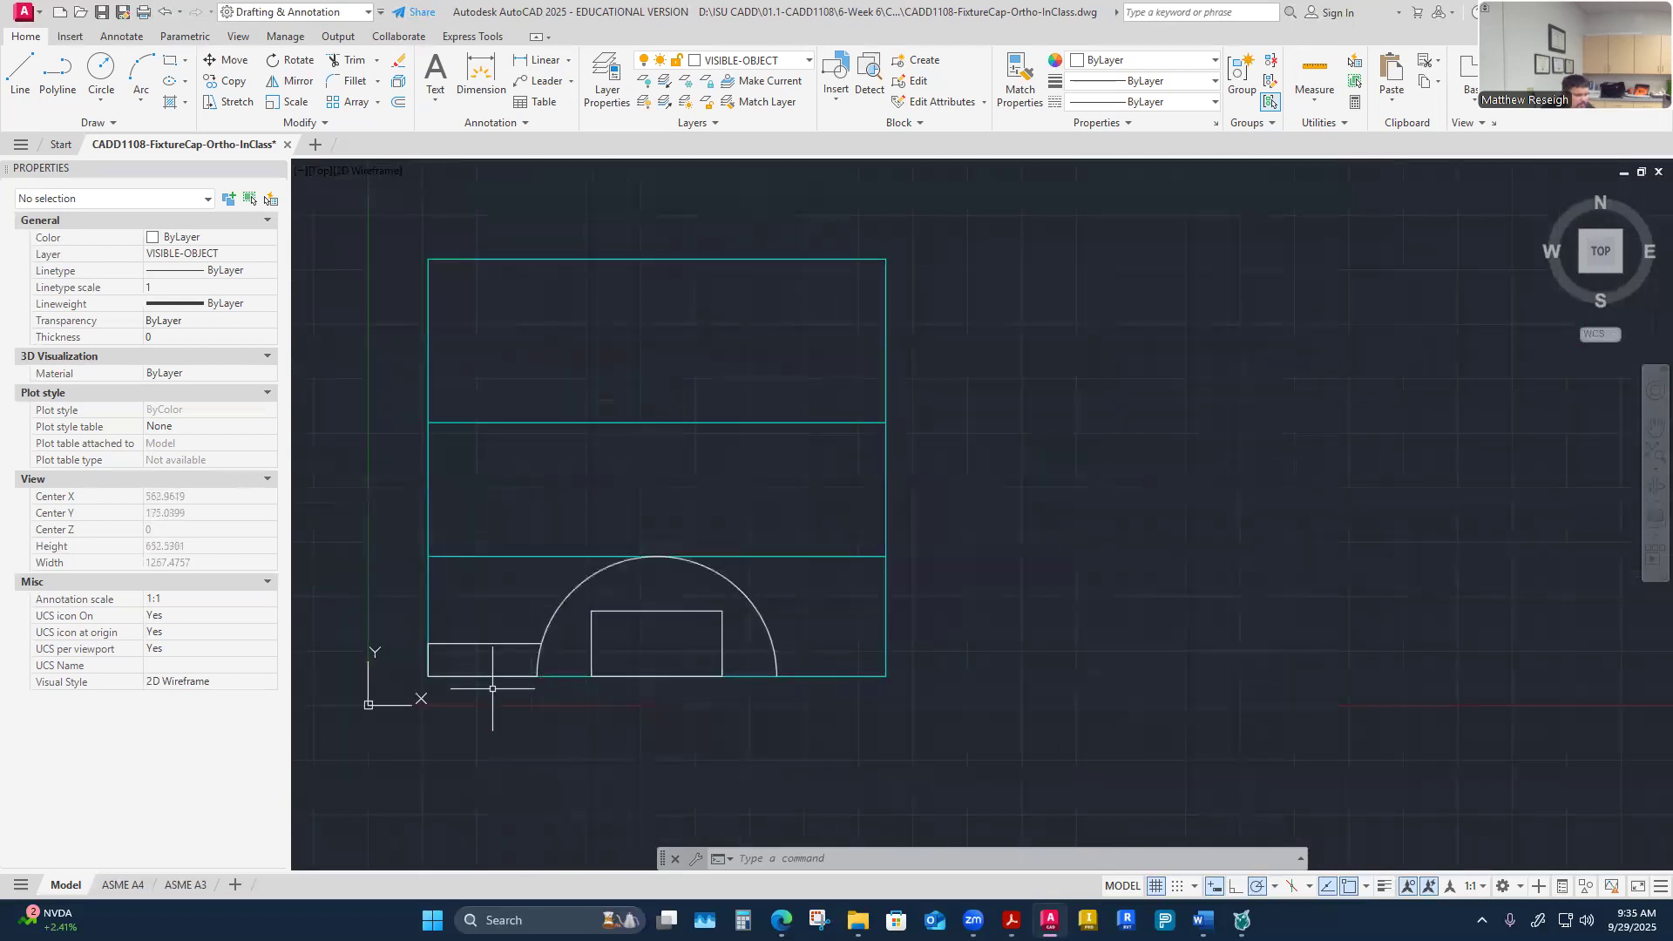
Step: Try to mirror the left flange's three lines about the vertical centreline from the base midpoint to the top of the arc
left_click(297, 81)
scroll(453, 654, "up", 5)
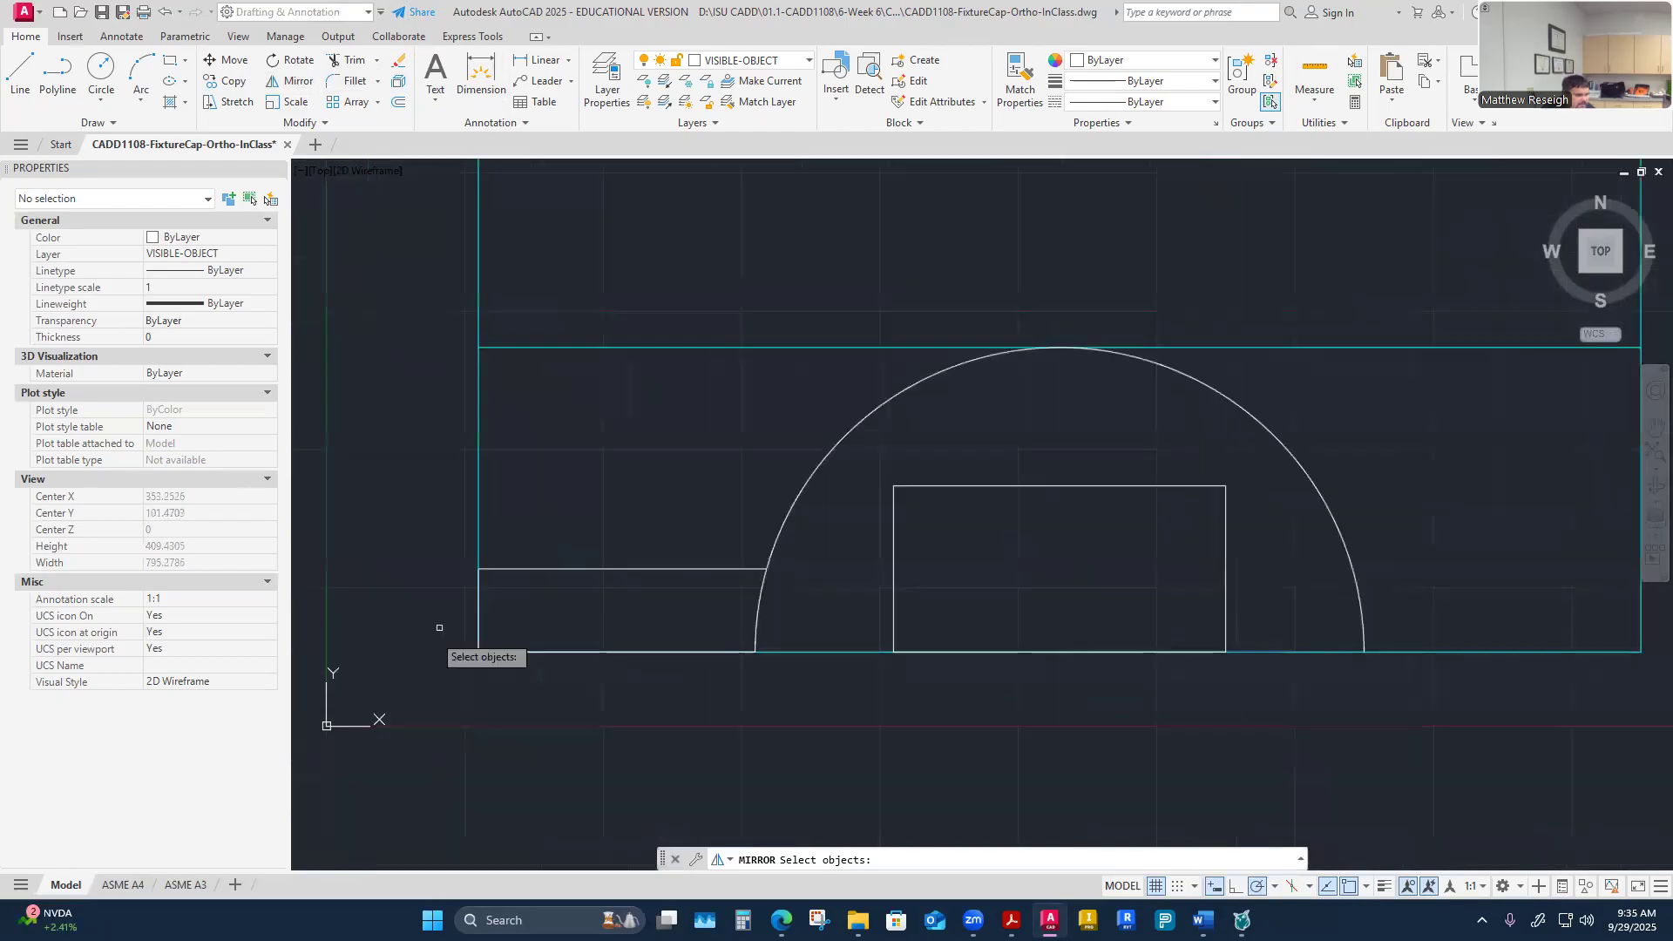
left_click(493, 604)
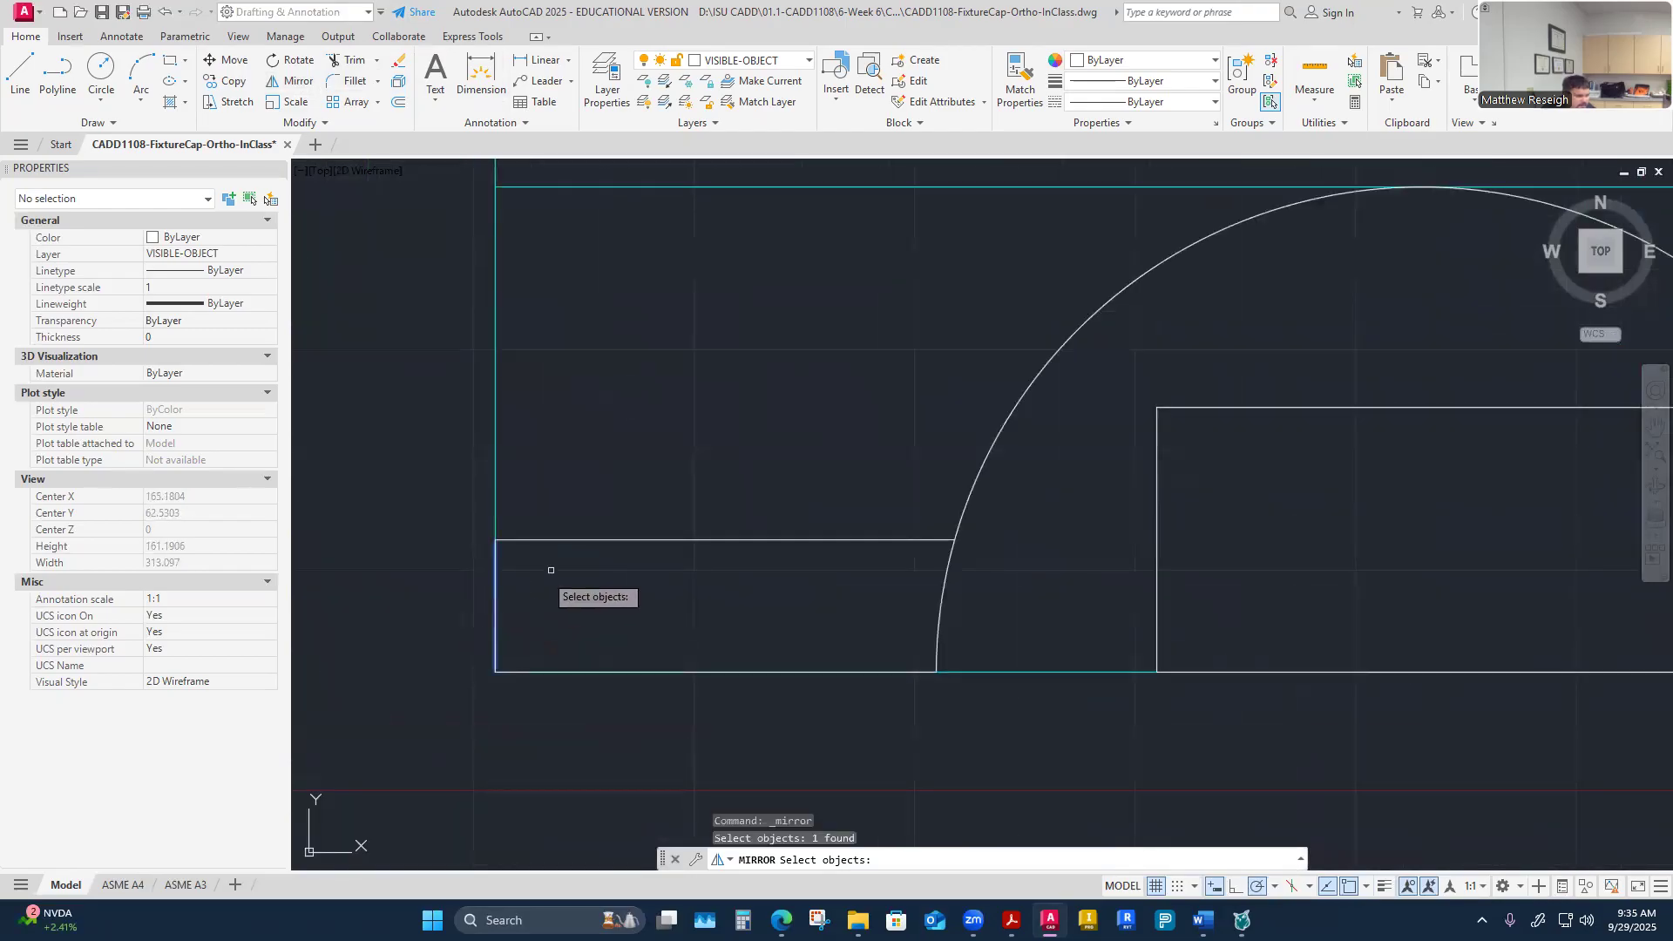
left_click(603, 540)
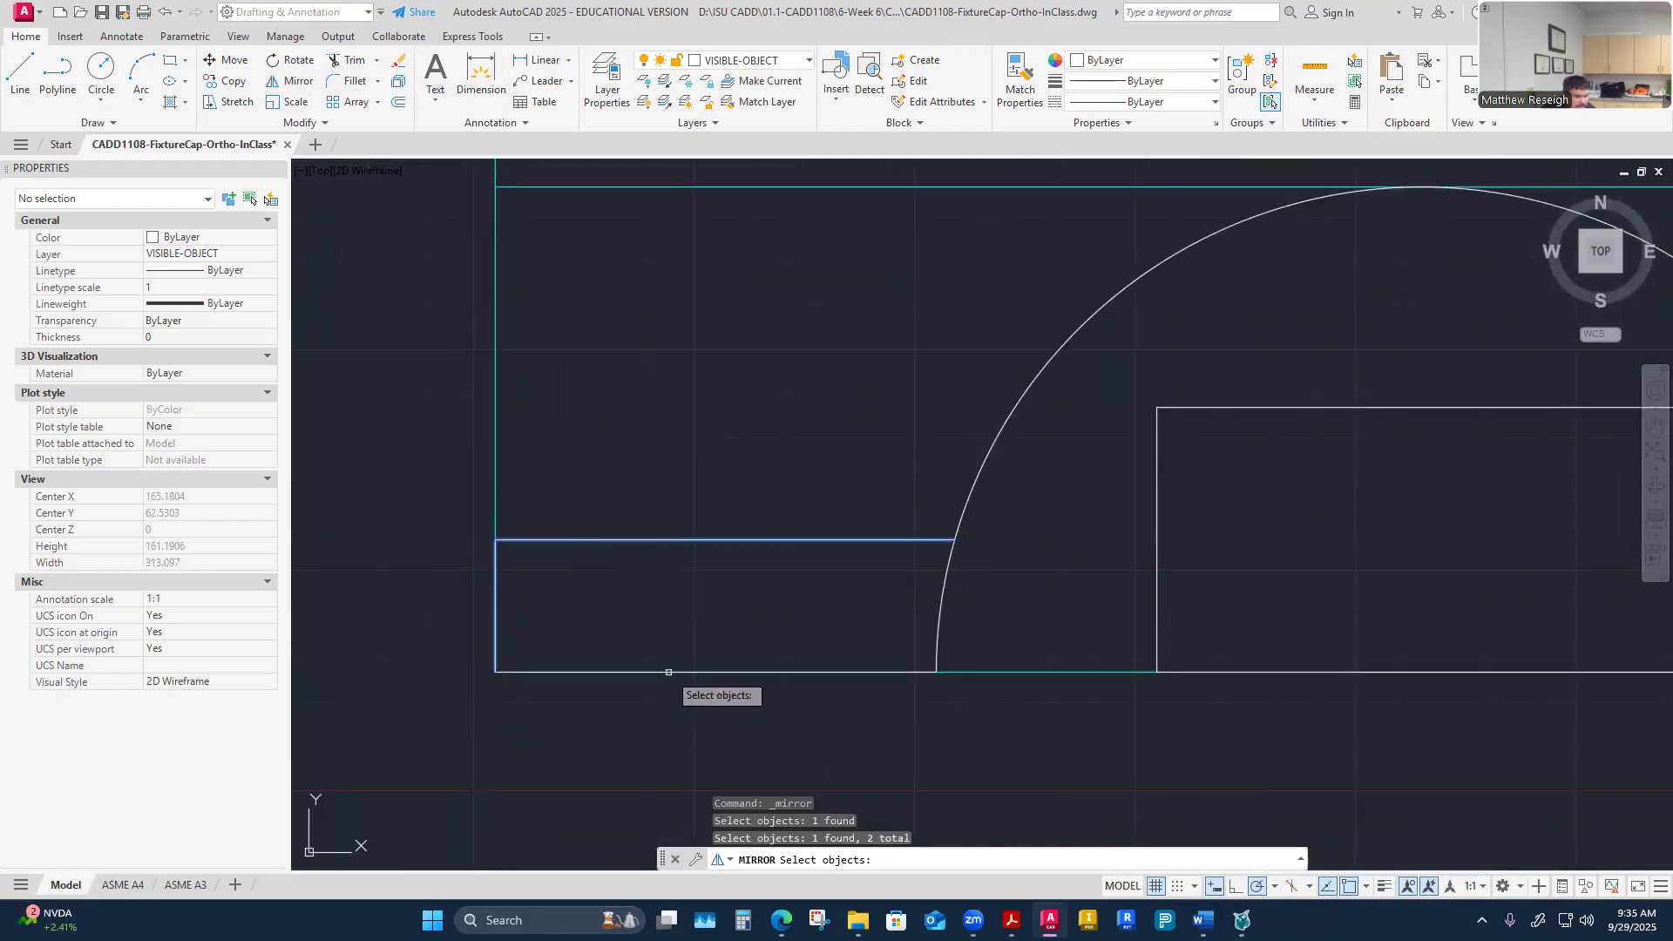
left_click(669, 671)
scroll(680, 708, "down", 3)
scroll(790, 676, "up", 3)
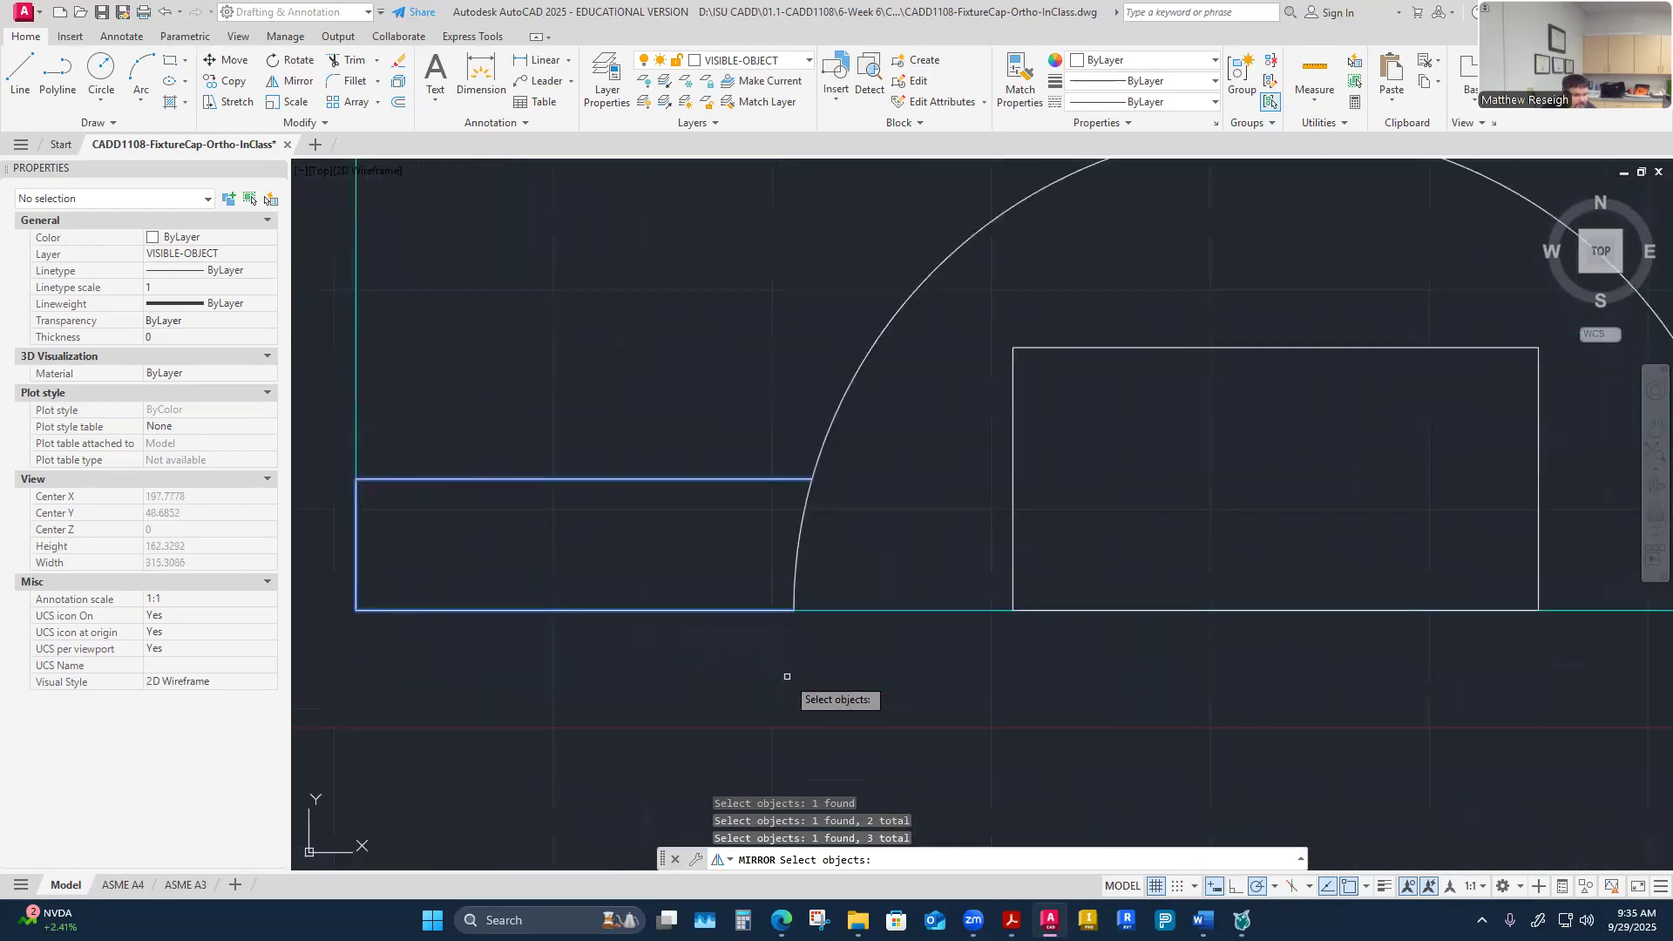
key("Return")
scroll(1016, 703, "down", 2)
scroll(1182, 667, "up", 4)
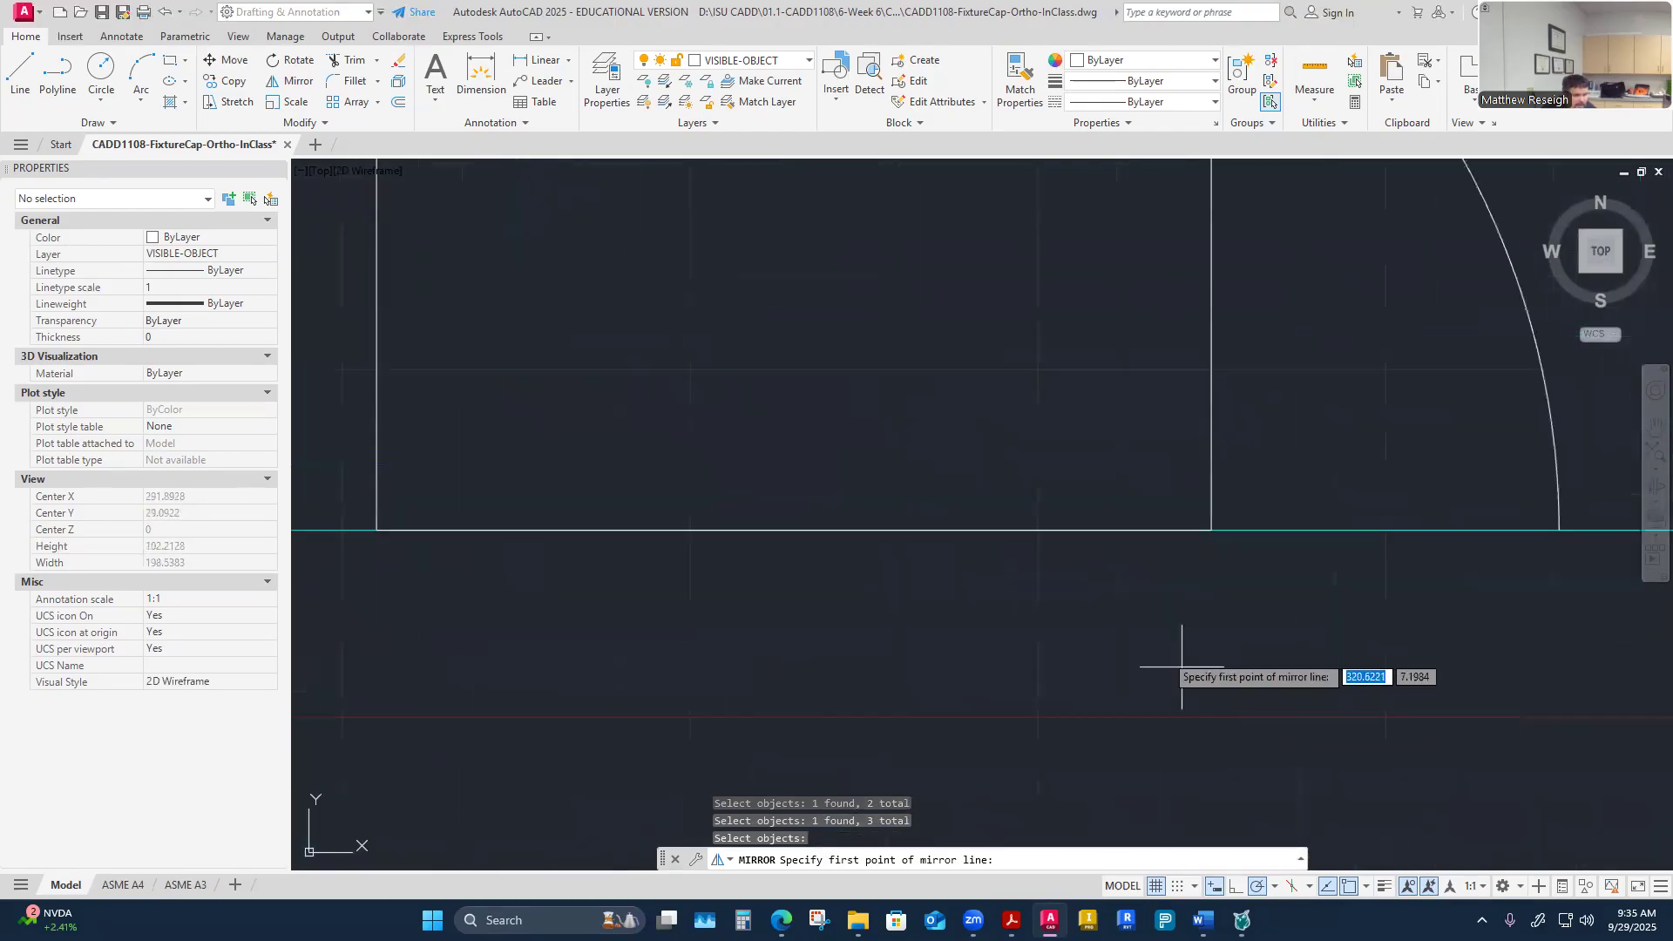
left_click(794, 529)
scroll(794, 529, "down", 2)
scroll(794, 529, "down", 3)
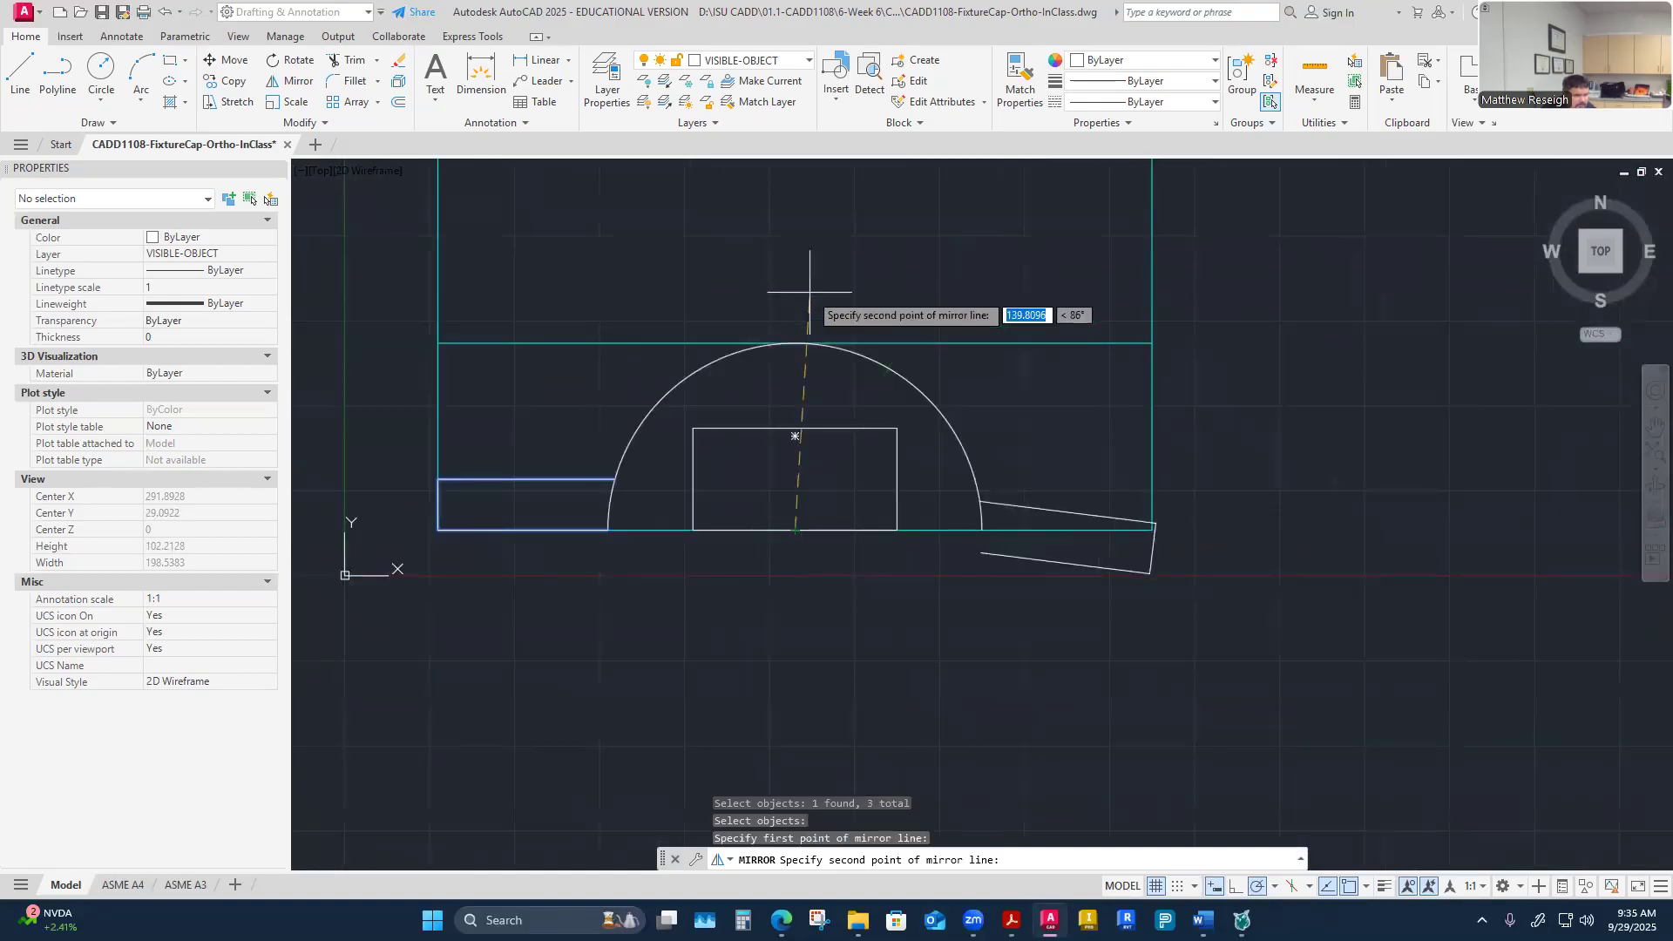
left_click(795, 342)
key("Escape")
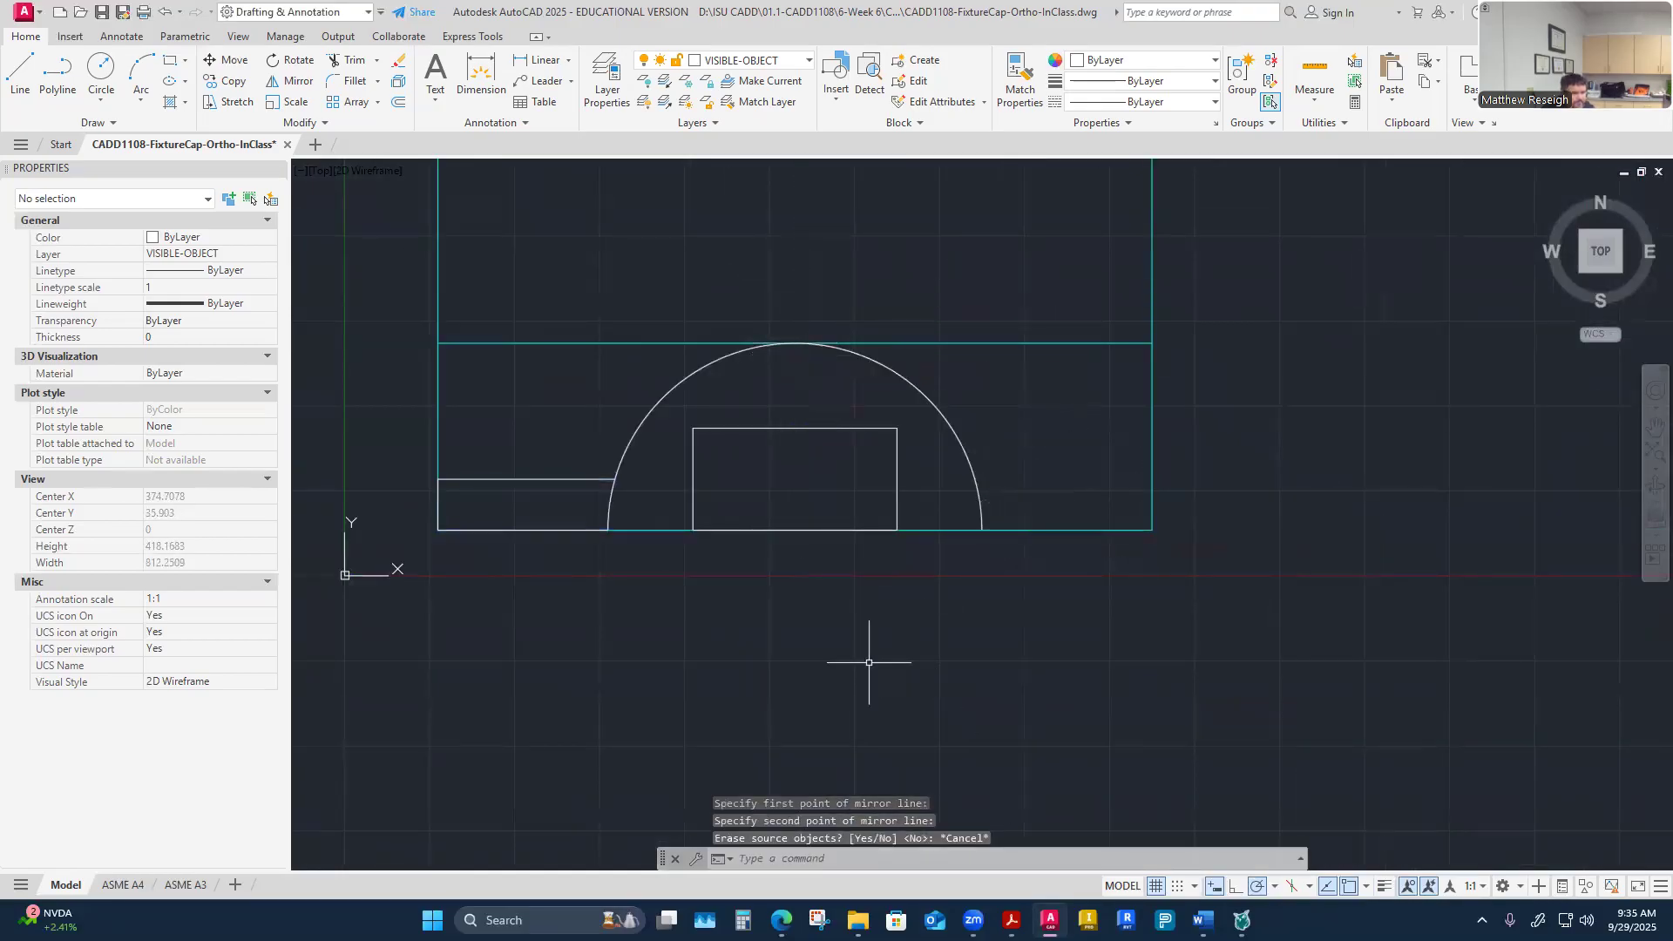
Step: Mirror the left flange's three lines about the vertical centreline through the top of the arc, keeping the source lines
left_click(292, 80)
left_click(489, 480)
left_click(439, 506)
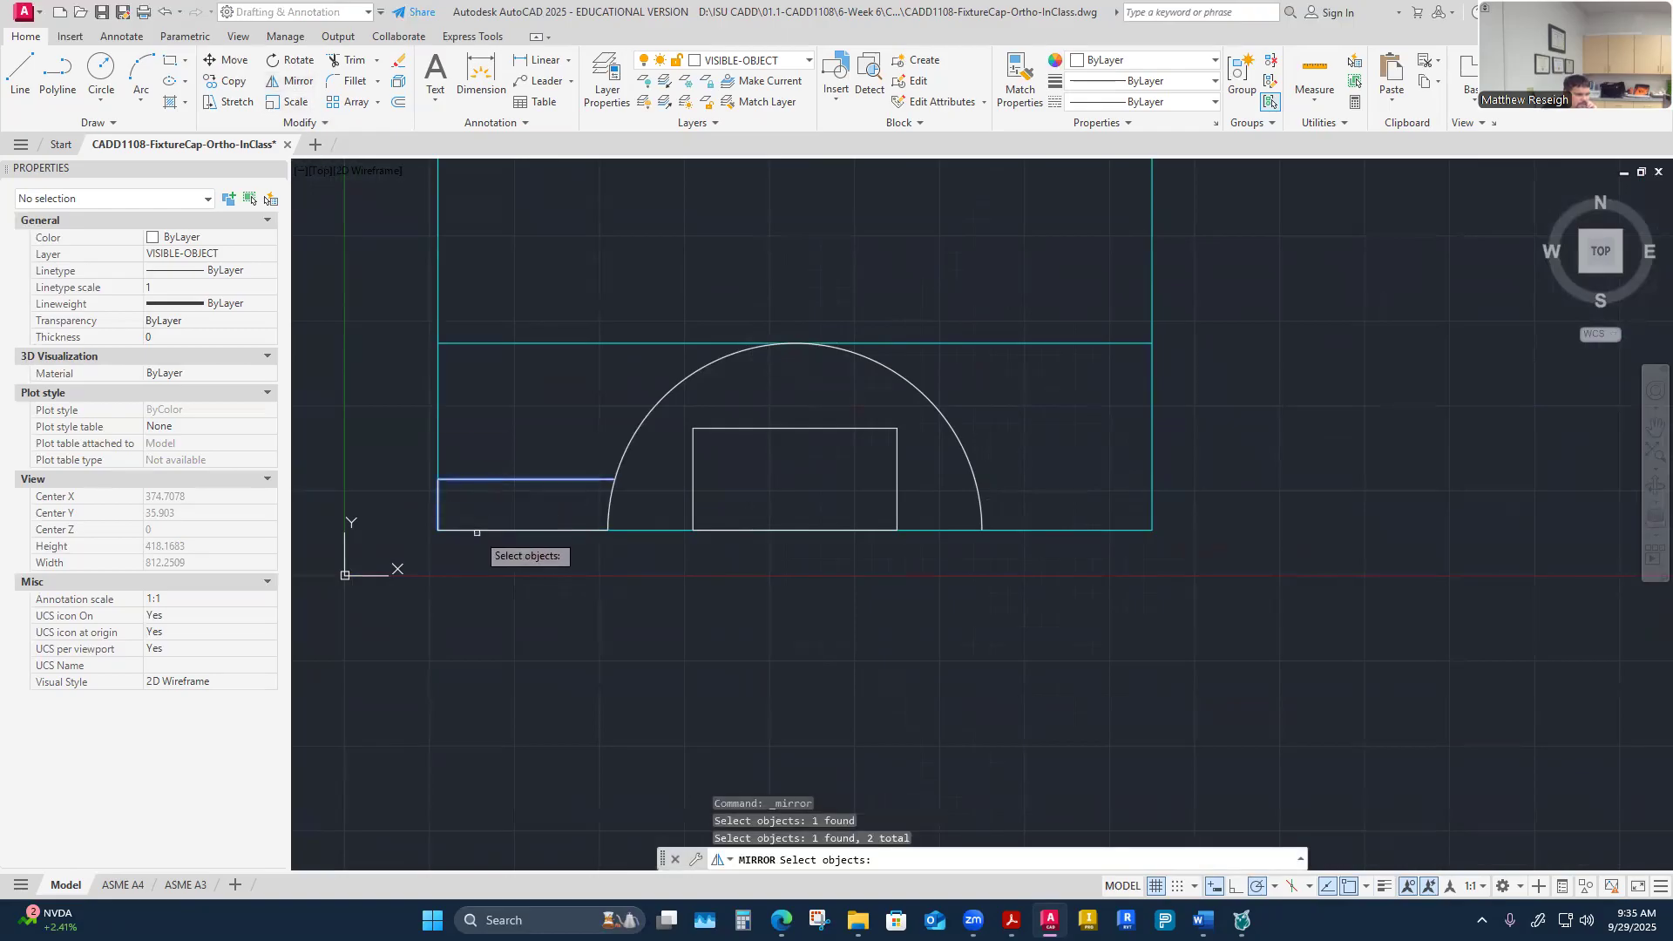
left_click(481, 529)
key("Return")
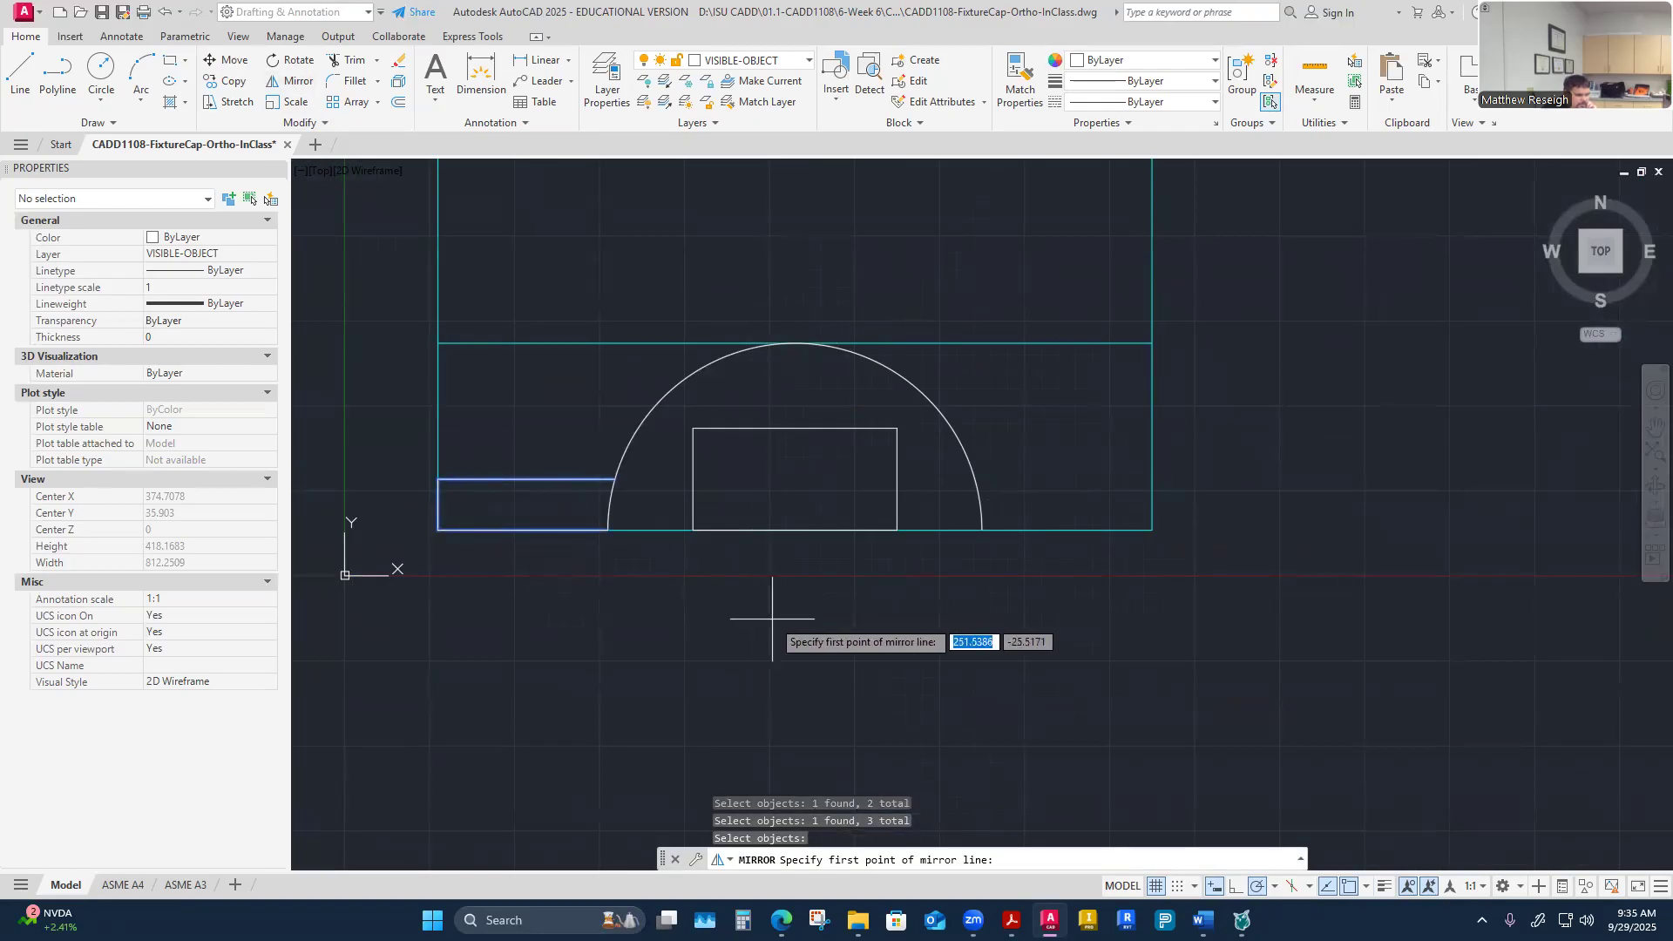
left_click(795, 343)
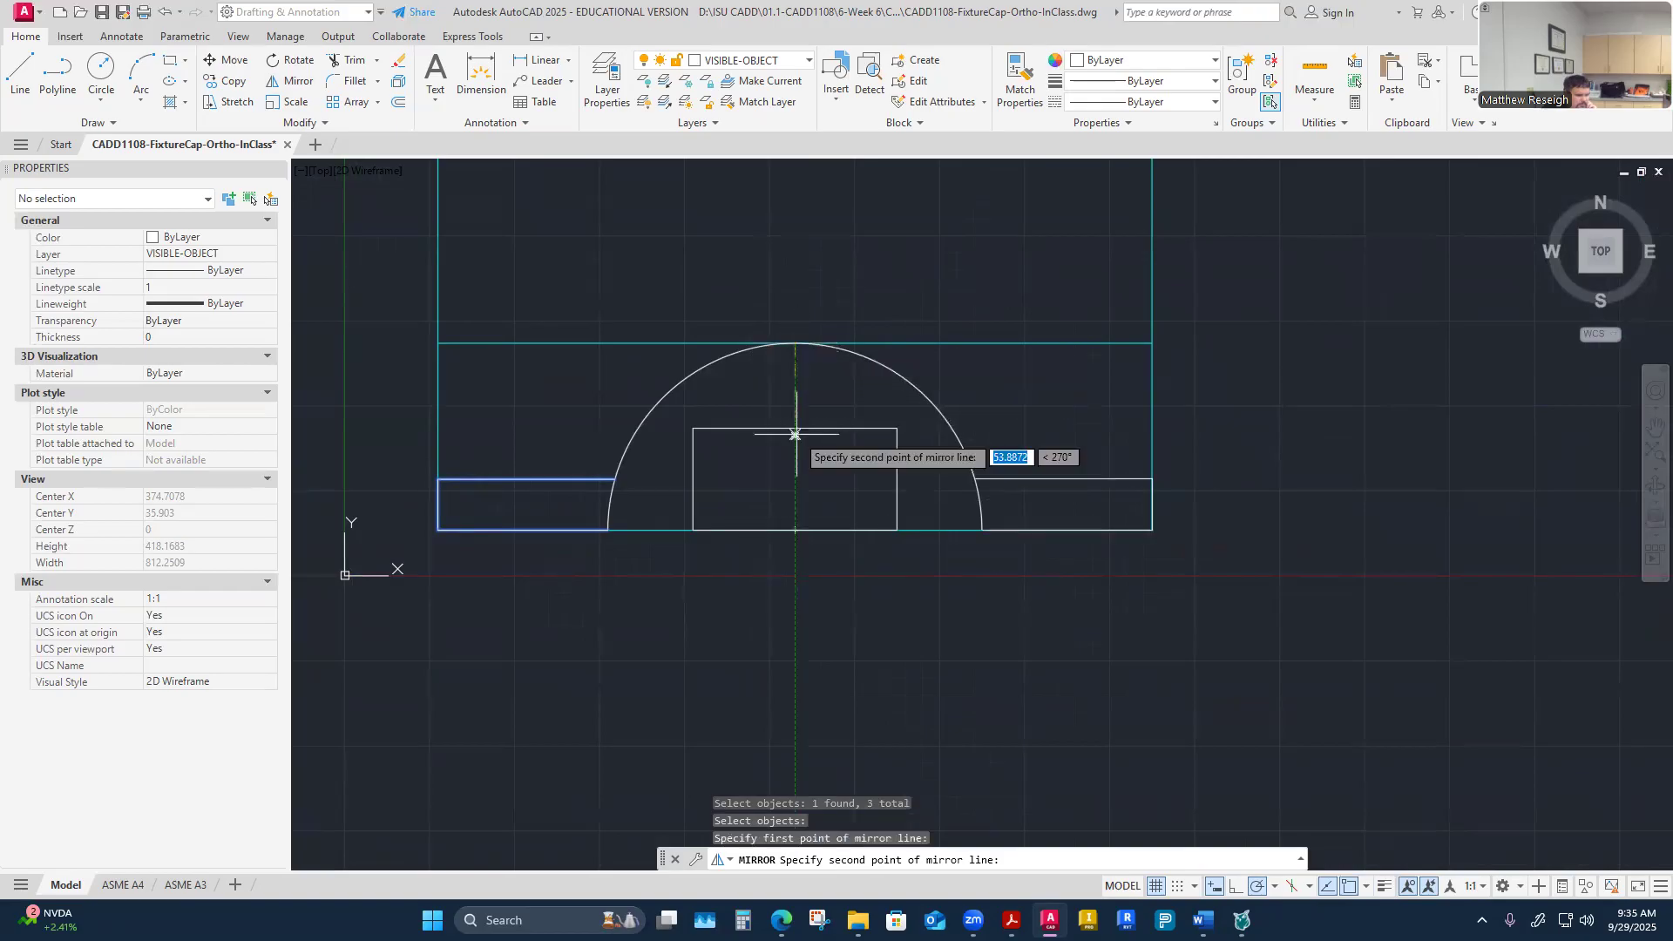
left_click(795, 530)
left_click(836, 590)
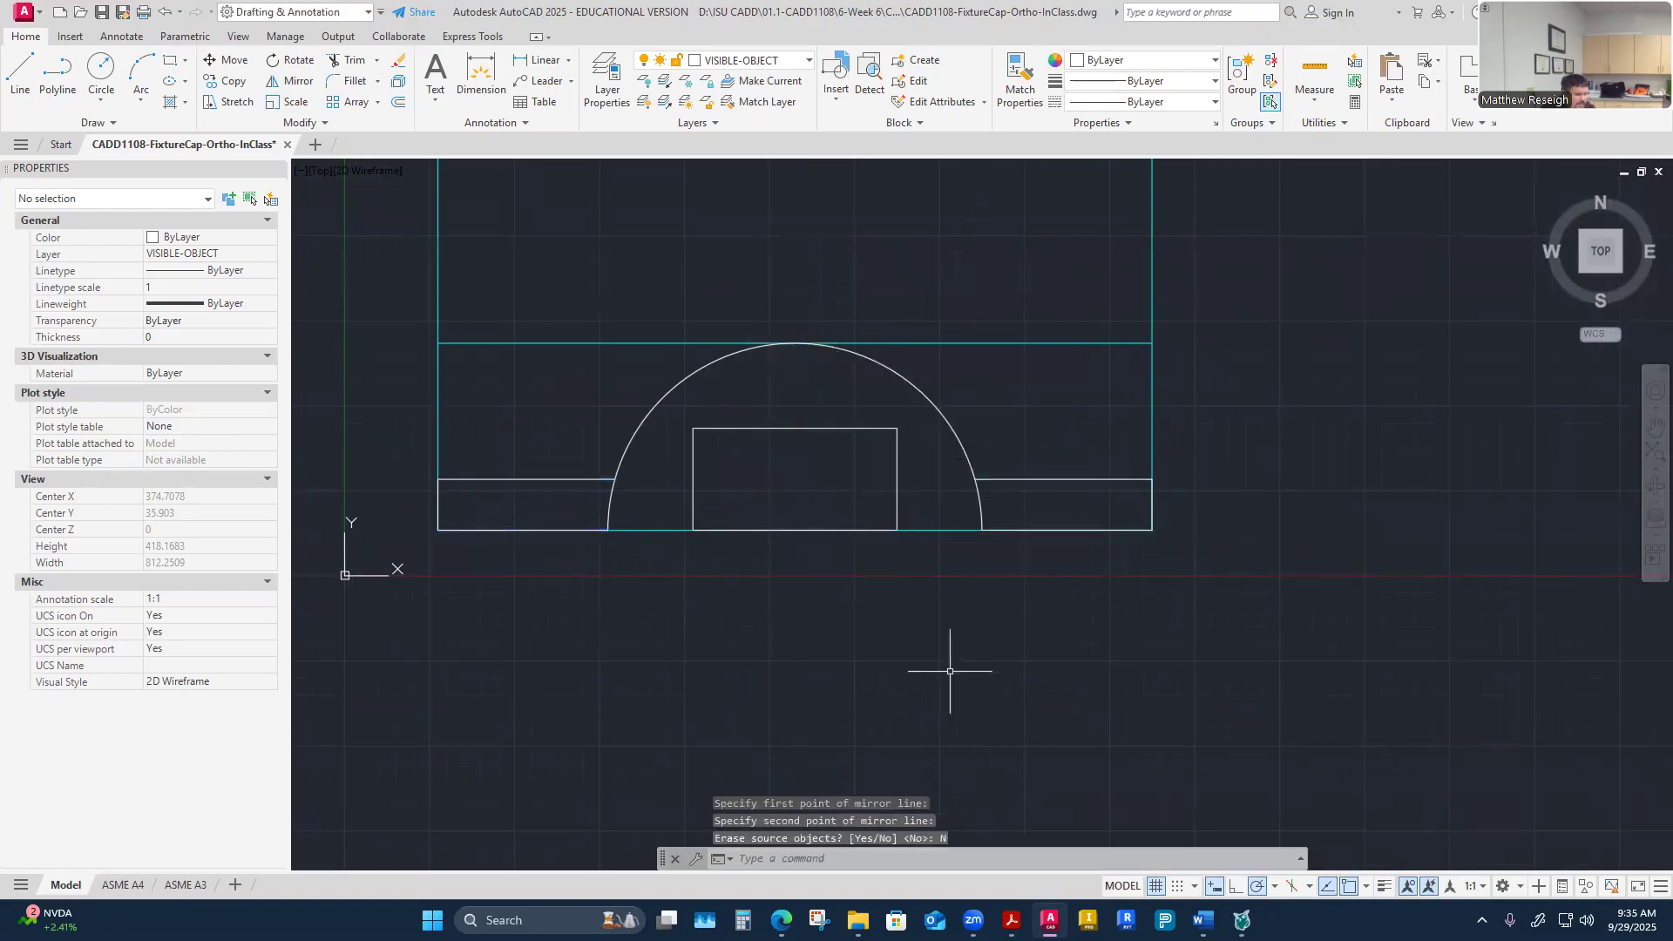
key("Escape")
Step: Erase the two visible line segments closing the bottom of the rectangular slot
scroll(652, 559, "up", 2)
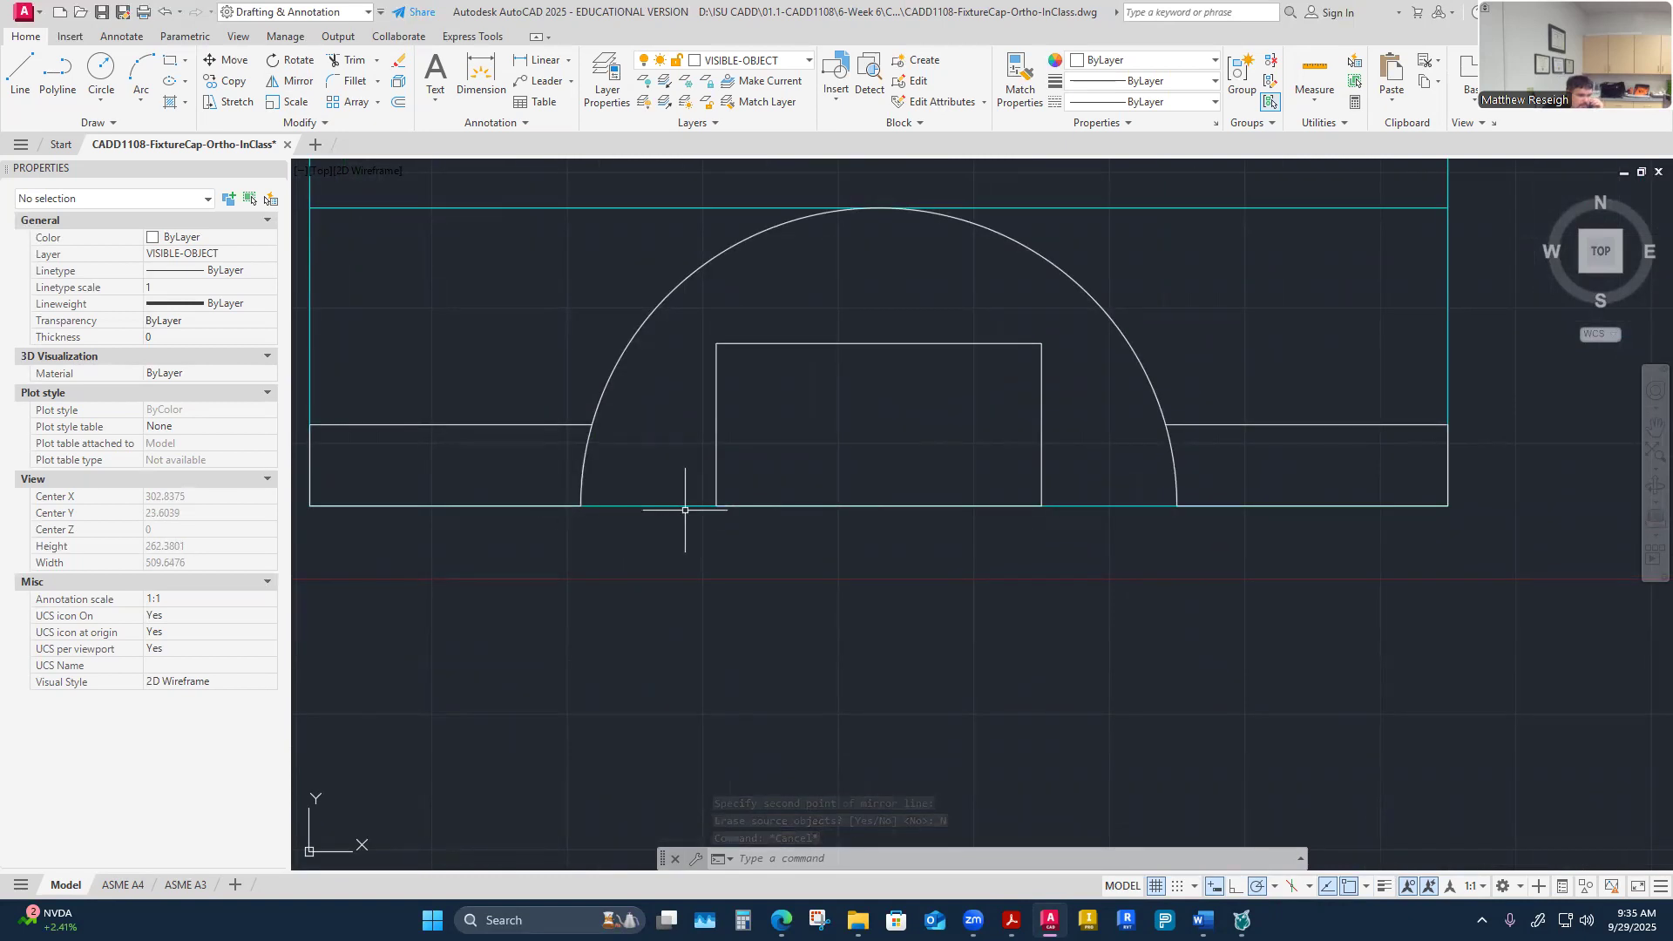
left_click(845, 506)
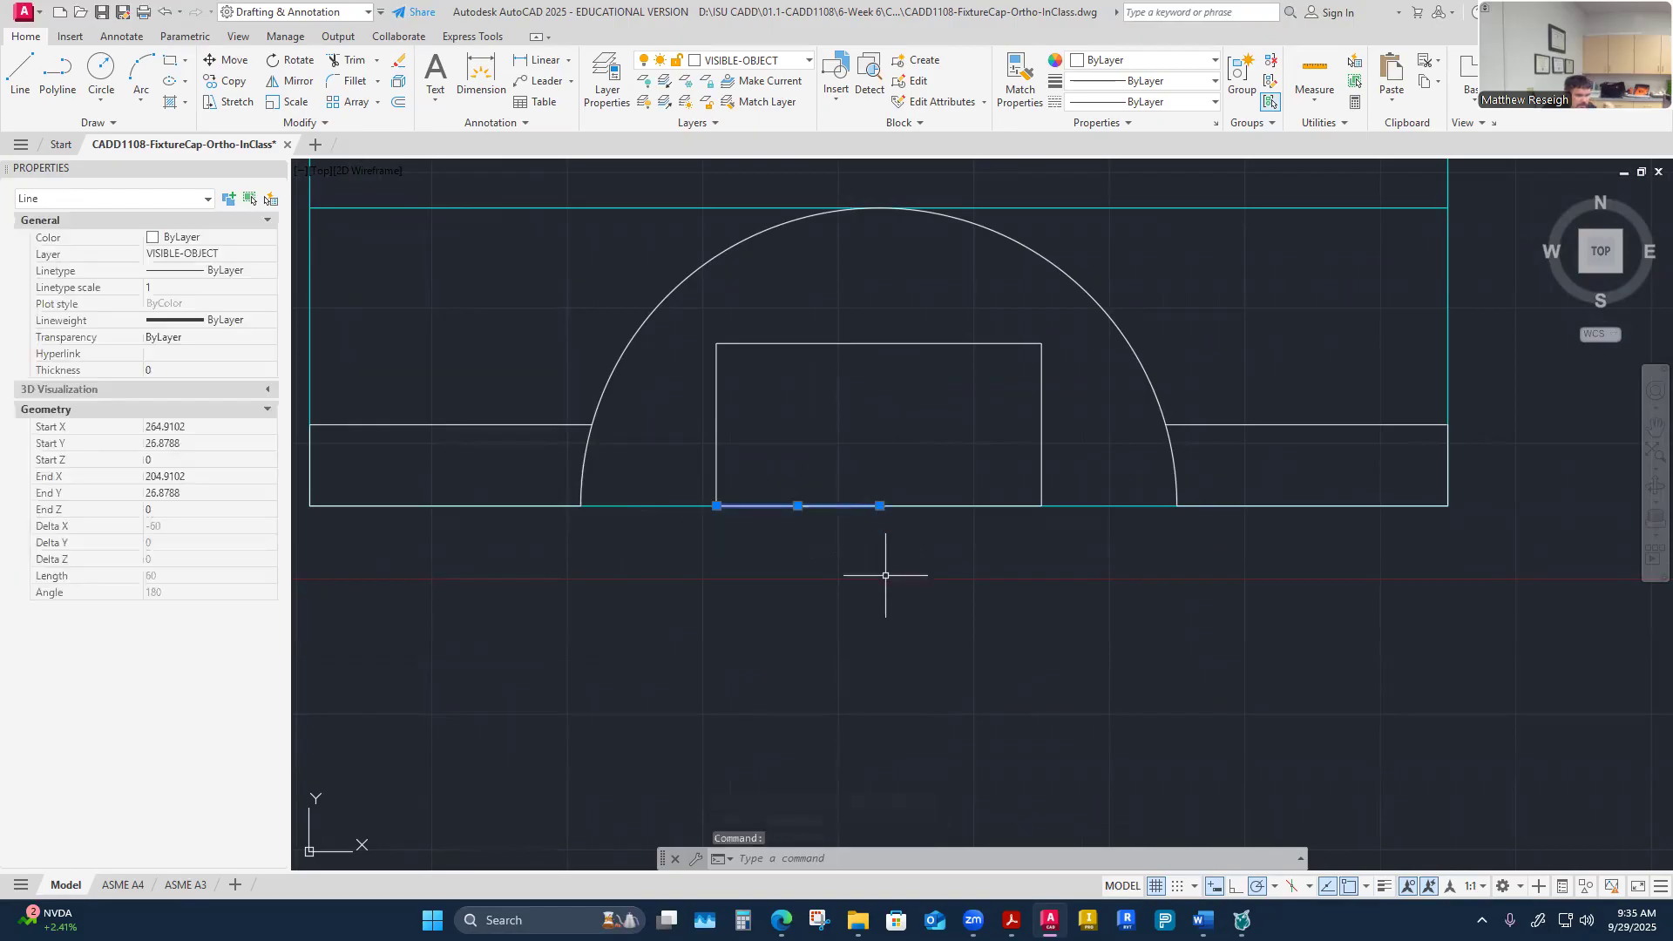
key("Delete")
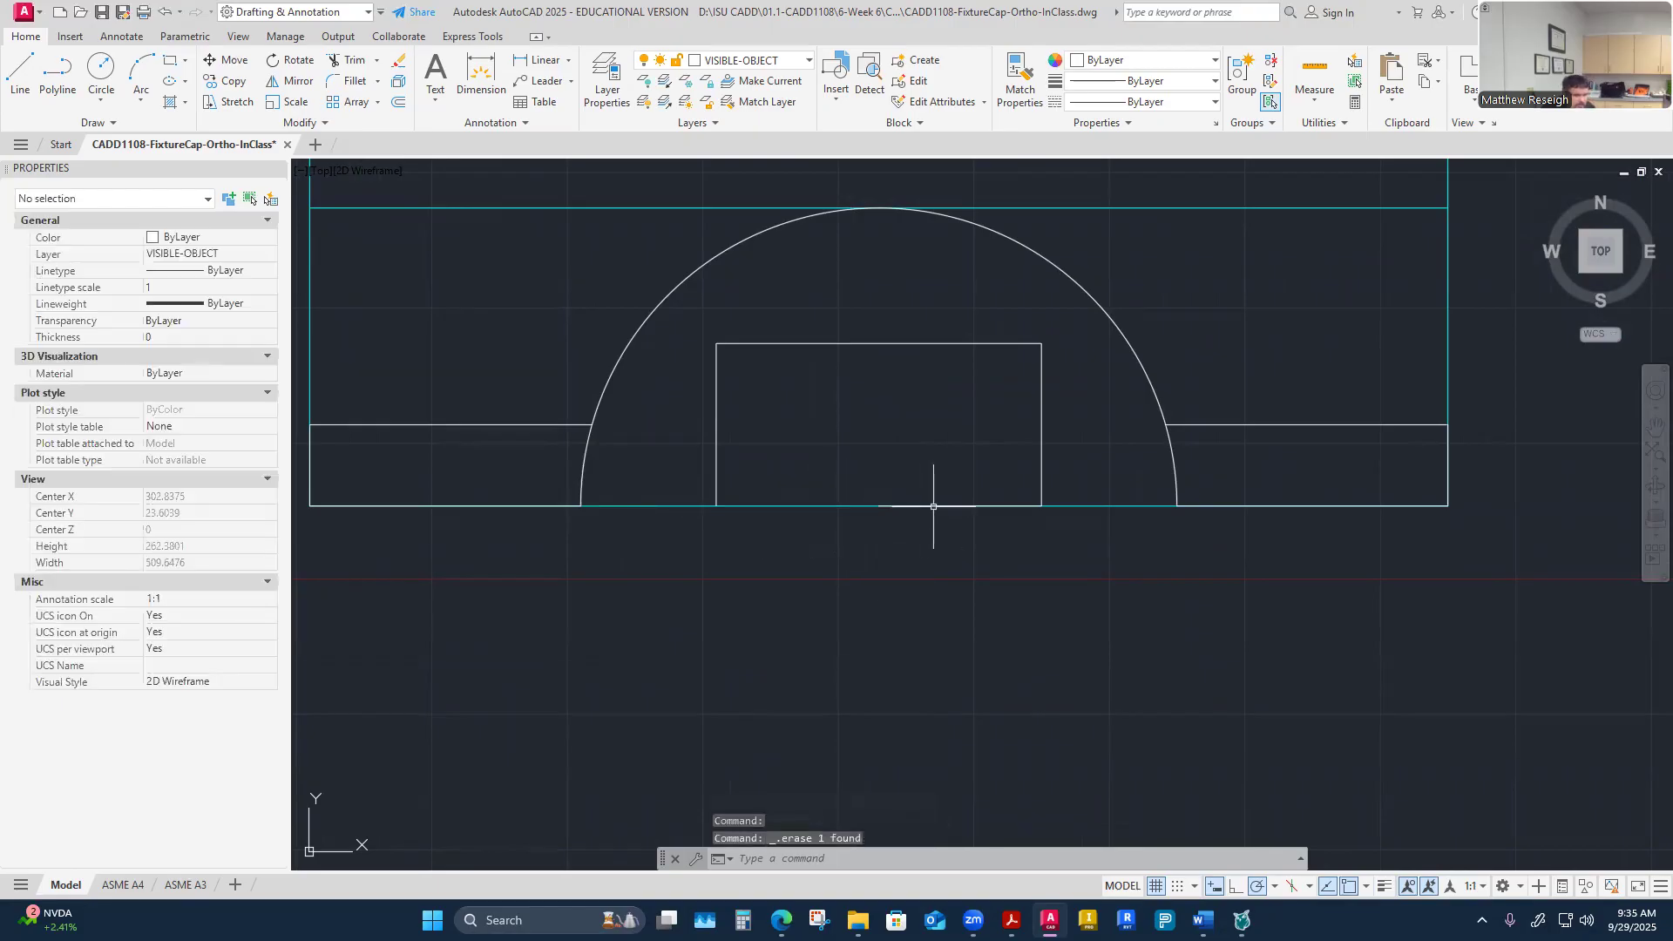
right_click(780, 565)
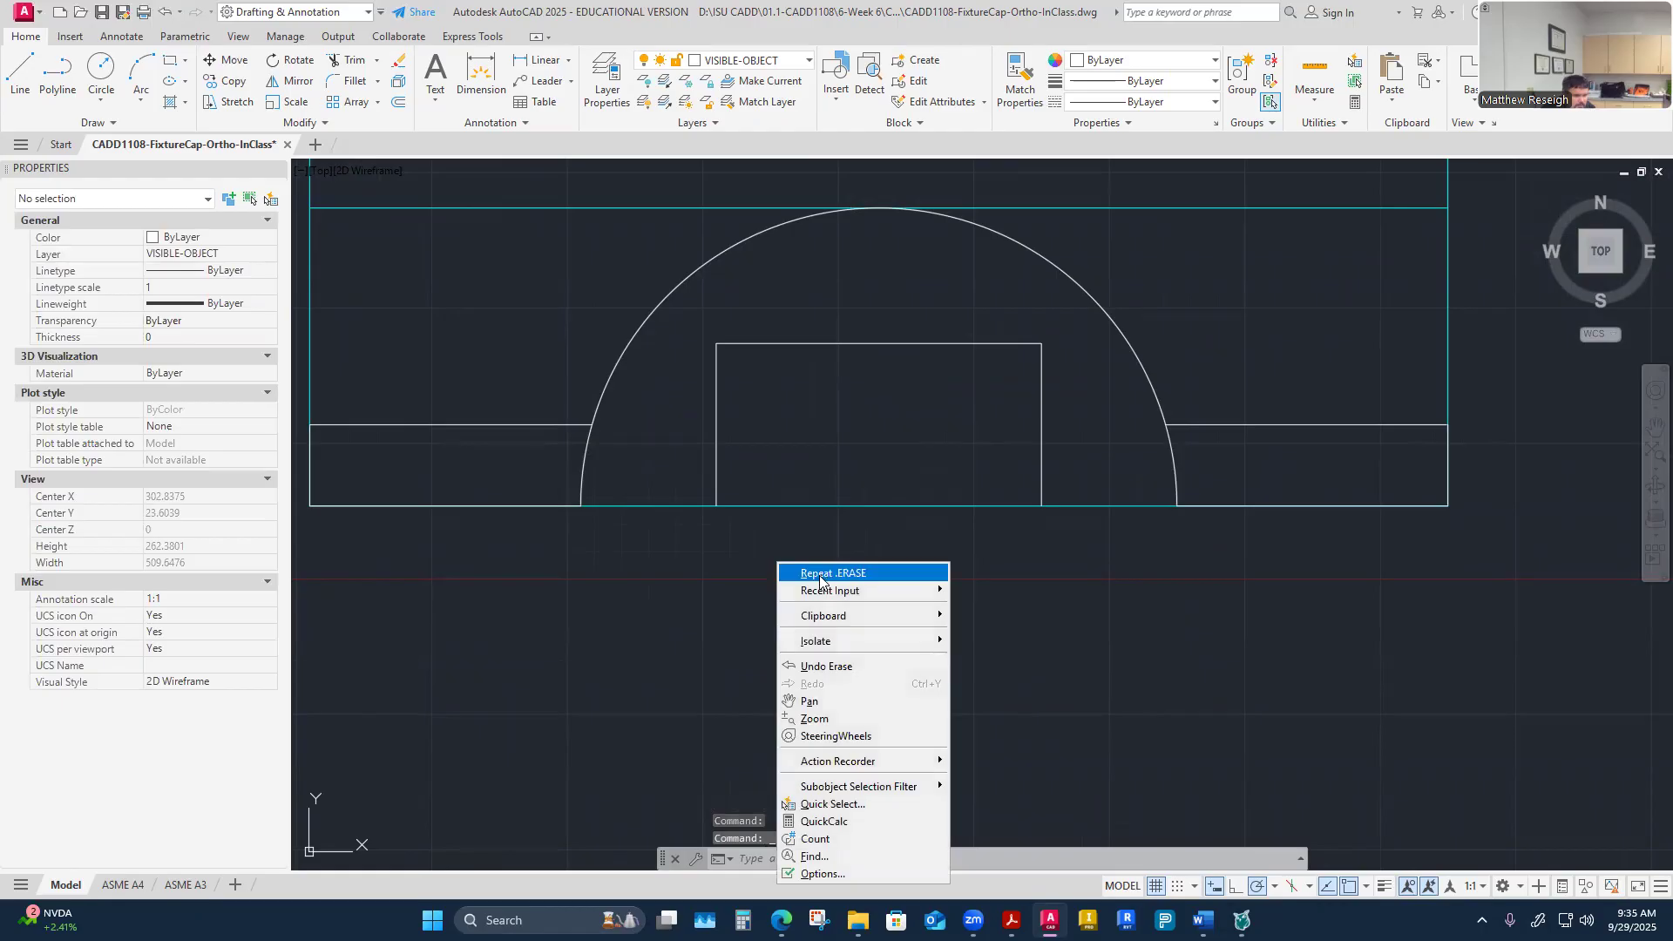
Step: Draw the two base lines joining the arc's ends to the rectangular slot's lower corners
left_click(35, 72)
left_click(34, 74)
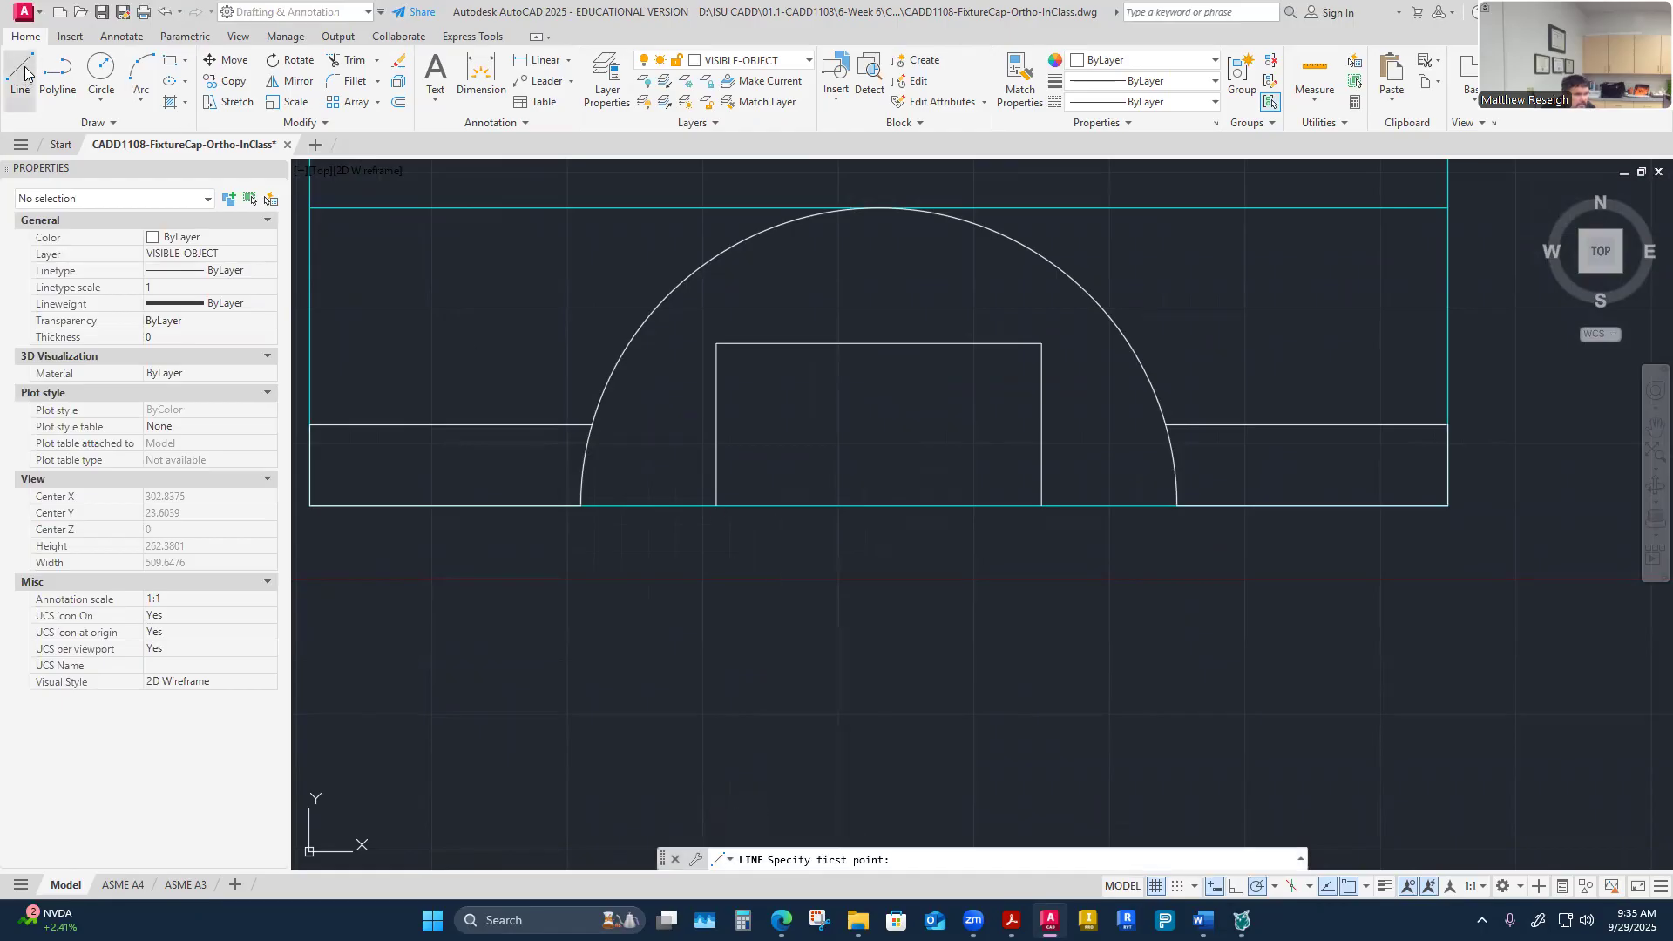
left_click(586, 514)
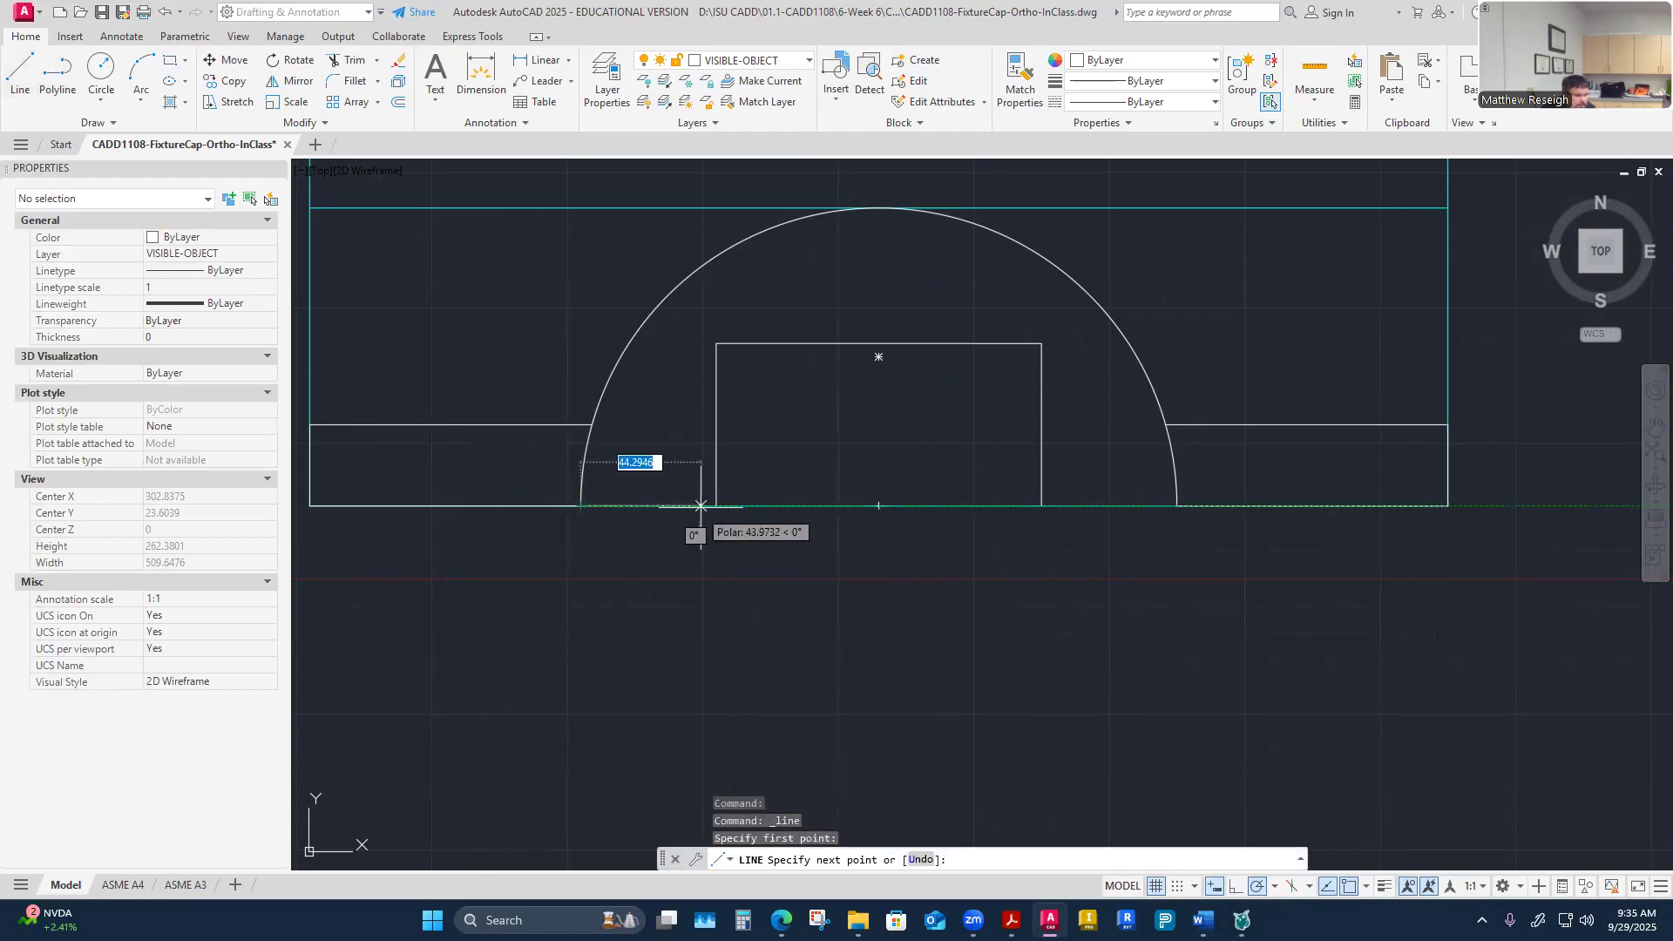
right_click(723, 511)
left_click(782, 523)
right_click(839, 568)
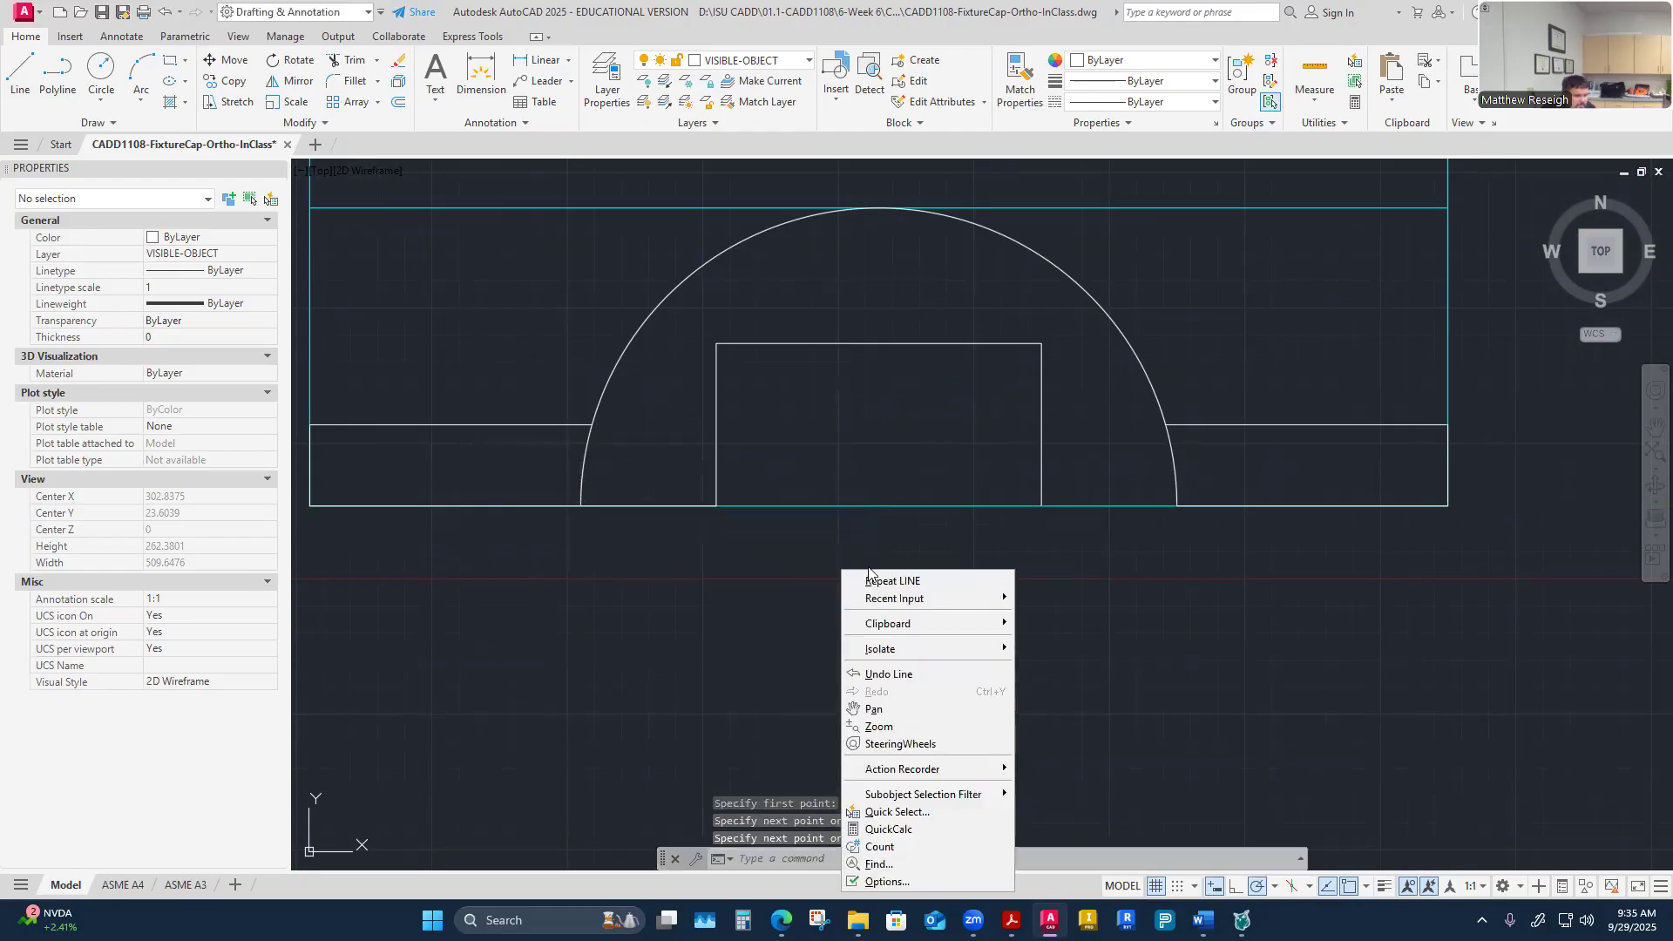
left_click(872, 582)
left_click(1037, 513)
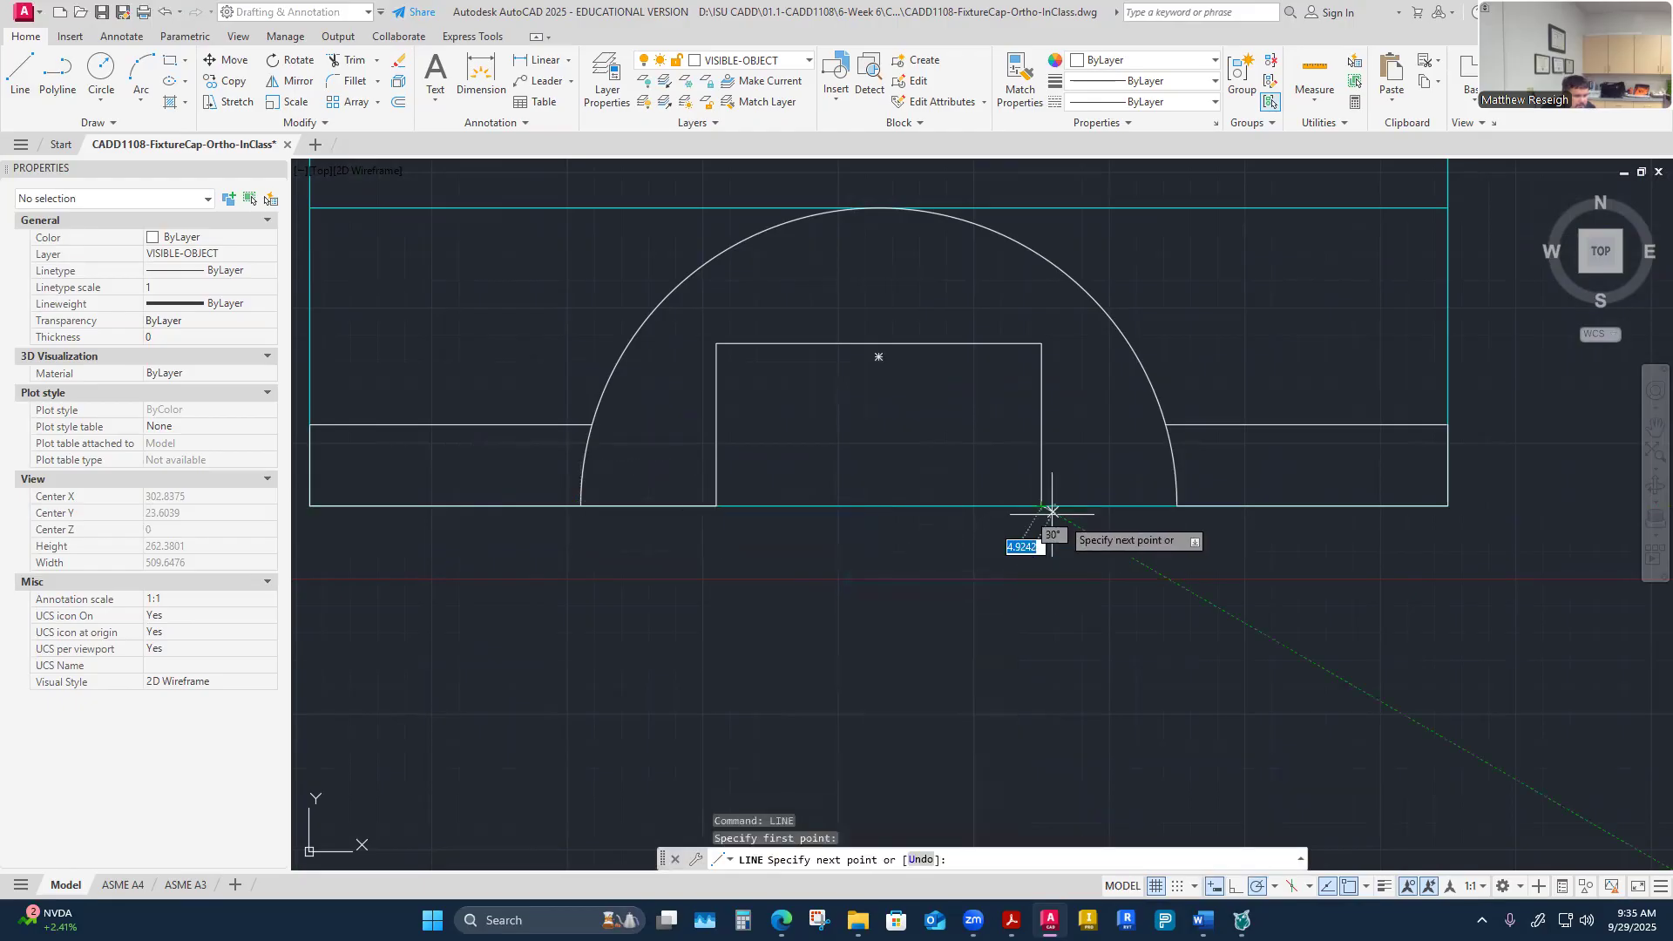
right_click(1178, 512)
left_click(1255, 523)
Step: Turn the CONSTRUCTION layer off to check the front view's outline, and turn the layer back on
scroll(815, 678, "down", 4)
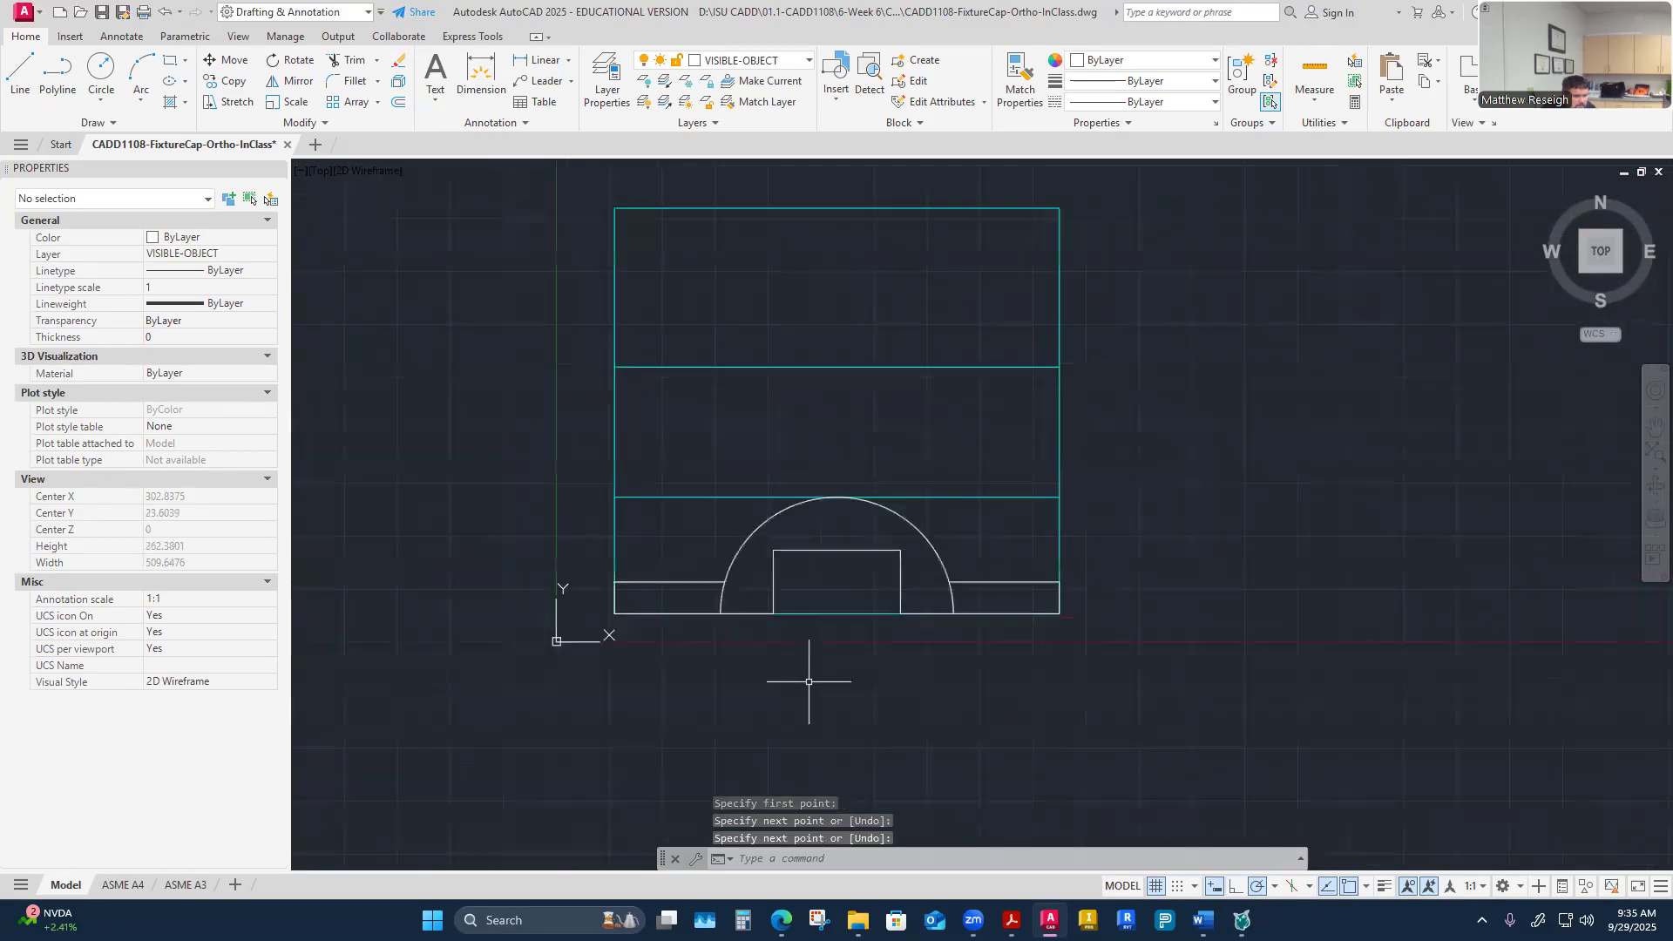
left_click(799, 66)
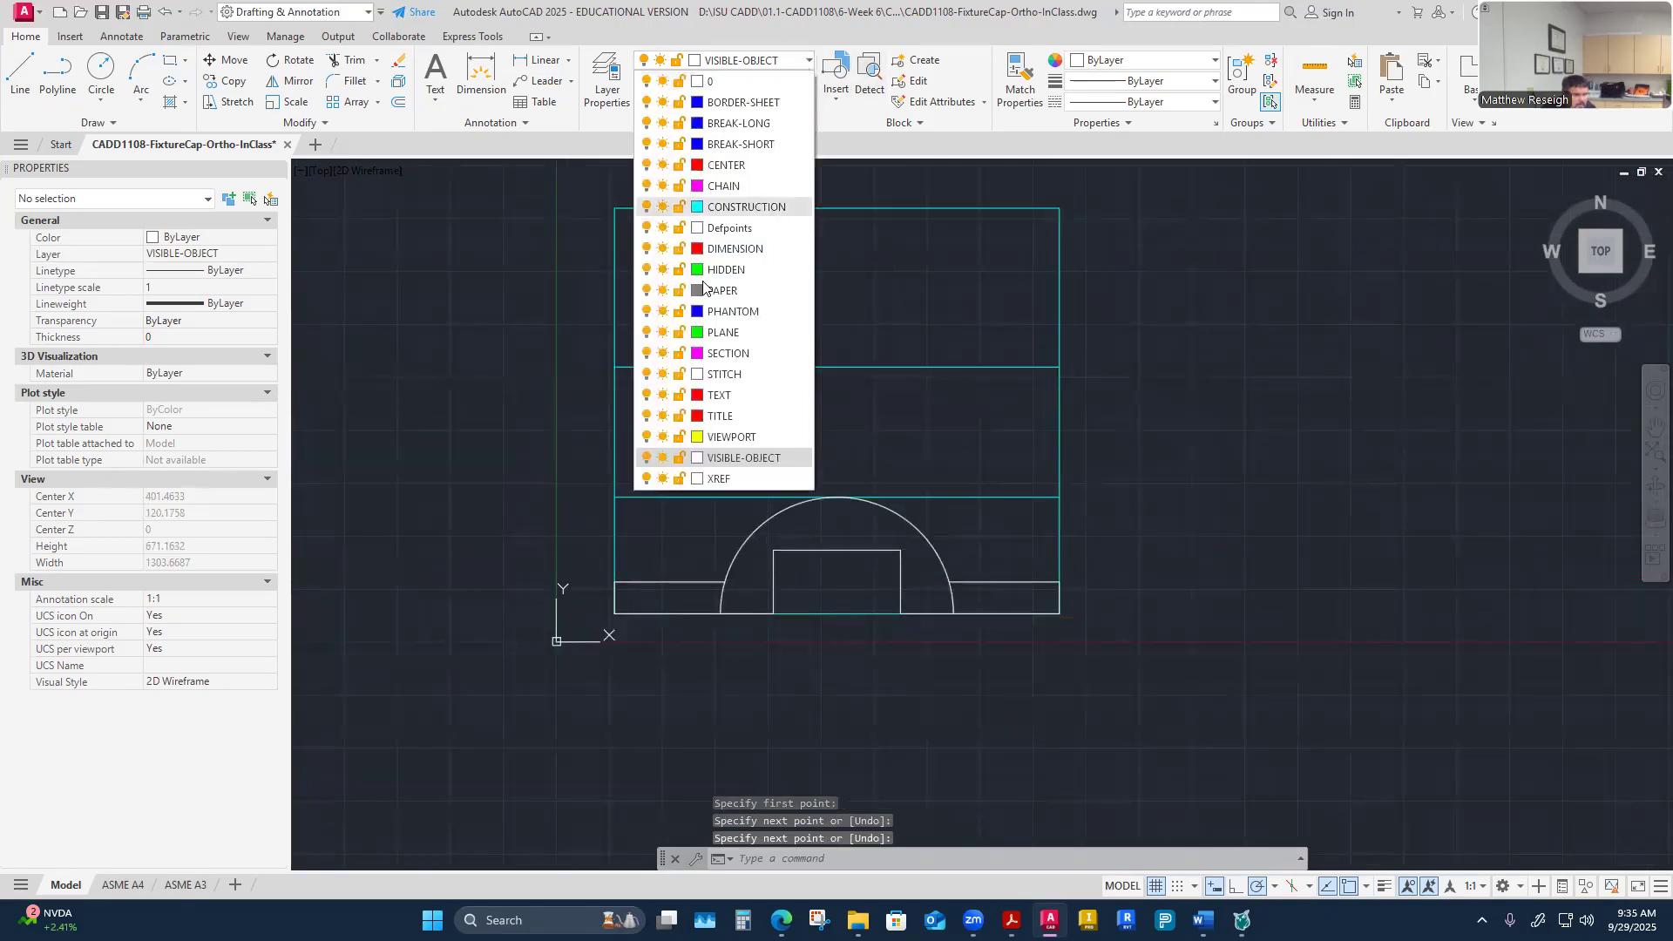
left_click(646, 207)
left_click(1138, 517)
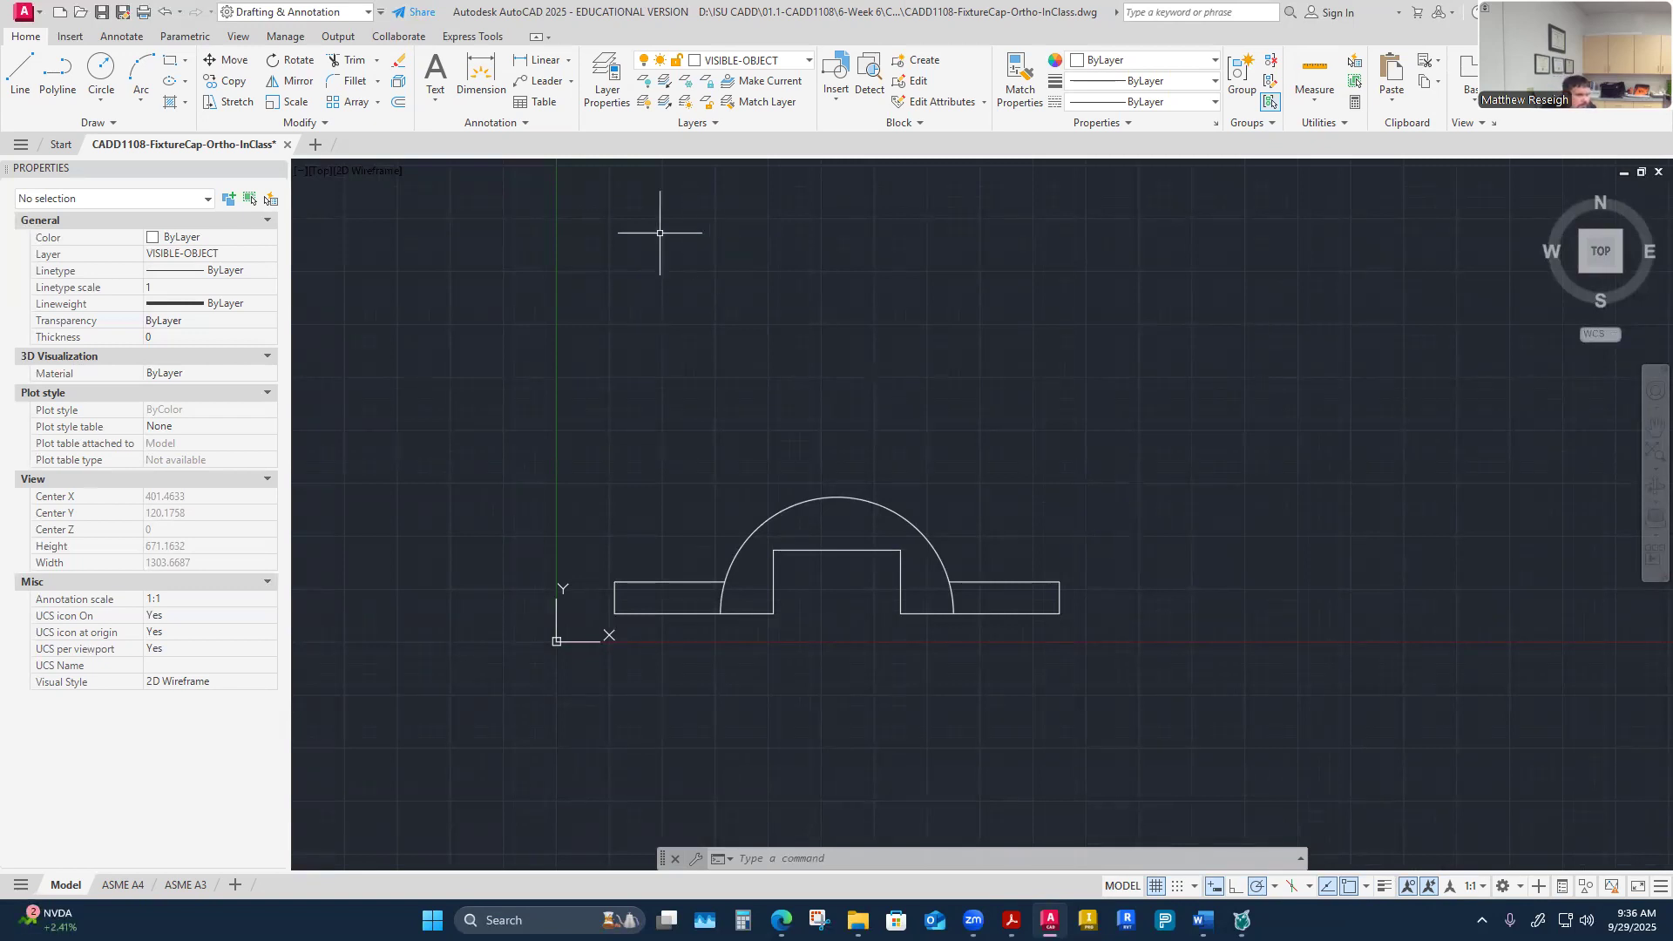
left_click(803, 66)
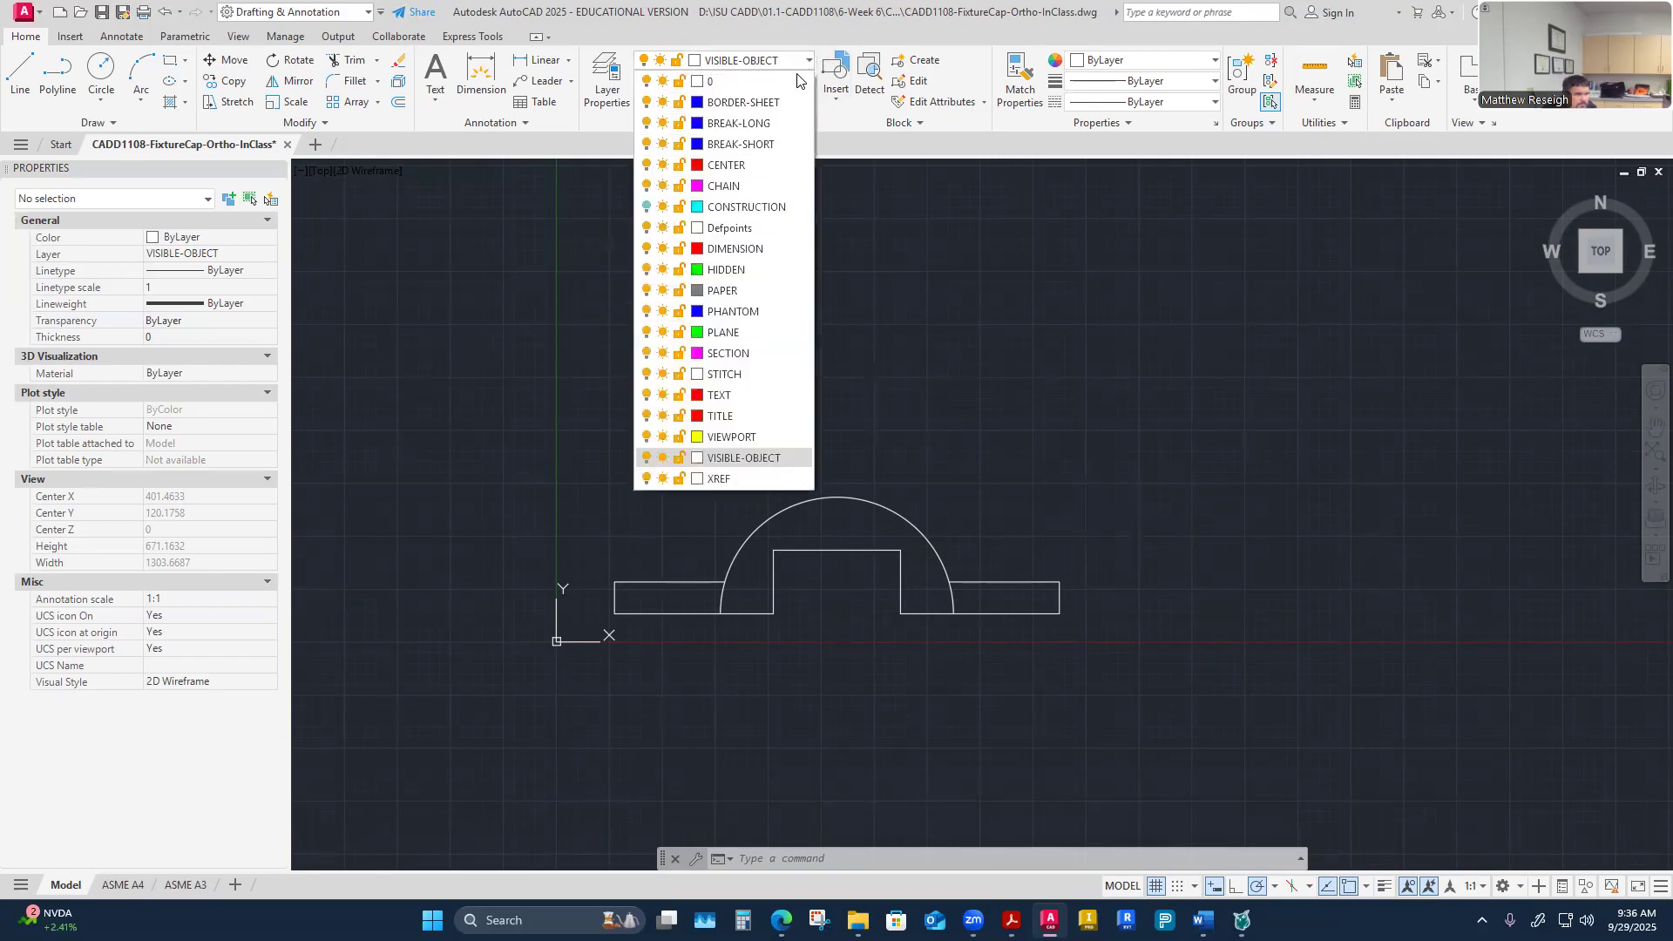
left_click(646, 206)
left_click(1303, 497)
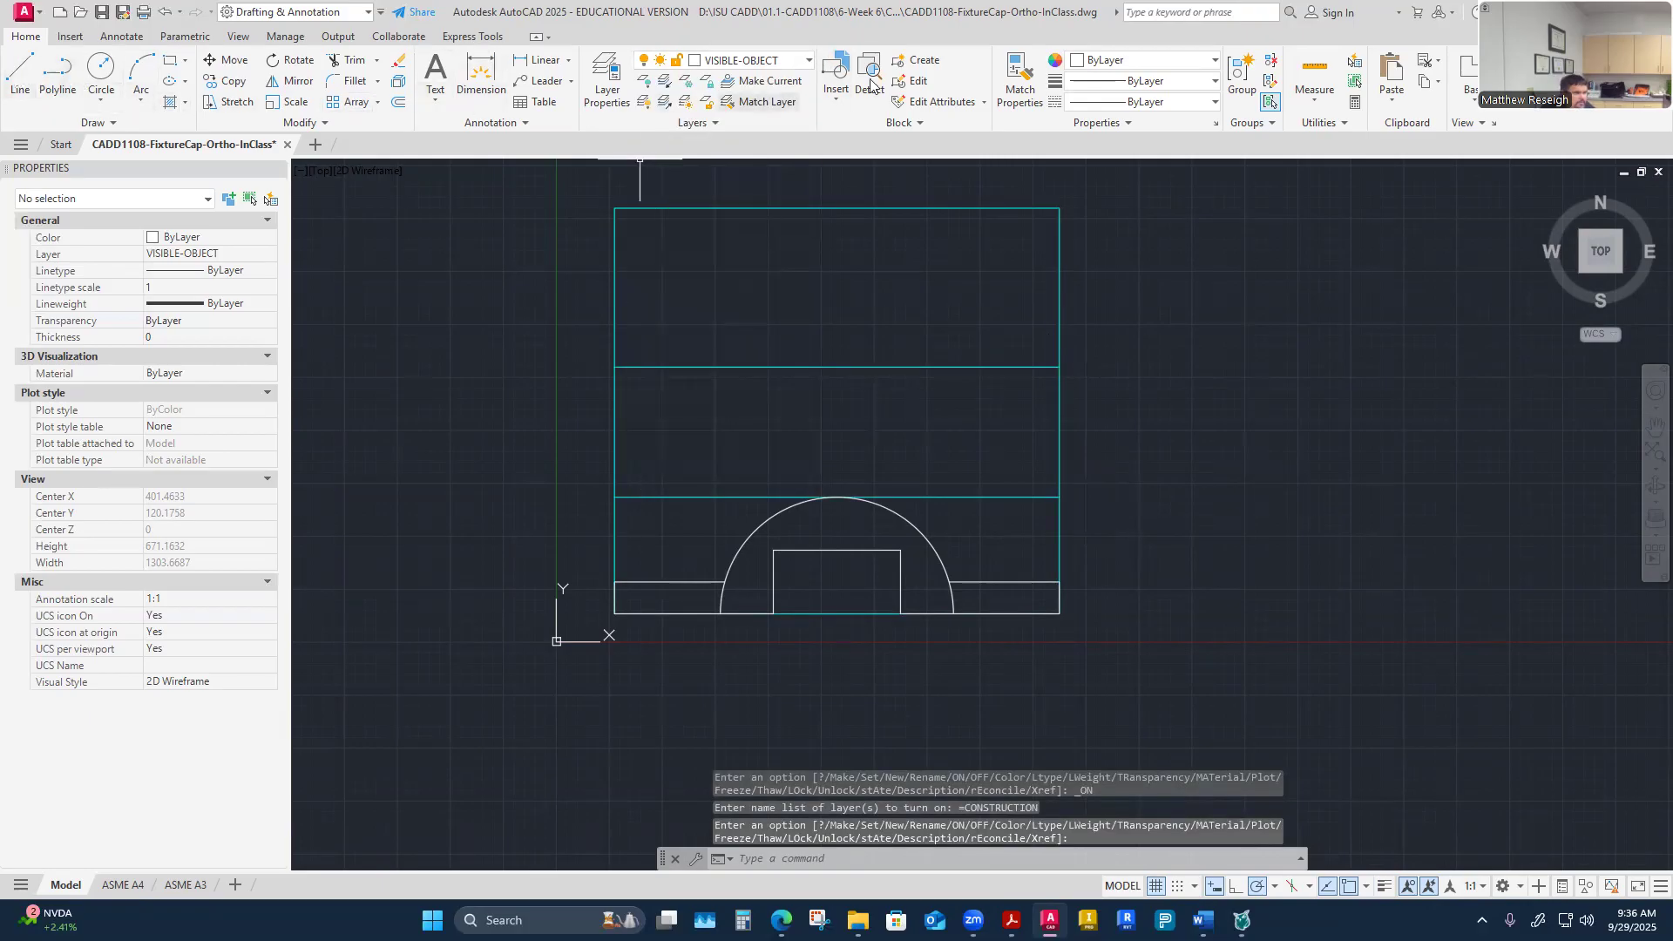
Step: Make CONSTRUCTION the current layer and project a vertical line from the left flange's intersection with the arc to the construction box's top edge
left_click(804, 65)
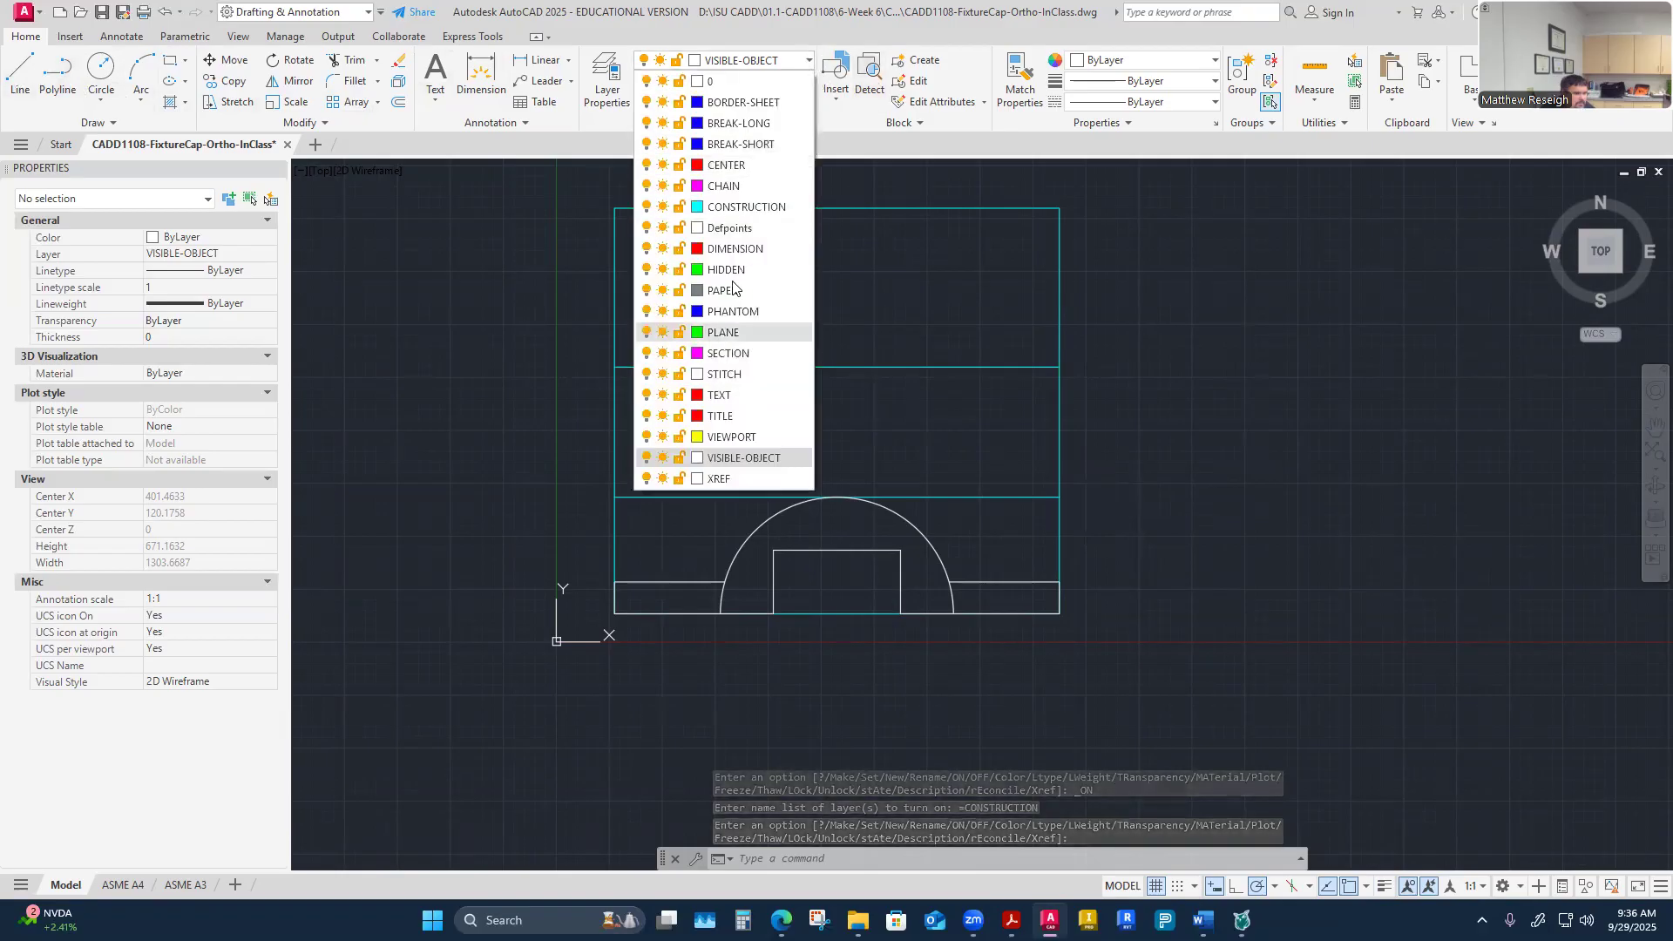
left_click(741, 207)
scroll(804, 552, "up", 2)
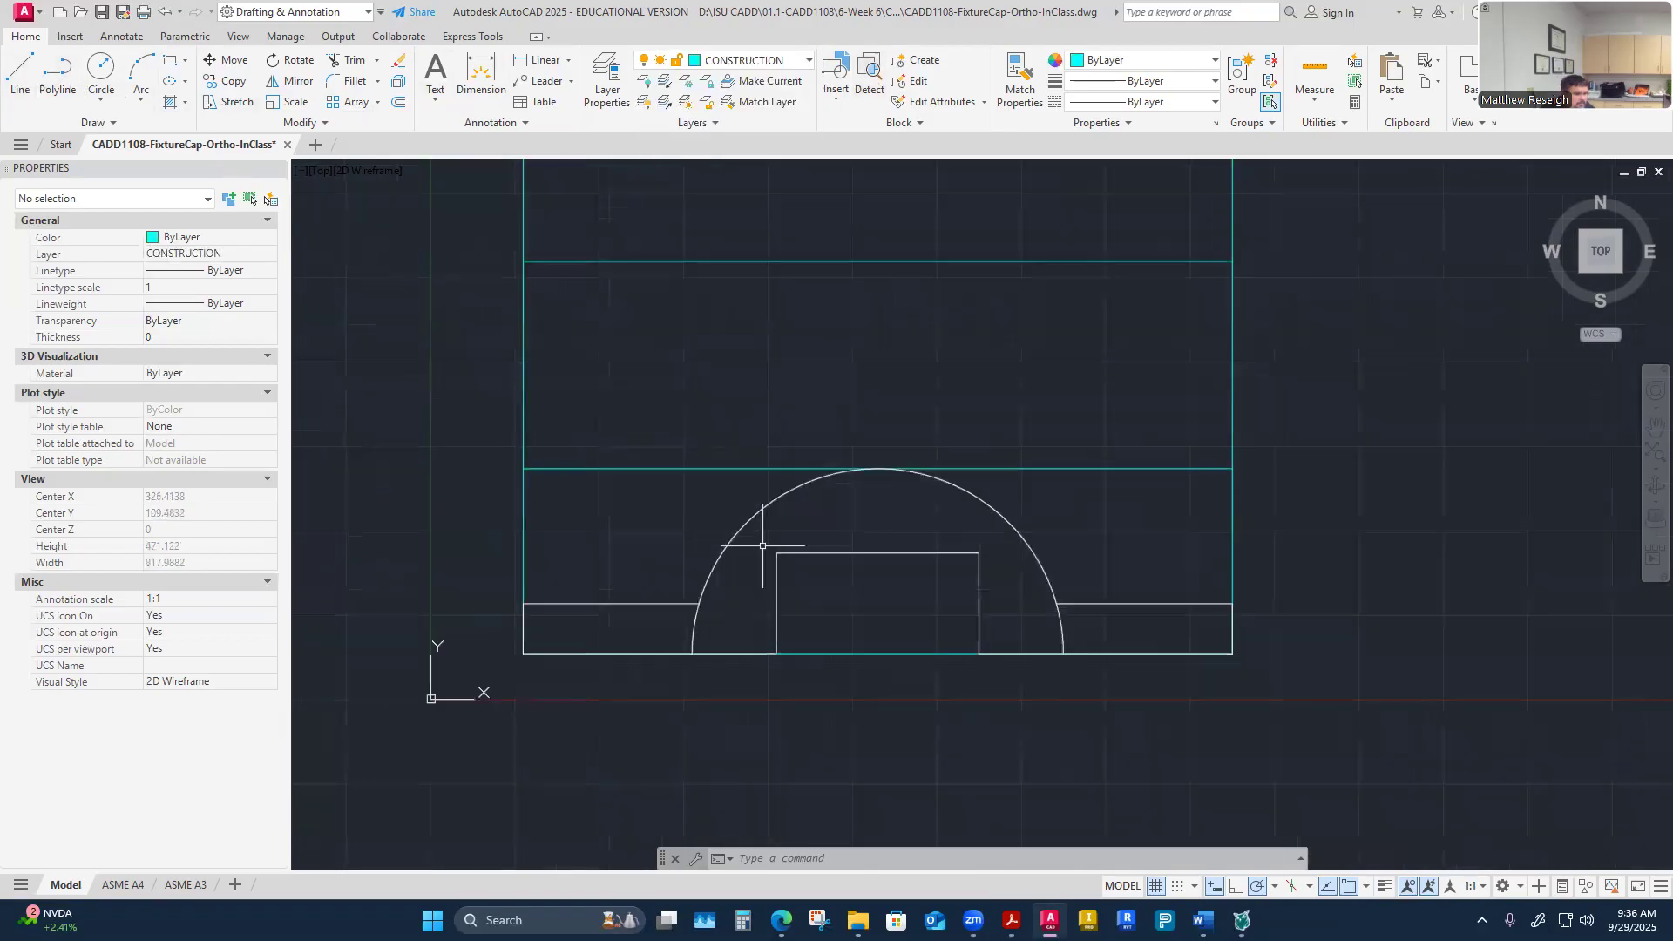
left_click(19, 69)
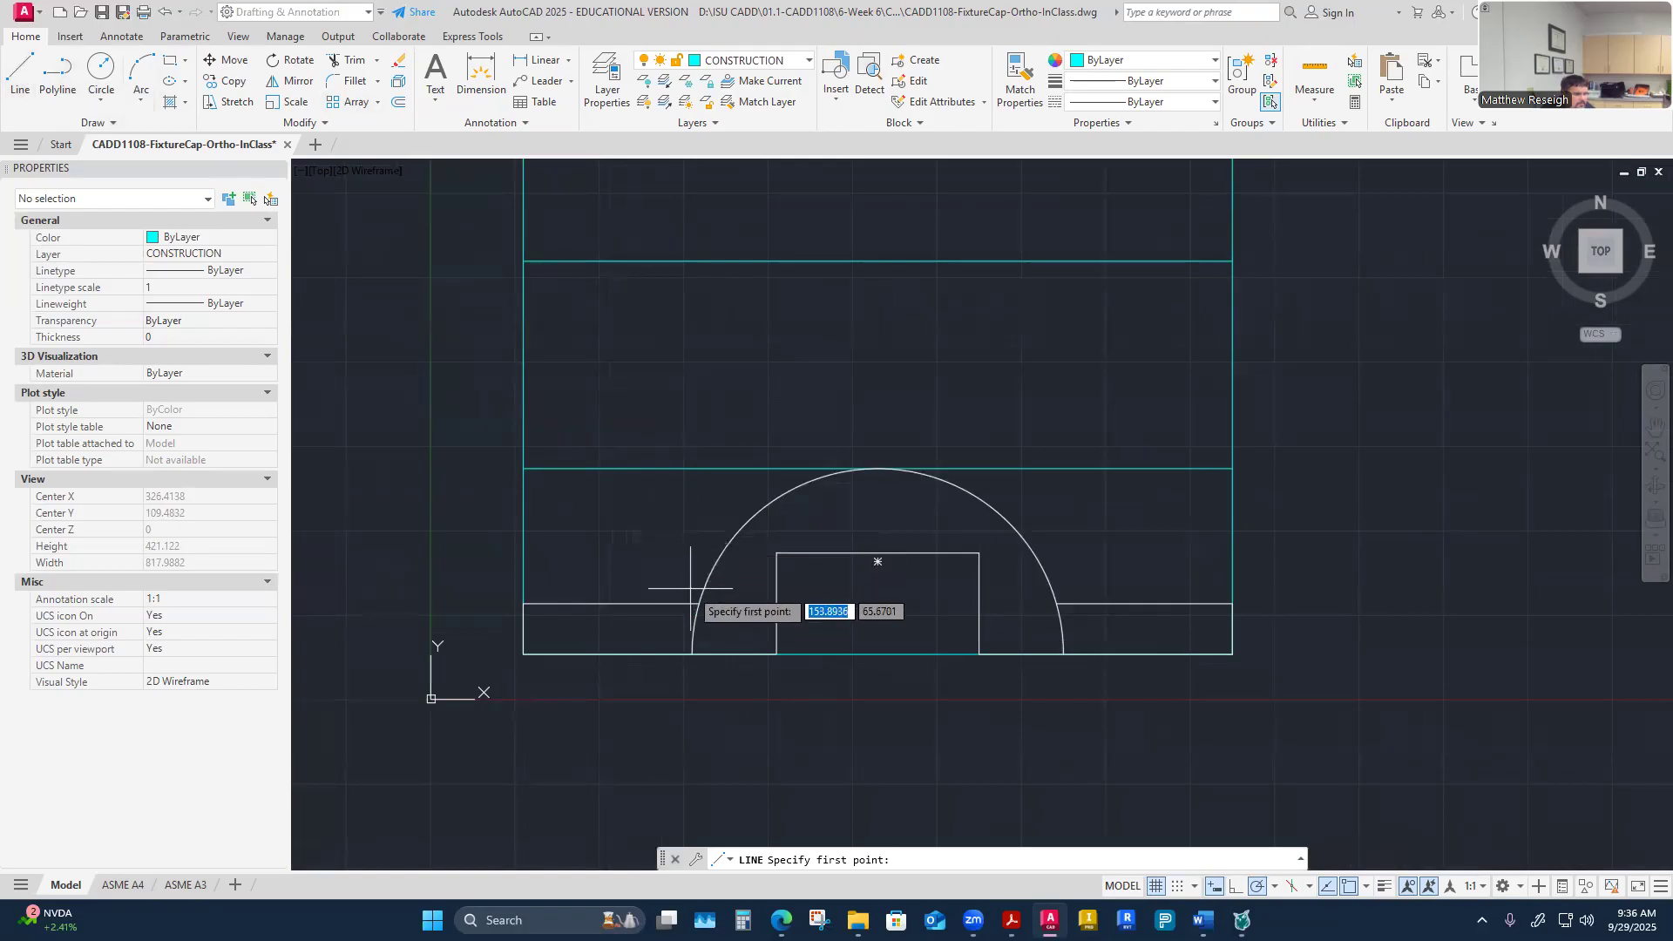
left_click(698, 603)
scroll(698, 603, "down", 2)
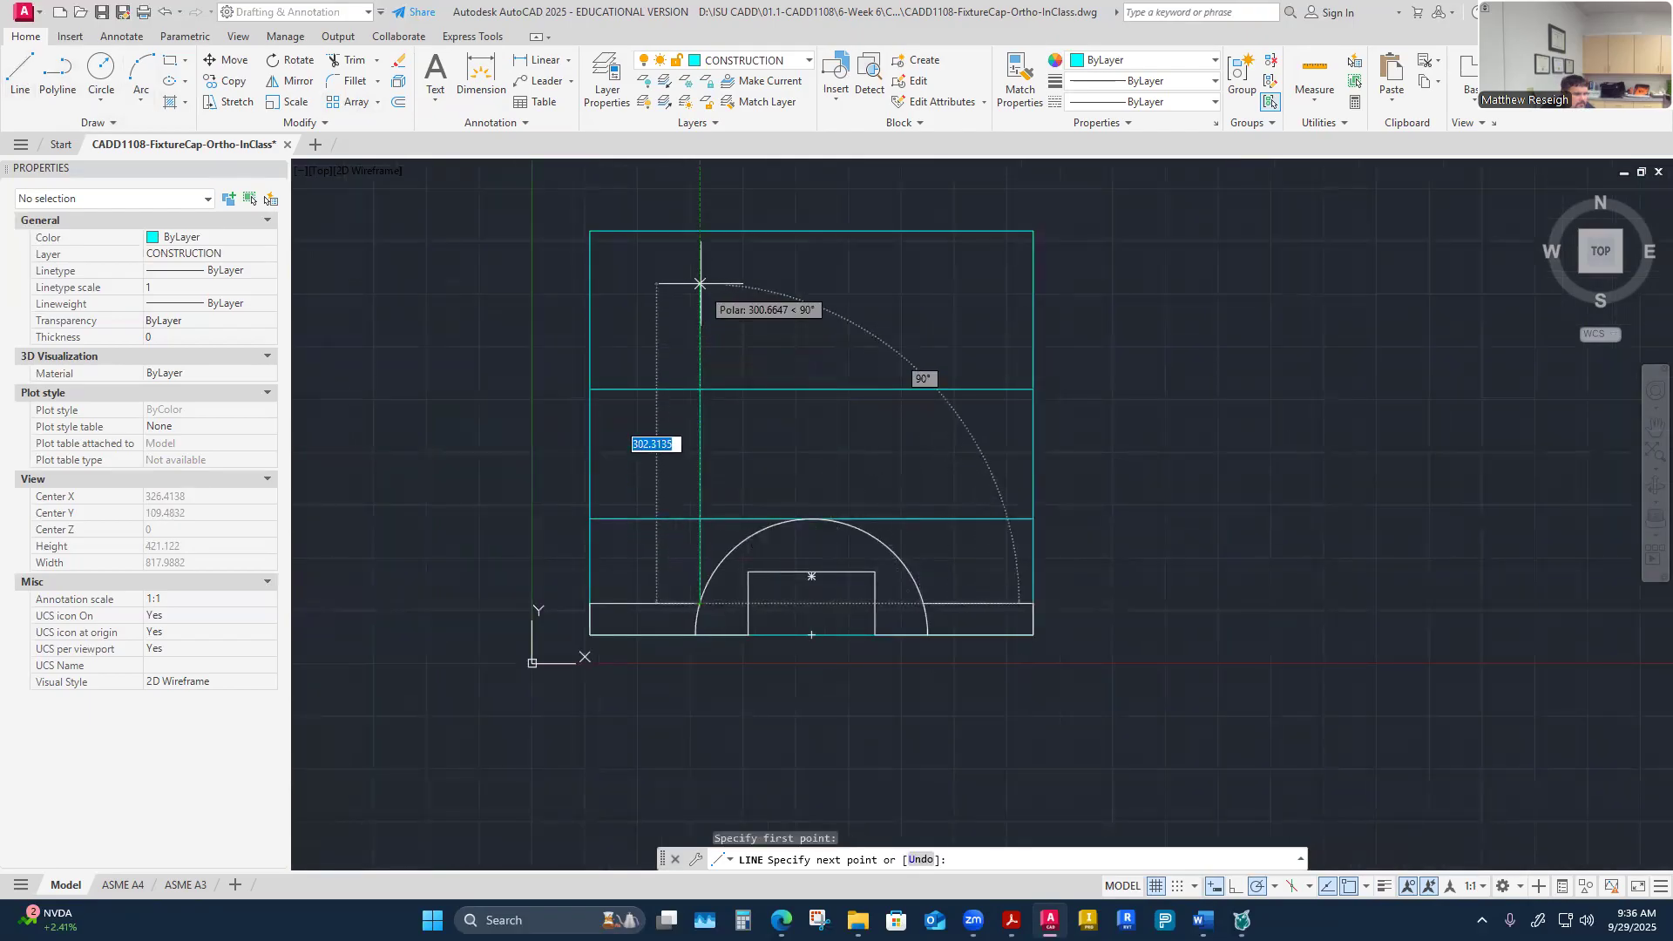
left_click(700, 231)
key("Escape")
Step: Project a vertical construction line from the right flange's intersection with the arc to the construction box's top edge
right_click(901, 446)
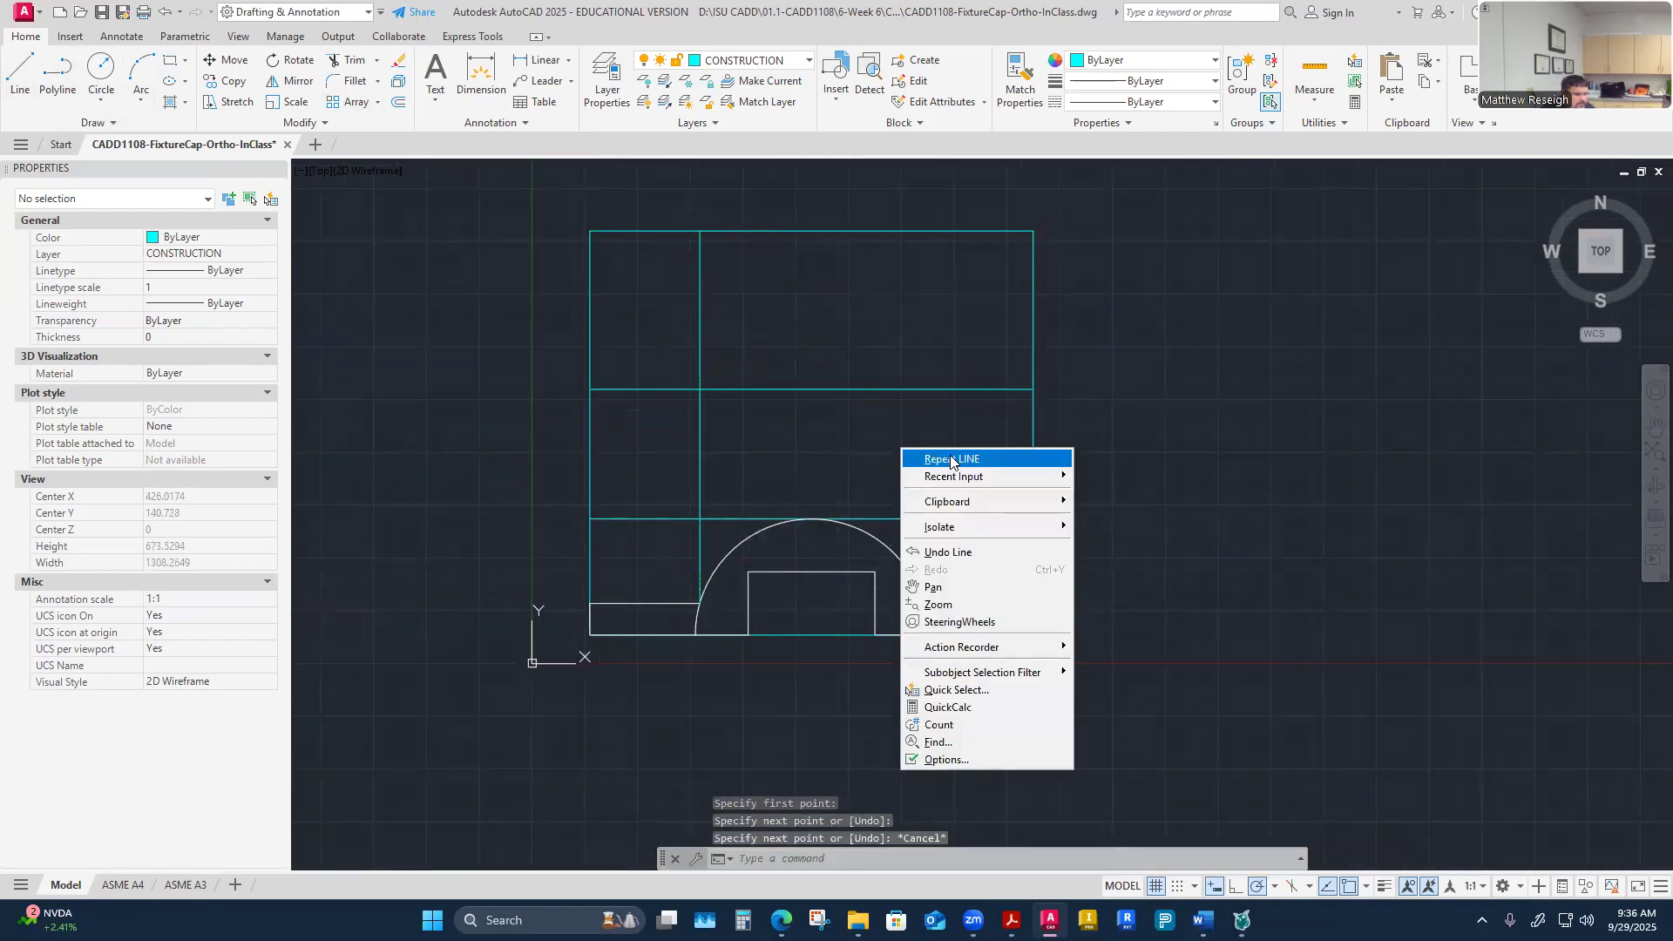
left_click(950, 459)
left_click(924, 603)
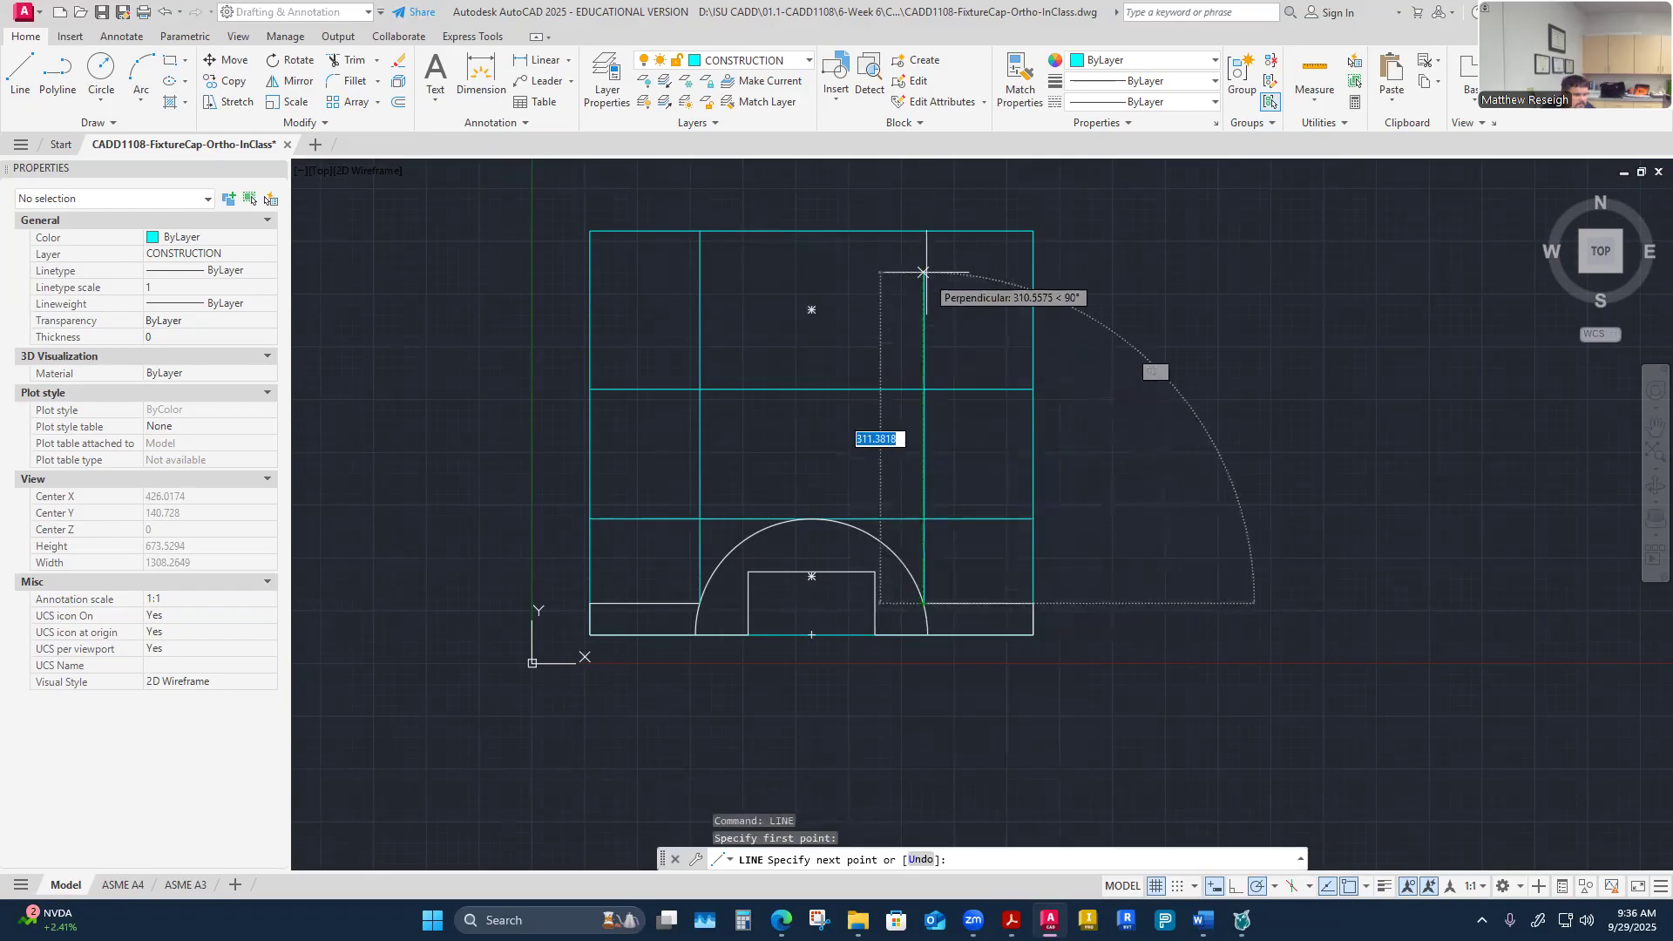
left_click(924, 232)
key("Escape")
Step: Project a vertical construction line from the arc's lower right end to the construction box's top edge
scroll(949, 571, "up", 2)
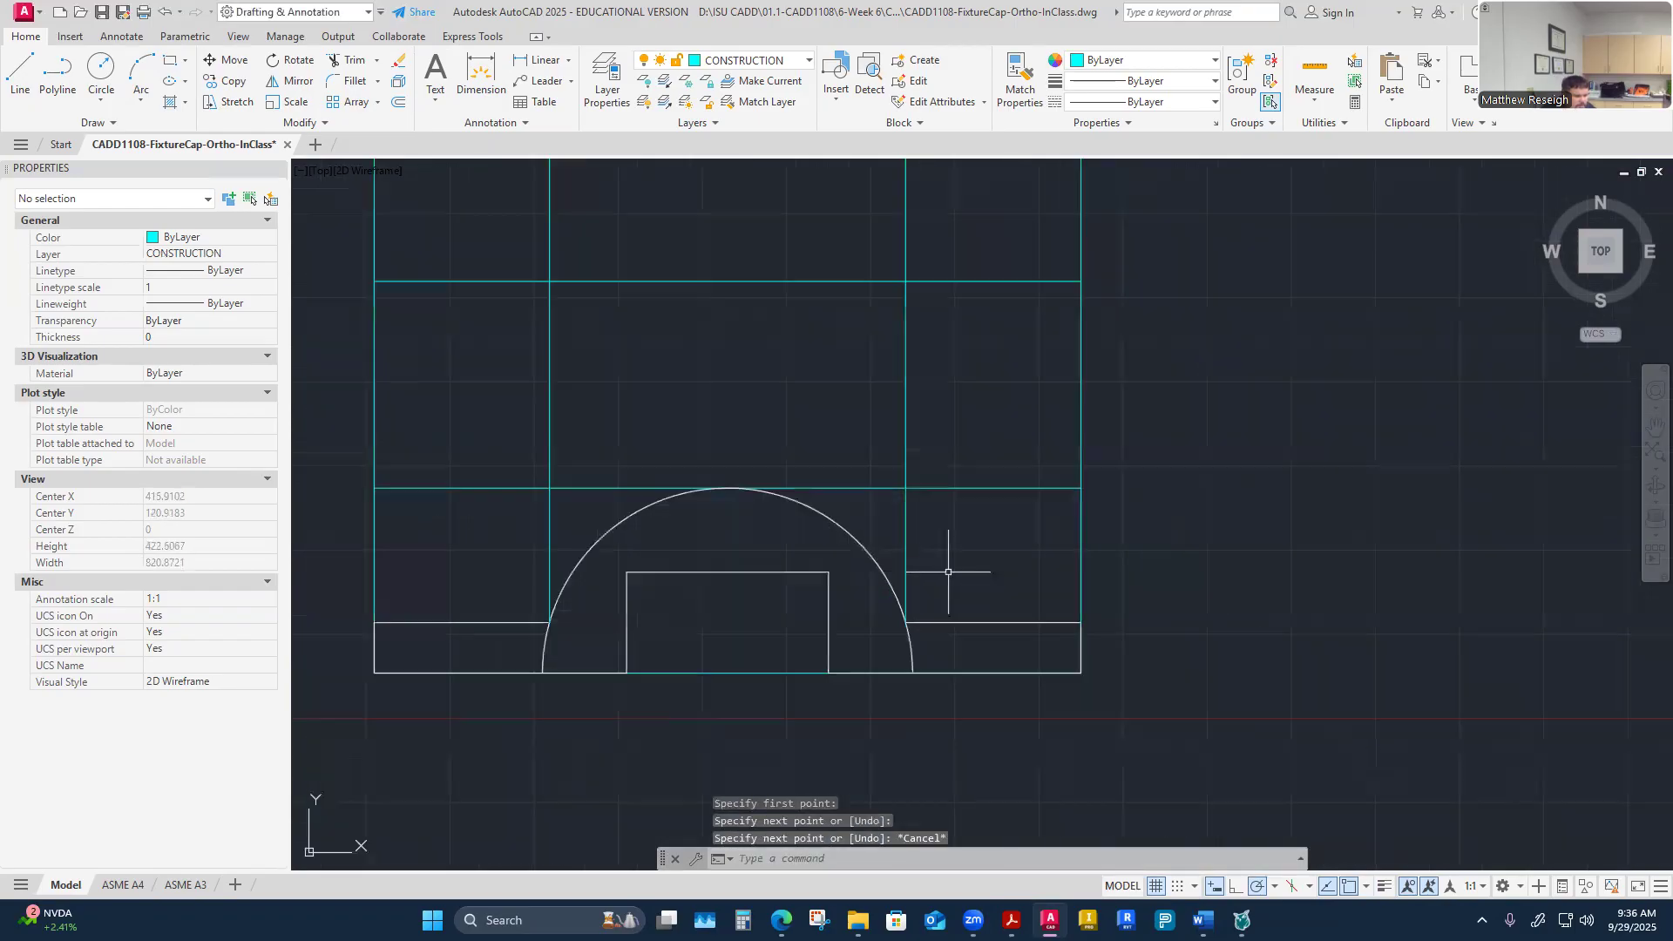
right_click(932, 619)
left_click(966, 288)
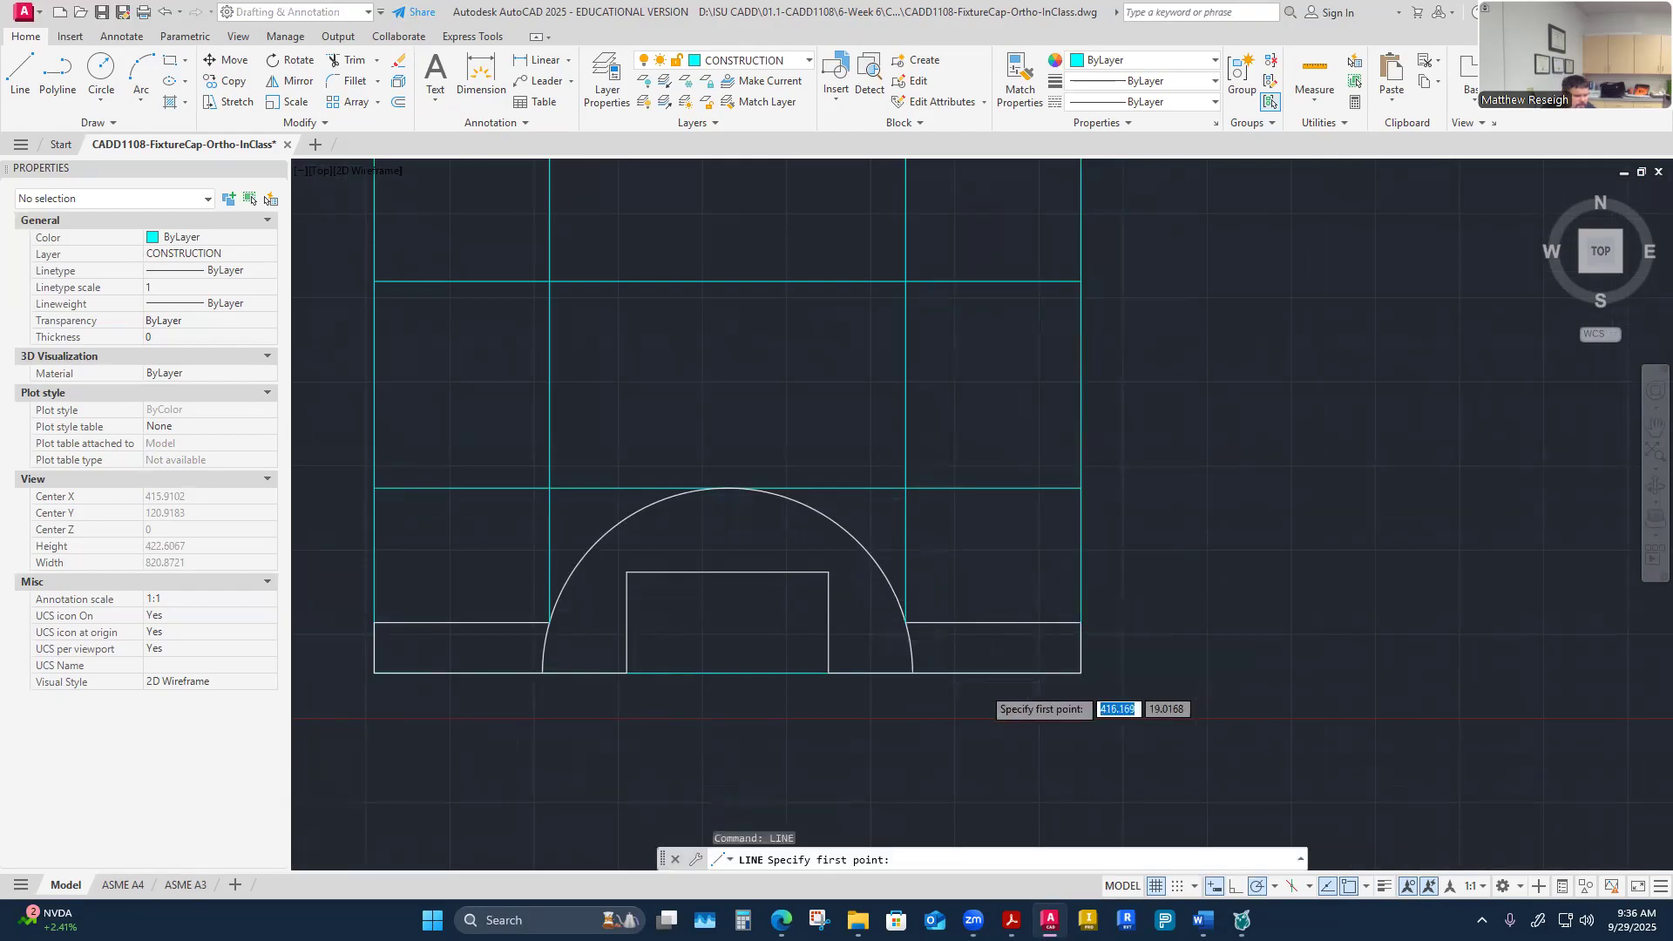
scroll(984, 684, "up", 2)
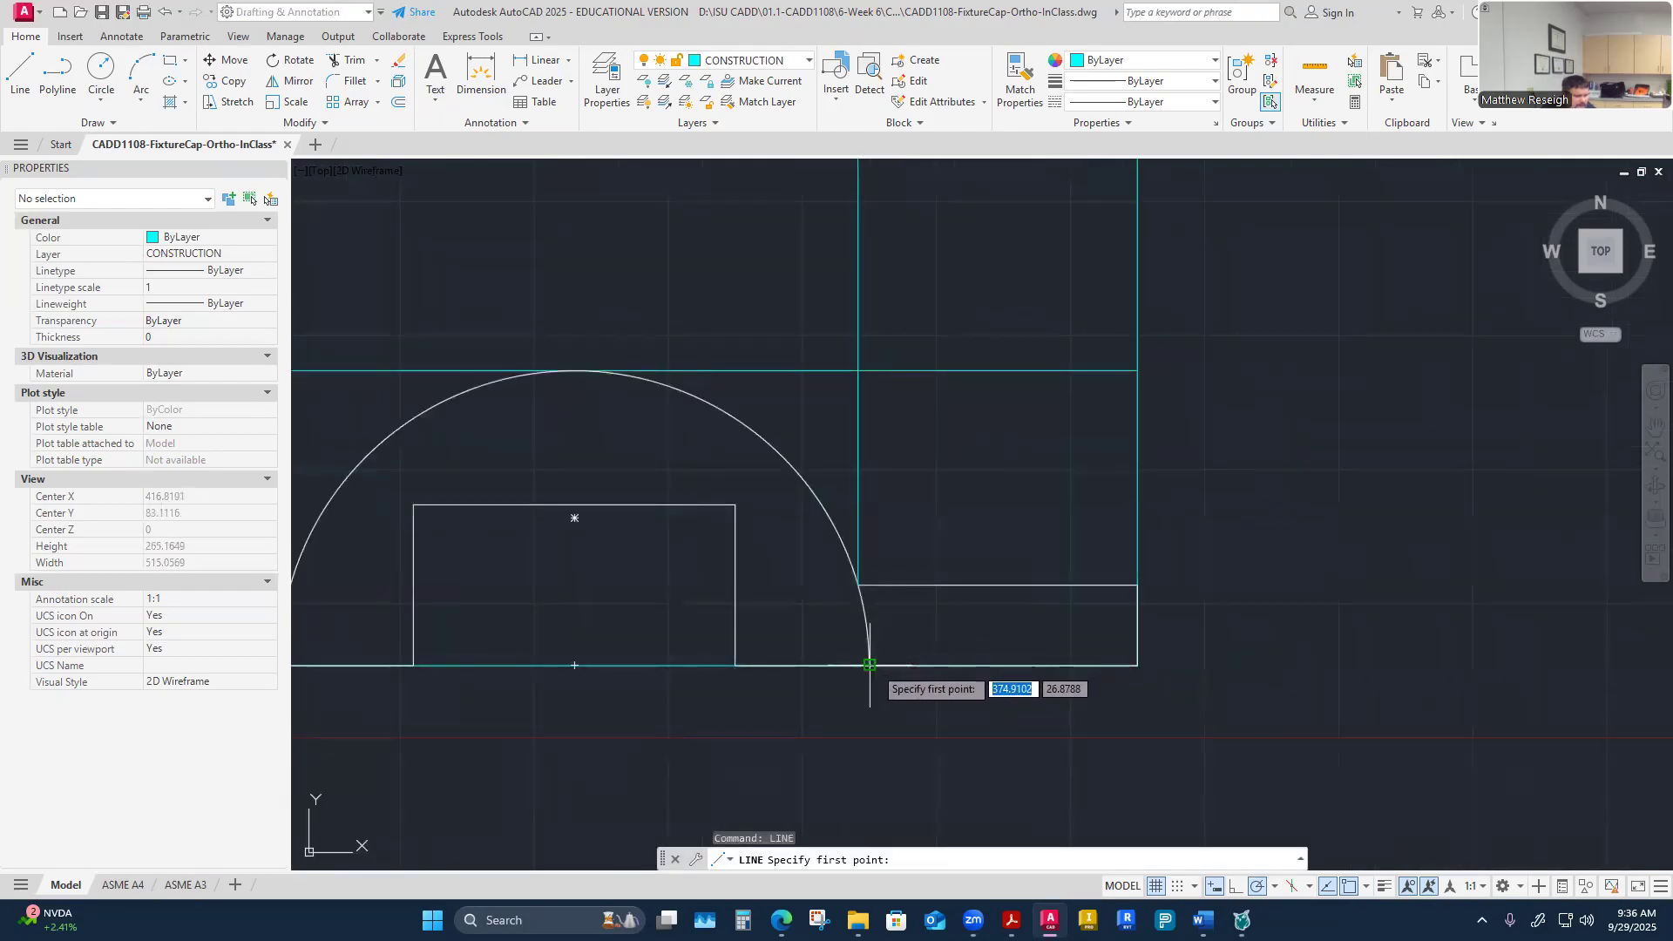
scroll(857, 670, "down", 2)
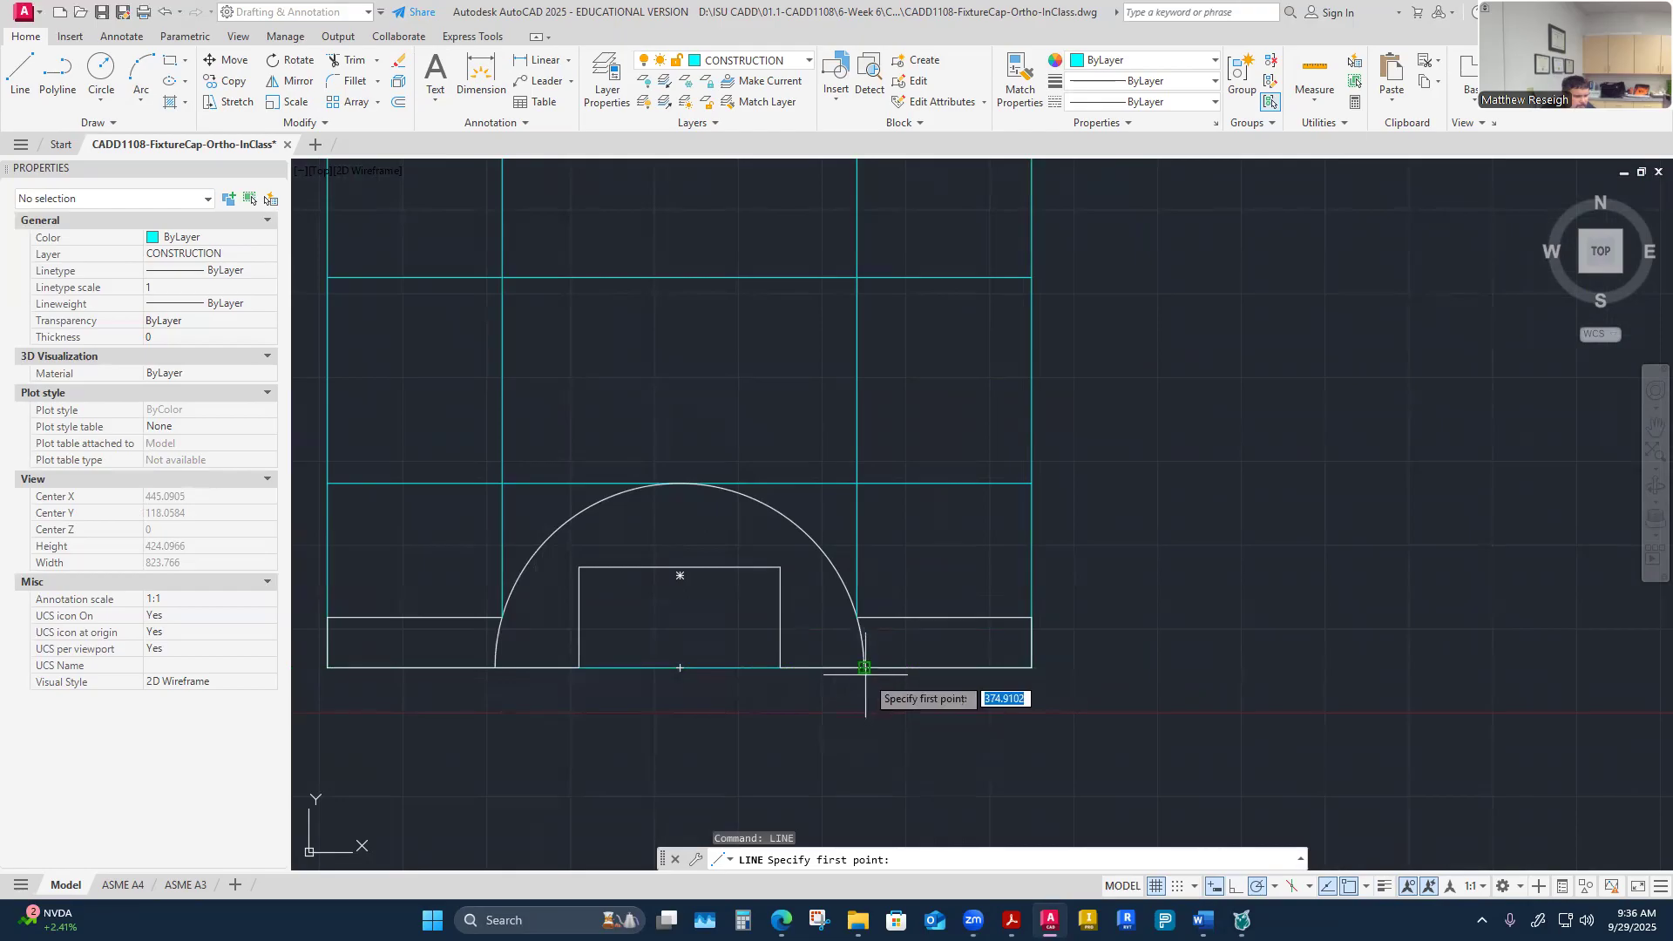
left_click(864, 667)
scroll(867, 670, "down", 4)
scroll(884, 494, "up", 4)
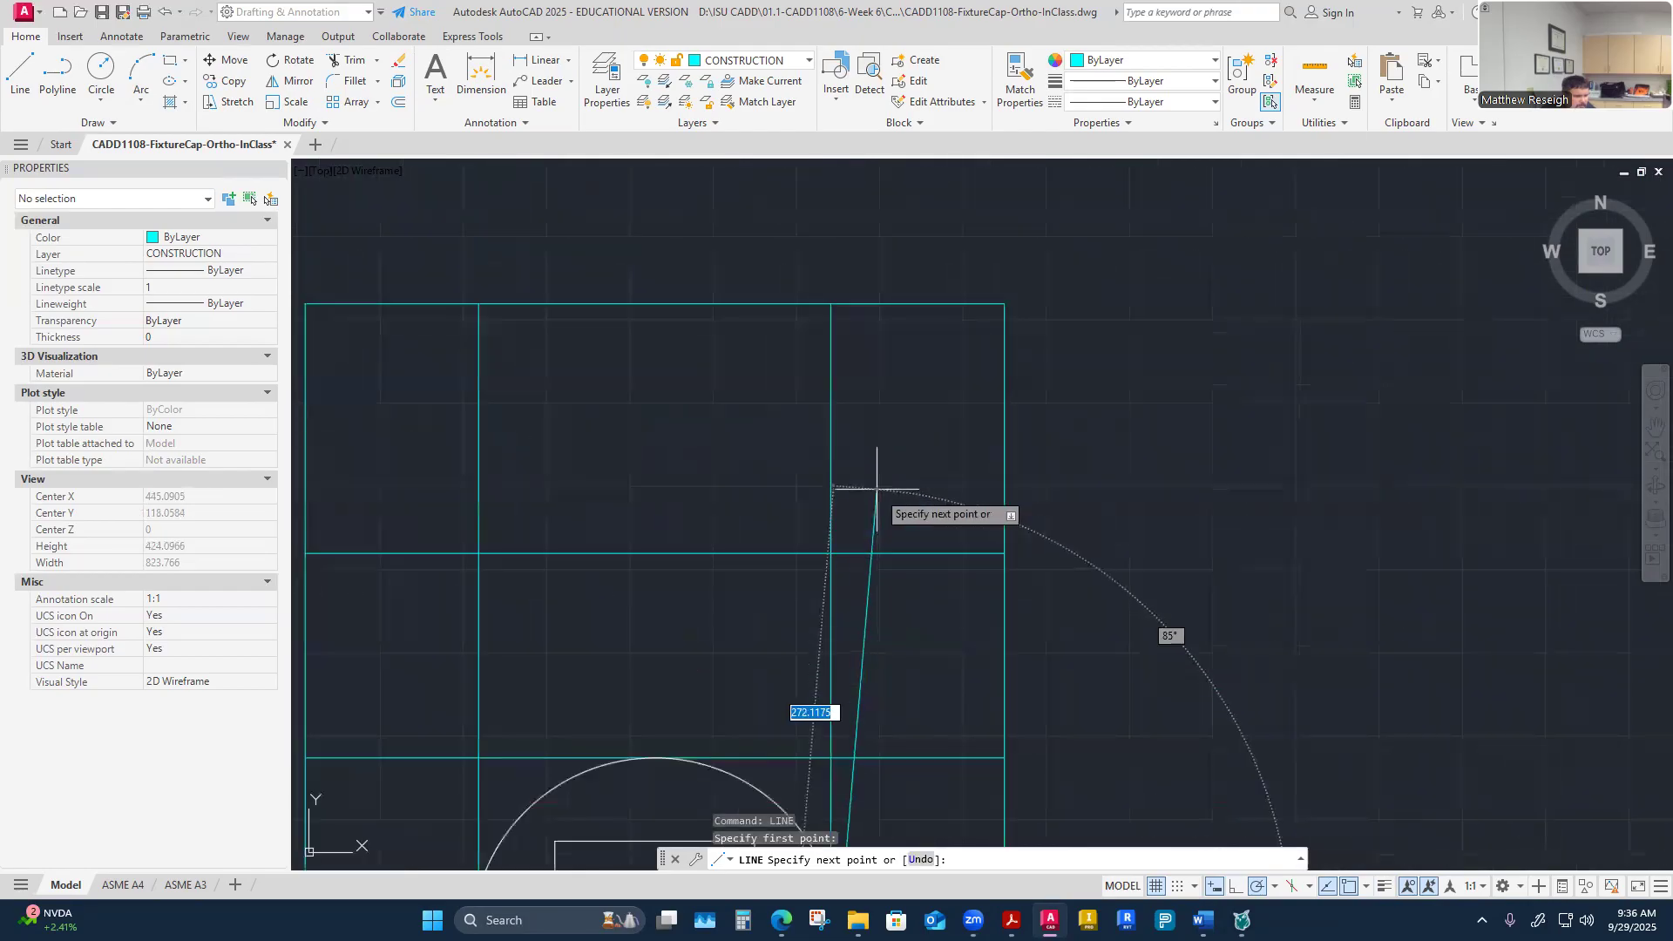
left_click(837, 307)
key("Escape")
Step: Project a vertical construction line from the arc's lower left end to the construction box's top edge
scroll(906, 410, "down", 4)
right_click(778, 493)
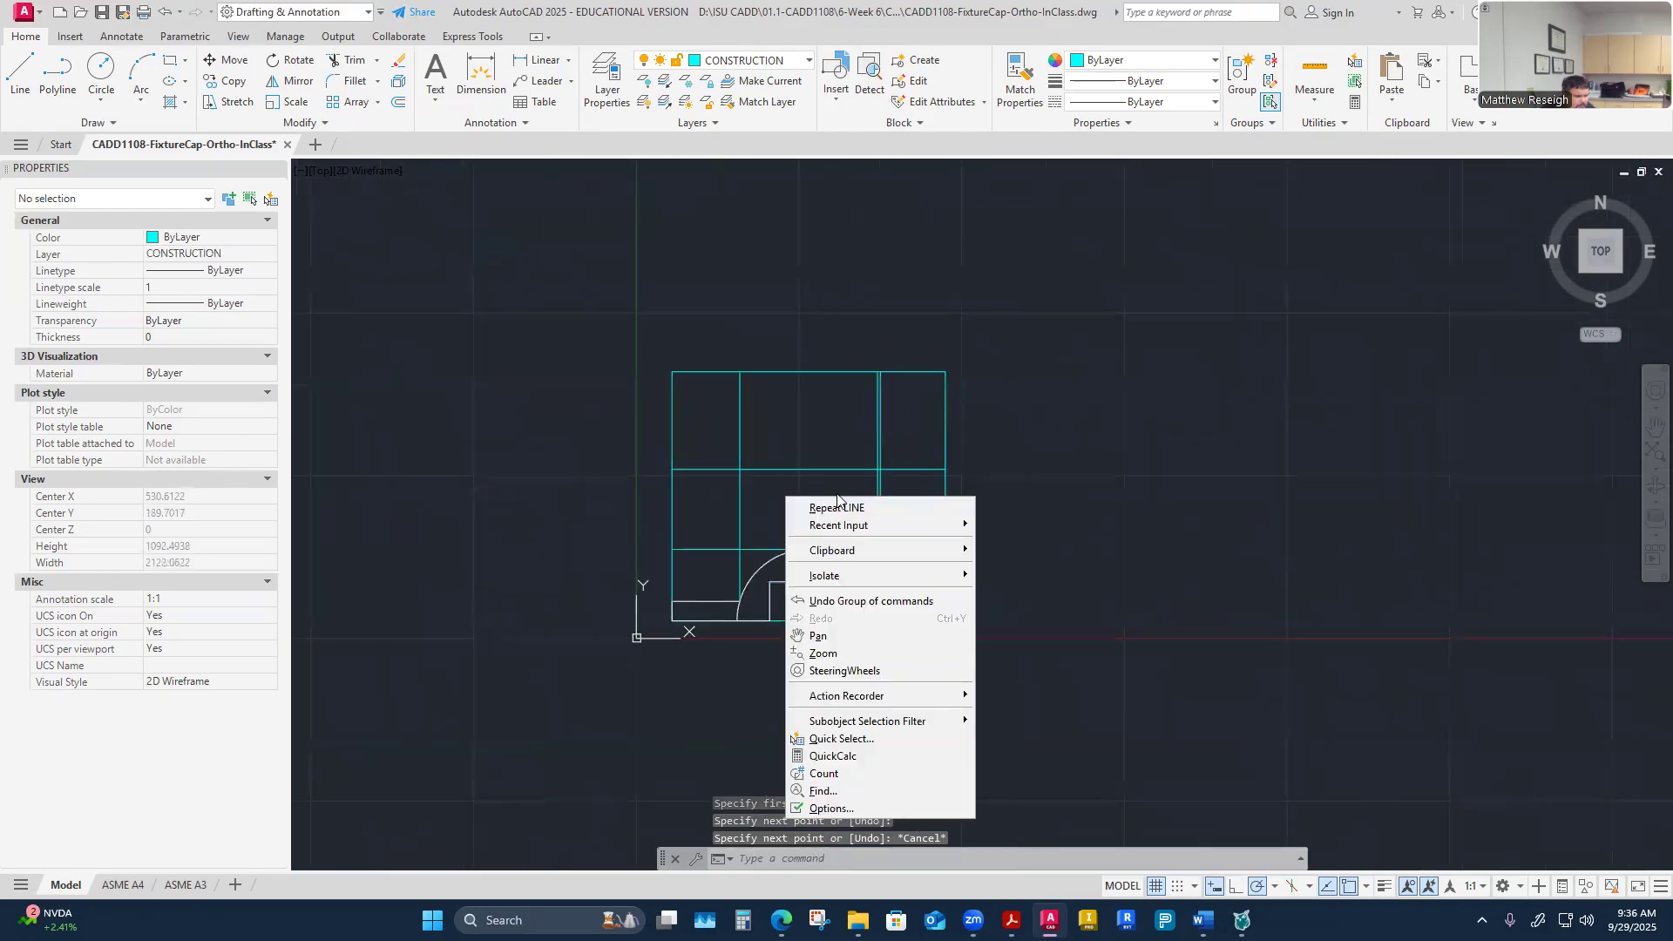
left_click(793, 504)
scroll(753, 611, "up", 5)
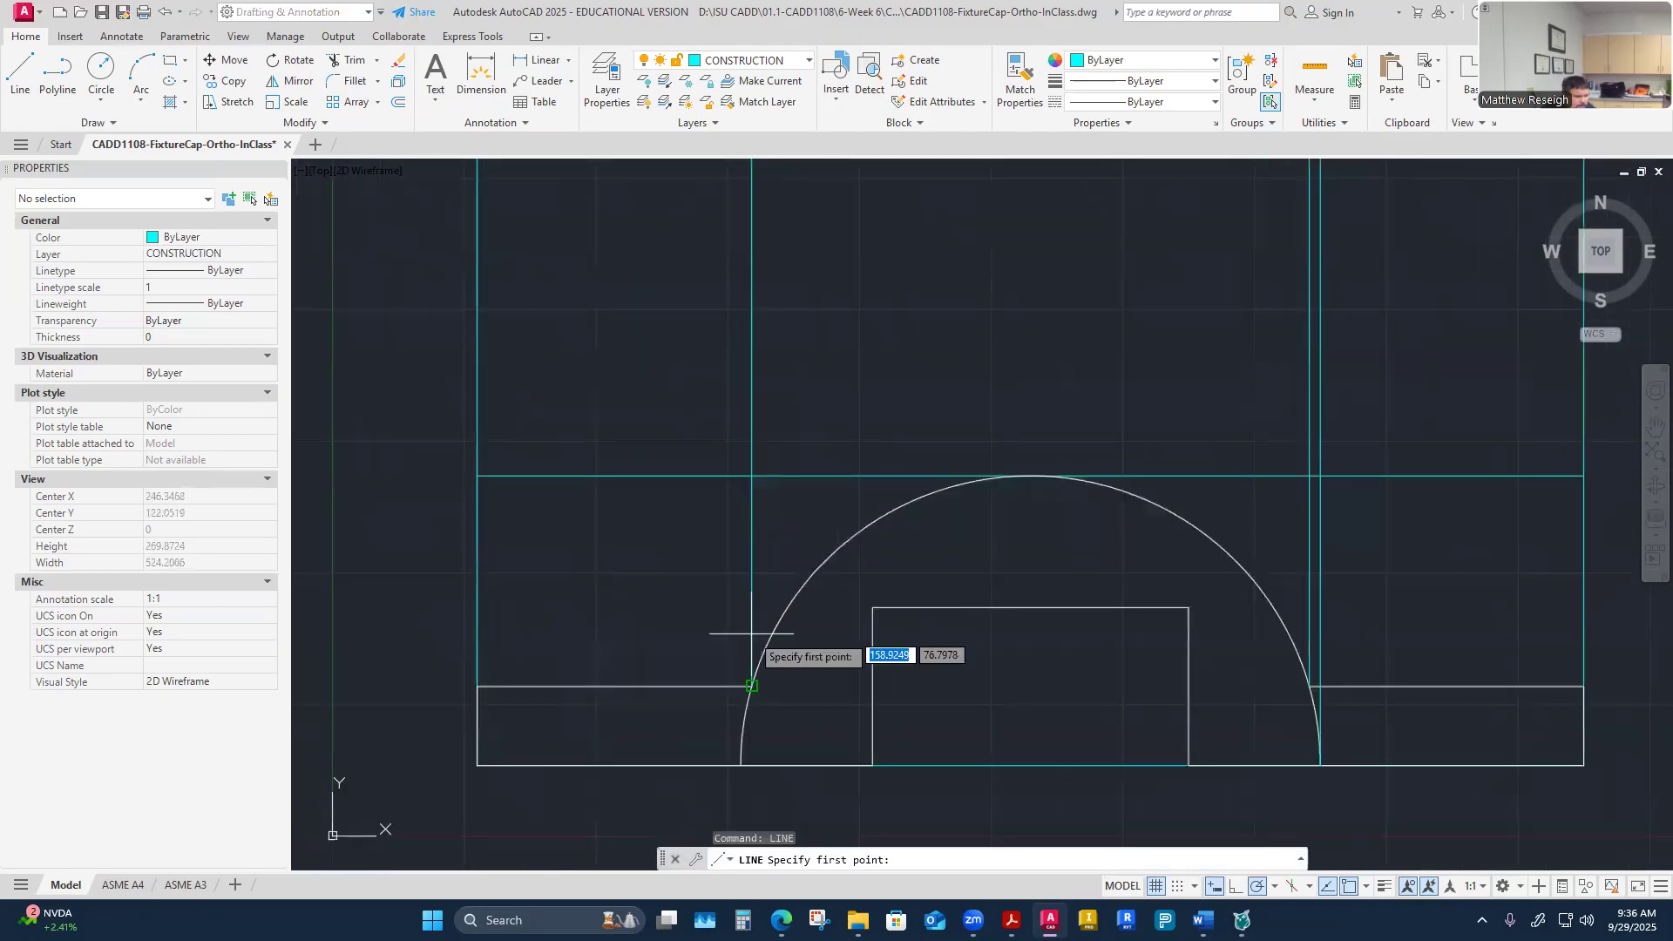
left_click(741, 765)
scroll(747, 758, "down", 4)
scroll(750, 645, "up", 5)
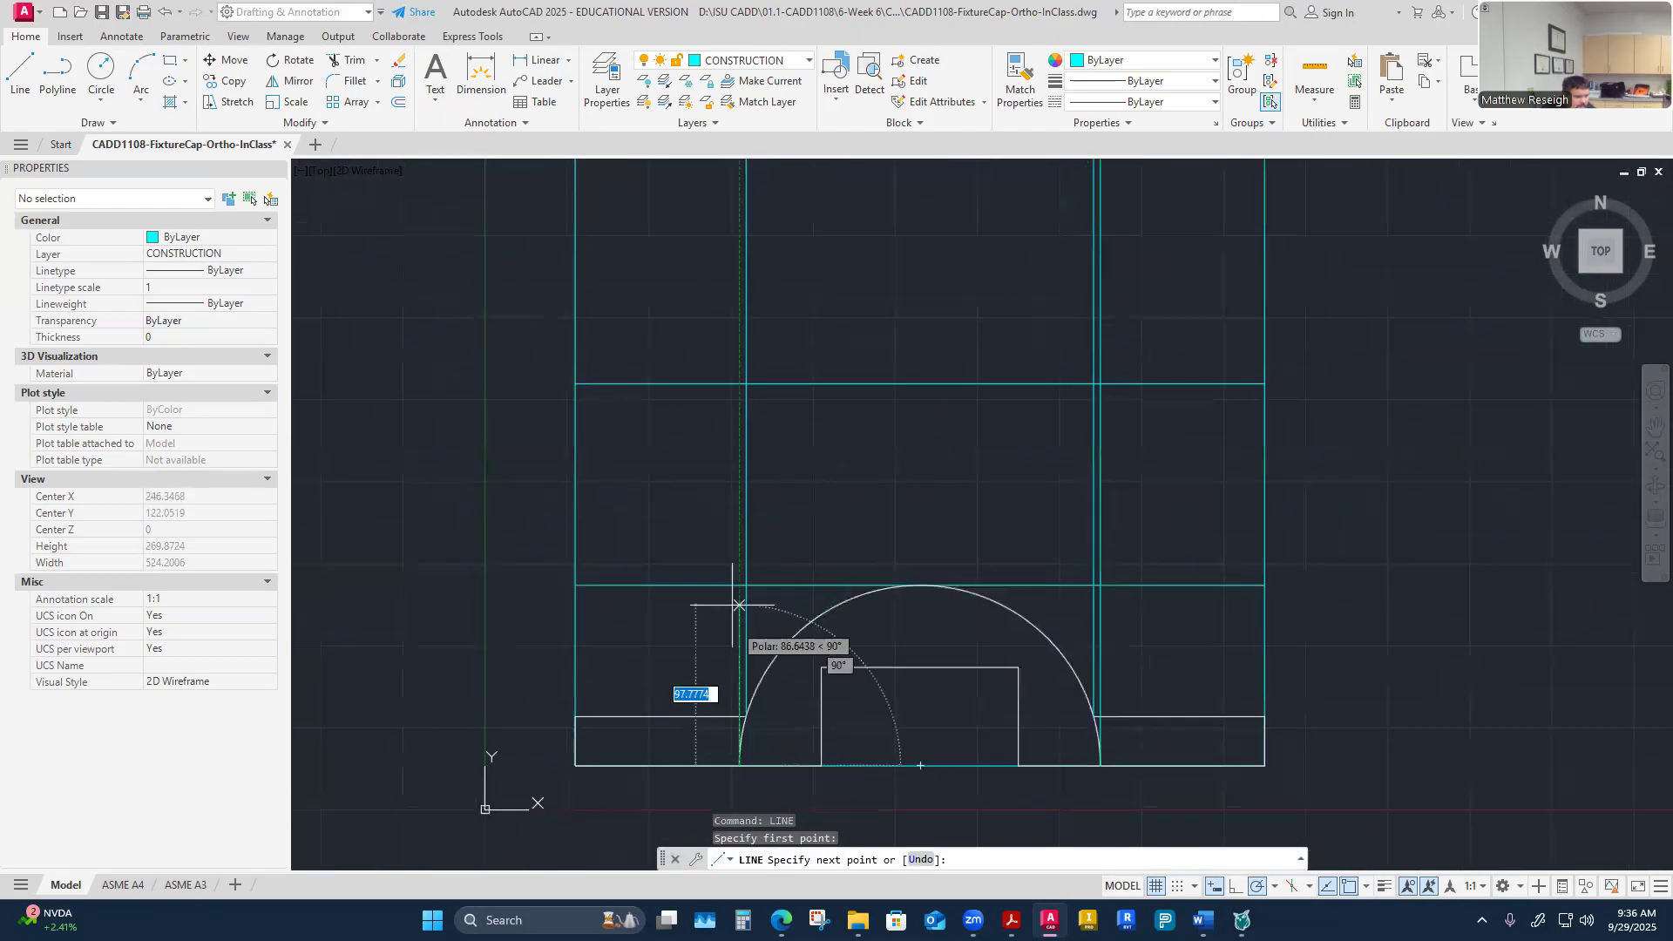
scroll(754, 253, "up", 5)
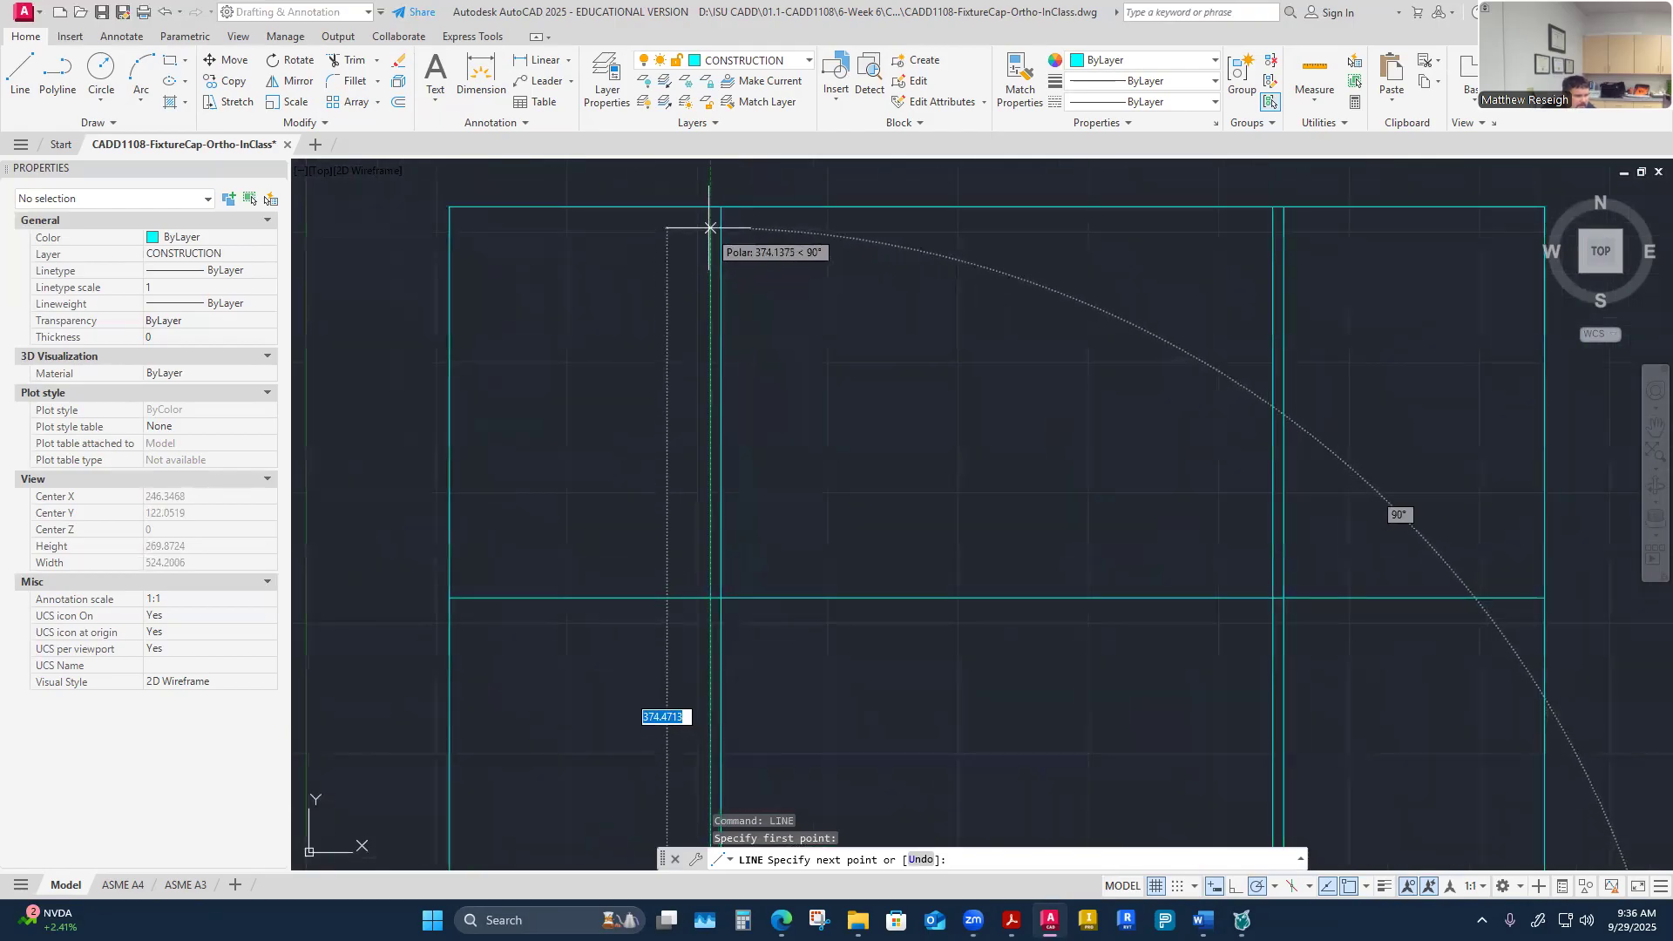
key("Return")
key("Escape")
Step: Project a vertical construction line from the front view slot's upper left corner to the construction box's top edge
scroll(750, 393, "down", 6)
scroll(702, 552, "up", 6)
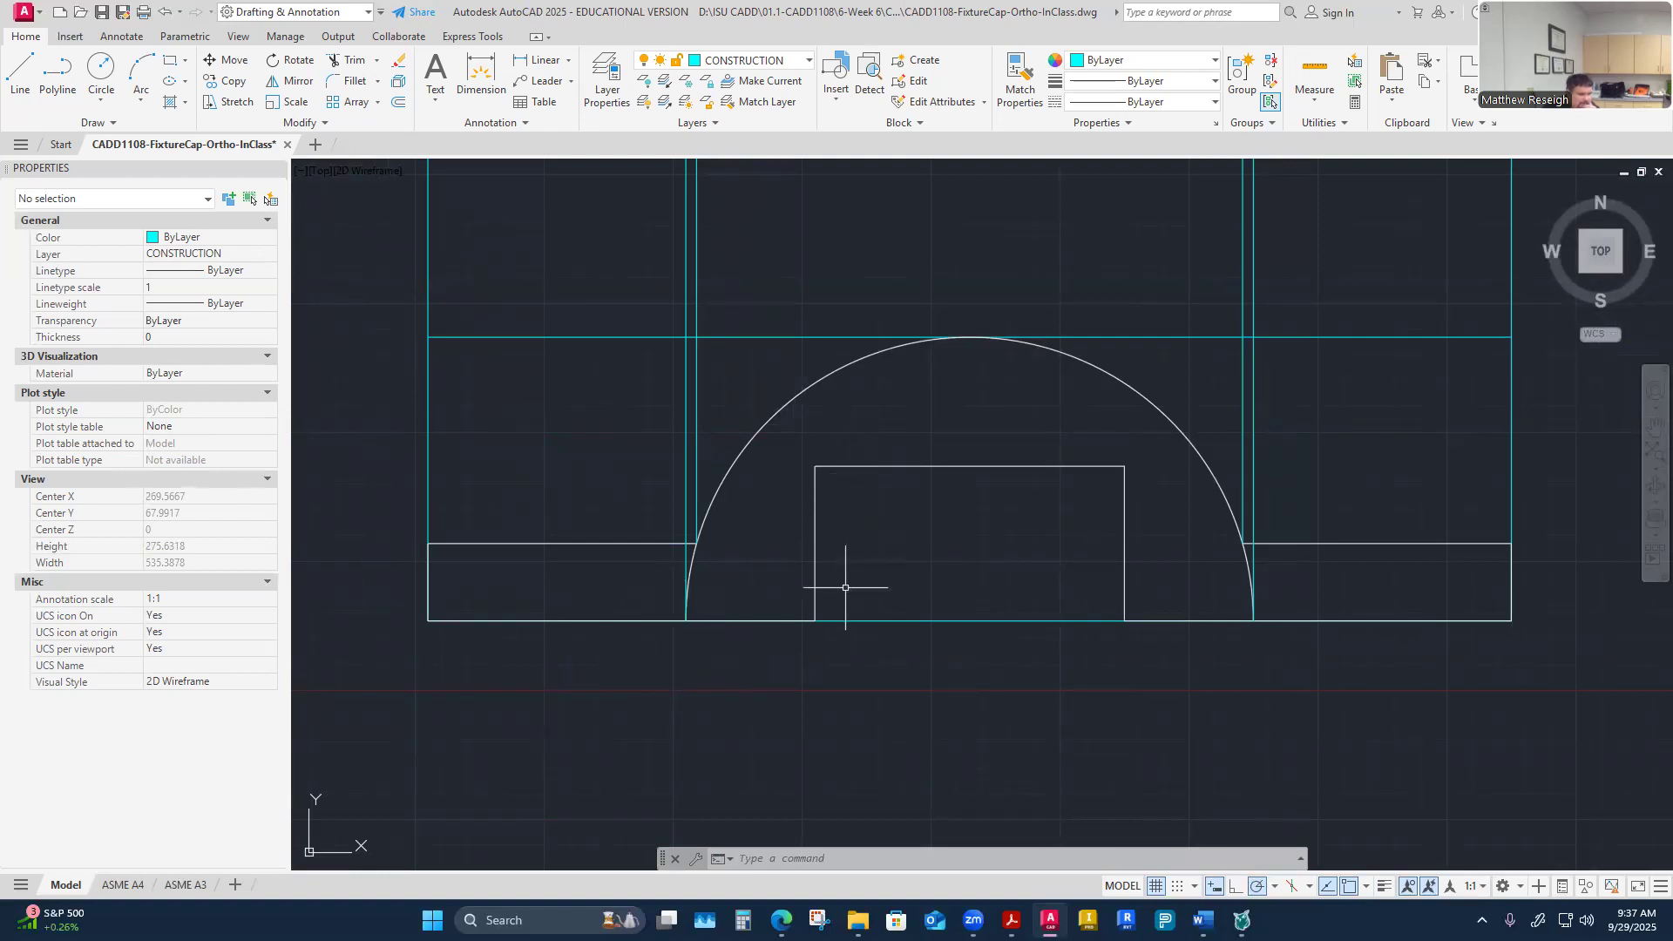
right_click(867, 722)
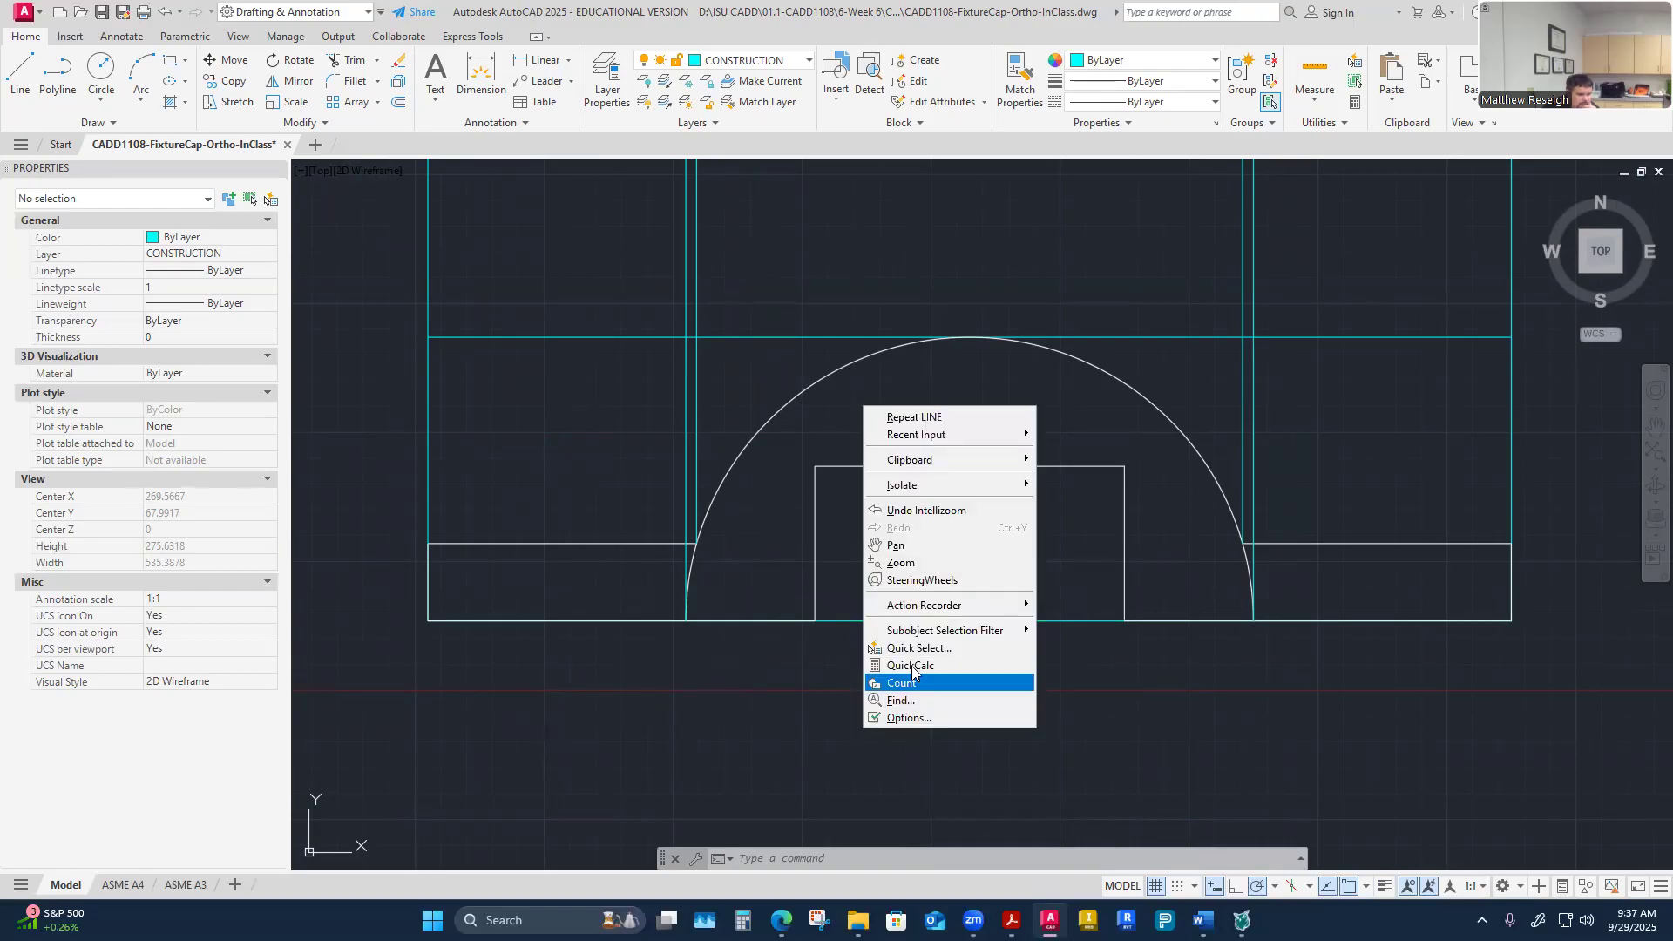
left_click(899, 416)
left_click(815, 468)
scroll(800, 482, "down", 6)
scroll(834, 289, "up", 4)
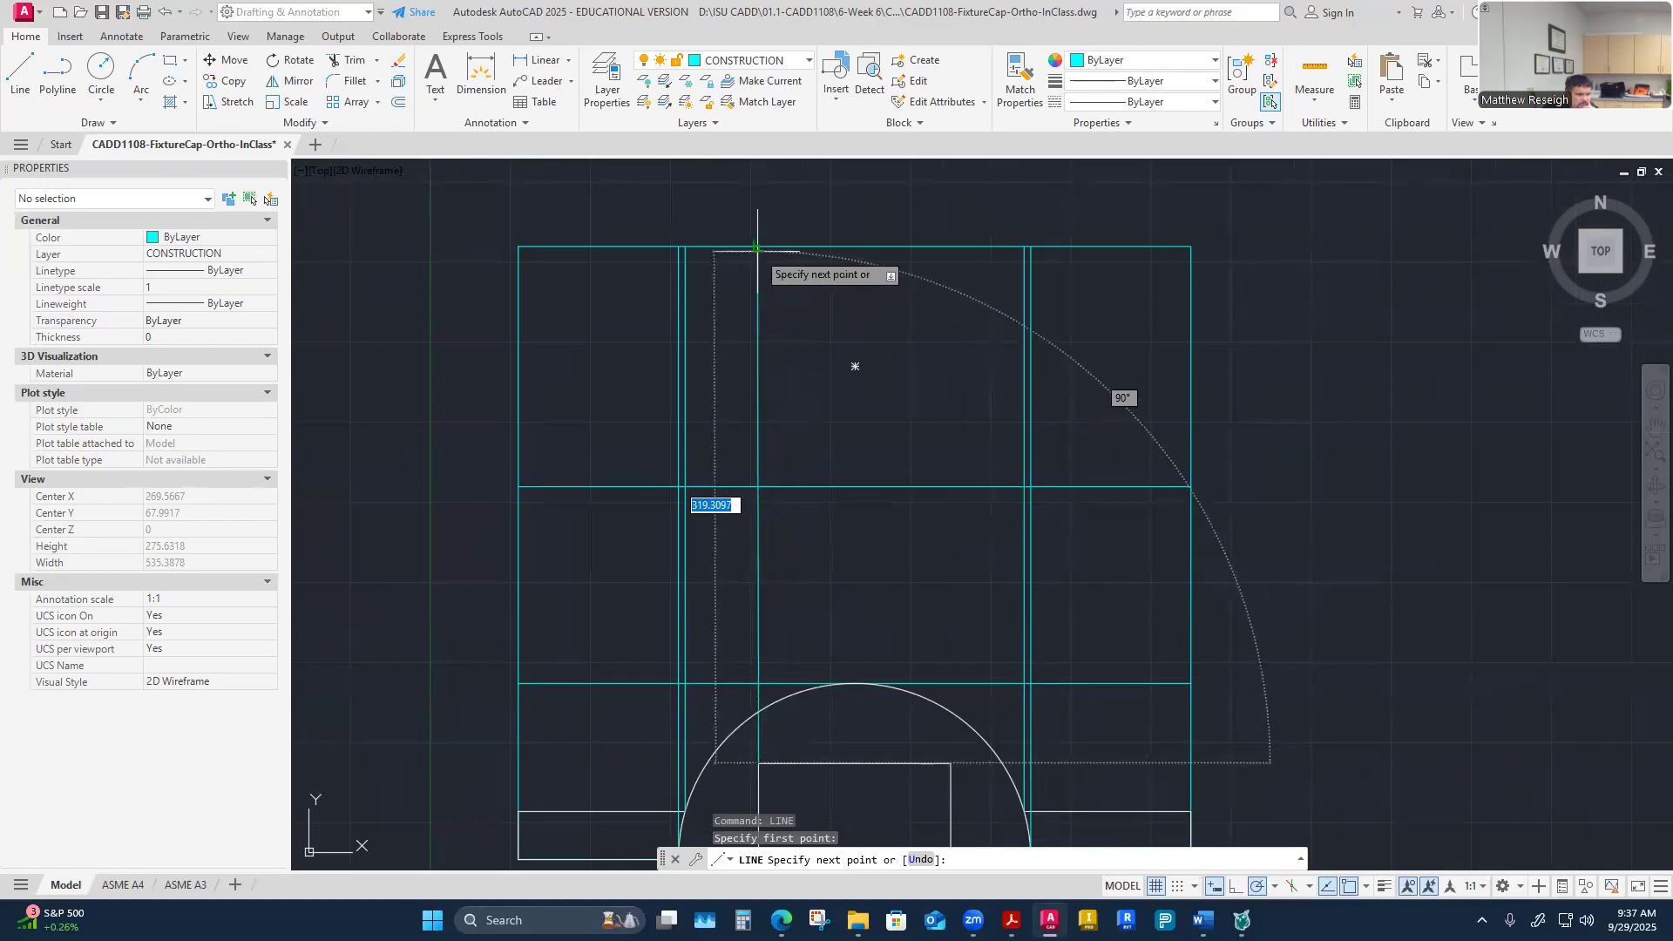
left_click(758, 247)
right_click(739, 246)
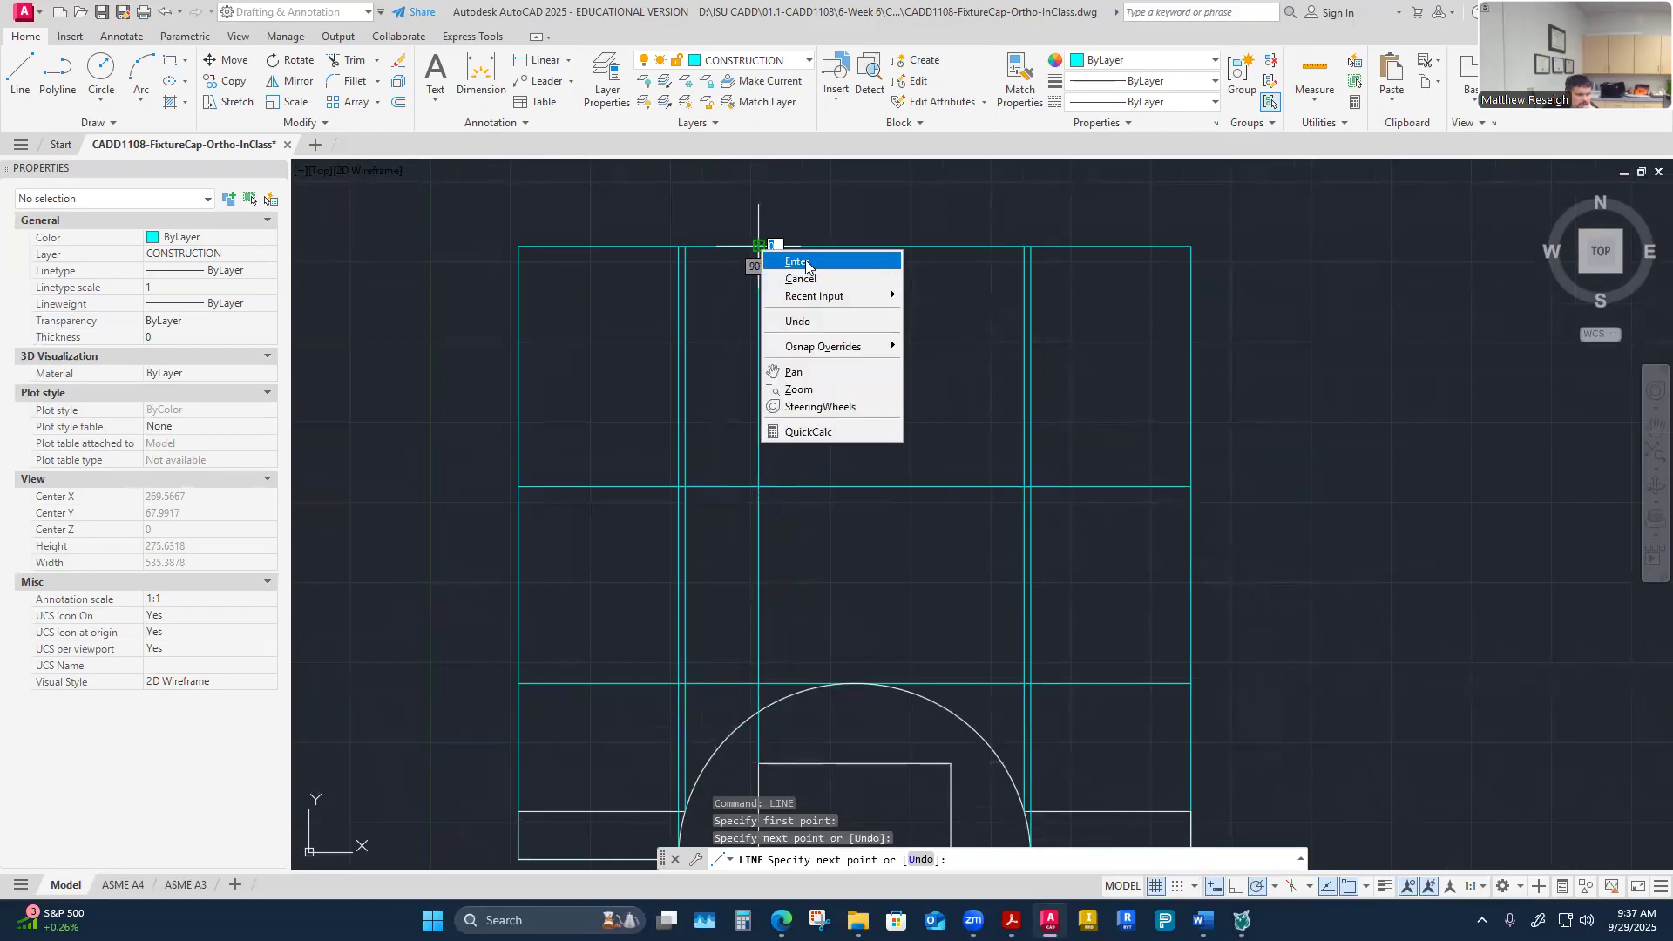
left_click(780, 258)
Step: Project a vertical construction line from the front view slot's upper right corner to the construction box's top edge
scroll(885, 459, "down", 3)
scroll(898, 479, "up", 1)
right_click(889, 482)
left_click(924, 492)
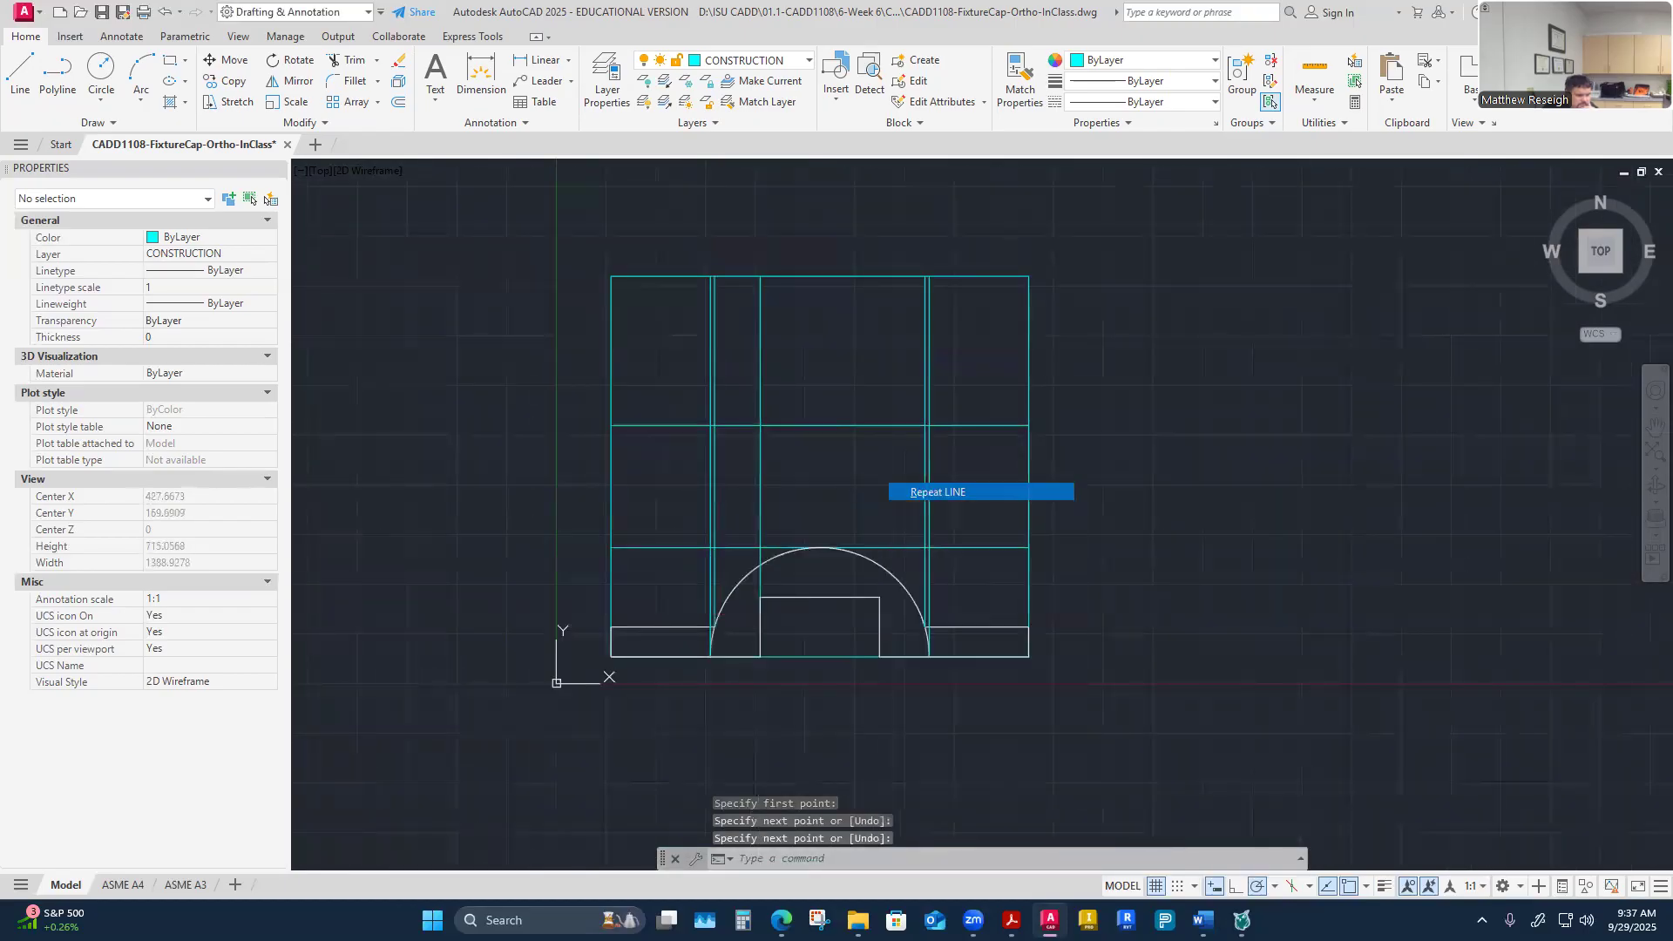
left_click(879, 597)
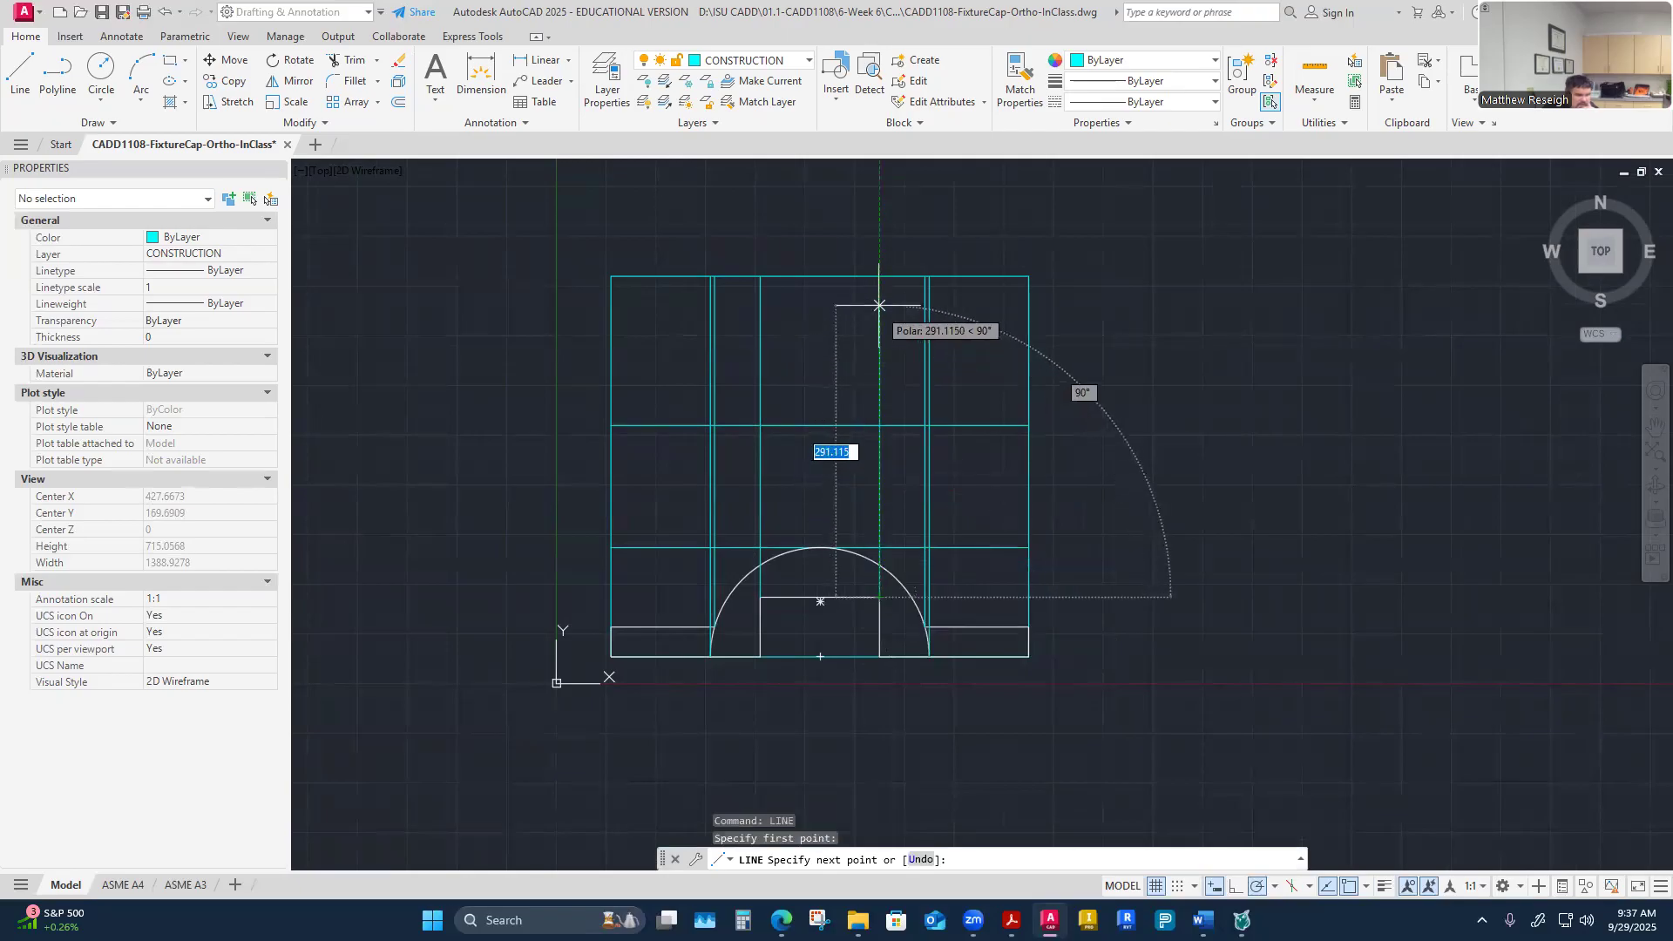
left_click(880, 277)
right_click(879, 279)
left_click(912, 294)
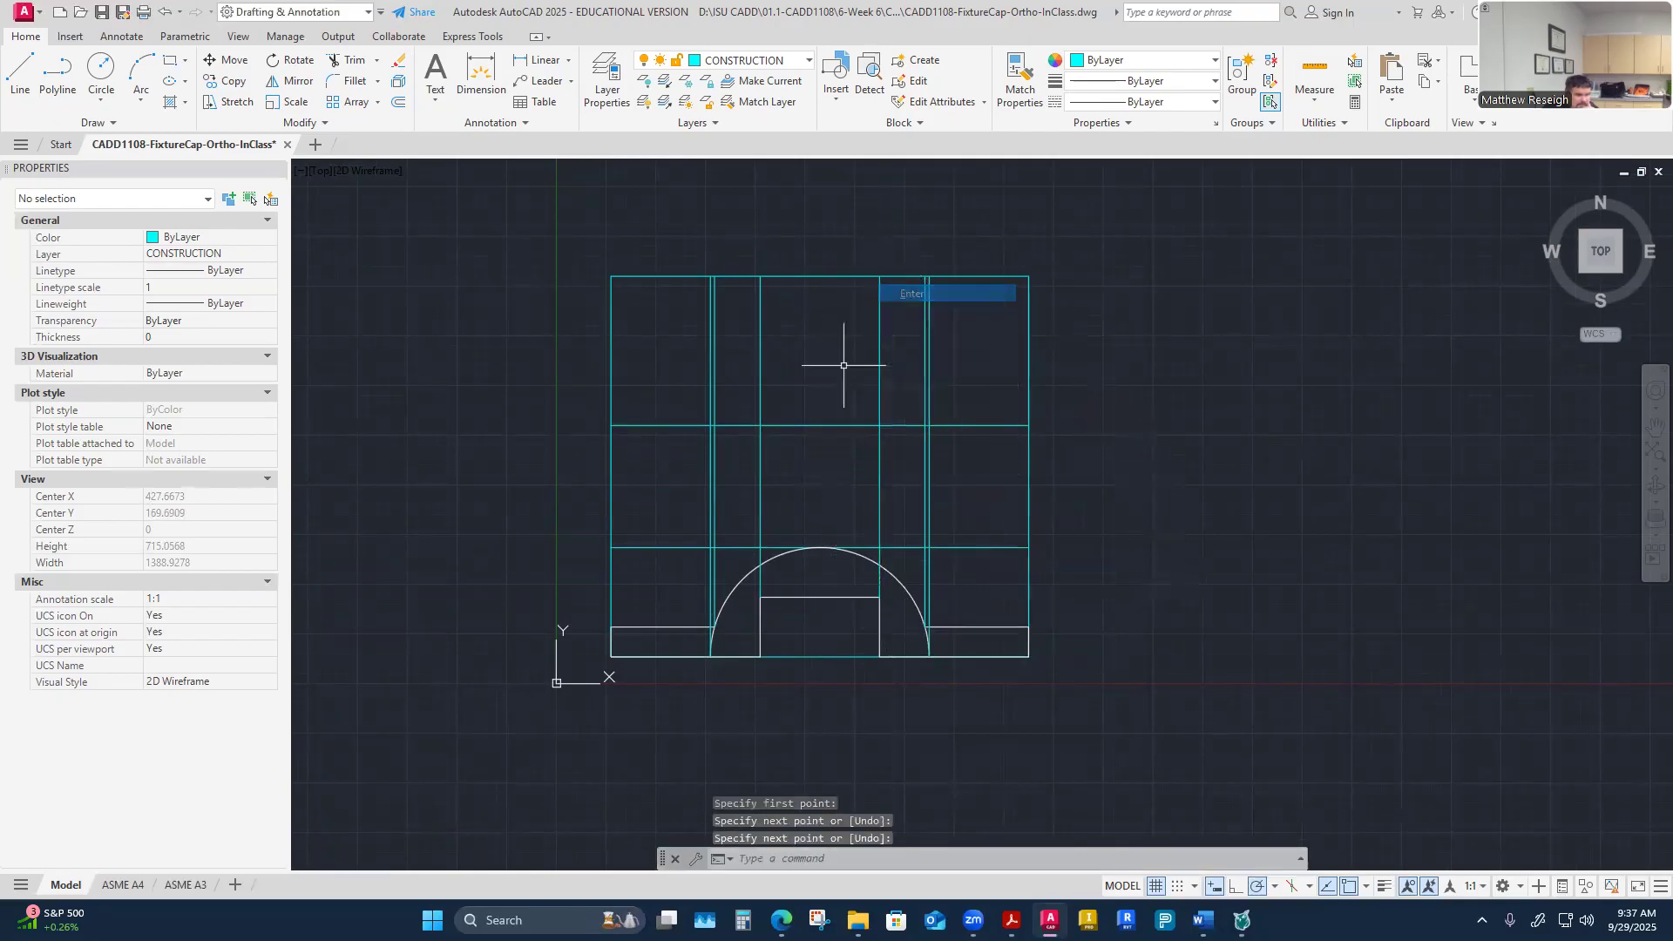
scroll(848, 365, "up", 2)
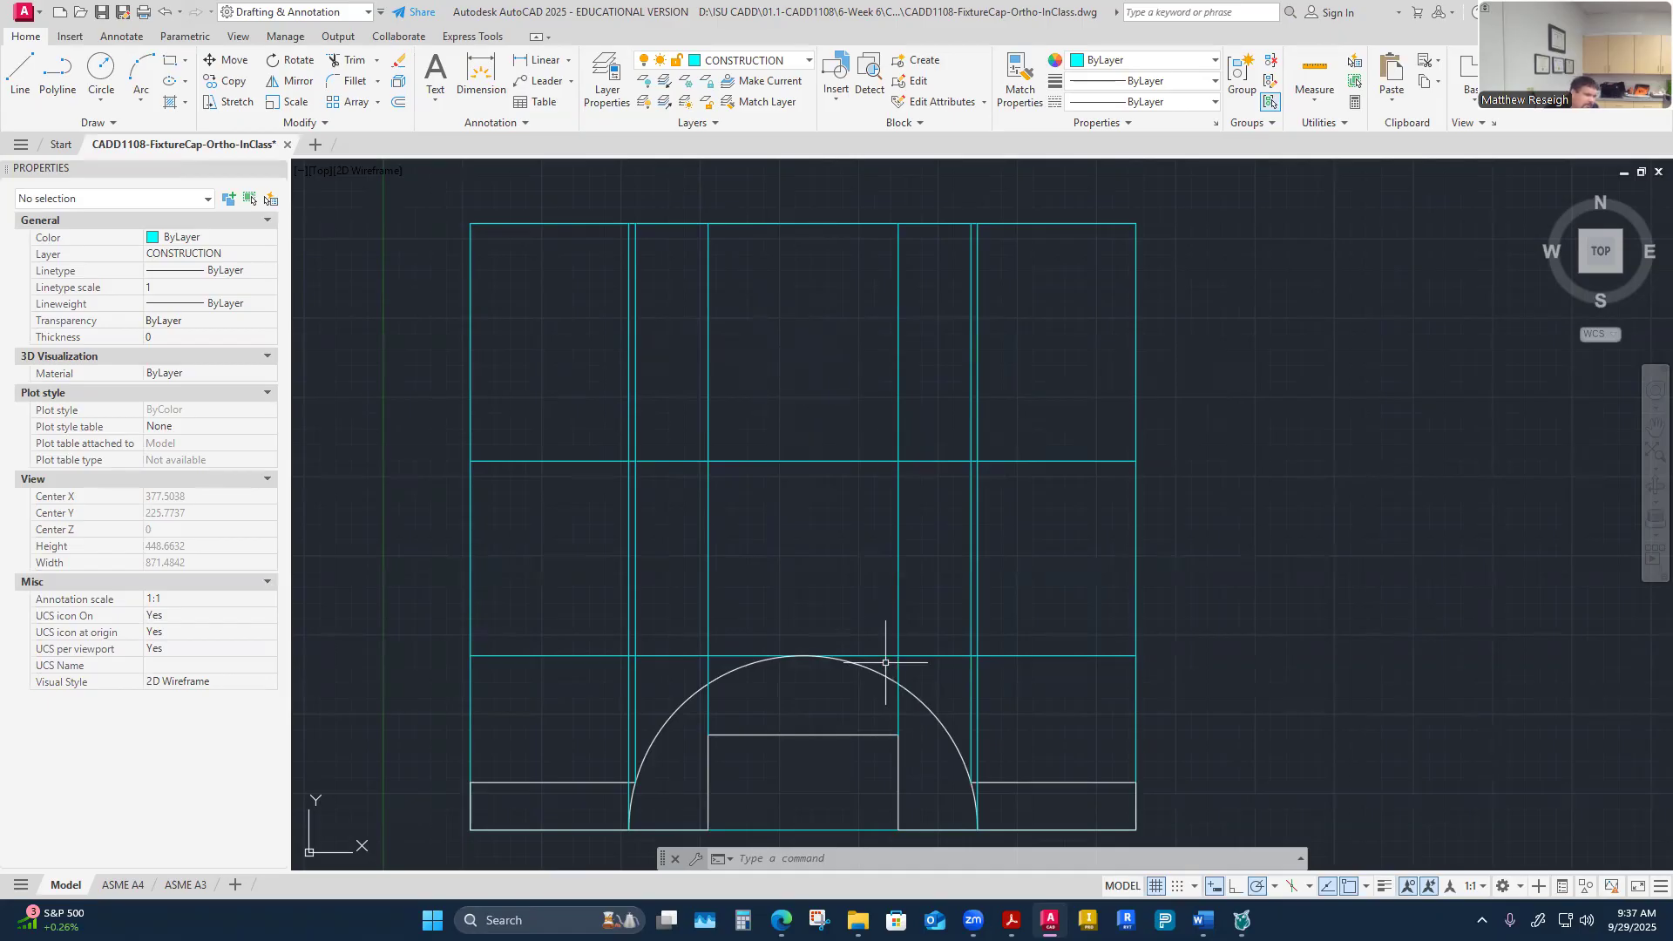
scroll(770, 584, "down", 3)
scroll(635, 665, "up", 2)
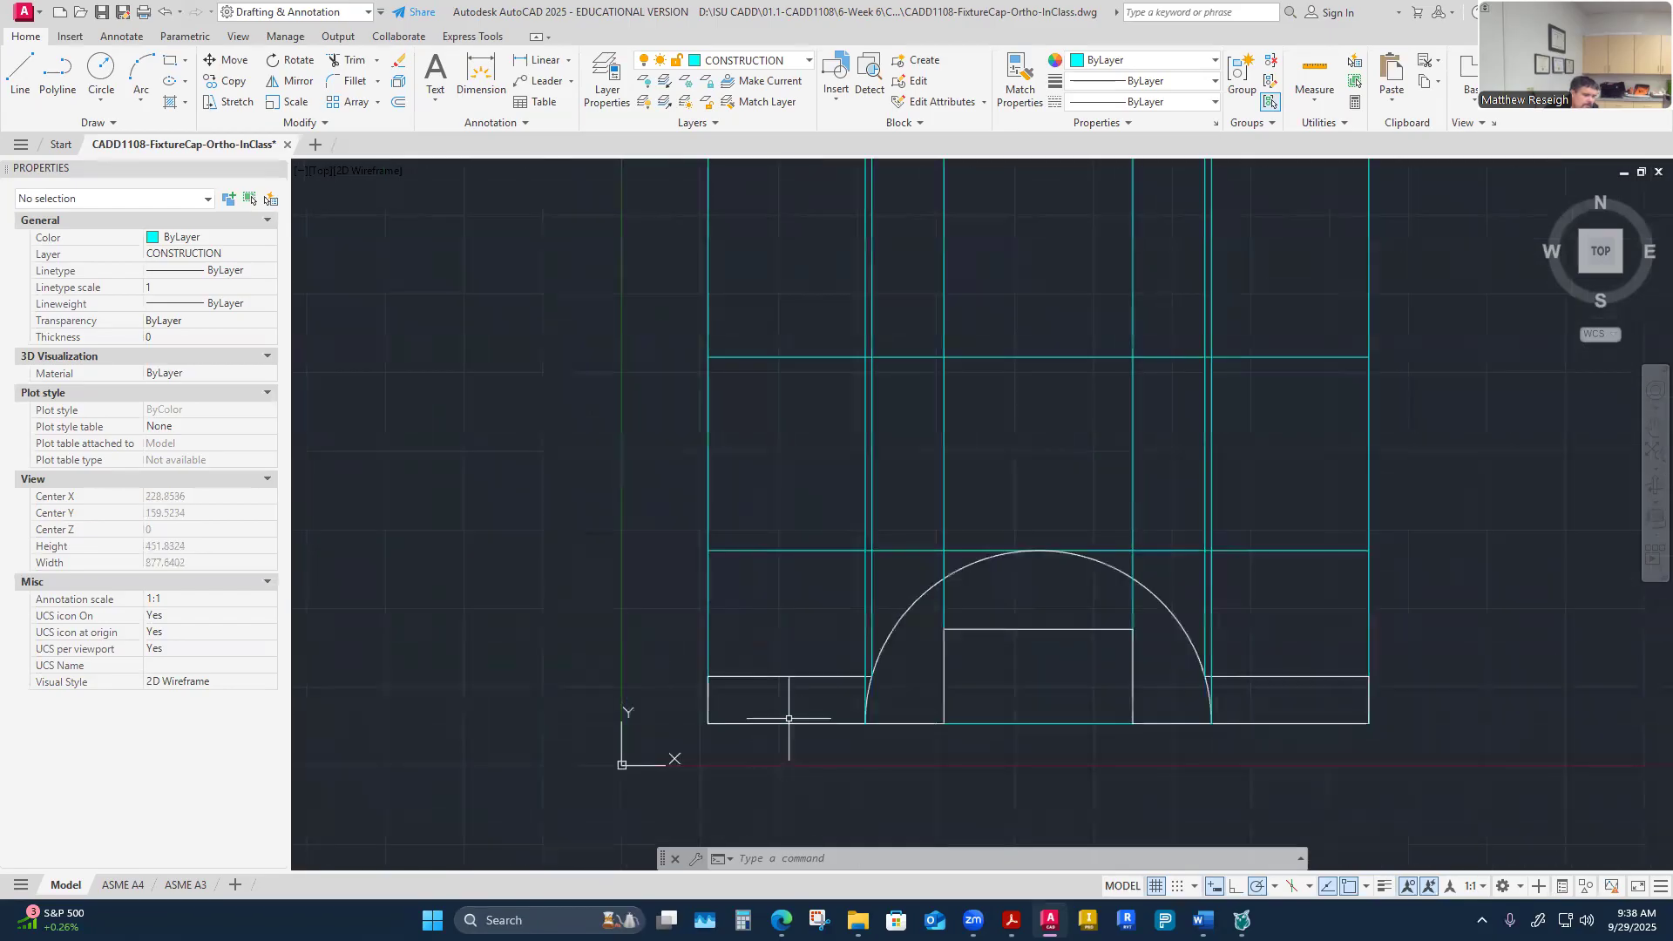
scroll(742, 686, "up", 3)
scroll(741, 687, "down", 4)
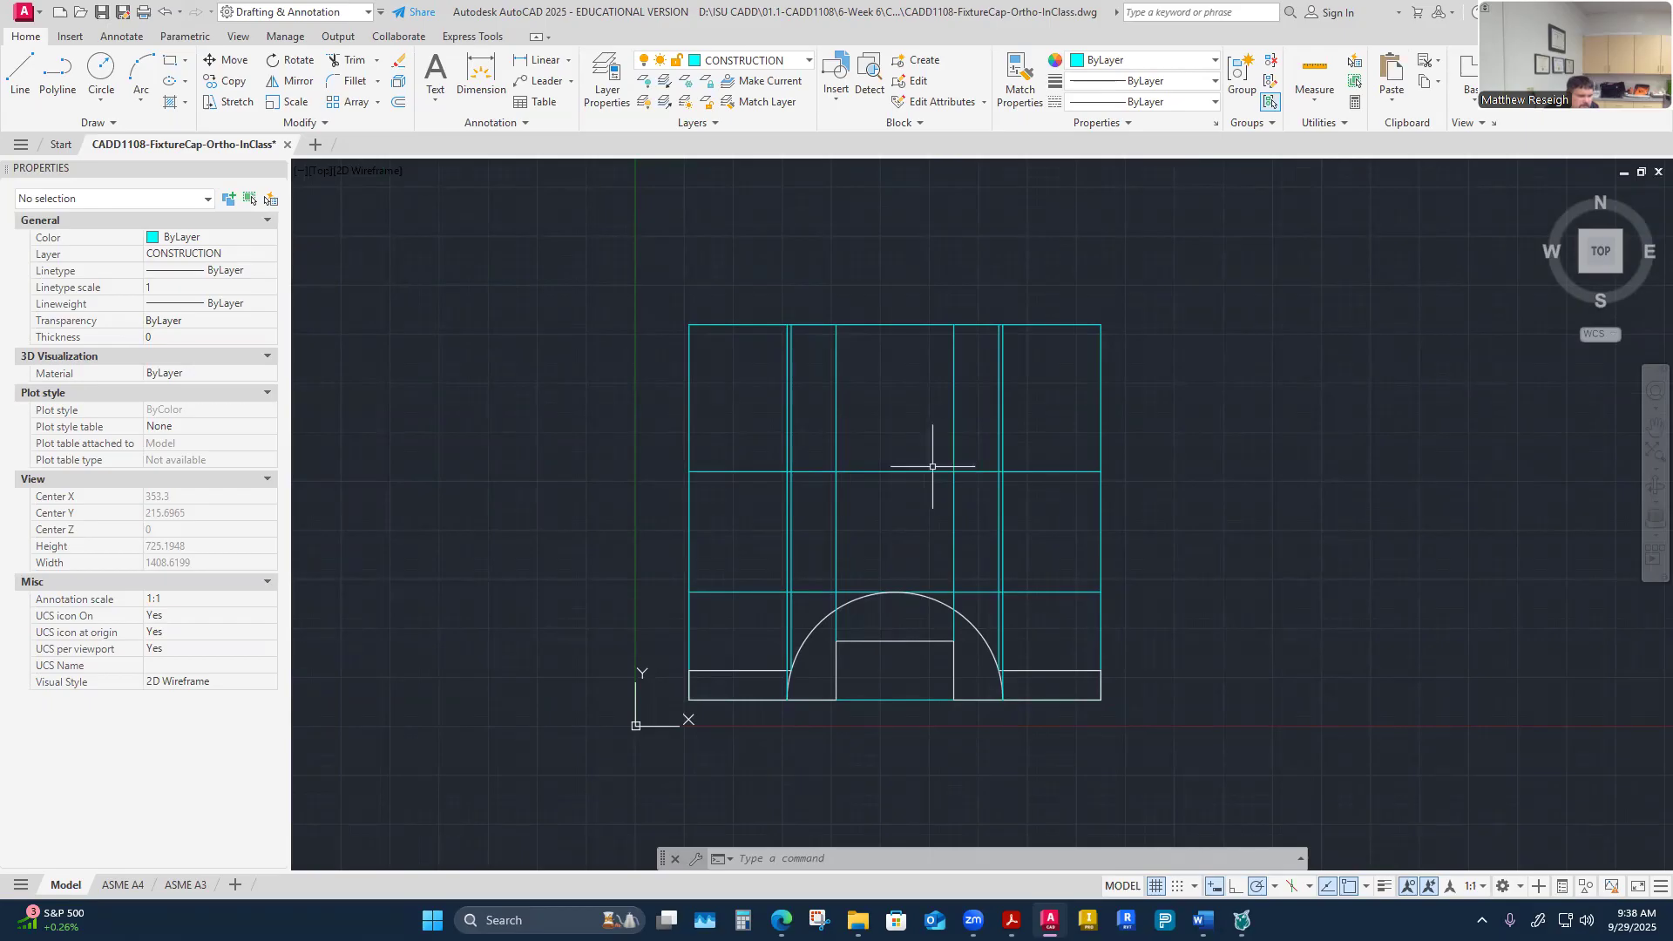
scroll(815, 690, "up", 4)
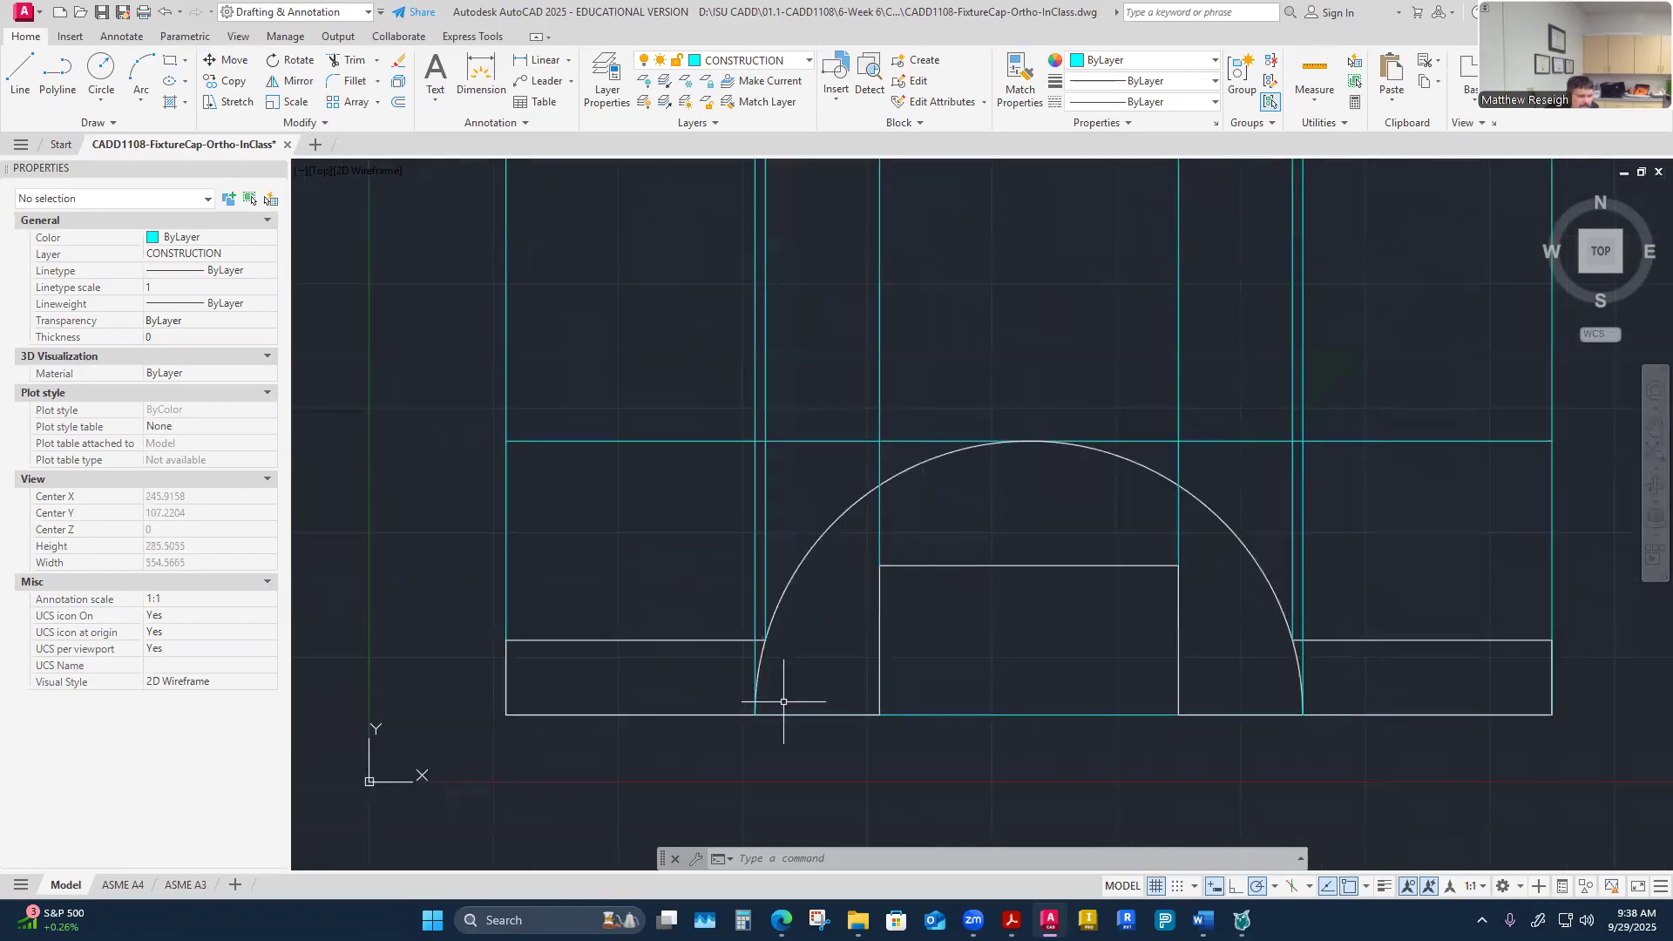
Step: Make VISIBLE-OBJECT the current layer and draw the top view body's left edge along the outer left projection line, down to the top view's lower boundary
left_click(802, 60)
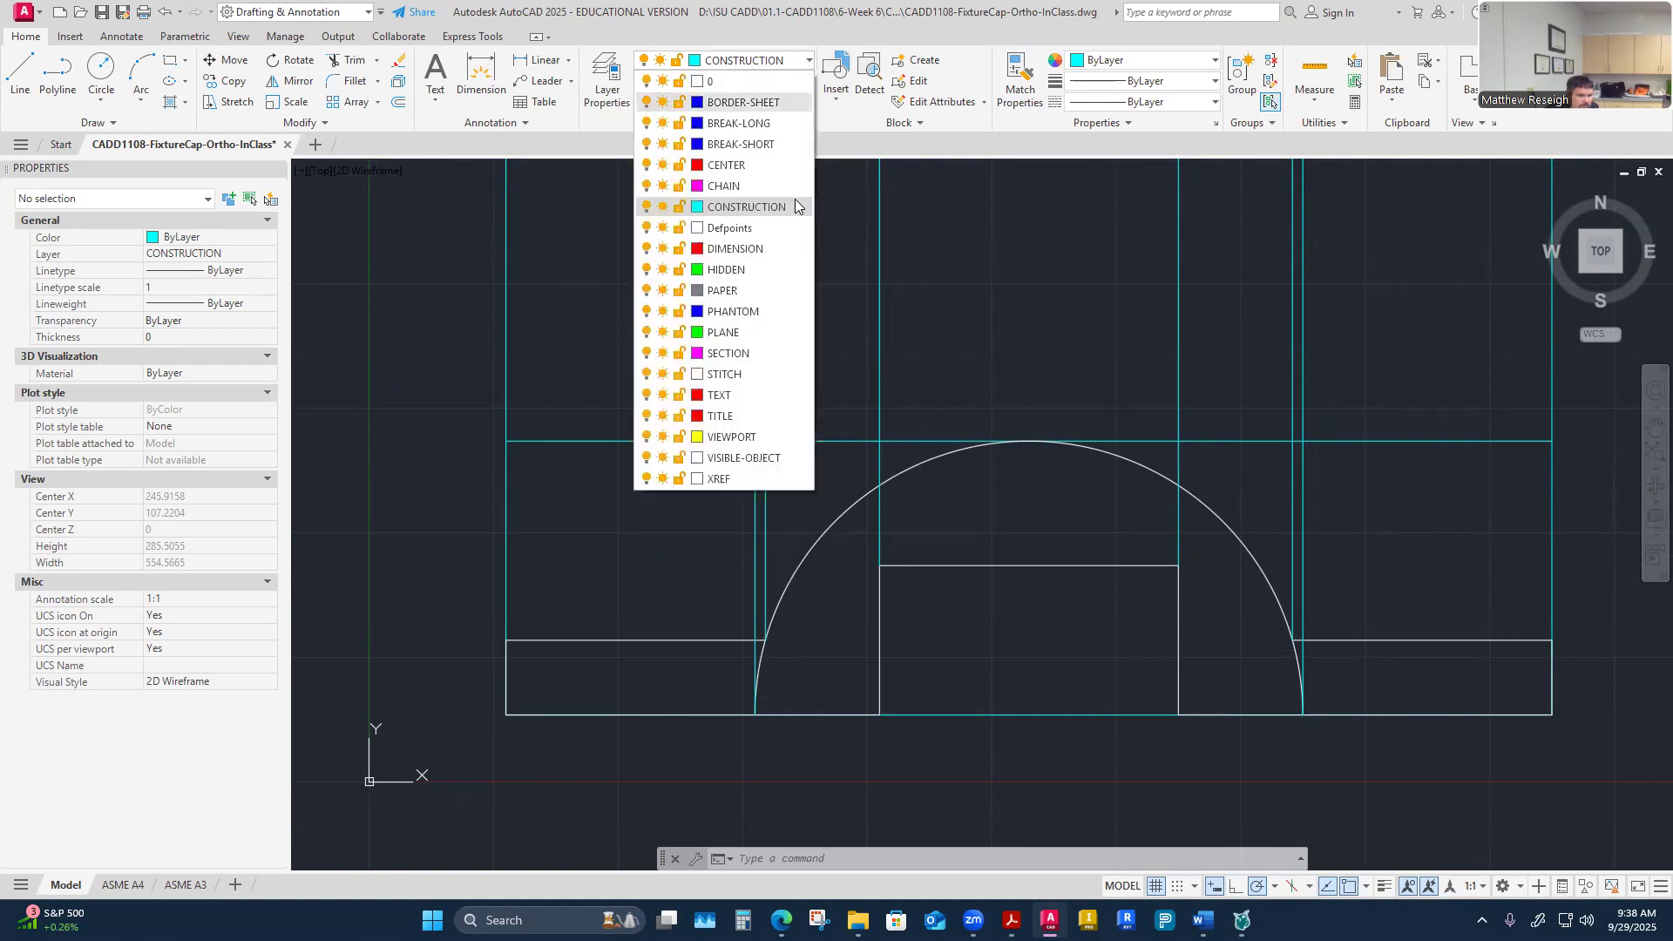
left_click(715, 459)
scroll(710, 523, "down", 5)
scroll(701, 439, "up", 4)
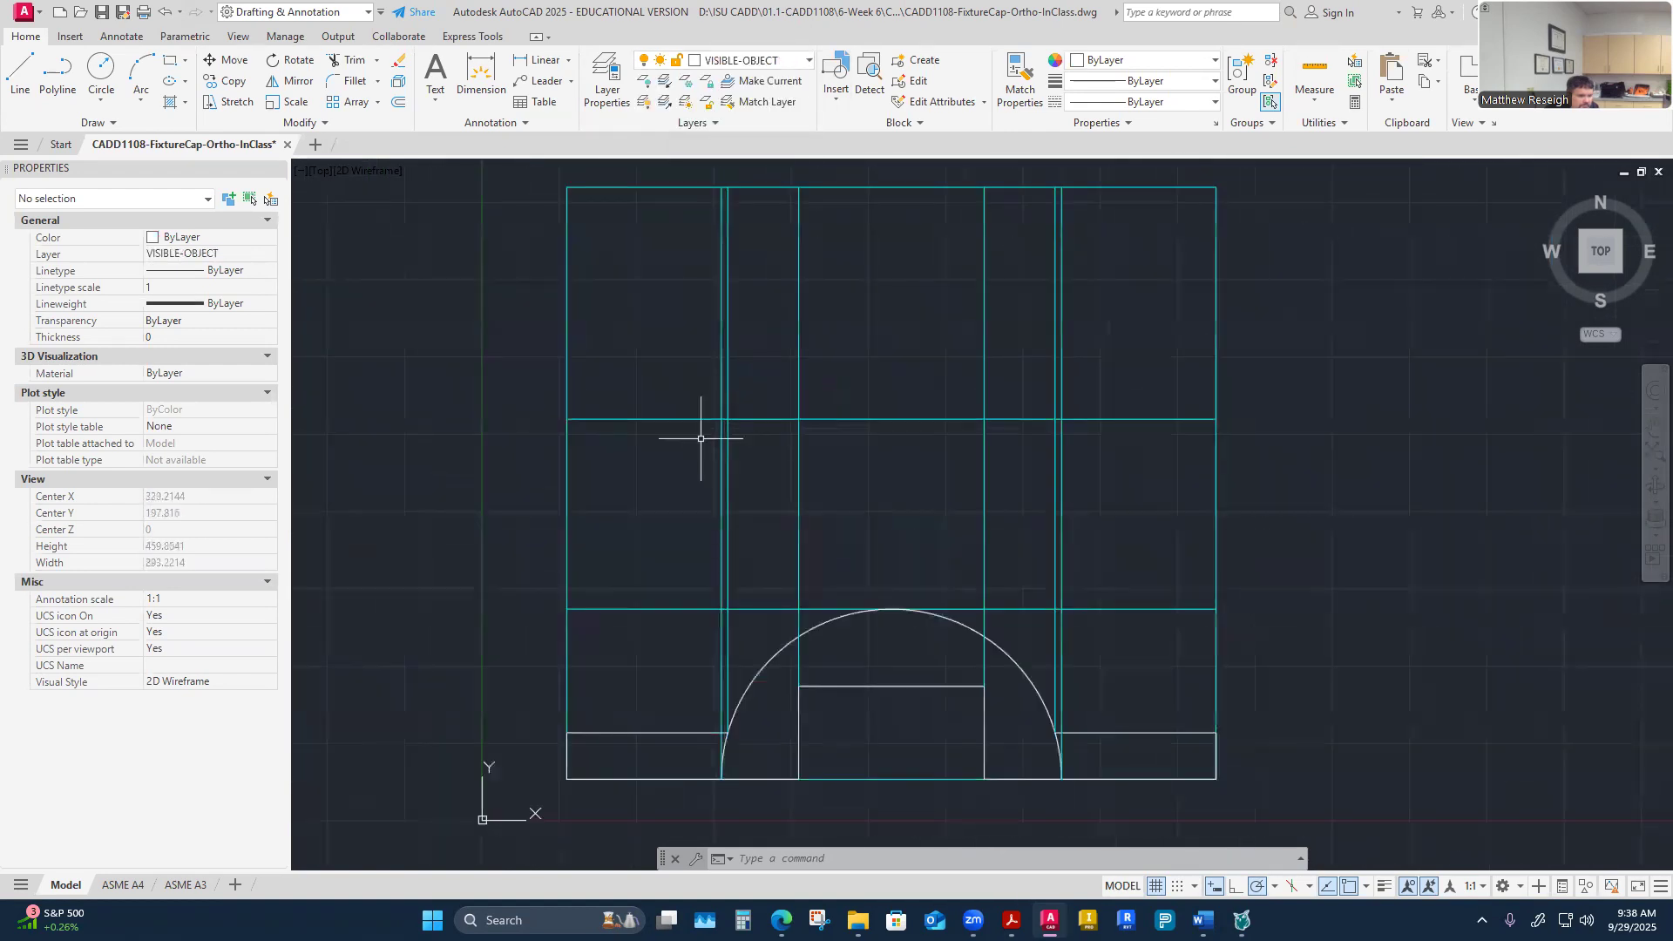
left_click(15, 74)
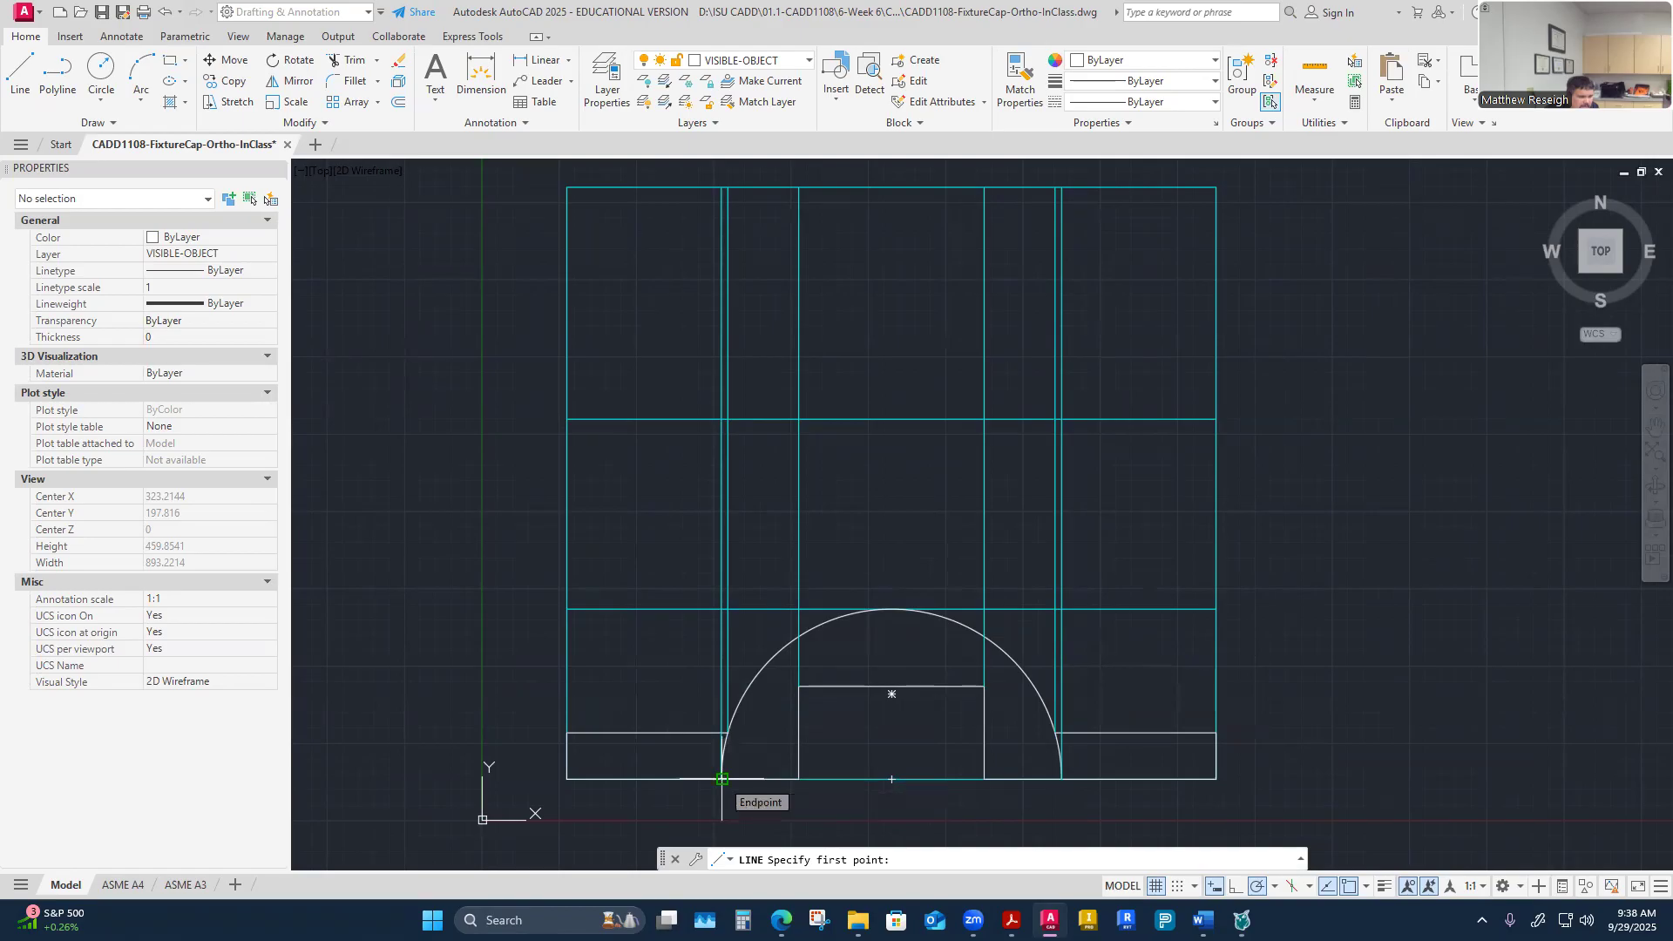
scroll(711, 193, "up", 2)
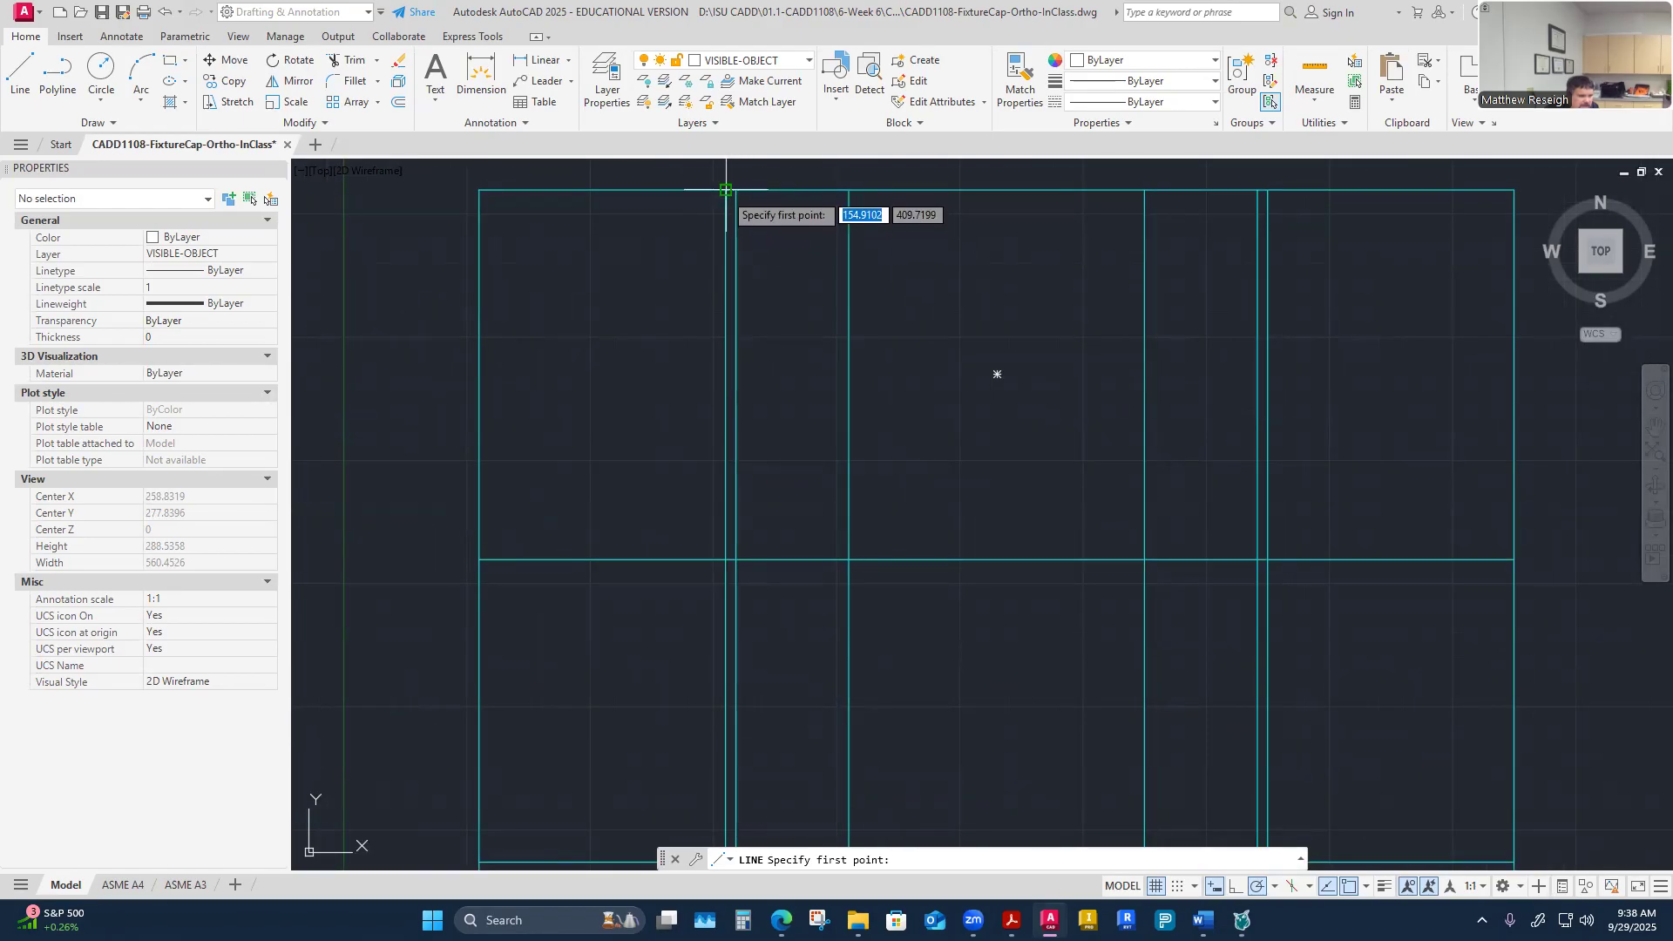
left_click(726, 189)
left_click(726, 559)
right_click(726, 559)
left_click(759, 571)
Step: Draw the top view body's right edge along the outer right projection line, from the box's top edge to the top view's lower boundary
right_click(875, 567)
left_click(915, 575)
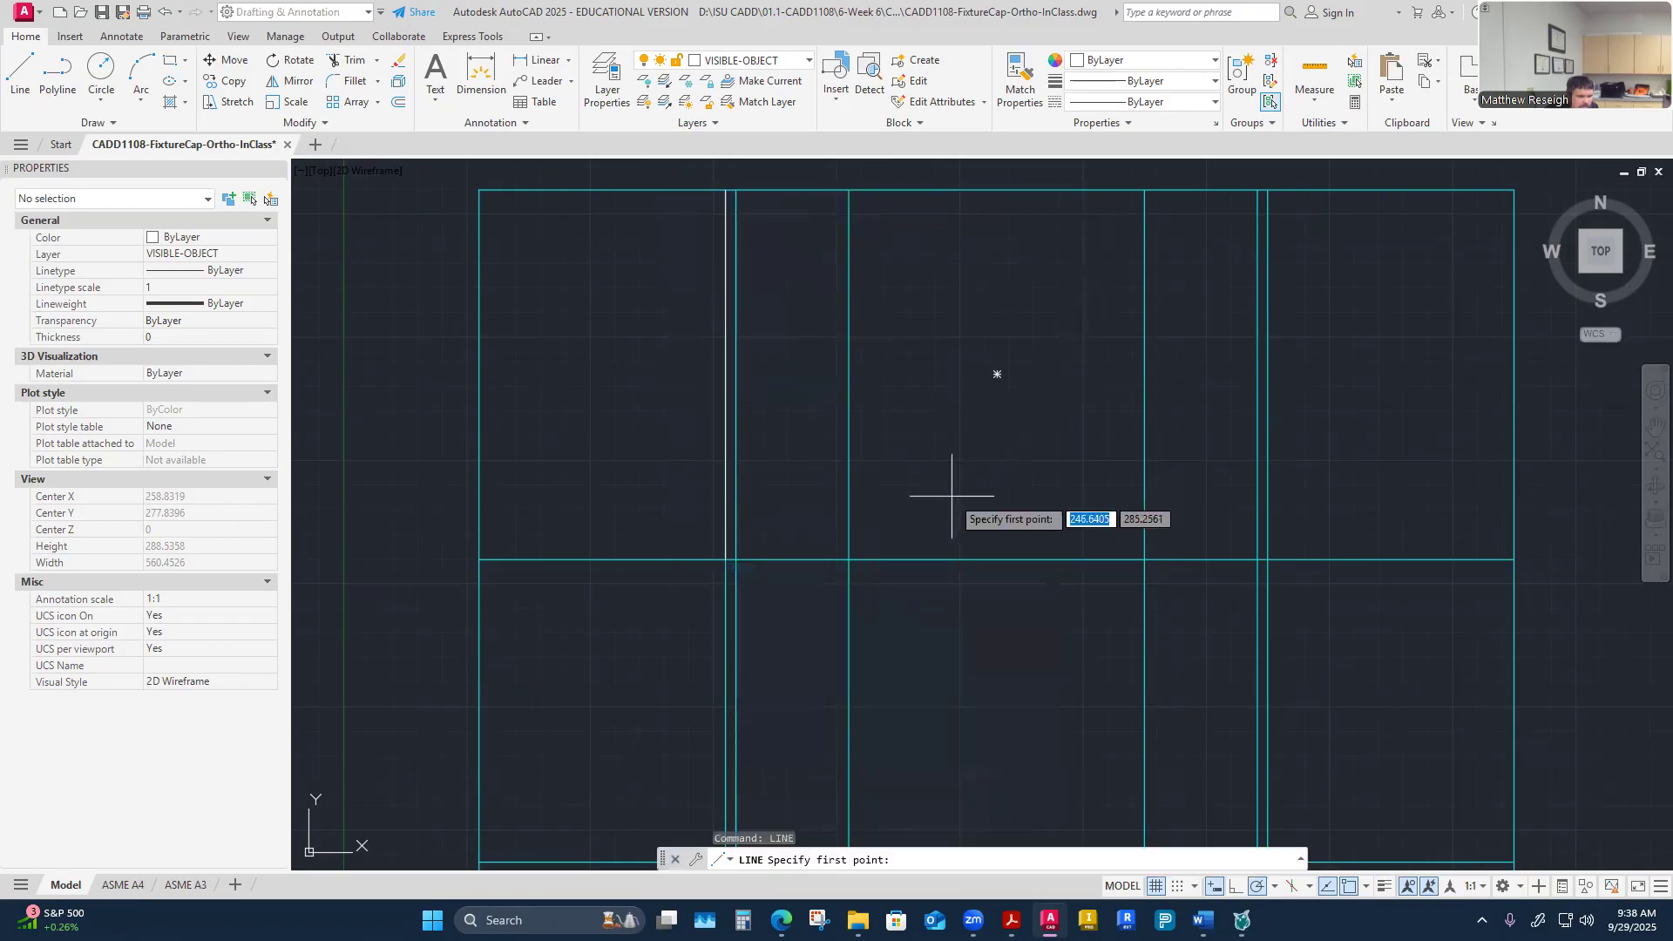
middle_click_drag(952, 496, 807, 608)
left_click(1121, 301)
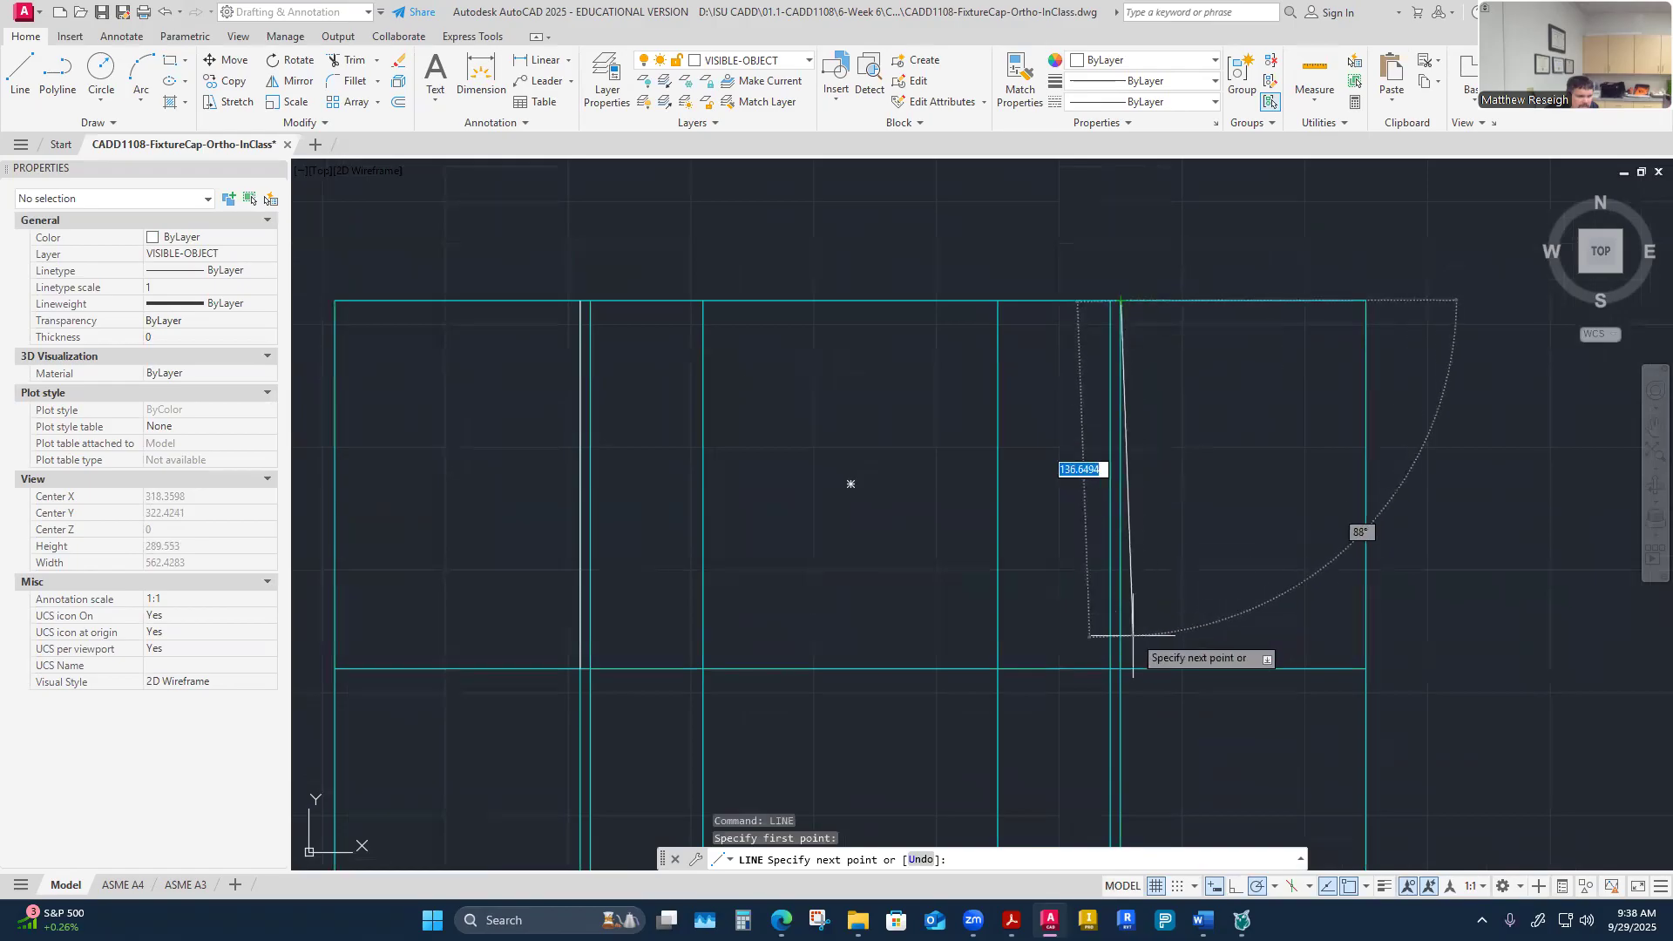
left_click(1122, 669)
right_click(1122, 669)
left_click(1158, 676)
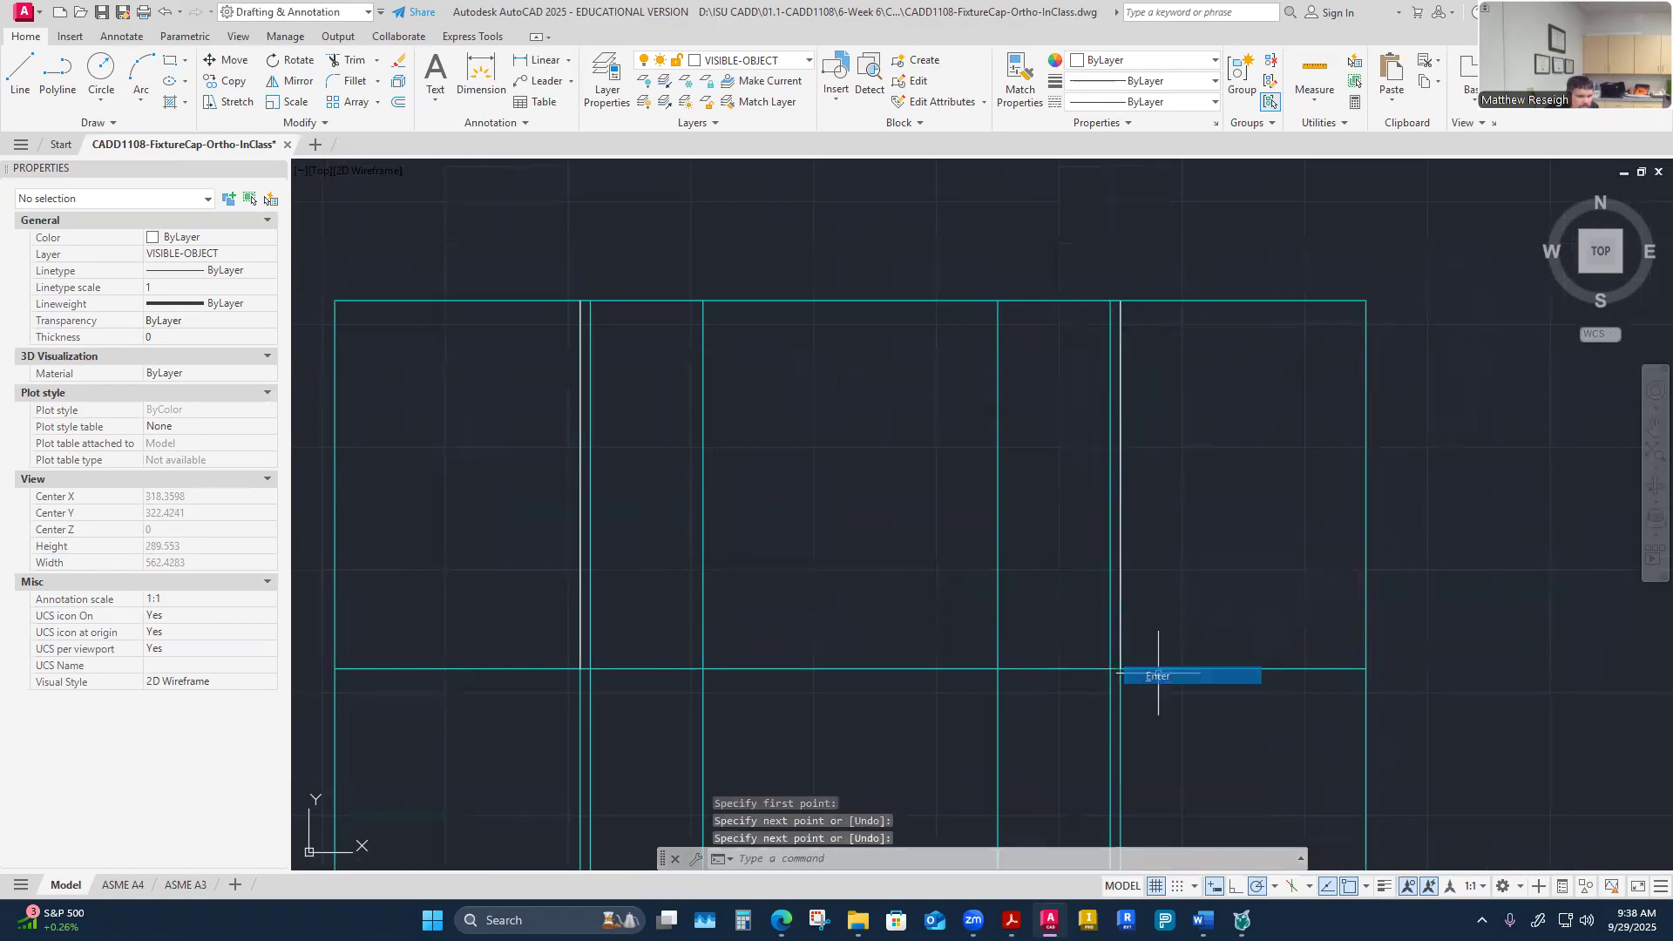
Step: Measure the distance between the upper ends of the top view body's left and right edges
left_click(1315, 96)
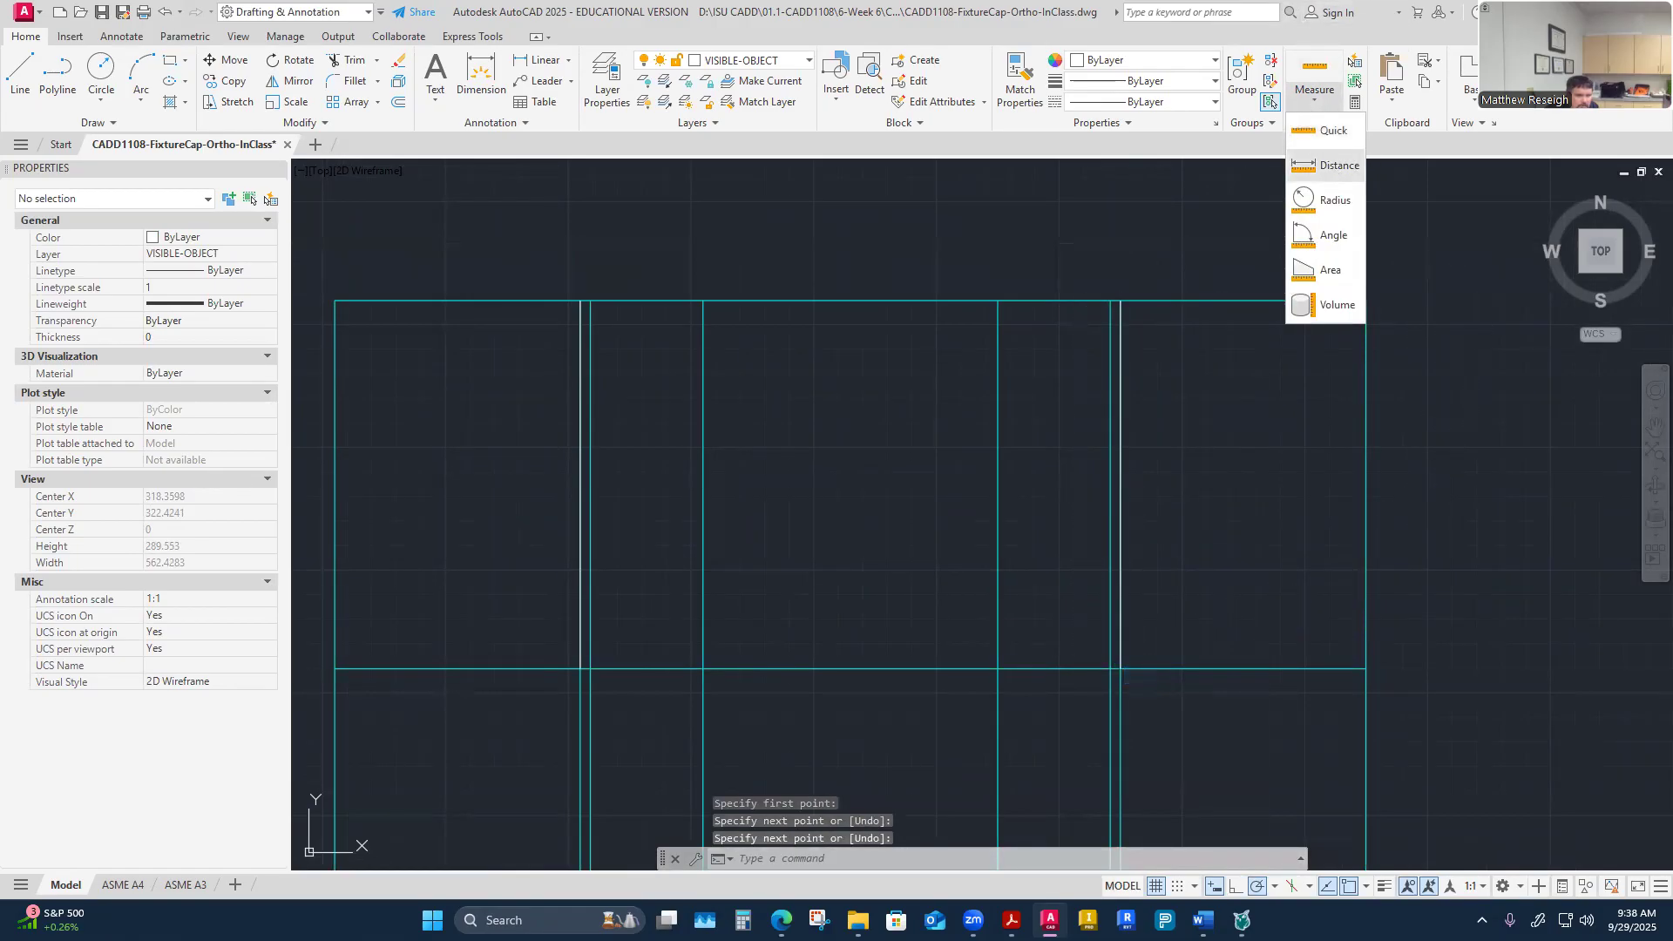
left_click(1334, 165)
left_click(580, 300)
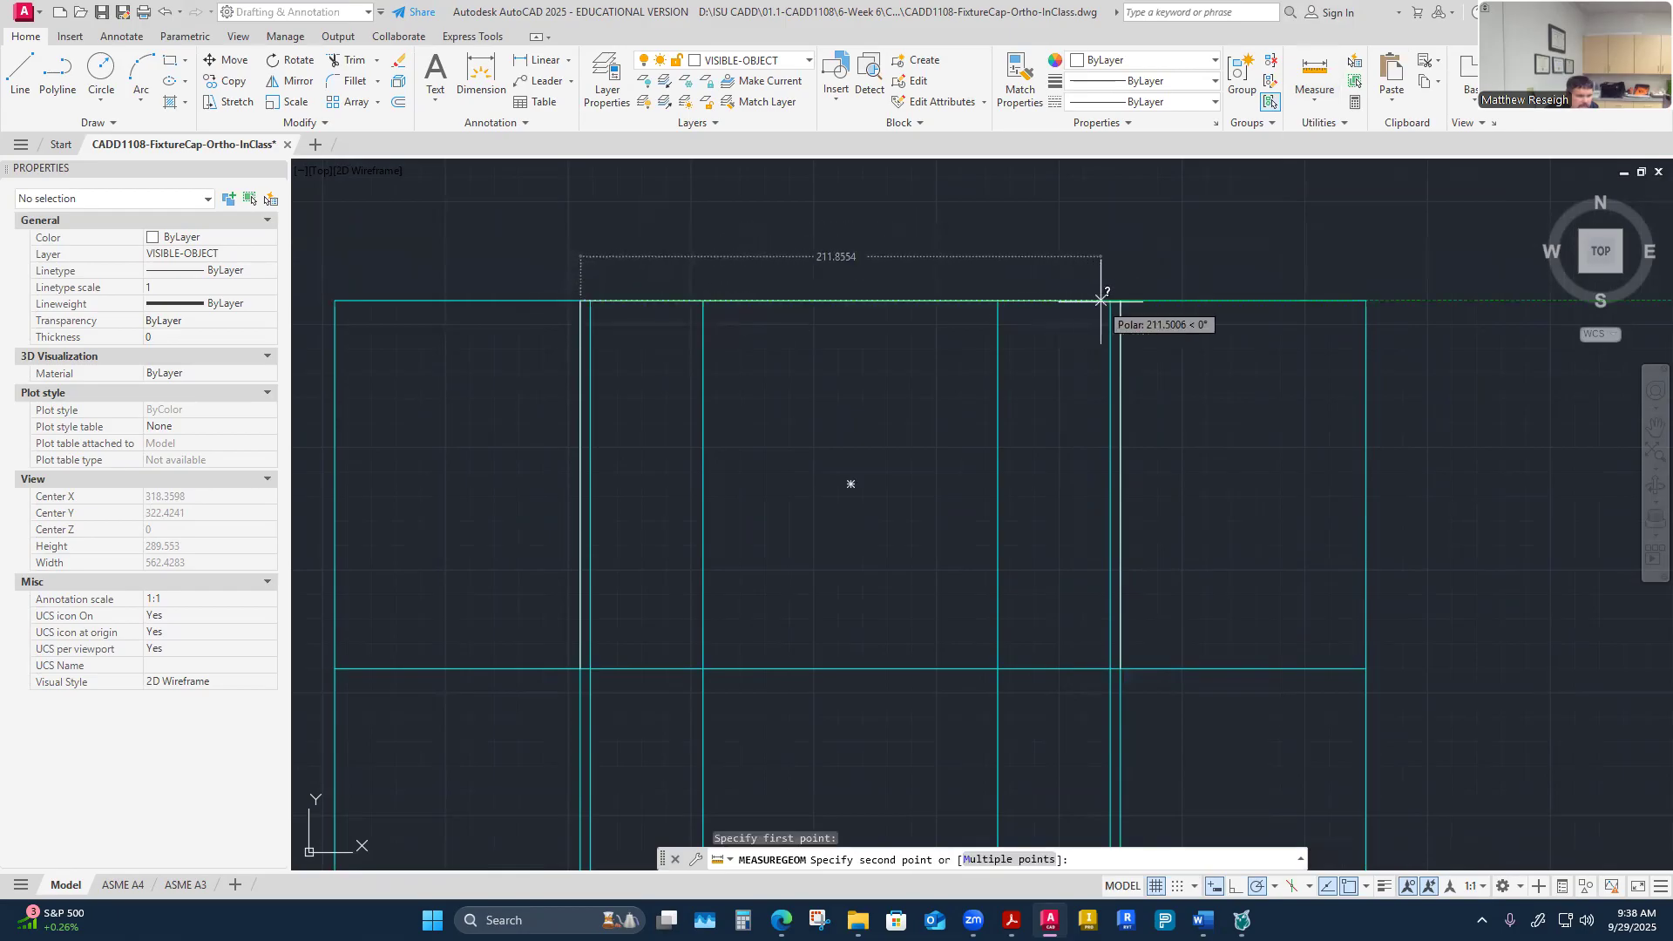
left_click(1118, 301)
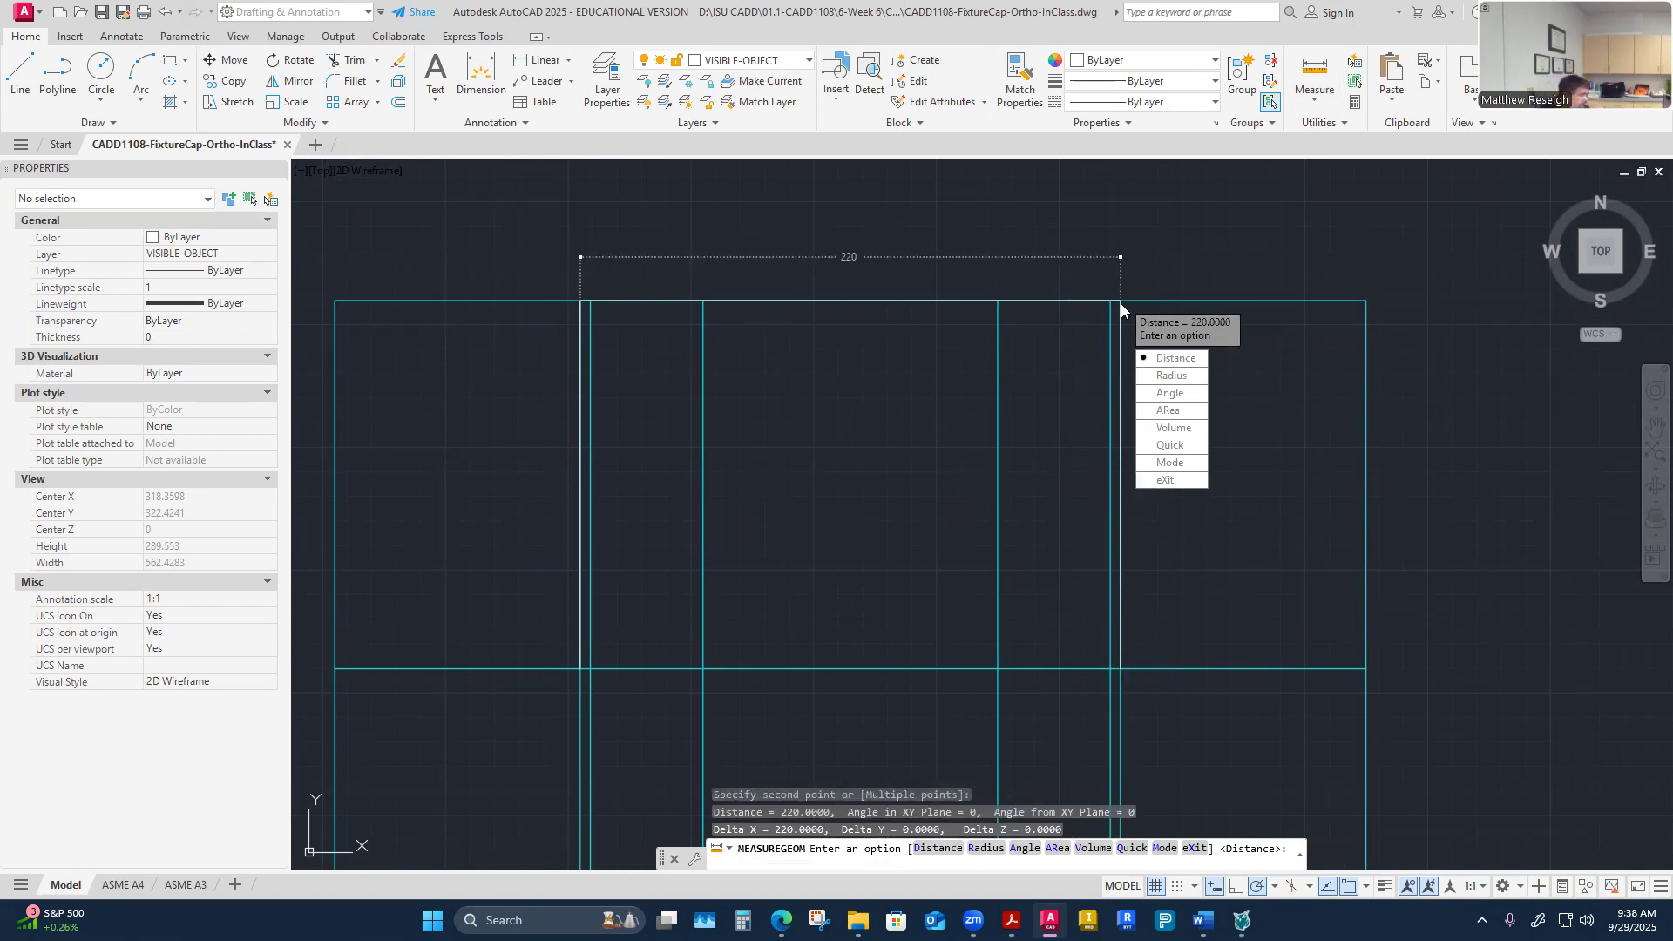
key("Escape")
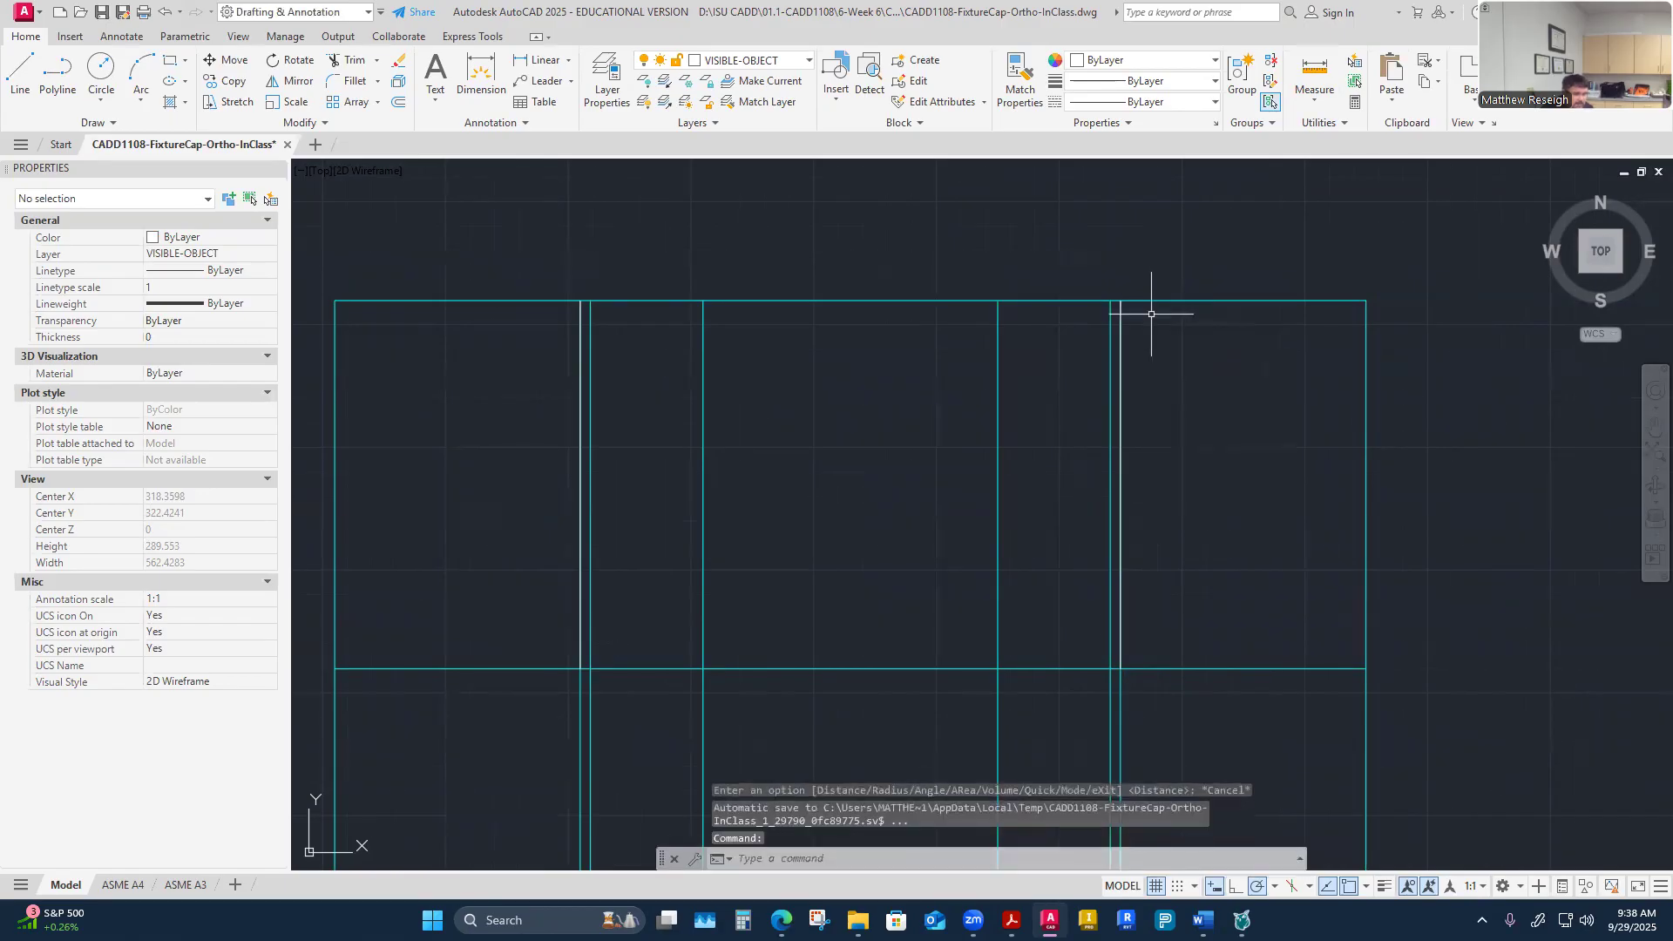
Step: Draw the top view body's upper horizontal edge between the upper ends of its two vertical edges
right_click(593, 216)
key("Escape")
left_click(31, 75)
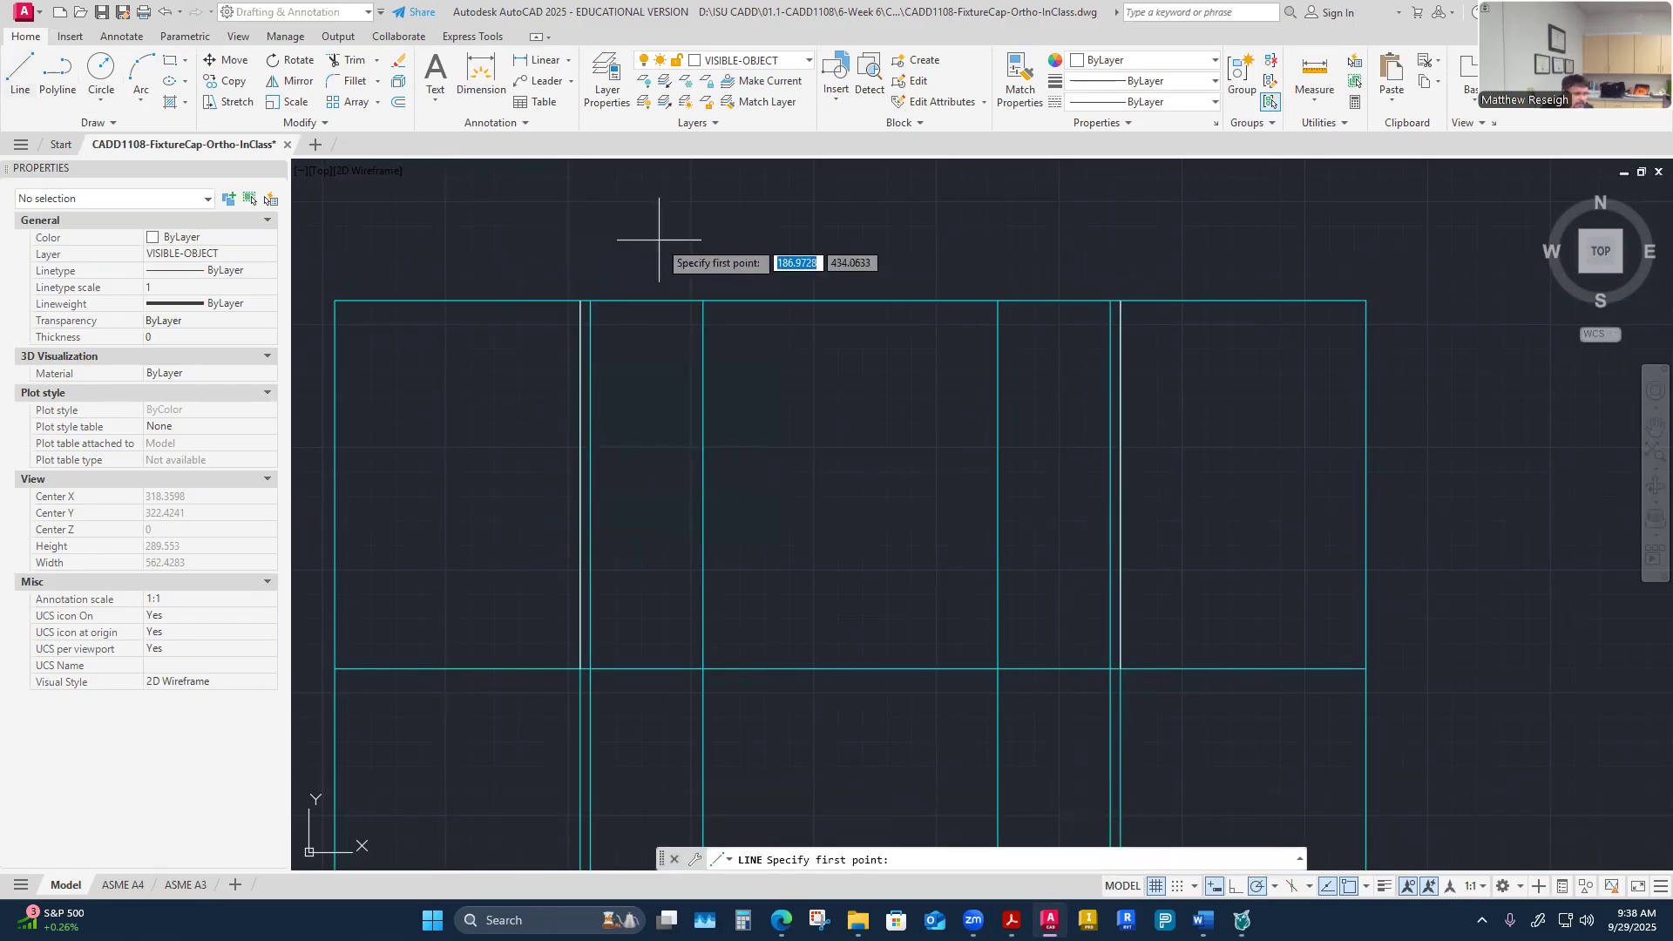
left_click(589, 301)
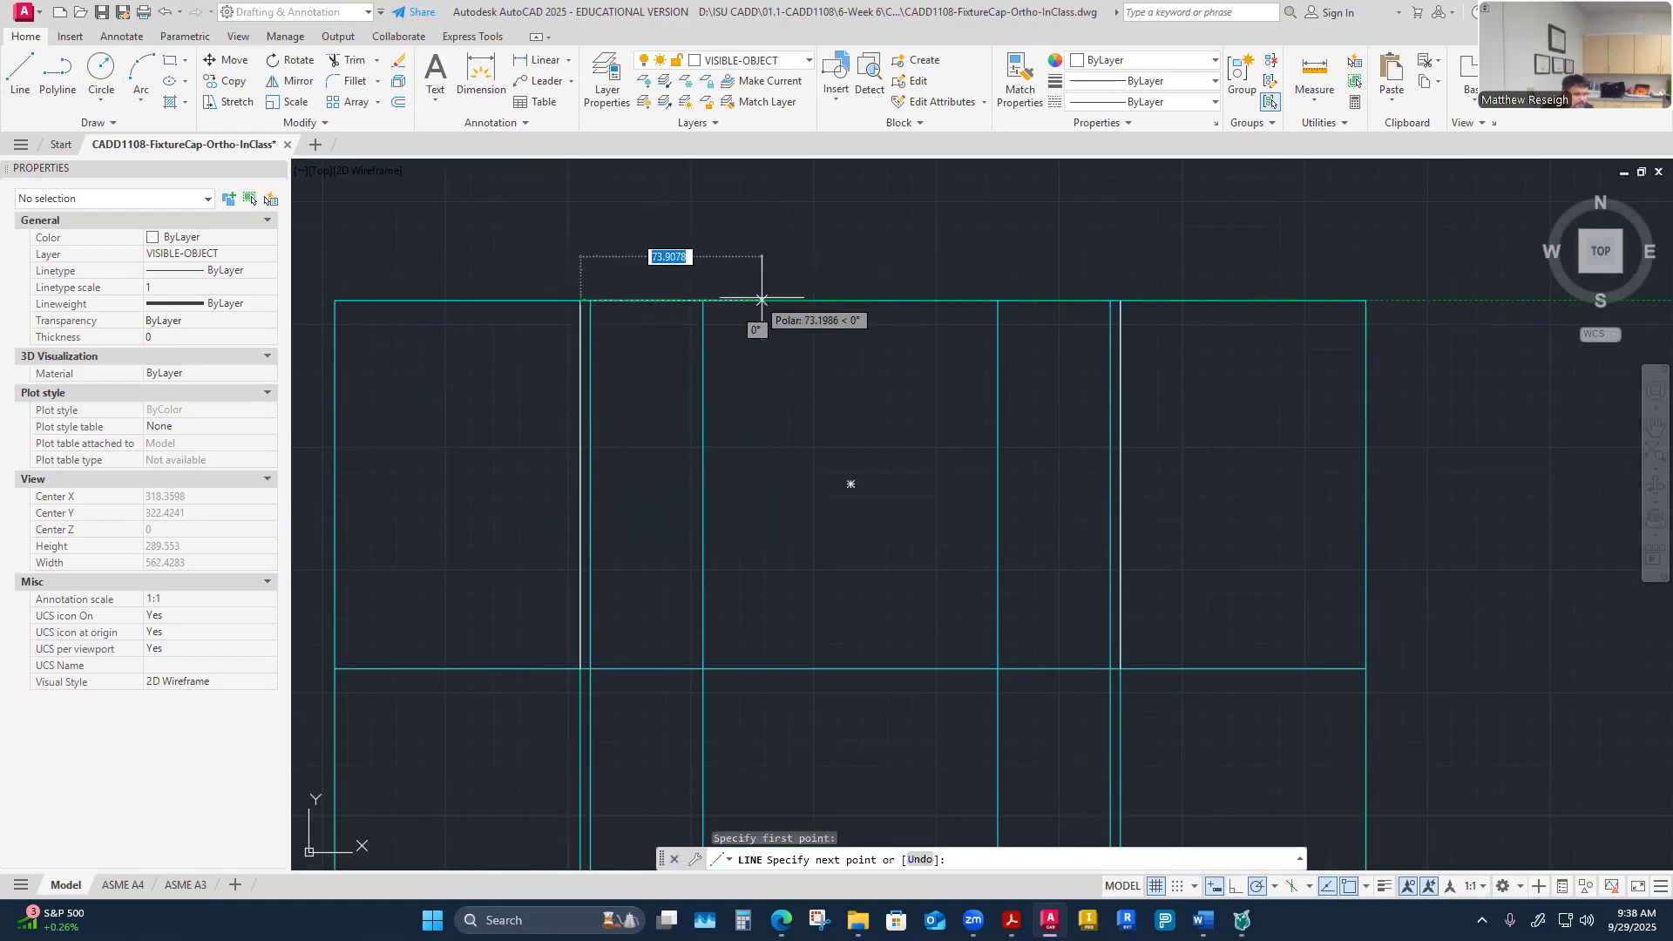
left_click(1121, 301)
key("Escape")
Step: Close the top view body's rectangle with a horizontal line between the lower ends of its two vertical edges
right_click(1020, 401)
left_click(1037, 420)
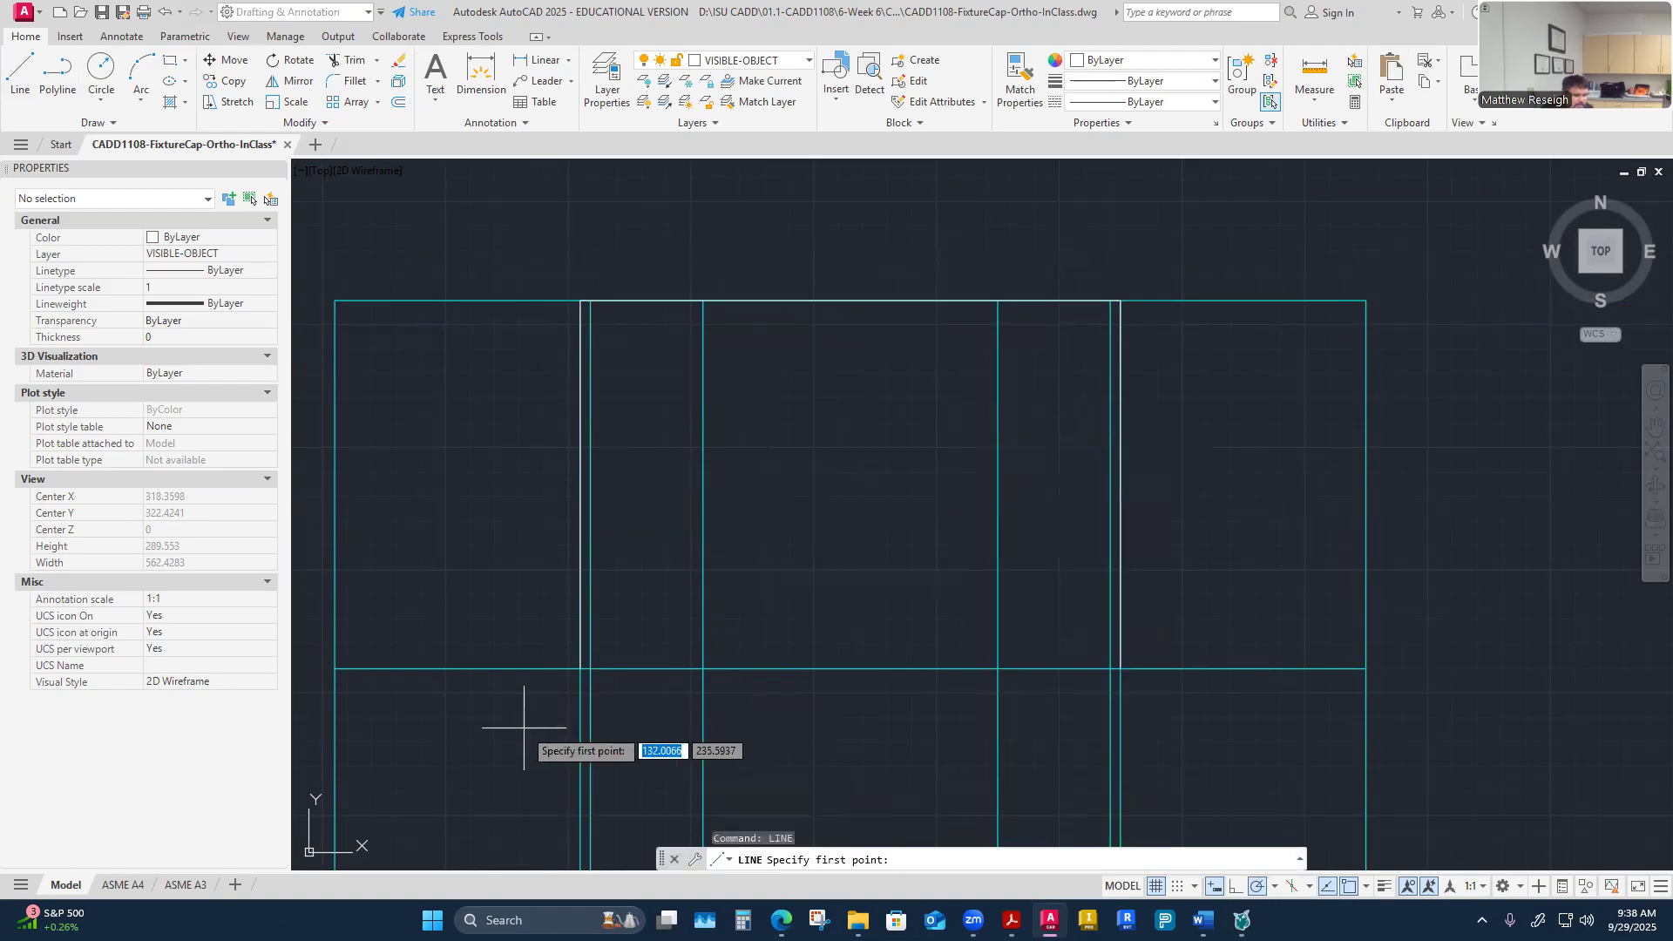
scroll(567, 697, "up", 3)
left_click(590, 650)
scroll(1002, 667, "down", 3)
scroll(1072, 658, "up", 5)
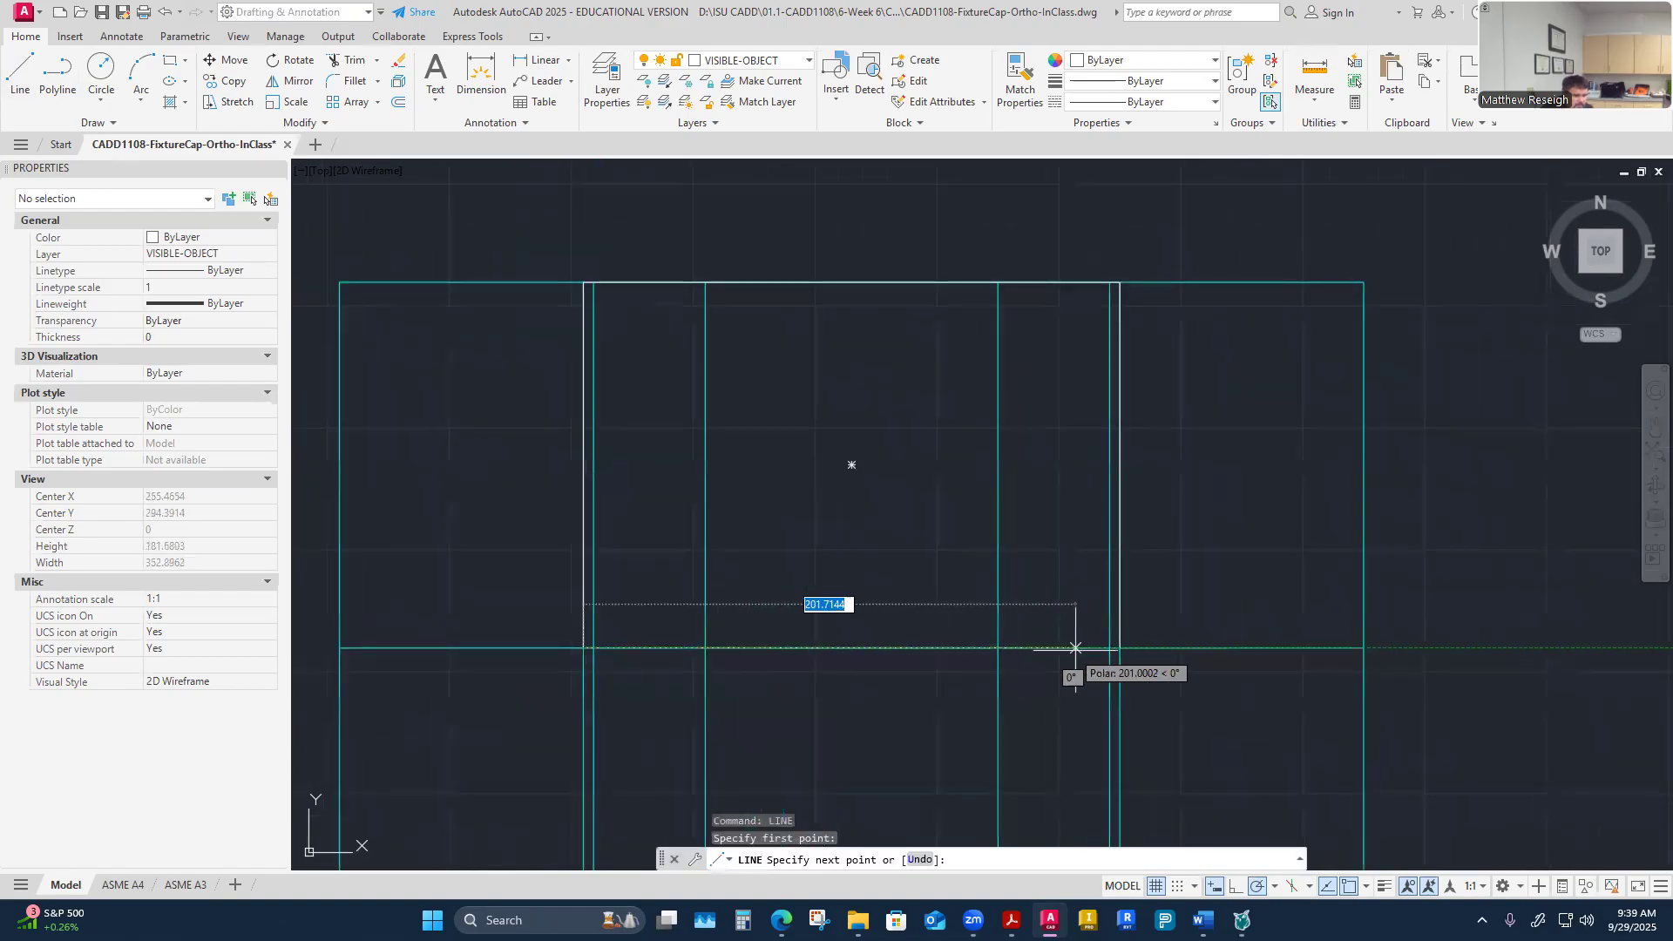
left_click(1125, 646)
key("Escape")
Step: Compare the projected front and top views with the Fixture Cap's dimensioned isometric drawing in Acrobat, and return to AutoCAD
scroll(1169, 579, "down", 4)
scroll(1123, 626, "down", 6)
scroll(1078, 693, "up", 6)
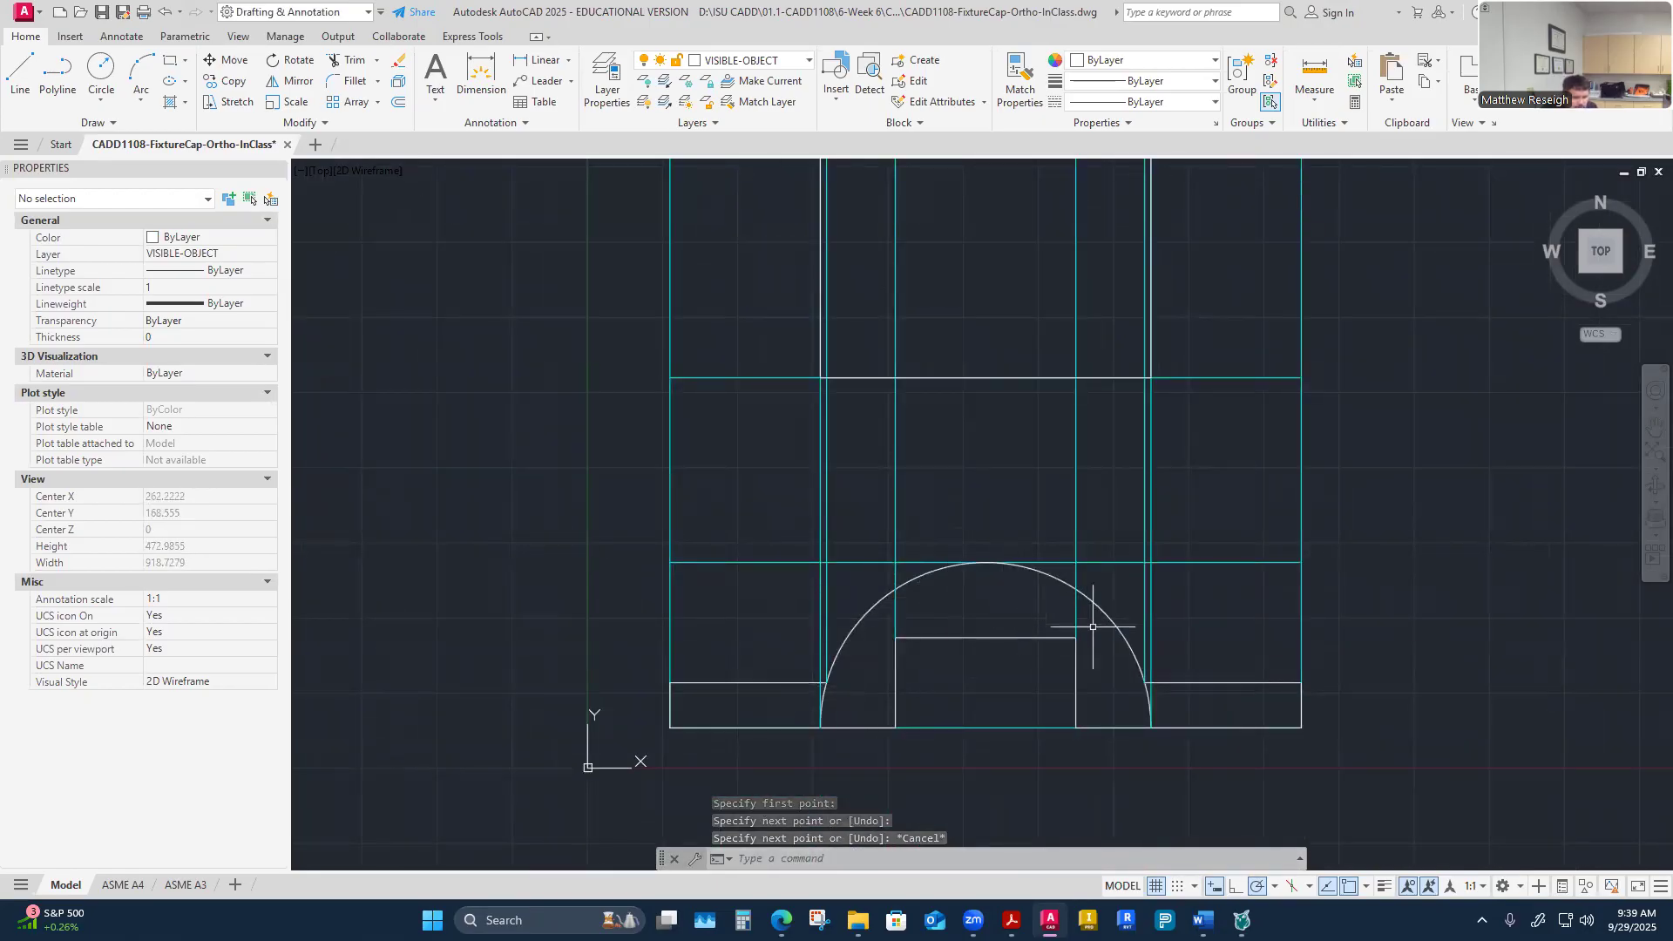
scroll(1149, 681, "up", 2)
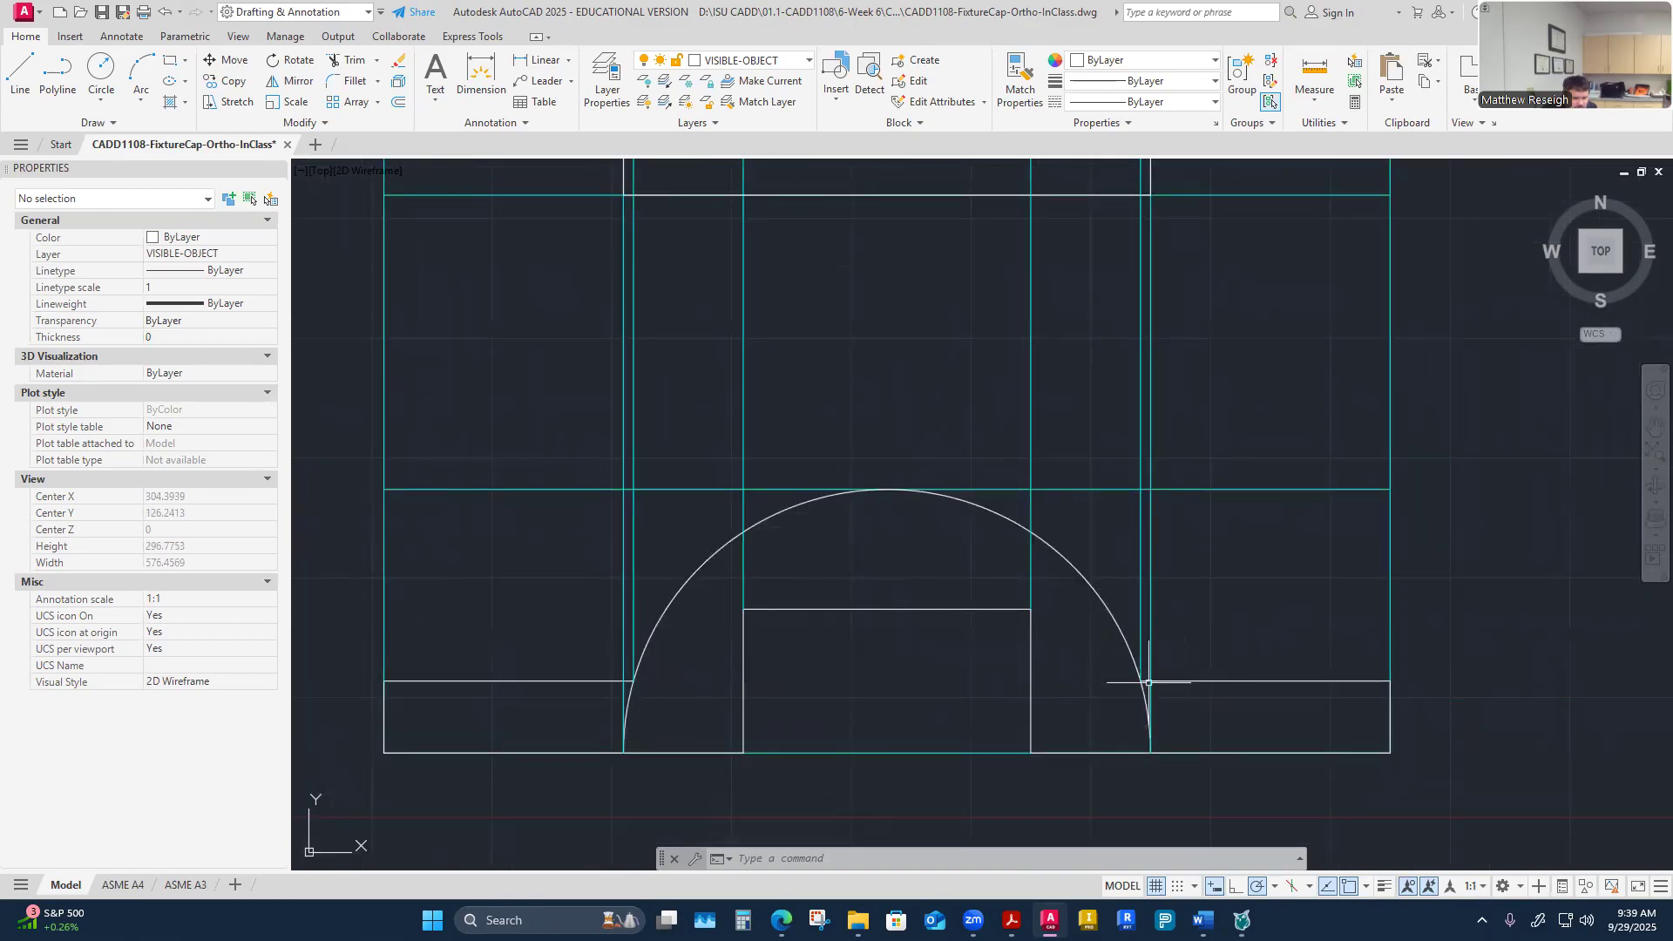
scroll(1119, 690, "down", 4)
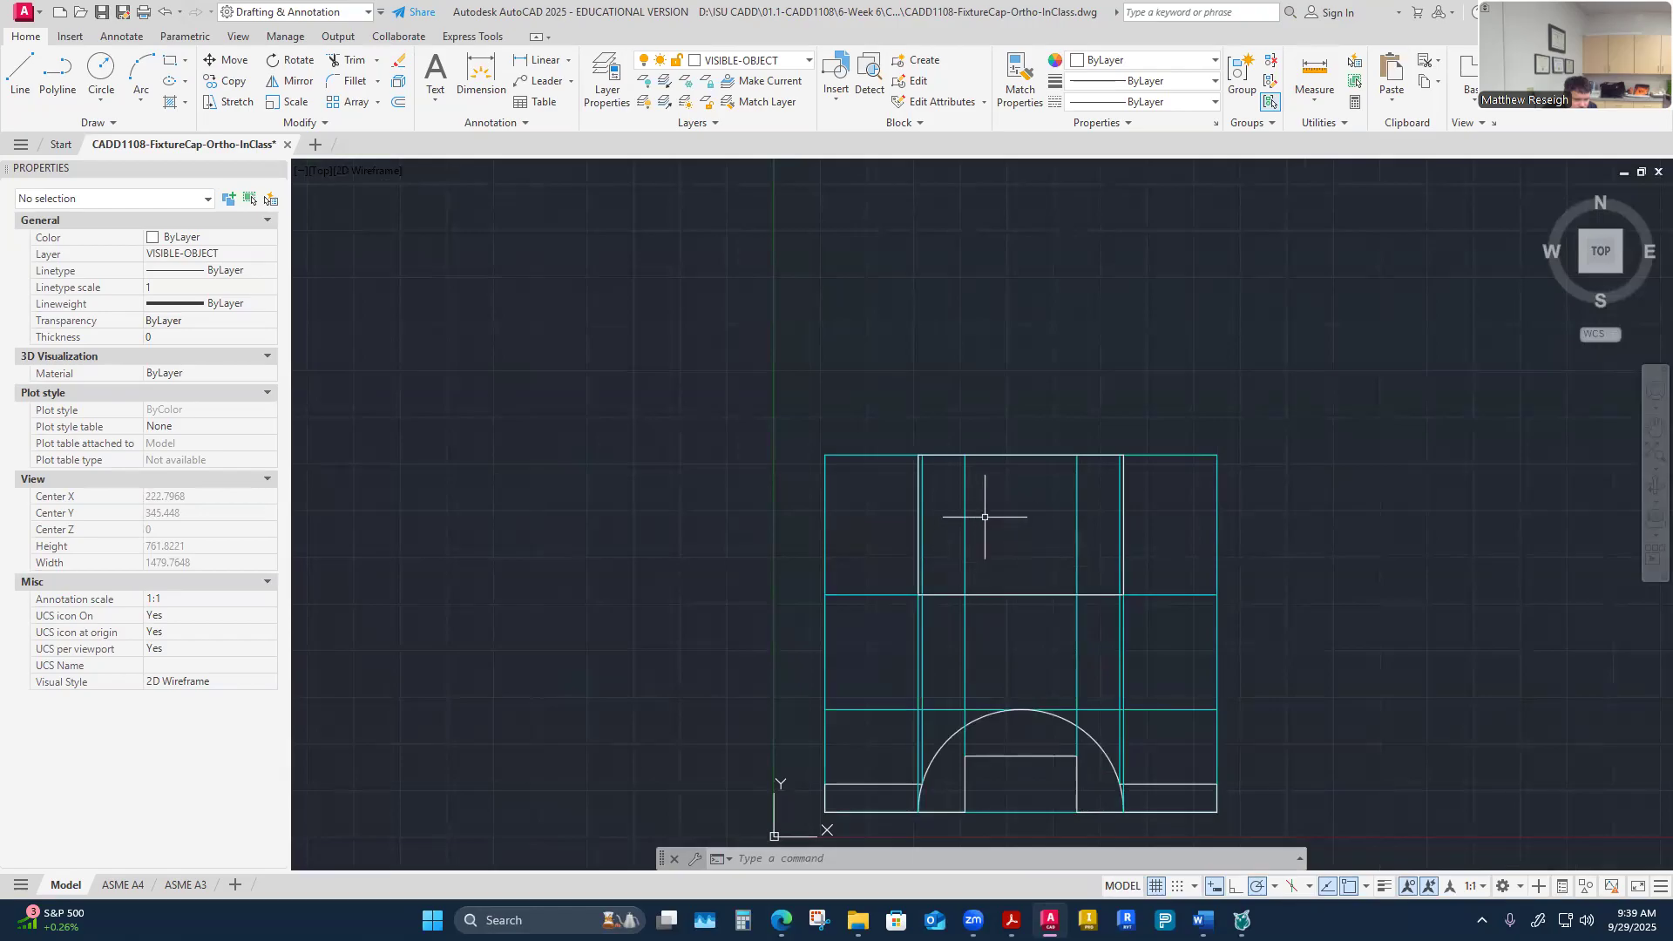
scroll(985, 516, "up", 2)
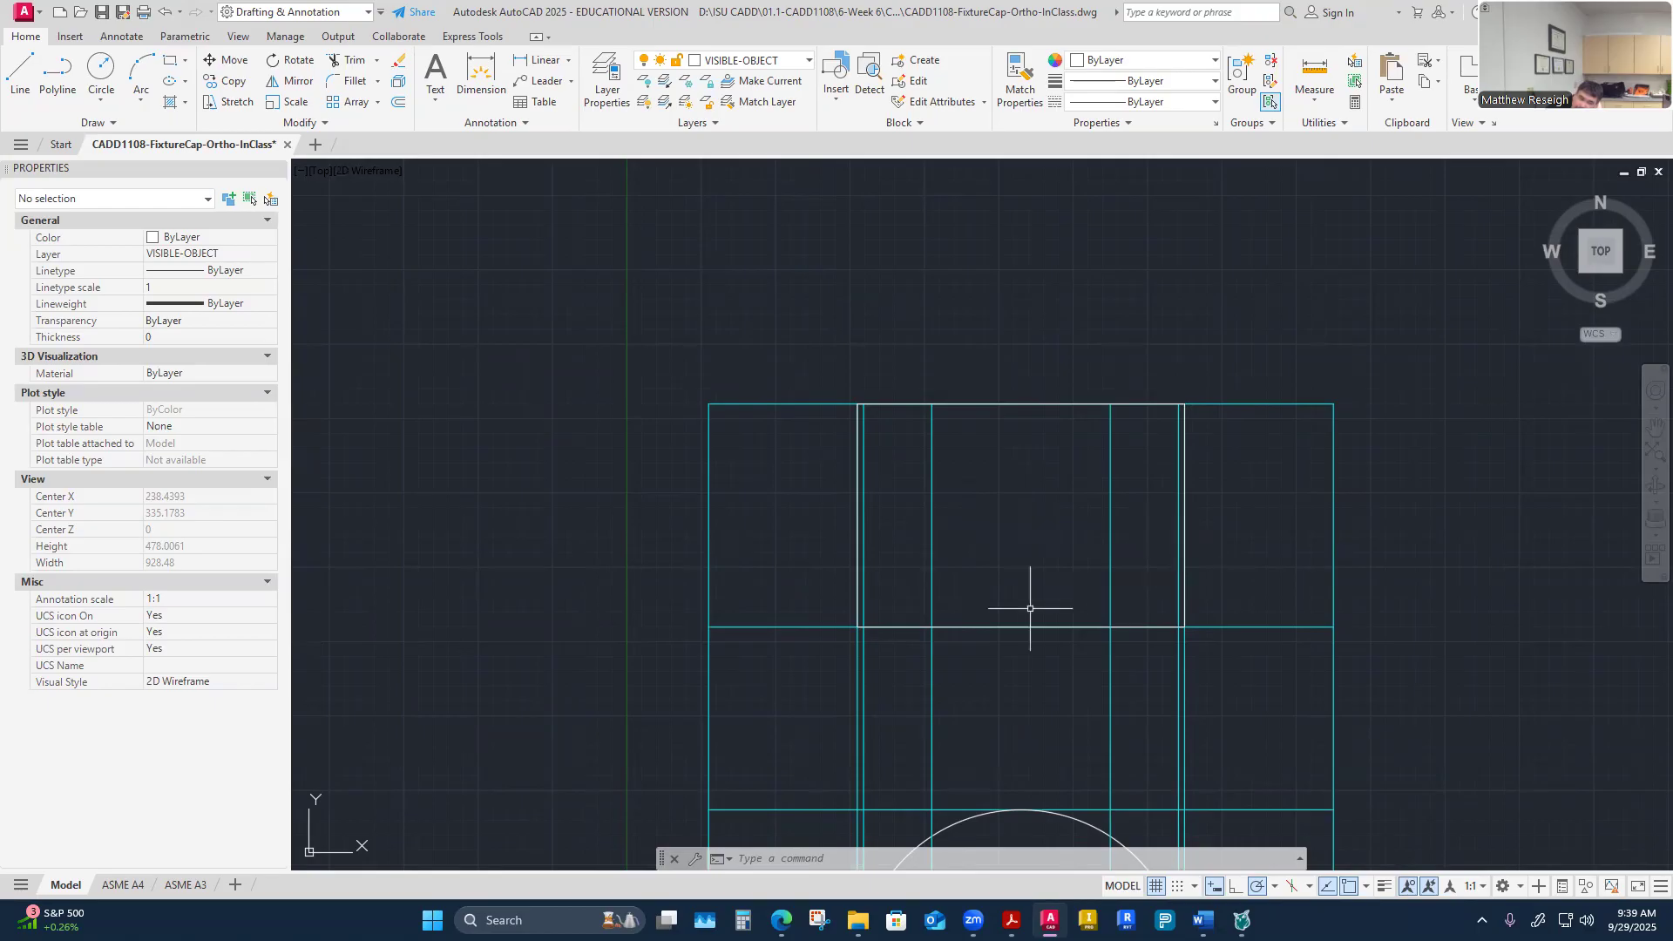
scroll(1016, 645, "up", 2)
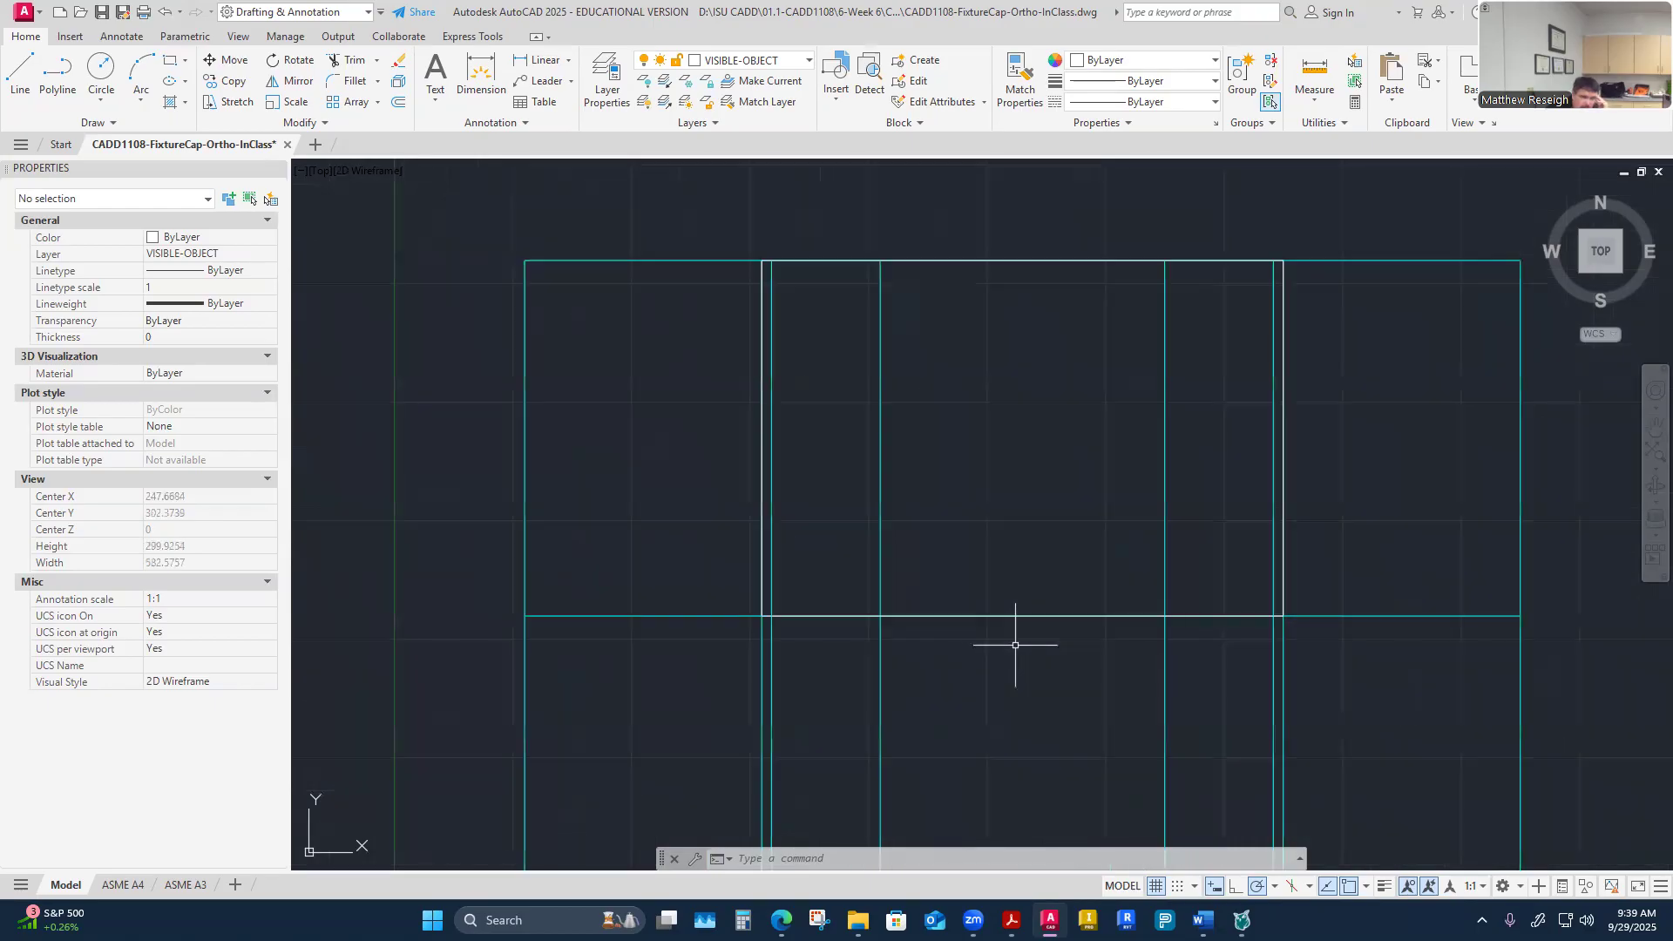
scroll(742, 498, "down", 2)
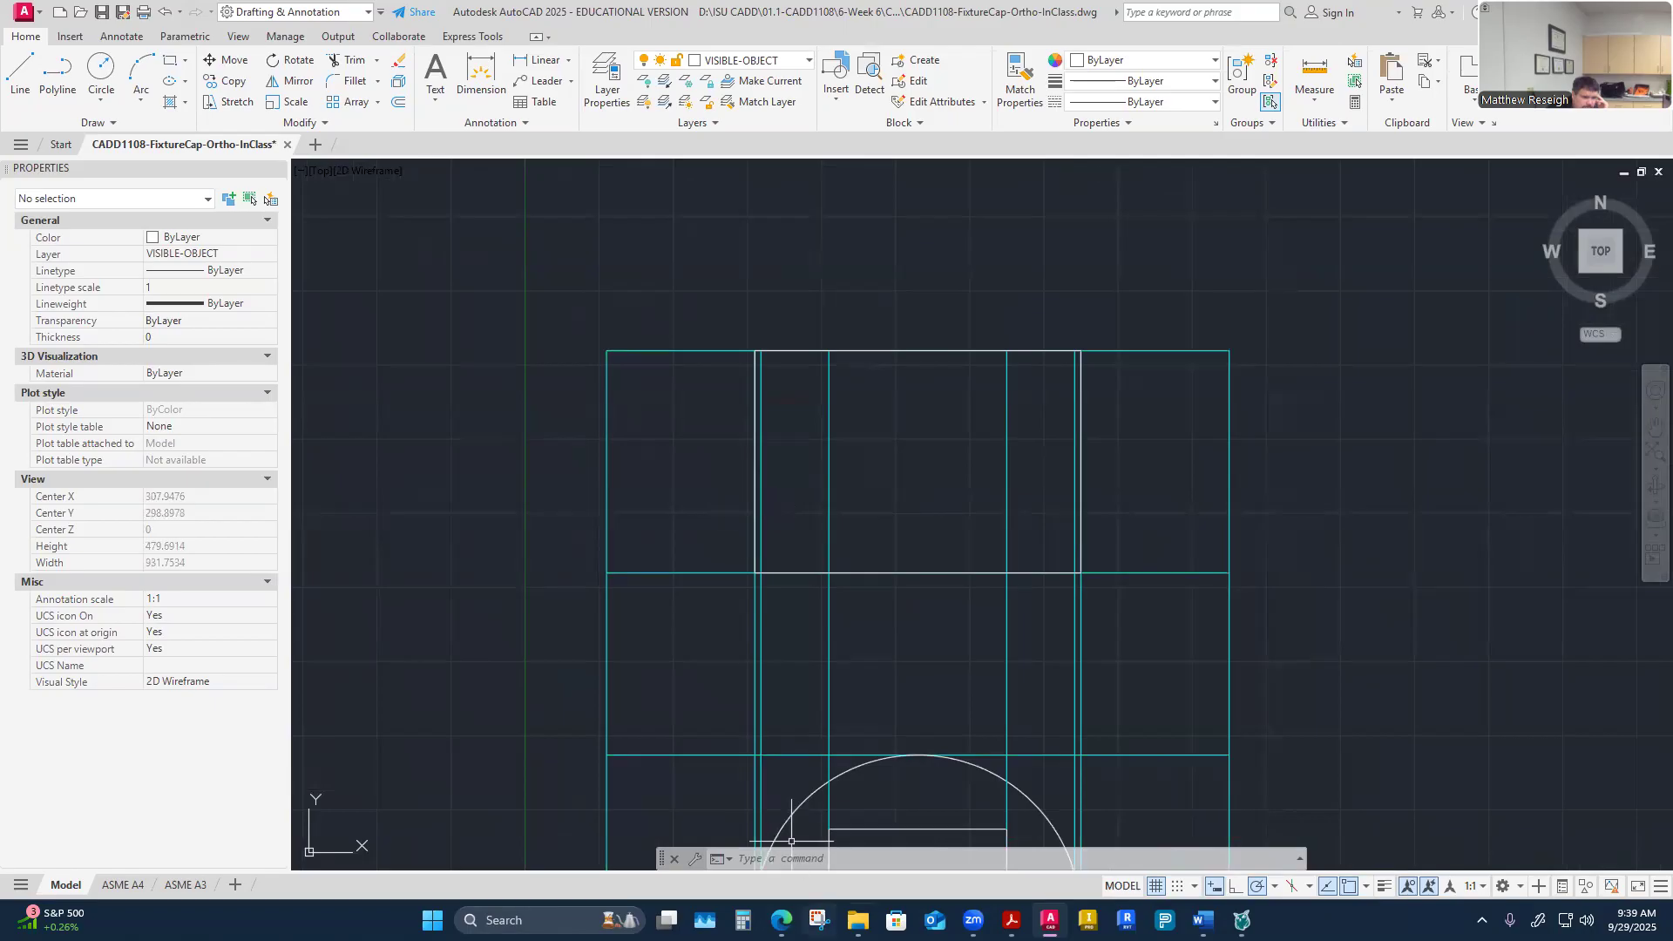
left_click(1011, 921)
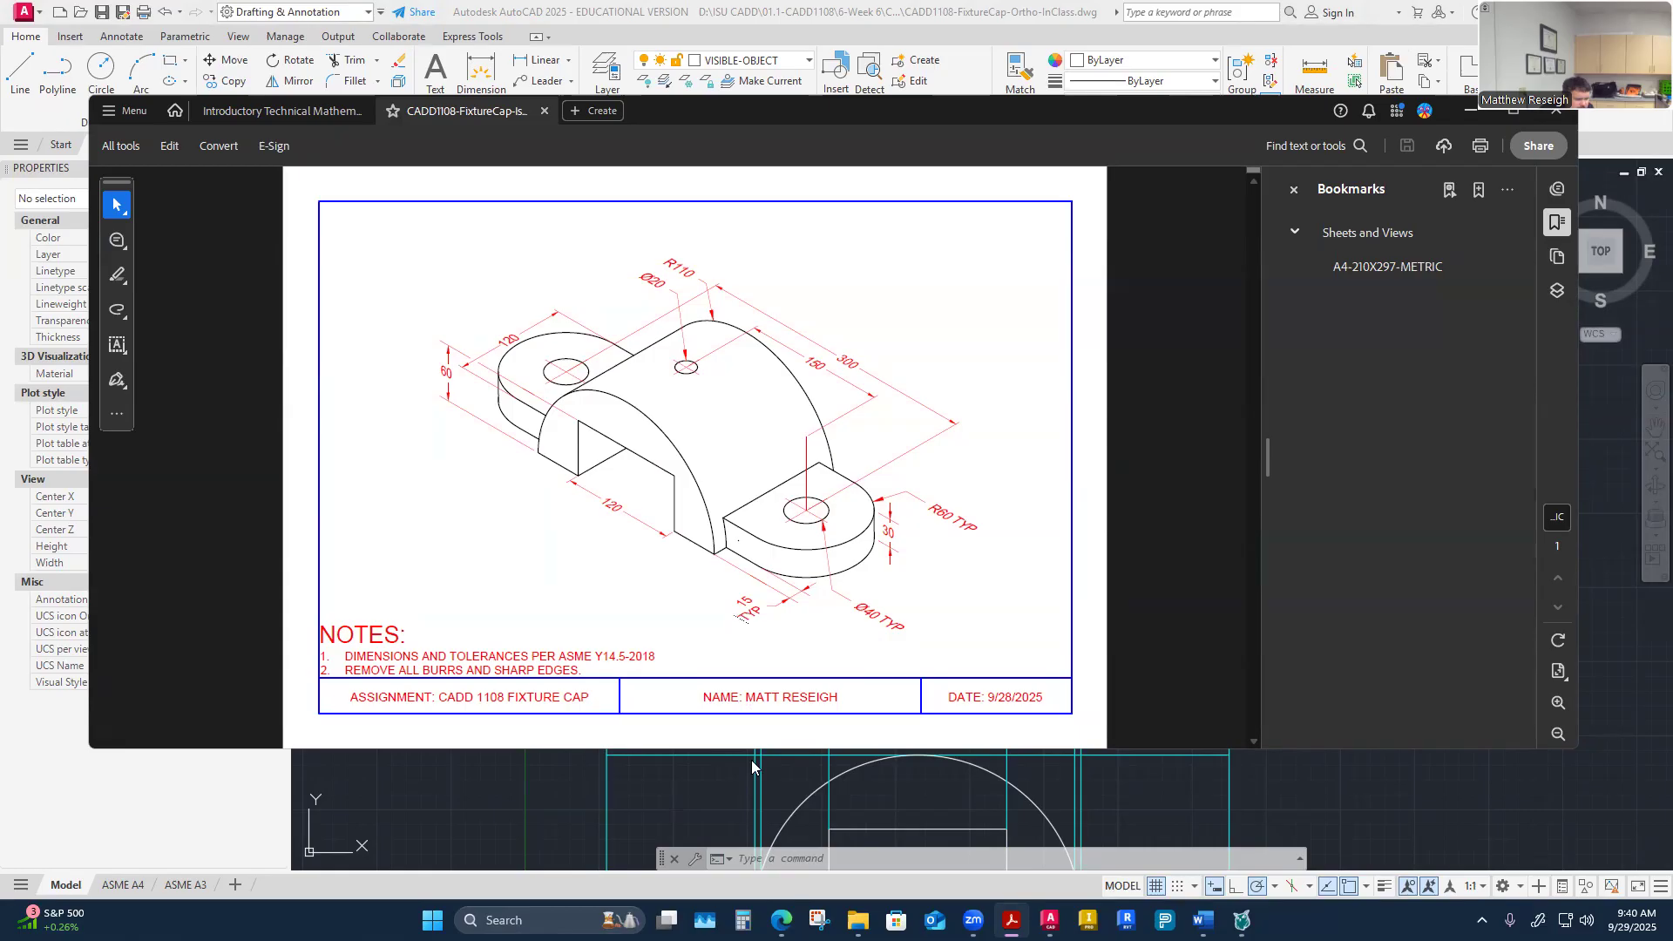
left_click(907, 821)
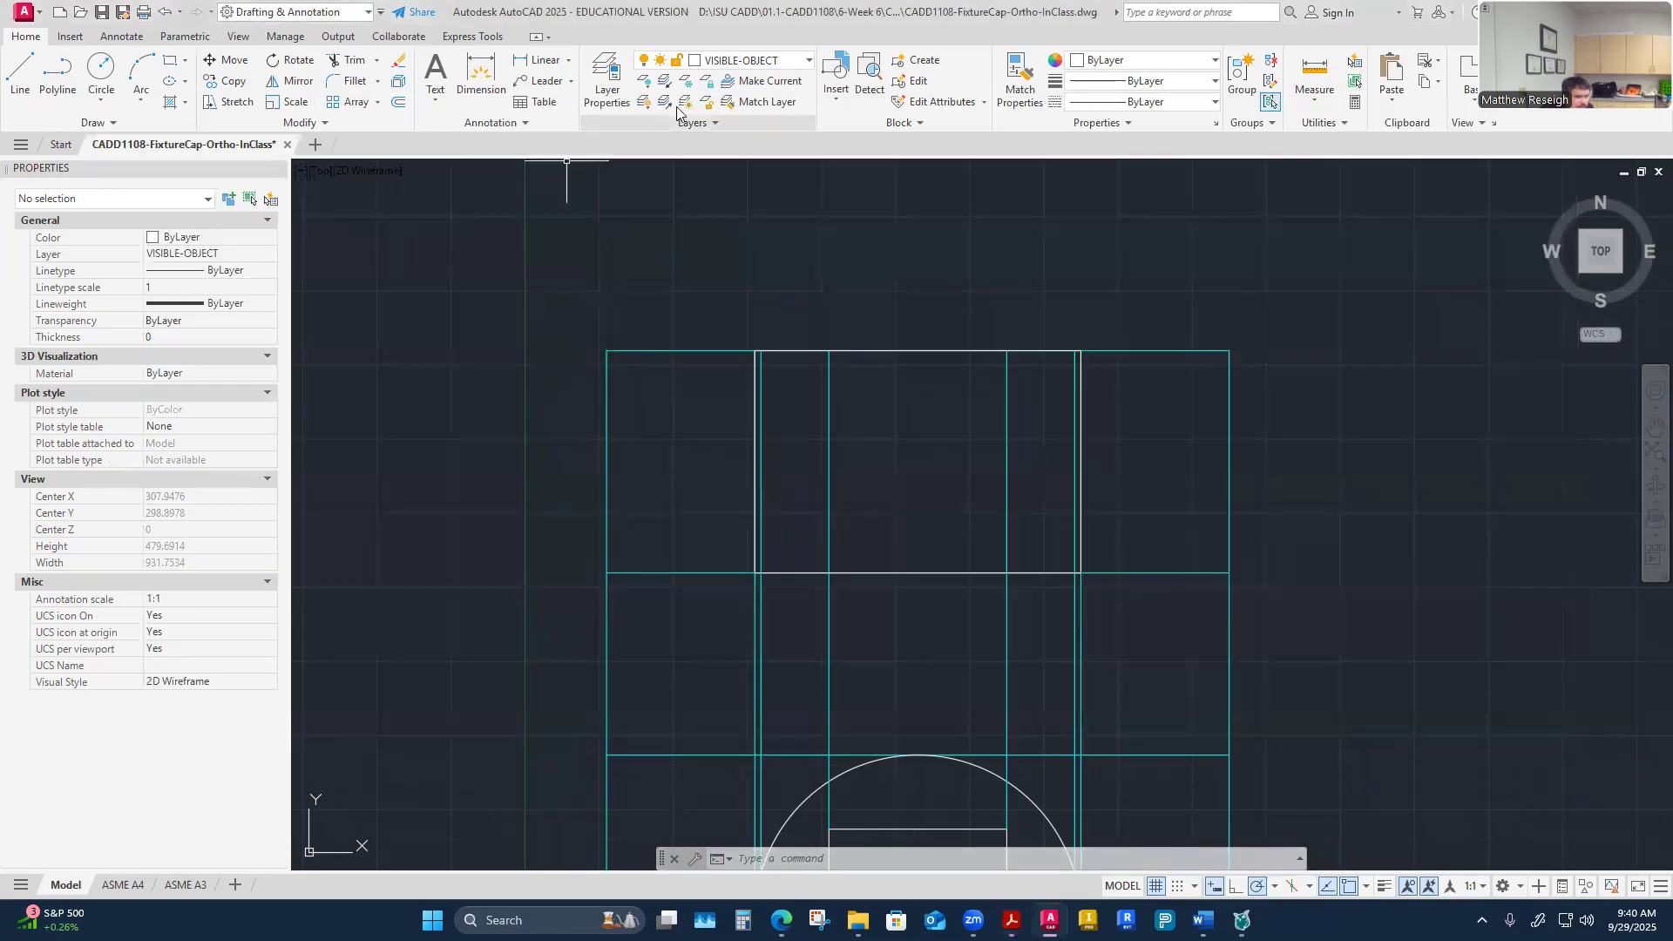
Step: On the CONSTRUCTION layer, draw a 60 mm horizontal line inward from the midpoint of the top view's left outer edge
left_click(809, 60)
left_click(742, 209)
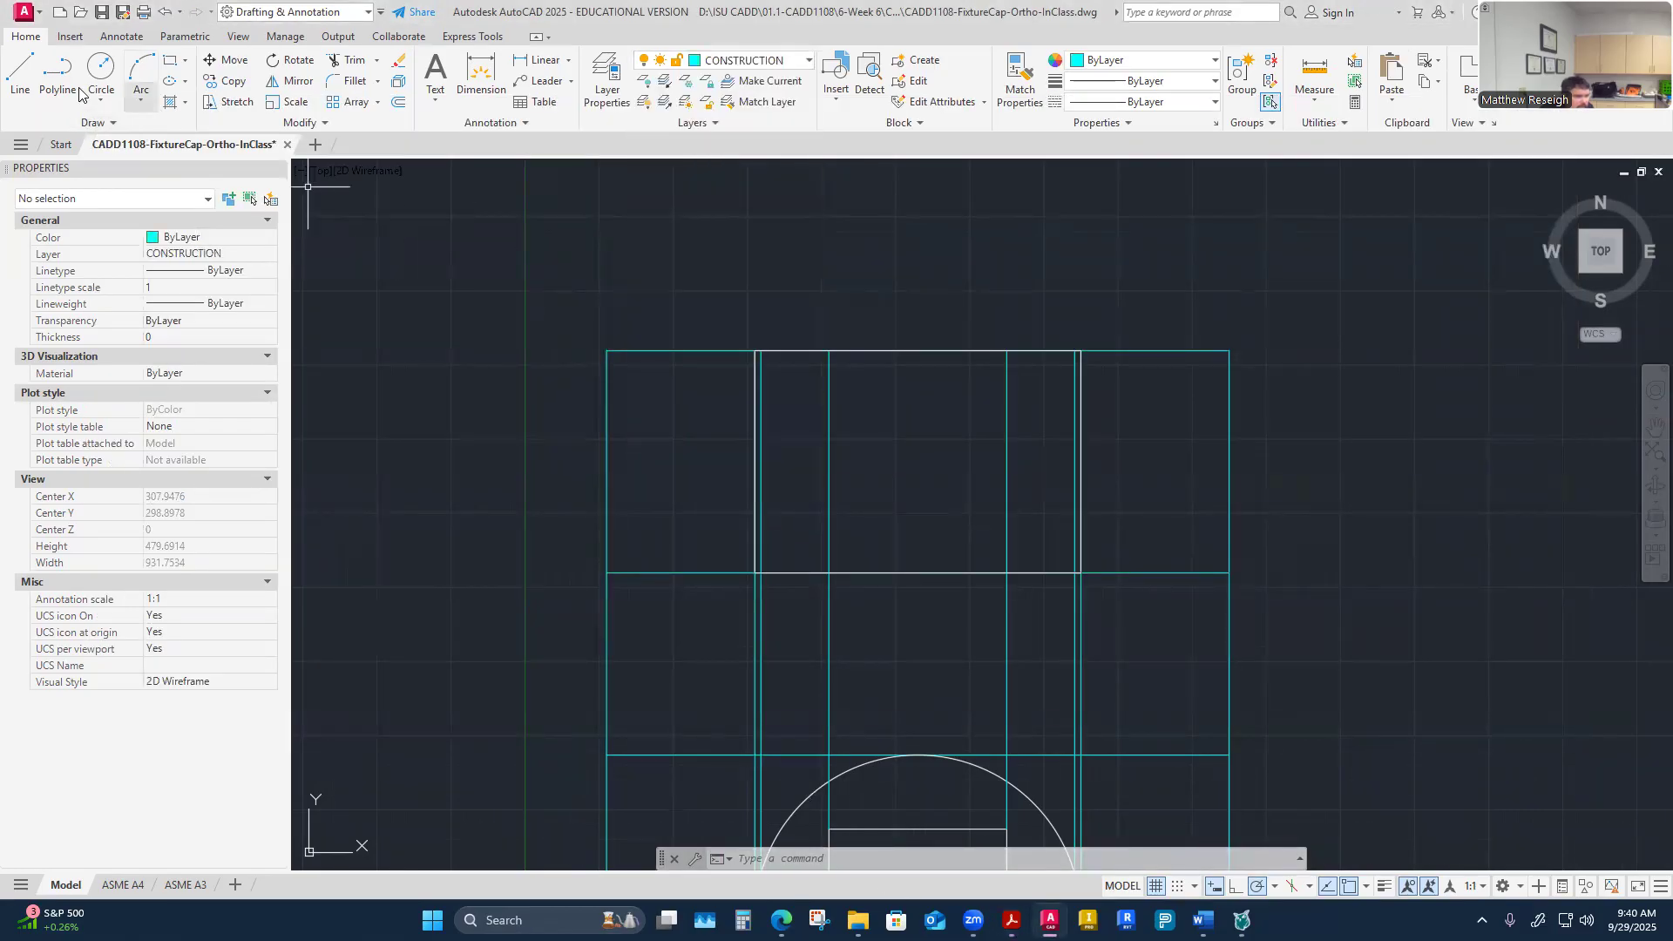
scroll(658, 466, "up", 2)
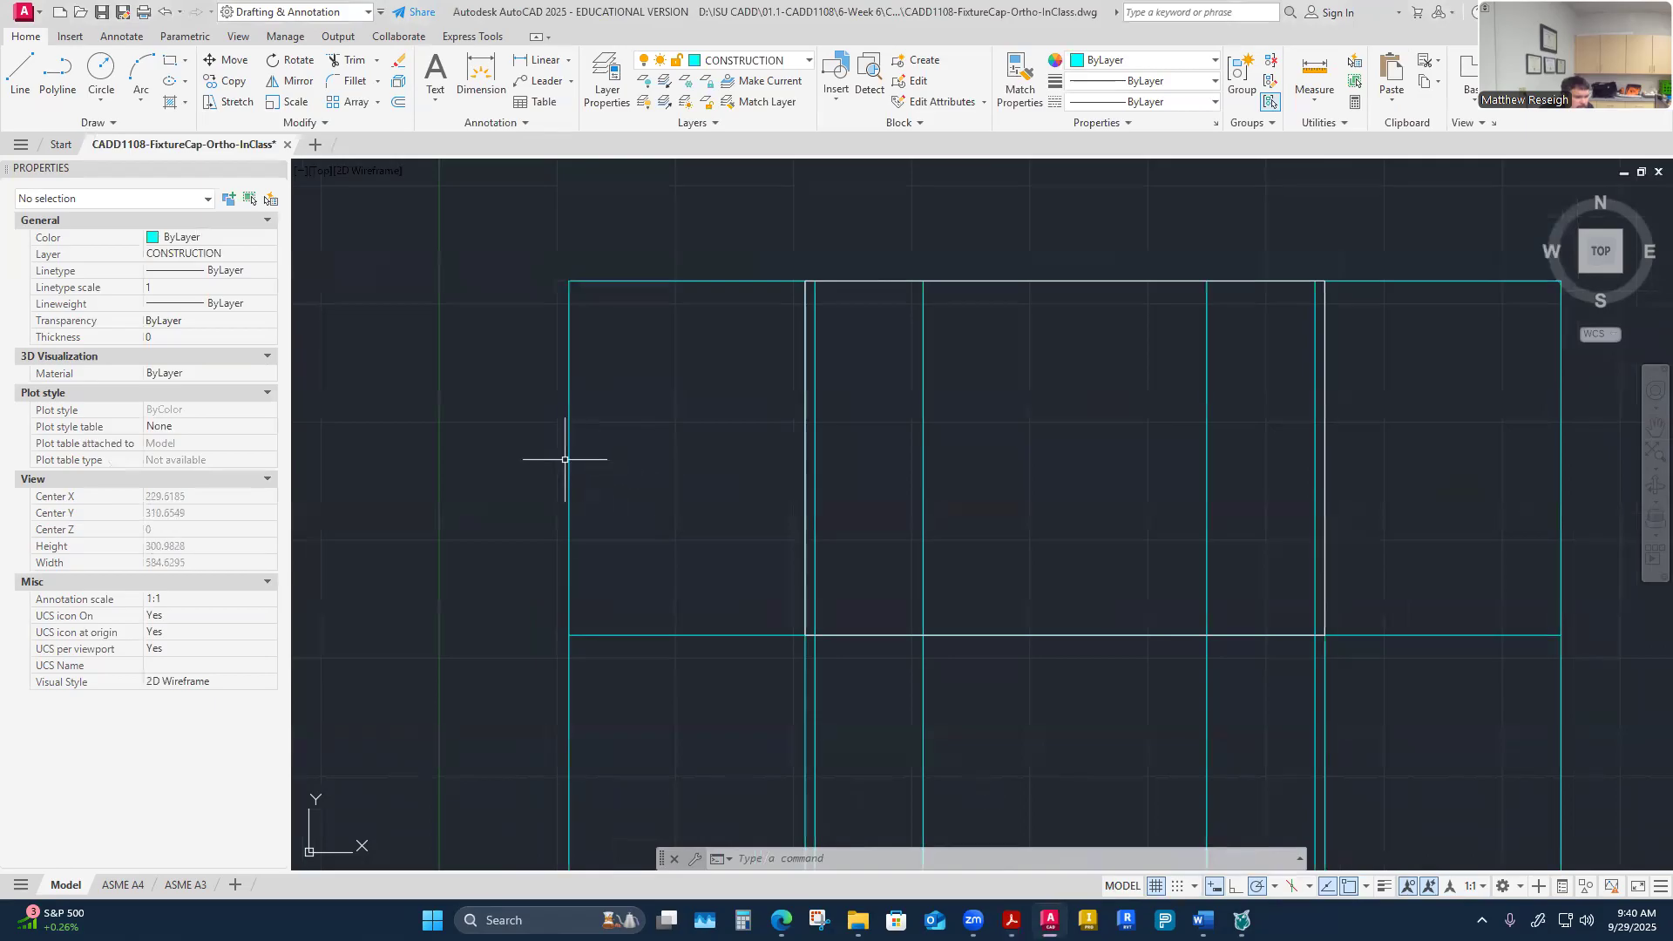
left_click(20, 74)
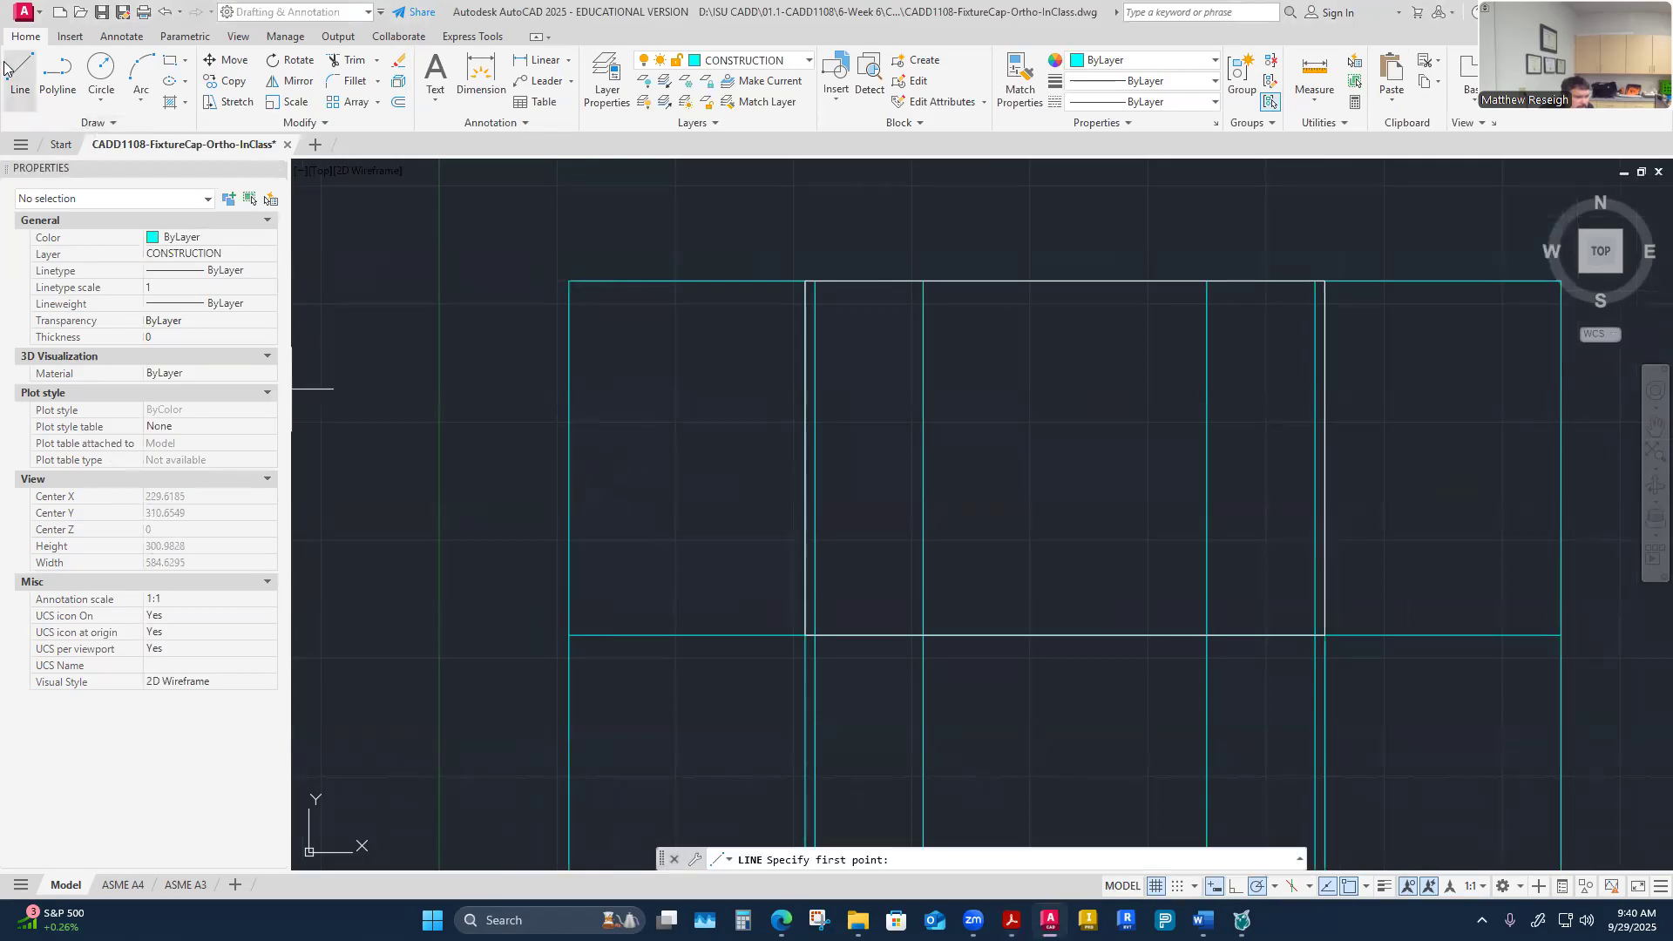
left_click(569, 458)
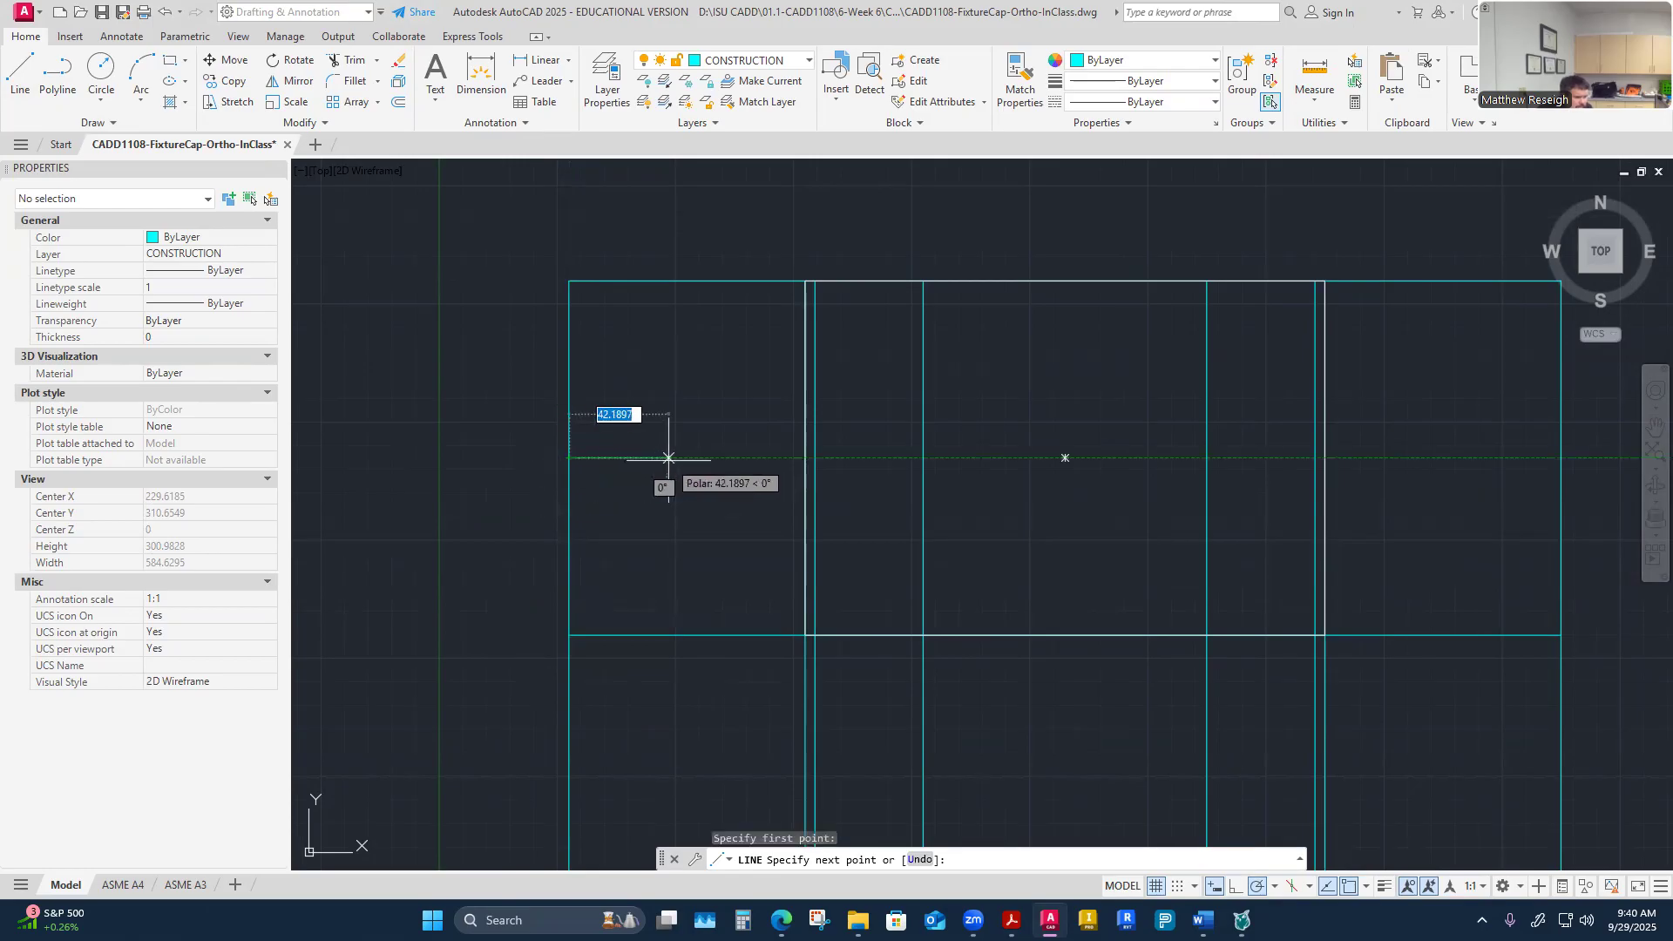
type("60")
key("Return")
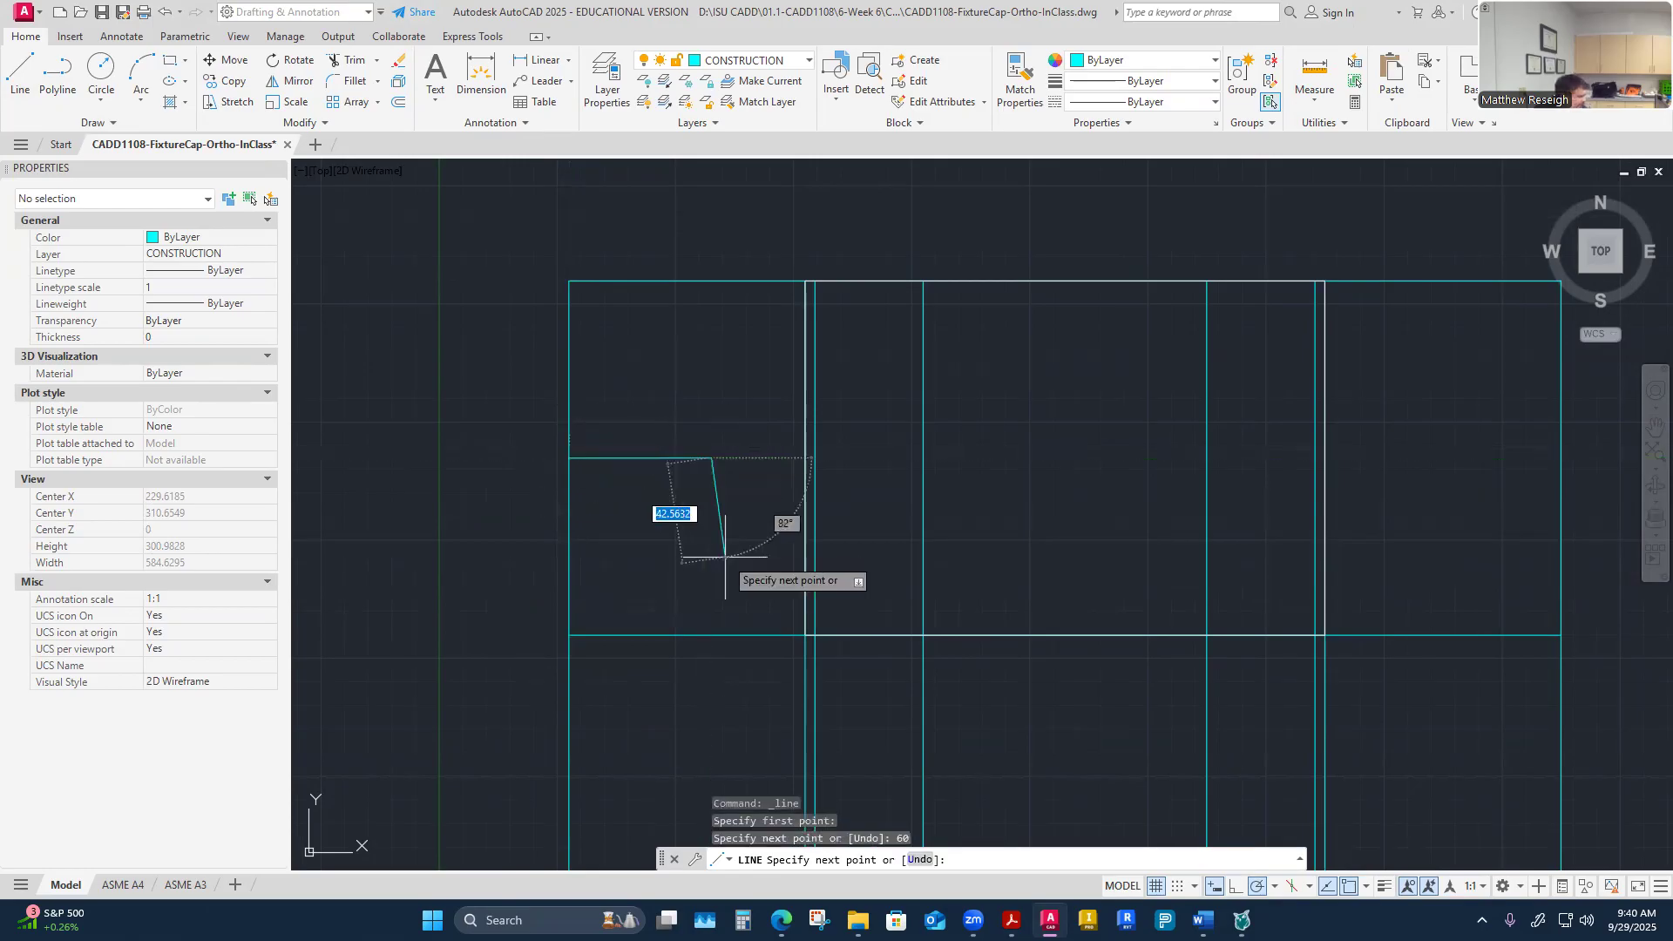
key("Escape")
key("Escape")
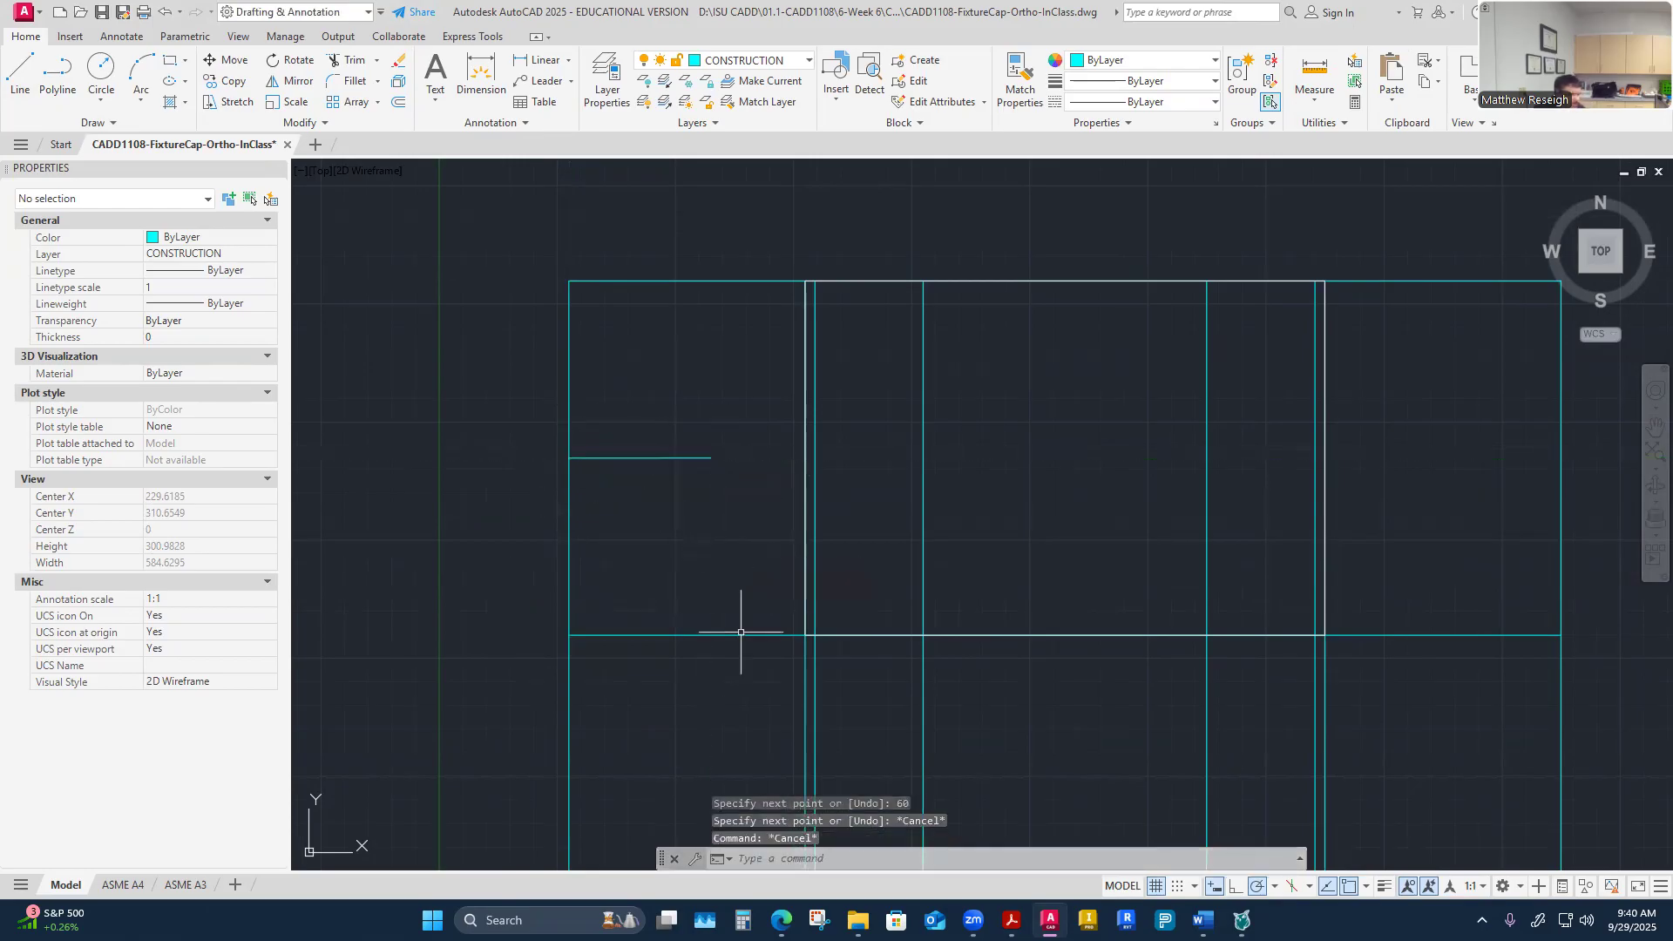
Step: On the VISIBLE-OBJECT layer, draw a circle centred on the construction line's inner end, reaching the left outer edge with a 60 mm radius
left_click(799, 66)
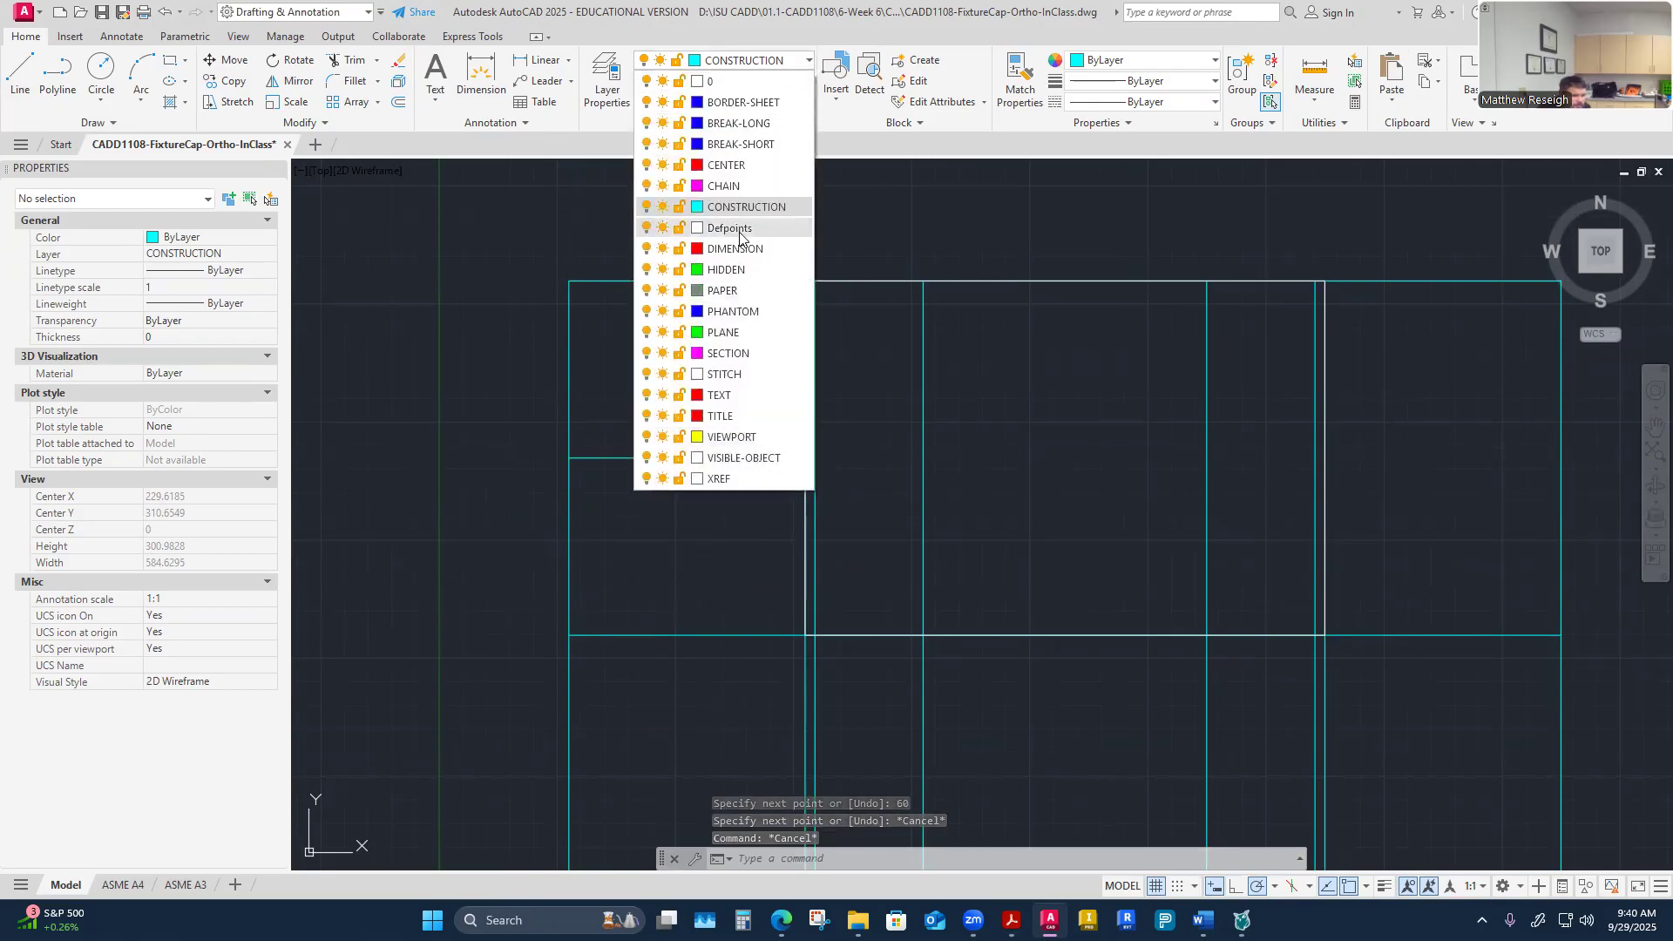
left_click(744, 457)
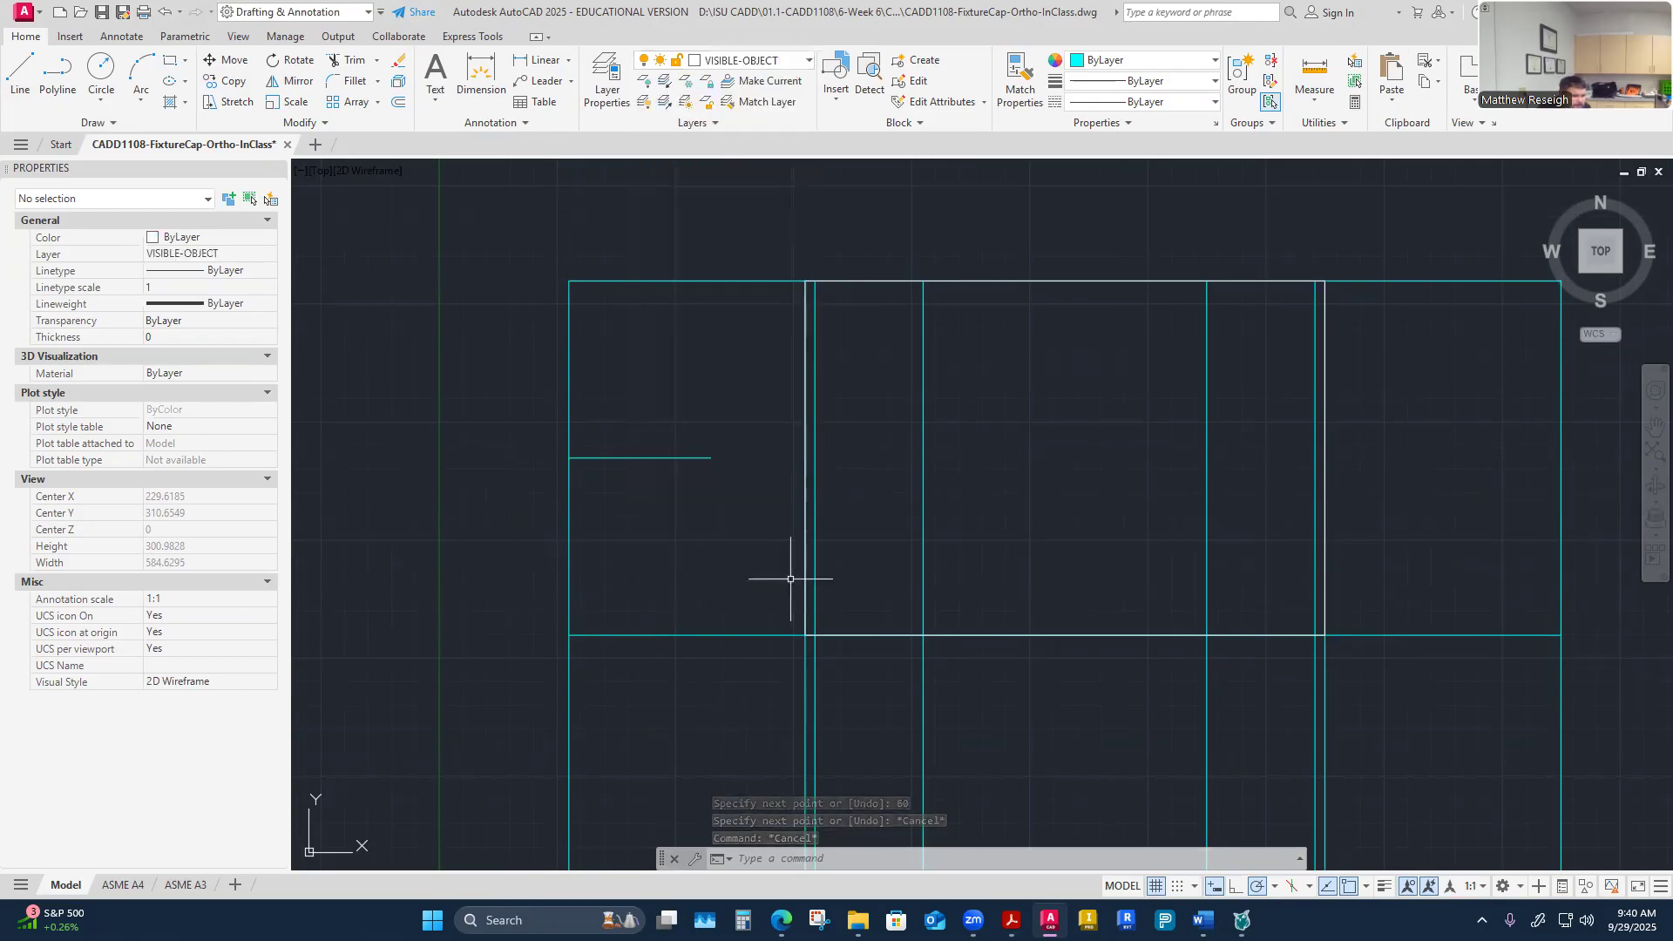
left_click(101, 80)
left_click(711, 457)
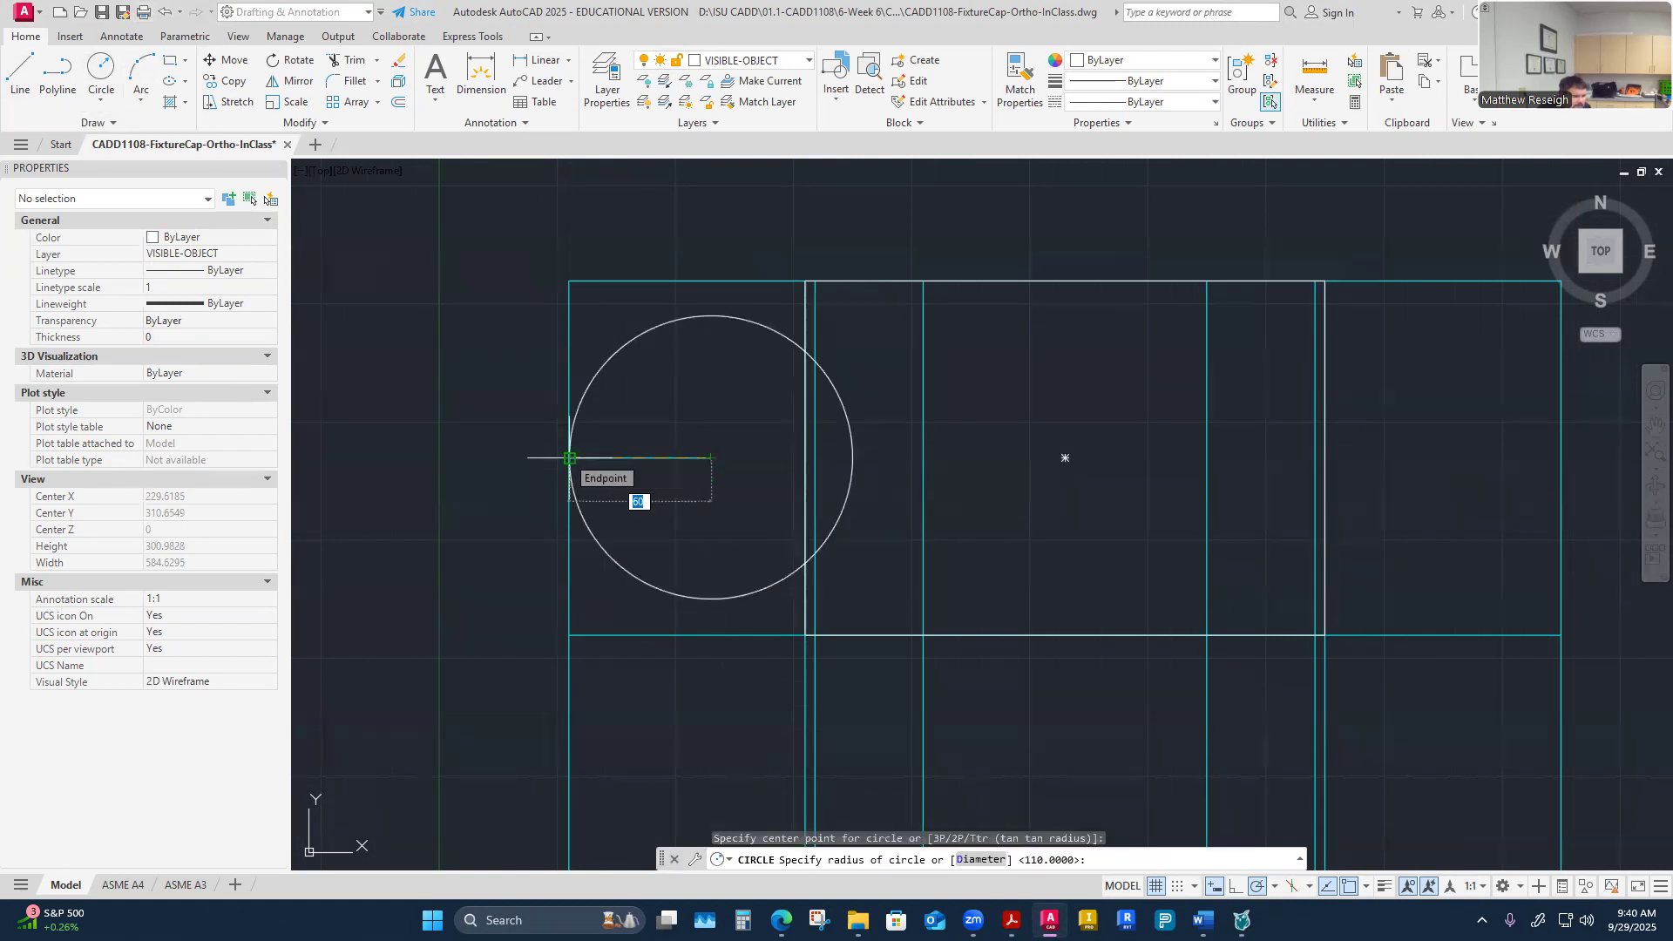
left_click(571, 458)
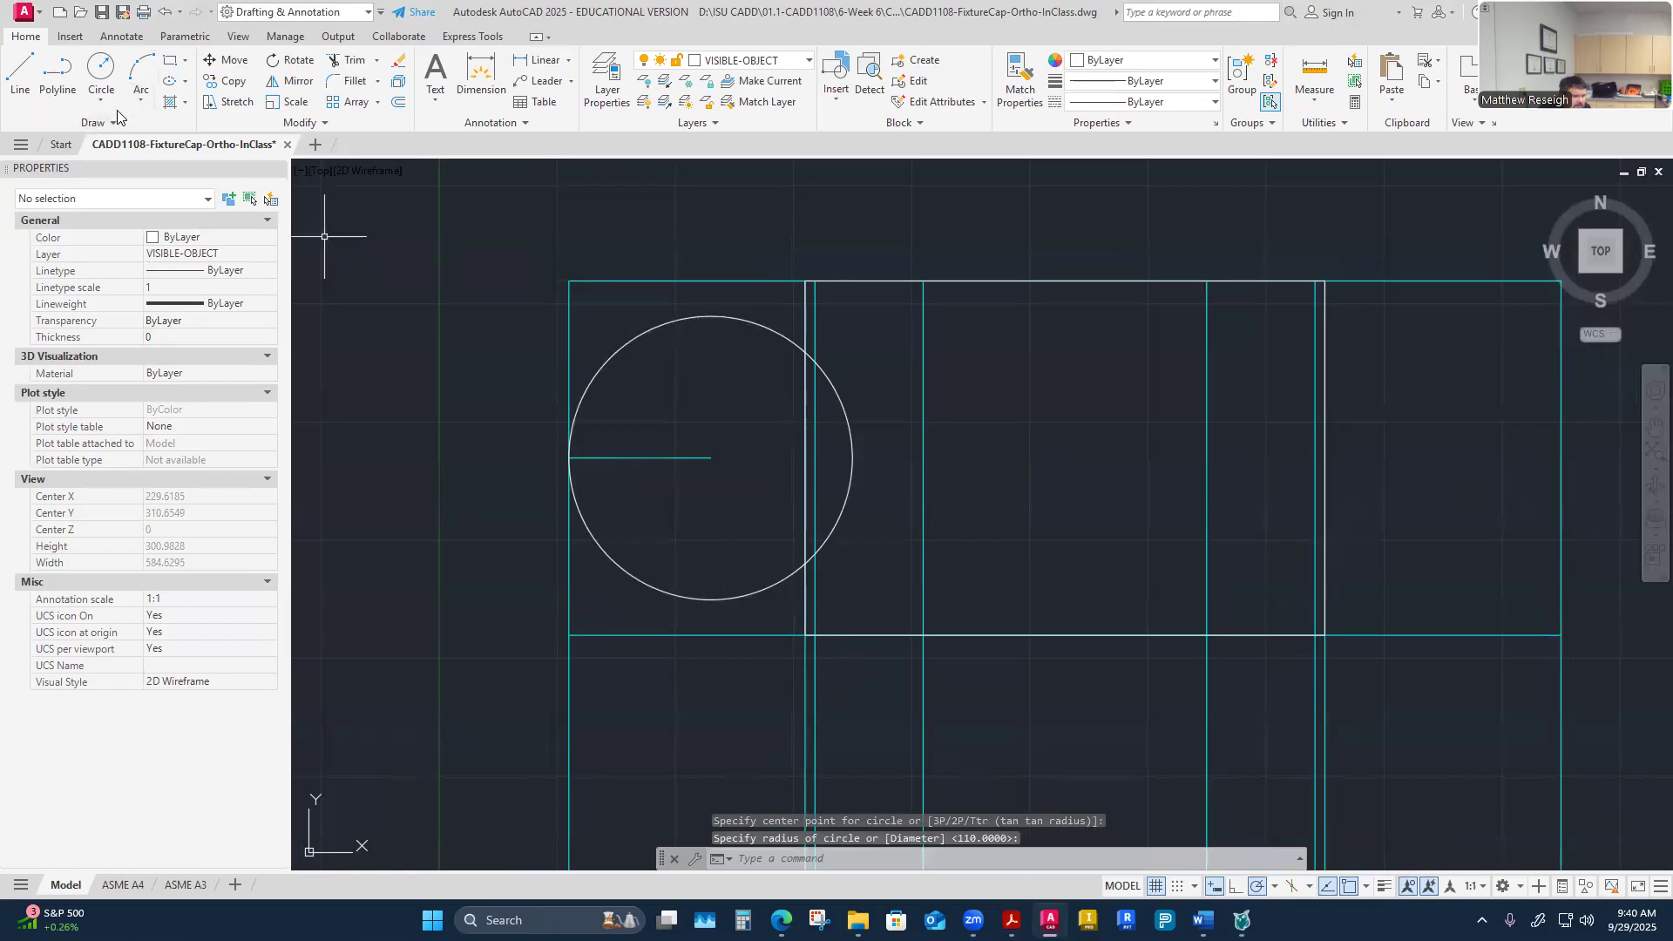
Step: Check the hole size on the isometric drawing in Acrobat, and draw a concentric 40 mm diameter circle in AutoCAD
left_click(1013, 922)
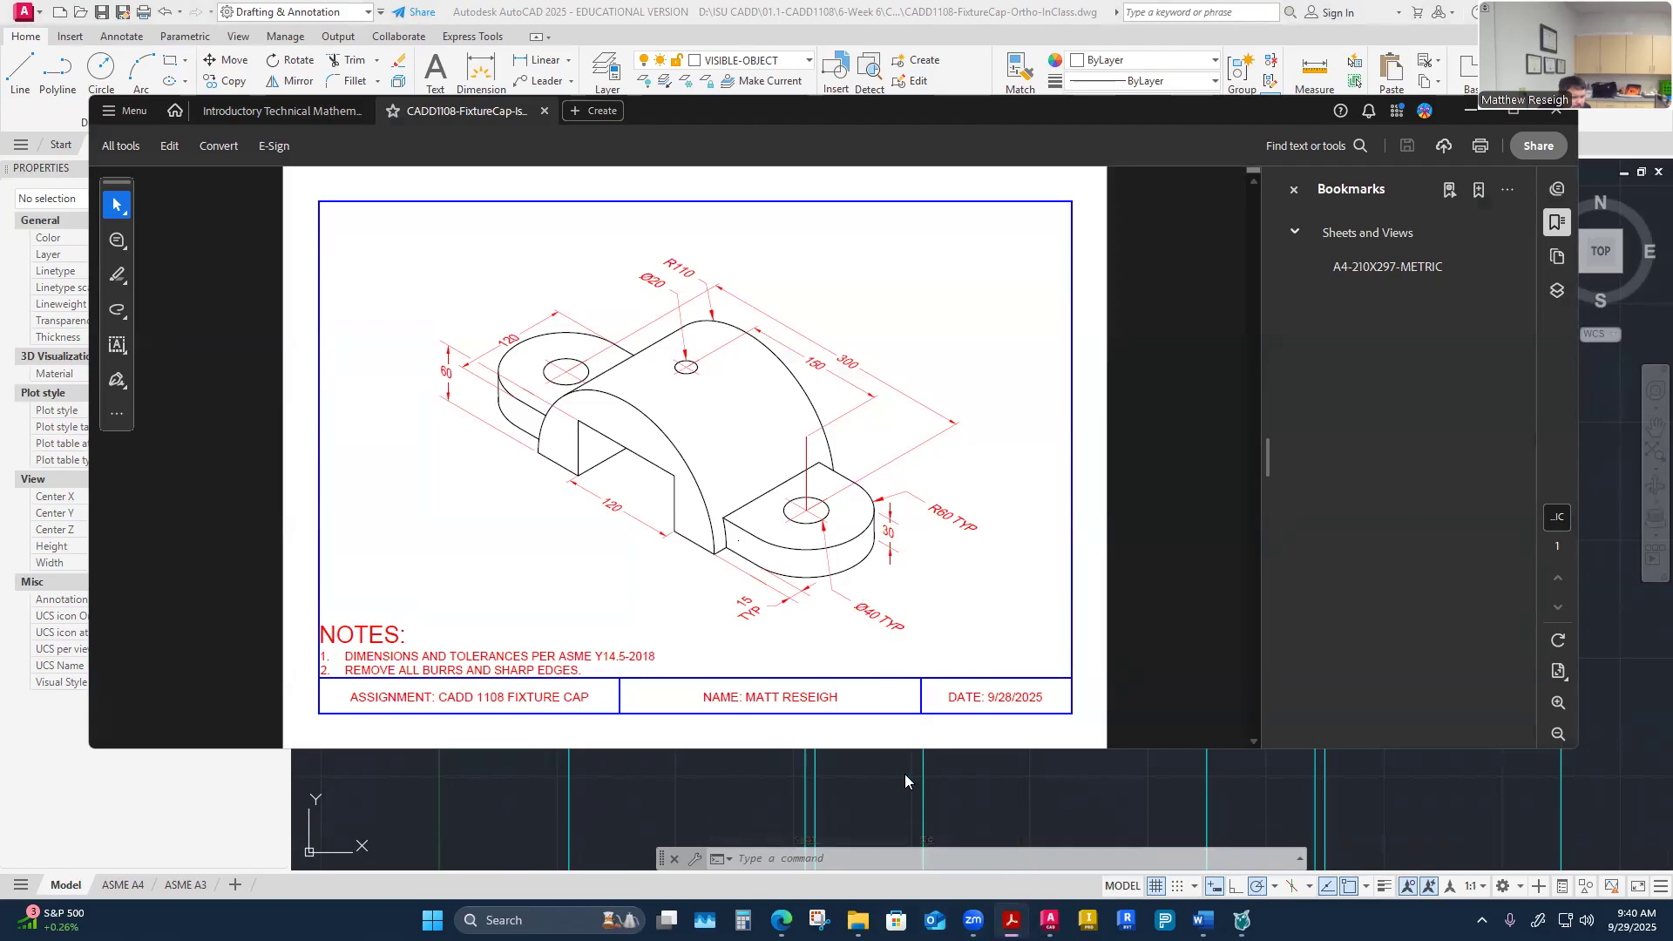
left_click(879, 787)
key("Escape")
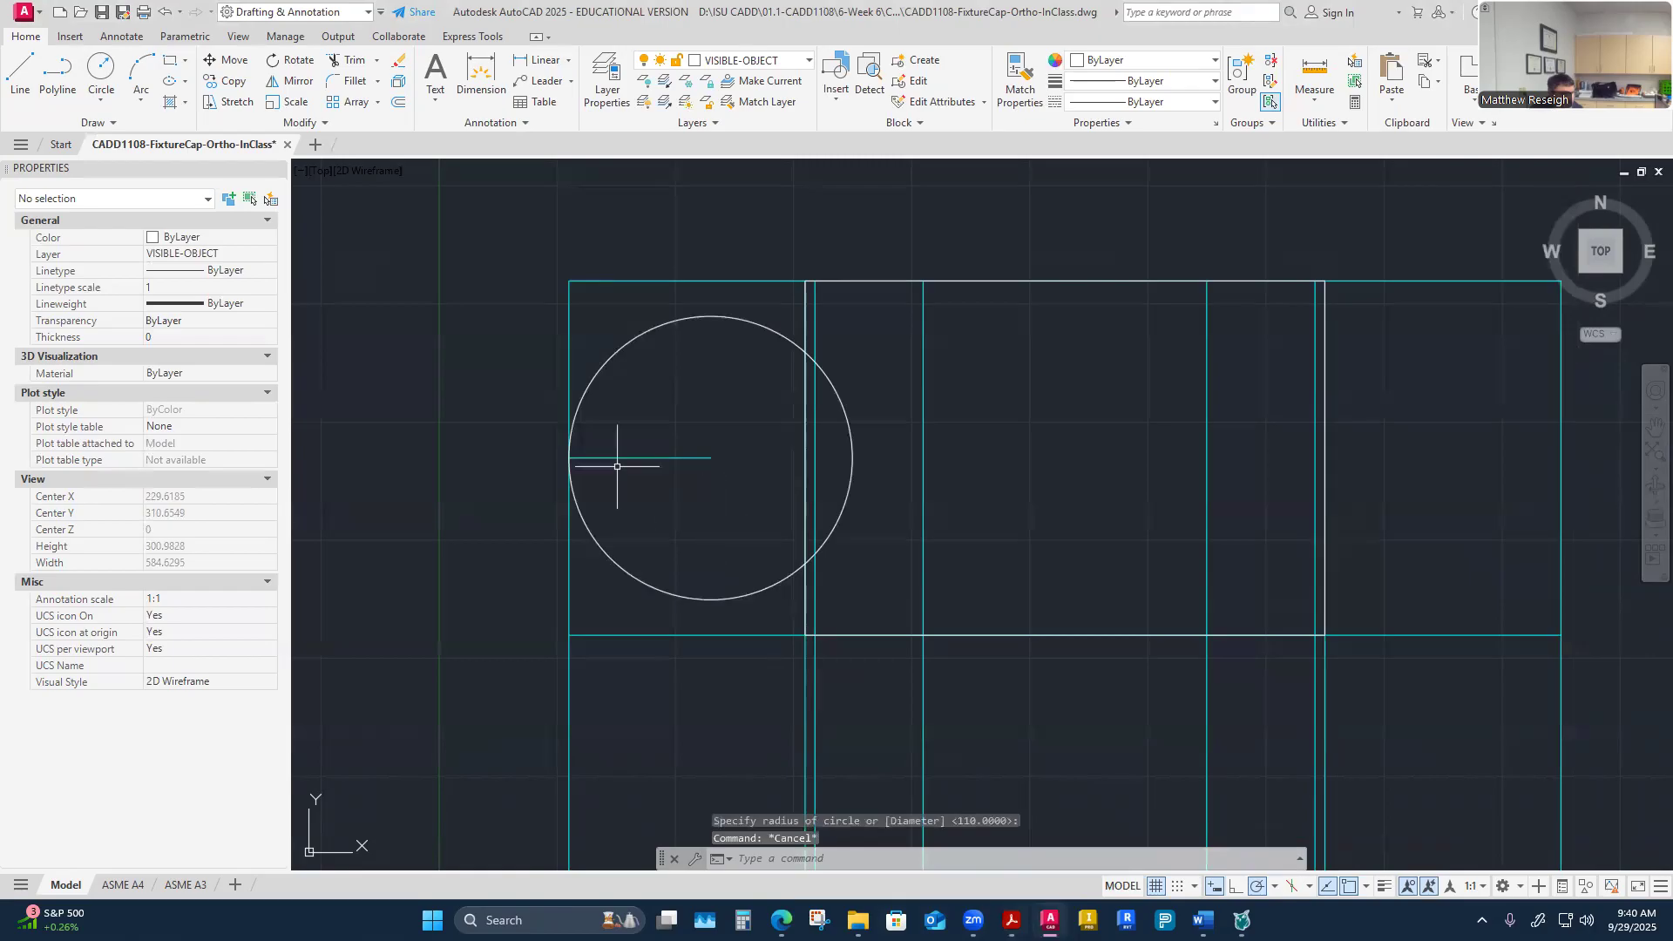
left_click(101, 98)
left_click(128, 137)
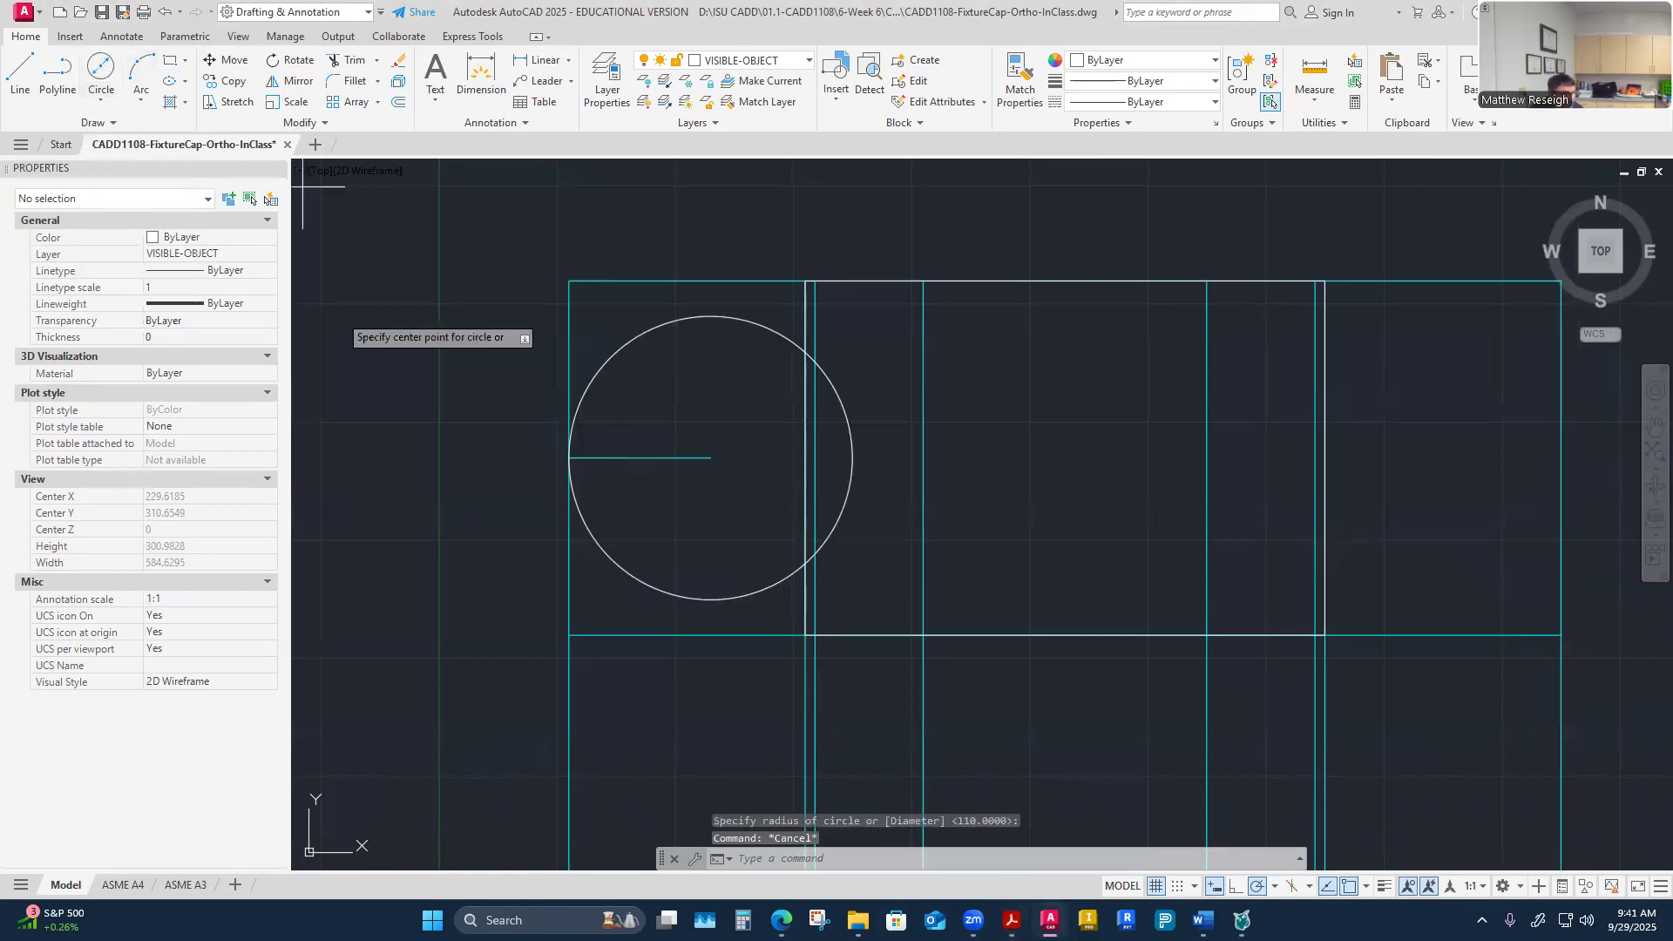
left_click(711, 458)
type("40")
key("Return")
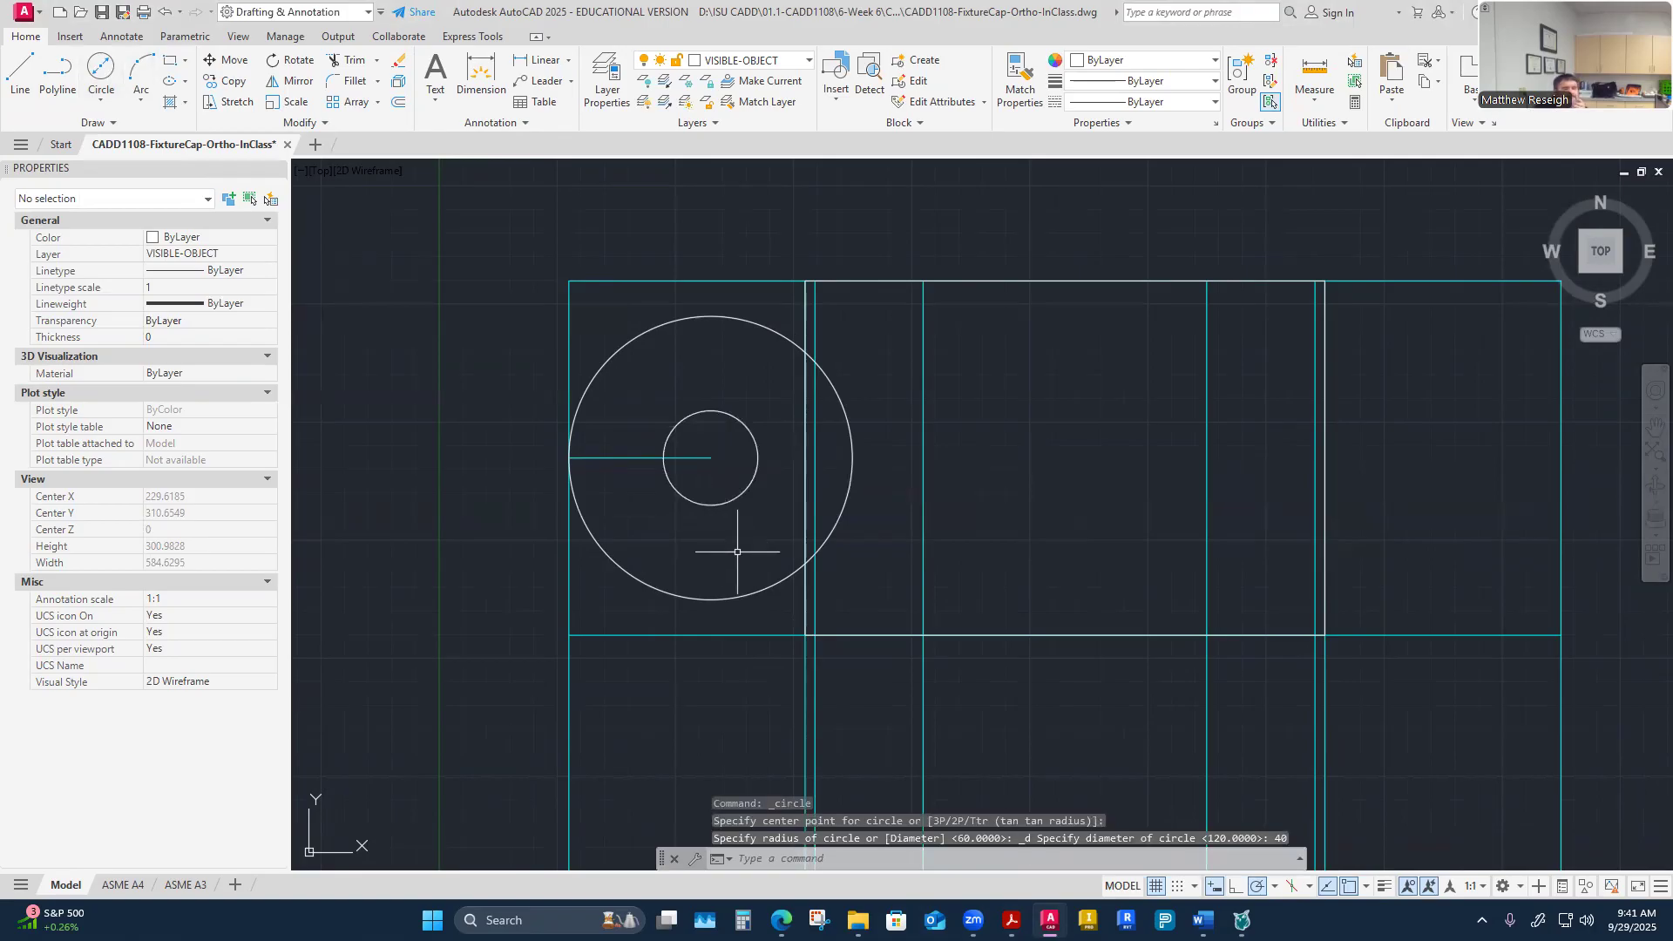
Step: Examine where the left lug meets the arched body in the top view and in the front view
scroll(781, 305, "up", 2)
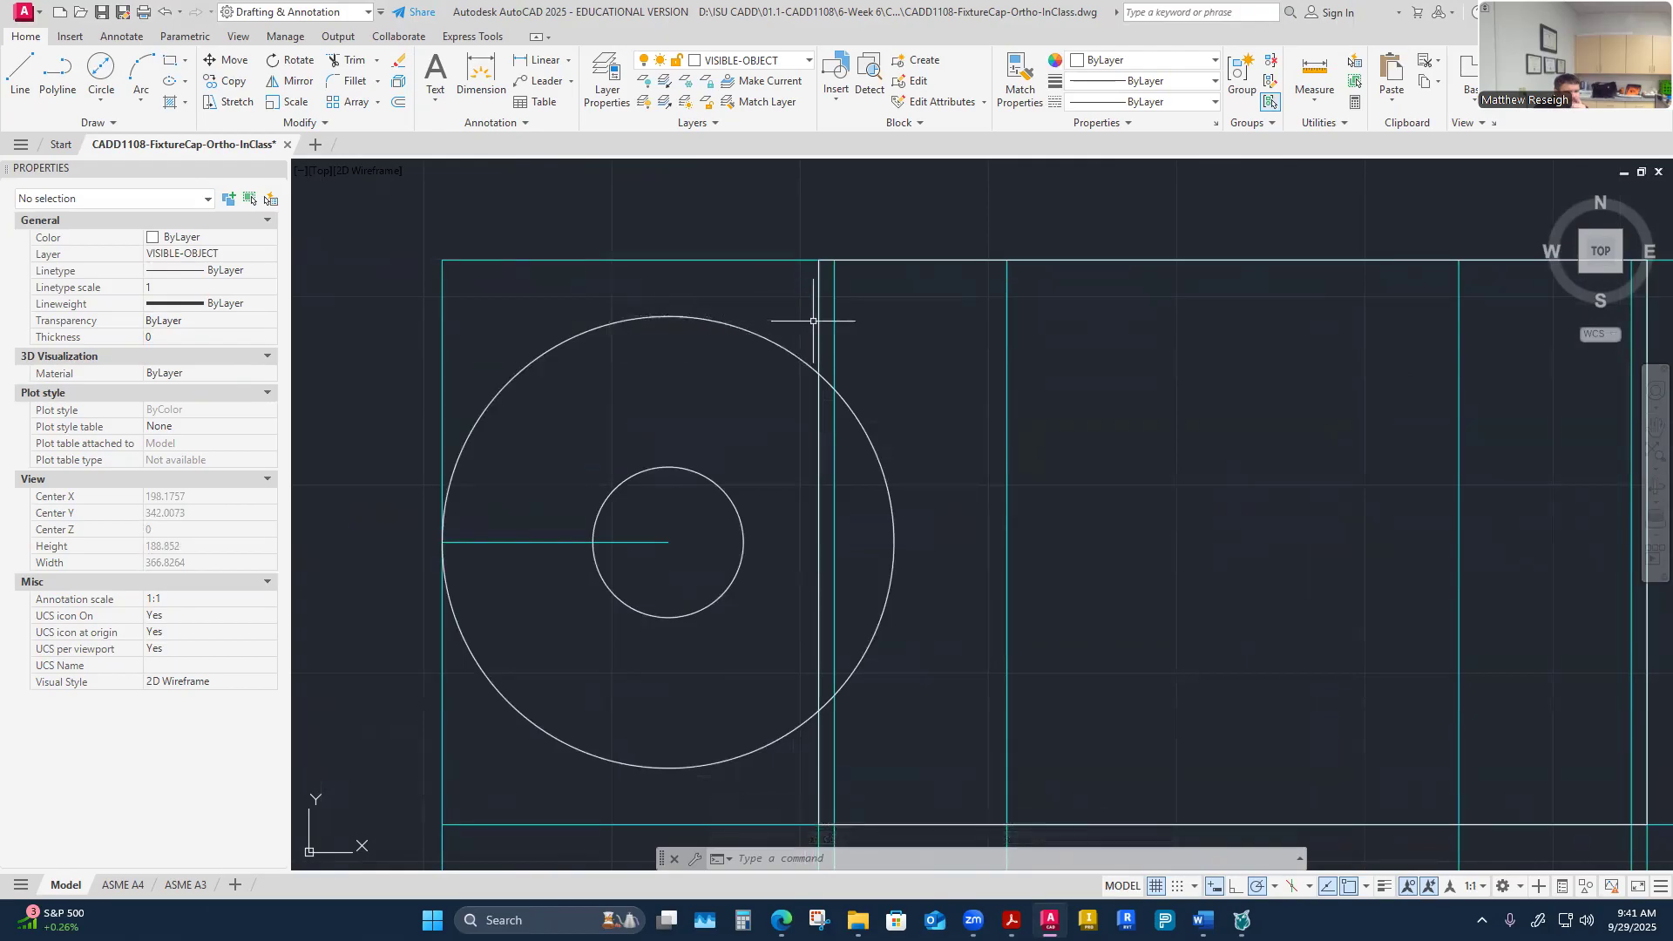
scroll(817, 321, "up", 2)
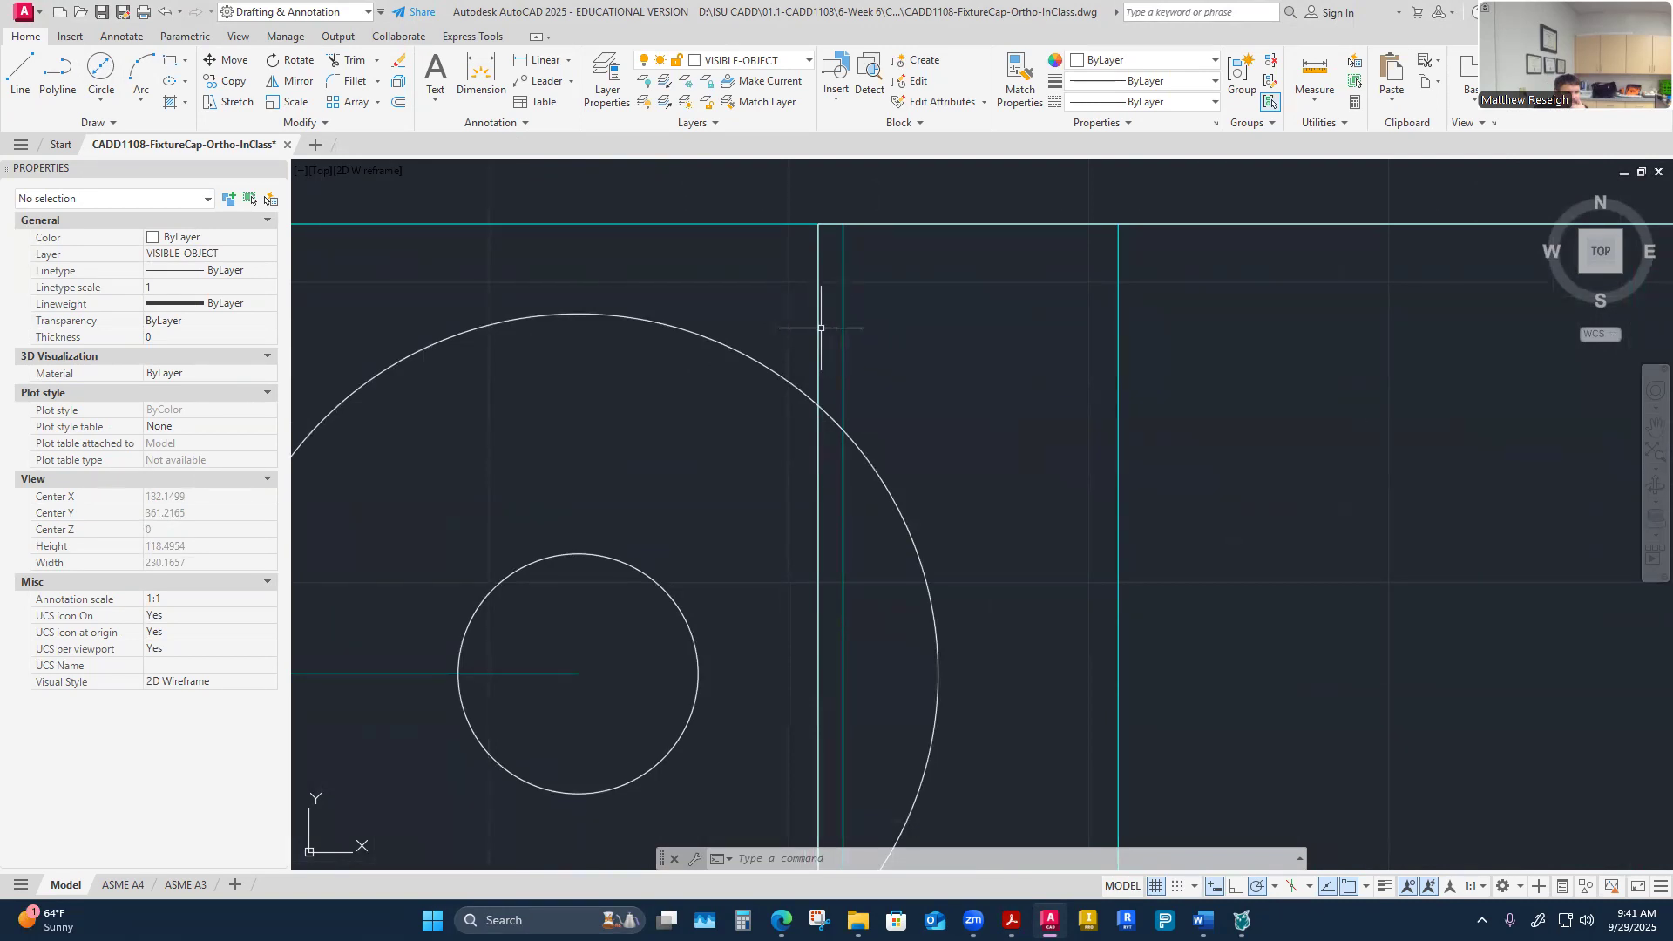
scroll(824, 327, "down", 4)
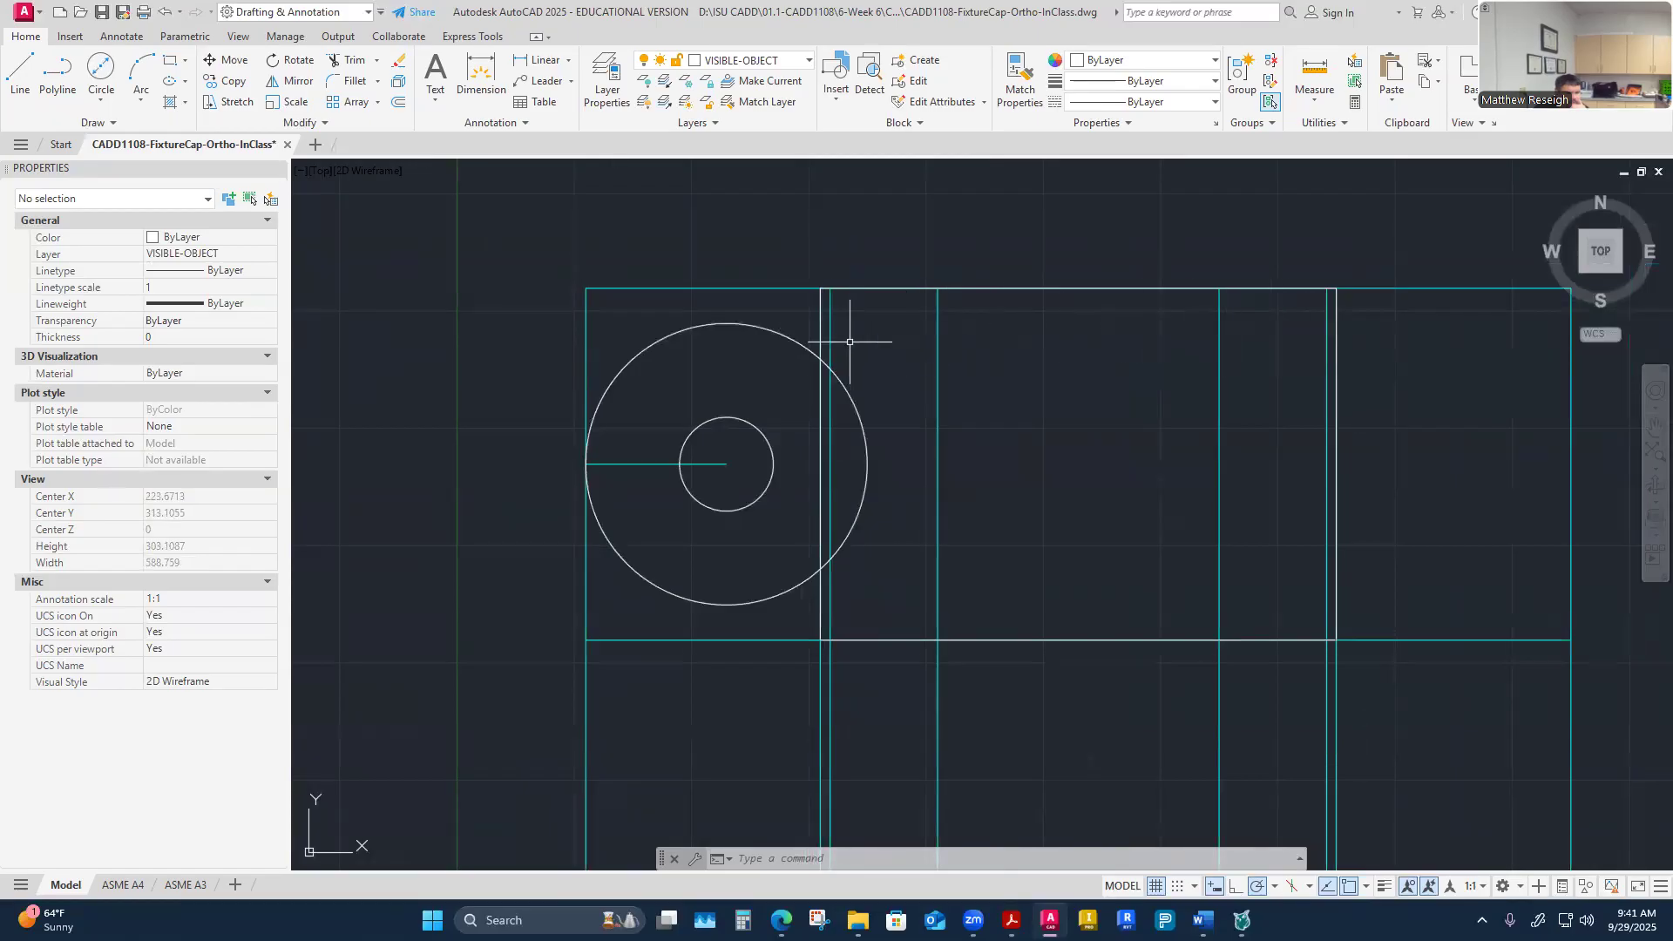
scroll(860, 336, "up", 2)
scroll(824, 349, "down", 4)
scroll(794, 737, "down", 2)
scroll(815, 749, "up", 8)
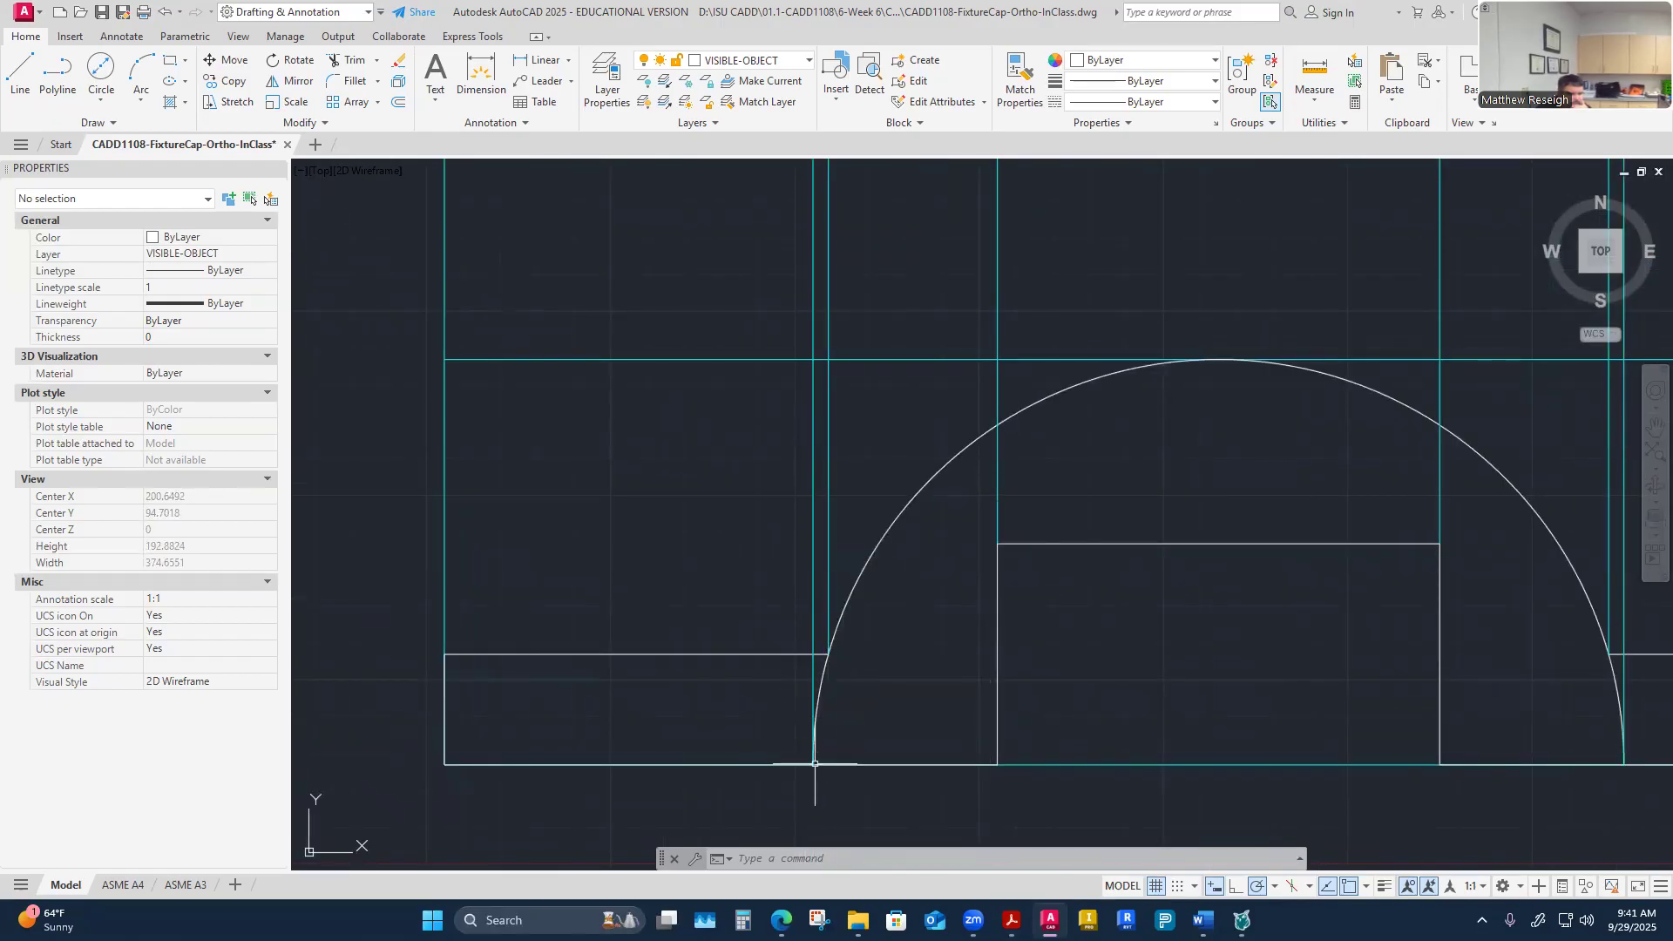
scroll(823, 610, "down", 6)
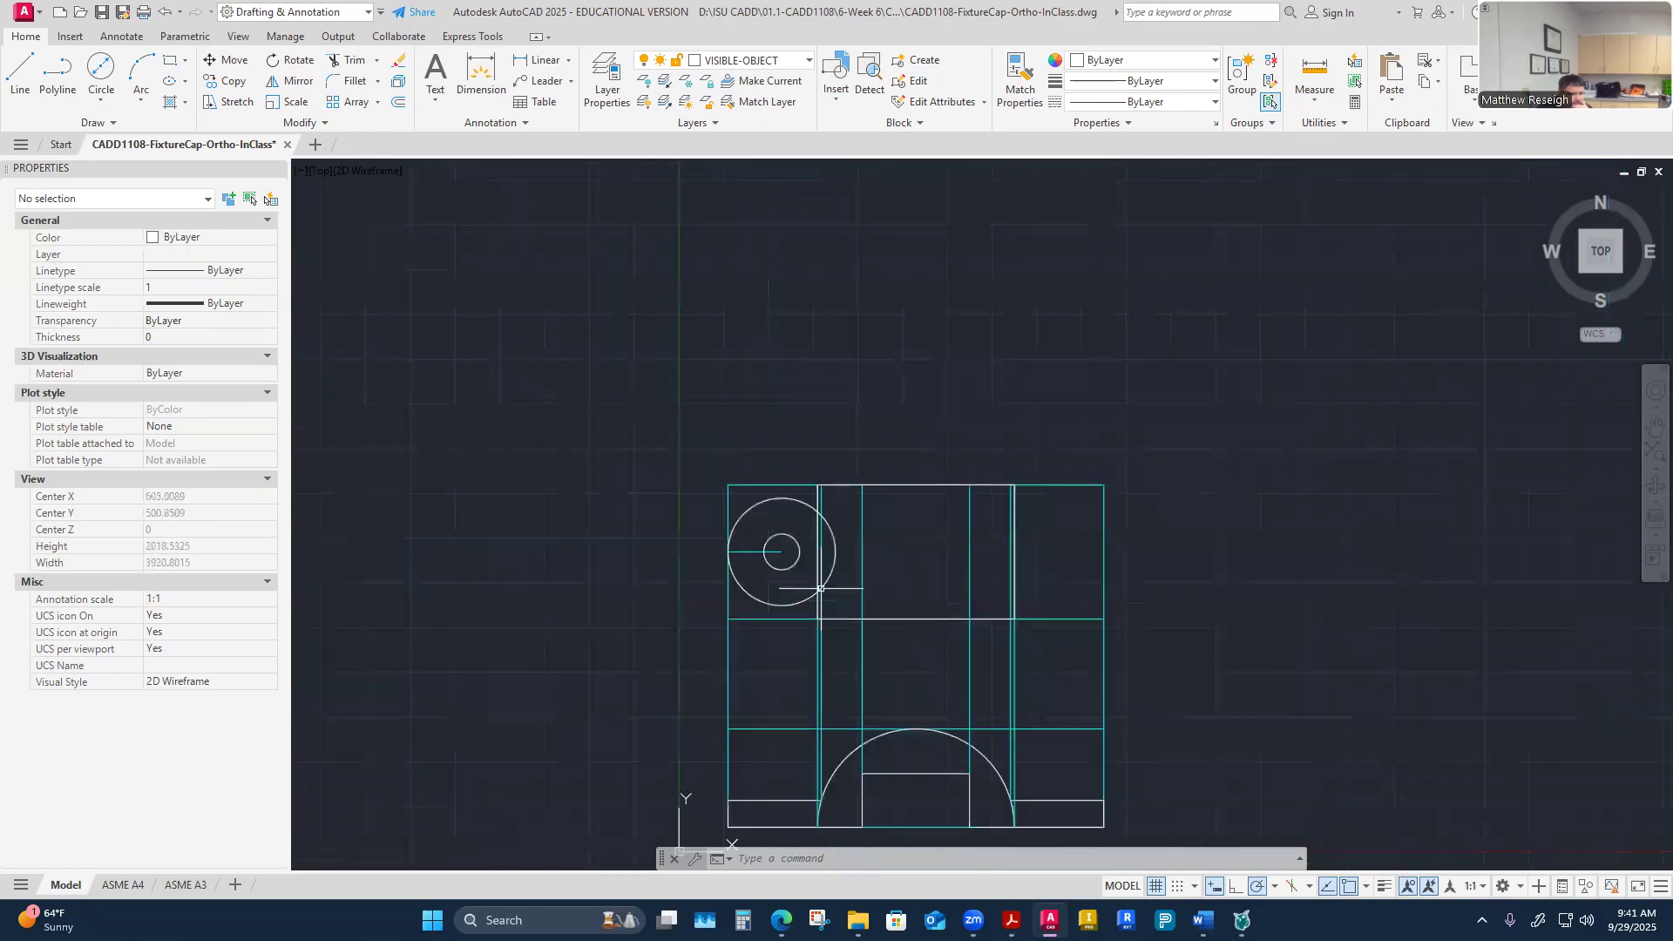
scroll(828, 602, "up", 1)
scroll(803, 441, "up", 5)
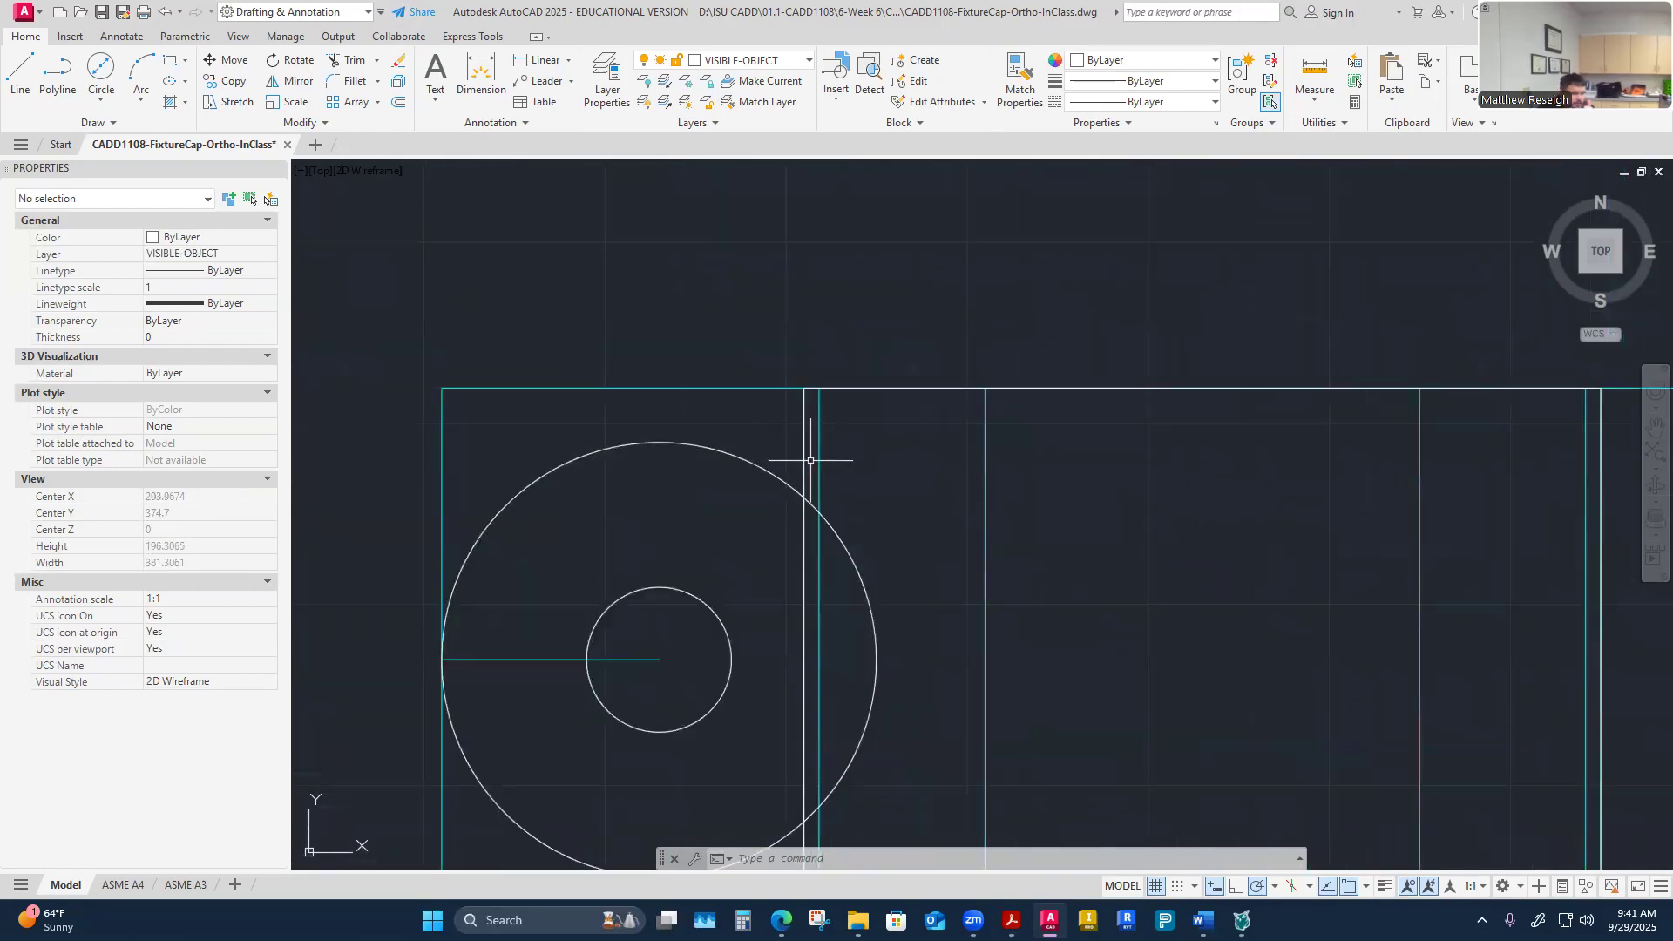
Step: Draw the left lug's upper edge tangent to the large circle and perpendicular to the vertical construction line just inside the body's left edge
left_click(19, 74)
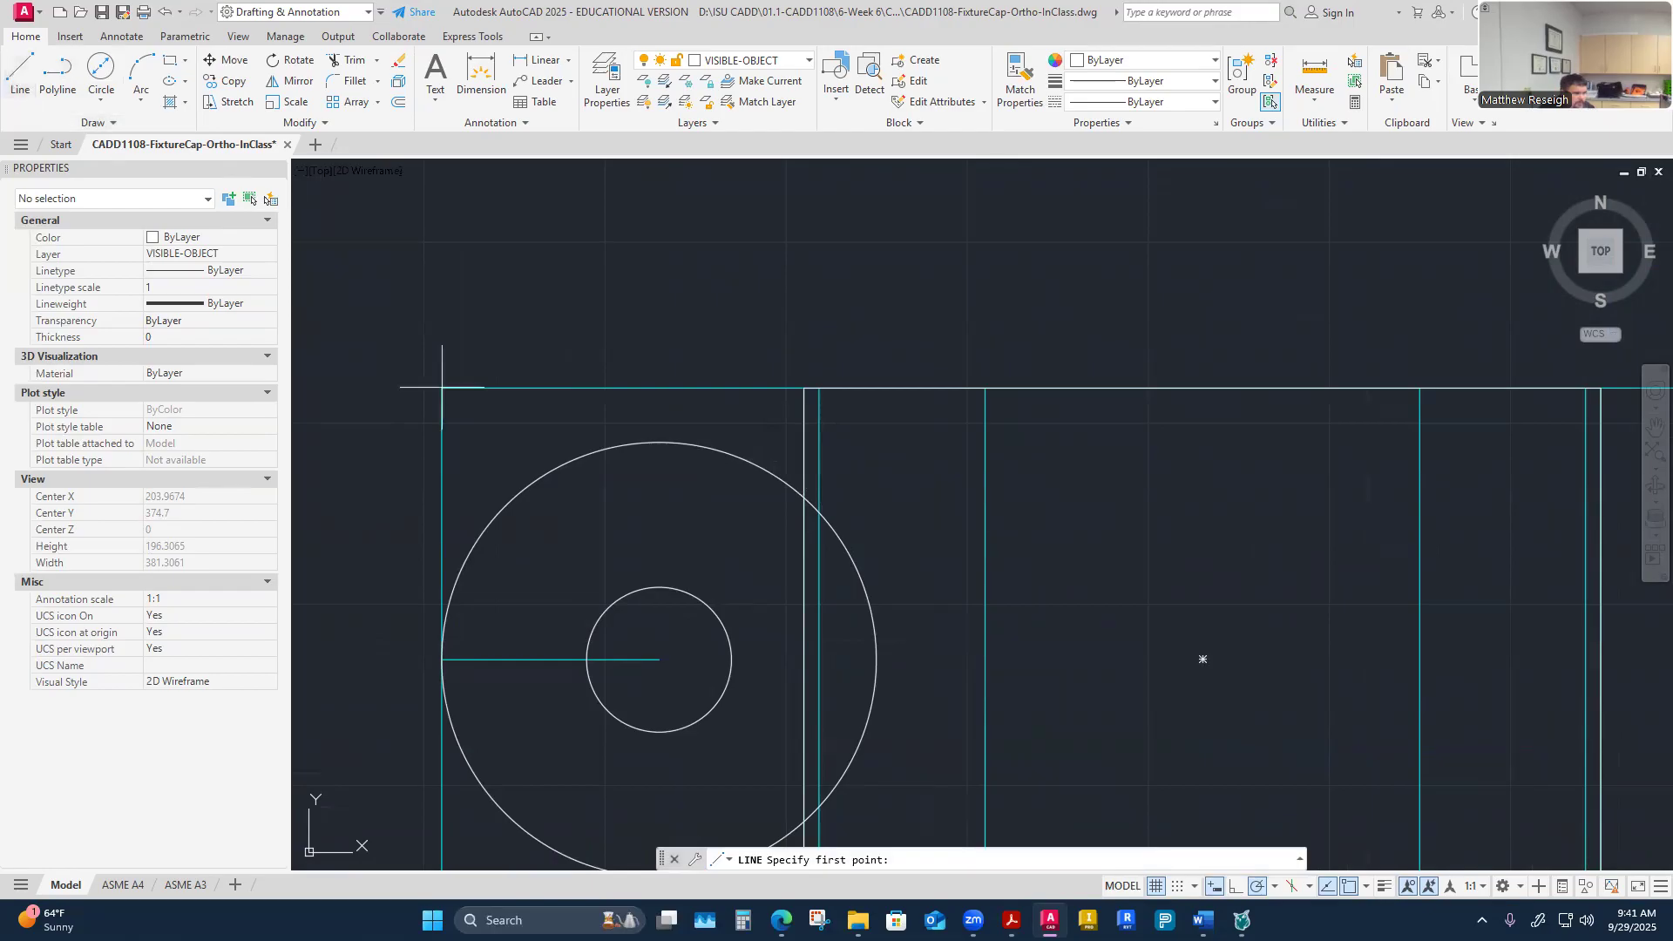
right_click(690, 423, "shift")
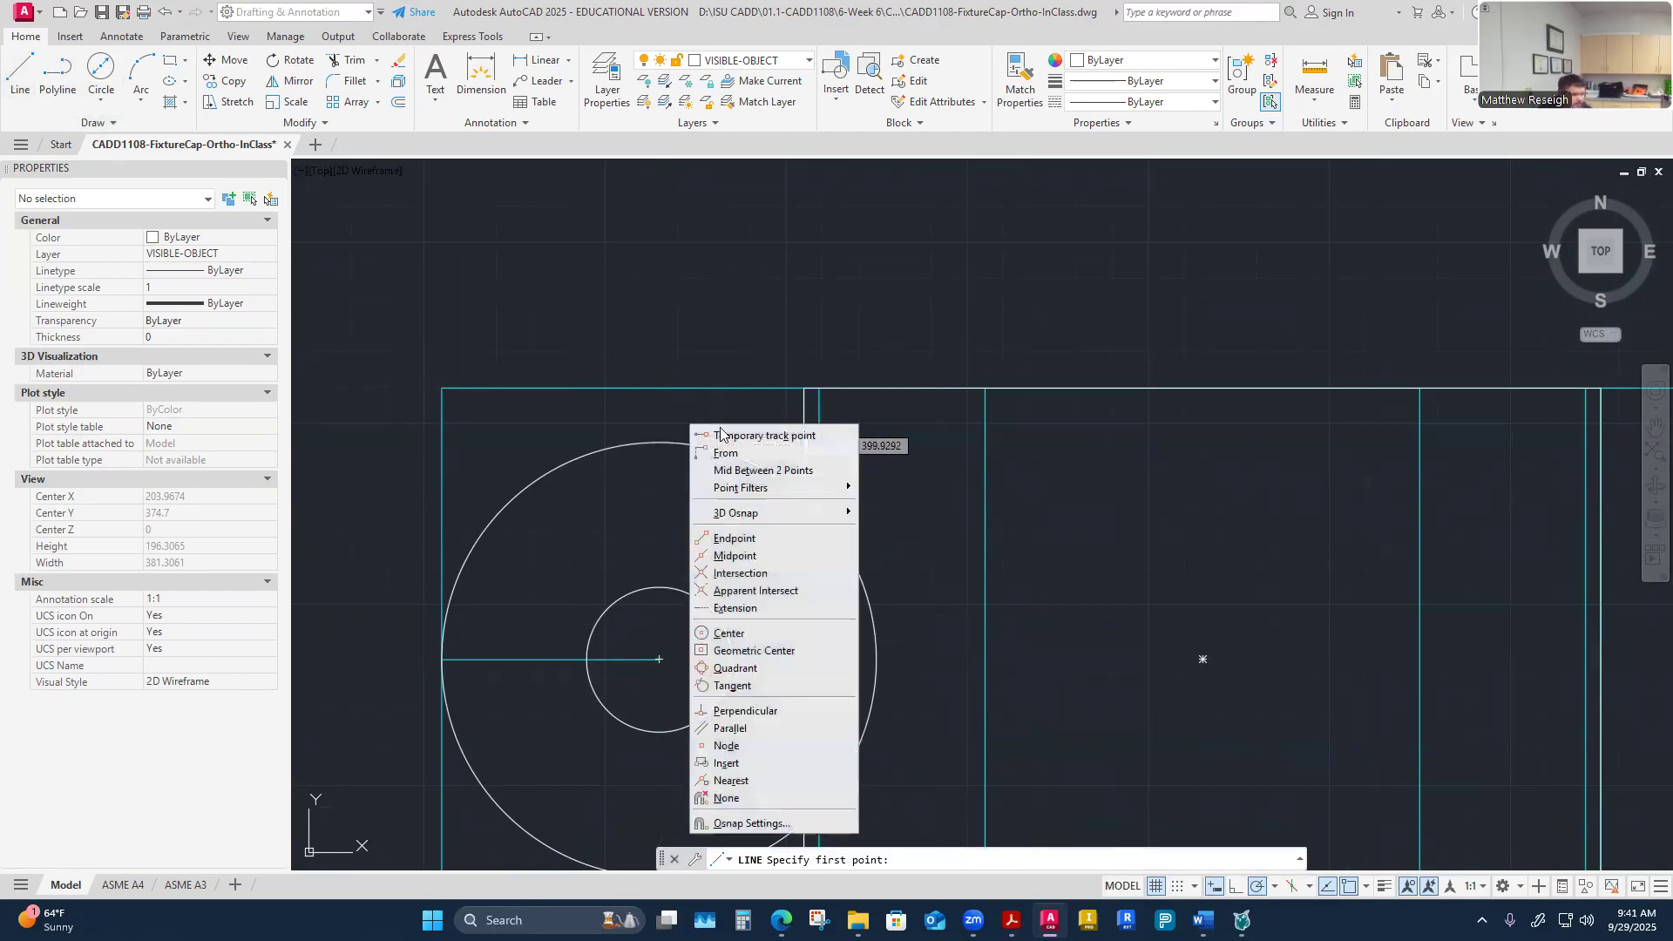
left_click(763, 685)
left_click(755, 456)
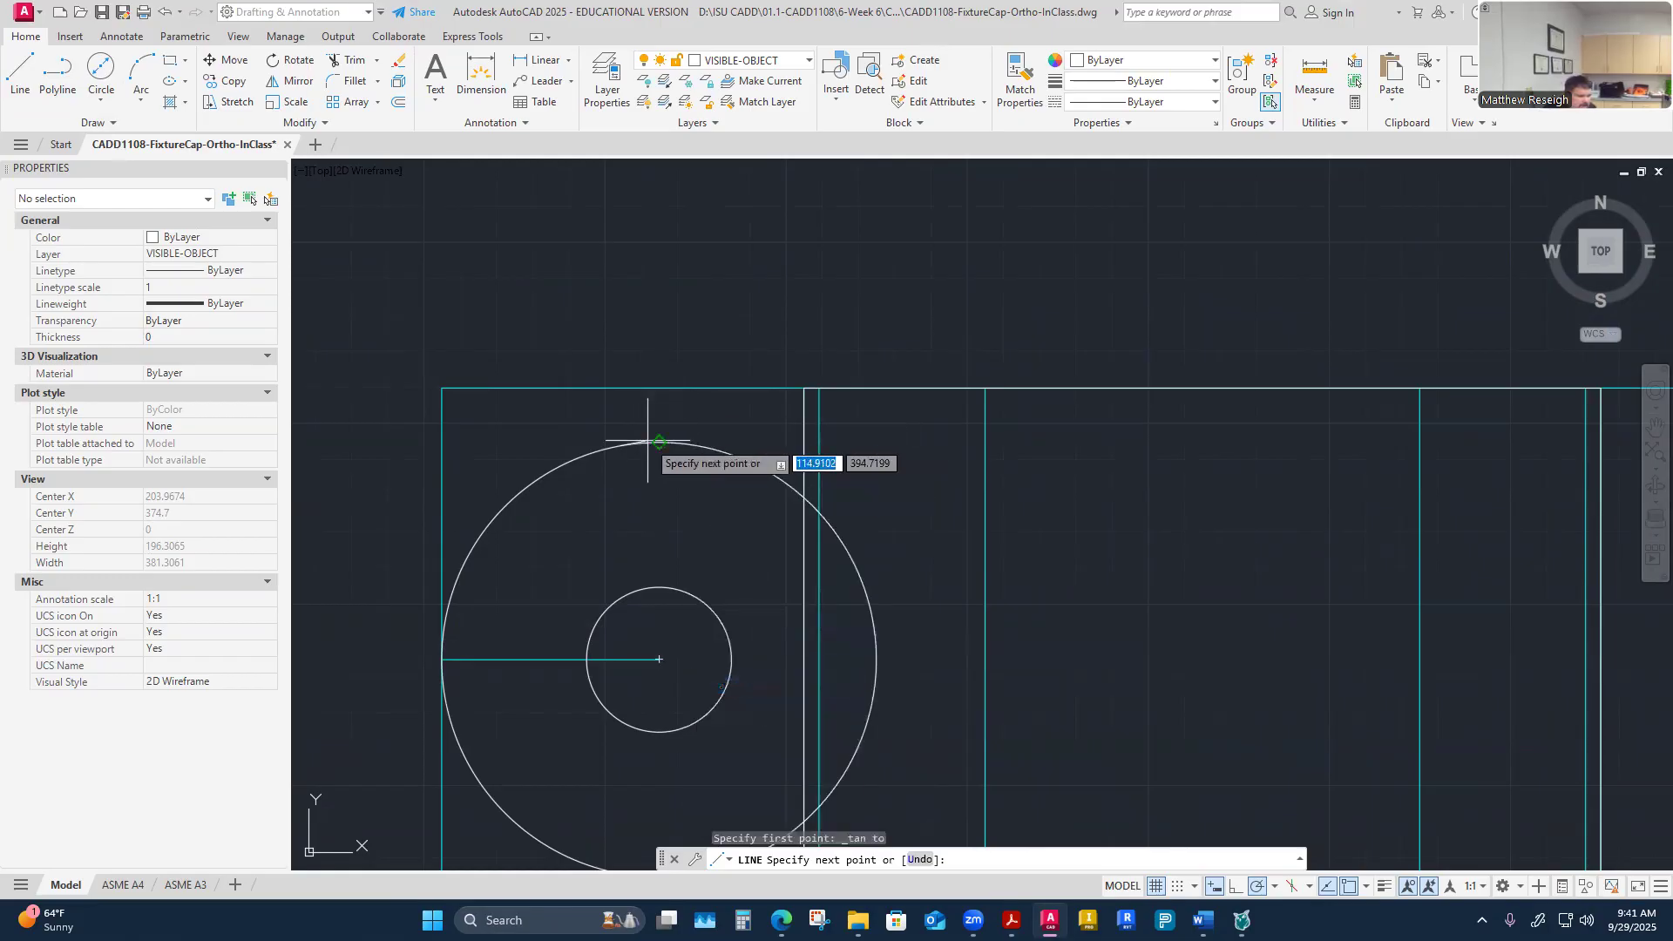
scroll(824, 440, "up", 4)
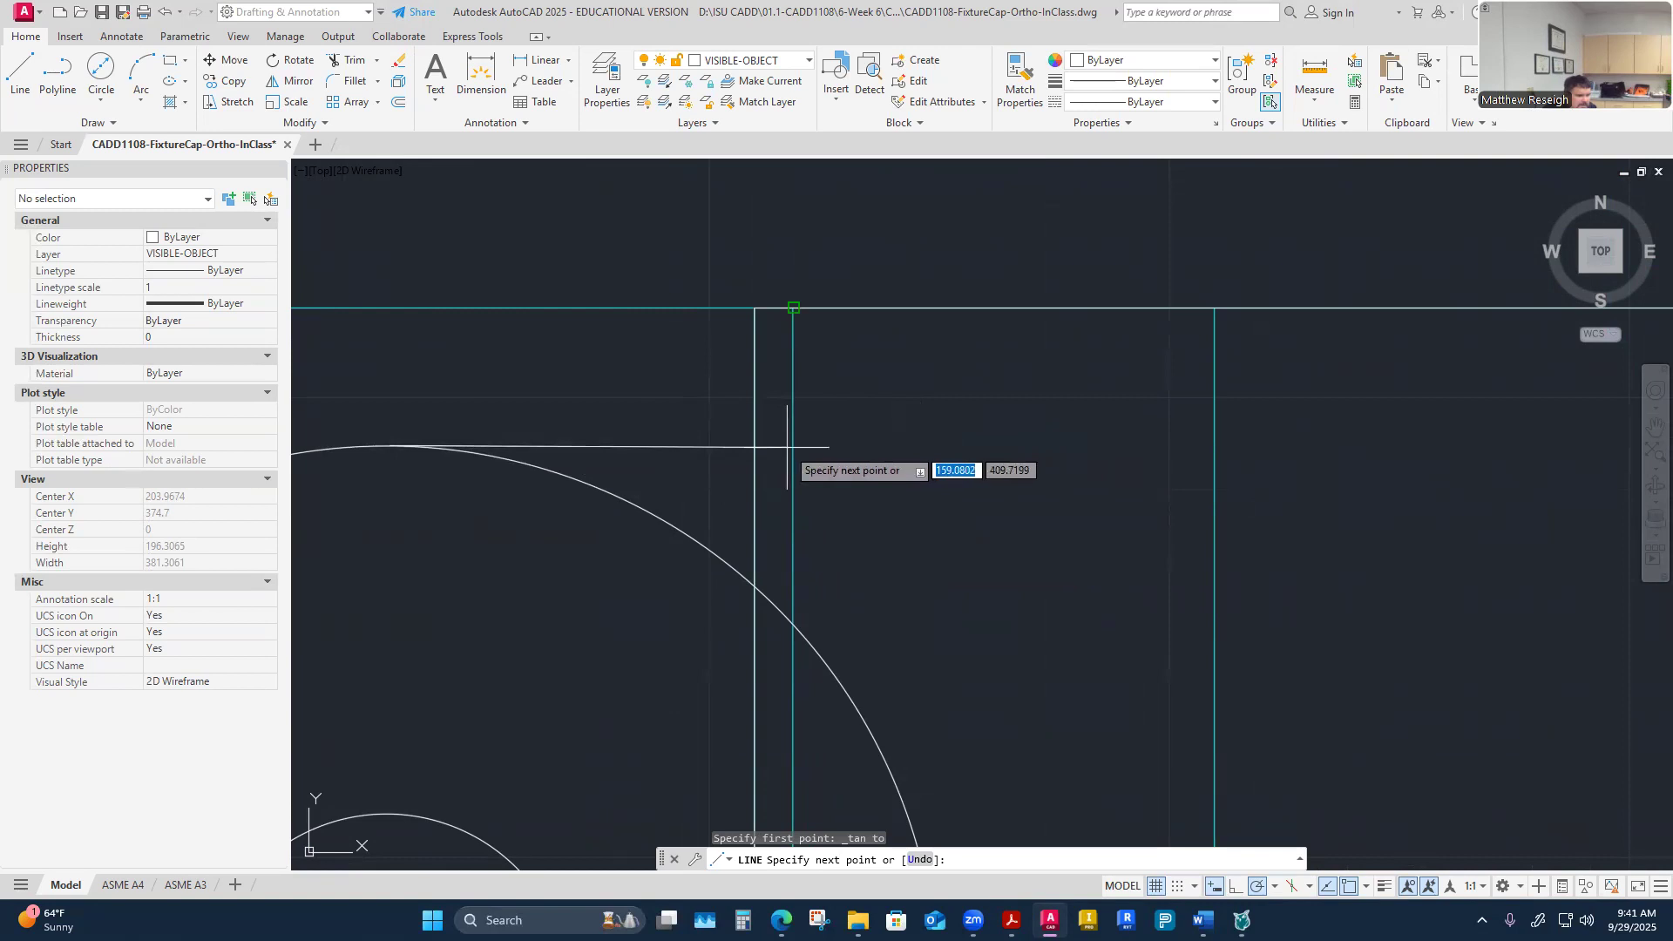
left_click(1275, 887)
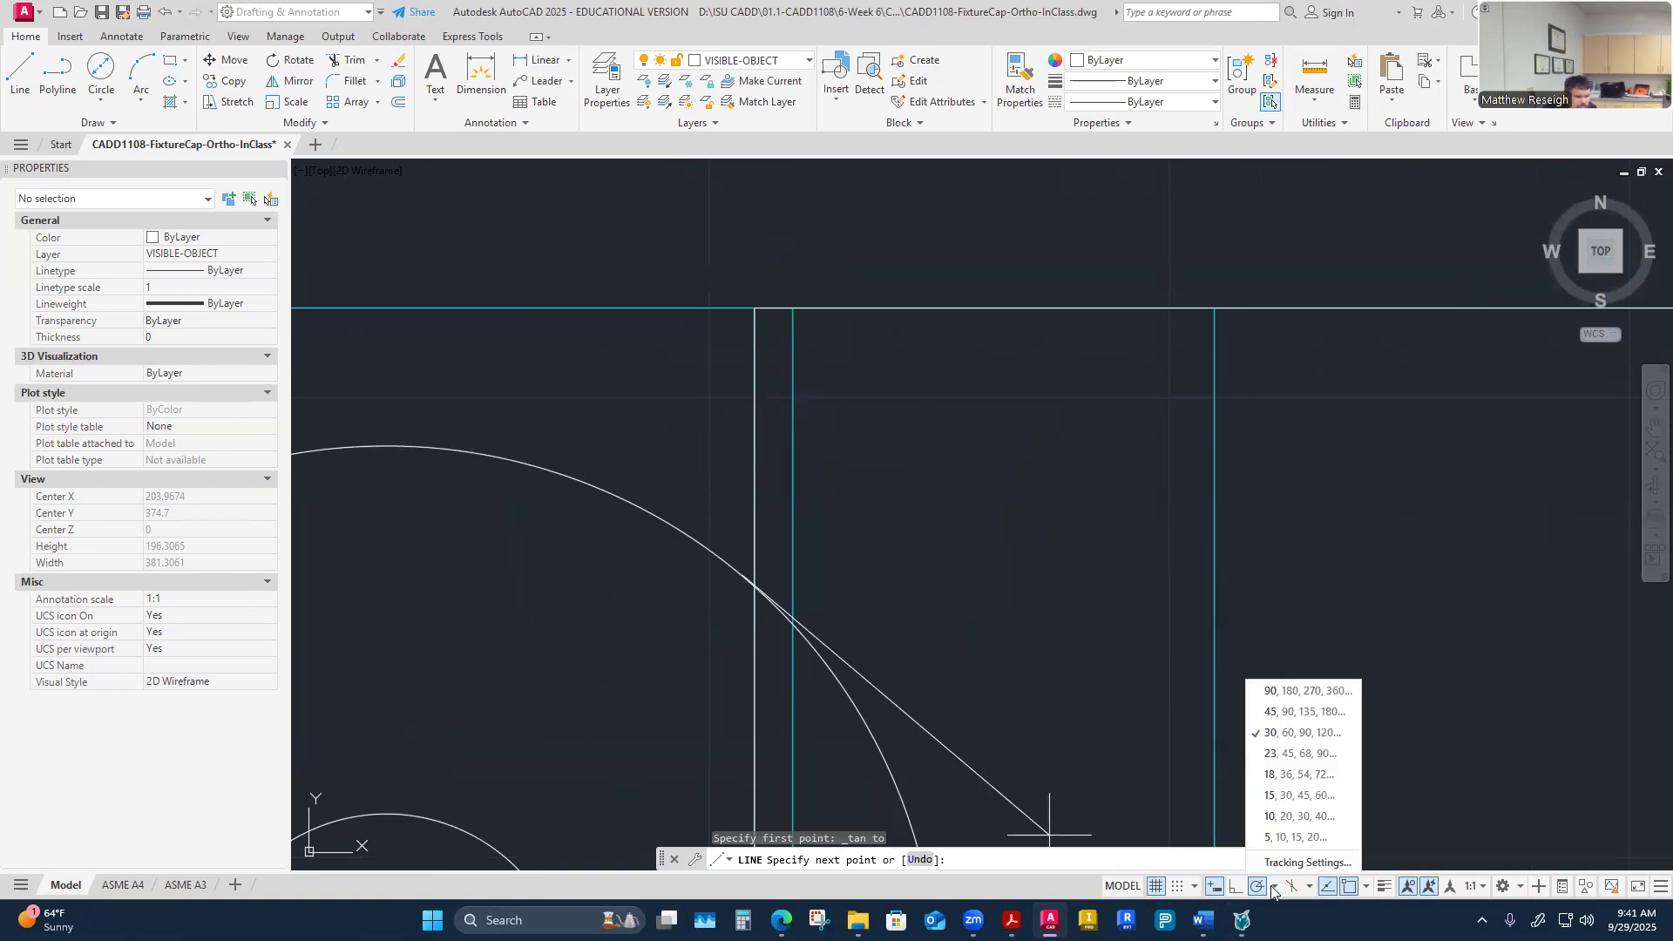
left_click(1366, 887)
left_click(1365, 887)
left_click(1365, 888)
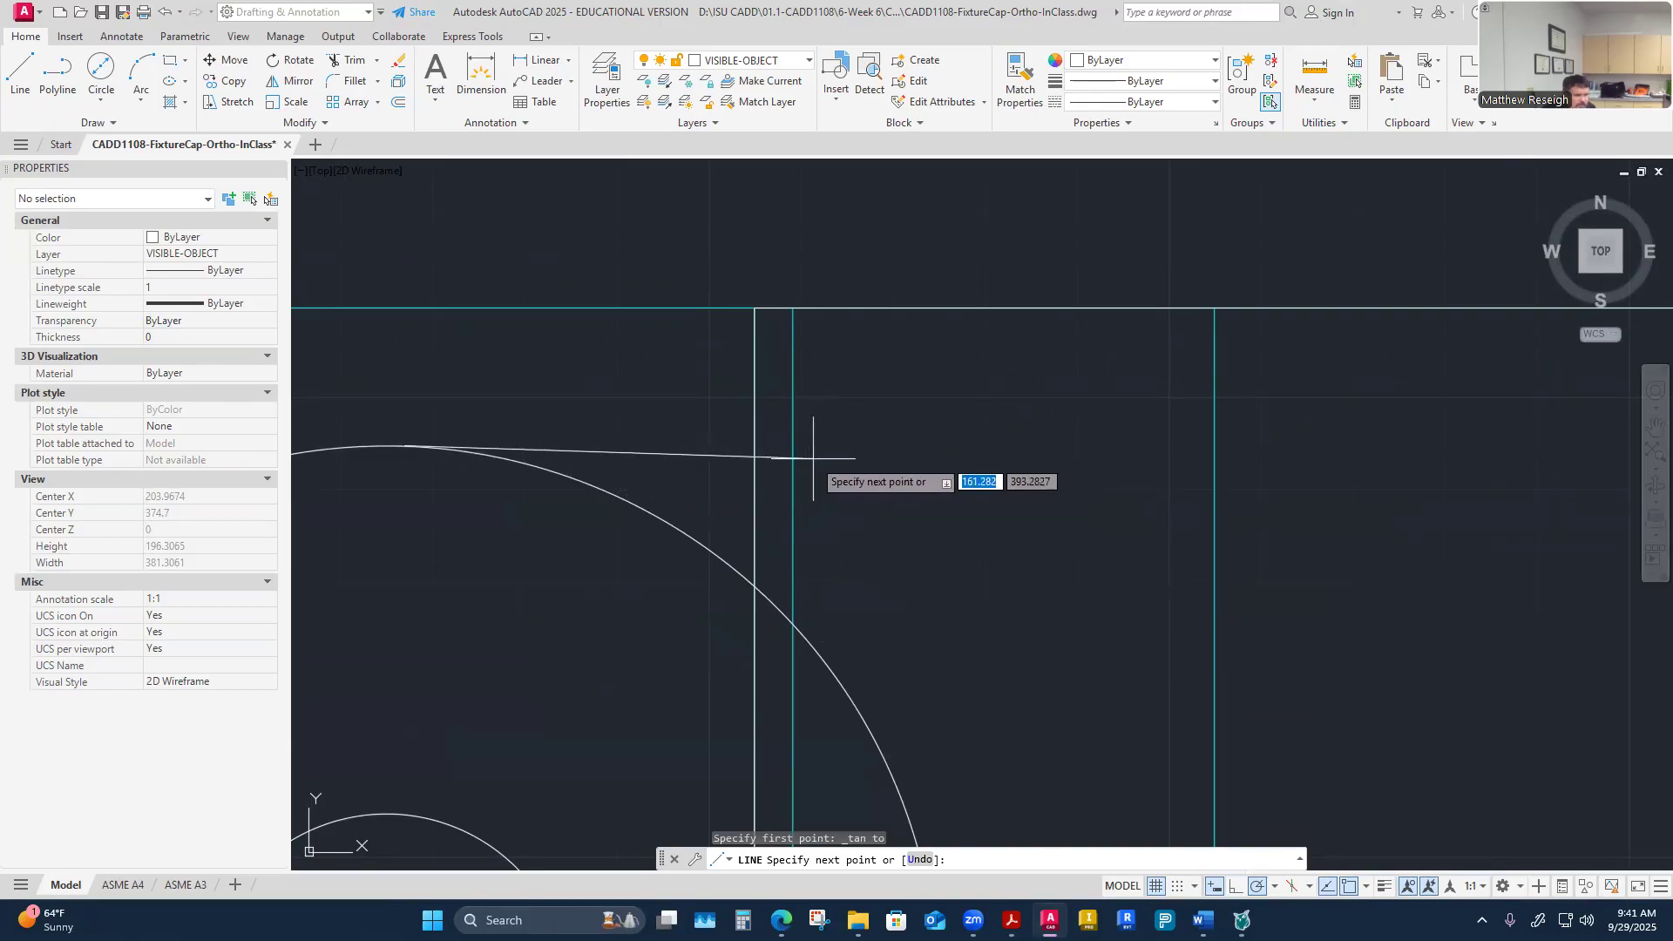
right_click(824, 449, "shift")
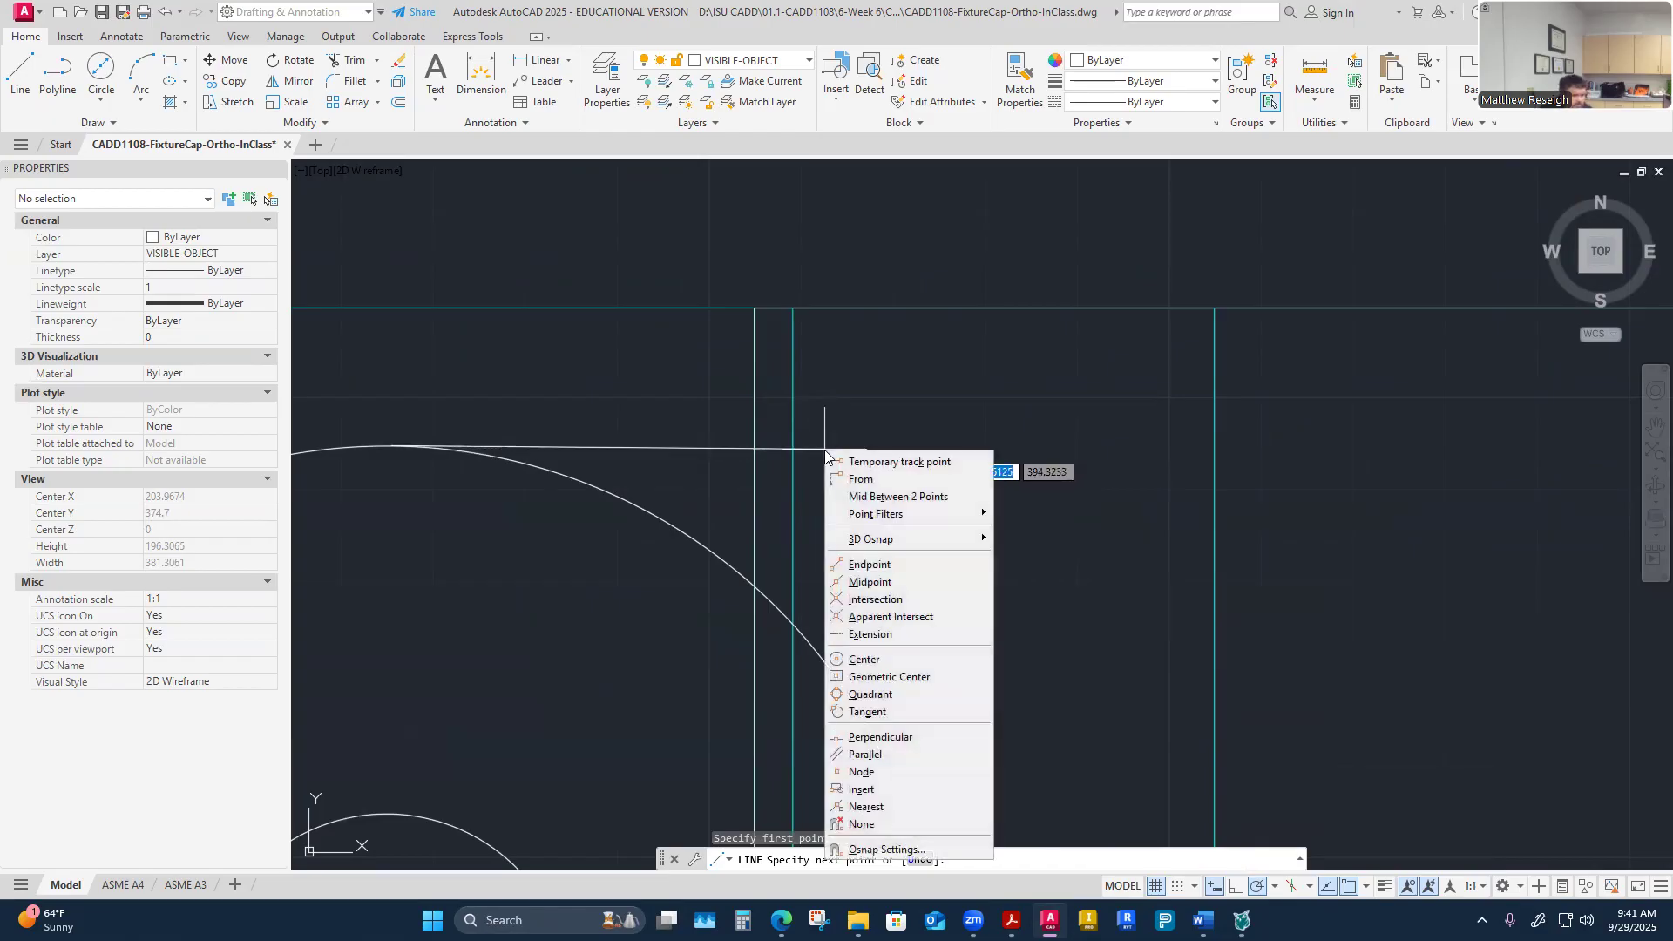
left_click(887, 738)
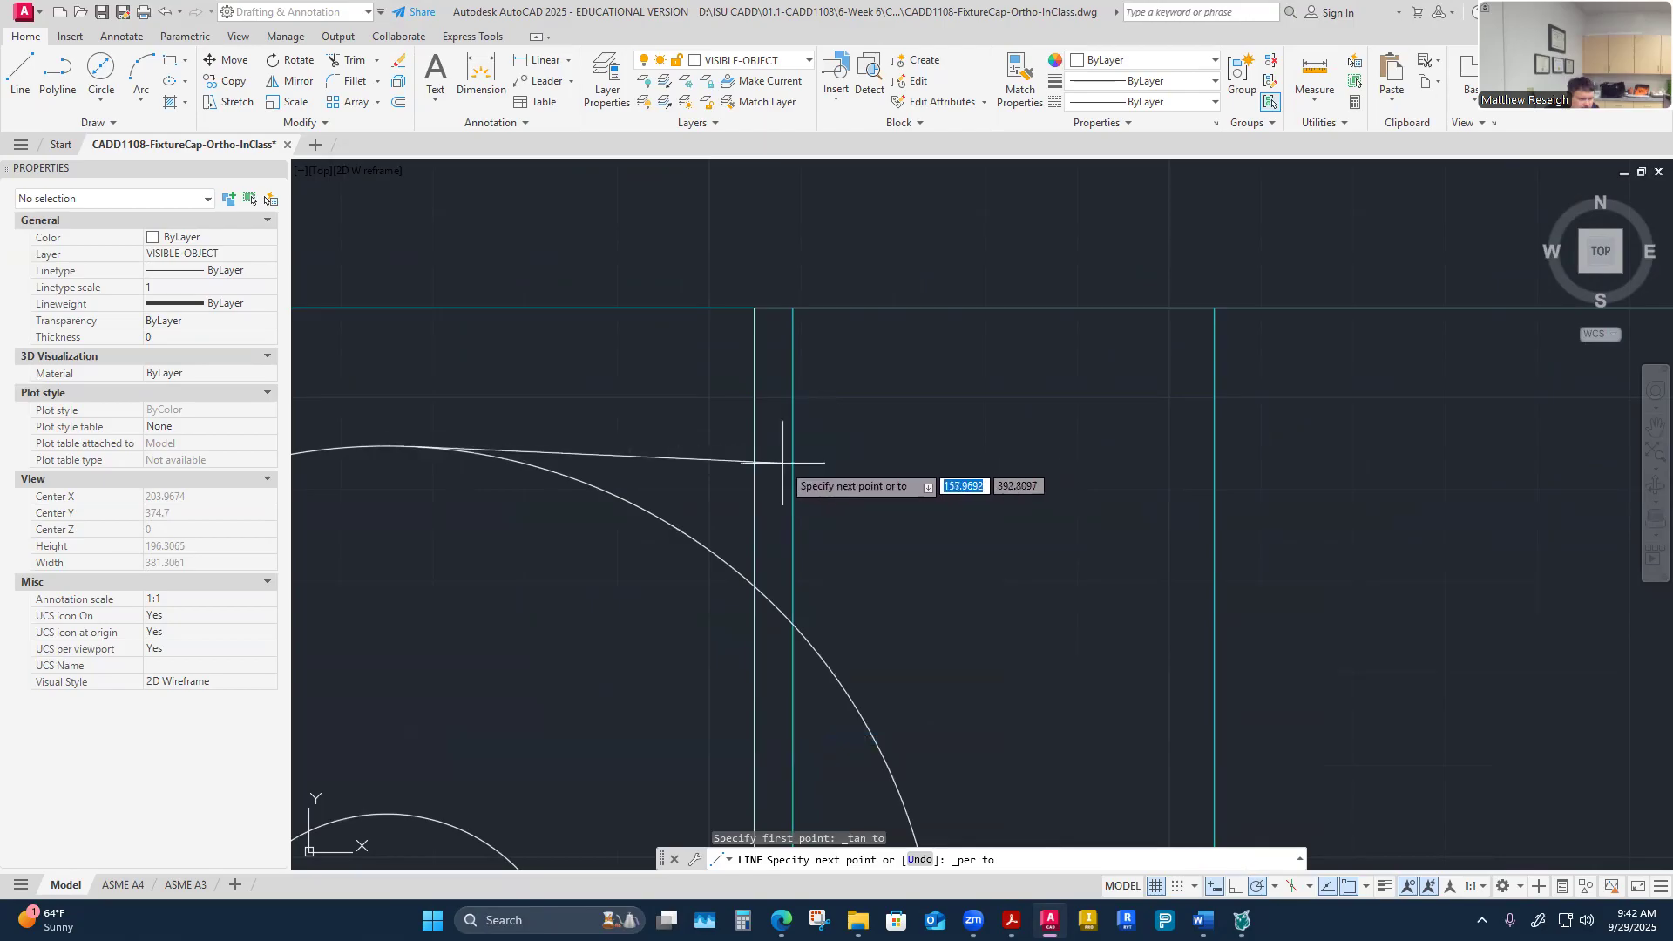
left_click(798, 518)
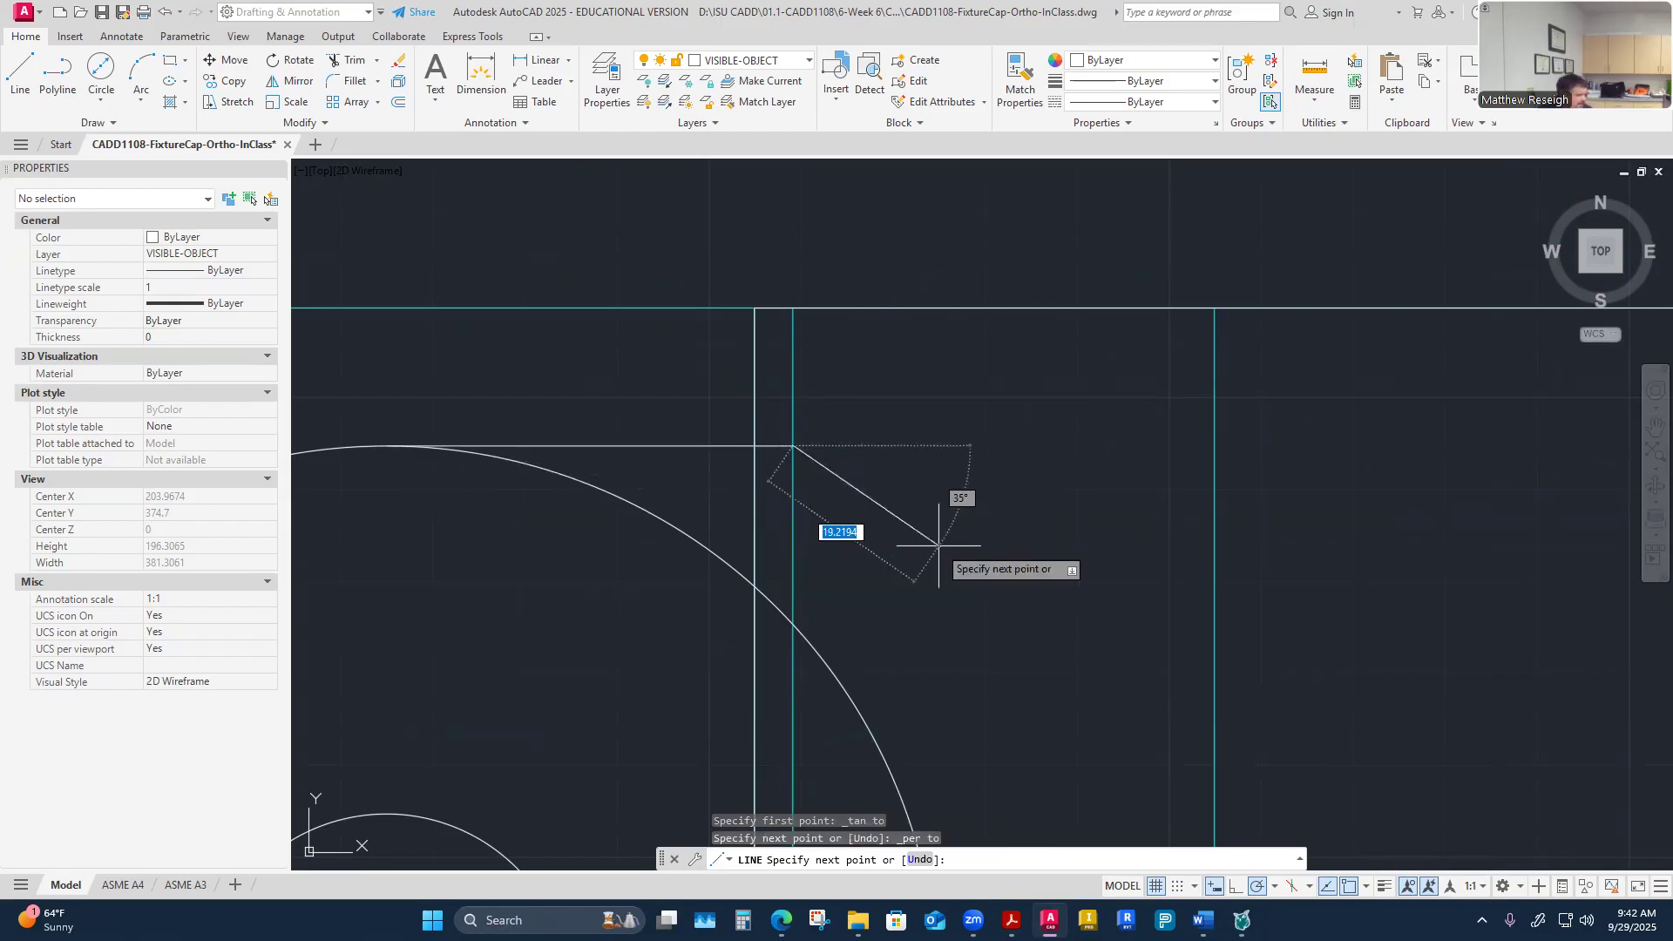
key("Escape")
Step: Measure the angle between the lug's upper tangent line and the vertical construction line it meets
scroll(924, 549, "up", 5)
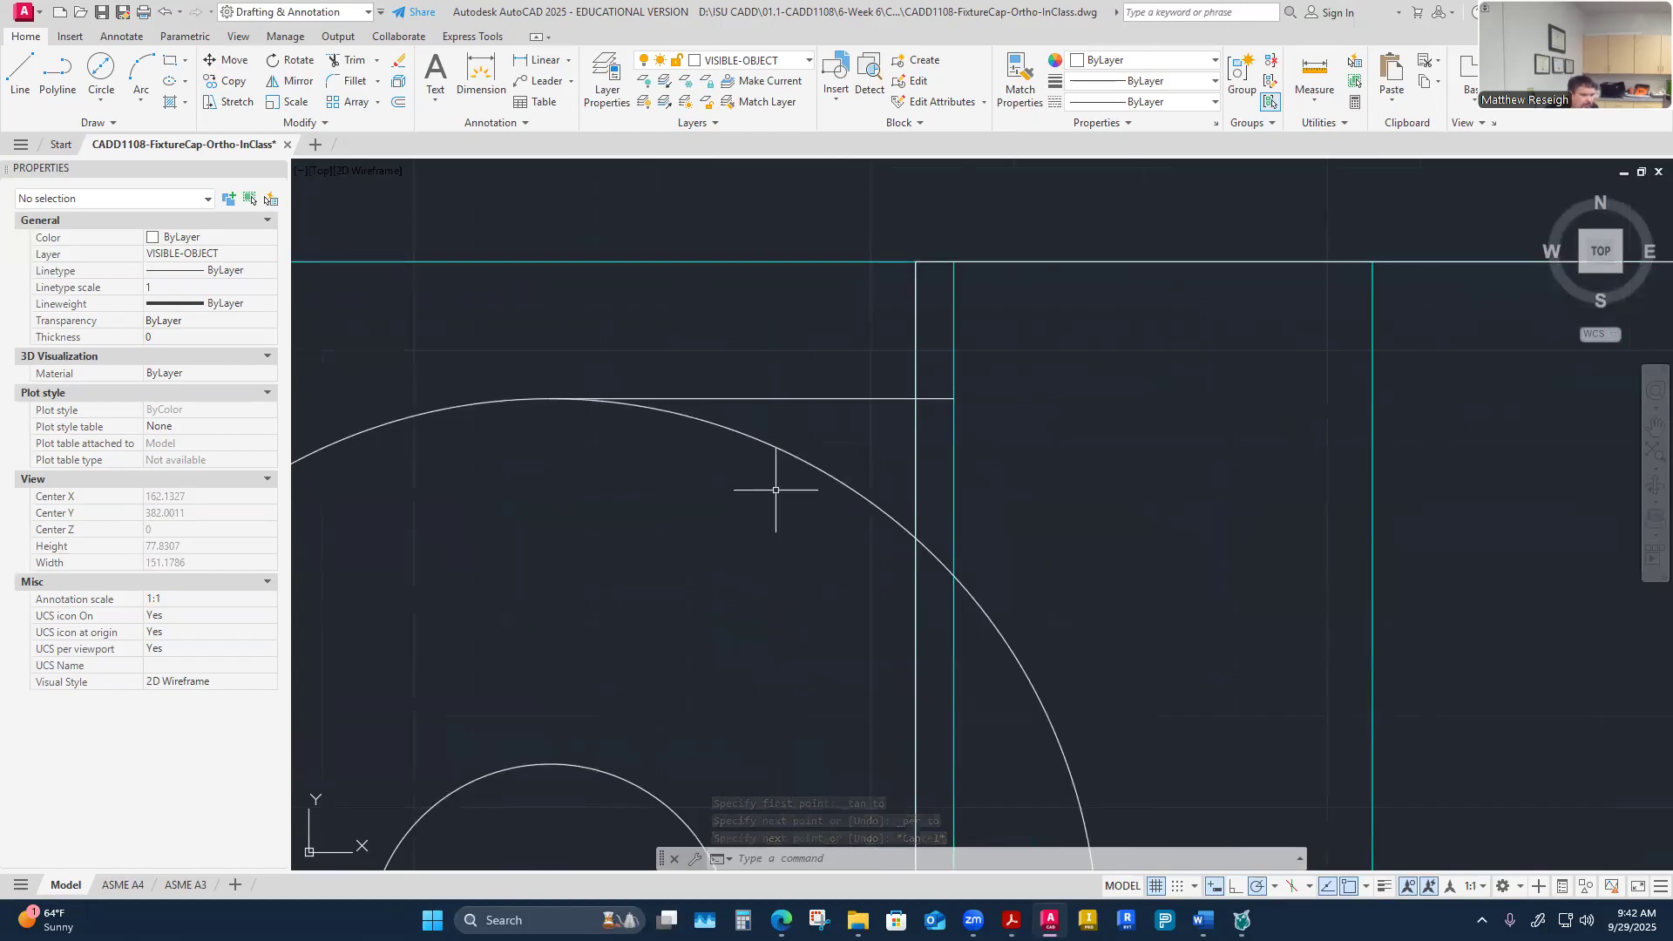
scroll(854, 454, "up", 2)
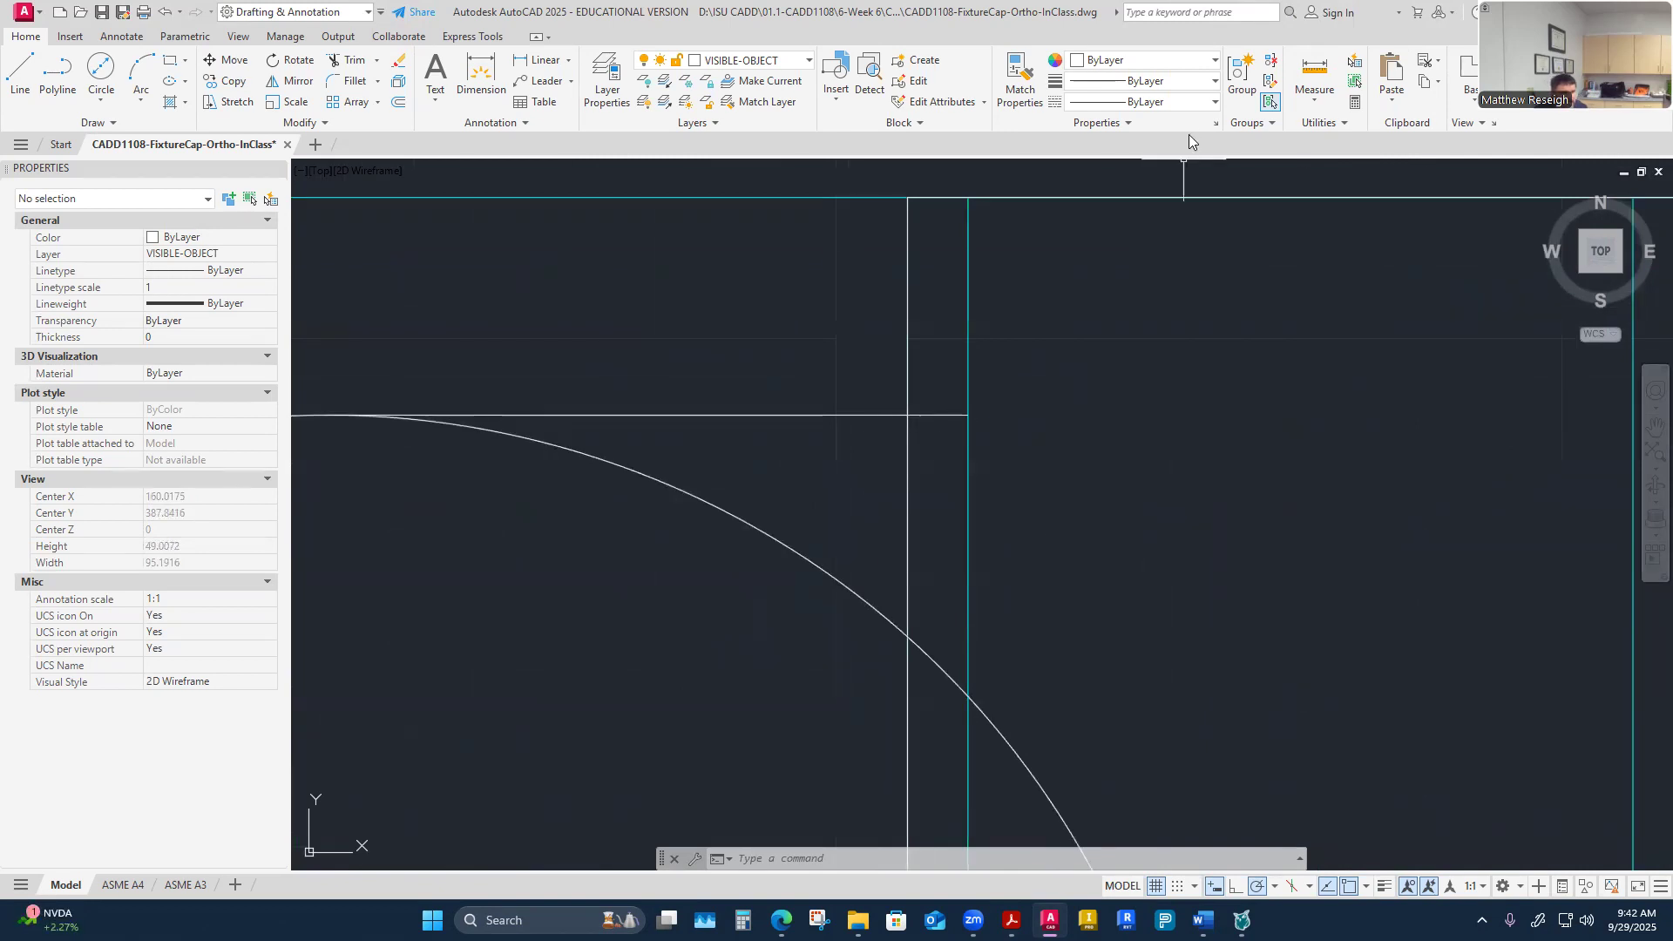
left_click(1314, 94)
left_click(1334, 235)
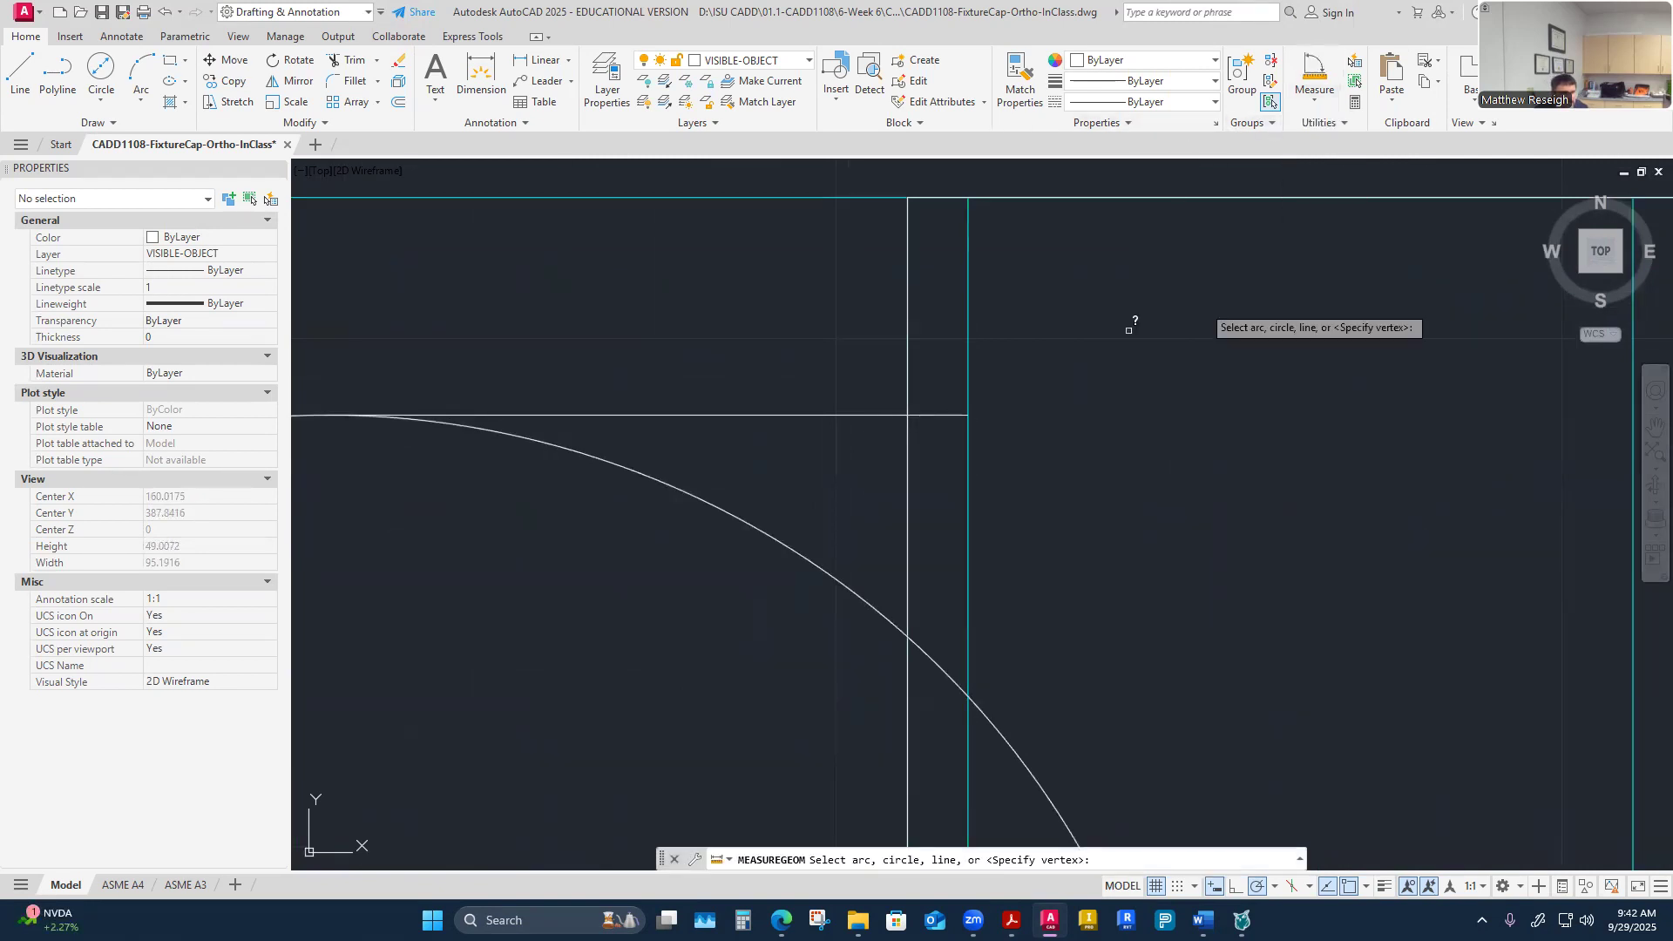
left_click(969, 380)
left_click(970, 380)
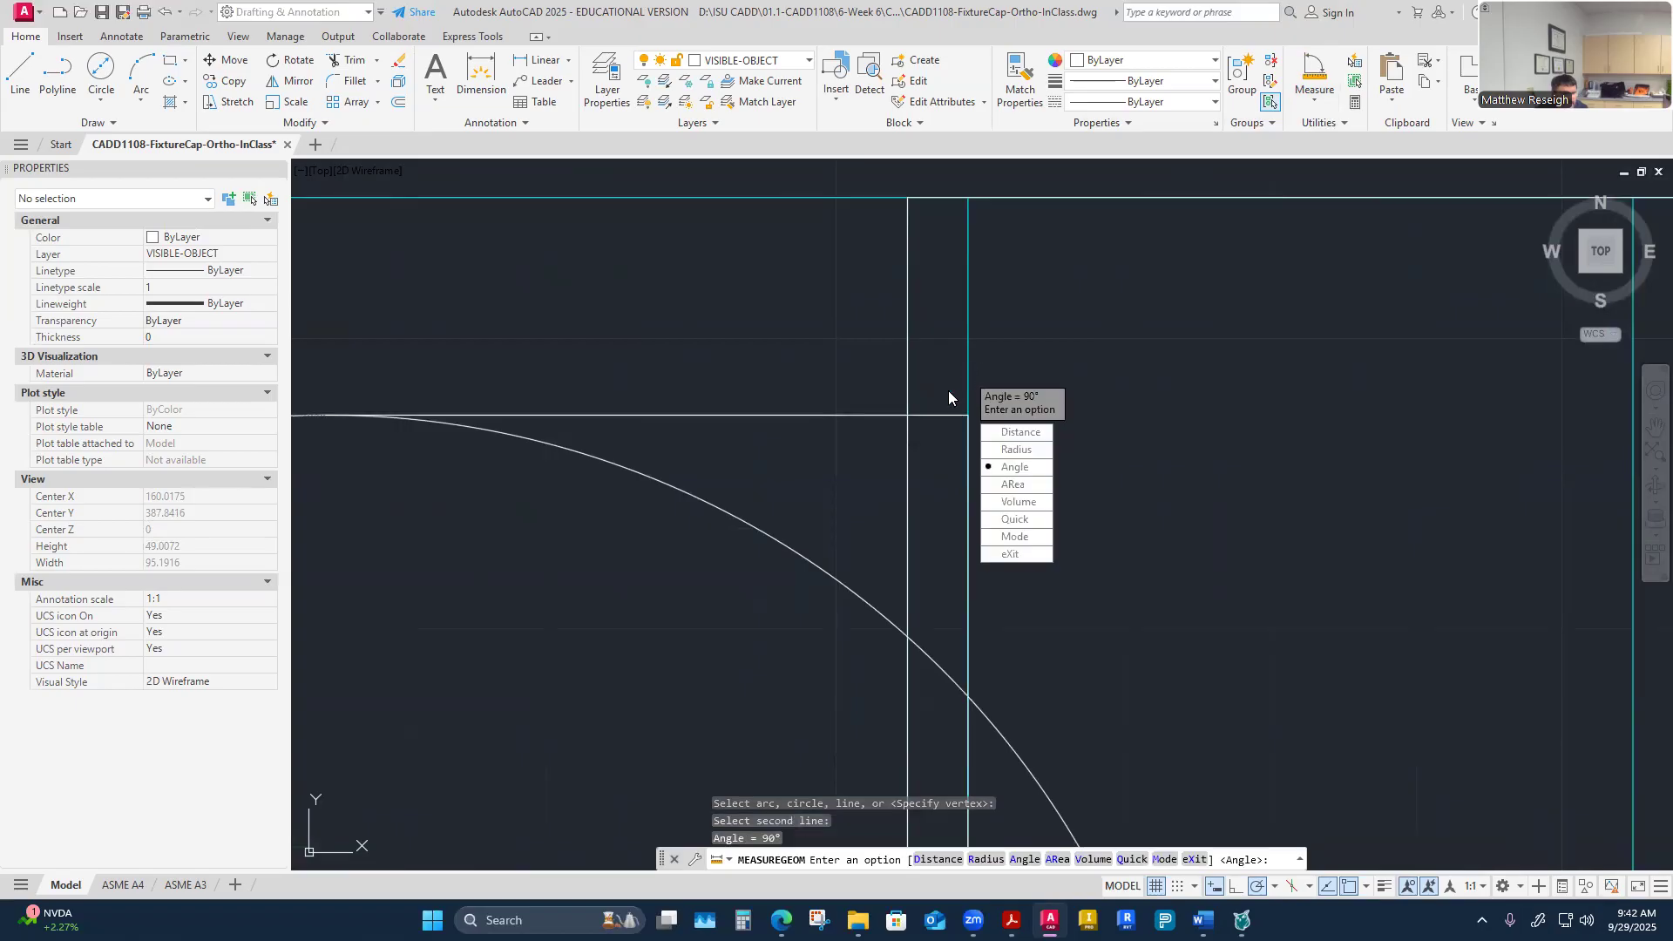
key("Escape")
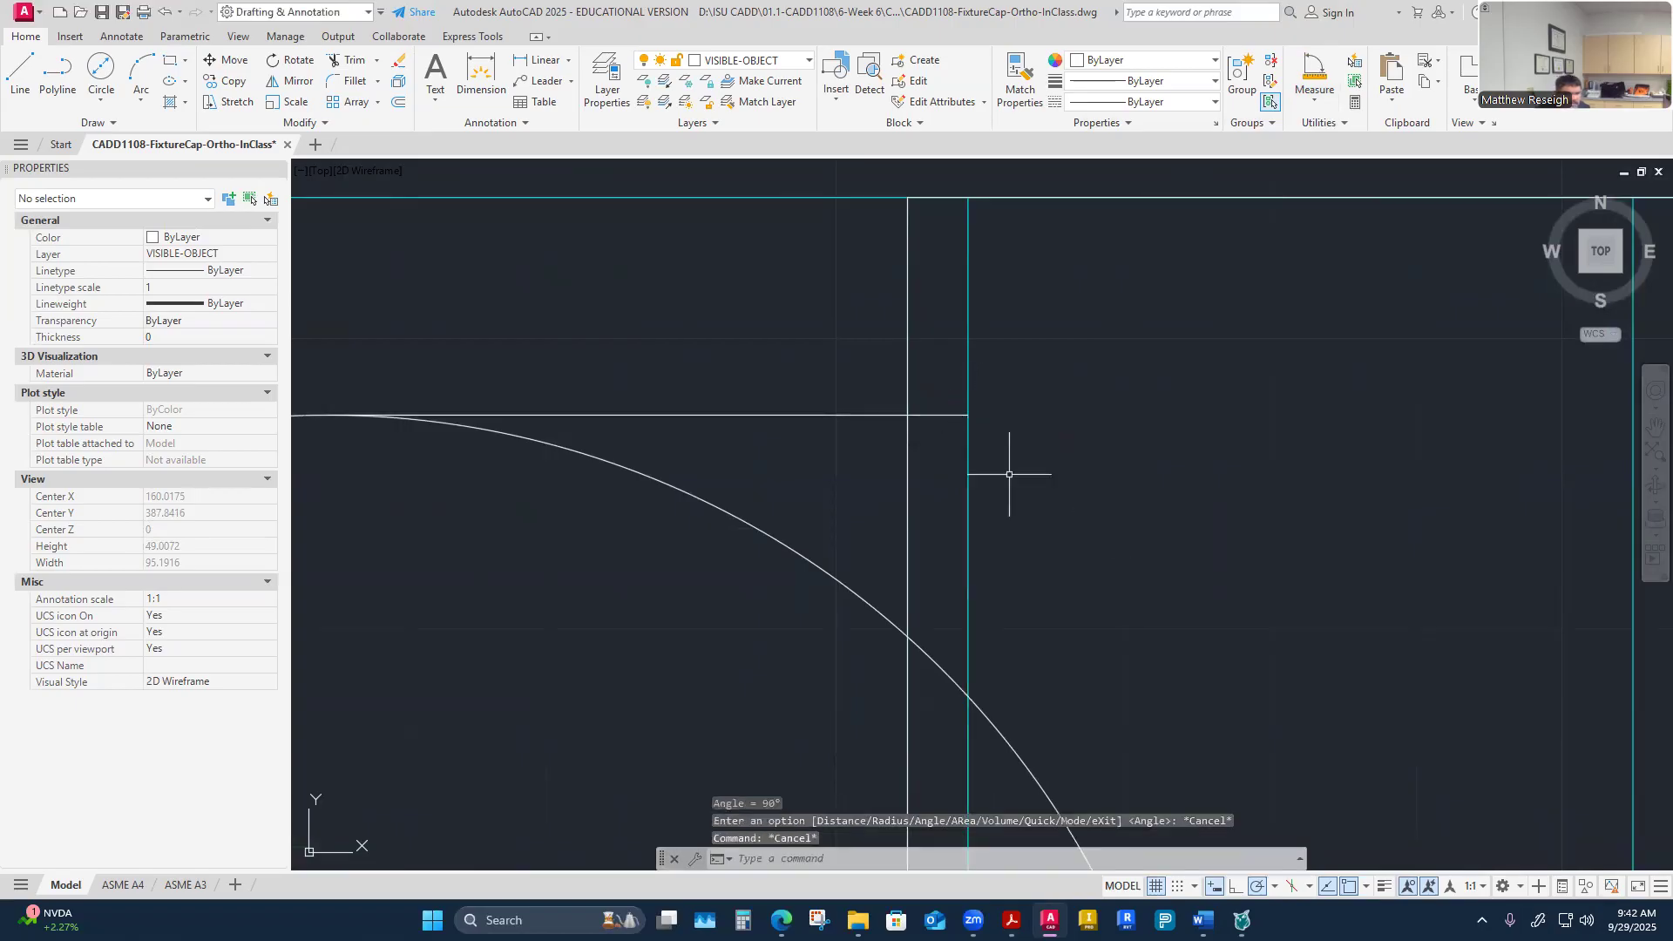
scroll(1006, 411, "down", 5)
scroll(1011, 523, "down", 2)
scroll(1029, 501, "up", 1)
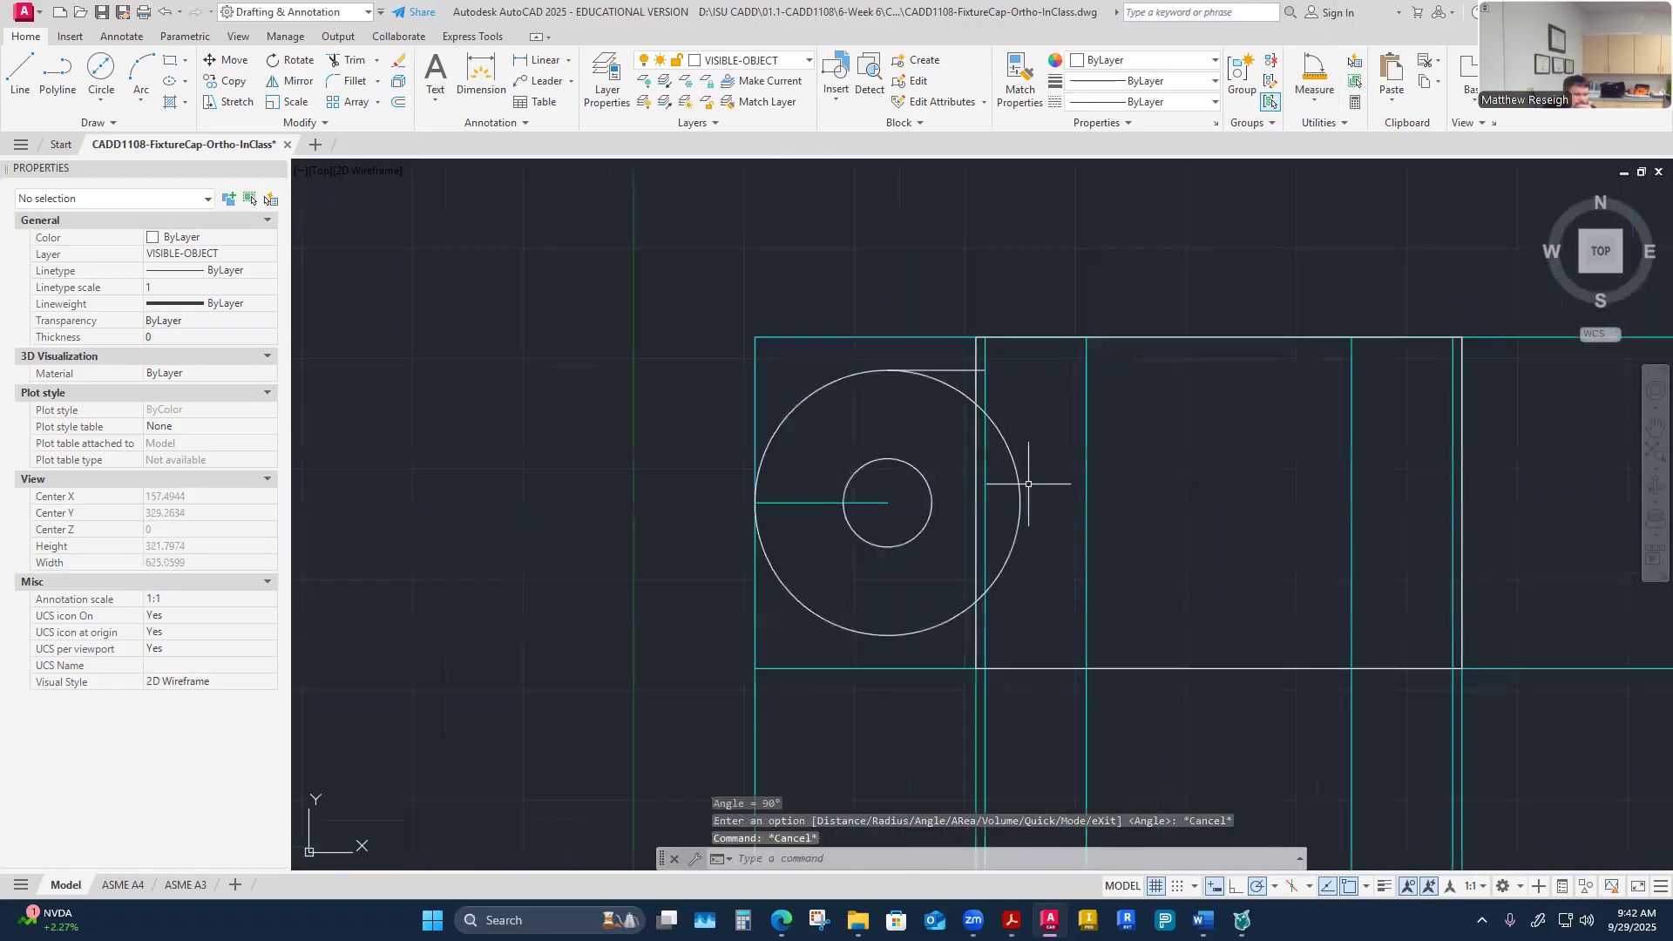
Step: Draw the left lug's lower edge tangent to the large circle and perpendicular to the vertical construction line just inside the body's left edge
scroll(939, 666, "up", 1)
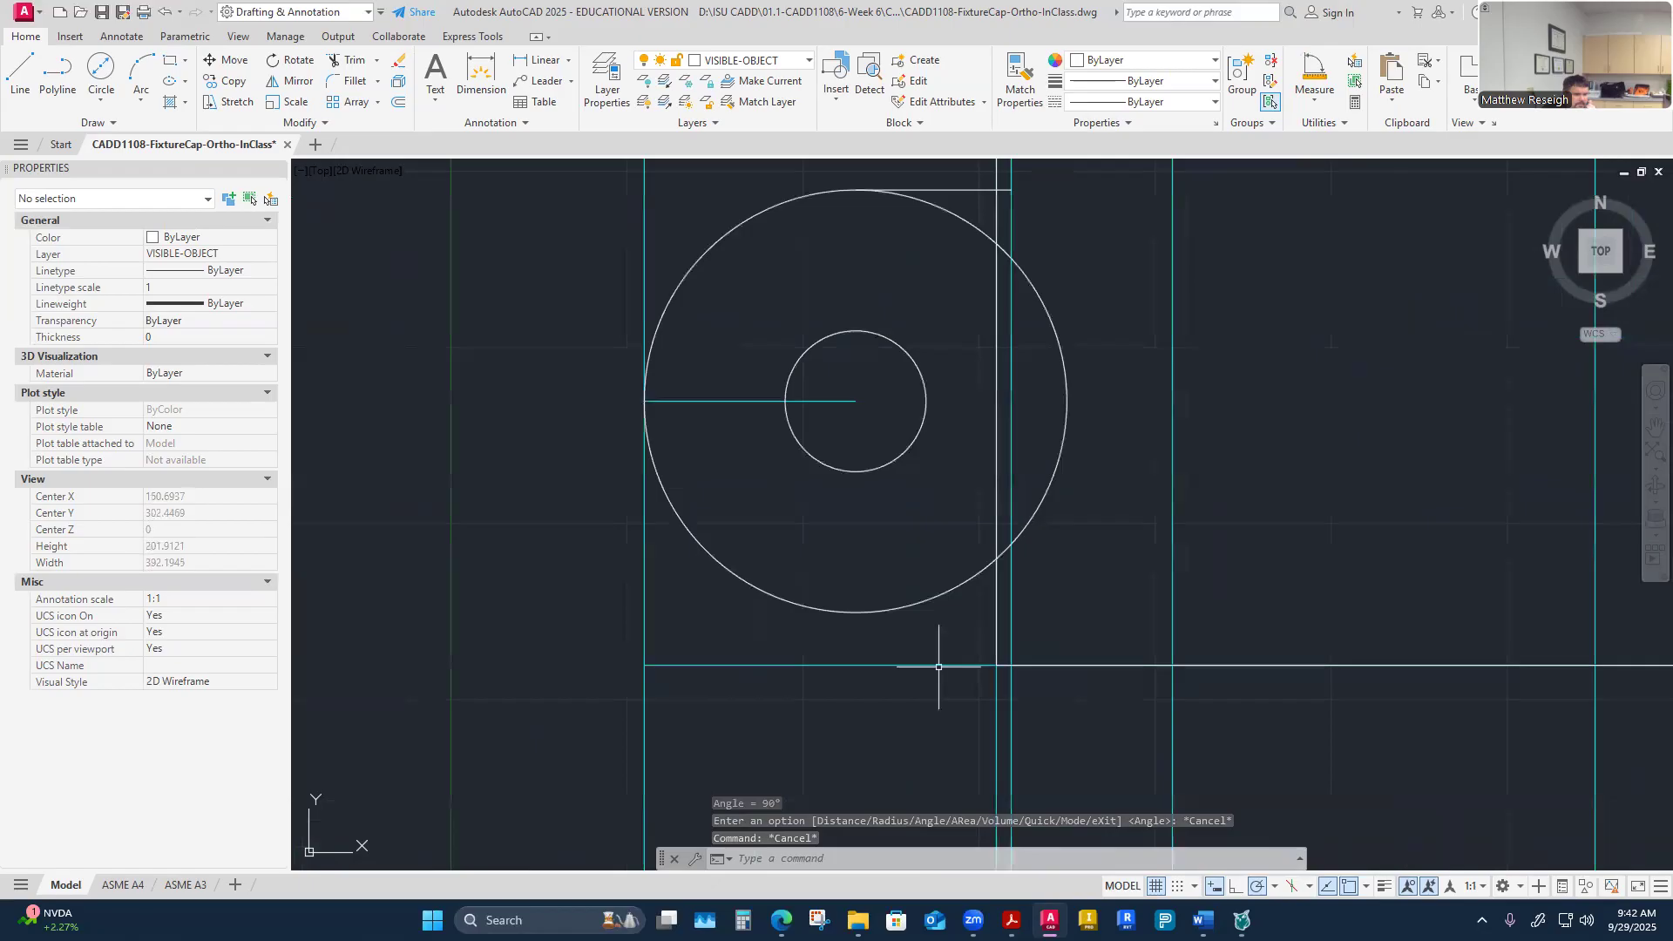
left_click(19, 73)
right_click(917, 638, "shift")
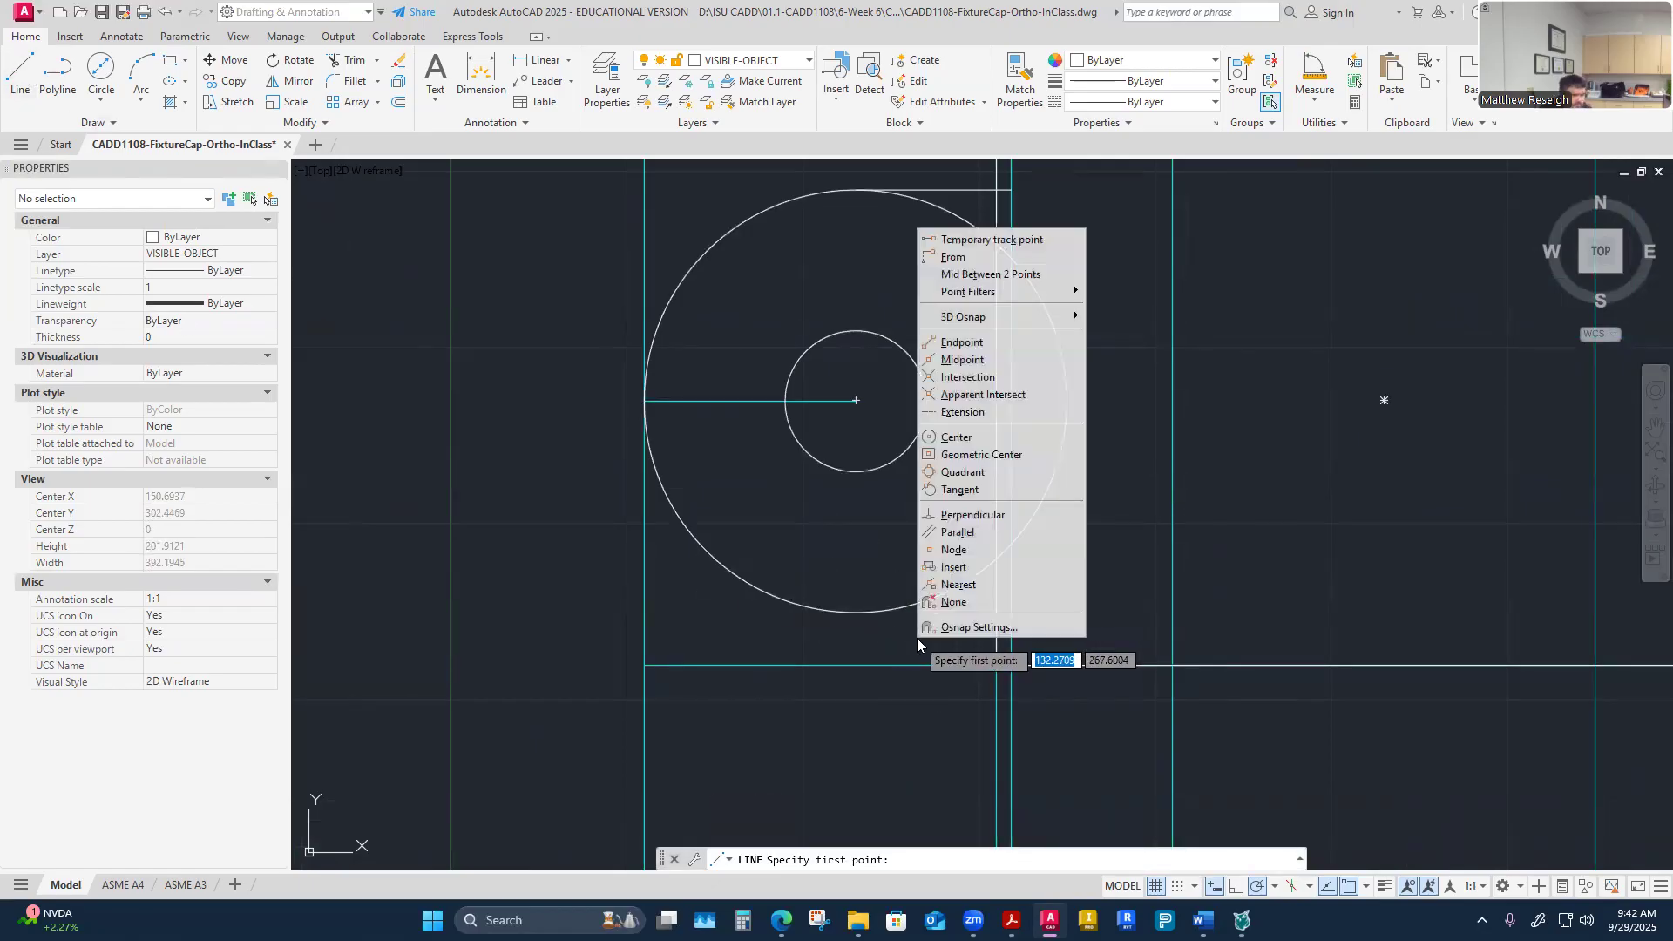
left_click(950, 489)
left_click(861, 612)
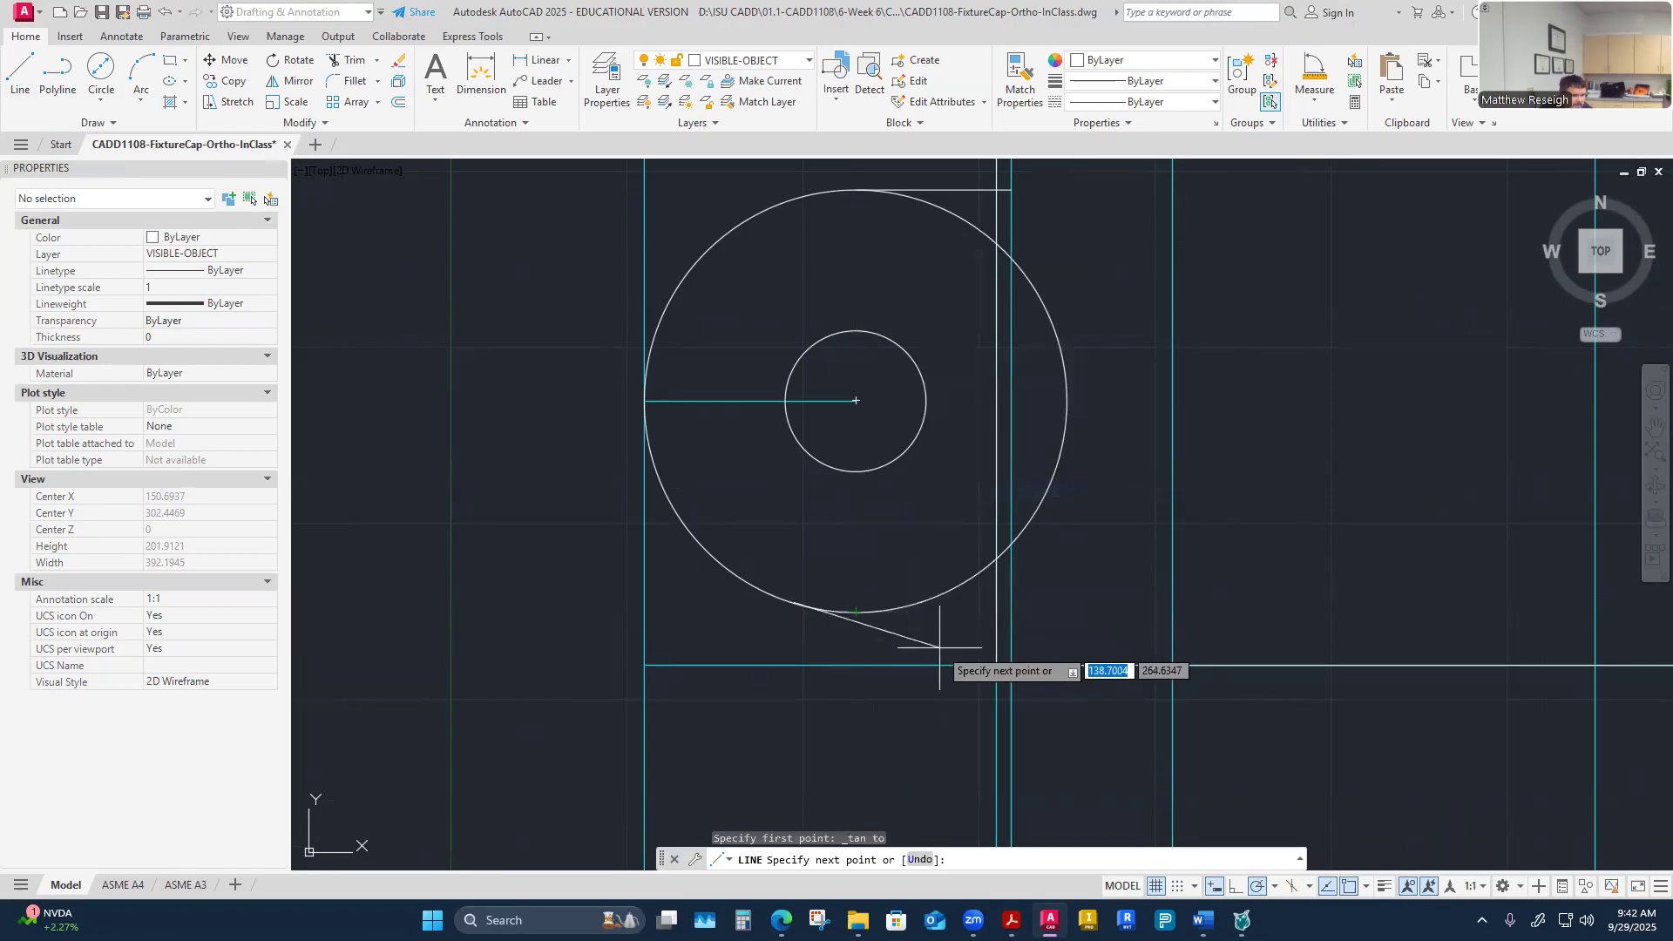
right_click(943, 646, "shift")
left_click(1007, 536)
scroll(1033, 614, "up", 4)
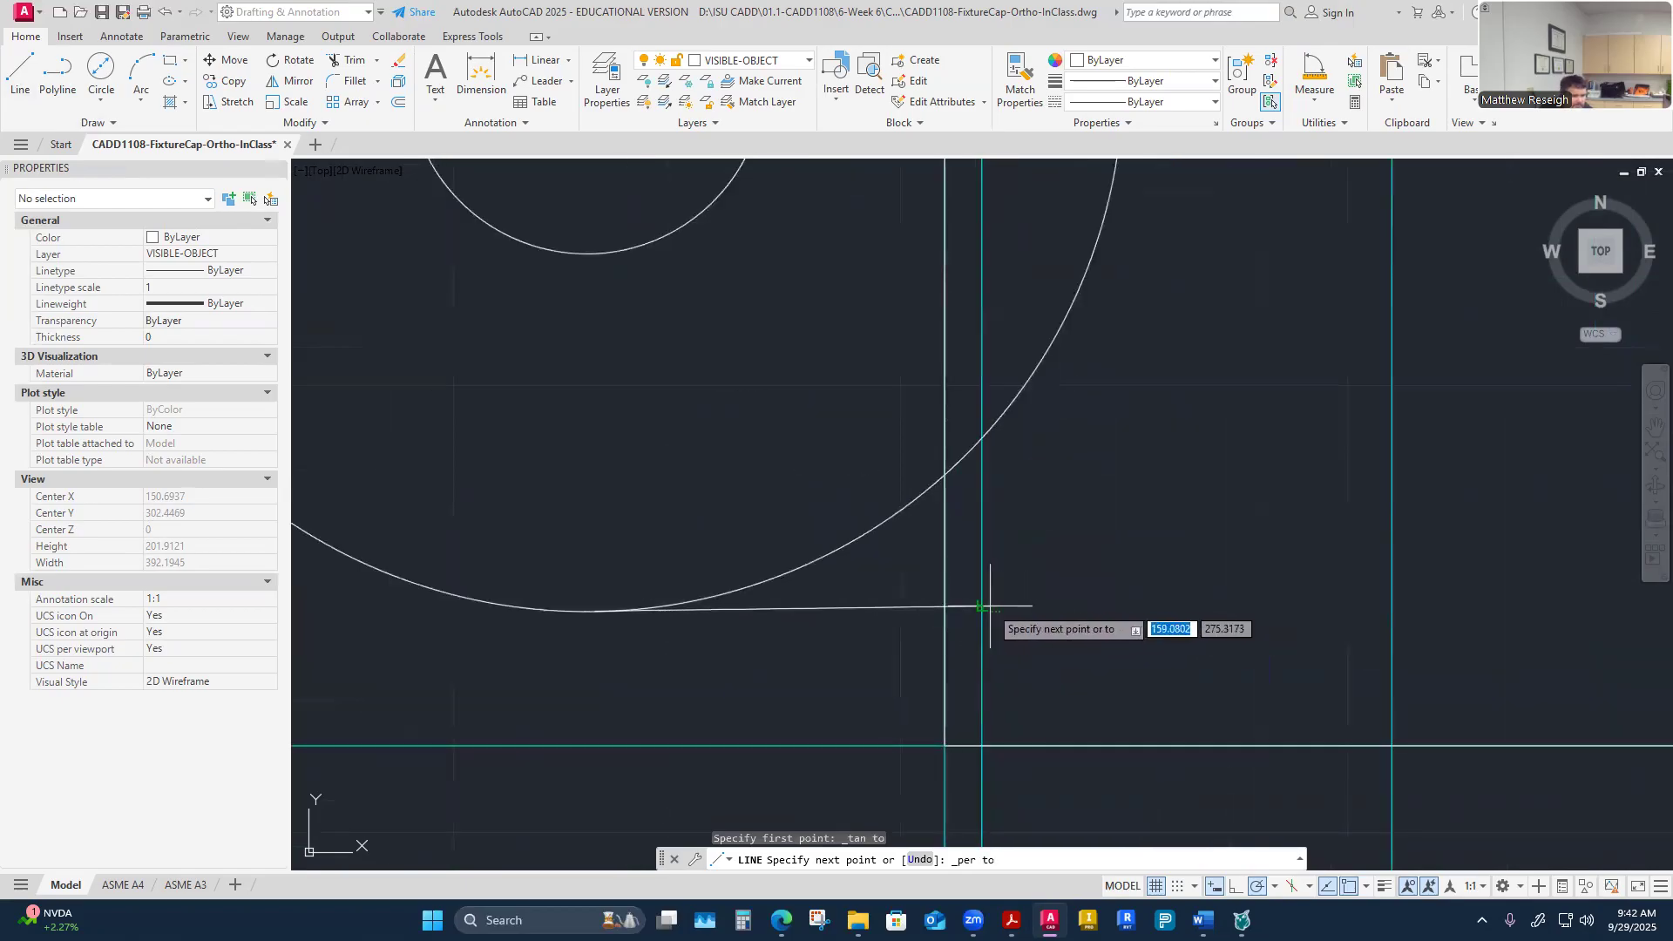
left_click(983, 689)
key("Escape")
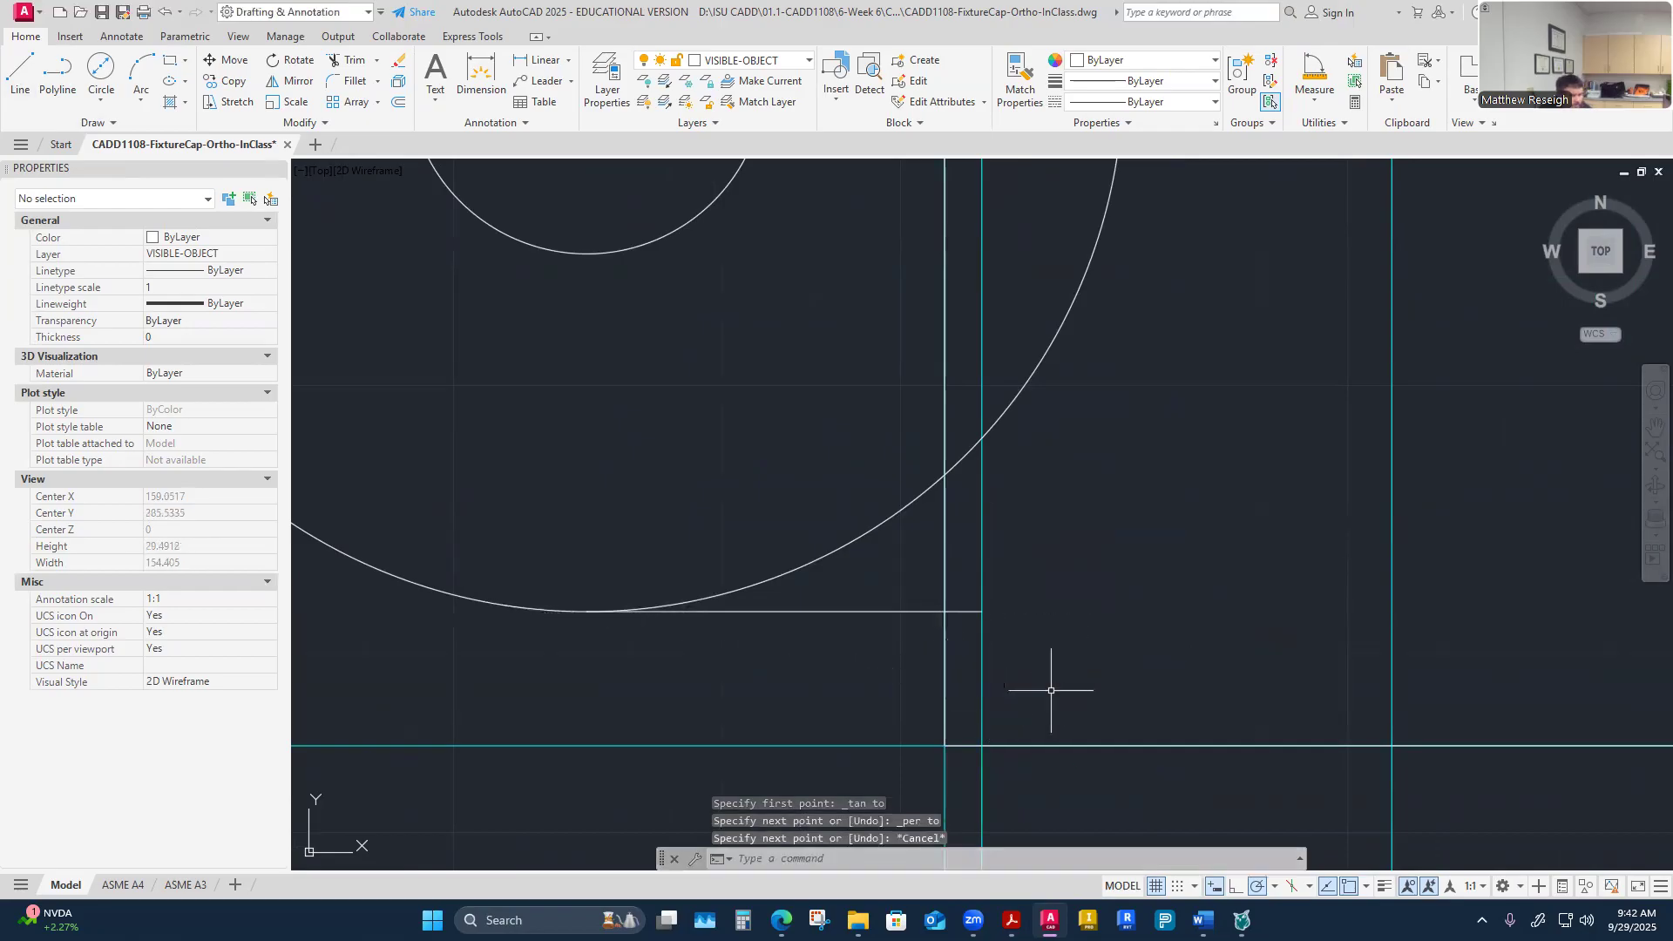
key("Escape")
scroll(1059, 639, "down", 4)
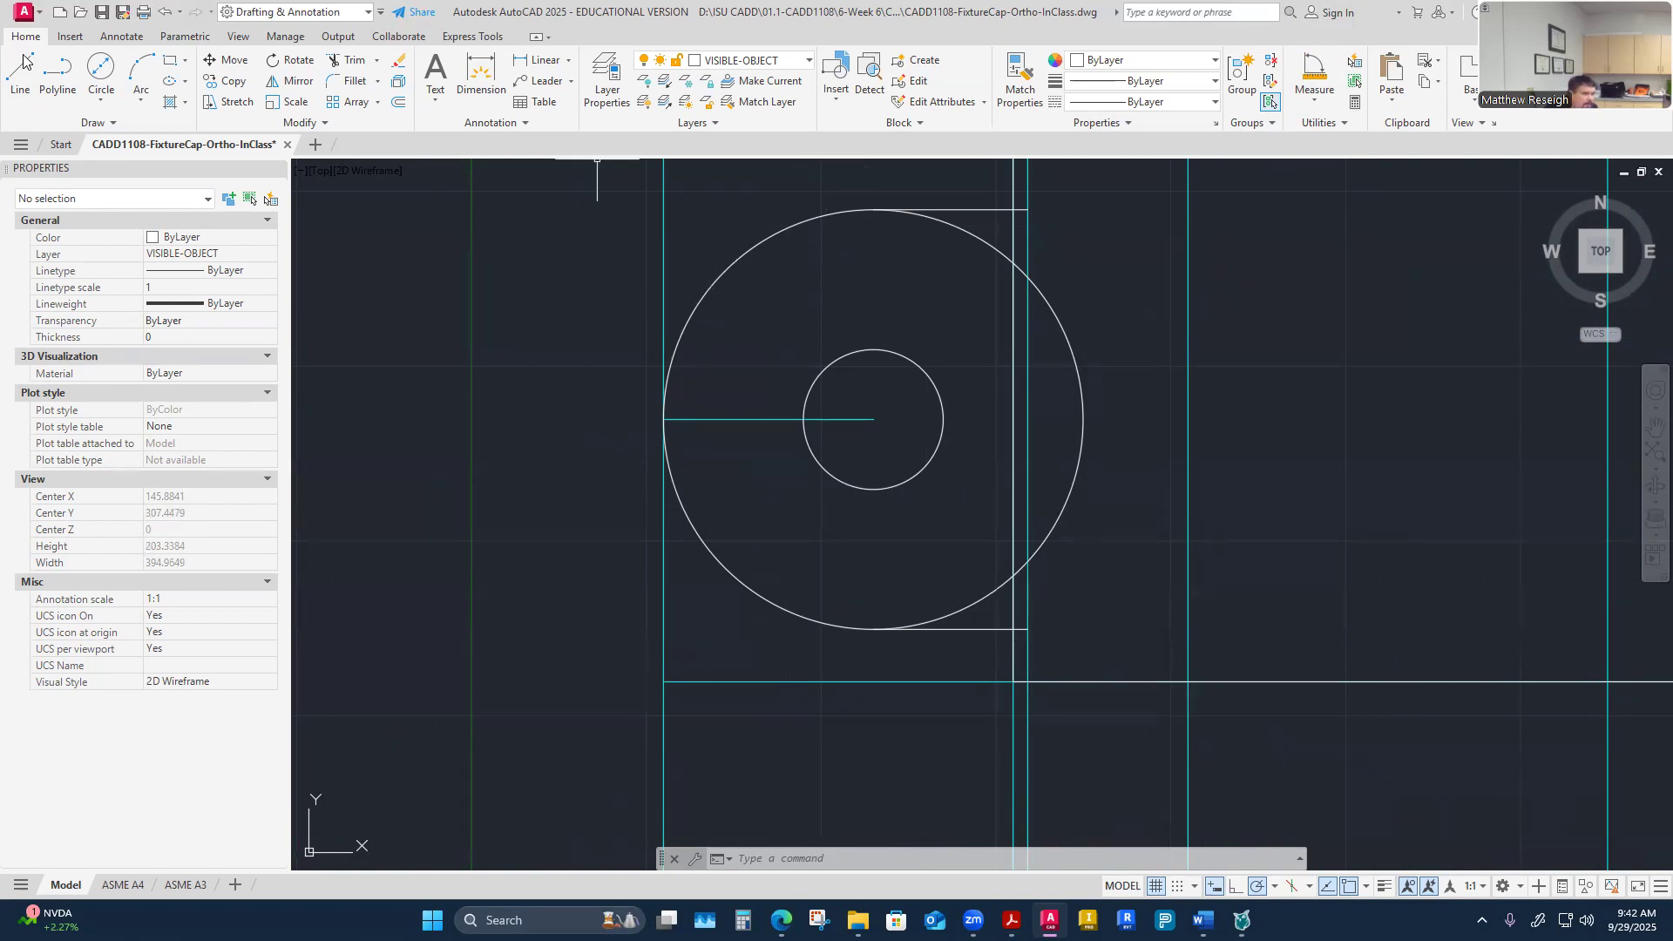
left_click(186, 37)
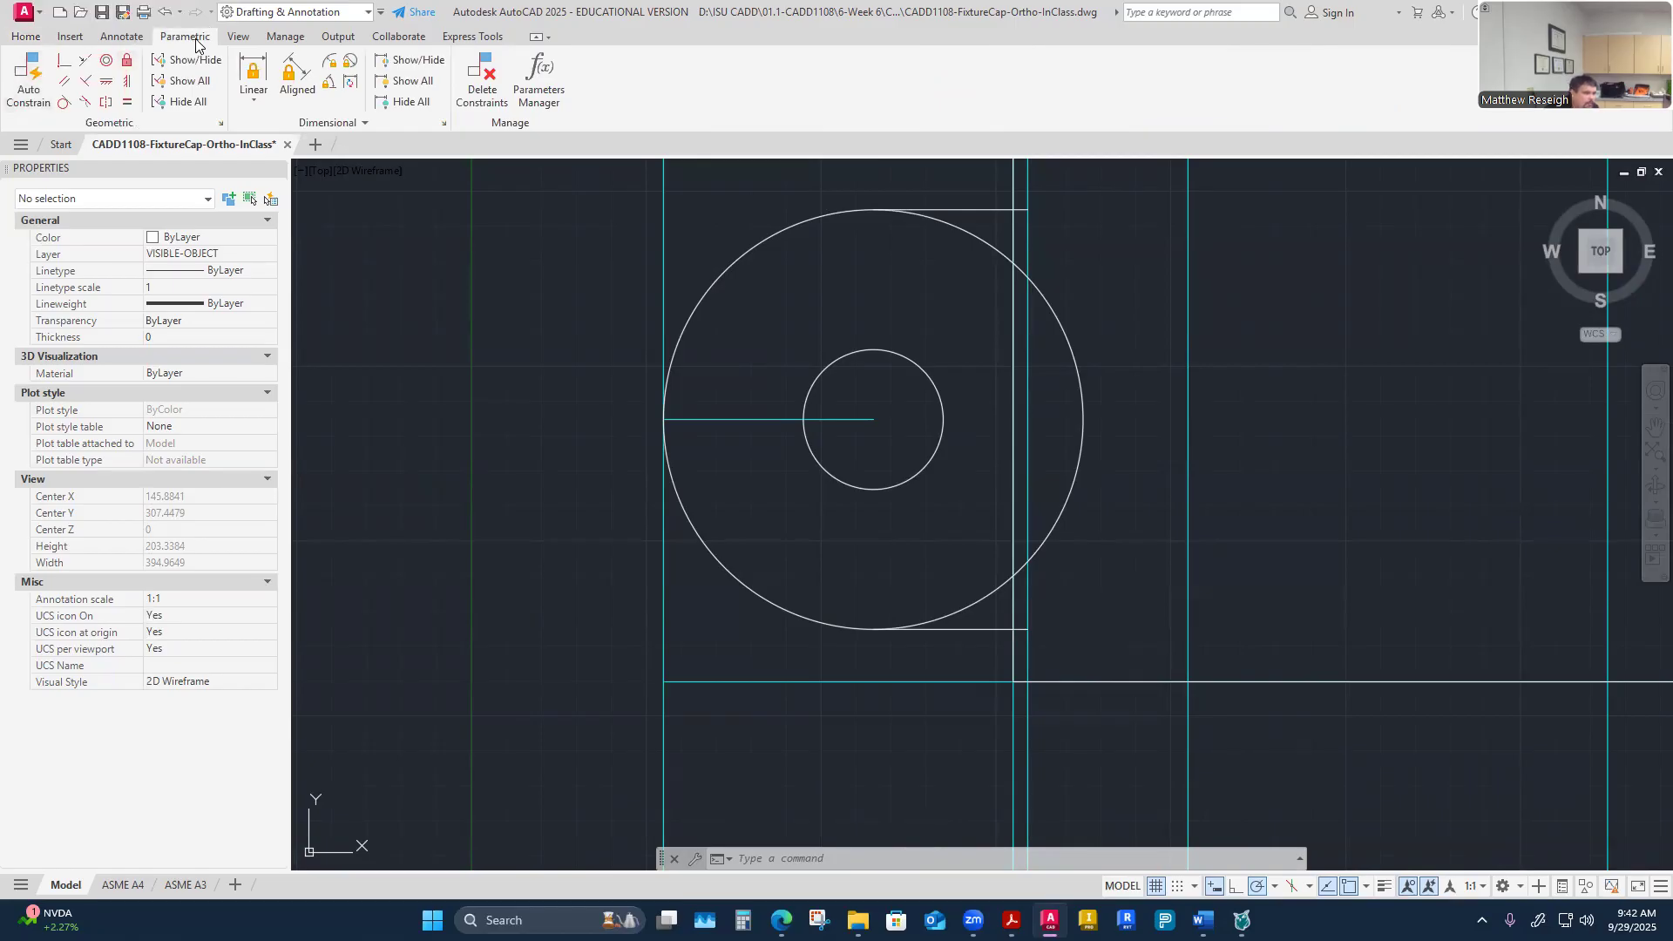
scroll(963, 688, "down", 2)
scroll(1072, 411, "up", 3)
scroll(985, 457, "down", 2)
scroll(947, 591, "up", 2)
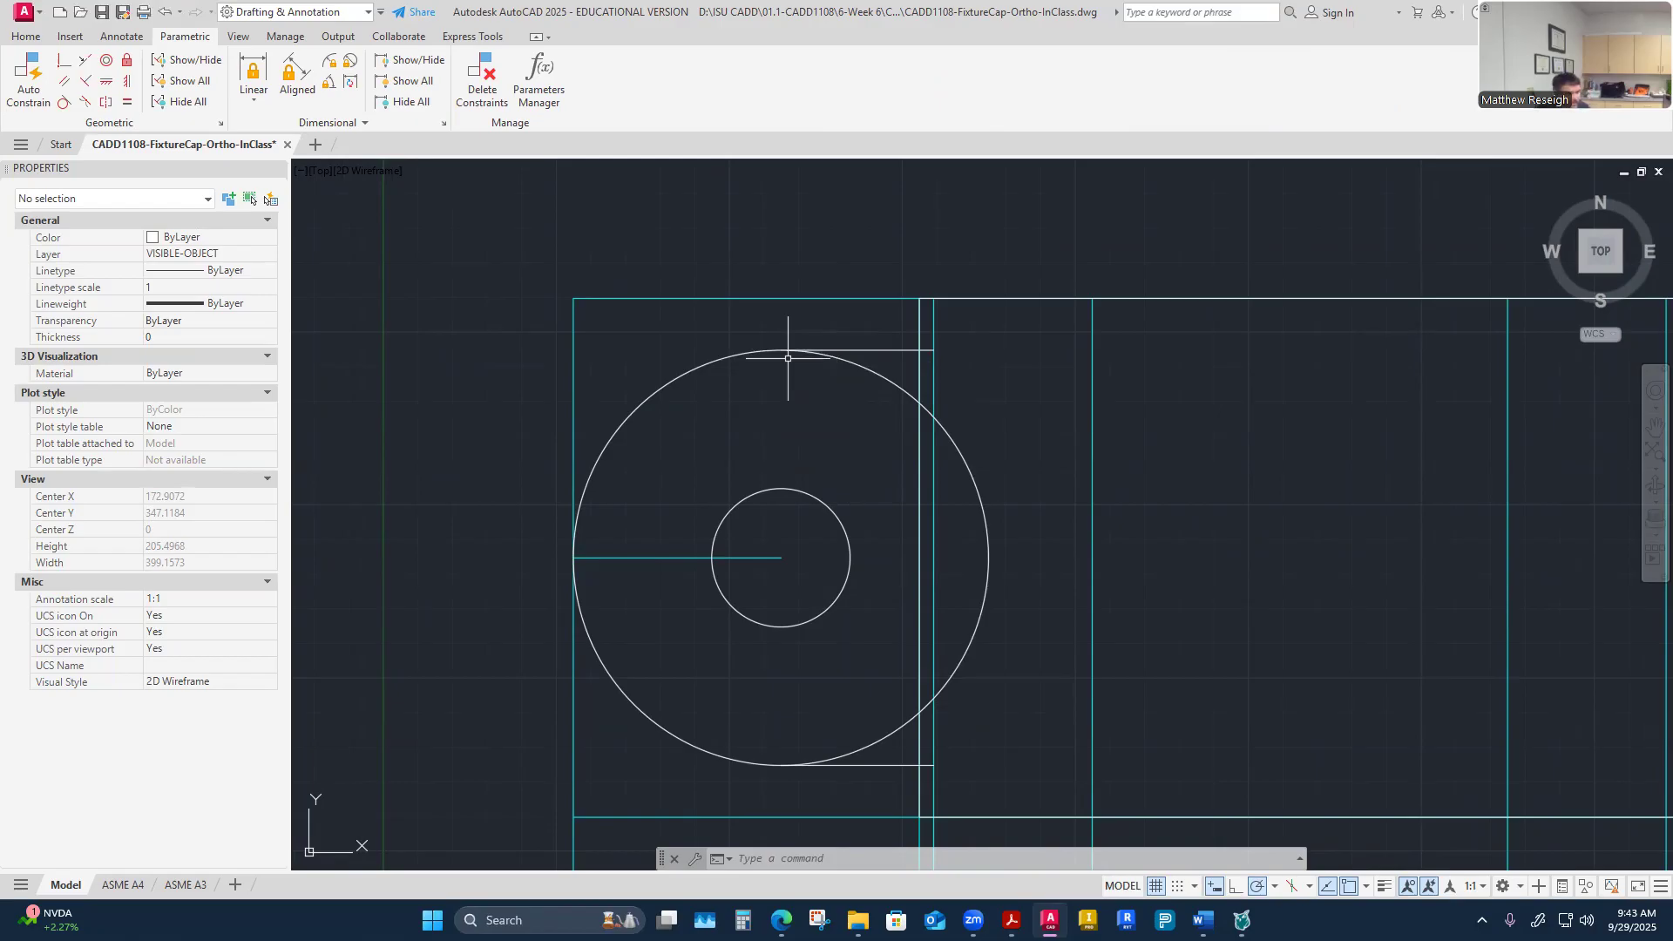
scroll(867, 348, "up", 2)
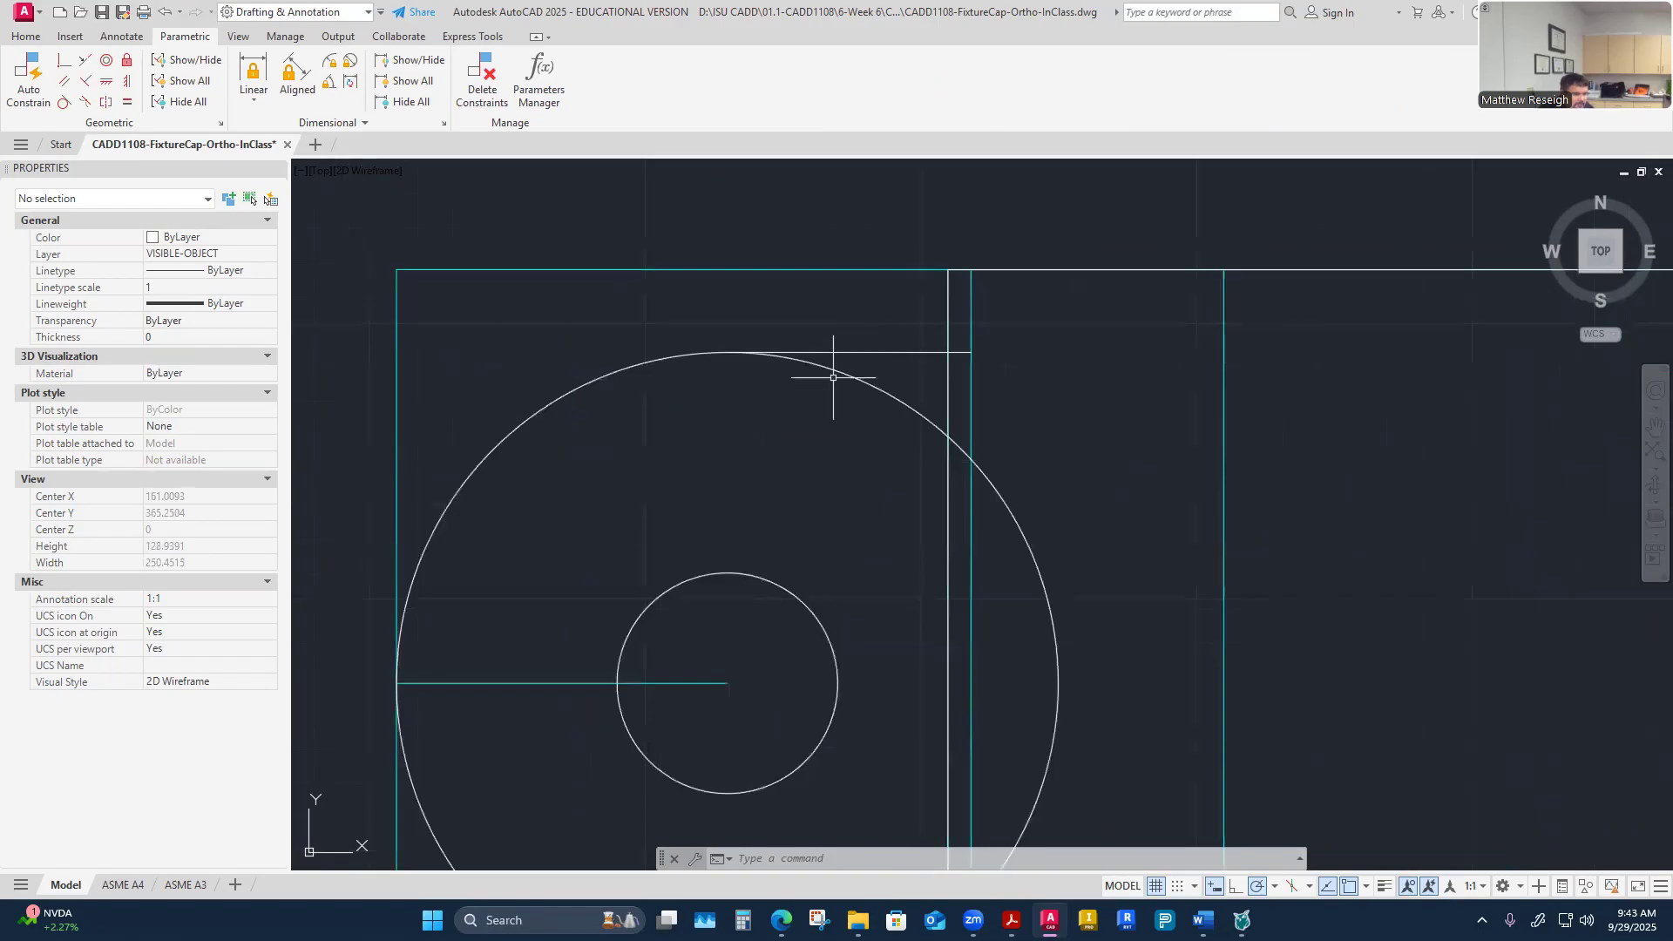
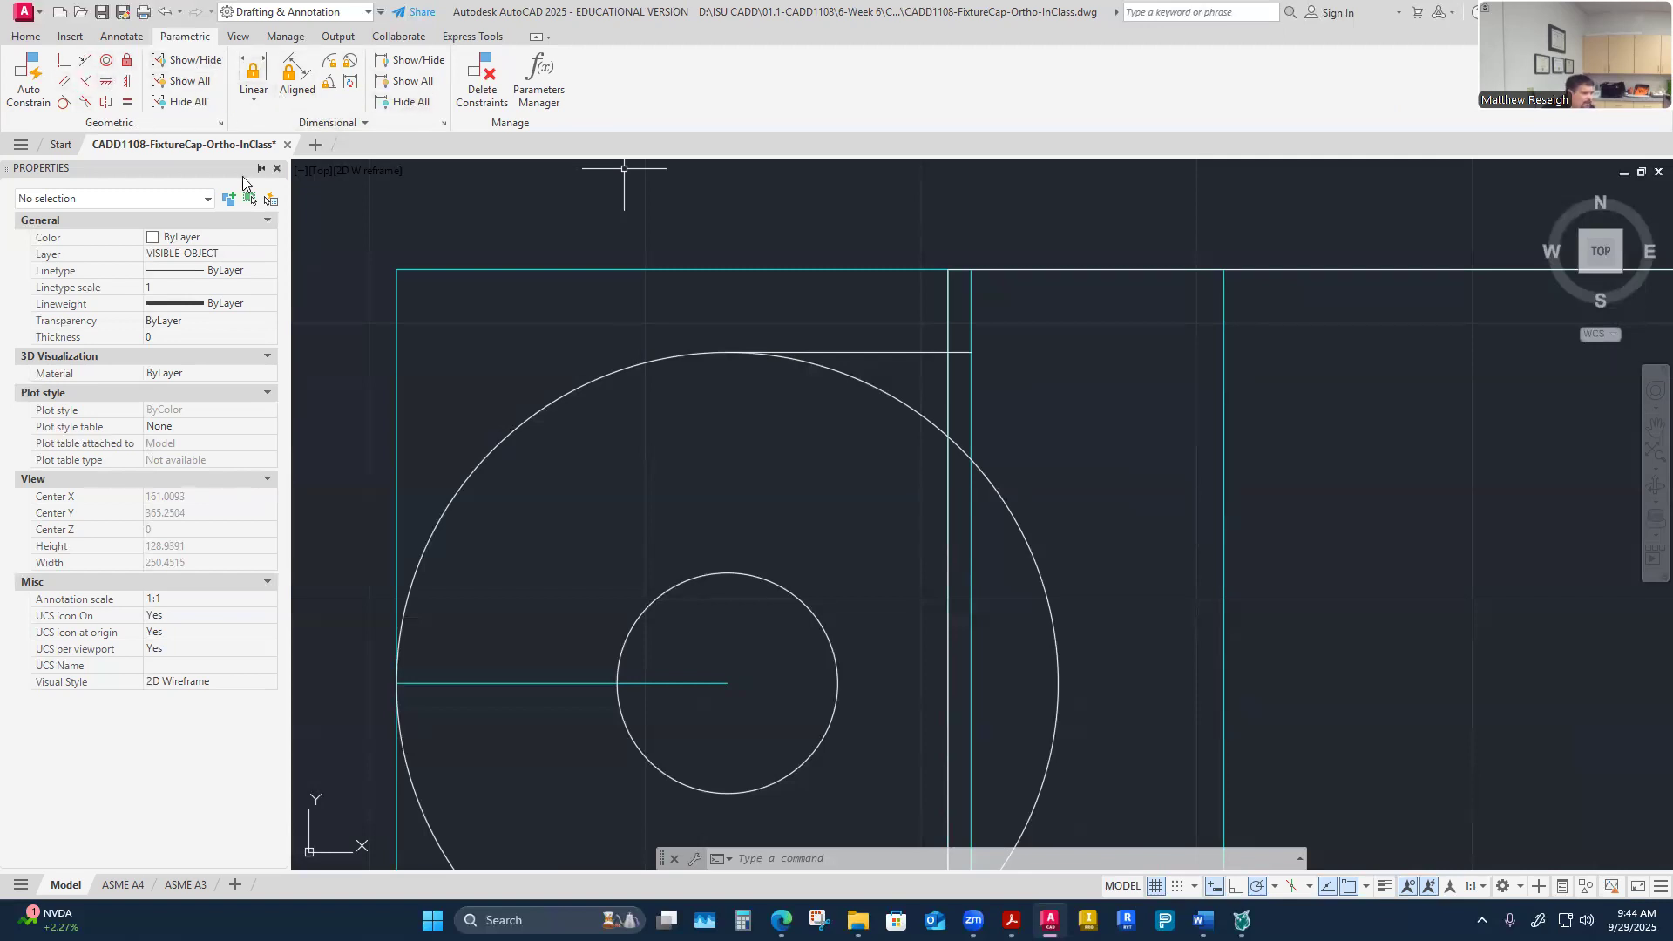
scroll(516, 358, "down", 6)
scroll(539, 423, "up", 4)
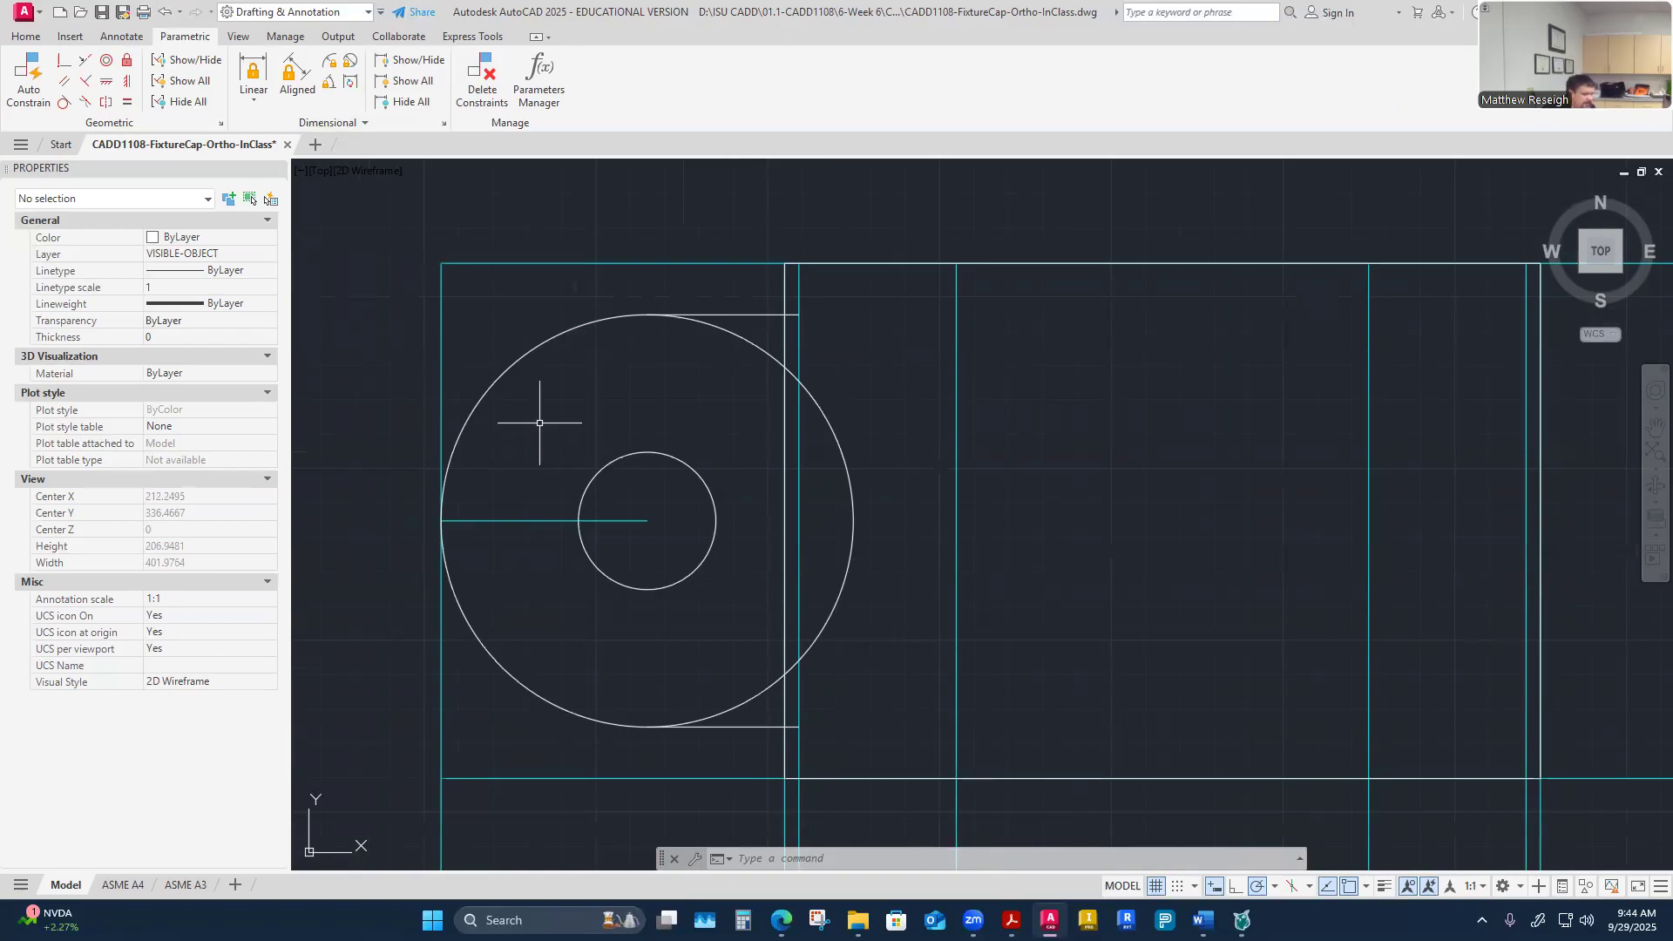
scroll(876, 367, "down", 5)
scroll(868, 400, "up", 3)
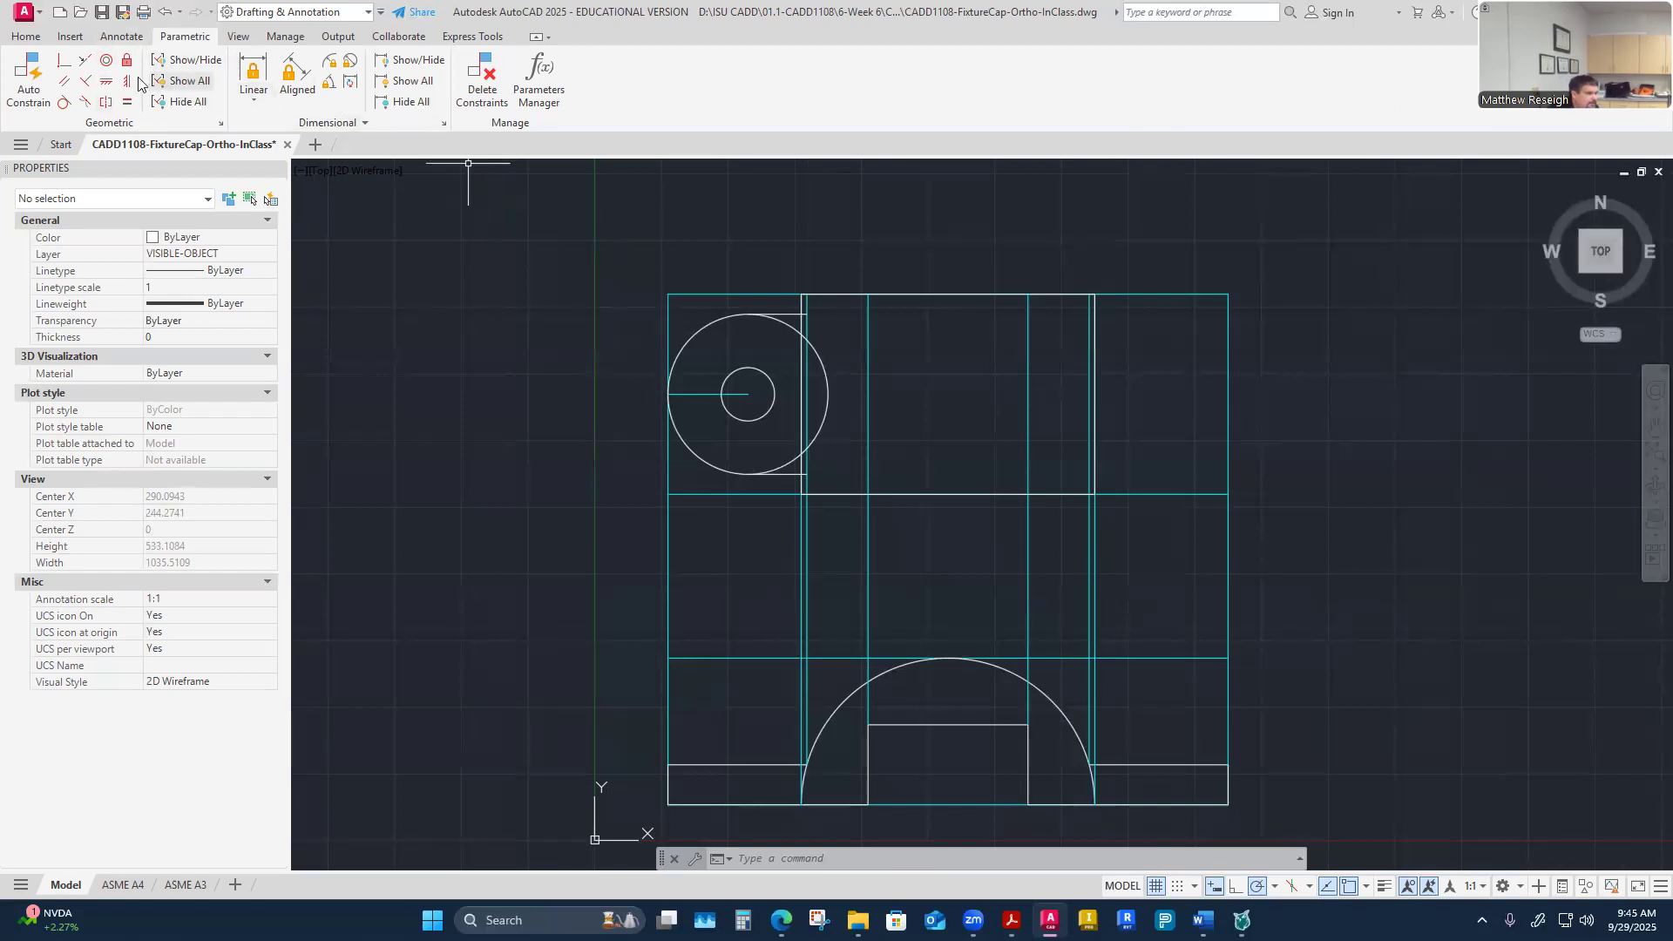
left_click(122, 36)
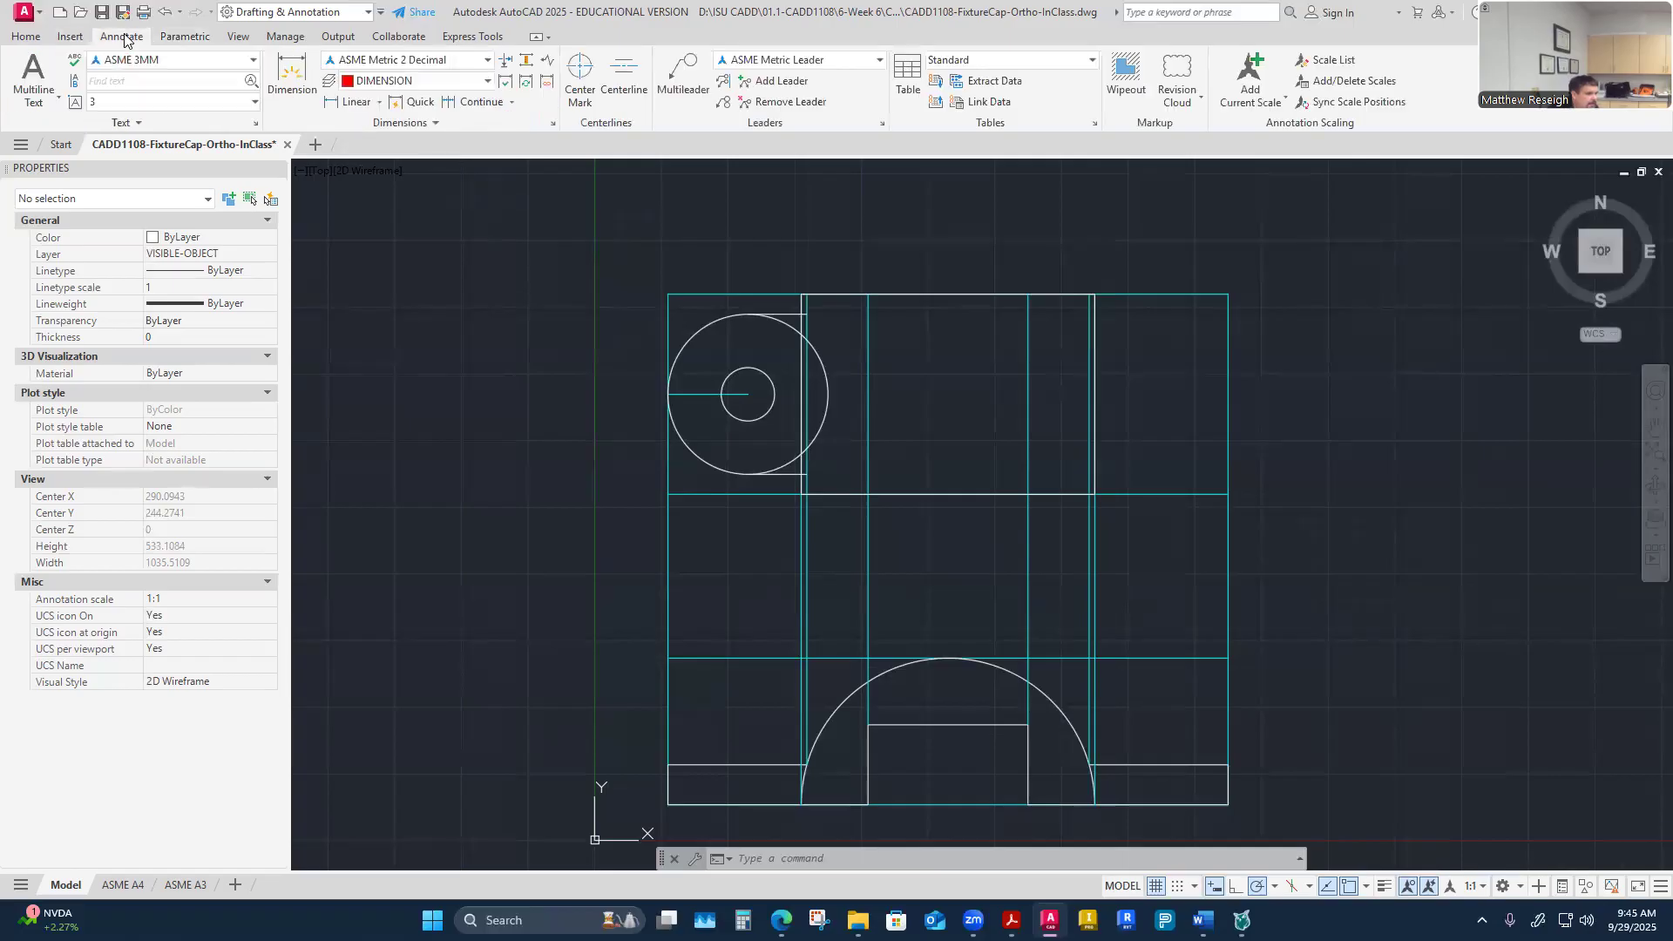
left_click(69, 36)
left_click(26, 36)
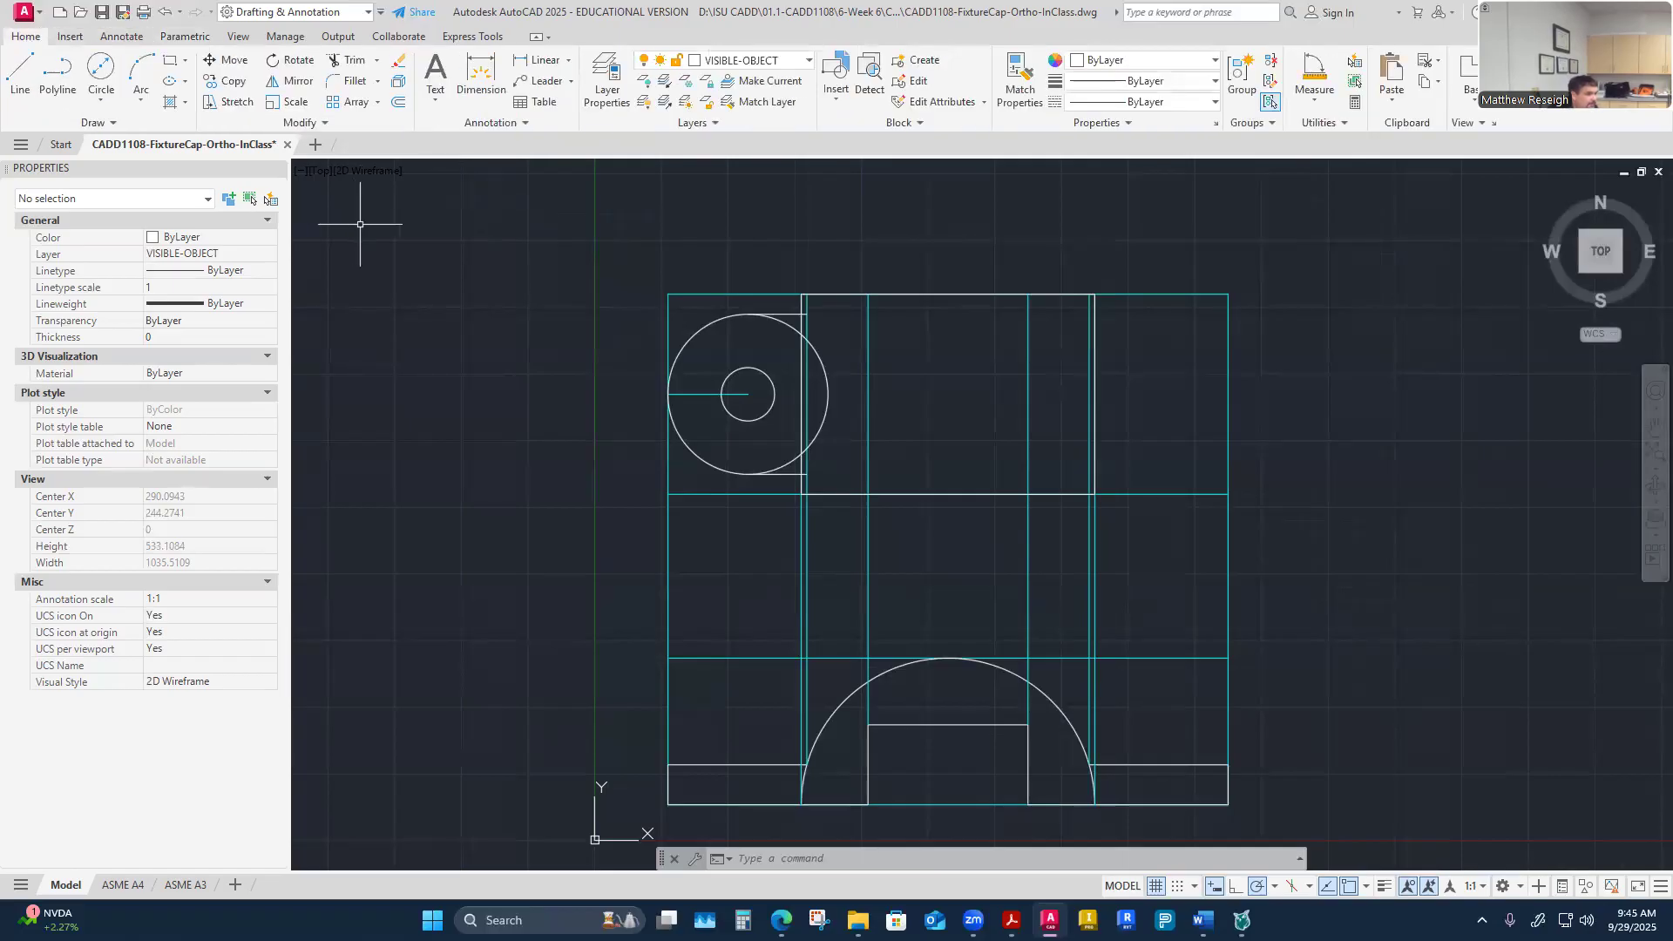
Step: Draw a vertical line along the inner construction line joining the right endpoints of the left lug's upper and lower tangent edges
scroll(681, 508, "down", 5)
scroll(679, 488, "up", 5)
scroll(470, 362, "down", 3)
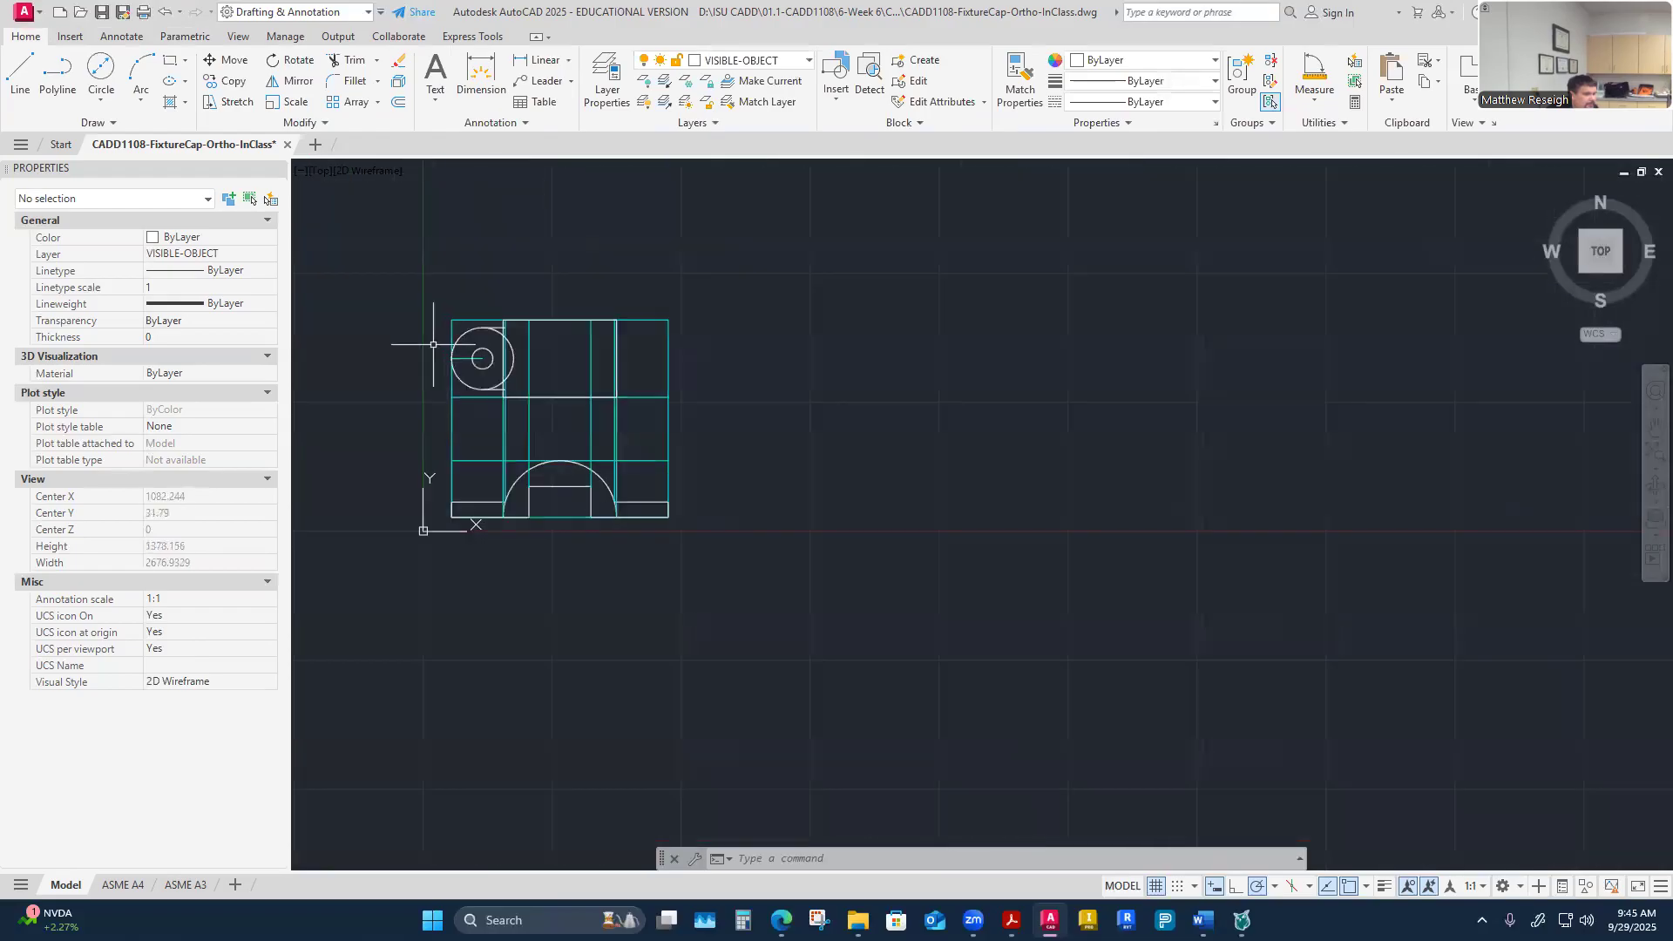
scroll(470, 362, "up", 5)
scroll(654, 277, "up", 2)
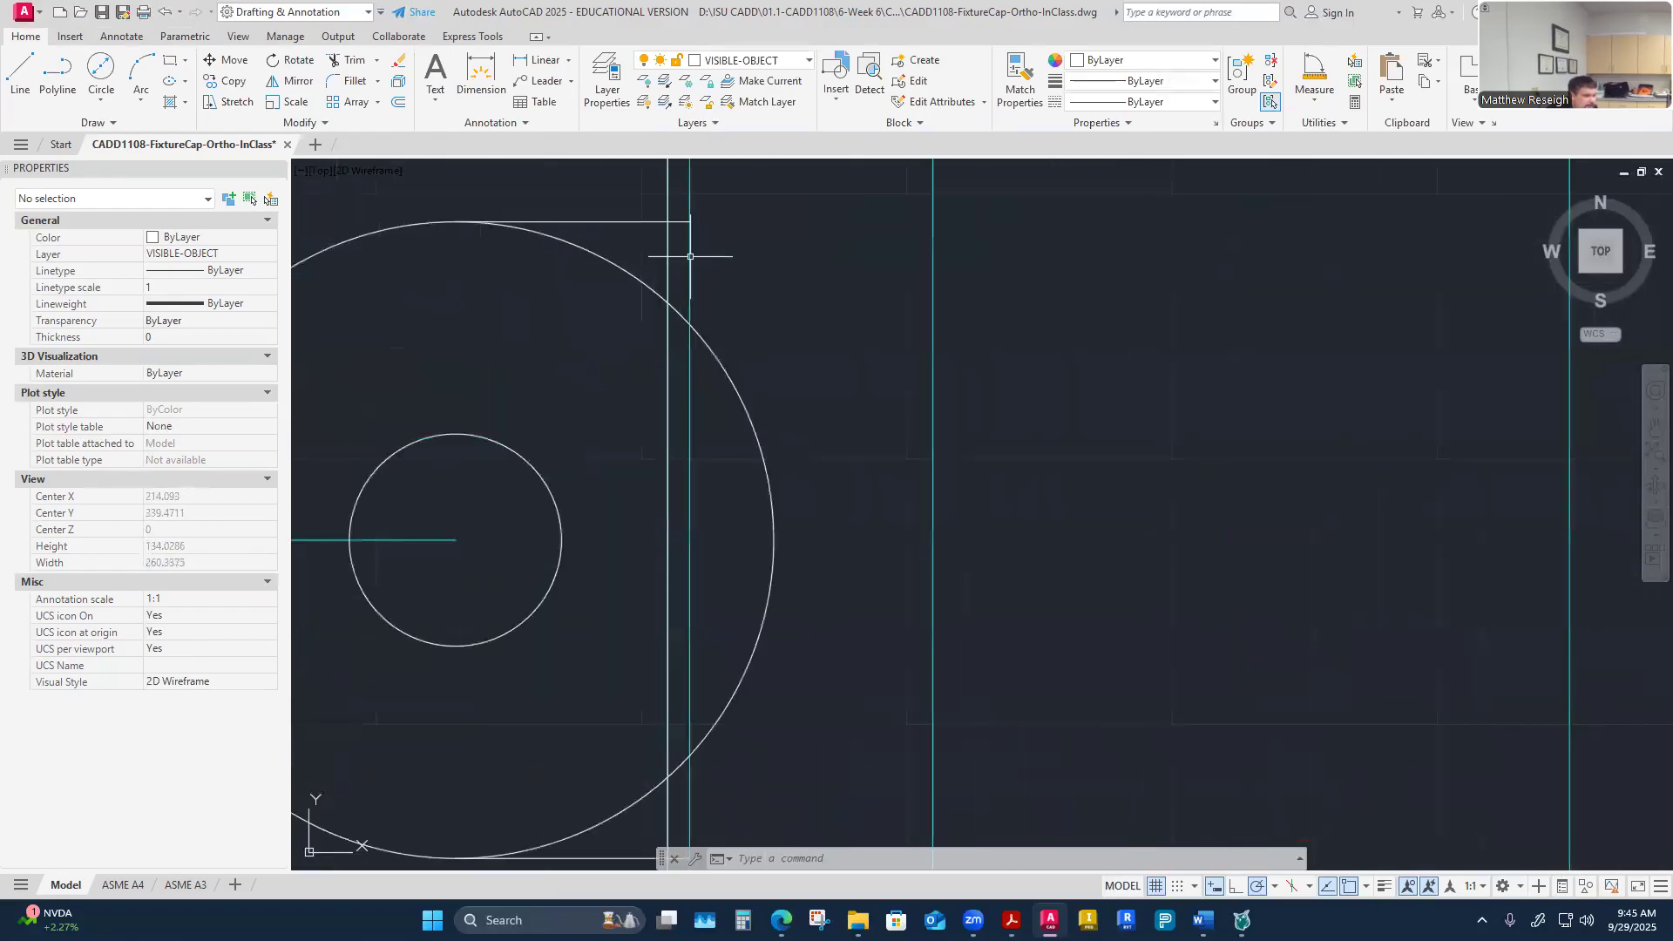
left_click(29, 78)
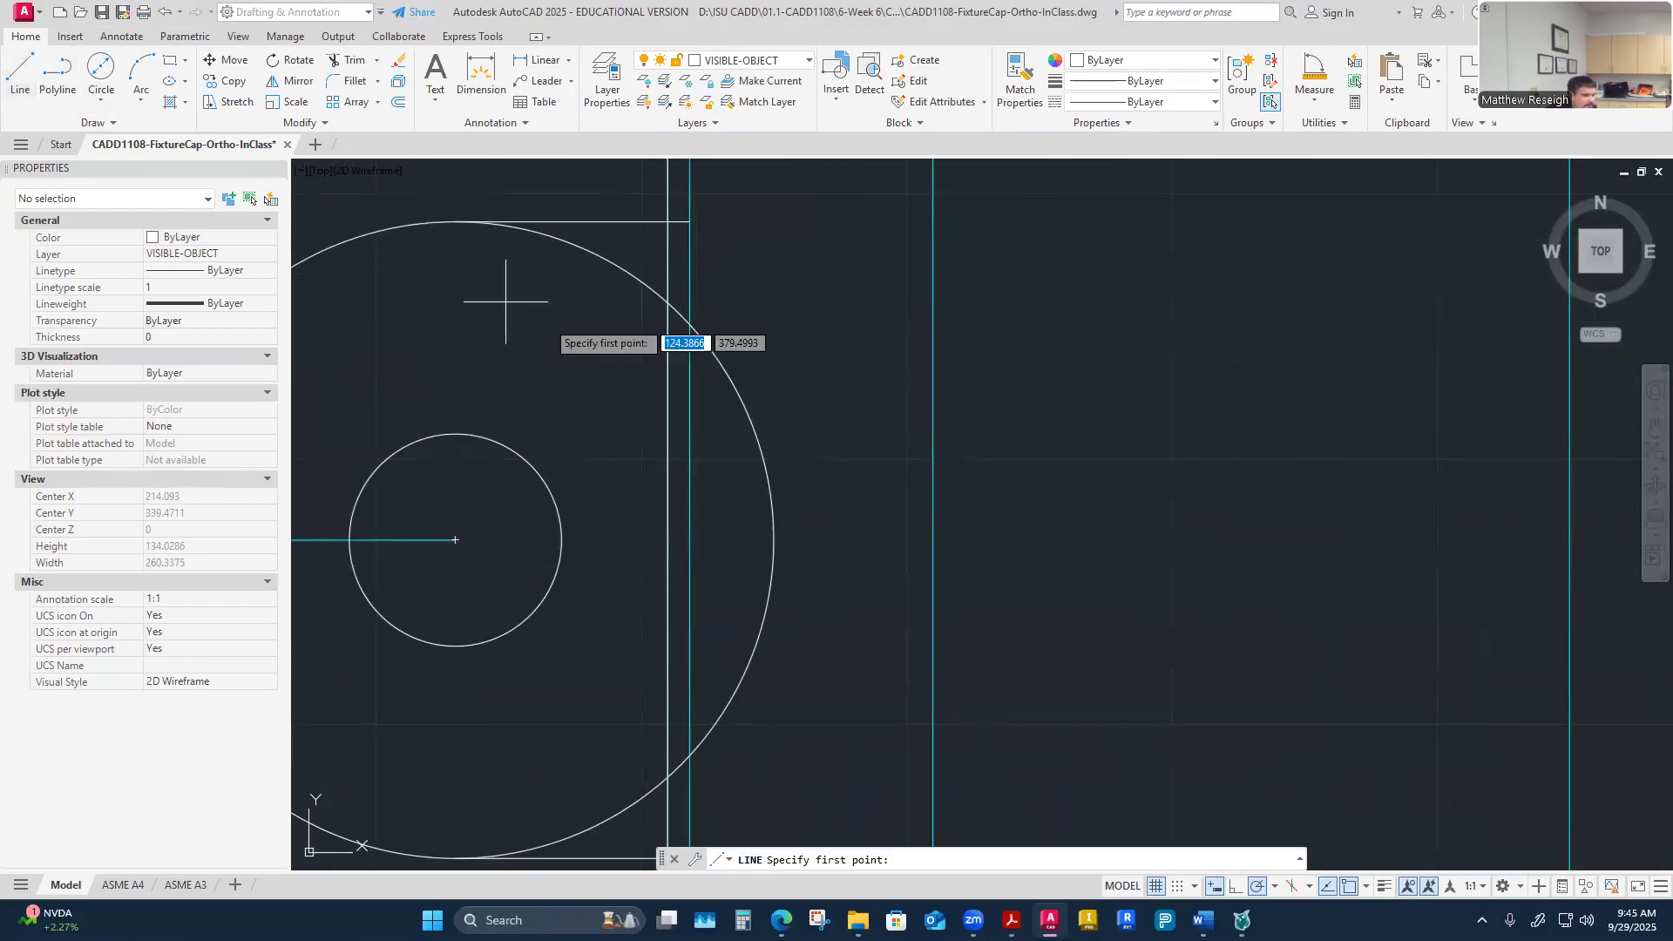
left_click(696, 230)
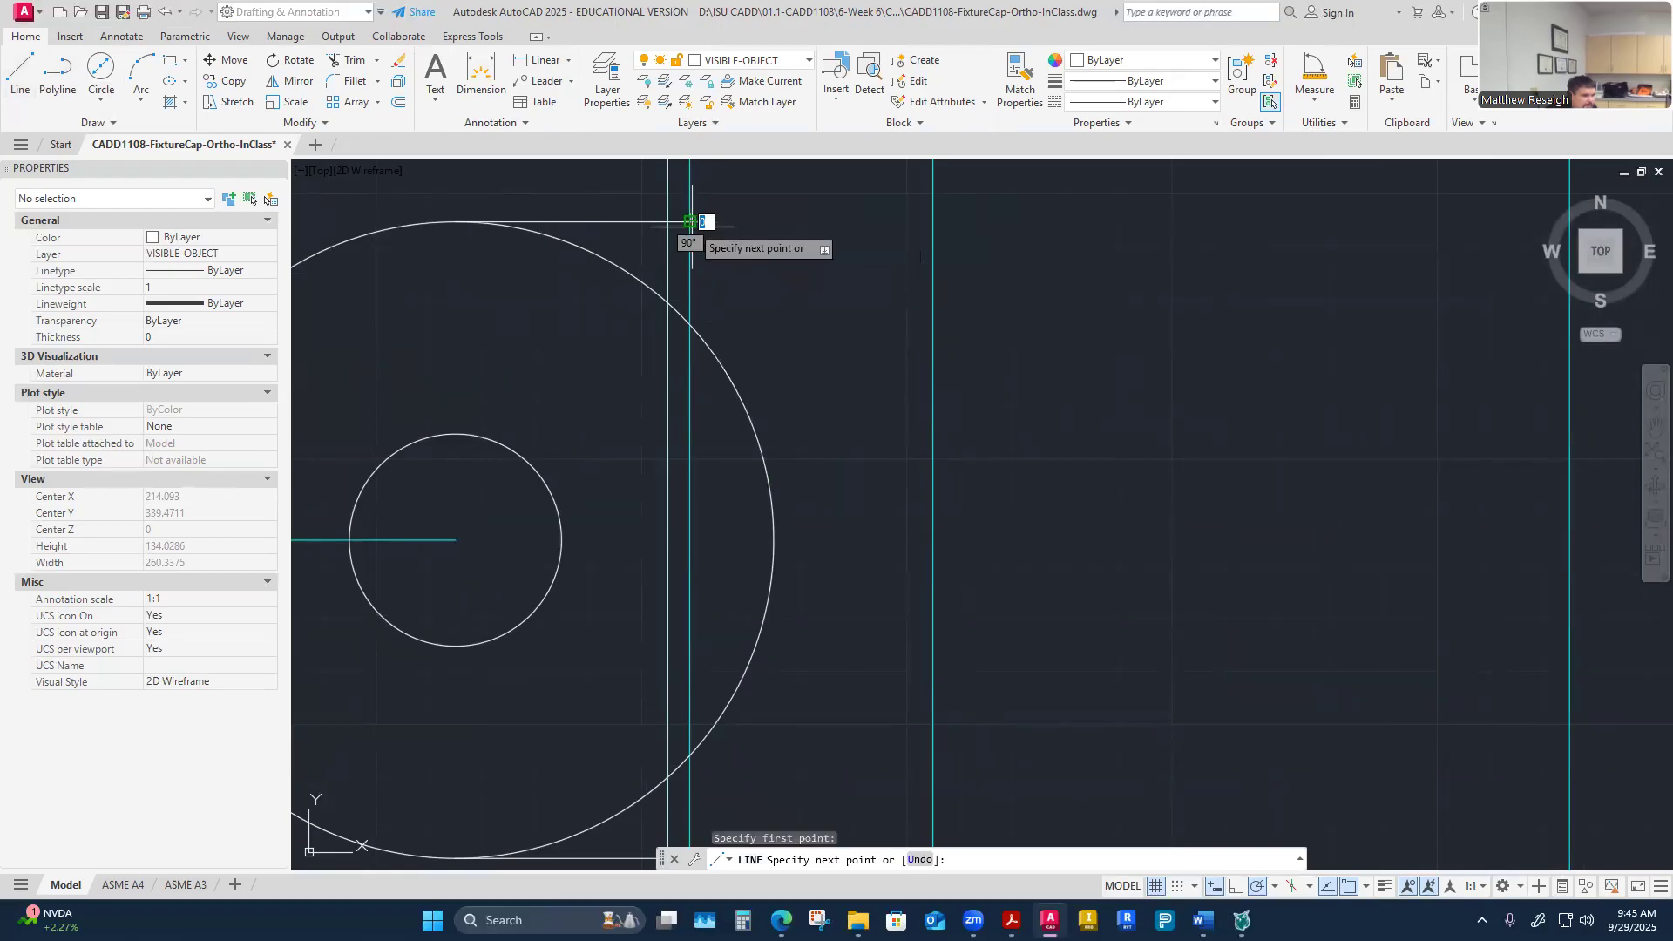
scroll(695, 232, "down", 2)
scroll(705, 657, "up", 2)
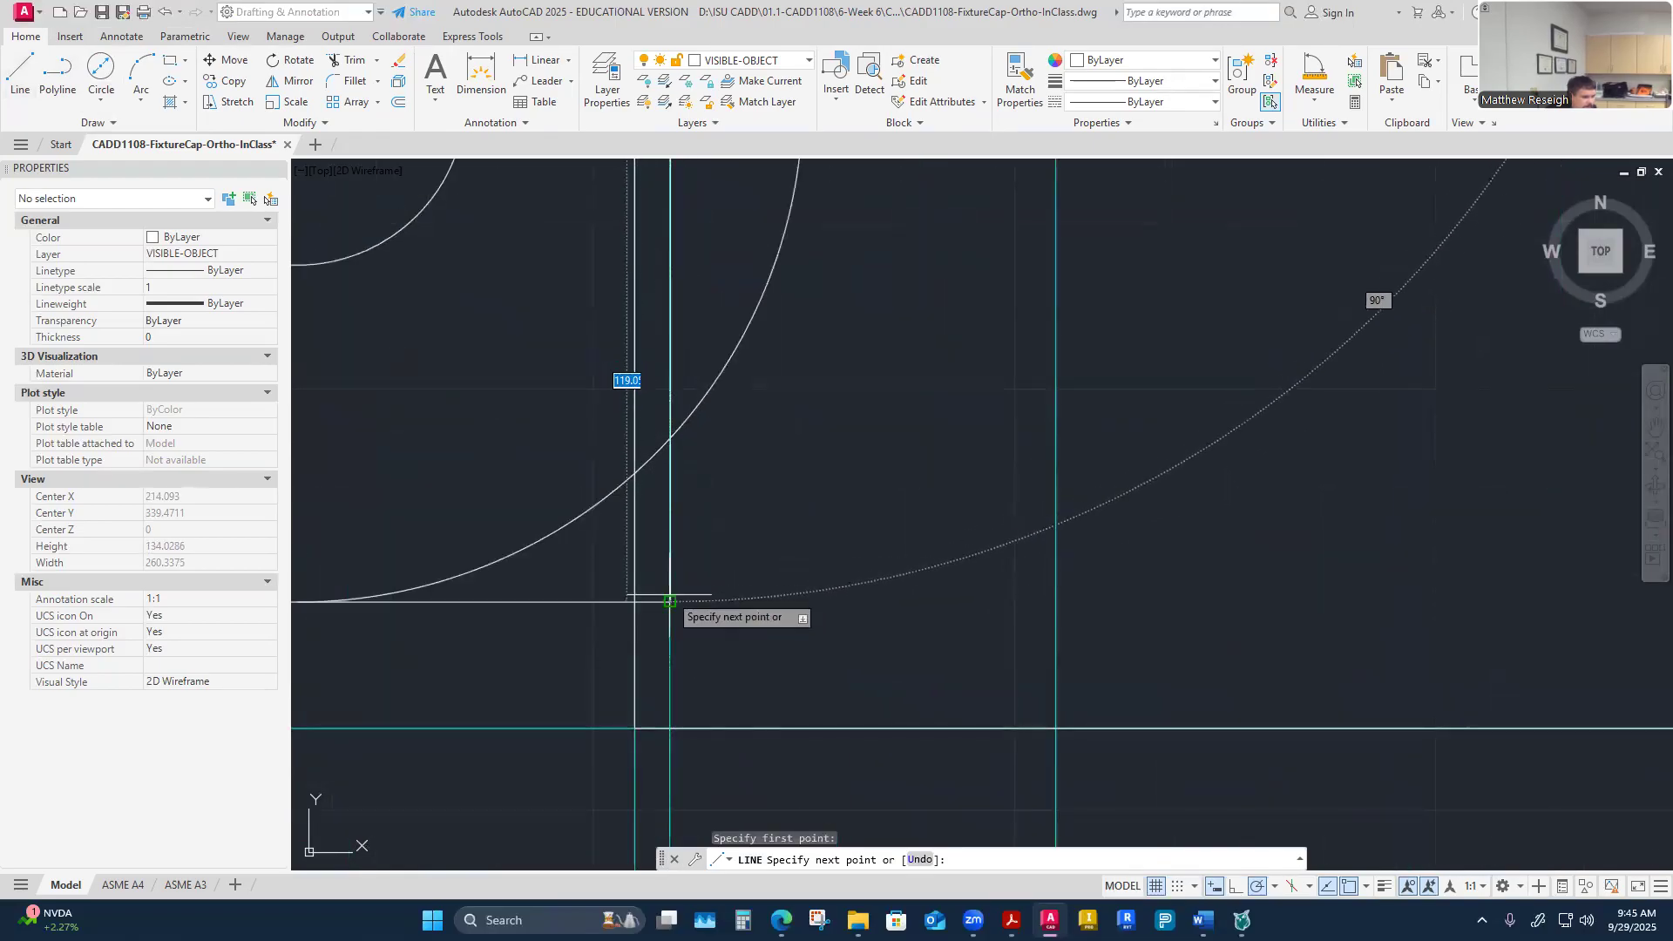
left_click(694, 635)
key("Escape")
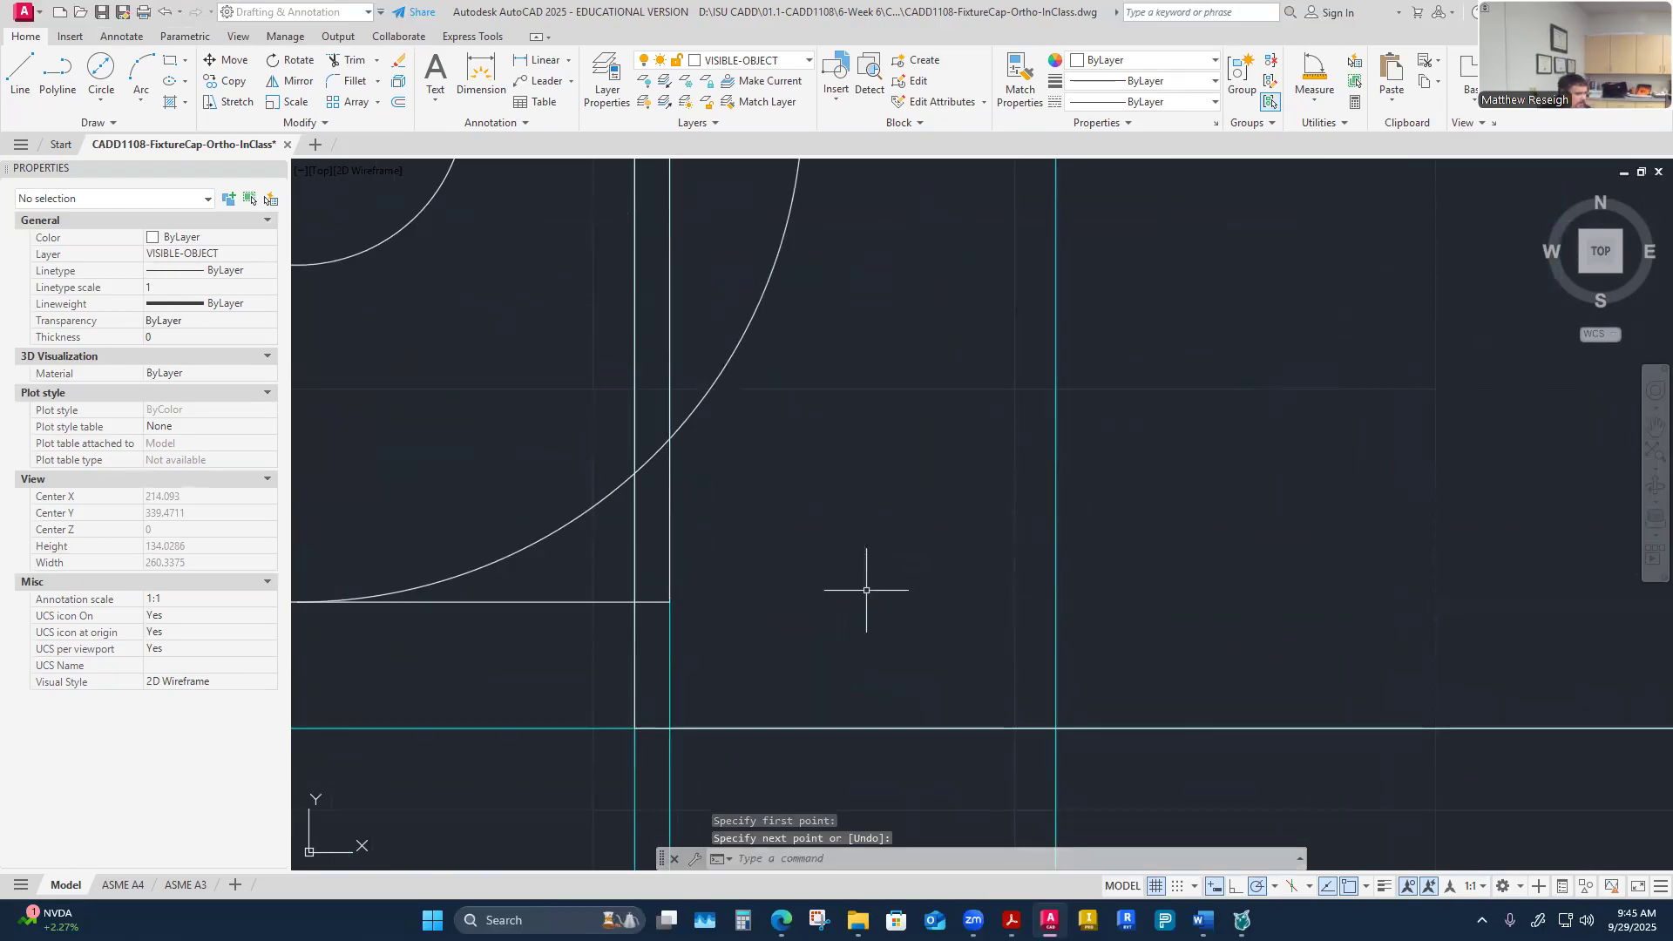
Step: Examine how the lug's vertical closing line and the body's left edge run side by side near the lug's lower corner
scroll(792, 560, "down", 2)
scroll(772, 558, "up", 2)
scroll(708, 560, "up", 2)
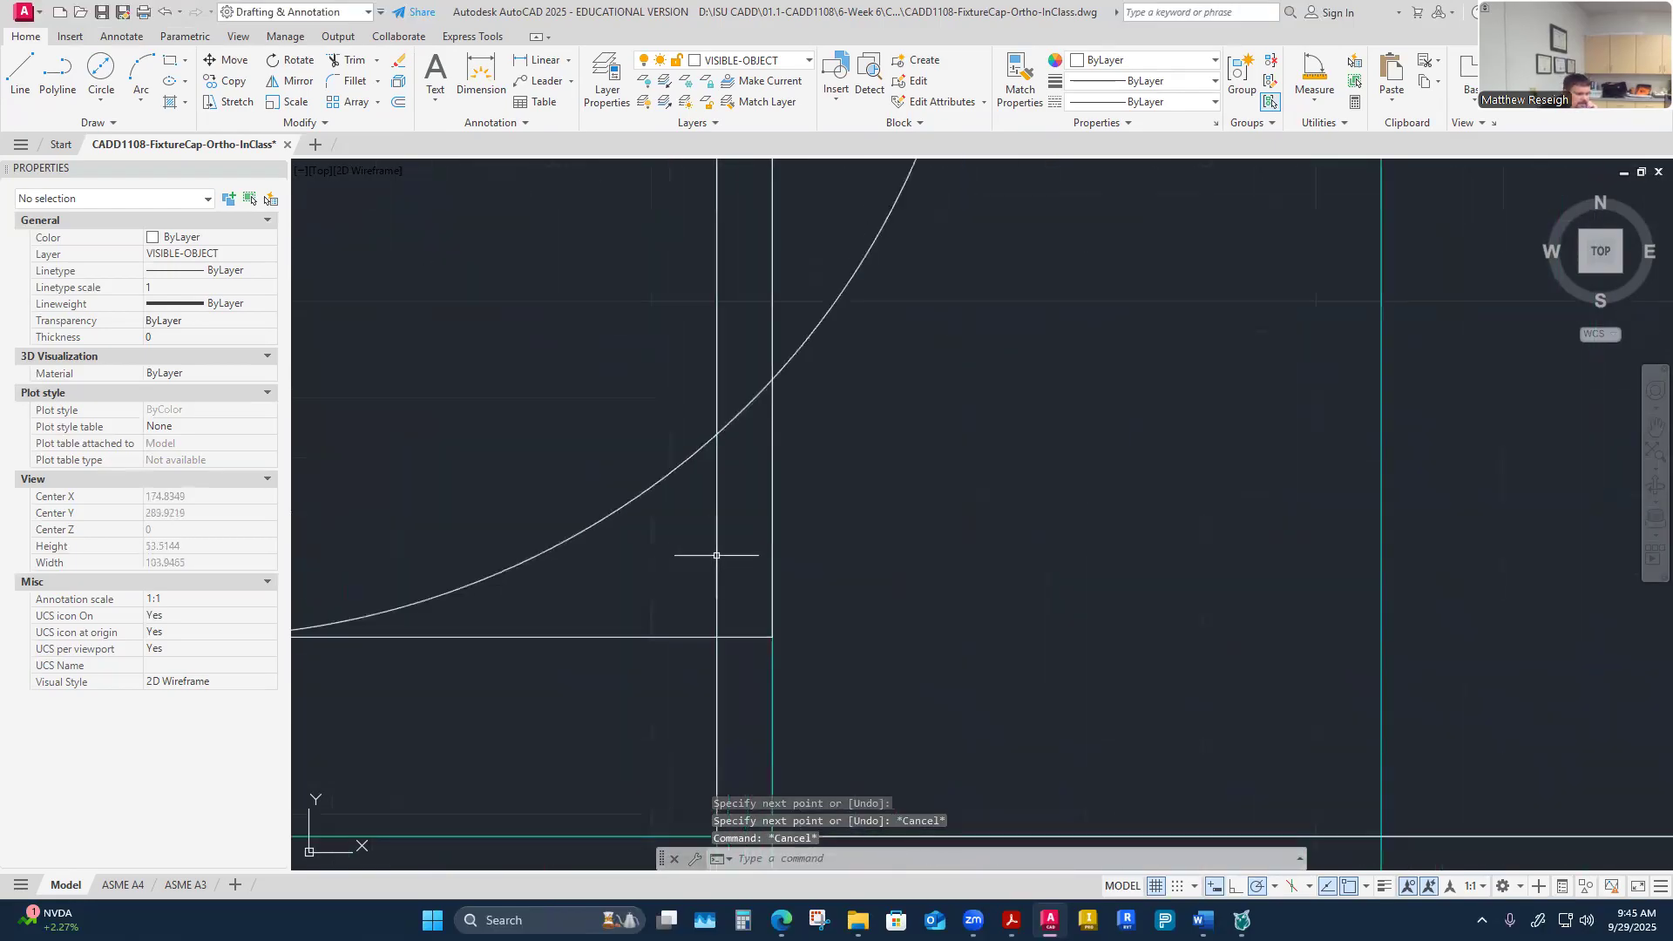
key("Escape")
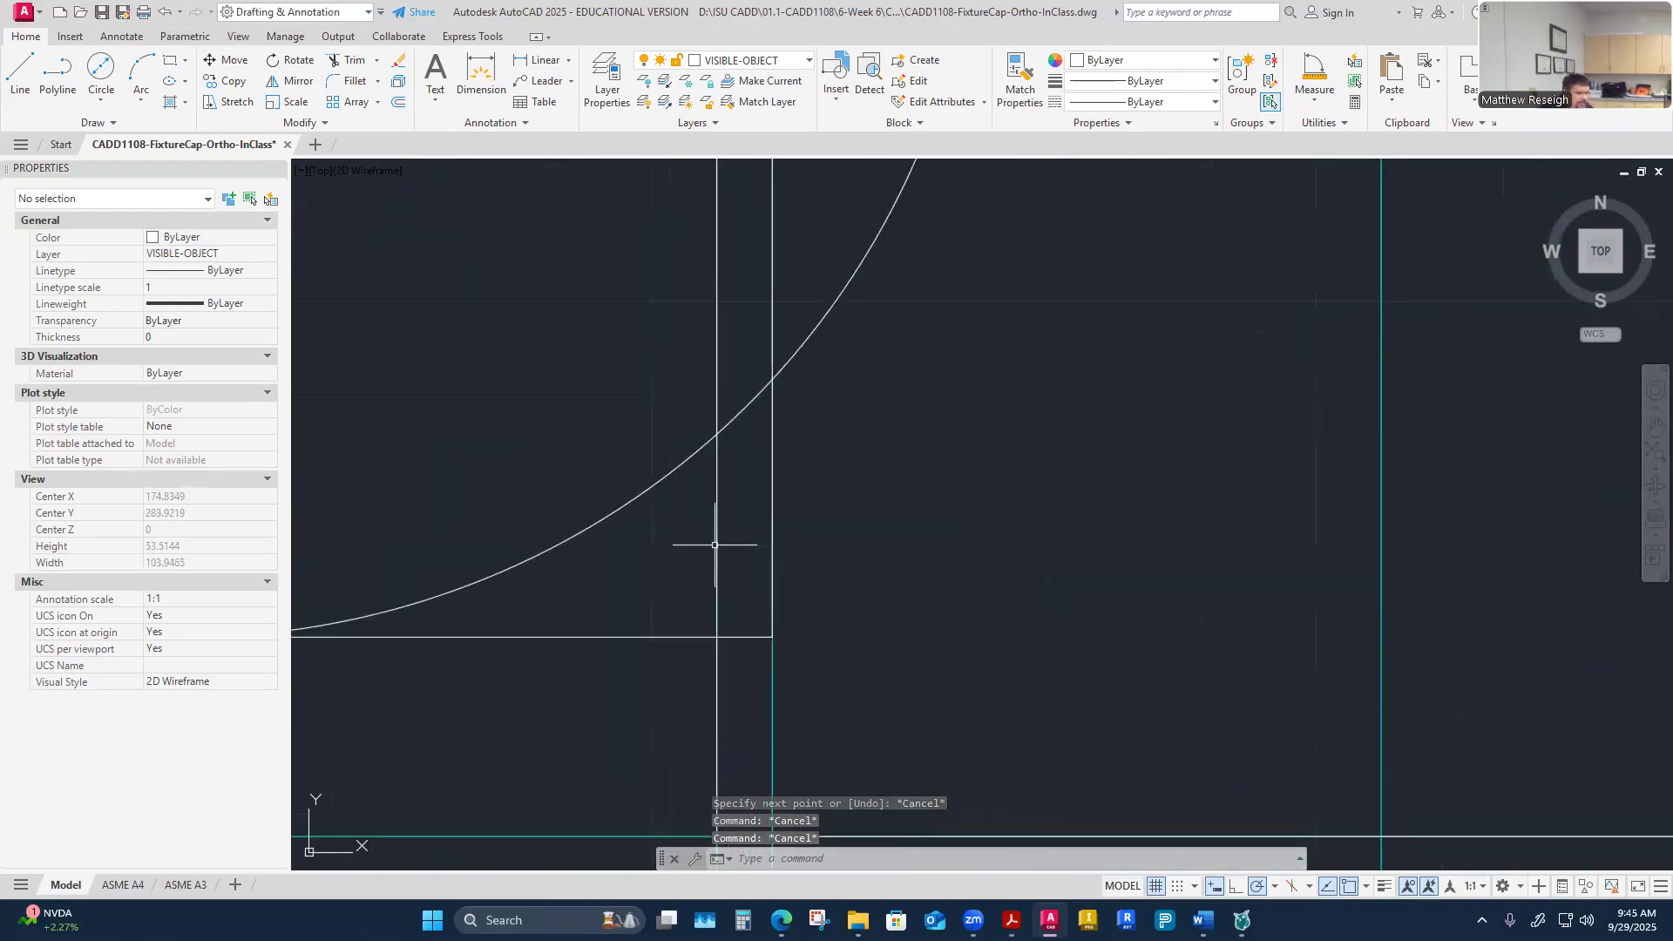
left_click(718, 548)
key("Escape")
scroll(825, 569, "down", 3)
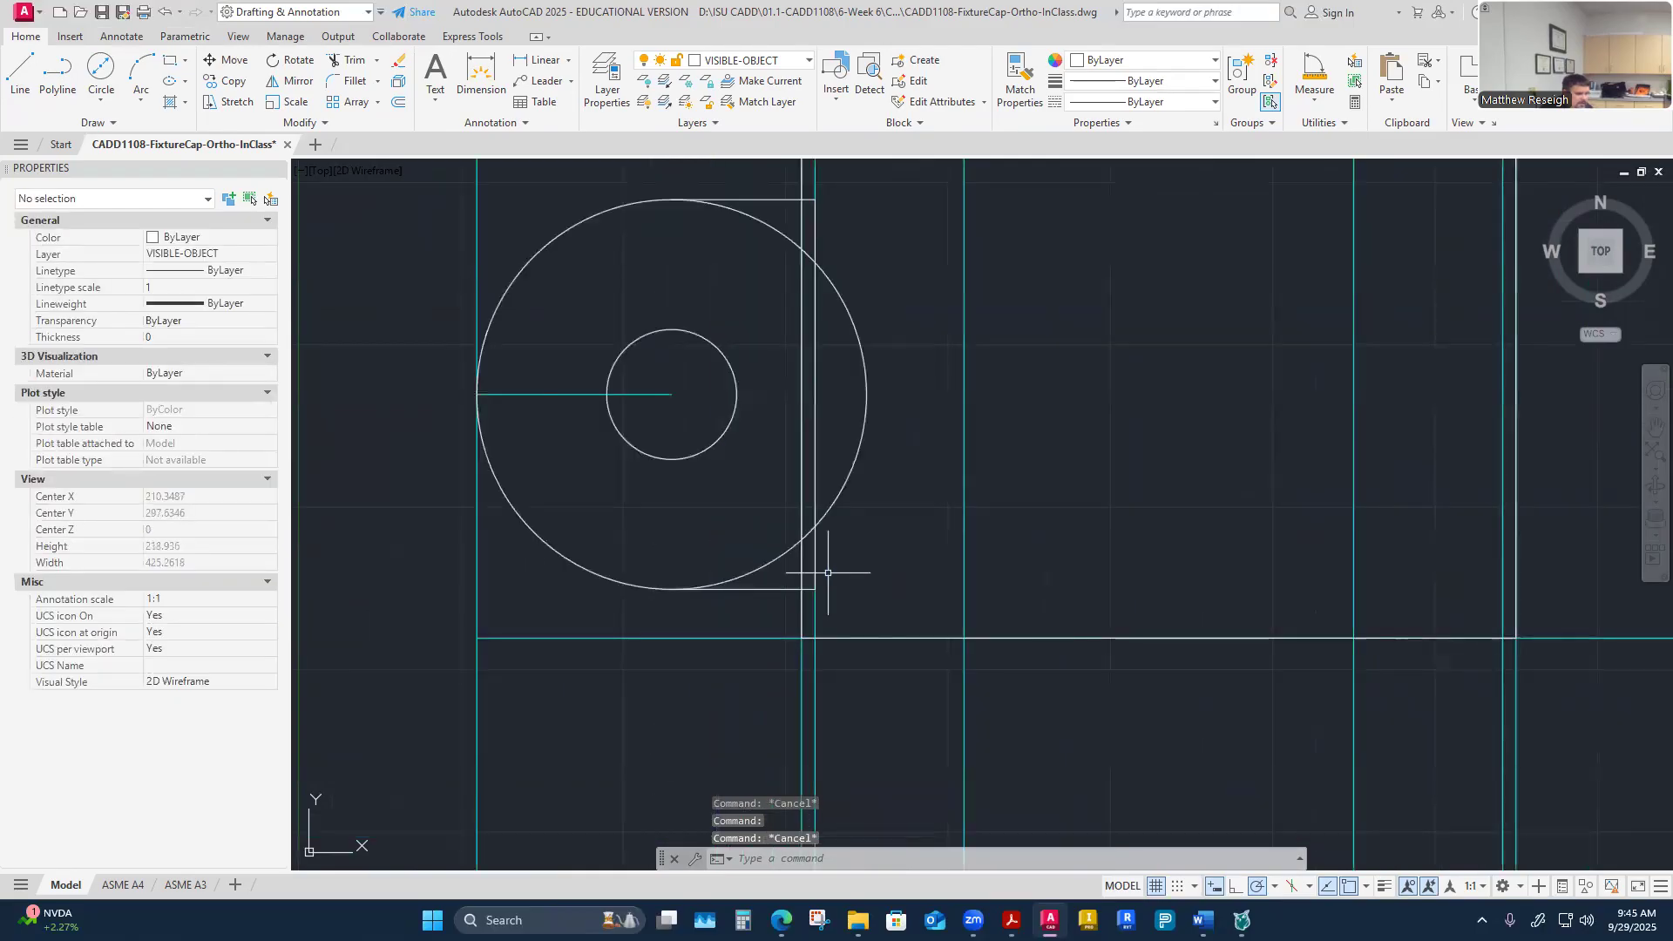
scroll(829, 575, "up", 2)
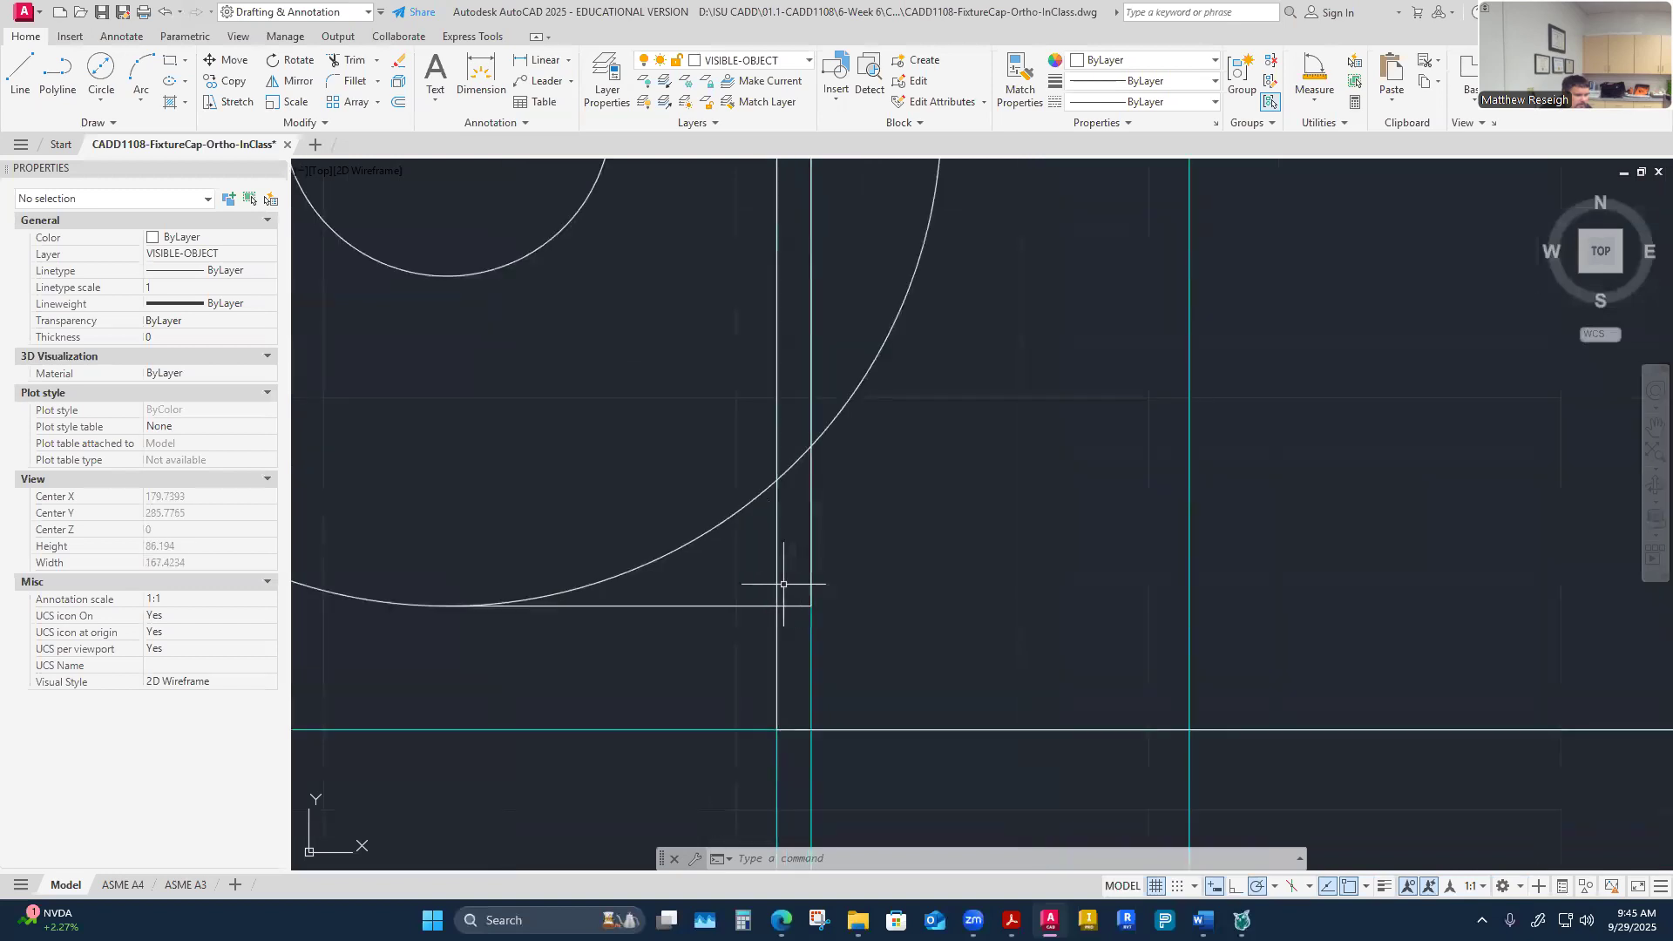
scroll(811, 578, "down", 2)
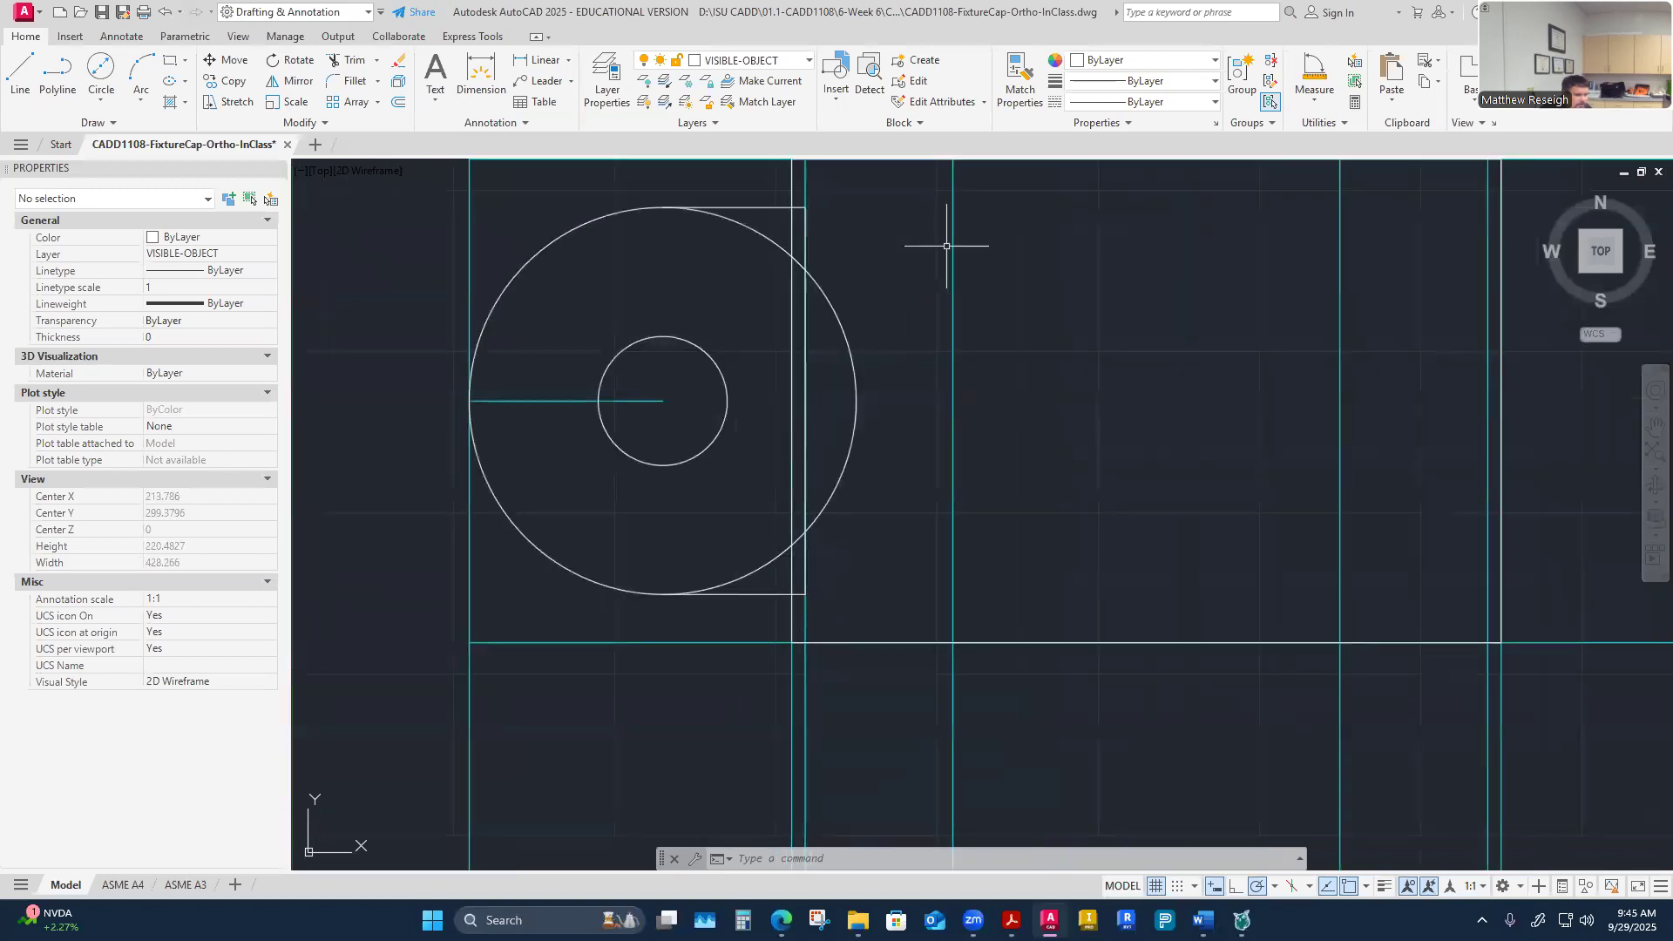
Step: Trim the large circle's arc segments on the body side of the tangent points, leaving the left lug's rounded half
left_click(349, 60)
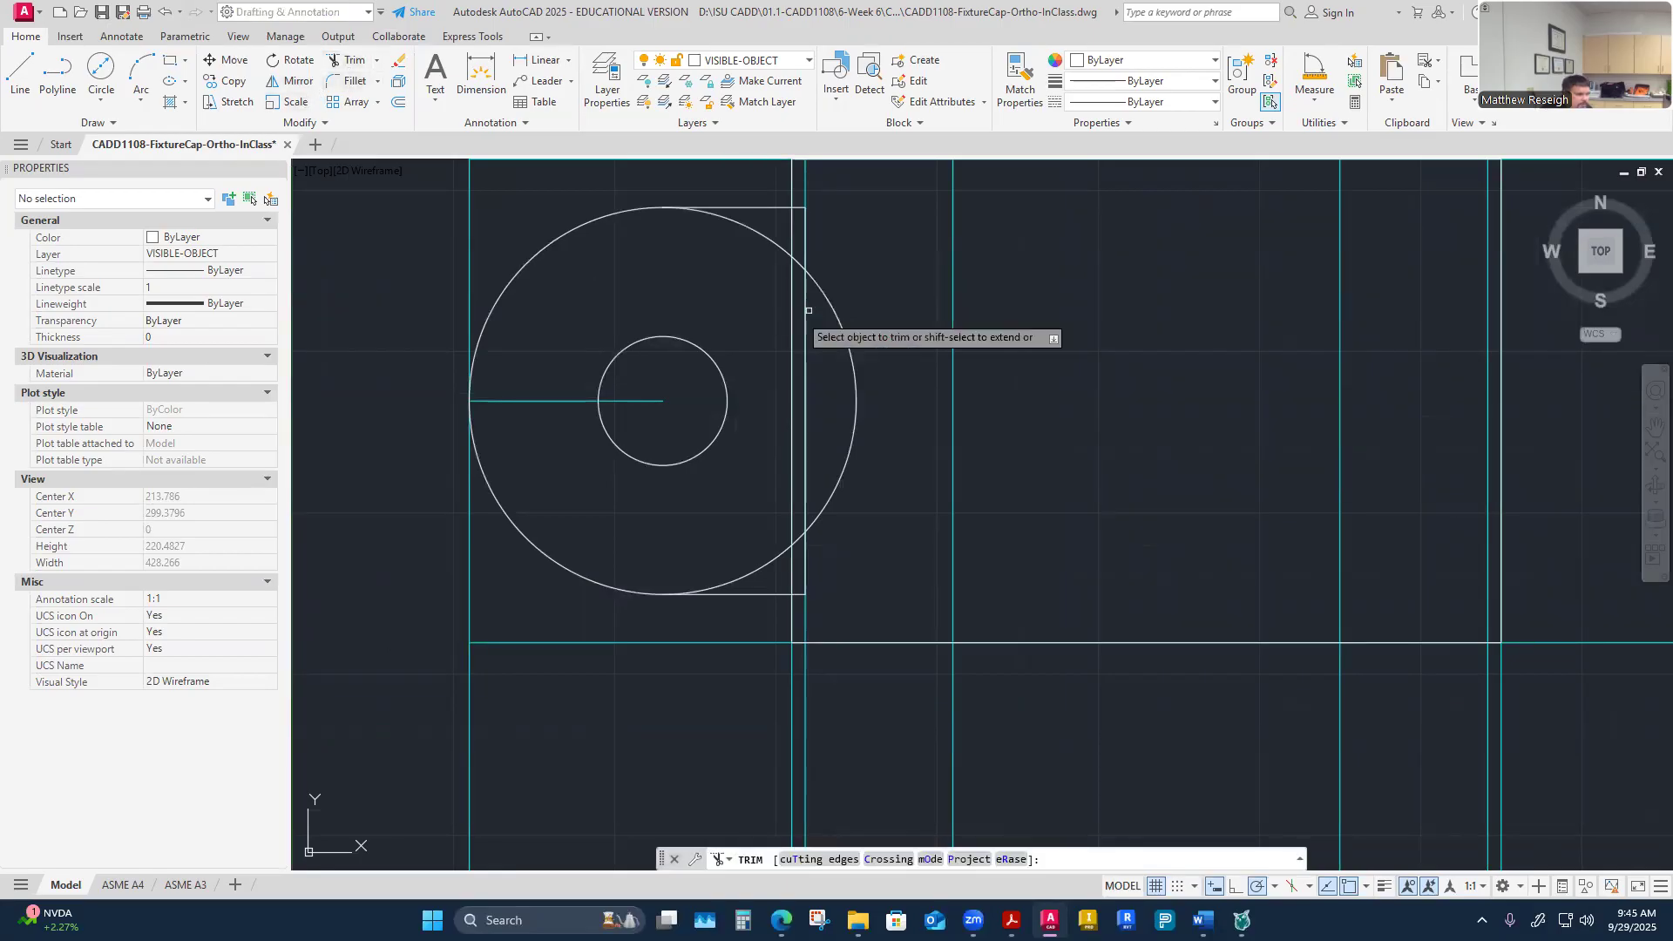
scroll(740, 223, "up", 2)
left_click(730, 235)
scroll(820, 279, "up", 4)
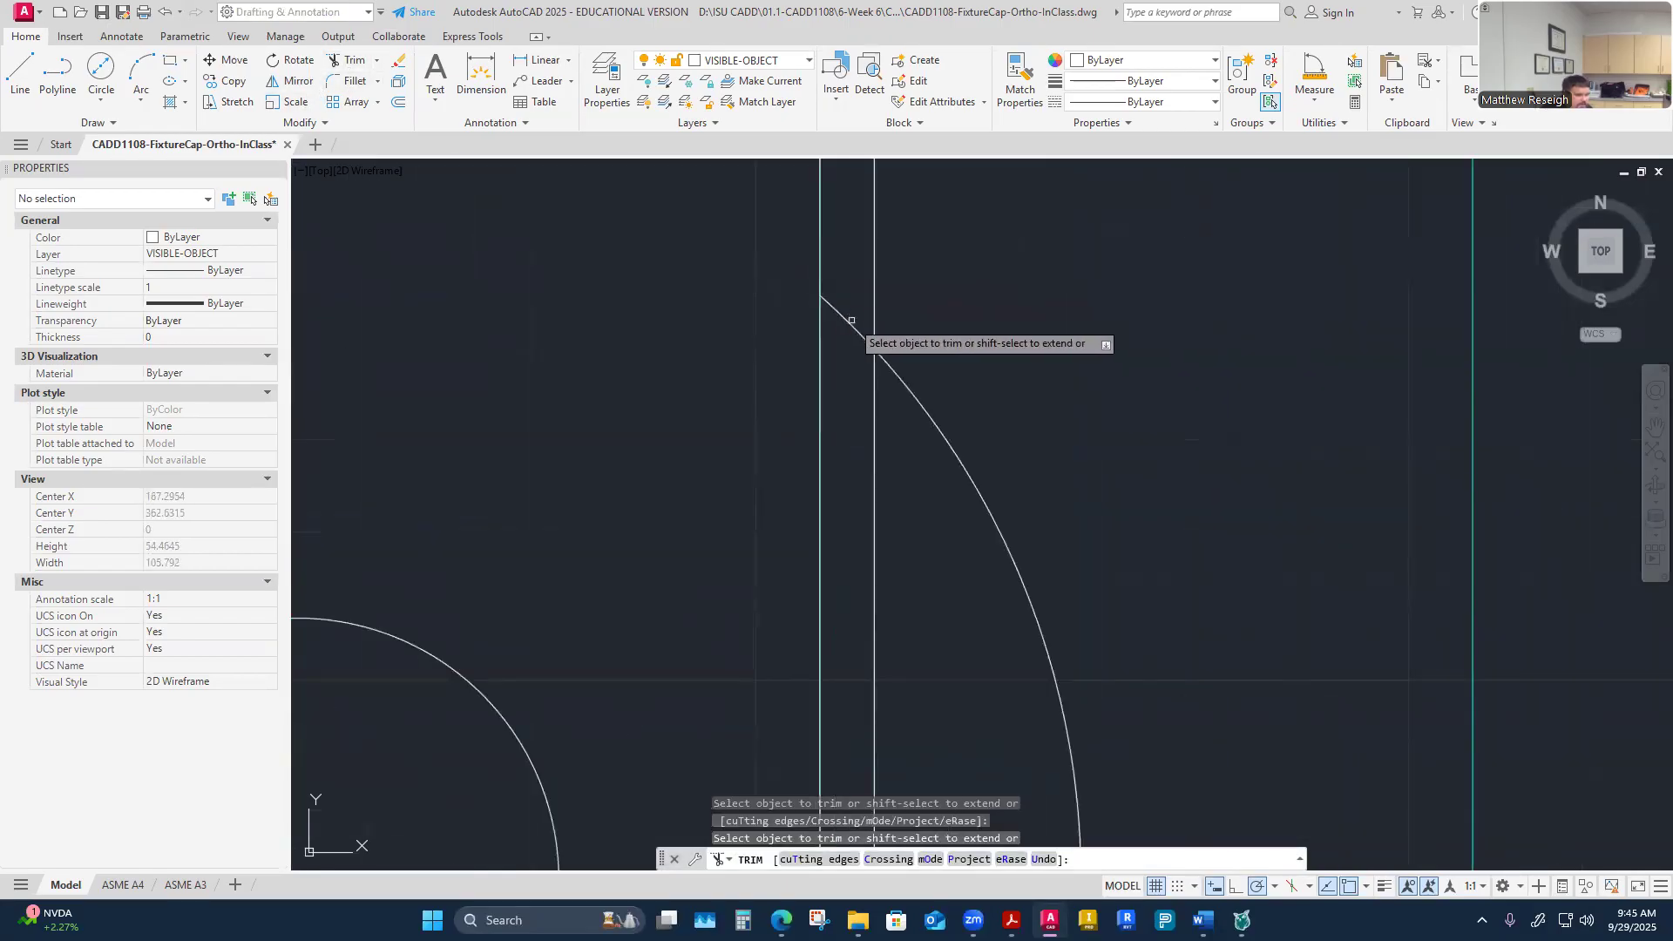
scroll(945, 366, "down", 3)
scroll(944, 672, "up", 3)
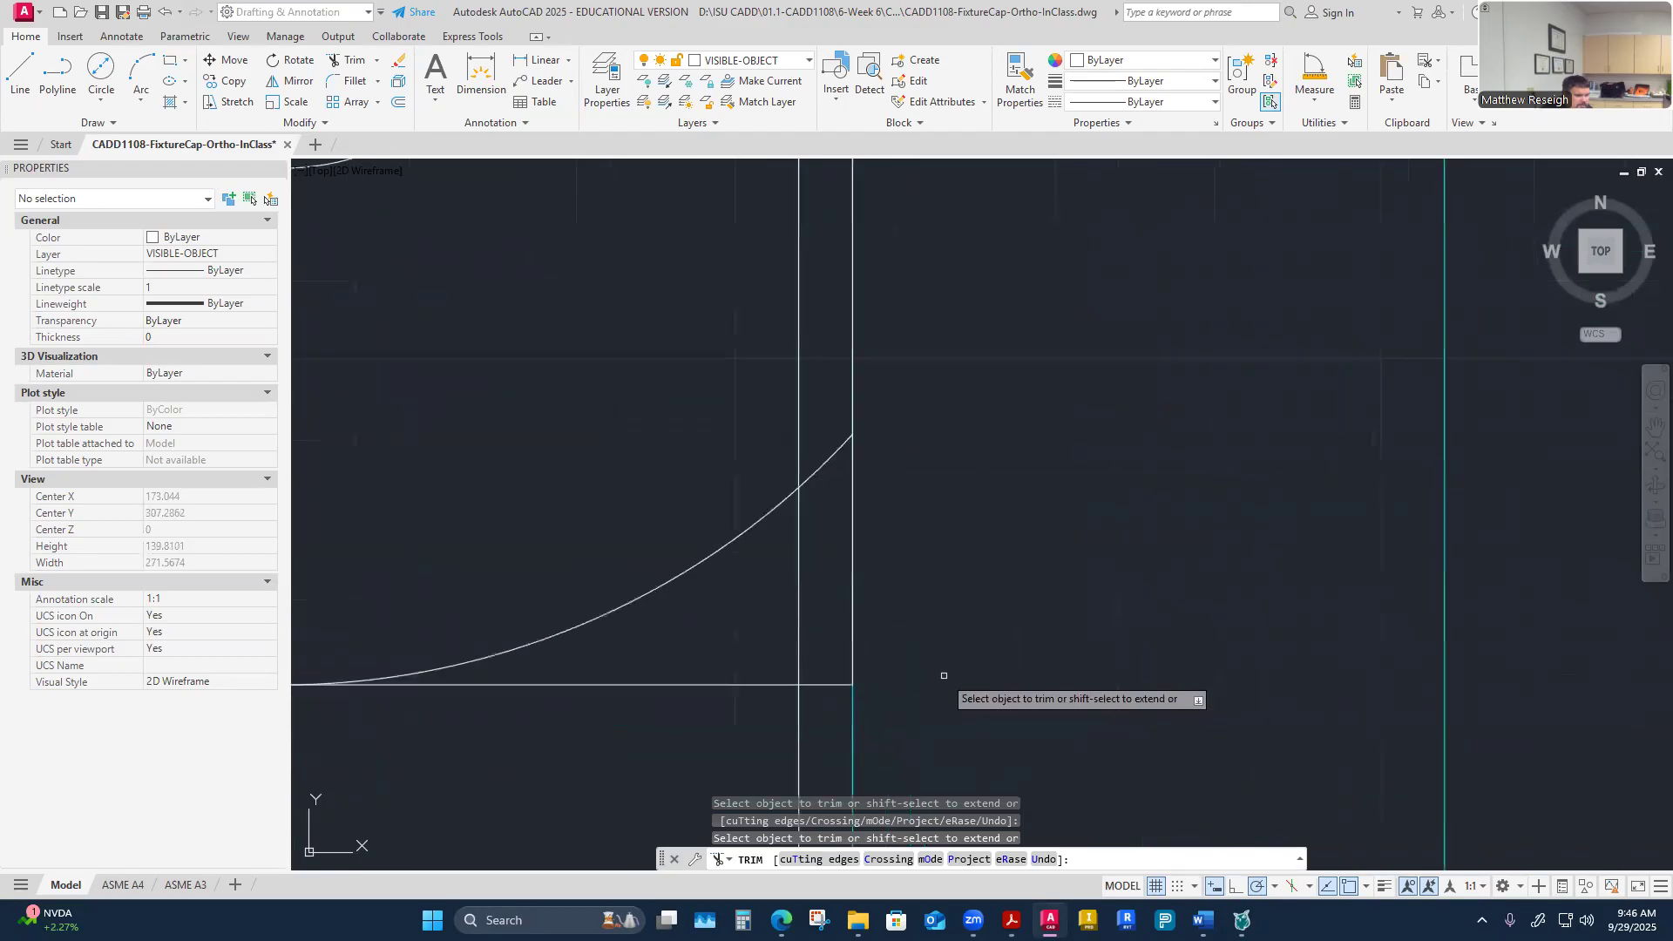
left_click(835, 457)
left_click(770, 507)
scroll(956, 472, "down", 6)
scroll(959, 479, "down", 3)
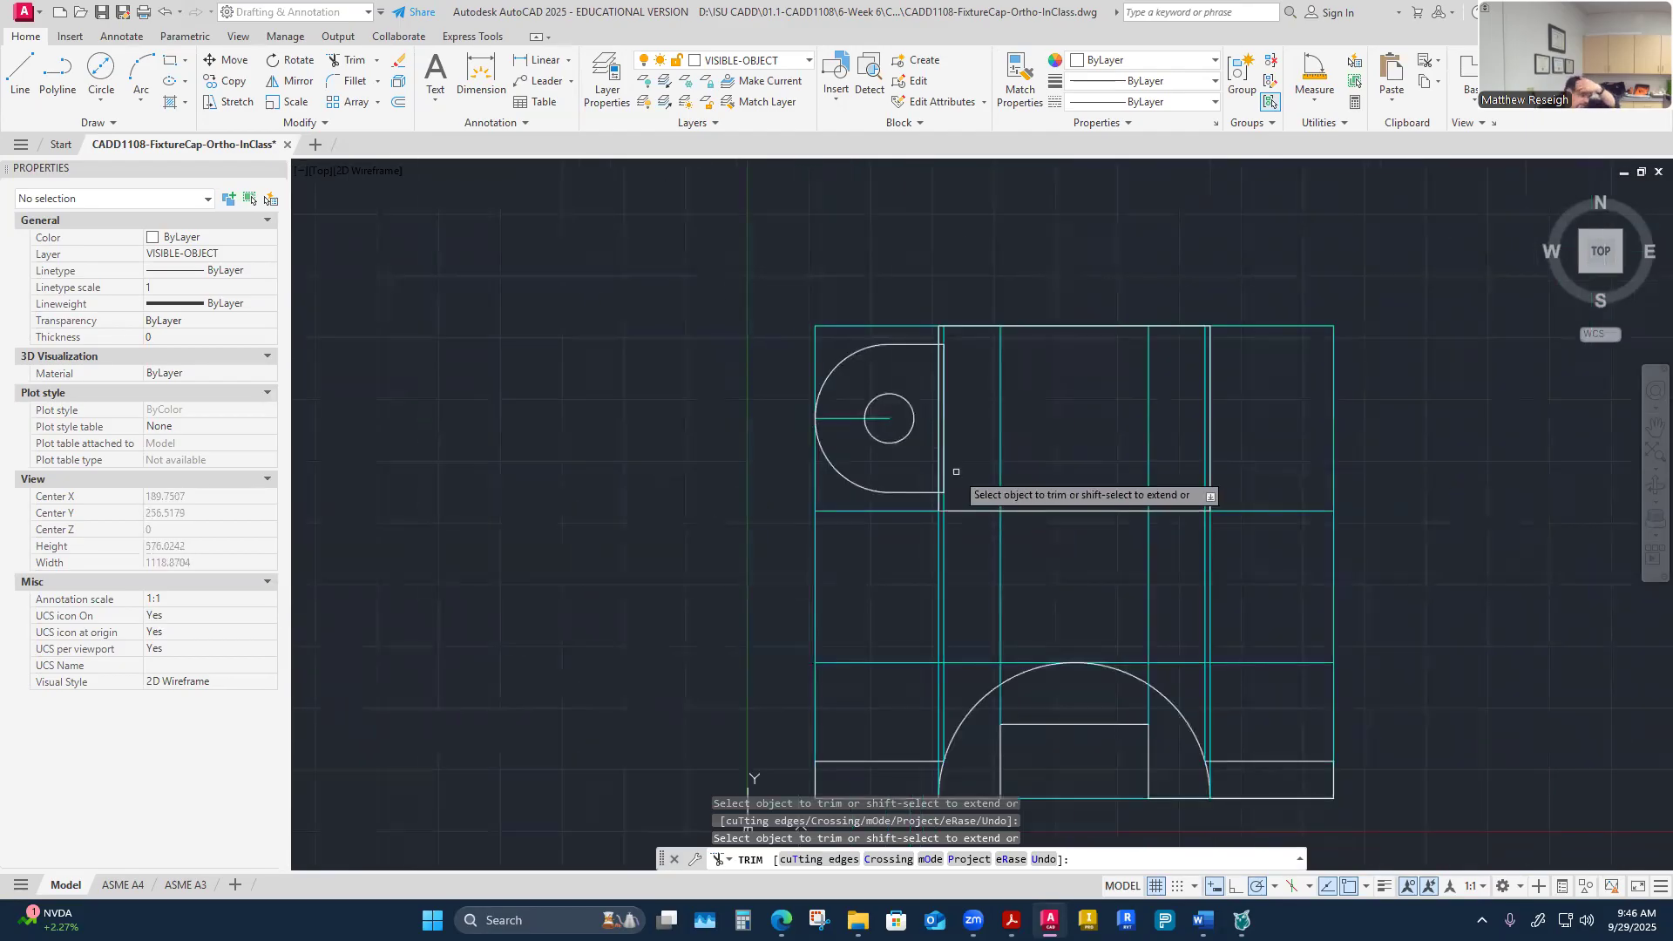
Step: Trim the body's left edge above and below the left lug, keeping only the part between the lug's two tangent edges
scroll(964, 453, "up", 3)
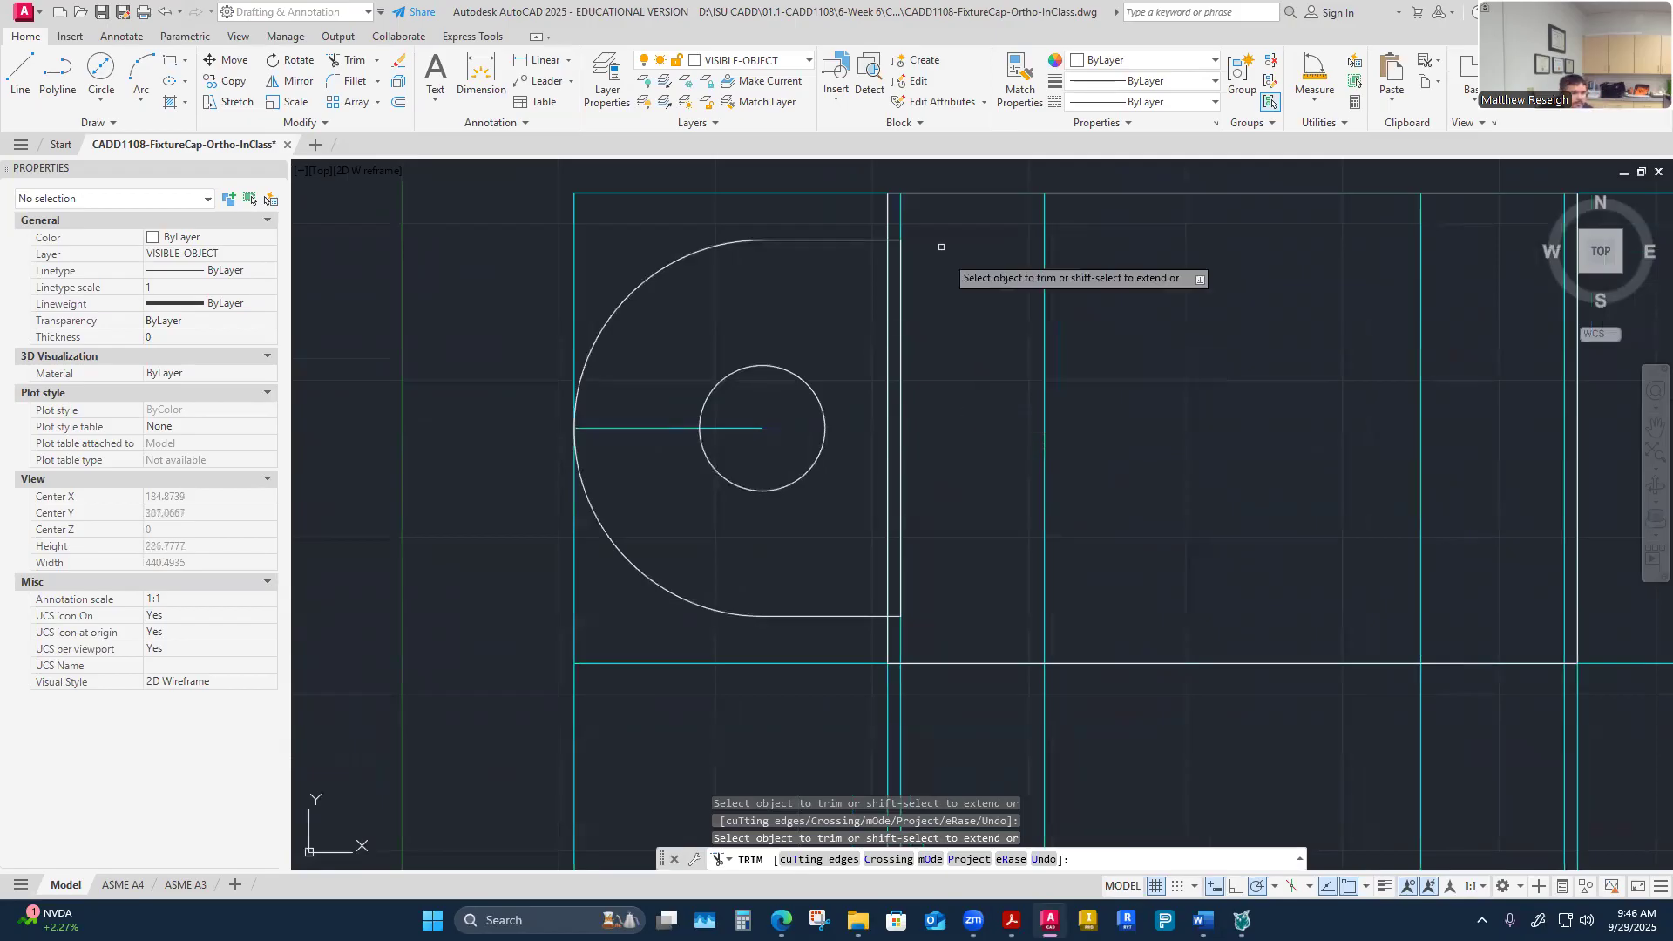
scroll(894, 212, "up", 2)
scroll(933, 257, "down", 3)
scroll(915, 514, "up", 3)
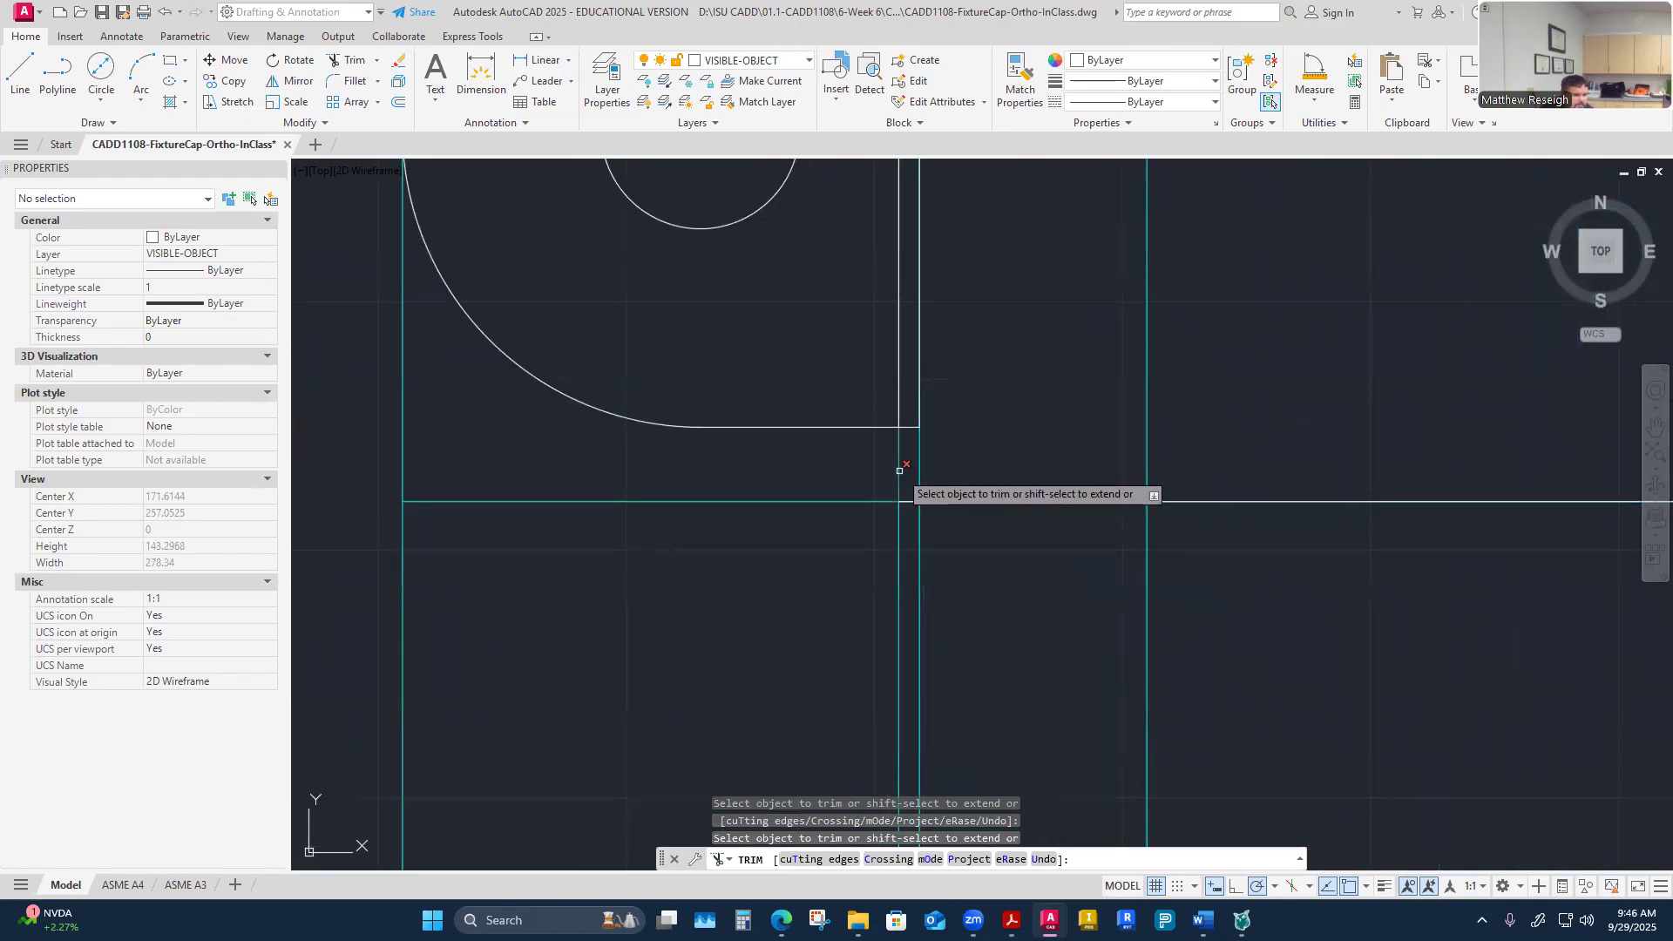
key("Escape")
scroll(971, 523, "down", 2)
scroll(975, 419, "up", 3)
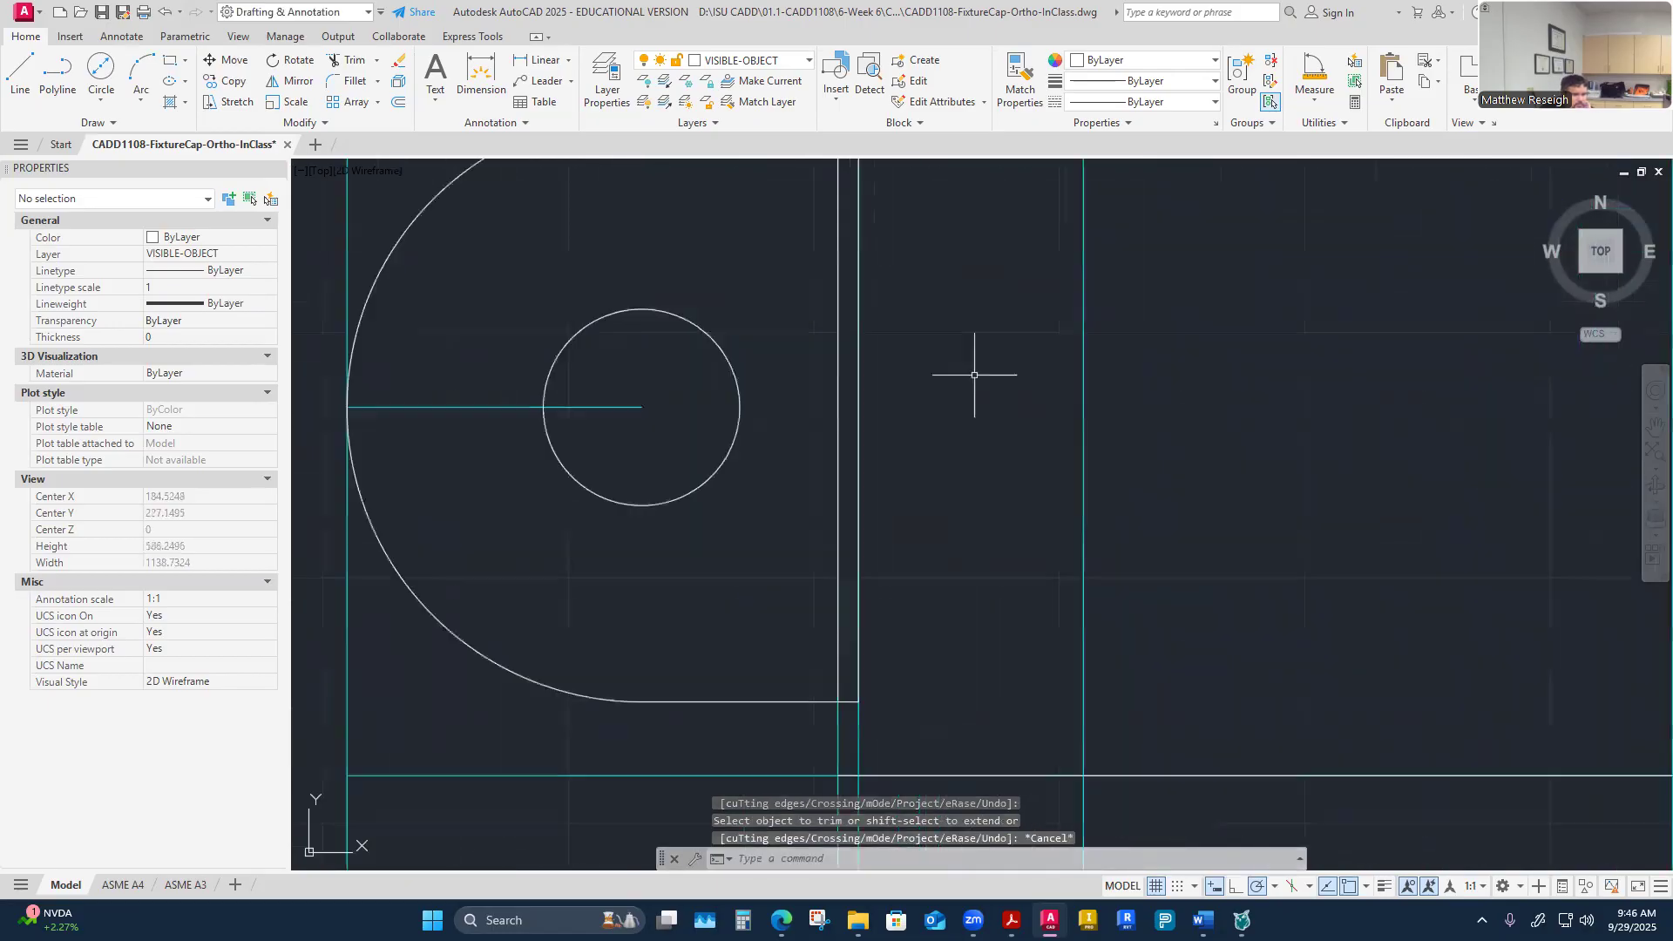
key("Escape")
key("Escape")
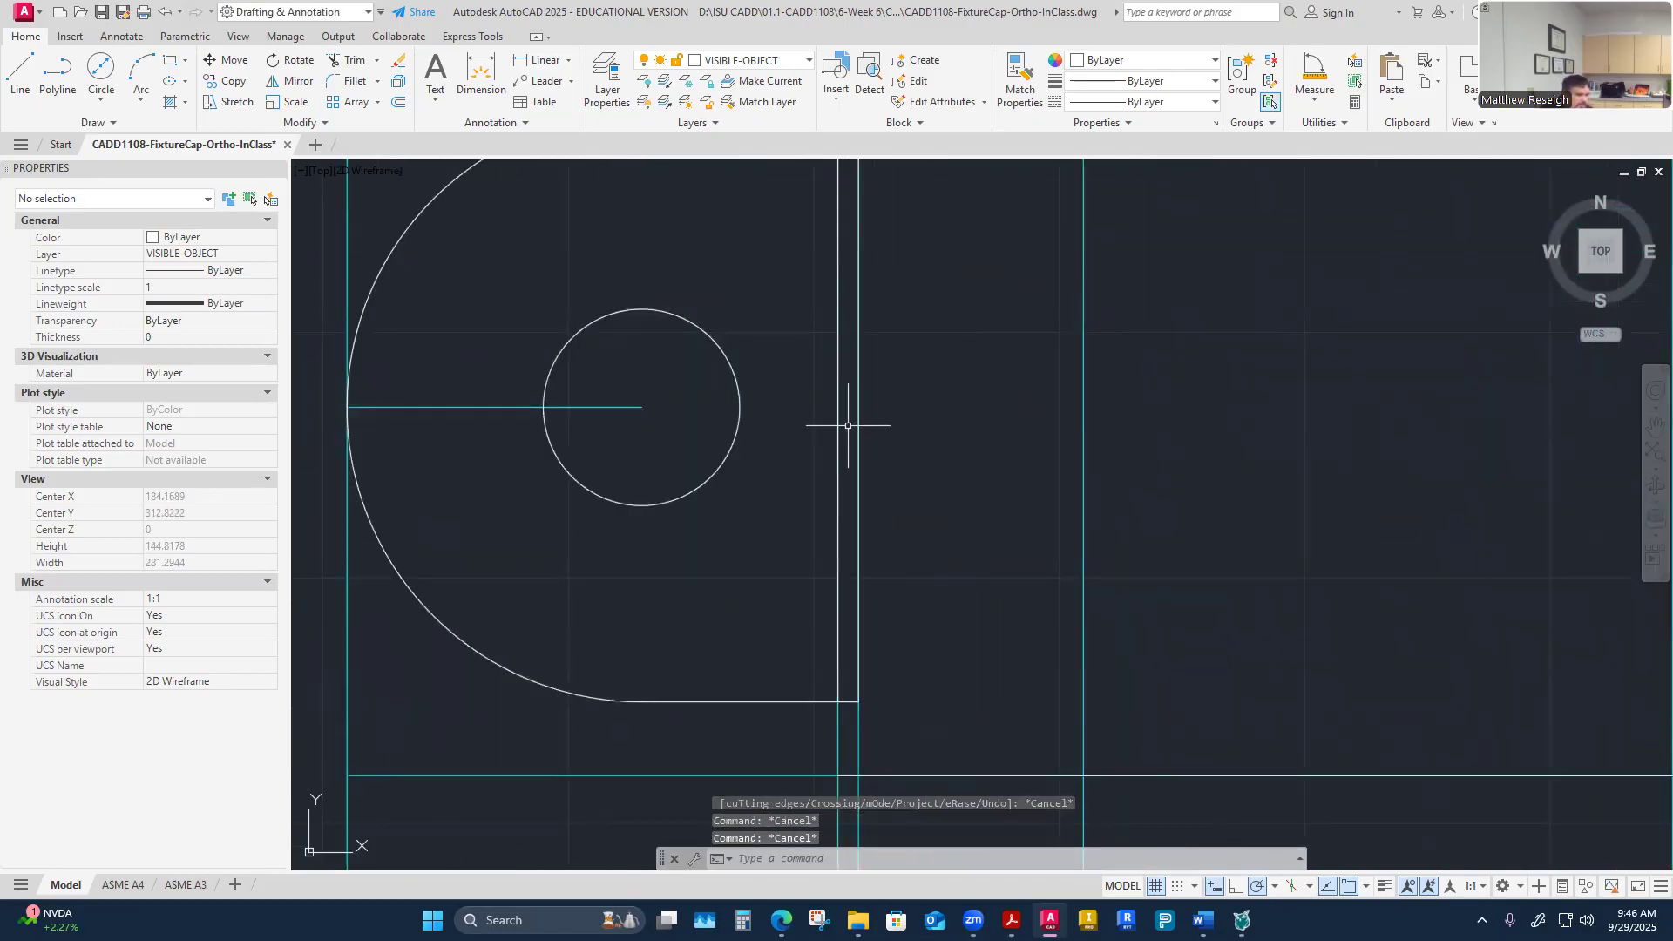
left_click(840, 435)
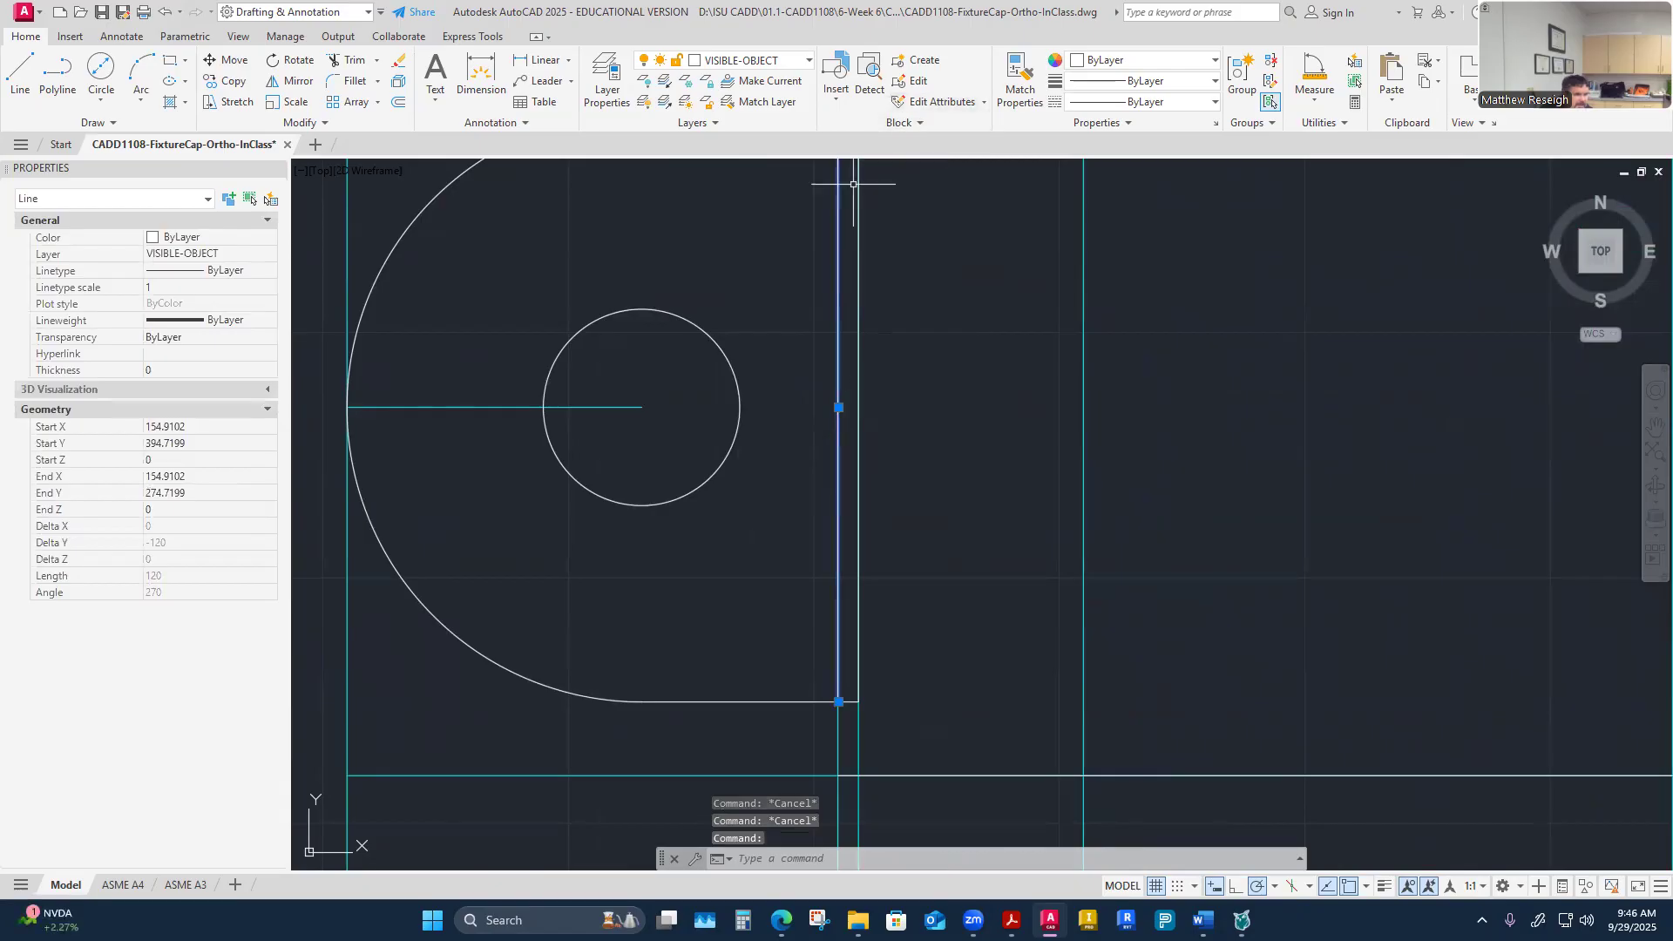
key("Escape")
key("Escape")
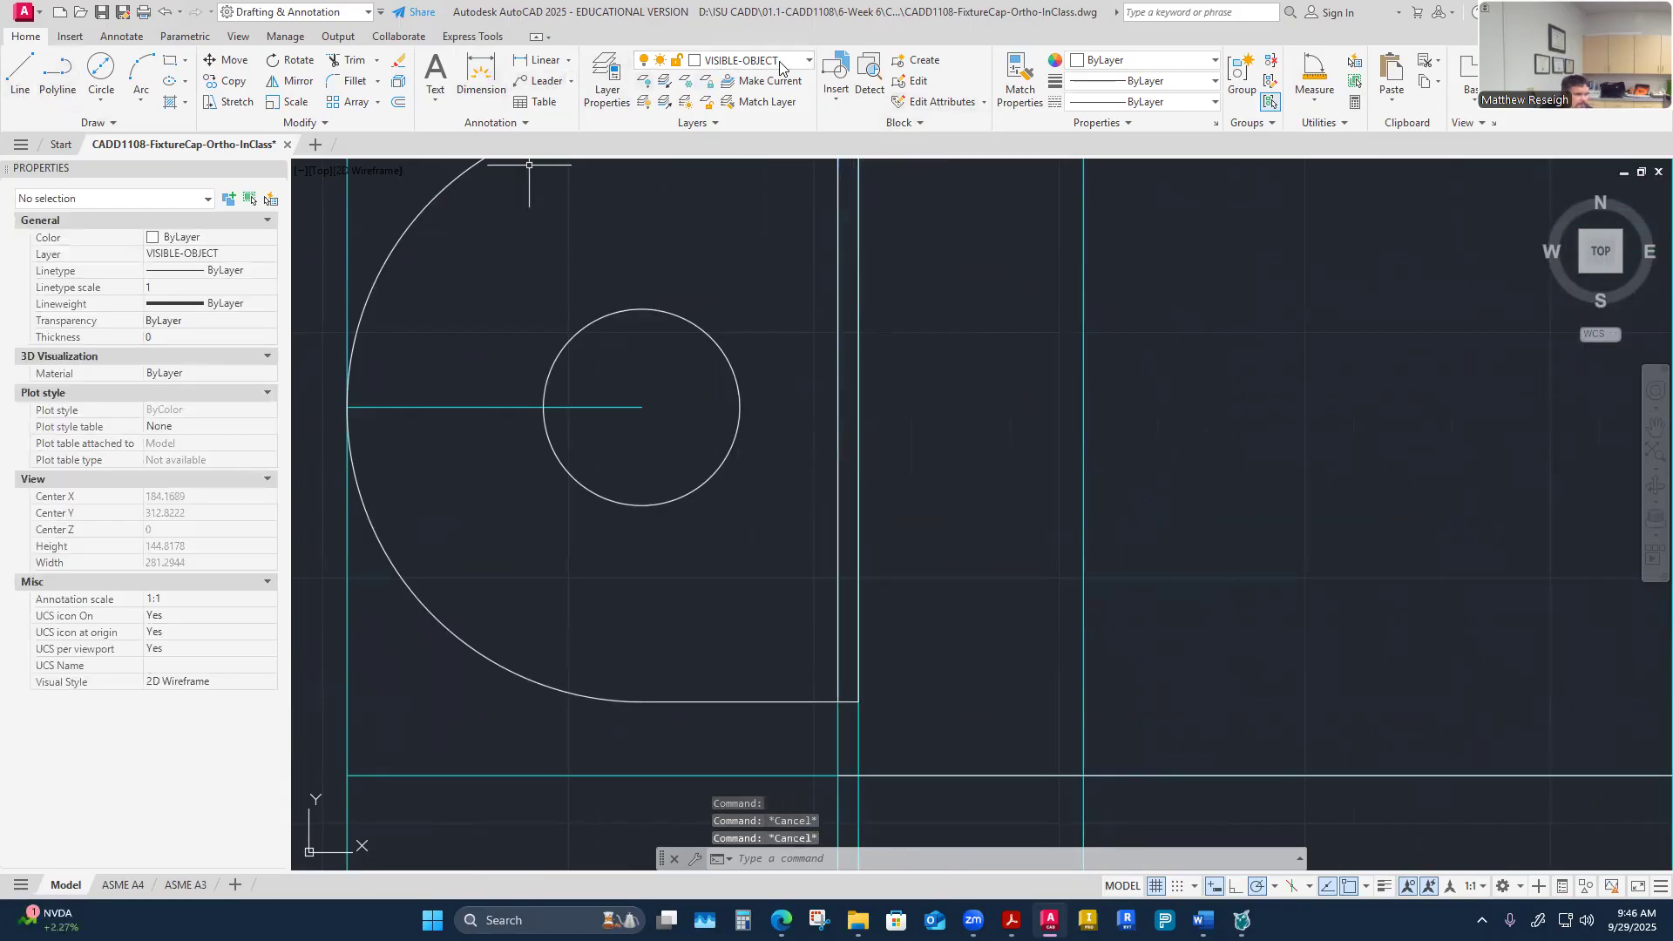
Step: Move the body's left edge segment between the left lug's two tangent edges to the HIDDEN layer
key("Escape")
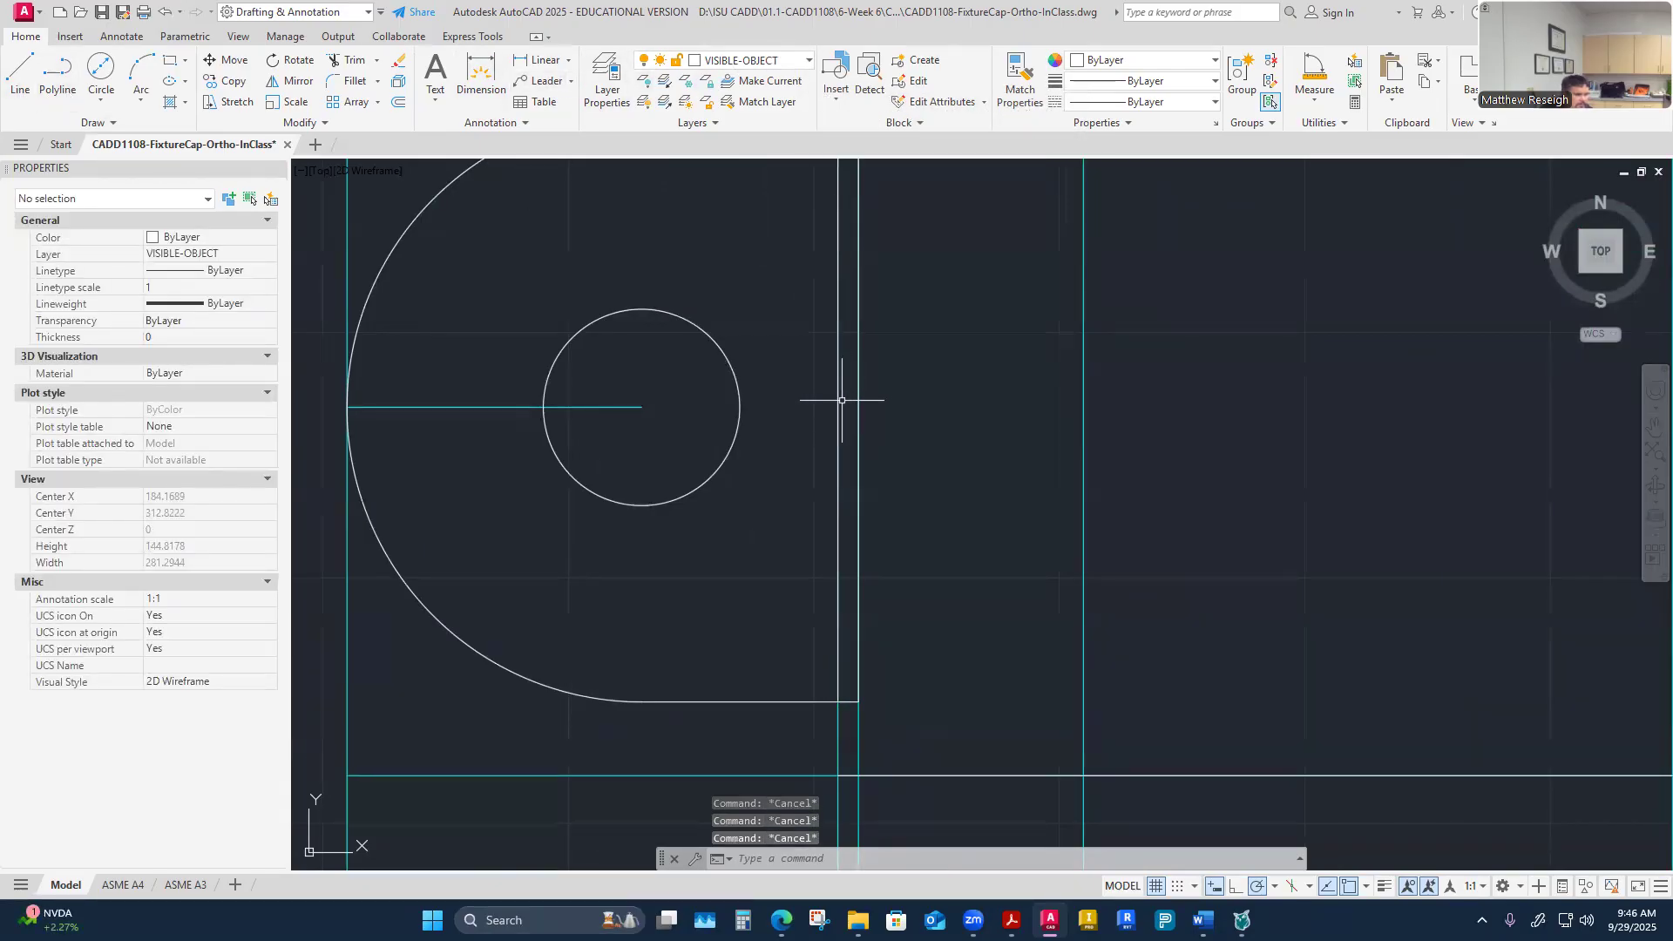
left_click(838, 404)
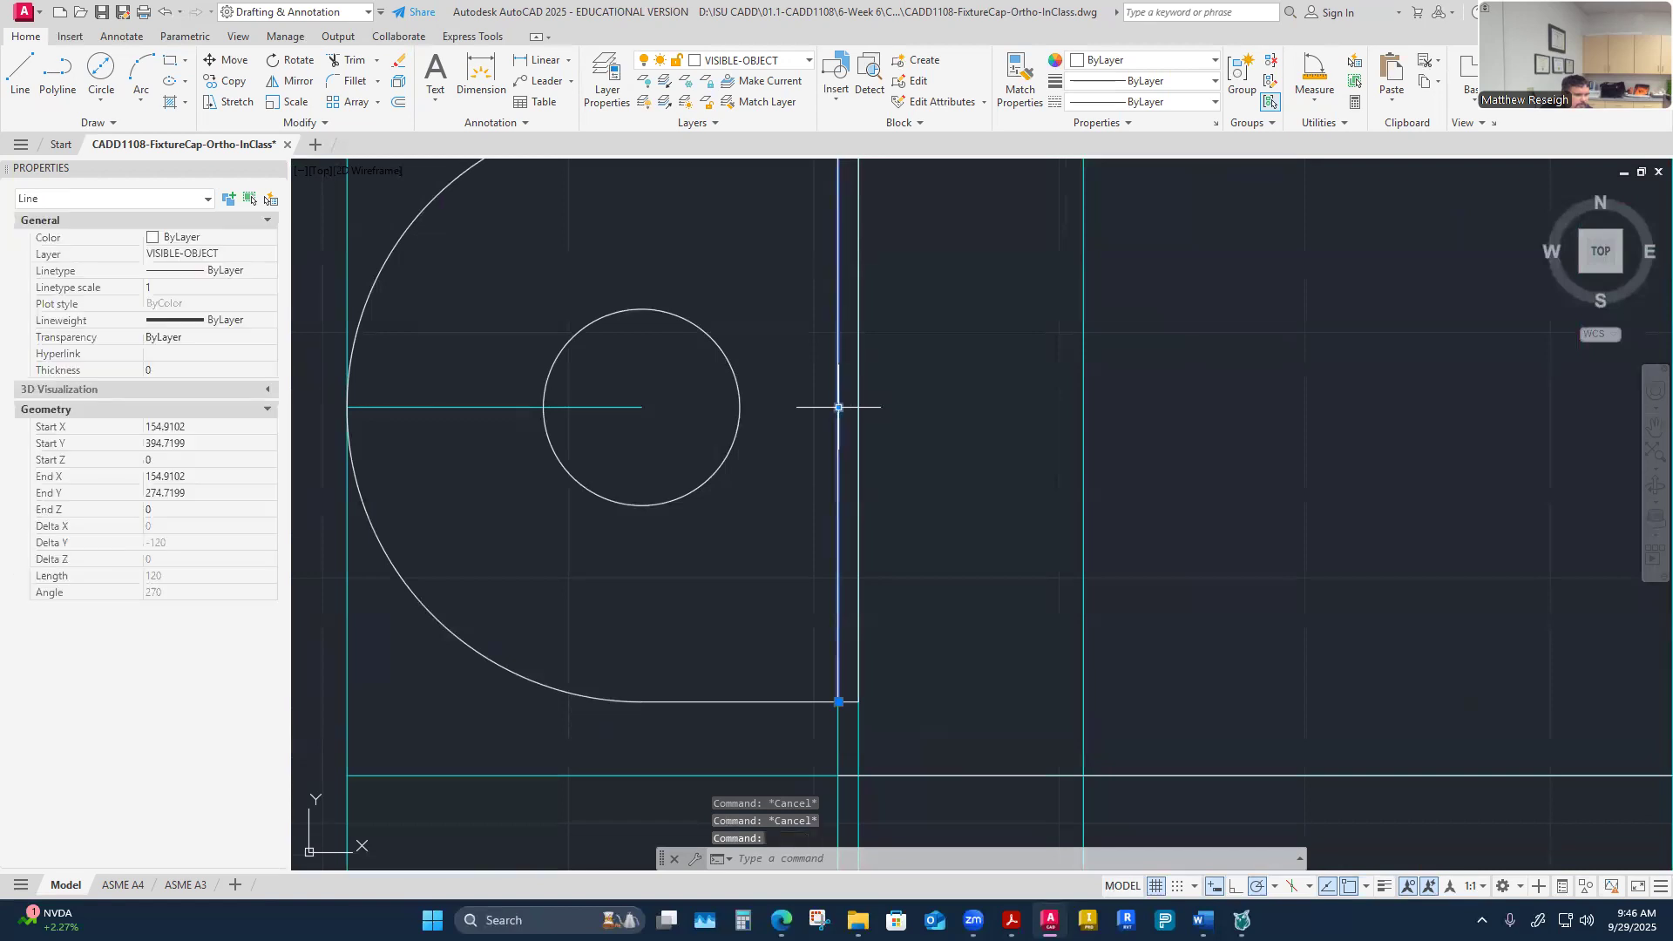
left_click(267, 256)
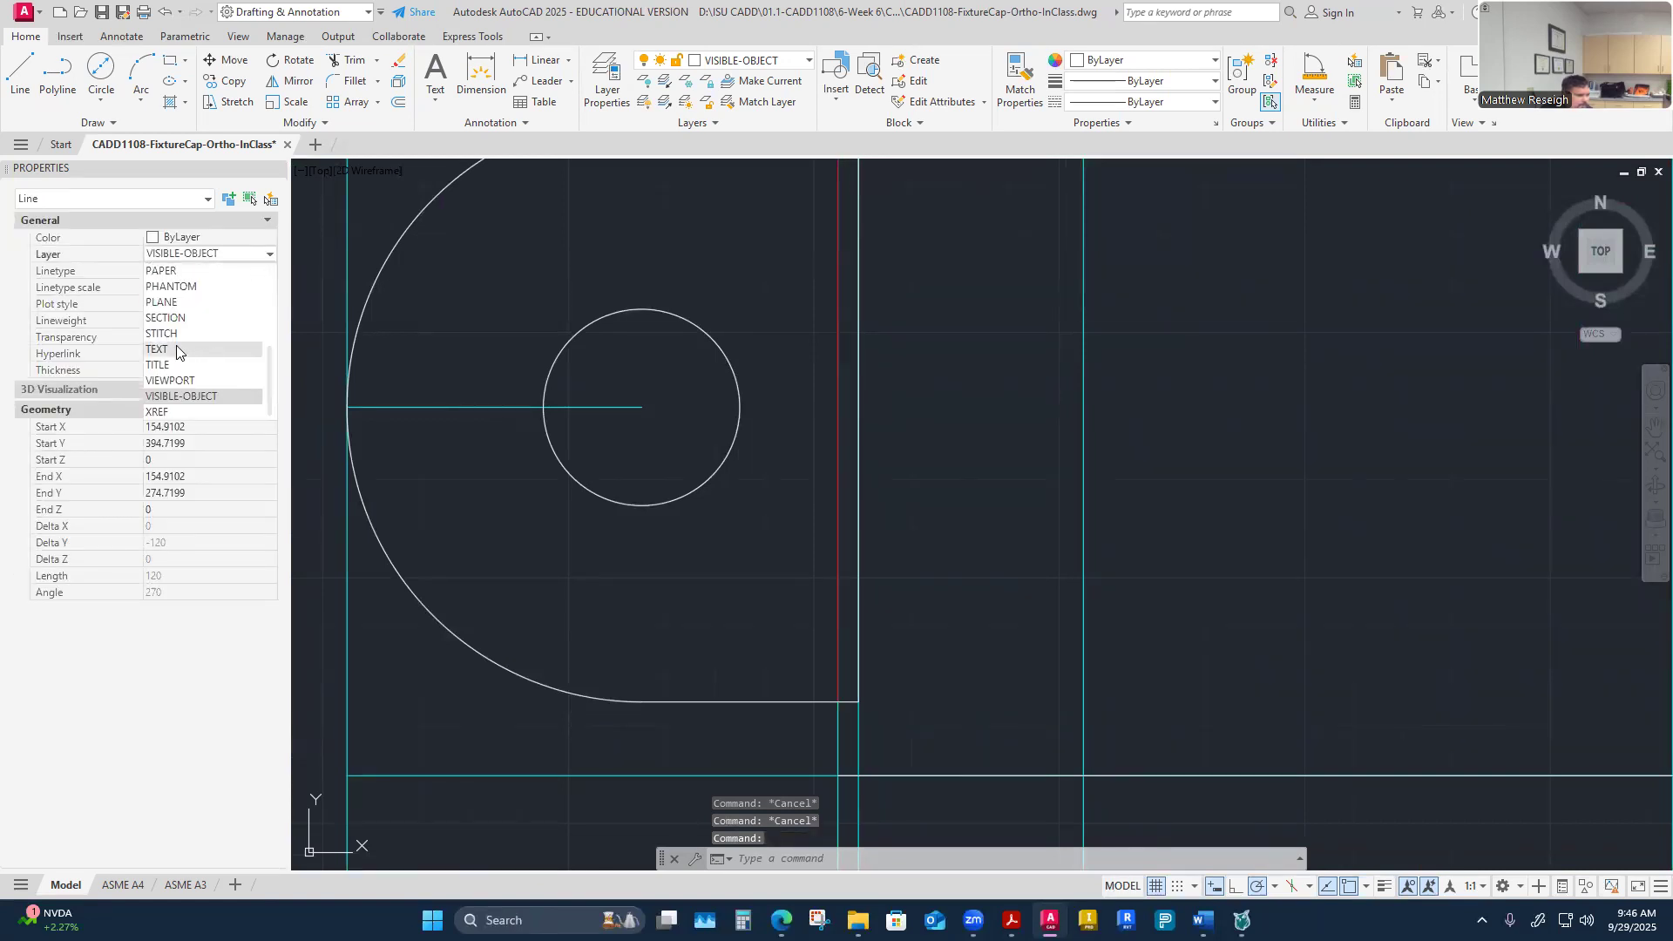
scroll(175, 367, "up", 3)
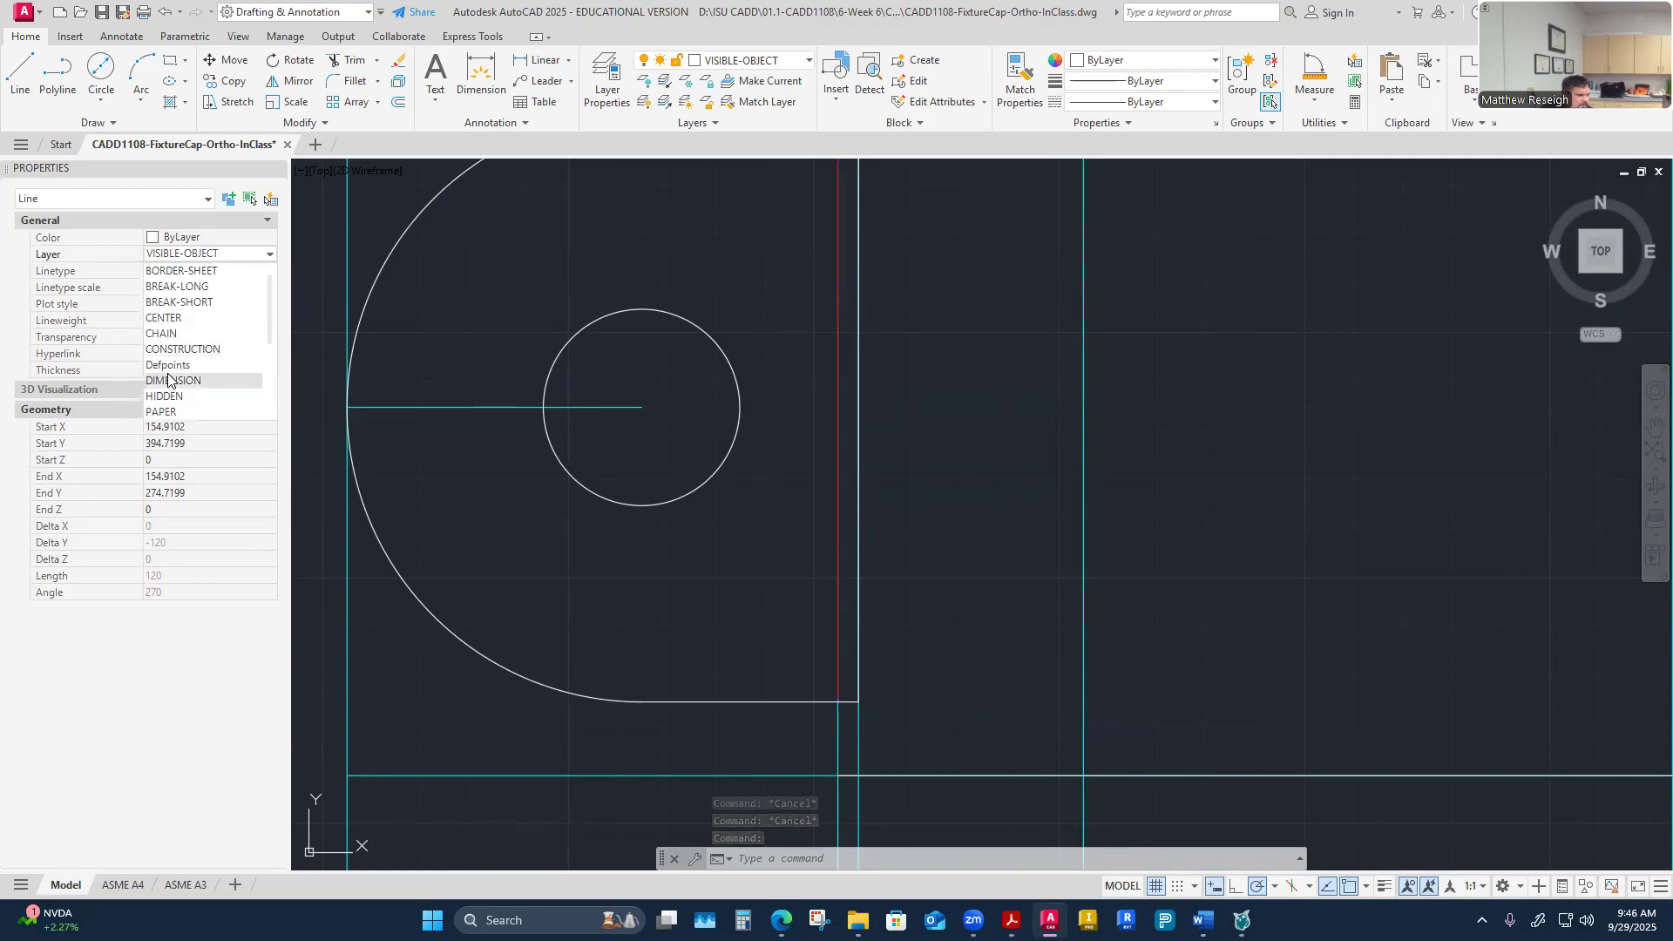
left_click(169, 380)
left_click(1026, 579)
key("Escape")
key("Escape")
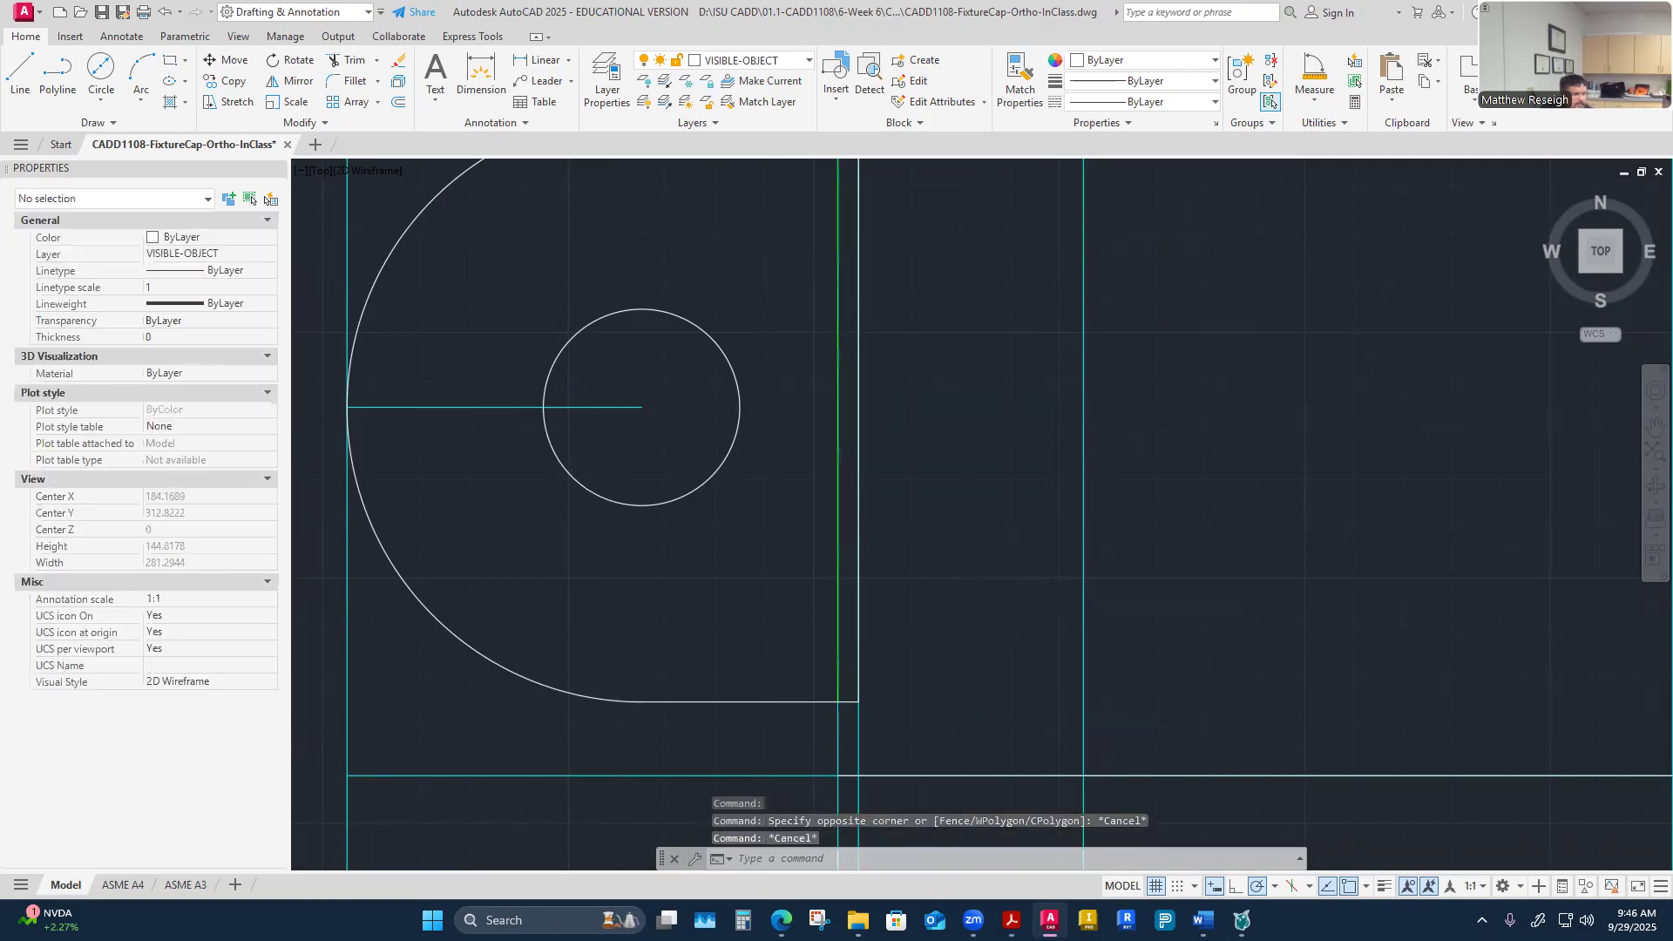
Step: Examine how the top view's hidden body edge and lug closing line correspond to the arc's base and the left lug's upper edge in the front view
scroll(964, 567, "down", 4)
scroll(964, 567, "down", 5)
scroll(952, 672, "up", 9)
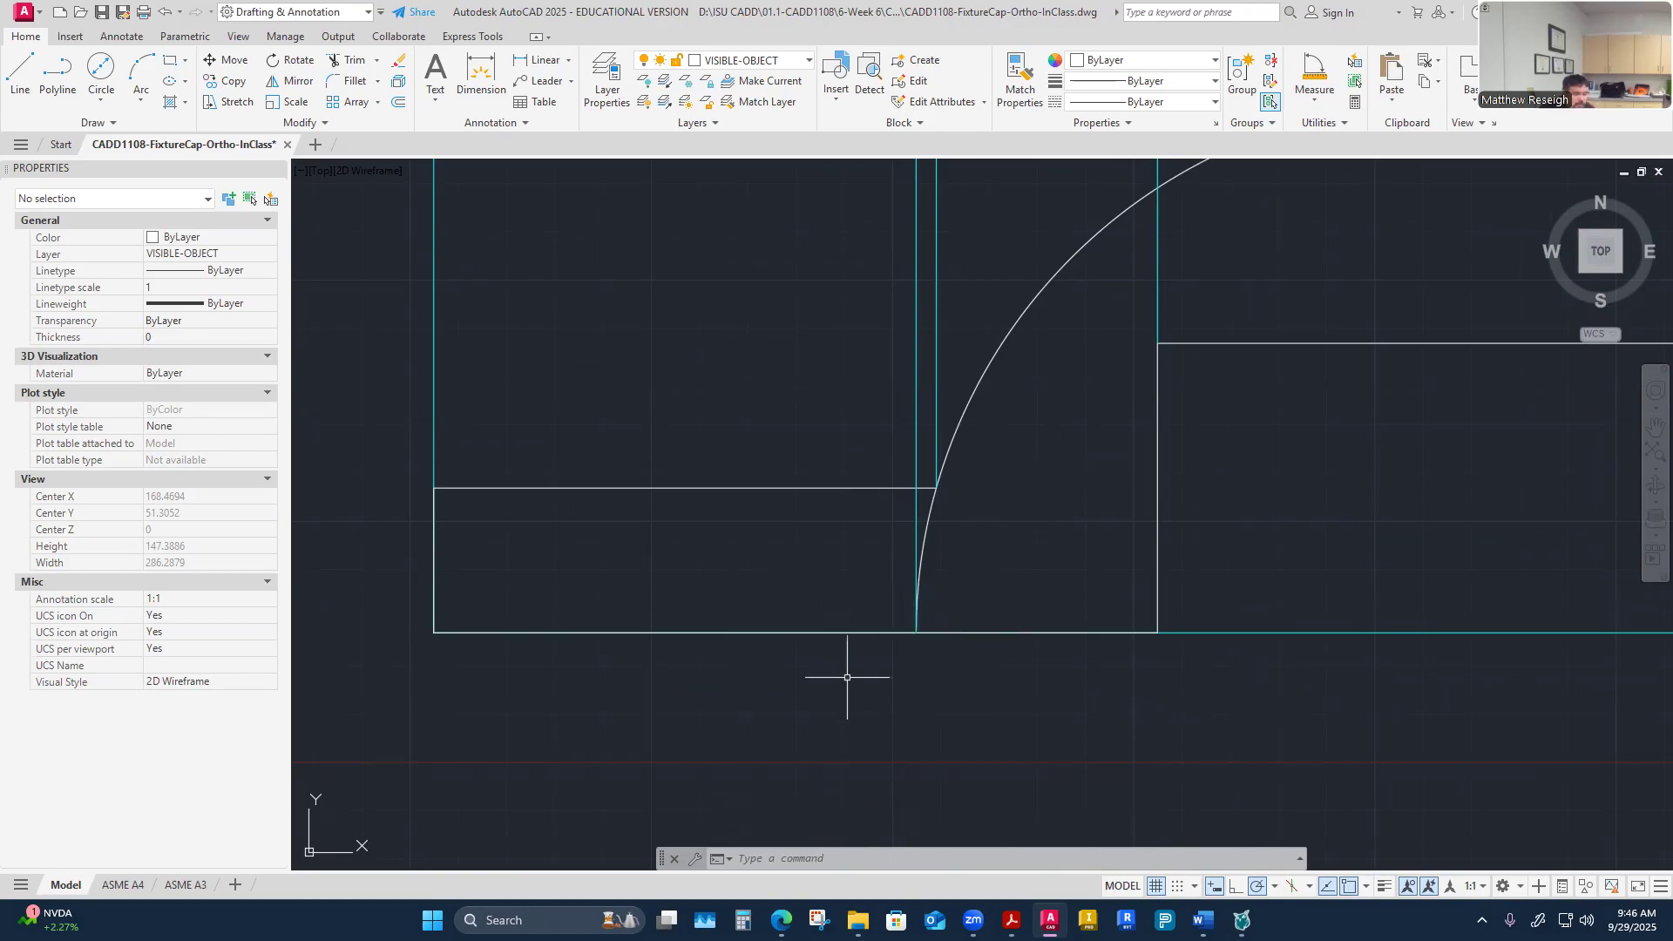
scroll(848, 677, "down", 2)
scroll(828, 685, "down", 4)
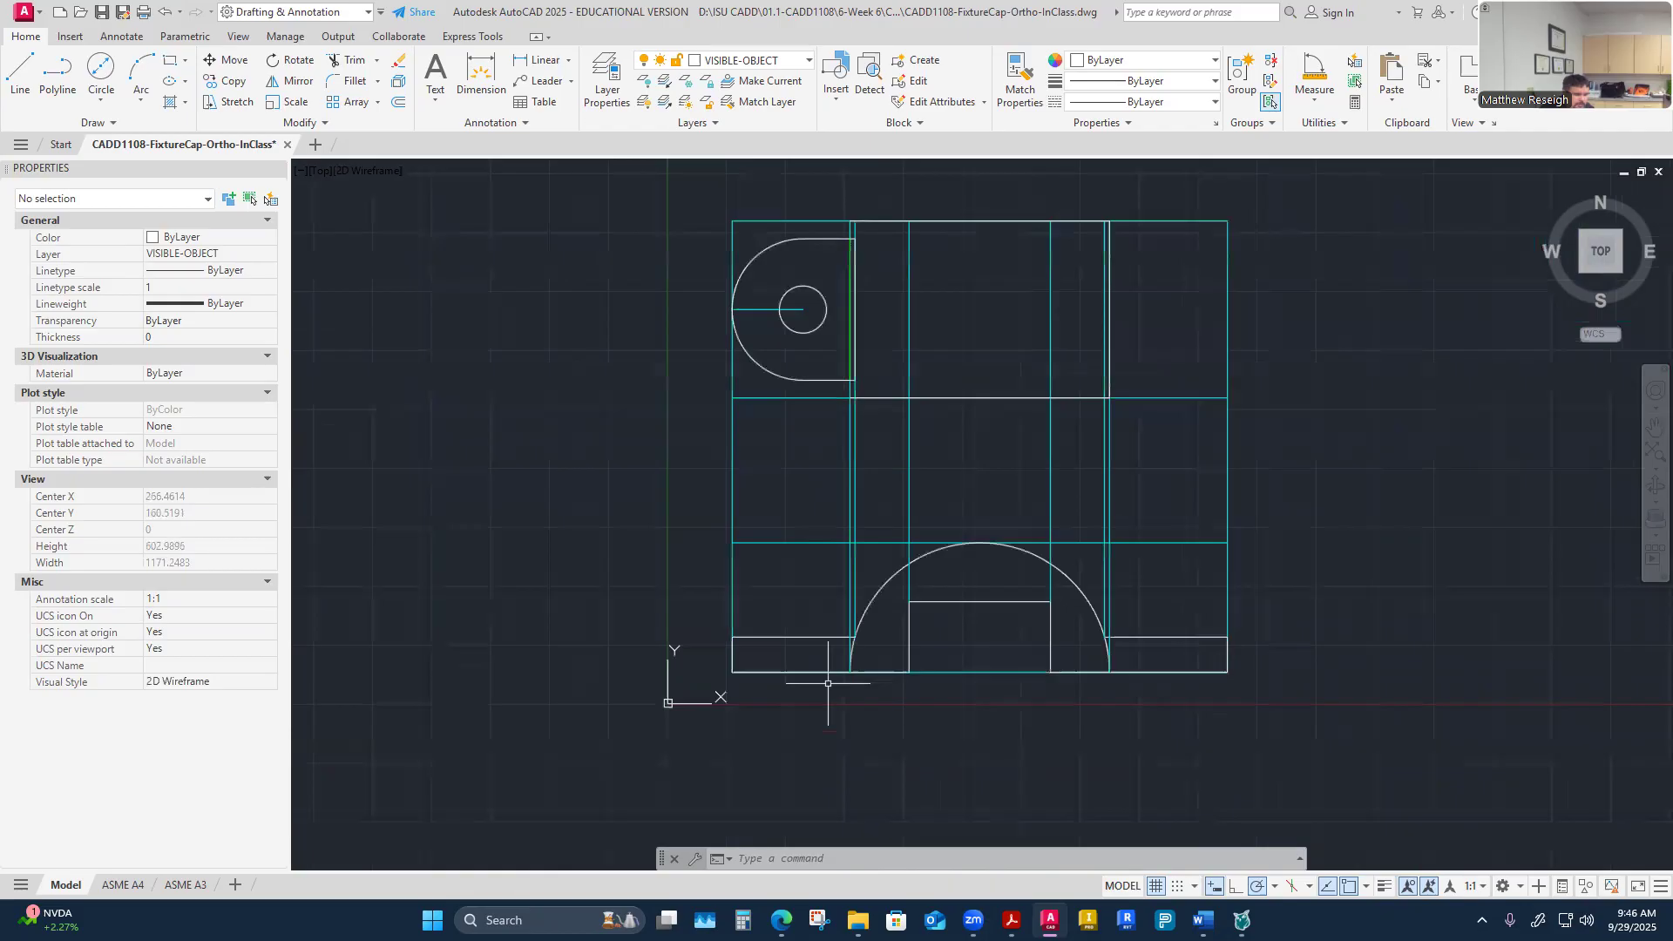
scroll(851, 349, "up", 6)
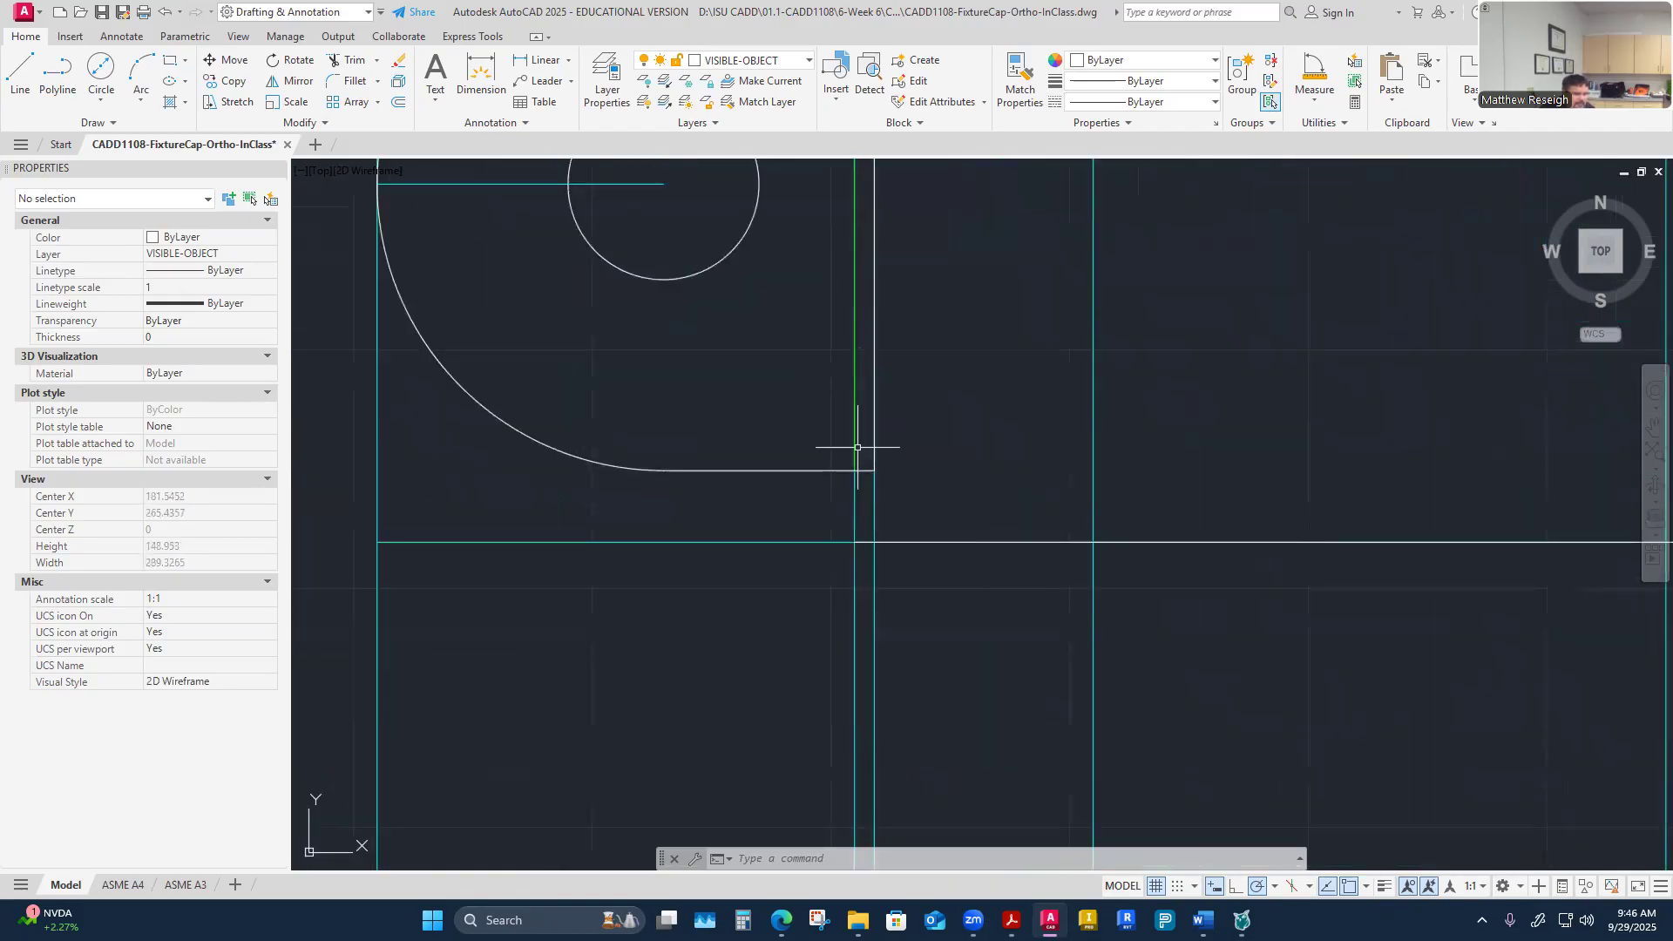
scroll(843, 448, "down", 3)
scroll(853, 462, "down", 3)
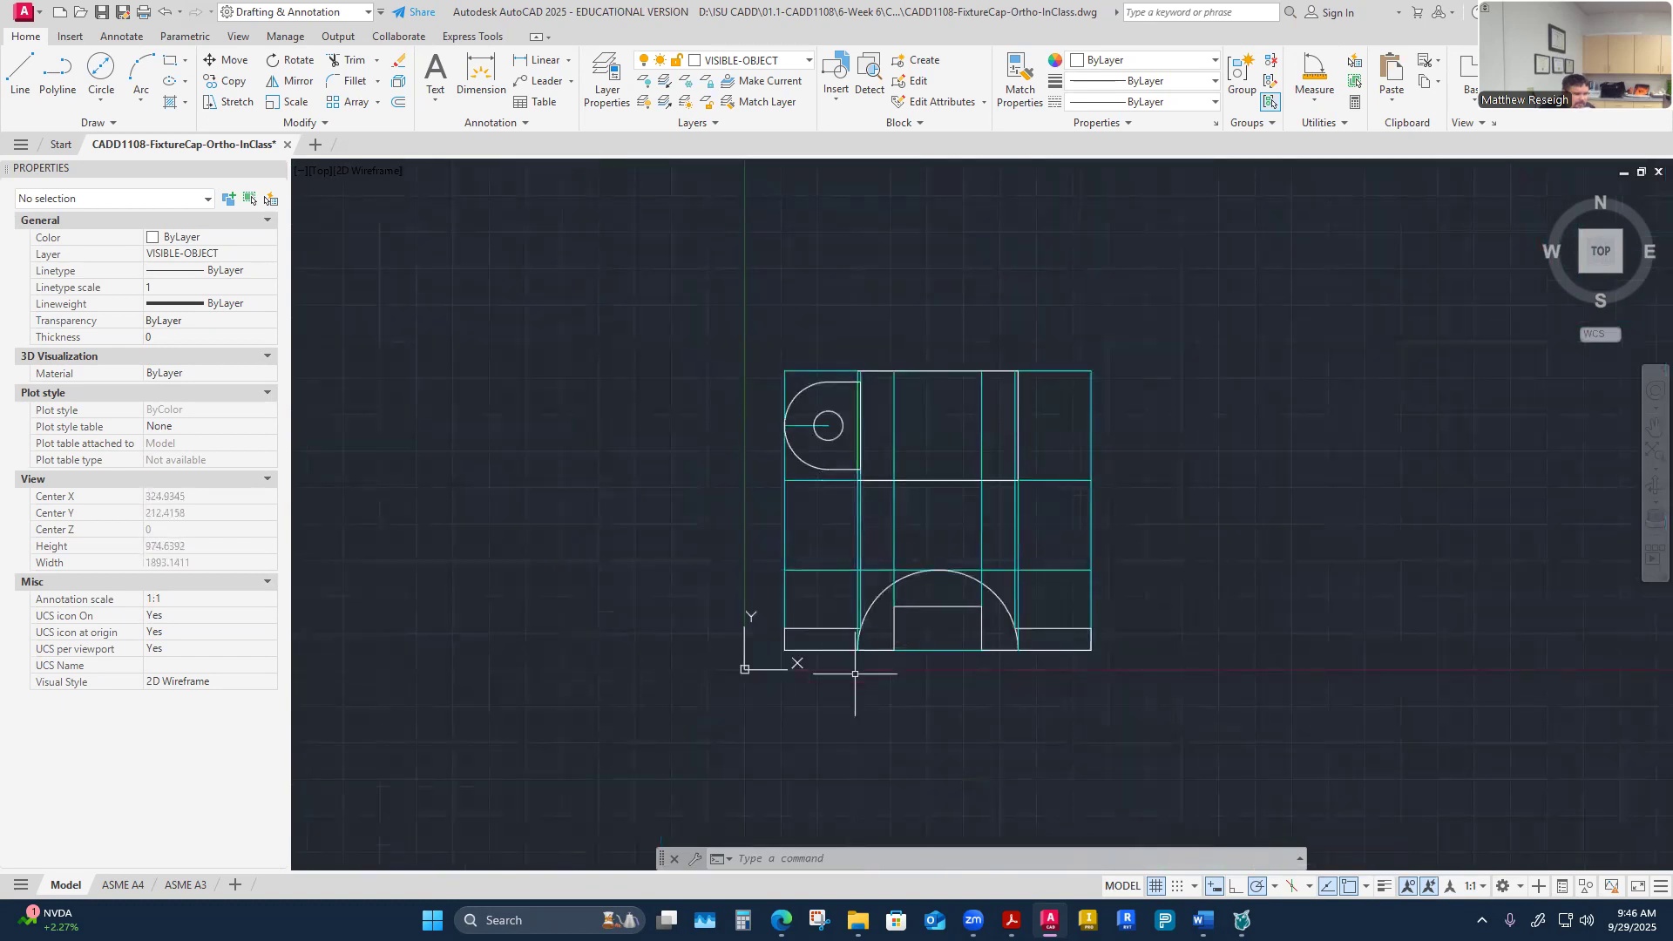
scroll(860, 636, "up", 5)
scroll(859, 636, "up", 4)
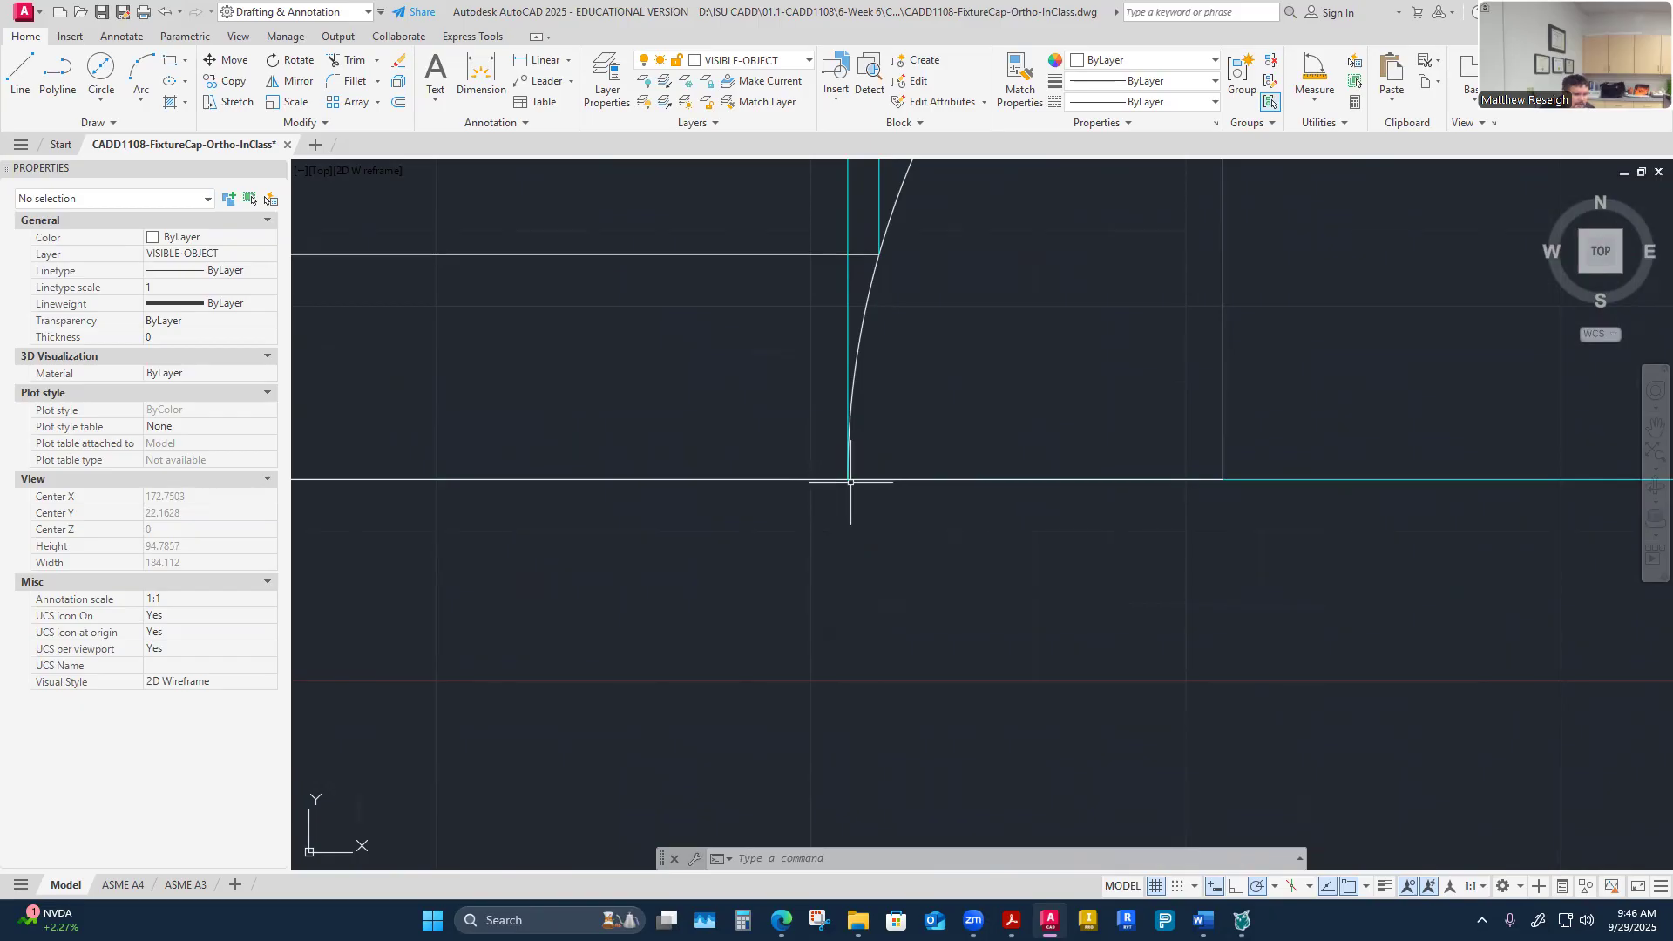
Step: Delete the vertical HIDDEN-layer line near the straight edge of the left tab in the top view
scroll(851, 482, "down", 5)
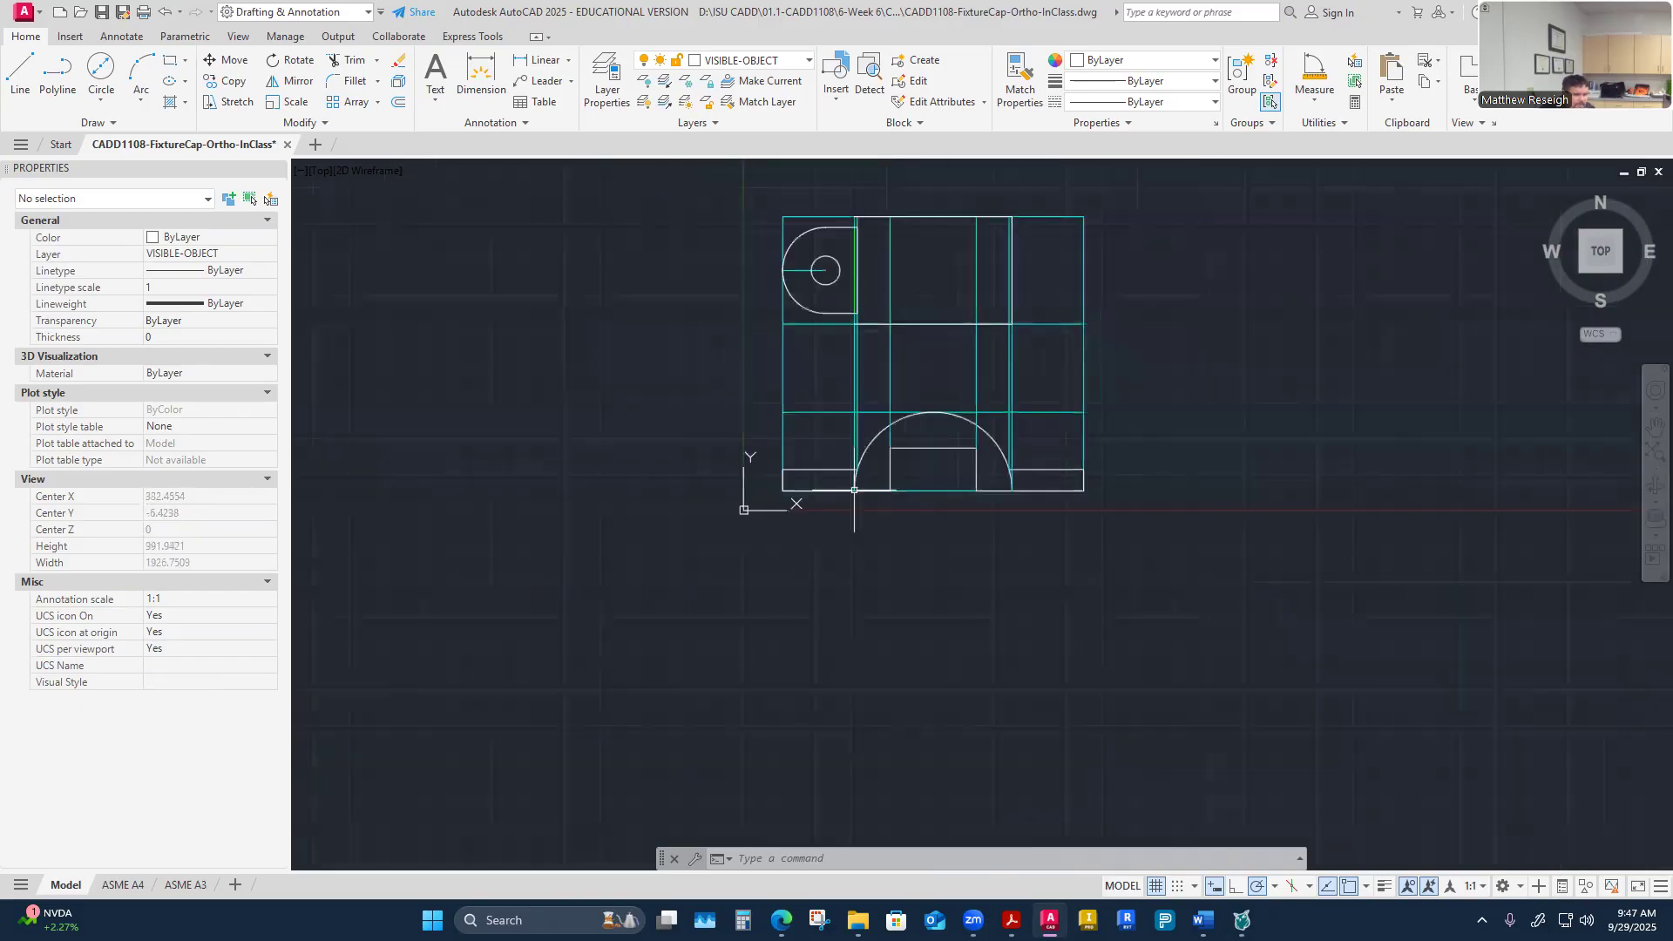
scroll(855, 282, "up", 4)
scroll(855, 283, "up", 2)
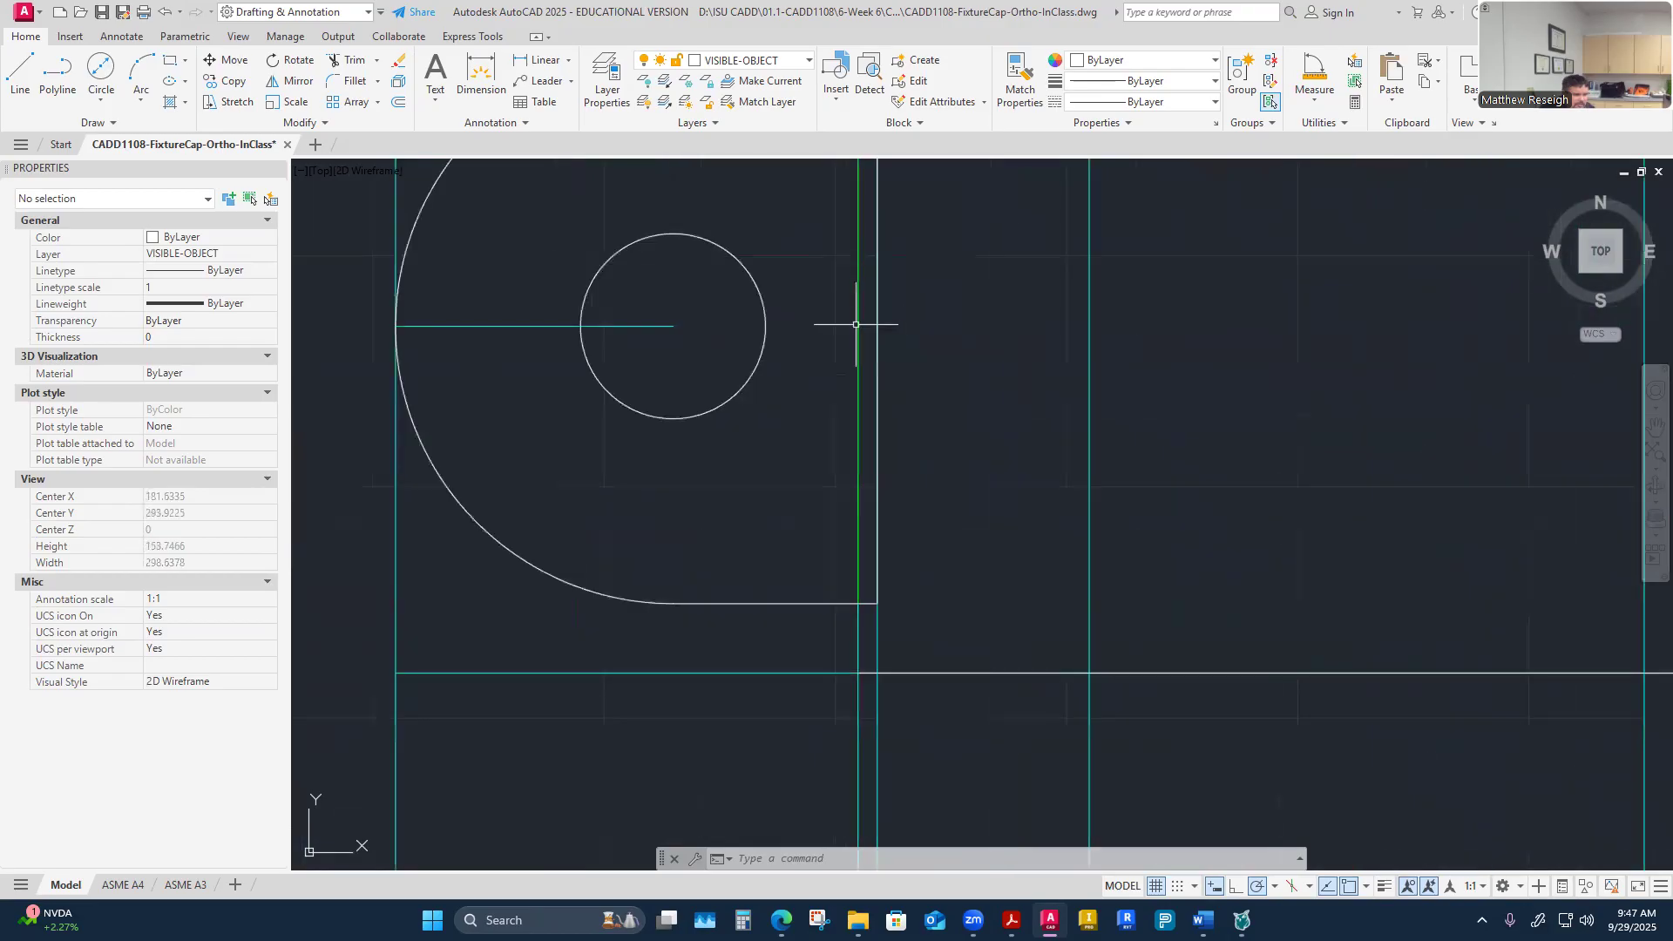
left_click(858, 329)
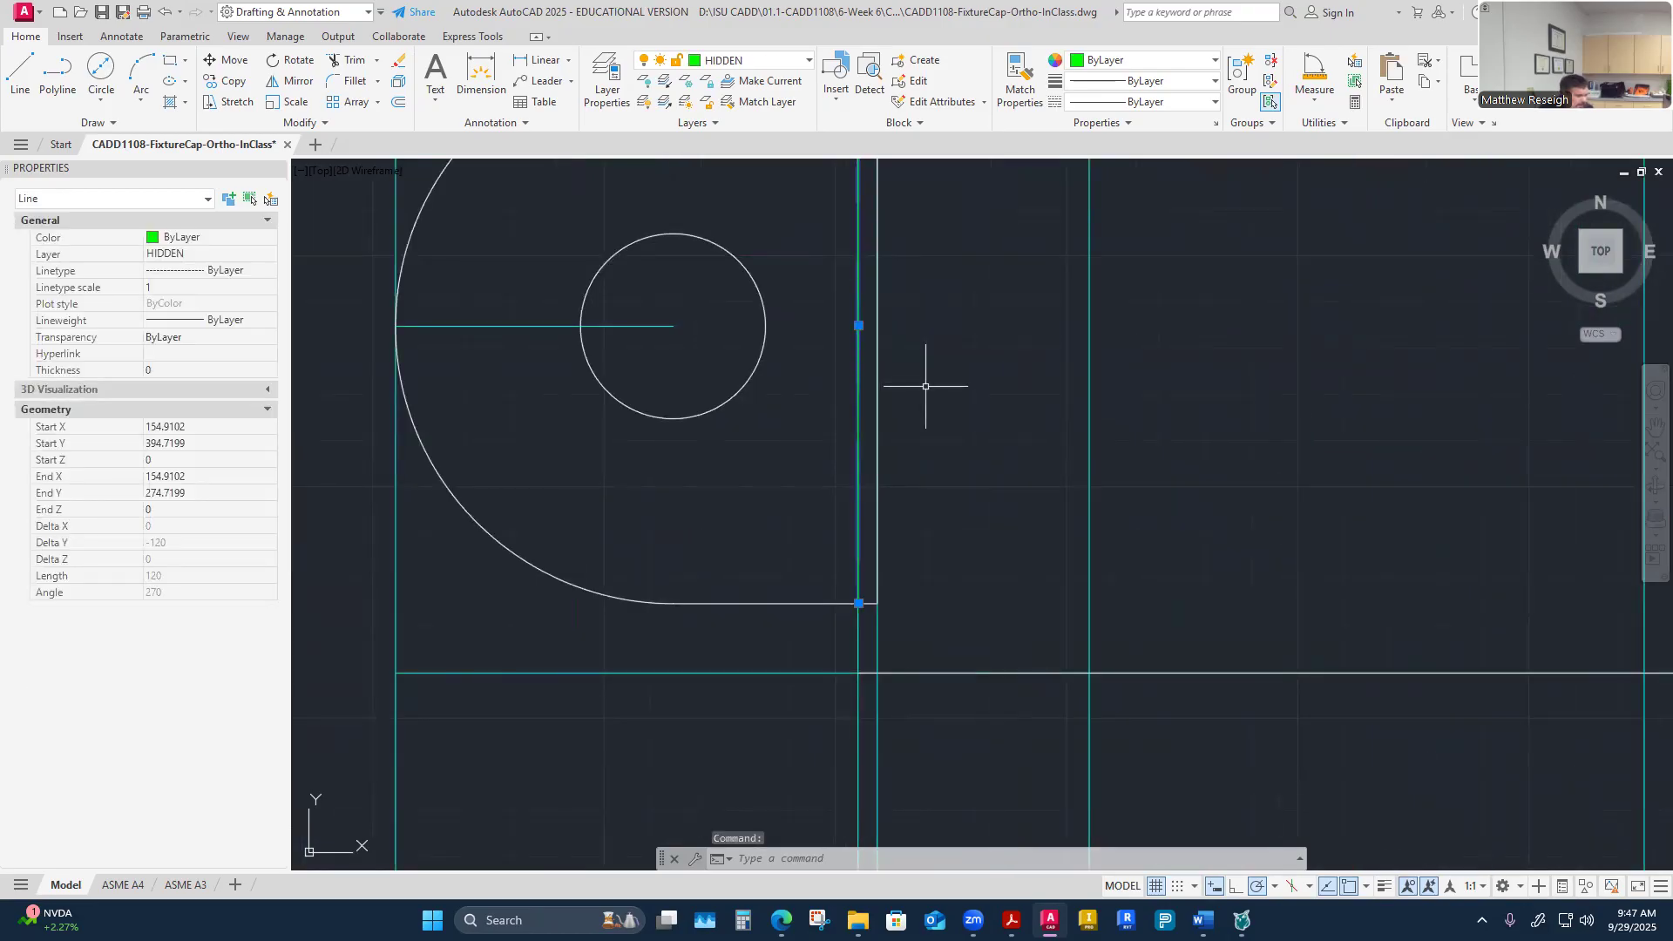
key("Delete")
scroll(925, 419, "down", 3)
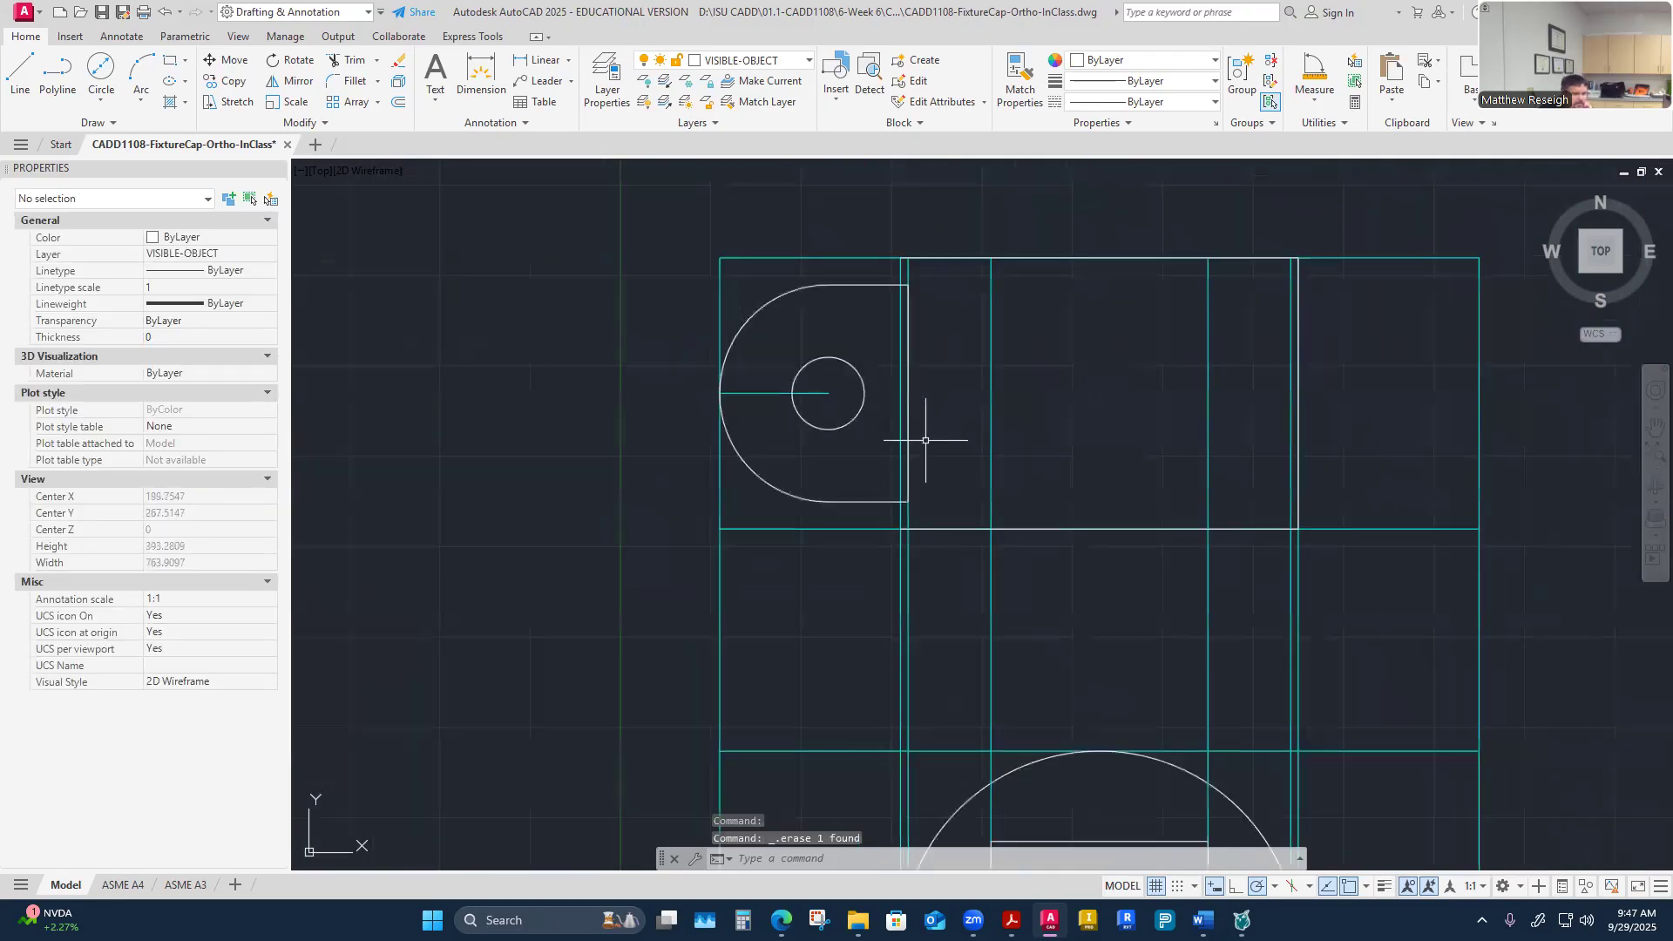
Step: Draw a short vertical line from the left tab's upper edge up to the body's top-left corner in the top view
scroll(947, 435, "down", 1)
scroll(920, 423, "up", 3)
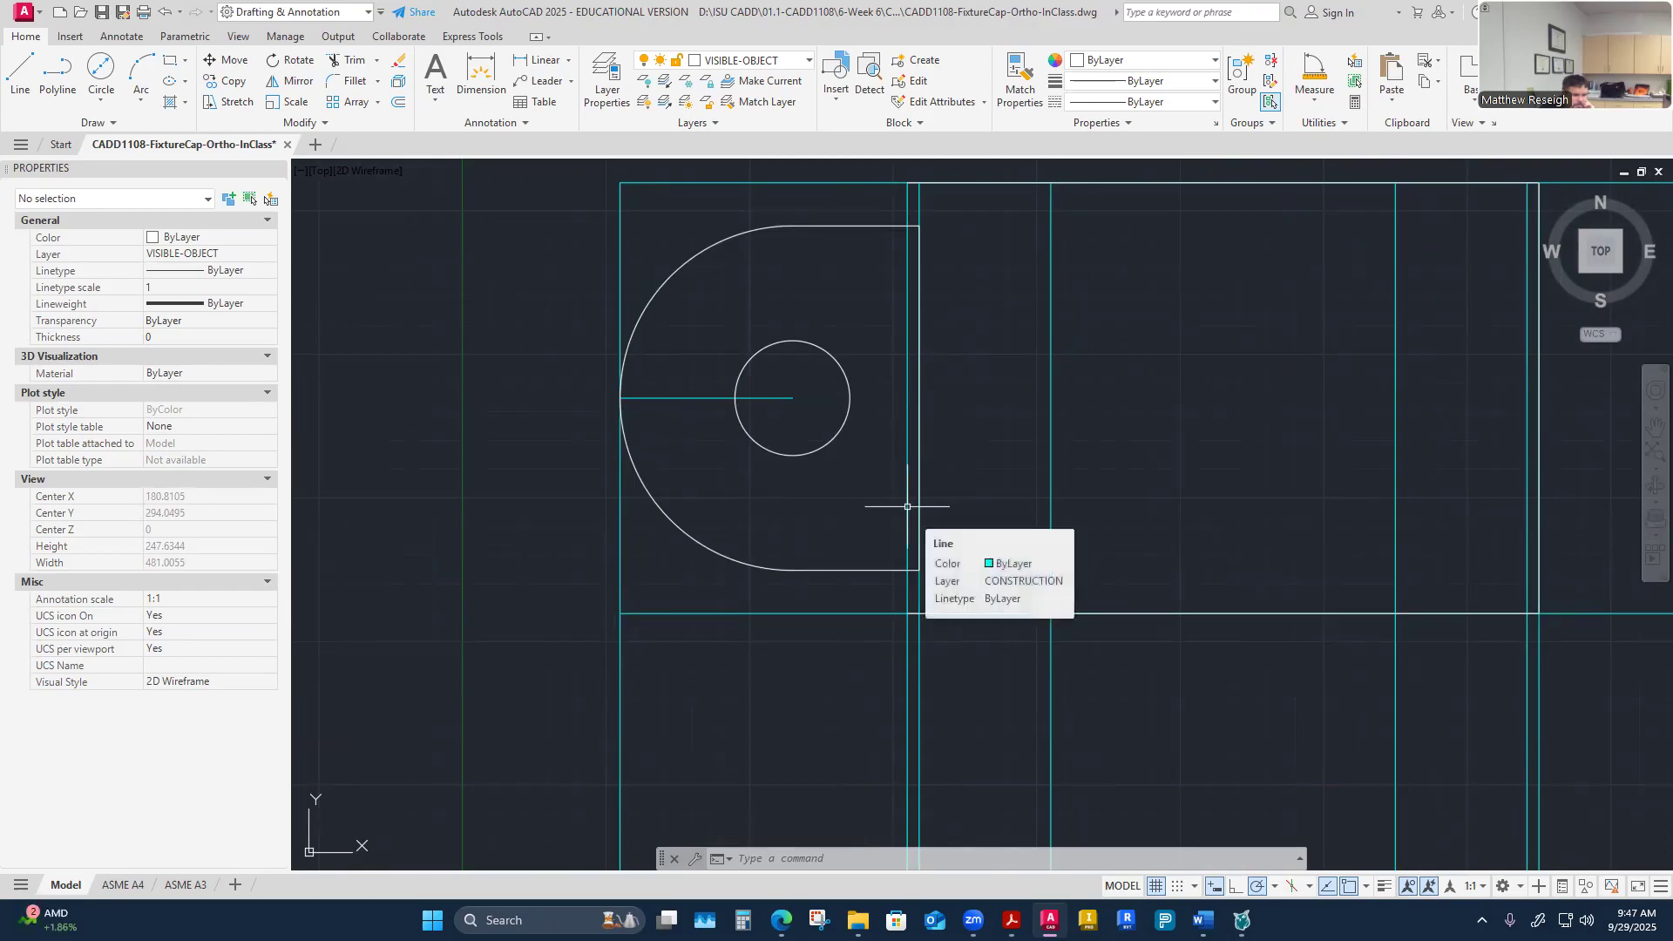
scroll(943, 195, "up", 2)
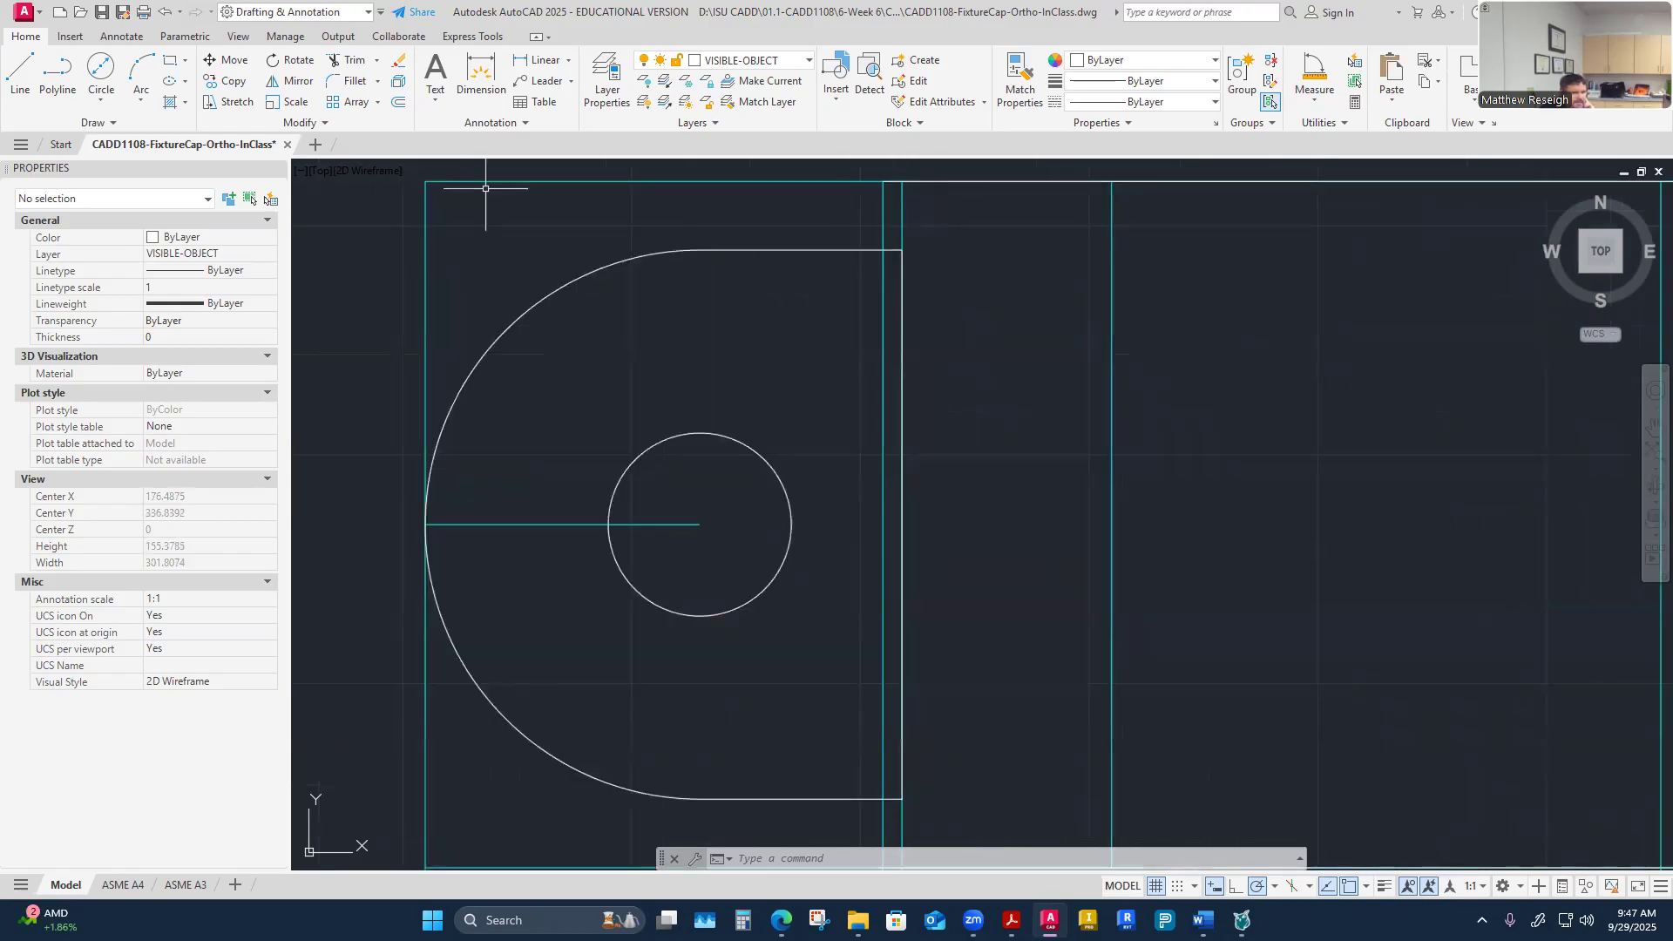
left_click(20, 71)
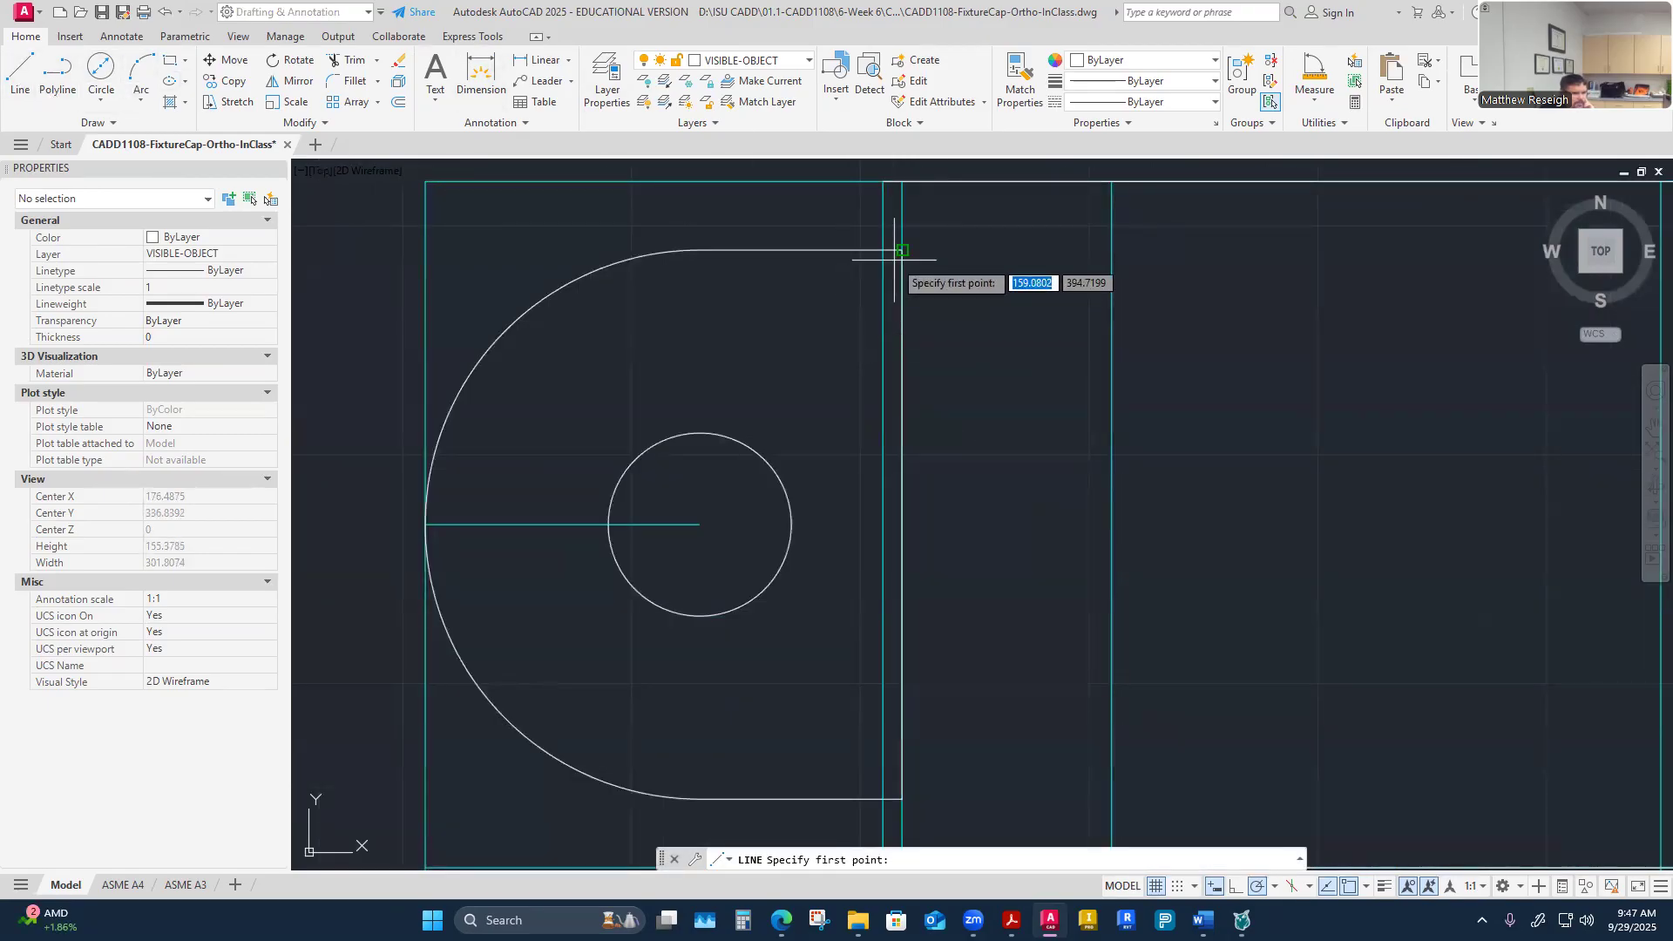
left_click(883, 183)
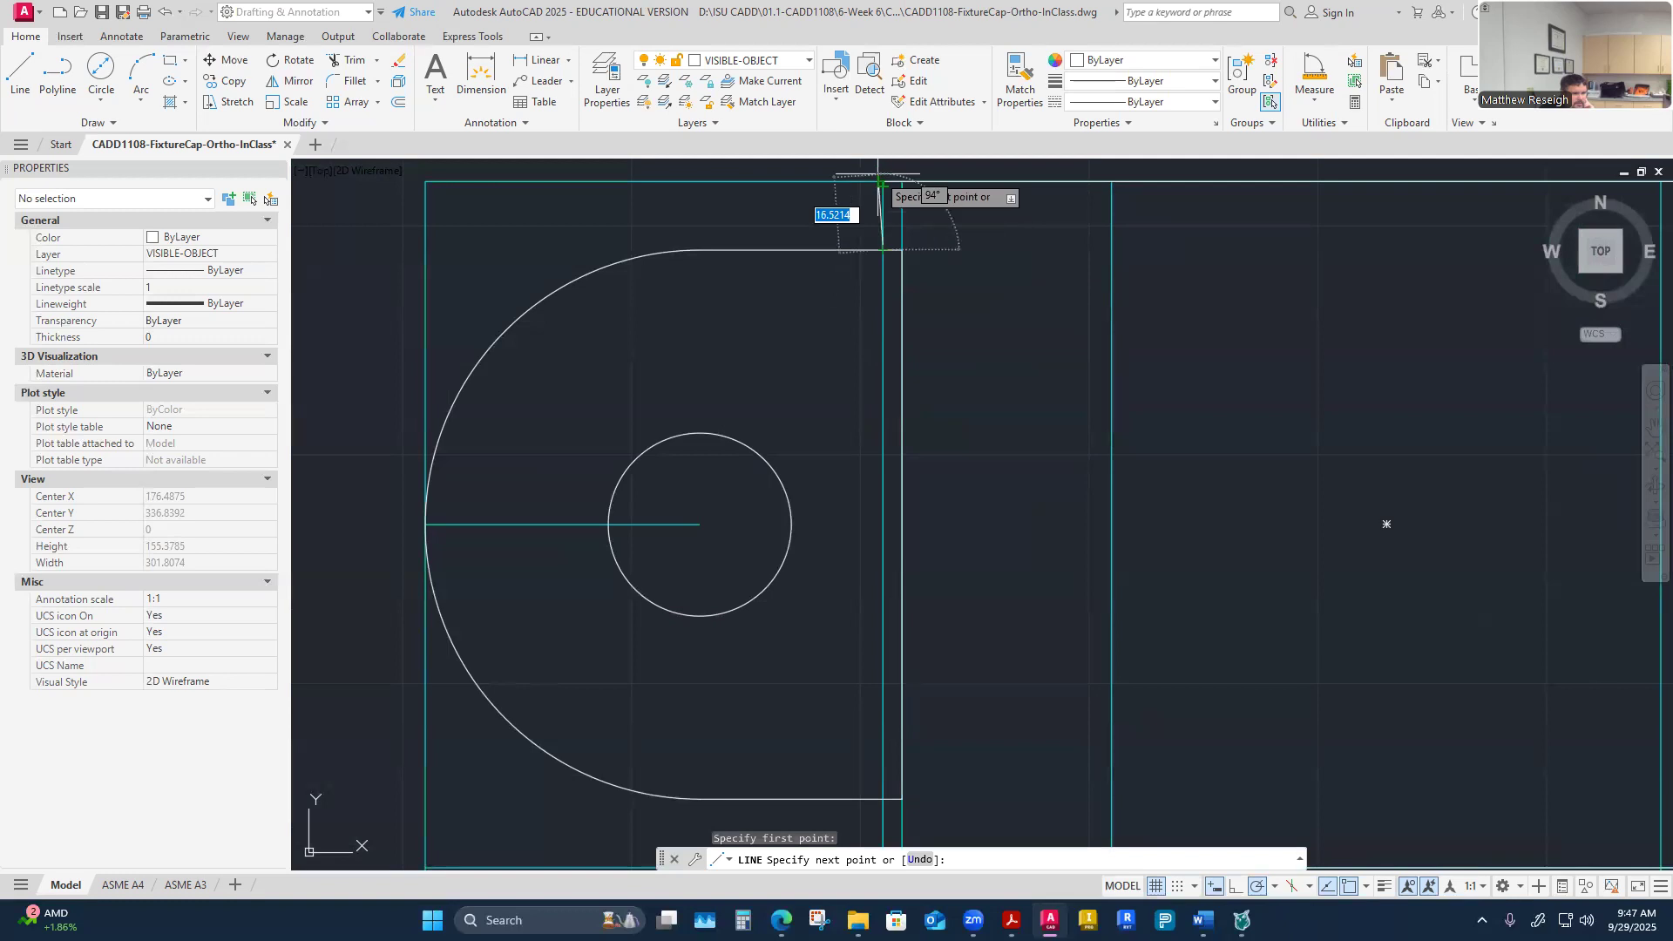
key("Escape")
key("Escape")
scroll(987, 279, "down", 2)
scroll(798, 282, "up", 4)
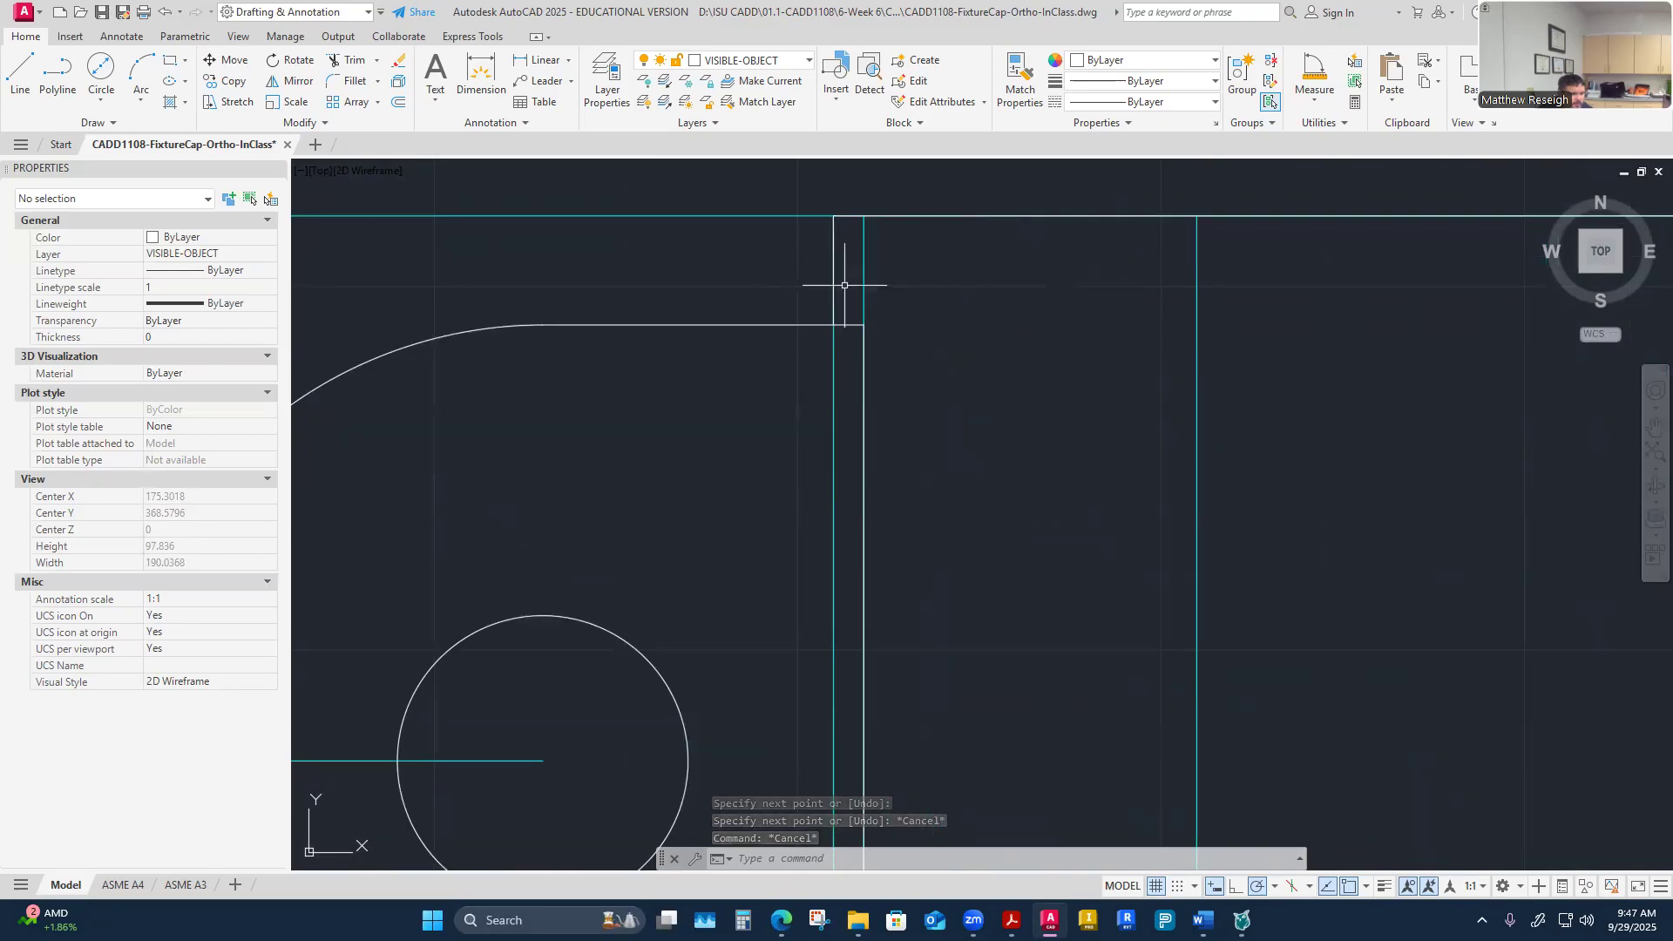
Step: Draw a short vertical line from the left tab's lower edge down to the body's bottom-left corner in the top view
scroll(814, 553, "down", 3)
scroll(796, 624, "up", 2)
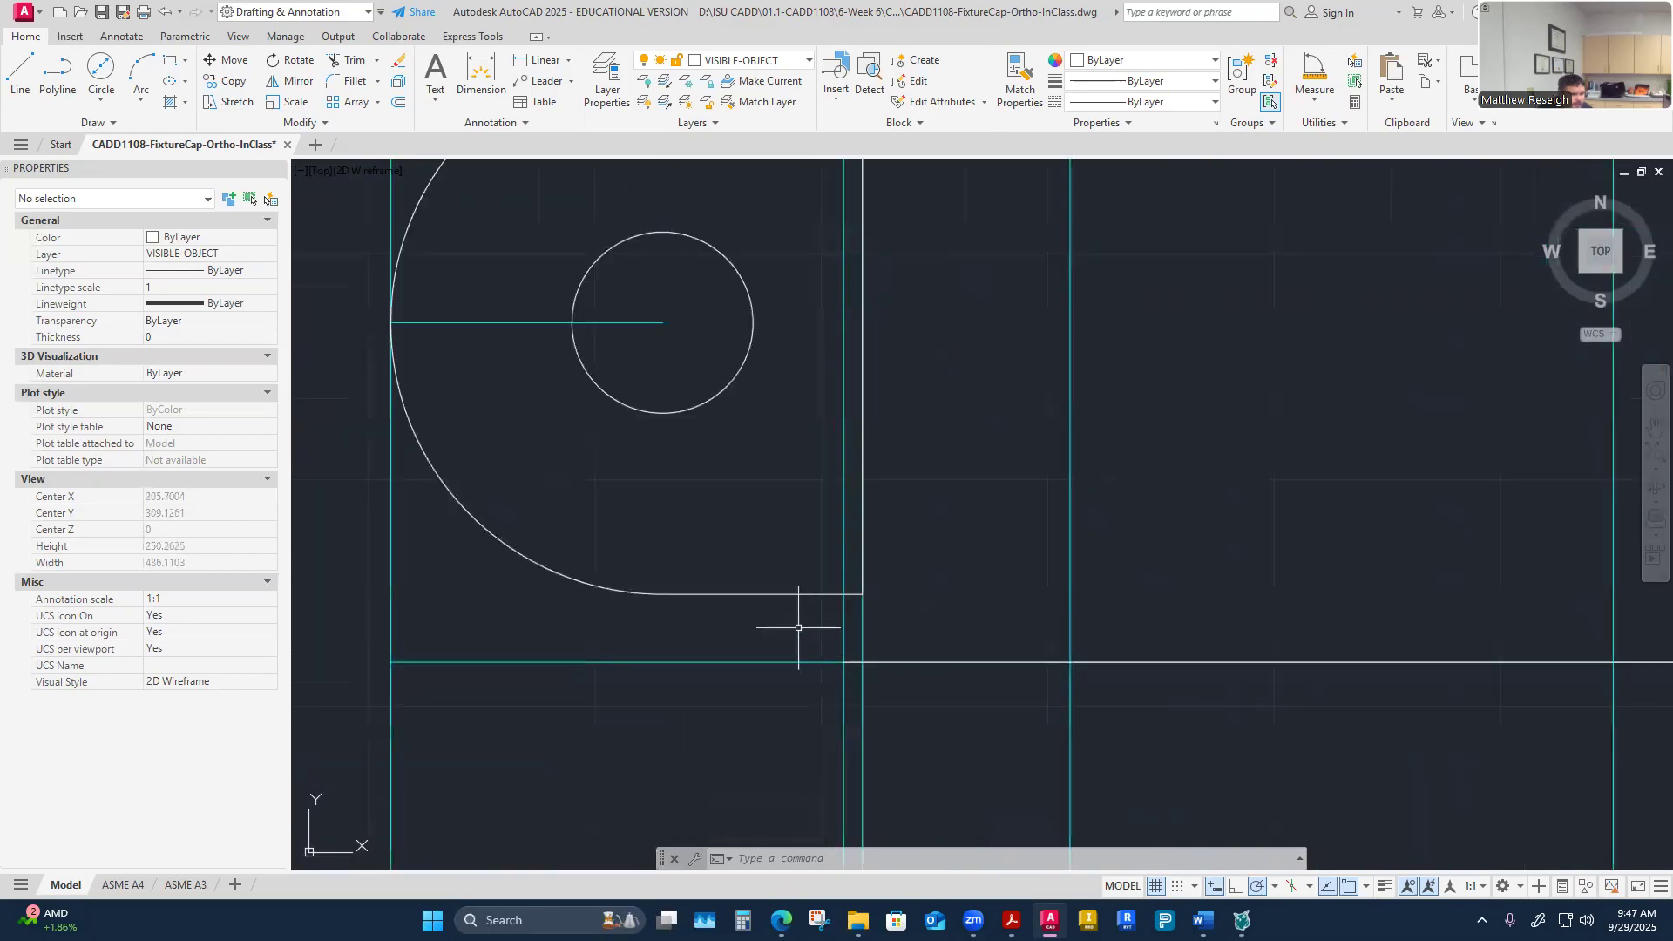
right_click(796, 624)
left_click(831, 323)
scroll(855, 723, "up", 4)
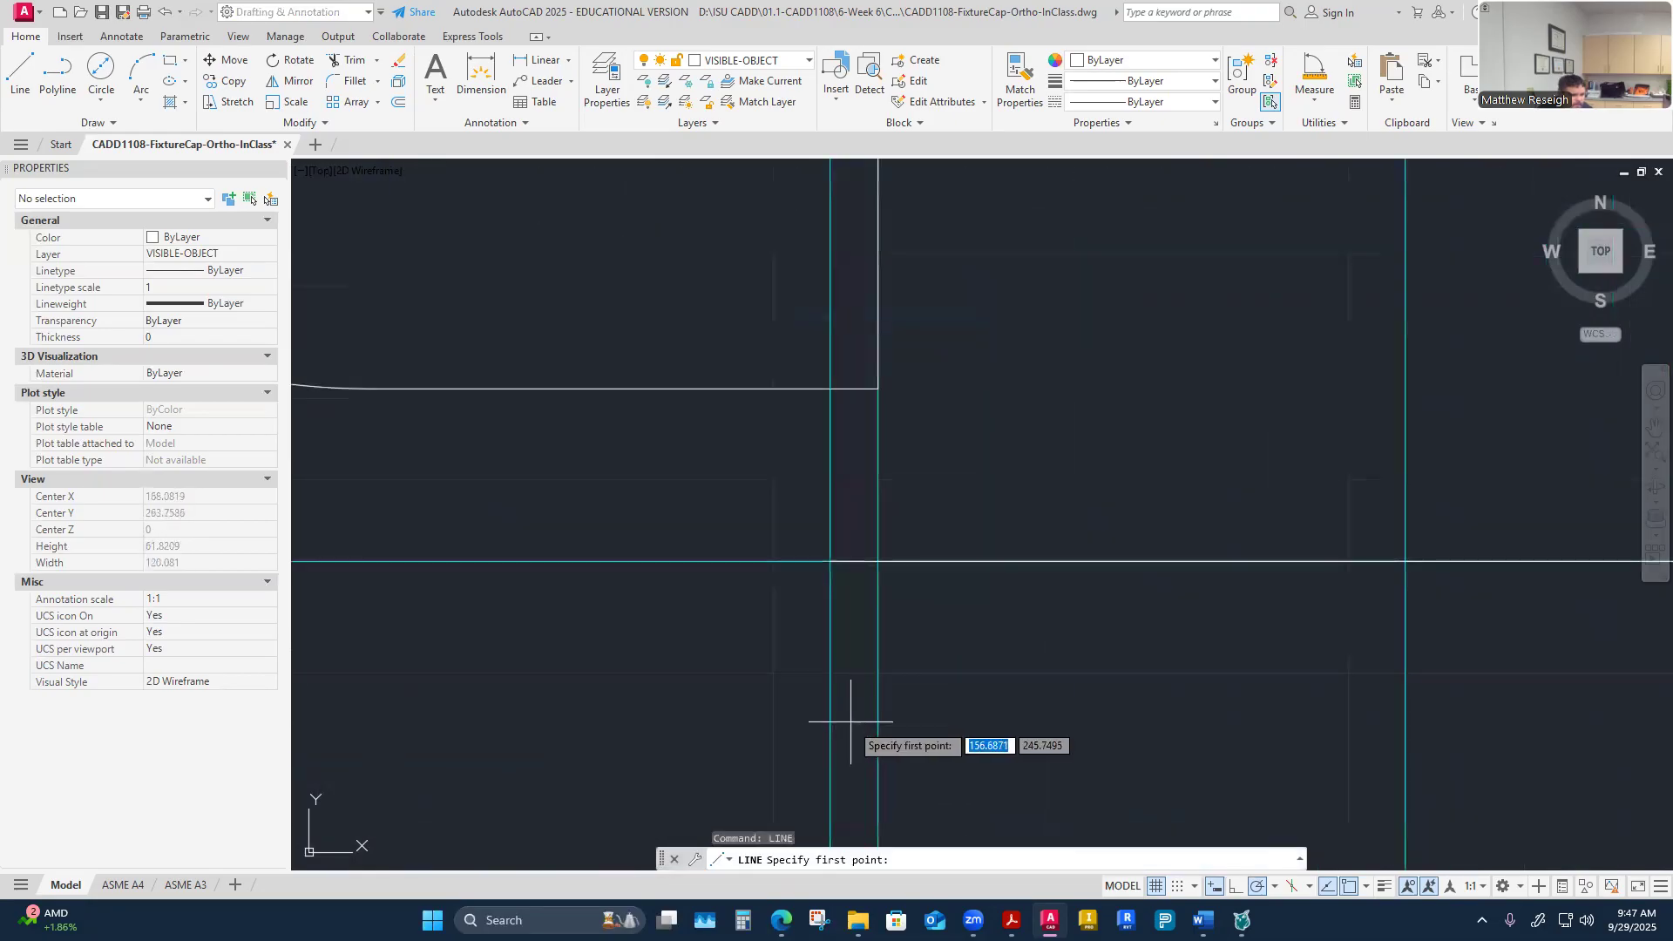
left_click(831, 388)
left_click(830, 561)
key("Escape")
Step: Mirror the left tab outline, its hole and the two short body edges about the body's vertical centreline, keeping the source objects
scroll(963, 683, "down", 4)
scroll(914, 648, "down", 3)
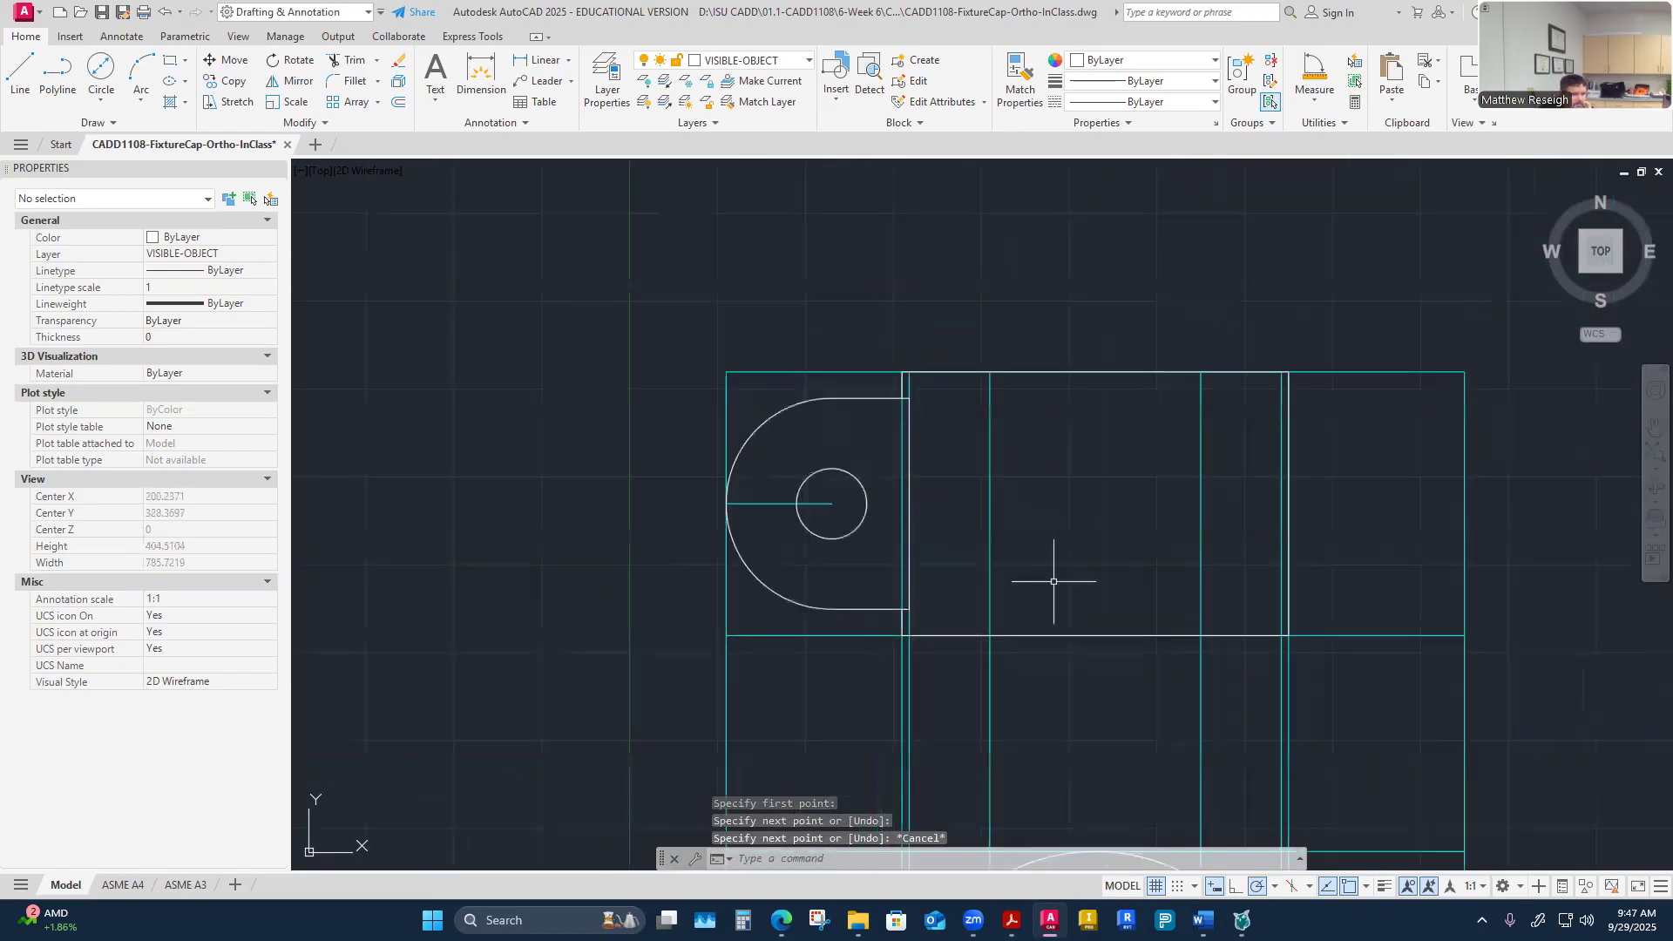
scroll(1054, 581, "up", 2)
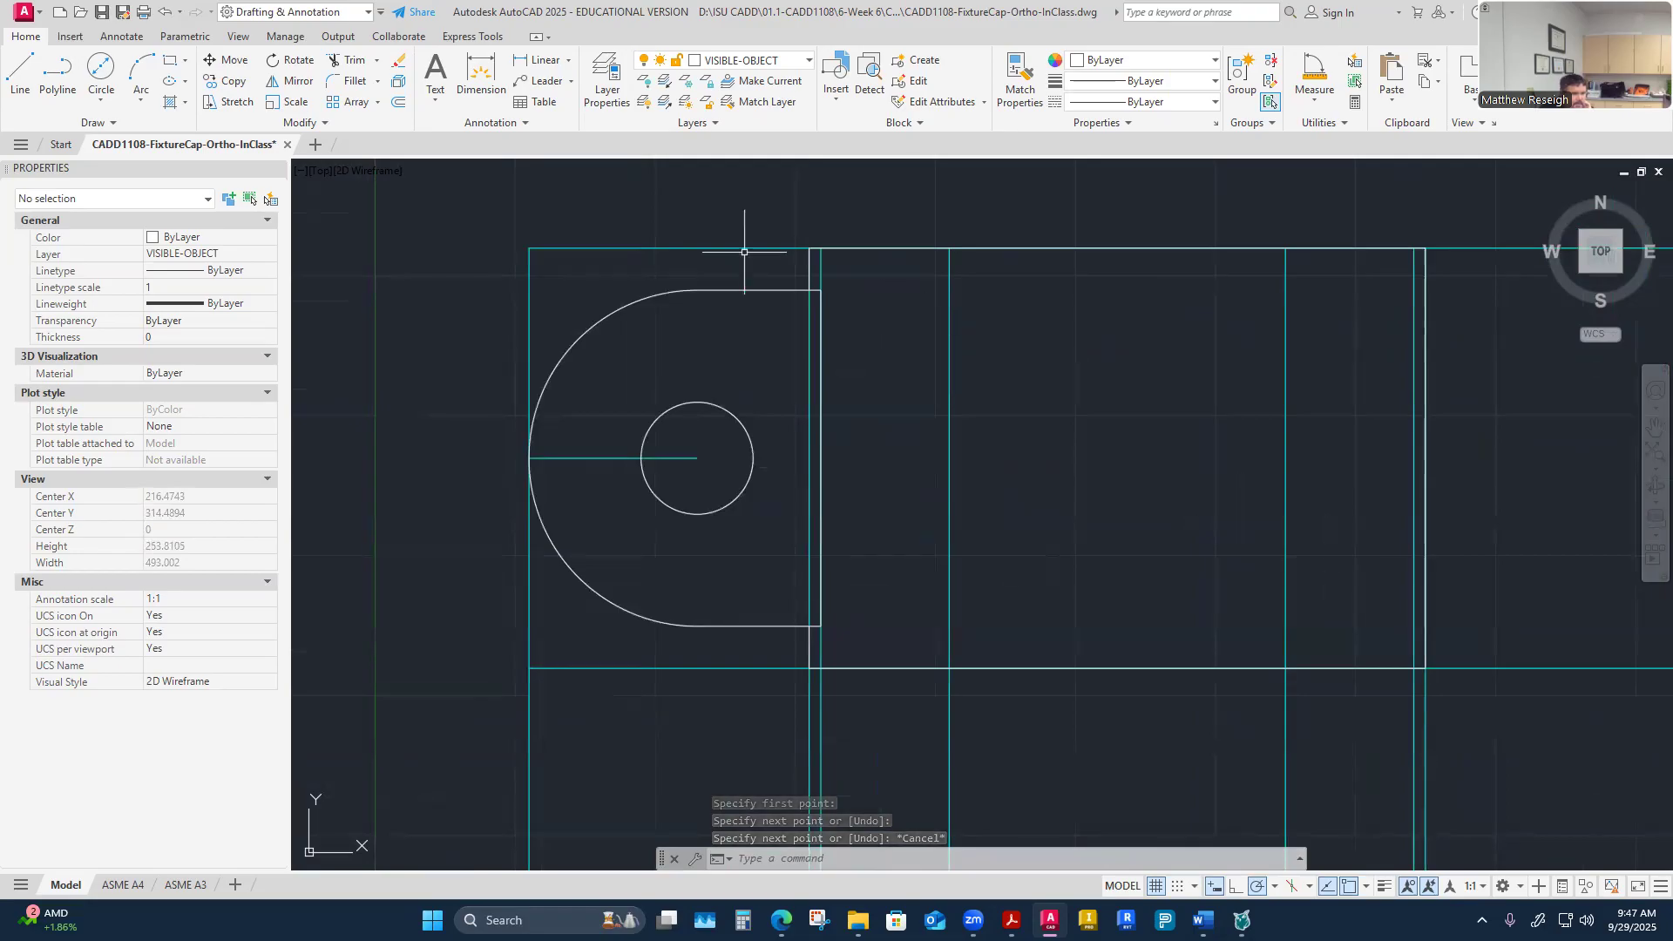
left_click(285, 82)
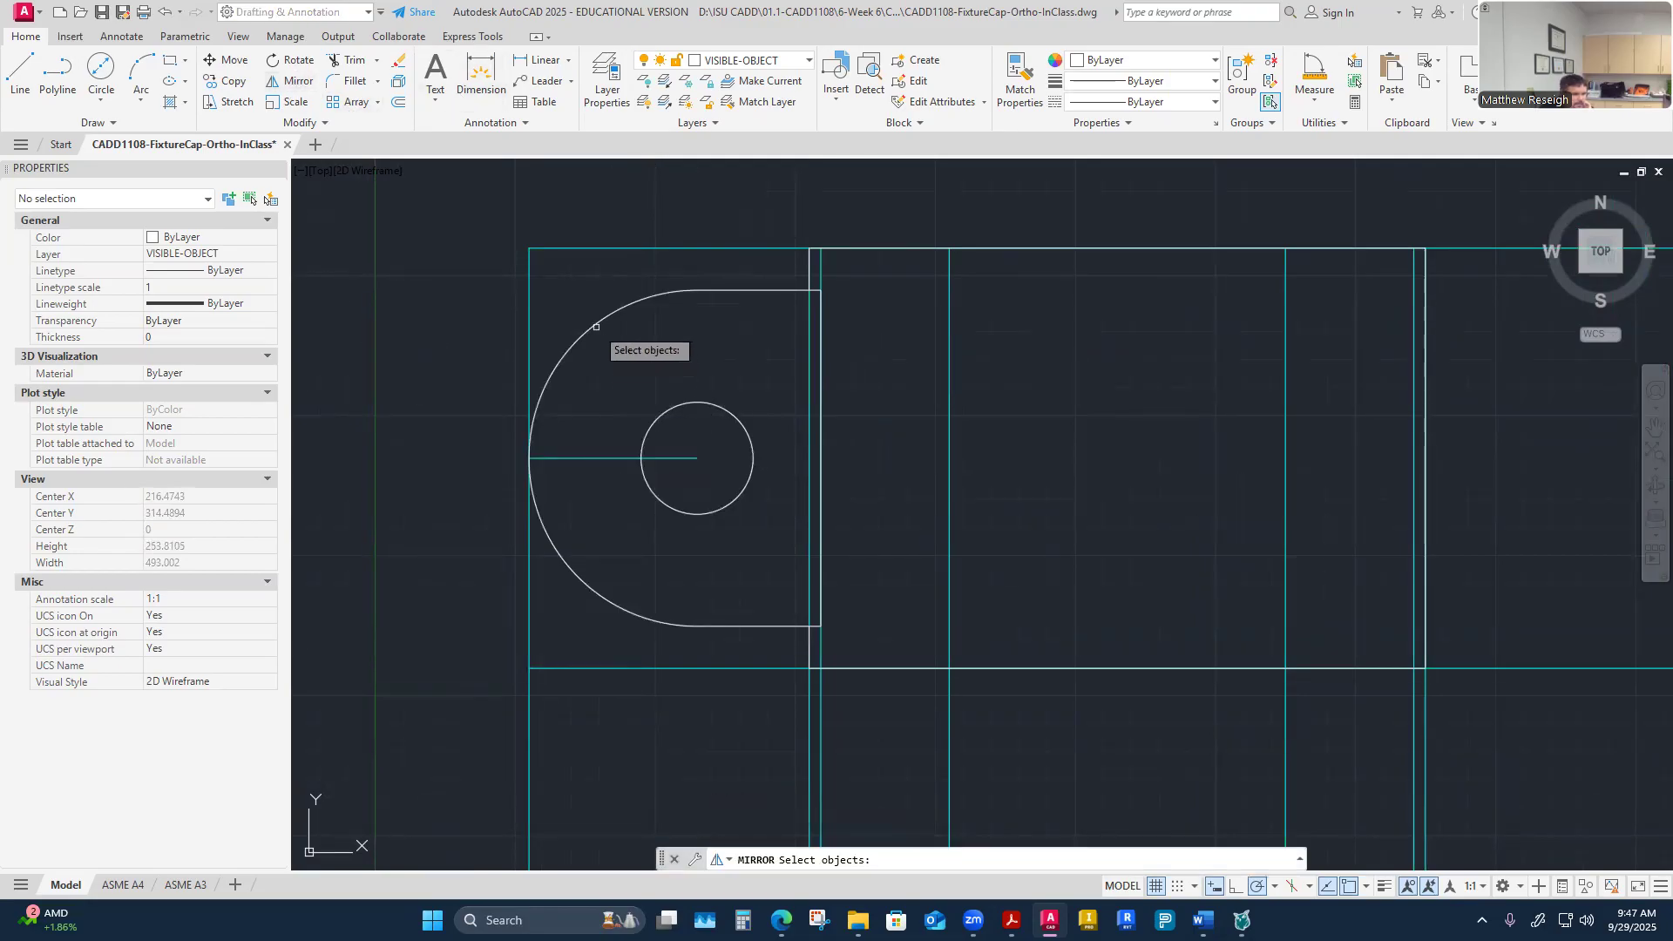
left_click(595, 327)
left_click(735, 289)
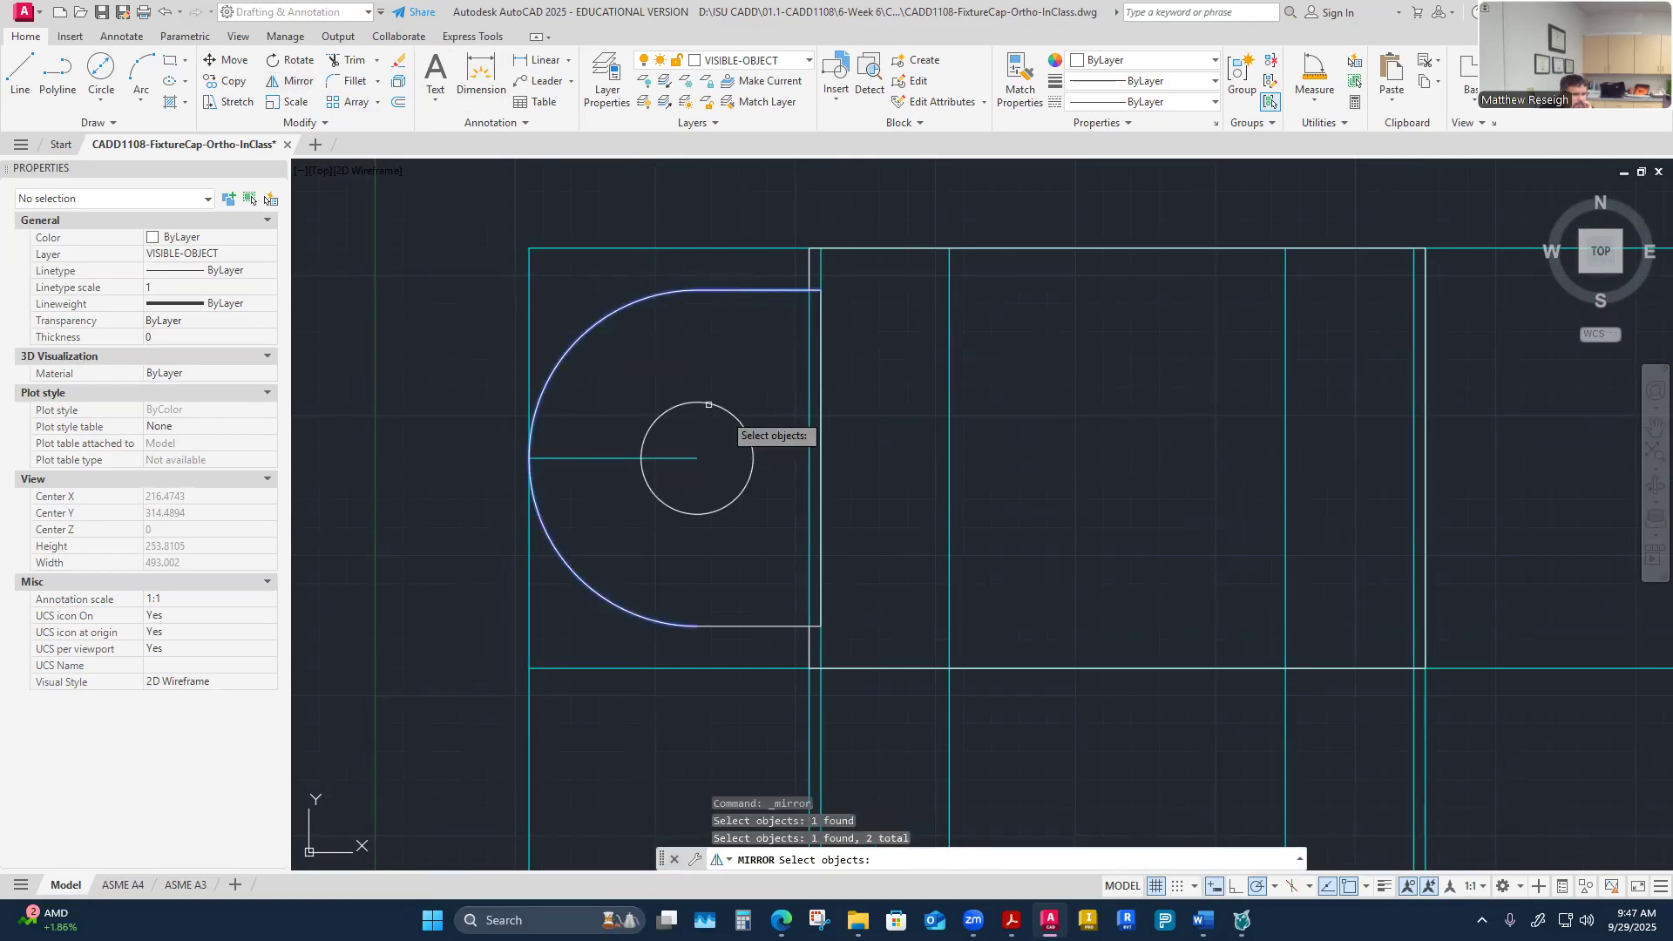
left_click(670, 407)
left_click(746, 626)
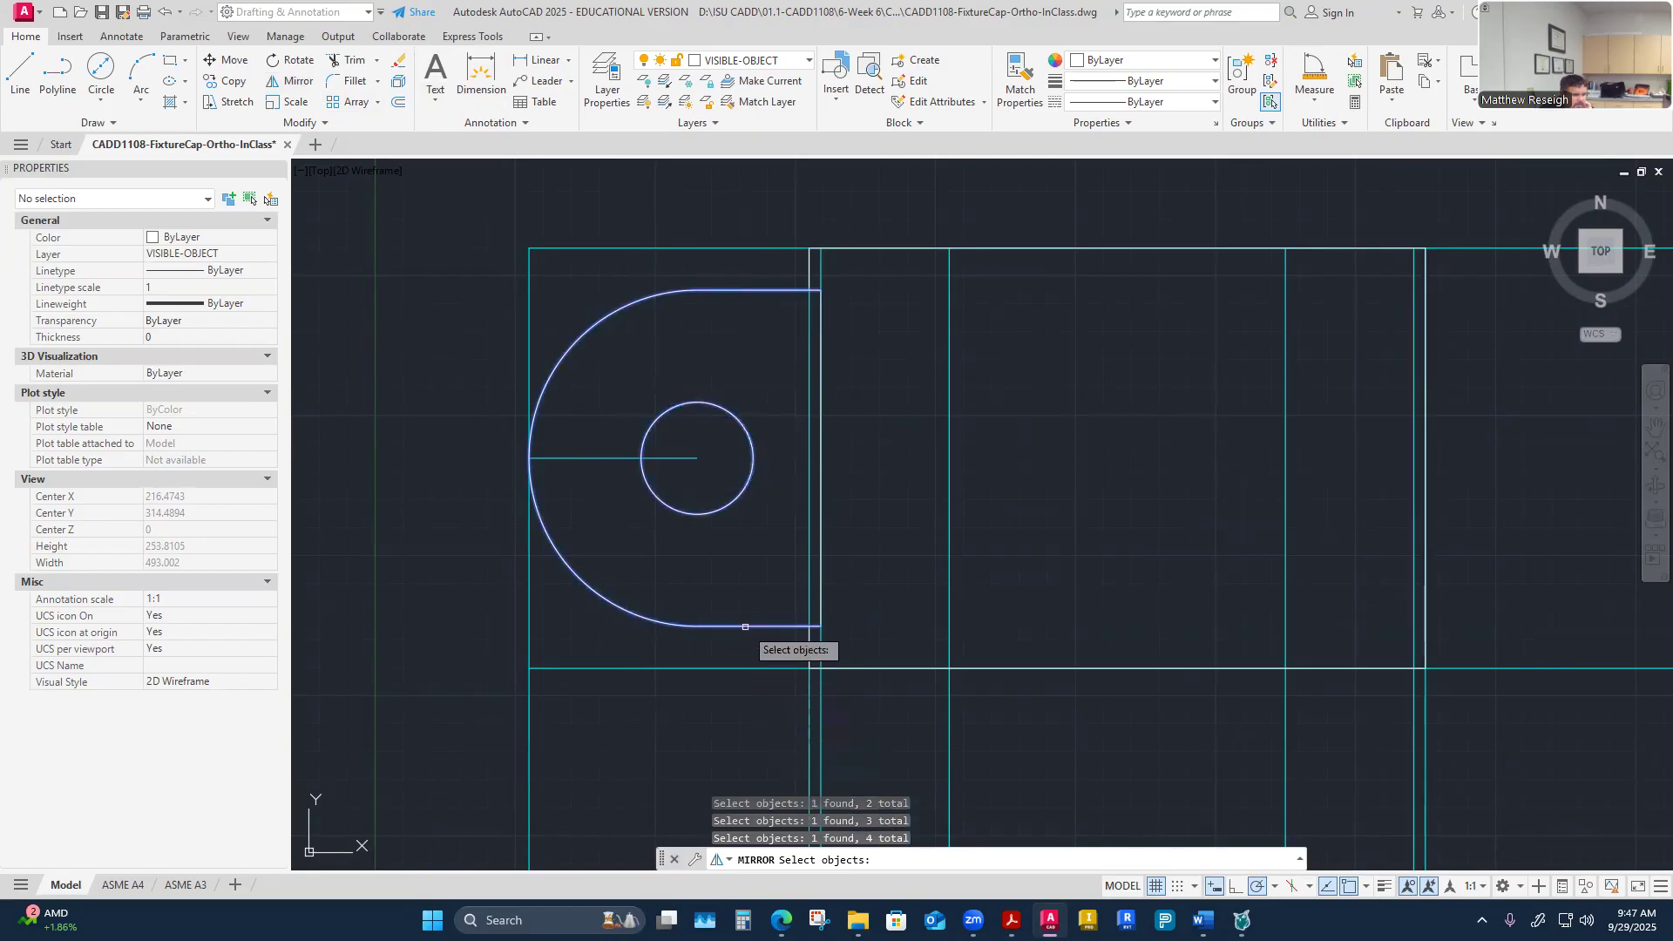
scroll(841, 612, "up", 2)
left_click(810, 593)
scroll(872, 646, "down", 2)
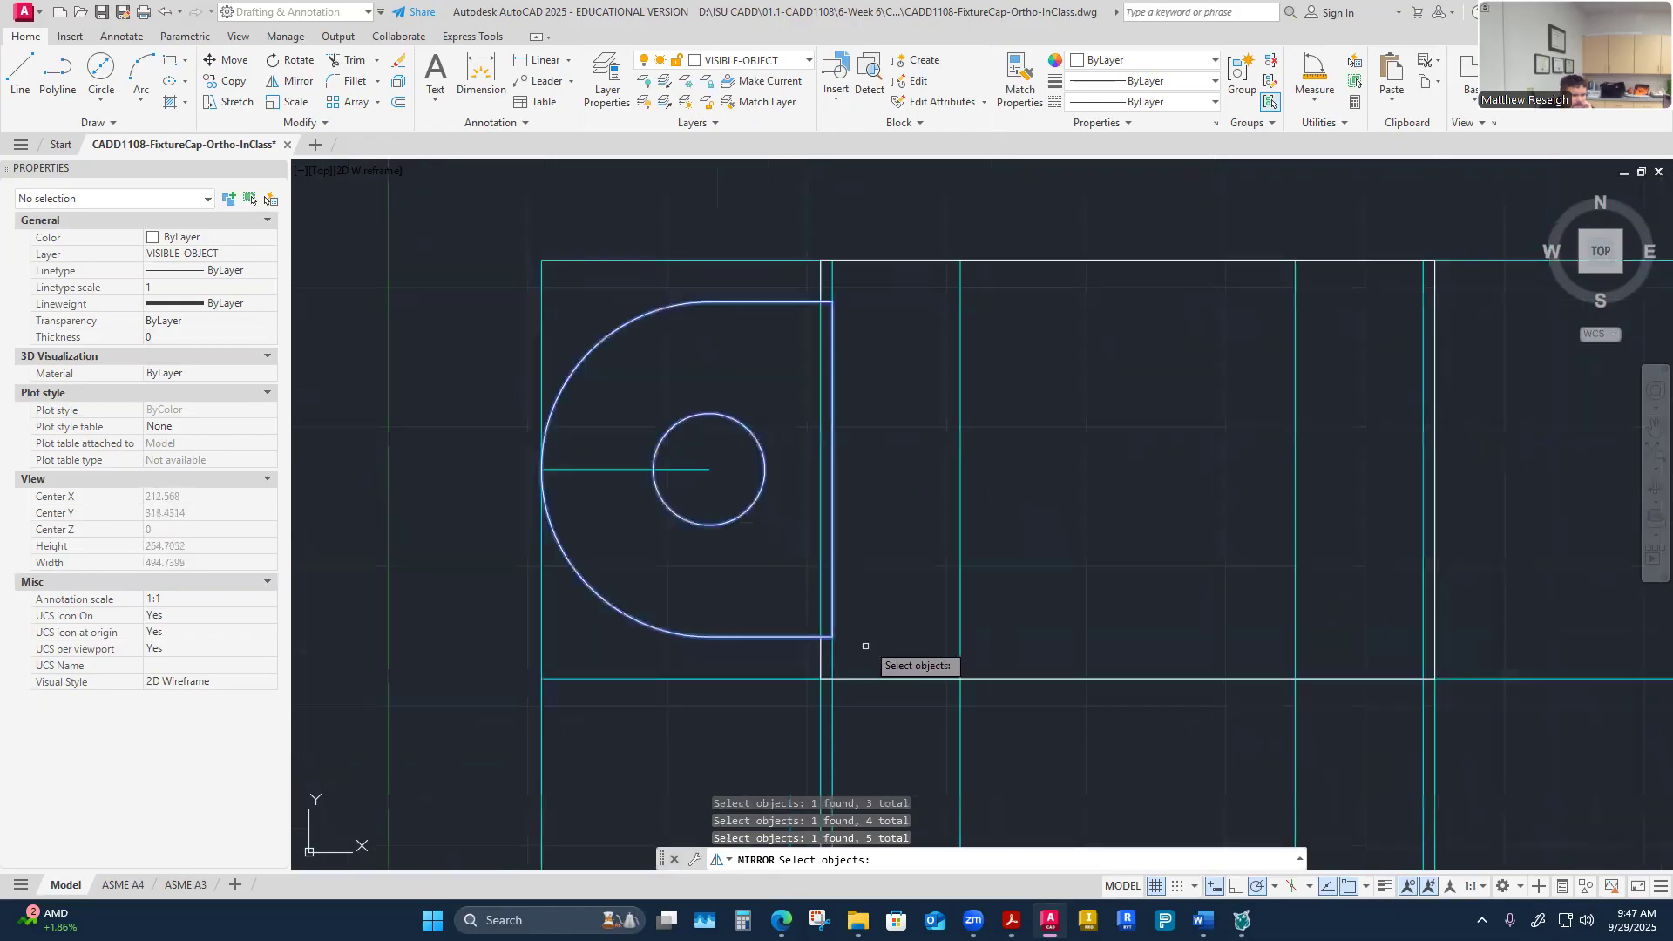
scroll(866, 640, "up", 2)
left_click(799, 665)
scroll(862, 684, "down", 2)
scroll(868, 536, "up", 2)
left_click(773, 626)
scroll(872, 610, "down", 3)
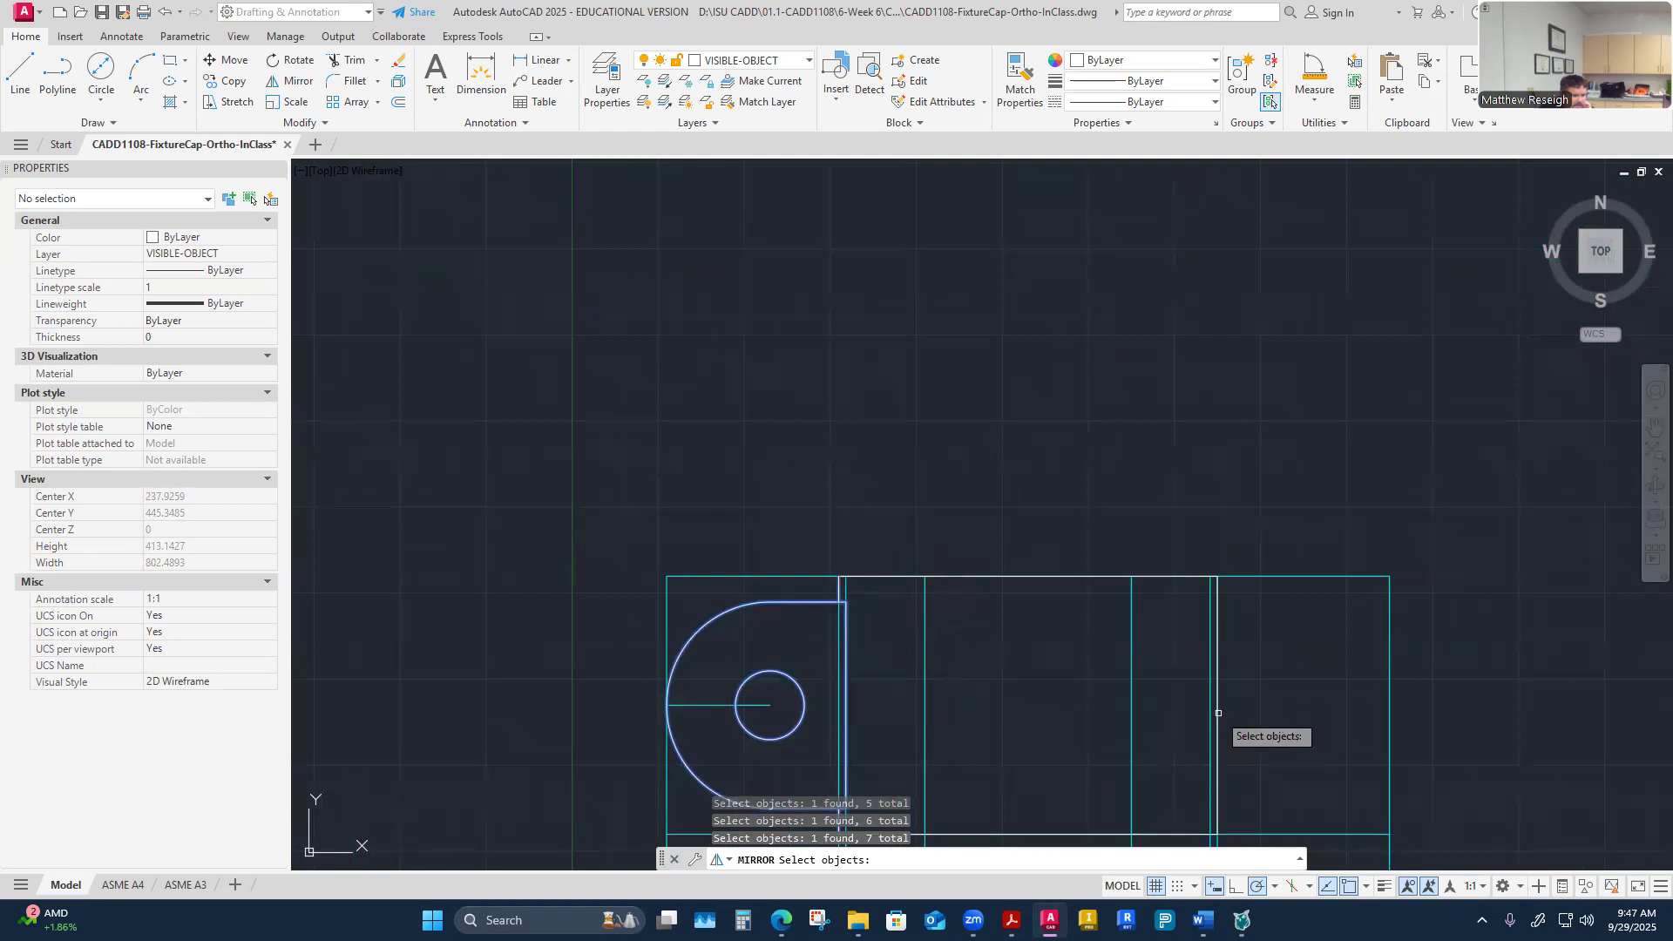
scroll(1089, 685, "down", 4)
scroll(1188, 692, "up", 4)
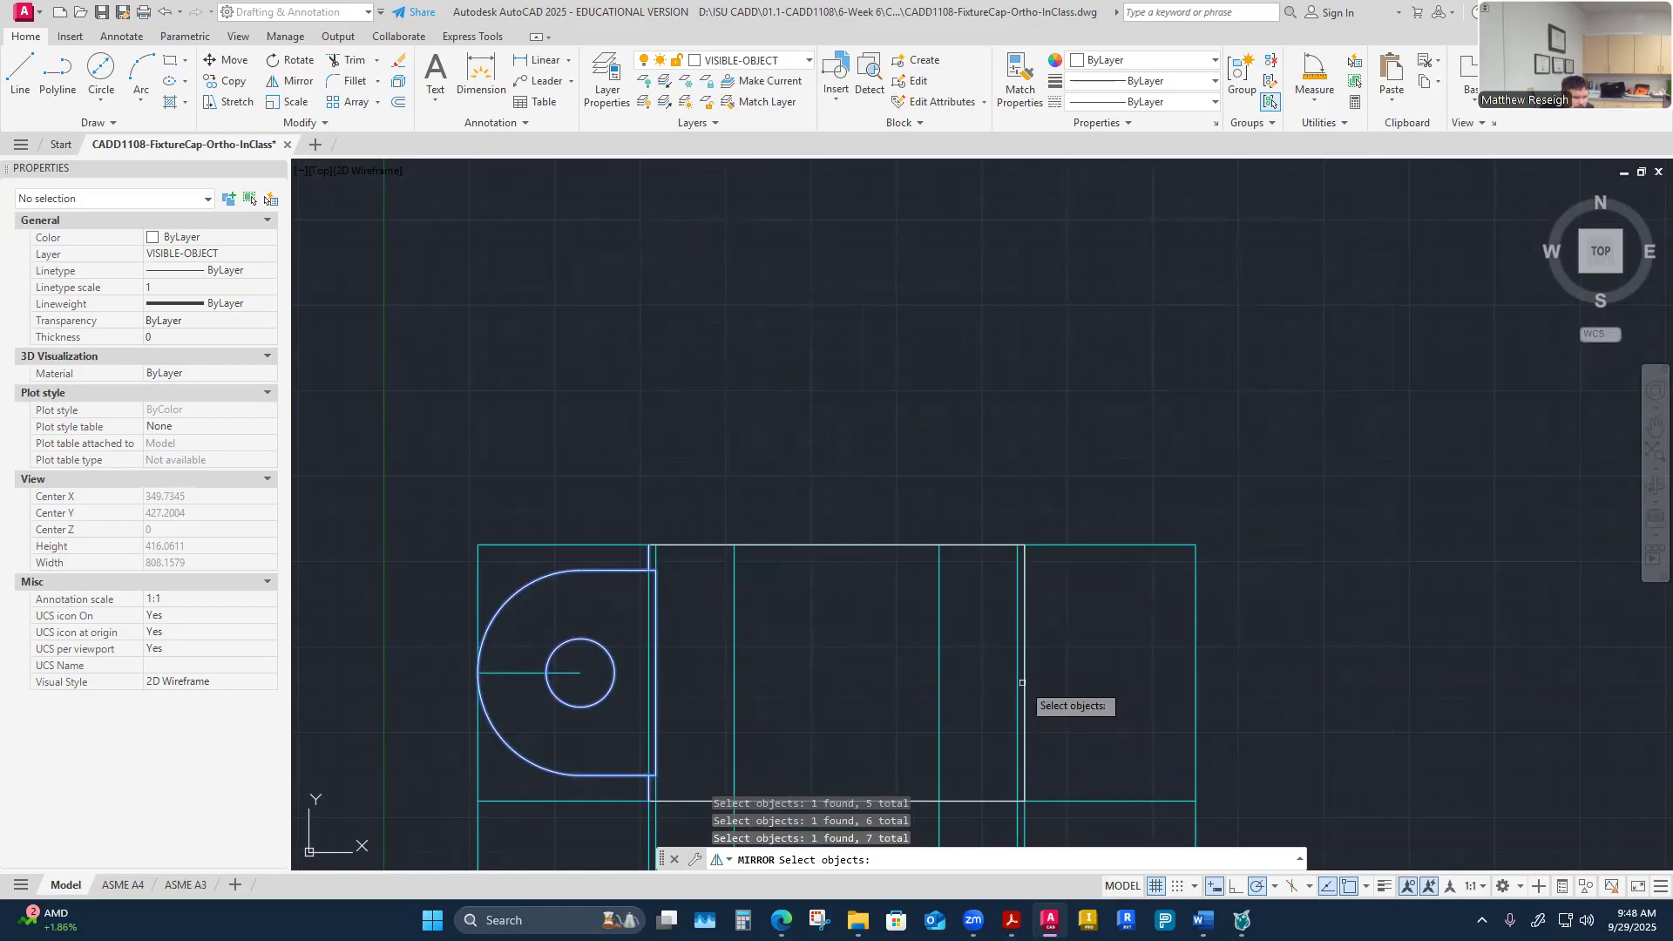
scroll(1032, 690, "up", 4)
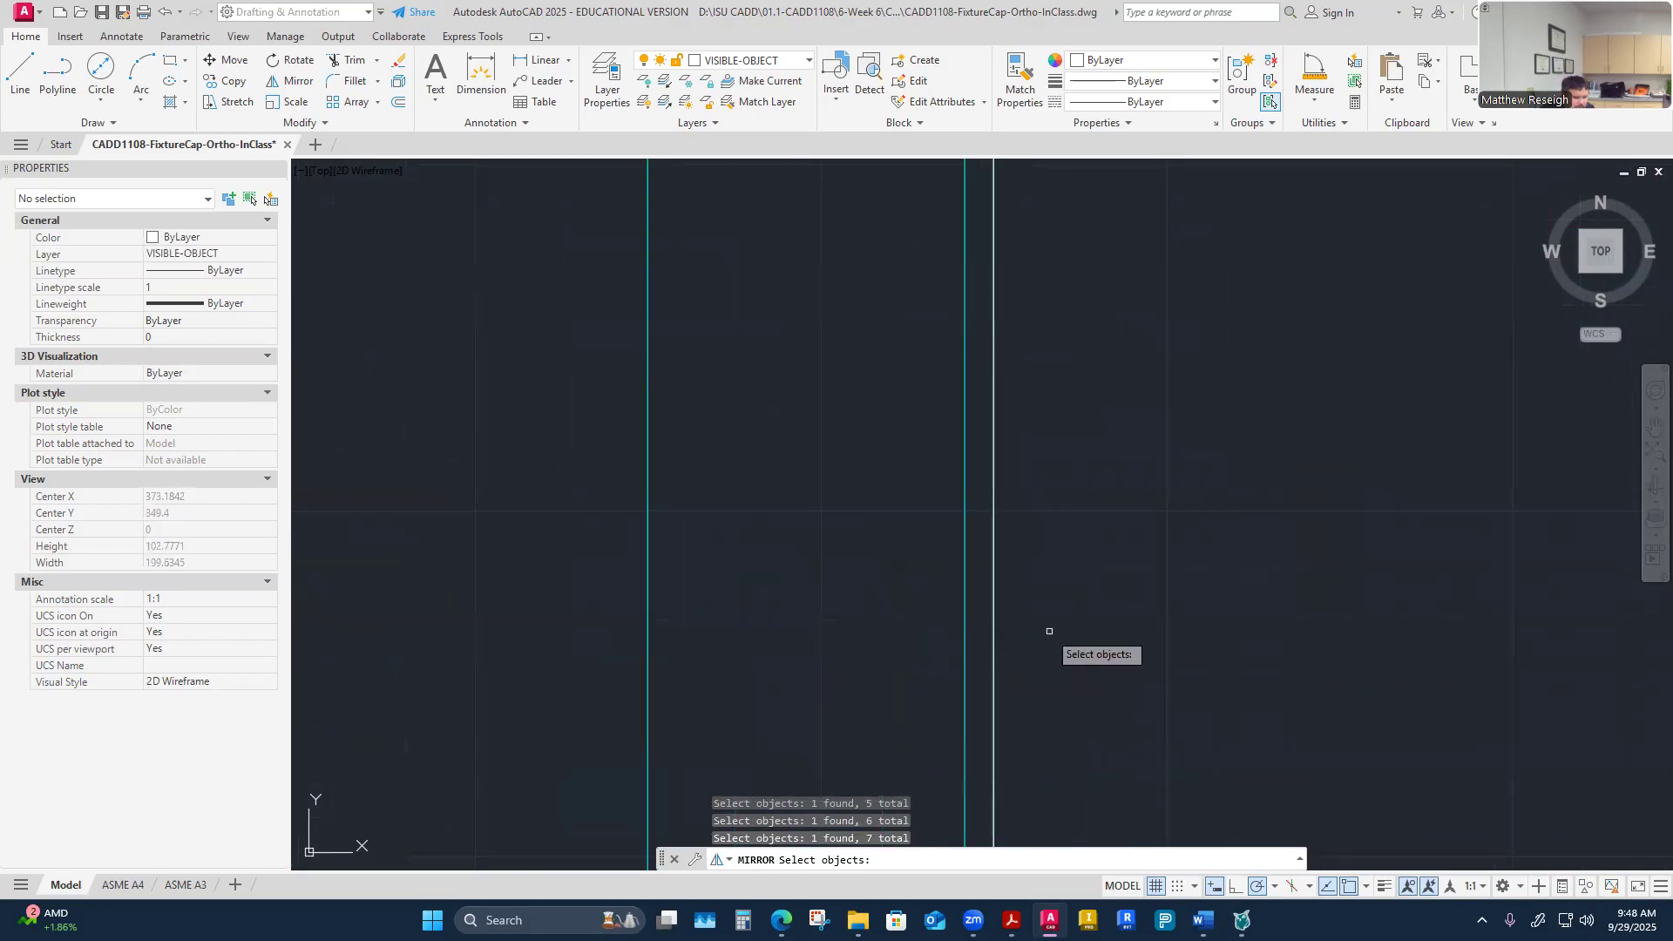
scroll(1049, 650, "down", 4)
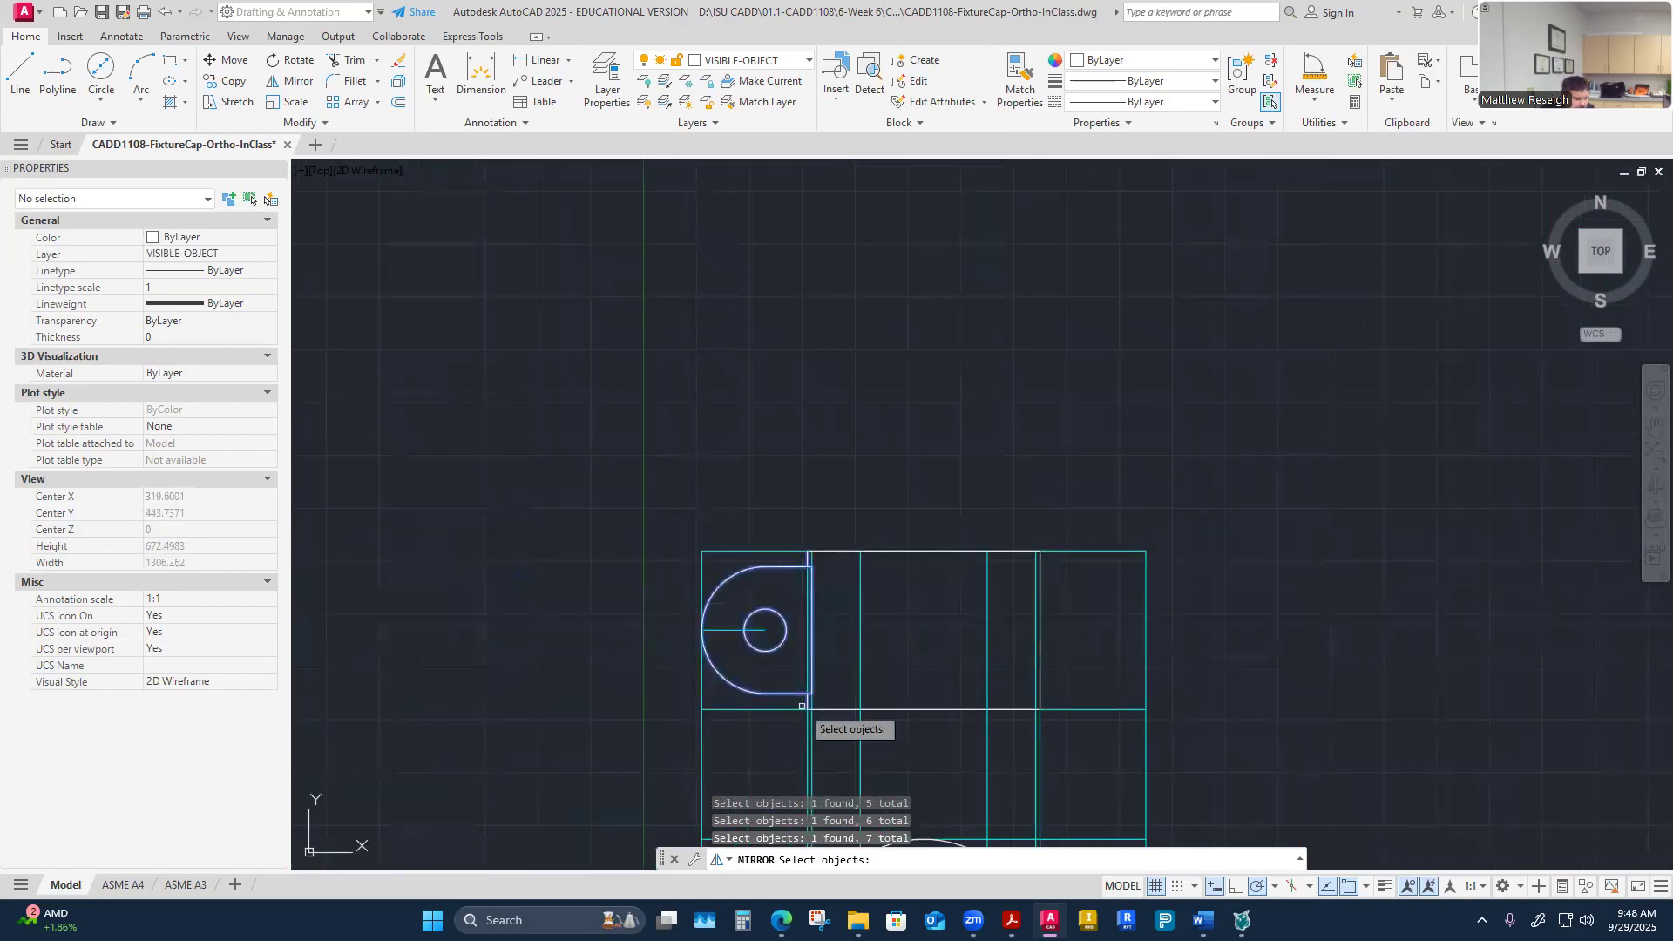
scroll(866, 674, "up", 4)
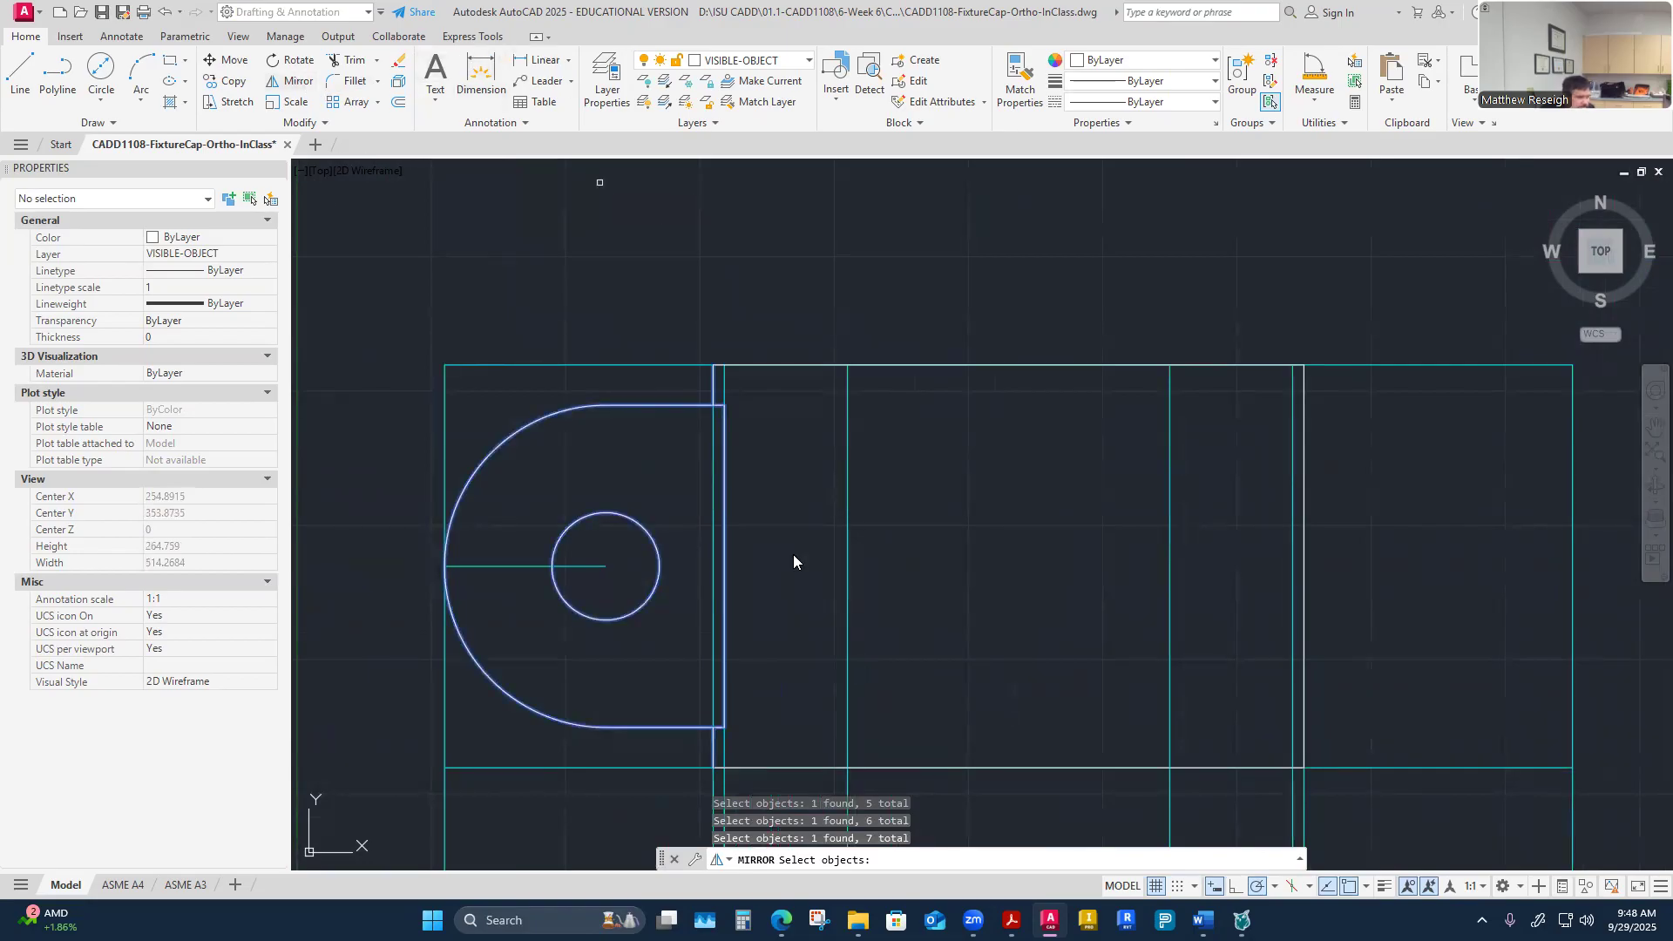
key("Return")
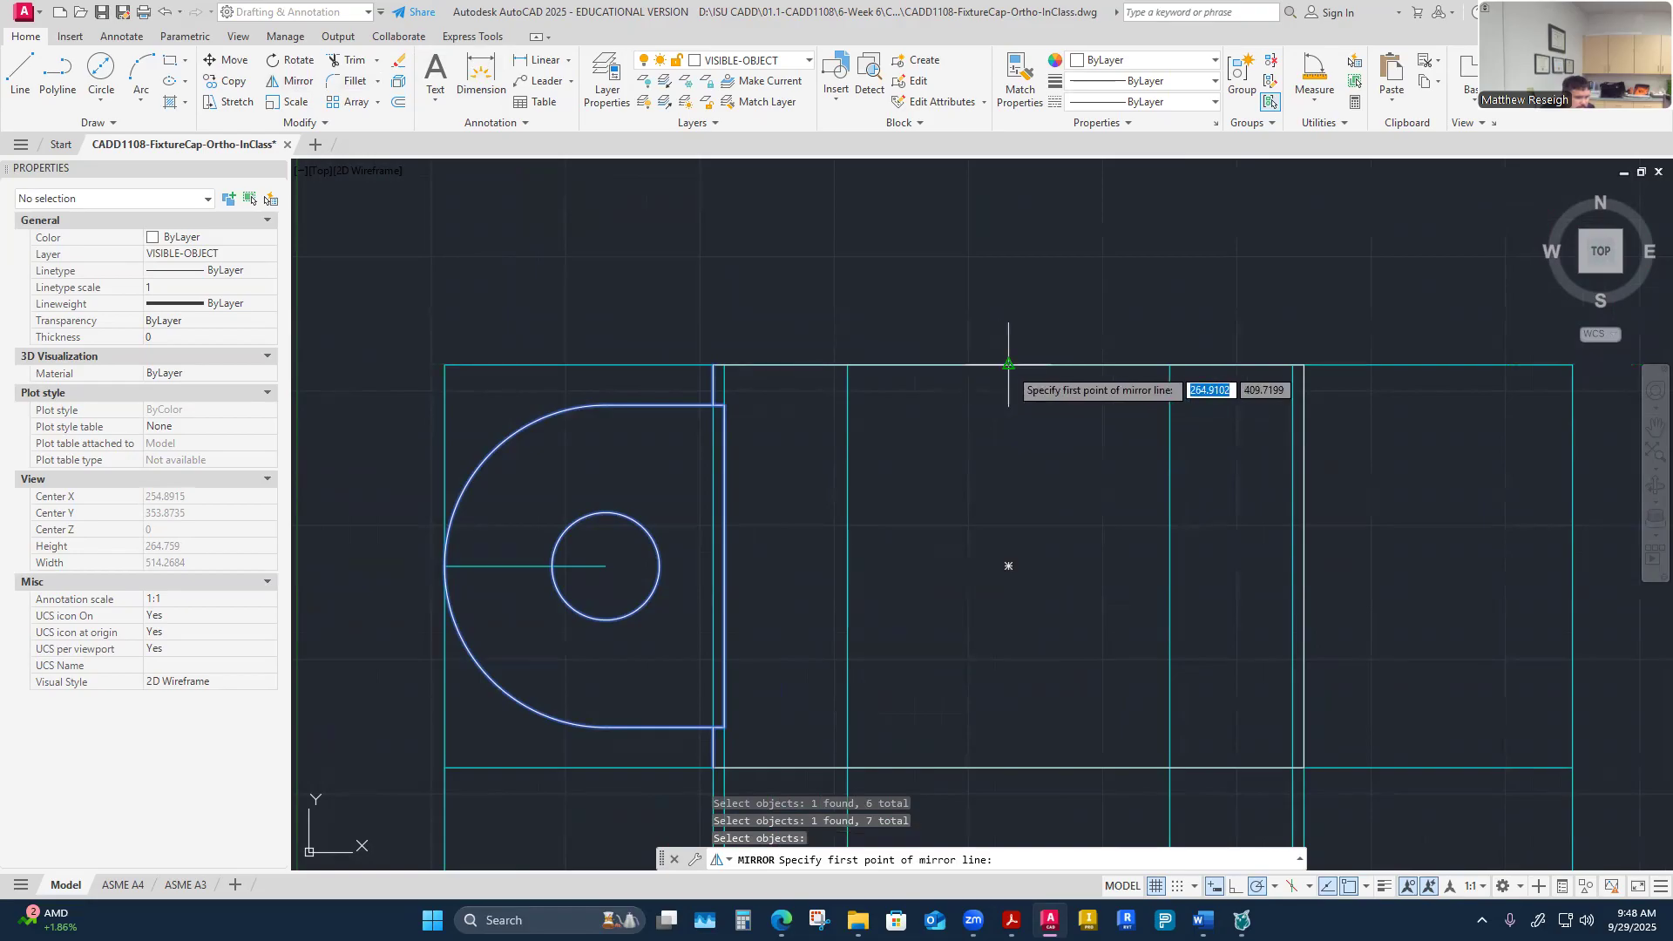
left_click(1008, 365)
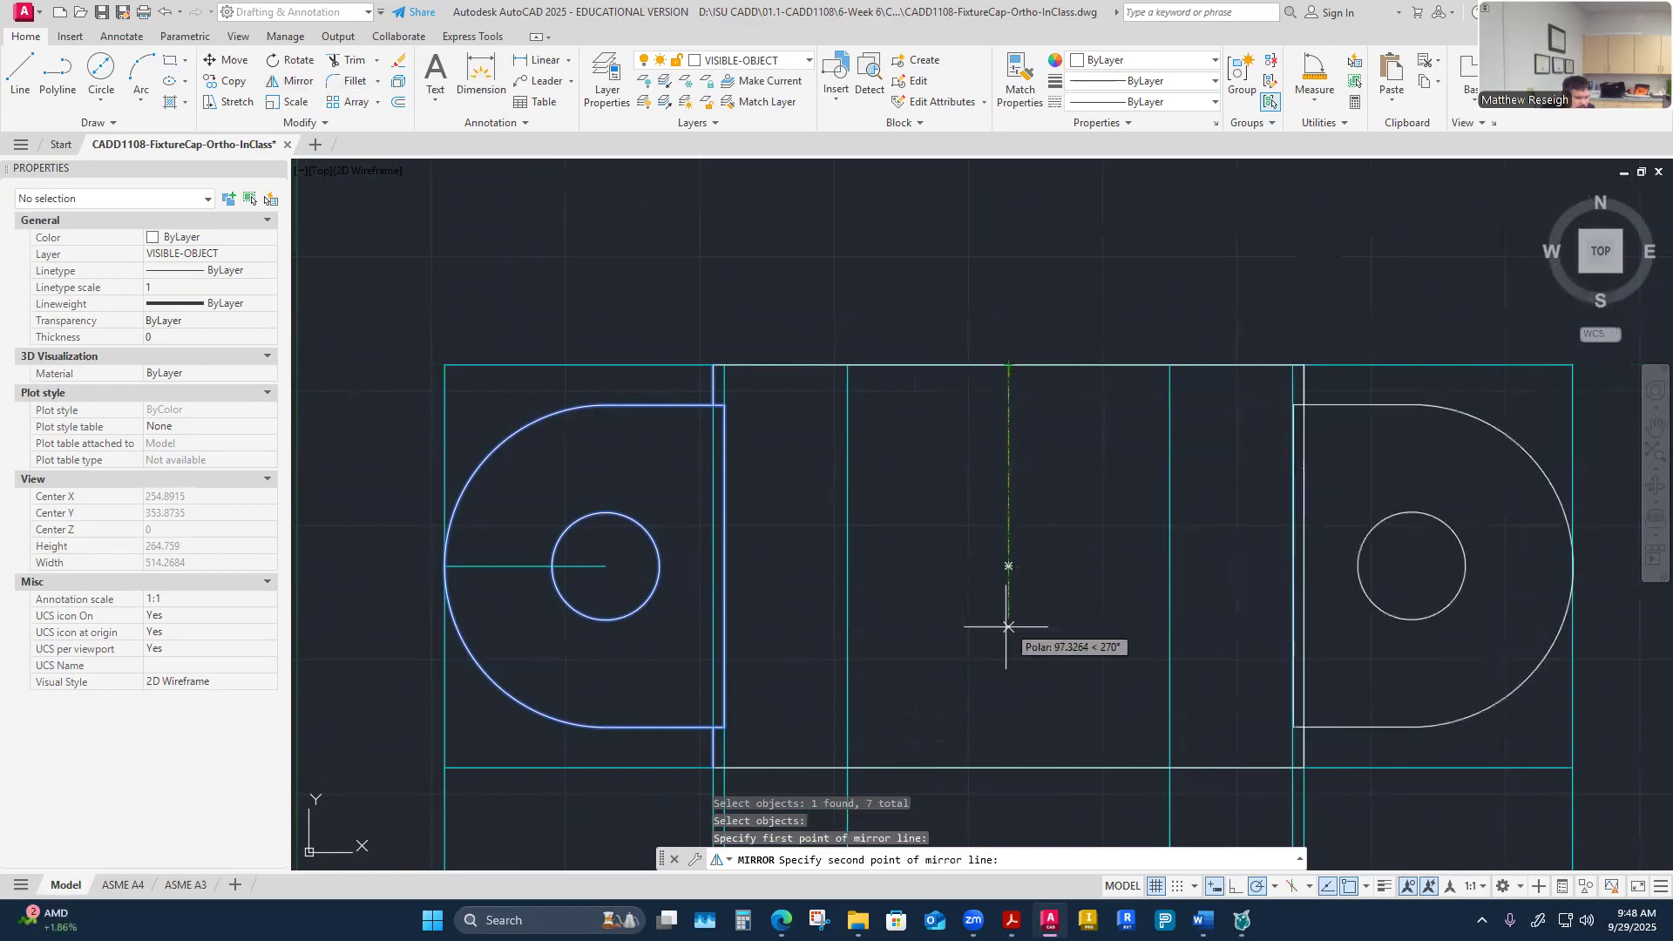
left_click(1009, 726)
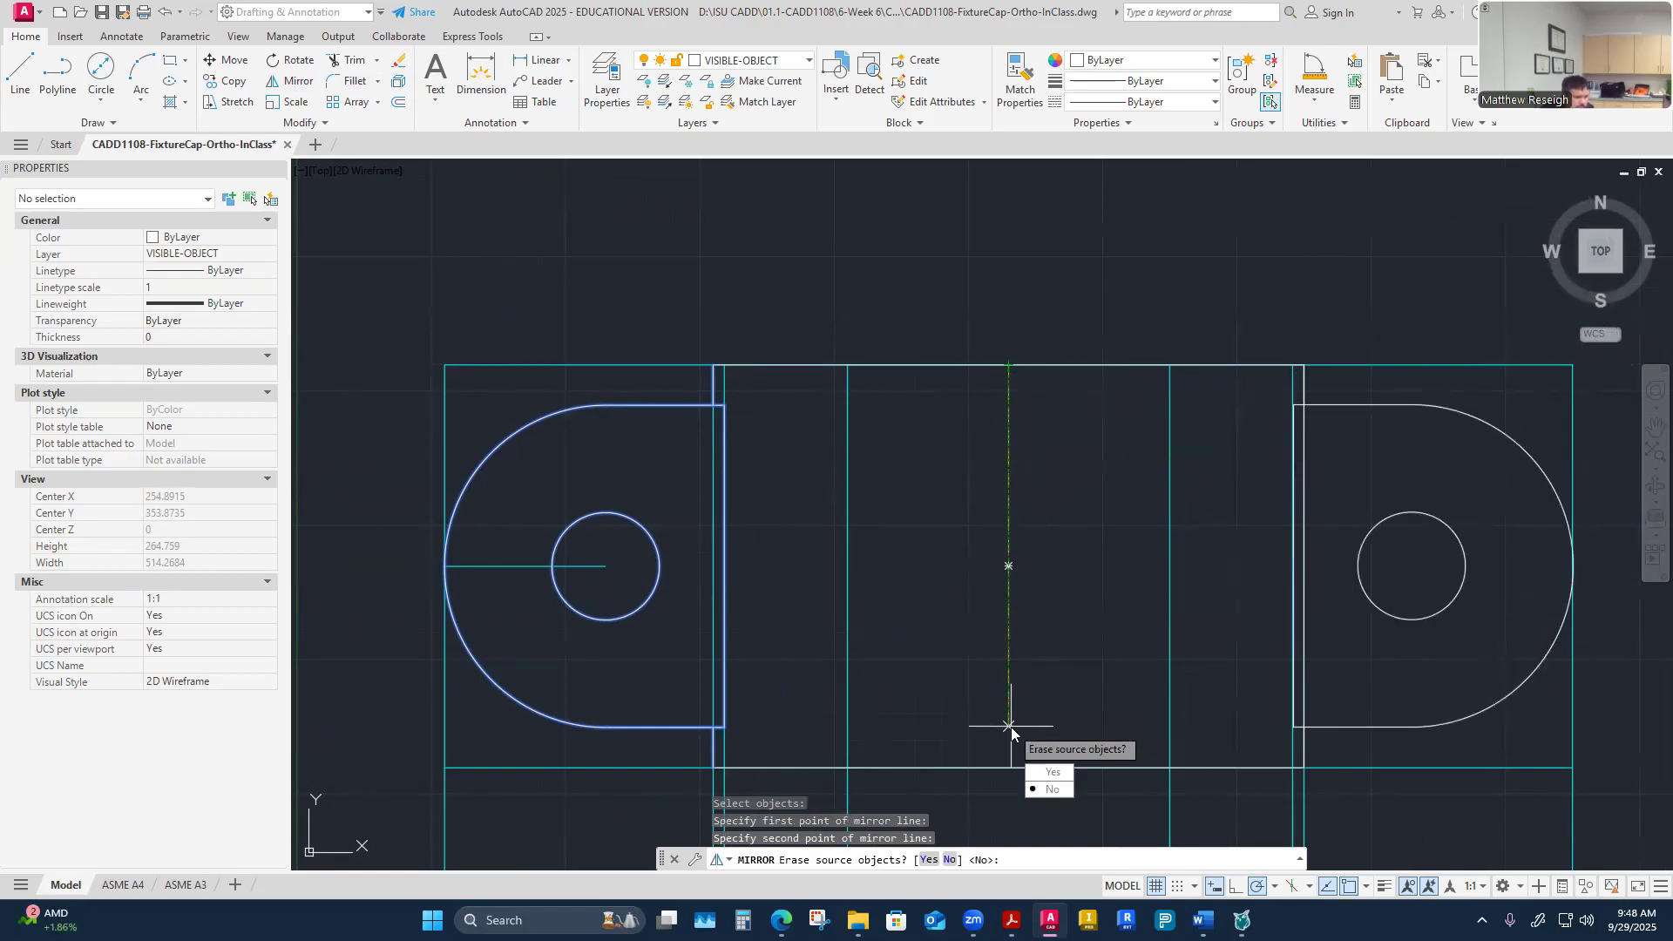
left_click(1045, 790)
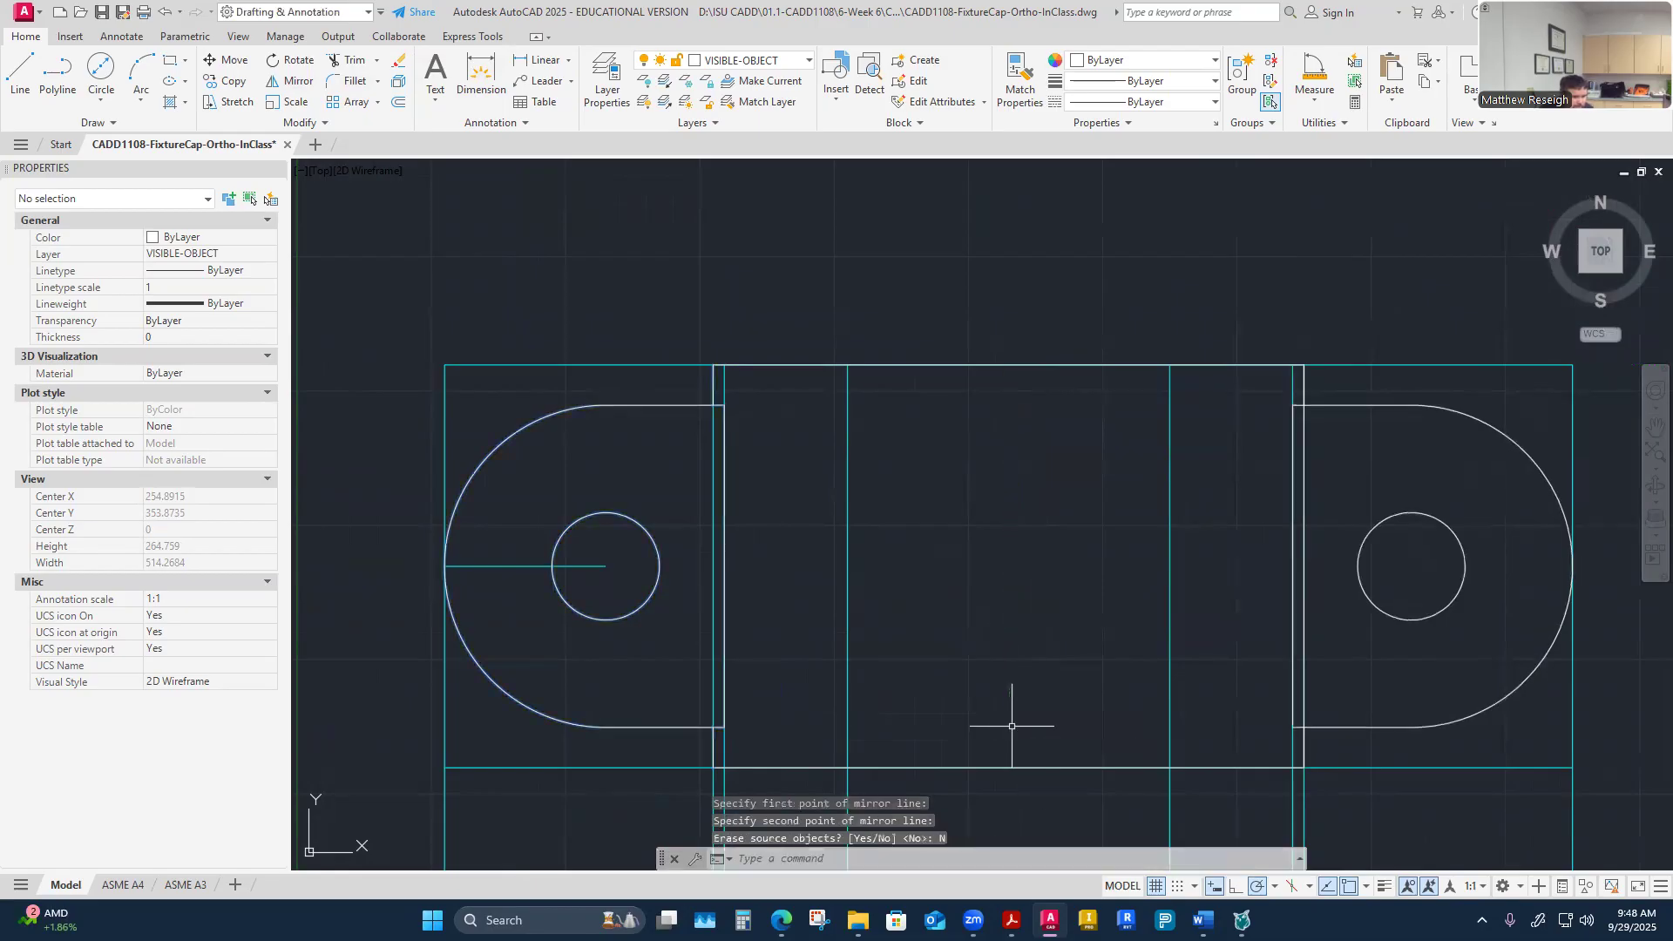
Step: Delete the full-height vertical line at the body's right edge in the top view and turn off the CONSTRUCTION layer
left_click(1307, 527)
key("Delete")
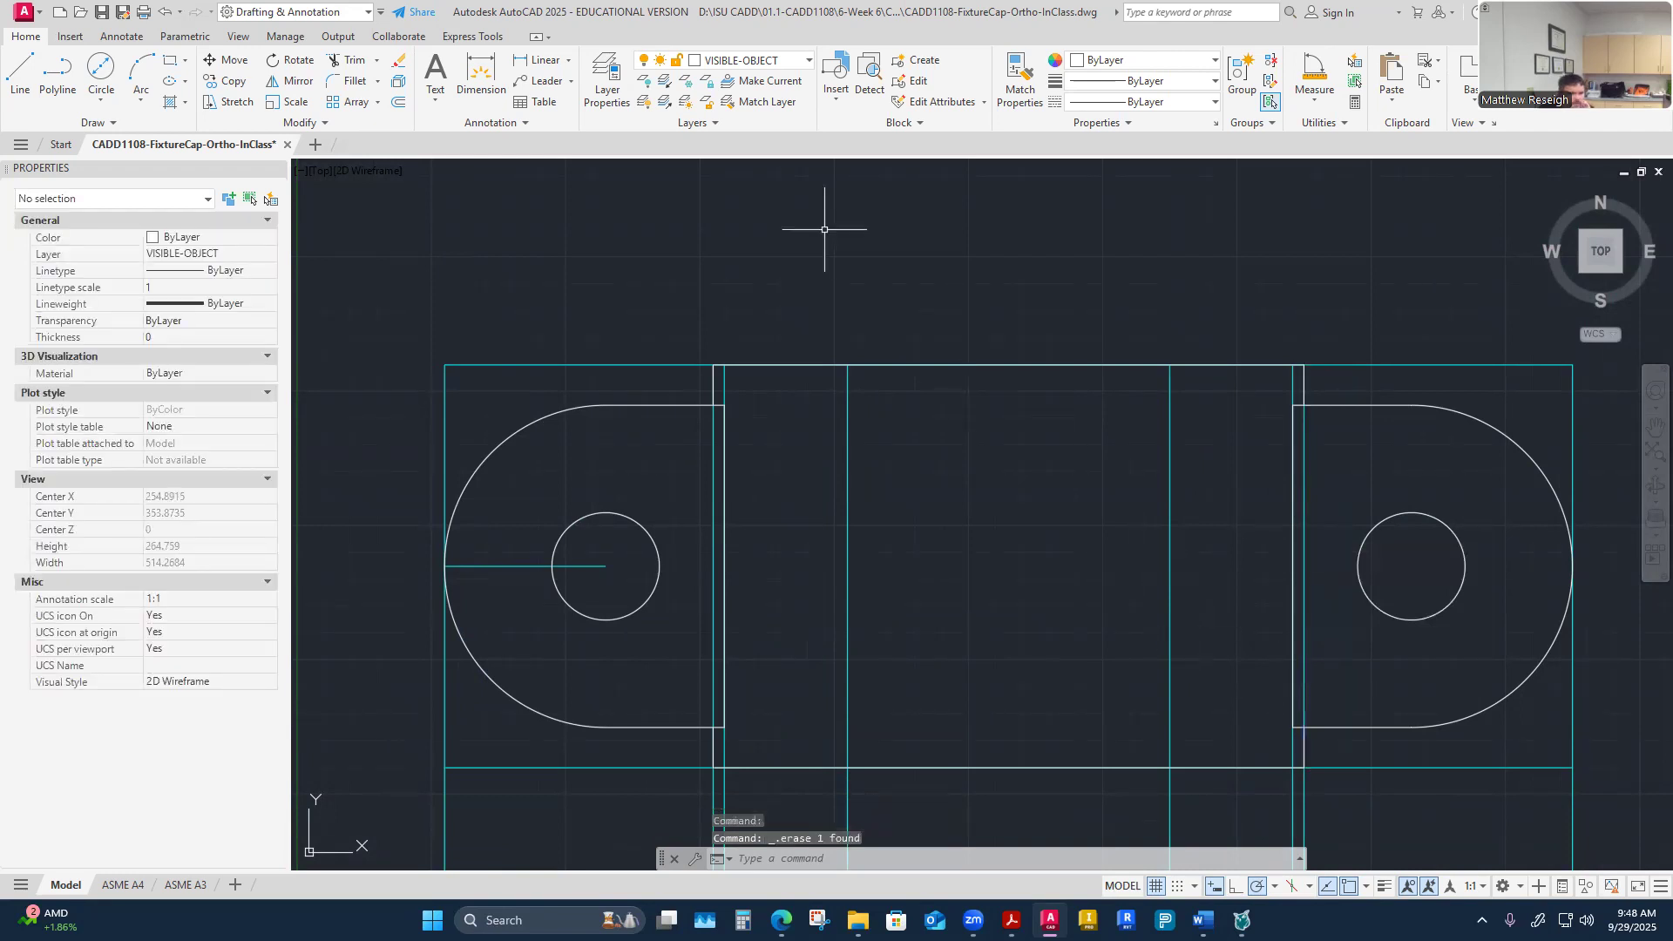
left_click(802, 63)
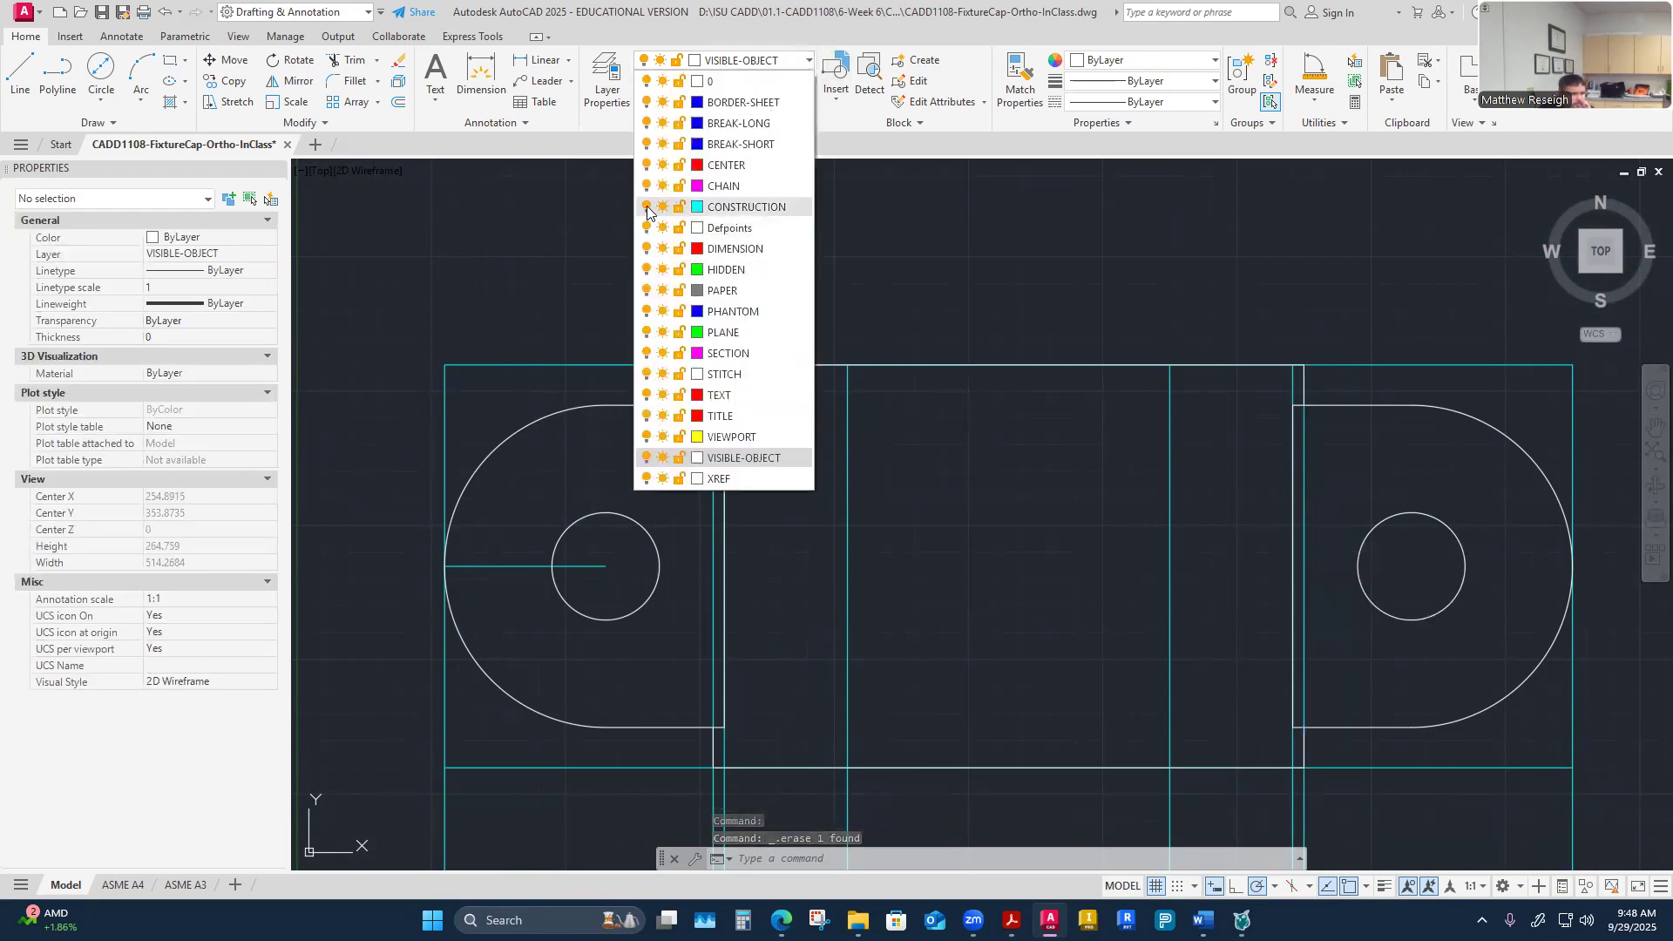
left_click(645, 212)
left_click(1094, 304)
Step: Inspect the top view's outline and right tab corners, and consult the fixture cap's isometric reference drawing in Acrobat before returning to AutoCAD
scroll(1054, 263, "down", 4)
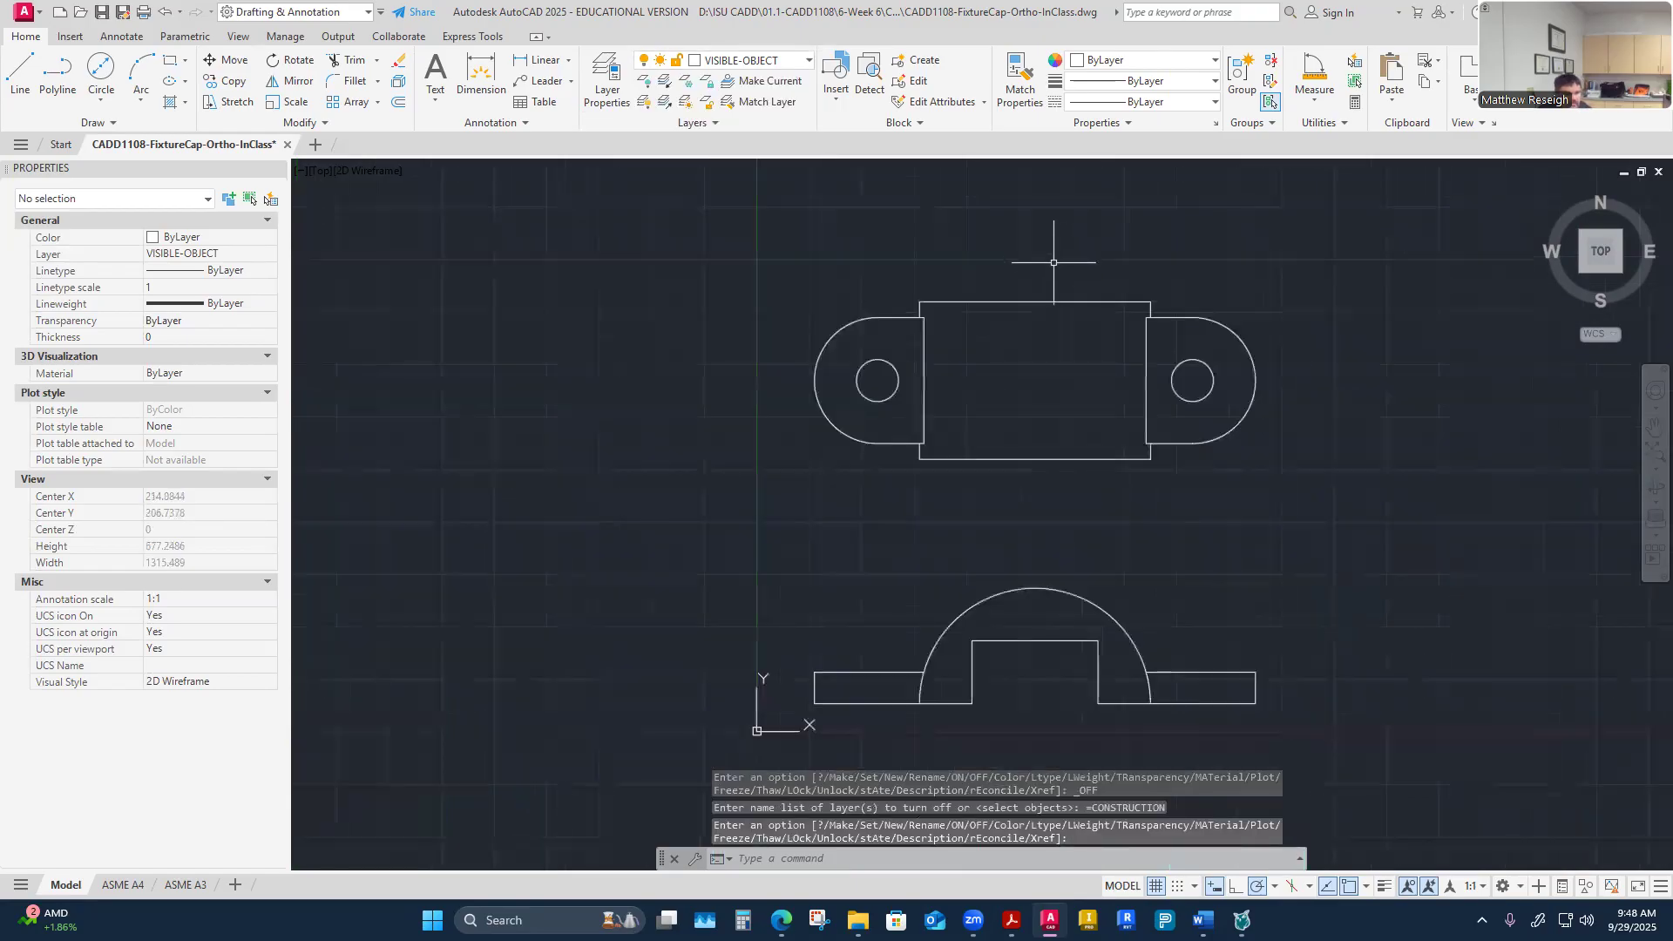
scroll(1068, 255, "up", 4)
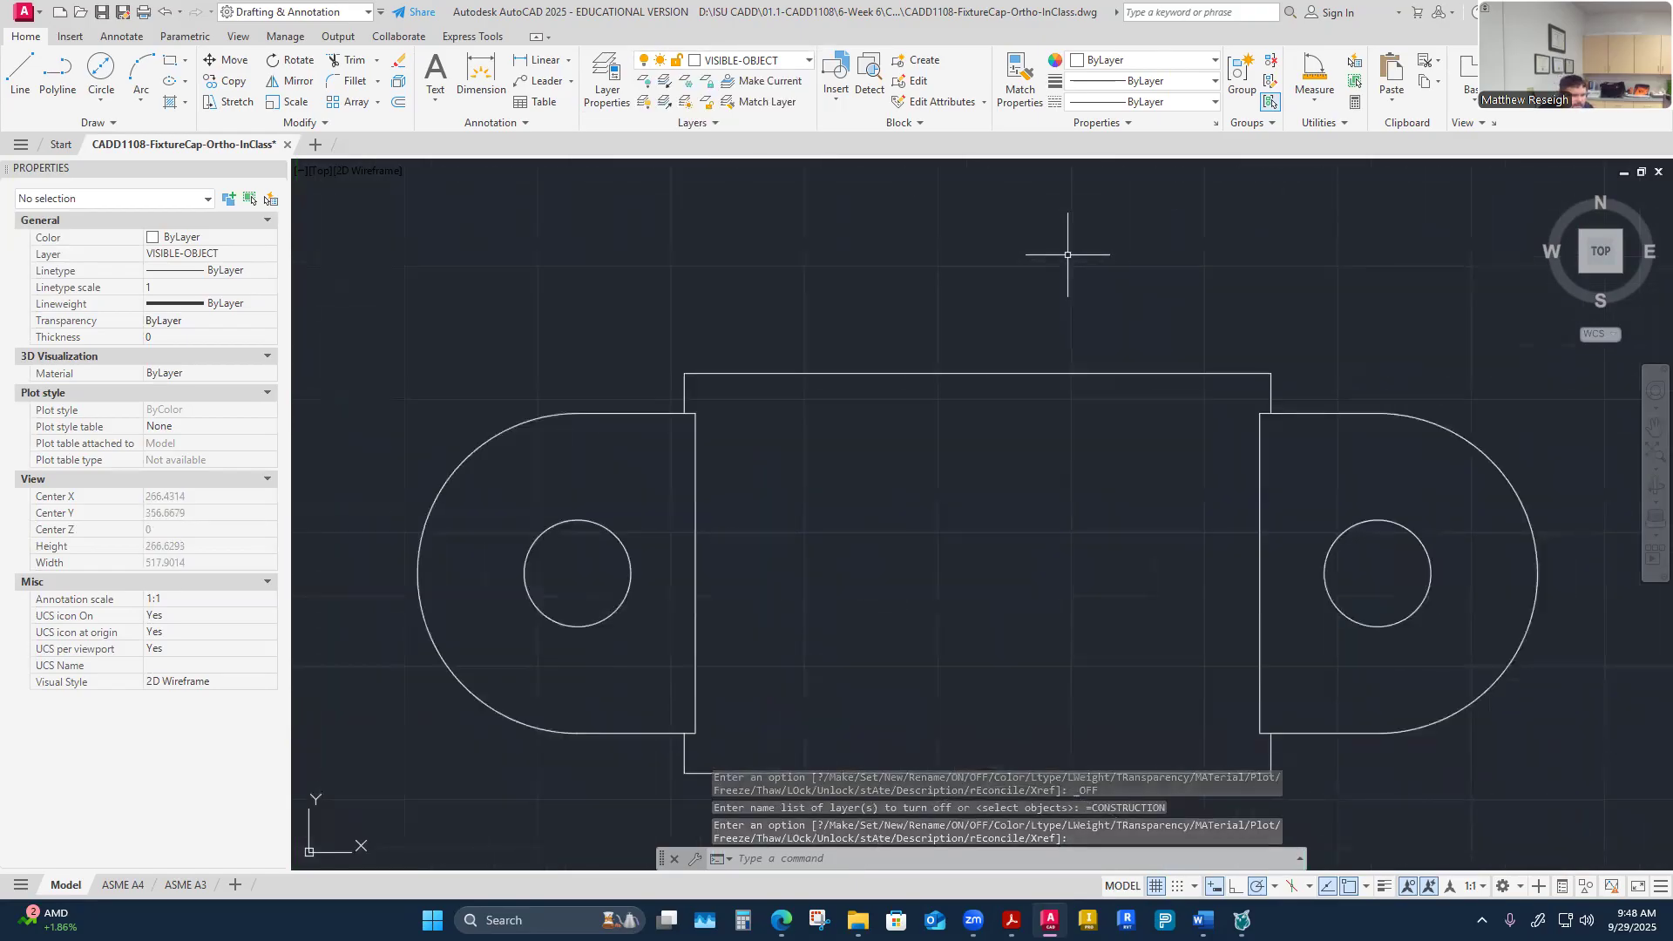
scroll(1244, 410, "up", 4)
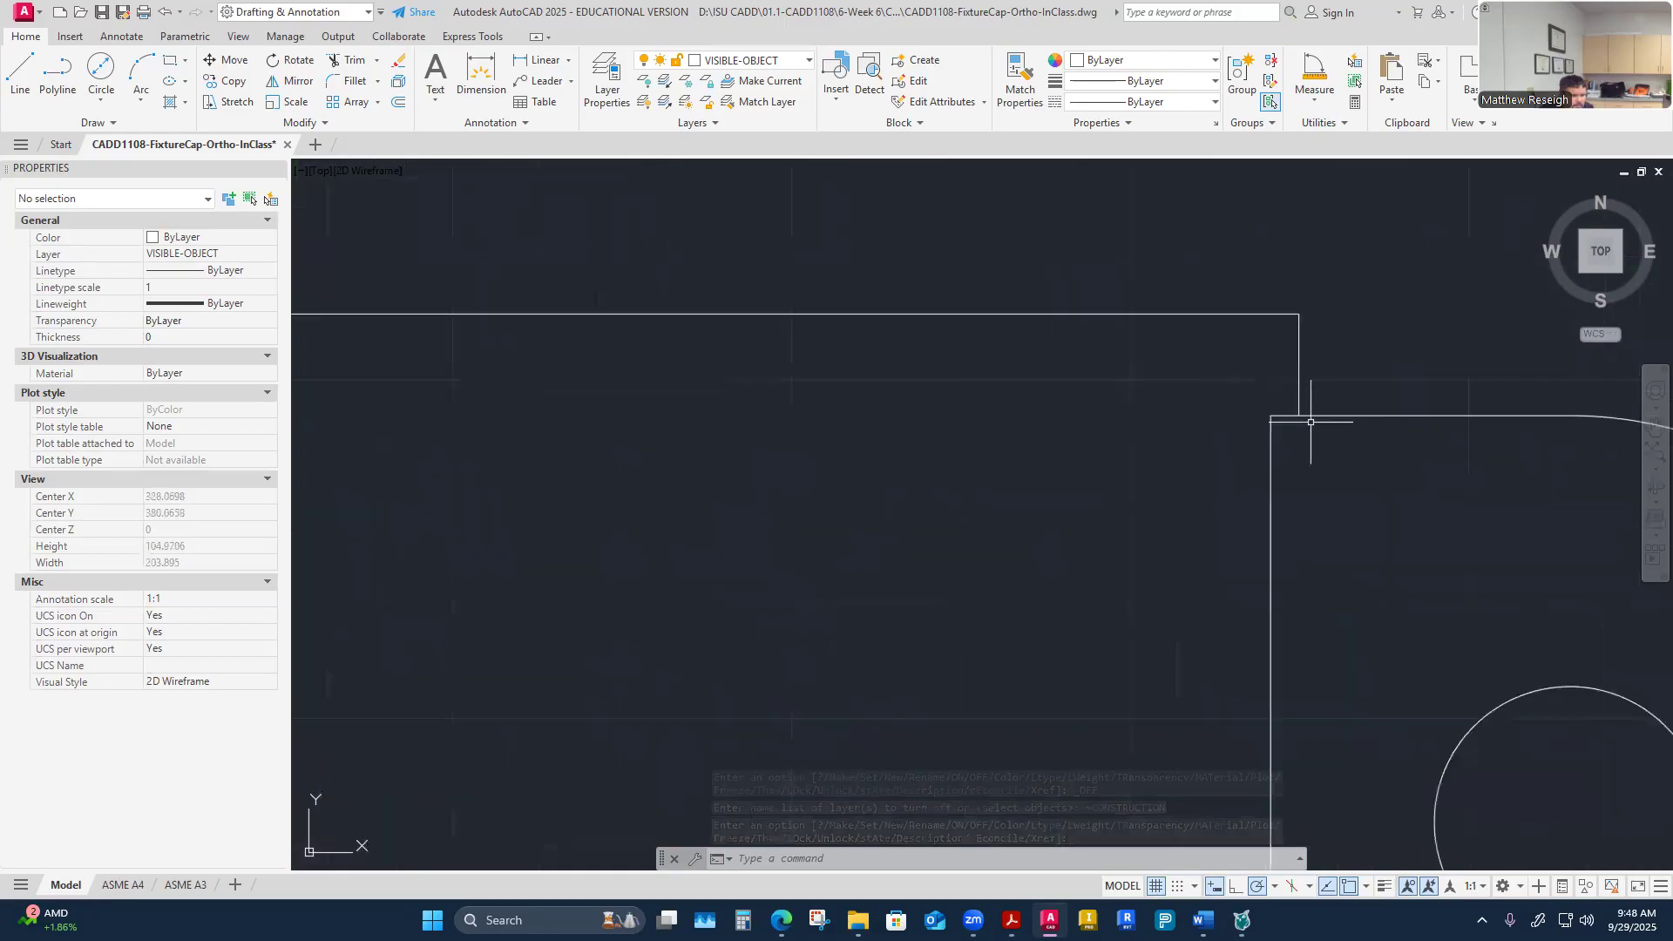
scroll(1246, 438, "down", 4)
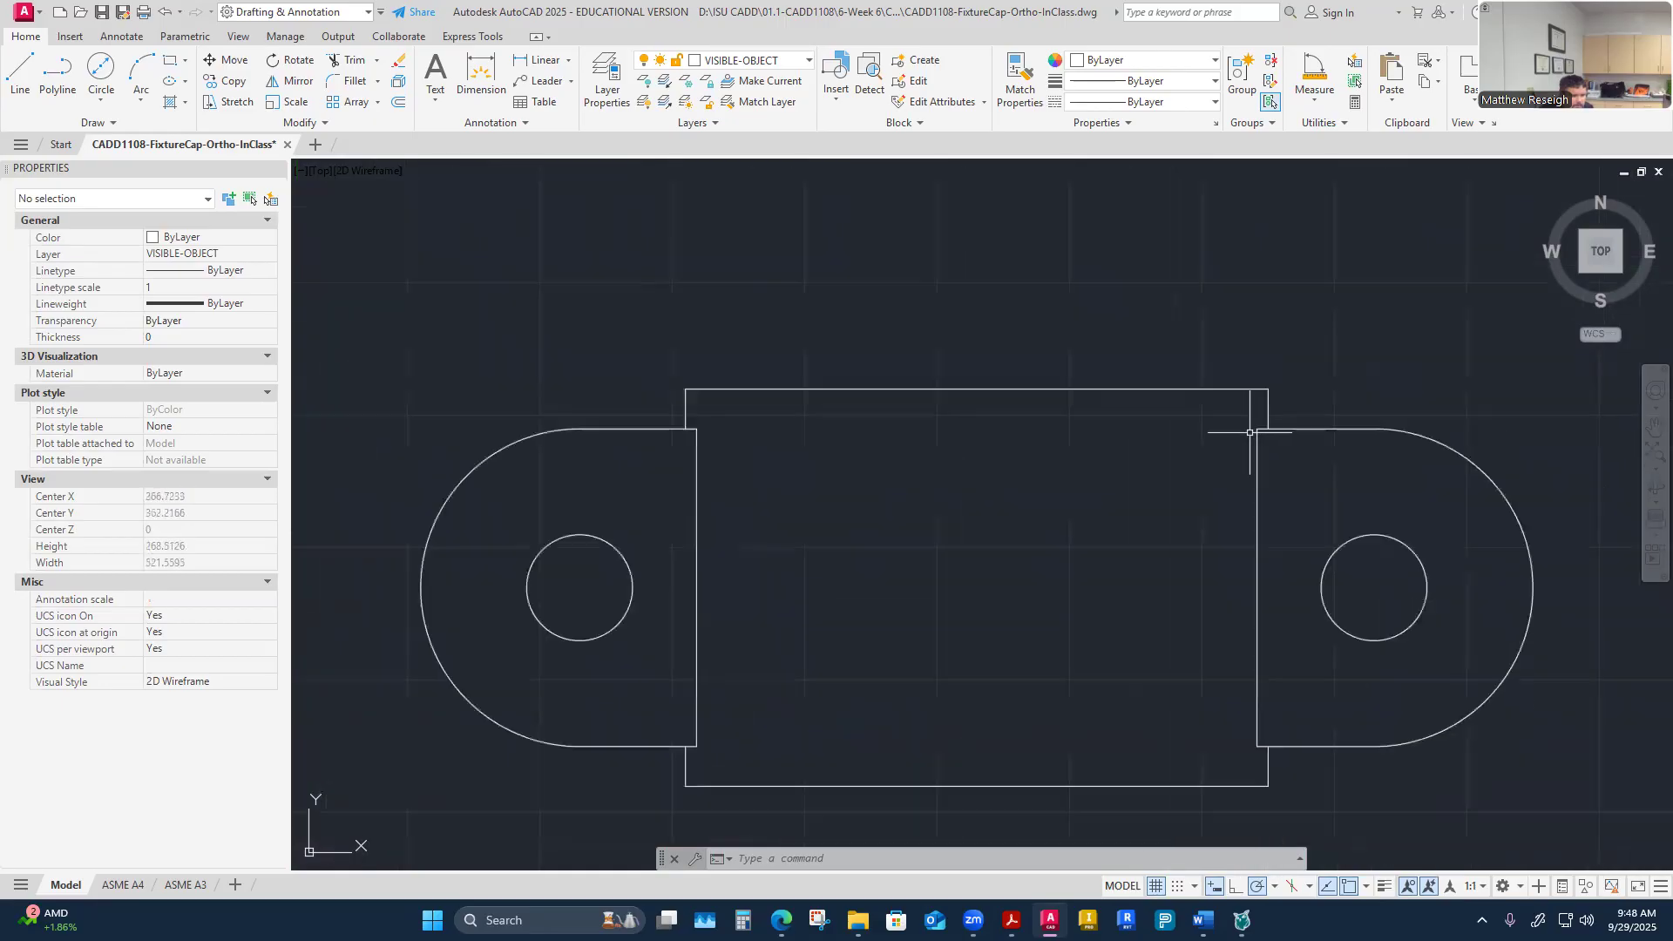
scroll(1262, 441, "up", 3)
scroll(1263, 448, "down", 3)
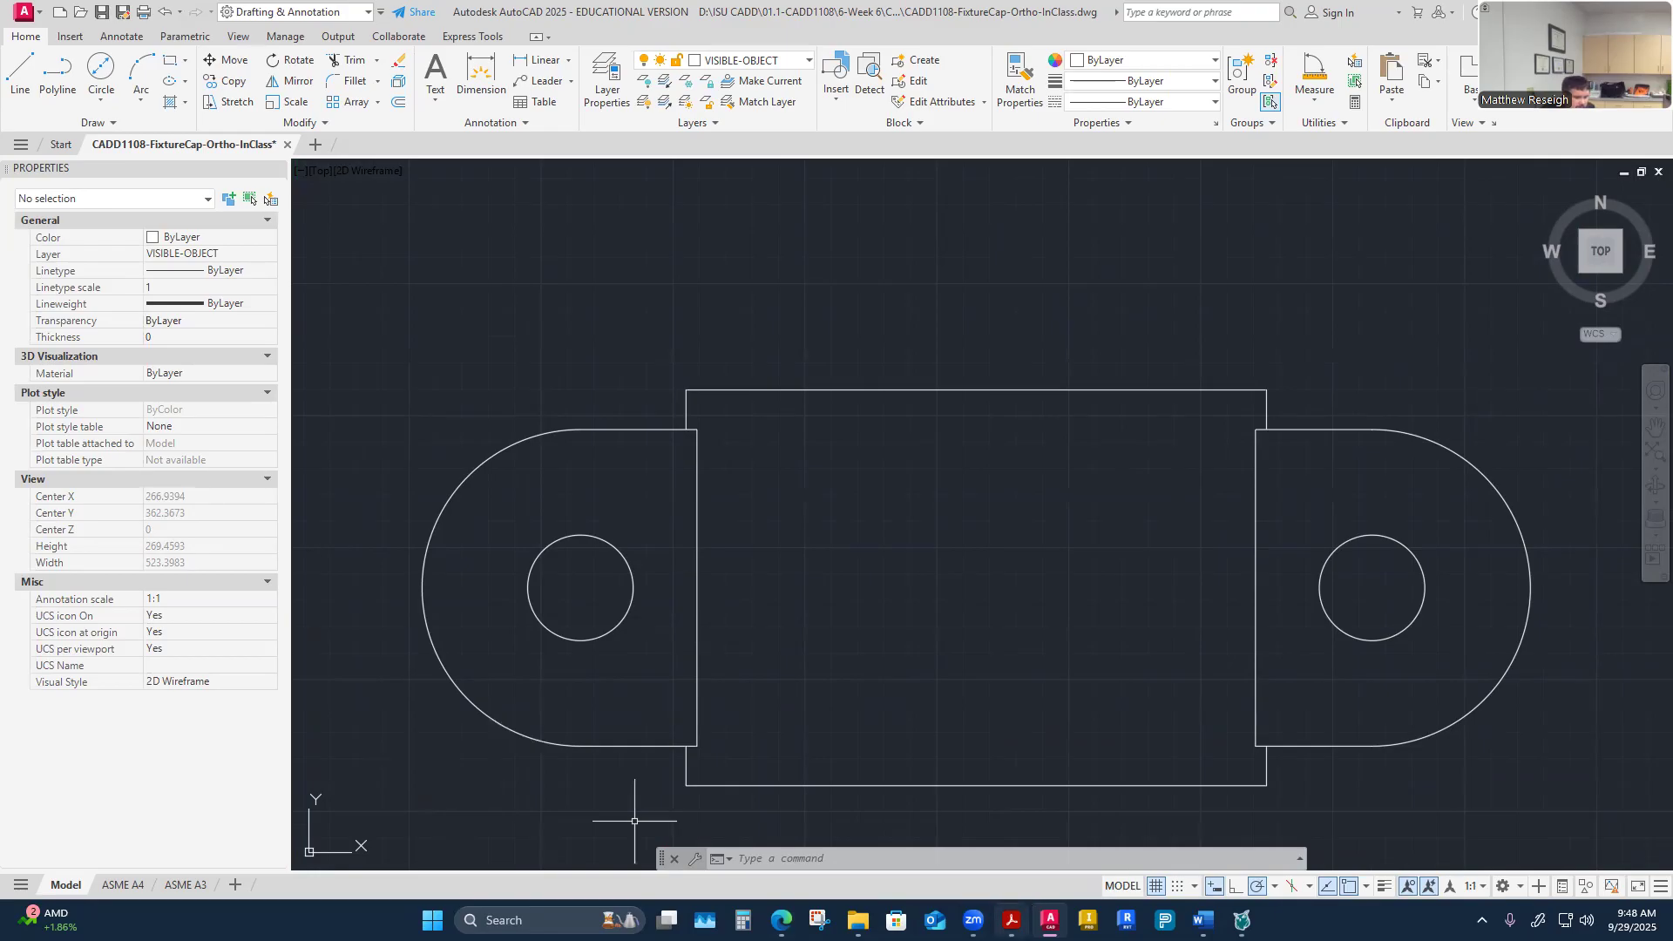
key("alt+Tab")
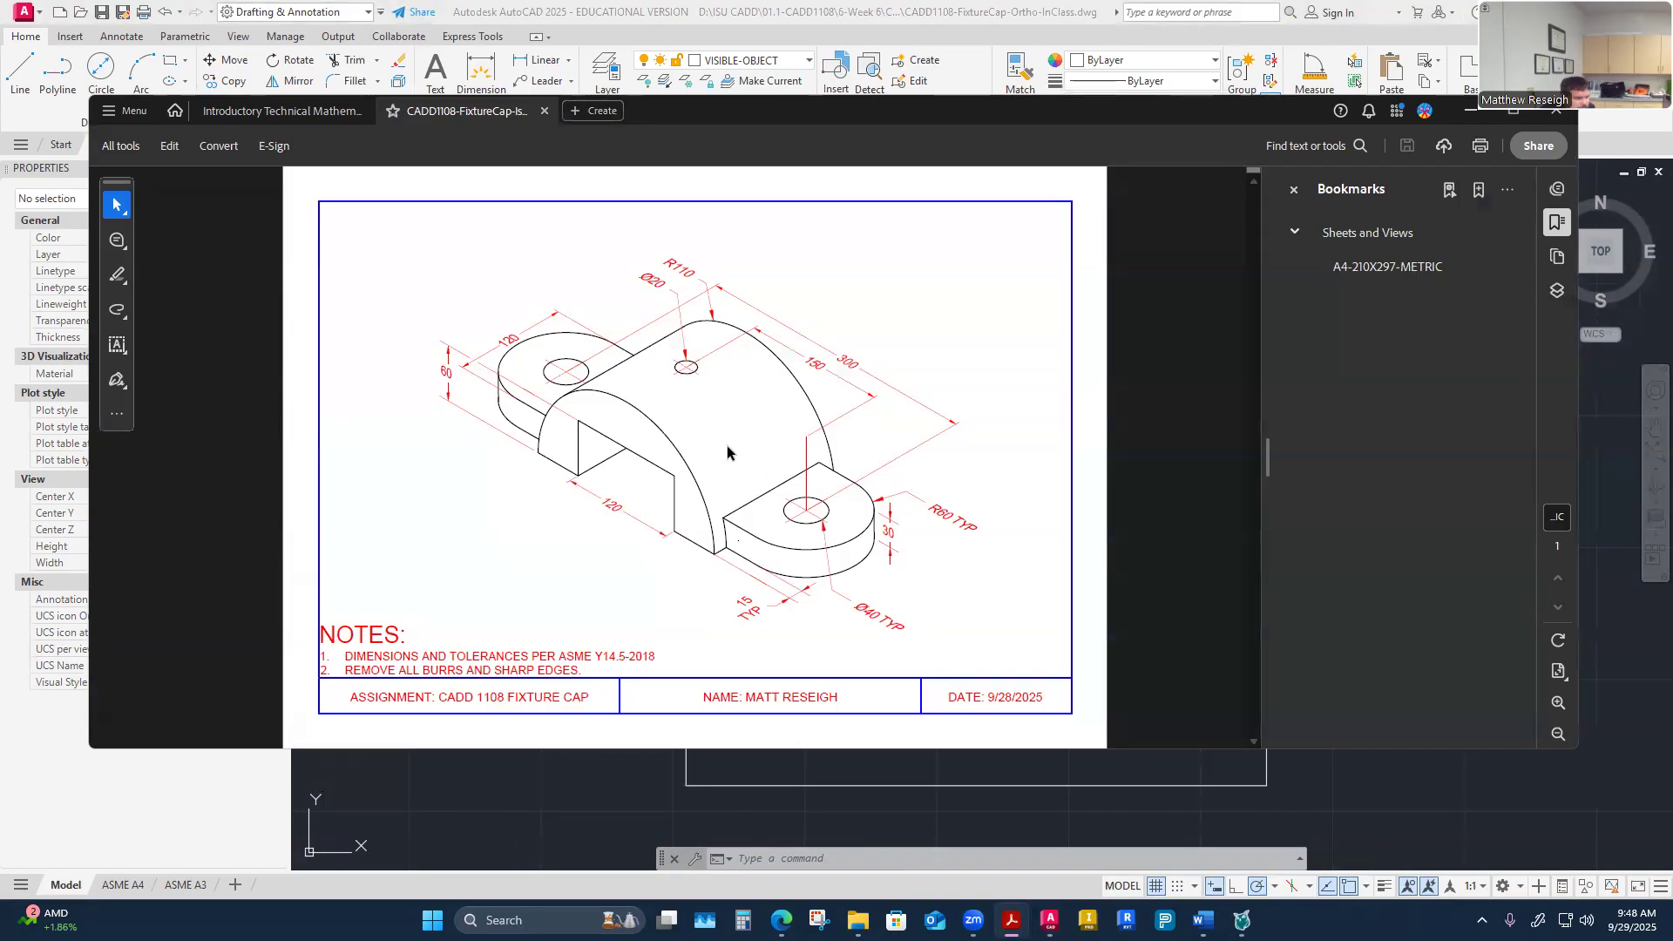
left_click(739, 822)
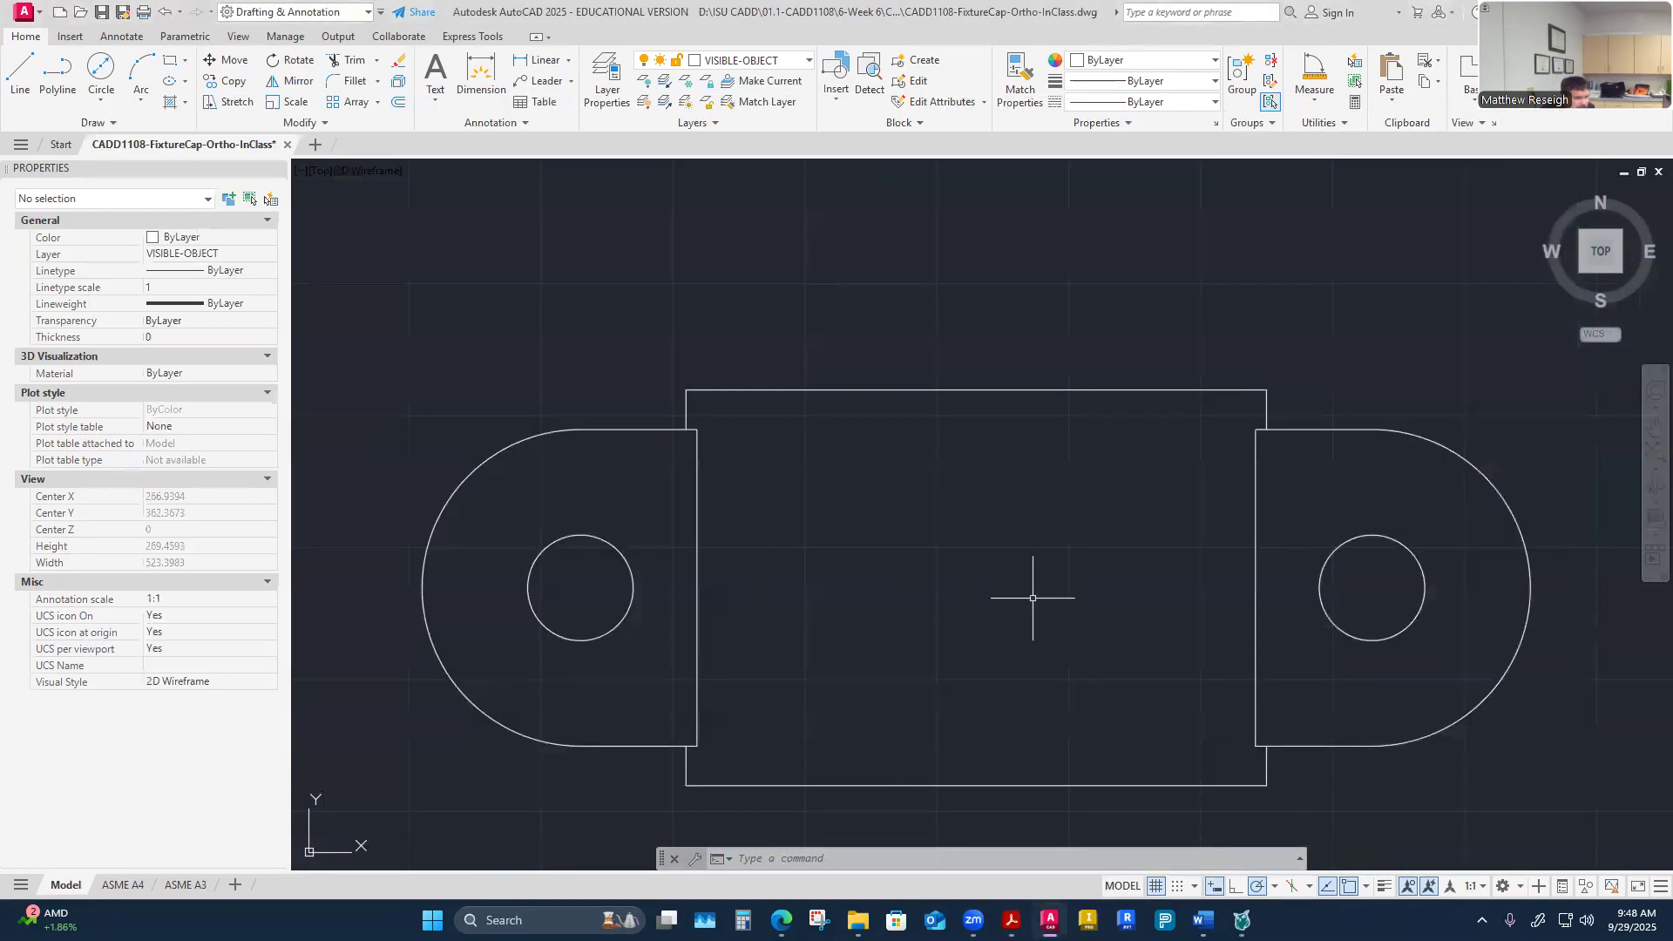
left_click(1365, 887)
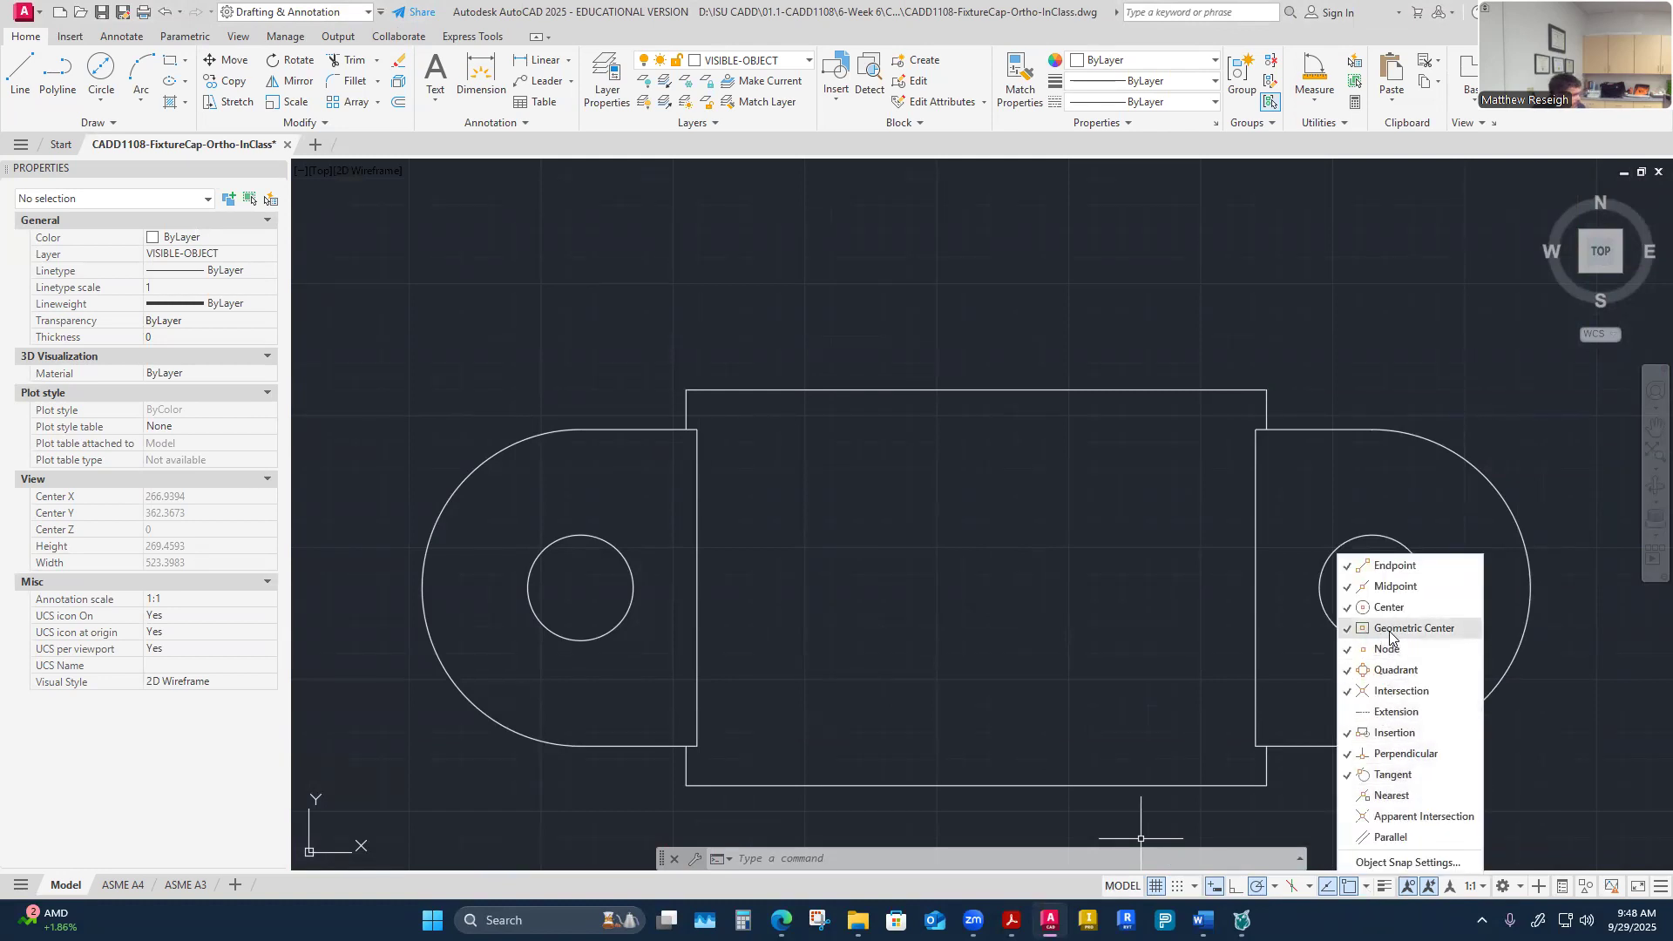
left_click(1205, 434)
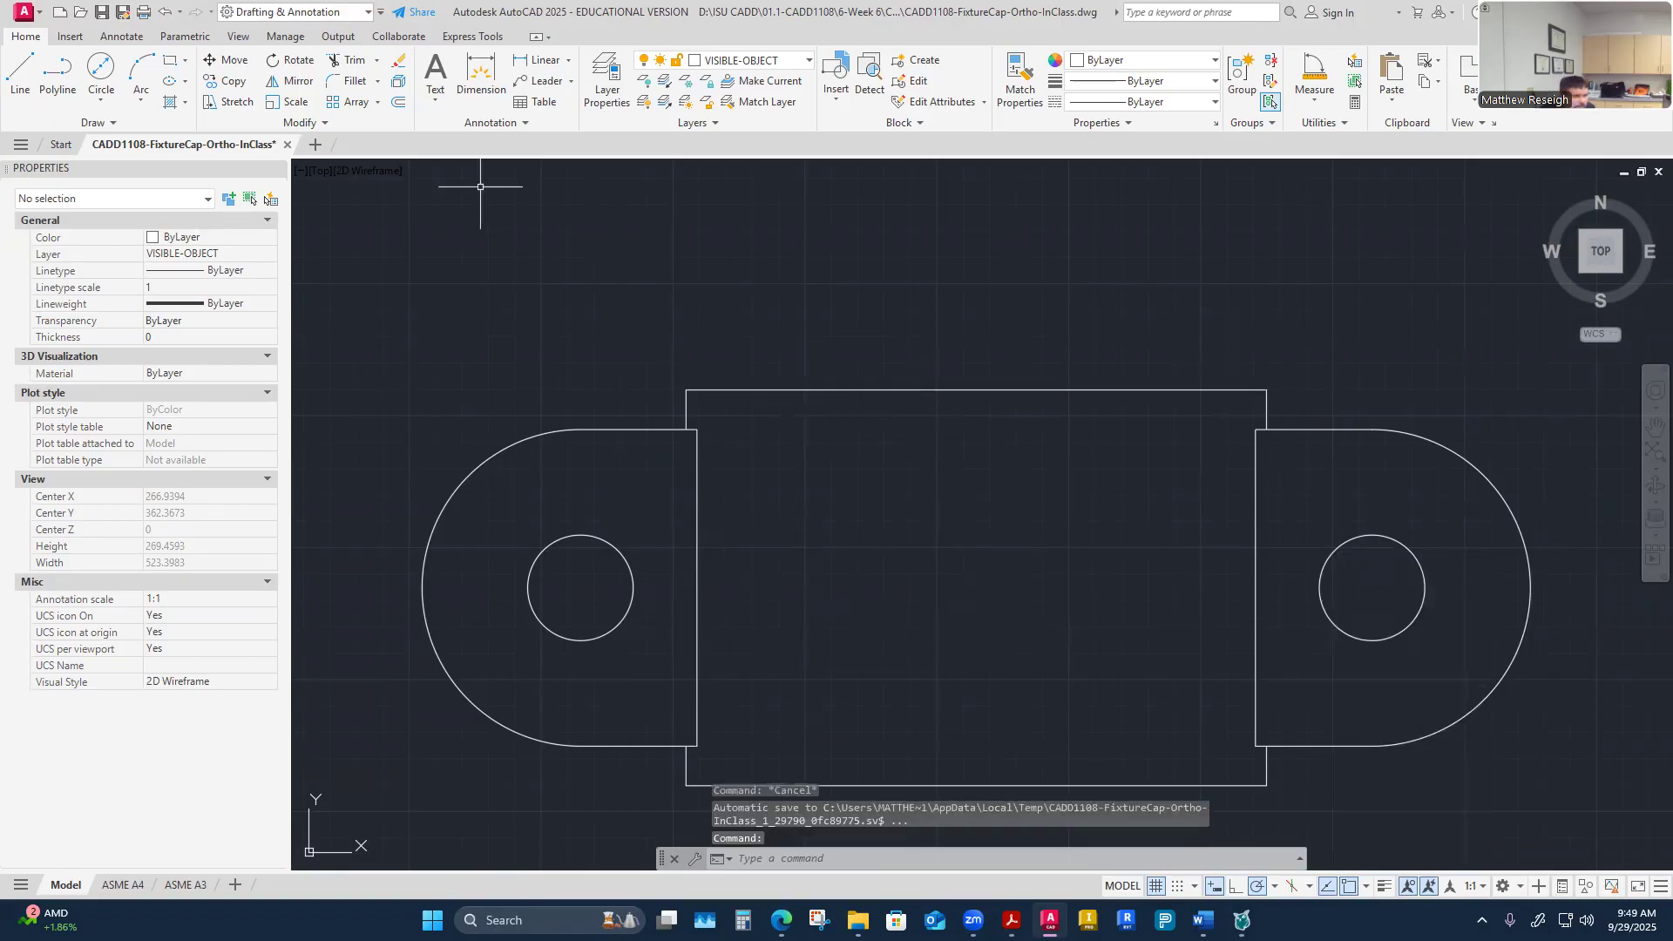
left_click(96, 72)
left_click(101, 101)
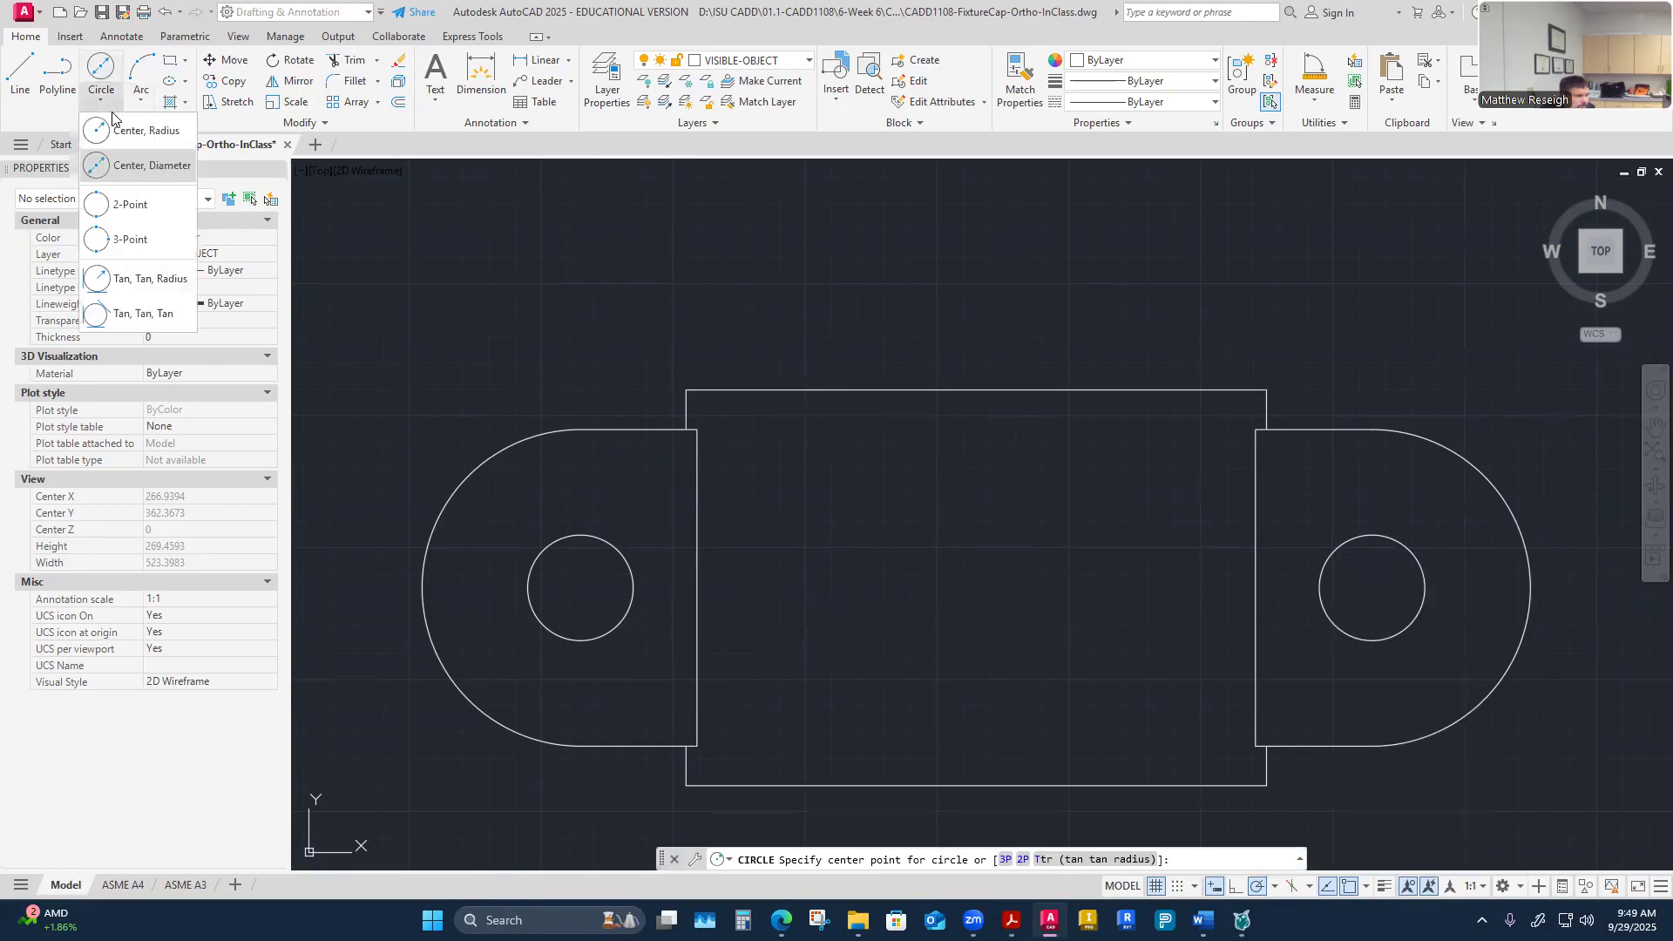
left_click(146, 133)
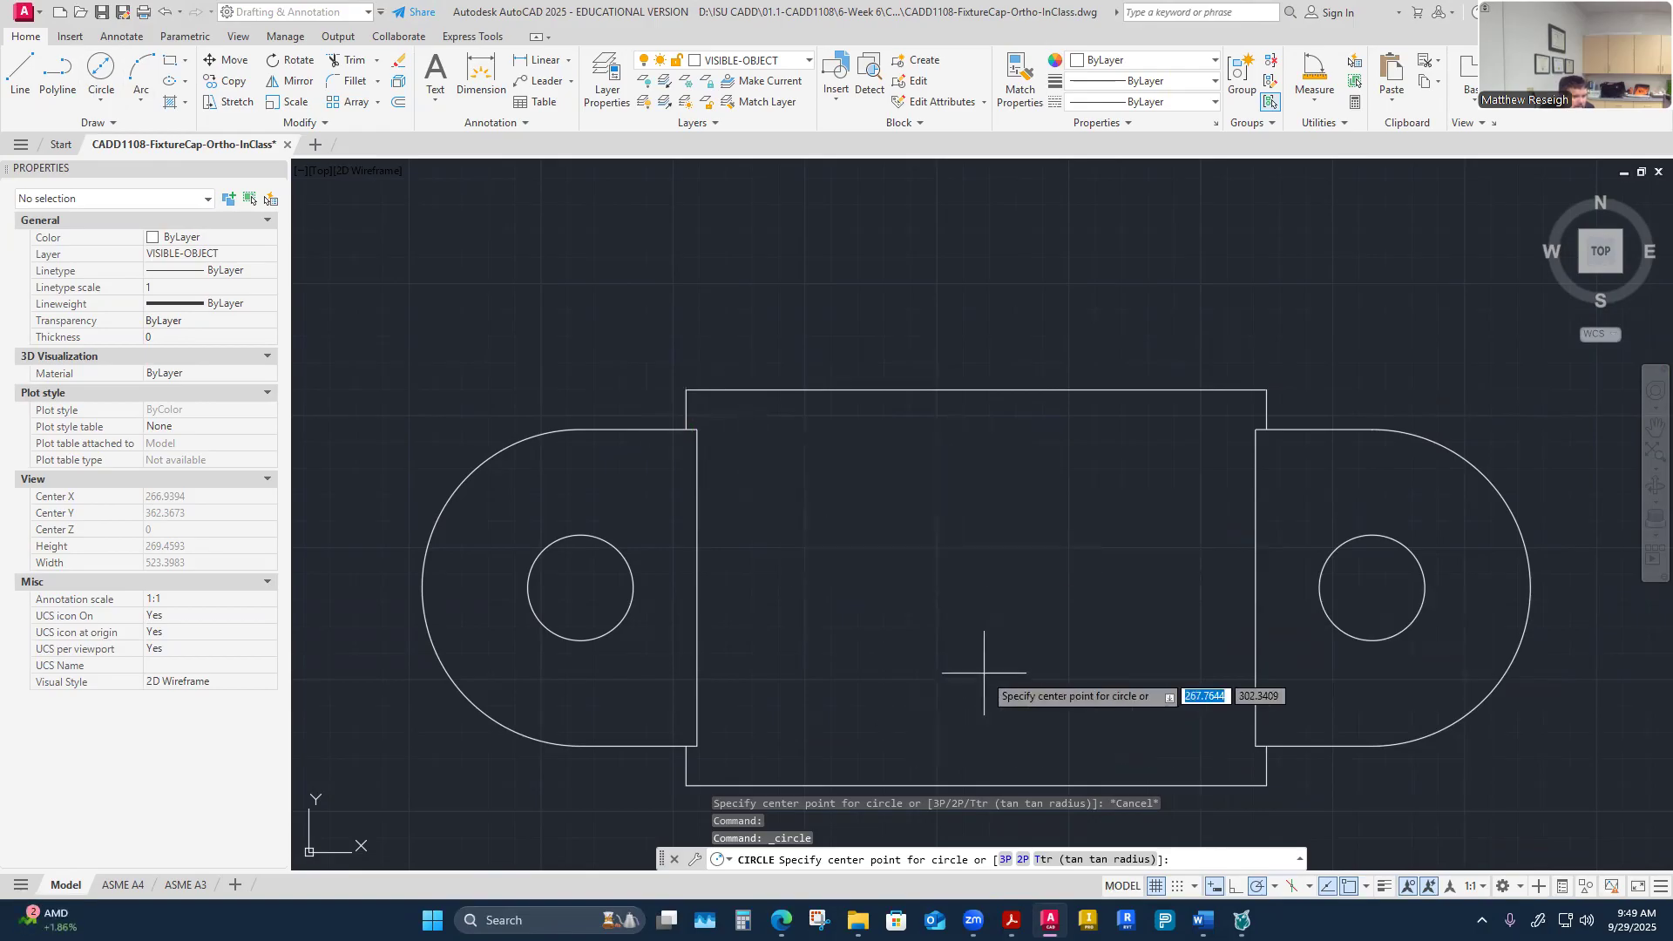
right_click(1002, 629, "shift")
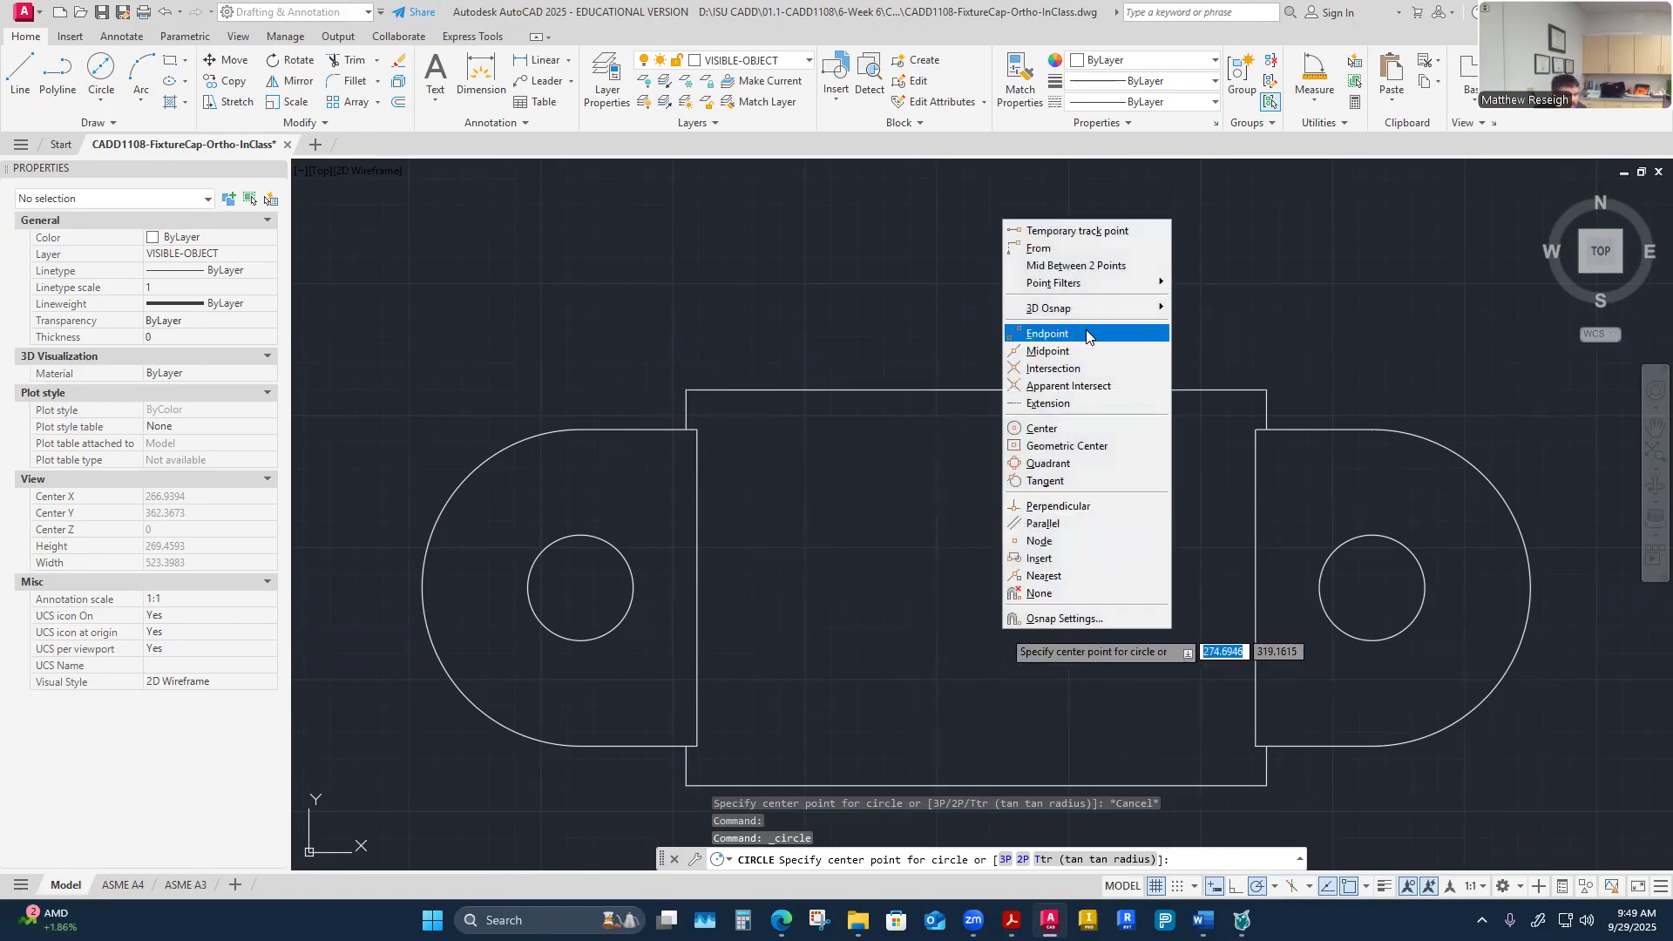
left_click(1073, 445)
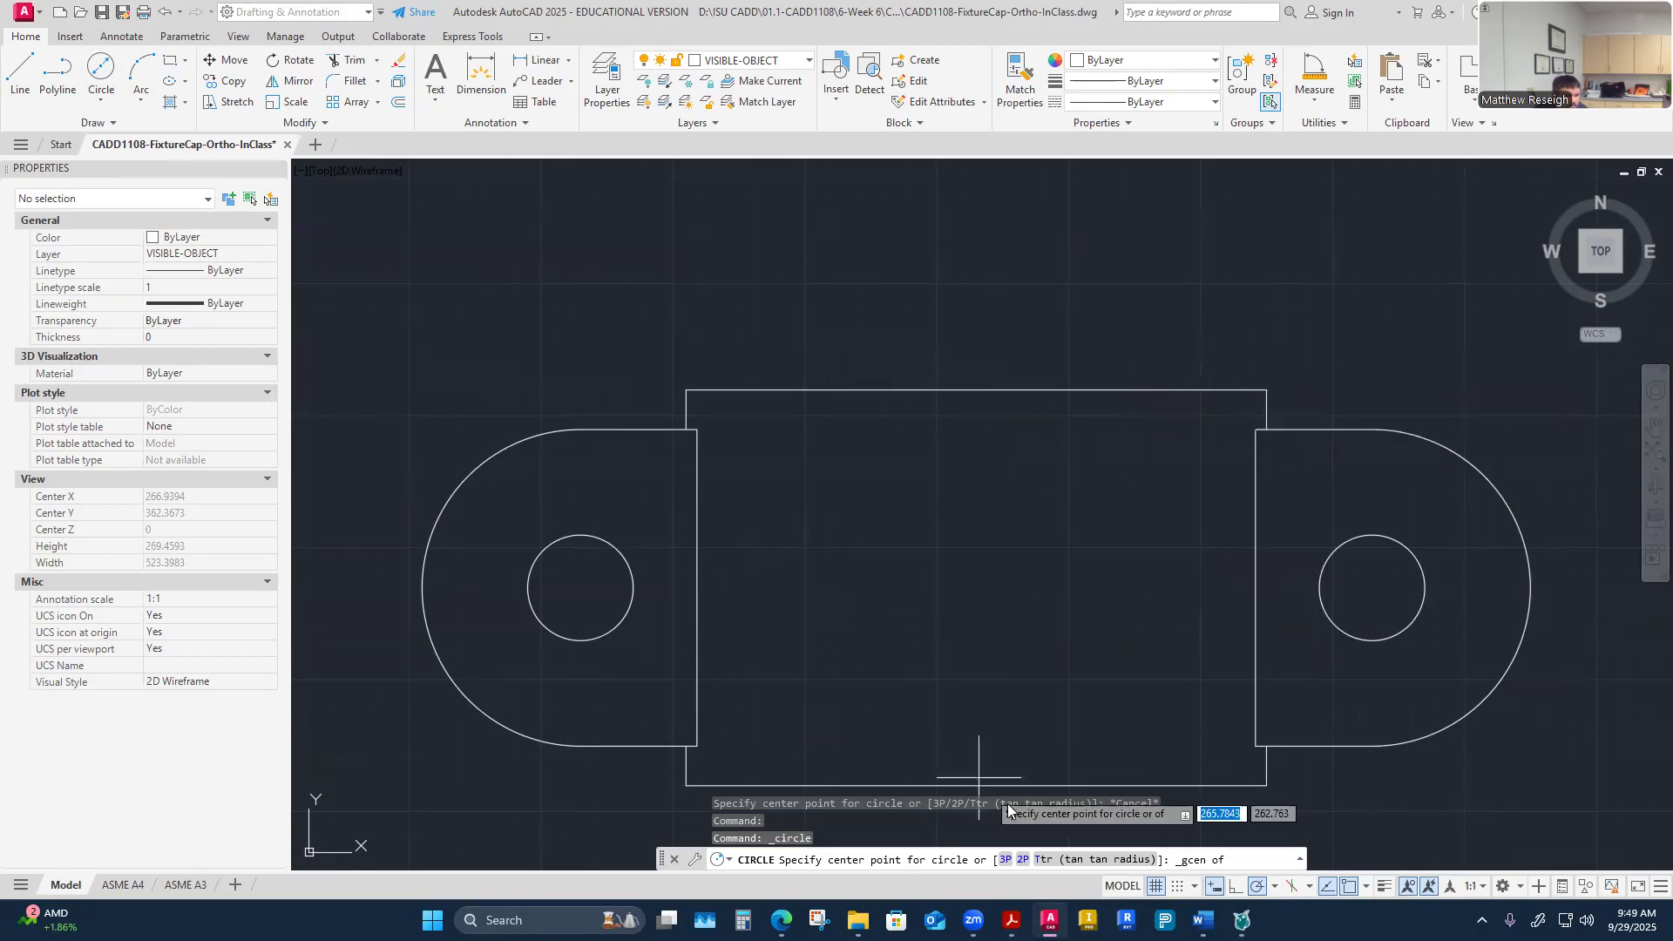
key("Escape")
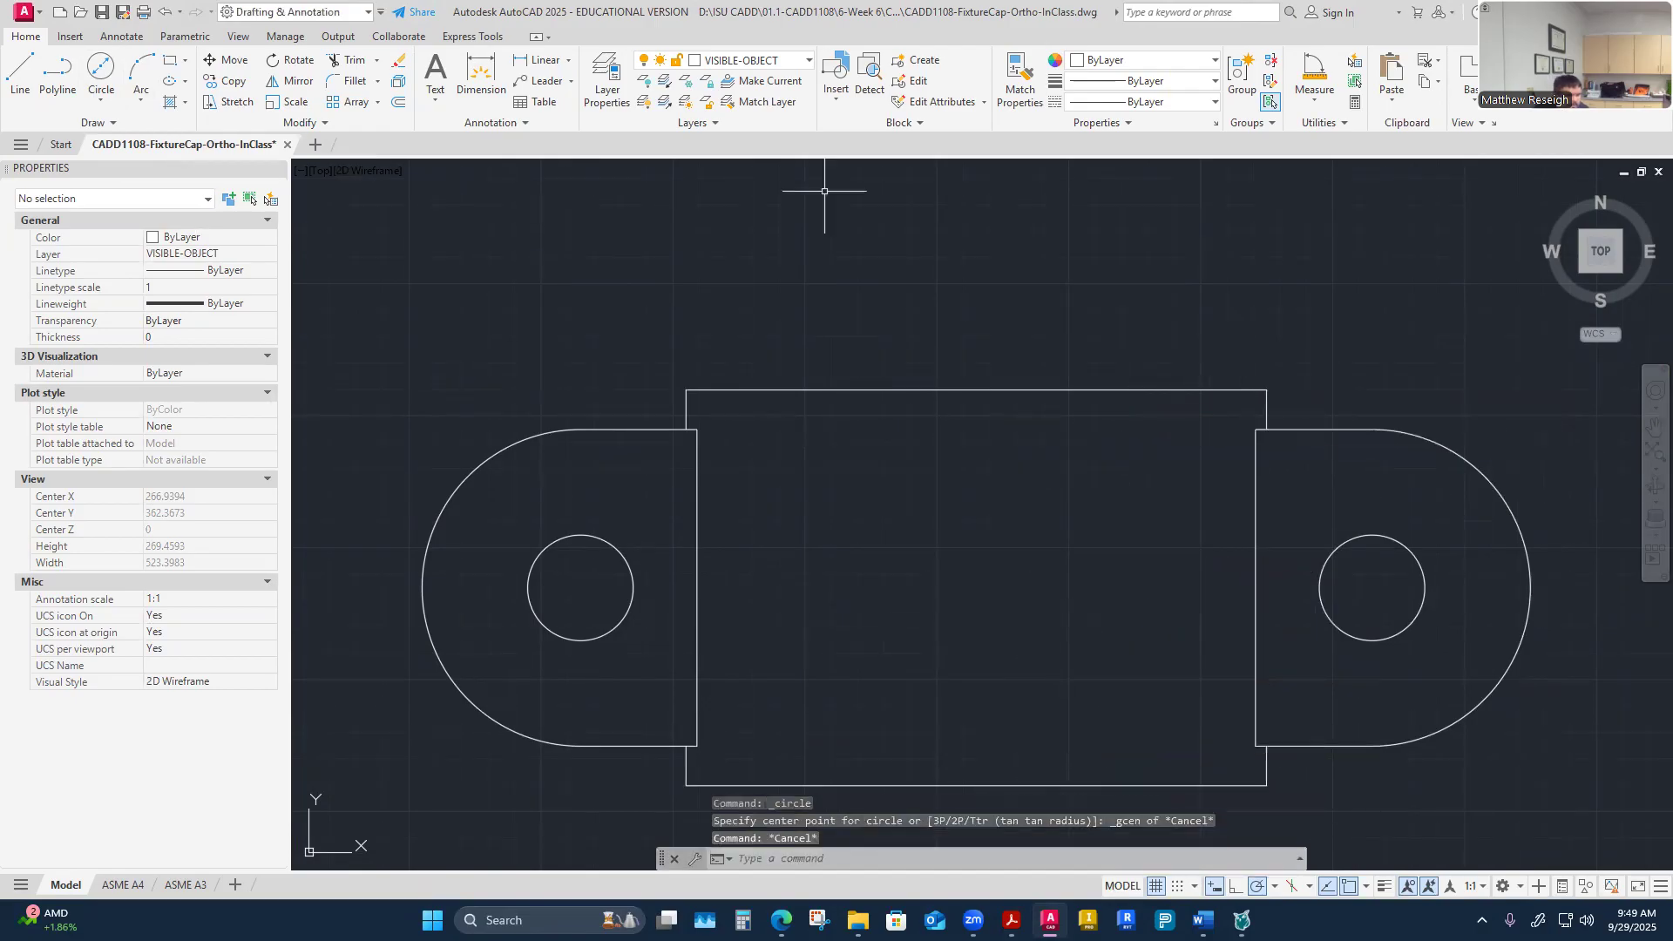
Step: Turn the CONSTRUCTION layer back on
left_click(802, 63)
left_click(646, 206)
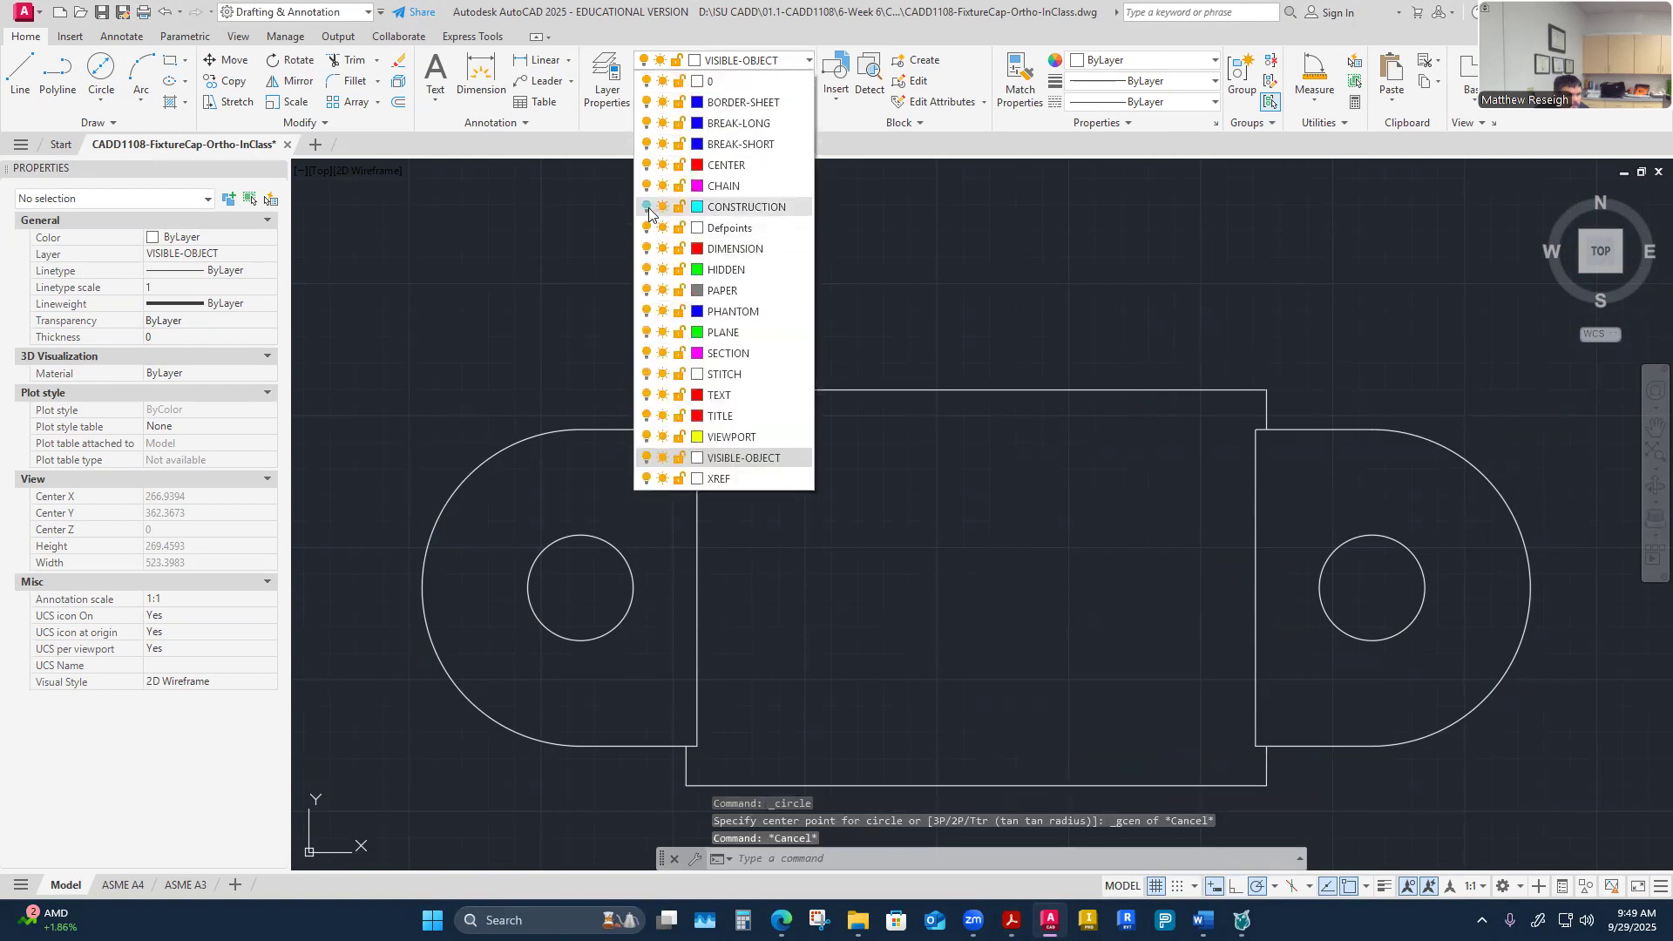
left_click(951, 324)
Step: Draw a vertical line from the midpoint of the body's upper edge to its lower edge in the top view
key("l")
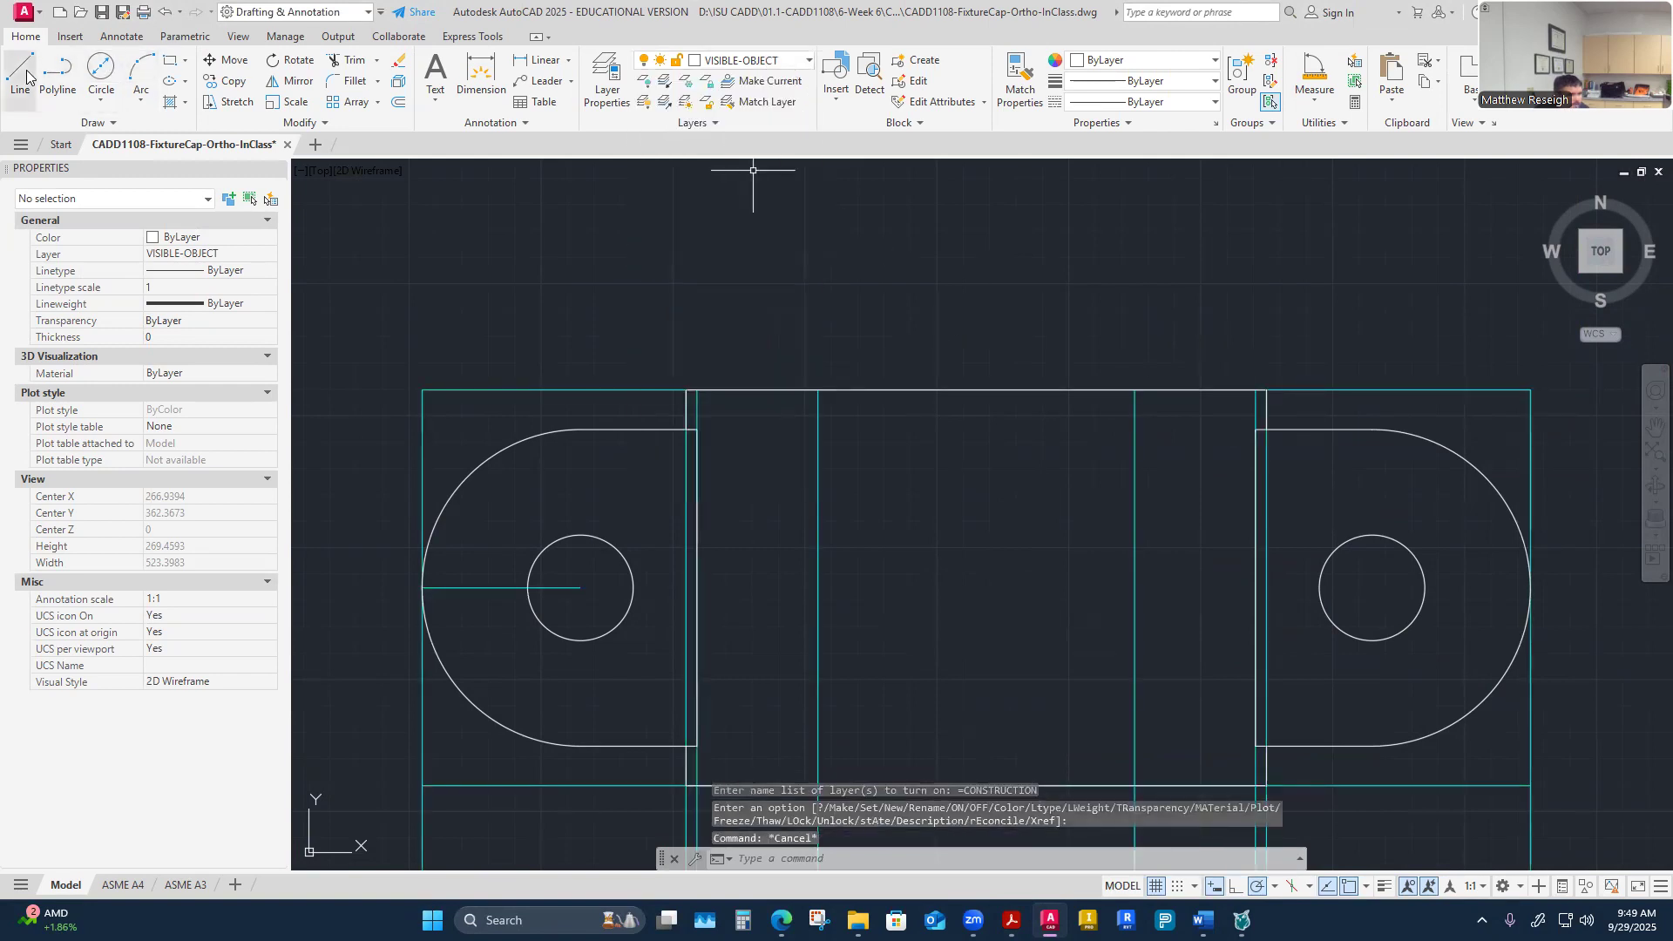
key("space")
scroll(1110, 512, "down", 3)
scroll(1113, 560, "up", 2)
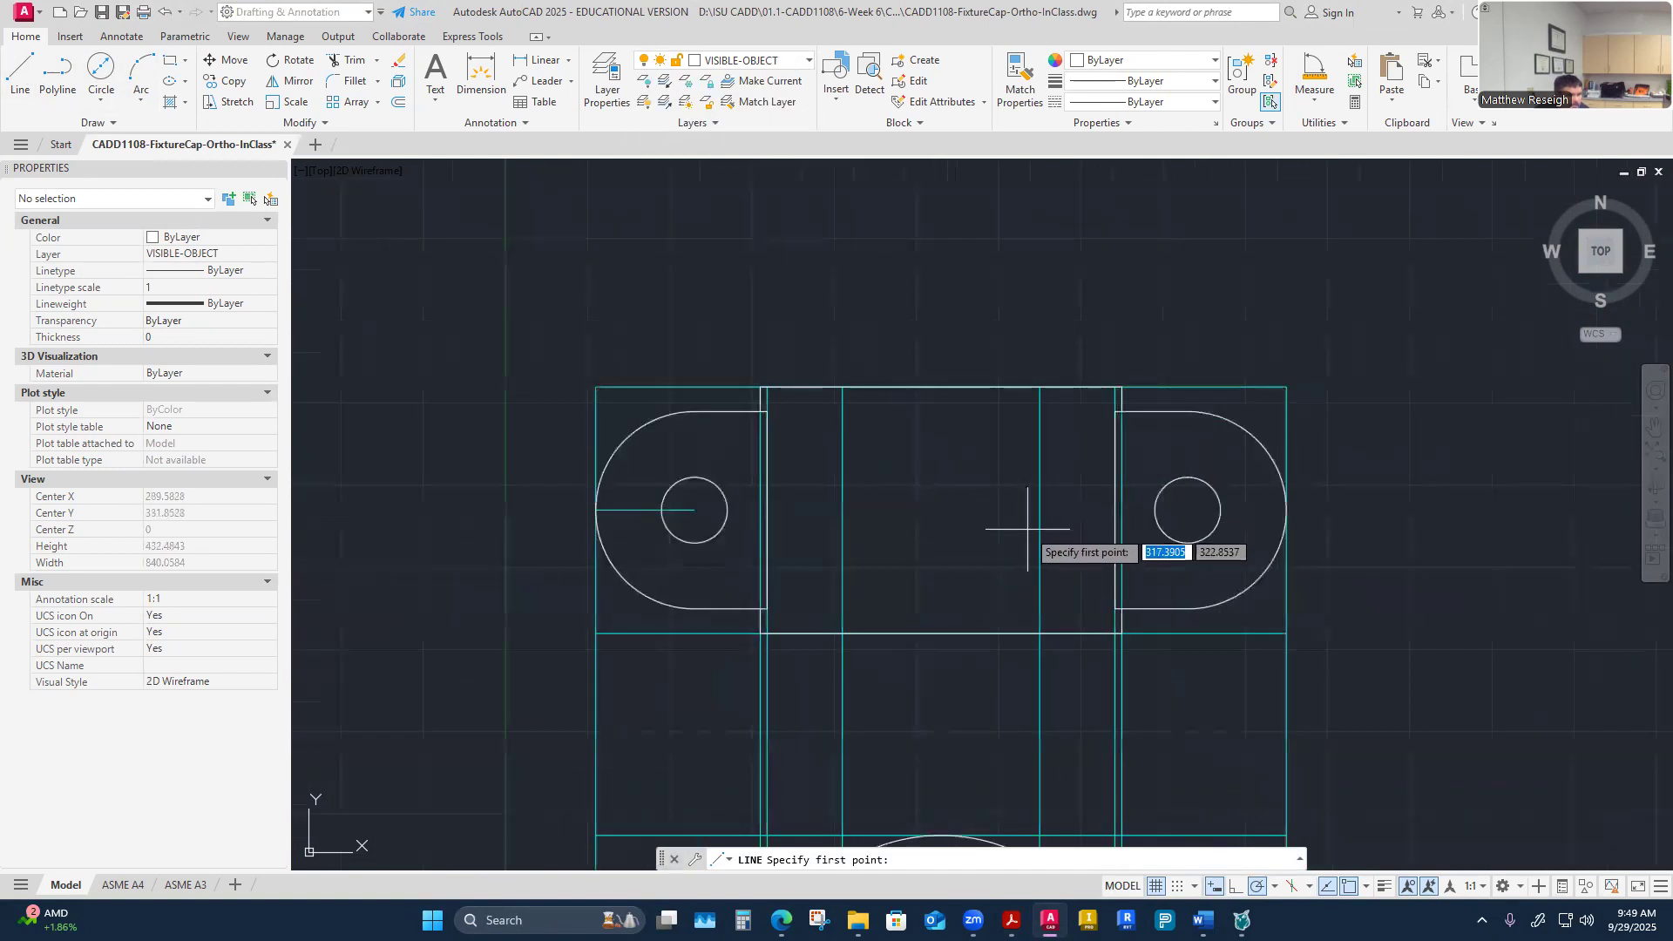
left_click(943, 391)
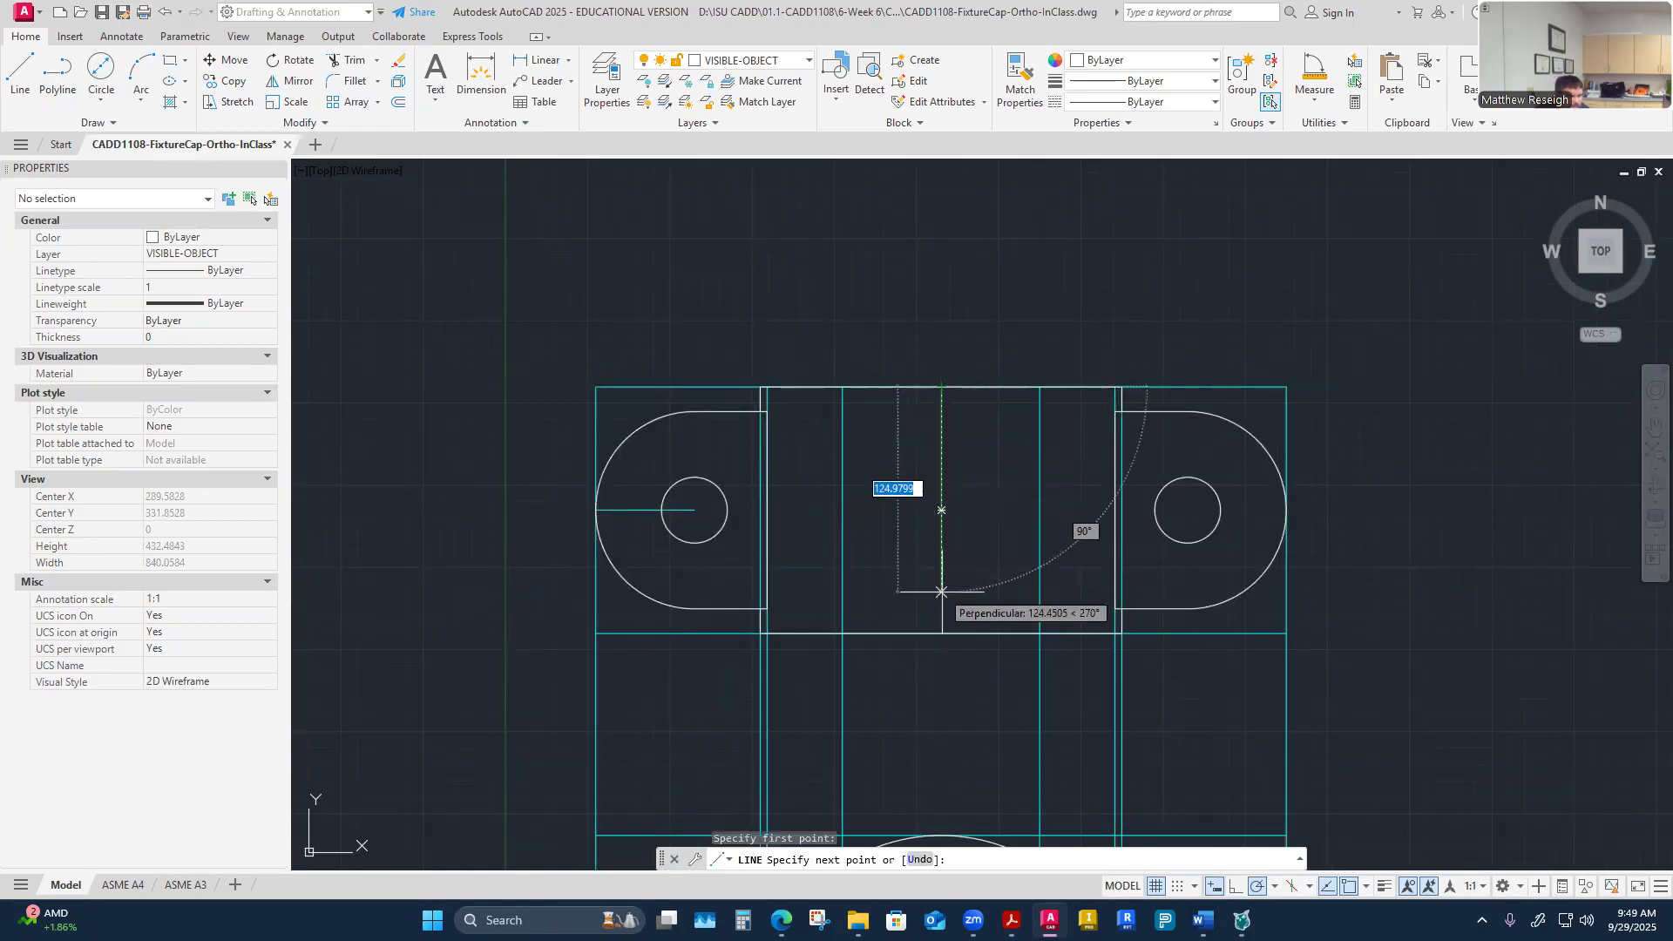
left_click(941, 633)
key("Escape")
scroll(948, 527, "up", 2)
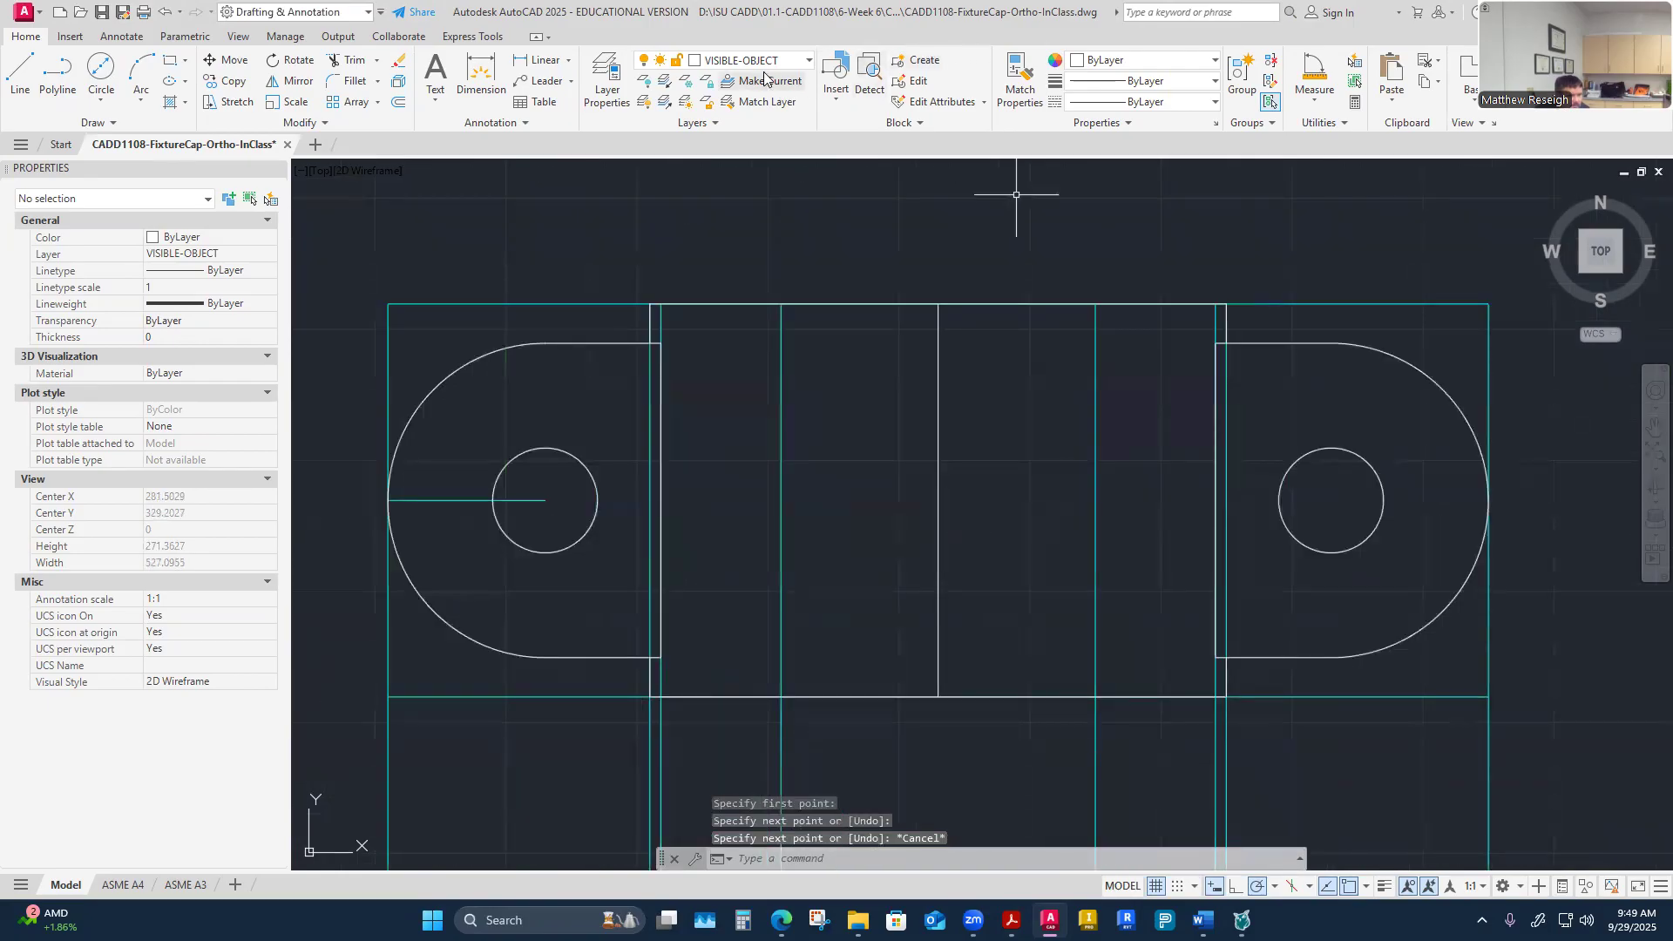
Step: Match the body's vertical centreline in the top view to the properties of the neighbouring construction line
left_click(1020, 79)
left_click(1097, 490)
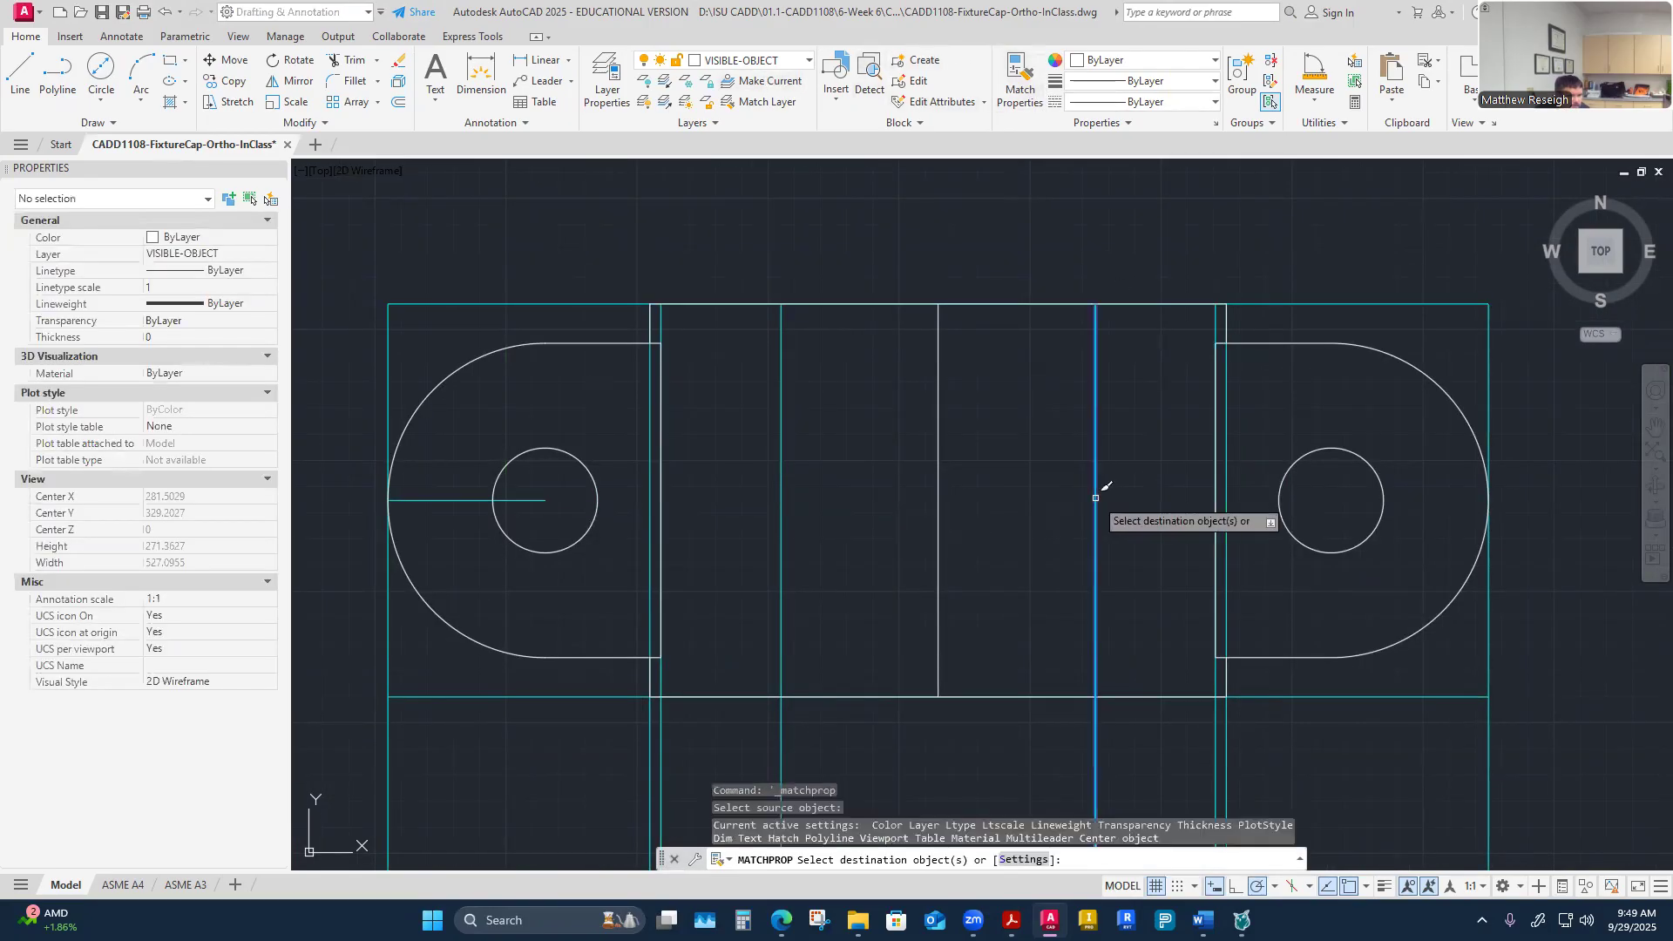
left_click(938, 505)
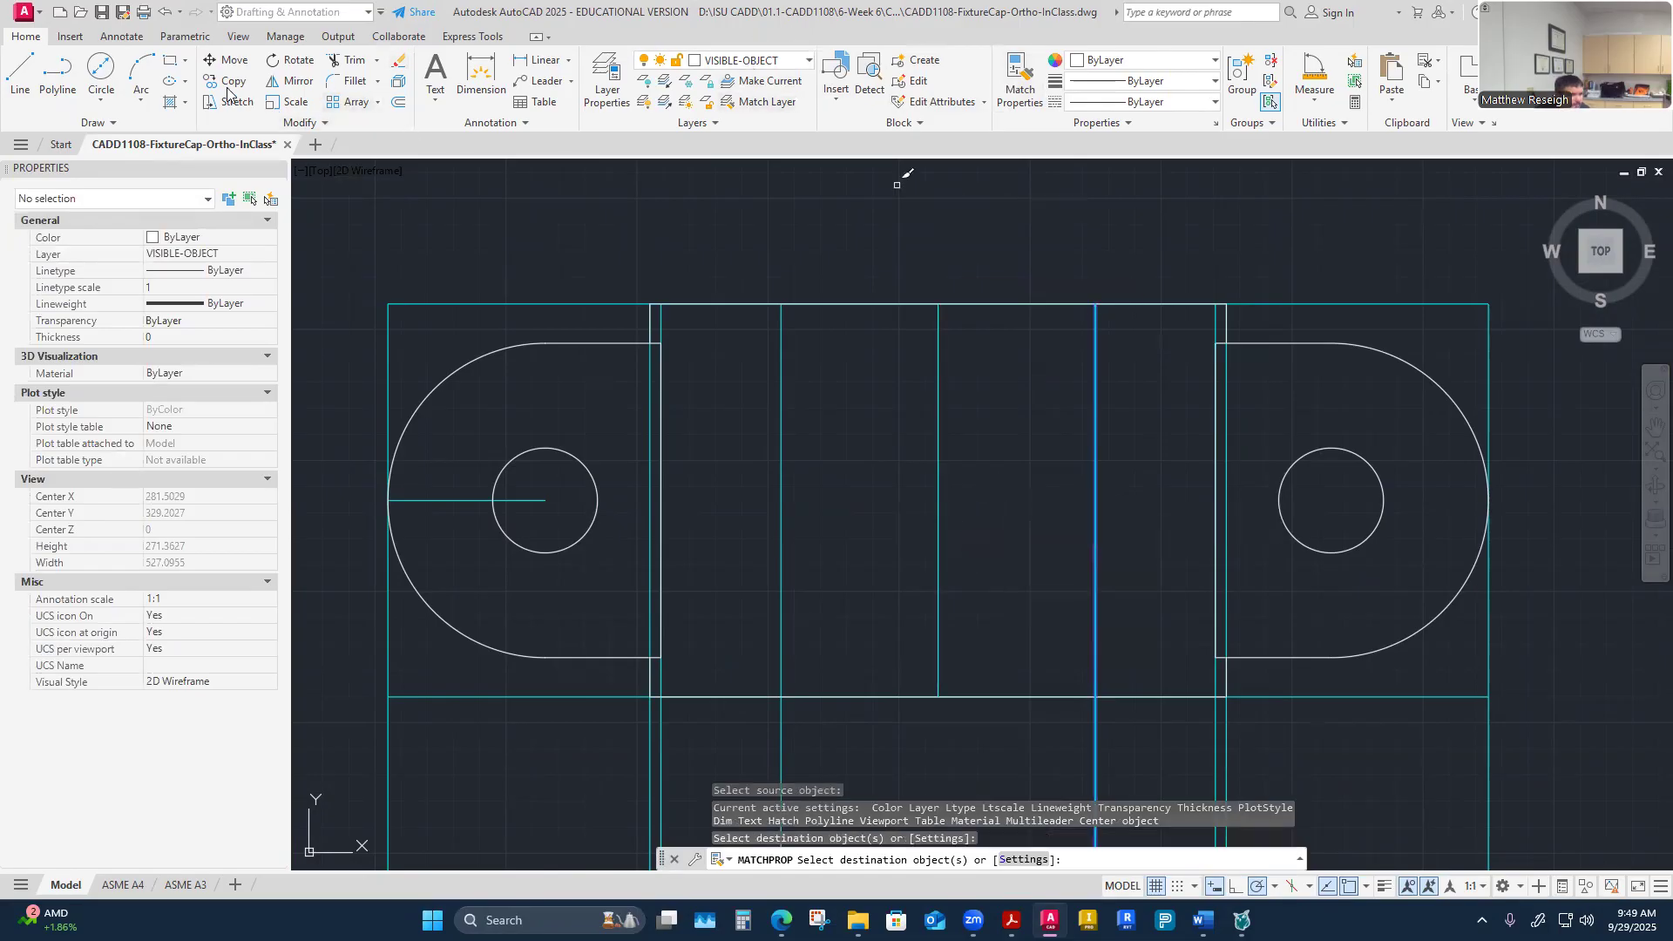
Step: Draw a 20 mm diameter circle centred on the midpoint of the body's vertical centreline in the top view
left_click(93, 67)
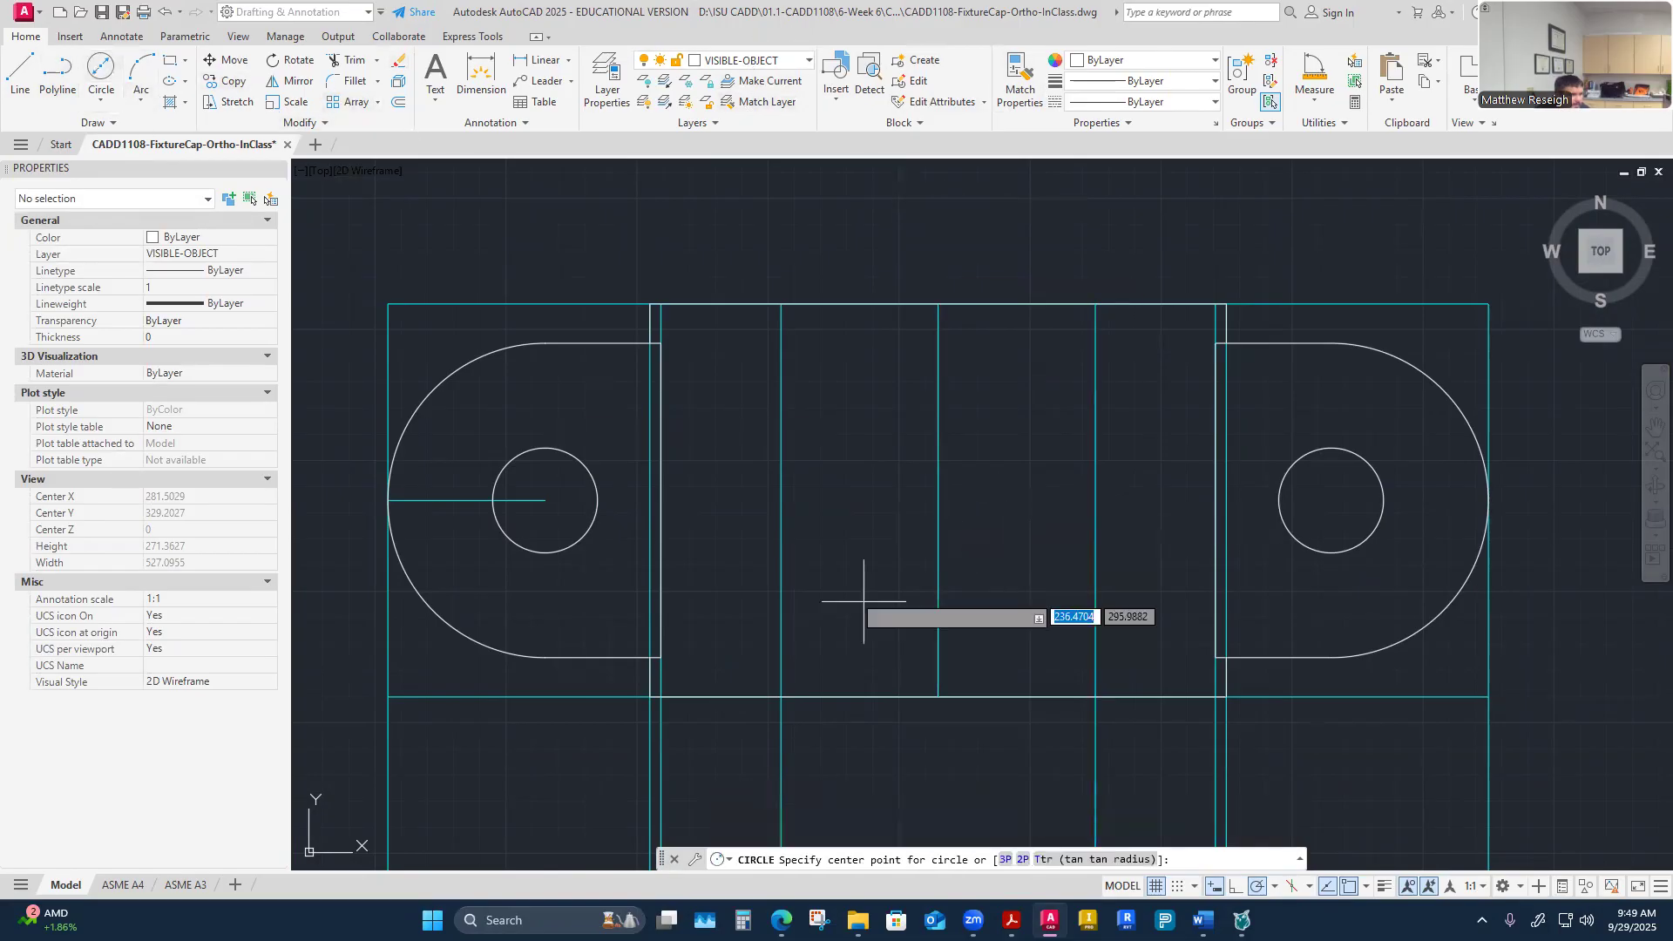
left_click(939, 499)
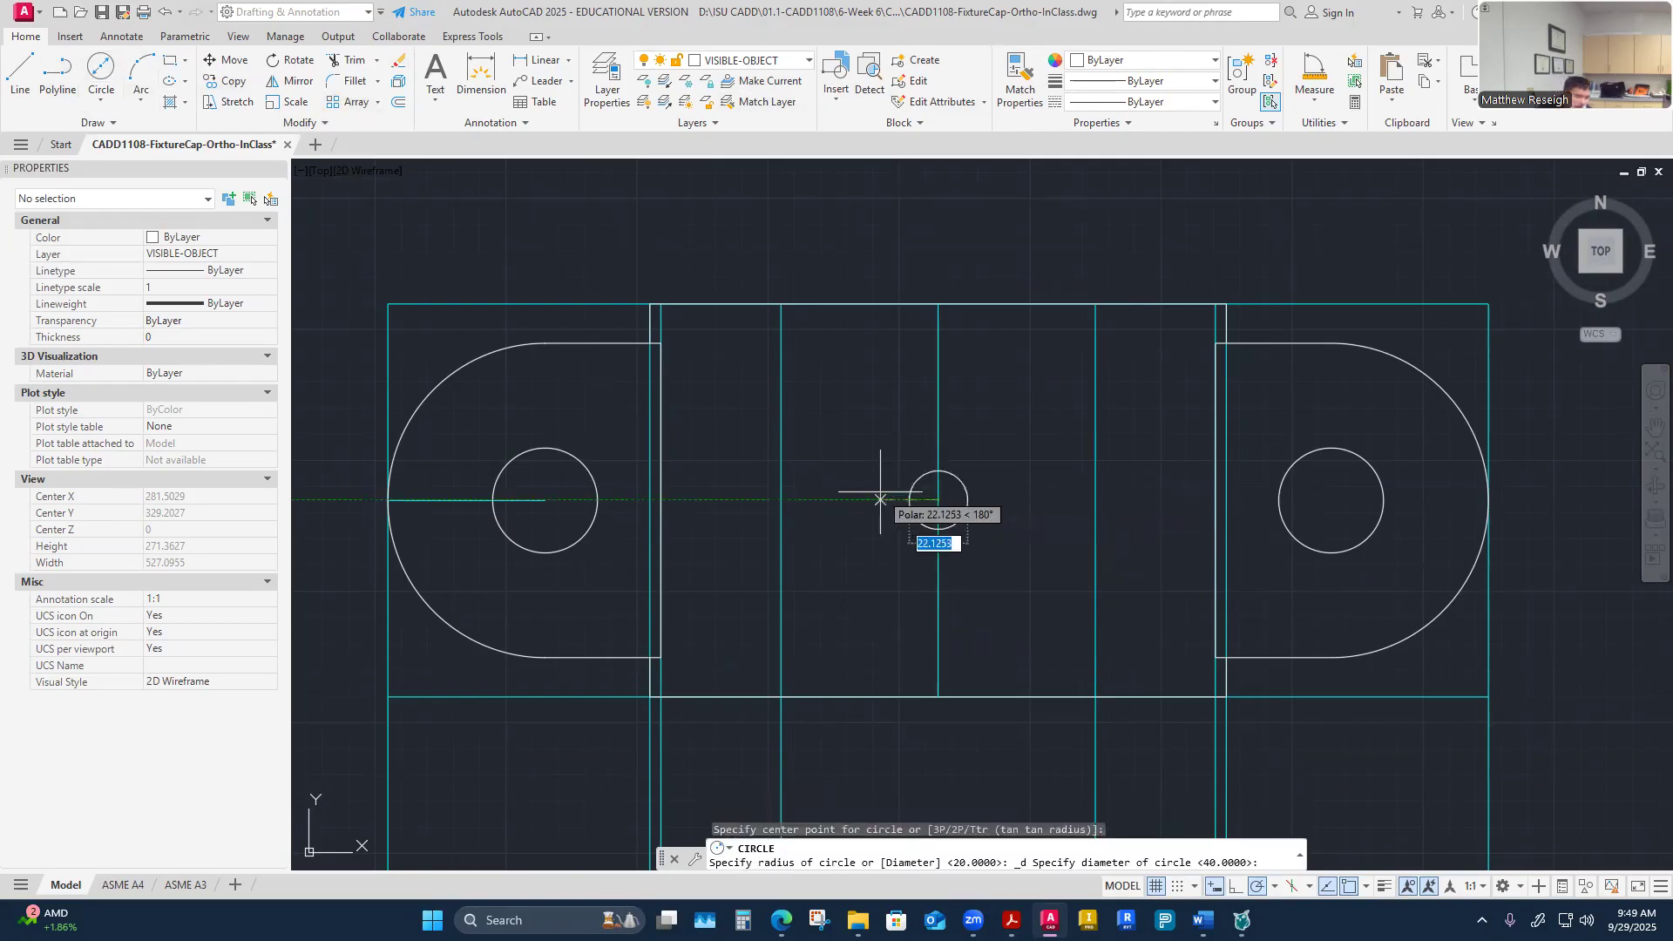
type("20")
key("Return")
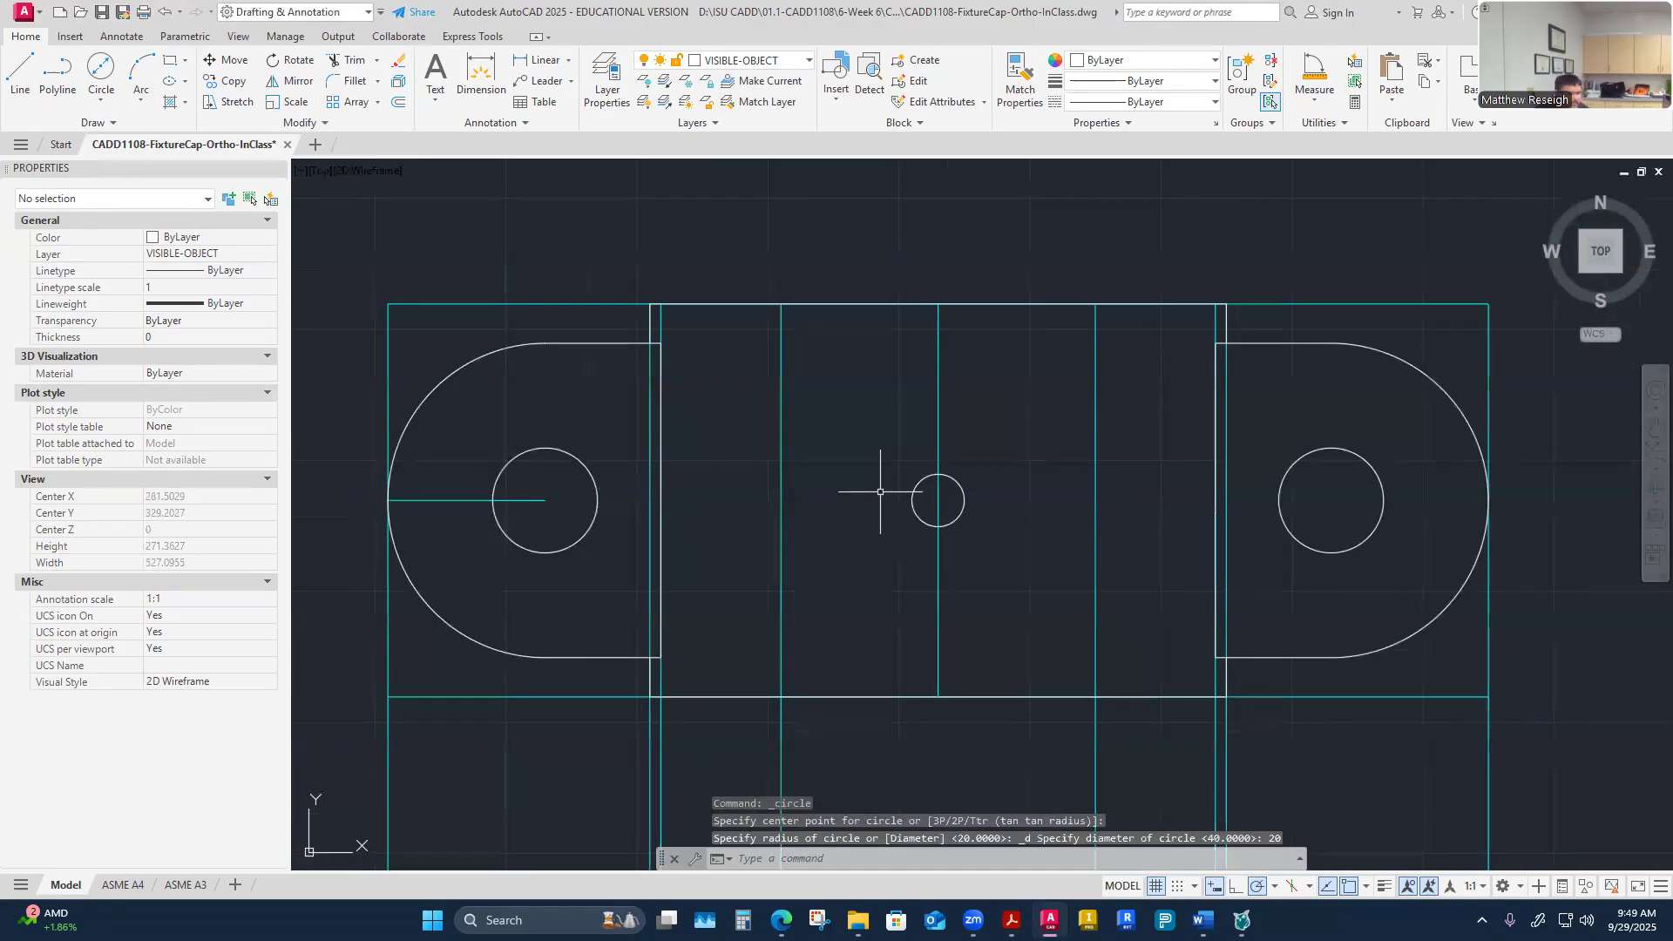
Step: Consult the expected orthographic projection on the Canvas assignment page in the browser and return to AutoCAD
scroll(1017, 345, "down", 4)
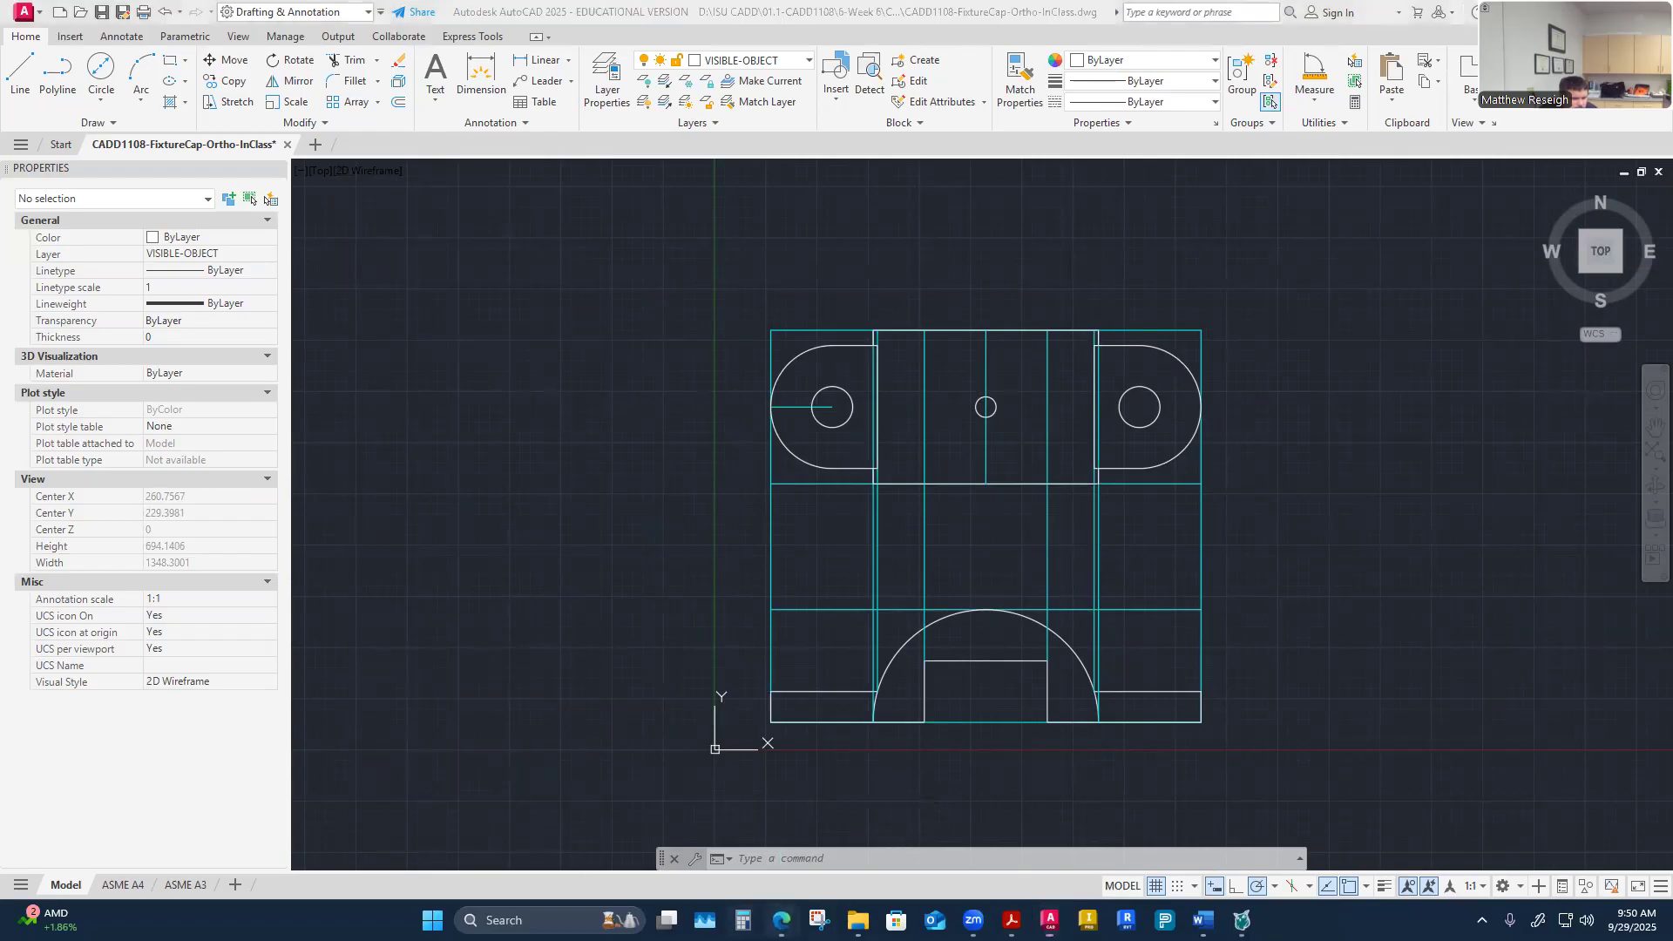
mouse_move(780, 921)
left_click(871, 810)
scroll(634, 597, "down", 3)
scroll(635, 597, "down", 2)
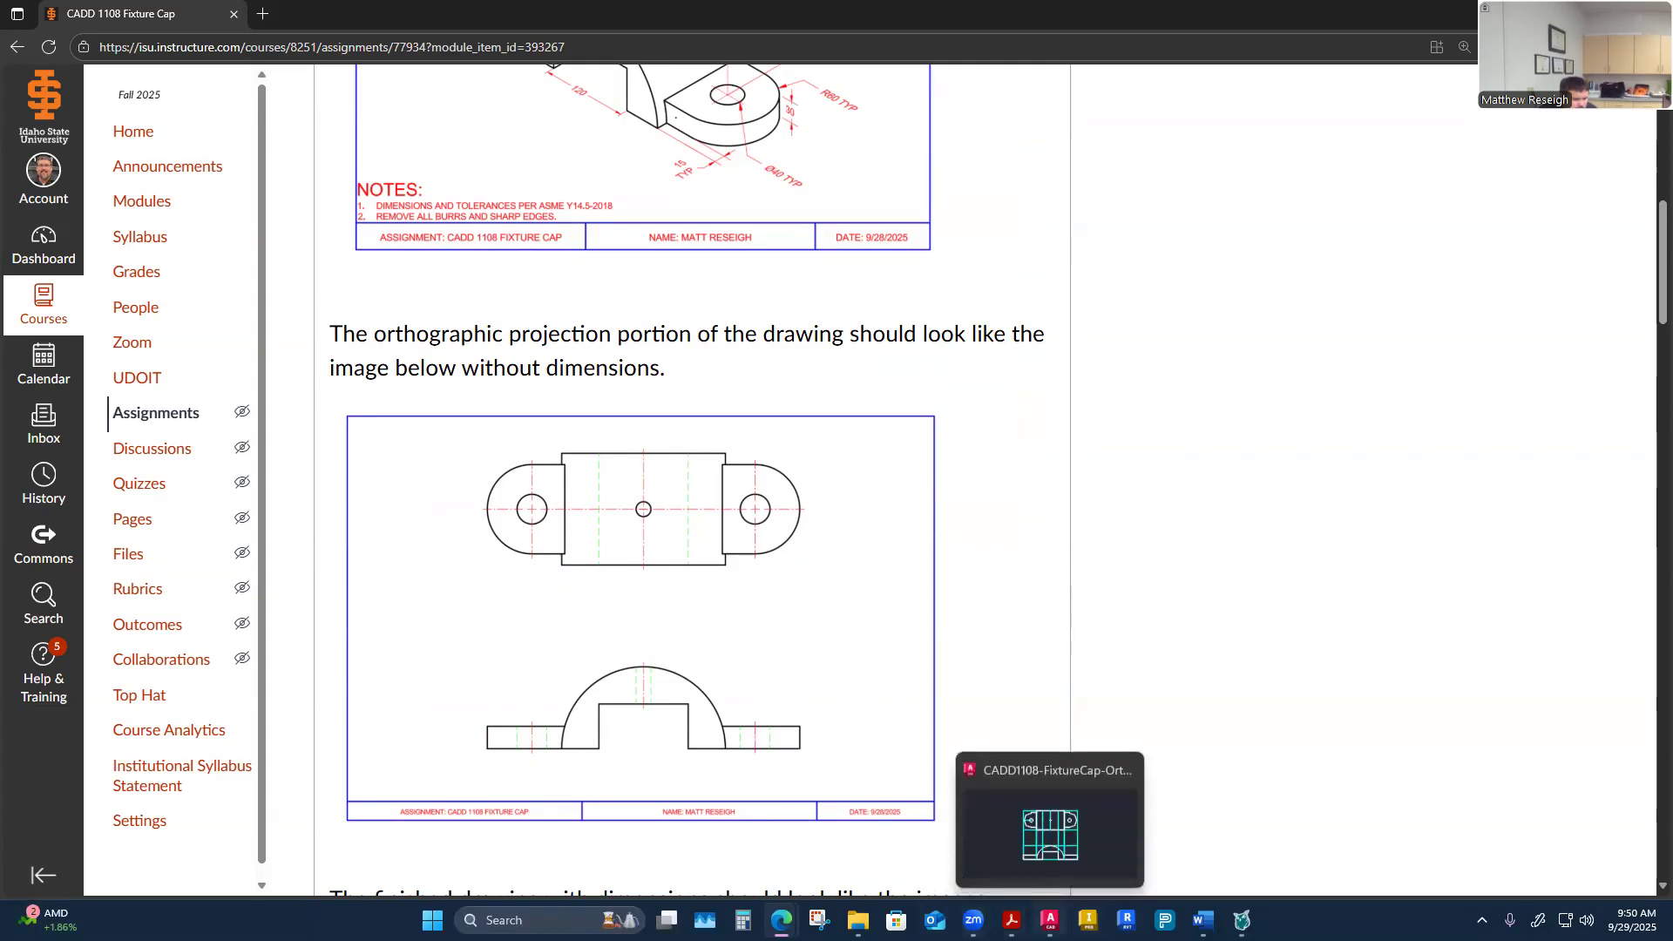
left_click(1050, 920)
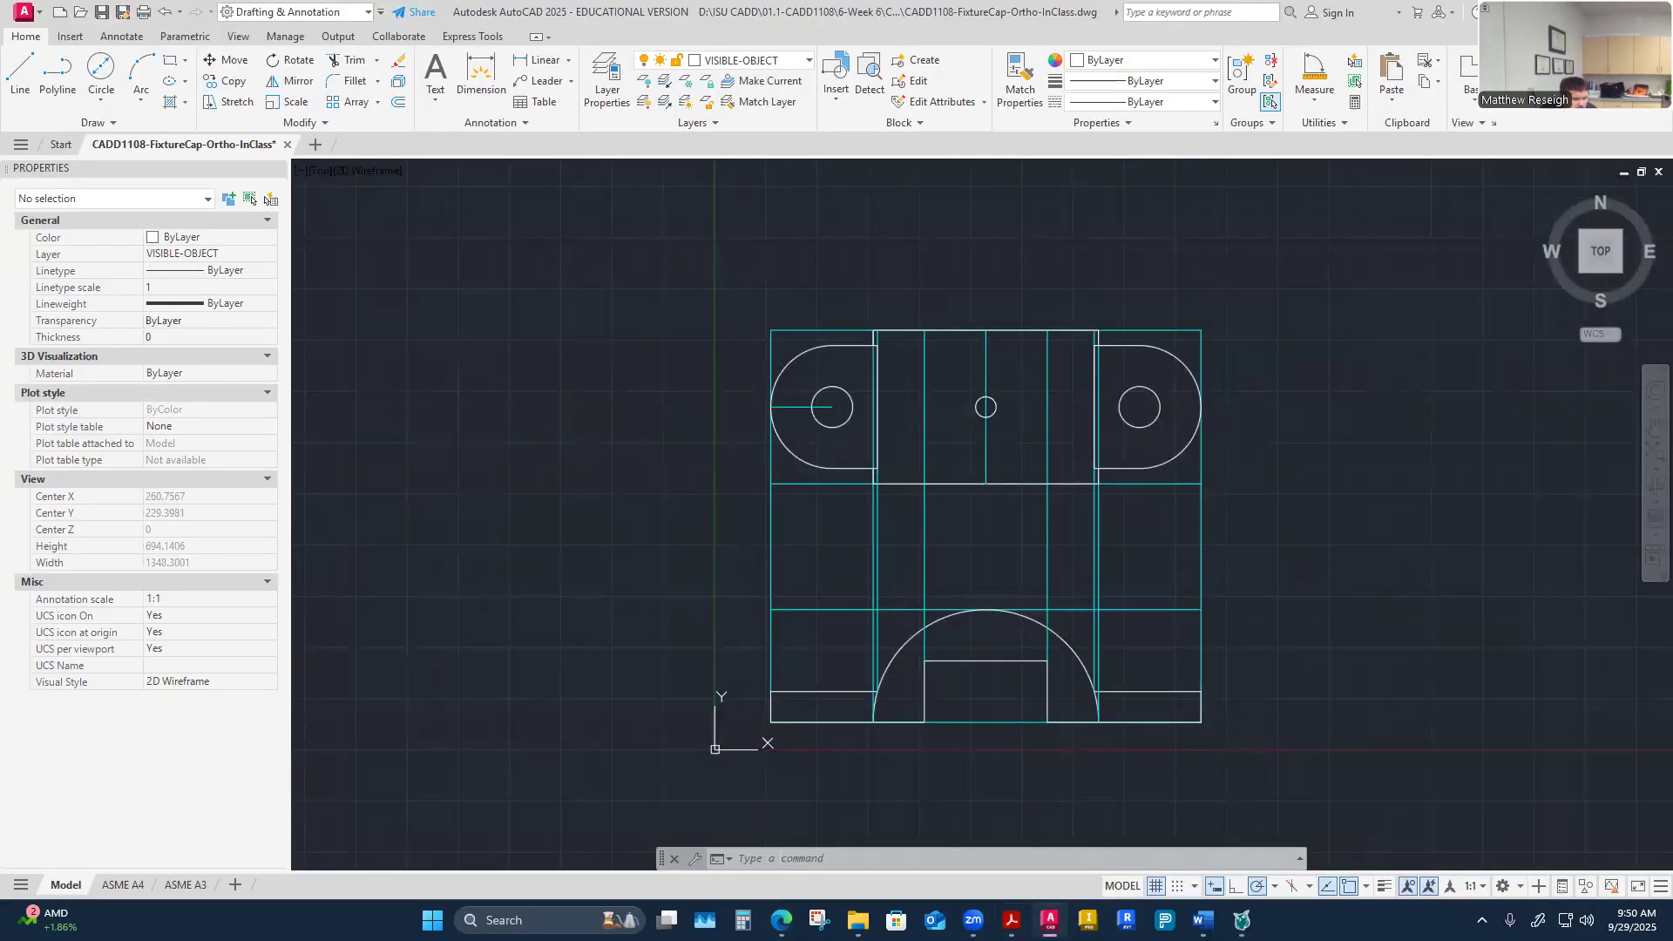
Step: Make CONSTRUCTION the current layer and project a vertical line from the left tab hole's right quadrant to the front view's bottom edge
left_click(810, 60)
left_click(740, 186)
left_click(19, 70)
scroll(865, 408, "up", 2)
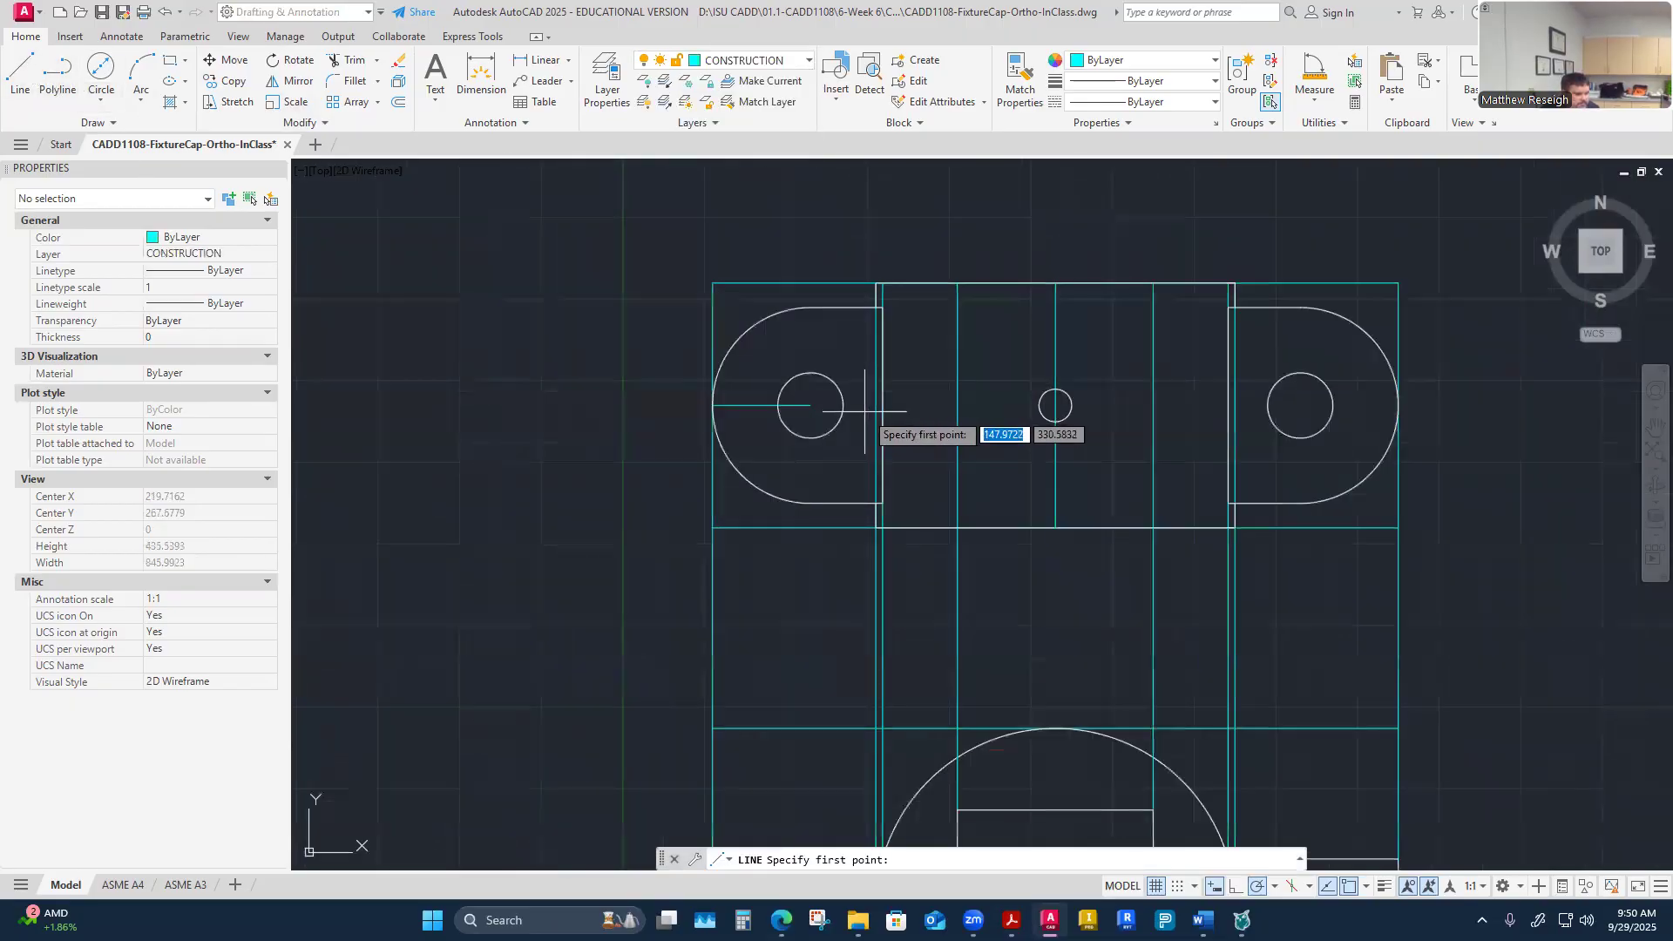
left_click(843, 405)
scroll(843, 406, "down", 4)
scroll(853, 603, "up", 4)
left_click(825, 606)
right_click(826, 605)
left_click(850, 609)
Step: Project a vertical construction line from the left tab hole's left quadrant down to the front view's bottom edge
right_click(764, 522)
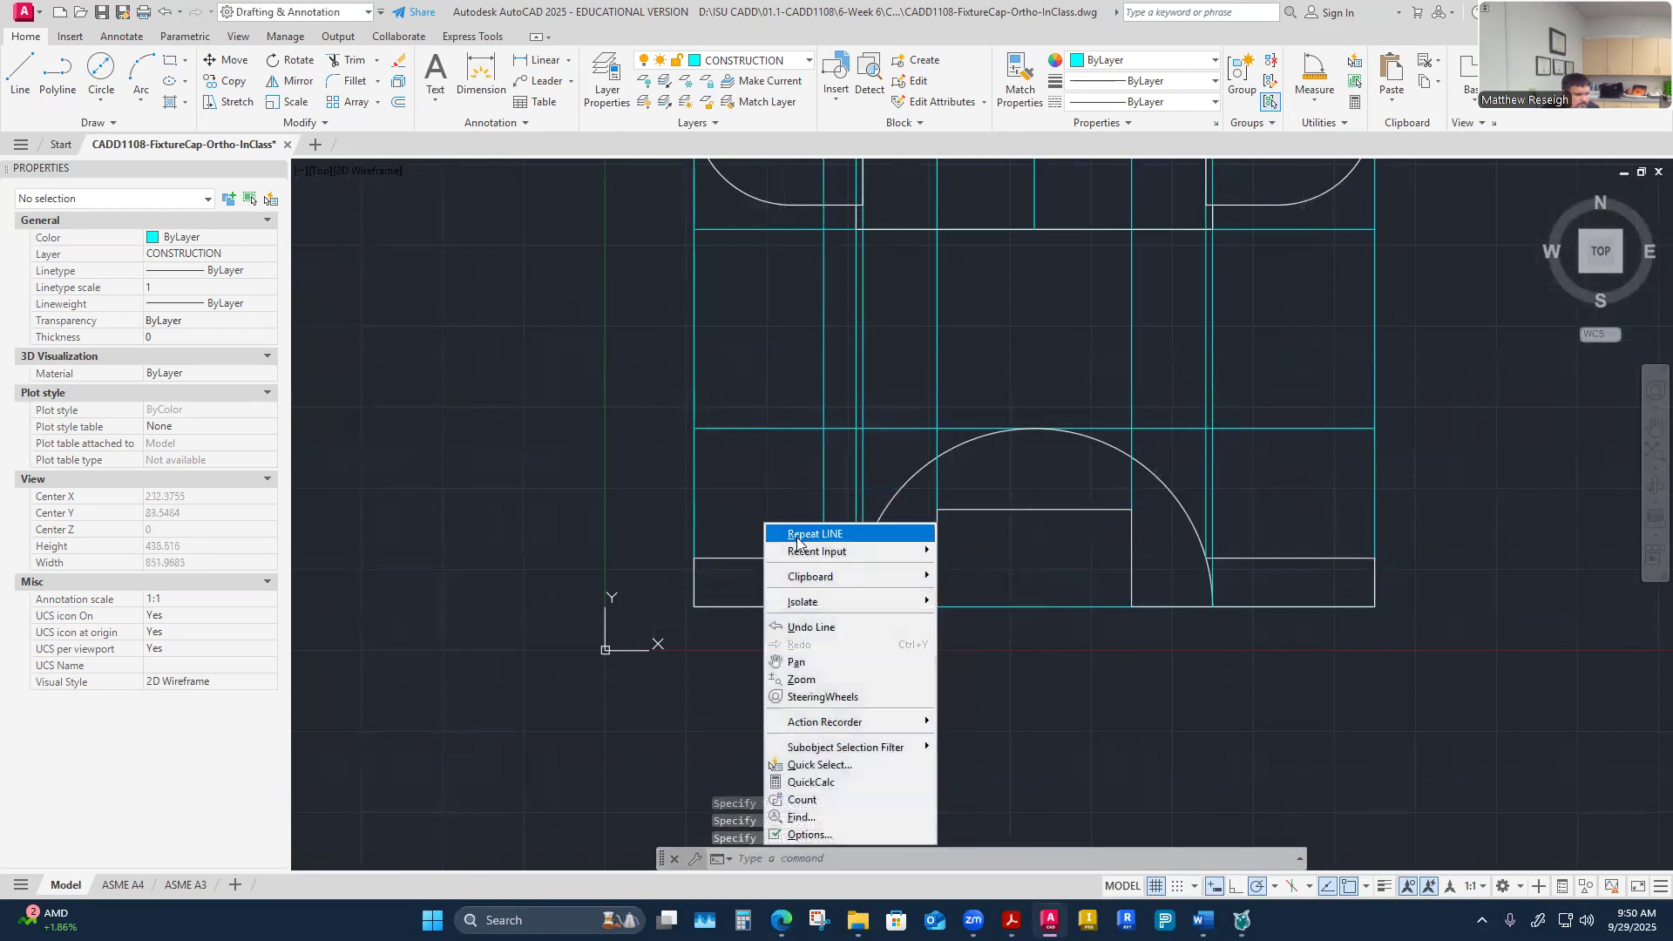
left_click(784, 537)
scroll(766, 536, "up", 1)
scroll(765, 540, "down", 3)
scroll(764, 284, "up", 4)
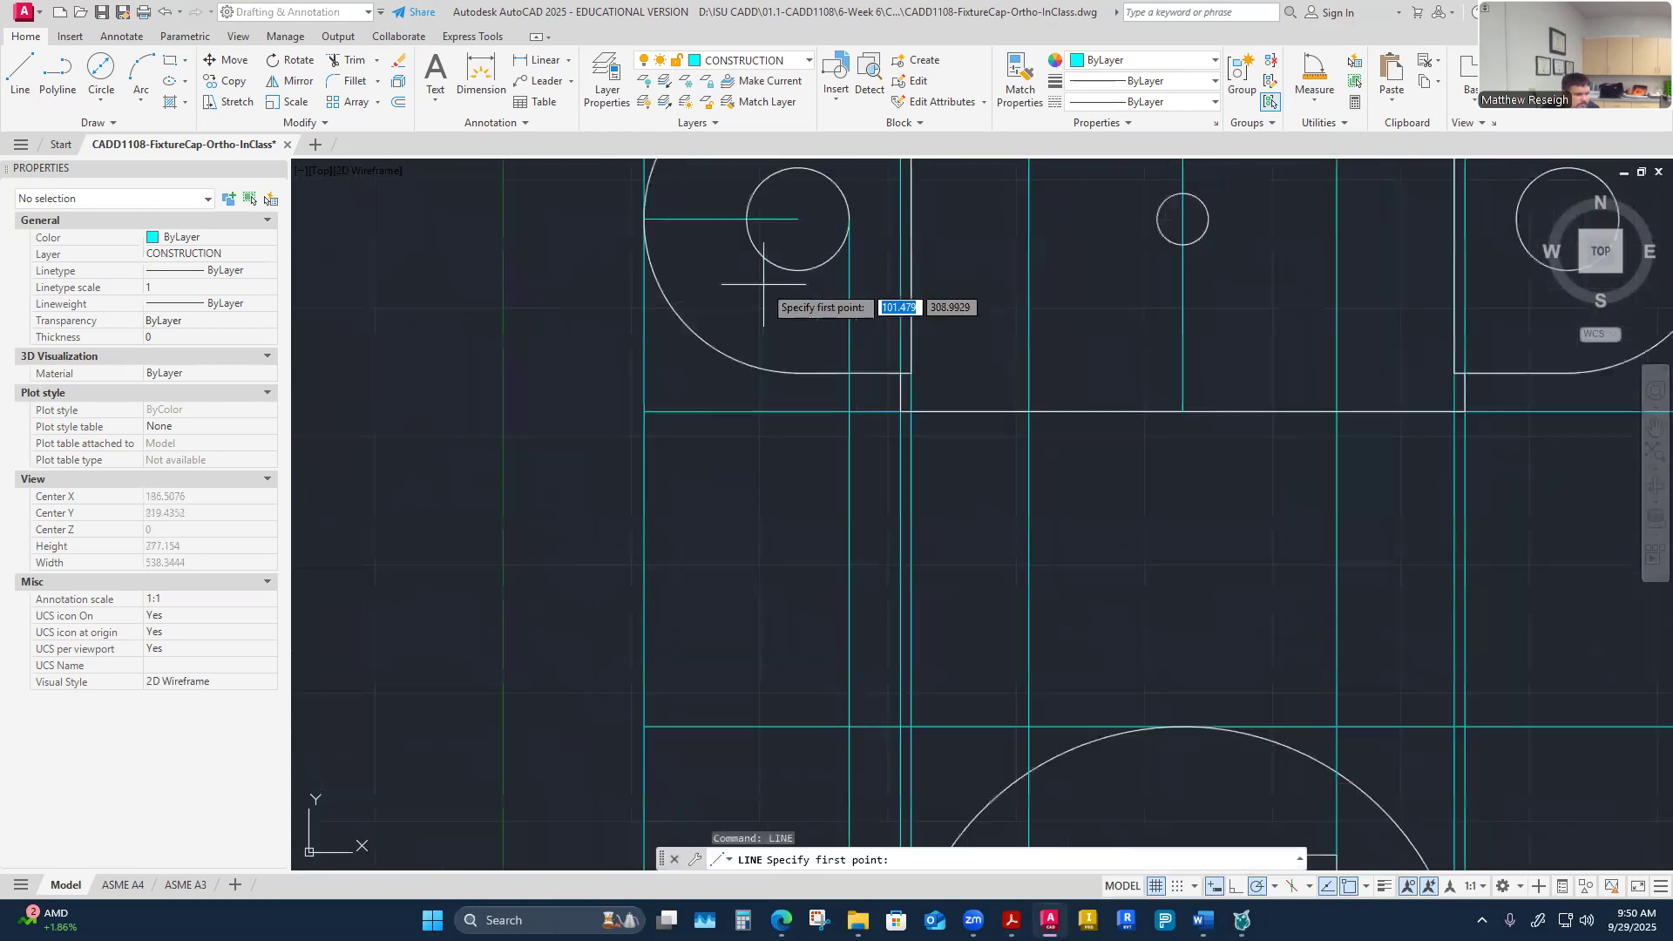
left_click(756, 222)
scroll(763, 393, "down", 4)
scroll(768, 558, "up", 1)
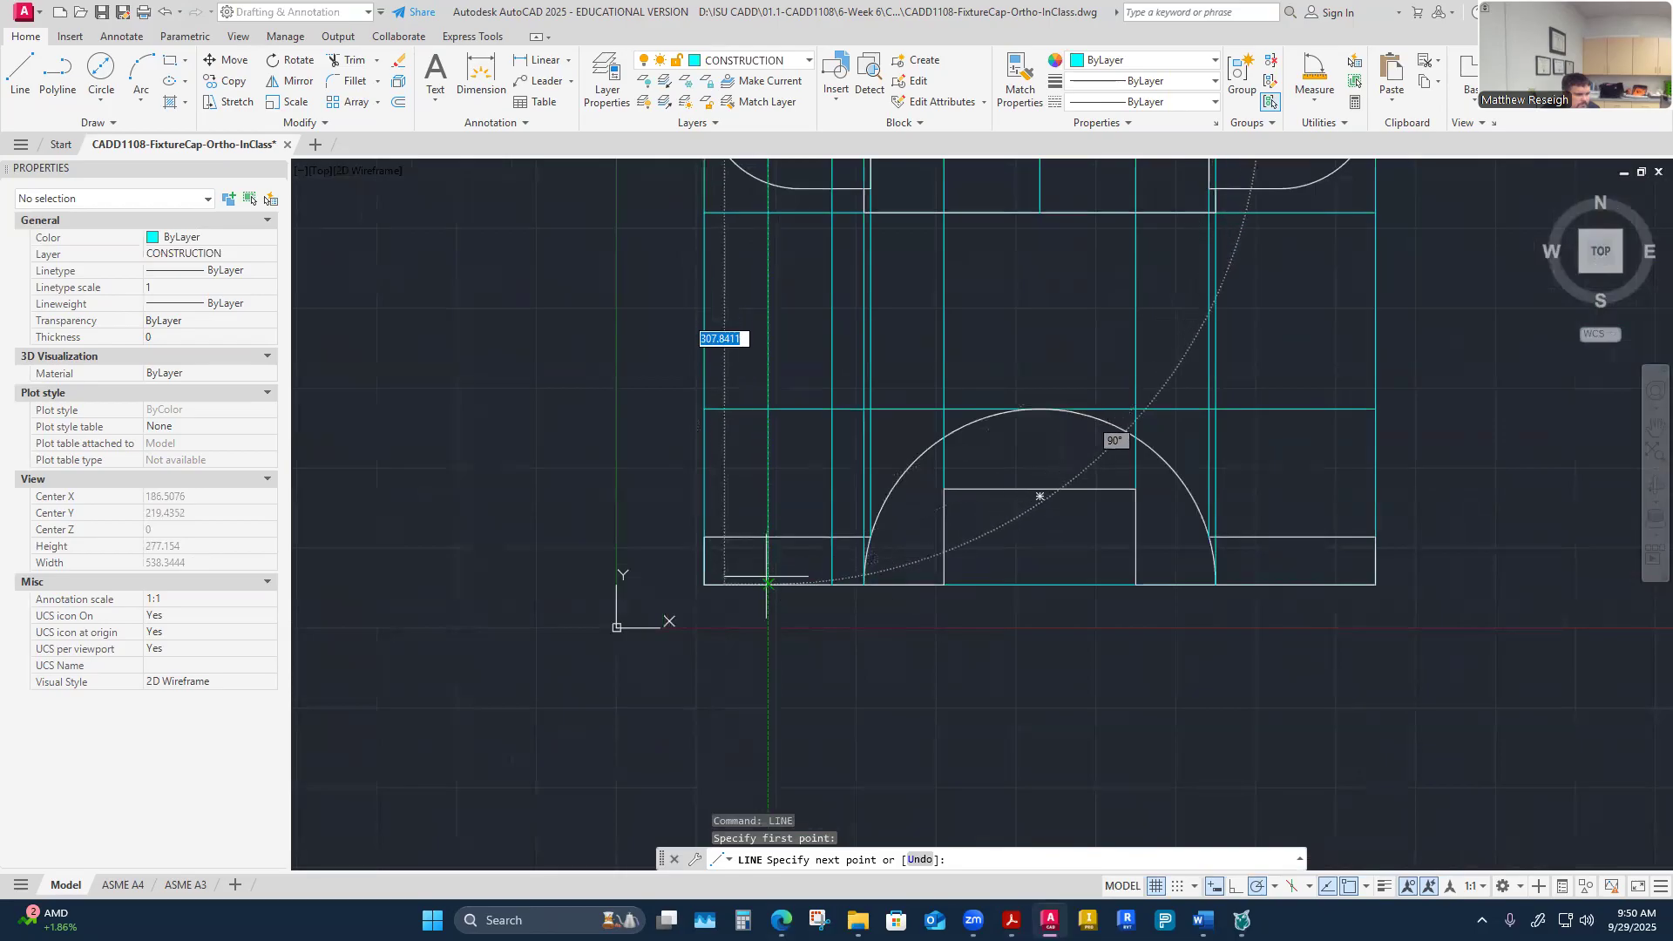
left_click(768, 582)
right_click(766, 584)
left_click(789, 590)
Step: Project a vertical construction line from the small centre hole's left quadrant down to the upper edge of the front view's rectangular cutout
right_click(985, 361)
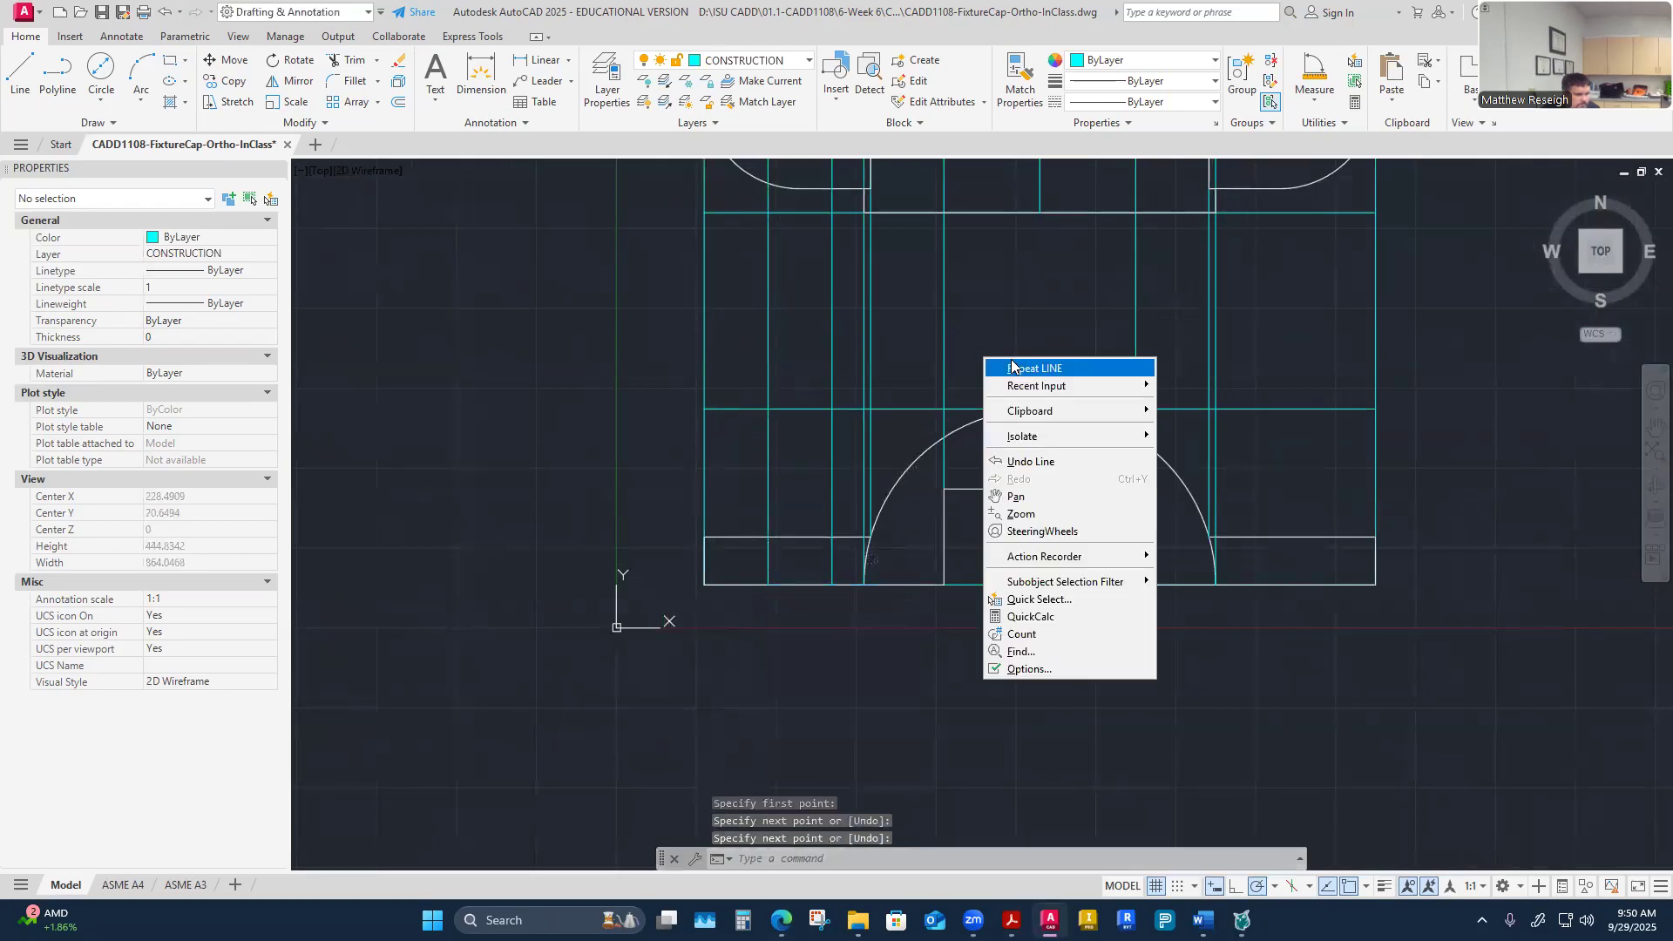
left_click(1014, 367)
scroll(1011, 411, "down", 5)
scroll(1082, 302, "up", 9)
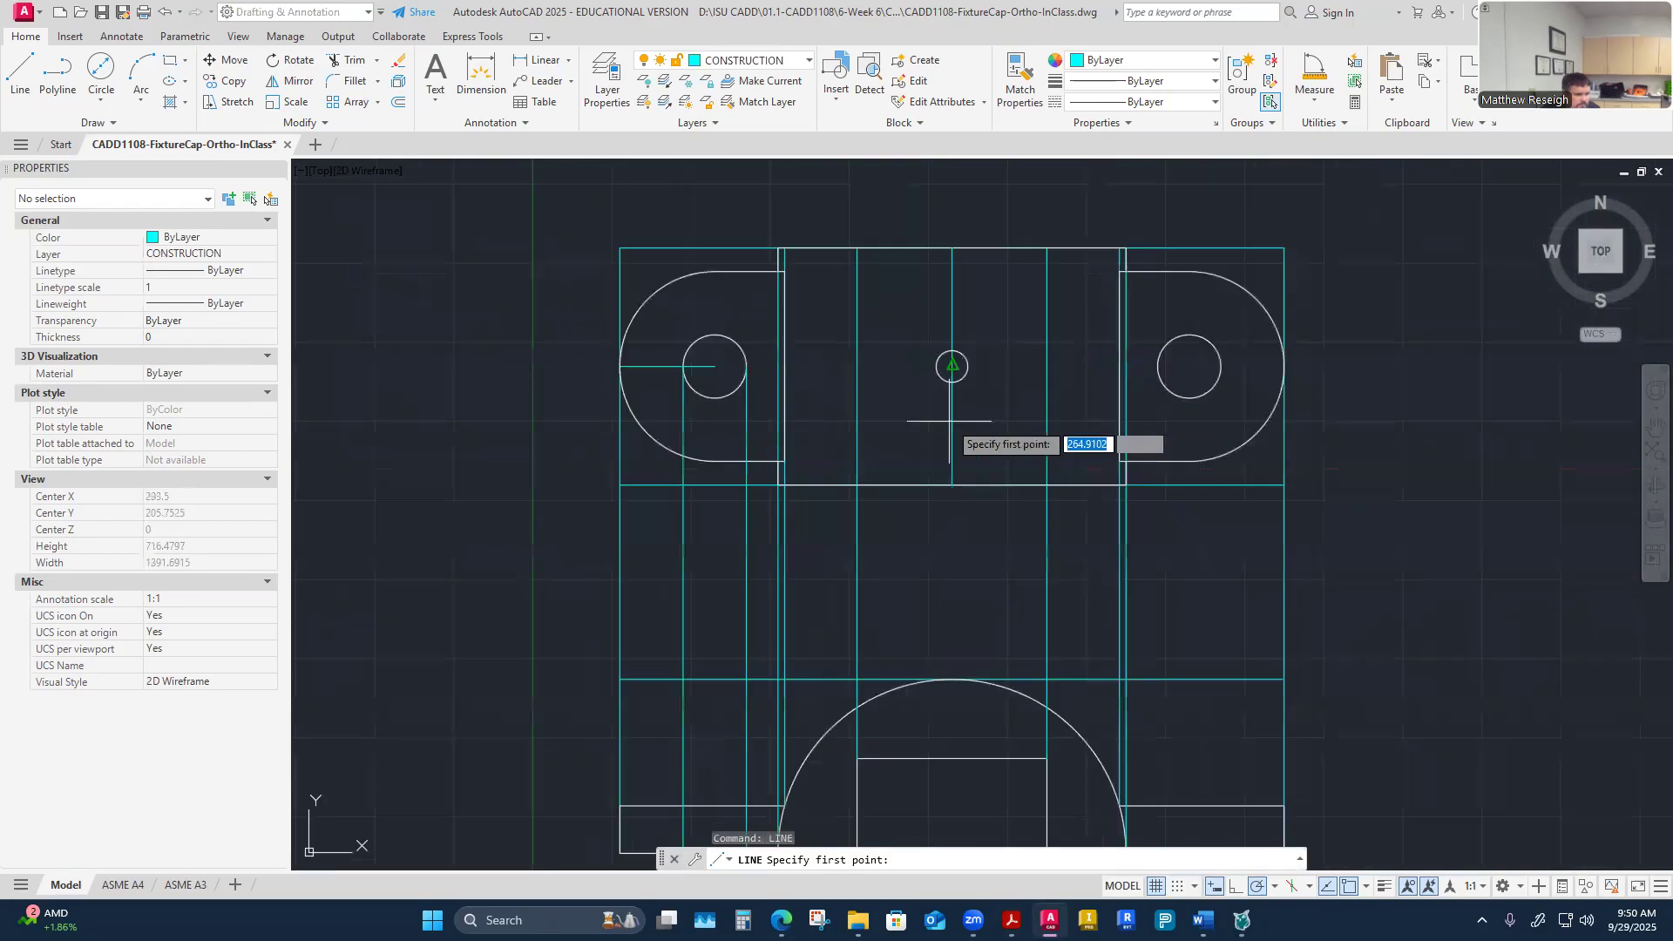
left_click(925, 333)
scroll(915, 541, "down", 4)
scroll(956, 418, "up", 3)
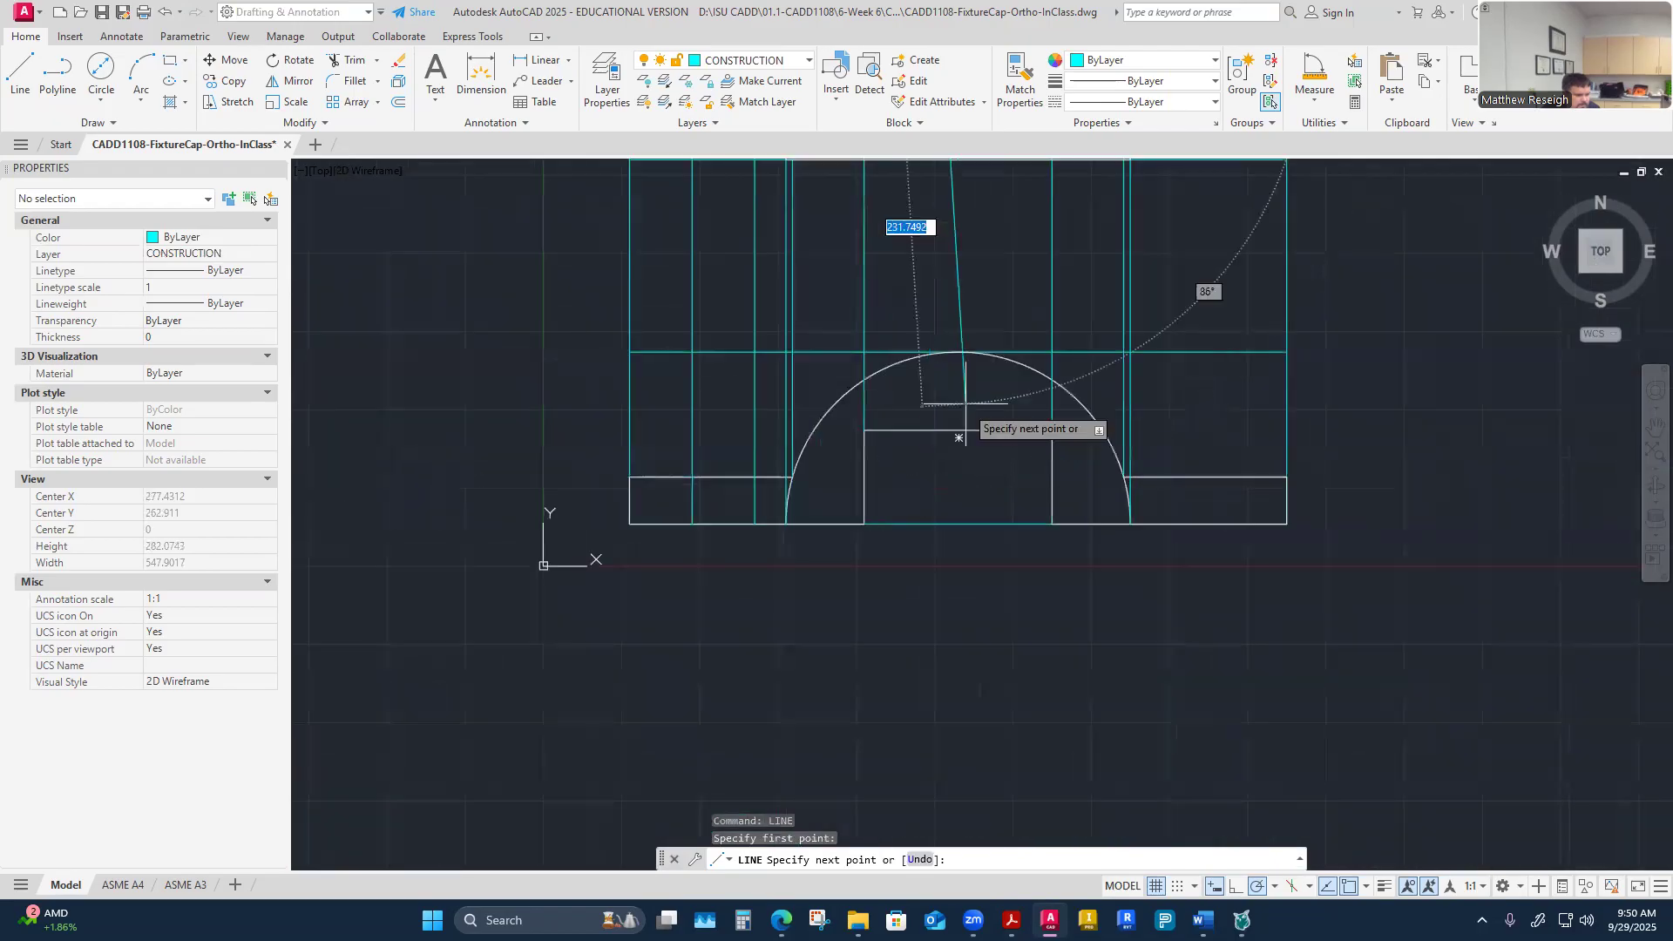
left_click(942, 406)
right_click(952, 429)
left_click(972, 439)
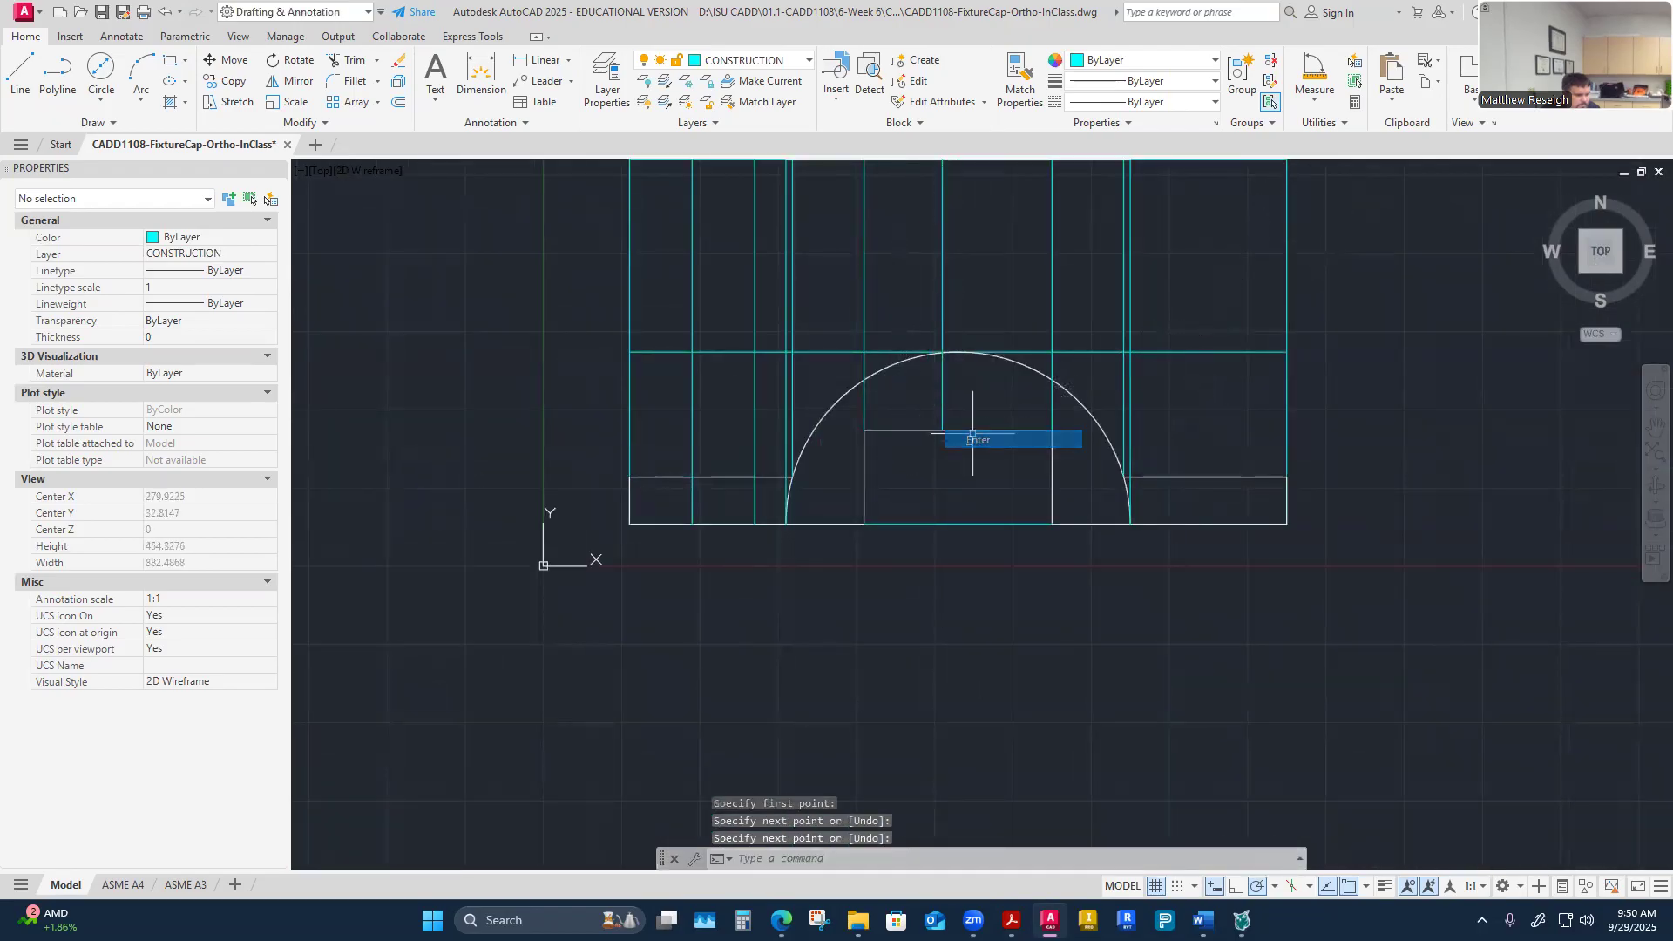
Step: Project a vertical construction line from the small centre hole's right quadrant down to the upper edge of the front view's rectangular cutout
scroll(964, 360, "down", 5)
scroll(964, 360, "up", 4)
right_click(998, 366)
left_click(1011, 378)
scroll(952, 351, "up", 6)
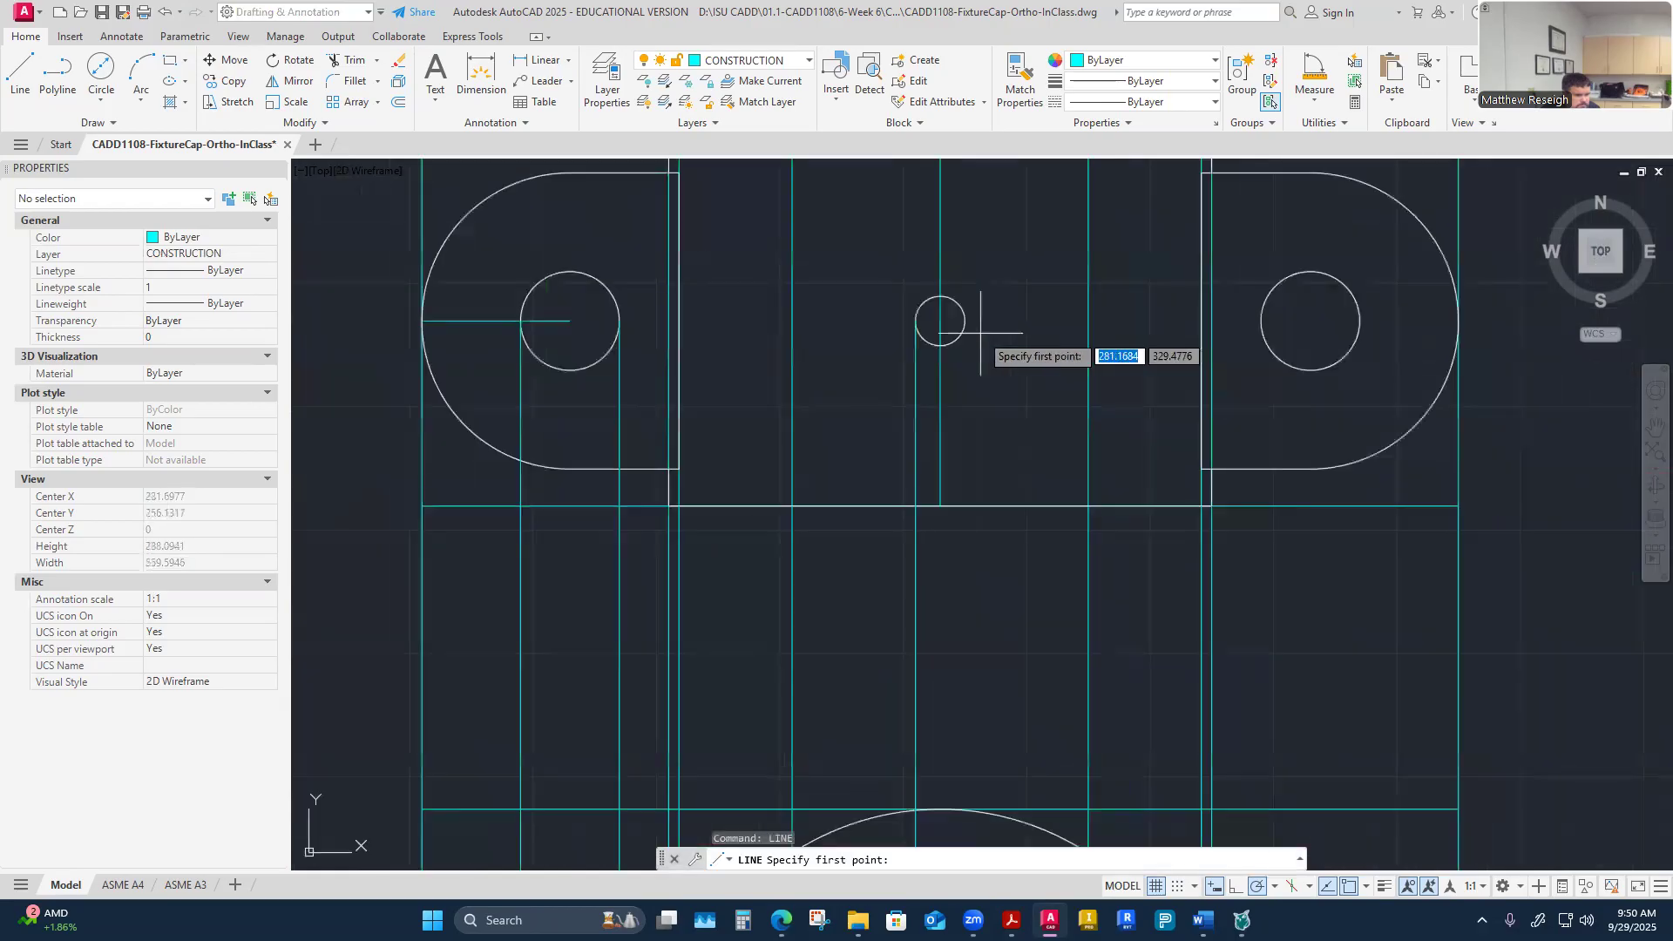
left_click(953, 312)
scroll(959, 322, "down", 5)
scroll(976, 540, "up", 6)
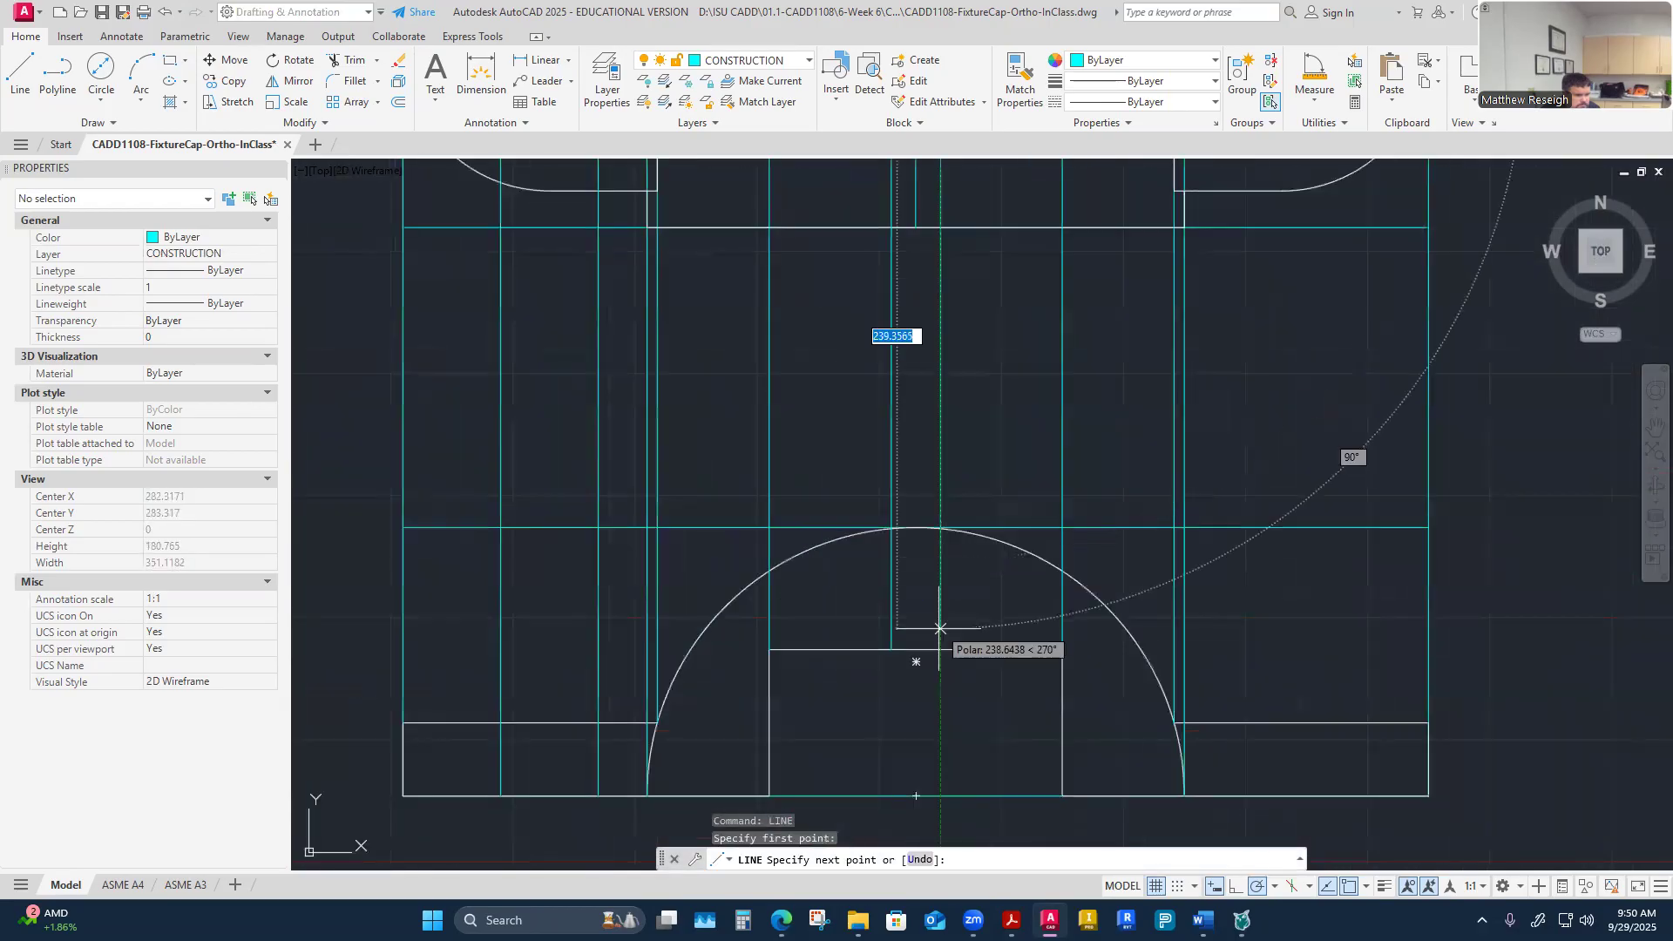
left_click(942, 649)
right_click(941, 650)
left_click(959, 662)
Step: Project a vertical construction line from the right tab hole's left quadrant down to the front view's bottom edge
scroll(1104, 498, "down", 3)
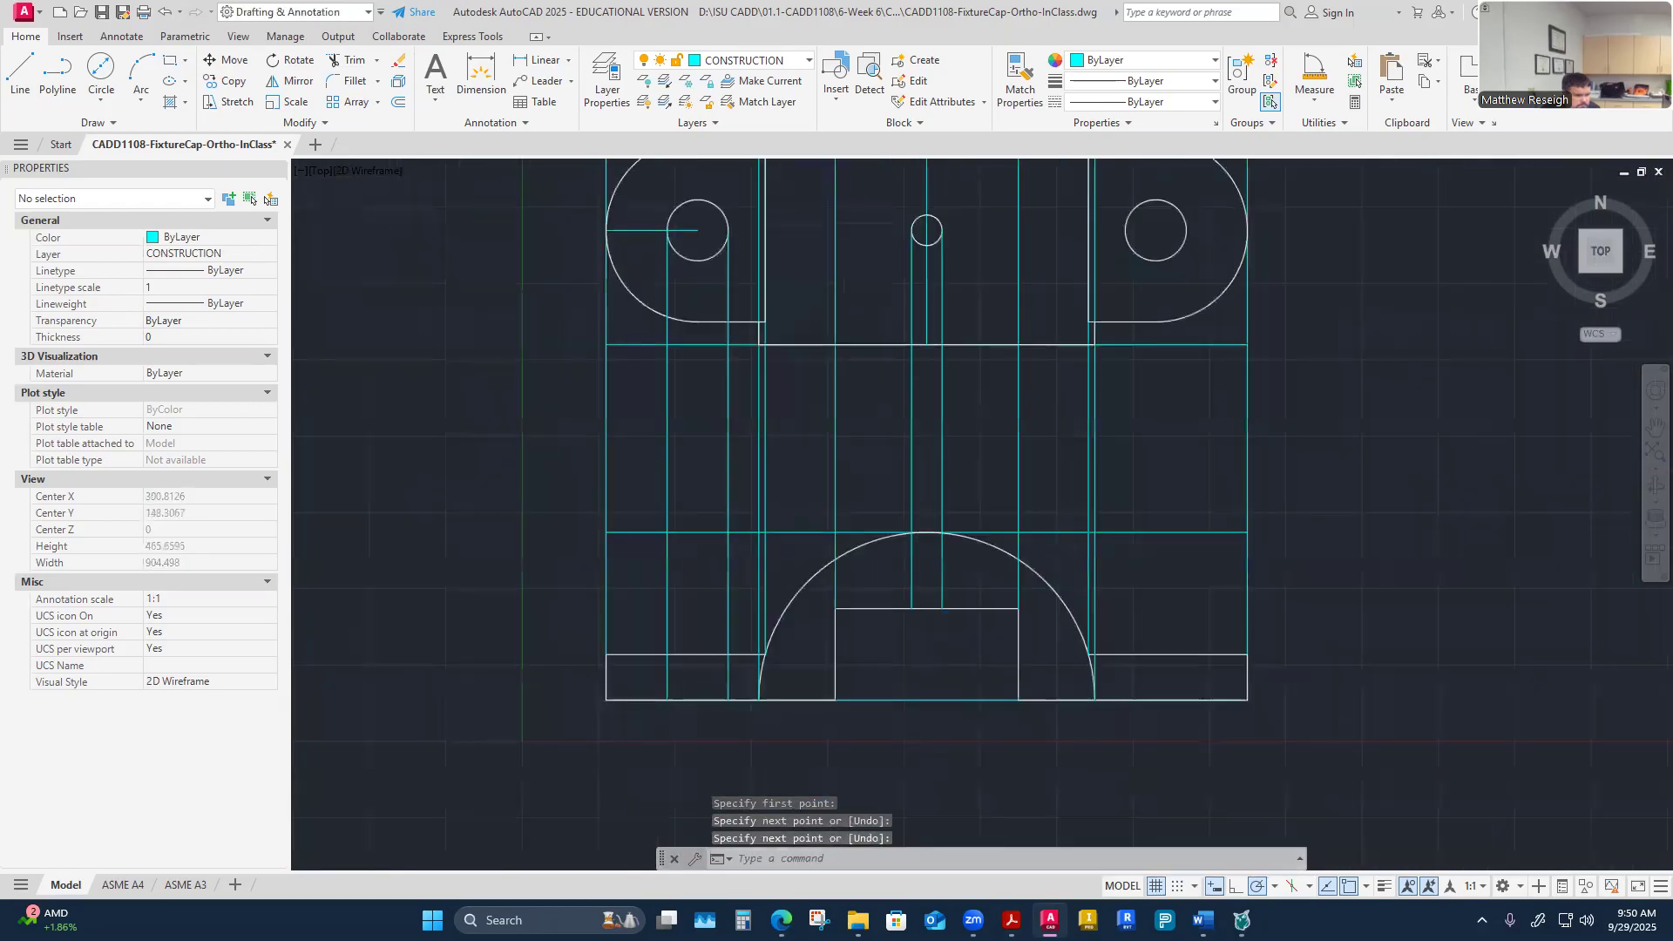
right_click(1104, 498)
left_click(1125, 512)
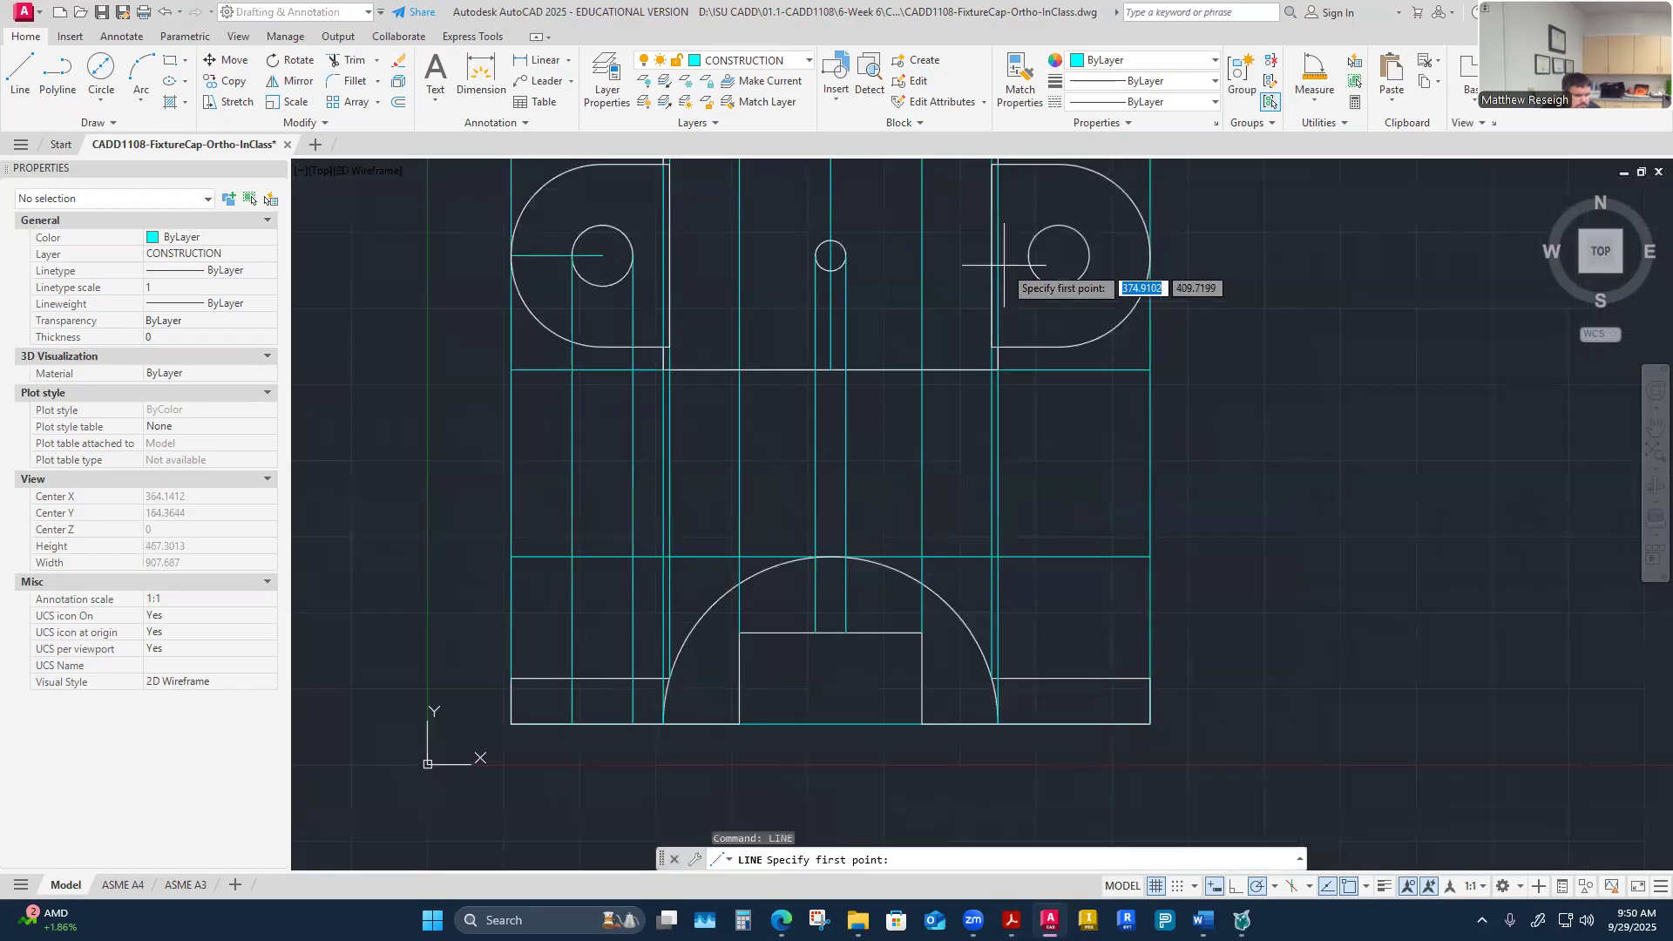
left_click(1057, 254)
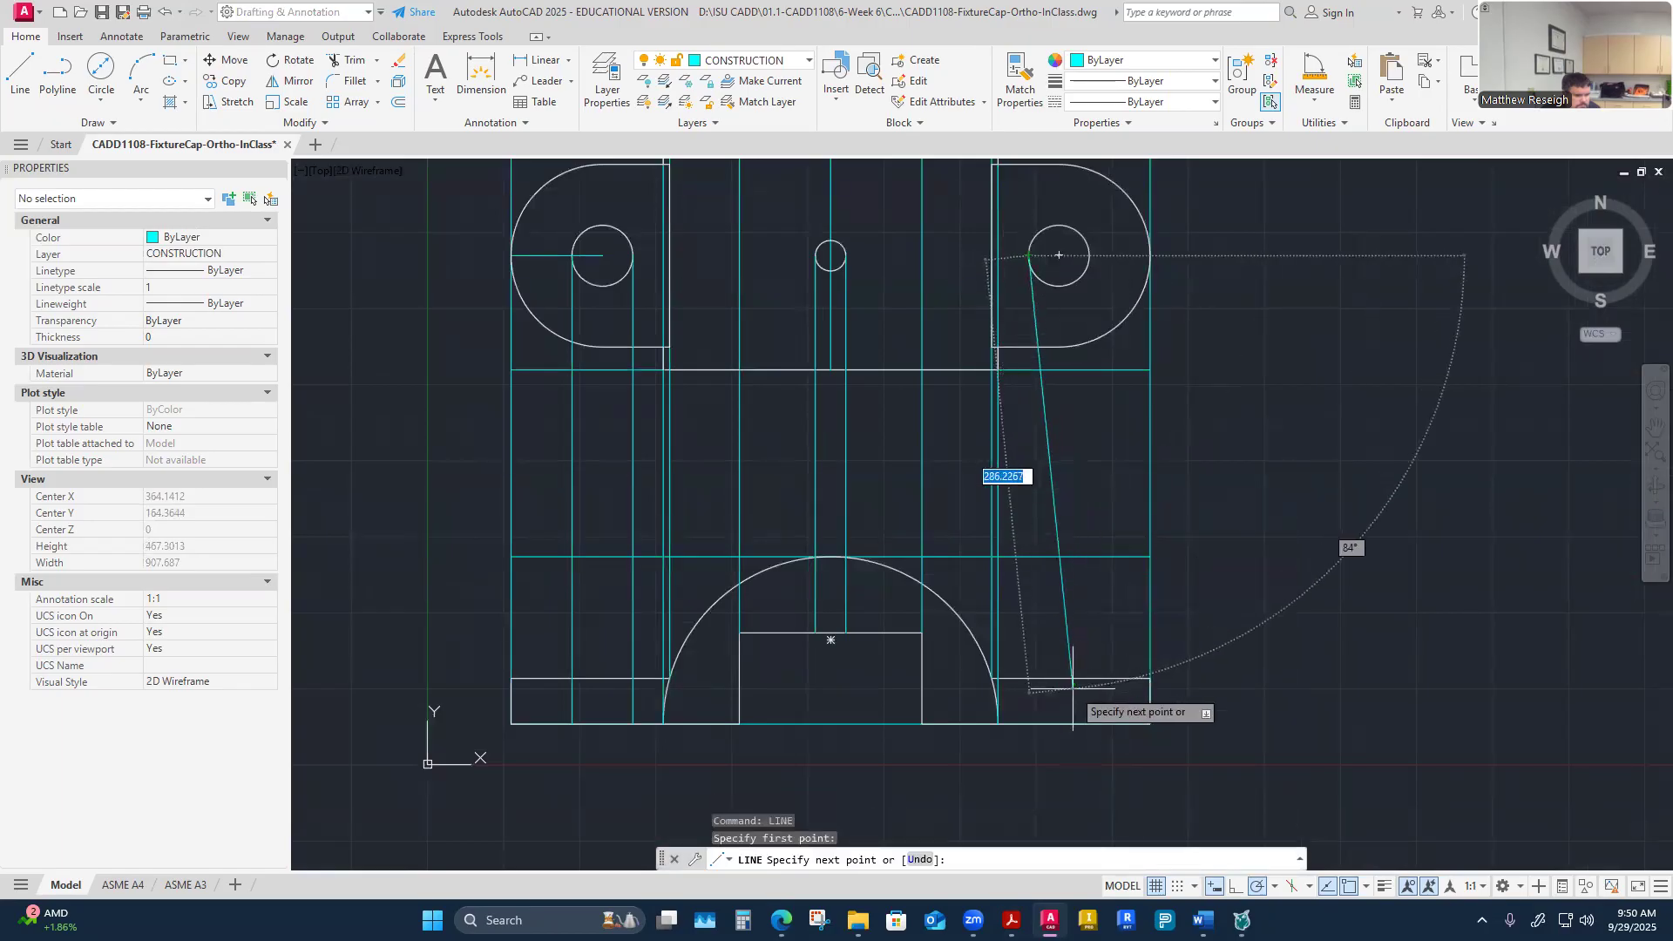
right_click(1028, 724)
left_click(1063, 542)
Step: Project a vertical construction line from the right tab hole's right quadrant down to the front view's bottom edge
right_click(1092, 534)
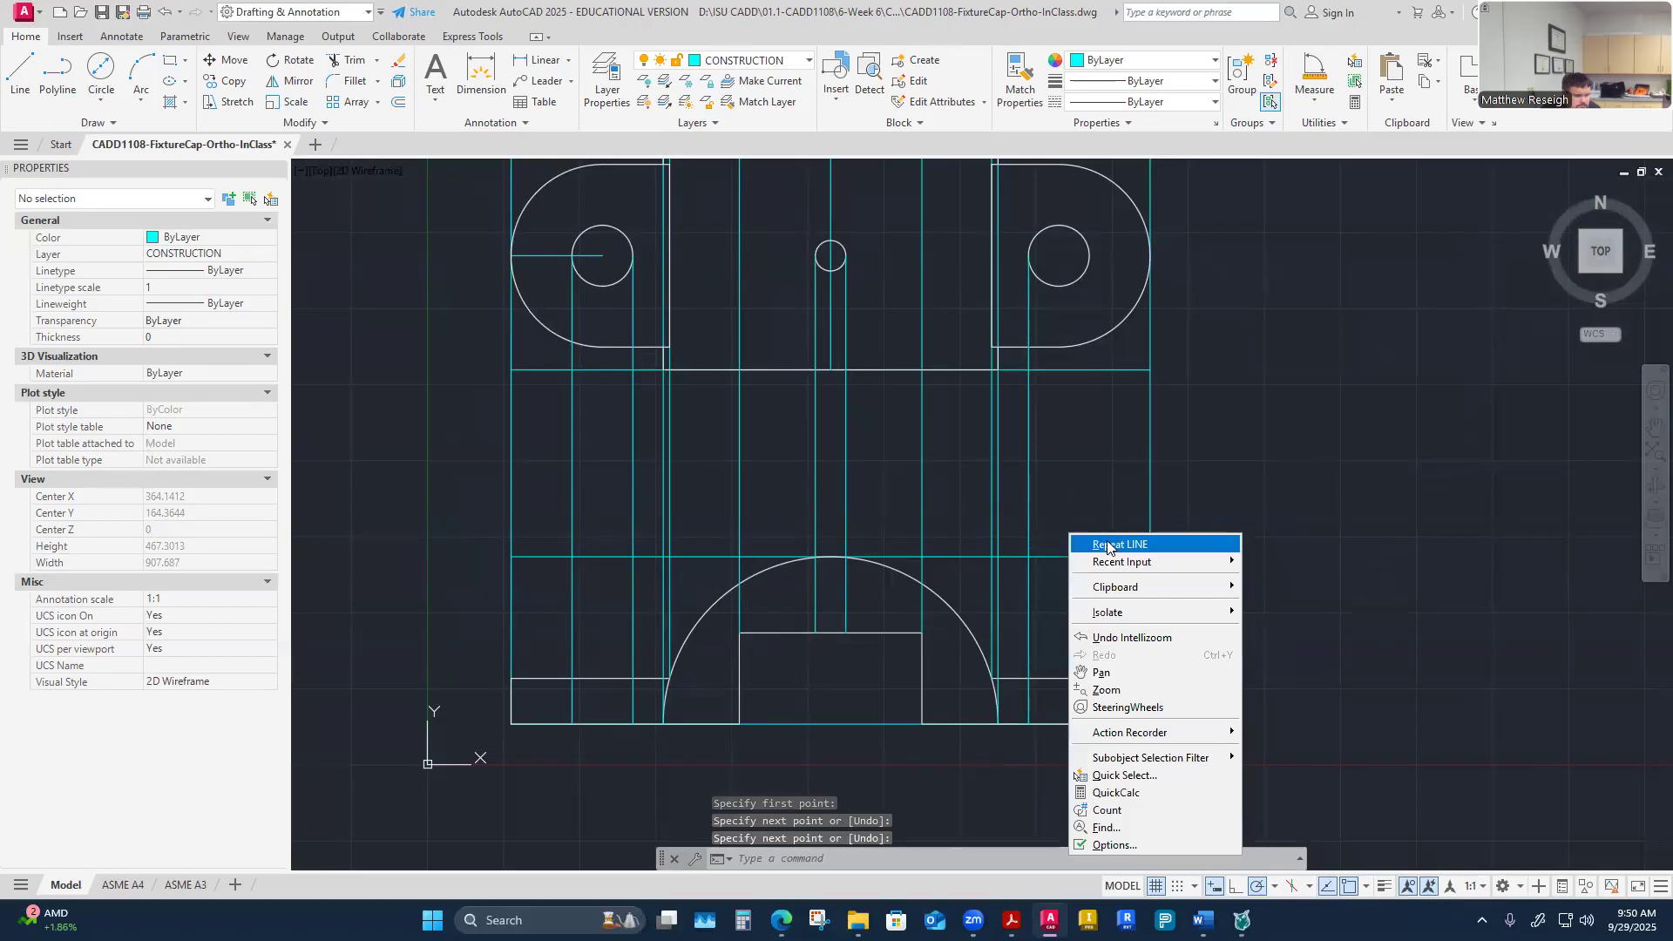
left_click(1103, 541)
left_click(1090, 256)
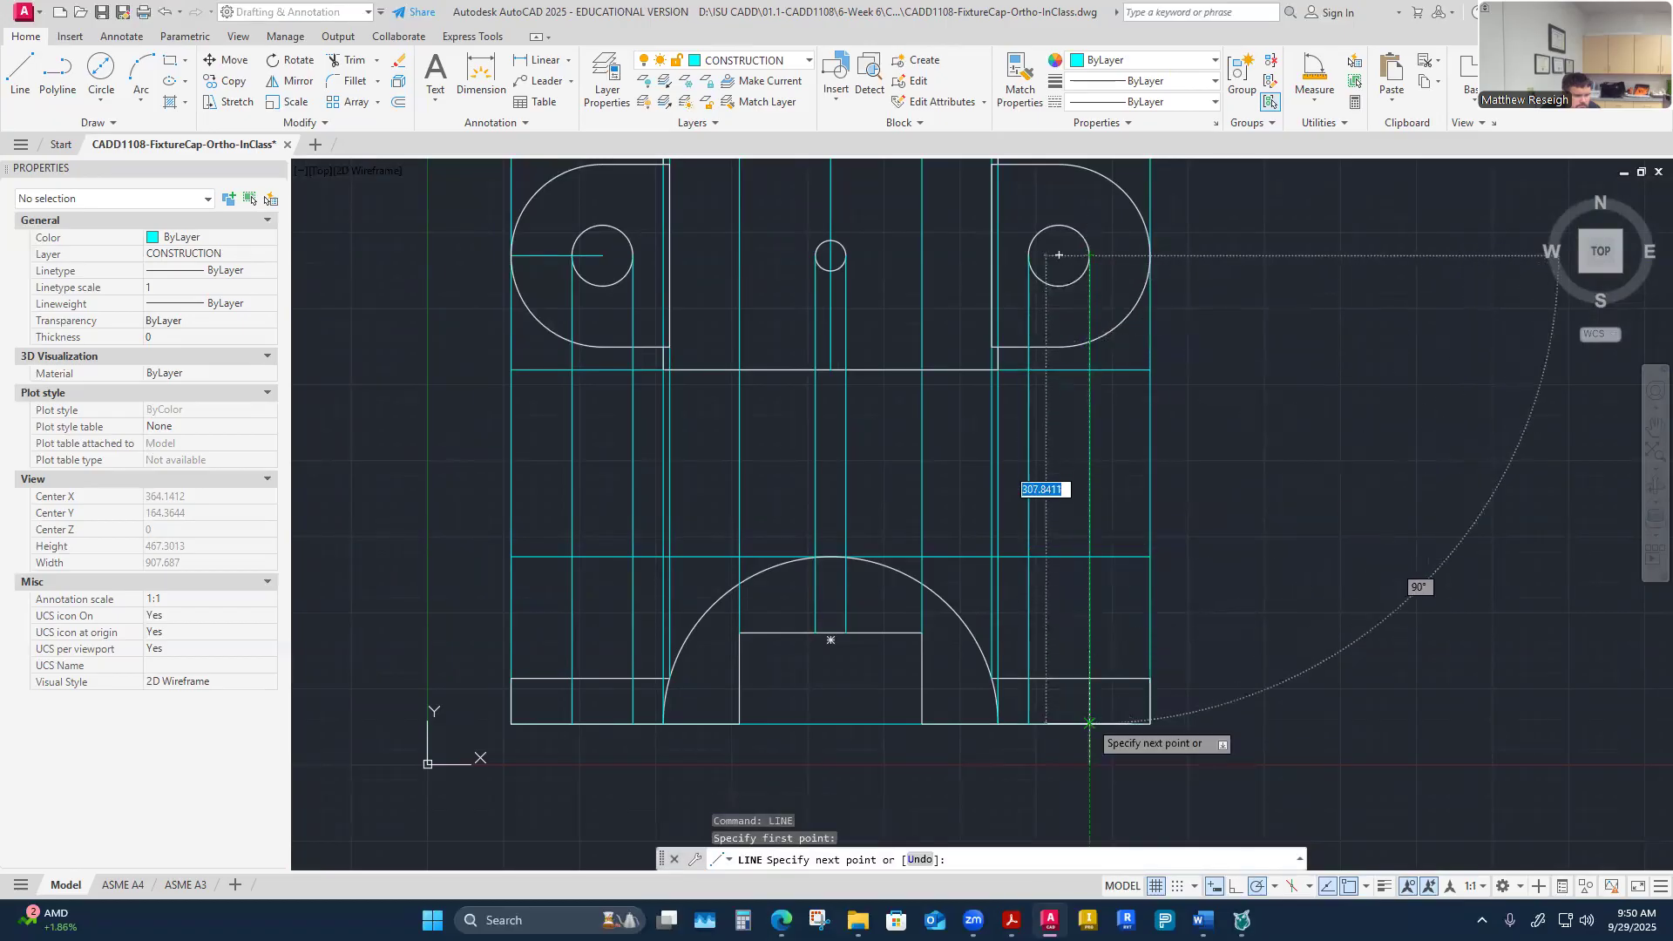
right_click(1090, 723)
left_click(1125, 539)
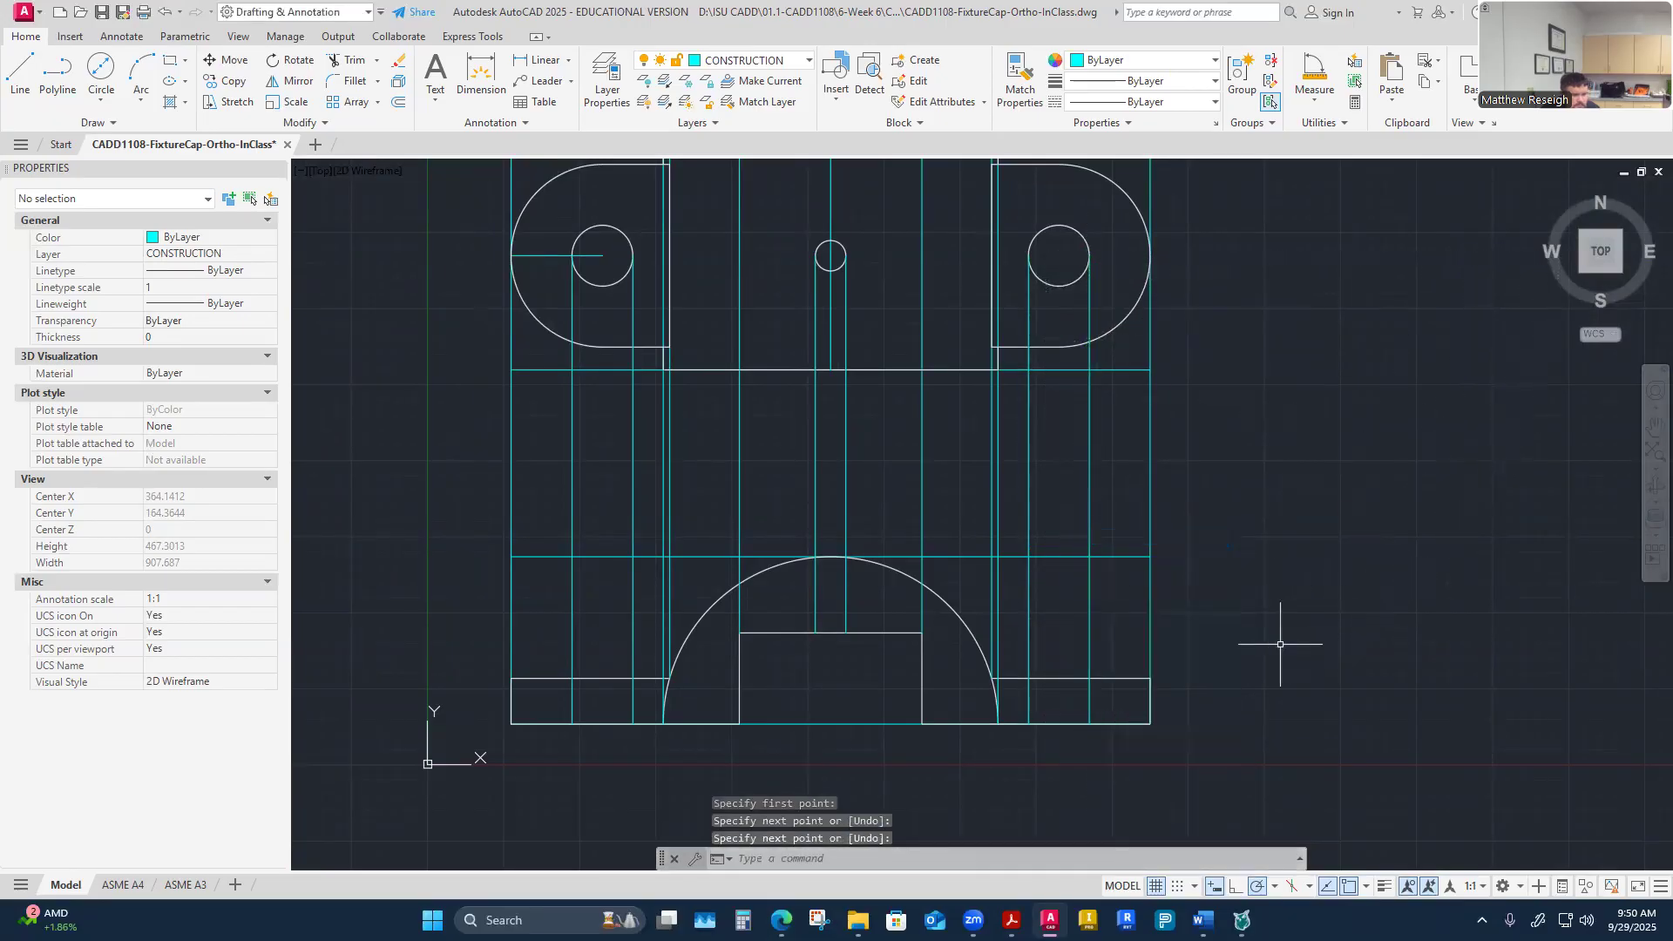
right_click(966, 524)
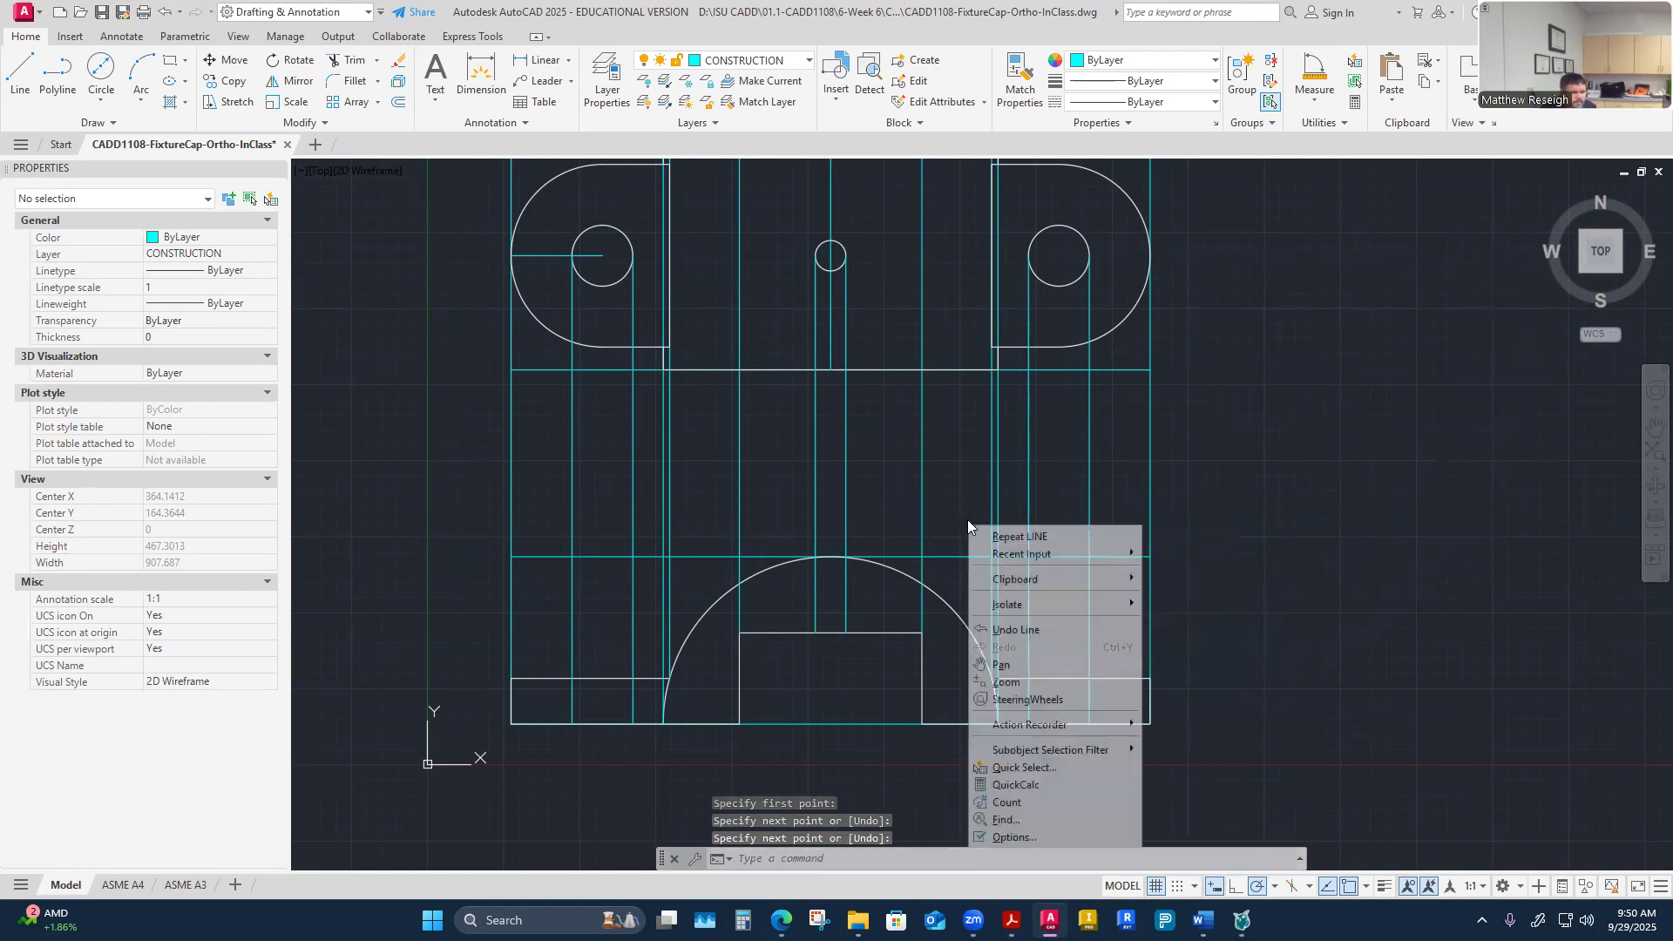
left_click(1011, 542)
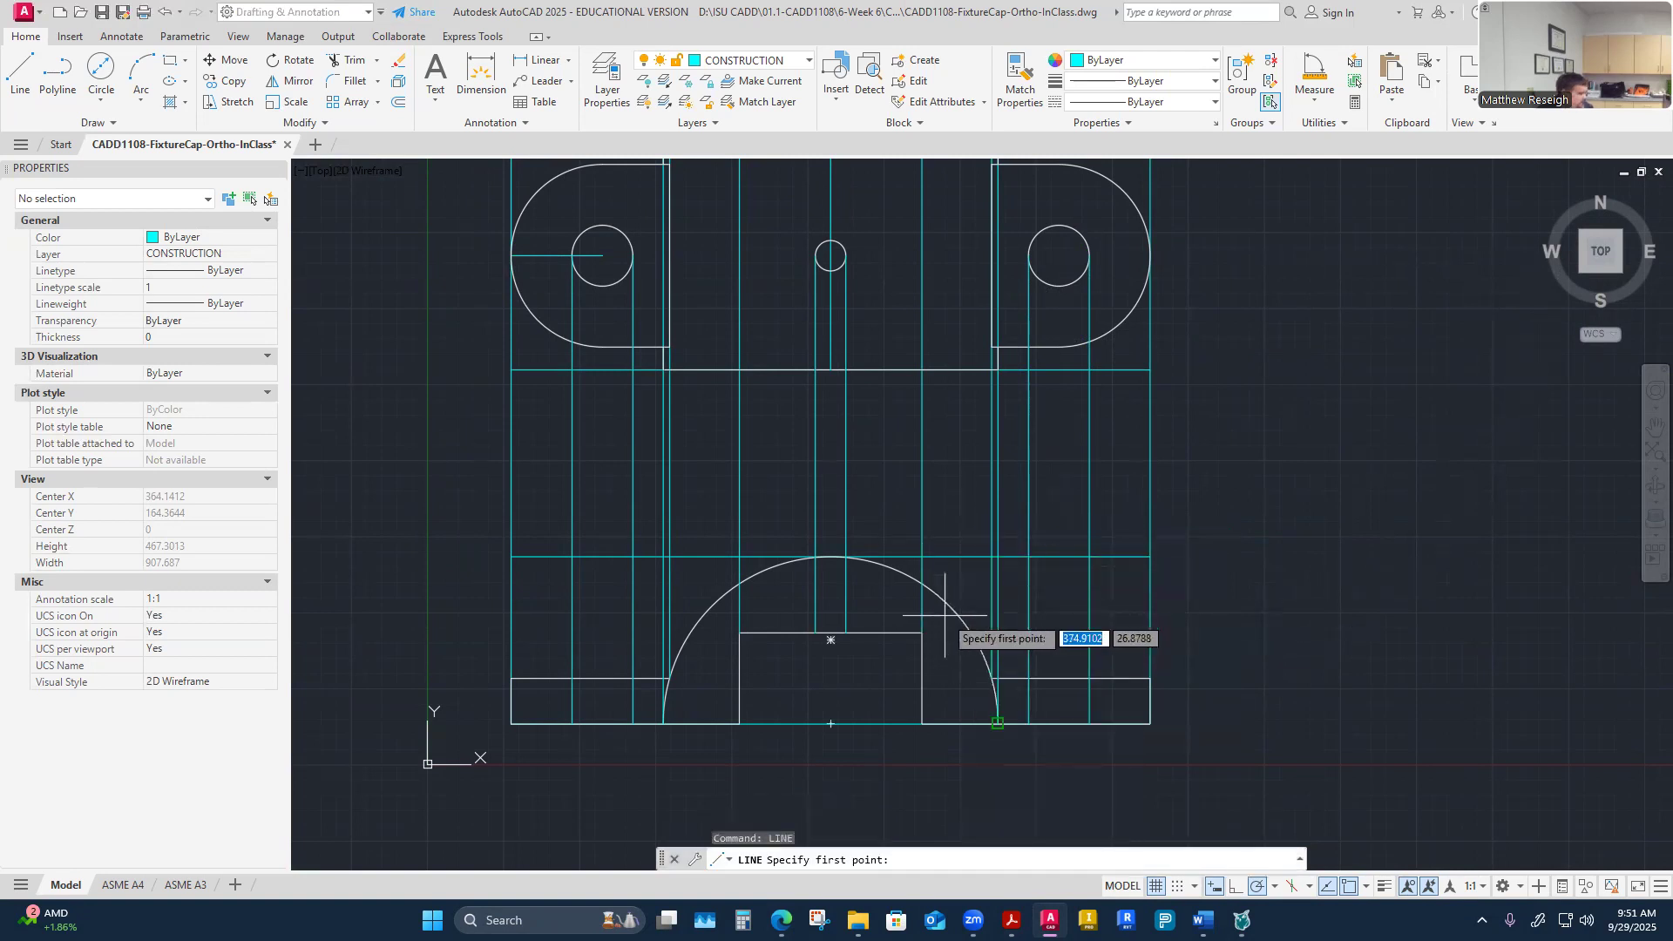
key("Escape")
key("Escape")
Step: Make the HIDDEN layer current and draw the cutout's left hidden edge from the top view's upper edge to its lower edge
left_click(798, 65)
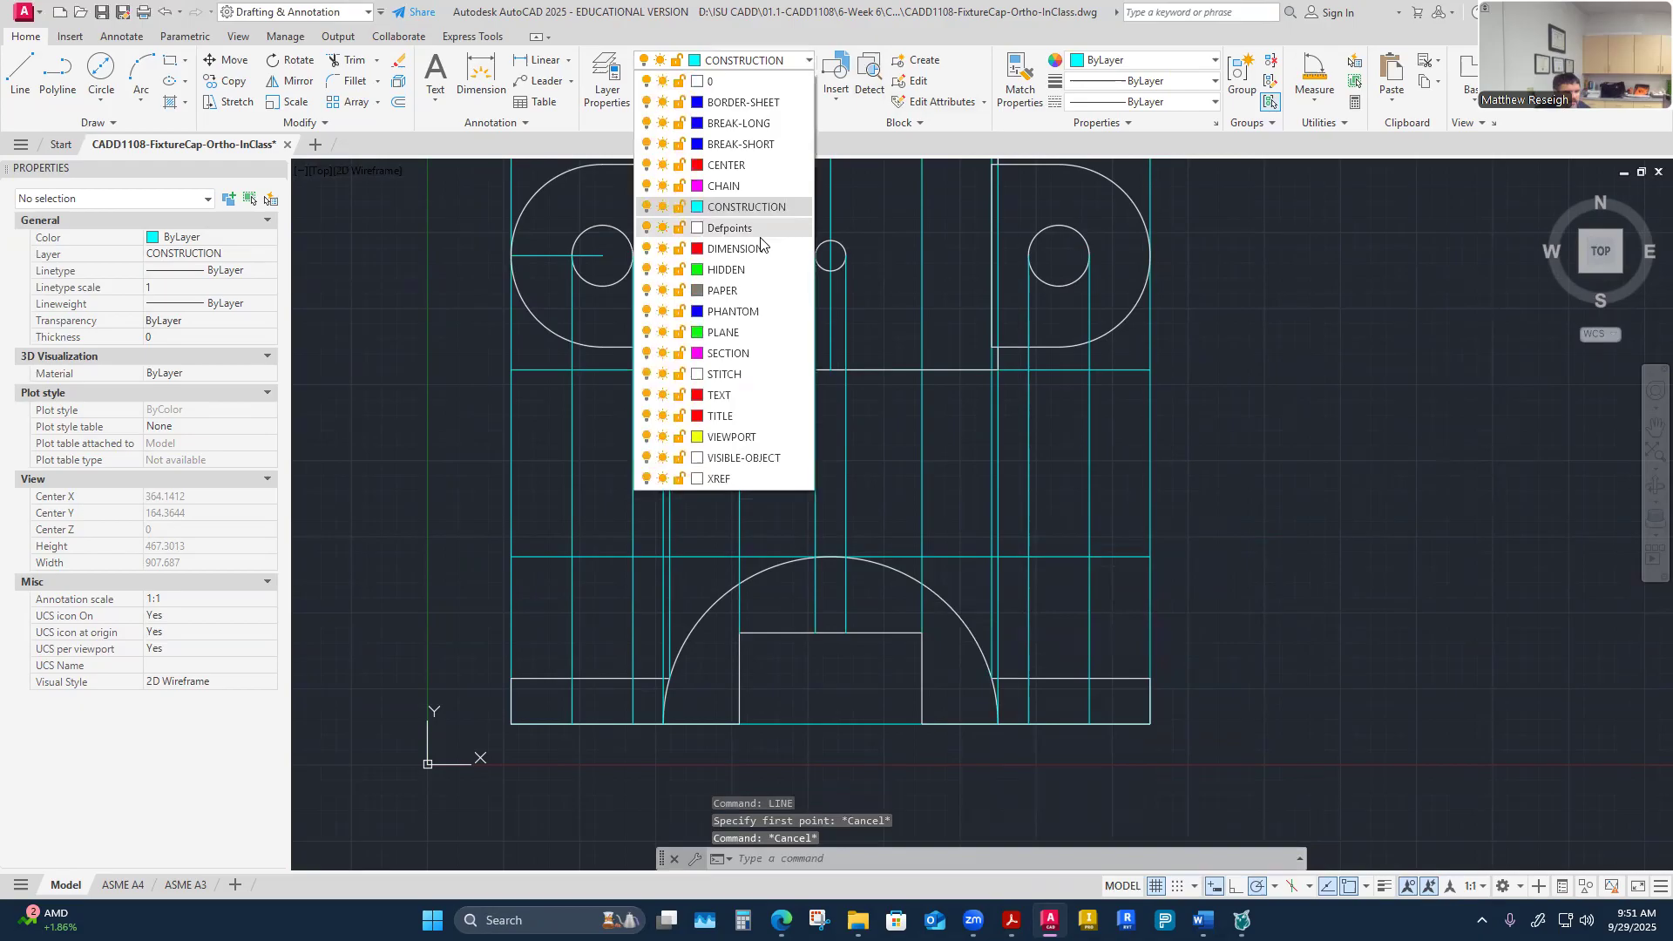
left_click(714, 277)
left_click(21, 69)
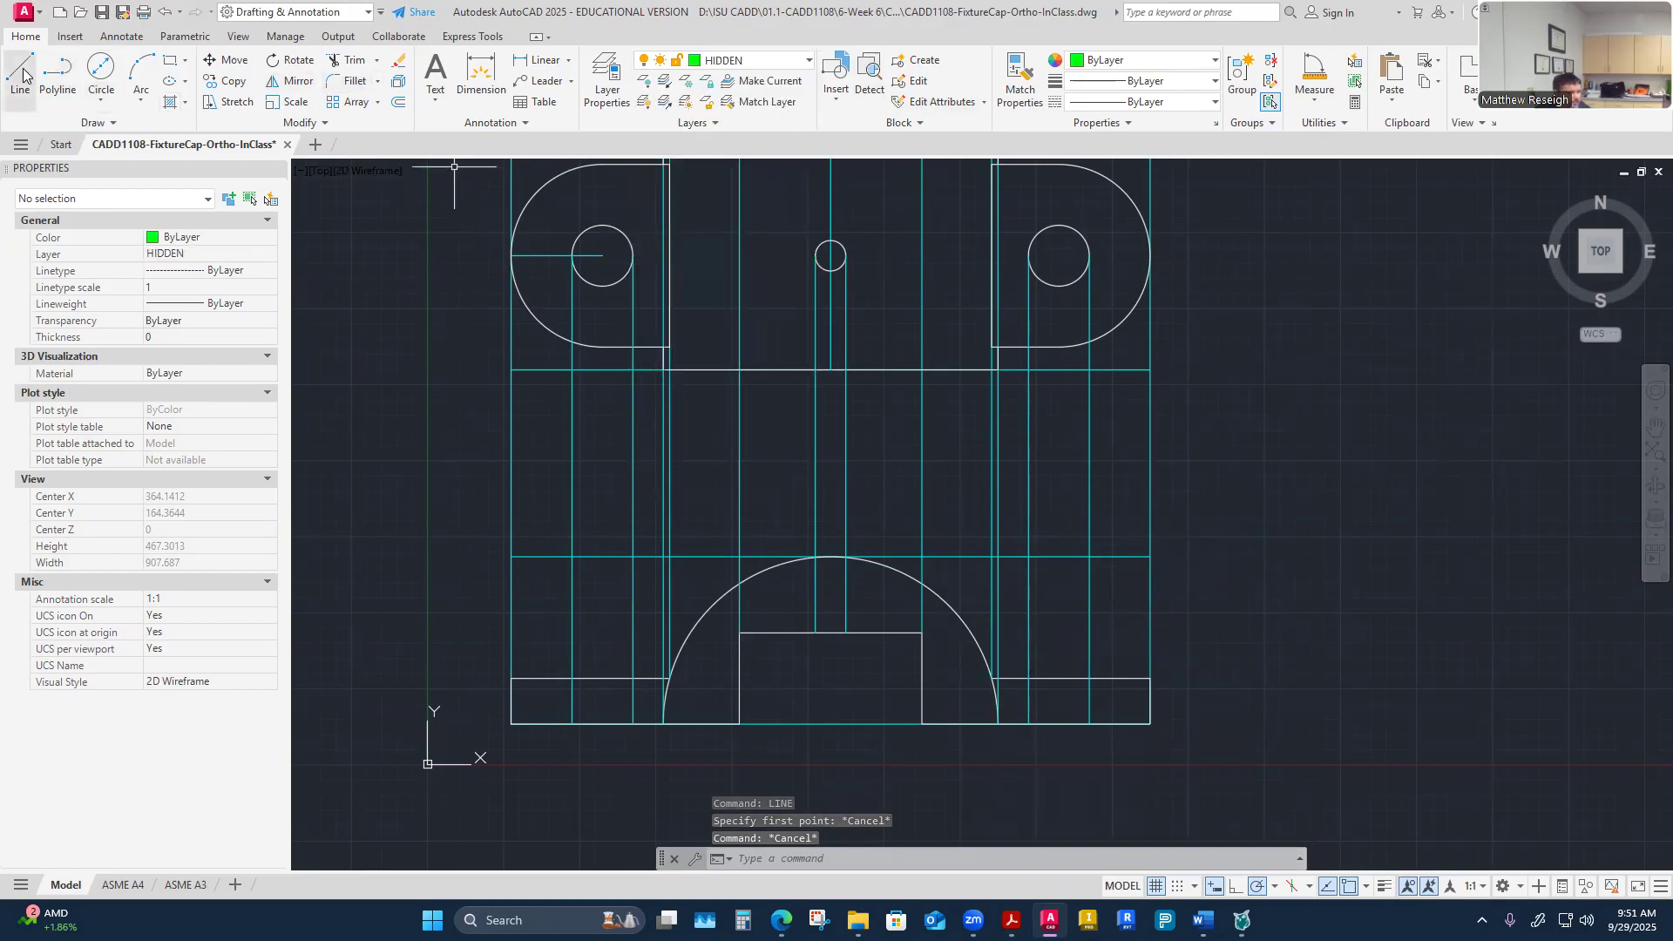
scroll(691, 279, "up", 2)
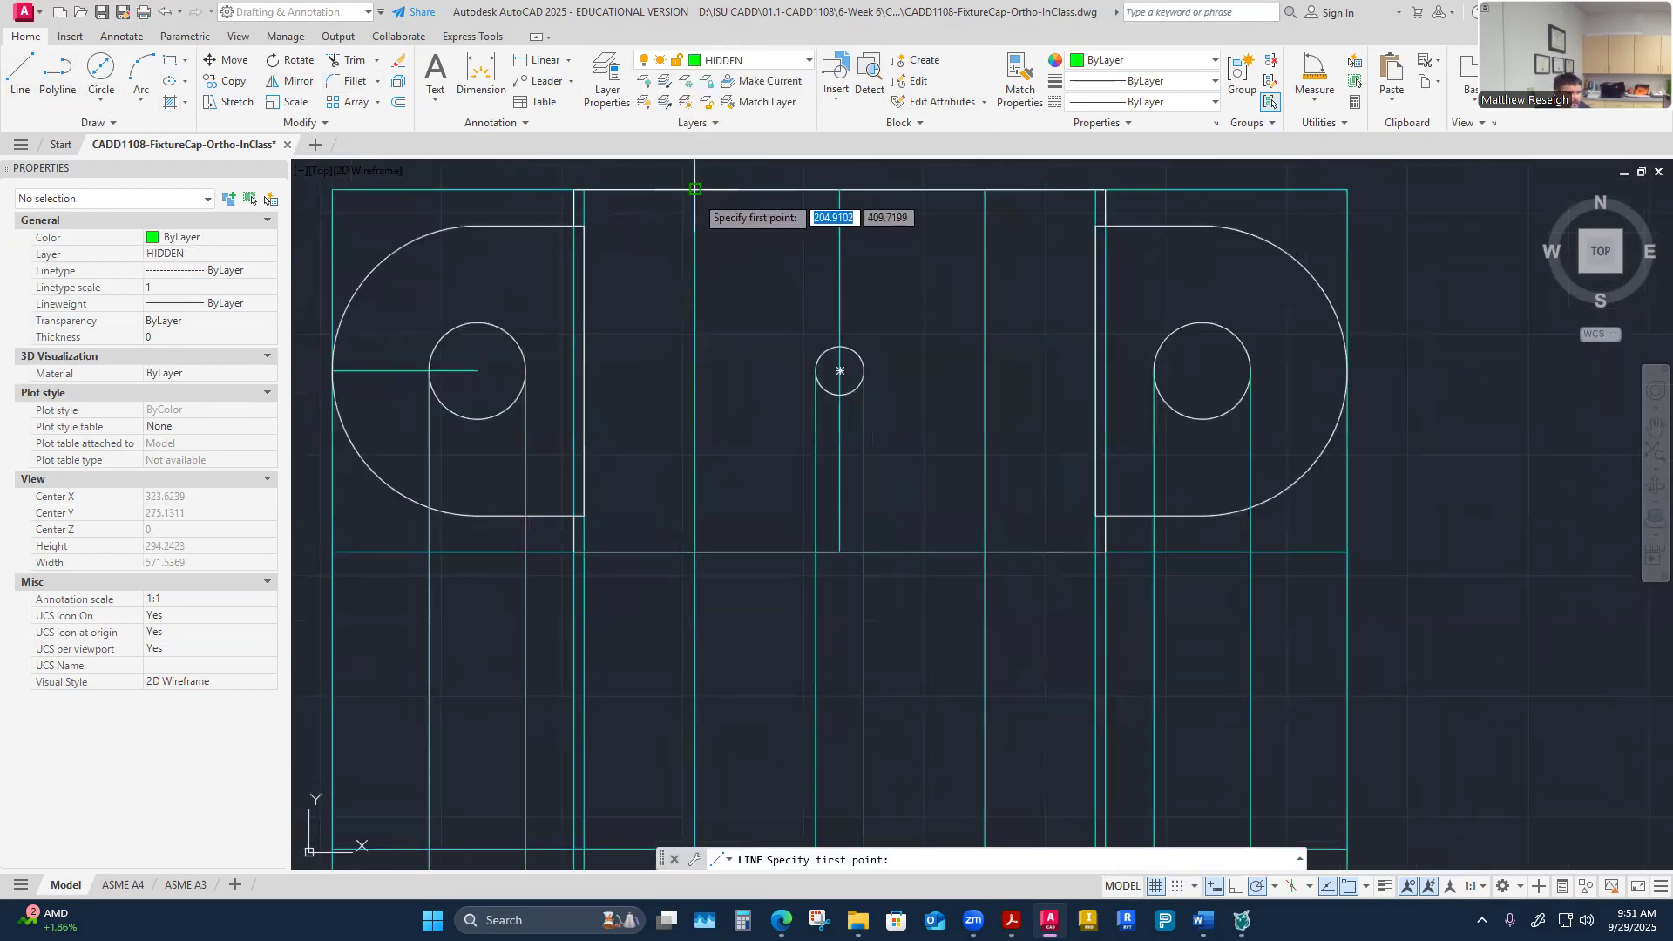
left_click(694, 190)
left_click(695, 552)
key("Escape")
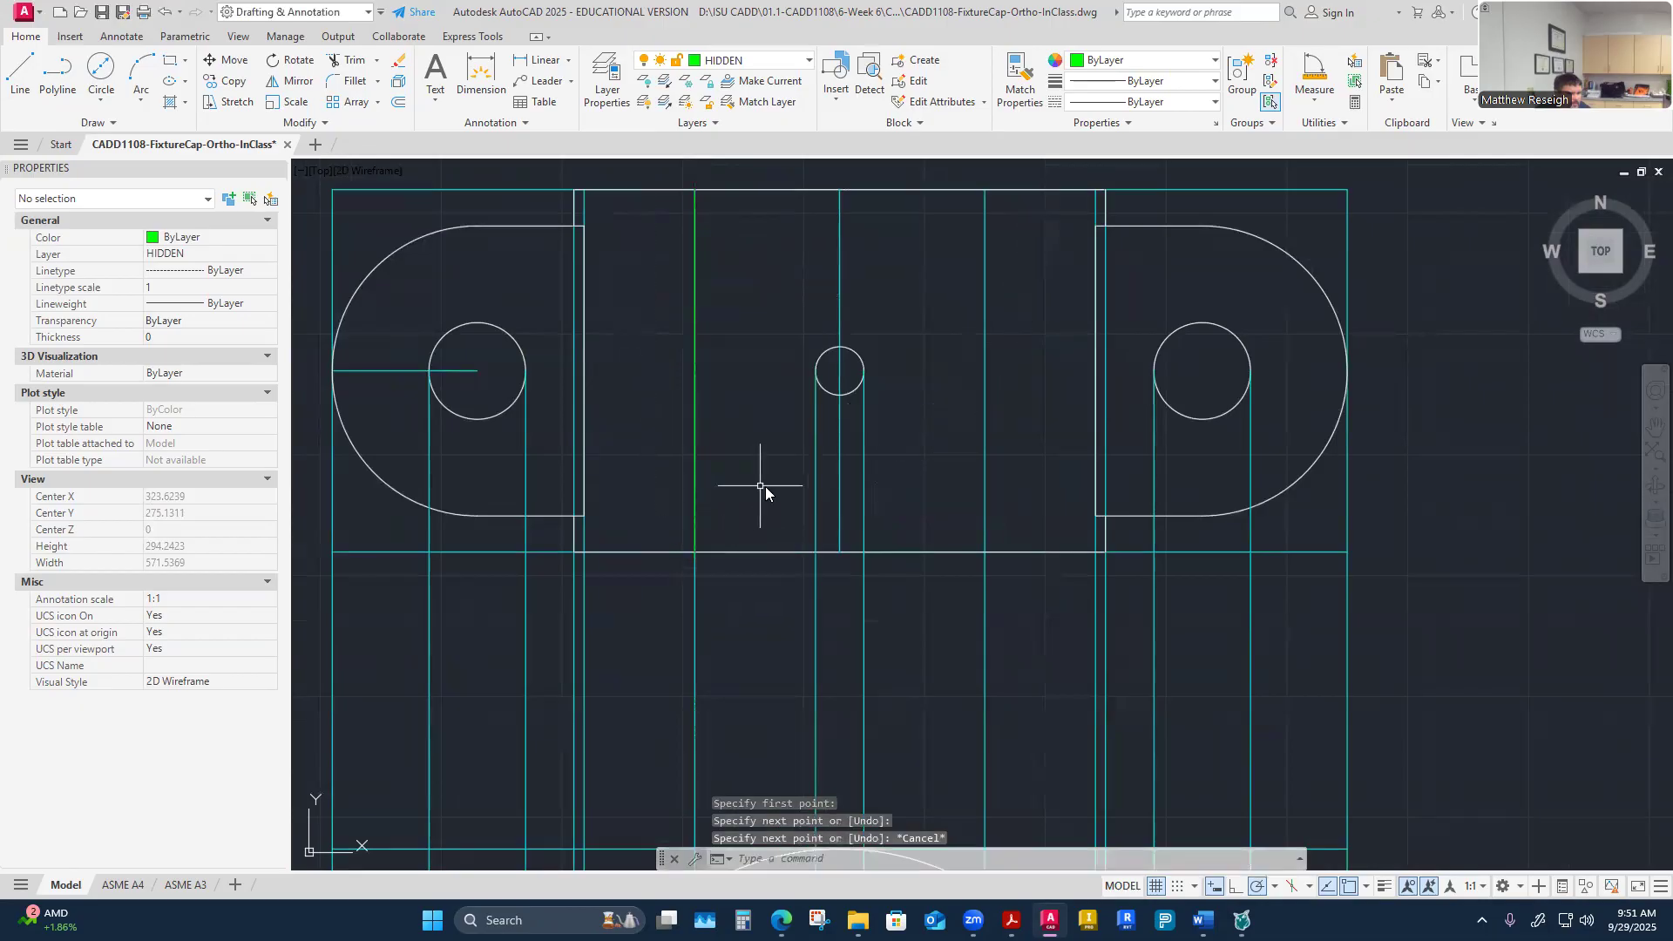
Step: Draw the cutout's right hidden edge from the top view's upper edge to its lower edge
right_click(762, 488)
left_click(800, 498)
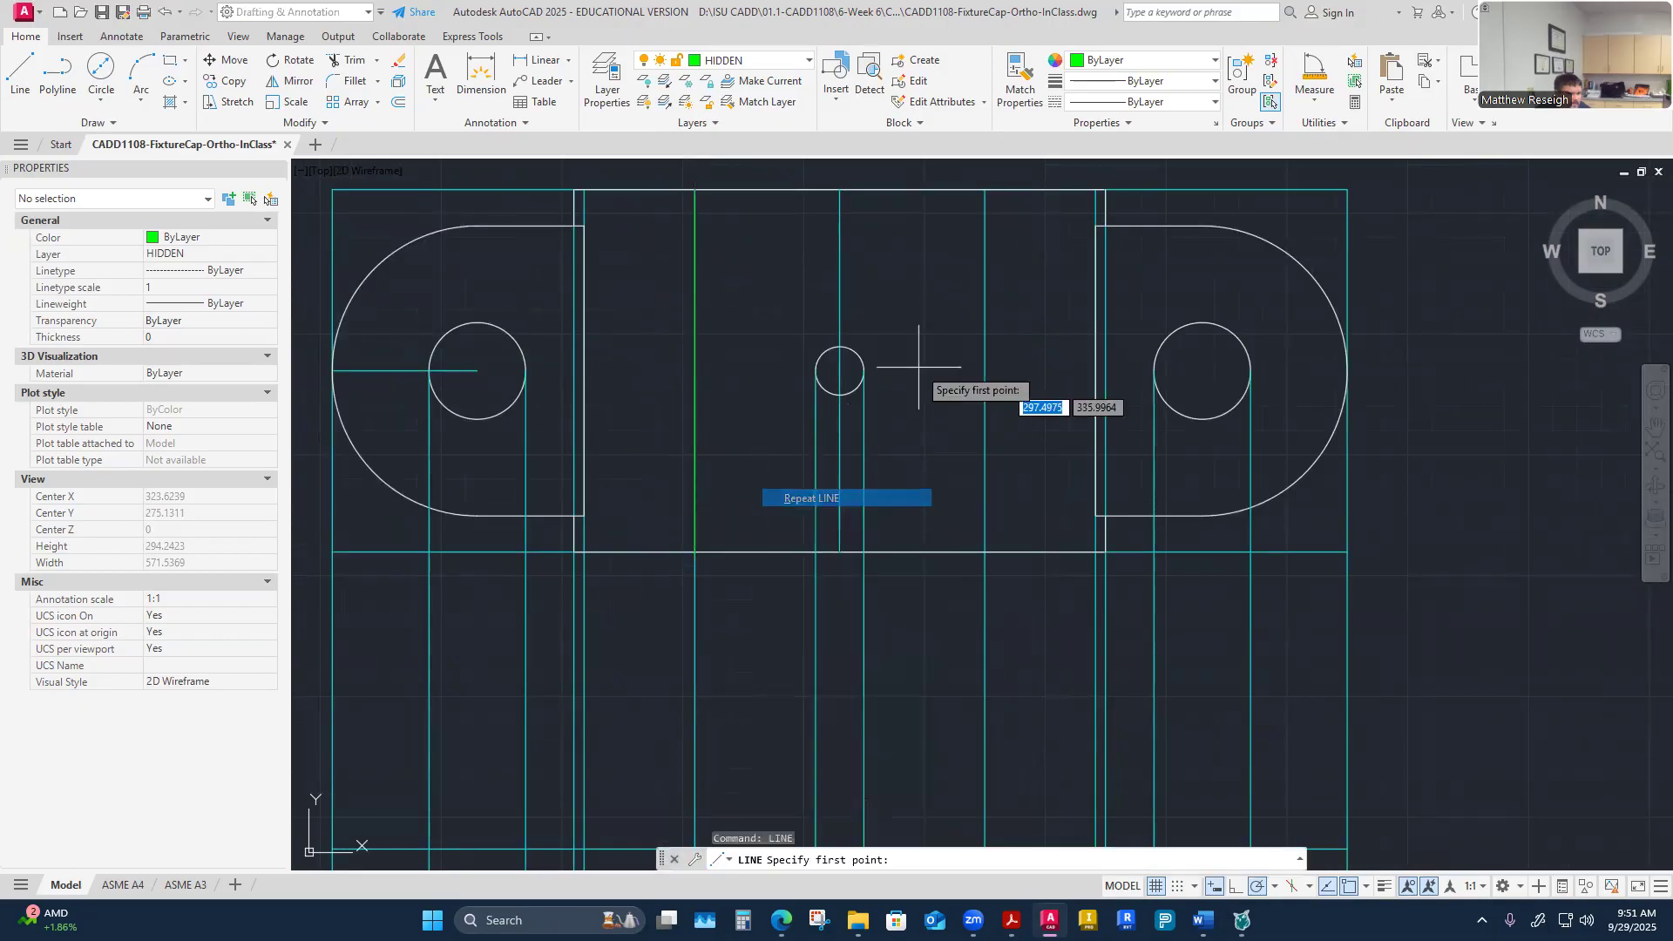
left_click(985, 190)
left_click(985, 552)
right_click(985, 558)
left_click(1002, 562)
Step: Draw the small centre hole's left hidden edge in the front view, from its construction line's intersection with the arc down to the rectangular cutout
scroll(1028, 520, "down", 4)
scroll(962, 731, "up", 2)
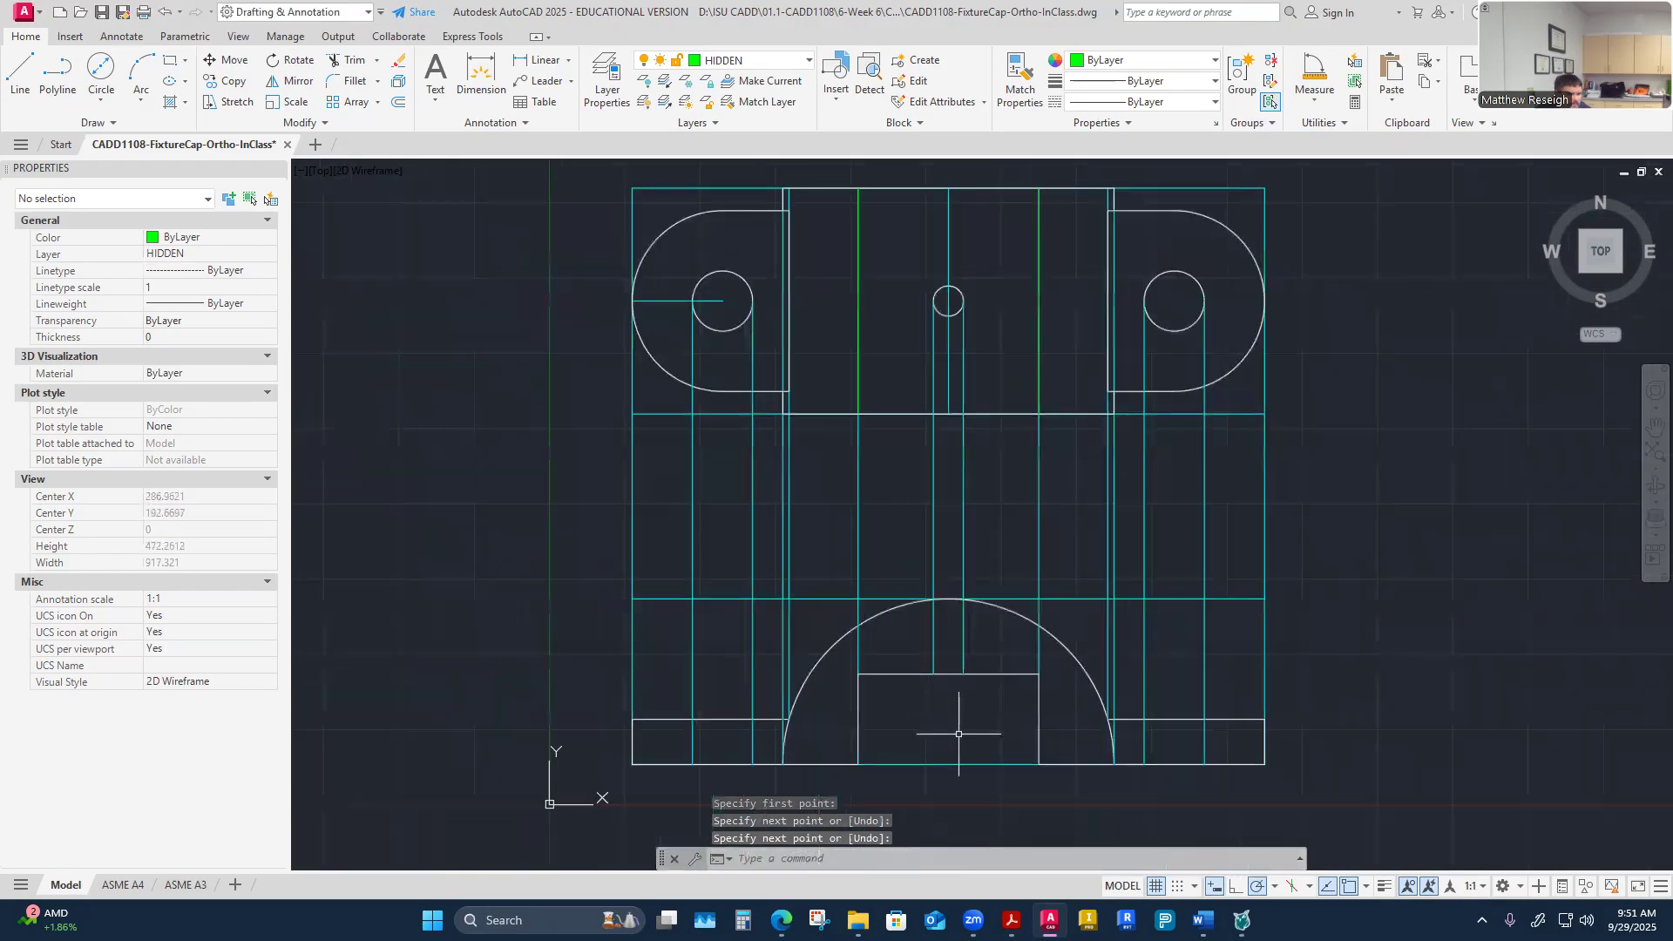
right_click(963, 727)
left_click(998, 420)
scroll(881, 710, "up", 3)
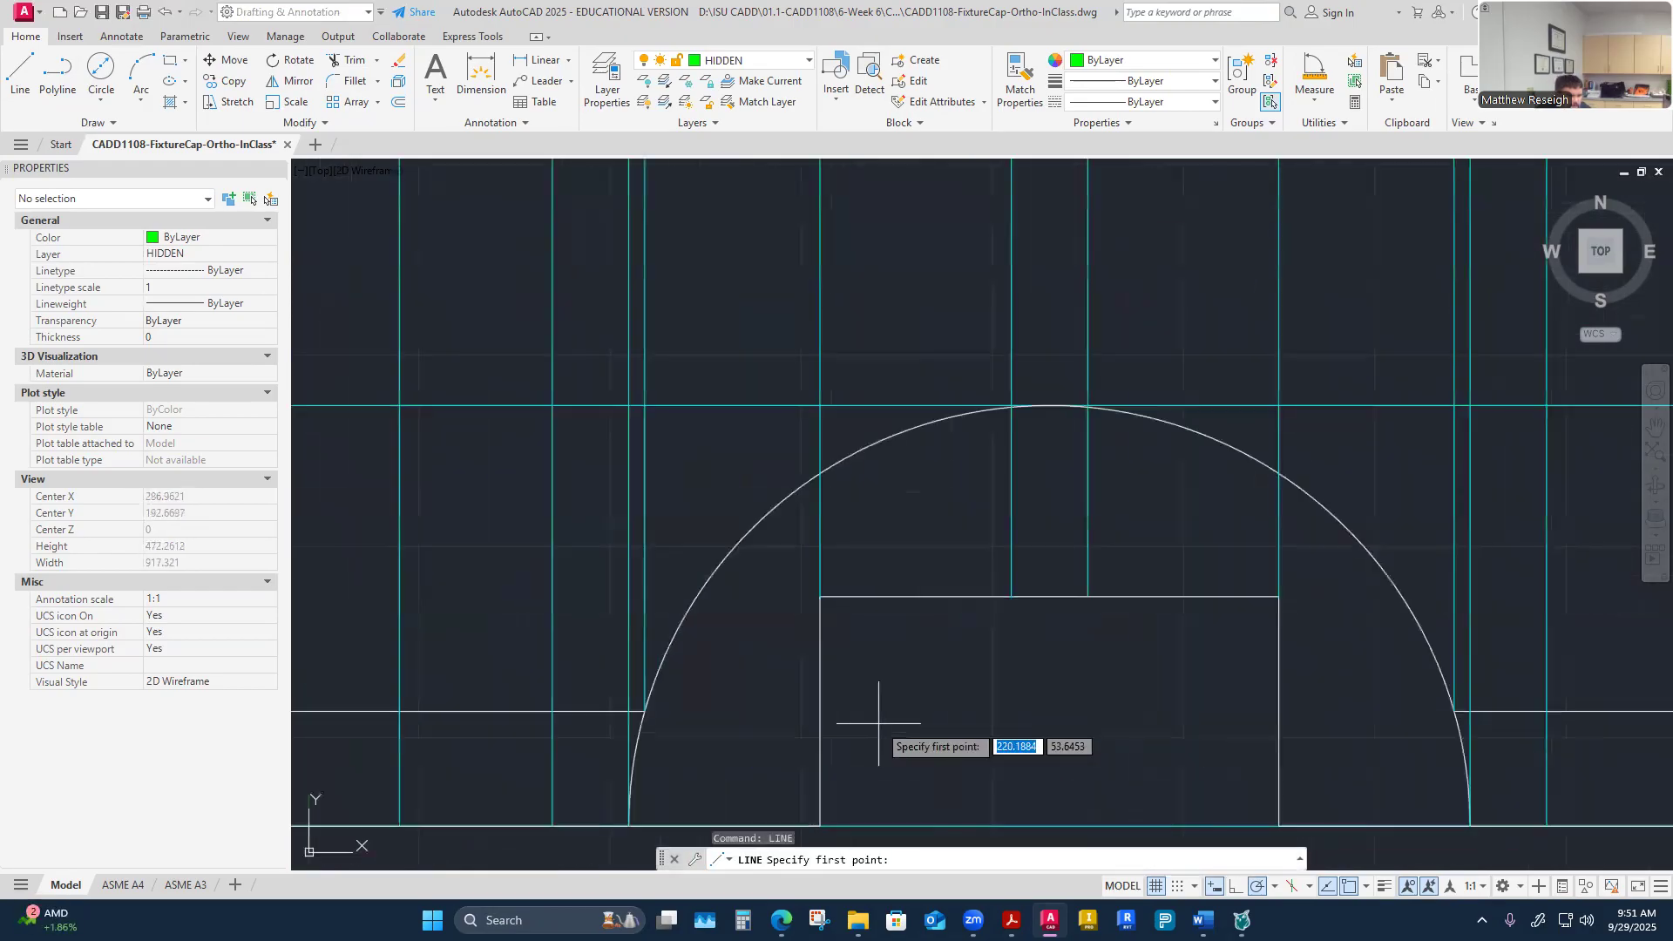
scroll(1018, 396, "up", 5)
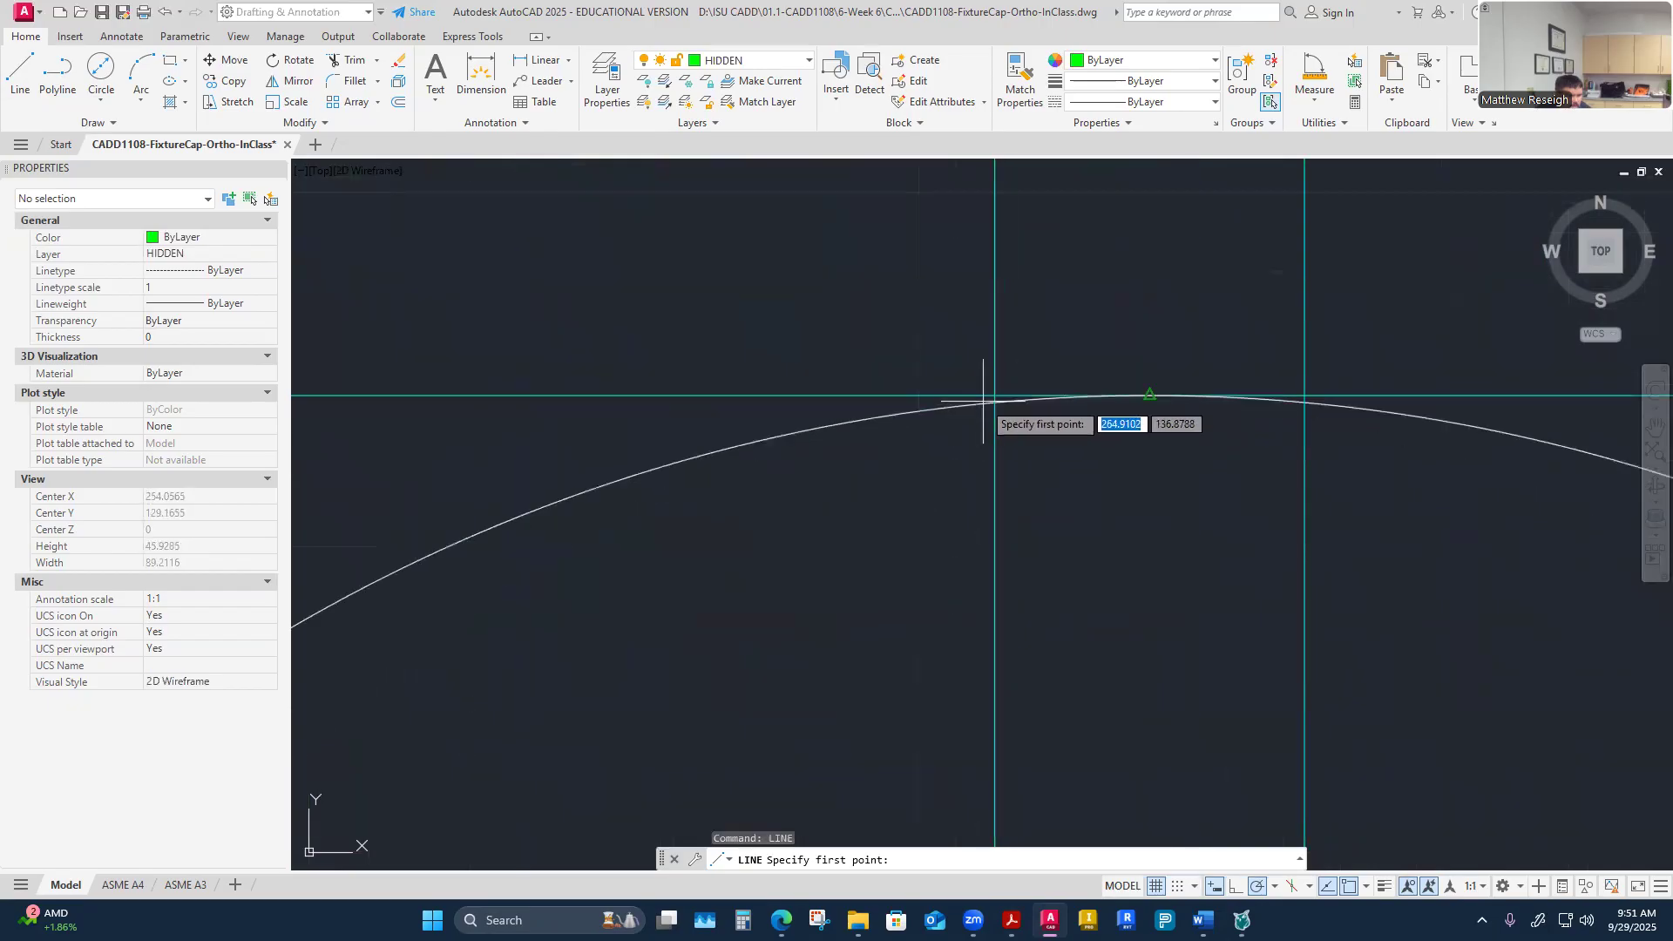
scroll(989, 398, "up", 5)
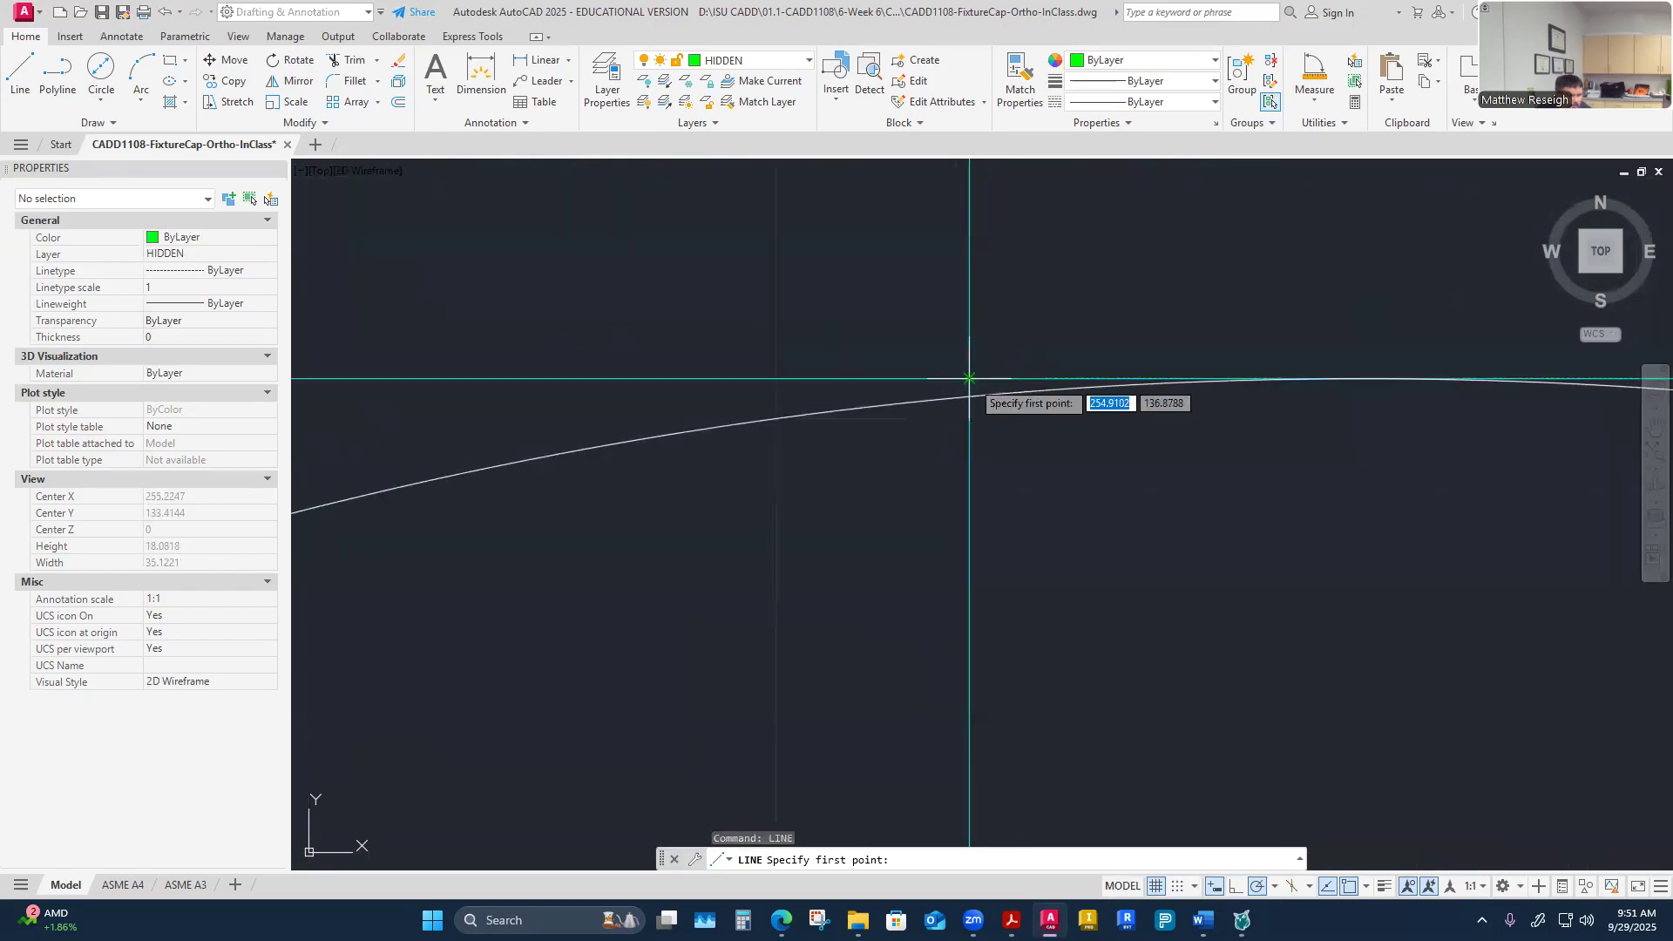
scroll(986, 388, "down", 7)
scroll(1096, 397, "up", 5)
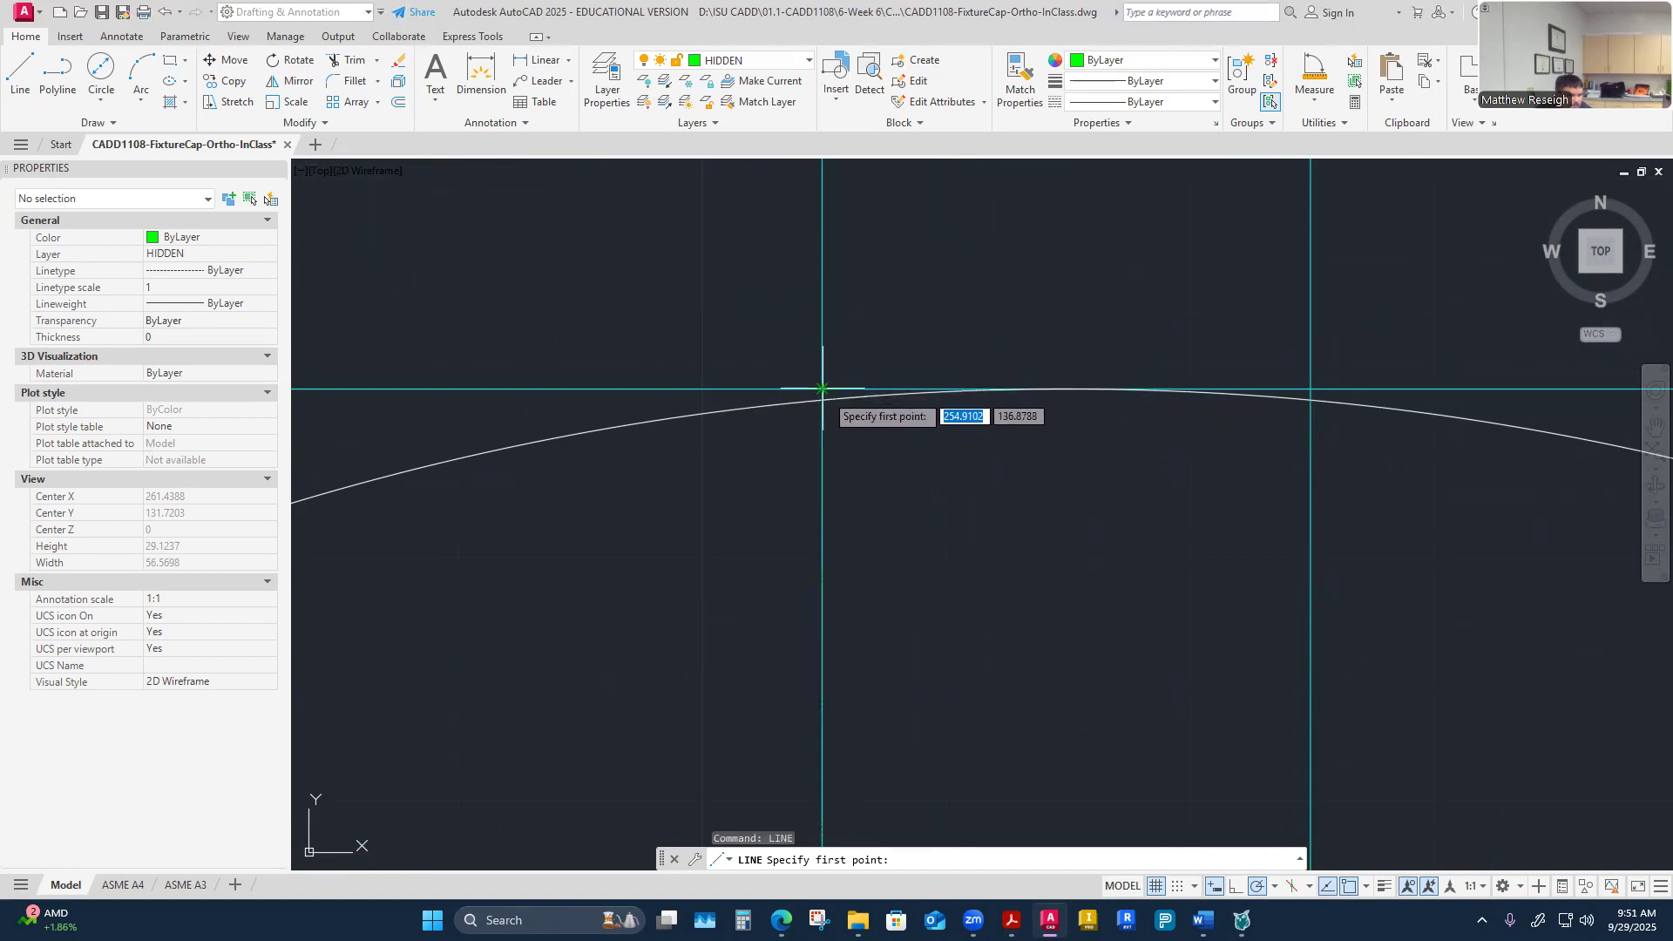
scroll(822, 398, "up", 4)
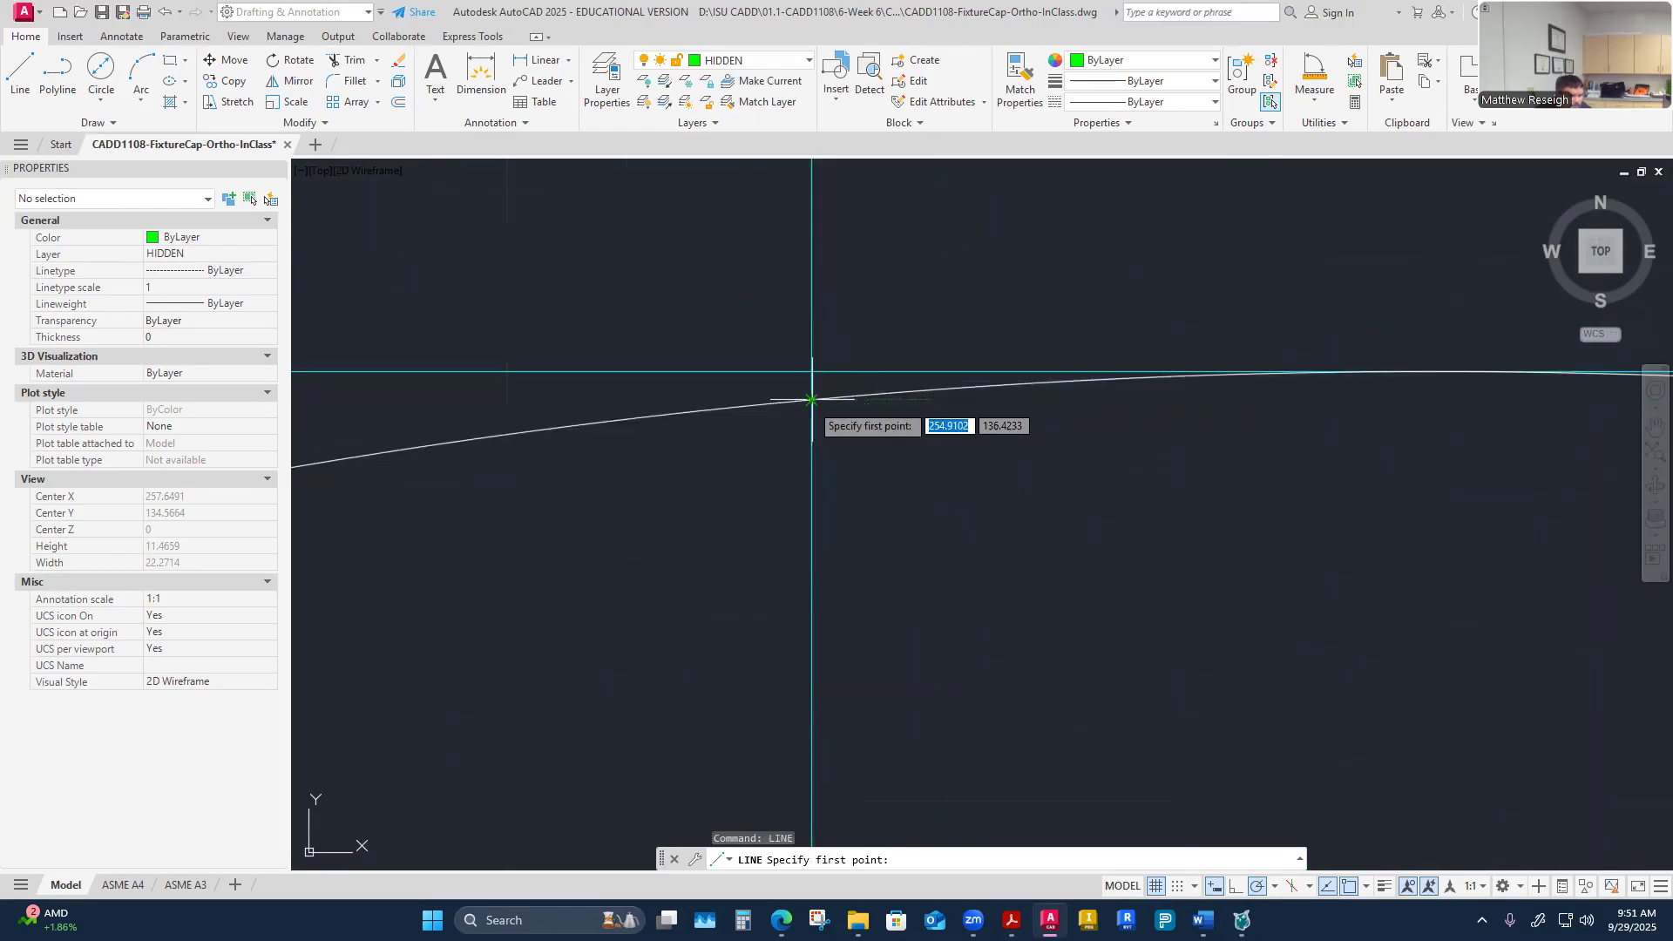
left_click(811, 400)
scroll(811, 402, "down", 6)
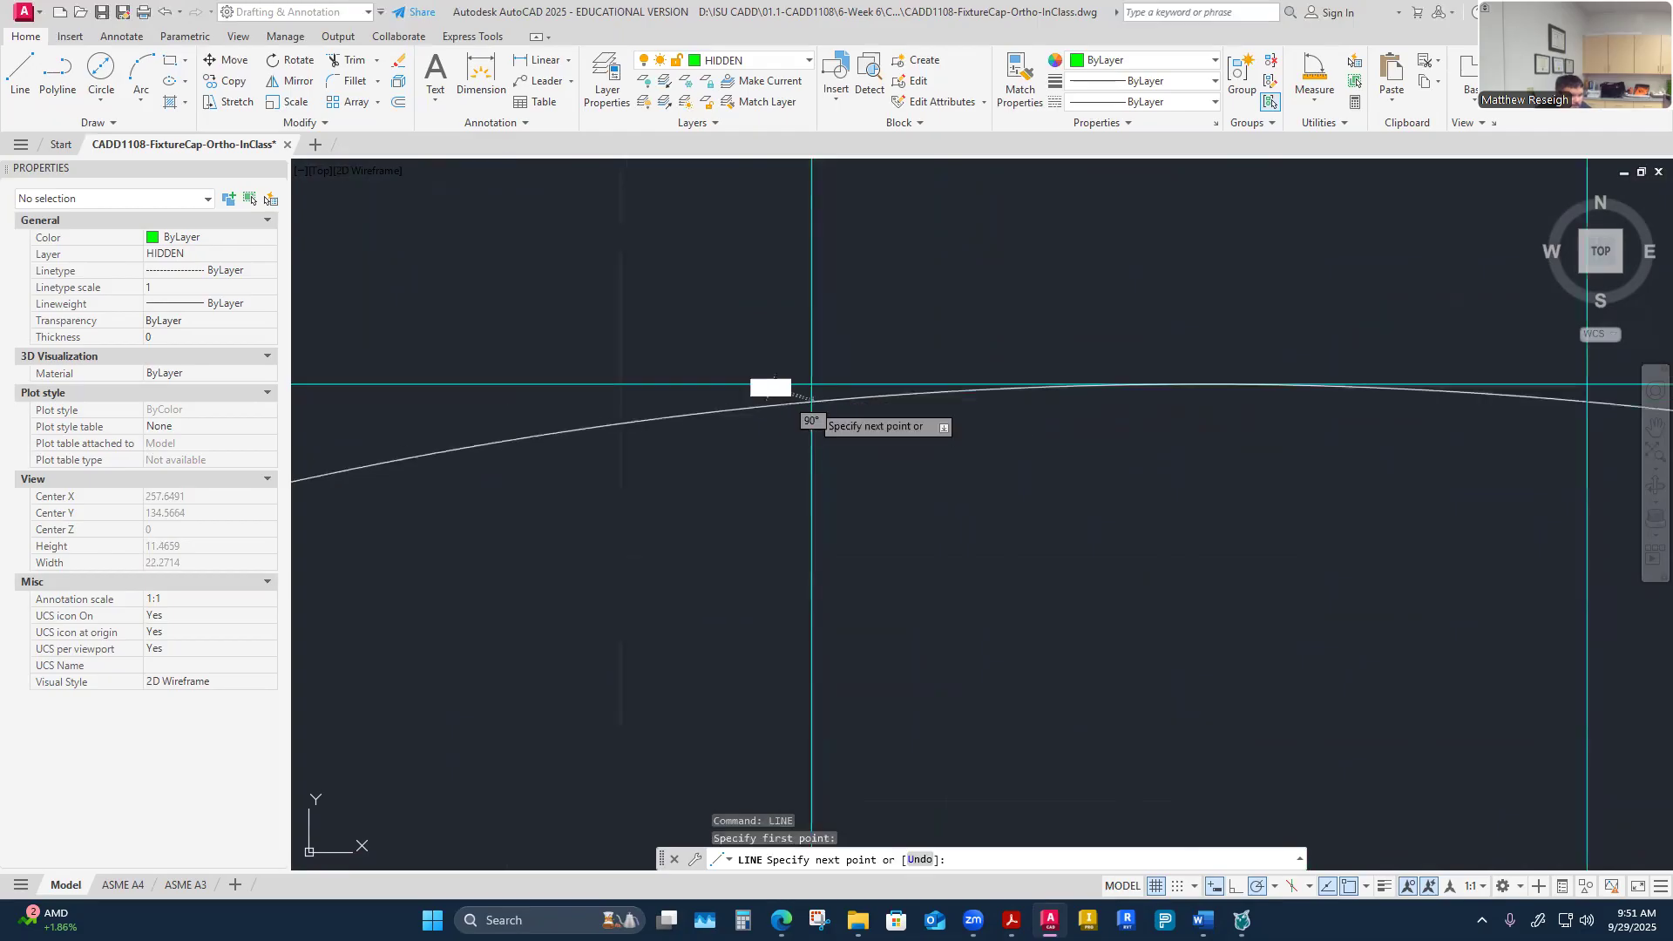
scroll(804, 597, "up", 2)
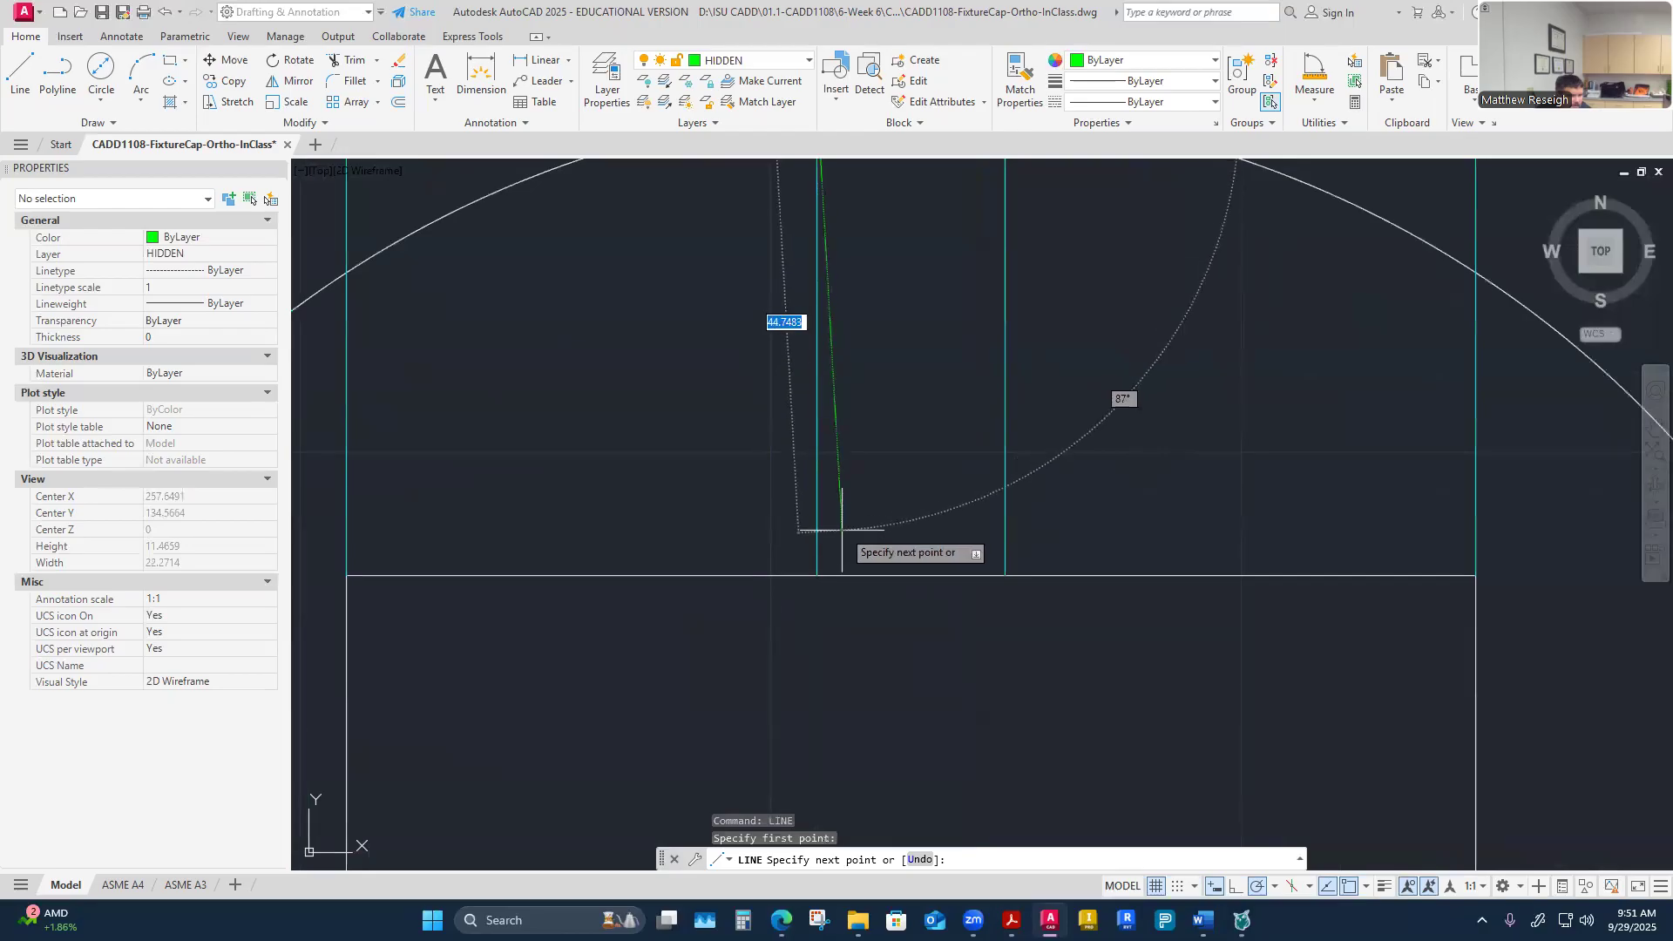
left_click(817, 576)
key("Escape")
scroll(816, 647, "down", 2)
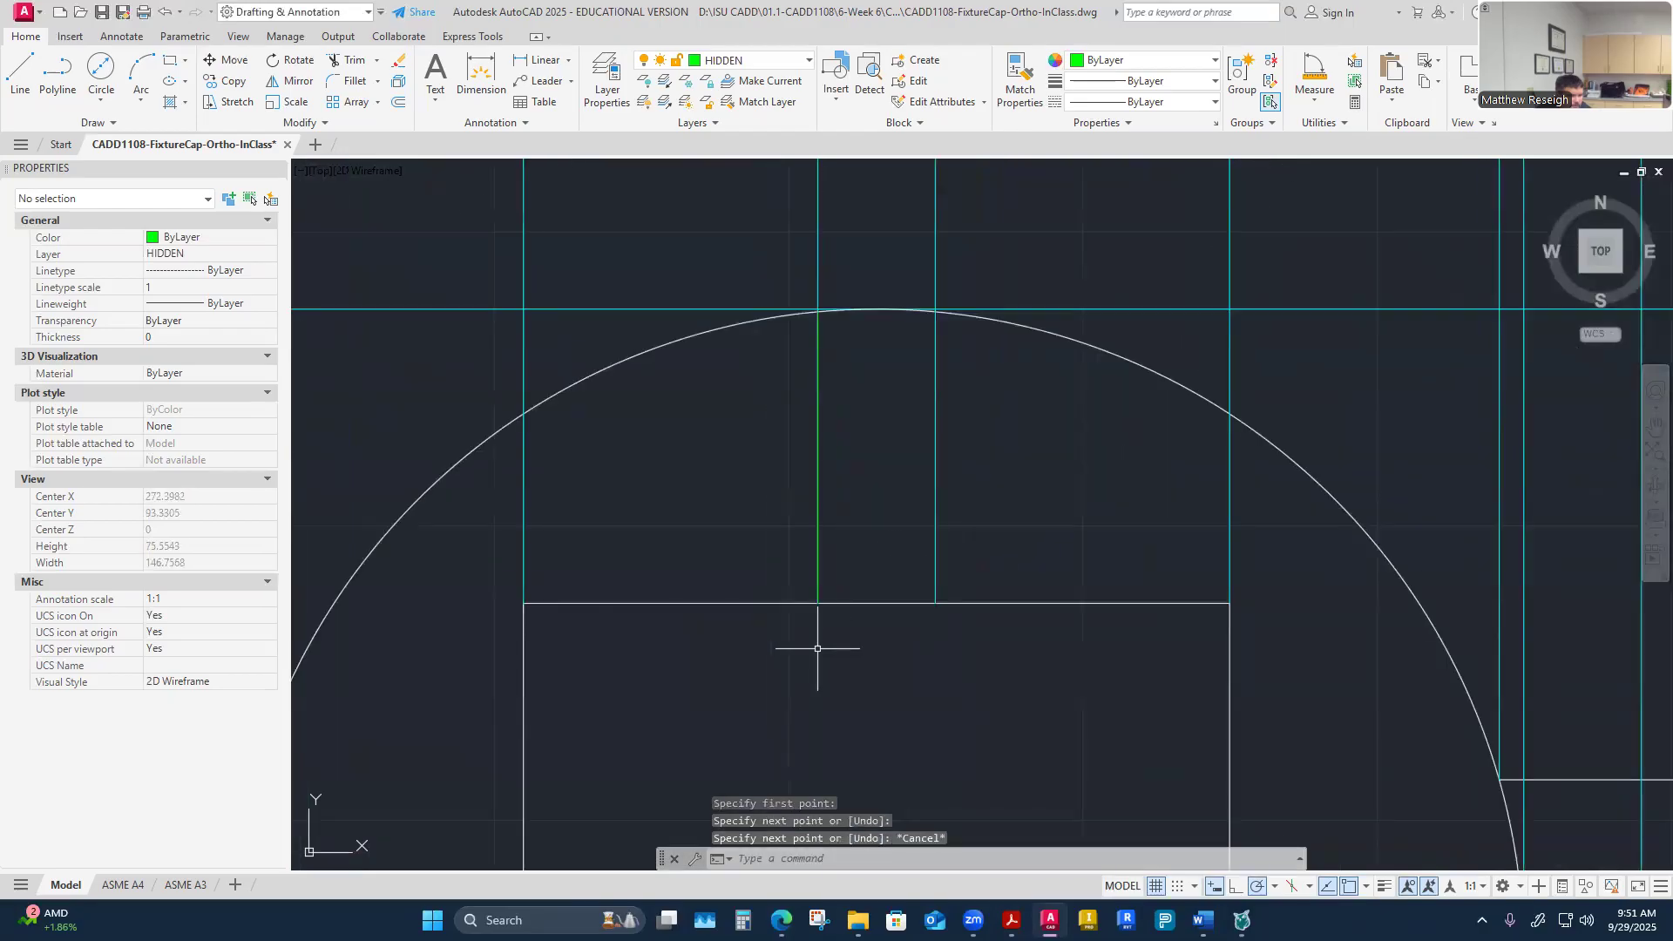
scroll(812, 343, "up", 10)
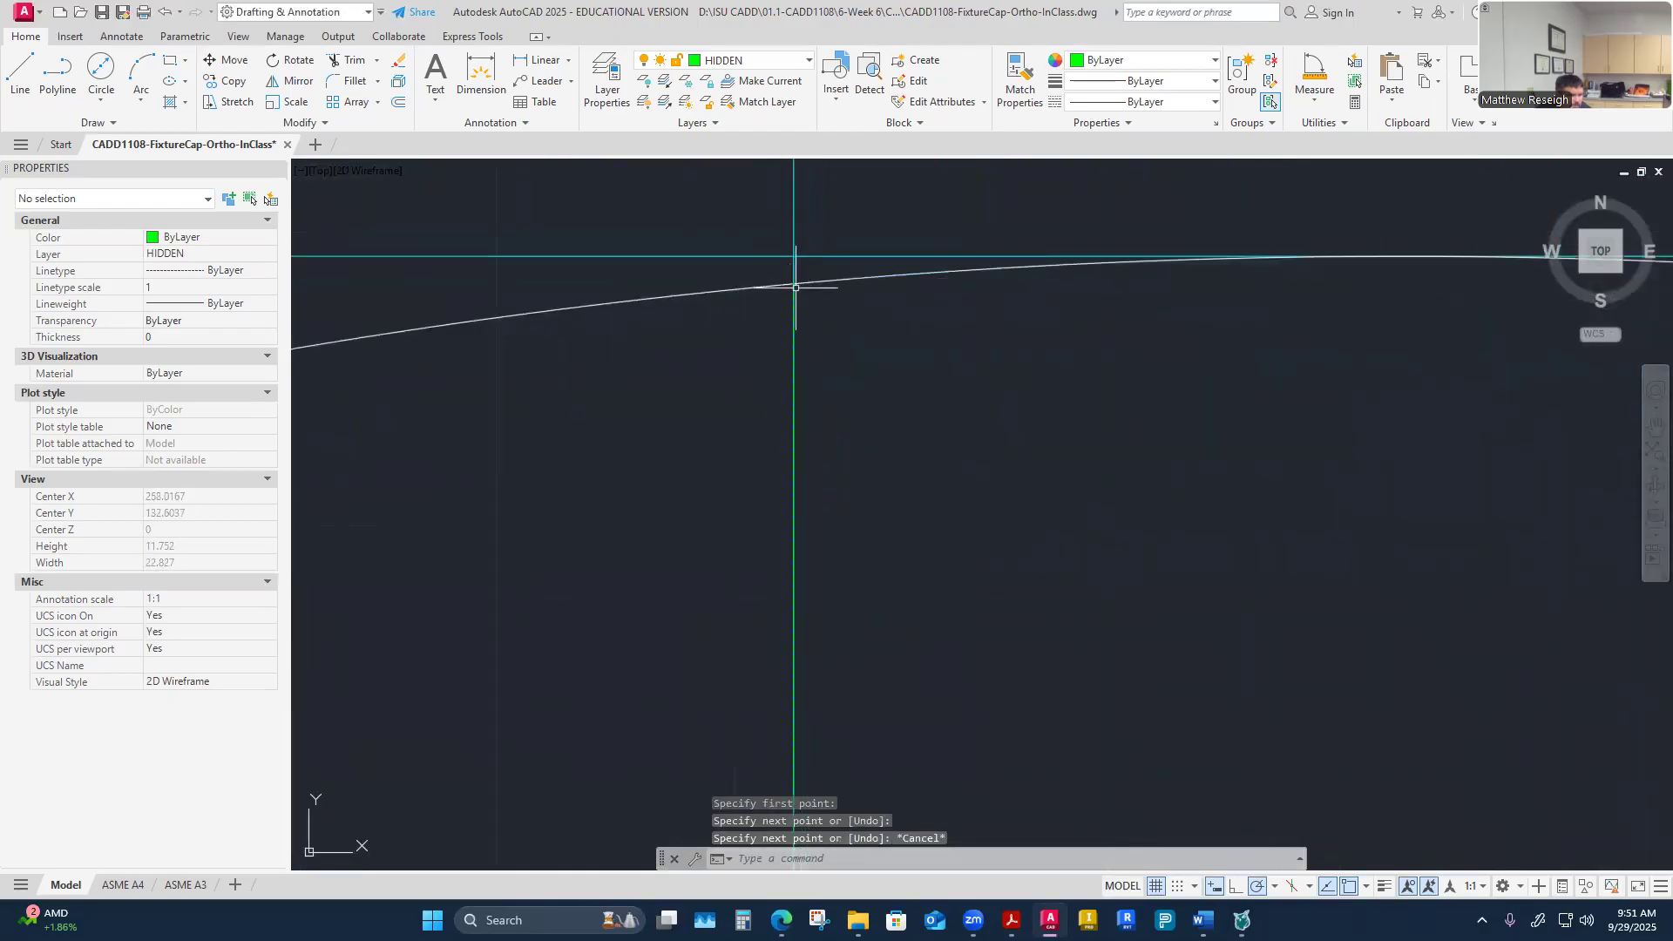
scroll(767, 323, "down", 8)
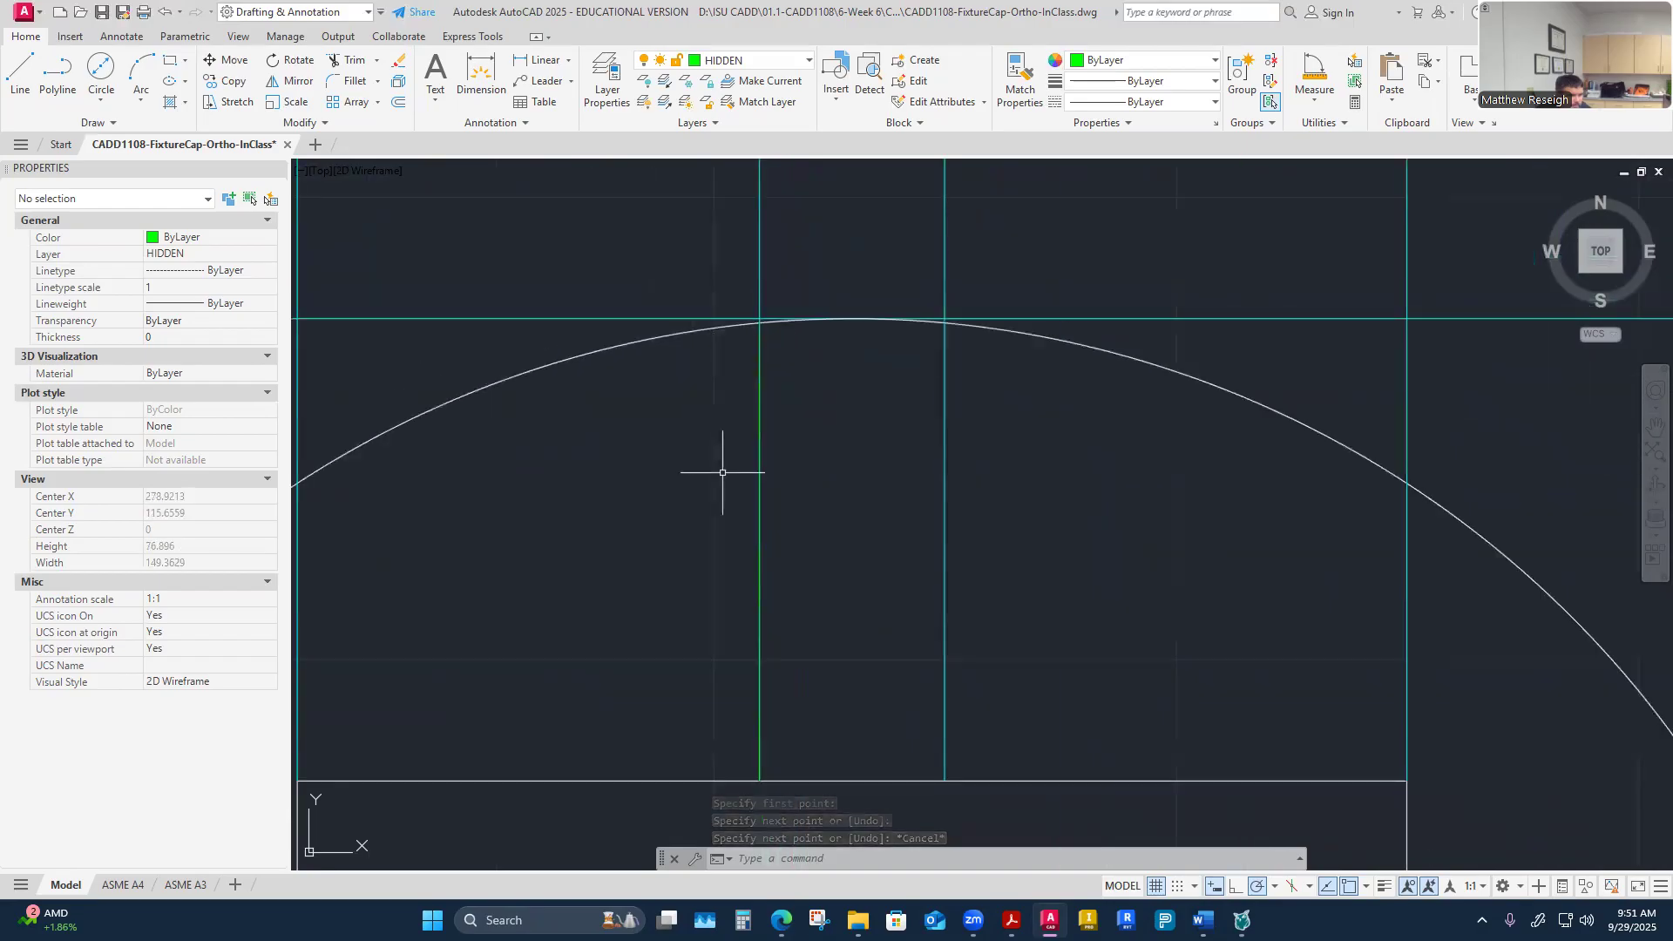
Step: Draw the small centre hole's right hidden edge in the front view, from the arc down to the rectangular cutout's upper edge
right_click(922, 392)
left_click(958, 399)
scroll(920, 379, "up", 6)
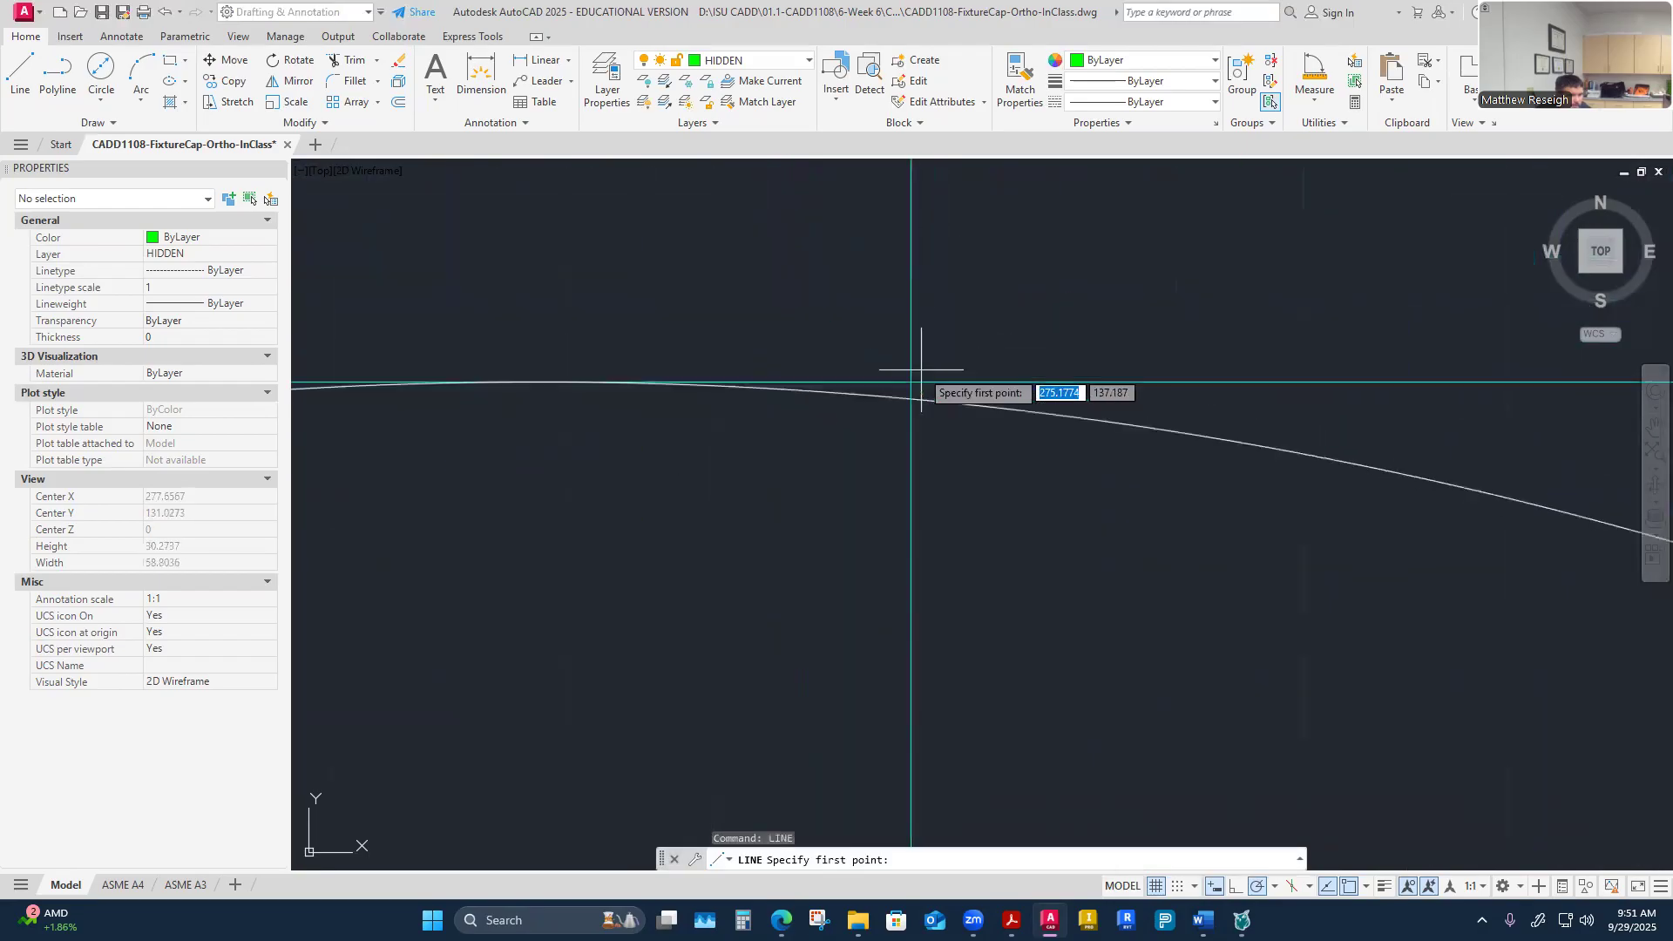
left_click(910, 408)
scroll(908, 422, "down", 3)
scroll(907, 579, "up", 5)
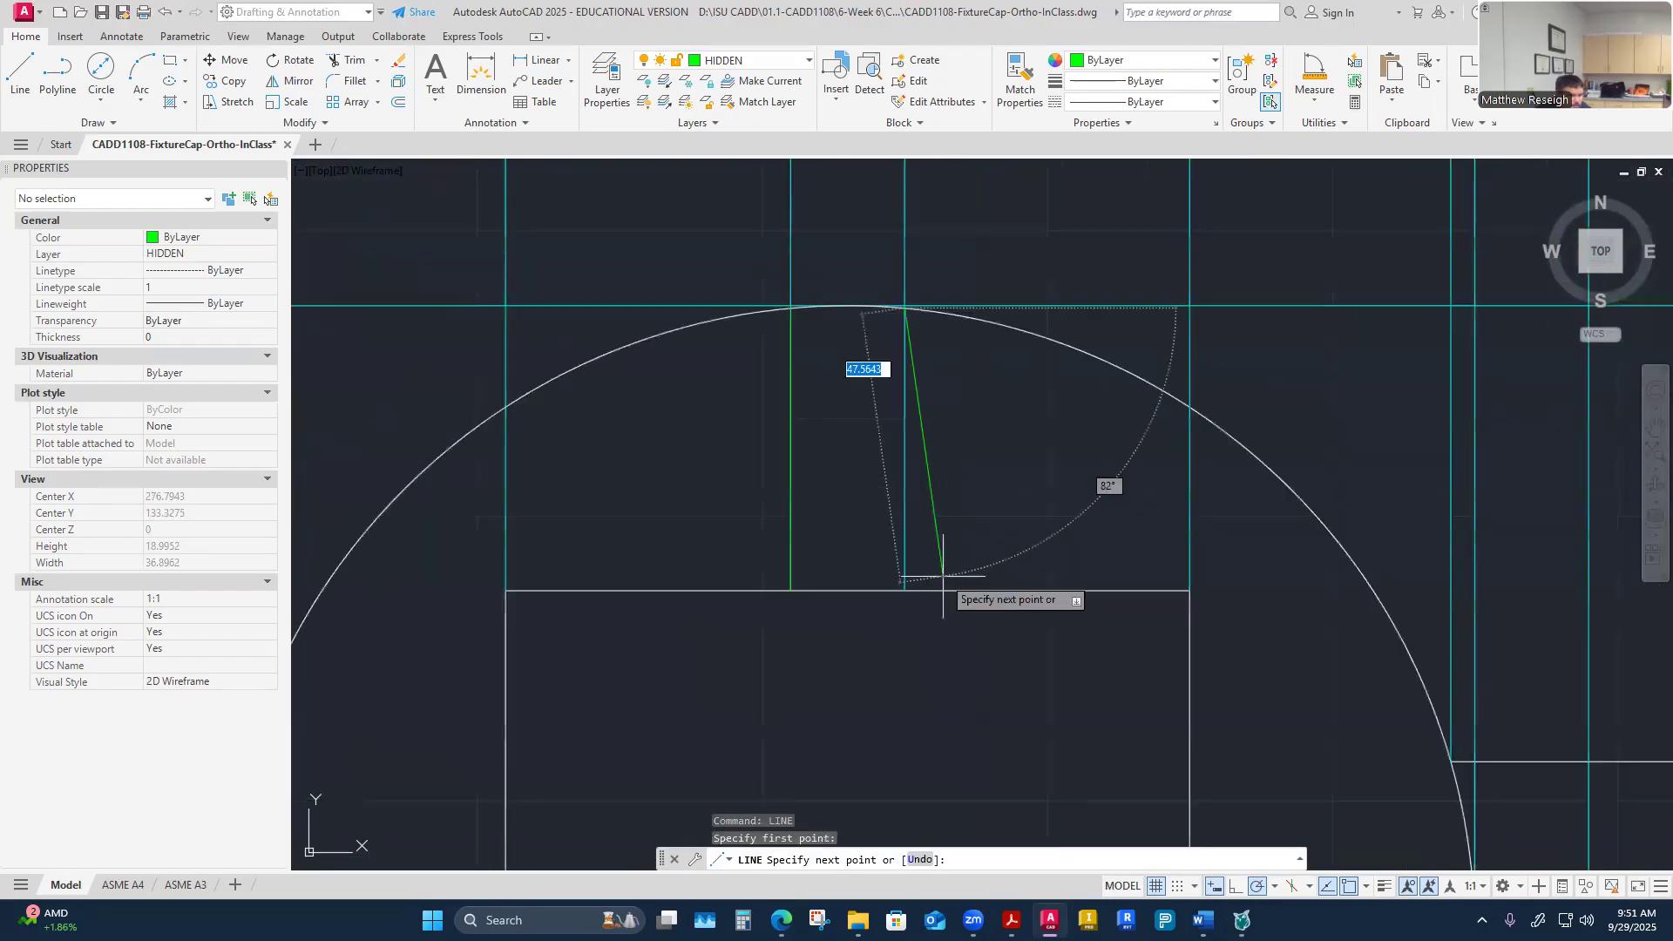
key("Escape")
scroll(935, 611, "down", 5)
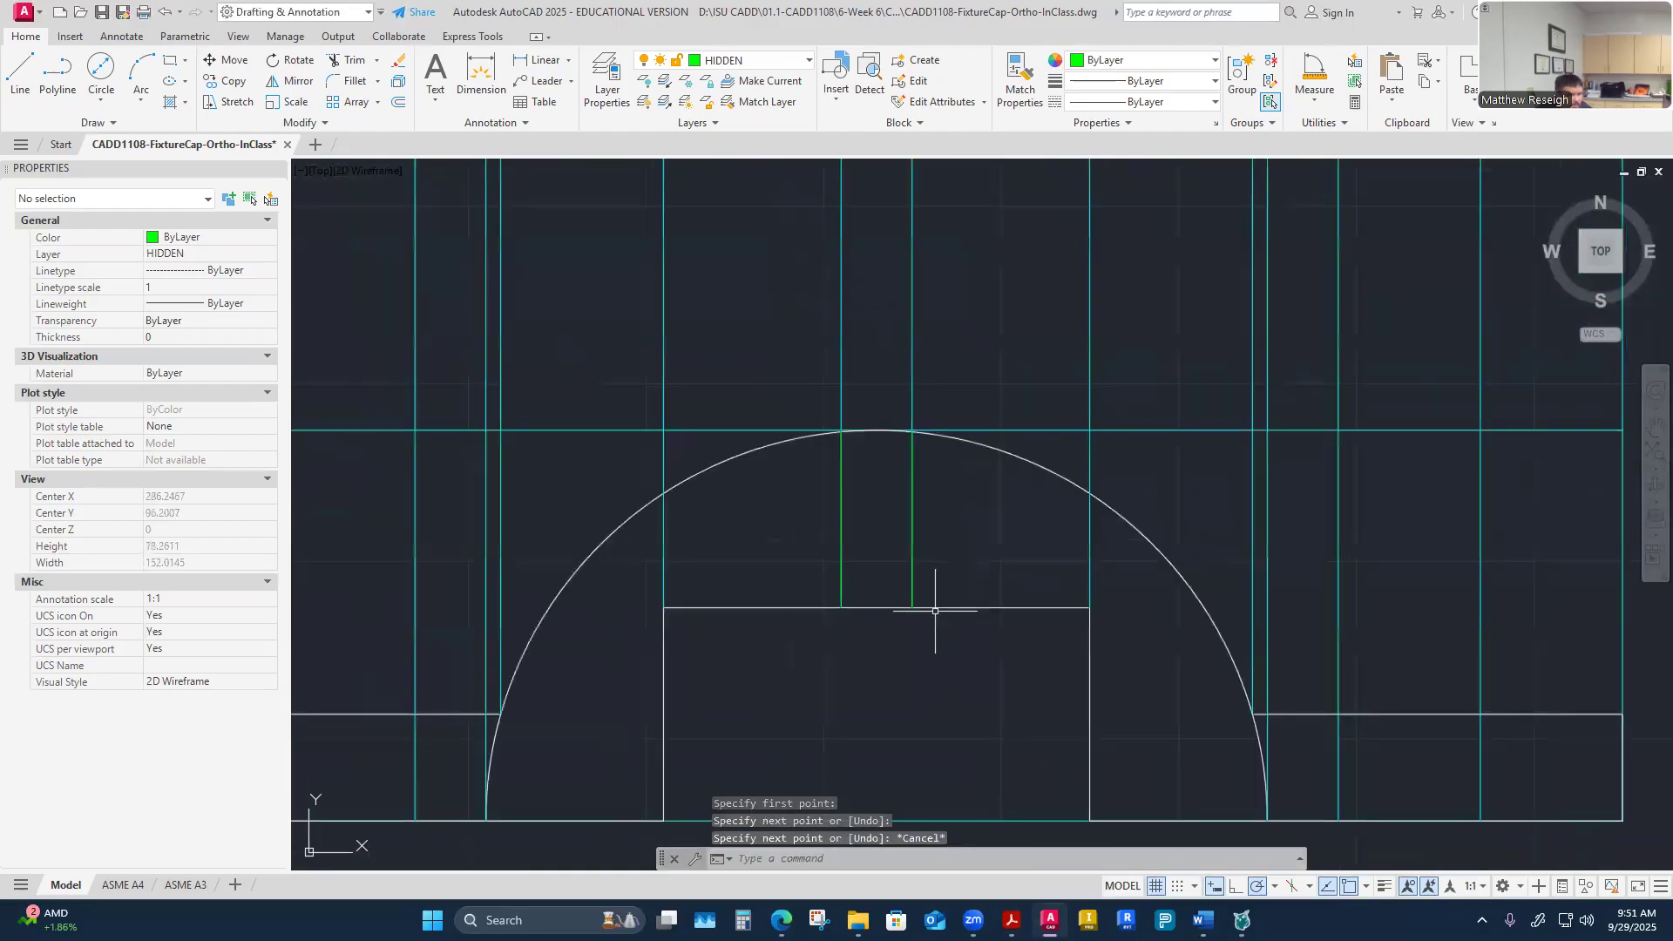
Step: Draw the right tab hole's left hidden edge in the front view, from the tab's upper edge to its bottom edge
scroll(893, 583, "down", 2)
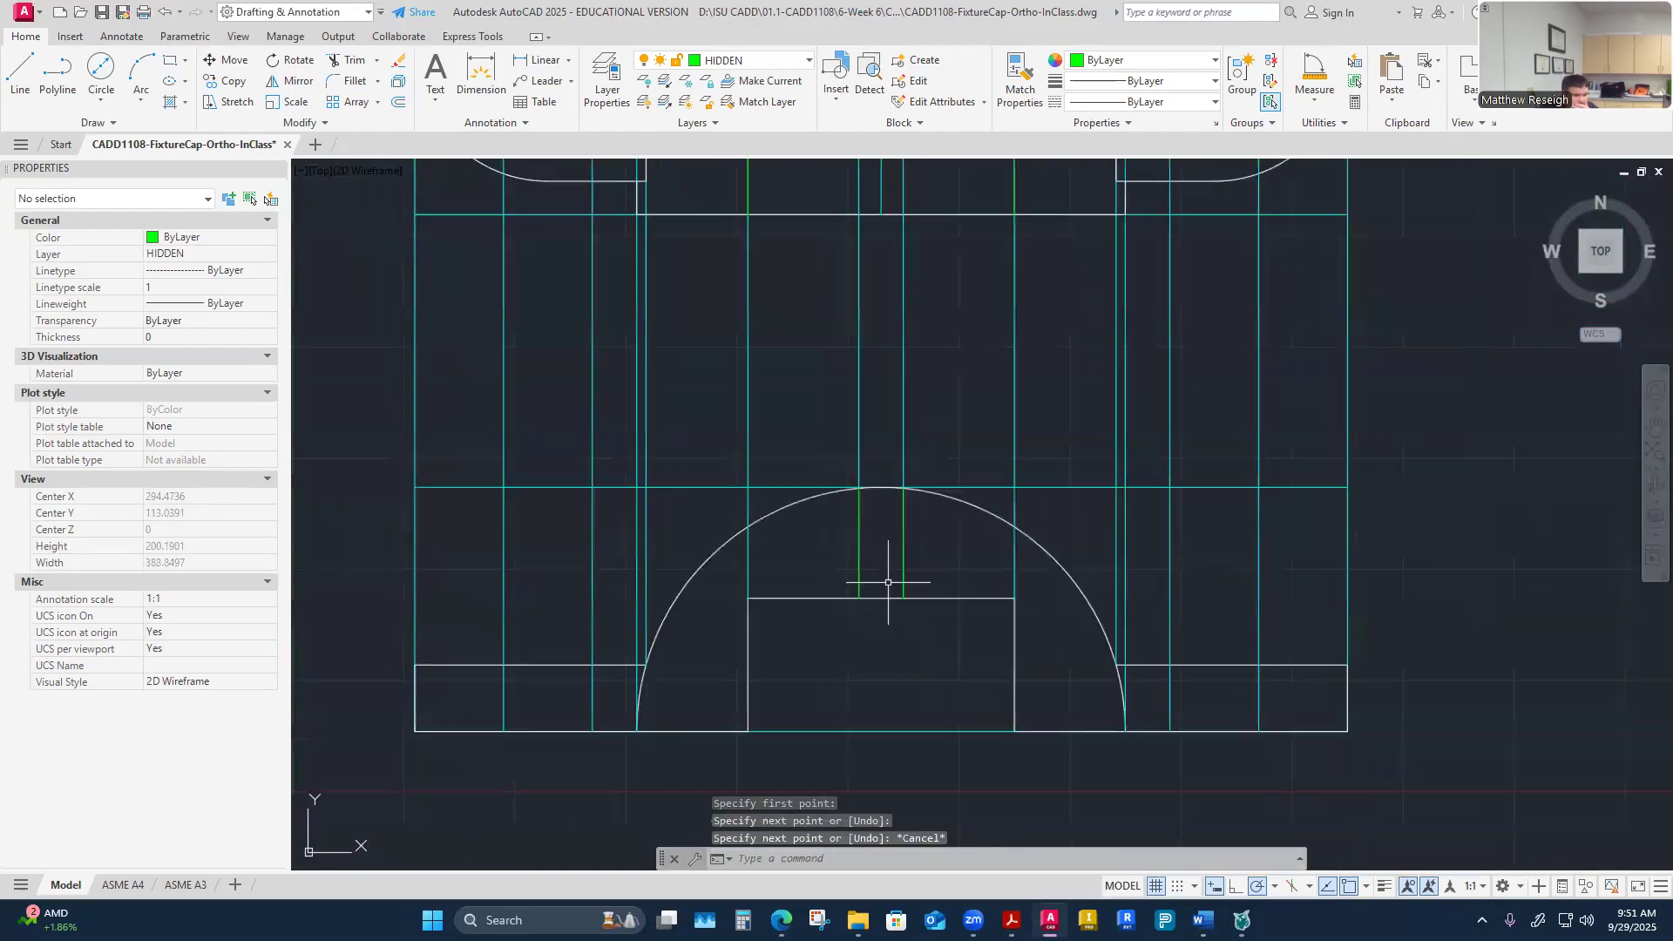
scroll(1186, 736, "up", 2)
right_click(1215, 710)
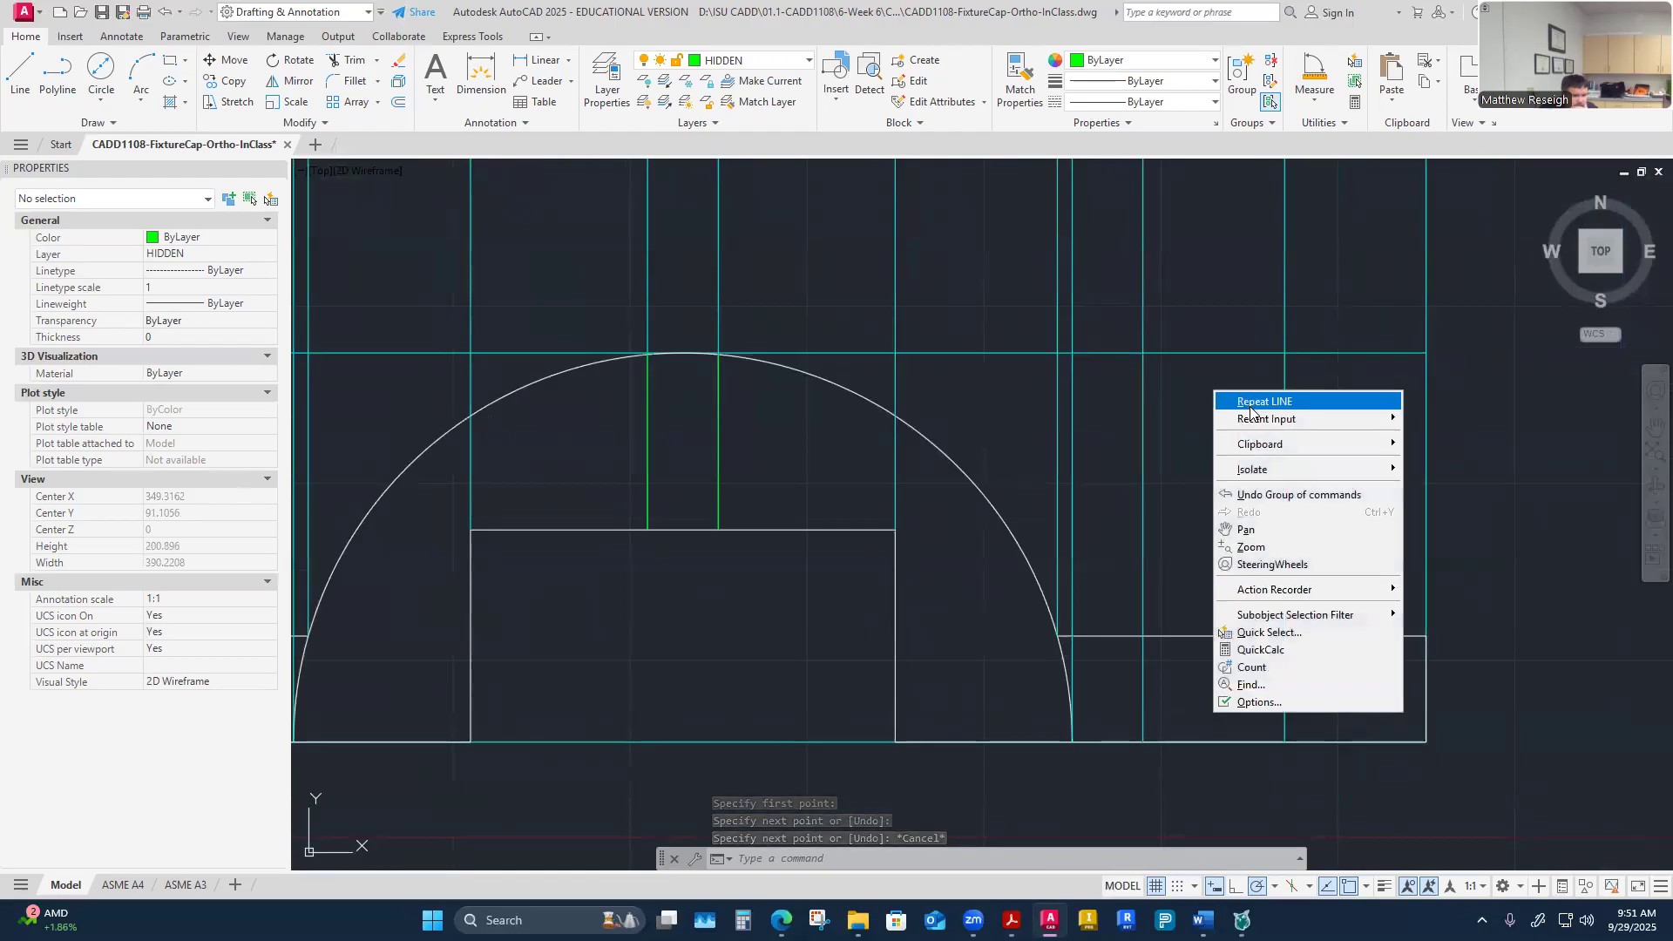
left_click(1264, 401)
scroll(1139, 684, "up", 6)
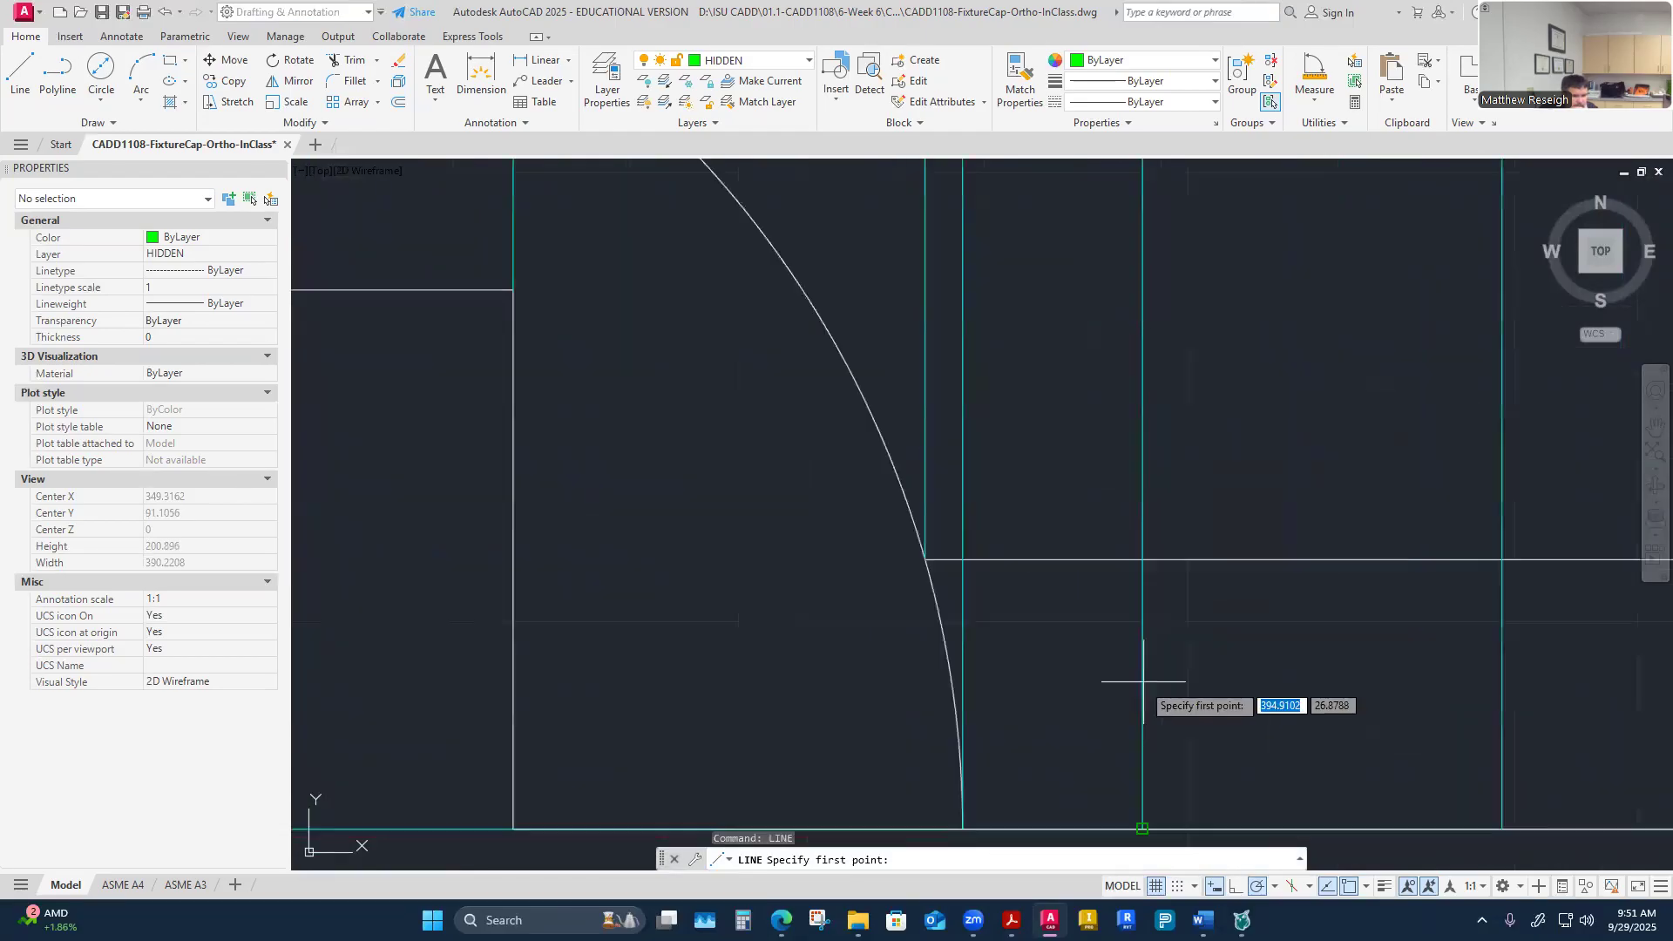
left_click(1140, 487)
scroll(1168, 534, "down", 4)
scroll(1137, 672, "up", 2)
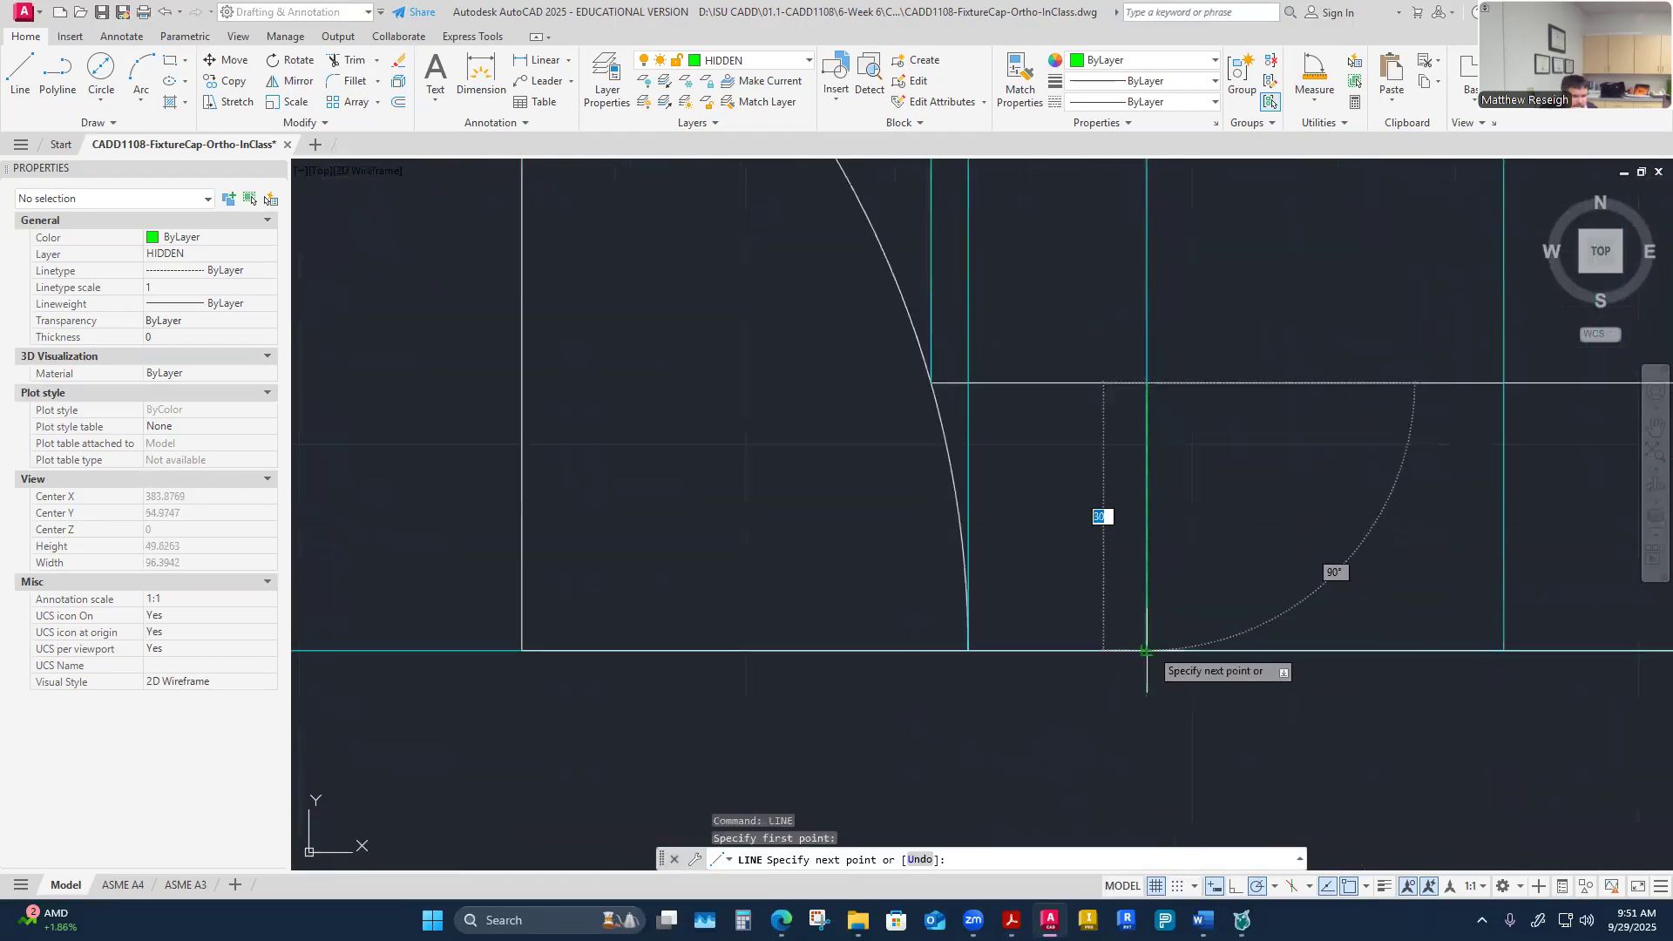
key("Return")
Step: Draw the right tab hole's right hidden edge in the front view, from the tab's upper edge to its bottom edge
right_click(1252, 294)
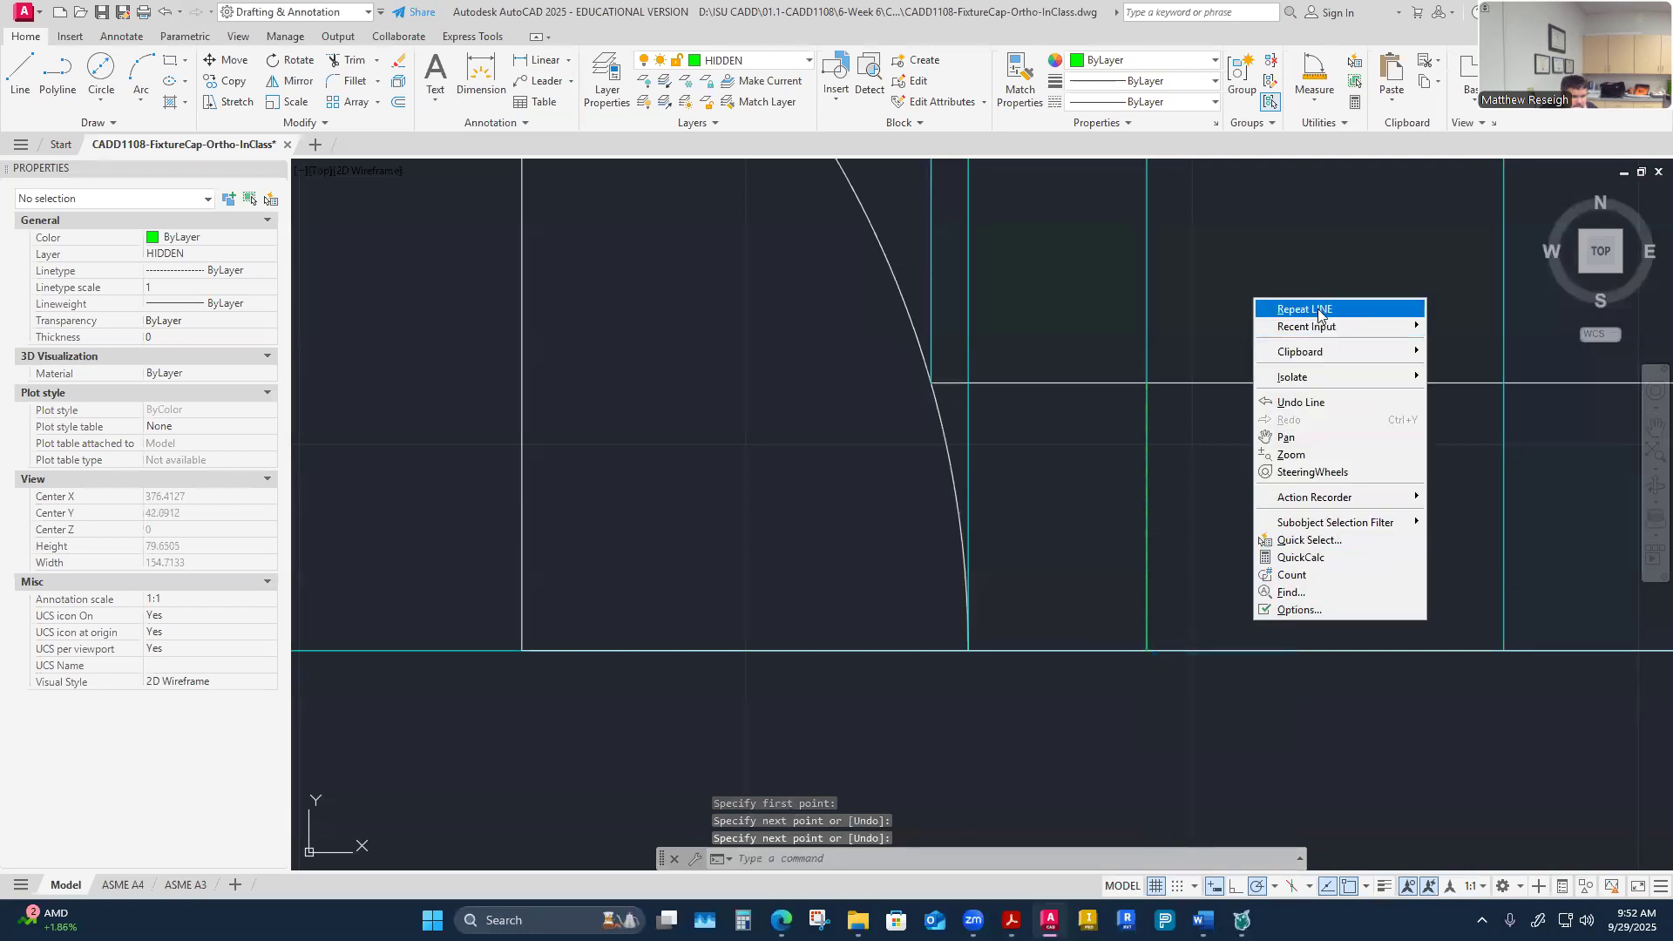
left_click(1288, 309)
left_click(1503, 383)
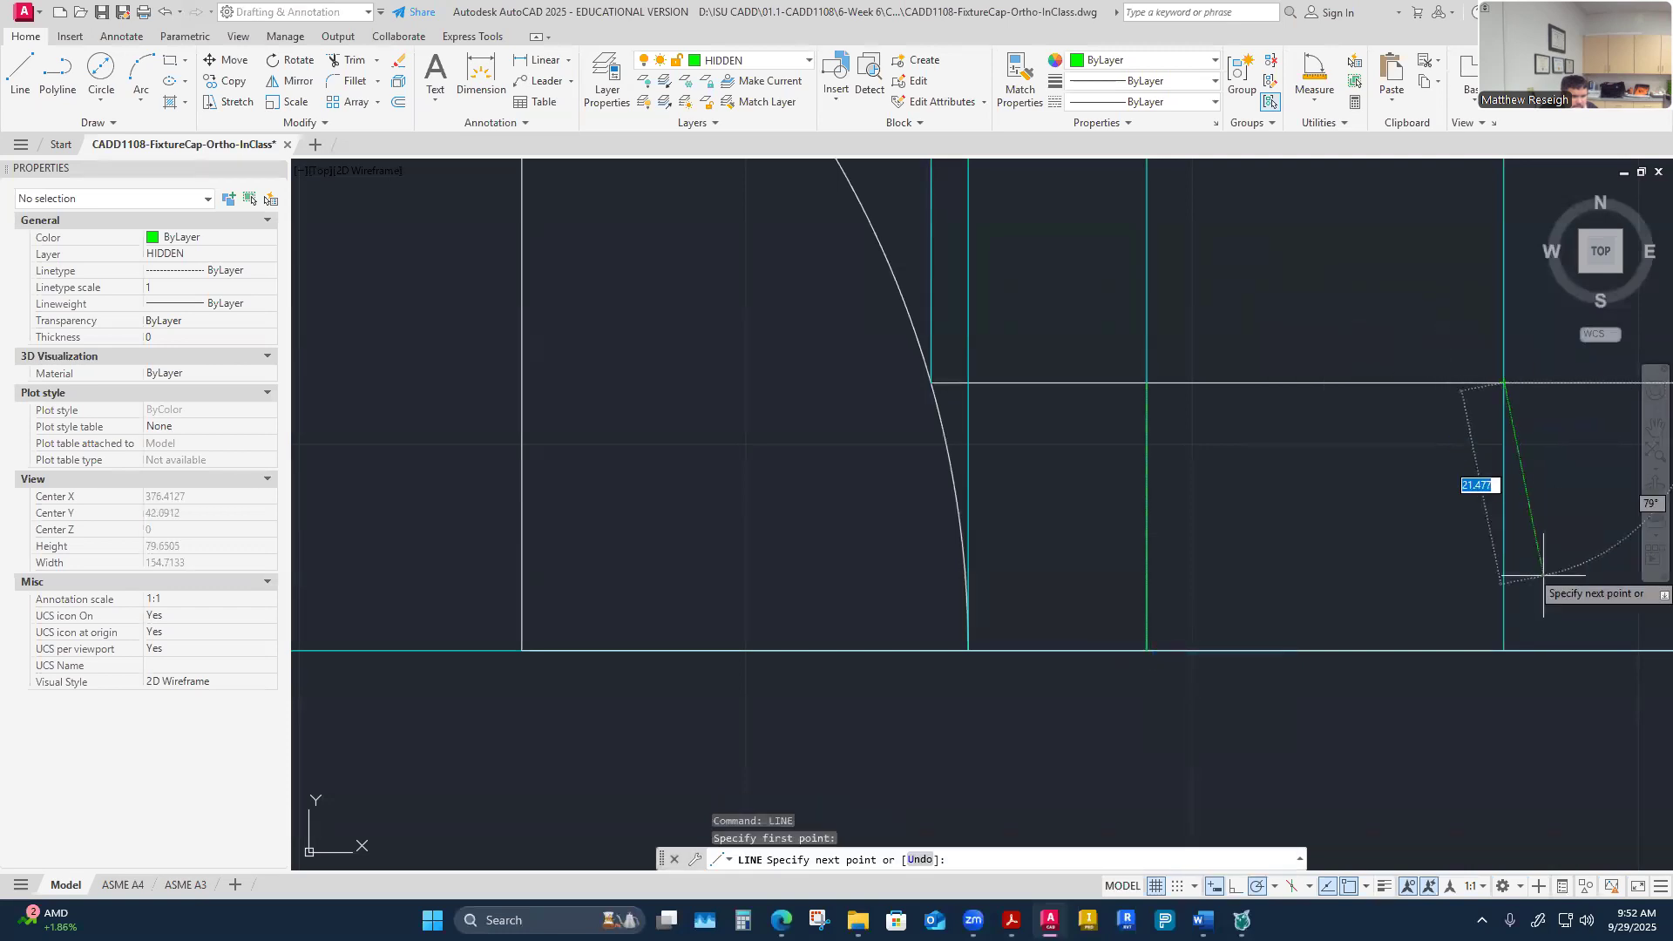
left_click(1503, 649)
right_click(1503, 650)
left_click(1523, 655)
Step: Mirror the right tab hole's two hidden edges across the front view's vertical centreline, keeping the source lines
scroll(1307, 591, "down", 4)
scroll(1307, 591, "down", 4)
scroll(1224, 584, "up", 2)
scroll(1180, 547, "up", 2)
scroll(1180, 547, "down", 2)
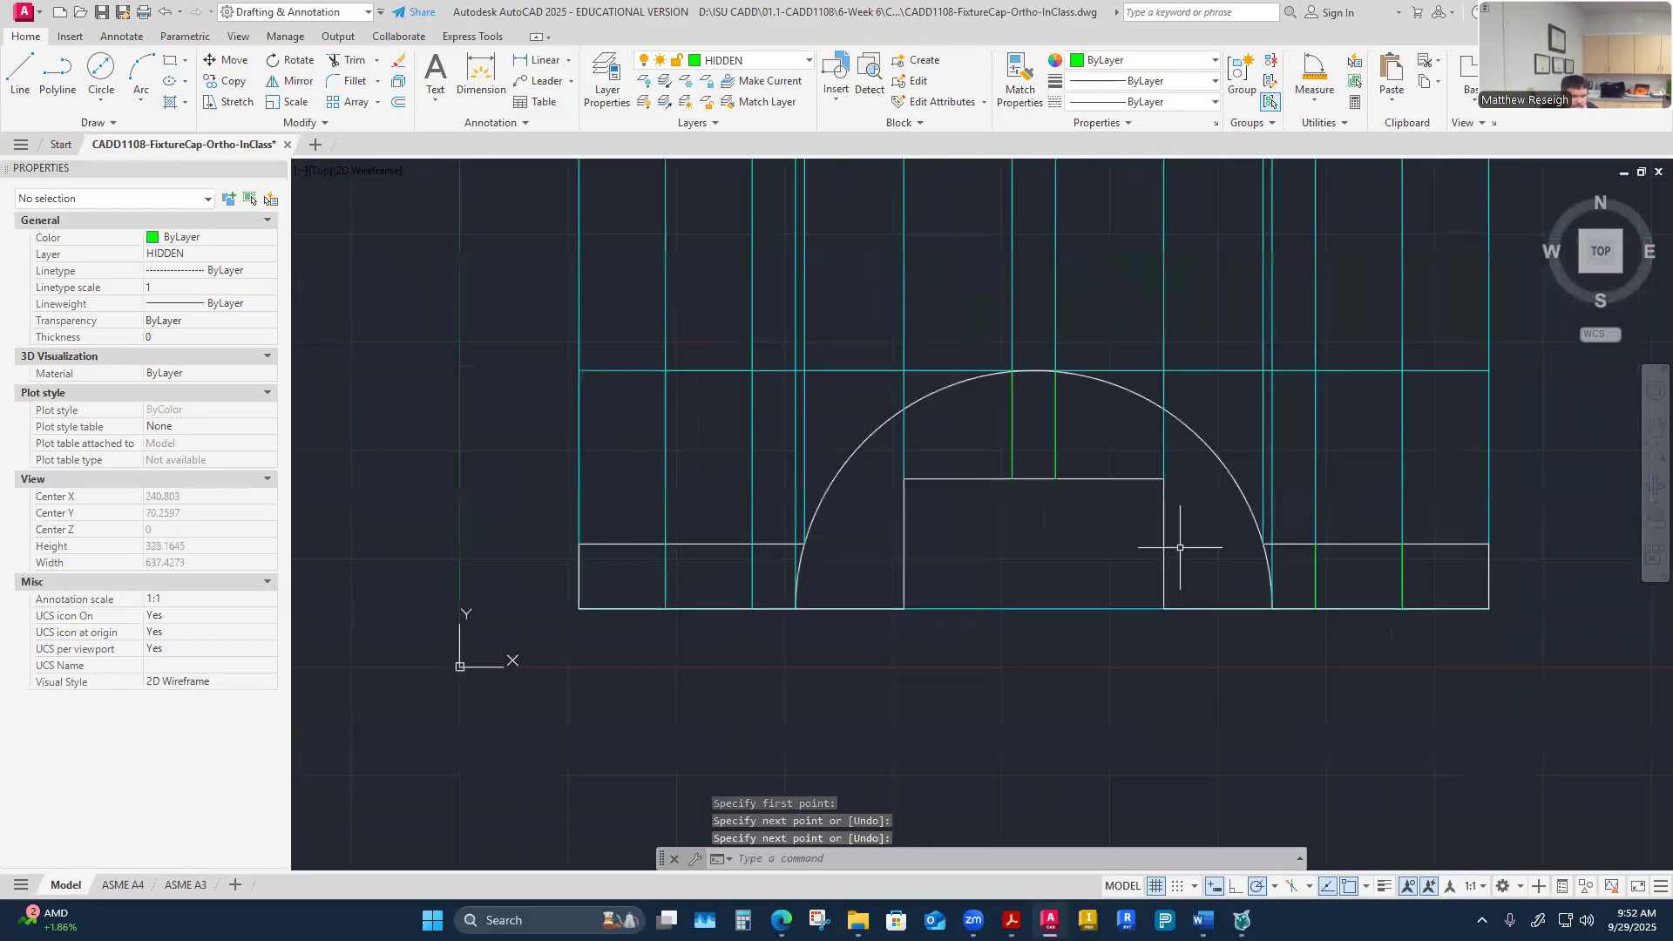
left_click(295, 81)
scroll(1427, 558, "up", 4)
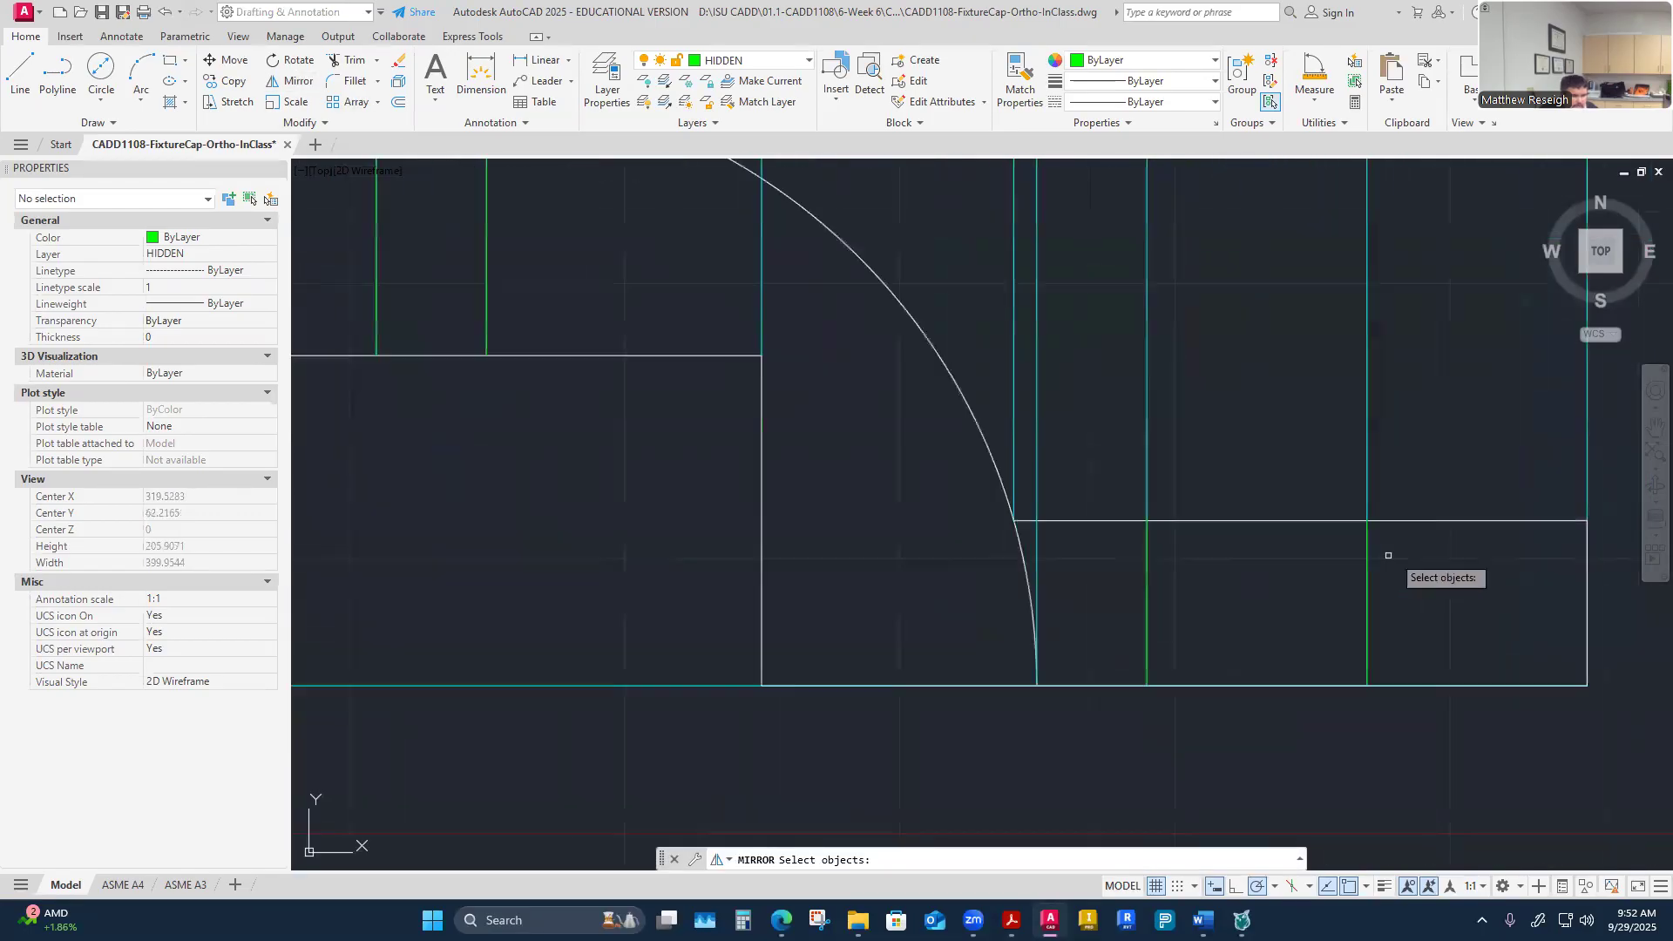
left_click(1149, 574)
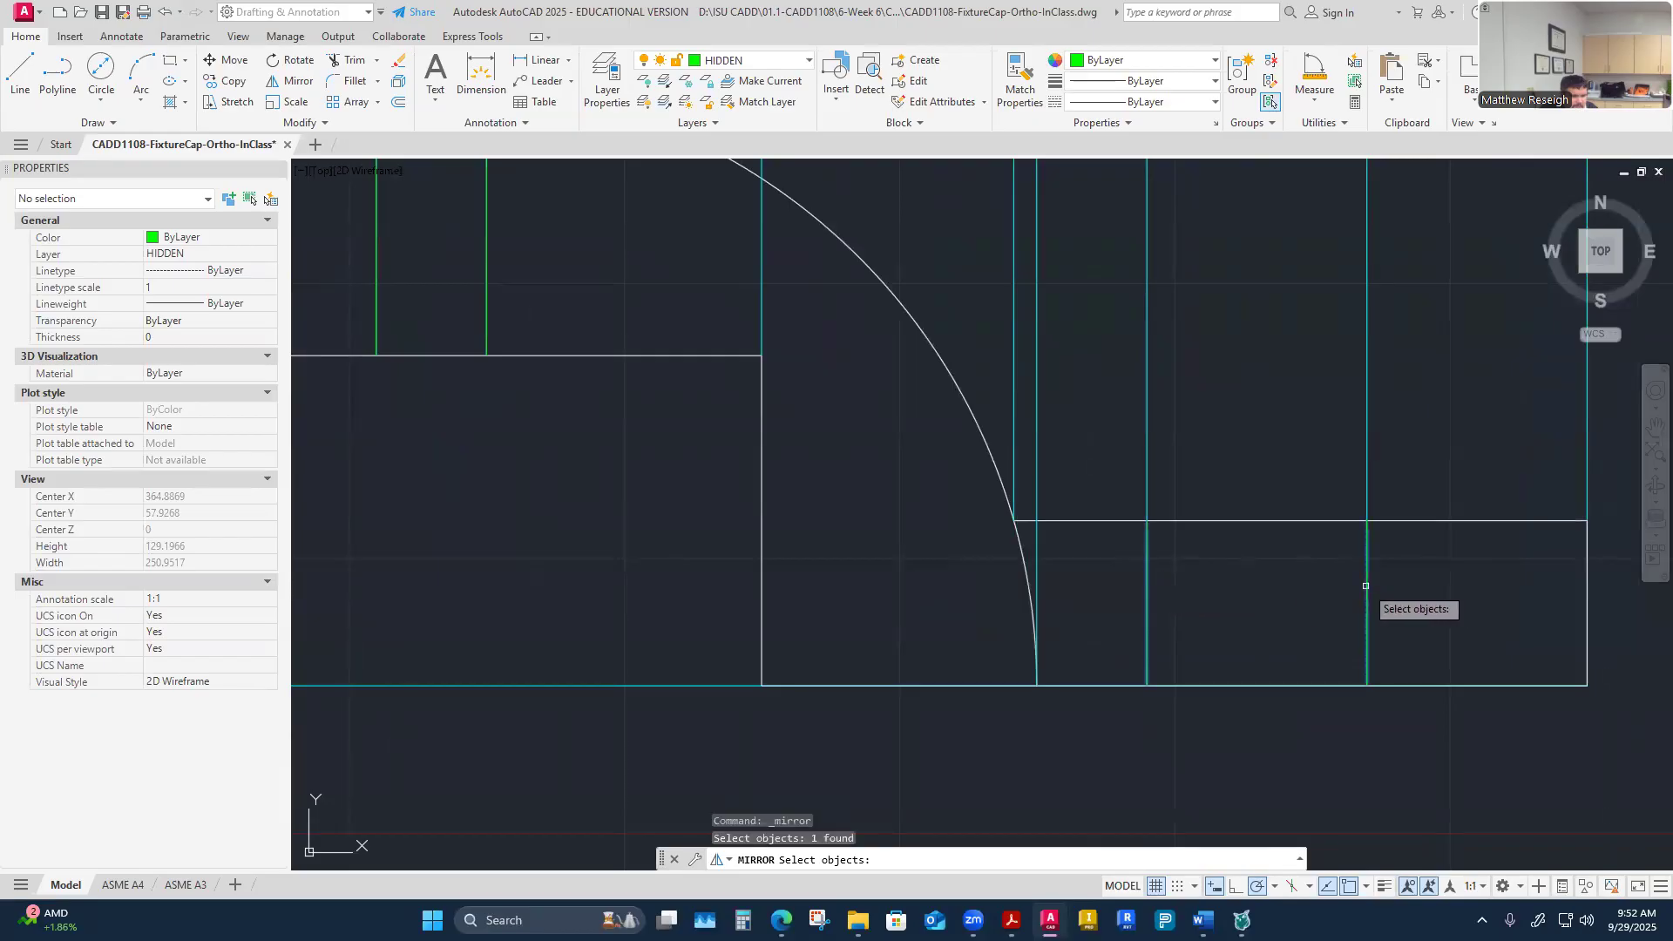
left_click(1366, 586)
key("Return")
scroll(1289, 612, "down", 6)
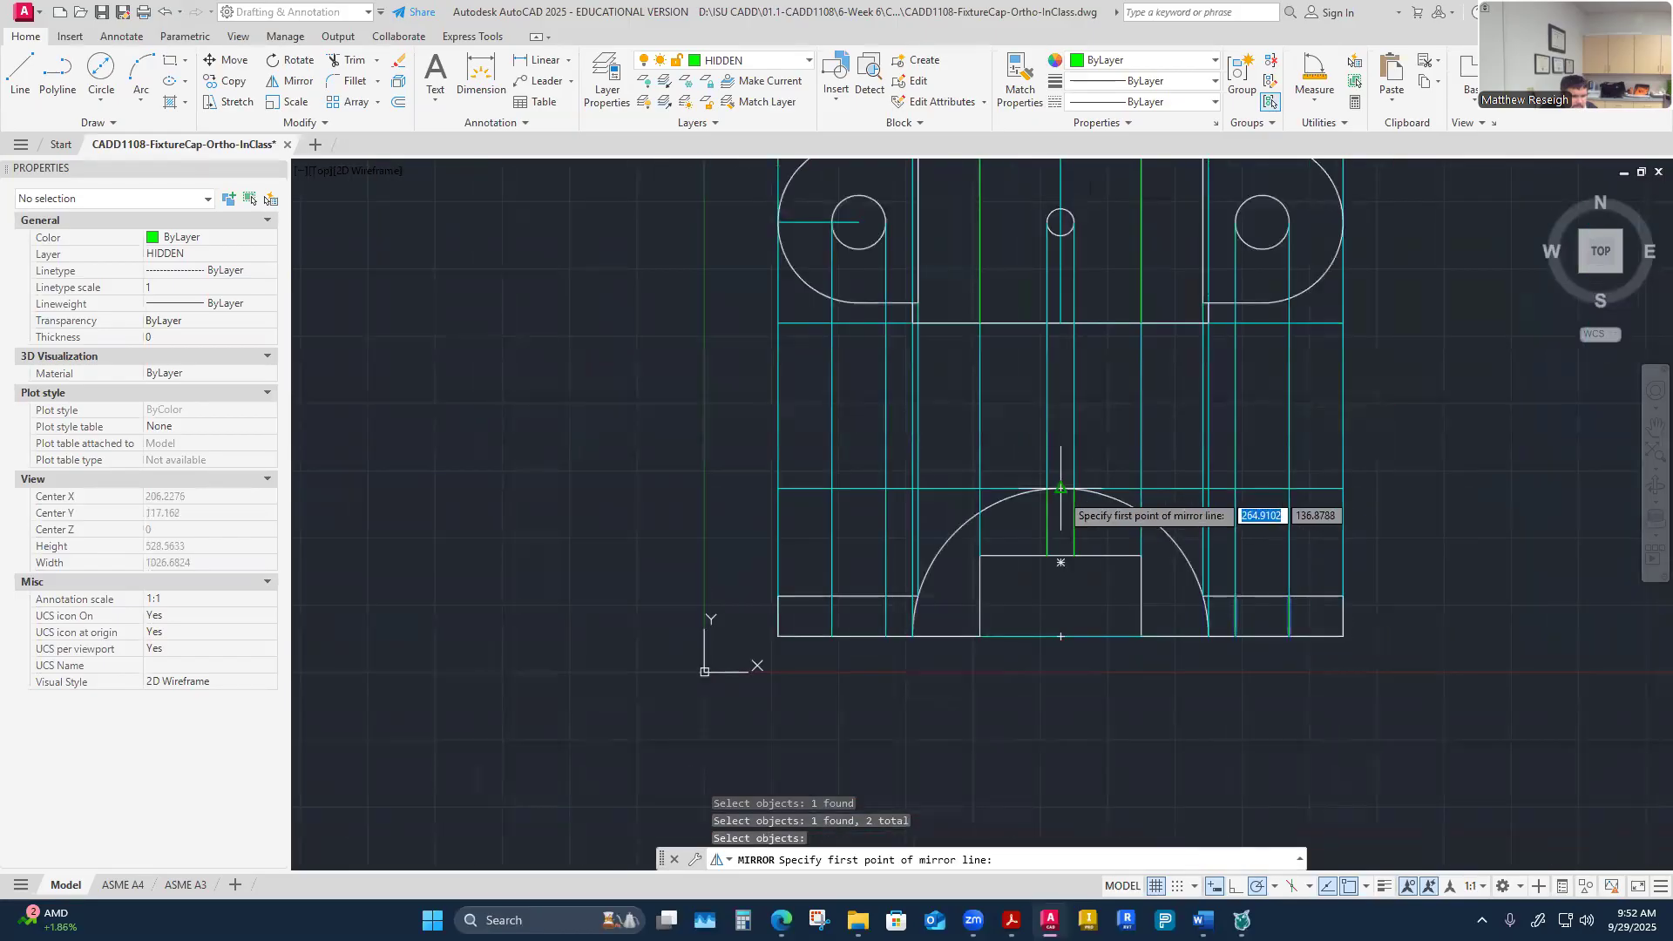
left_click(1061, 490)
left_click(1061, 622)
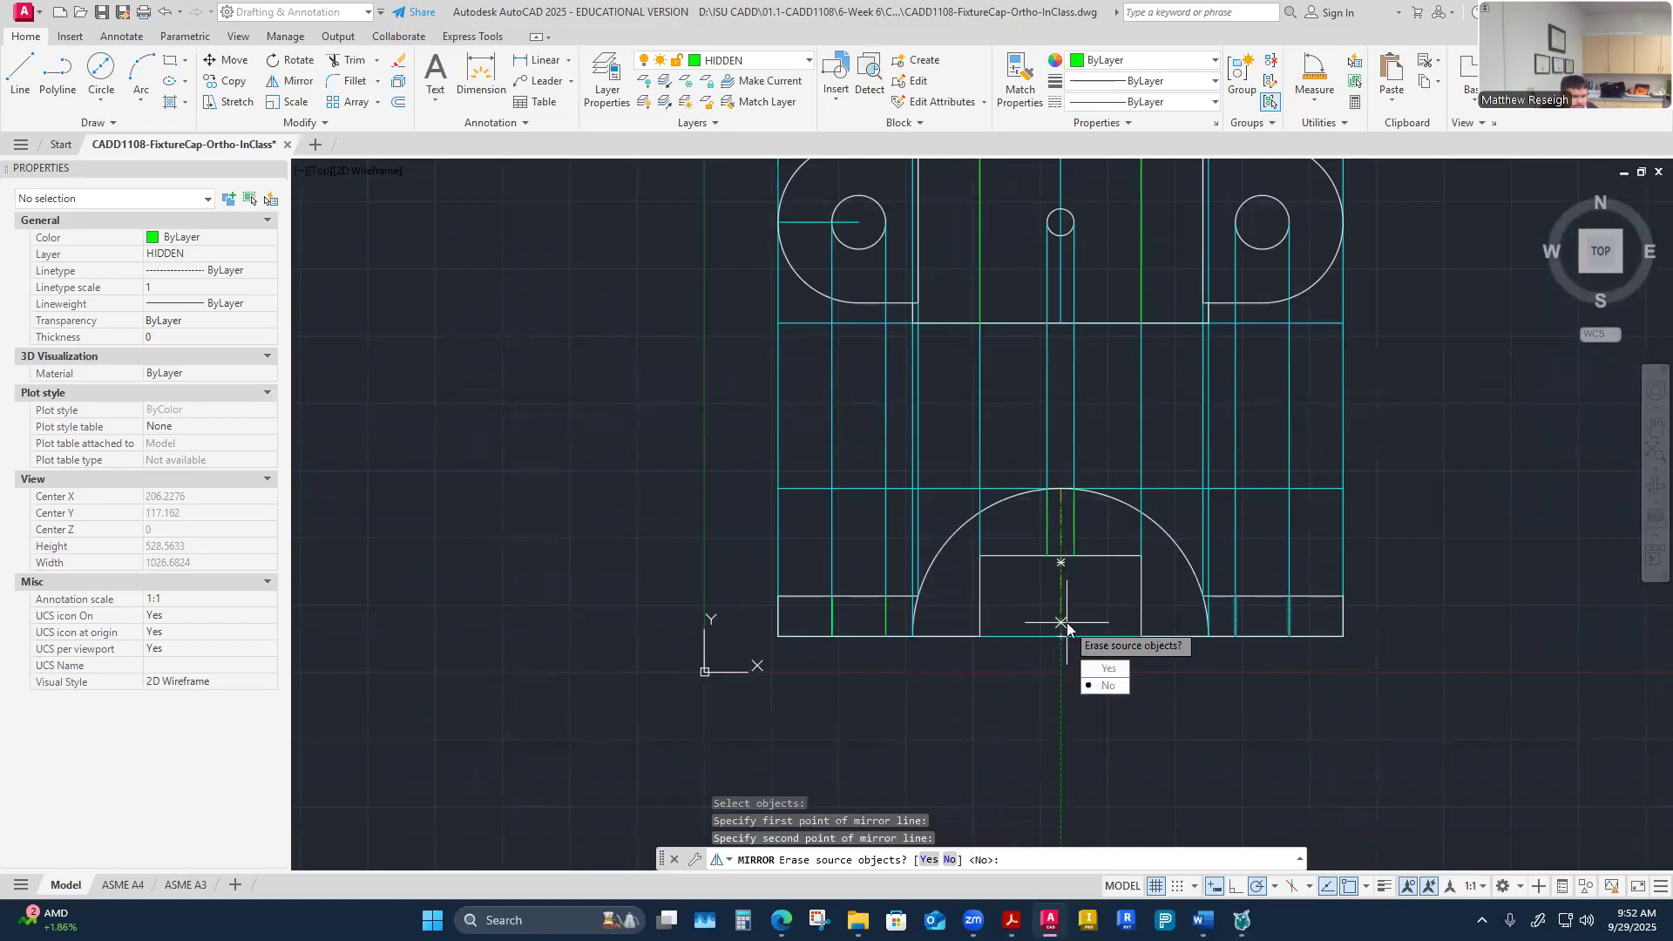
left_click(1107, 686)
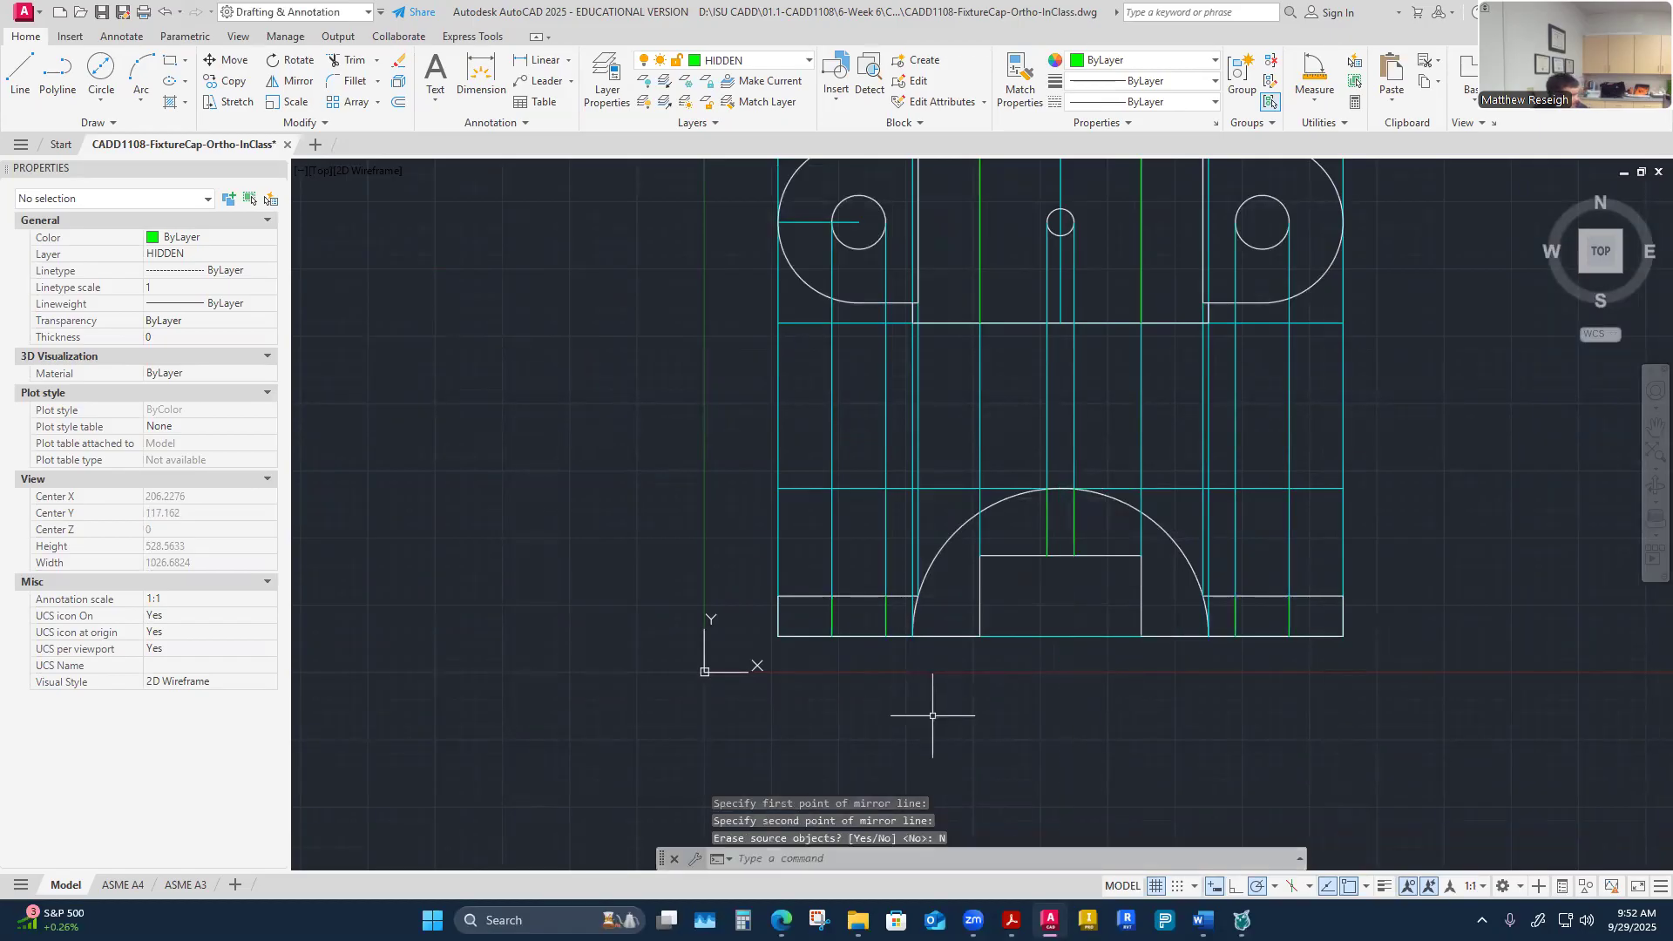
key("Escape")
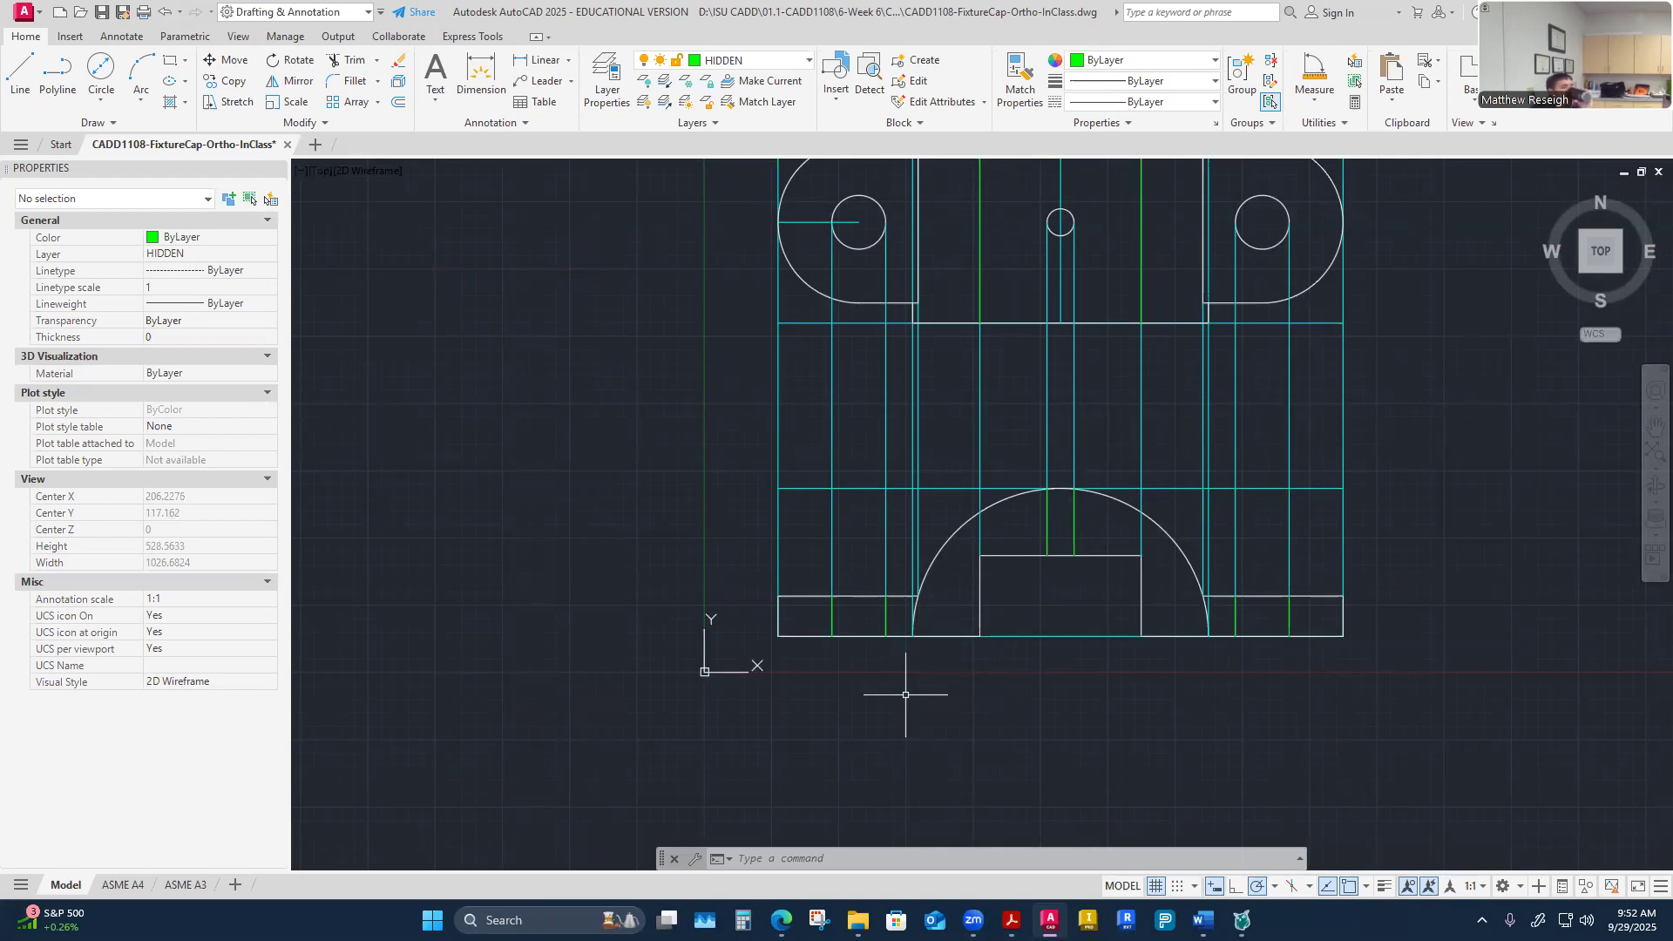
Step: Make CENTER the current layer
scroll(901, 695, "down", 2)
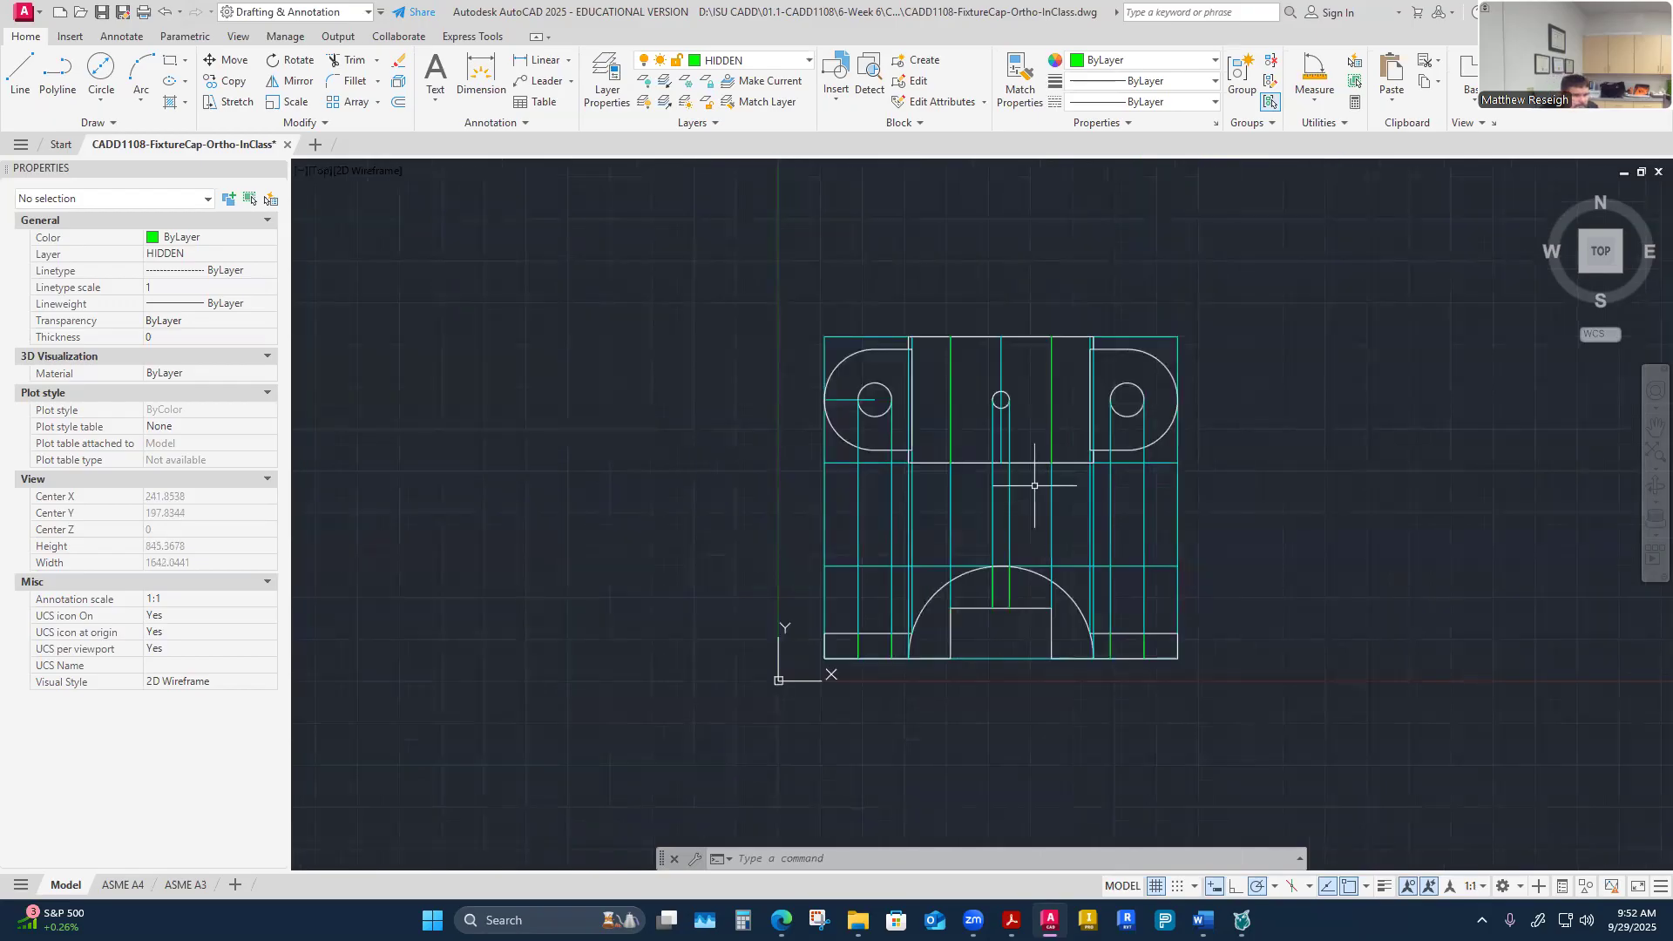
scroll(1034, 485, "up", 2)
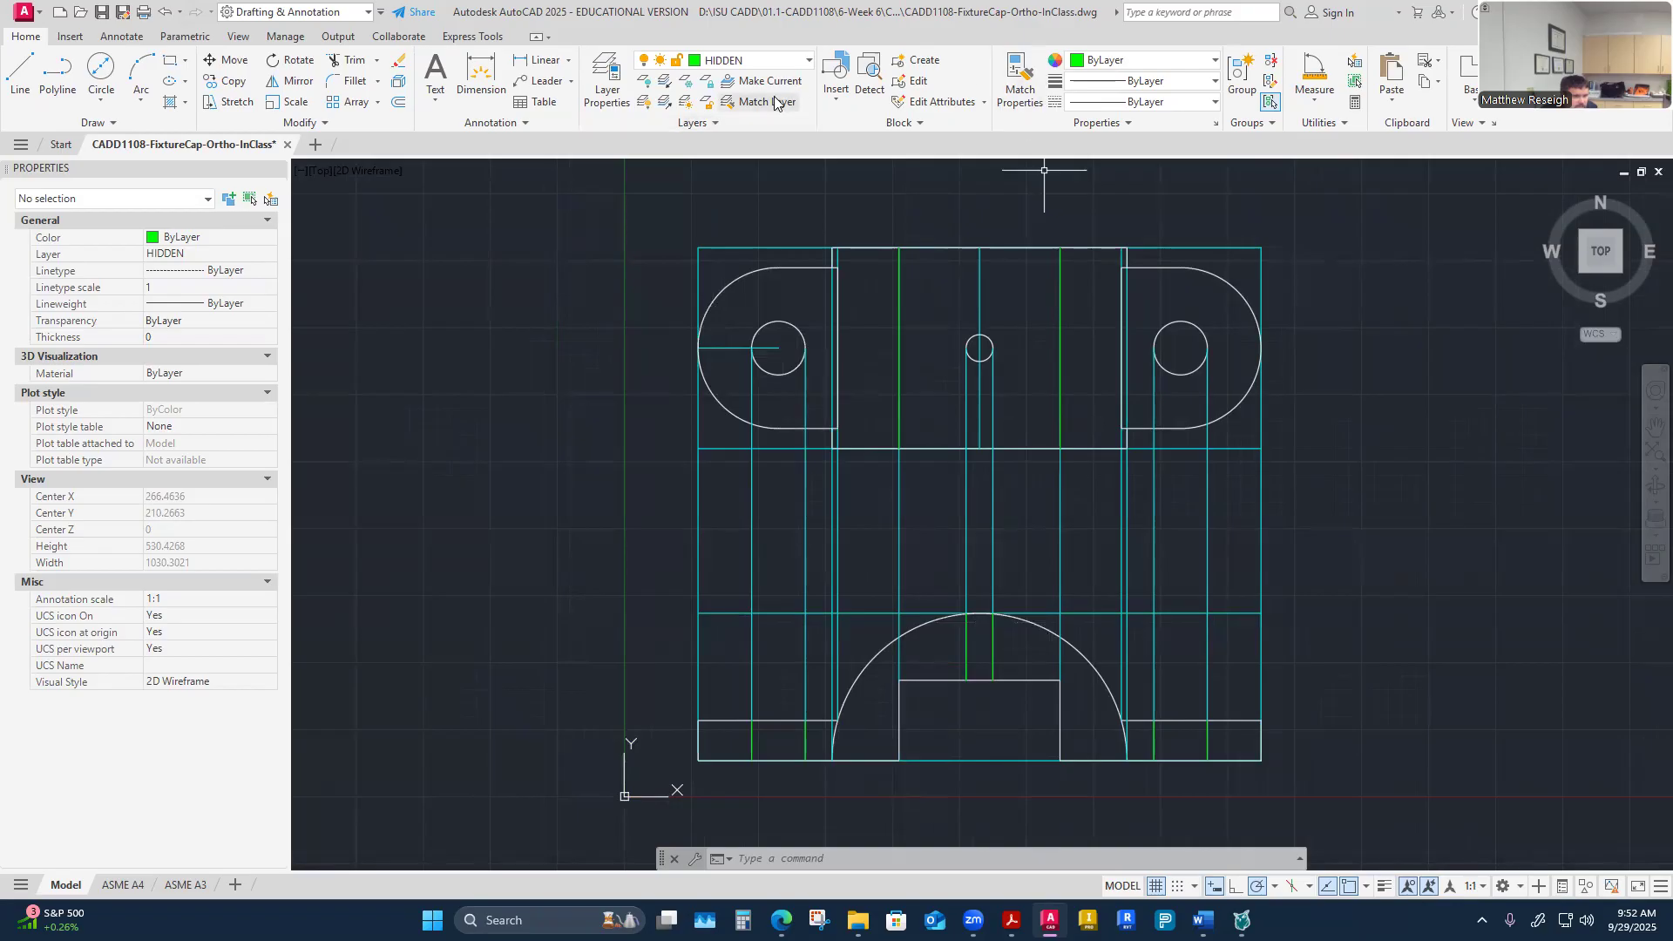
left_click(808, 59)
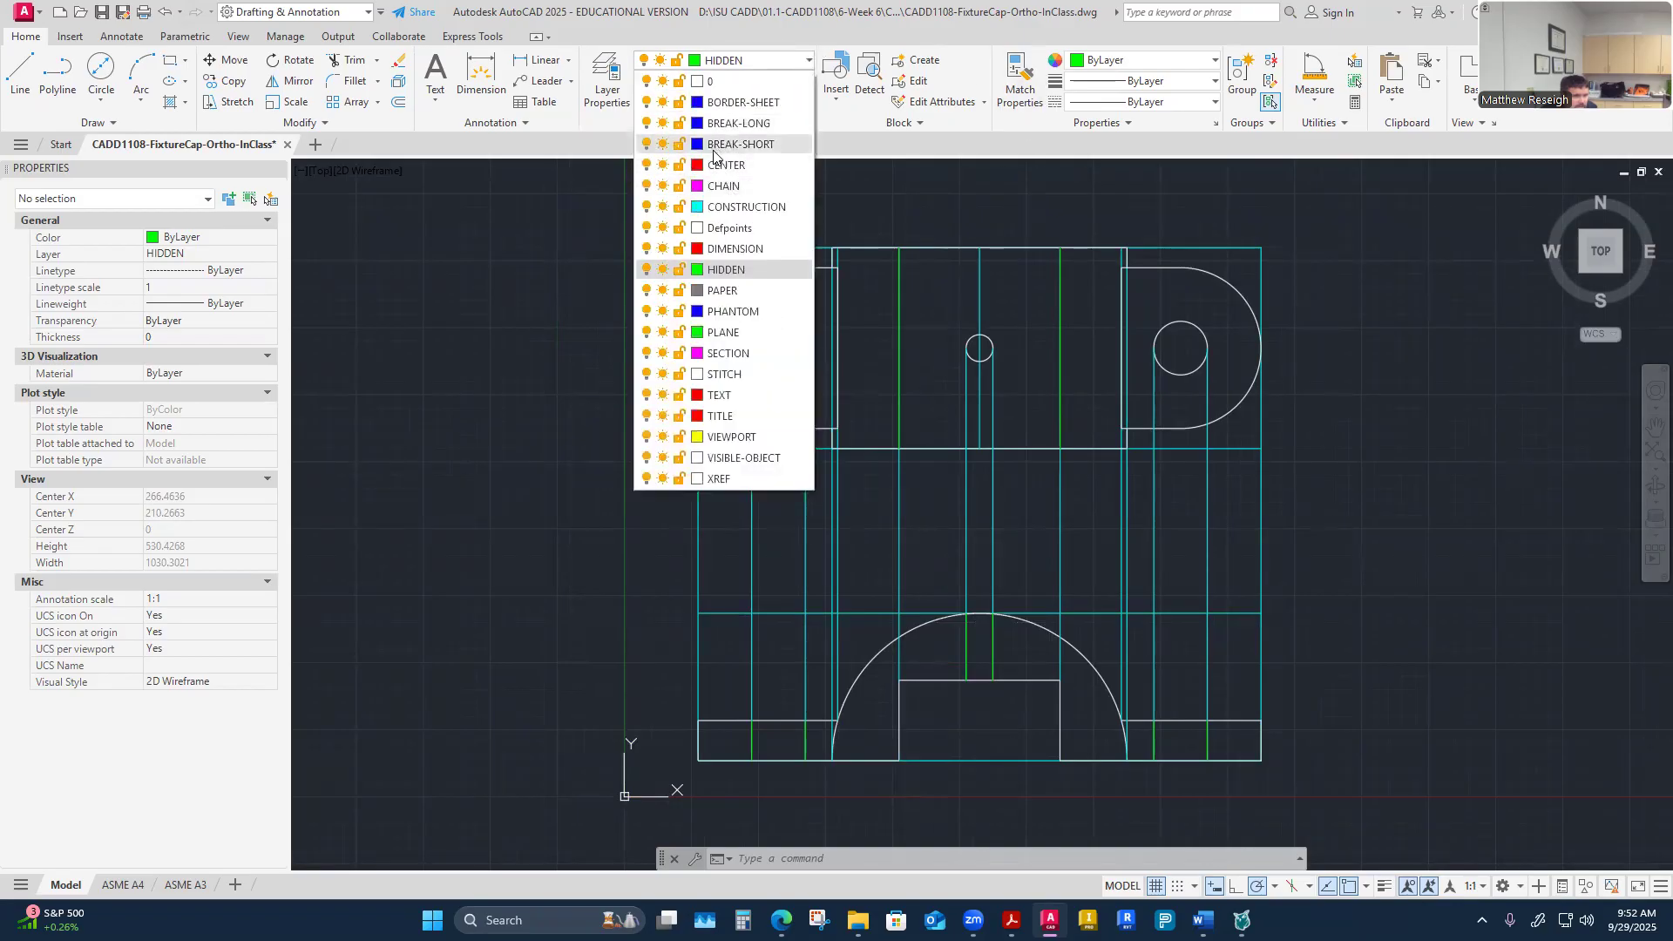
left_click(724, 148)
left_click(805, 61)
left_click(716, 164)
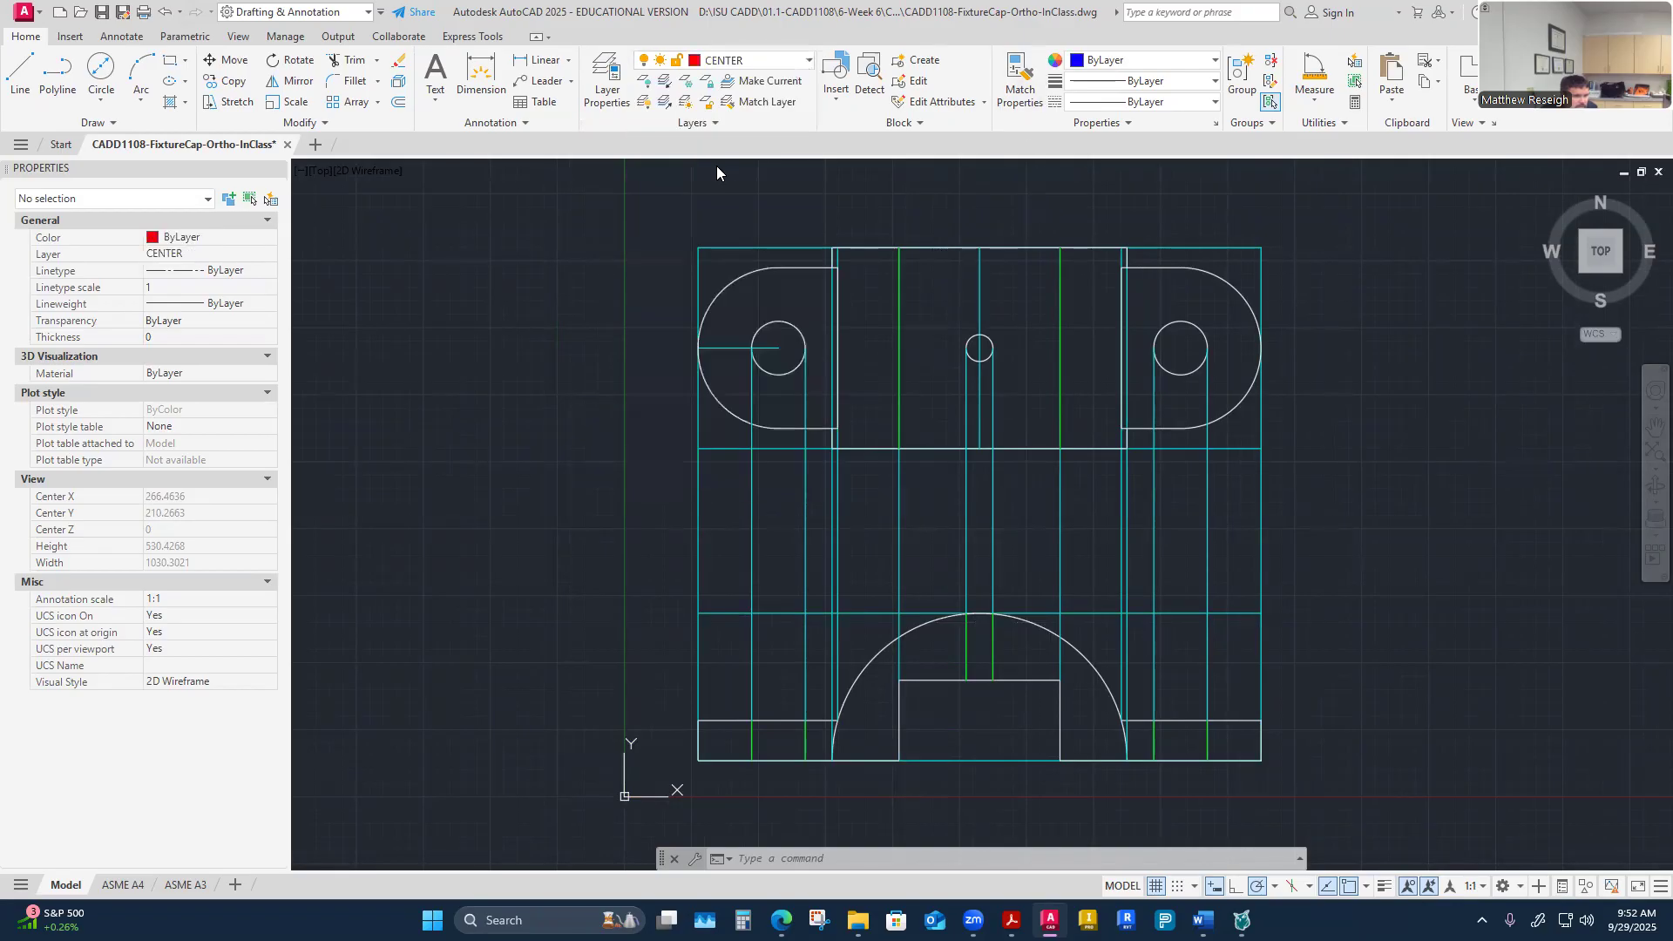
Step: Add centre marks to the left tab hole and the small centre hole in the top view
left_click(125, 37)
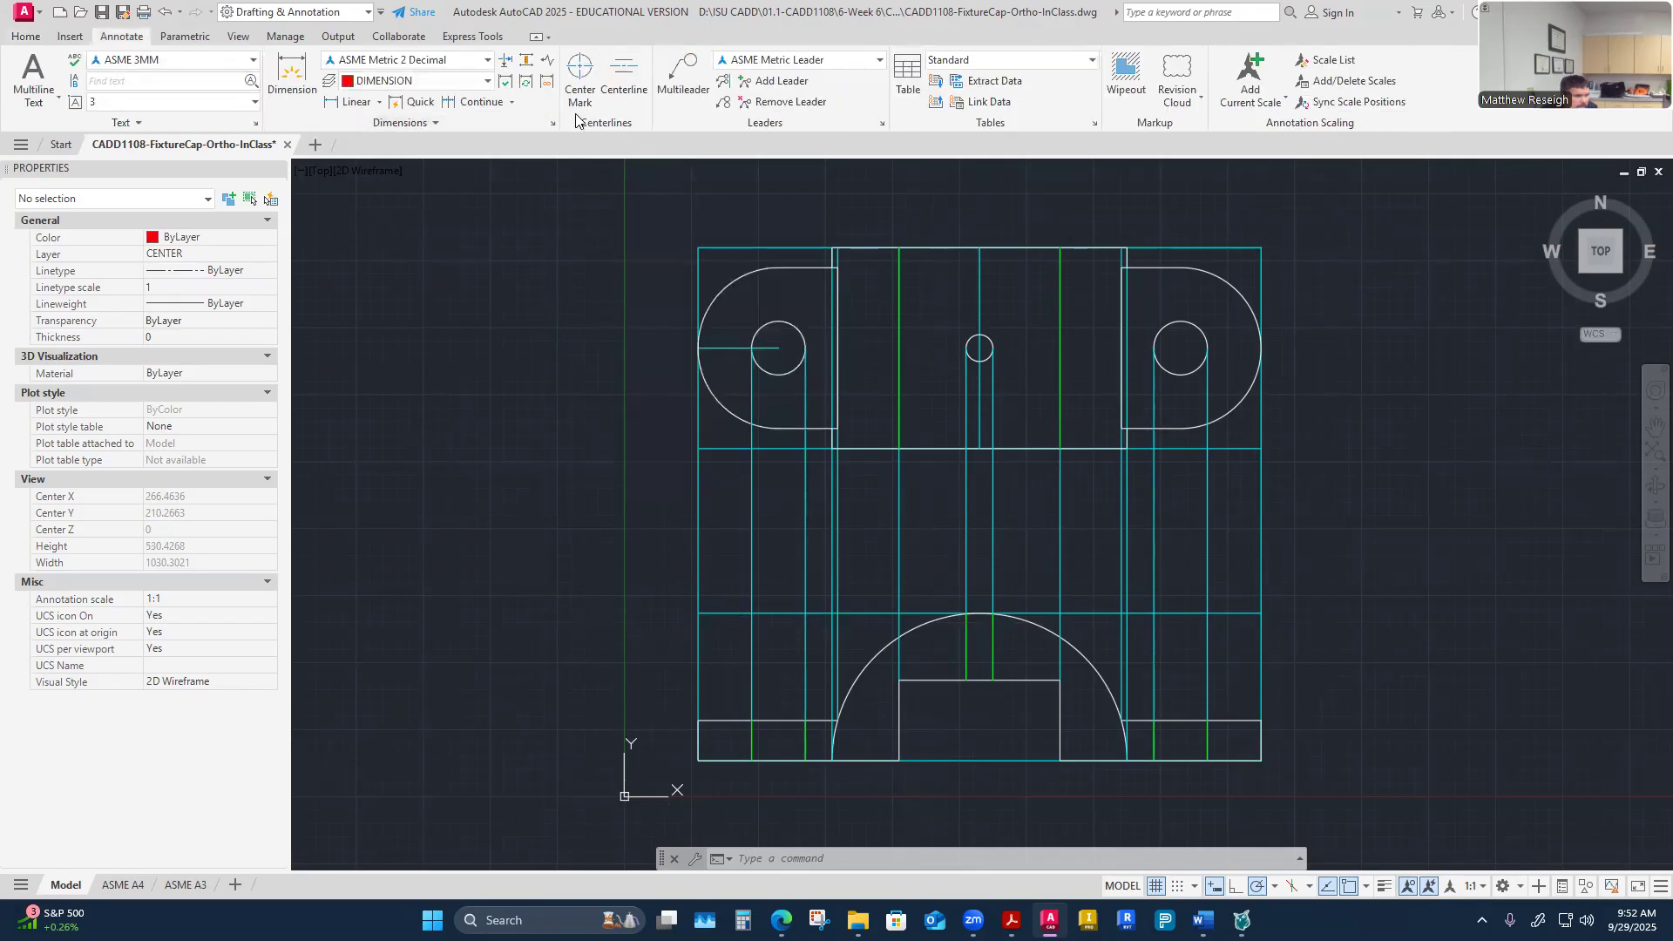
left_click(580, 79)
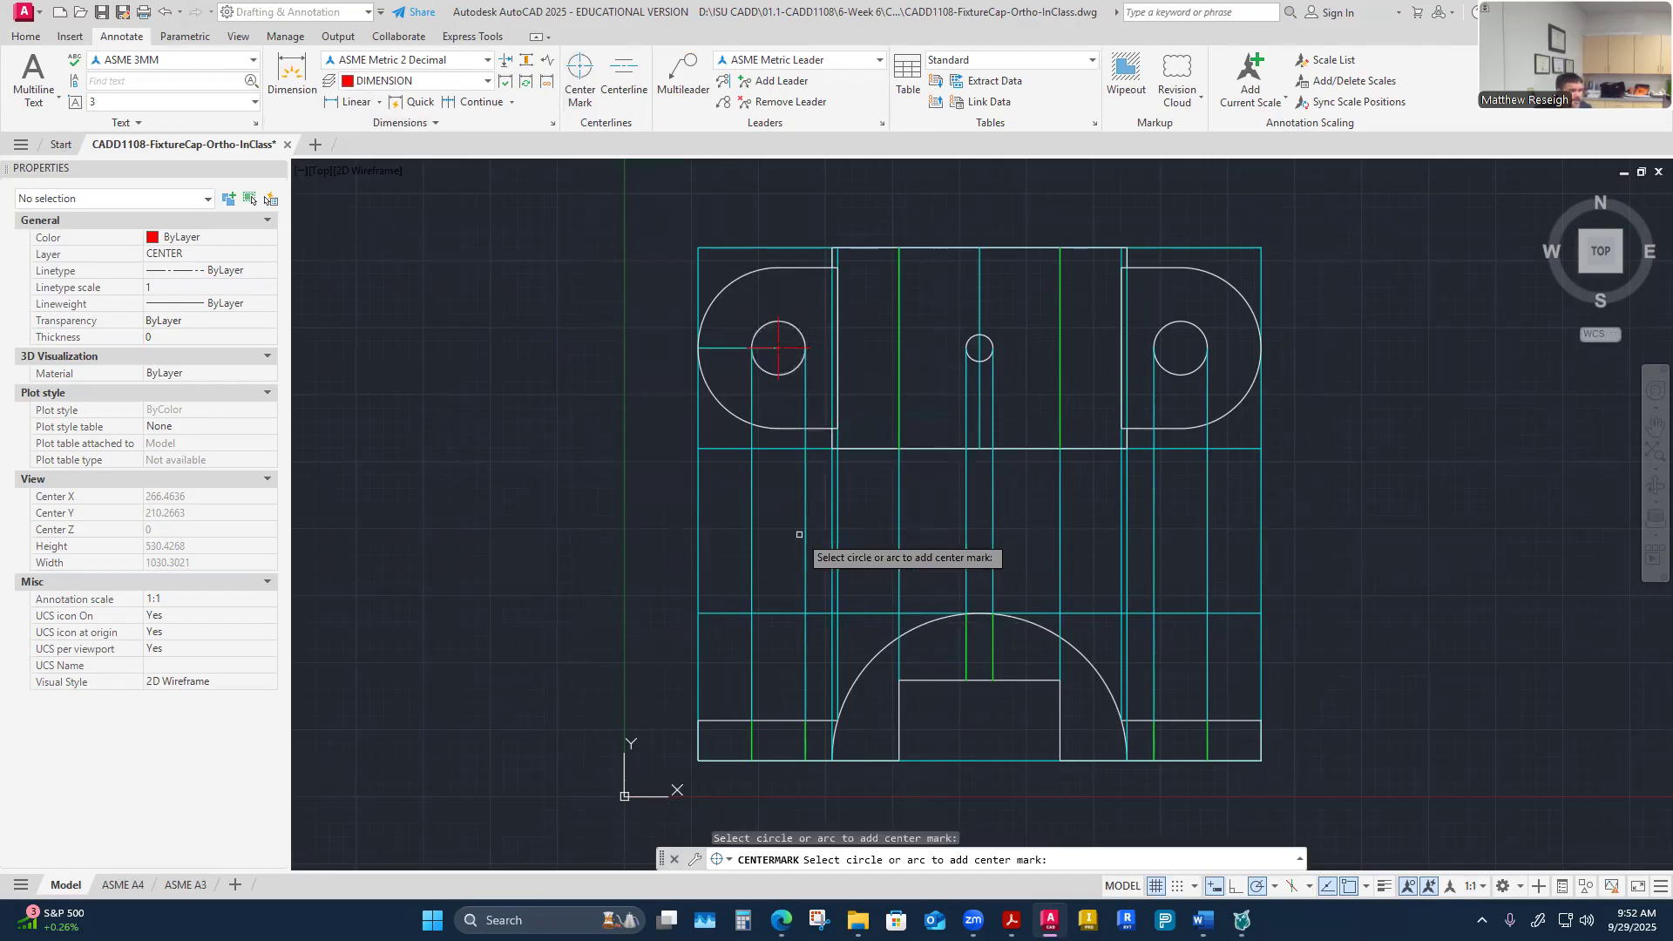
scroll(945, 348, "up", 4)
left_click(1062, 339)
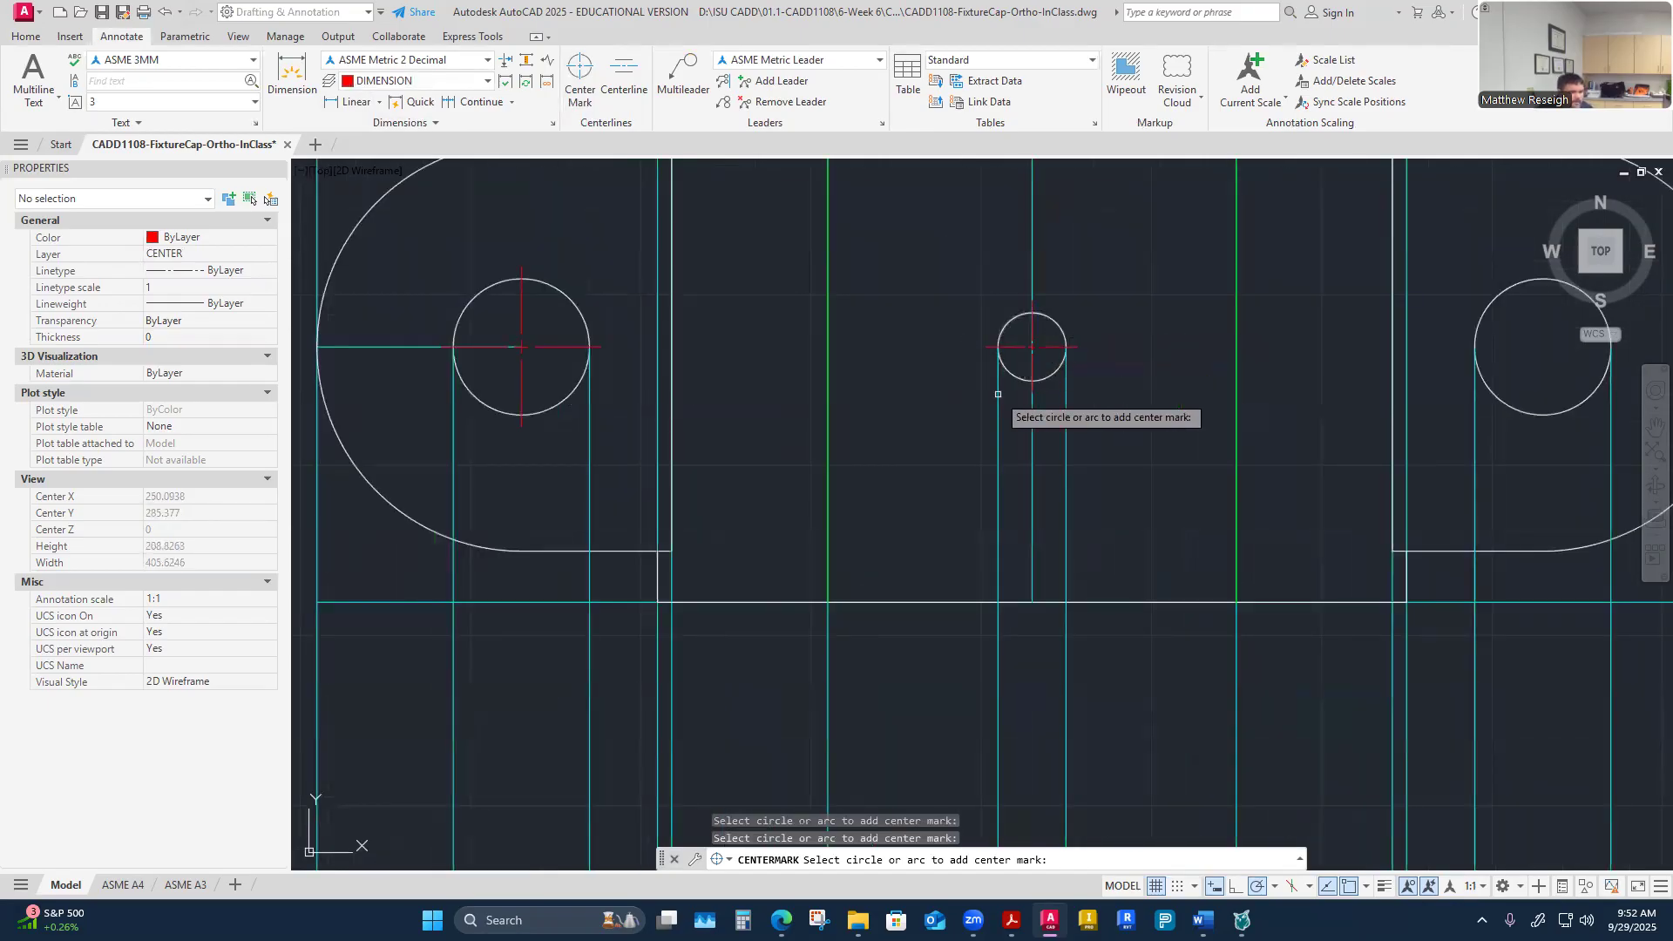
key("Escape")
Step: Set the left, right, top and bottom extensions of the left tab hole's centre mark to 6
scroll(998, 394, "down", 5)
scroll(856, 377, "up", 4)
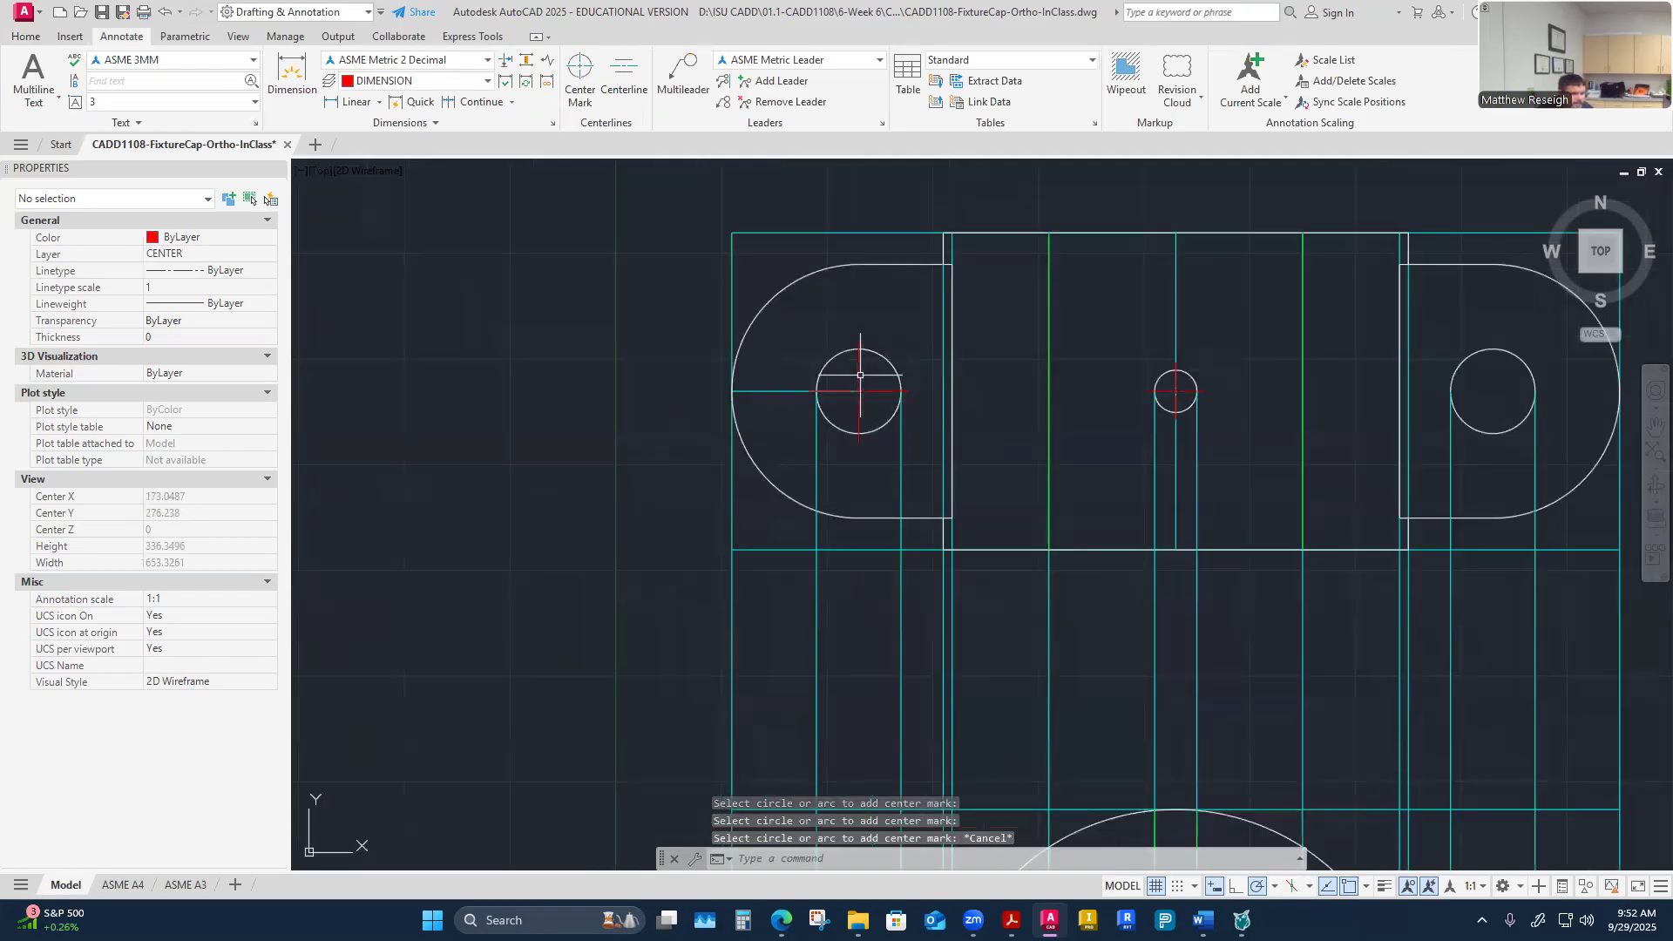
left_click(861, 375)
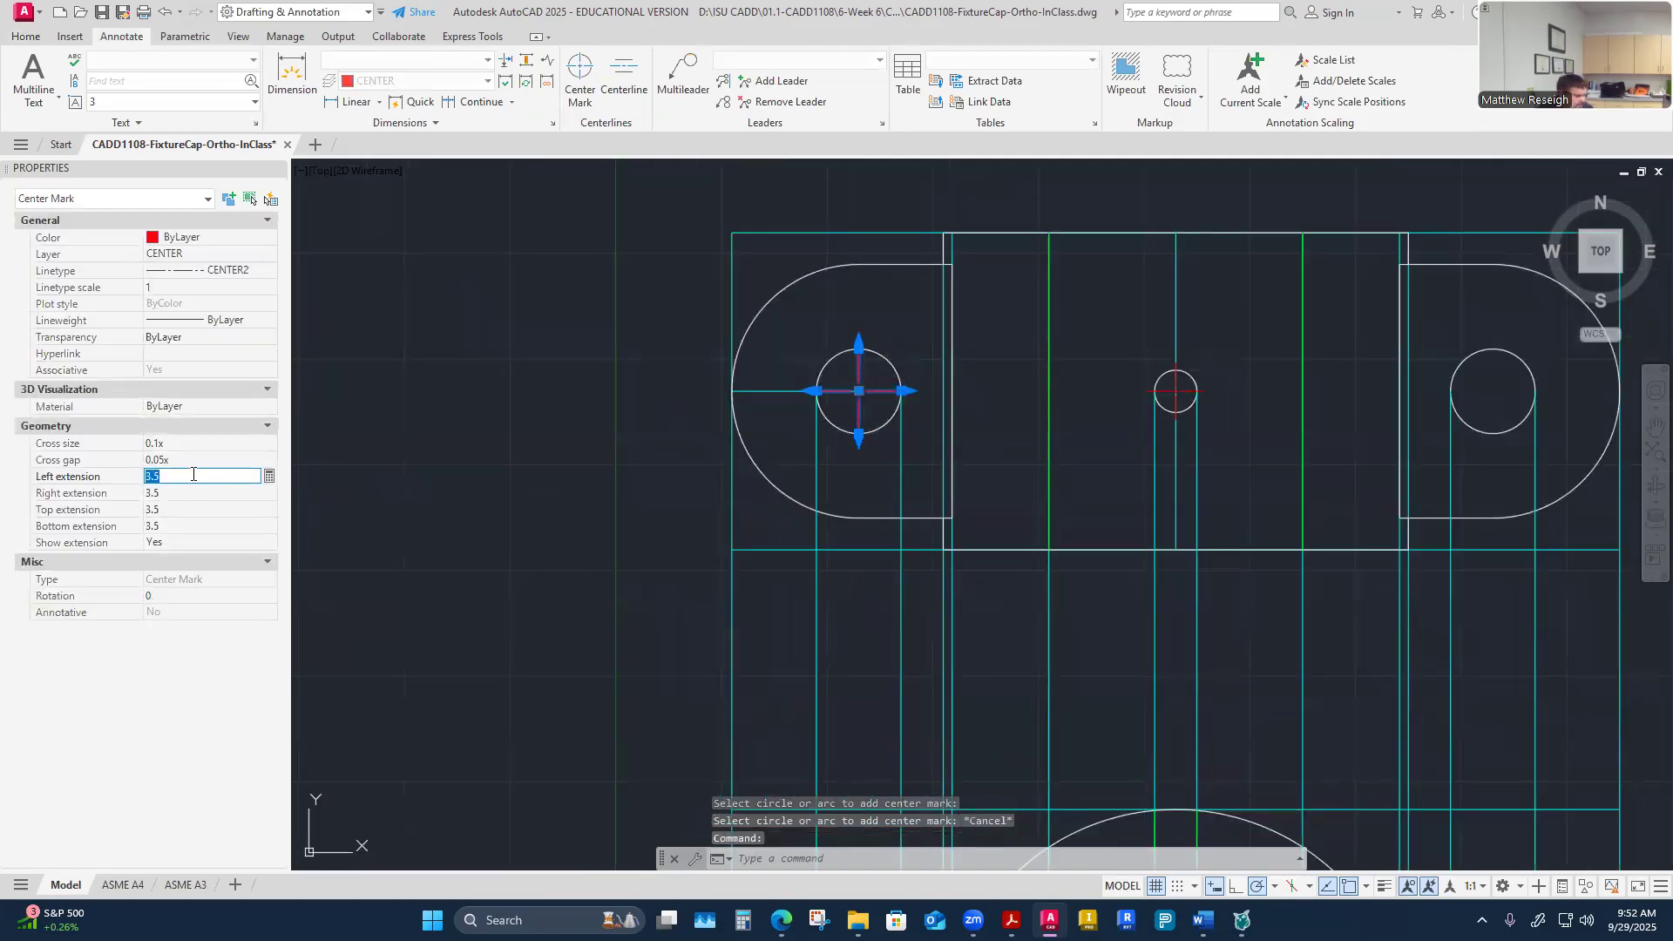
key("Return")
type("6")
key("Return")
type("6")
key("Return")
type("6")
key("Return")
left_click(473, 582)
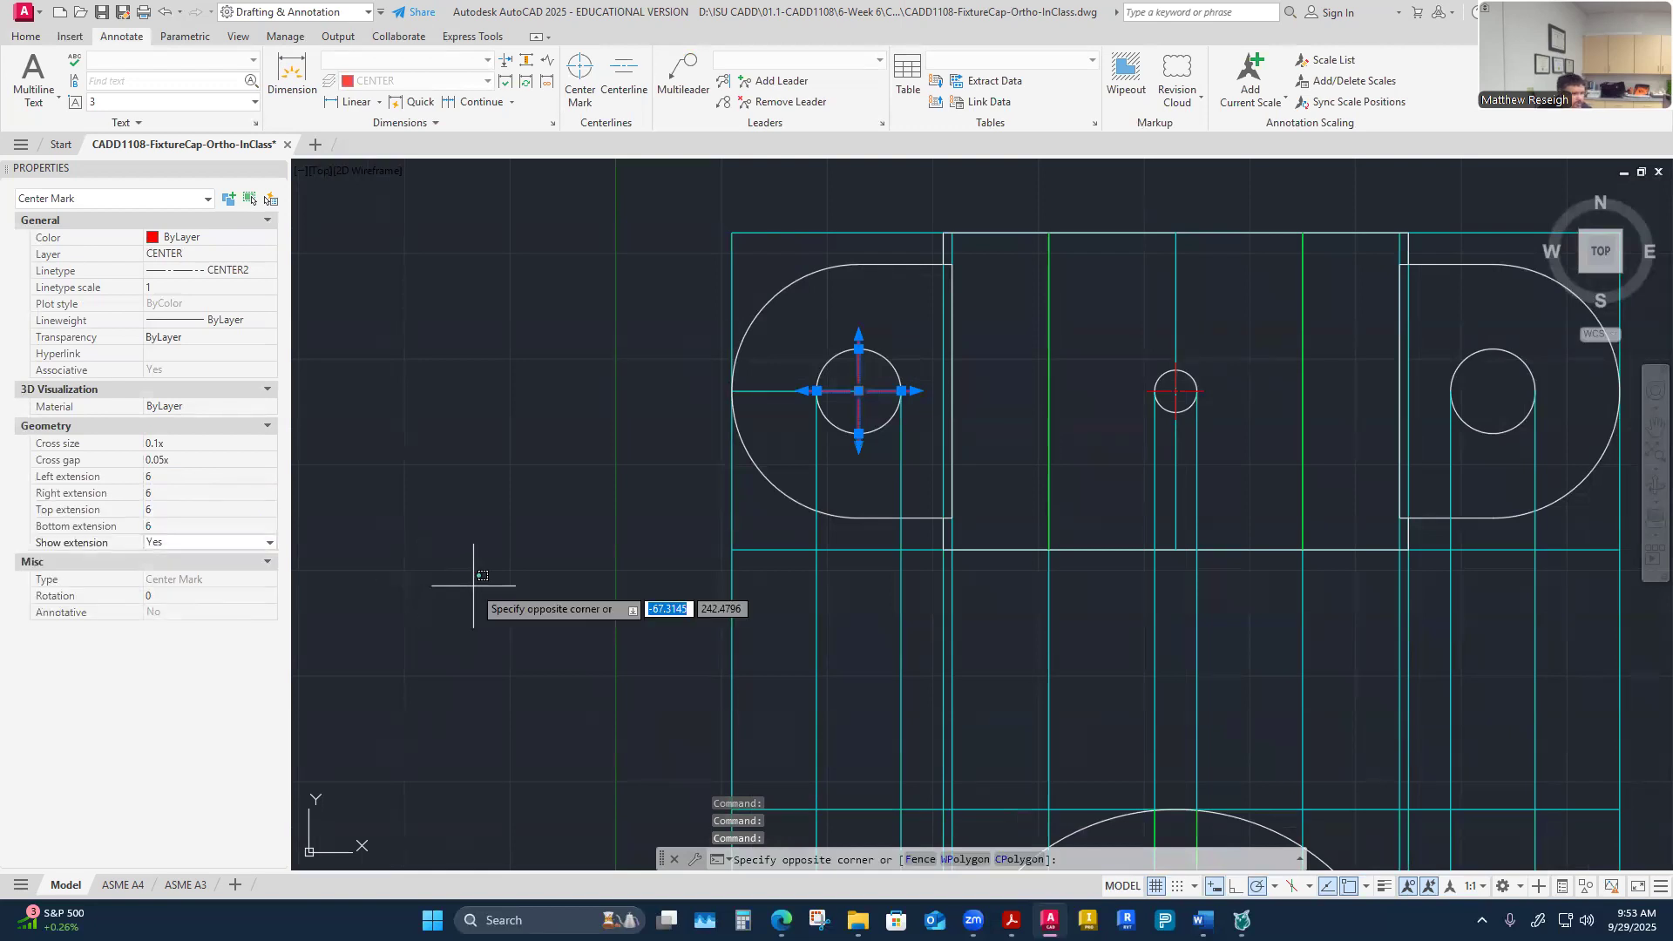
key("Escape")
key("Escape")
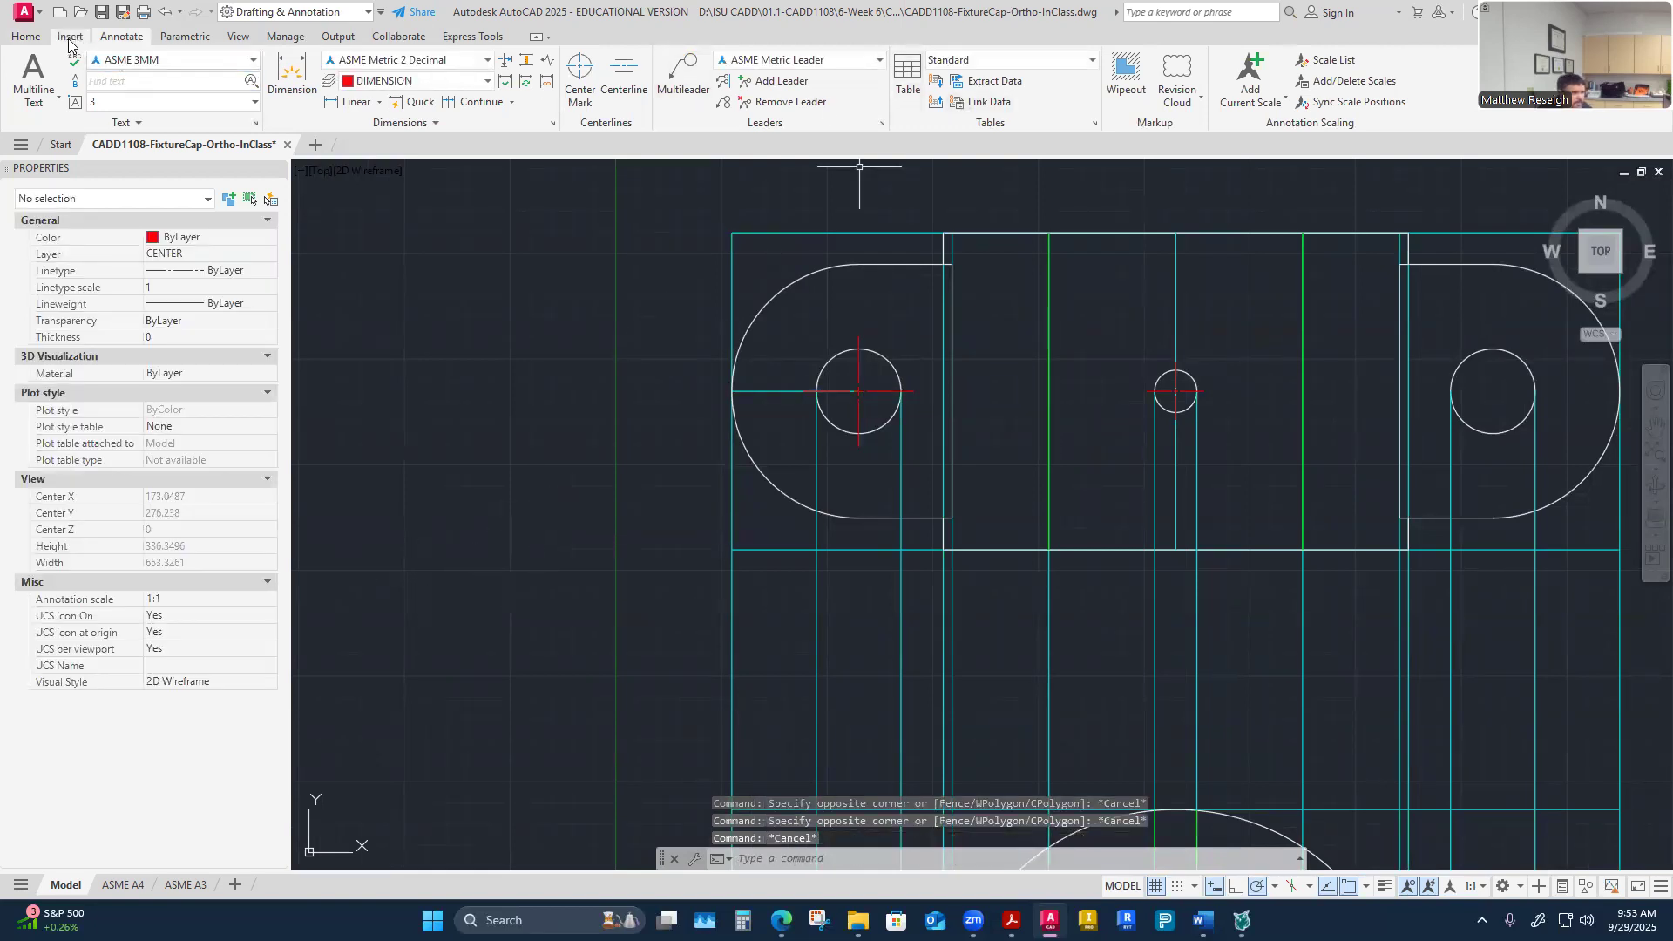
Step: Try to match the small centre hole's centre mark to the properties of the left tab hole's centre mark
left_click(26, 36)
left_click(1002, 107)
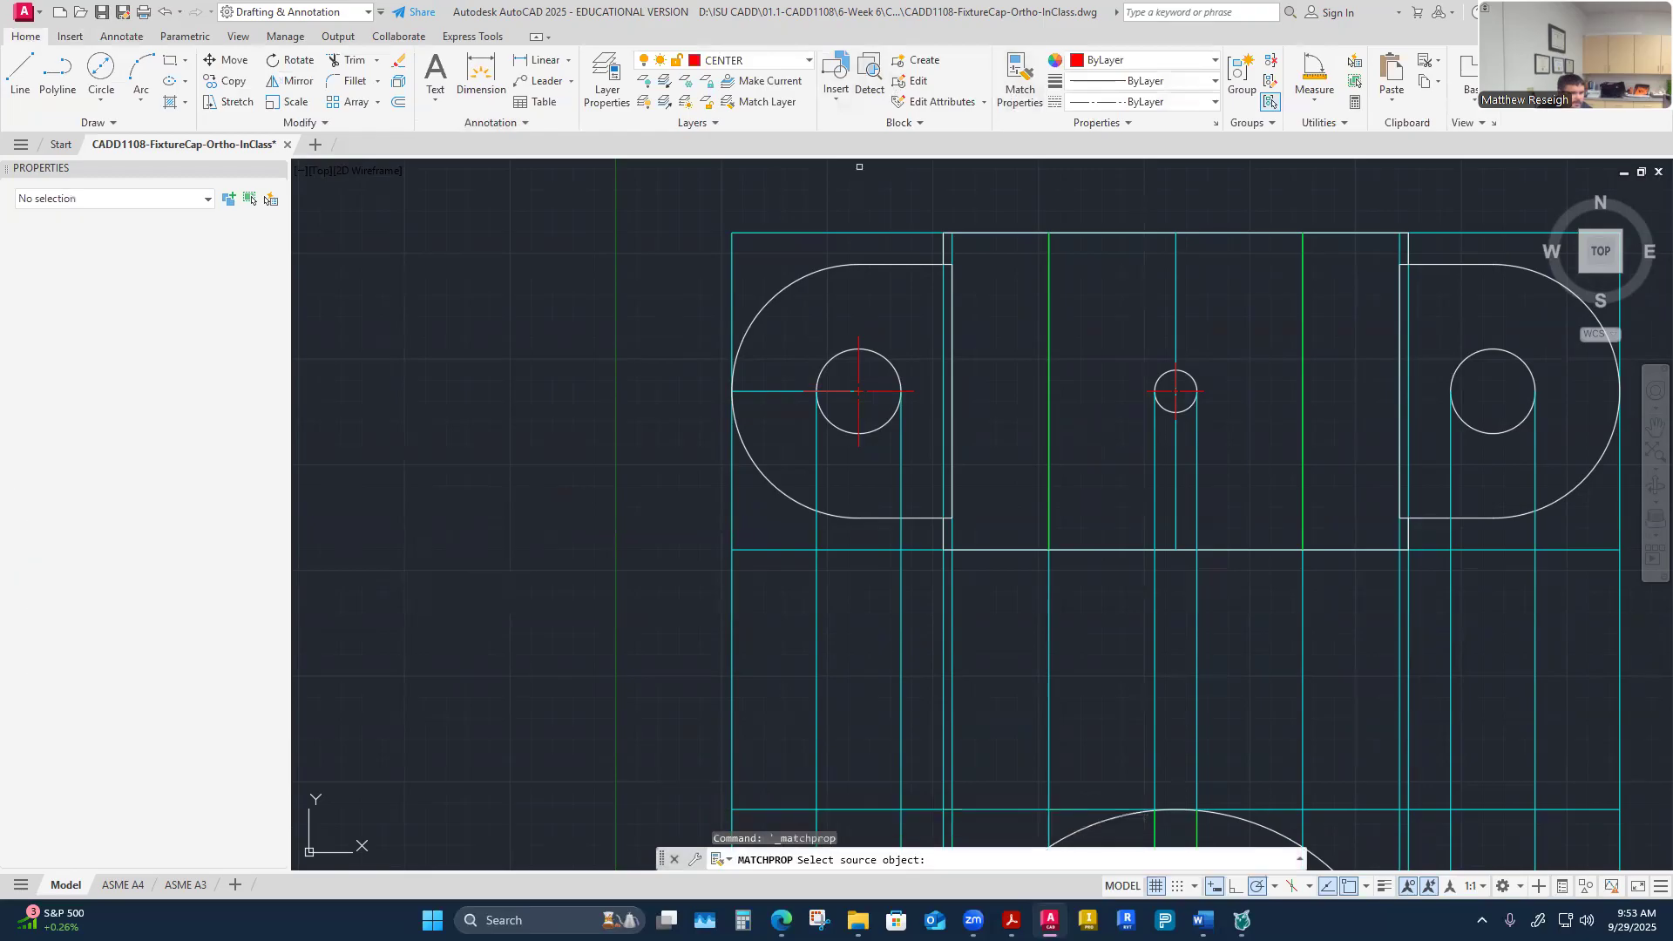
left_click(866, 388)
left_click(1174, 385)
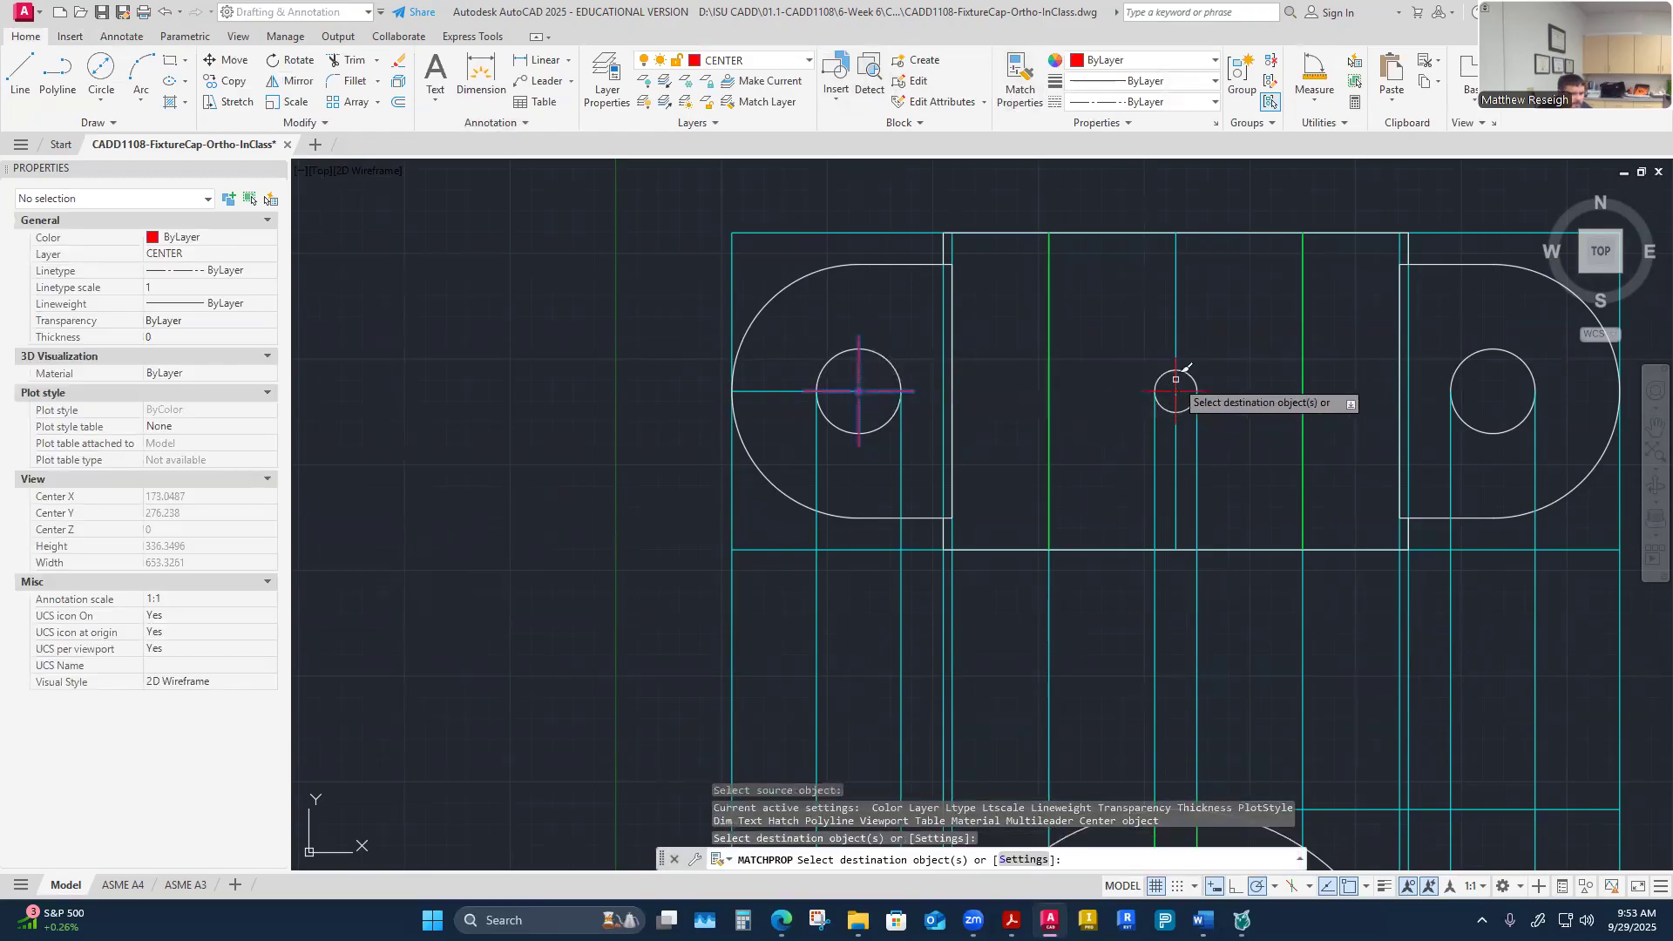
scroll(1074, 458, "down", 2)
scroll(1123, 449, "up", 2)
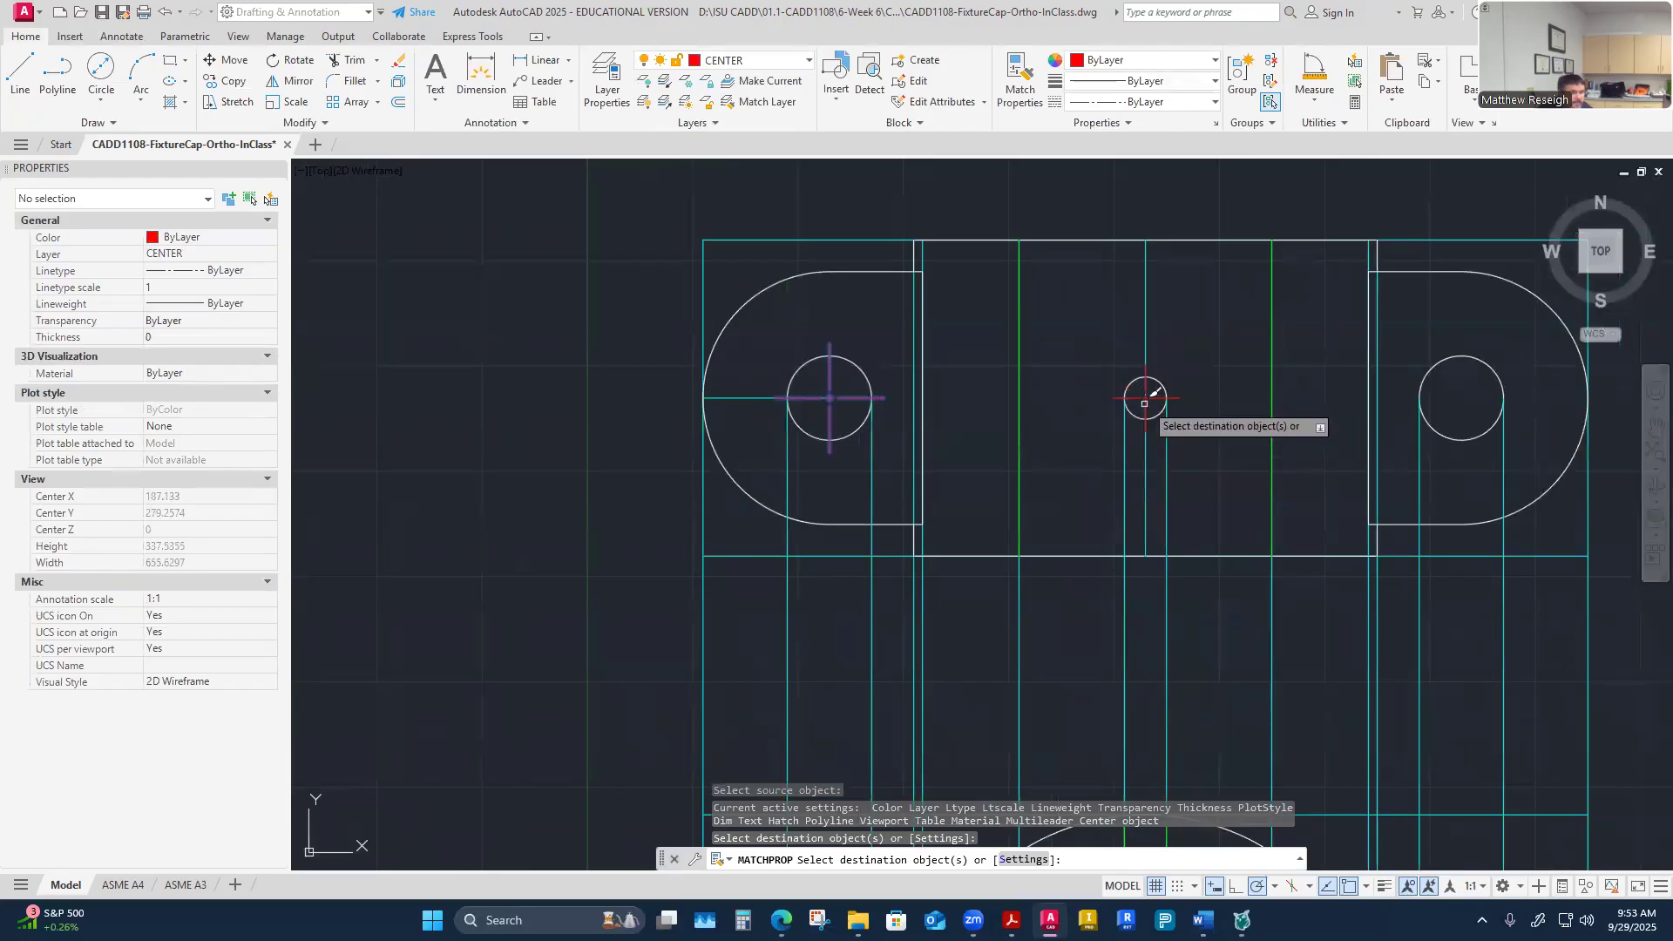
key("Escape")
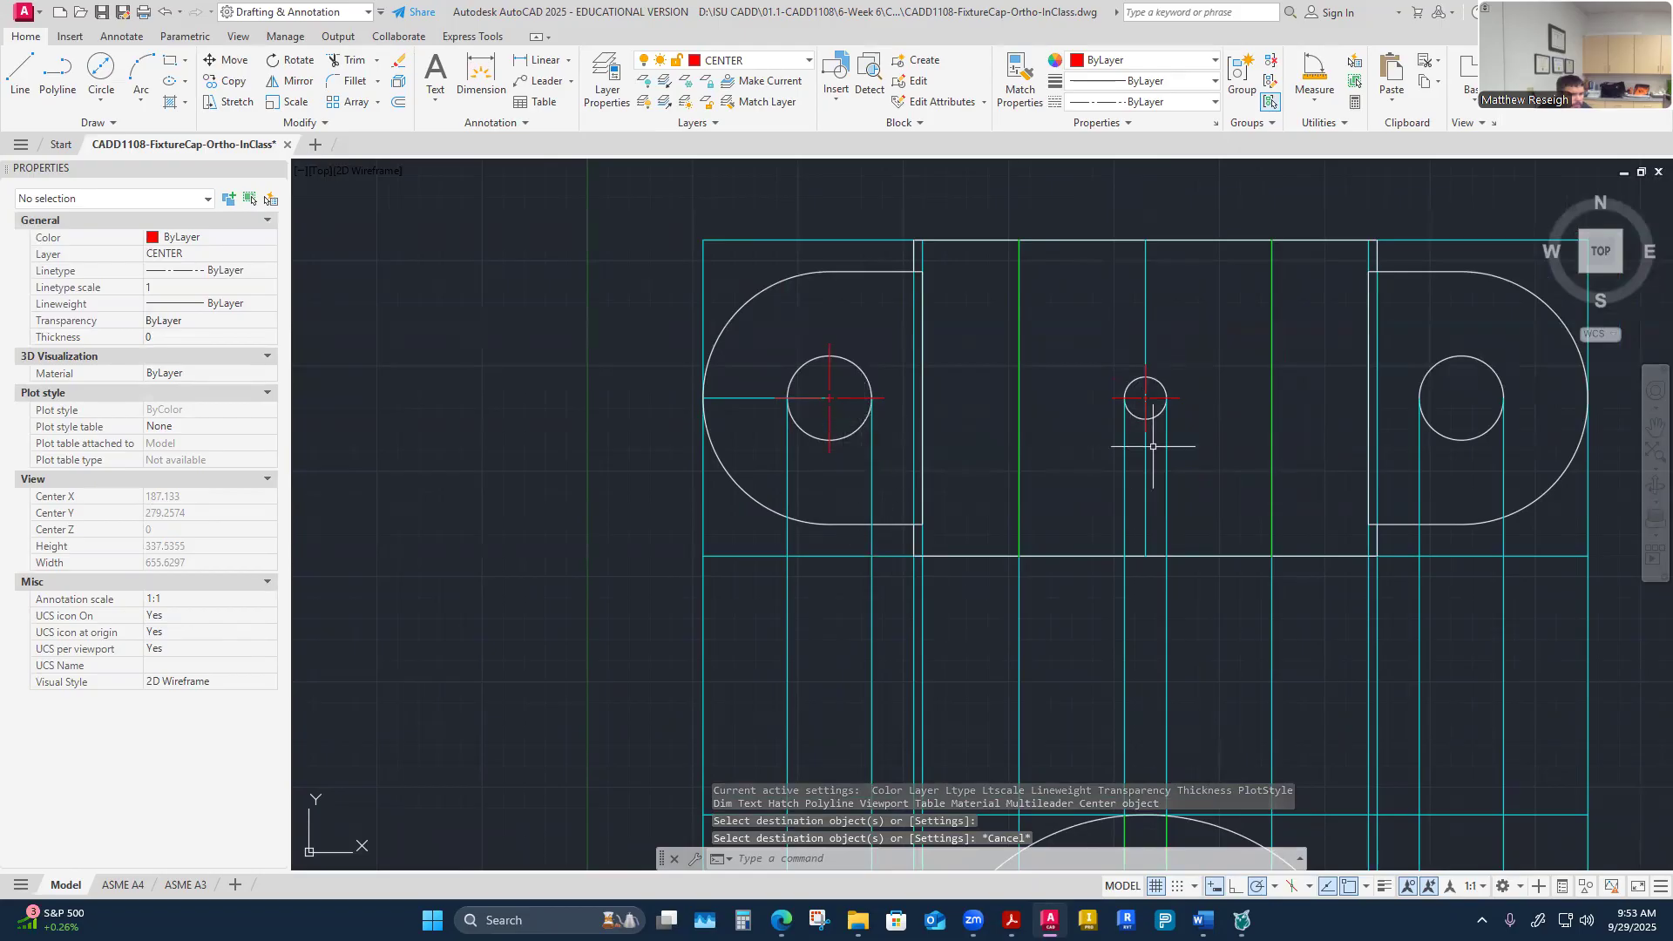
Step: Copy the left tab hole's centre mark from its centre to the centre of the right tab hole
left_click(230, 81)
left_click(827, 374)
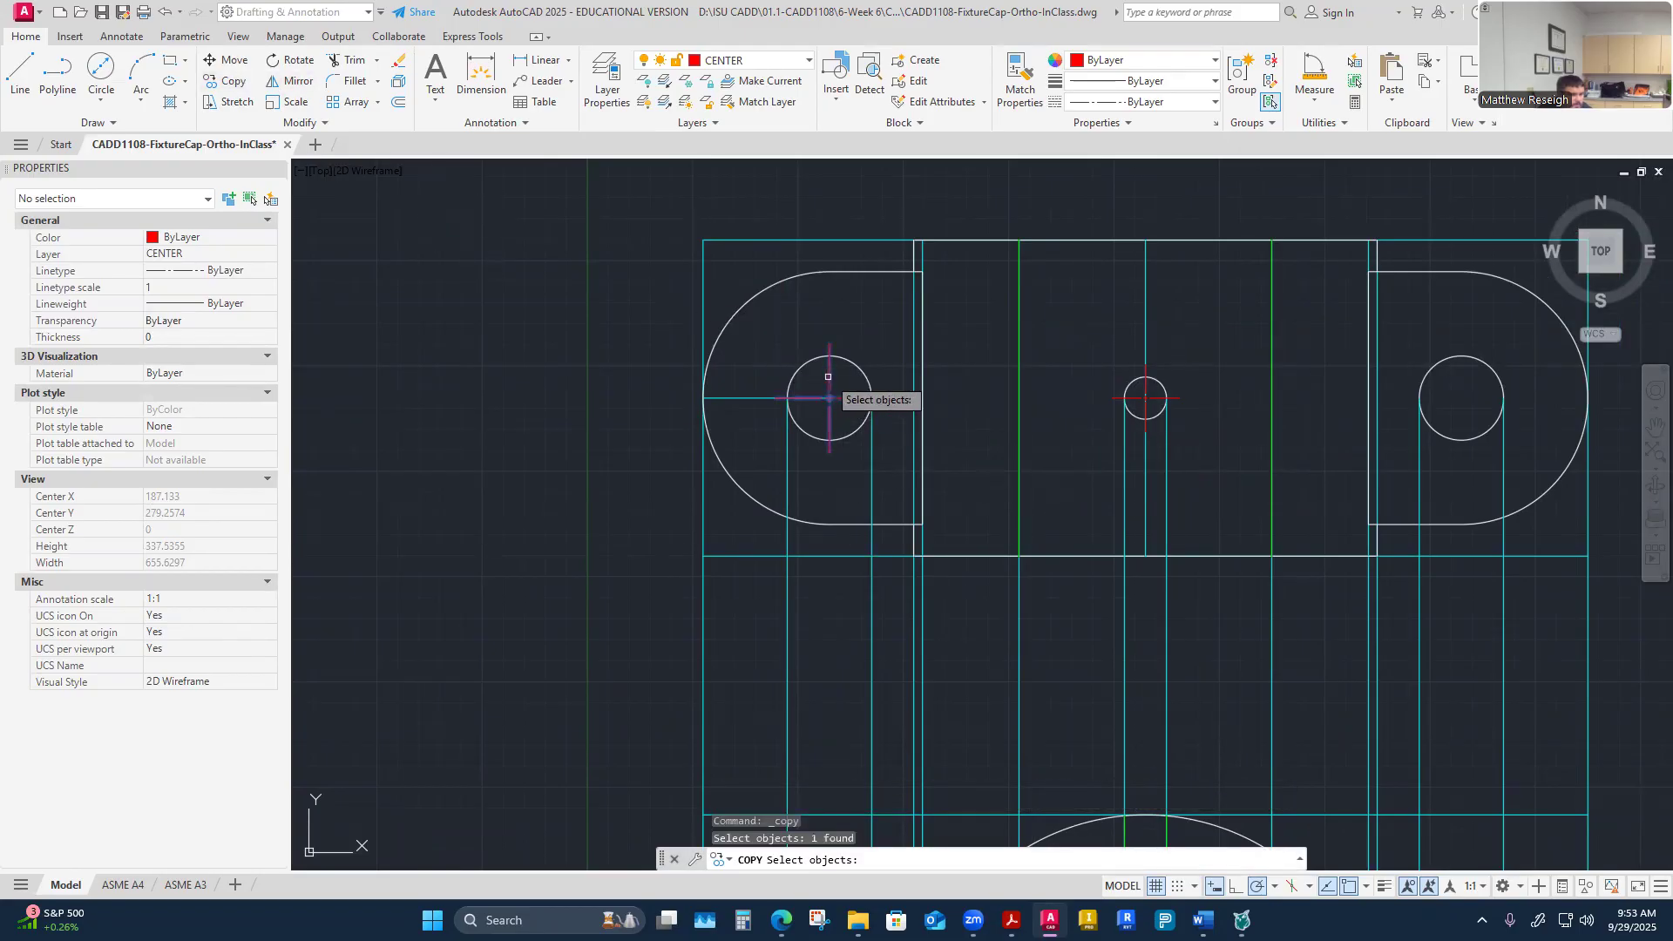
key("Return")
scroll(842, 391, "up", 5)
left_click(790, 419)
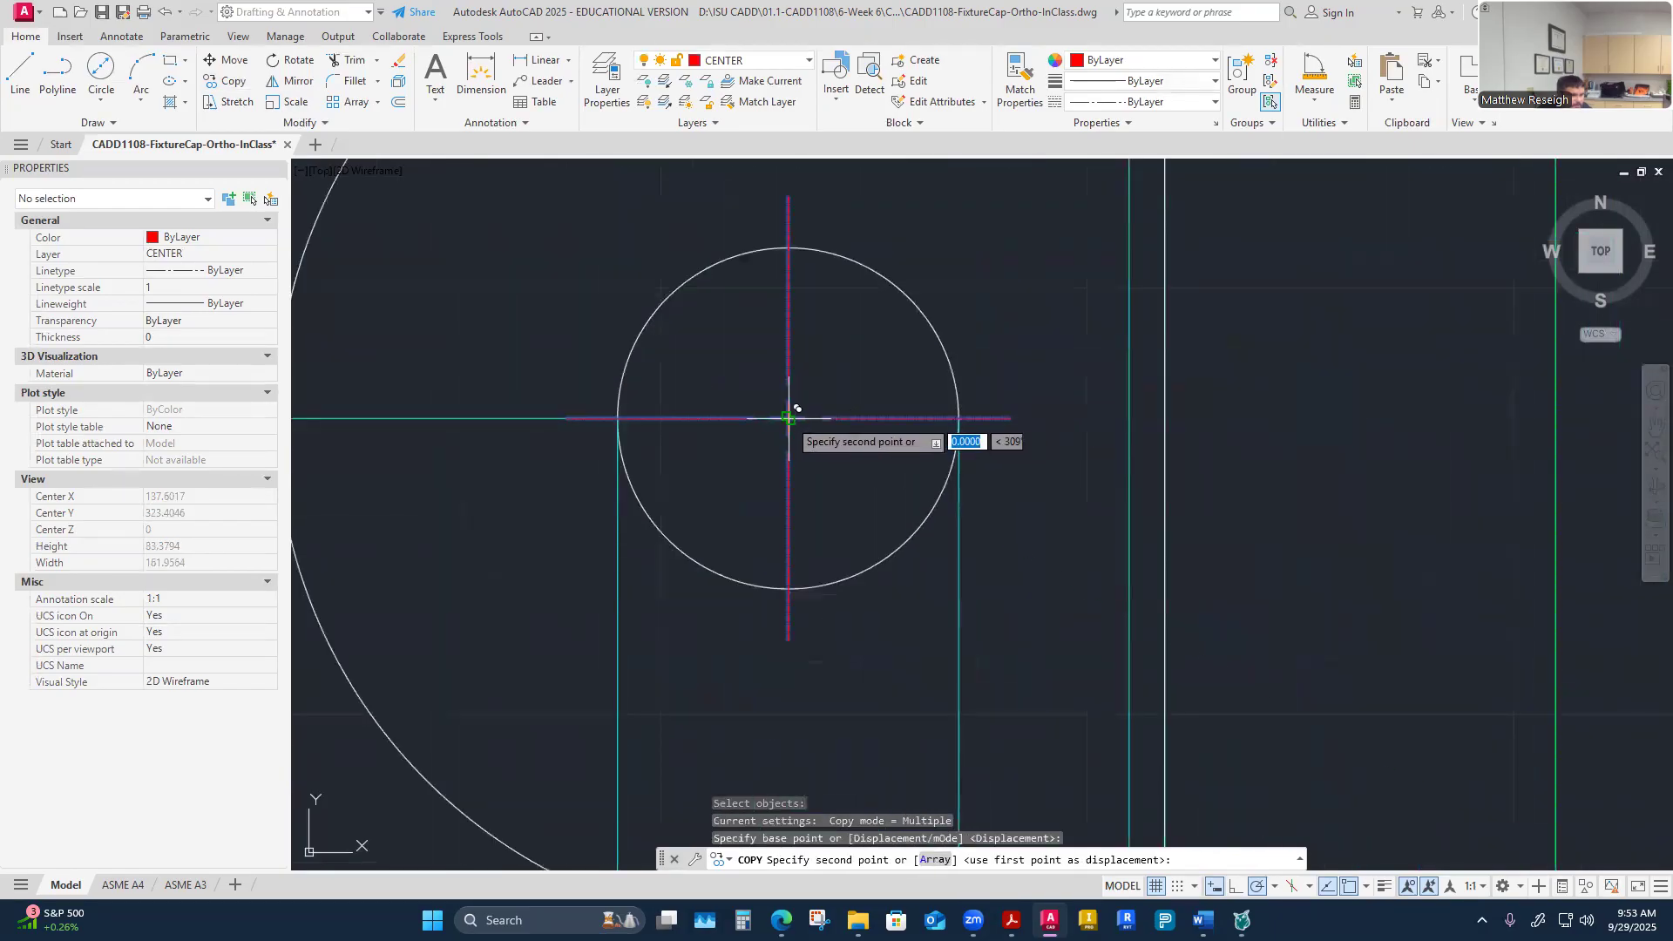
scroll(794, 421, "down", 6)
scroll(1104, 420, "up", 5)
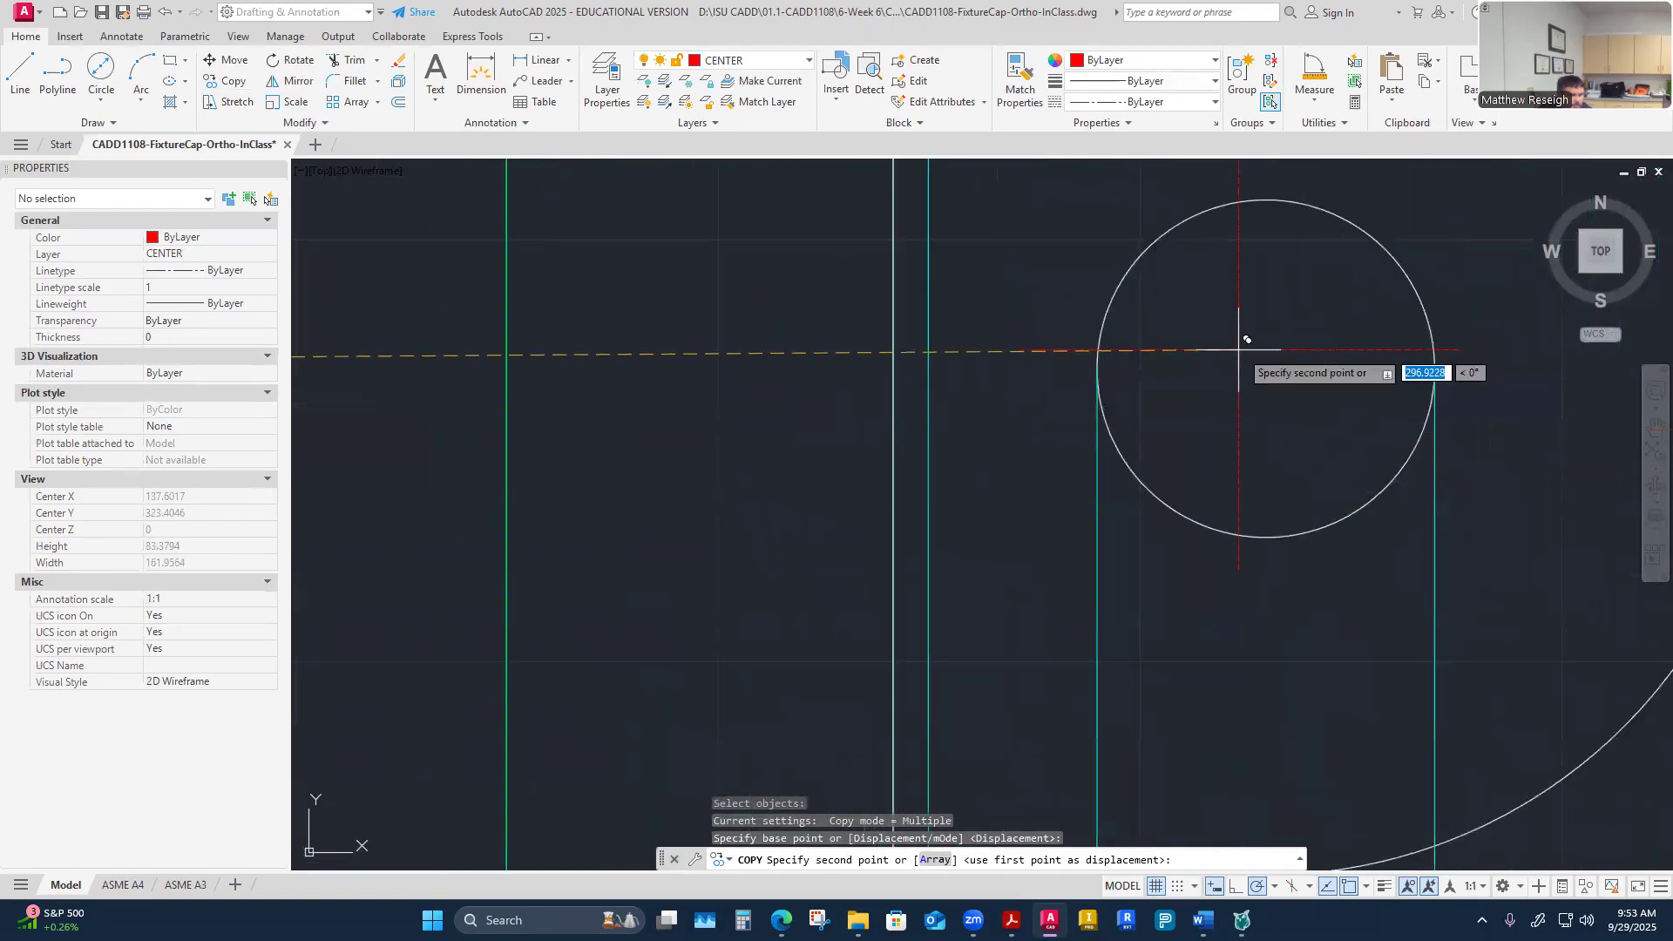
left_click(1267, 368)
key("Escape")
scroll(1220, 401, "down", 5)
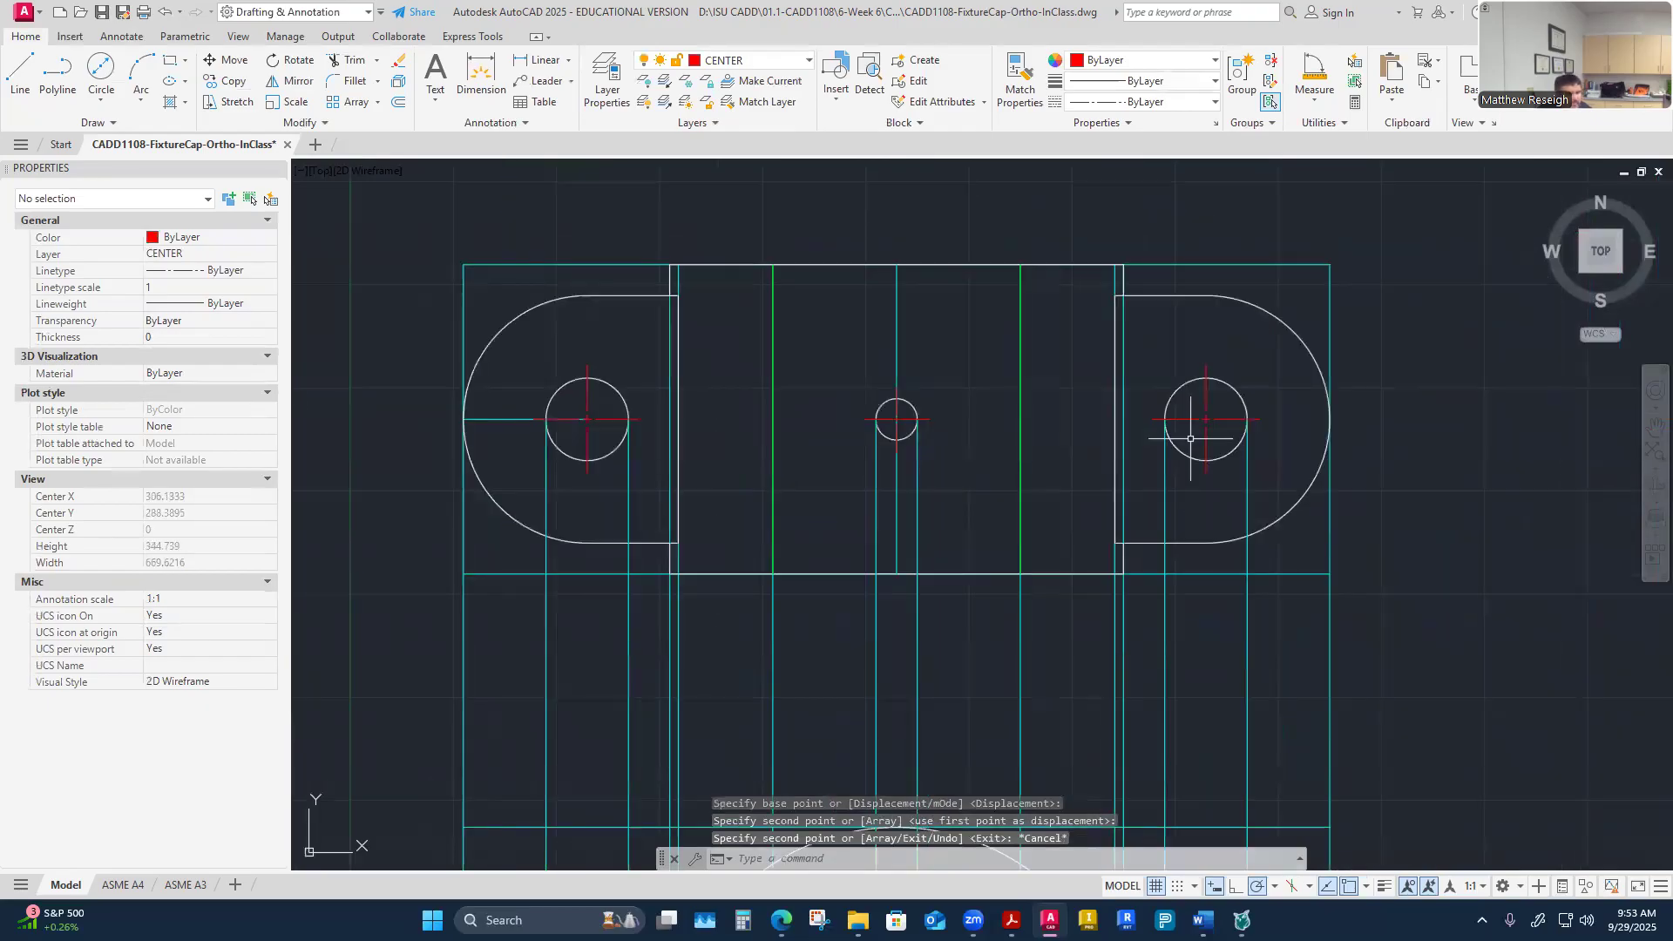
Step: Delete the small hole's centre mark and stretch the right tab mark's horizontal line to the small hole's centre
left_click(931, 420)
key("Delete")
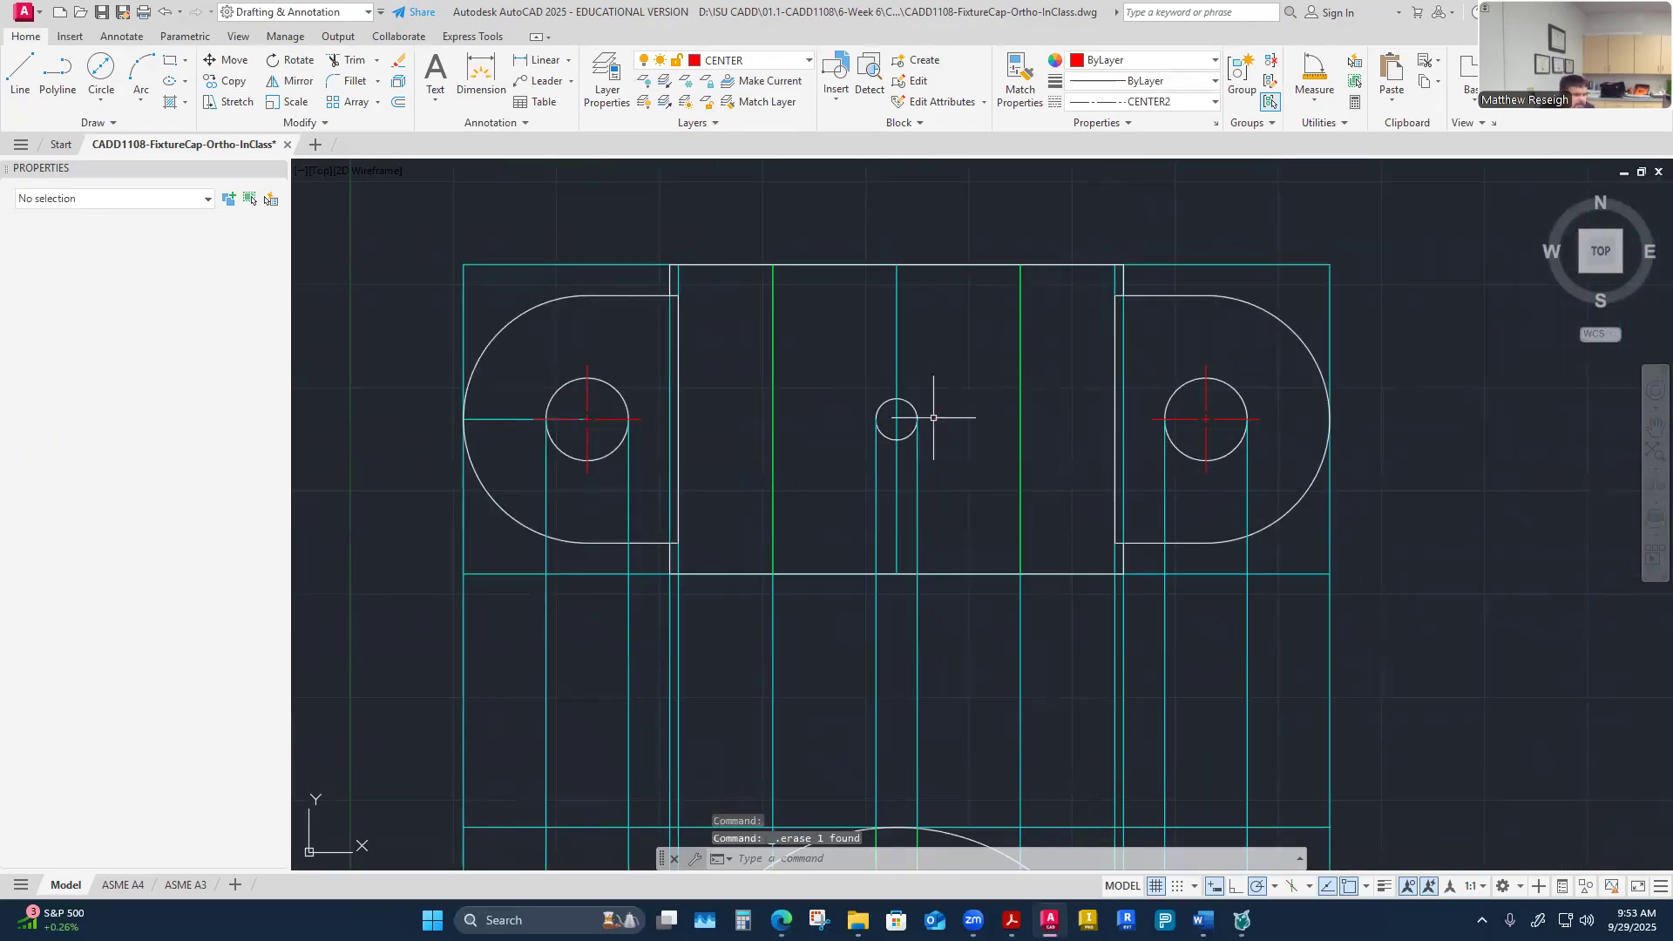
scroll(1185, 419, "up", 2)
left_click(1185, 419)
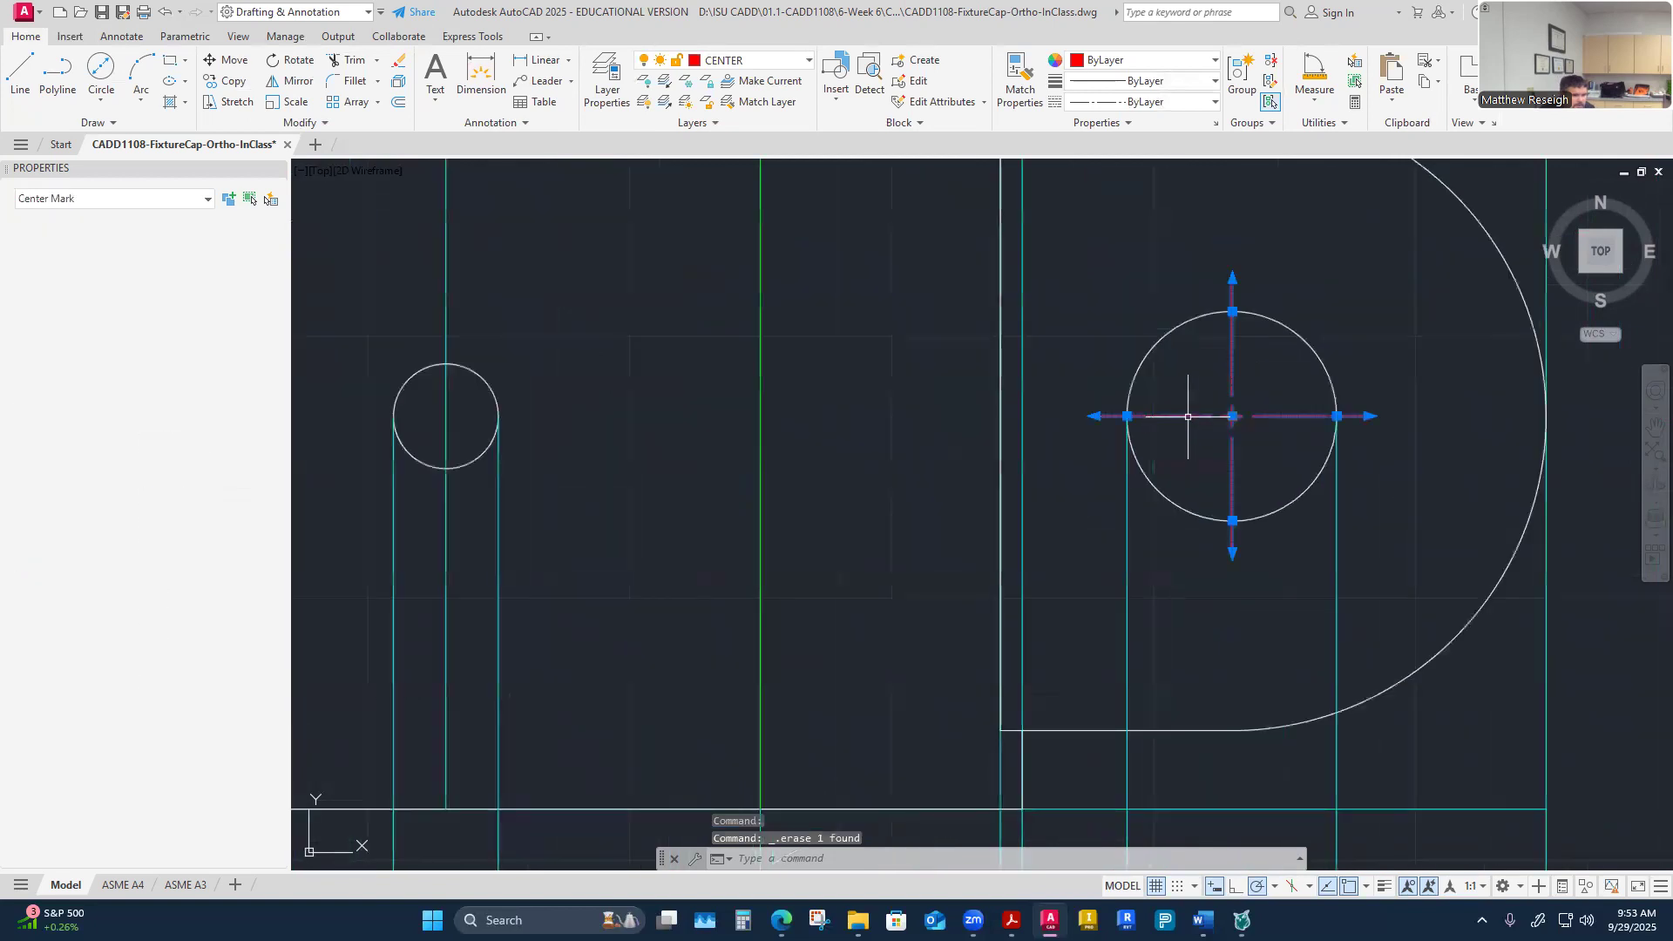
scroll(1185, 419, "down", 2)
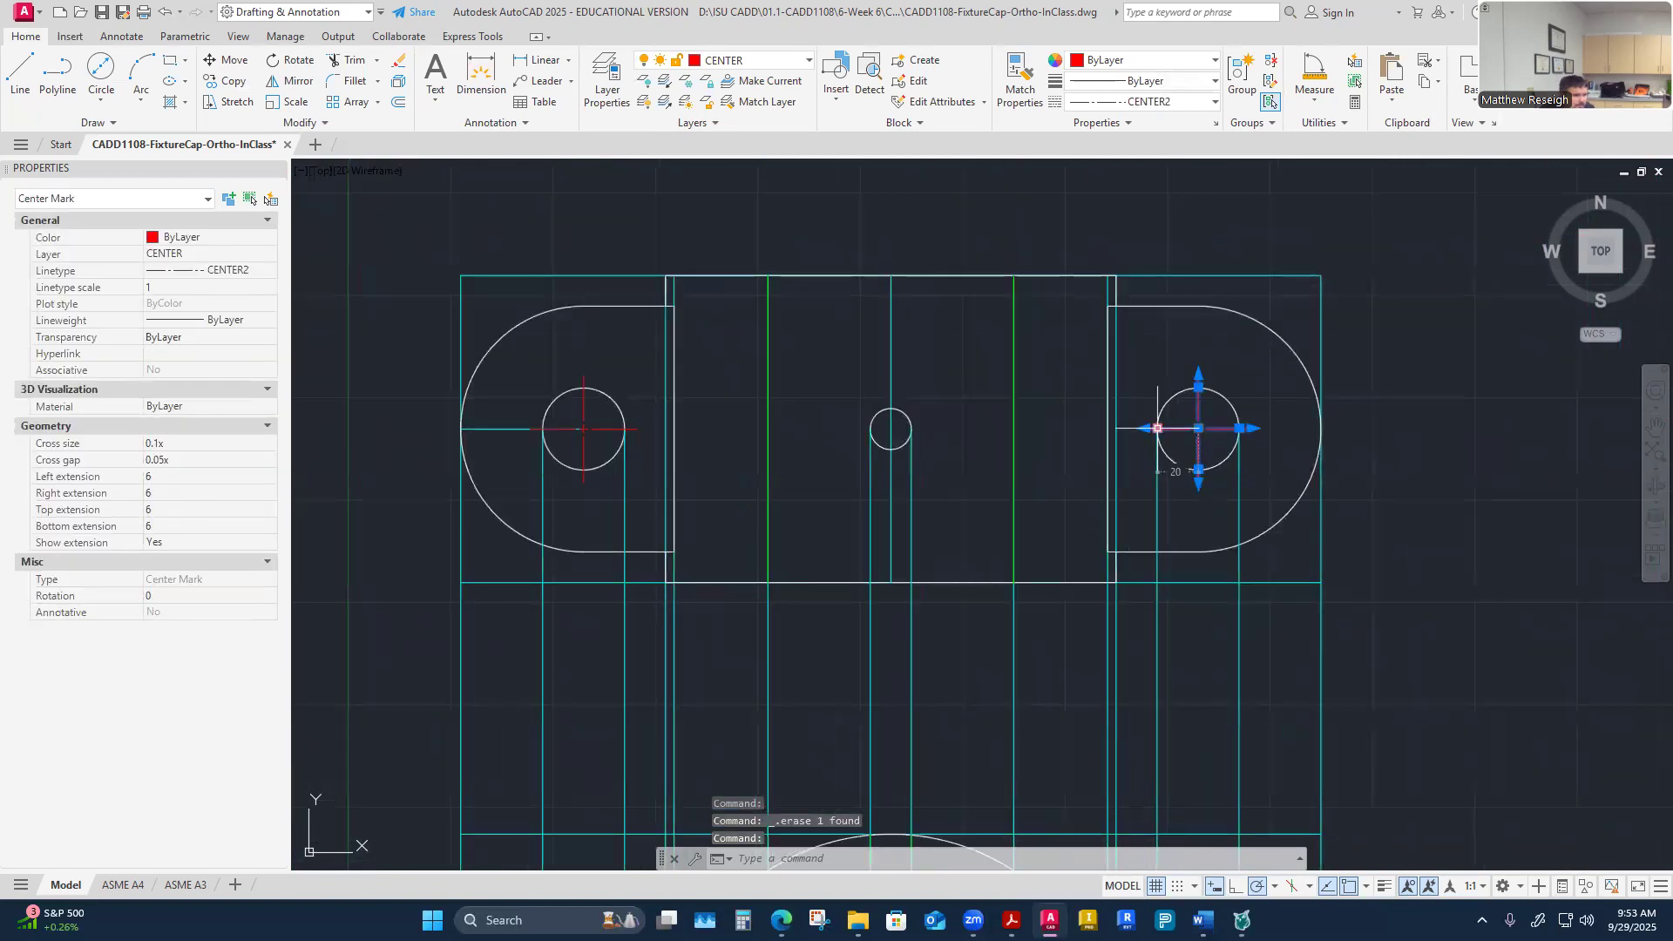
left_click(1158, 428)
scroll(1015, 430, "up", 2)
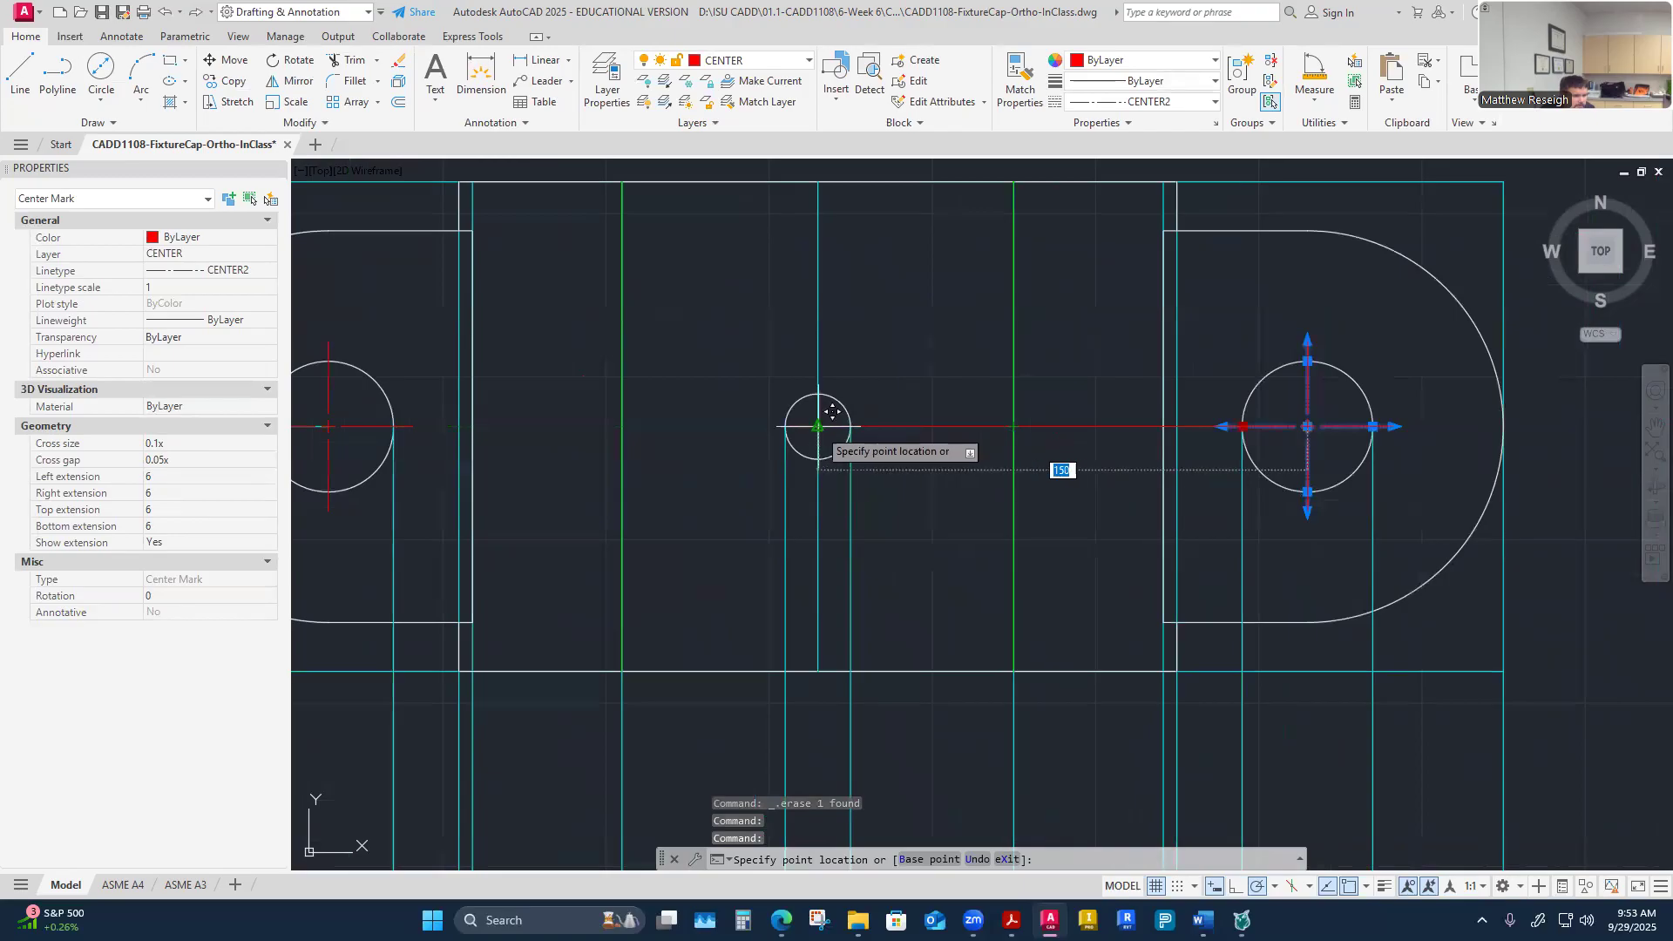
key("Escape")
key("Escape")
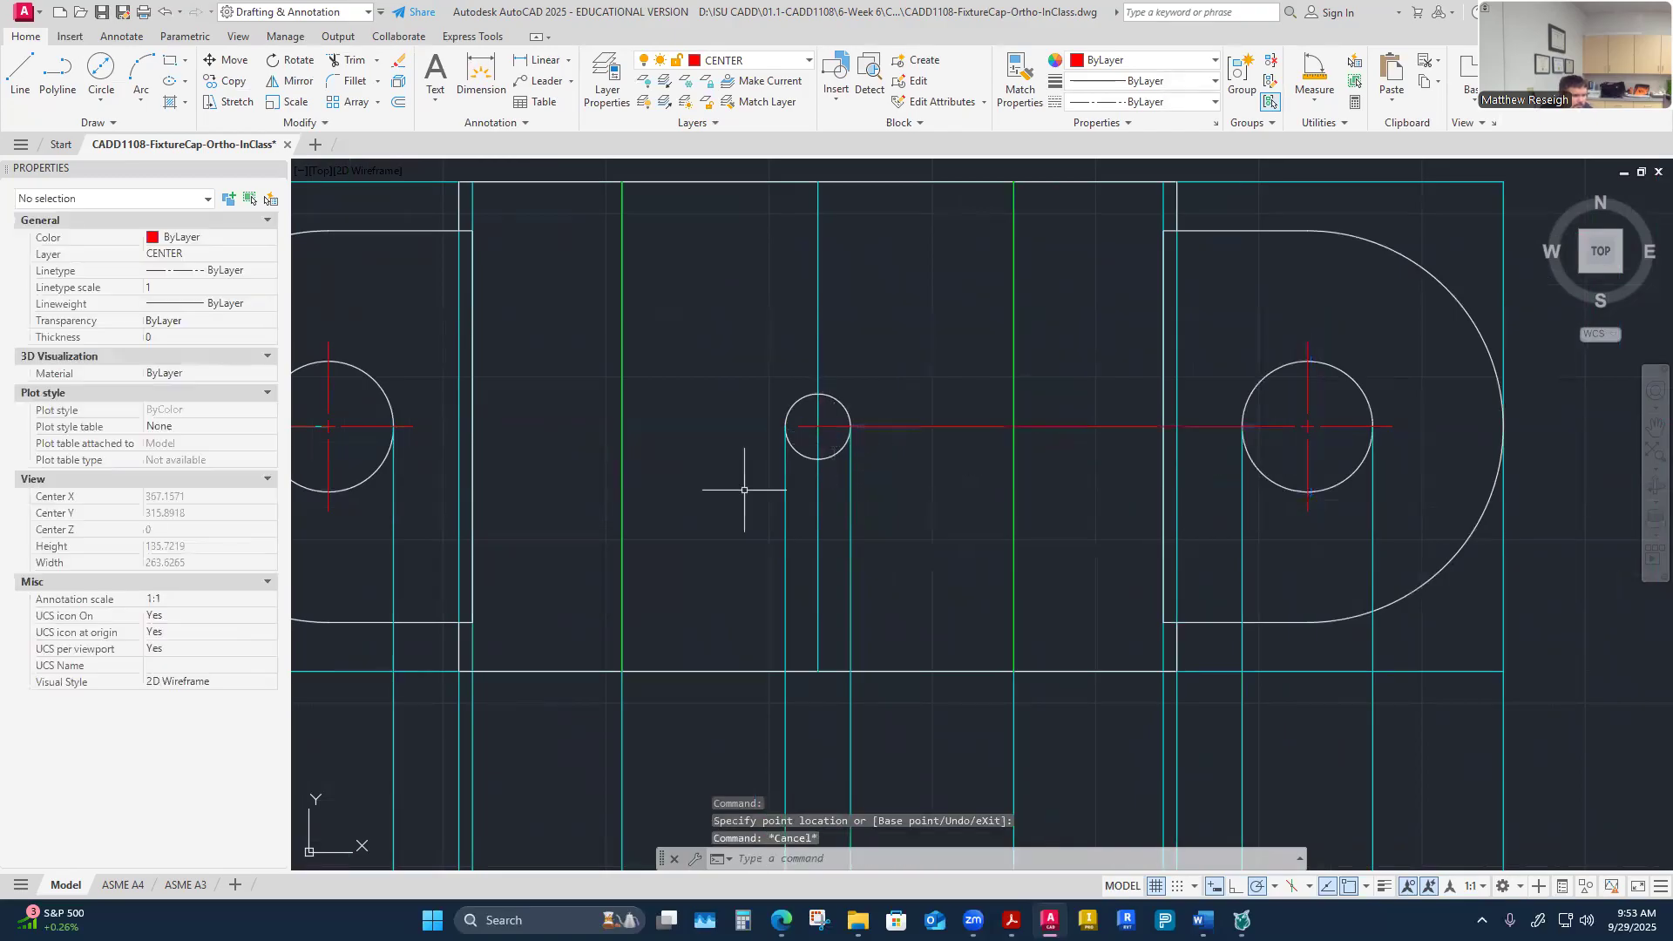
Step: Stretch the right end of the left tab hole's centre mark to the centre of the small centre hole
left_click(360, 428)
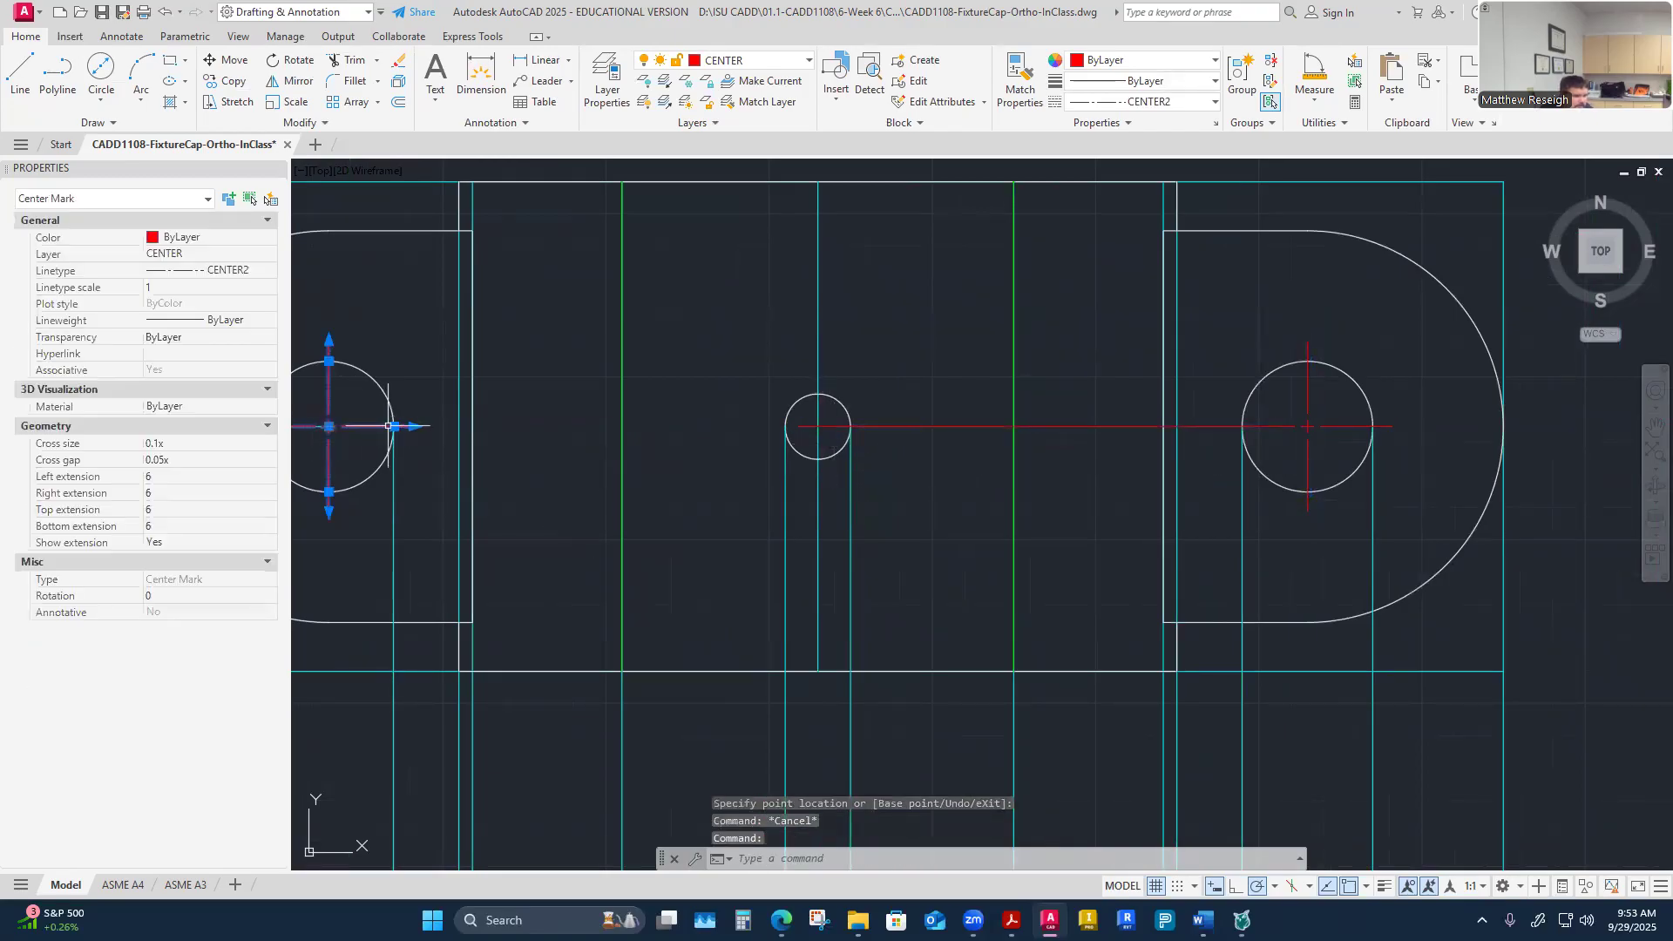
left_click(394, 426)
key("Escape")
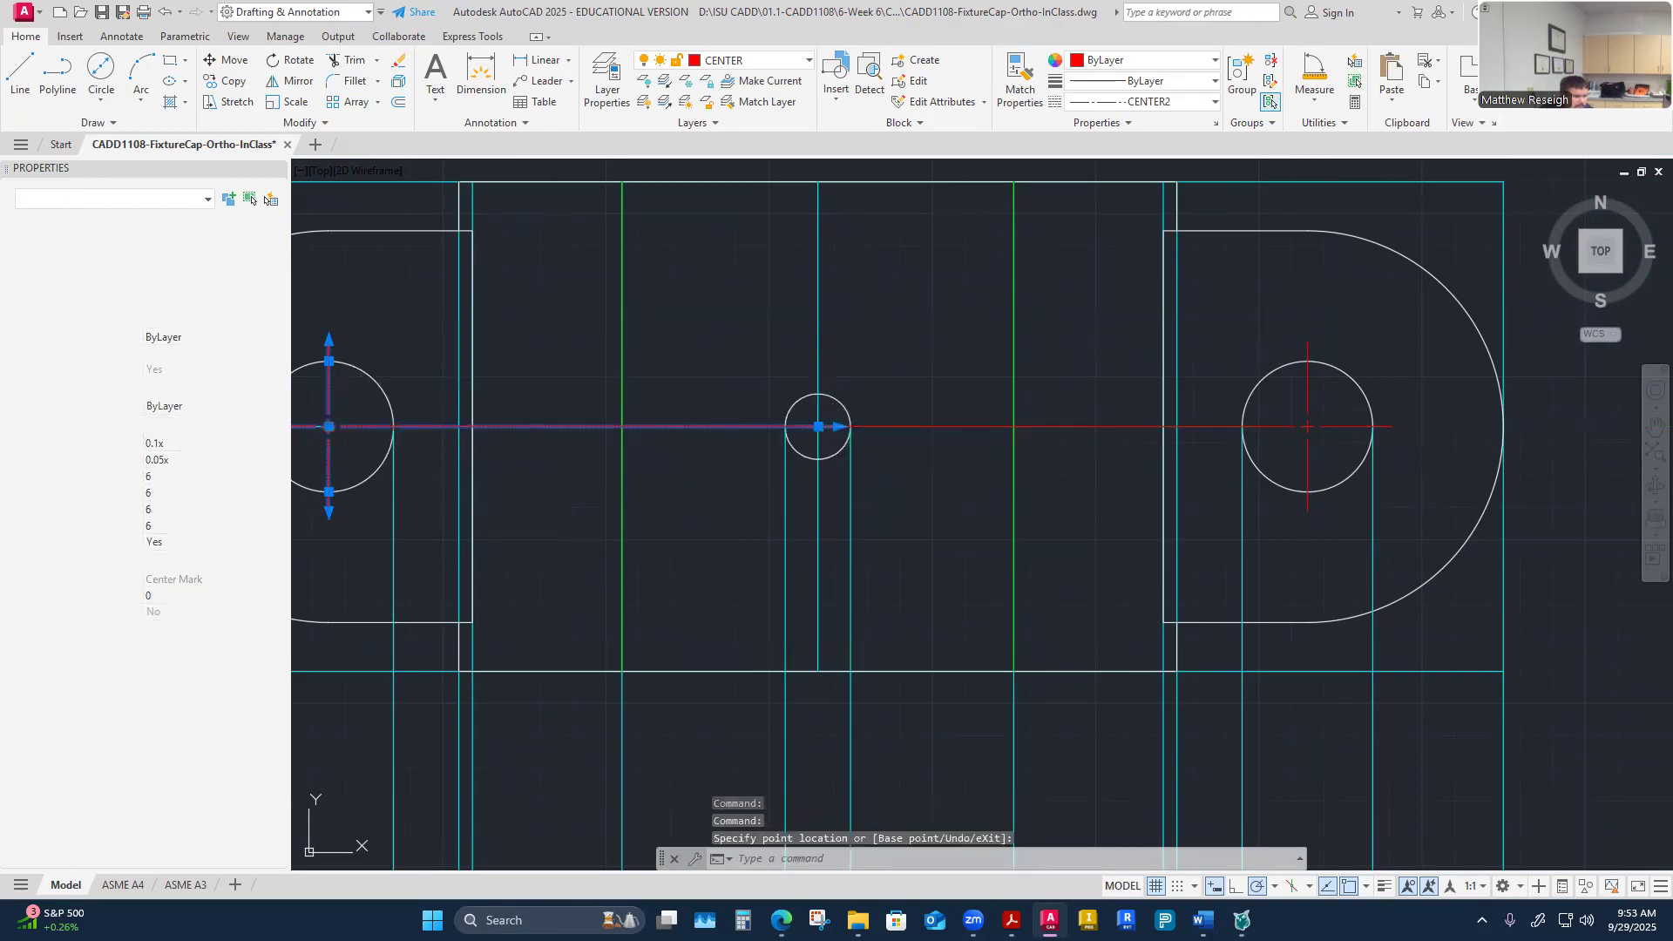
key("Escape")
scroll(922, 533, "down", 3)
scroll(921, 537, "up", 1)
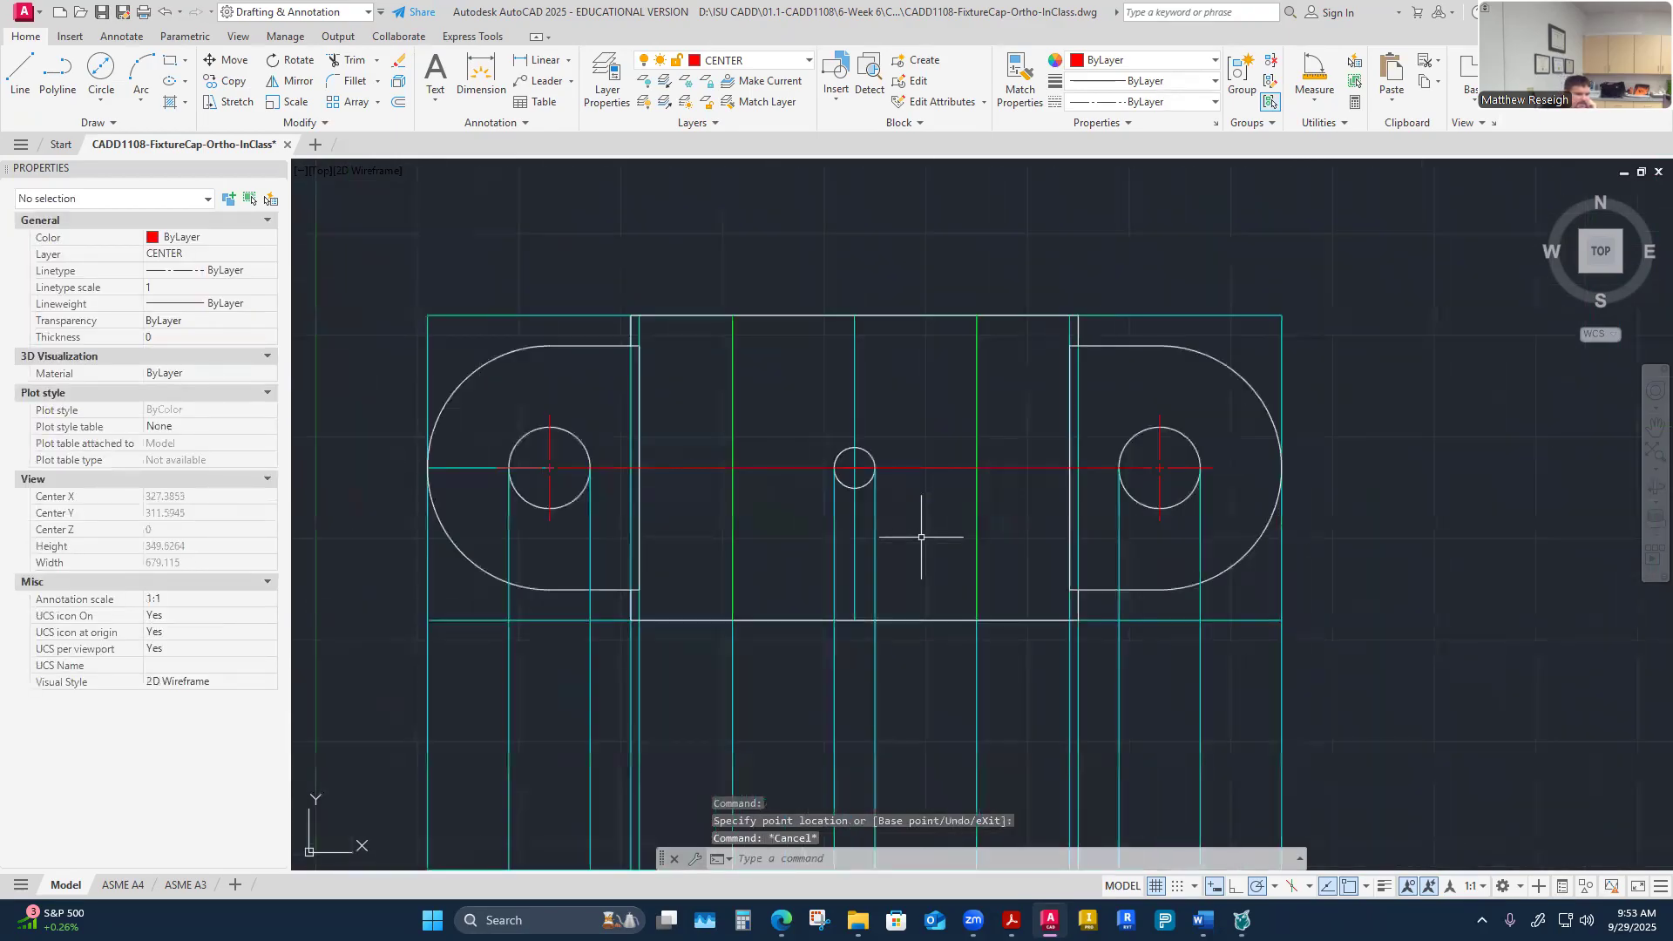
Step: Draw a vertical centre line from 6 mm above the block's upper edge through the small hole to the block's lower edge
left_click(20, 74)
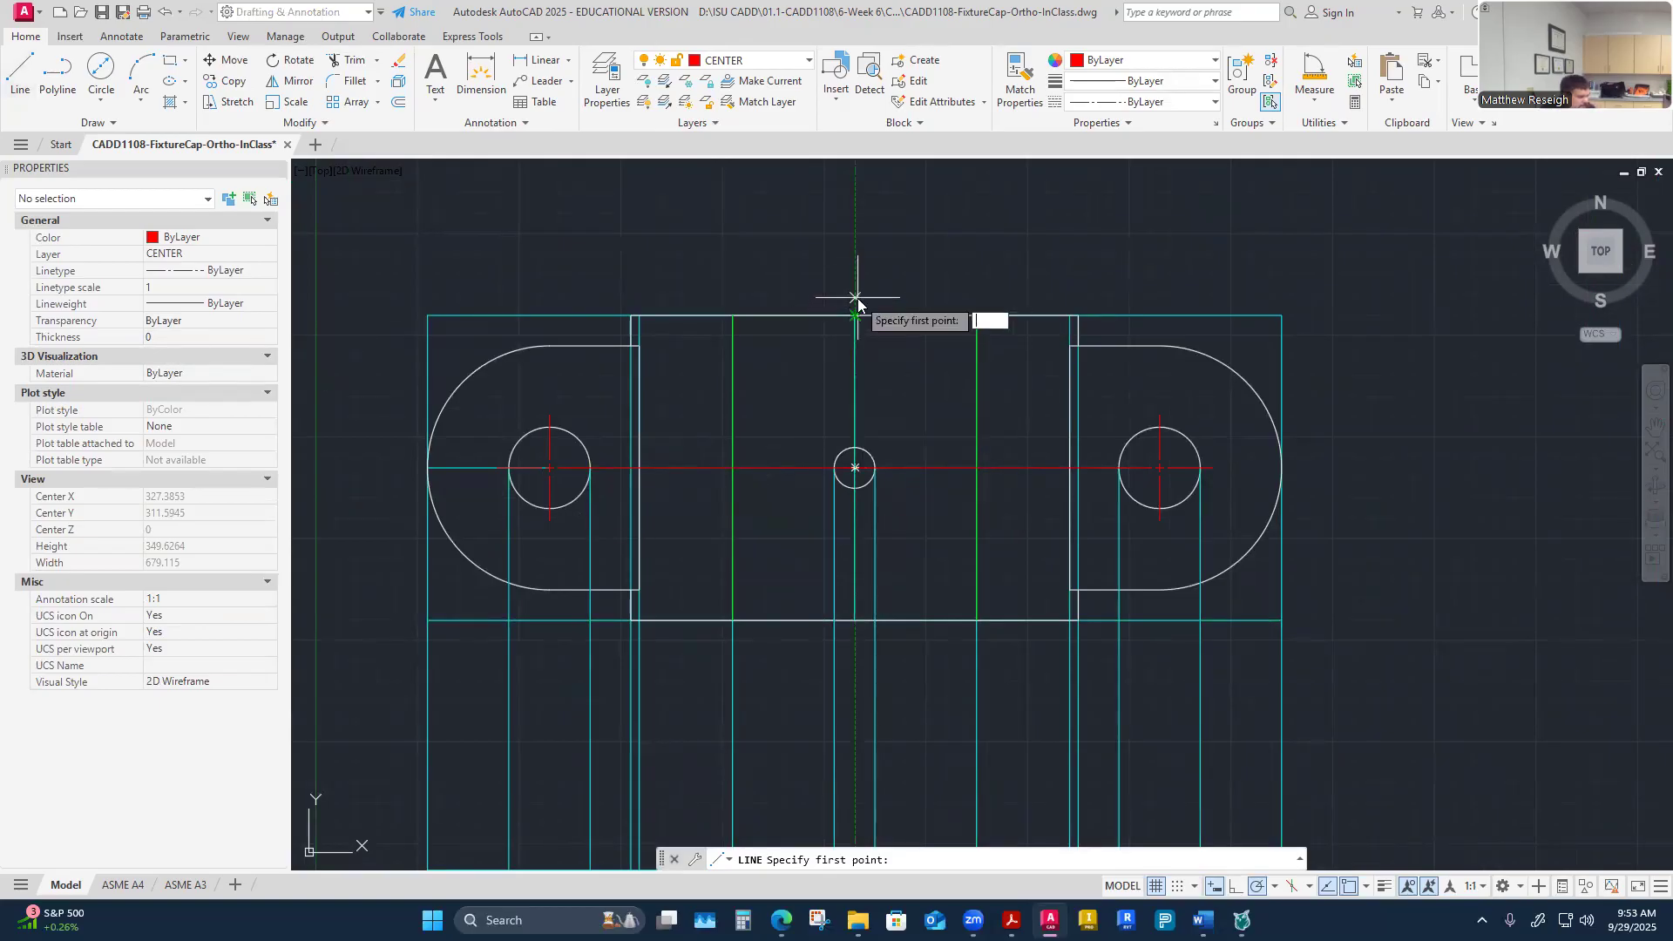
type("6")
key("Return")
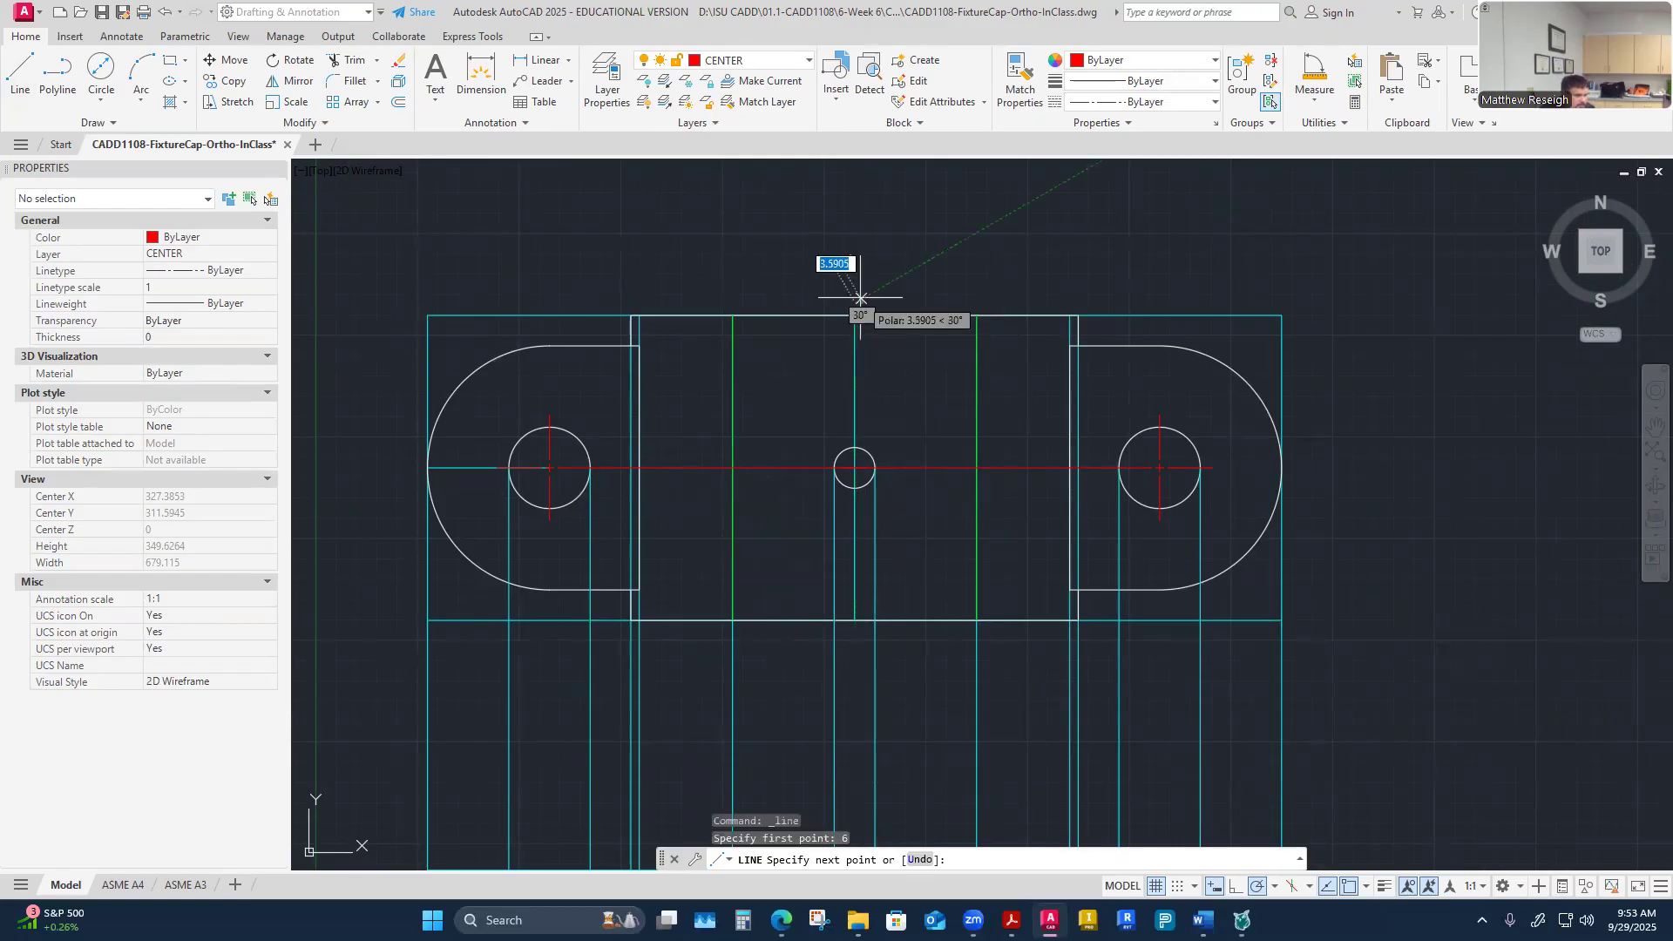
scroll(858, 655, "up", 4)
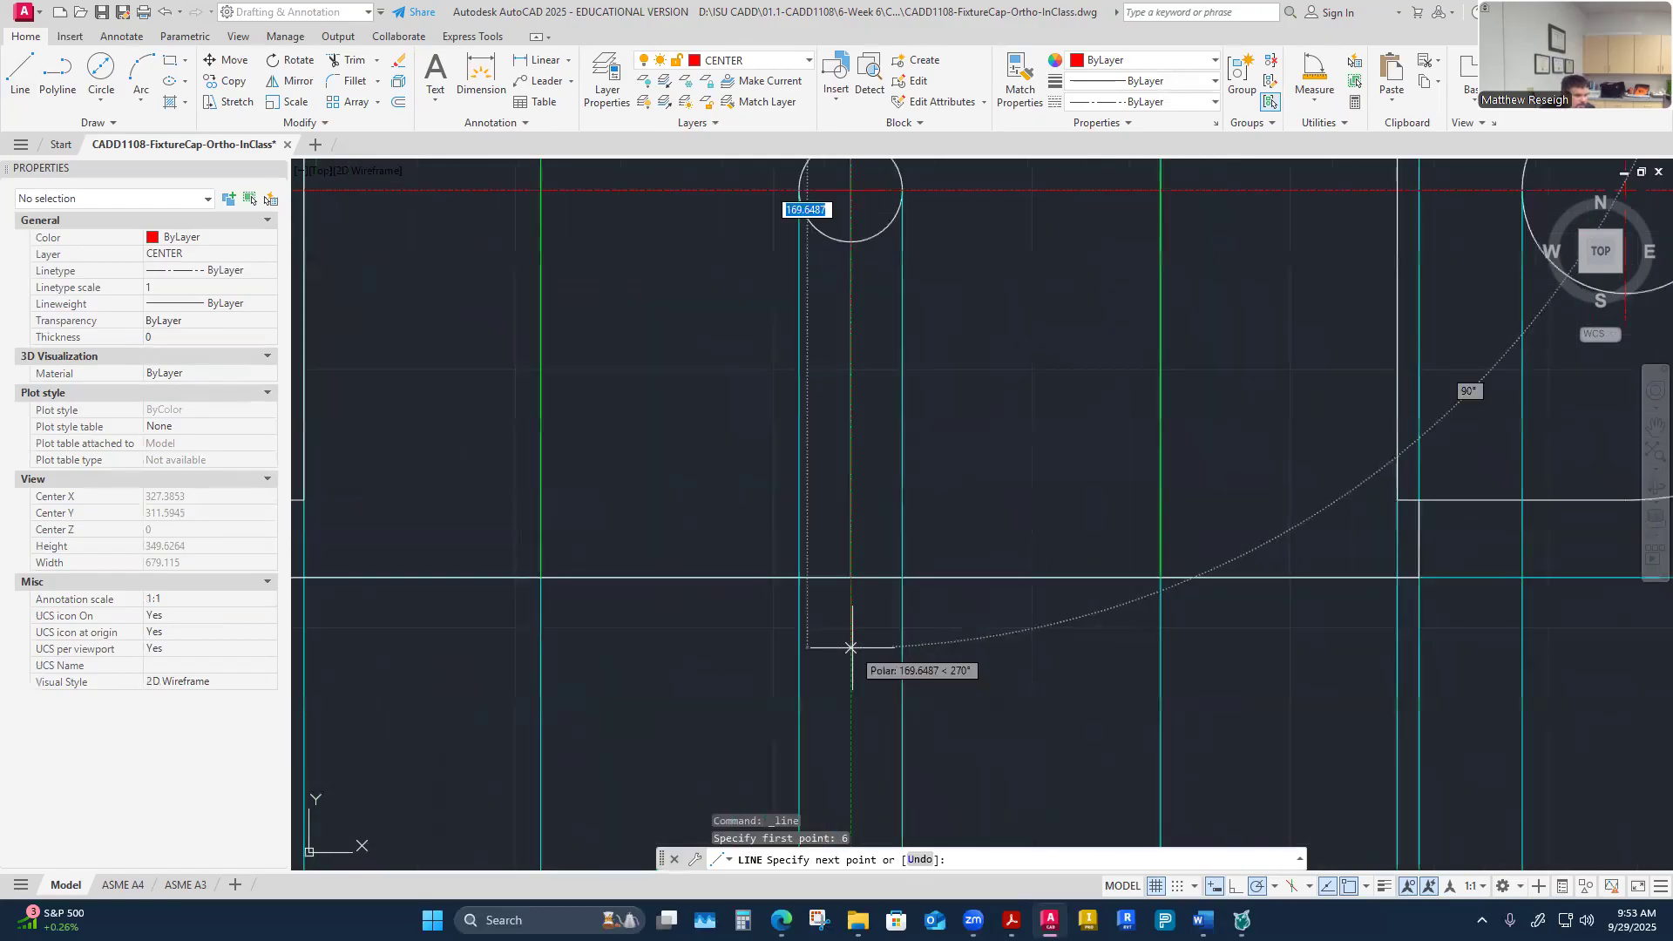
left_click(851, 577)
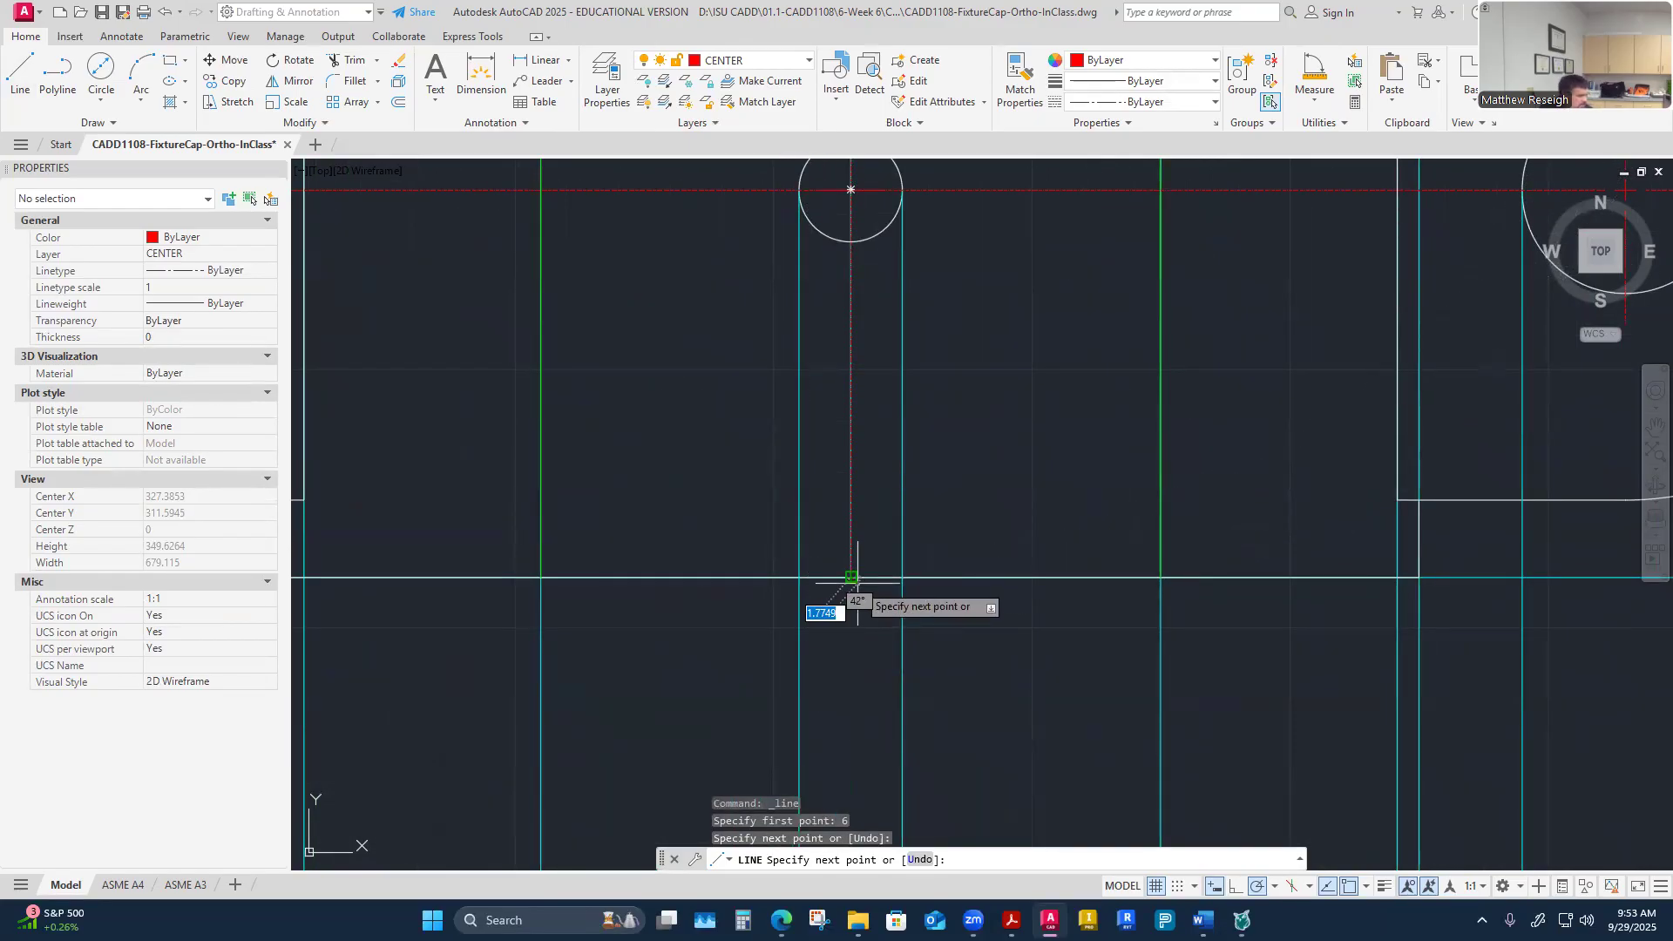
key("Escape")
Step: Stretch the lower end of the small hole's vertical centre line 6 mm beyond the block's lower edge
left_click(852, 558)
left_click(851, 577)
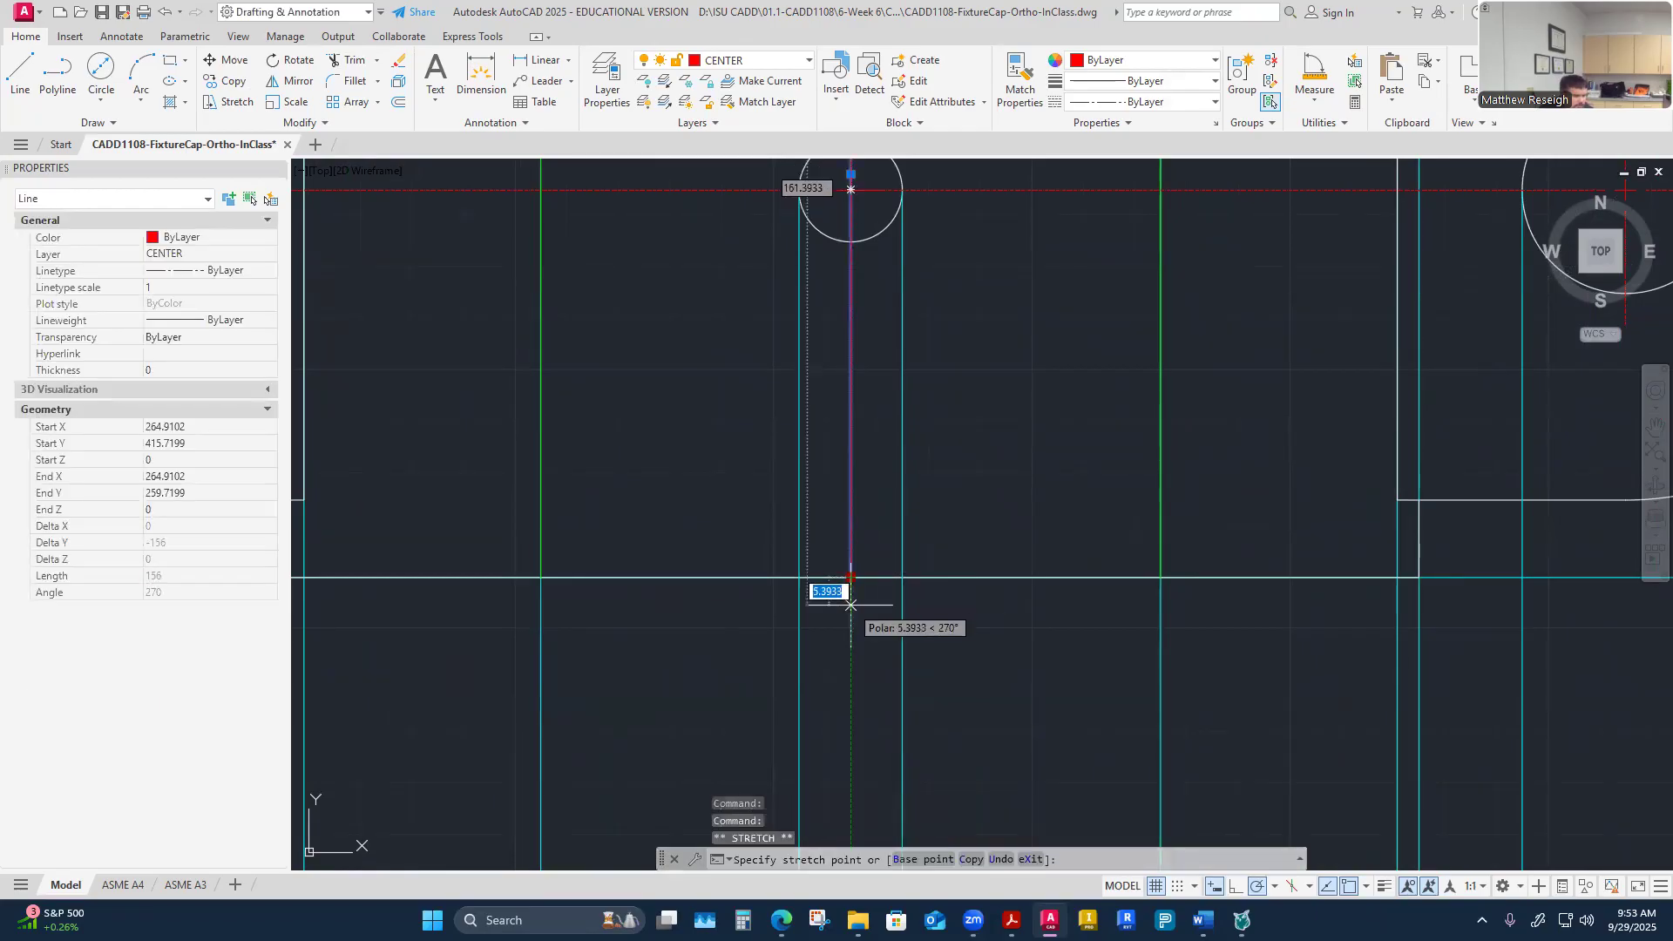
type("6")
key("Return")
key("Escape")
scroll(811, 566, "down", 2)
scroll(811, 566, "down", 2)
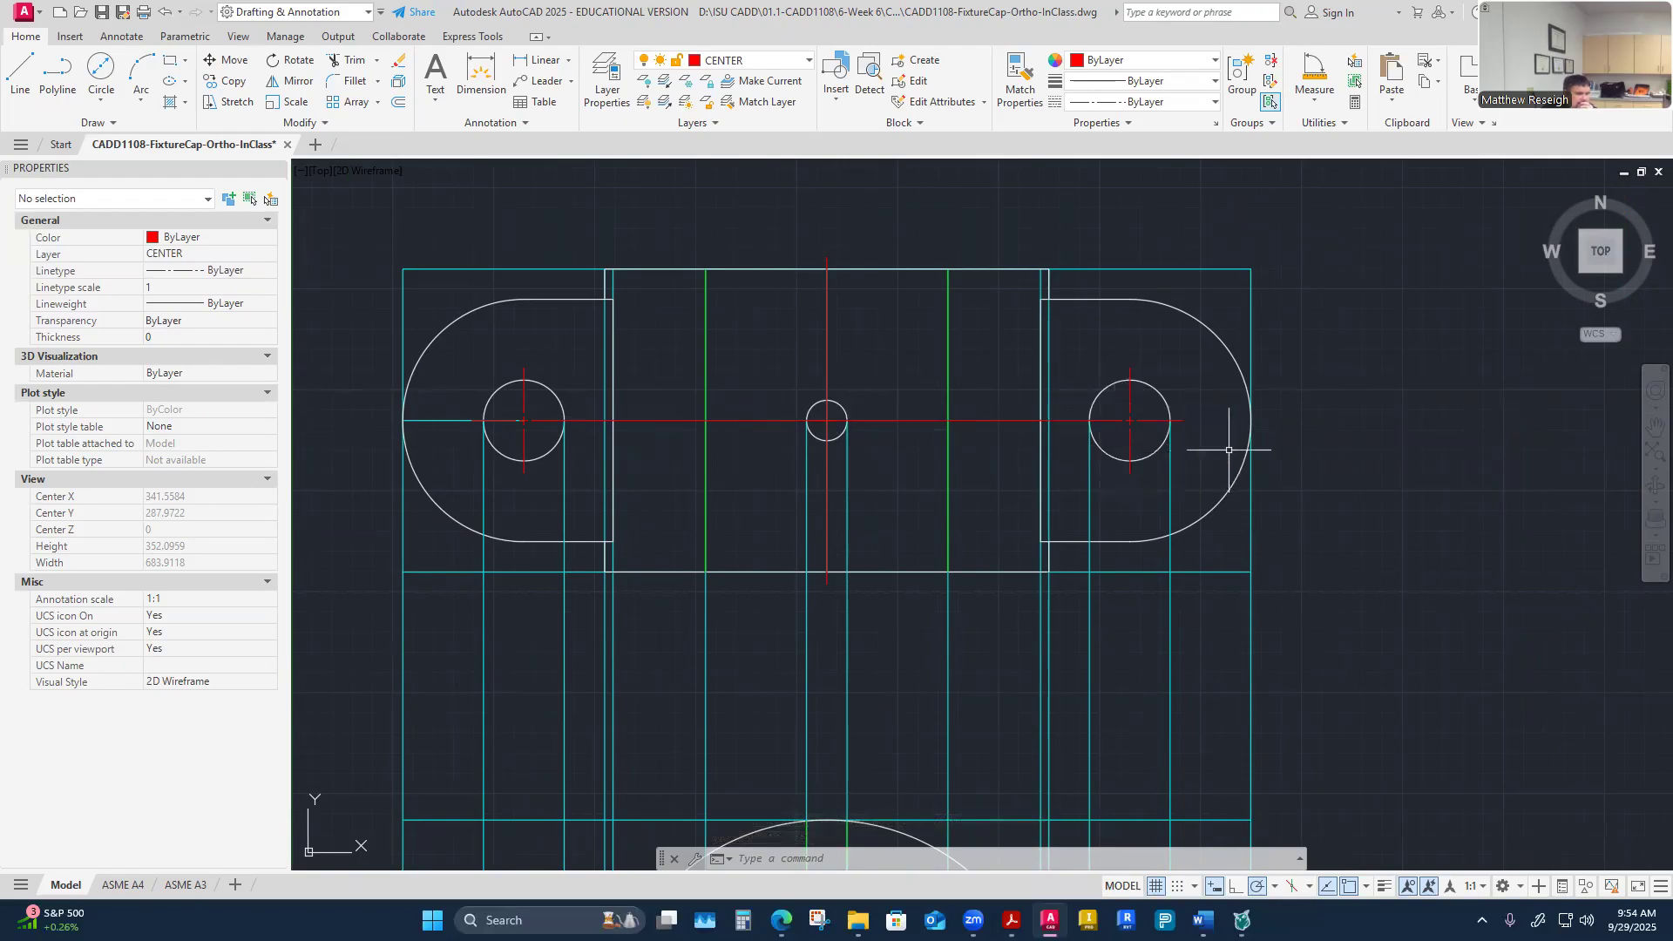
Step: Delete the centre marks of the right and left tab holes in the top view
left_click(1150, 421)
key("Delete")
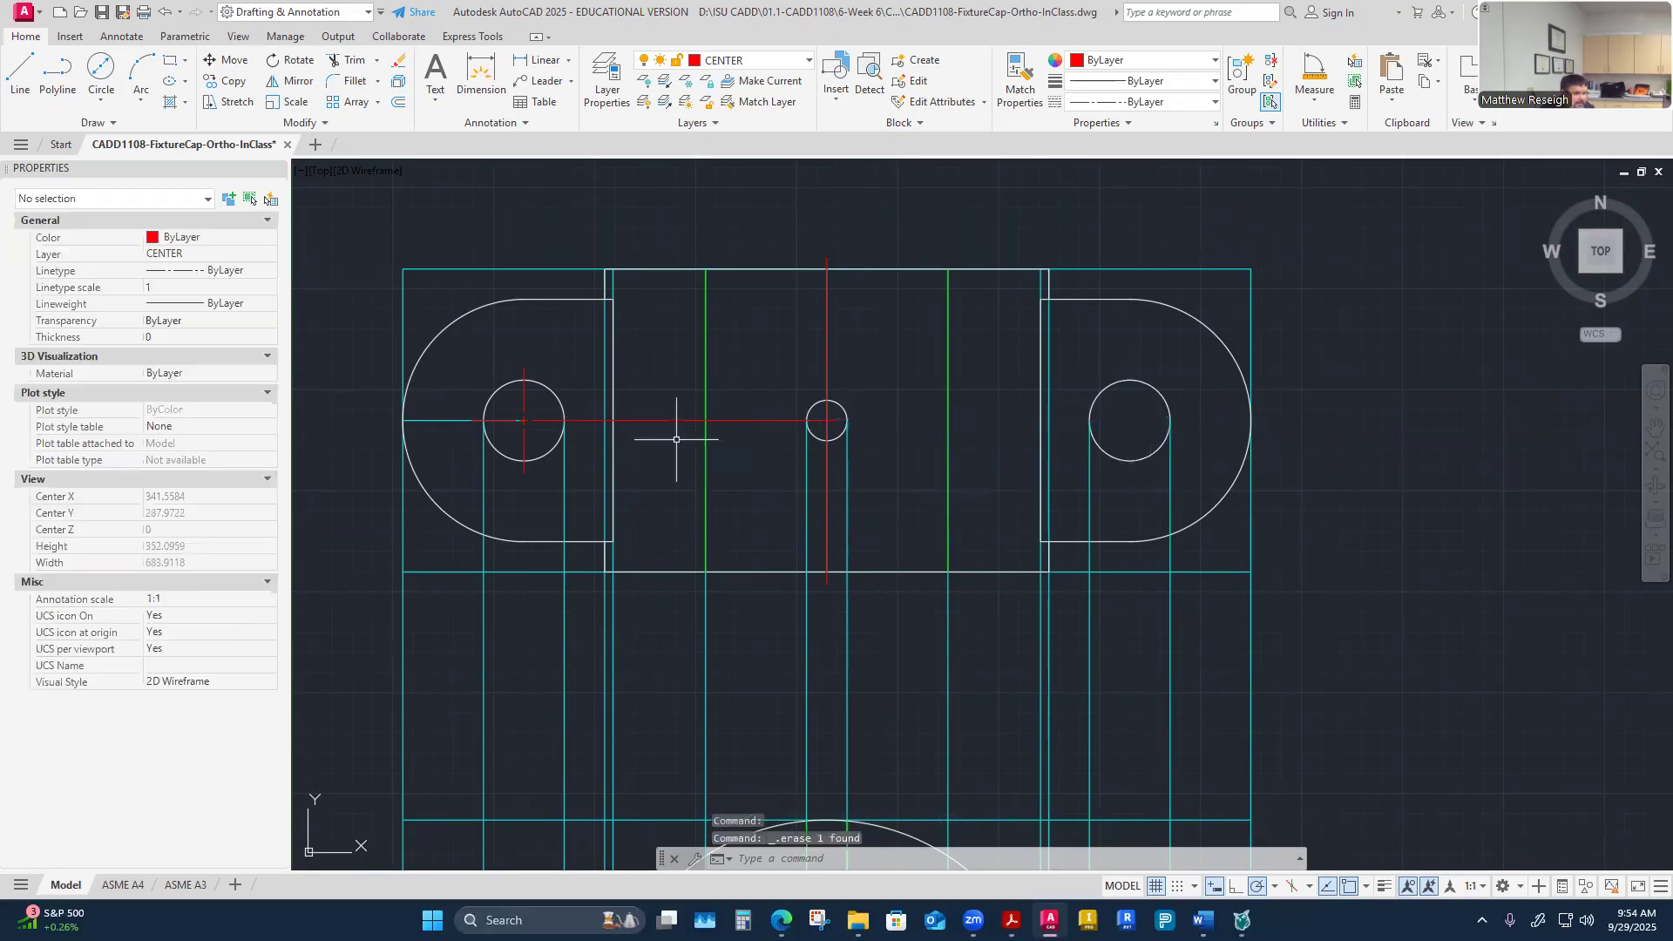
left_click(545, 418)
key("Delete")
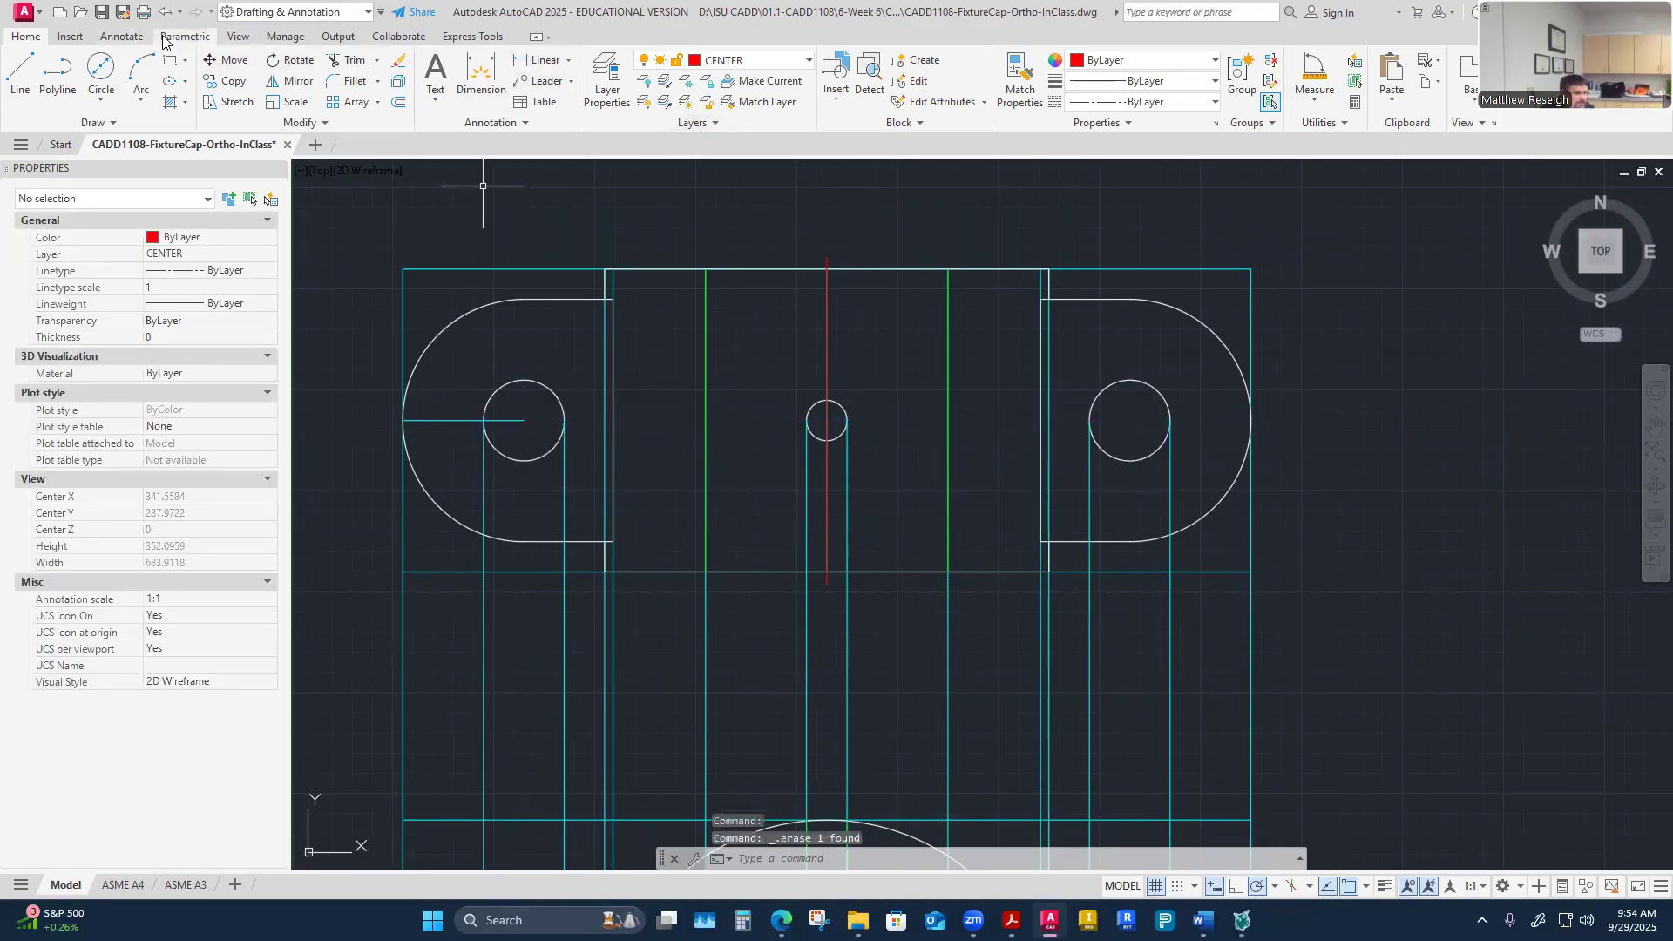
Step: Add centre marks to the large outer arcs of the left and right tabs in the top view
left_click(121, 36)
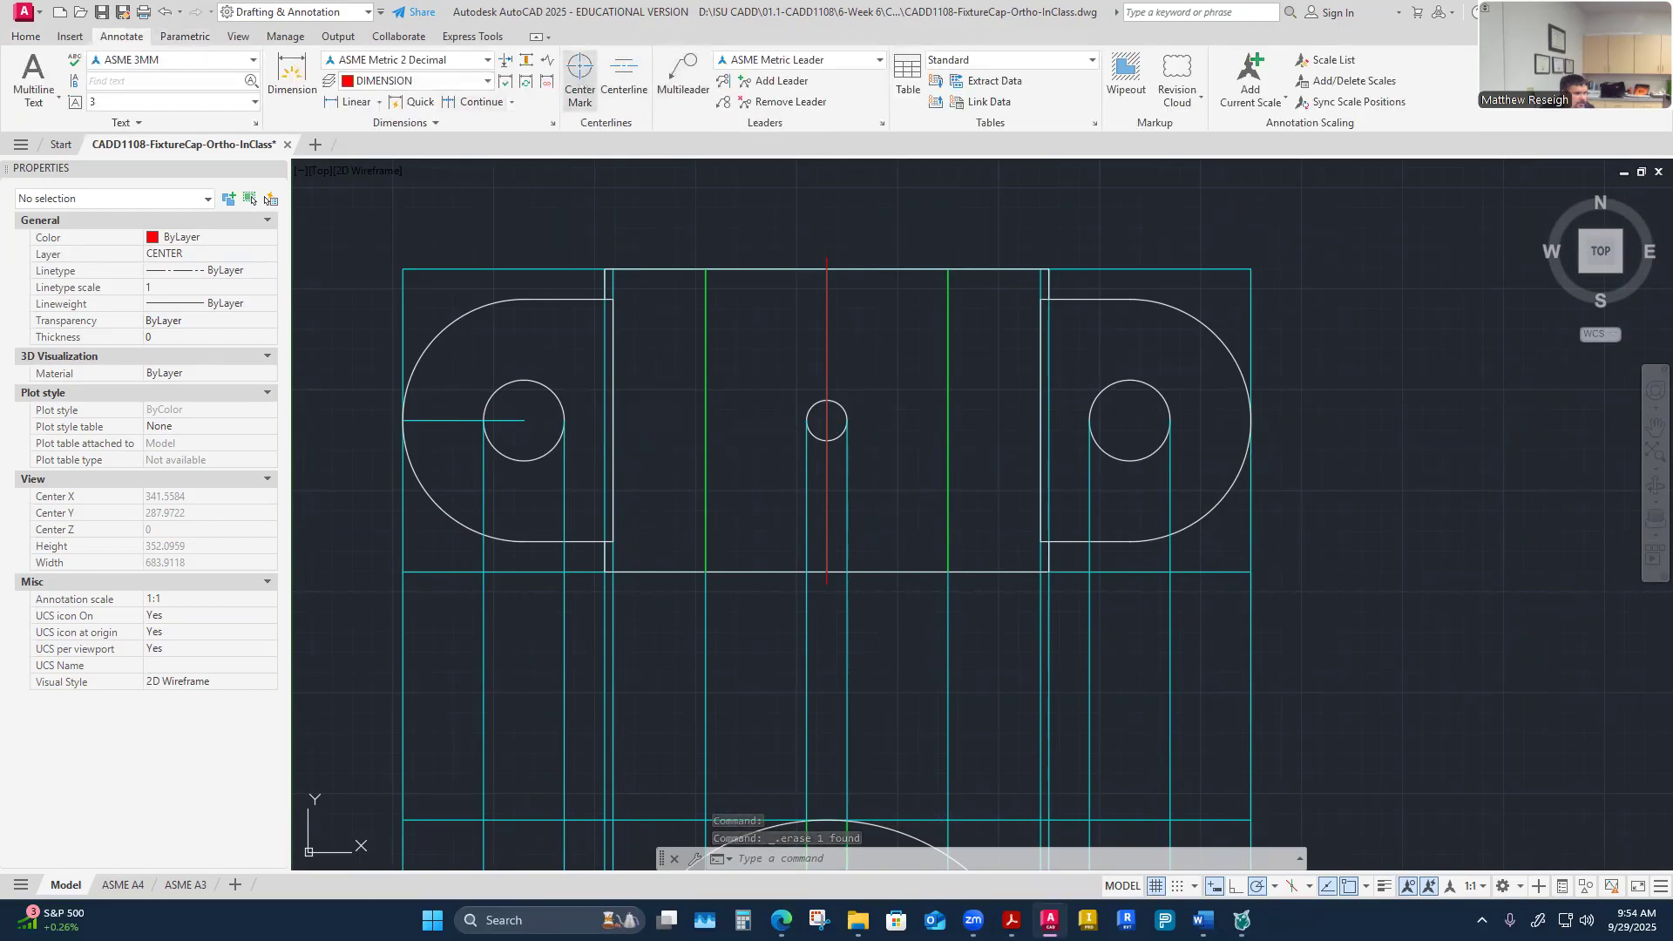
left_click(580, 77)
left_click(434, 336)
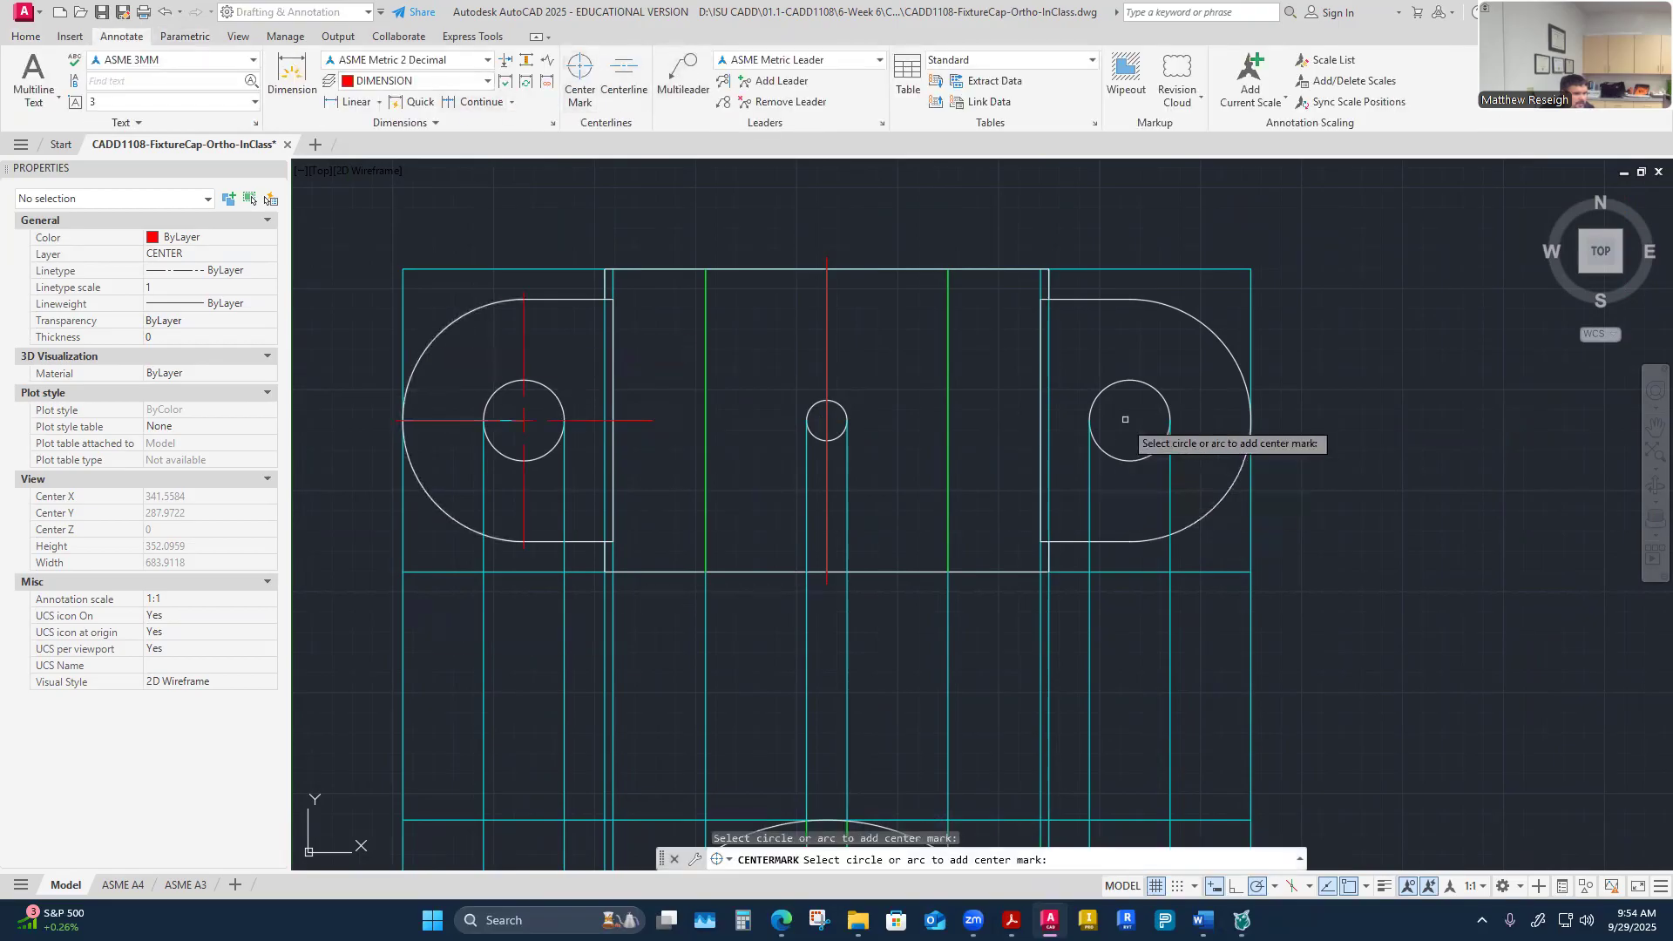
left_click(1228, 349)
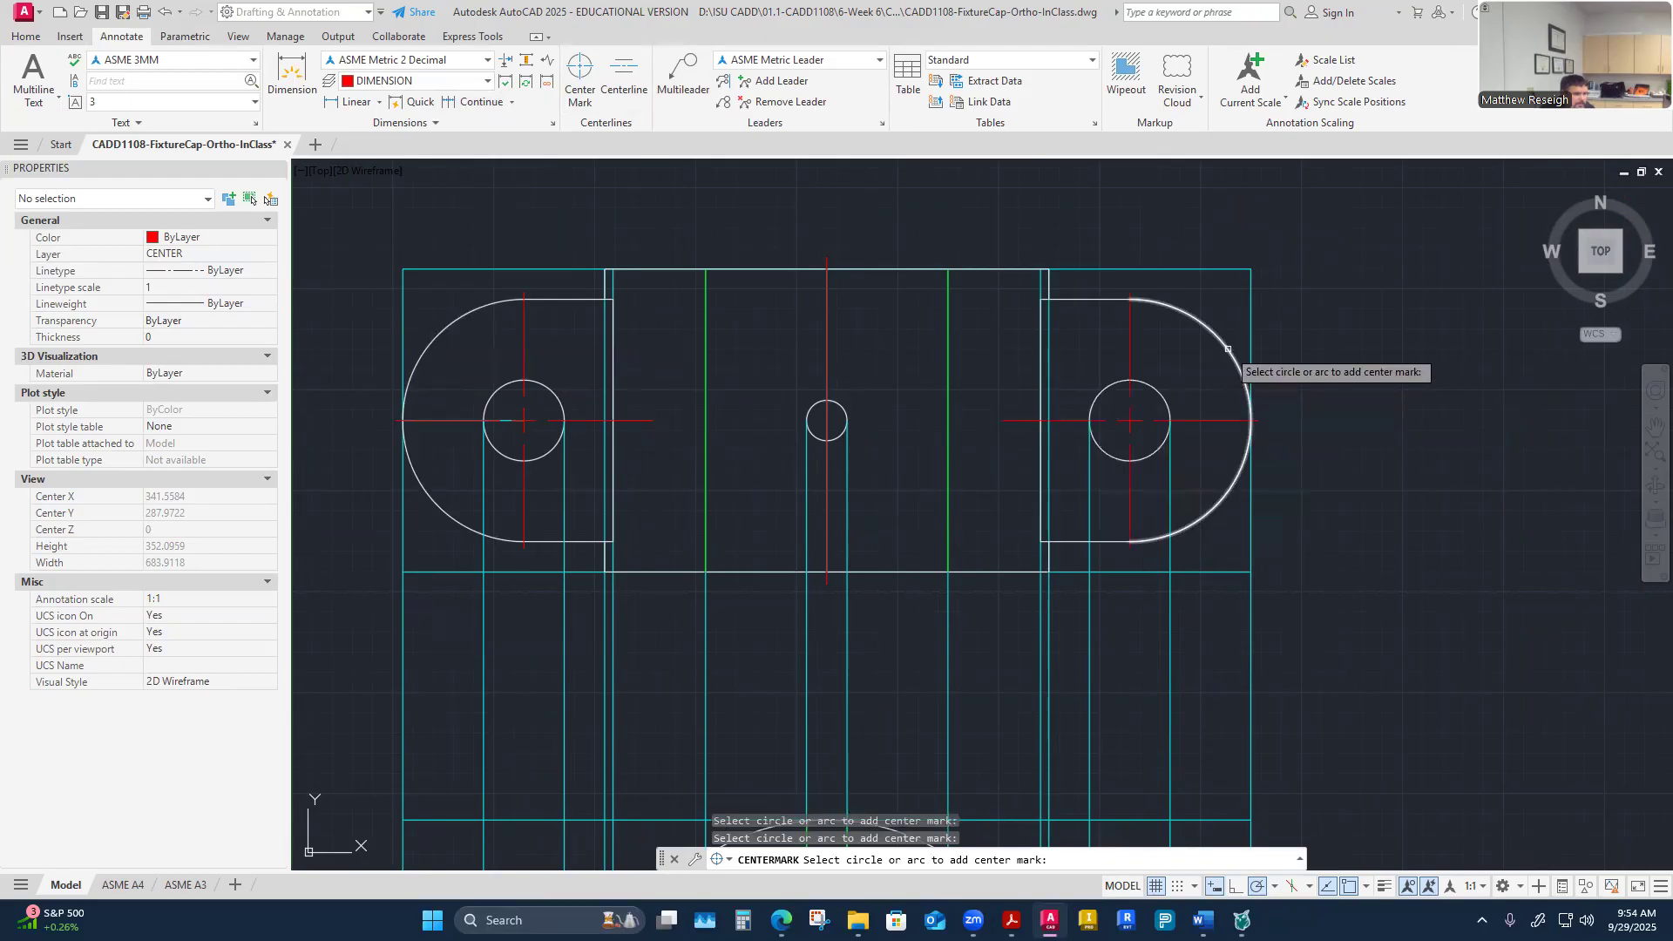
key("Escape")
key("Escape")
Step: Set the left tab centre mark's left, right, top and bottom extensions to 6
left_click(526, 343)
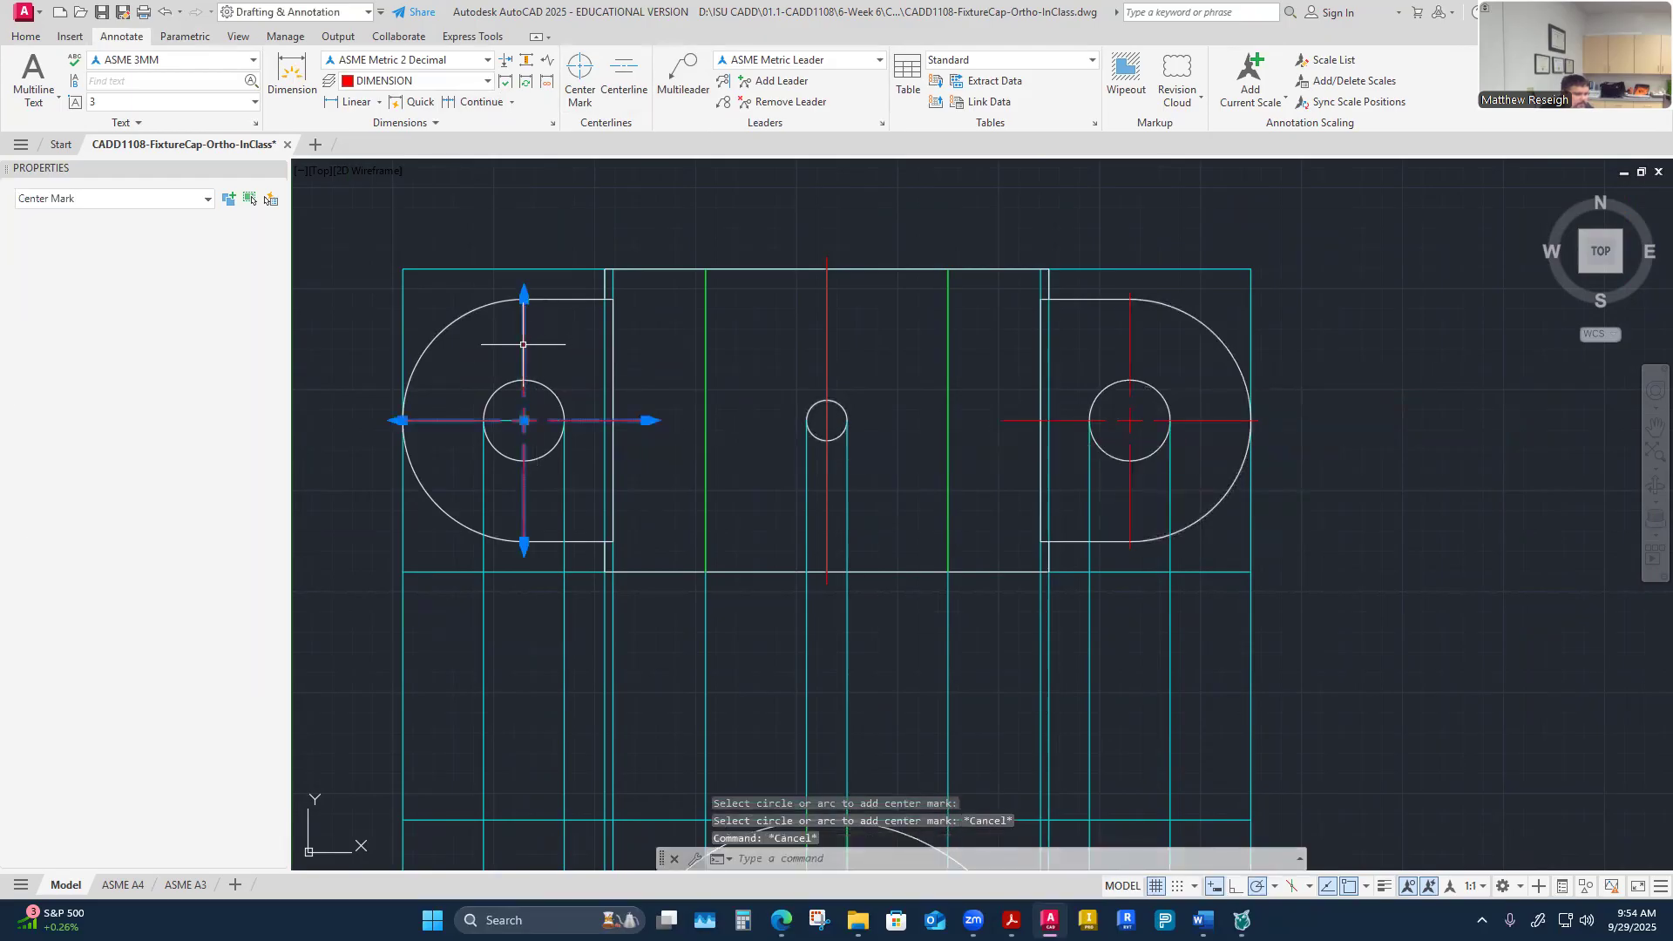
left_click(169, 477)
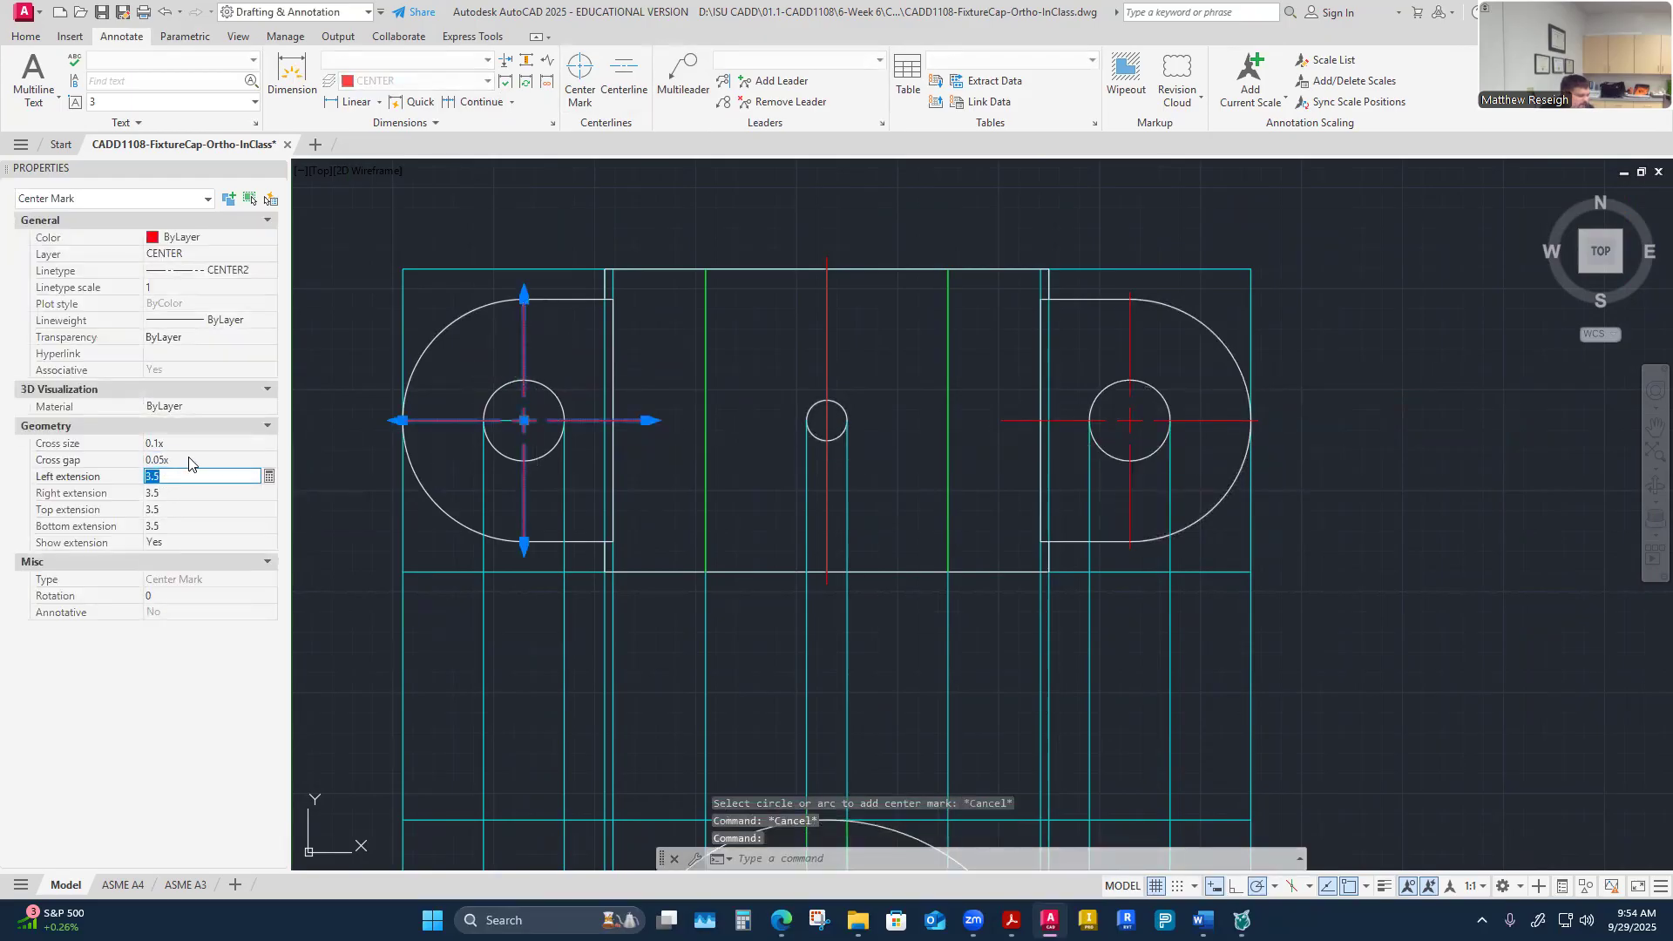
type("6")
key("Tab")
type("6")
key("Tab")
type("6")
key("Tab")
type("6")
left_click(359, 510)
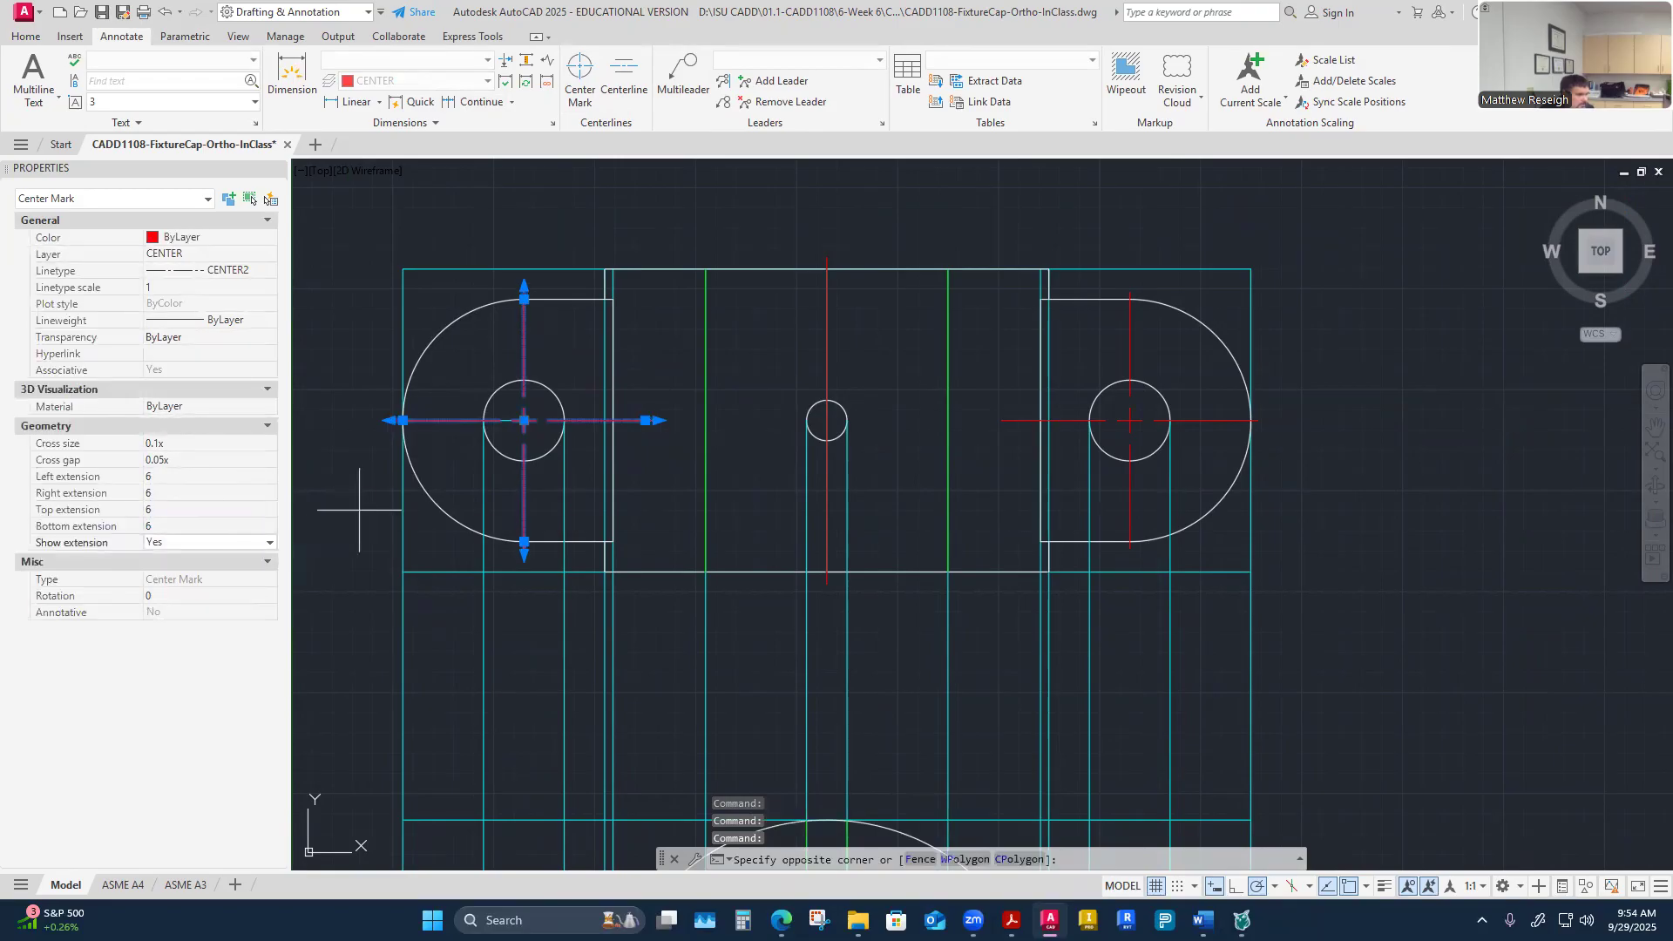
key("Escape")
key("Escape")
Step: Match the right tab's centre mark to the properties of the left tab's centre mark
left_click(25, 36)
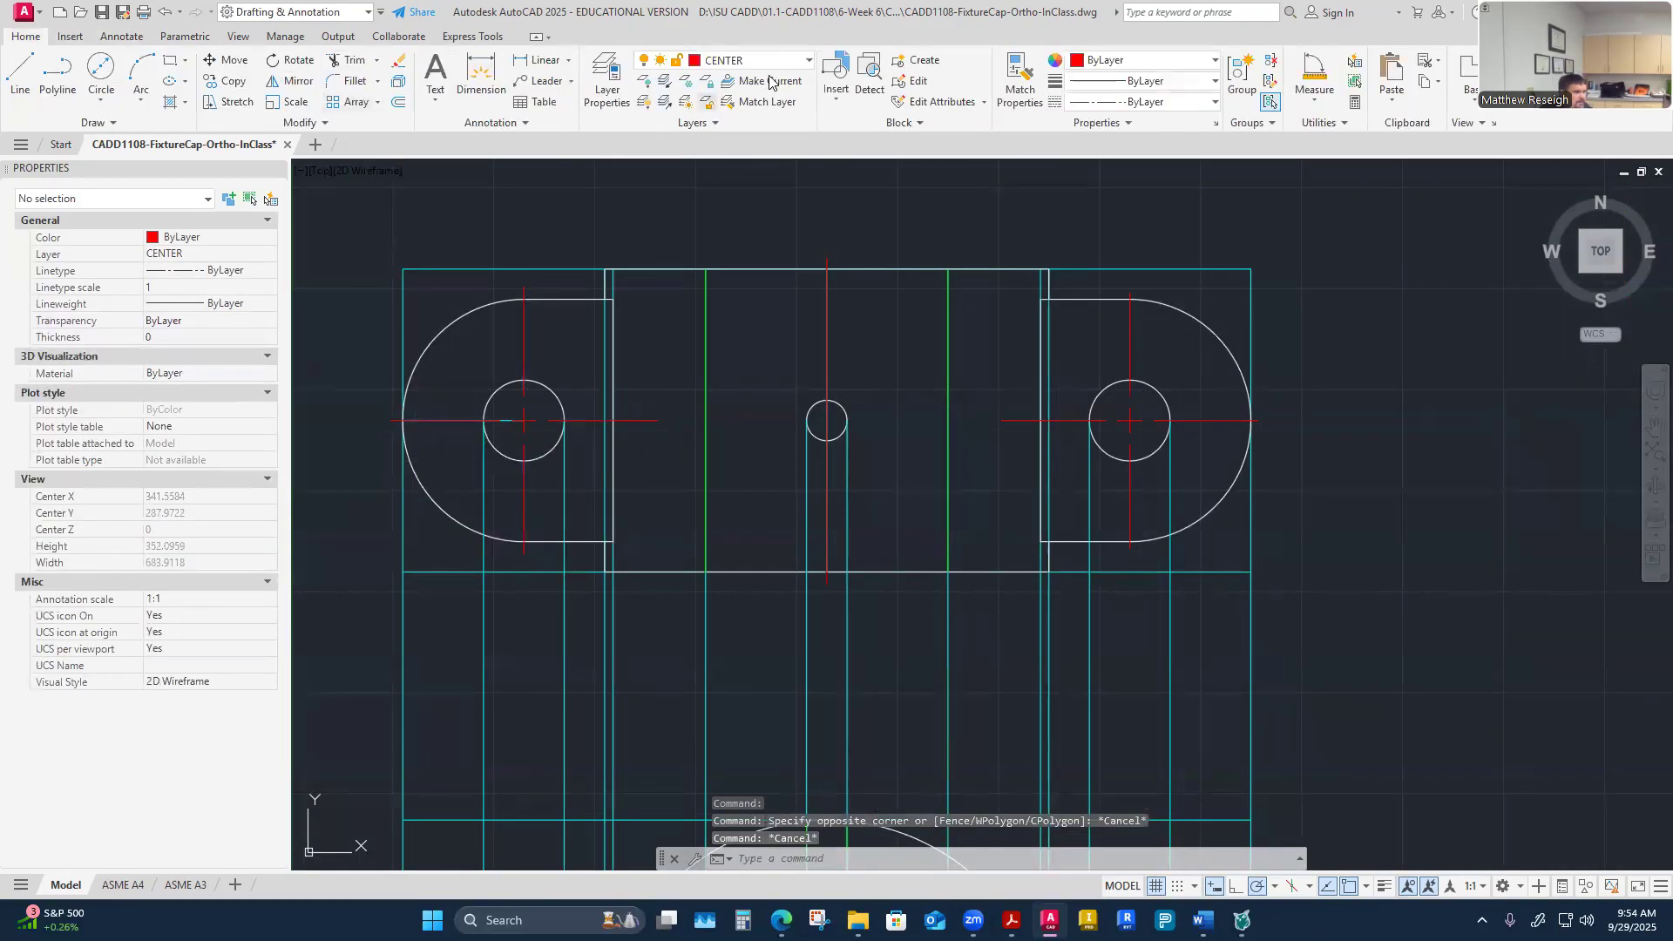
left_click(1020, 74)
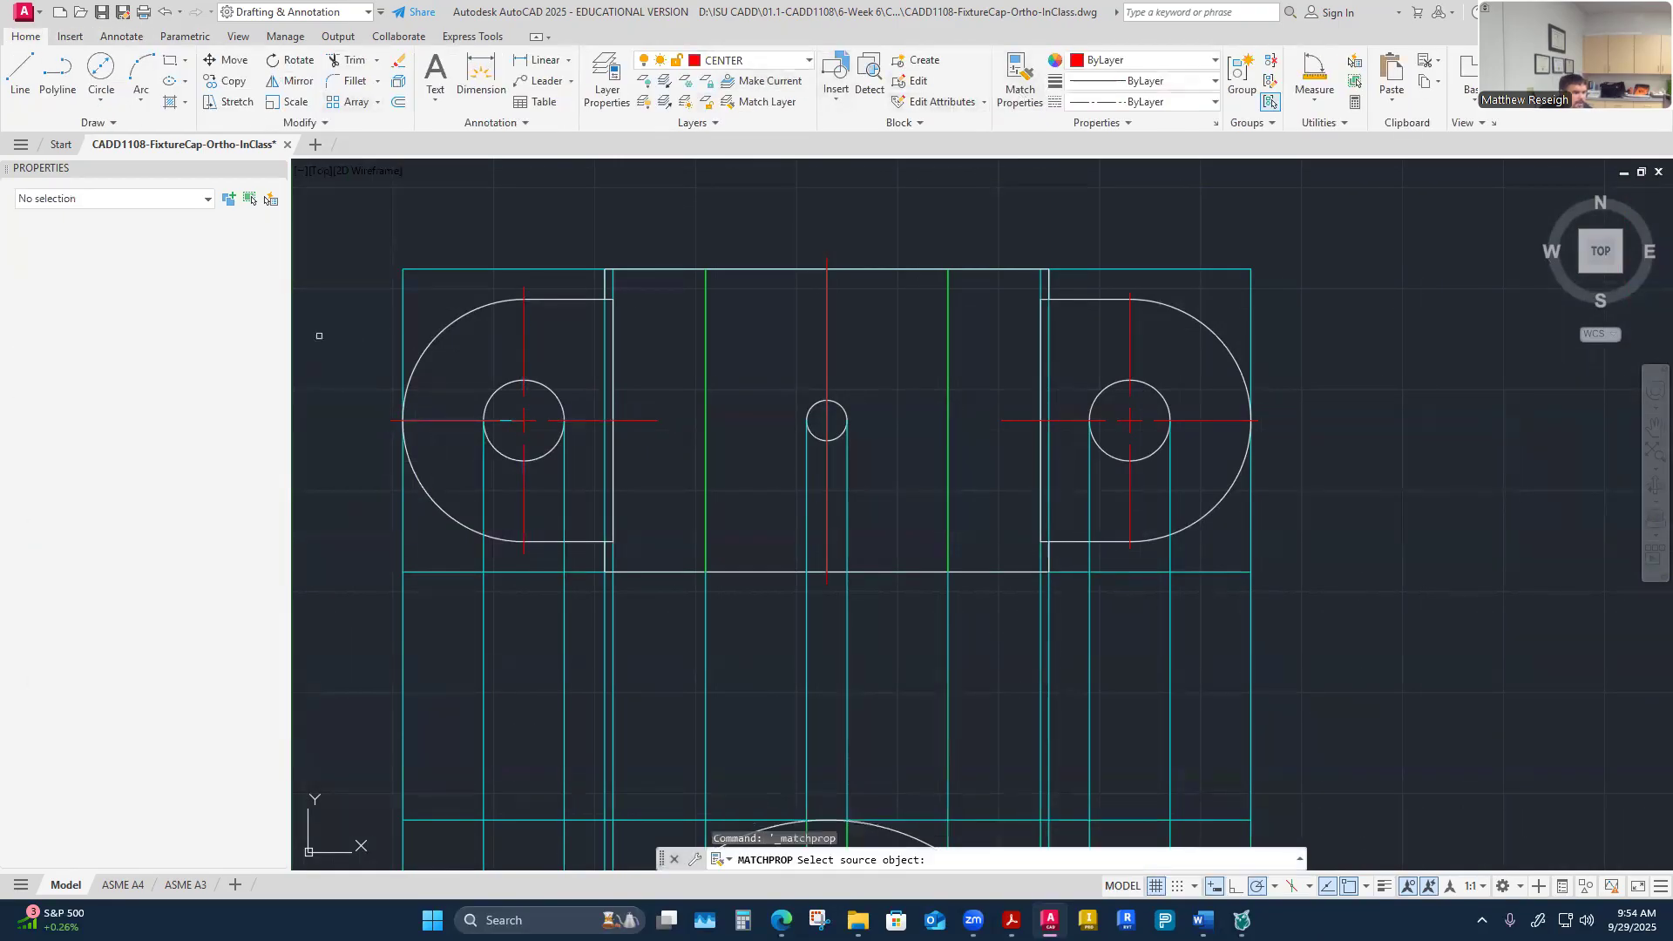
left_click(453, 421)
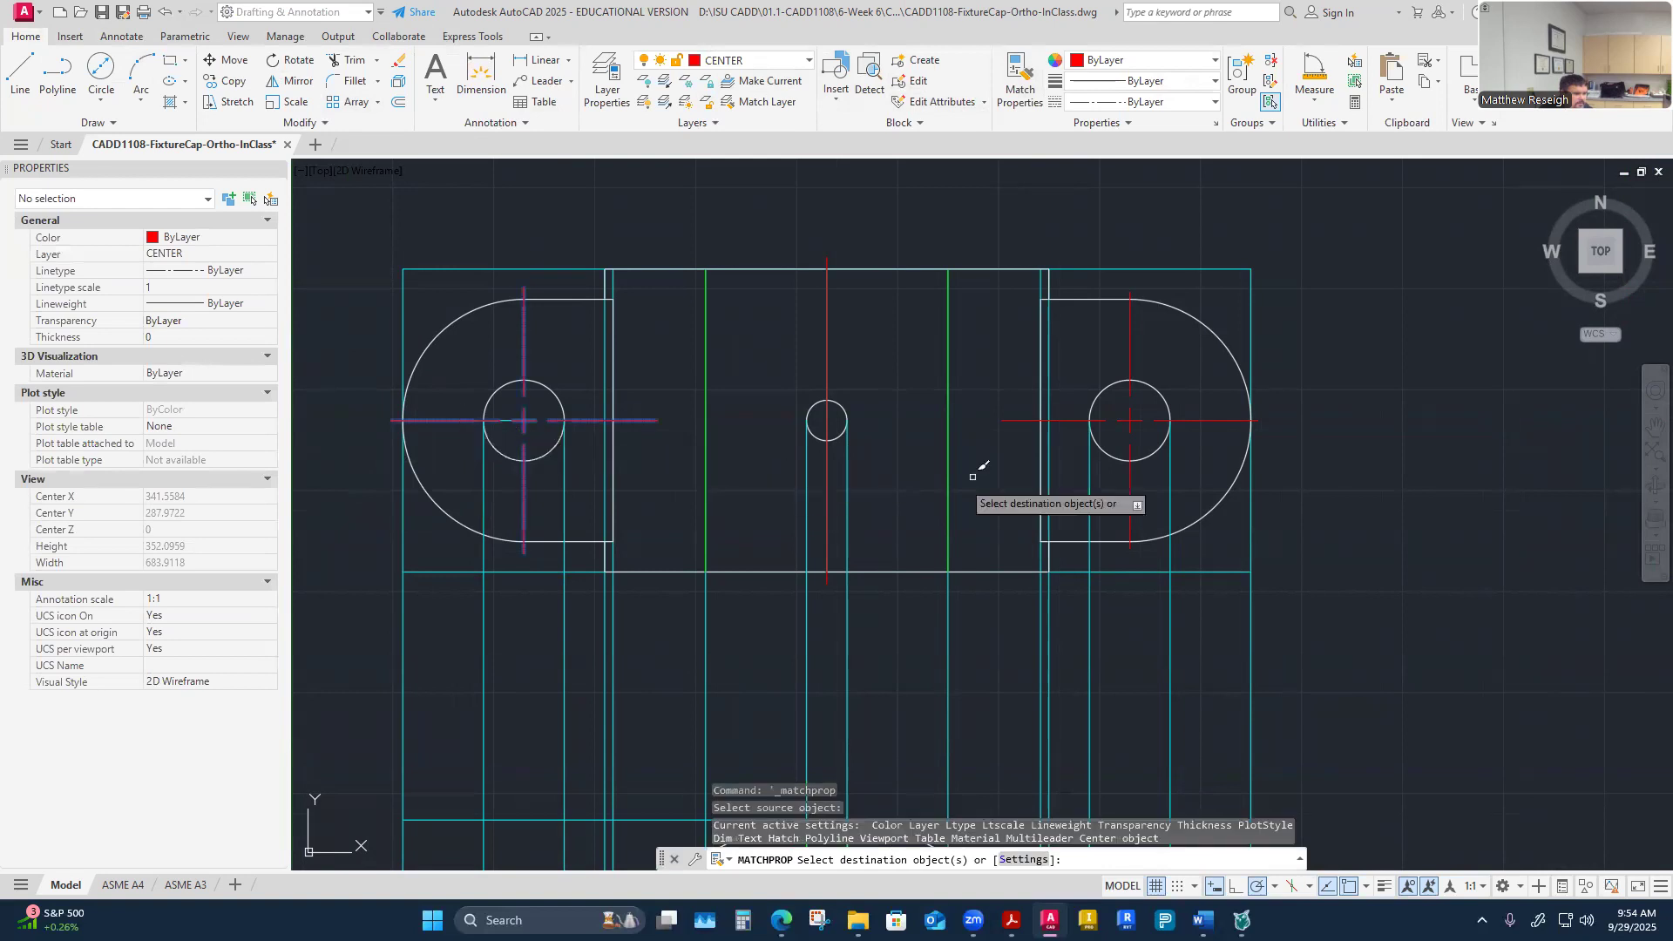
left_click(1214, 422)
key("Escape")
Step: Stretch the inner ends of the right and left tab centre marks to the centre of the small hole
left_click(1009, 420)
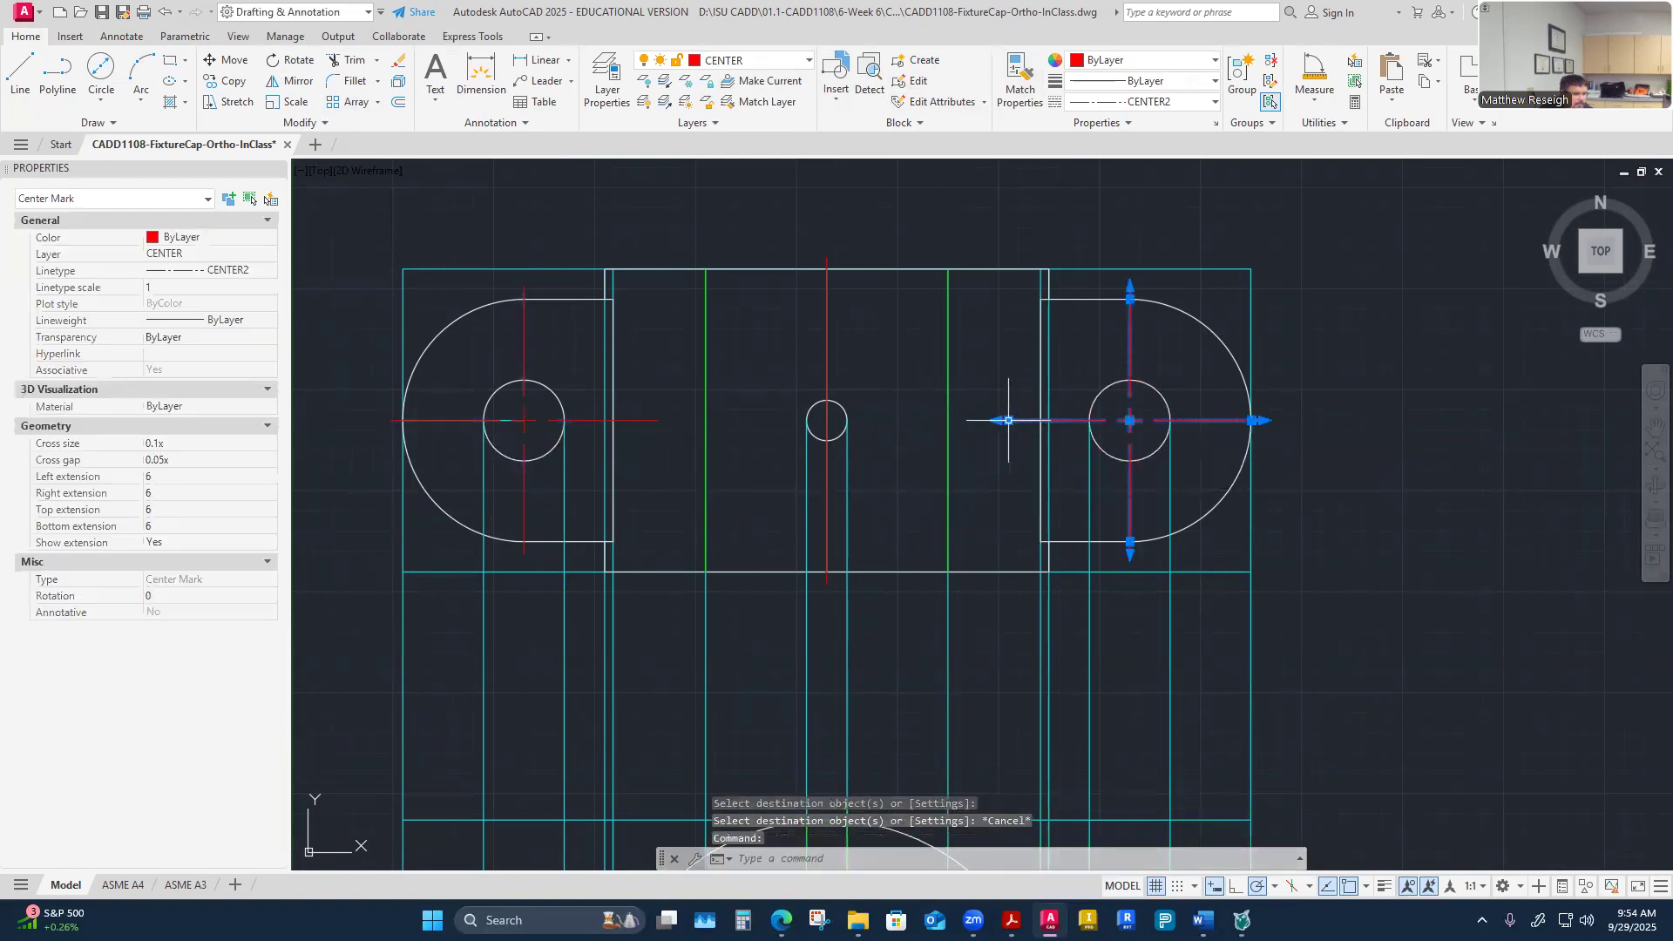
left_click(1009, 420)
left_click(837, 421)
key("Escape")
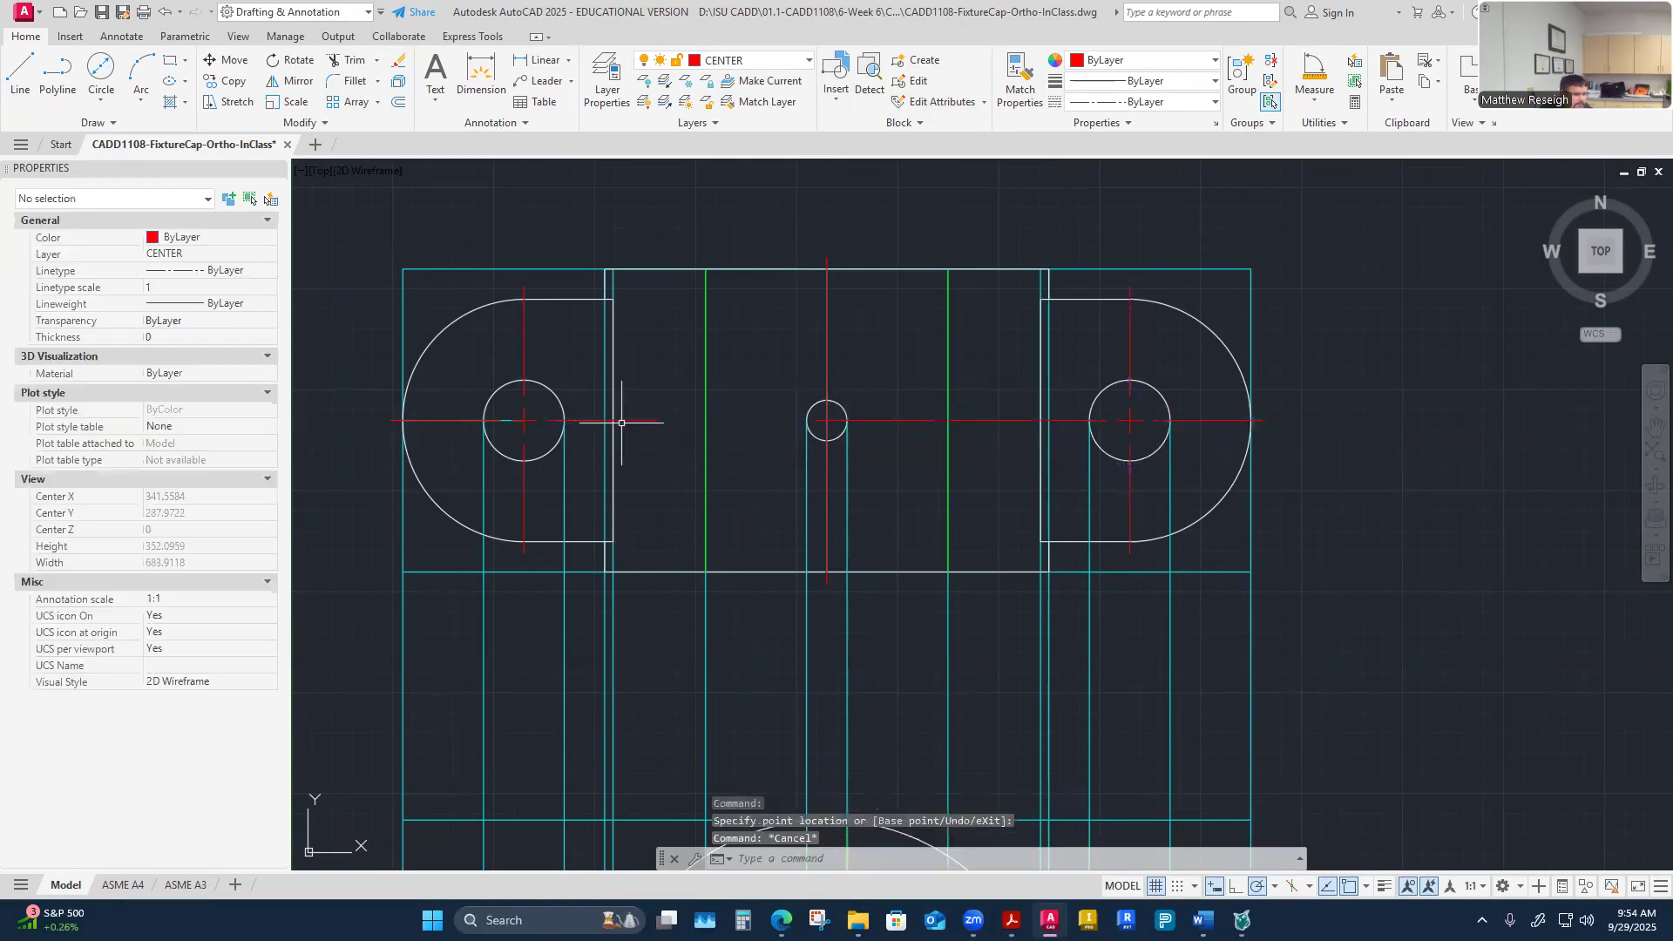
left_click(626, 419)
left_click(646, 421)
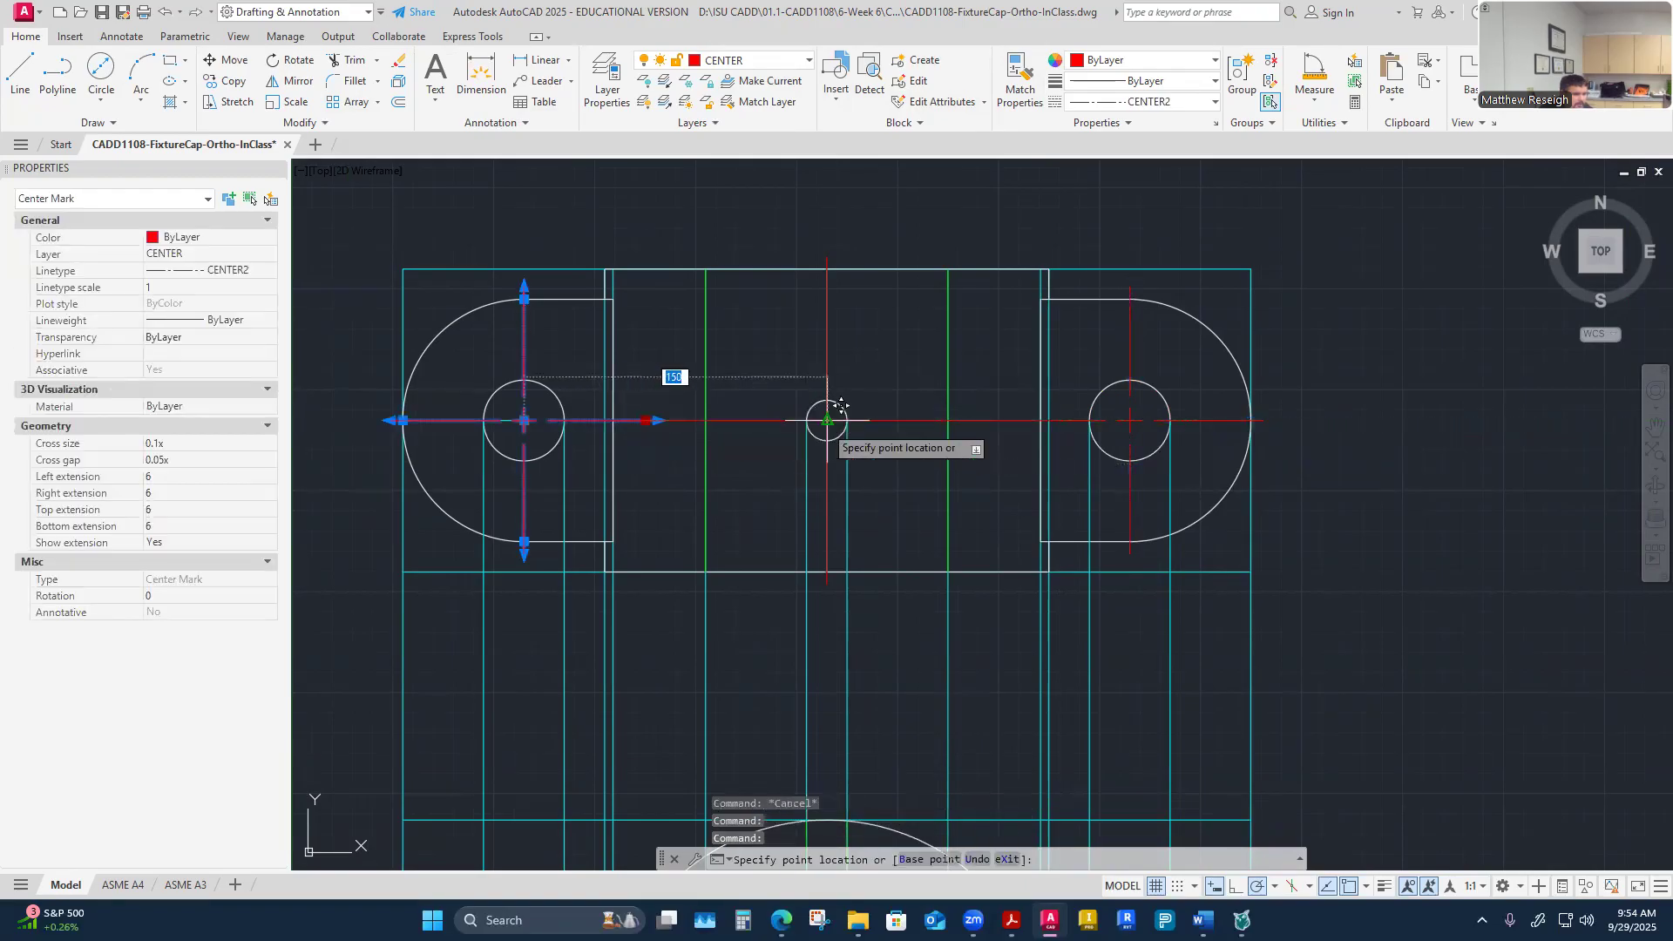
left_click(819, 421)
key("Escape")
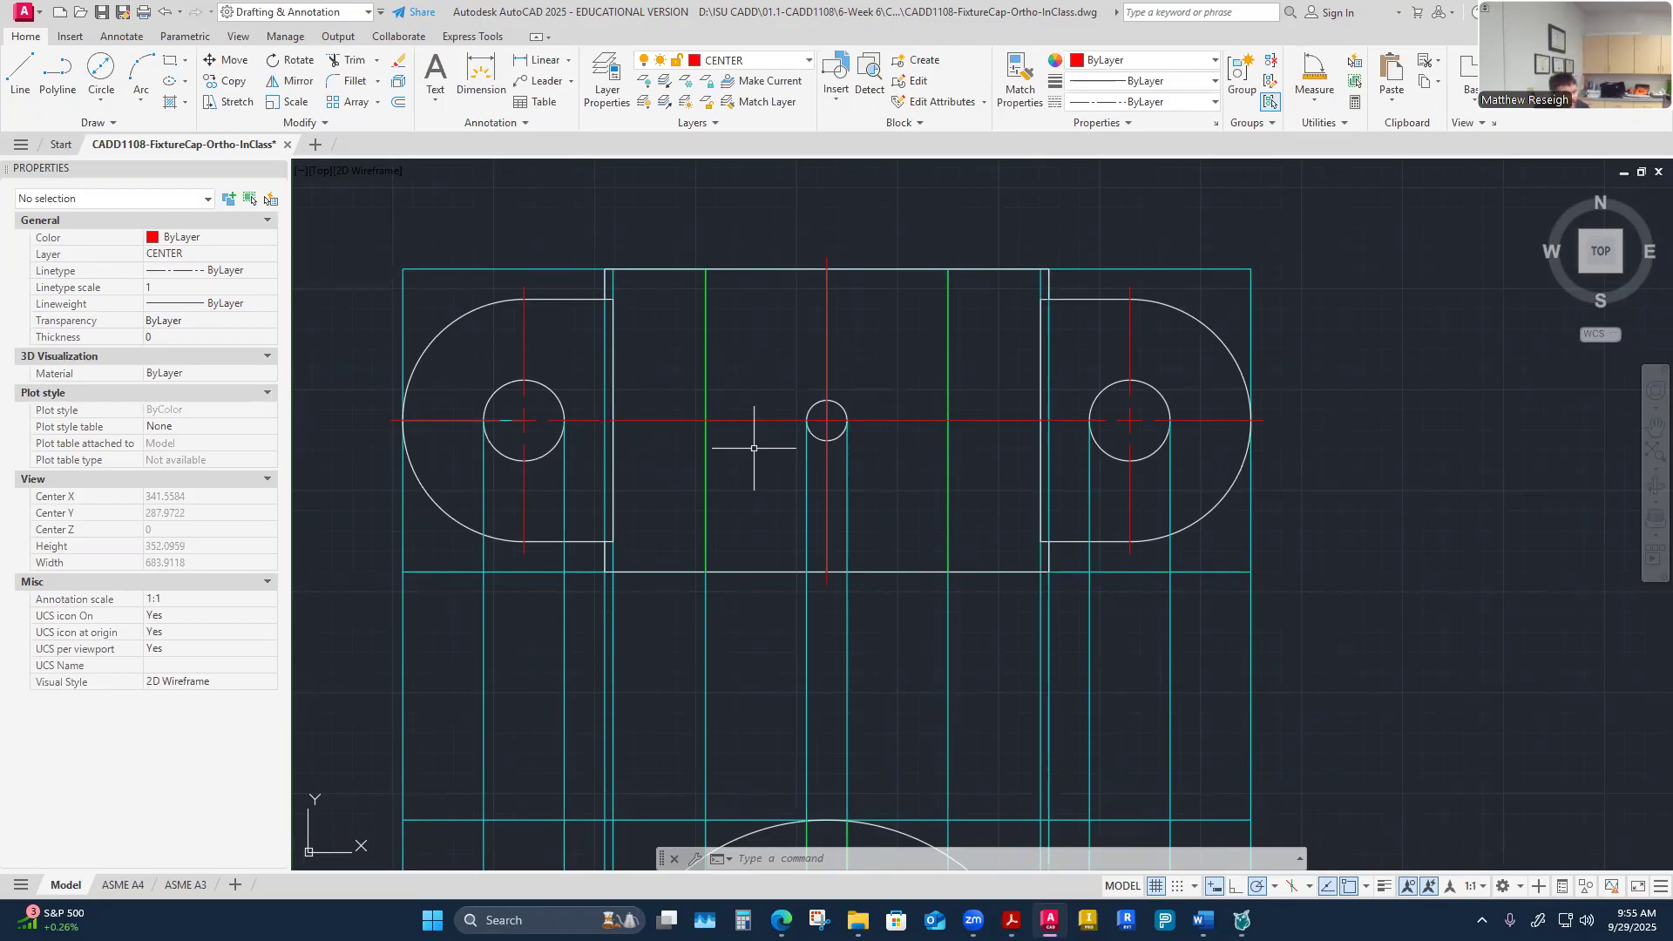
Step: Add a centre line between the small hole's two hidden lines in the front view
scroll(754, 448, "down", 4)
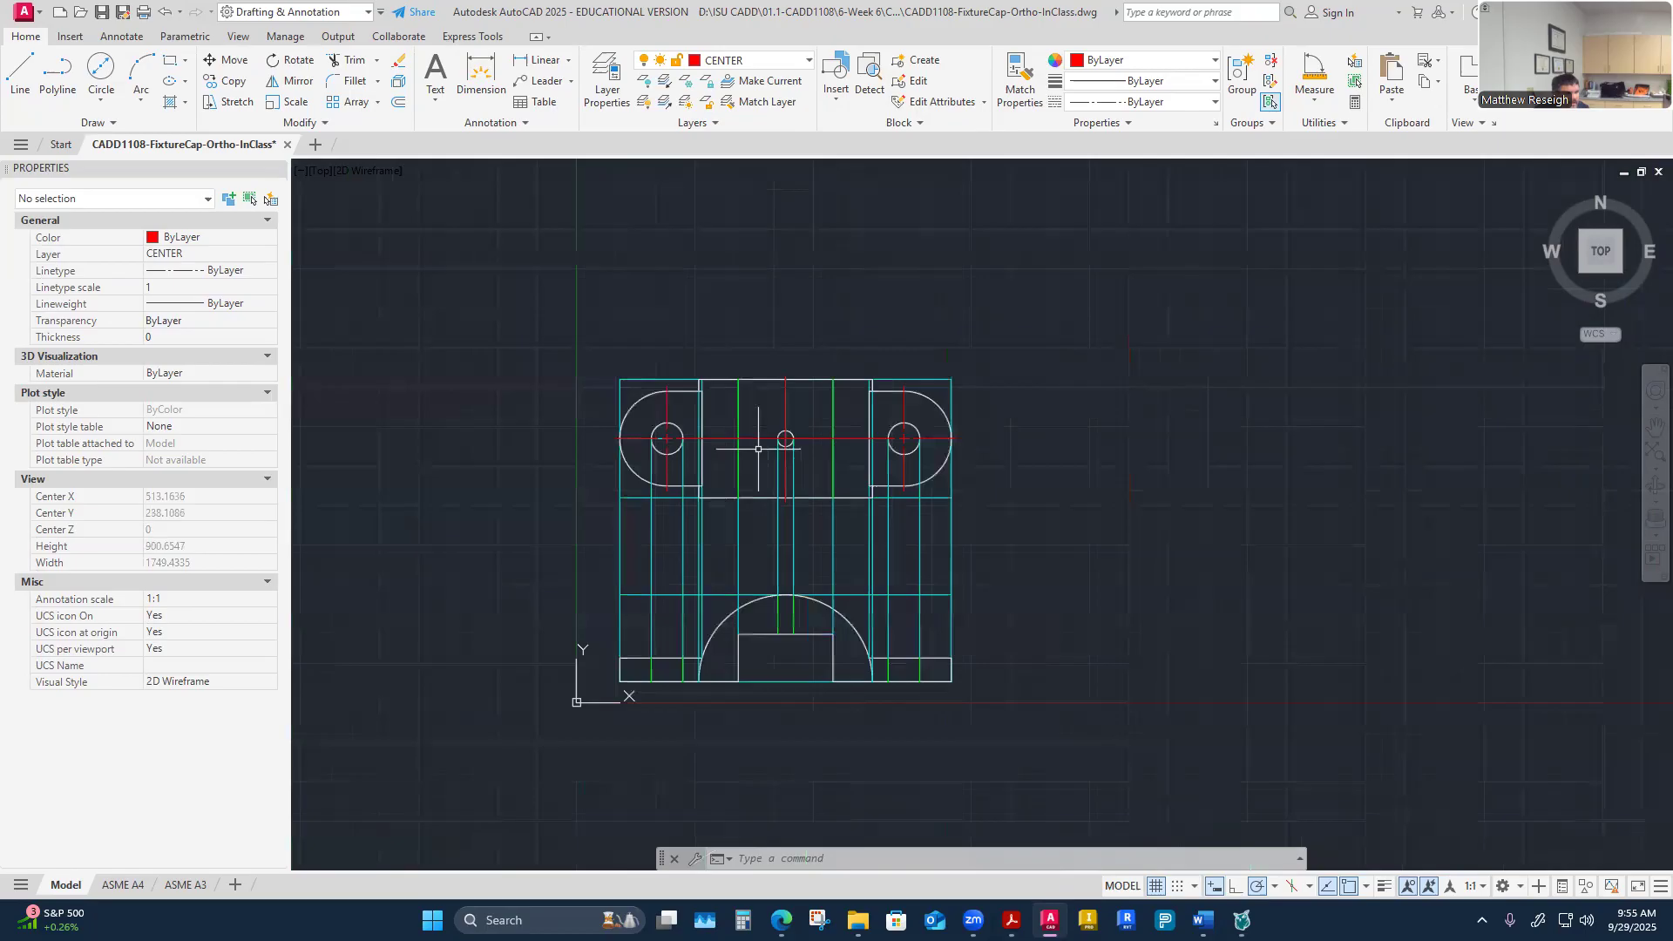
scroll(755, 690, "up", 2)
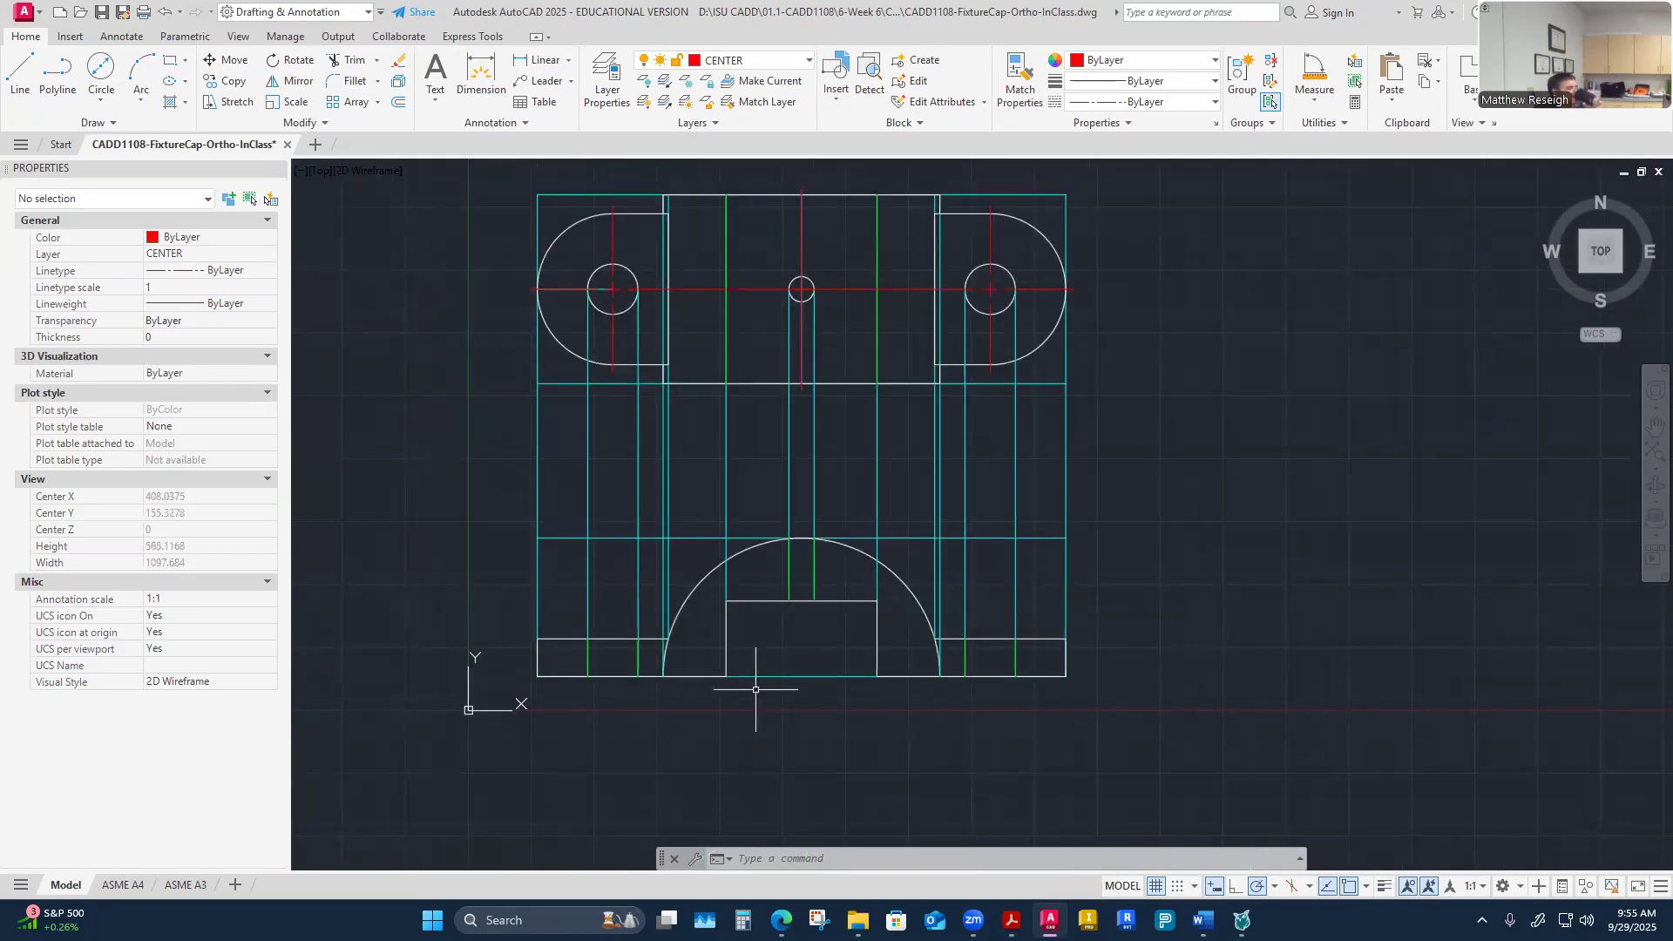
left_click(122, 36)
scroll(817, 607, "up", 4)
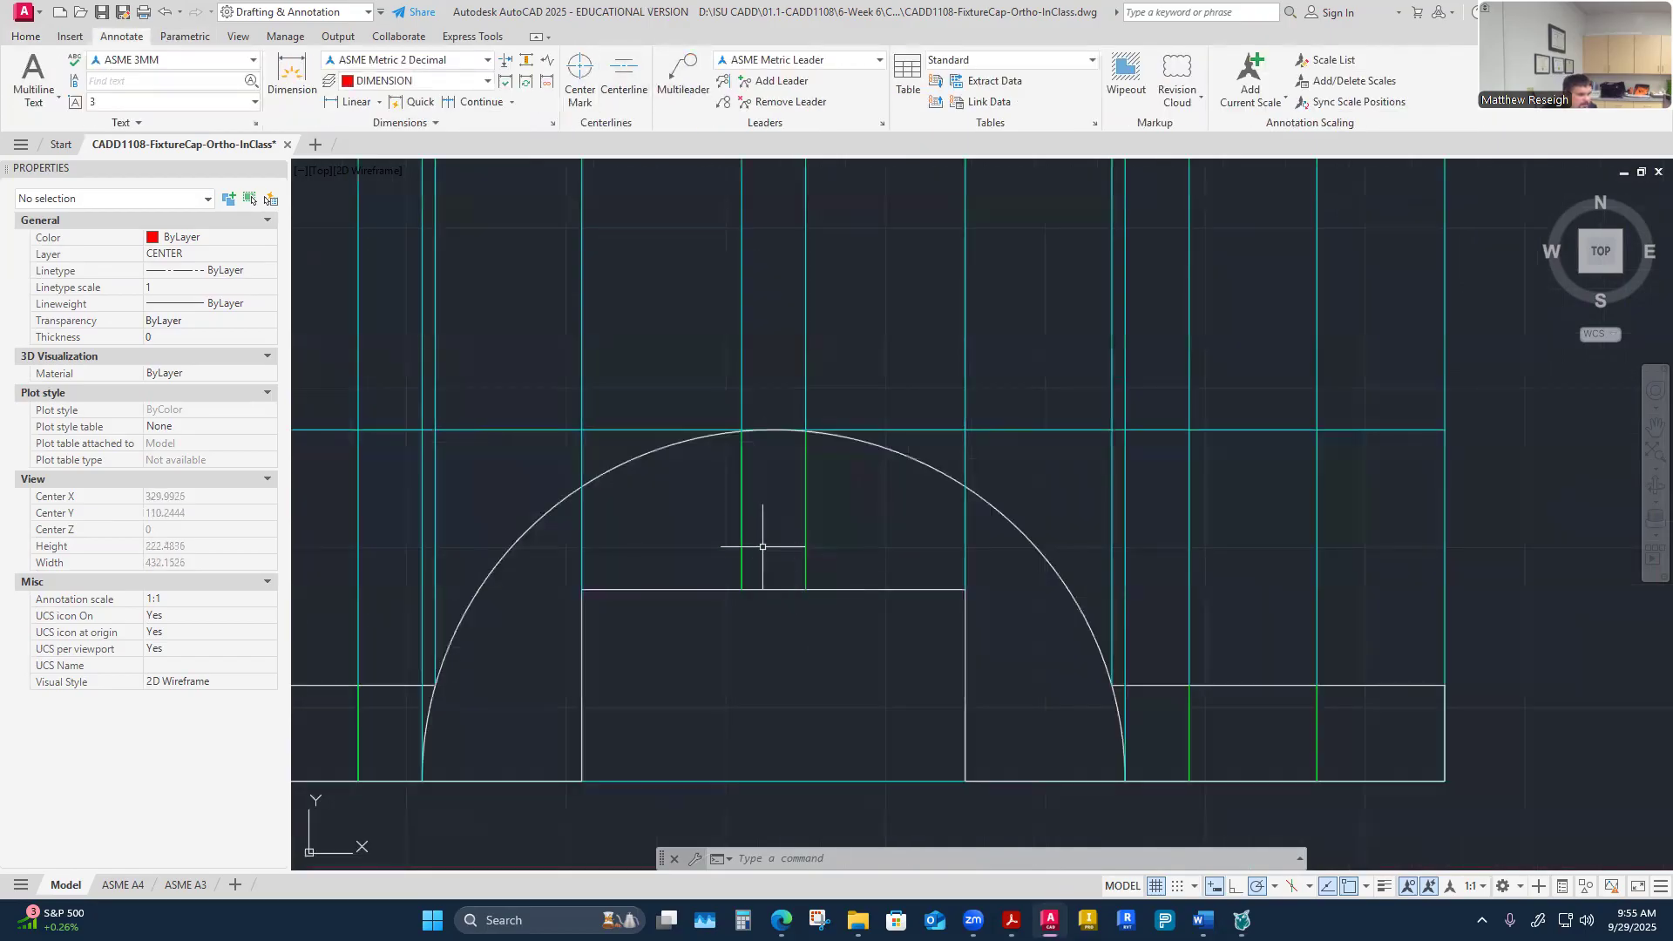
left_click(624, 77)
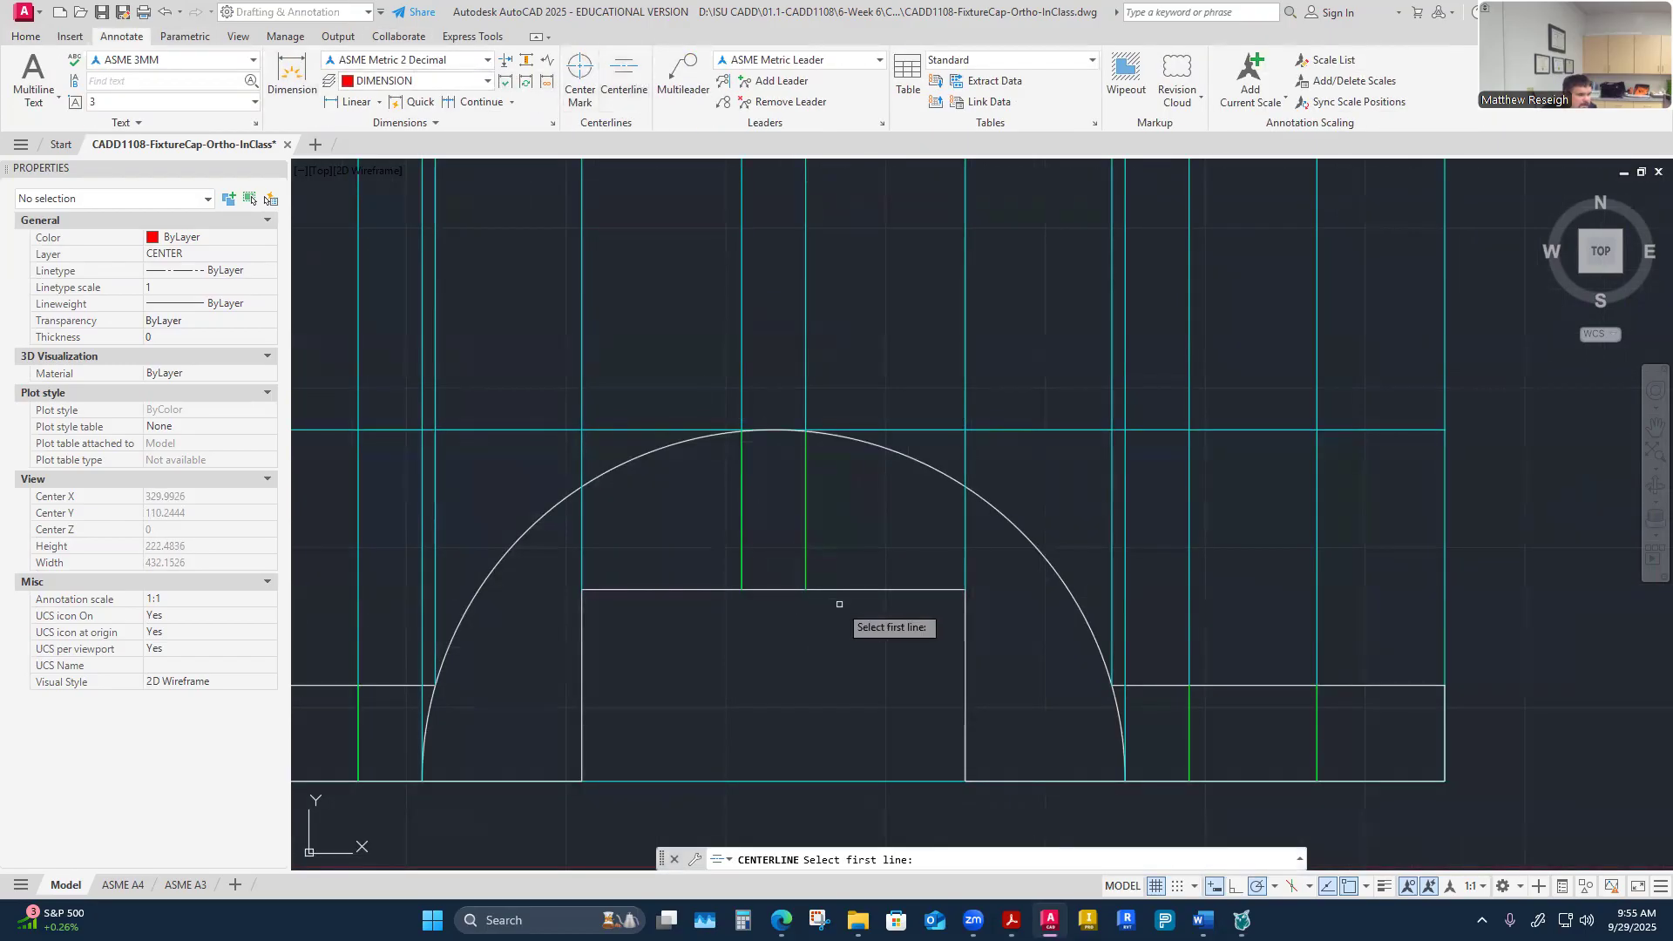
left_click(742, 510)
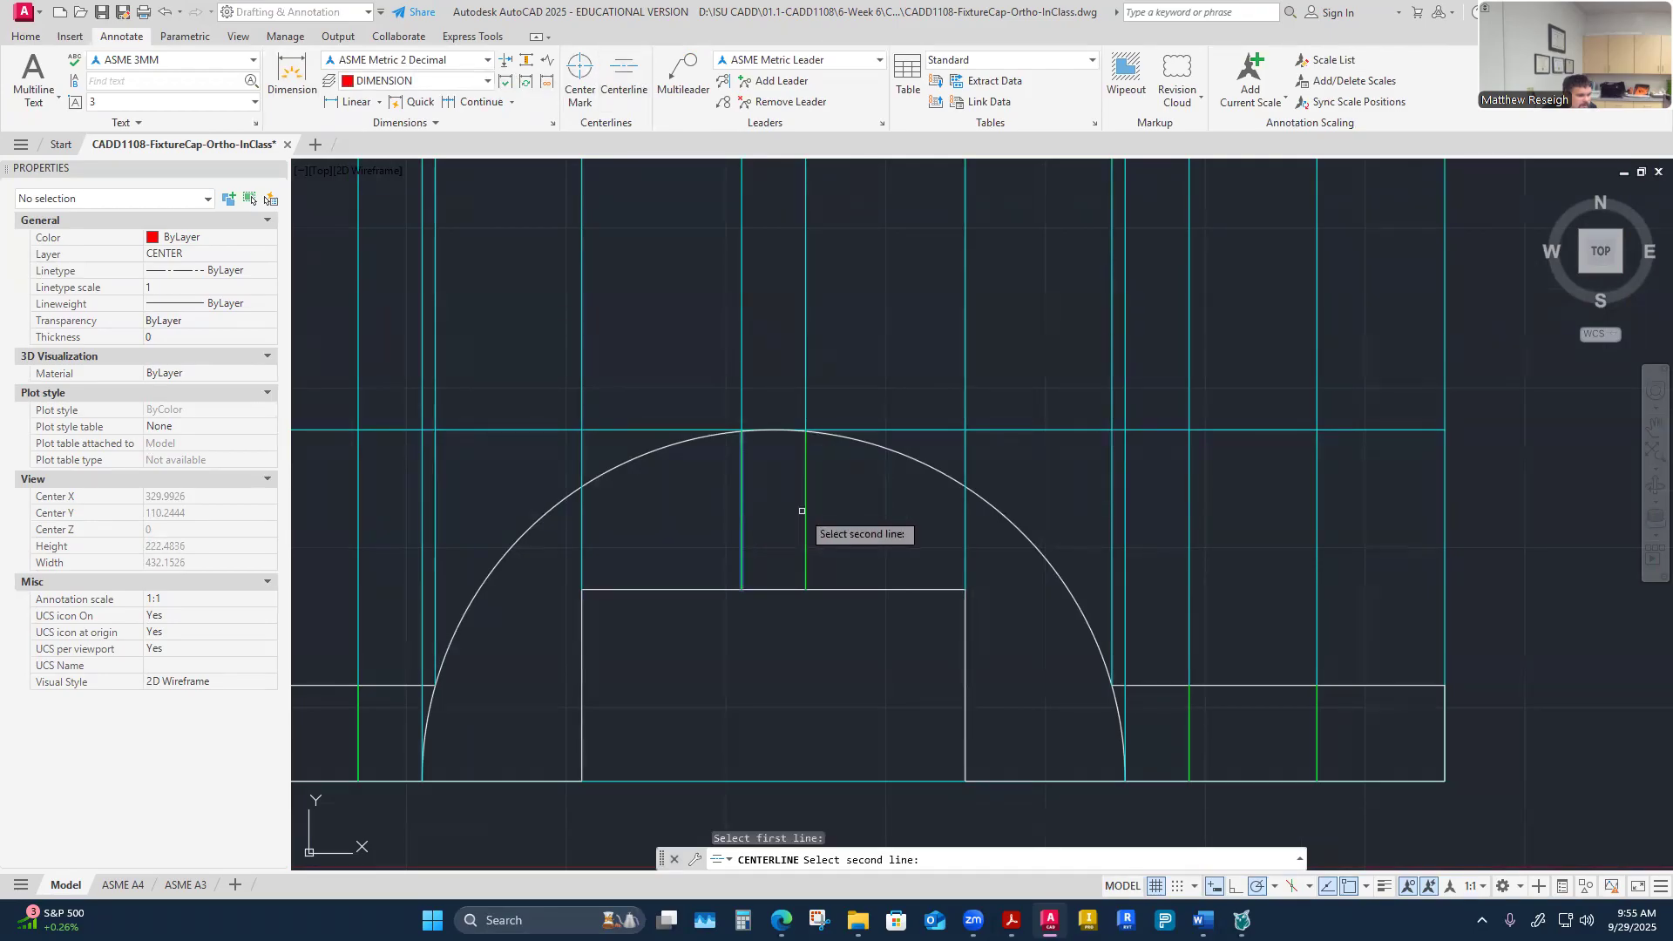
left_click(805, 508)
Step: Add a centre line between the right tab hole's two hidden lines in the front view
scroll(780, 542, "down", 4)
right_click(822, 266)
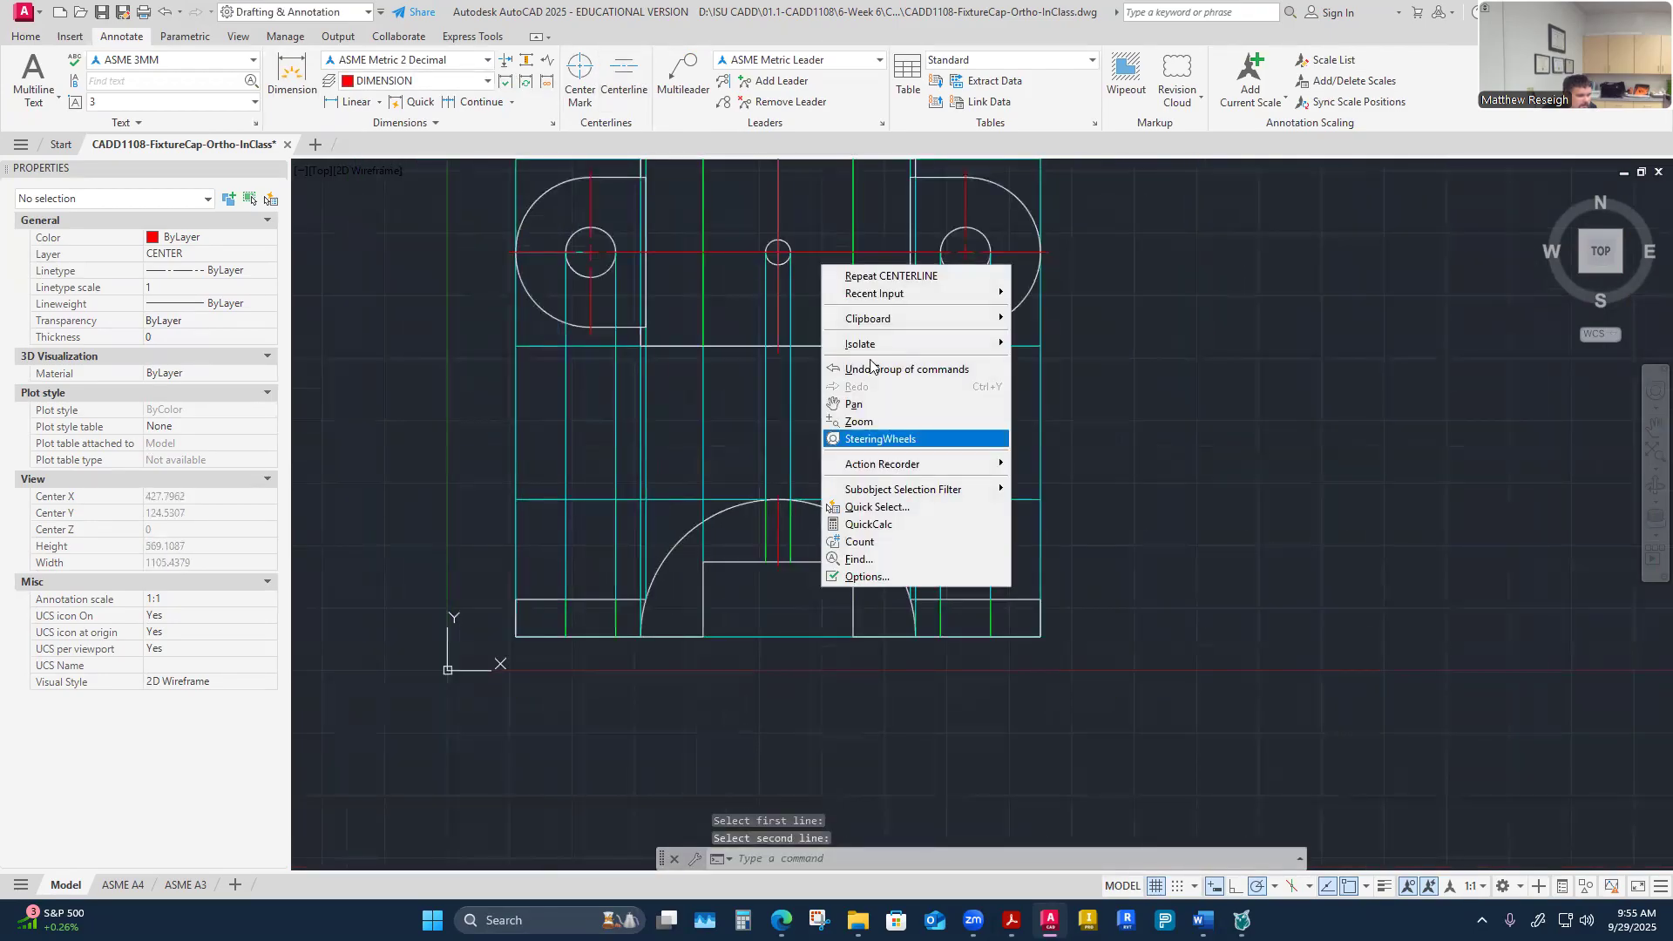
left_click(866, 277)
scroll(989, 737, "up", 4)
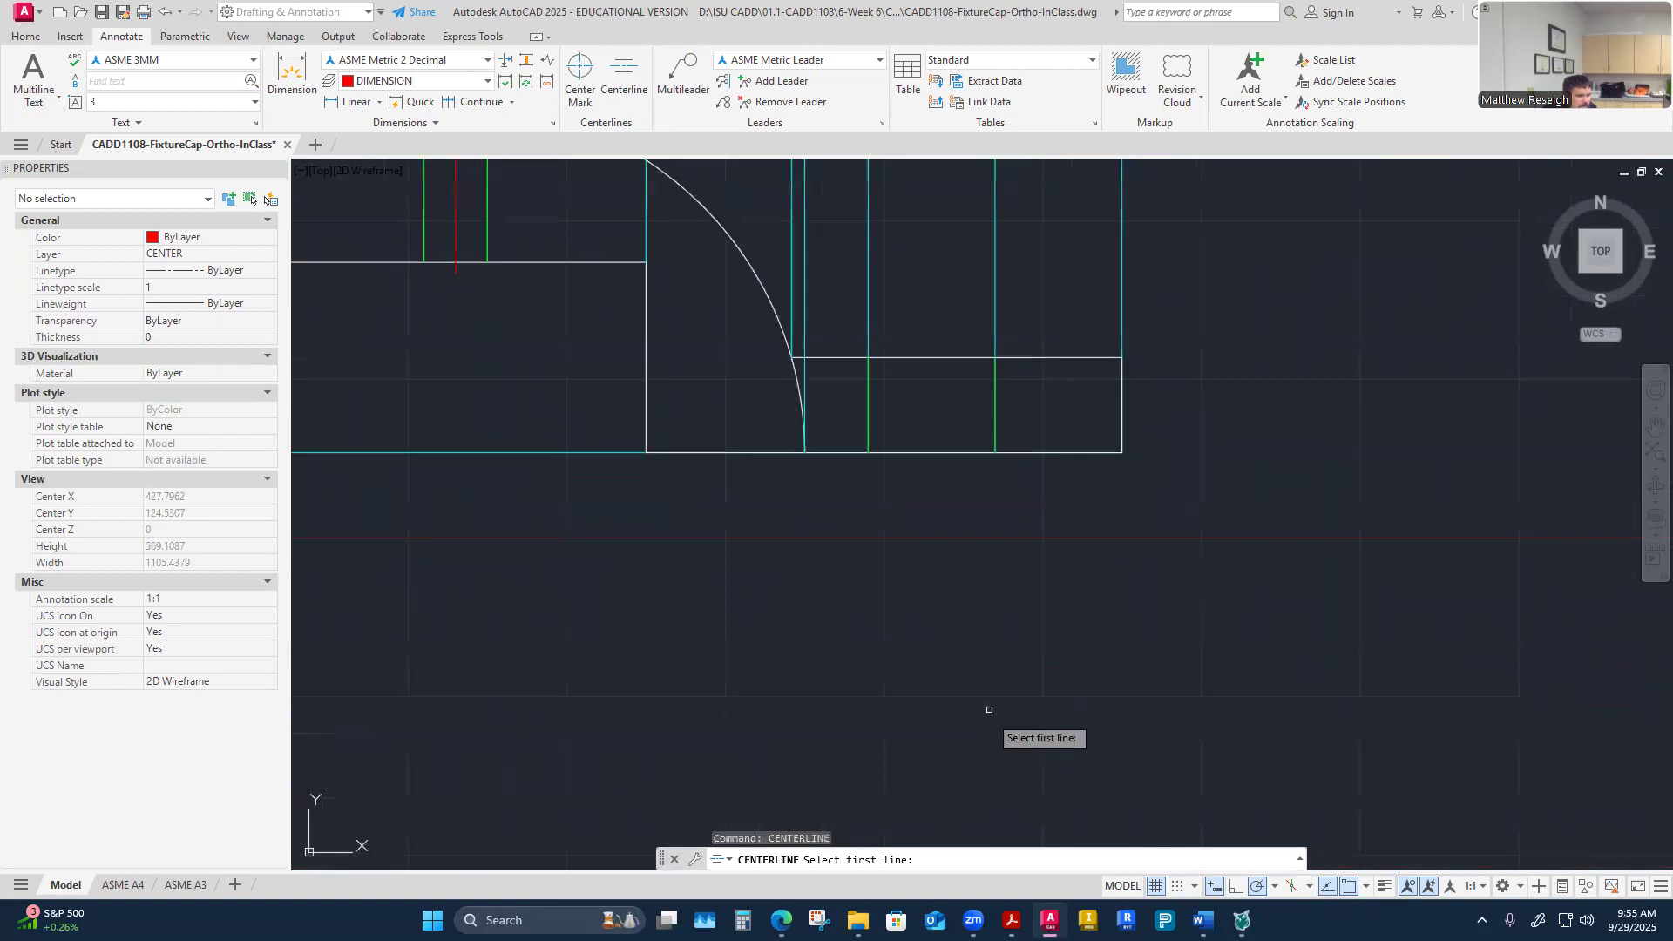
left_click(870, 402)
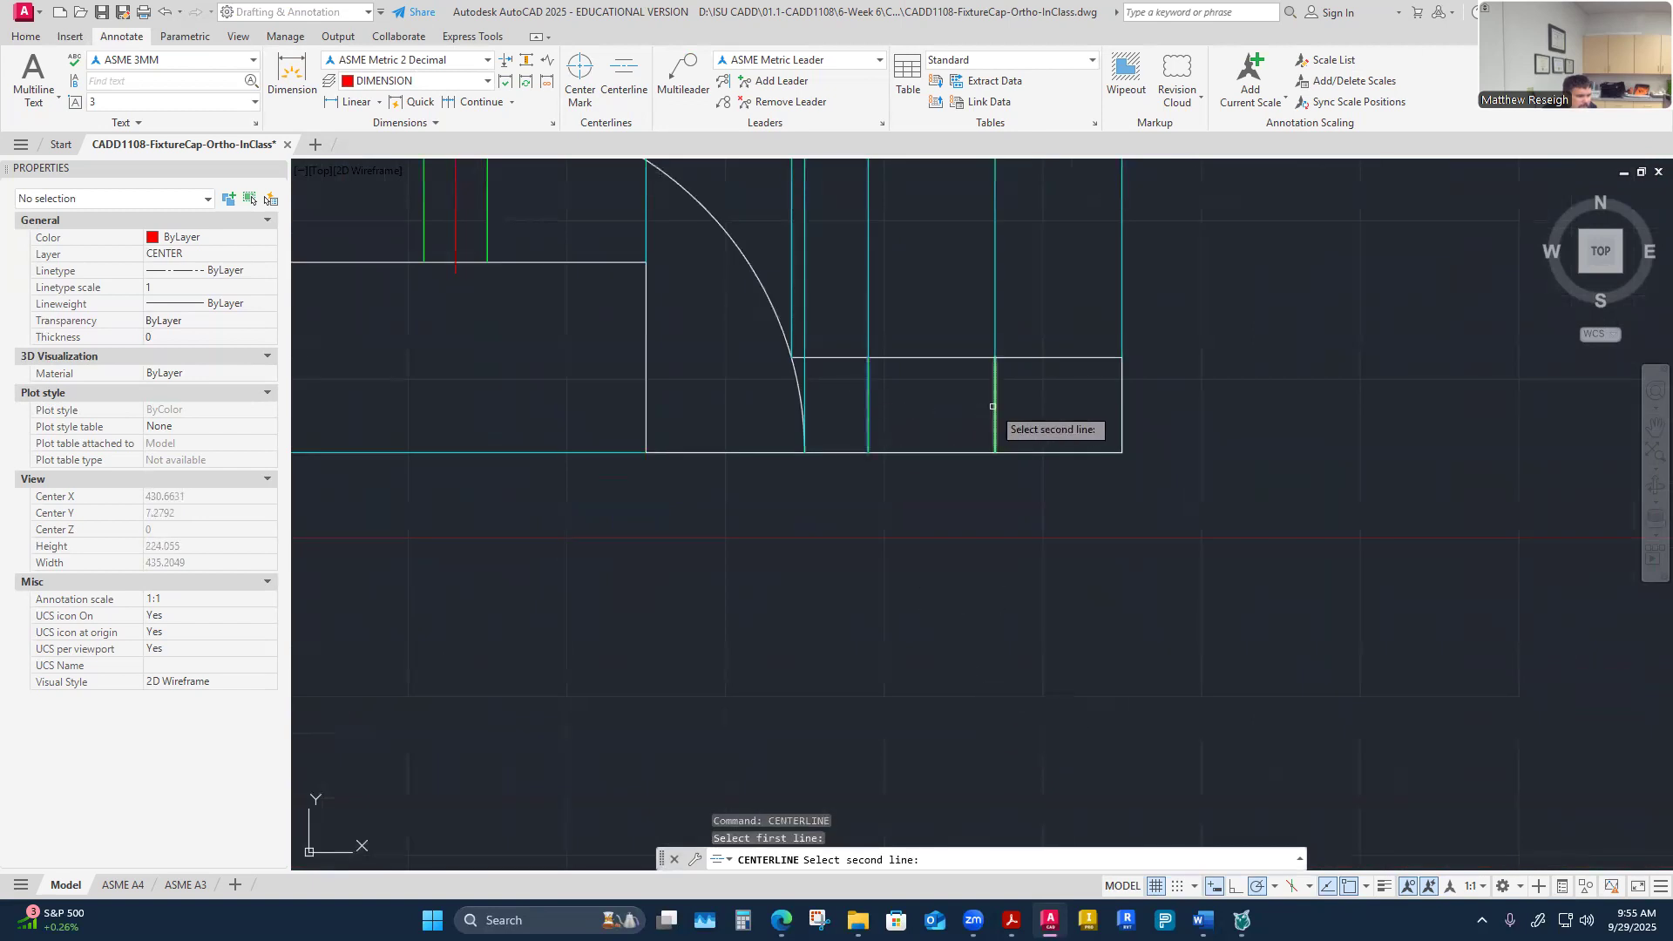
left_click(995, 419)
Step: Add a centre line between the left tab hole's two hidden lines in the front view
scroll(959, 481, "down", 4)
scroll(571, 478, "up", 4)
right_click(590, 448)
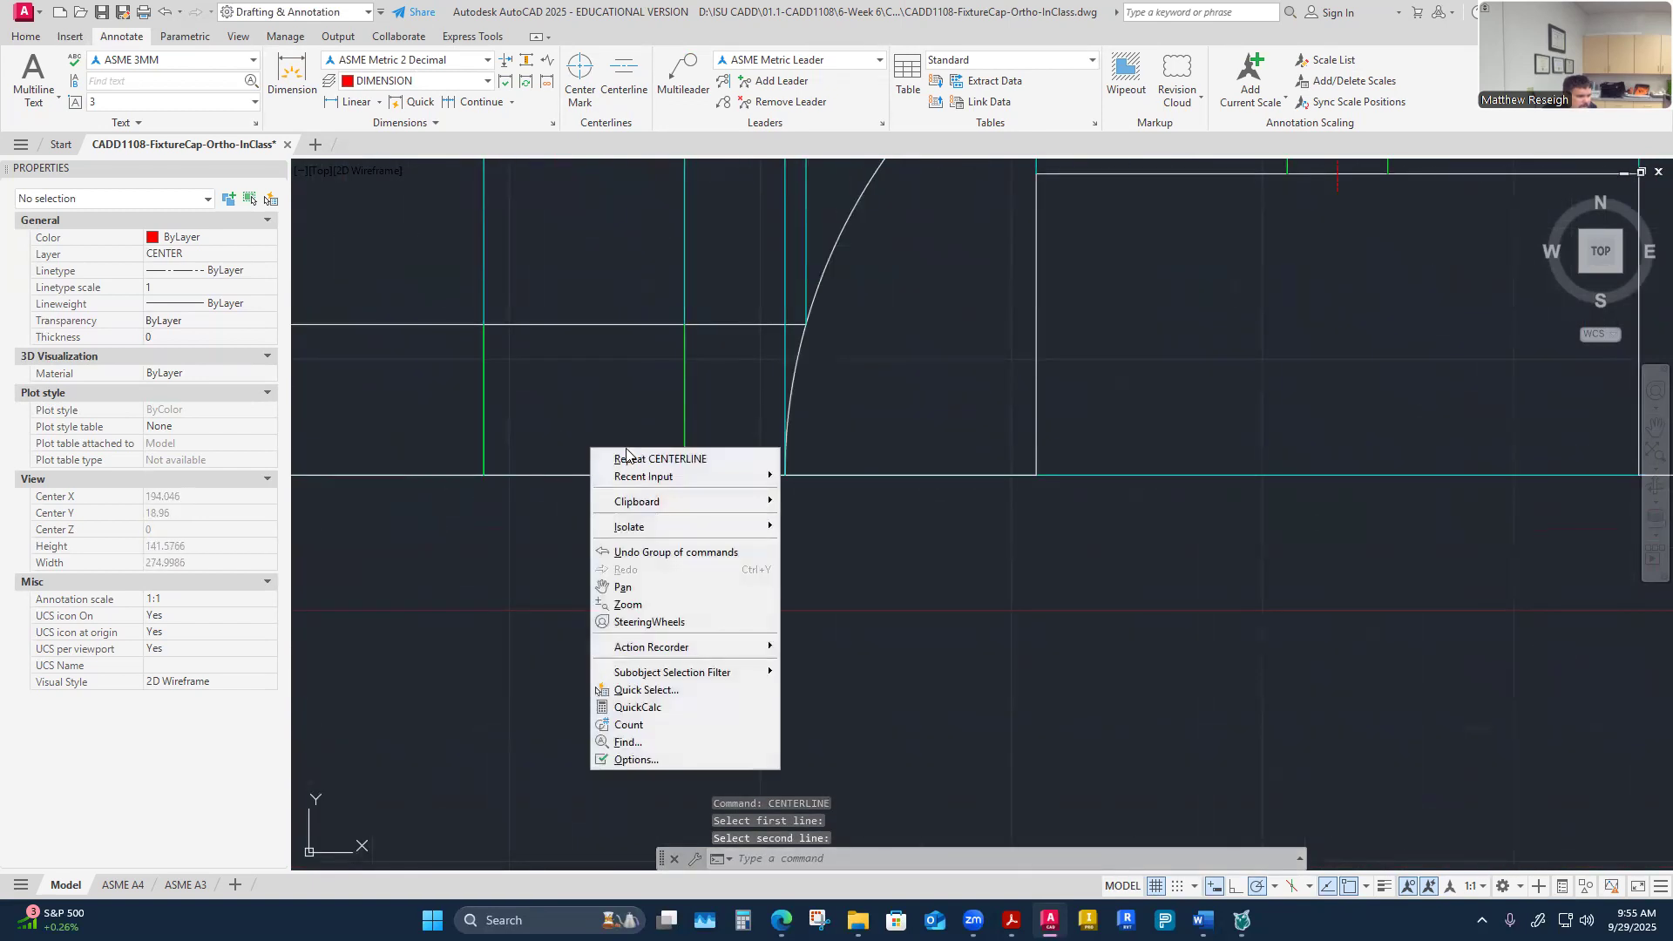
left_click(630, 457)
left_click(486, 412)
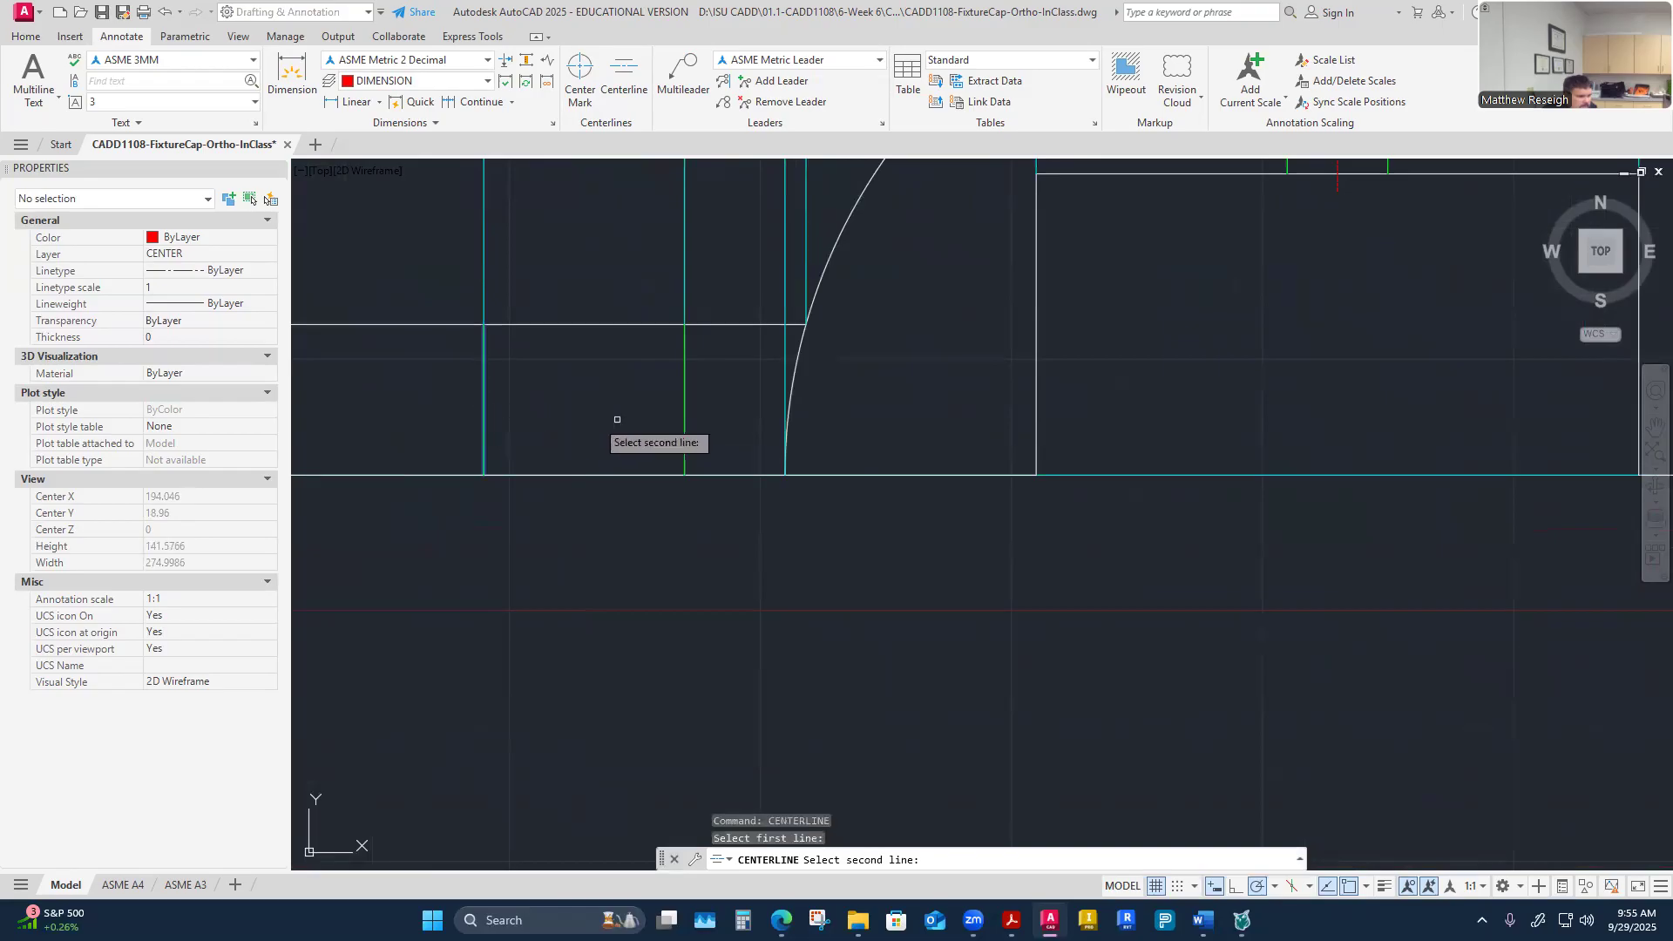
left_click(684, 420)
right_click(558, 401)
key("Escape")
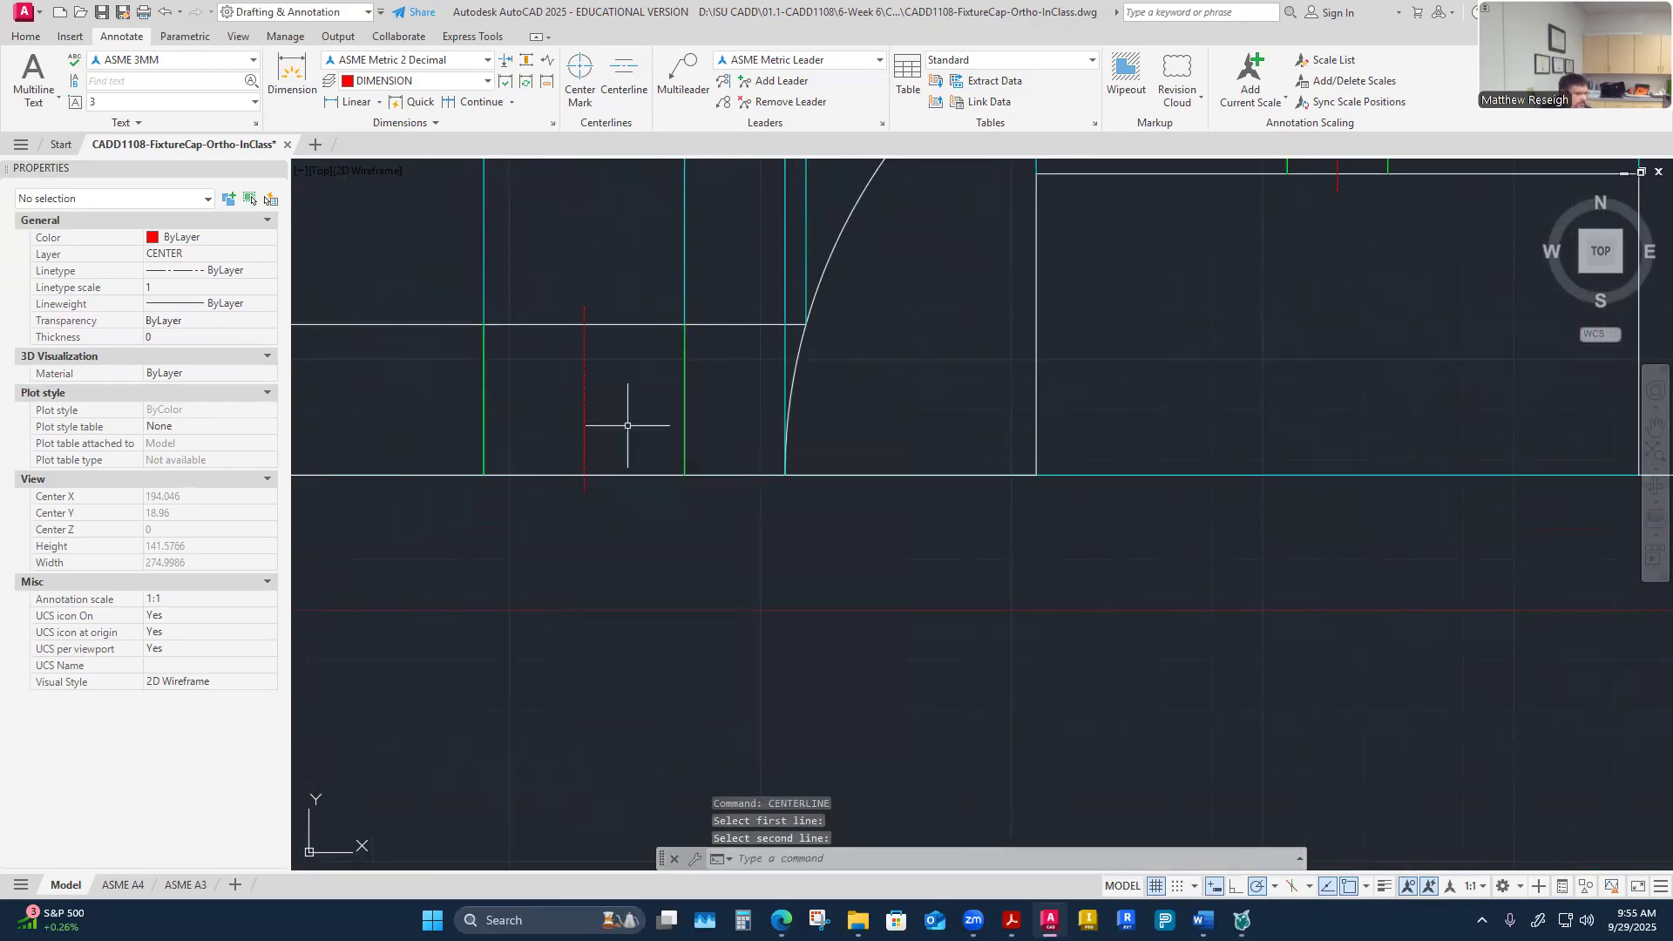
Step: Set the start and end extensions of the left tab hole's centre line in the front view to 6
left_click(584, 394)
left_click(163, 541)
type("6")
key("Return")
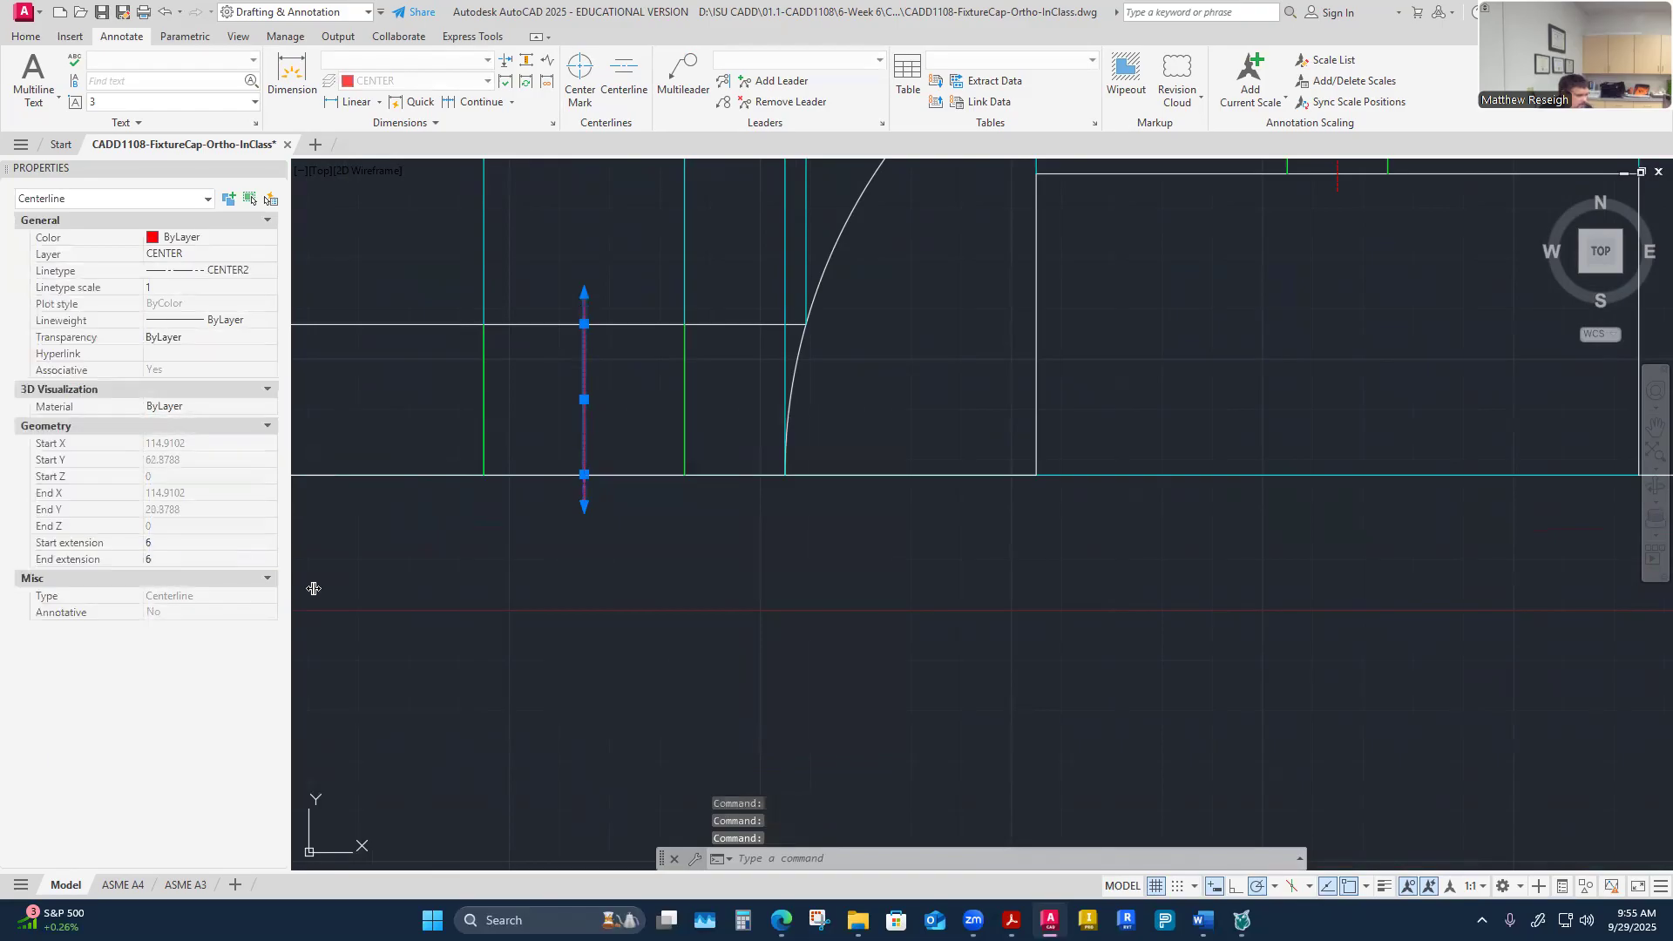
key("Escape")
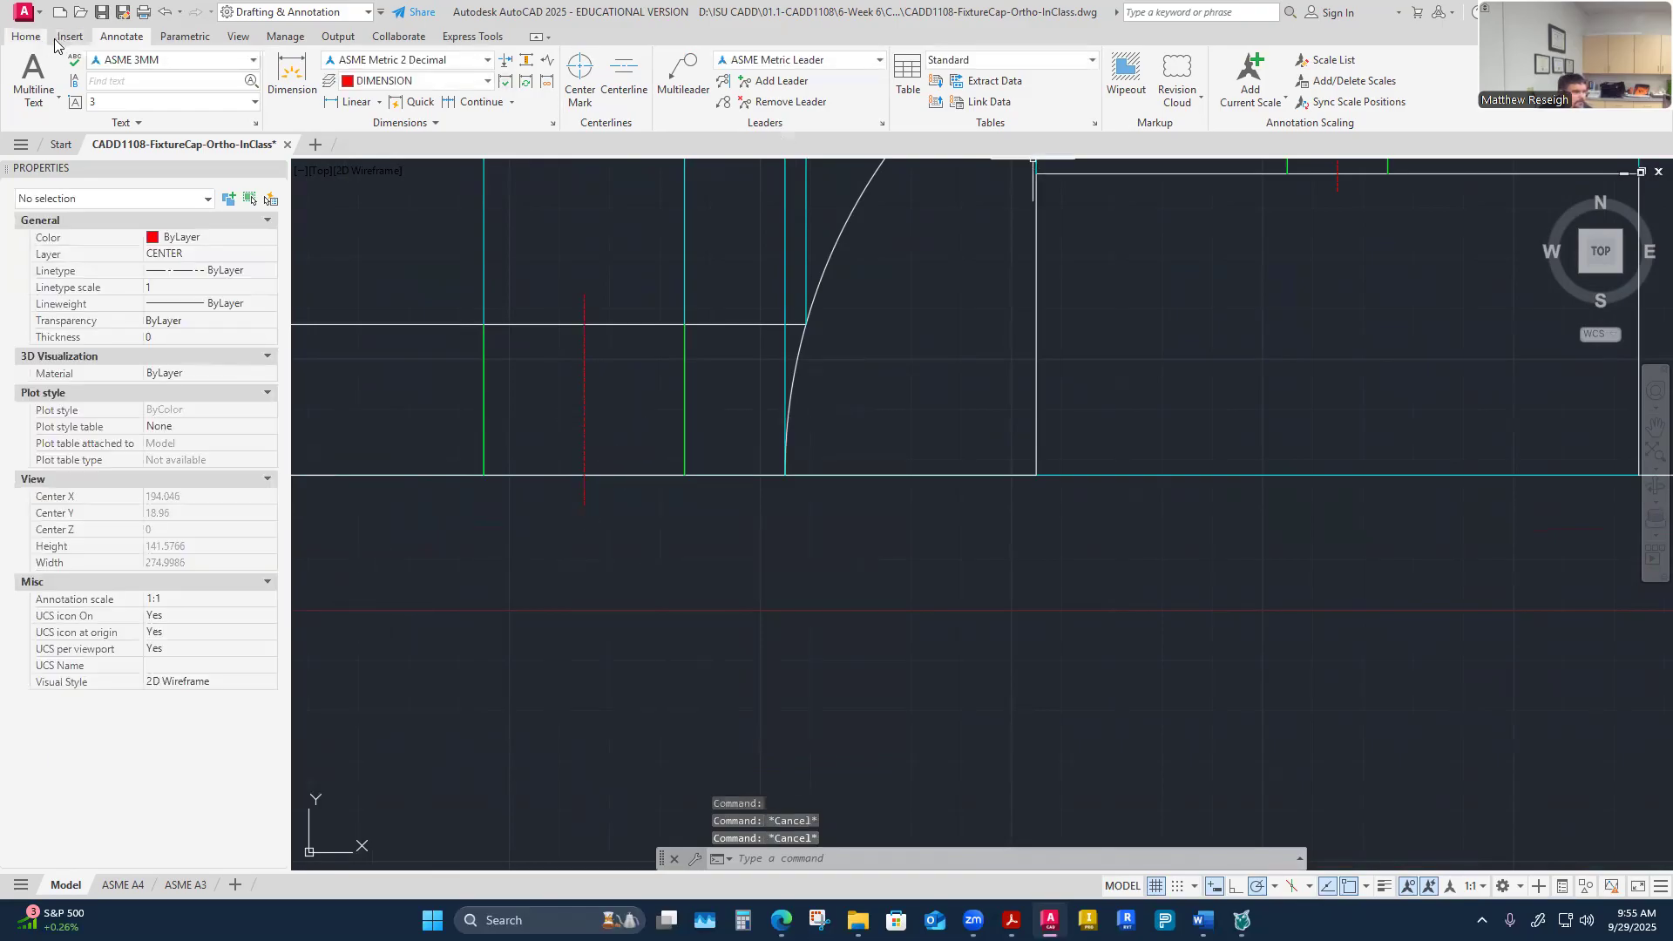
Step: Match the properties of the left tab hole's centre line onto the small hole's and right tab hole's centre lines in the front view
left_click(26, 36)
left_click(1020, 77)
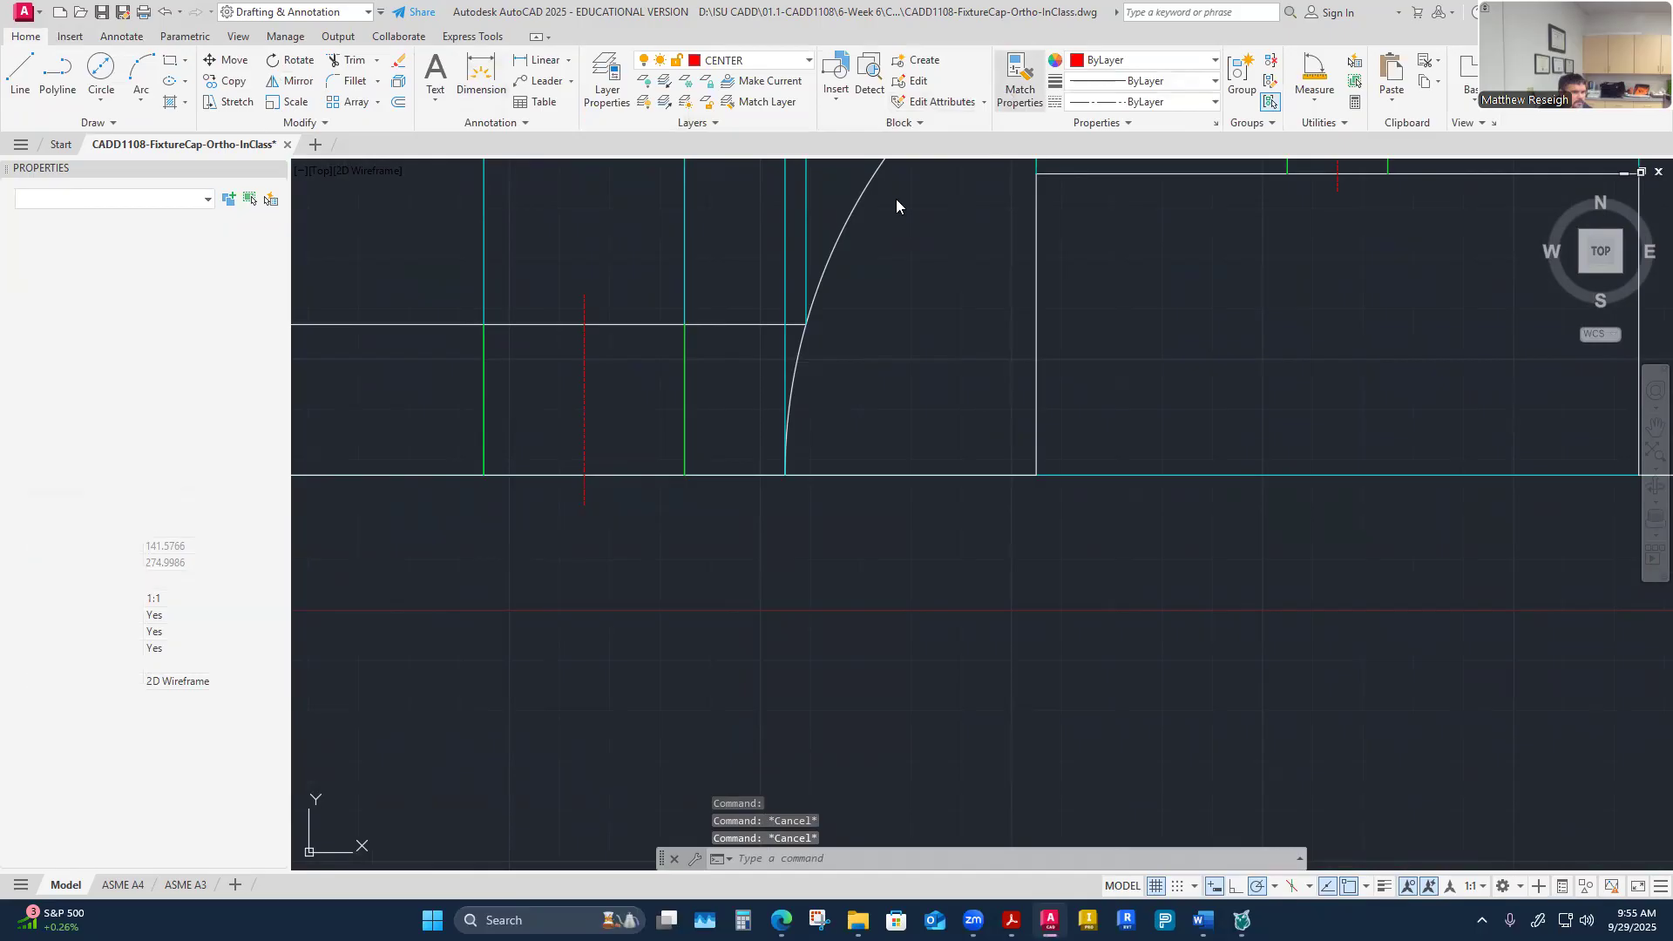
left_click(585, 383)
scroll(596, 453, "down", 5)
scroll(906, 296, "up", 3)
scroll(892, 321, "down", 3)
scroll(1038, 441, "up", 4)
key("Escape")
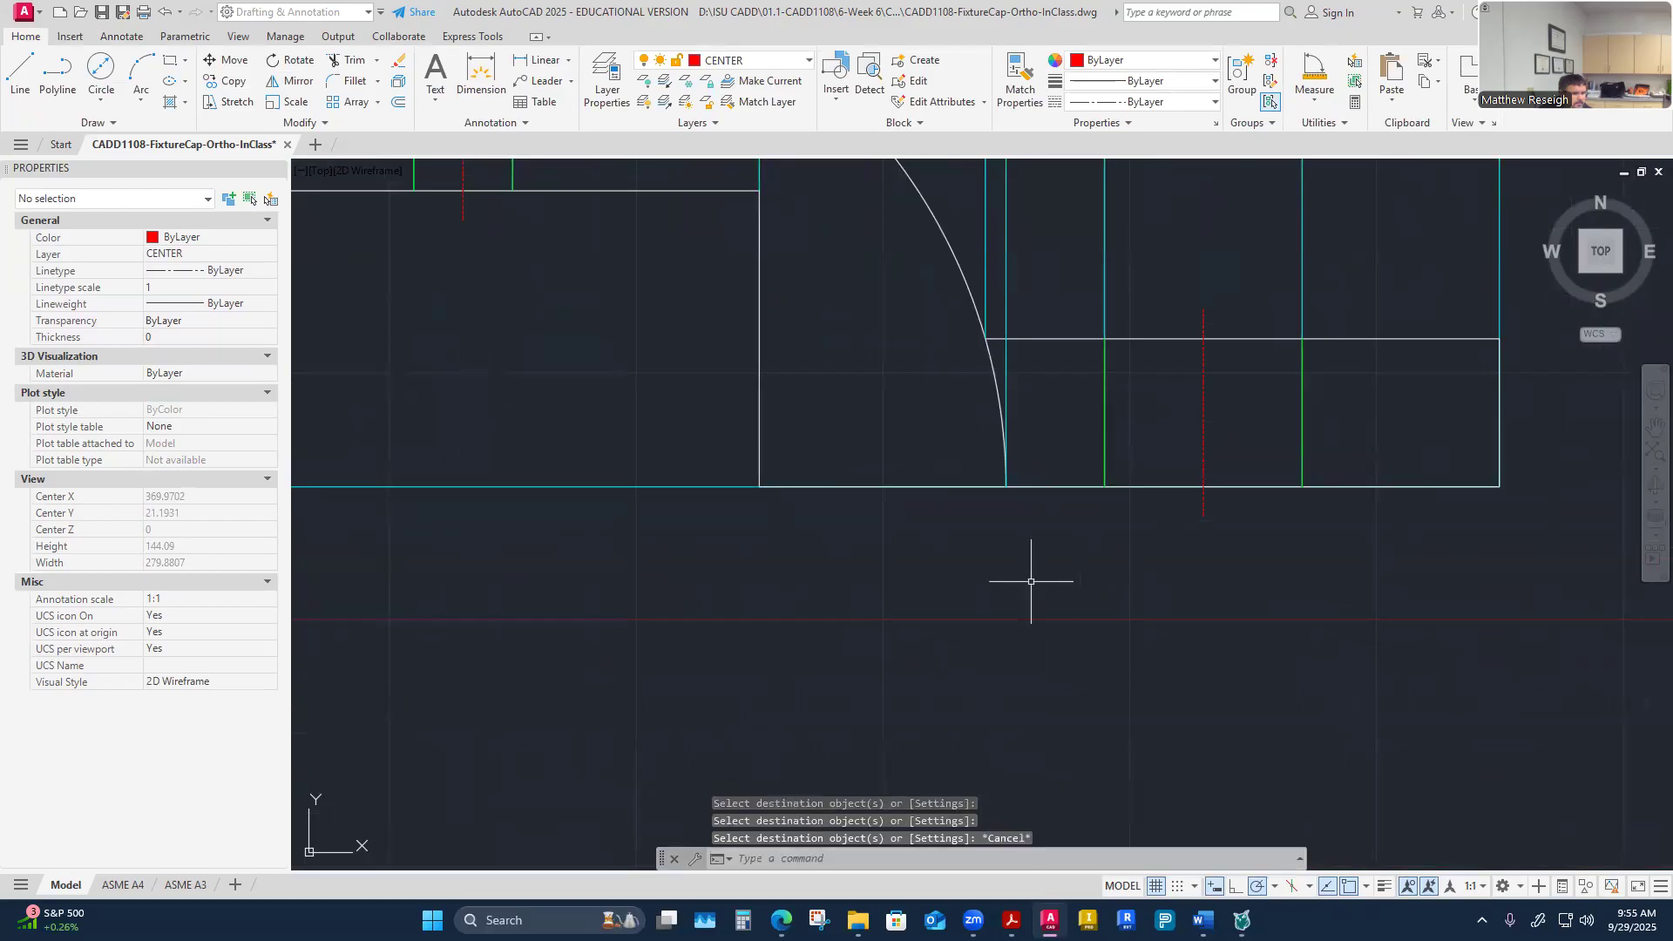
Step: Turn off the CONSTRUCTION layer
scroll(1008, 578, "down", 4)
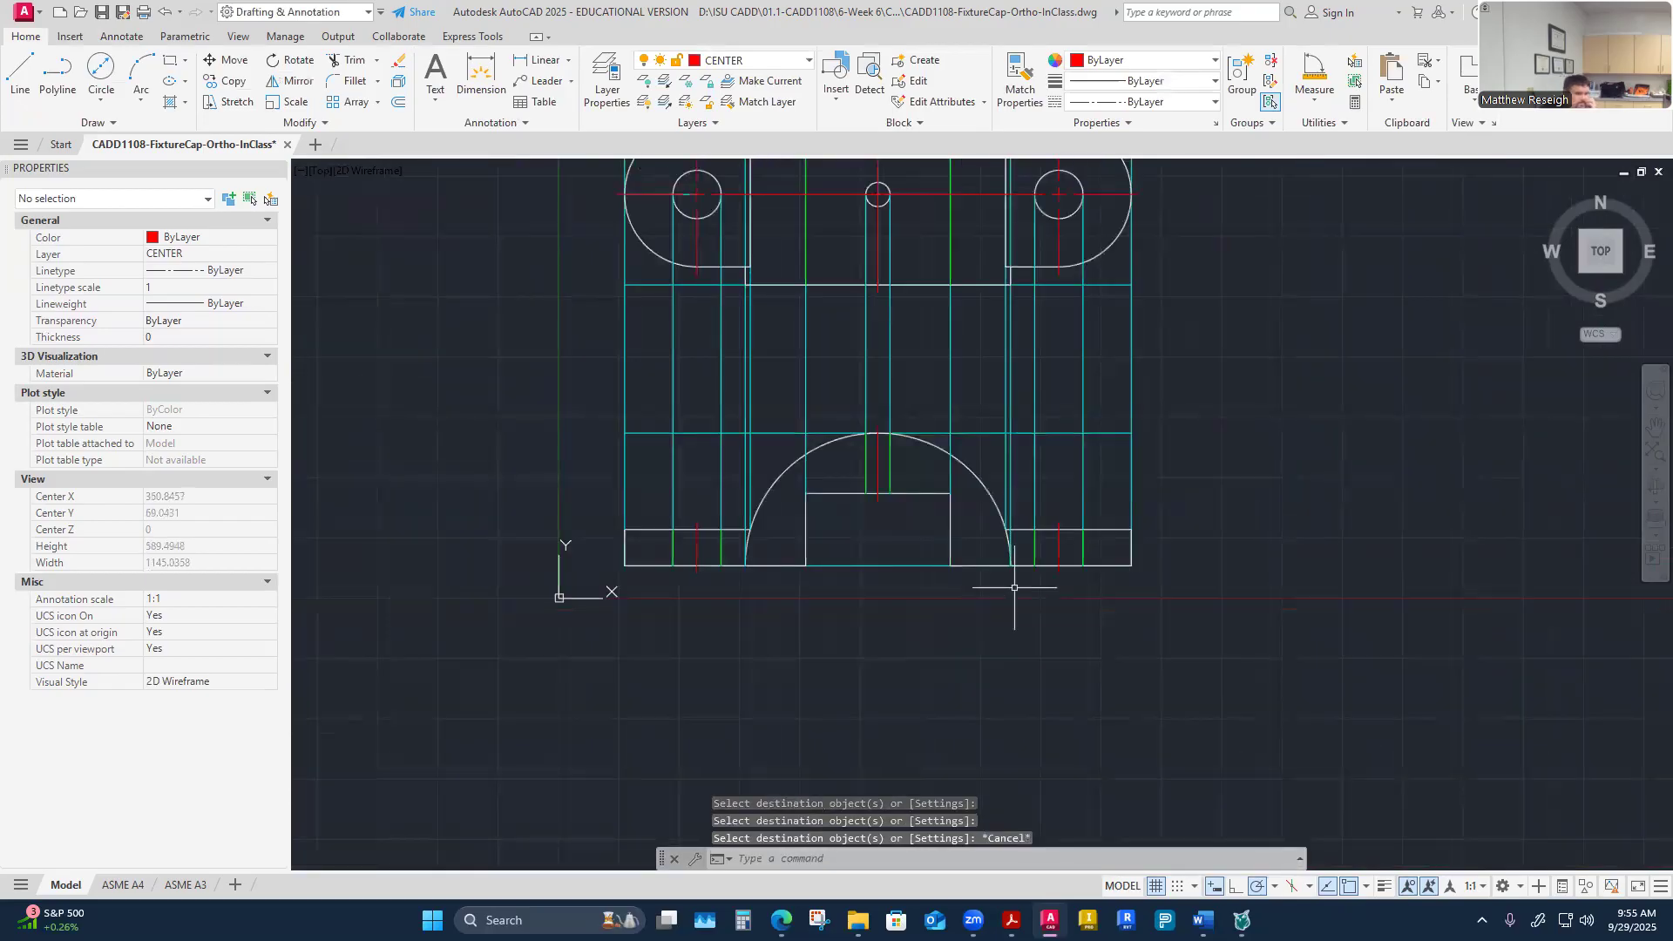
scroll(908, 543, "up", 2)
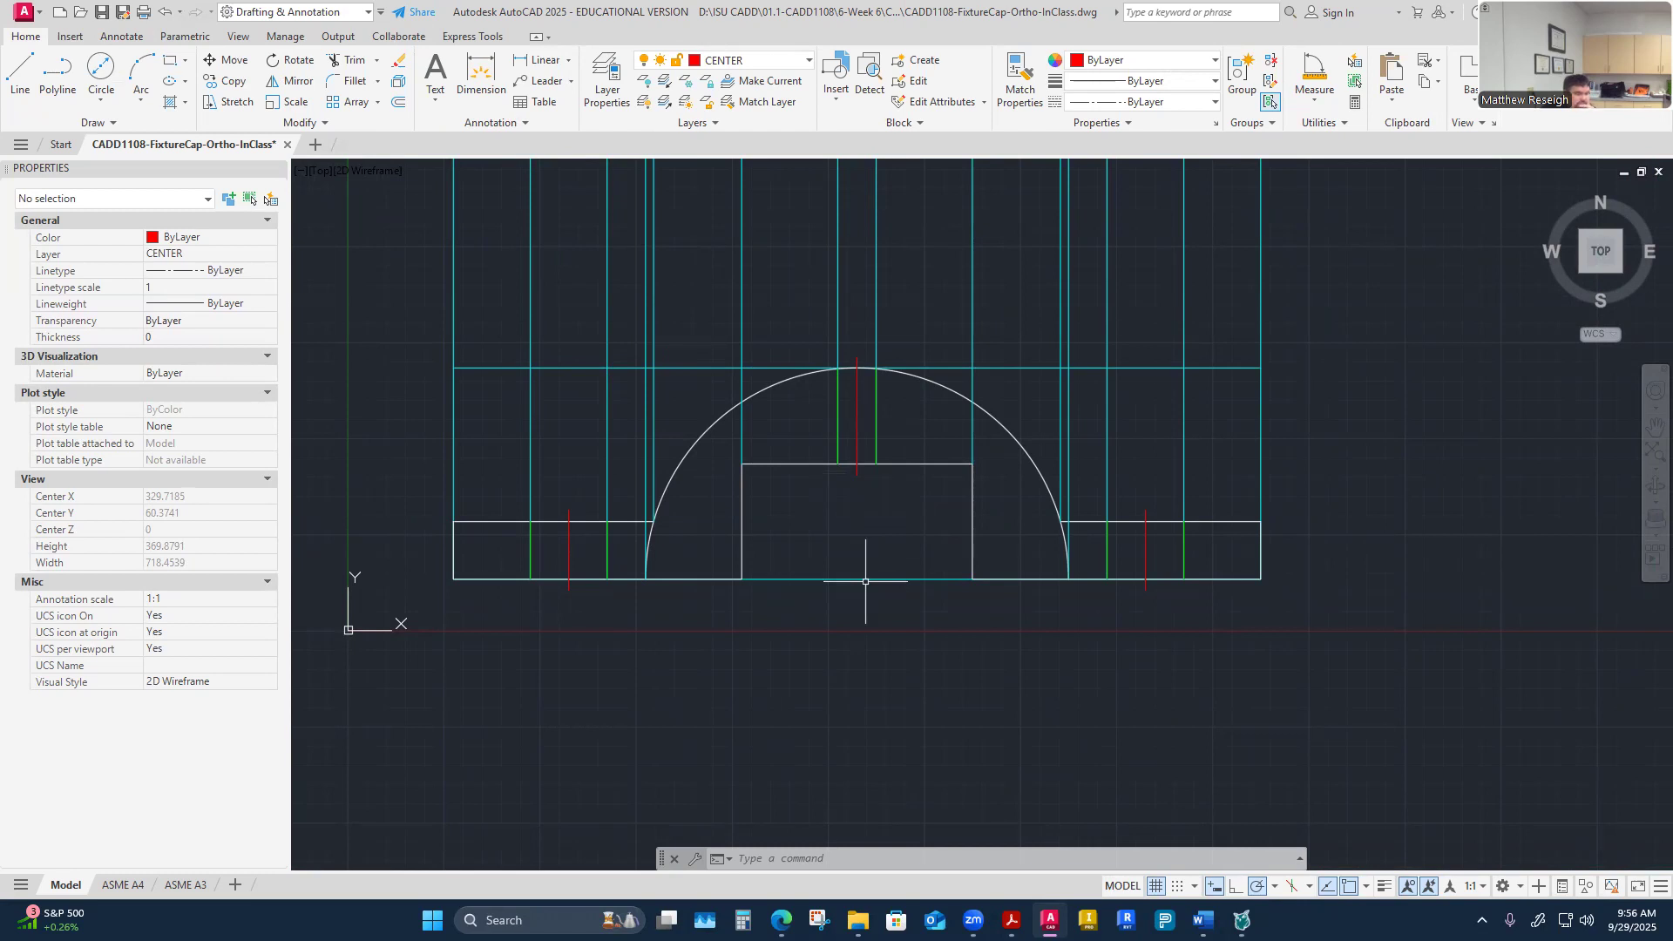
scroll(864, 581, "down", 2)
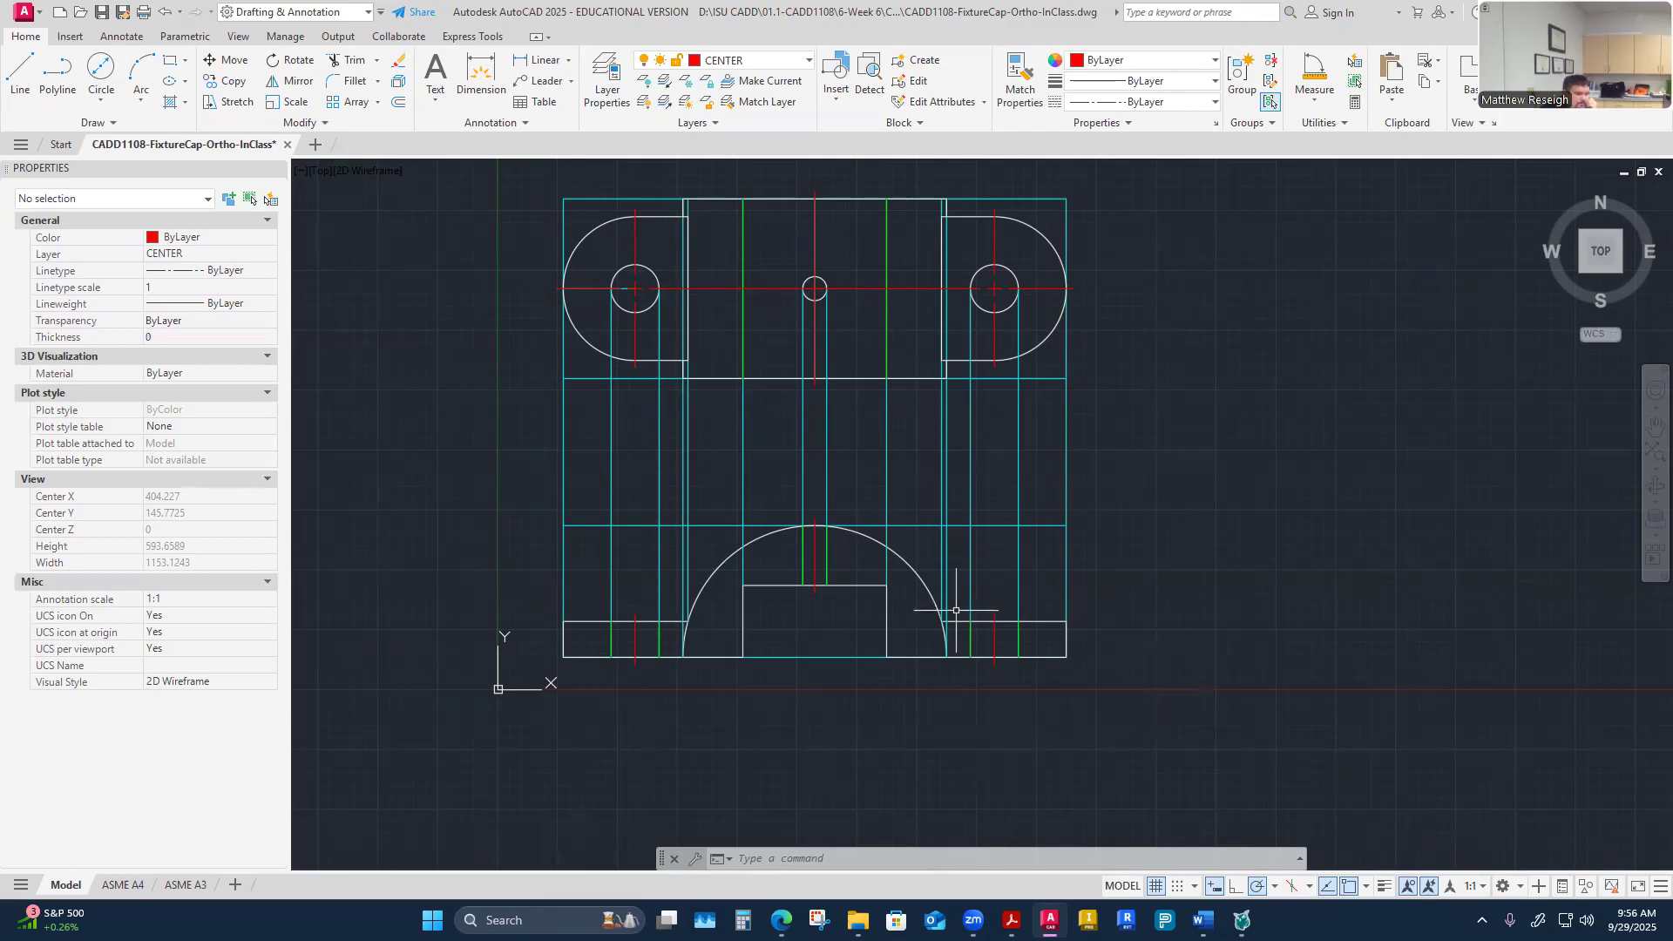
left_click(797, 60)
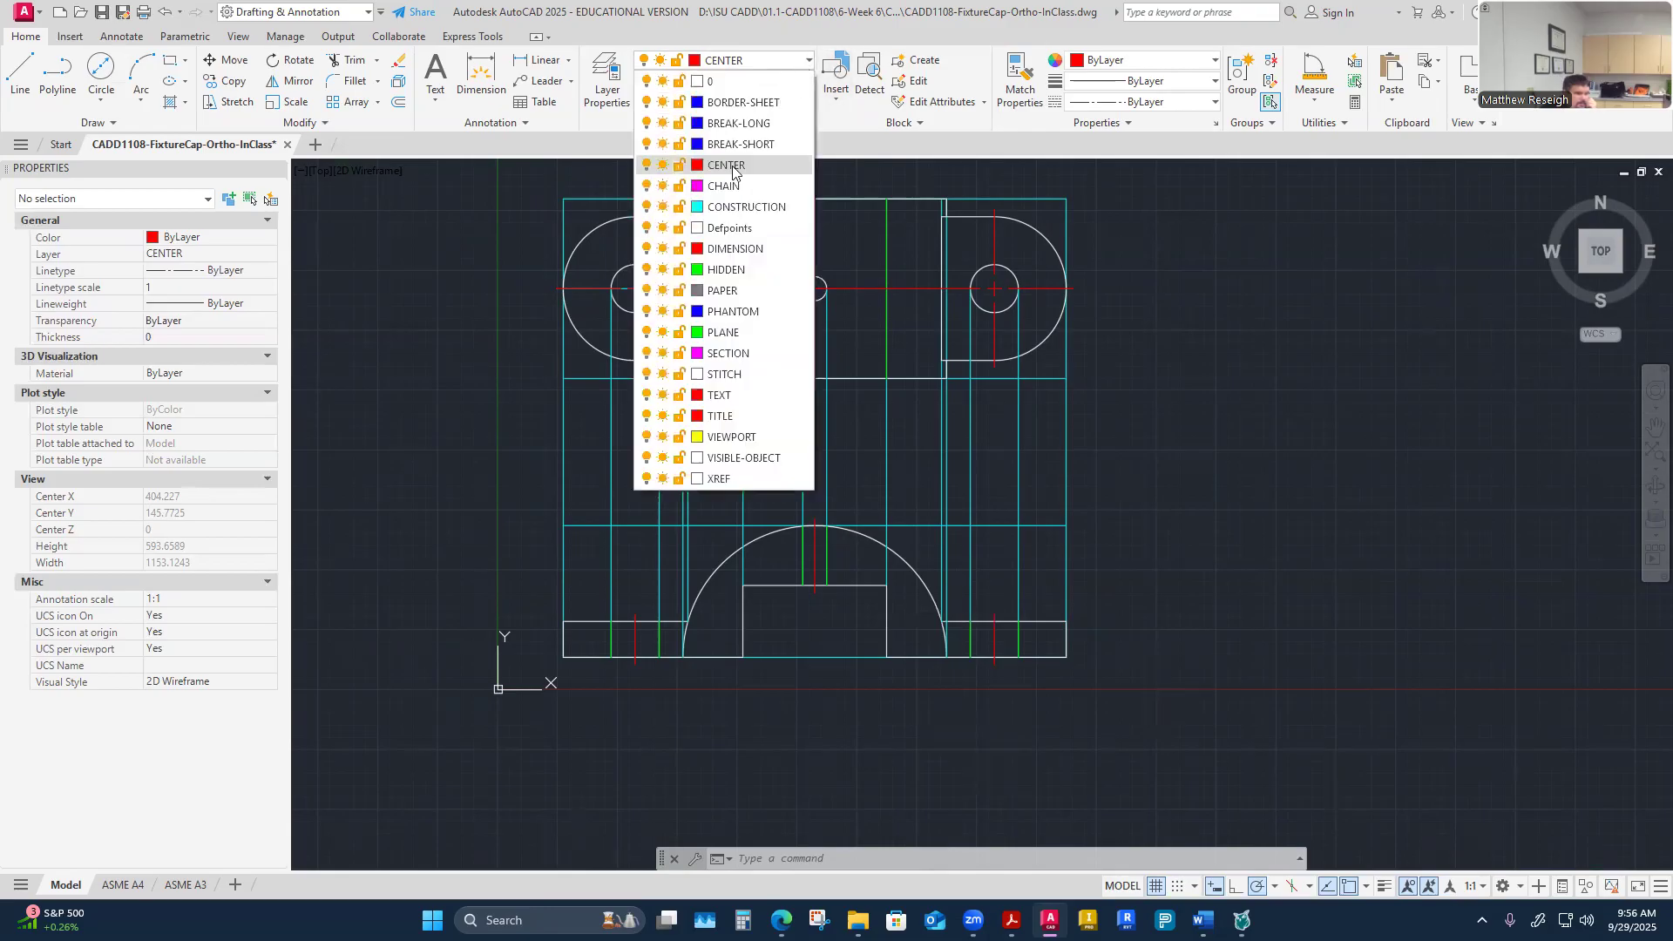
left_click(646, 207)
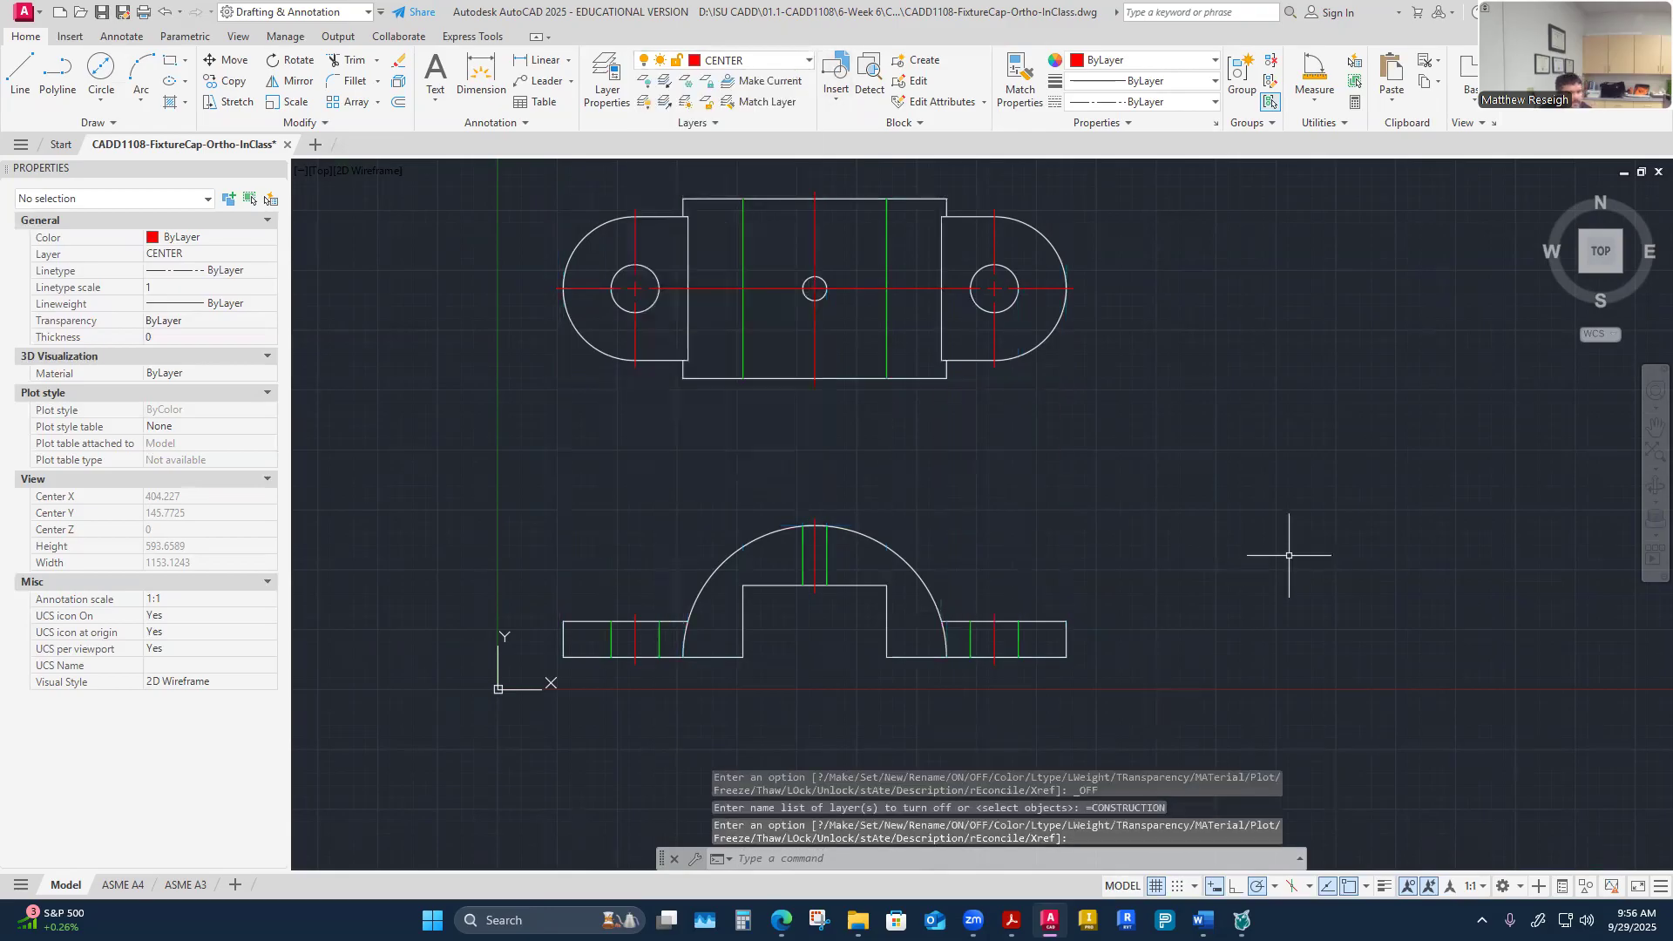
key("Escape")
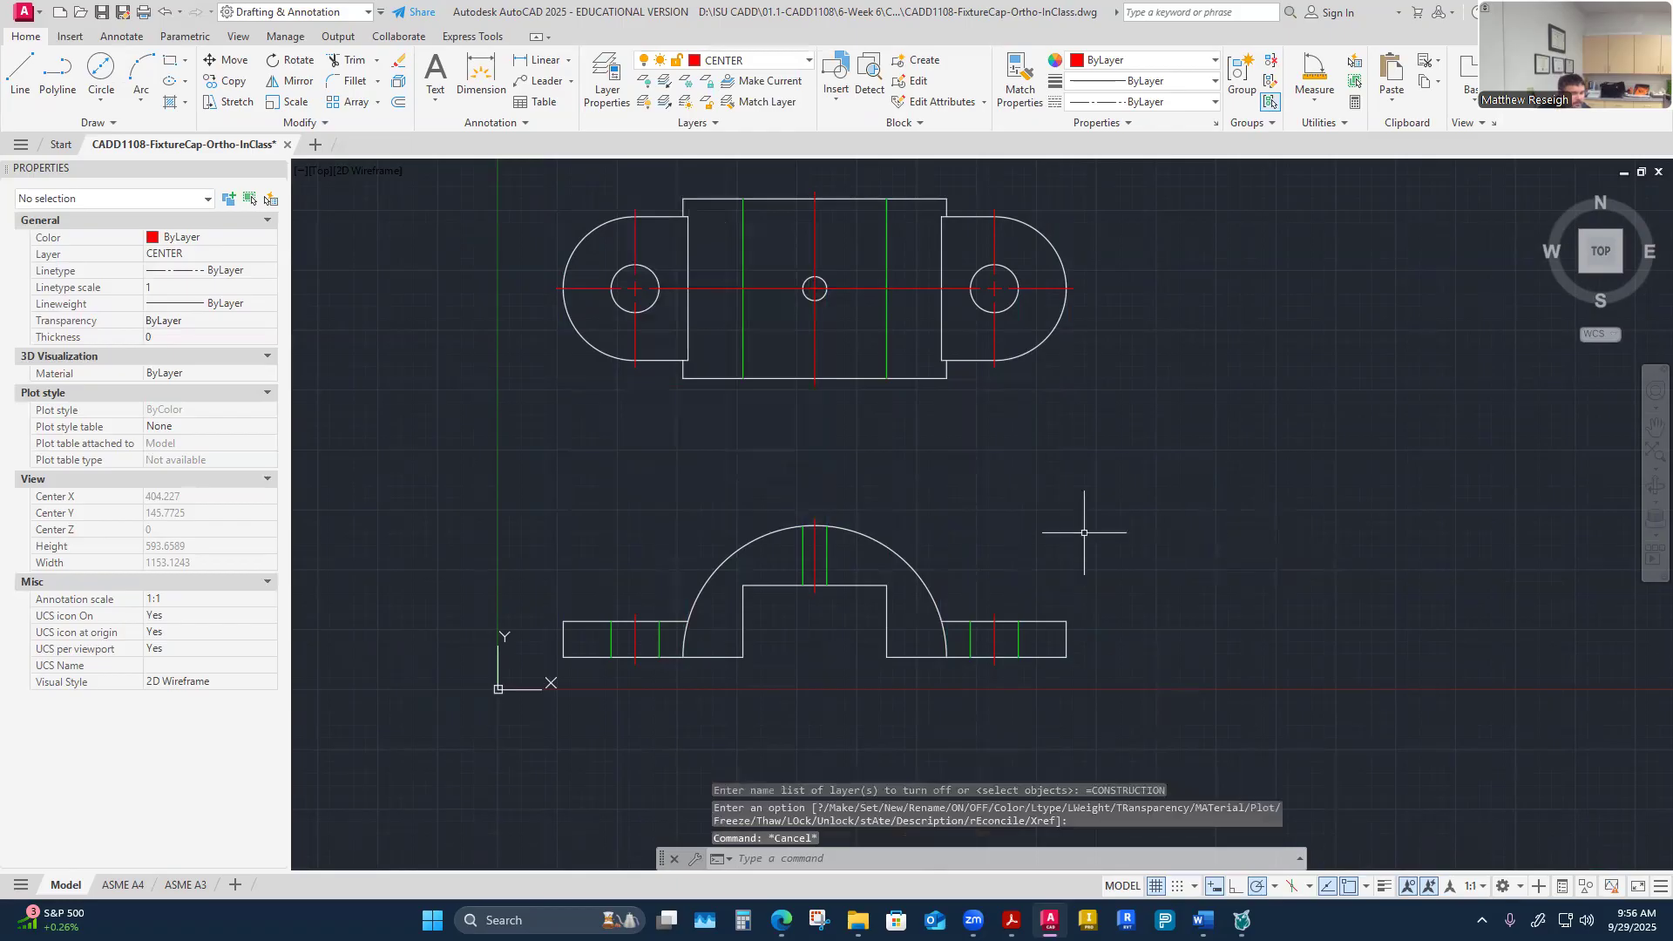
Step: Open the ASME A3 layout to review both views on the sheet
left_click(186, 884)
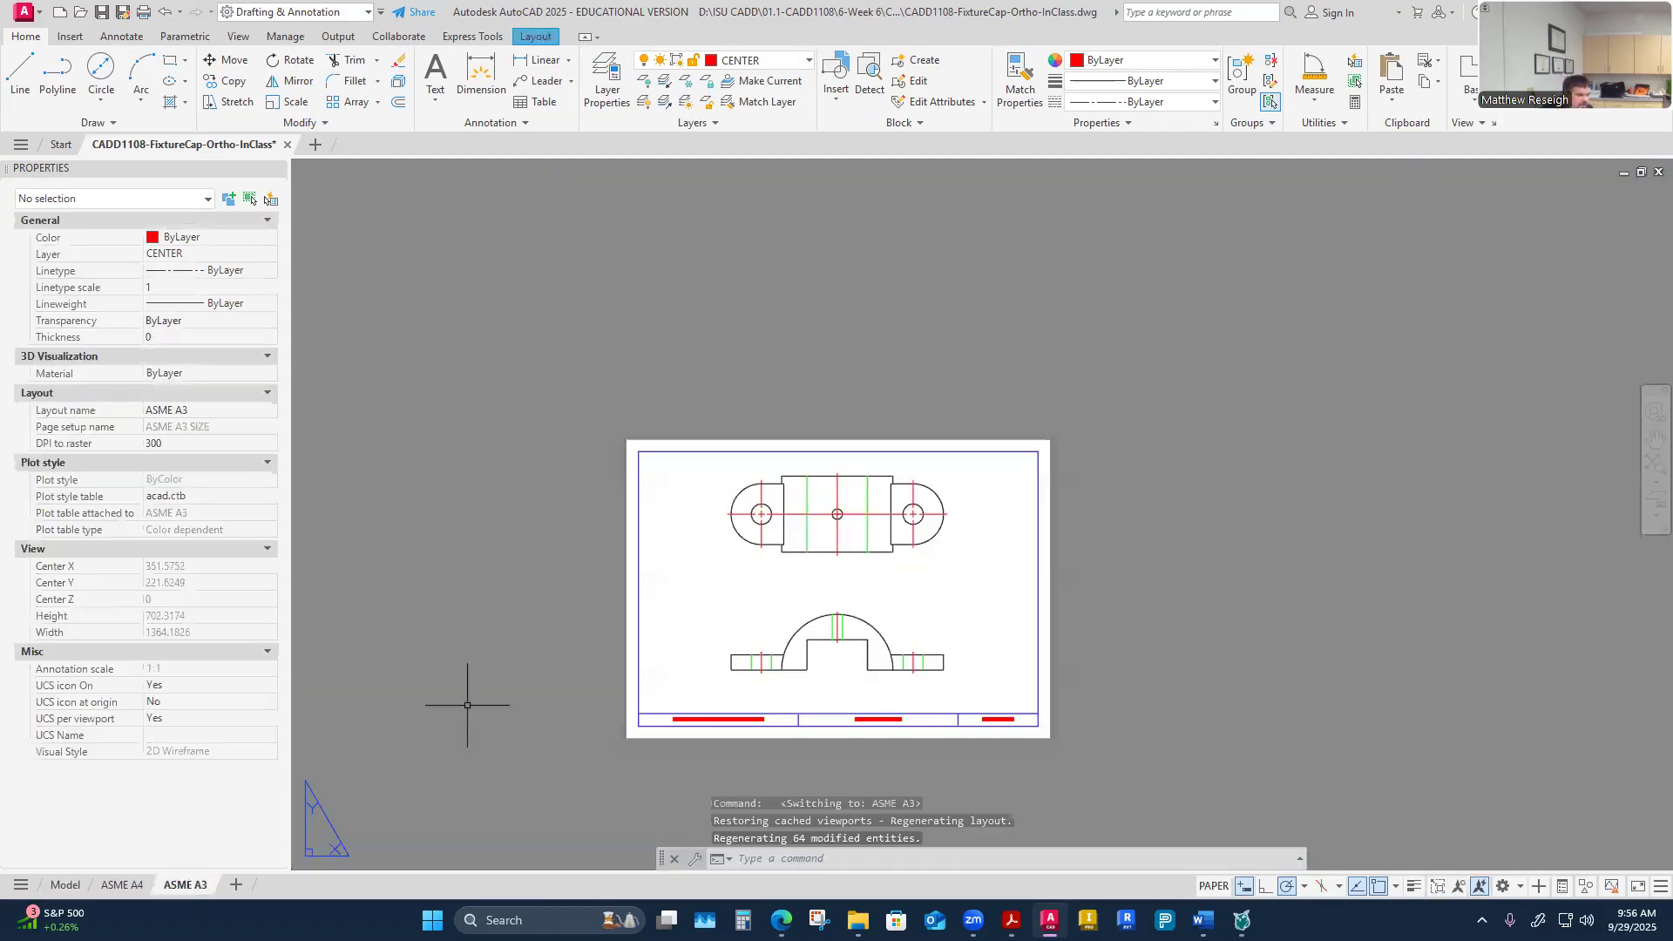
scroll(799, 615, "up", 4)
scroll(841, 691, "down", 1)
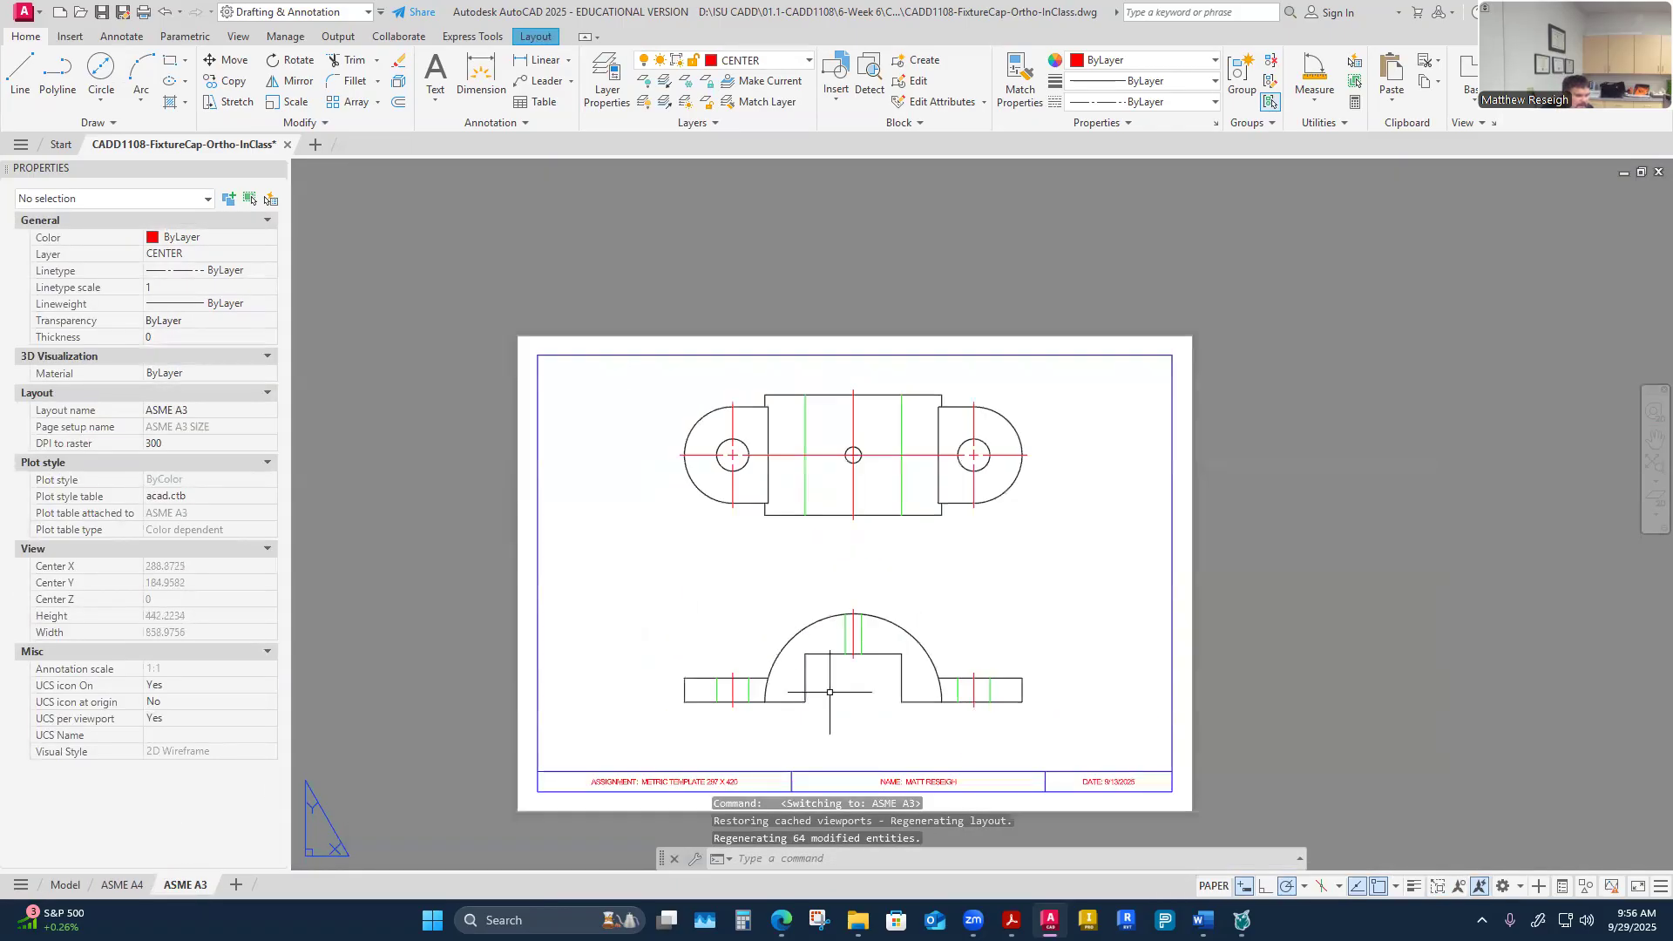
scroll(851, 691, "up", 1)
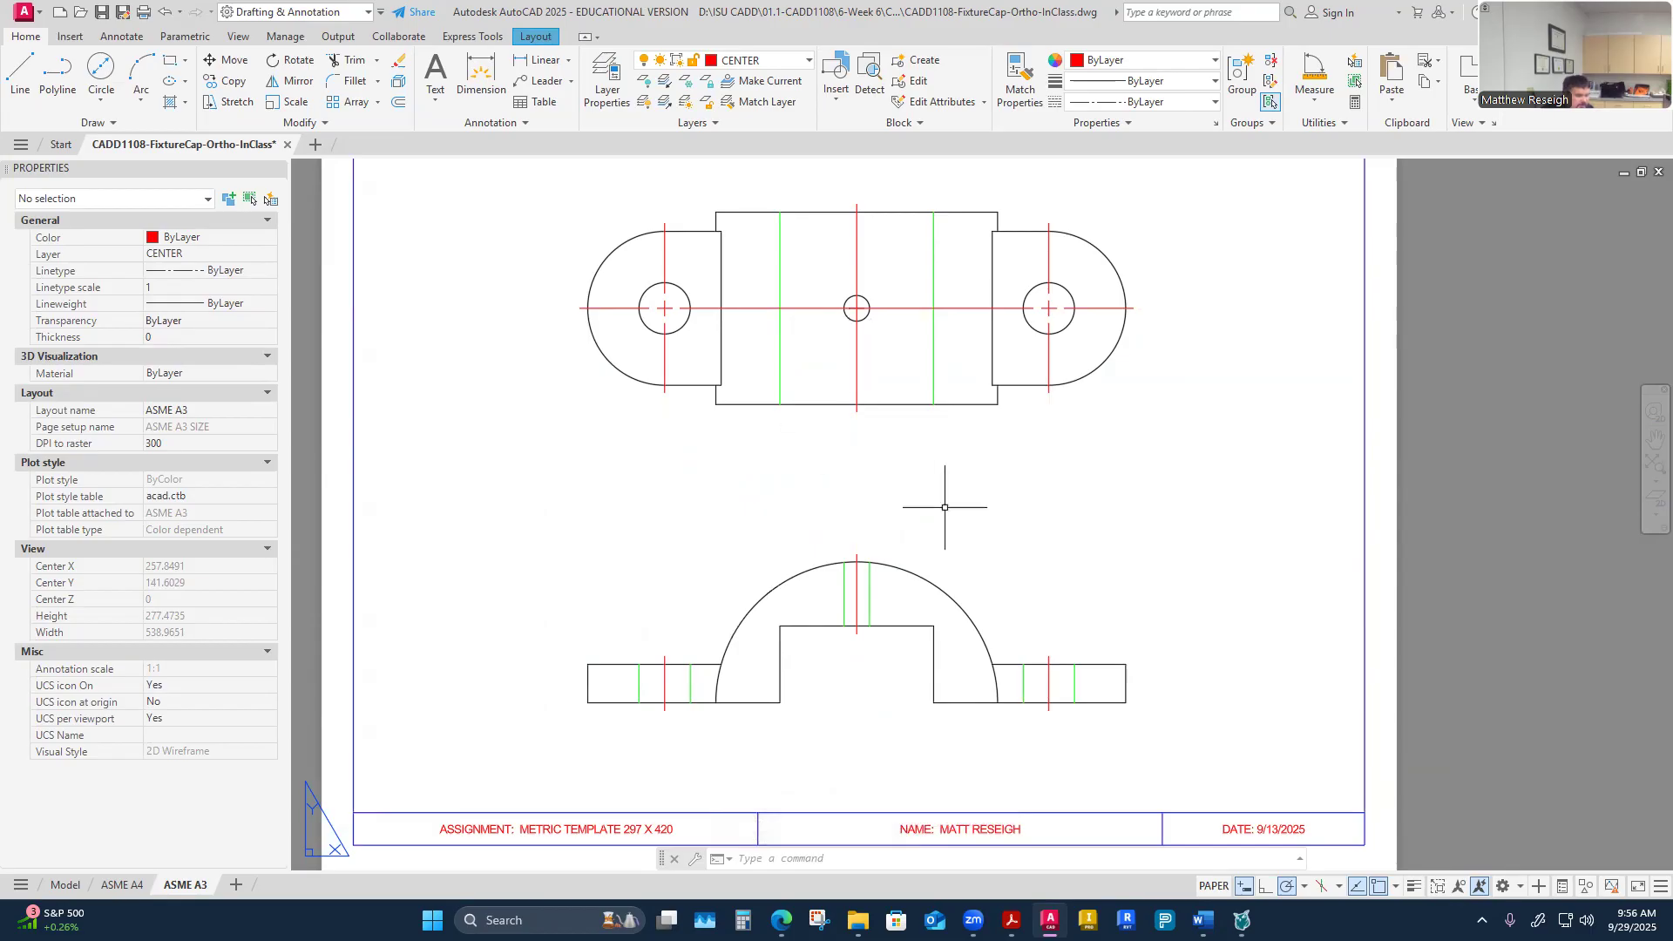
Step: Set annotation objects to show always, at all scales, on the A3 layout
left_click(1092, 595)
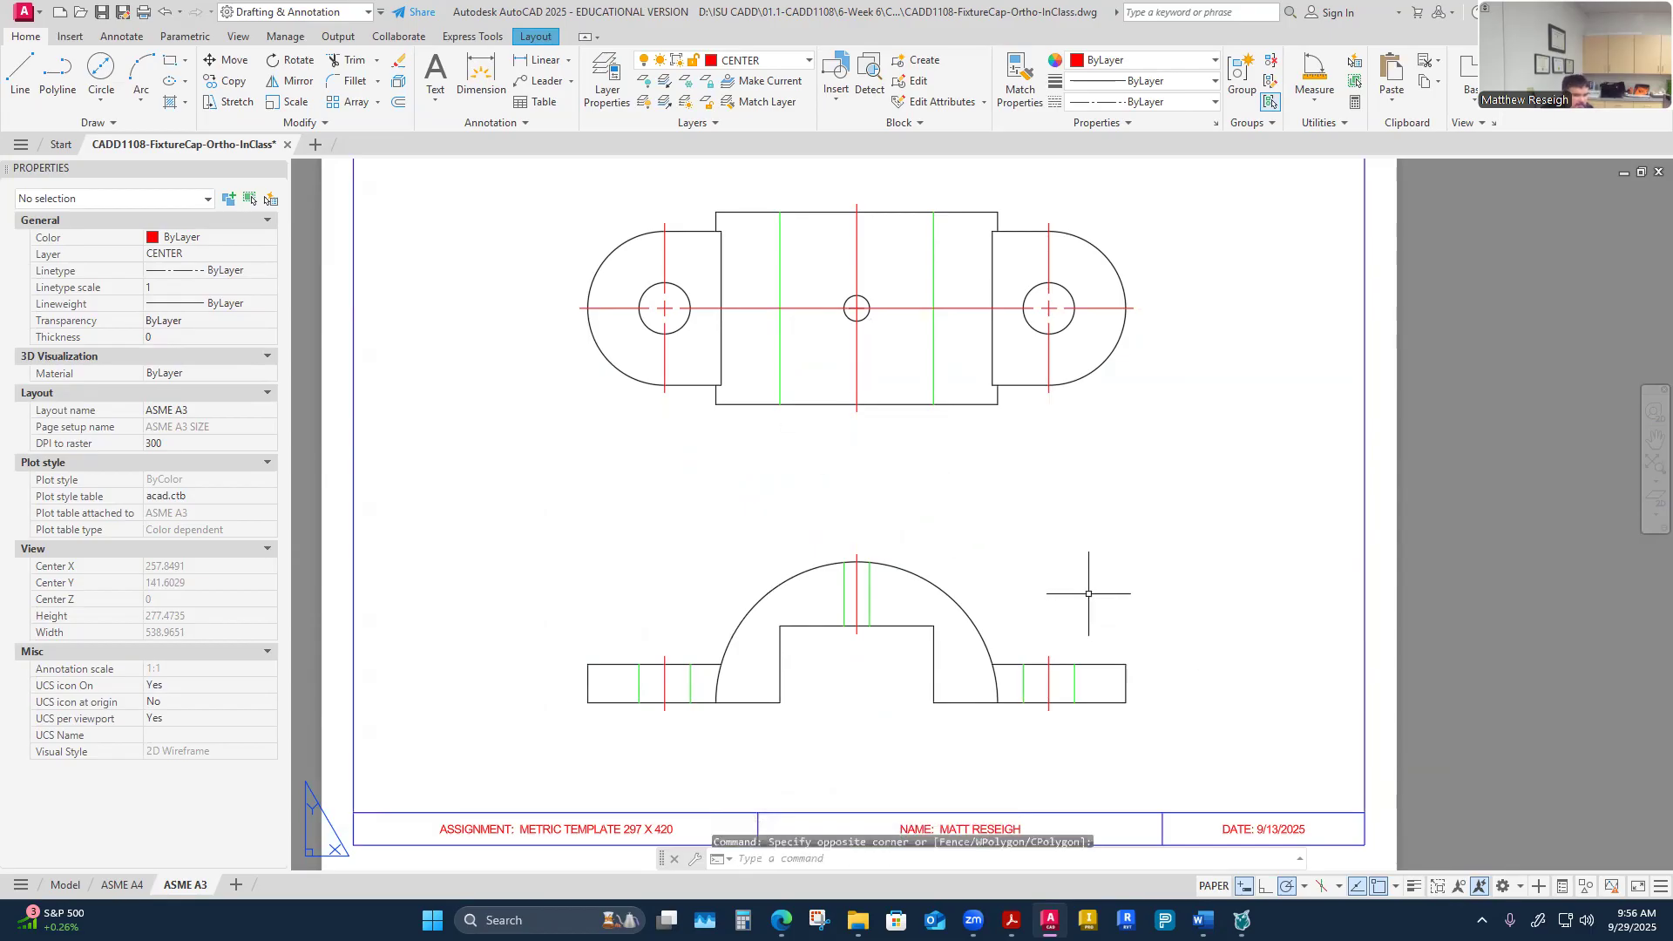
key("Escape")
left_click(1458, 887)
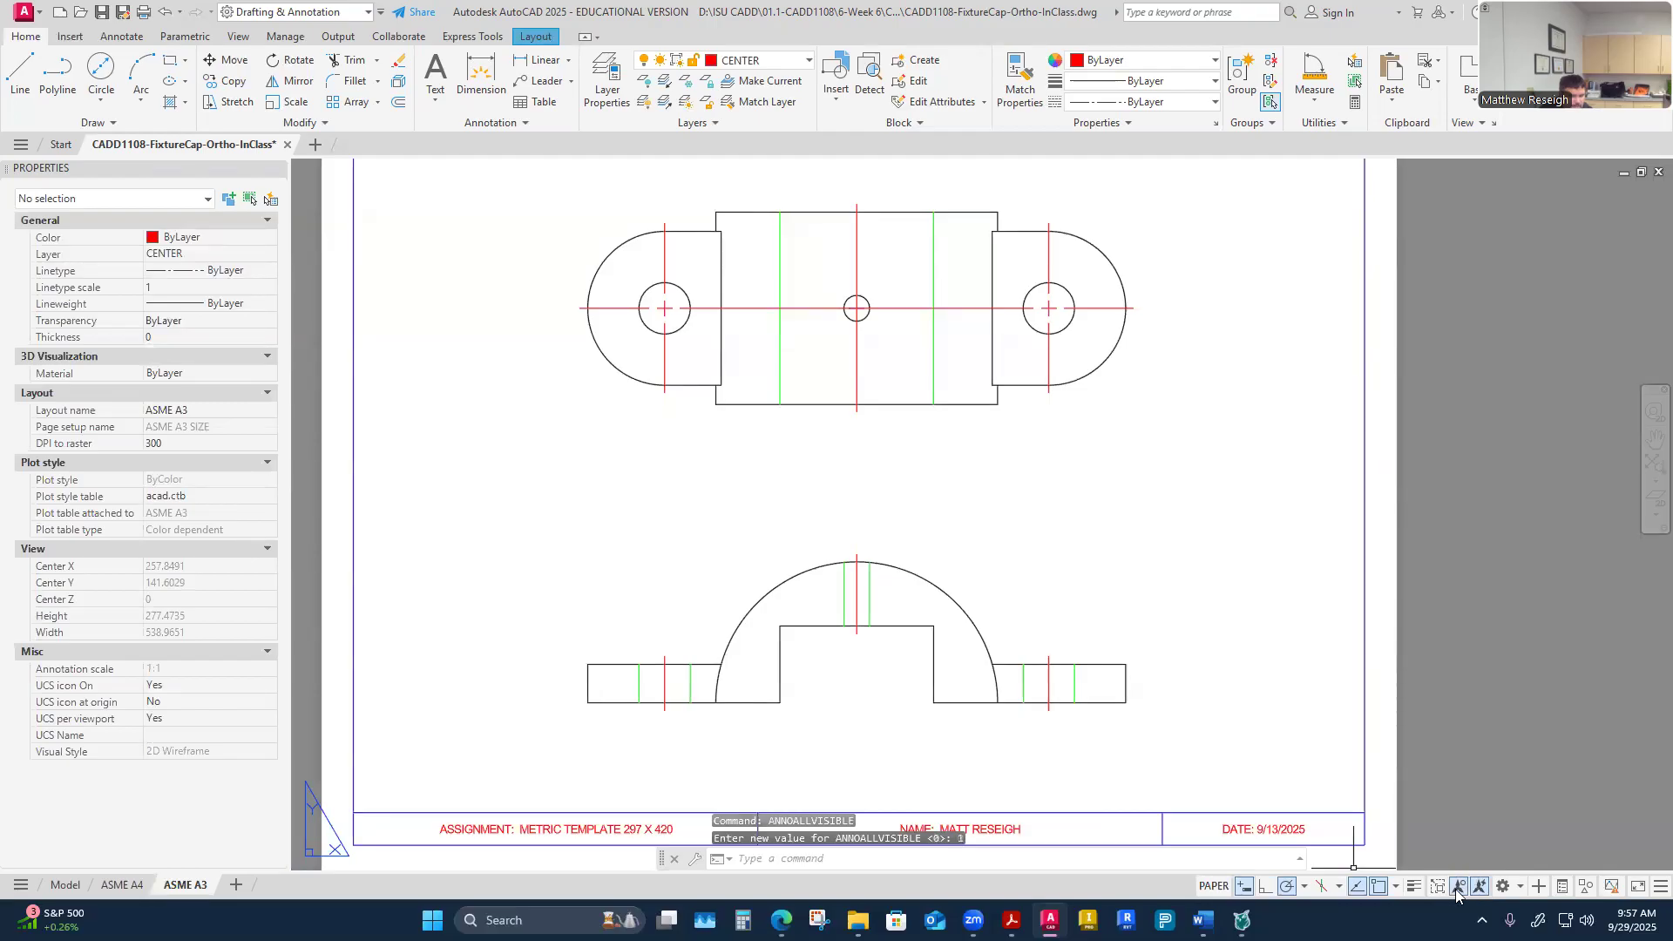
left_click(1479, 889)
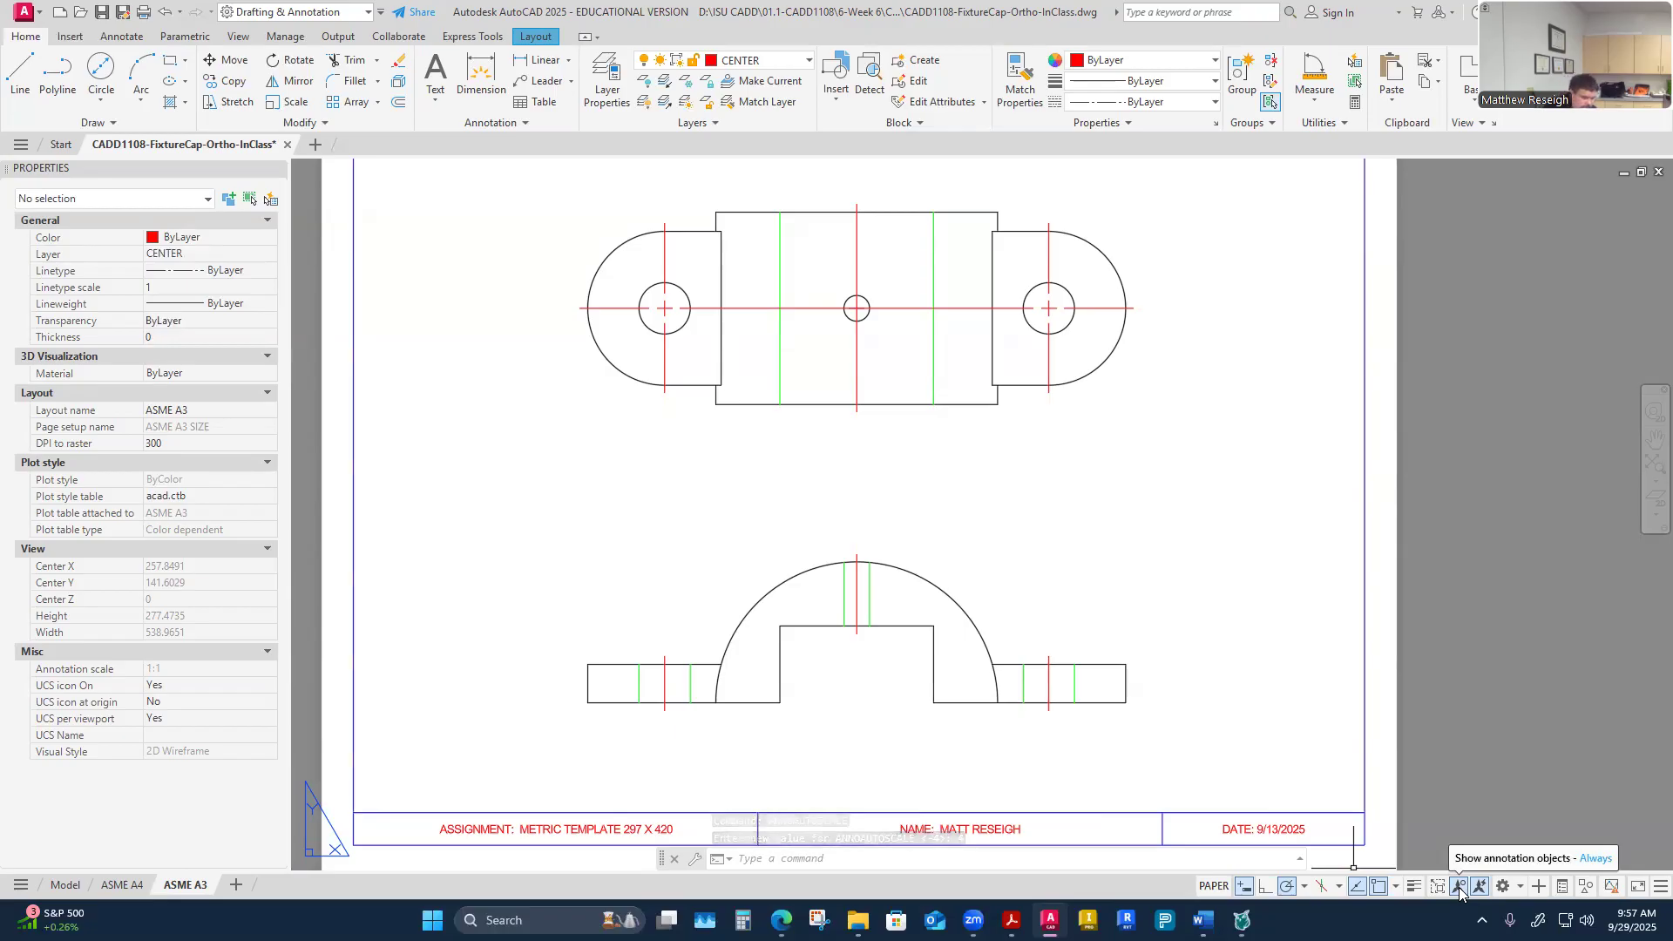
Step: Activate the model space inside the A3 viewport, try a viewport scale of 1:1, and set it back to 1:2
double_click(1094, 566)
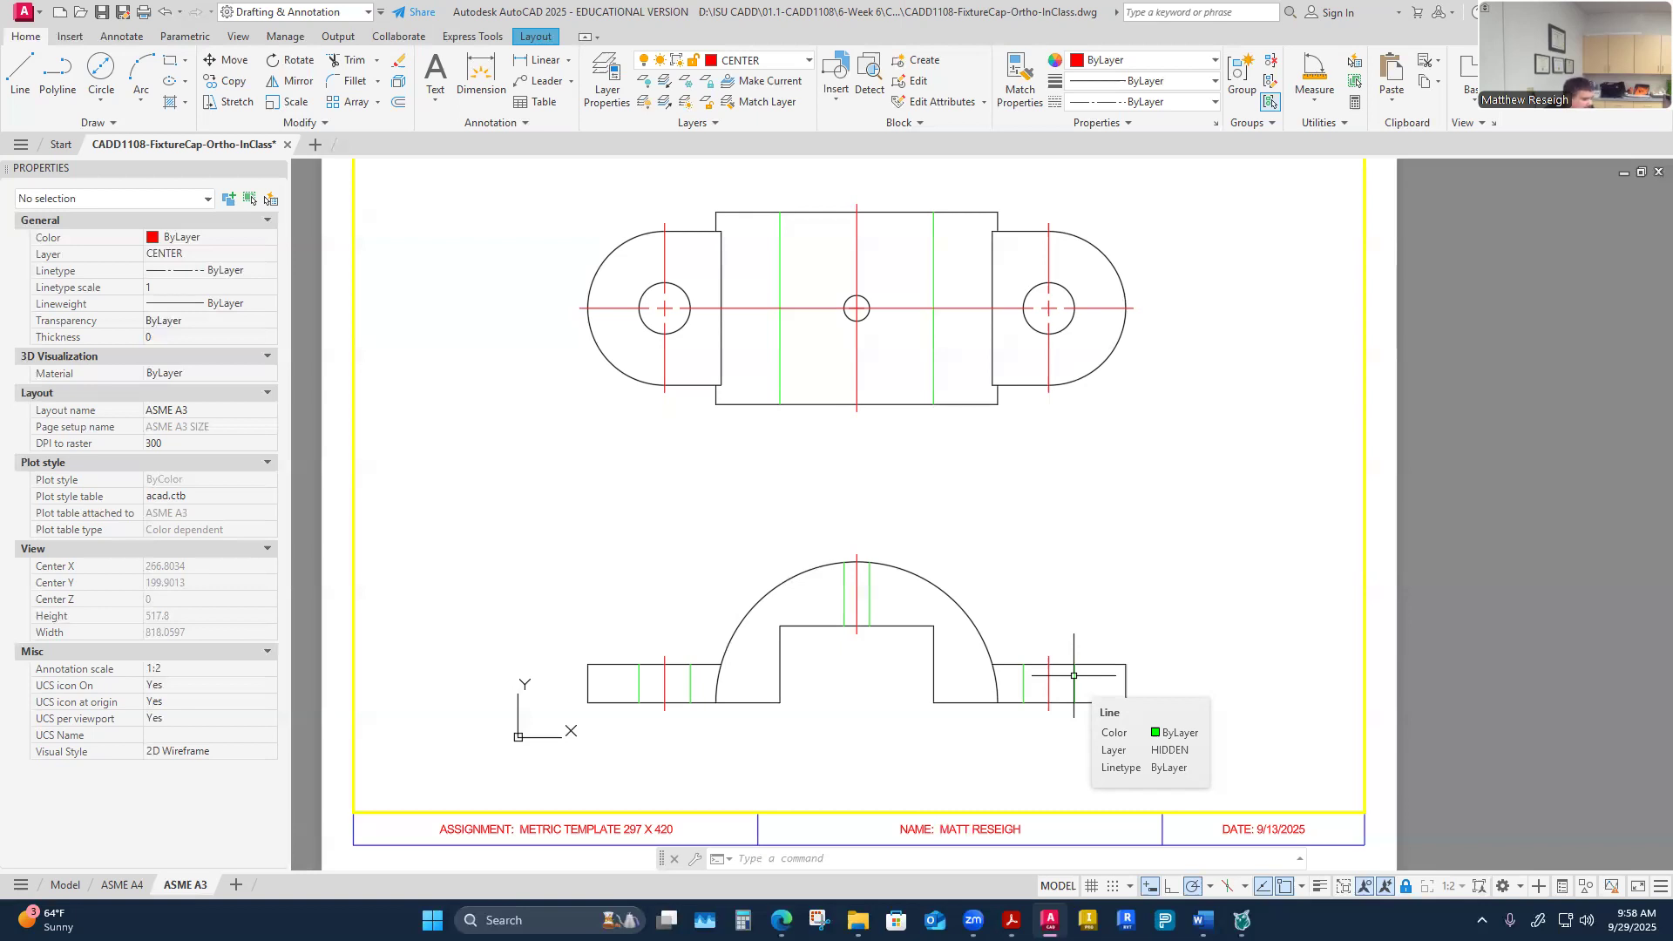
left_click(1203, 534)
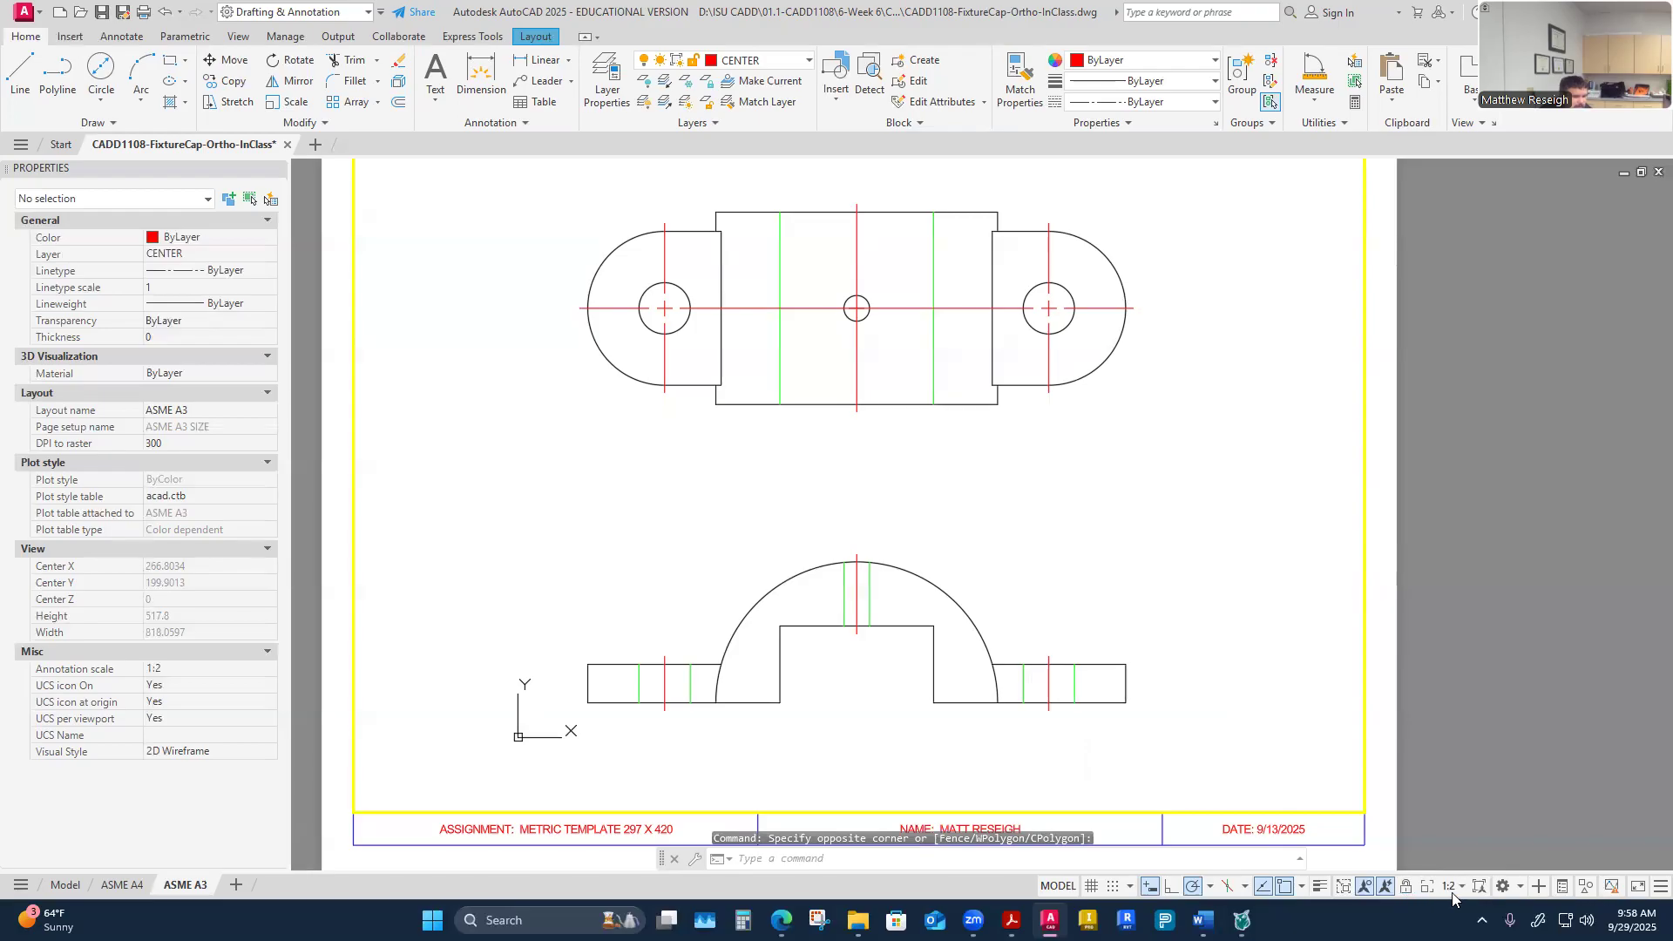
left_click(1461, 887)
left_click(1436, 465)
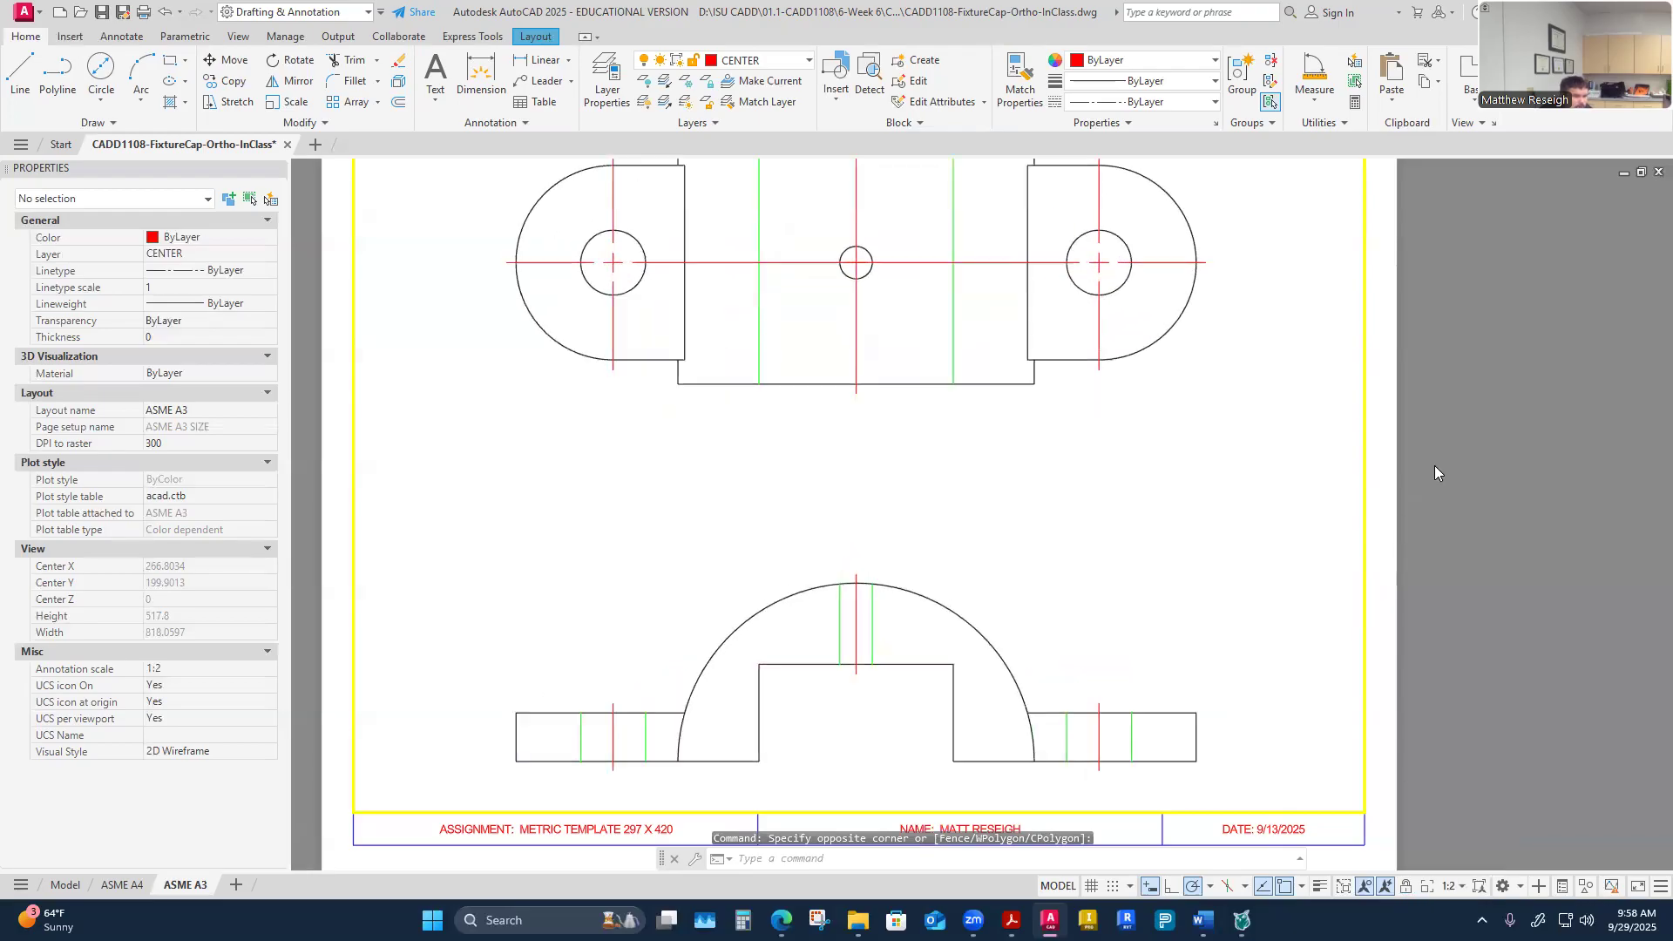
left_click(1463, 889)
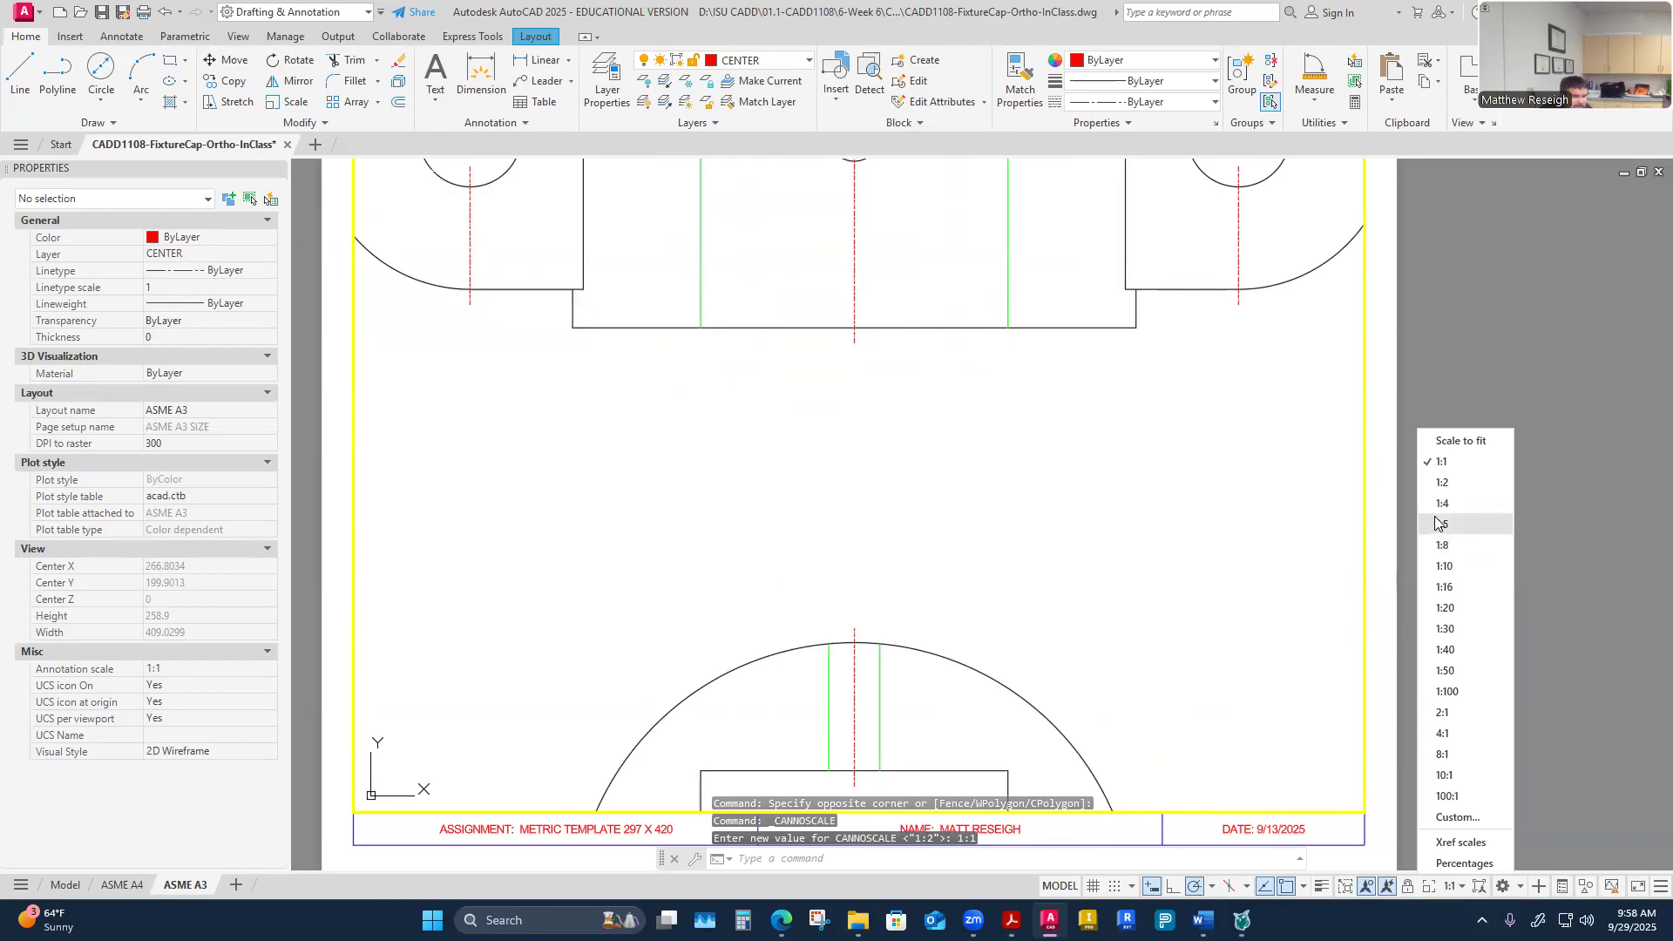
left_click(1438, 488)
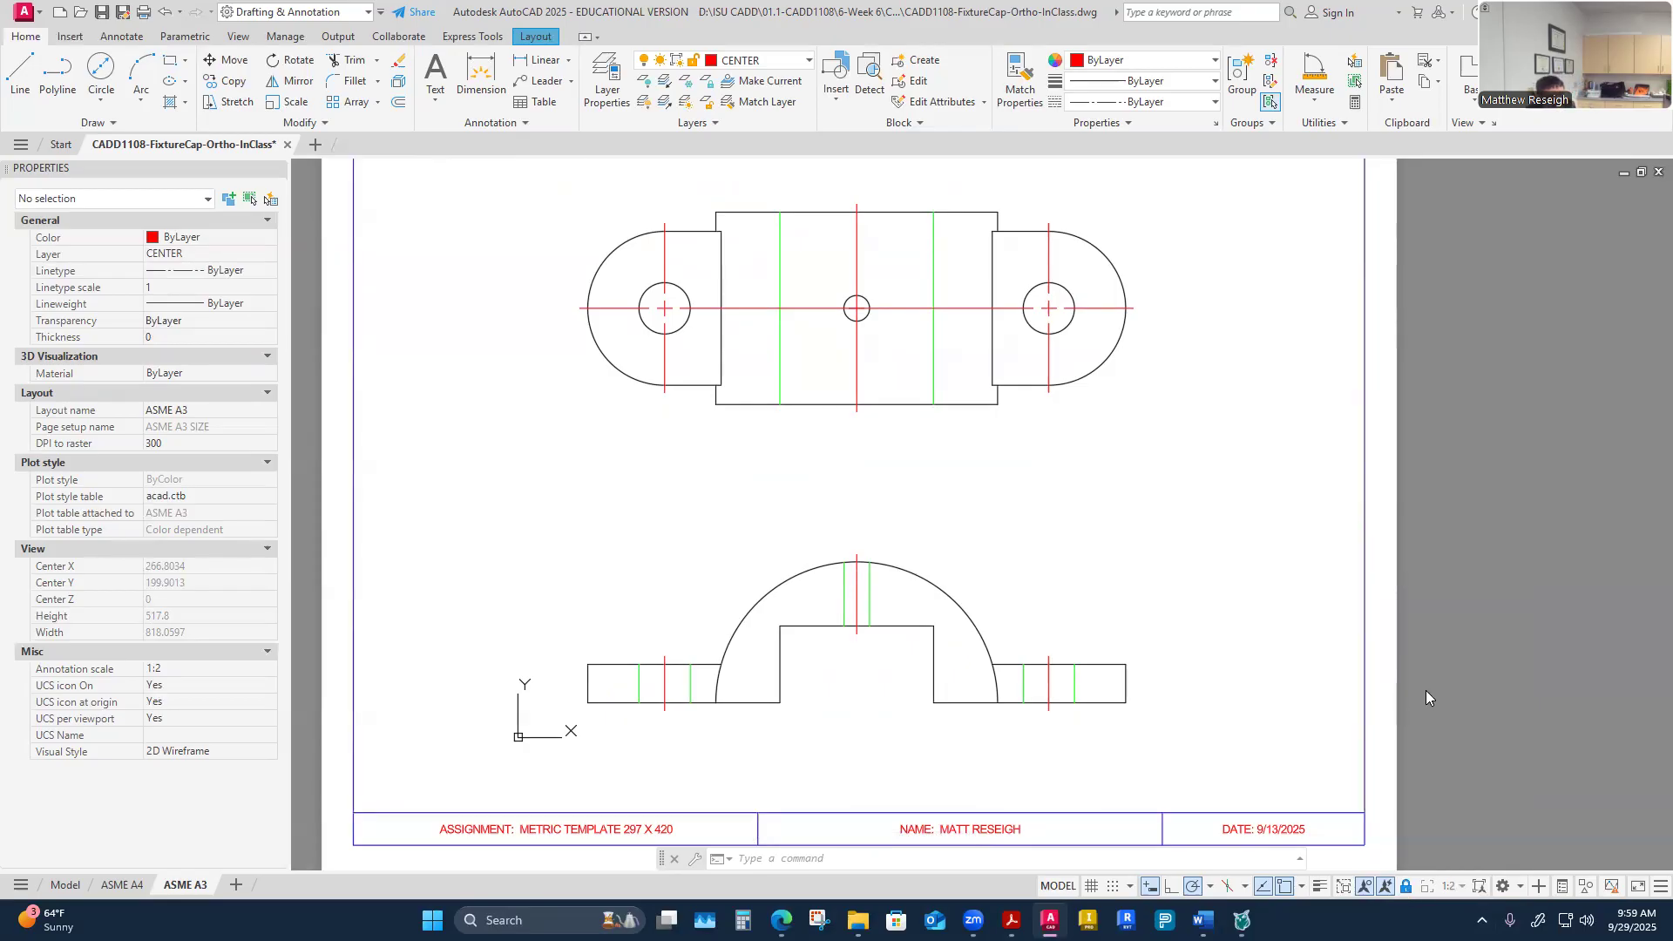
Step: Set the linetype scale of the left tab hole's centre mark in the top view to 15
scroll(621, 312, "up", 2)
scroll(621, 312, "down", 3)
scroll(621, 323, "up", 1)
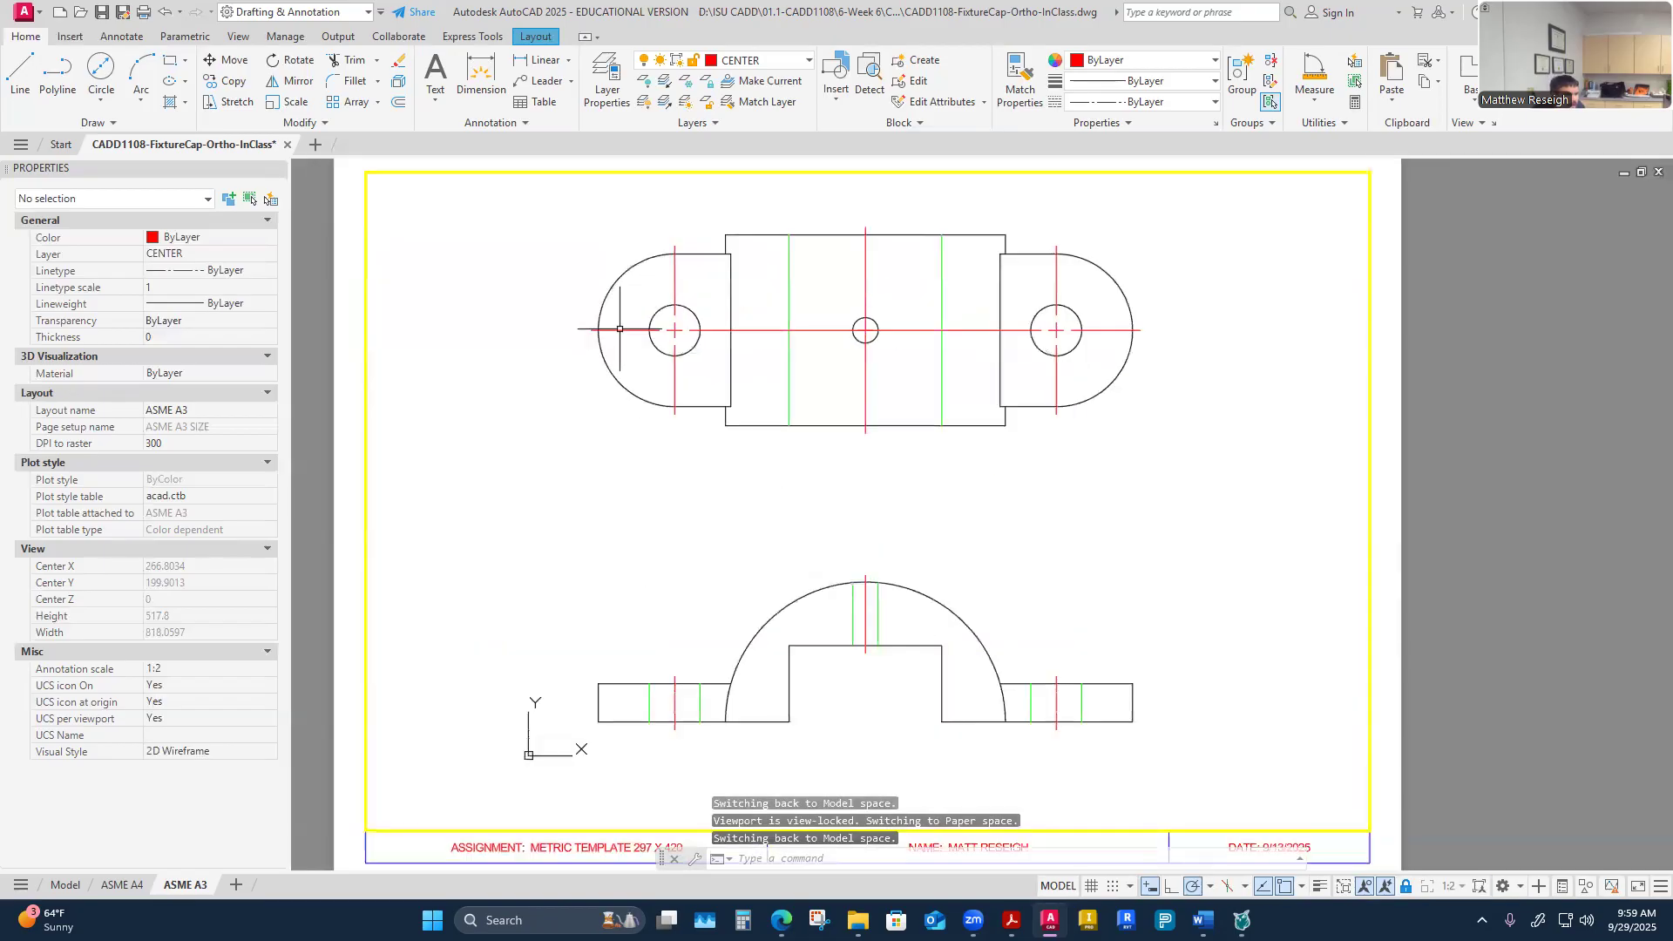
left_click(621, 330)
left_click(163, 288)
type("15")
key("Return")
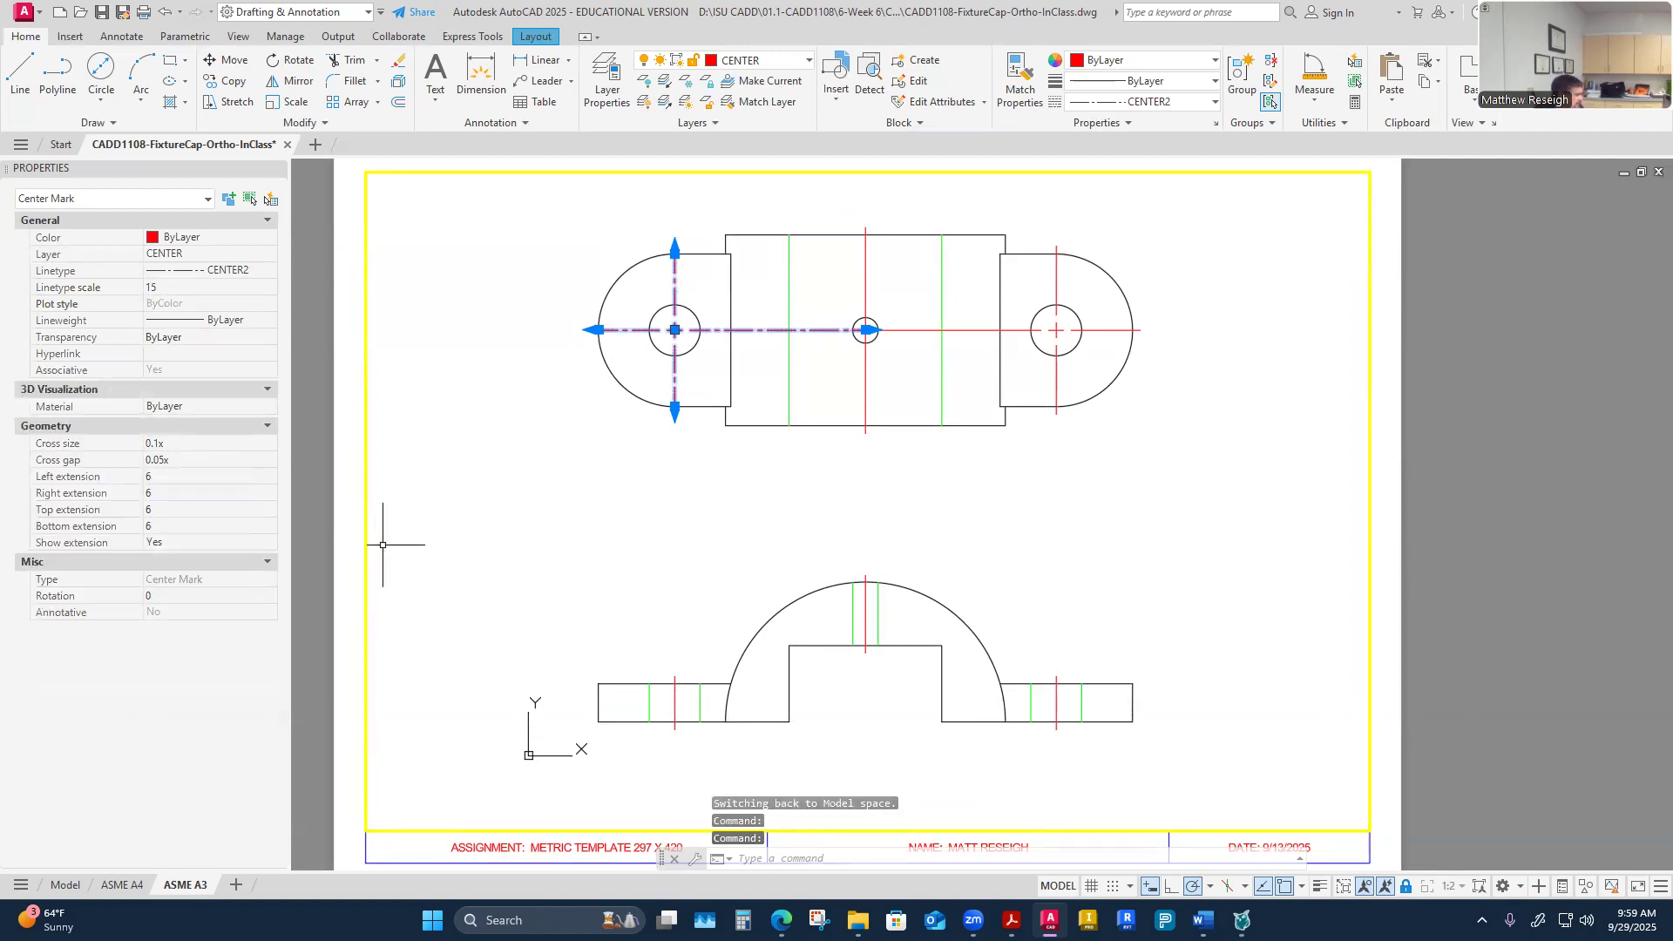
key("Escape")
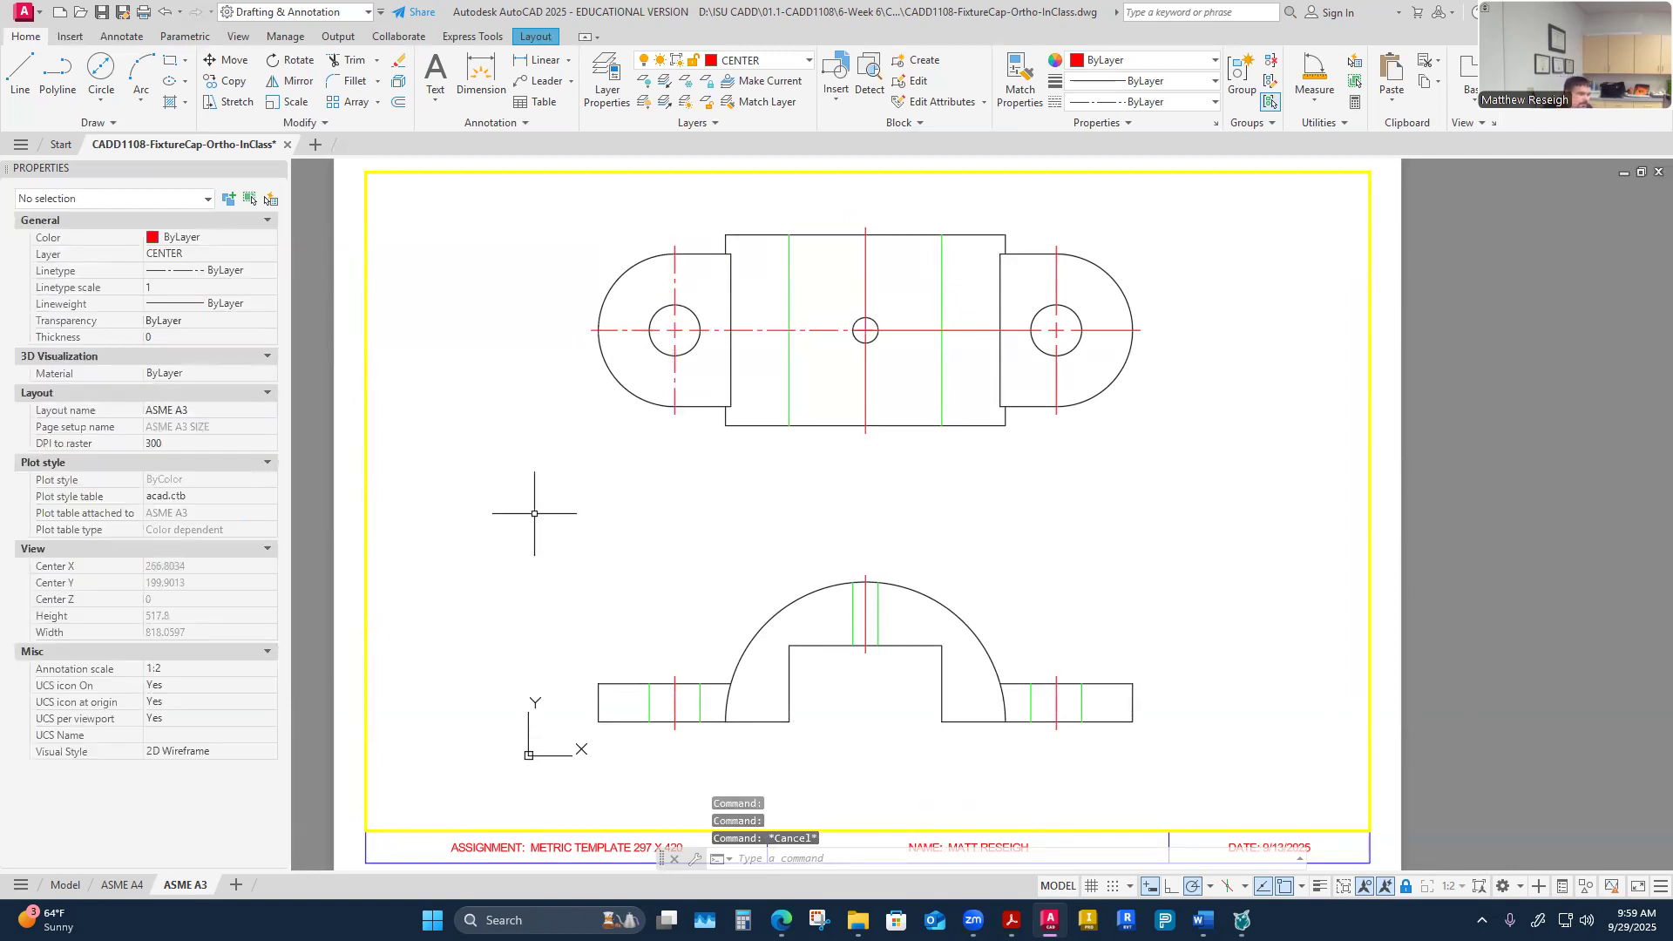
Step: Match the properties of the left tab hole's centre mark onto the right tab hole's centre mark in the top view
left_click(1020, 76)
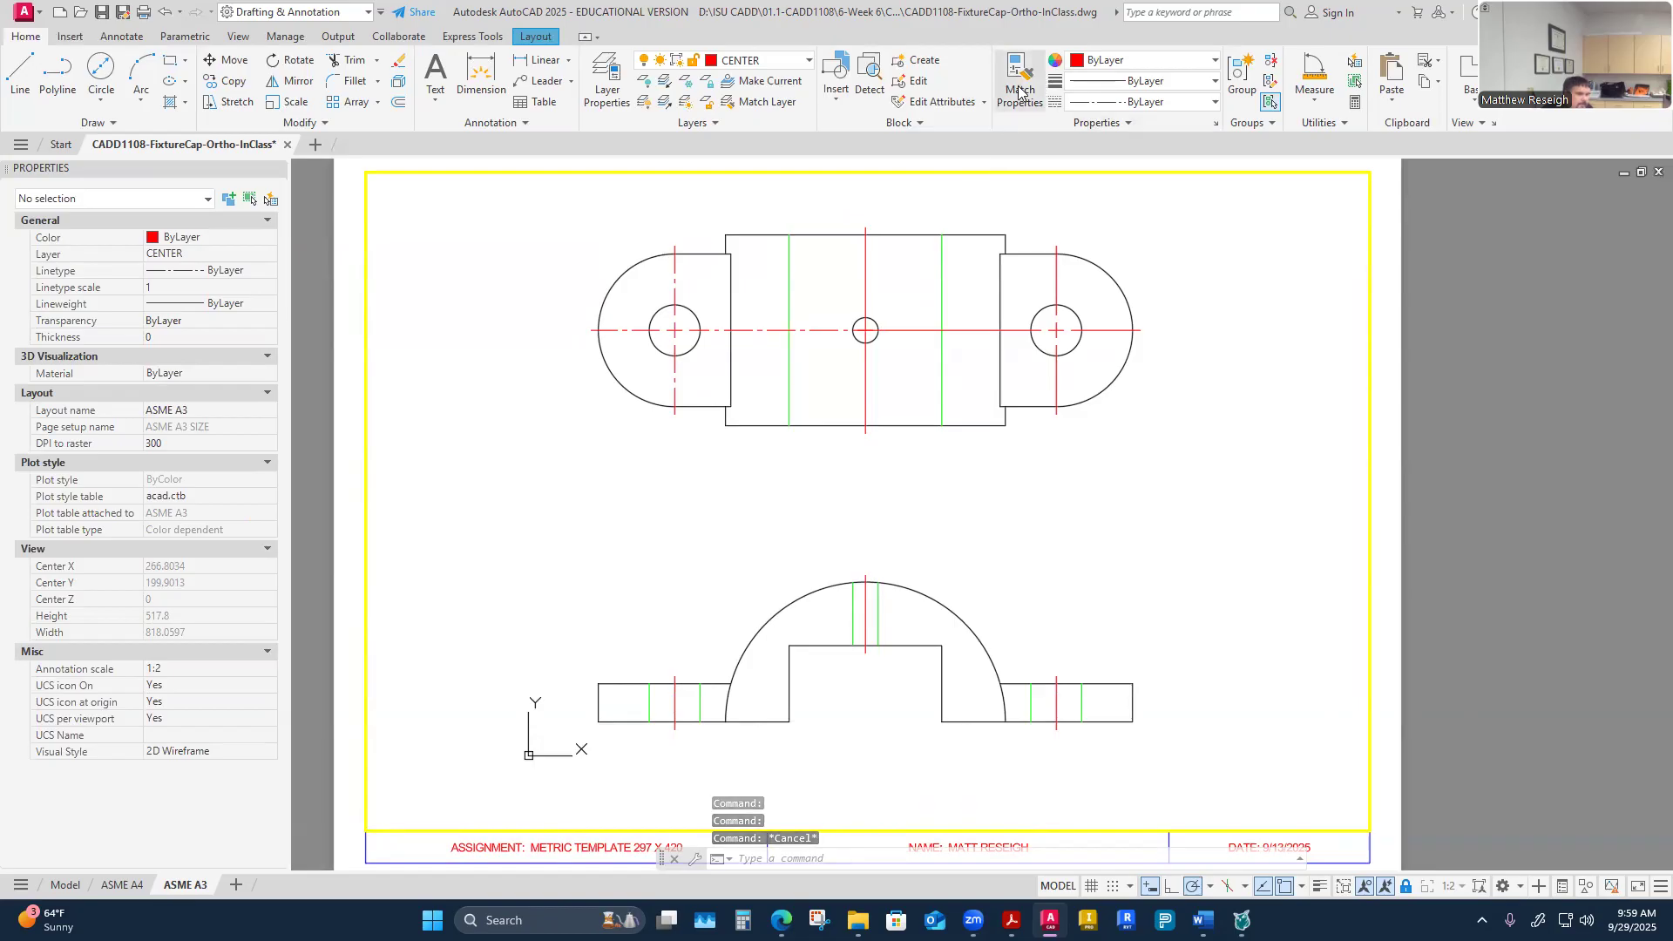
left_click(712, 332)
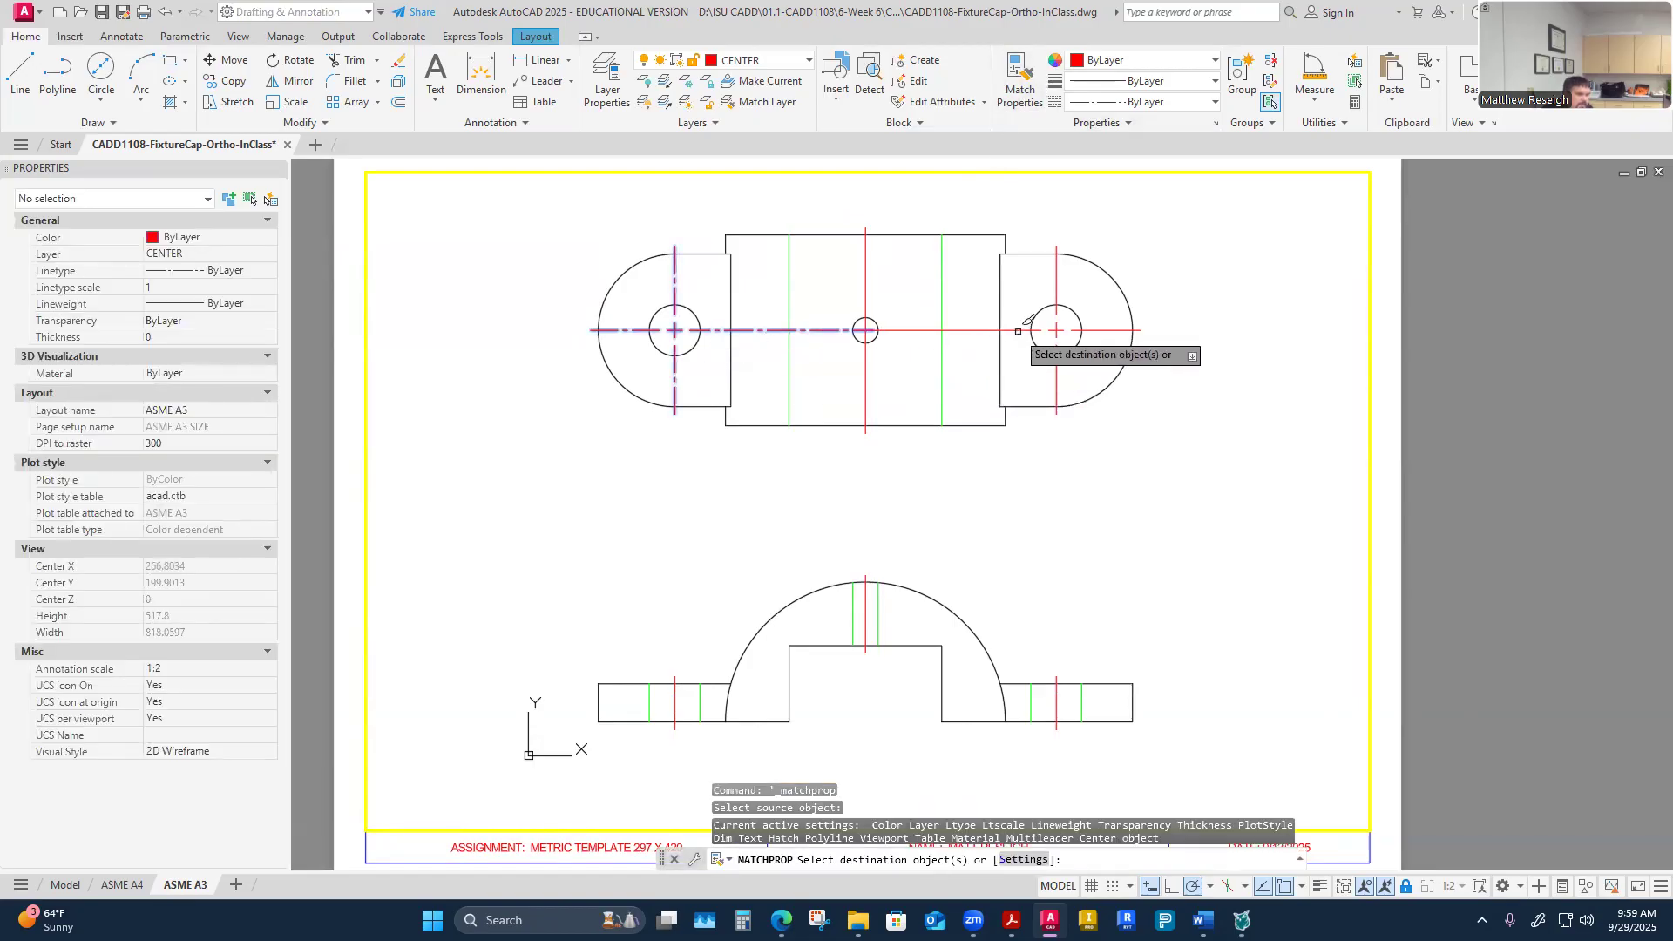
key("Escape")
key("Escape")
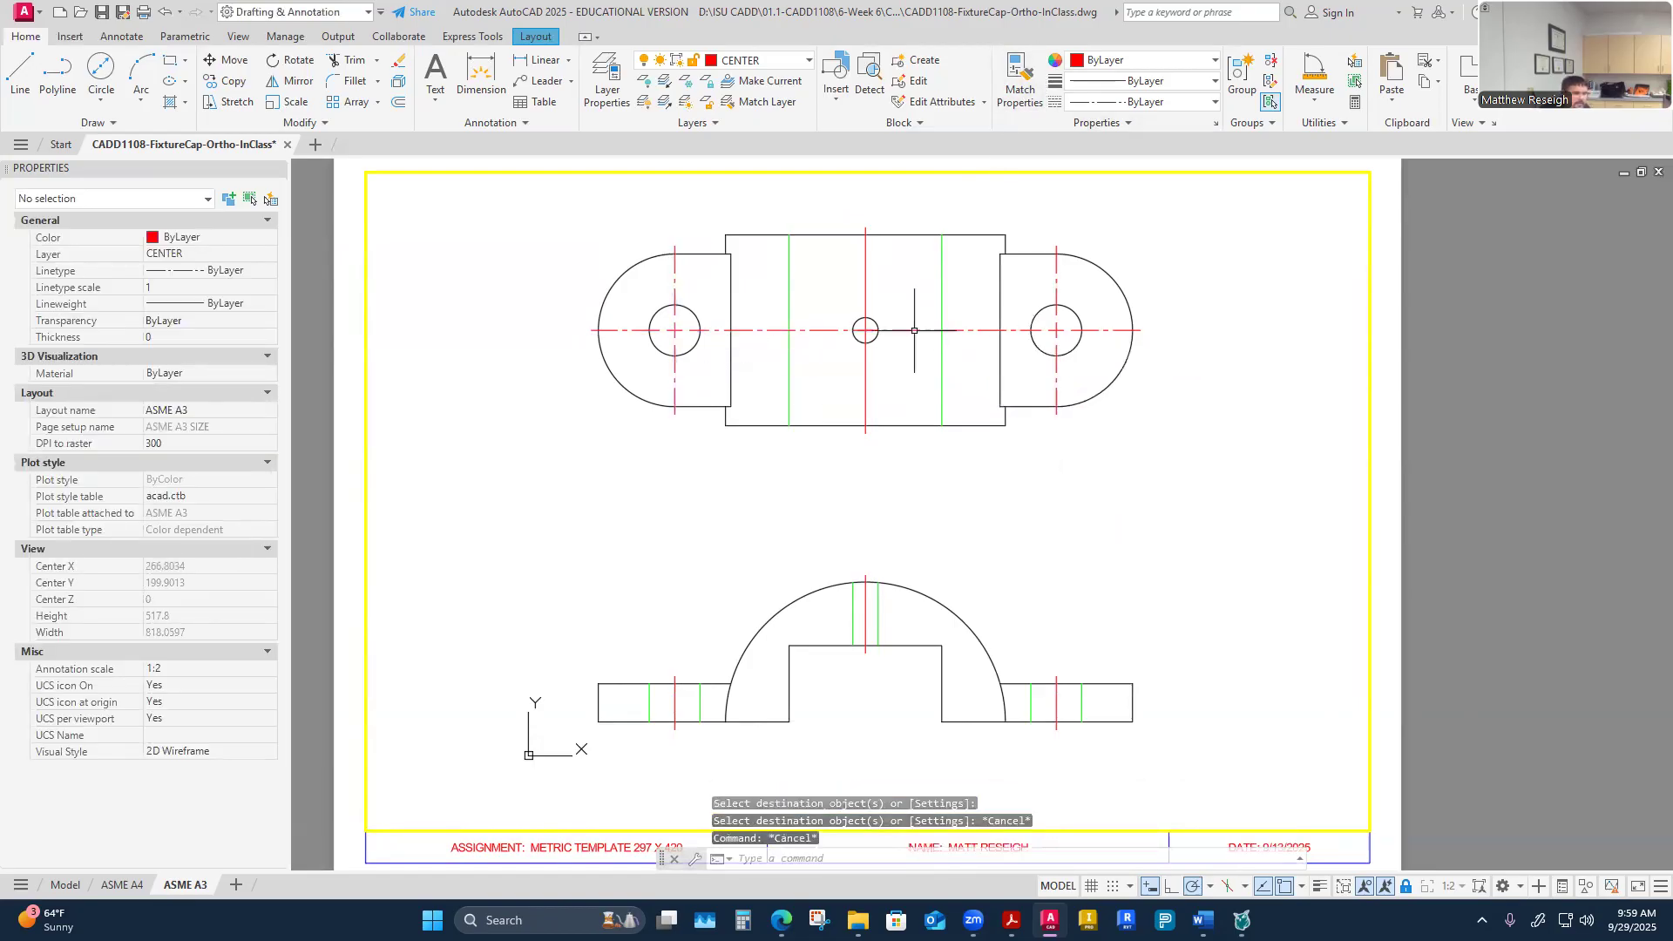
Step: Raise the linetype scale of the small hole's vertical centre line in the top view so its dash pattern shows
left_click(865, 279)
left_click(166, 288)
left_click(519, 469)
key("Escape")
key("Escape")
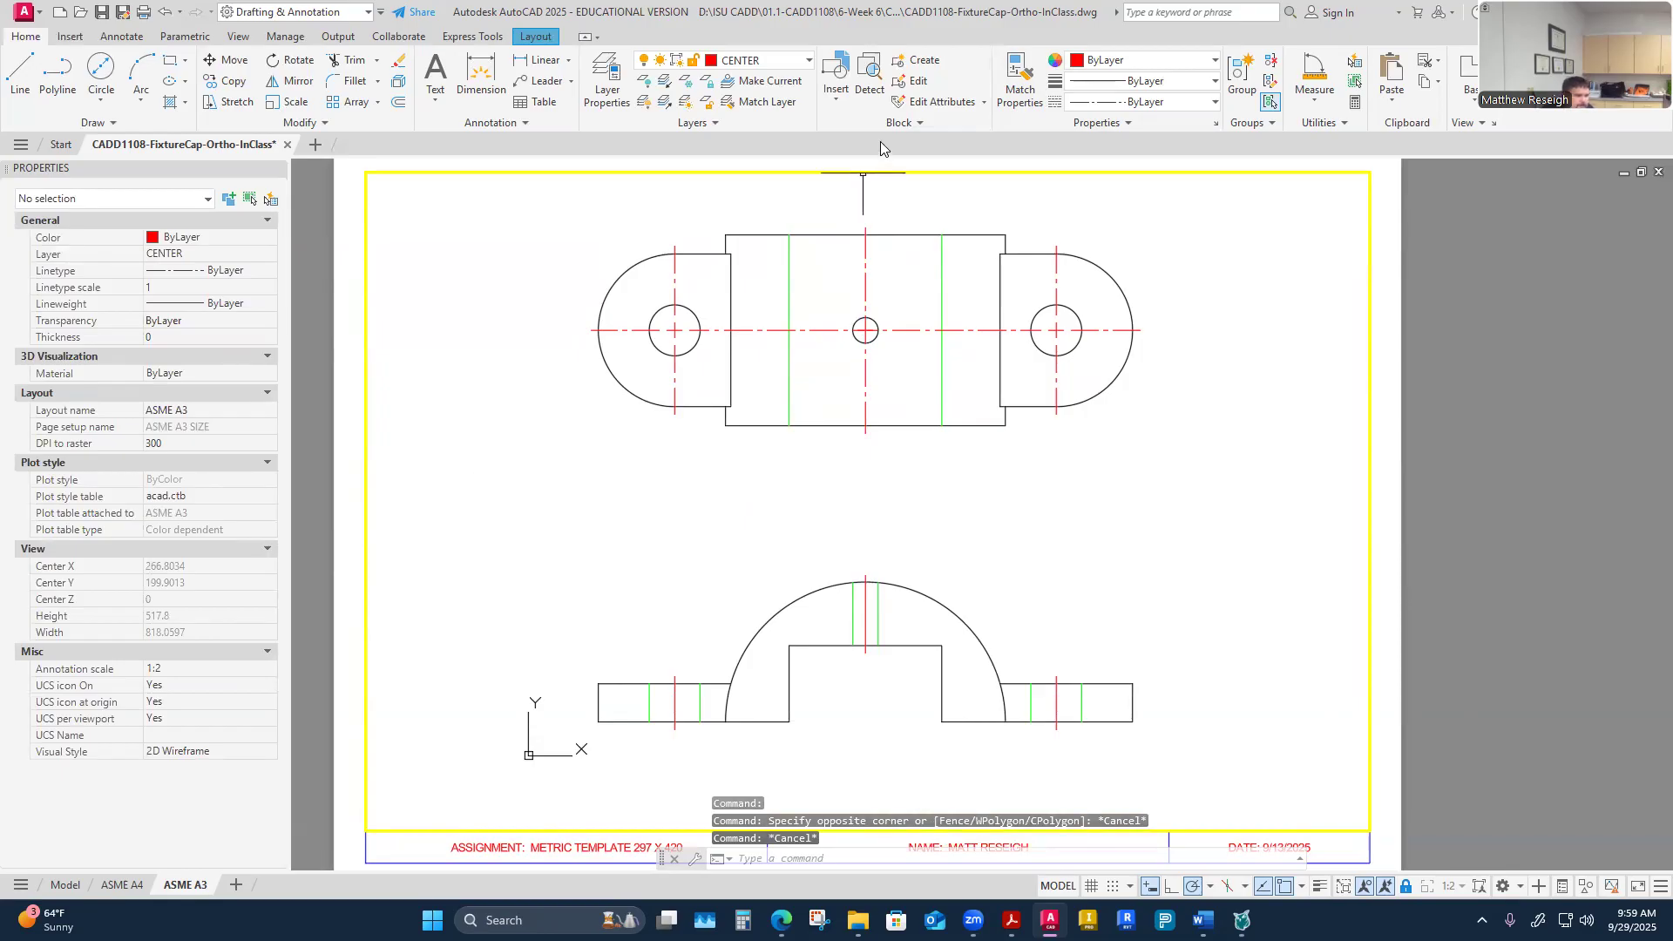
Step: Match the properties of the top view's vertical centre line onto the three hole centre lines in the front view
left_click(1020, 77)
left_click(867, 289)
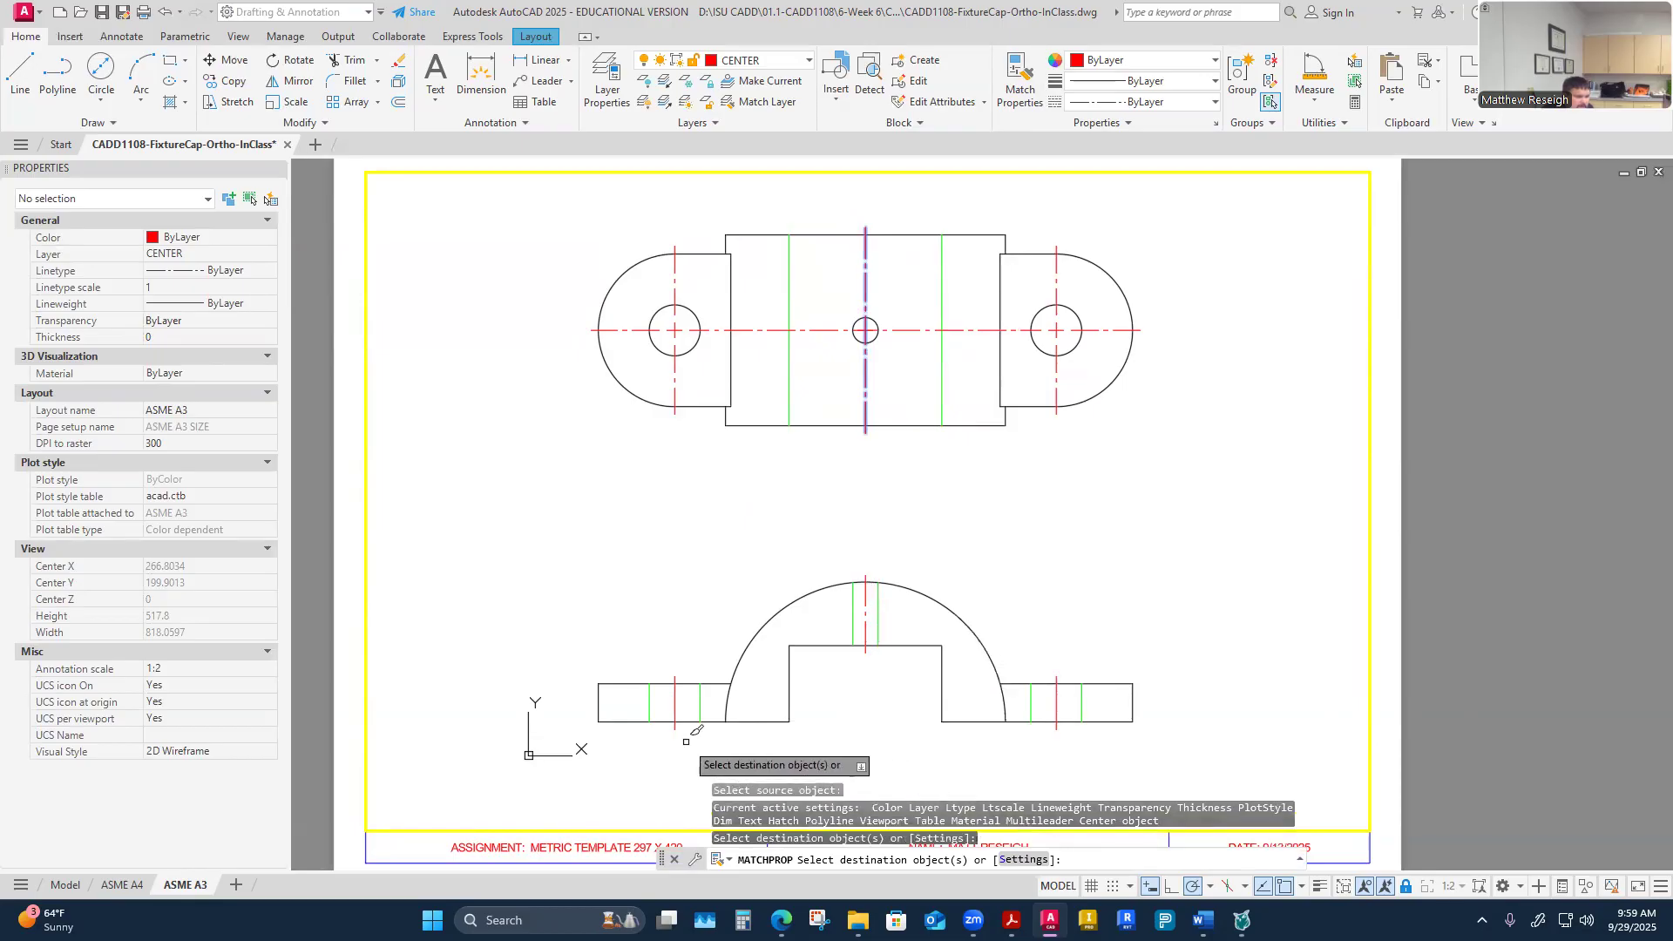
left_click(676, 702)
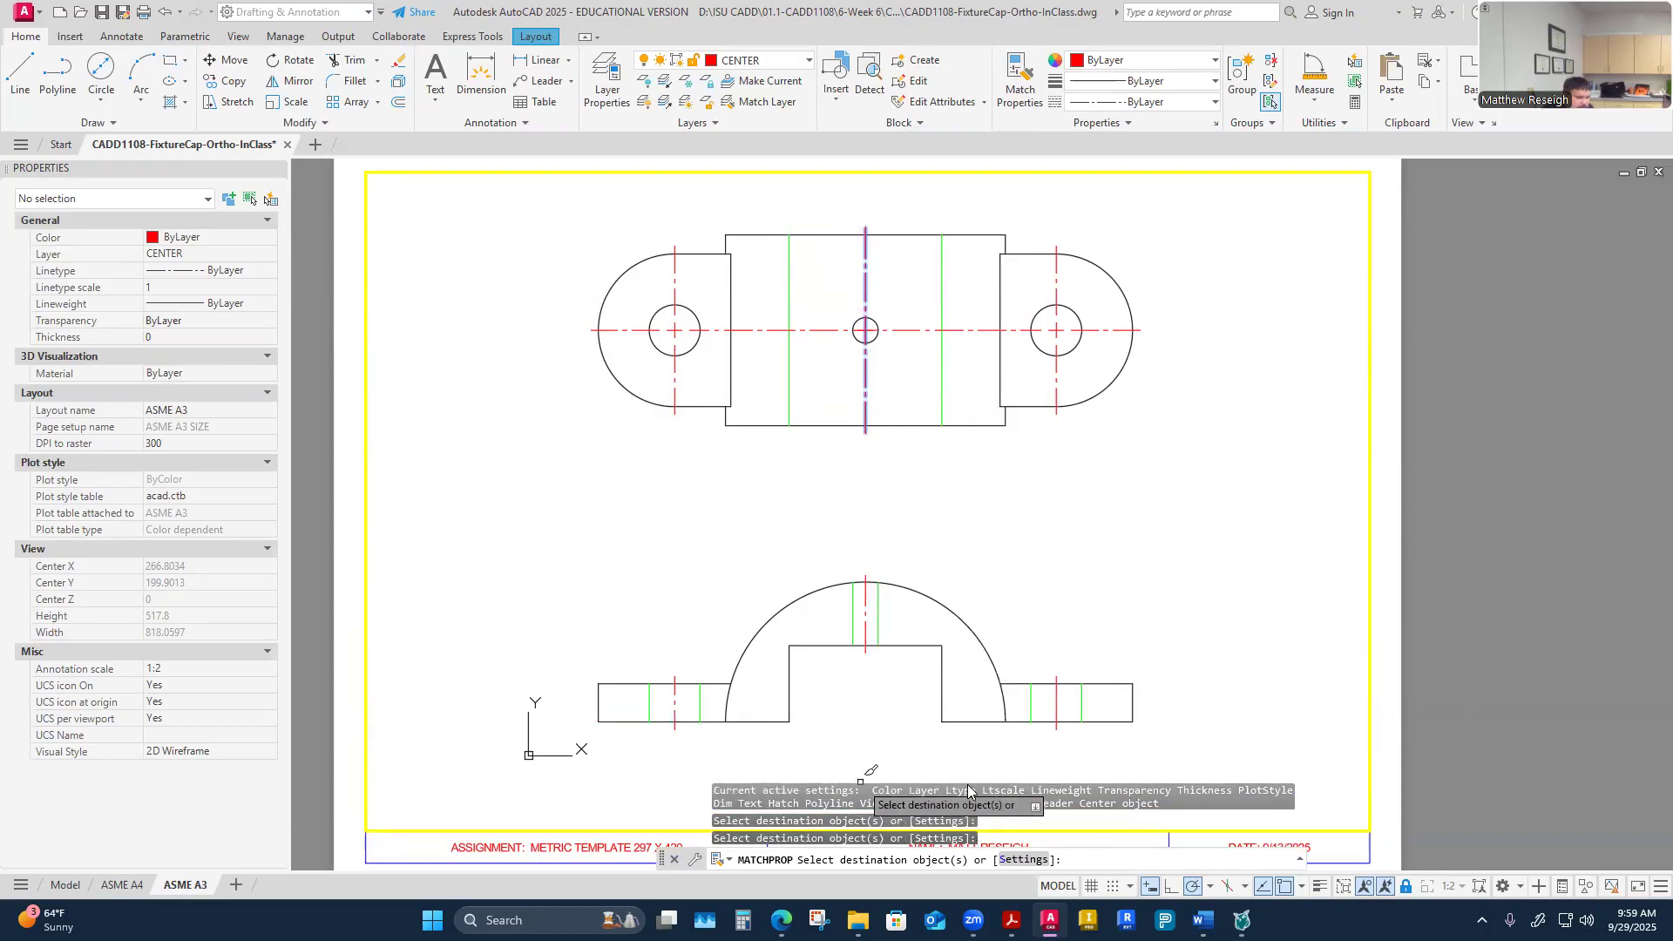
left_click(1060, 706)
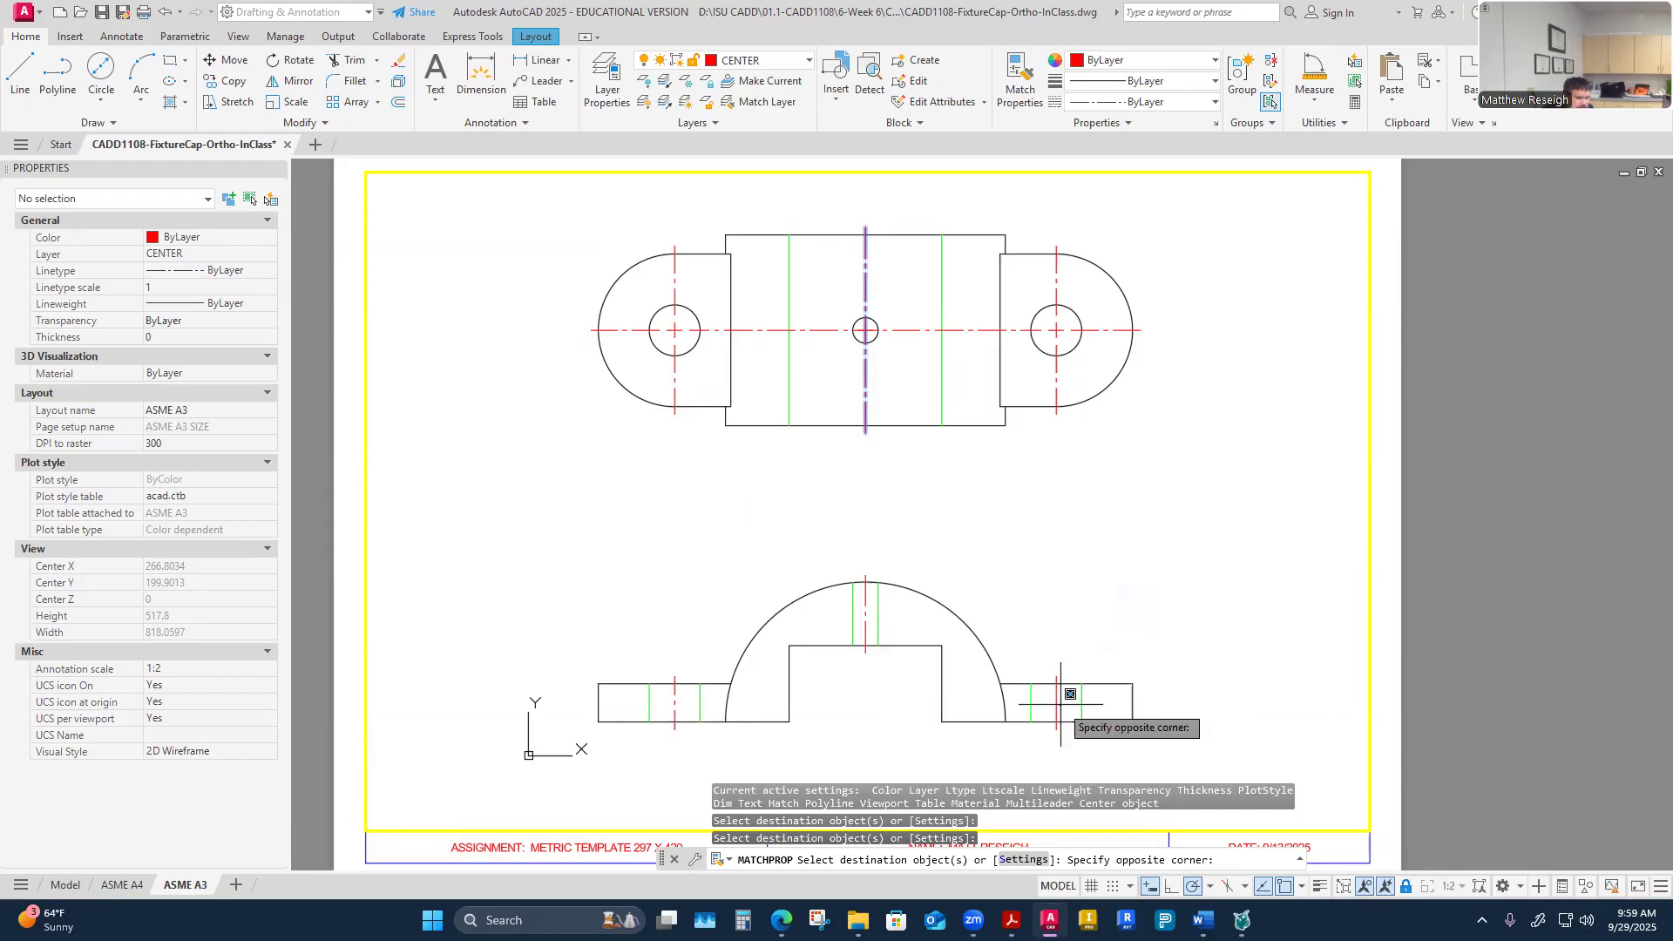
left_click(1077, 687)
key("Escape")
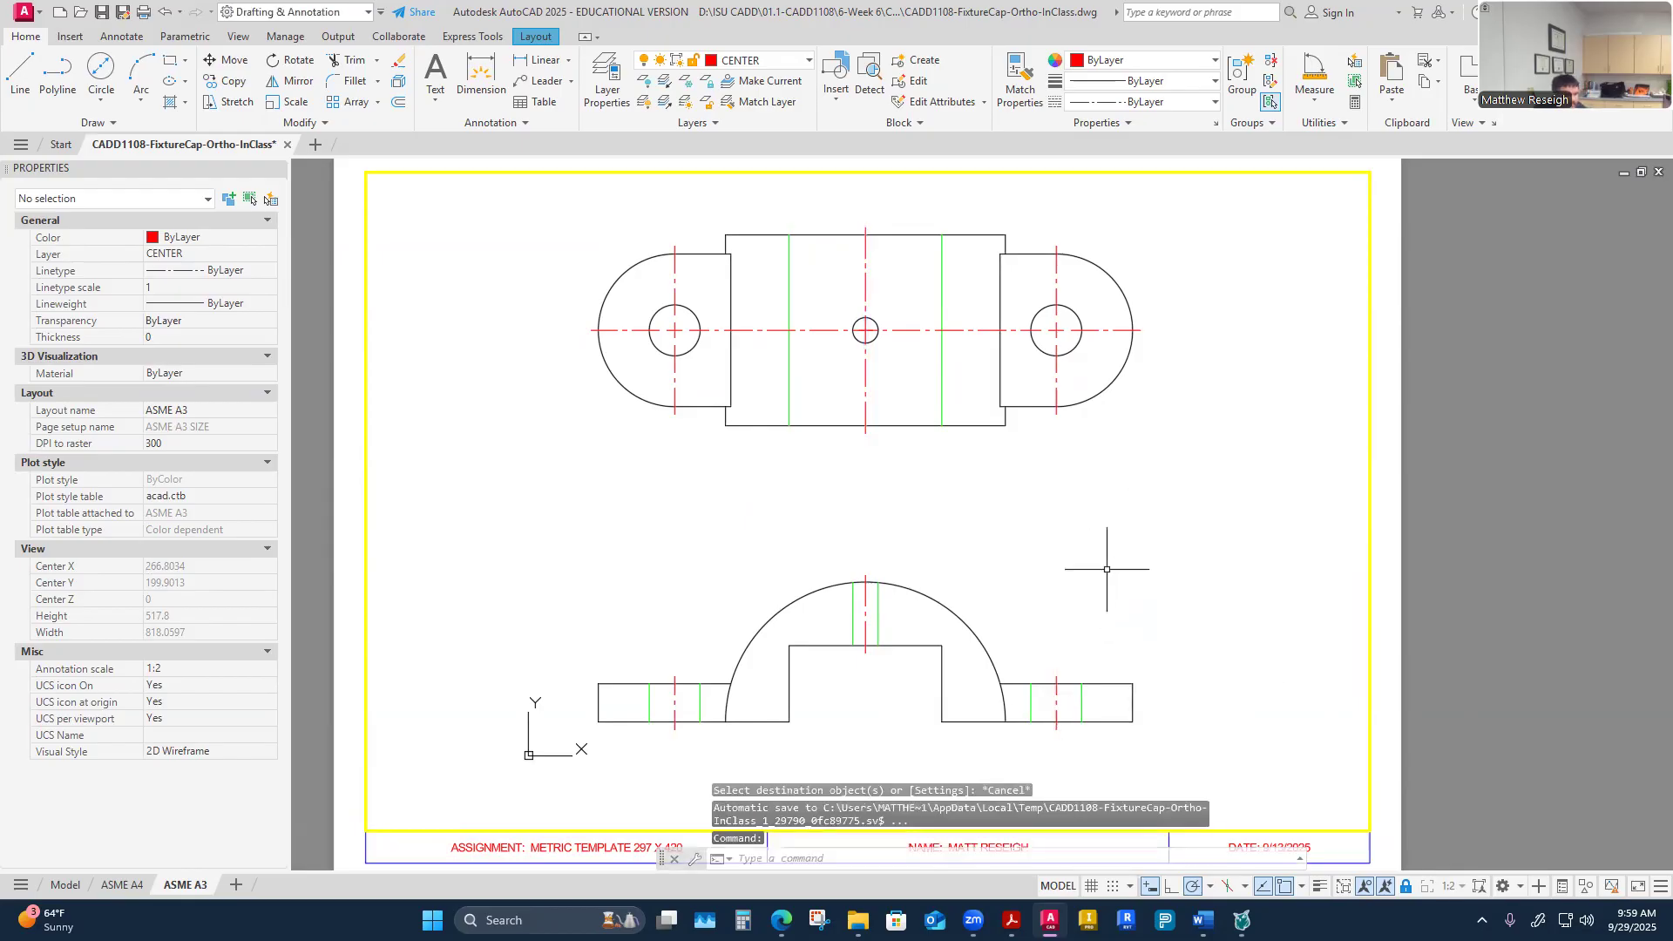
Step: Try a linetype scale of 15 on the left hidden line in the top view, and settle on 25
left_click(790, 364)
left_click(163, 288)
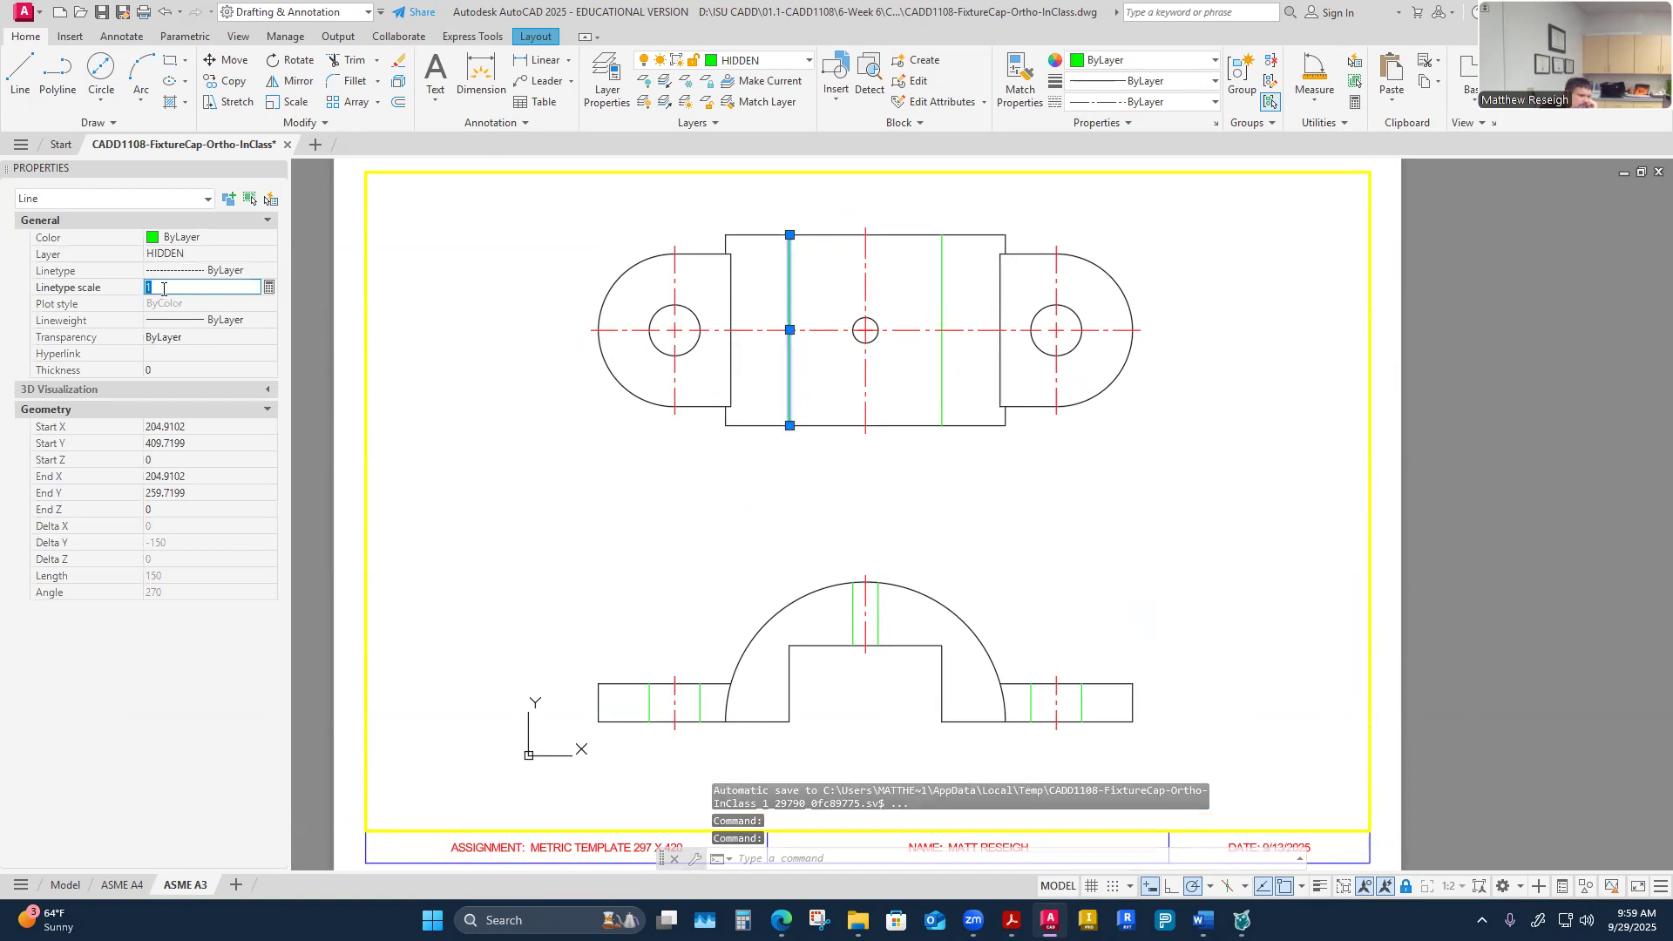
key("Return")
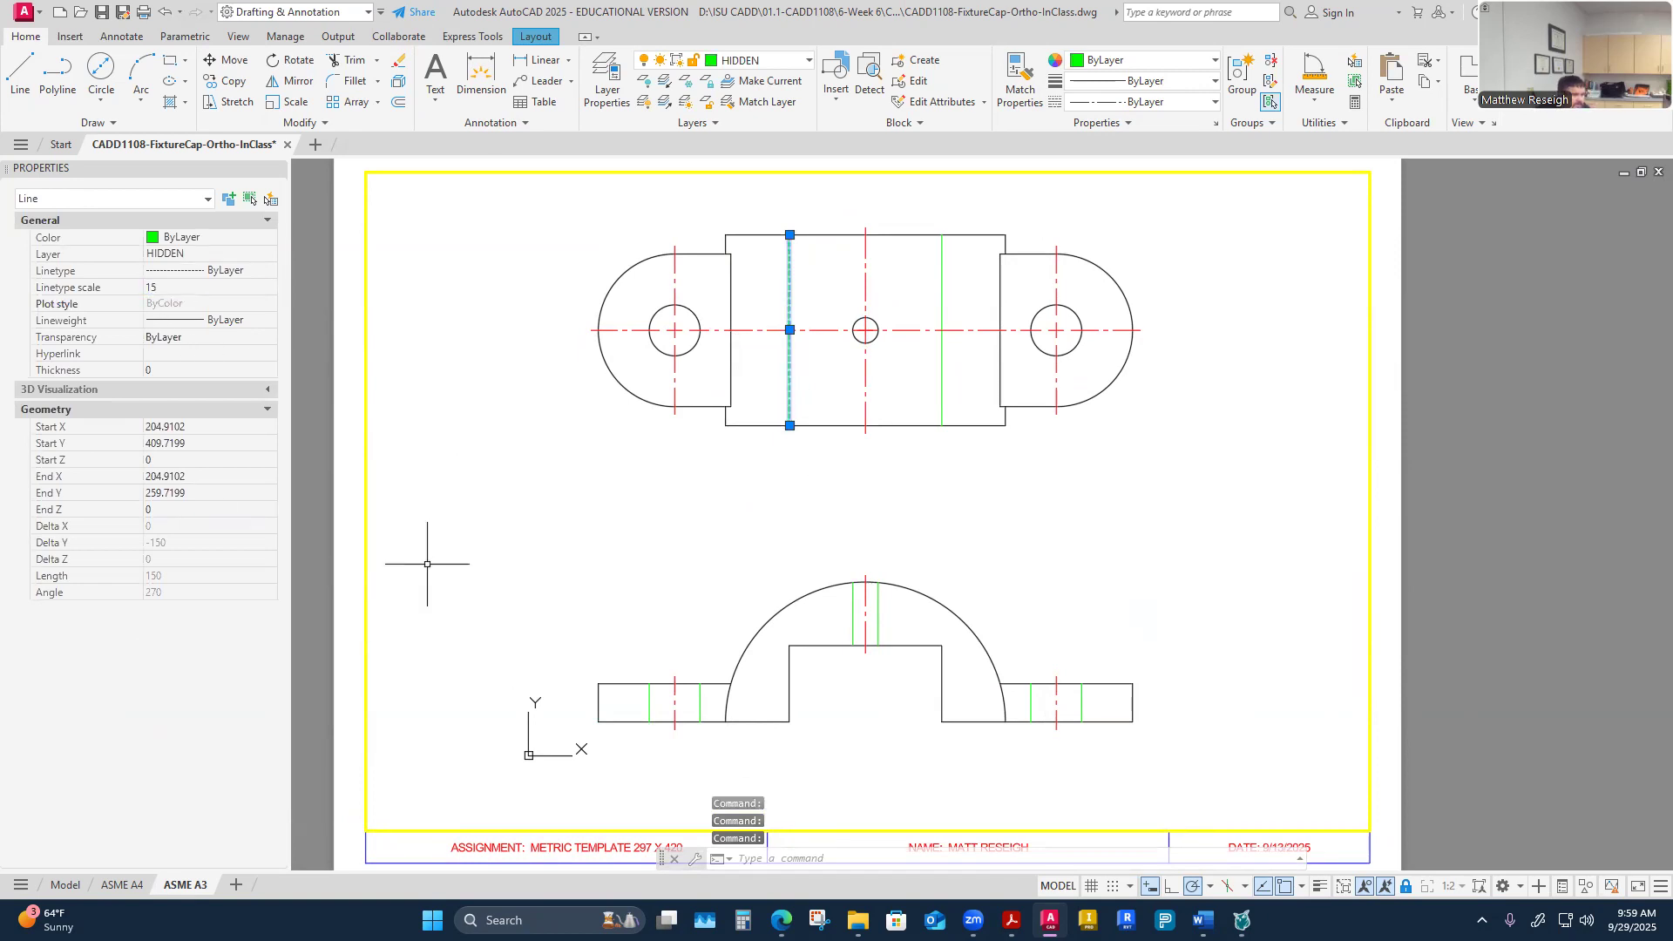
left_click(157, 287)
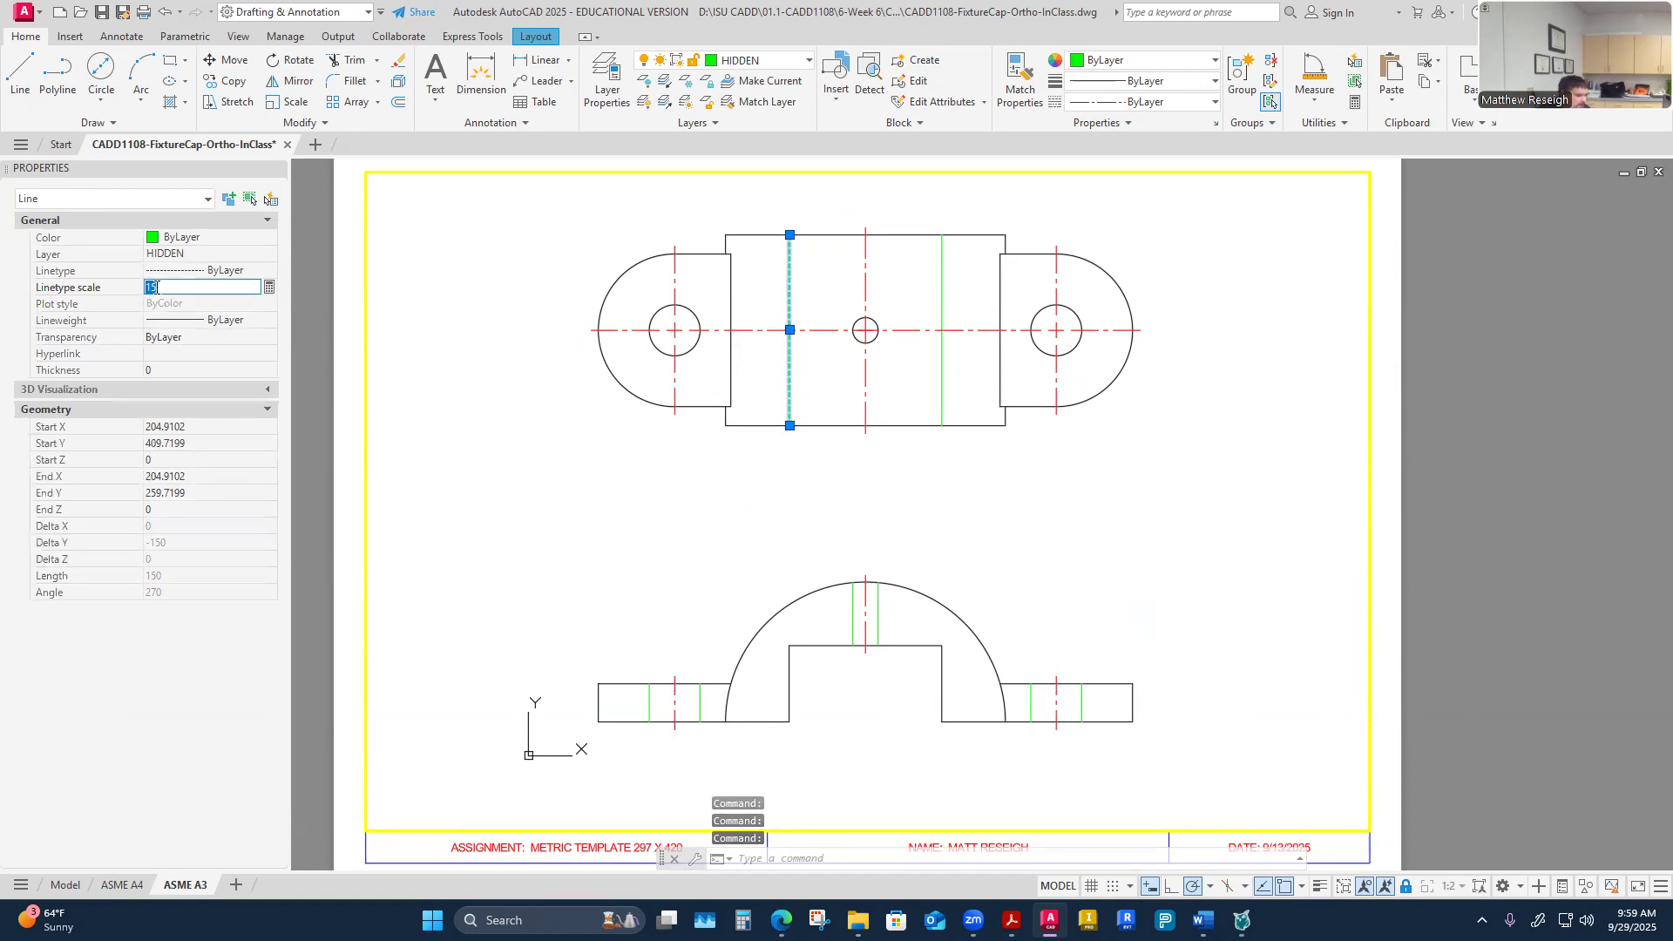
type("2")
key("Return")
left_click(500, 522)
key("Escape")
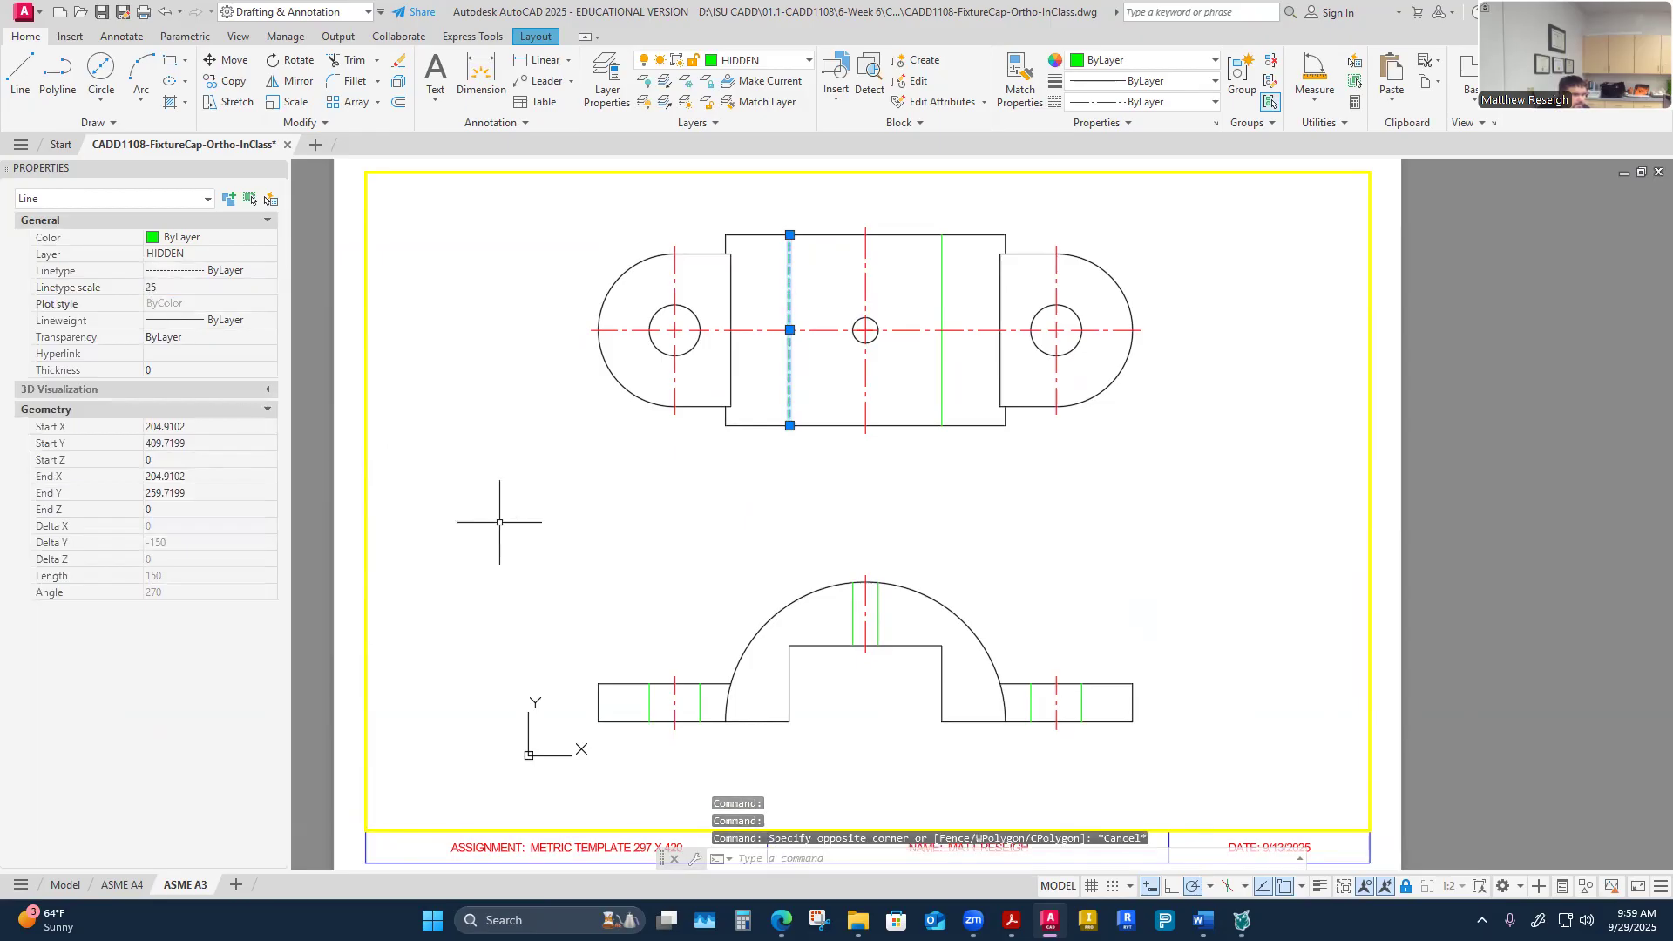
key("Escape")
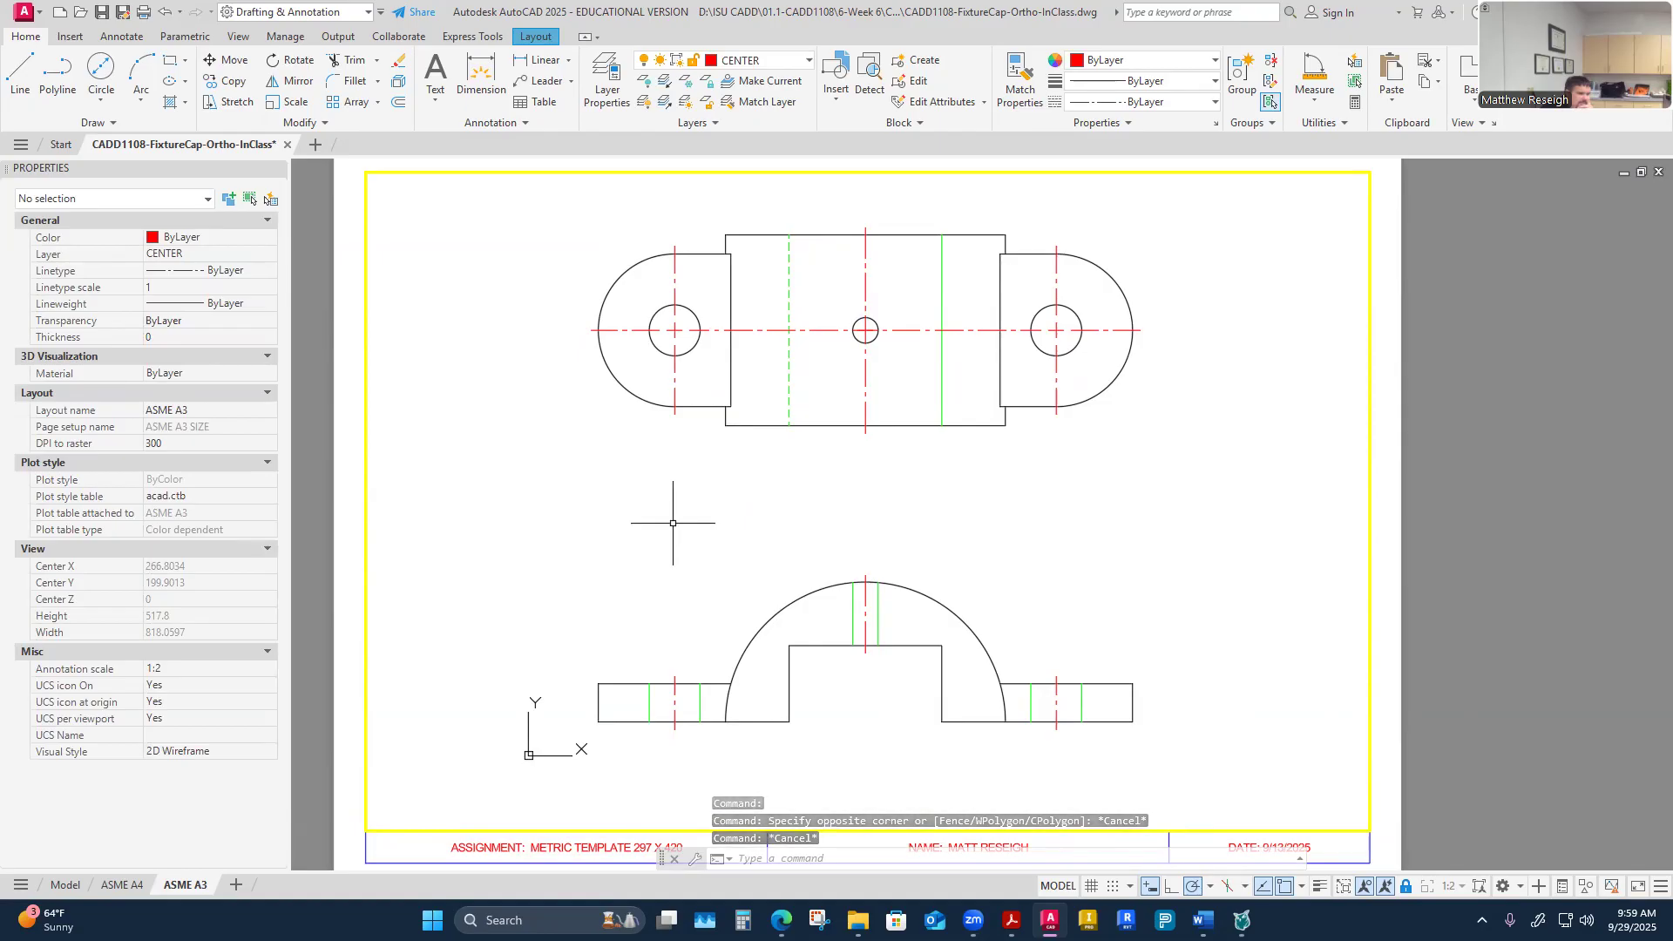
Step: Match the left hidden line's properties onto the right hidden line in the top view and the six hidden hole lines in the front view
left_click(1008, 103)
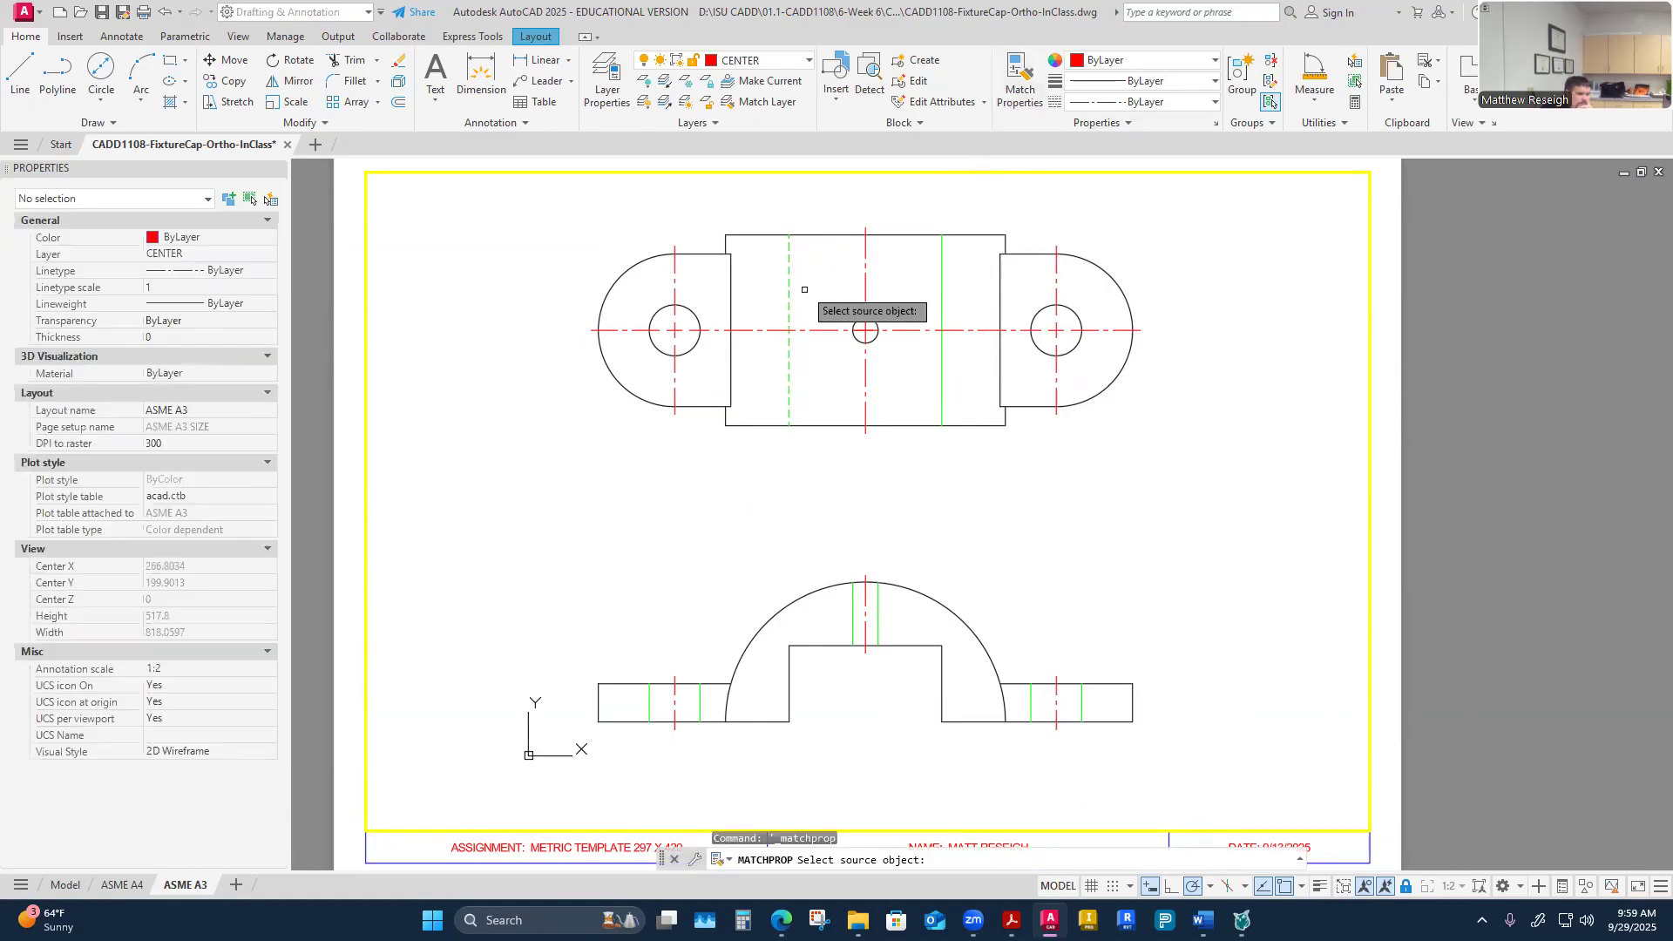
left_click(790, 299)
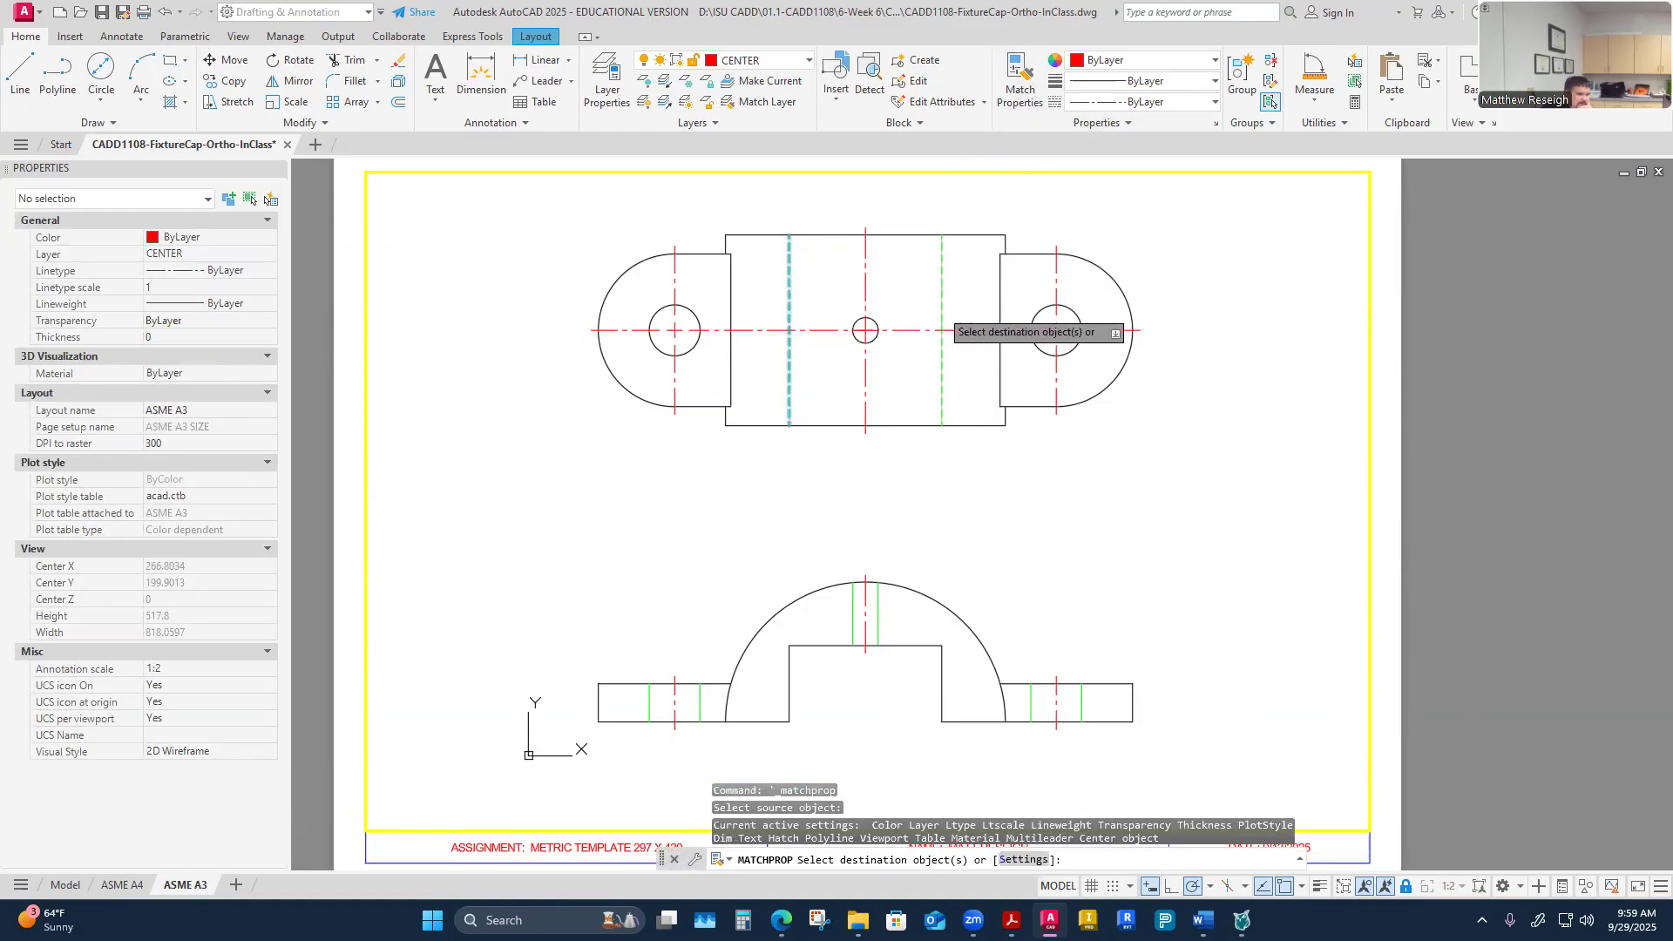
left_click(940, 309)
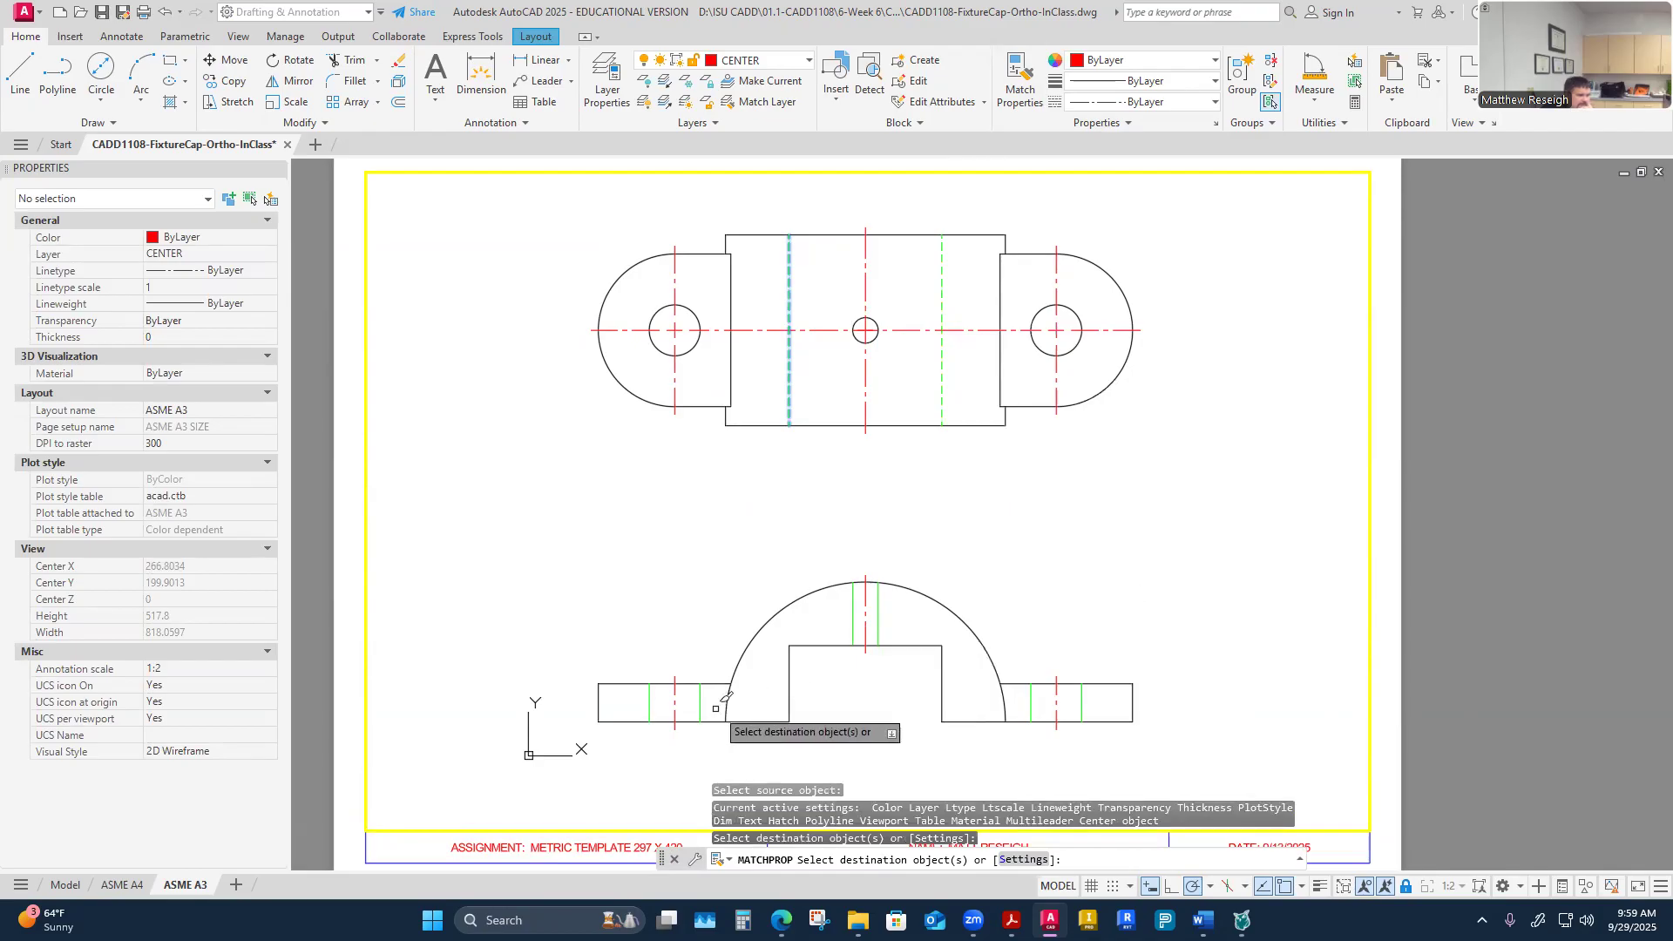
left_click(650, 704)
left_click(700, 706)
left_click(853, 601)
left_click(879, 622)
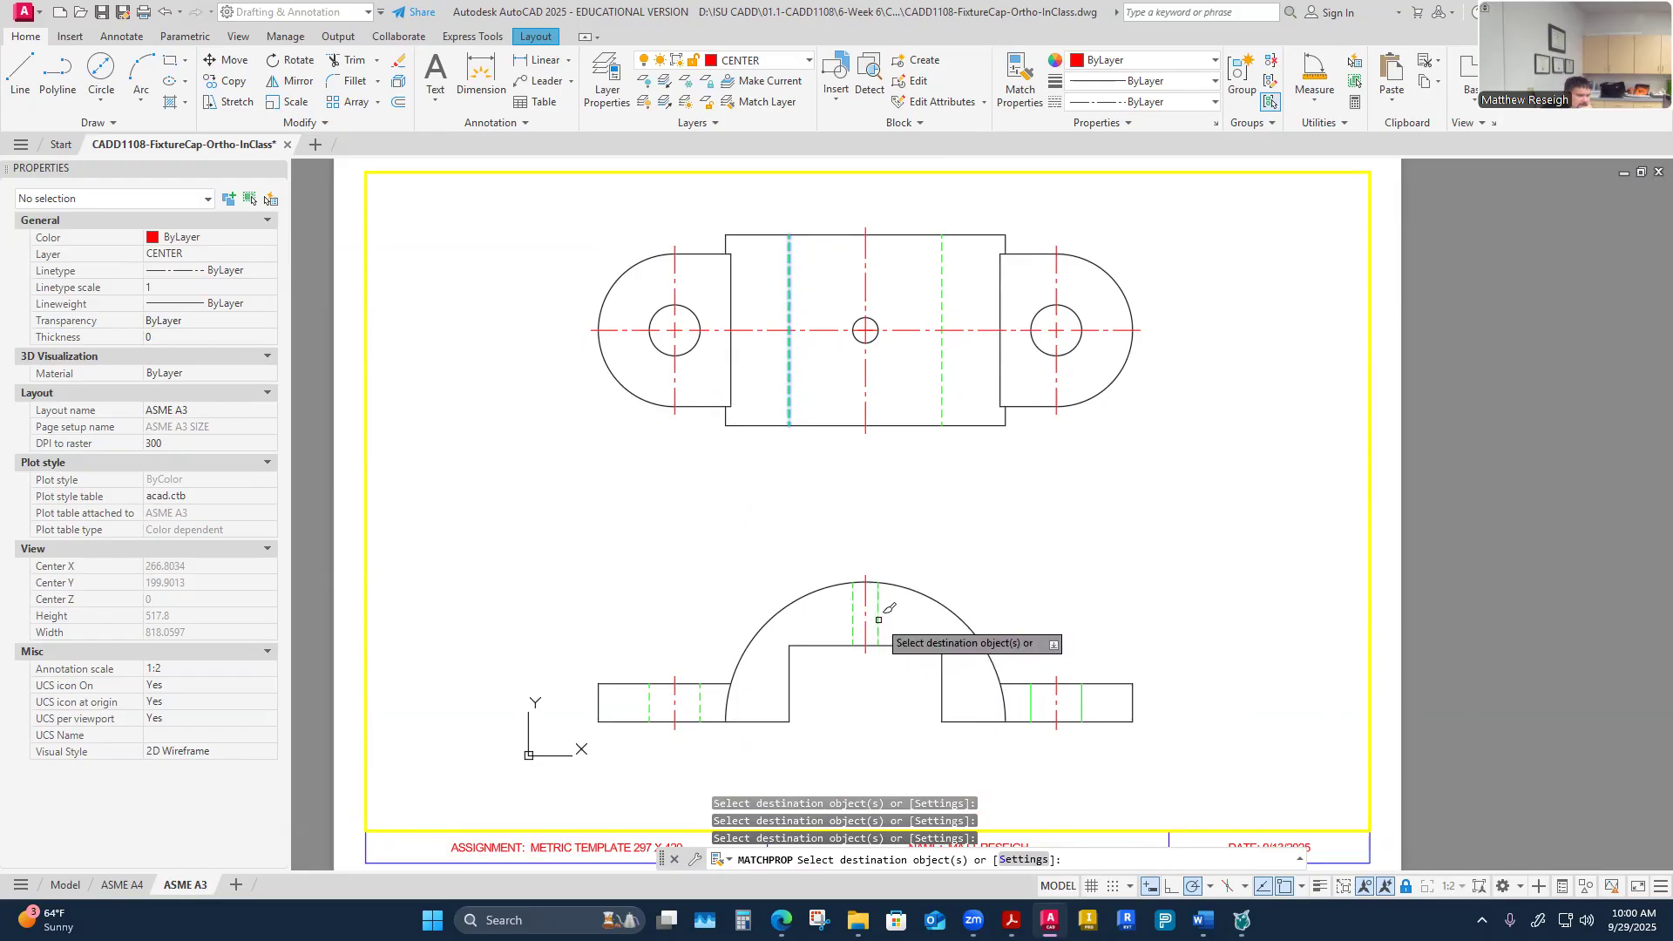
left_click(1031, 702)
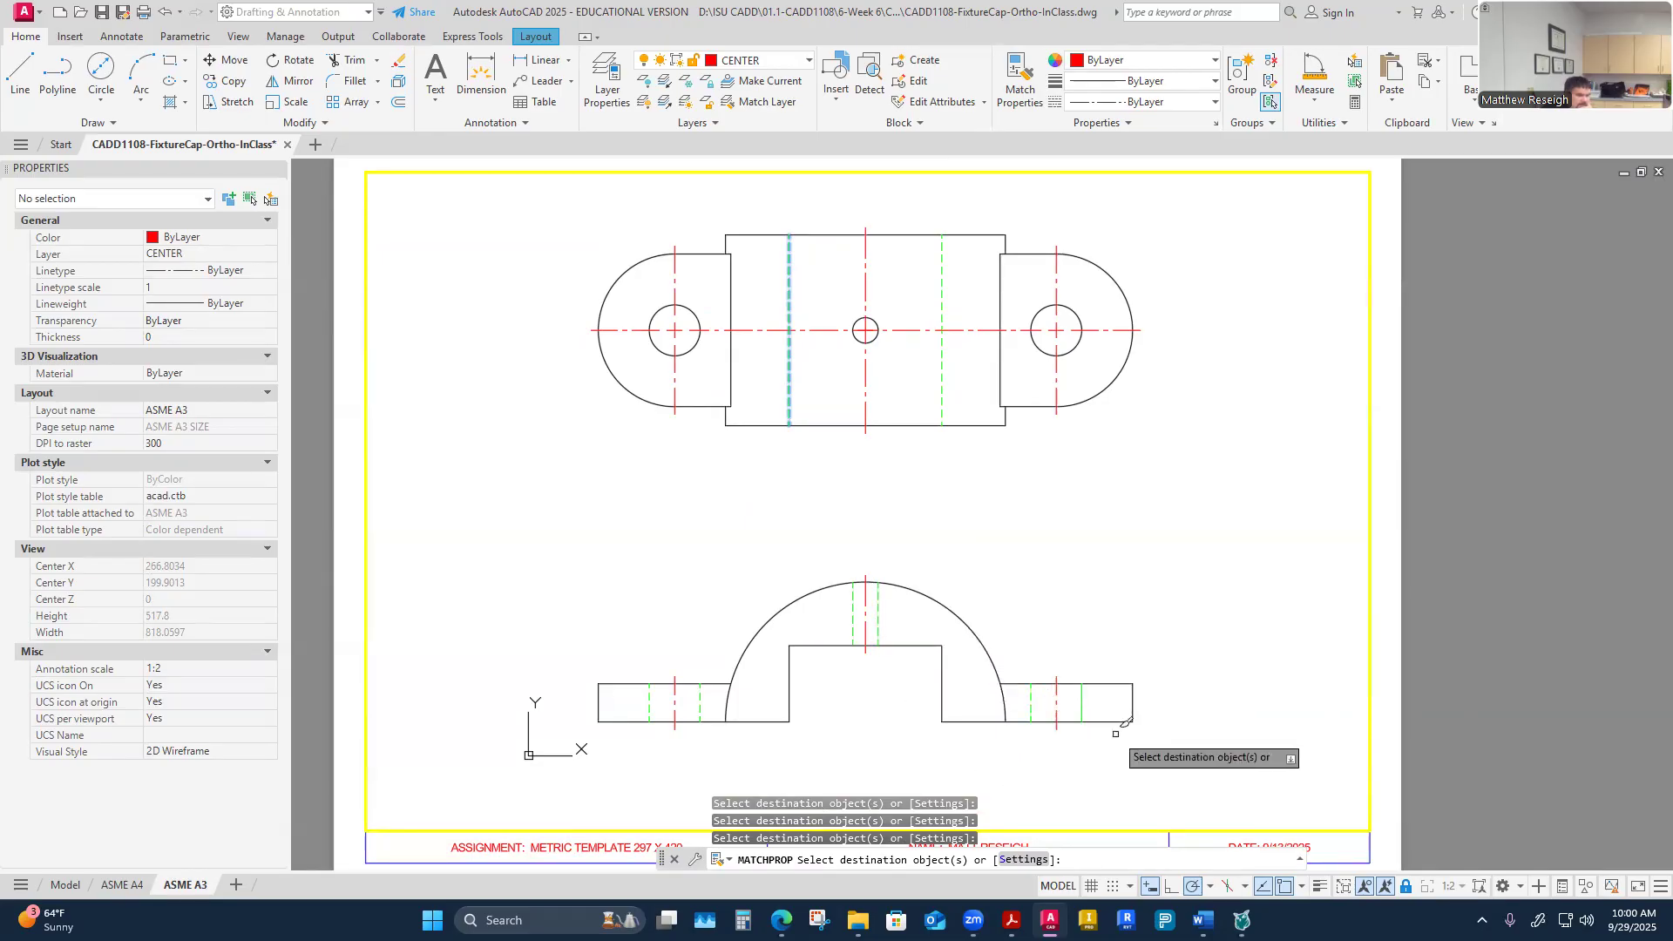
left_click(1083, 698)
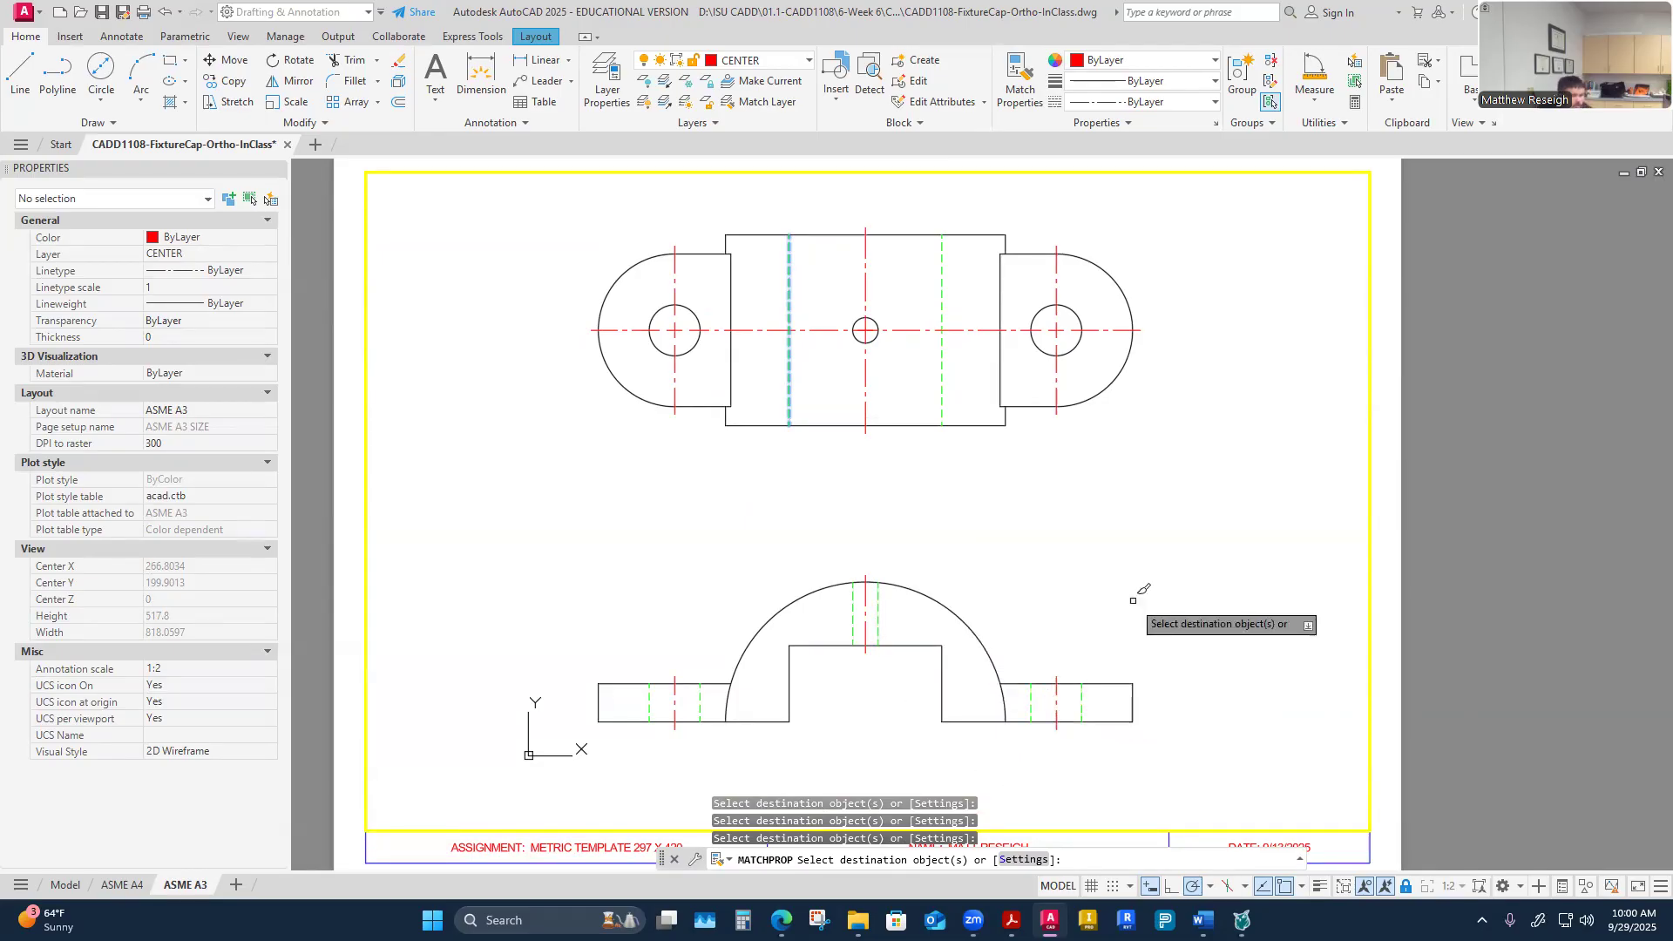
key("Escape")
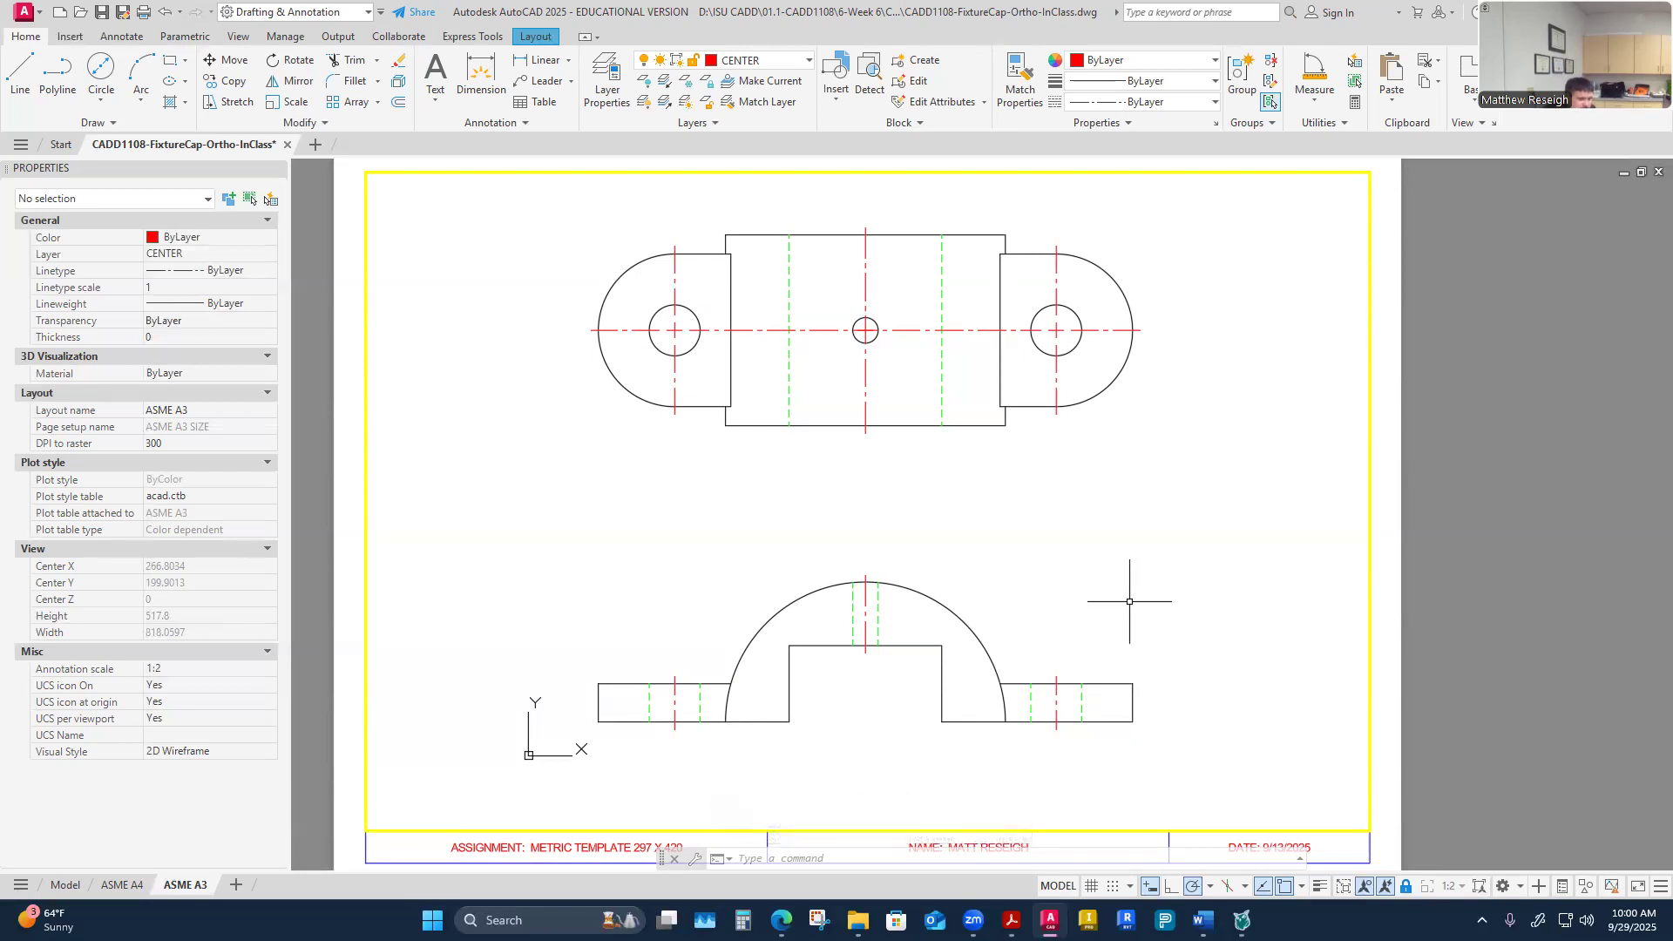
Step: Activate the ASME A3 layout's viewport and maximize it to work in model space with both views in sight
scroll(1145, 627, "down", 2)
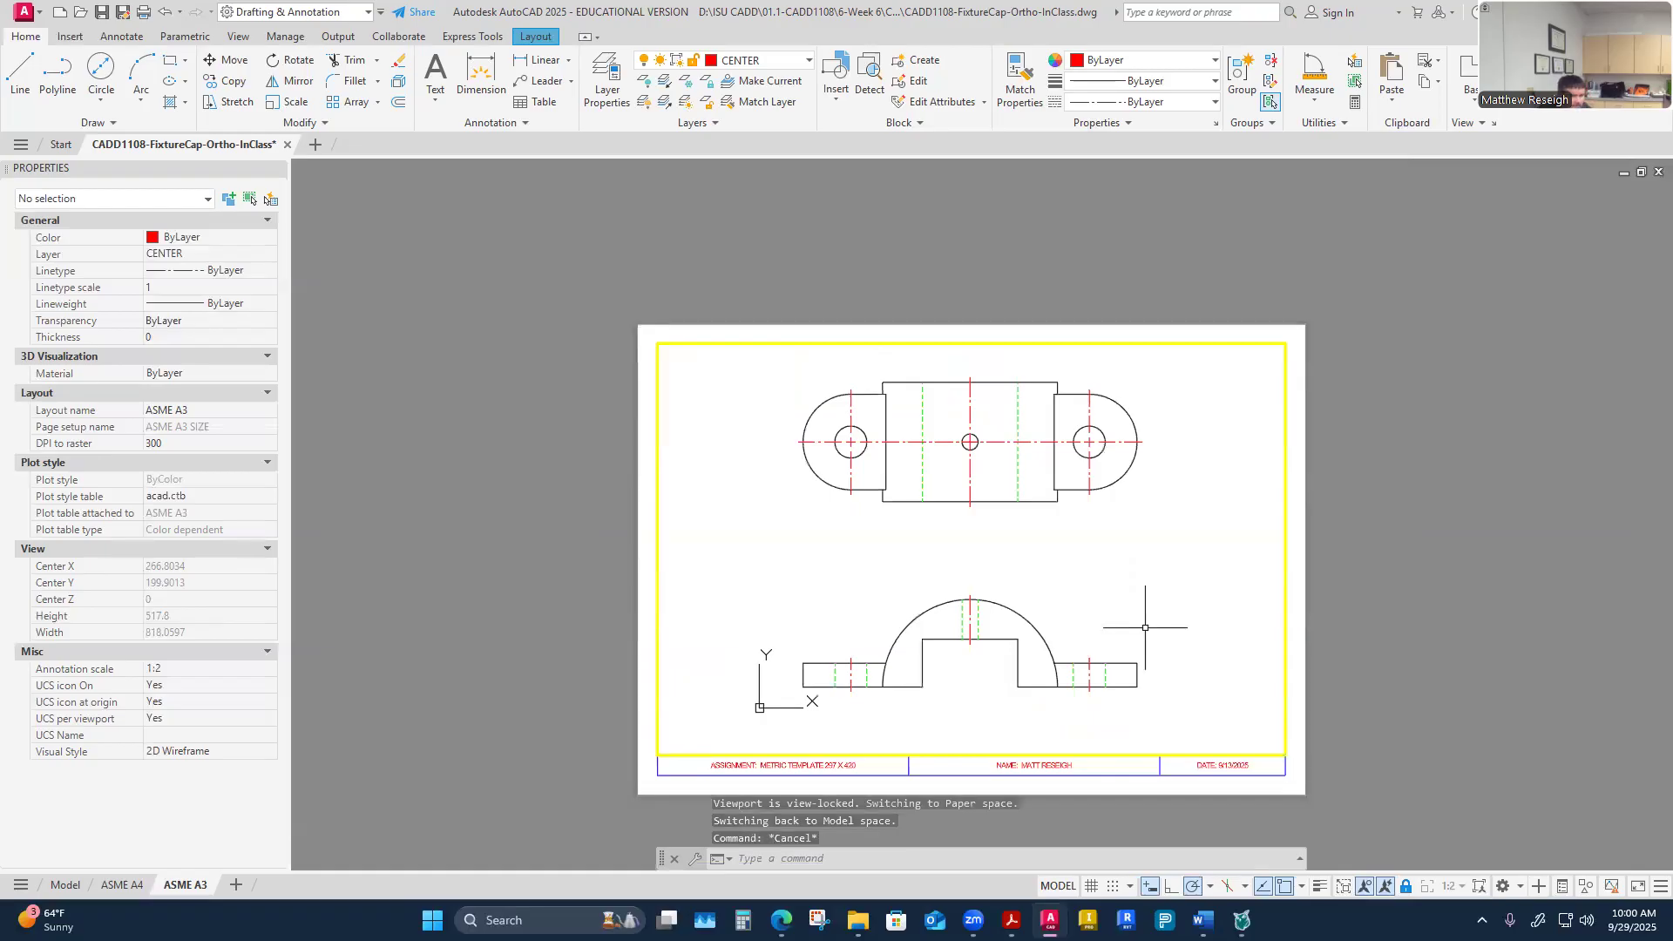
double_click(1353, 595)
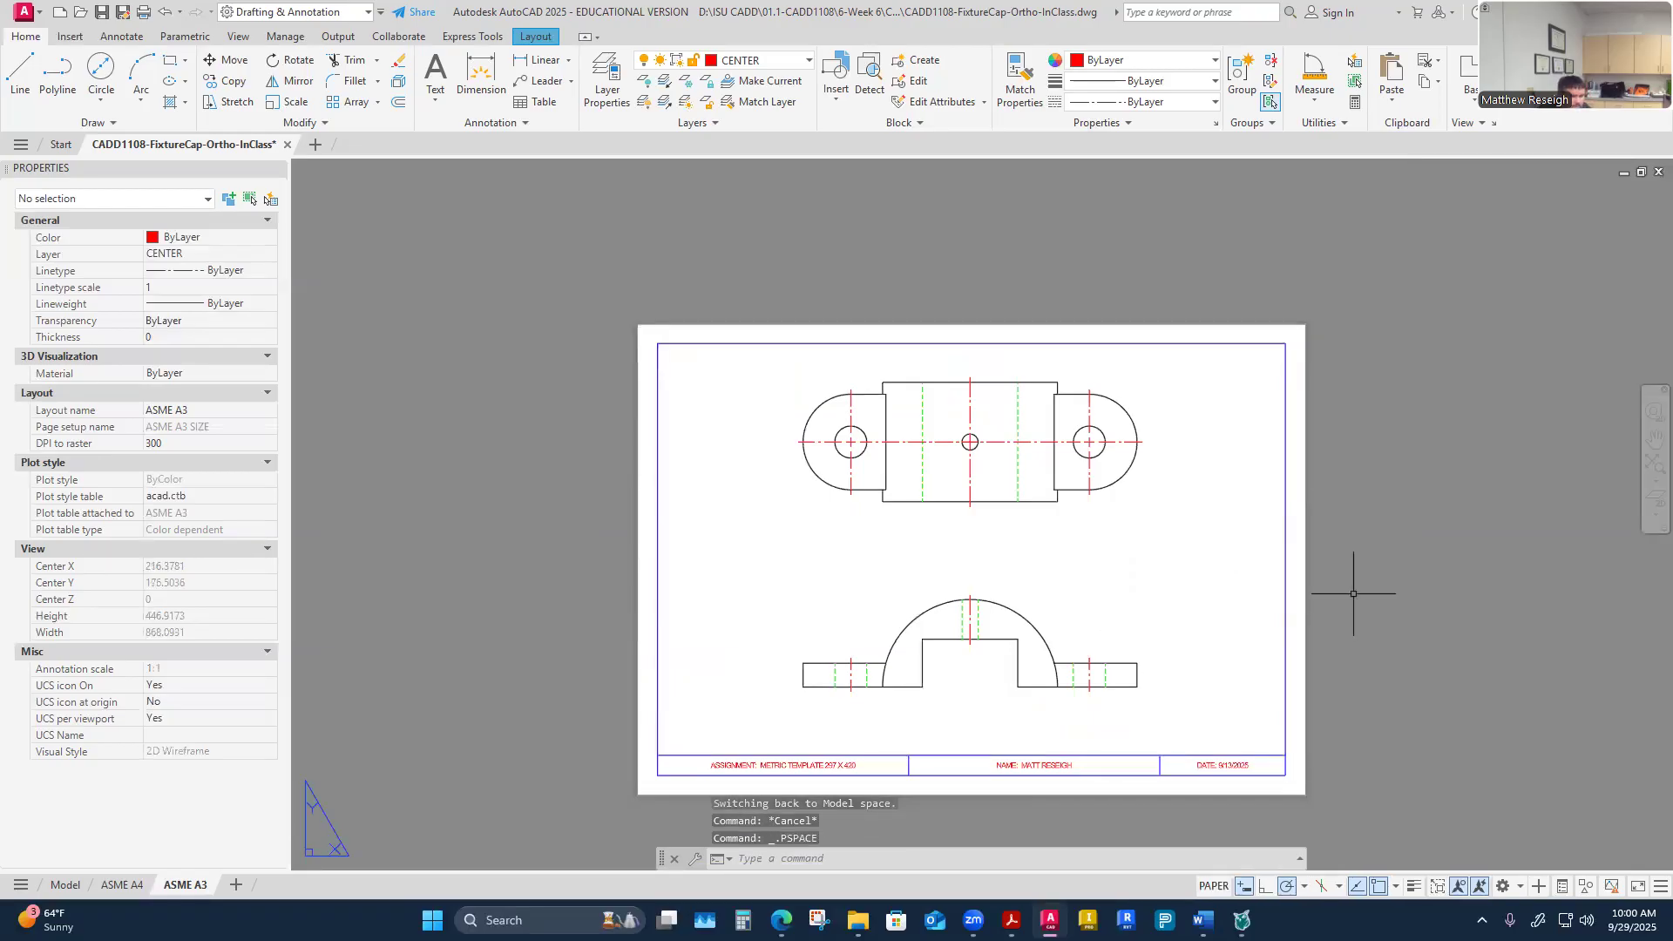
double_click(1151, 587)
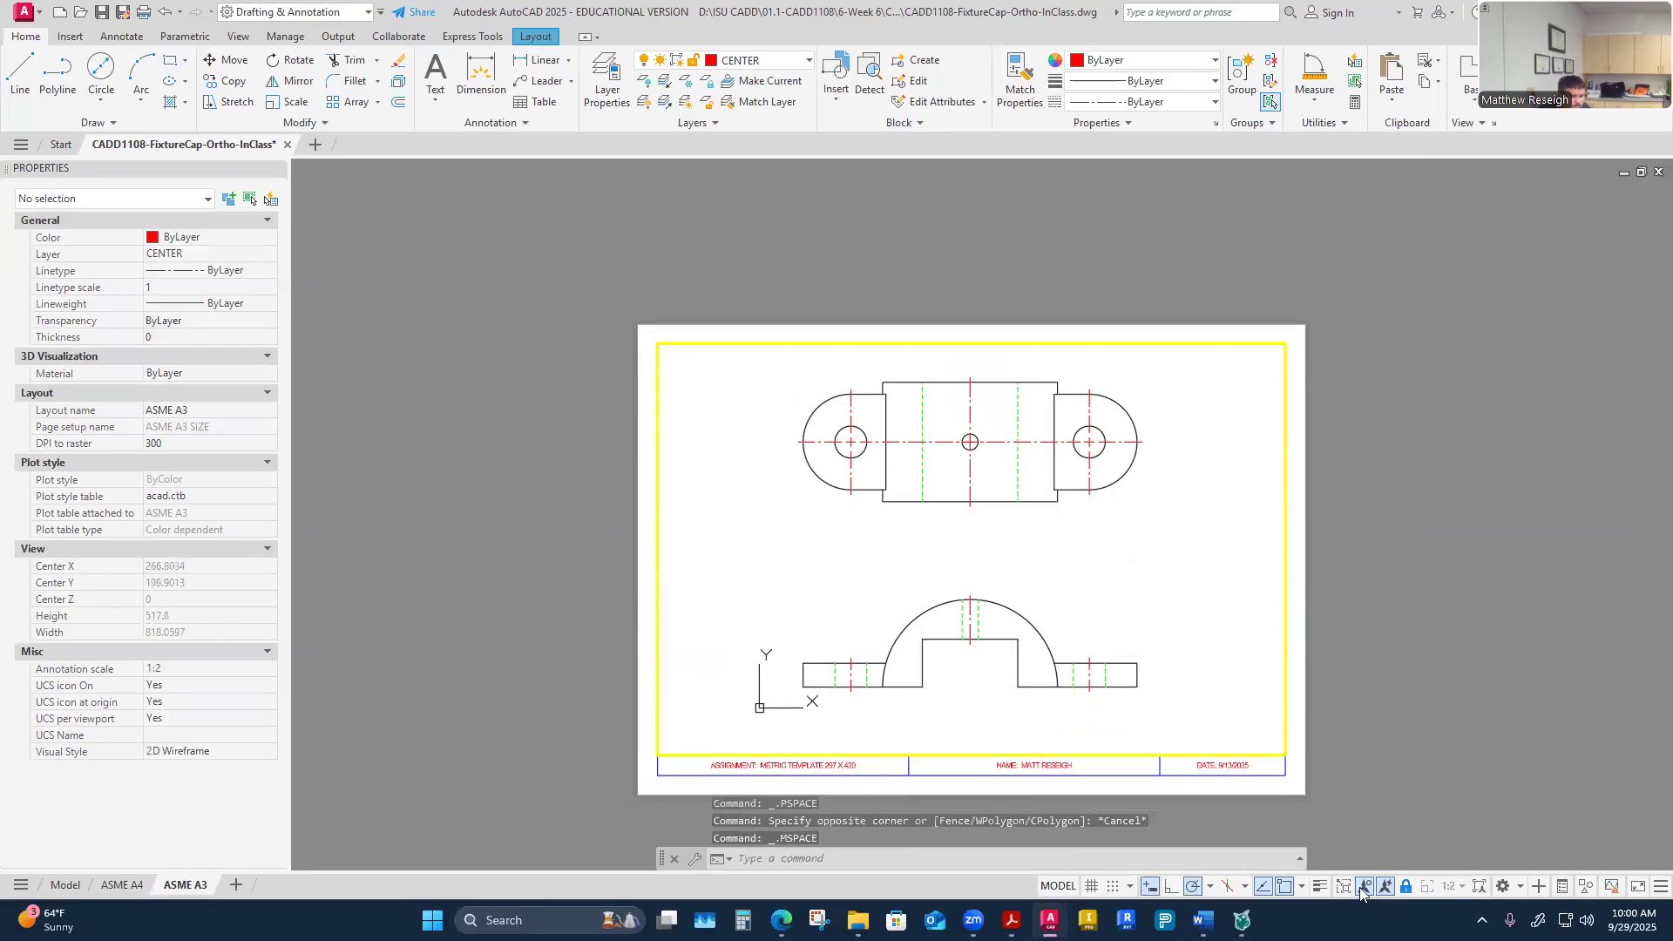
left_click(1343, 886)
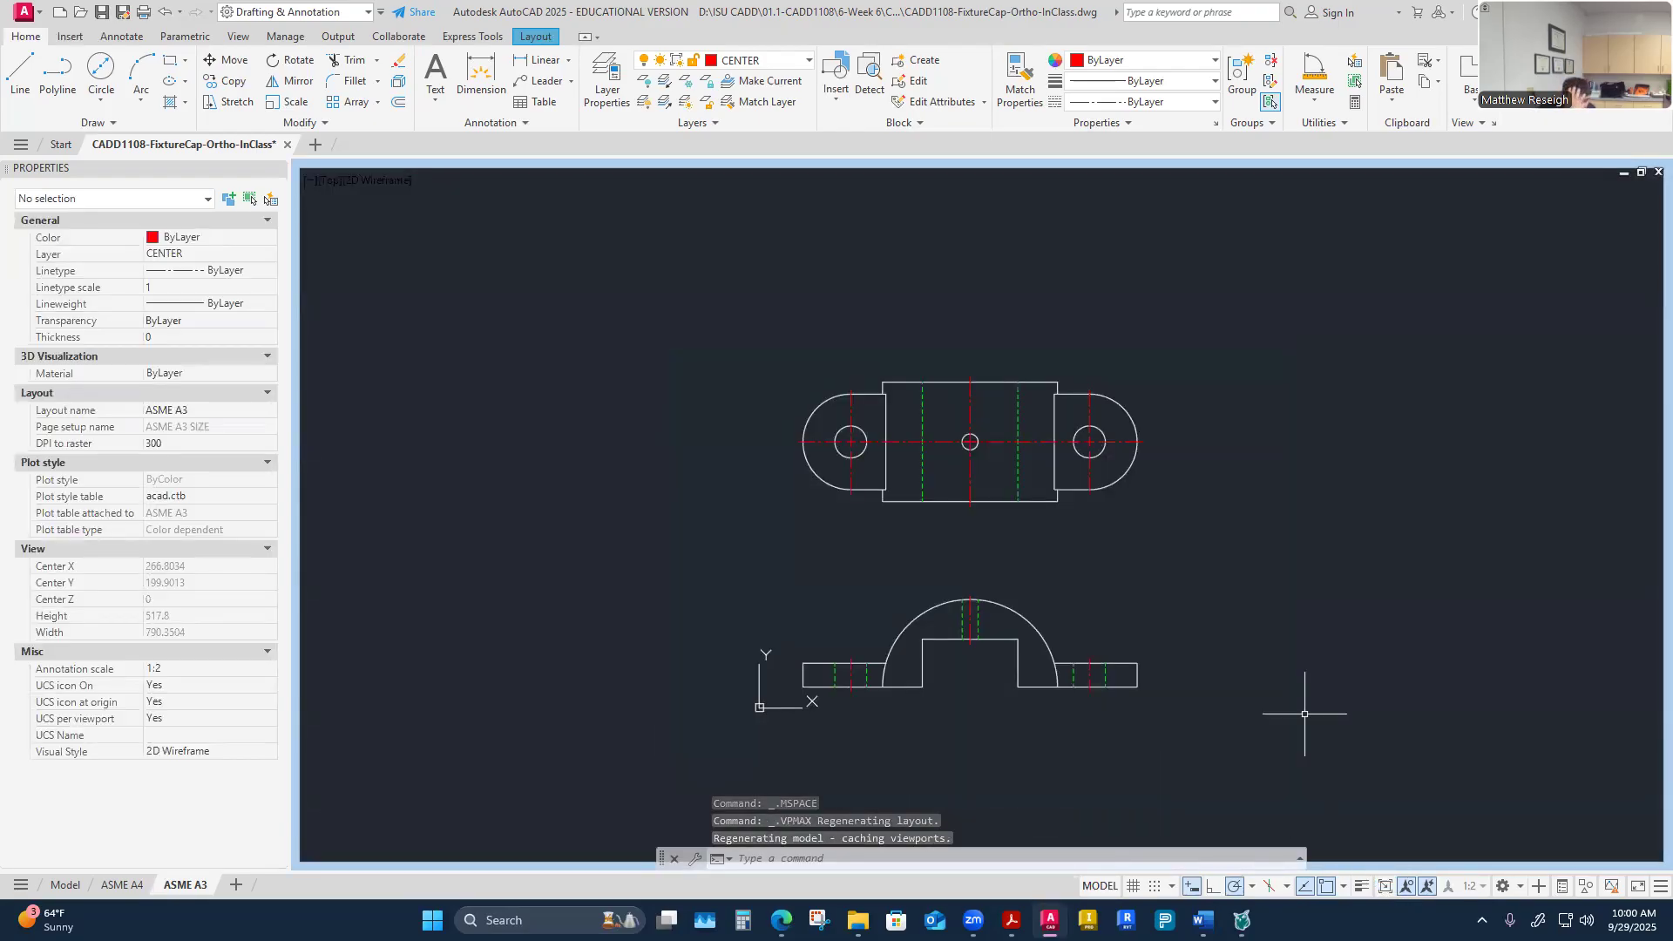
scroll(984, 713, "up", 2)
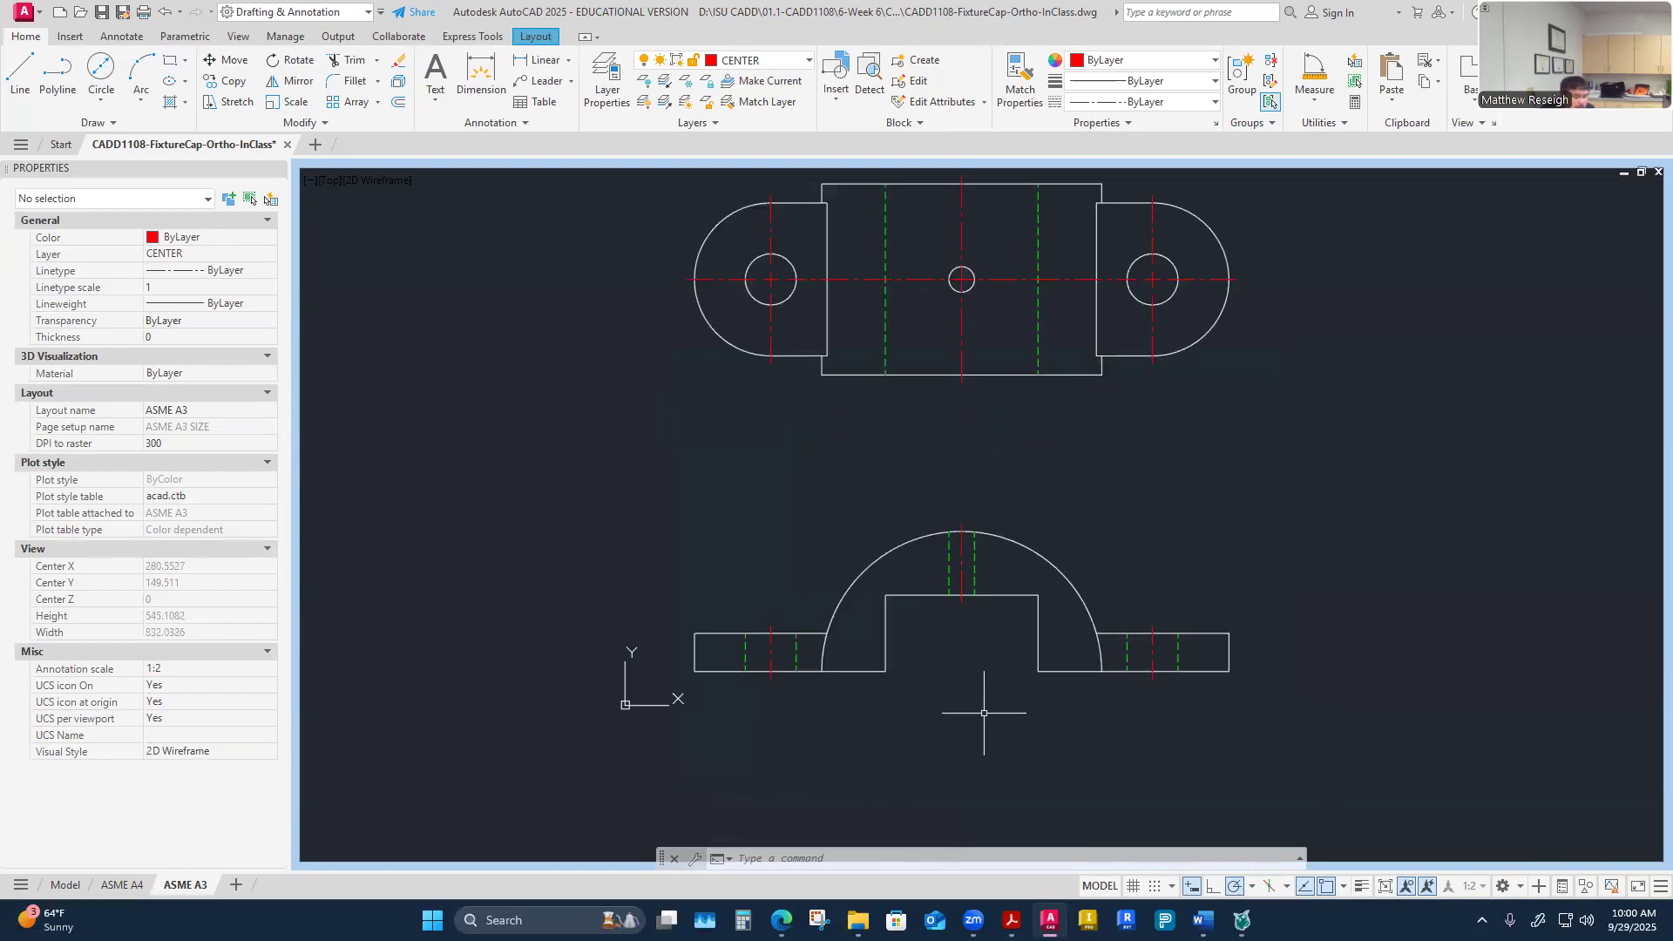
scroll(984, 713, "down", 2)
scroll(1011, 717, "up", 2)
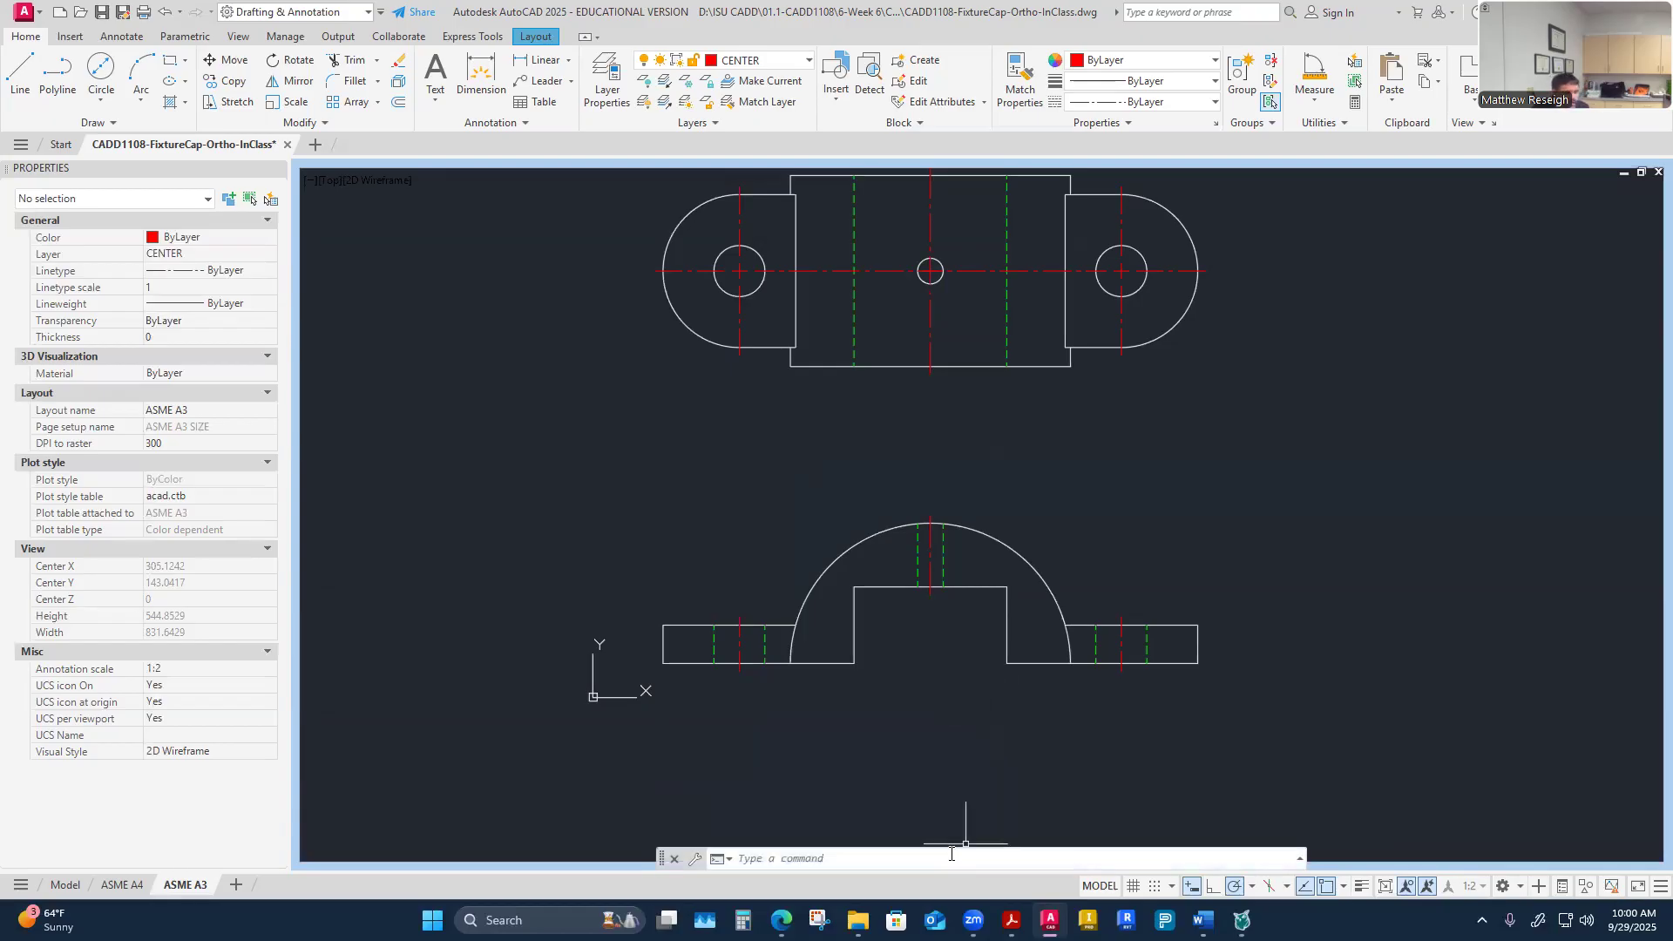
Step: Make DIMENSION the current layer and bring up the annotation tools
left_click(808, 60)
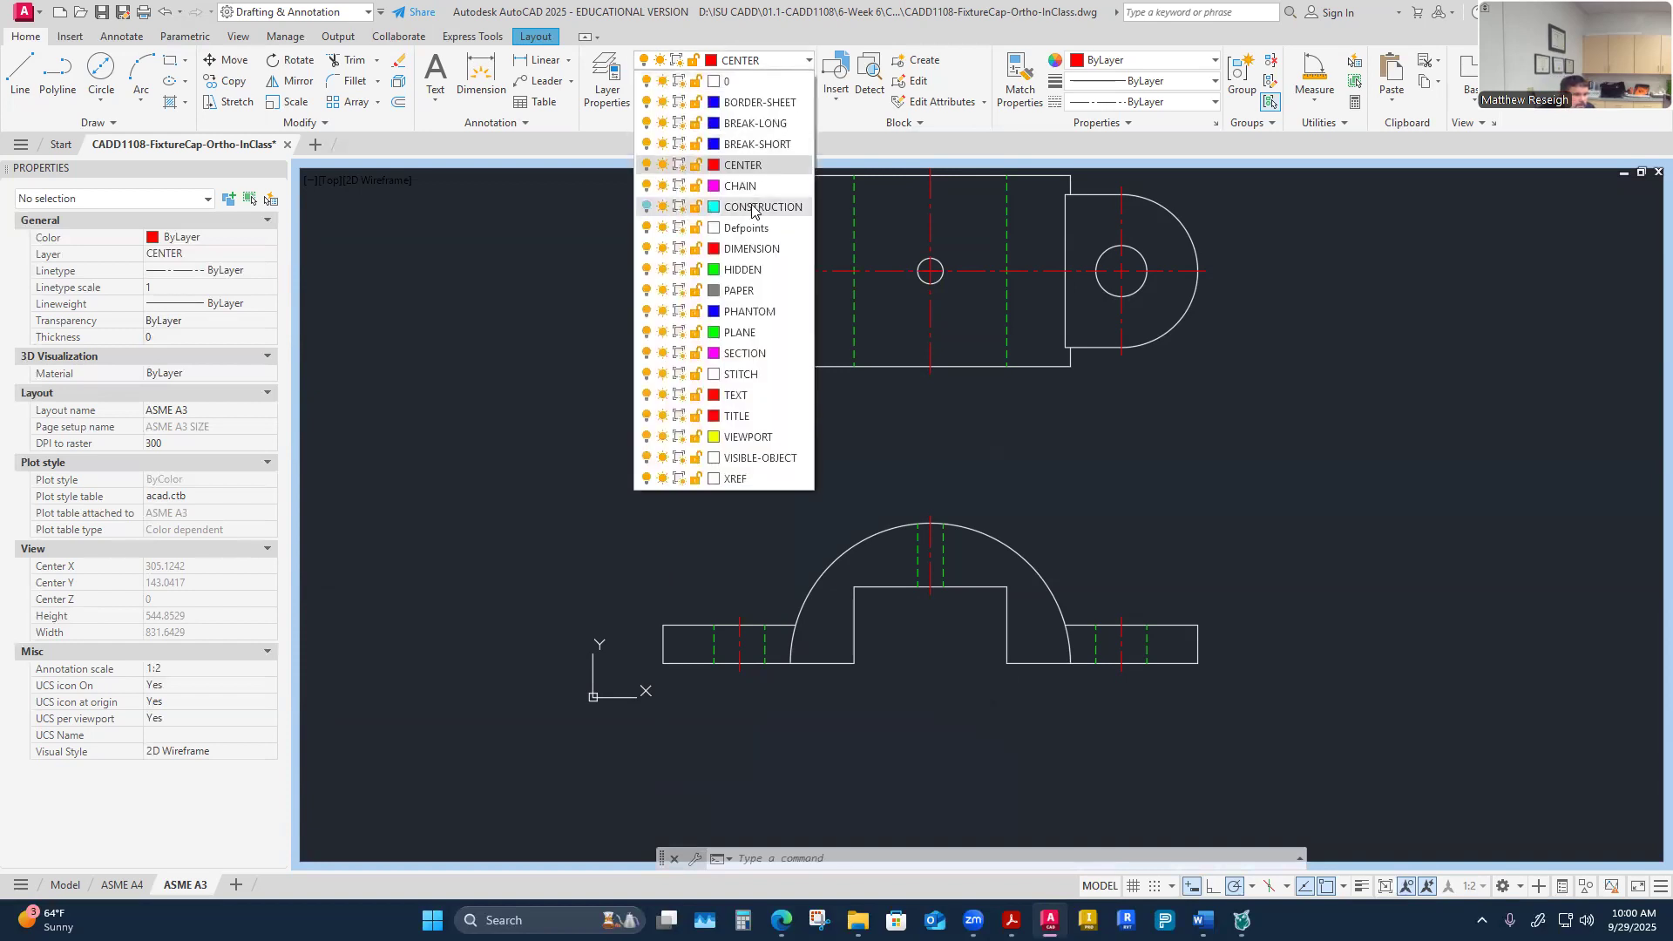
left_click(749, 217)
left_click(140, 39)
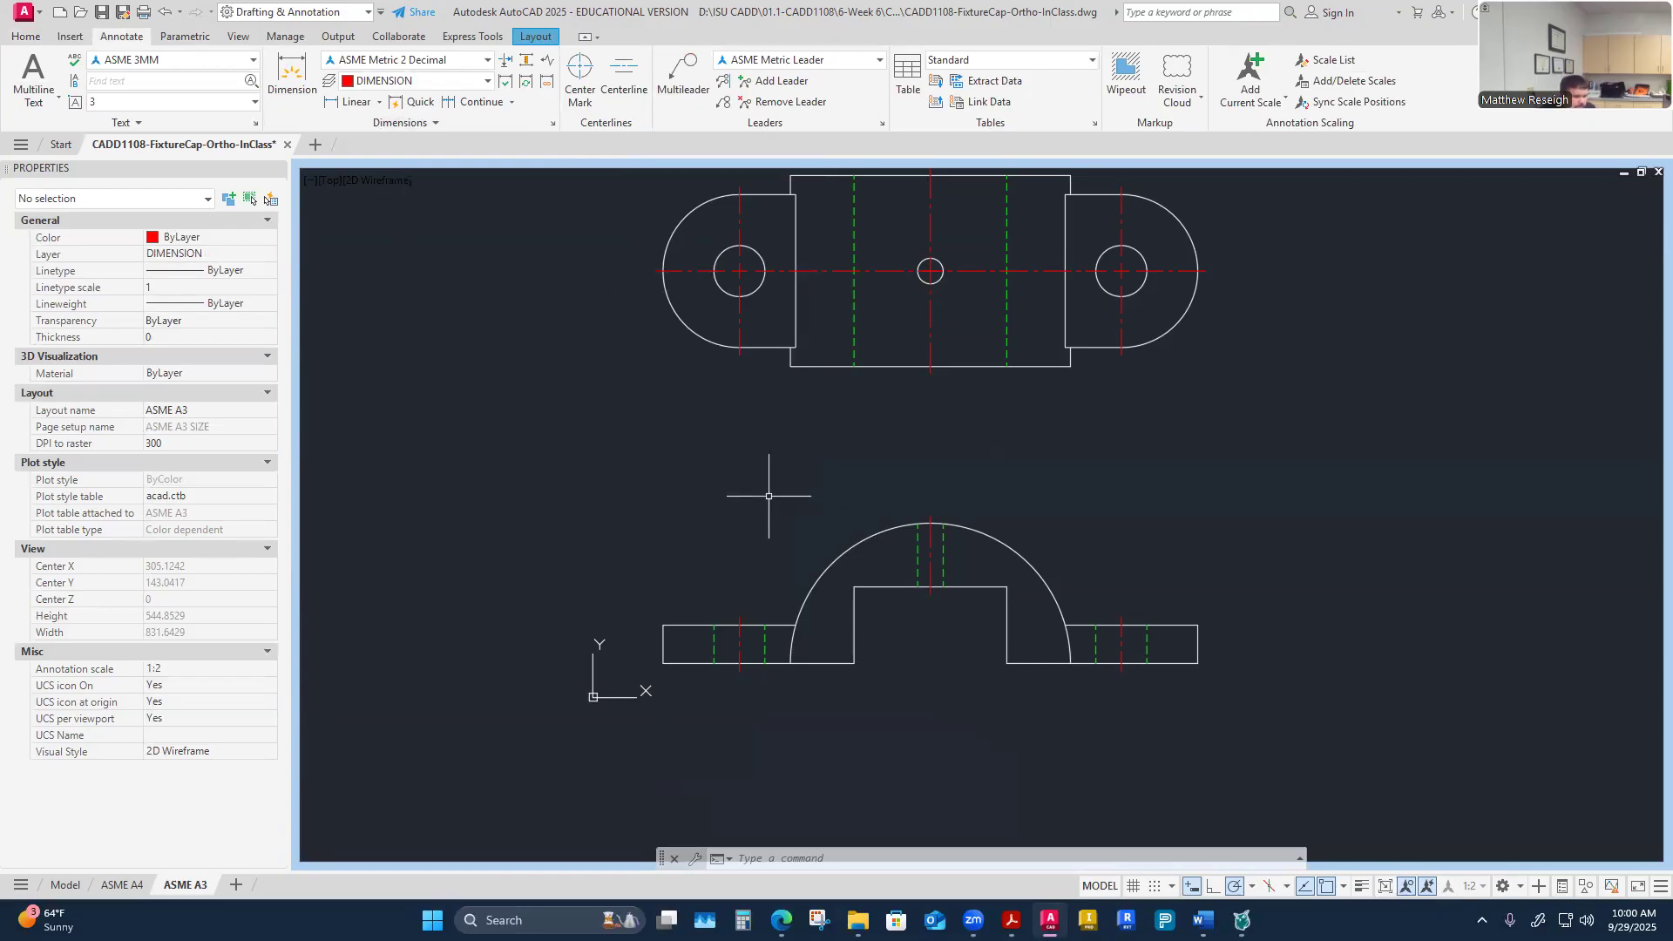
Step: Dimension the front view's overall length between the outer ends of the two tabs, placing the dimension line above the arch
scroll(809, 524, "down", 2)
scroll(838, 504, "up", 2)
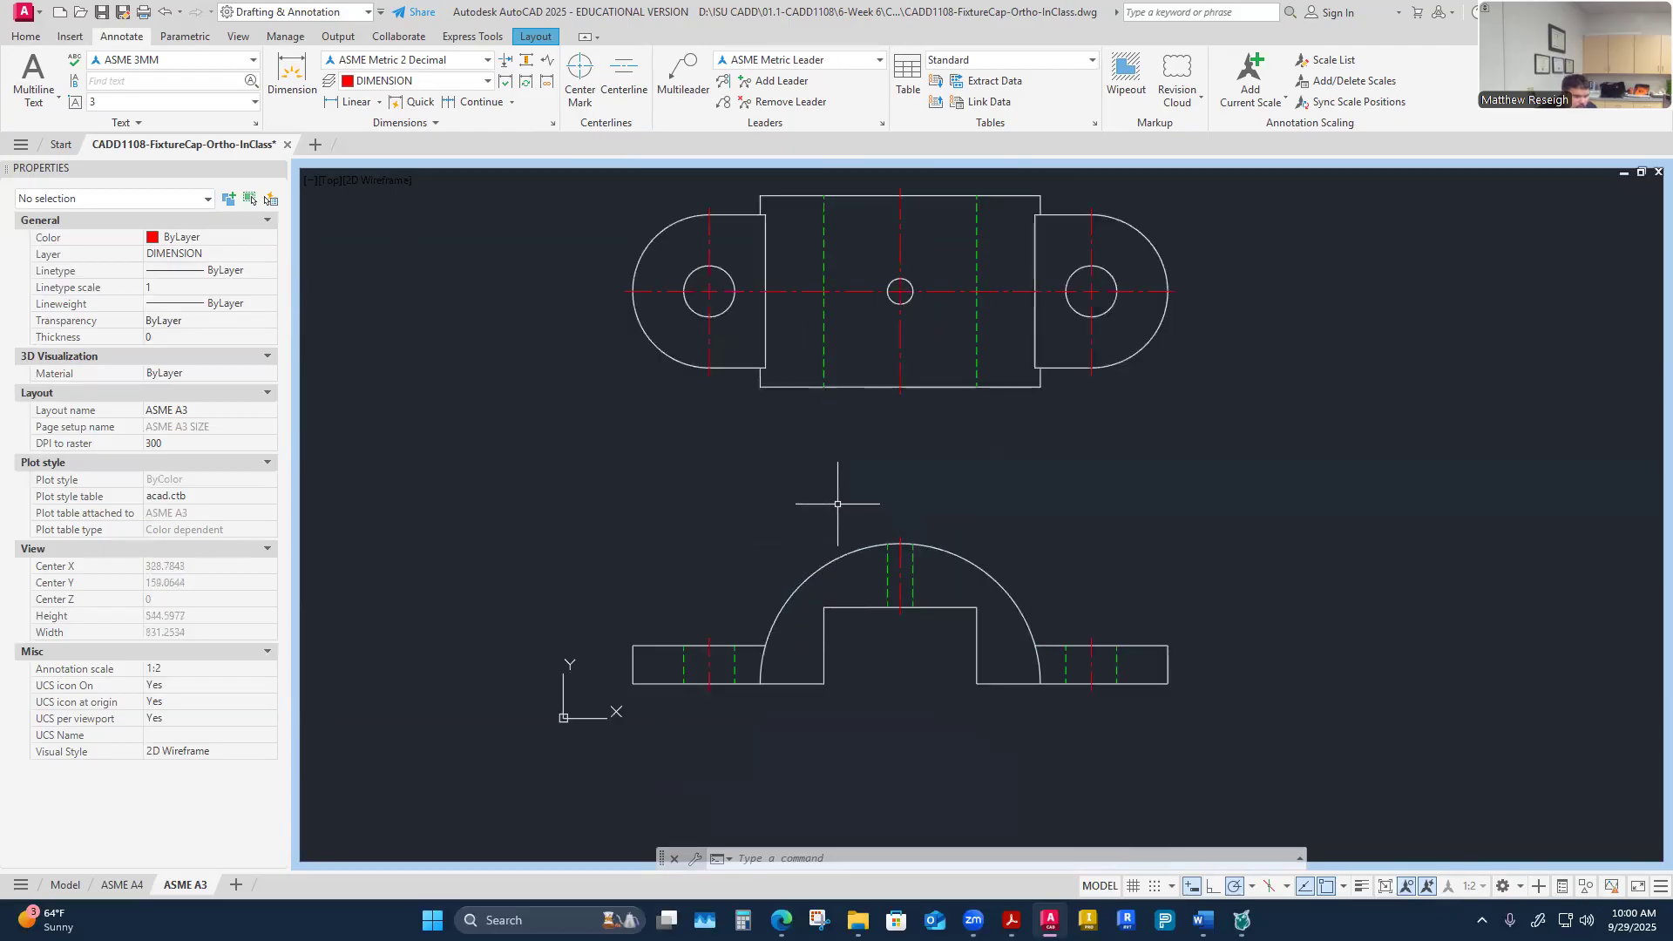
left_click(292, 72)
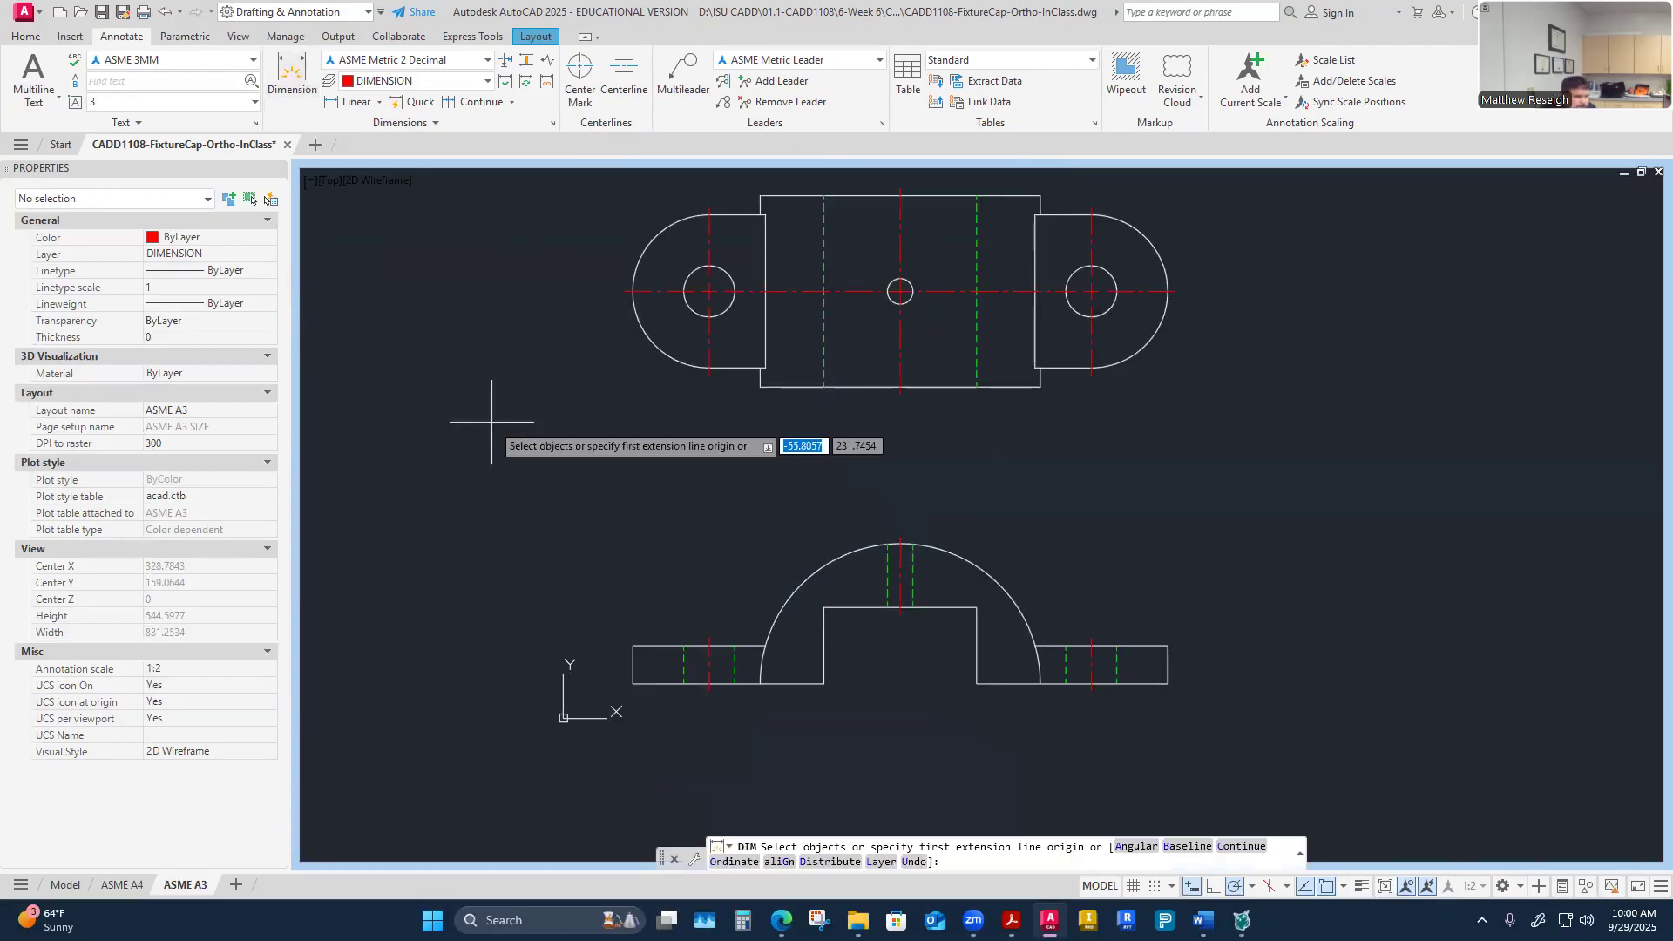
left_click(633, 646)
left_click(1163, 646)
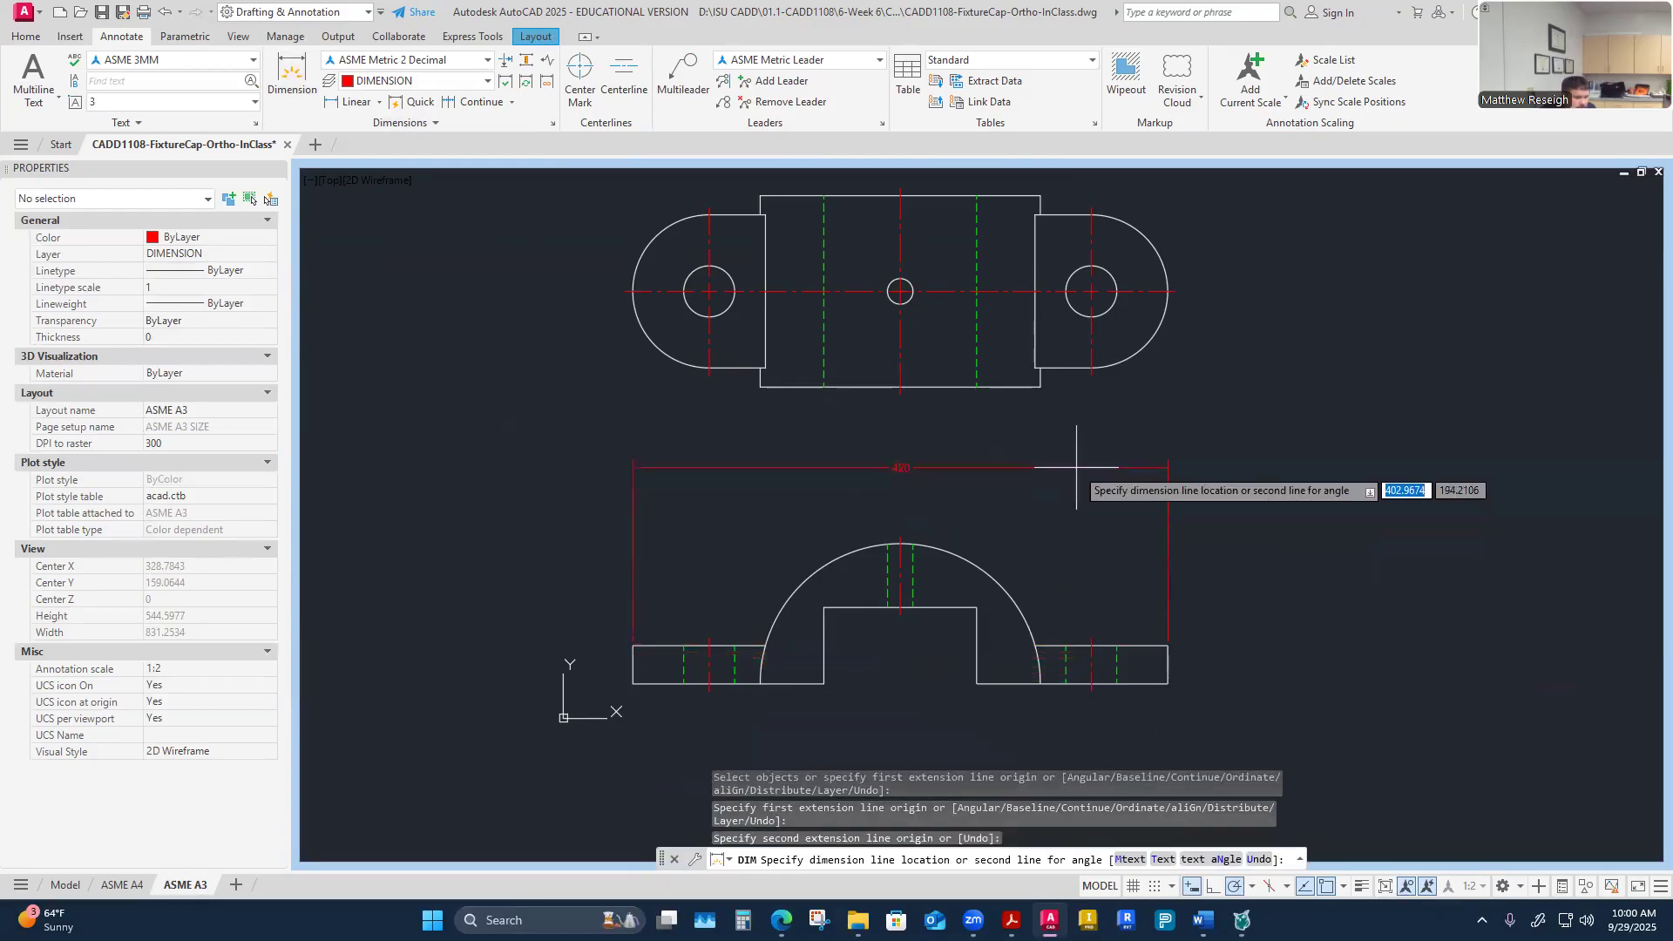
left_click(1097, 478)
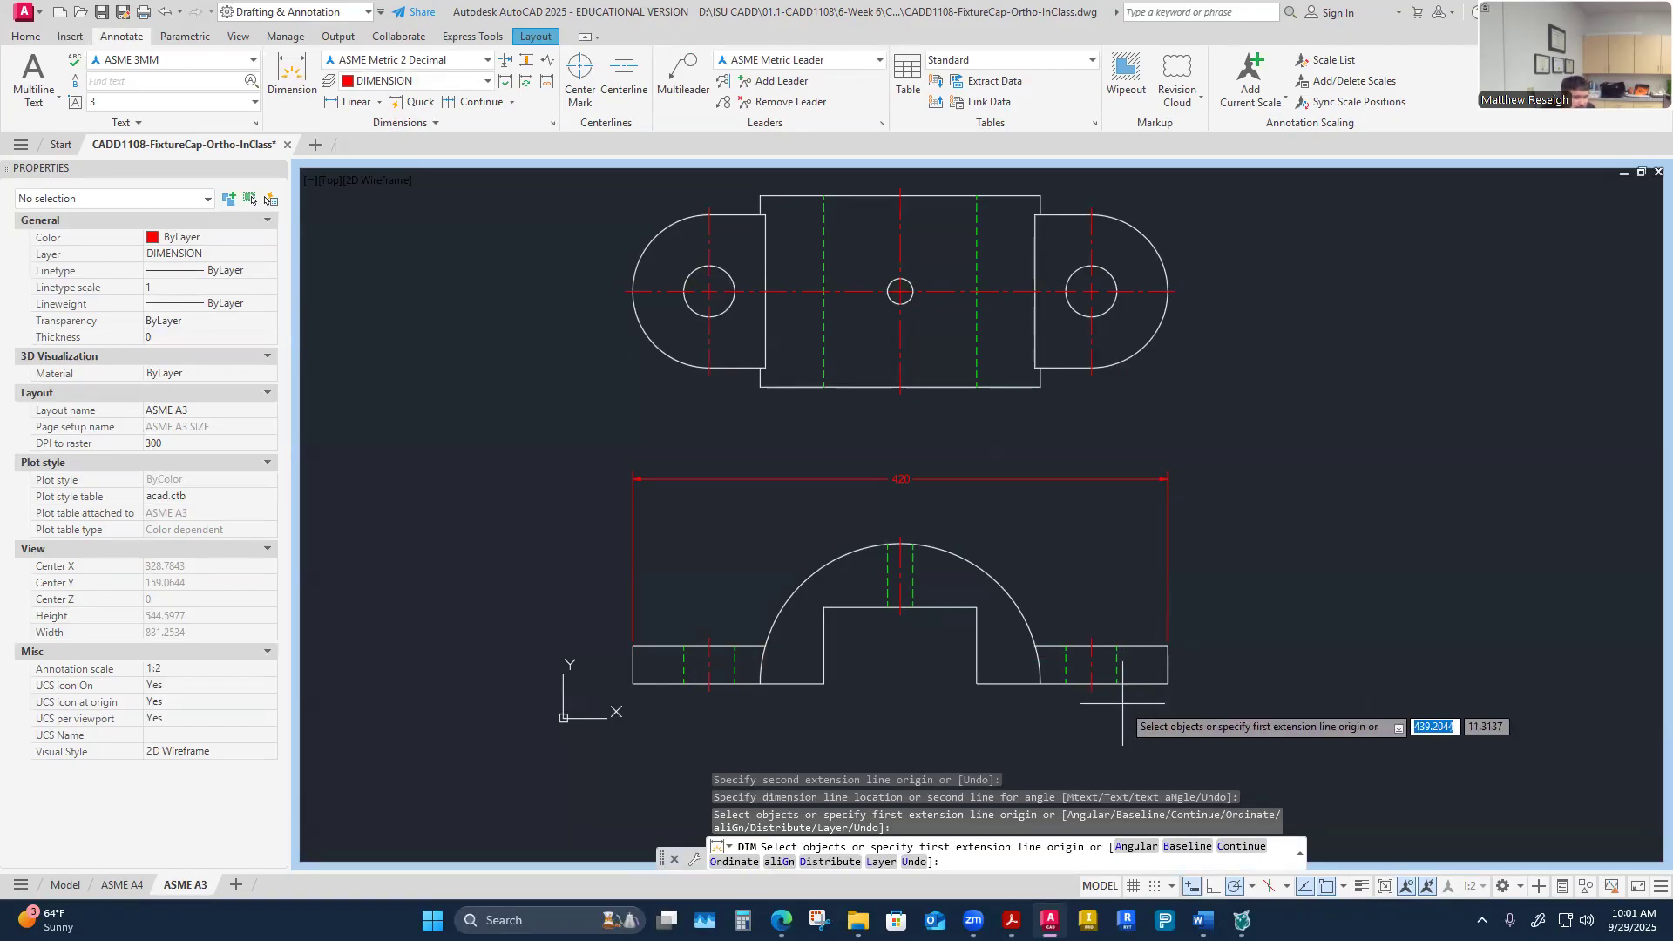
Step: Dimension the front view's overall height from the top of the arch to the base, placing the dimension line beyond the right tab
scroll(1058, 718, "up", 2)
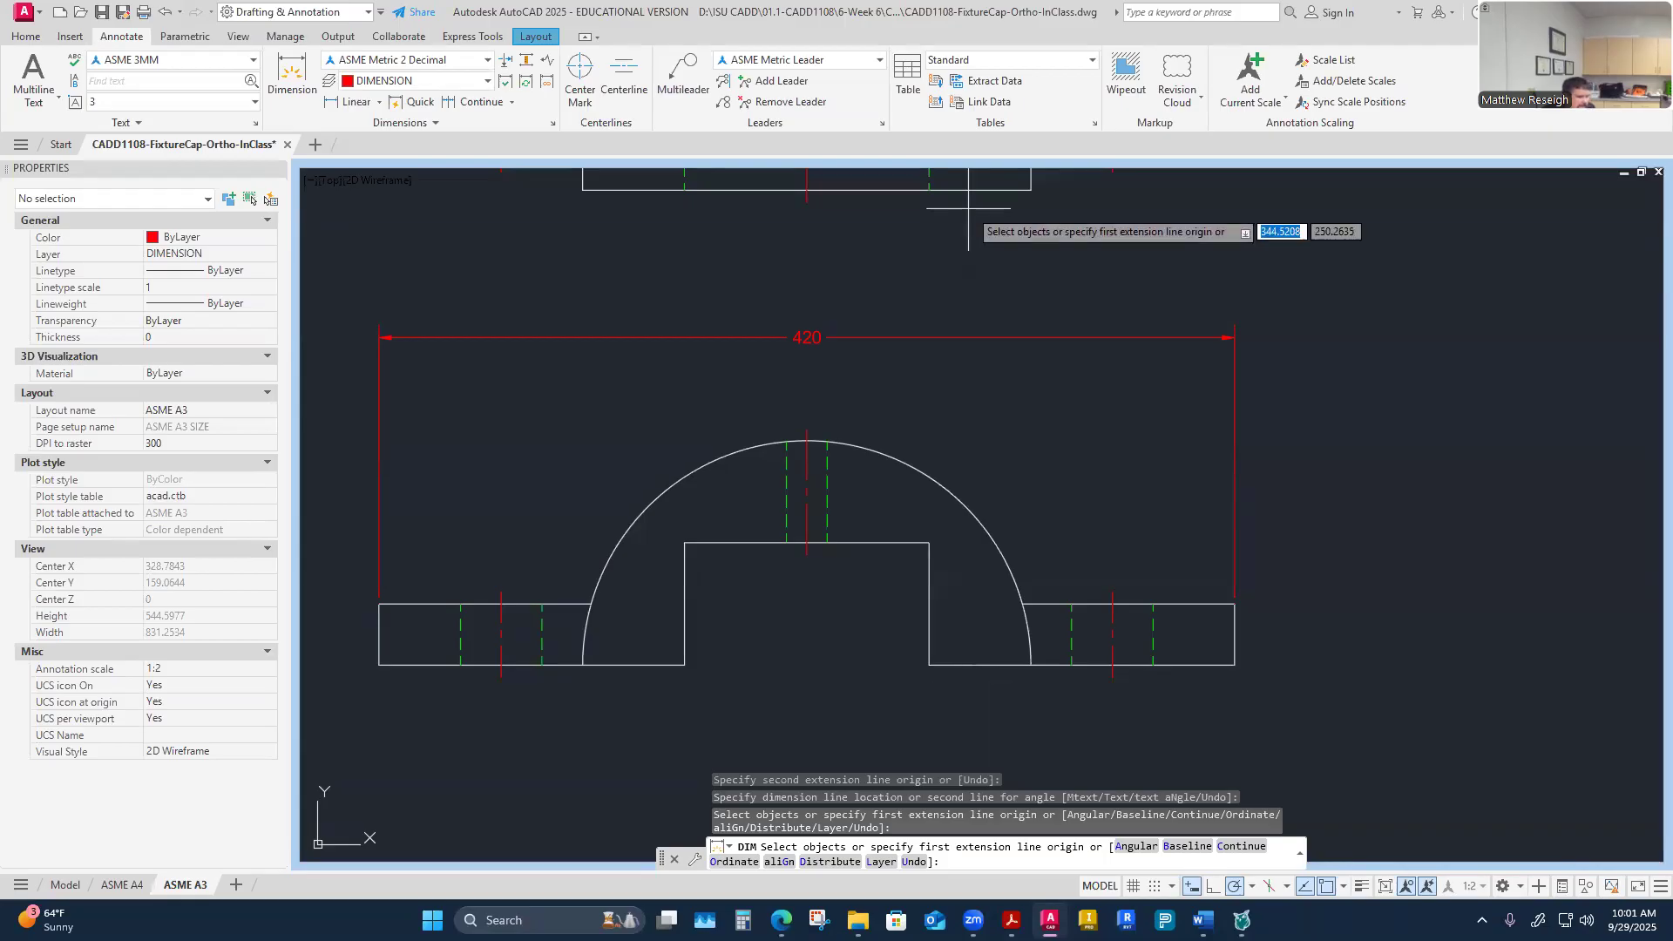
scroll(858, 453, "down", 4)
scroll(866, 461, "up", 3)
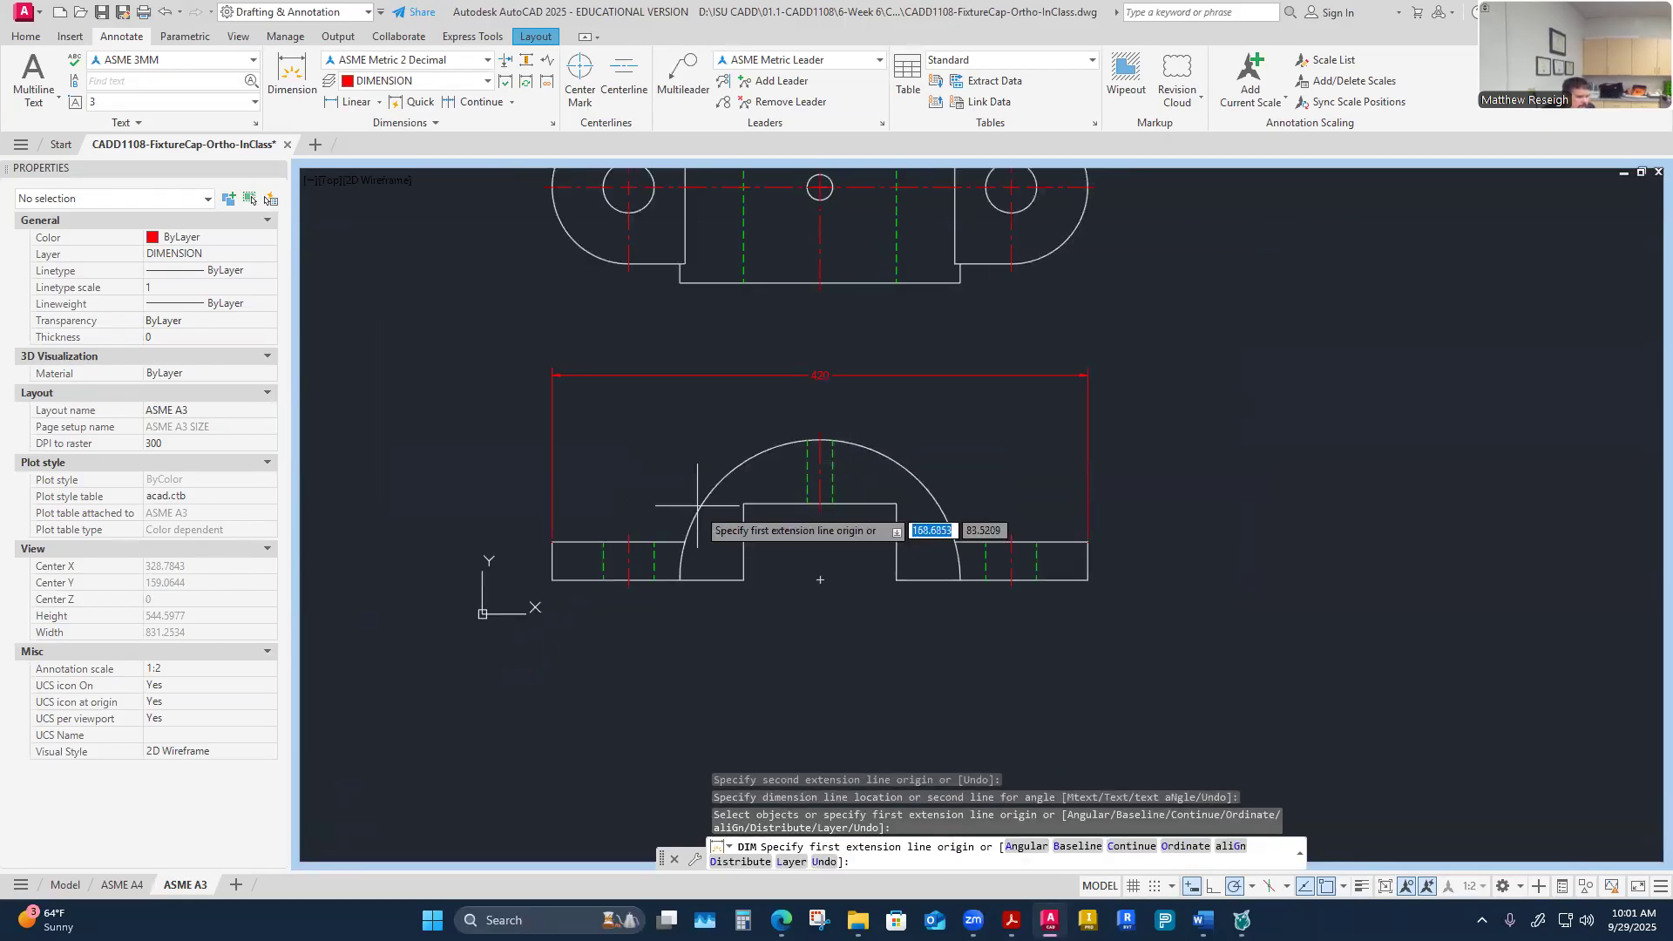
scroll(847, 454, "up", 4)
key("Return")
left_click(778, 416)
scroll(778, 416, "down", 2)
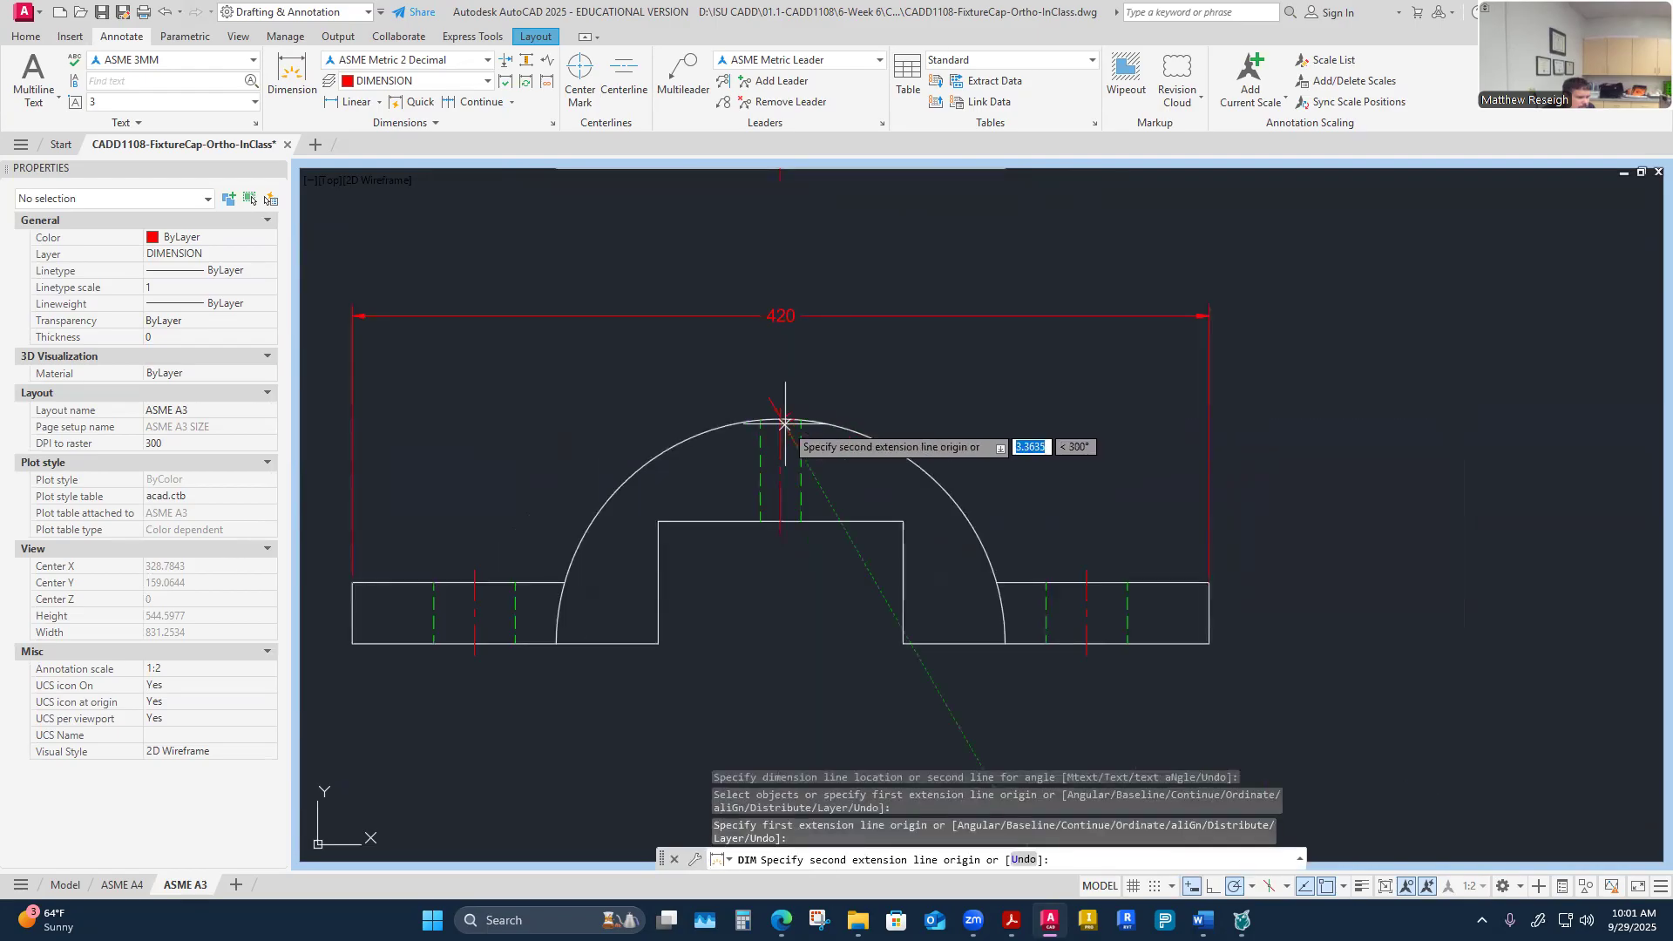
left_click(785, 644)
scroll(786, 644, "down", 2)
scroll(1066, 588, "up", 2)
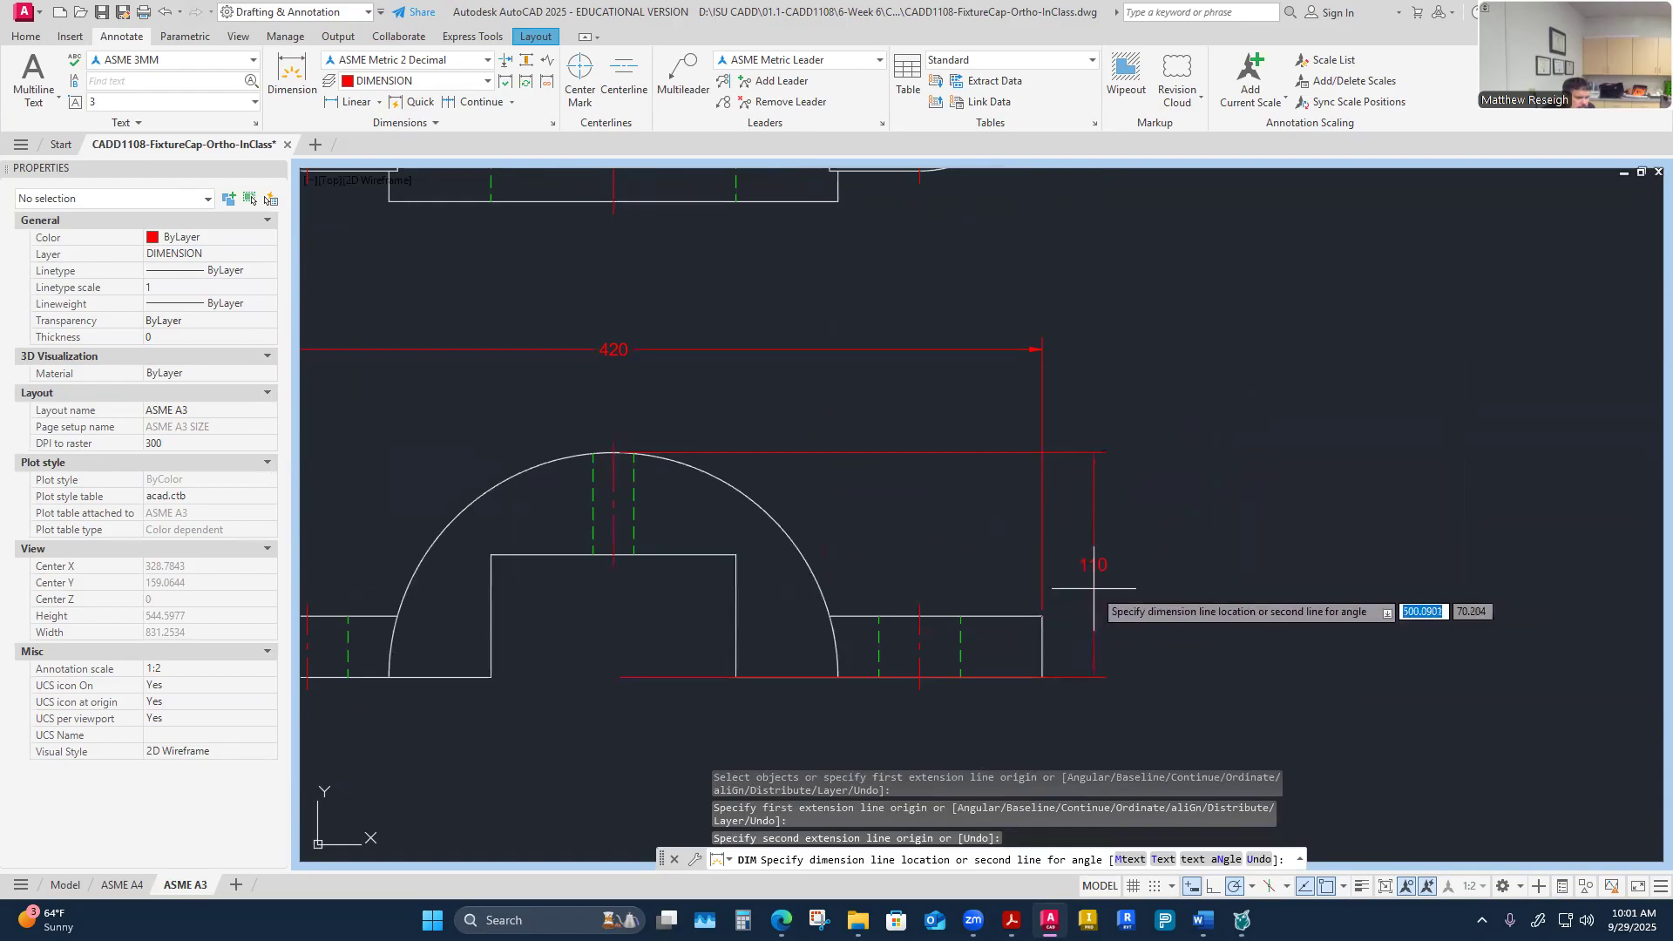
left_click(1100, 595)
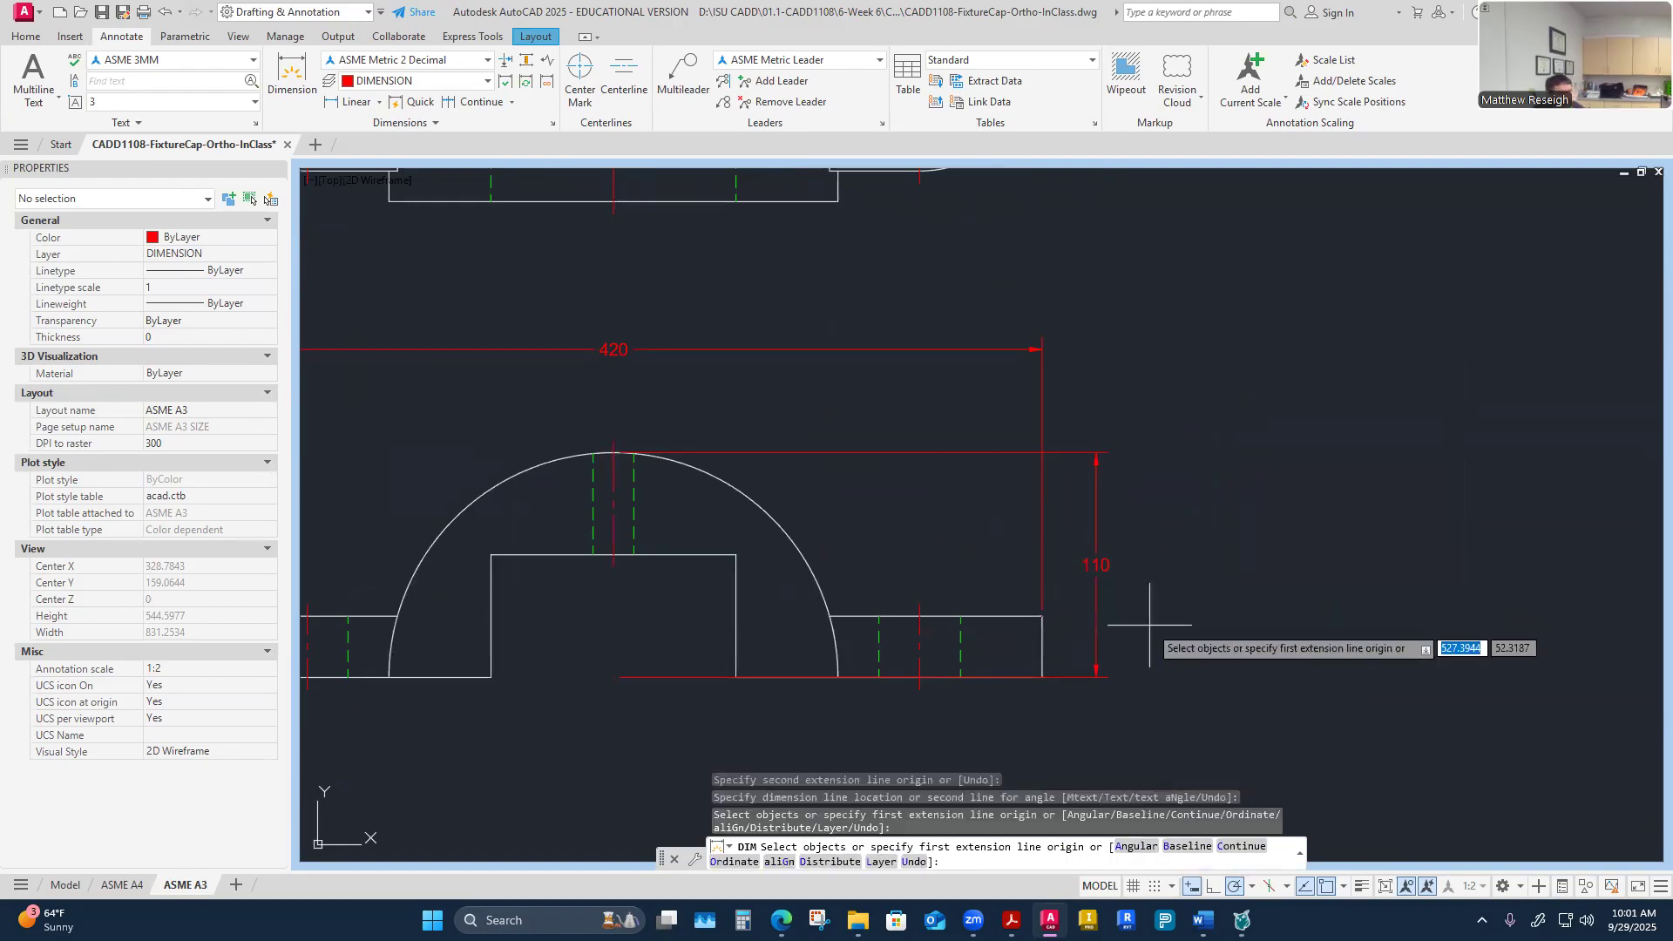
key("Return")
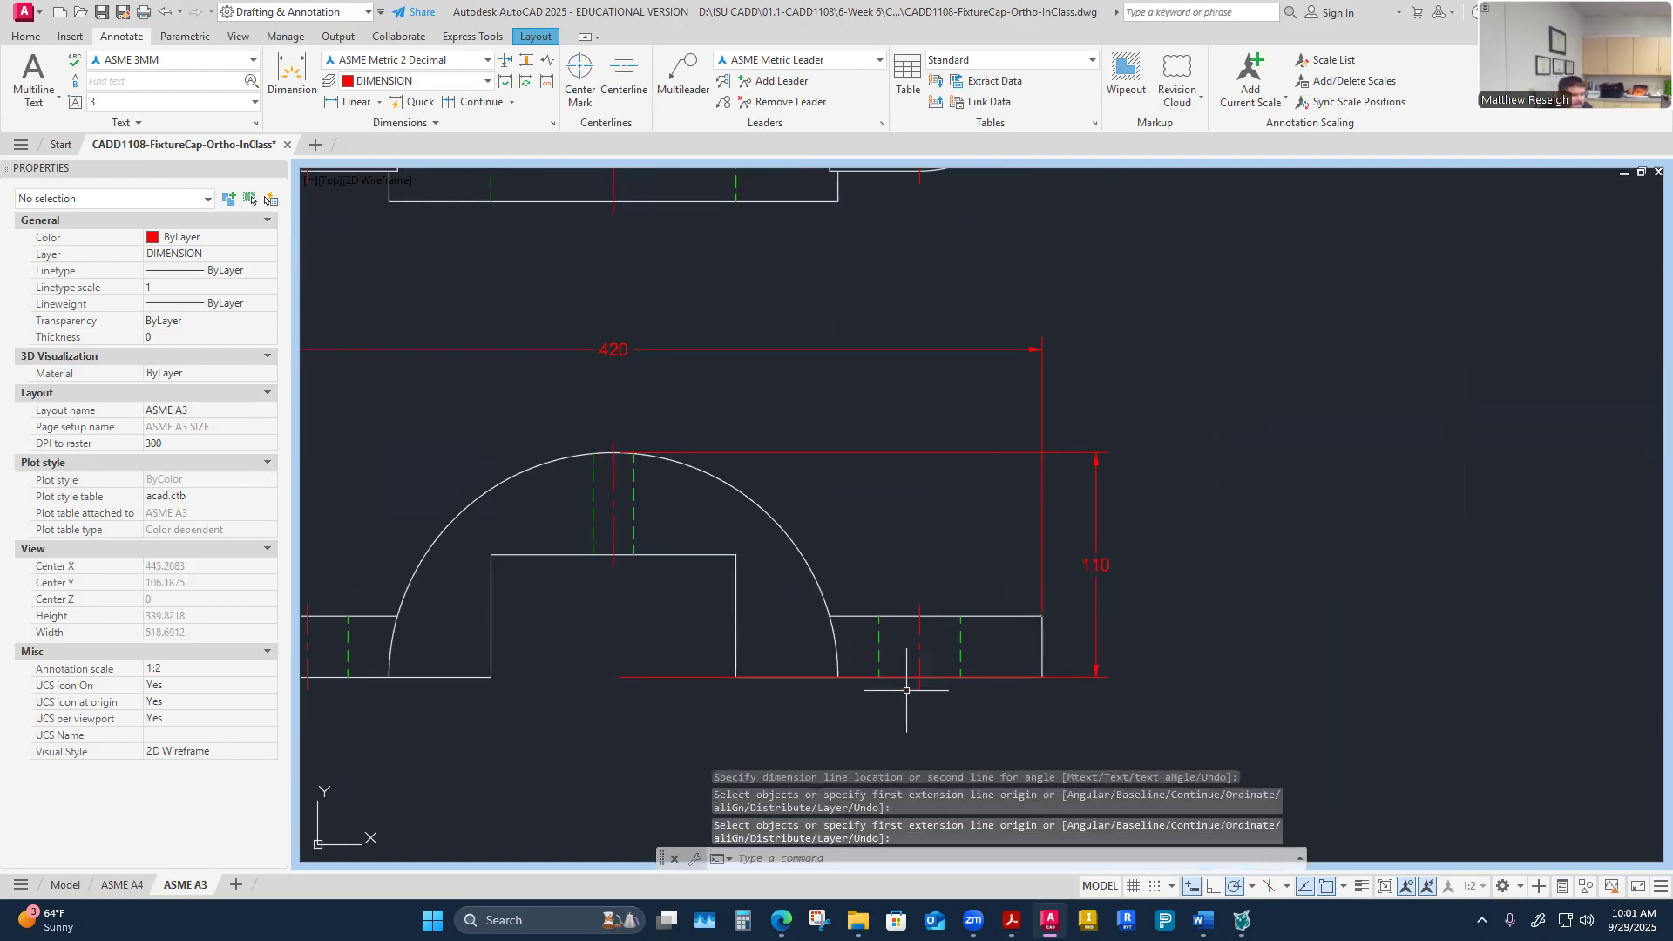
Step: Move the height dimension's lower extension line origin from the base centre to the right tab's lower outer corner
scroll(902, 690, "up", 2)
left_click(783, 669)
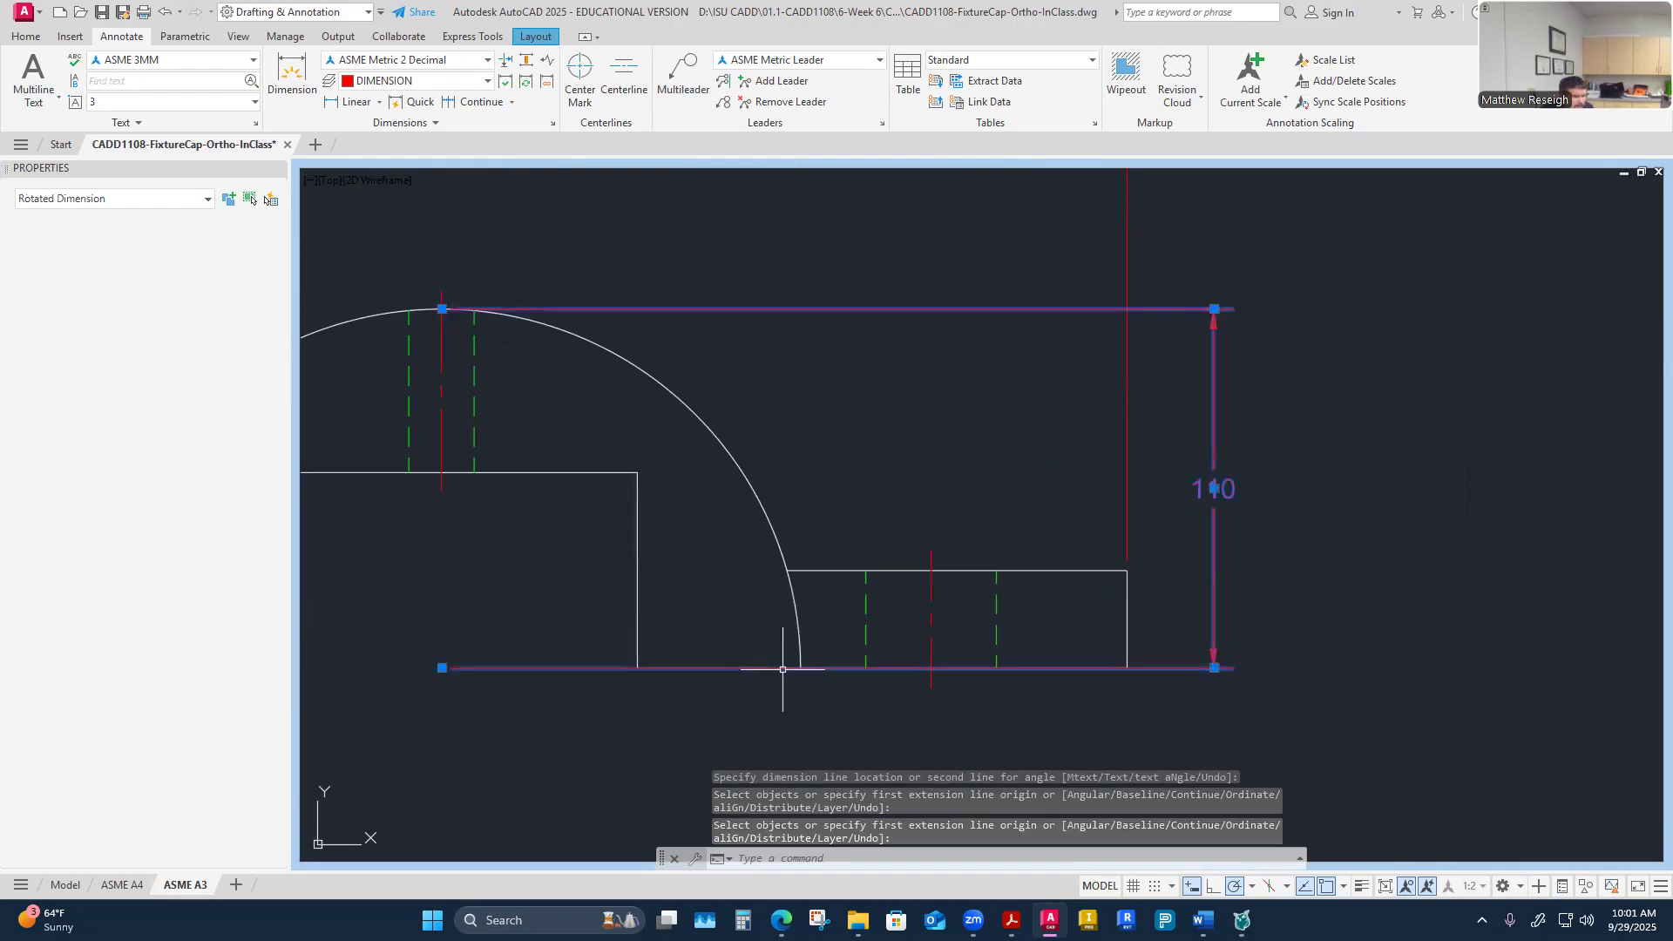
left_click(442, 668)
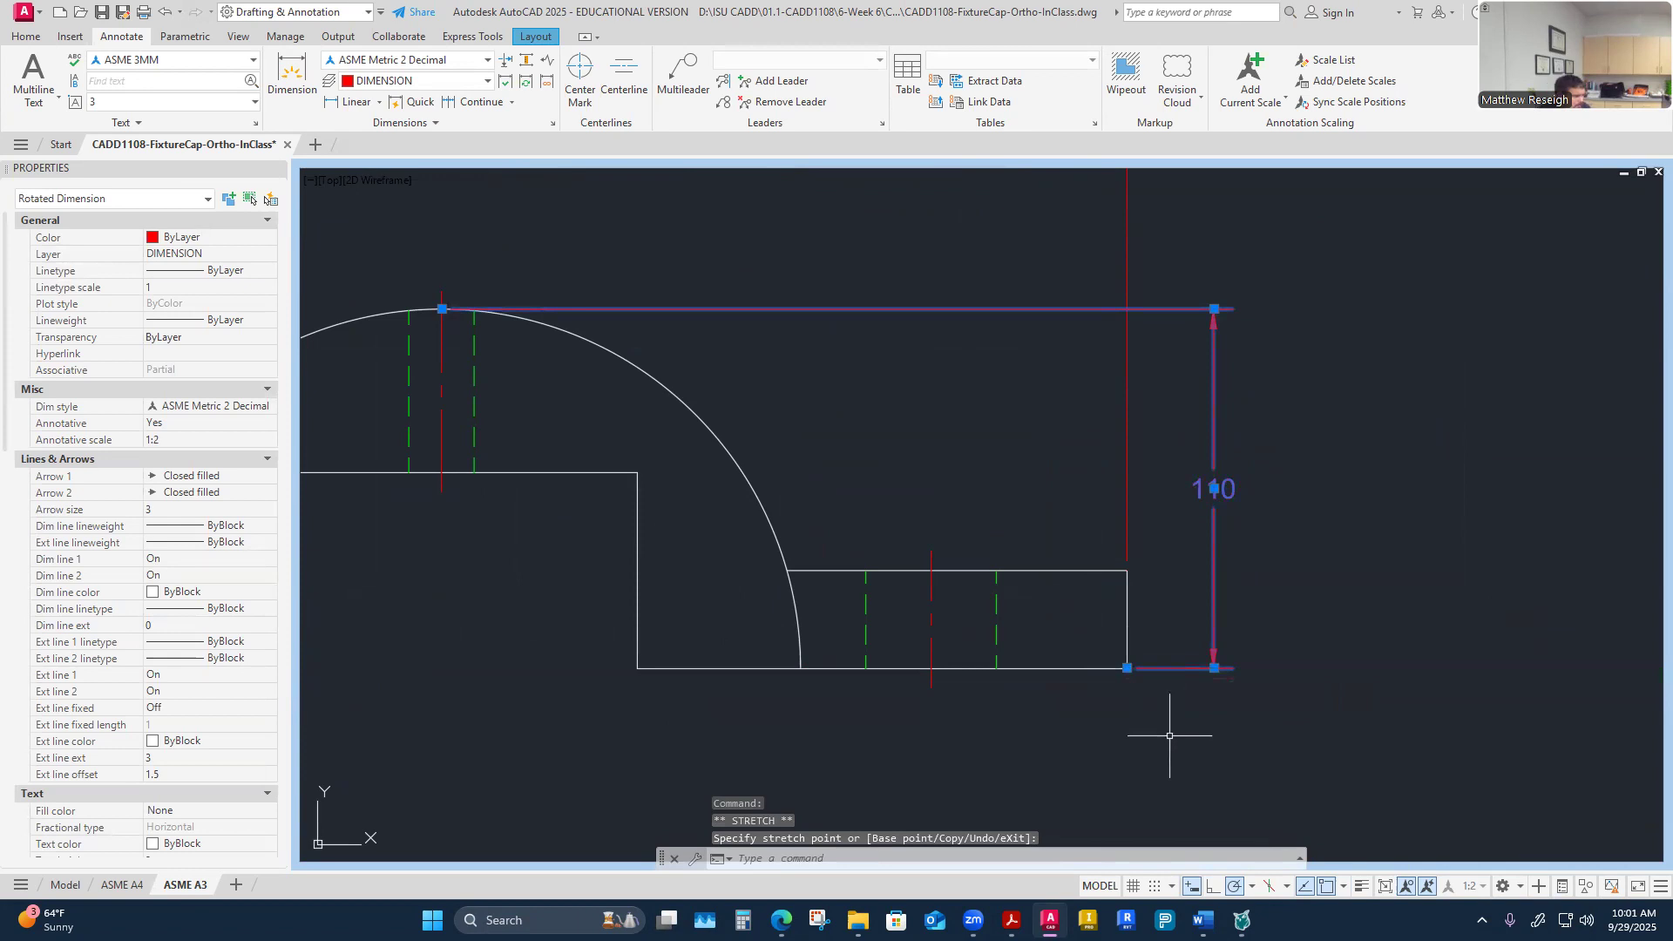
key("Escape")
key("Escape")
scroll(1177, 734, "down", 4)
scroll(821, 549, "up", 4)
scroll(889, 586, "down", 4)
scroll(1052, 649, "down", 2)
scroll(1200, 733, "up", 4)
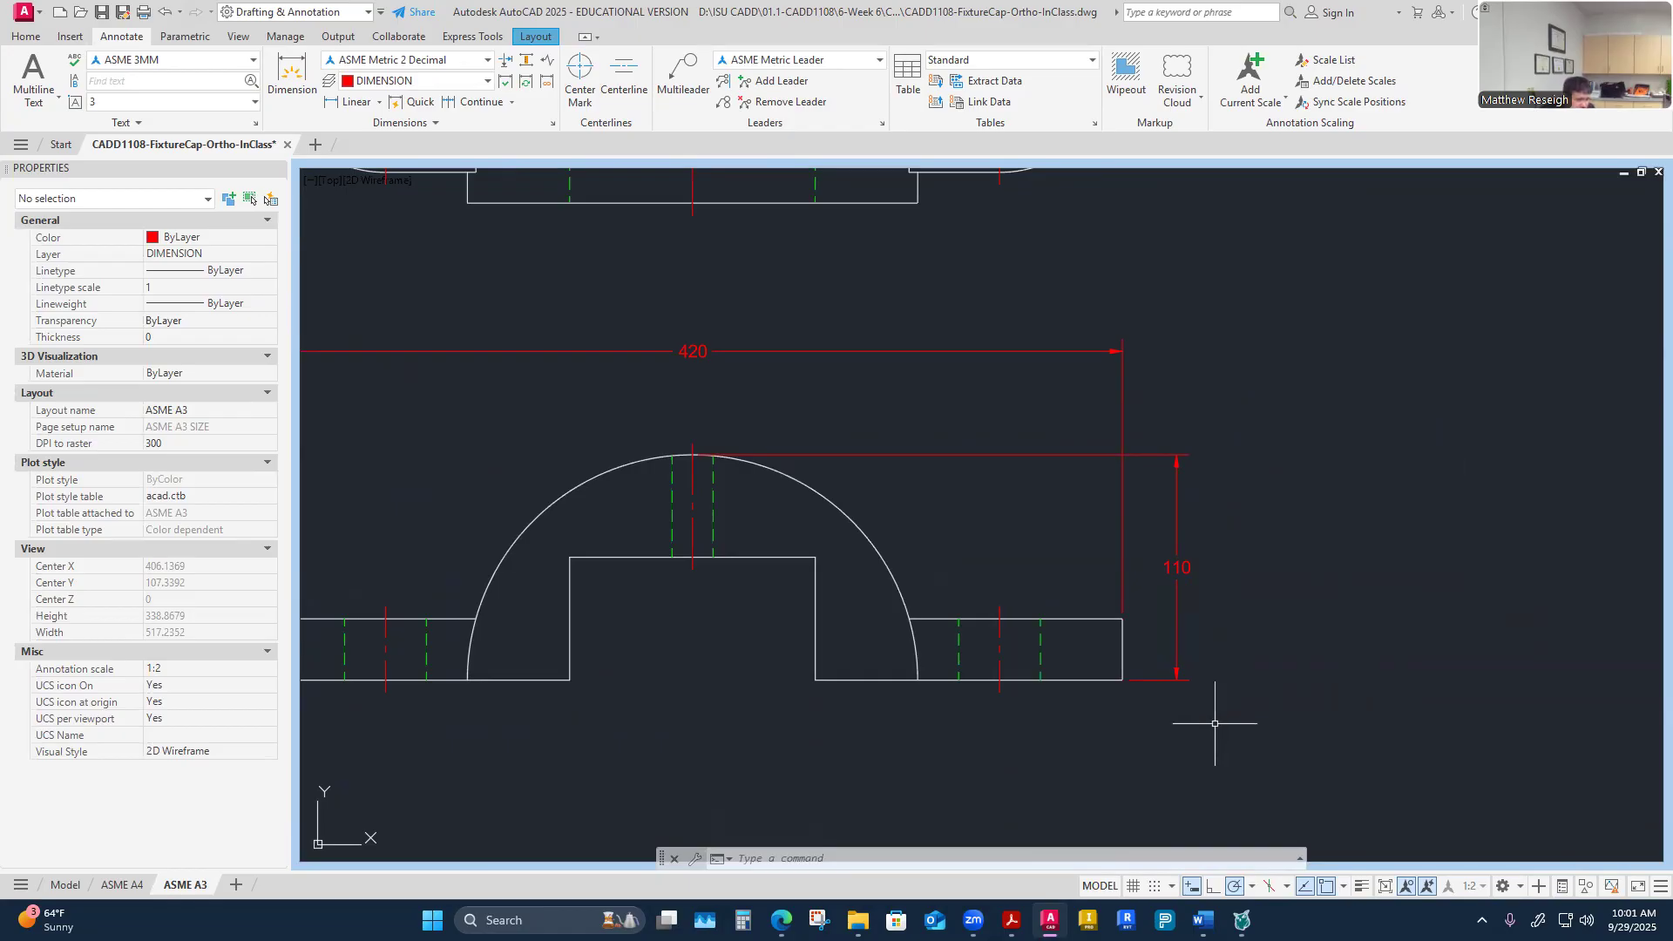
scroll(1131, 665, "down", 2)
scroll(1075, 649, "down", 2)
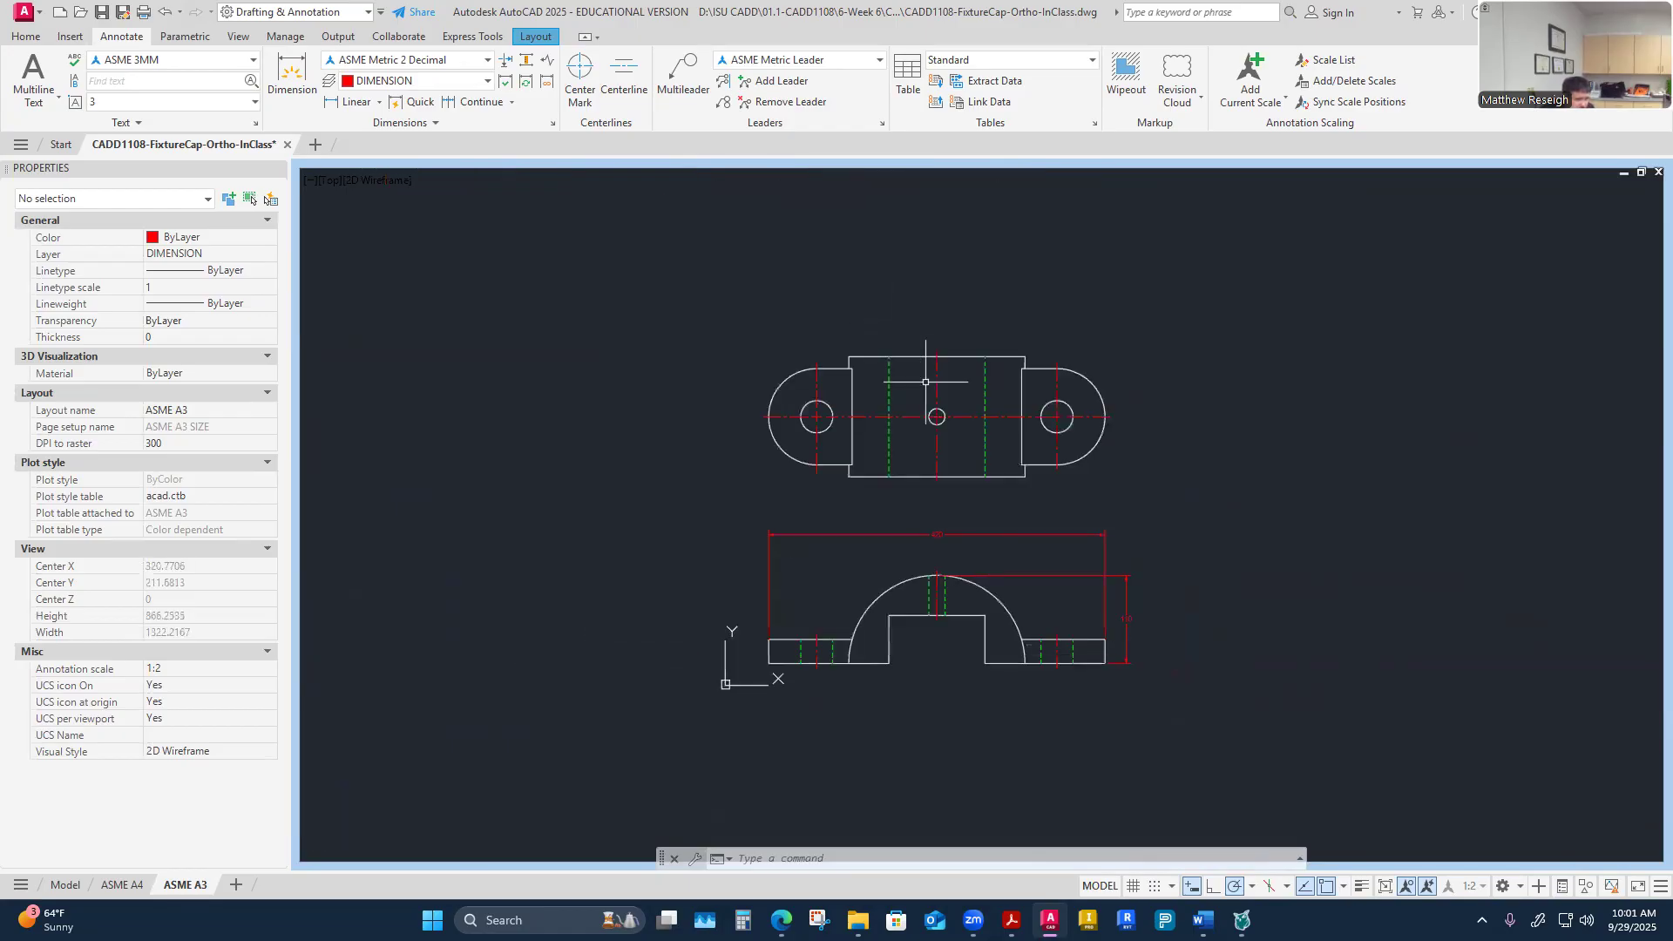
Step: Dimension the overall depth of the top view's central body along its right edge, placing the dimension line beyond the right tab
scroll(926, 383, "up", 2)
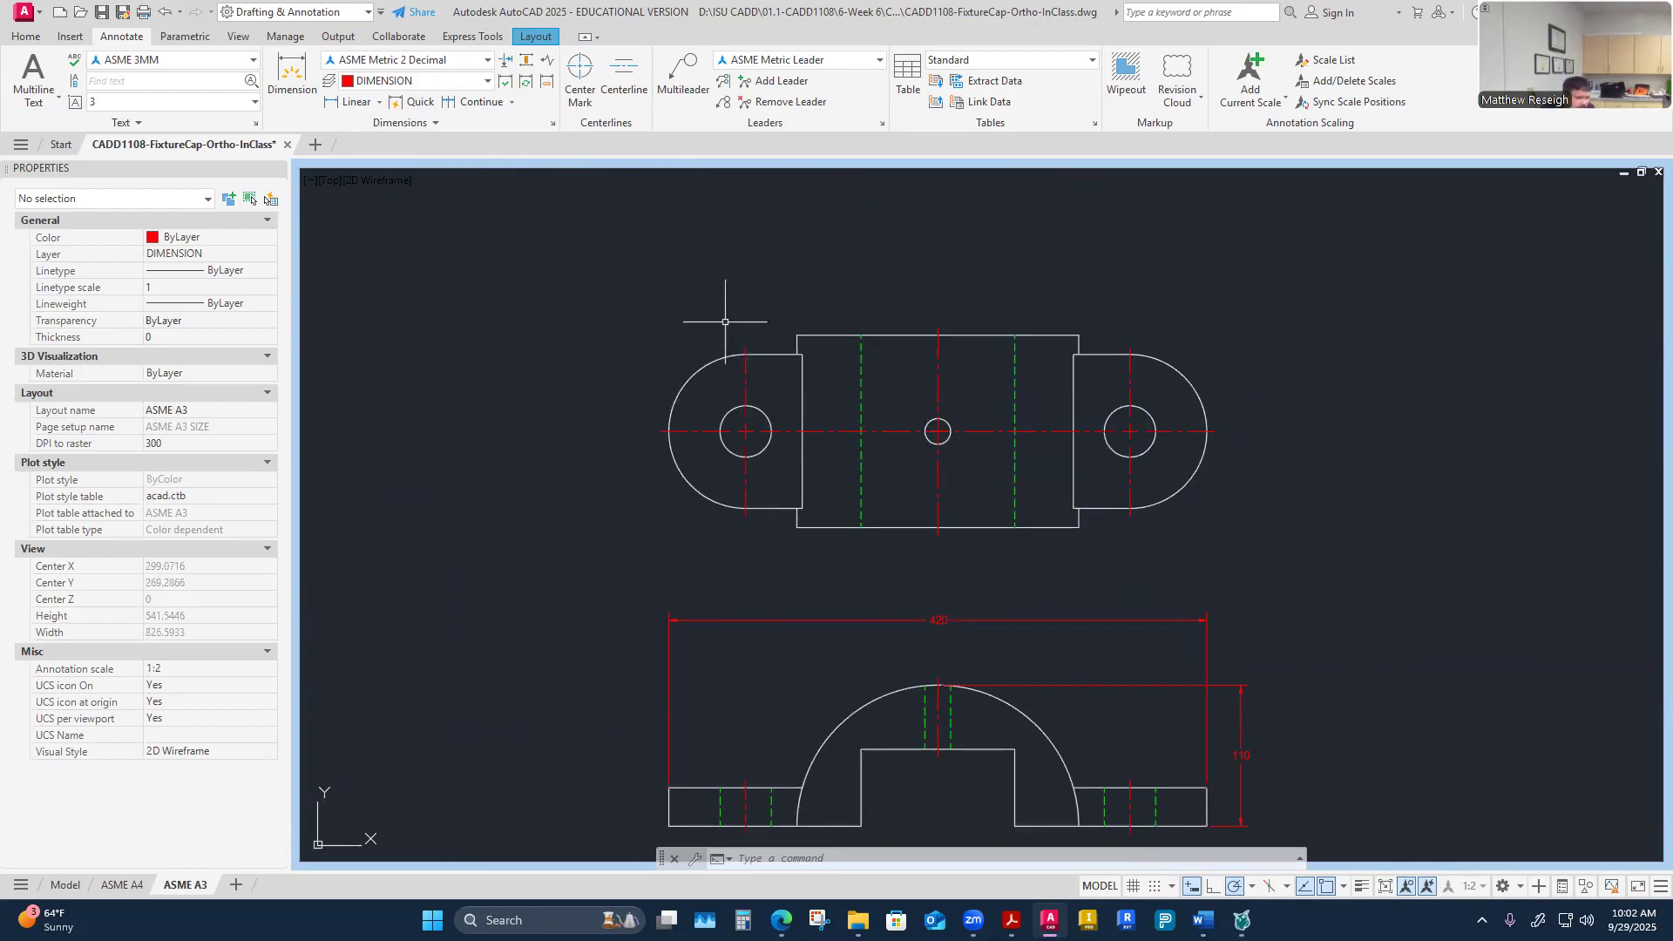
left_click(292, 71)
scroll(1125, 394, "up", 4)
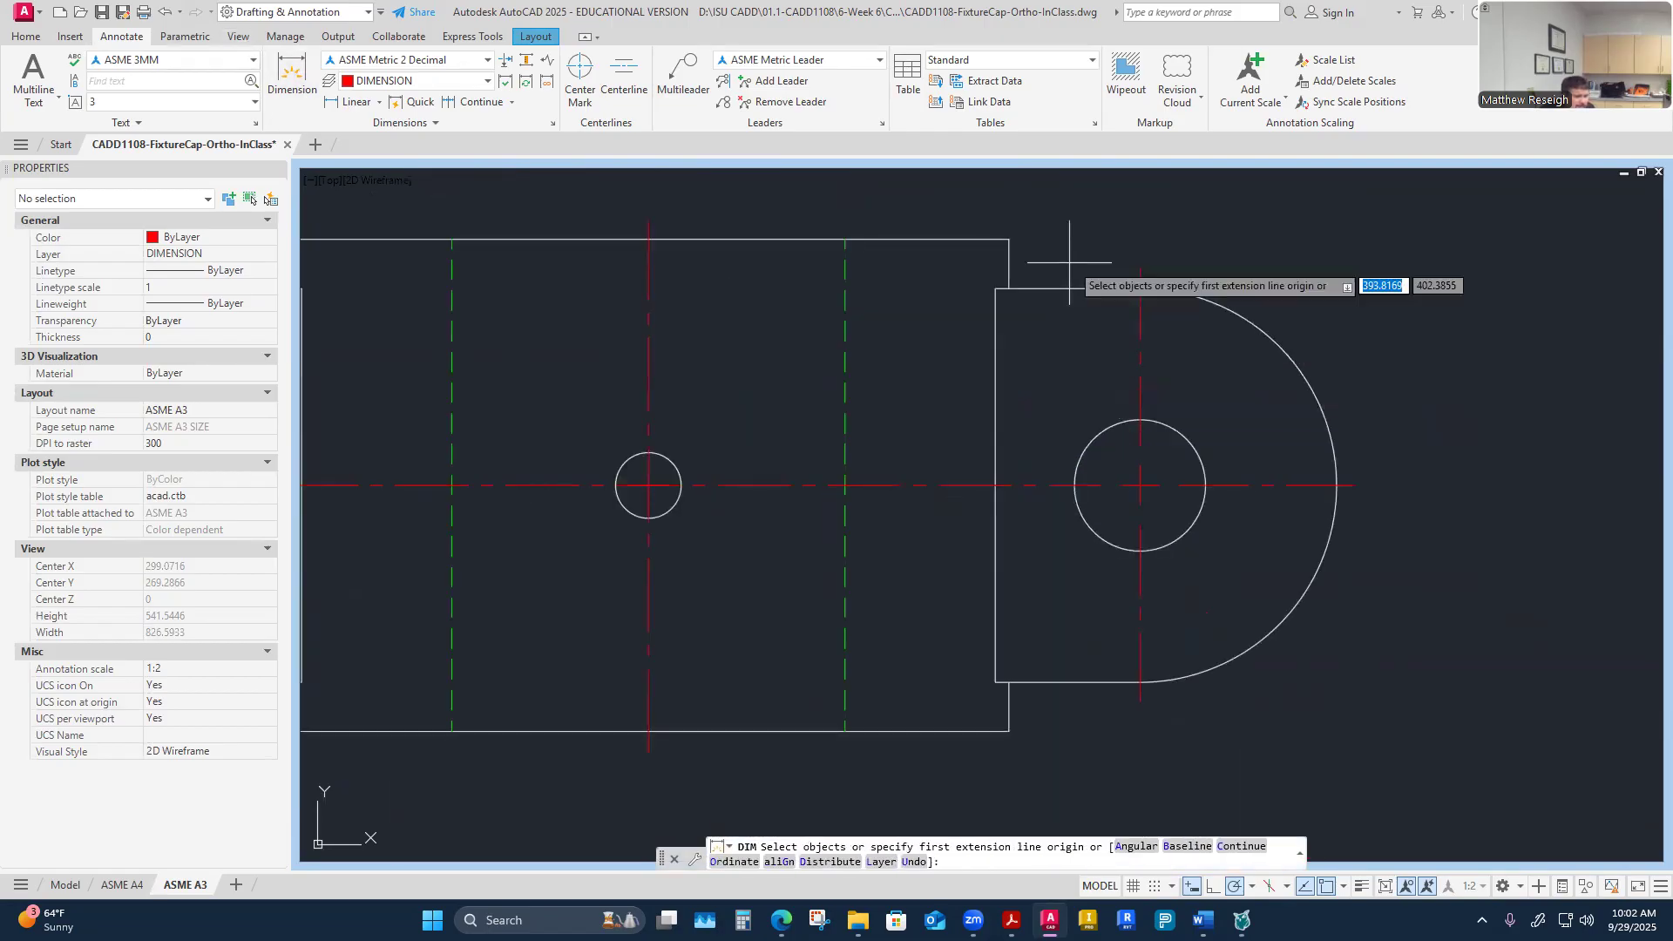
left_click(1010, 239)
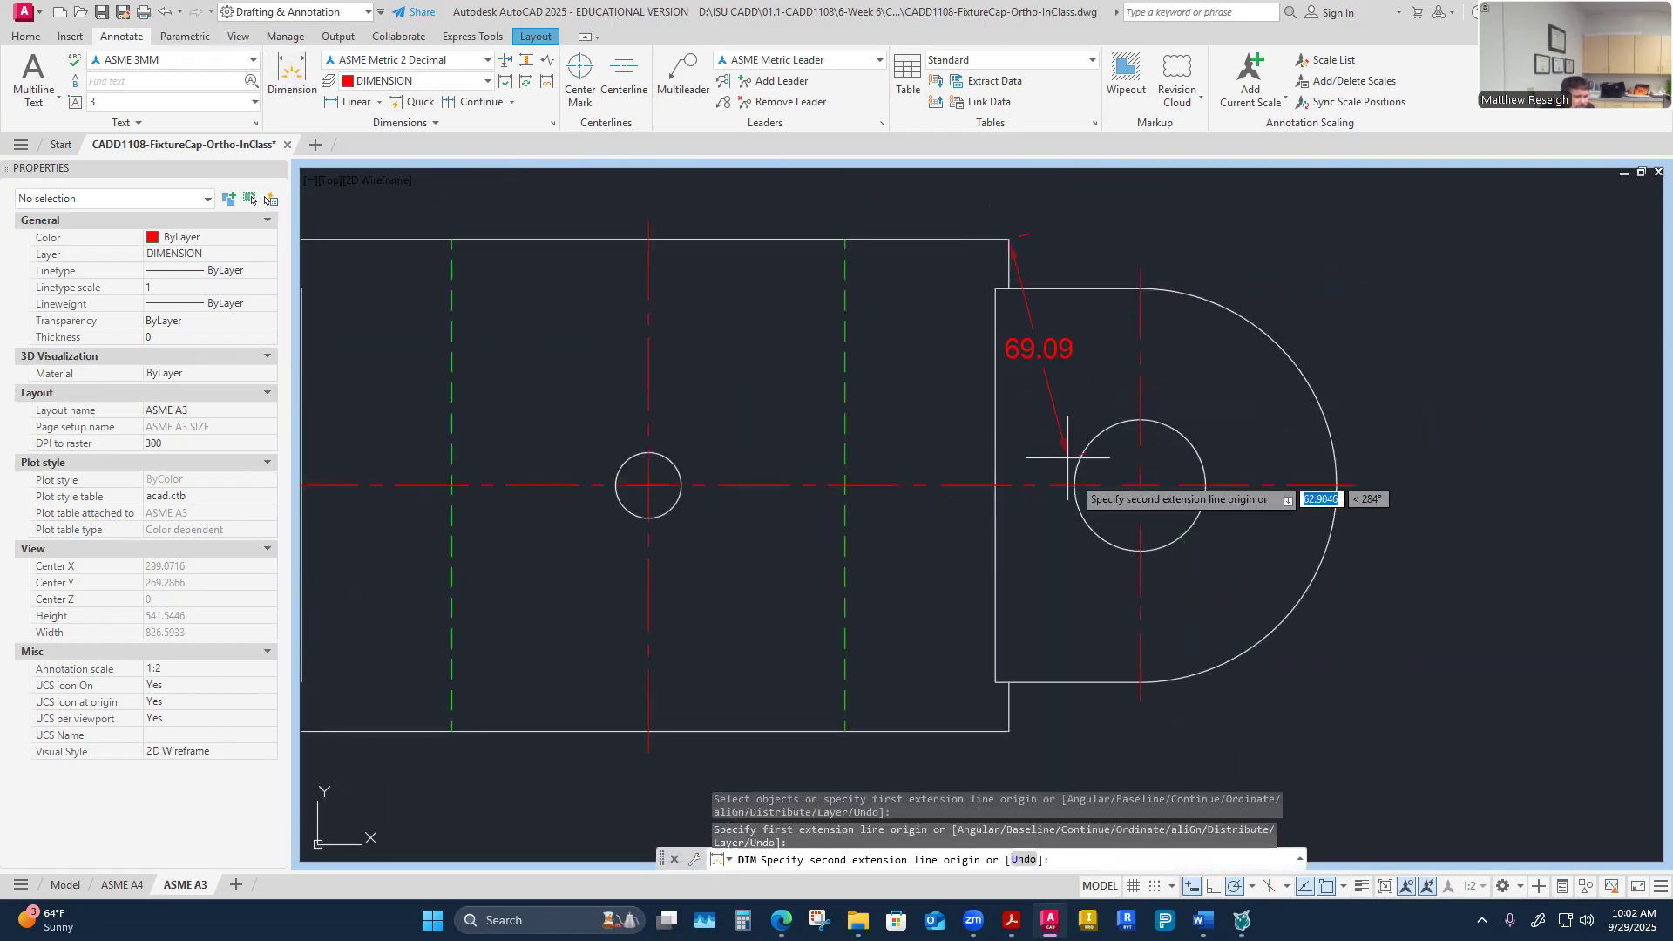
left_click(1010, 731)
scroll(1009, 730, "down", 4)
left_click(1241, 697)
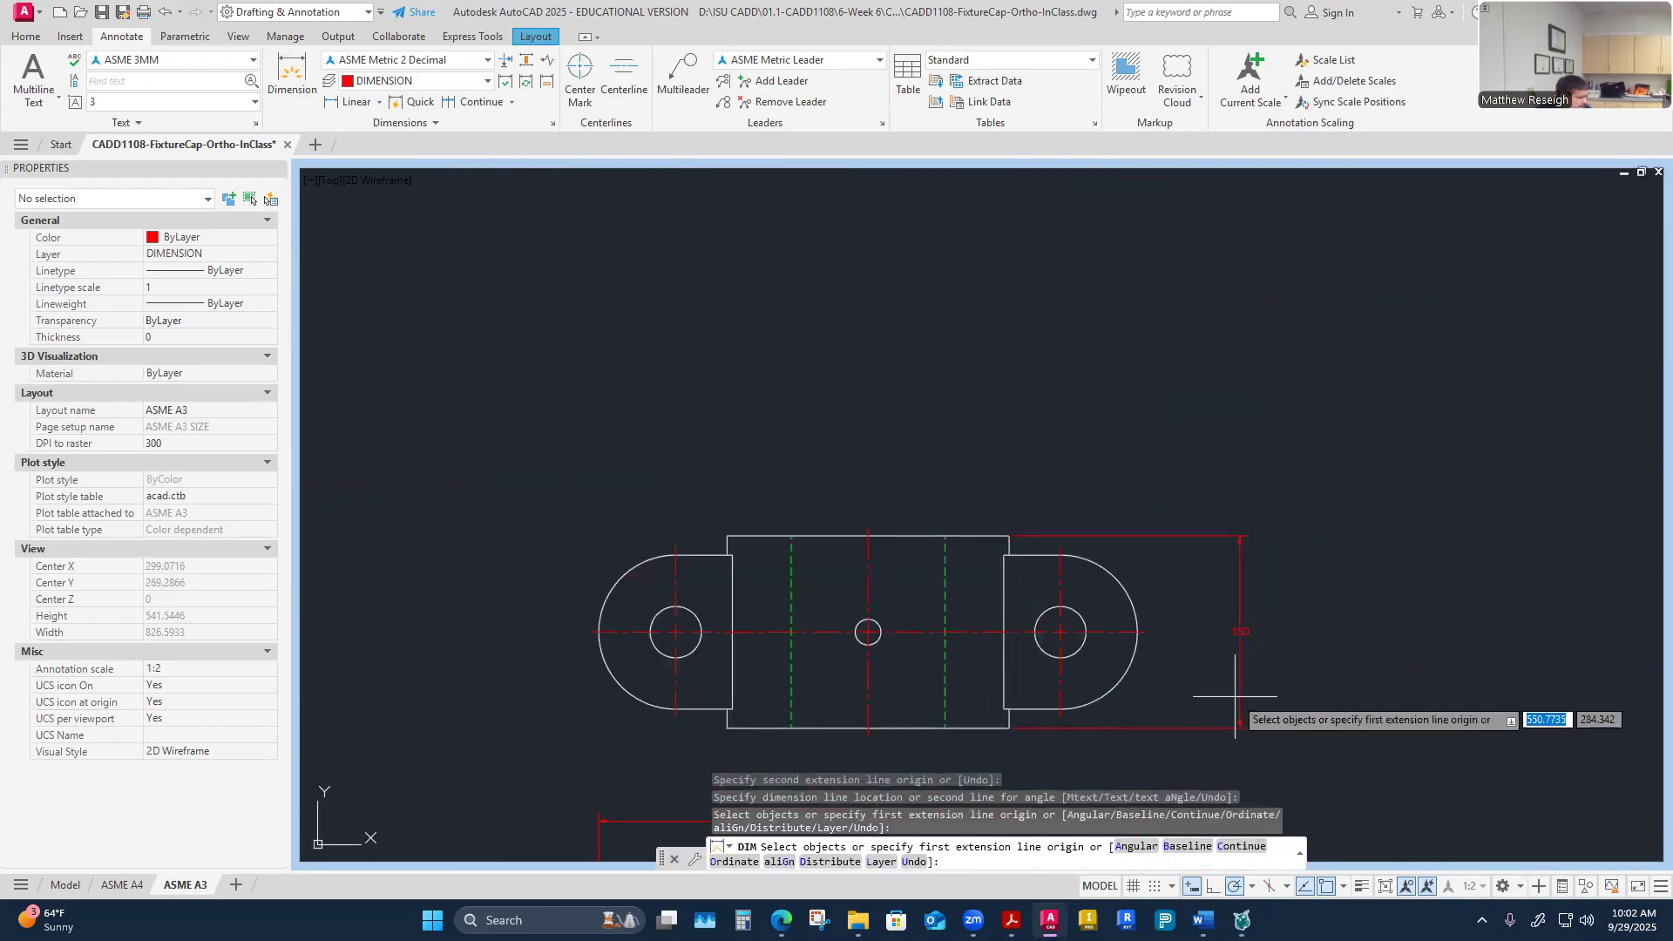
key("Return")
scroll(1159, 602, "down", 3)
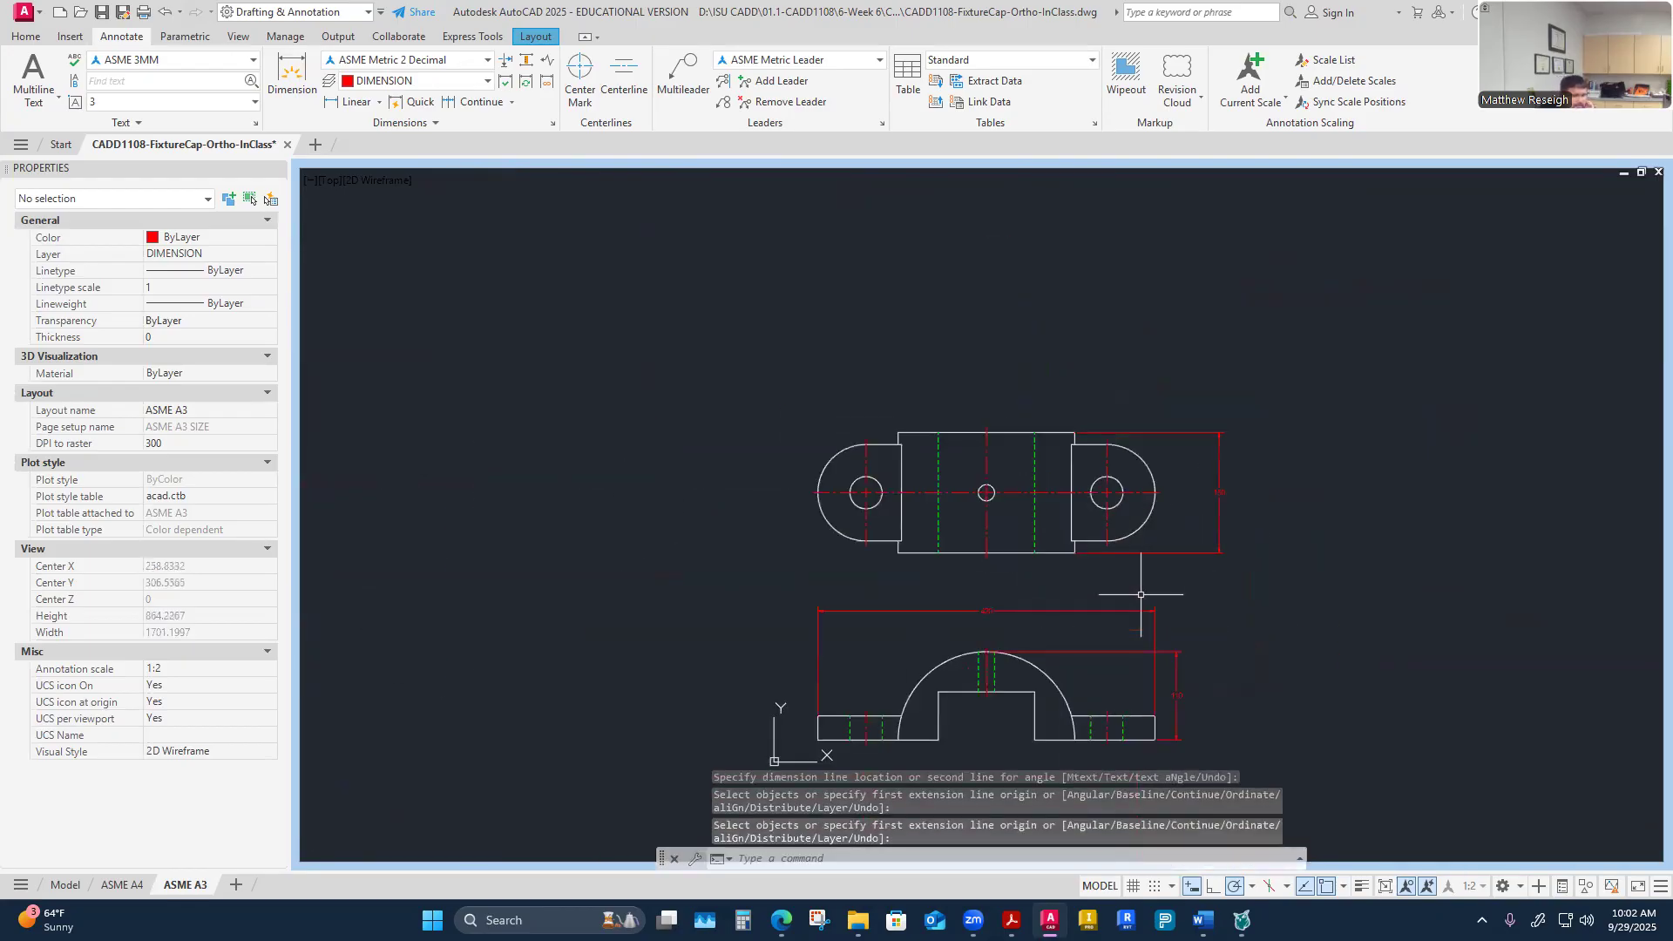
scroll(1185, 590, "up", 3)
scroll(1188, 628, "down", 6)
scroll(1190, 650, "up", 3)
scroll(1190, 650, "up", 2)
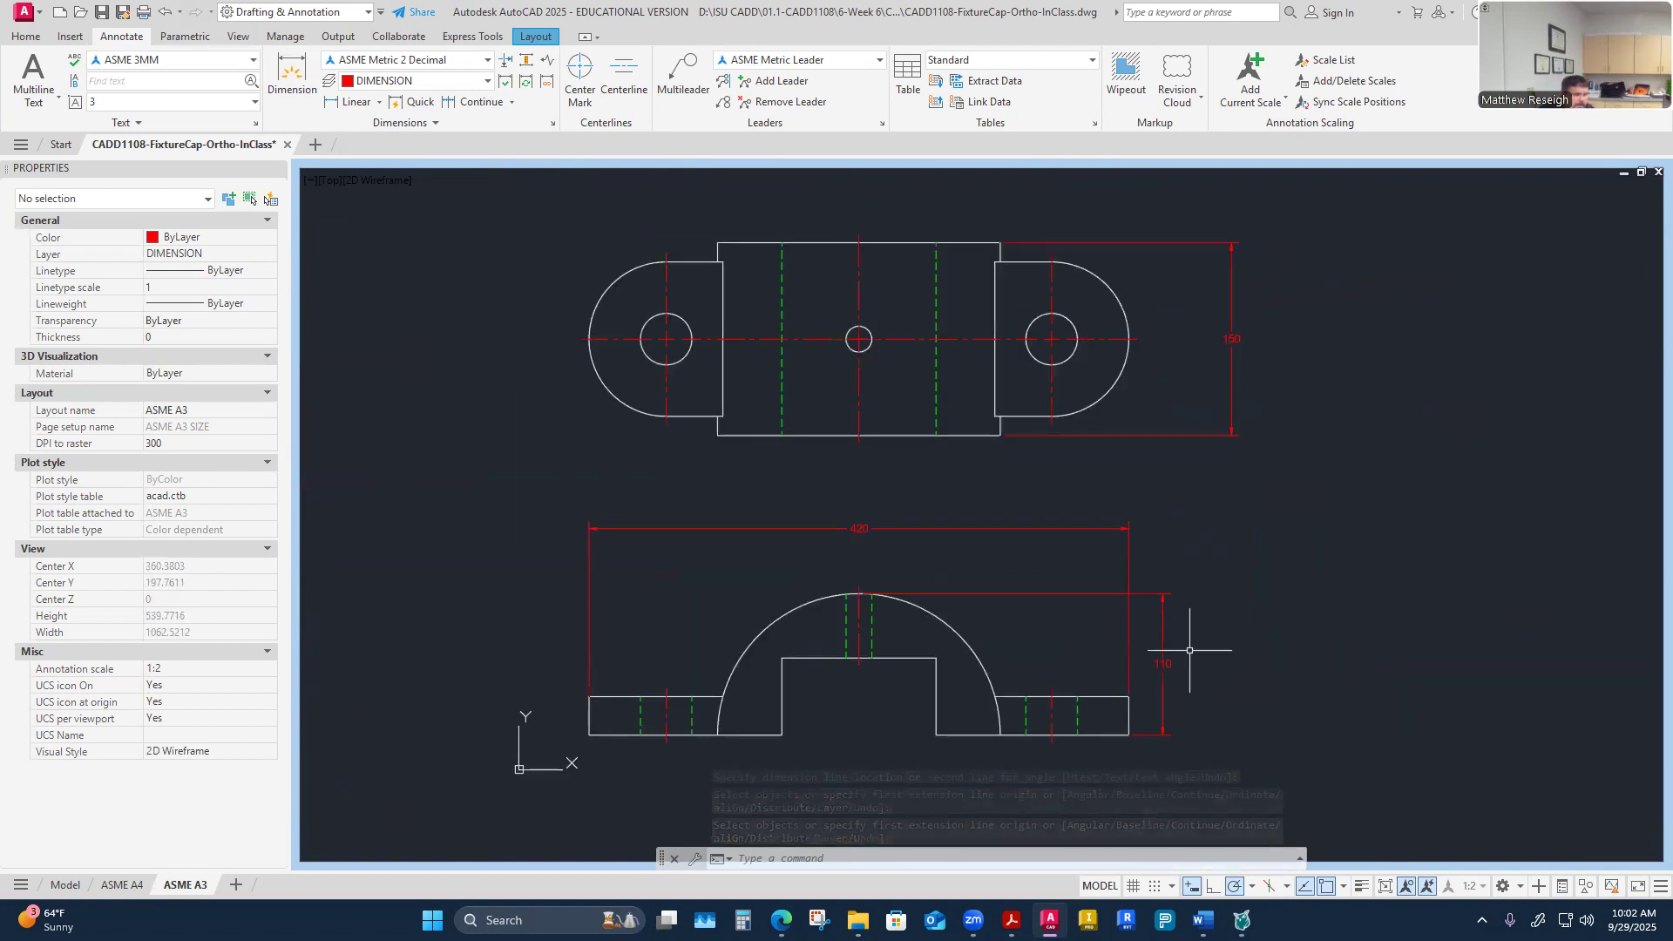
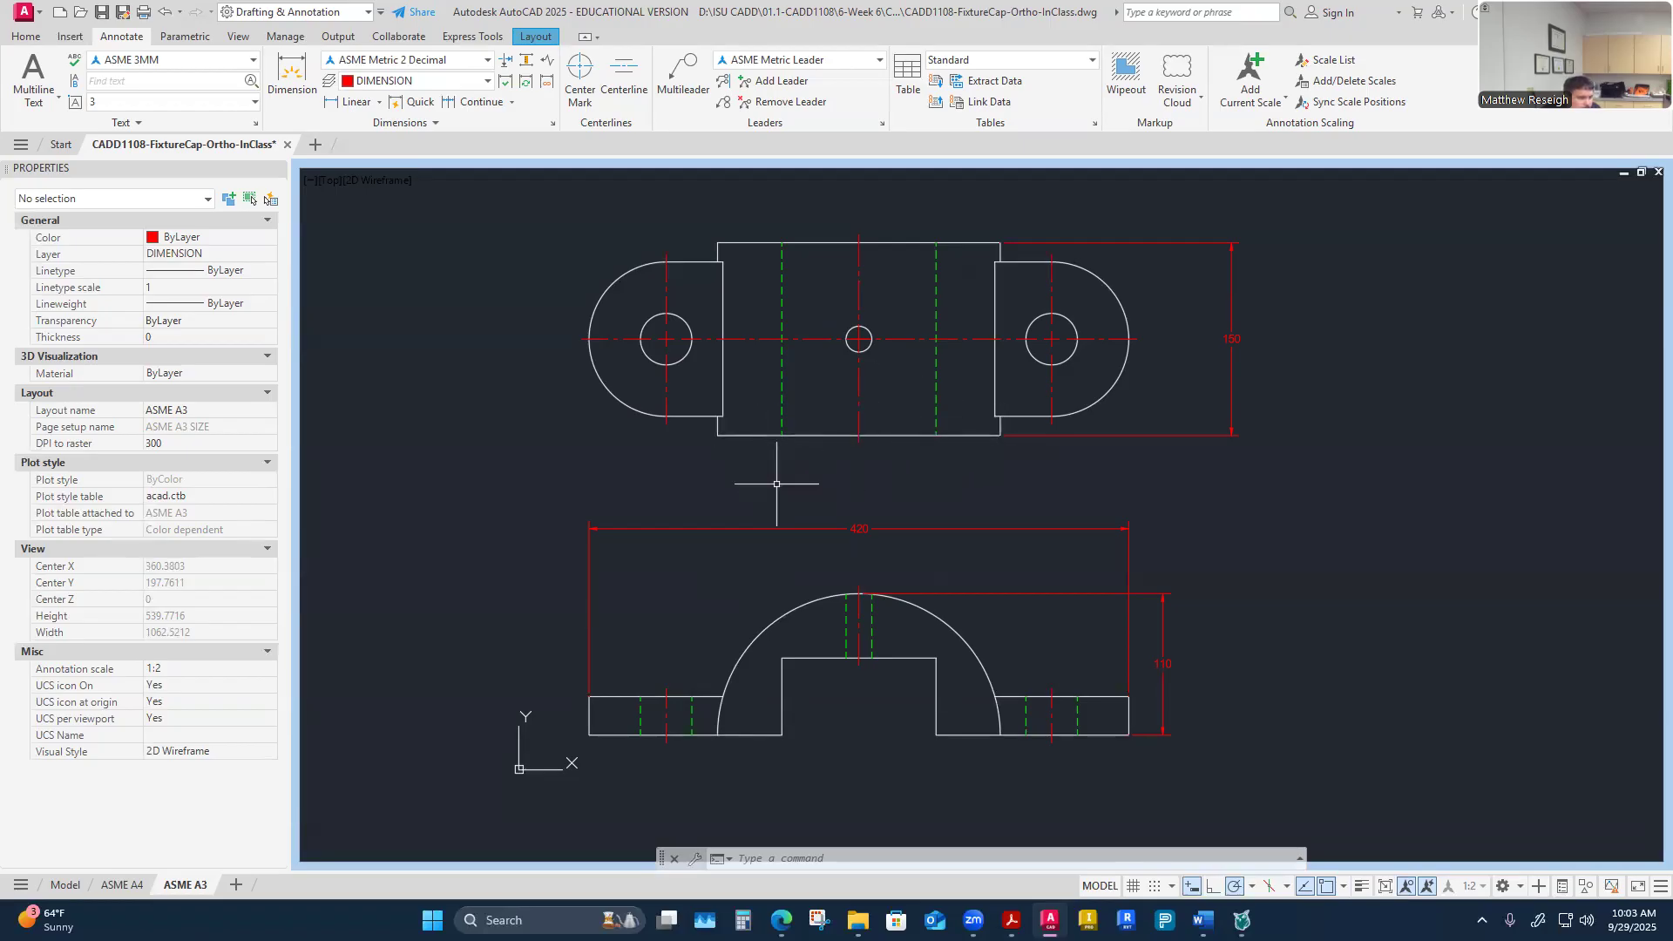
Step: Dimension the central body's width in the top view between its two lower corners, placing the dimension line between the two views
left_click(292, 74)
scroll(872, 471, "up", 2)
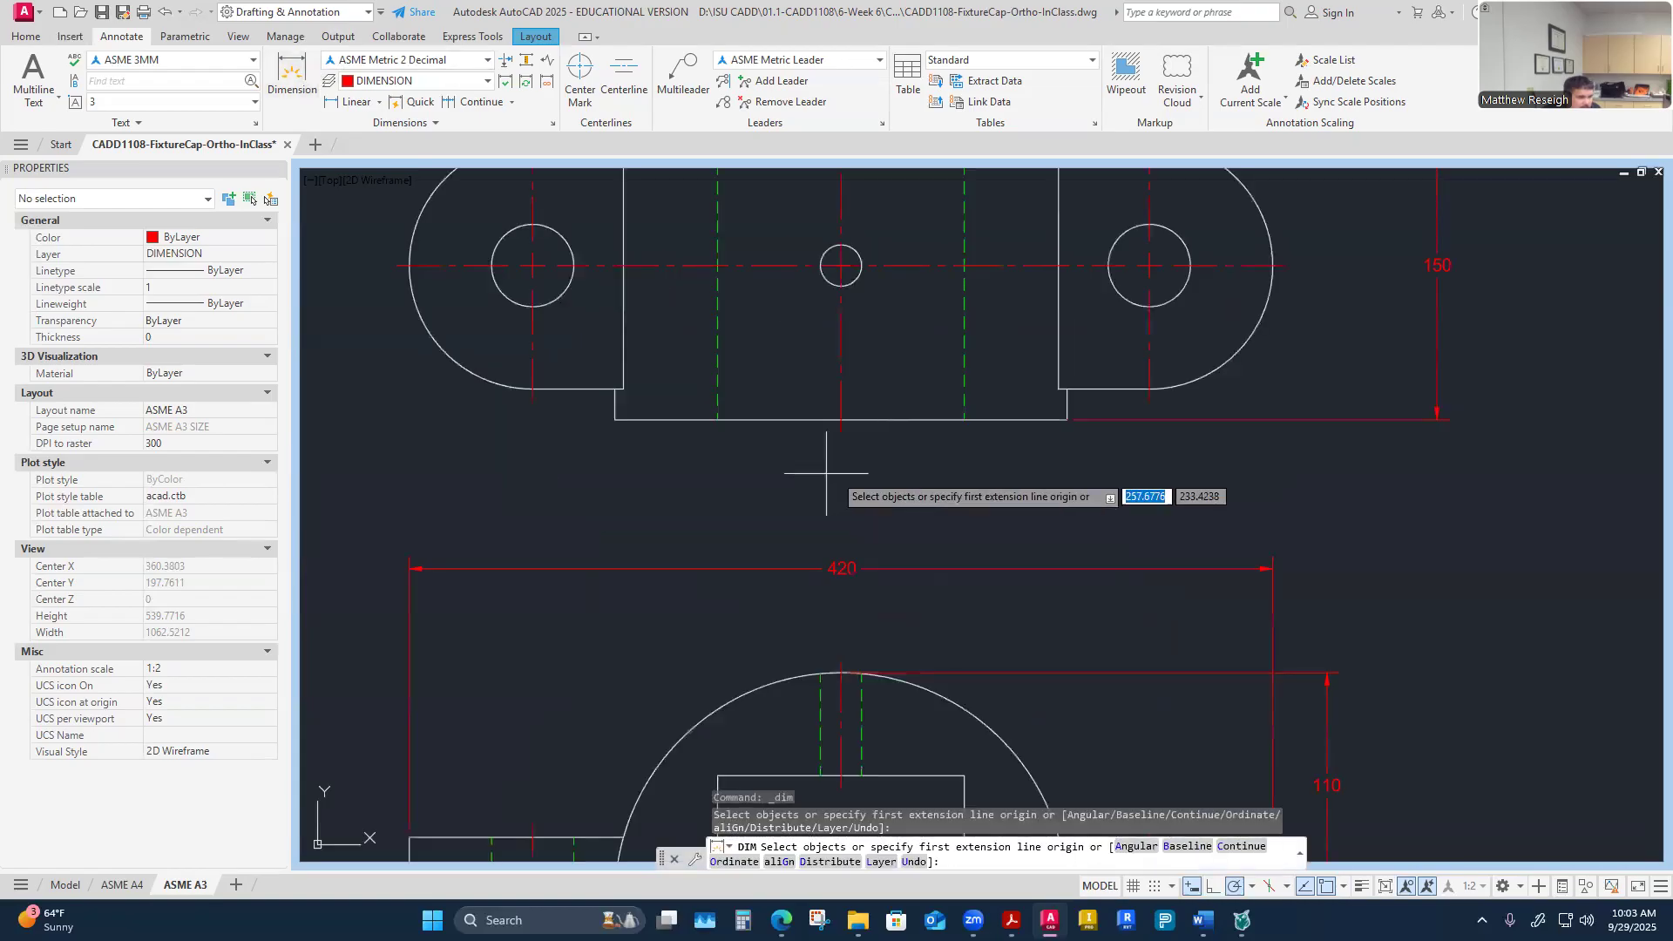
left_click(616, 420)
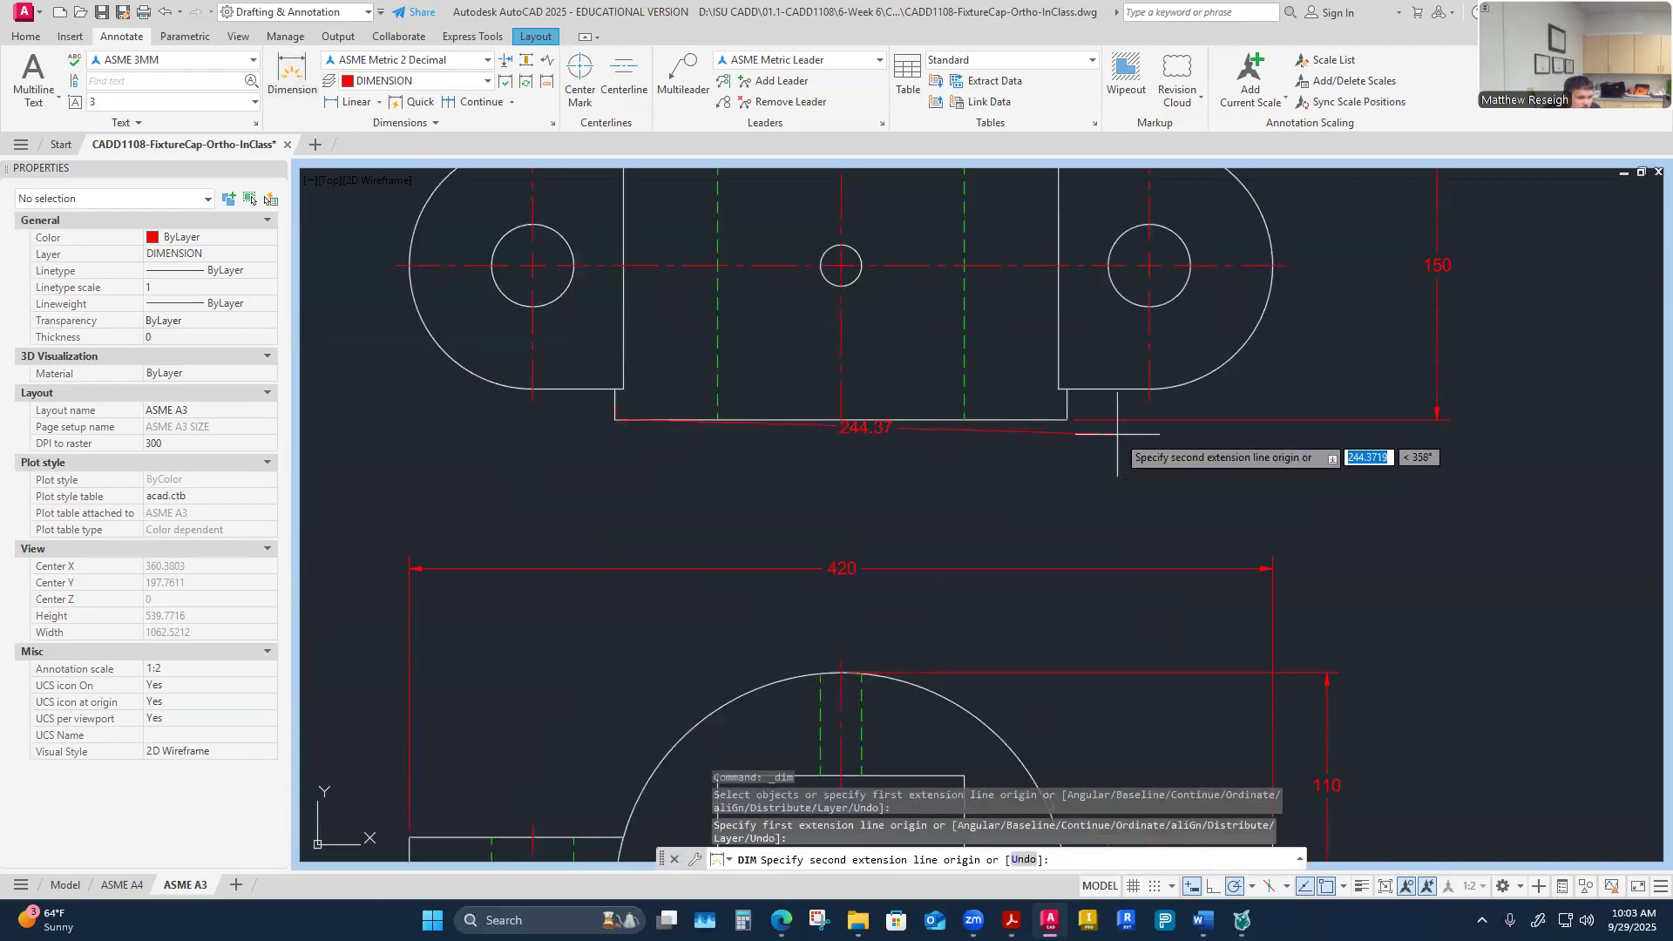
left_click(1067, 420)
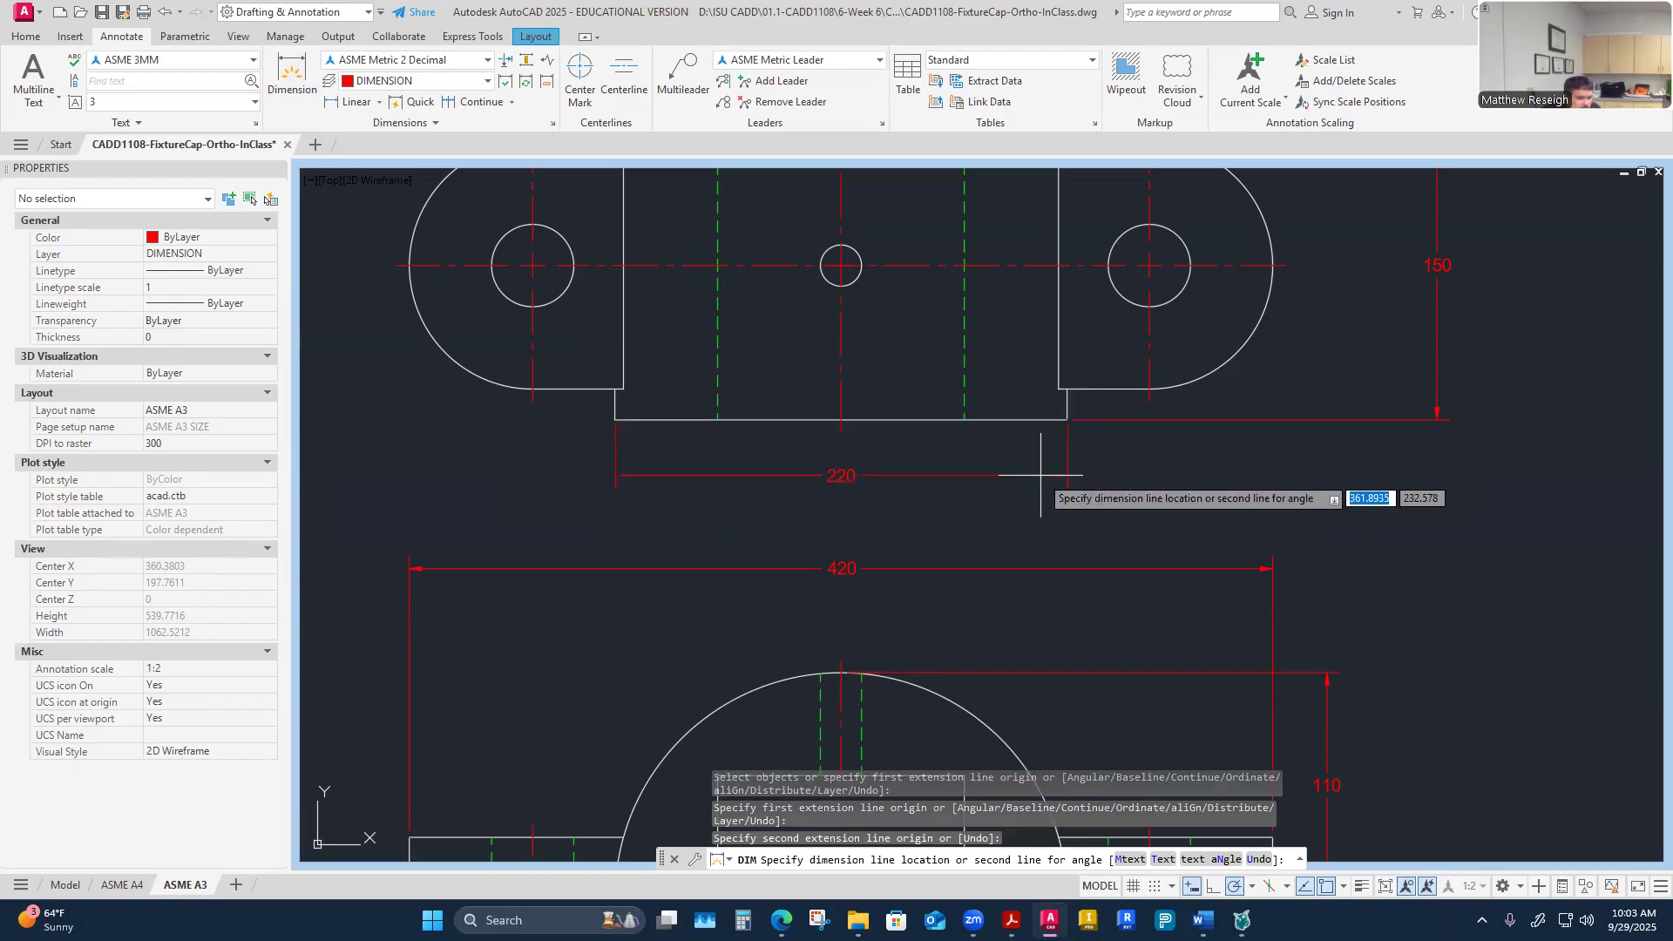
left_click(1046, 505)
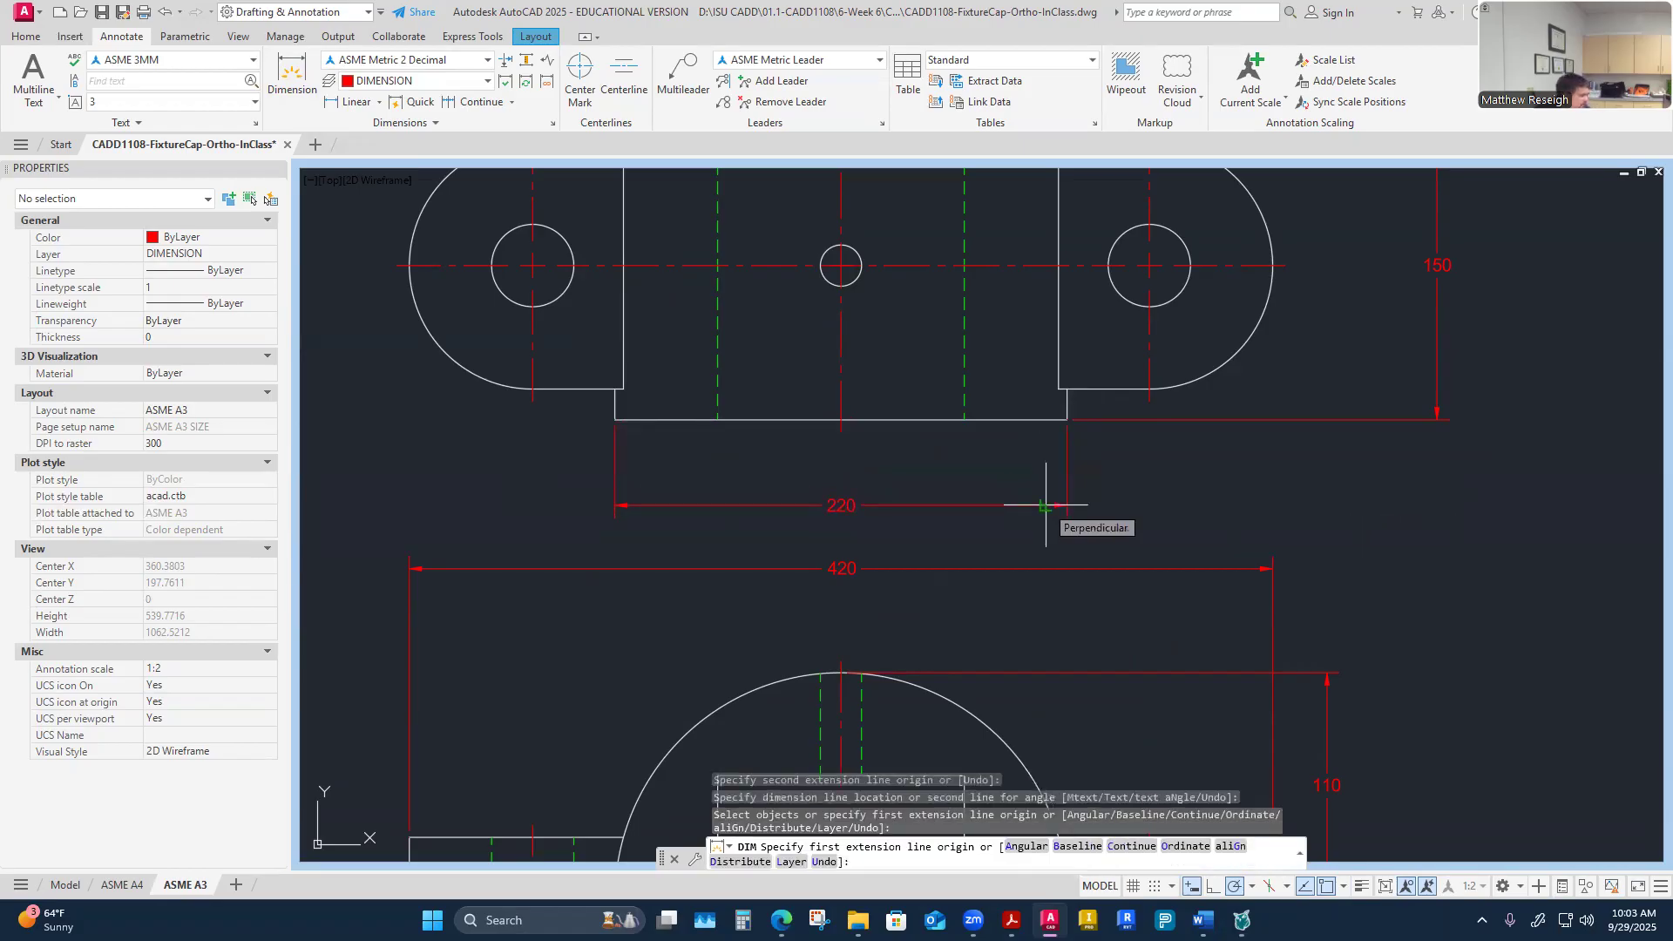
key("Return")
Step: Add a diameter symbol in front of the text of the central body's width dimension
left_click(835, 507)
double_click(835, 507)
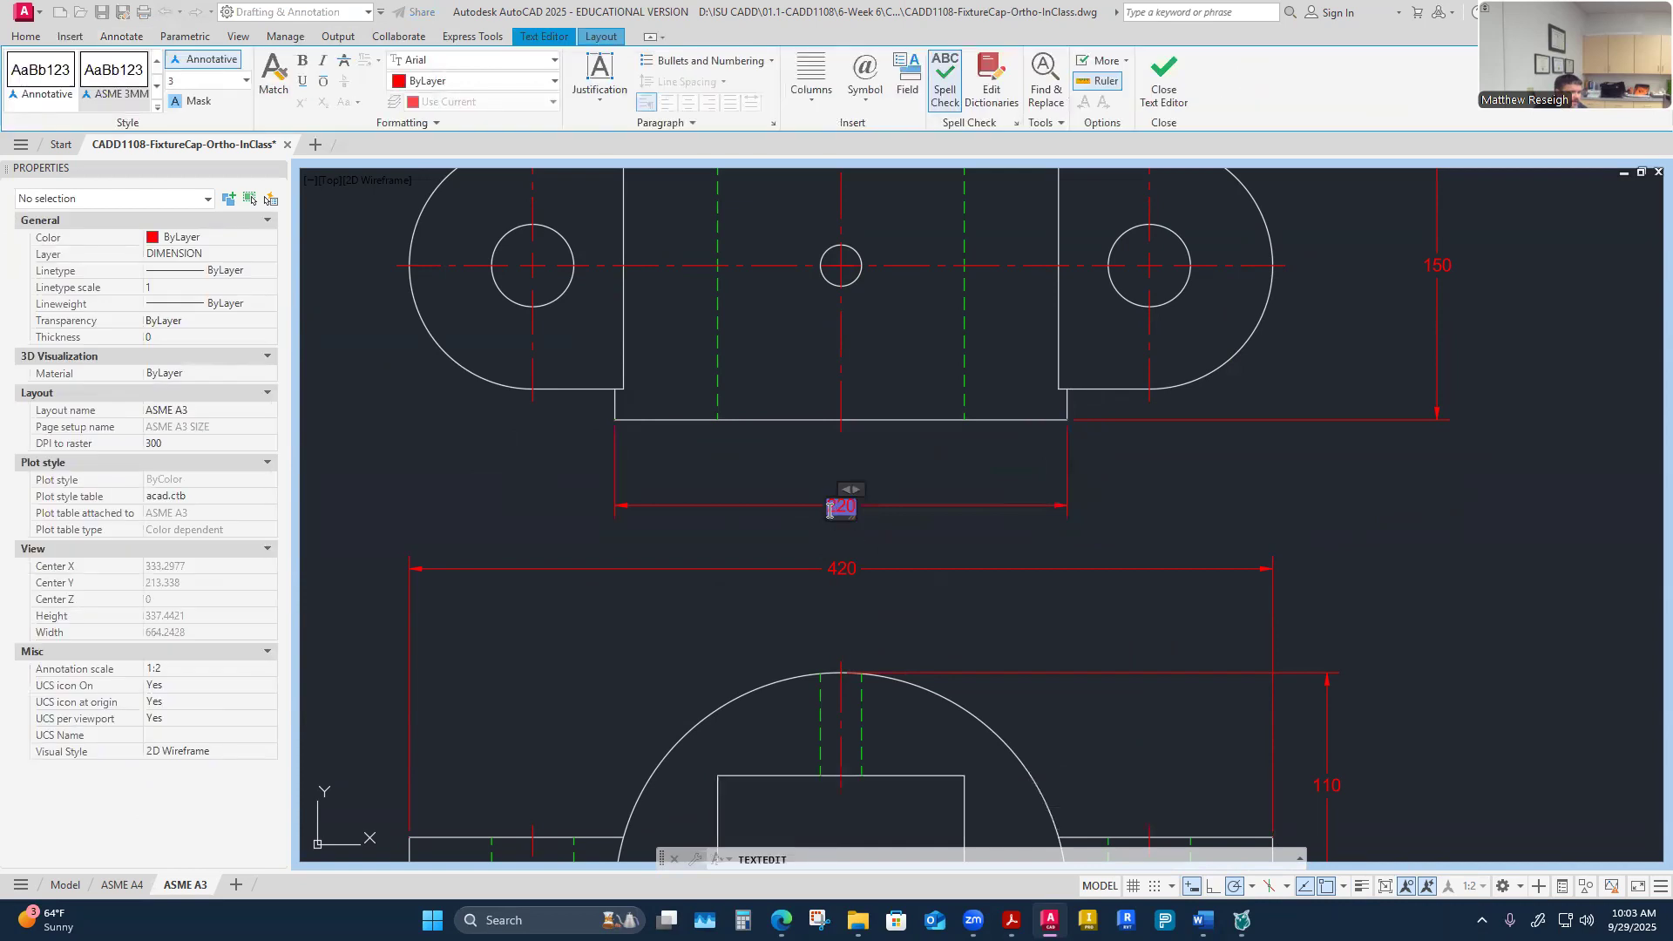
left_click(865, 91)
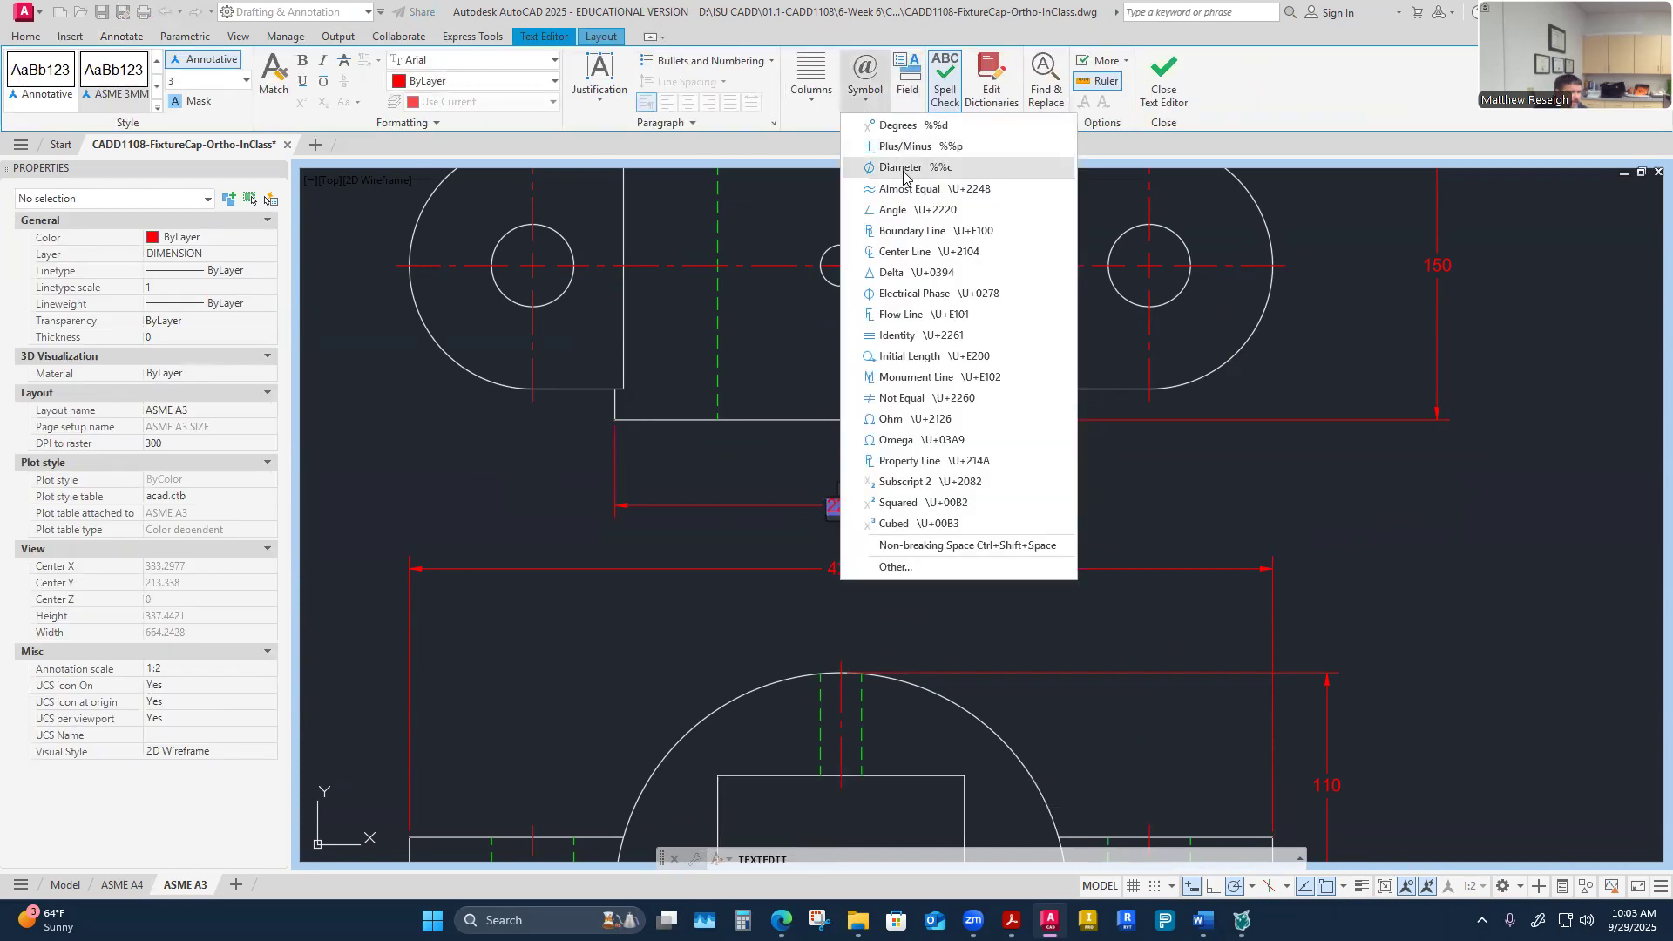
left_click(903, 168)
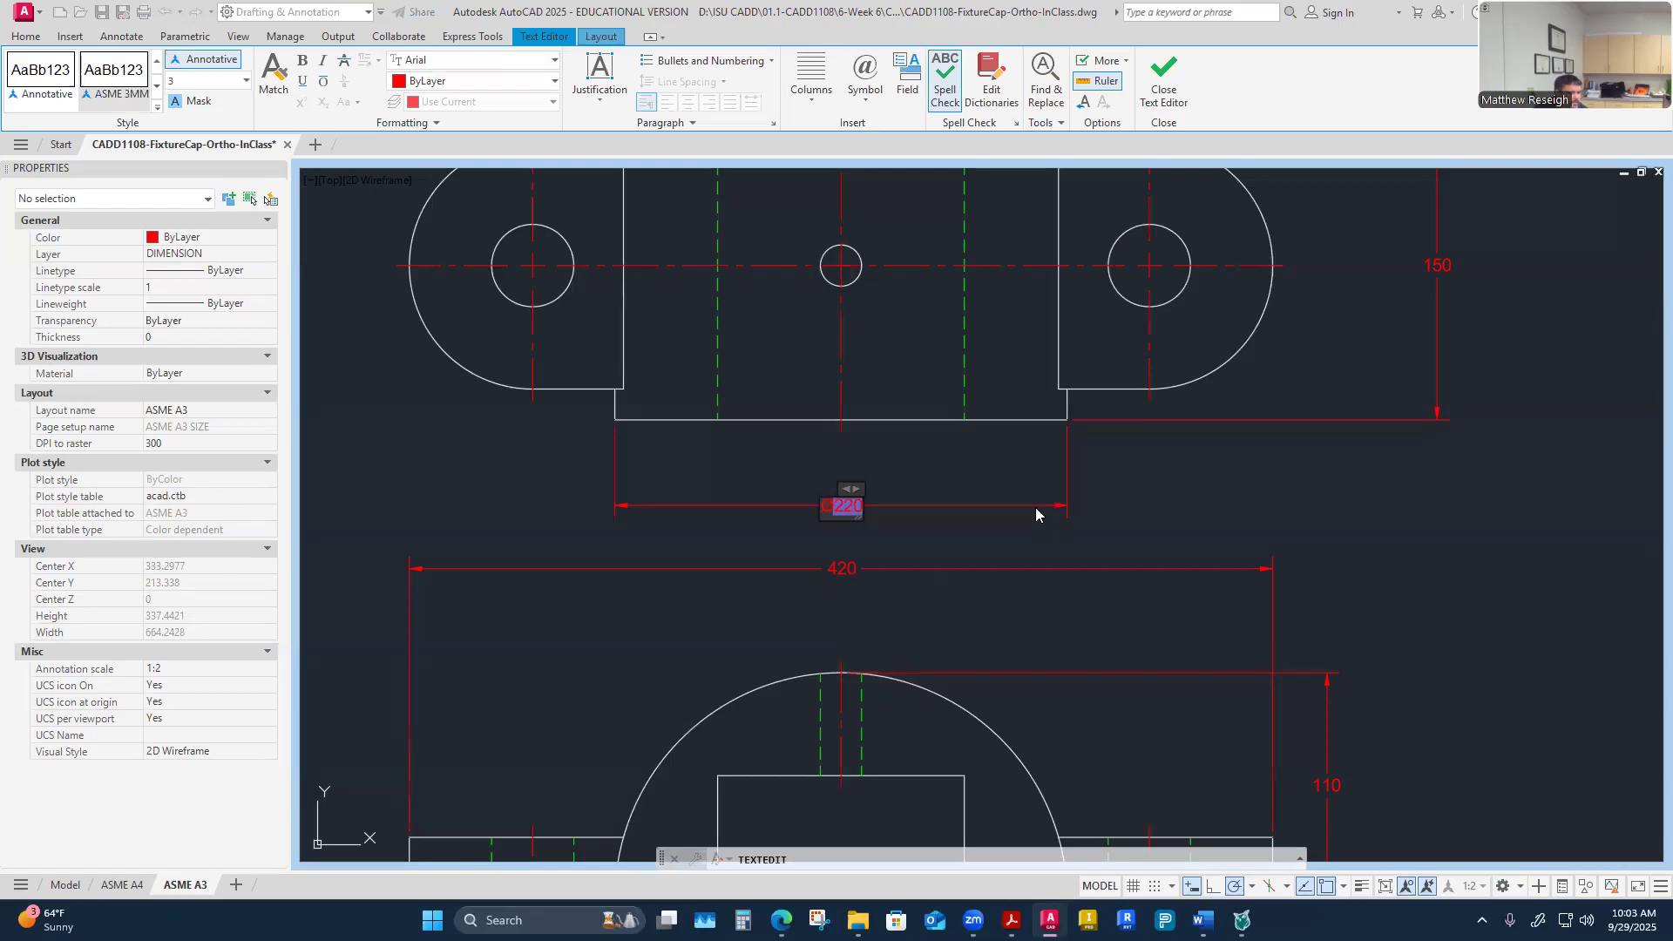
left_click(1266, 531)
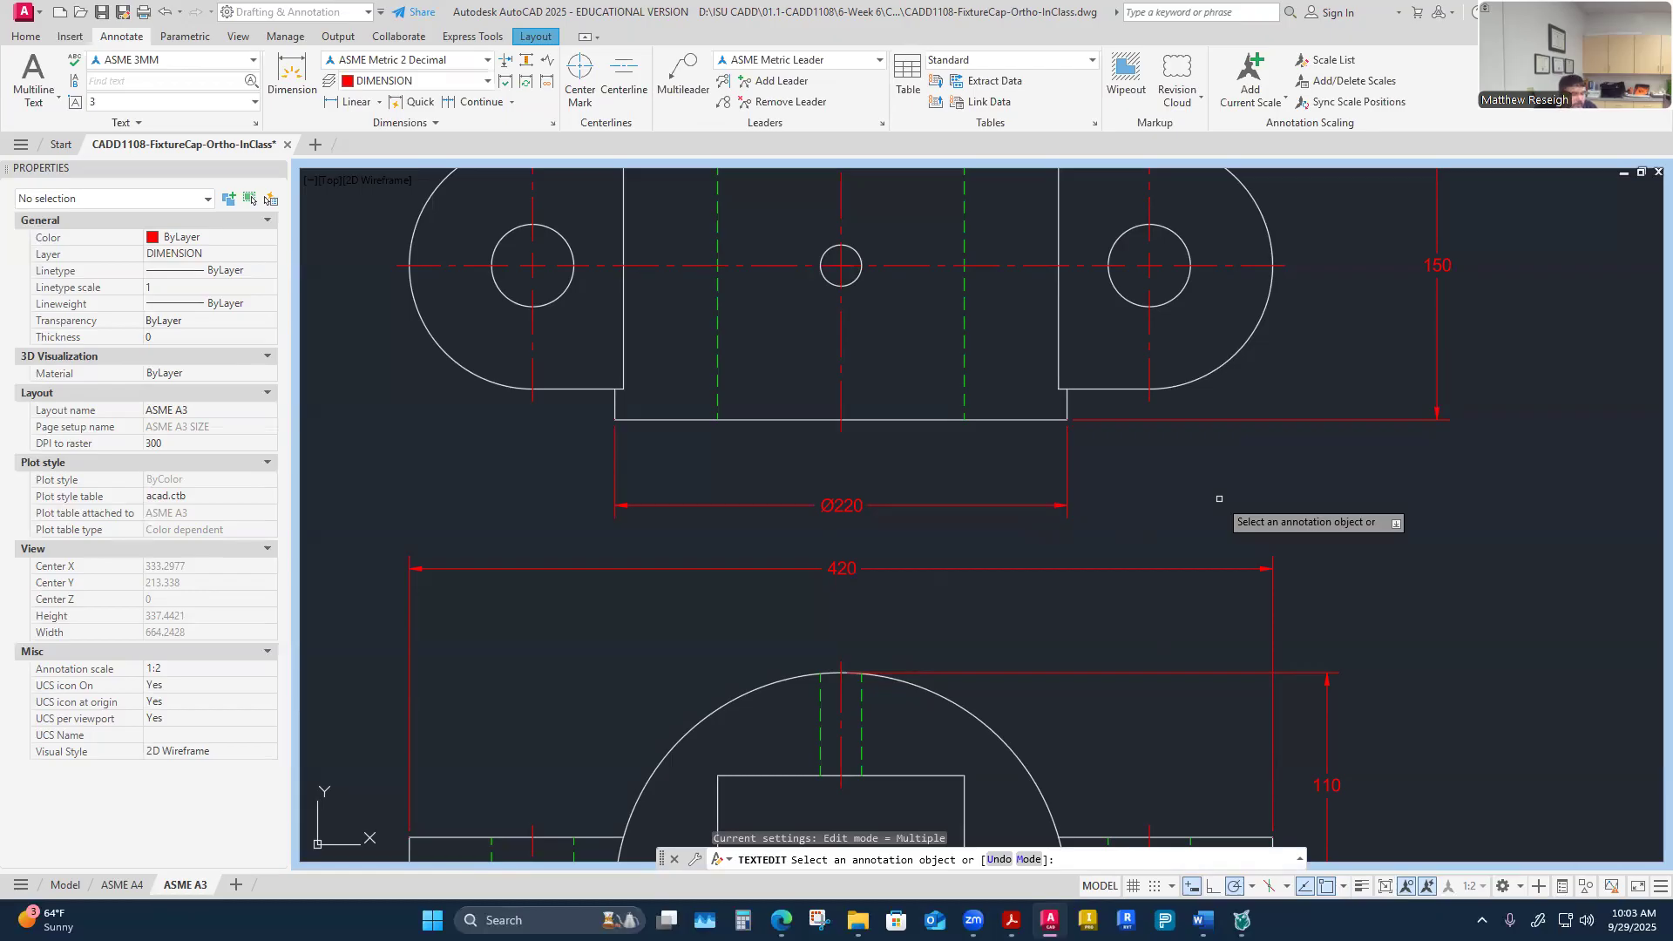
scroll(1109, 600, "down", 3)
scroll(938, 715, "up", 3)
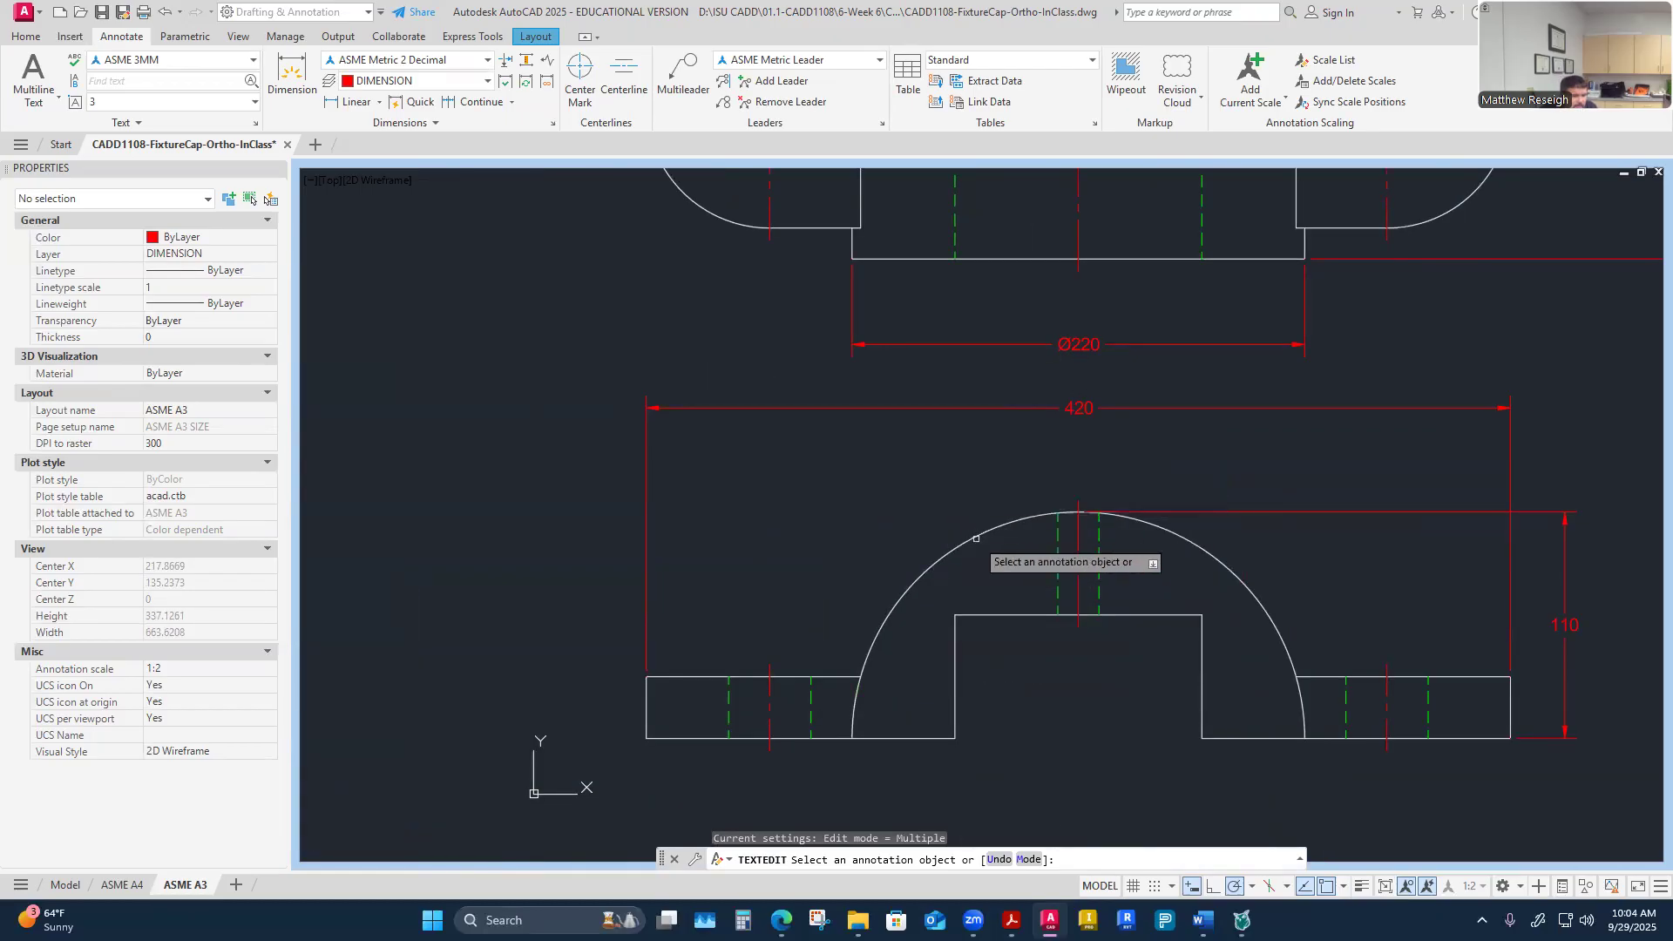
scroll(930, 546, "down", 3)
scroll(873, 514, "up", 3)
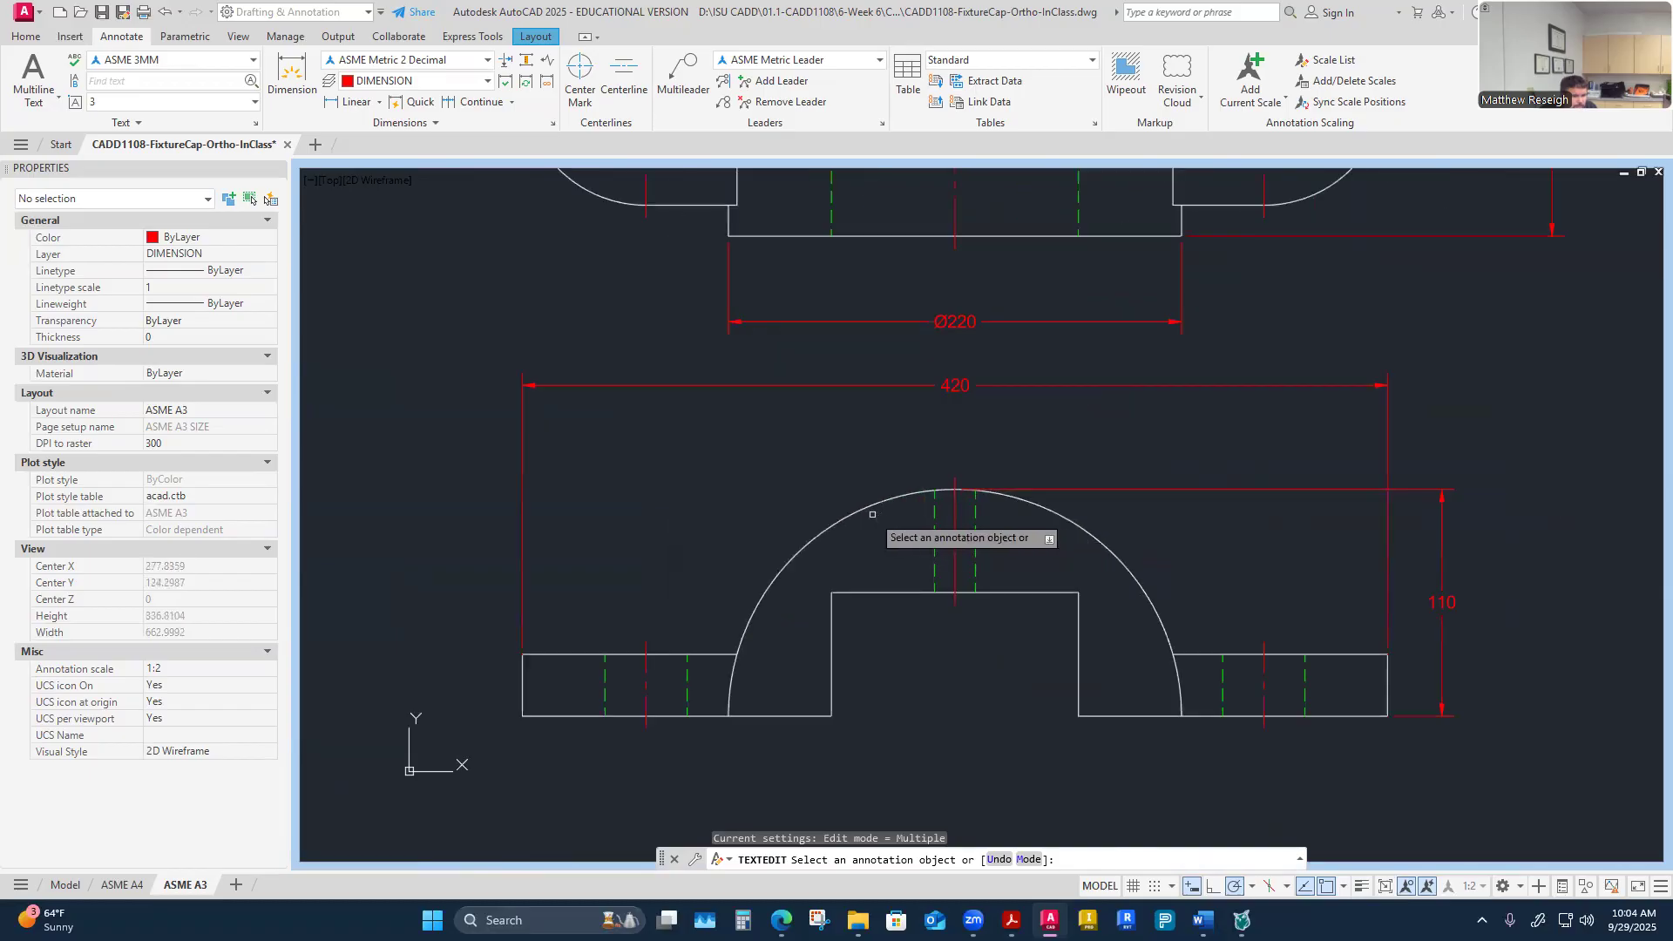
left_click(373, 103)
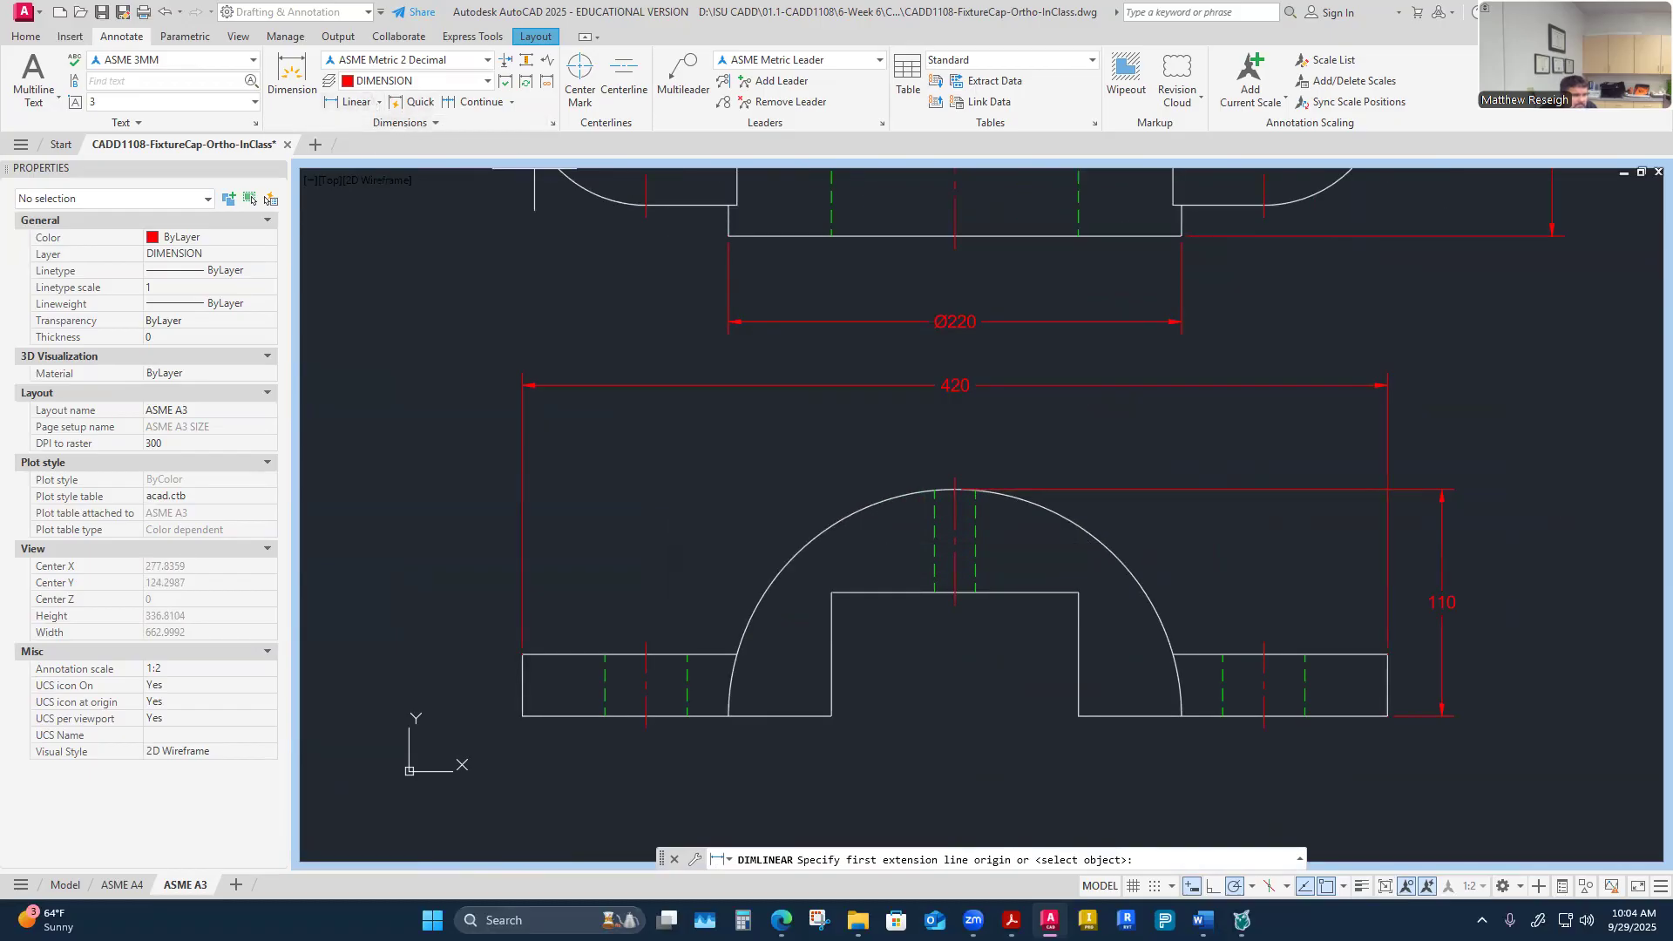
left_click(379, 103)
left_click(382, 281)
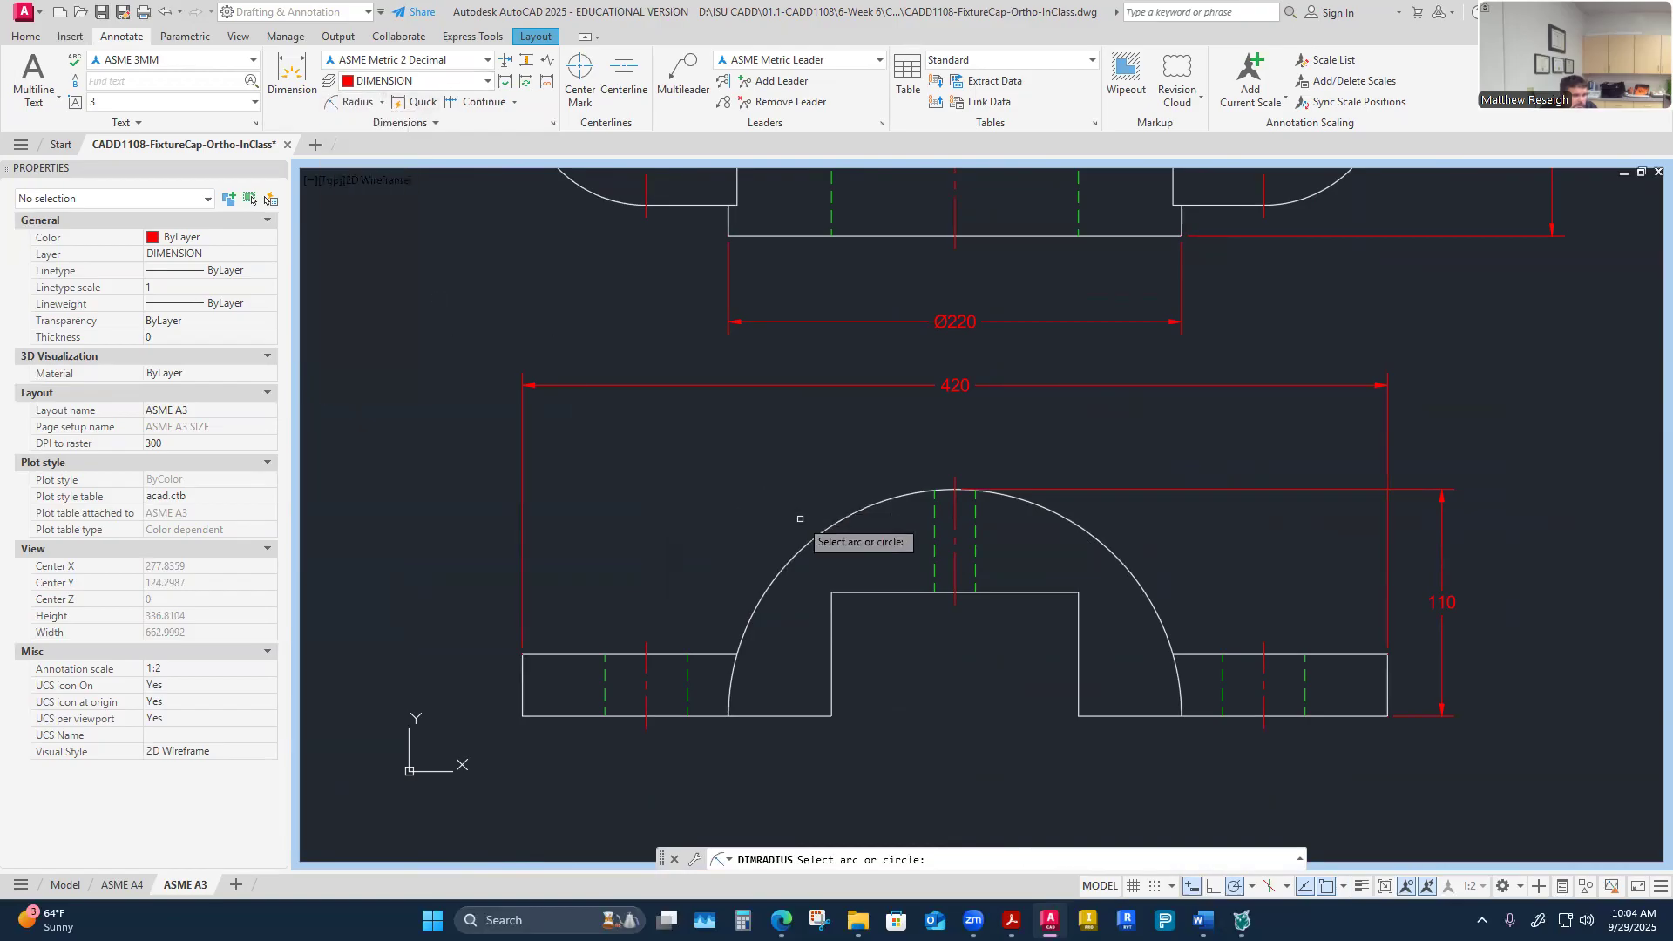
left_click(820, 531)
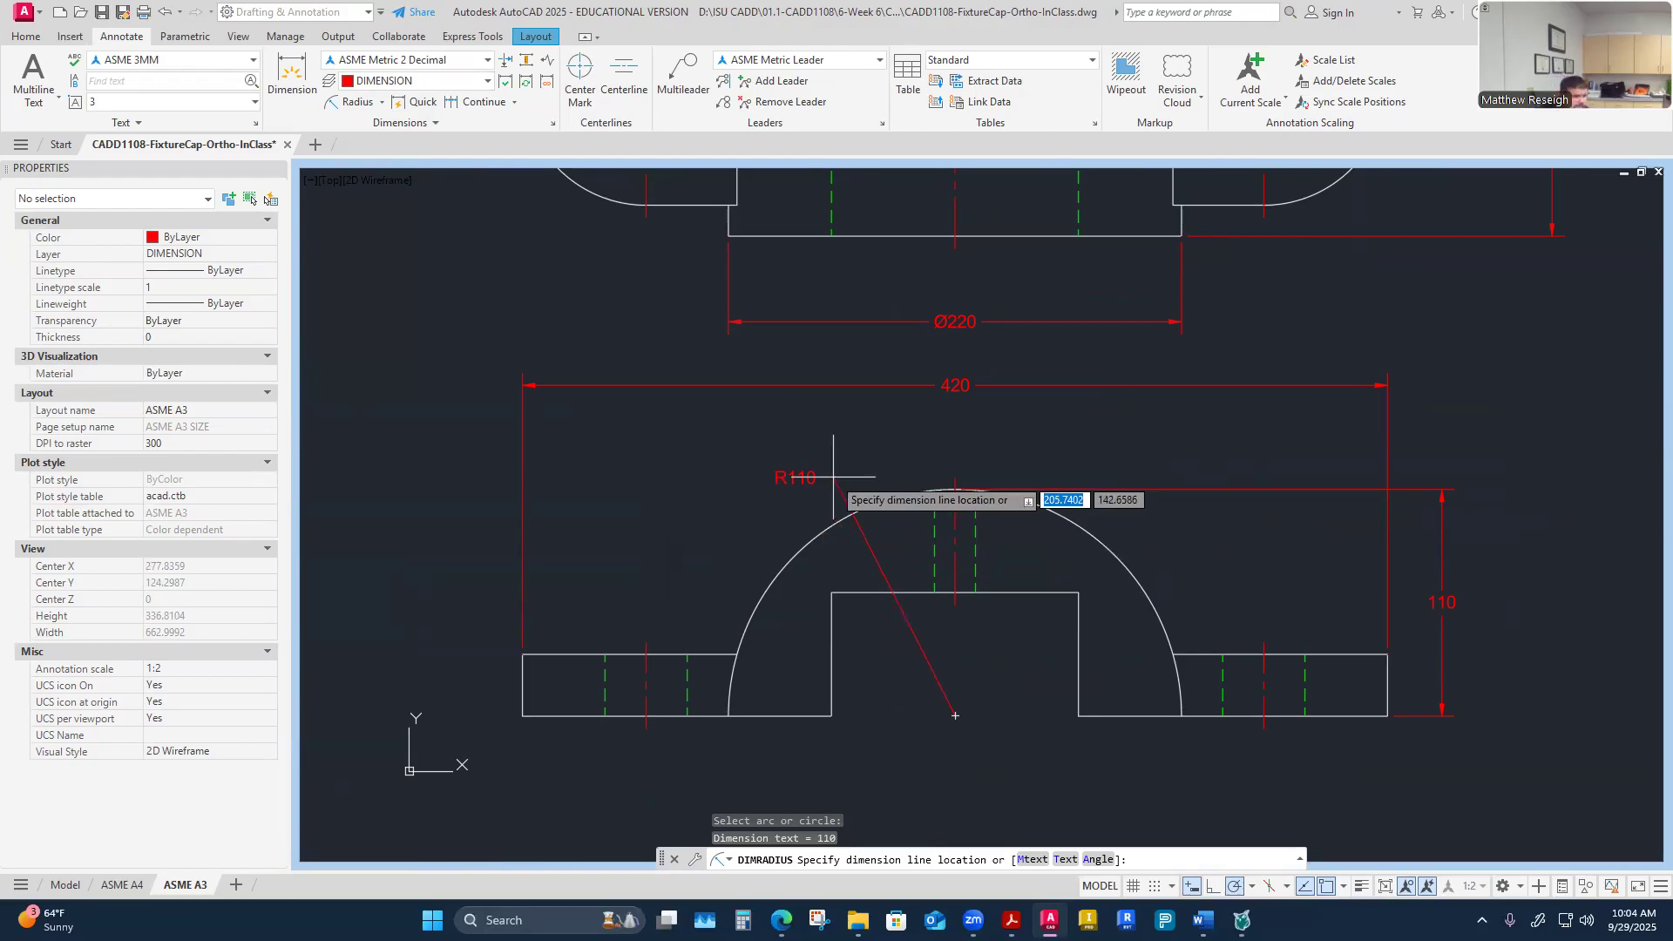
key("Escape")
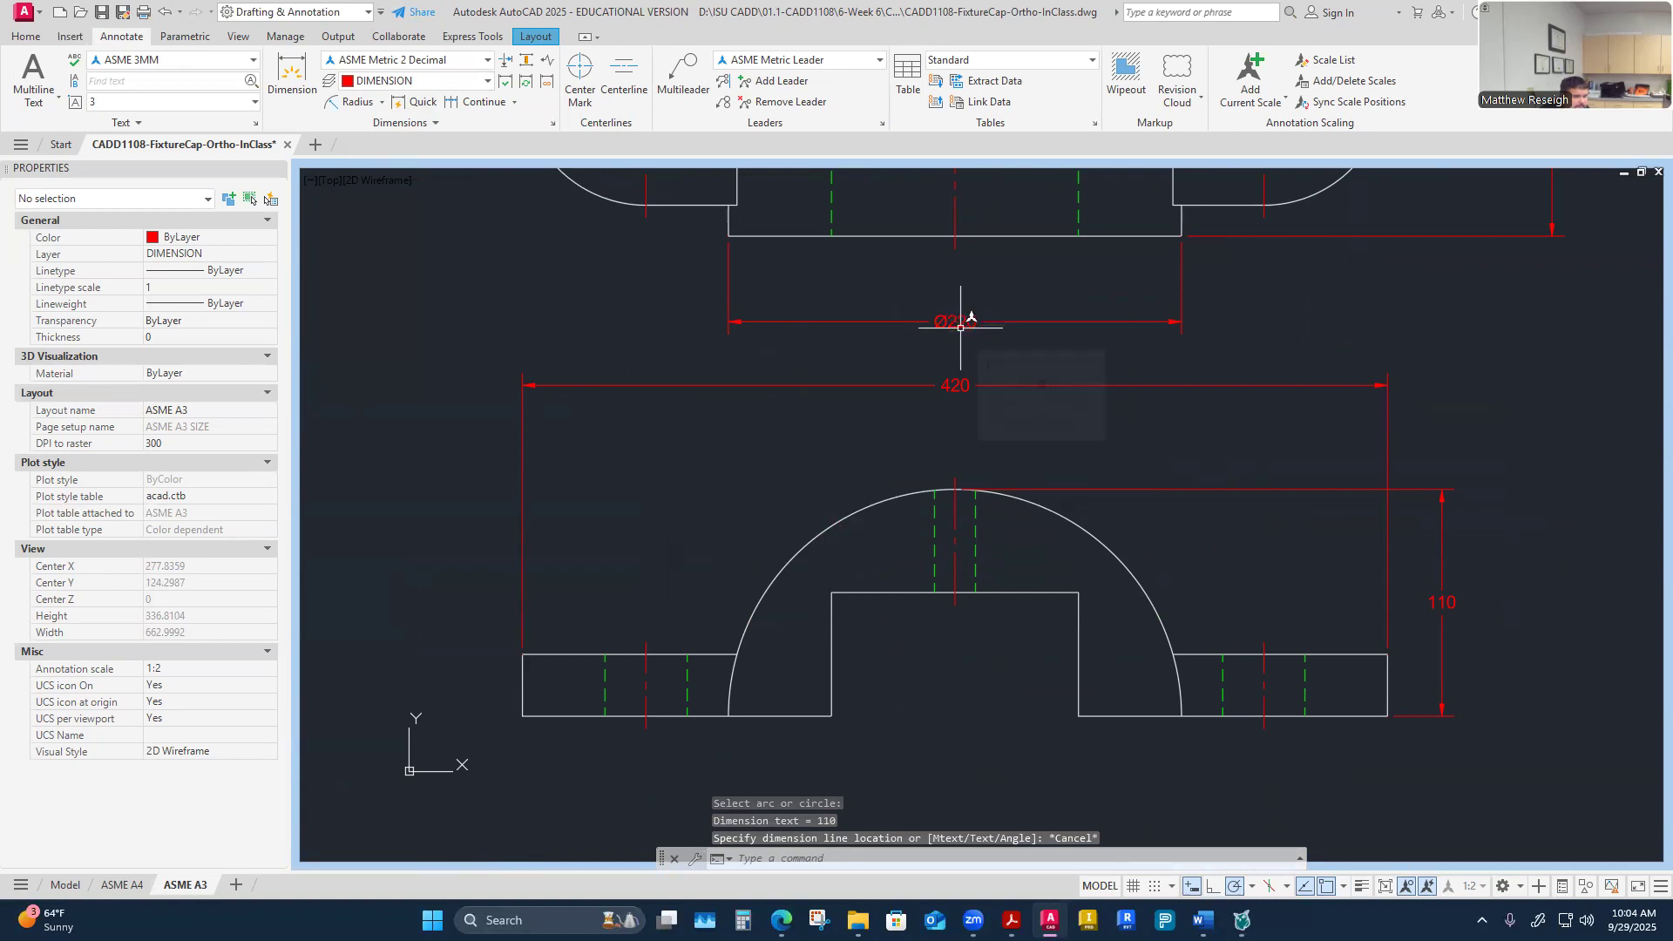
Step: Dimension the vertical distance from the top view's central hole centre to the body's lower edge, placing it inside the overall depth dimension
scroll(960, 328, "down", 4)
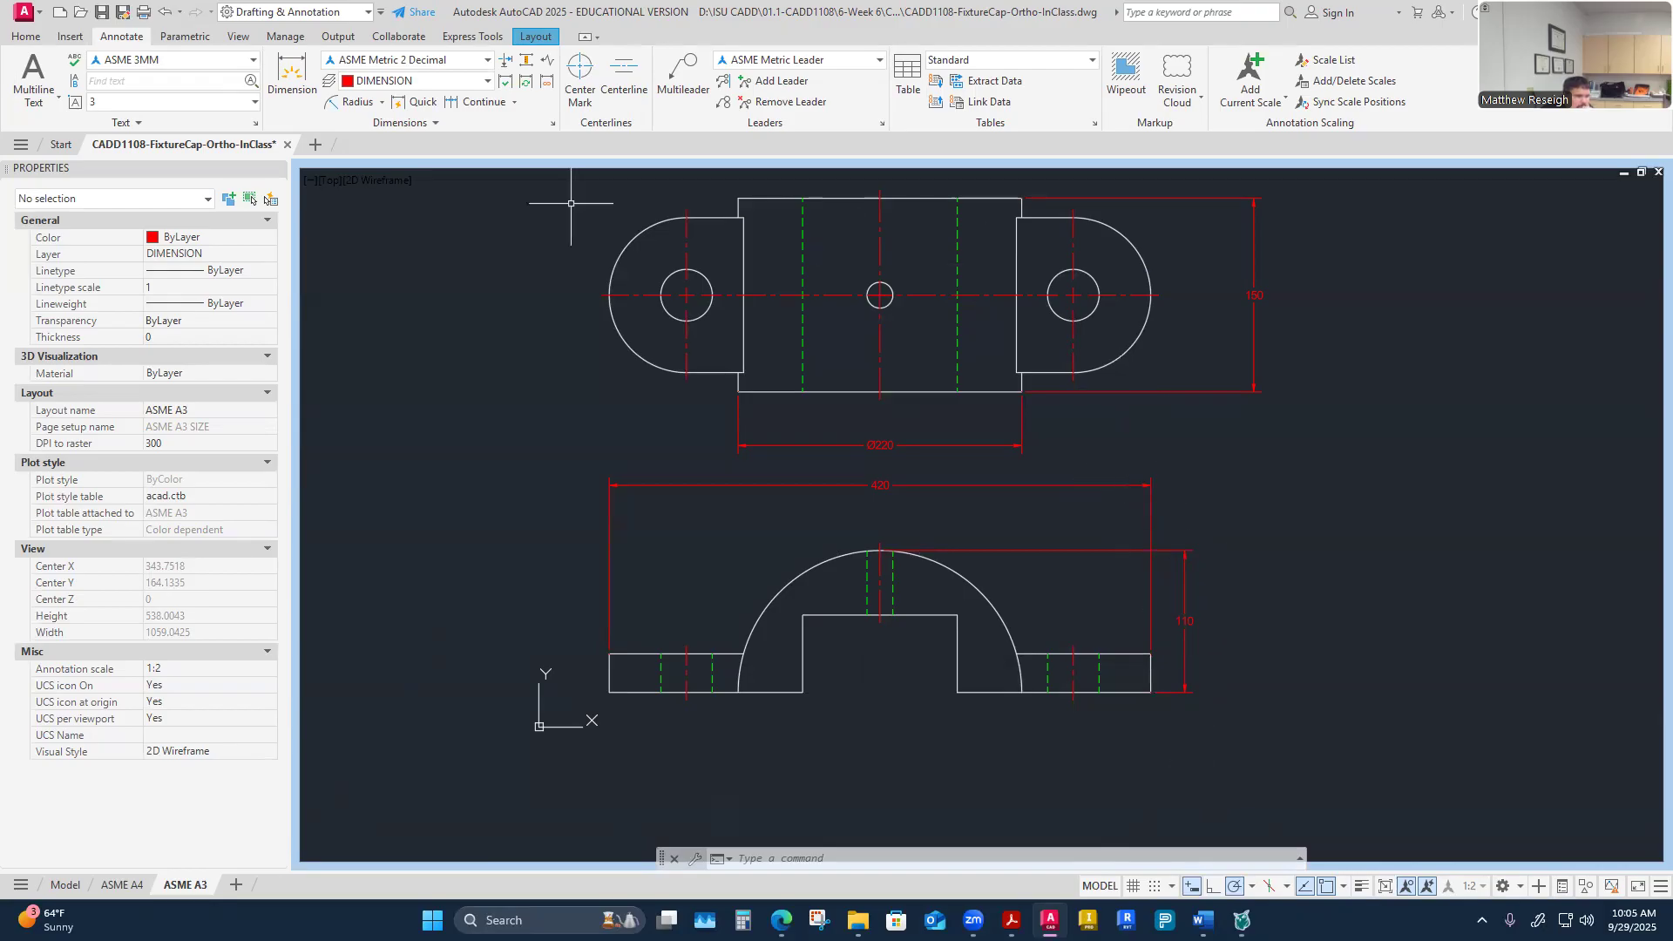
left_click(290, 79)
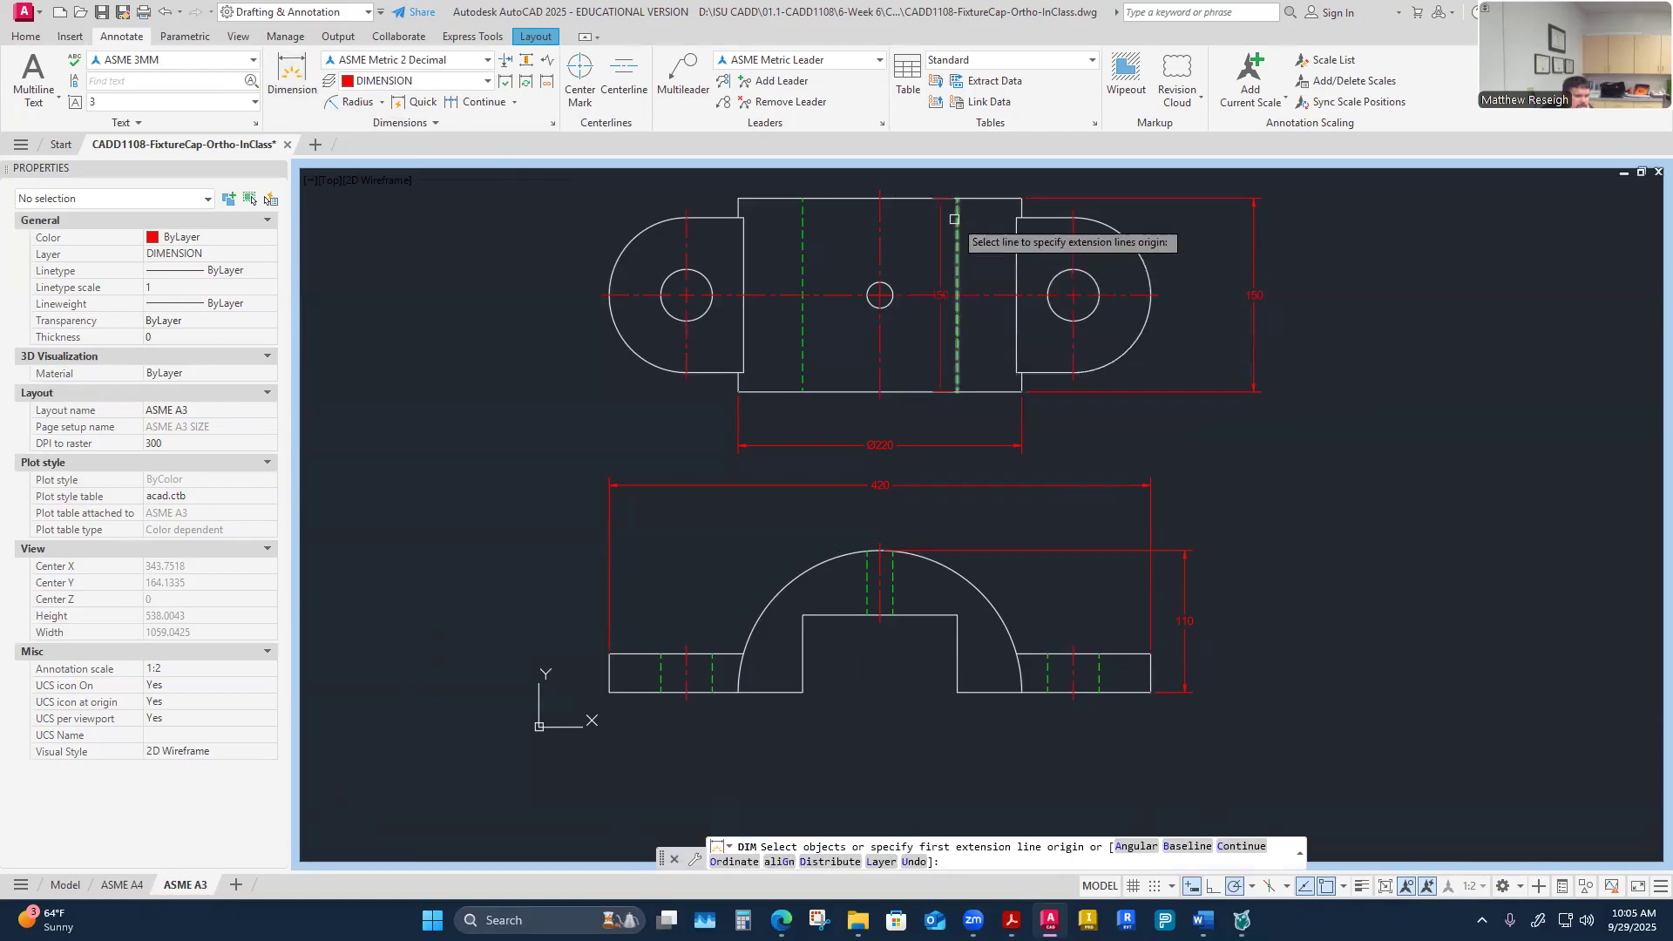
scroll(1216, 306, "up", 2)
scroll(1212, 307, "down", 2)
scroll(1207, 309, "up", 2)
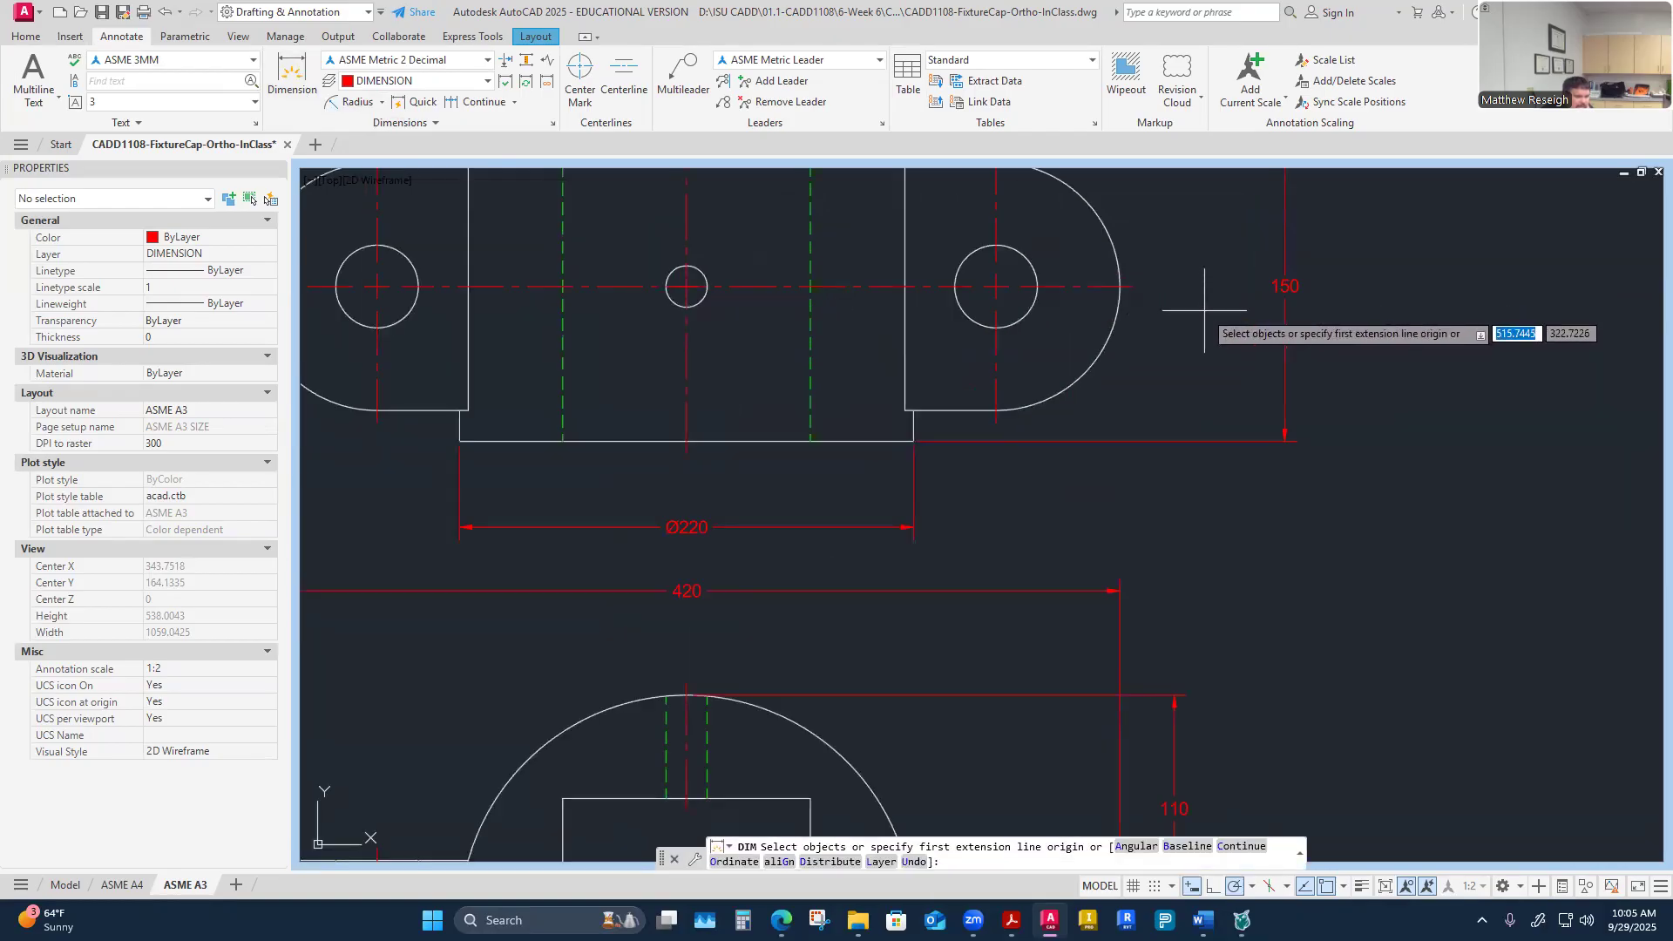
left_click(687, 286)
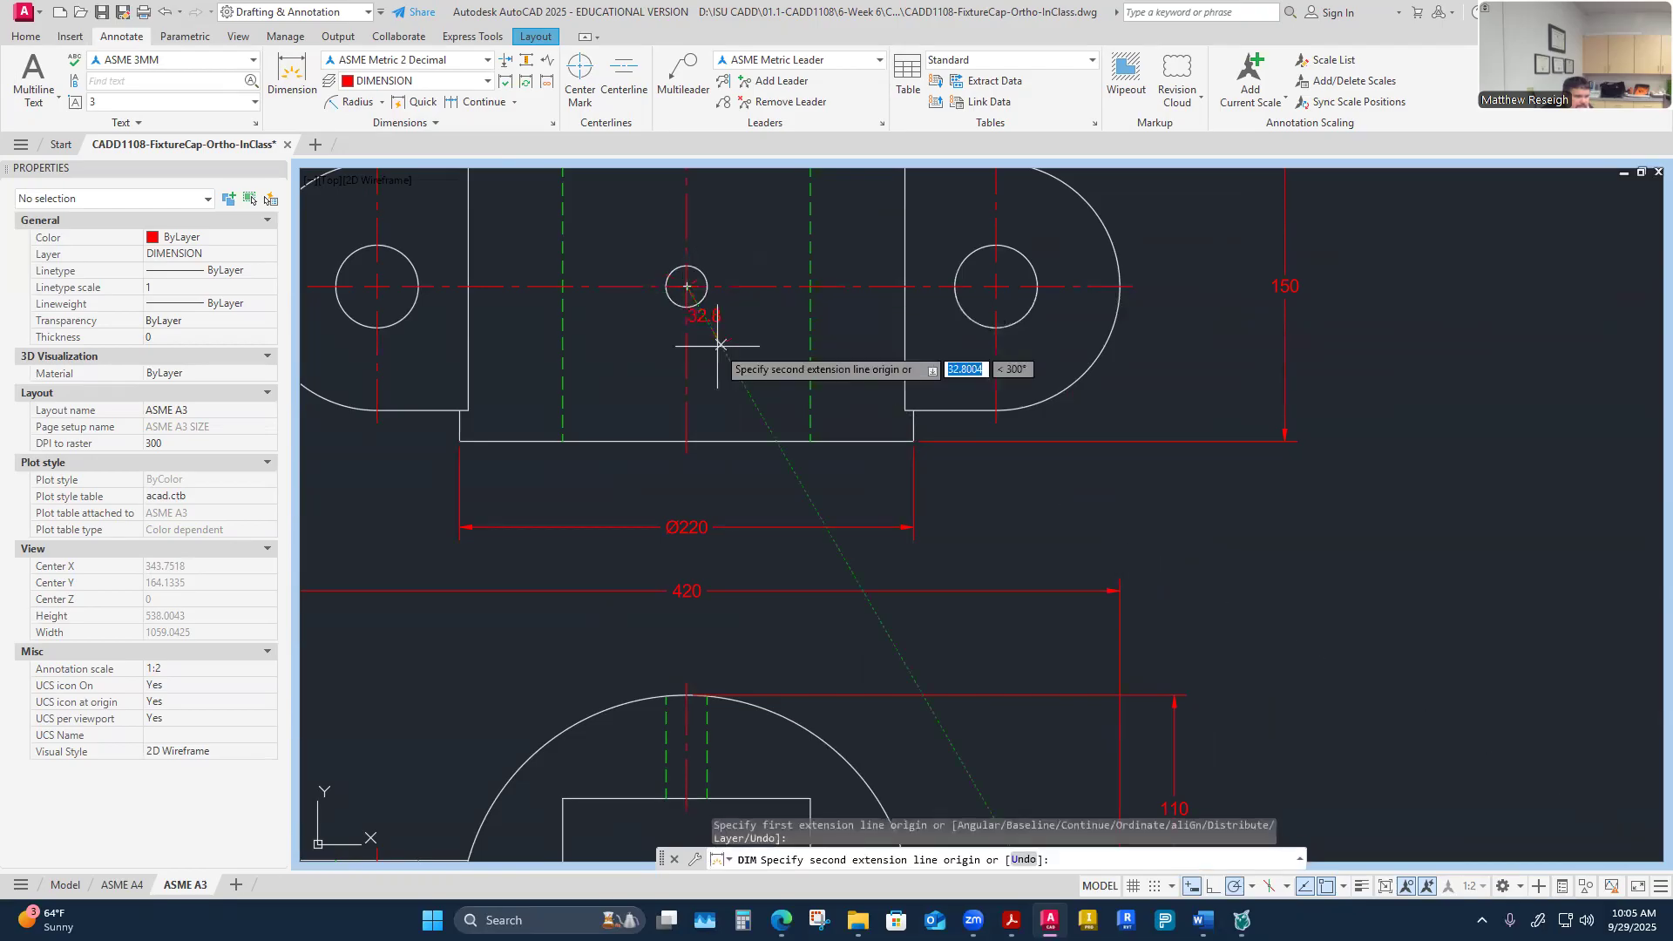
left_click(687, 441)
left_click(1210, 415)
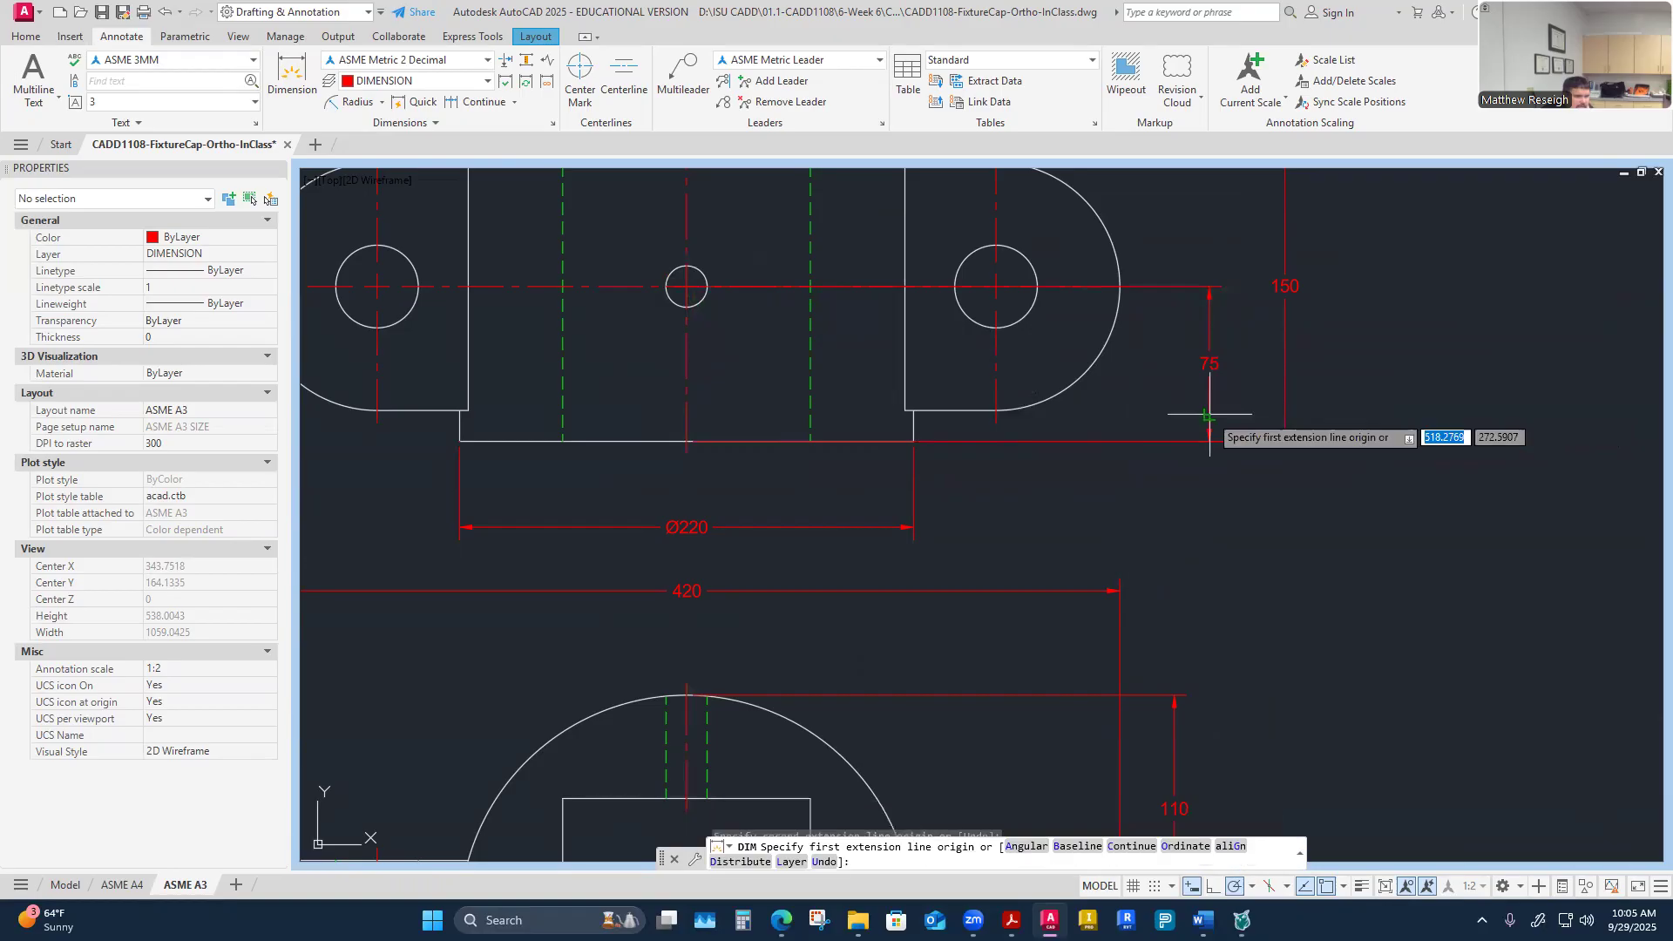
key("Return")
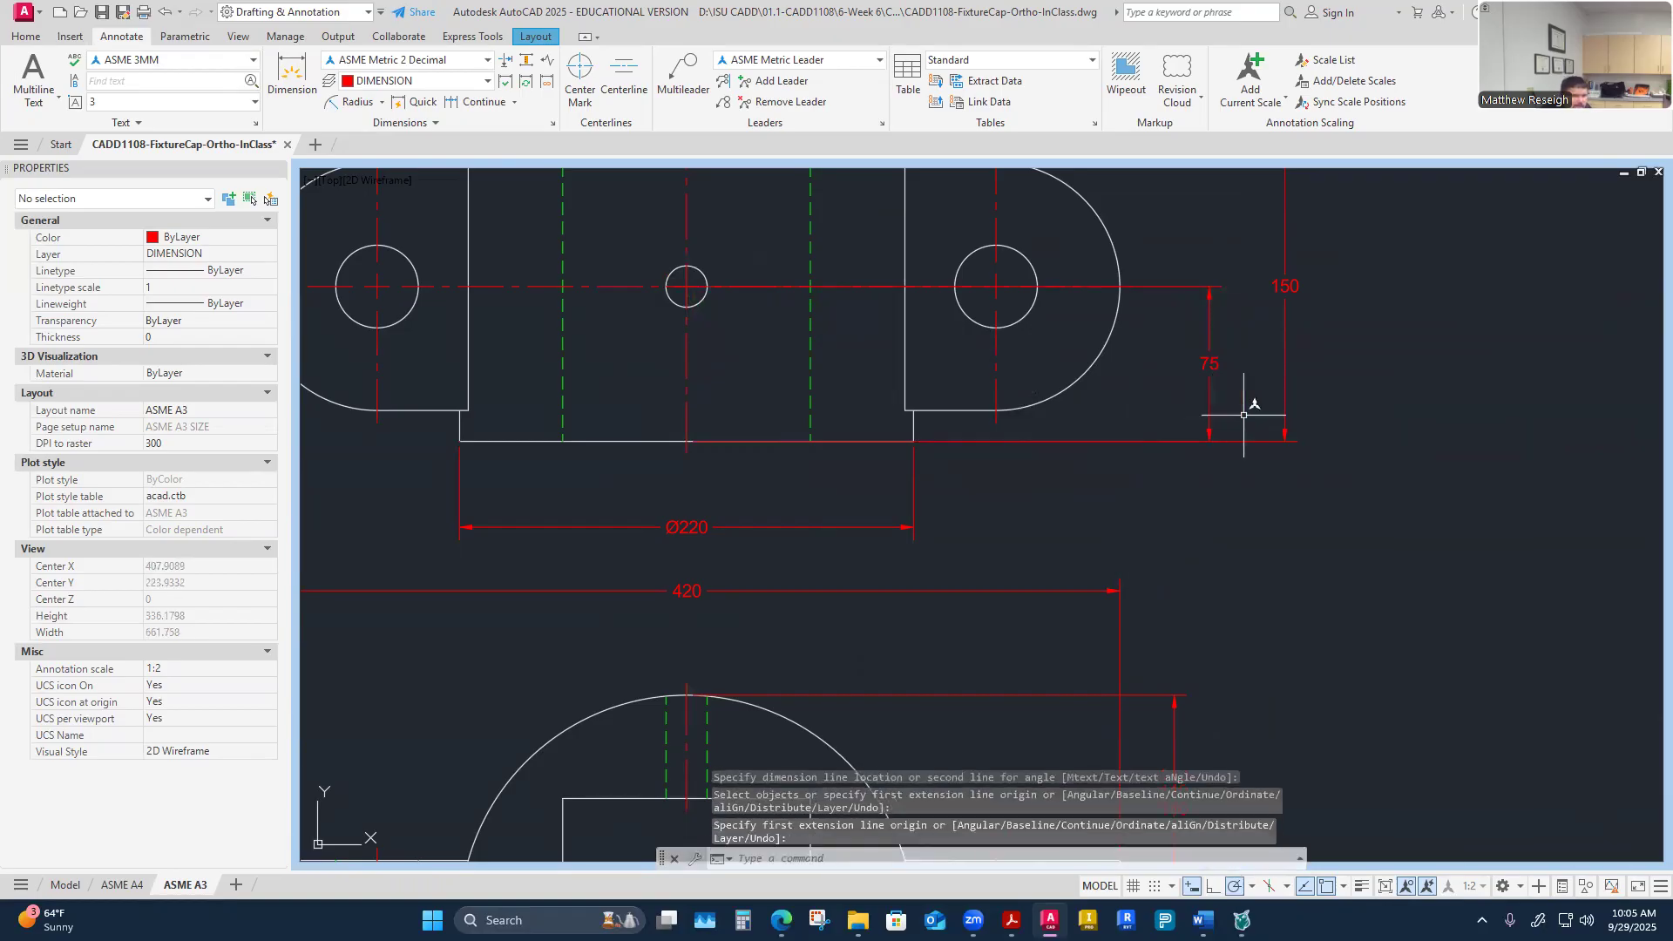
Step: Move the upper extension line origin of the hole-centre location dimension from the central hole to the right tab's outermost point
scroll(1302, 295, "down", 2)
scroll(1170, 366, "up", 2)
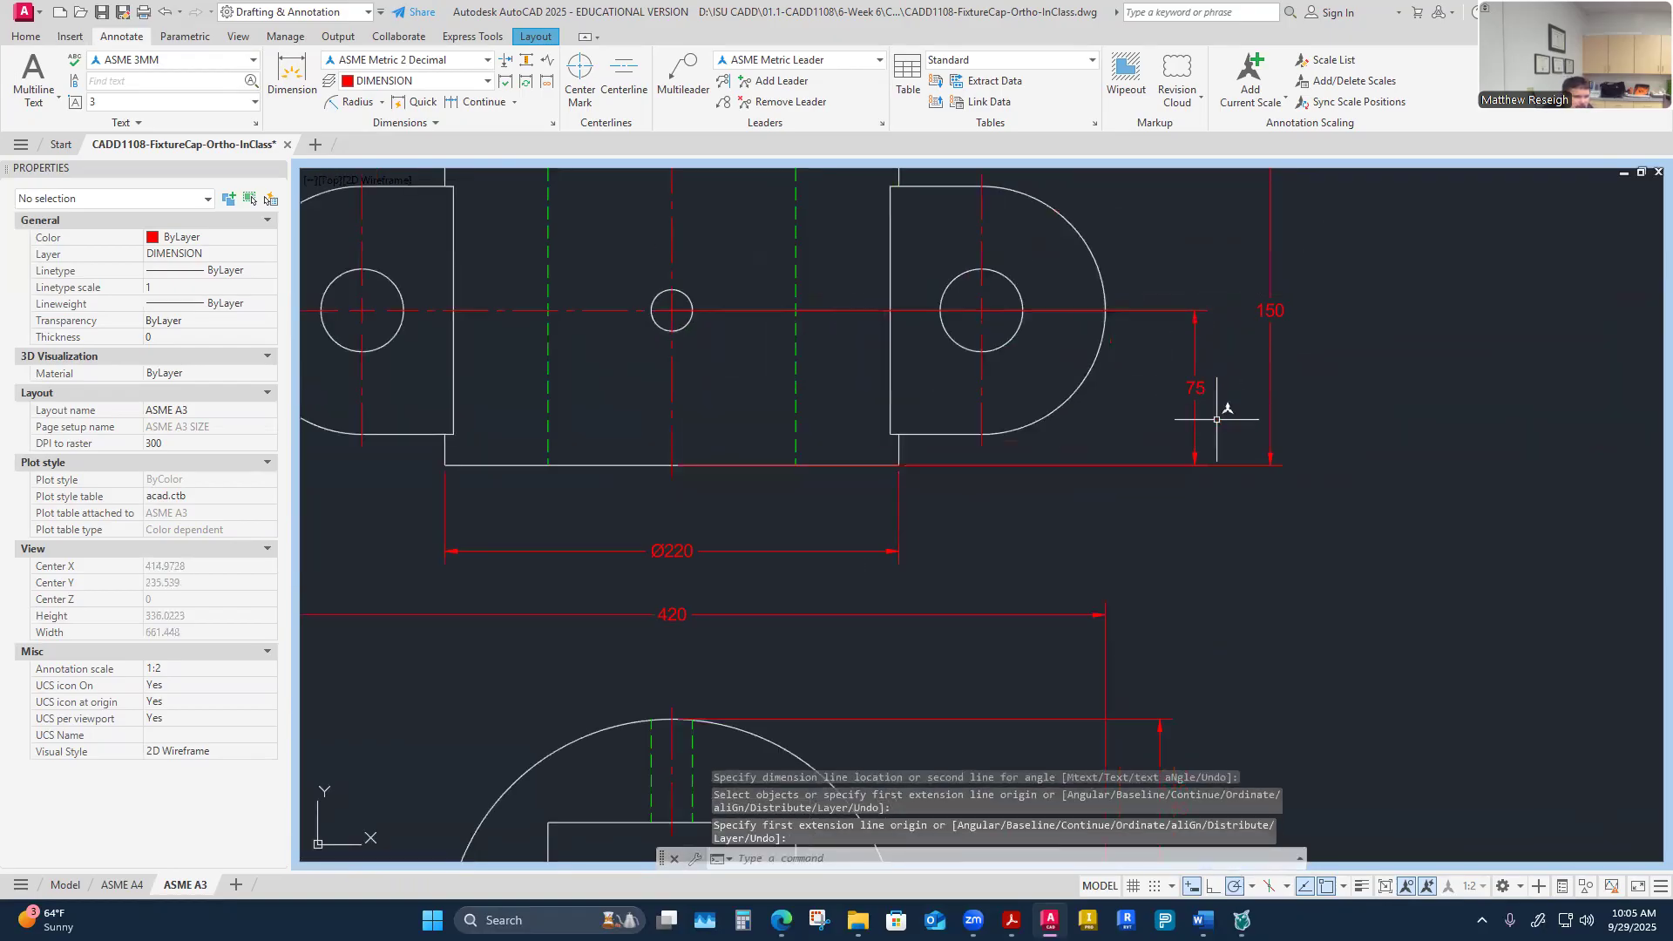
scroll(1164, 372, "down", 2)
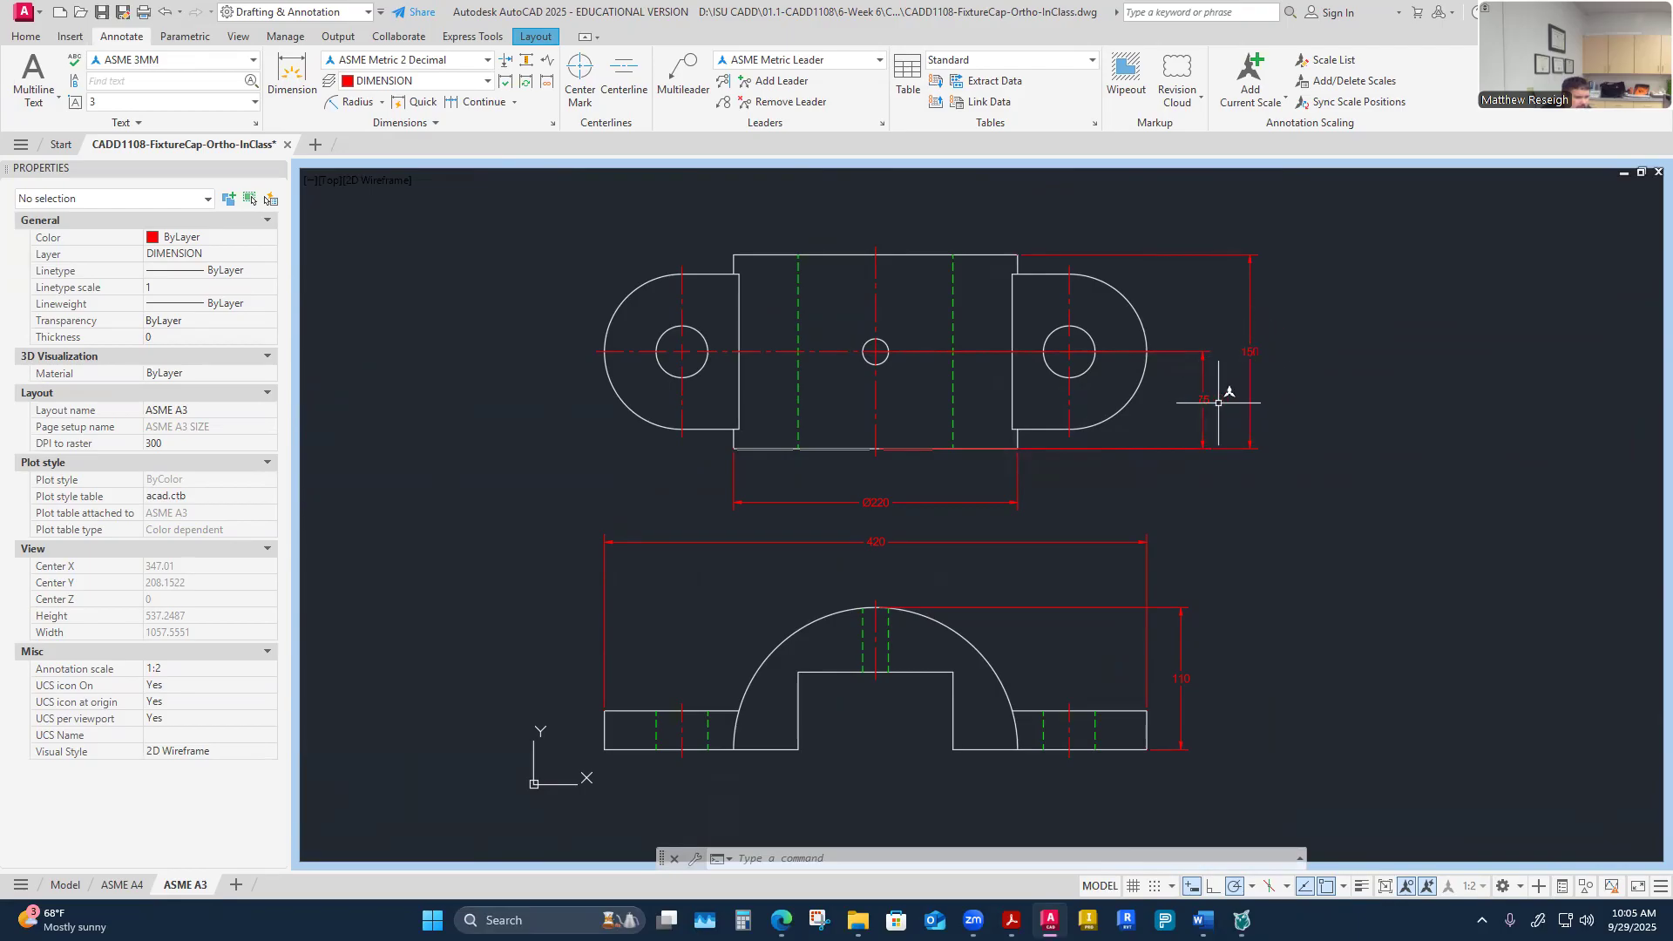
key("Escape")
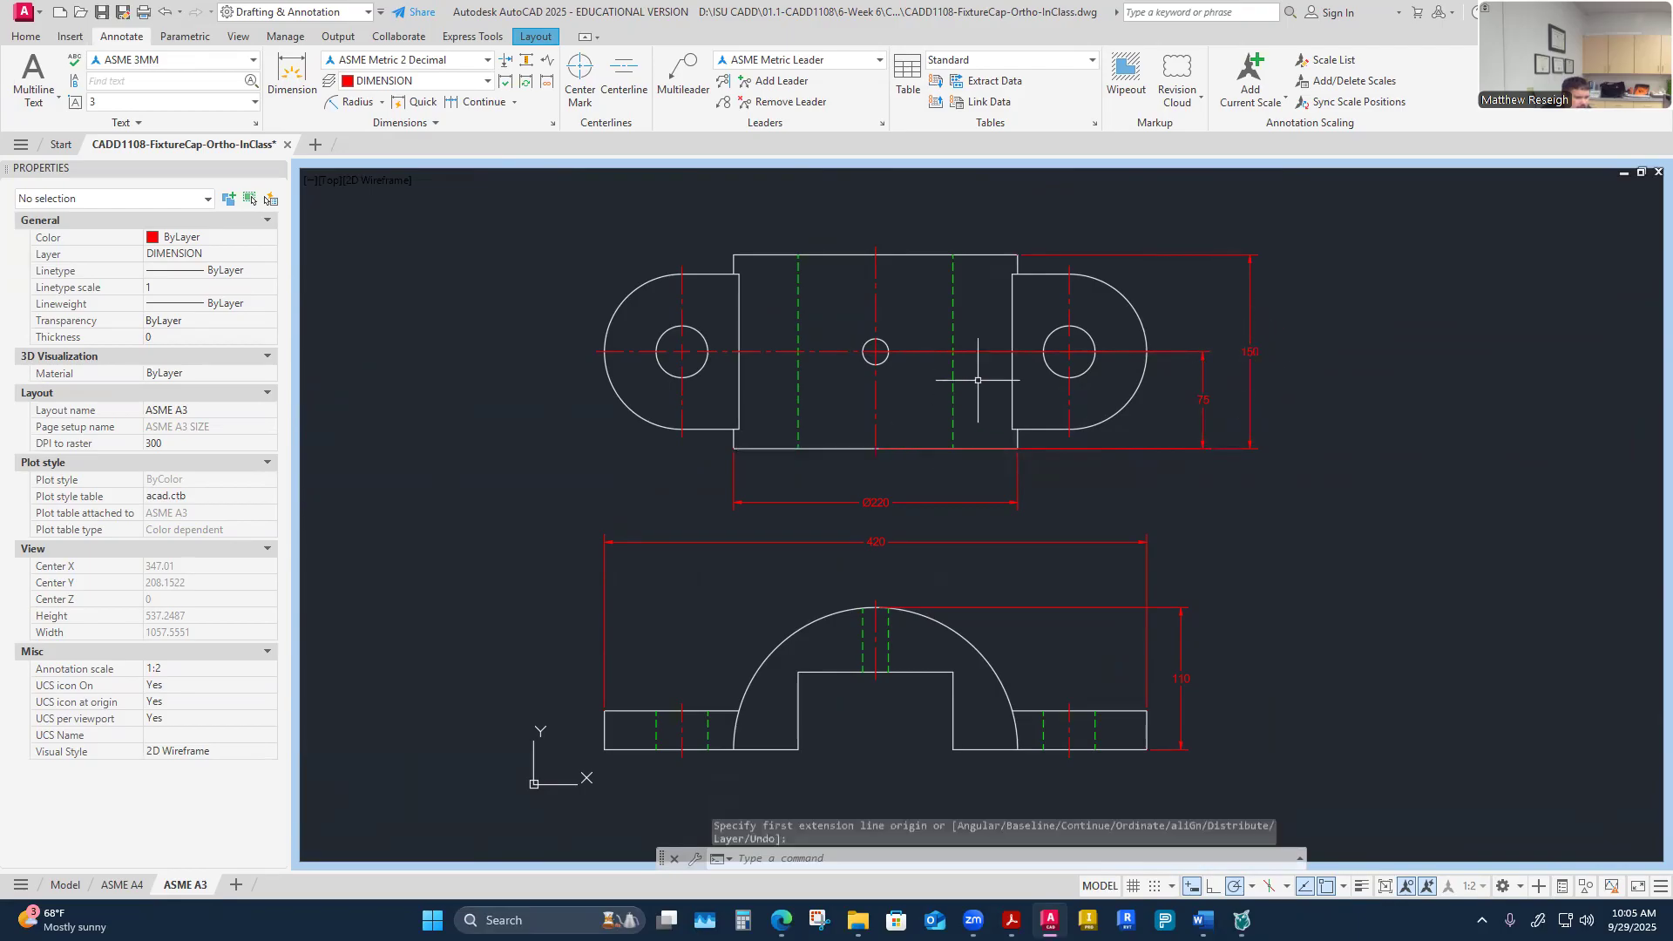
left_click(986, 358)
key("Escape")
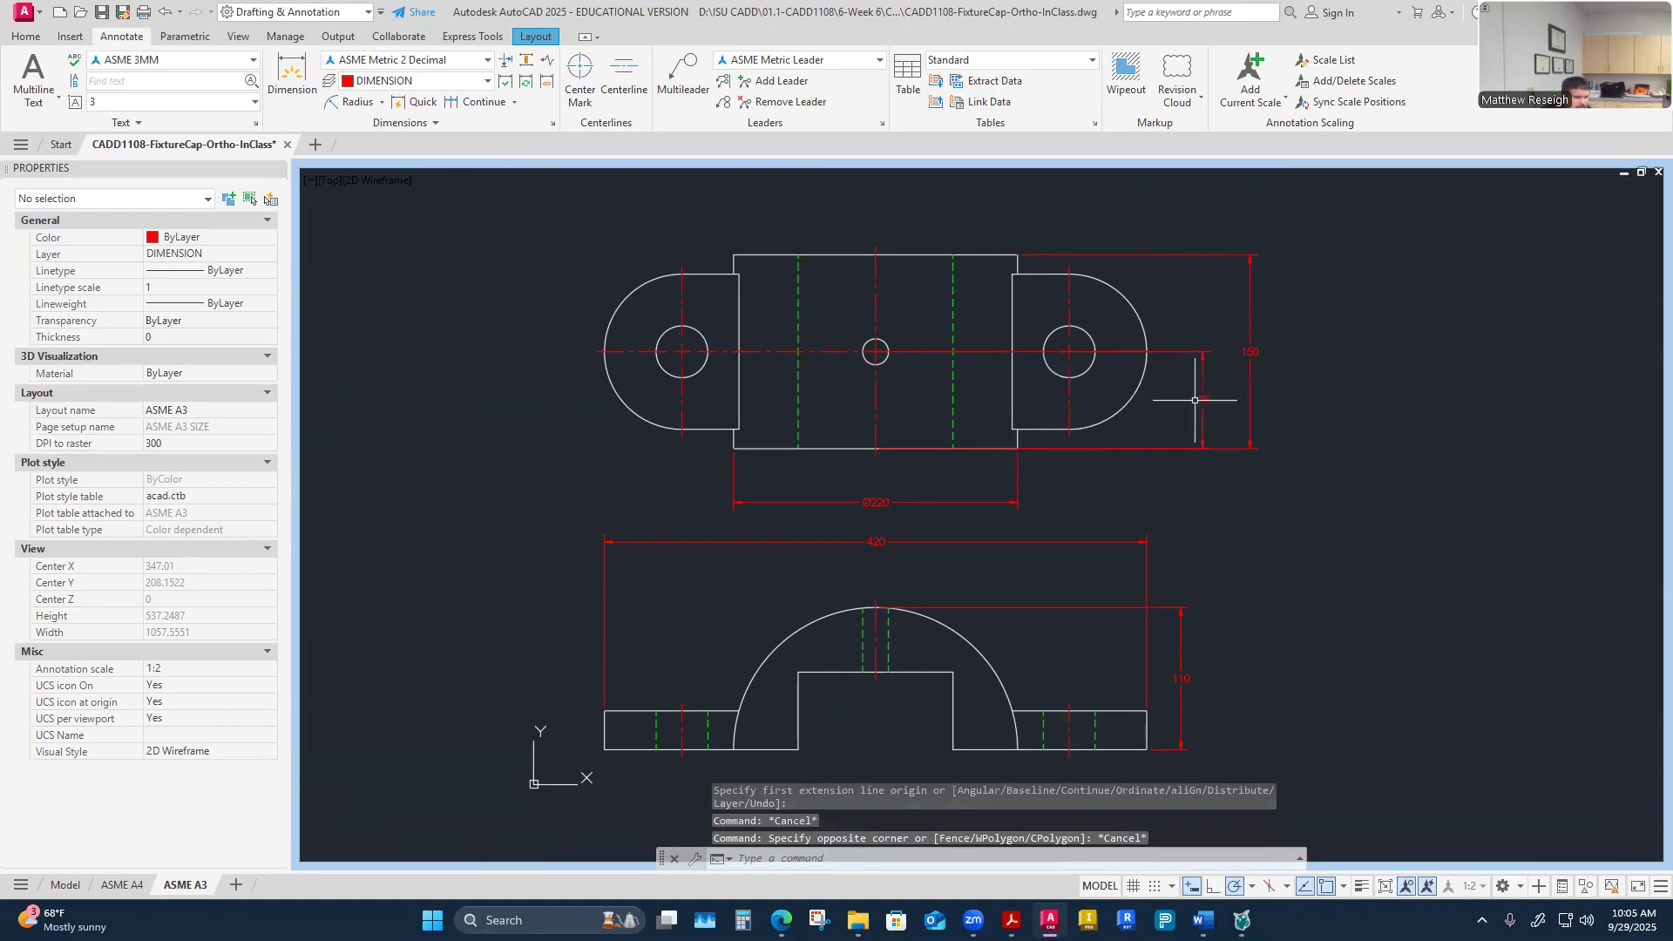
left_click(1198, 399)
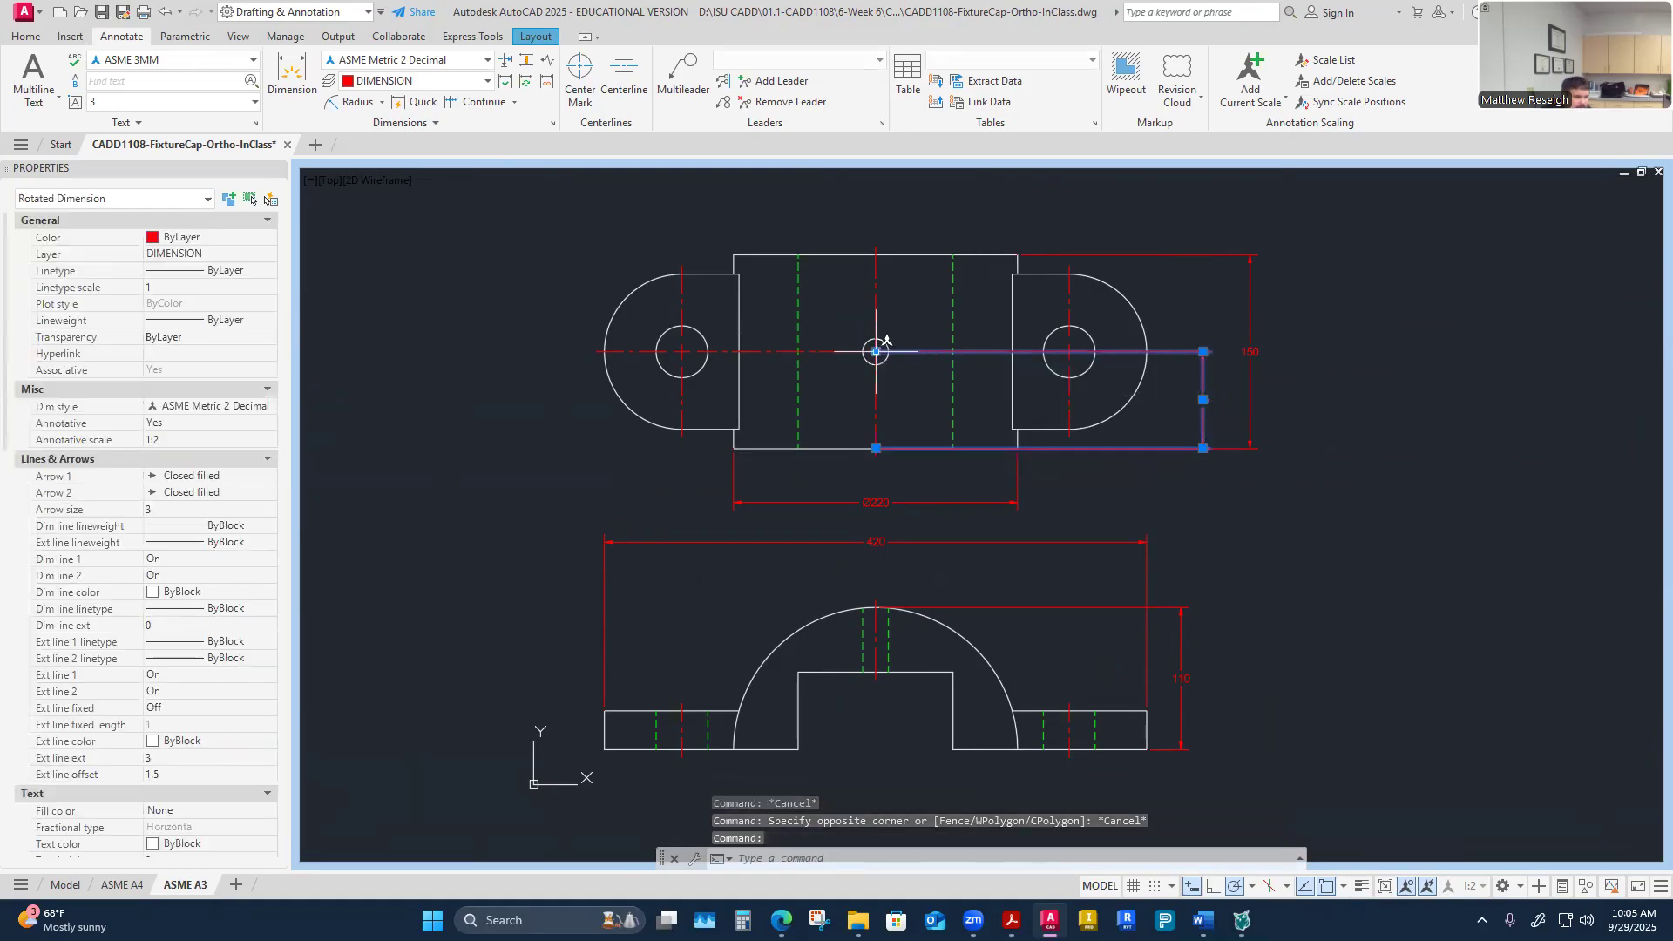
left_click(876, 351)
left_click(1104, 351)
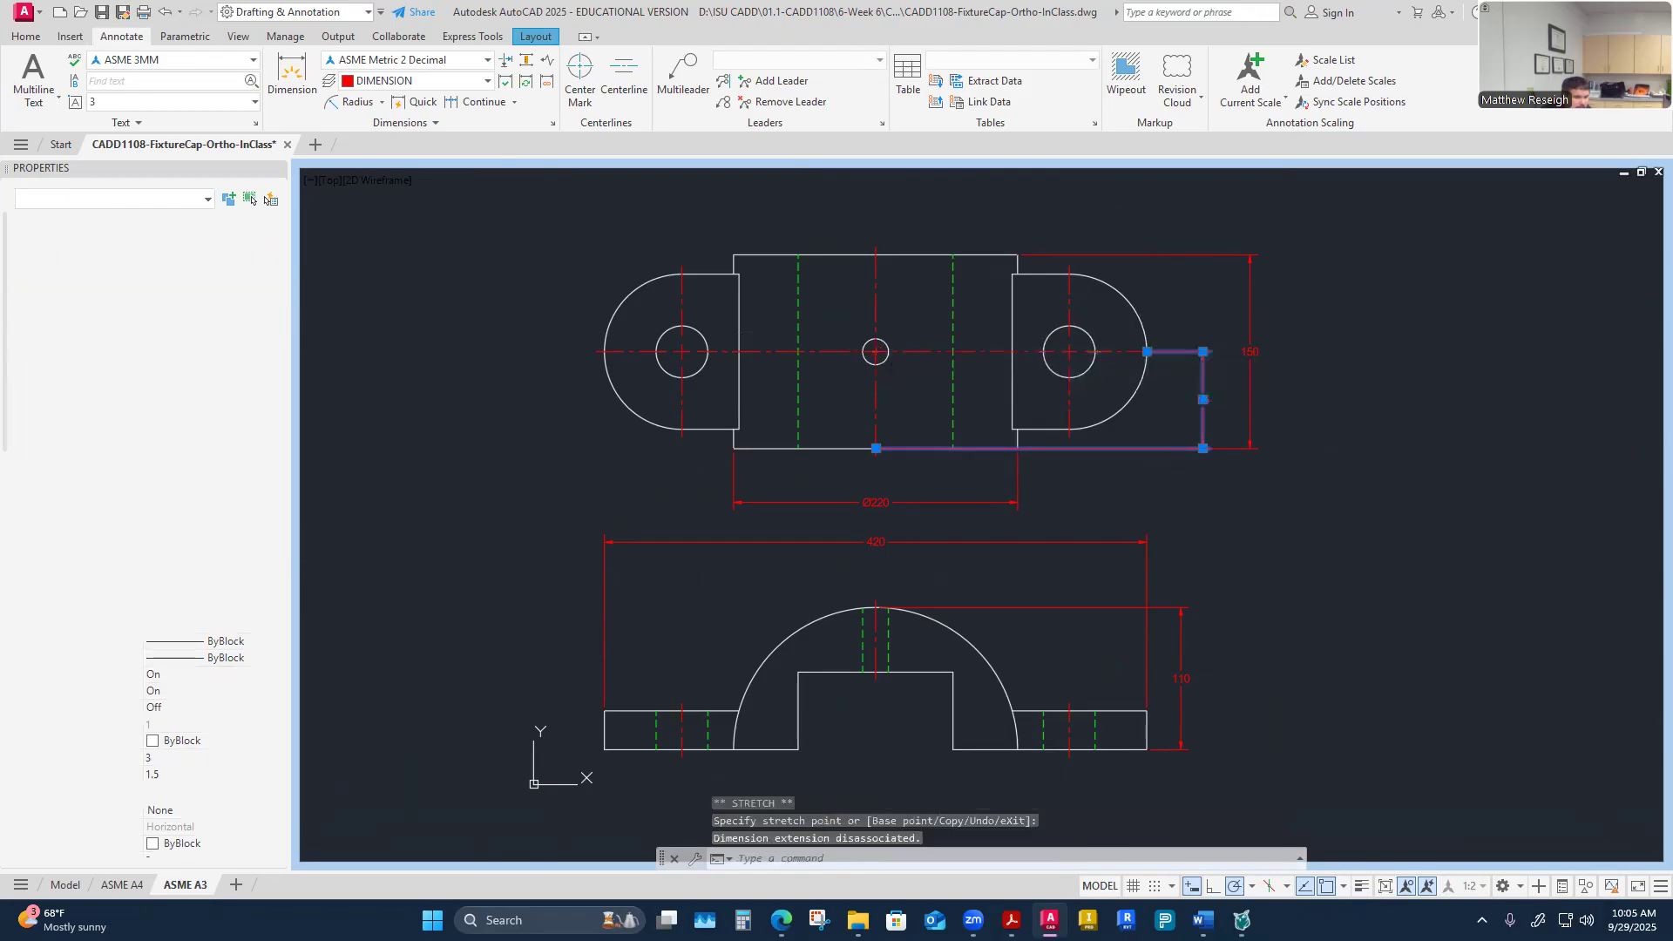
key("Escape")
Step: Move the same dimension's lower extension line origin from the edge's middle to the central body's lower right corner
left_click(1101, 447)
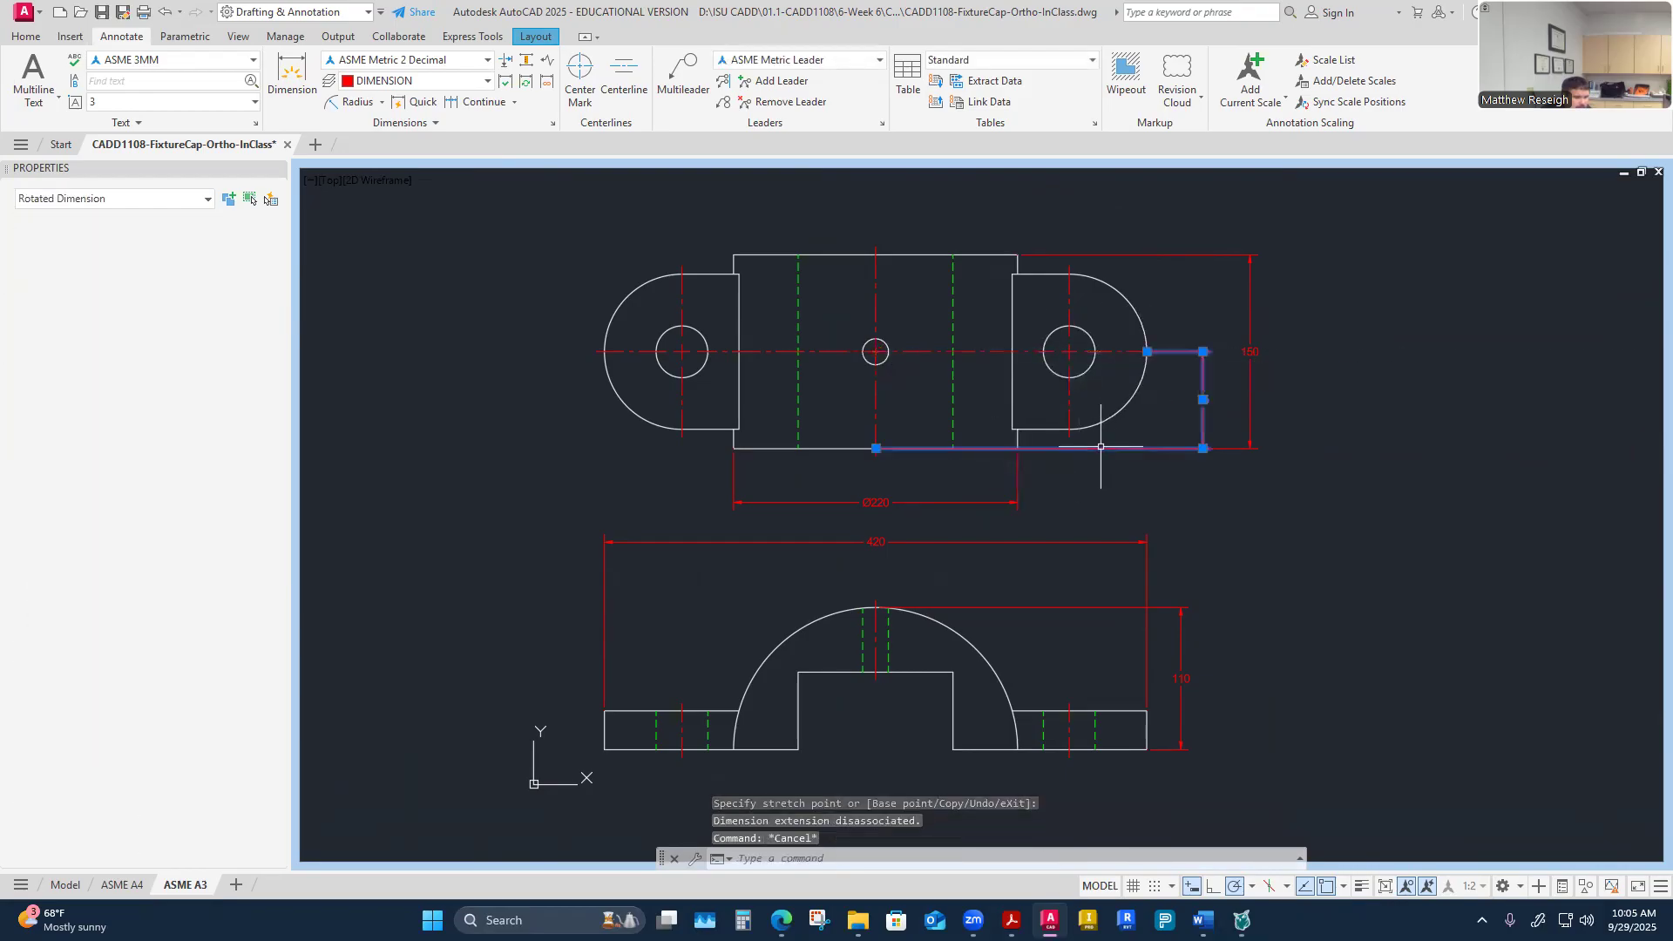
left_click(875, 448)
left_click(1018, 448)
key("Escape")
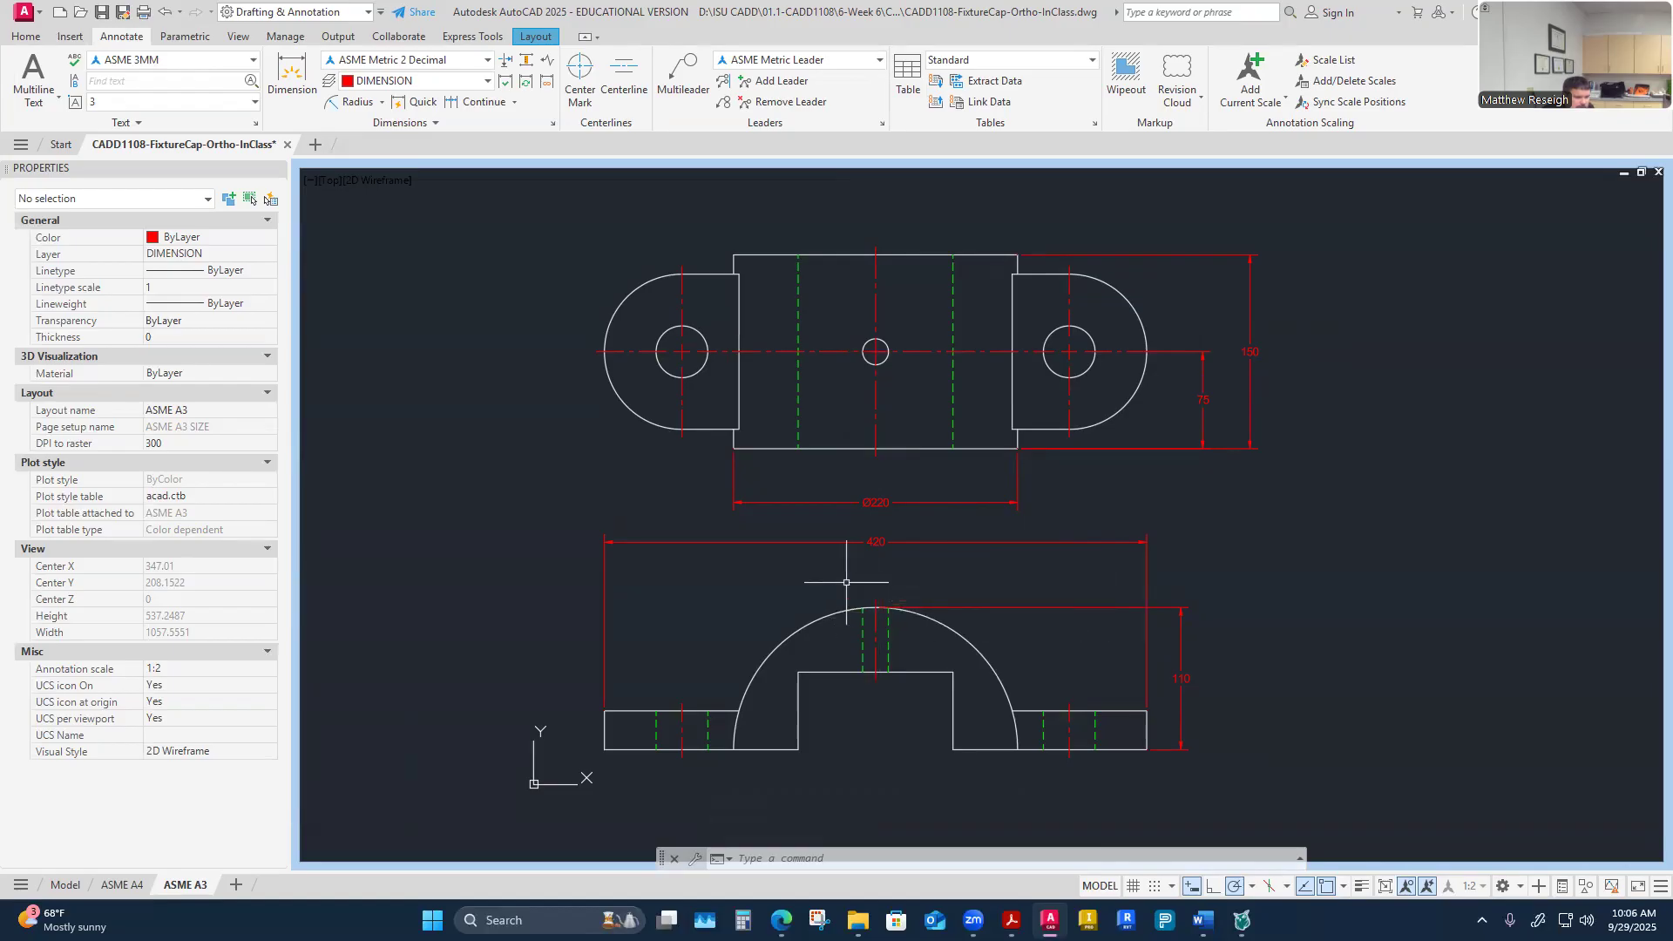
Step: Dimension the front view's horizontal distance from the arch's top centre to the right tab's outer upper corner, placing it above the overall length dimension
left_click(288, 71)
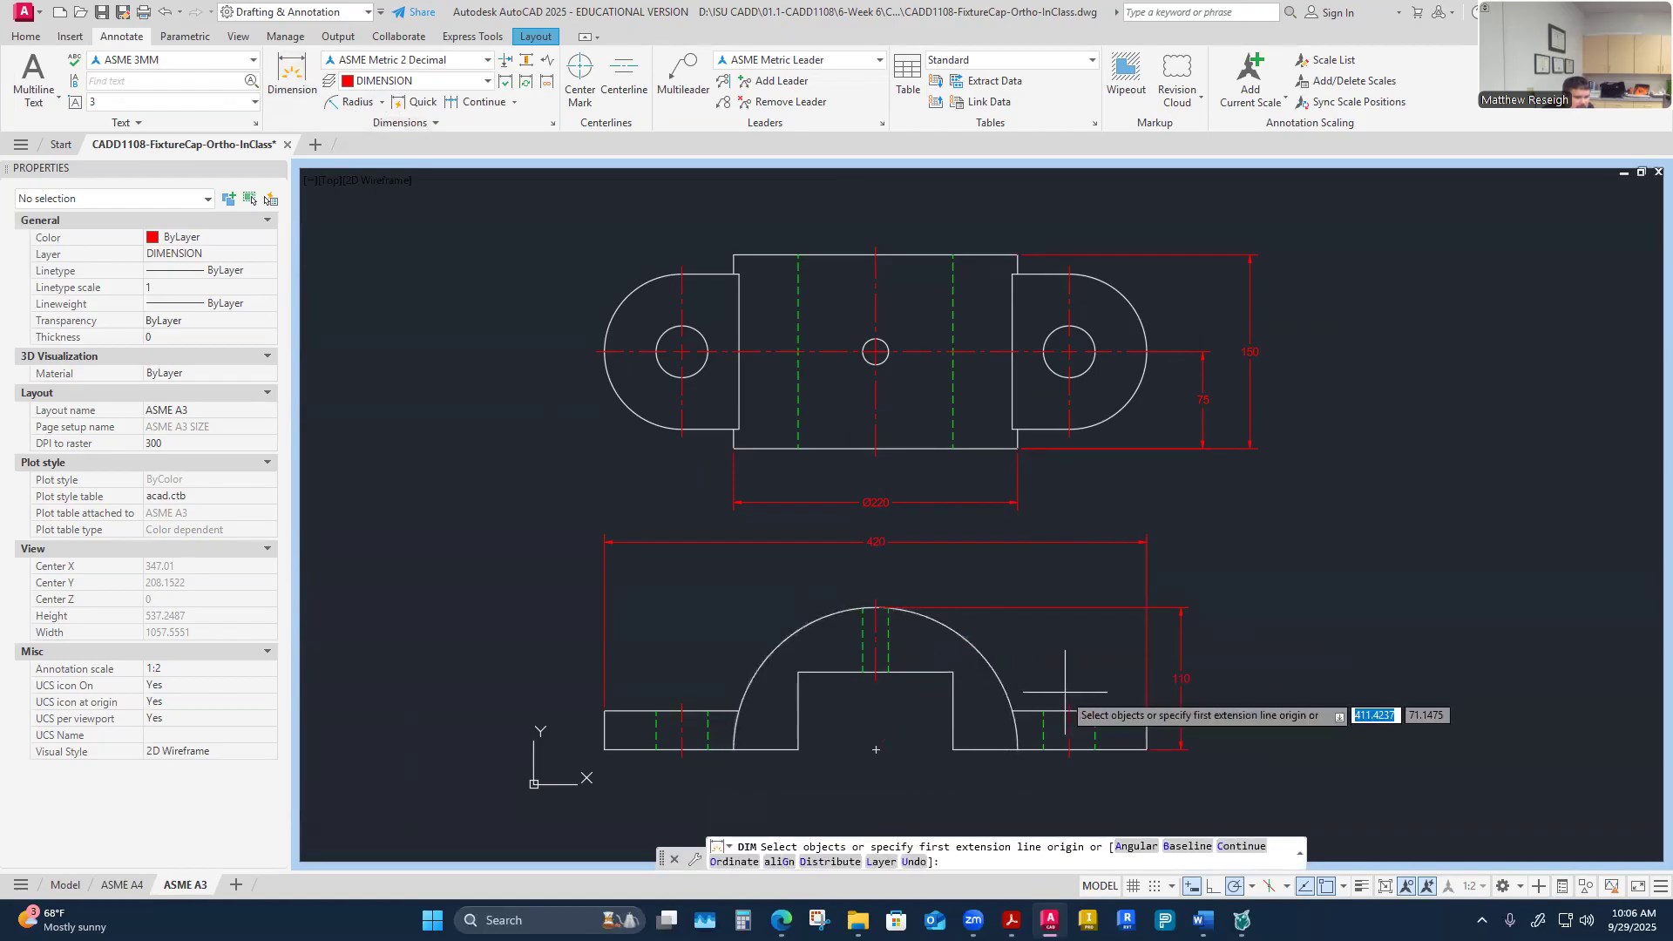
scroll(896, 614, "up", 2)
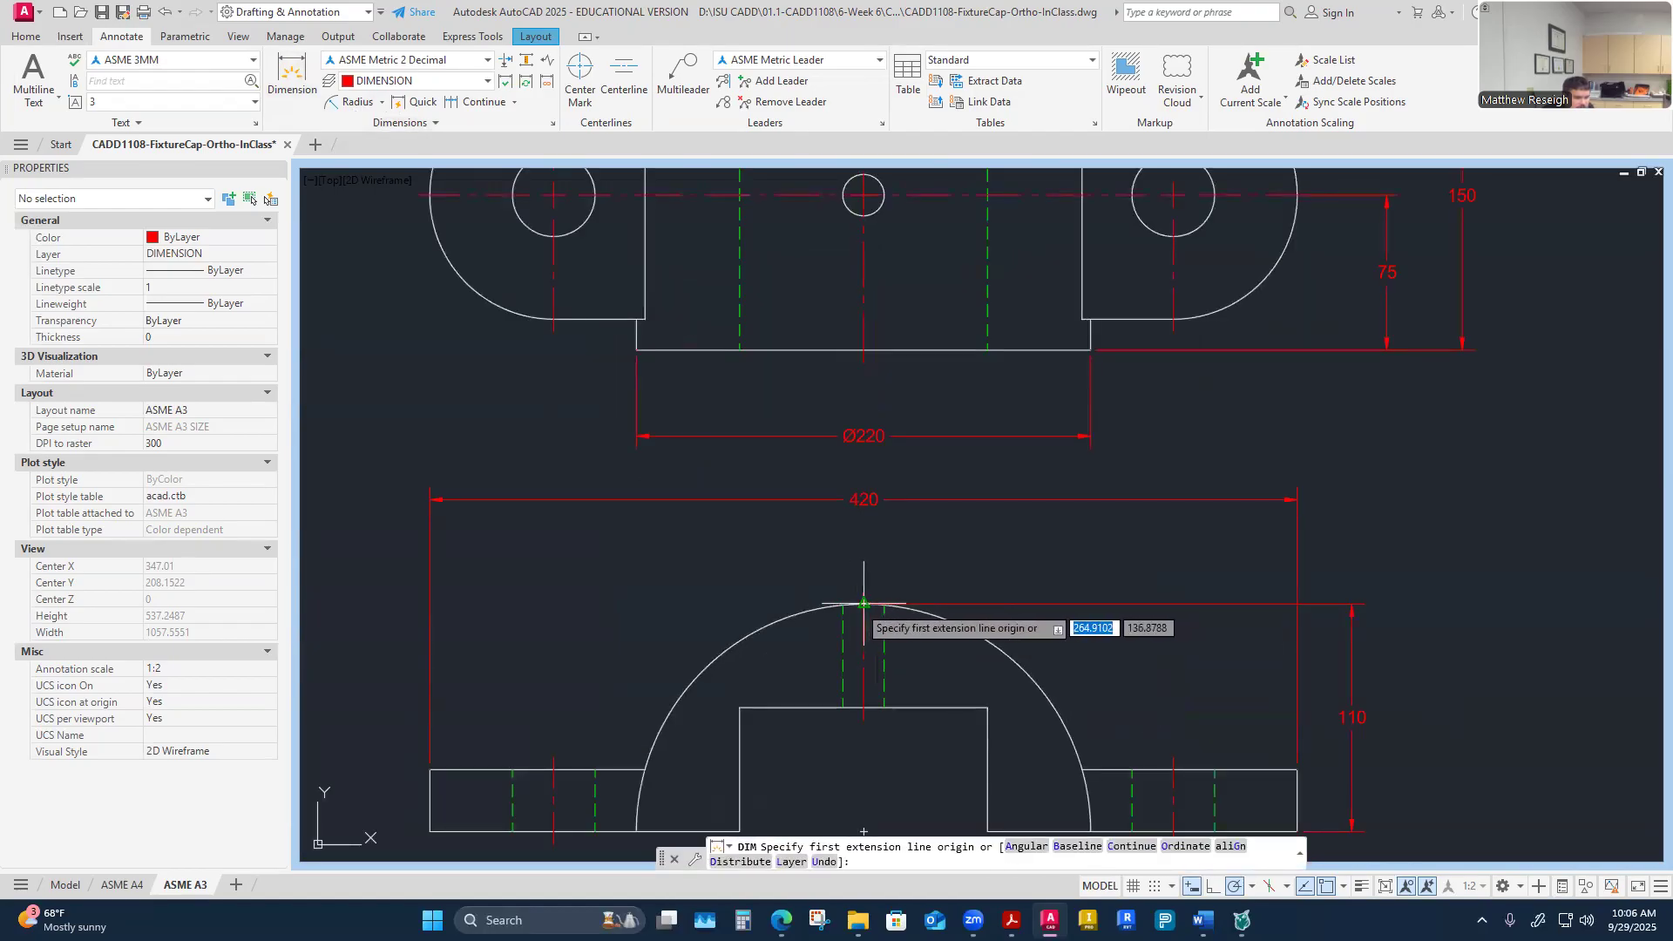
left_click(864, 605)
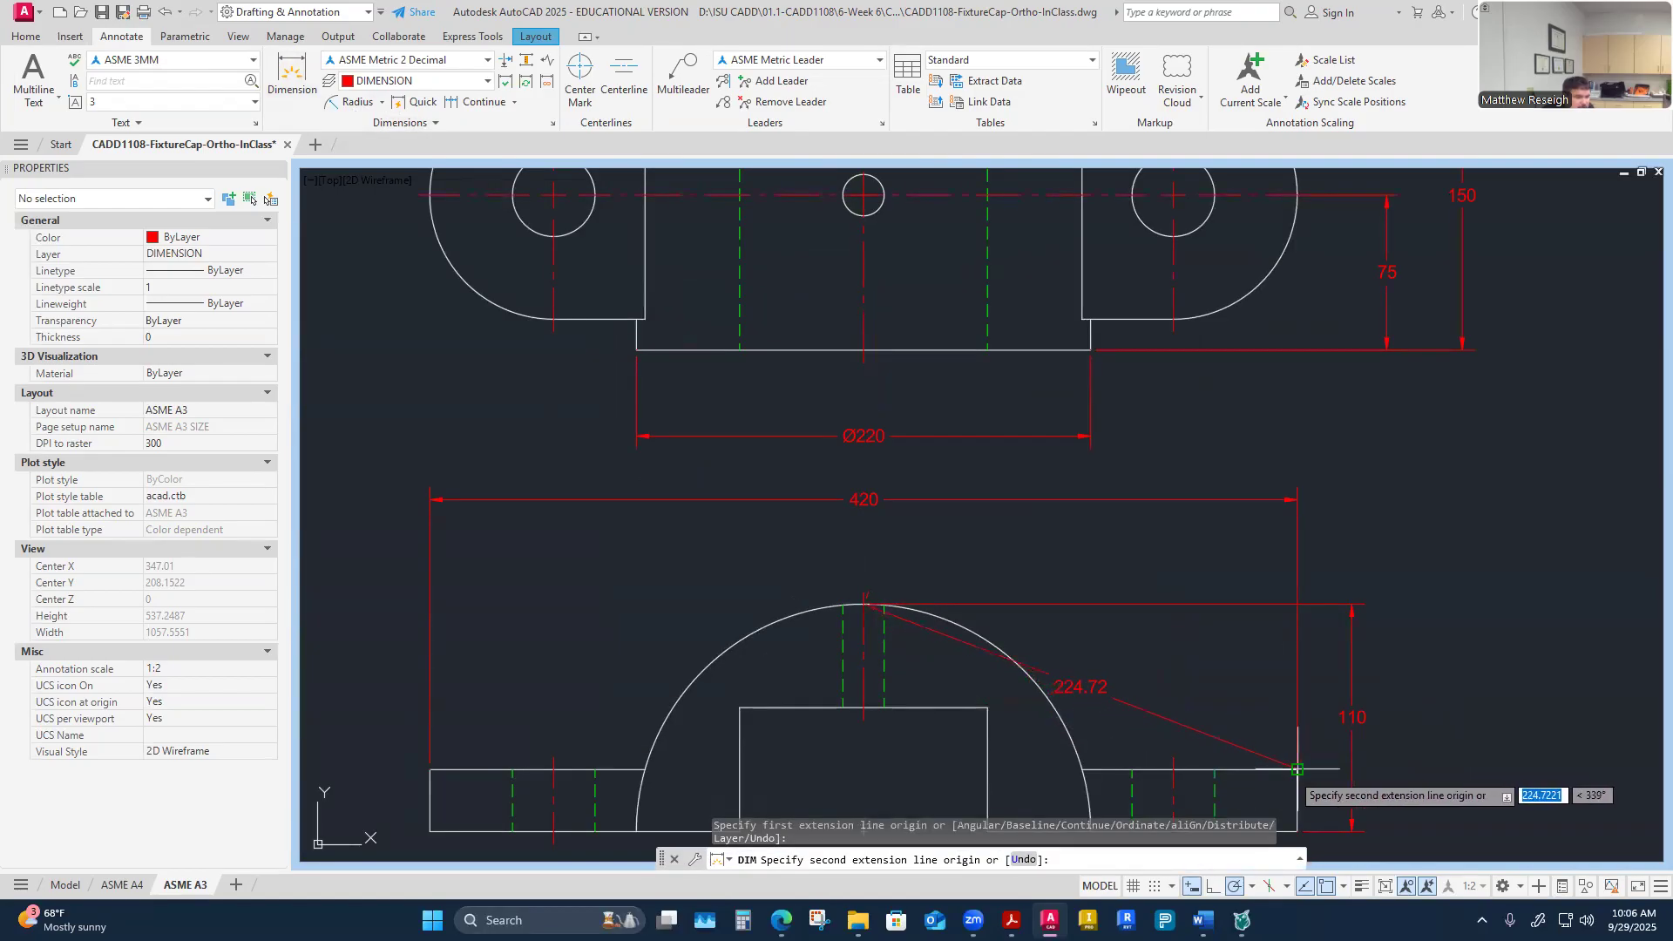
left_click(1298, 770)
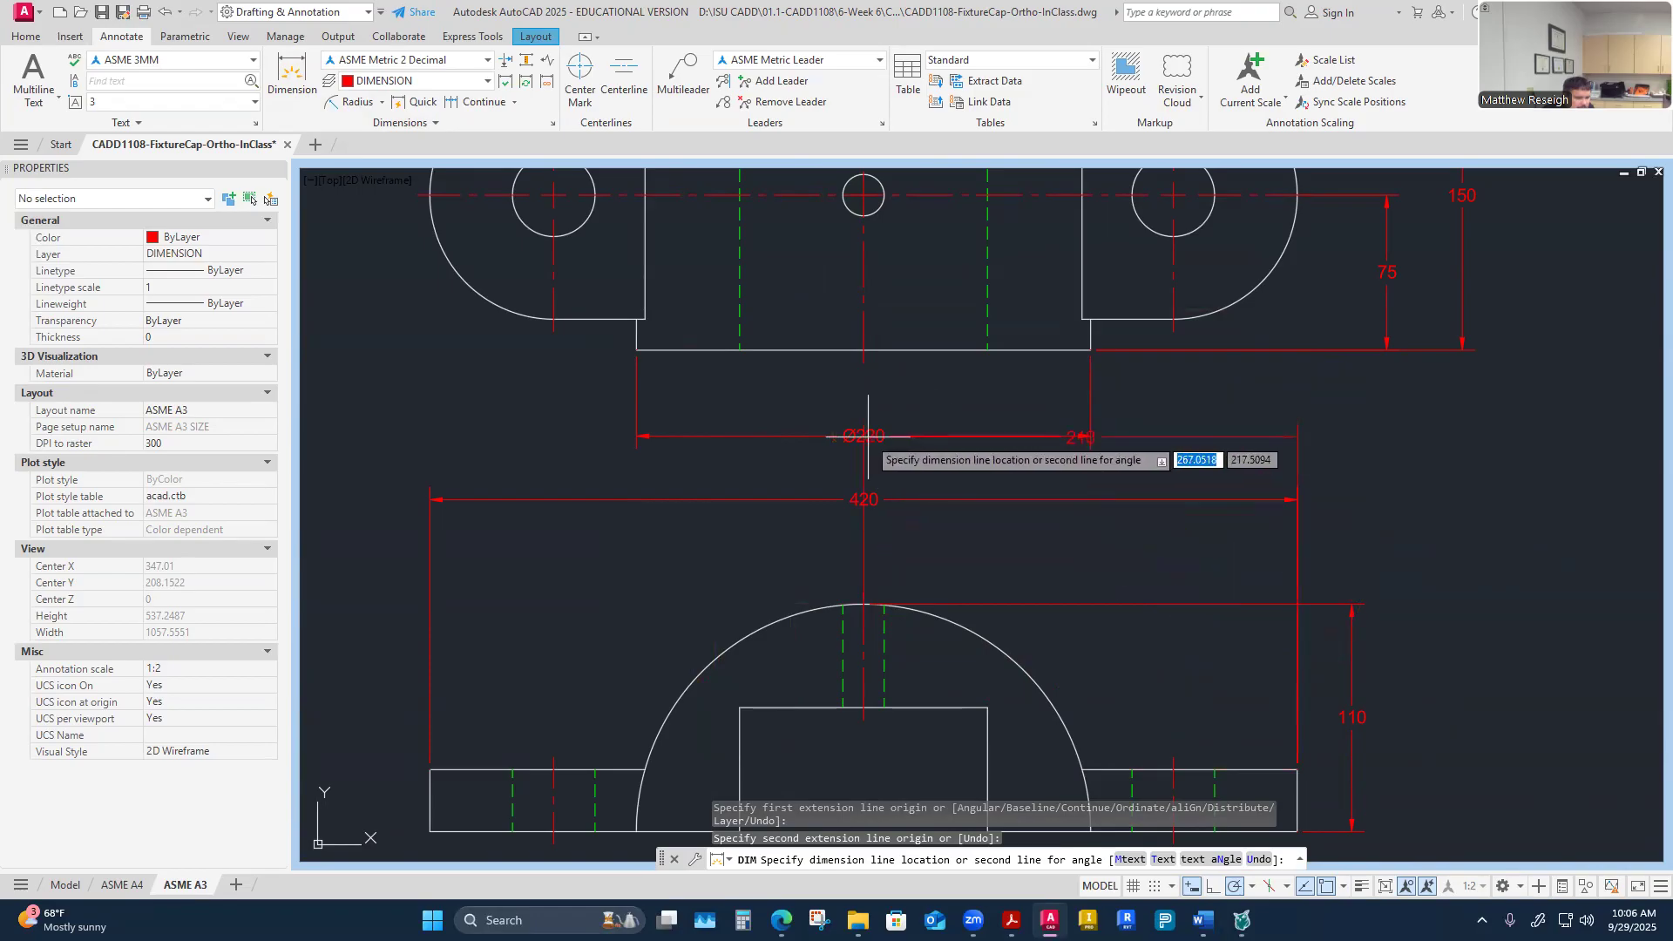
left_click(865, 466)
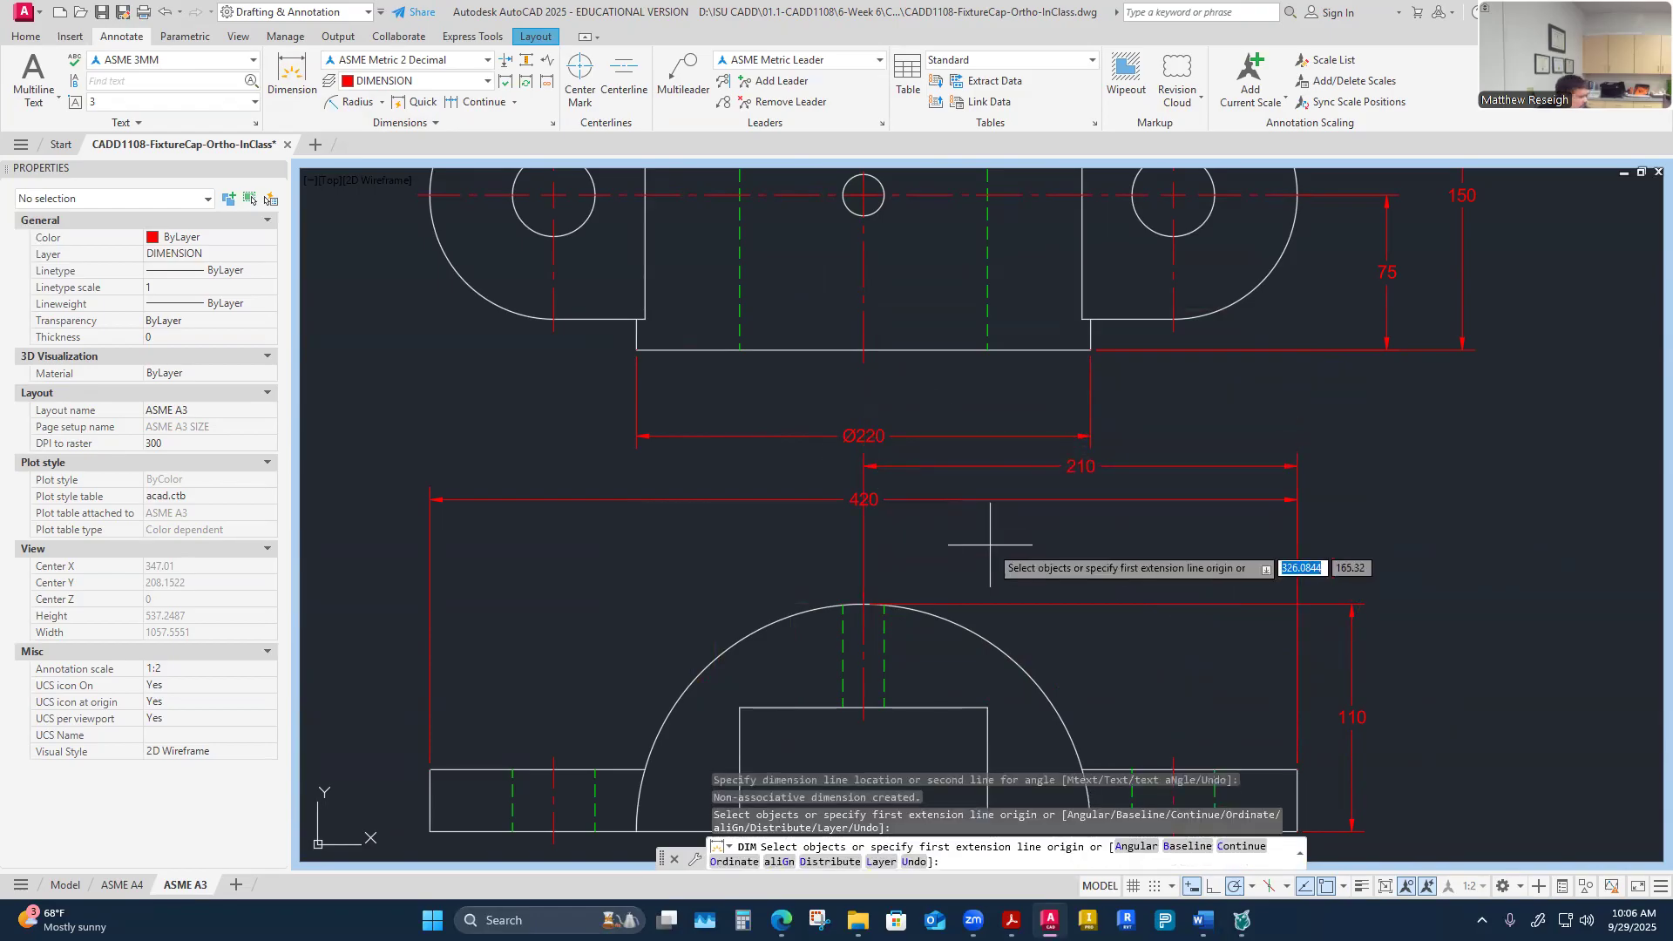
key("Return")
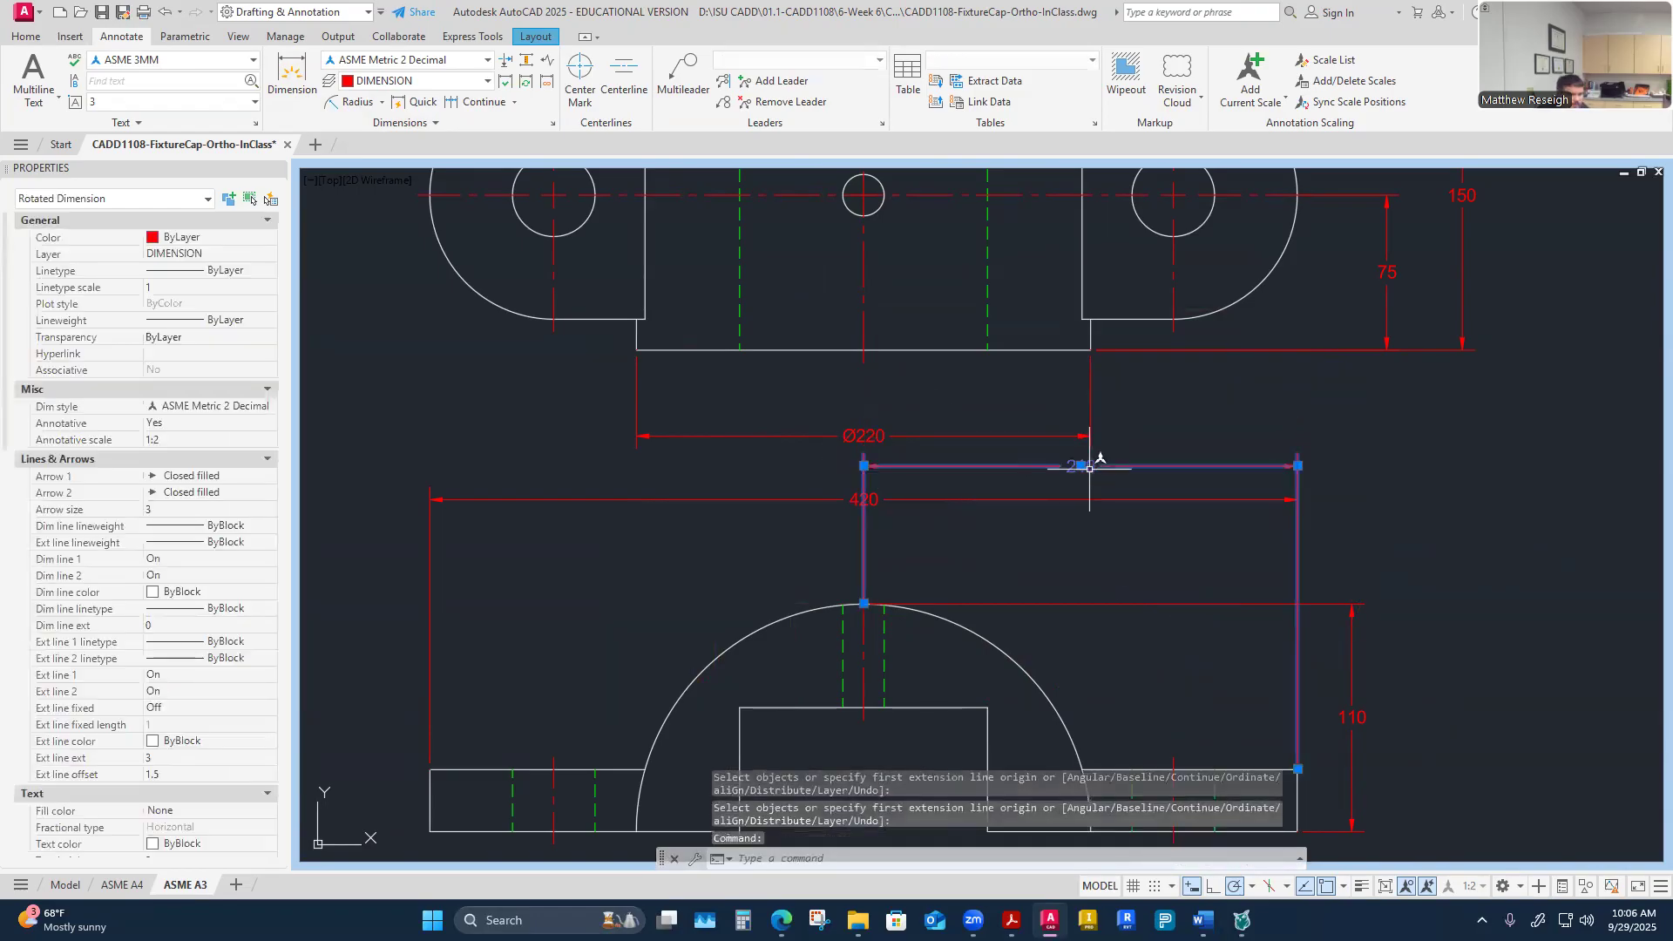
Step: Move the front view's horizontal arch-centre location dimension below the overall length dimension, just above the arch
left_click(1082, 466)
left_click(1080, 573)
key("Escape")
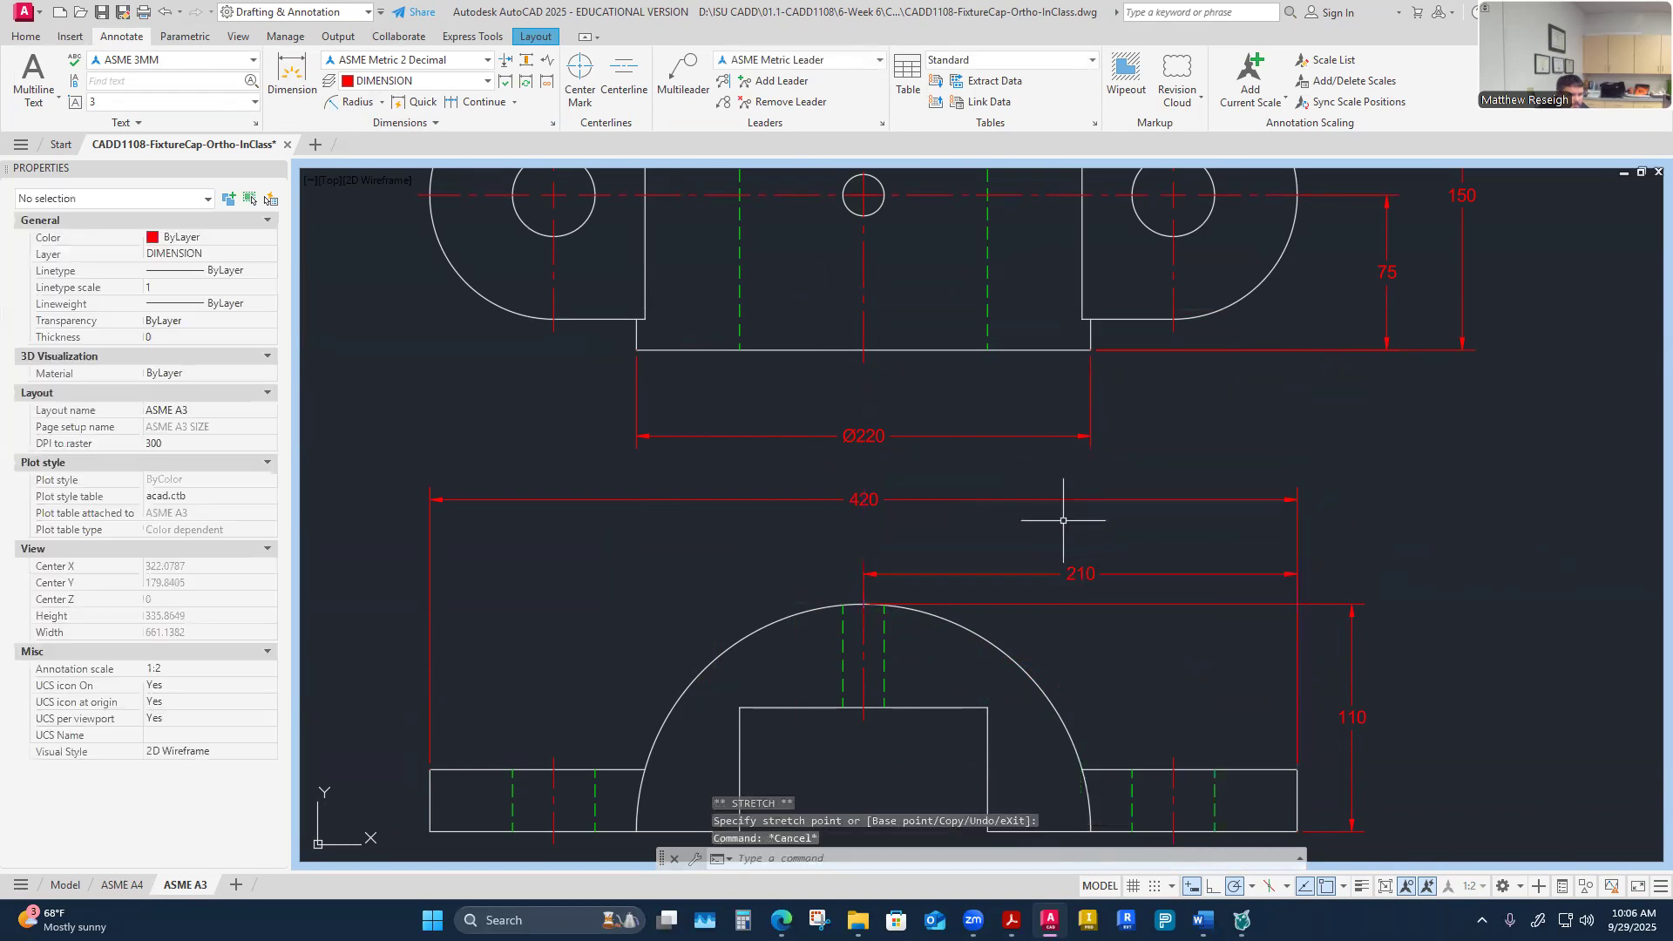
scroll(1063, 518, "down", 3)
scroll(1133, 577, "up", 3)
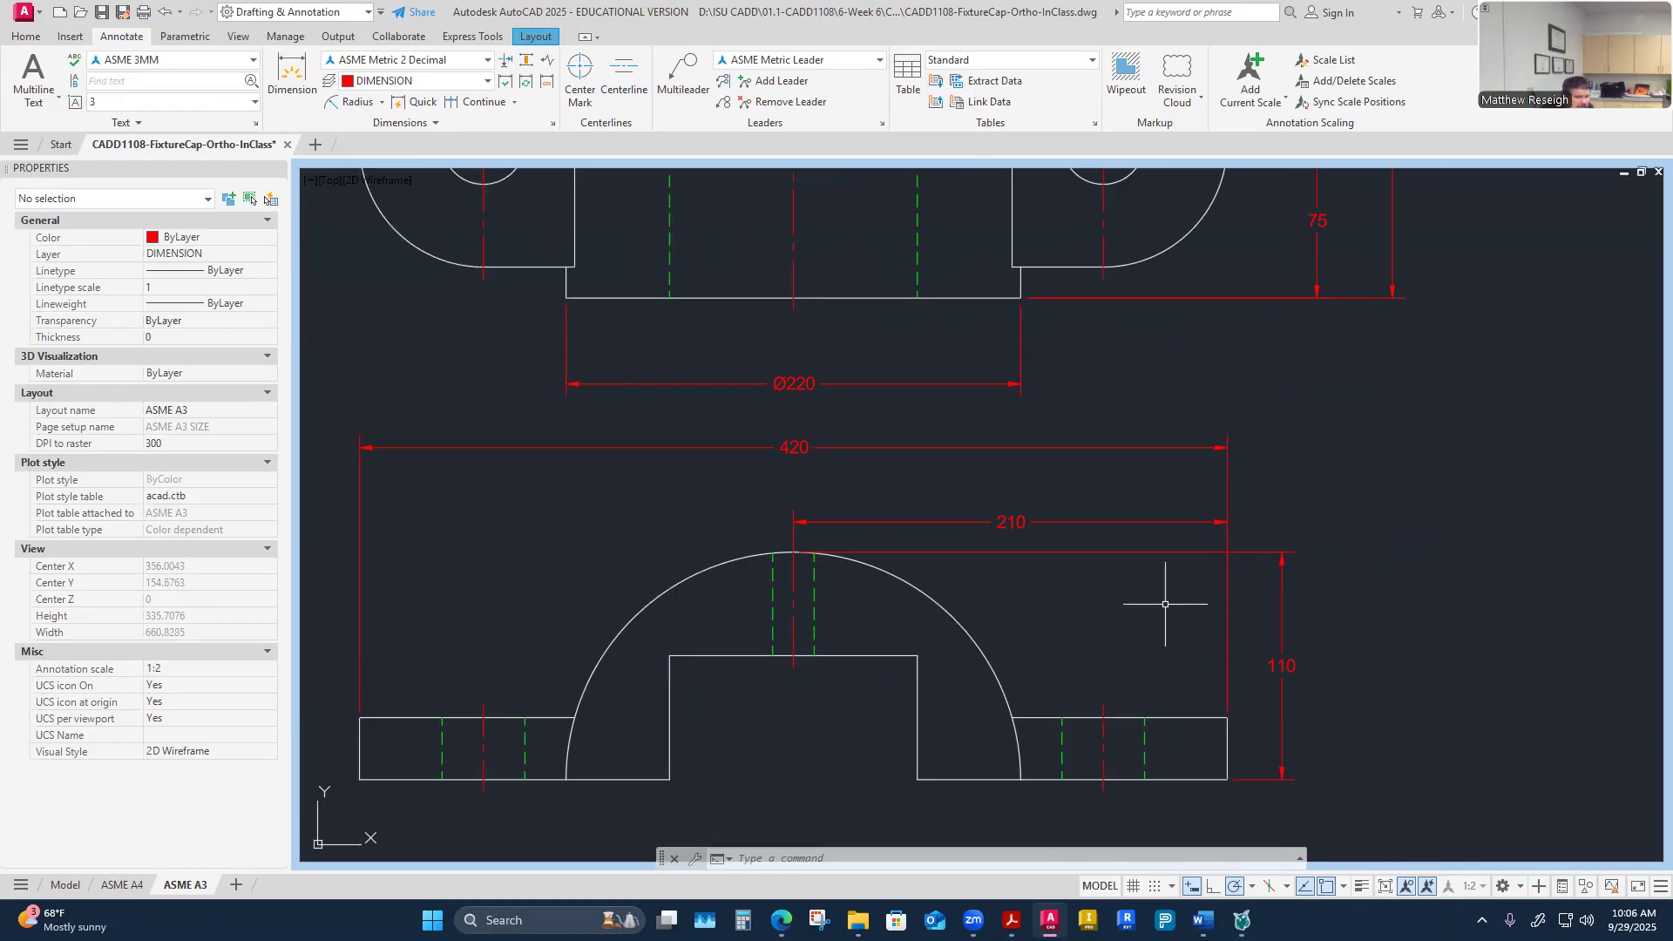
scroll(1133, 609, "down", 2)
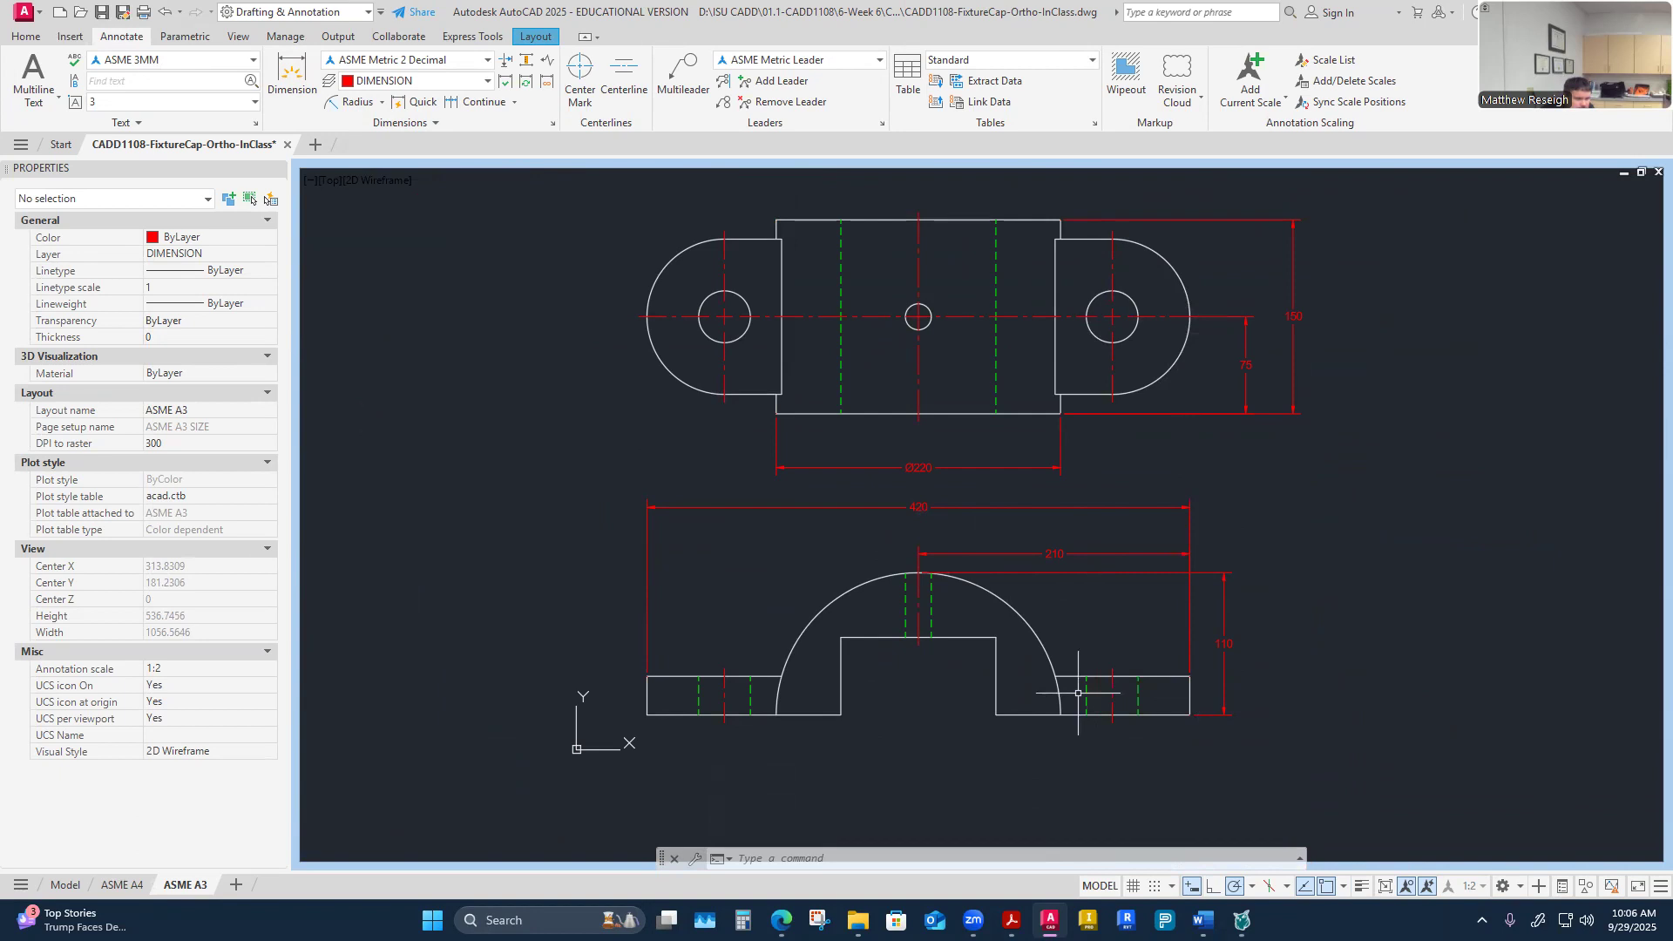
scroll(1064, 560, "up", 2)
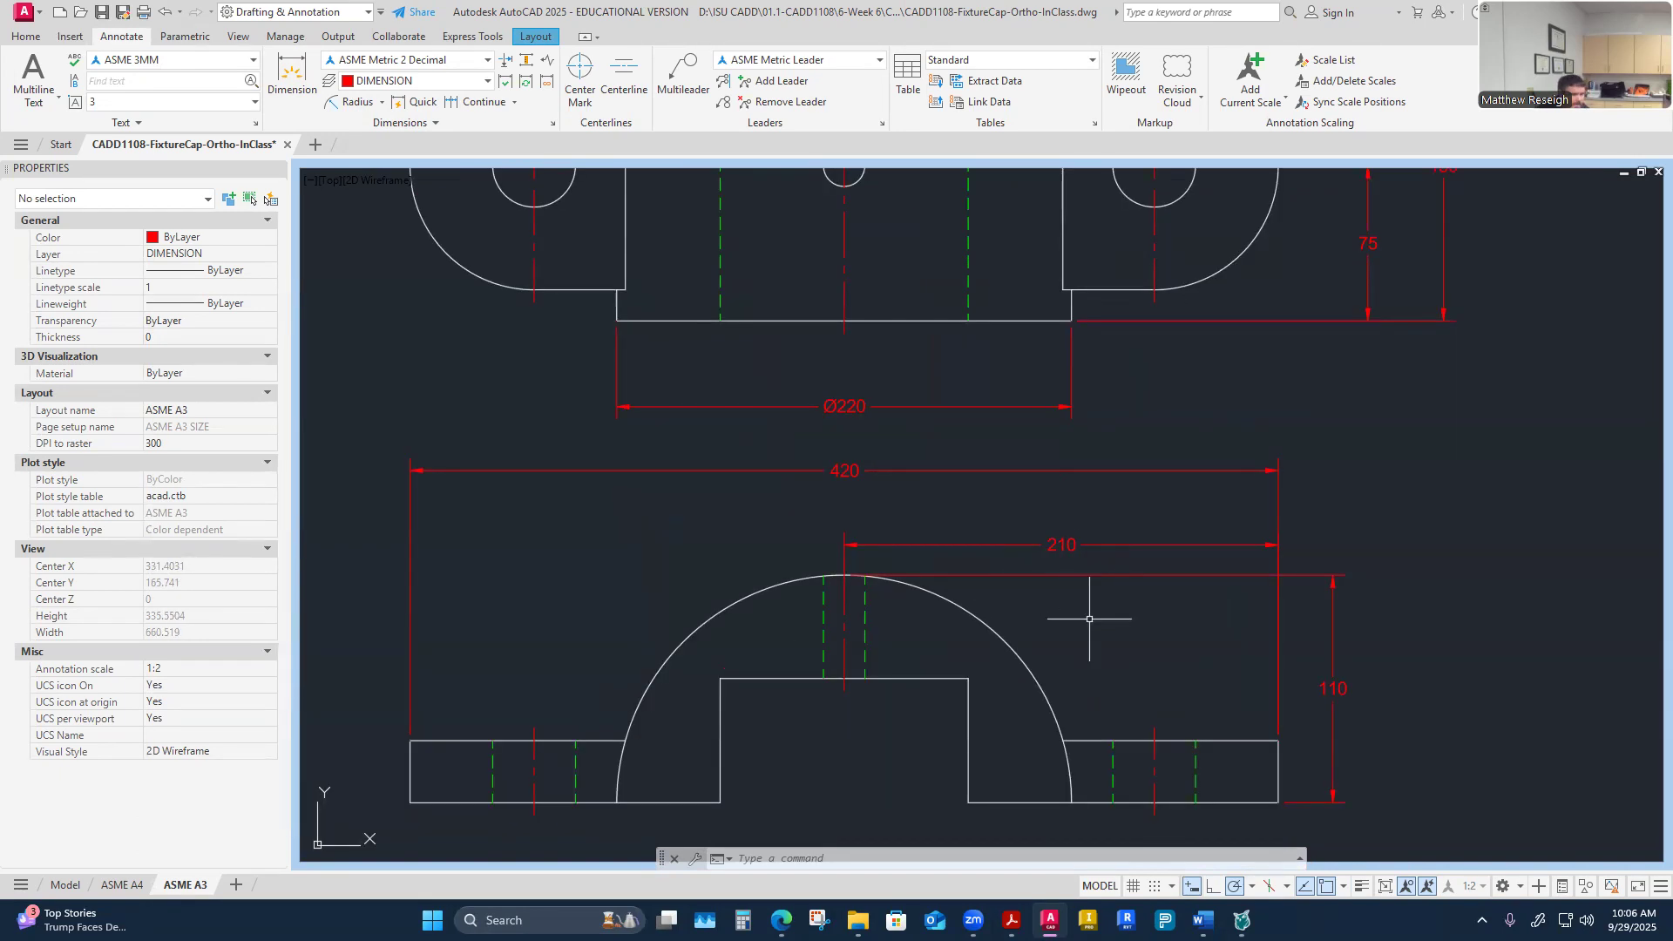
scroll(1089, 616, "down", 2)
scroll(1090, 619, "up", 2)
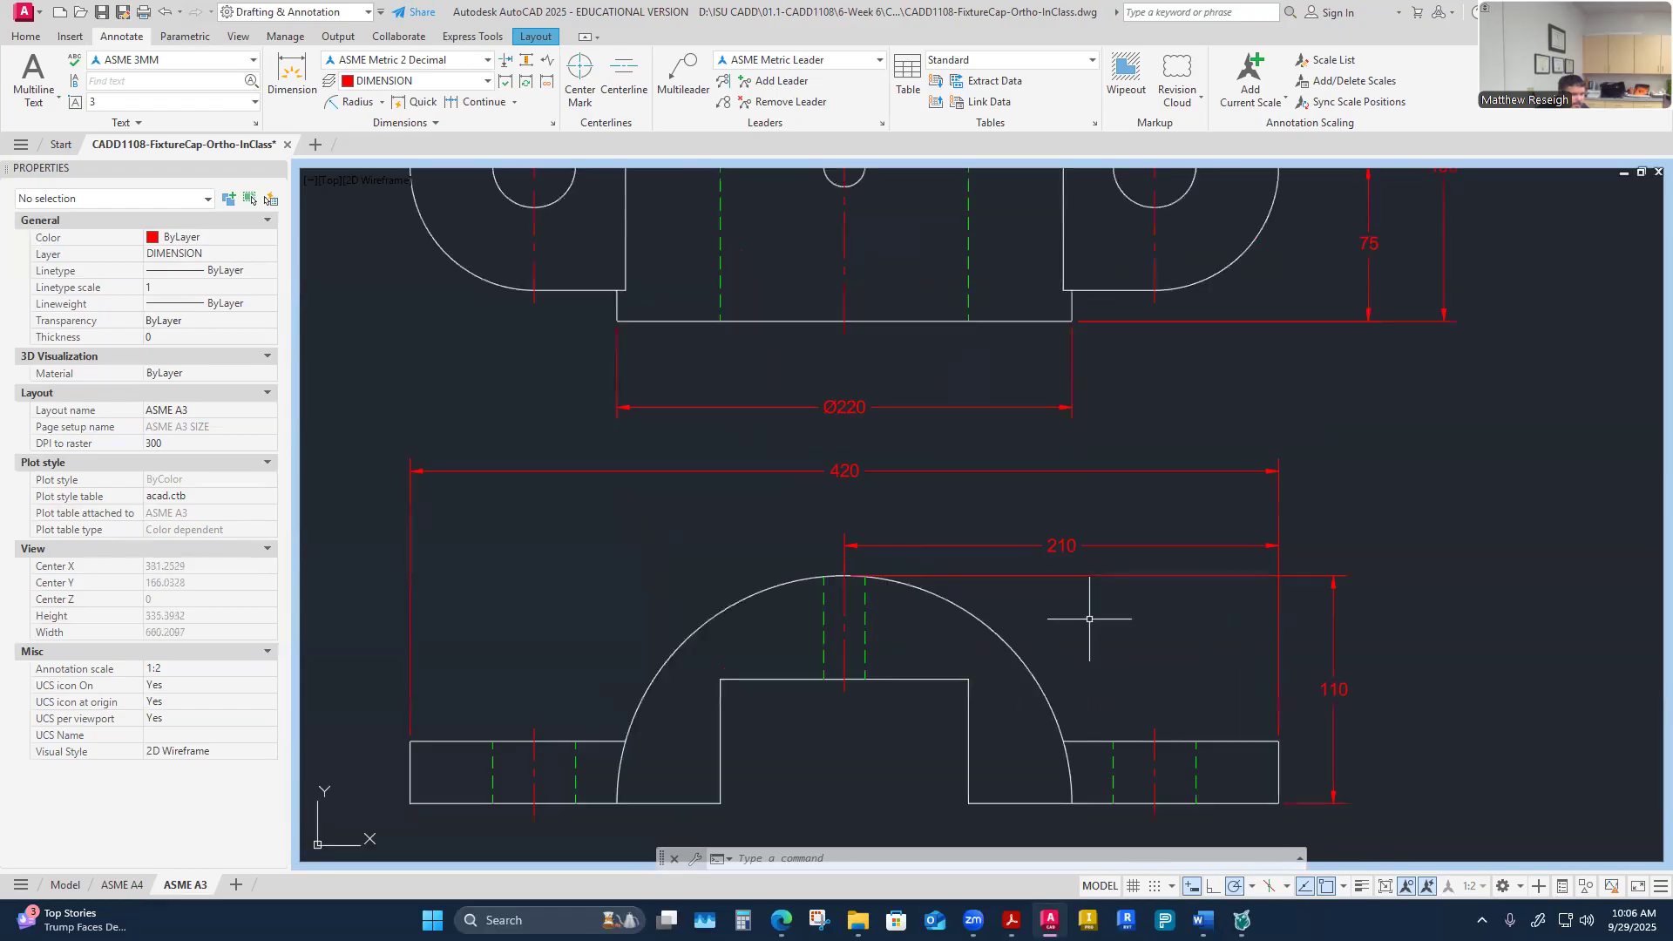
Step: Shift the arch-centre location dimension line slightly upward, closer to the overall length dimension
key("Escape")
key("Escape")
left_click(1062, 546)
left_click(1062, 545)
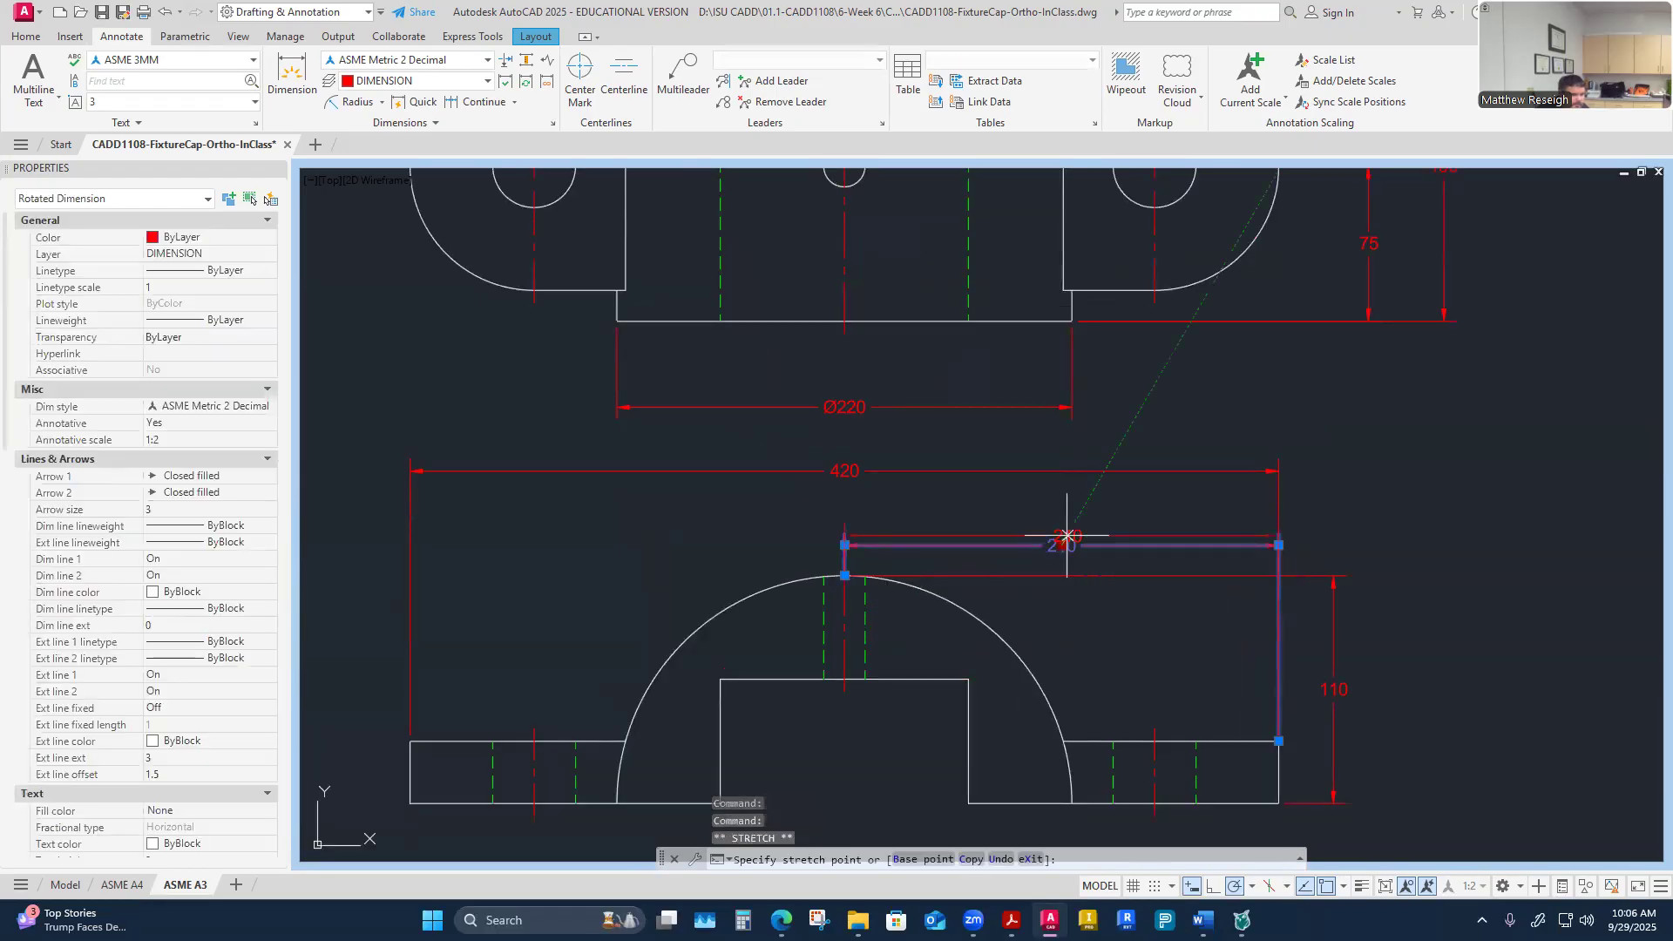
key("Escape")
Step: Dimension the height of the front view's rectangular opening from its upper right corner to the base, placing it inside the overall height dimension
scroll(1058, 549, "down", 2)
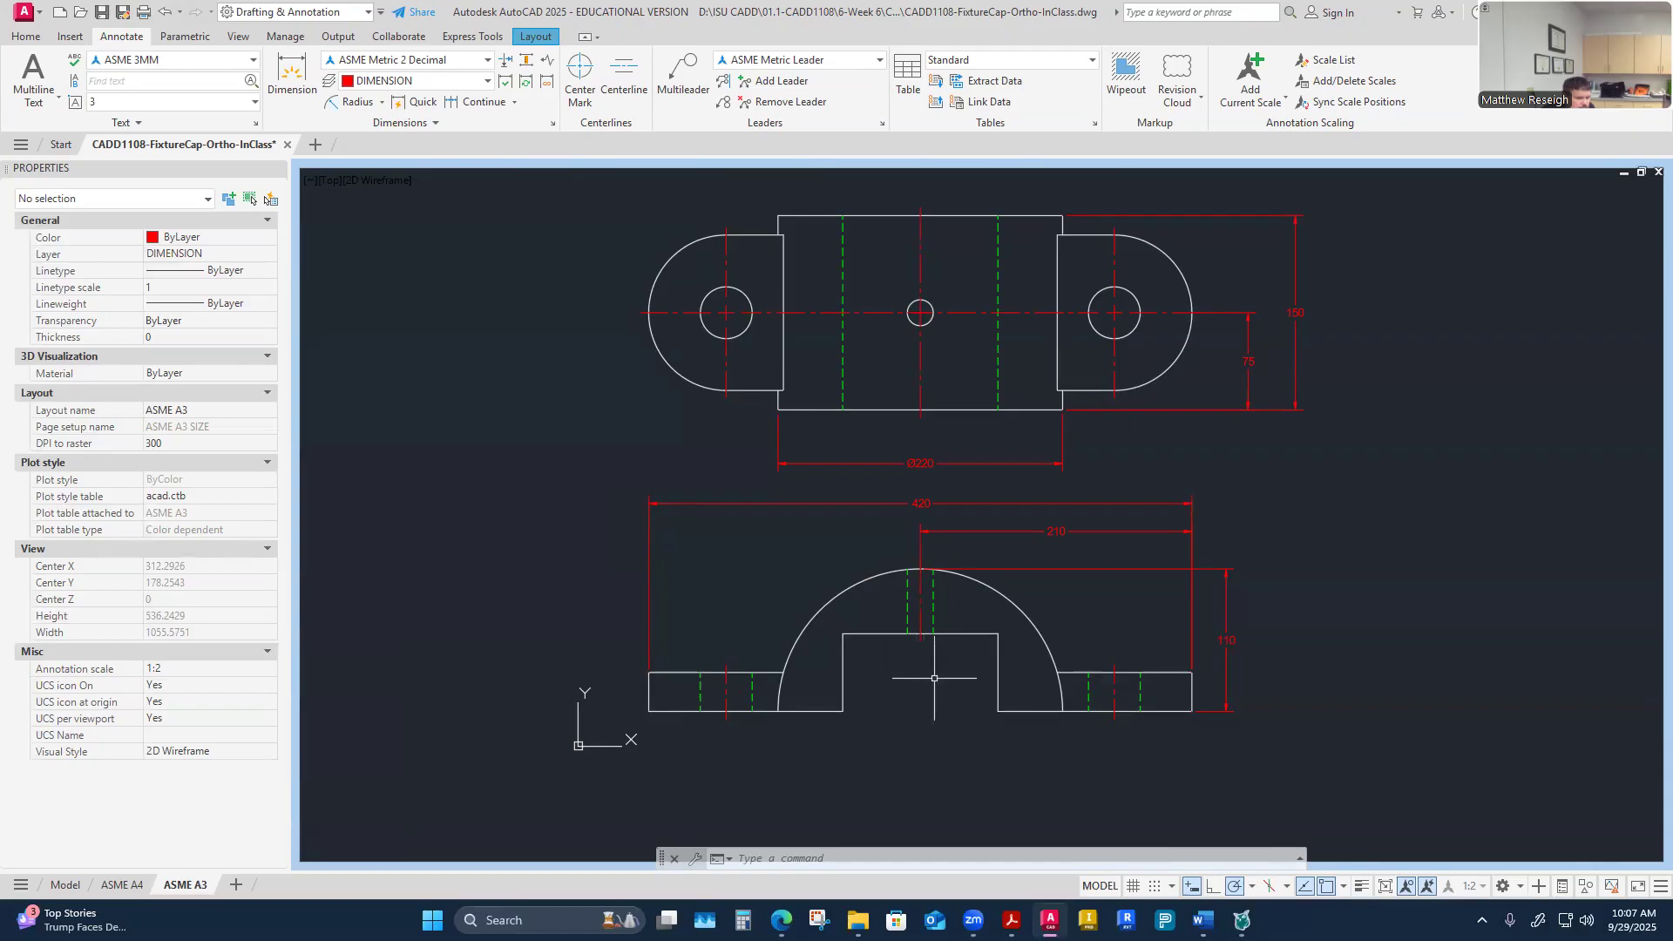
left_click(292, 69)
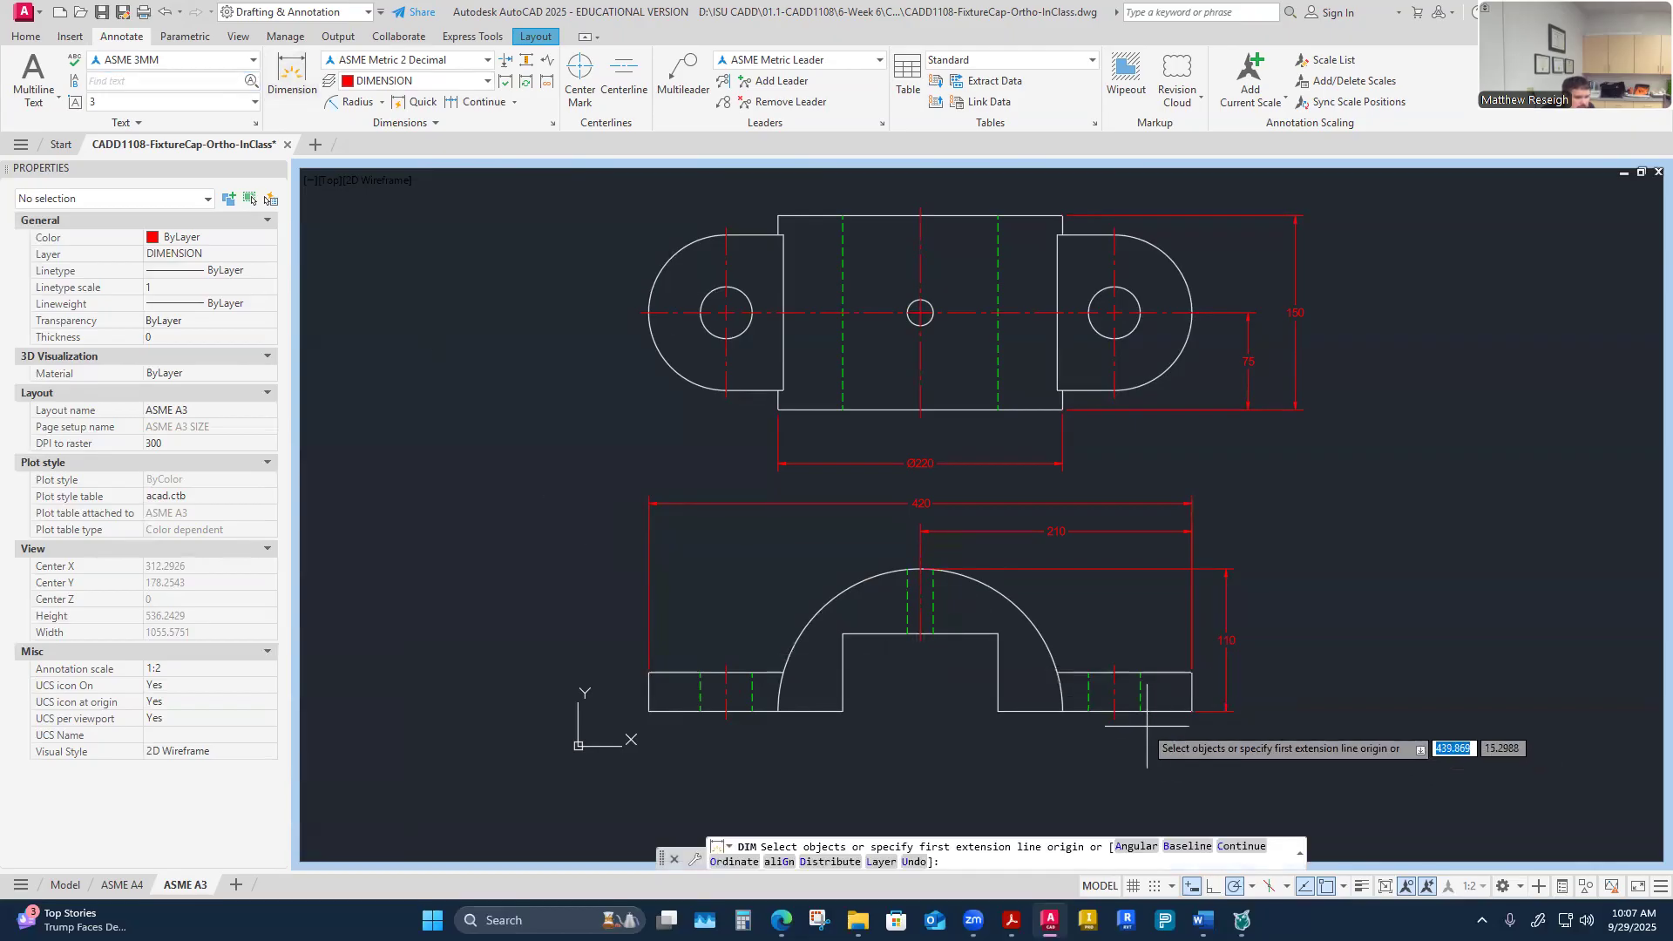
scroll(1133, 719, "up", 2)
key("Return")
left_click(917, 585)
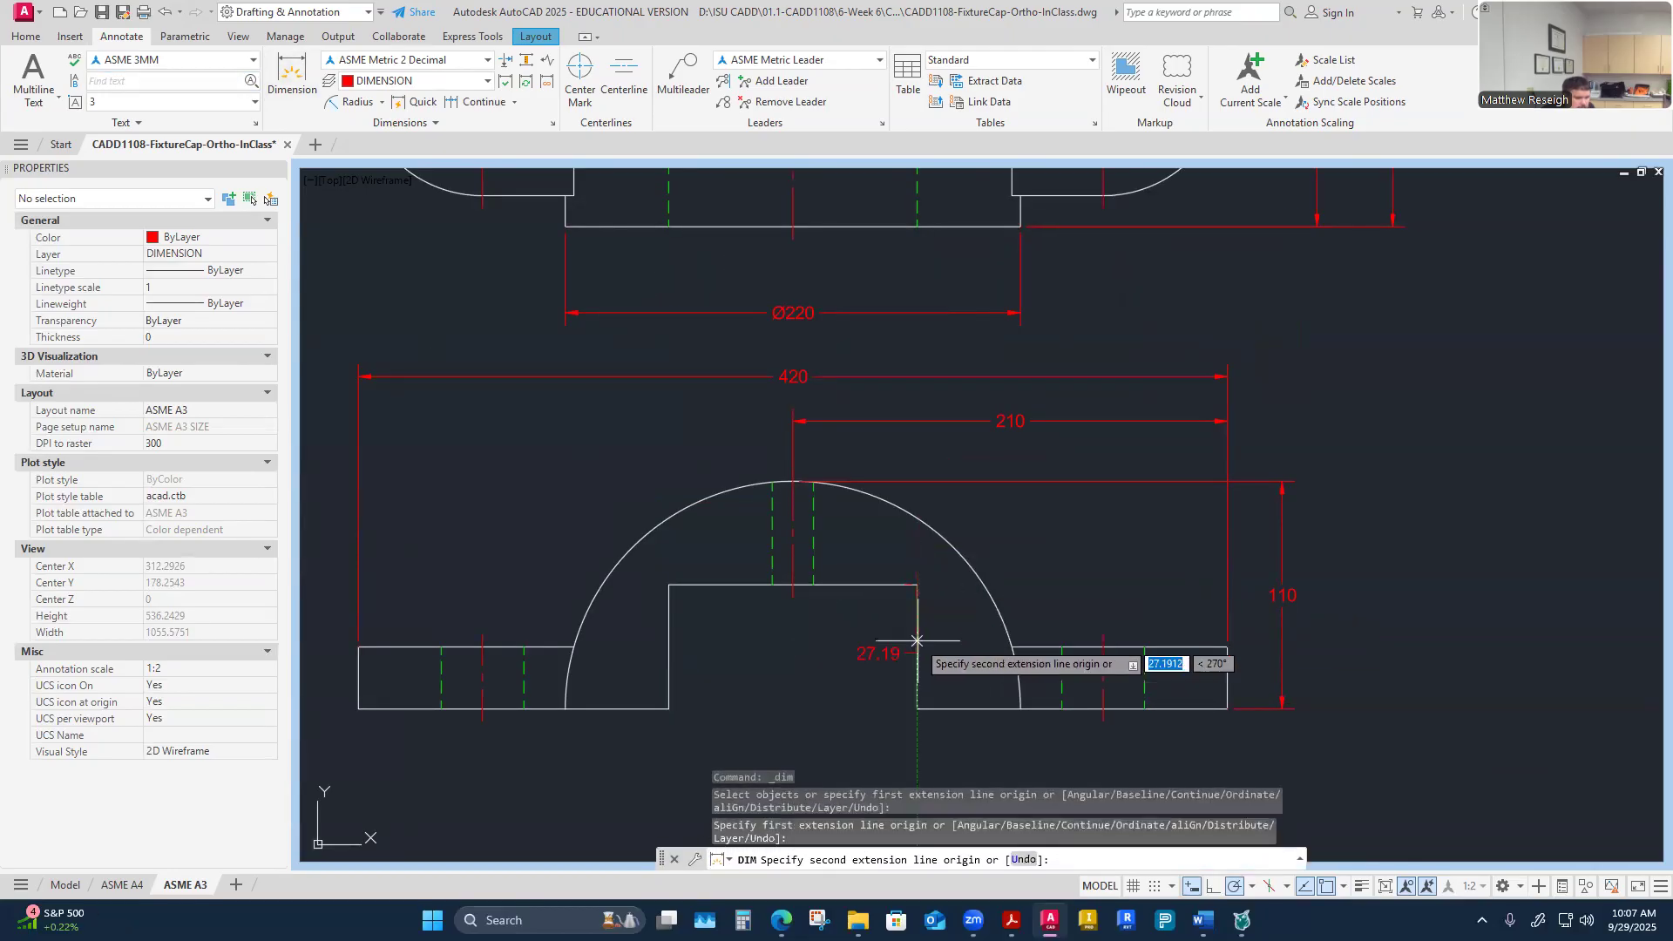
left_click(917, 709)
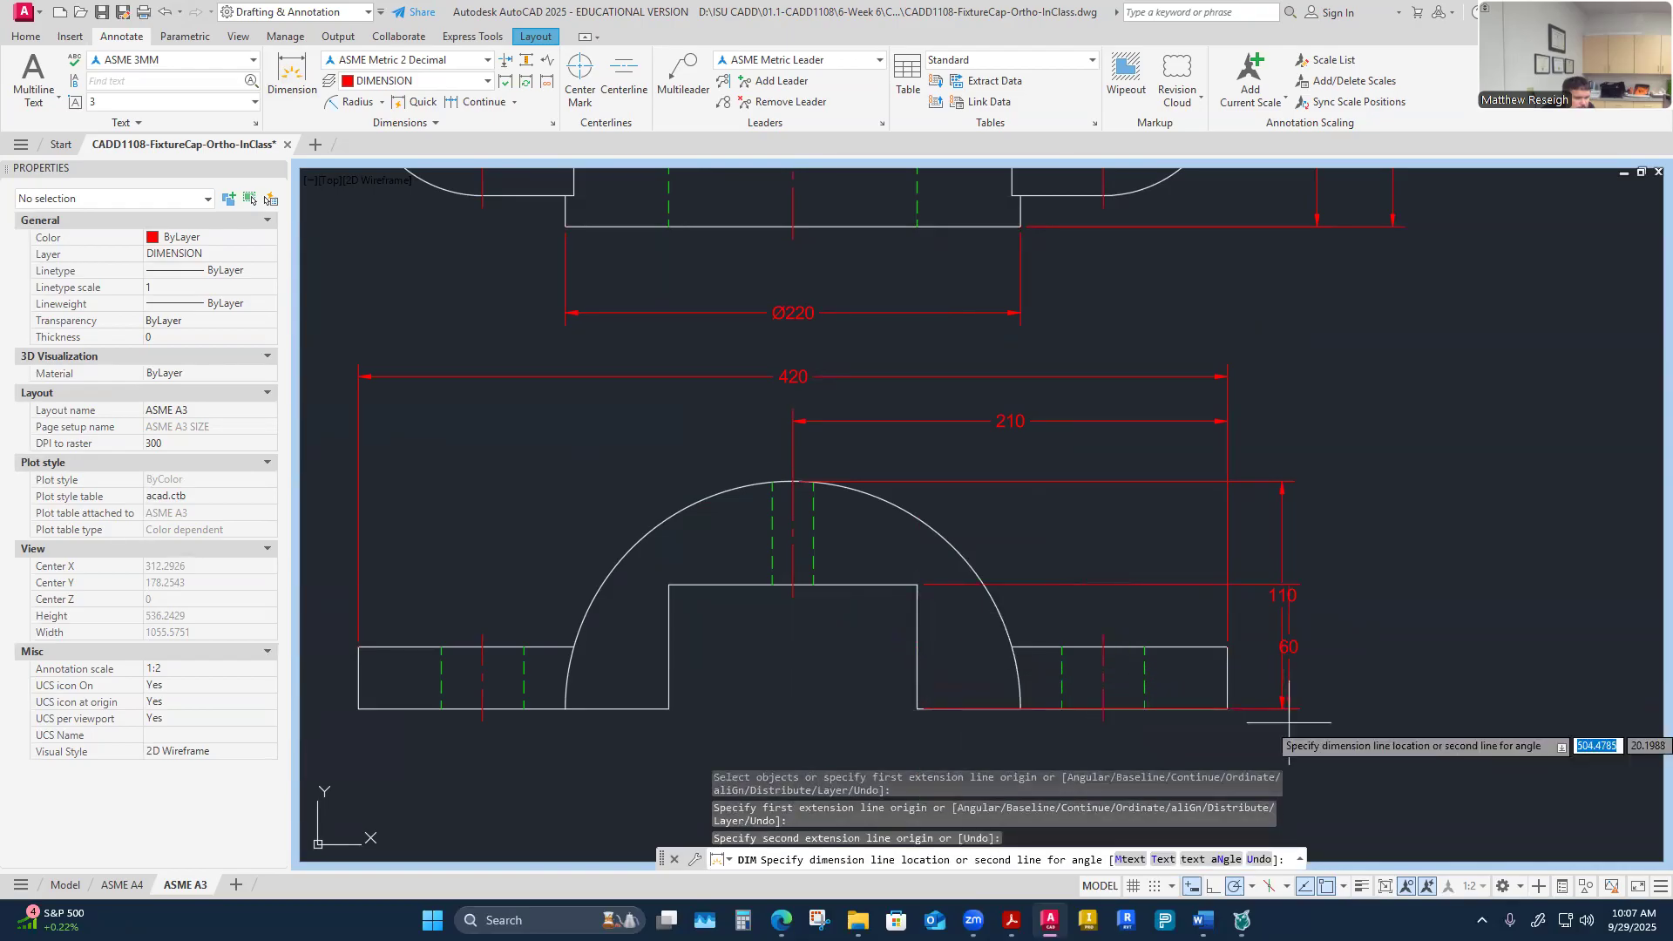
left_click(1251, 692)
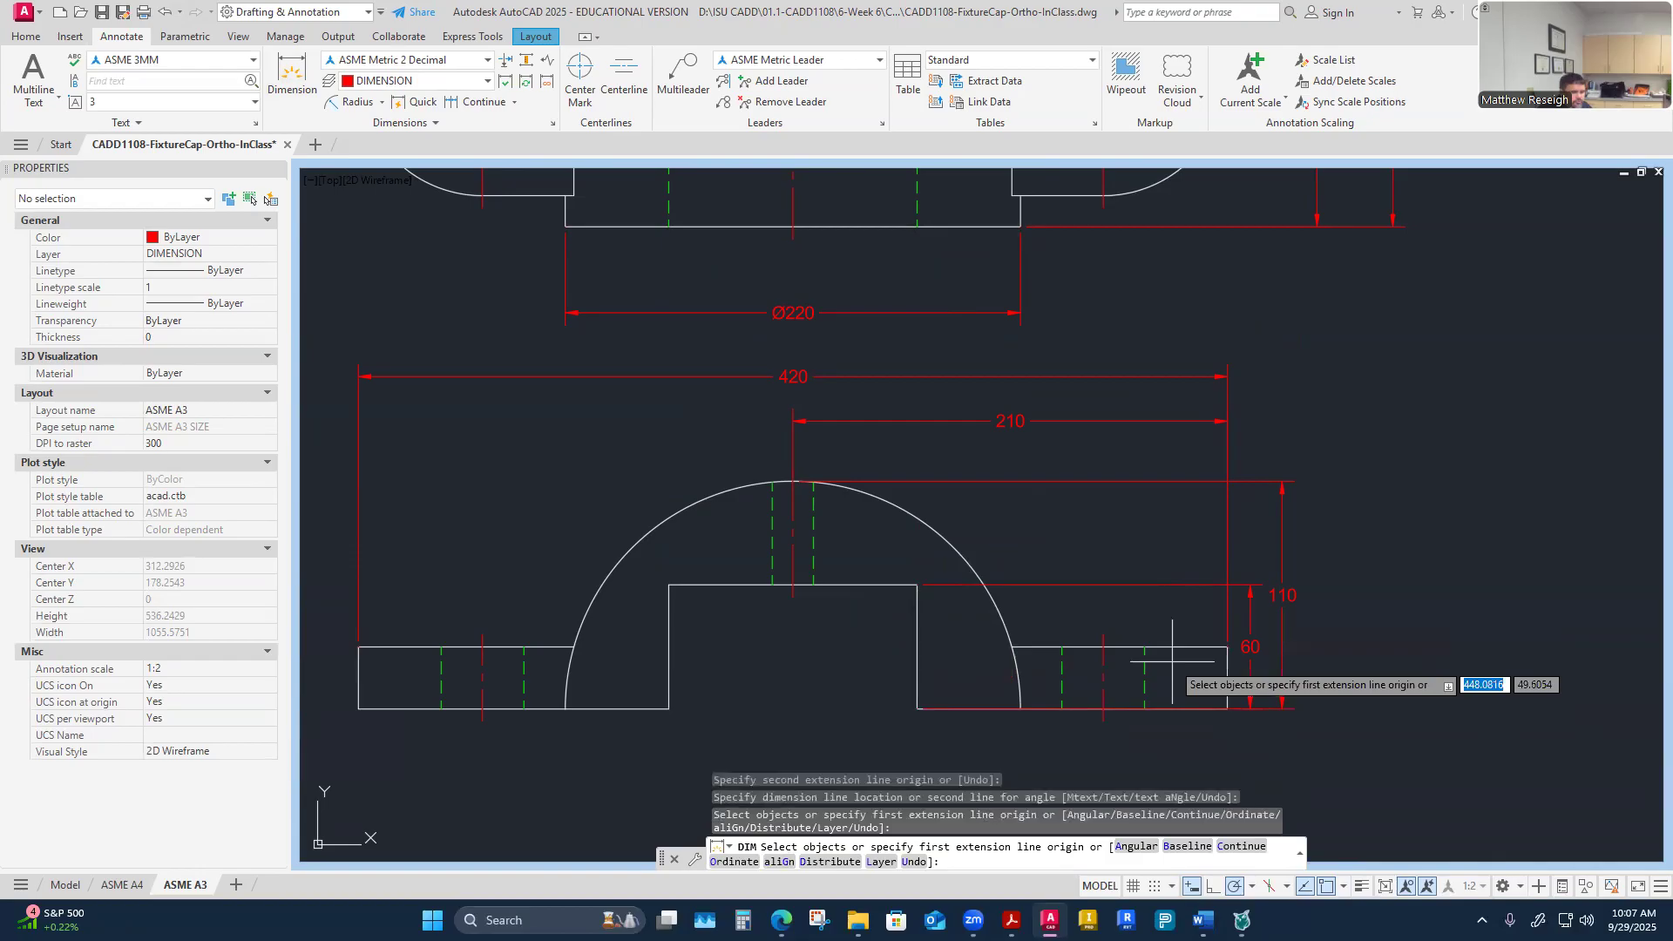
key("Escape")
Step: Move the opening height dimension's lower extension line origin from the opening's lower right corner toward the right tab's outer end
left_click(1252, 646)
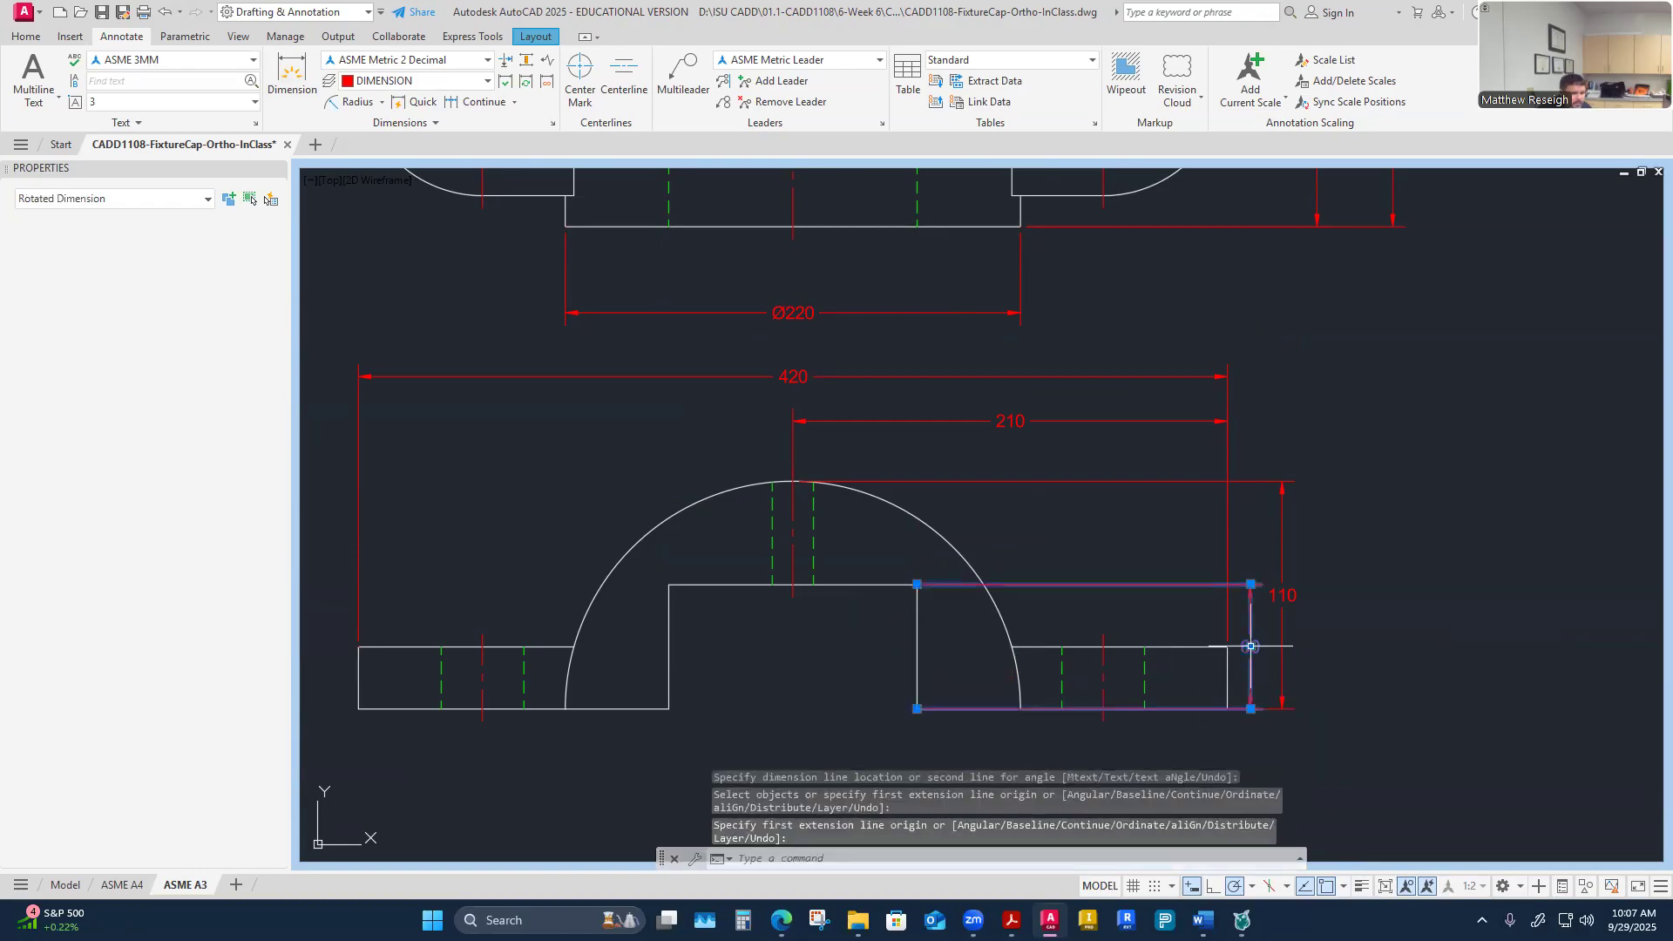
left_click(917, 709)
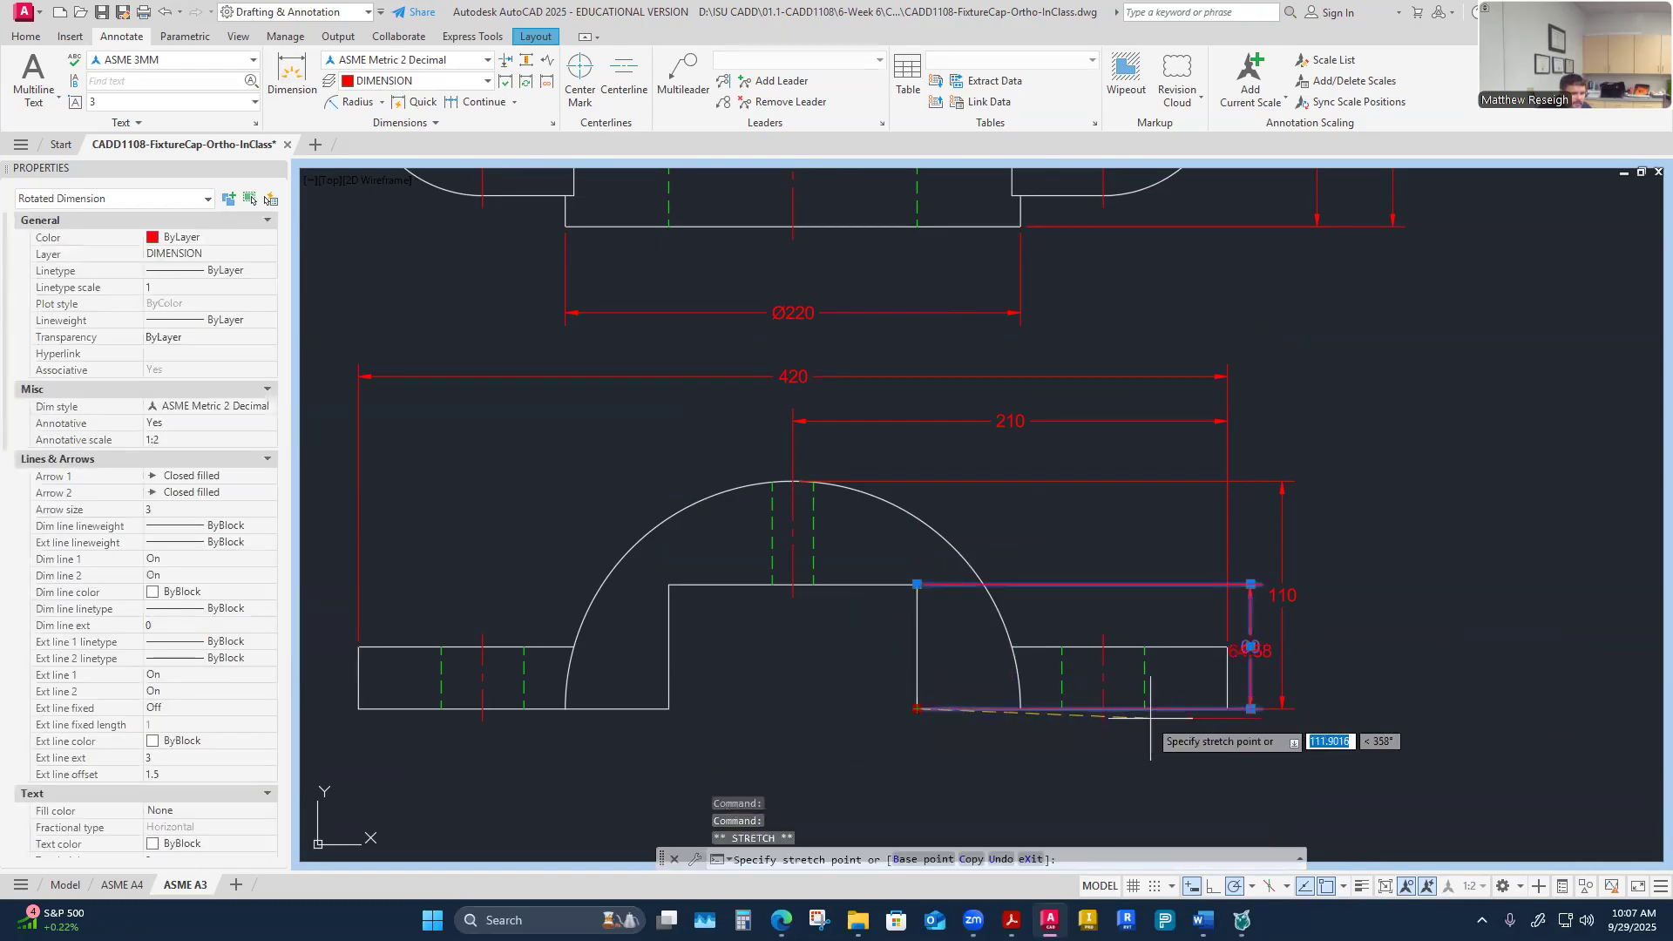
Step: Stretch the slot-height dimension's lower extension line origin to the base's lower-right corner in the front view
left_click(1229, 709)
key("Escape")
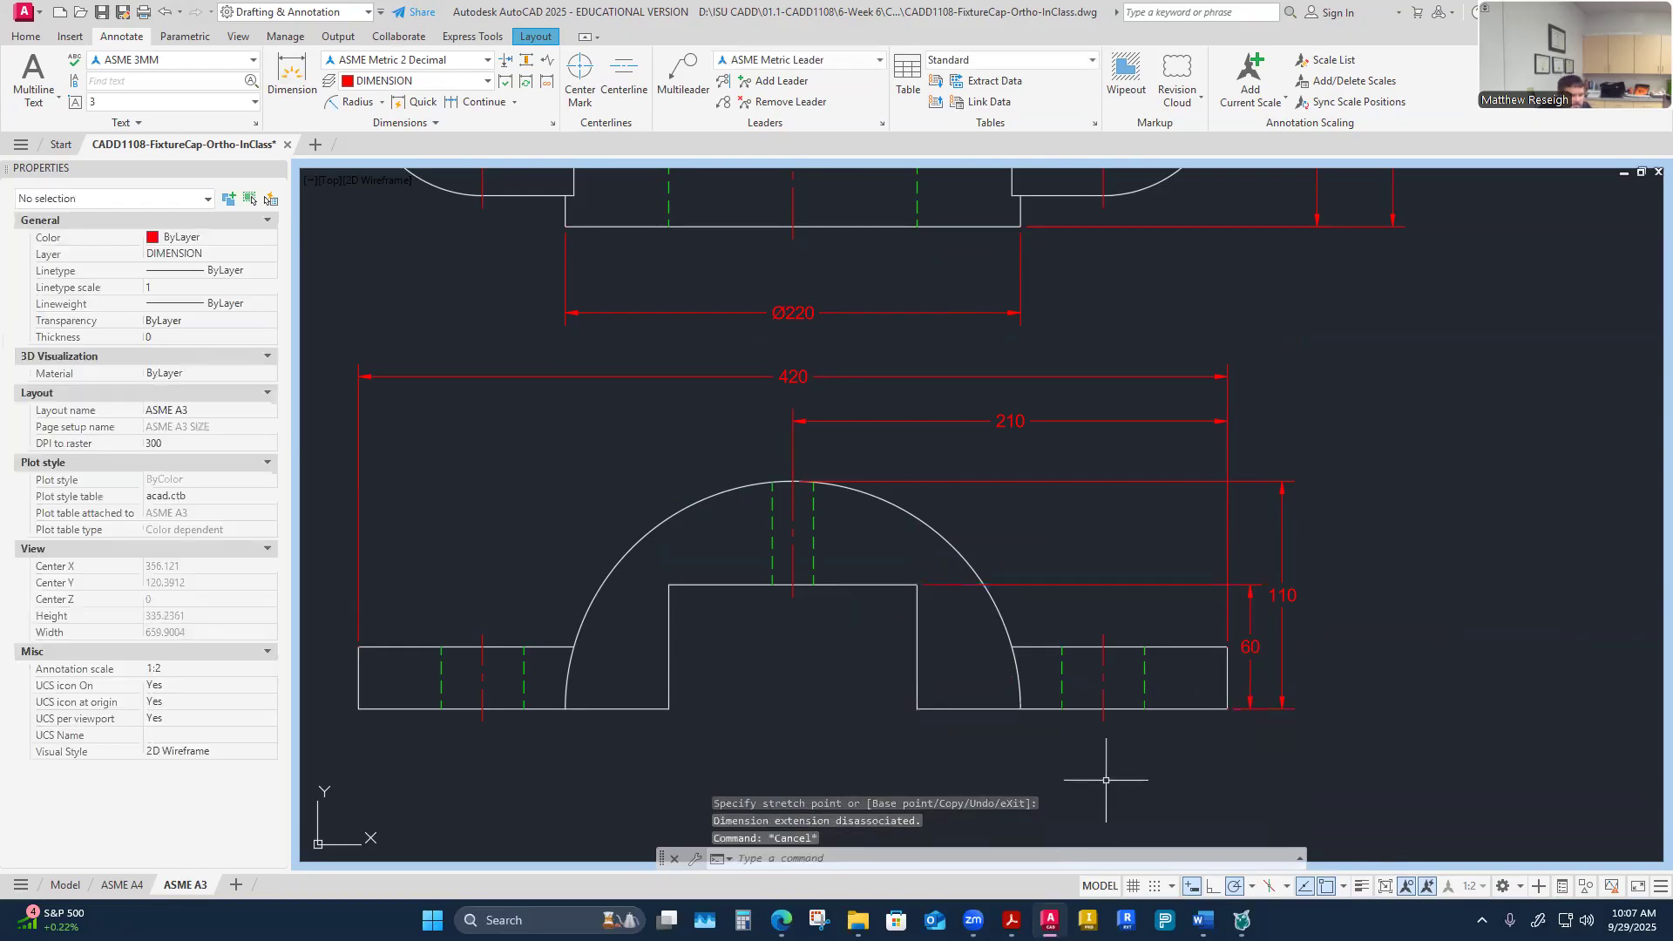
scroll(1076, 758, "down", 2)
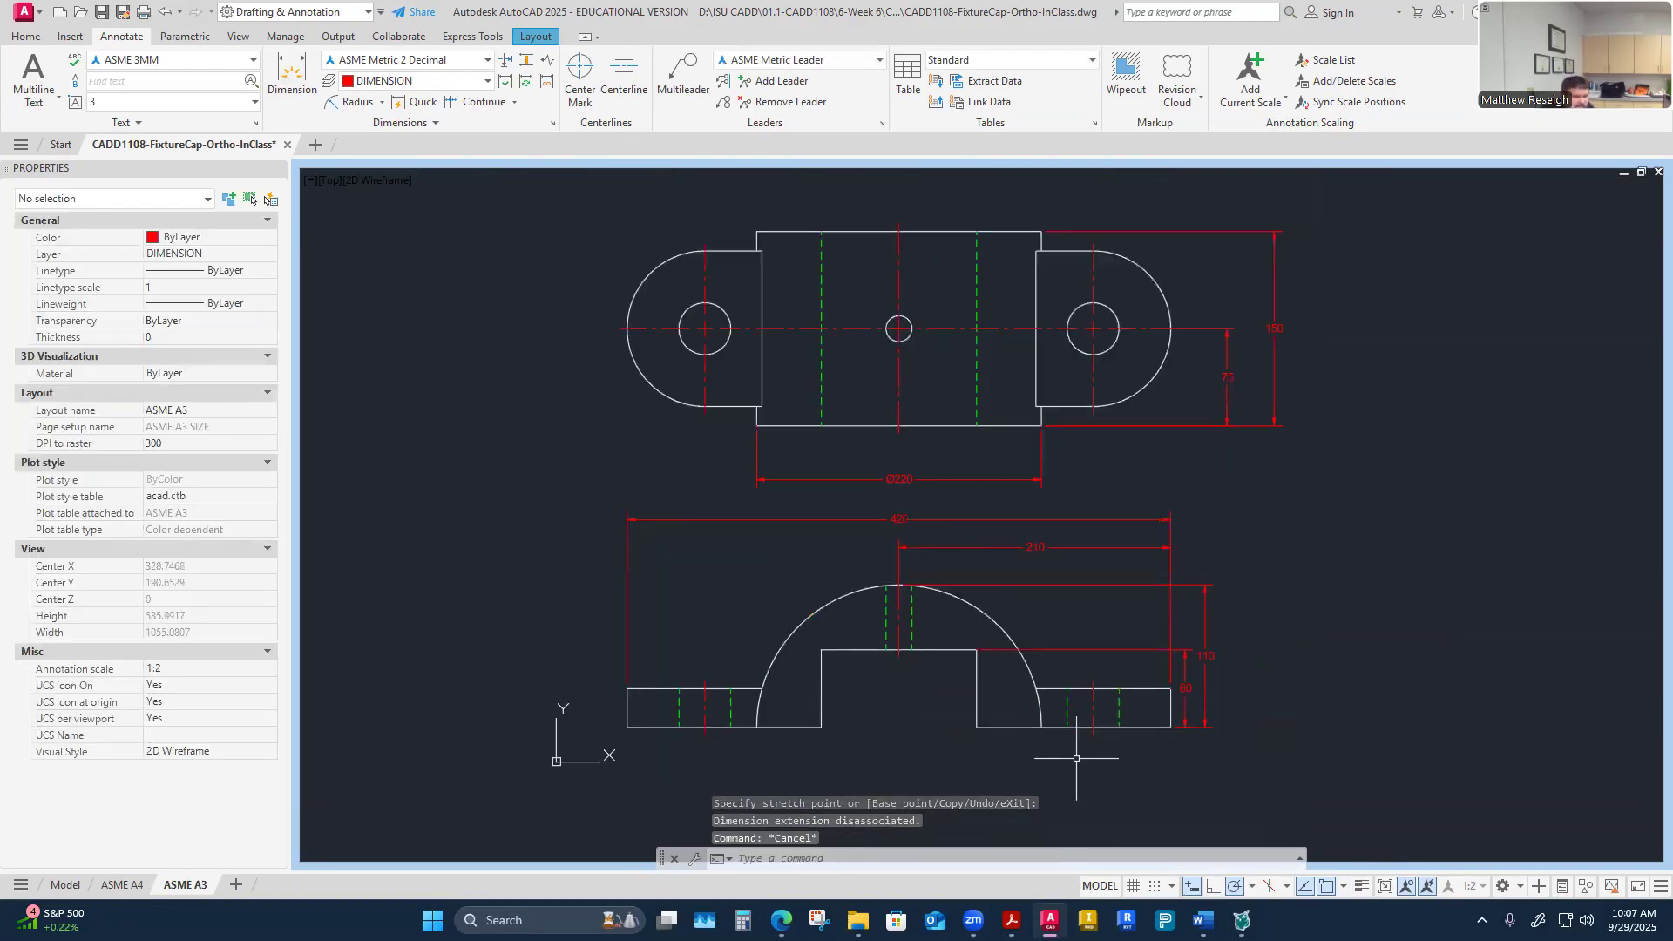
scroll(1044, 758, "up", 2)
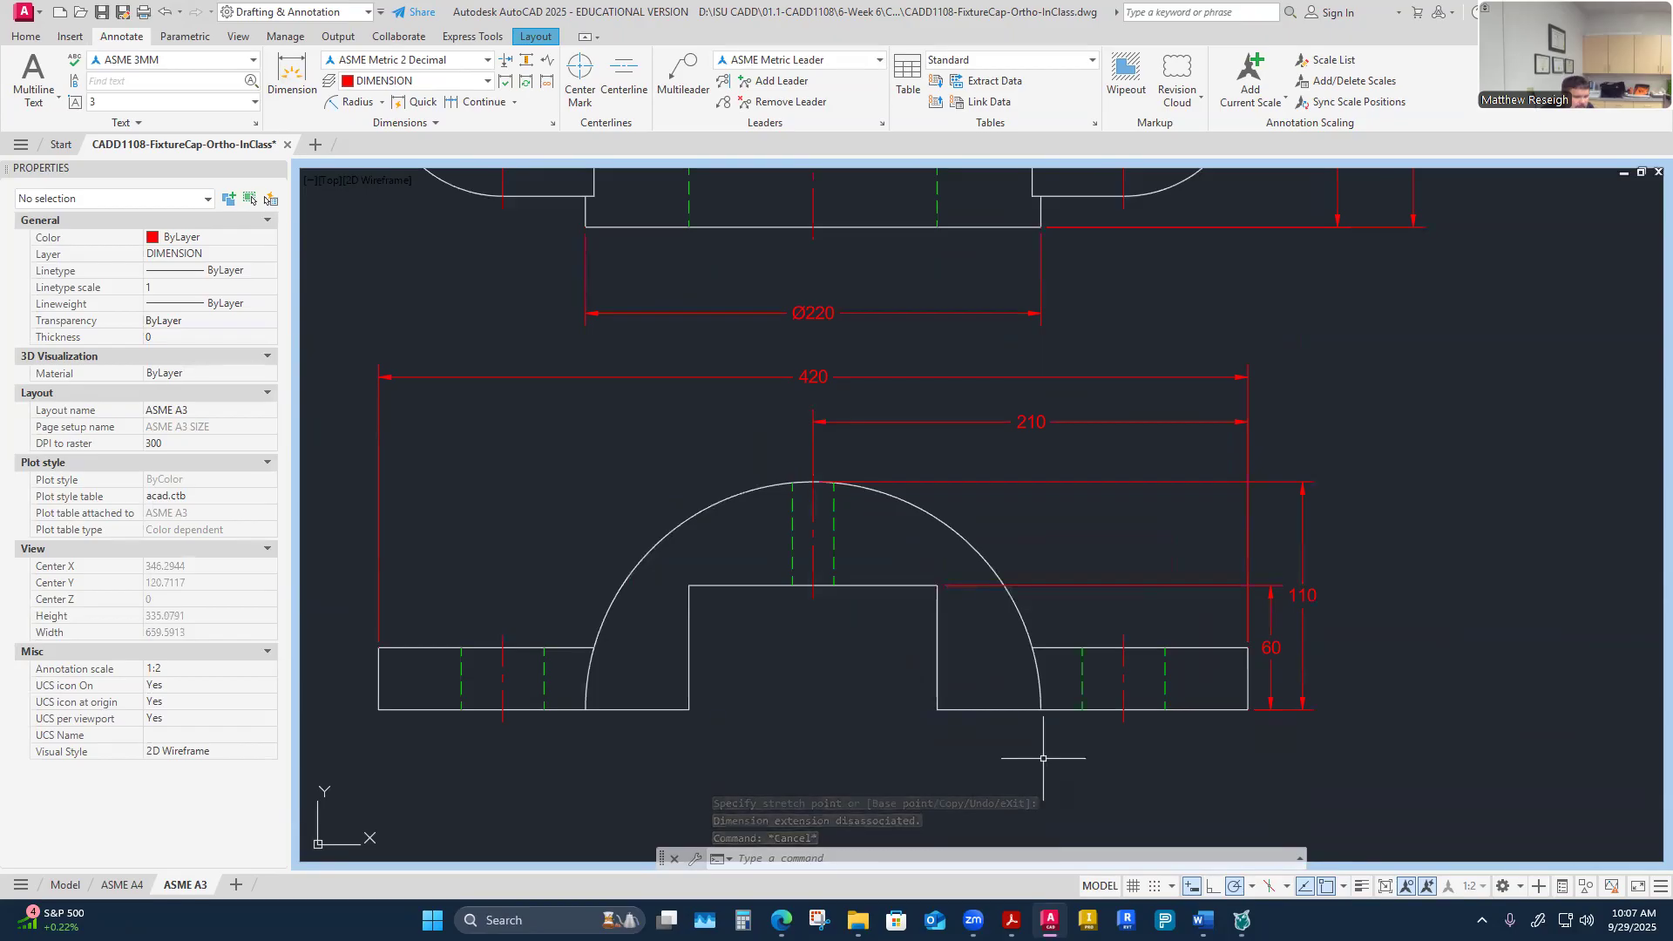
scroll(1044, 758, "down", 2)
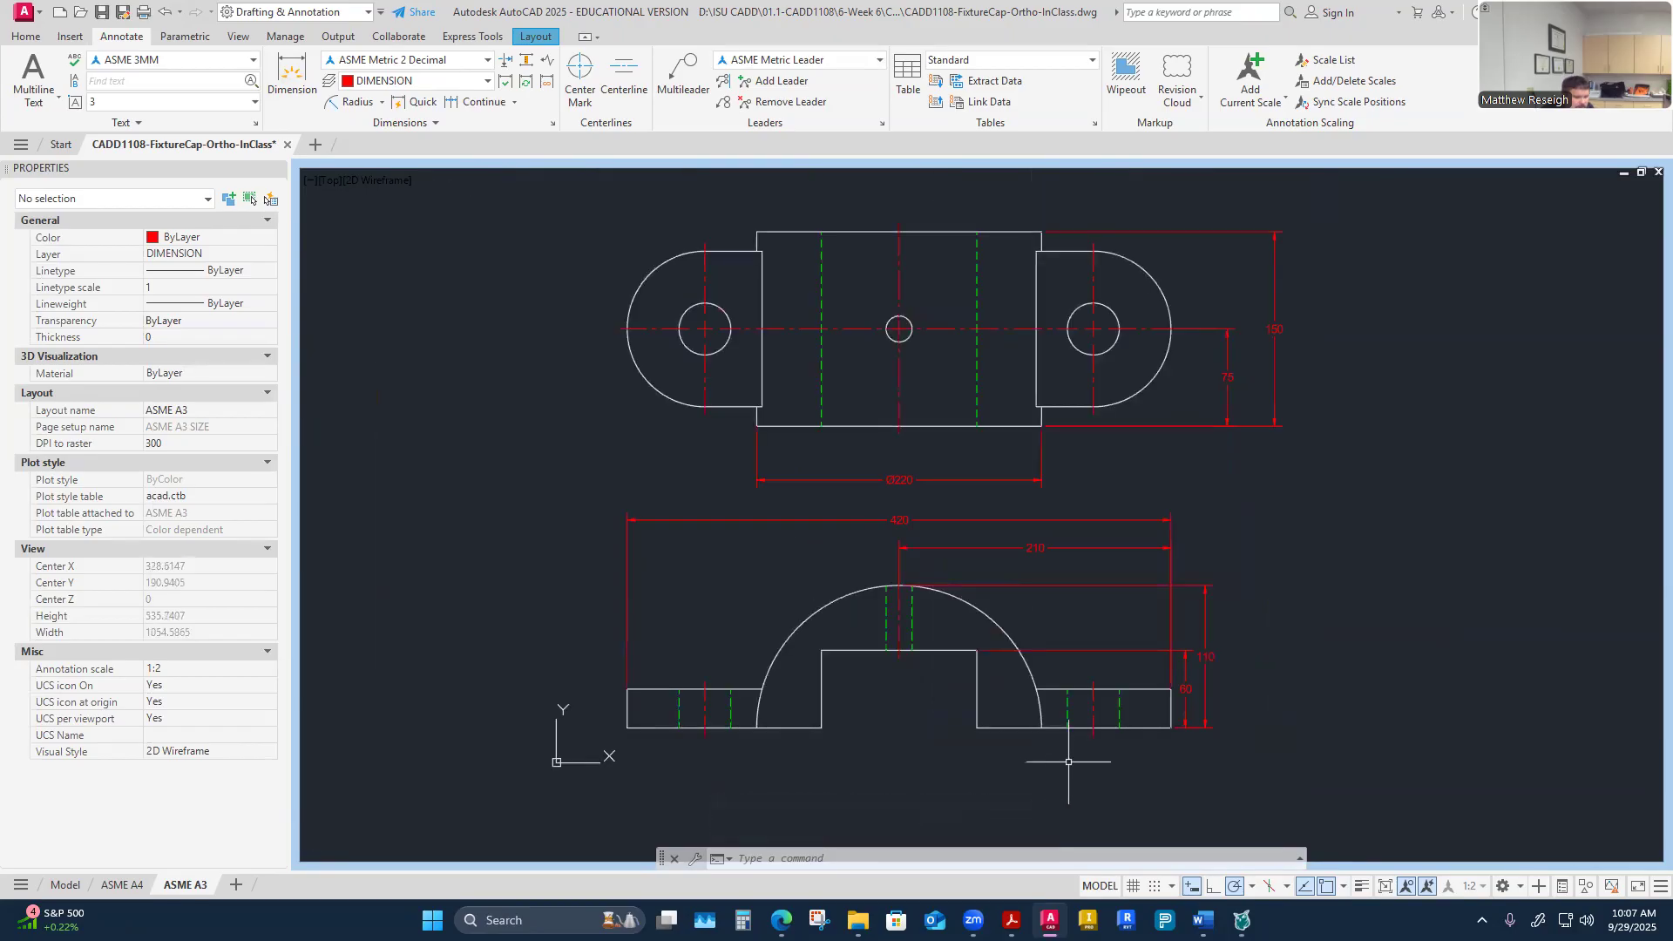
scroll(1068, 762, "up", 2)
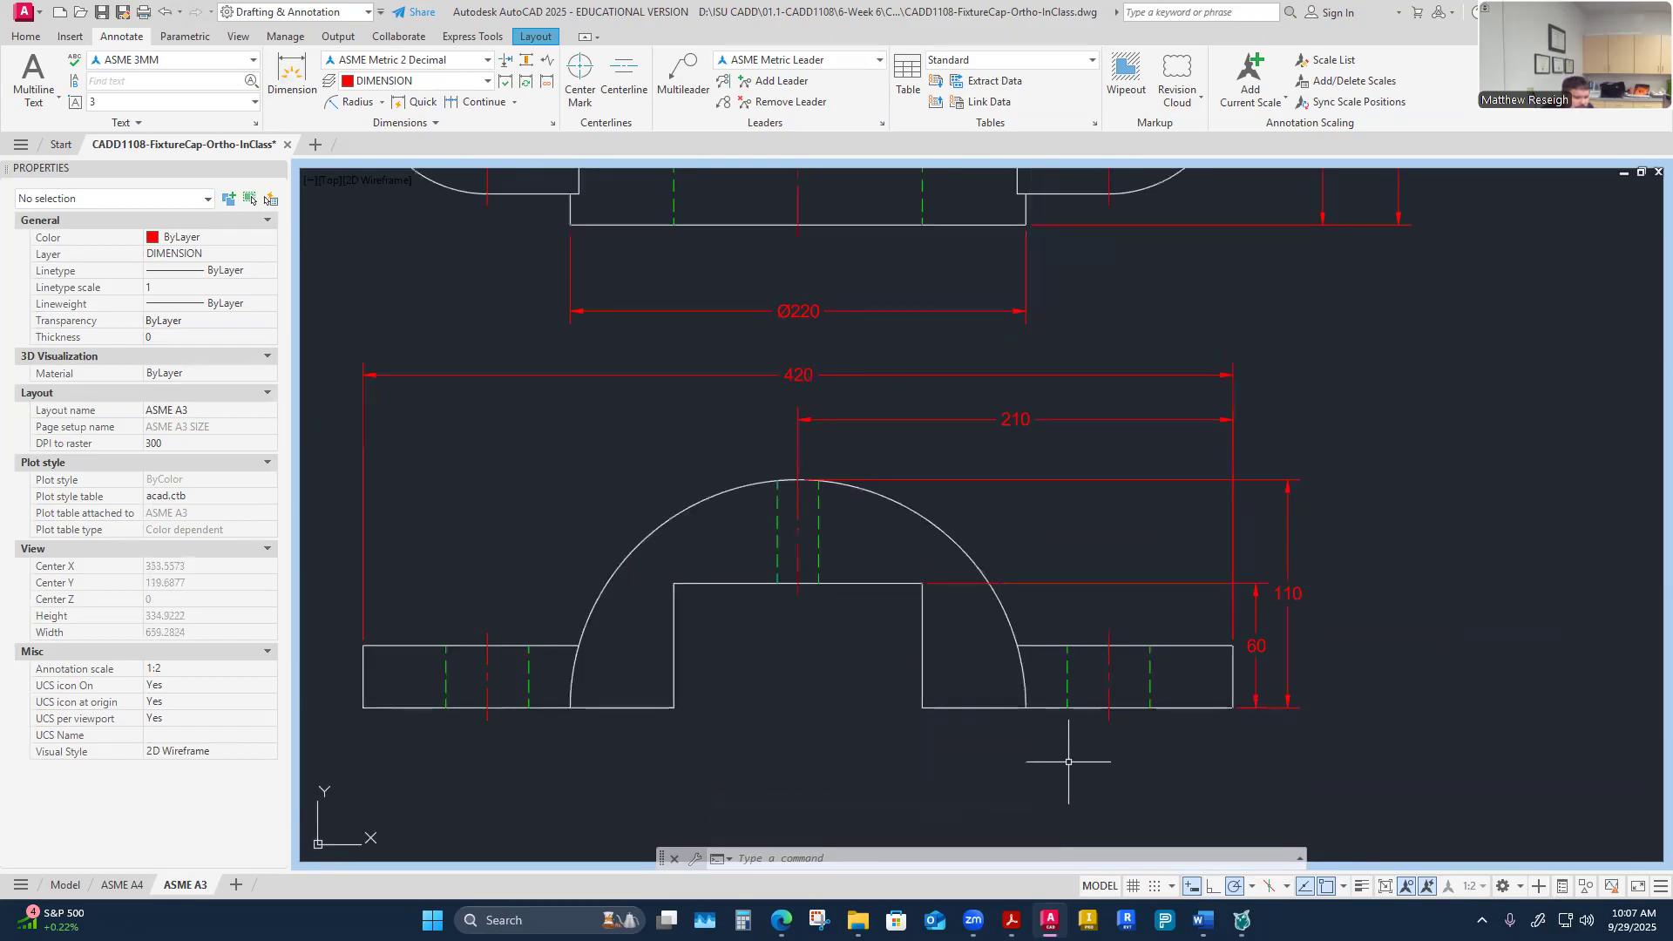
scroll(1024, 737, "down", 2)
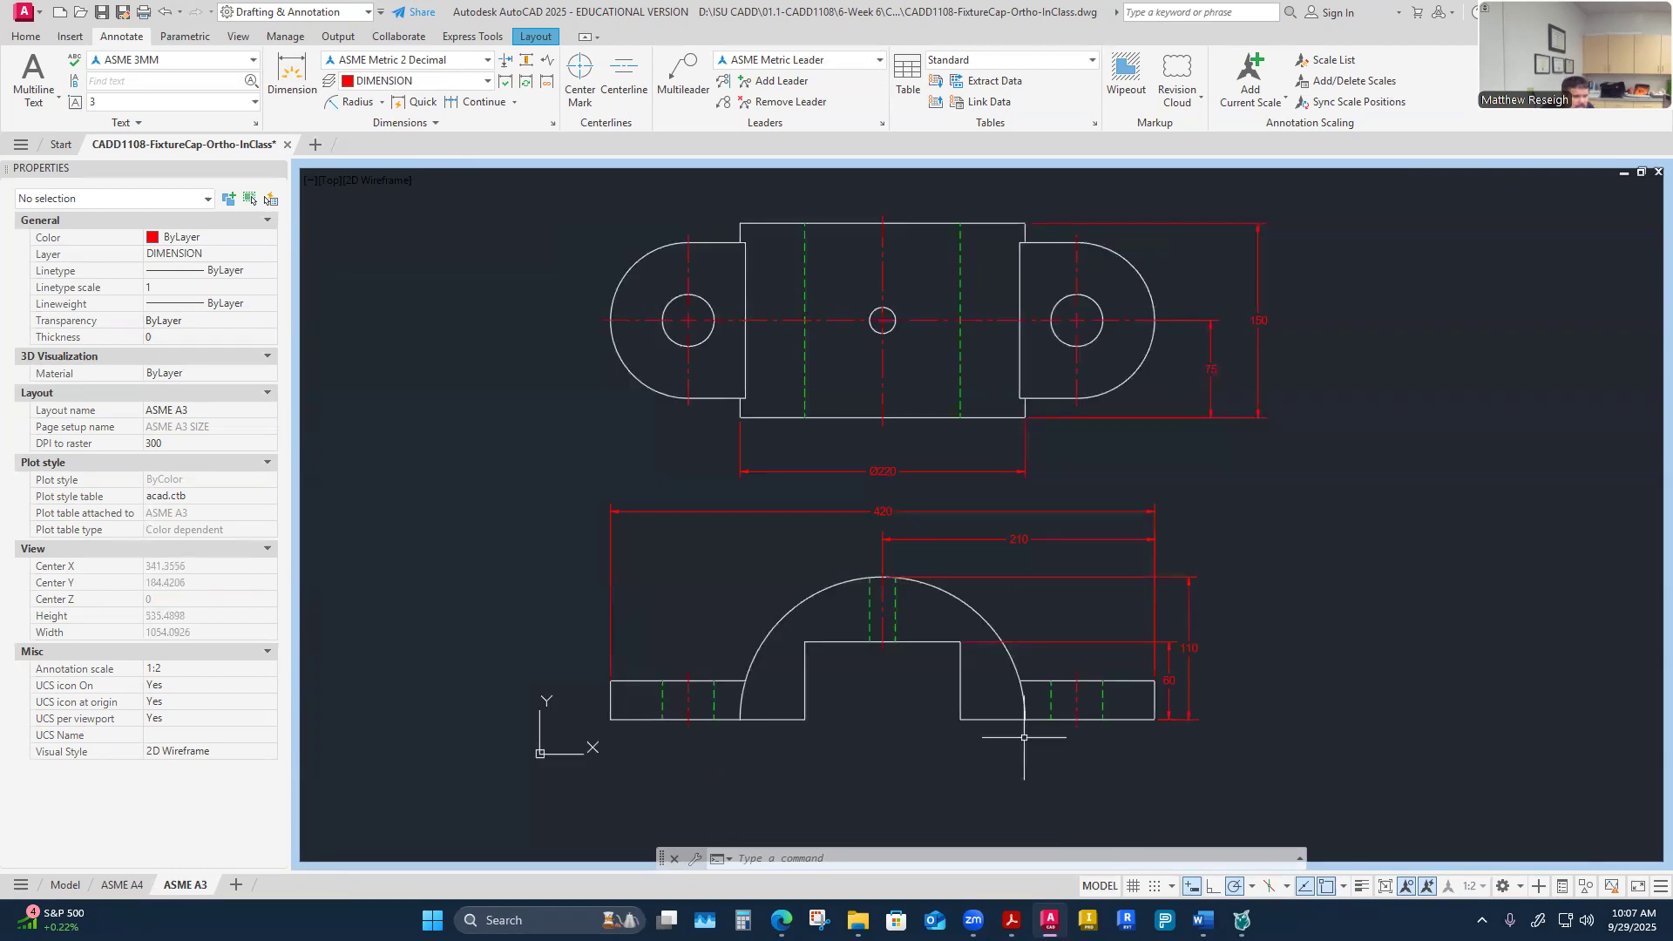
Step: Dimension the width of the rectangular slot between its two lower corners, placing it below the front view
scroll(1013, 737, "up", 2)
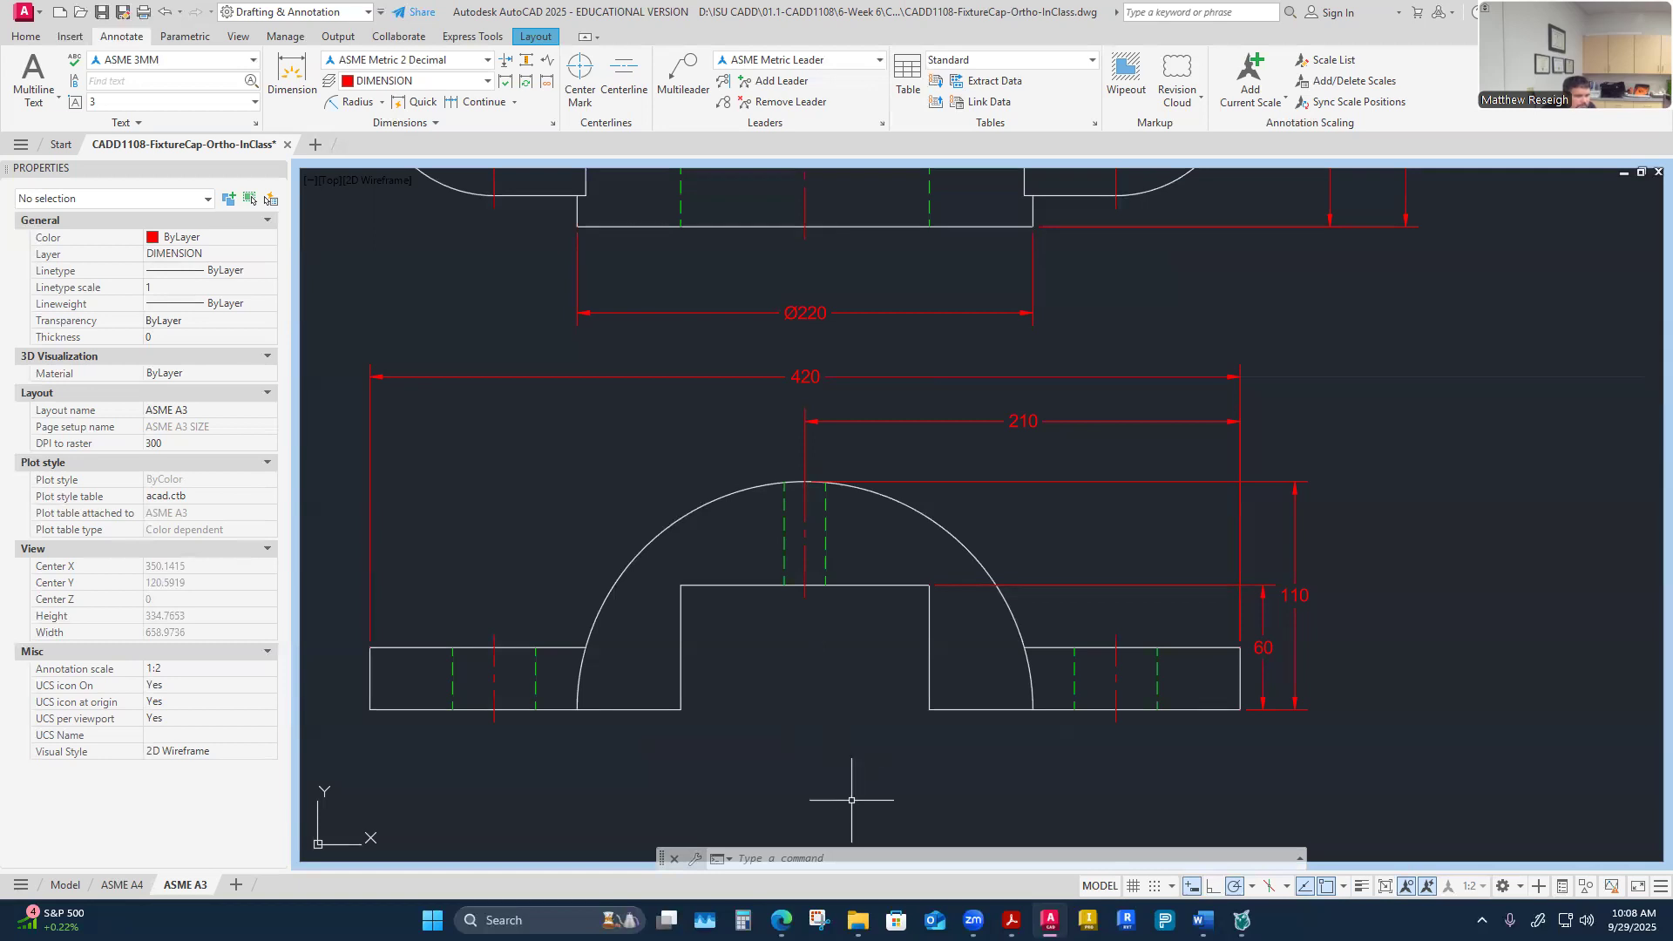
left_click(292, 74)
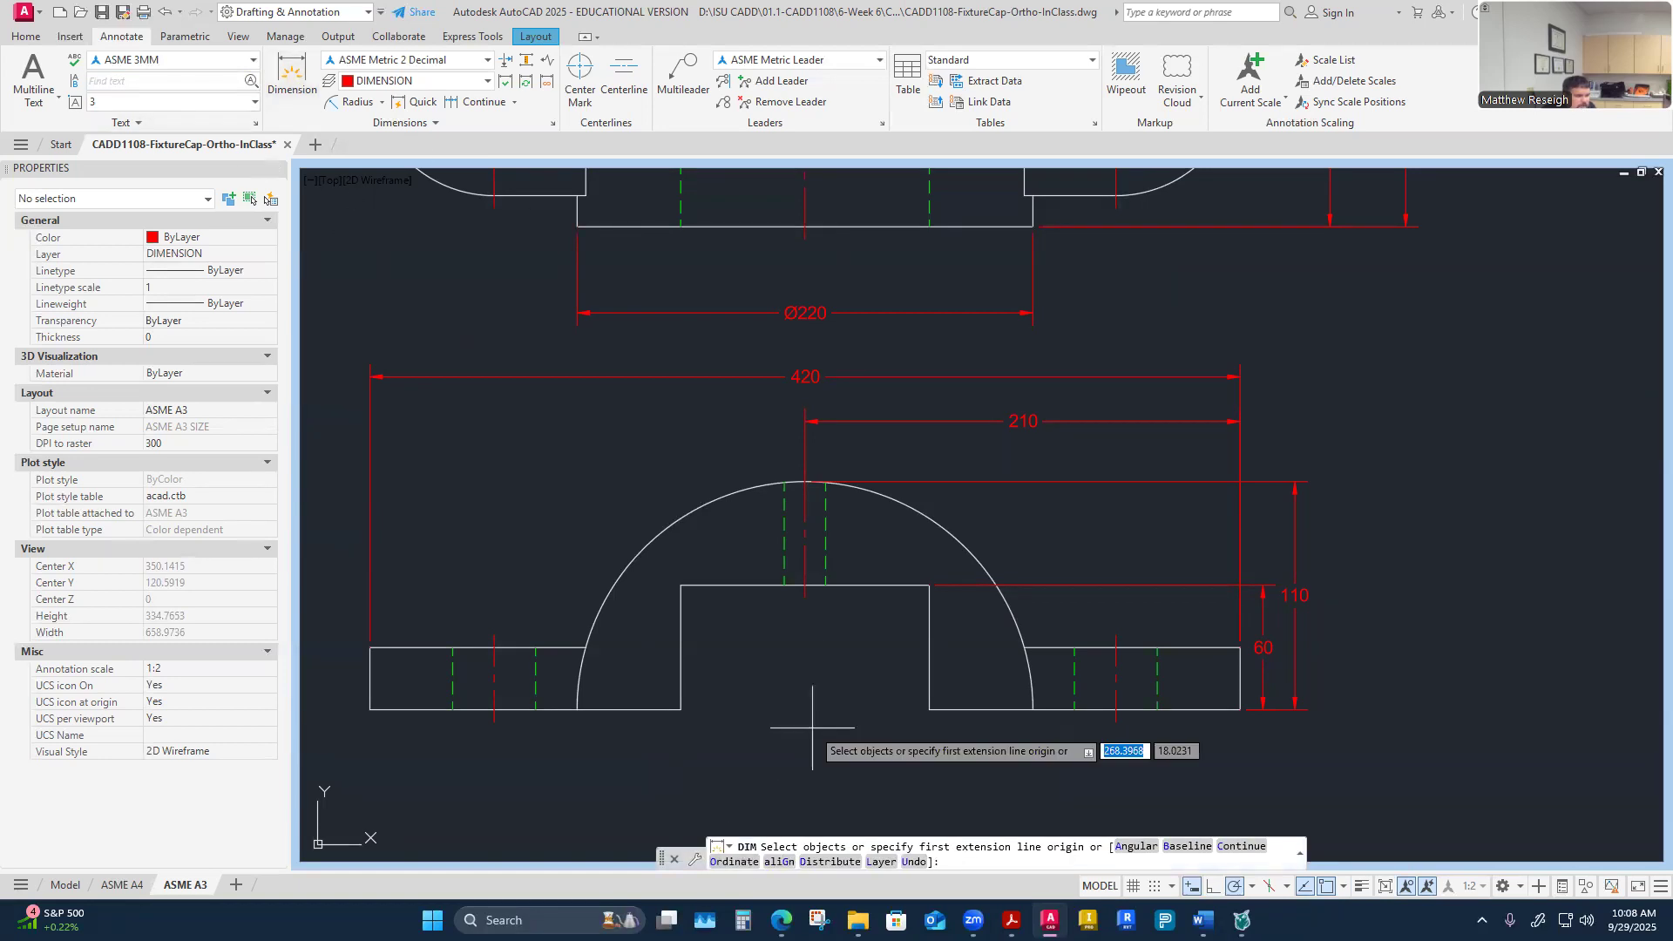
left_click(681, 709)
left_click(928, 710)
left_click(867, 770)
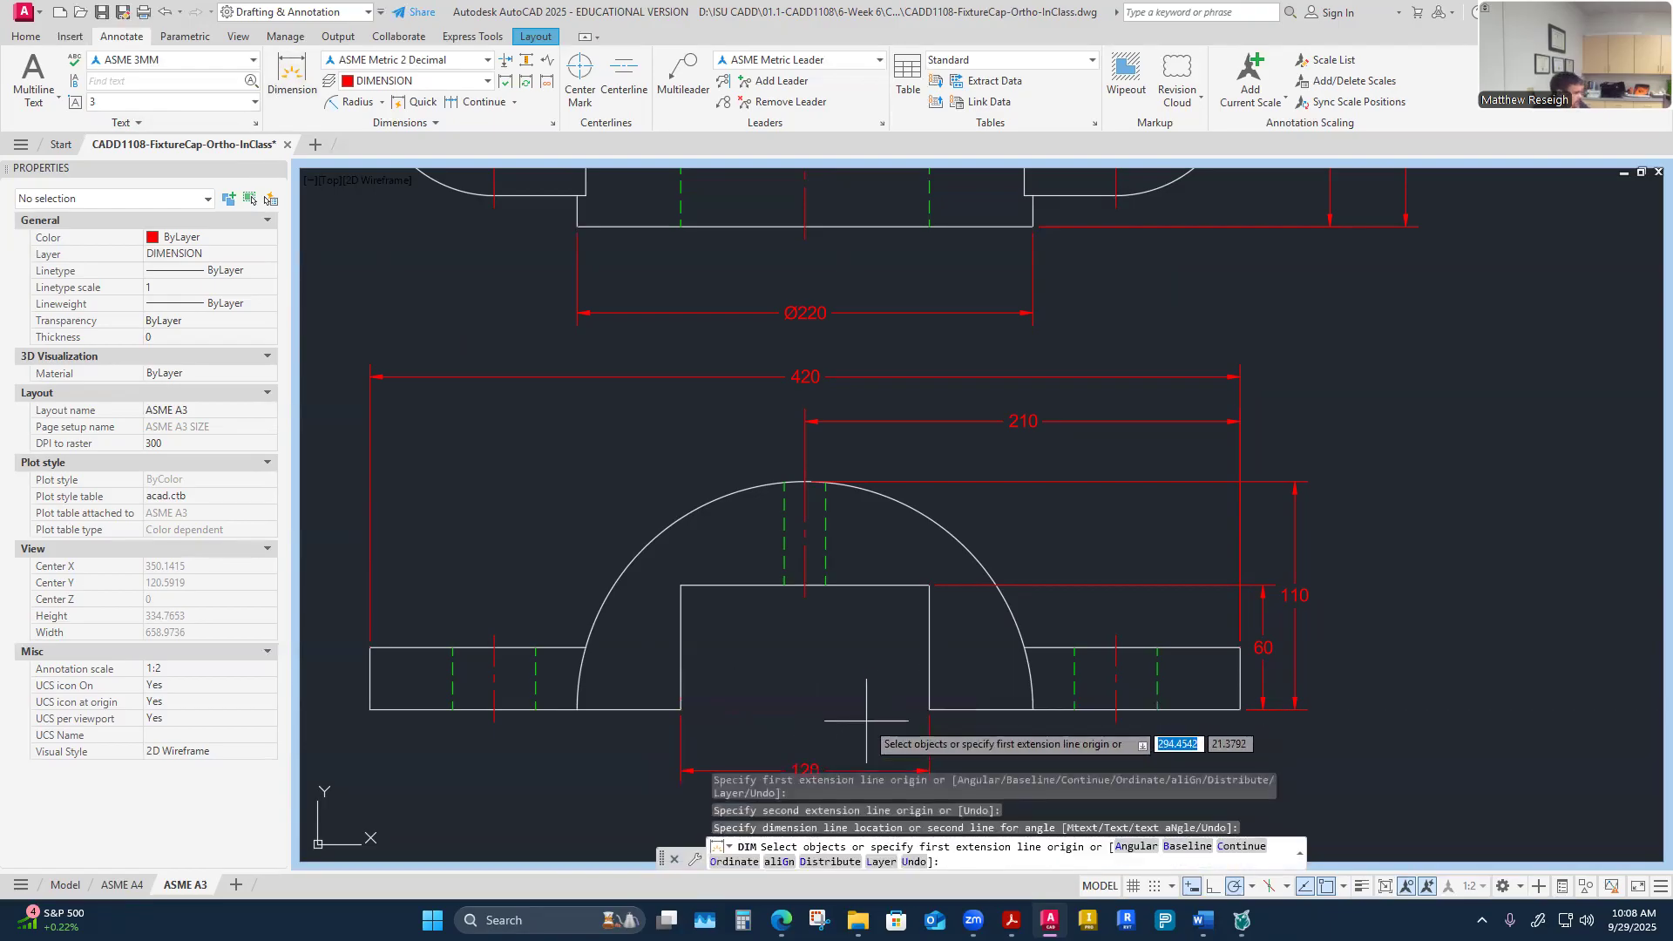
key("Escape")
Step: Move the slot-width dimension line farther down from the front view to leave room above it
scroll(867, 721, "down", 3)
scroll(803, 707, "up", 3)
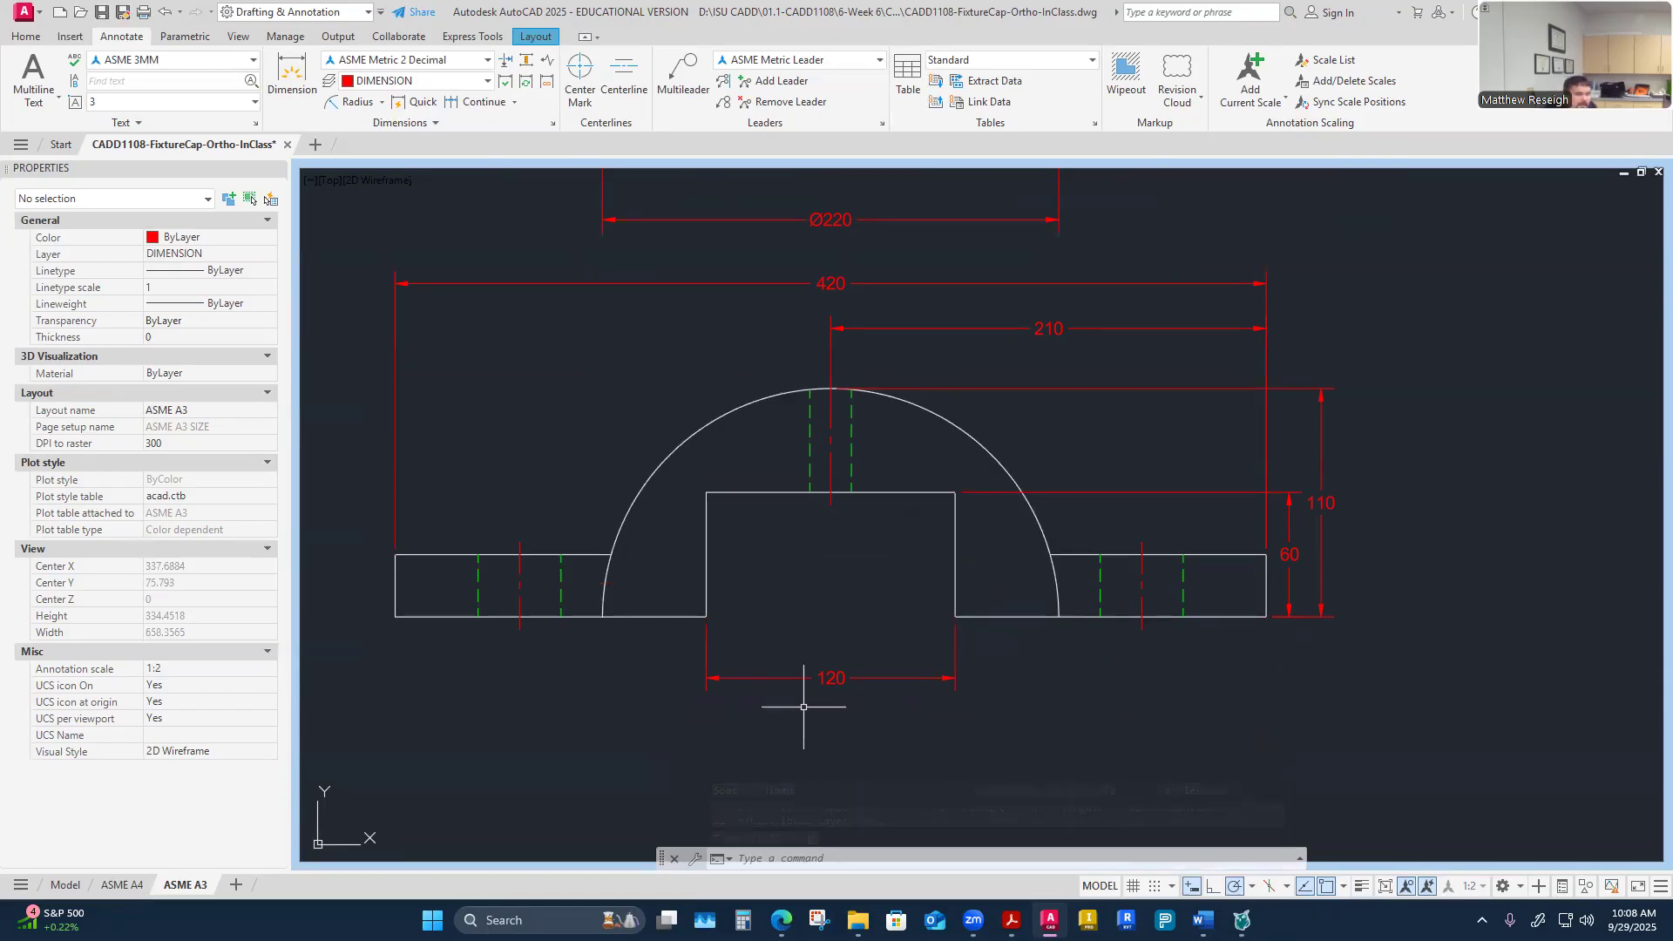
scroll(846, 698, "up", 2)
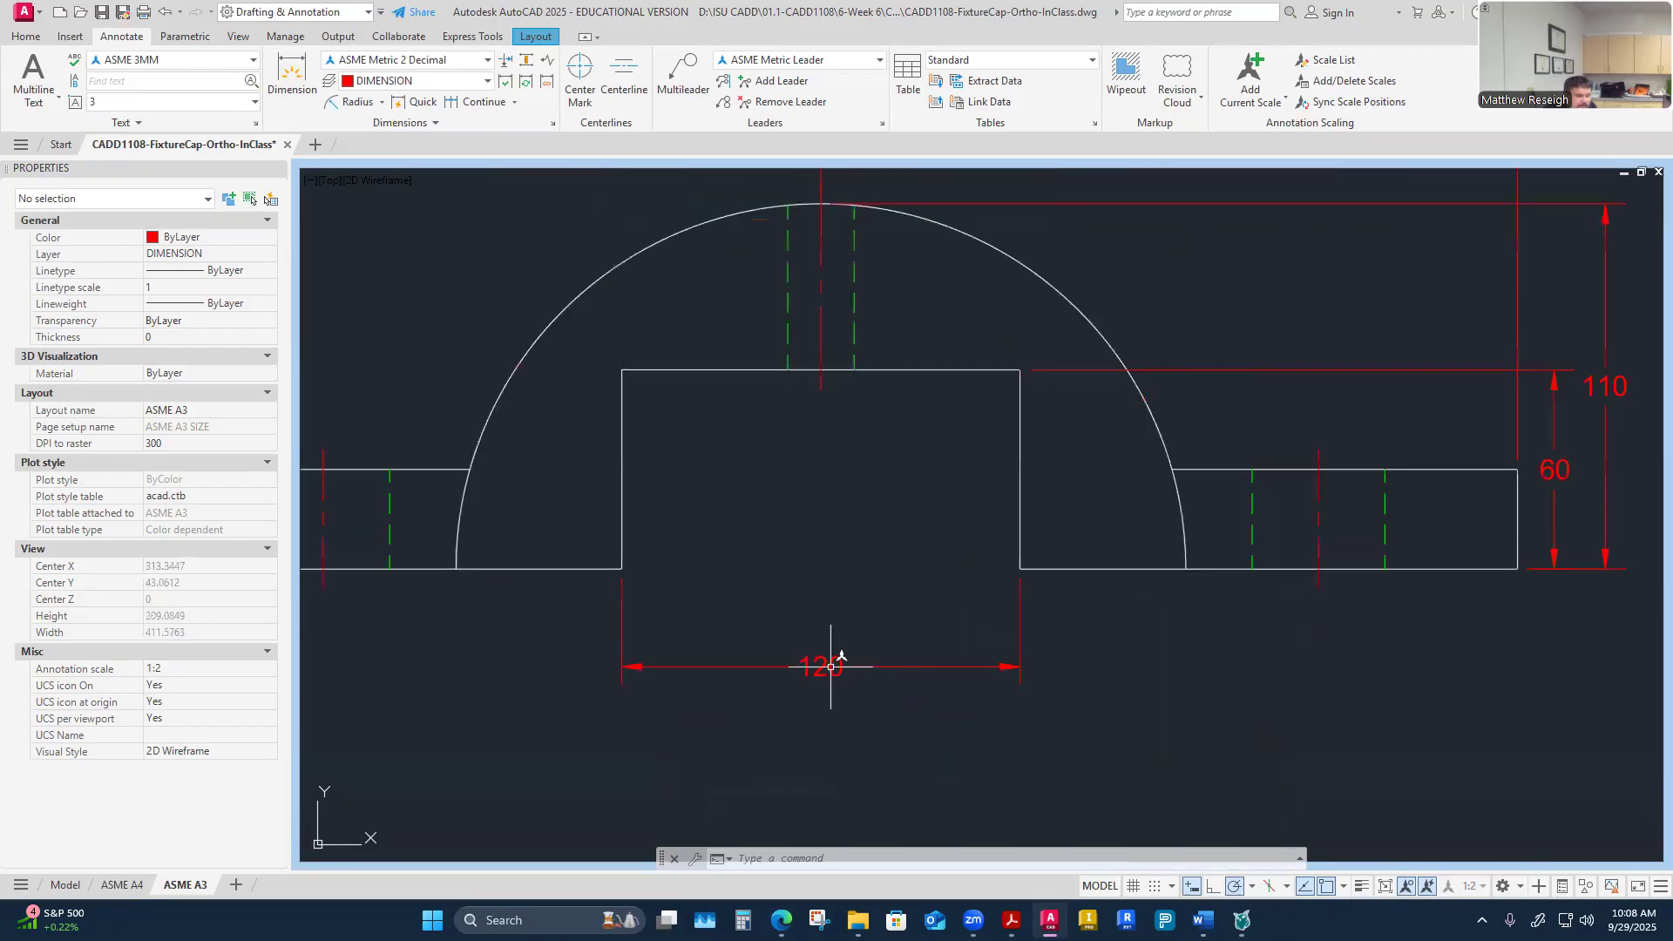
left_click(833, 666)
left_click(822, 665)
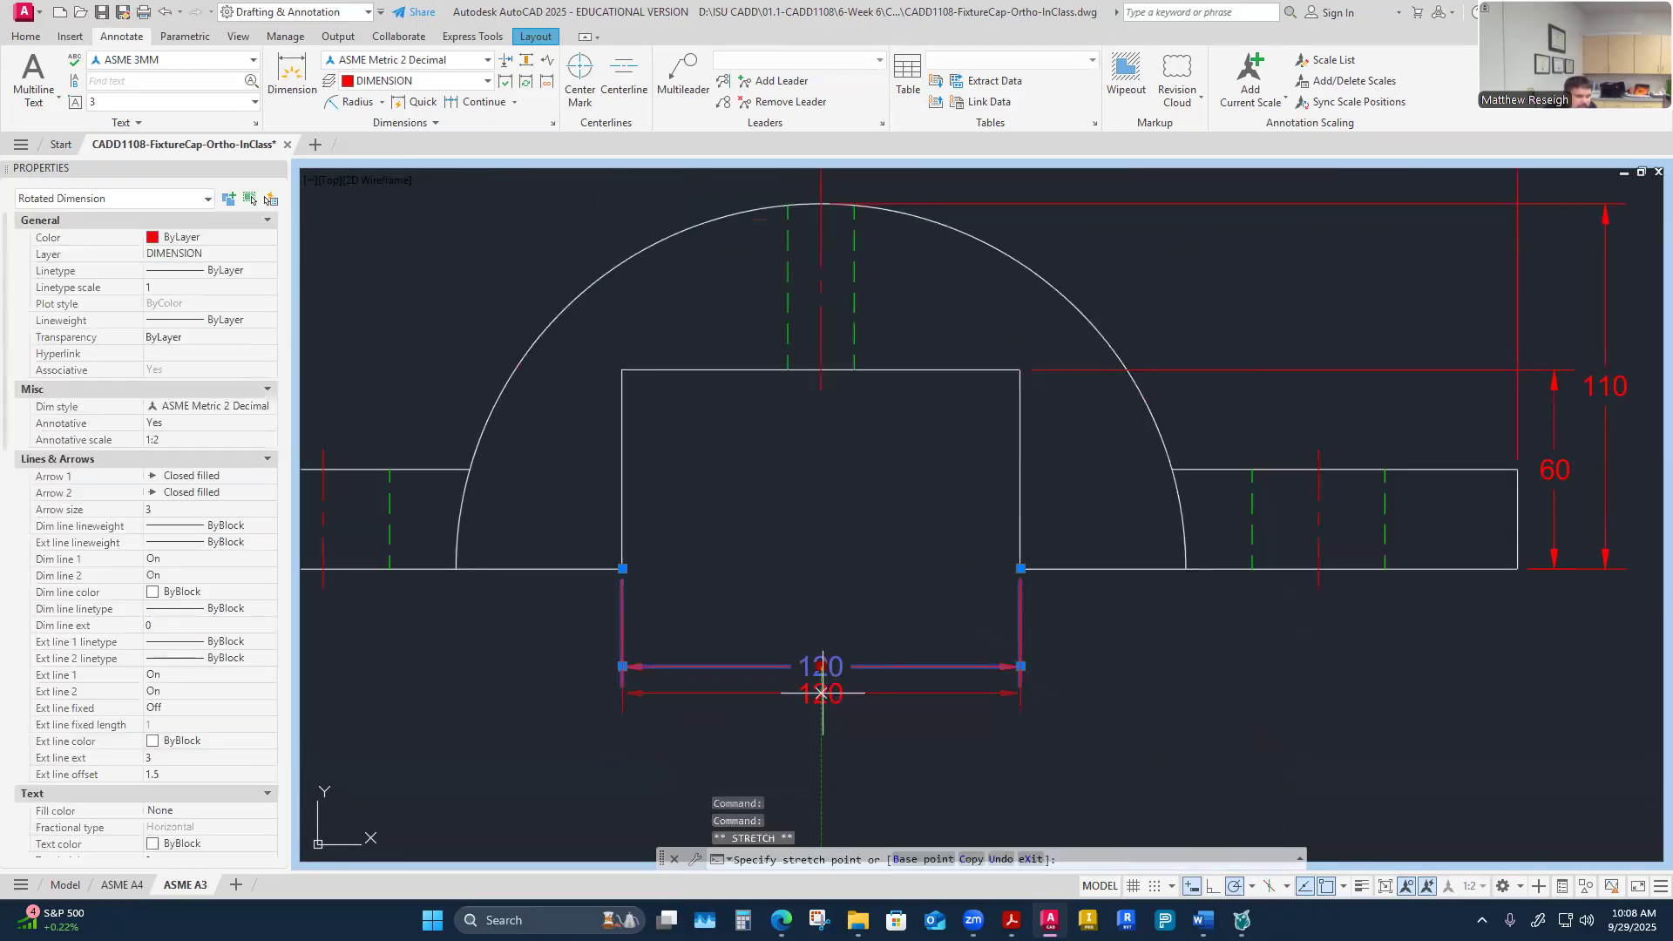
key("Escape")
scroll(878, 601, "down", 2)
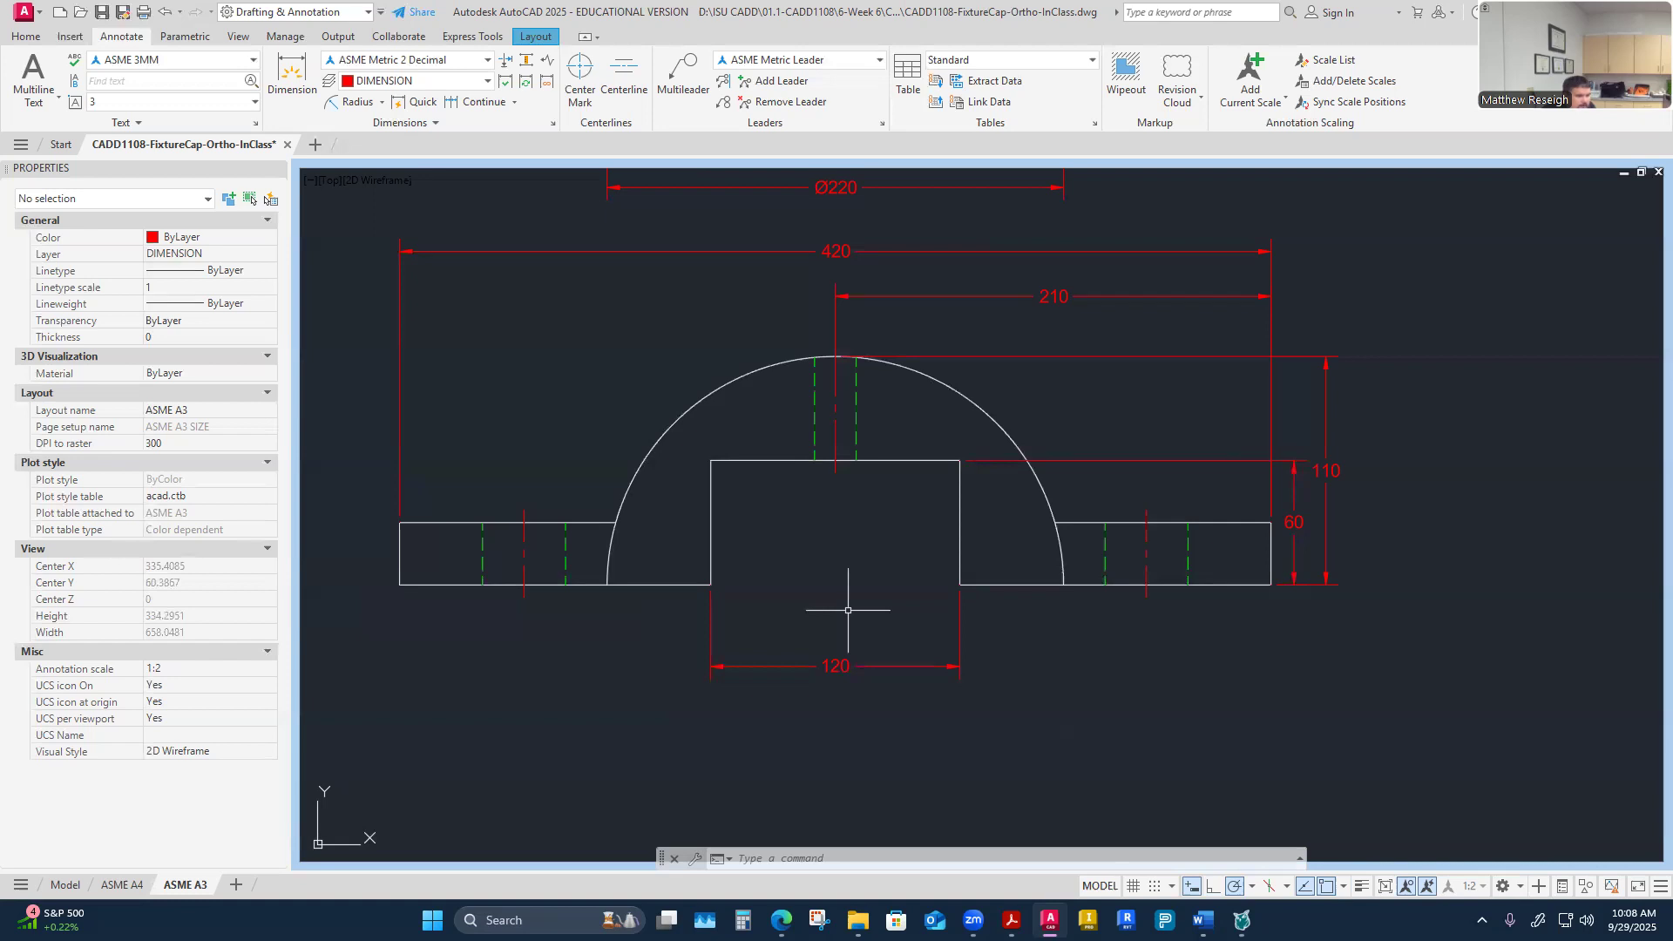
Step: Extend the front view's central hole centerline down to the level of the base's lower edge
left_click(834, 434)
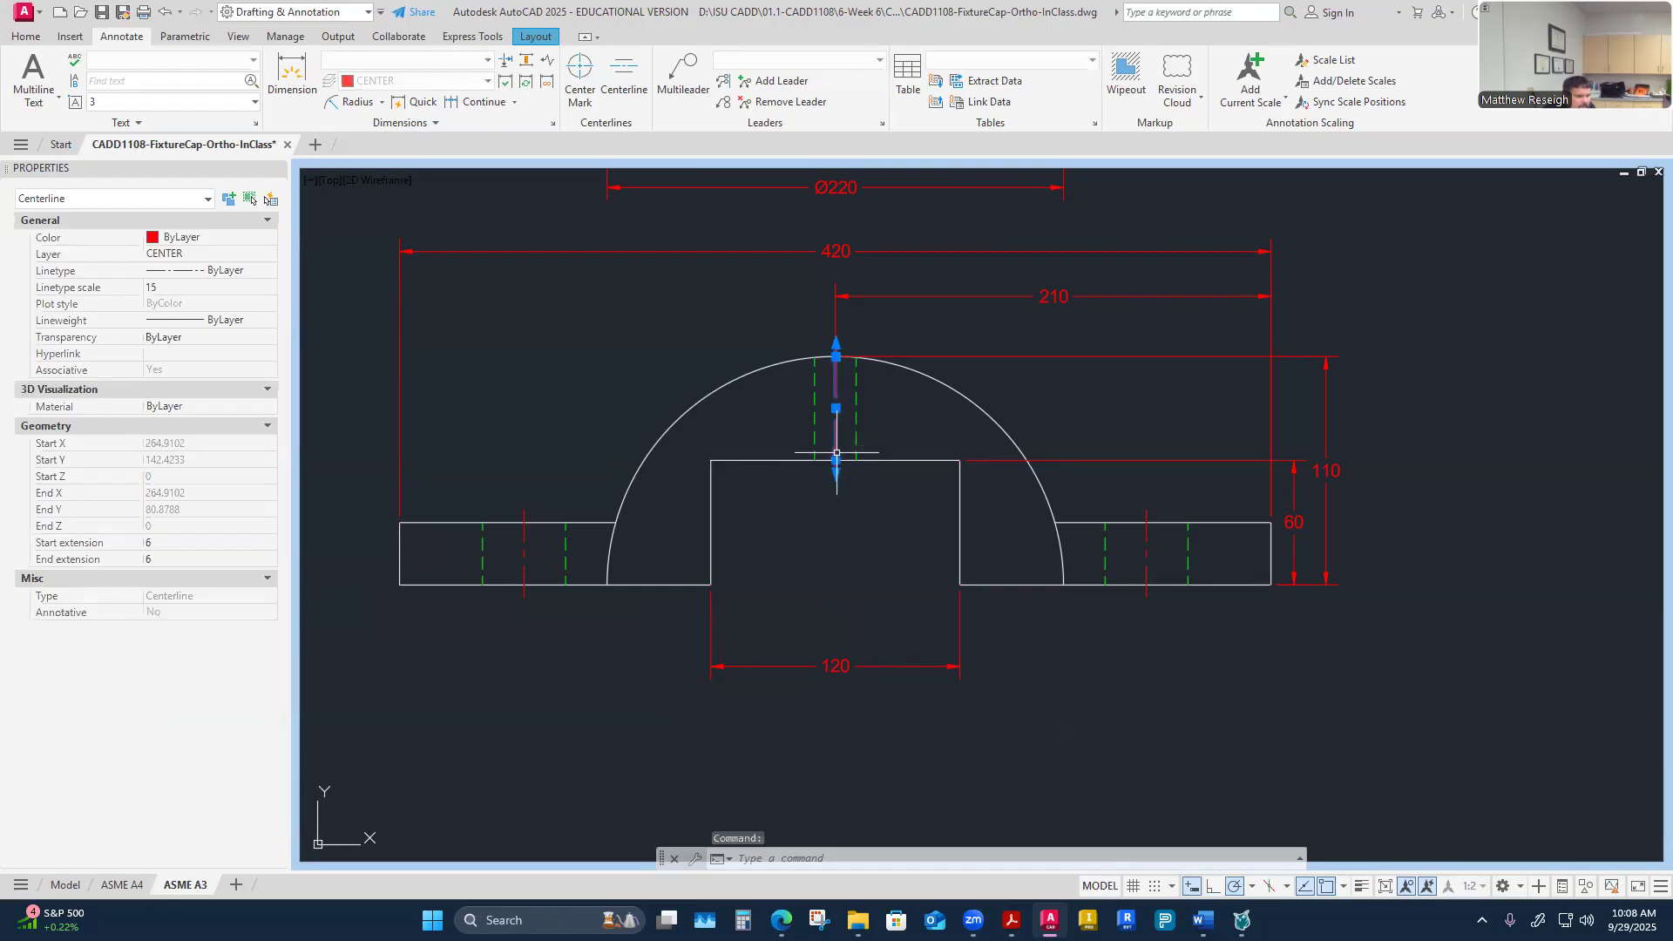
left_click(836, 460)
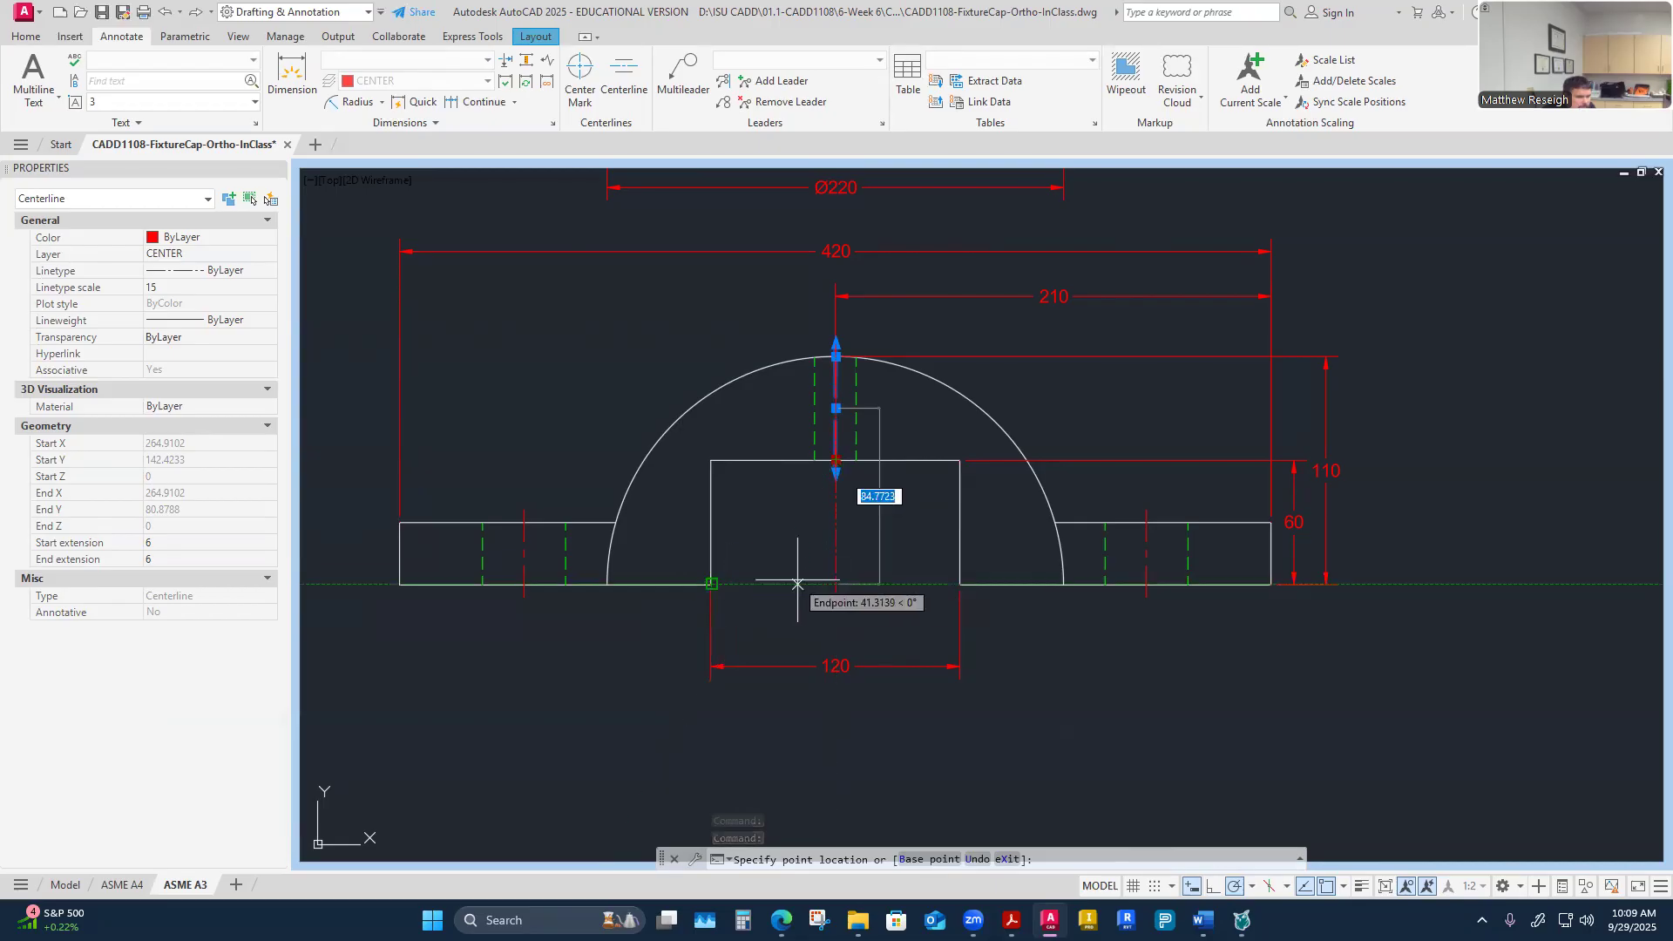
left_click(836, 584)
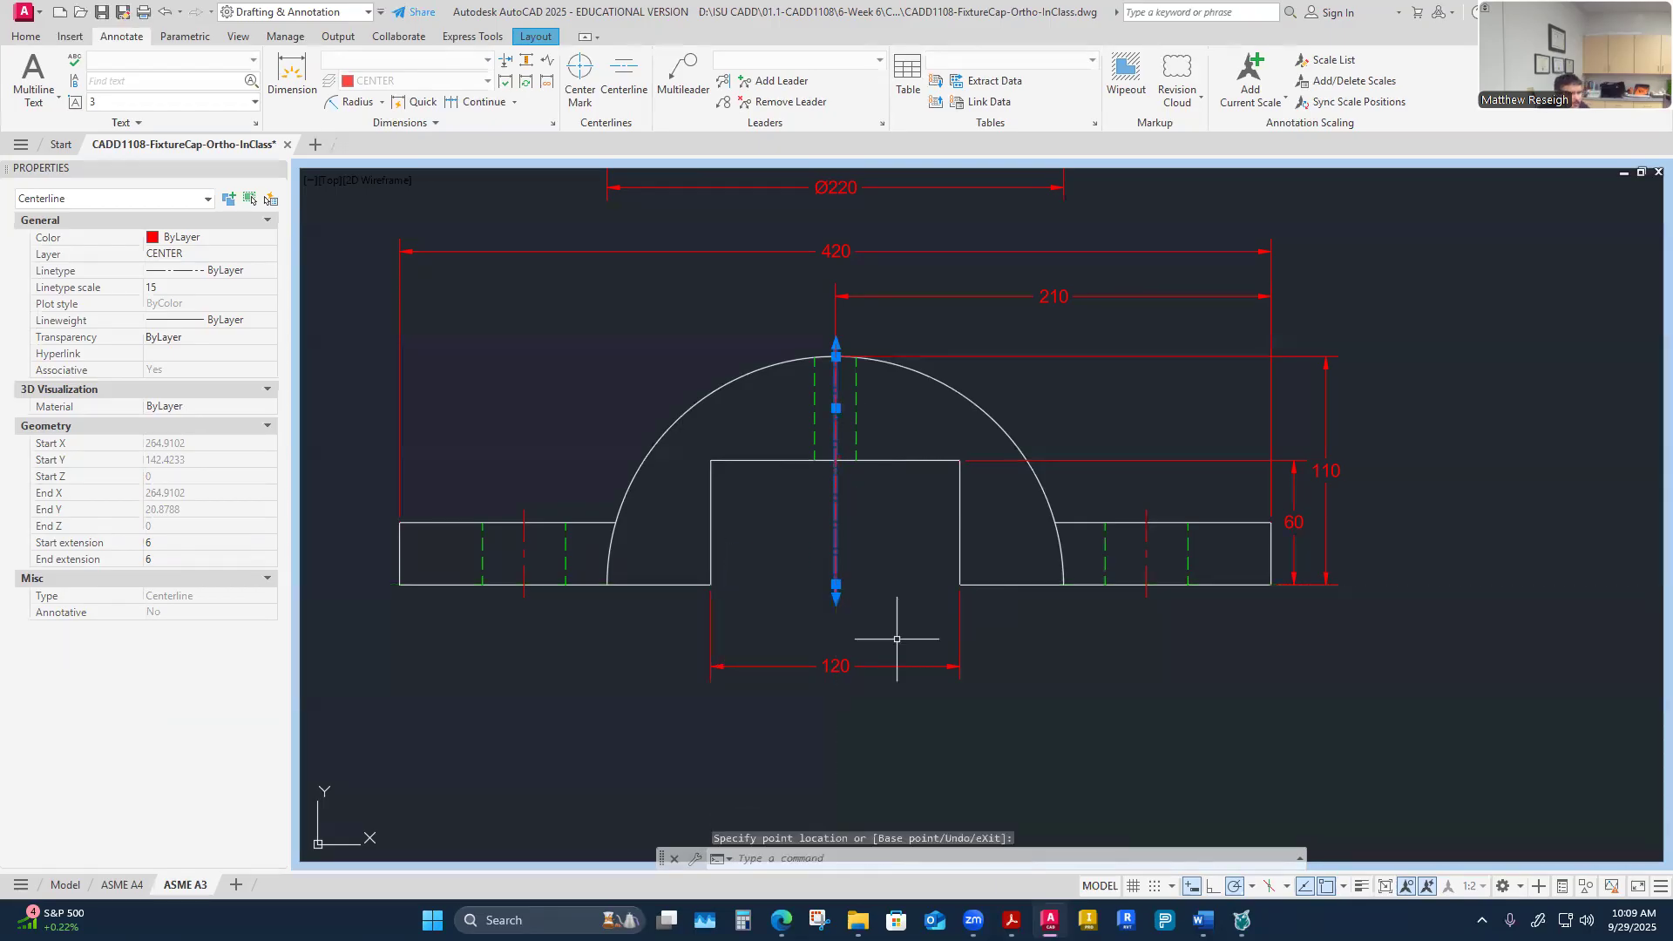
key("Escape")
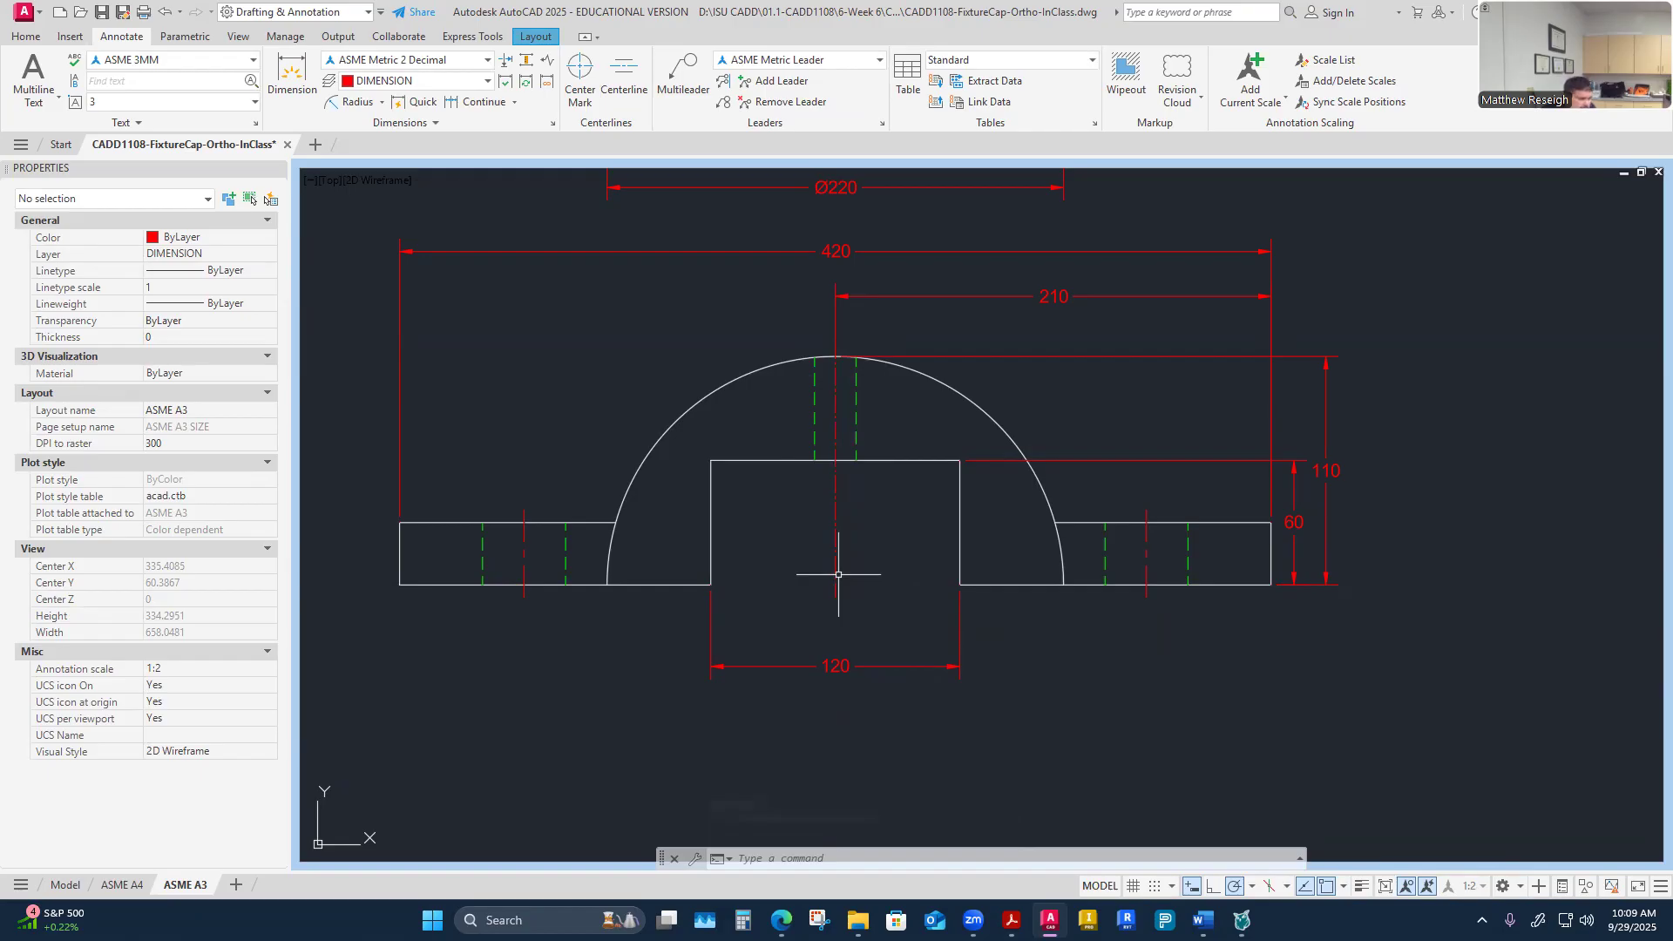
Step: Dimension the distance from the slot's lower-right corner to the centerline, placing it above the slot-width dimension
left_click(292, 74)
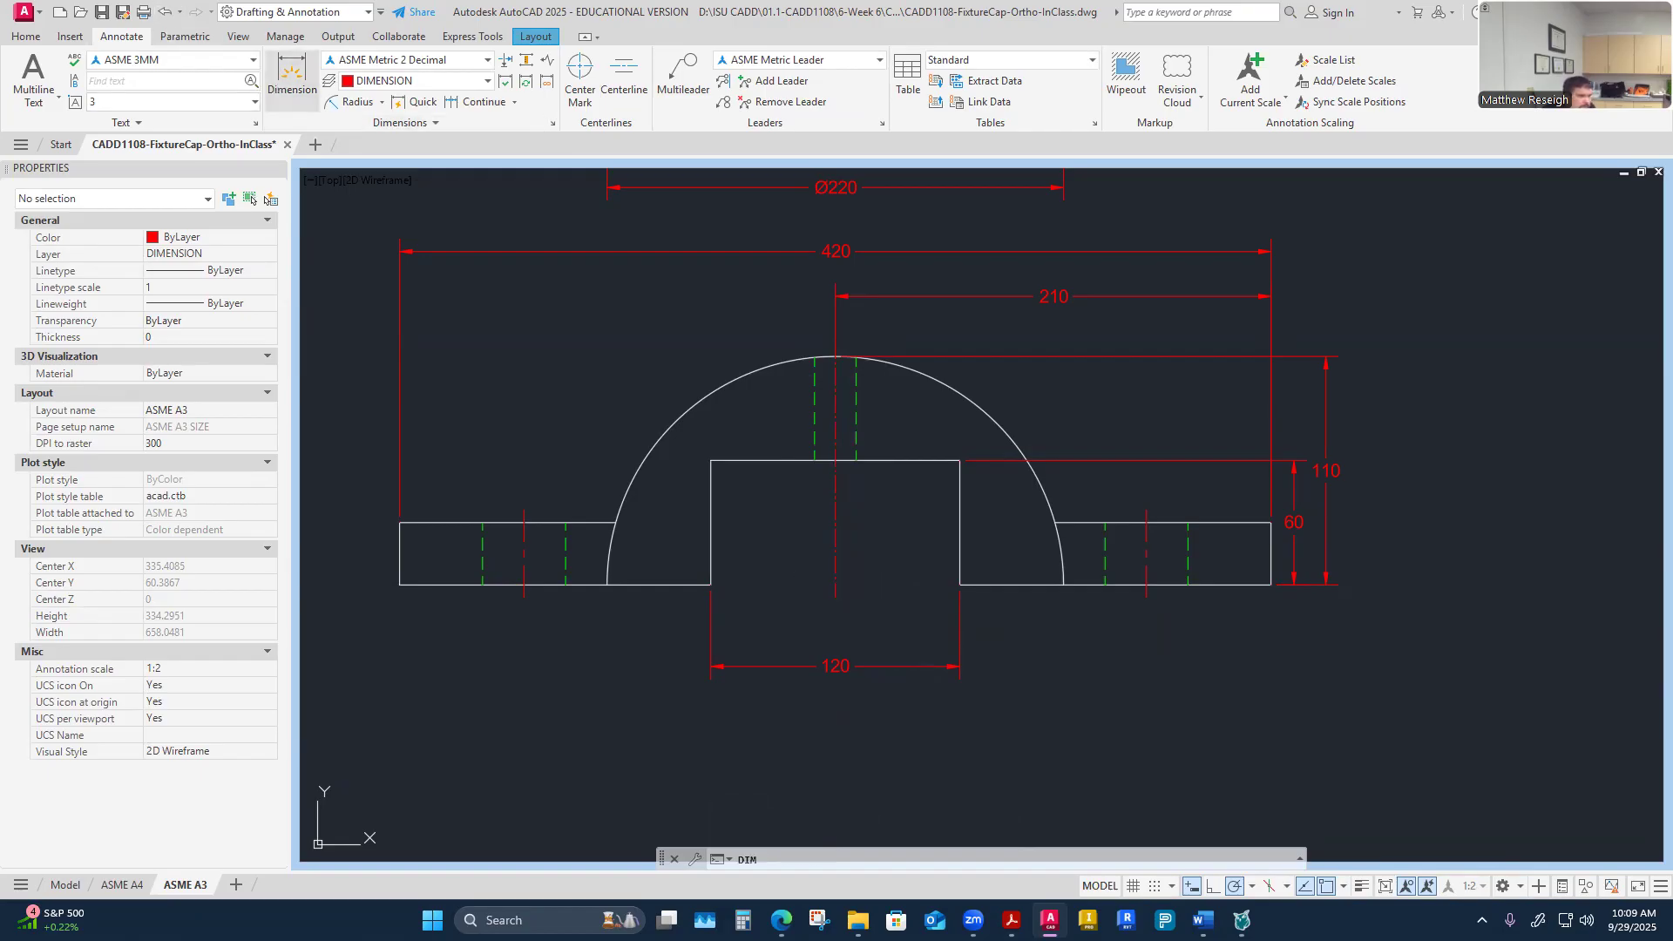
left_click(960, 585)
left_click(835, 585)
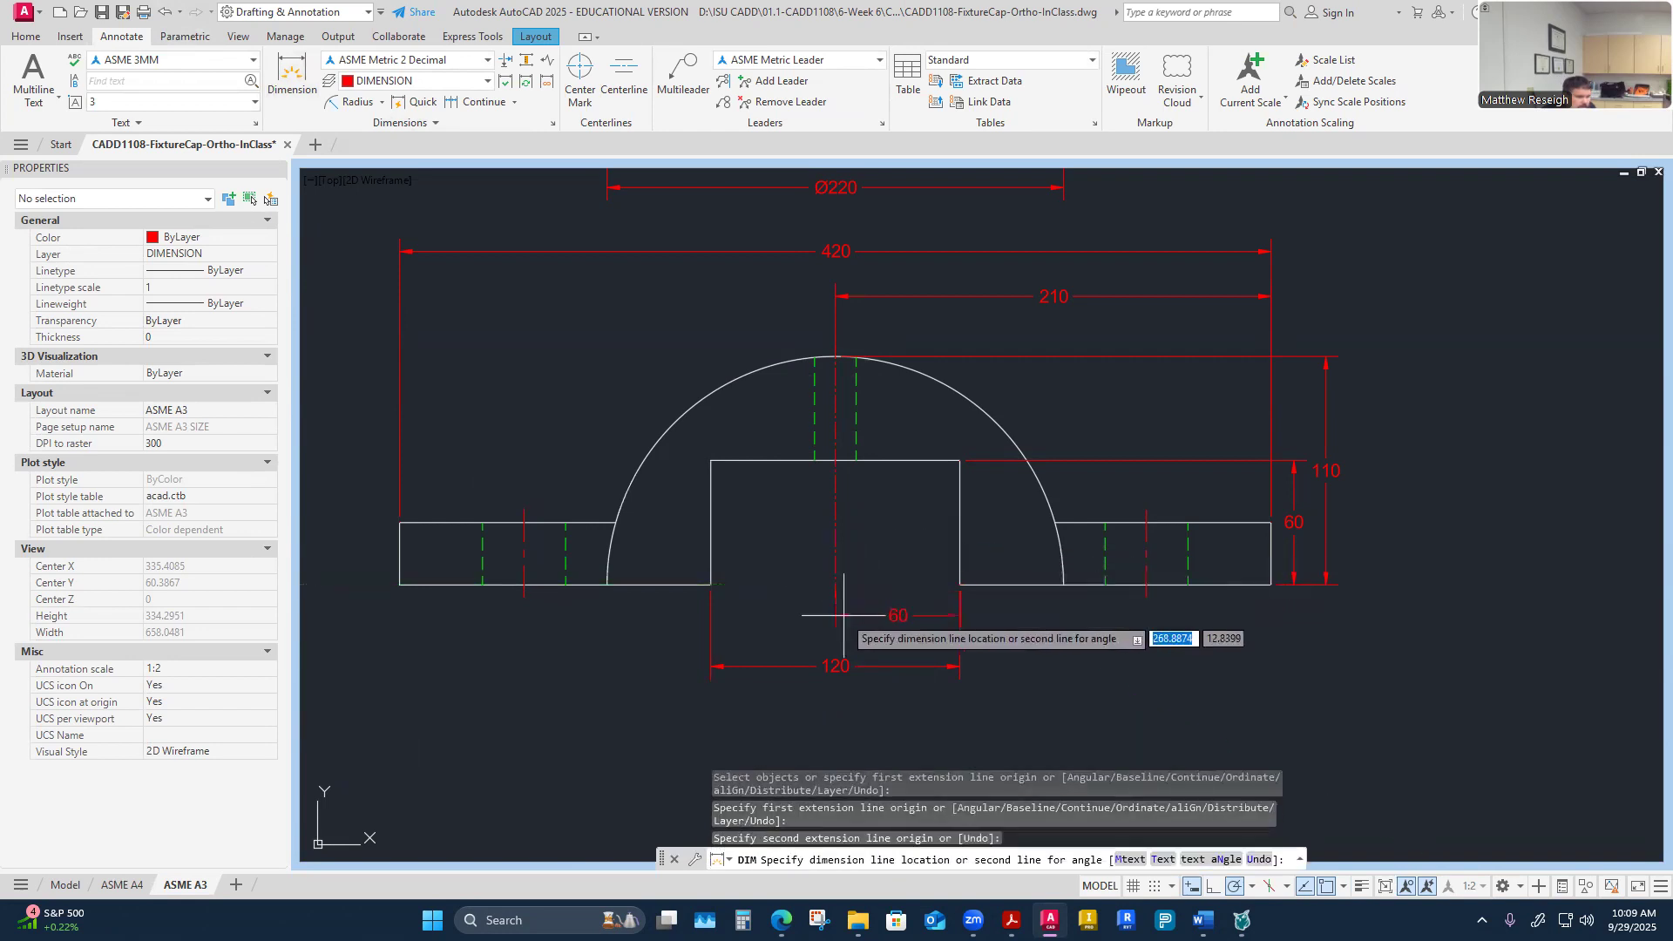
left_click(859, 619)
key("Return")
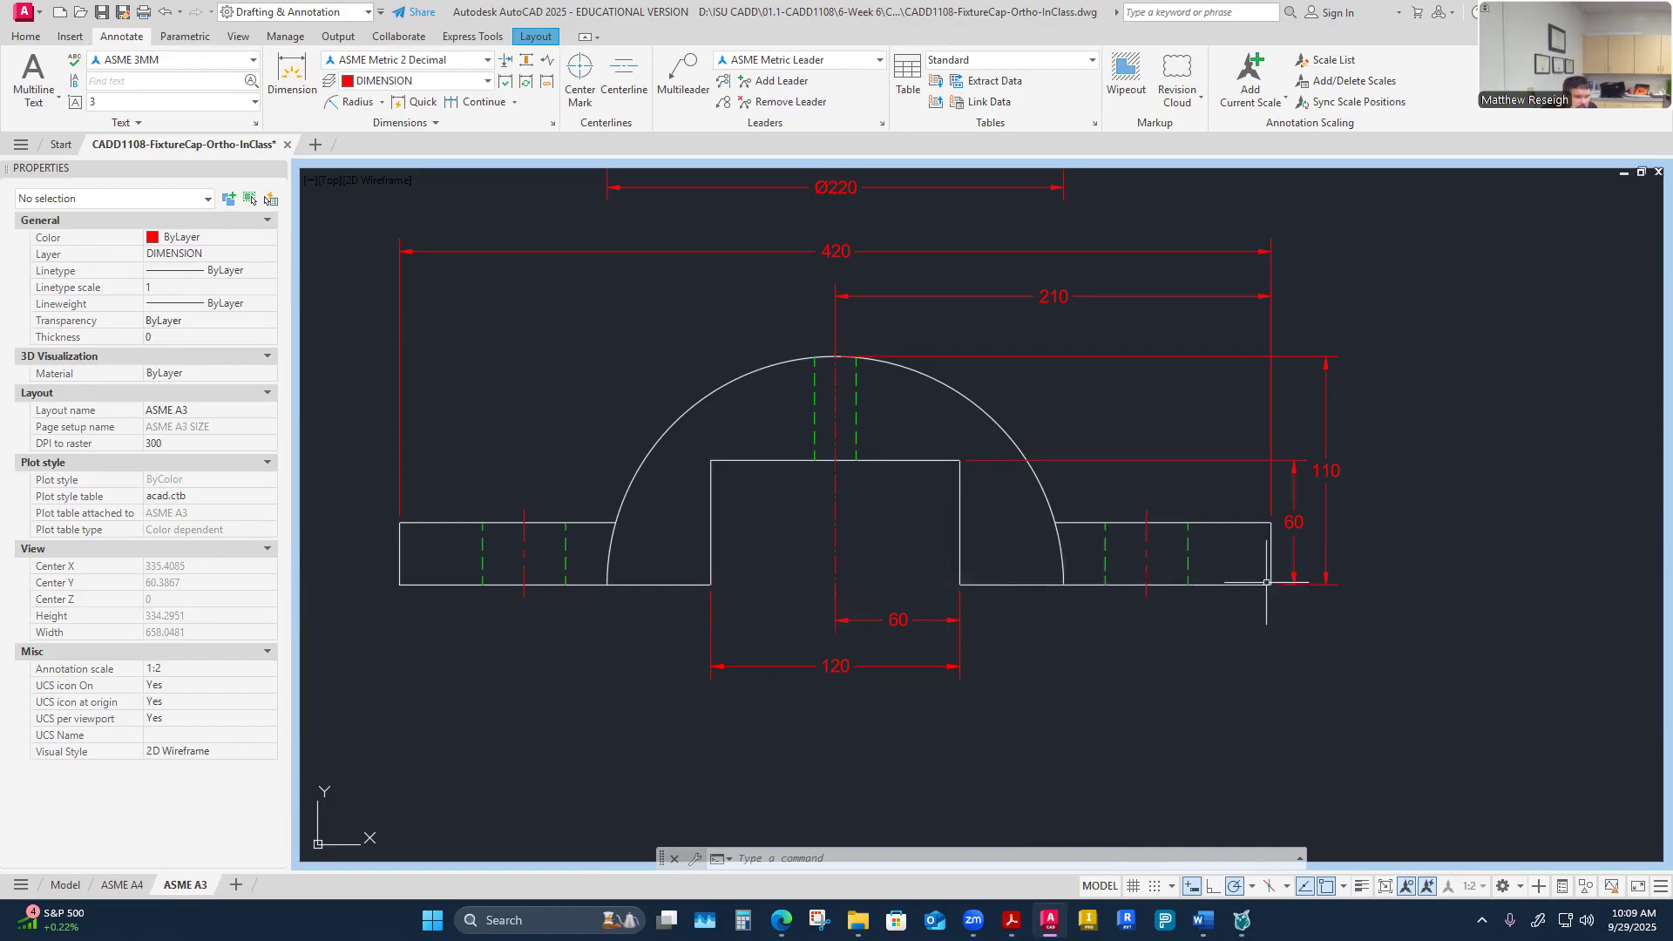
Step: Regenerate the layout and model display
key("ctrl+s")
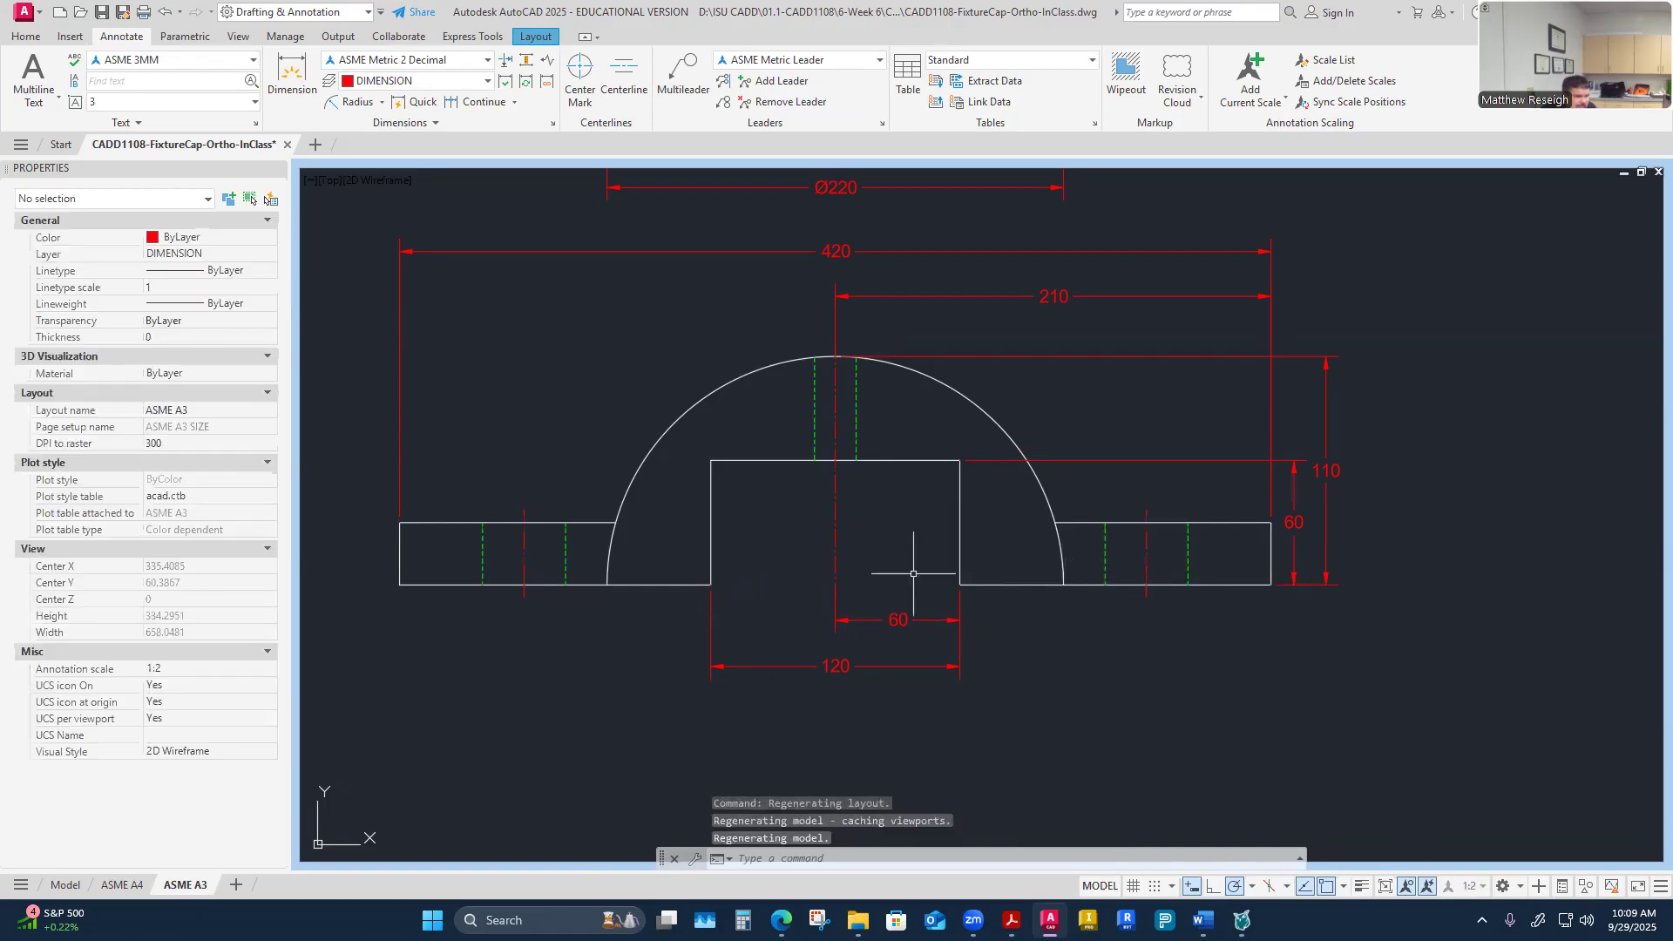
key("Escape")
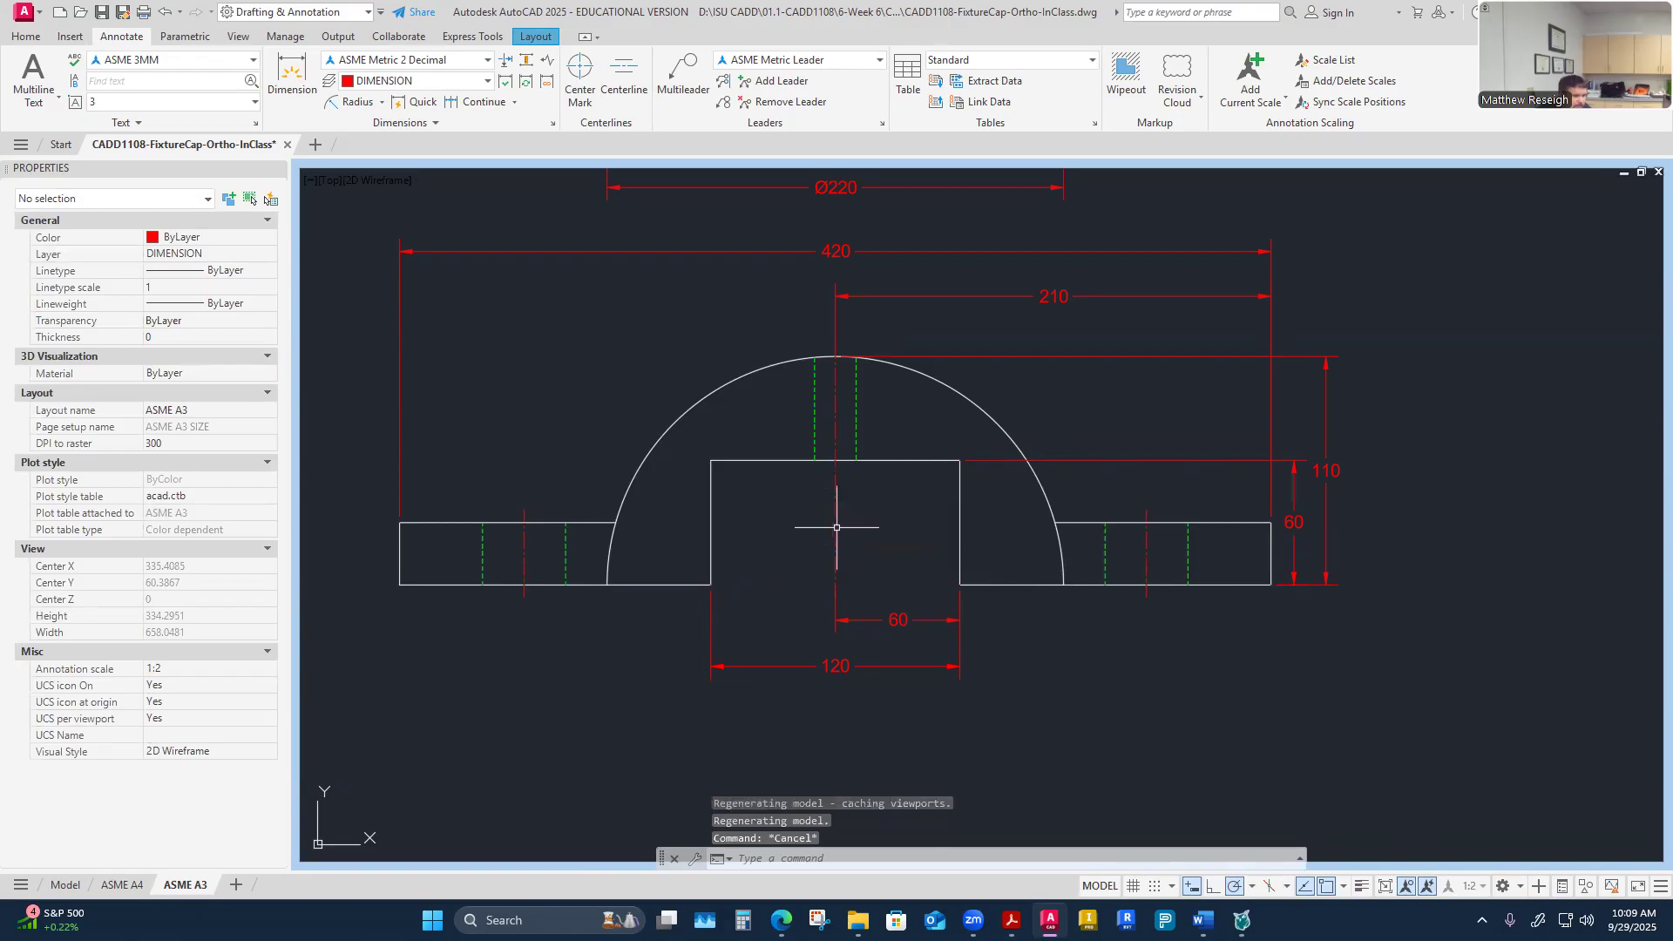
Step: Select the front view's extended centerline and examine how it relates to the dimensions in both views
left_click(836, 528)
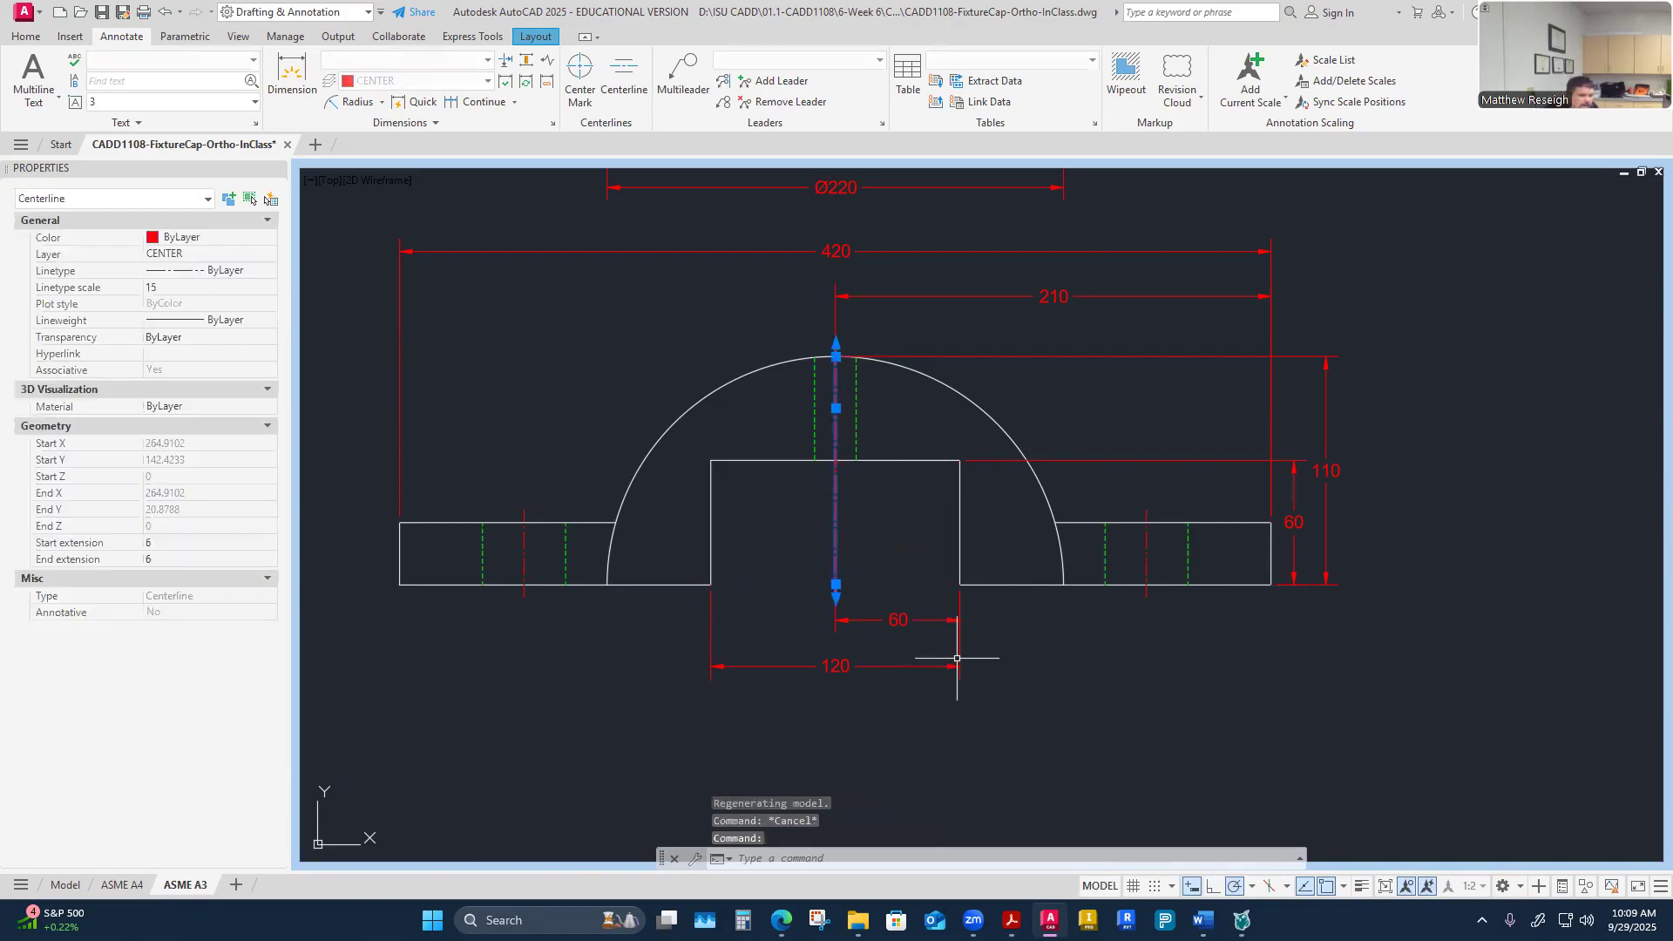
scroll(1095, 587, "down", 5)
scroll(1095, 353, "up", 3)
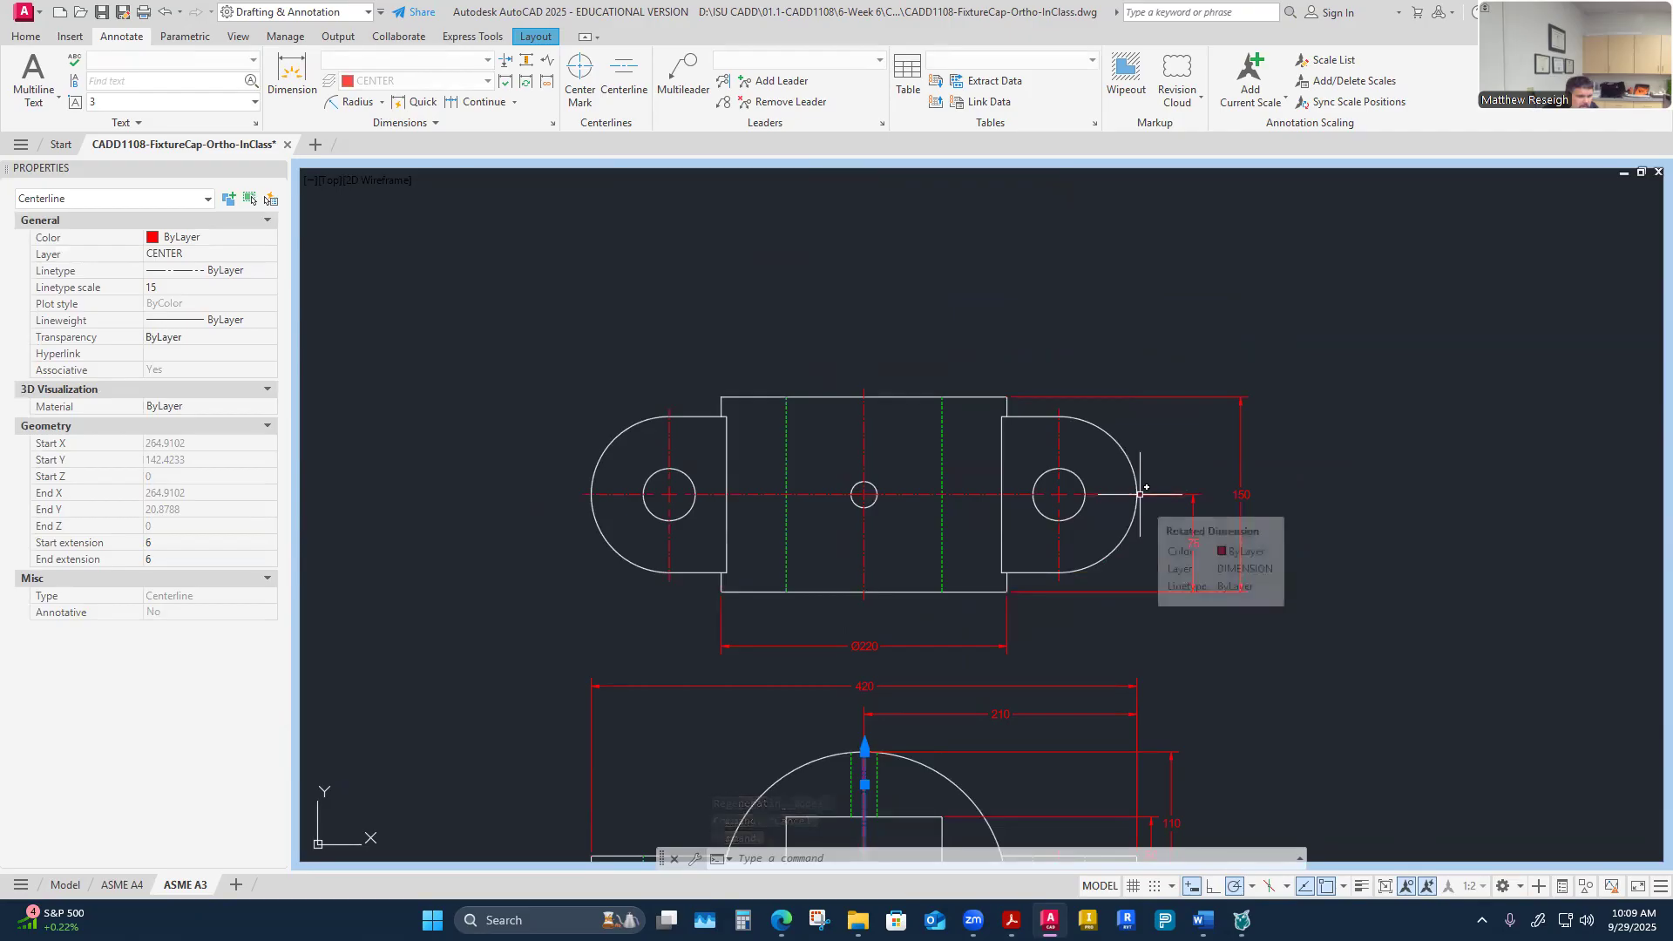
scroll(1141, 494, "down", 1)
scroll(1137, 490, "up", 3)
scroll(1136, 488, "down", 3)
scroll(1091, 771, "up", 4)
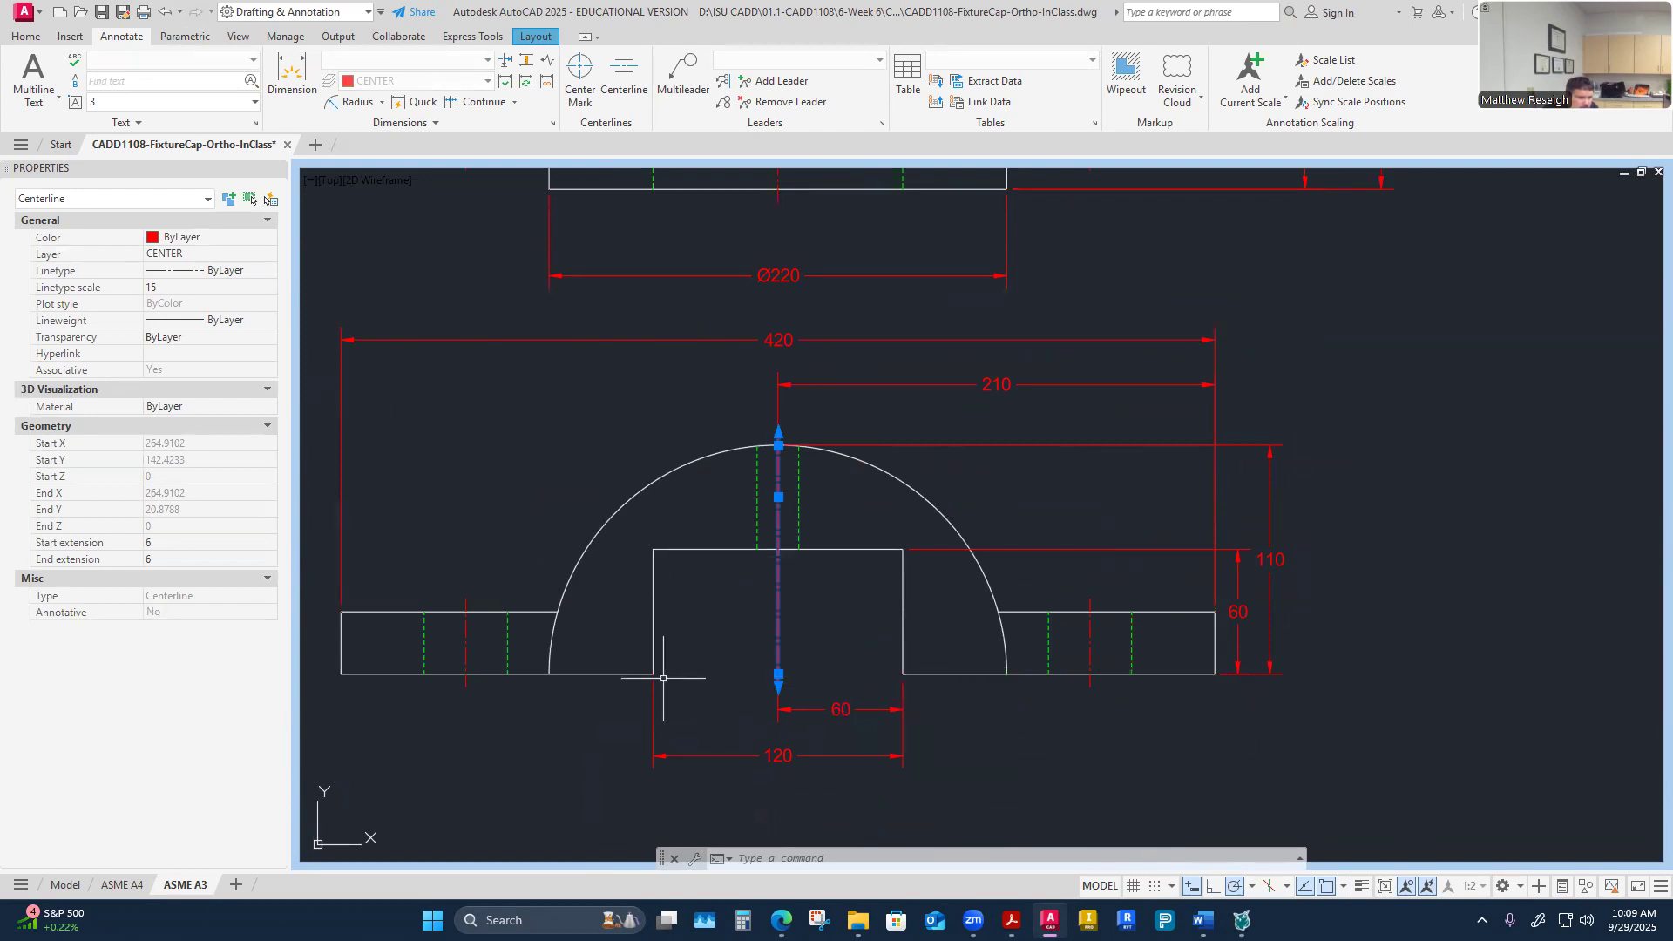
left_click(855, 667)
key("Escape")
key("Escape")
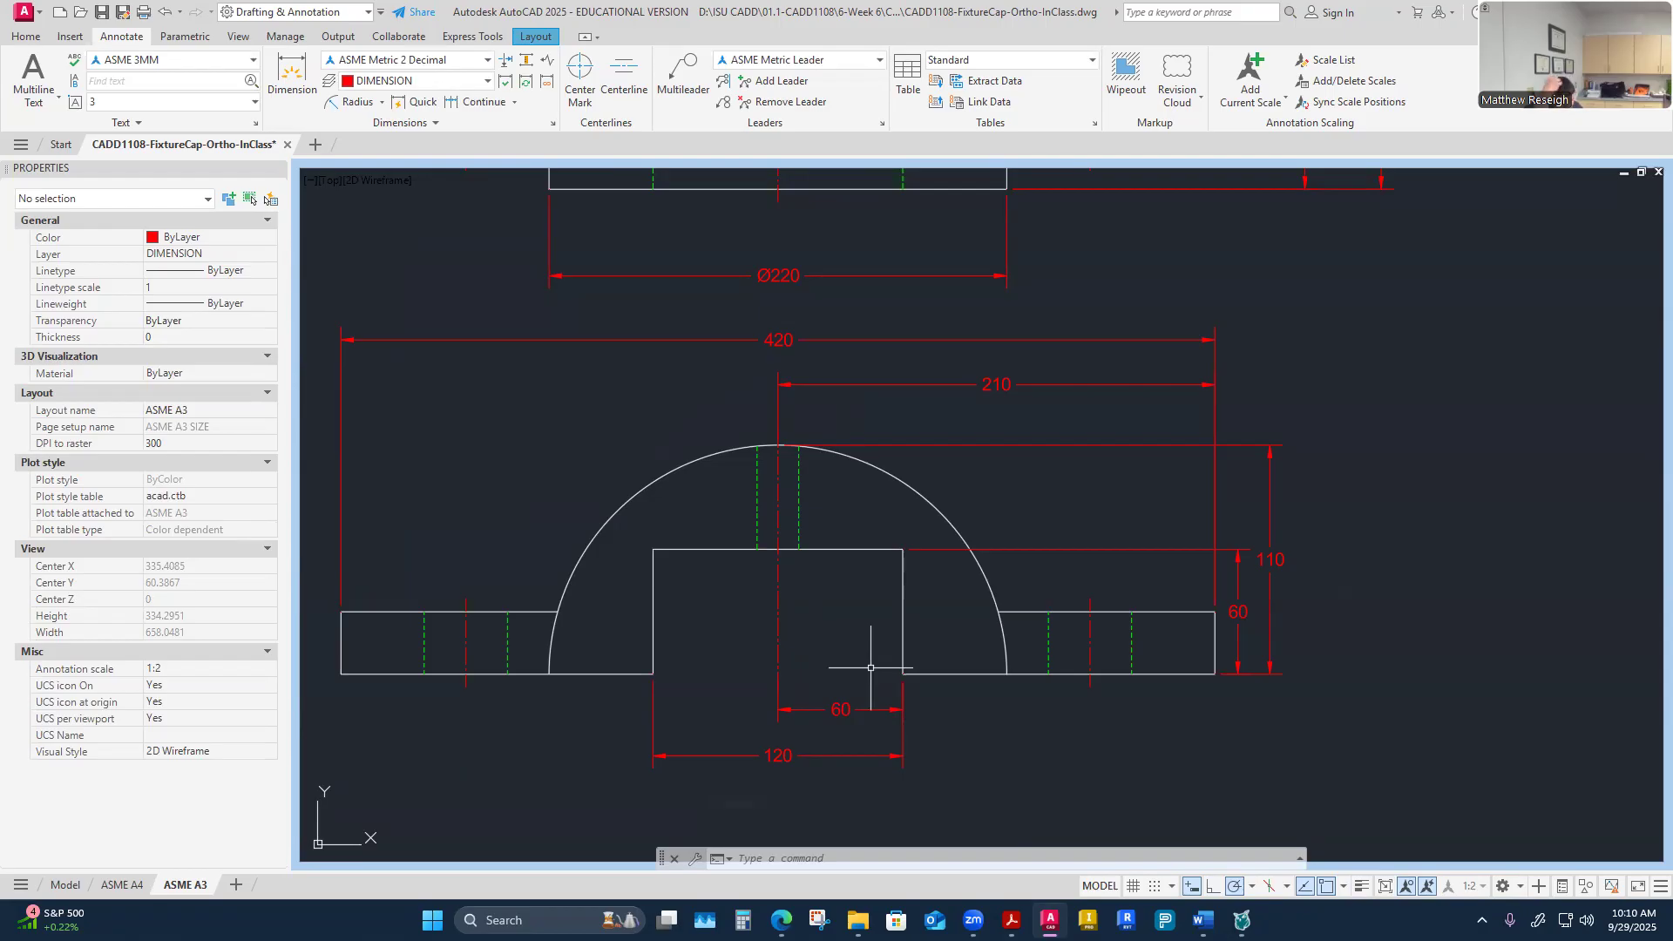
Step: Review the dimensions and centerlines placed on the top and front views
scroll(871, 667, "down", 6)
scroll(986, 462, "up", 4)
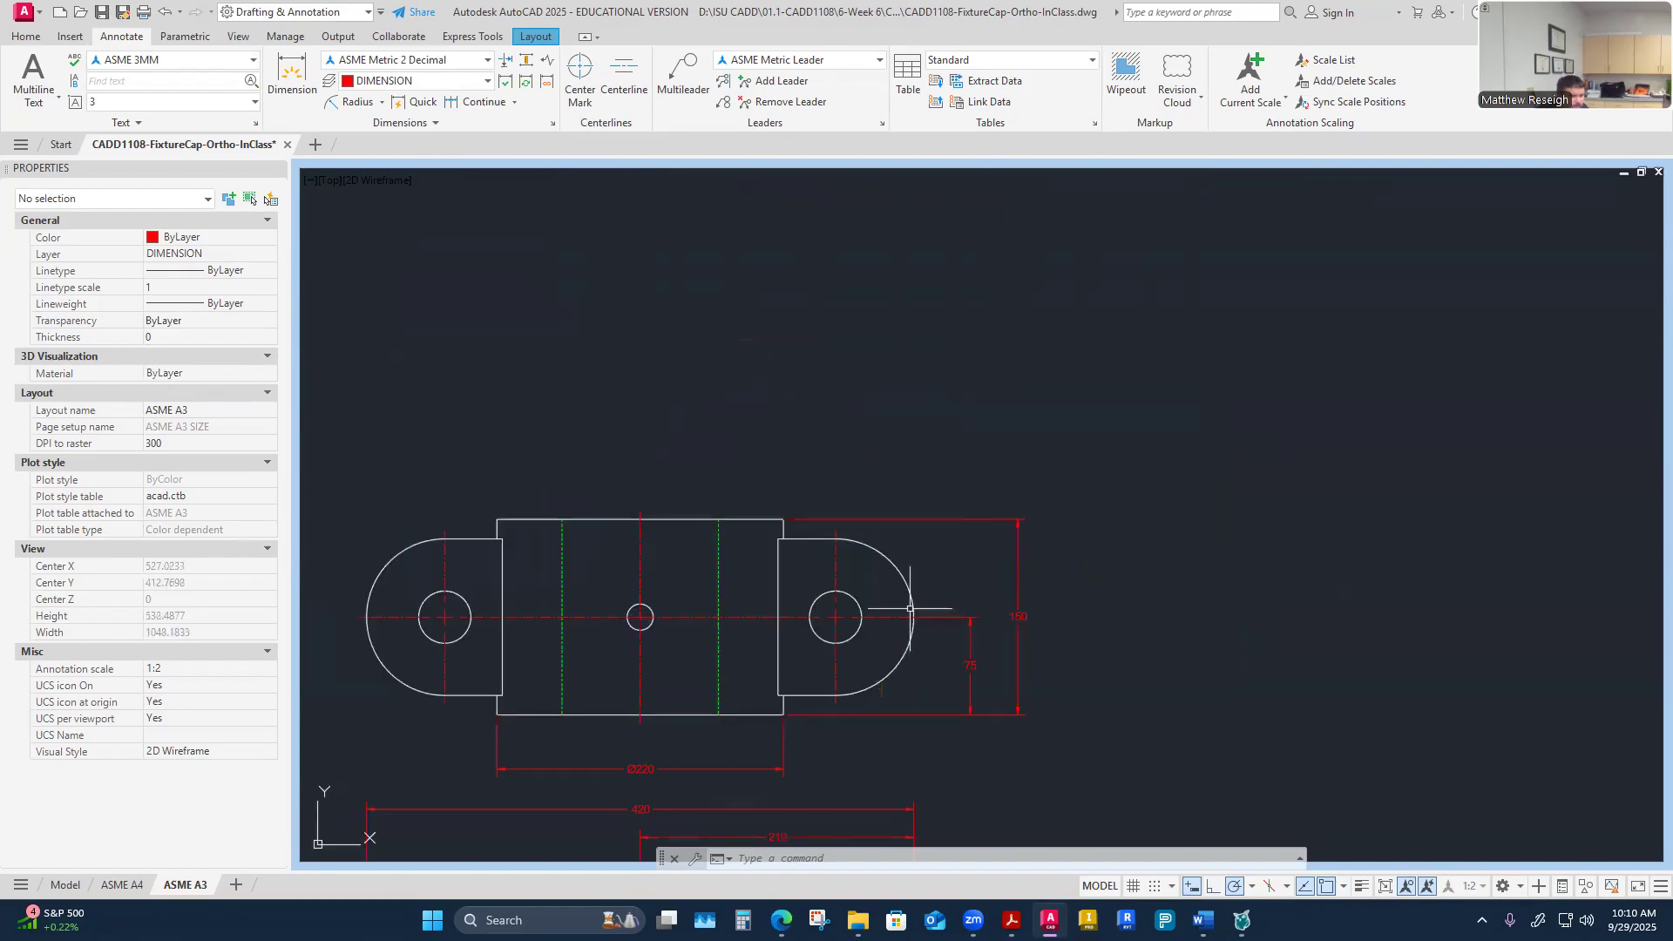
scroll(915, 617, "up", 2)
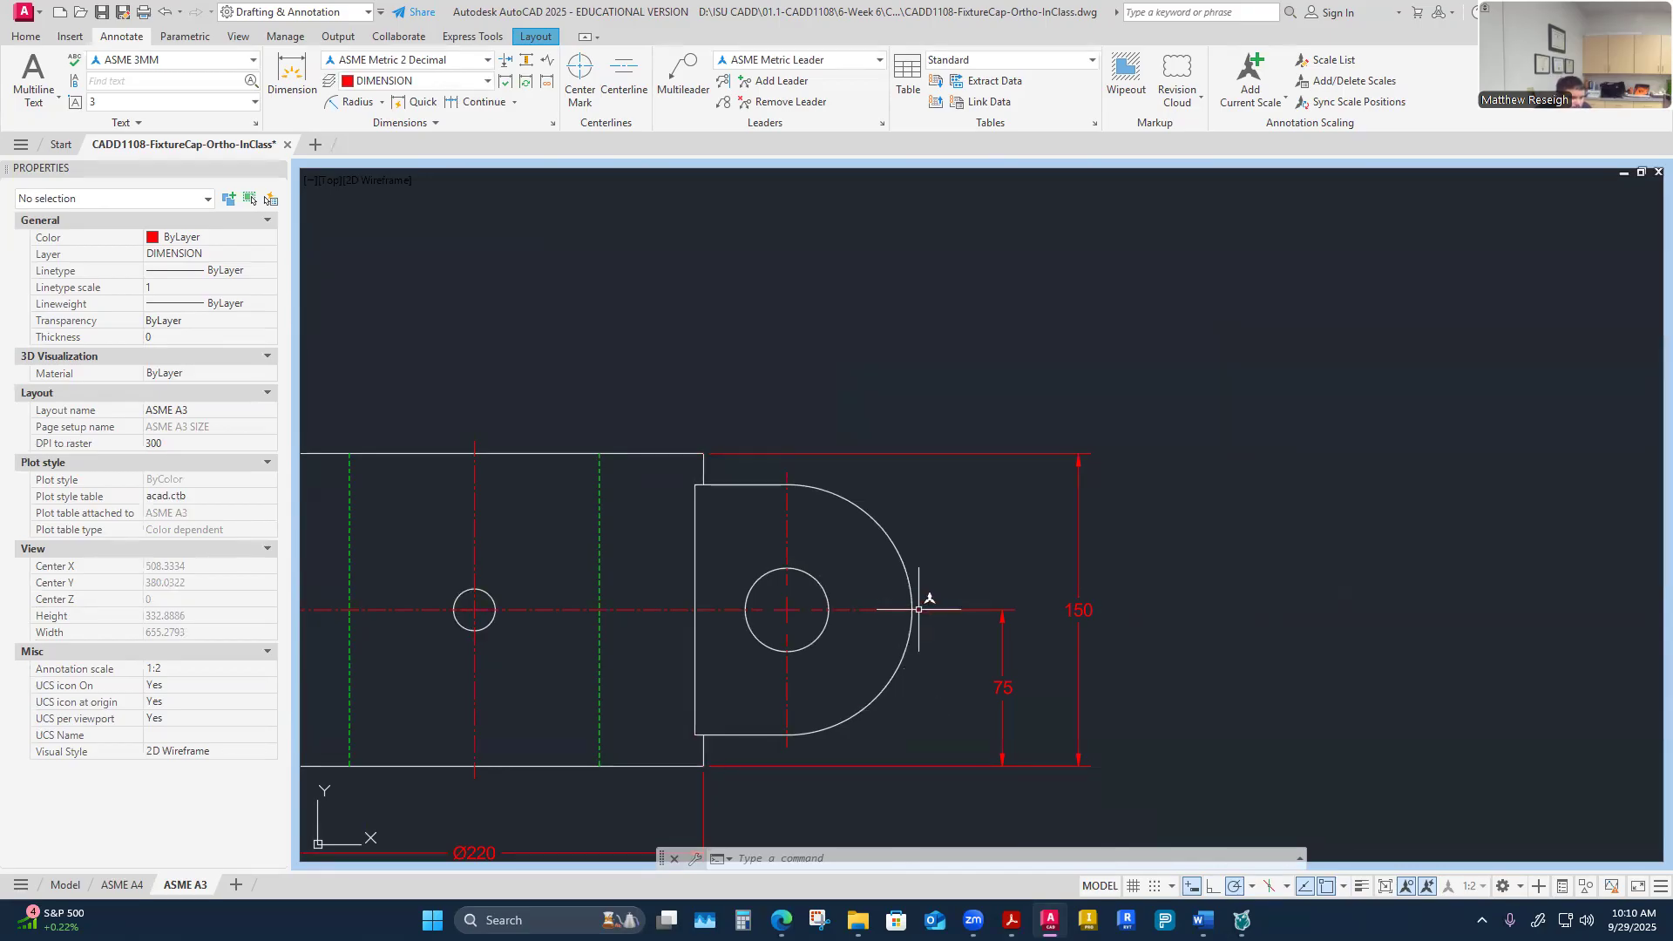
scroll(927, 622, "down", 5)
scroll(863, 816, "up", 2)
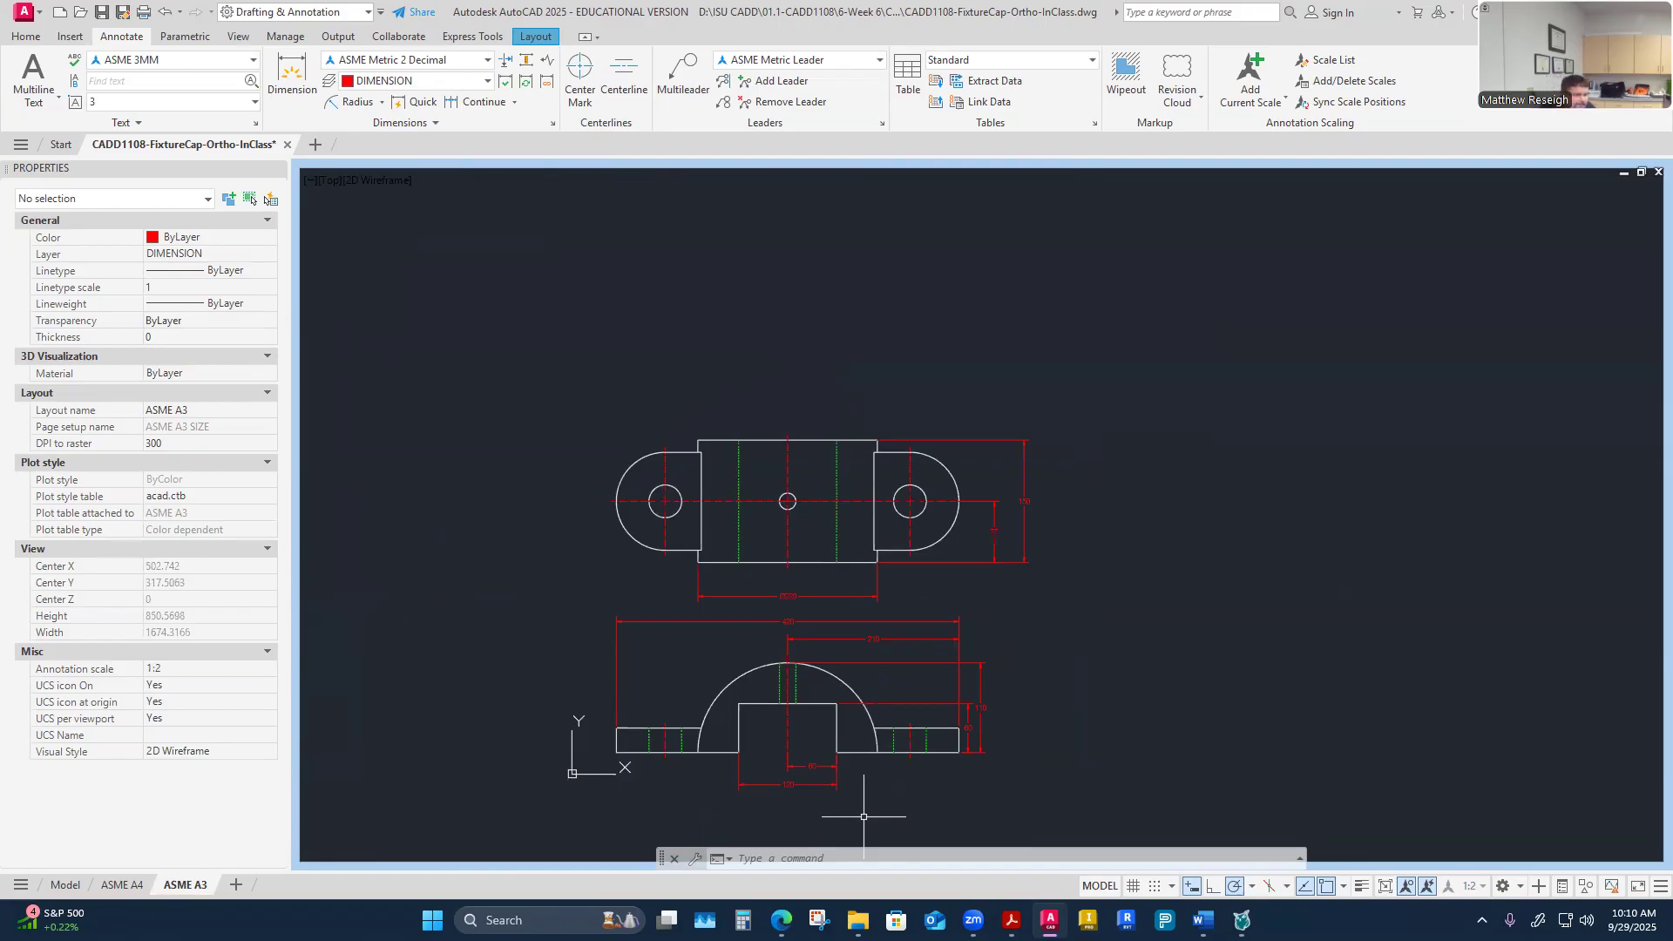
scroll(872, 767, "up", 2)
scroll(757, 768, "down", 2)
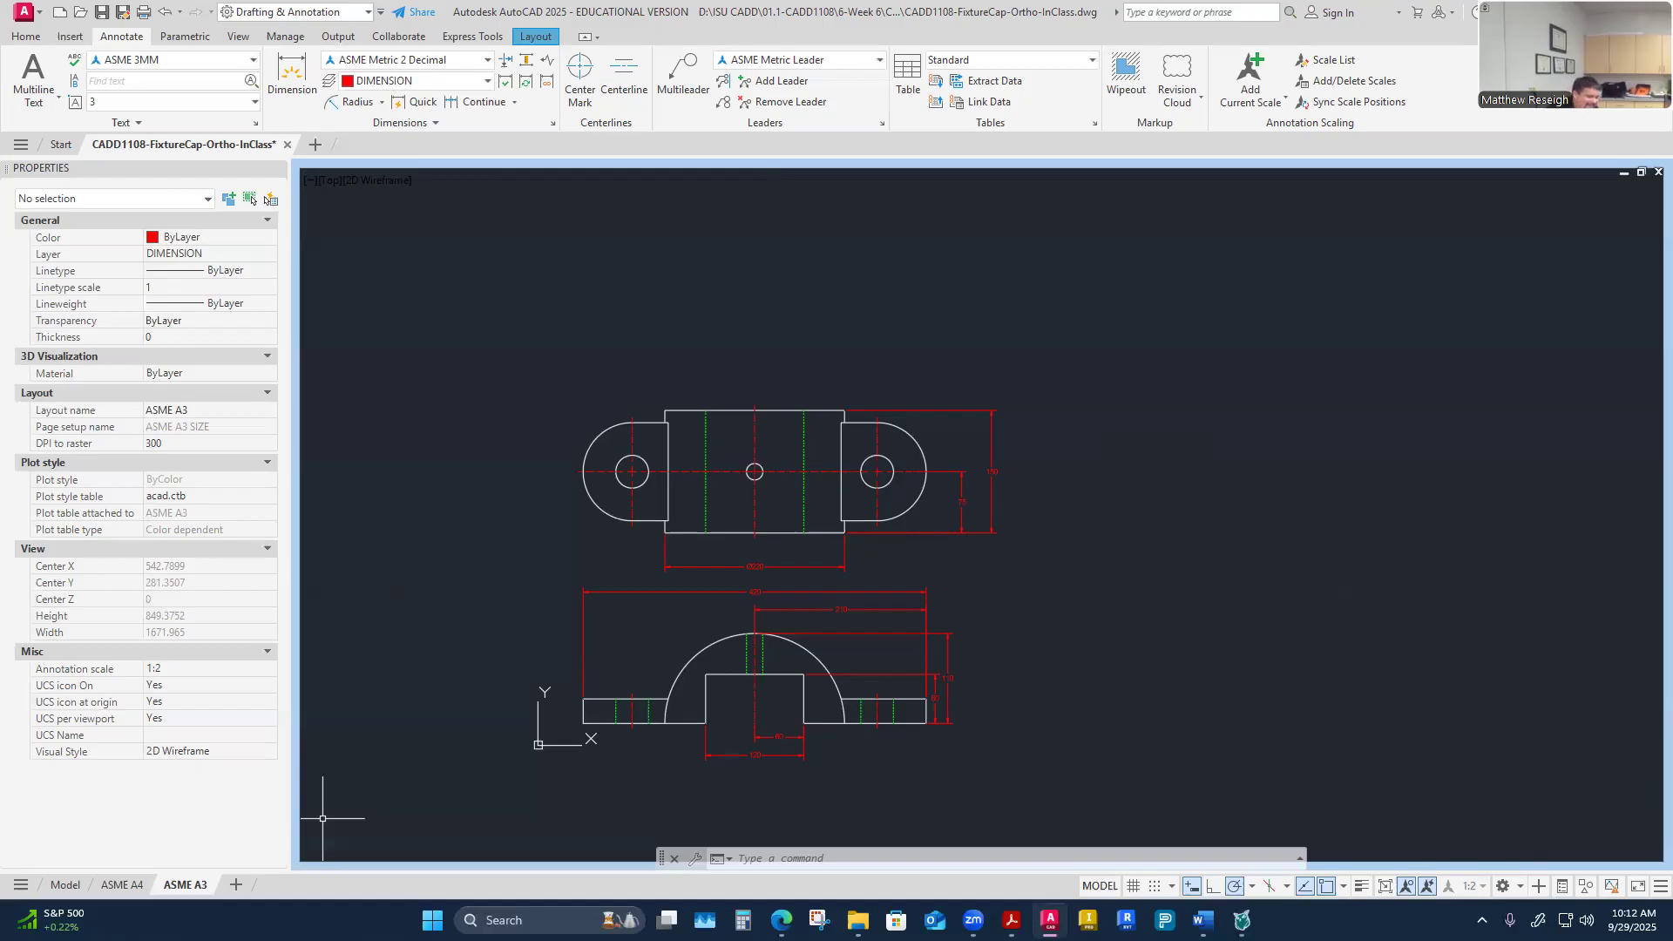
scroll(828, 532, "down", 5)
scroll(911, 513, "up", 5)
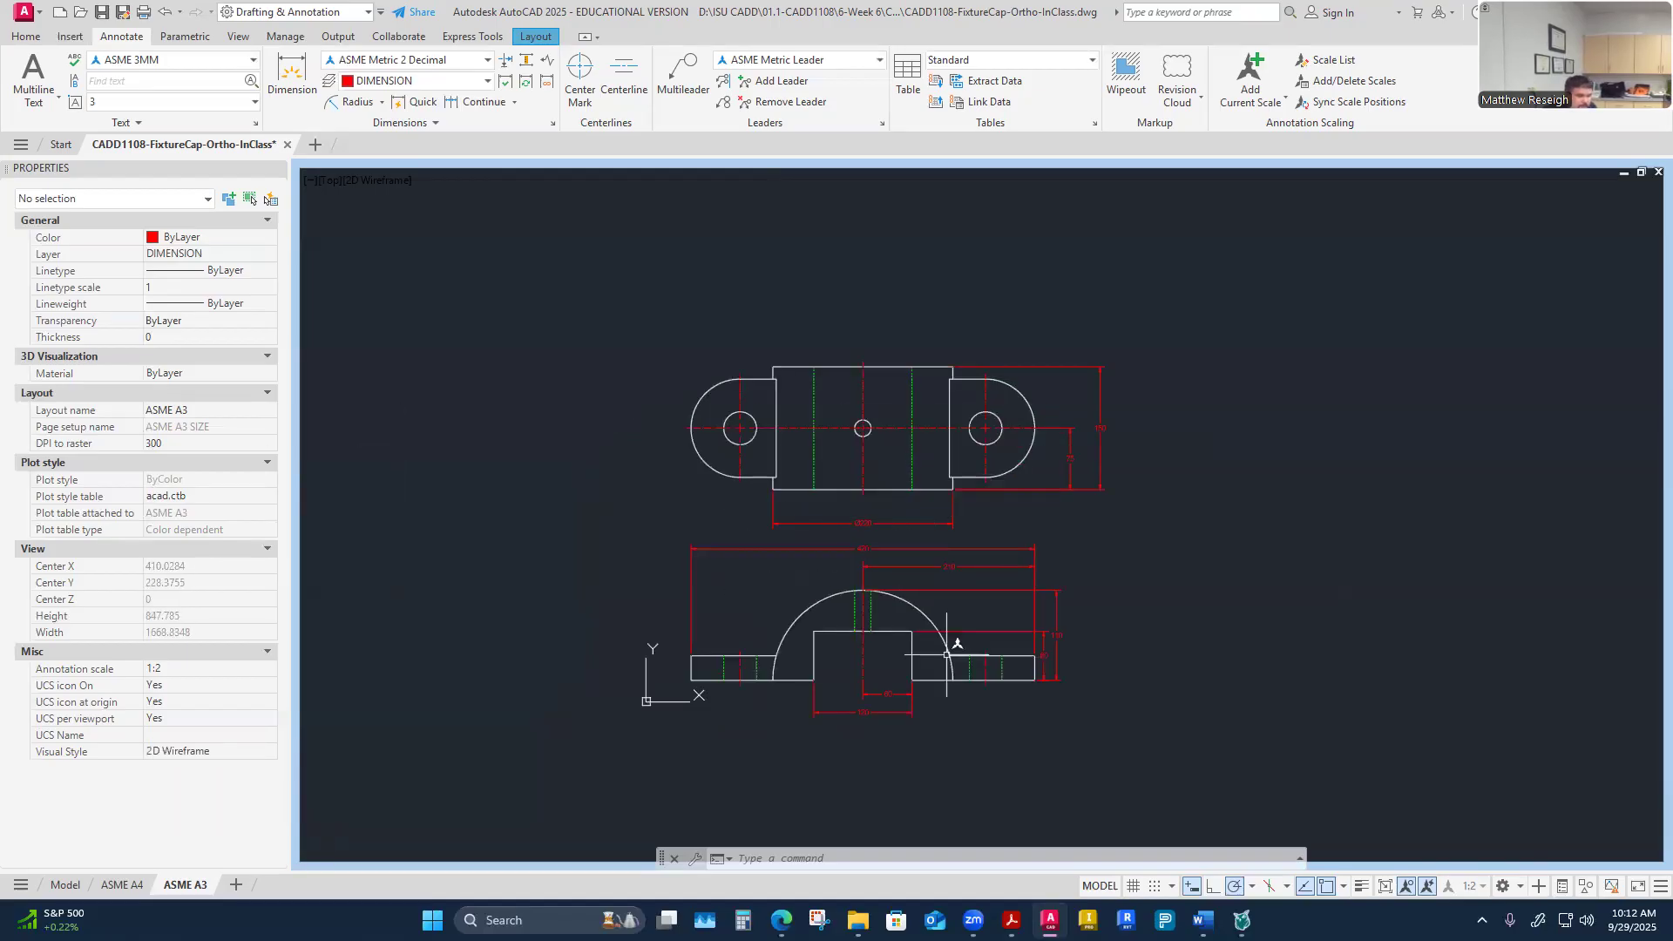
scroll(895, 641, "up", 2)
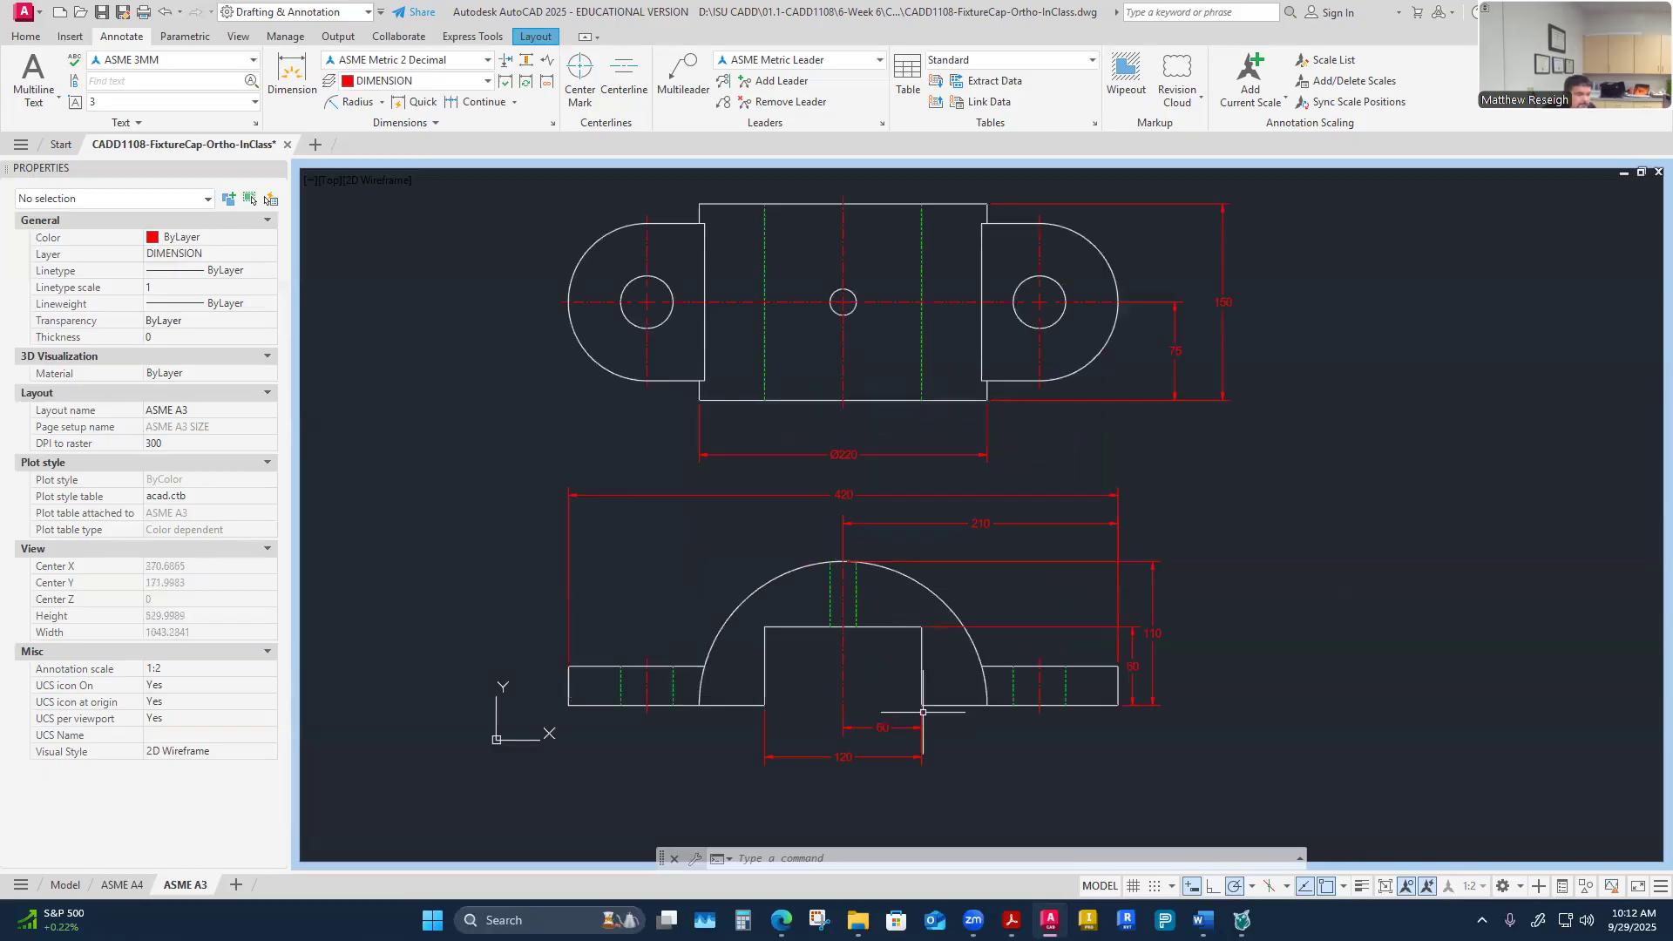
scroll(978, 766, "up", 1)
scroll(978, 767, "down", 1)
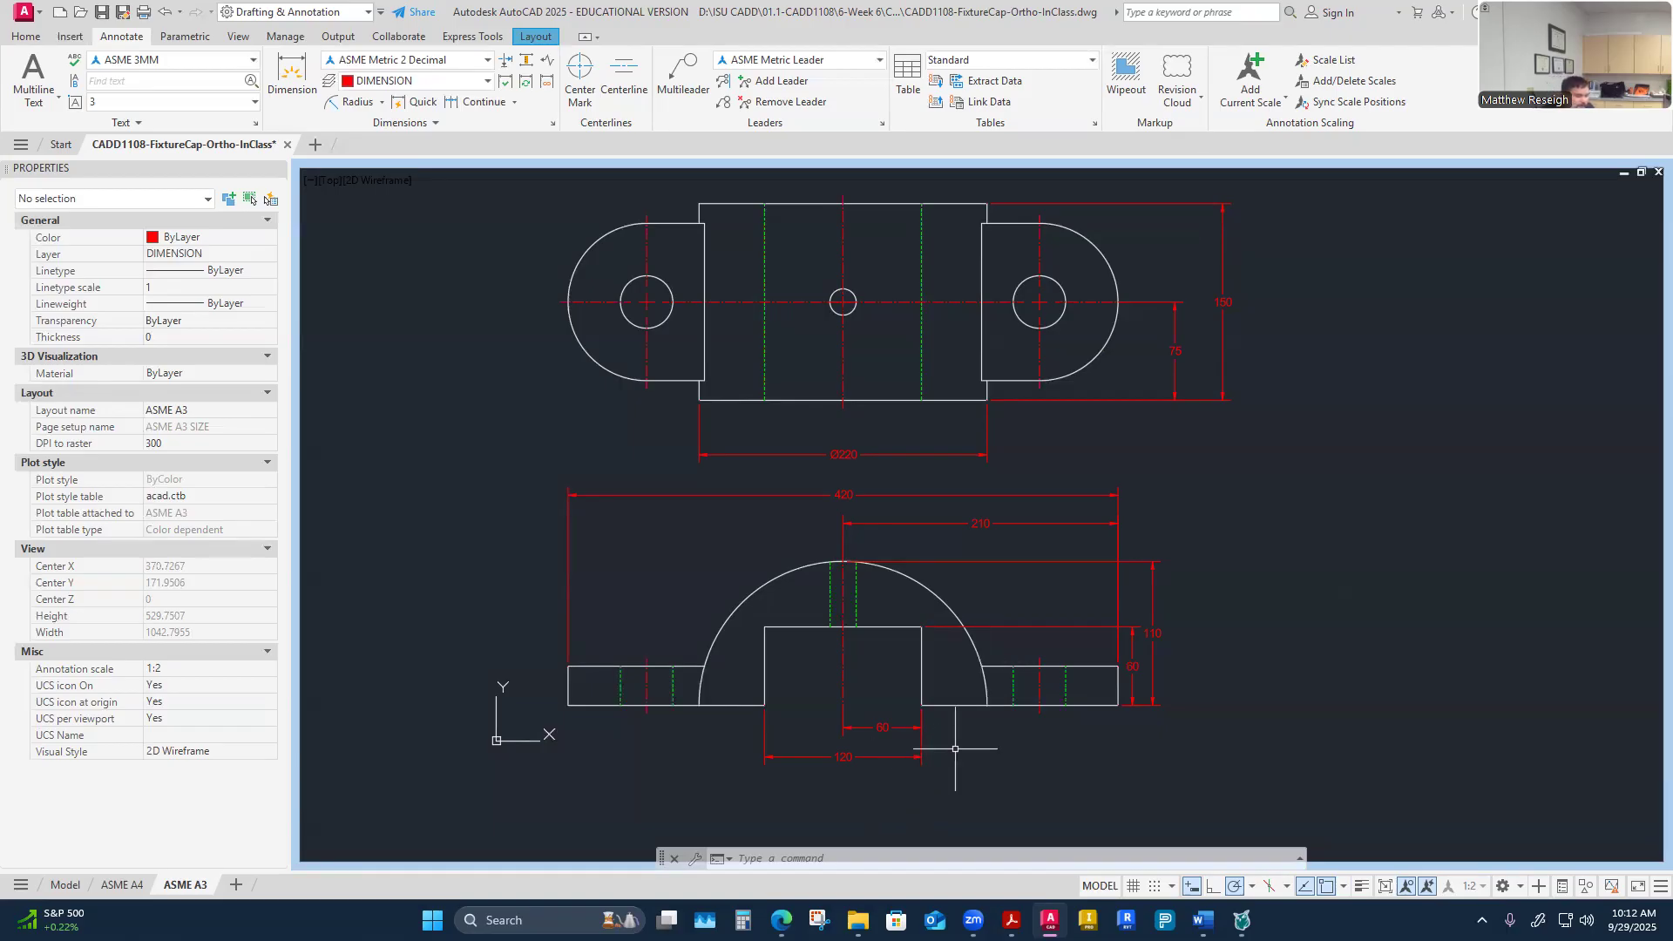
scroll(956, 748, "up", 2)
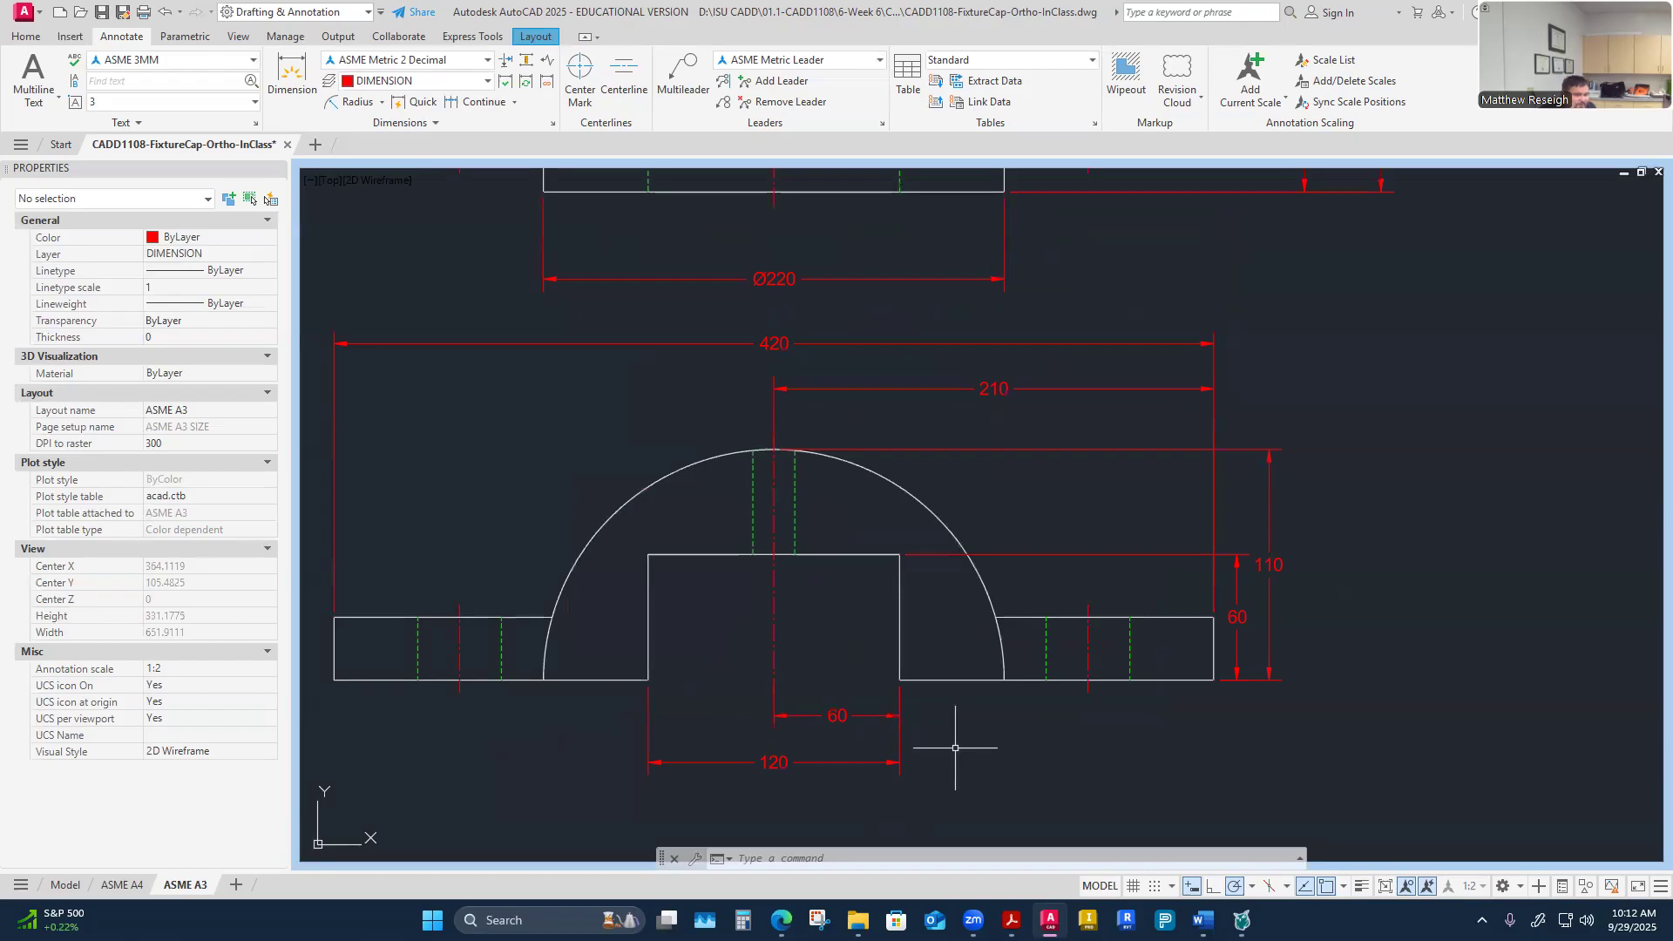
scroll(959, 680, "down", 3)
scroll(909, 629, "up", 1)
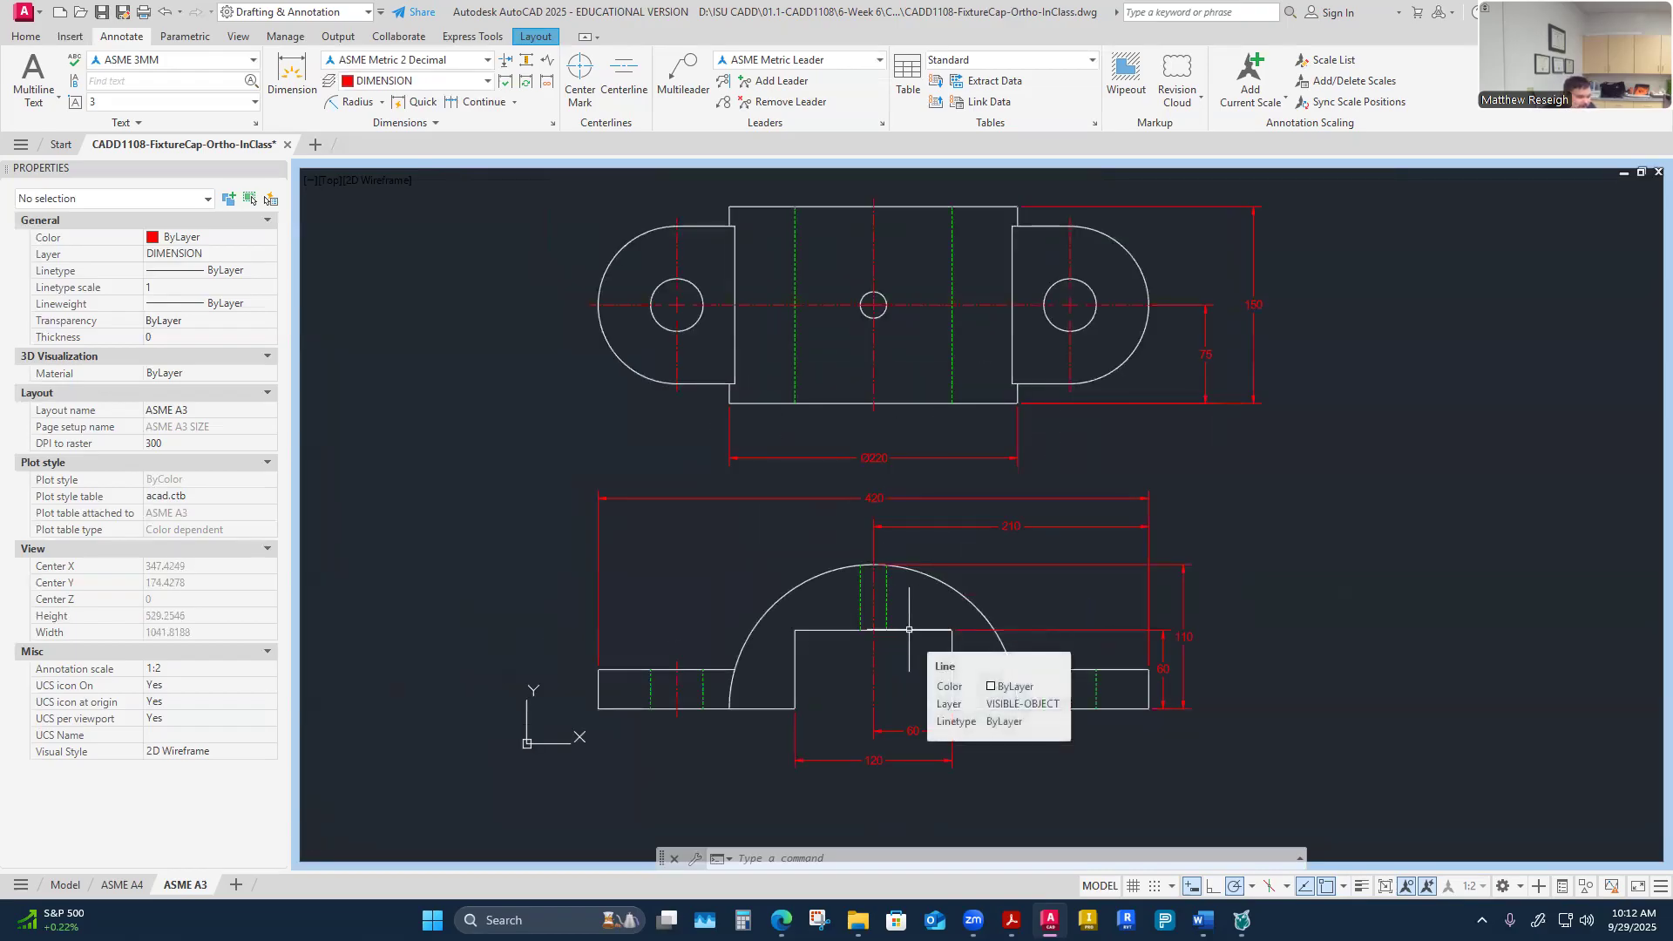
scroll(957, 735, "up", 2)
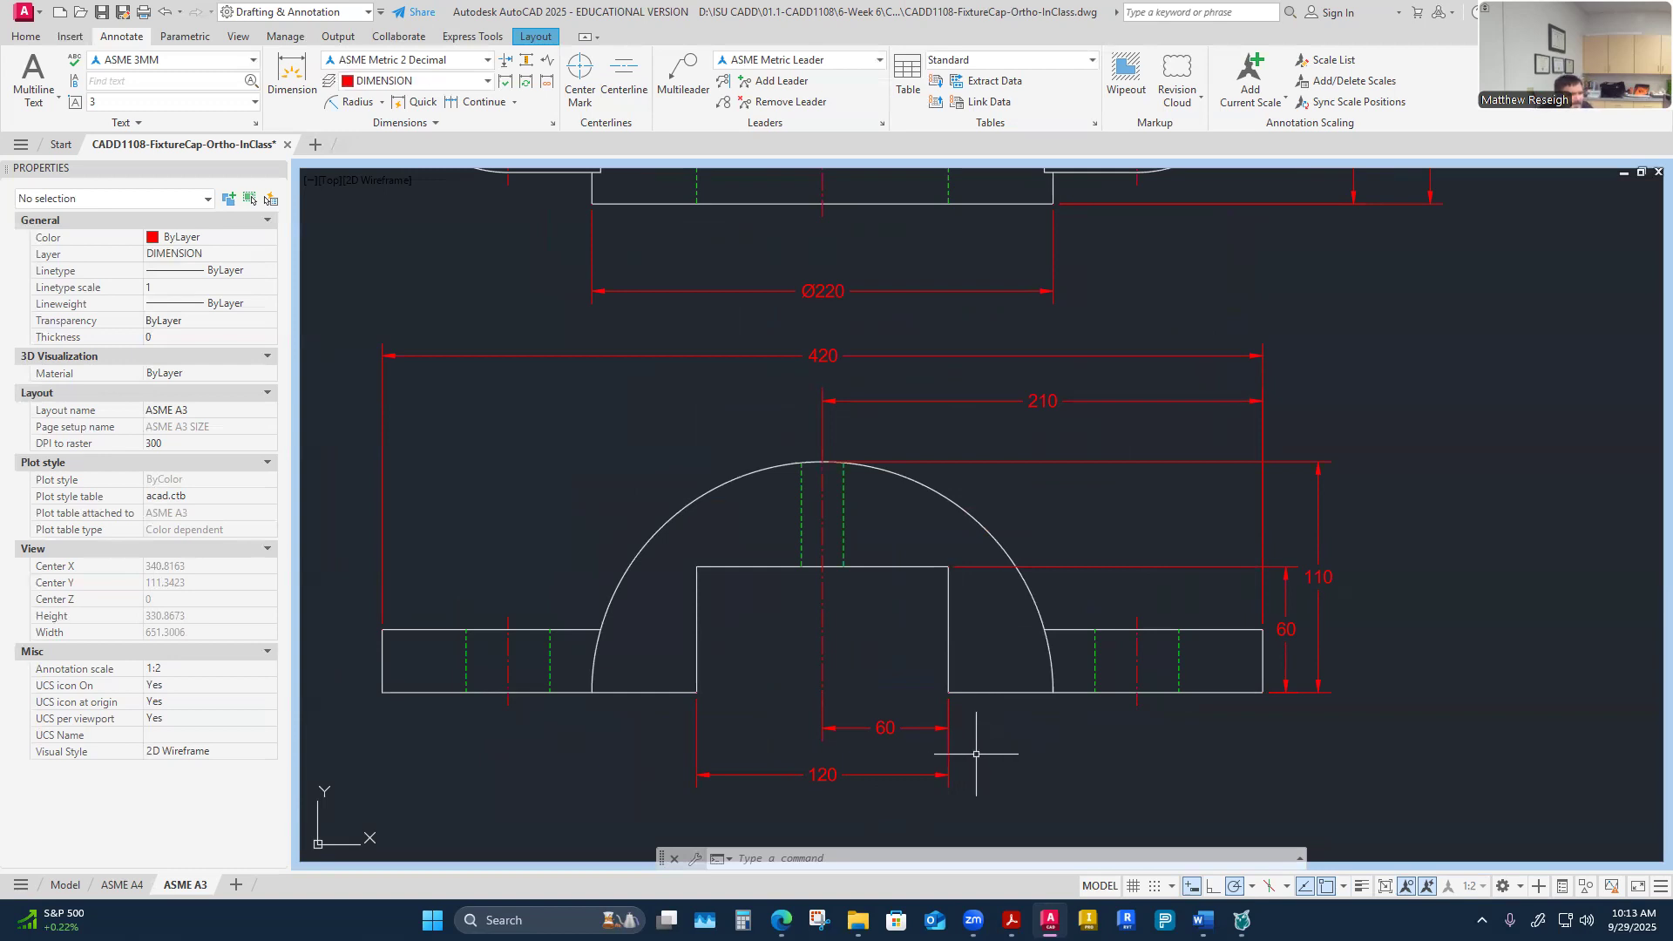
scroll(977, 752, "down", 2)
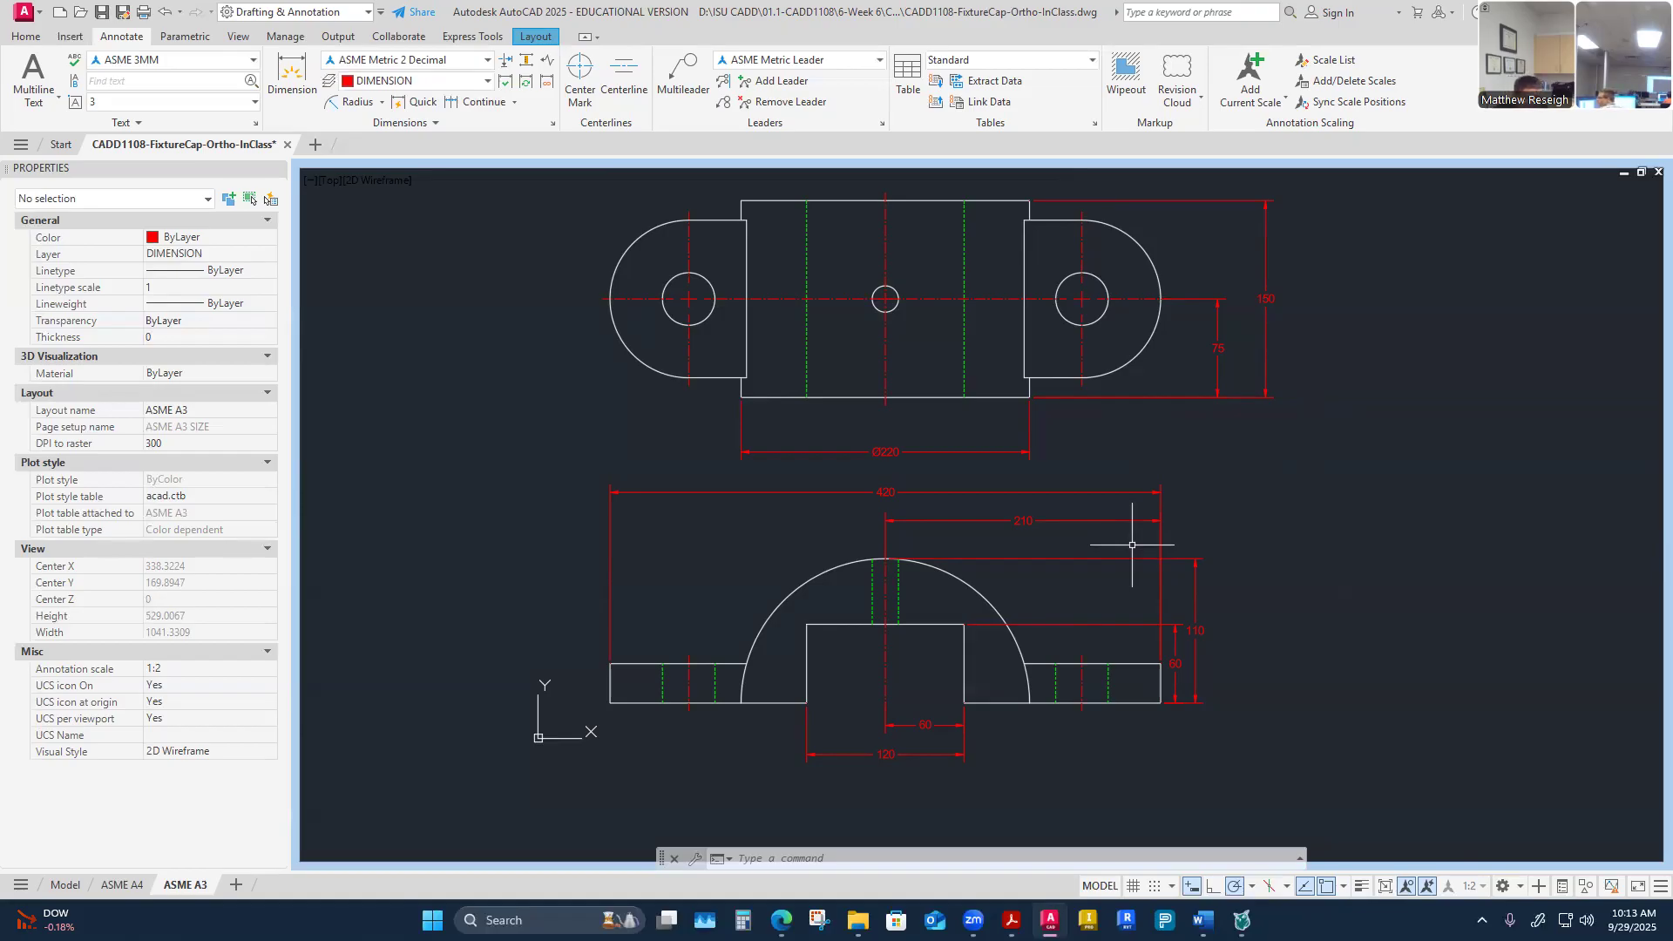
scroll(996, 741, "up", 1)
scroll(995, 744, "down", 1)
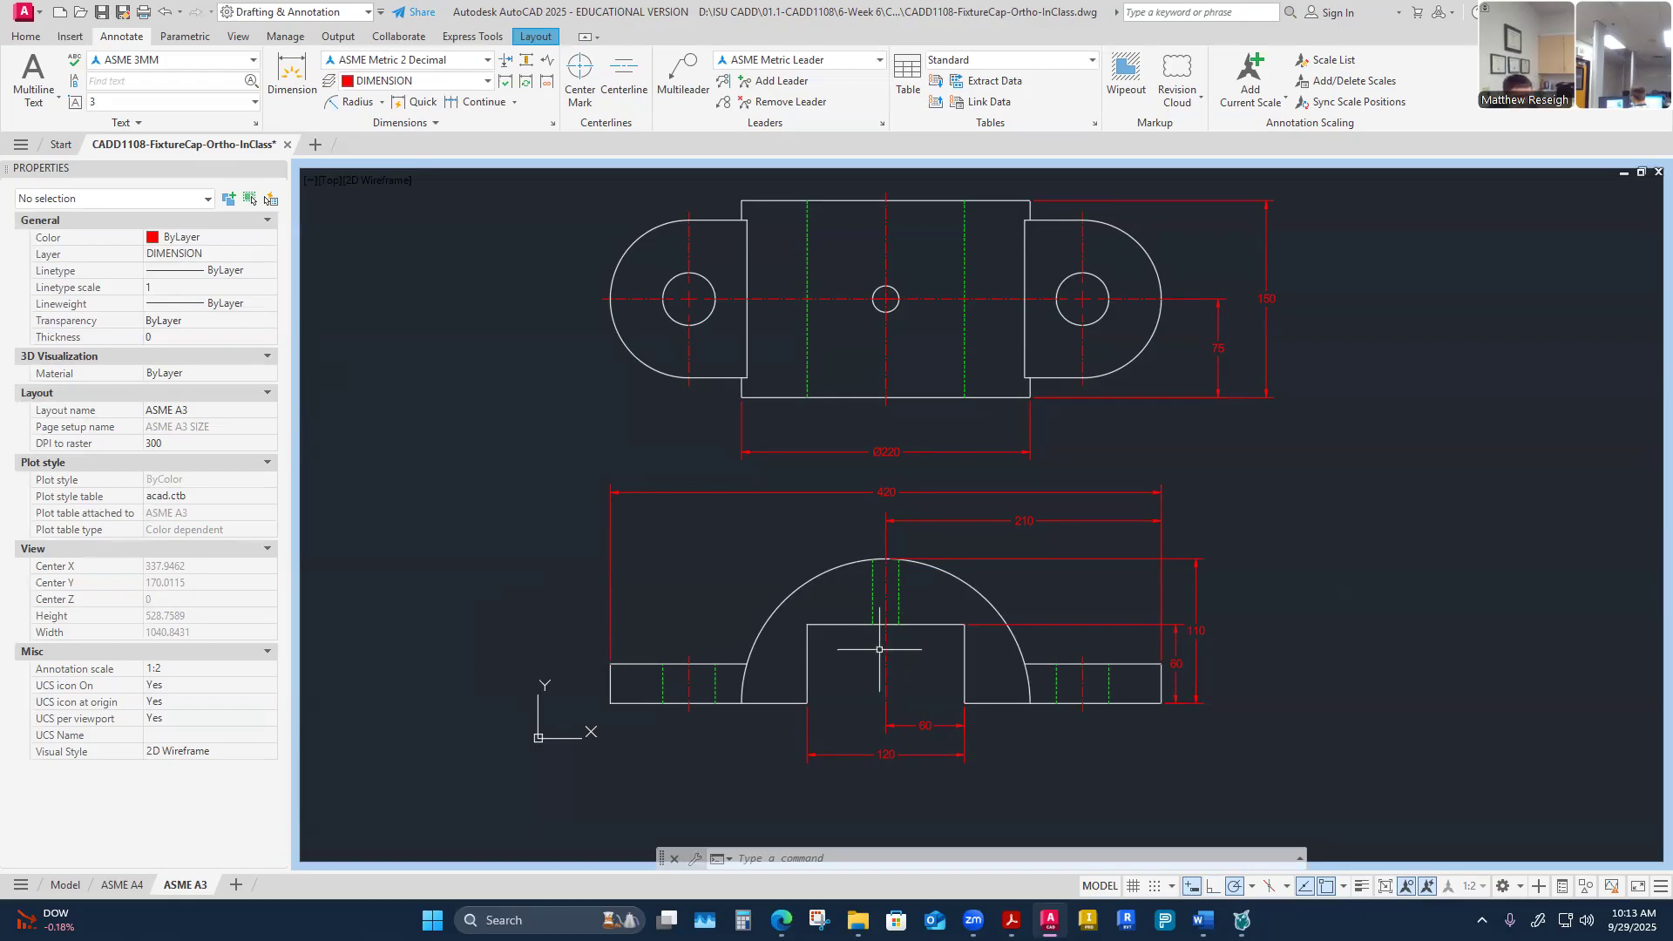
scroll(932, 653, "down", 3)
scroll(926, 602, "up", 3)
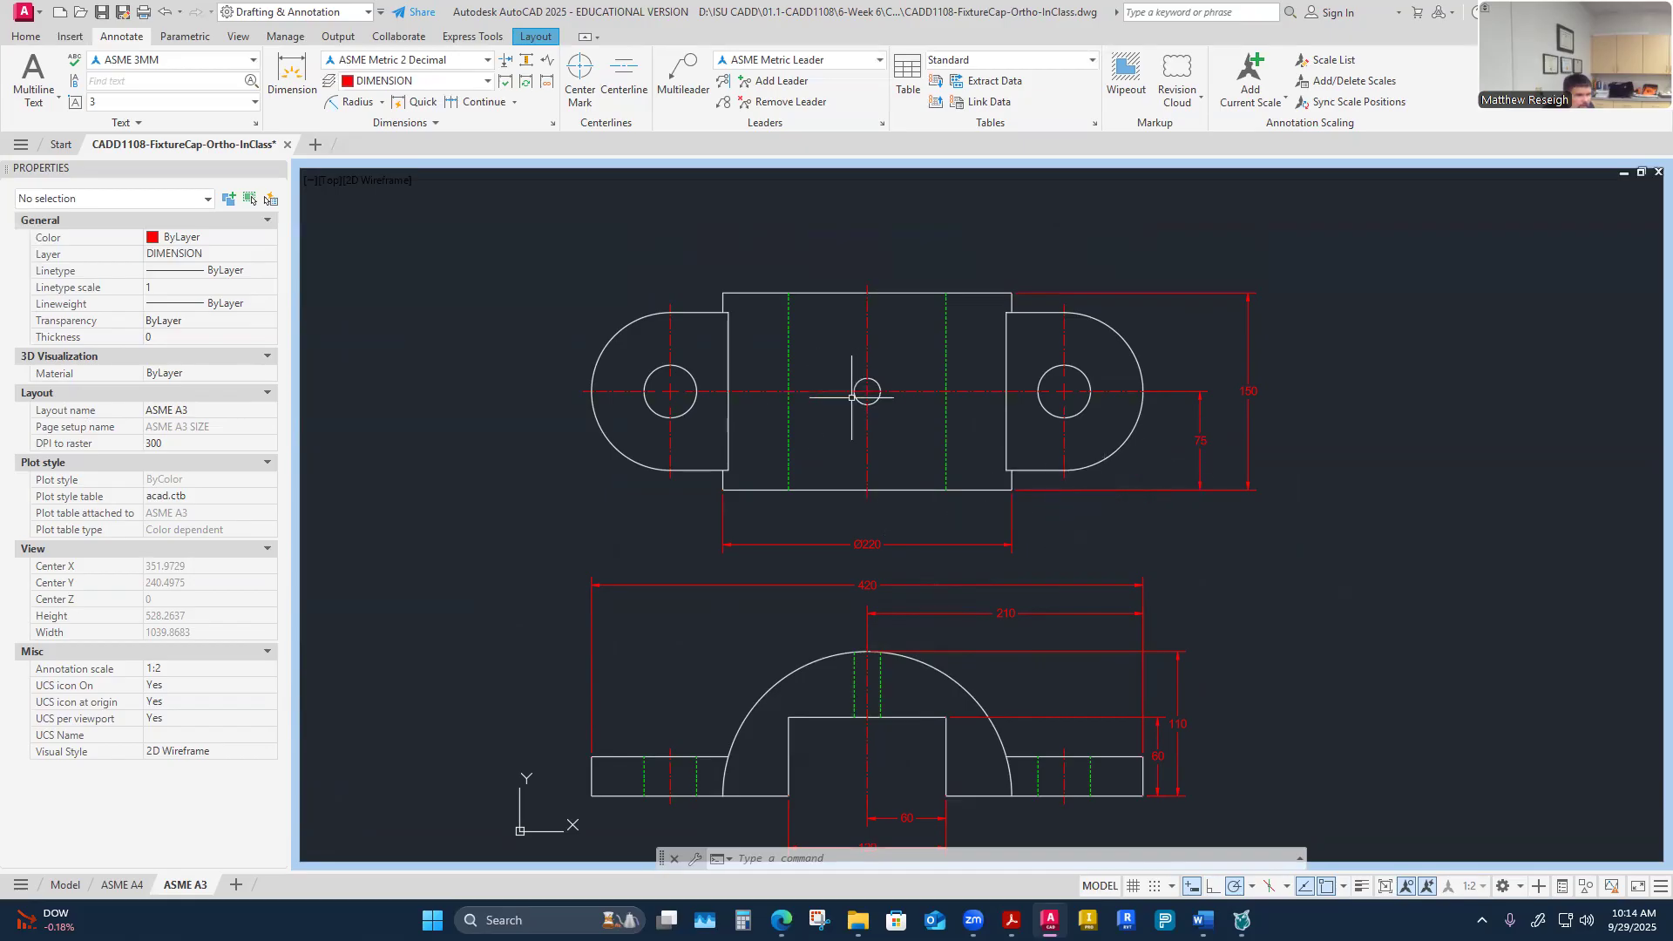
Step: Add a diameter dimension to the small center hole in the top view, placing its text above the part's upper edge, left of the centerline
left_click(381, 102)
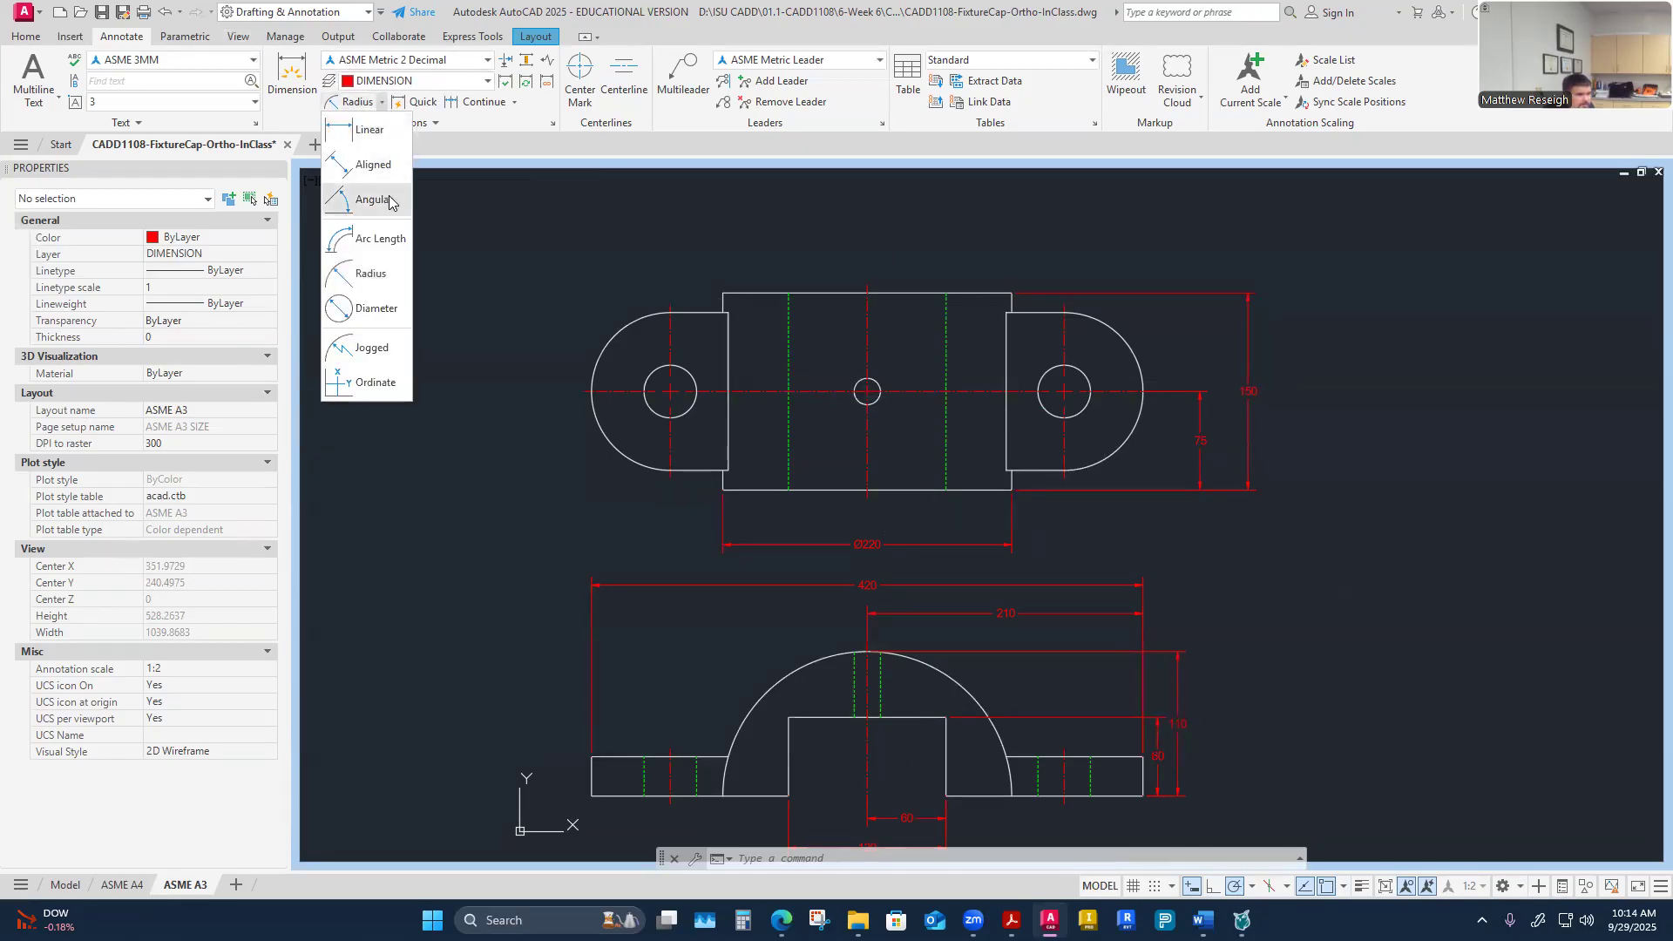
left_click(366, 309)
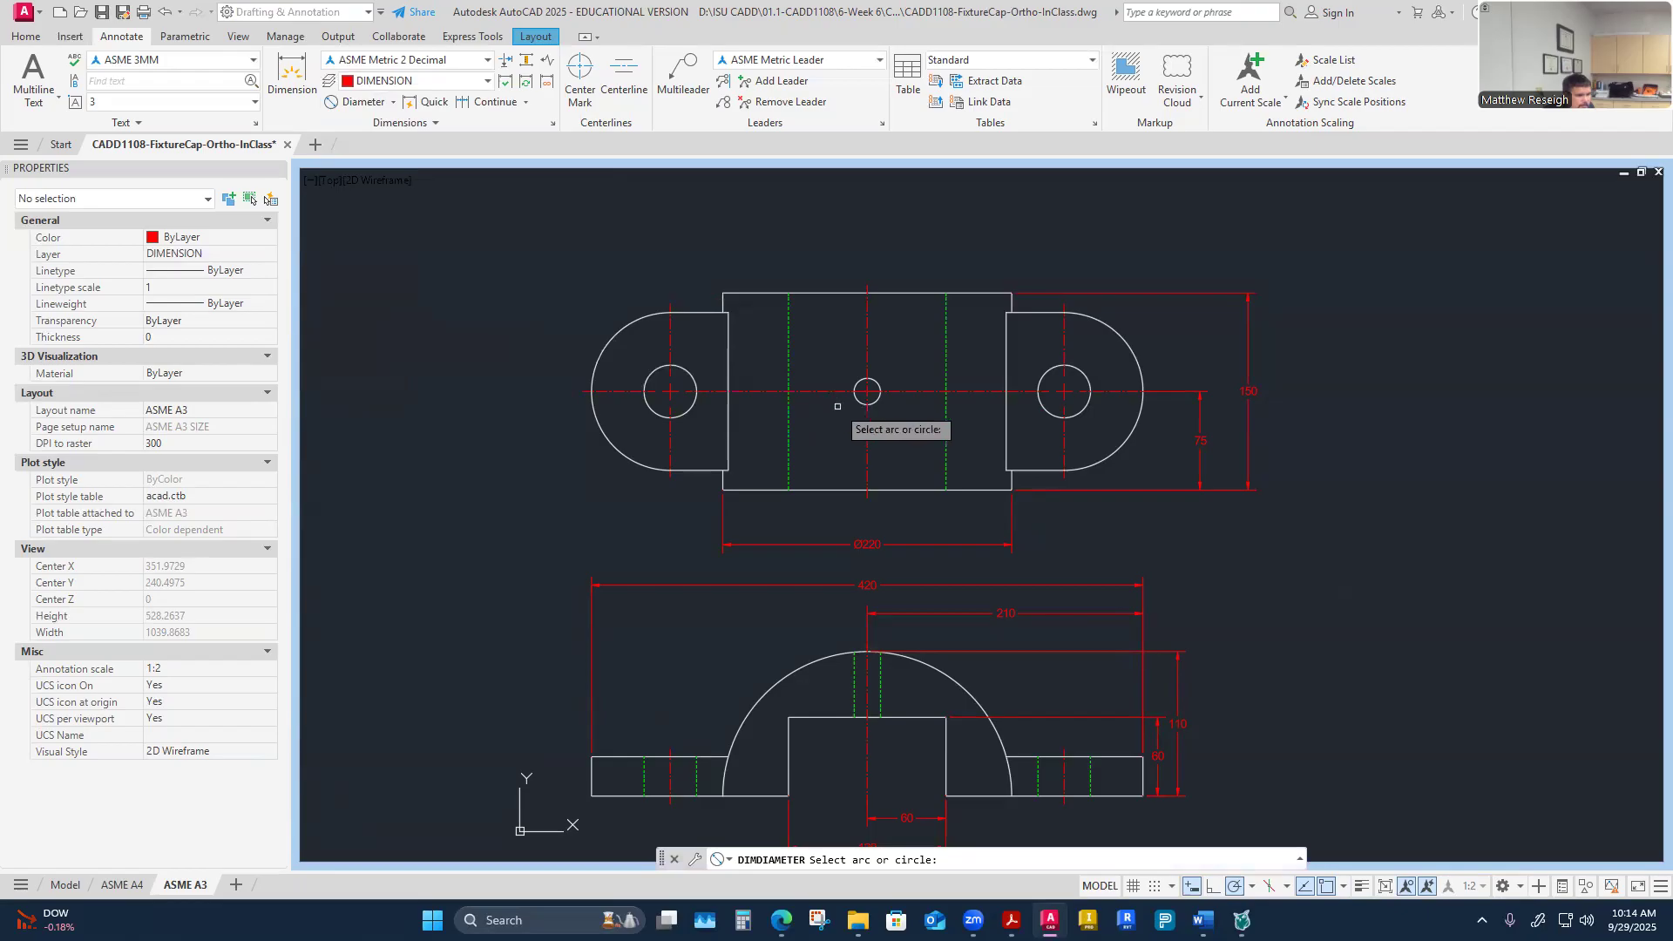
scroll(871, 401, "up", 2)
left_click(869, 442)
scroll(872, 443, "down", 2)
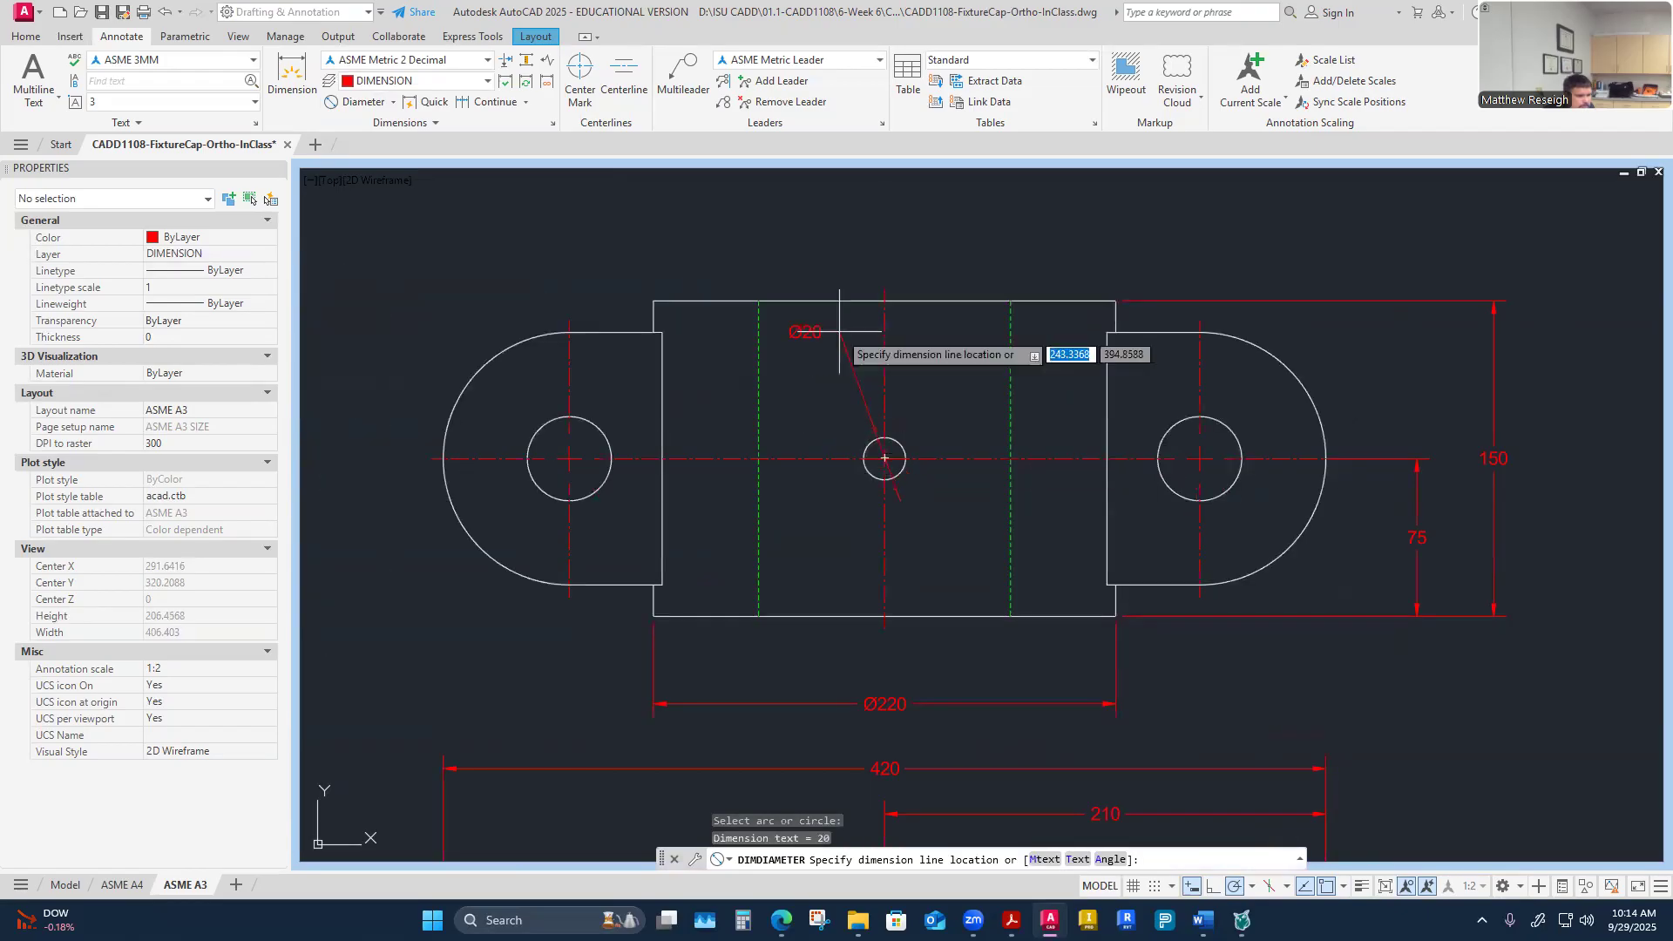
left_click(817, 268)
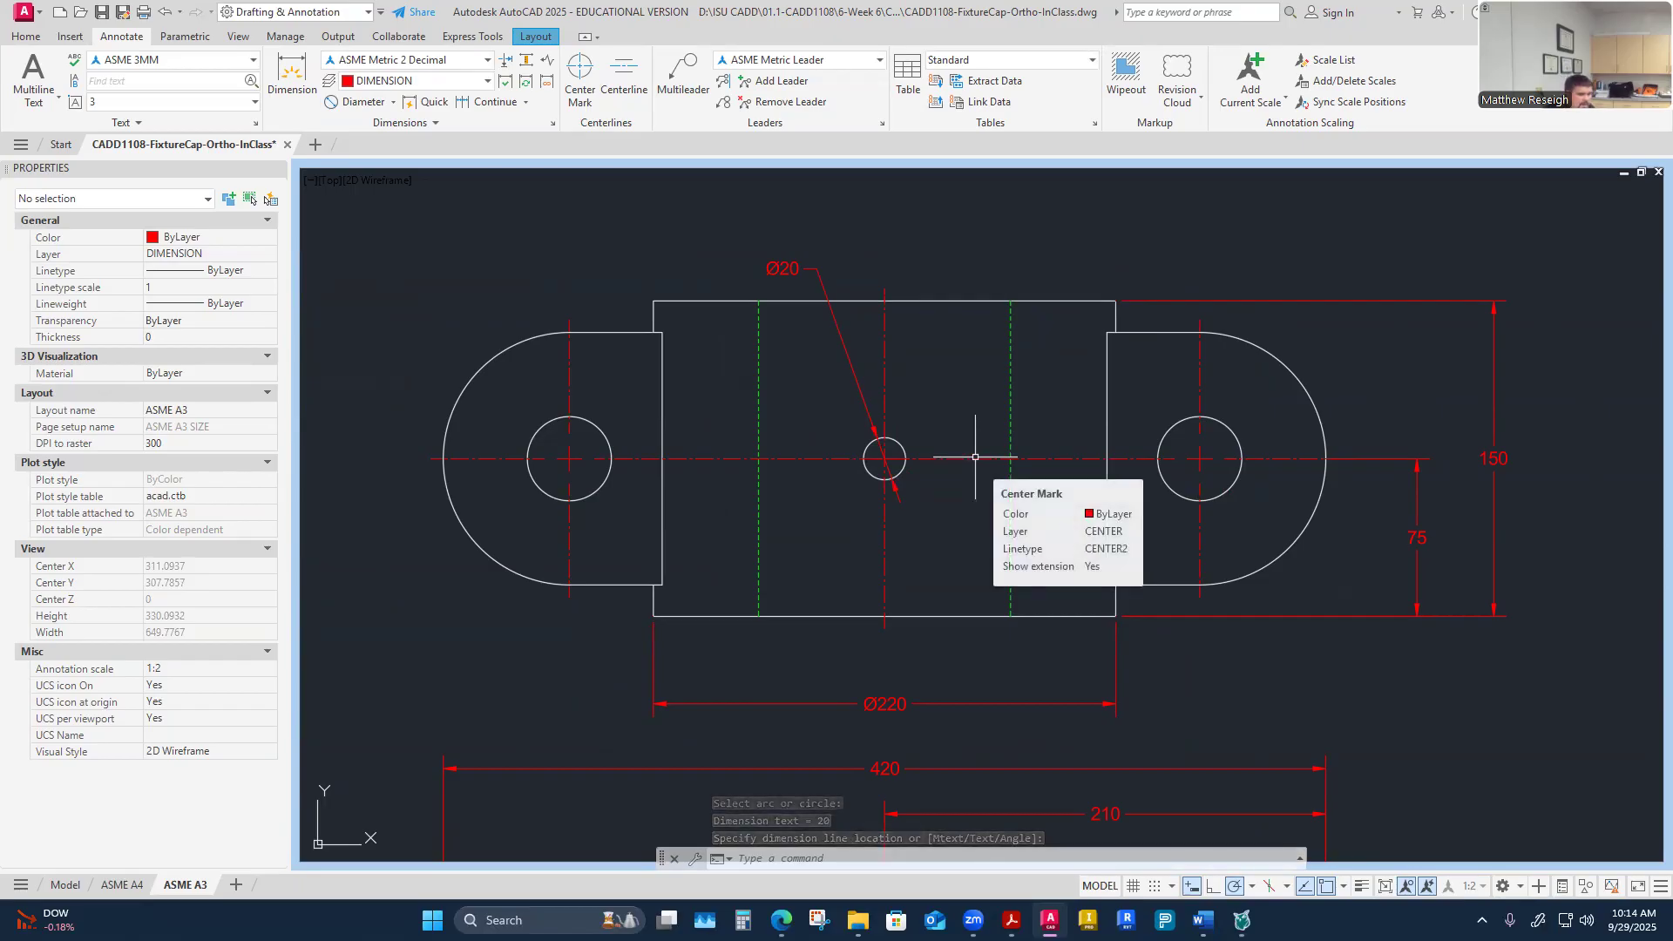
key("Escape")
Step: Examine how the center hole and its diameter dimension in the top view relate to the hidden lines and dimensions in the front view
scroll(950, 462, "down", 2)
scroll(964, 479, "up", 2)
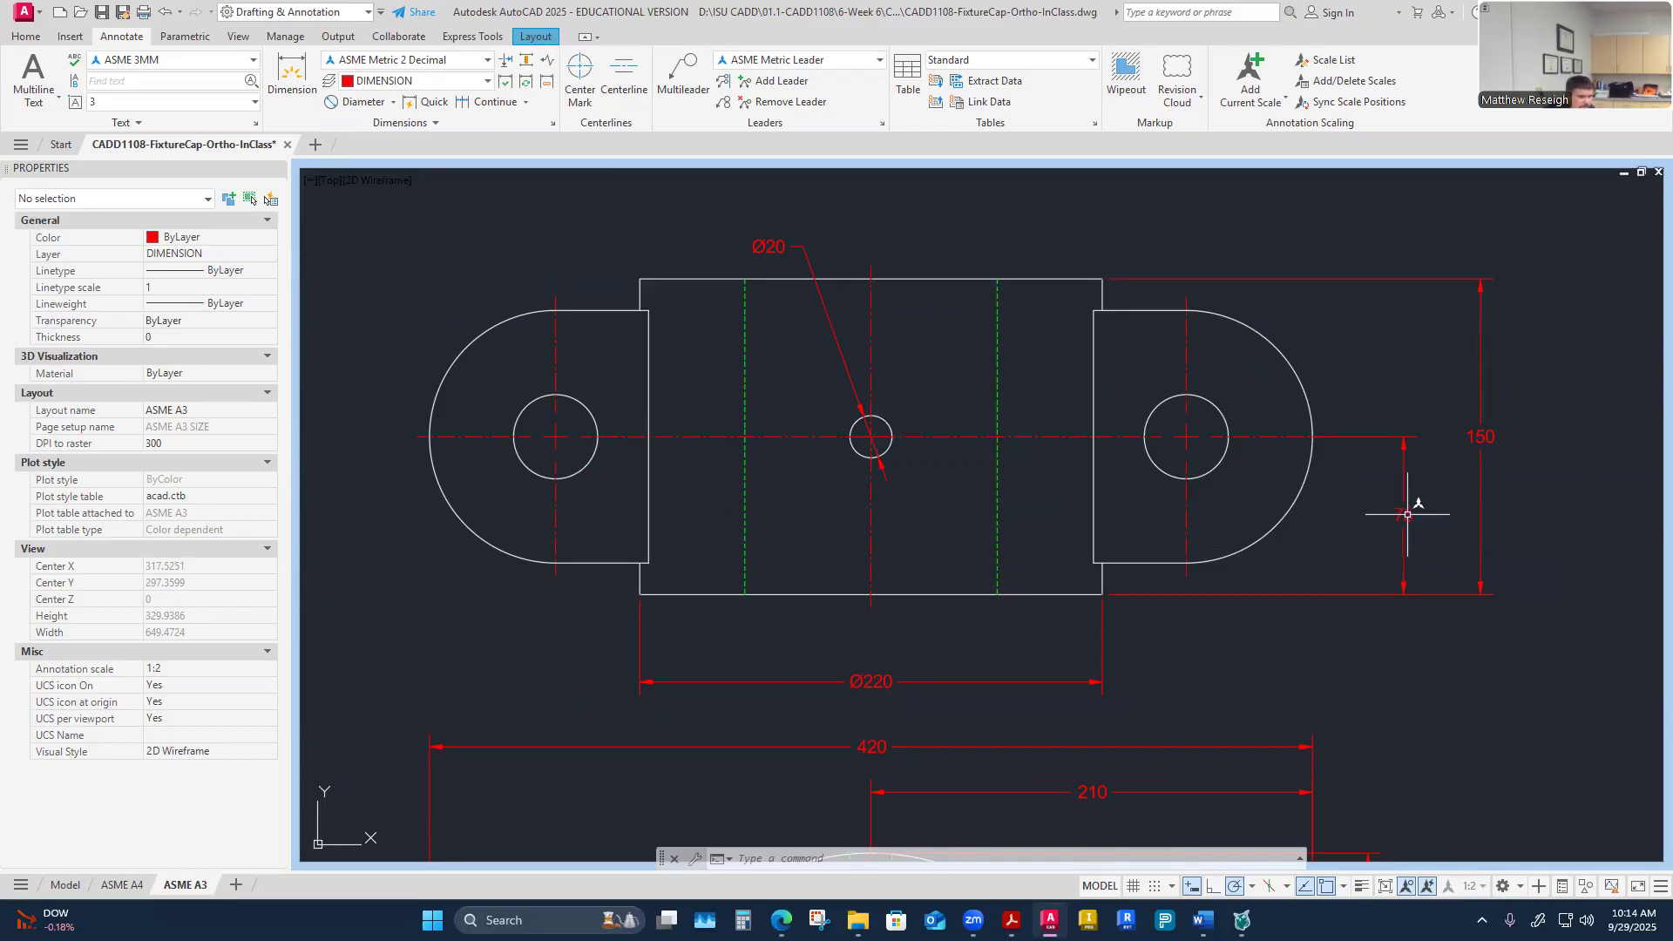
mouse_move(888, 445)
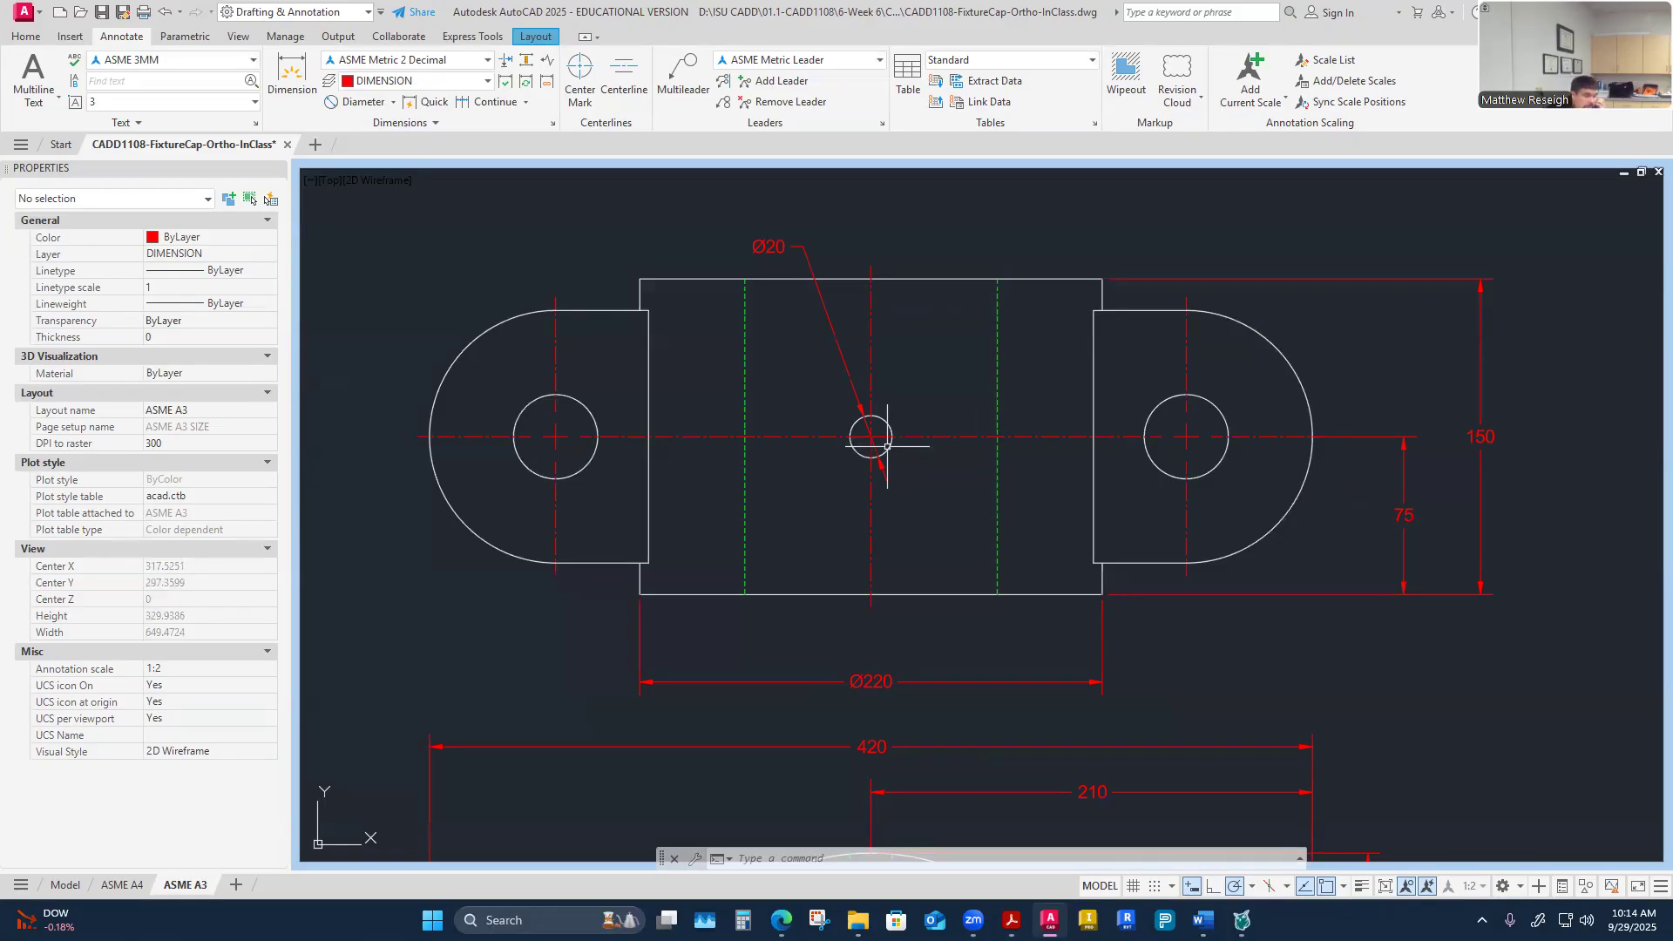
scroll(1040, 527, "down", 4)
scroll(1054, 688, "up", 4)
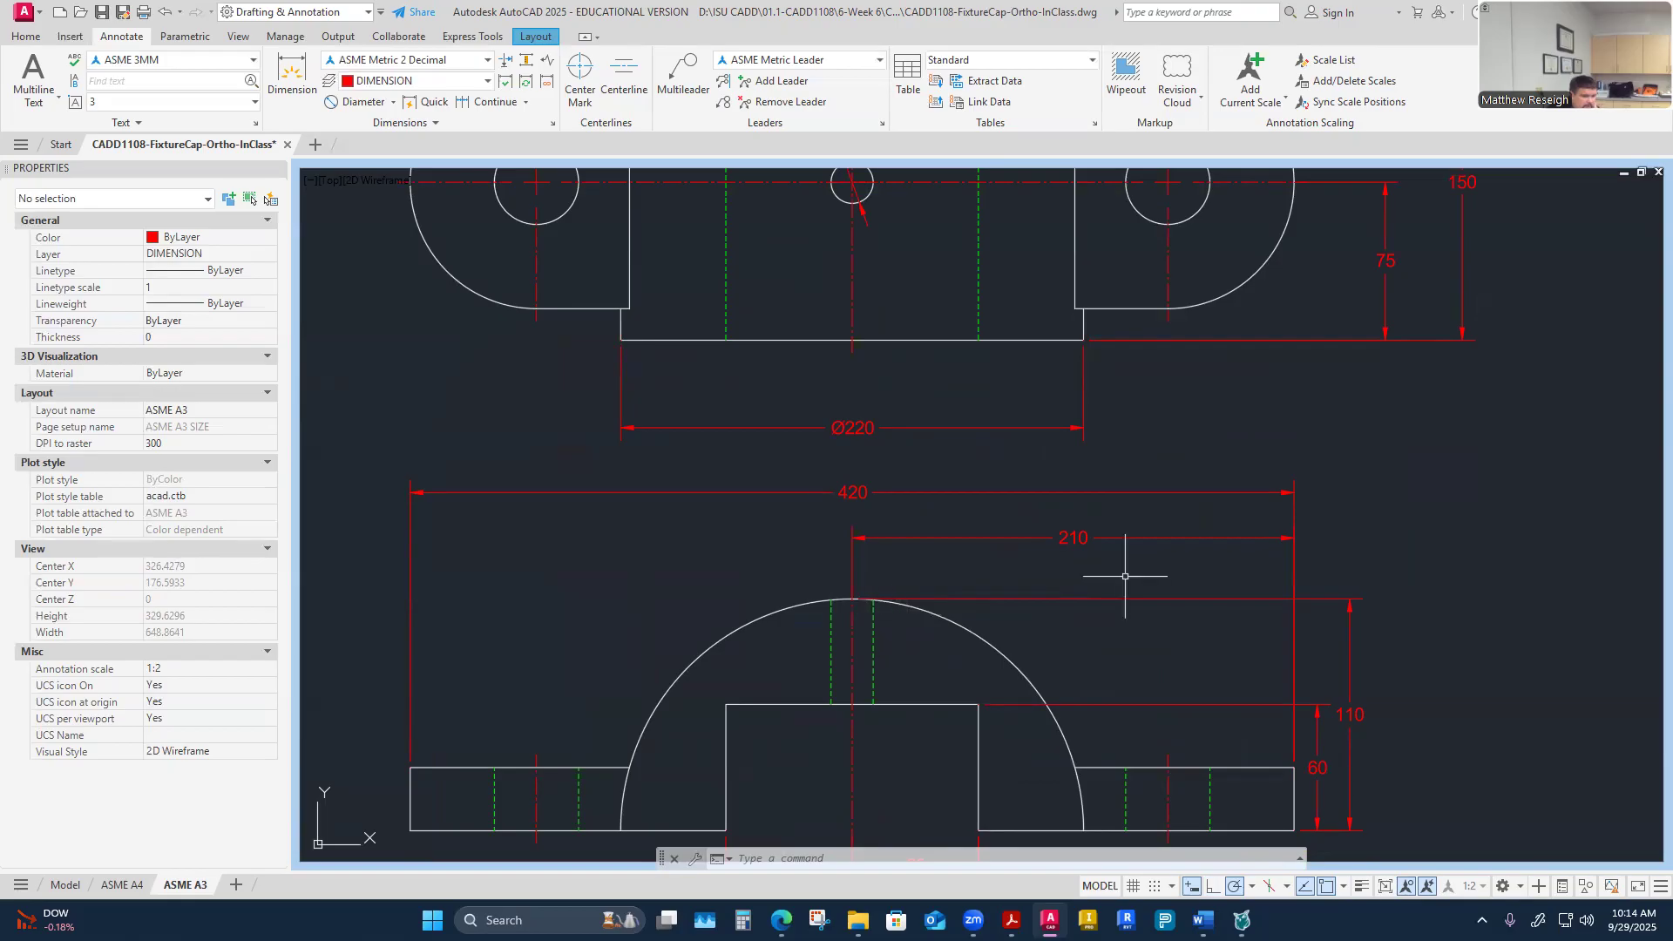
scroll(1303, 593, "down", 2)
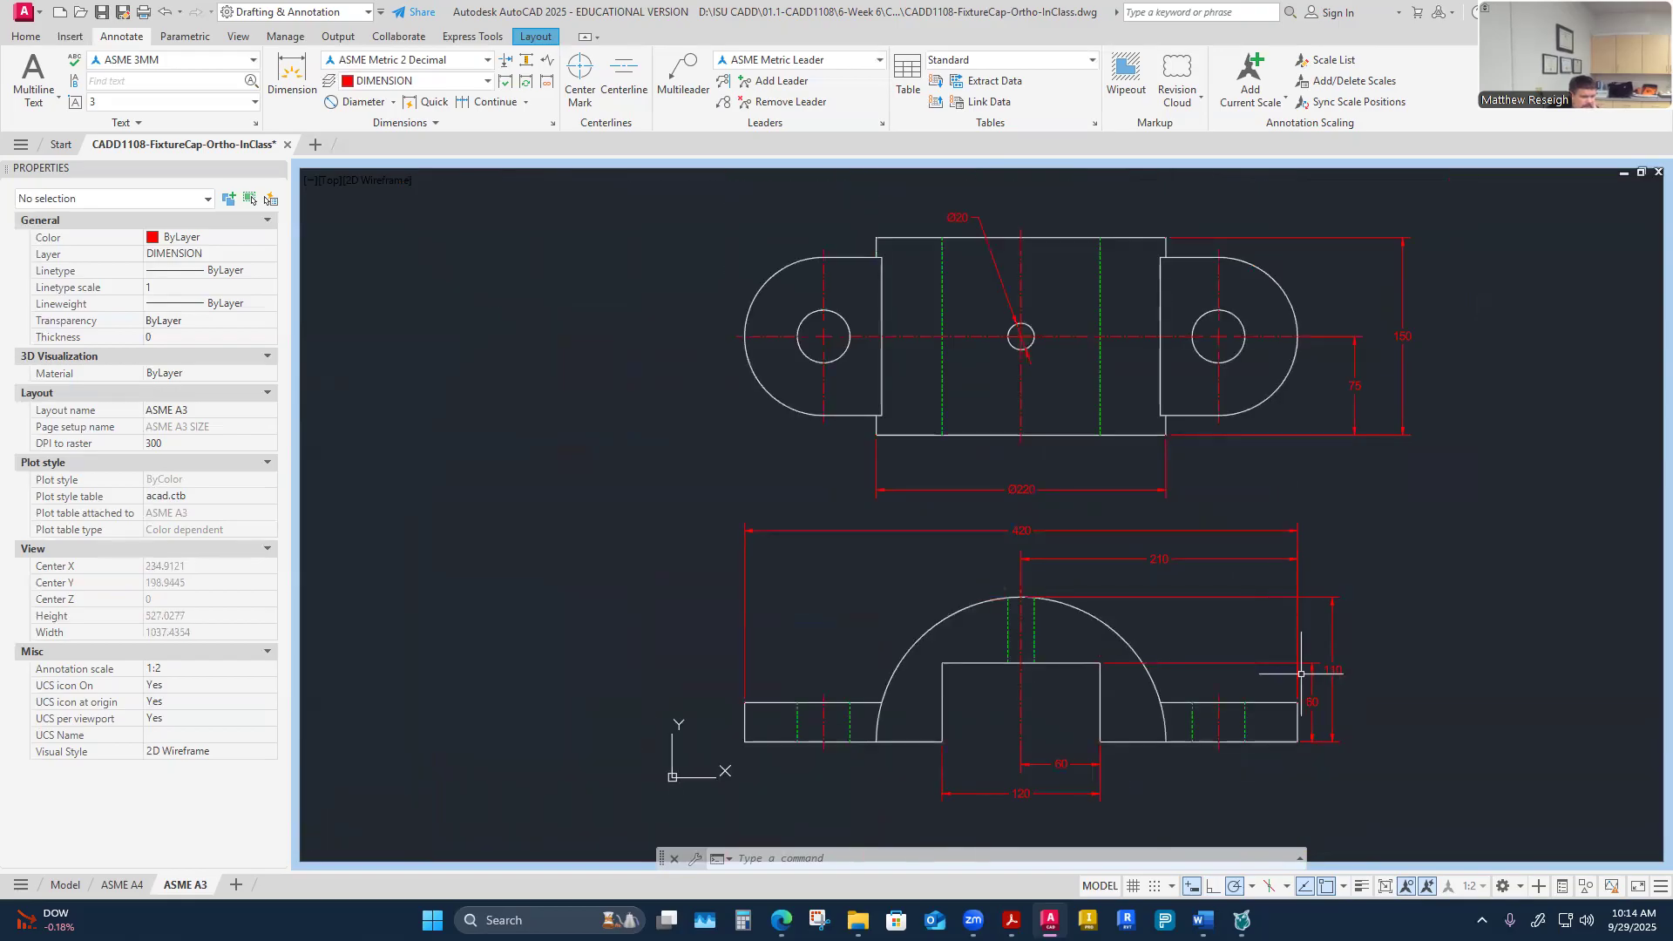
scroll(1054, 603, "up", 2)
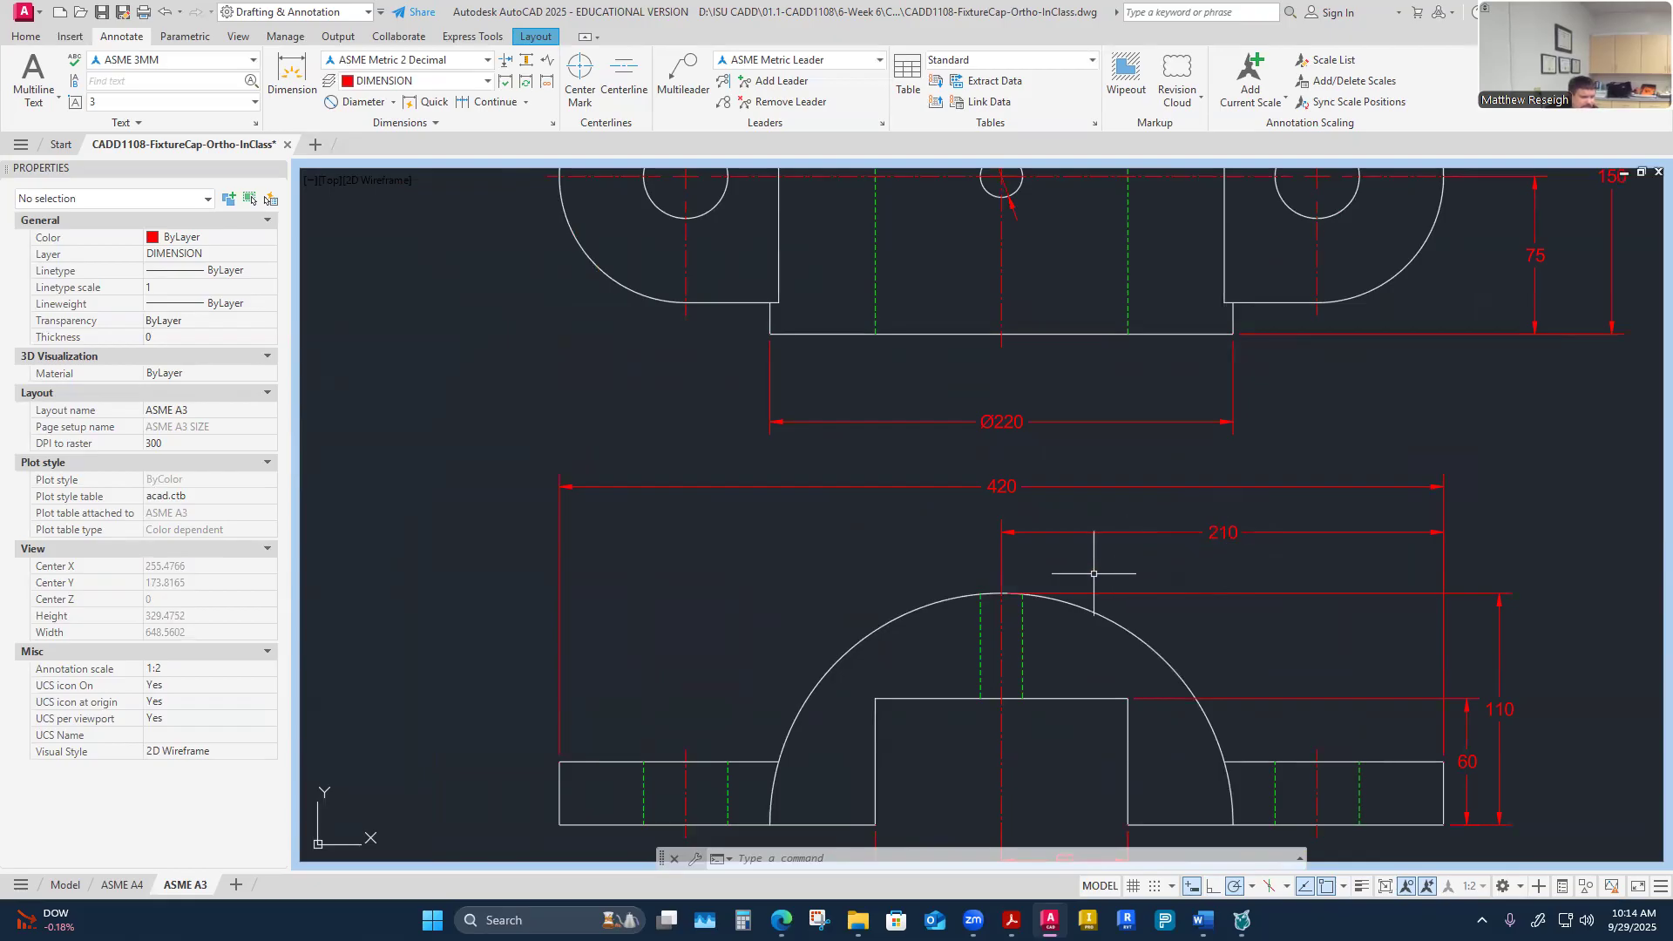
scroll(1009, 674, "down", 2)
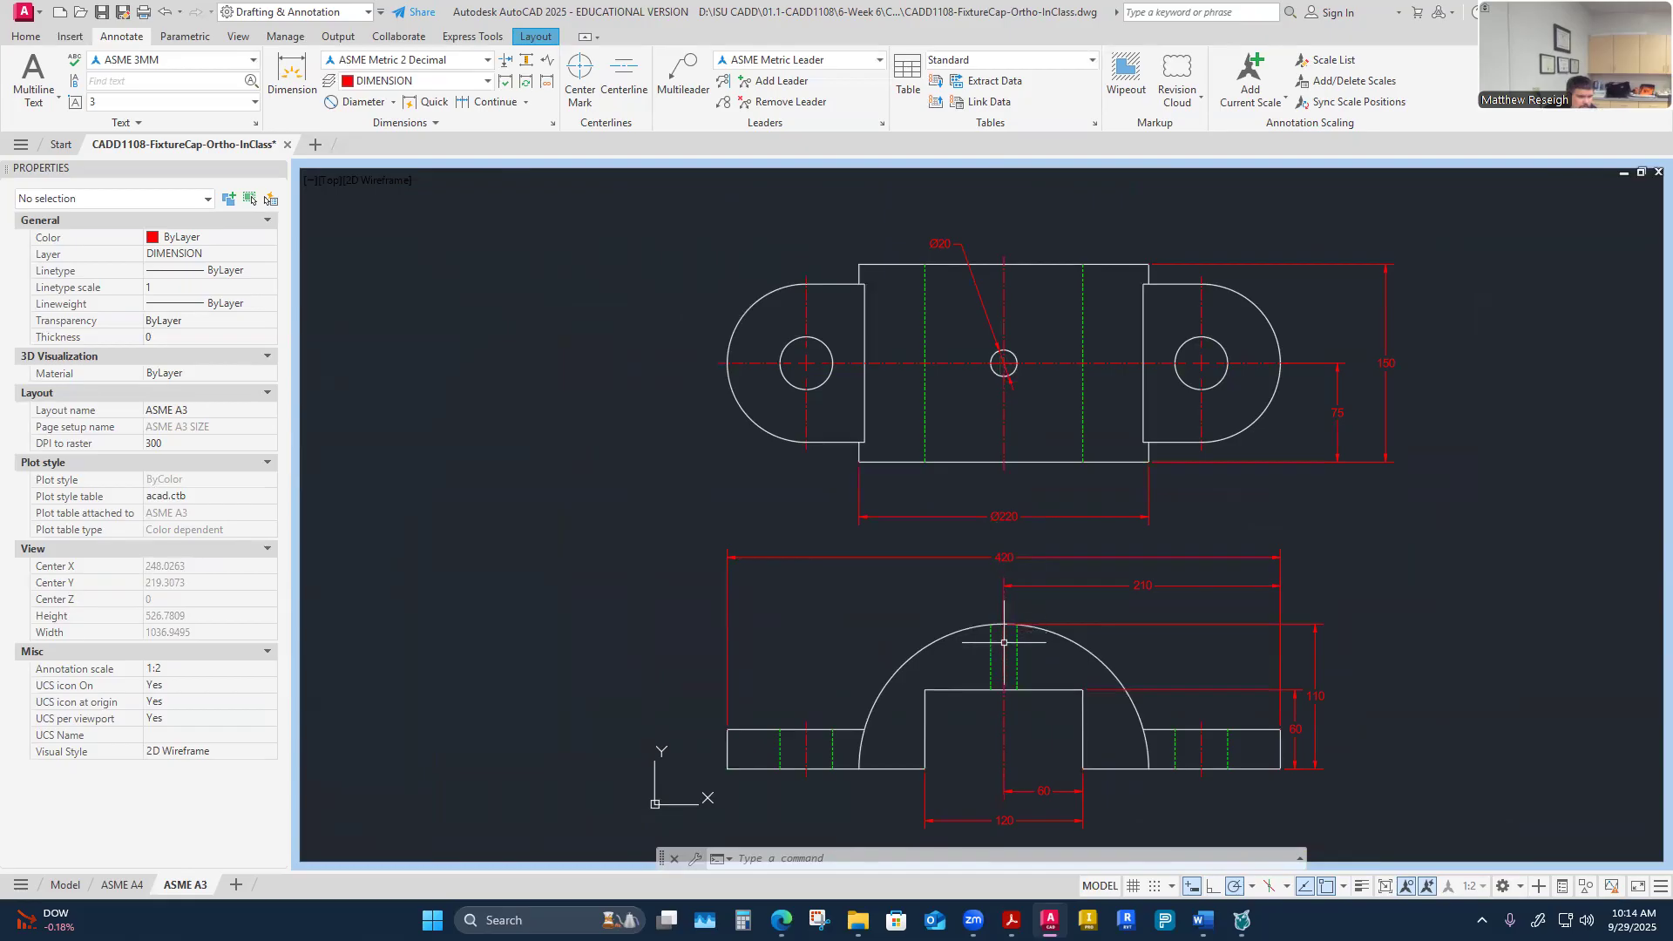
scroll(1004, 672, "up", 2)
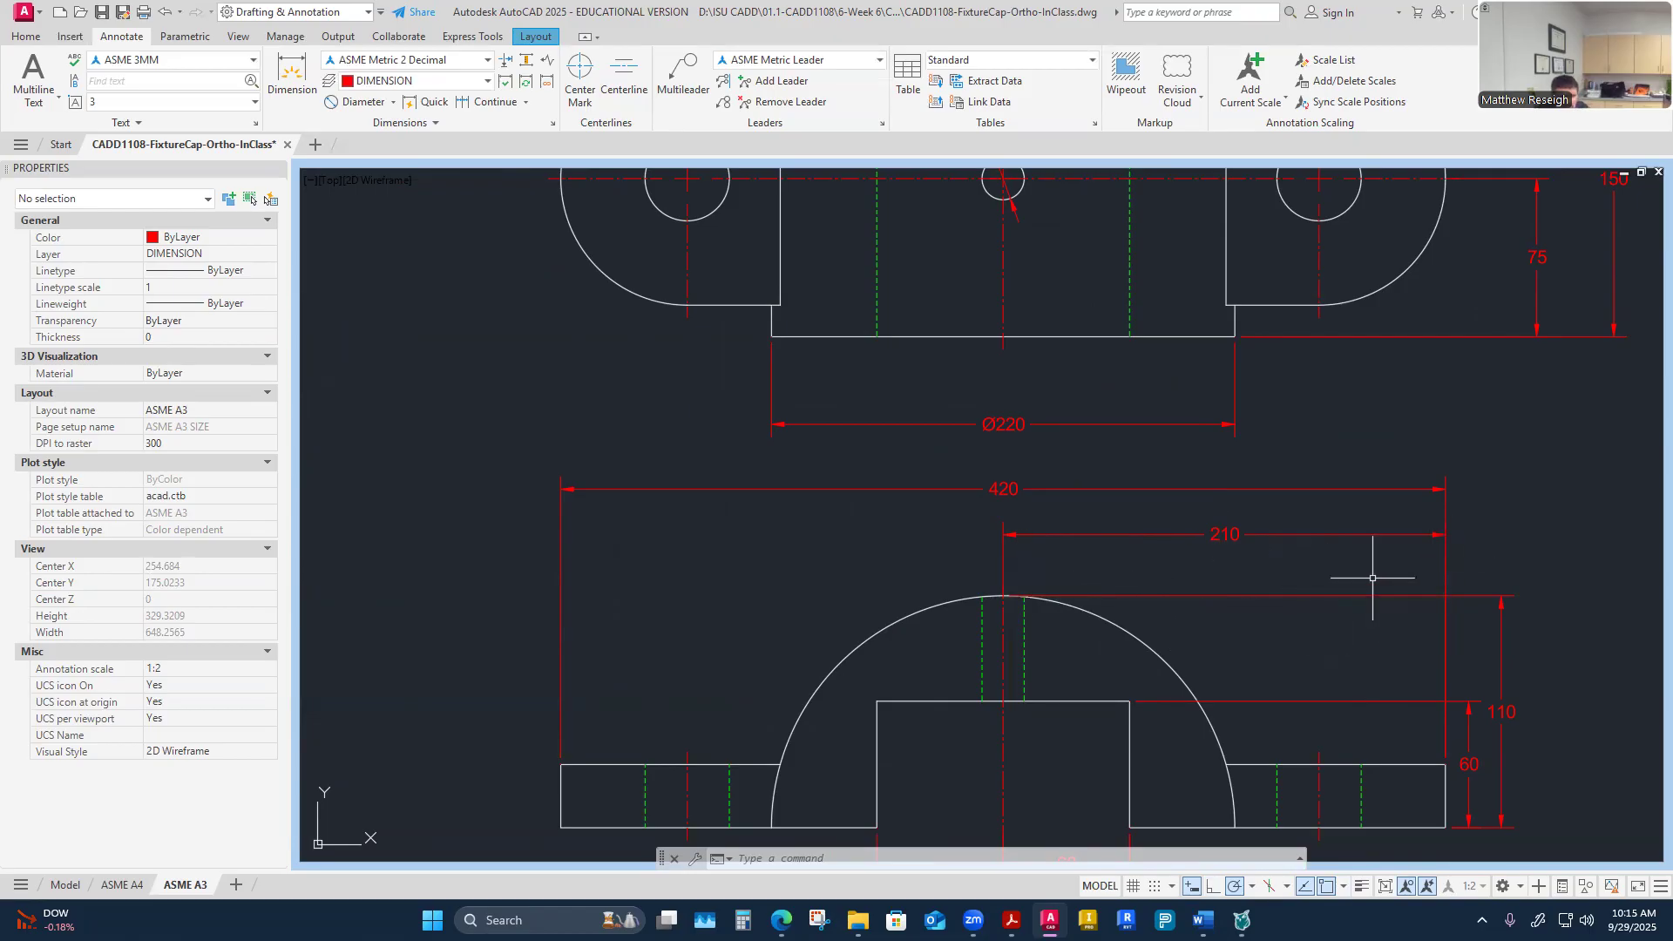
scroll(1247, 593, "down", 3)
scroll(1255, 558, "up", 3)
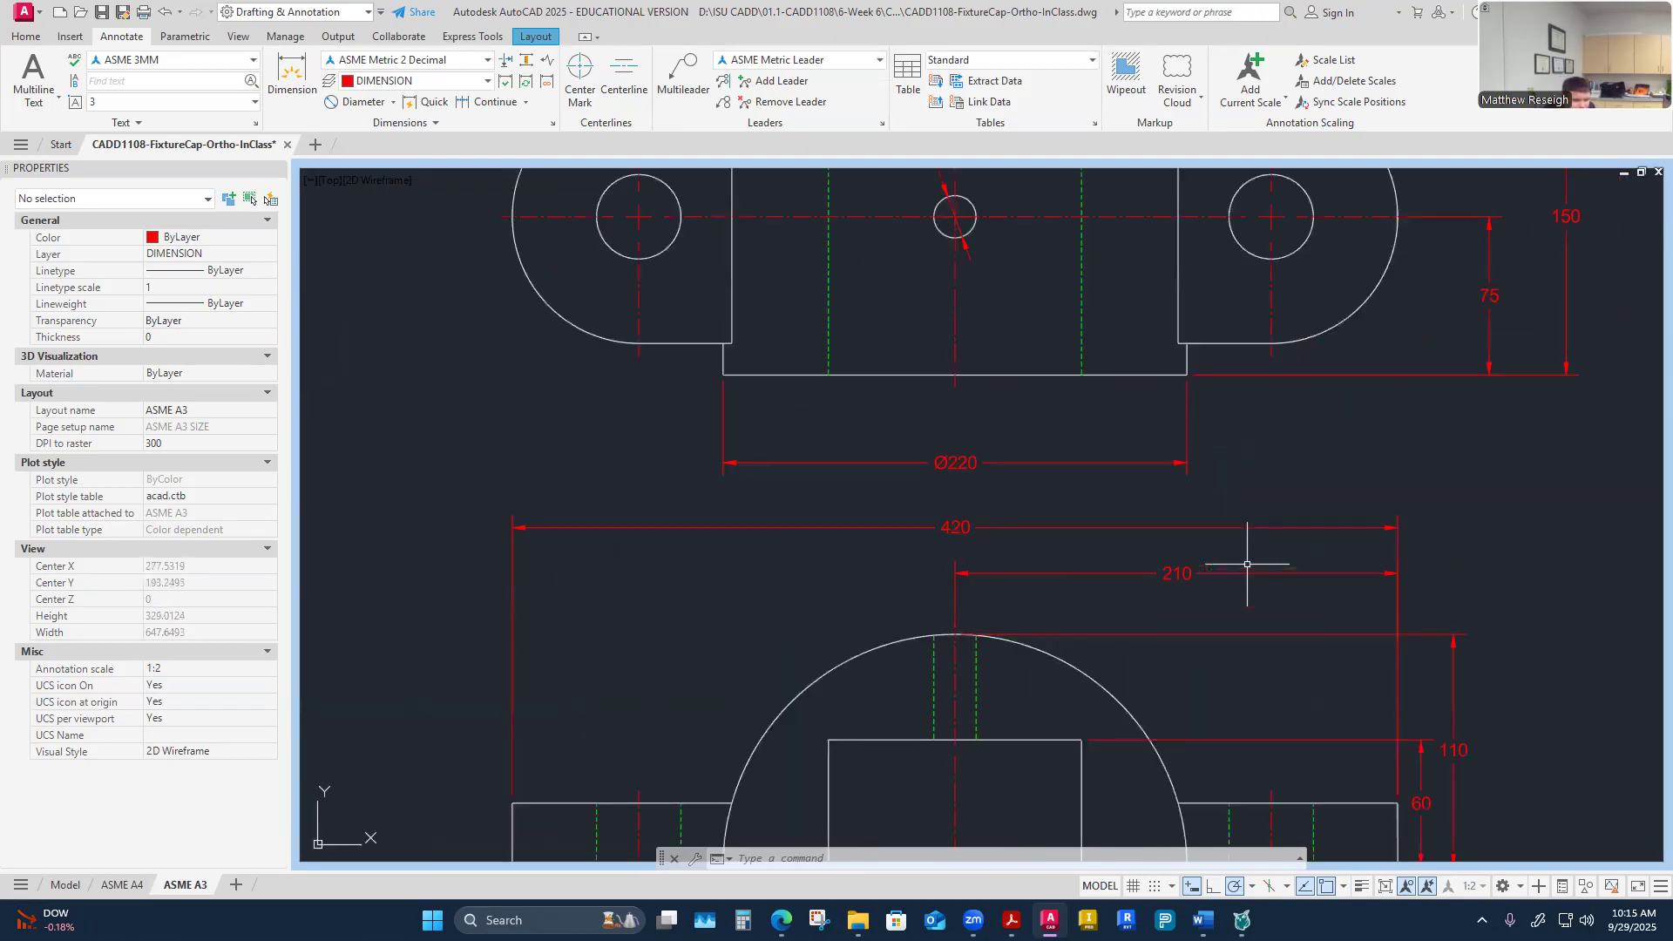
scroll(1238, 575, "down", 2)
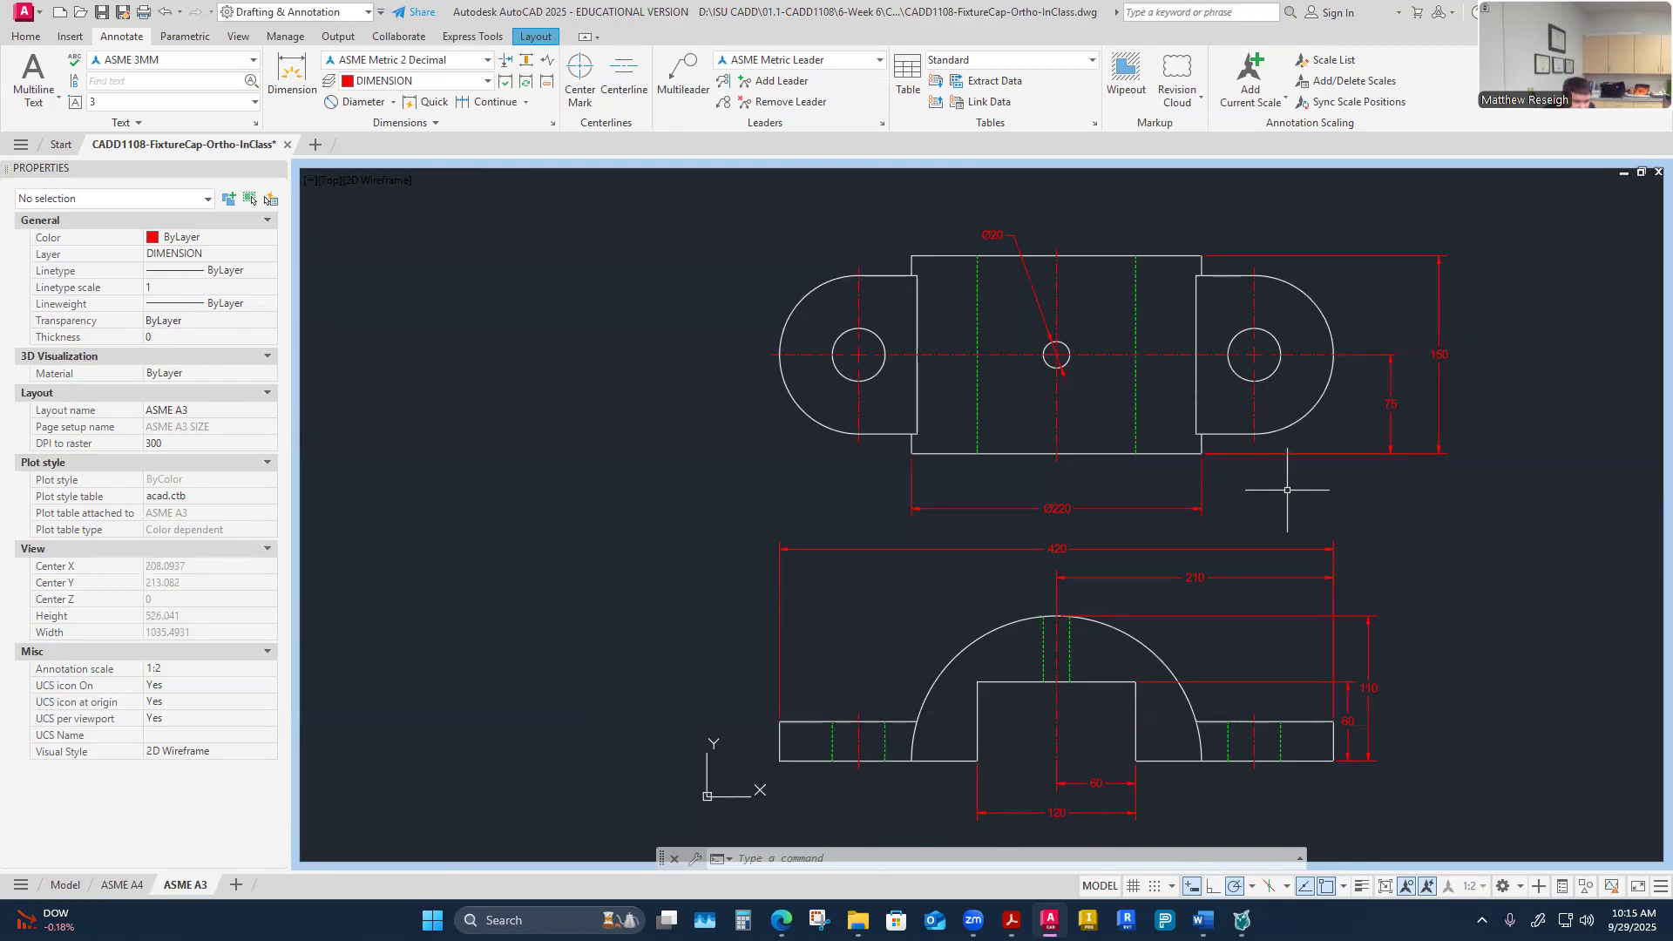
scroll(1281, 287, "up", 2)
scroll(1280, 287, "down", 2)
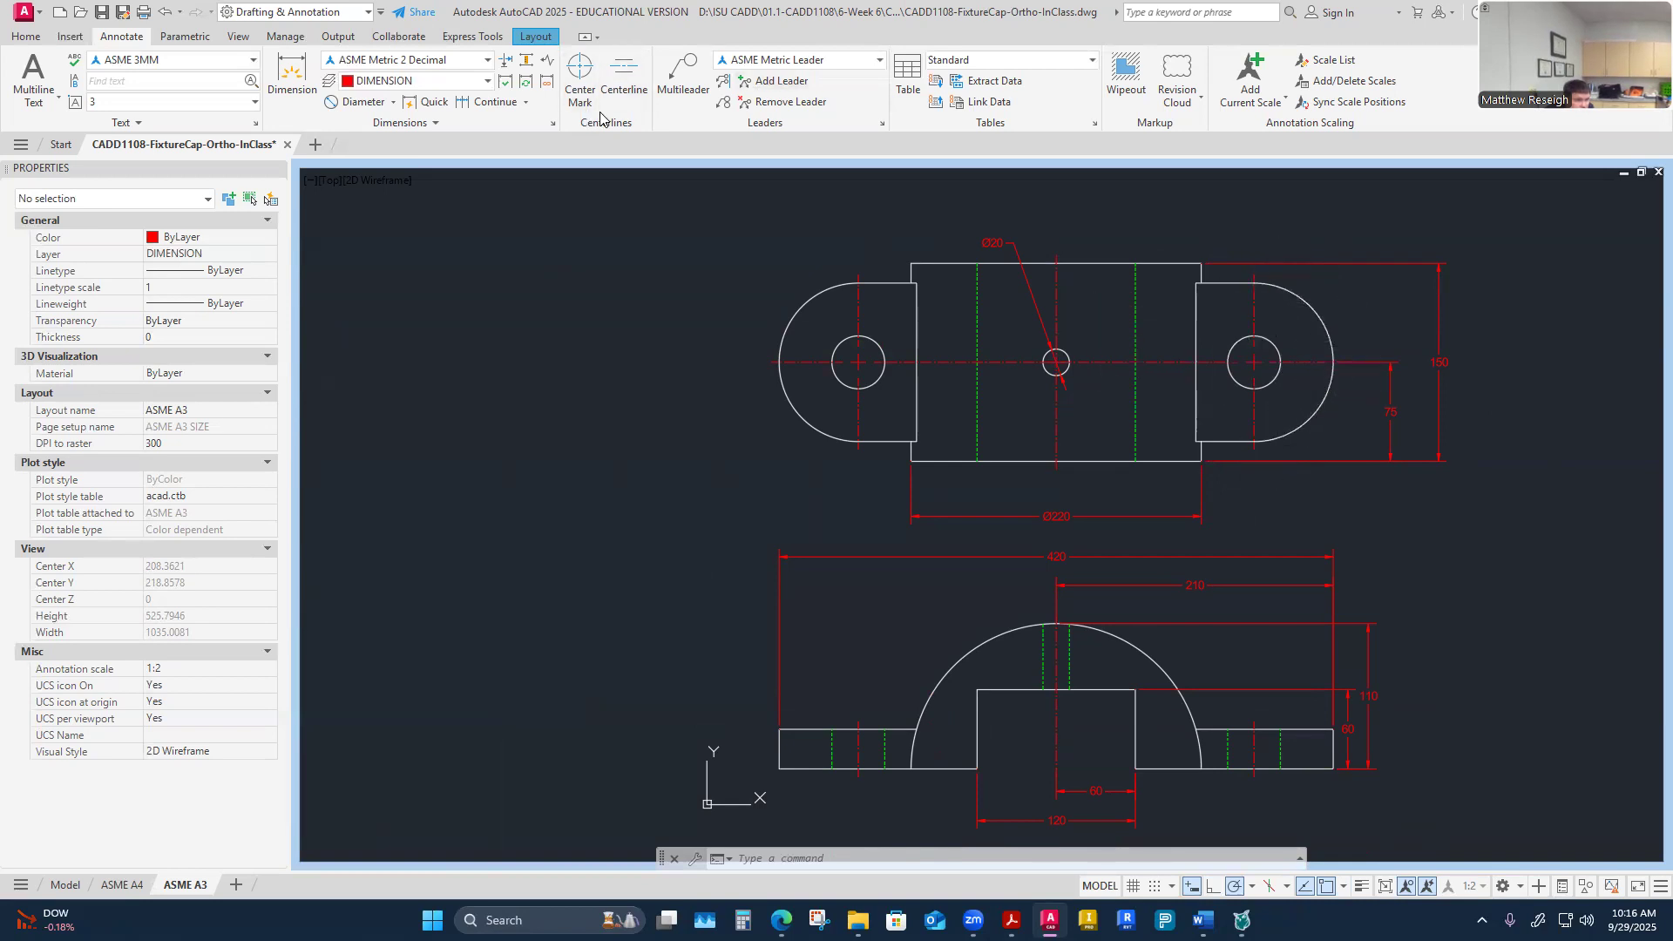
Step: Add a radius dimension to the left lug's rounded end in the top view, placed outside its upper-left curve, and prefix its text with 2X
left_click(392, 103)
left_click(383, 269)
scroll(828, 790, "up", 2)
scroll(810, 743, "down", 2)
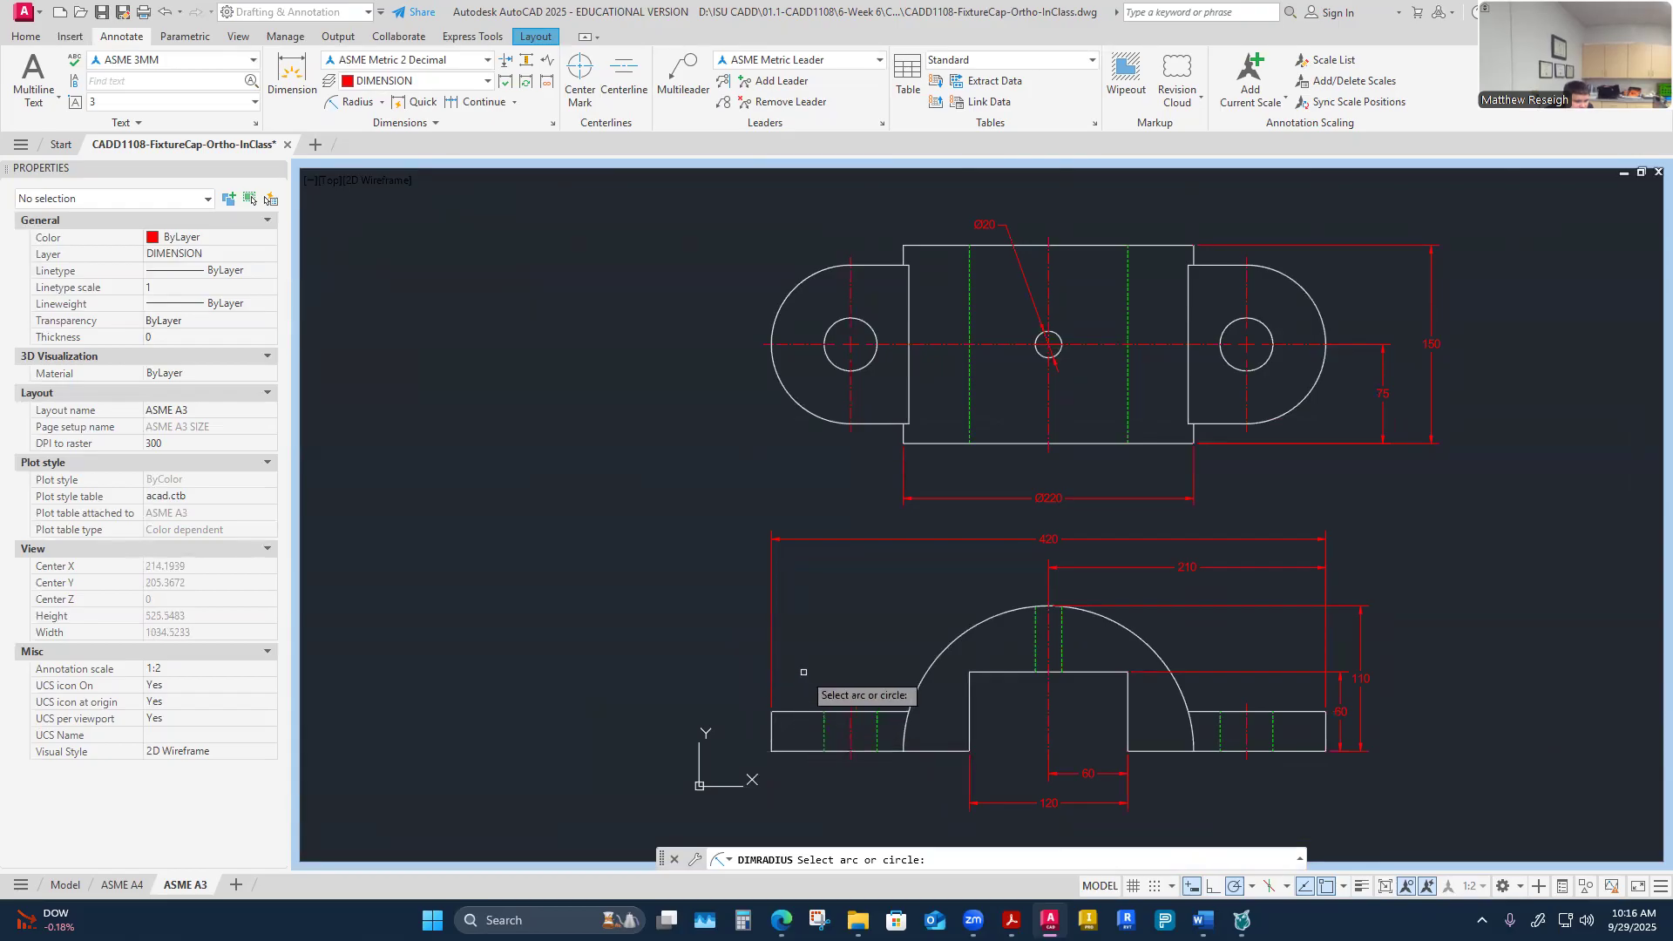
scroll(785, 300, "up", 2)
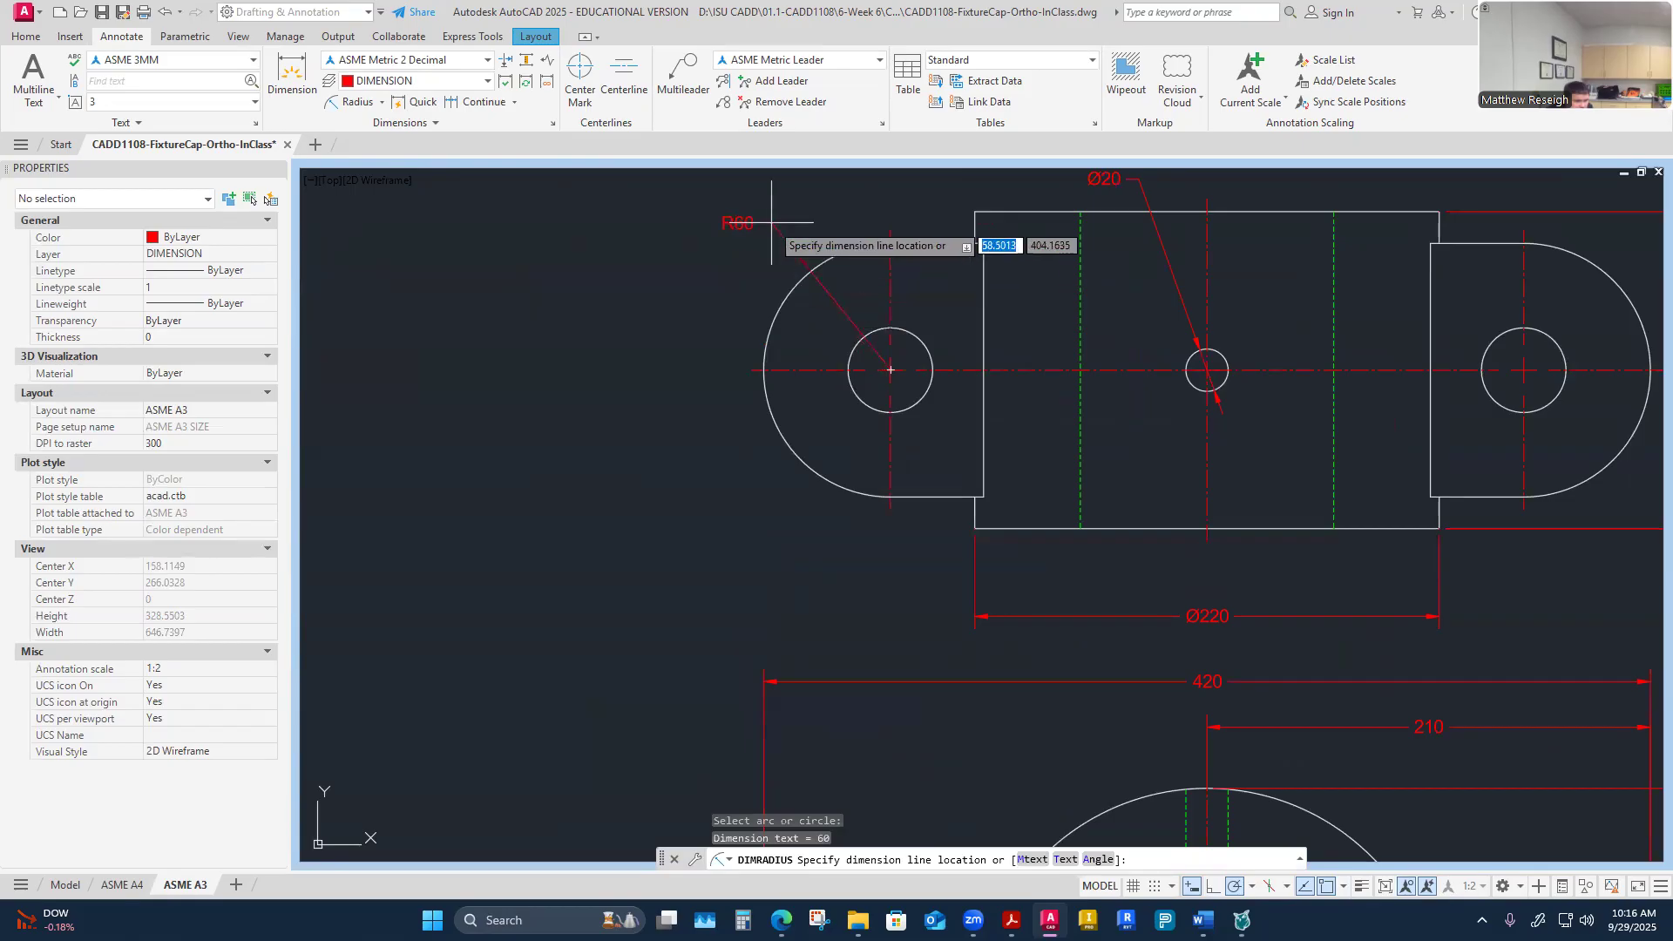
left_click(780, 250)
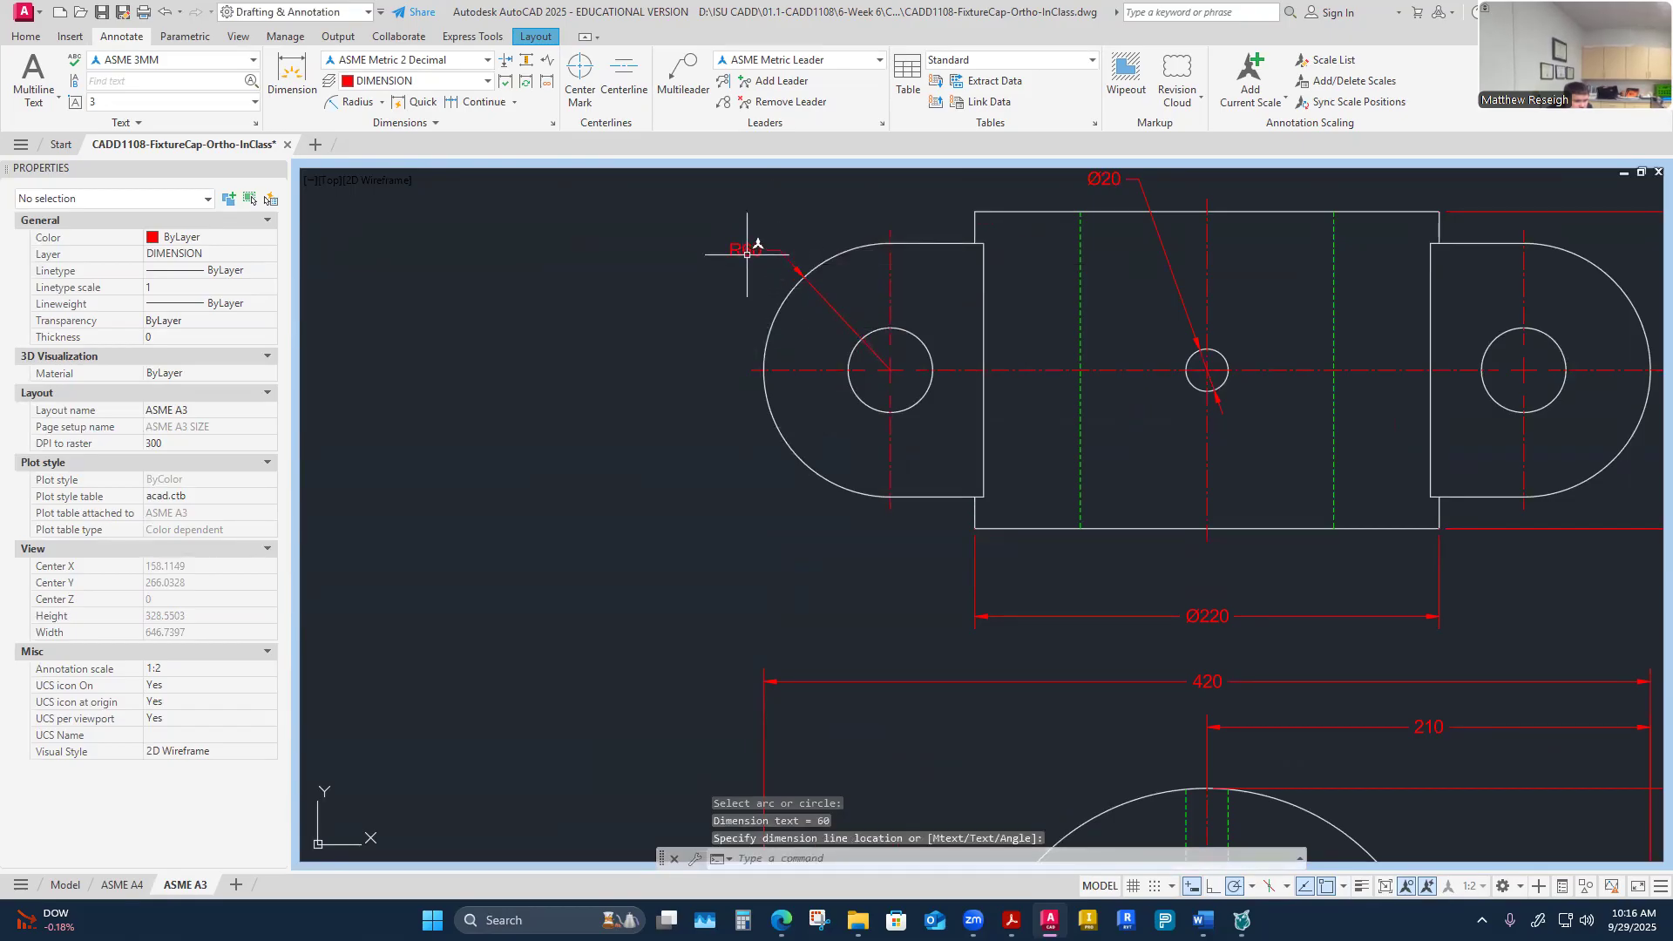
double_click(747, 251)
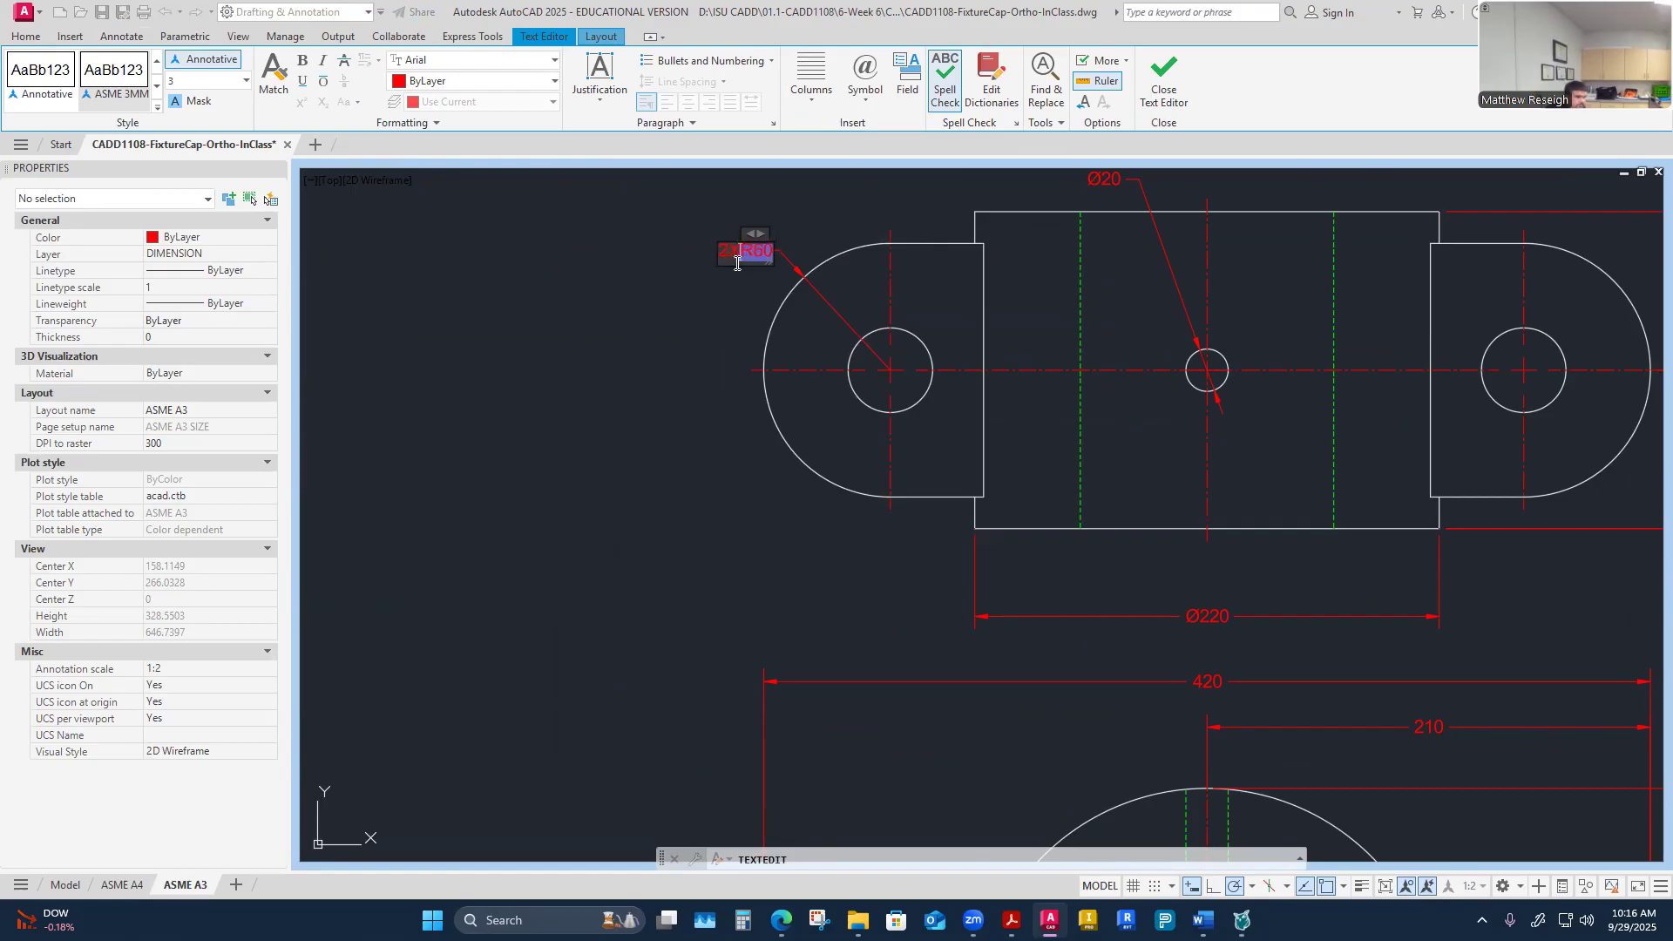
left_click(828, 203)
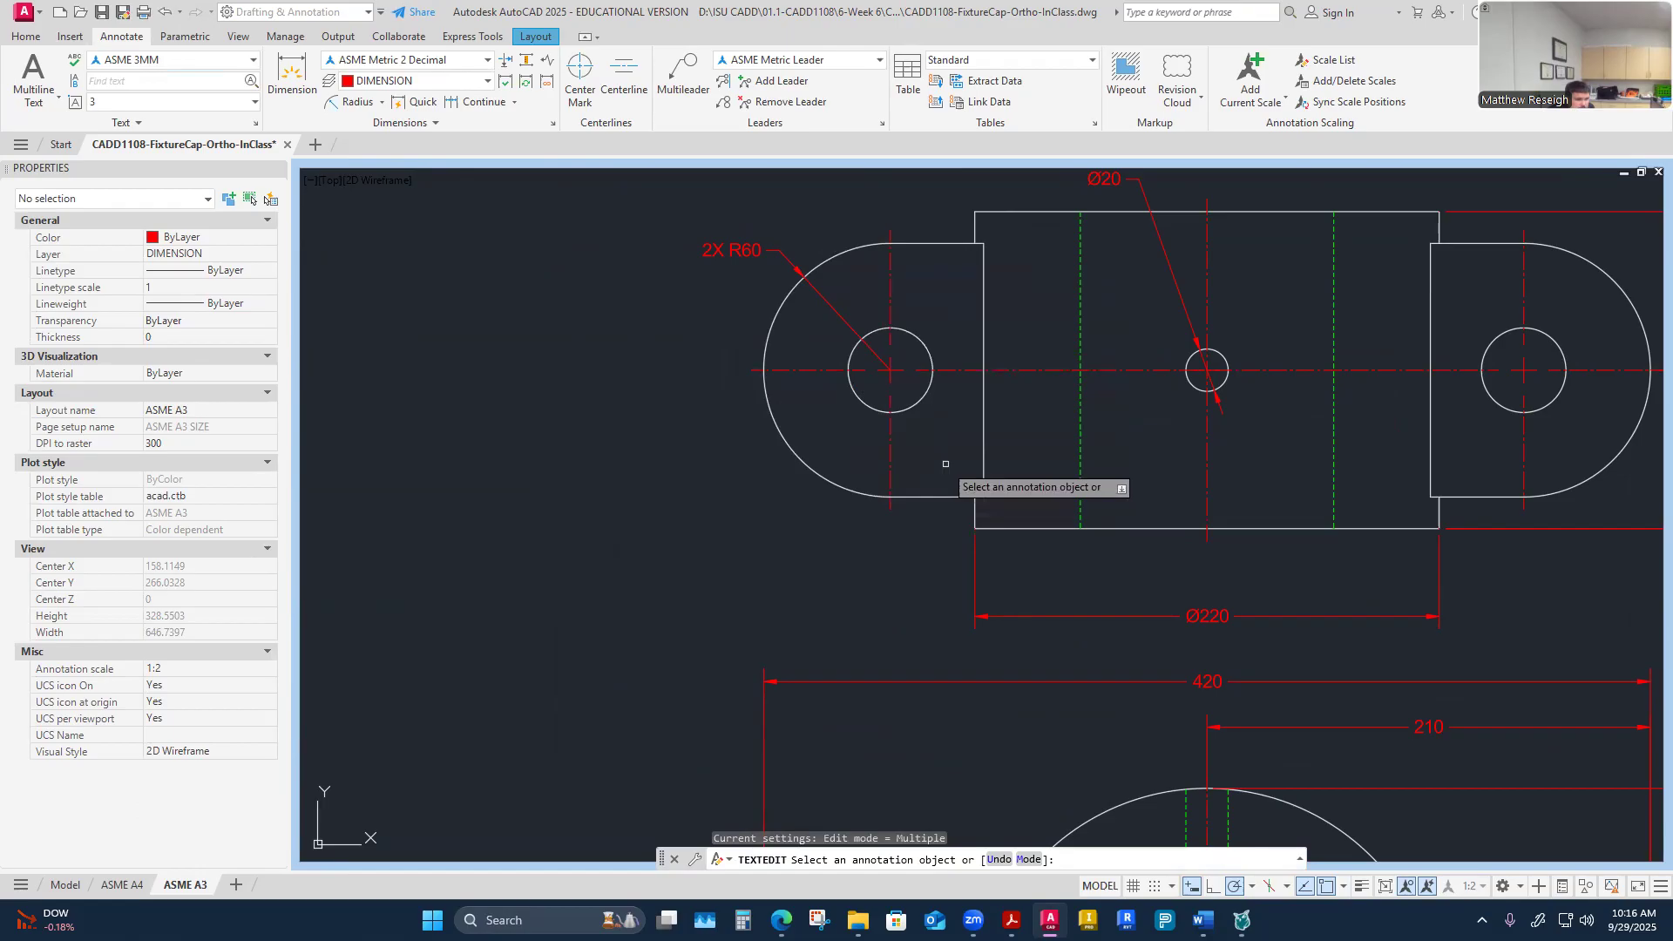
Step: Dimension the right lug's overall width in the top view between the arc's upper and lower endpoints, placing it between the 75 and 150 dimensions
scroll(761, 383, "down", 3)
scroll(1096, 480, "up", 1)
scroll(1131, 347, "up", 4)
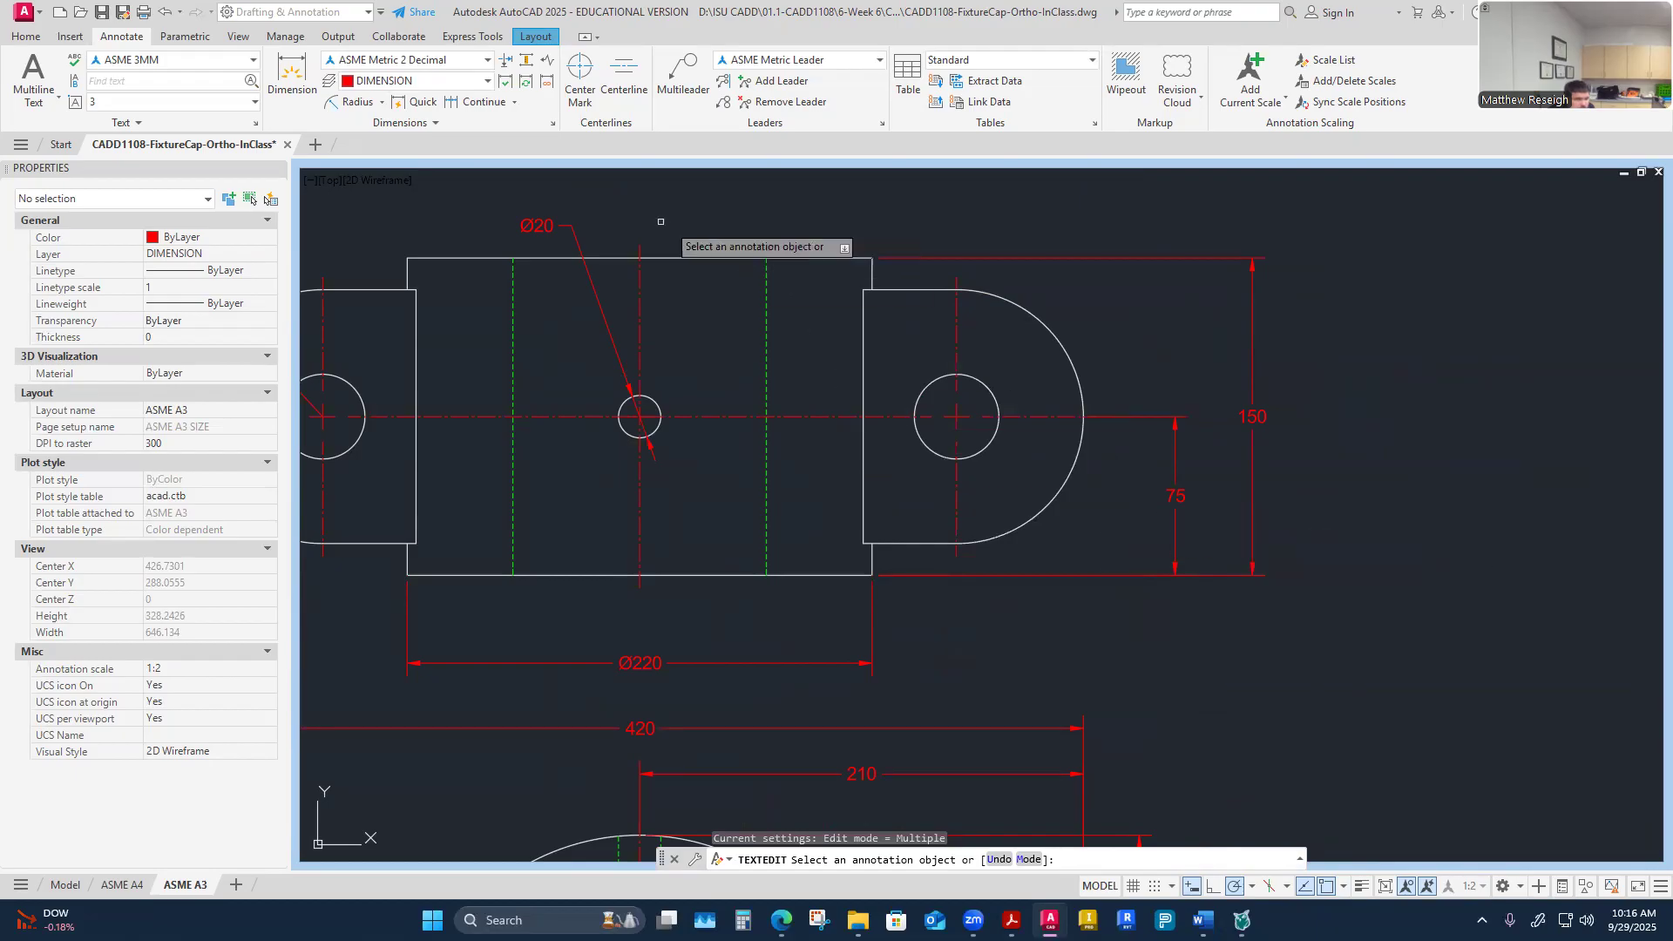
left_click(292, 74)
scroll(549, 353, "down", 2)
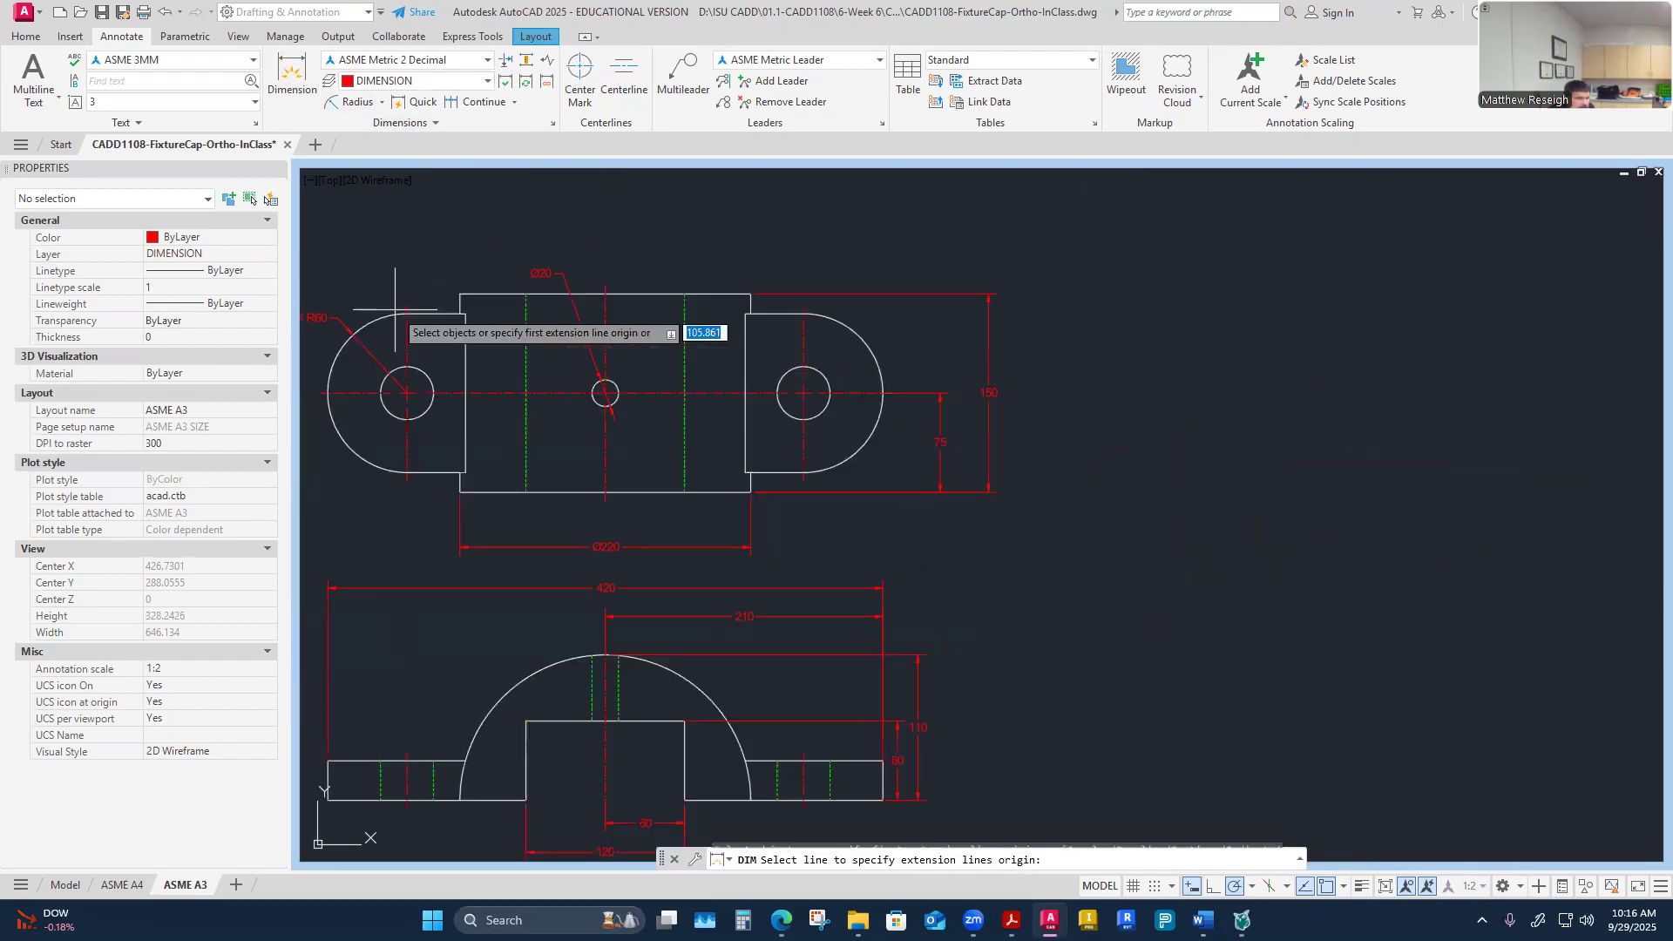
scroll(900, 345, "up", 2)
left_click(742, 293)
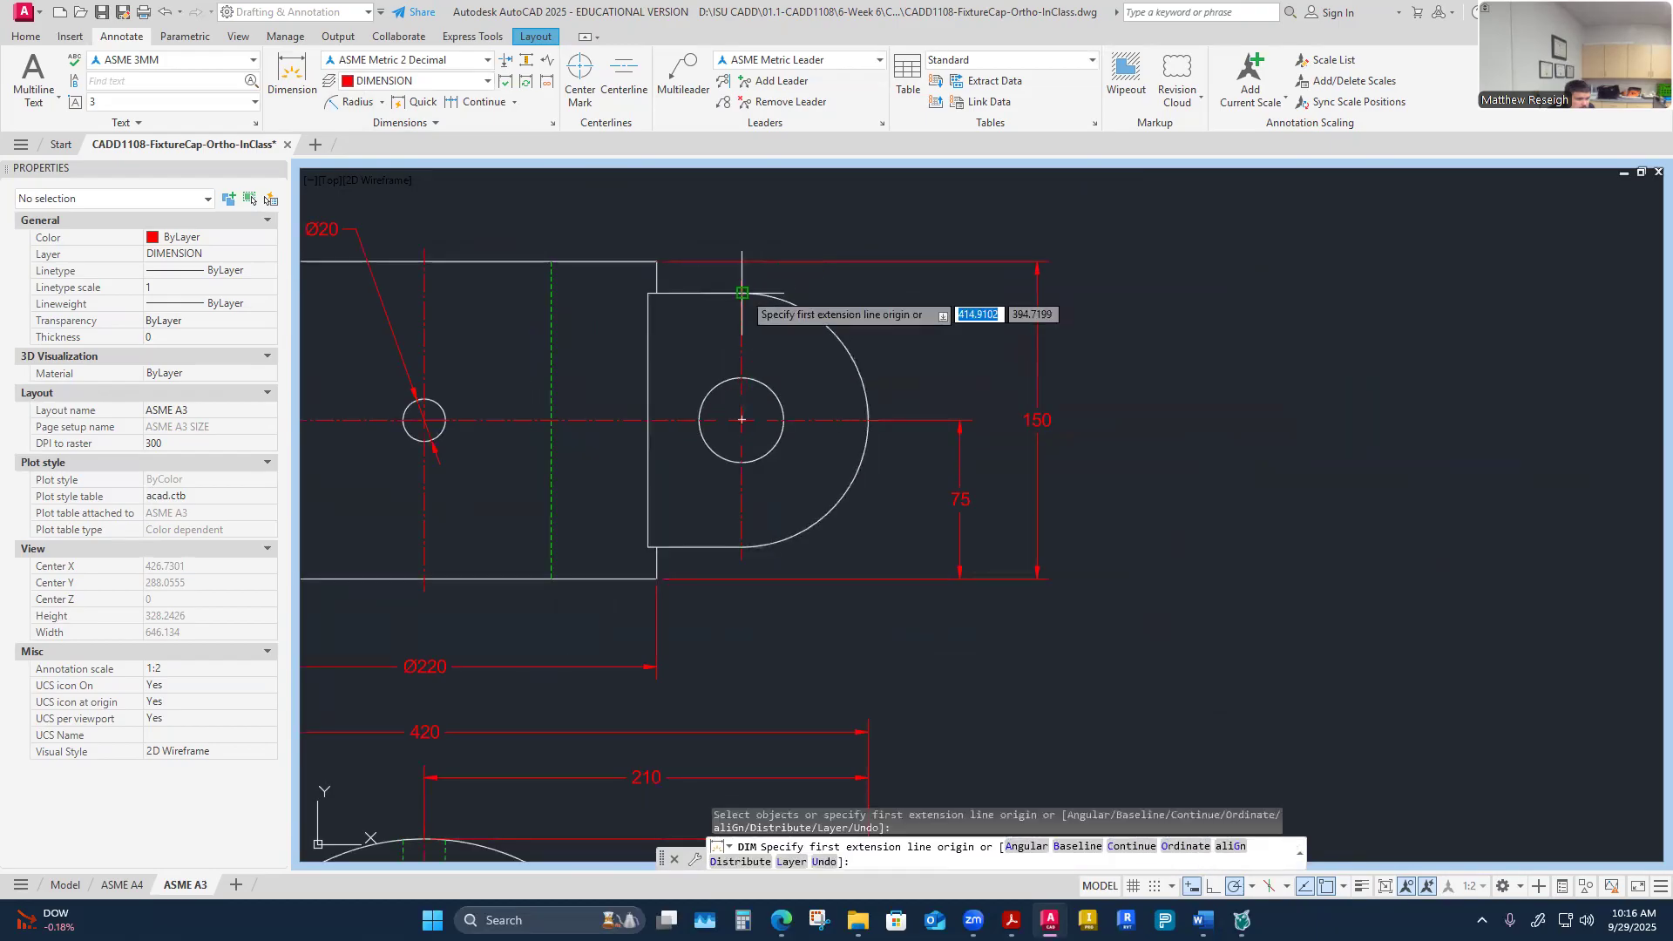
left_click(742, 546)
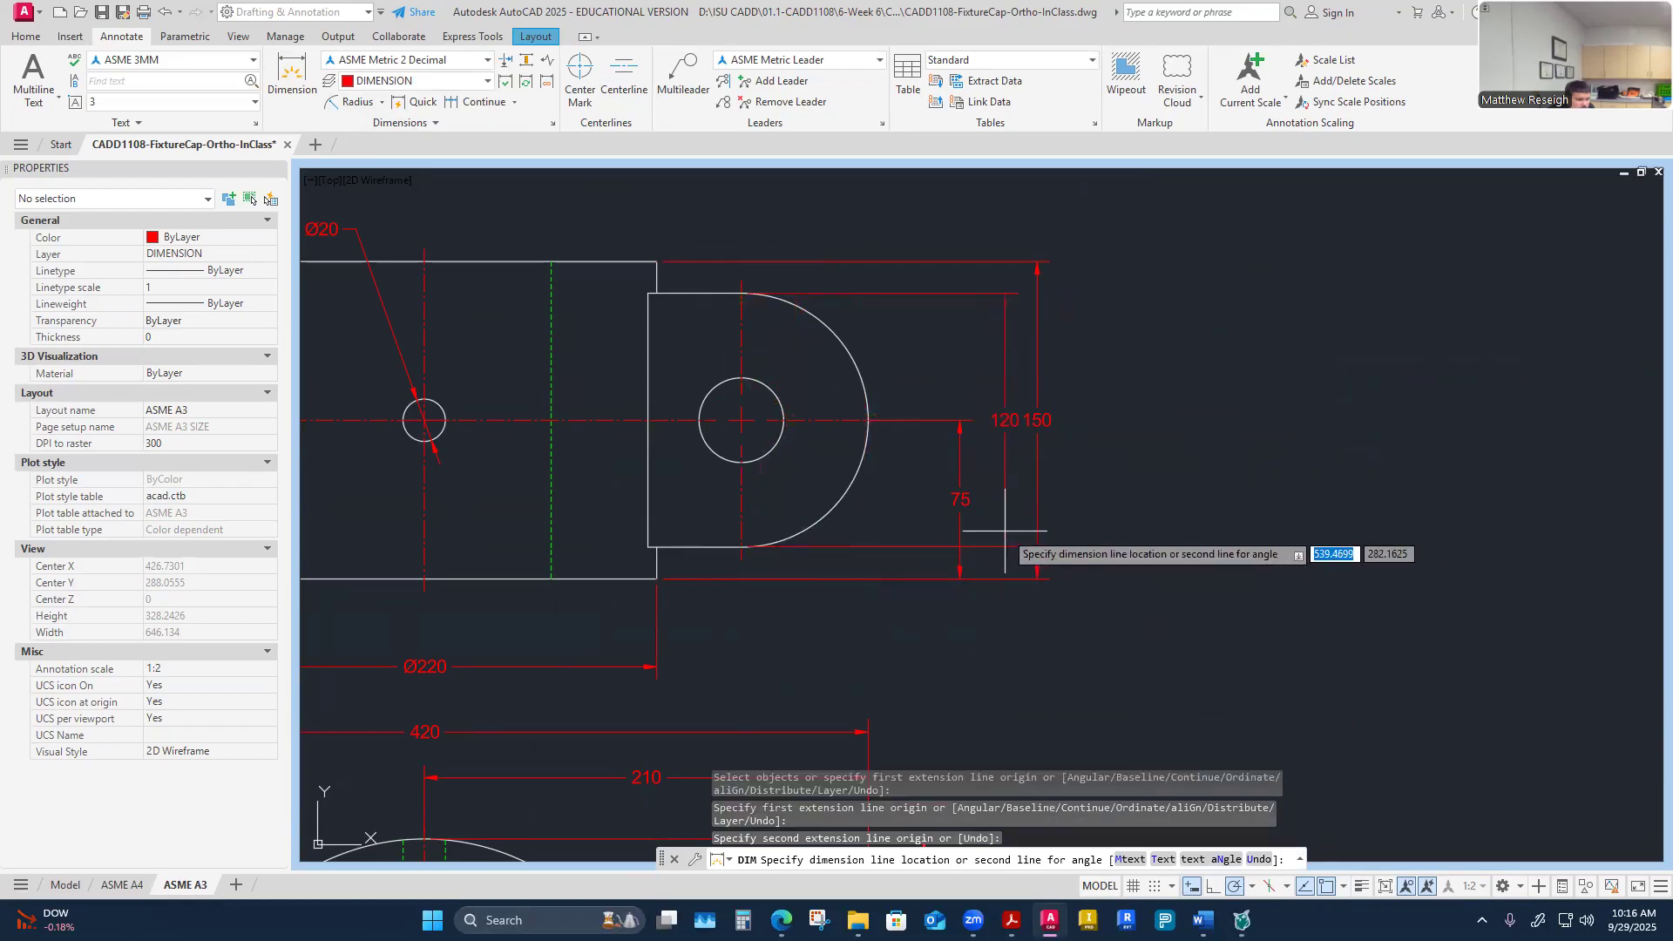
left_click(999, 544)
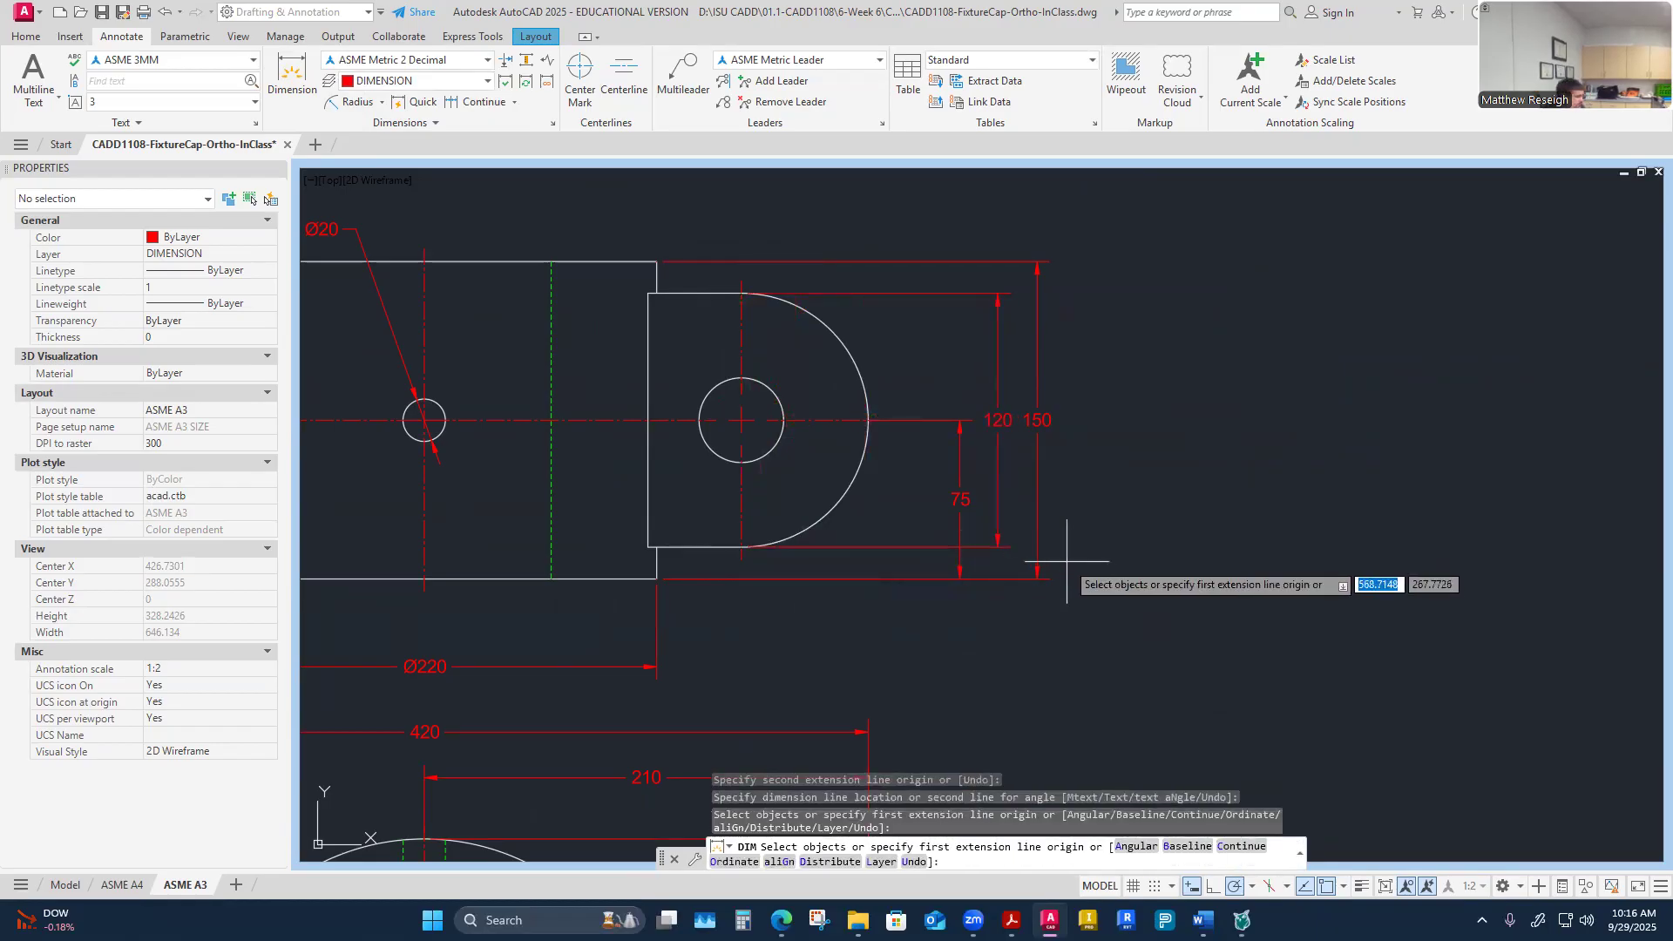
key("Return")
Step: Inspect the spacing and crossings of the extension lines and arrowheads beside the right ends of the top and front views
scroll(968, 572, "up", 2)
scroll(961, 547, "up", 2)
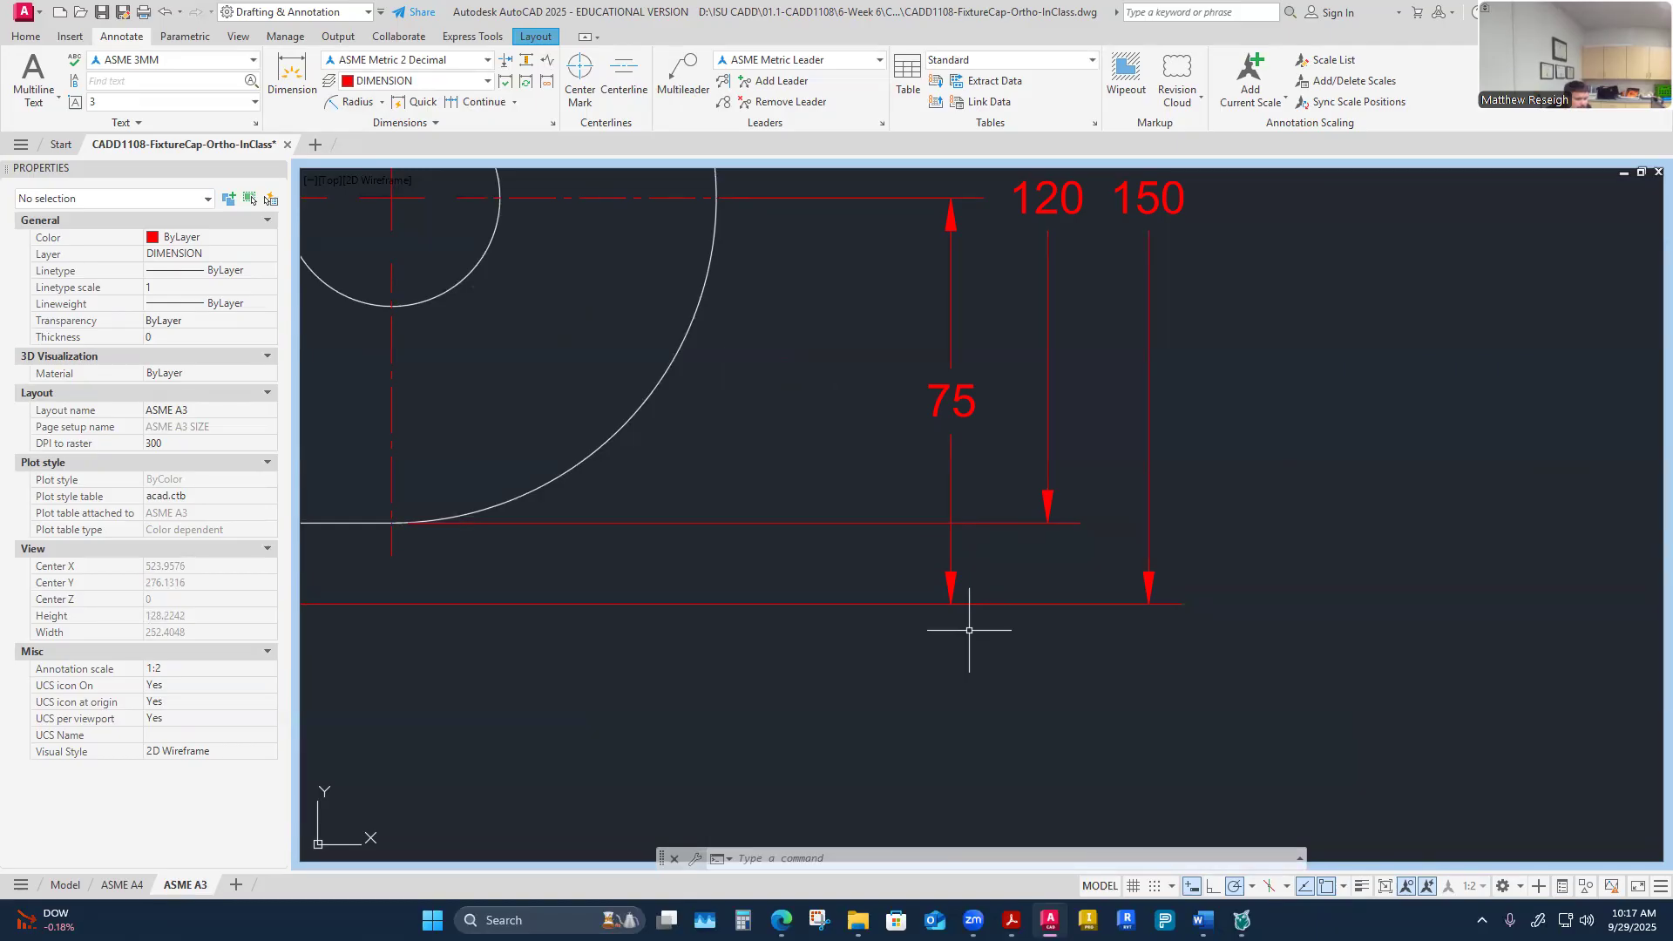
scroll(969, 630, "down", 4)
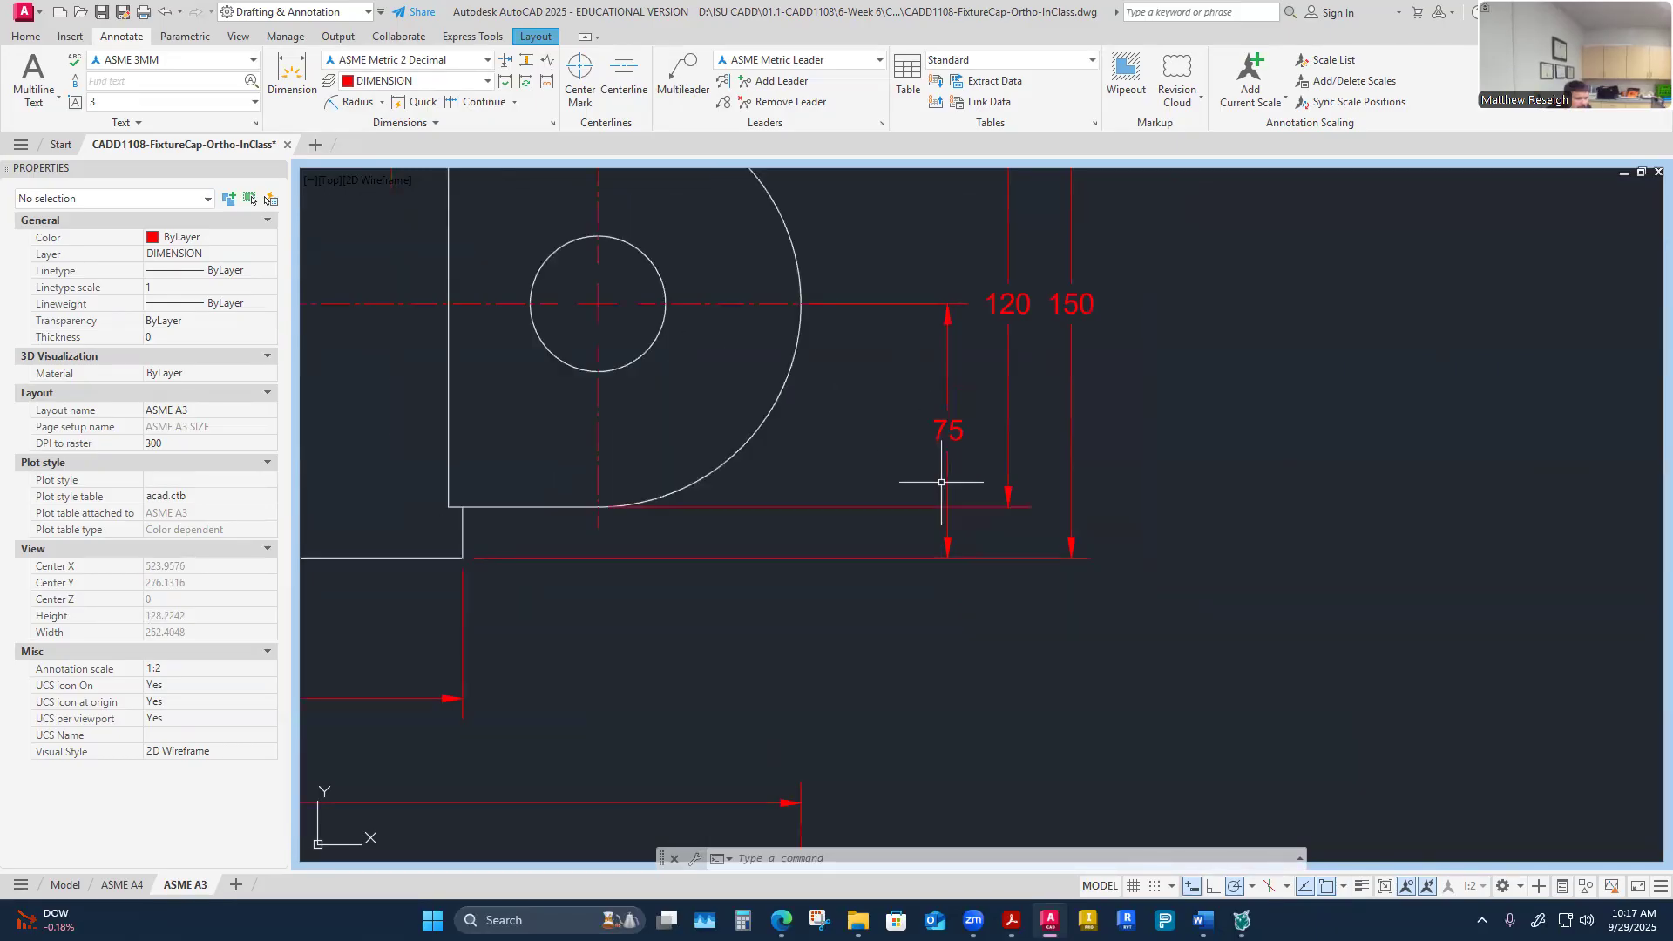
scroll(965, 546, "up", 2)
scroll(1002, 475, "down", 1)
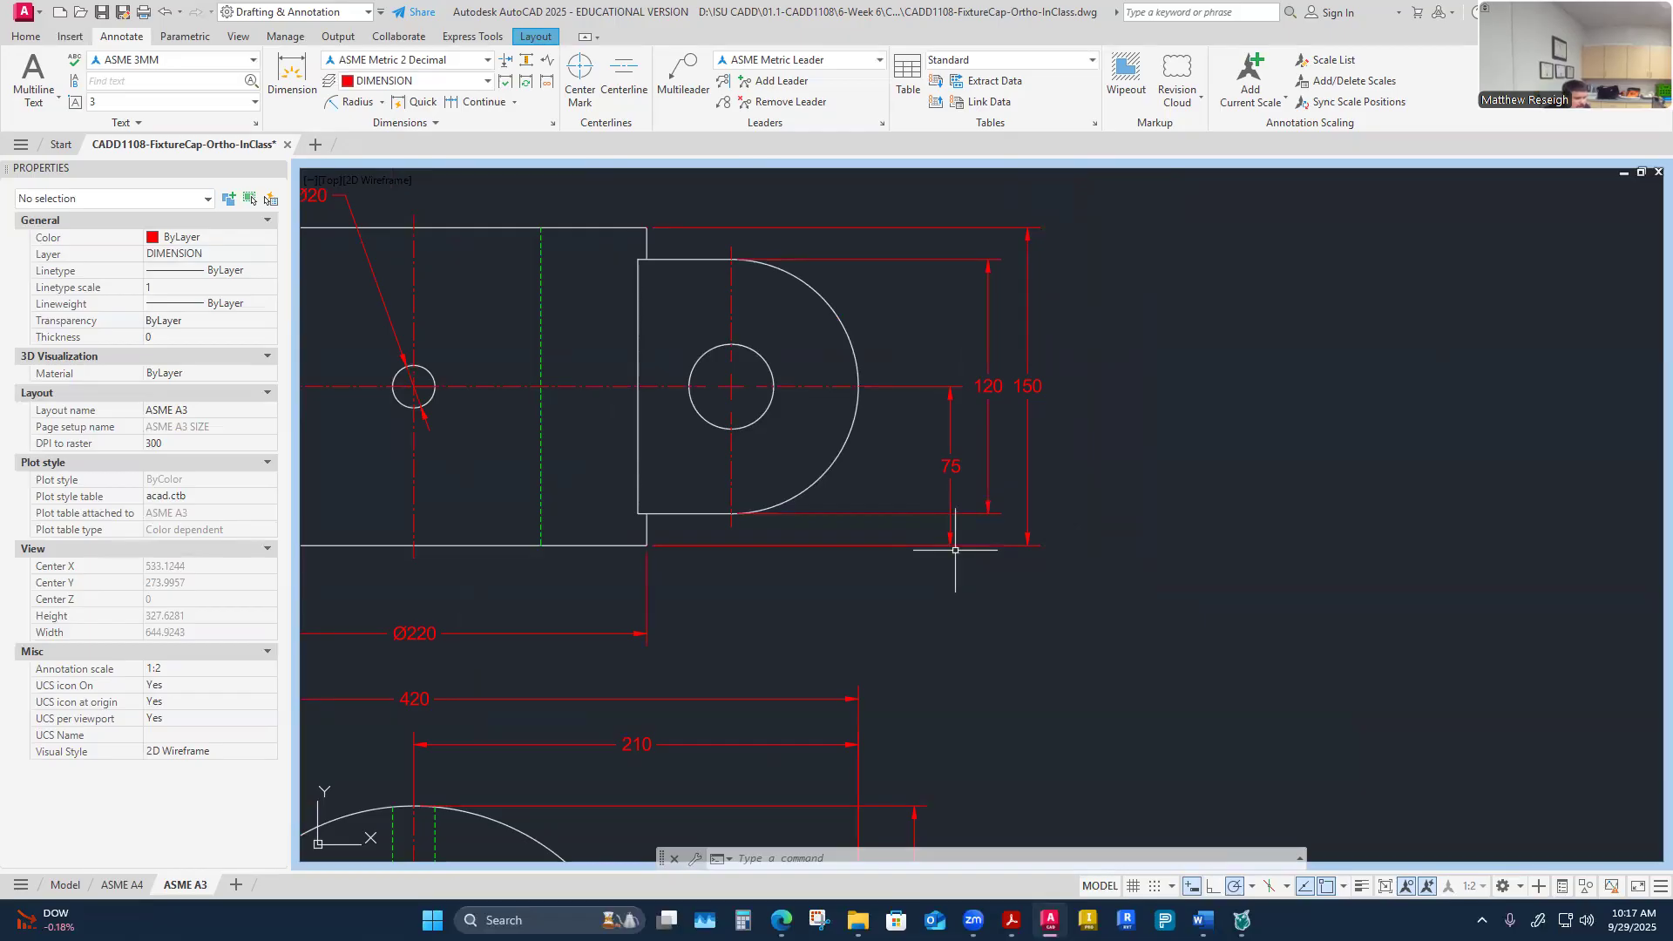
scroll(955, 557, "down", 2)
scroll(919, 611, "up", 4)
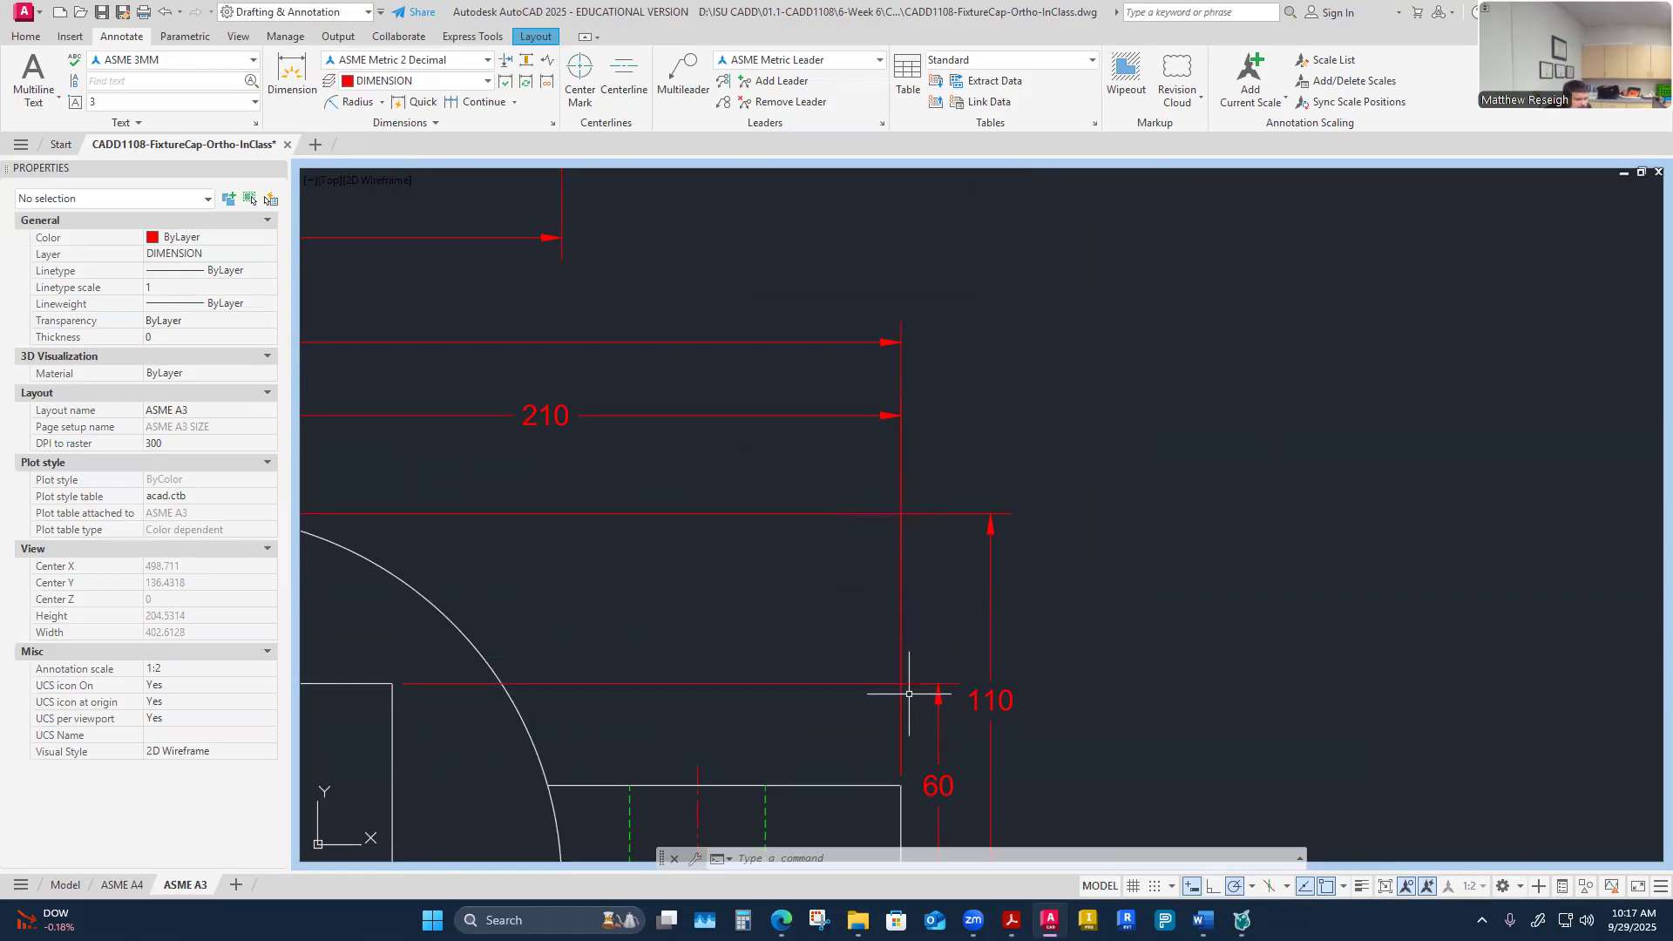
scroll(877, 626, "down", 4)
scroll(890, 615, "up", 2)
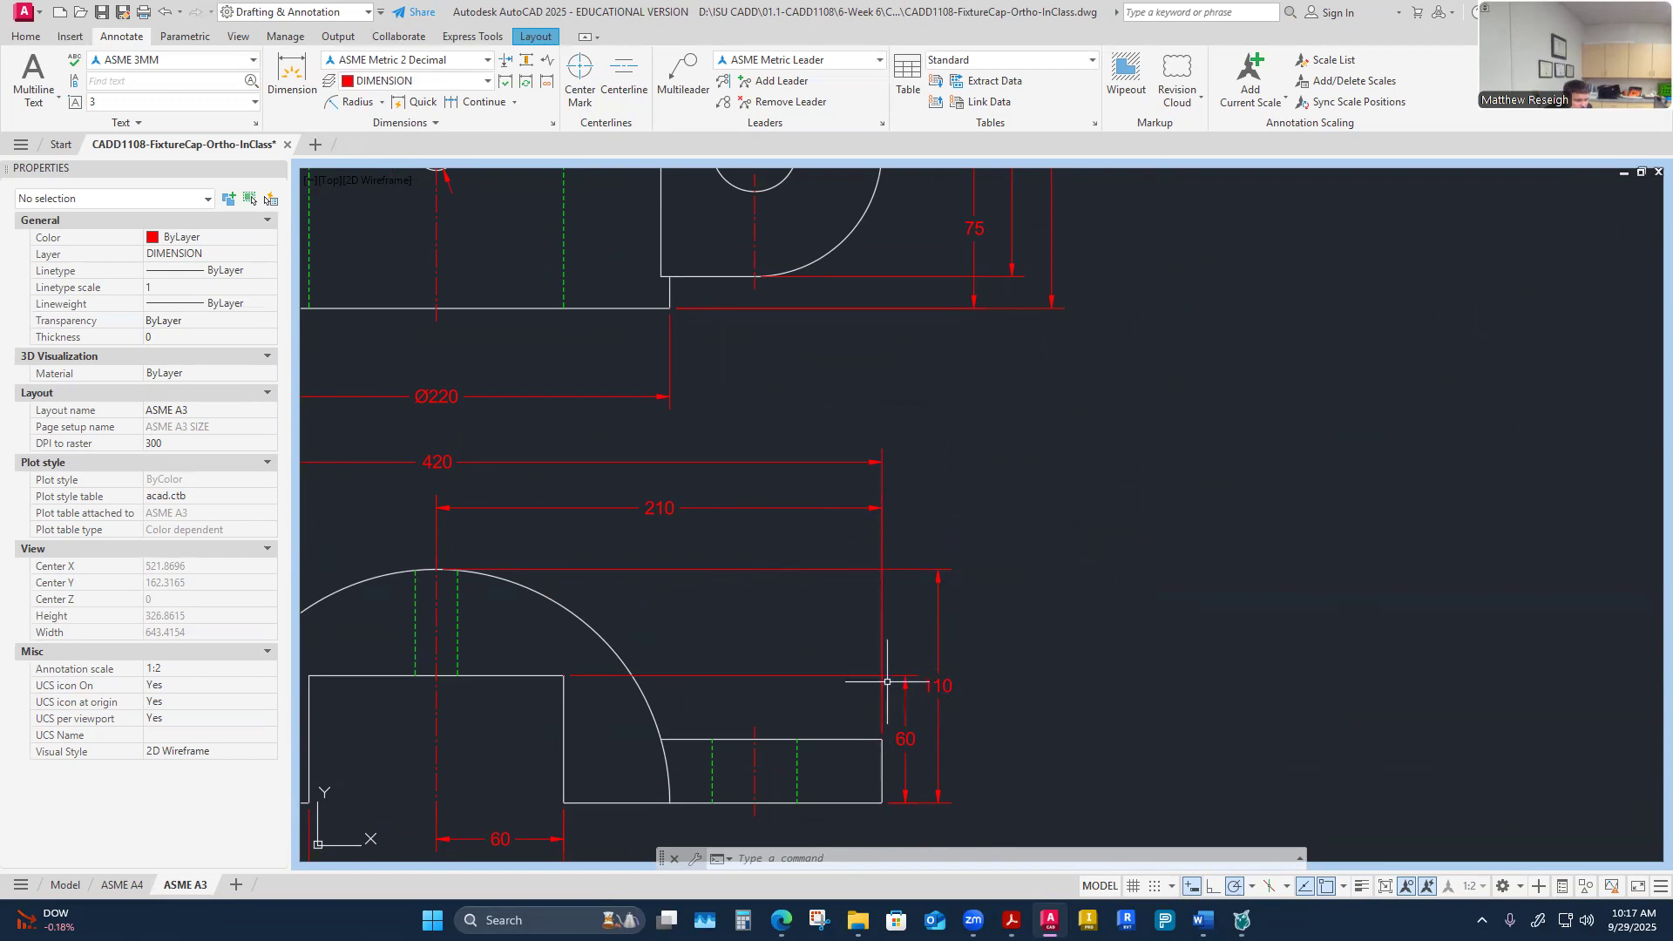
scroll(952, 489, "down", 4)
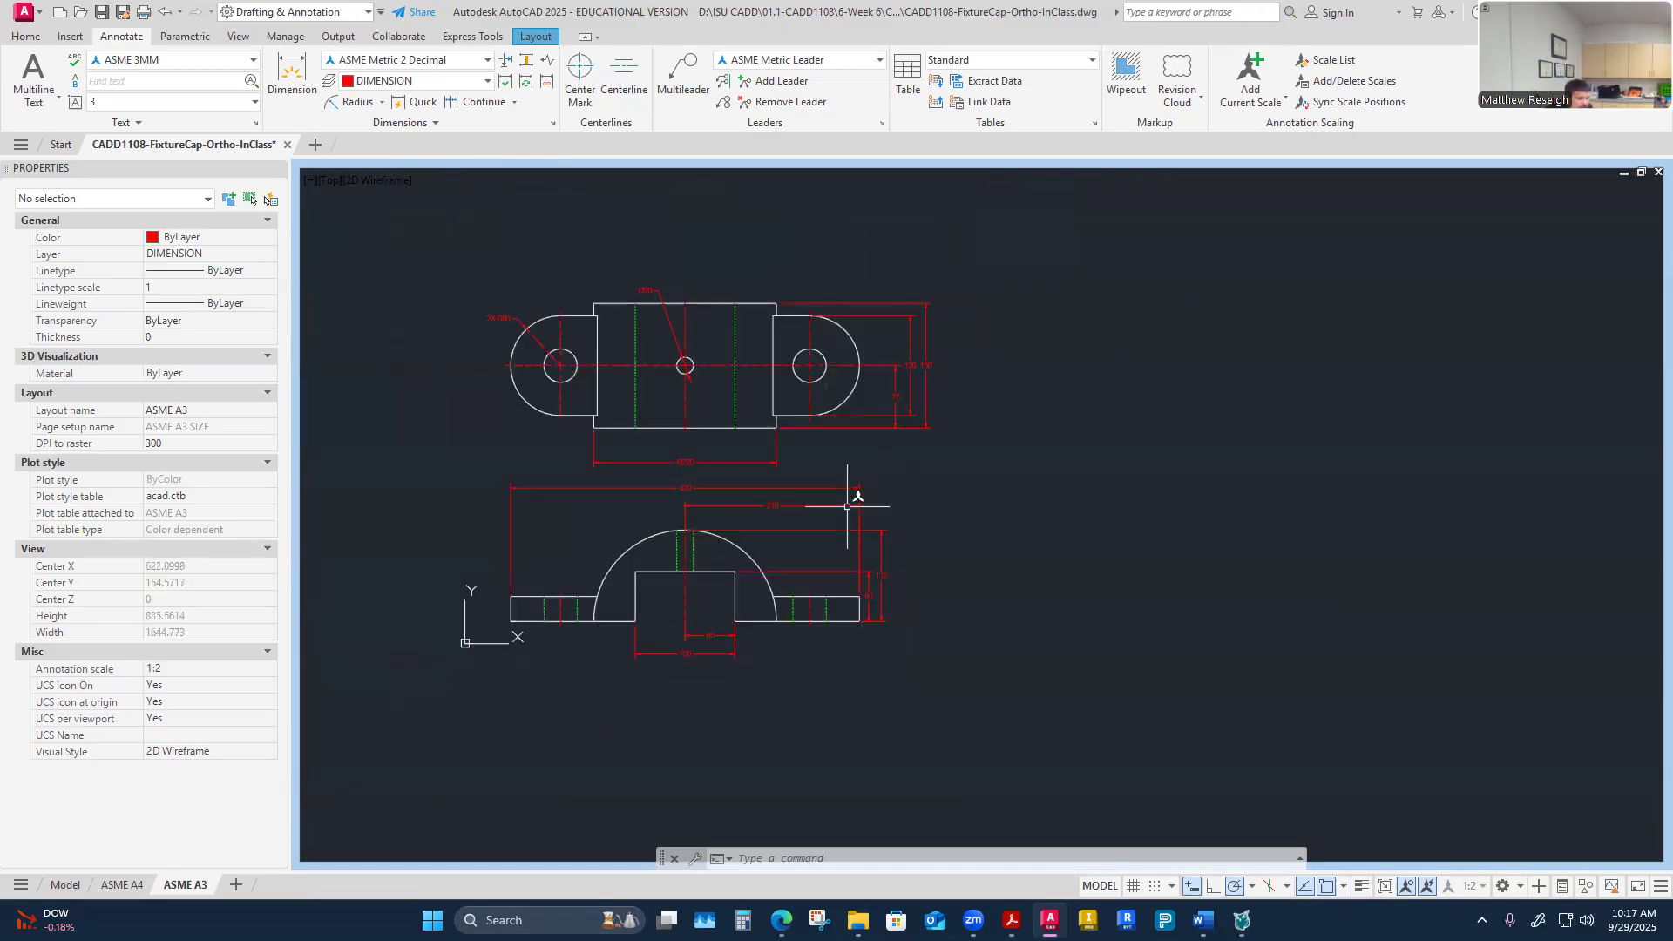
scroll(847, 362, "up", 2)
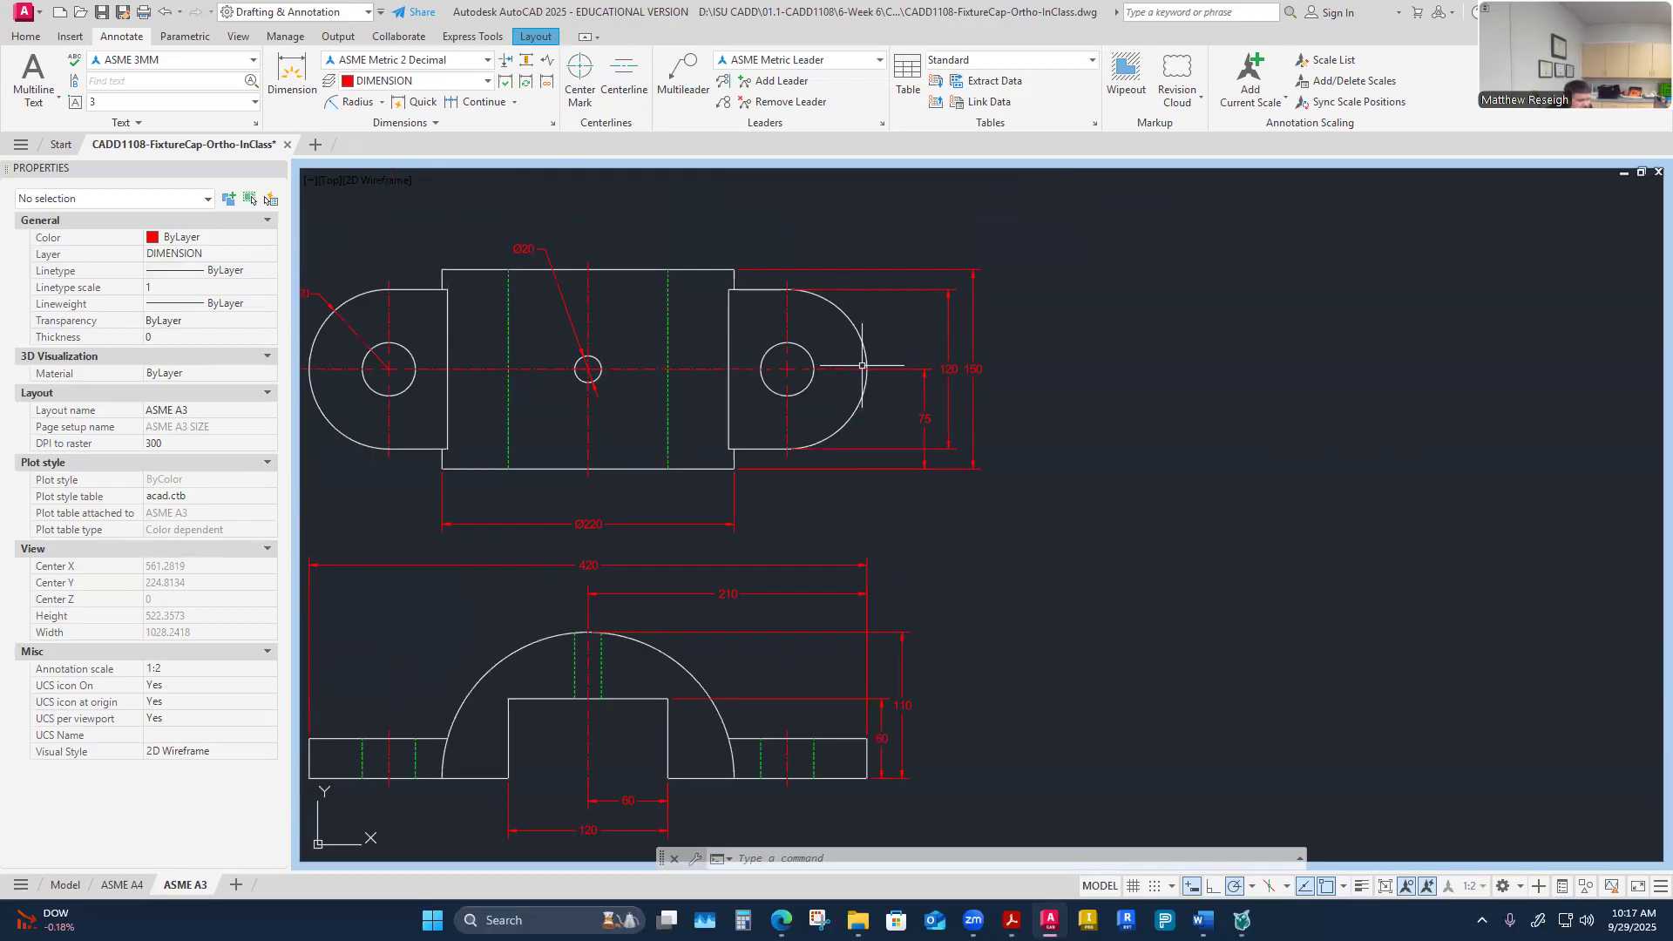
Step: Examine how the stacked 75, 120 and 150 dimensions and their extension lines cross beside the top view's right lug
scroll(883, 670, "up", 6)
scroll(872, 510, "down", 6)
scroll(881, 518, "down", 4)
scroll(898, 453, "up", 6)
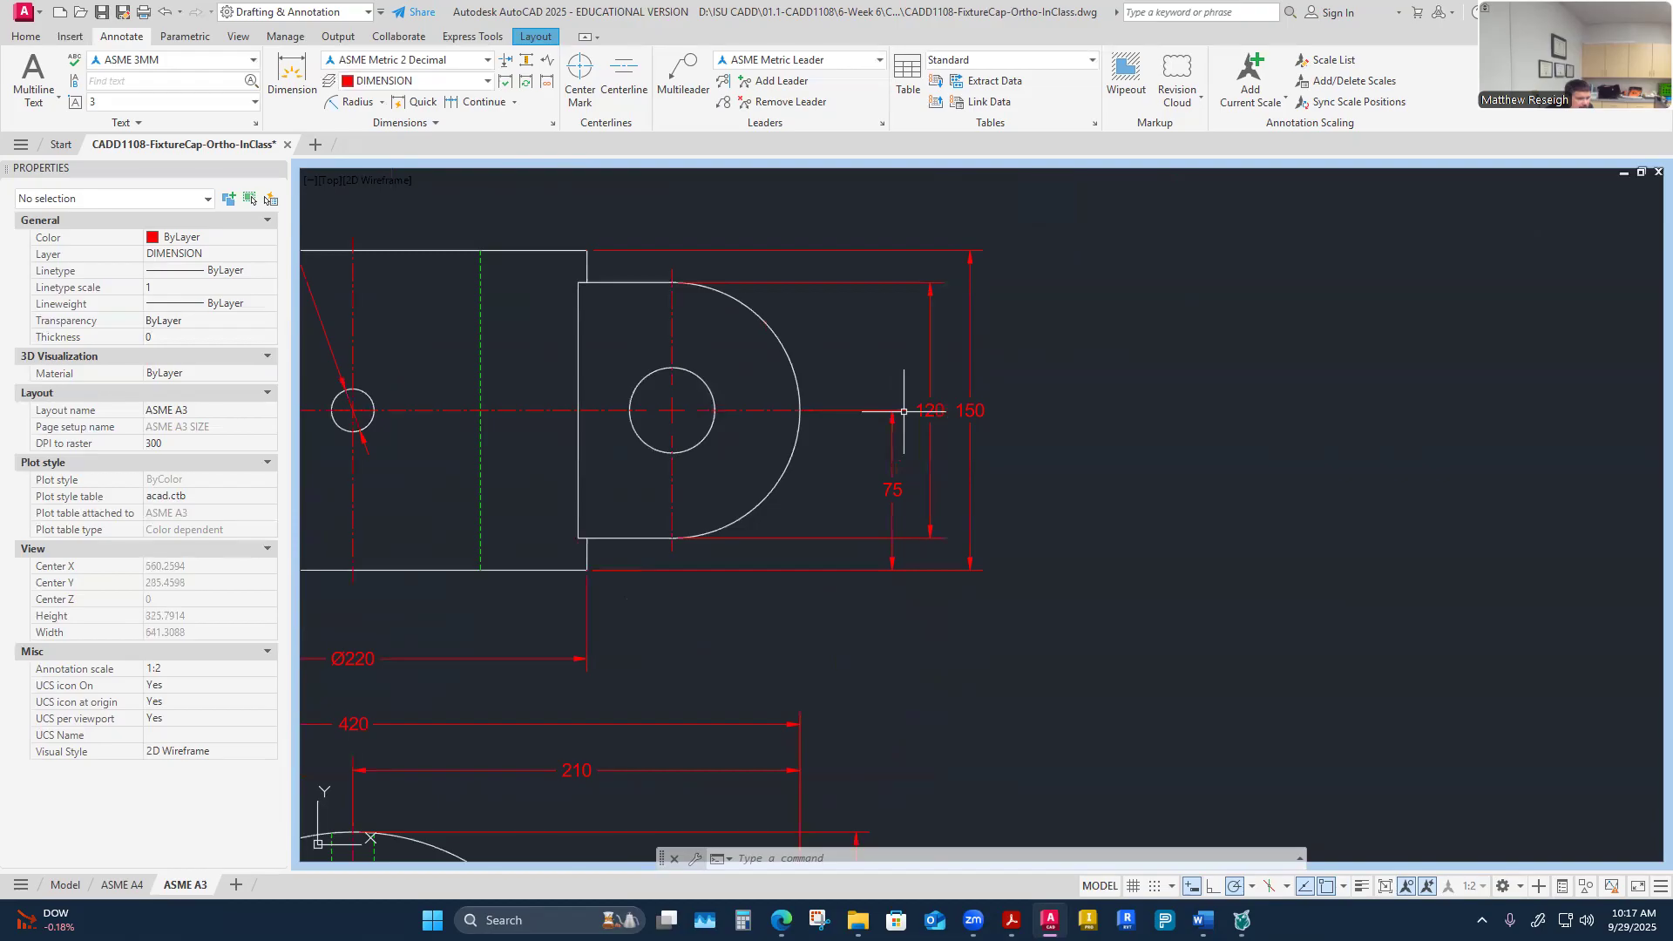
scroll(904, 412, "down", 2)
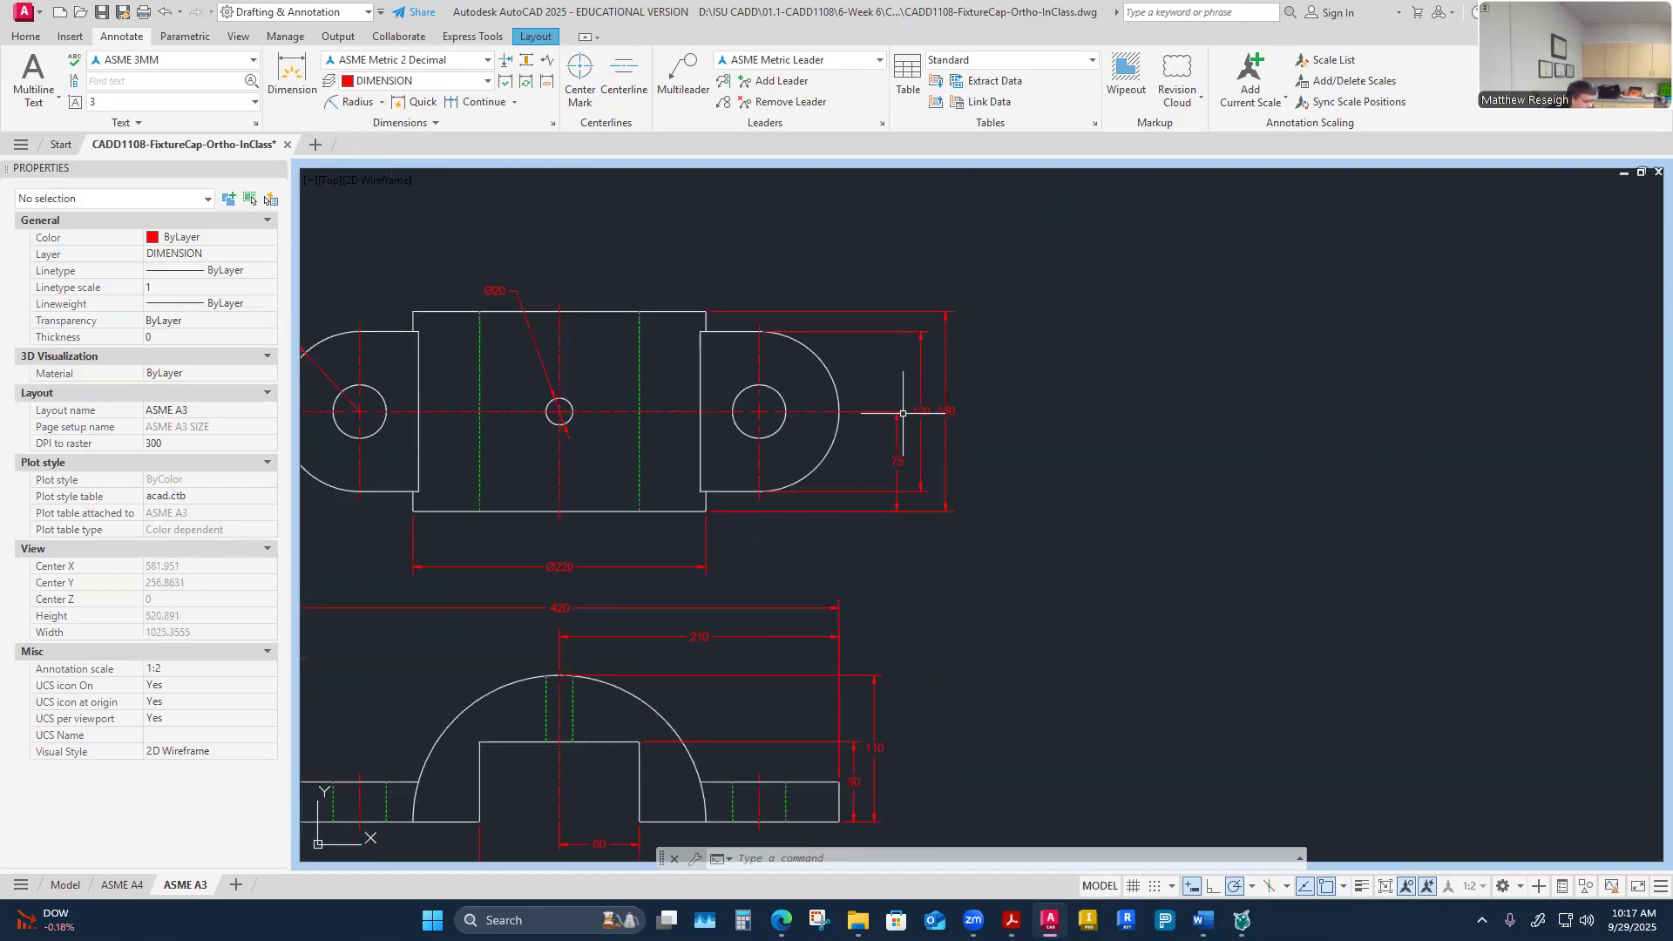
scroll(903, 413, "down", 2)
scroll(918, 455, "up", 4)
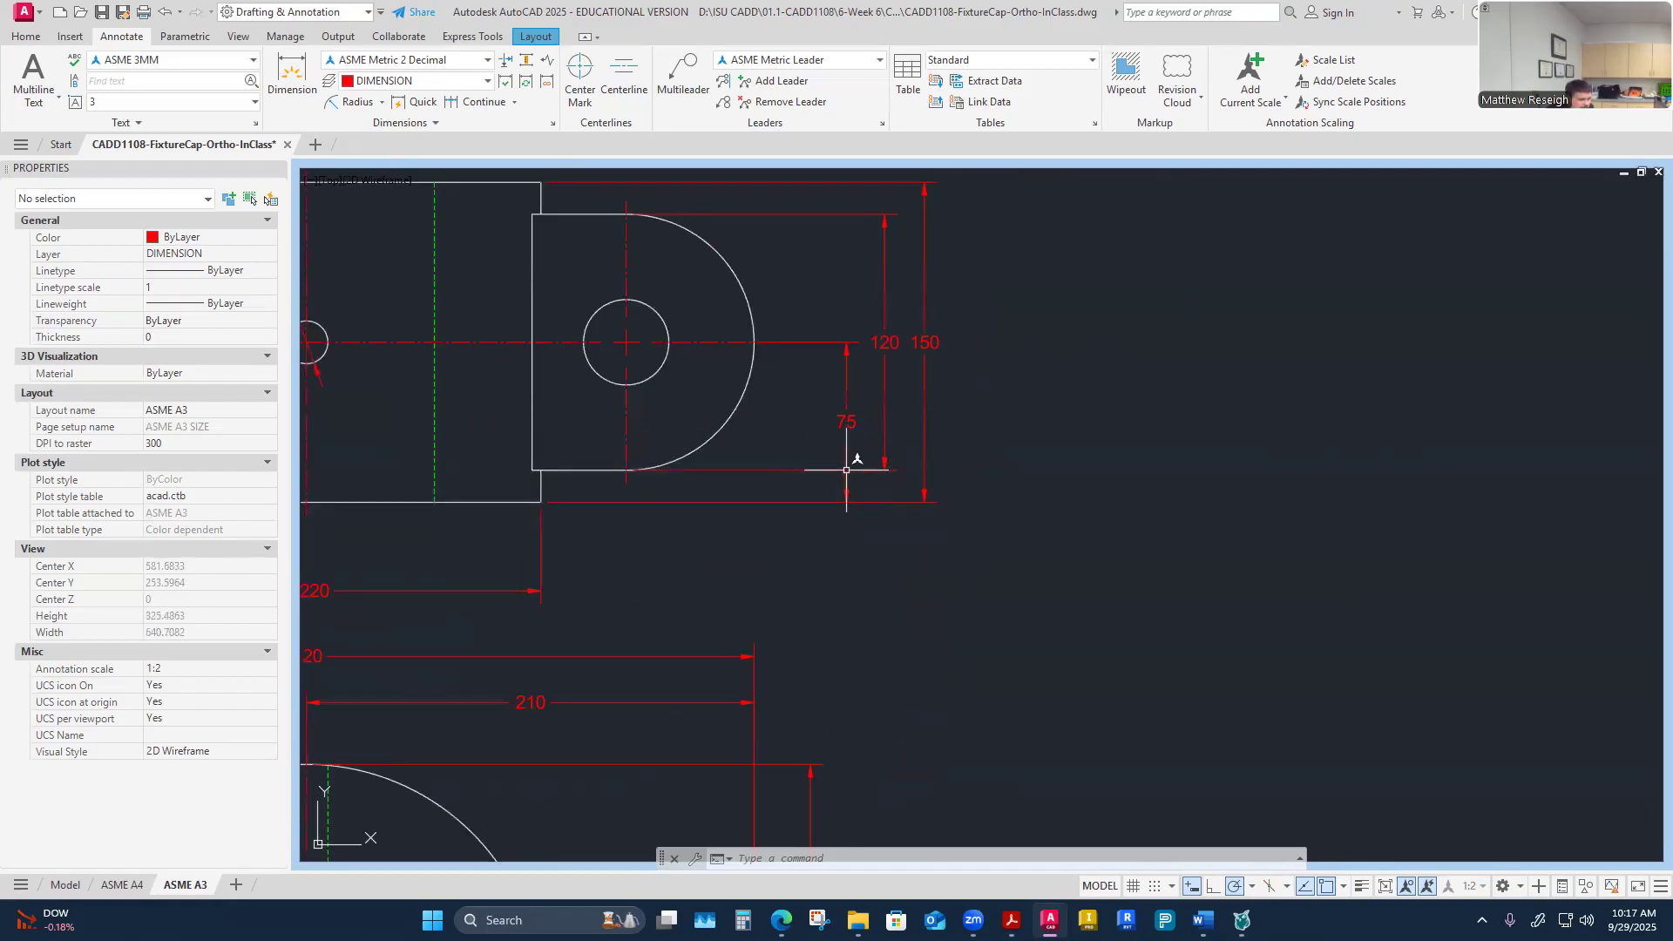
scroll(845, 468, "up", 4)
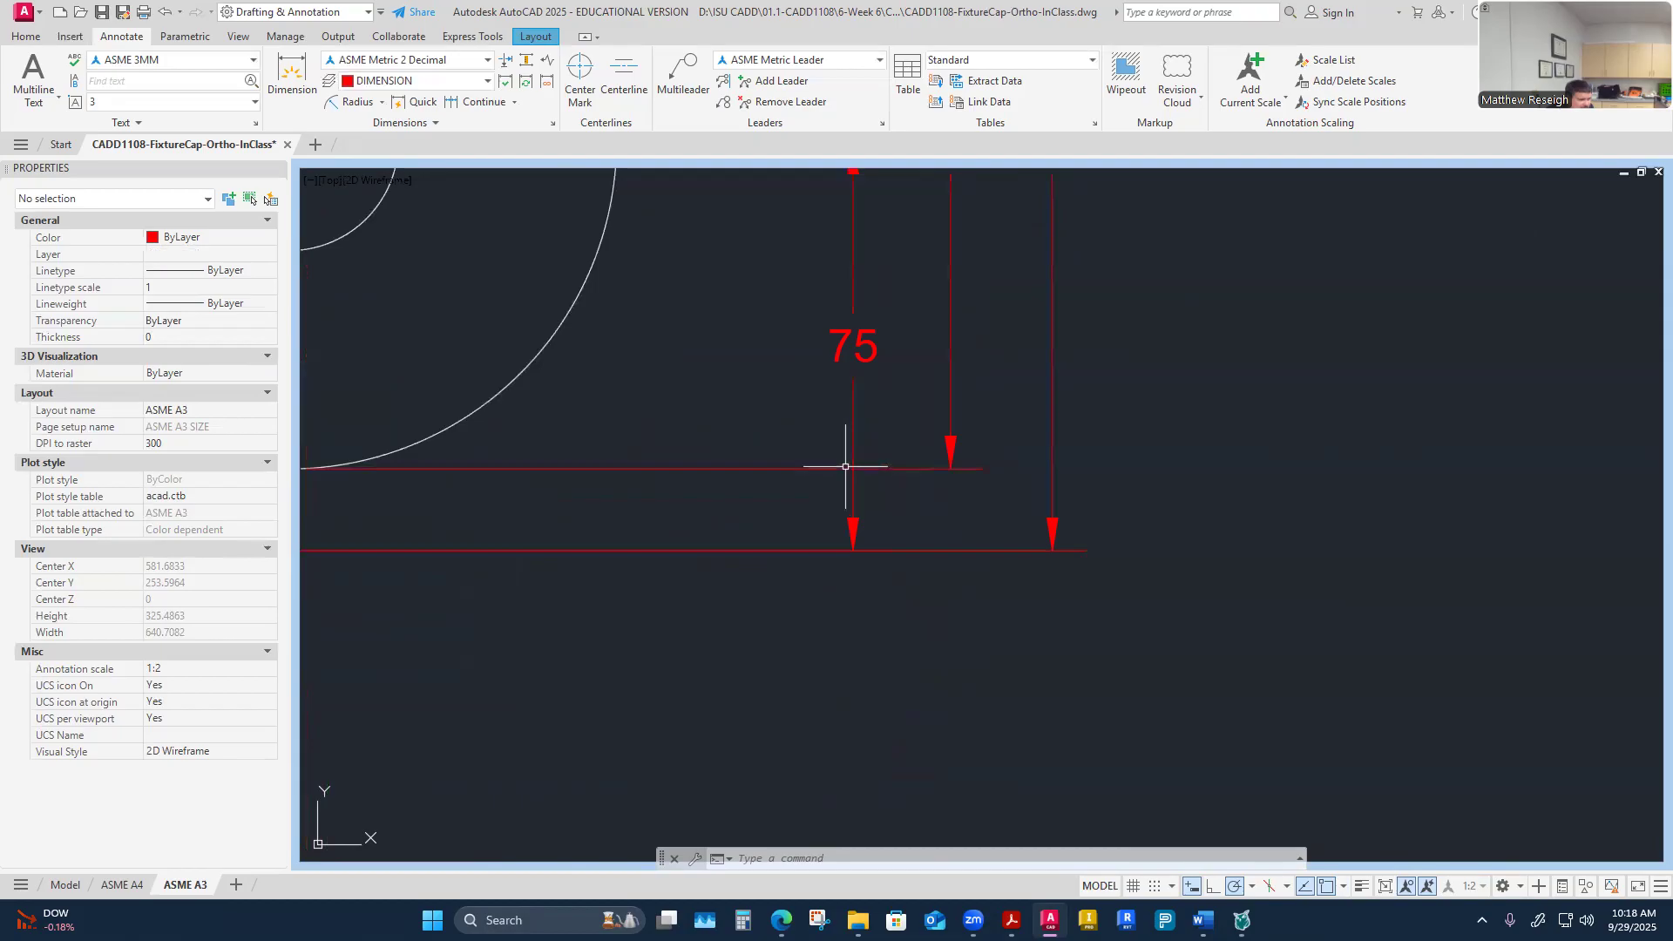
scroll(871, 474, "down", 2)
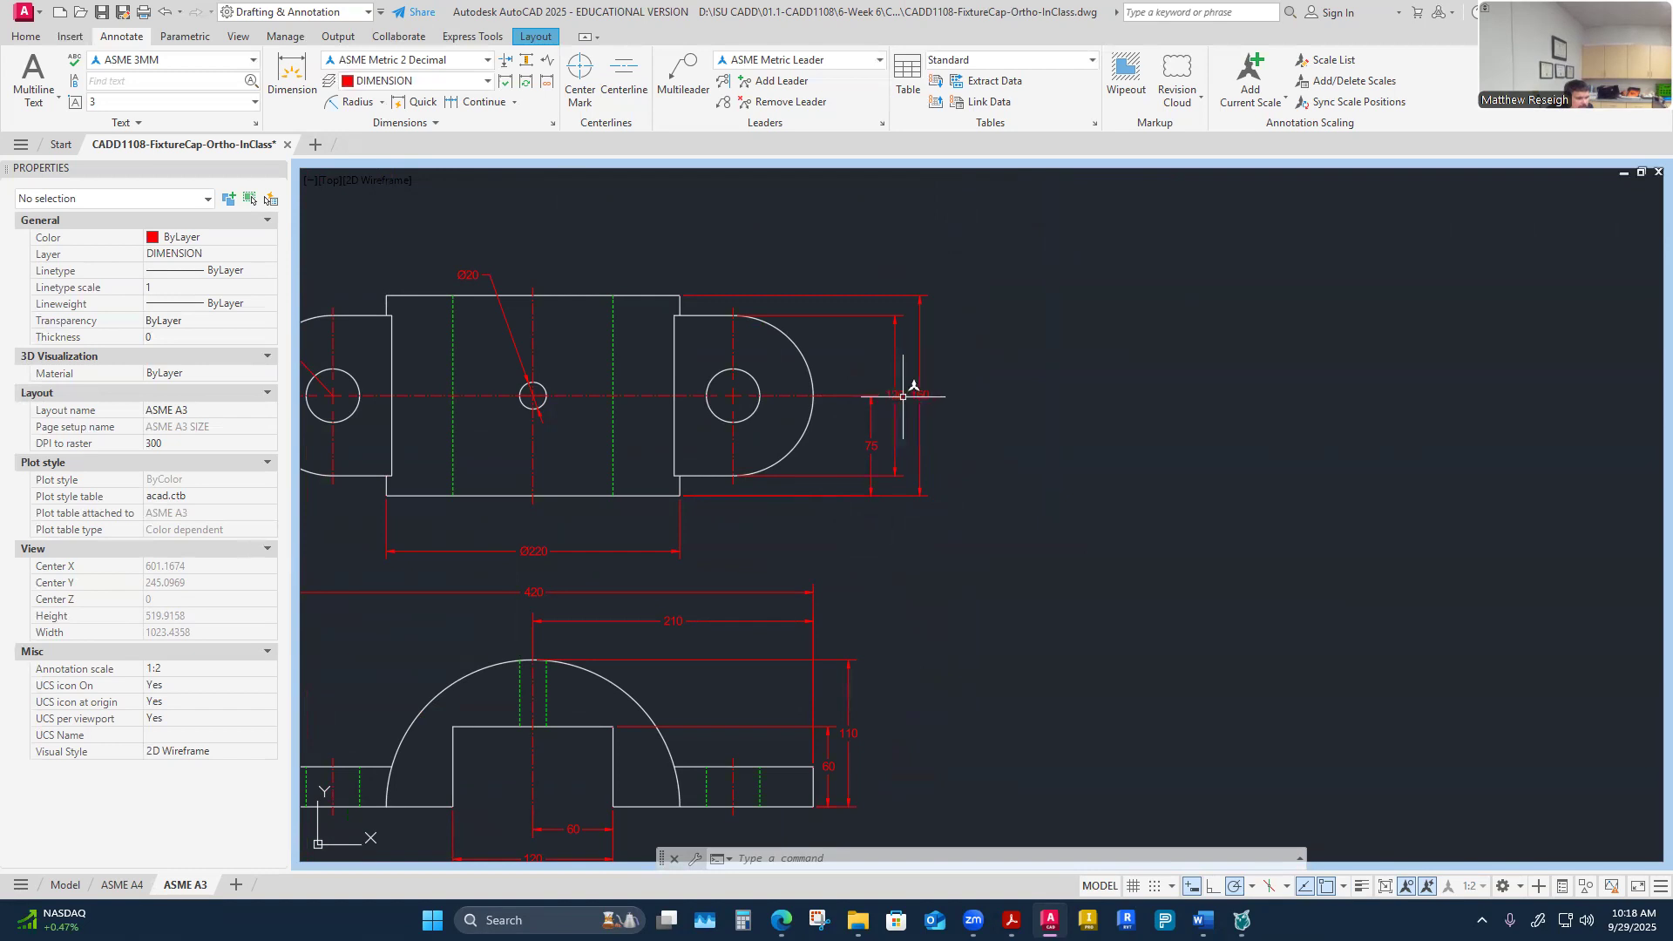
scroll(907, 396, "down", 1)
scroll(551, 383, "up", 1)
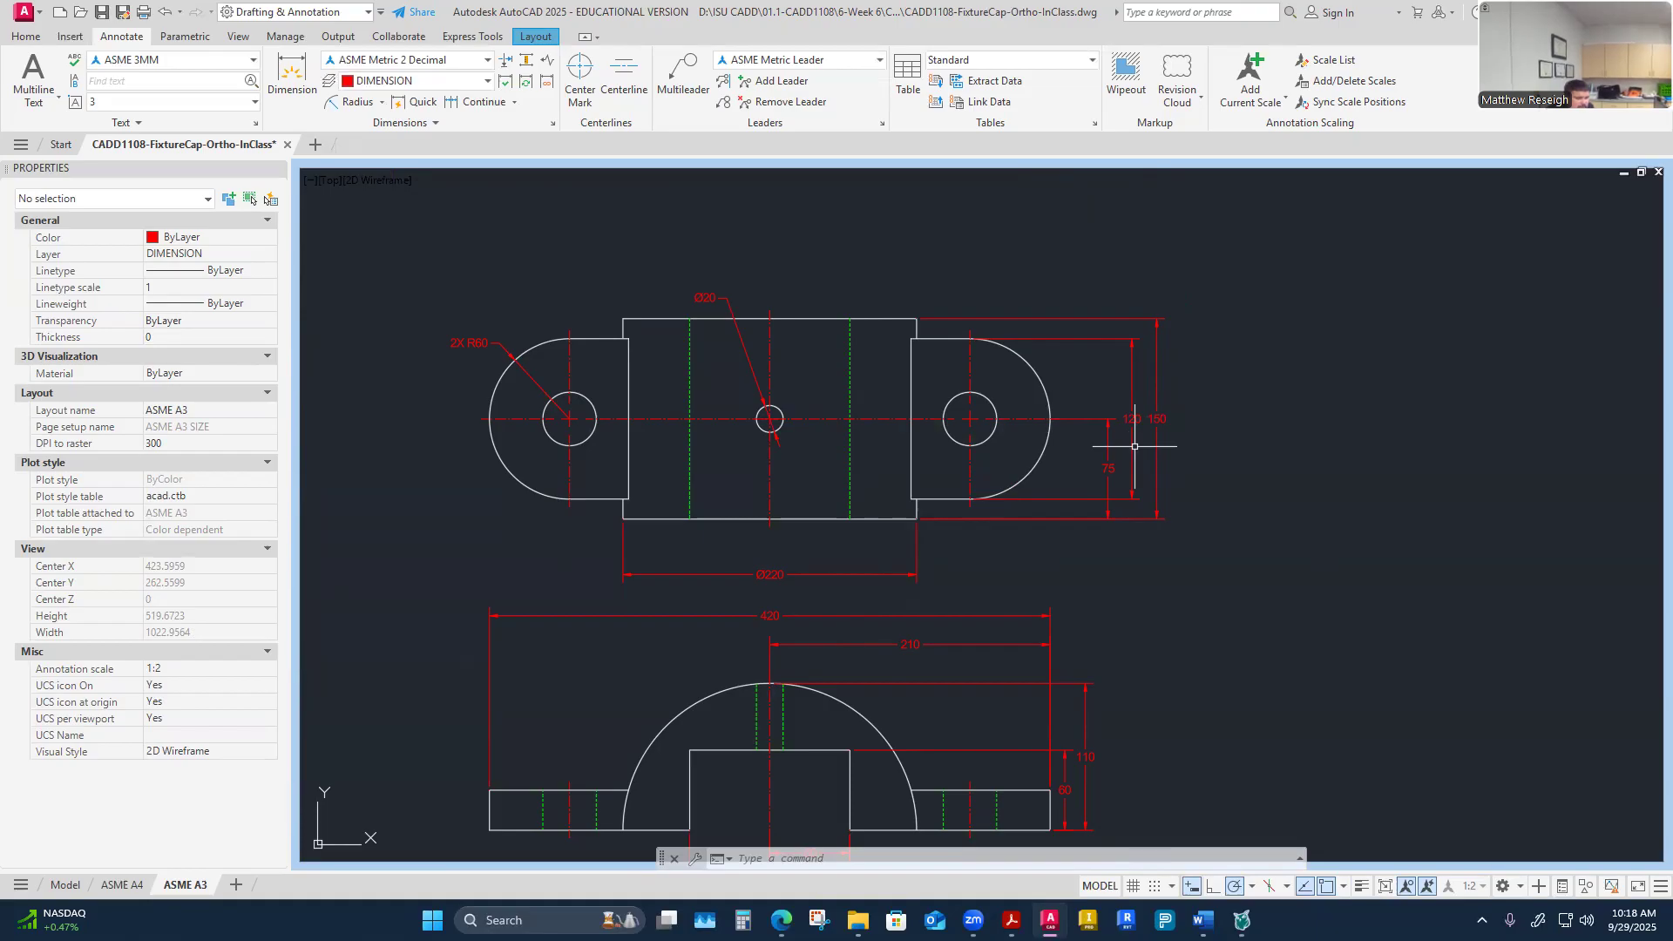
Step: Shift the vertical 60 dimension in the front view farther from the right lug's end, keeping it inside the 110 dimension
scroll(1135, 446, "down", 2)
scroll(1080, 582, "up", 5)
left_click(1072, 531)
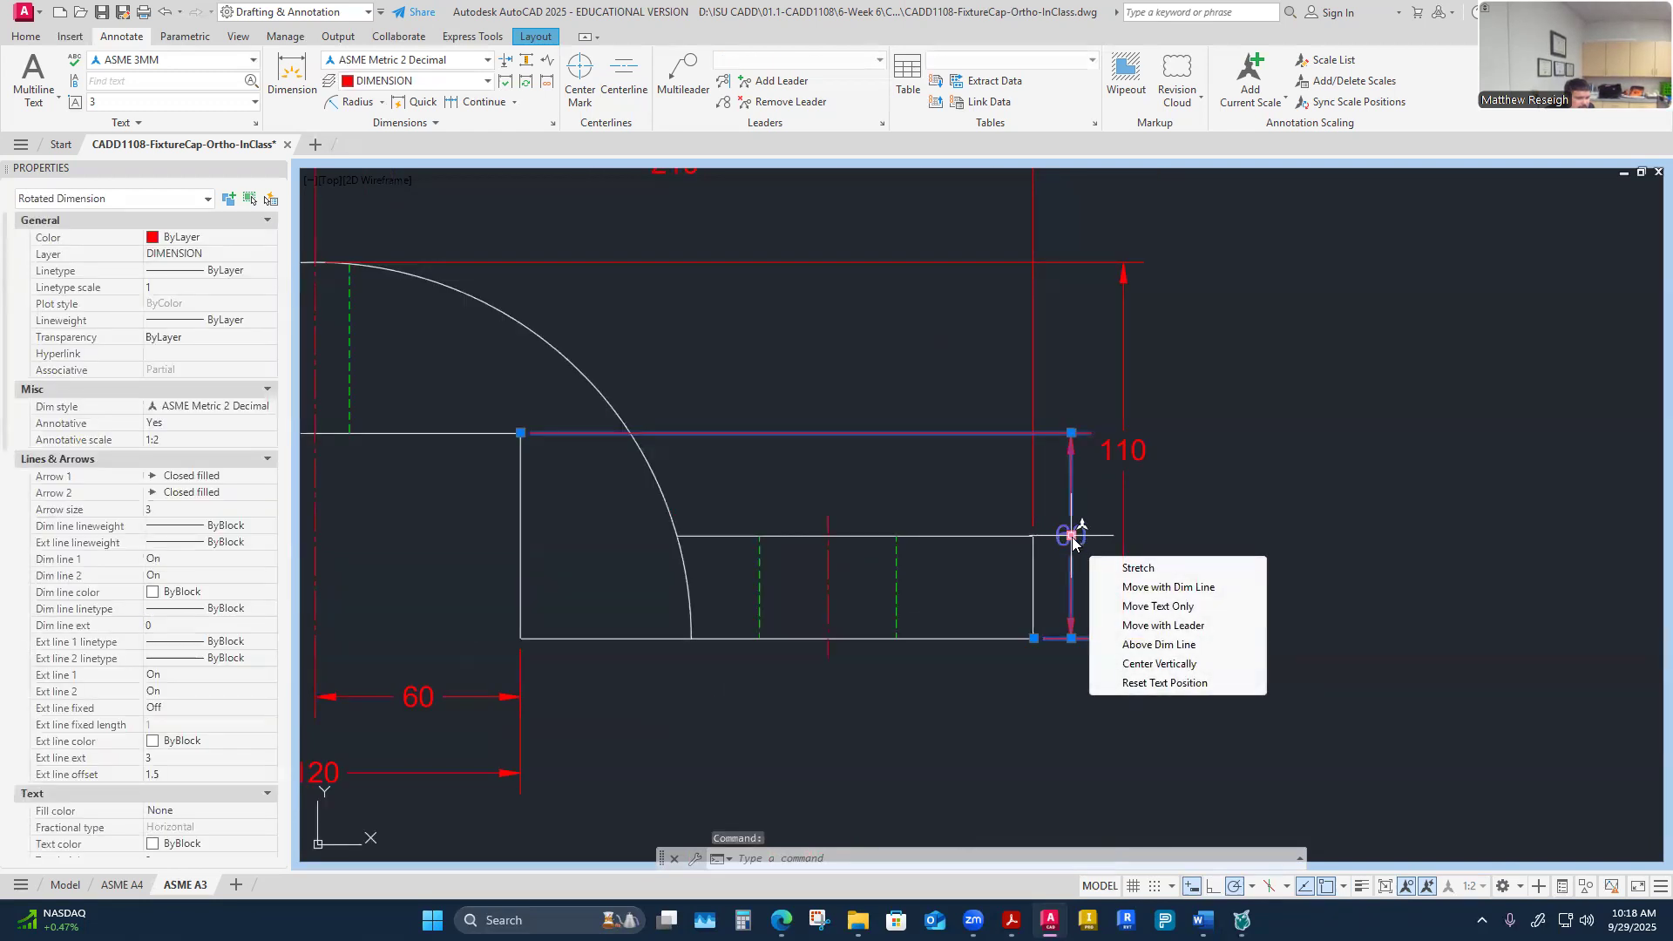
left_click(1073, 538)
scroll(1175, 556, "down", 4)
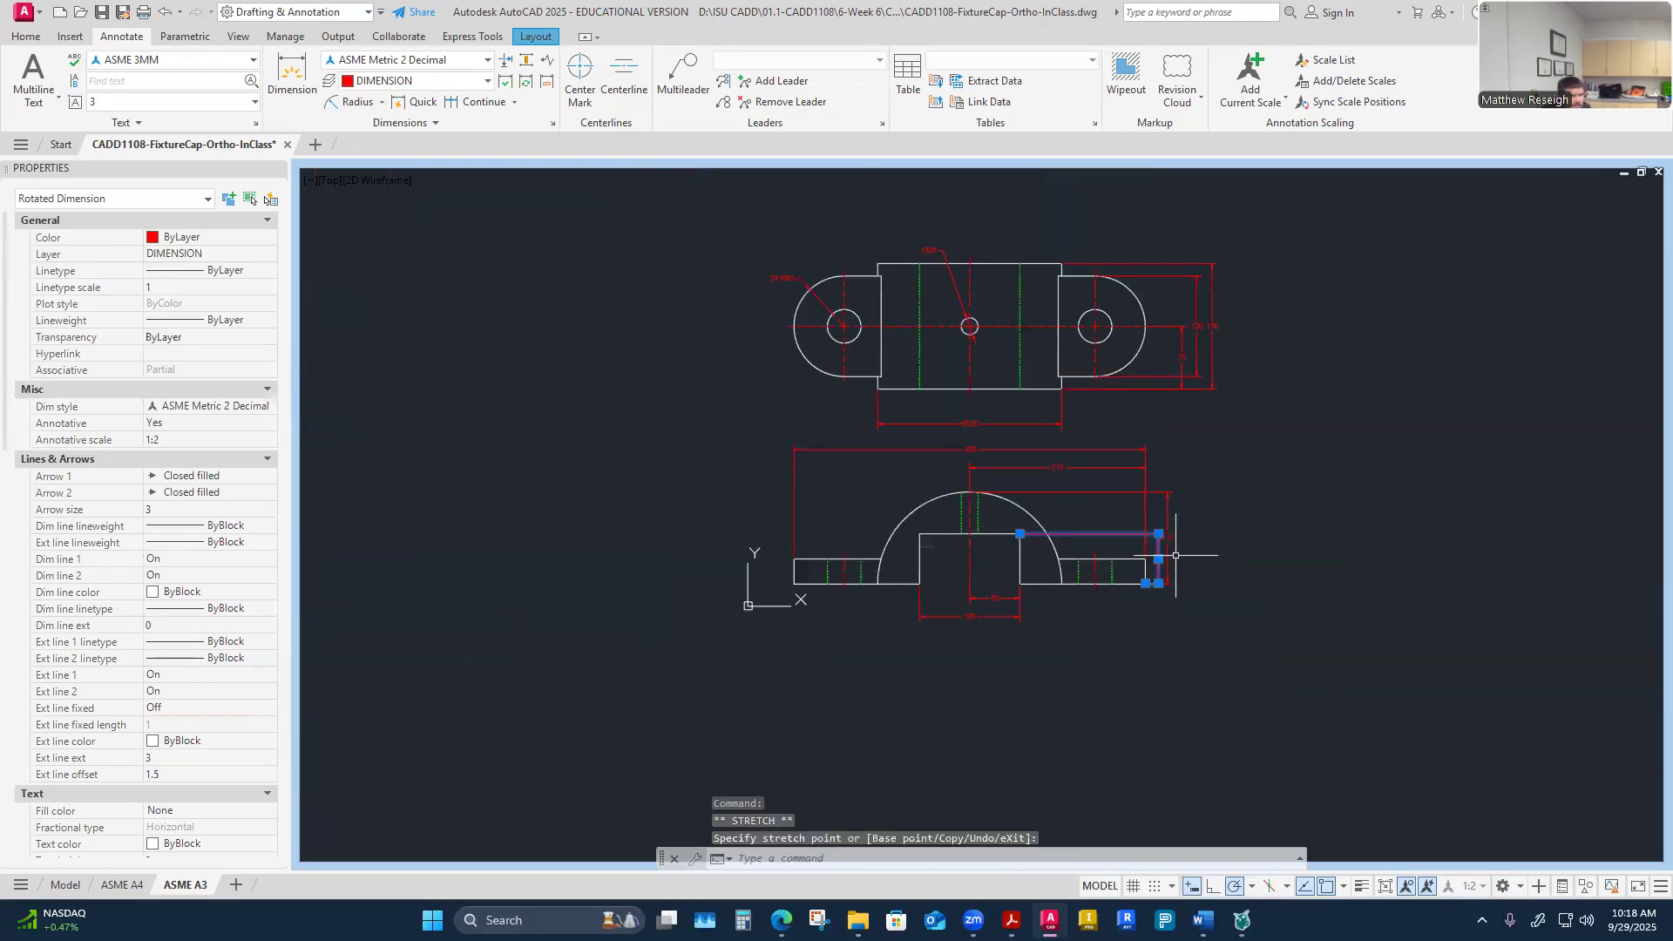
scroll(1130, 408, "up", 2)
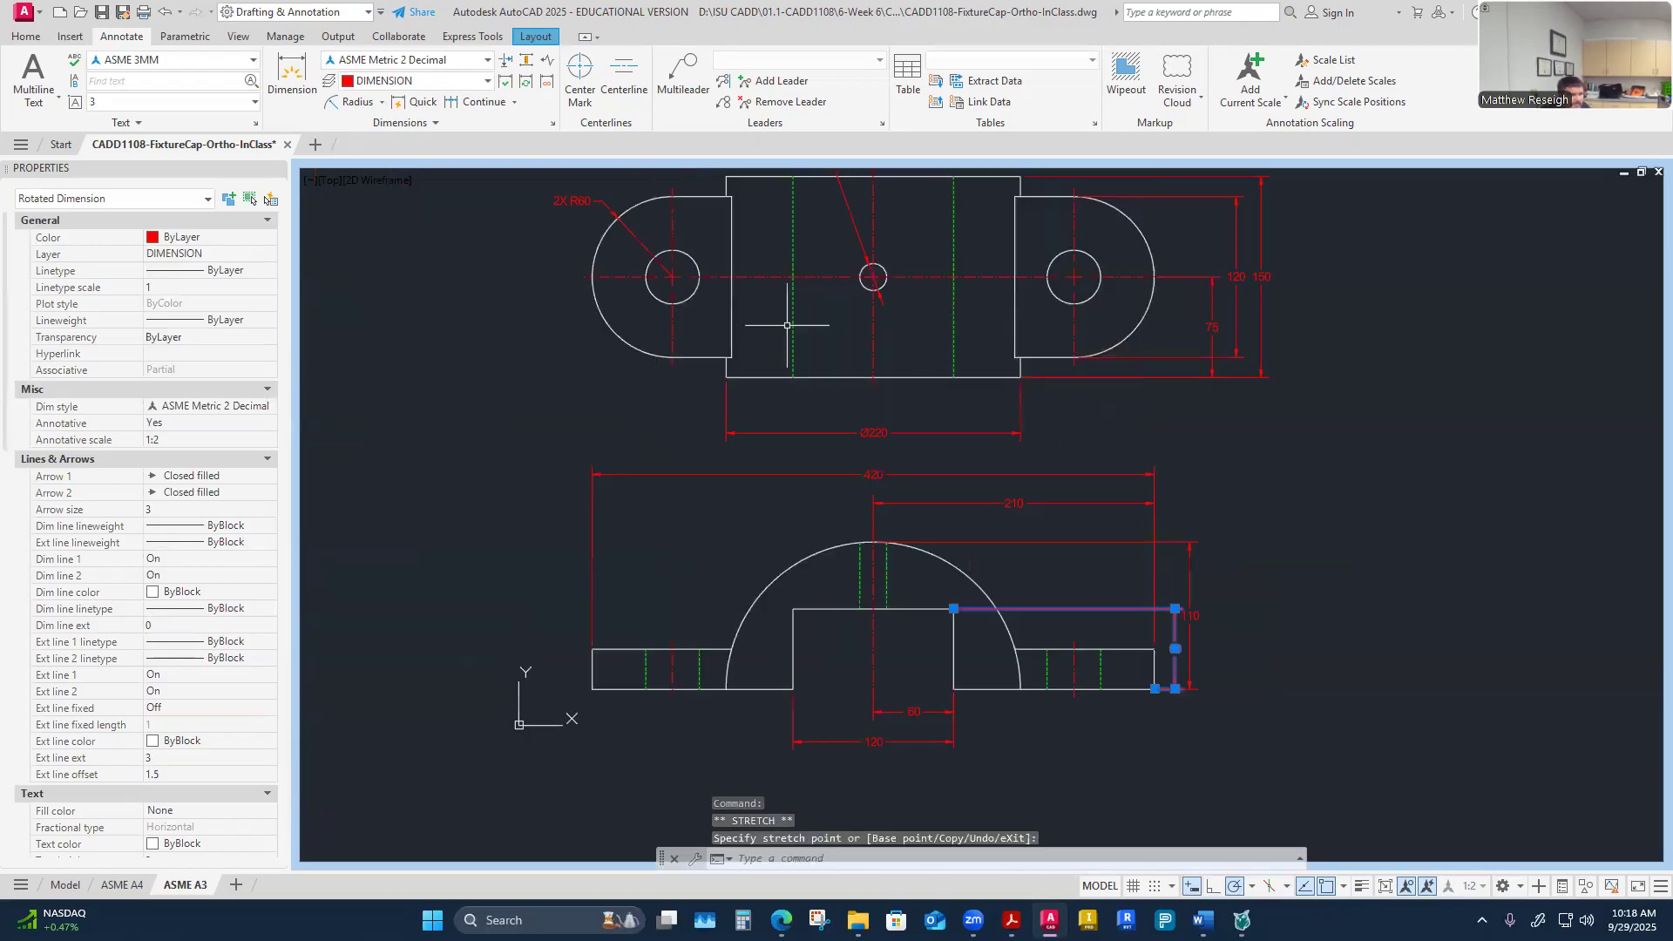
left_click(1242, 276)
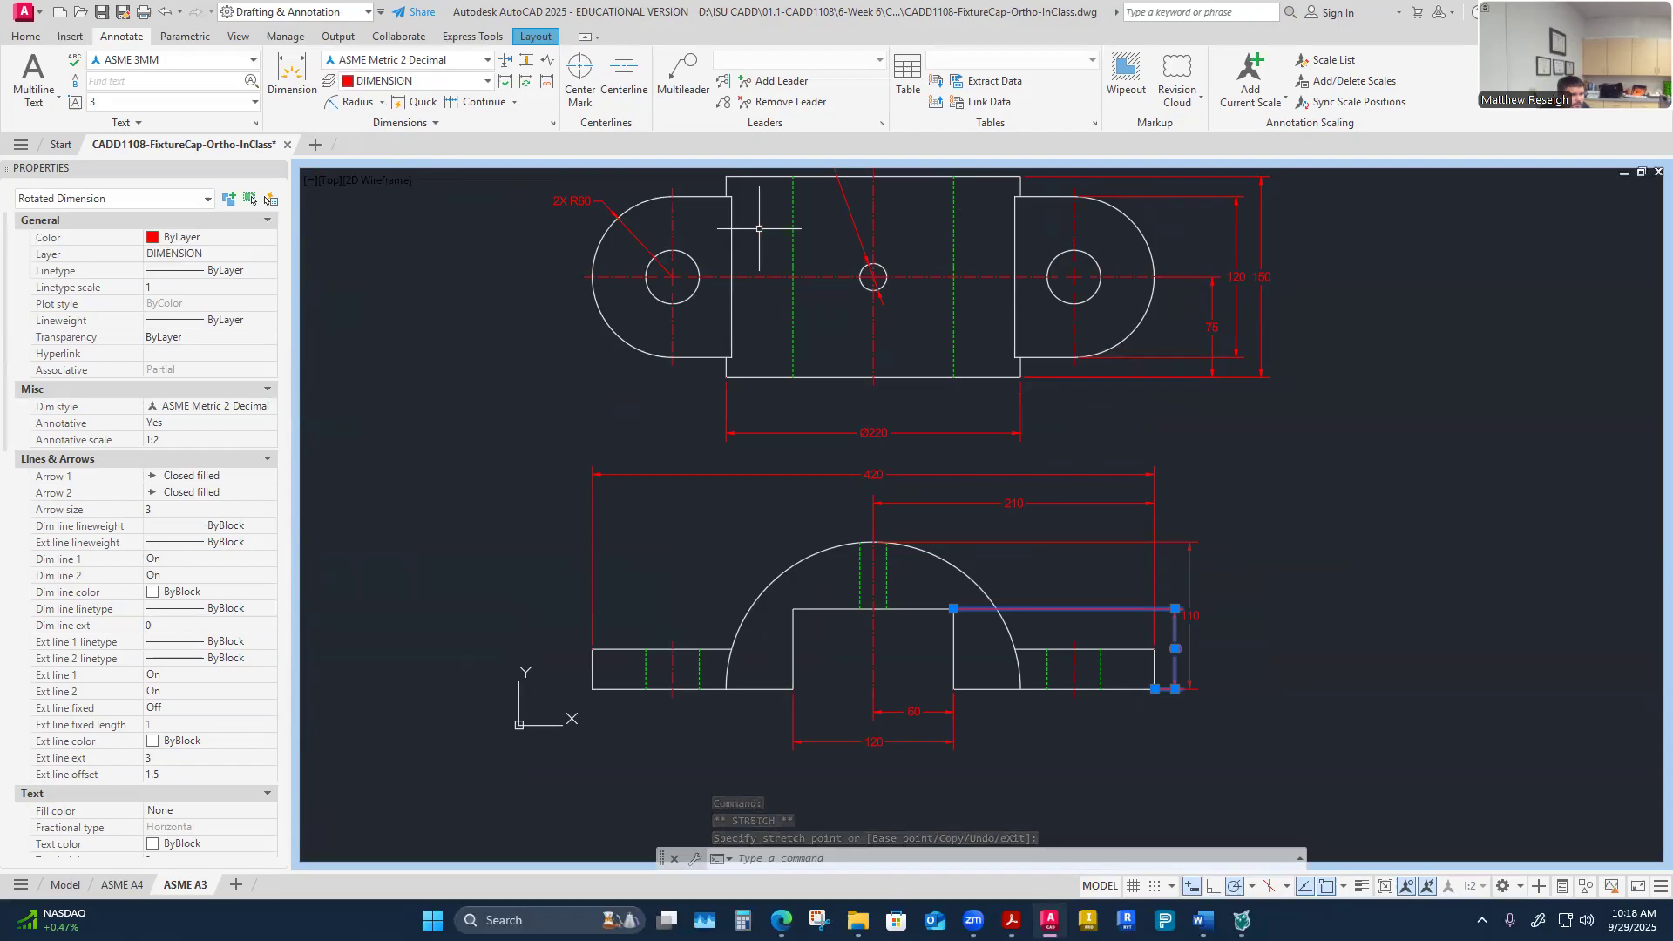
key("Escape")
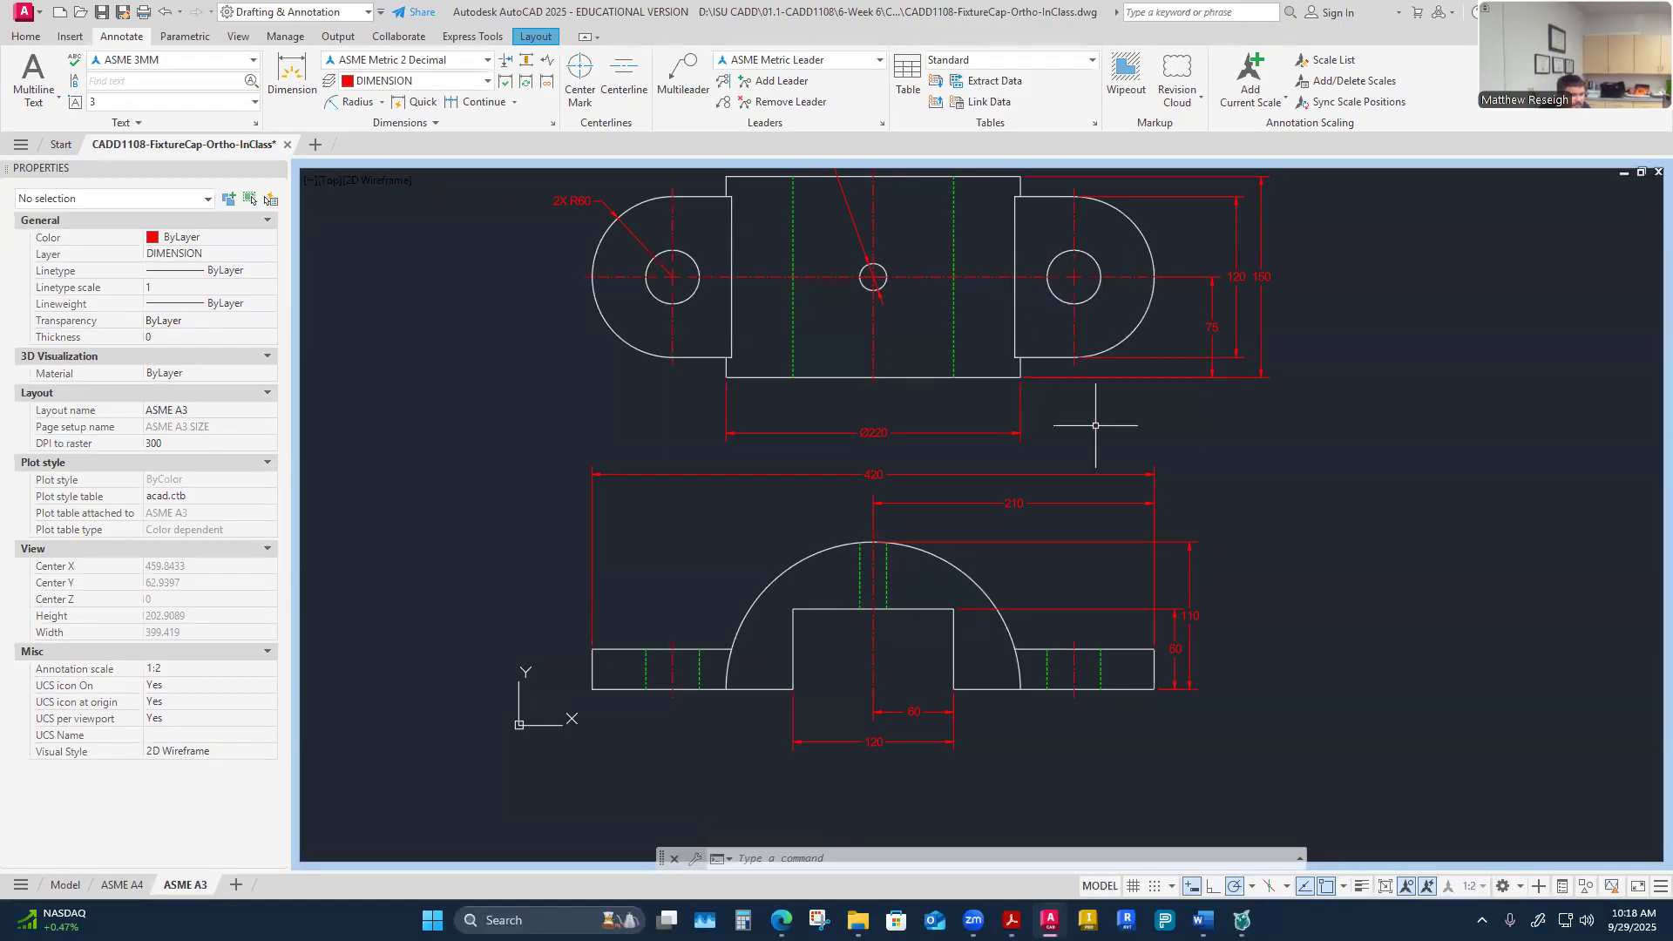
Step: Dimension the right lug's thickness in the front view, placing the dimension line between the lug's end and the vertical 60 dimension
scroll(1184, 685, "up", 2)
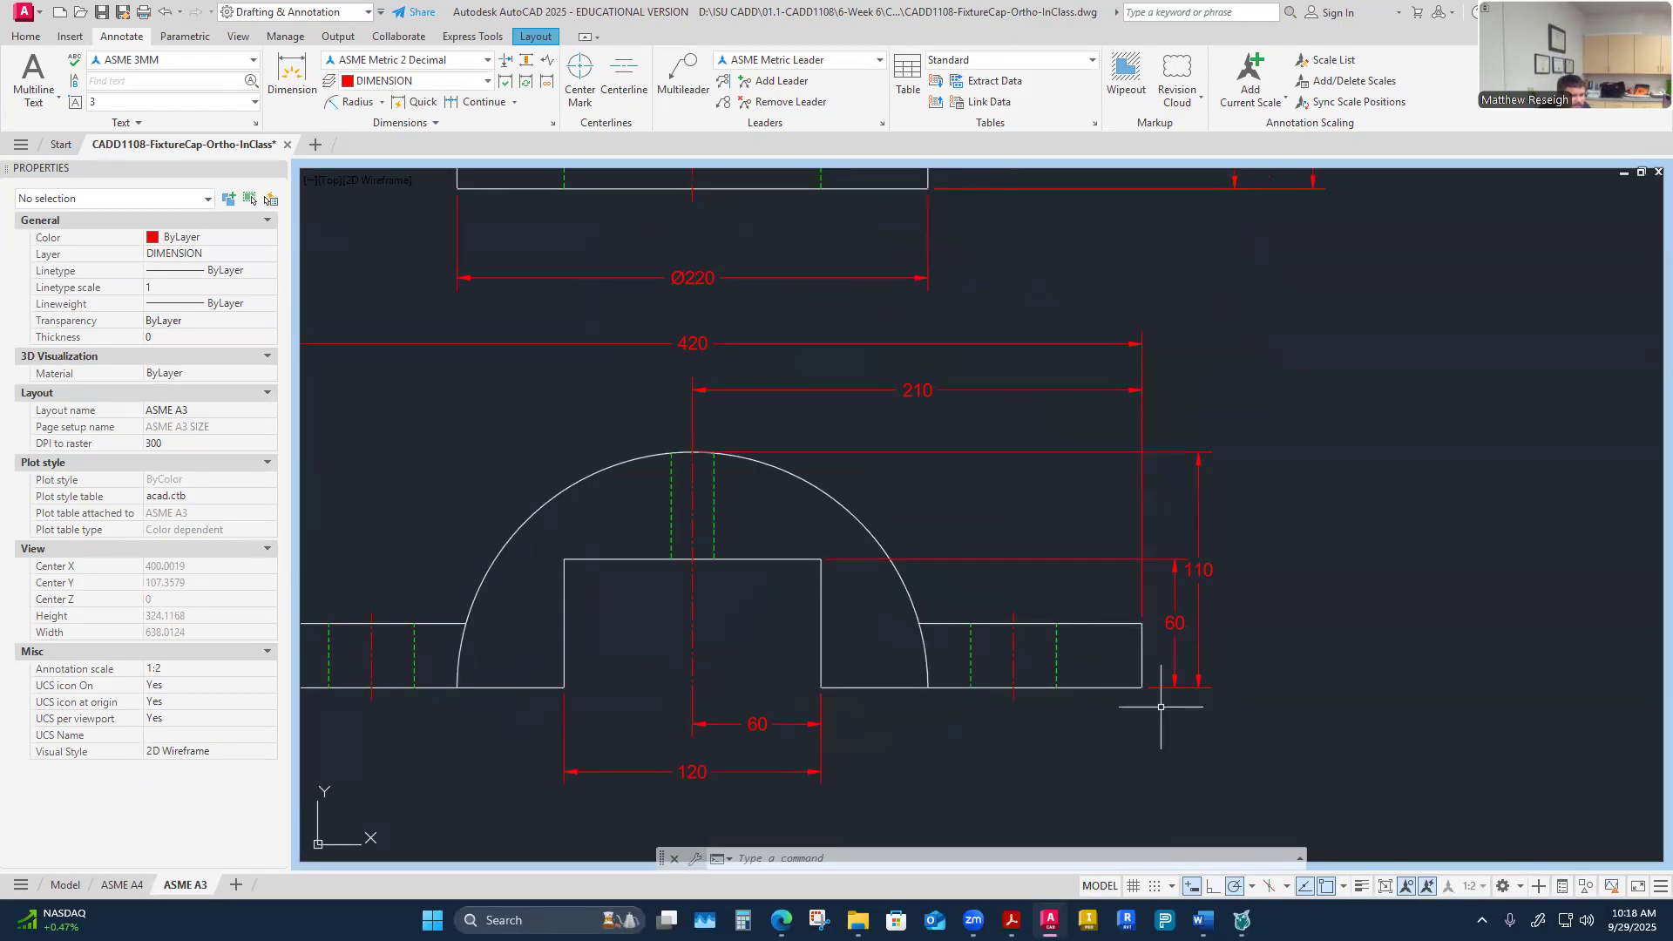
scroll(1144, 703, "down", 2)
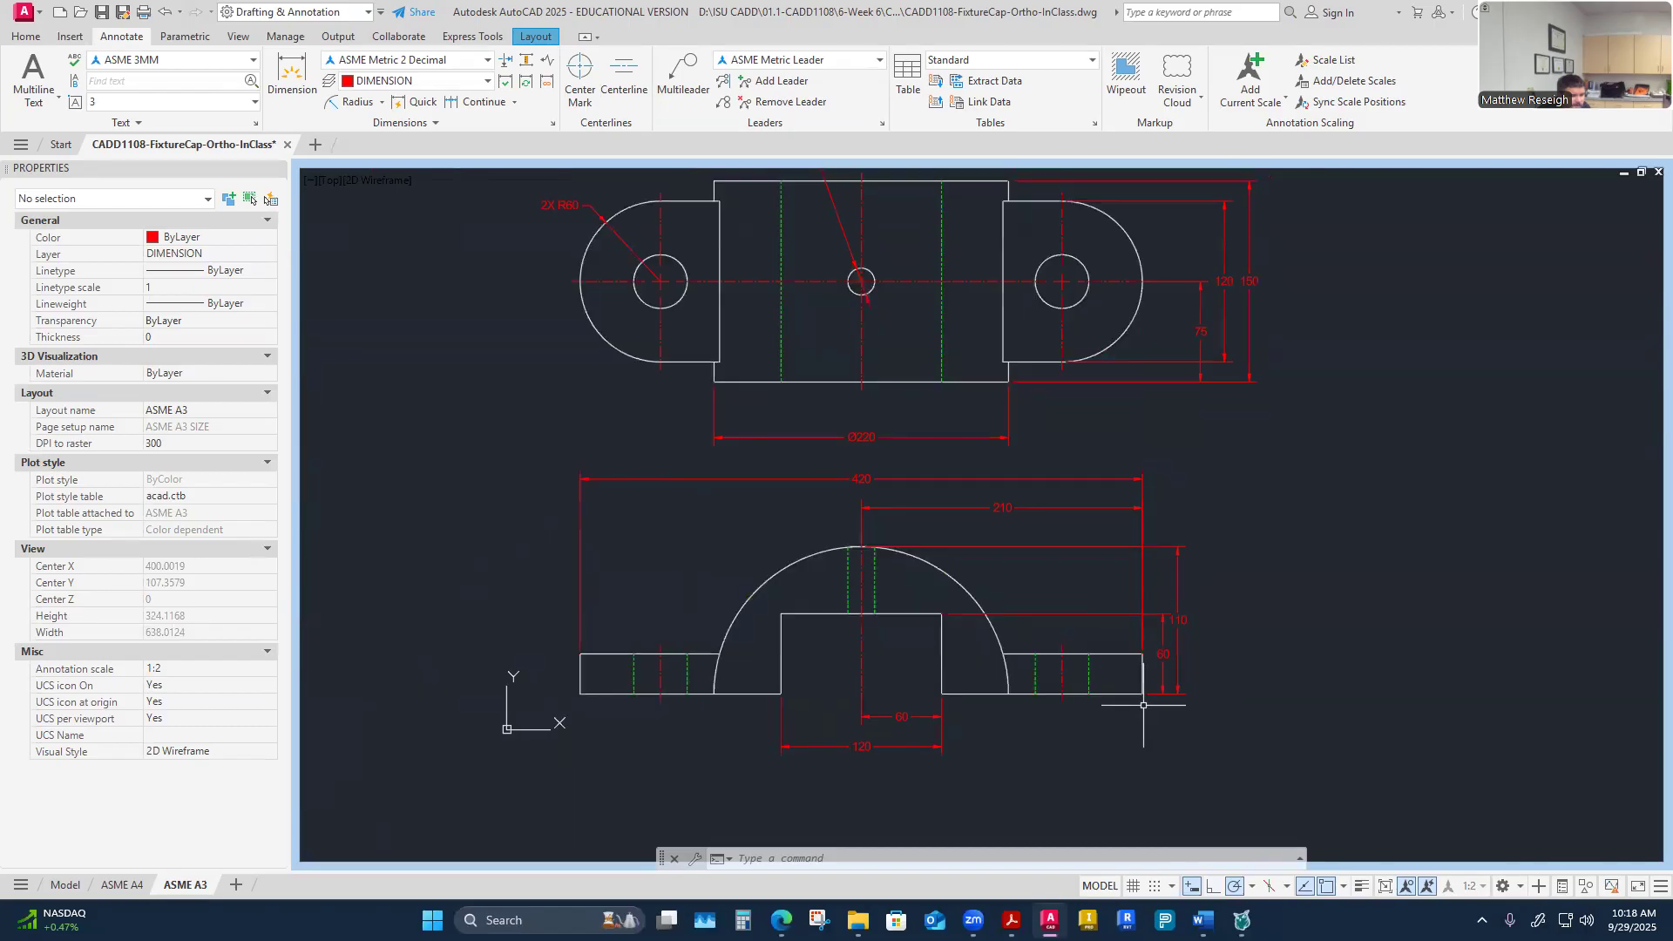
left_click(292, 75)
scroll(1180, 688, "up", 4)
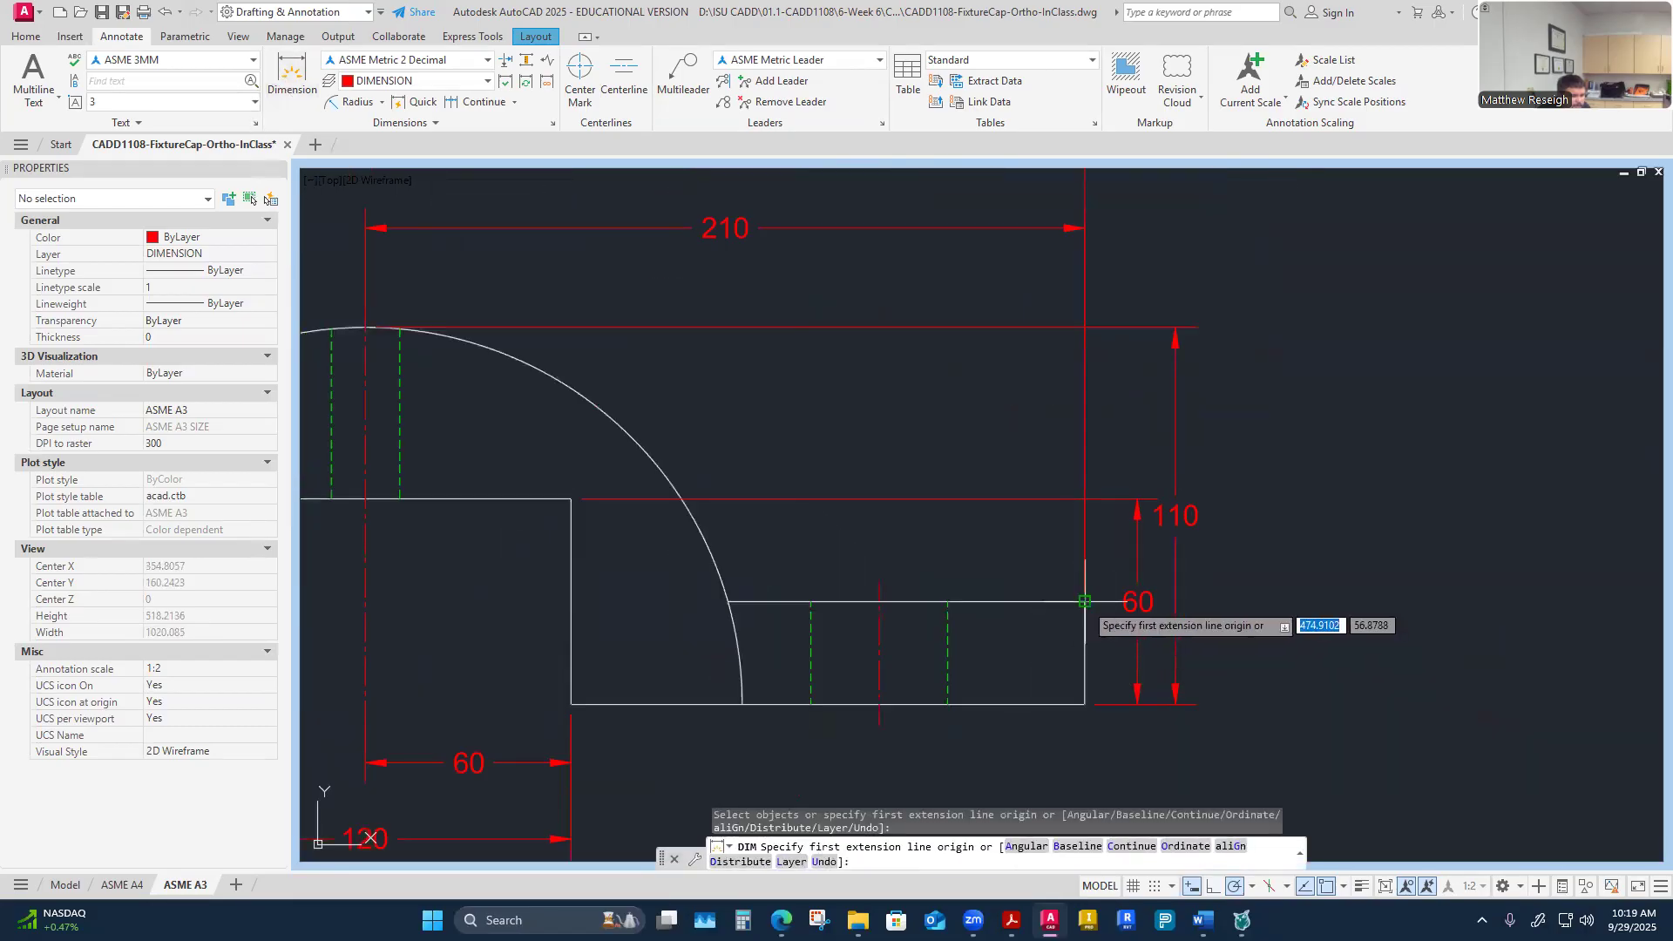
left_click(1085, 653)
left_click(1085, 703)
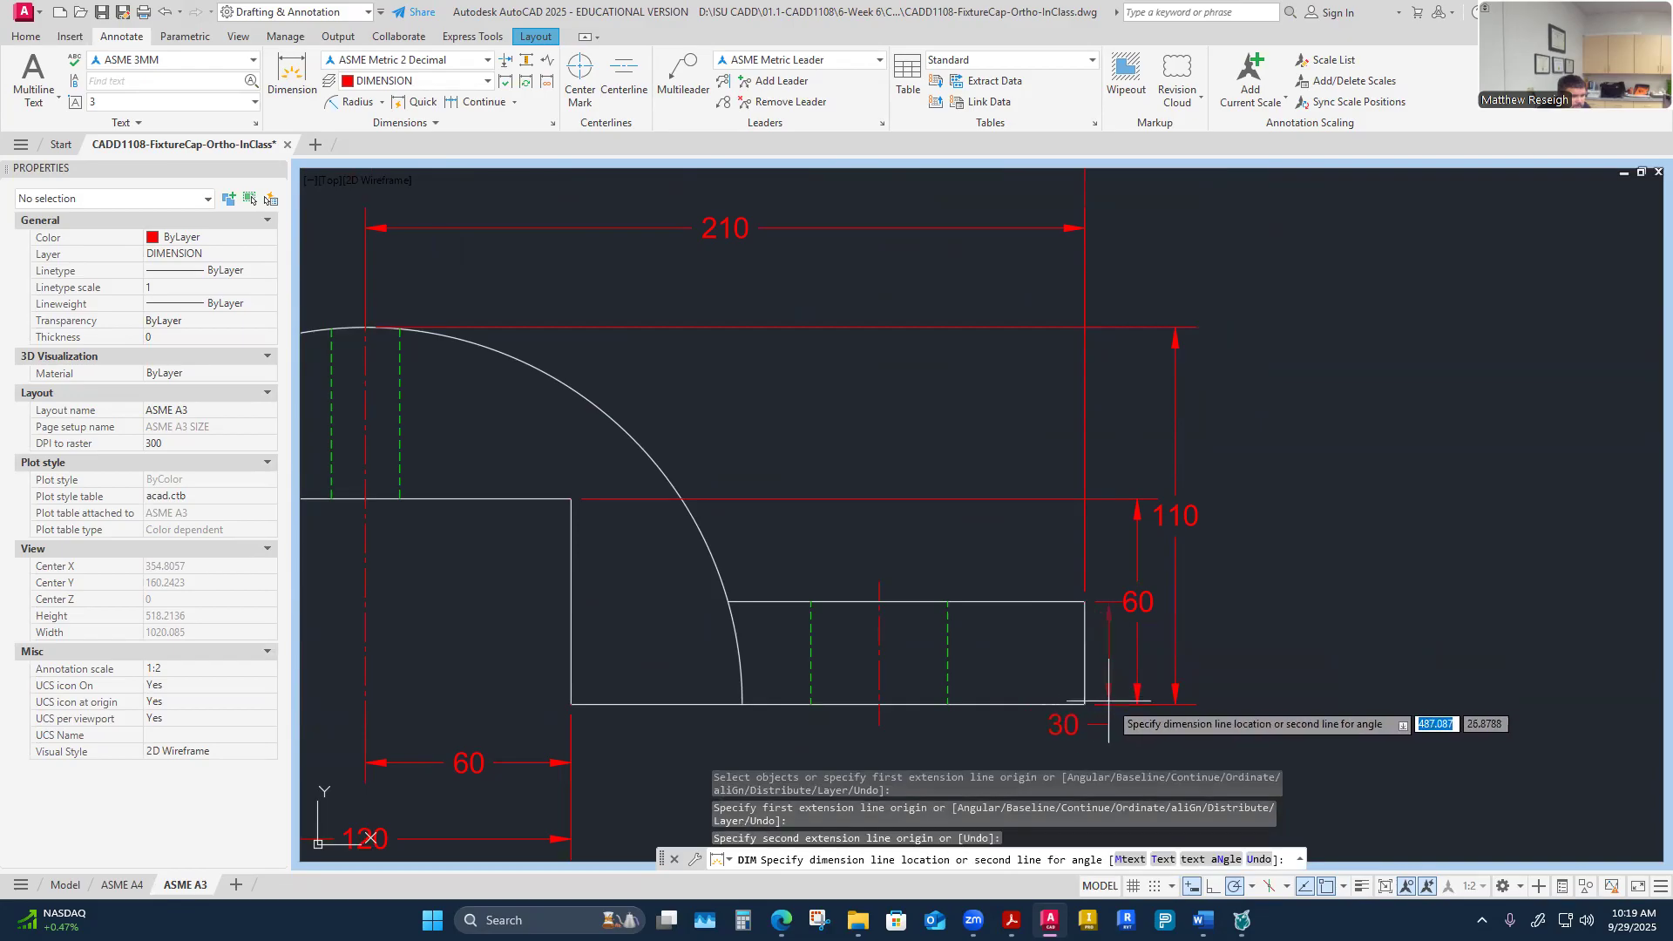
left_click(1108, 704)
scroll(1133, 698, "down", 4)
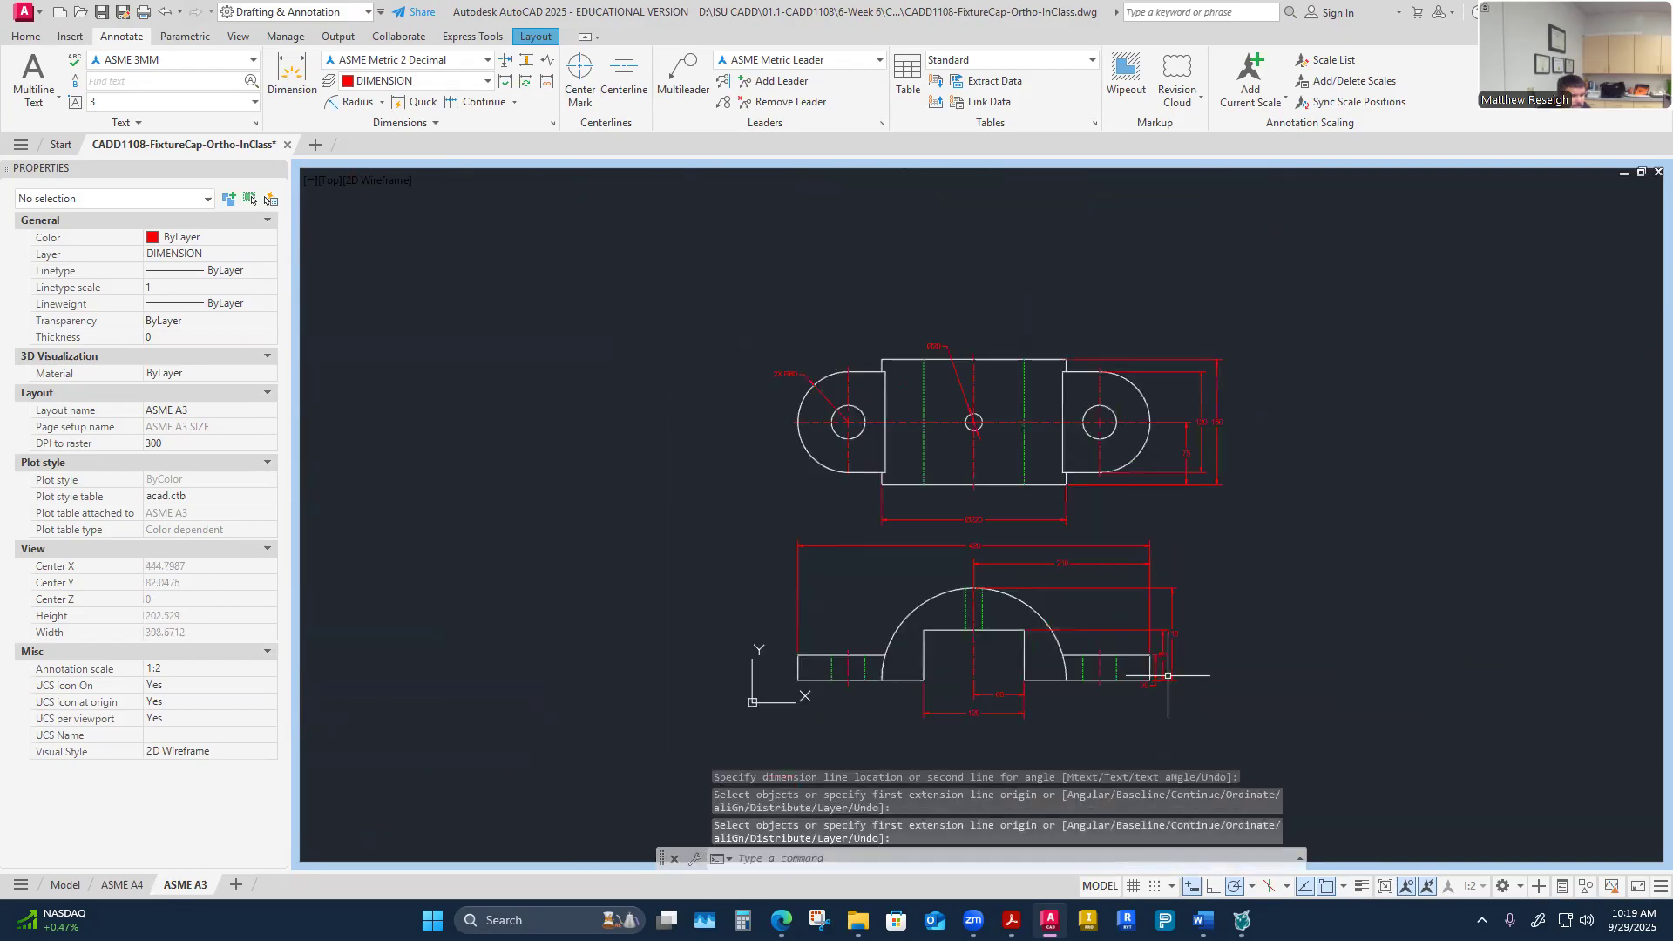
Step: Examine the stacked height dimensions in the front view and compare the right lug's hidden hole lines with the hole in the top view
scroll(1162, 695, "up", 2)
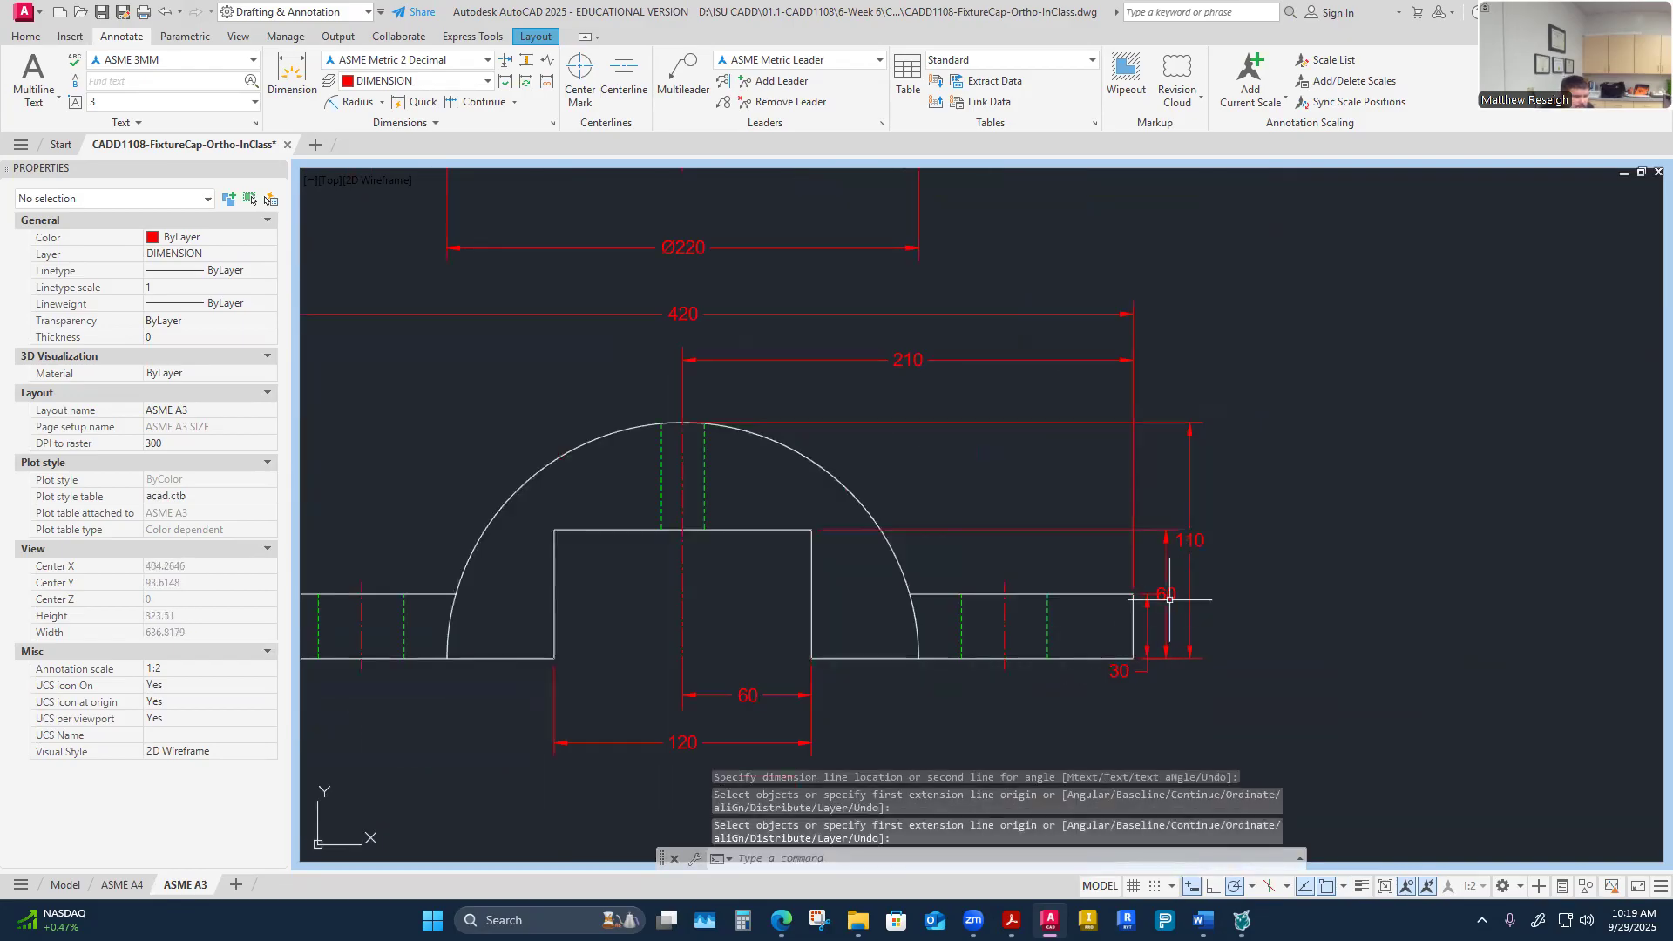
scroll(1111, 695, "down", 3)
scroll(1122, 697, "up", 3)
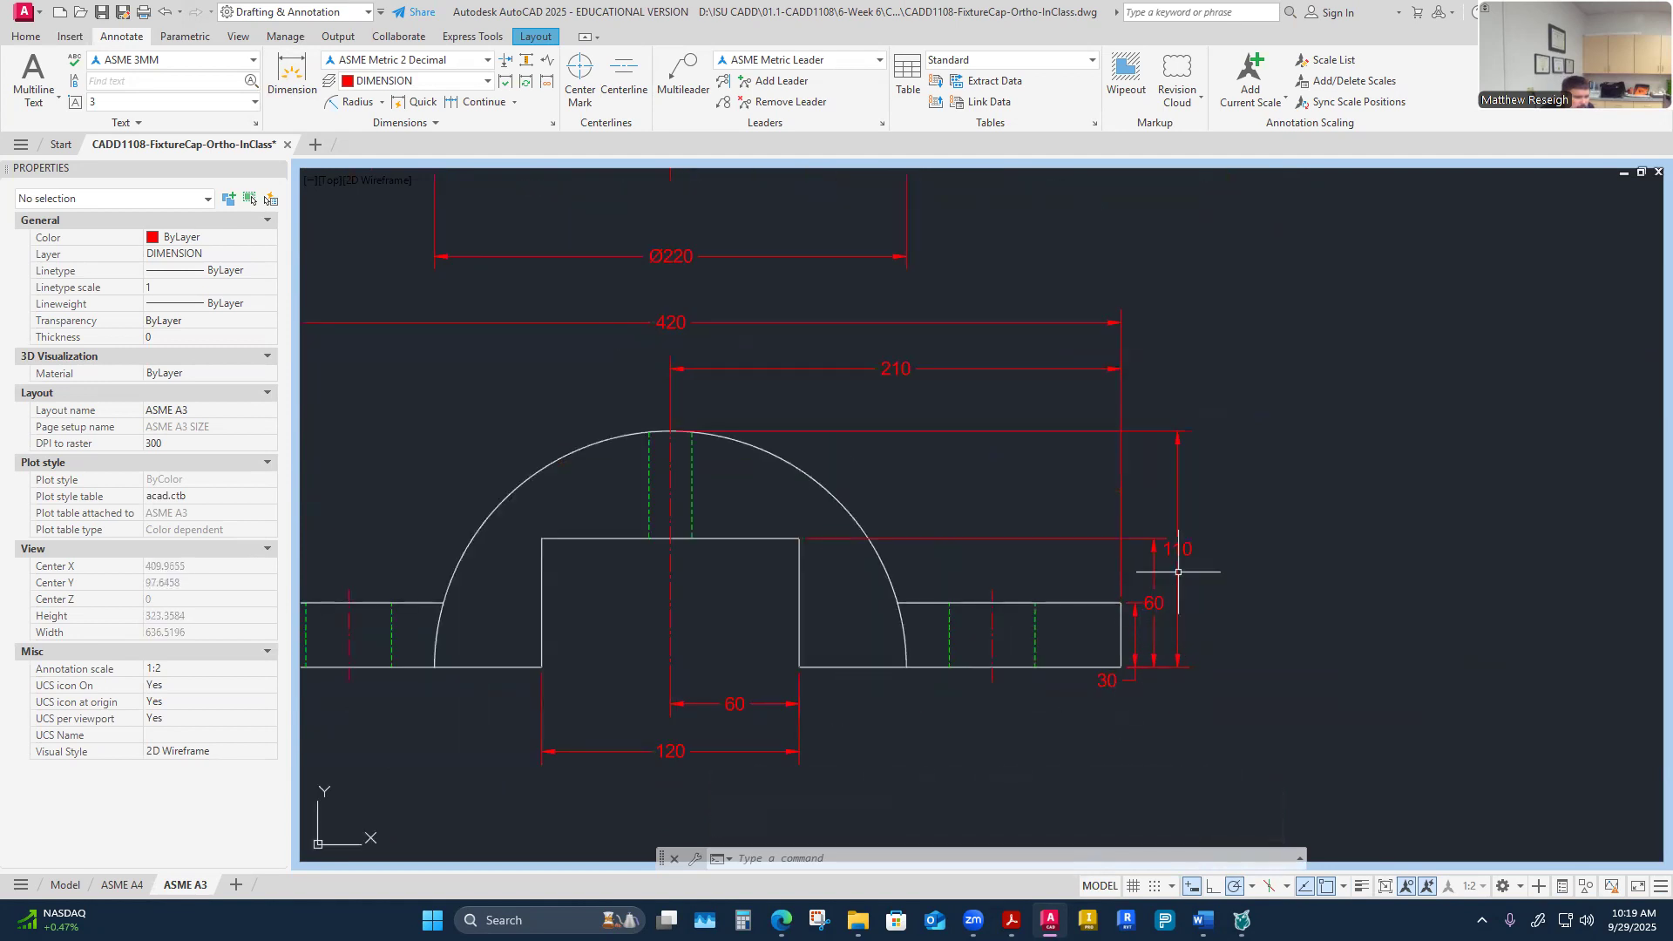
scroll(1085, 693, "down", 3)
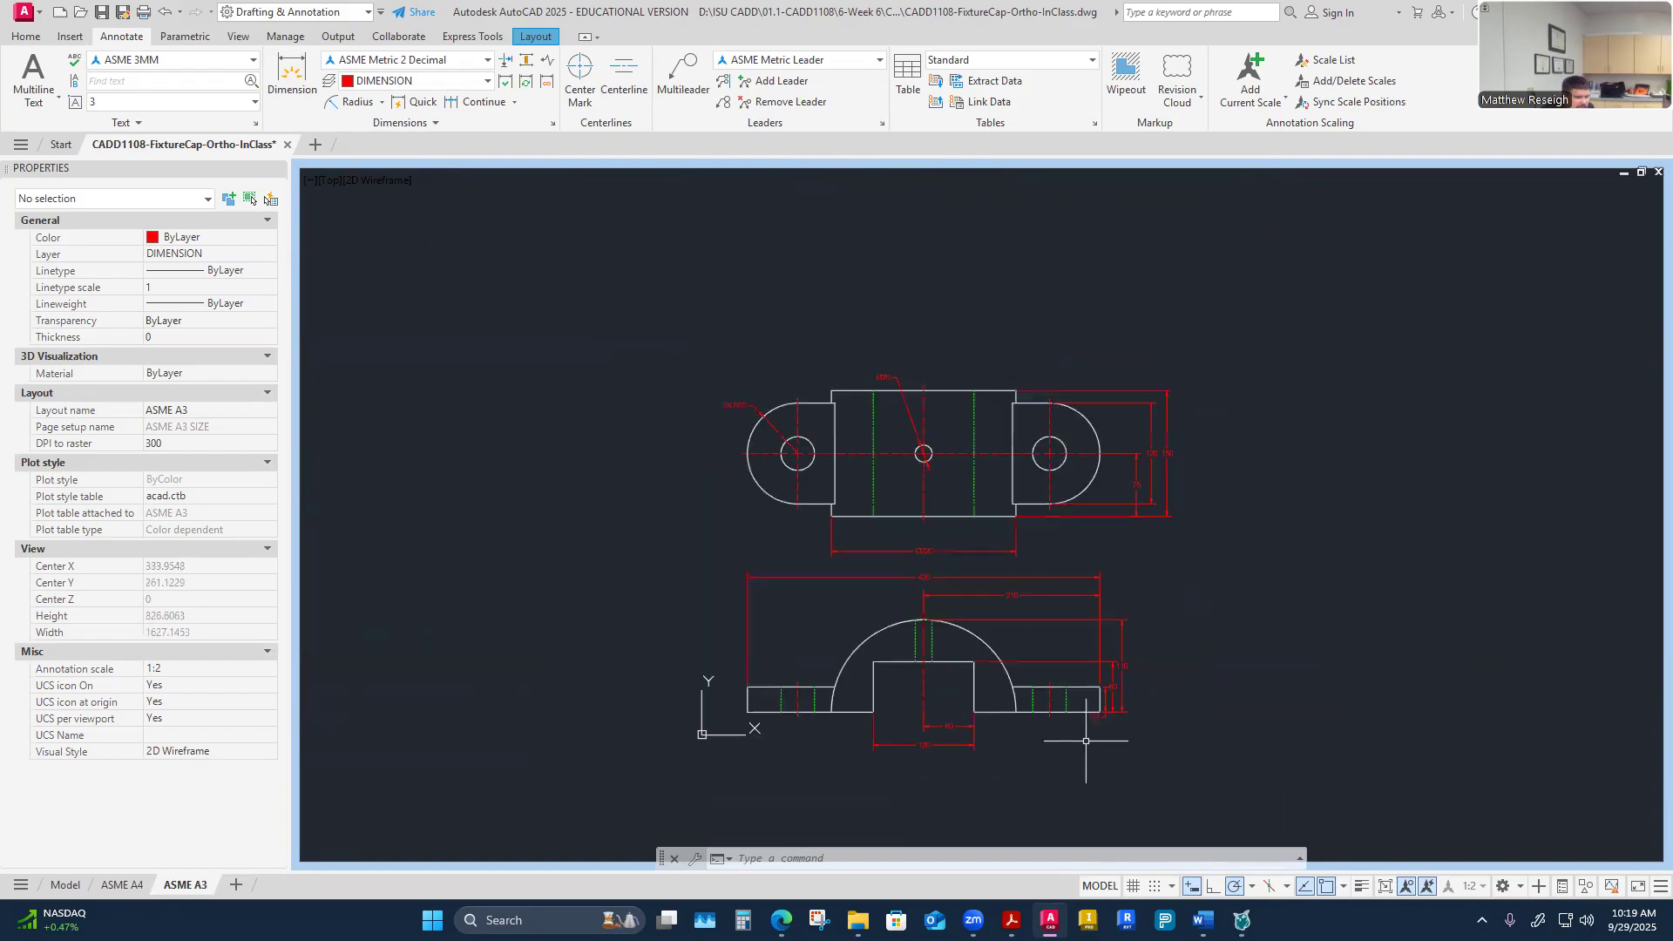
scroll(1105, 458, "up", 1)
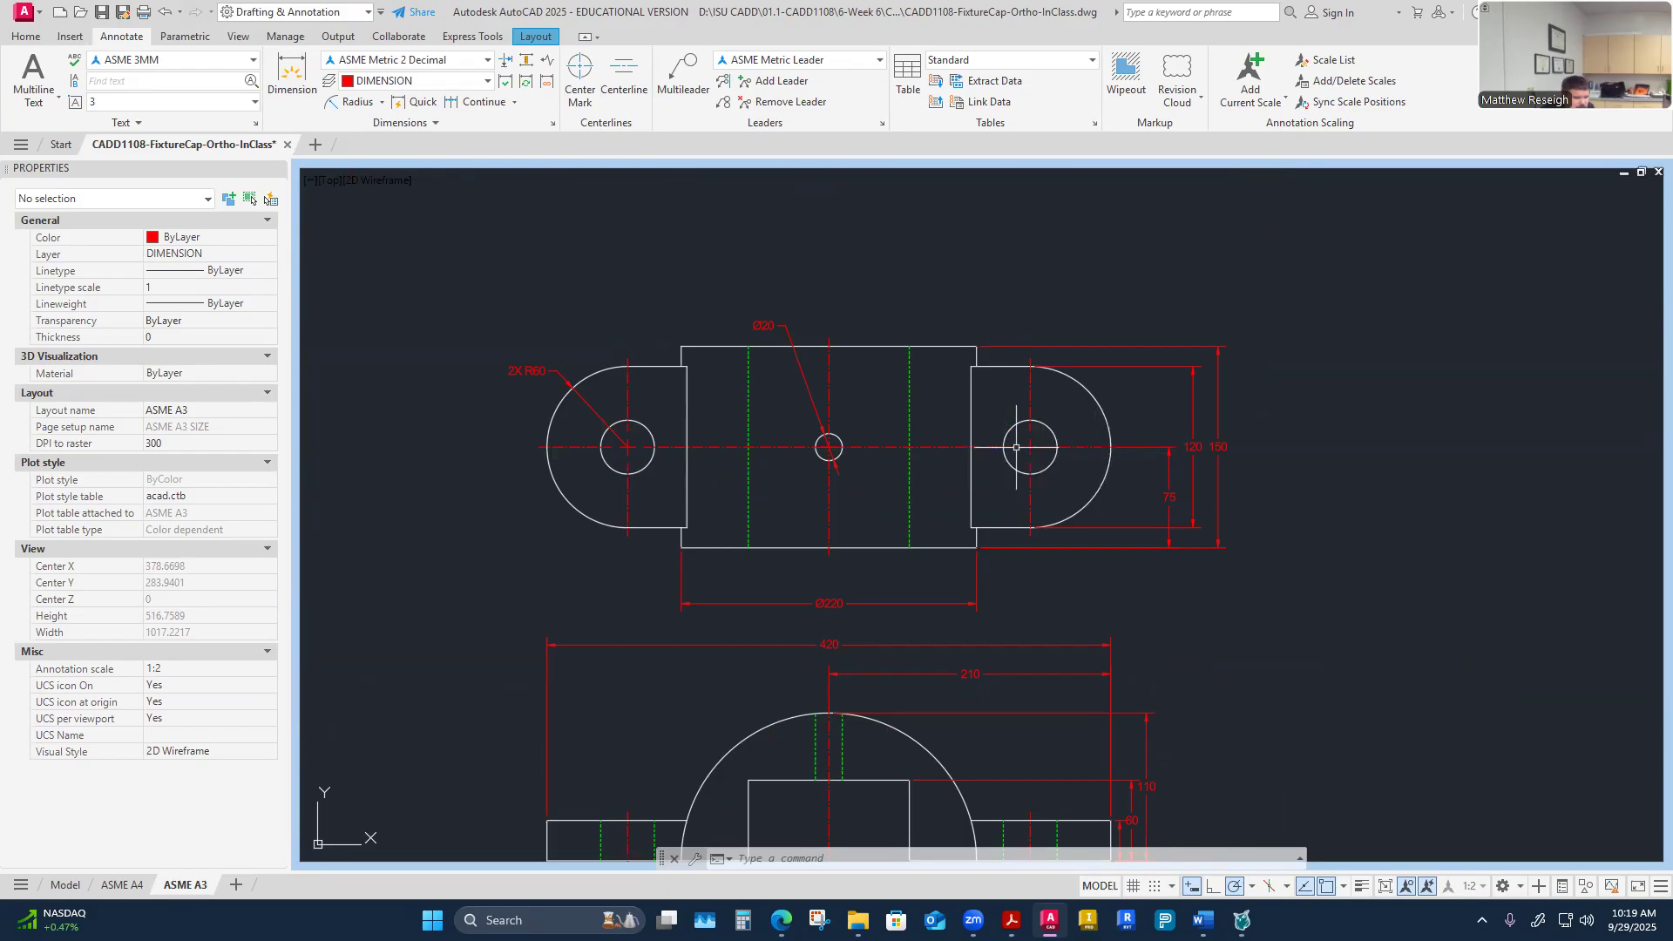
scroll(971, 446, "down", 3)
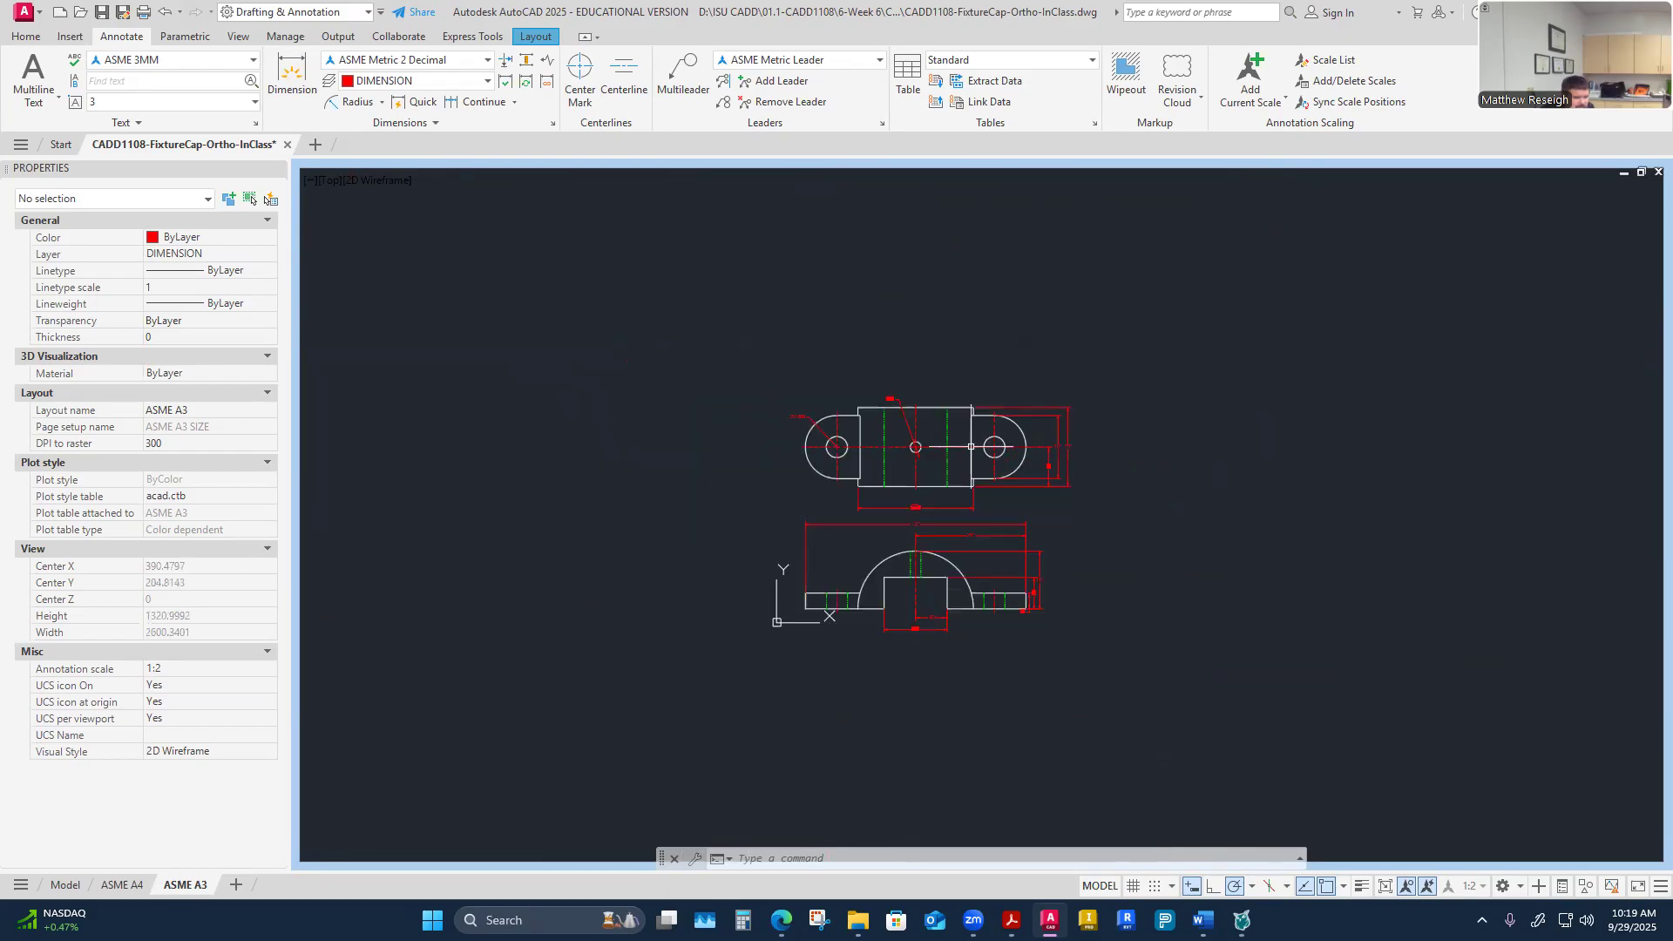
scroll(1030, 554, "up", 5)
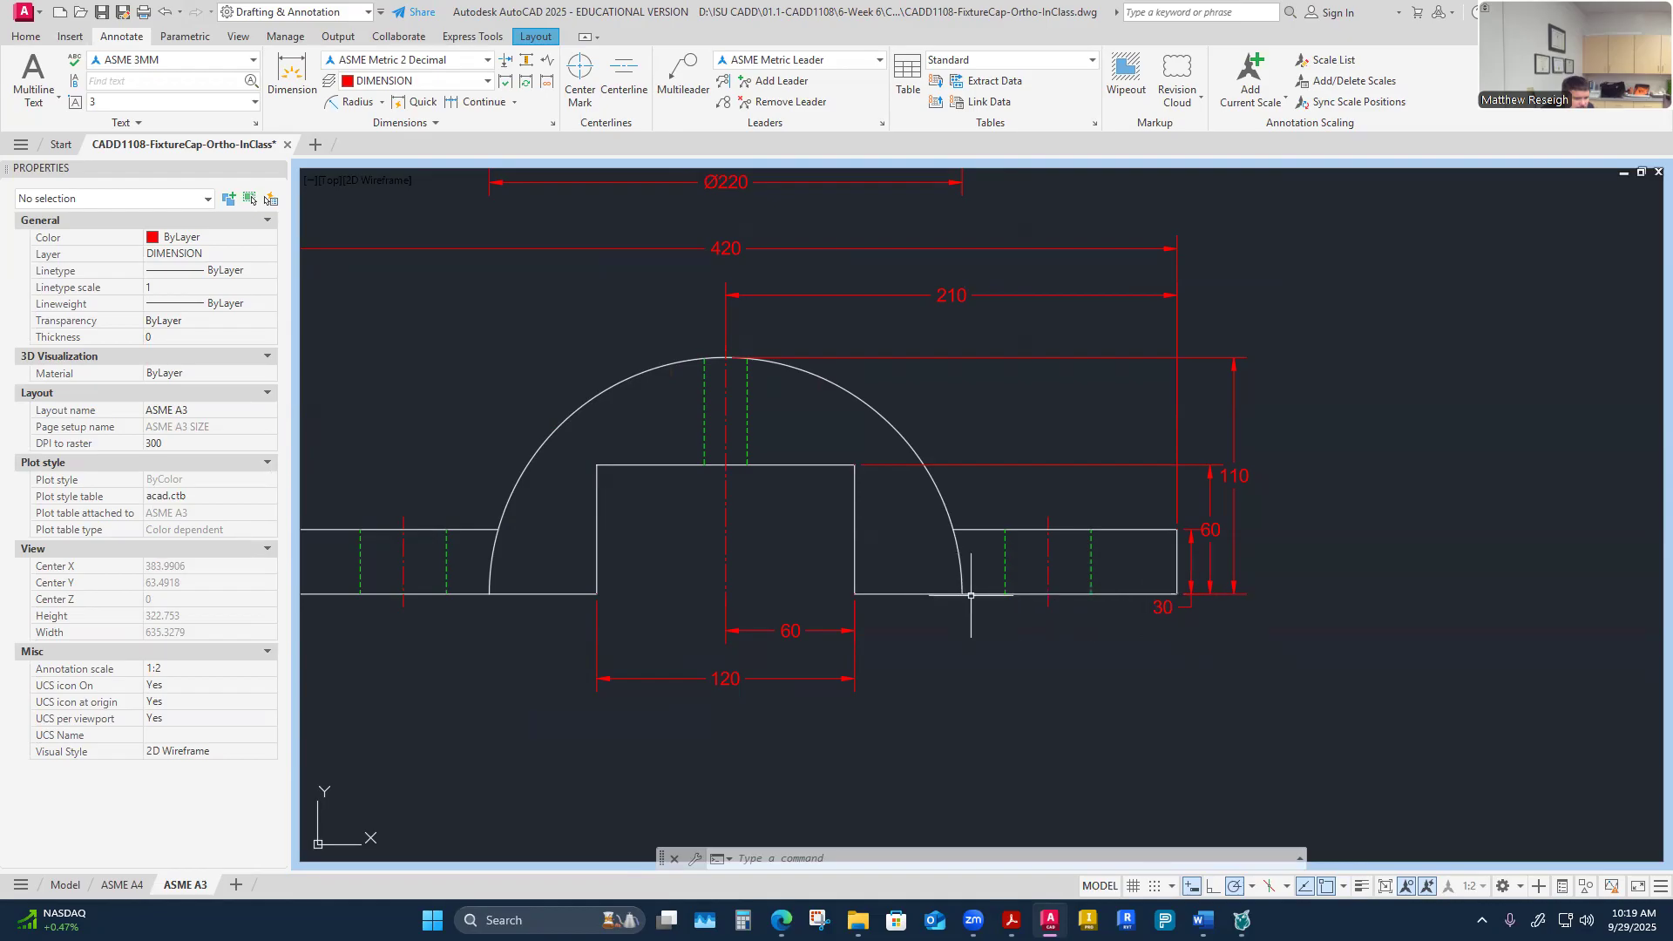
mouse_move(1007, 563)
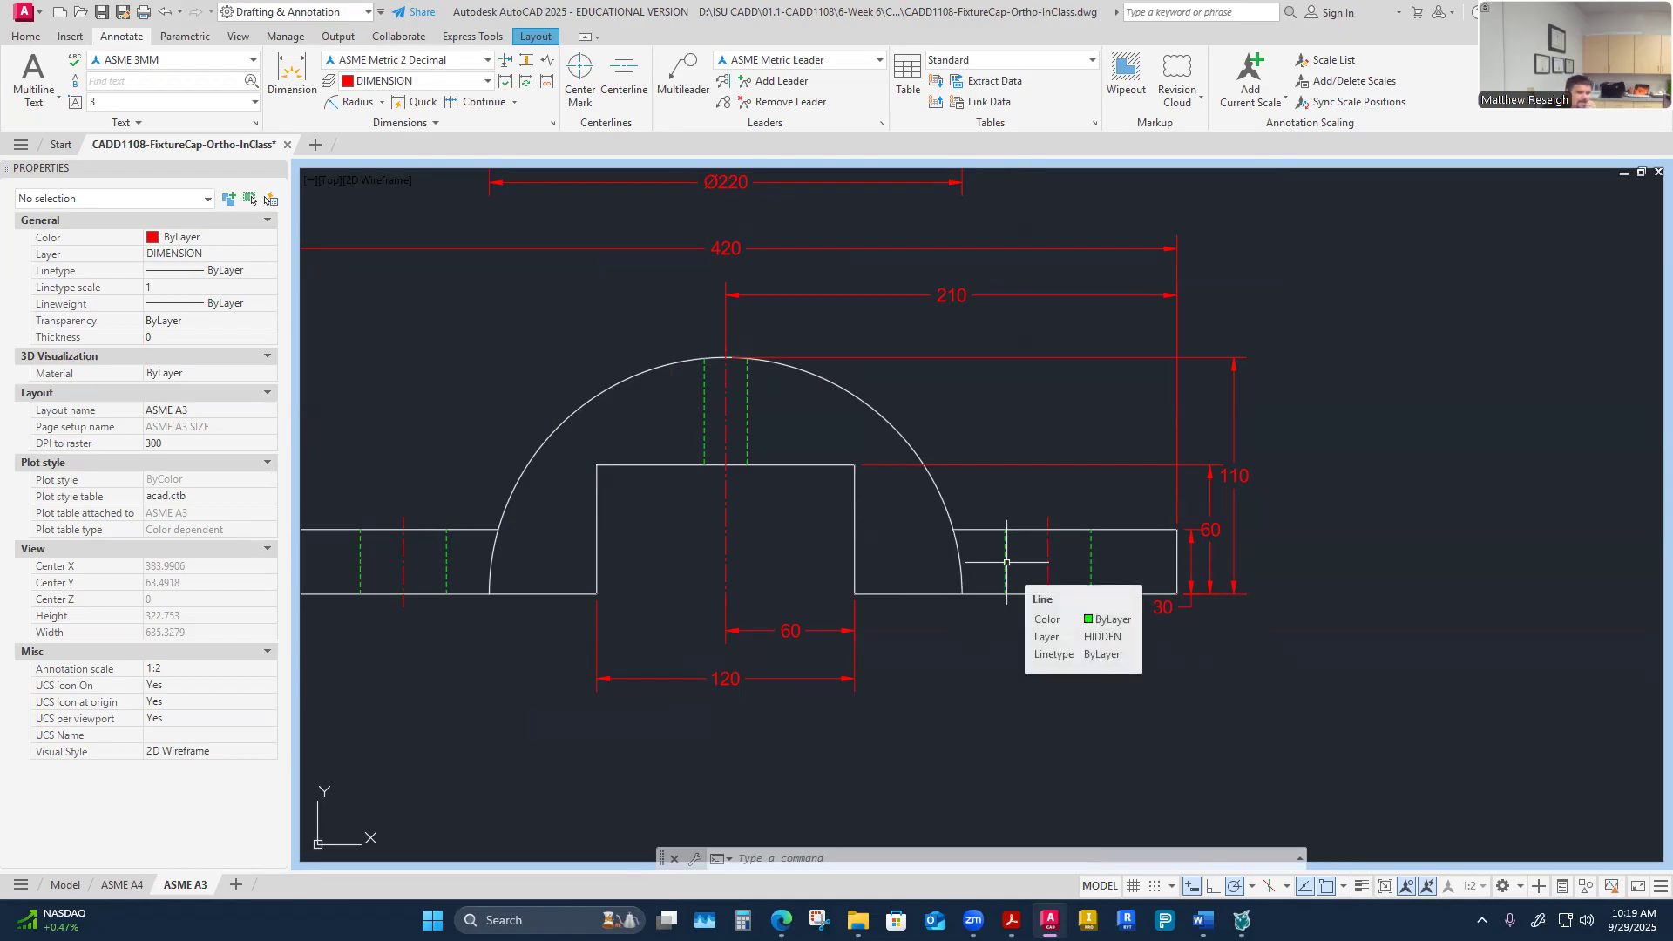
scroll(1011, 562, "down", 2)
scroll(1032, 340, "up", 2)
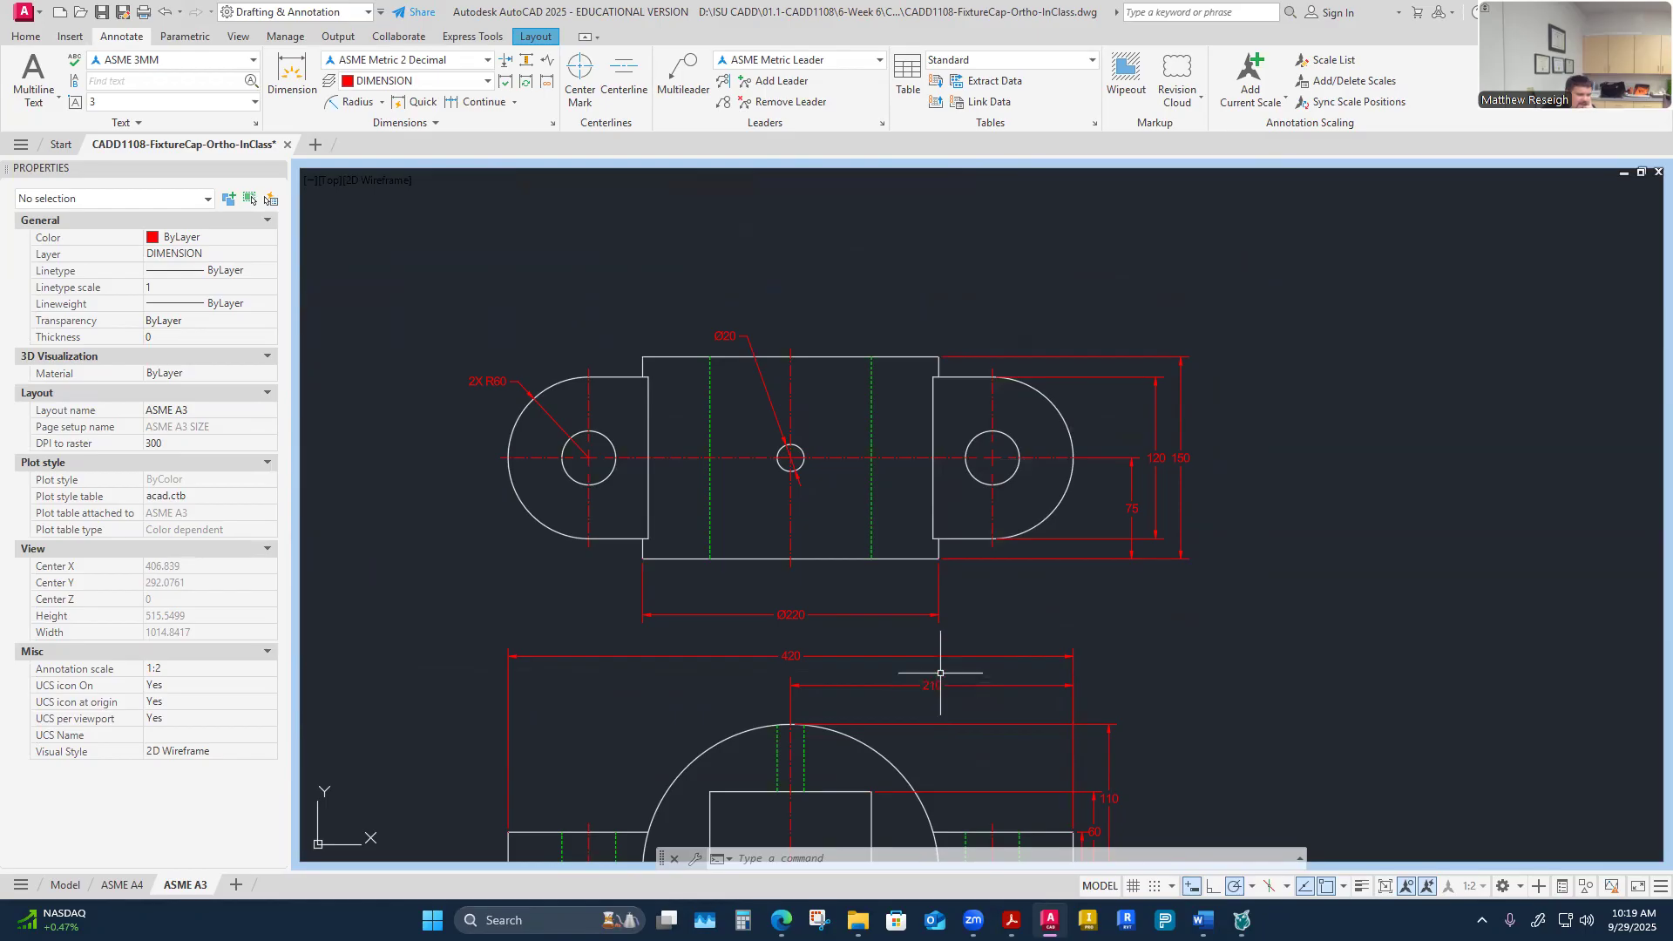
Step: Switch to the browser's assignment page, compare the undimensioned and dimensioned reference images of the fixture cap, and return to AutoCAD
mouse_move(779, 920)
left_click(885, 844)
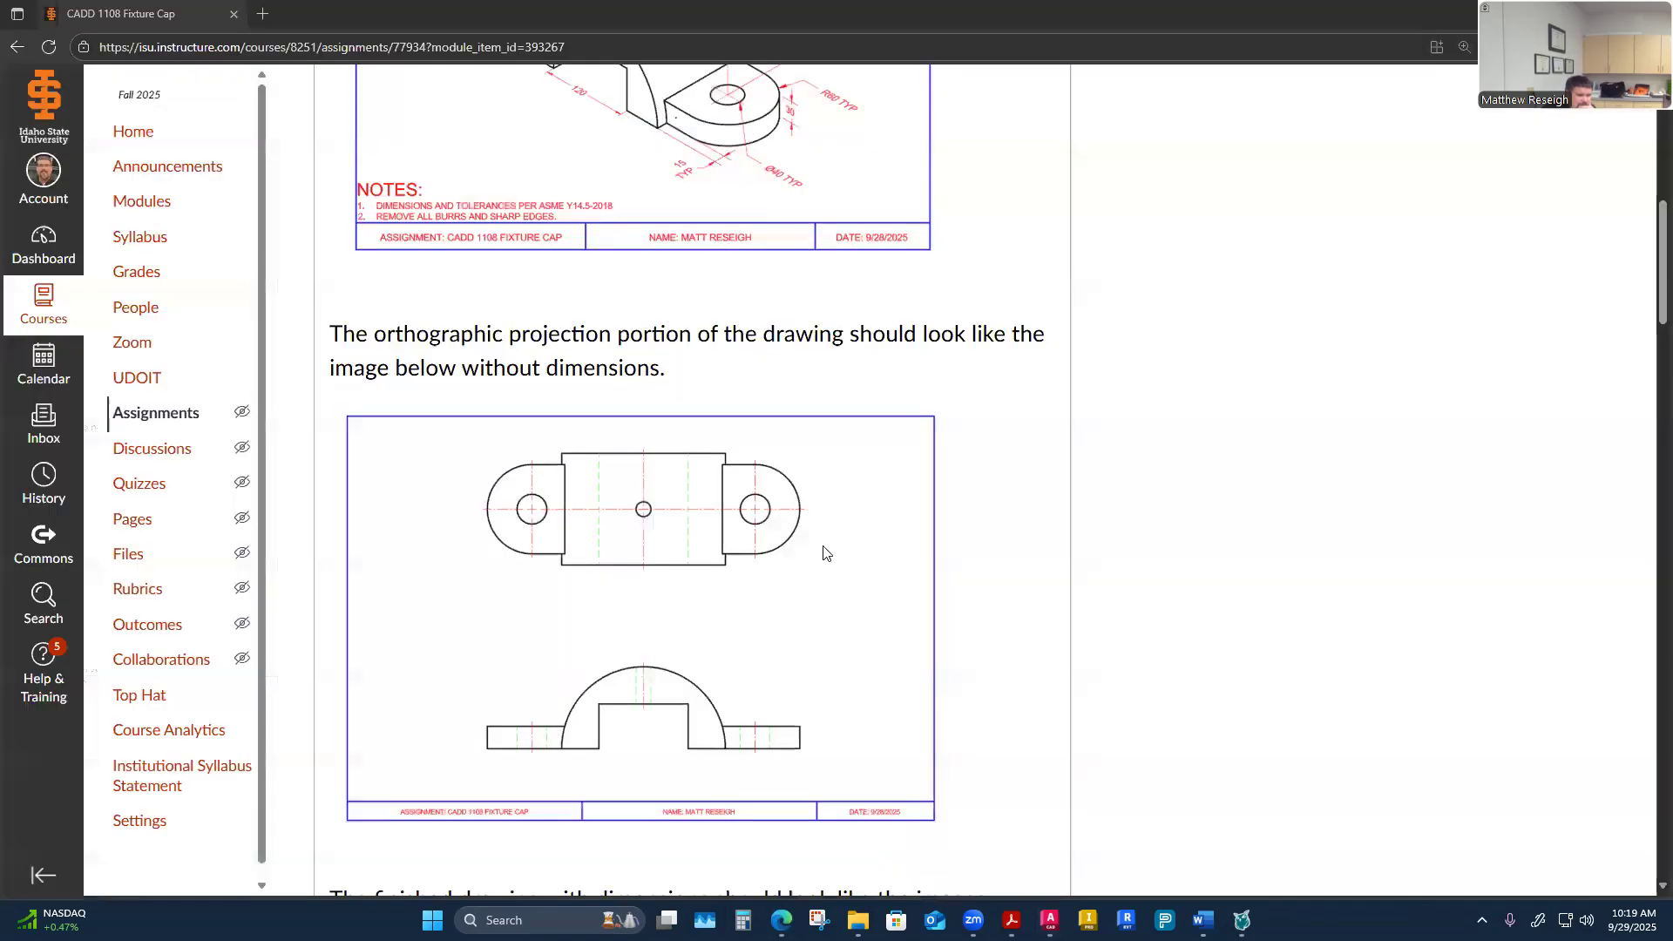
scroll(824, 548, "down", 6)
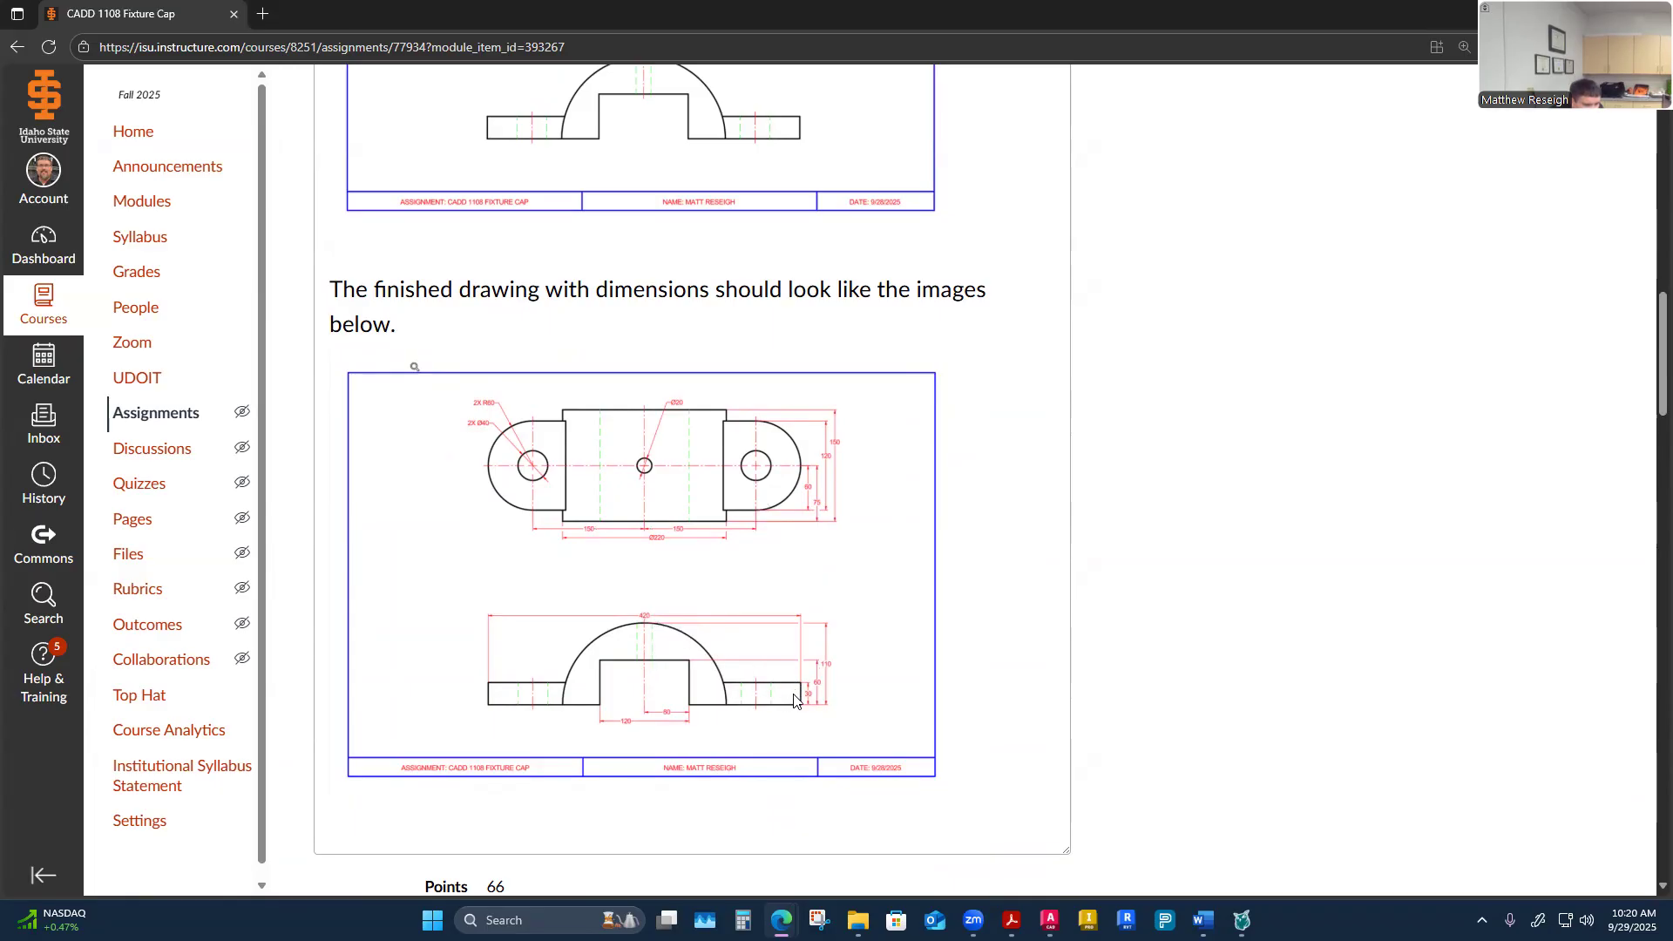
scroll(756, 700, "up", 1)
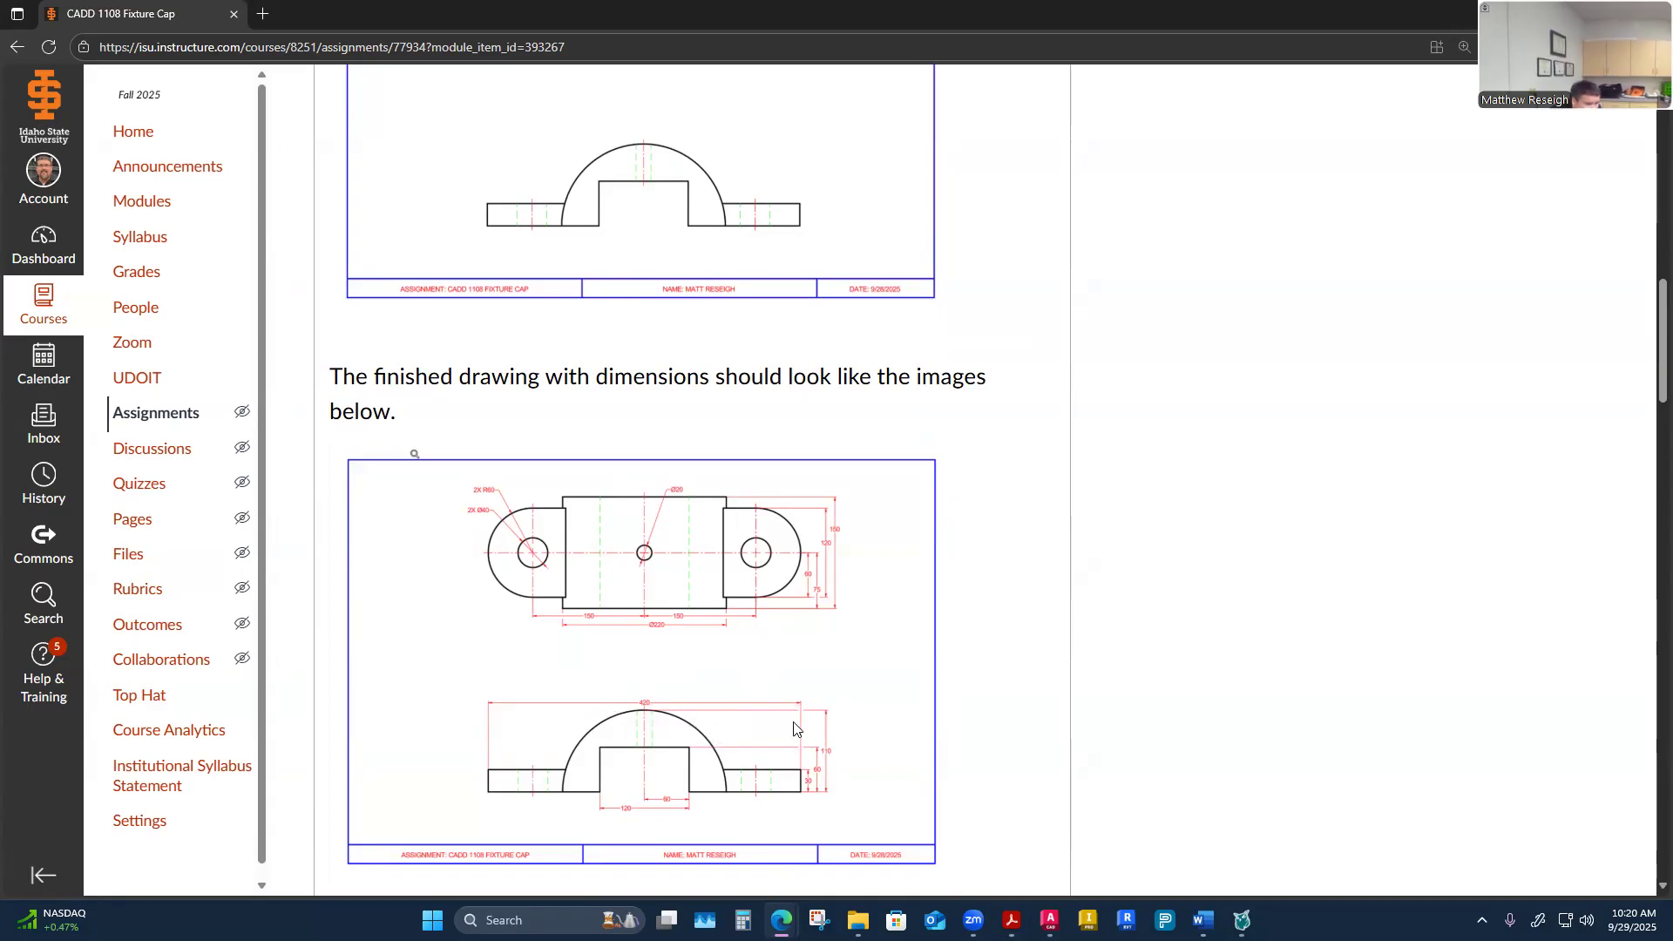
scroll(798, 684, "up", 6)
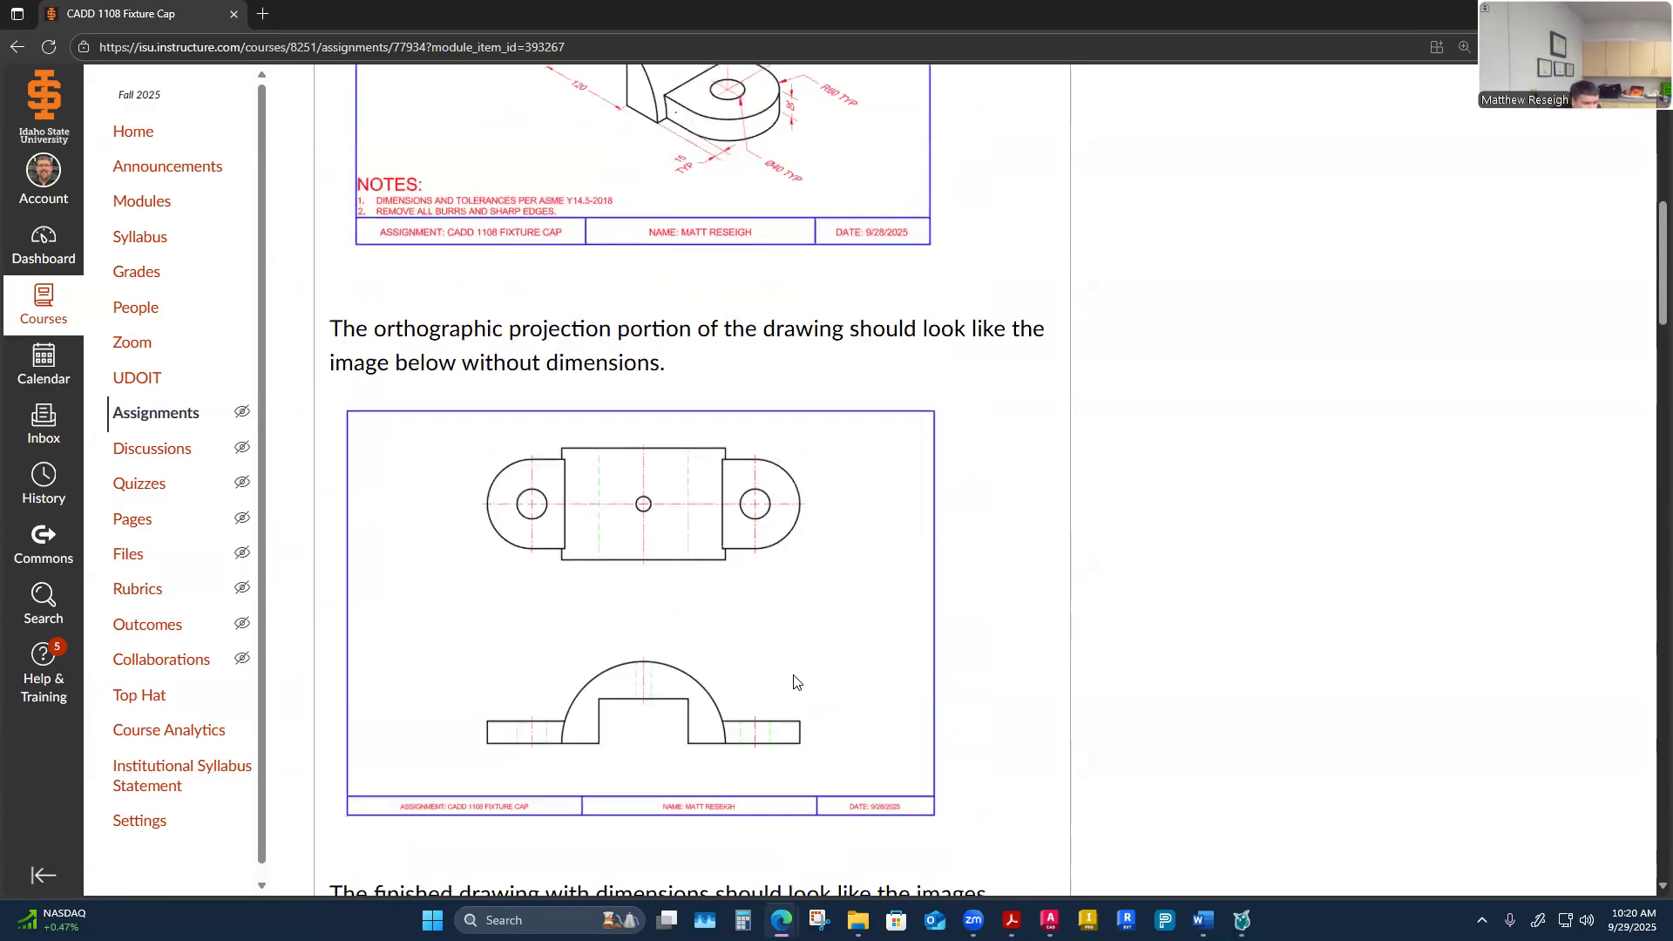
scroll(797, 681, "down", 8)
key("alt+Tab")
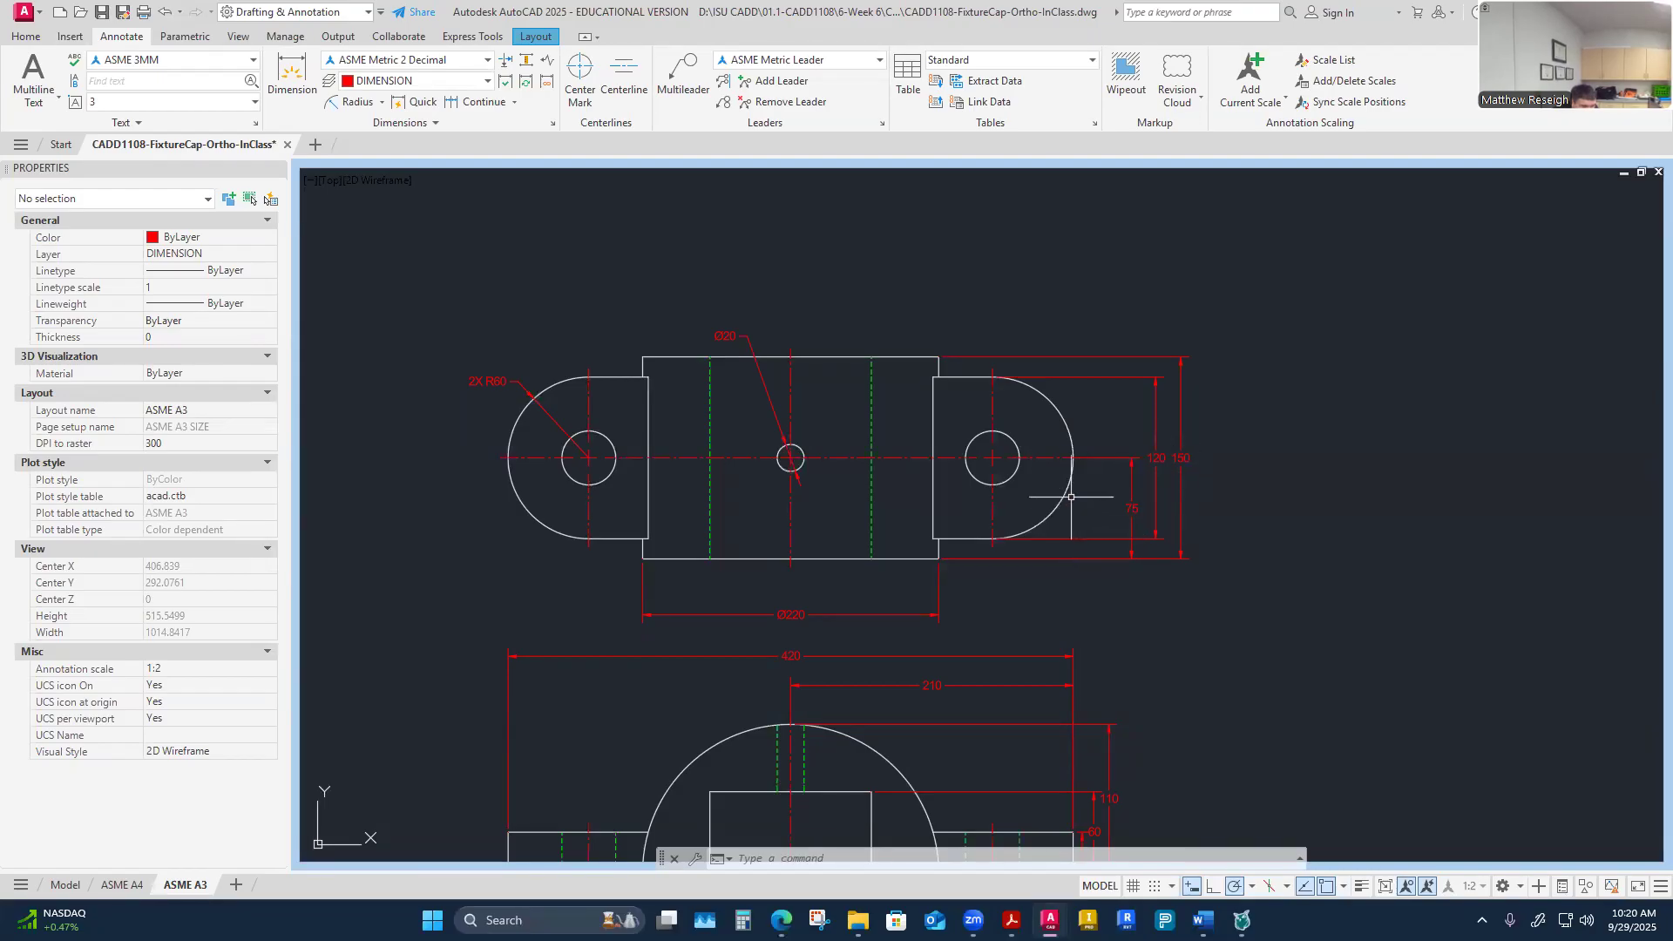
Step: Add a diameter dimension to the left lug's hole in the top view, placing its text outside the lug above the 2X R60 label
mouse_move(1063, 498)
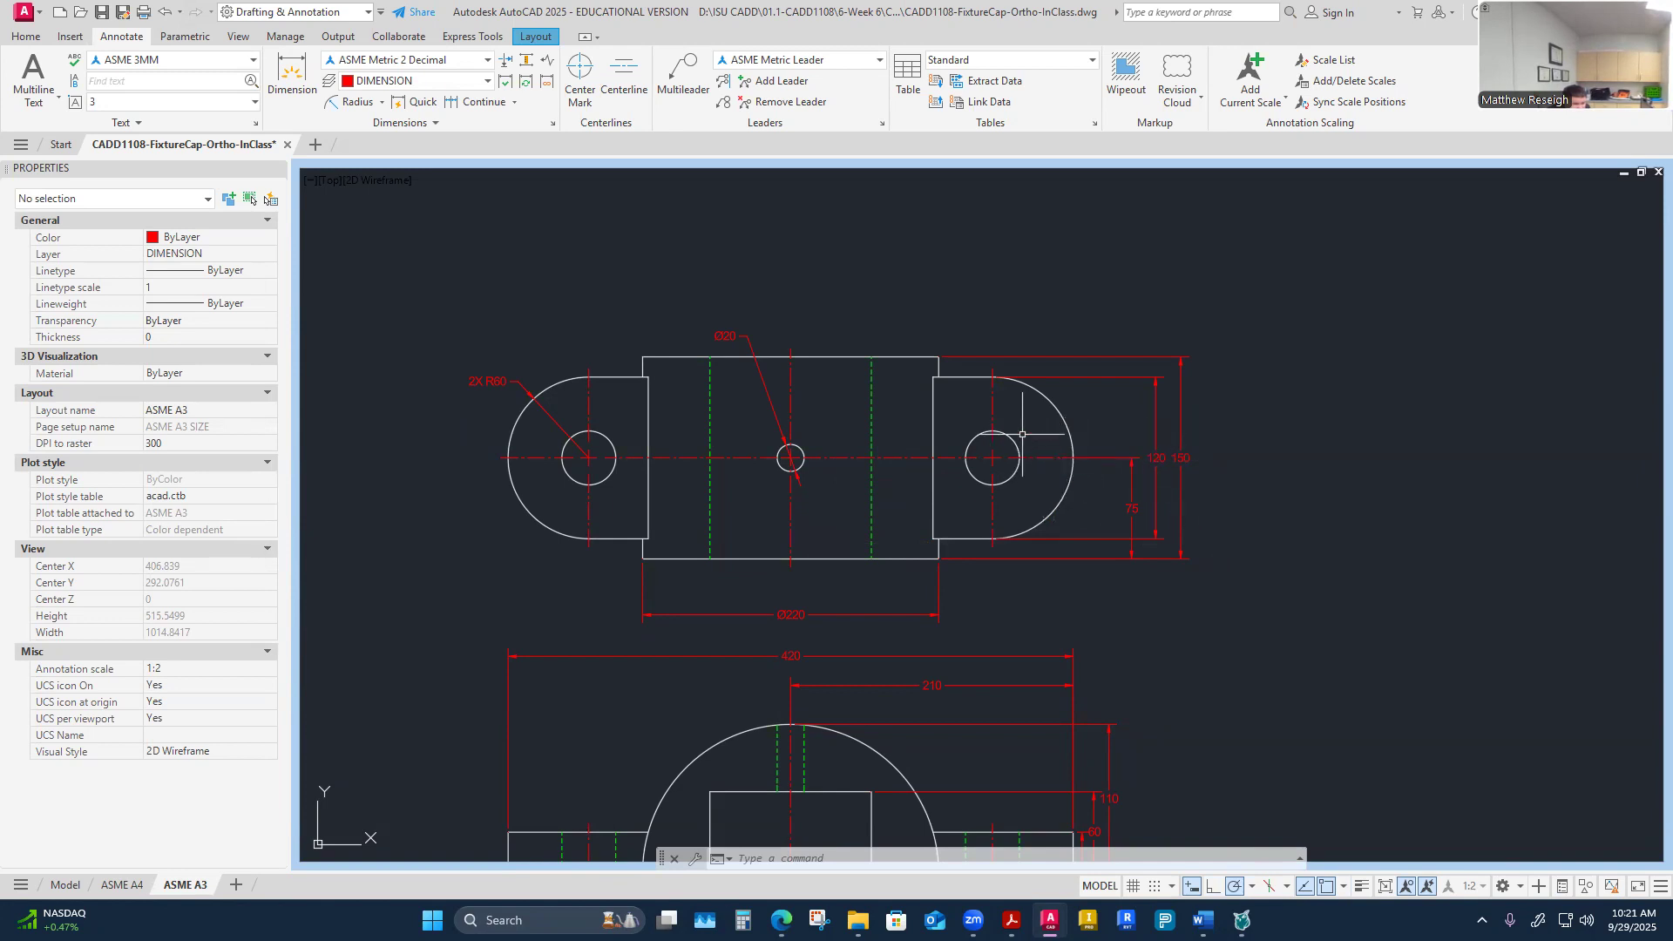
scroll(978, 493, "down", 3)
scroll(767, 466, "up", 3)
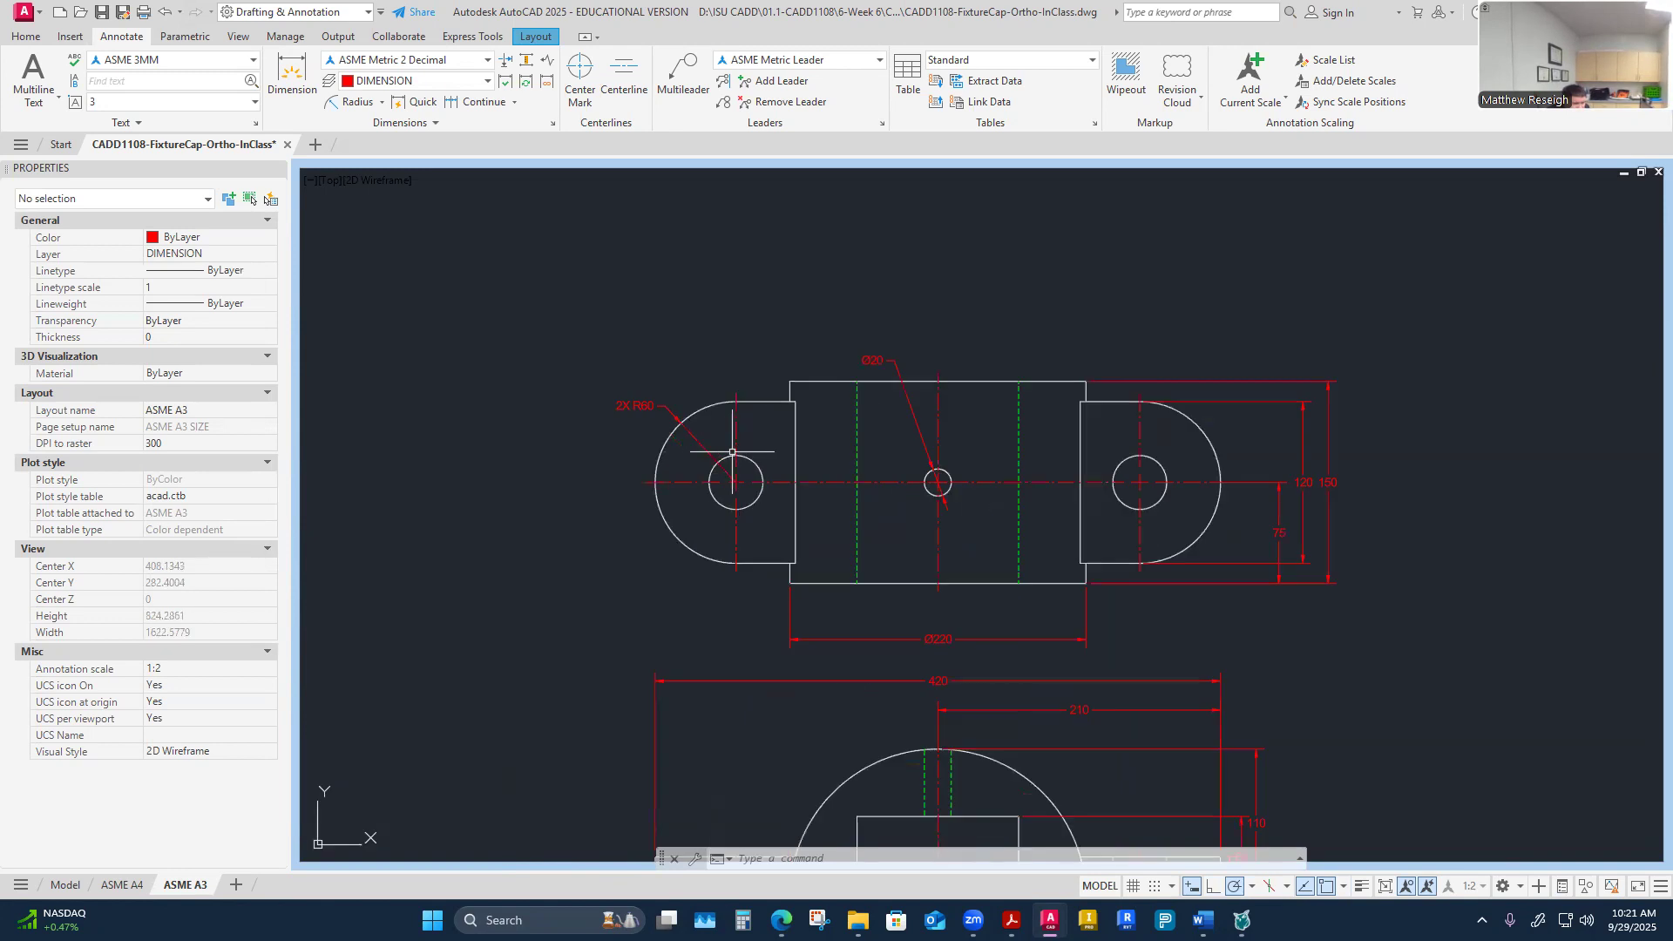
left_click(382, 102)
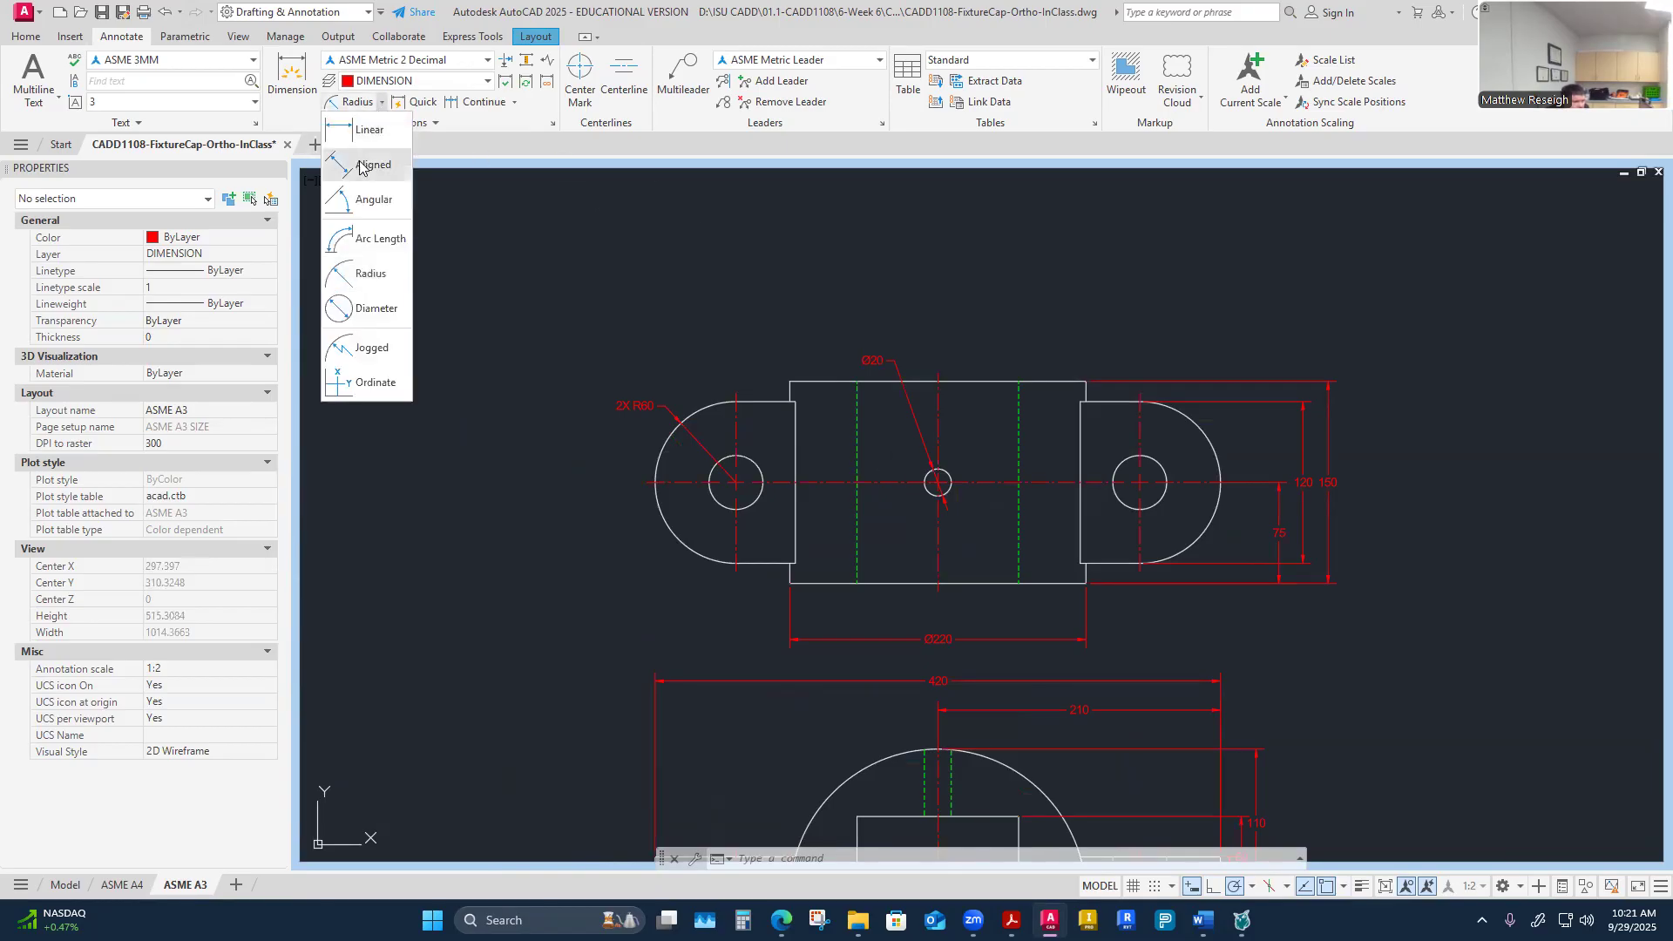
left_click(382, 323)
scroll(670, 452, "up", 2)
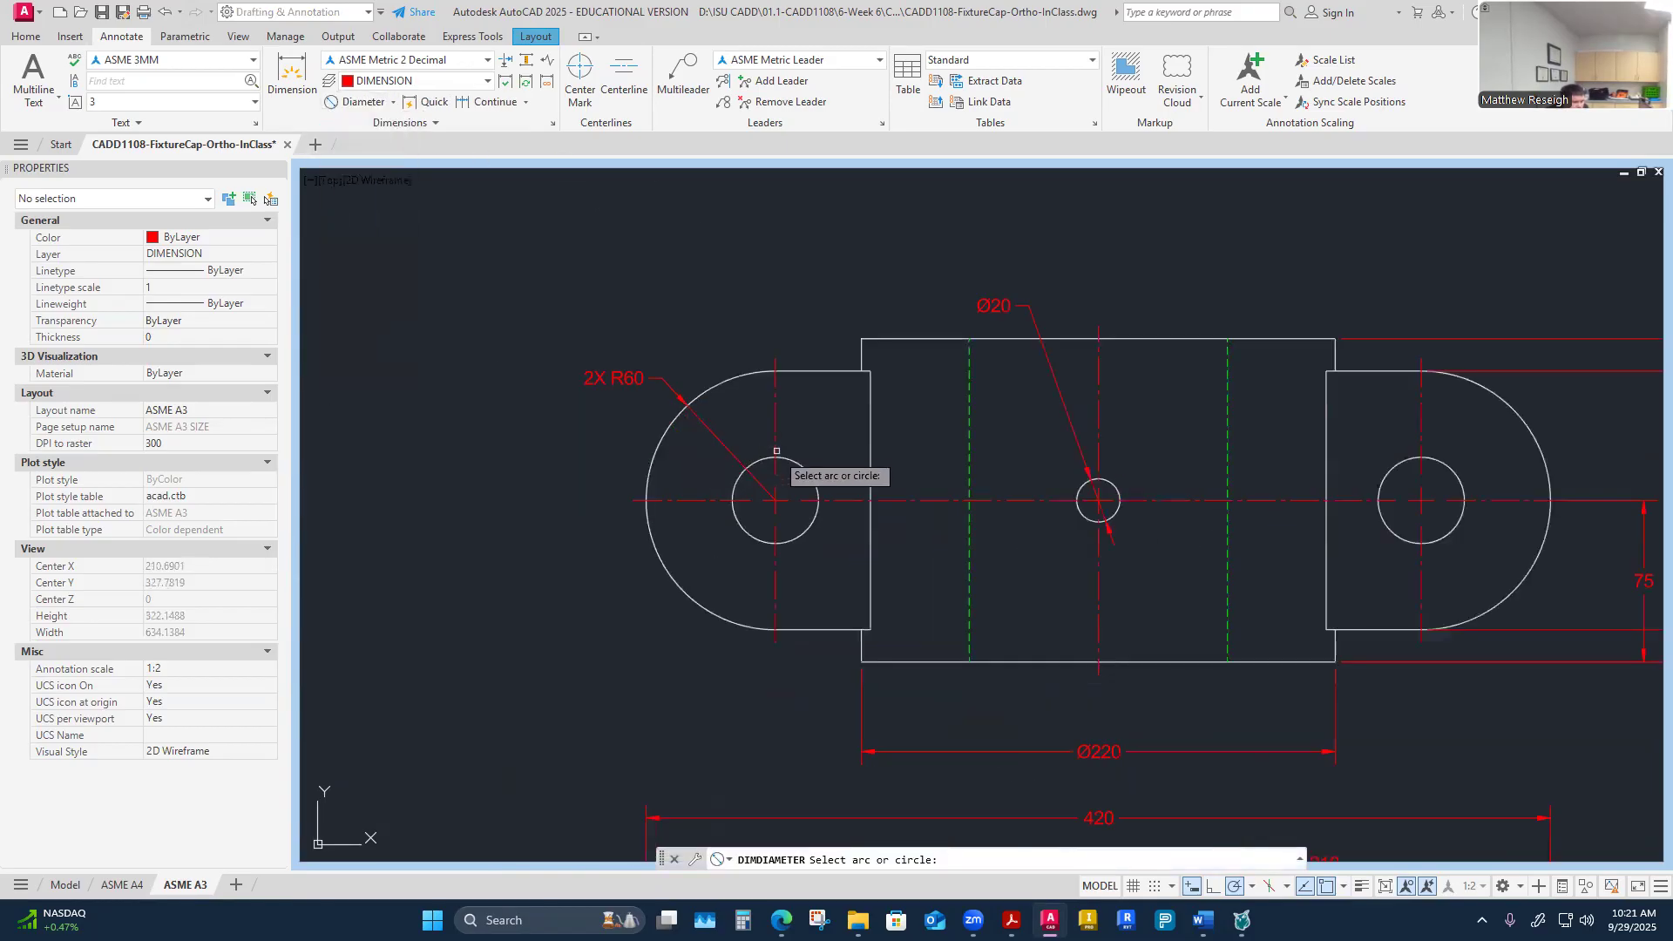
left_click(736, 455)
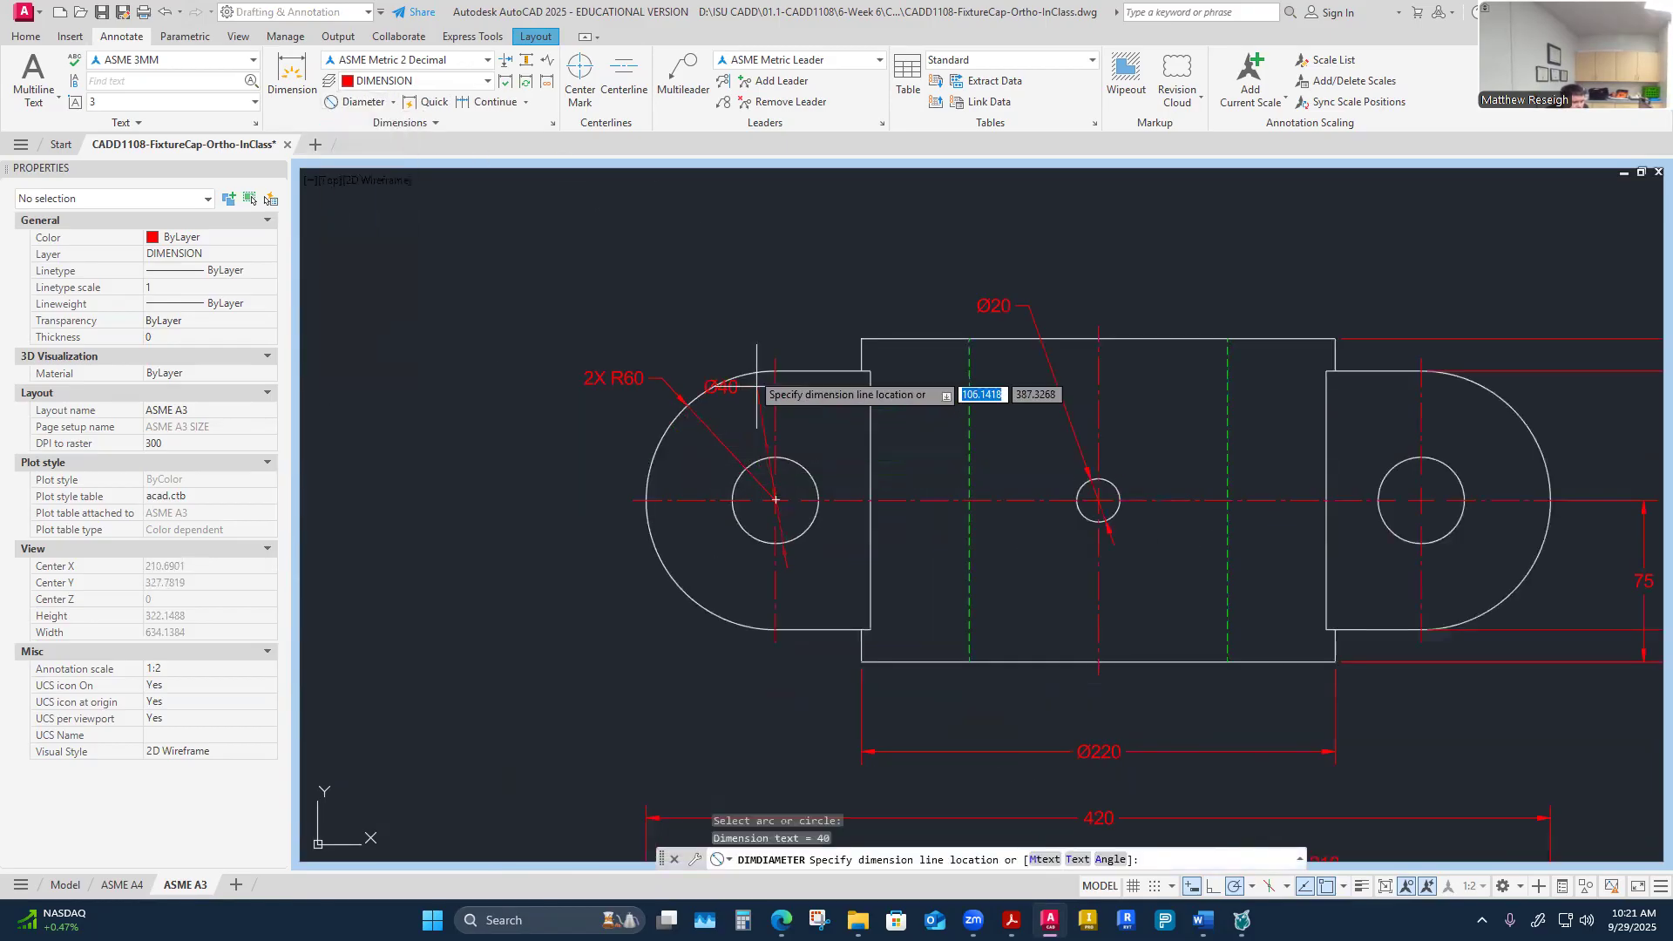
left_click(695, 323)
scroll(616, 343, "up", 2)
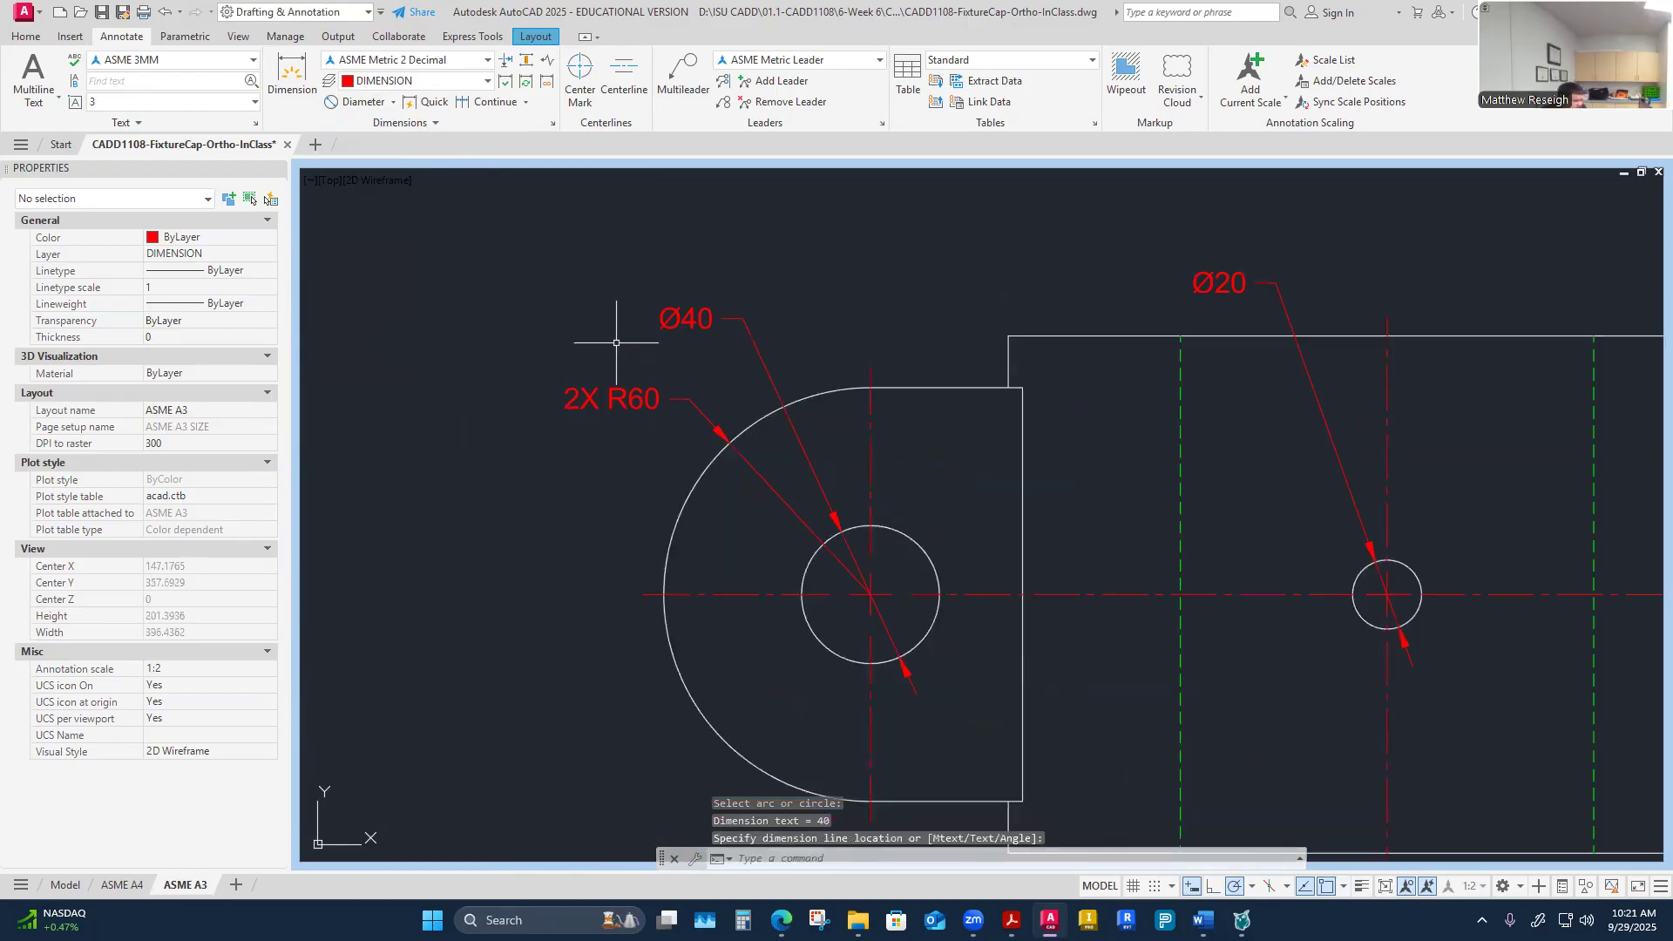
Step: Add a 2X prefix to the left lug's Ø40 hole diameter dimension in the top view
double_click(672, 319)
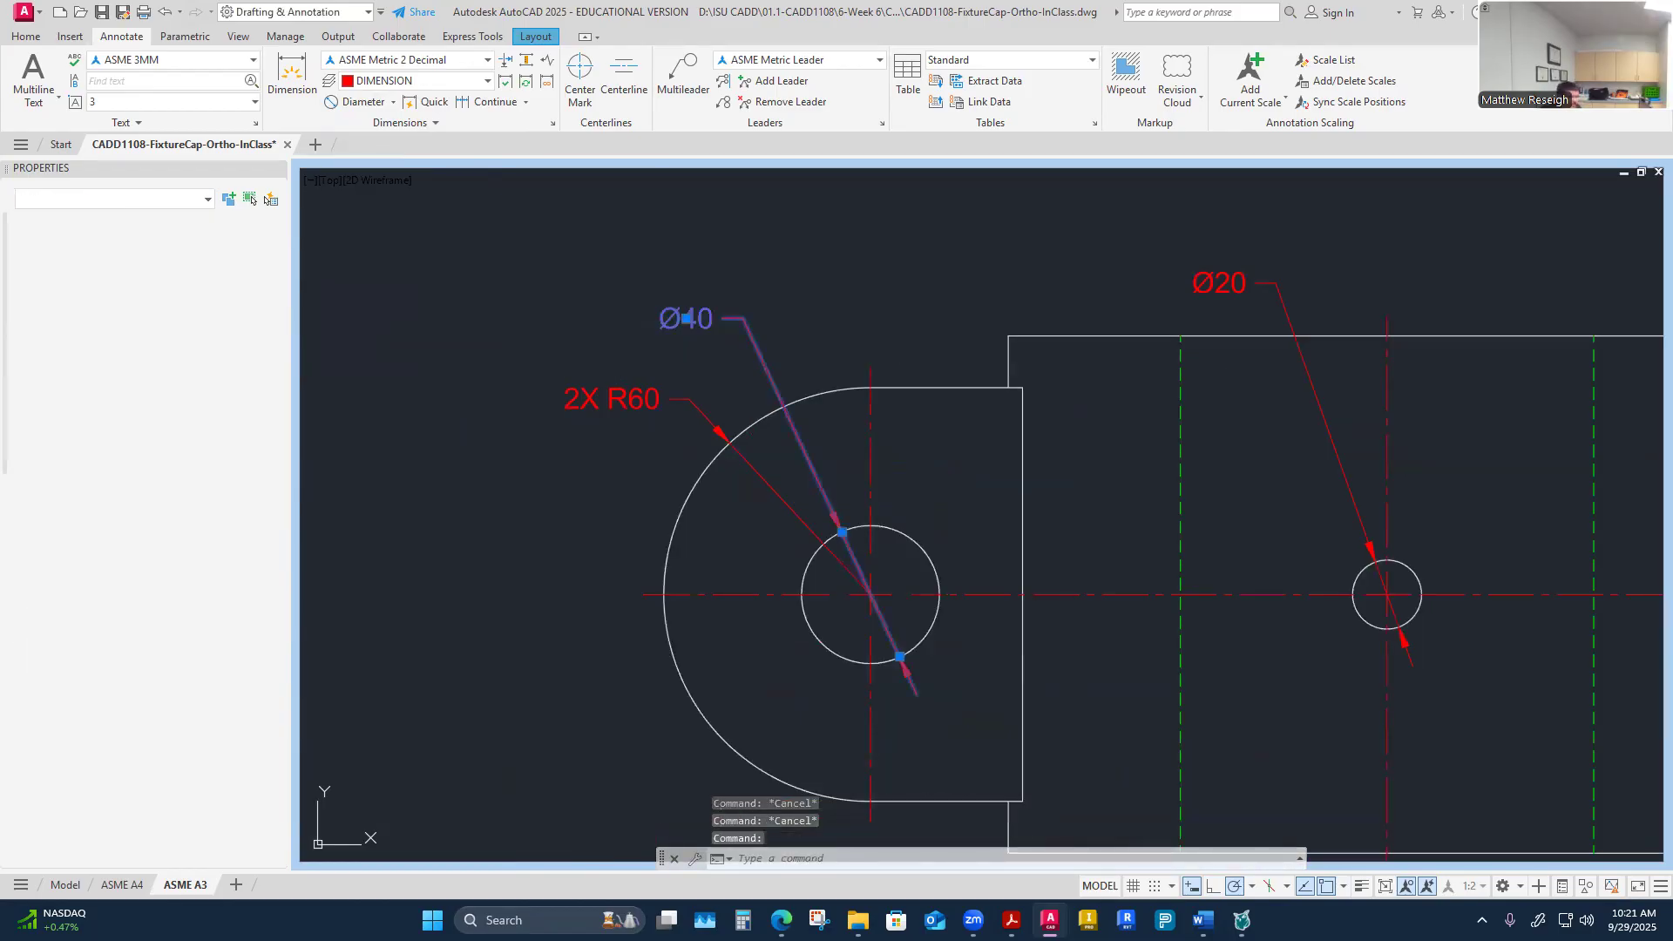
key("Home")
type("2X")
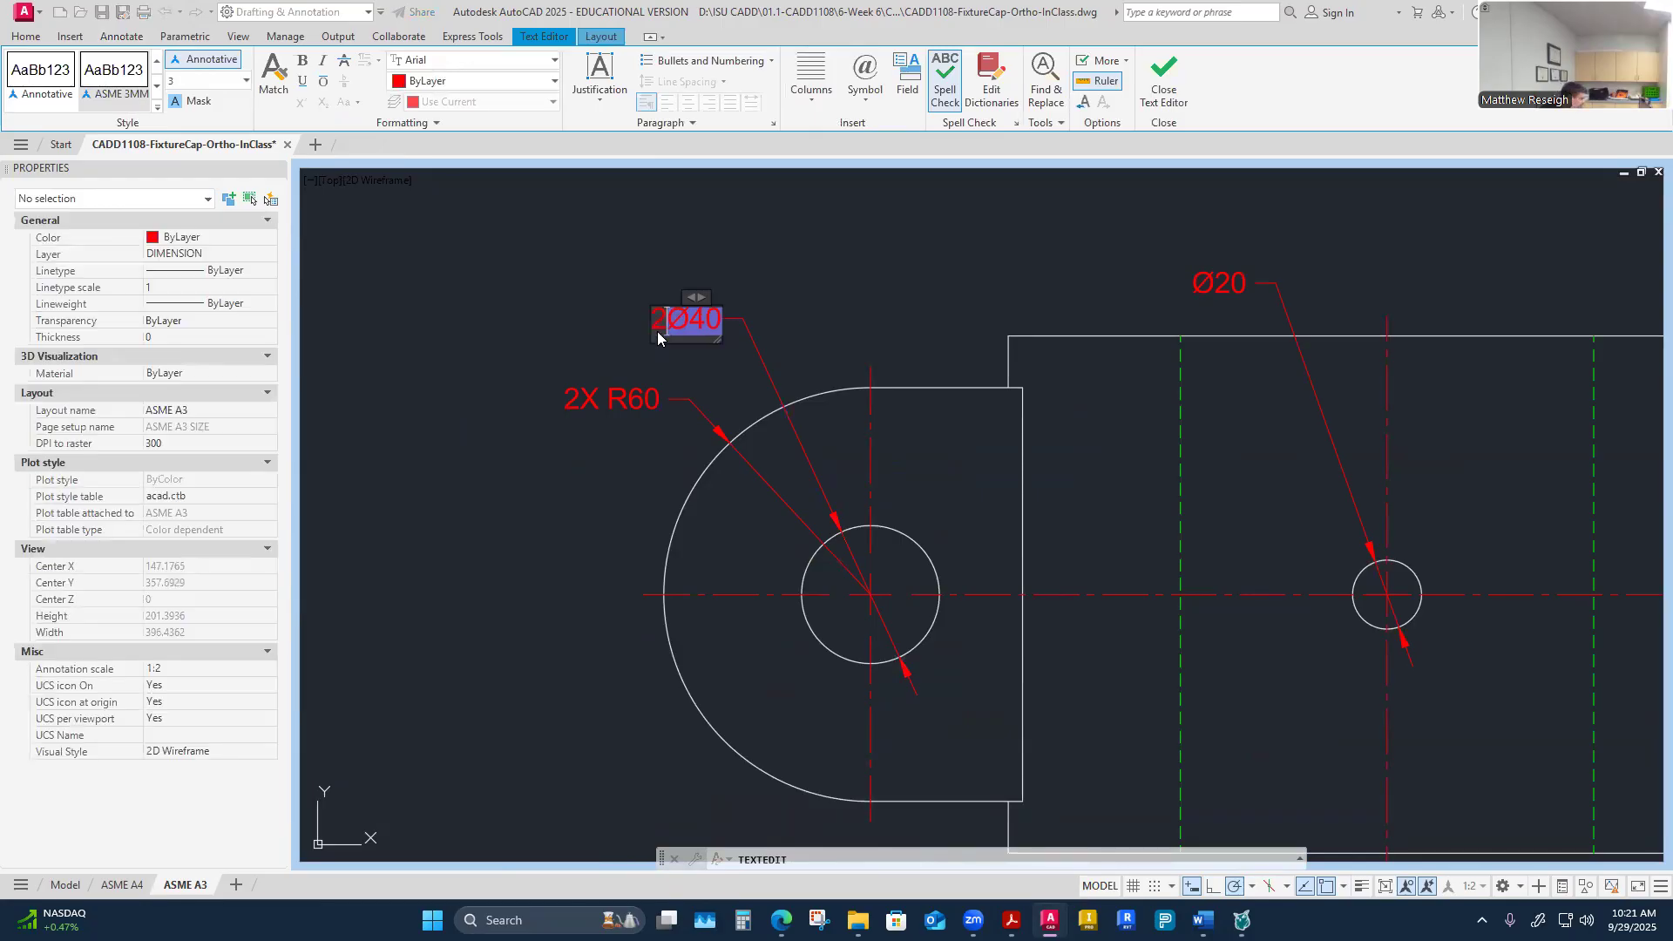
left_click(851, 291)
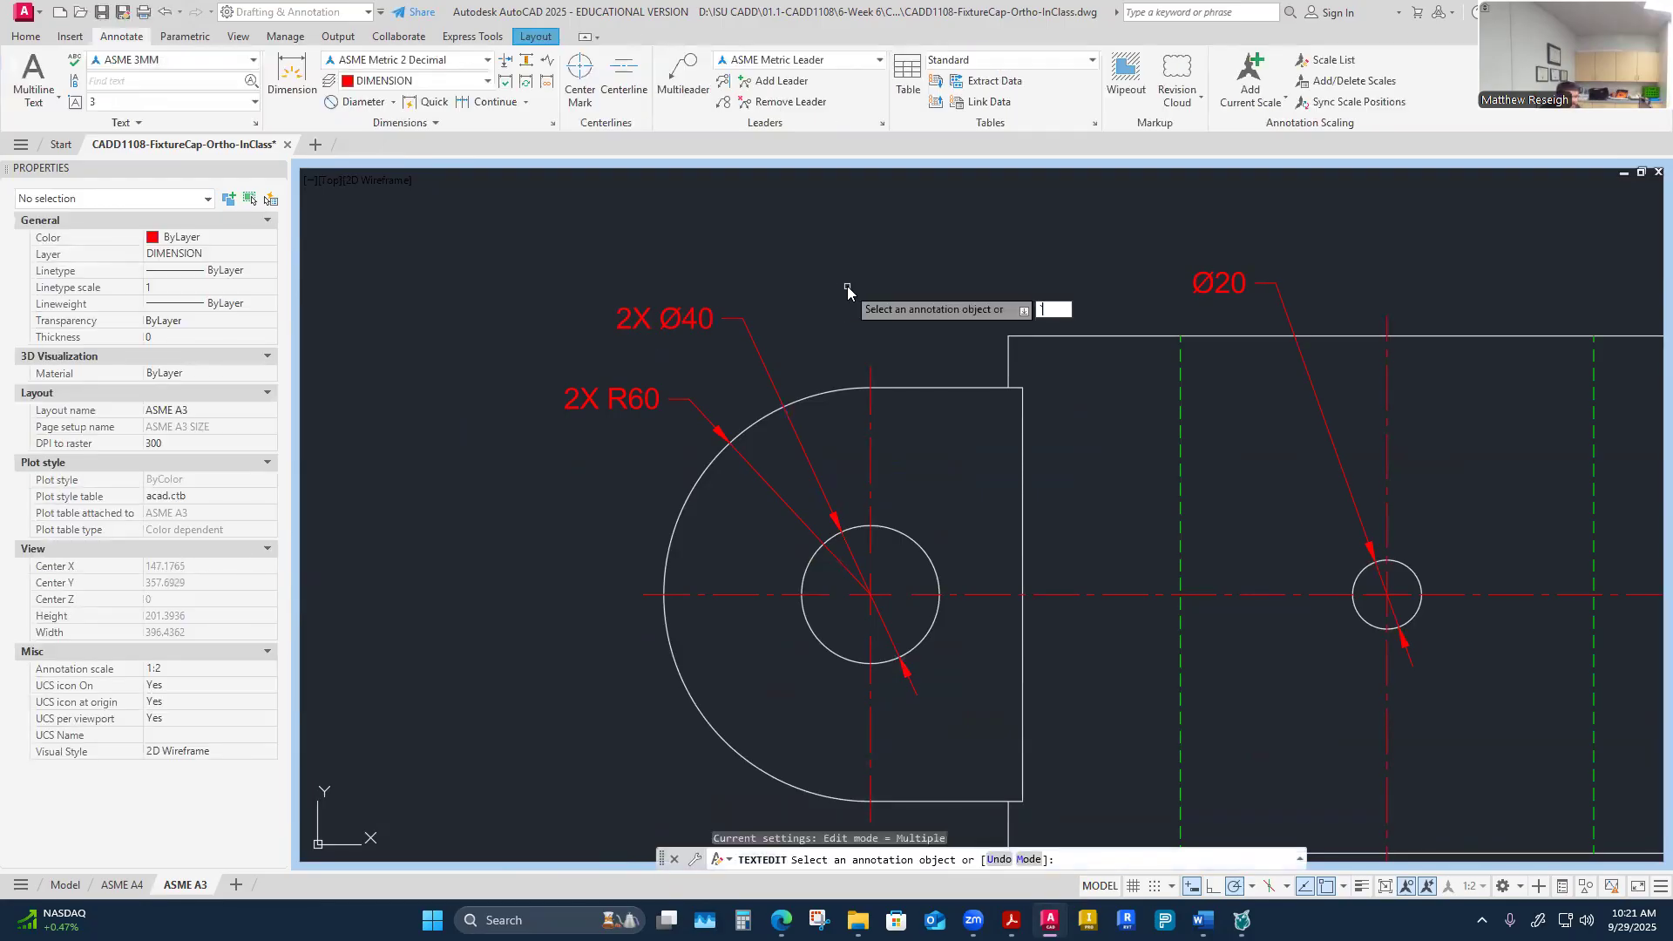
key("Escape")
Step: Examine the top and front views for missing dimensions, comparing the lug holes with their hidden lines in the front view
scroll(823, 324, "down", 6)
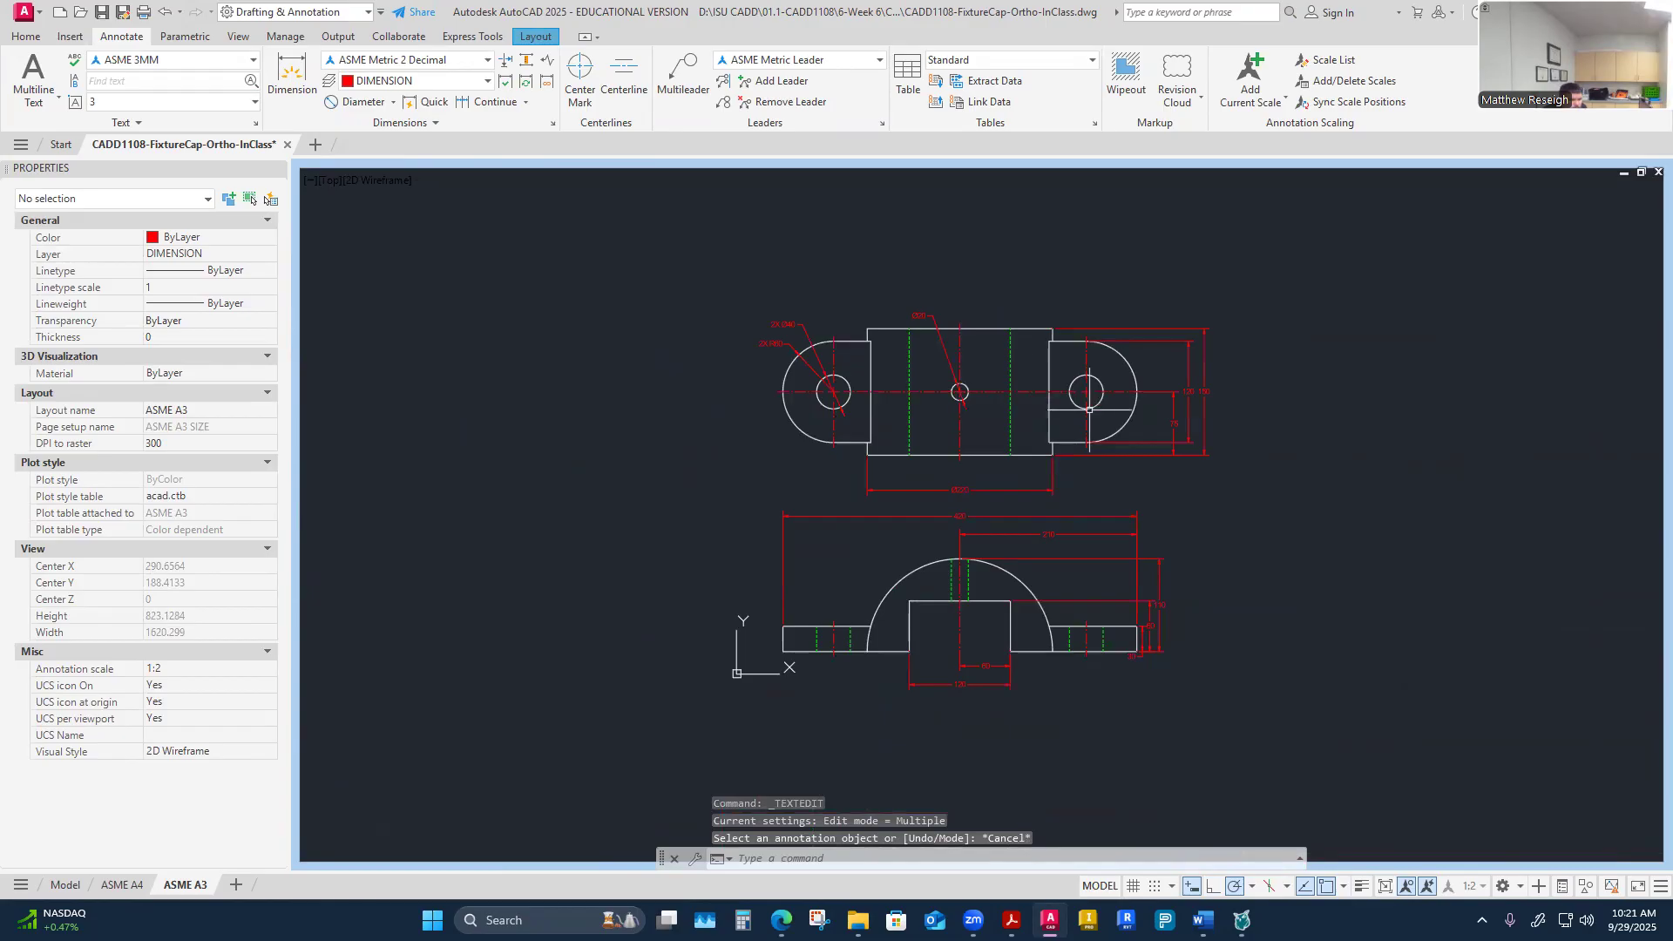
scroll(1091, 409, "up", 2)
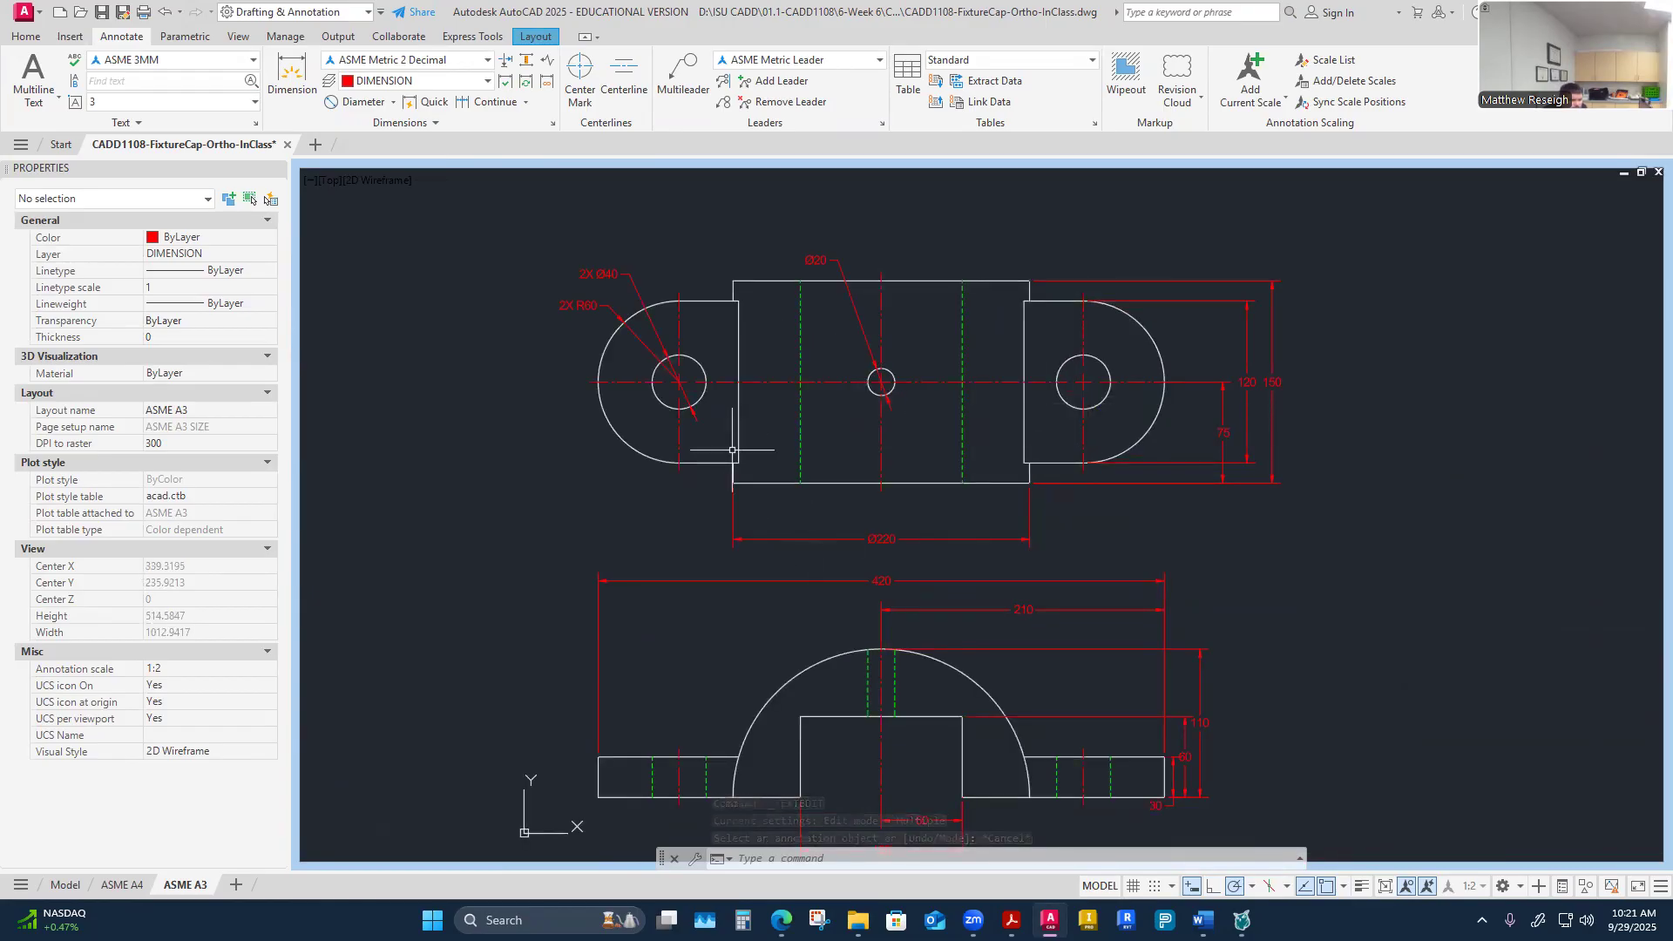
scroll(1050, 767, "down", 1)
scroll(1060, 751, "up", 1)
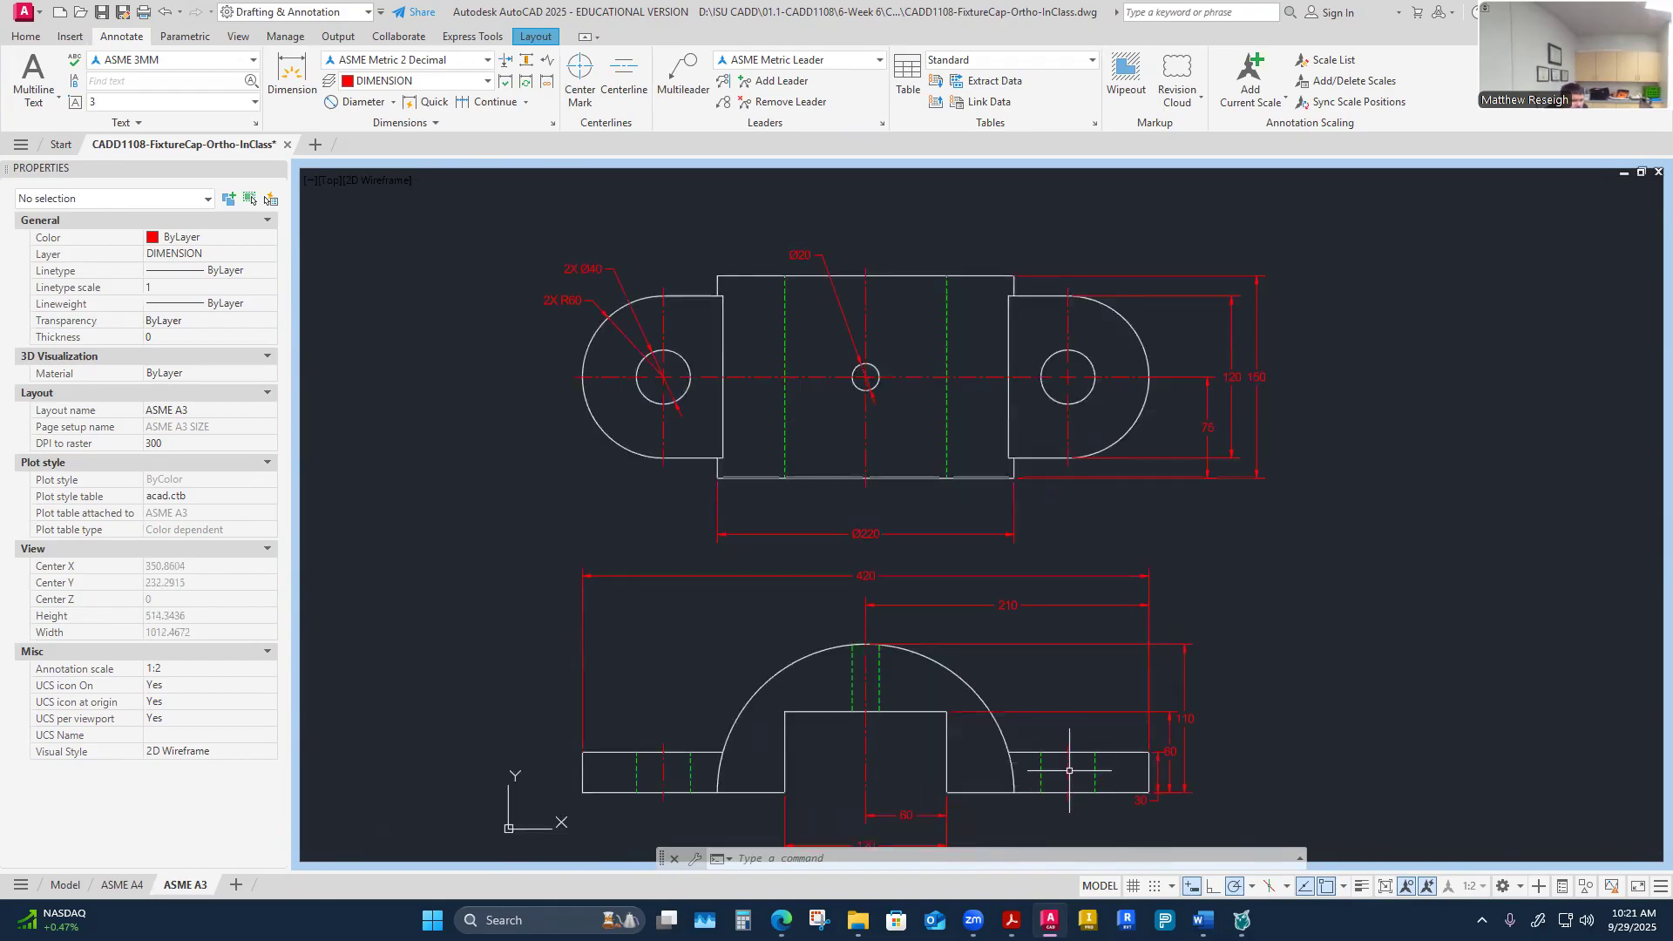
scroll(1064, 765, "down", 1)
scroll(1055, 760, "up", 3)
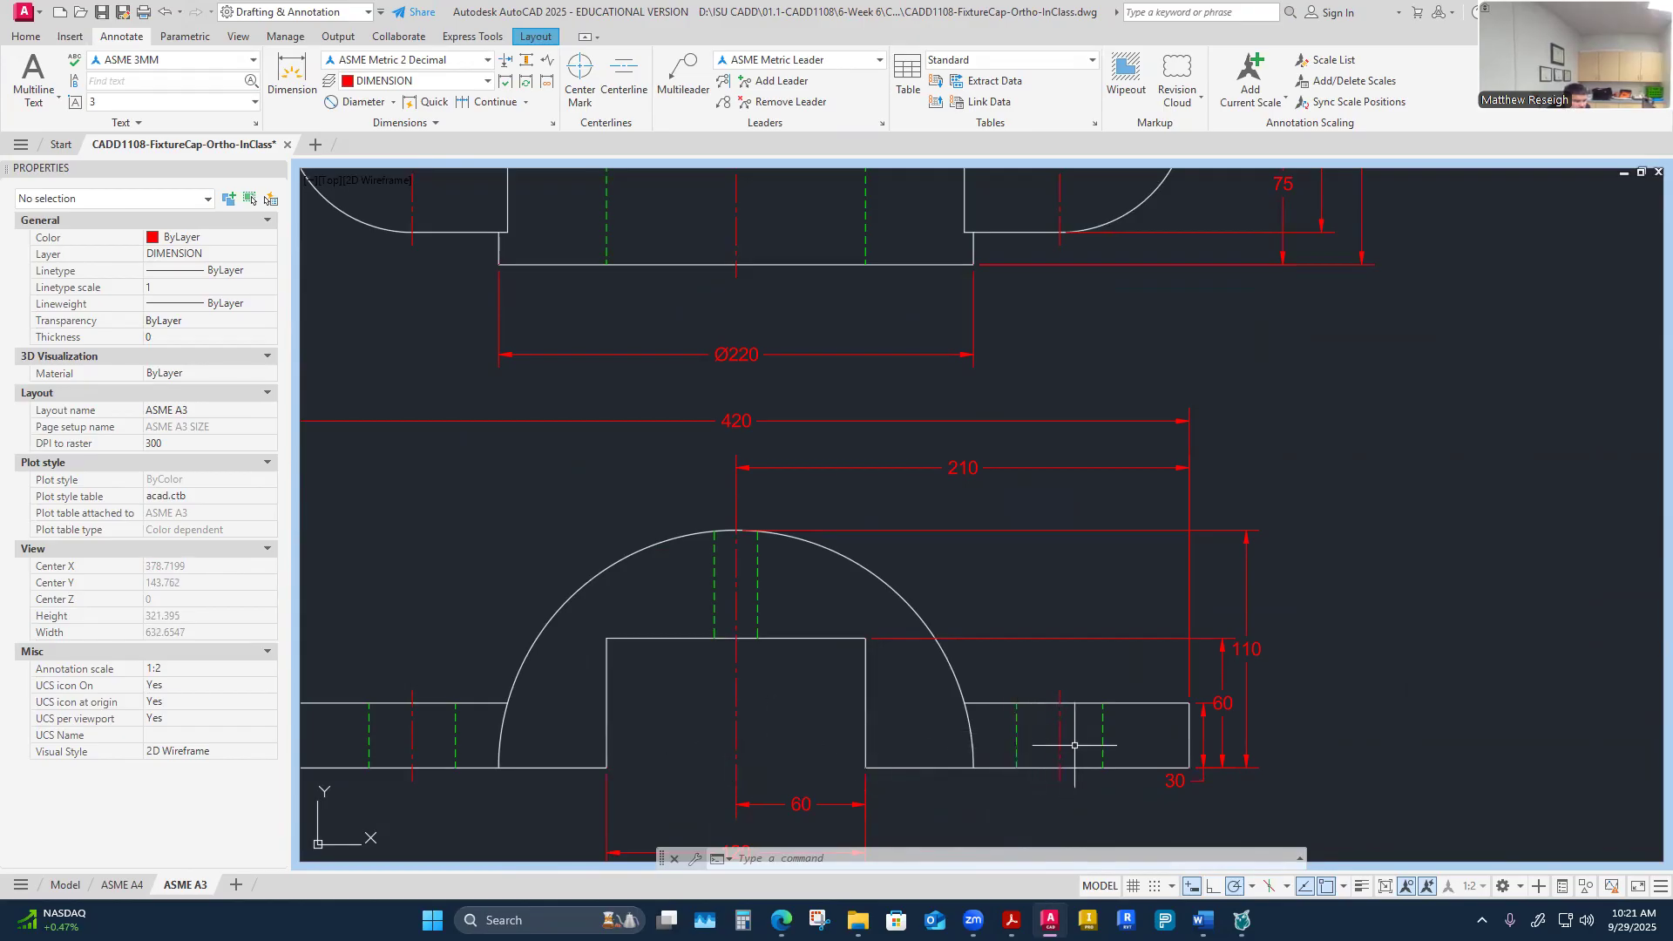
scroll(959, 737, "down", 3)
scroll(1018, 529, "up", 3)
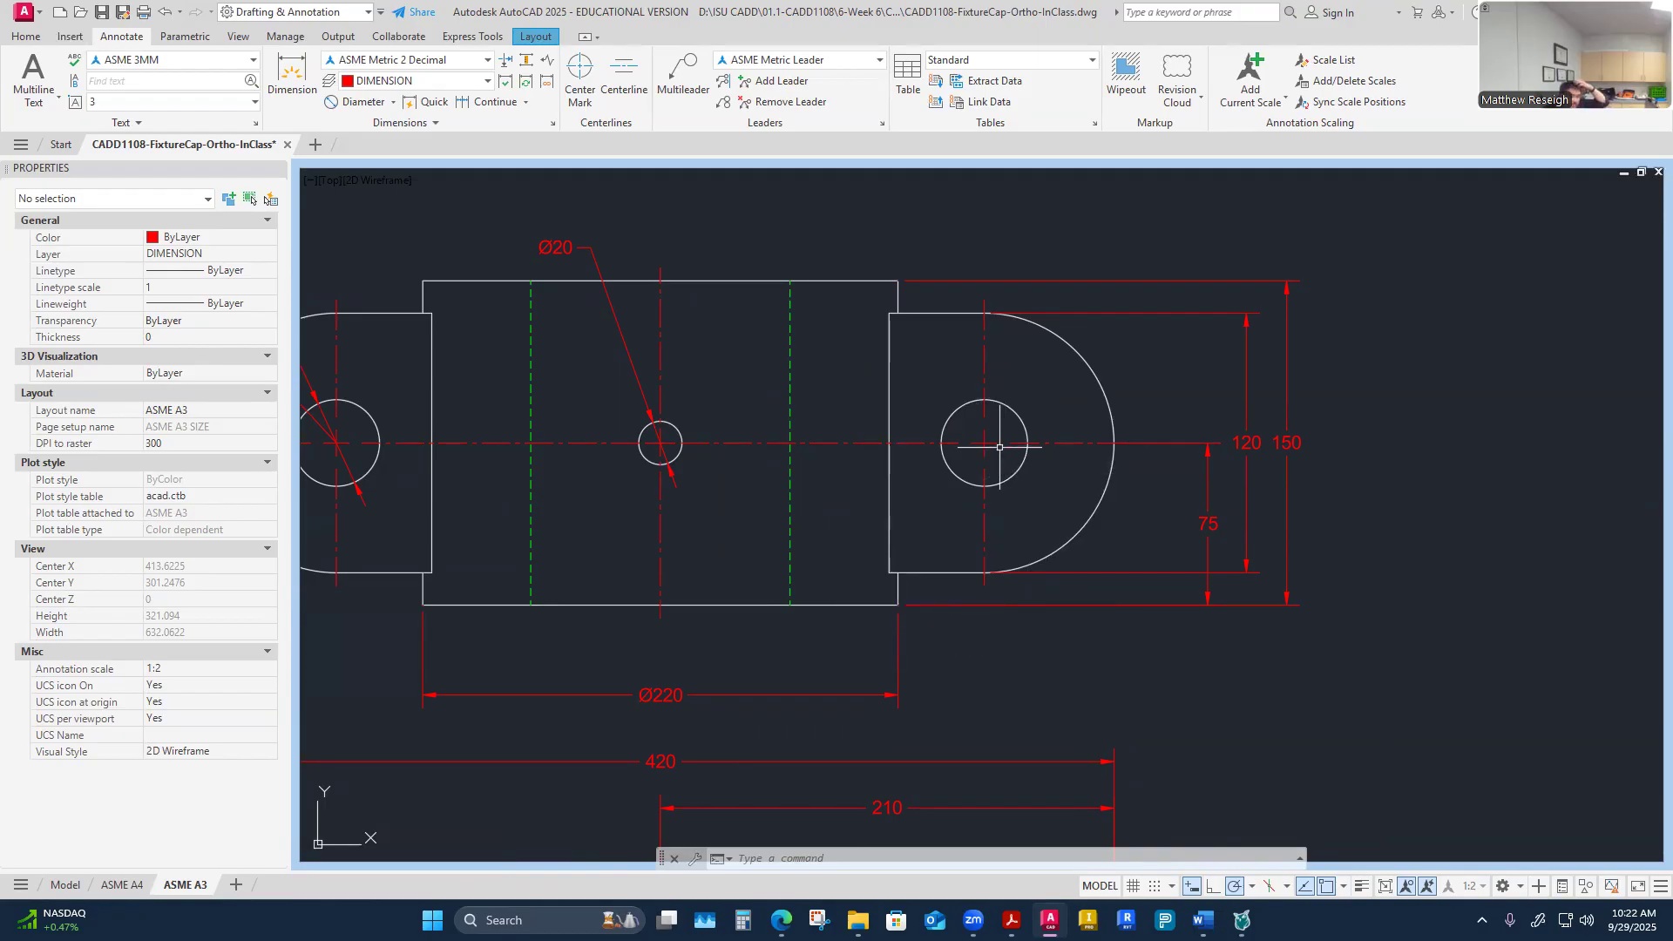
scroll(999, 448, "down", 2)
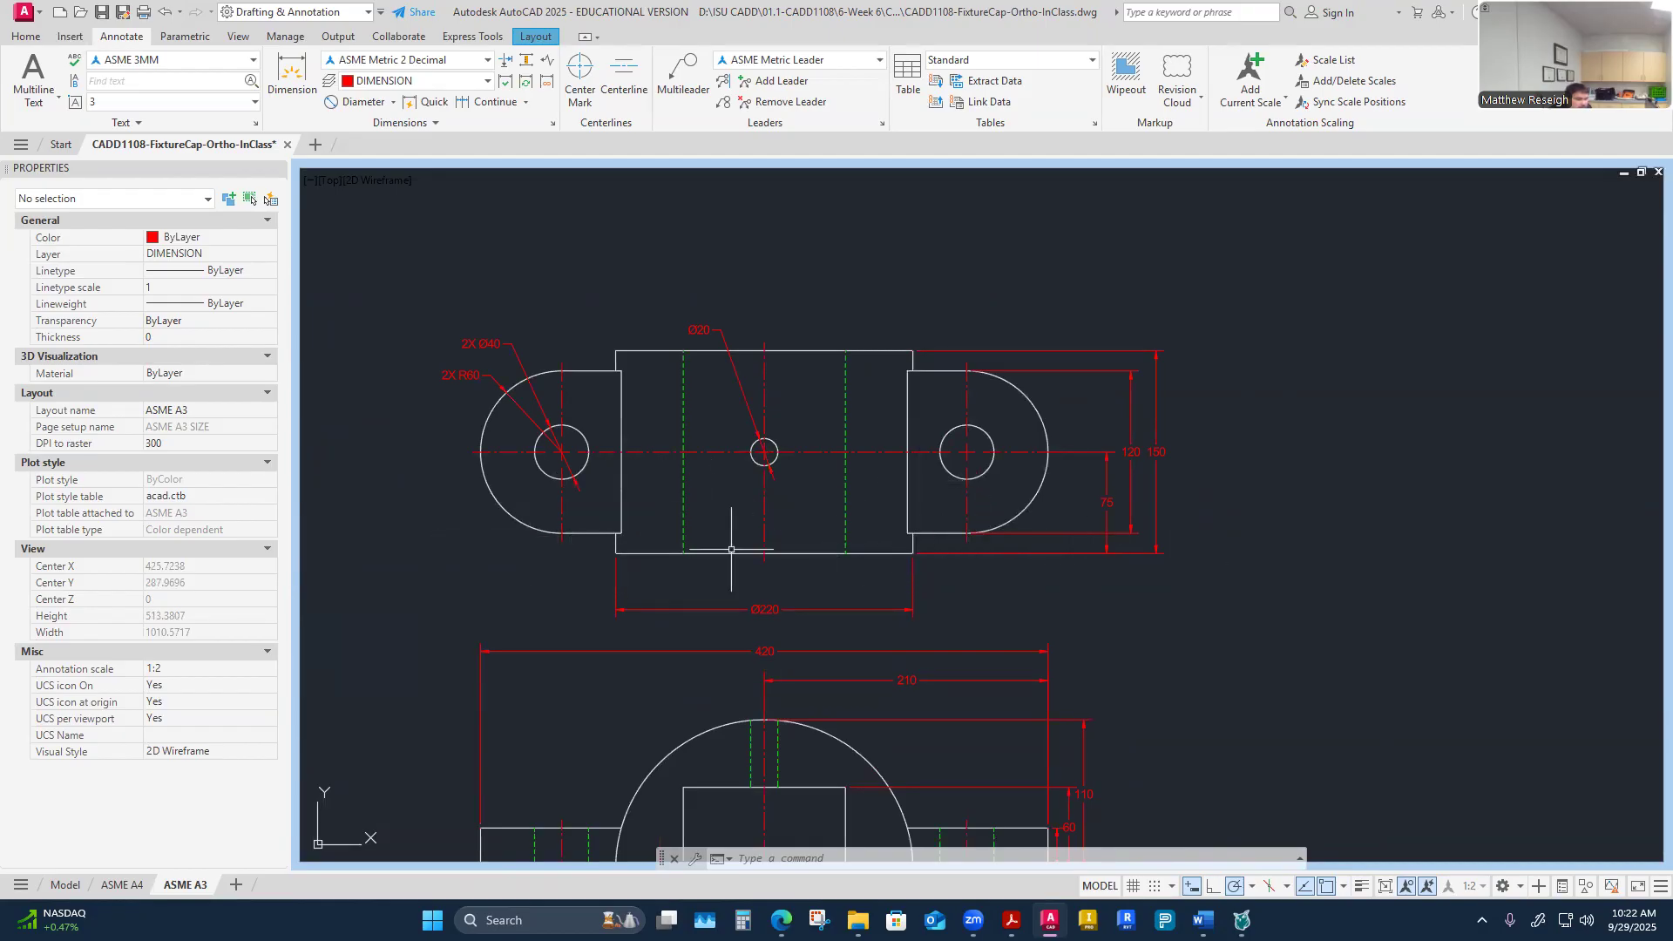
Step: Dimension the horizontal distance from the left lug's hole center to the midpoint of the body's lower edge in the top view
left_click(286, 91)
scroll(738, 573, "up", 2)
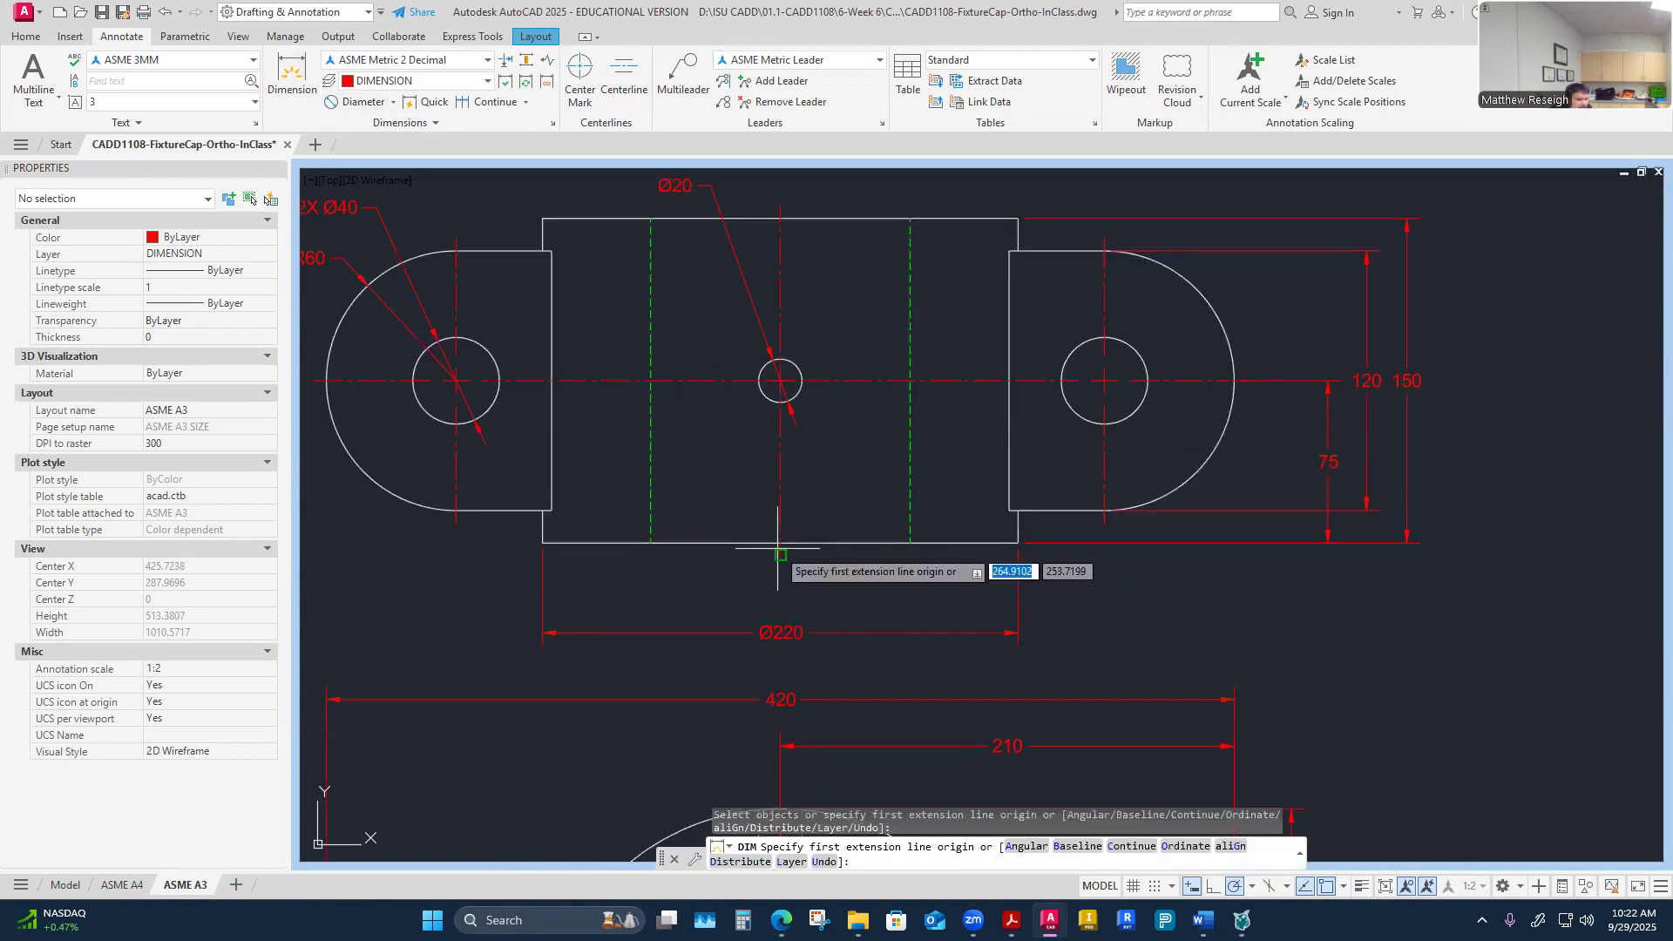
left_click(455, 380)
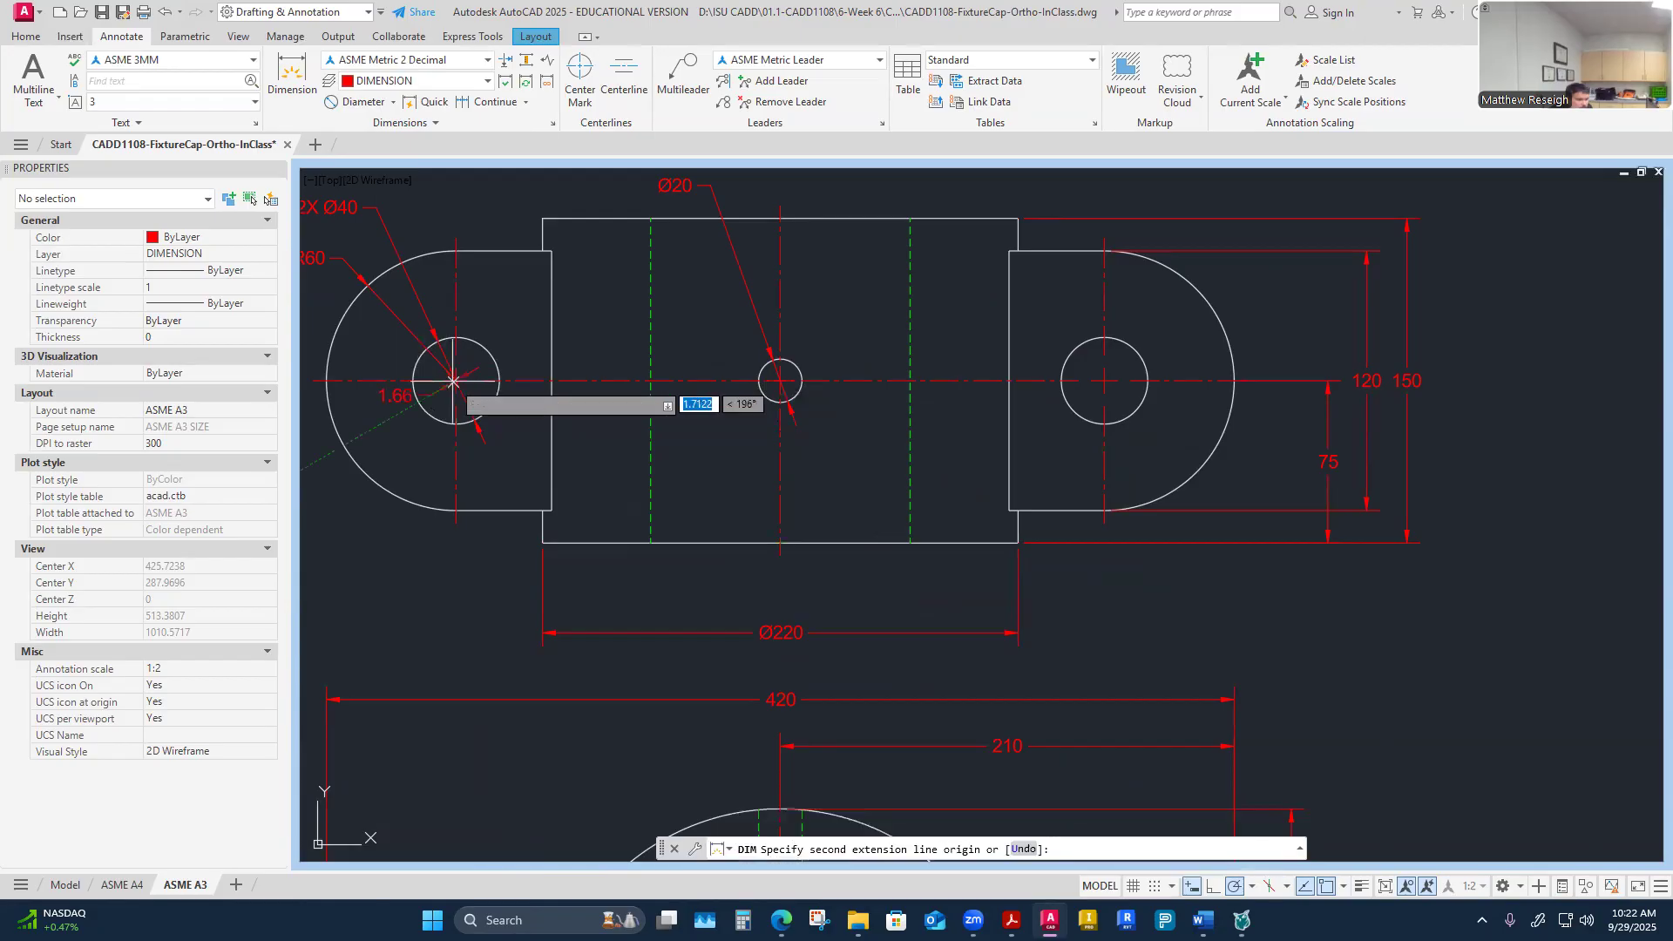
left_click(780, 542)
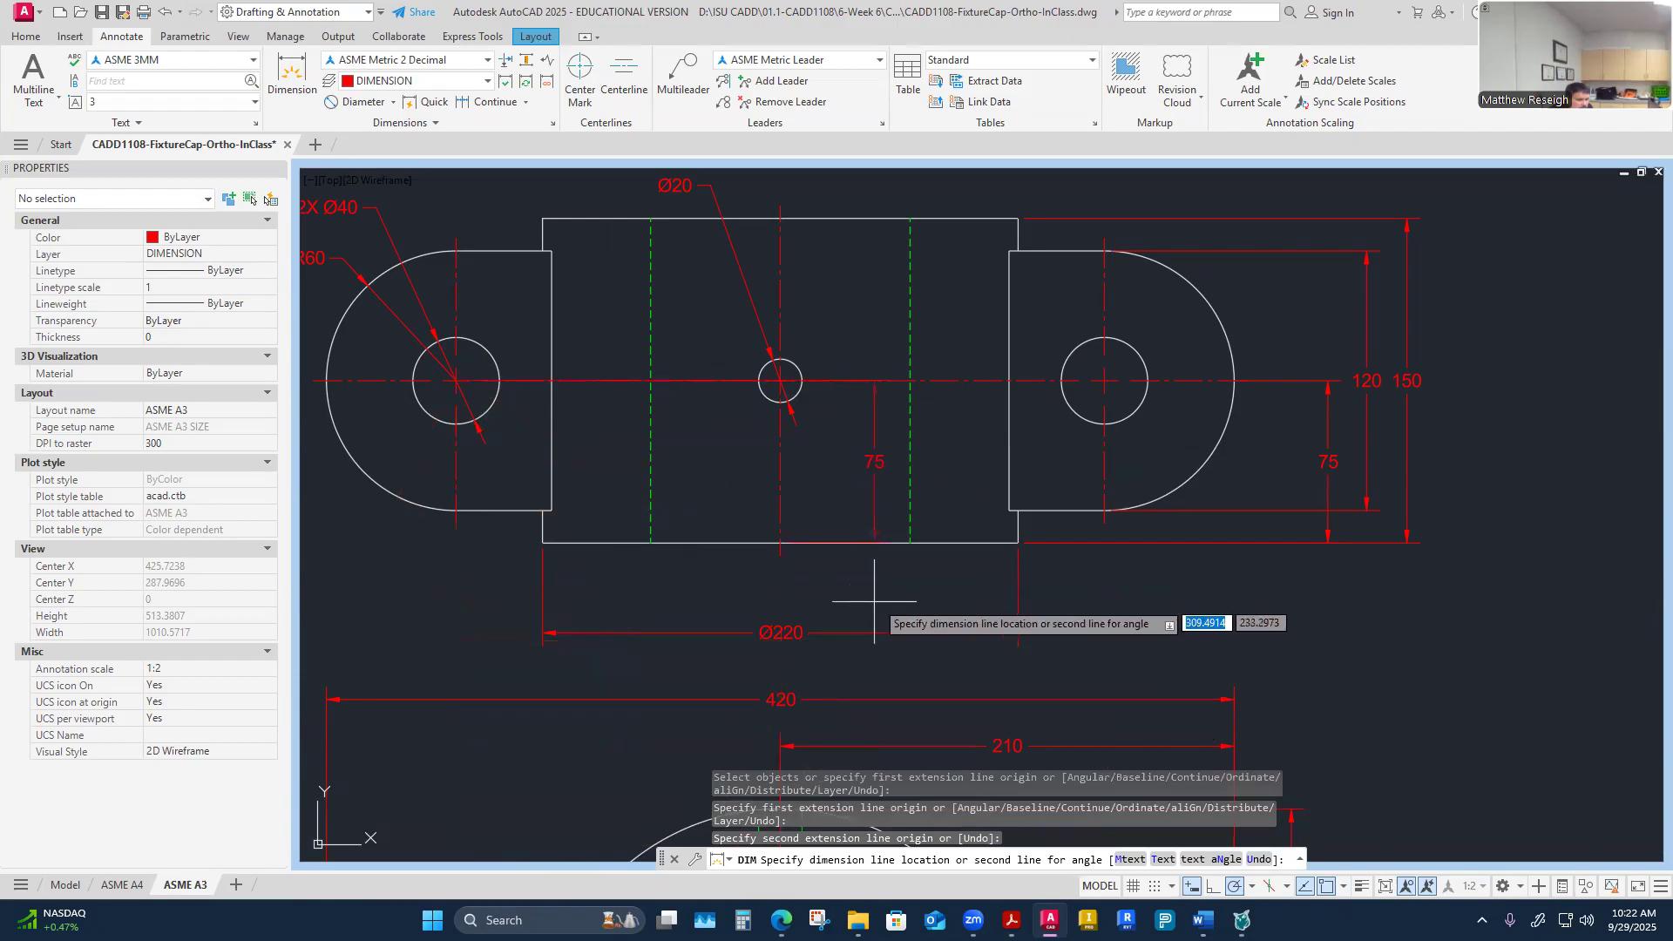
left_click(807, 665)
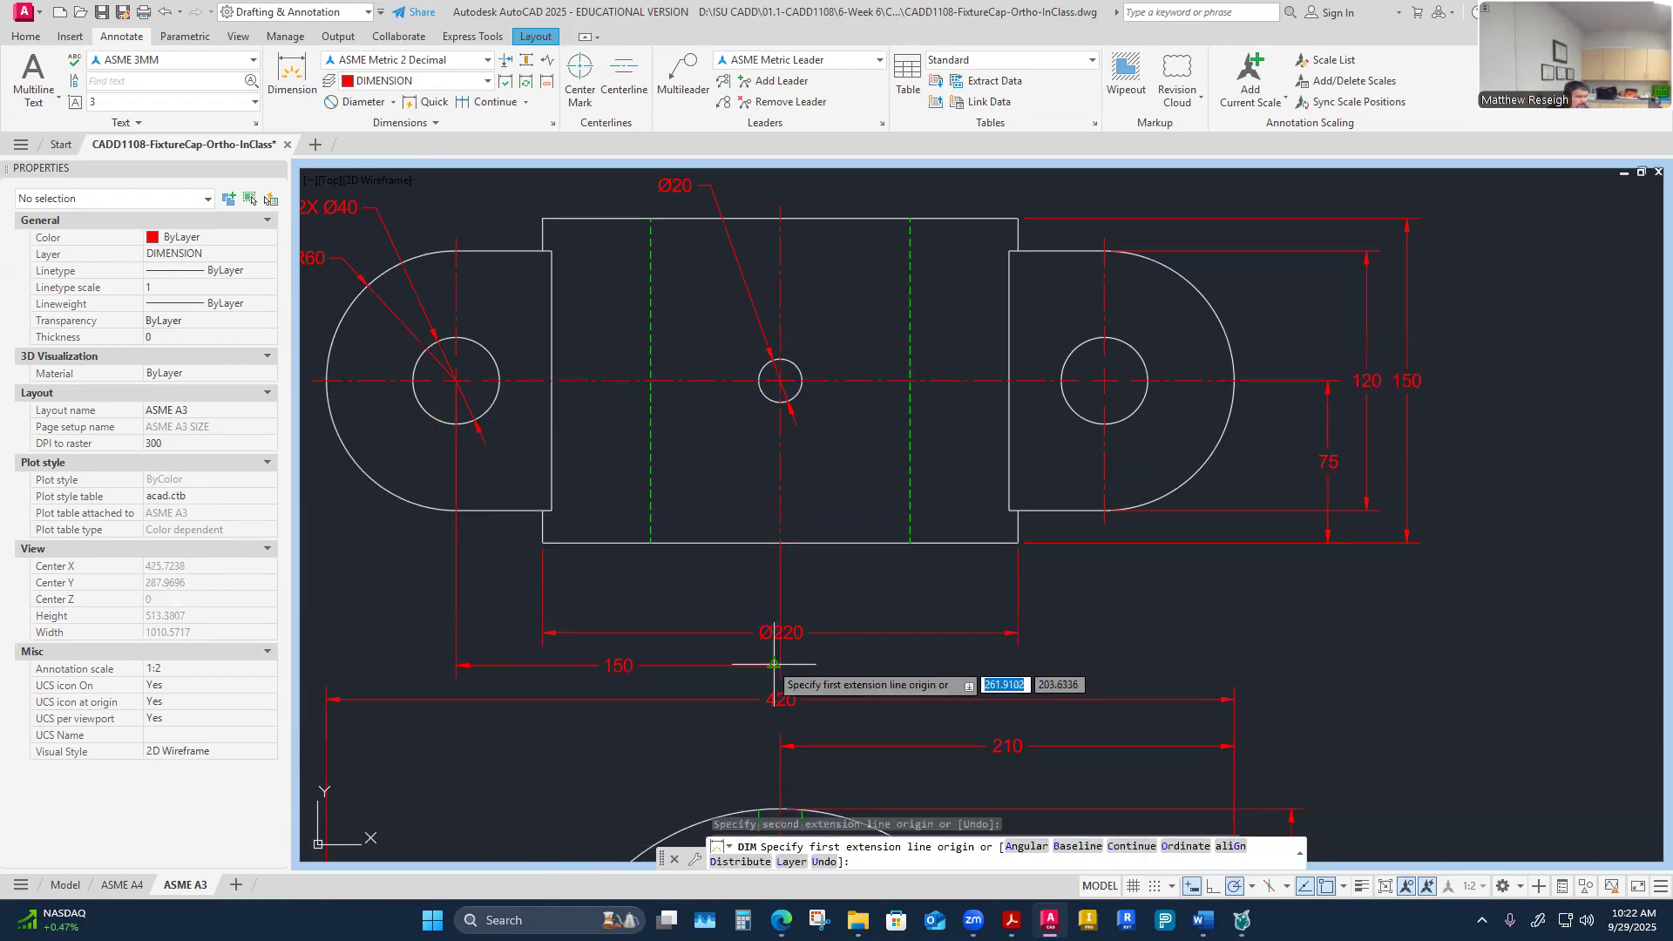
key("Escape")
Step: Move the left hole's horizontal location dimension up between the body's lower edge and the Ø220 dimension
left_click(628, 665)
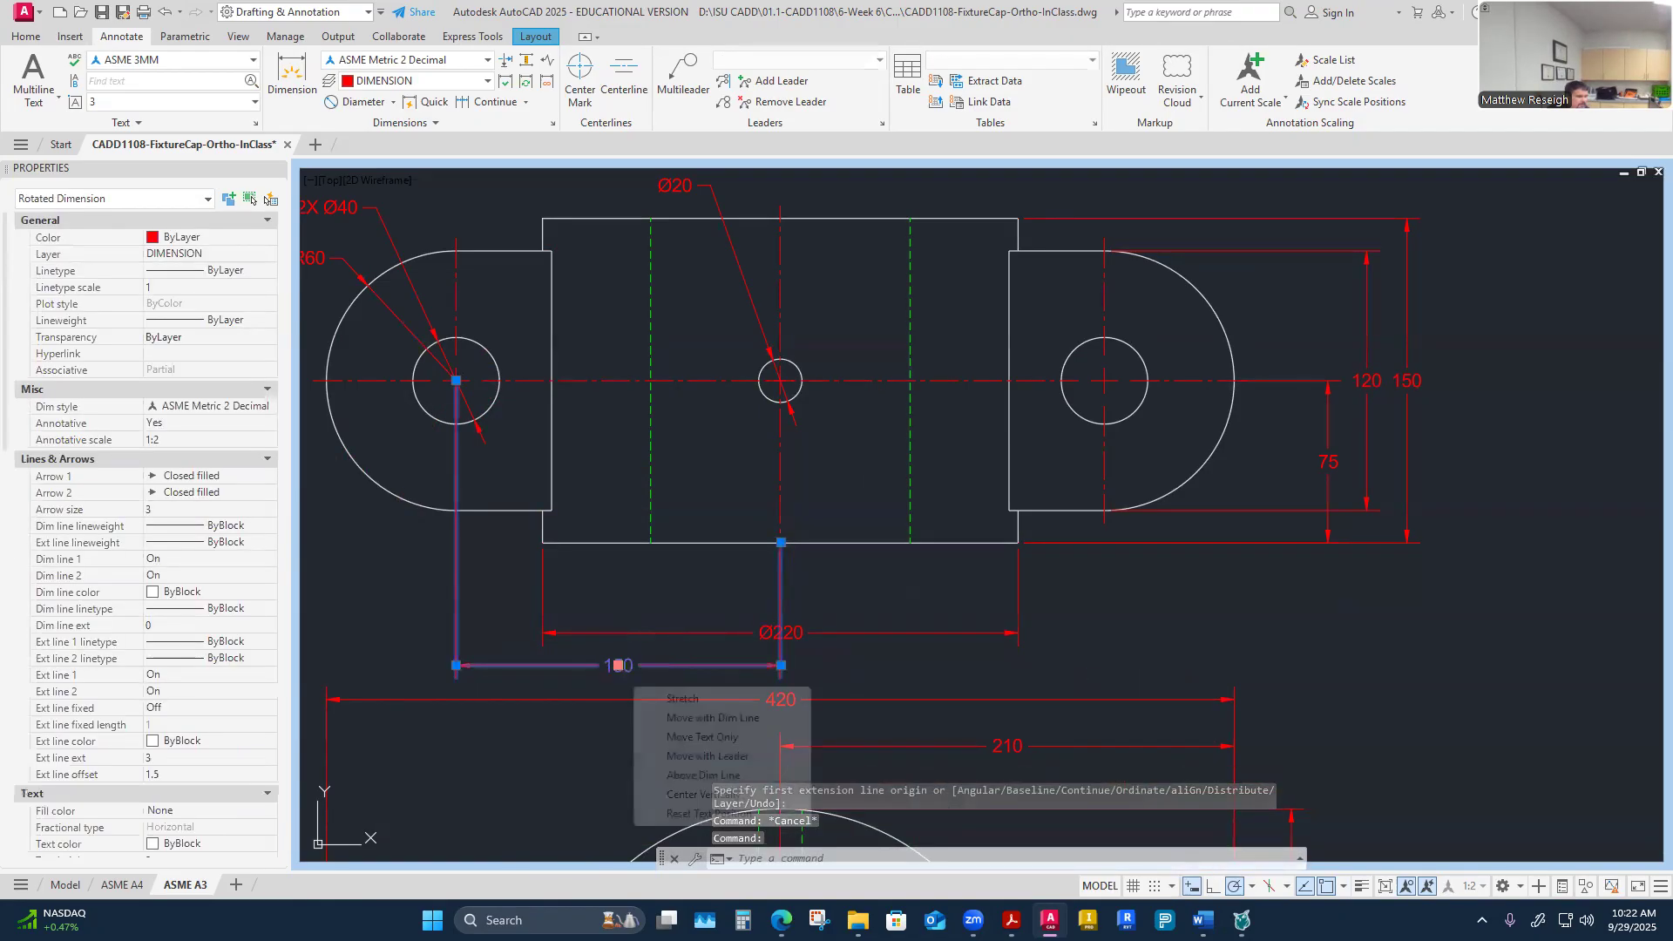
left_click(628, 665)
left_click(619, 580)
key("Escape")
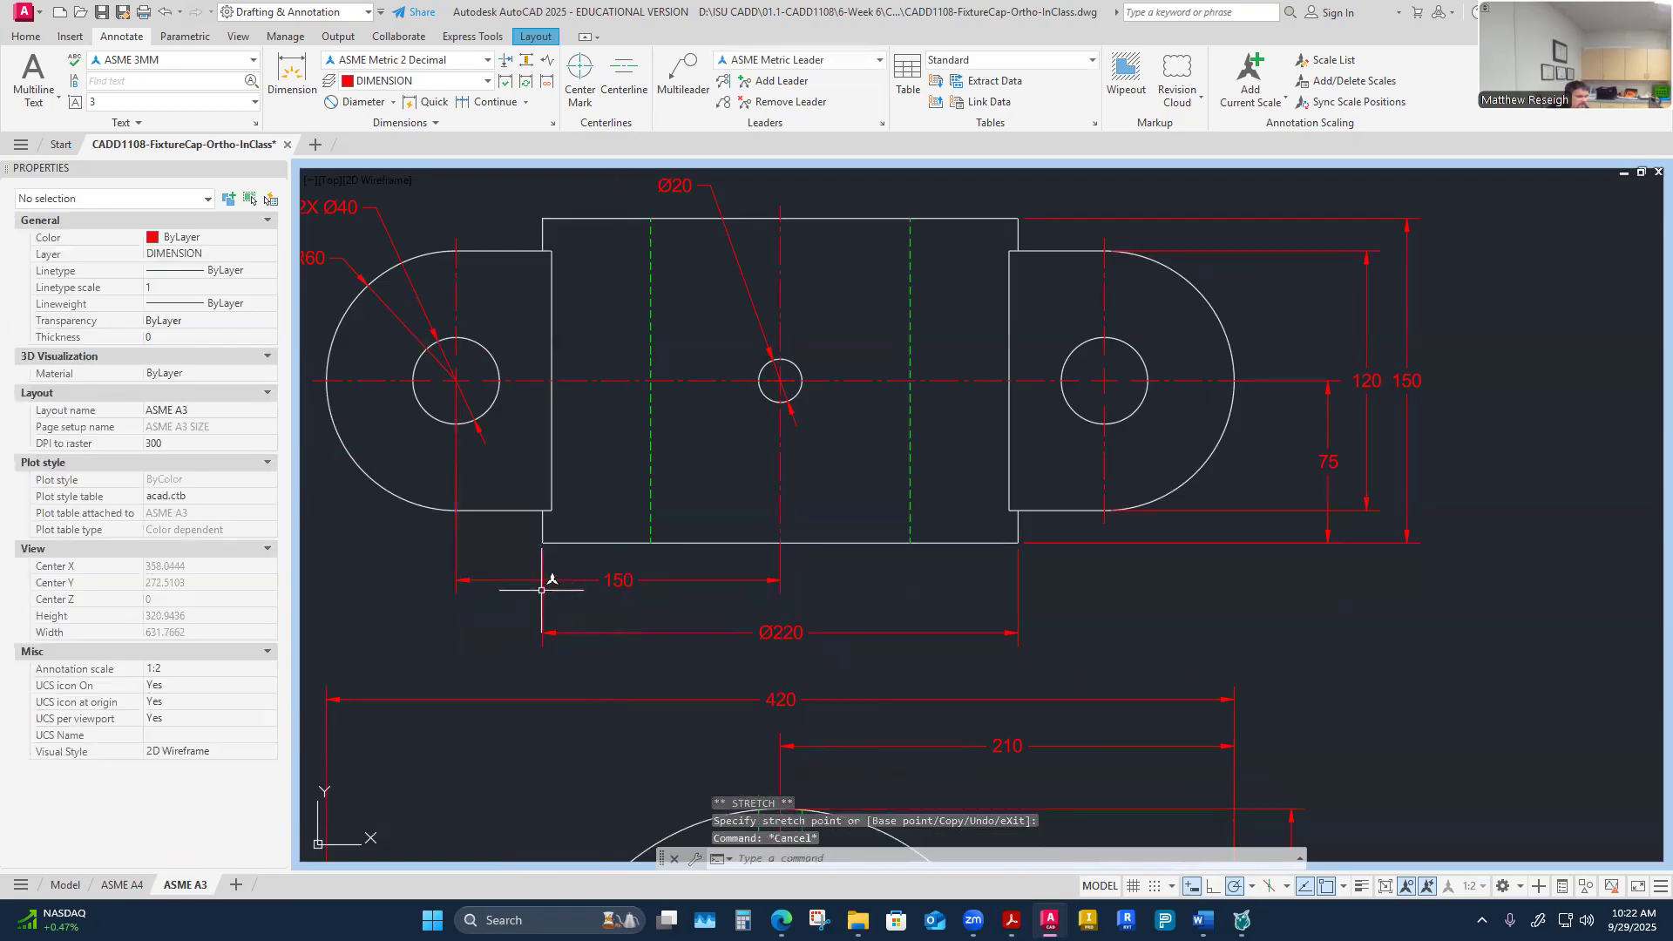
scroll(438, 420, "up", 2)
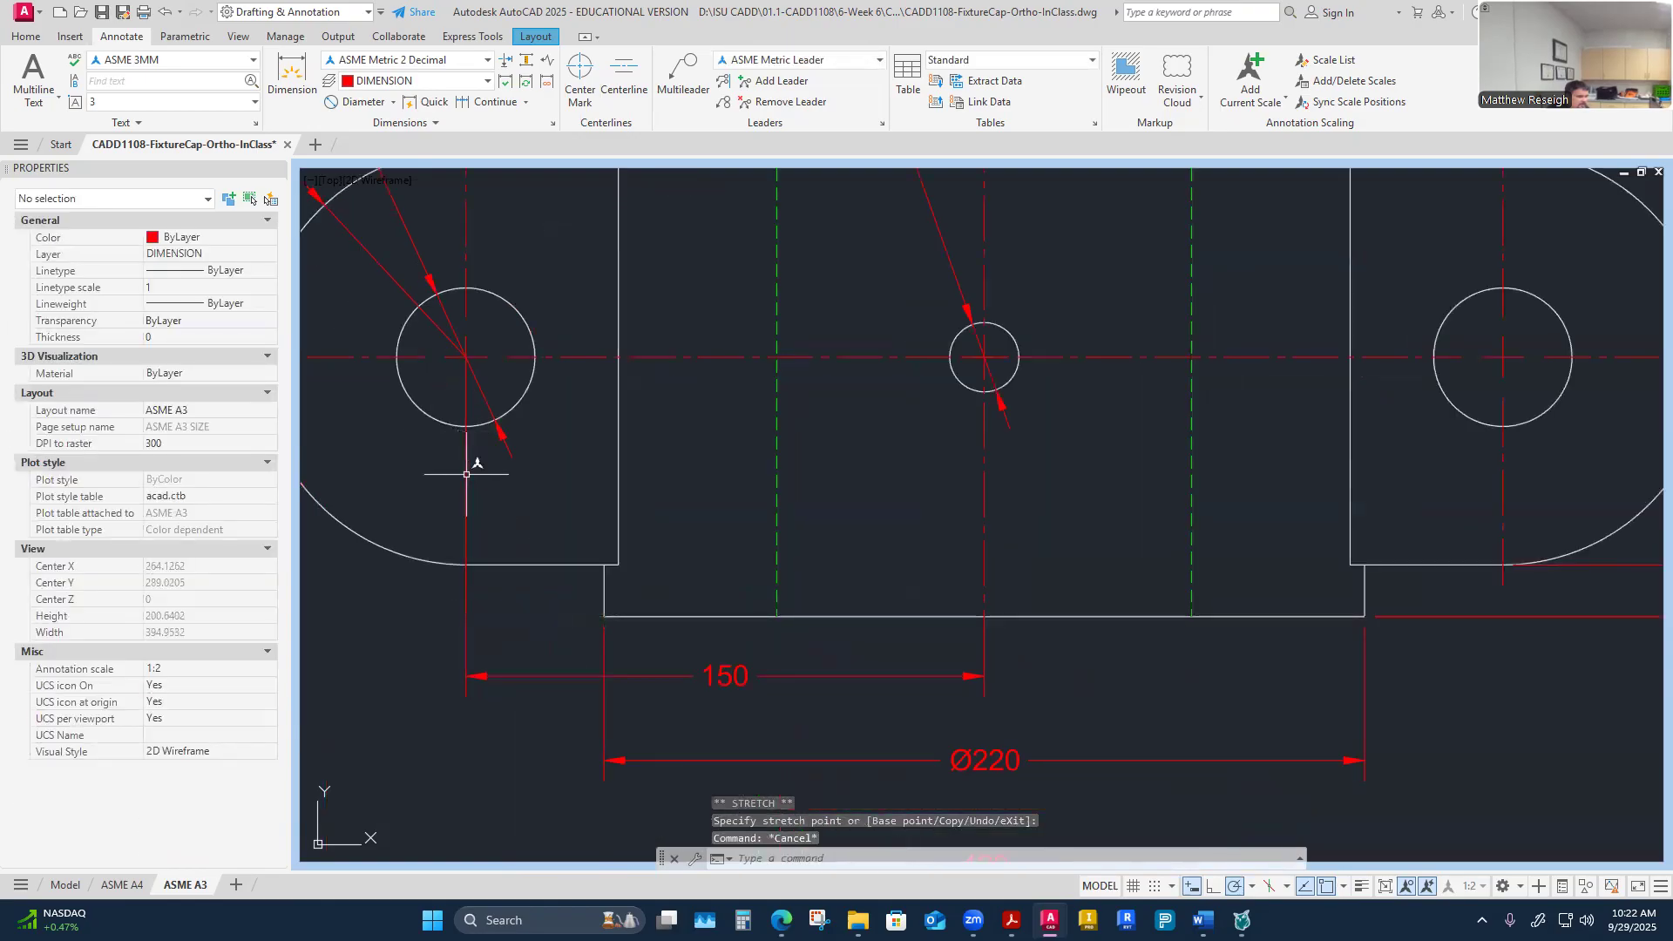
left_click(466, 475)
left_click(466, 357)
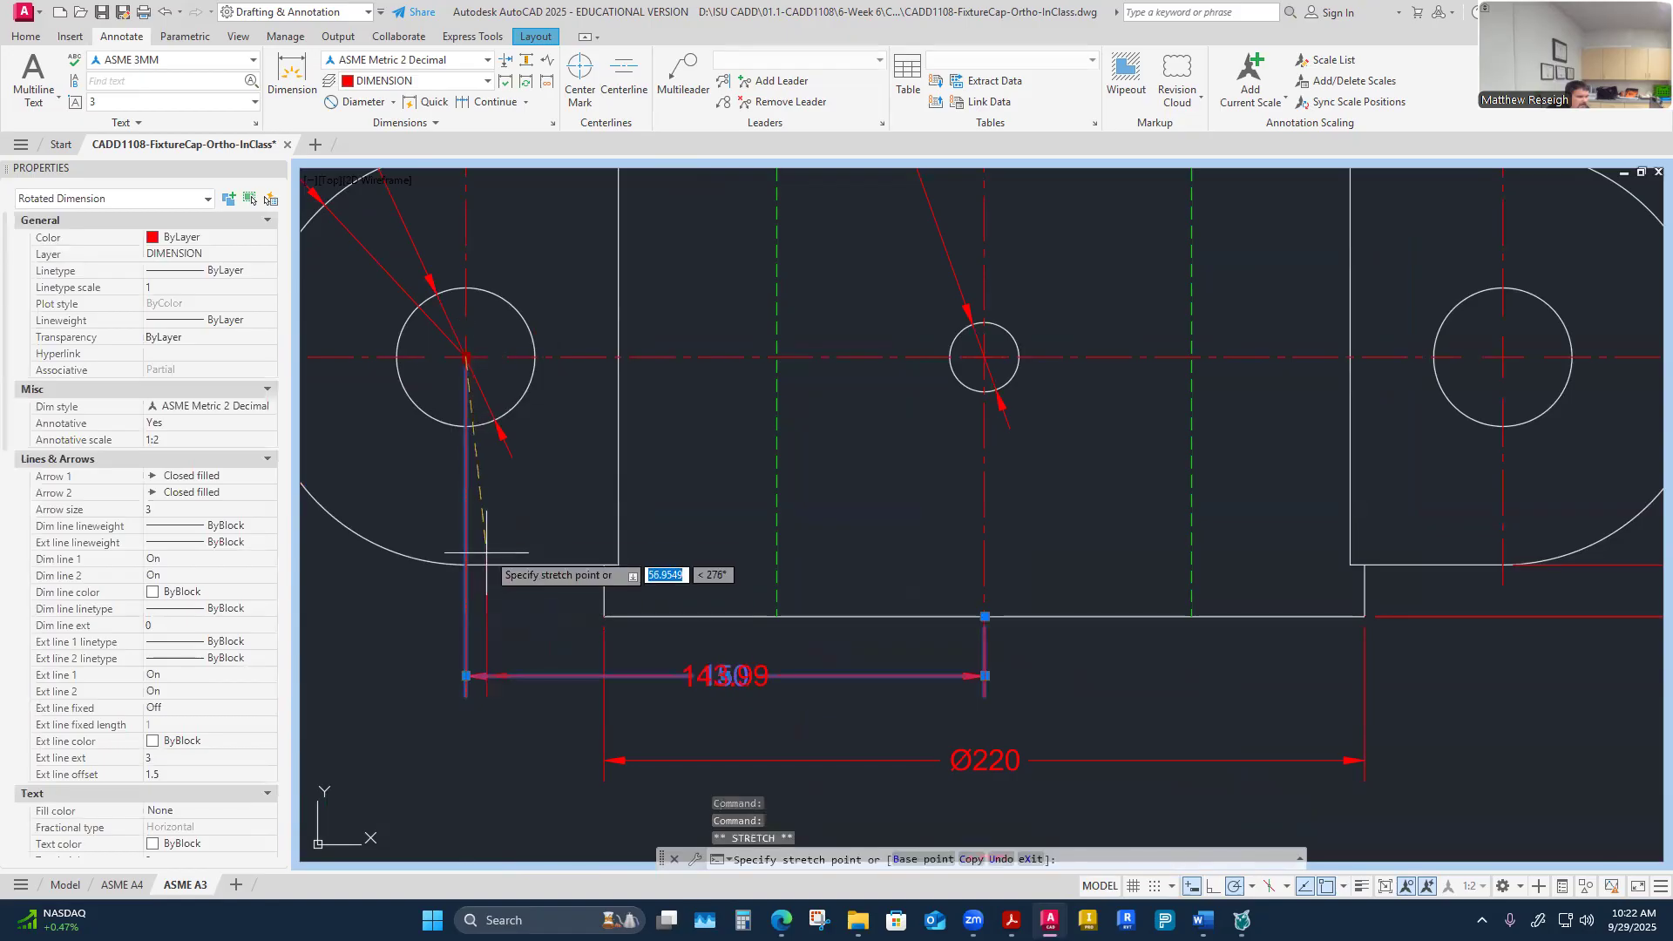
key("Escape")
scroll(485, 549, "down", 3)
scroll(665, 562, "up", 2)
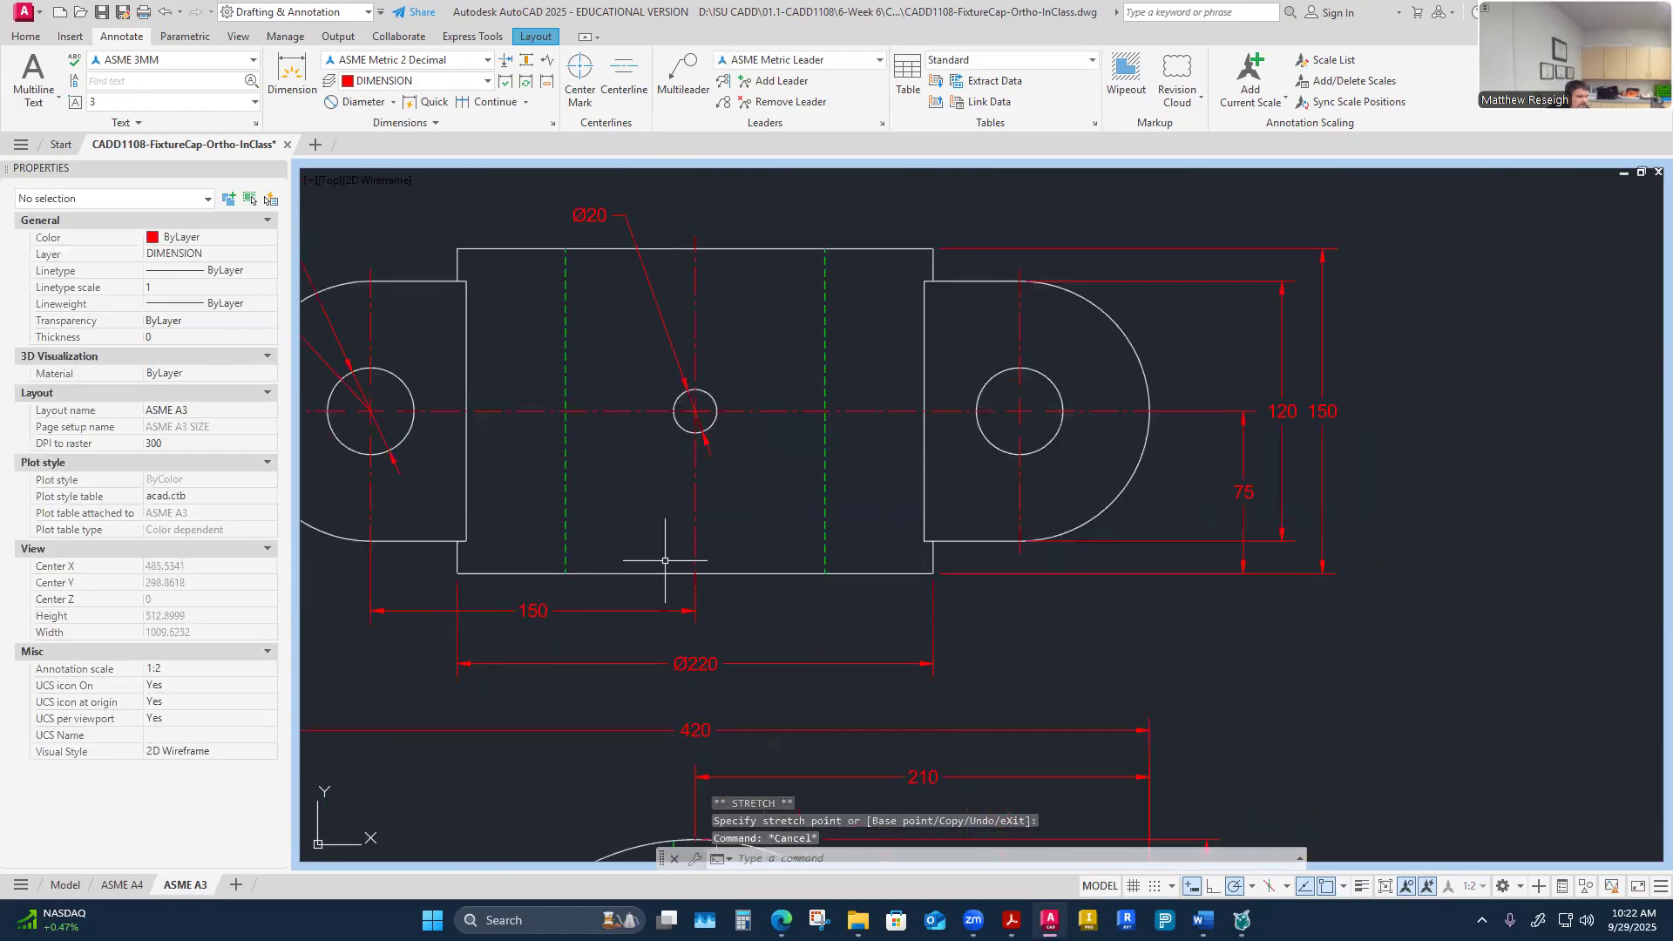
left_click(650, 611)
key("Escape")
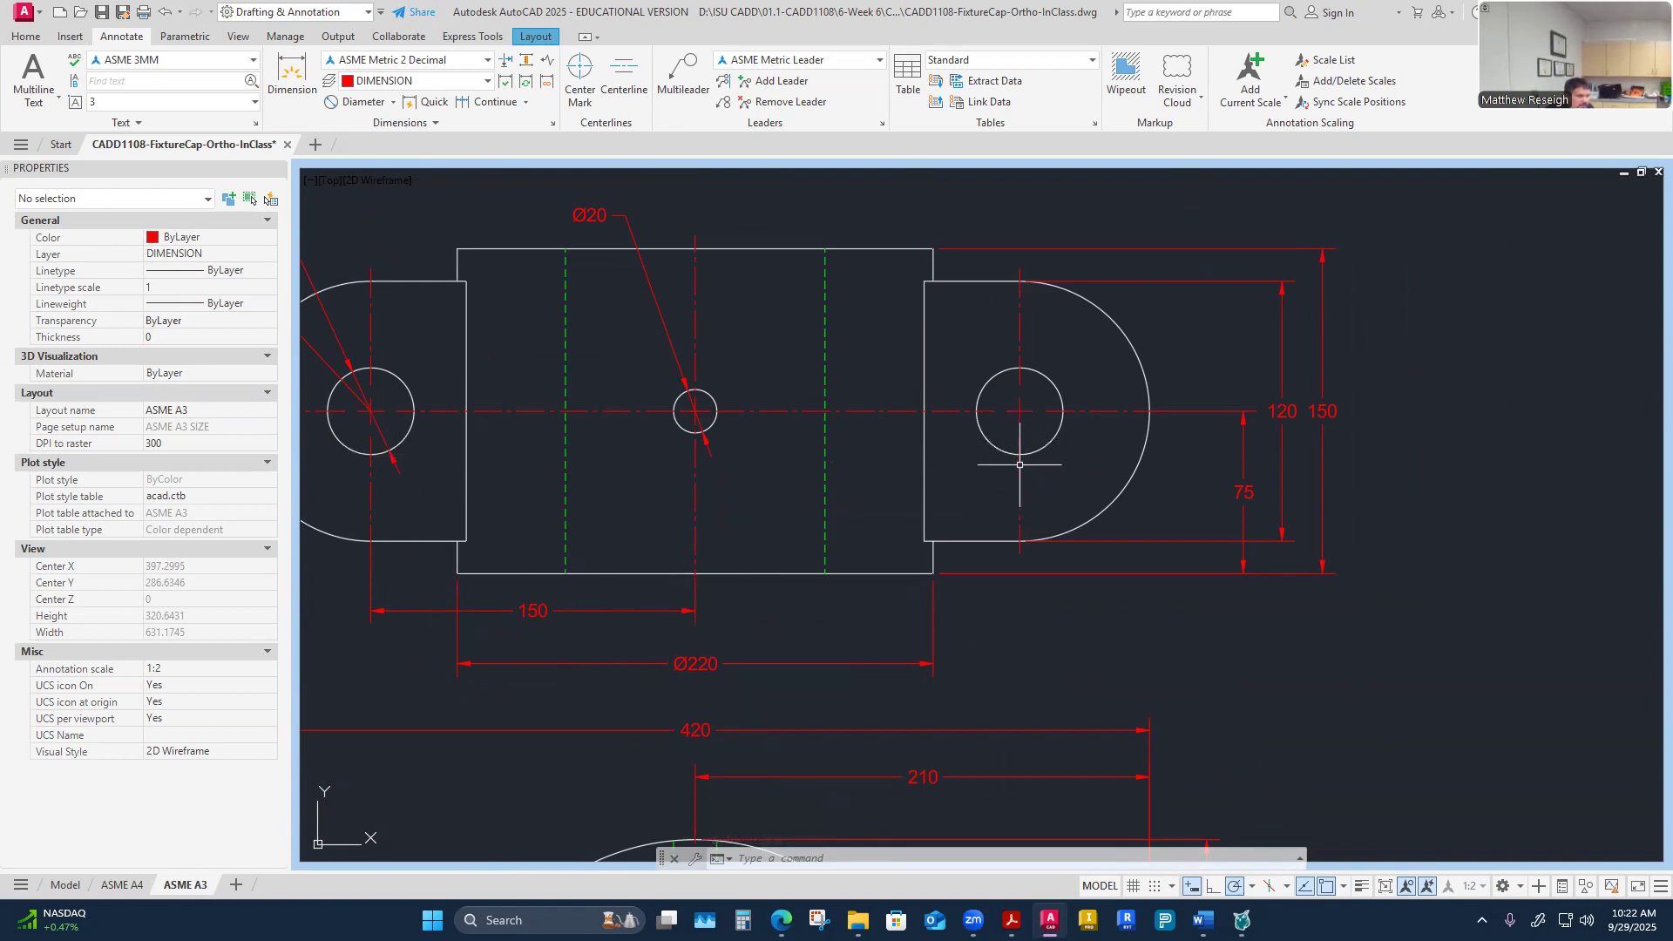
Step: Try to dimension from the right lug's hole center to the midpoint of the body's lower edge in the top view
scroll(1020, 464, "down", 2)
scroll(831, 574, "up", 2)
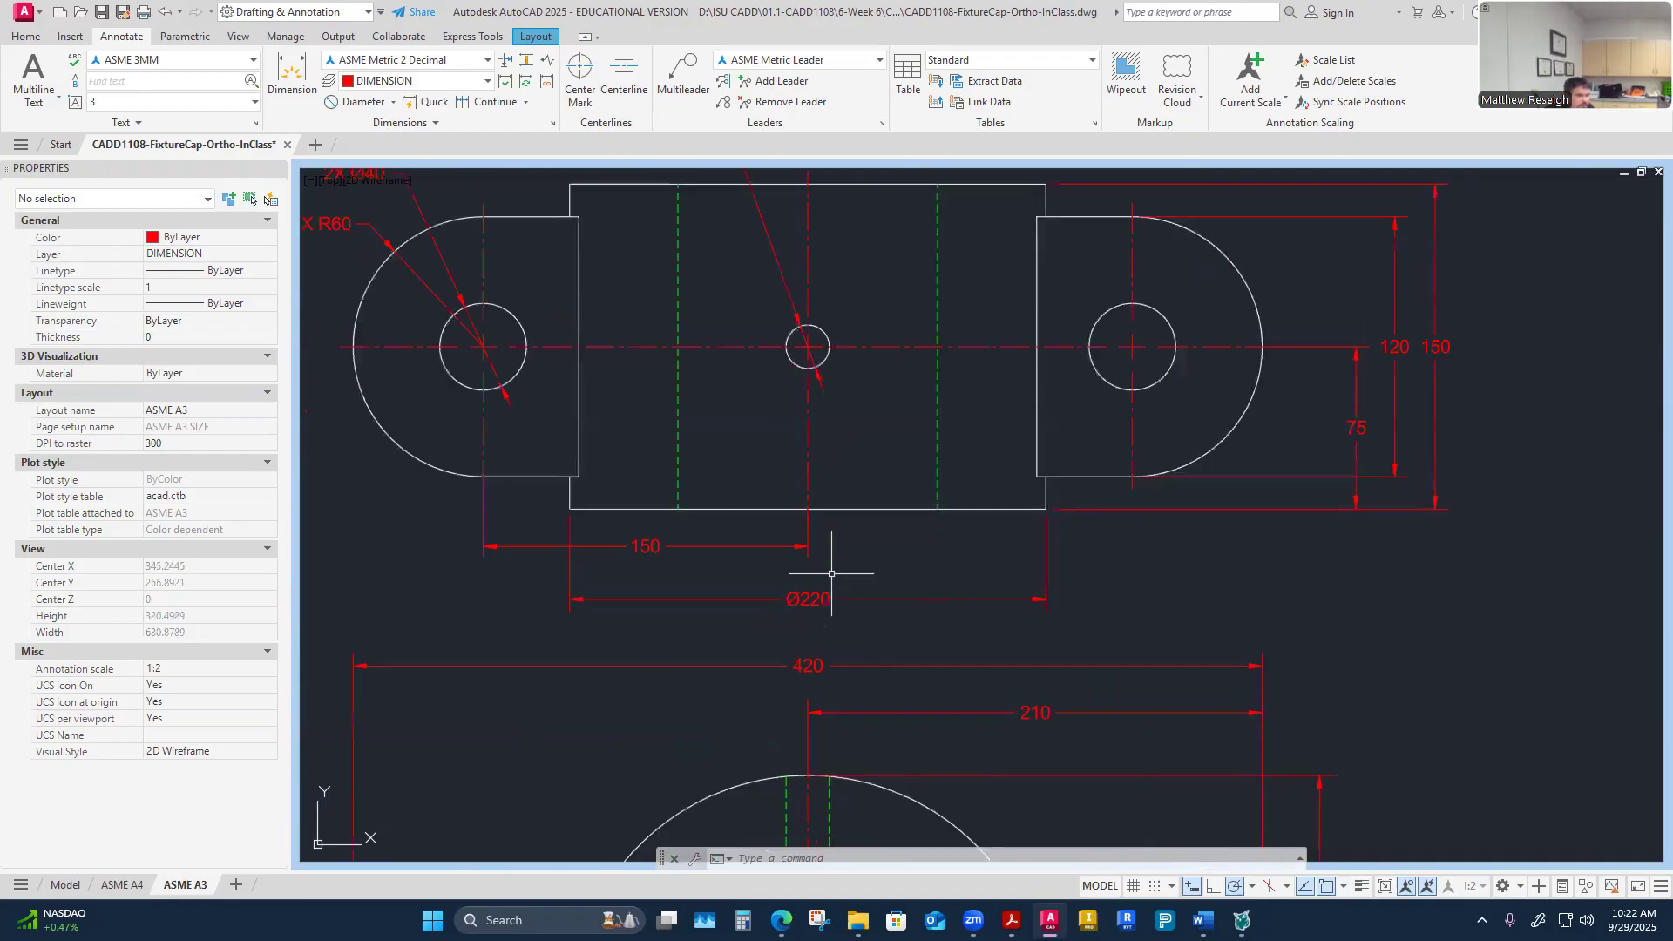
left_click(290, 80)
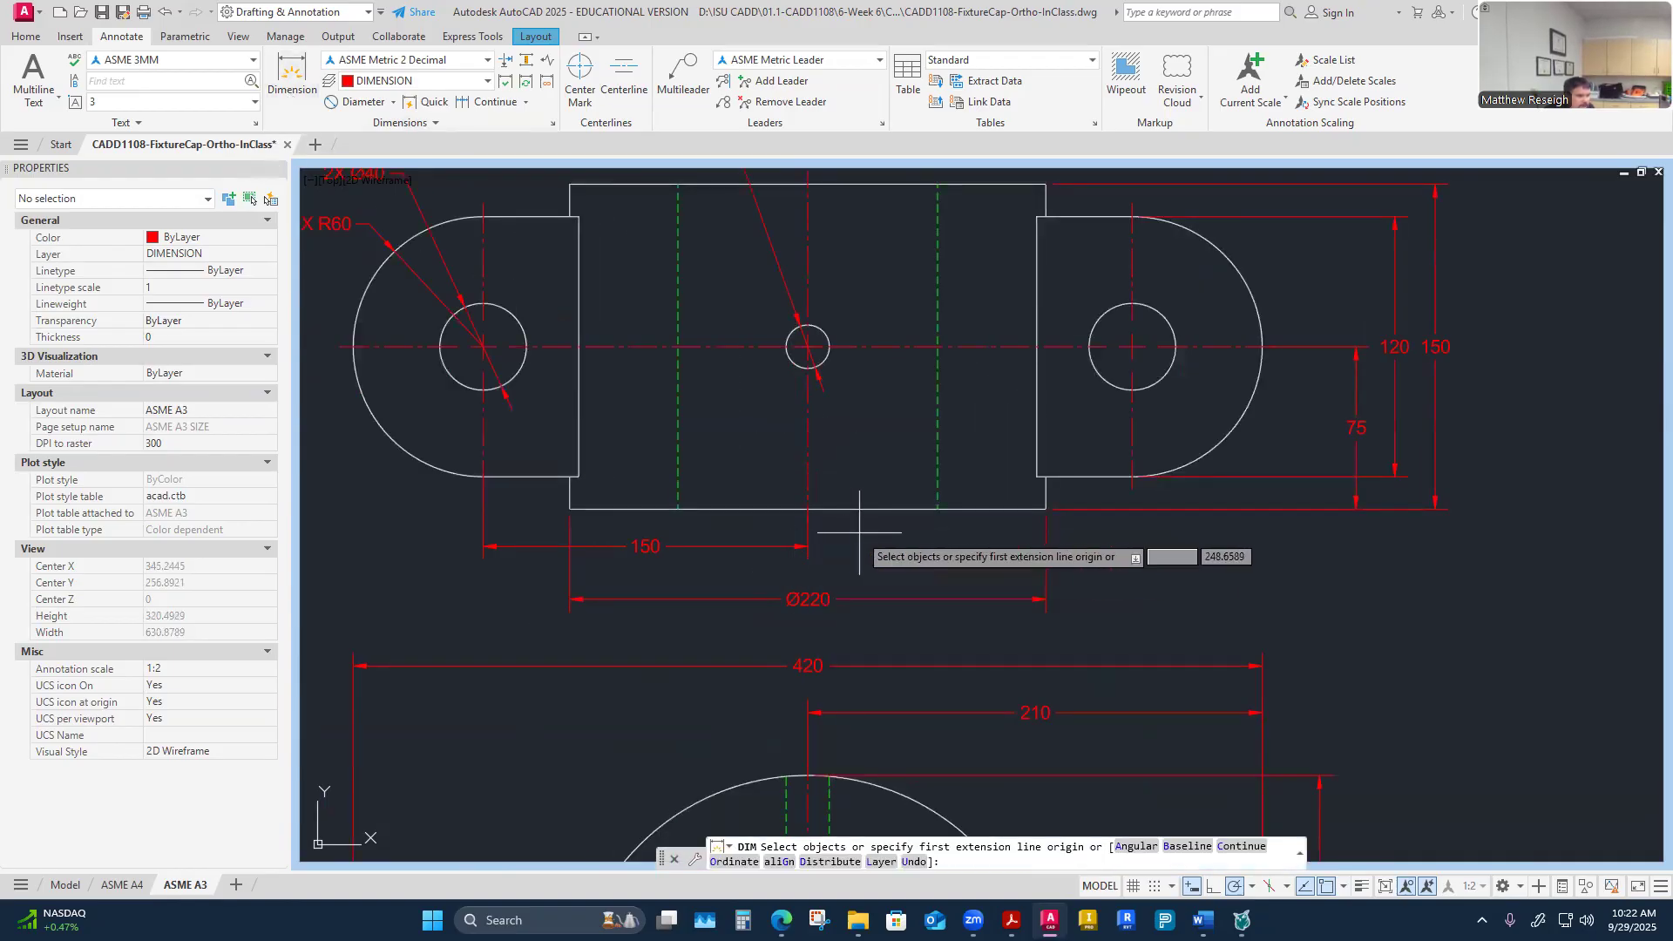
left_click(1132, 347)
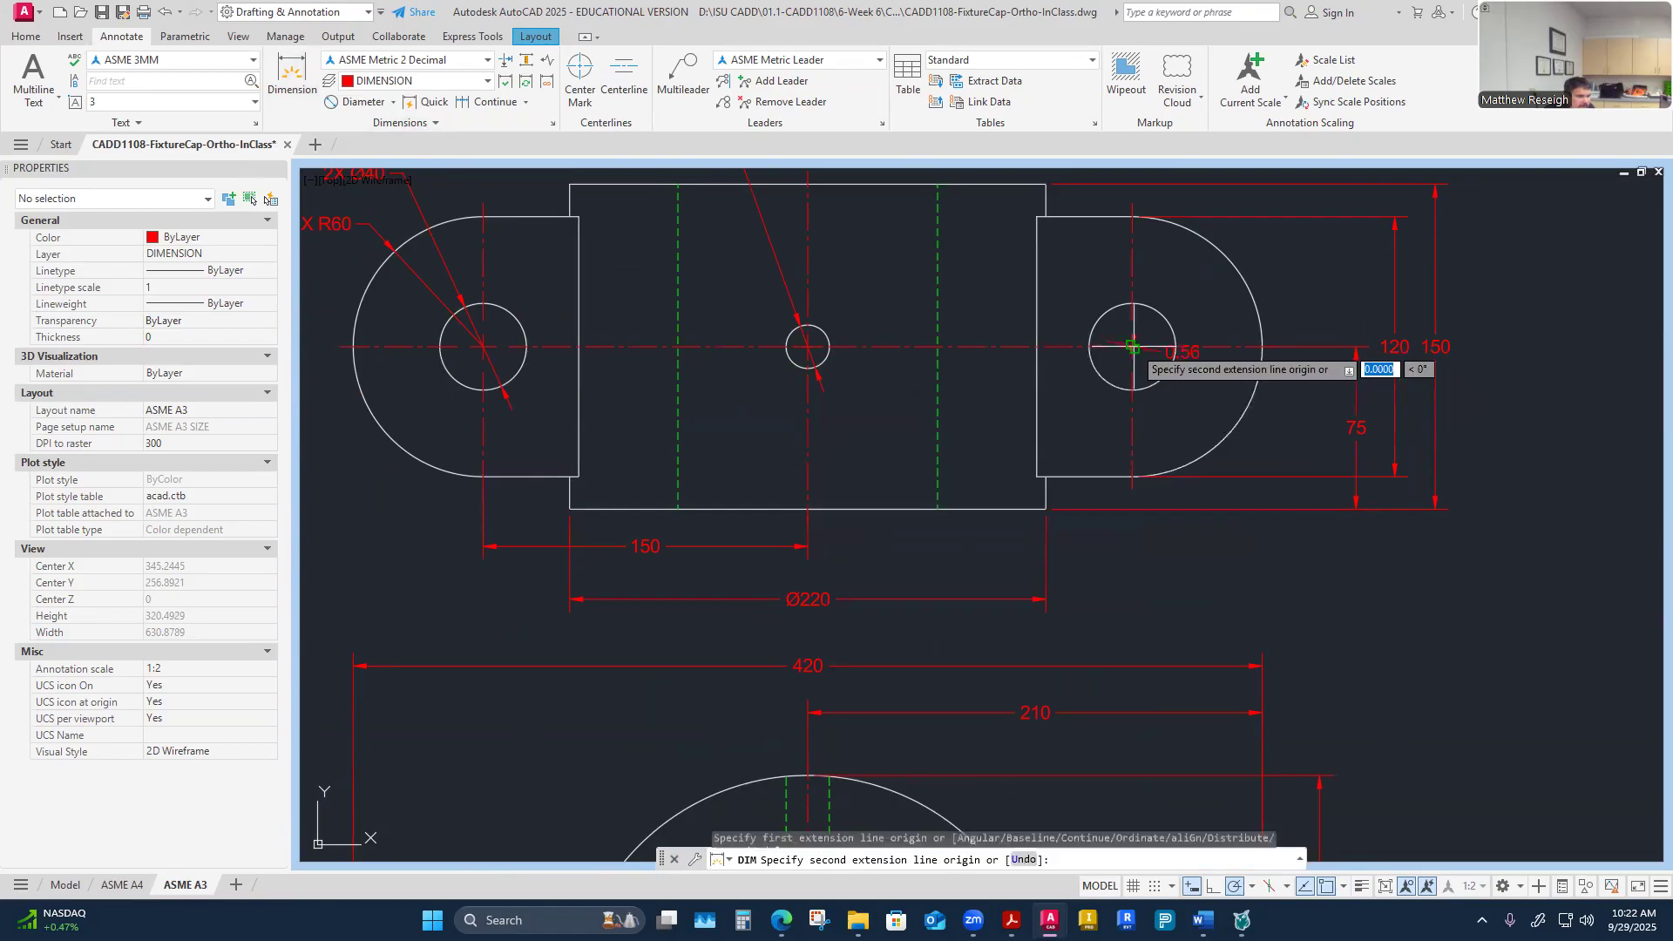
left_click(808, 508)
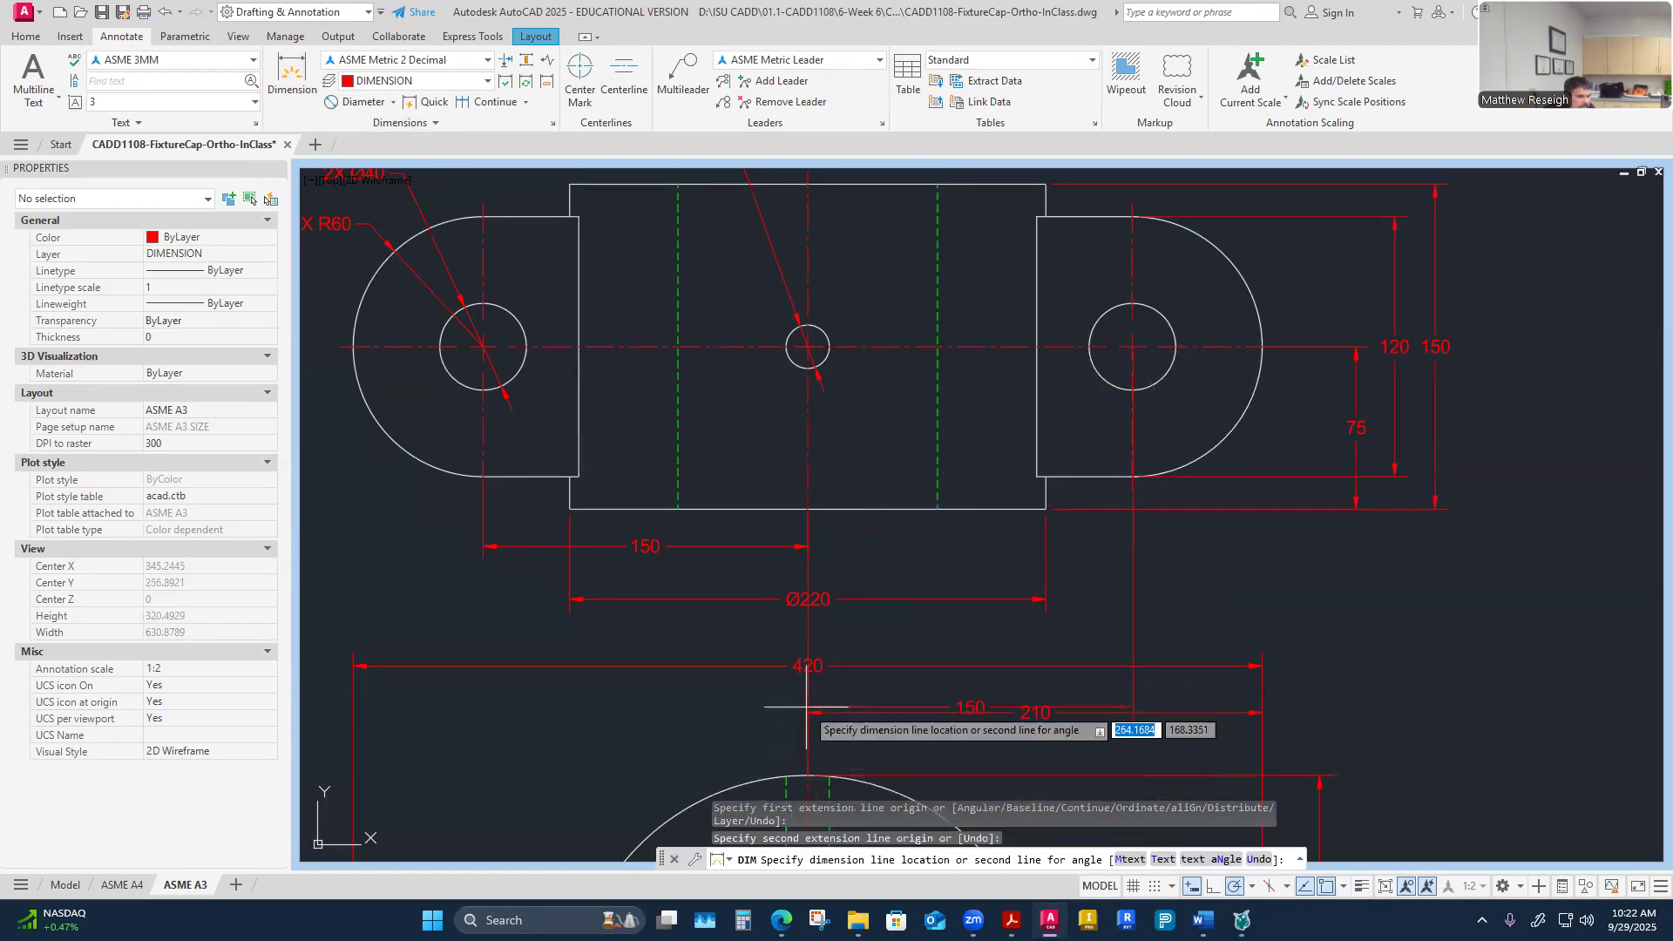
left_click(746, 431)
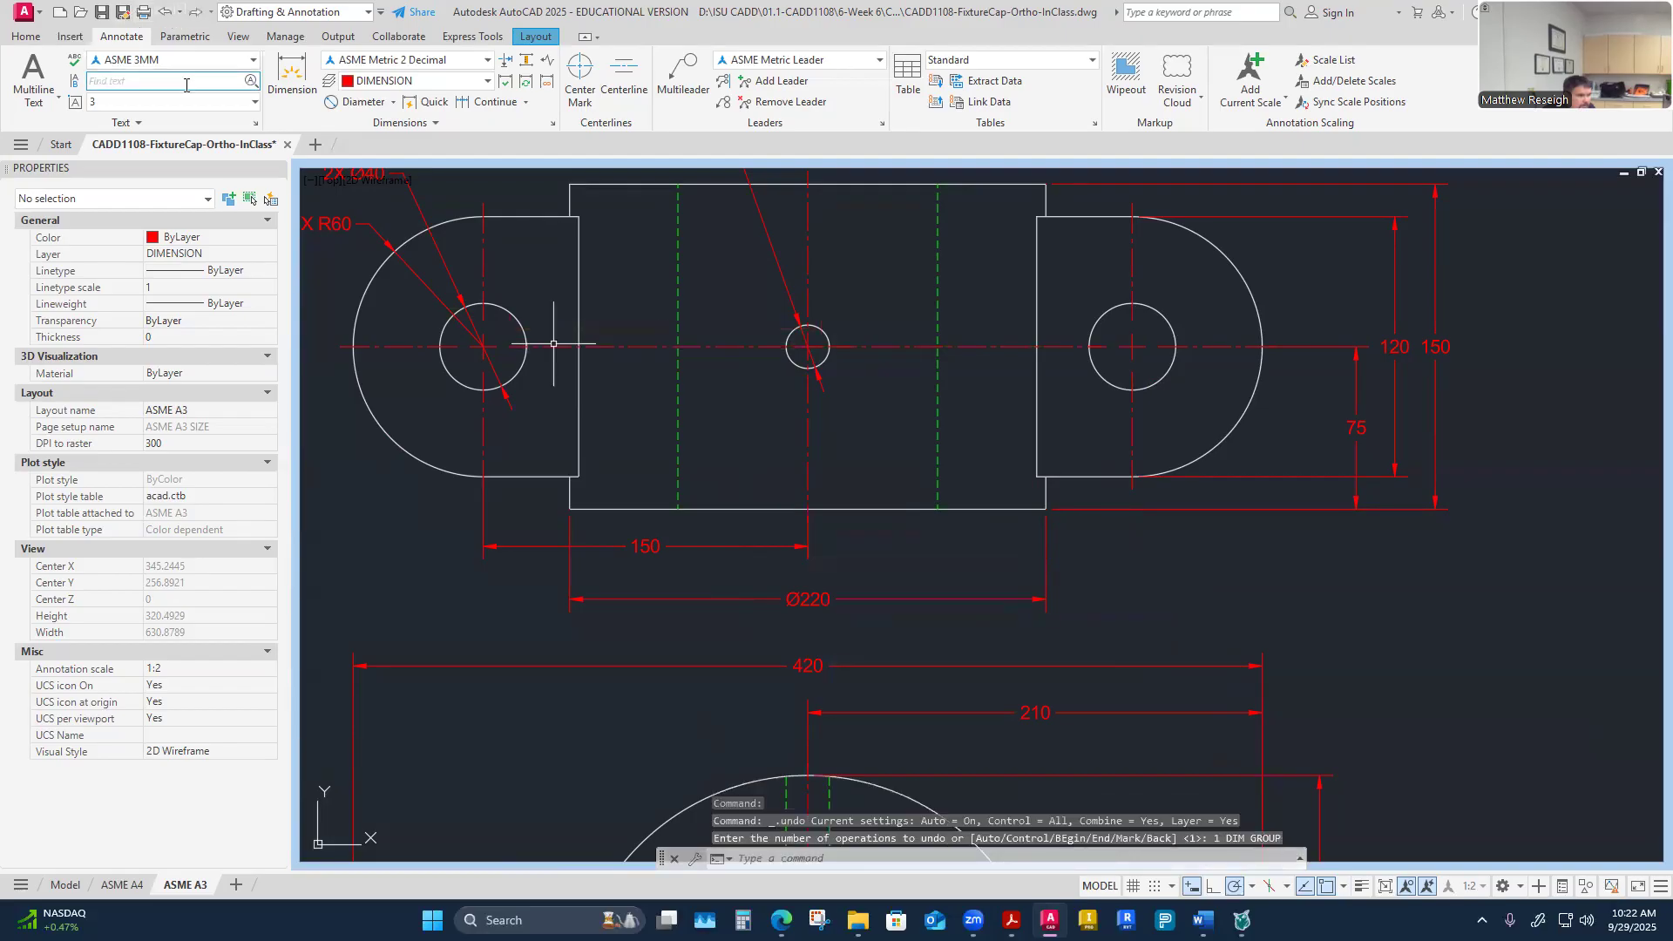
Step: Dimension the horizontal distance from the midpoint of the body's lower edge to the right lug's hole center, placing it below the Ø220 dimension
left_click(292, 75)
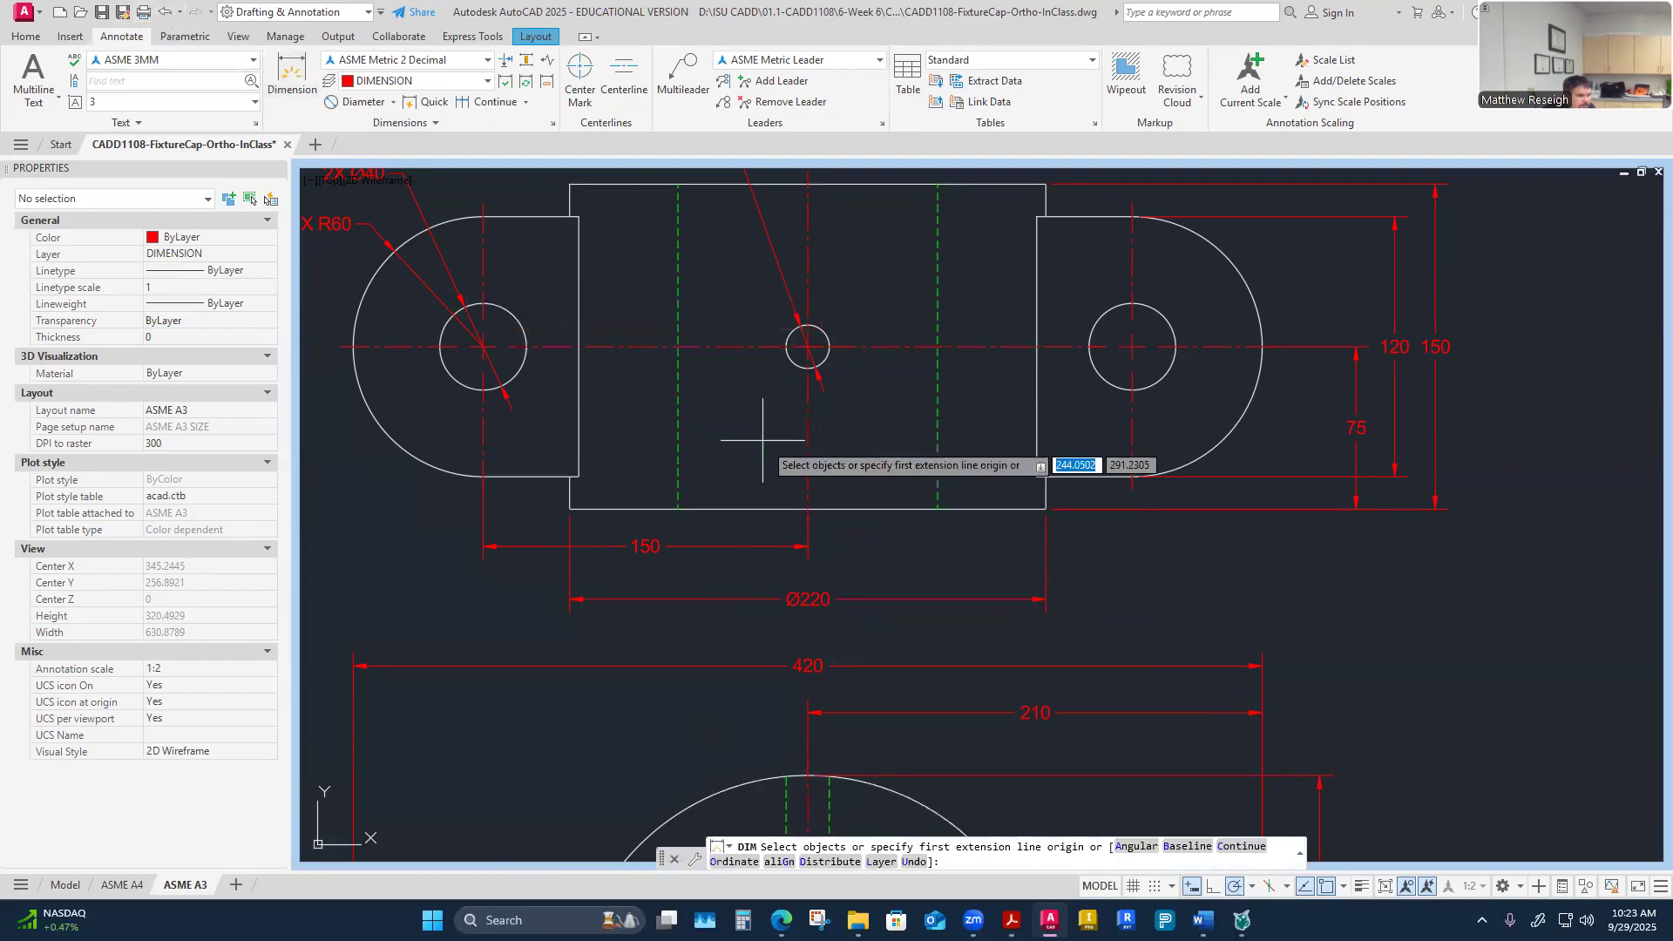
left_click(808, 508)
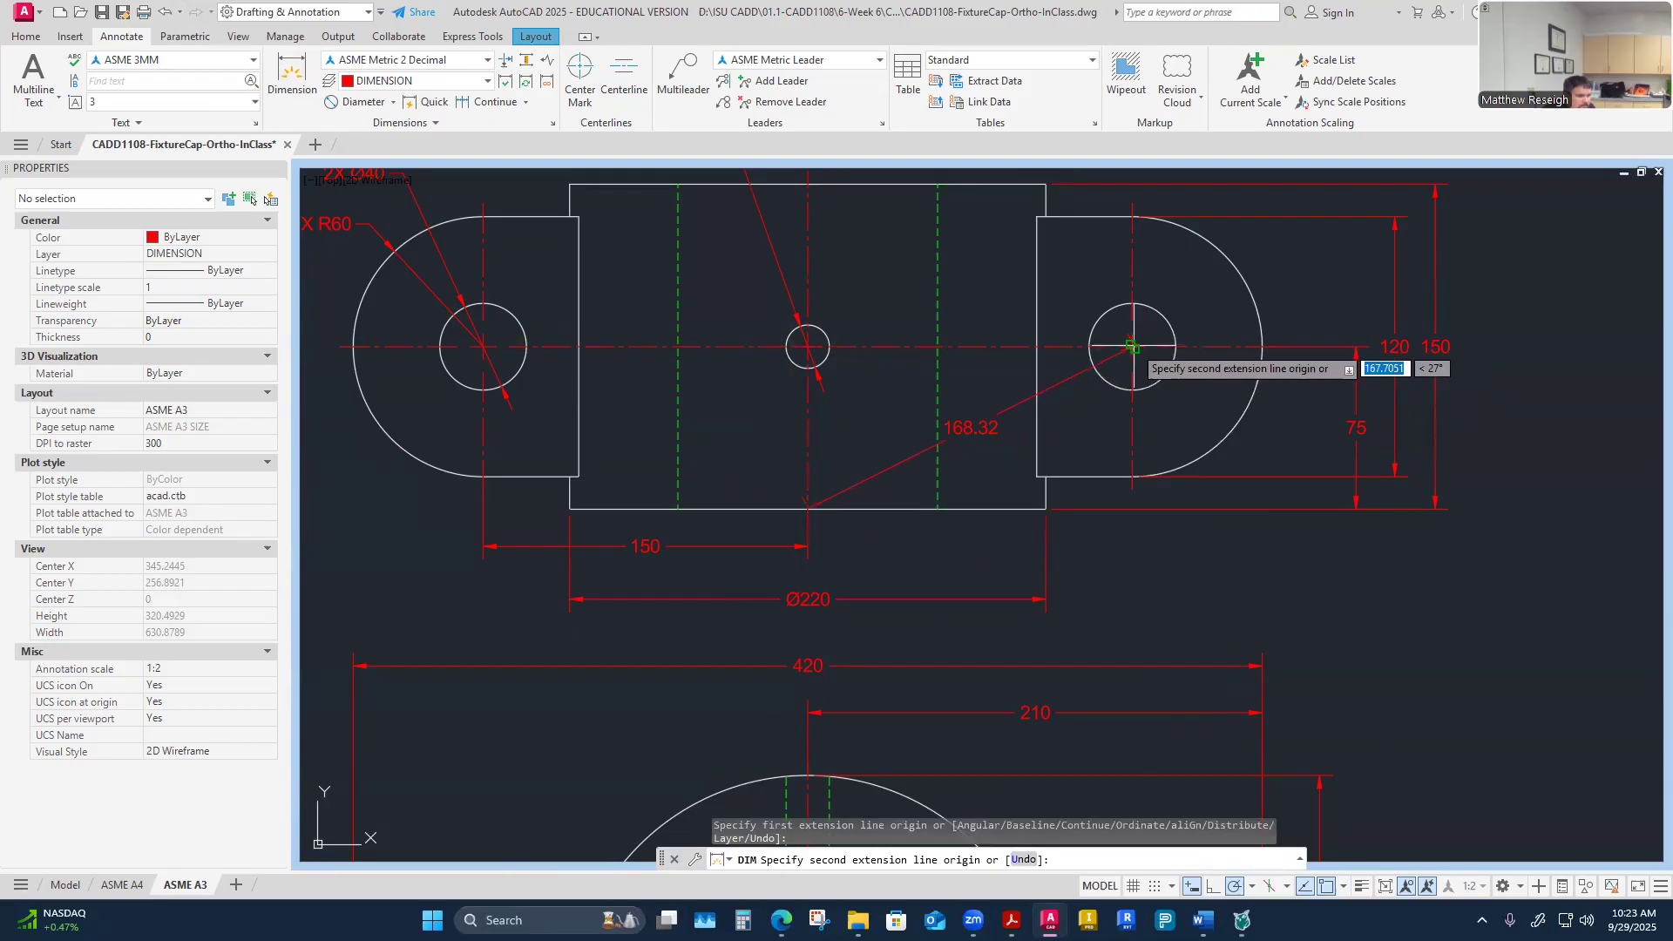
left_click(1132, 347)
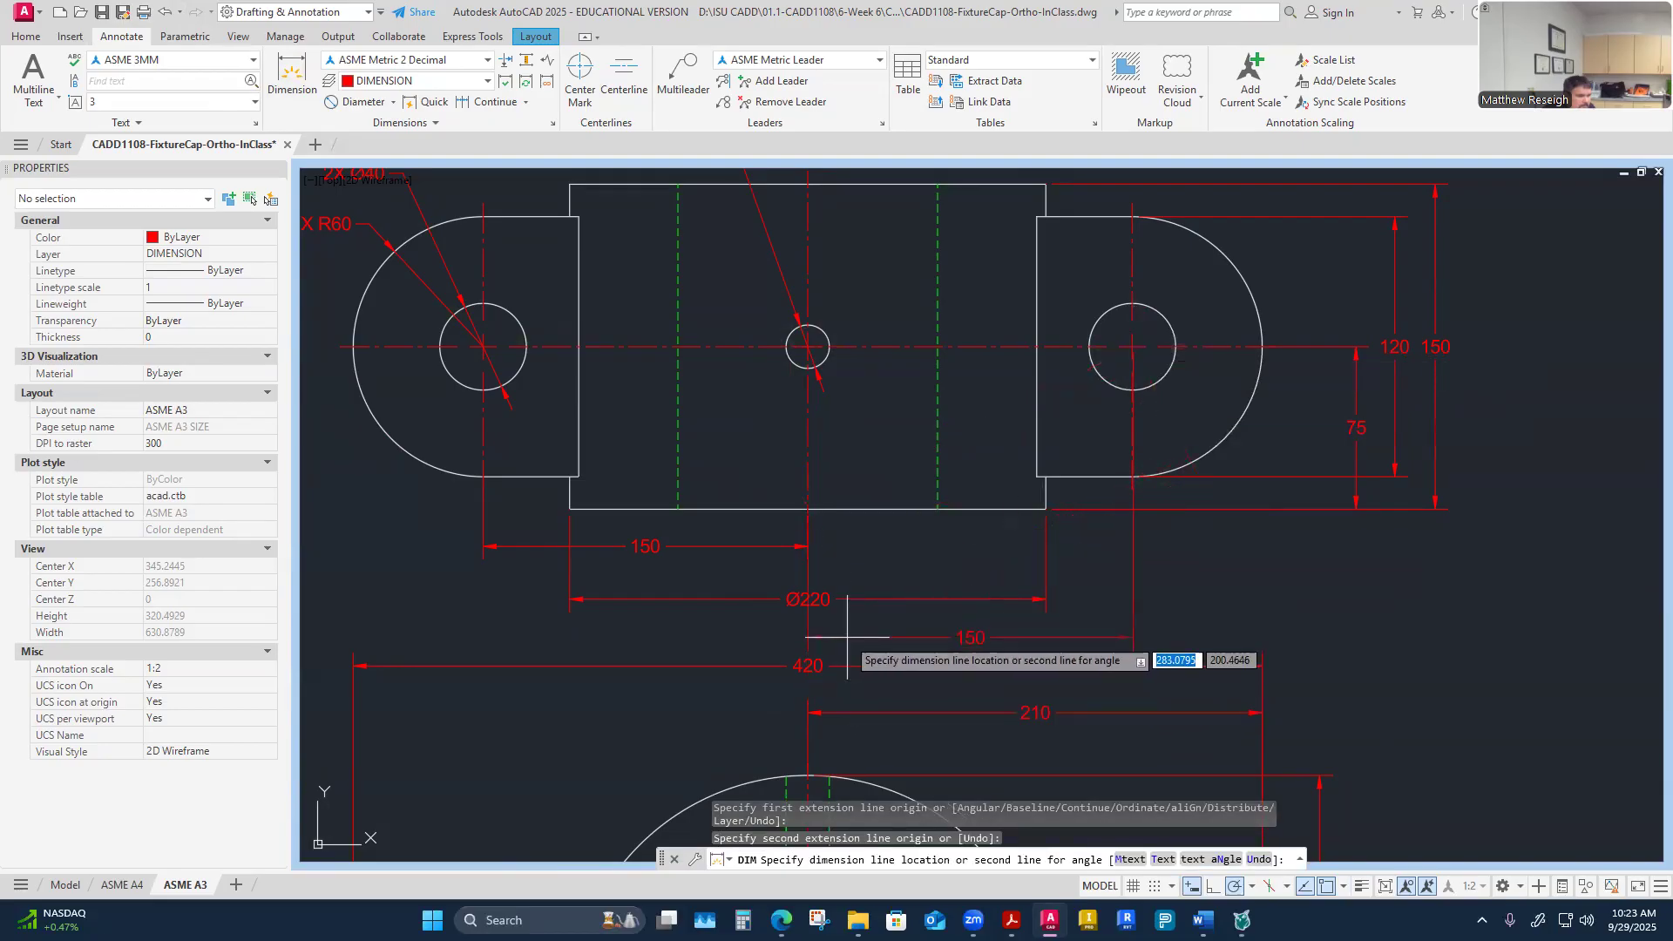
left_click(880, 637)
key("Escape")
Step: Move the right hole's horizontal location dimension above the Ø220 dimension, roughly level with the left hole's dimension
left_click(979, 639)
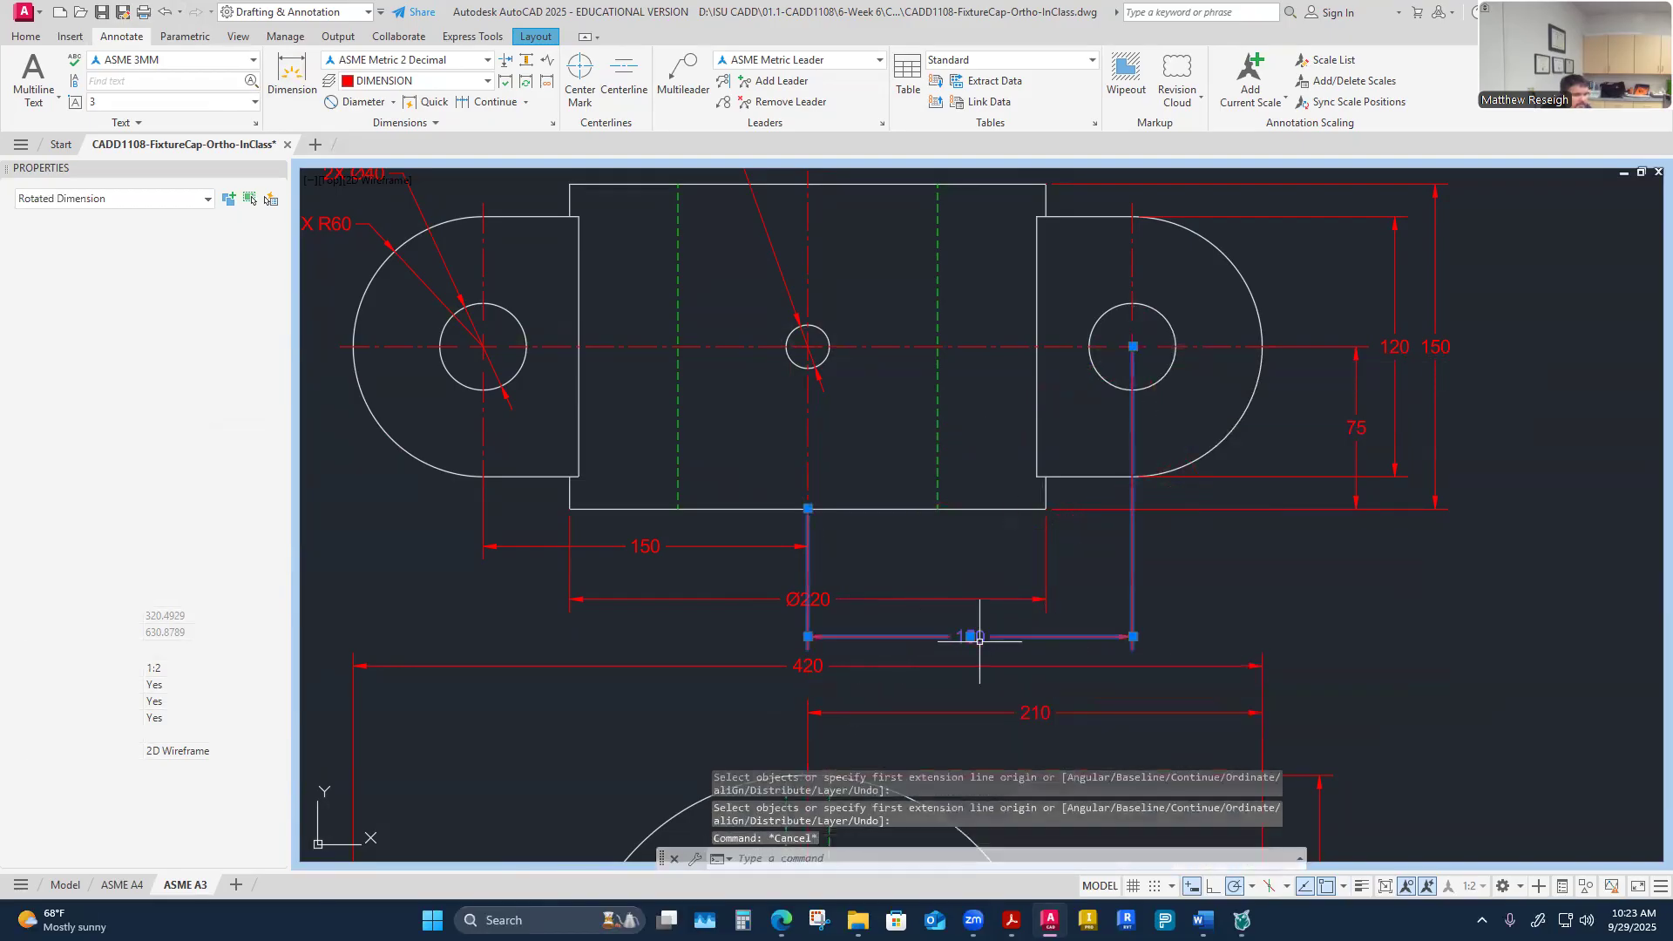
left_click(973, 637)
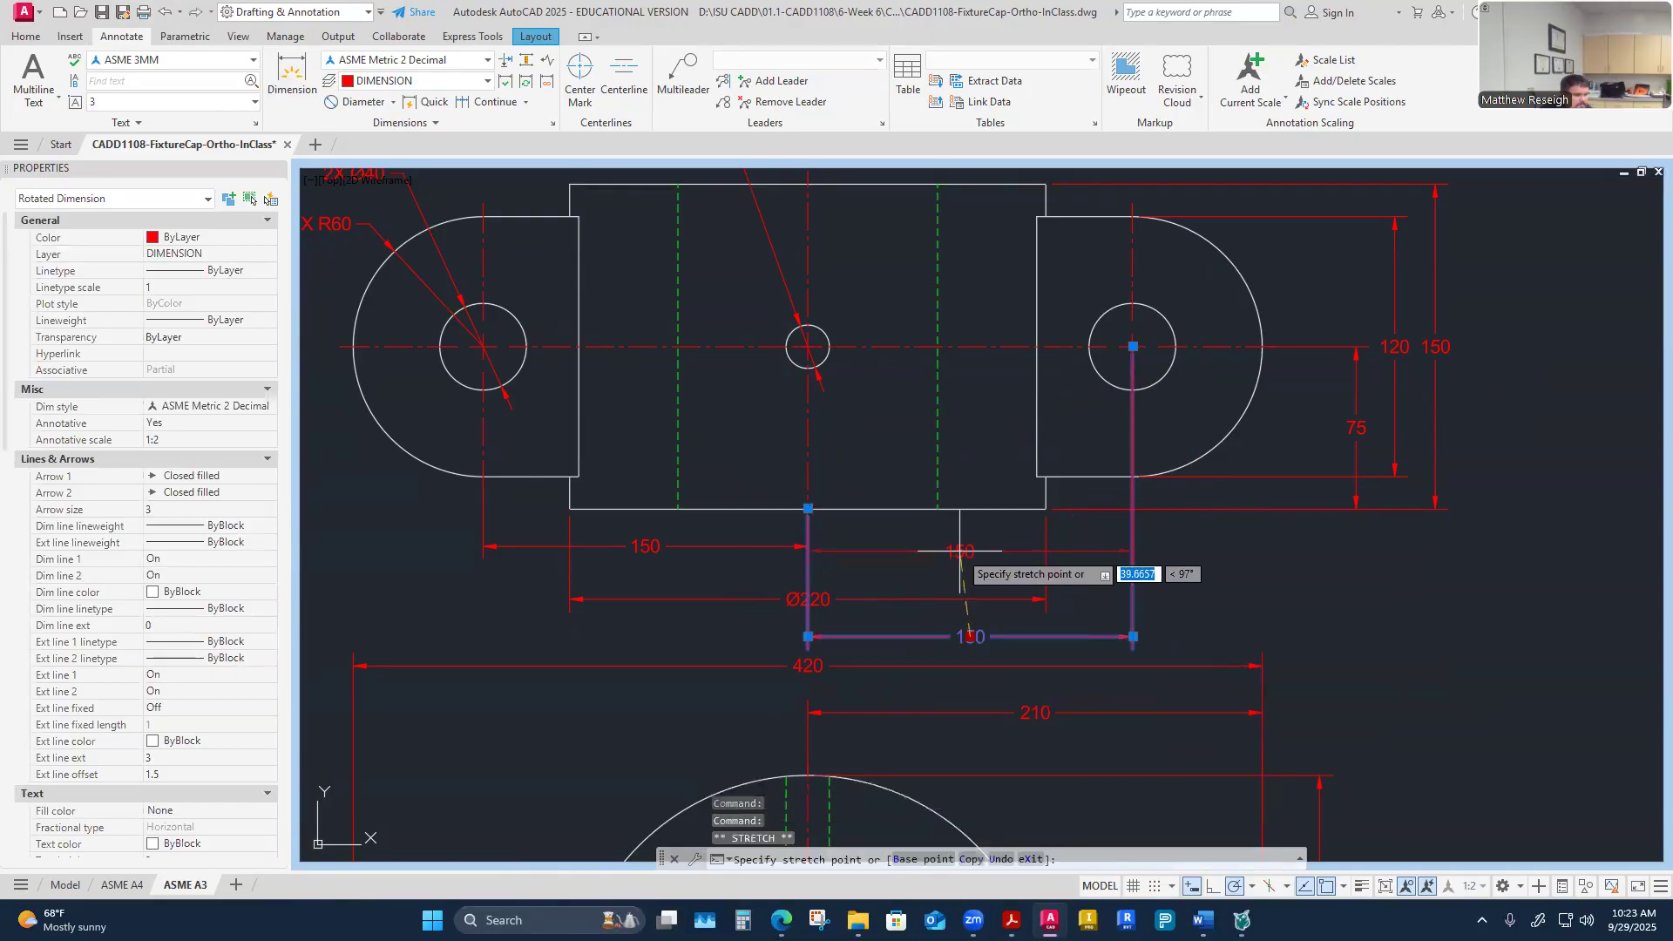
left_click(970, 553)
key("Escape")
left_click(969, 552)
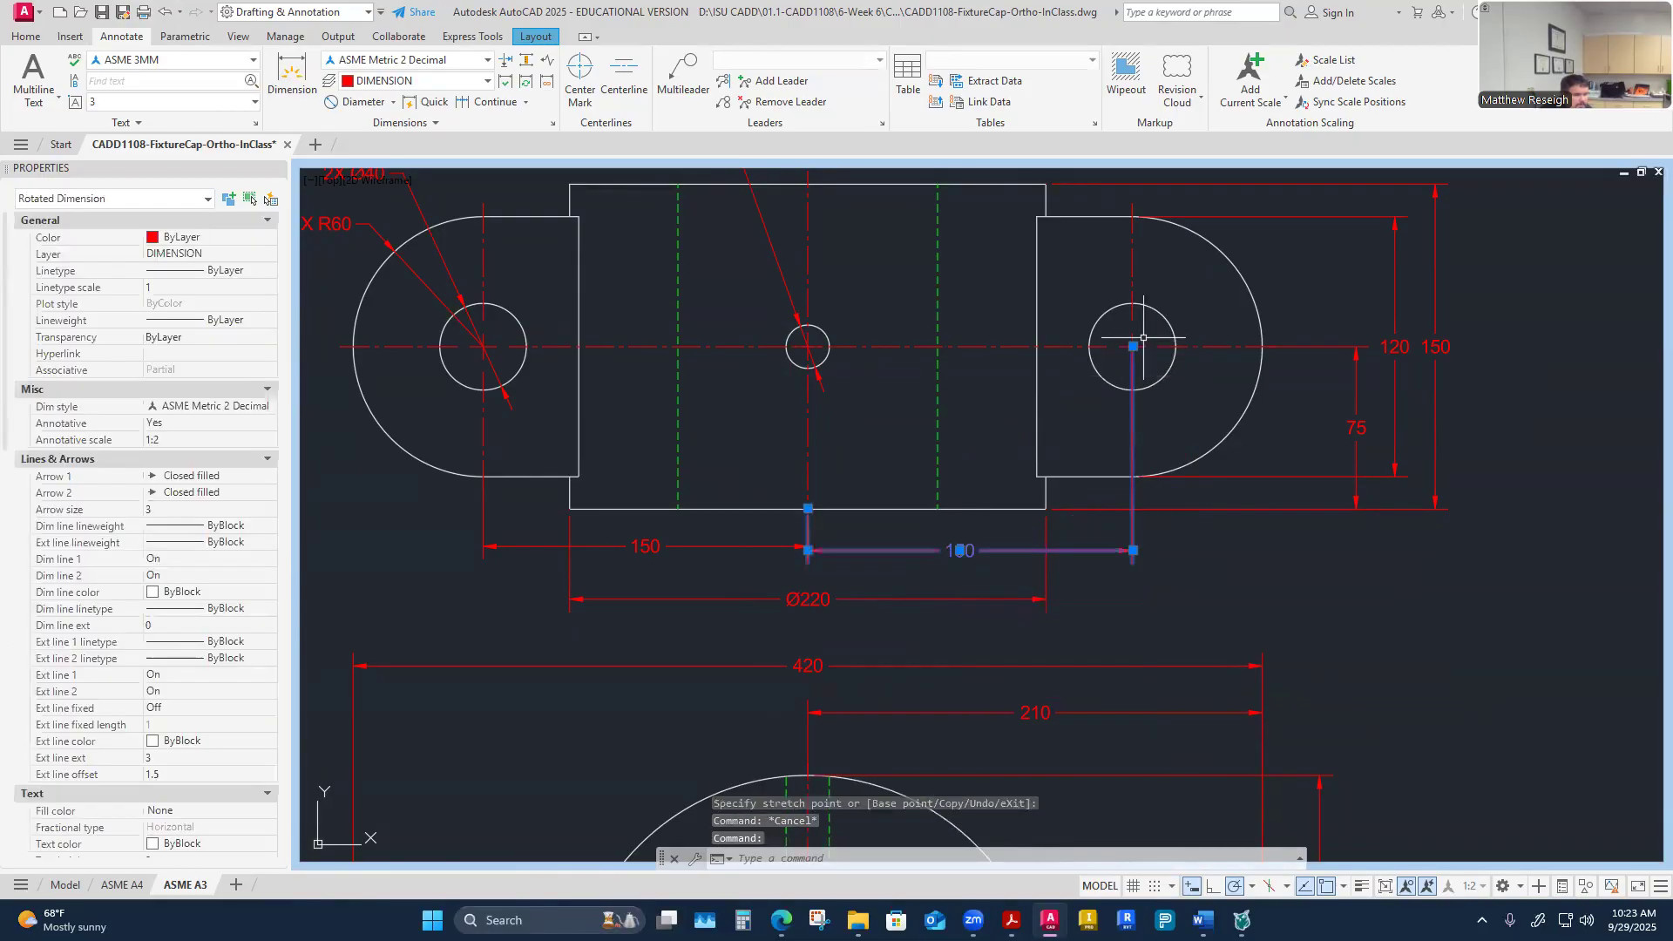
left_click(1133, 346)
key("Escape")
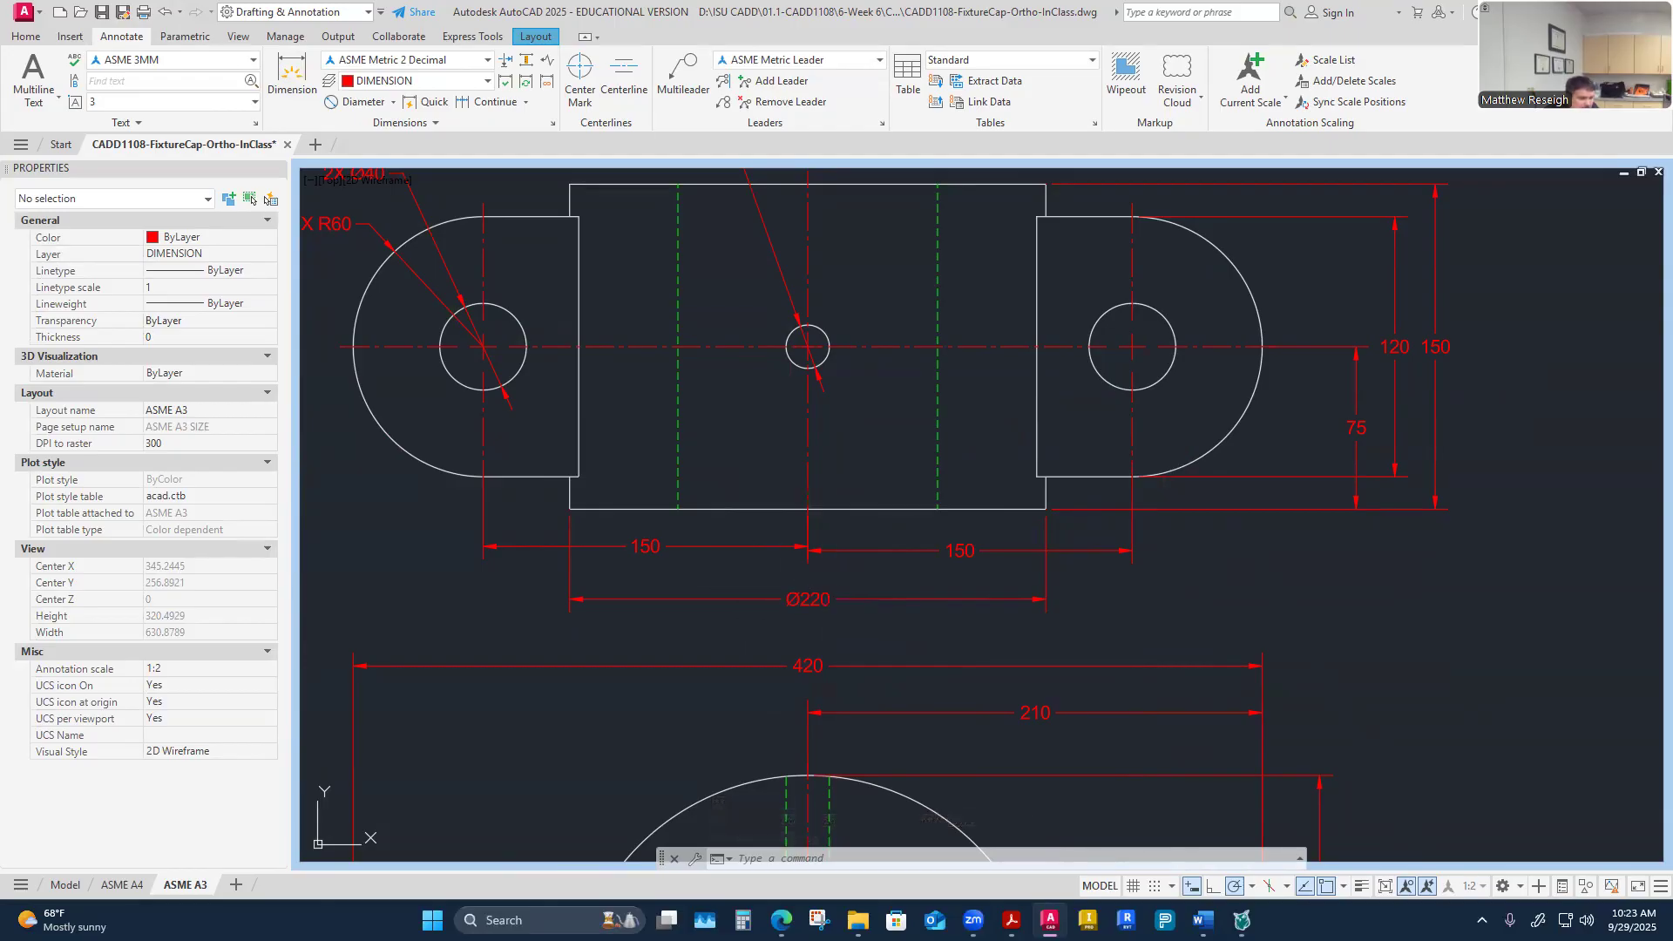
Step: Move the Ø220 dimension down to space it further from the two 150 dimensions above it
left_click(808, 599)
left_click(808, 599)
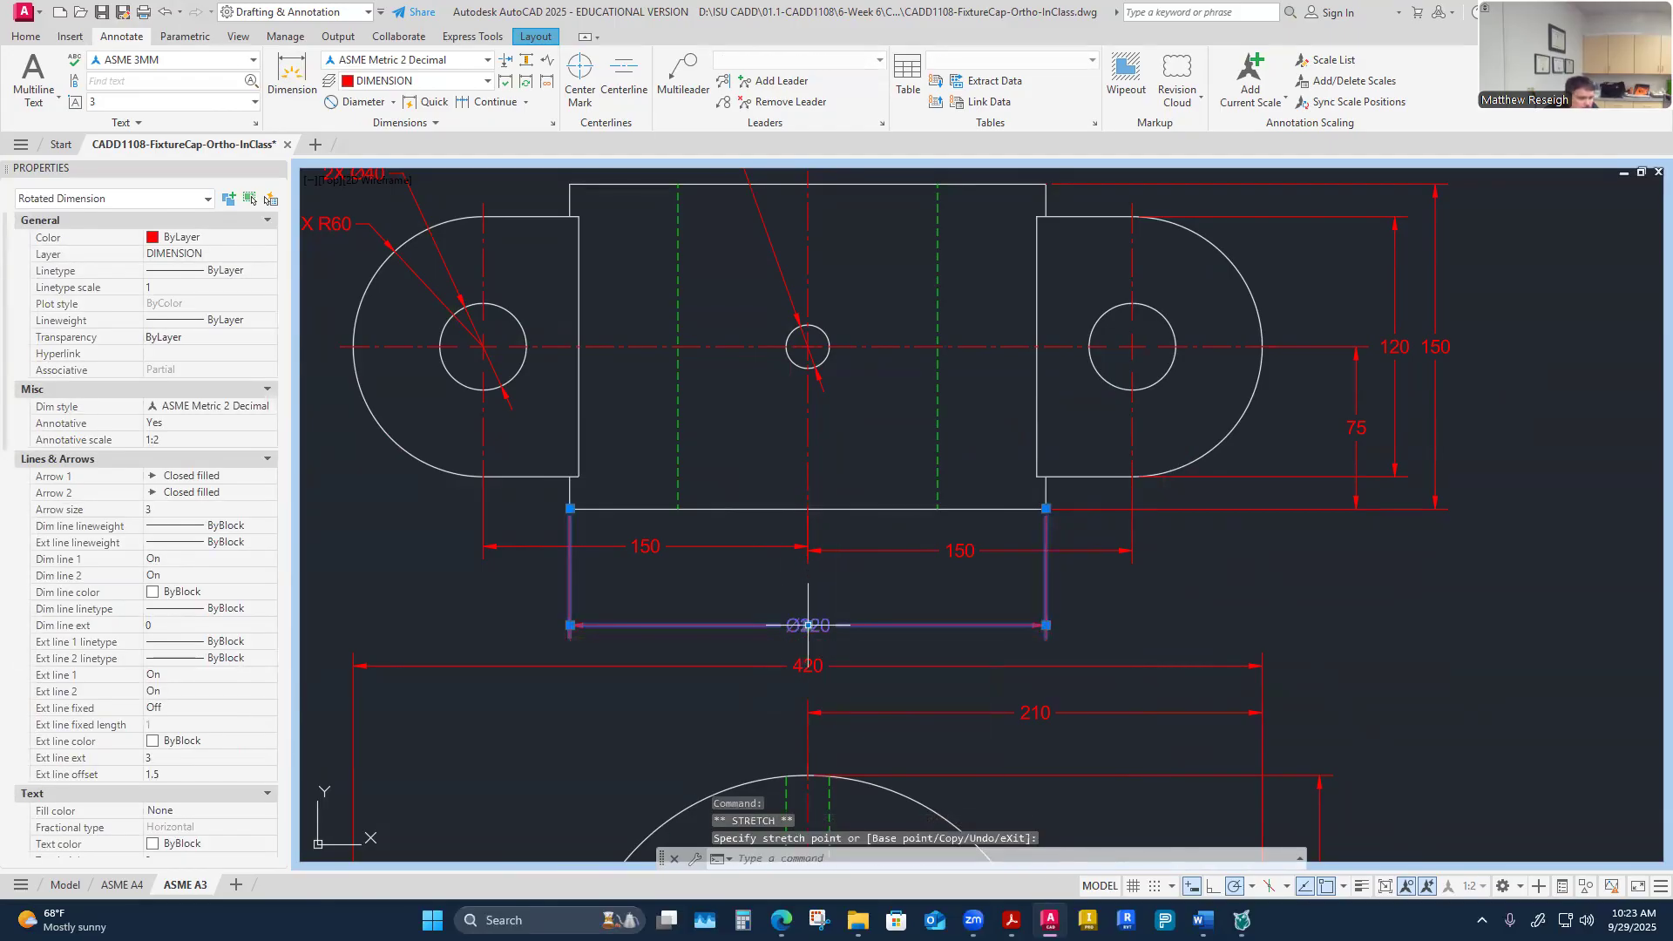
mouse_move(808, 625)
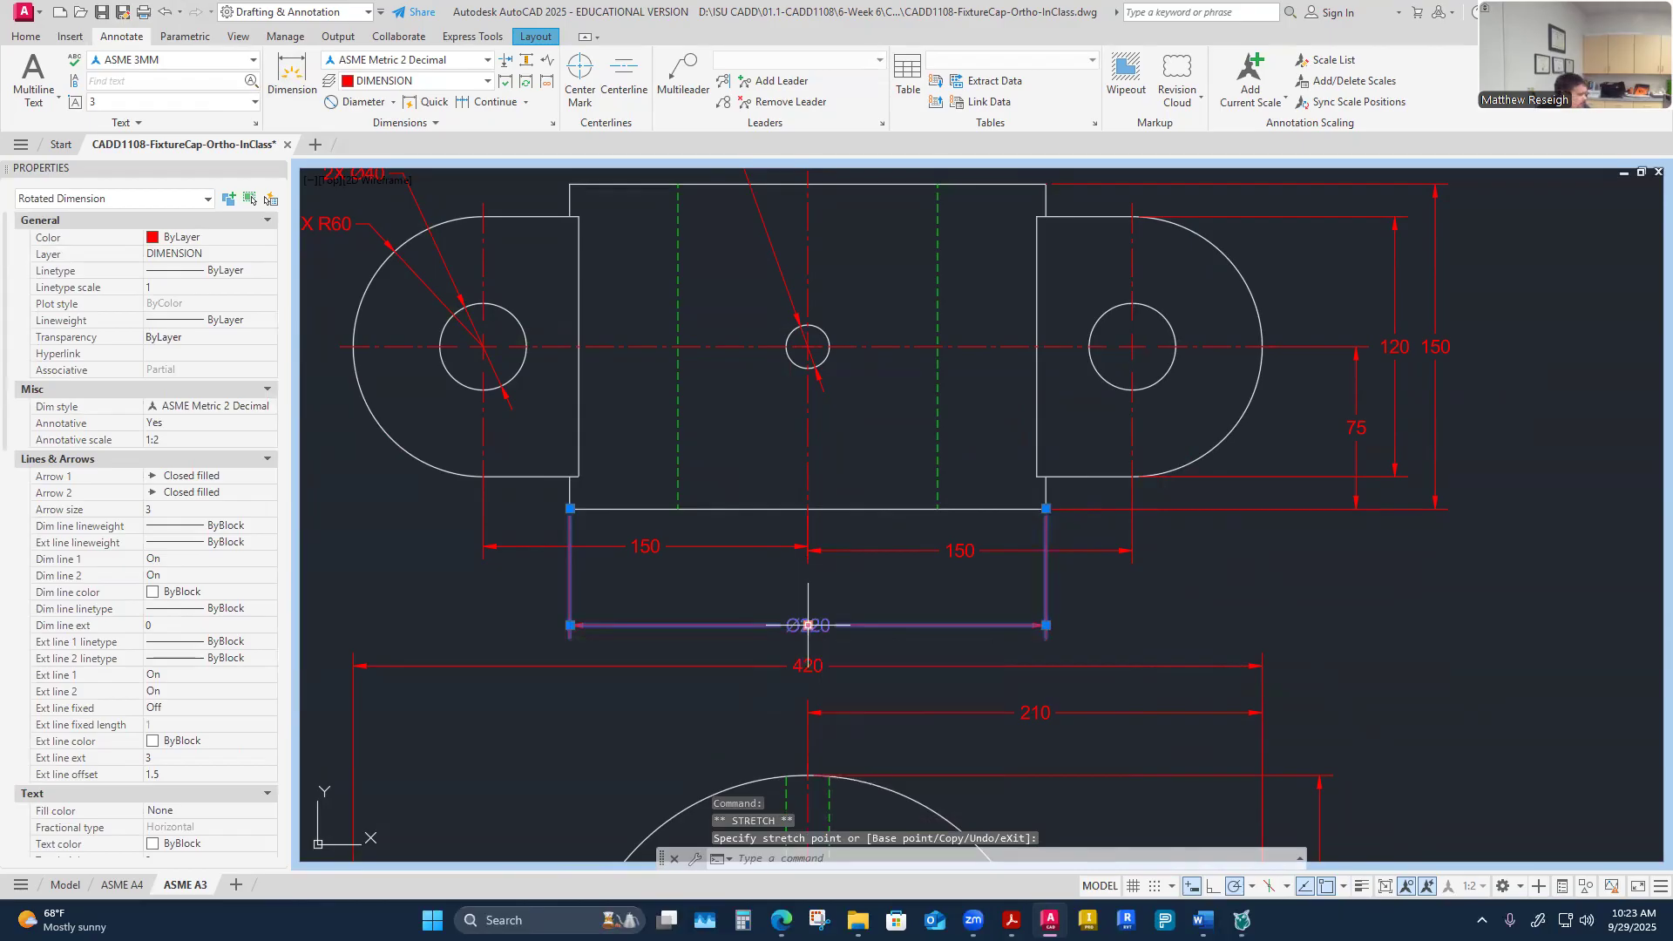
key("Escape")
key("Escape")
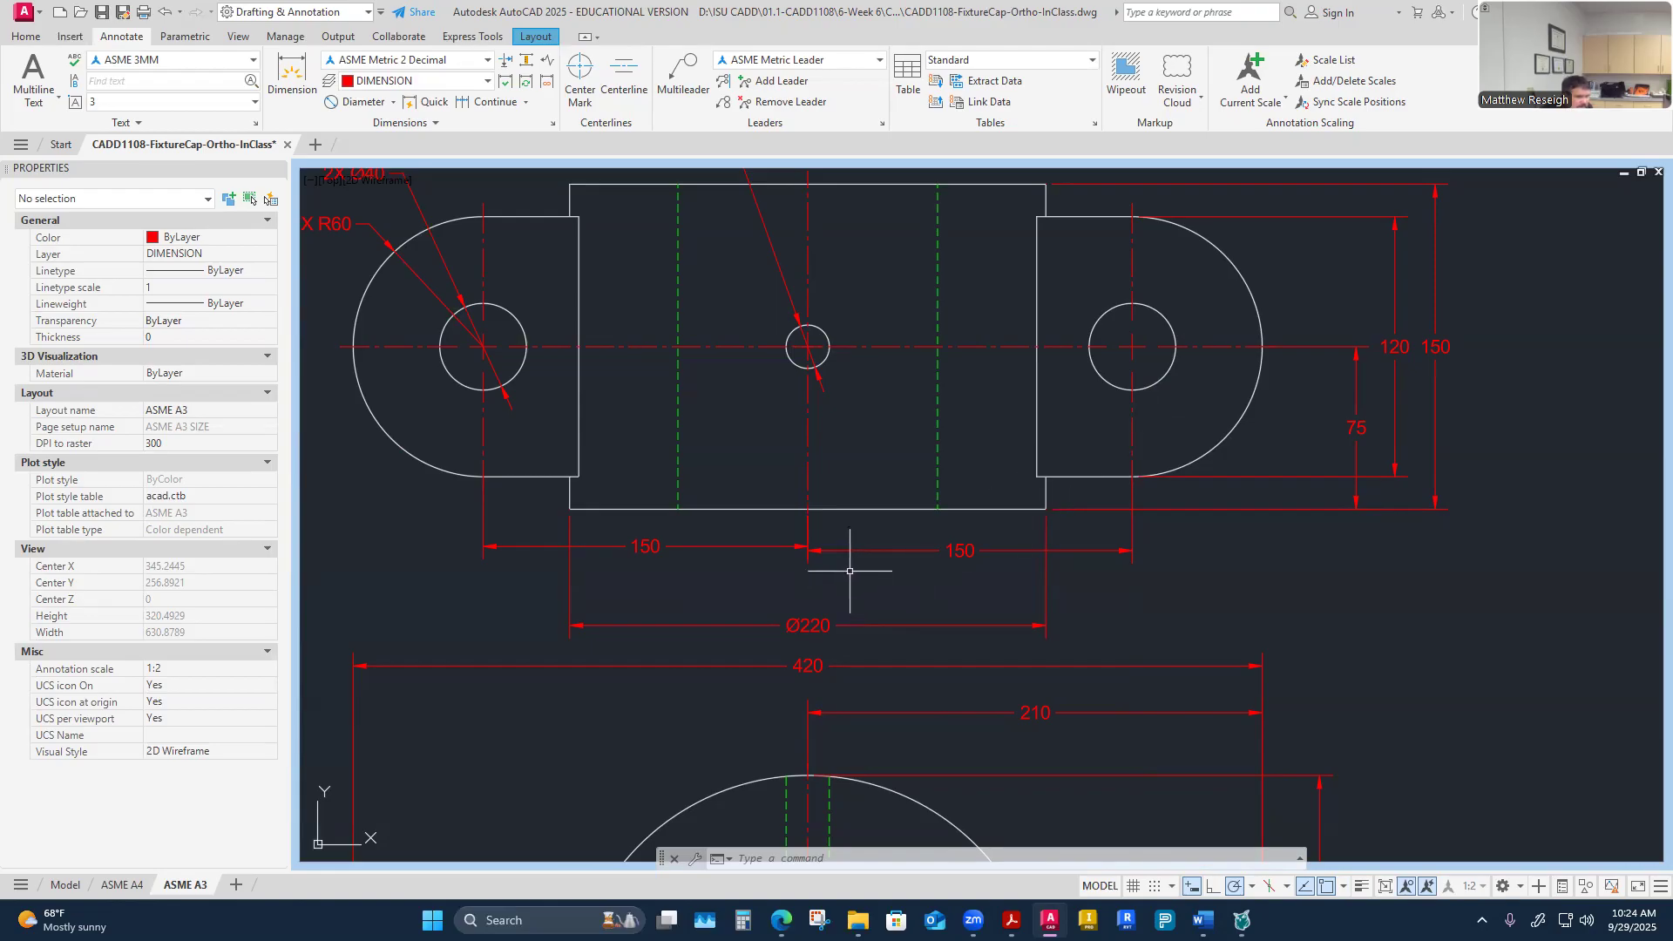
scroll(1295, 435, "down", 5)
scroll(998, 578, "up", 2)
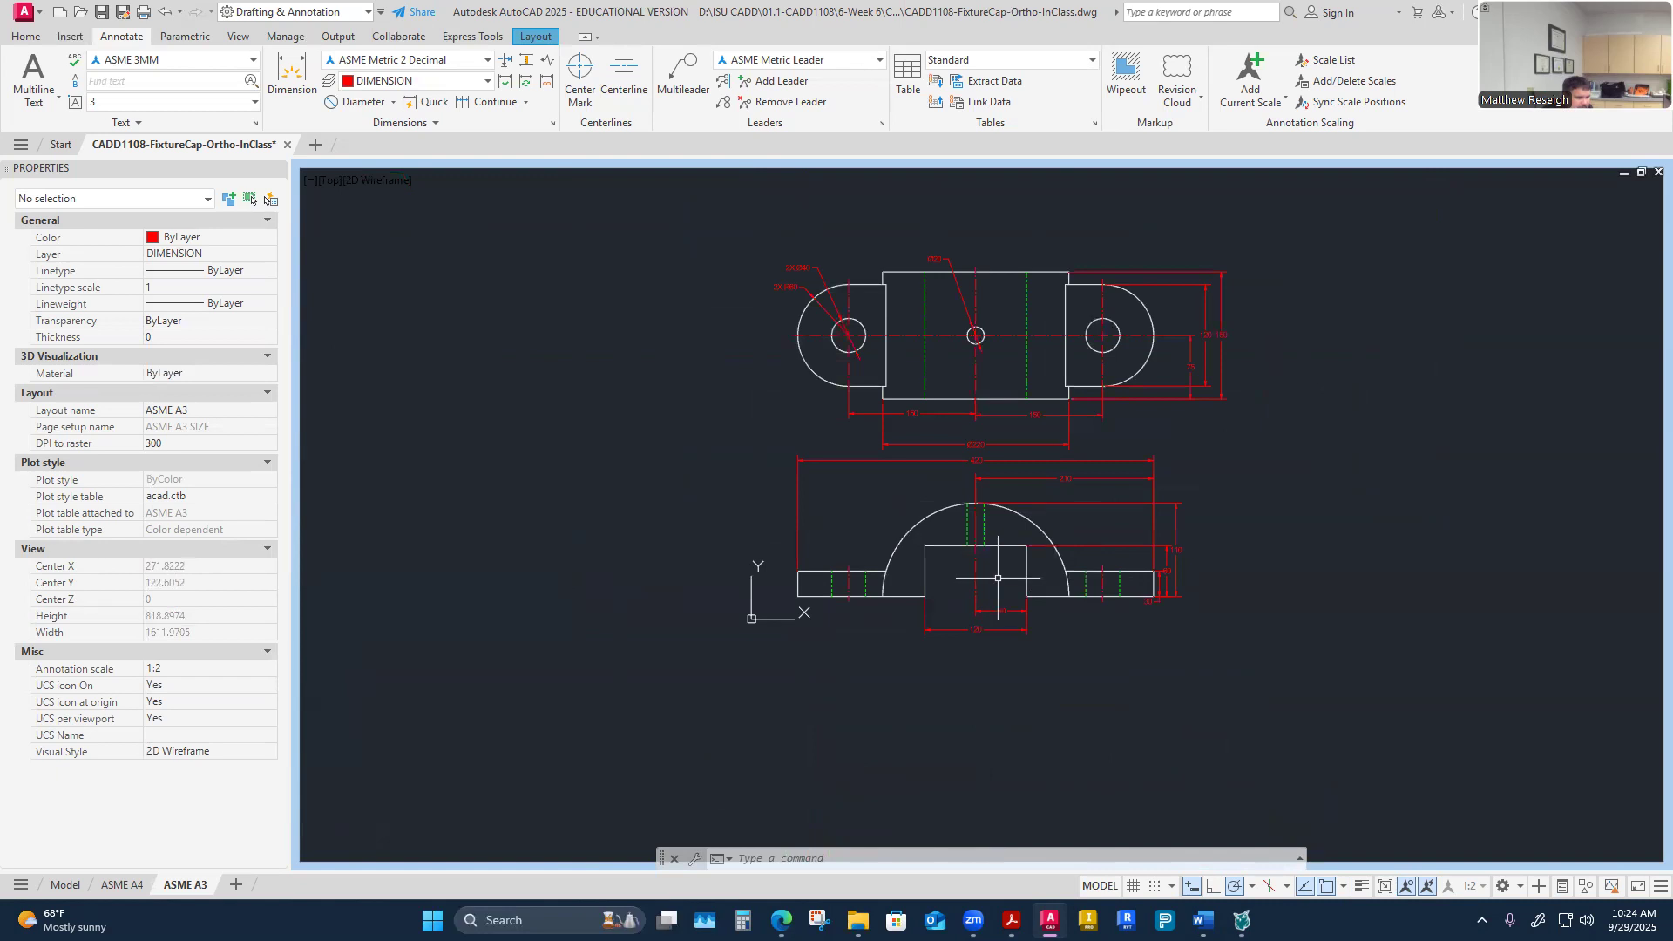
Step: Move the vertical 75 dimension in the top view inward so its dimension line aligns with the right lug's outermost point
scroll(1093, 556, "up", 2)
scroll(1093, 531, "down", 2)
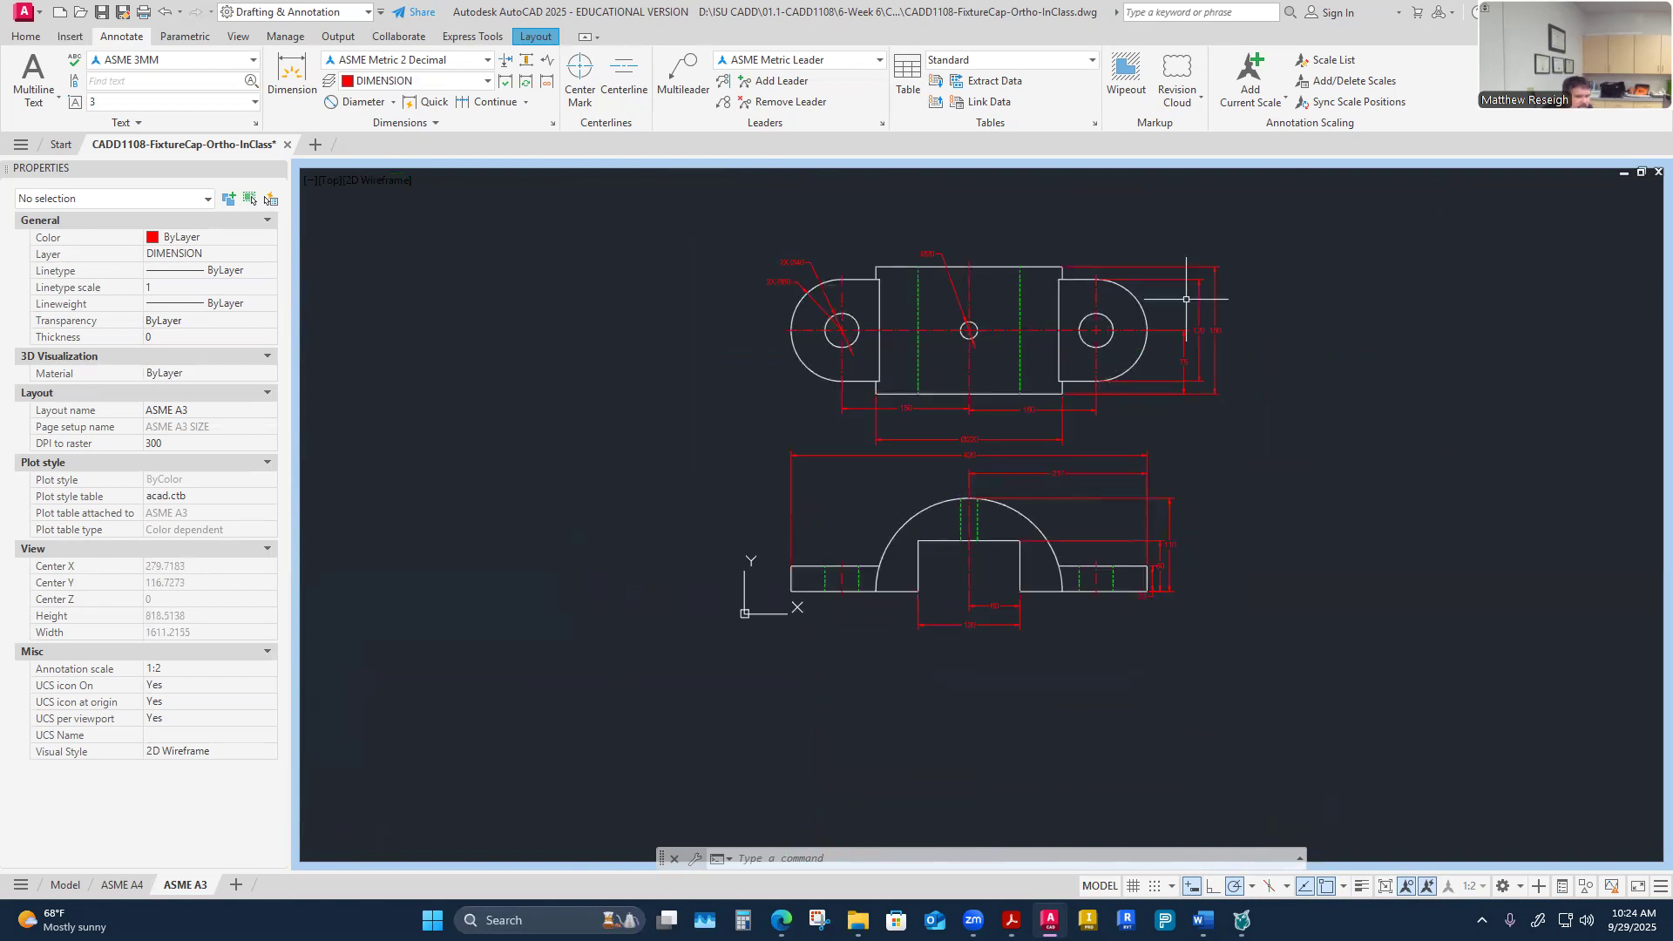
scroll(1199, 297, "up", 2)
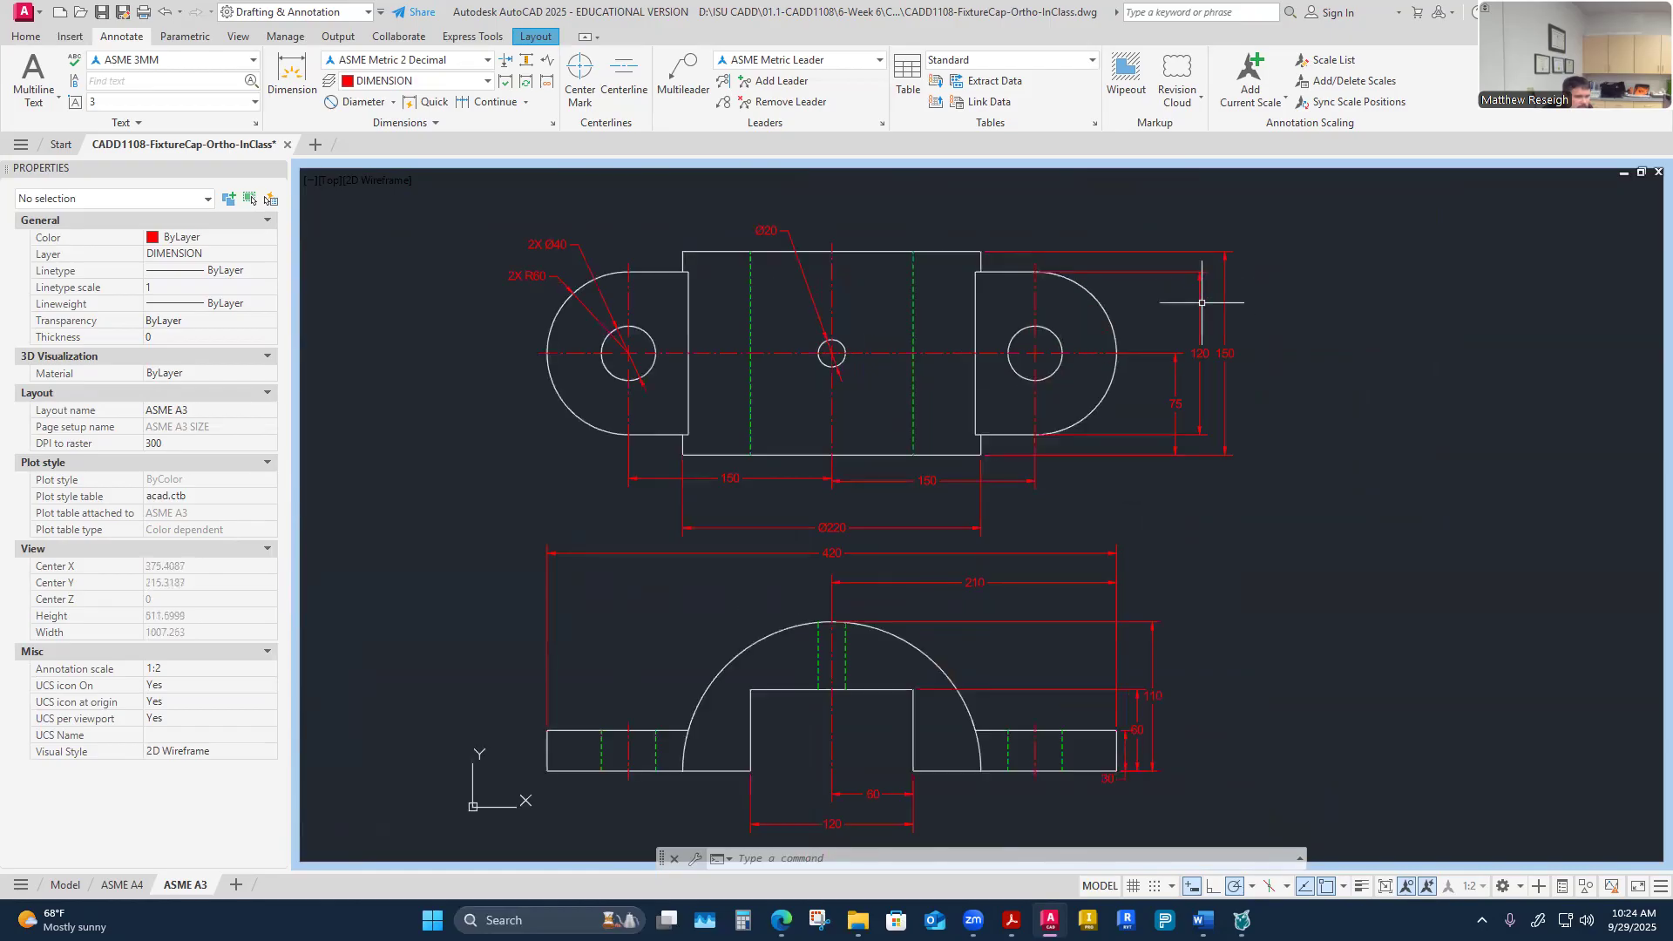
scroll(1182, 408, "up", 2)
left_click(1176, 404)
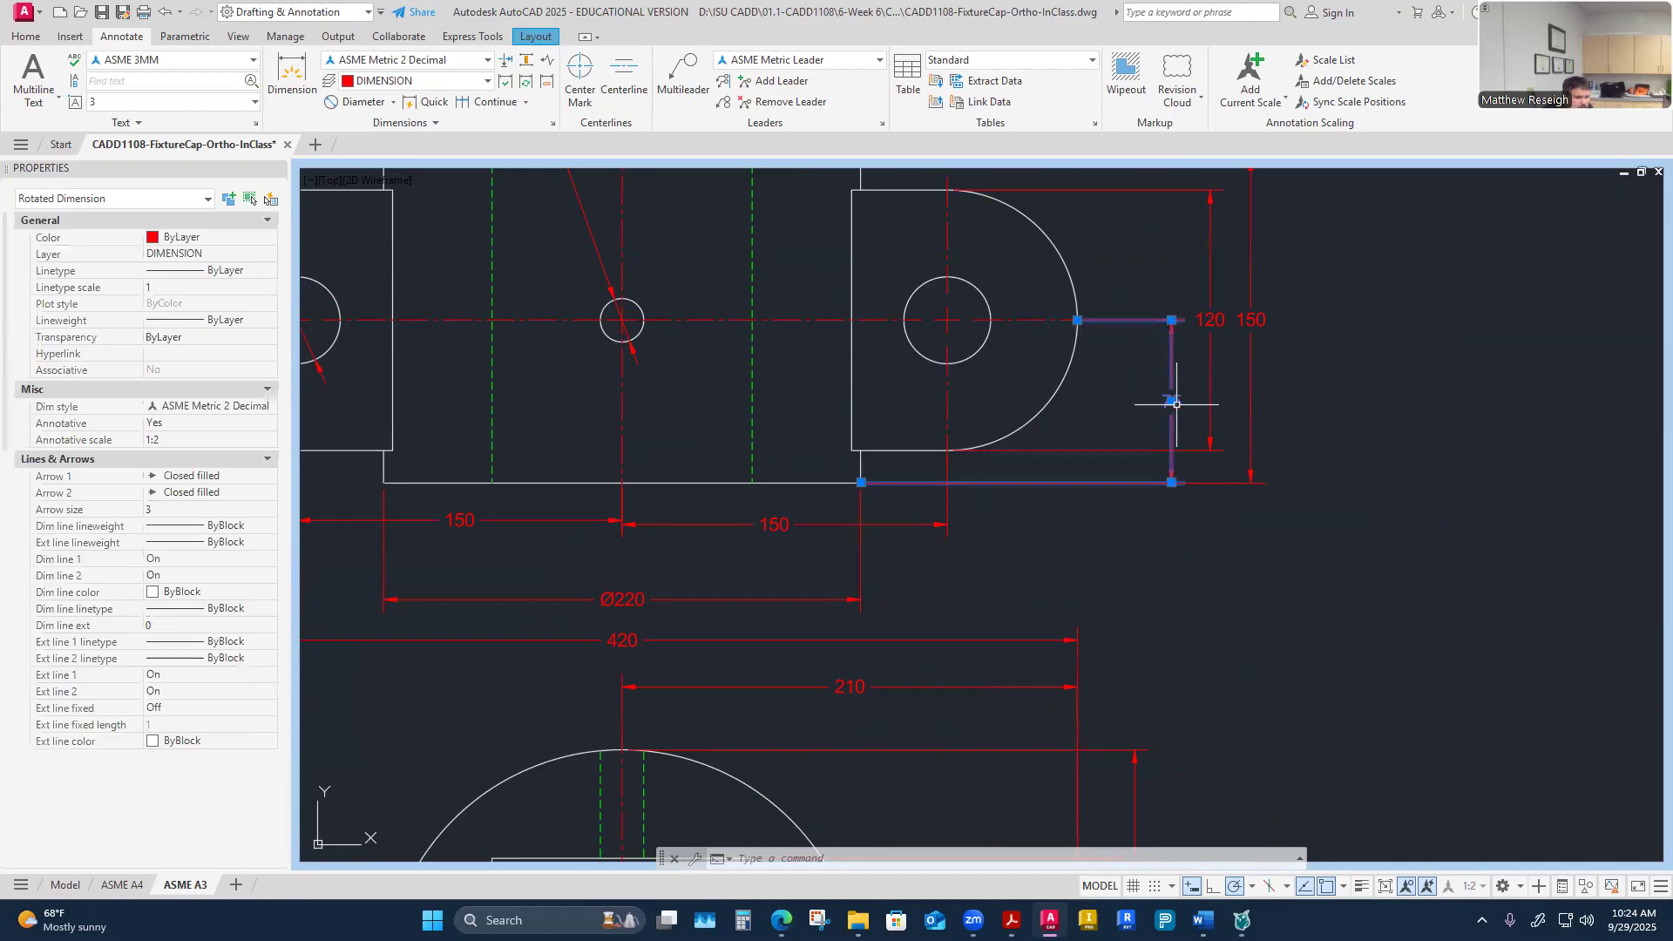
left_click(1078, 320)
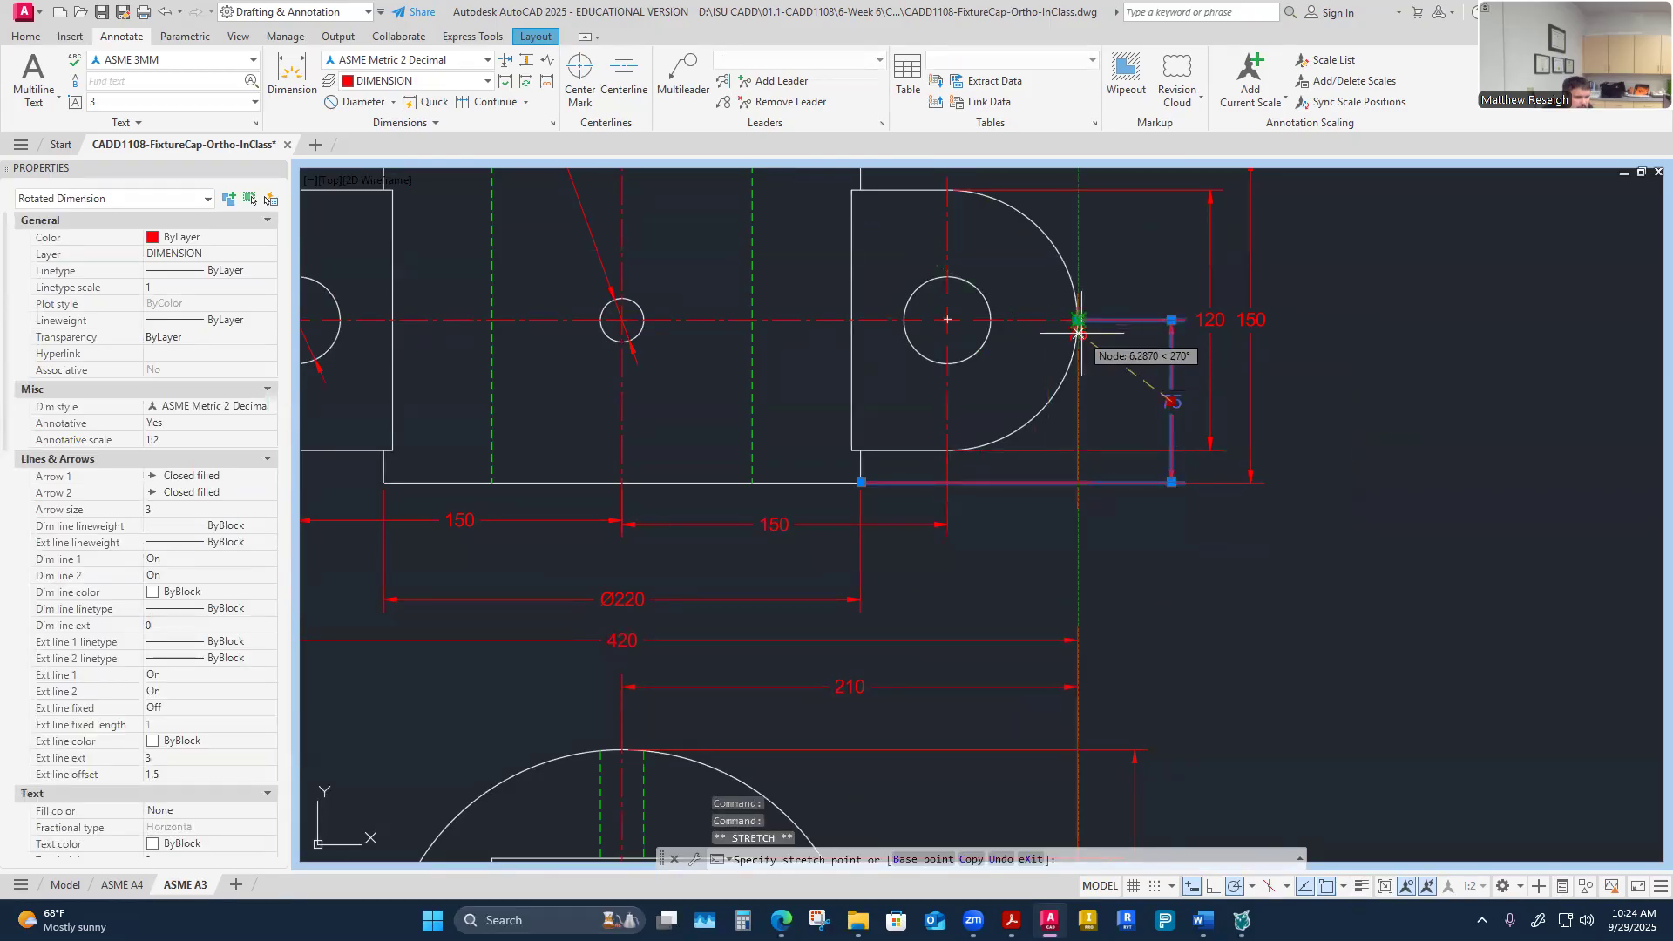
left_click(1080, 382)
mouse_move(1080, 393)
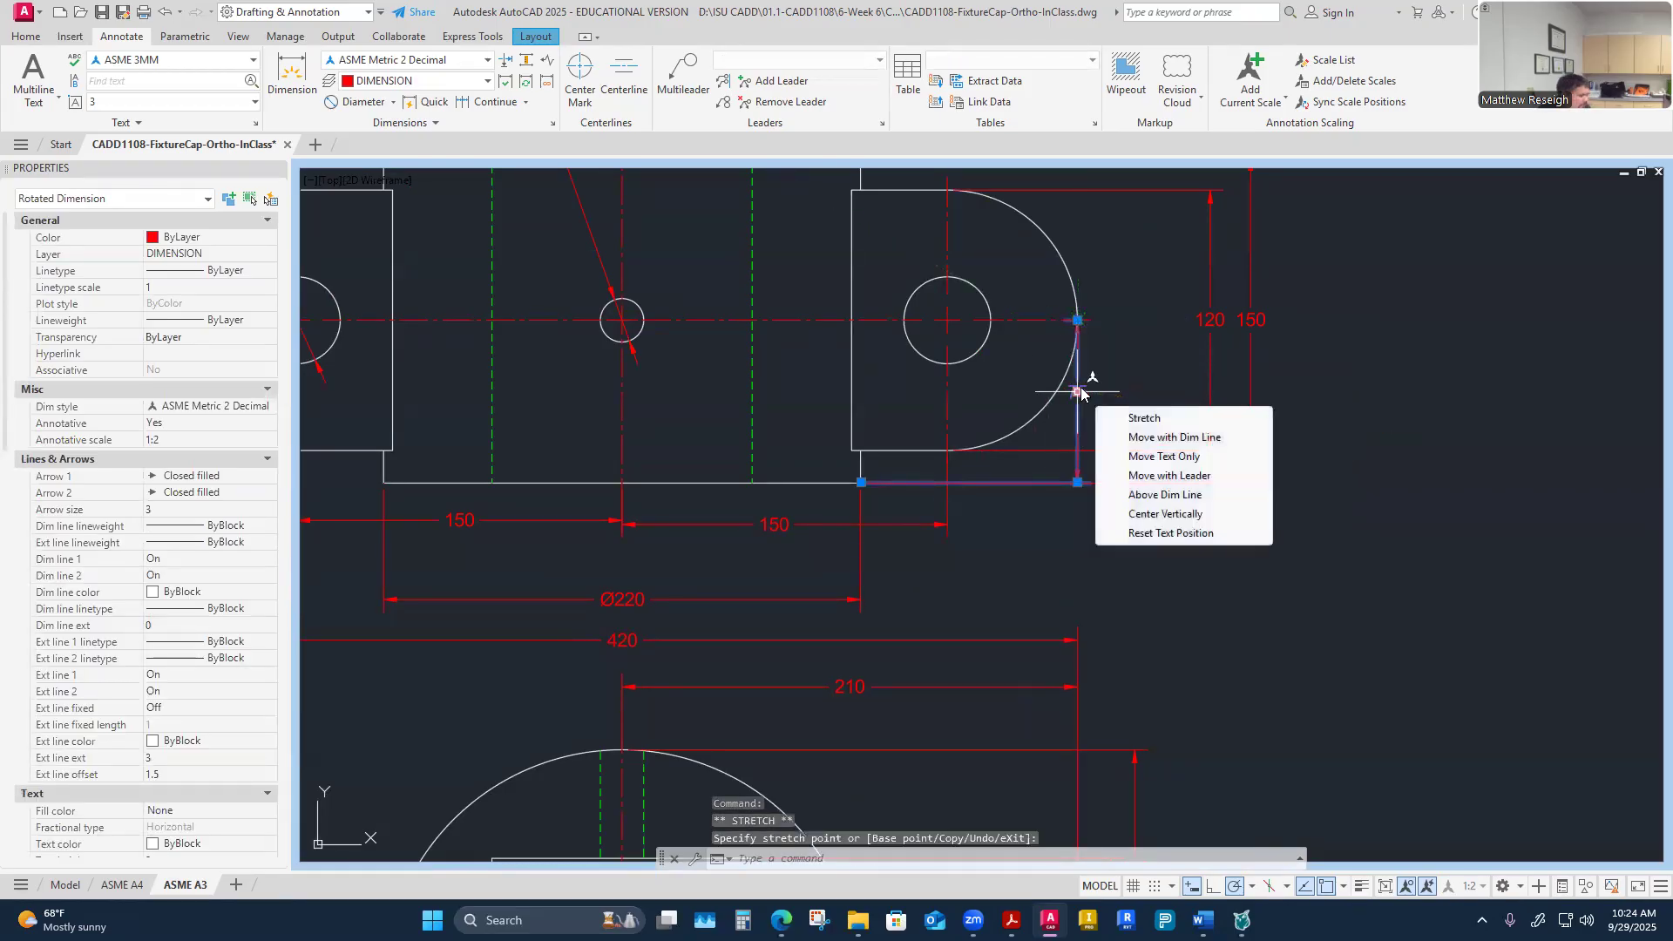
scroll(1133, 392, "up", 1)
left_click(1128, 395)
key("Escape")
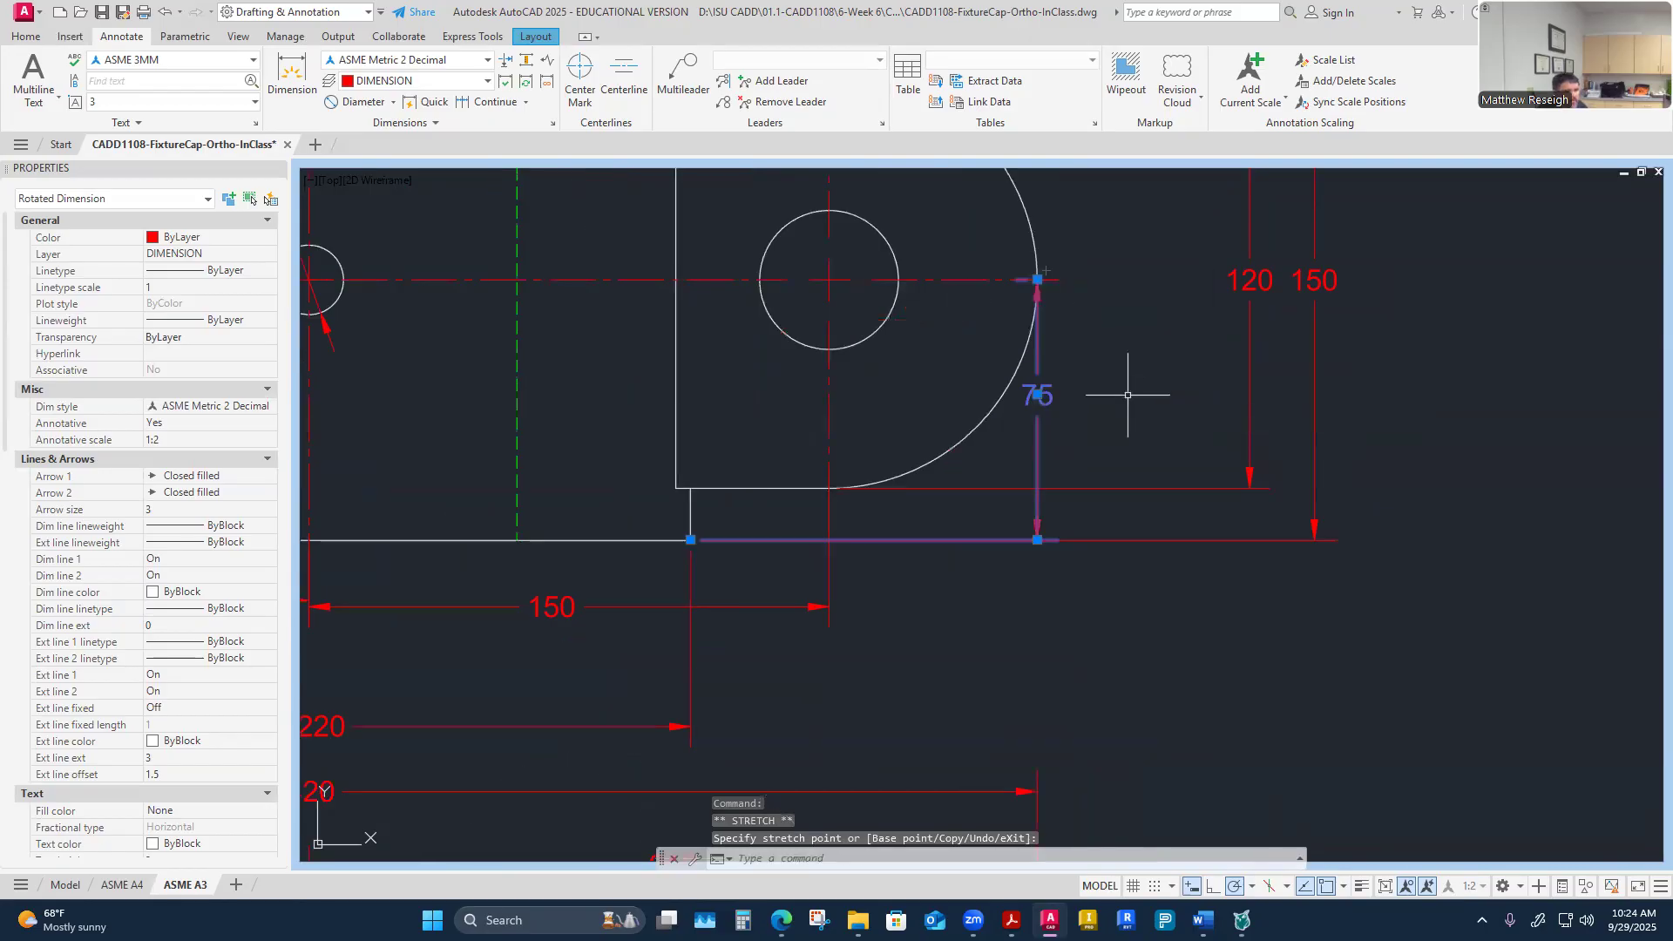
left_click(1144, 453)
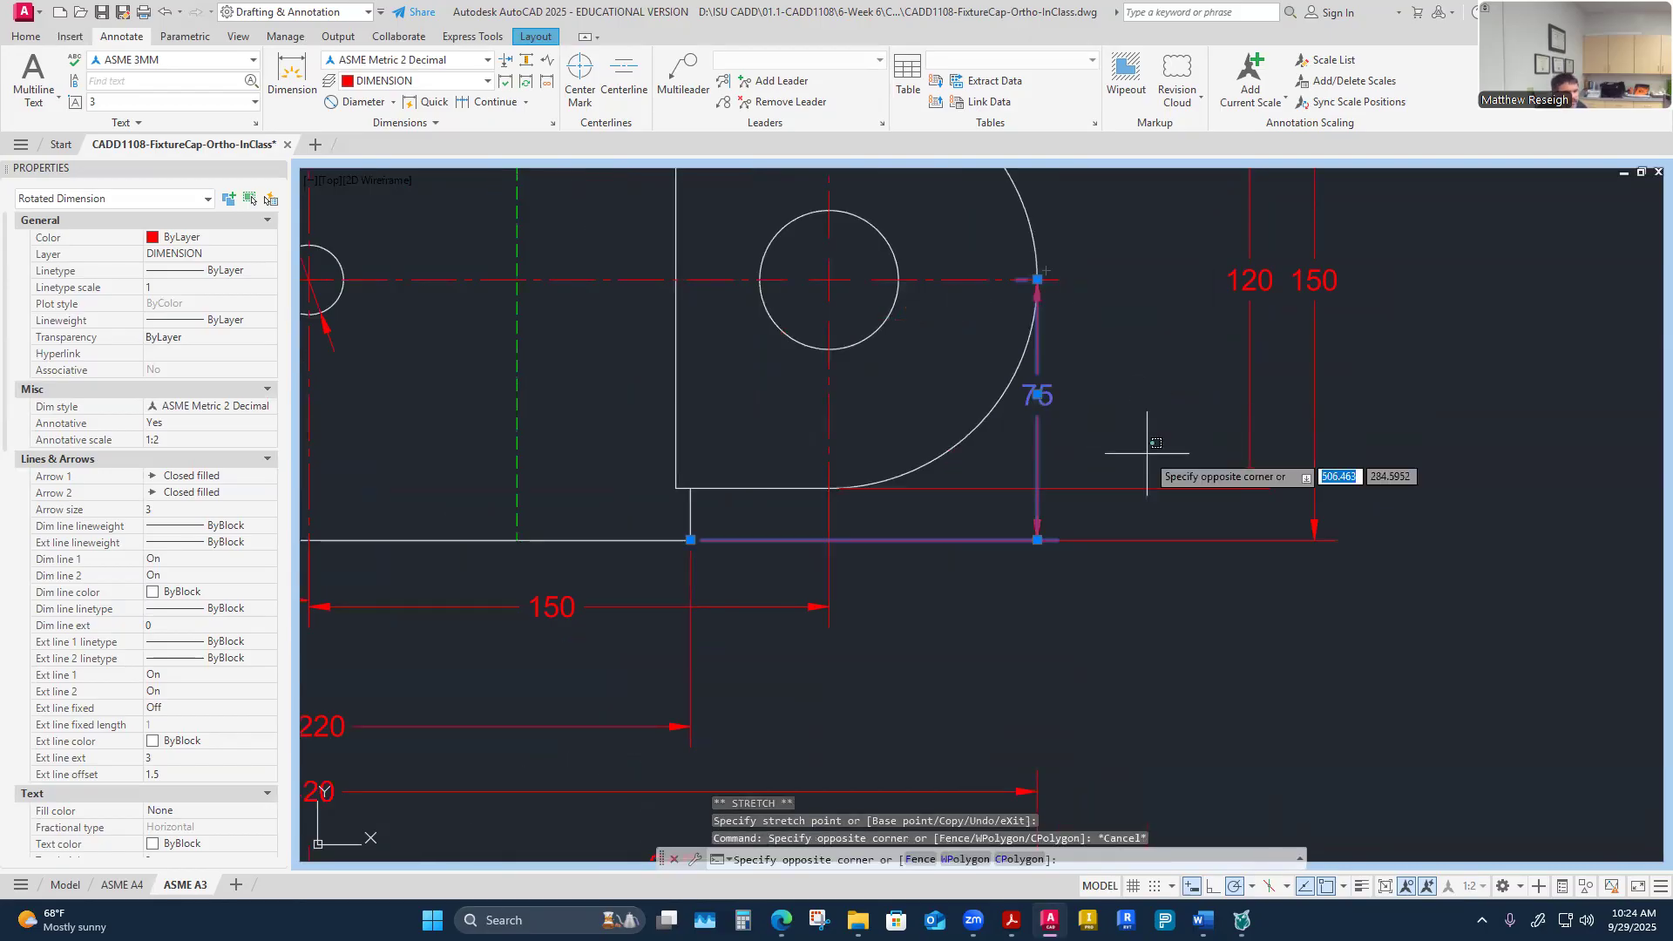
key("Escape")
key("Escape")
Step: Shift the 75 dimension line 10 mm outward from the right lug's rounded end
left_click(1037, 393)
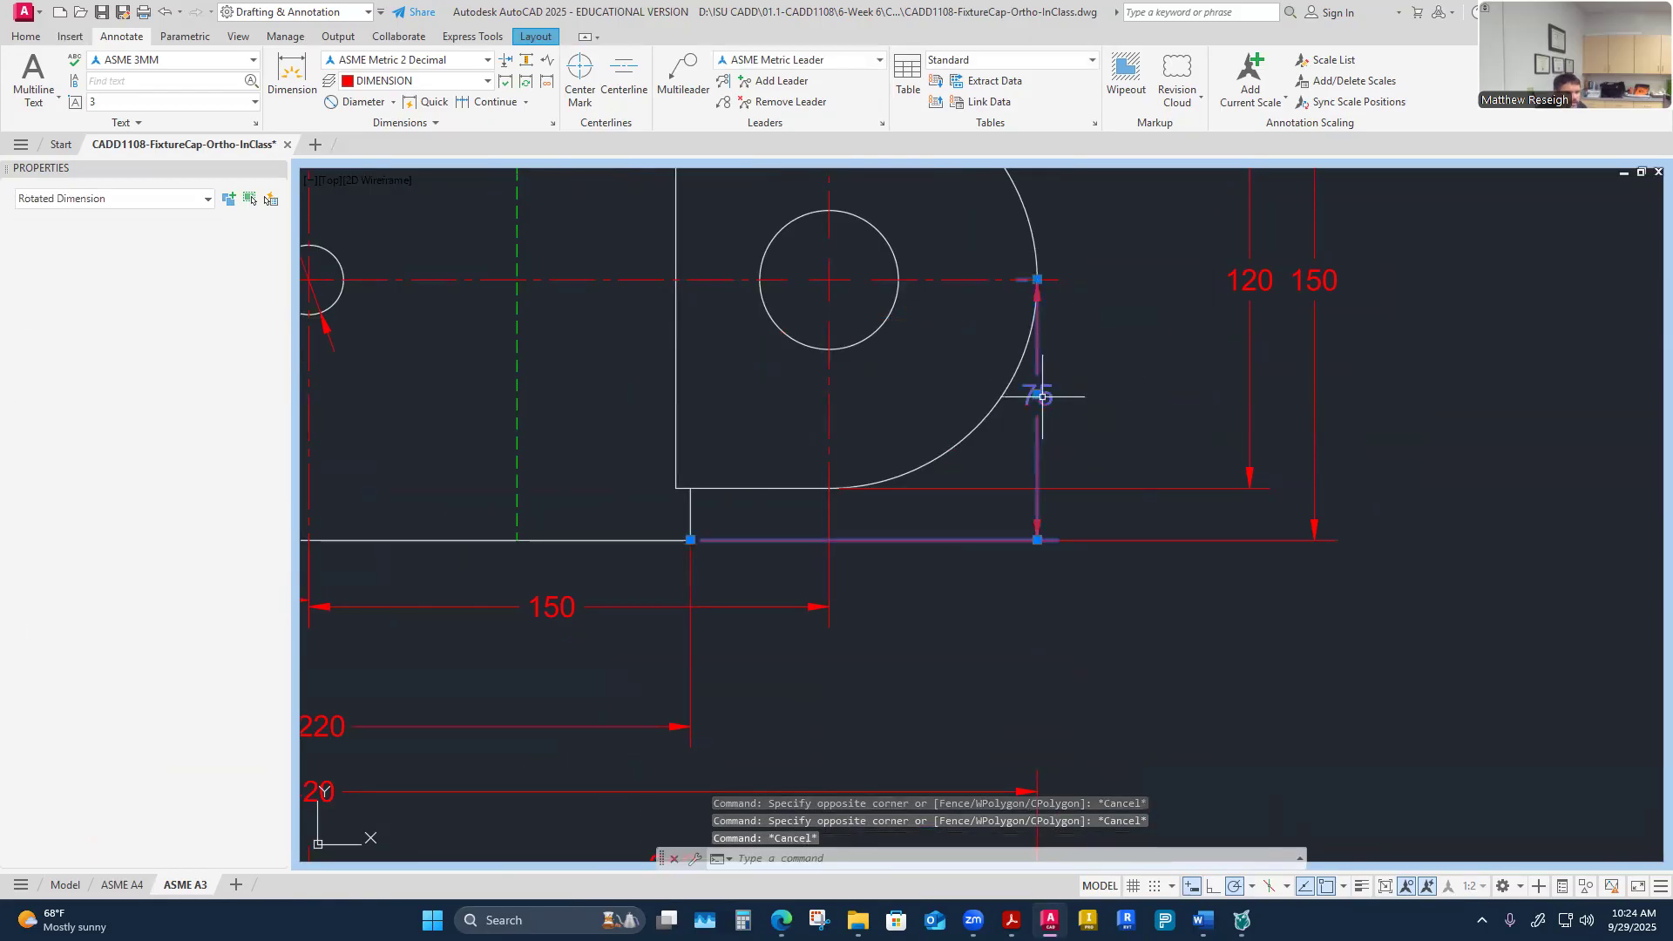
left_click(1037, 394)
type("10")
key("Return")
key("Escape")
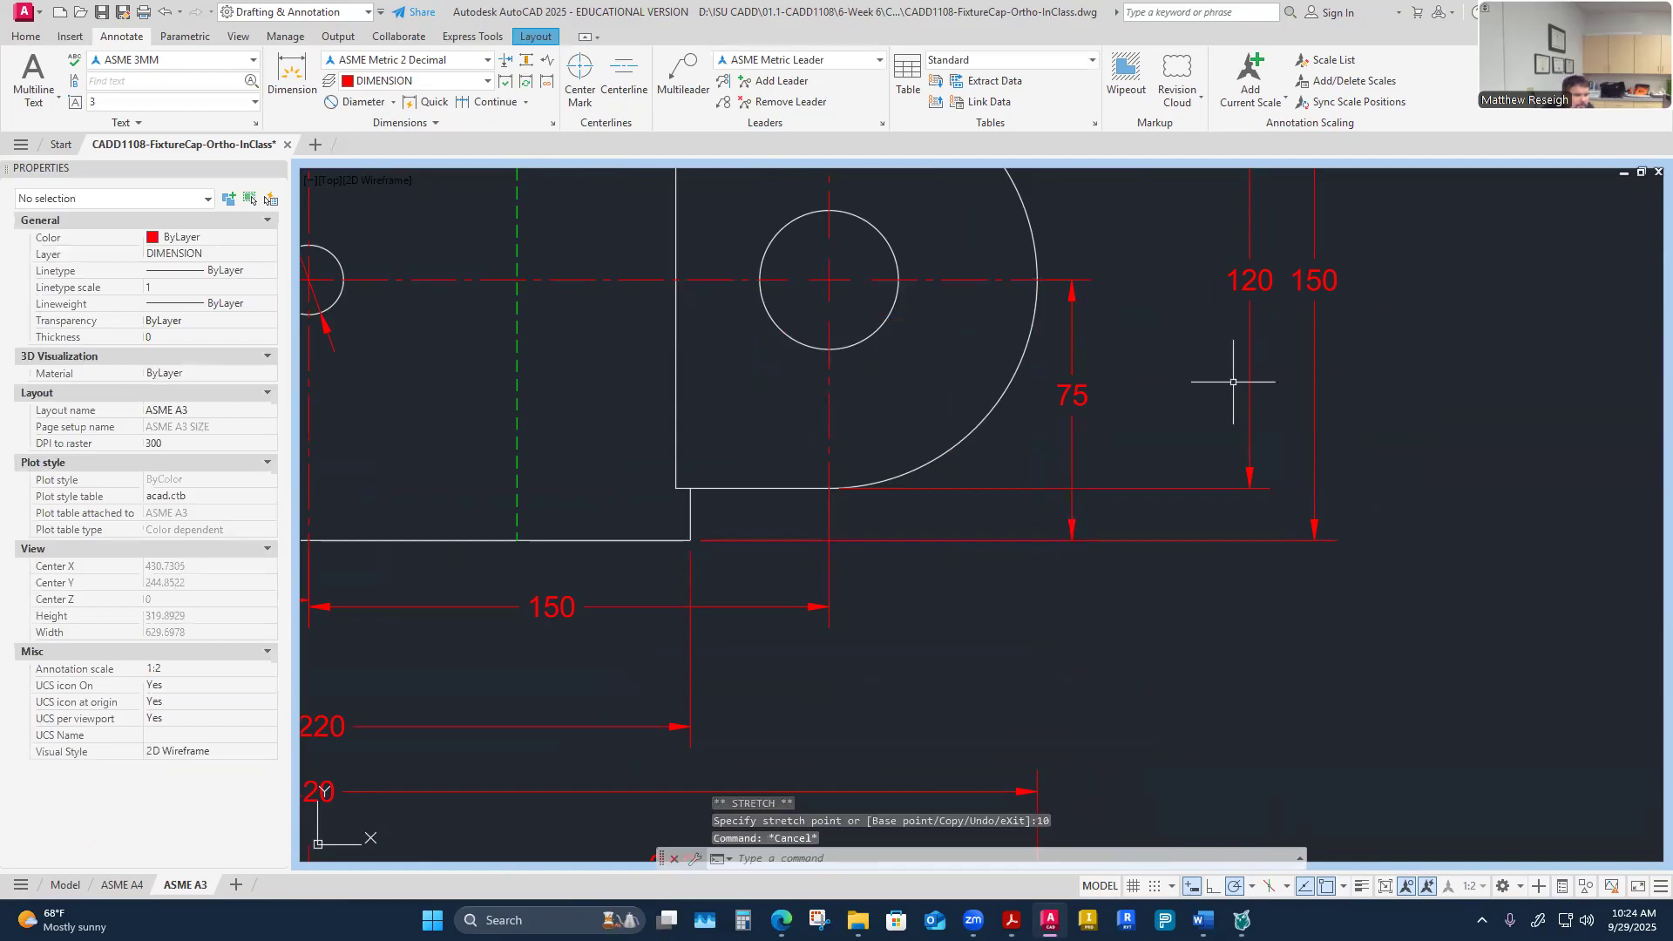
Step: Space the vertical 120 and 150 dimensions from the 75 base dimension with Dimension Space set to Auto
scroll(1188, 392, "down", 5)
scroll(1130, 330, "up", 6)
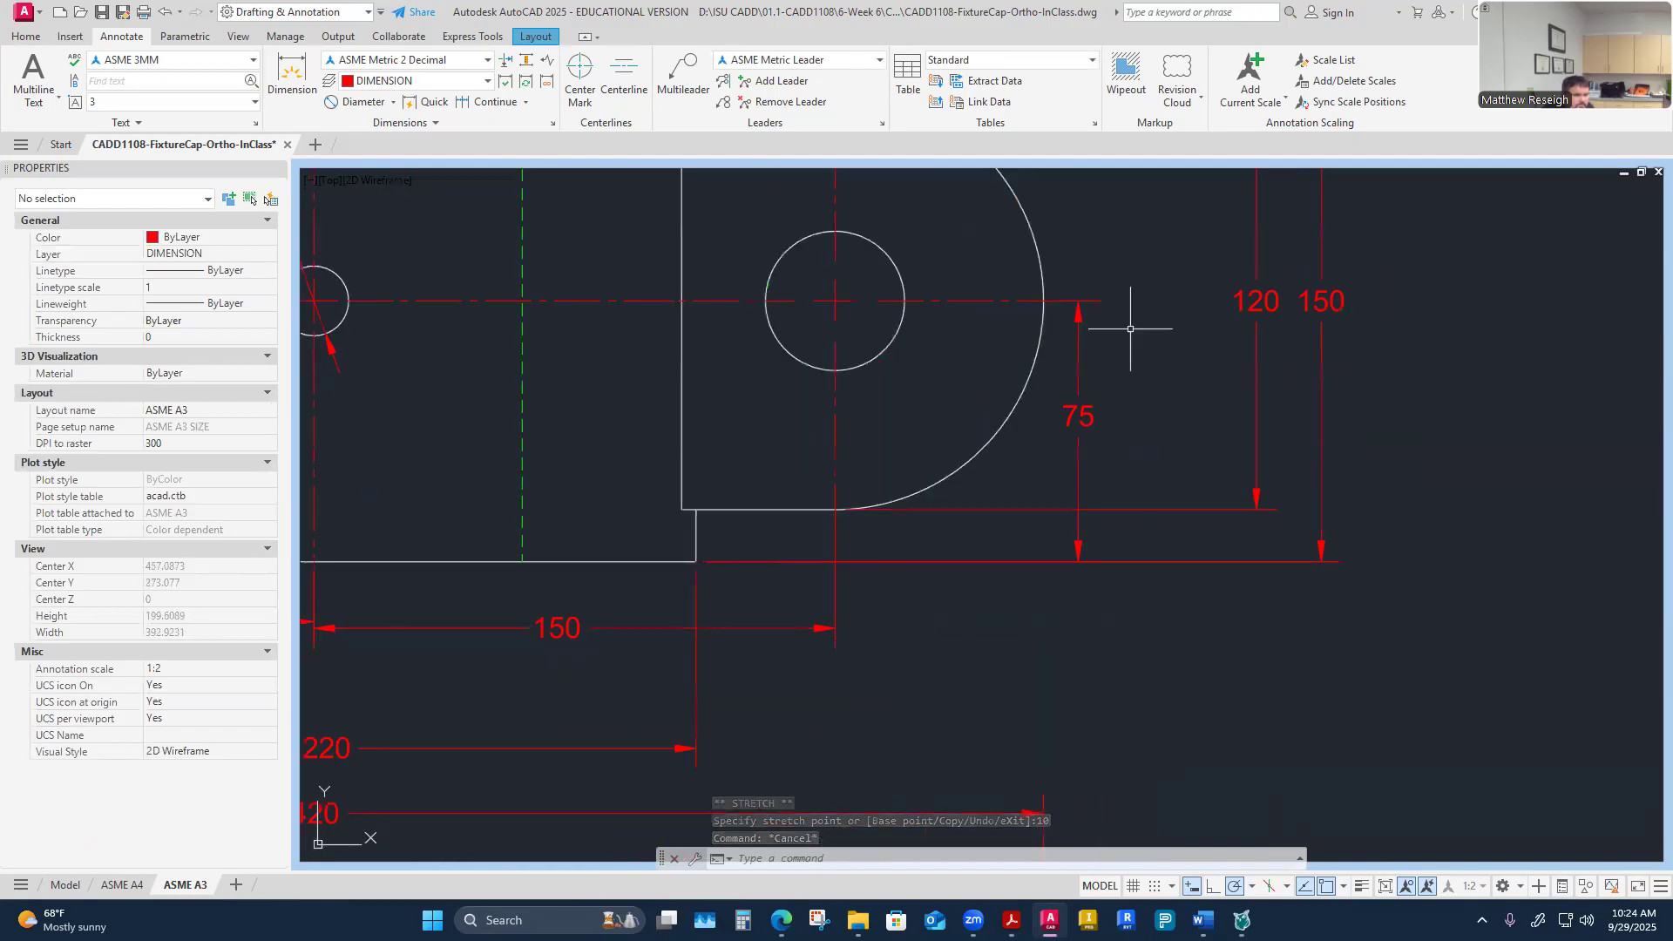
left_click(526, 59)
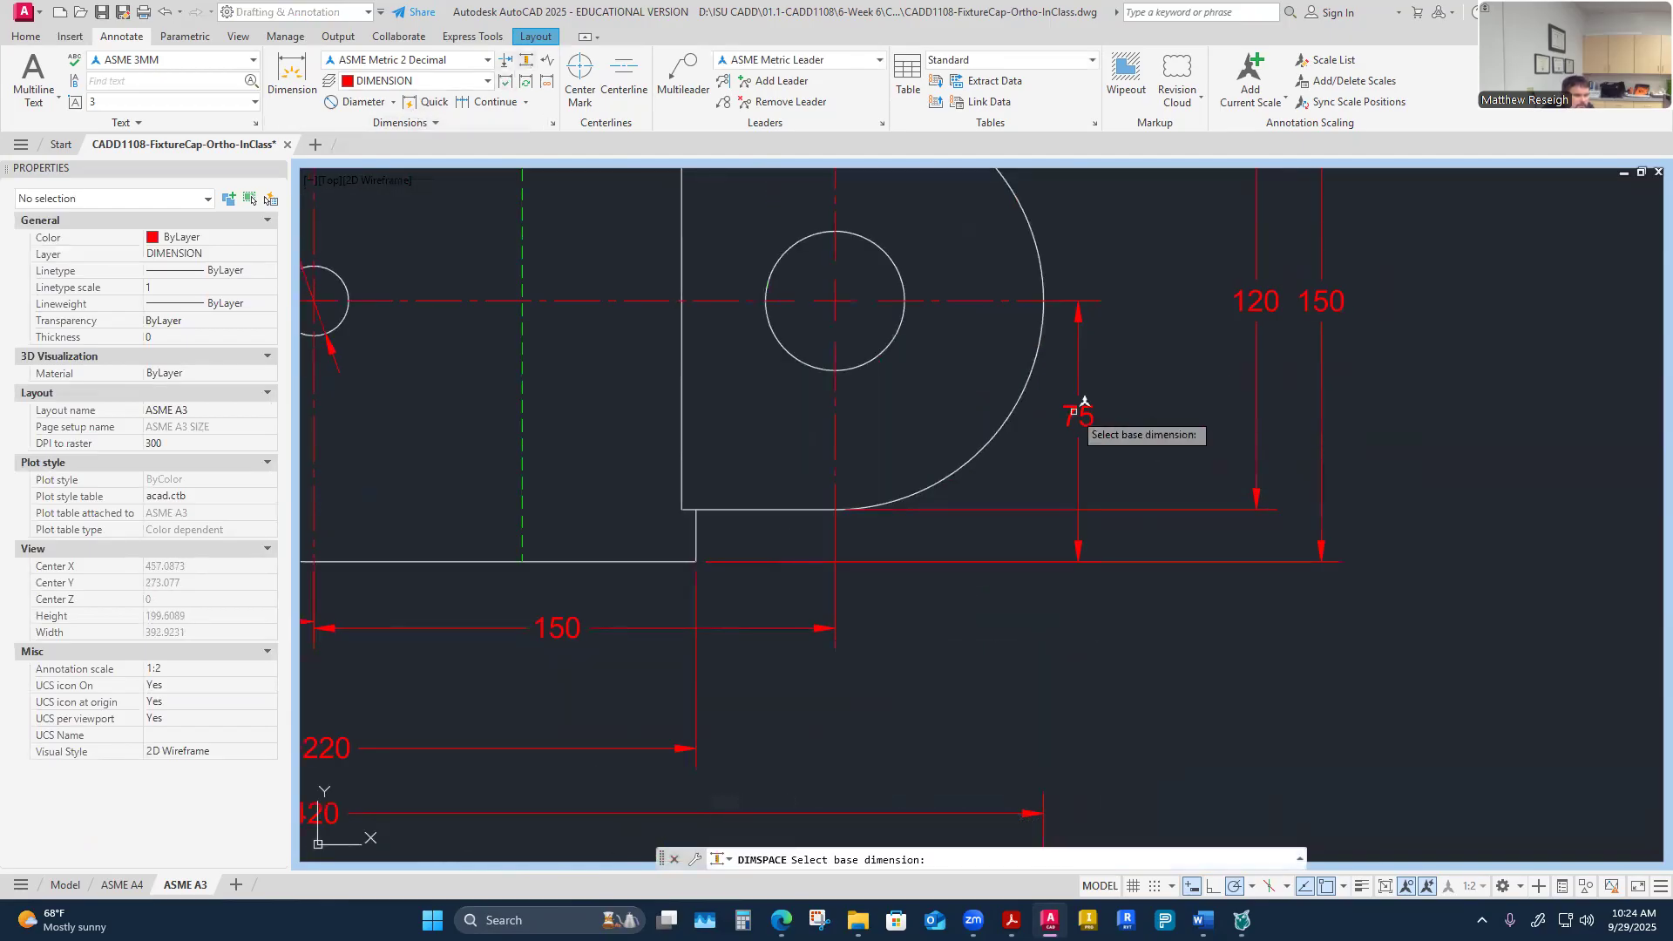
left_click(1077, 413)
left_click(1256, 302)
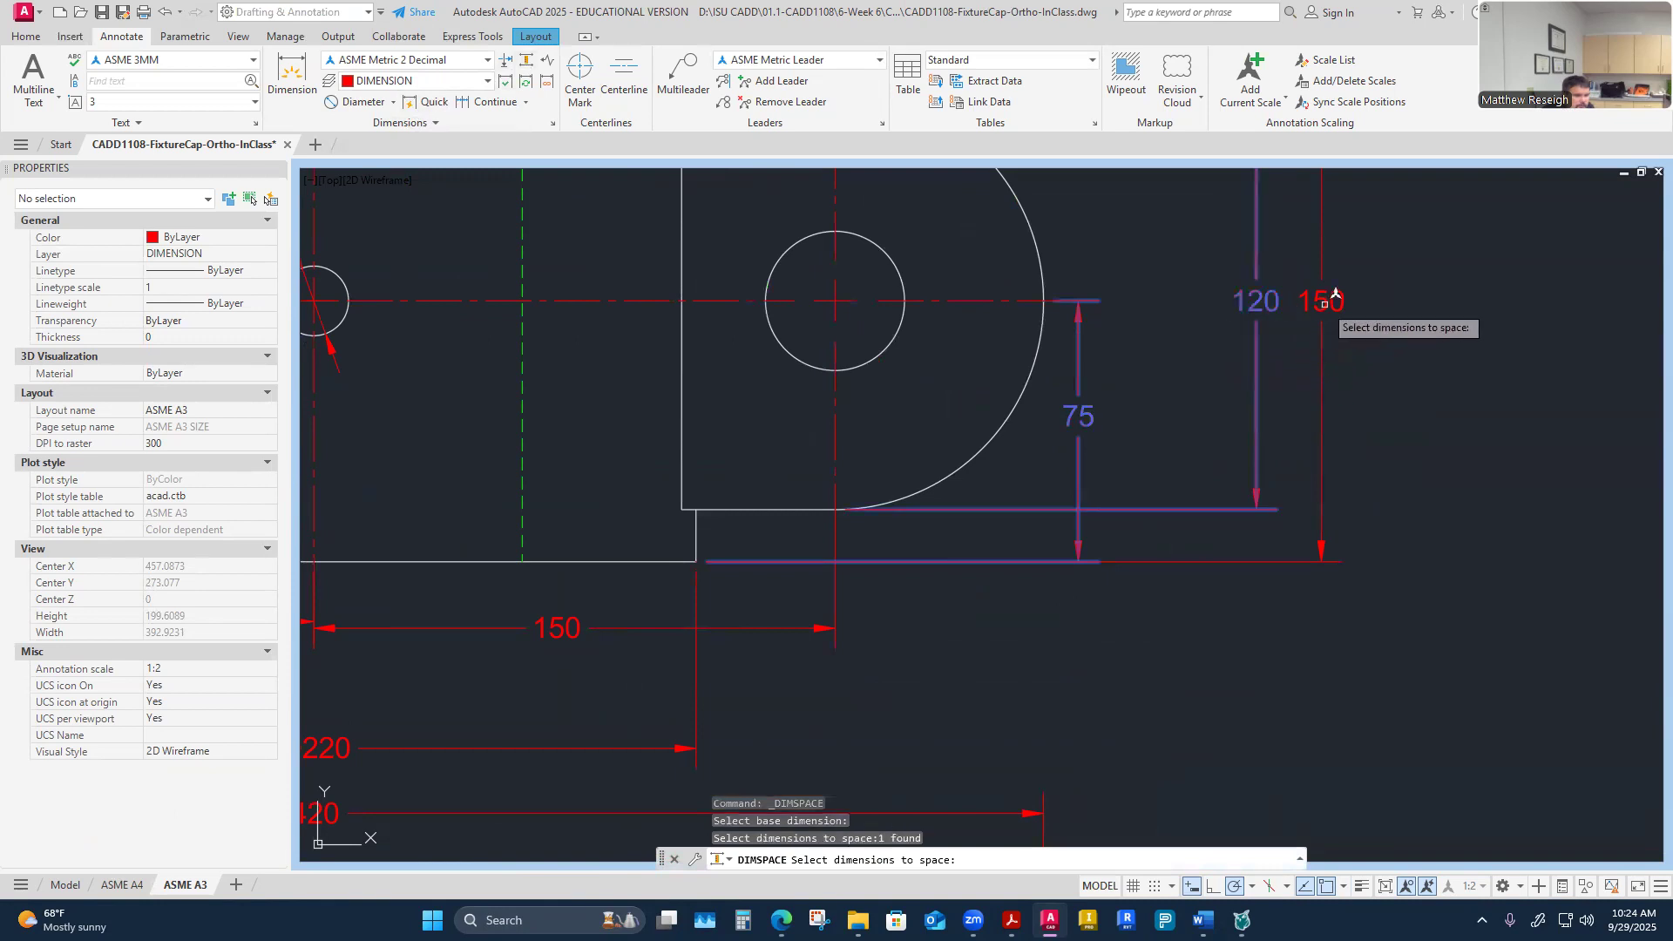
left_click(1325, 302)
key("Return")
type("a")
key("Return")
Step: Move the 120 dimension's text up along its dimension line, clear of the 150 text
scroll(1144, 391, "down", 3)
scroll(1140, 353, "up", 3)
left_click(1138, 331)
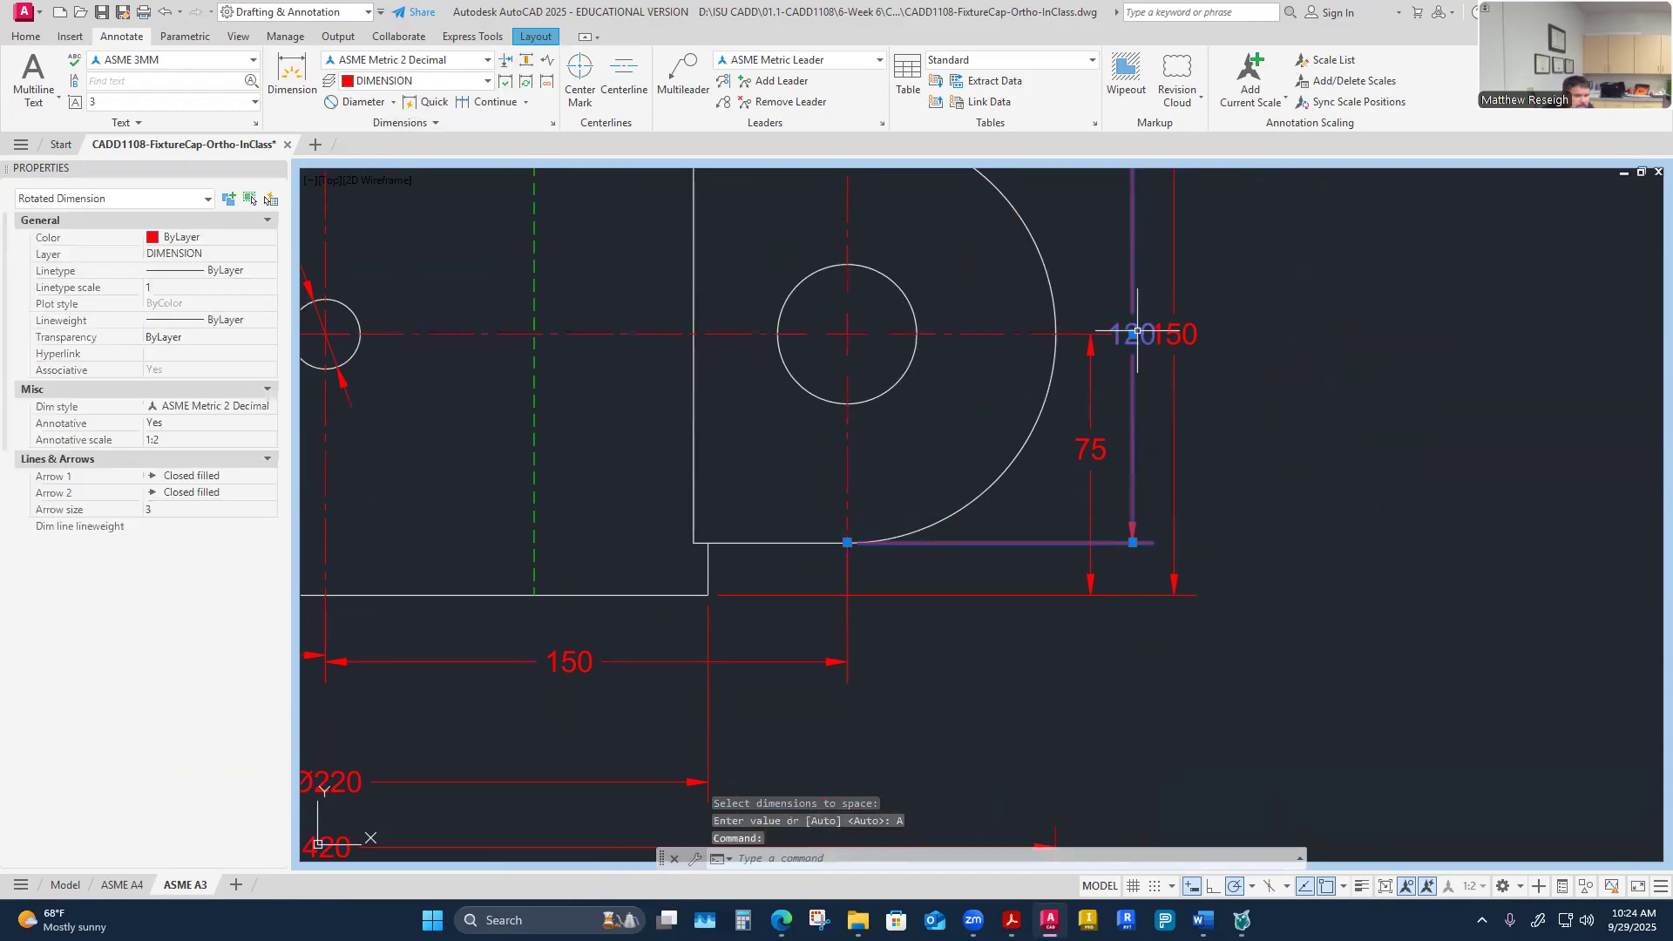
left_click(1137, 331)
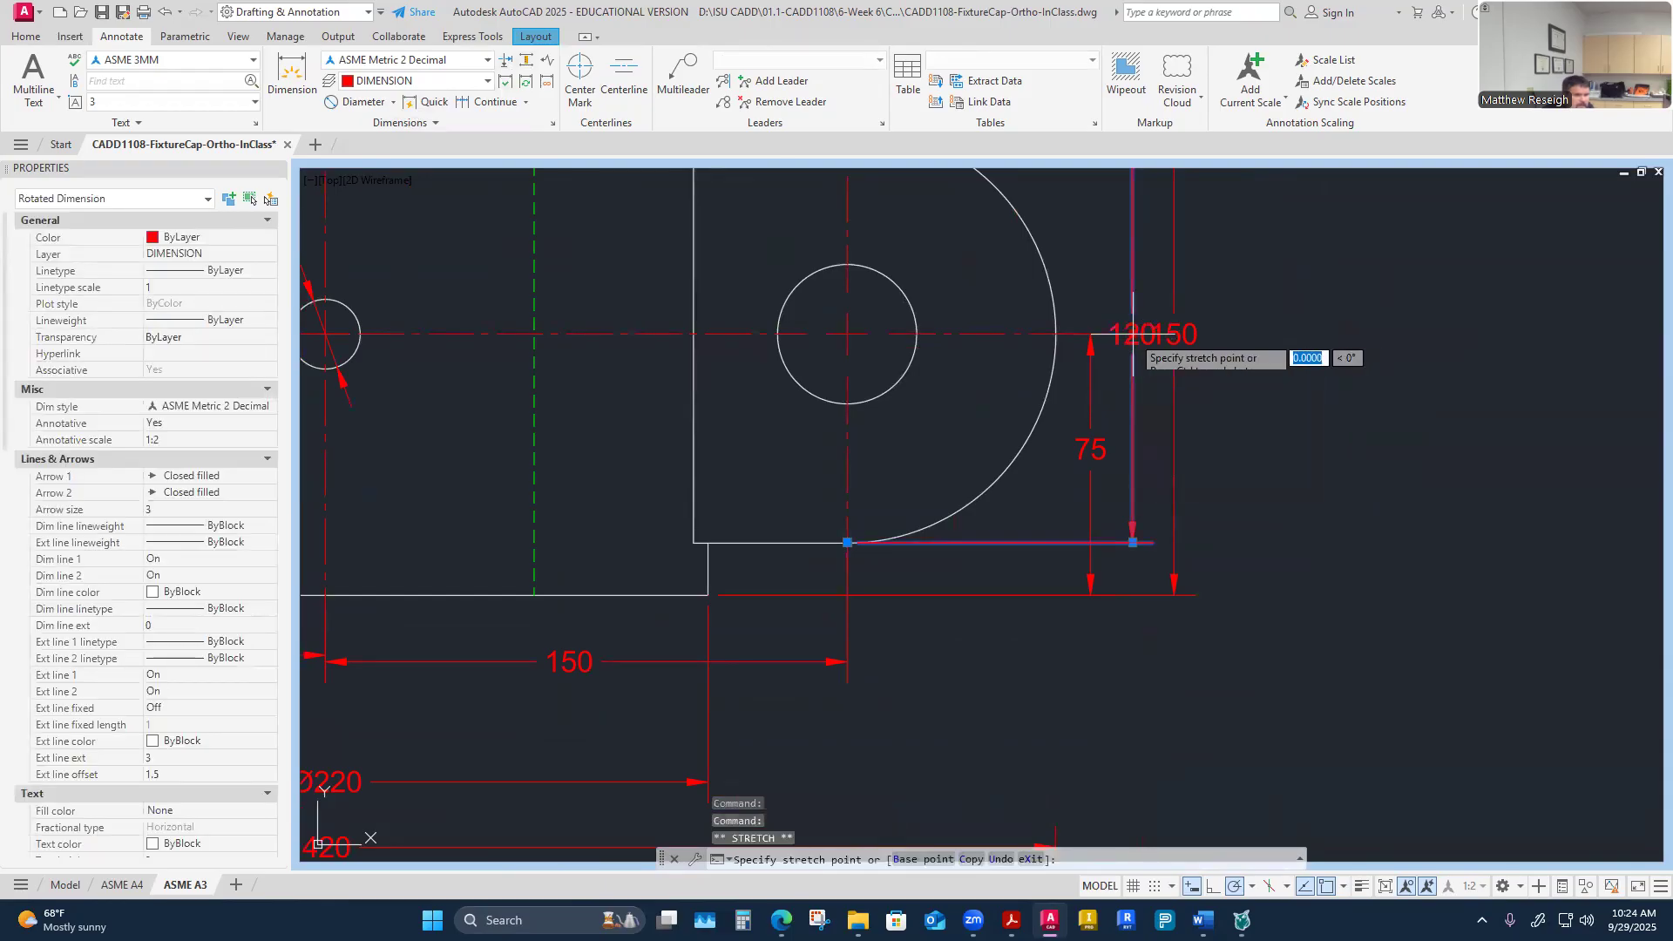
left_click(1132, 229)
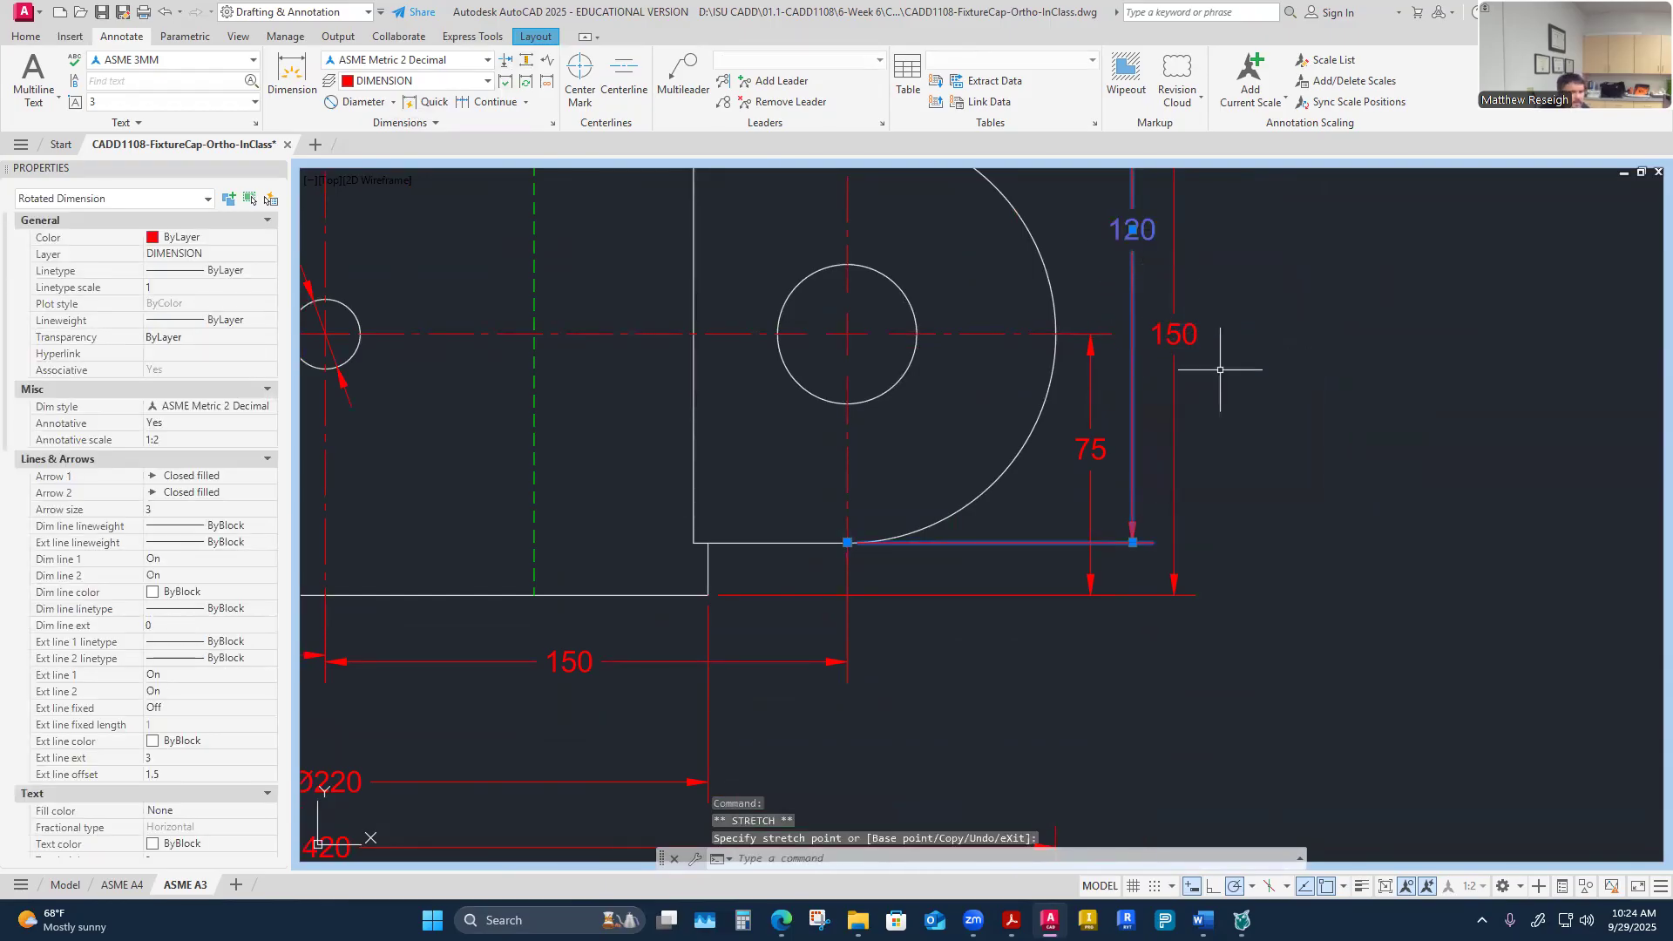
key("Escape")
key("Escape")
Step: Make CENTER the current layer
scroll(1220, 370, "down", 4)
scroll(956, 736, "up", 4)
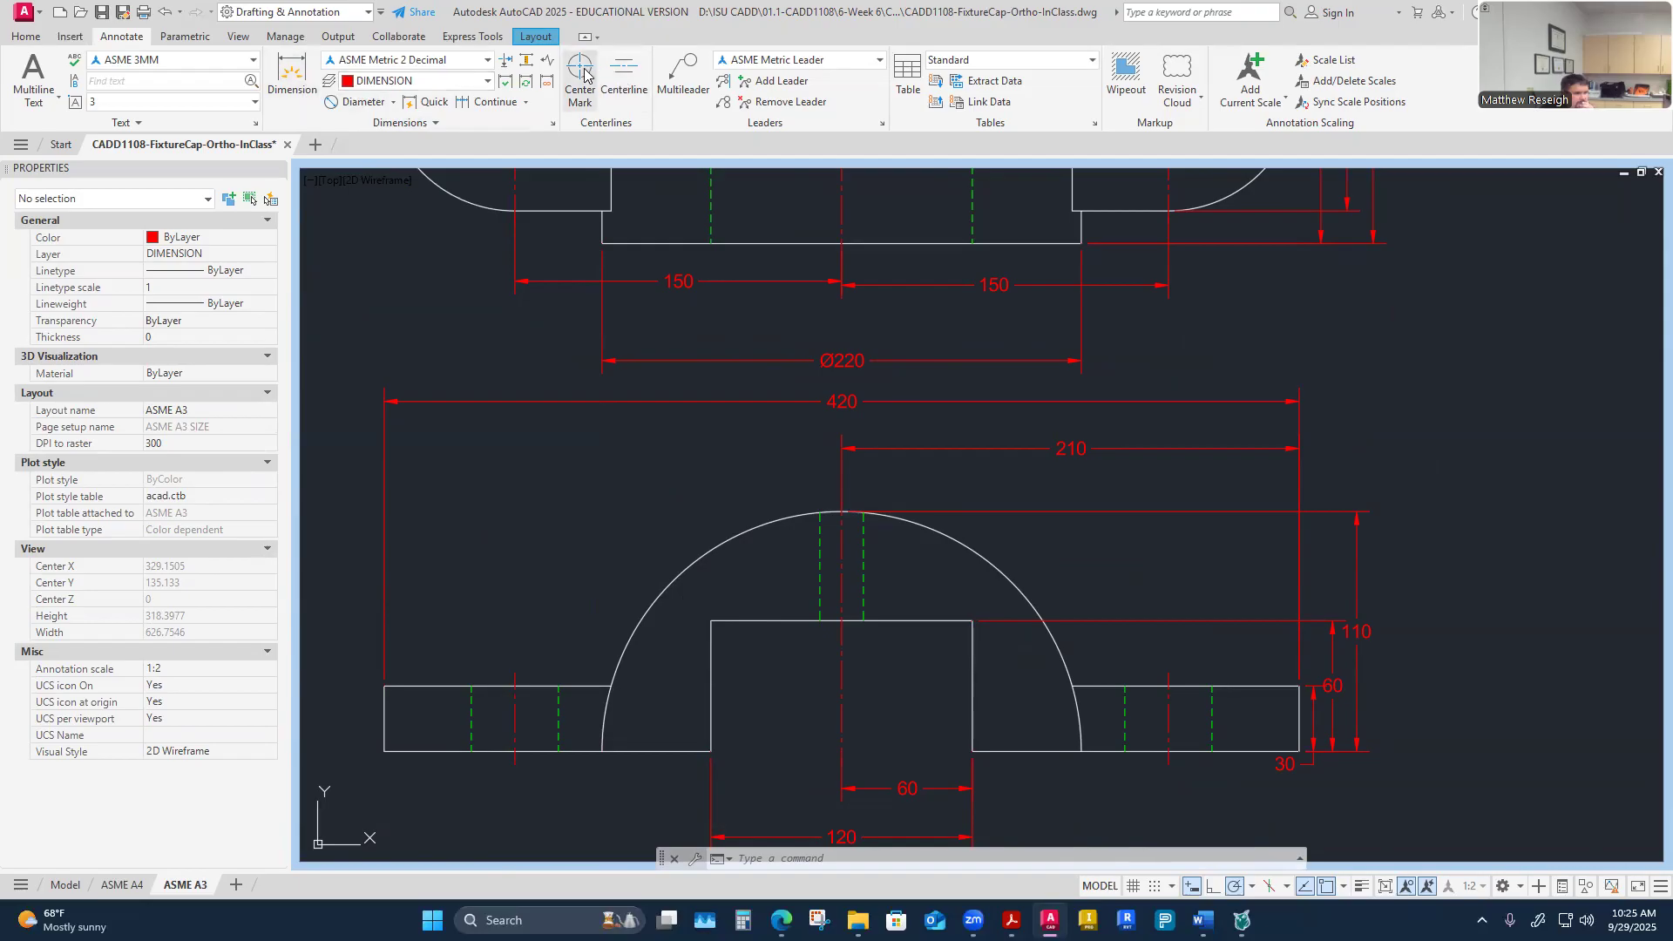
left_click(26, 36)
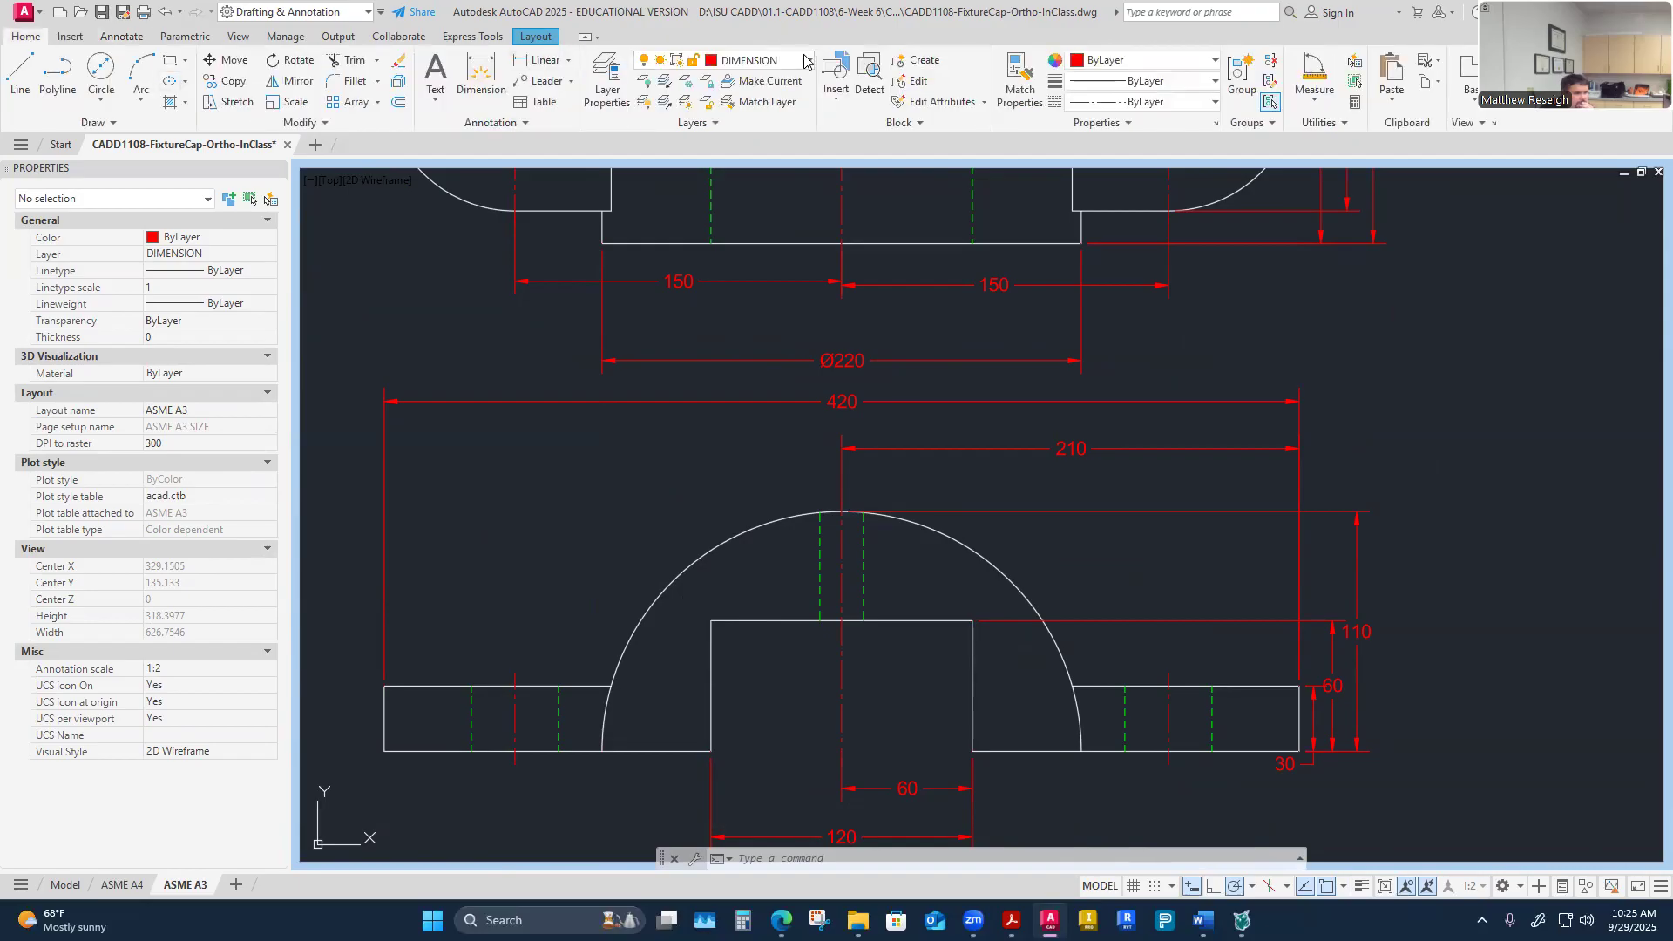
left_click(807, 60)
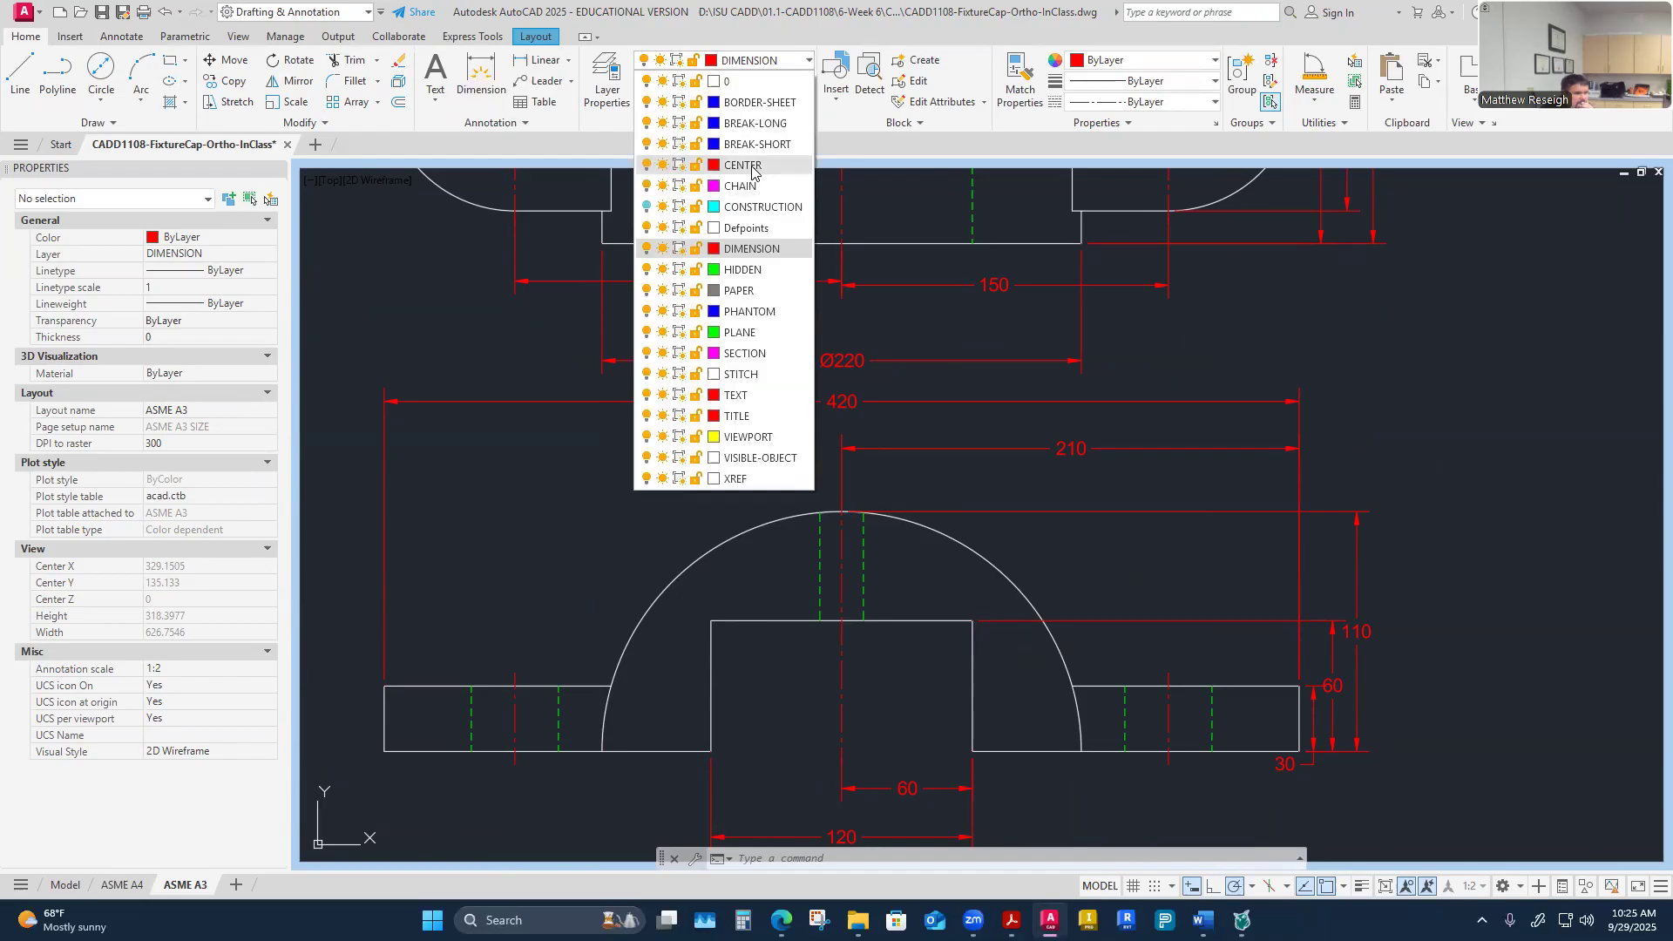
left_click(755, 165)
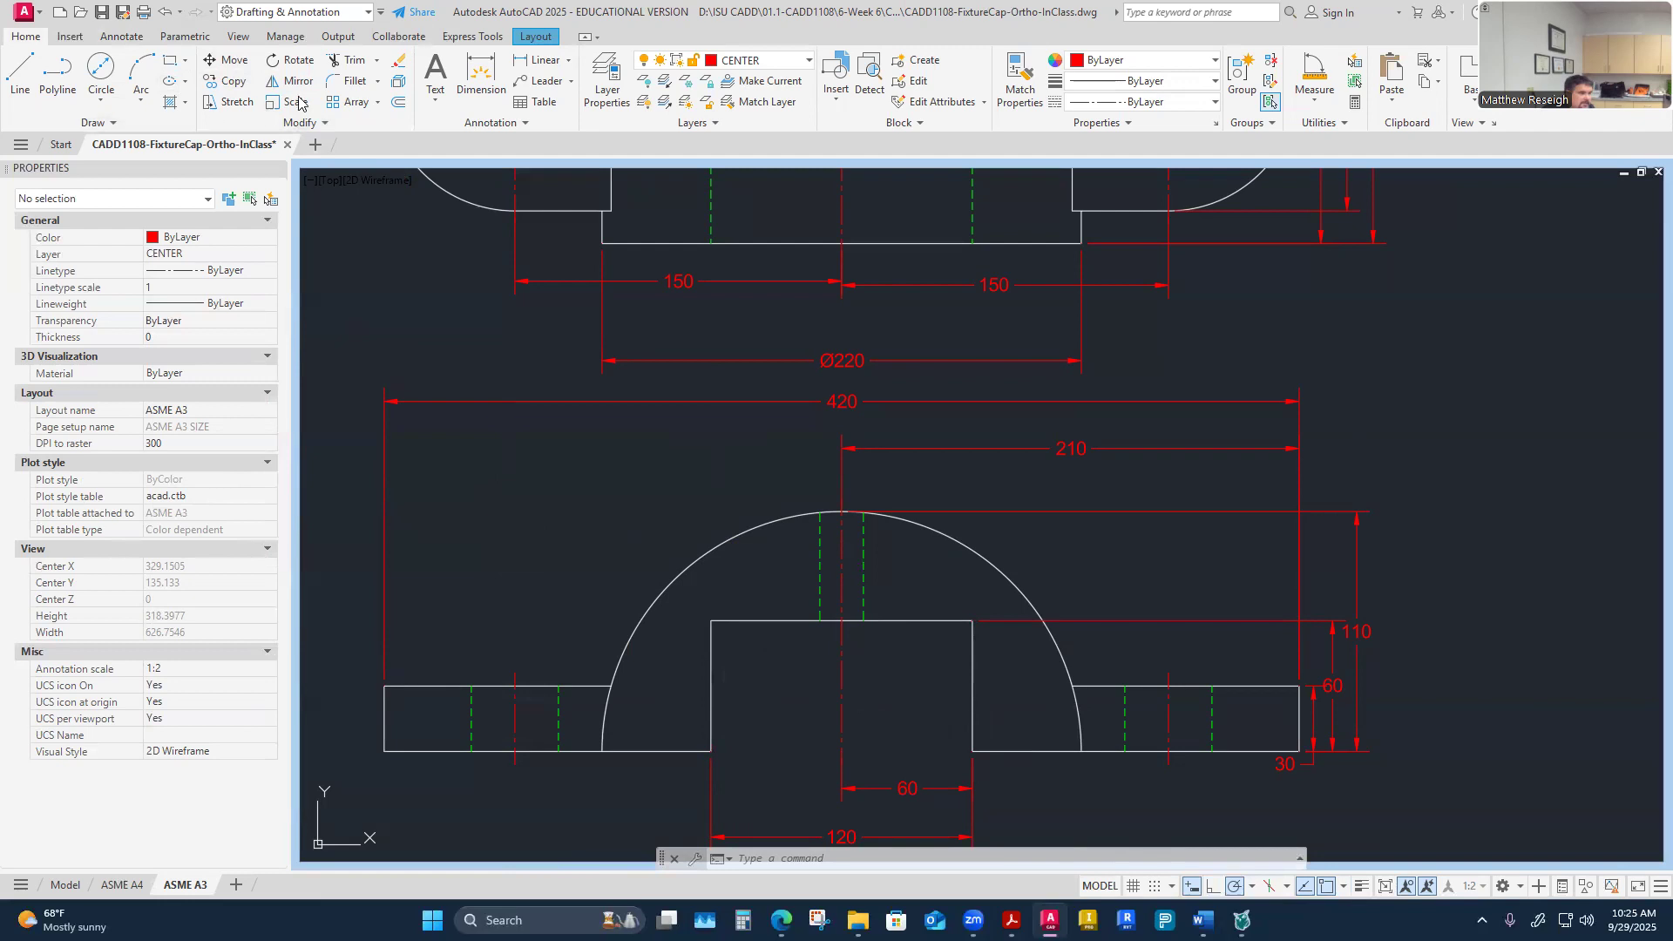
Step: Try to add a center mark to the body's large arc in the front view
left_click(178, 36)
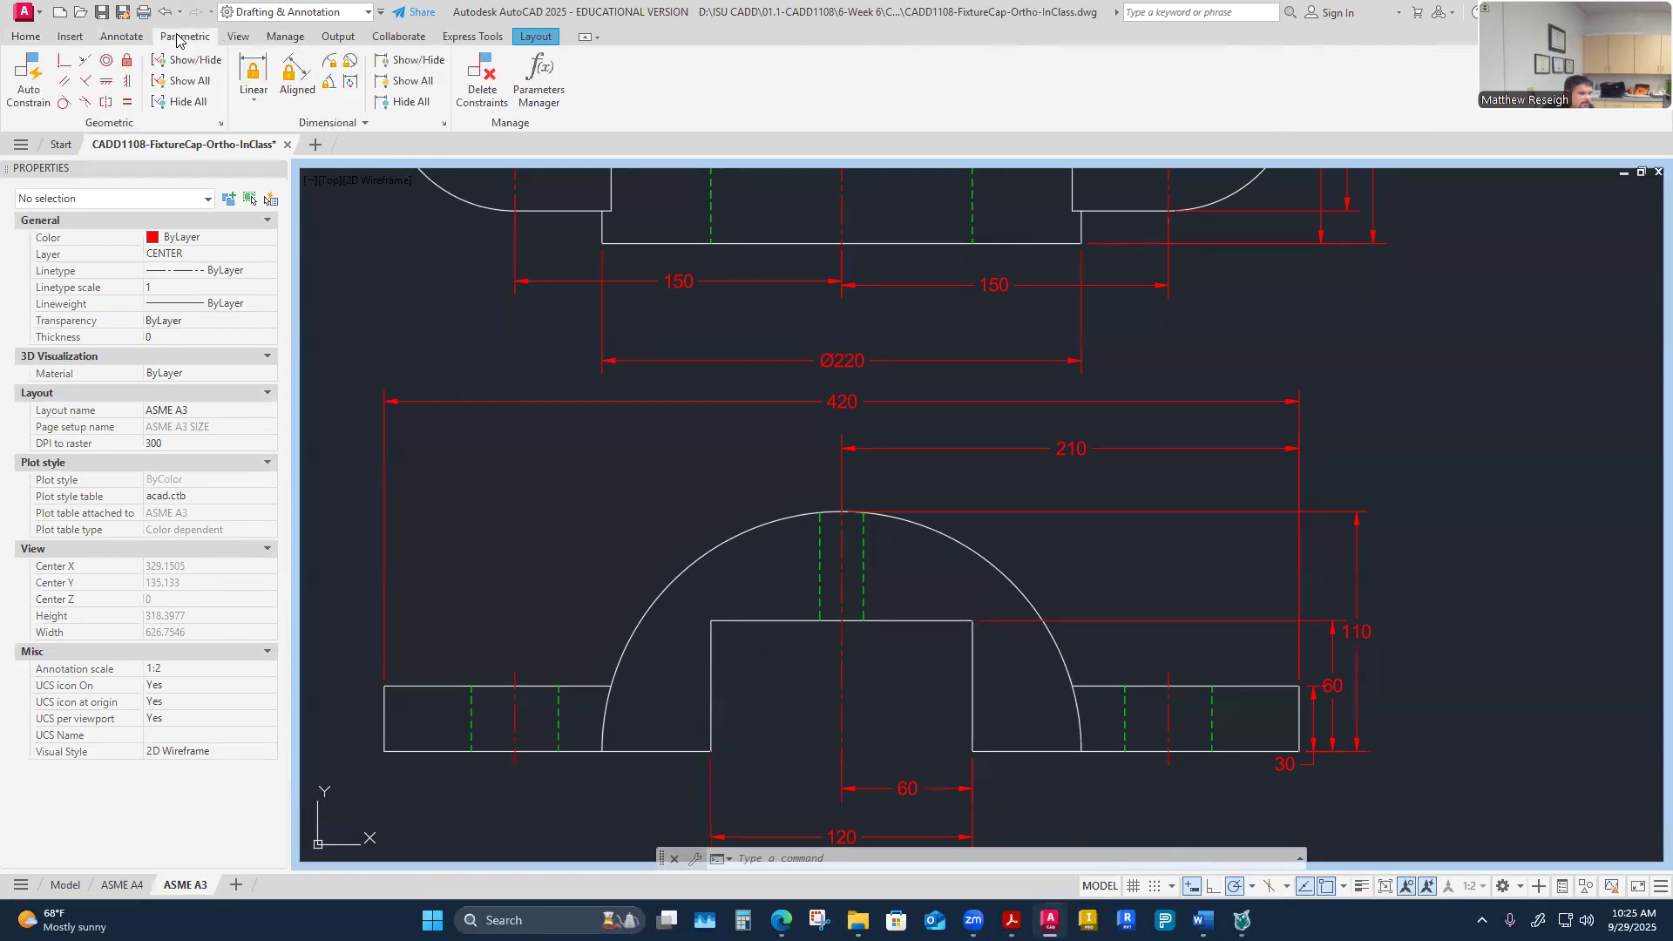
left_click(121, 37)
left_click(580, 74)
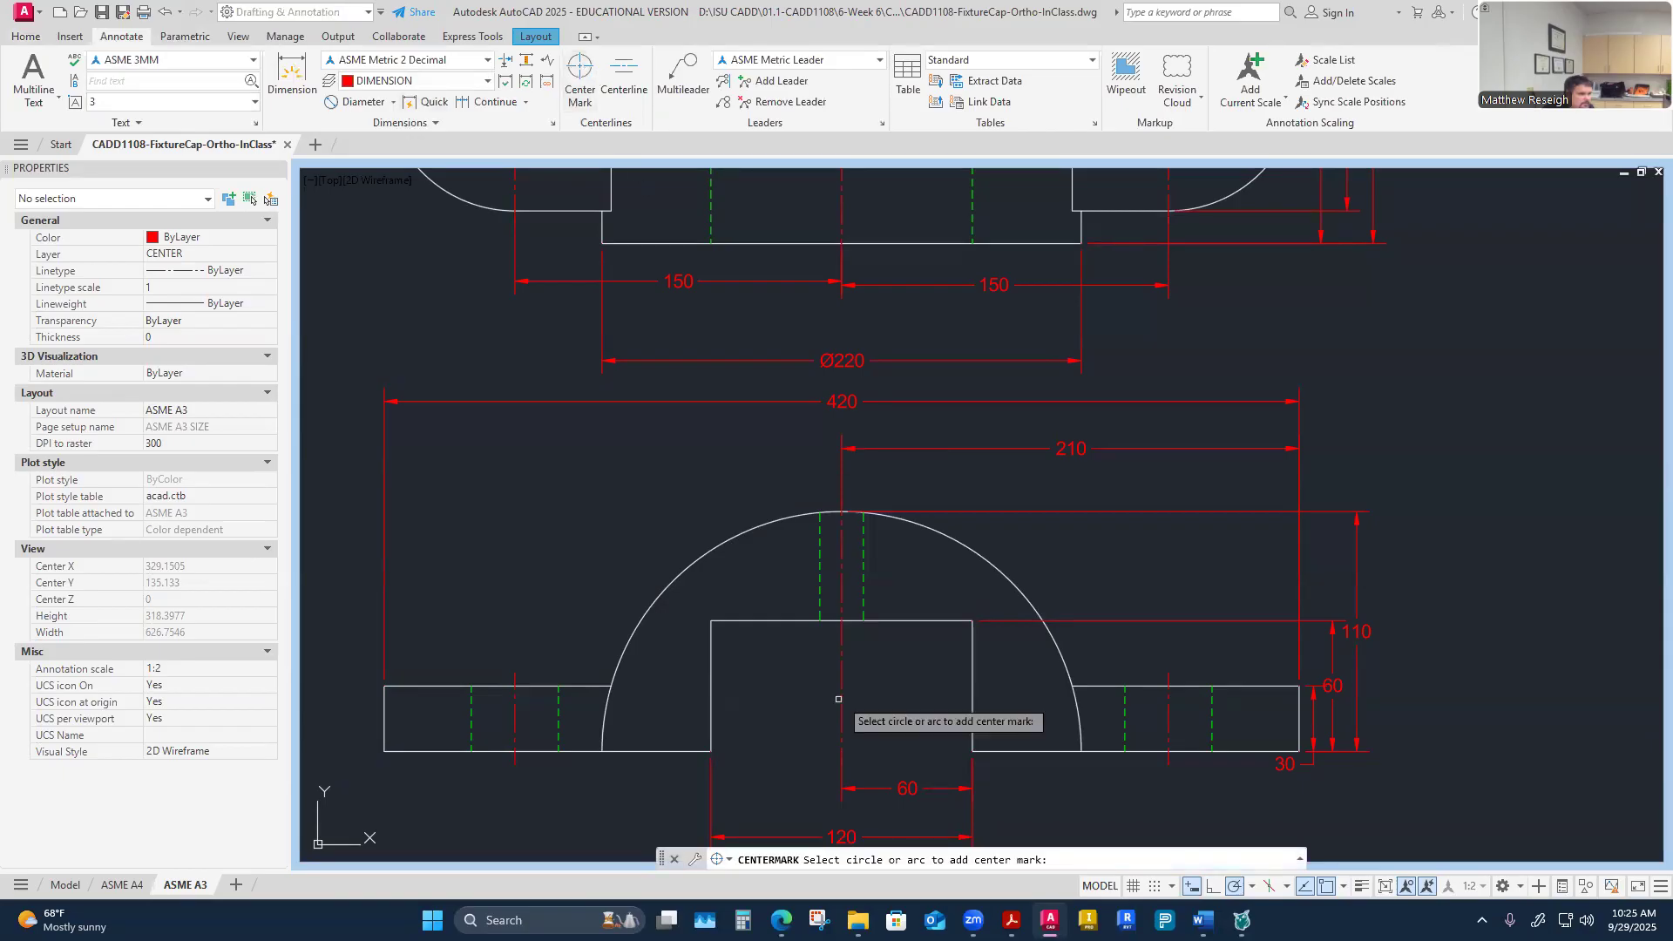
scroll(750, 653, "down", 2)
scroll(737, 711, "up", 2)
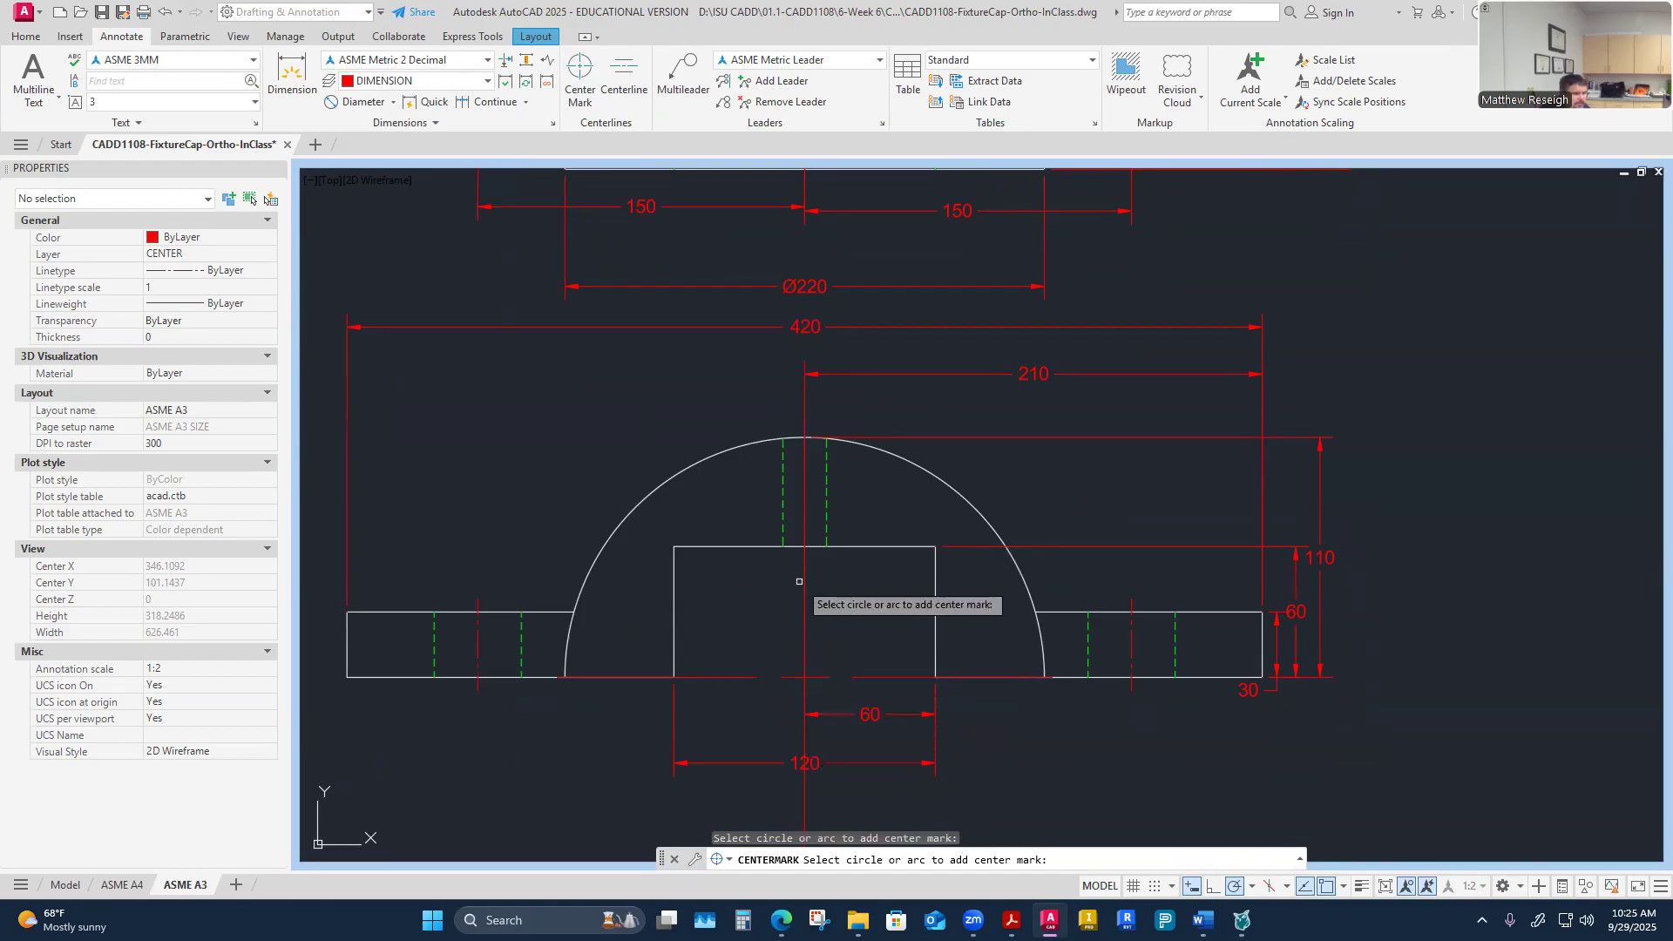
key("Escape")
Step: Try to shorten the center mark's left arm to the lower-left corner of the rectangular notch
left_click(737, 677)
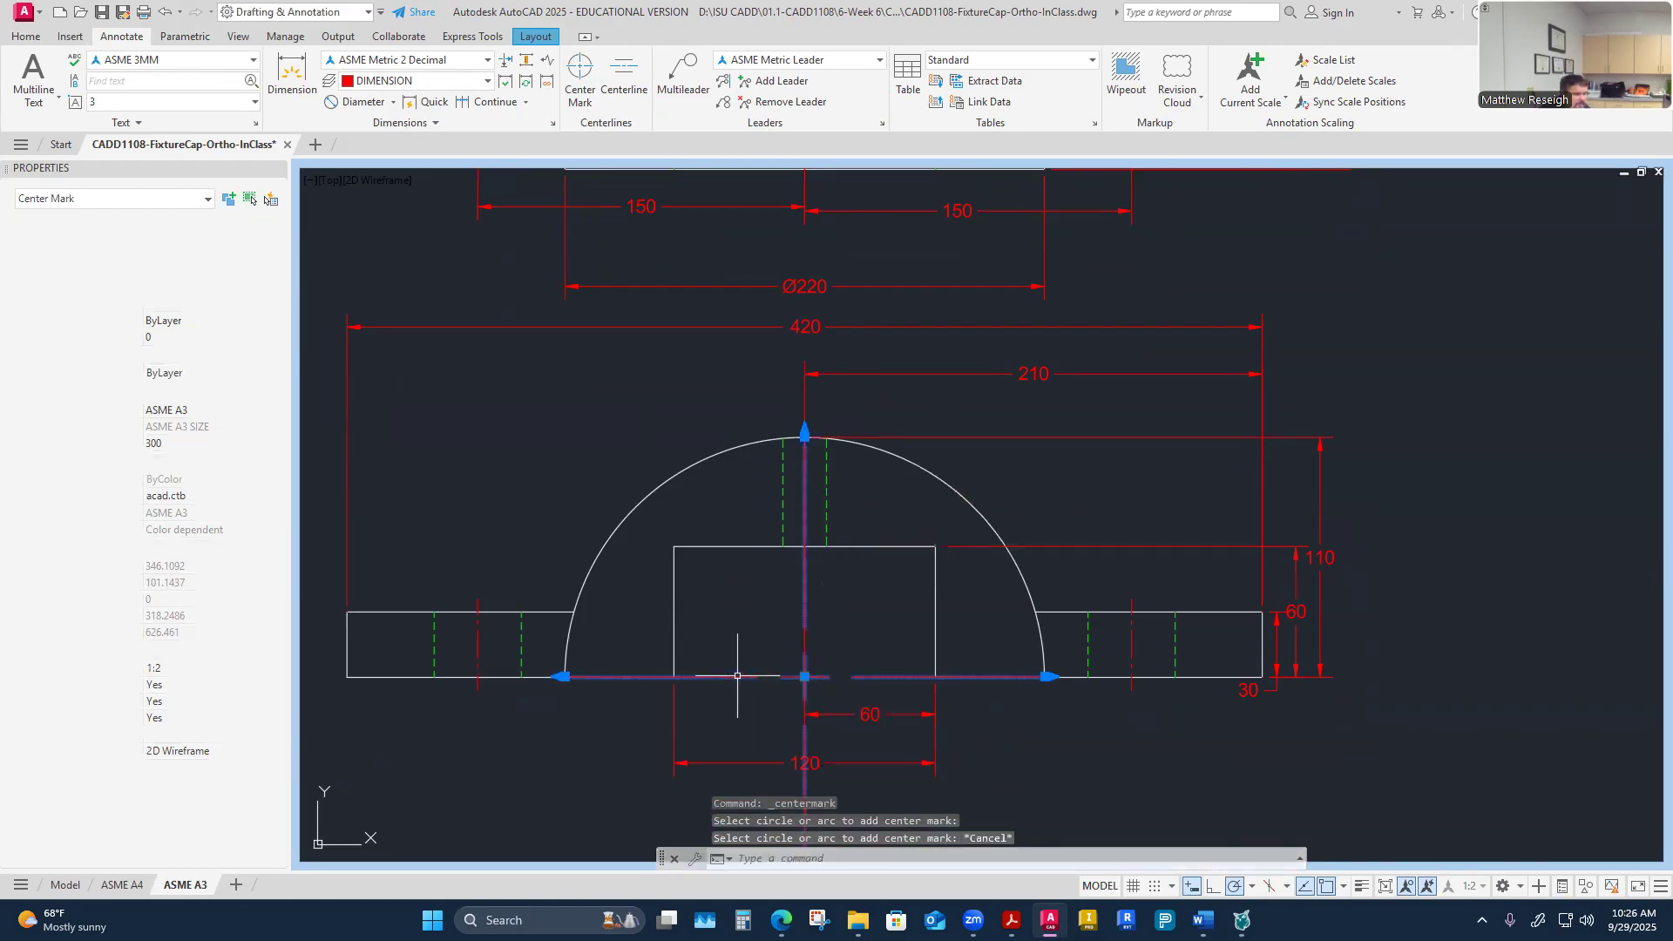
left_click(565, 676)
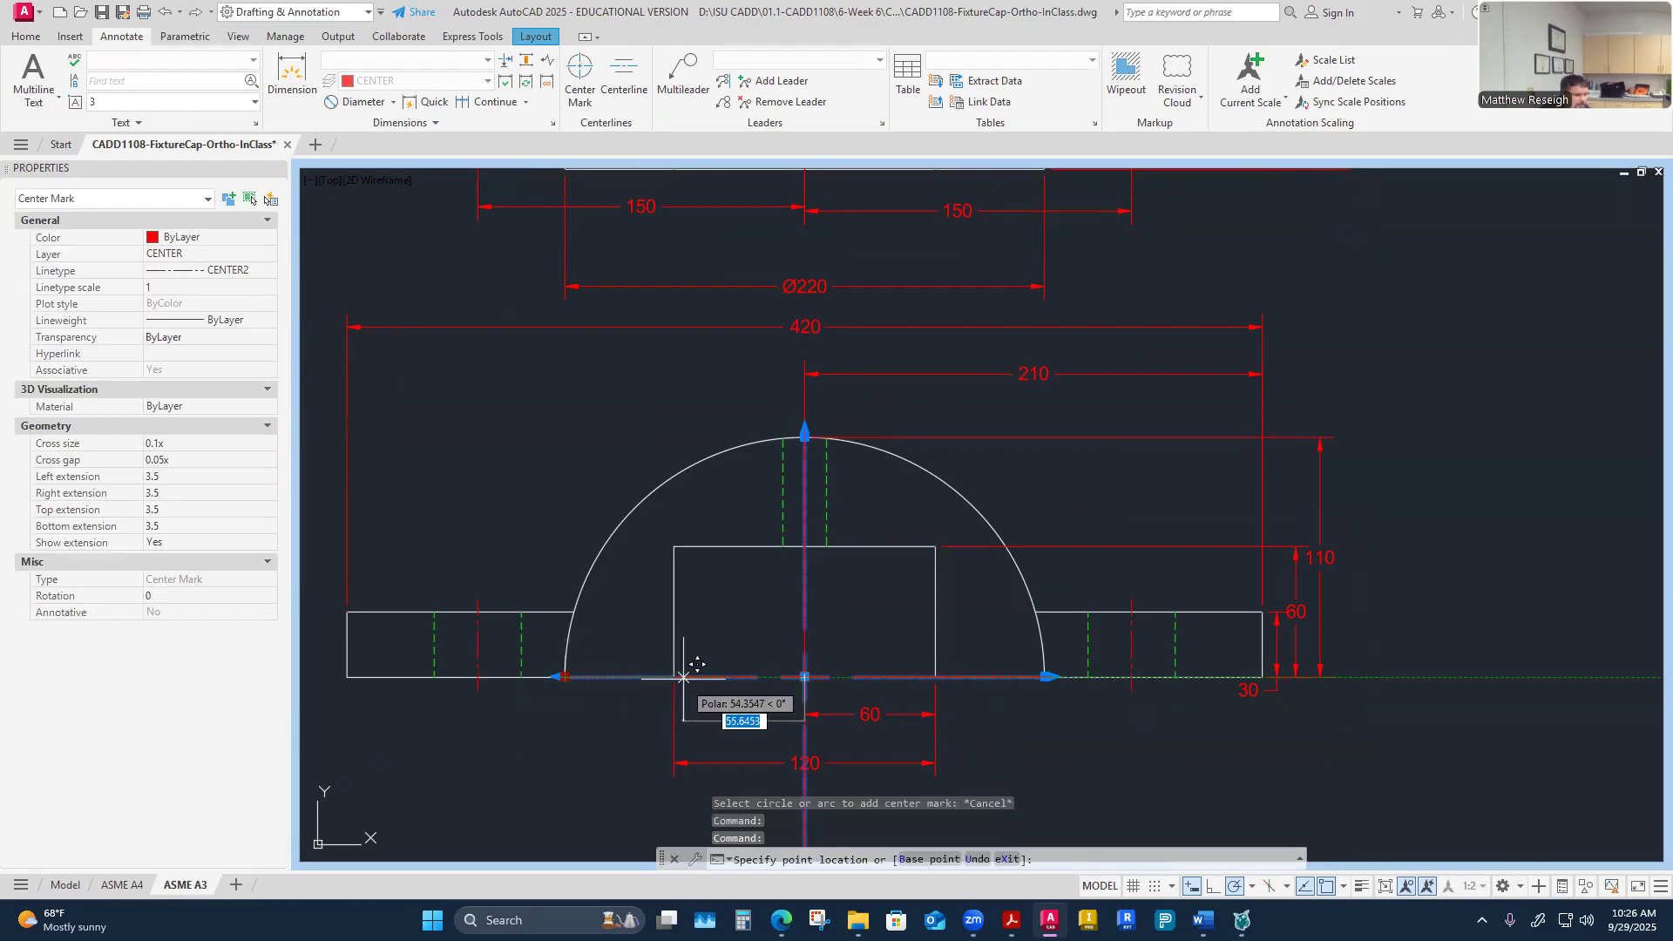
scroll(674, 677, "up", 4)
scroll(674, 677, "up", 2)
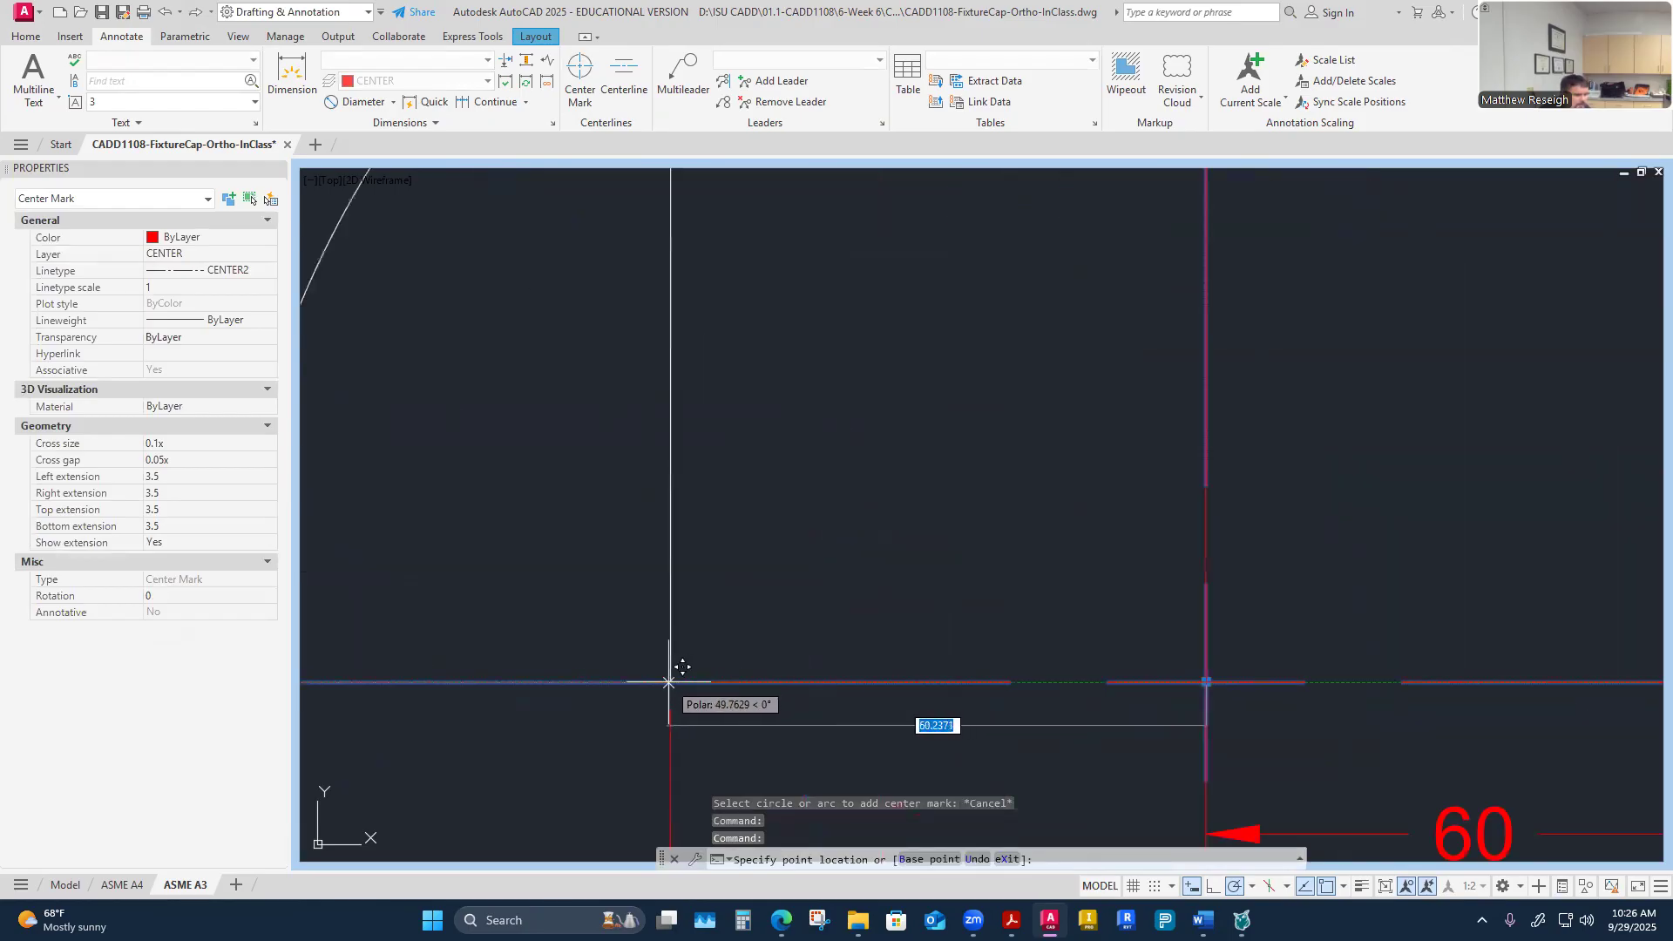
left_click(671, 681)
left_click(671, 682)
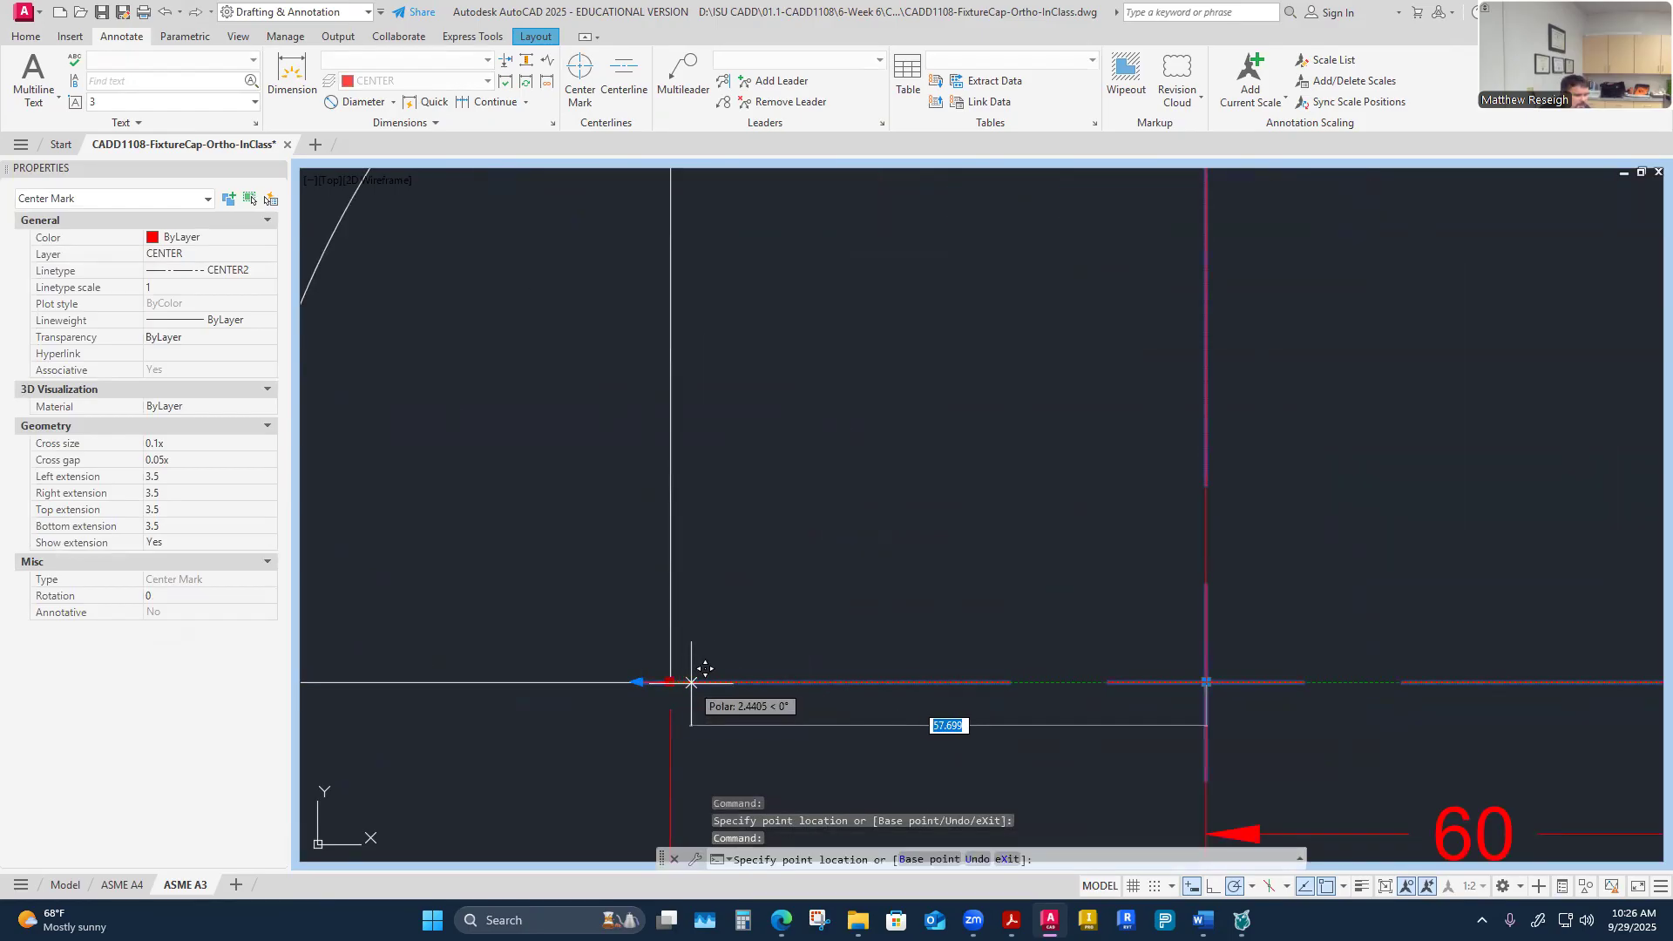
key("Escape")
Step: Delete the center mark from the front view's large arc
scroll(670, 683, "up", 3)
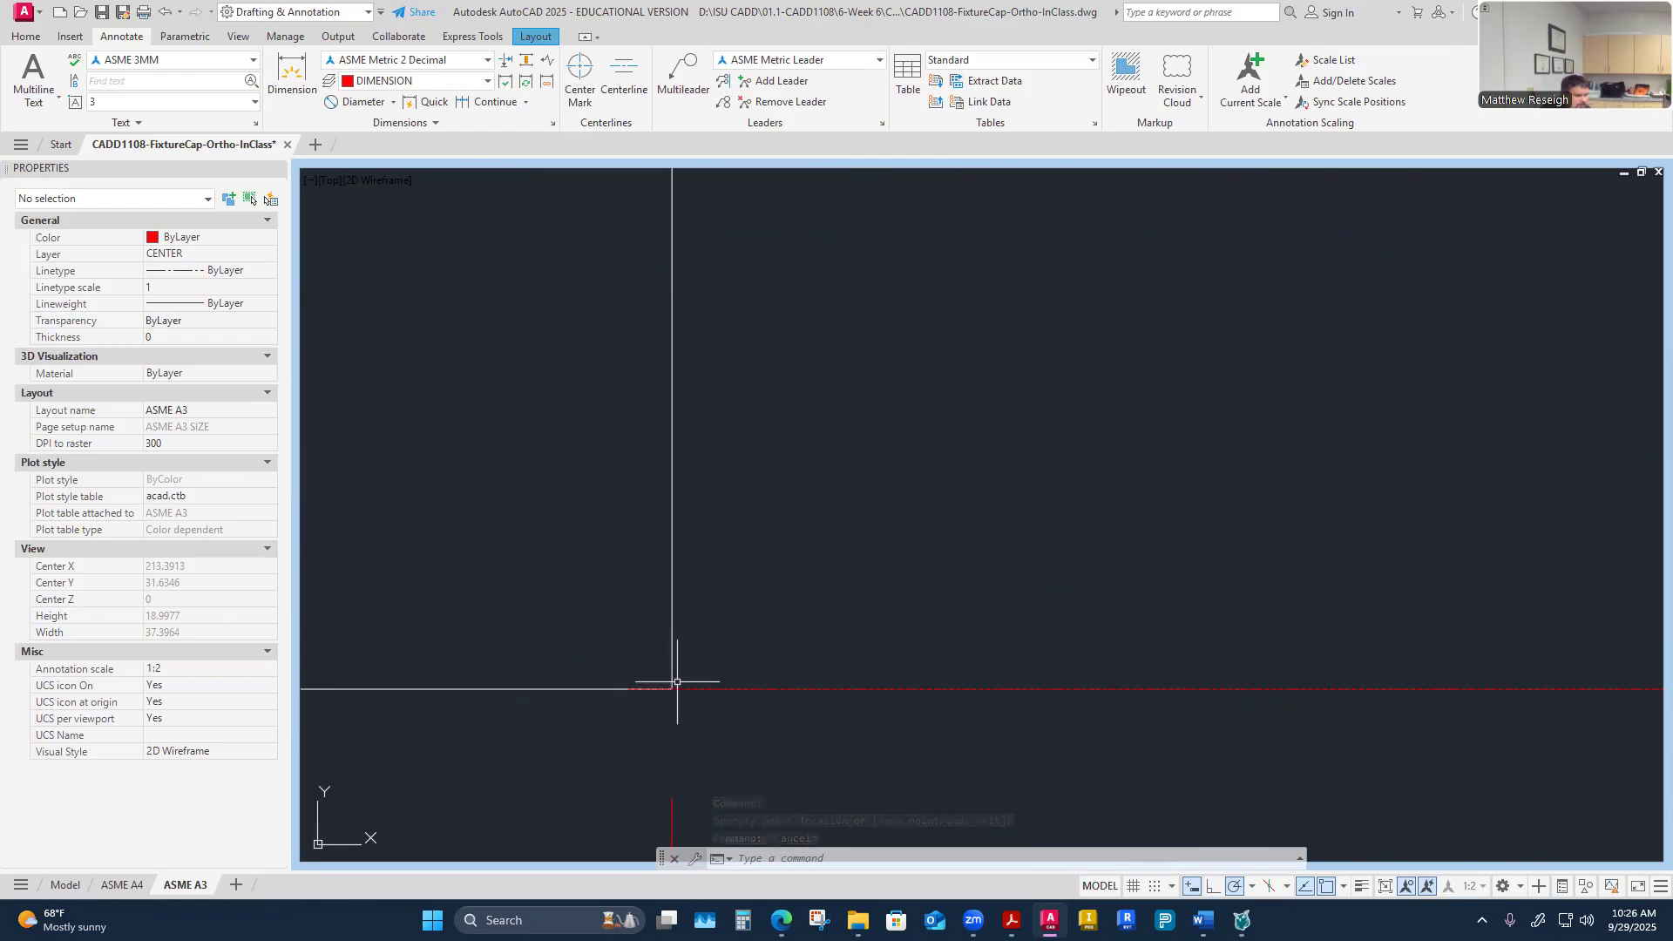
scroll(678, 685, "down", 15)
scroll(744, 716, "up", 6)
left_click(786, 651)
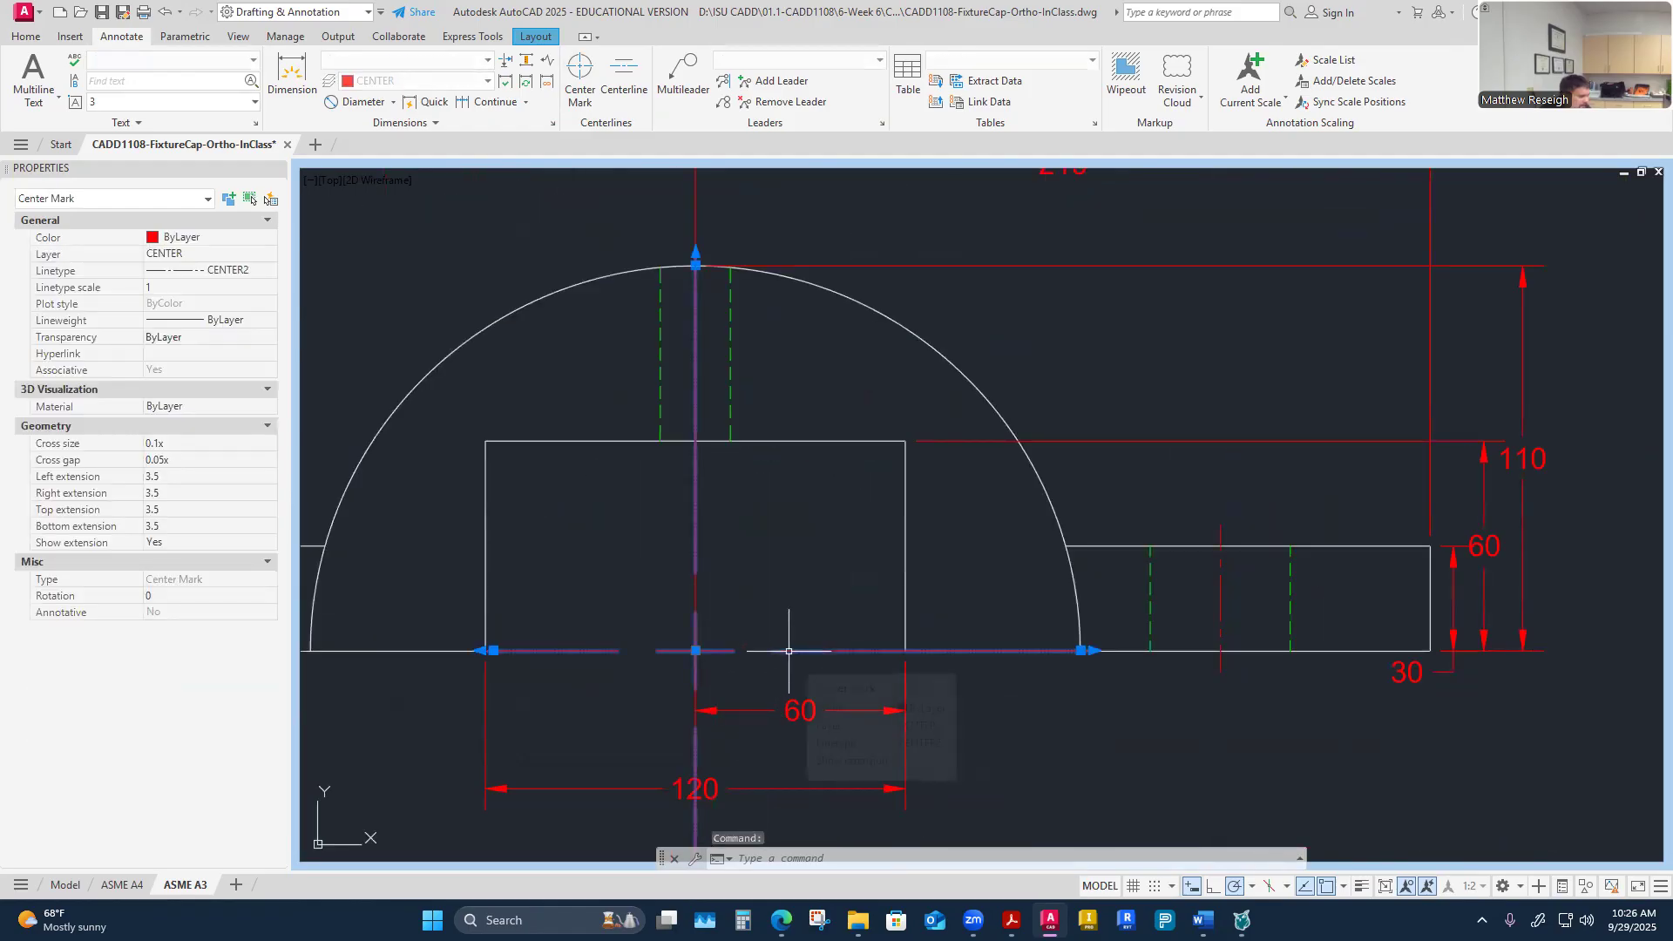
key("Delete")
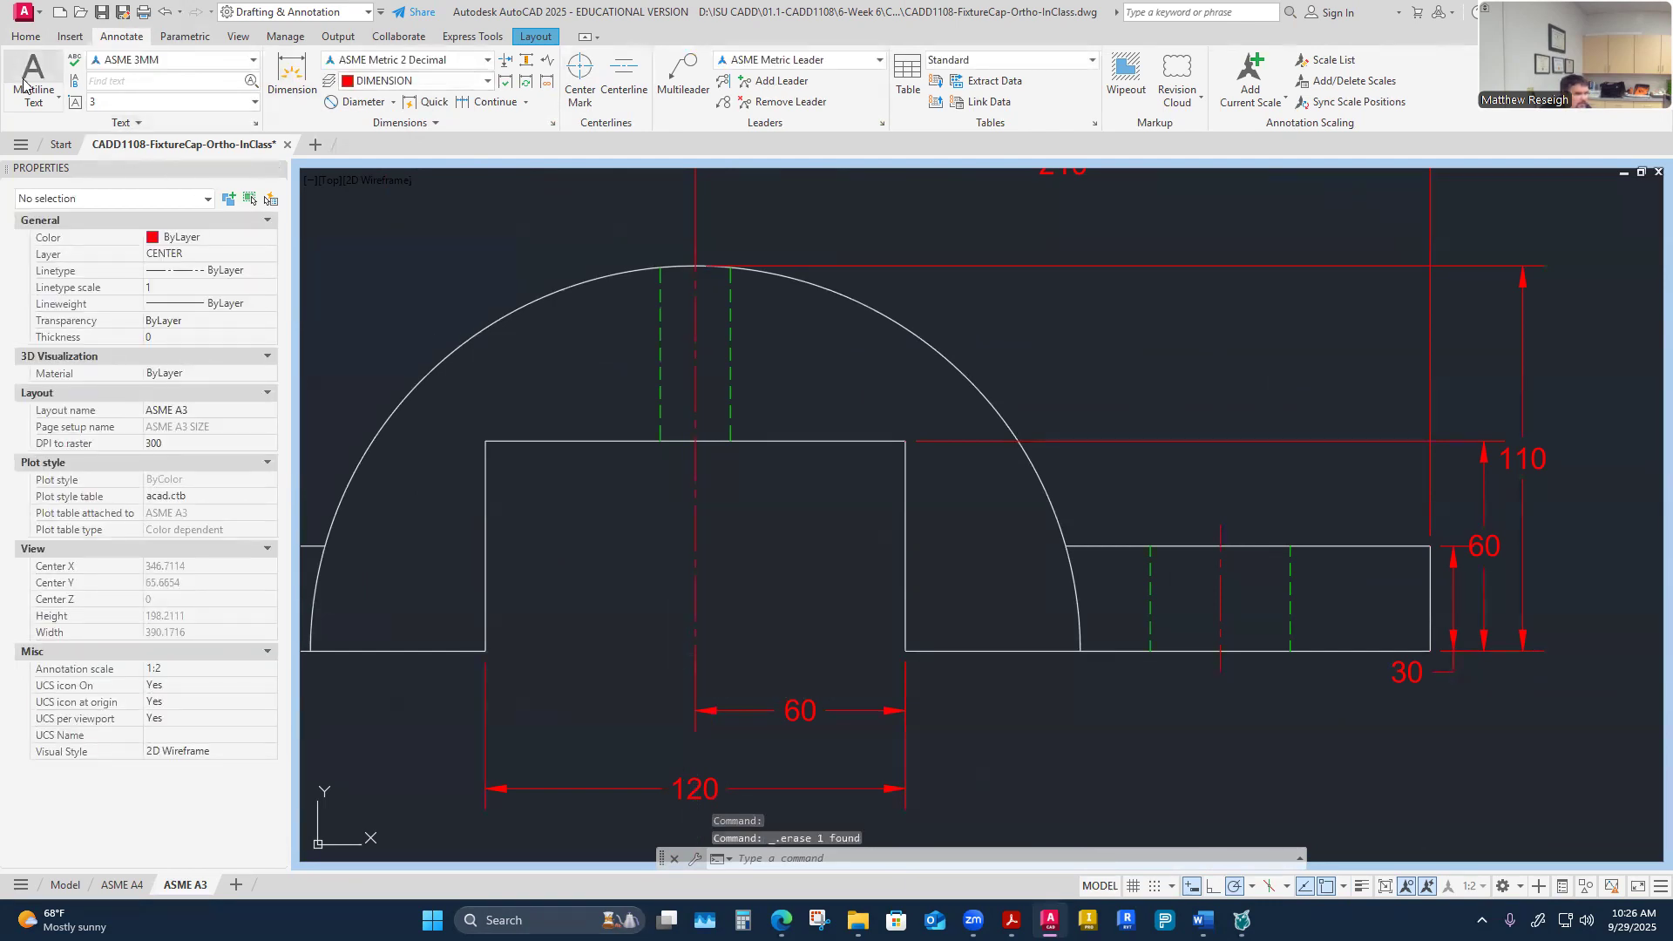
Step: Draw a horizontal line across the notch opening in the front view, starting 1.5 mm inside its lower-left corner and ending at its lower-right corner
left_click(26, 36)
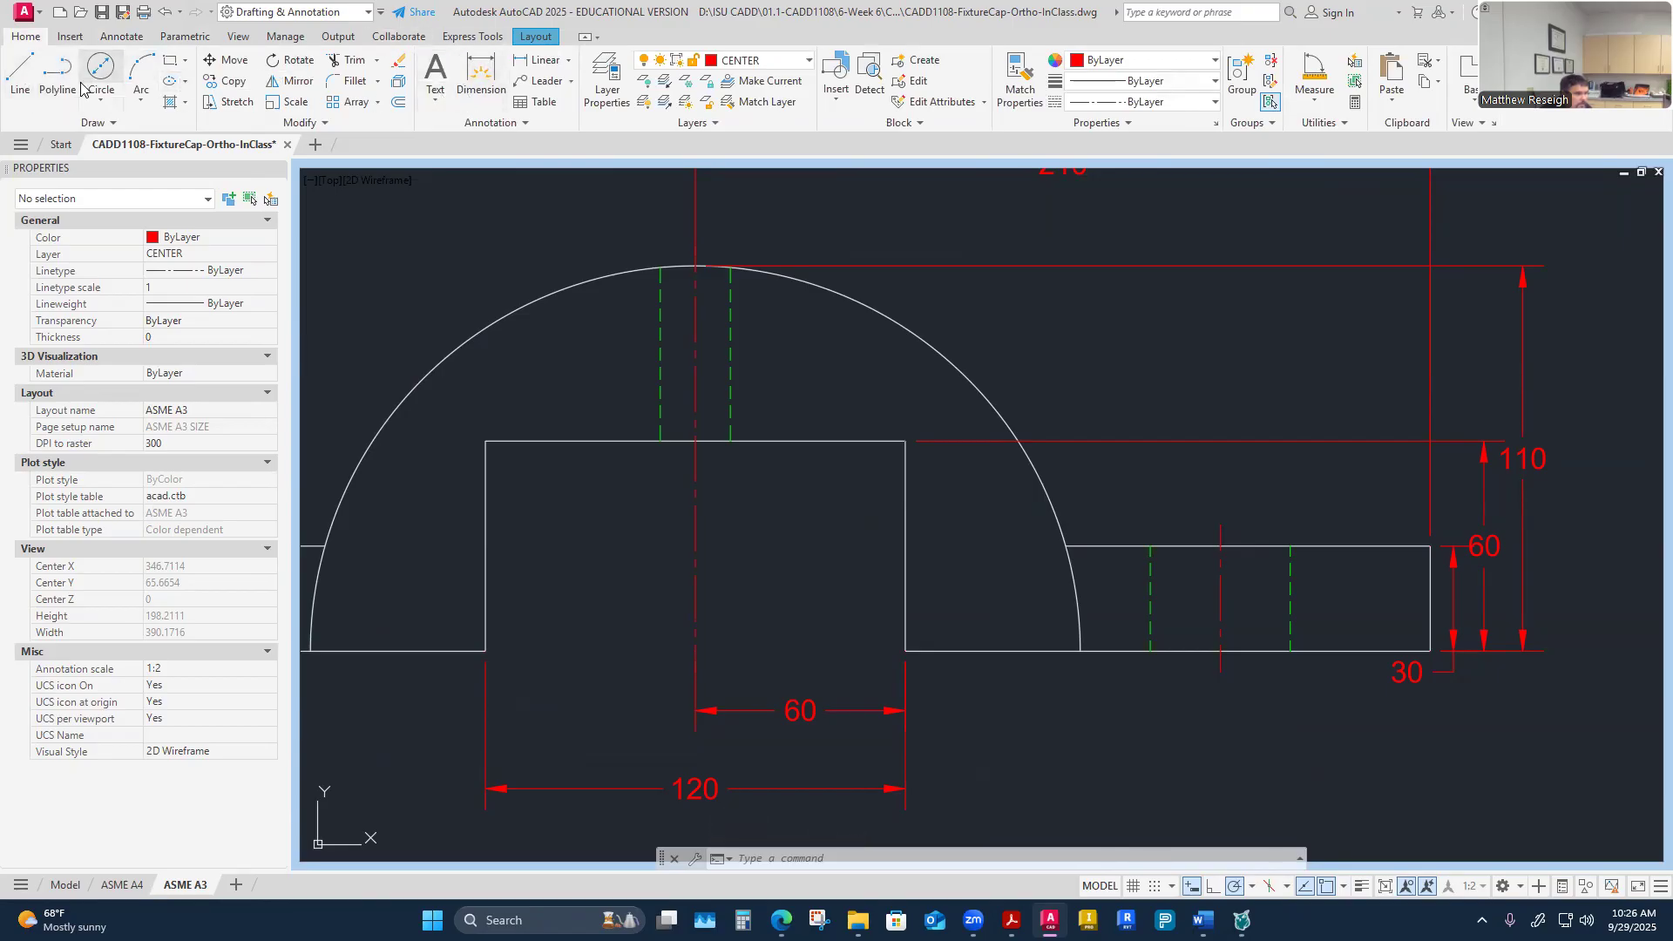
left_click(23, 76)
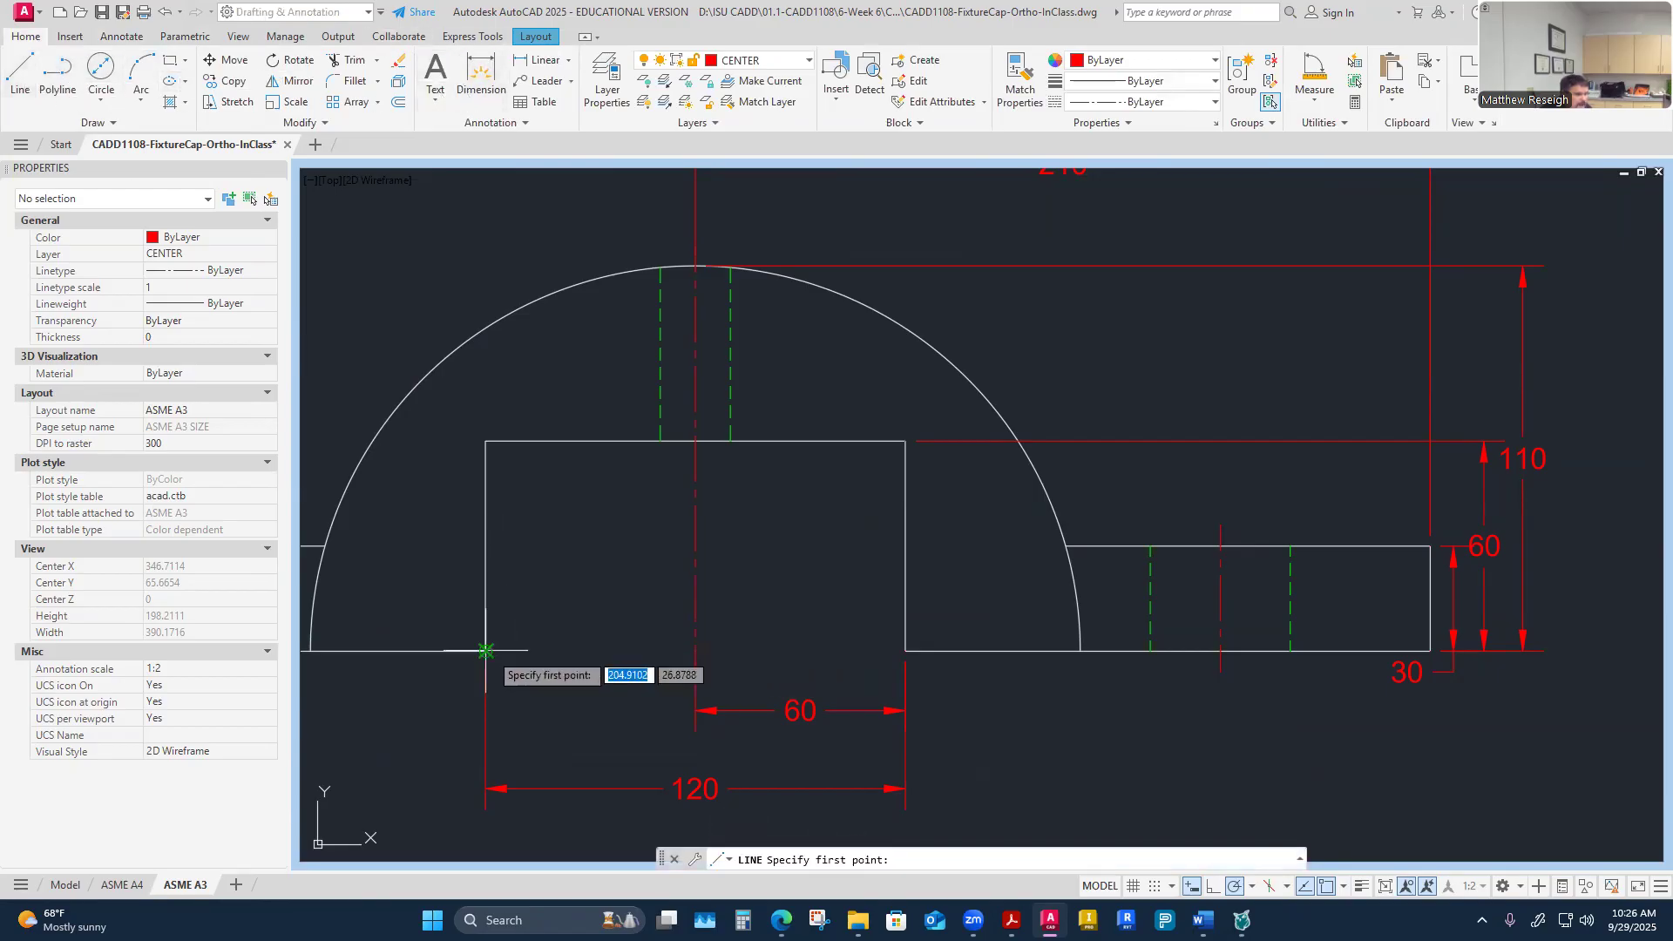
type(".5")
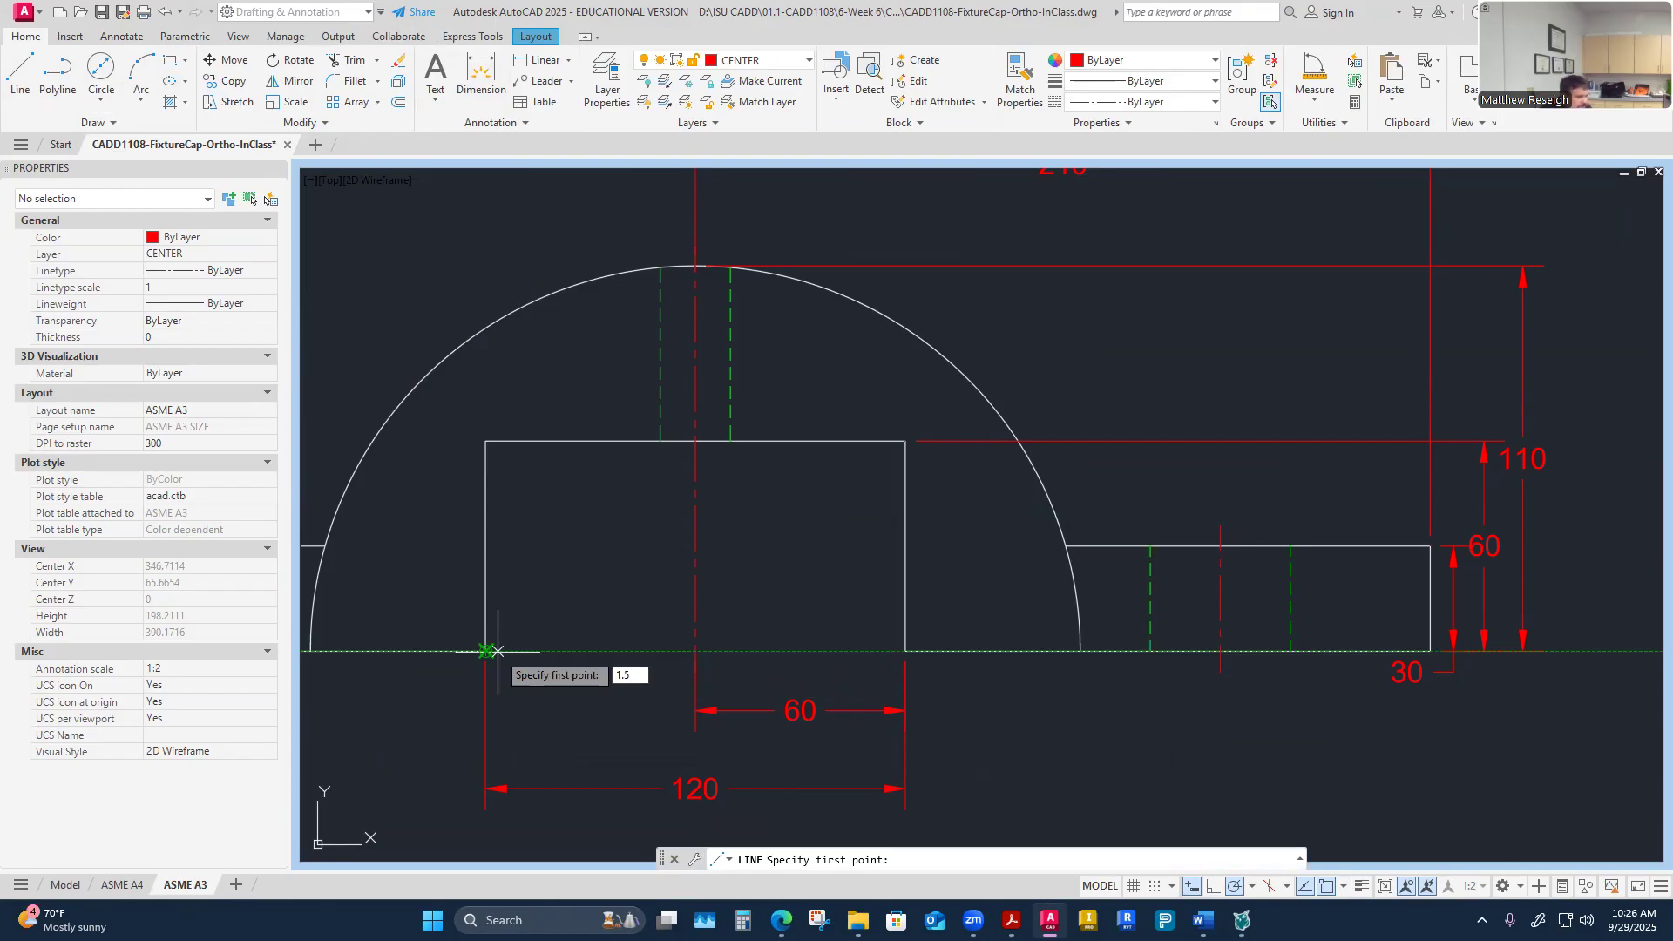
key("Return")
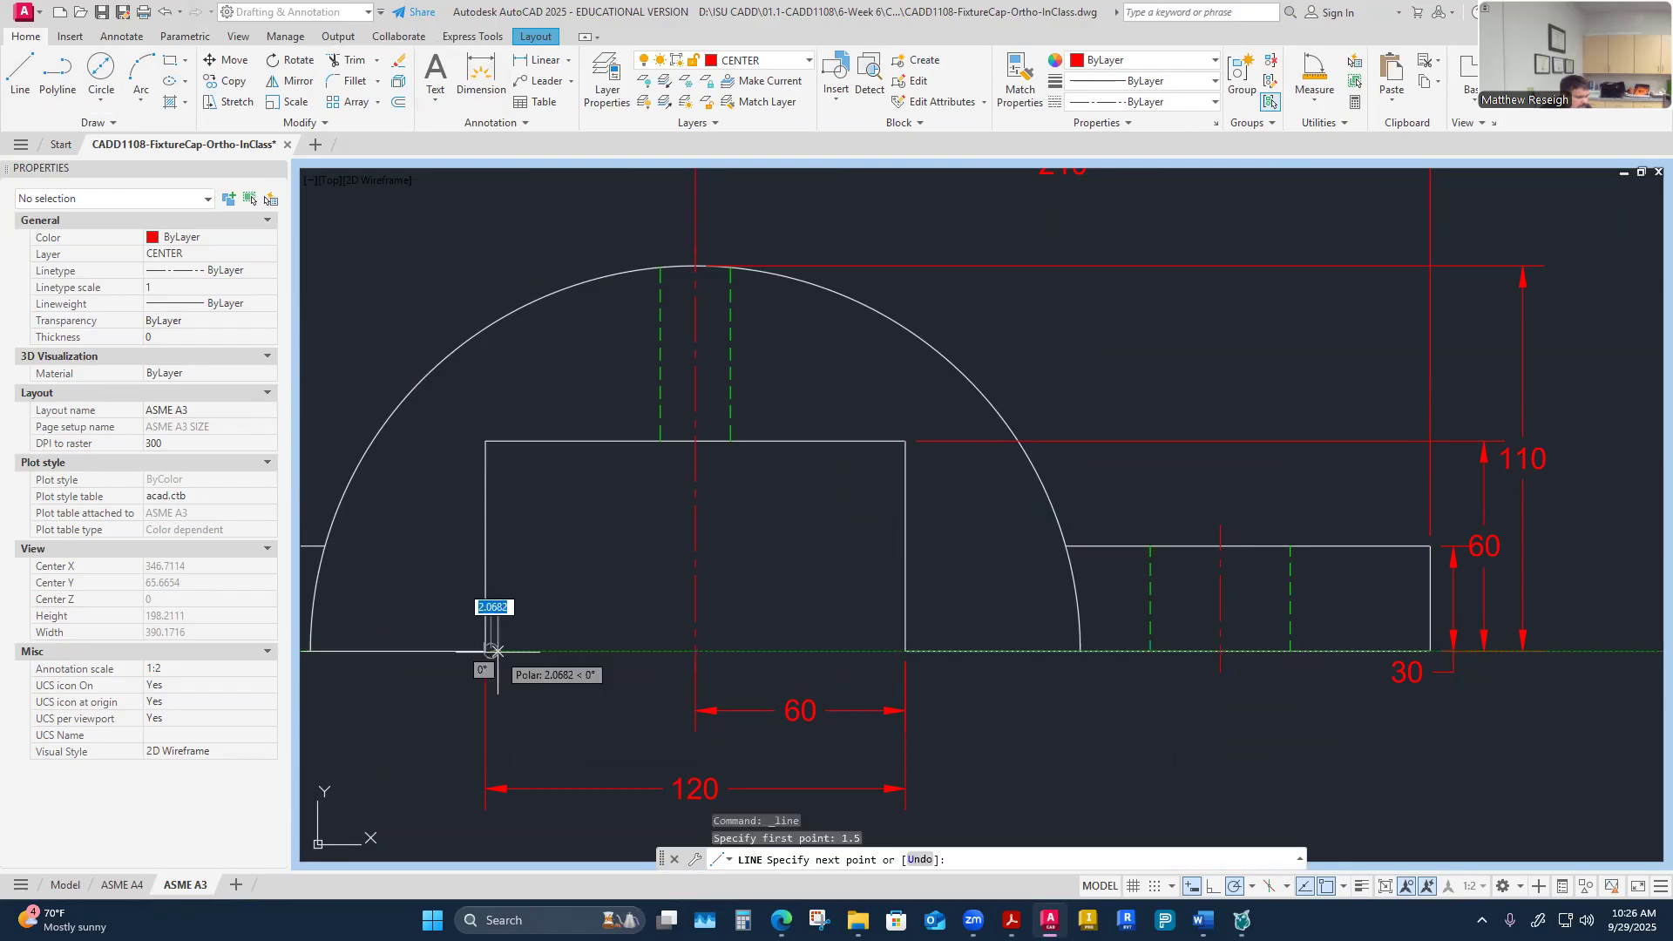
scroll(553, 652, "up", 2)
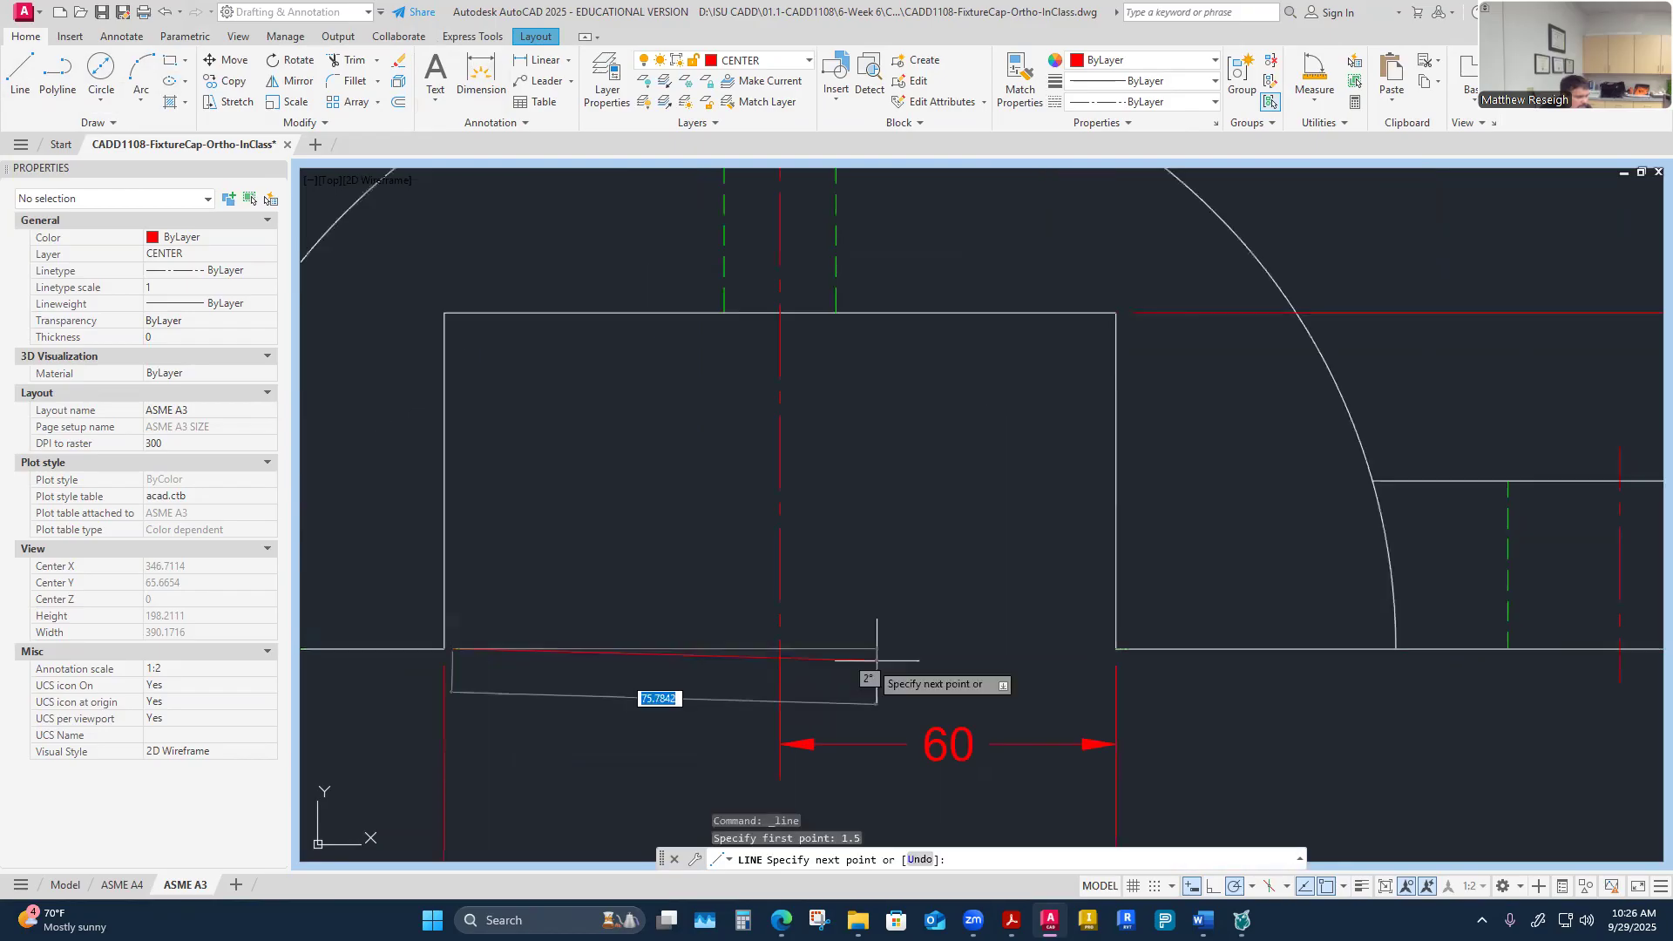
left_click(1116, 650)
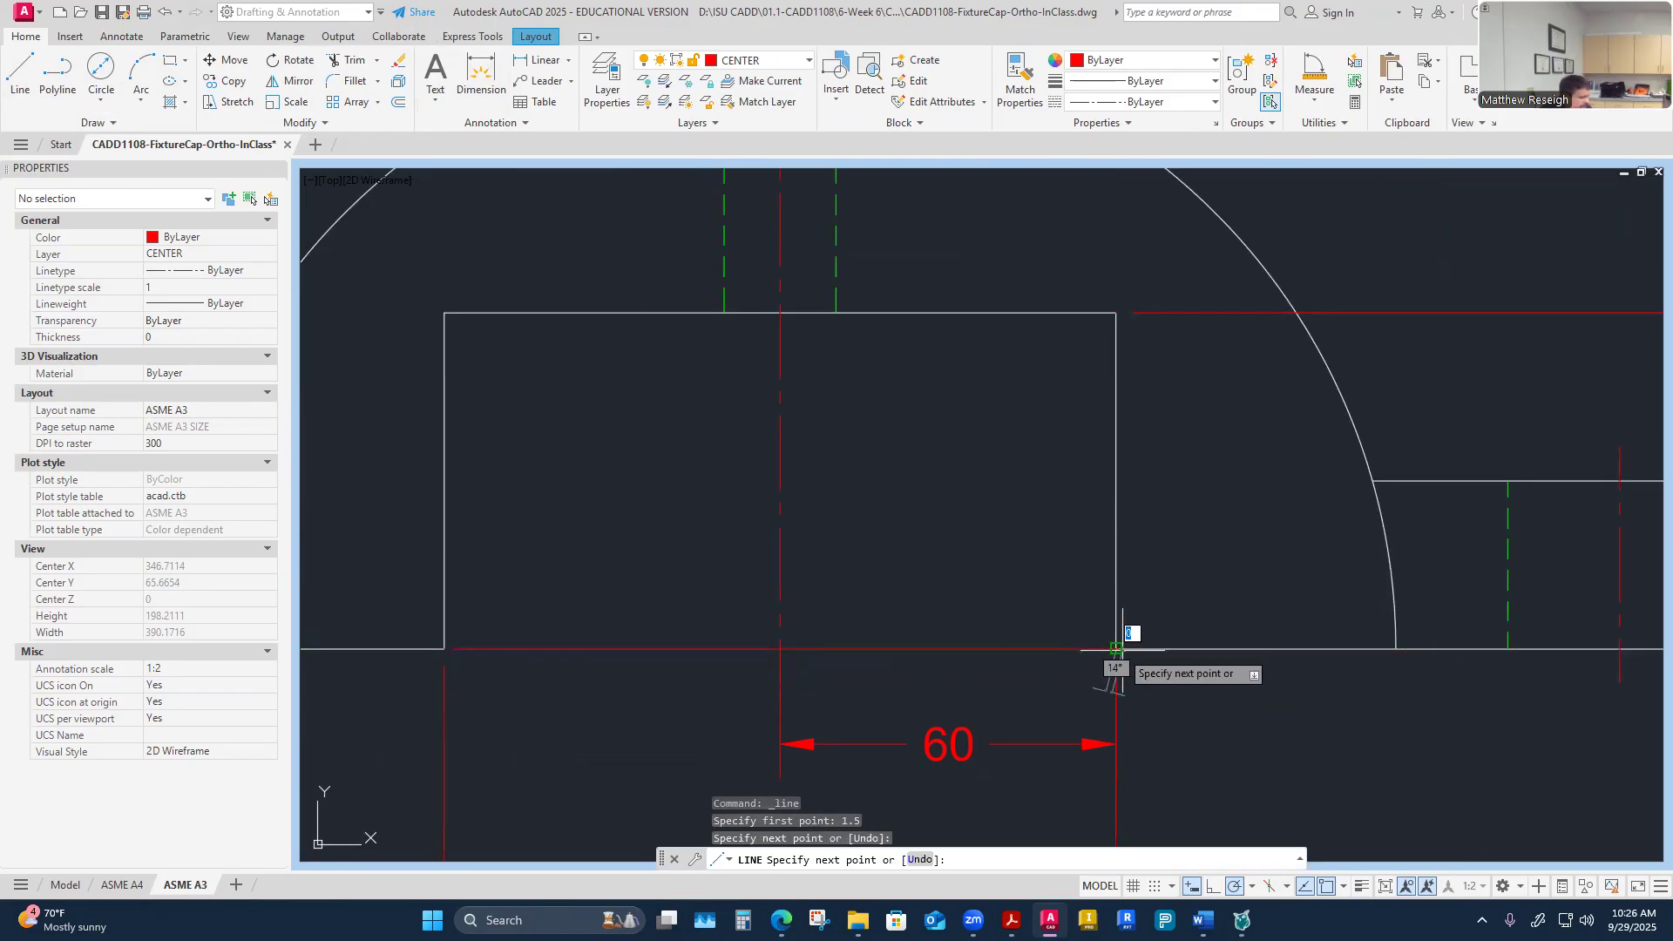
key("Escape")
key("Escape")
Step: Shorten the new horizontal line by 1.5 mm at its right end to leave a gap at the notch corner
left_click(1058, 649)
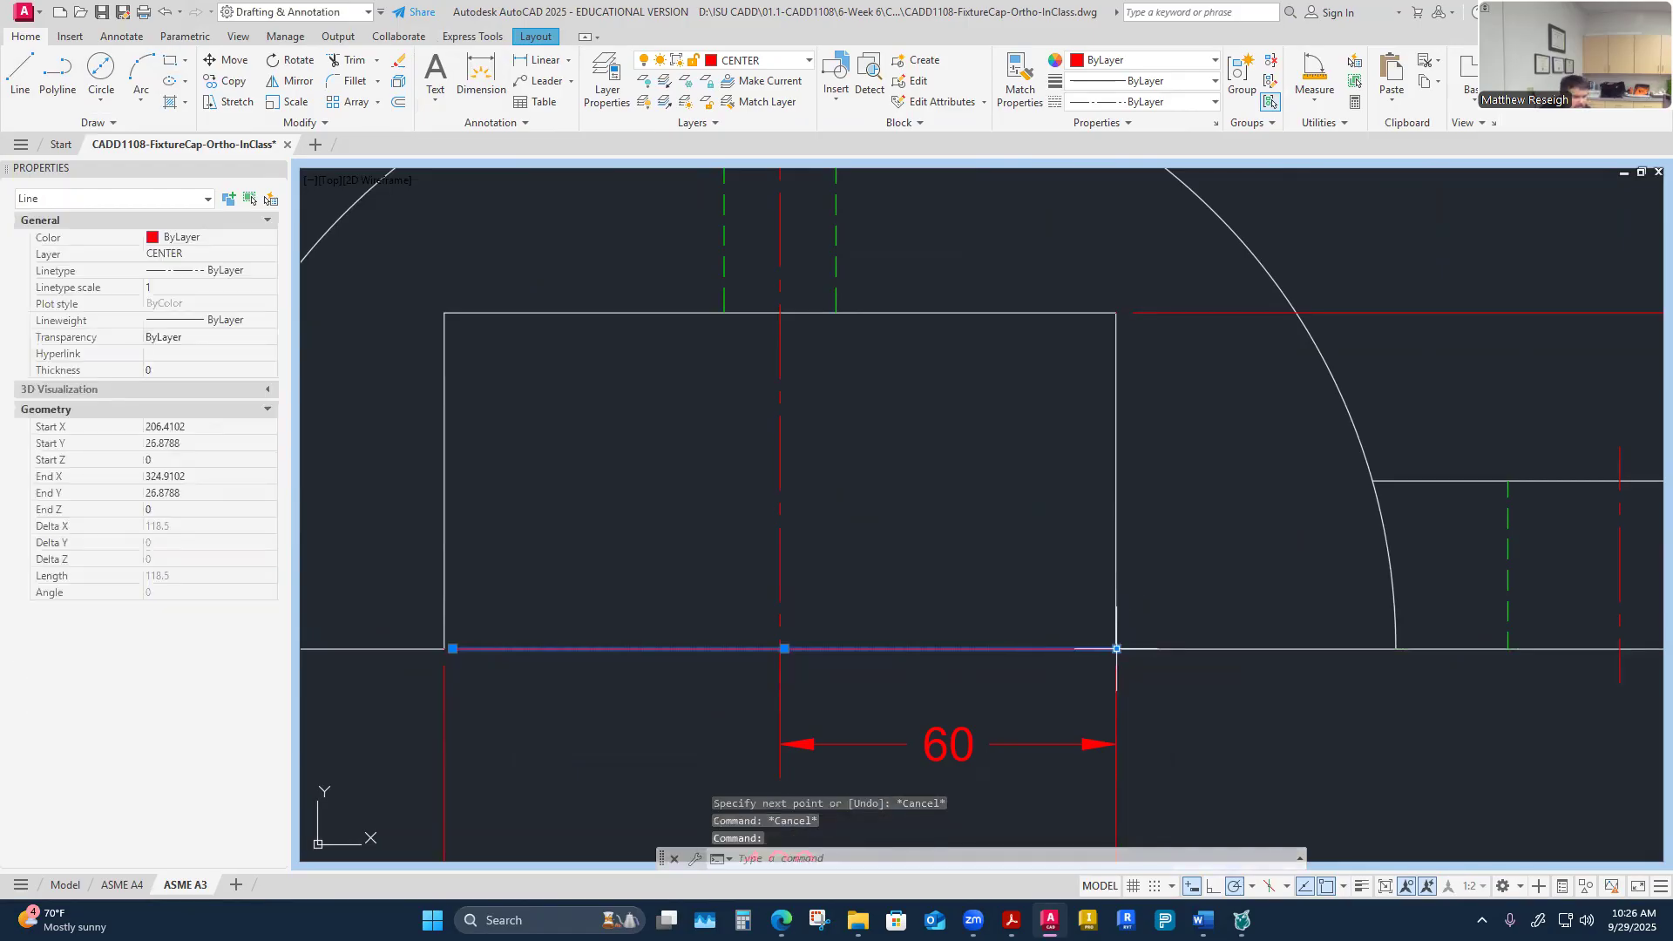
left_click(1117, 649)
type("1.5")
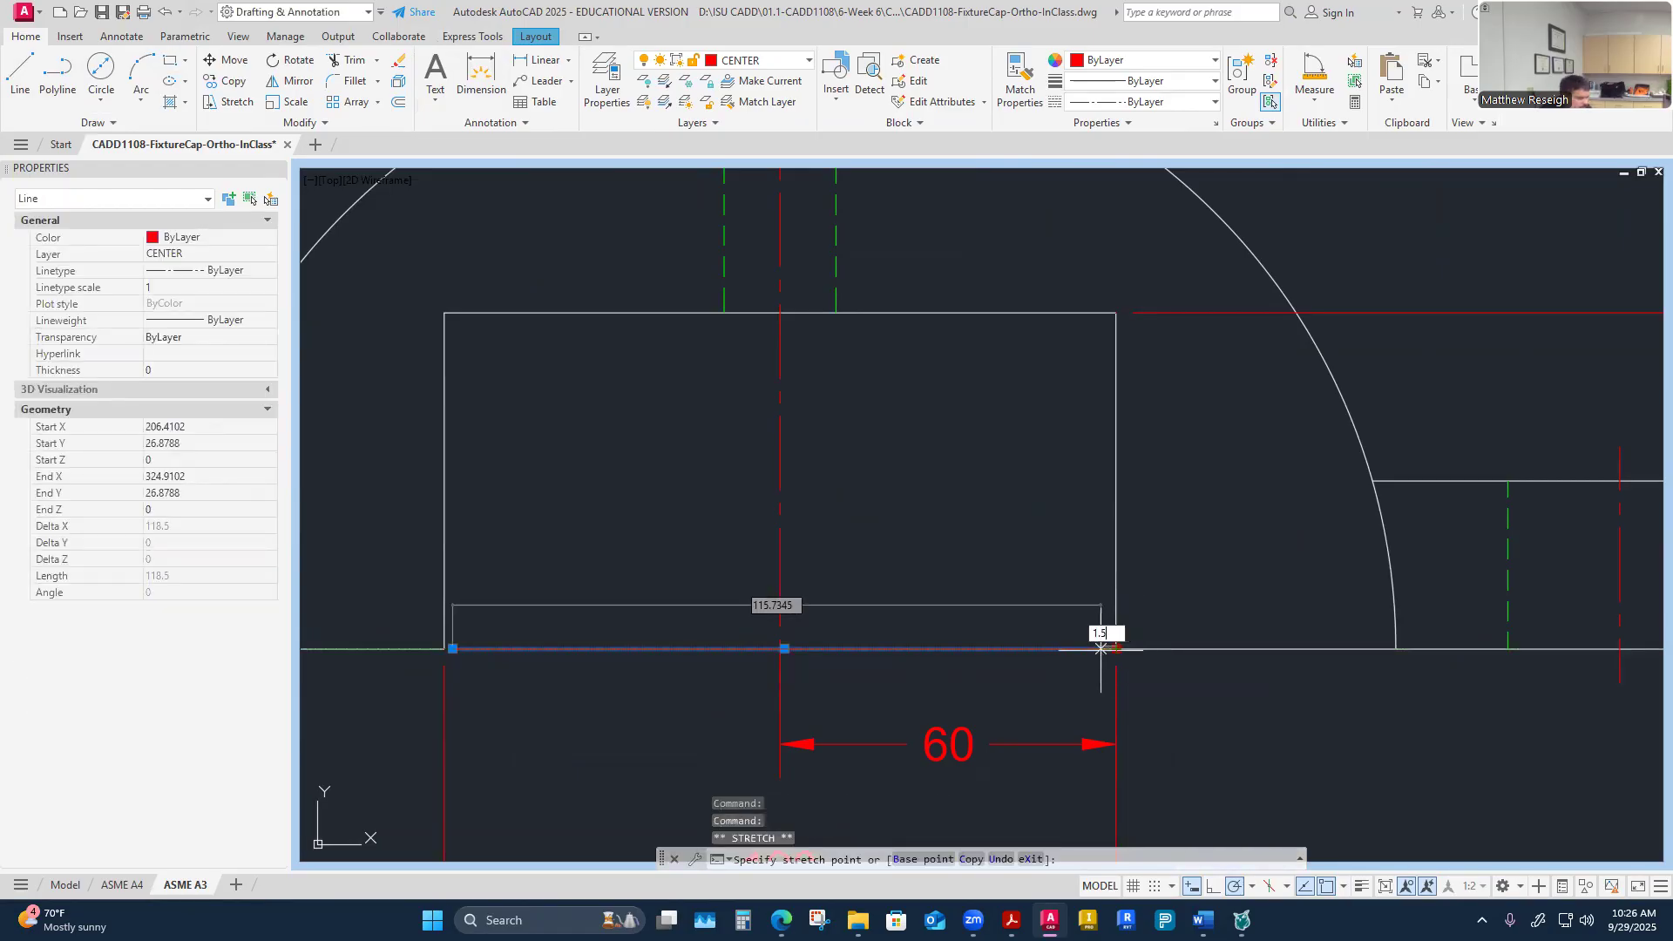
key("Return")
key("Escape")
key("Escape")
scroll(979, 598, "down", 3)
scroll(975, 643, "up", 2)
Step: Match the properties of the front view's vertical centerline onto the horizontal line across the notch opening
left_click(990, 622)
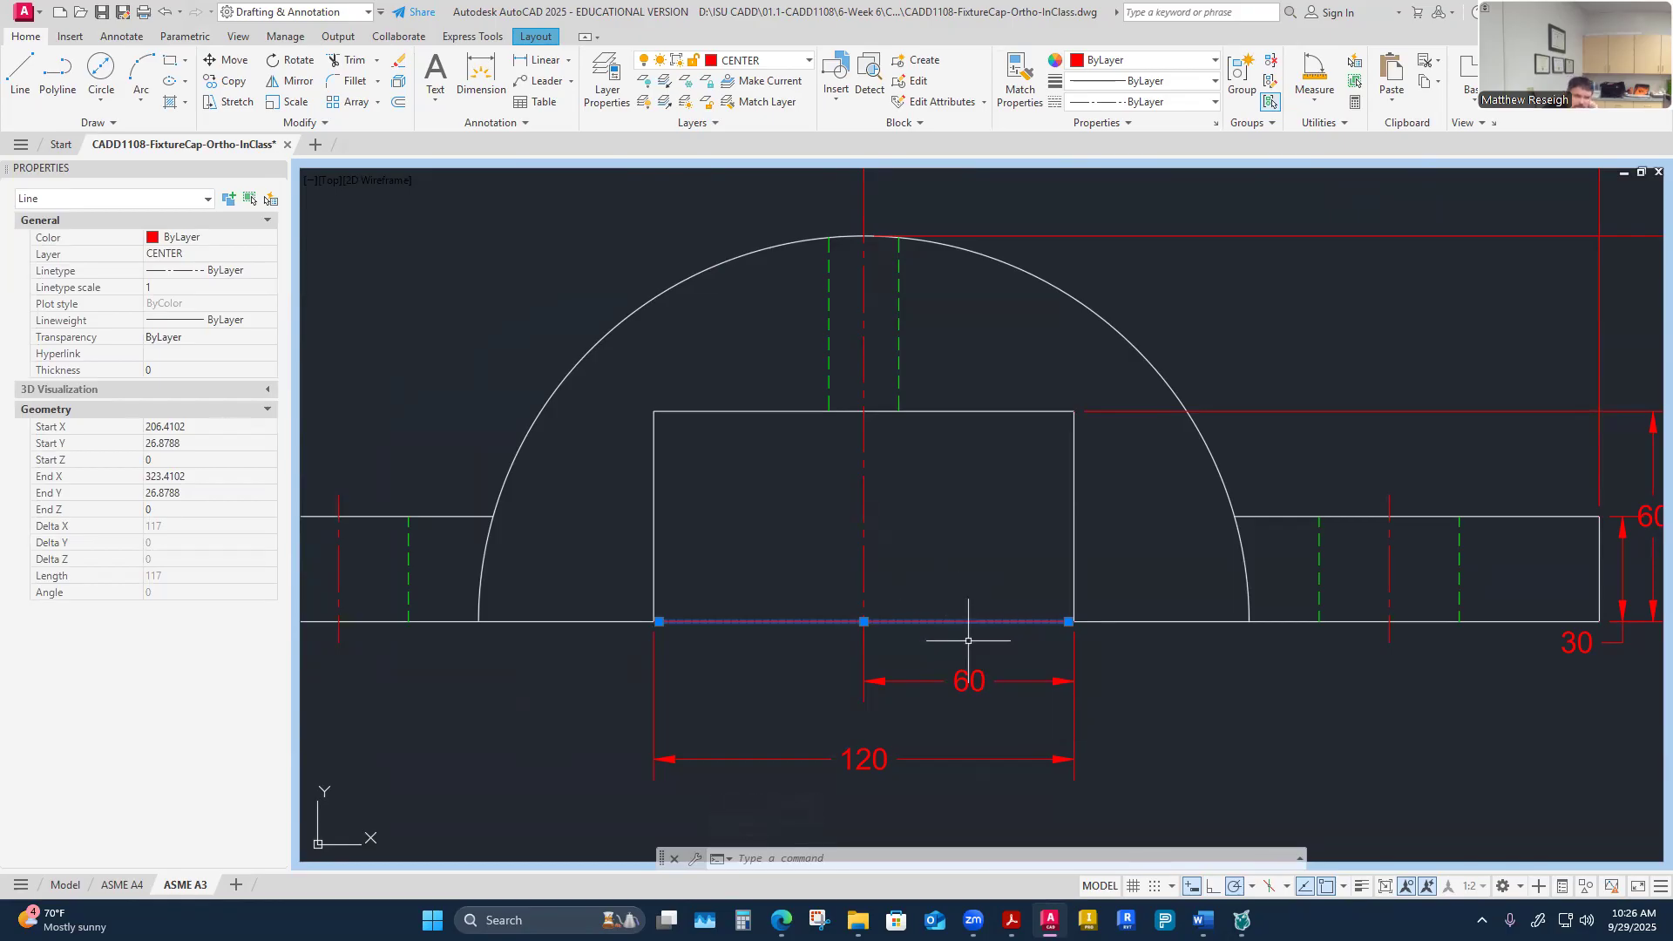
key("Escape")
key("Escape")
left_click(1013, 96)
left_click(864, 496)
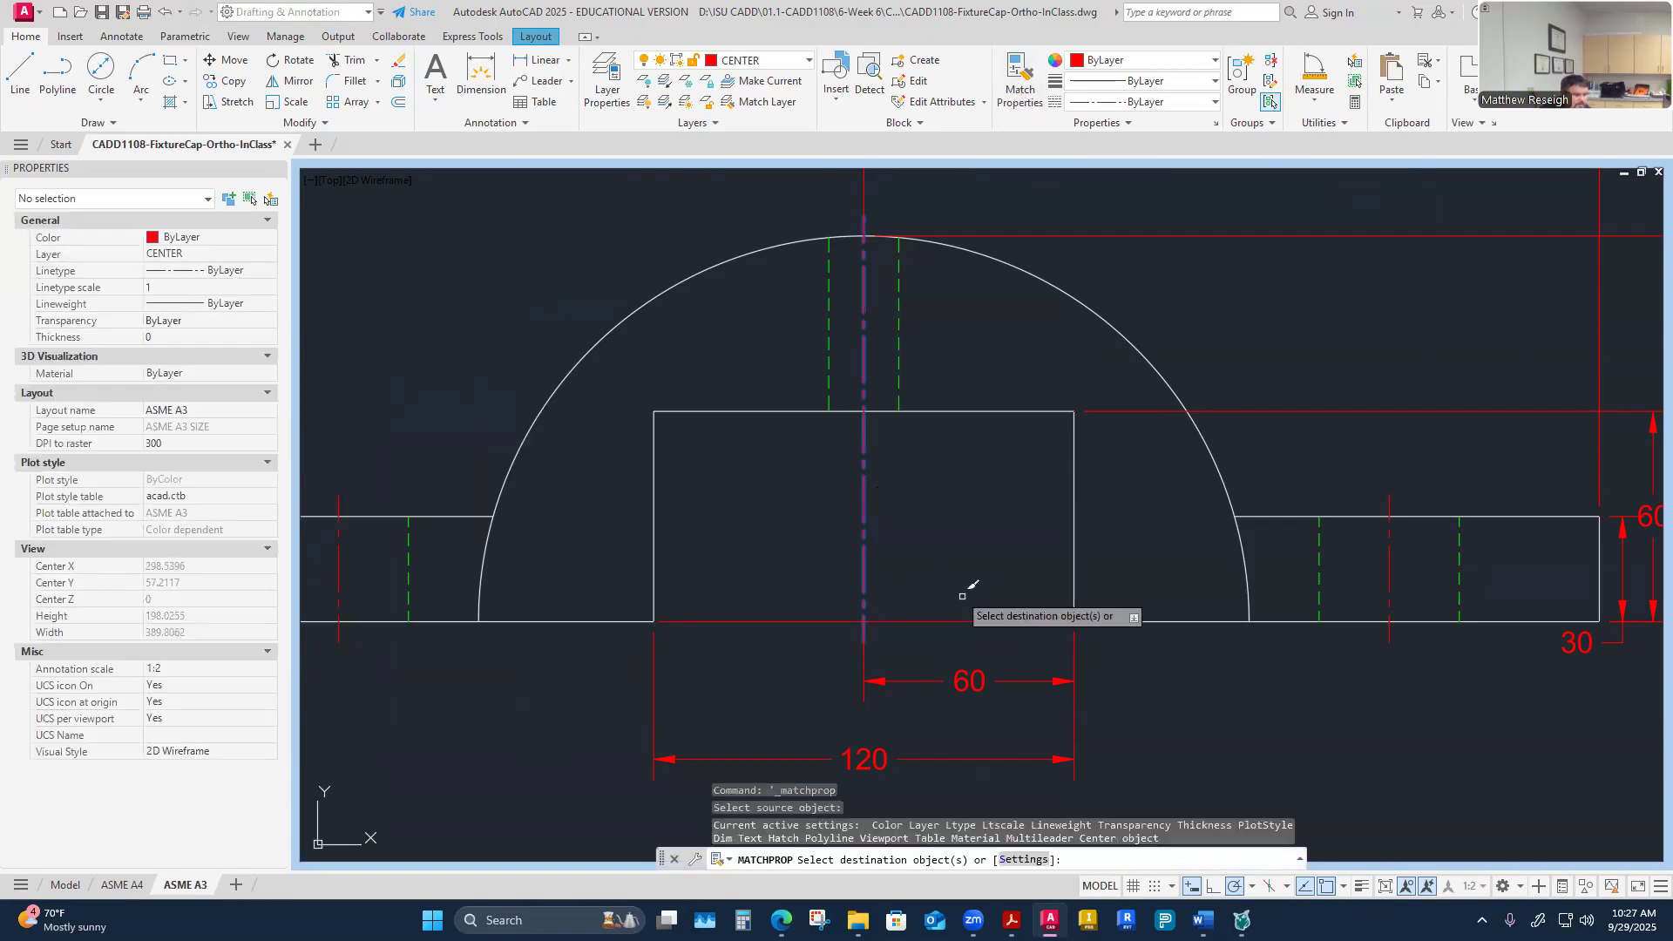
left_click(968, 621)
key("Escape")
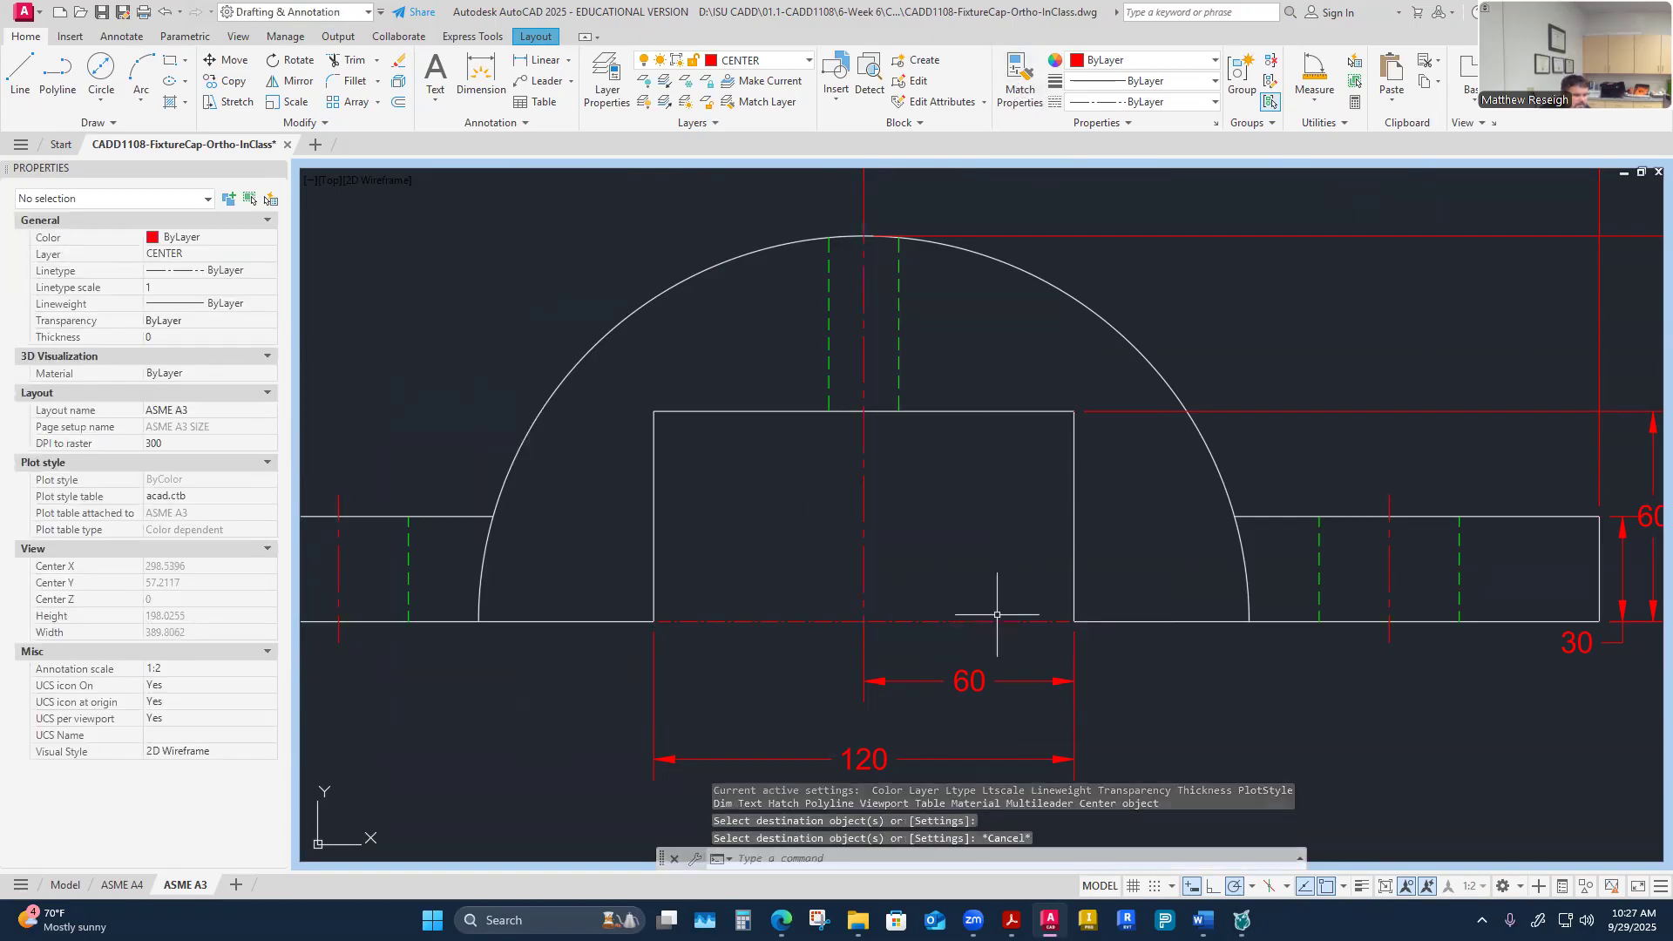
Step: Try a linetype scale of 10 on the horizontal centerline across the notch opening and set it to 30
left_click(997, 618)
left_click(175, 288)
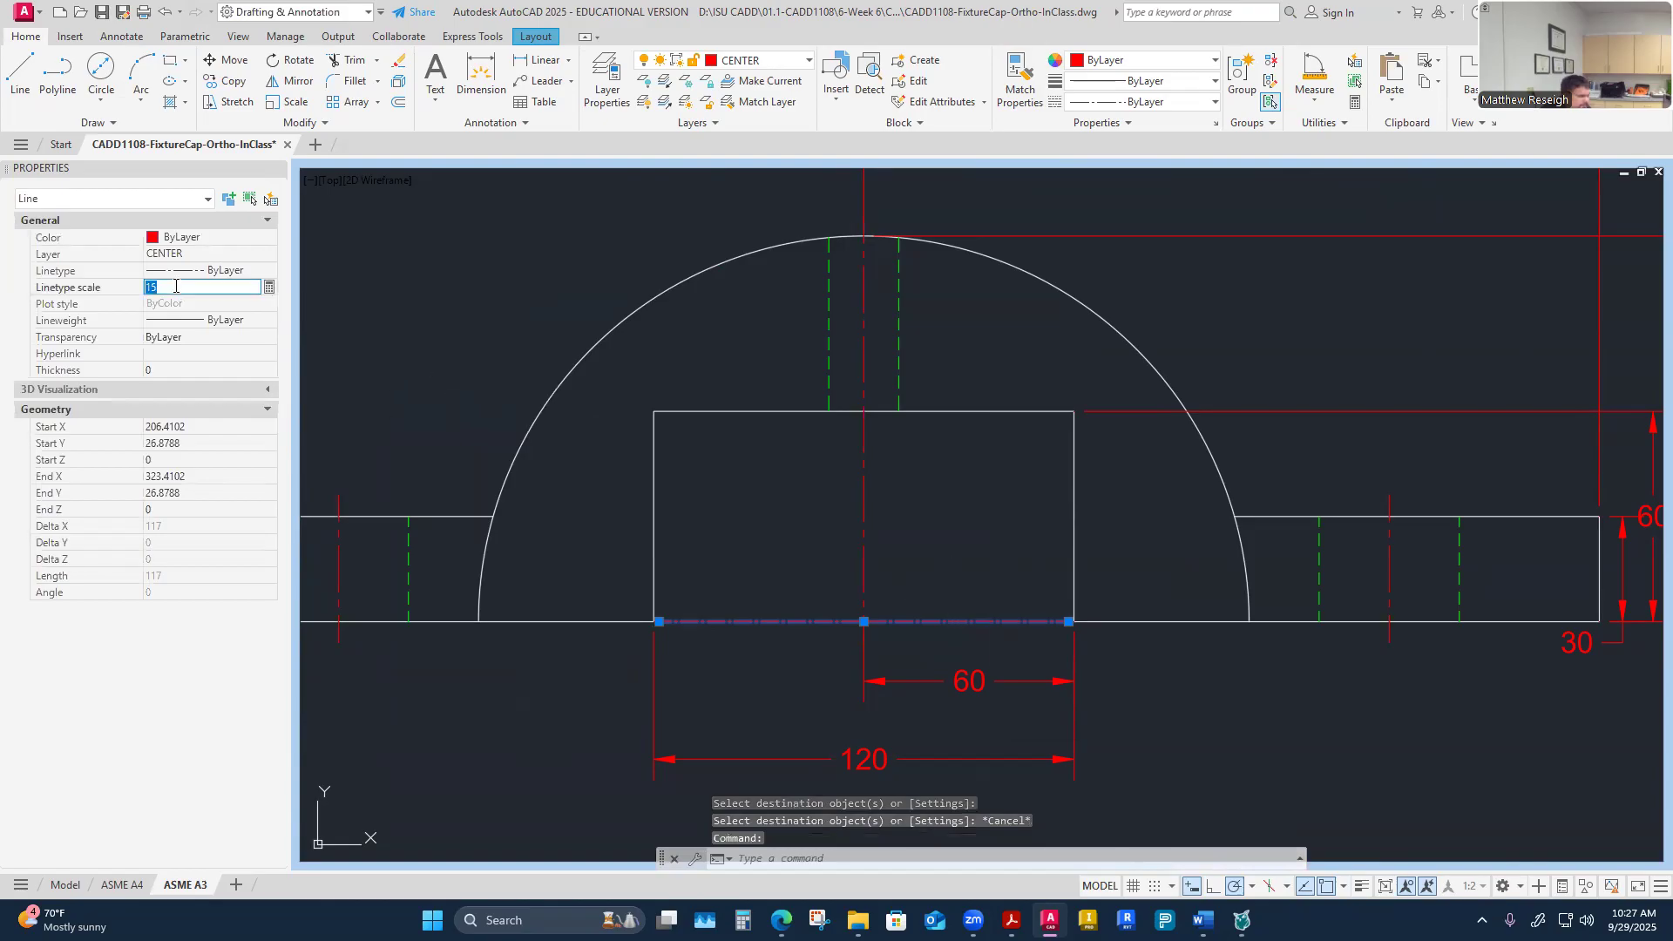
type("10")
key("Return")
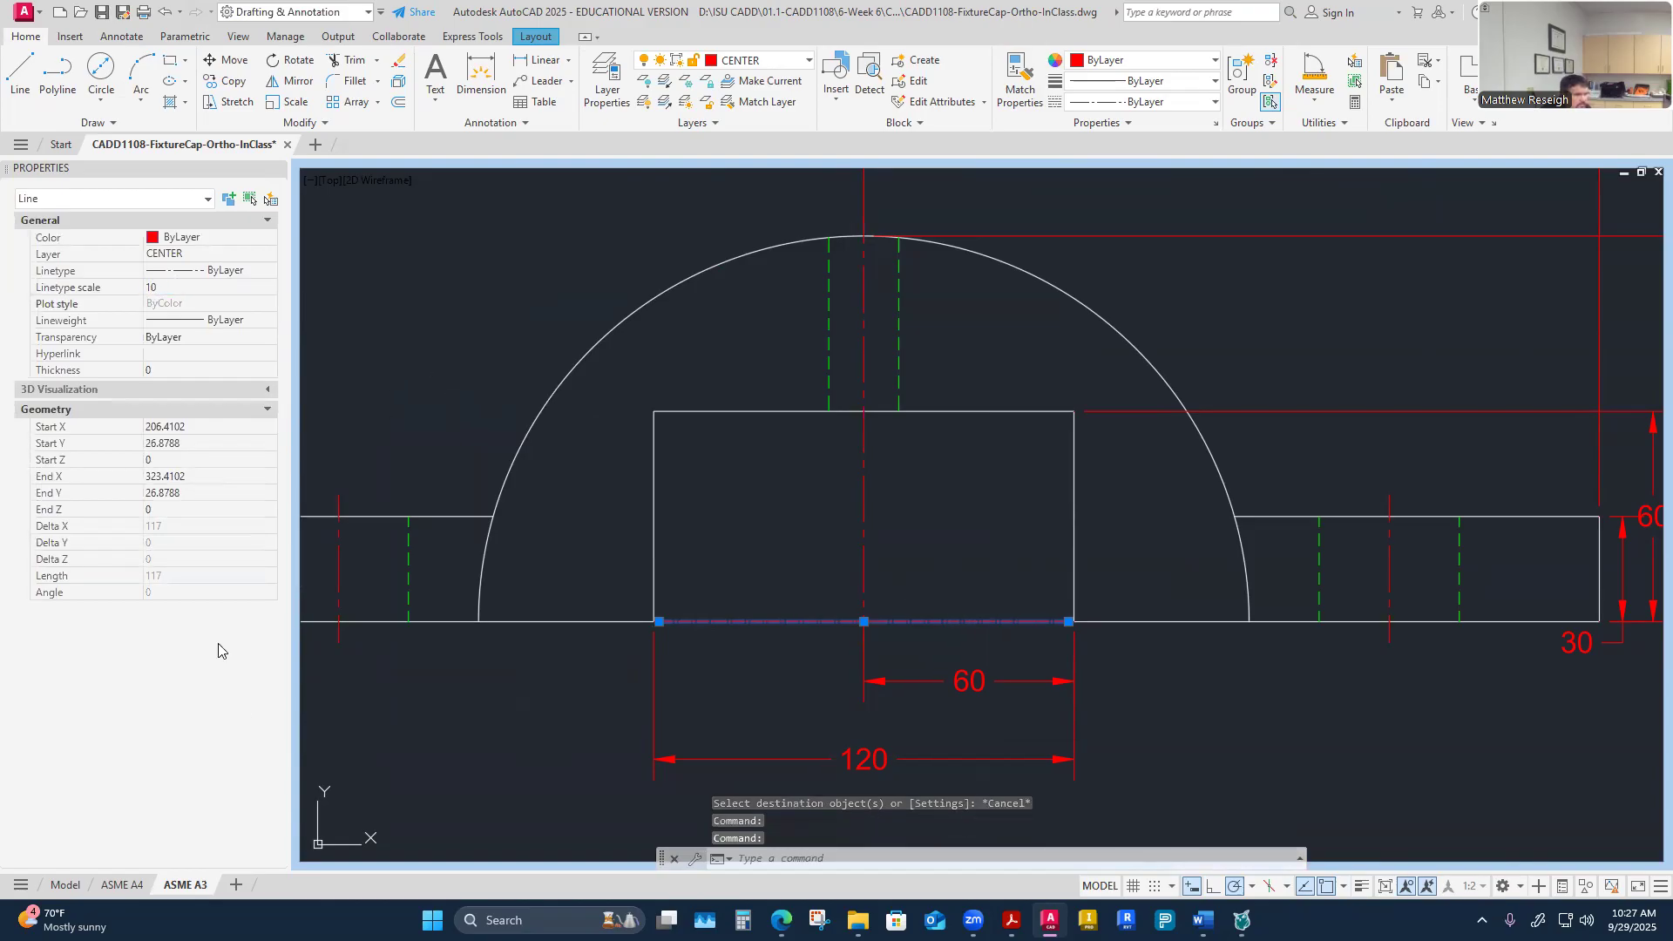
left_click(168, 287)
type("30")
key("Return")
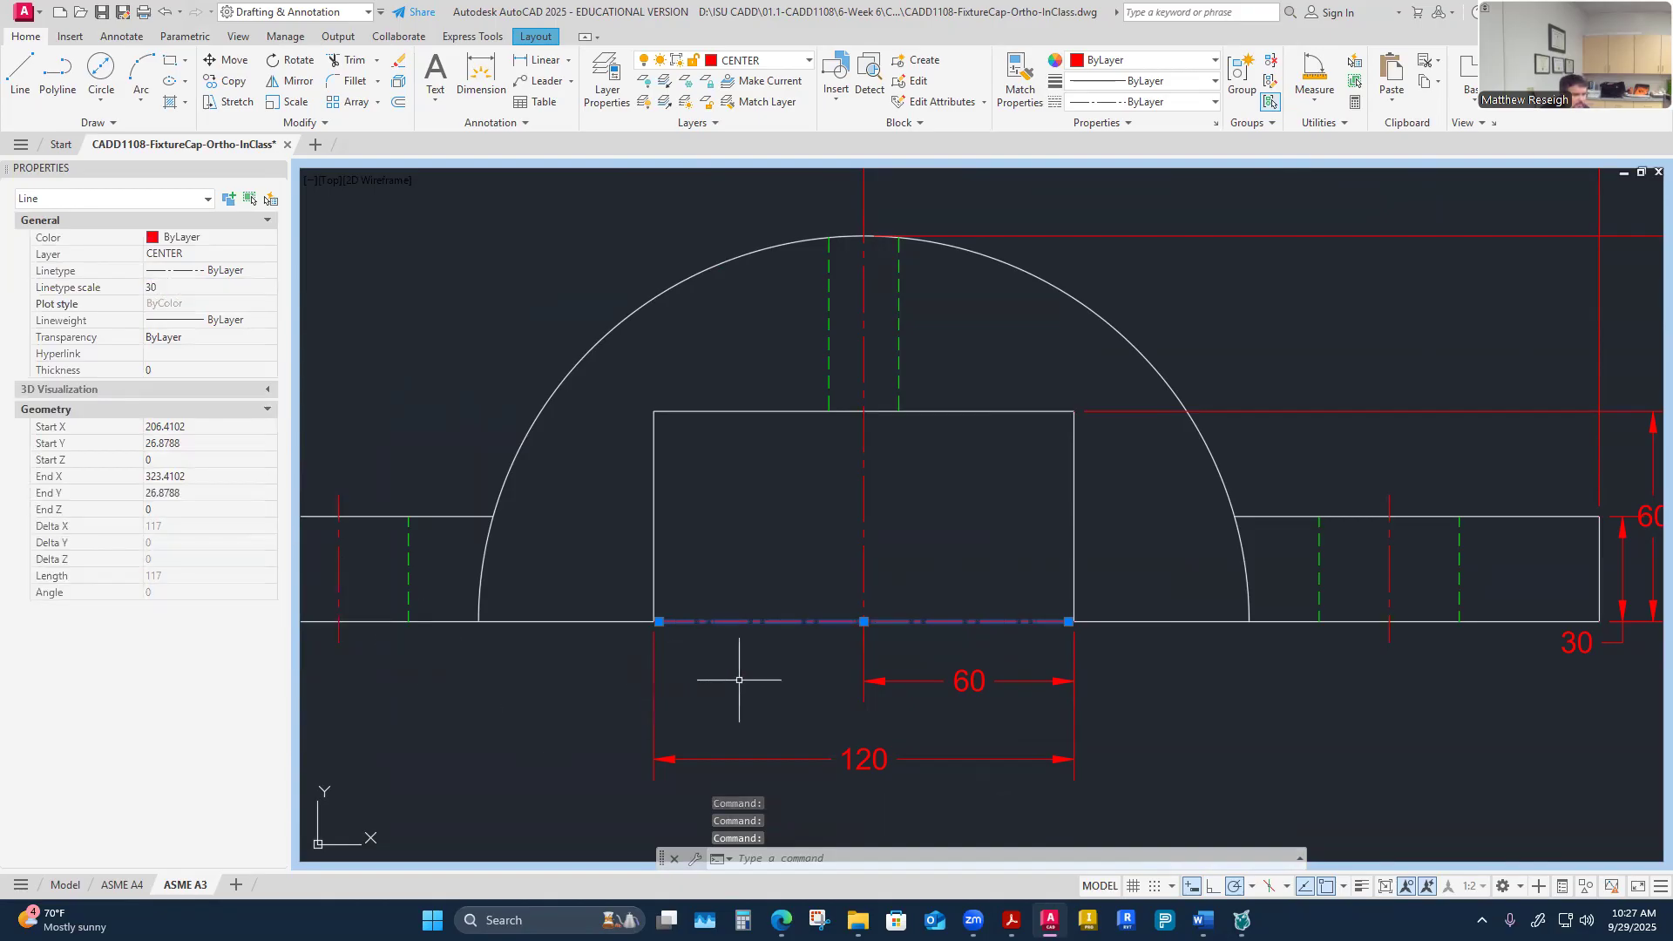
key("Escape")
key("Escape")
Step: Add a dimension break to the top view's 120 dimension where its lower extension line crosses the 75 dimension
scroll(739, 680, "down", 1)
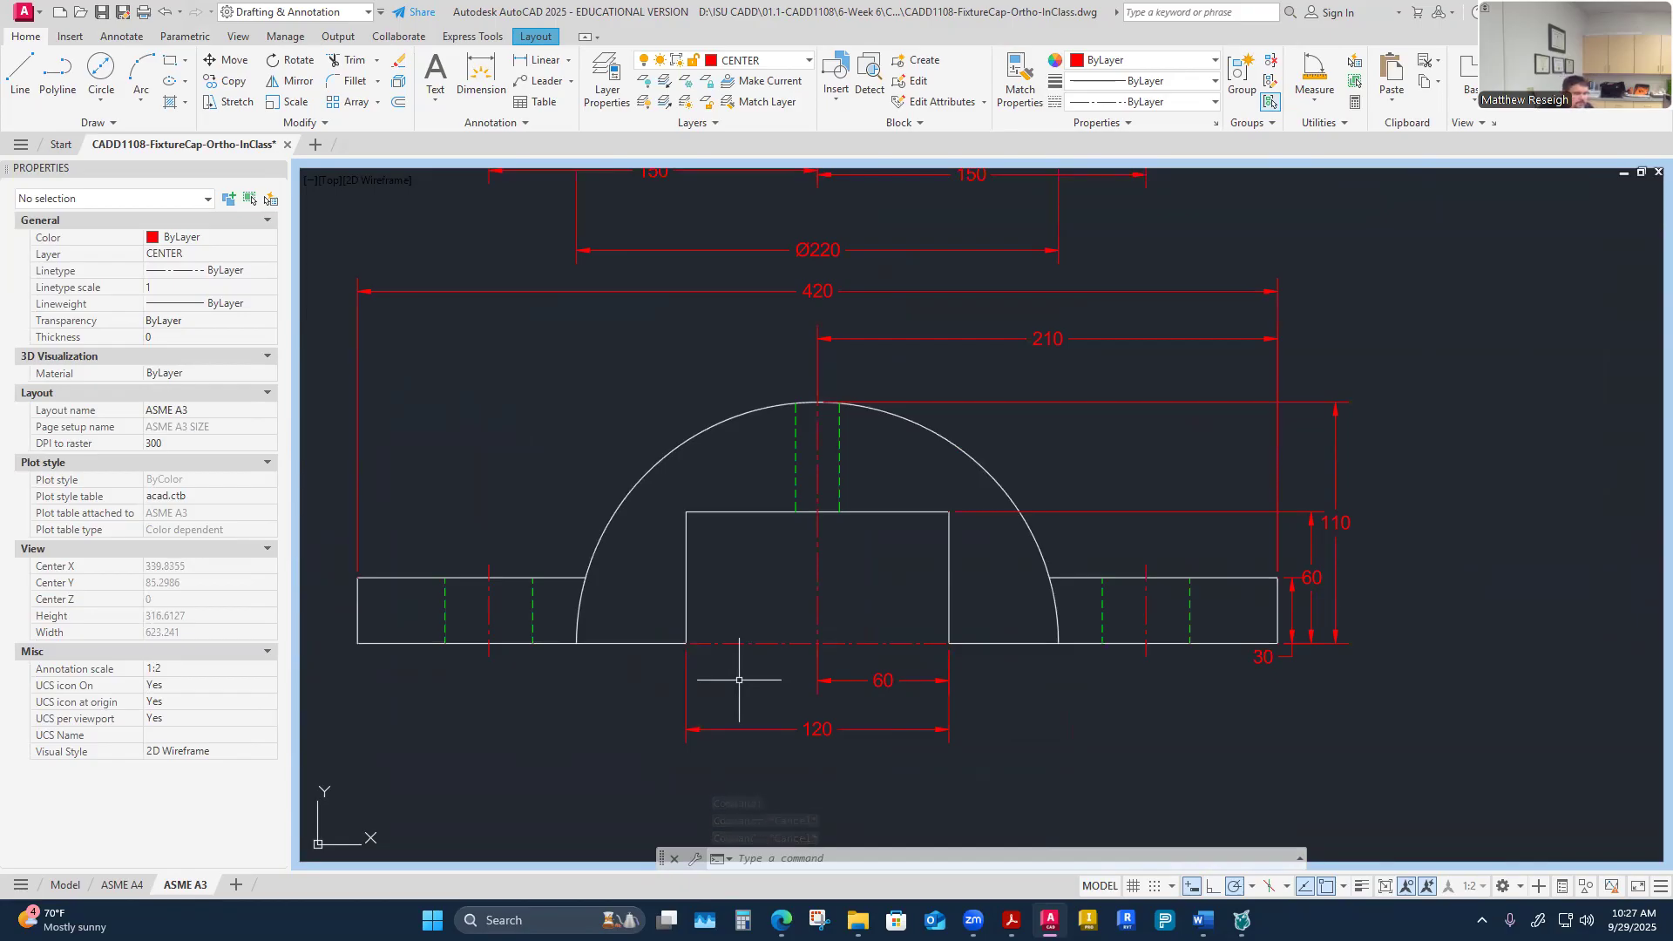
scroll(871, 715, "down", 5)
scroll(932, 723, "up", 2)
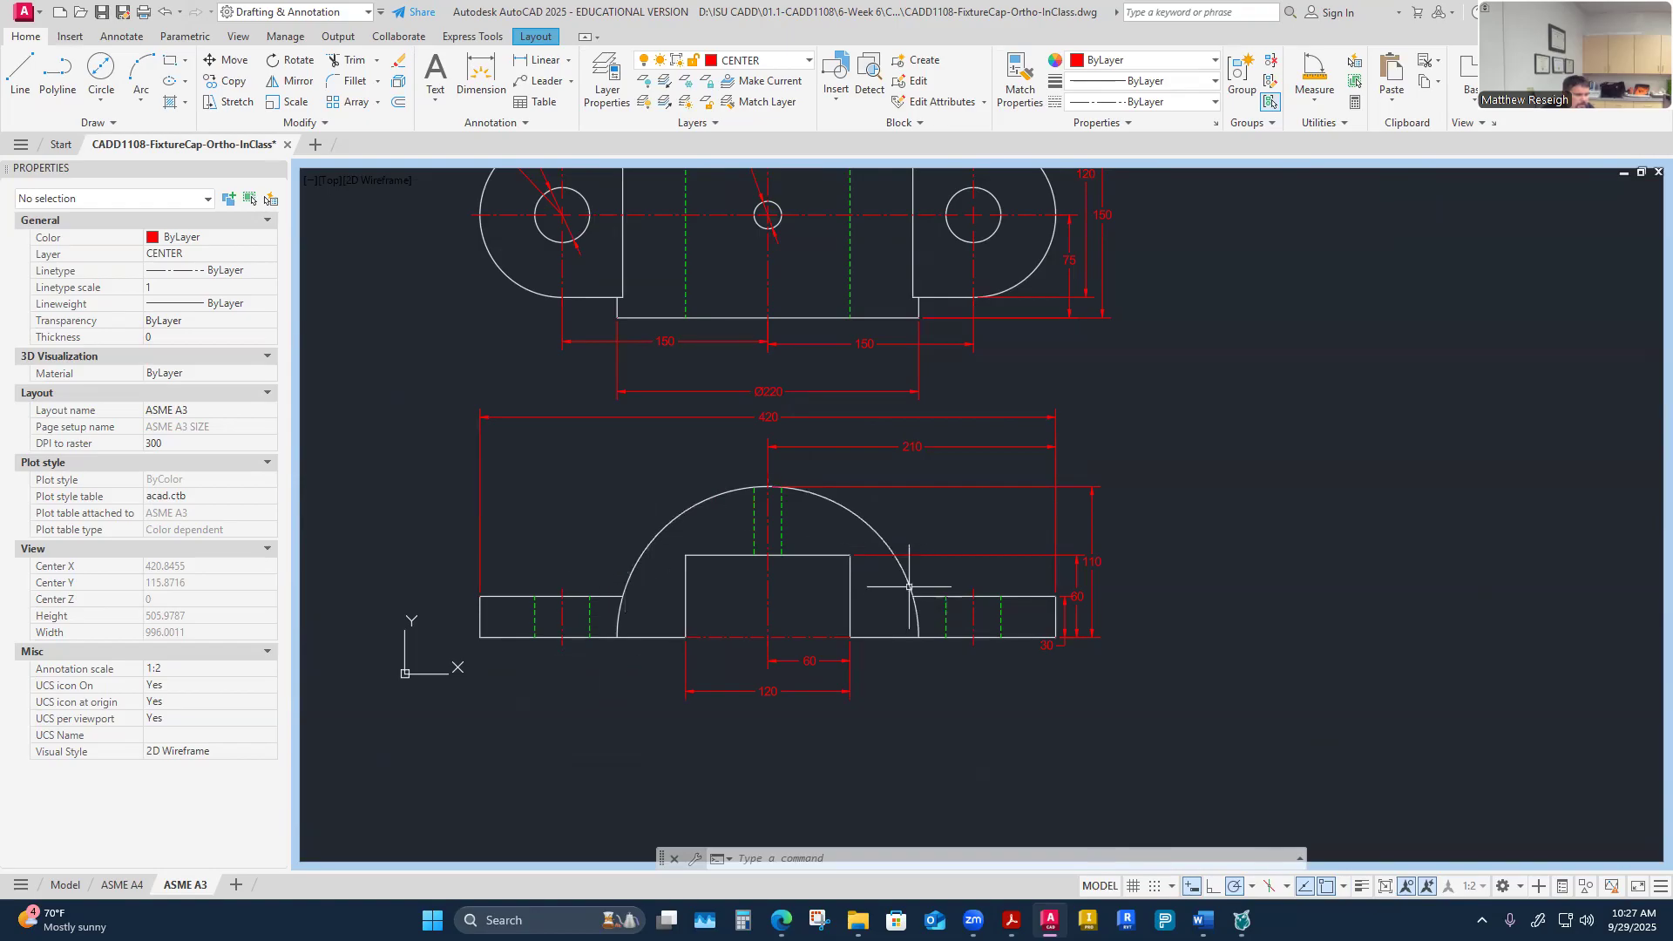
scroll(1077, 482, "down", 3)
scroll(1112, 475, "up", 3)
scroll(1159, 488, "up", 7)
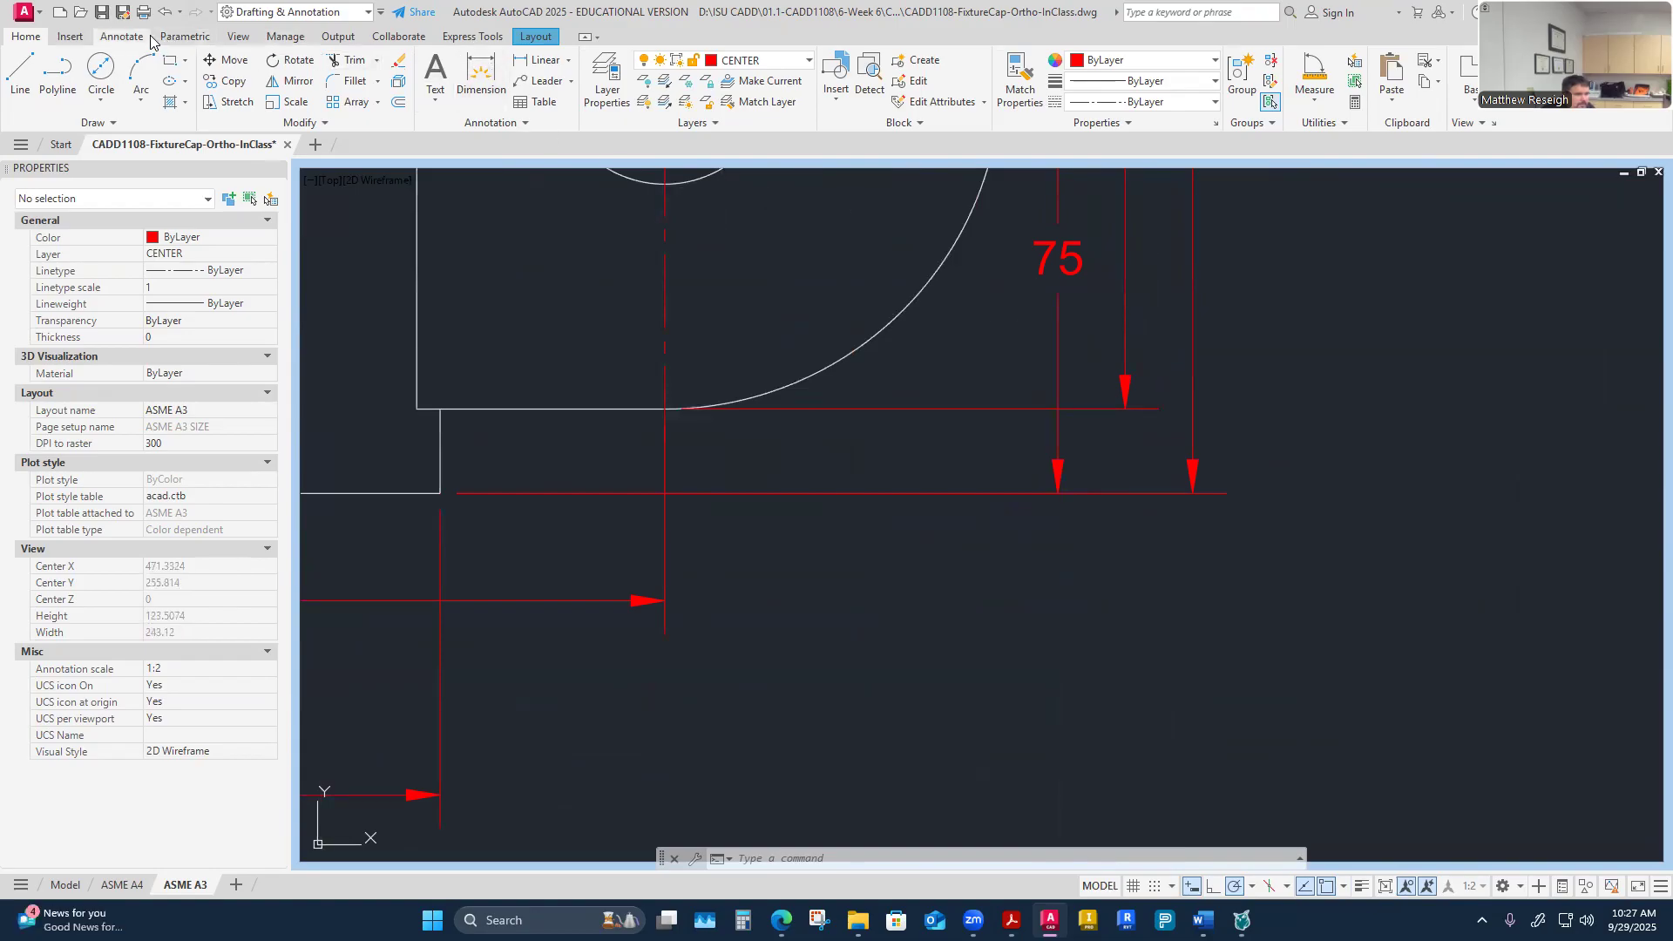
left_click(121, 36)
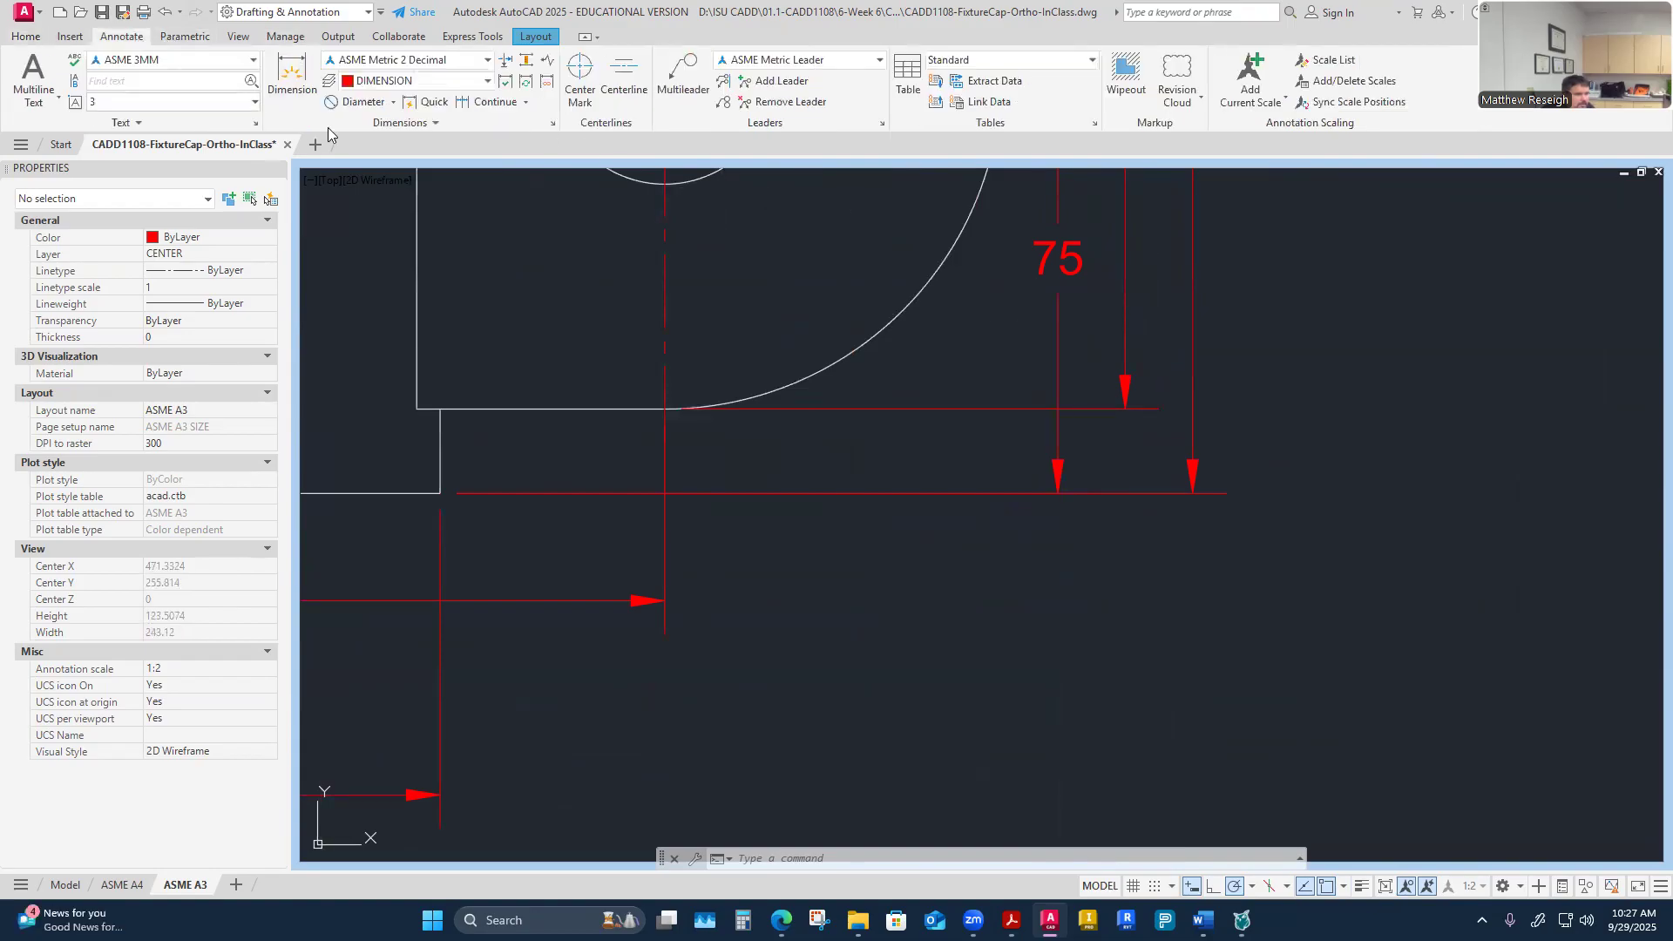
left_click(506, 60)
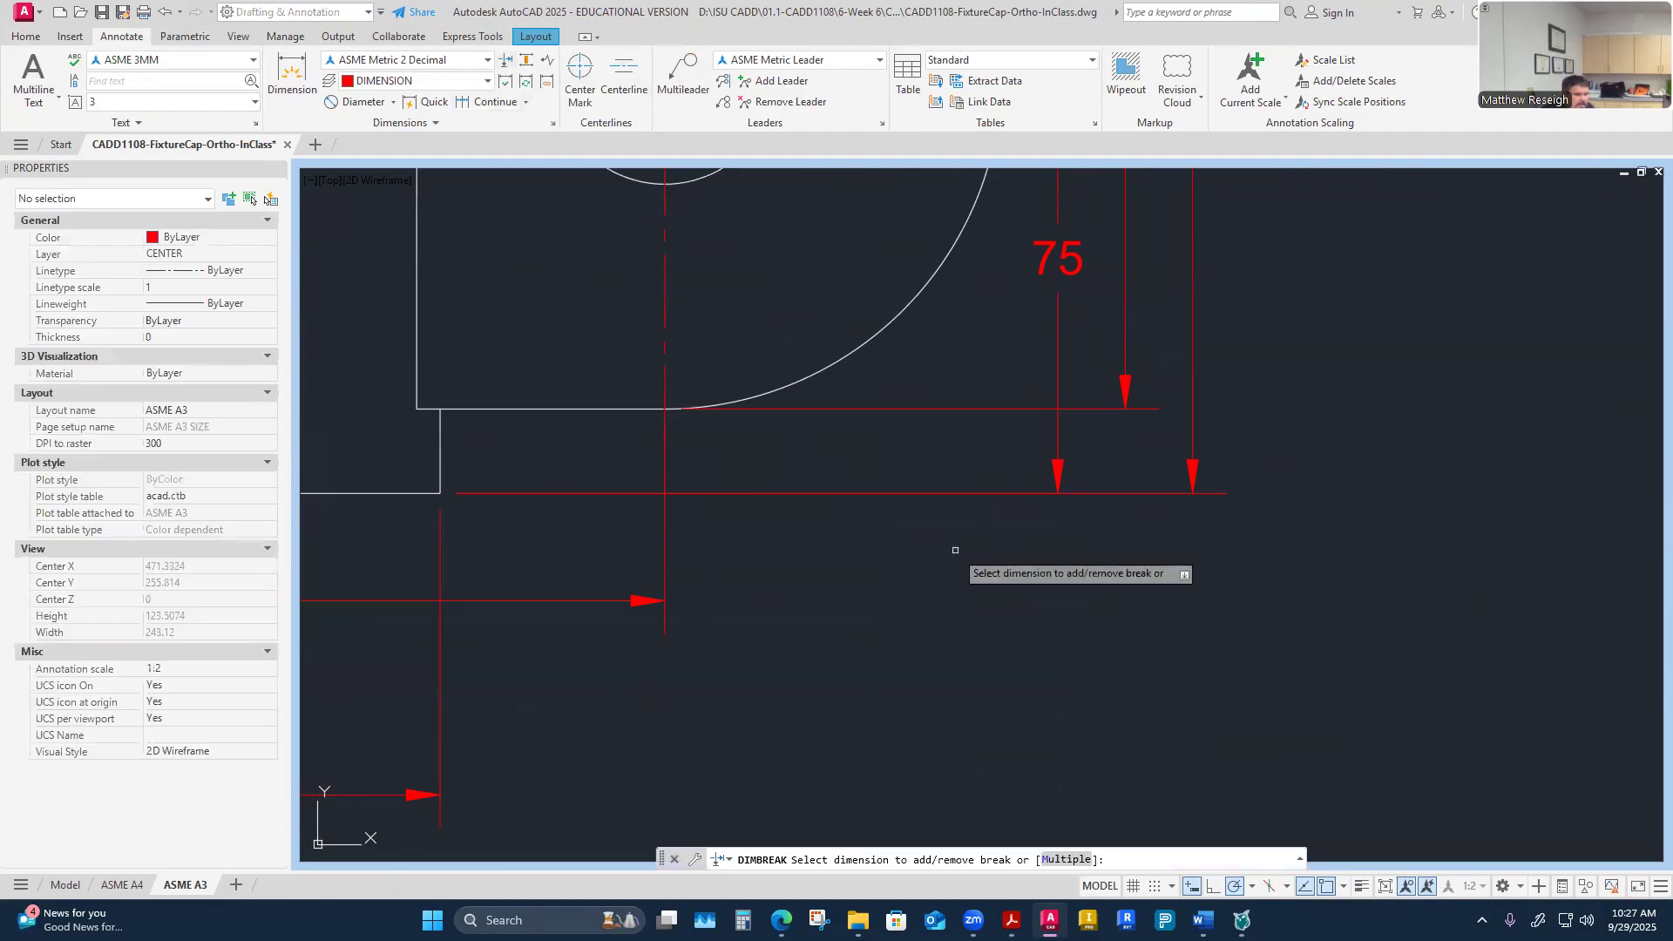
scroll(955, 551, "down", 2)
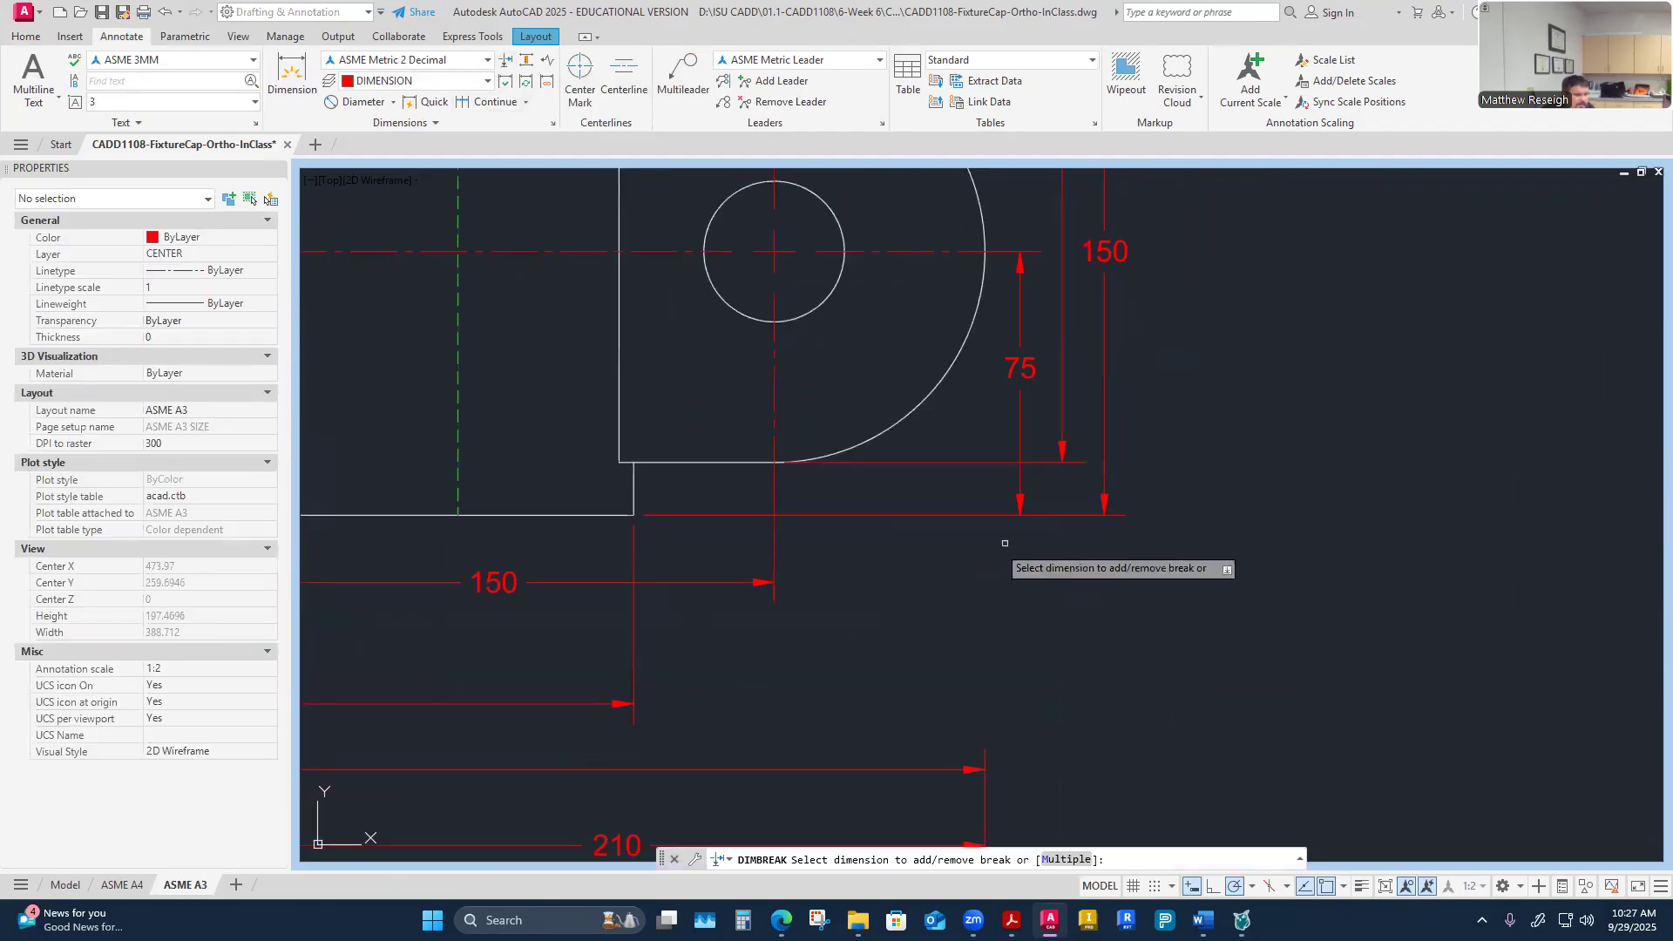
left_click(1037, 463)
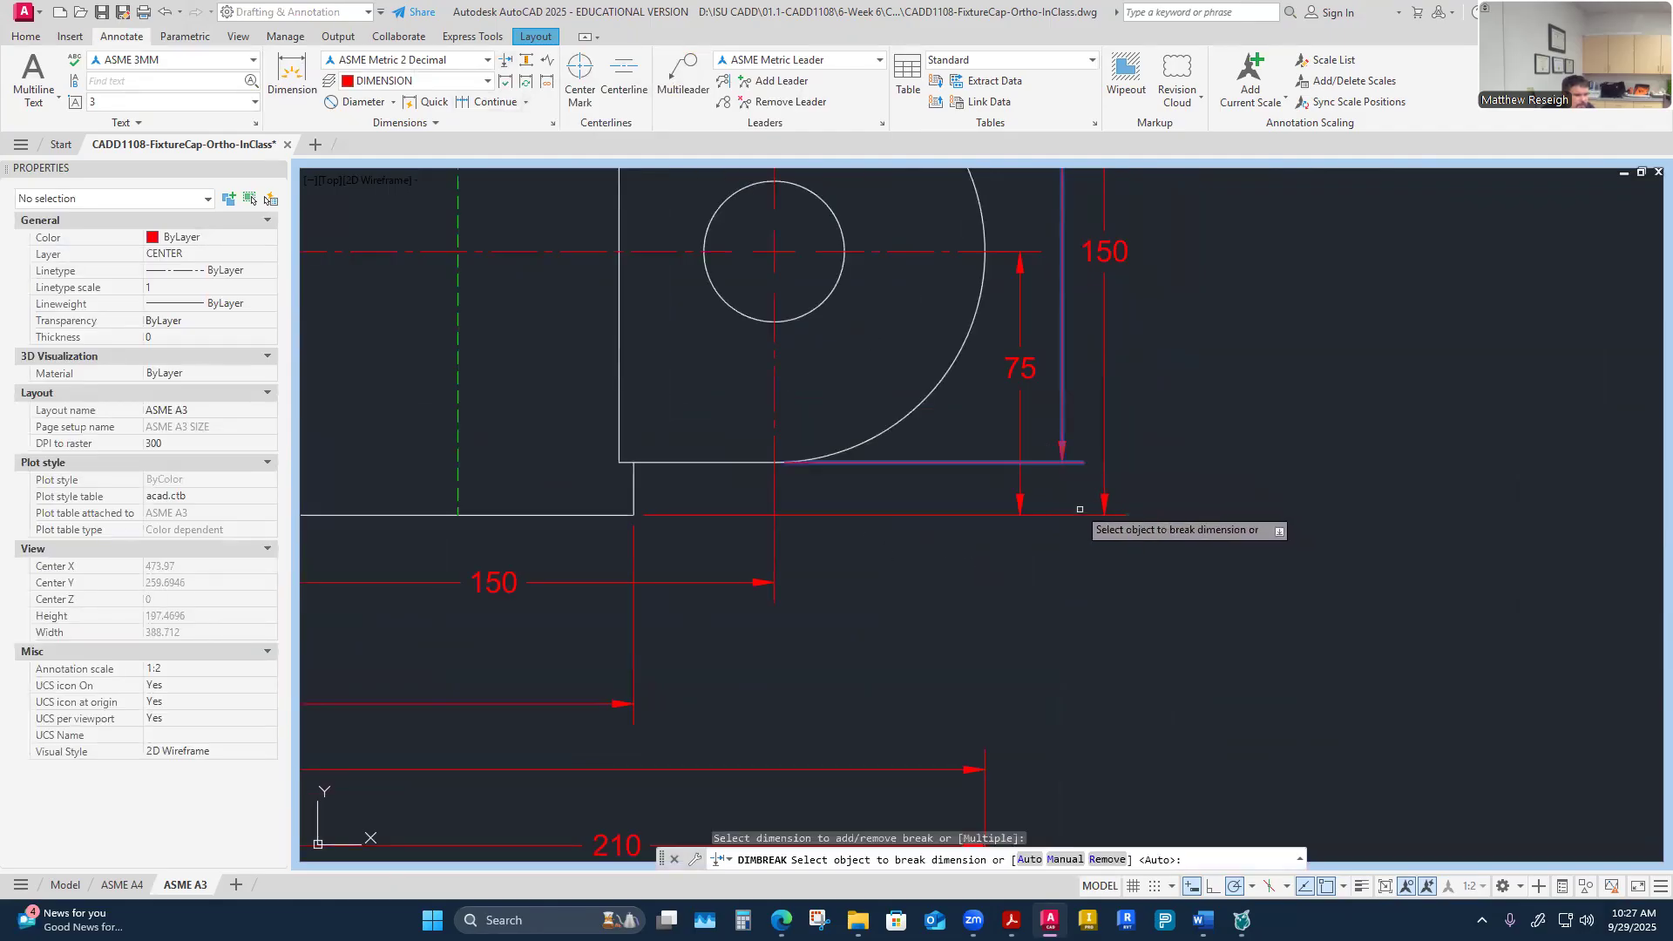
left_click(1019, 475)
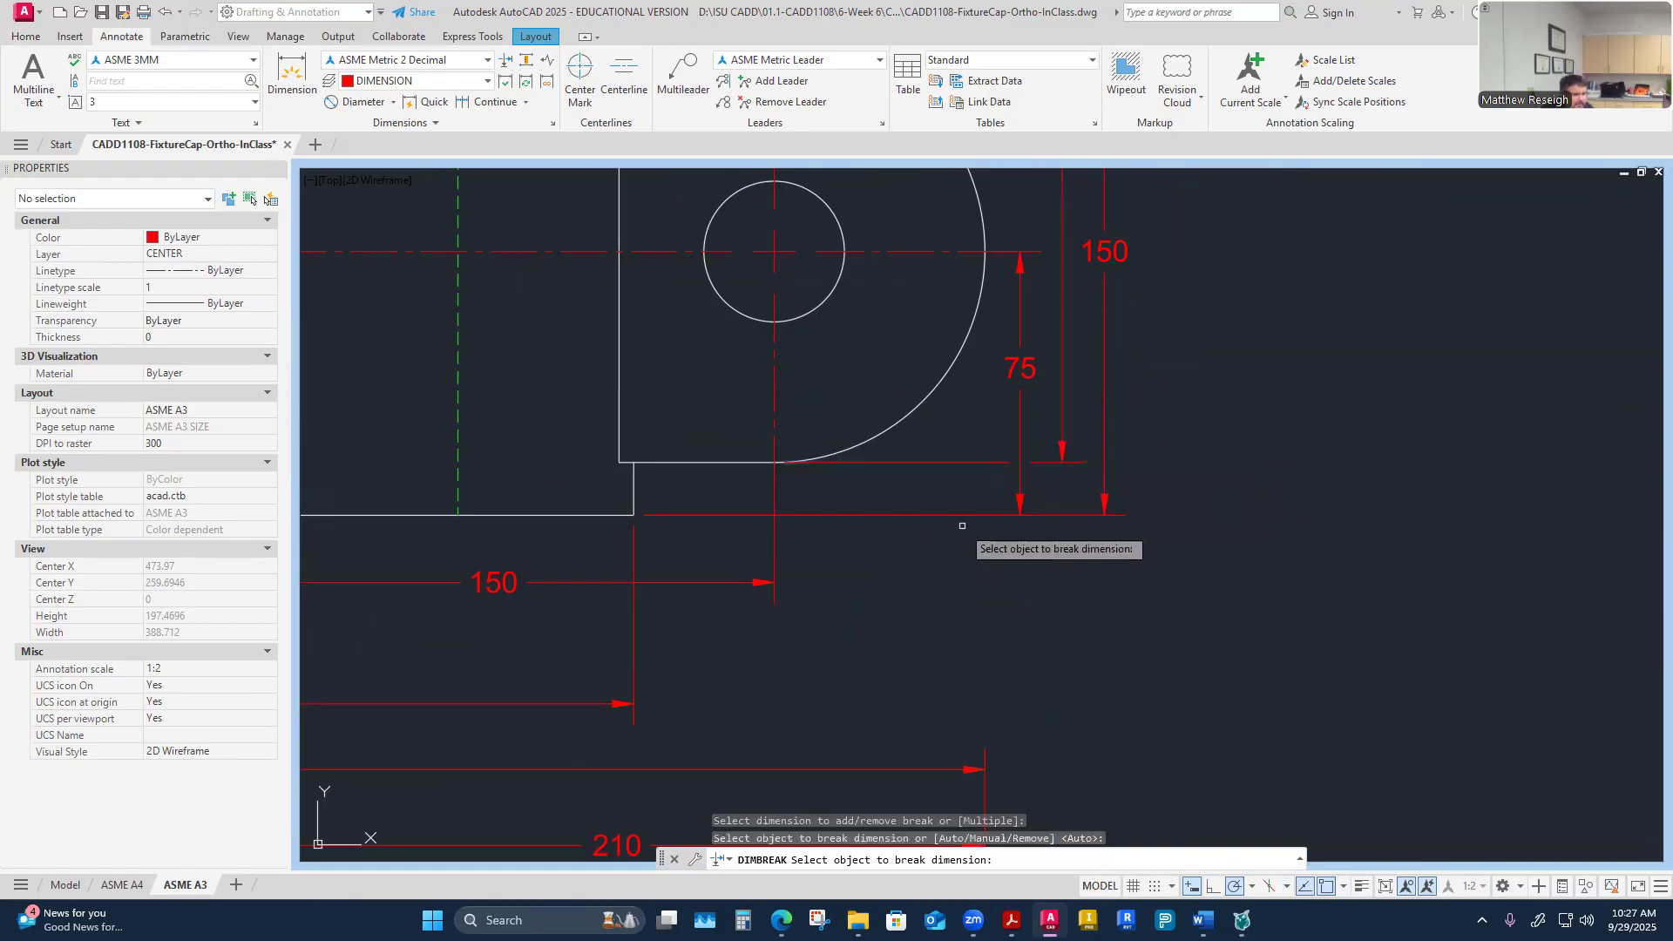
key("Escape")
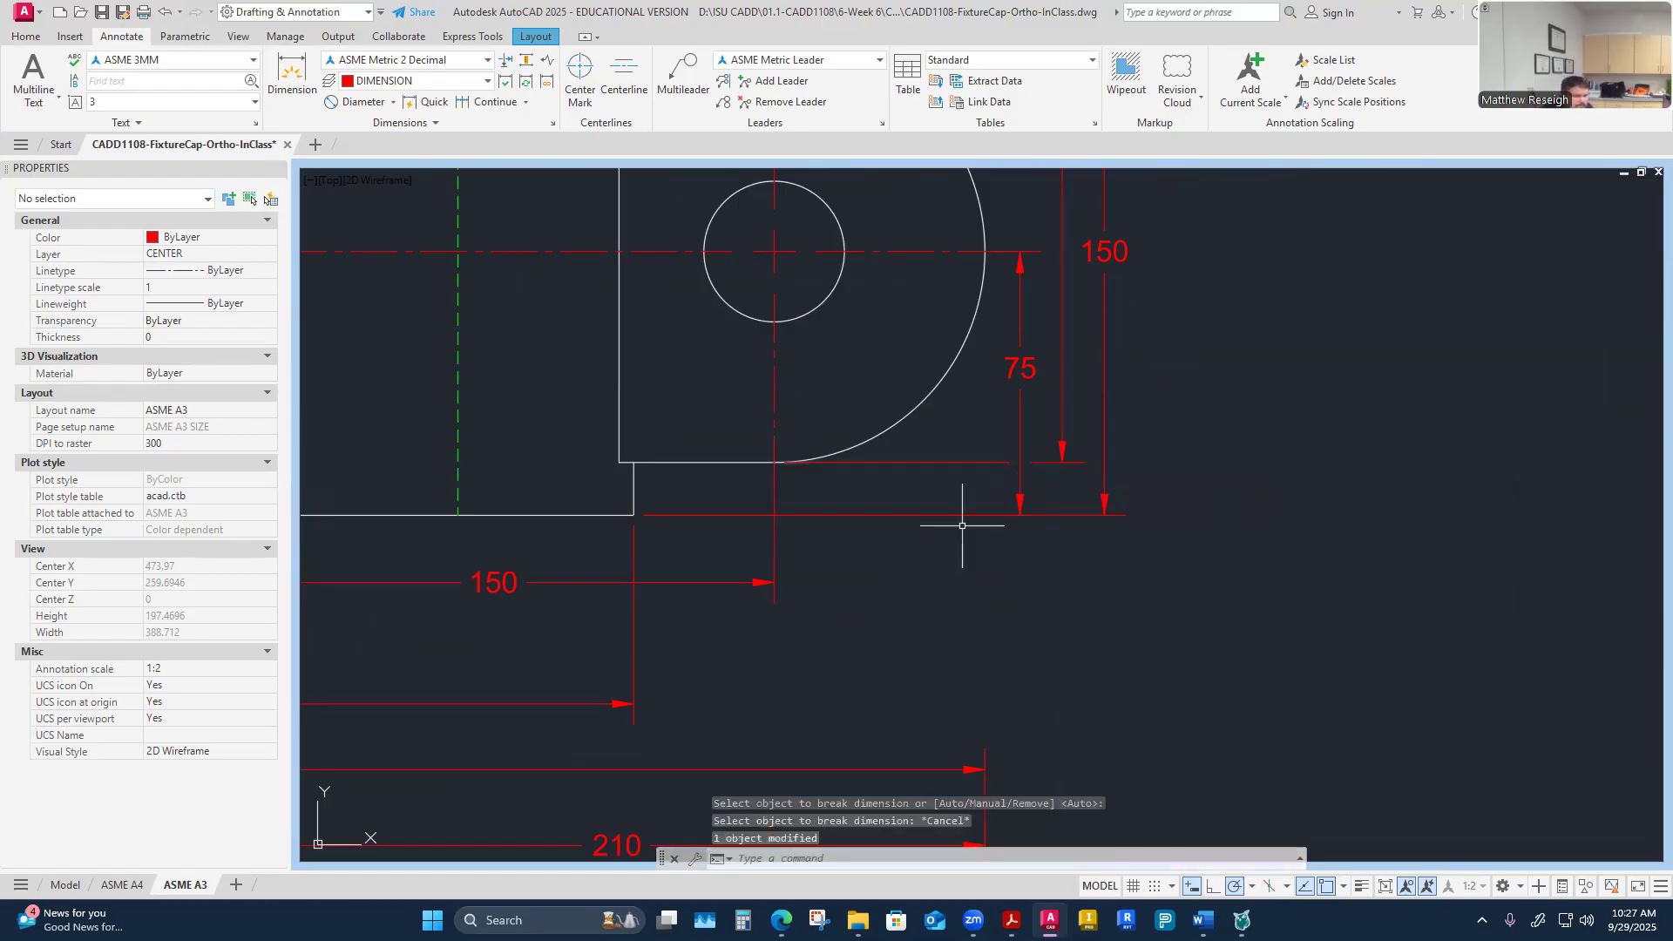
Step: Reposition the right-hand horizontal 150 dimension so its line sits 10 mm below the bottom edge of the top view's body
scroll(962, 528, "down", 2)
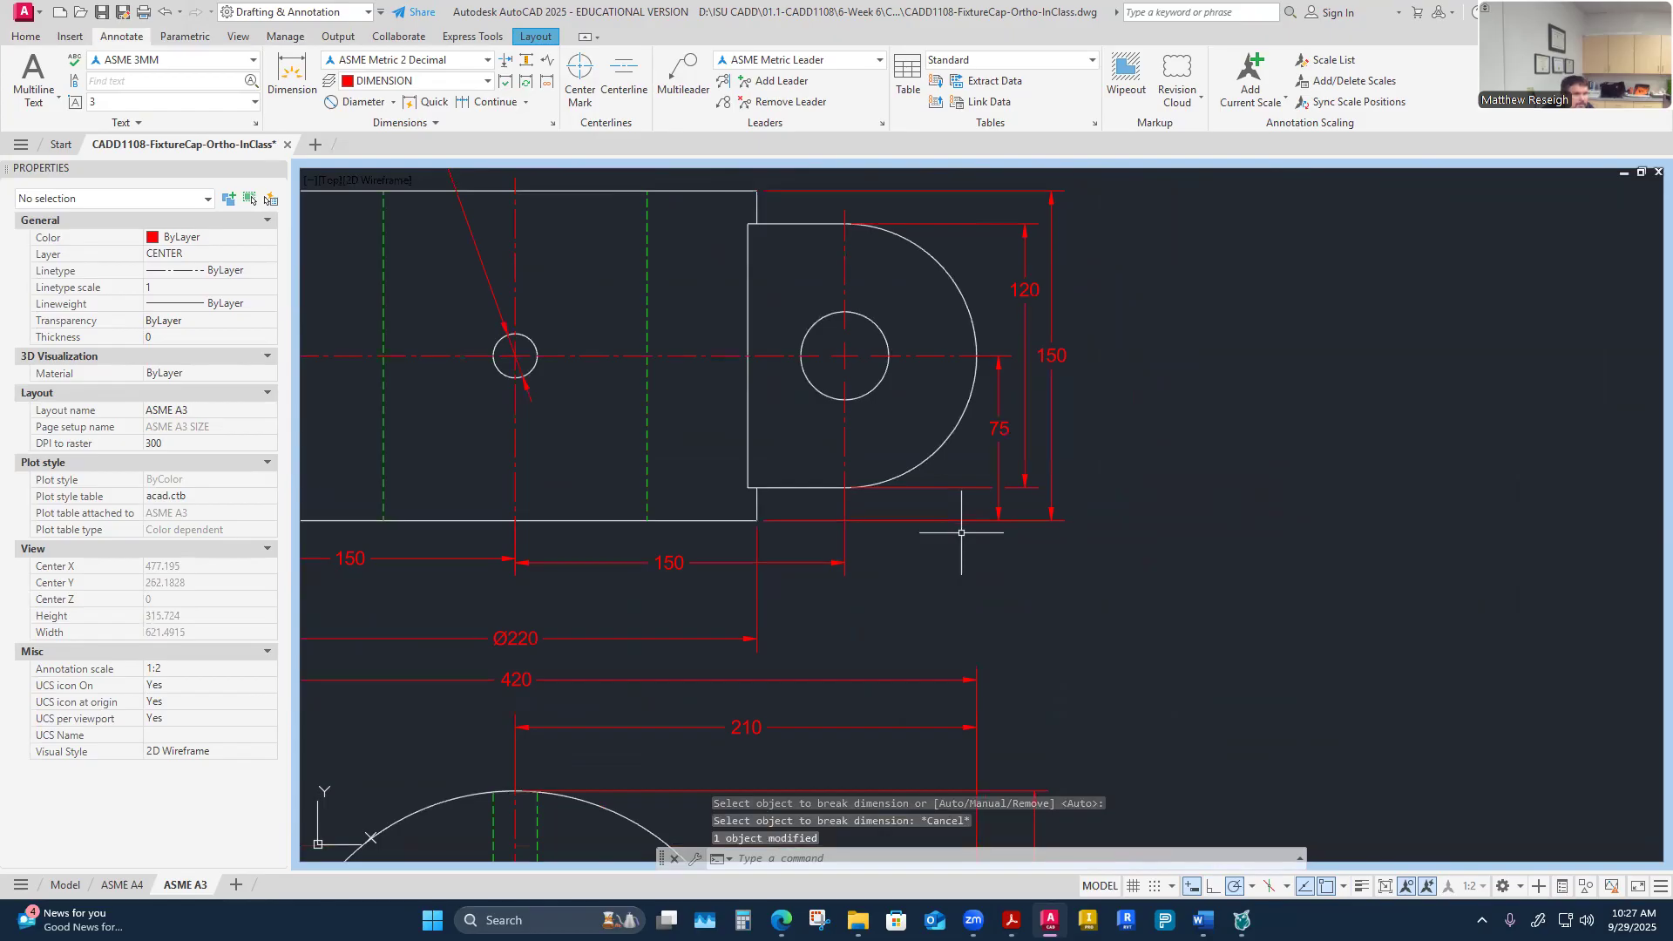
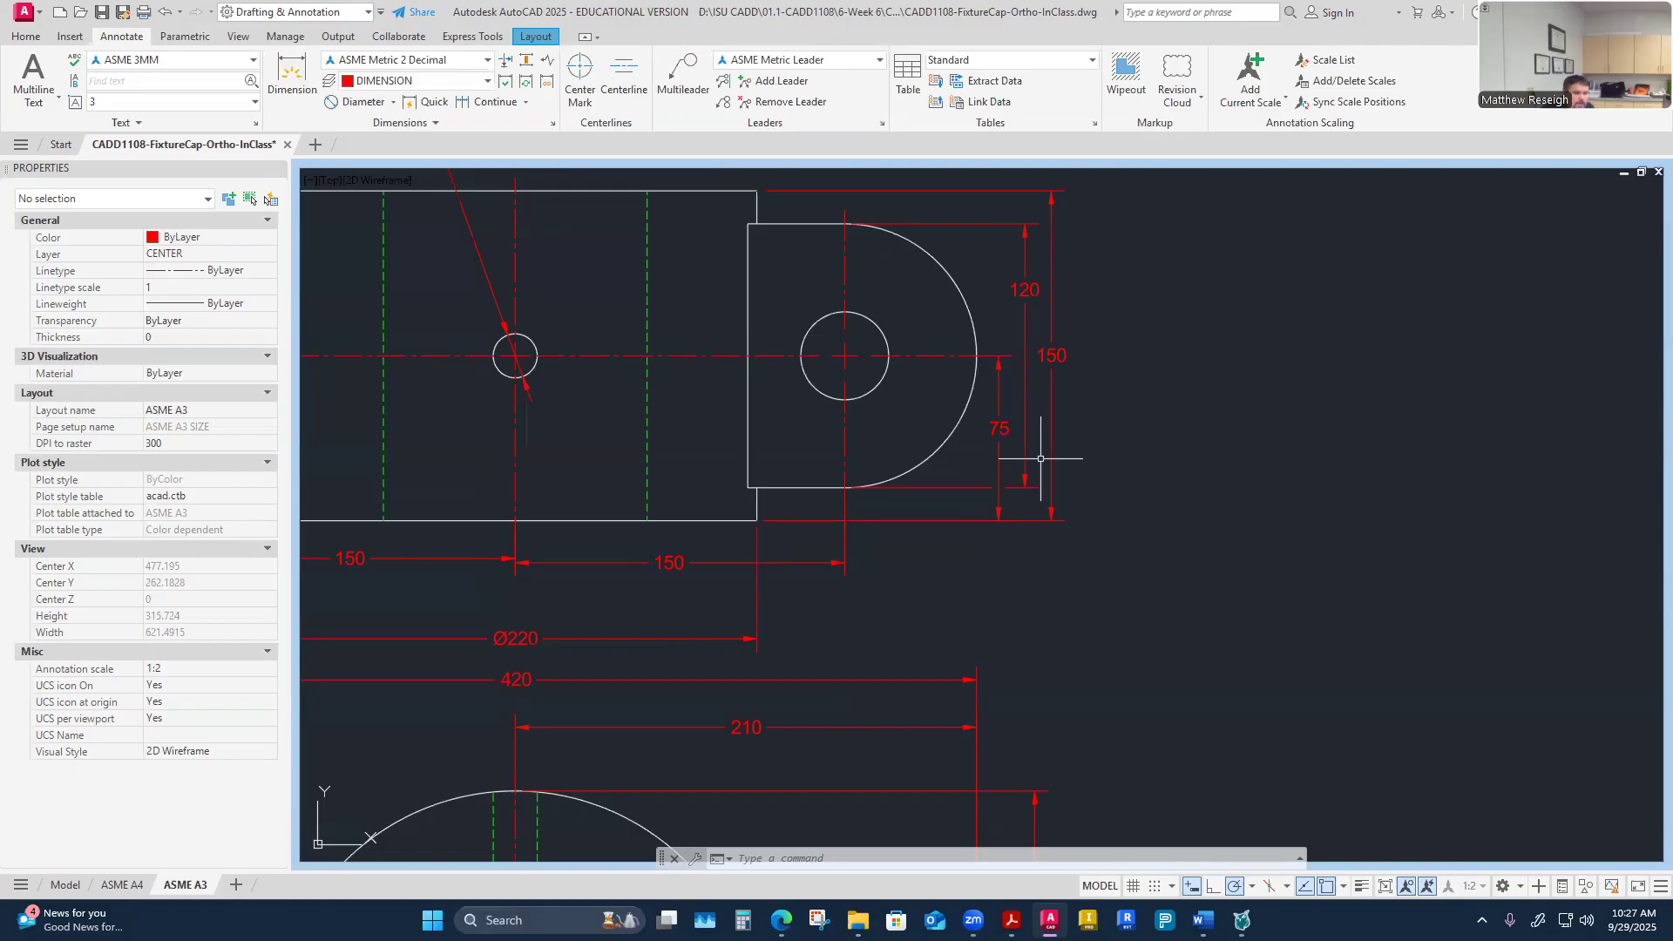
scroll(1039, 458, "down", 2)
scroll(844, 539, "up", 2)
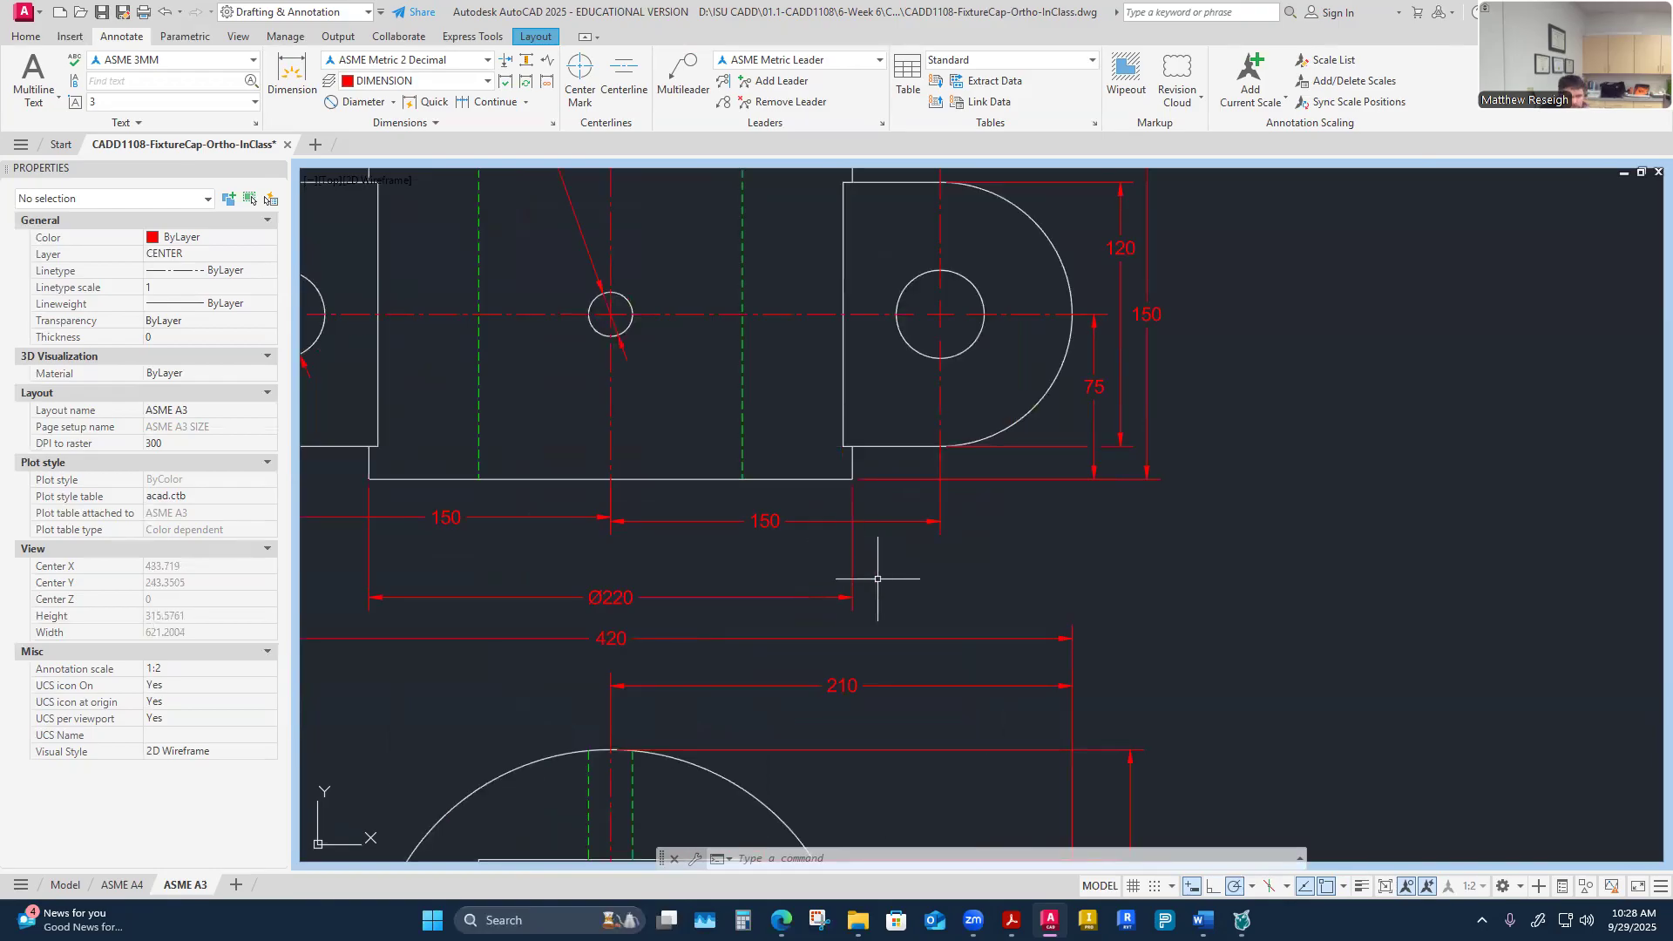
scroll(880, 577, "down", 2)
scroll(810, 572, "up", 2)
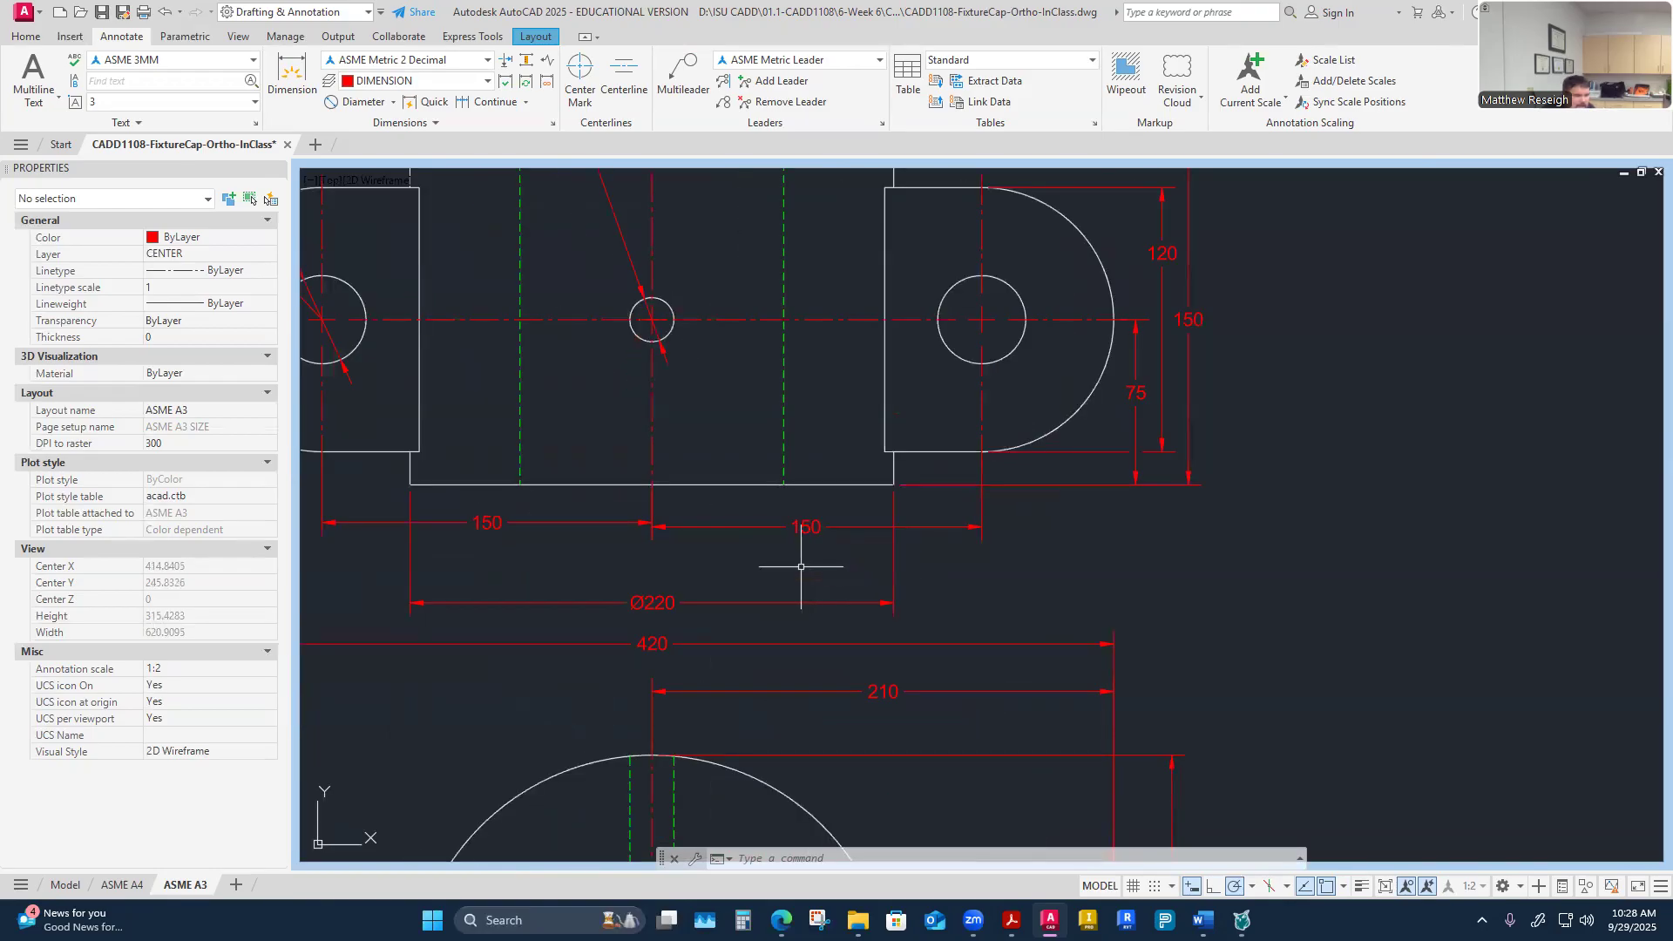
key("Escape")
key("Escape")
left_click(807, 527)
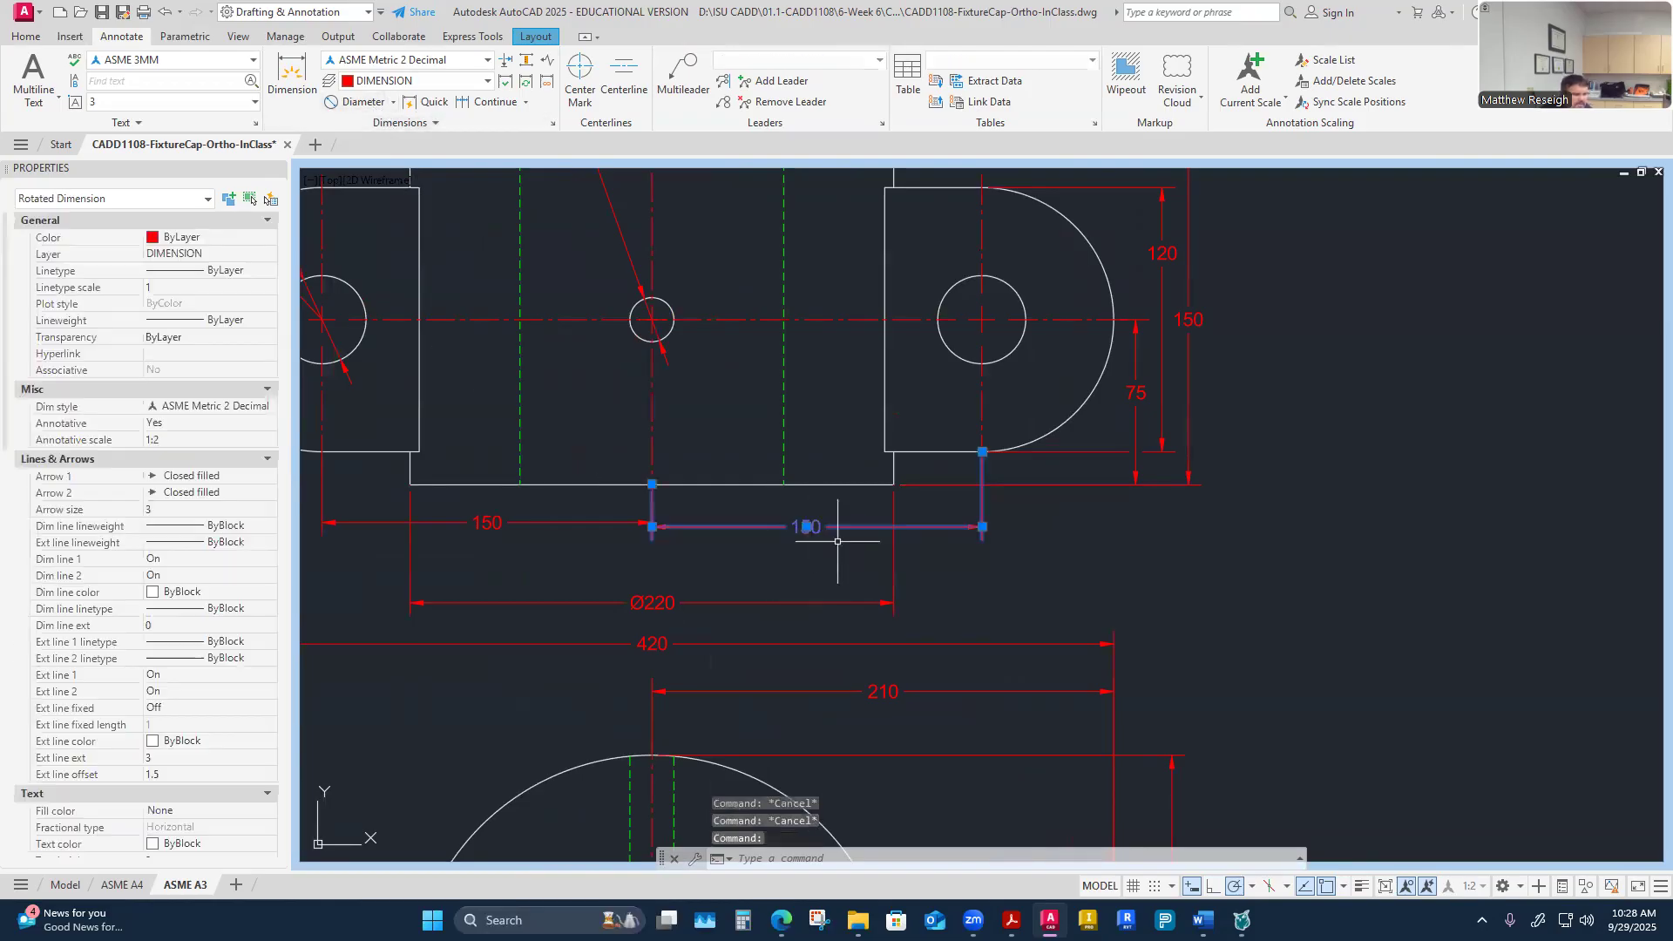
left_click(801, 525)
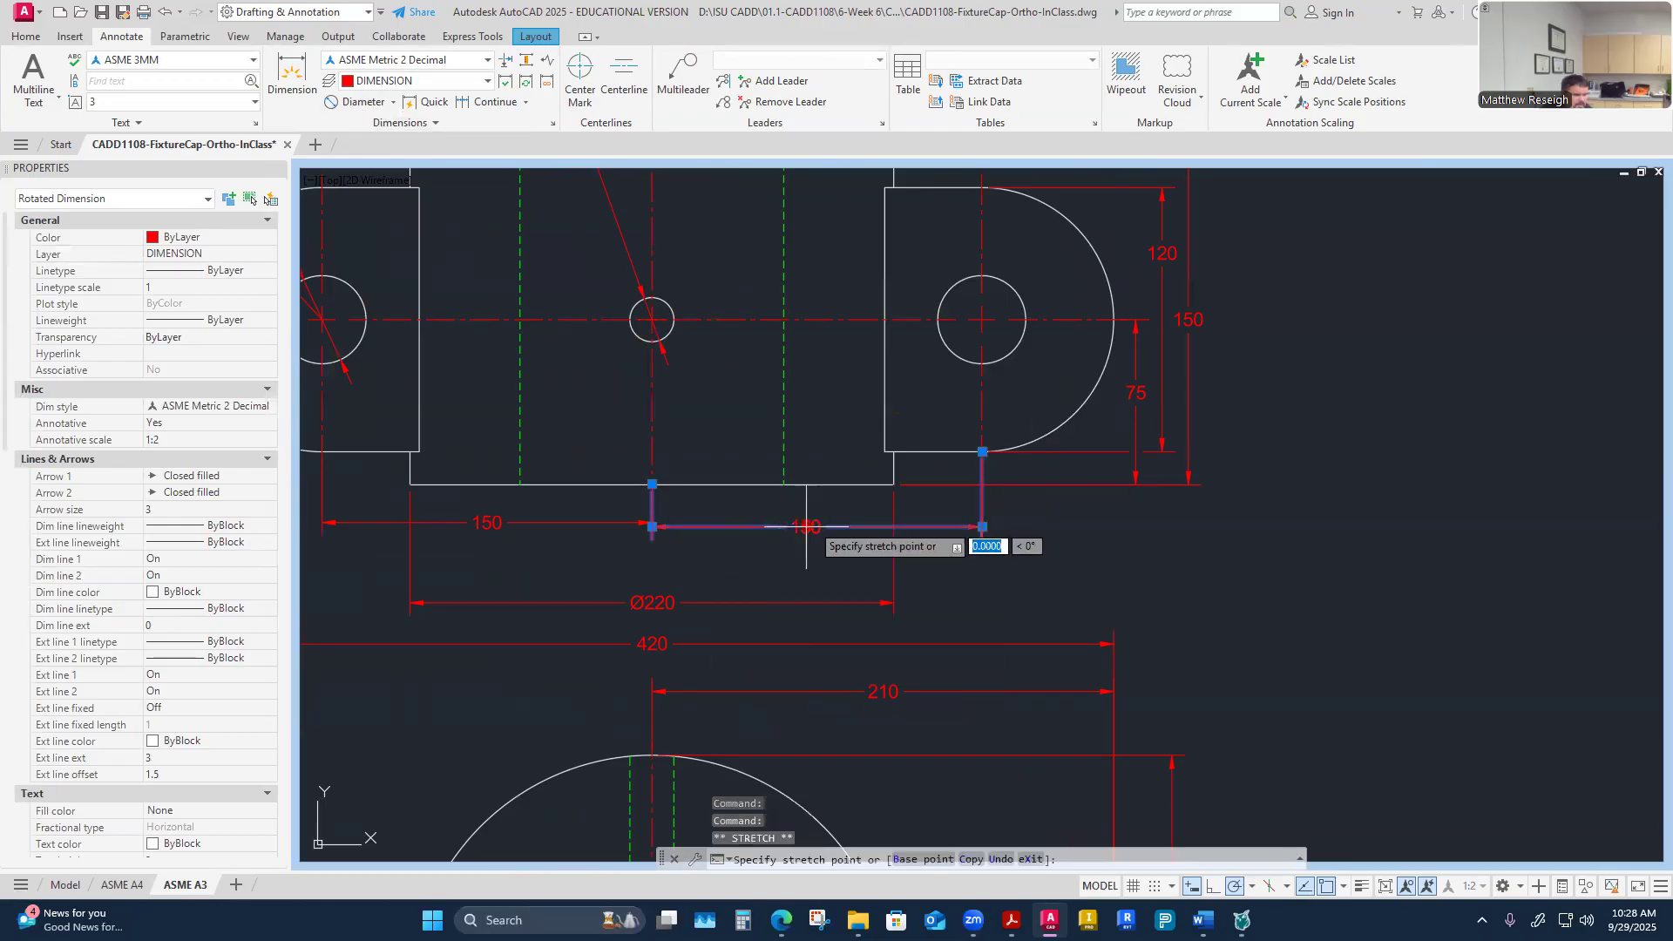
left_click(806, 483)
left_click(807, 484)
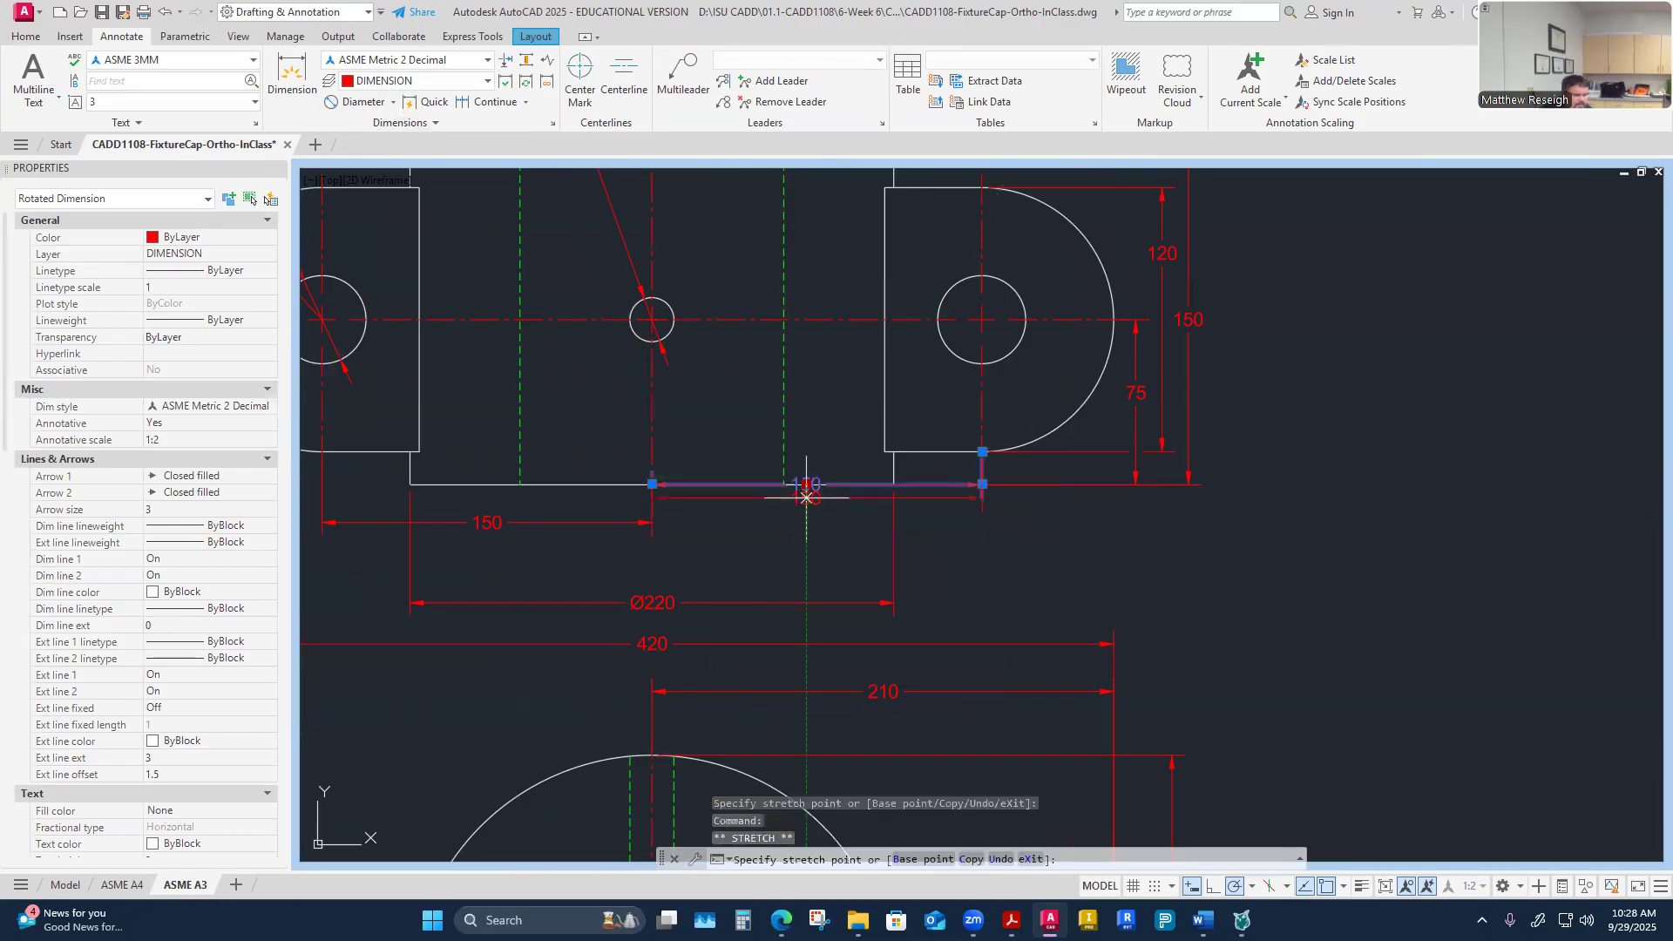
type("10")
key("Return")
key("Escape")
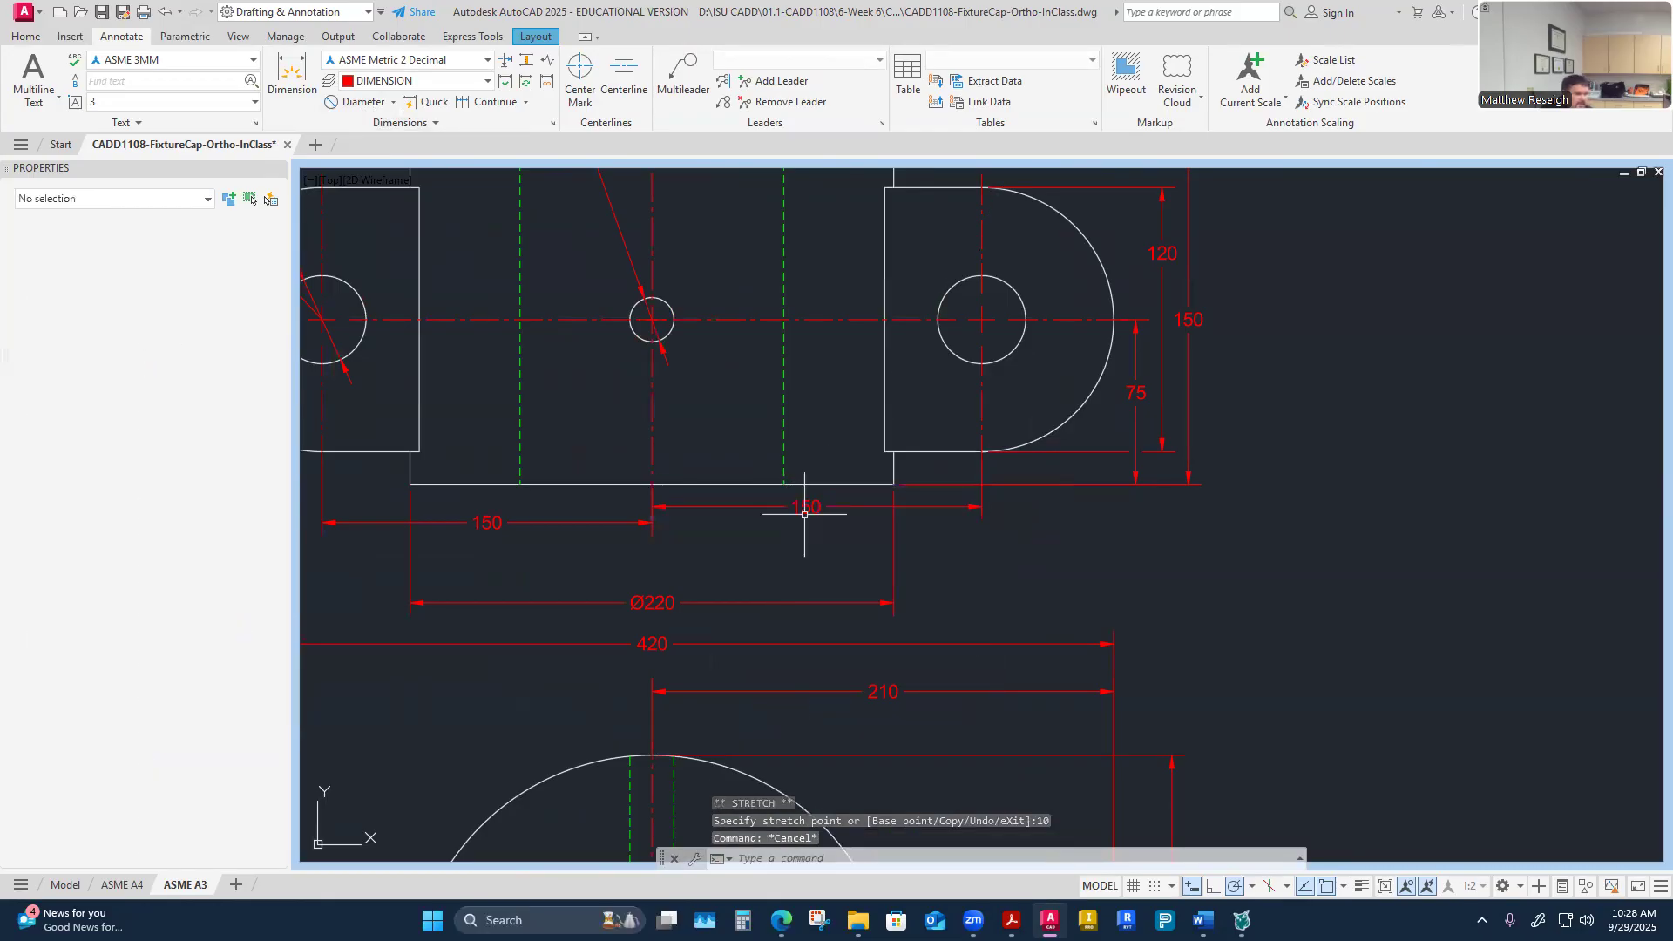
Step: Align the left-hand horizontal 150 dimension below the top view with the right-hand 150 dimension line
scroll(821, 550, "down", 3)
scroll(760, 535, "up", 3)
scroll(760, 534, "up", 2)
left_click(741, 519)
left_click(757, 518)
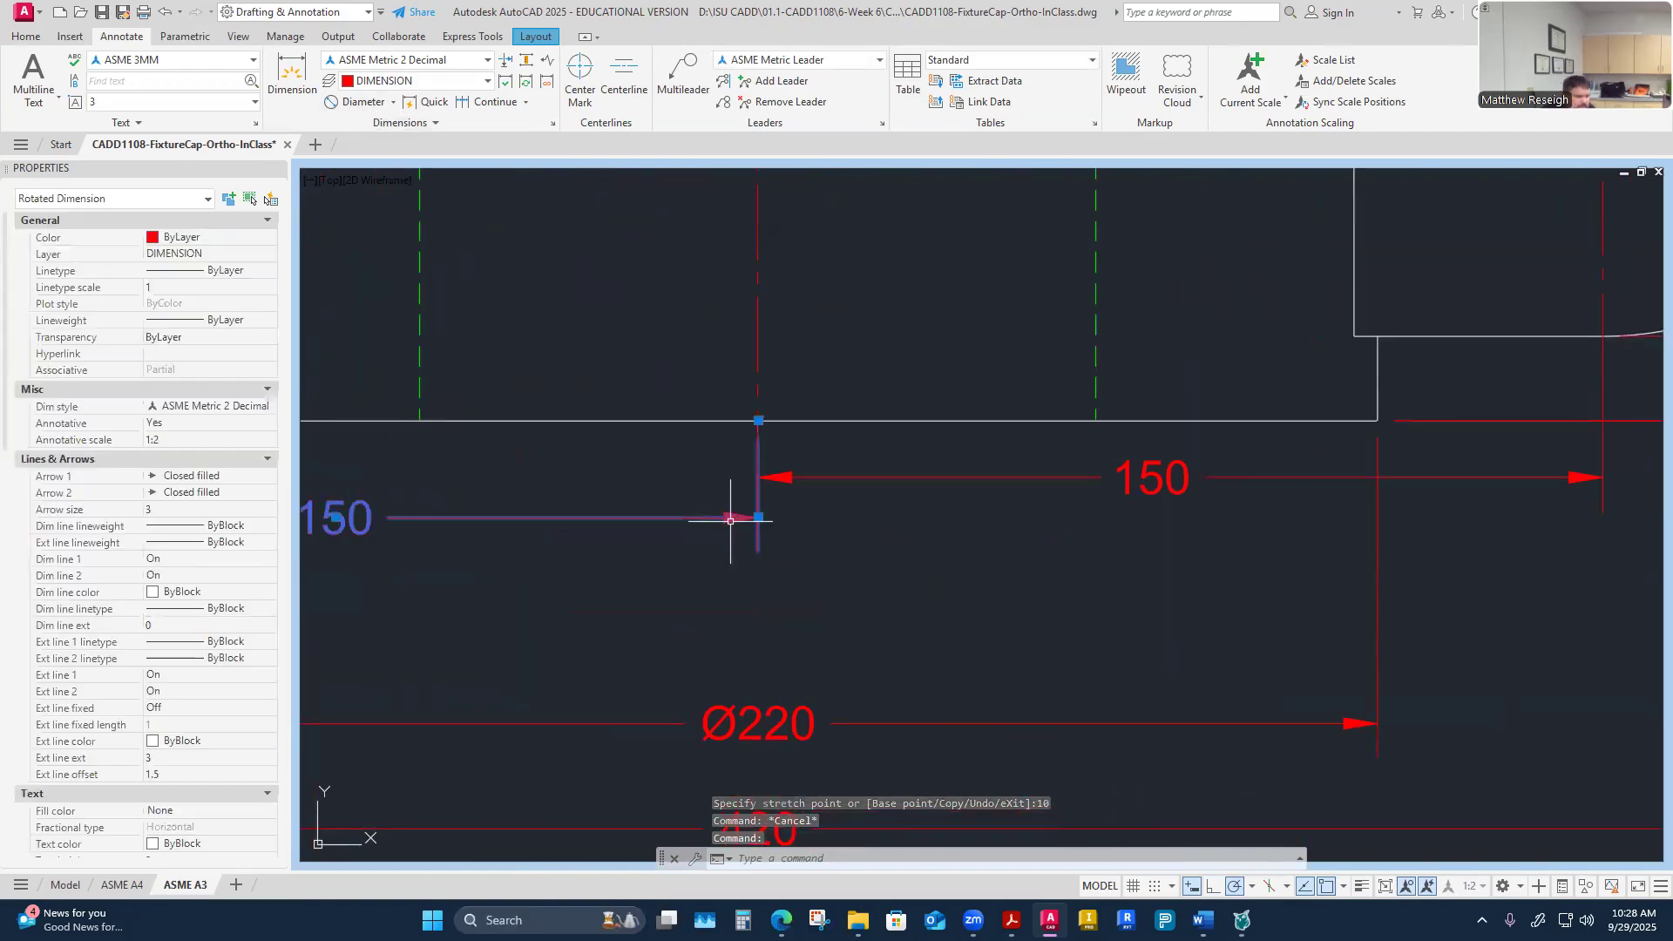
left_click(758, 478)
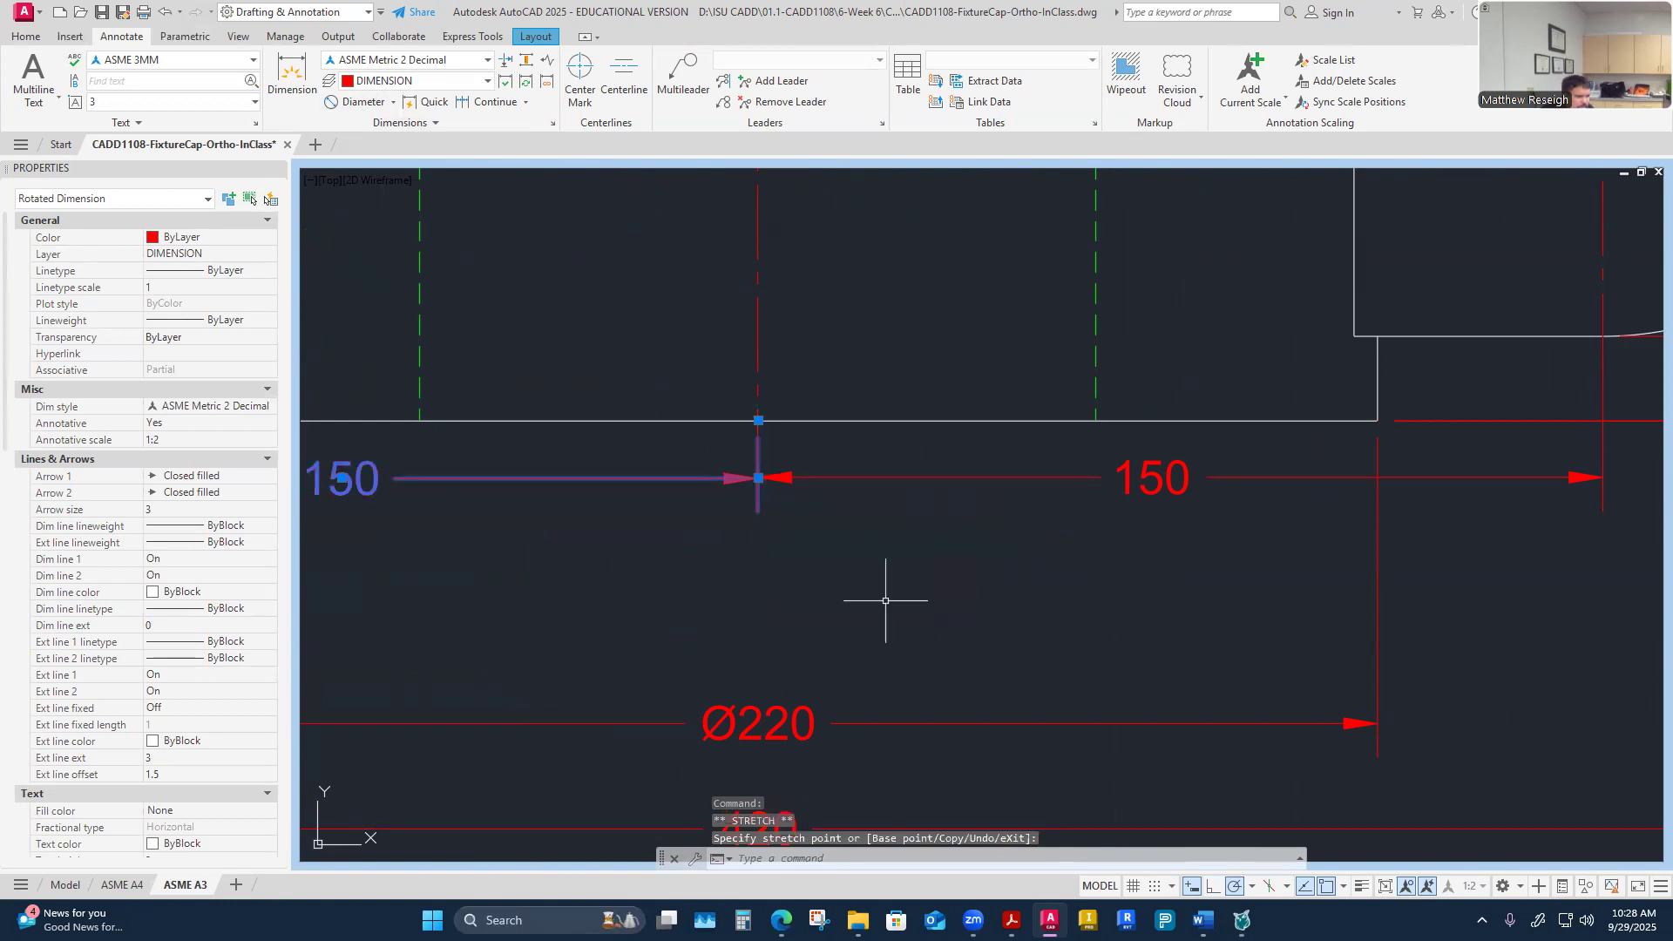
key("Escape")
key("Escape")
scroll(897, 579, "down", 4)
scroll(1064, 579, "up", 3)
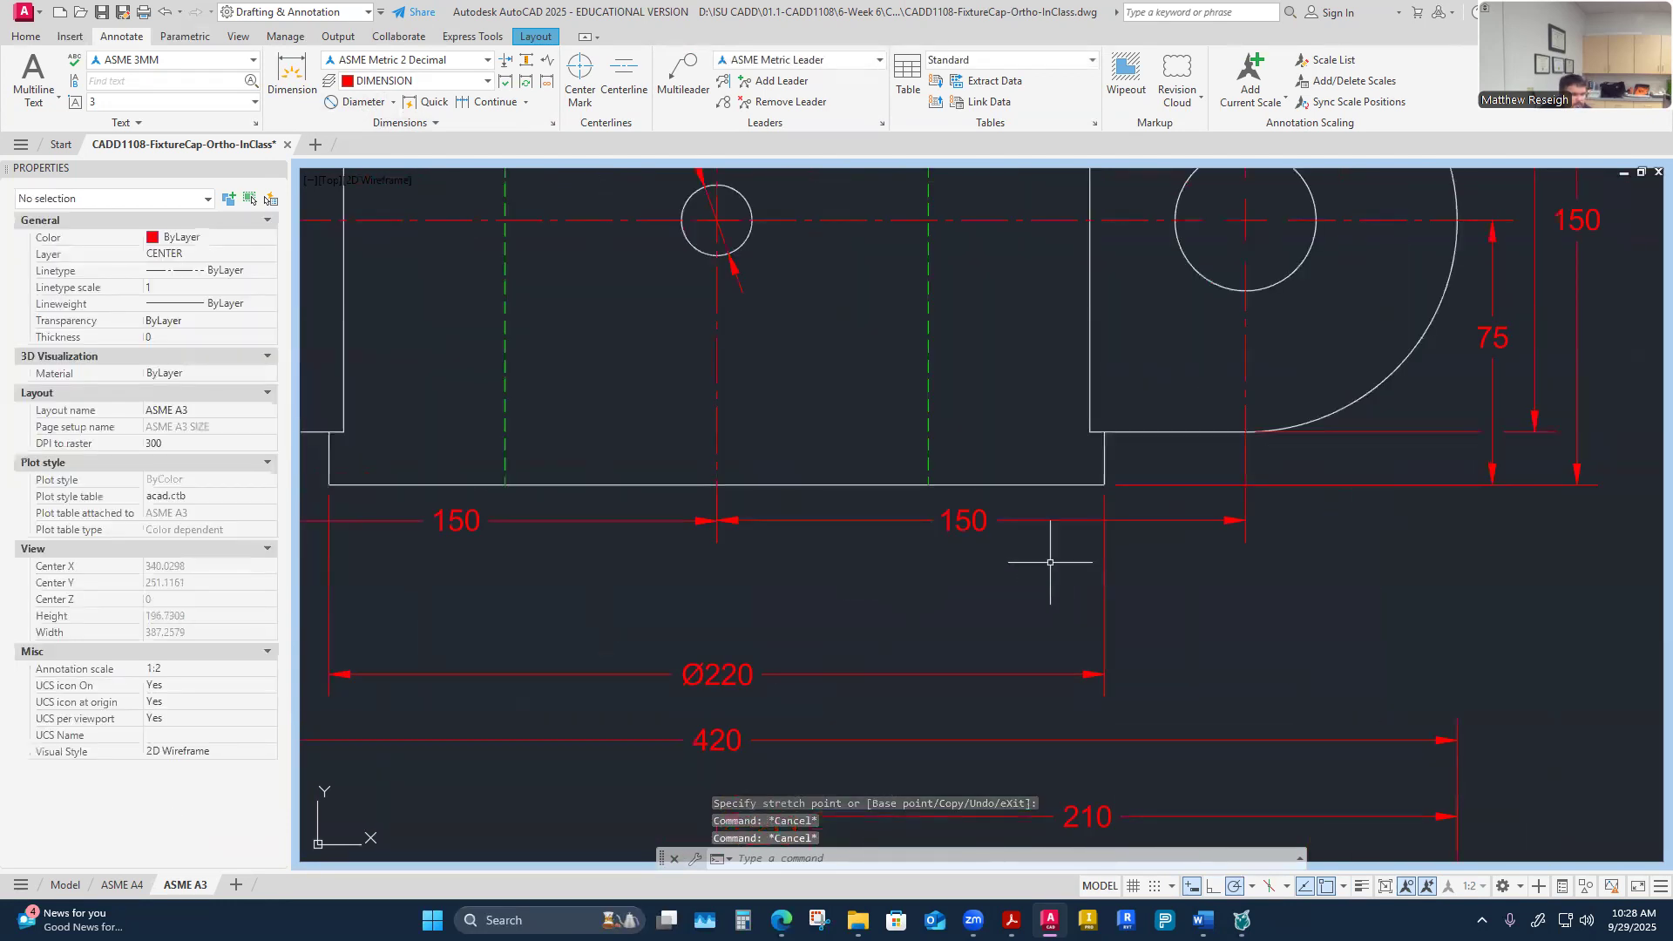
left_click(25, 36)
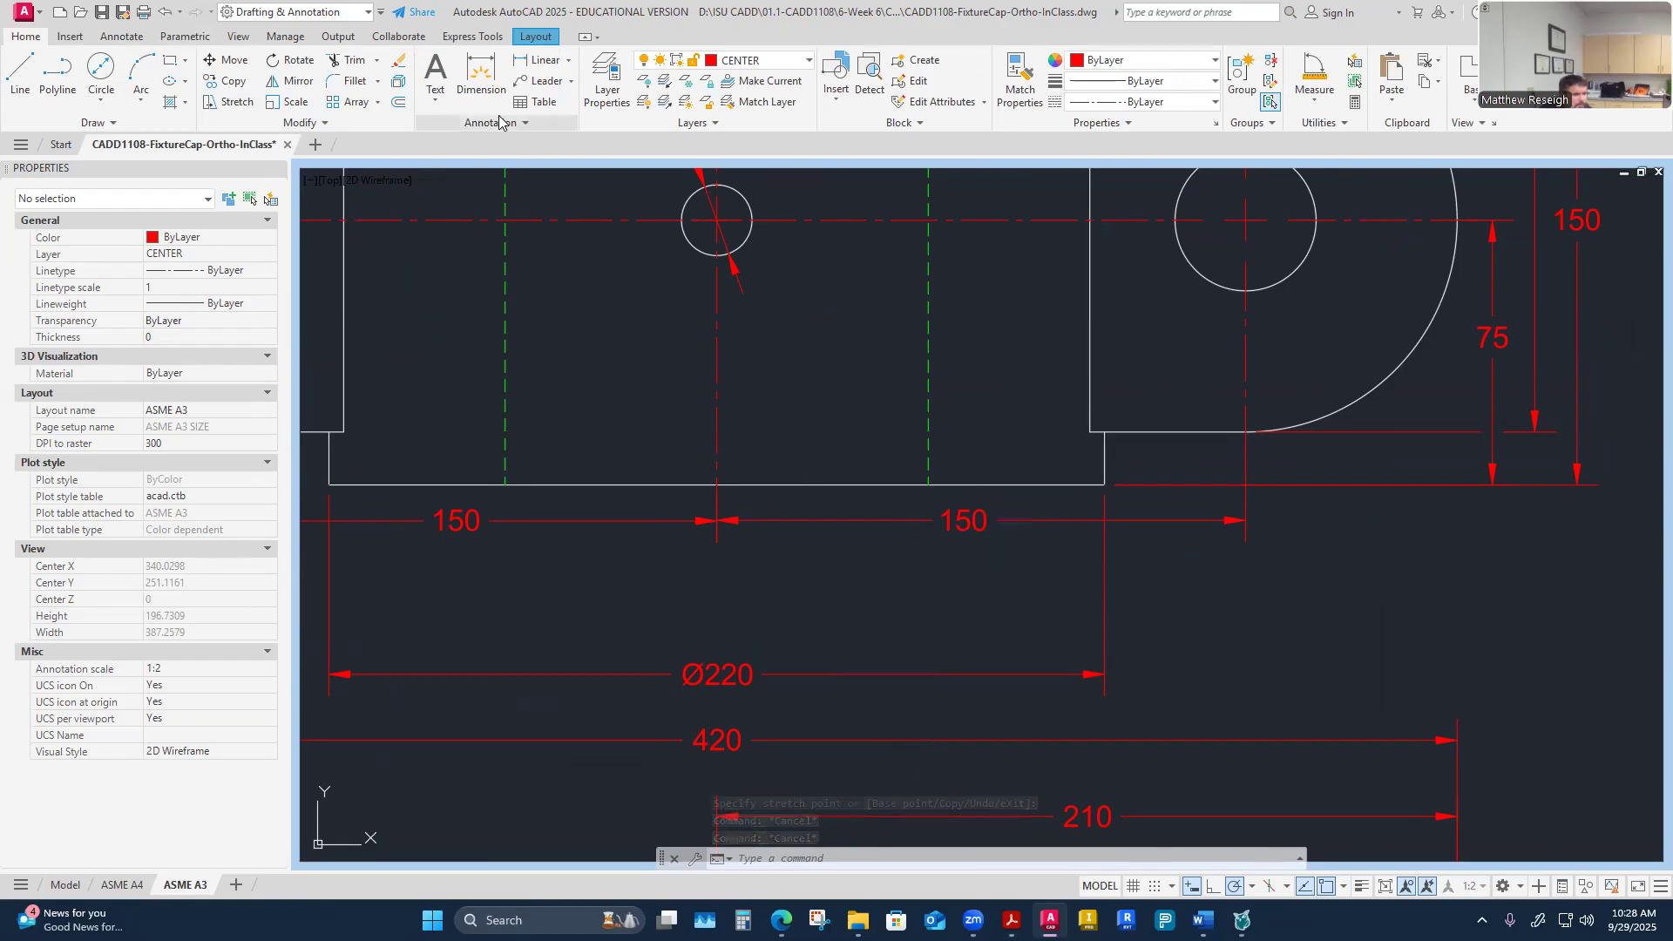
Step: Try automatic spacing of the left-hand 150 and Ø220 dimensions from the right-hand 150 dimension below the top view, and undo it
left_click(185, 35)
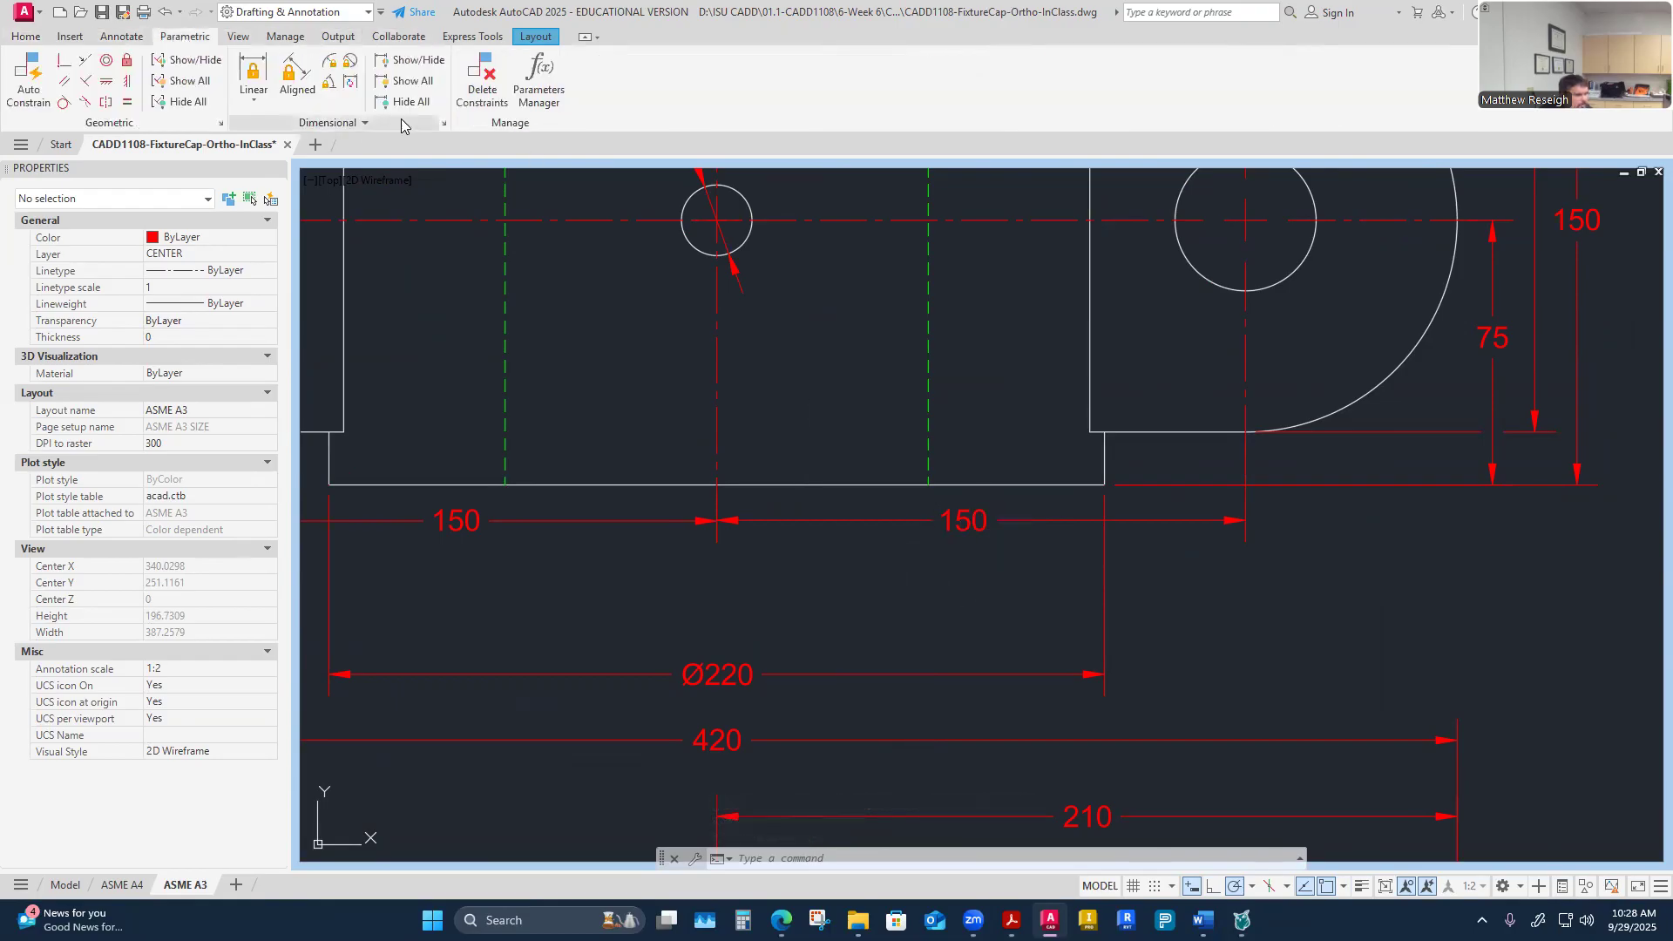
left_click(122, 35)
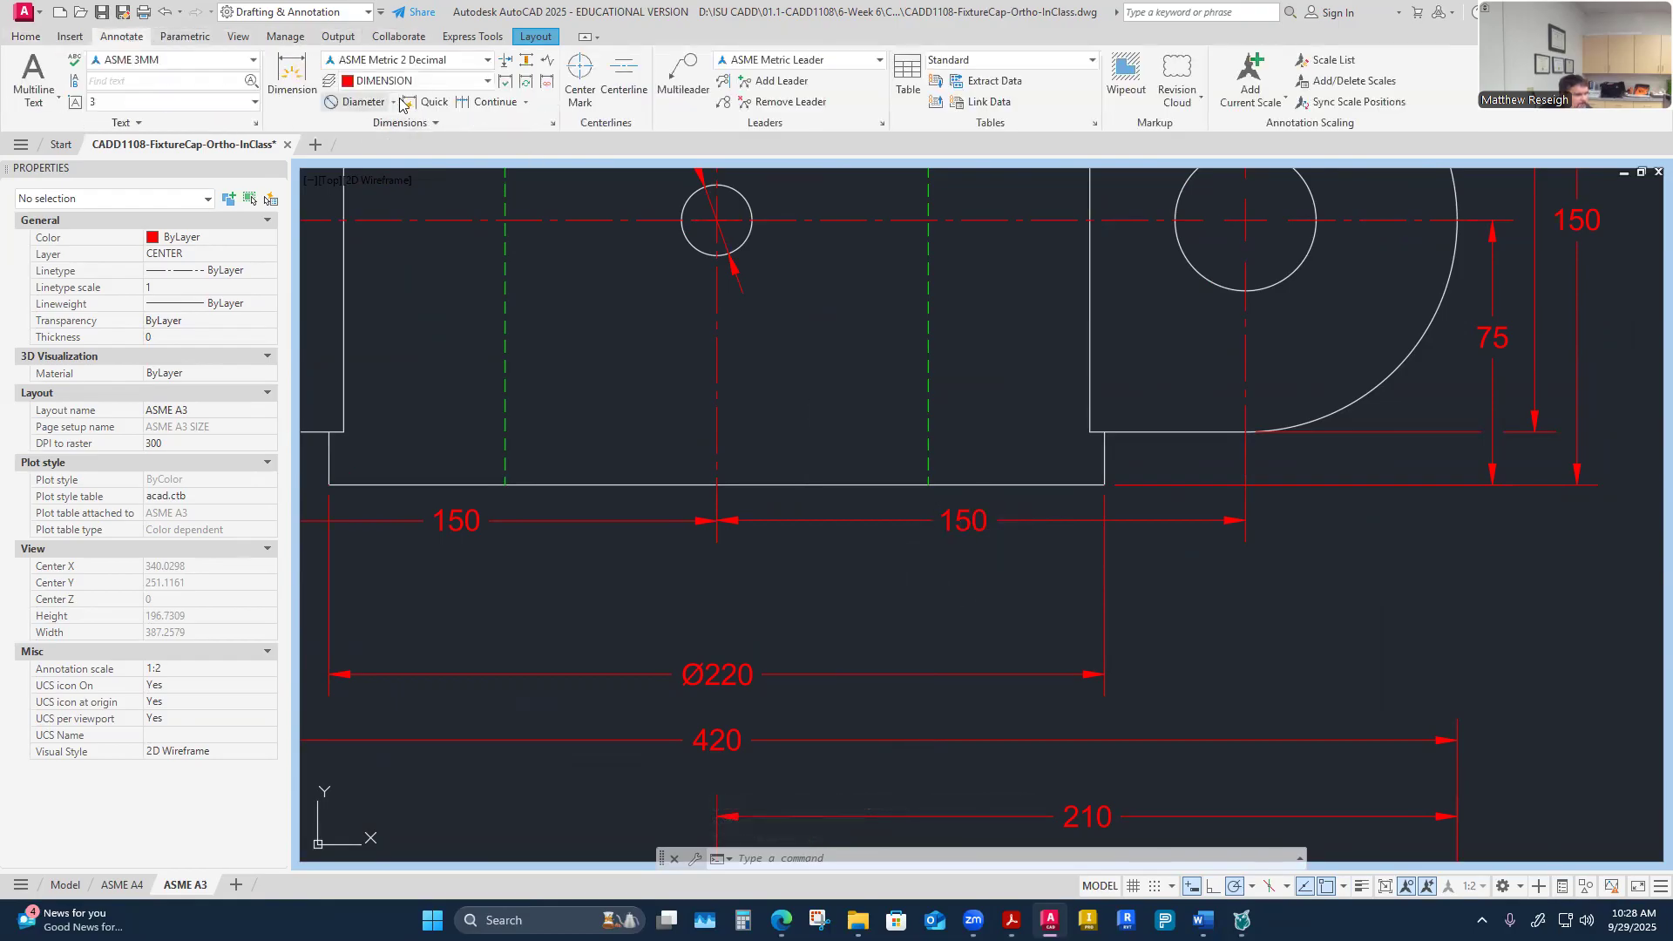
left_click(529, 62)
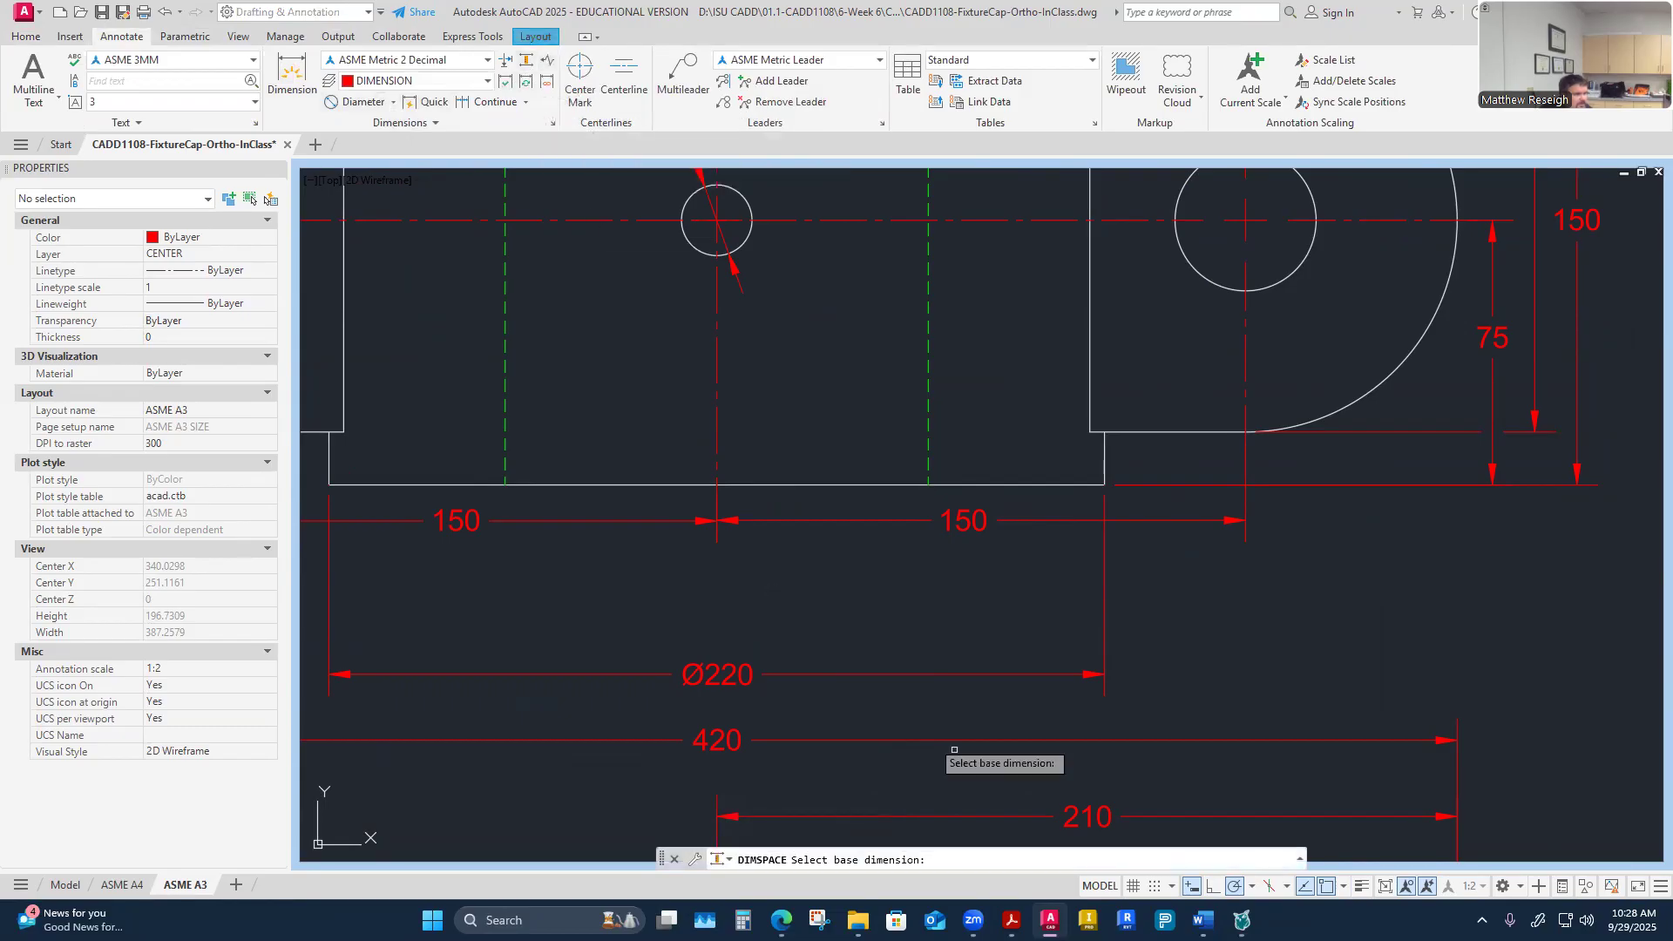
left_click(963, 517)
left_click(469, 516)
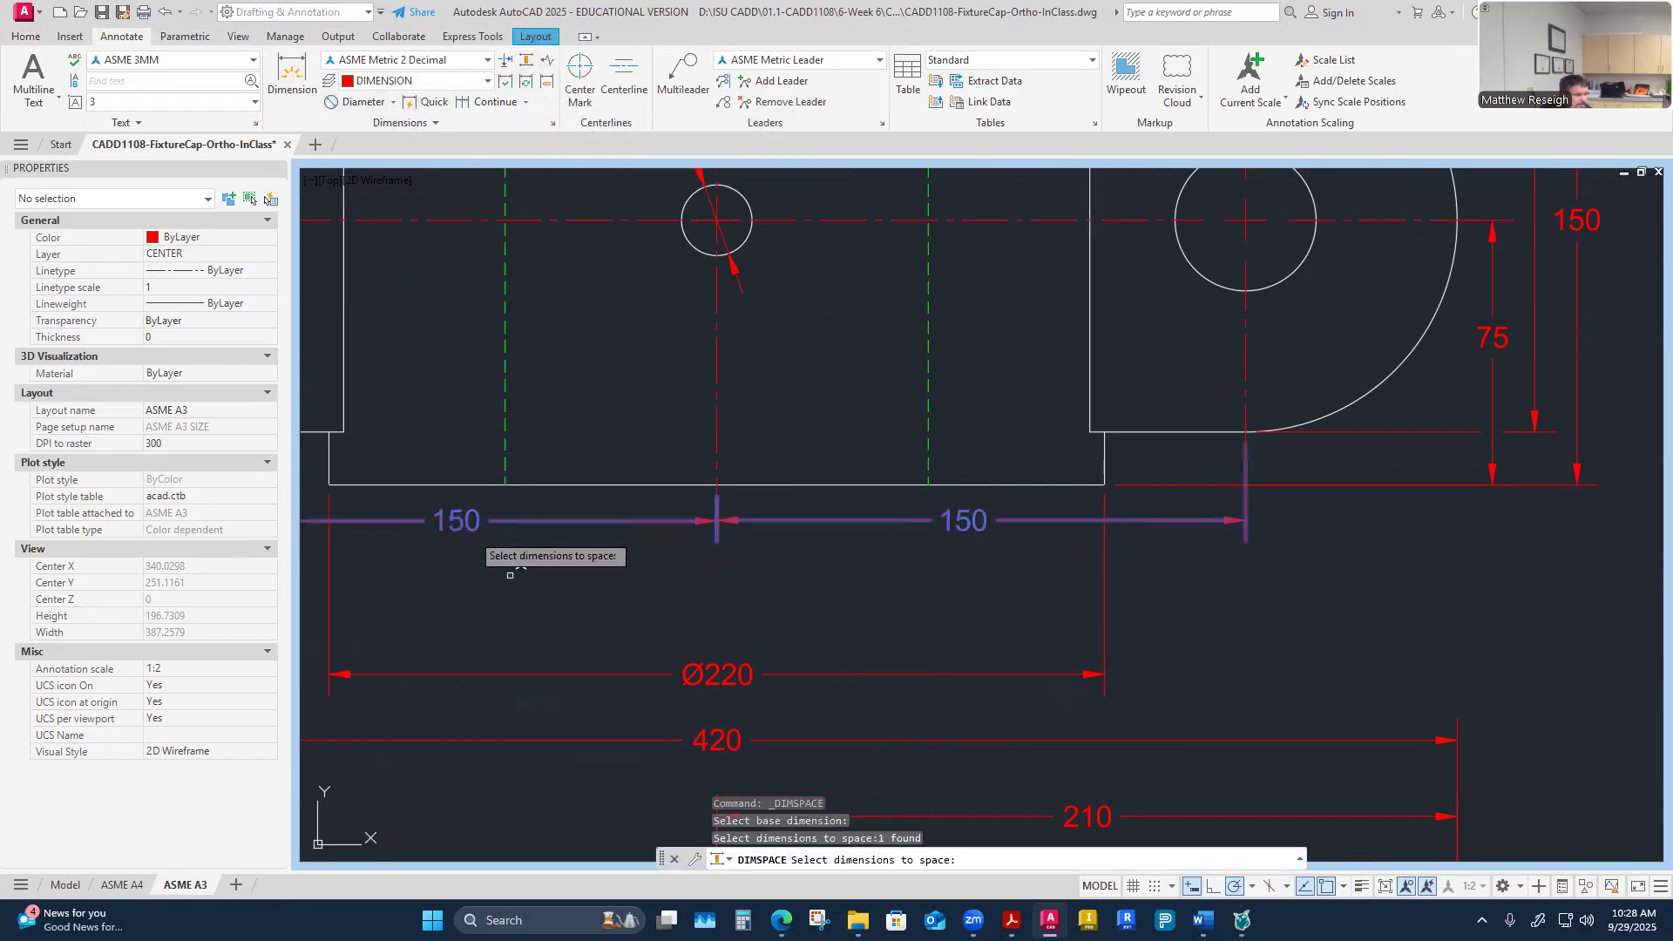
left_click(739, 682)
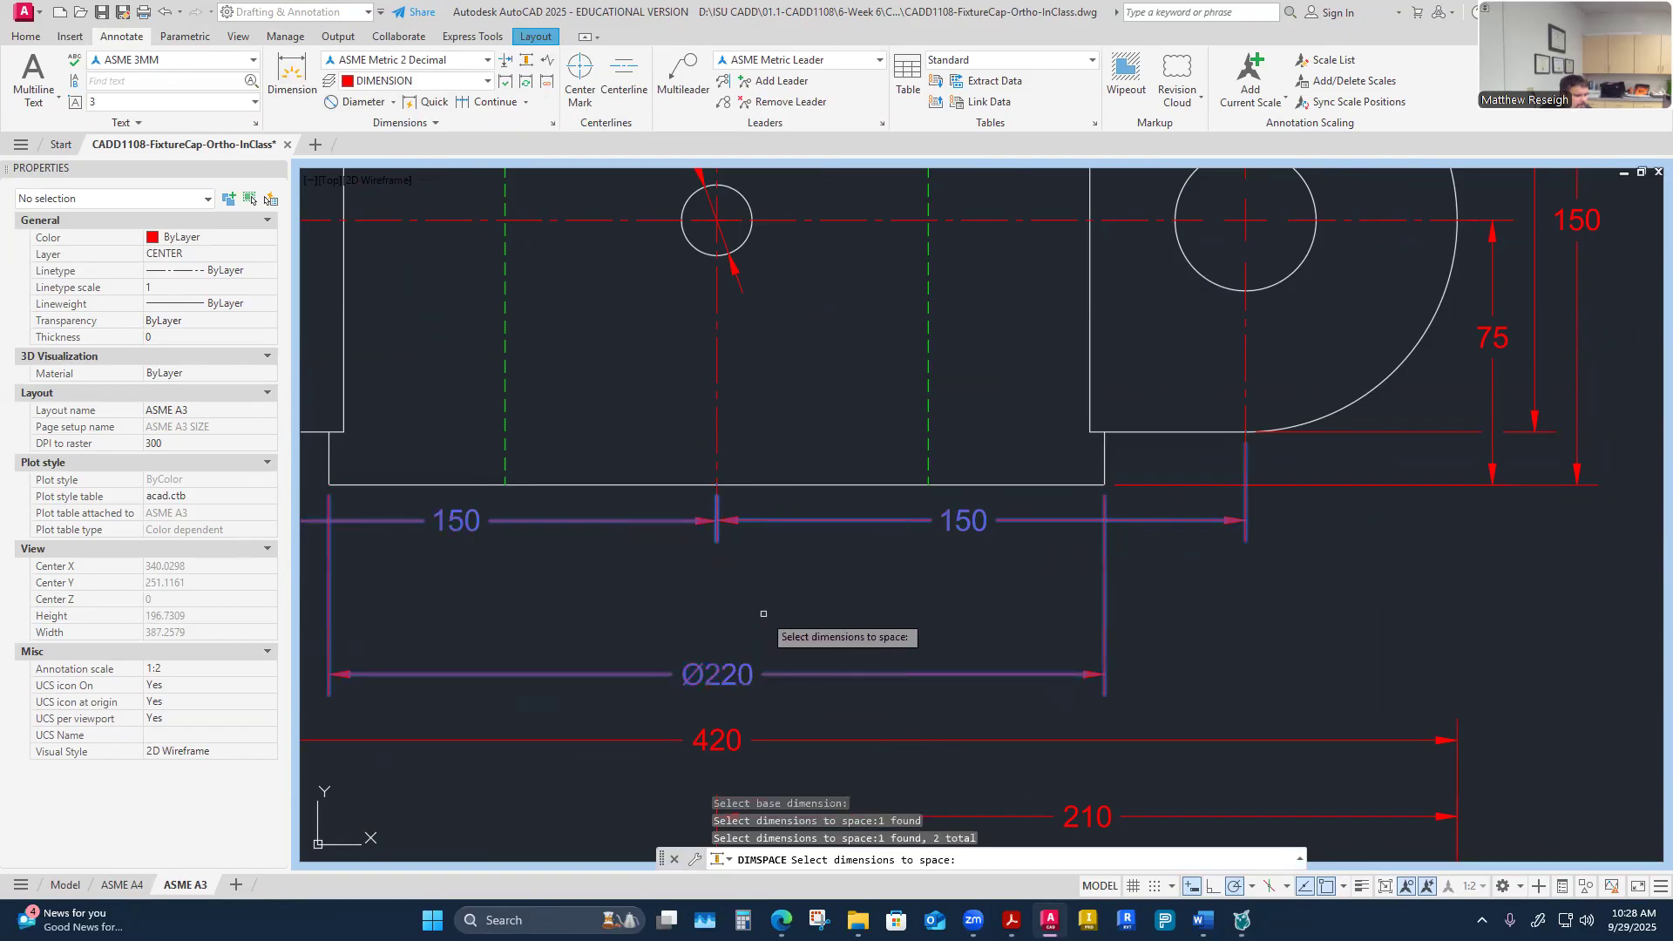
key("Return")
type("A")
key("Return")
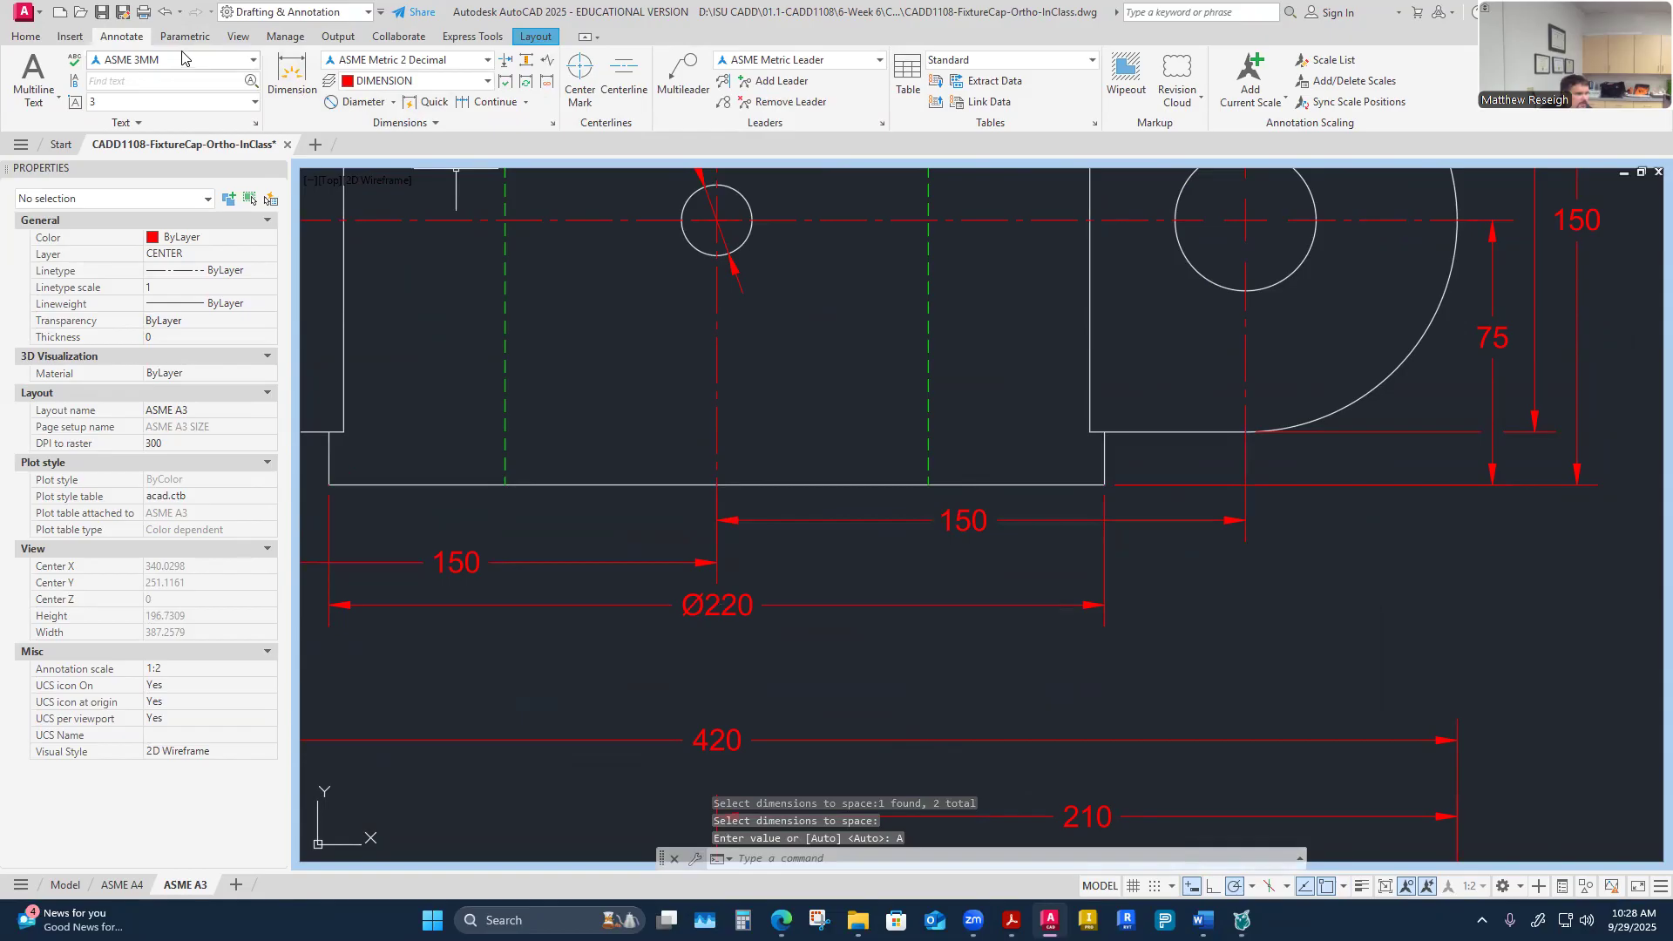
left_click(164, 12)
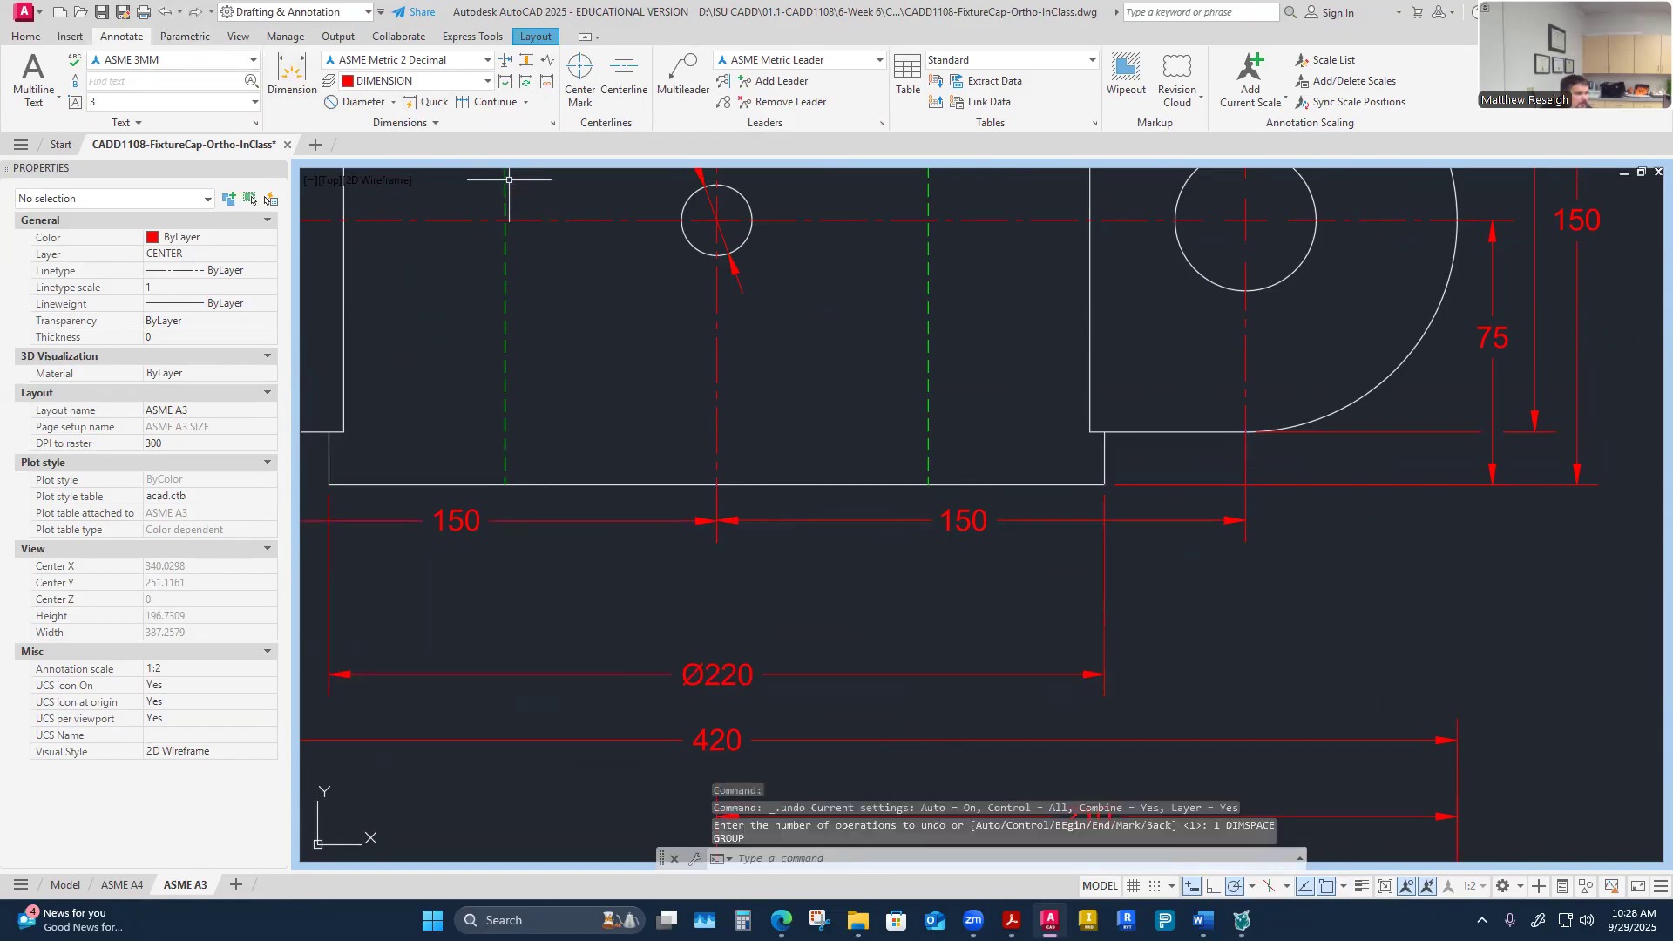
Step: Space the Ø220 dimension automatically below the top view, using the right-hand 150 dimension as the base
left_click(526, 59)
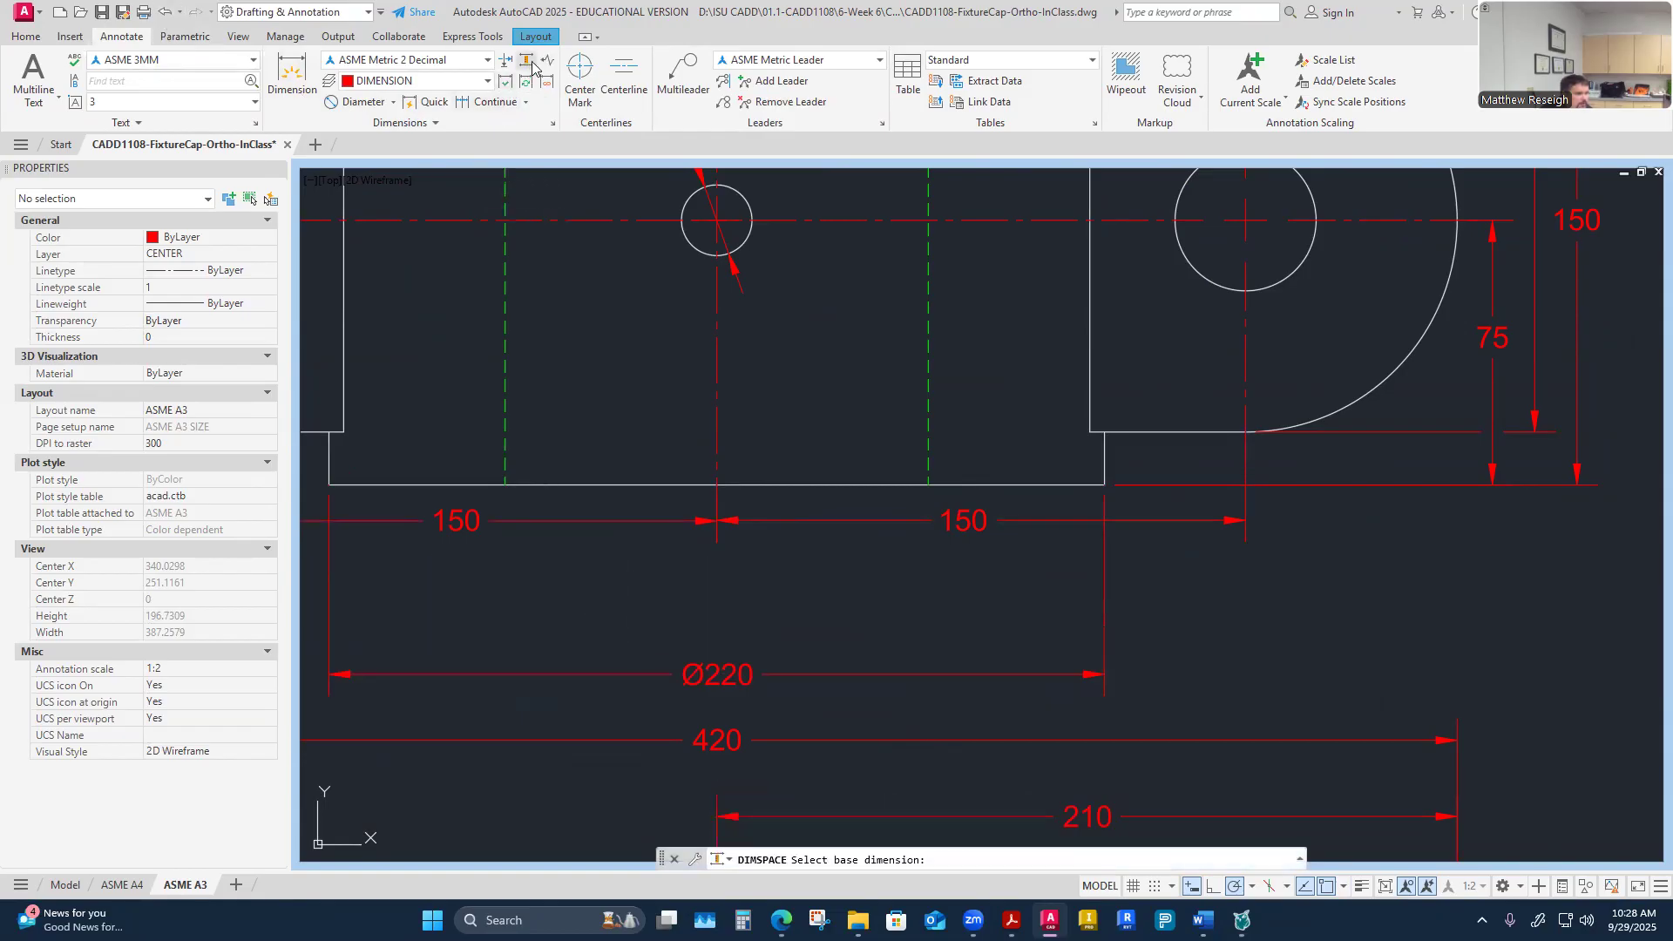
left_click(965, 523)
left_click(972, 515)
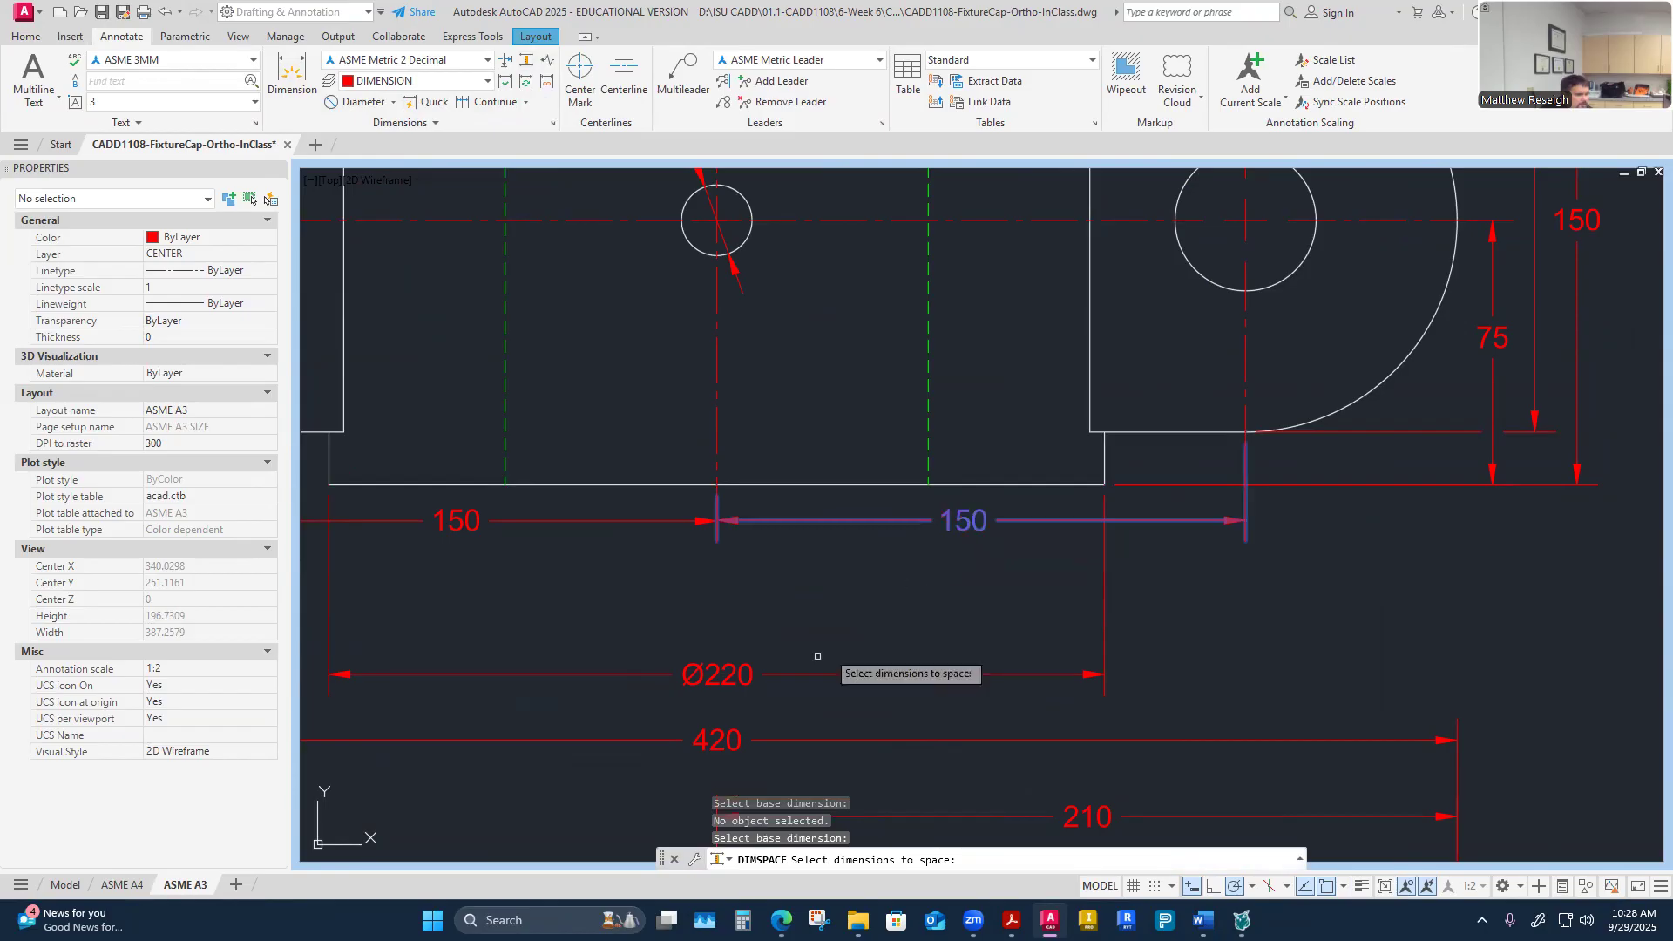
left_click(747, 673)
key("Return")
type("a")
key("Return")
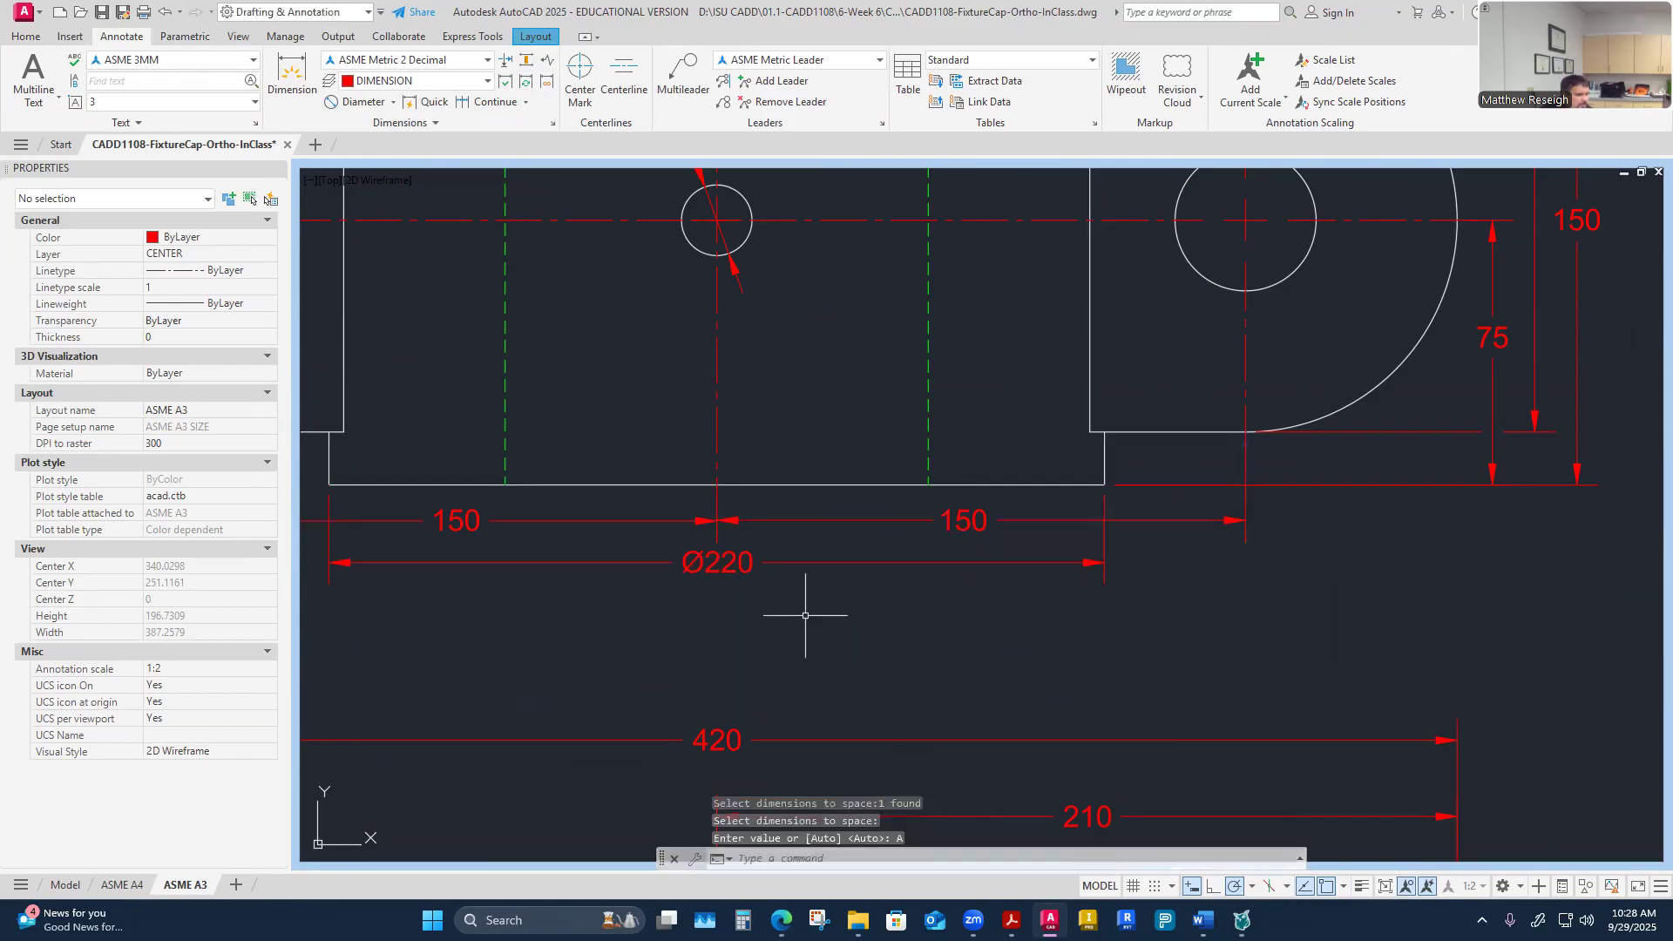
left_click(723, 568)
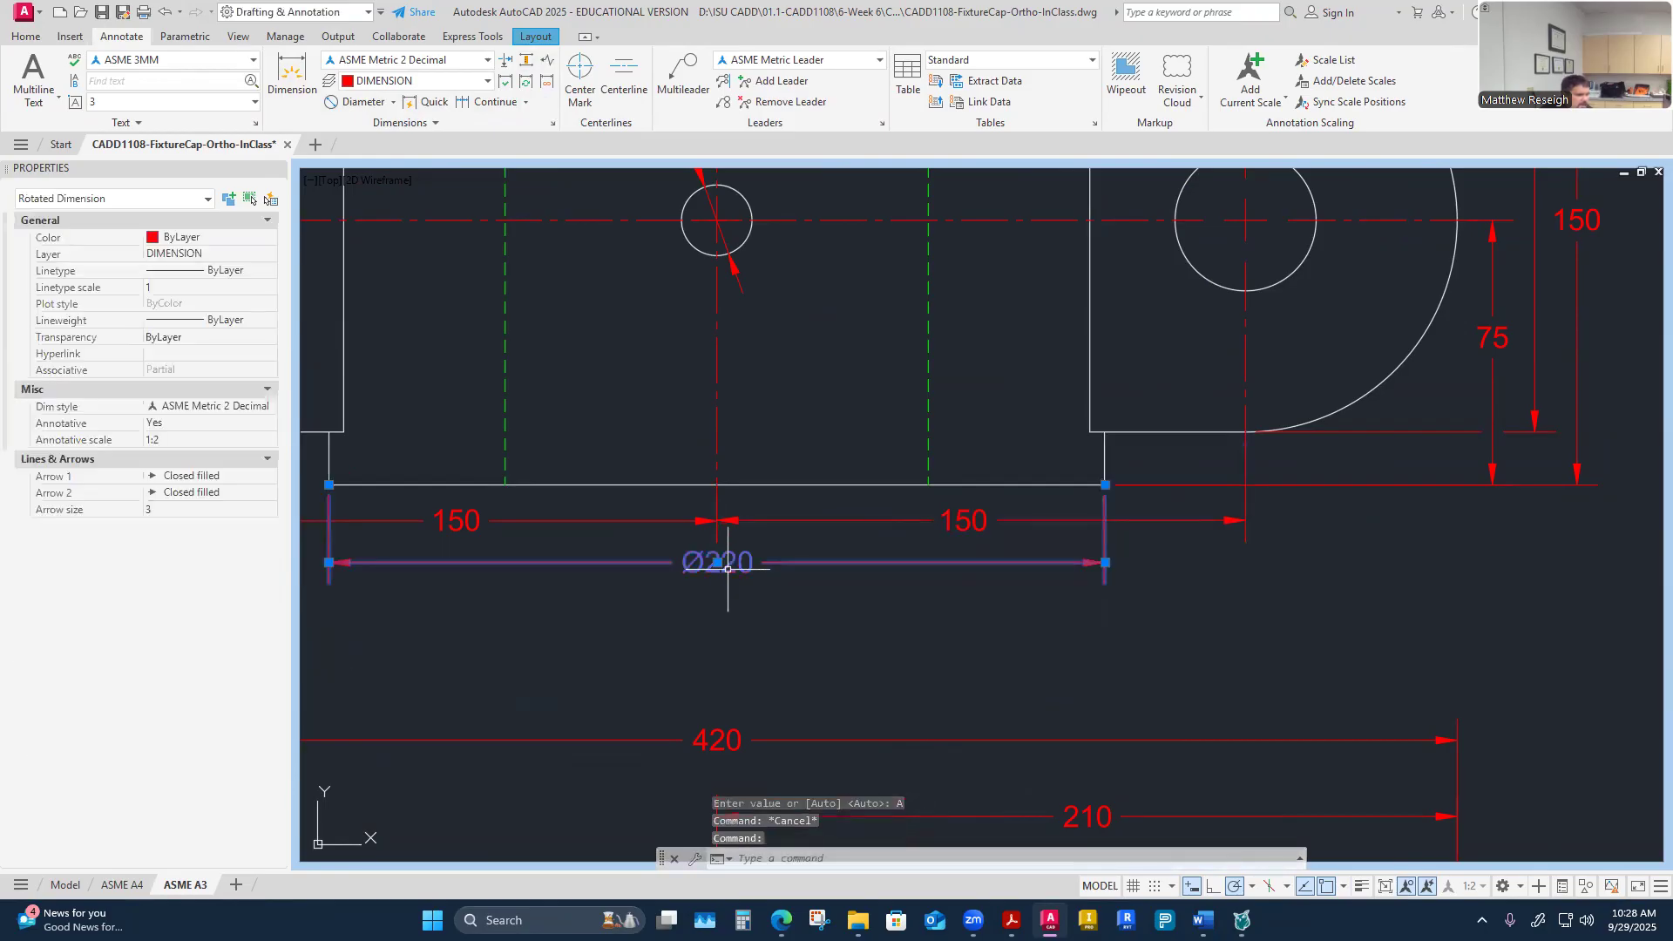
left_click(725, 567)
key("Escape")
Step: Add a dimension break to the Ø220 dimension's right extension line where it crosses the right-hand 150 dimension
scroll(802, 619, "down", 4)
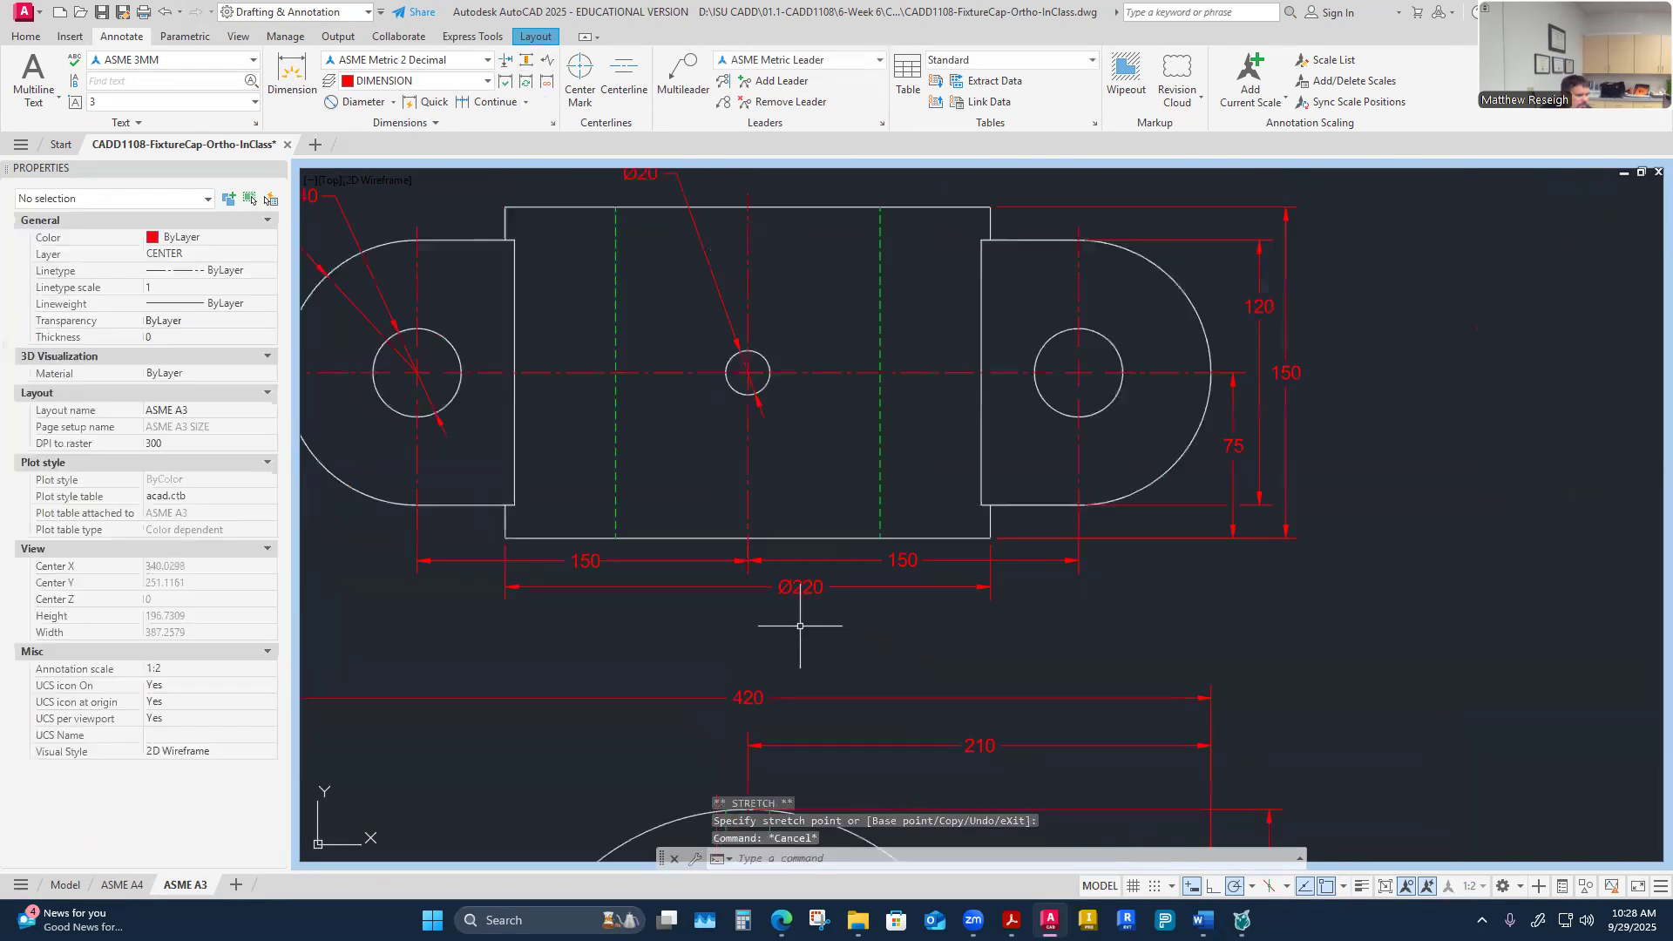
scroll(815, 644, "up", 2)
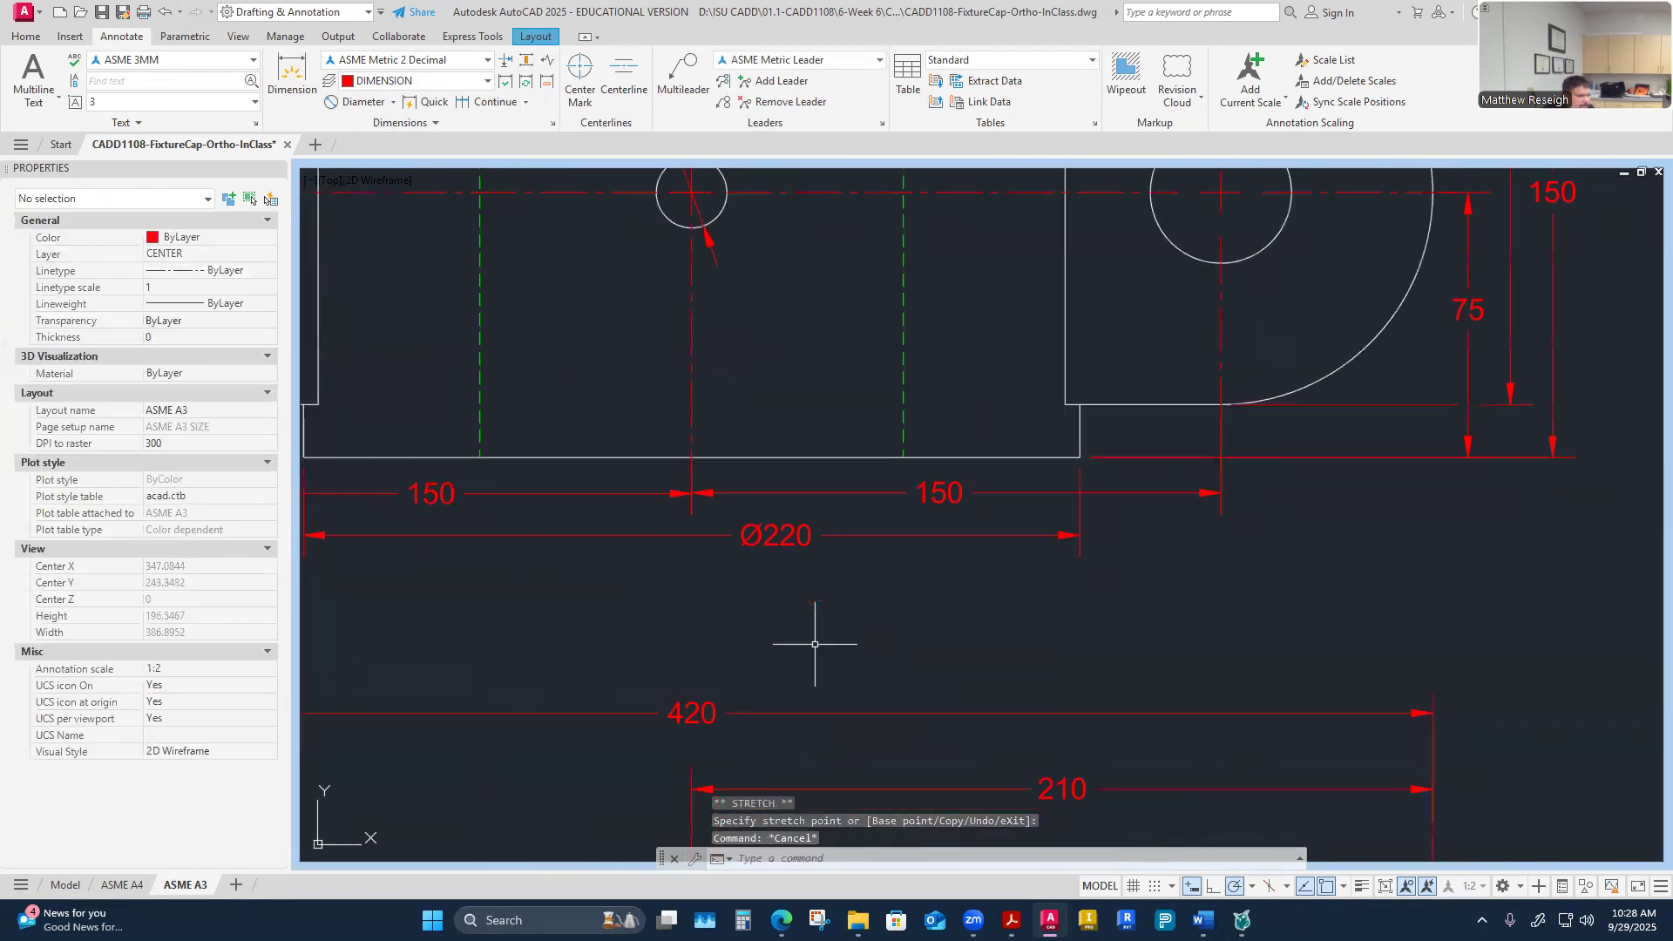
left_click(505, 59)
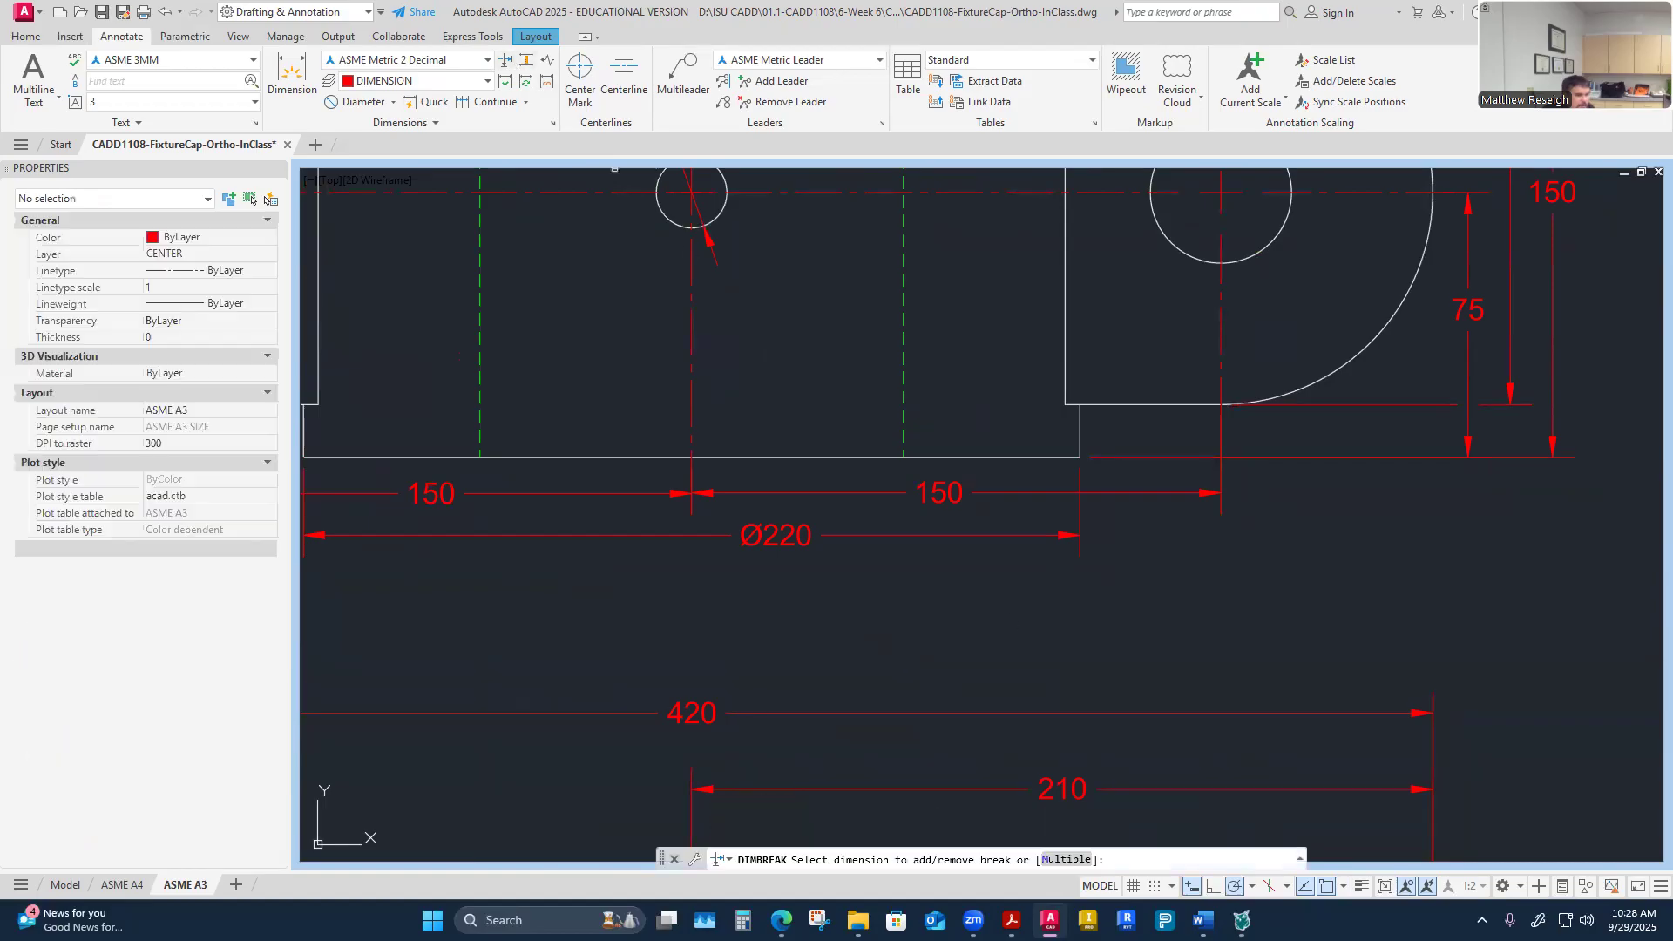
scroll(1115, 462, "up", 2)
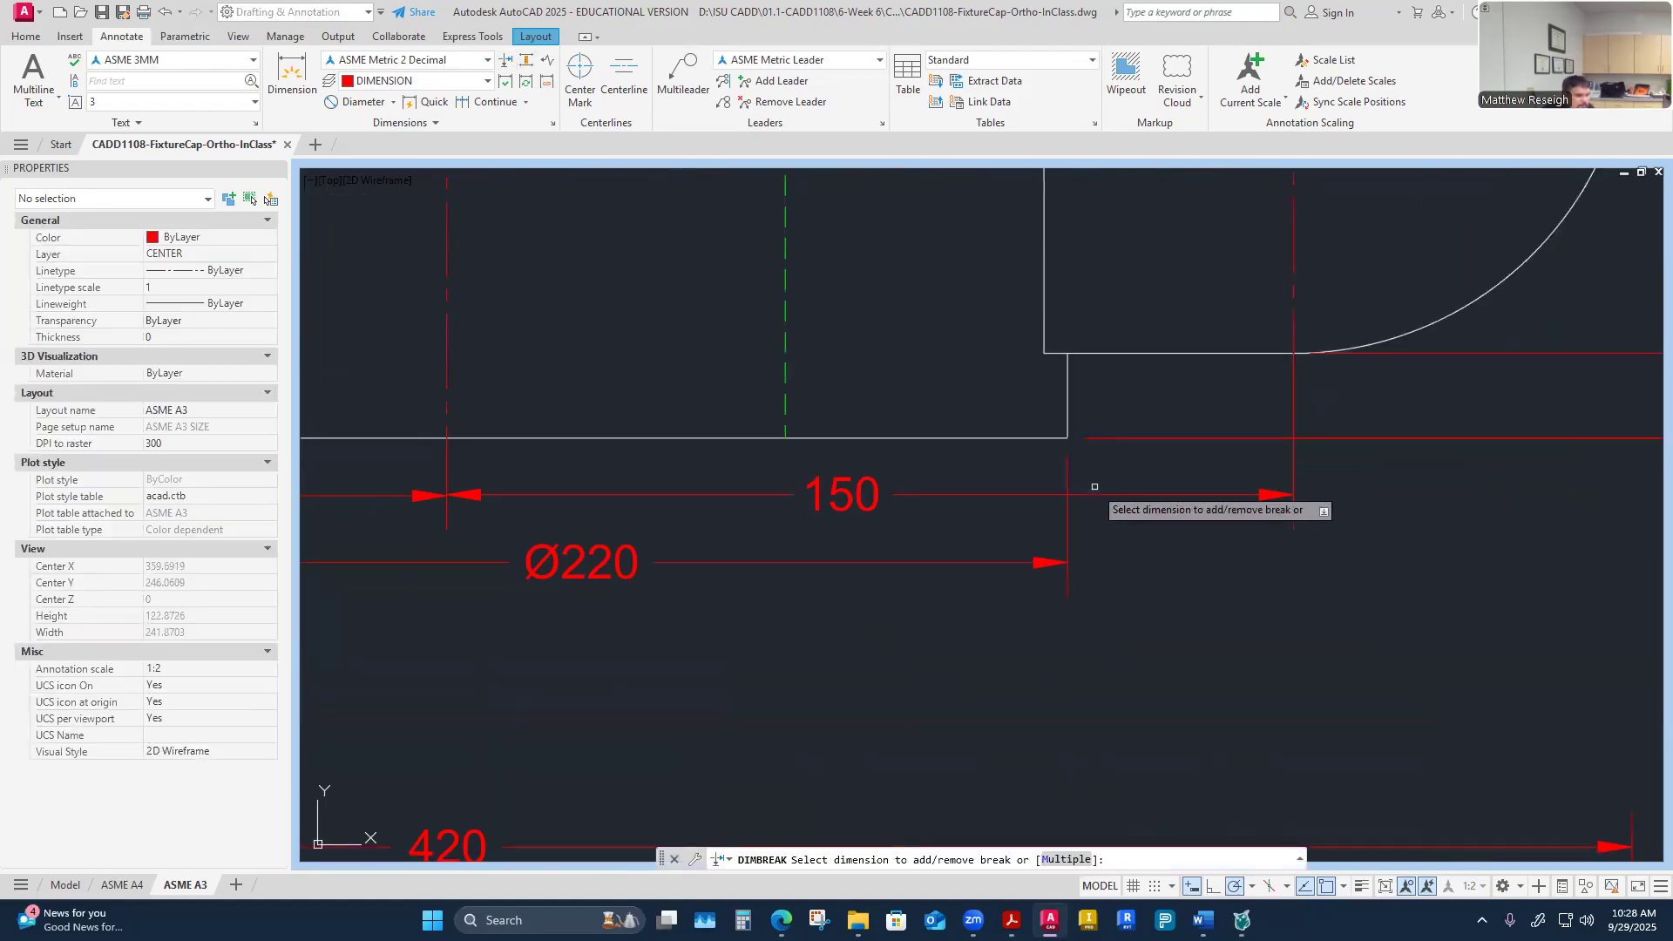
left_click(1069, 548)
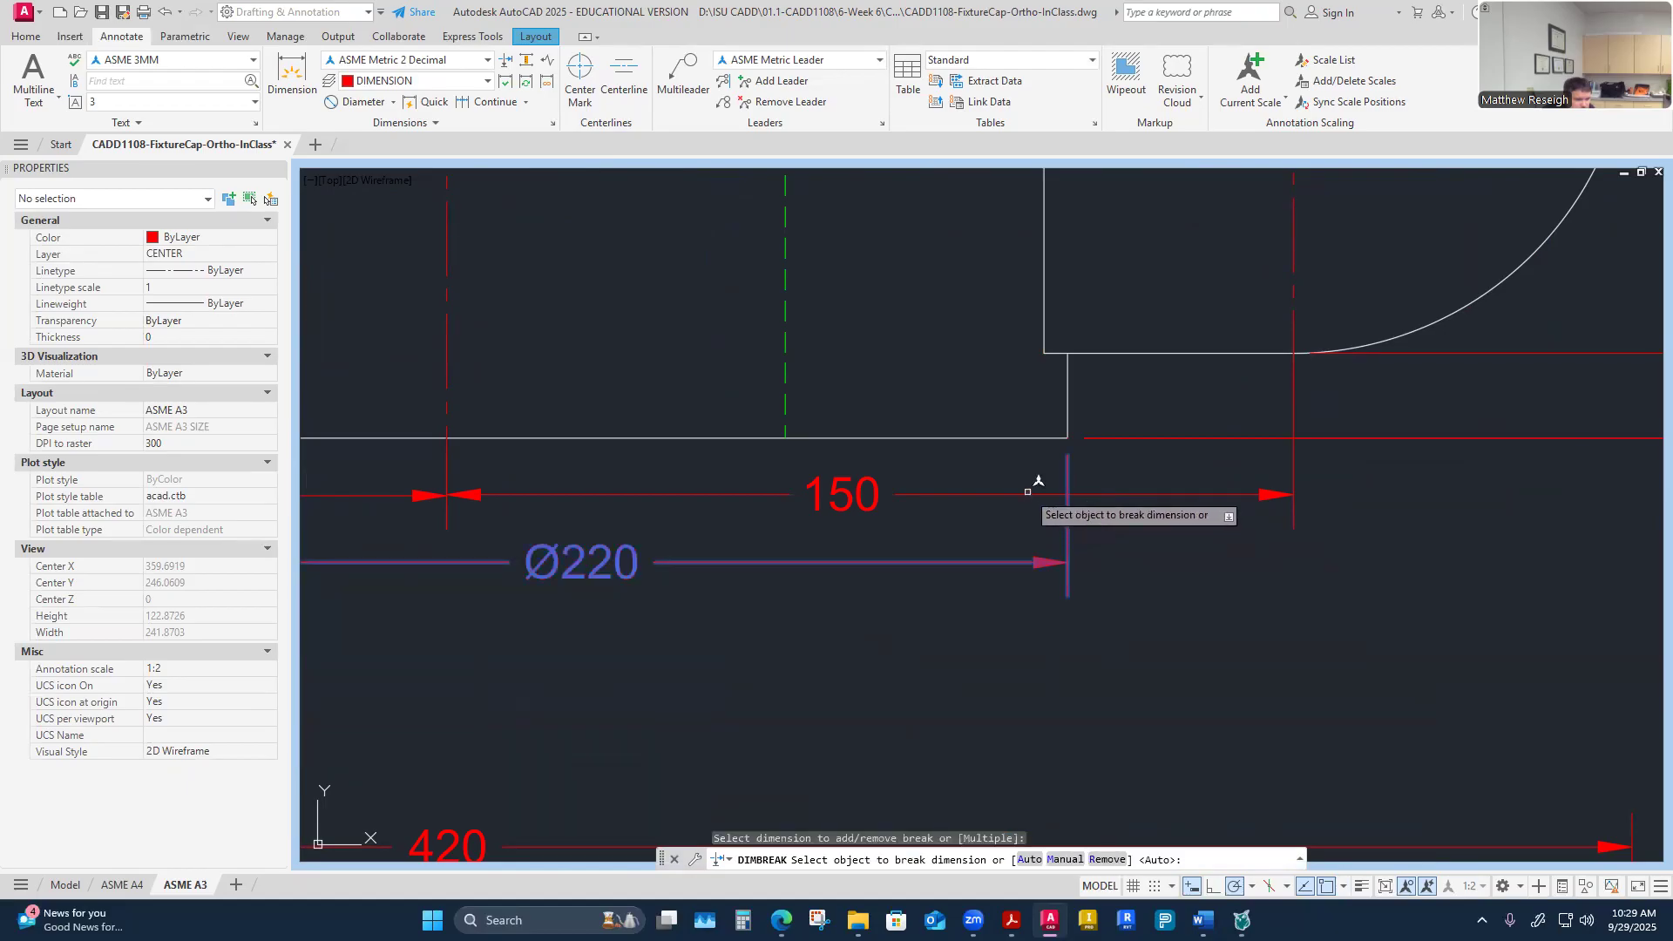
key("Escape")
scroll(1120, 545, "down", 4)
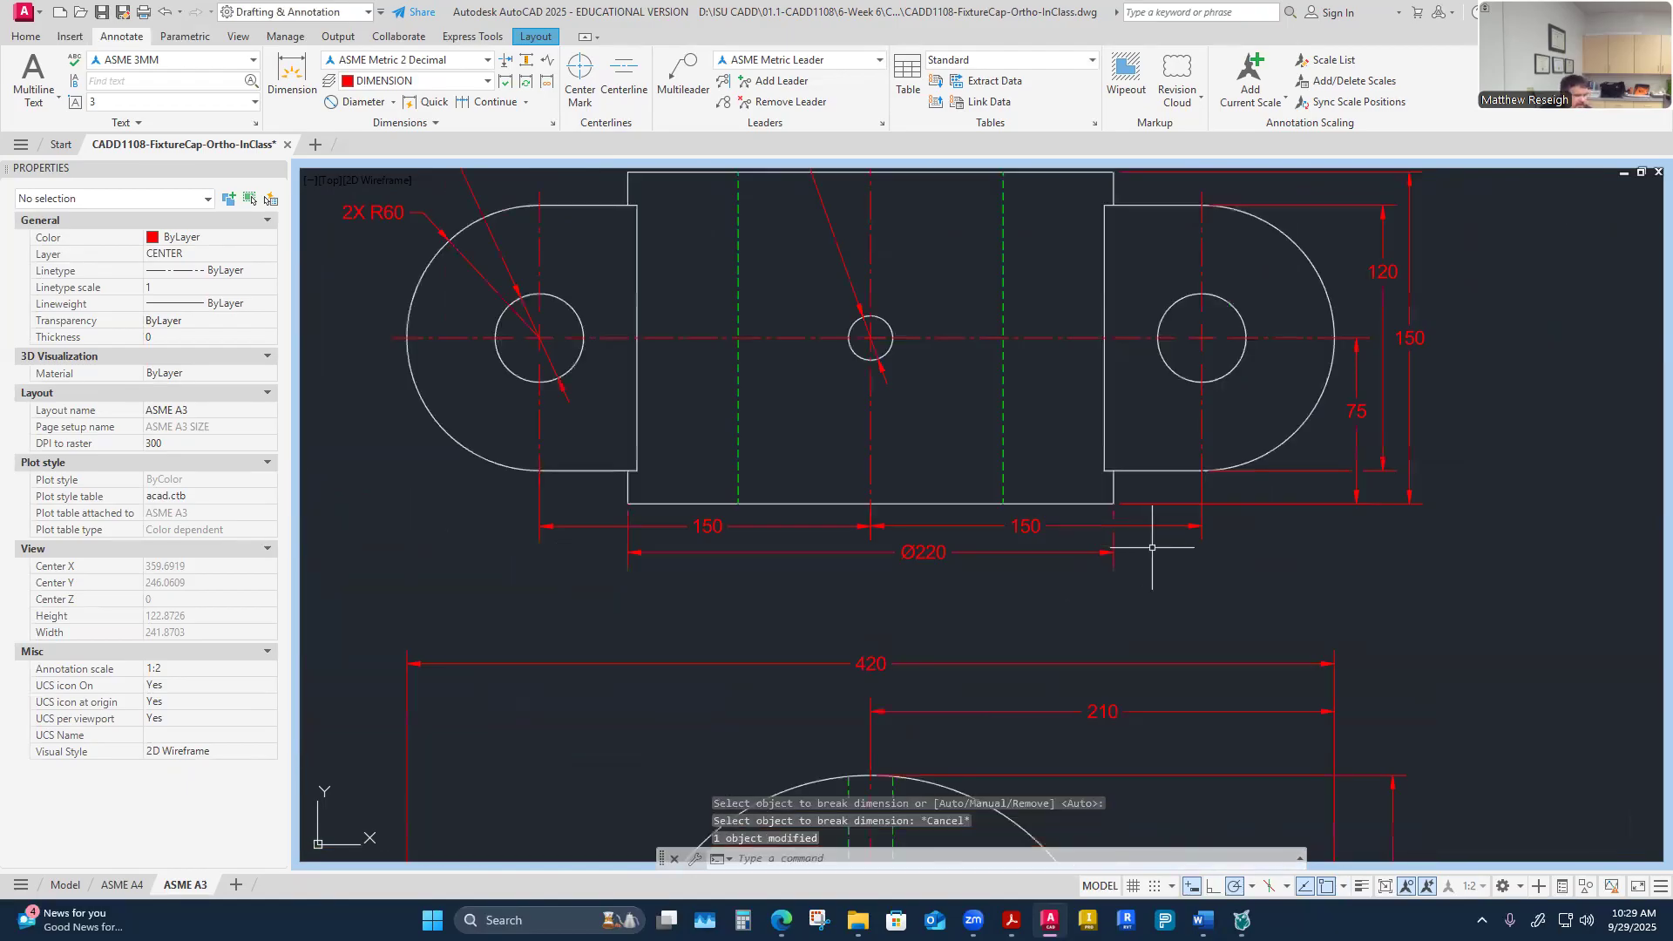
scroll(718, 535, "up", 4)
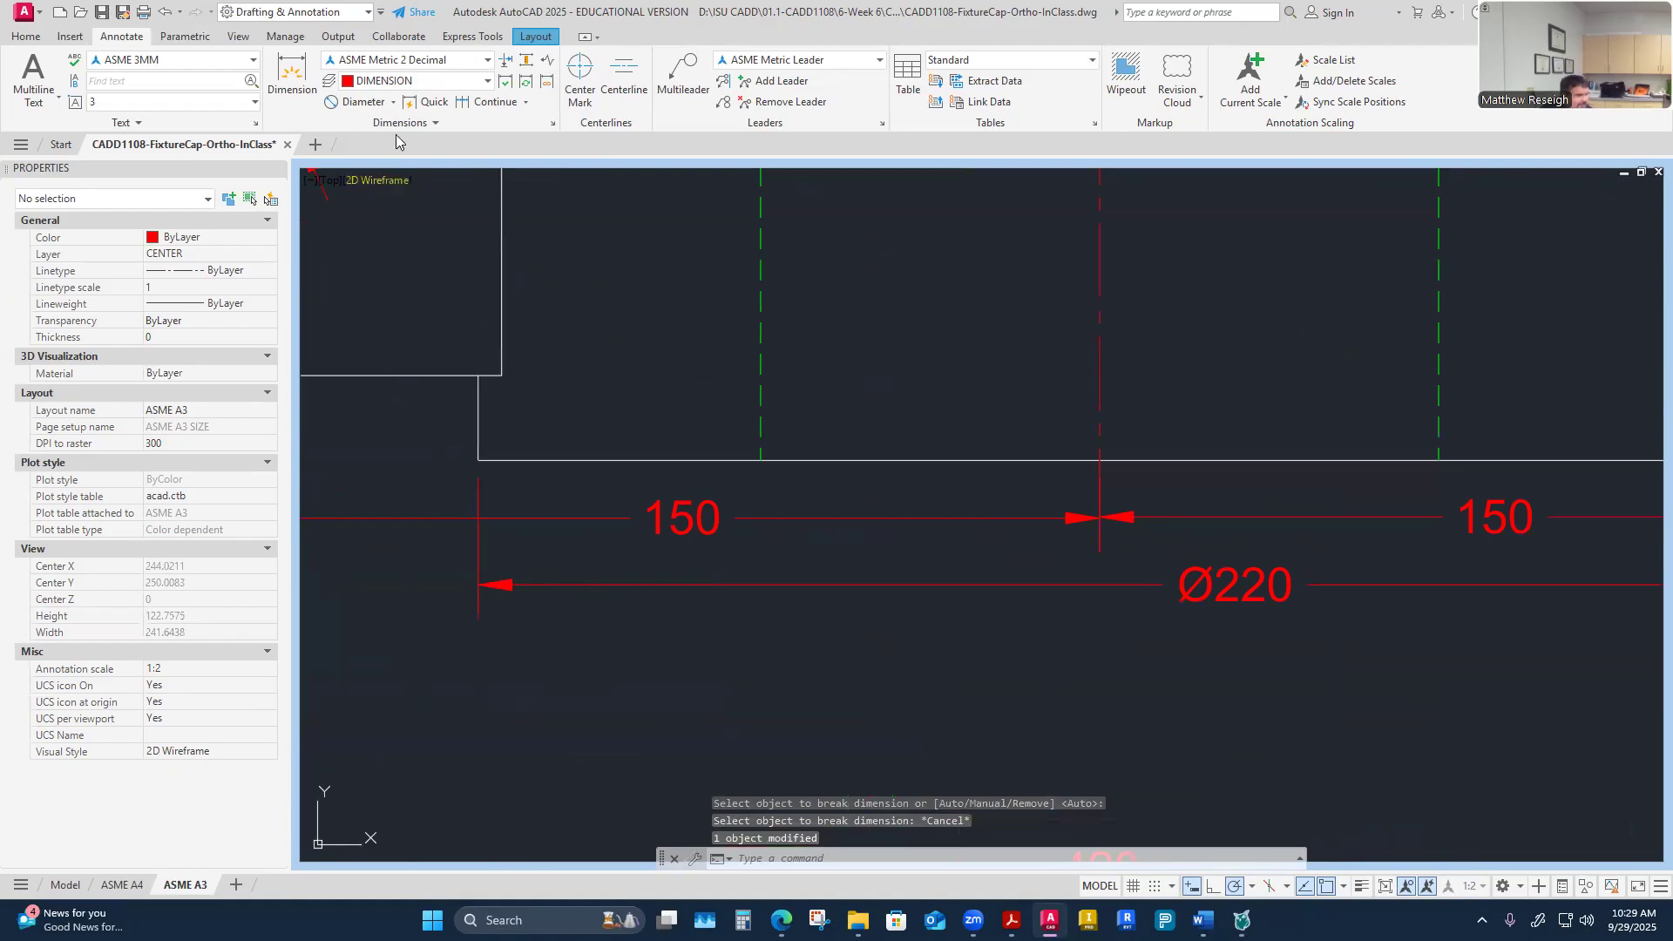
left_click(527, 64)
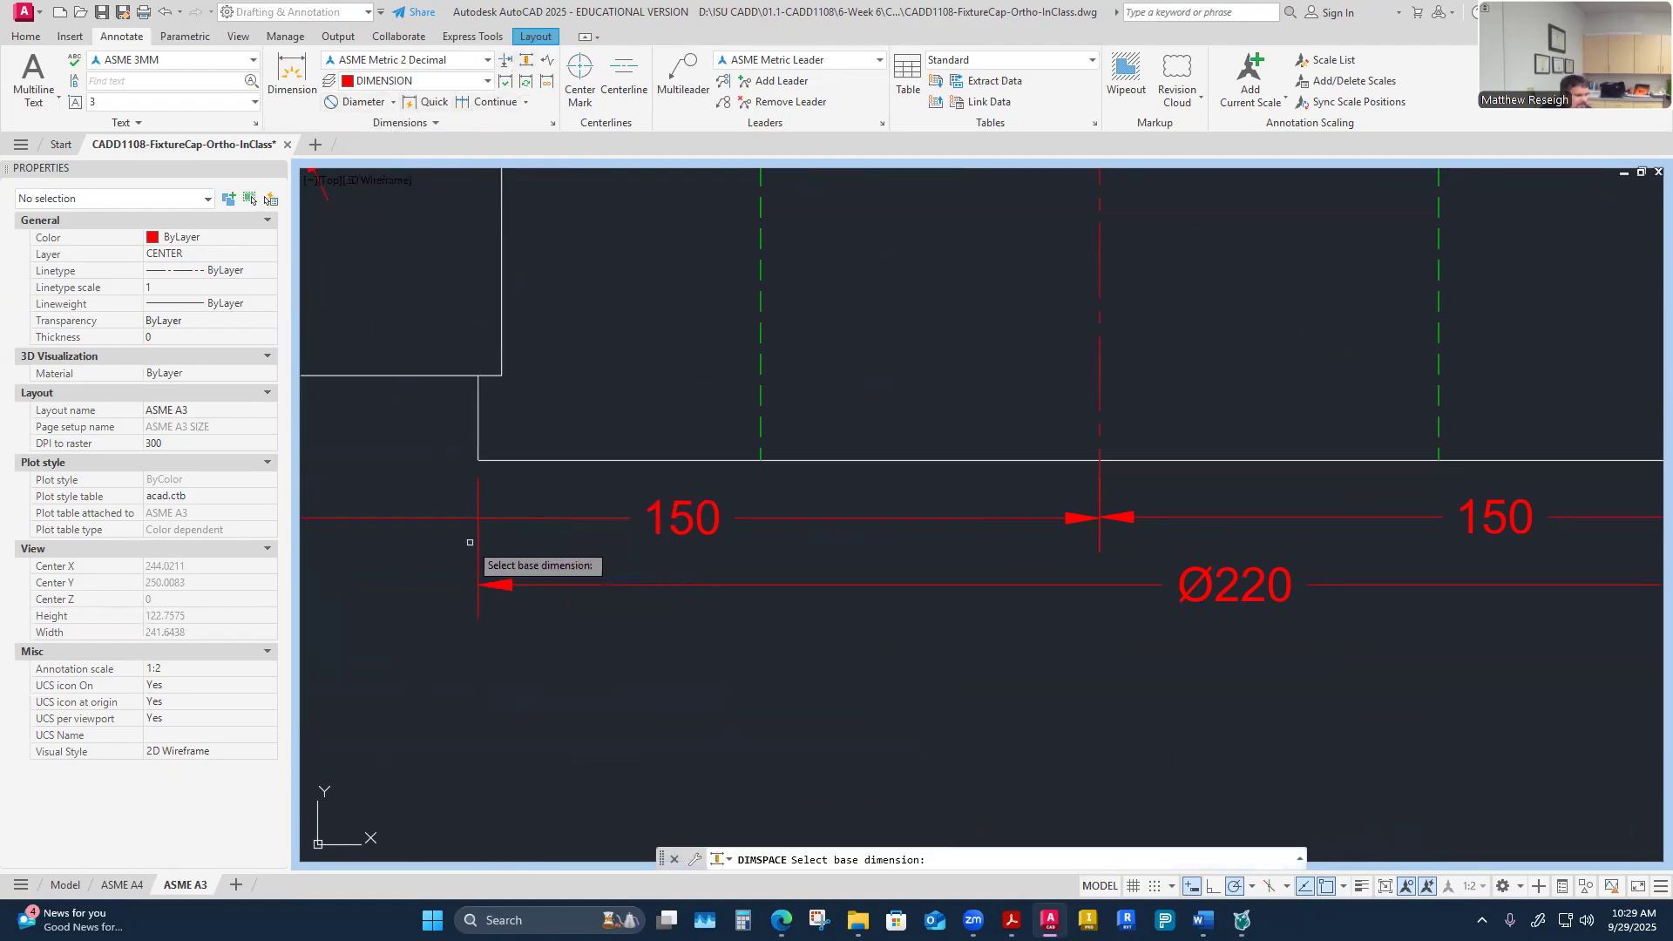
left_click(477, 549)
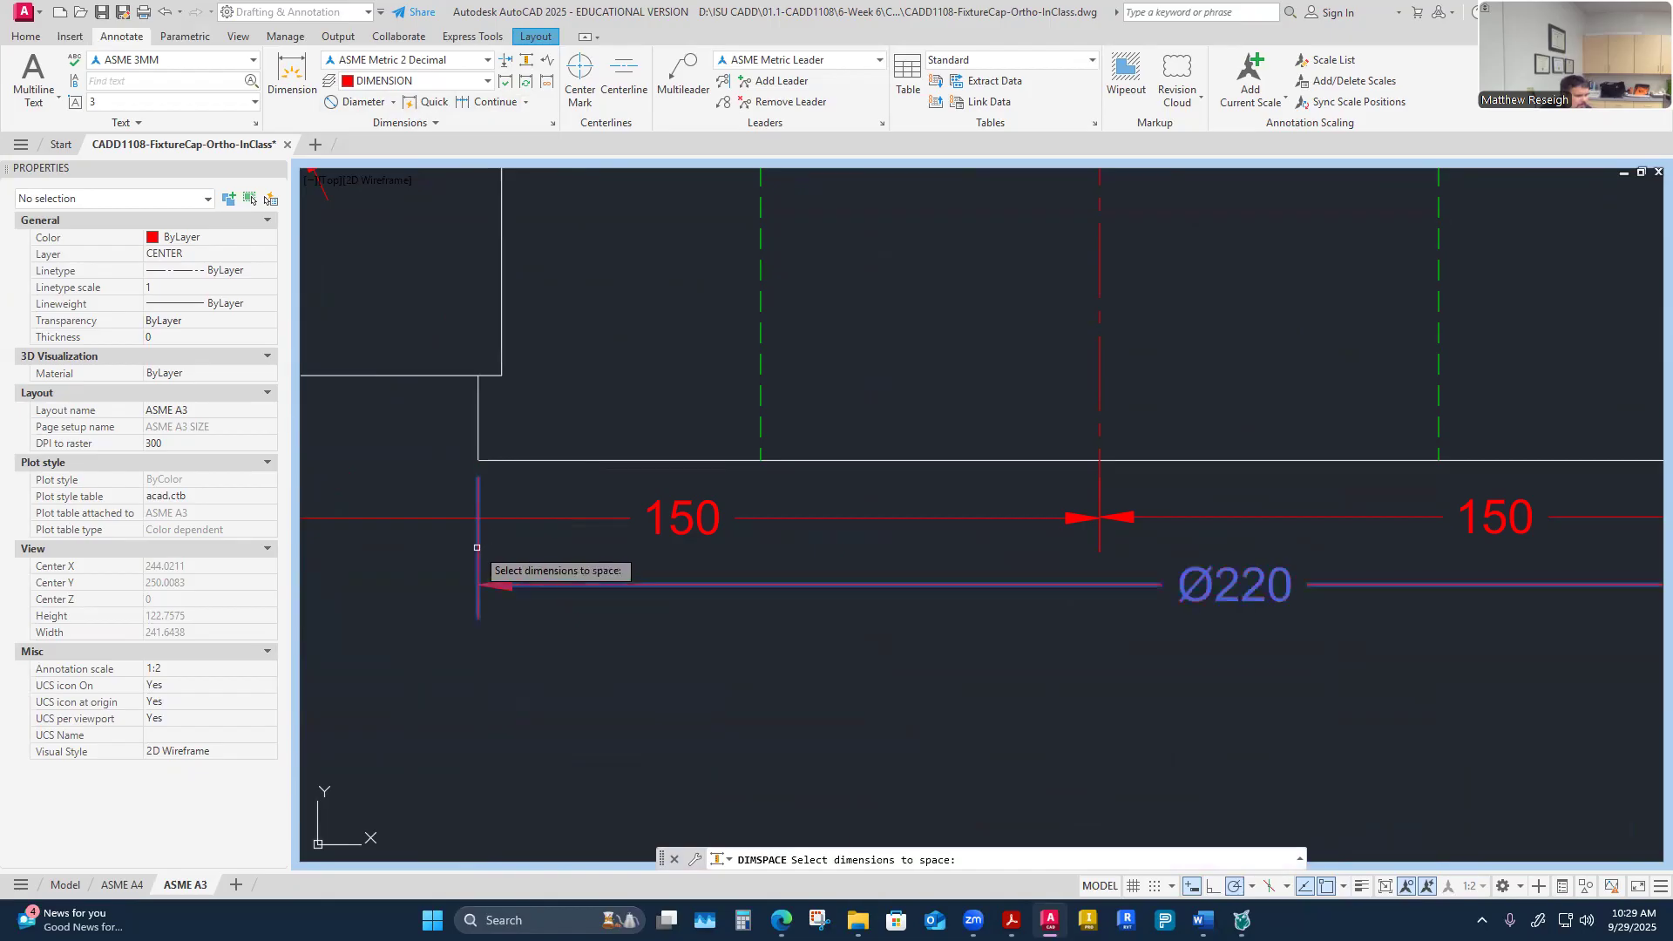
left_click(524, 516)
key("Return")
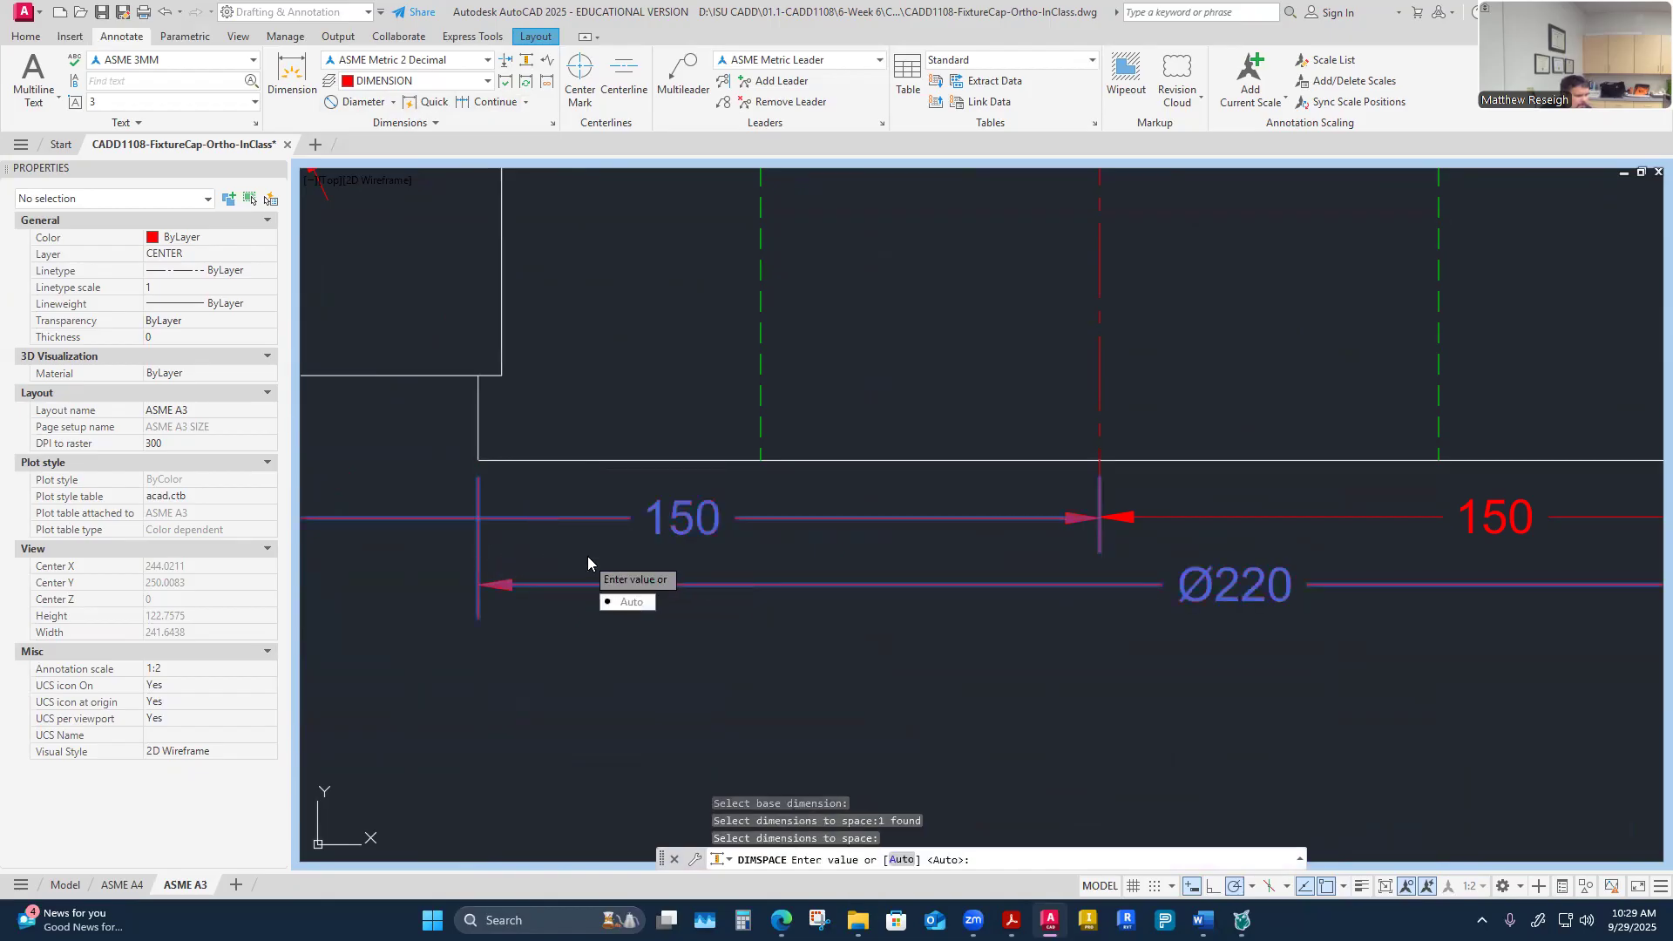
key("Escape")
key("Escape")
key("Escape")
Step: Add a dimension break to the Ø220 dimension's left extension line where it crosses the left-hand 150 dimension
left_click(504, 59)
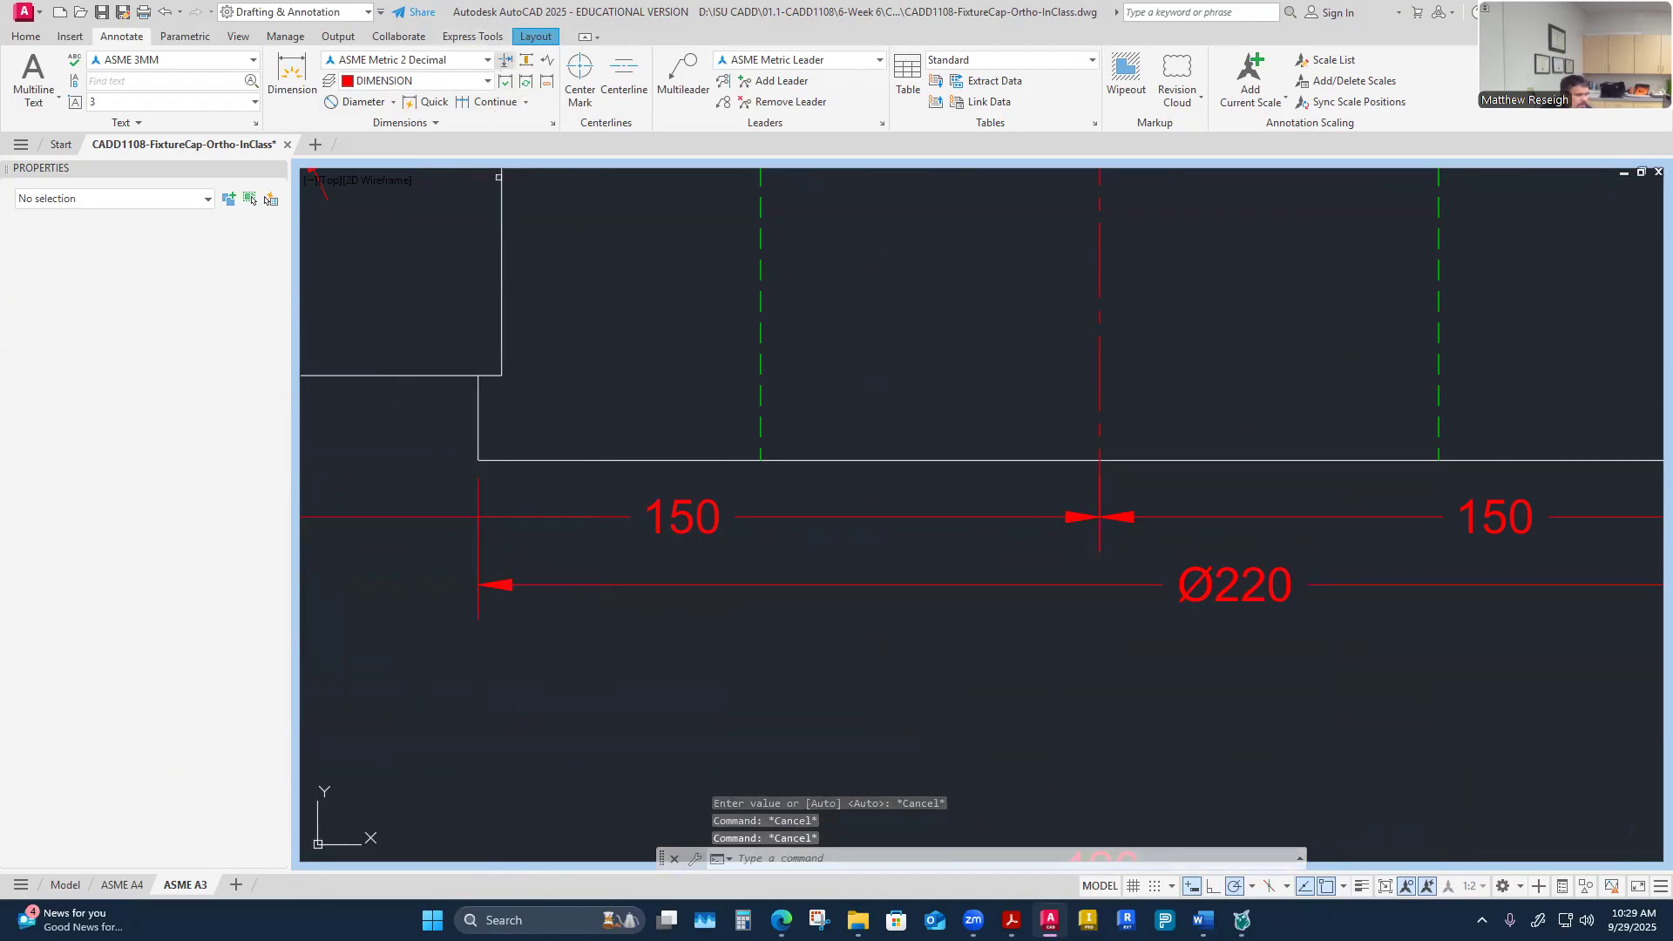
left_click(479, 556)
left_click(542, 516)
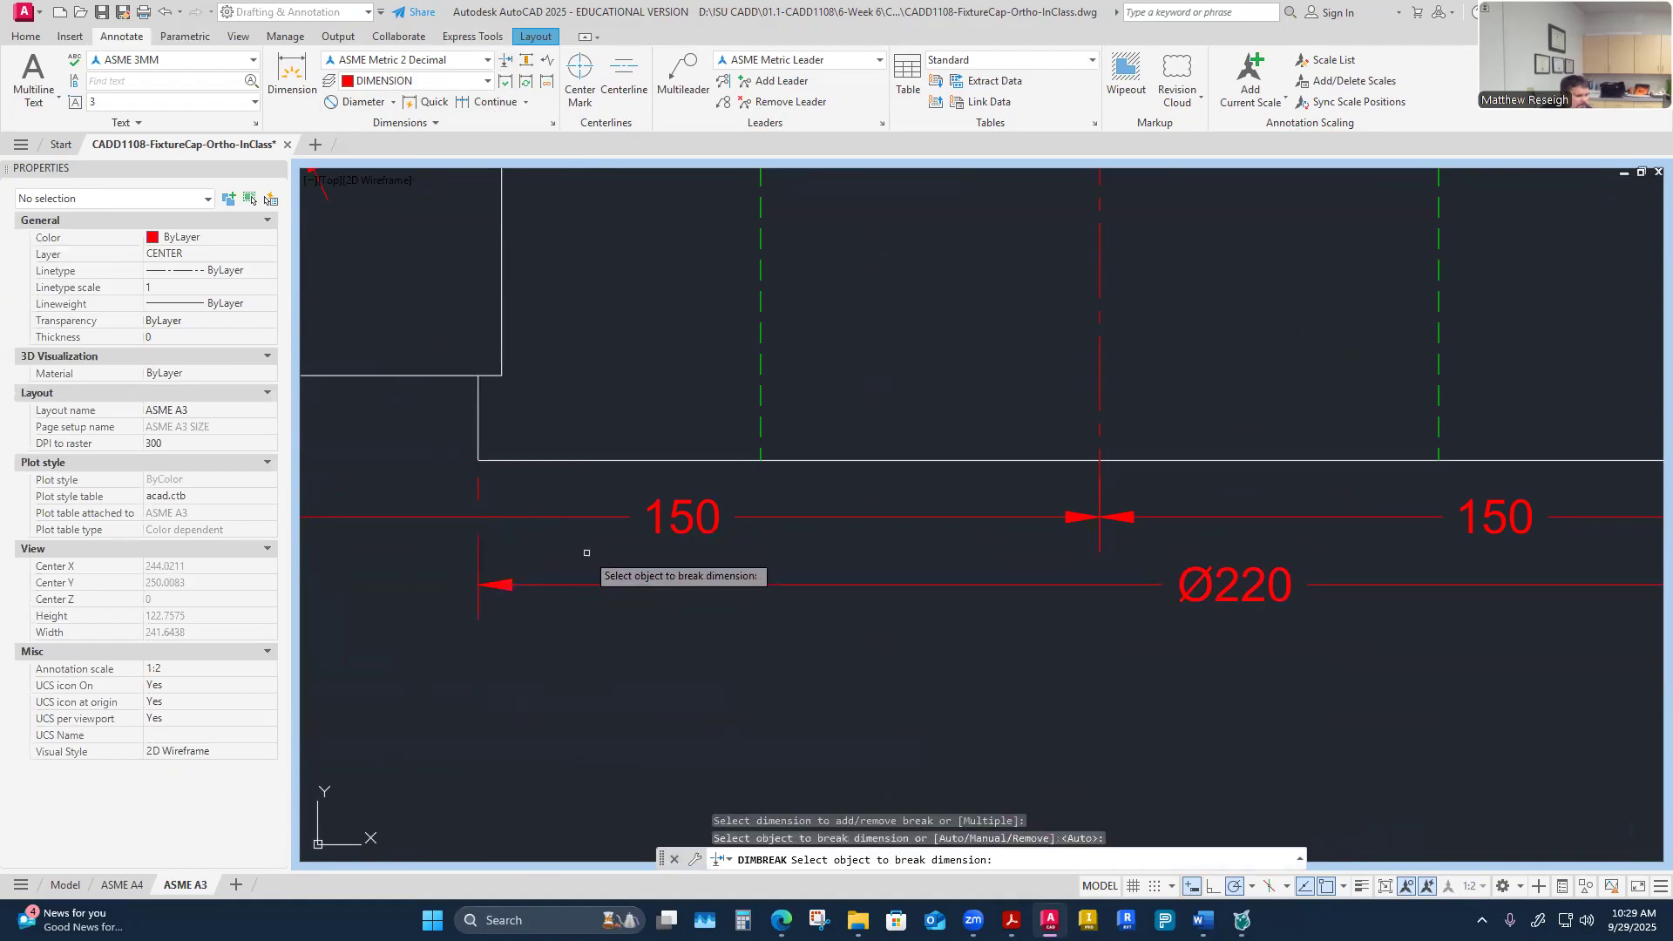
key("Escape")
Step: Examine the dimension spacing and extension line crossings of the top and front views, especially around the 210, 110 and 60 dimensions
scroll(572, 614, "down", 4)
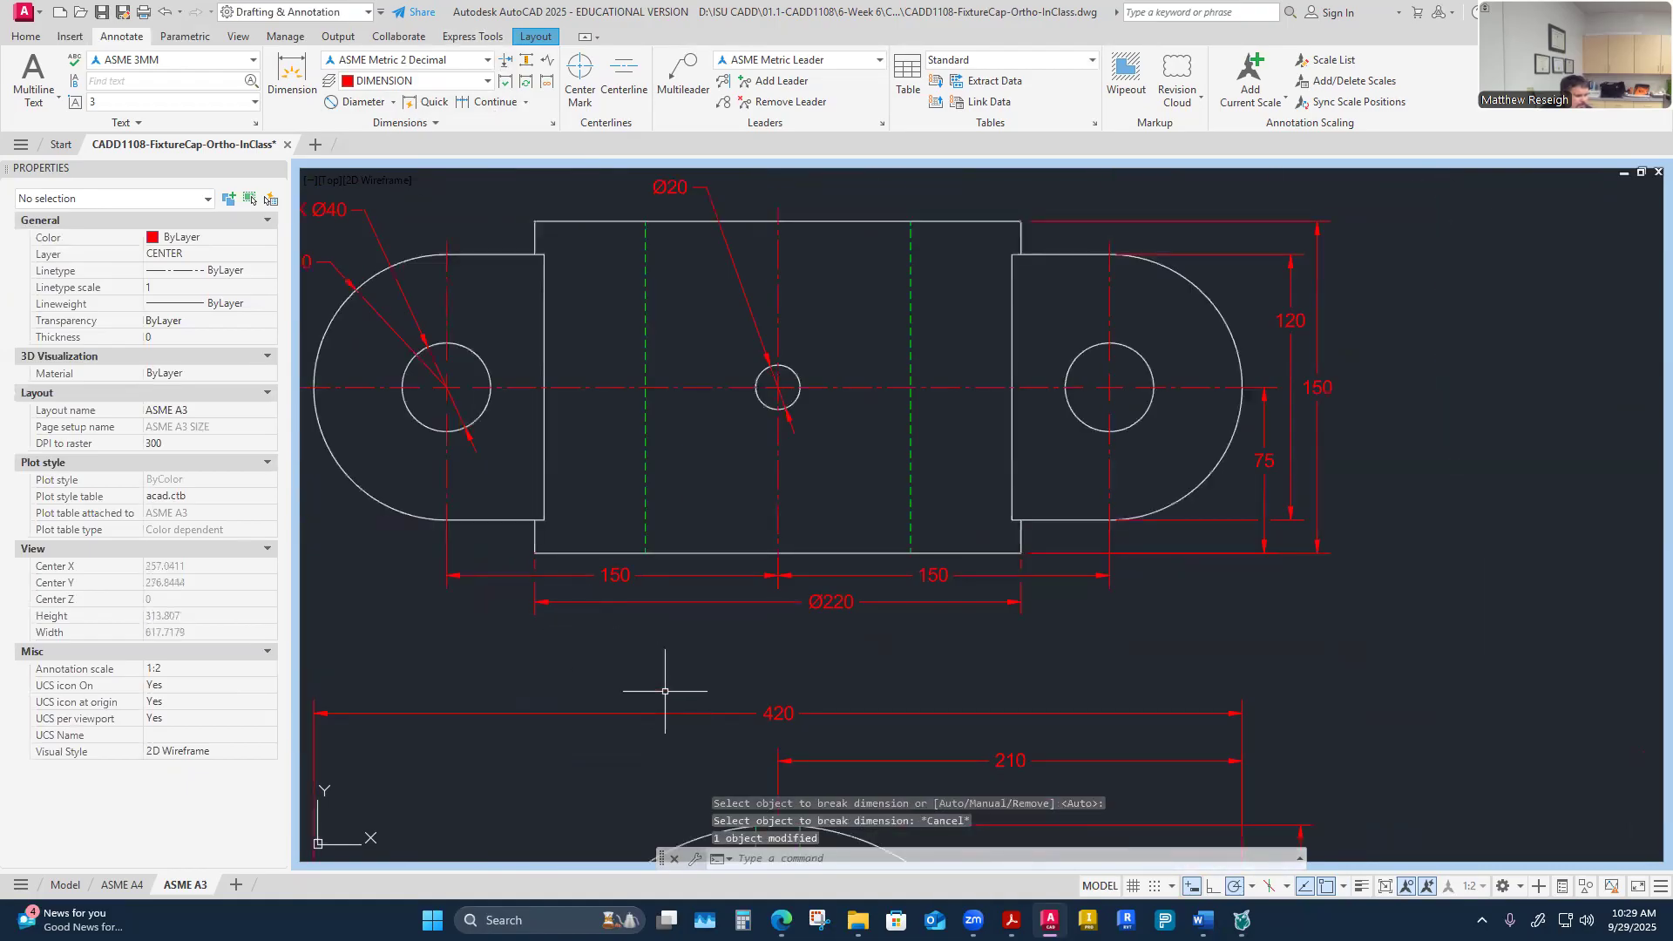
scroll(1128, 586, "down", 1)
scroll(979, 543, "up", 3)
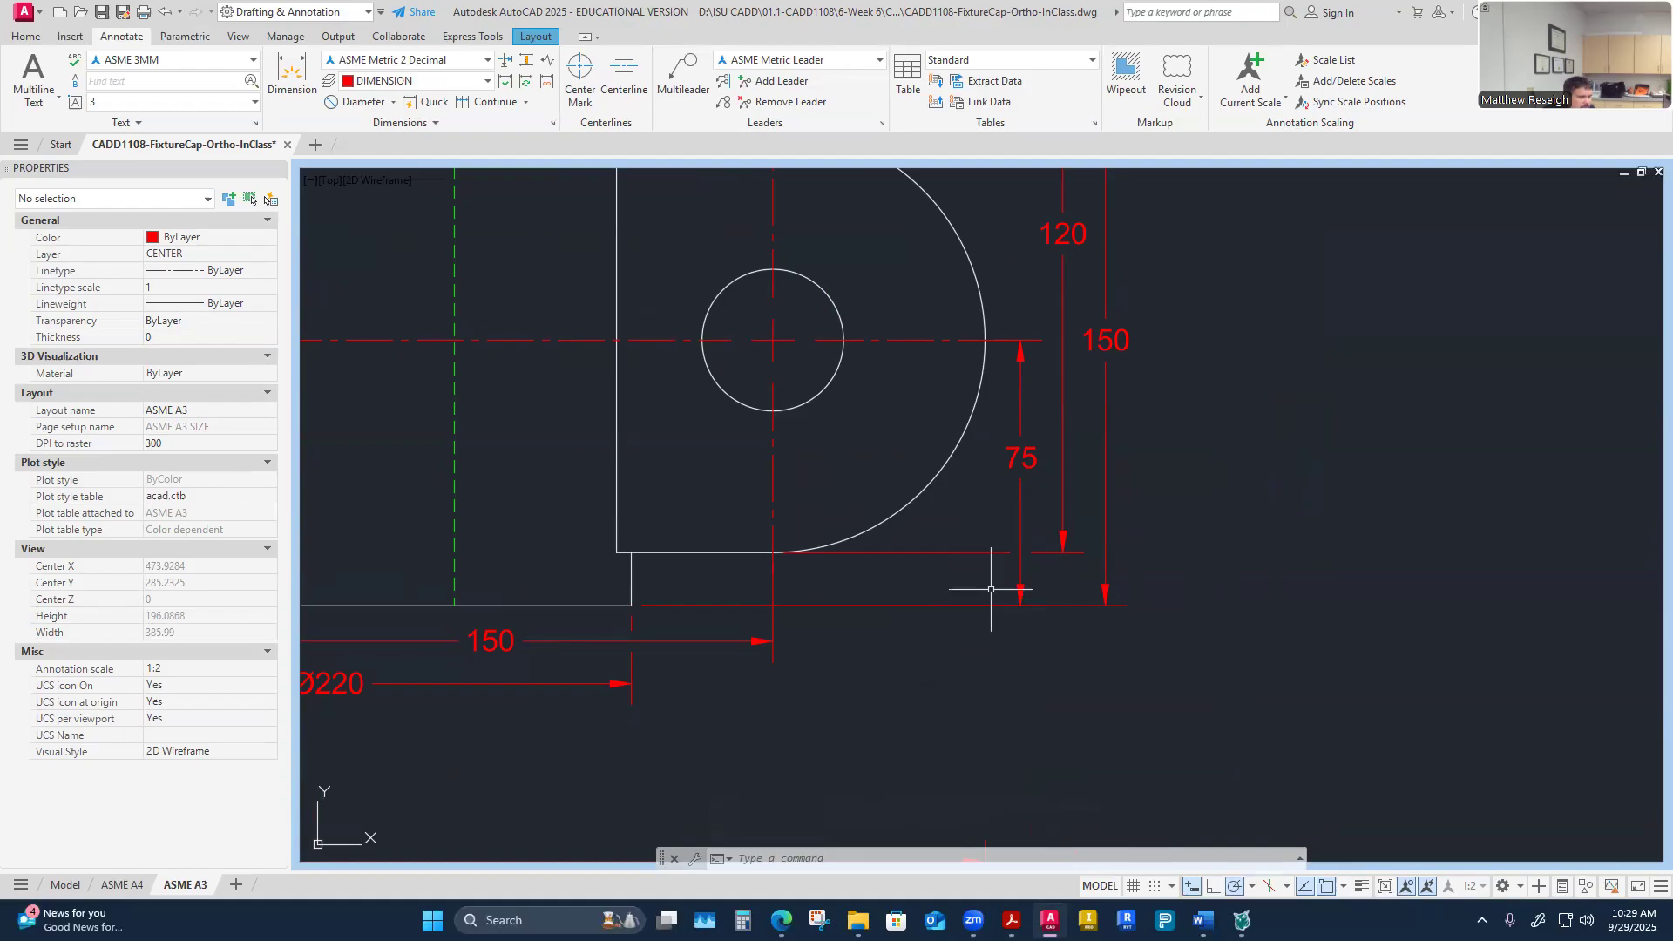
scroll(945, 545, "down", 3)
scroll(962, 791, "up", 3)
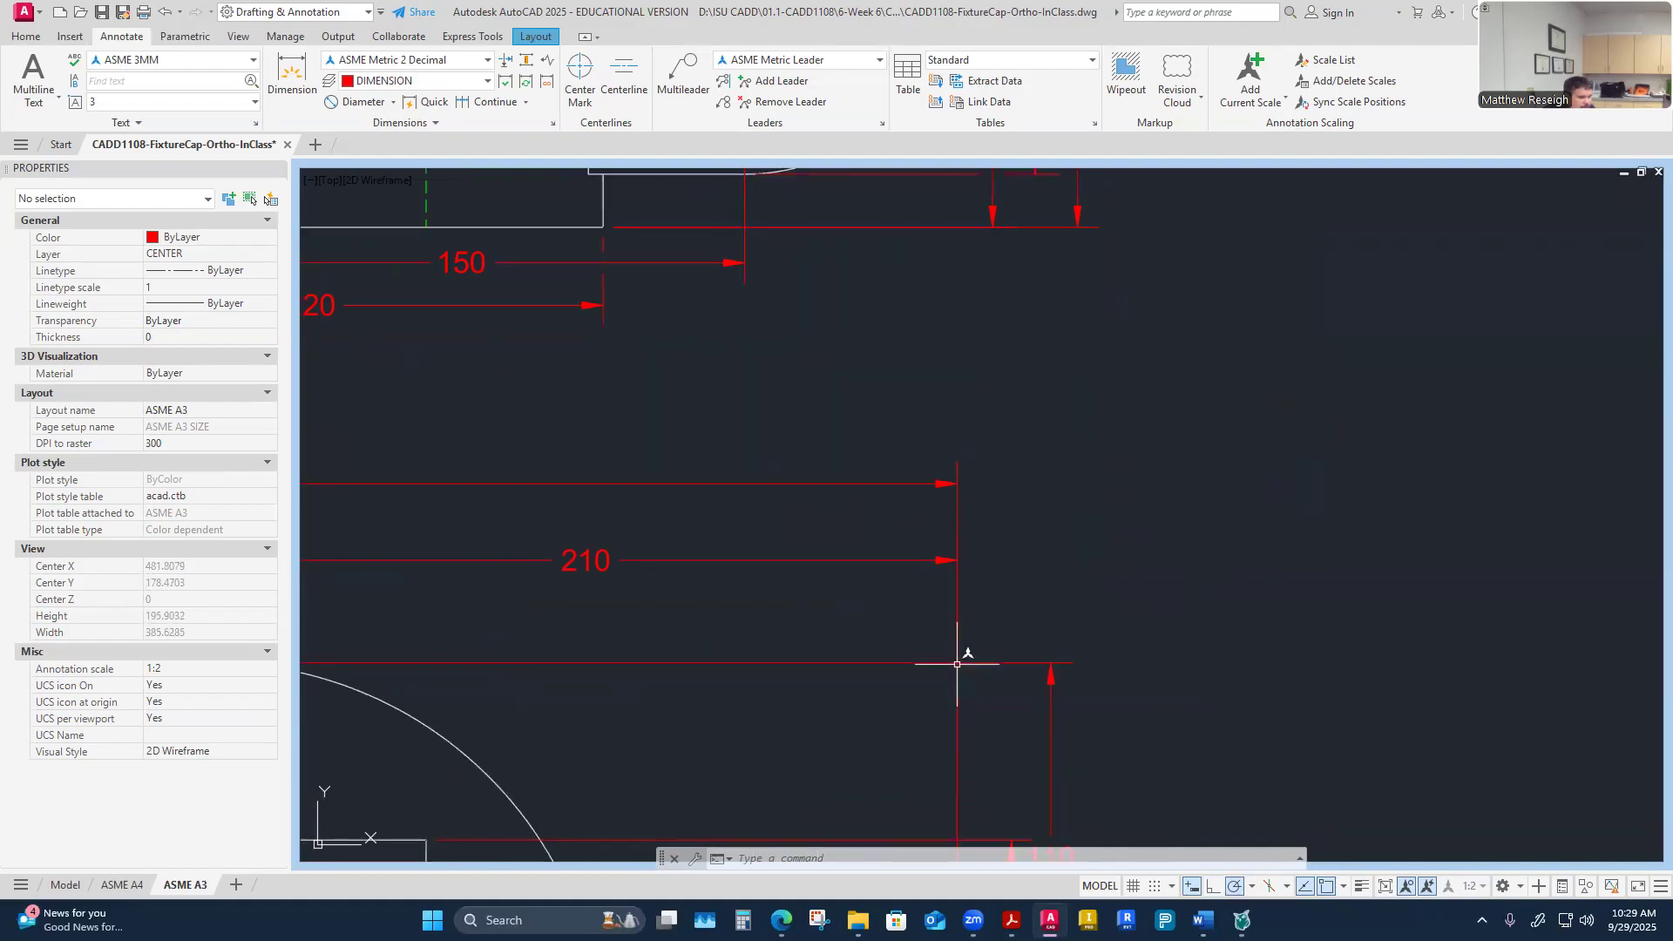
scroll(918, 587, "down", 3)
scroll(964, 695, "up", 3)
scroll(960, 560, "down", 3)
scroll(964, 694, "up", 2)
scroll(925, 664, "down", 3)
scroll(968, 710, "up", 3)
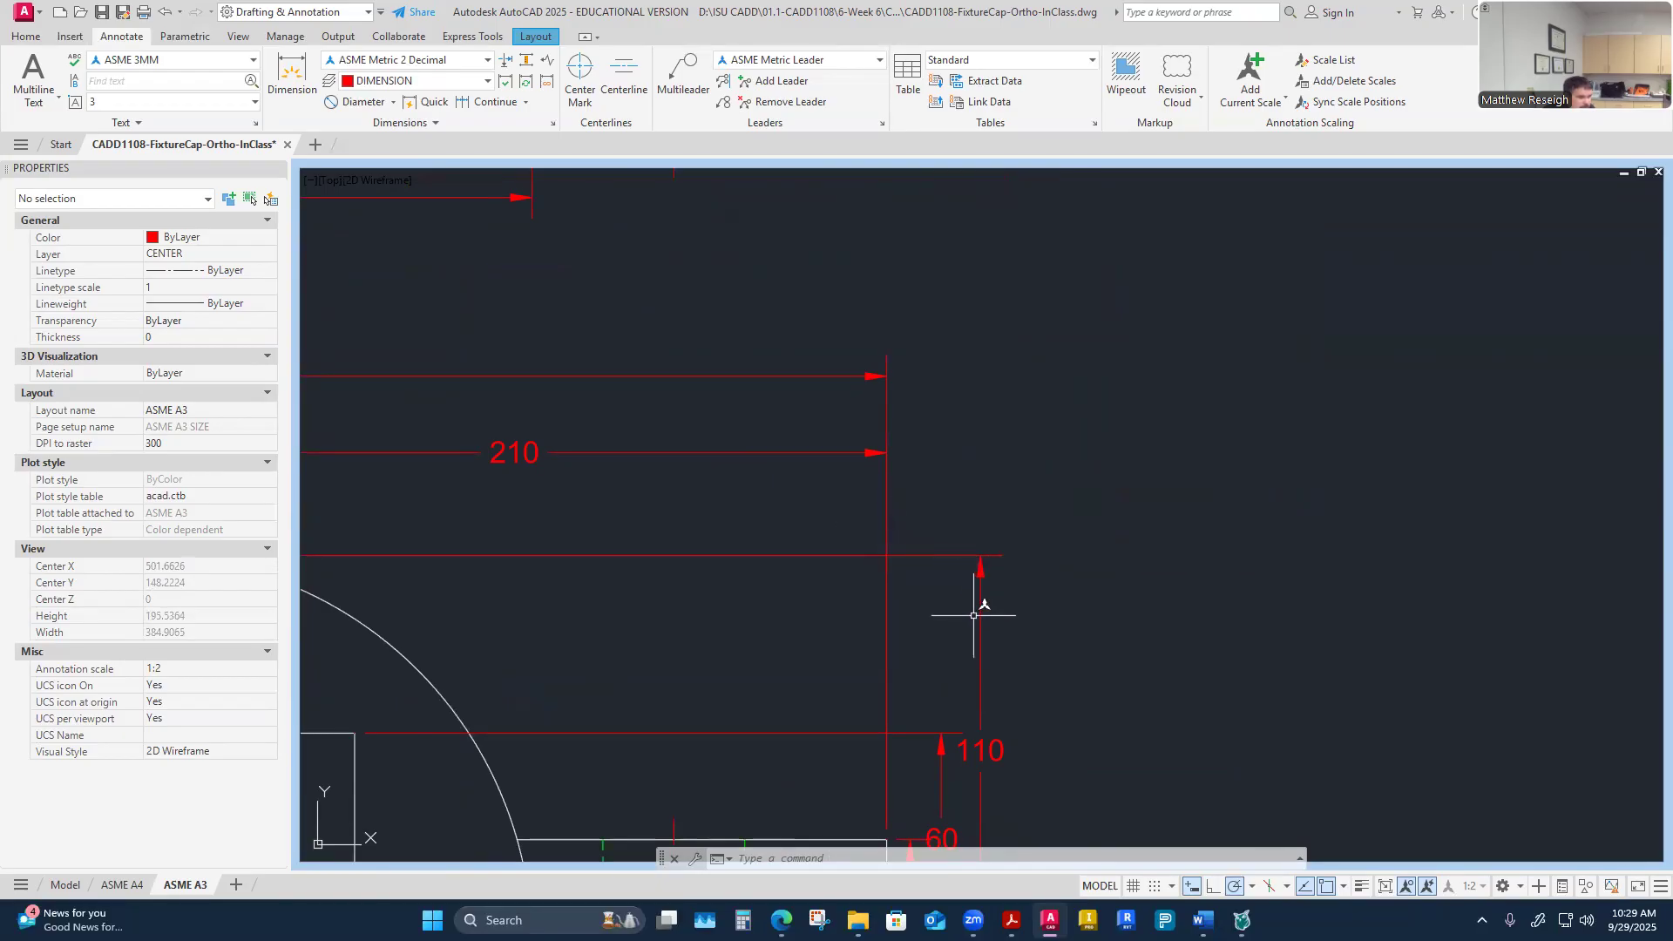
scroll(976, 616, "down", 4)
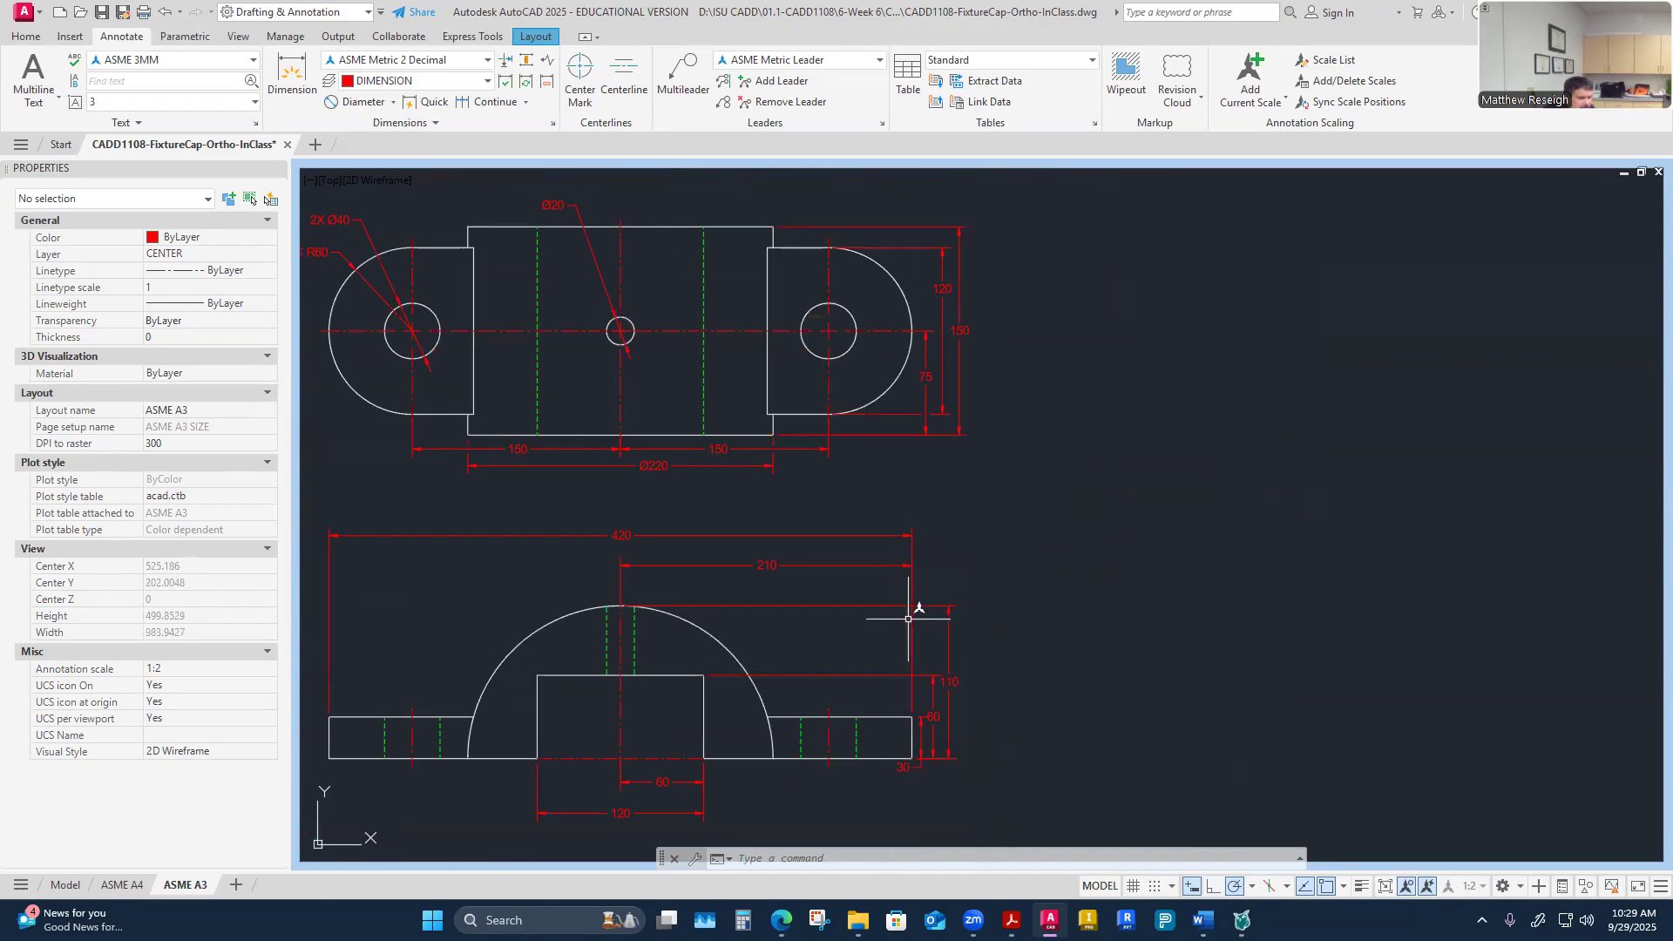
scroll(807, 492, "down", 2)
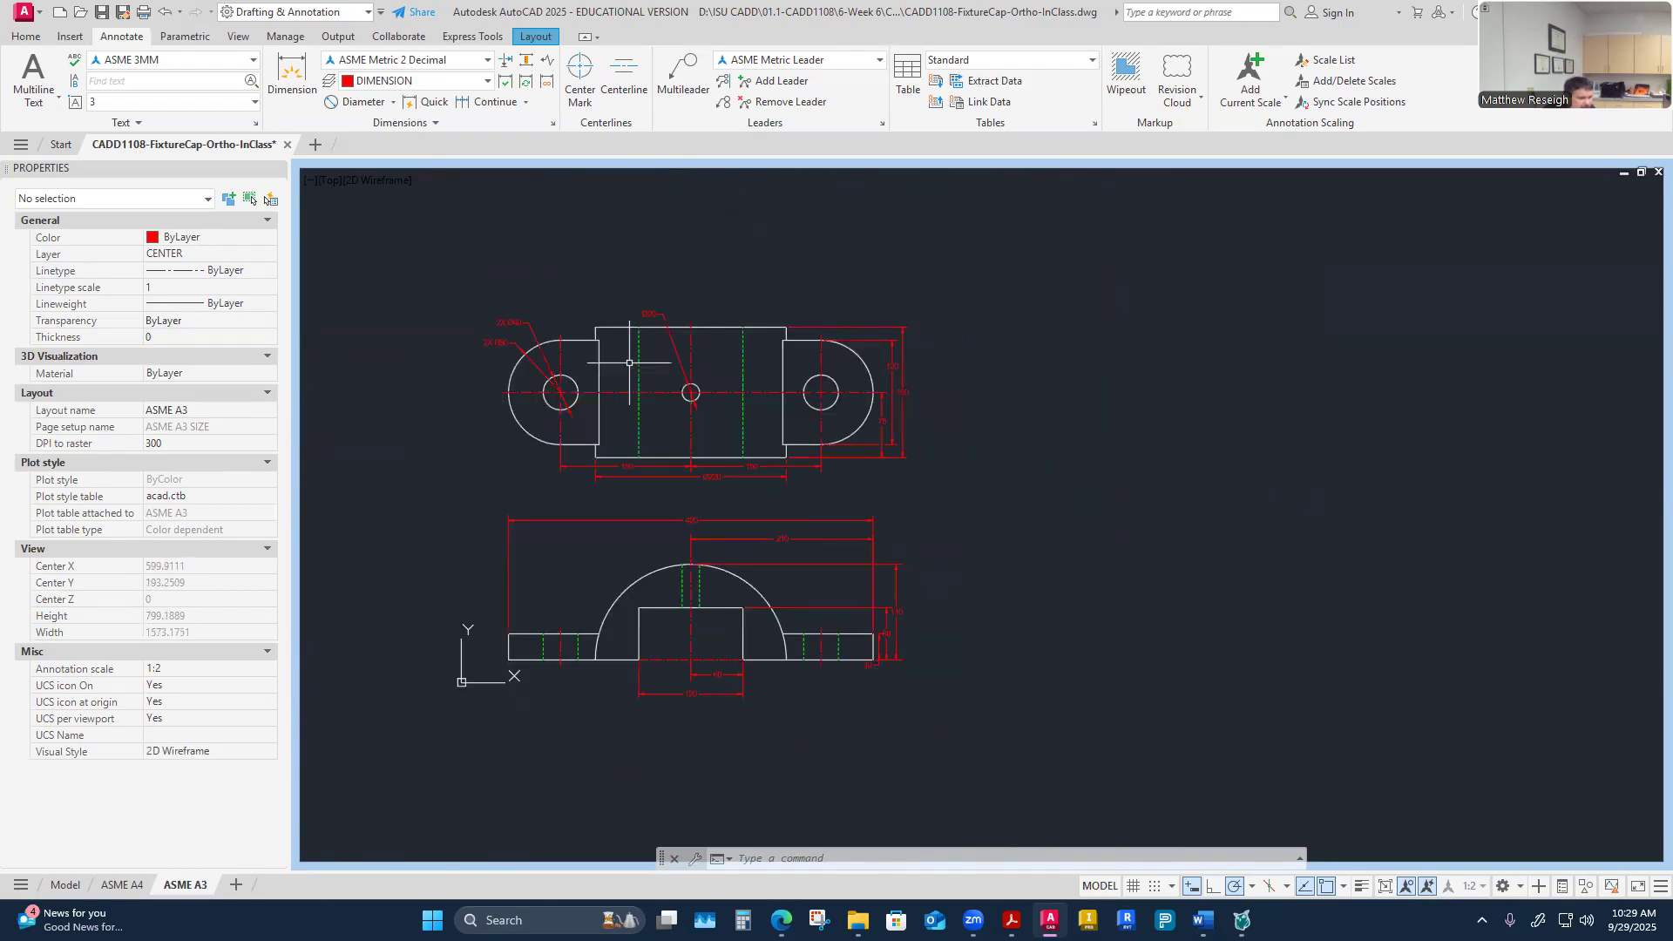
scroll(697, 510, "up", 3)
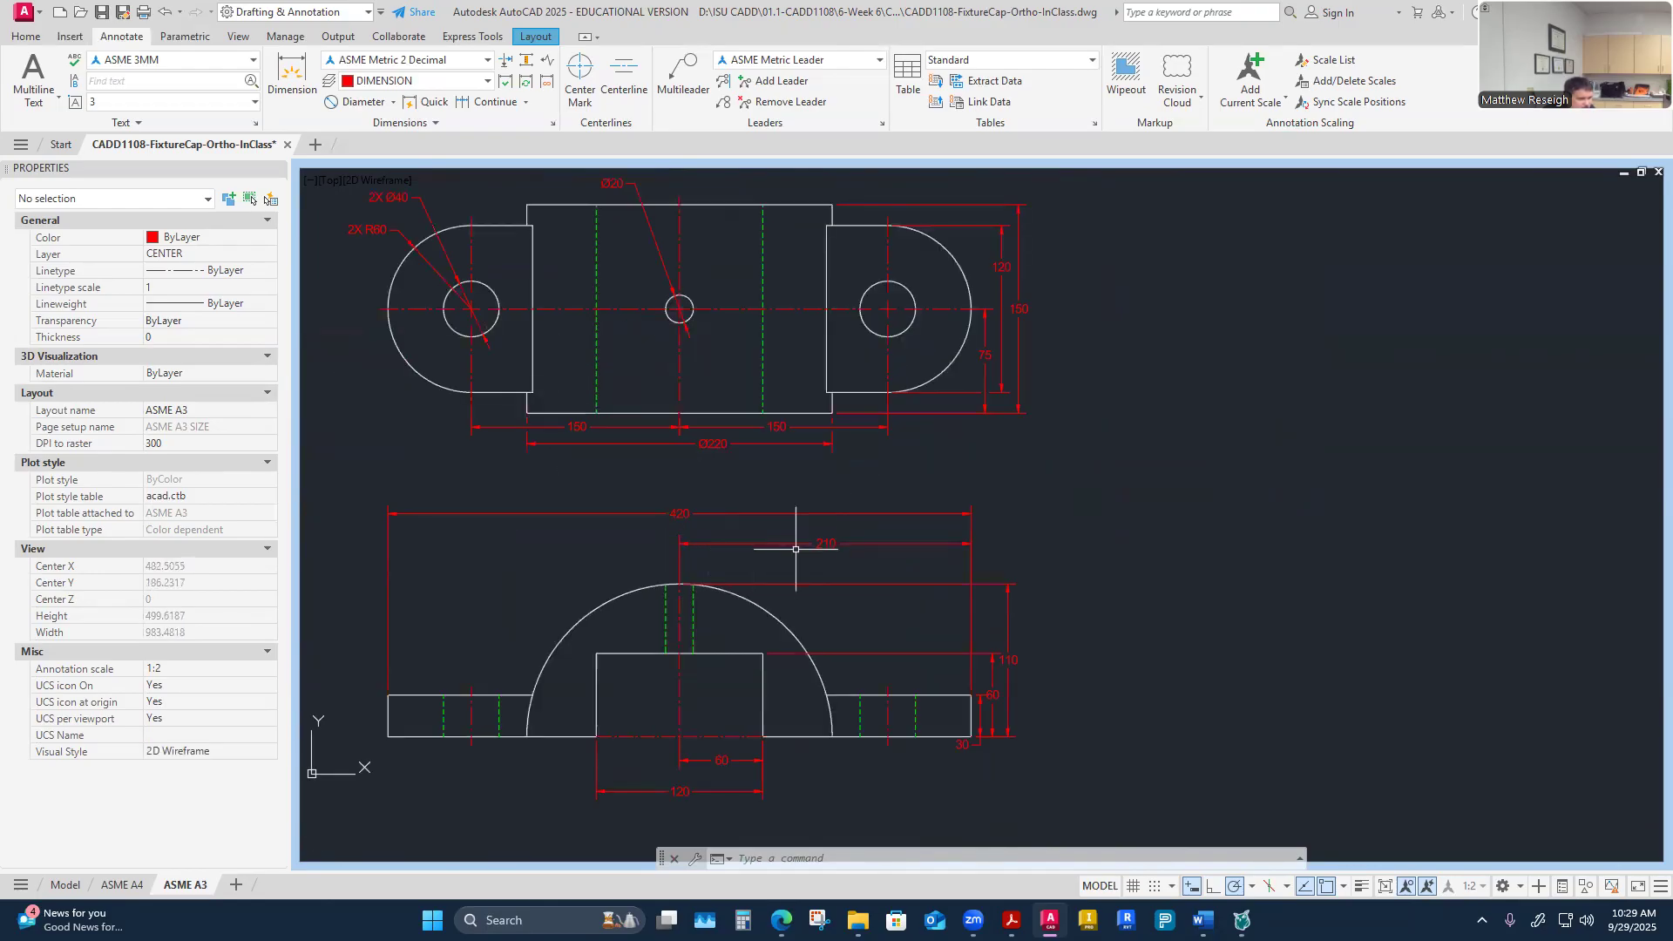
scroll(802, 558, "up", 2)
key("Escape")
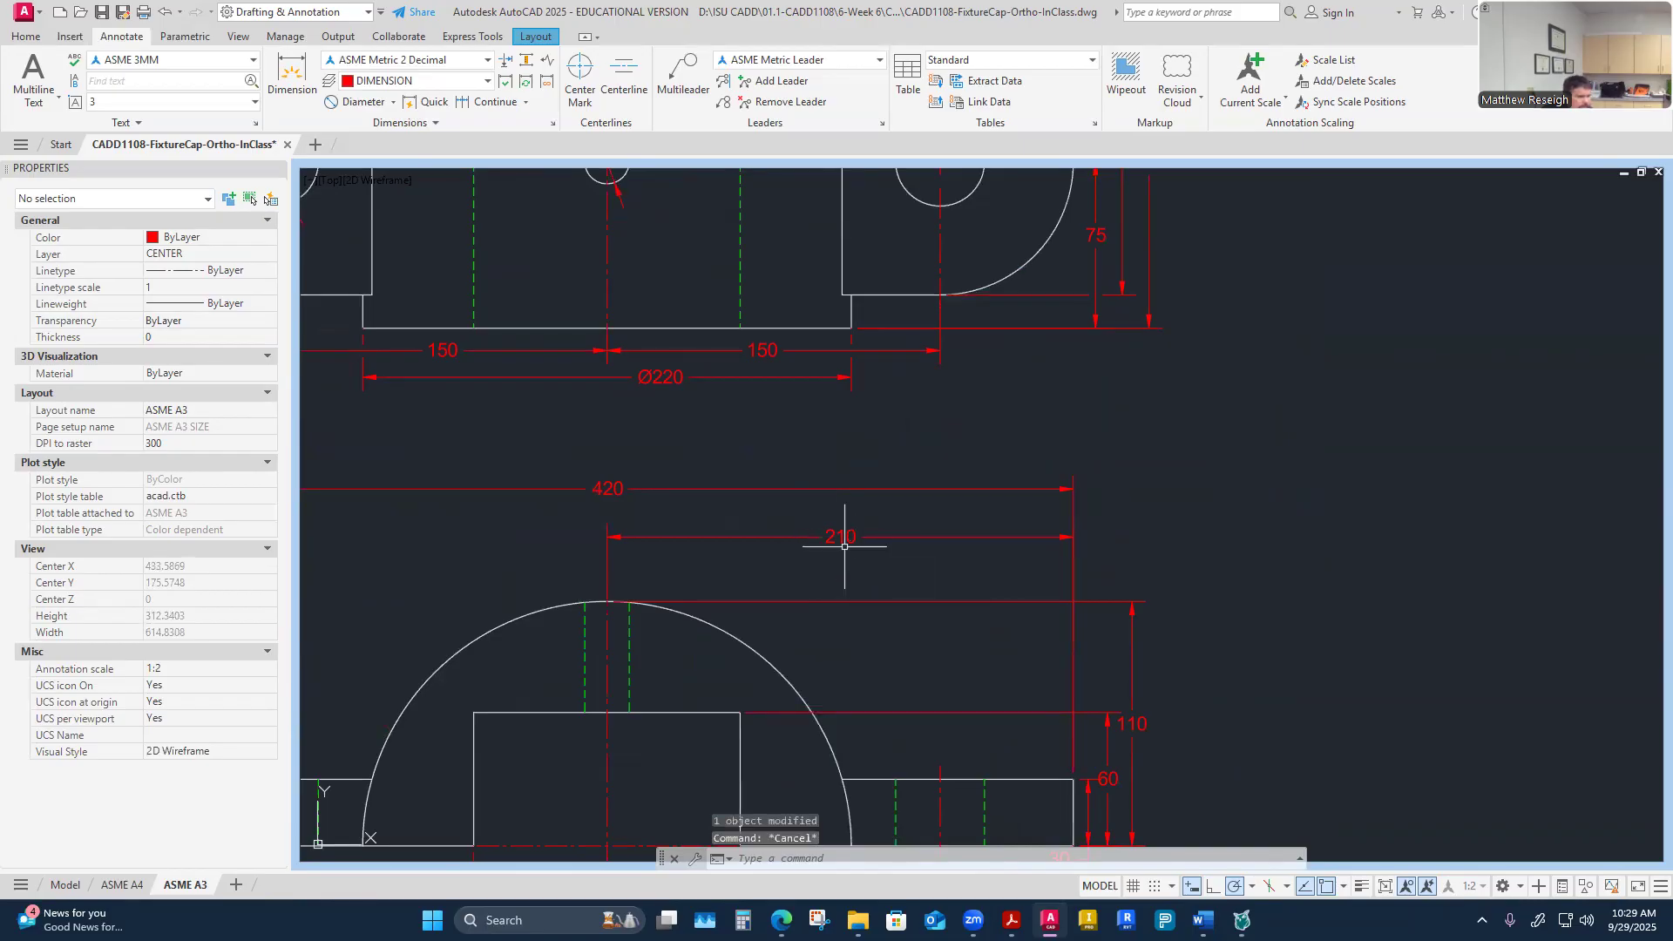
Step: Reposition the front view's 210 dimension so its line sits 10 mm above the top of the arc
left_click(846, 544)
left_click(842, 537)
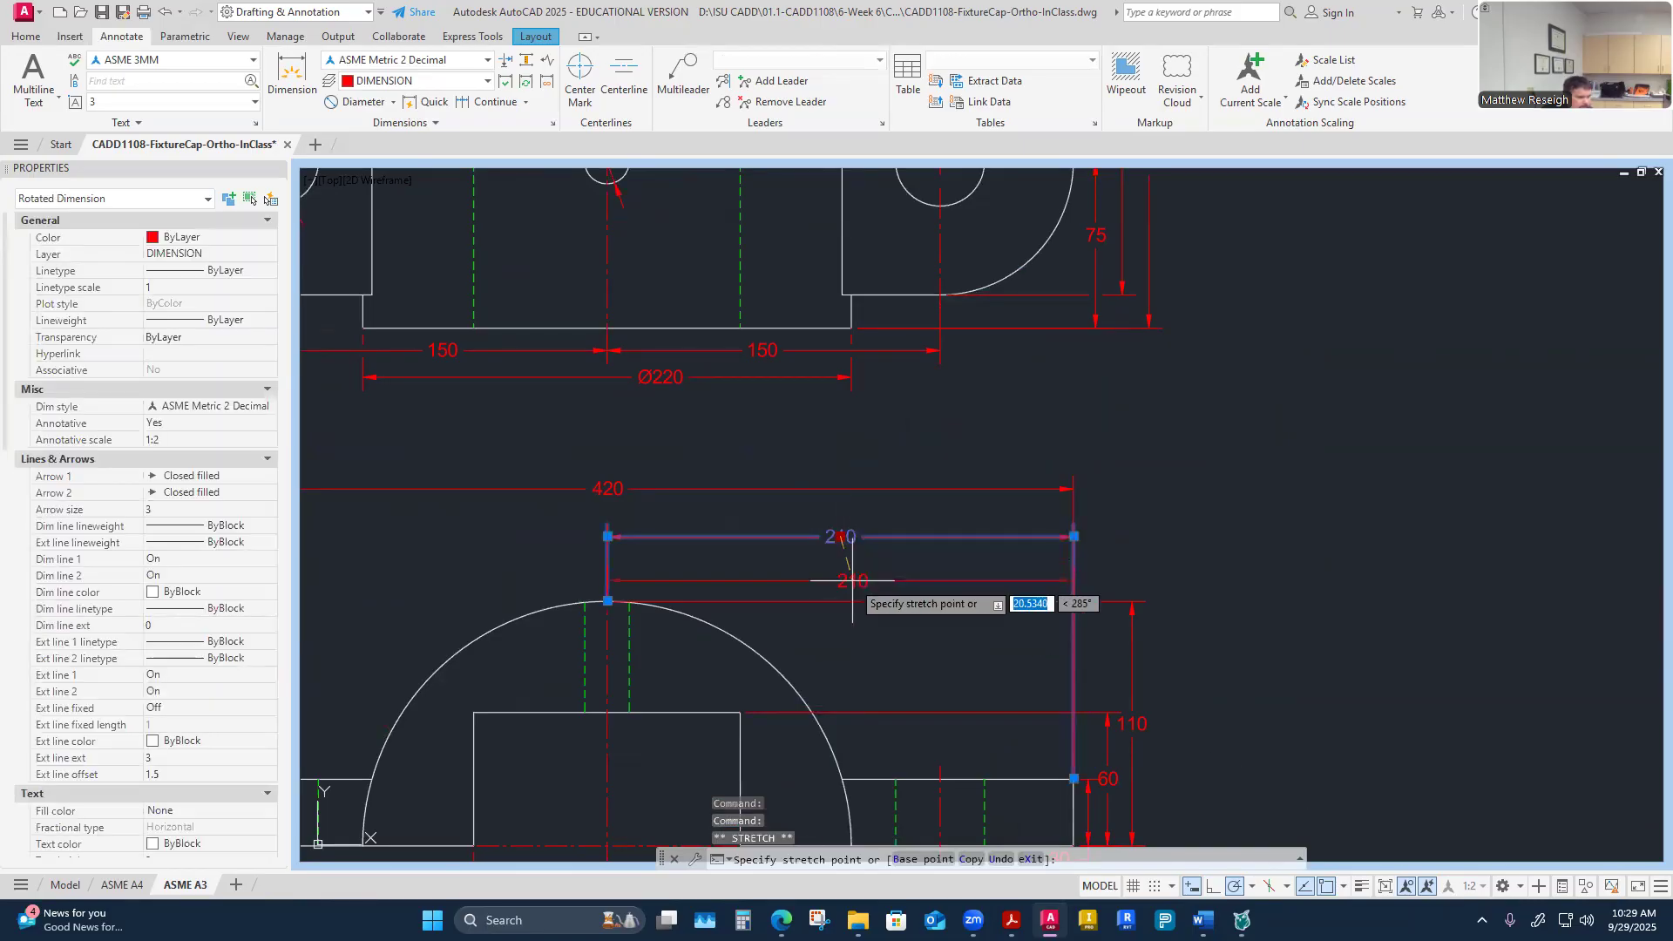
scroll(852, 587, "up", 5)
scroll(898, 593, "down", 3)
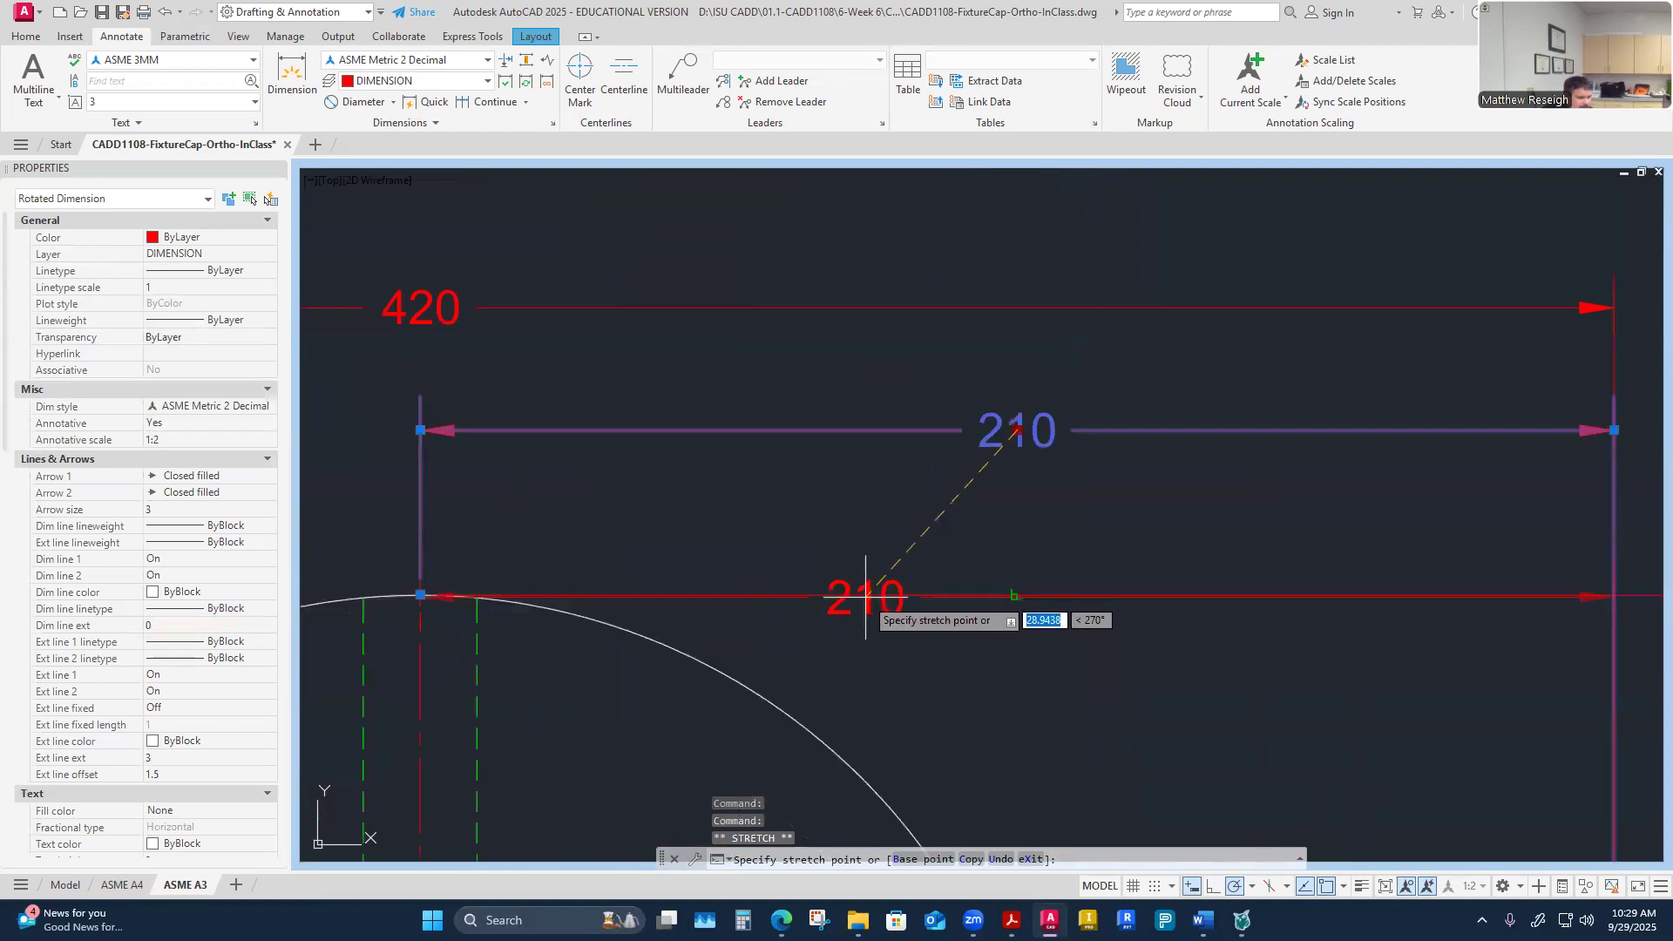
left_click(909, 595)
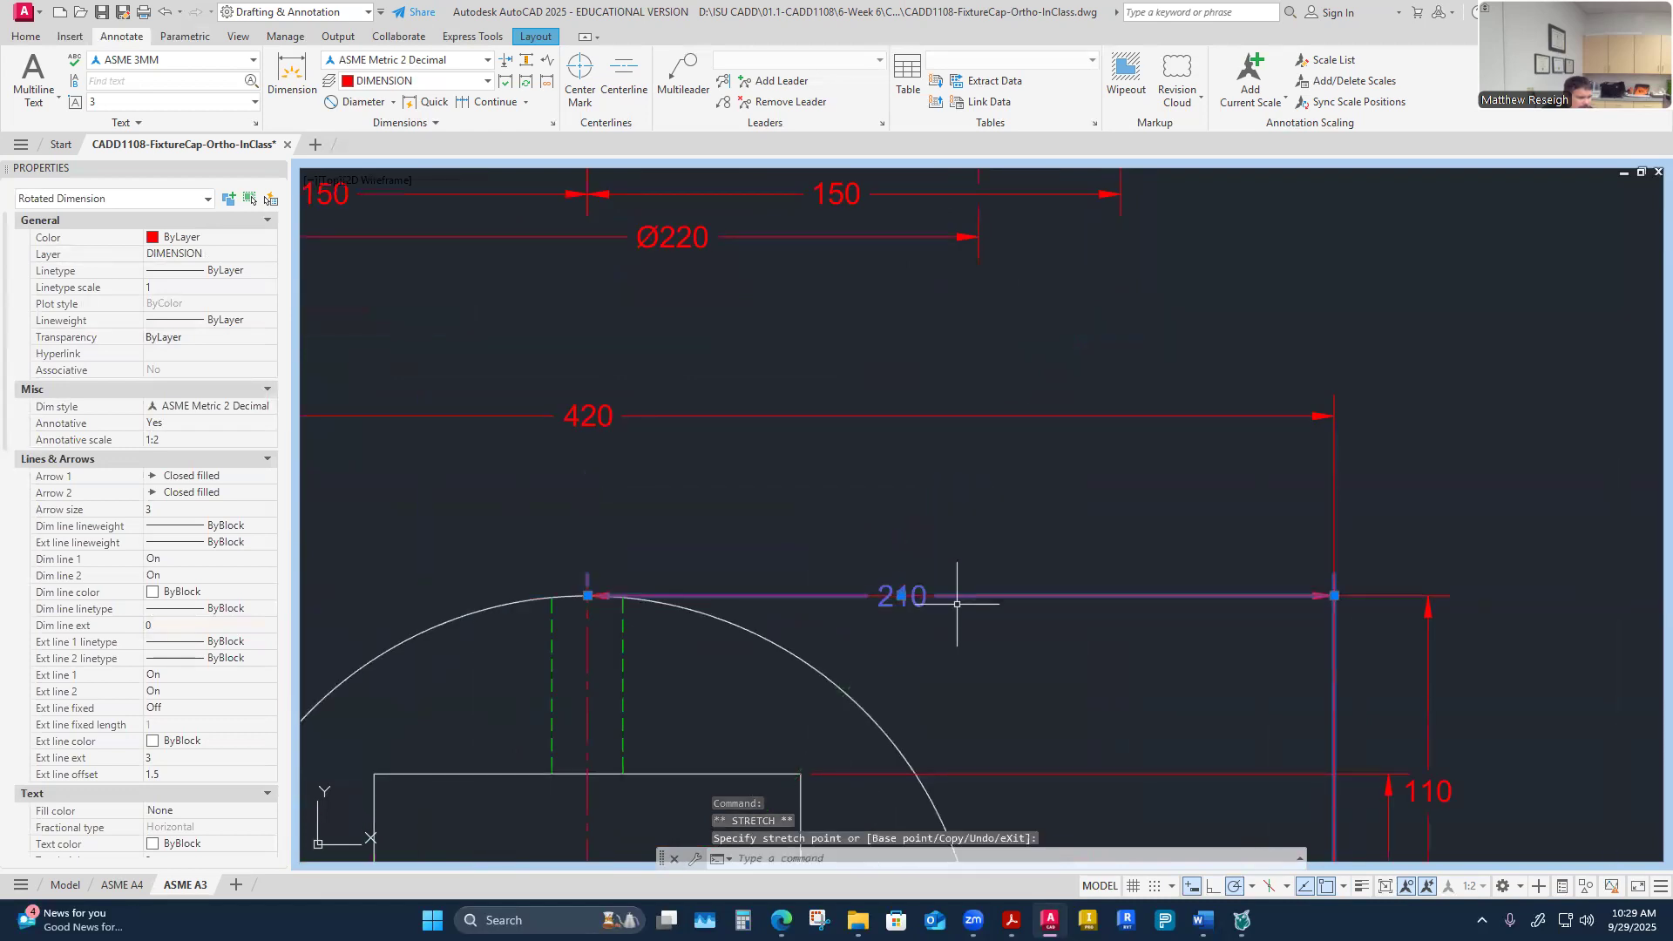
left_click(902, 595)
type("10")
key("Return")
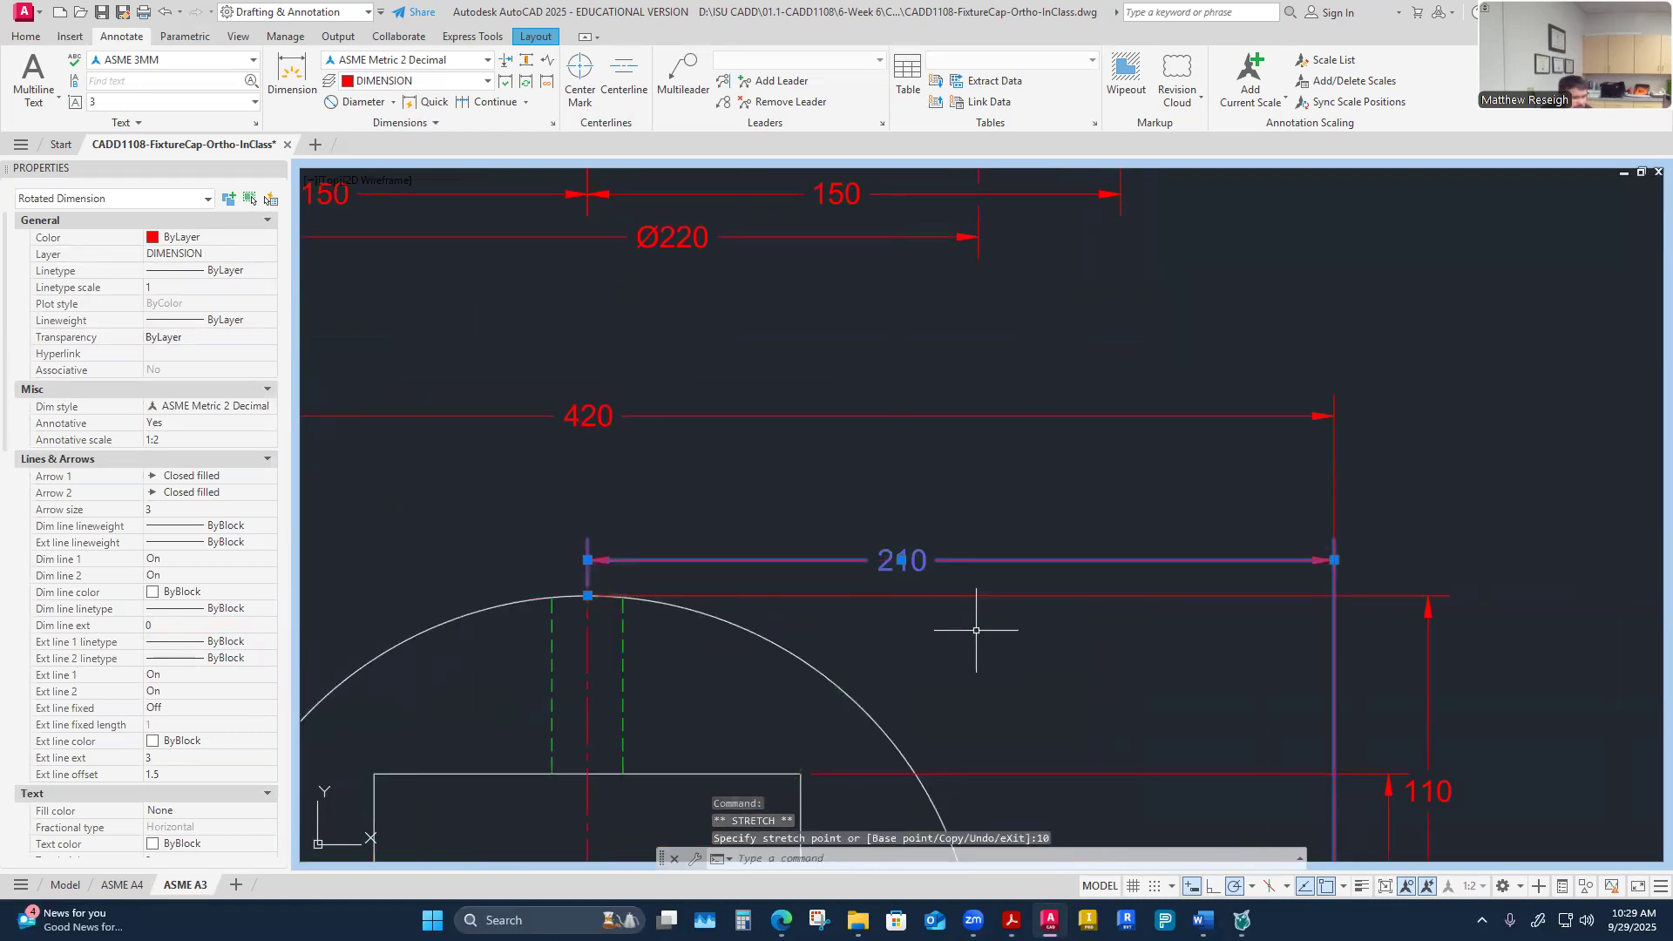
Step: Space the front view's 420 overall width dimension from the 210 dimension with Adjust Space set to Auto
key("Escape")
left_click(525, 61)
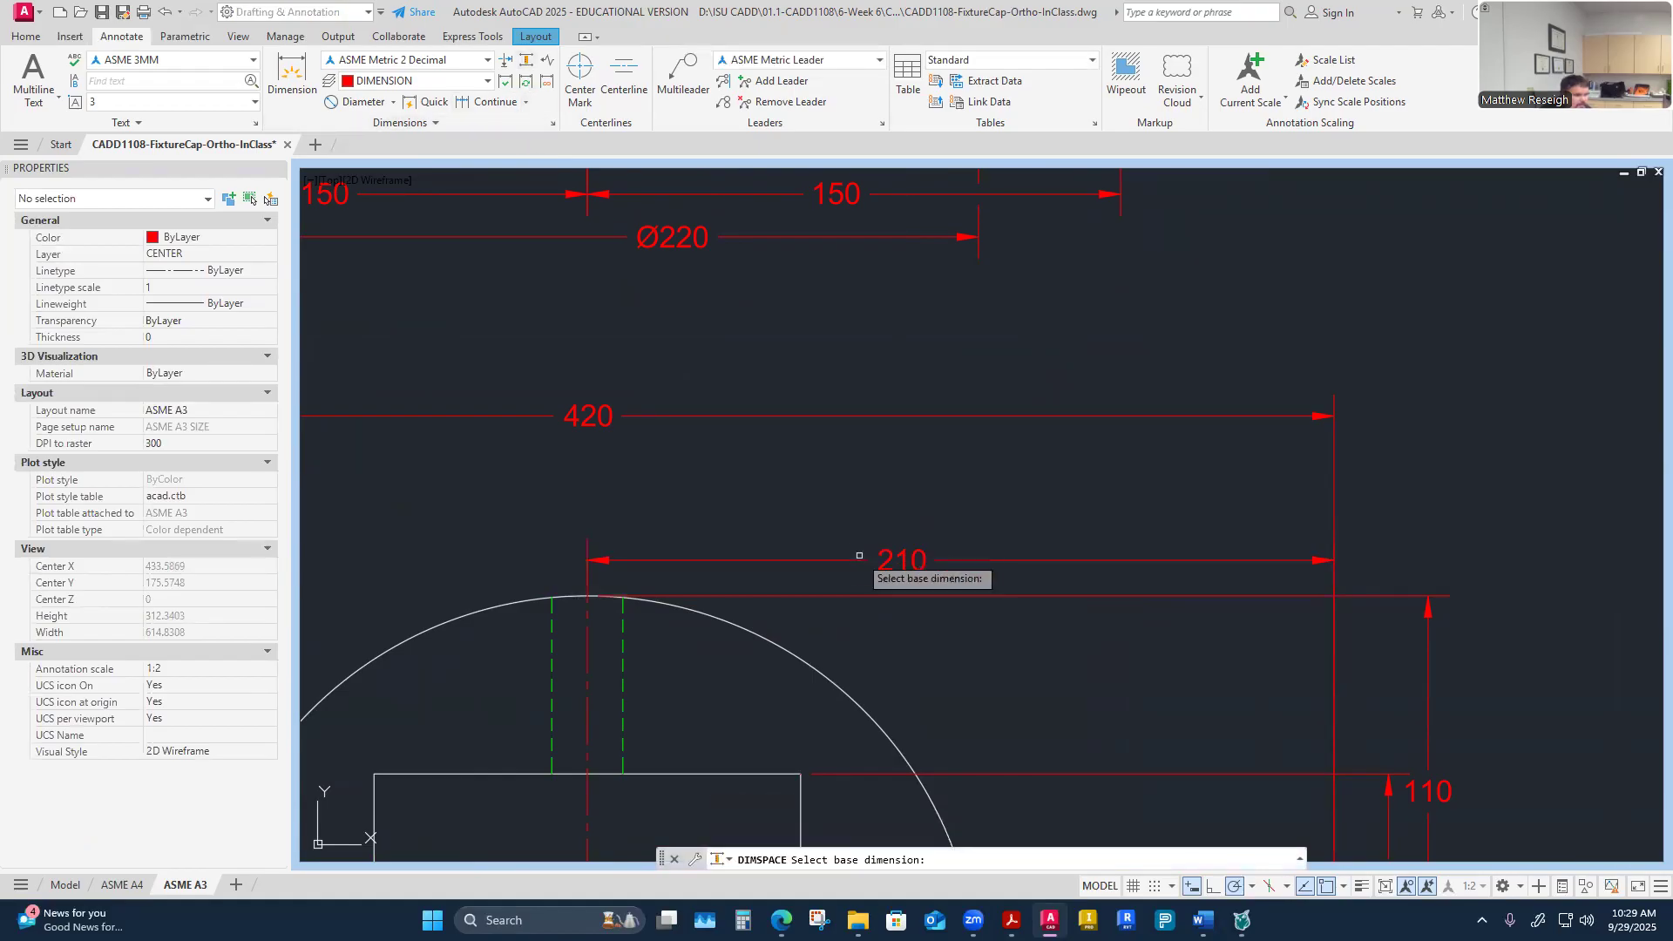
left_click(872, 561)
left_click(609, 417)
key("Return")
type("A")
key("Return")
scroll(786, 425, "down", 5)
scroll(747, 442, "up", 5)
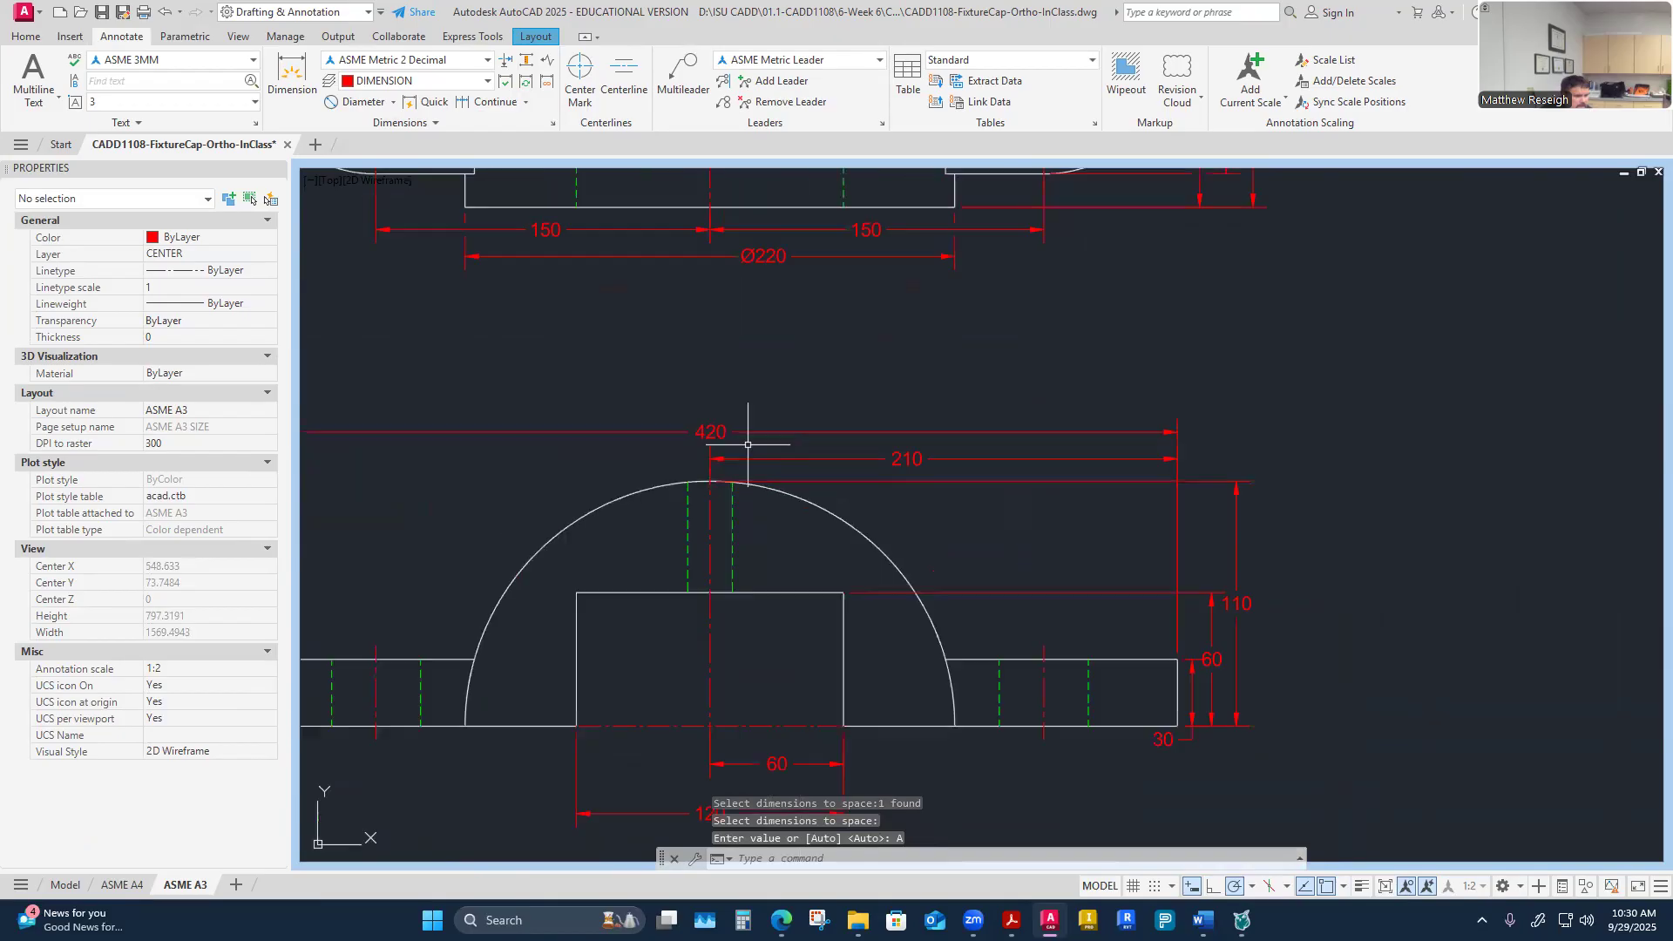
Step: Shift the 420 dimension's text to the left along its dimension line, clear of the vertical centre line
key("Escape")
left_click(698, 431)
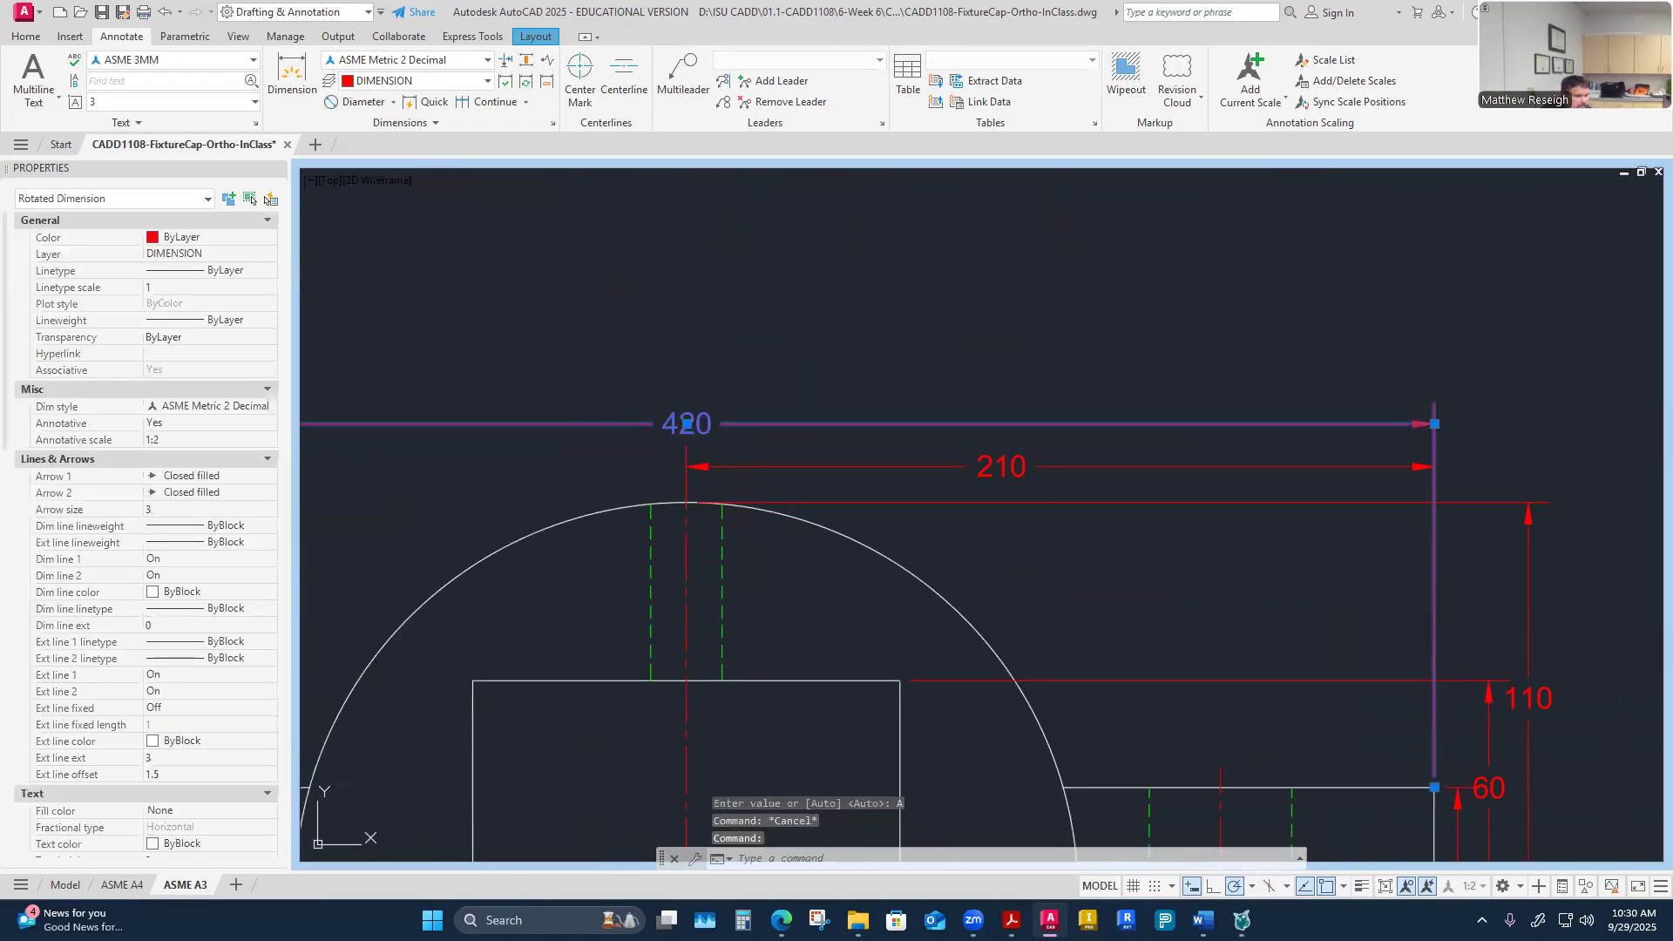
left_click(688, 425)
key("Escape")
scroll(773, 388, "down", 4)
scroll(961, 476, "up", 2)
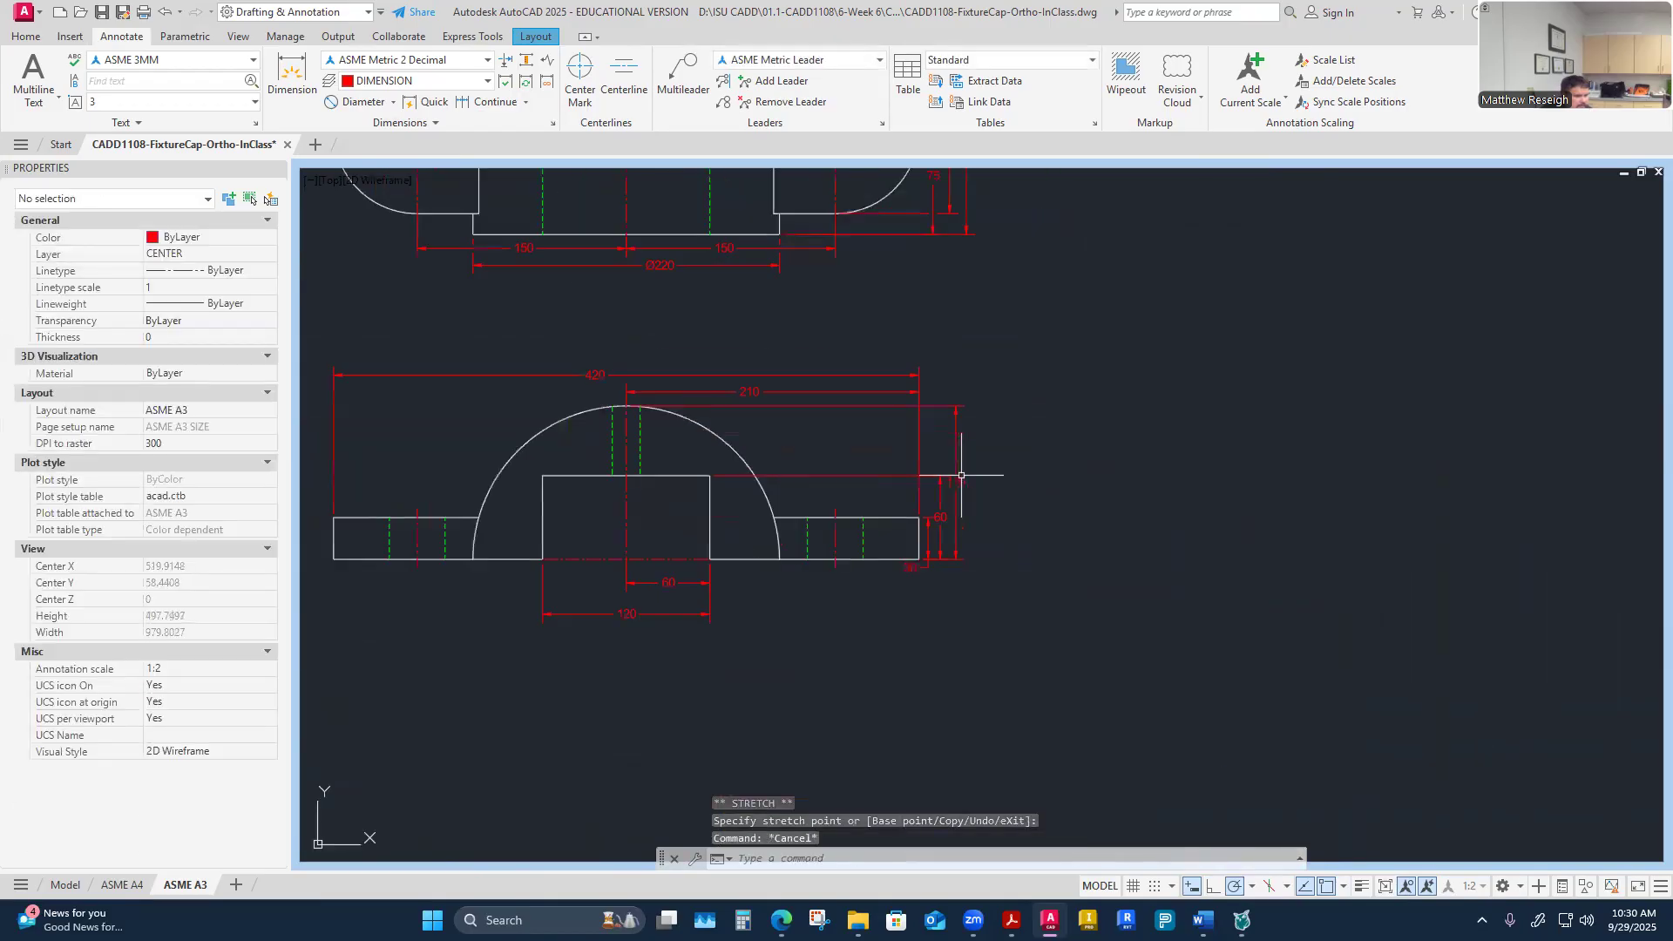
Step: Reposition the 30 height dimension 10 mm outside the flange's right edge, with its text centred between the arrows
scroll(985, 477, "up", 2)
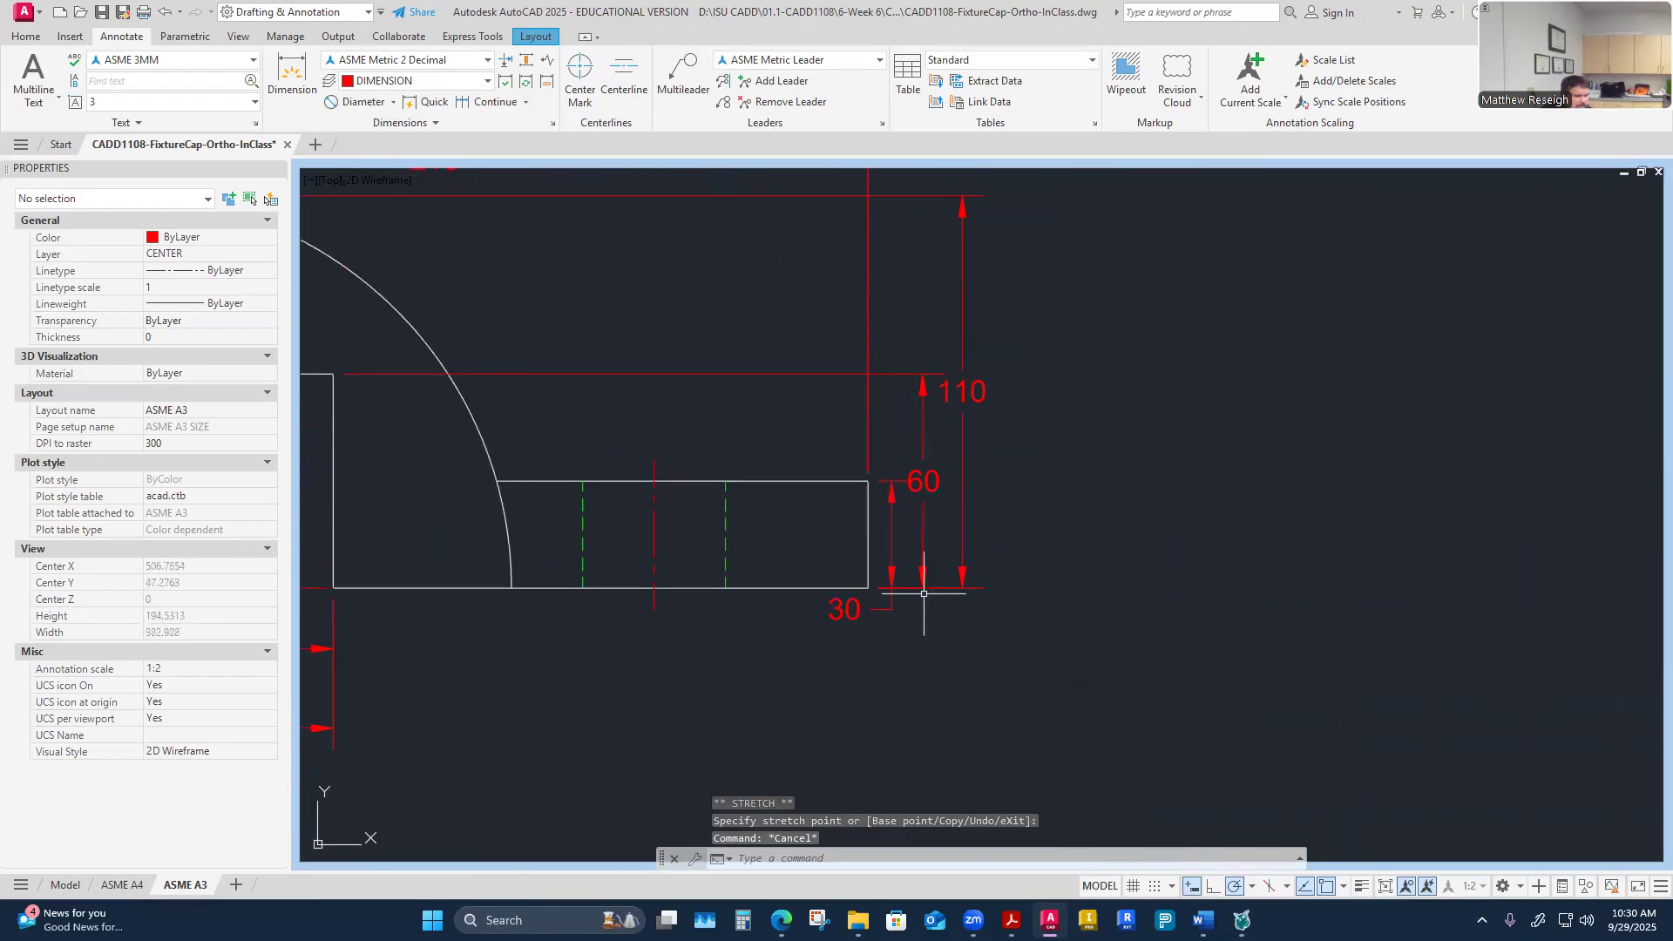
key("Escape")
left_click(847, 616)
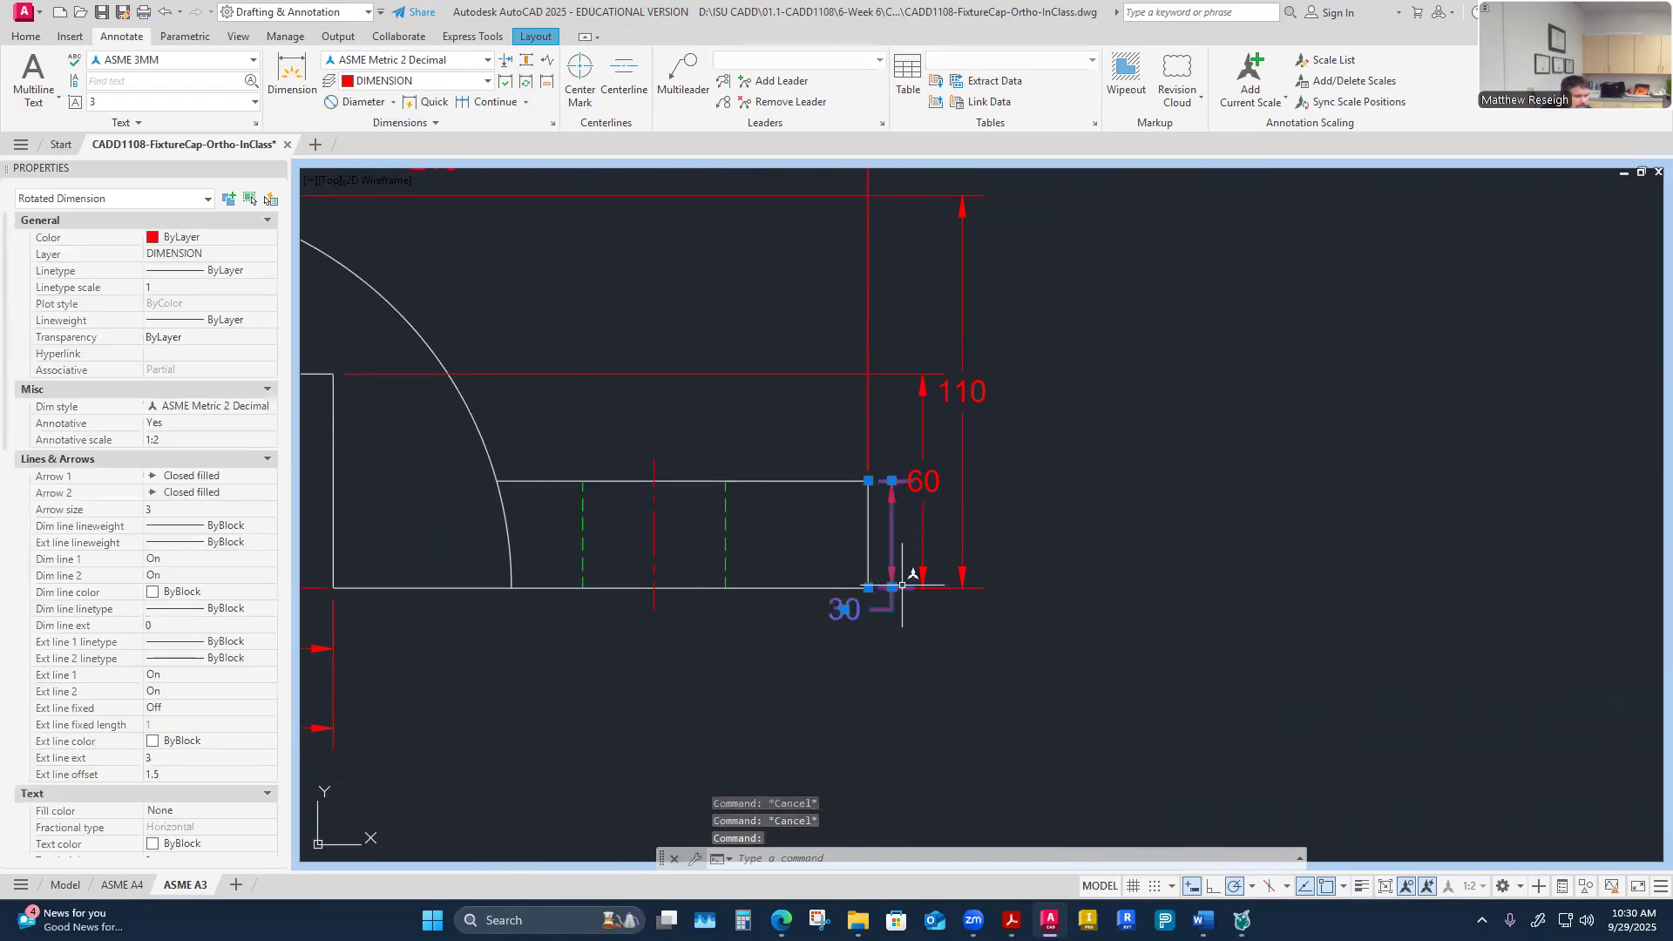
left_click(845, 609)
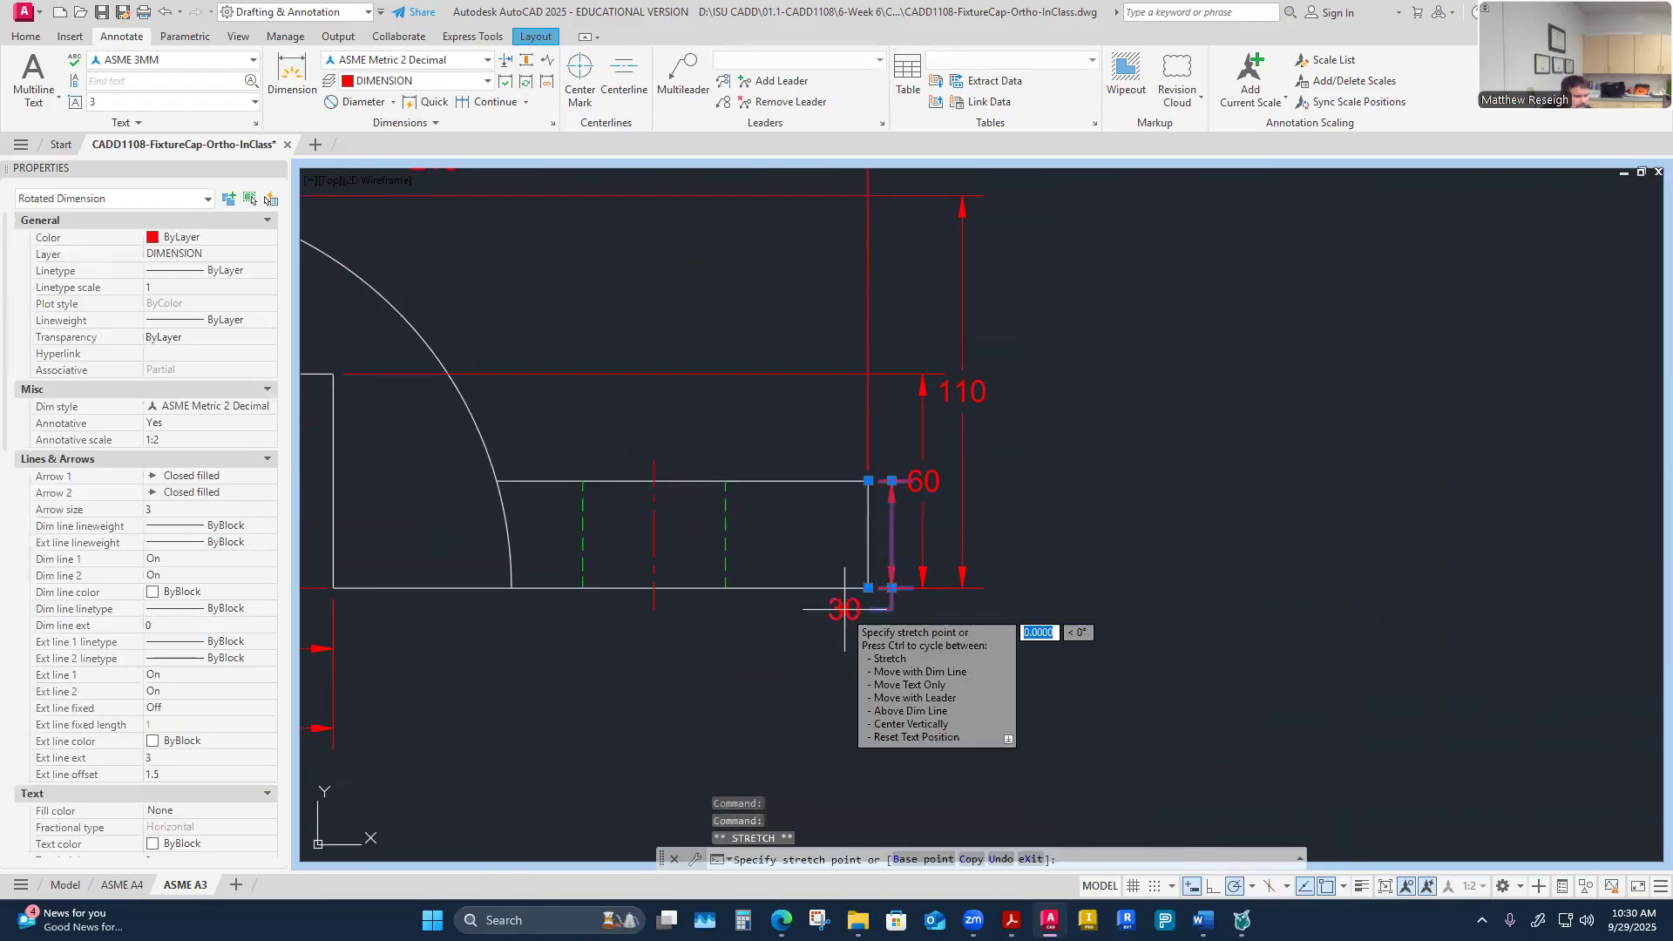
left_click(869, 534)
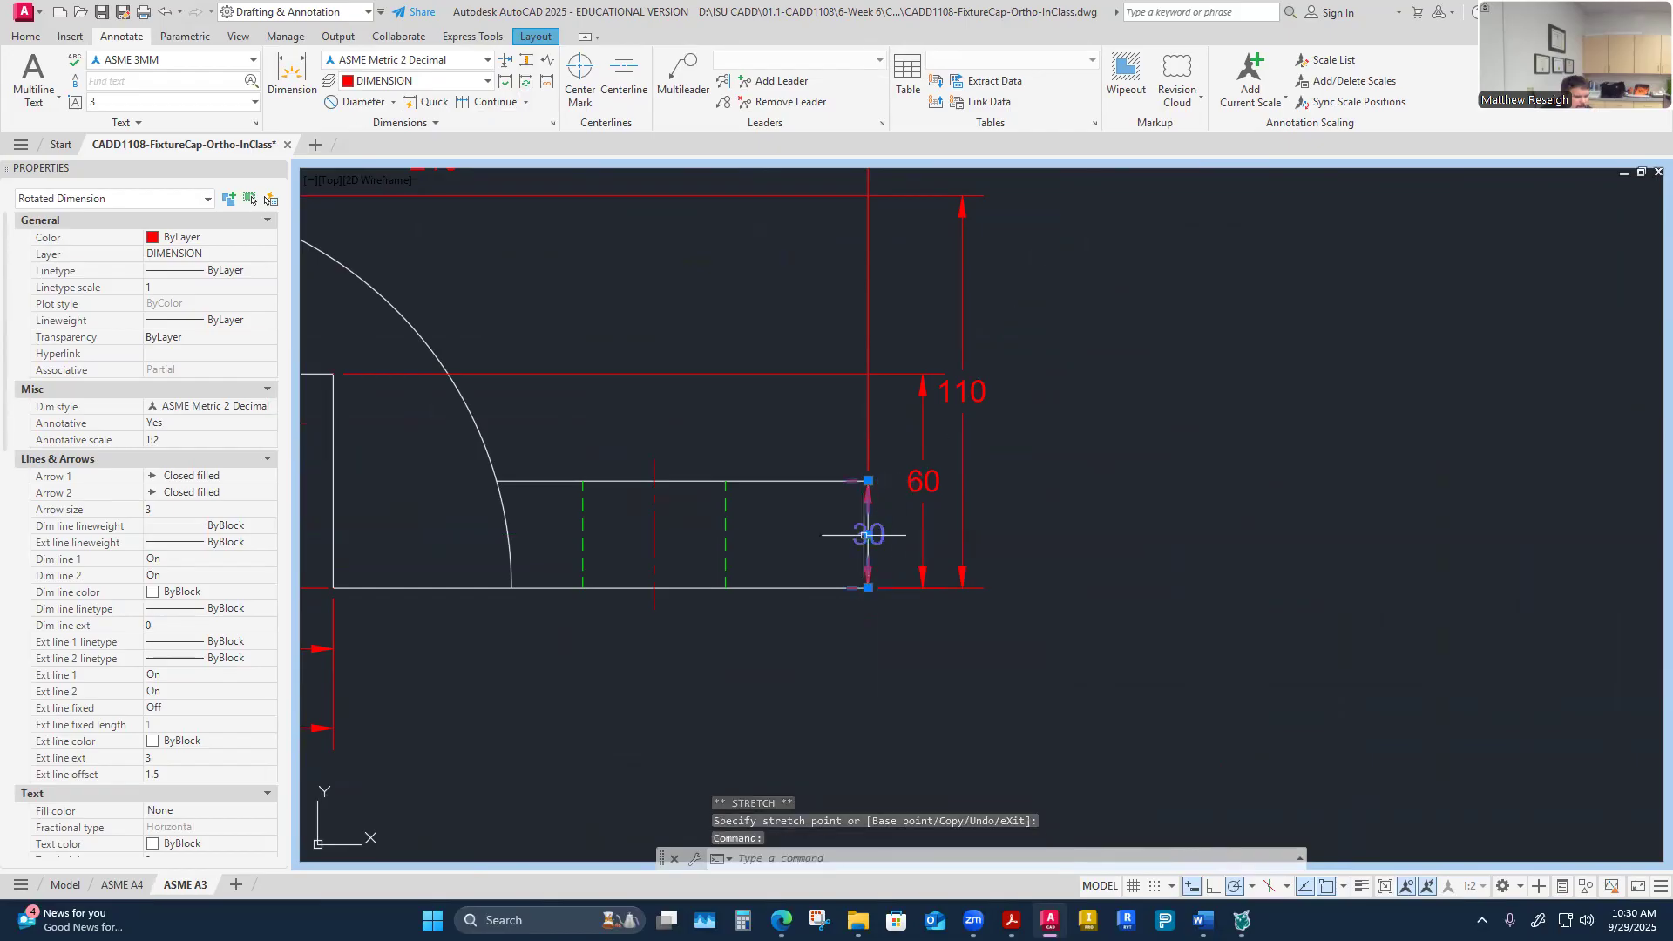
left_click(869, 534)
type("10")
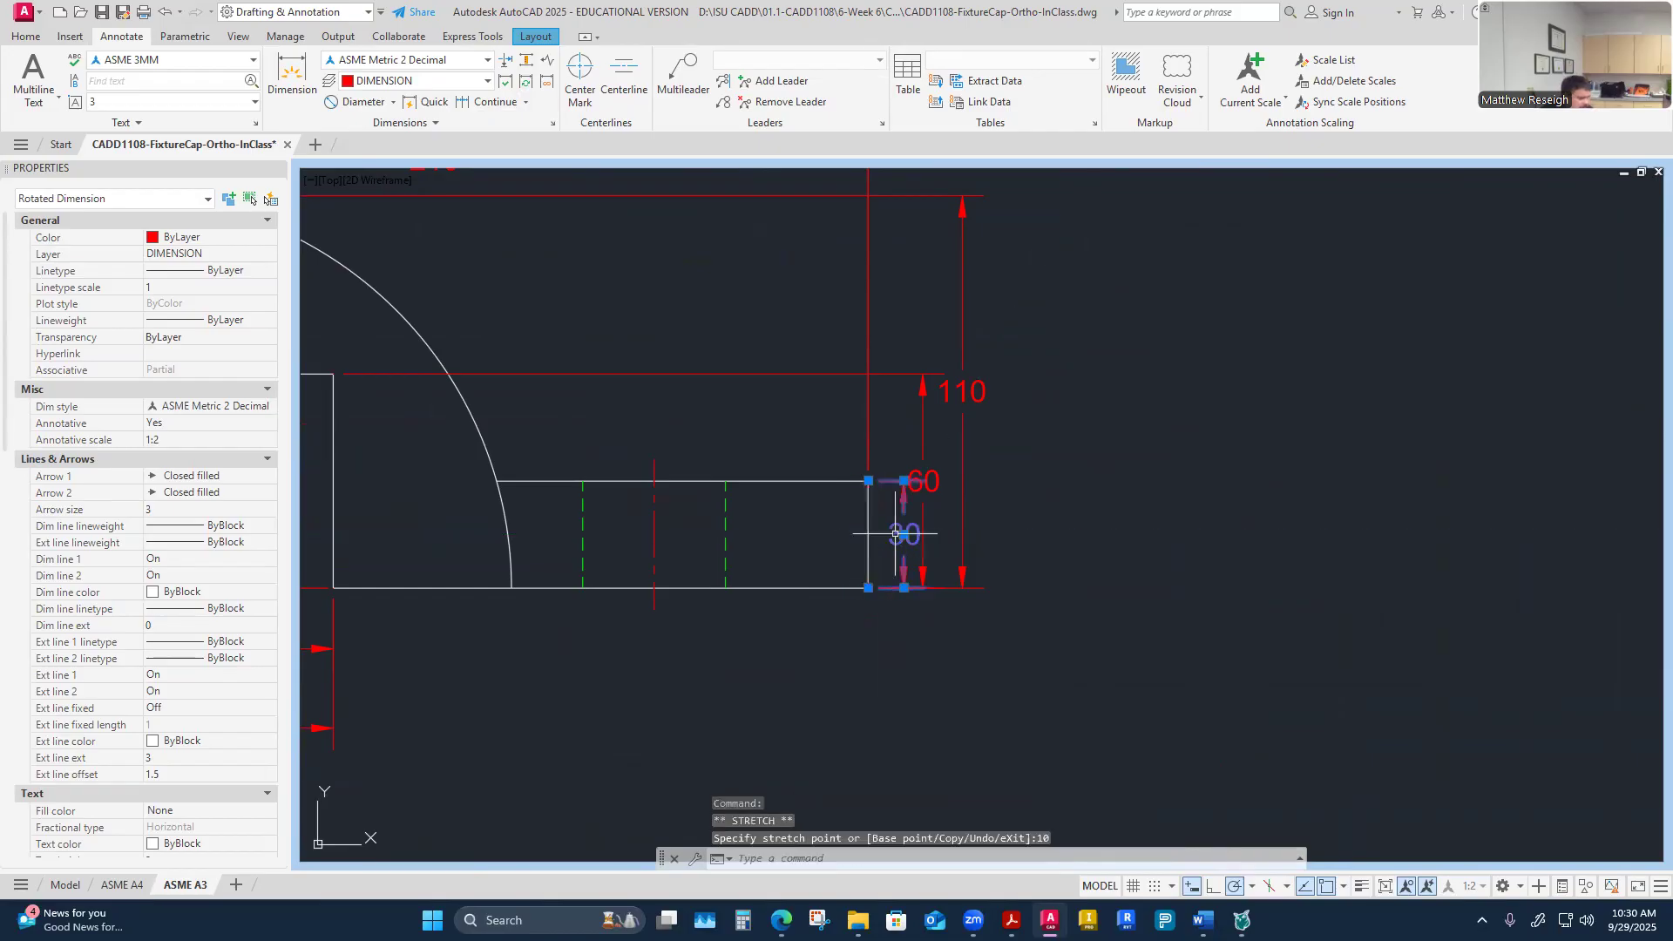
key("Escape")
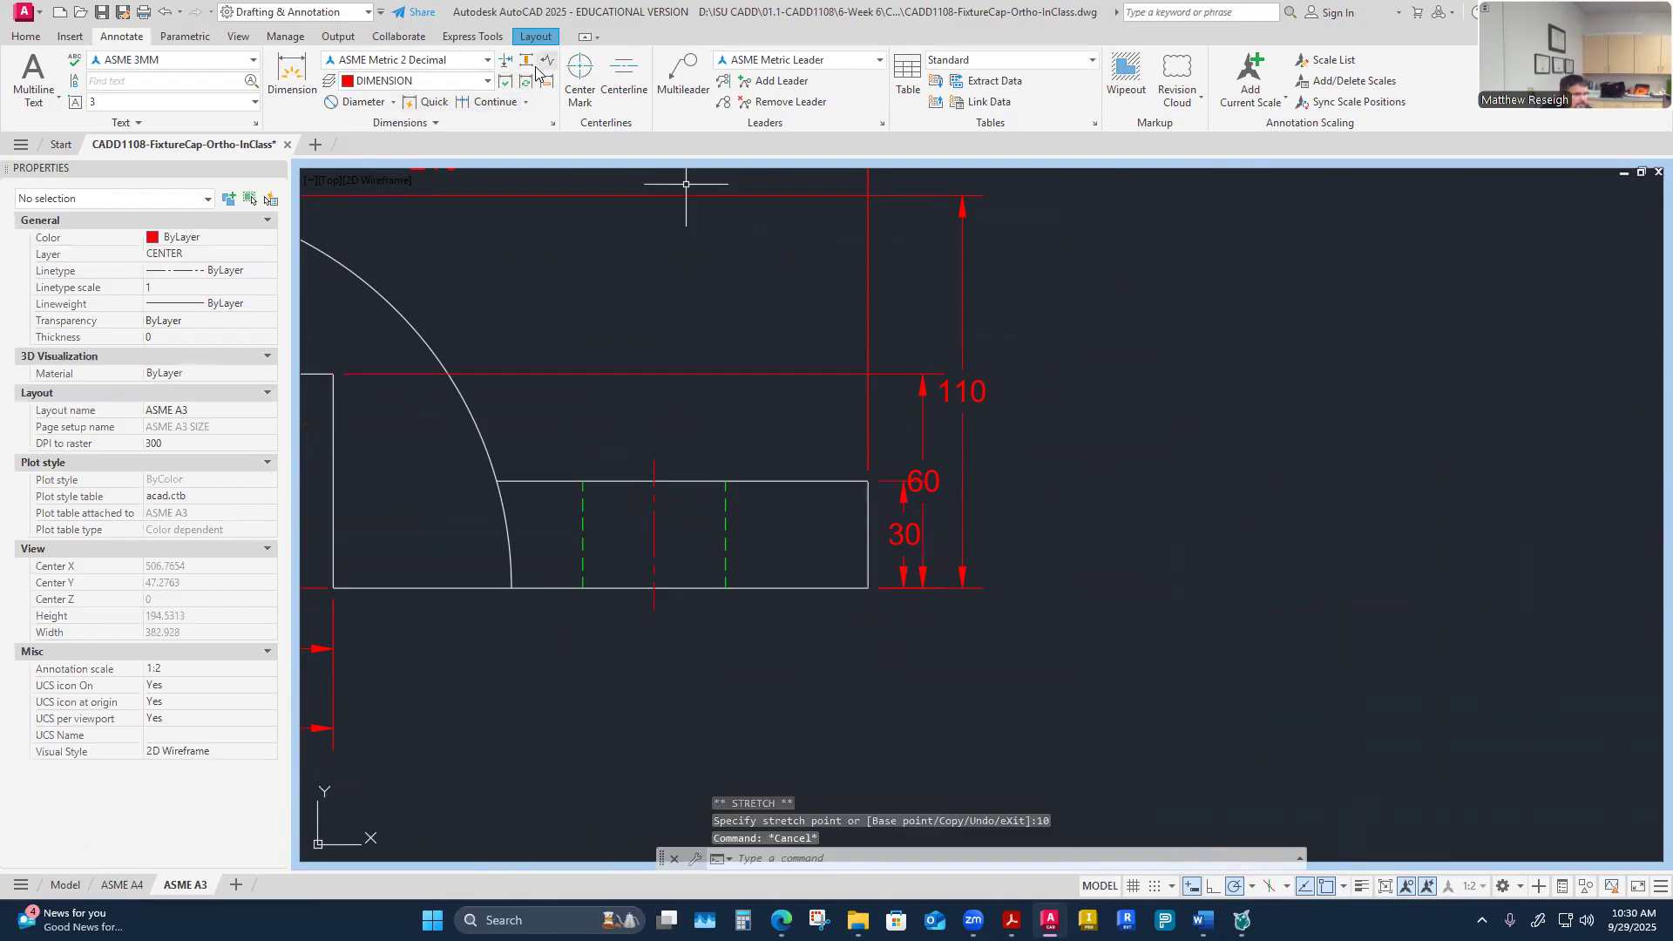
Step: Space the front view's vertical 60 and 110 dimensions from the 30 dimension using the Auto spacing value
left_click(526, 60)
left_click(905, 533)
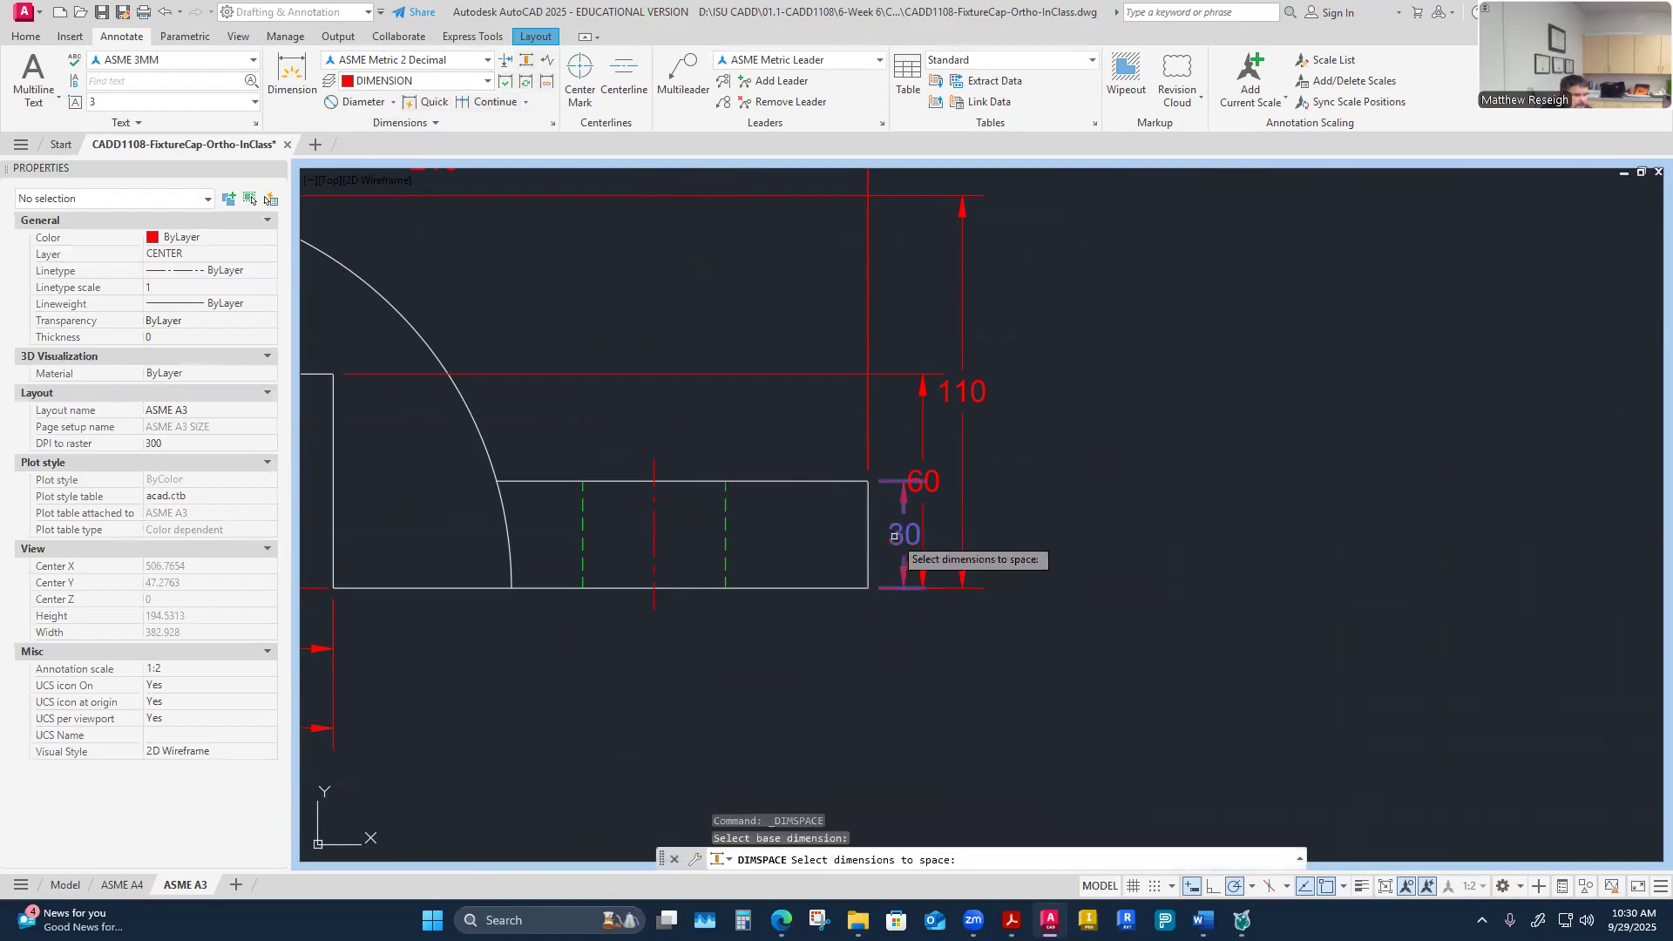
left_click(932, 489)
left_click(982, 388)
key("Return")
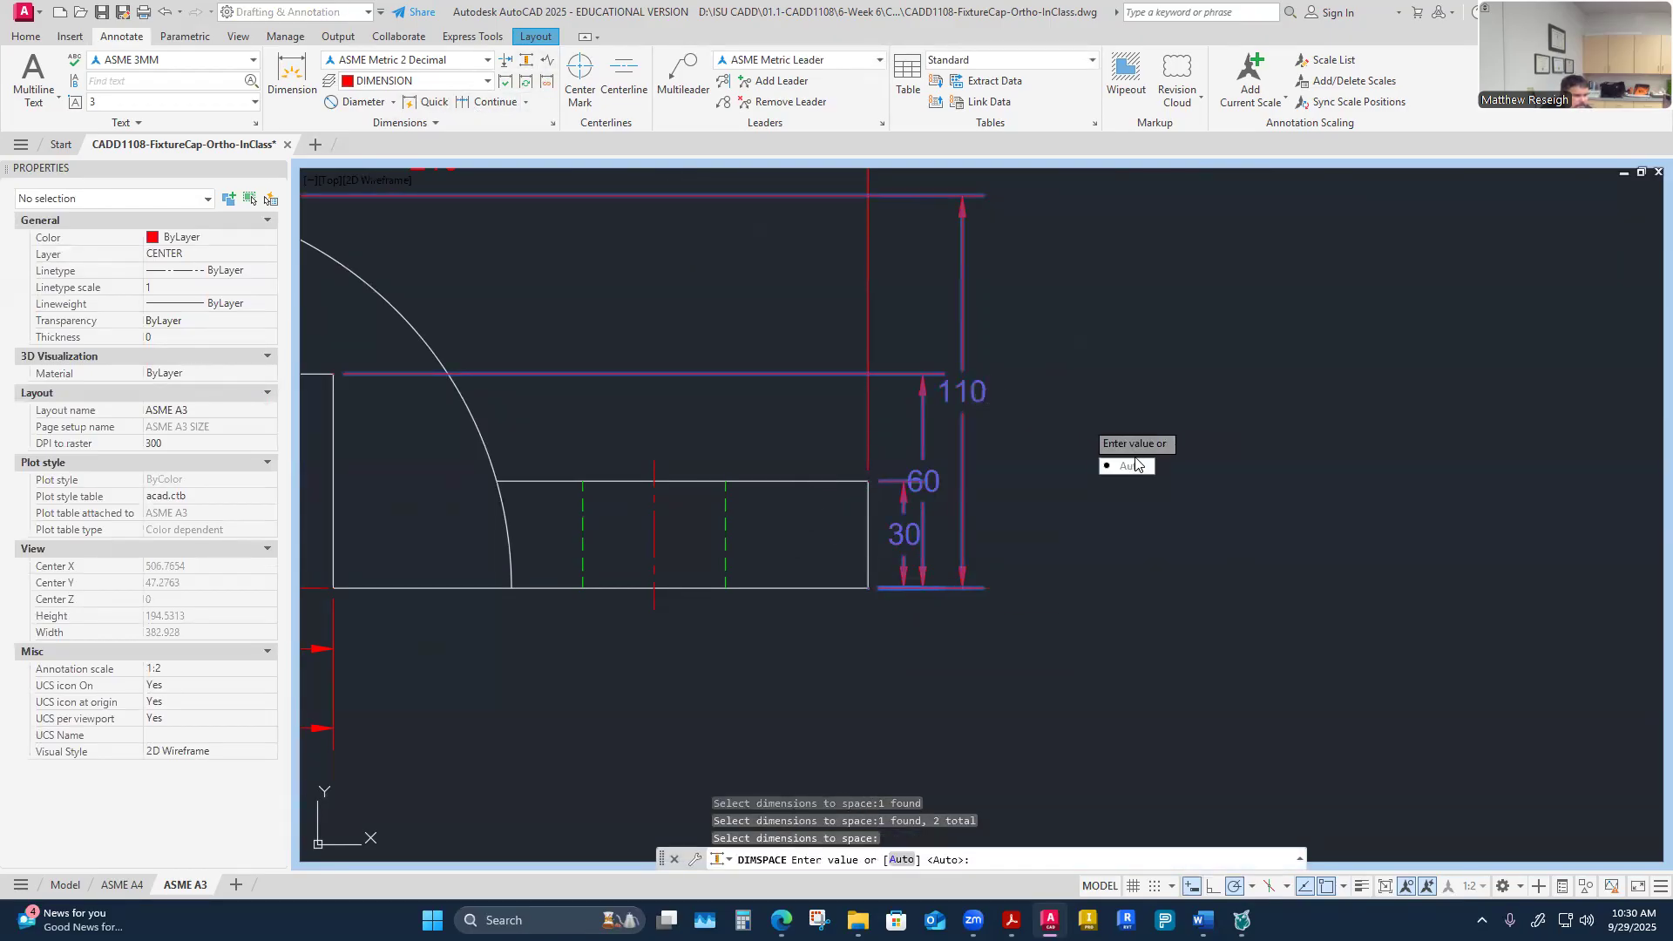
type("A")
key("Return")
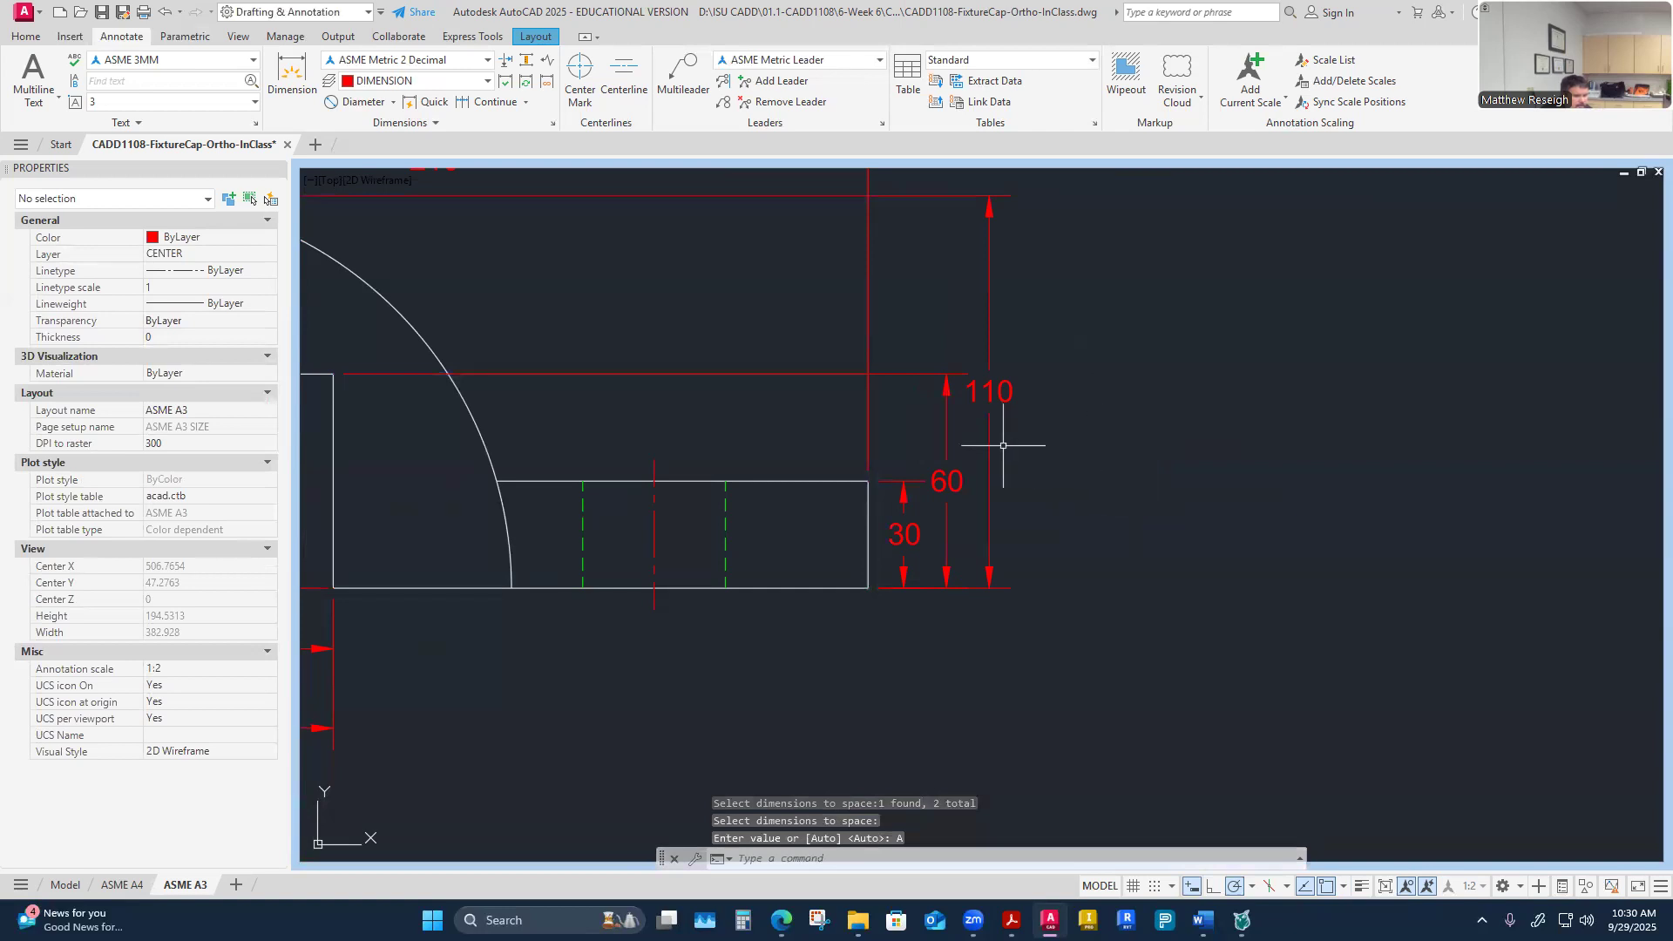
Step: Move the 110 dimension's text upward along its dimension line to stagger it from the neighbouring 60
left_click(990, 403)
key("Escape")
left_click(991, 391)
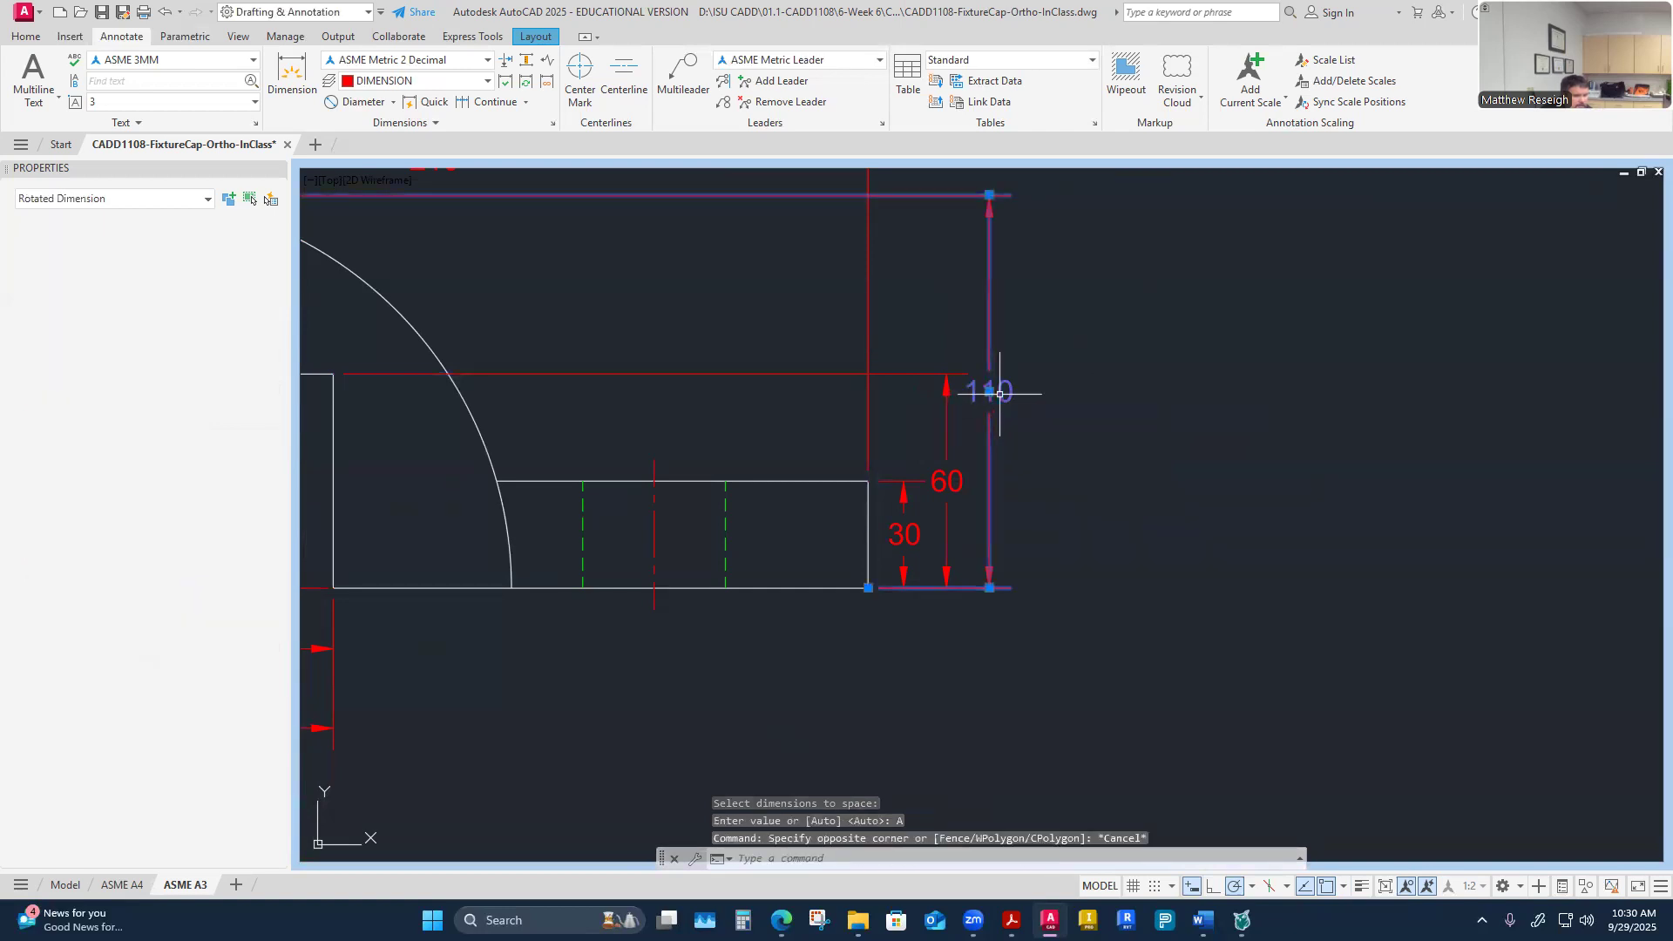
left_click(989, 392)
left_click(988, 294)
key("Escape")
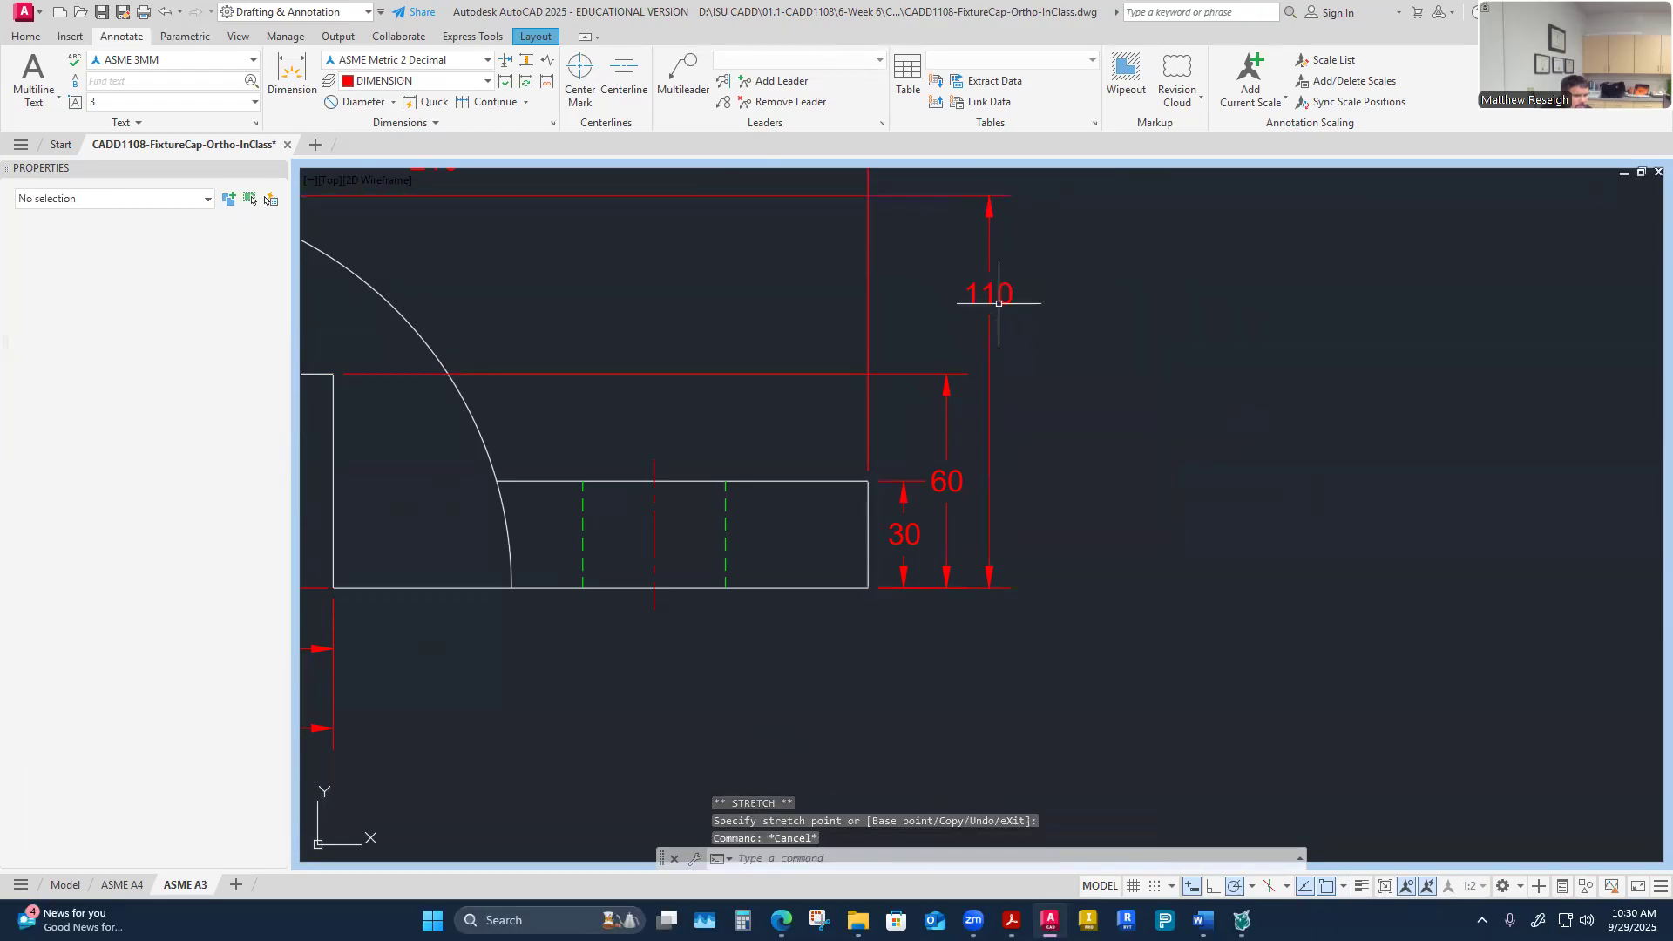
Step: Move the vertical 60 dimension's text about 10 mm upward along its dimension line to stagger it from the 30
left_click(954, 484)
left_click(953, 480)
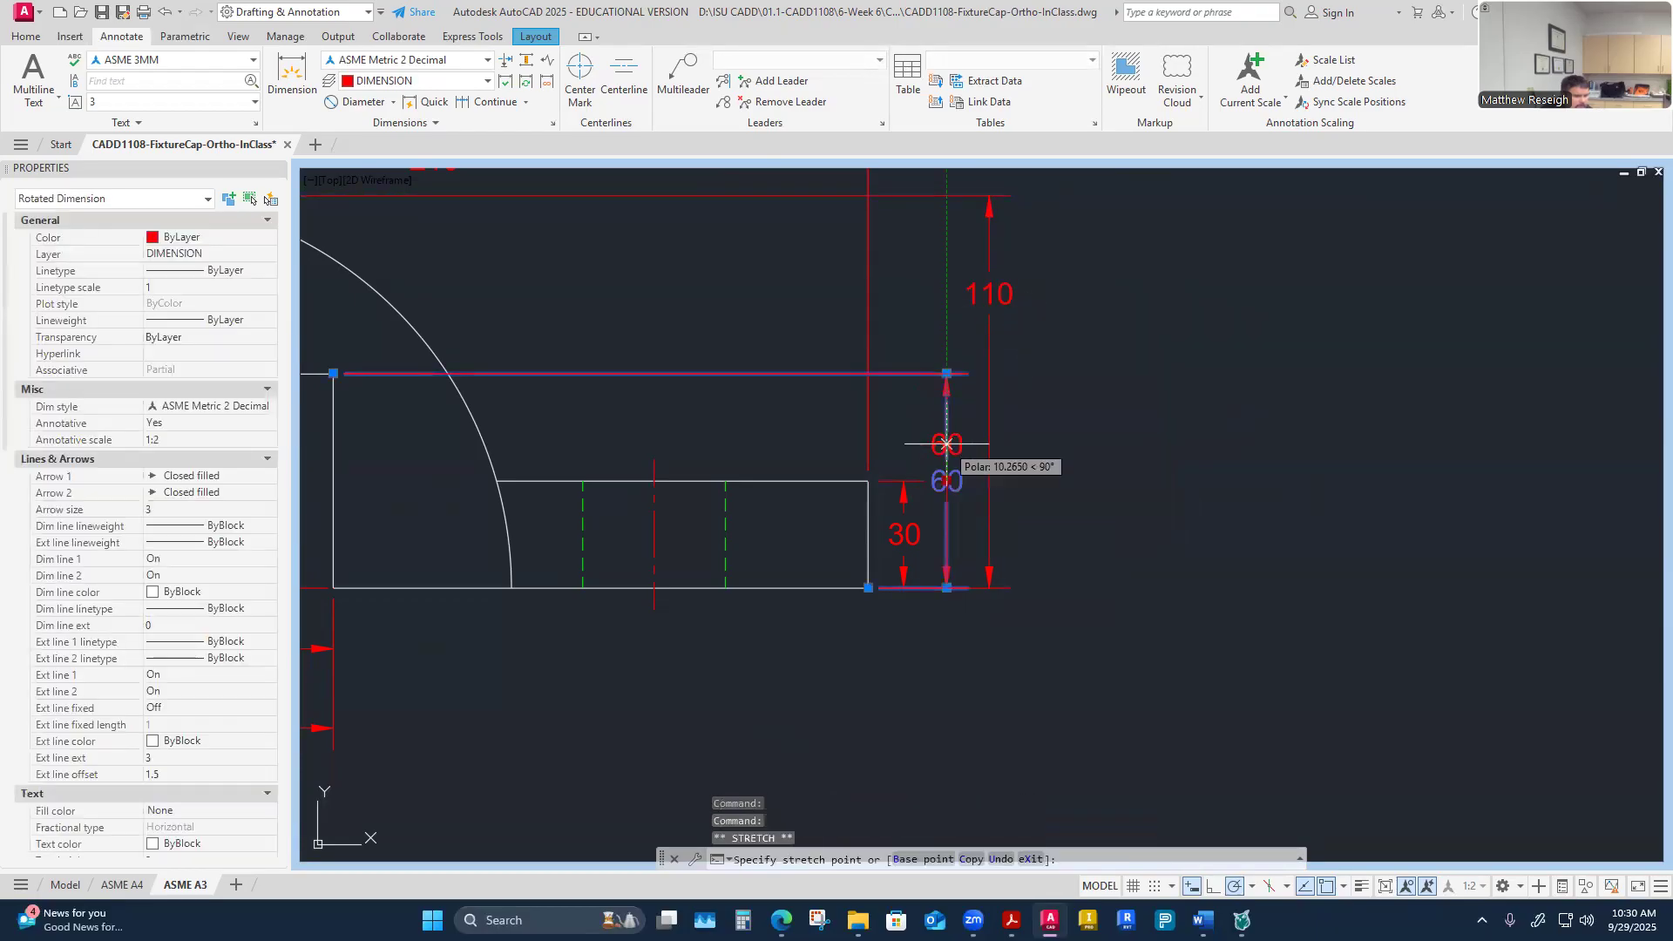
left_click(947, 447)
key("Escape")
scroll(1075, 465, "down", 4)
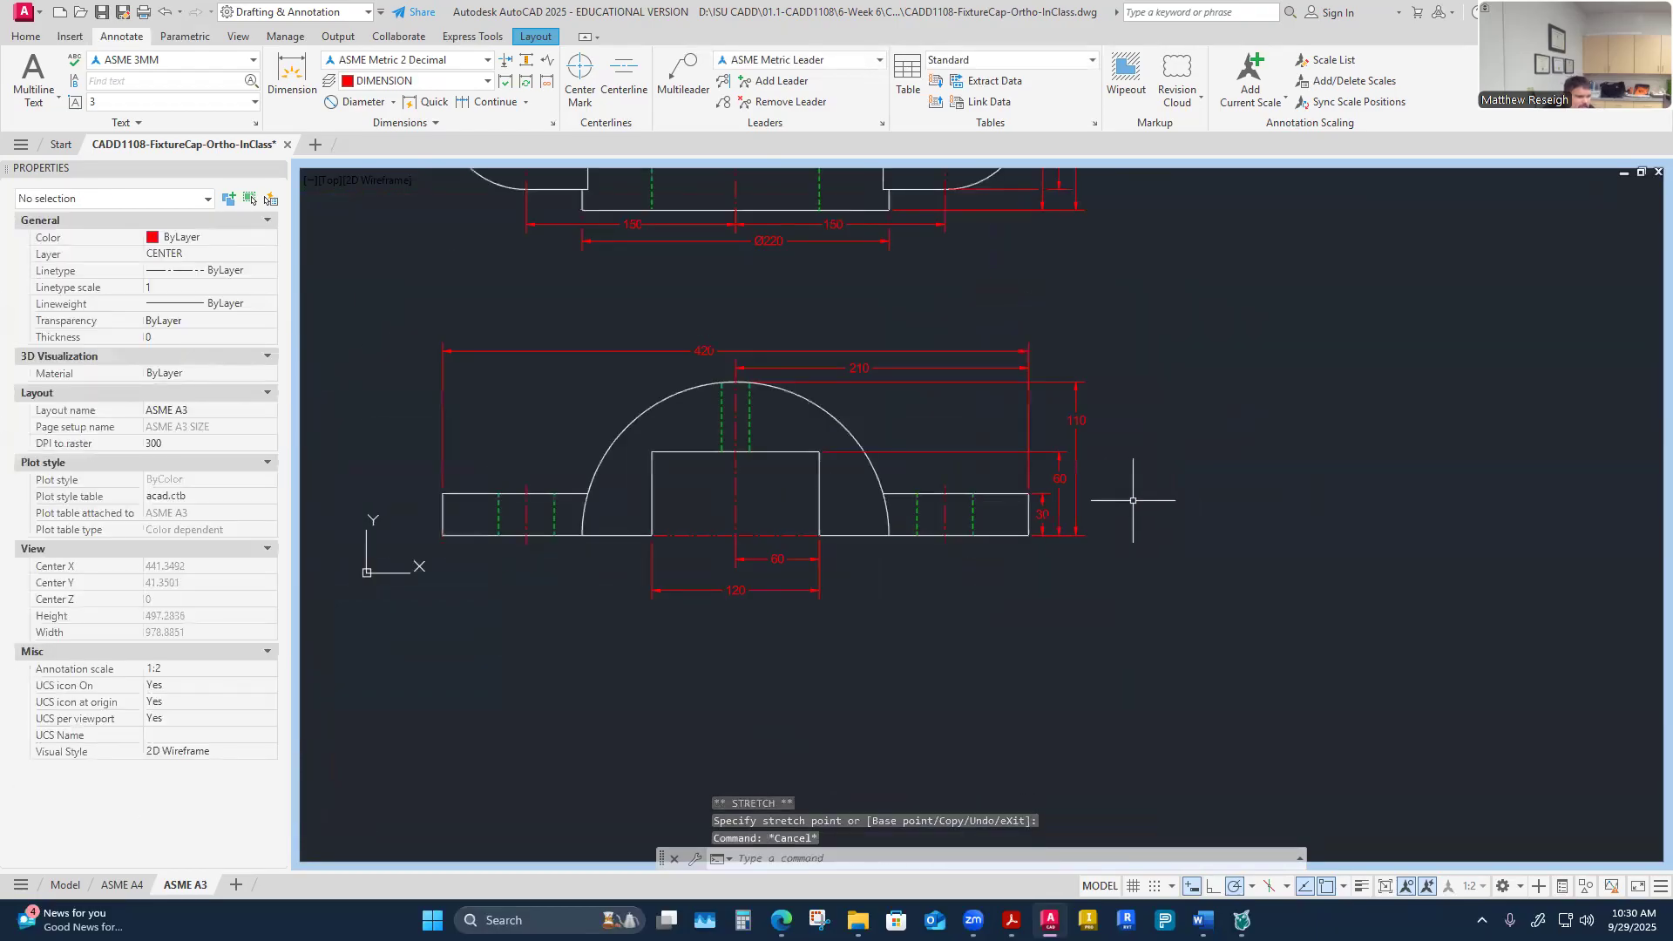
Step: Add a dimension break to the 110 dimension's upper extension line where it crosses the right-hand extension line of the 210 dimension
scroll(776, 575, "up", 4)
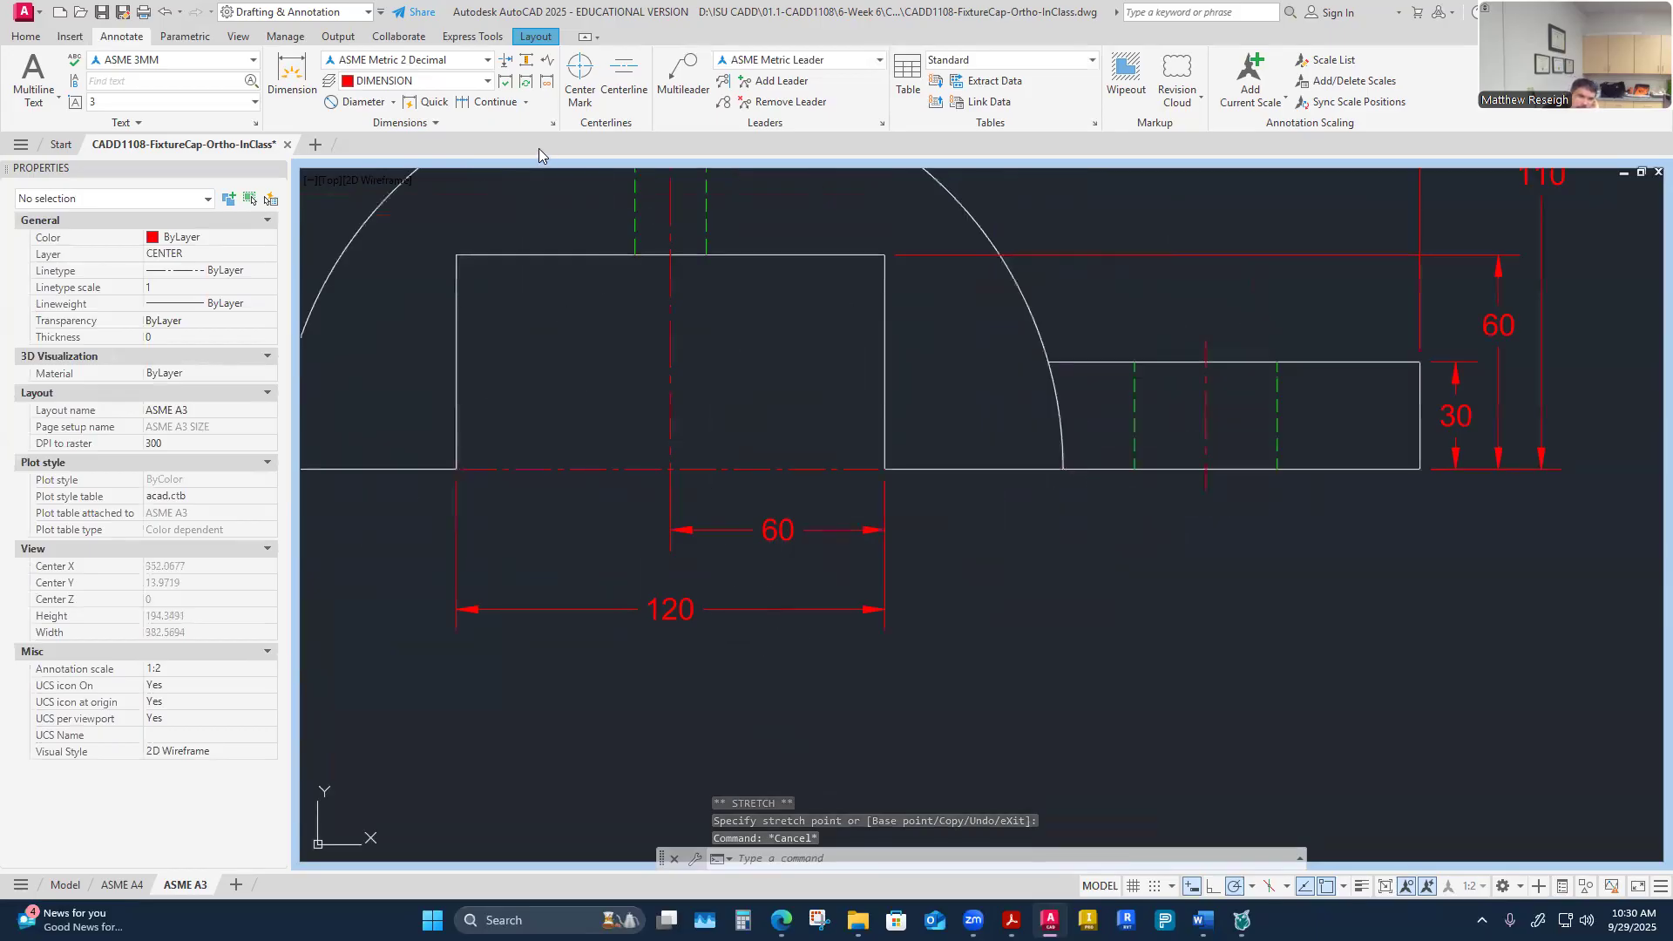
scroll(1188, 683, "down", 2)
scroll(1487, 441, "down", 2)
scroll(1500, 388, "up", 2)
scroll(1314, 367, "up", 2)
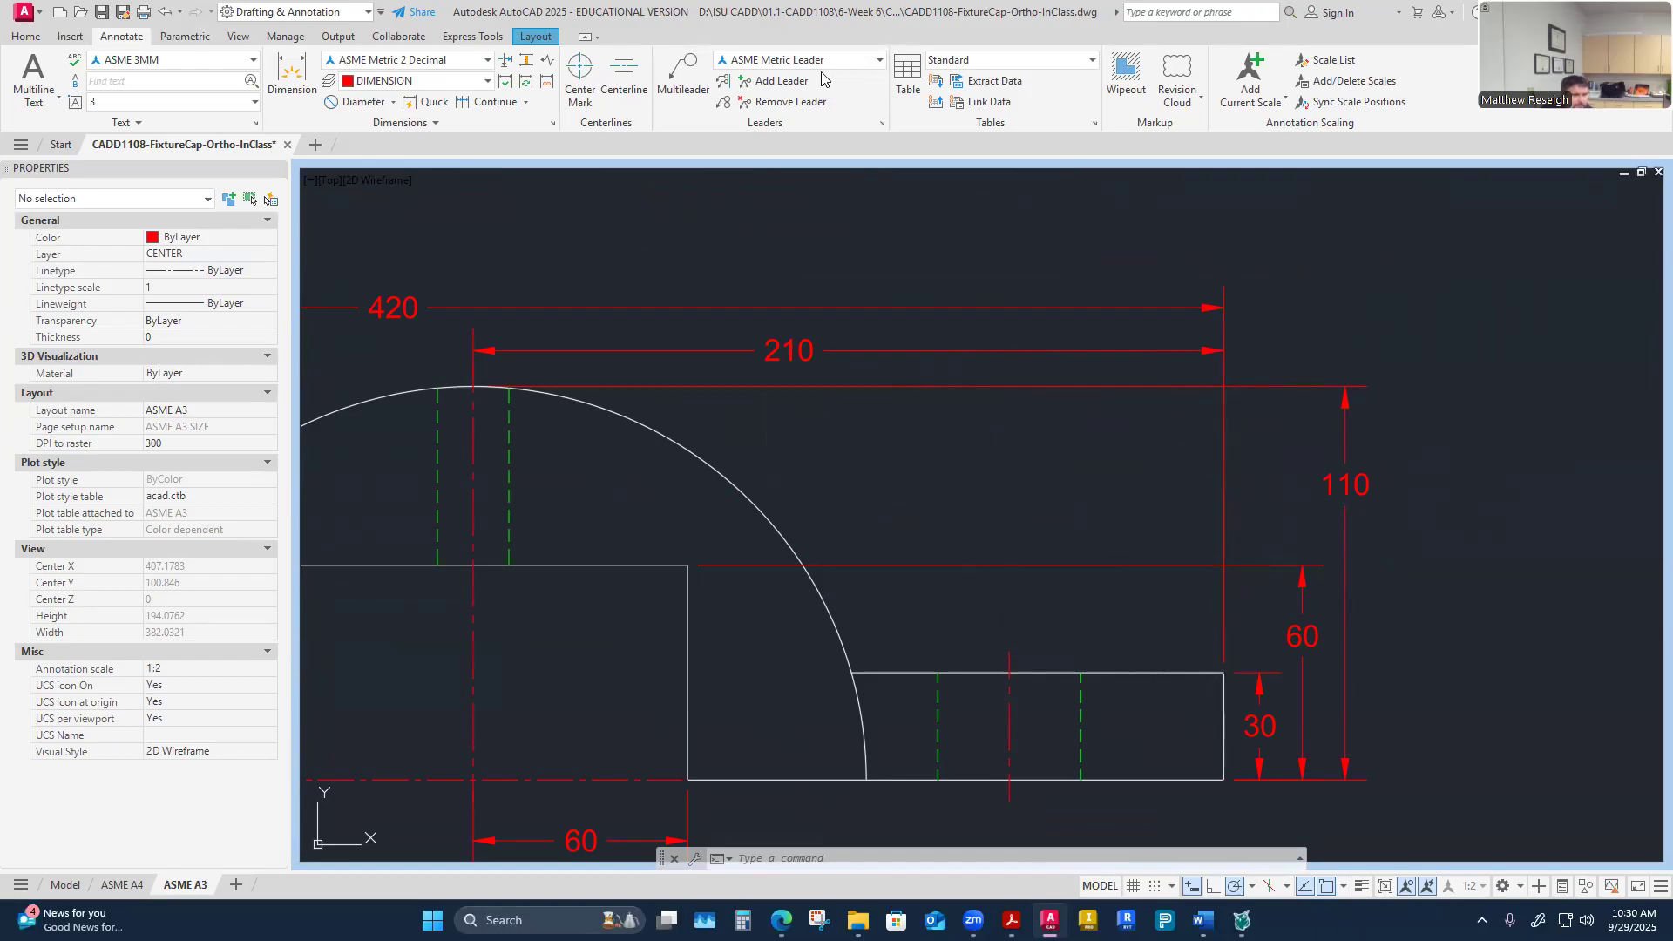
left_click(506, 61)
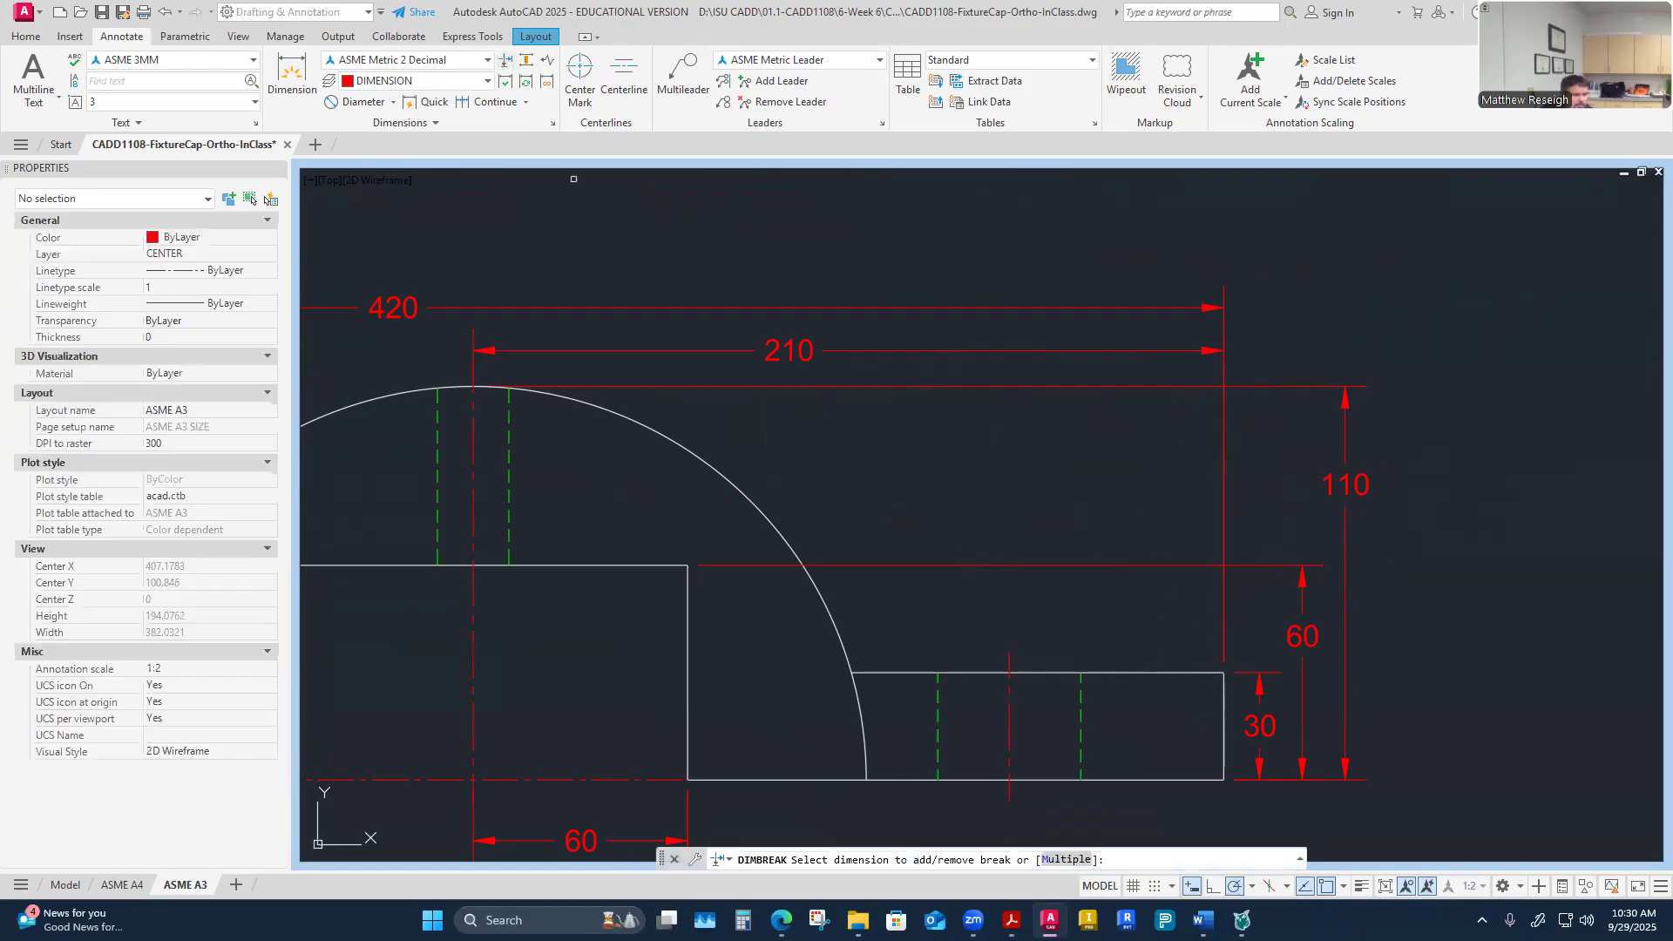
left_click(1277, 385)
left_click(1223, 349)
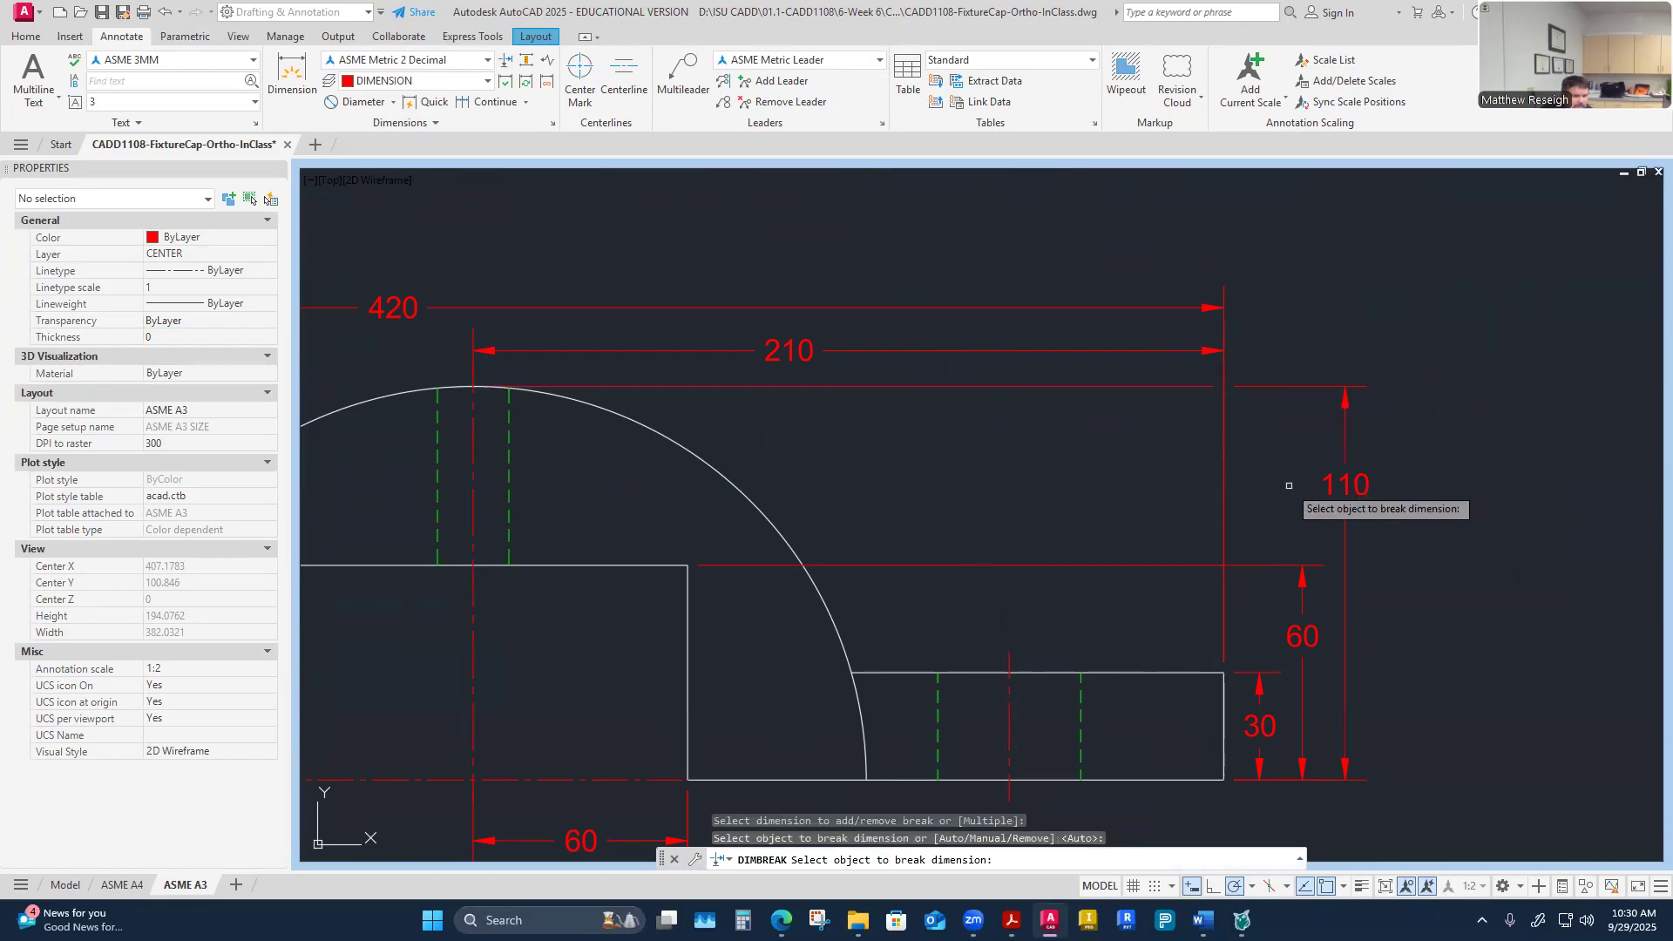
key("Escape")
key("Escape")
Step: Add a dimension break to the vertical 60 dimension's upper extension line where it crosses the flange's right-hand vertical extension line
left_click(506, 60)
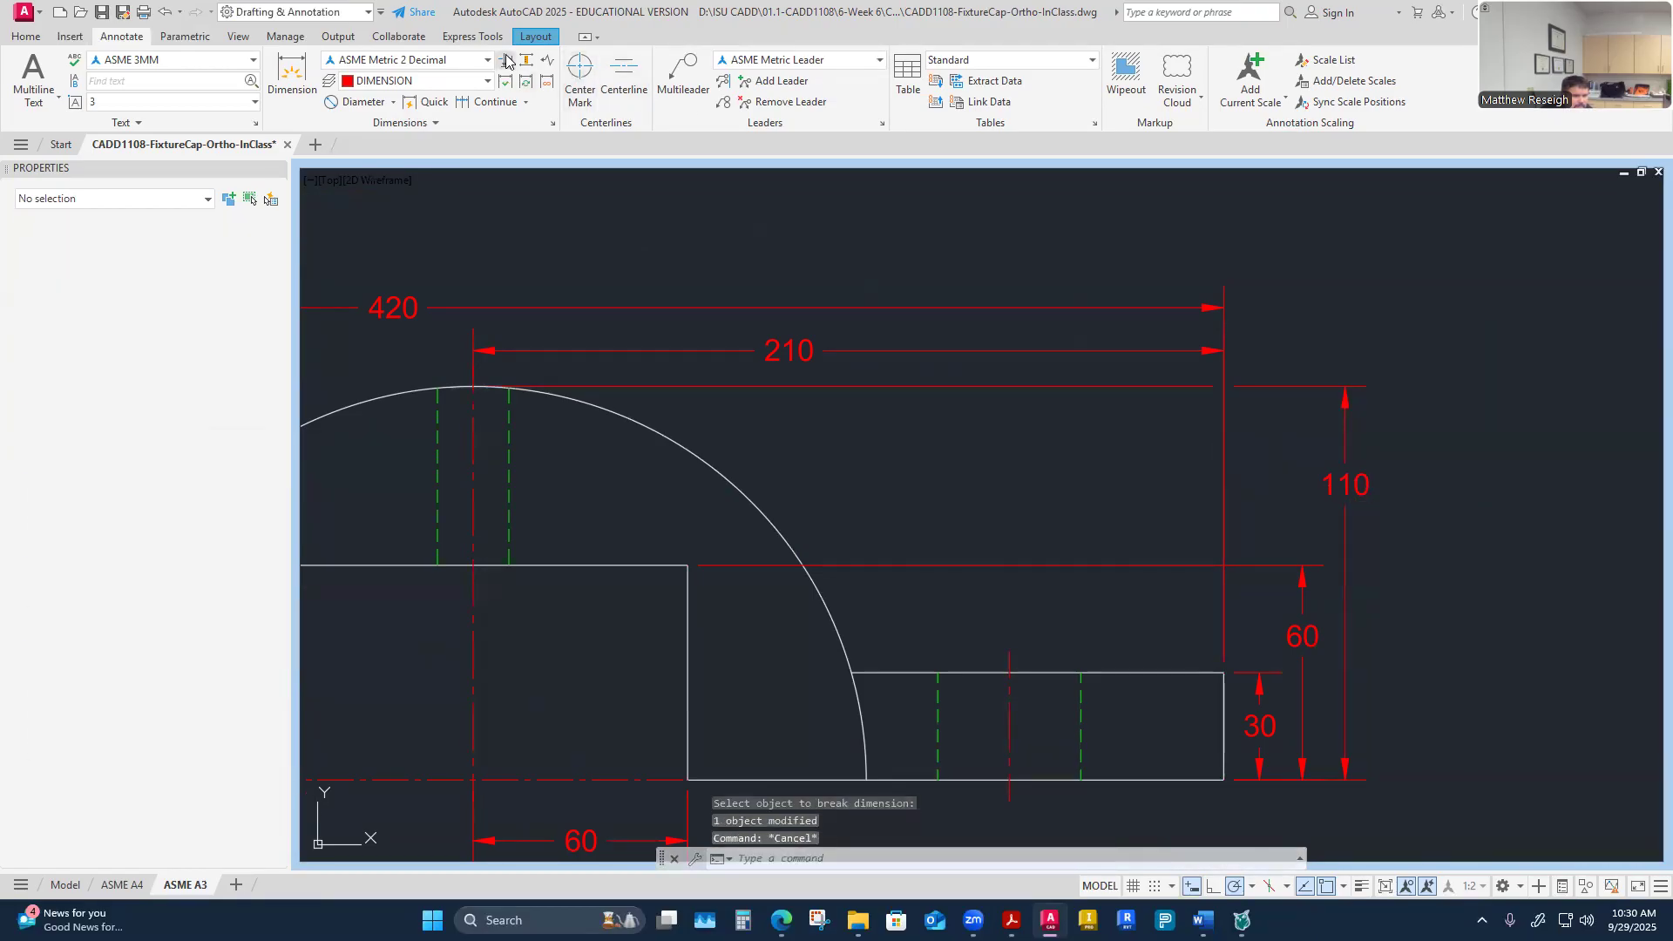
left_click(1265, 564)
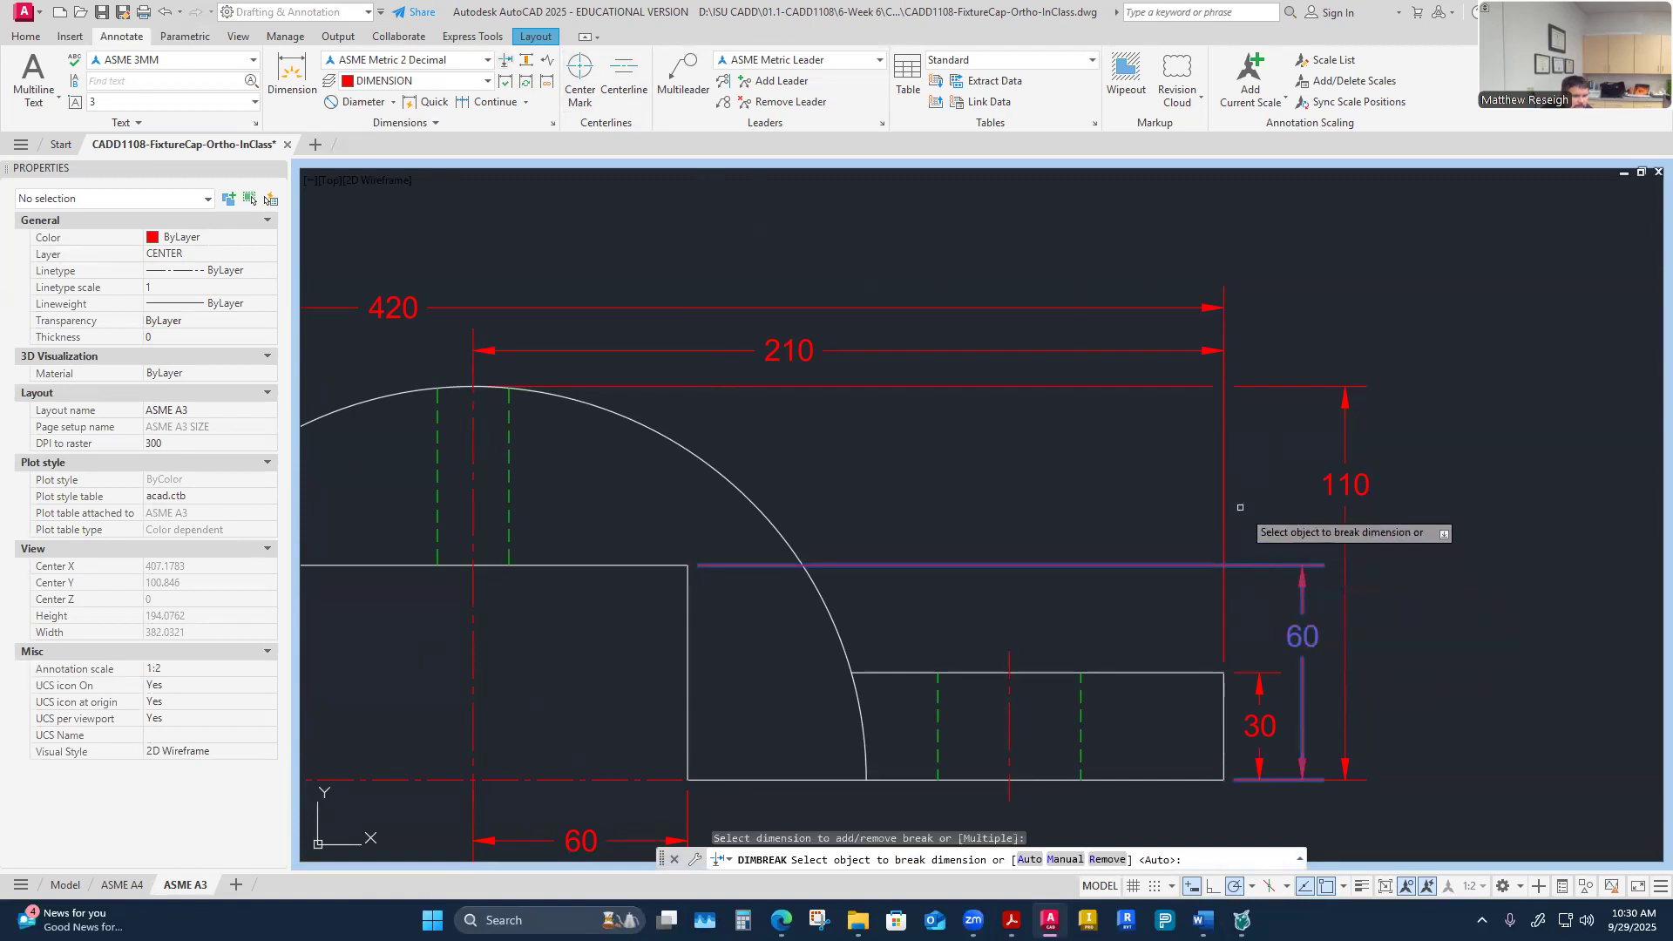
key("Escape")
Step: Reposition the horizontal 60 dimension under the rectangular opening so its line sits 10 mm below the base edge
scroll(1252, 553, "down", 2)
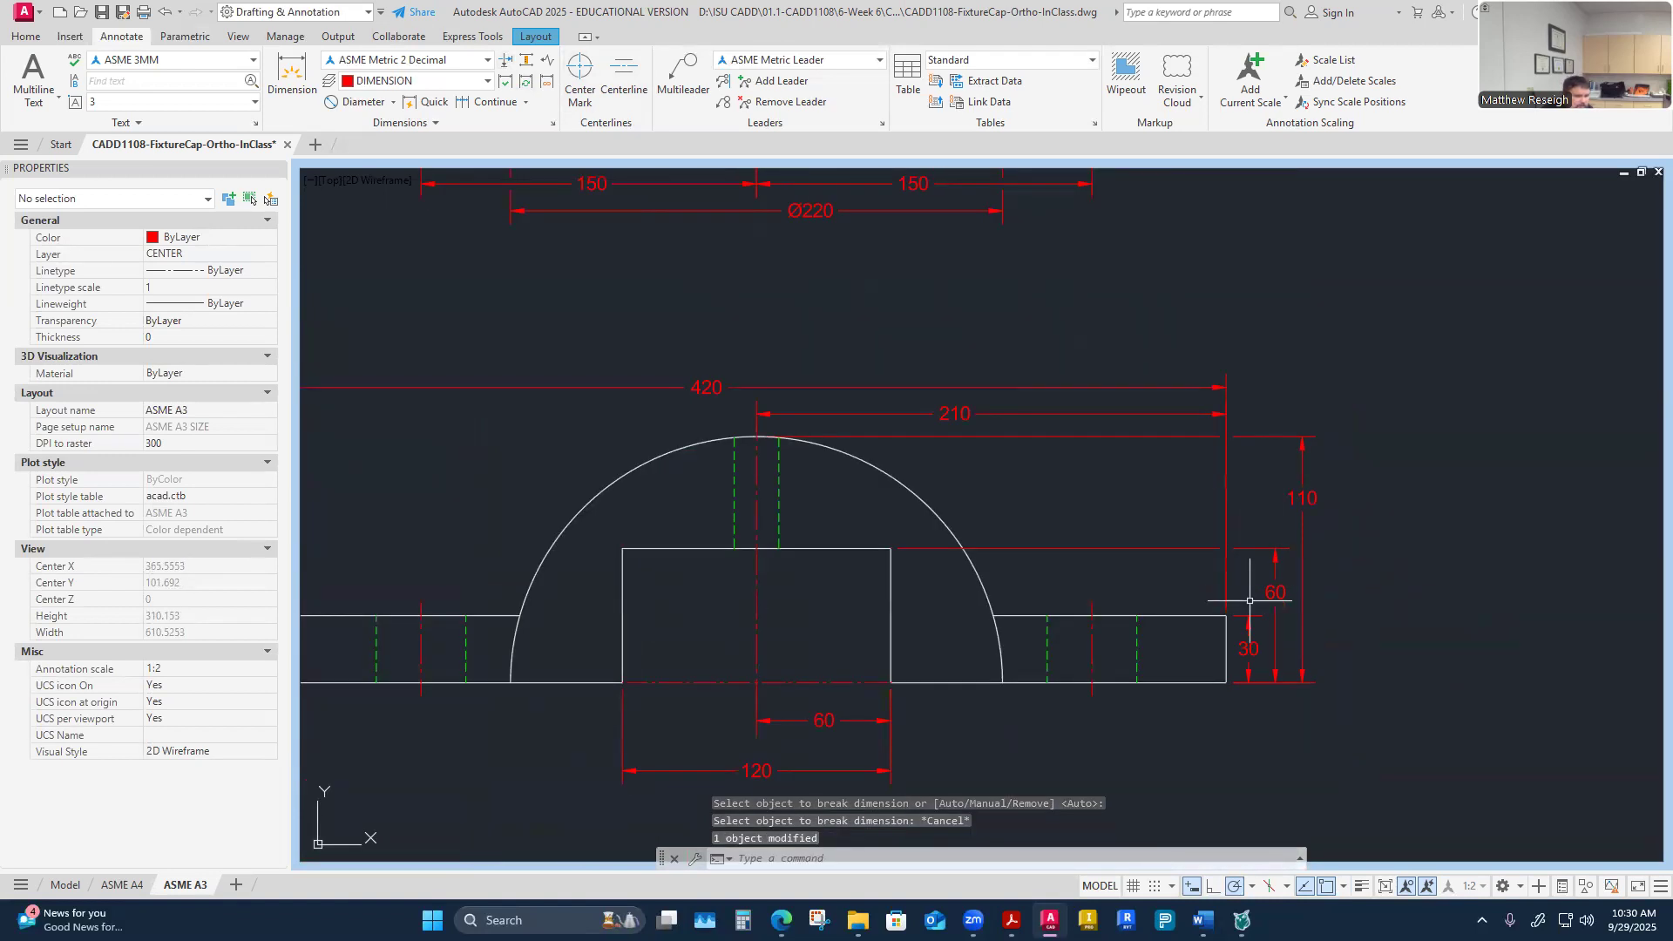
scroll(1250, 601, "down", 2)
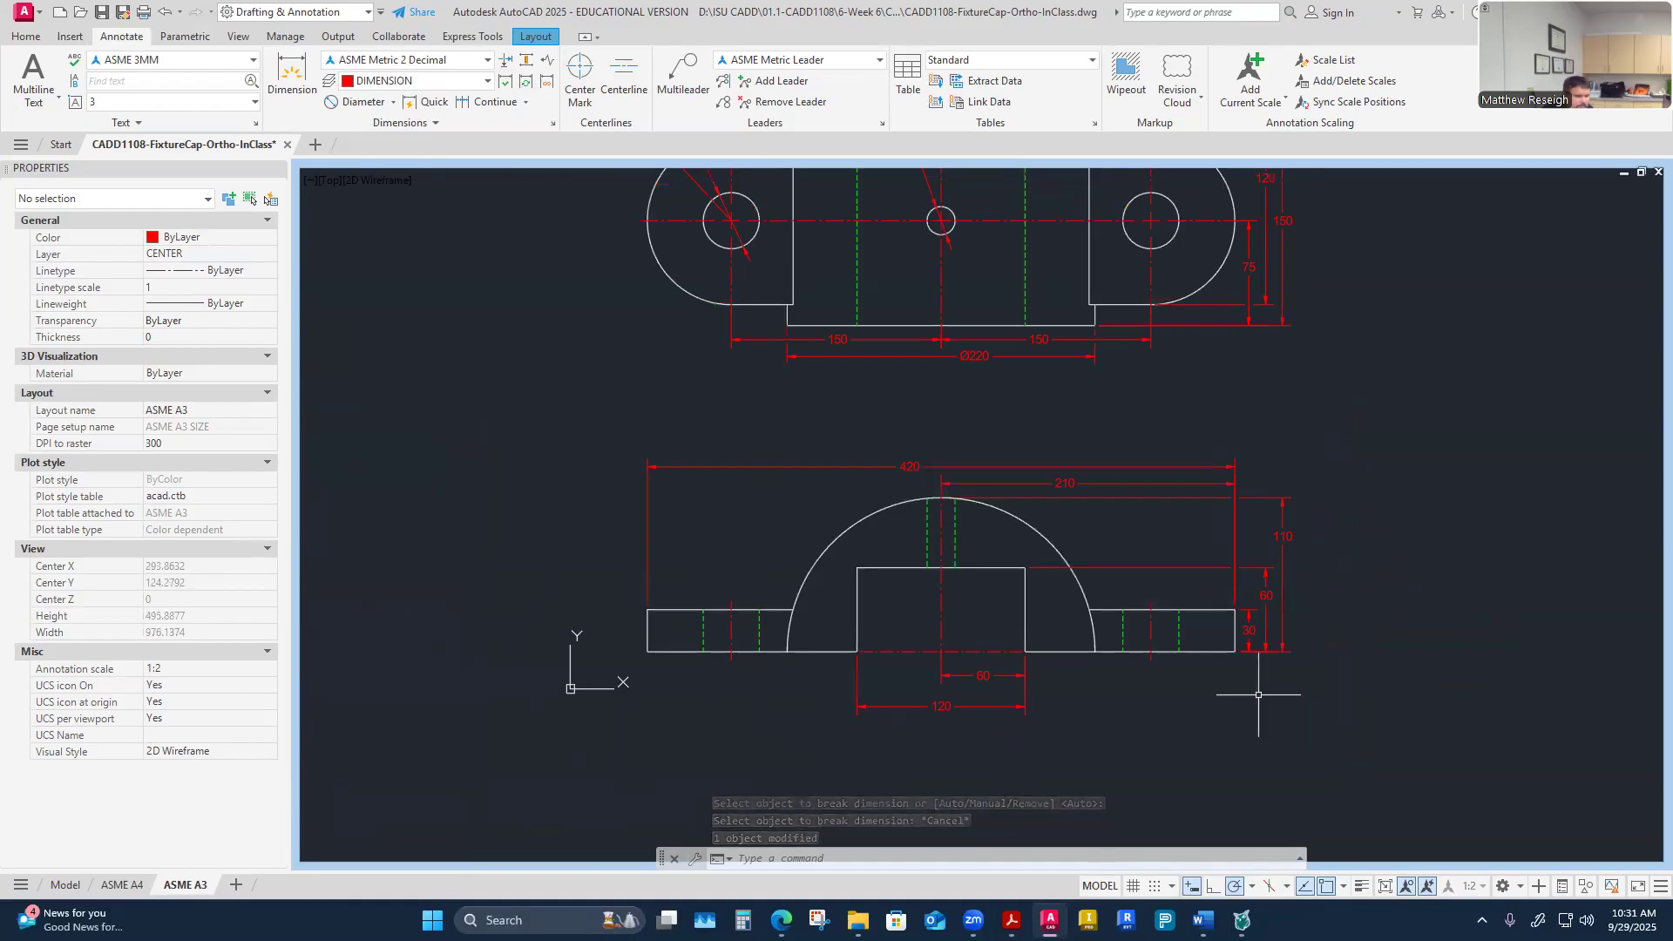
scroll(1009, 721, "up", 4)
left_click(949, 596)
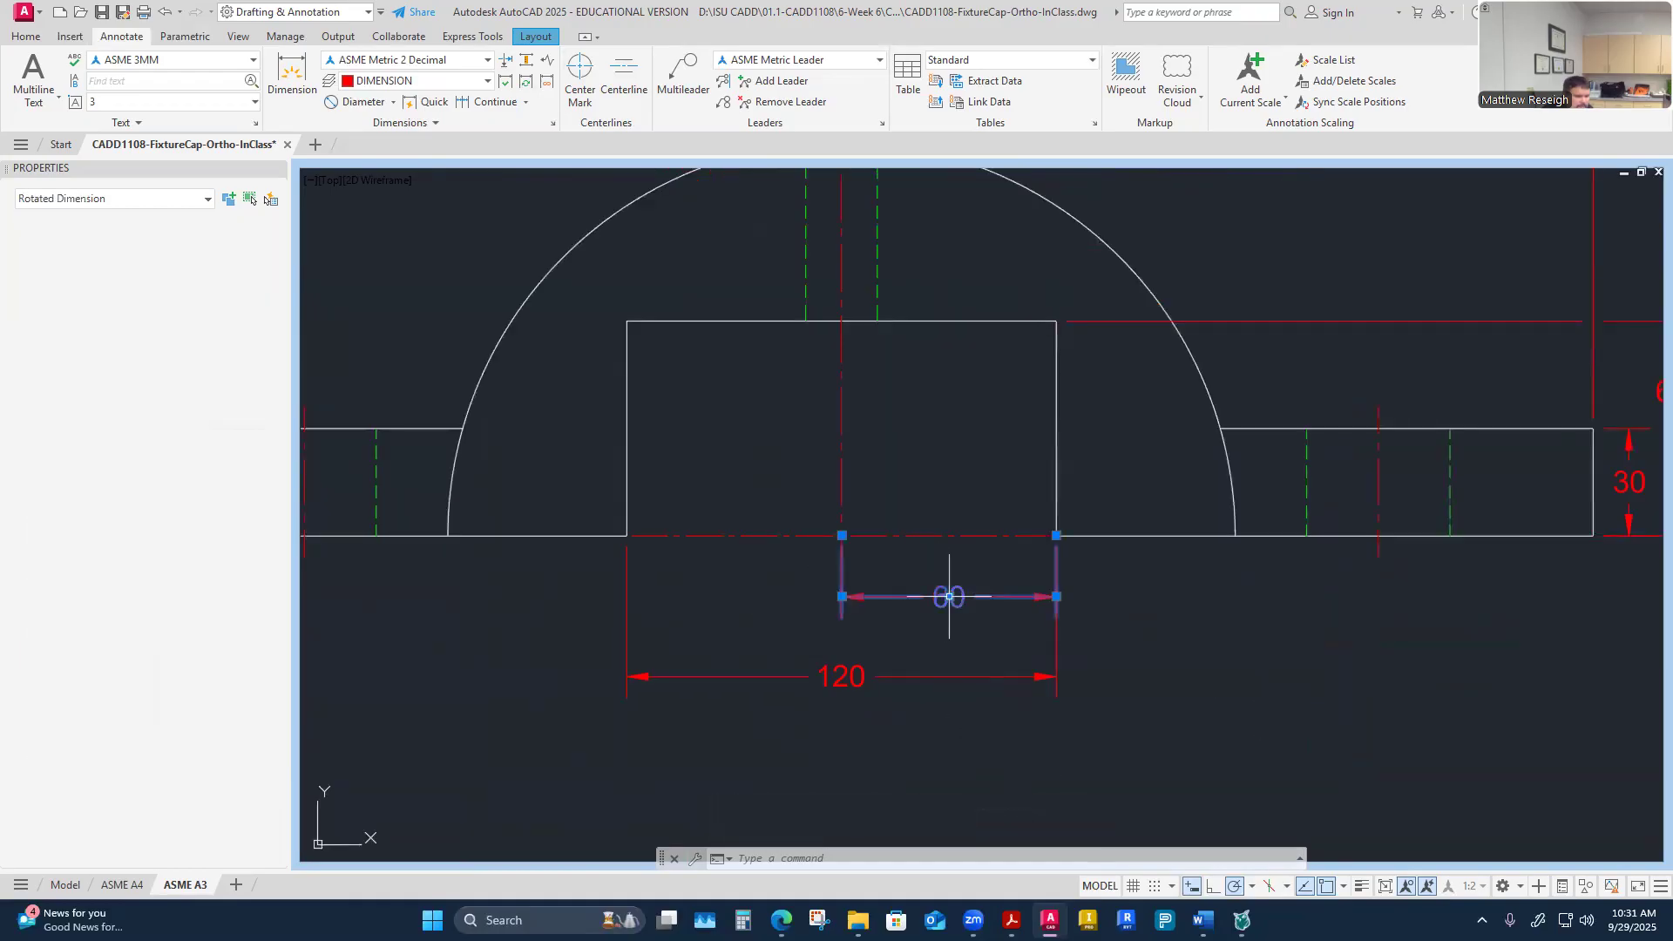
left_click(949, 596)
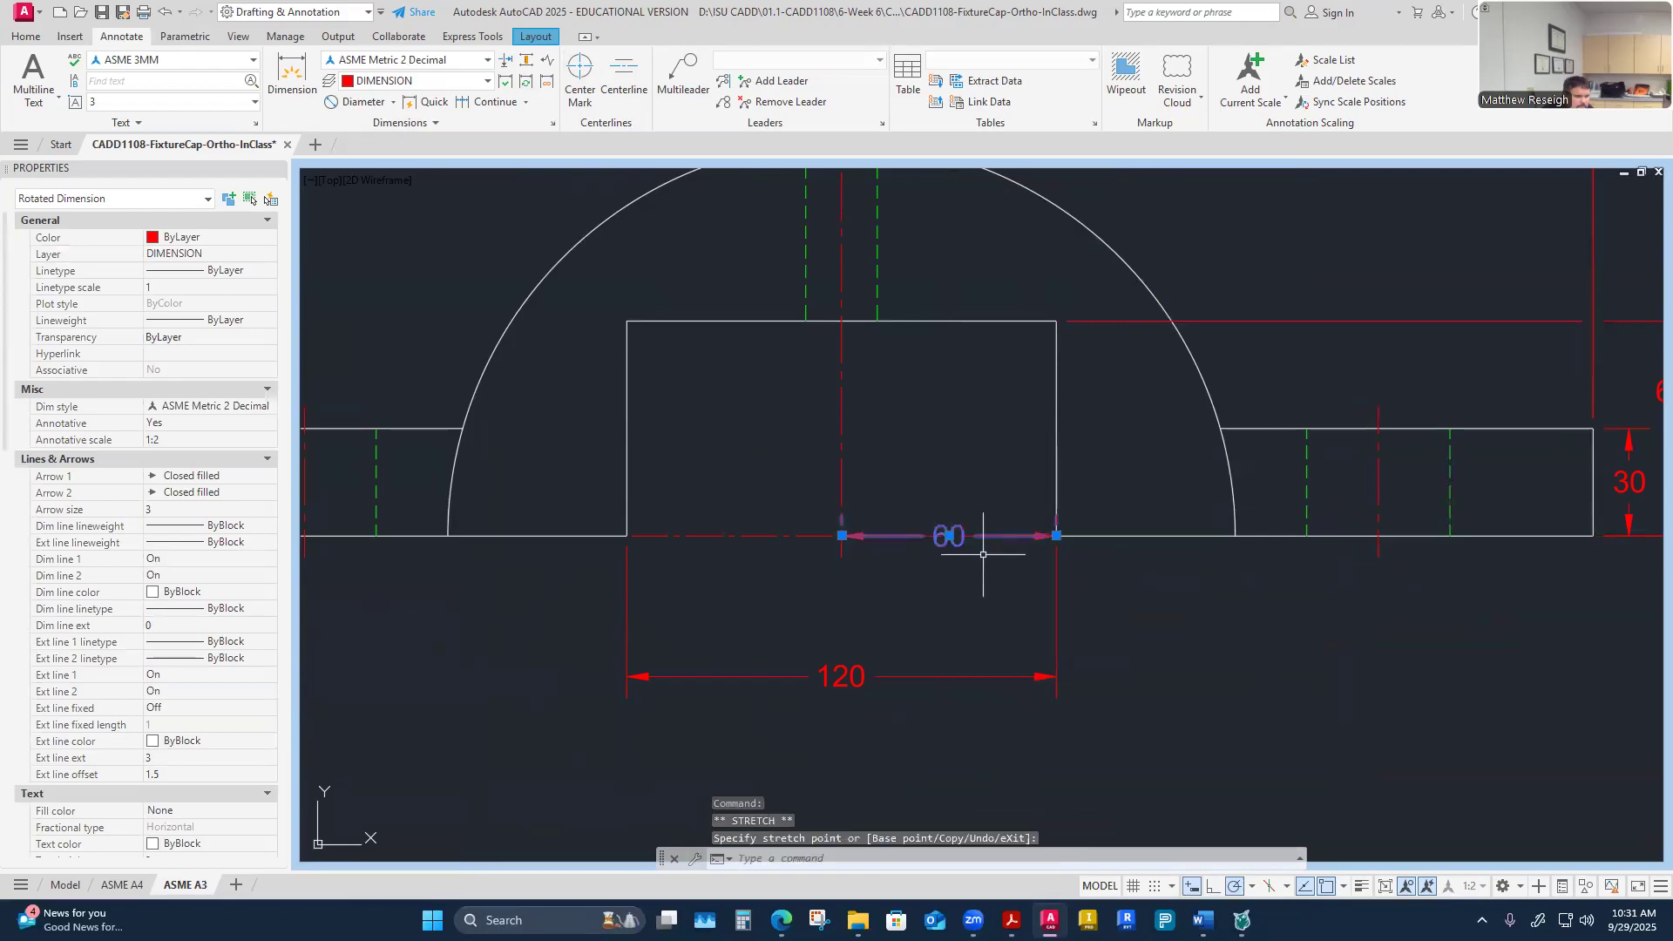
left_click(949, 536)
type("10")
key("Return")
key("Escape")
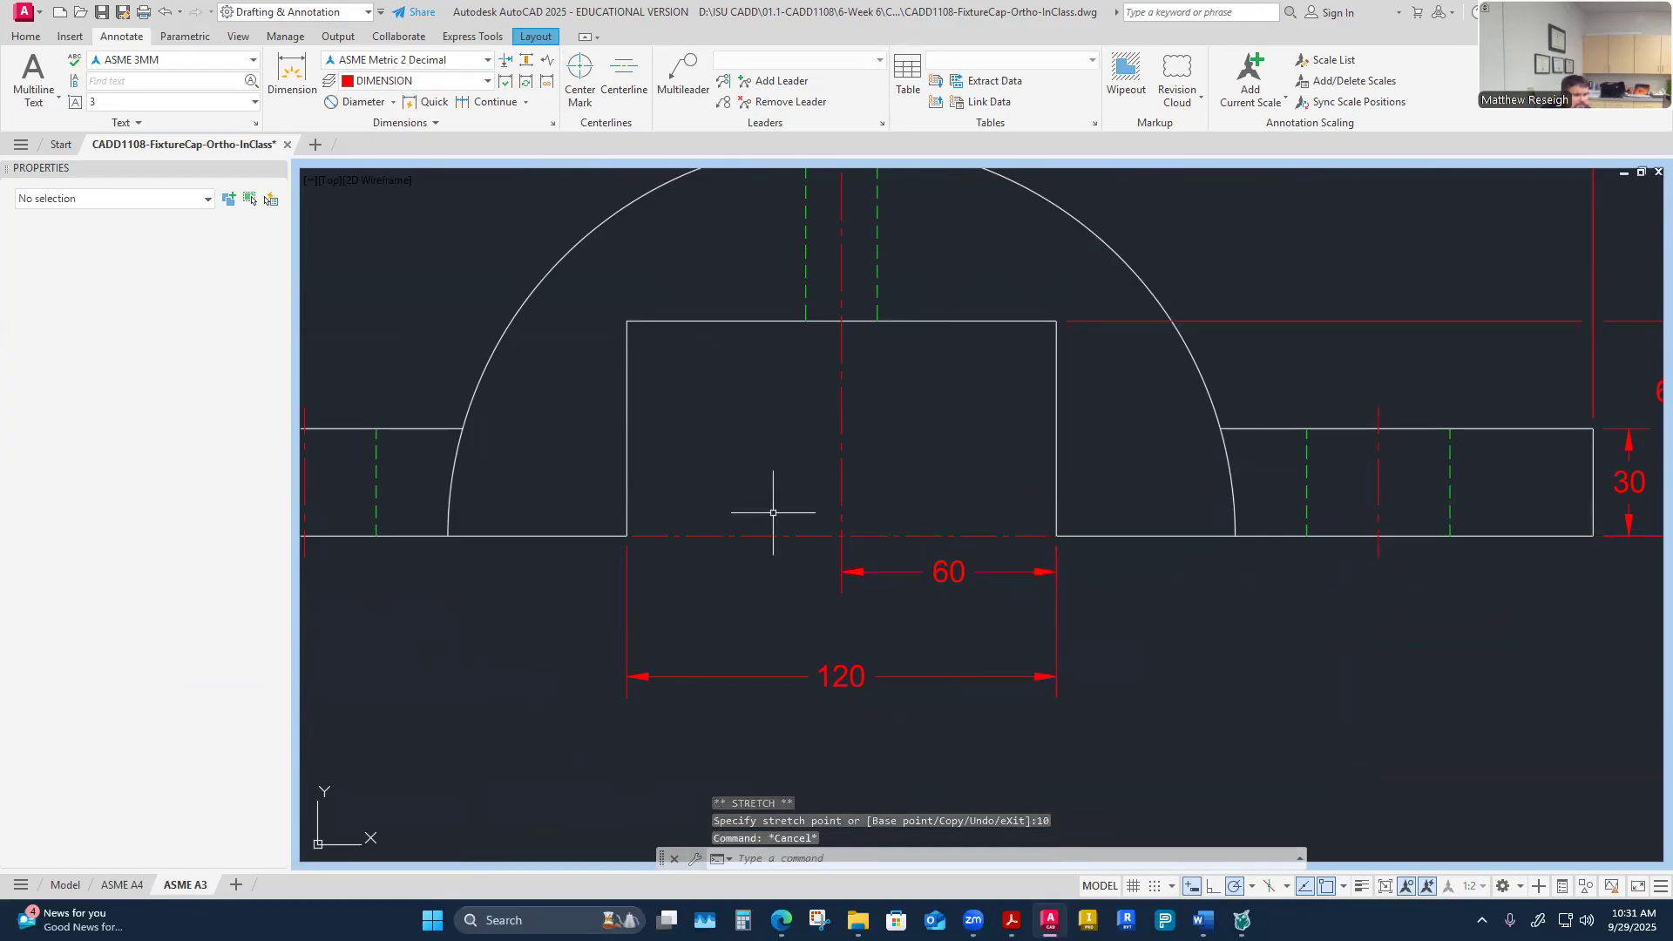
Step: Space the 120 opening width dimension from the horizontal 60 dimension using the Auto spacing value
left_click(526, 59)
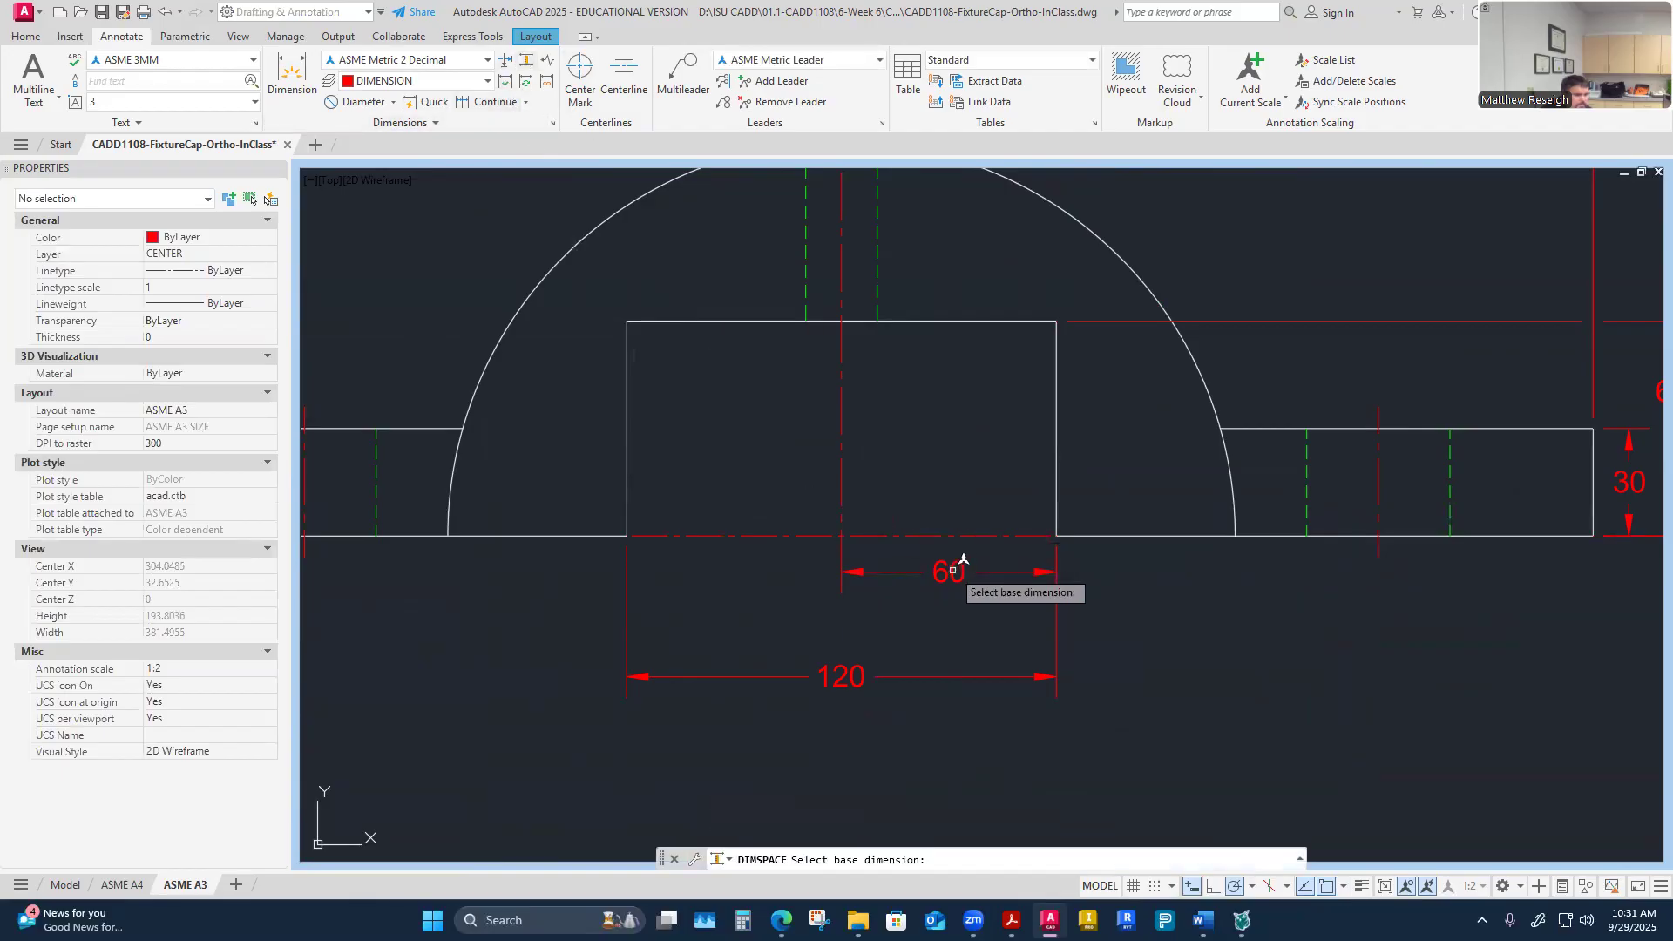
left_click(954, 570)
left_click(863, 671)
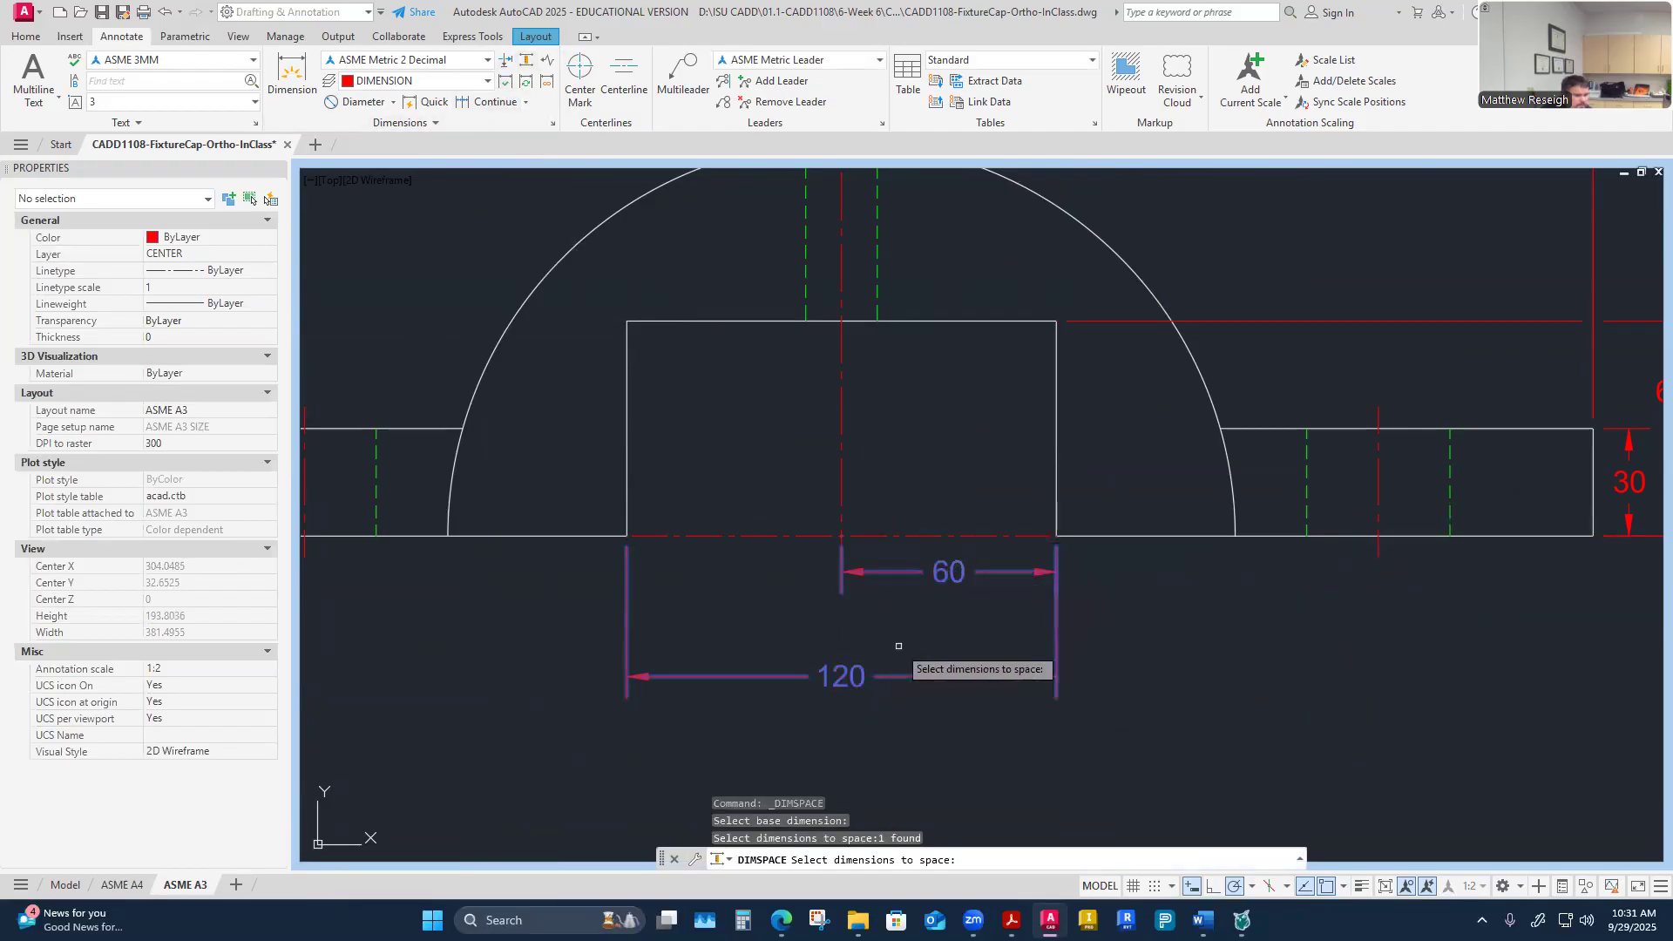
key("Return")
left_click(941, 692)
Step: Examine the front view's dimension spacing and extension line breaks, and compare the overall dimension layout of both views
scroll(872, 523, "down", 4)
scroll(979, 514, "up", 5)
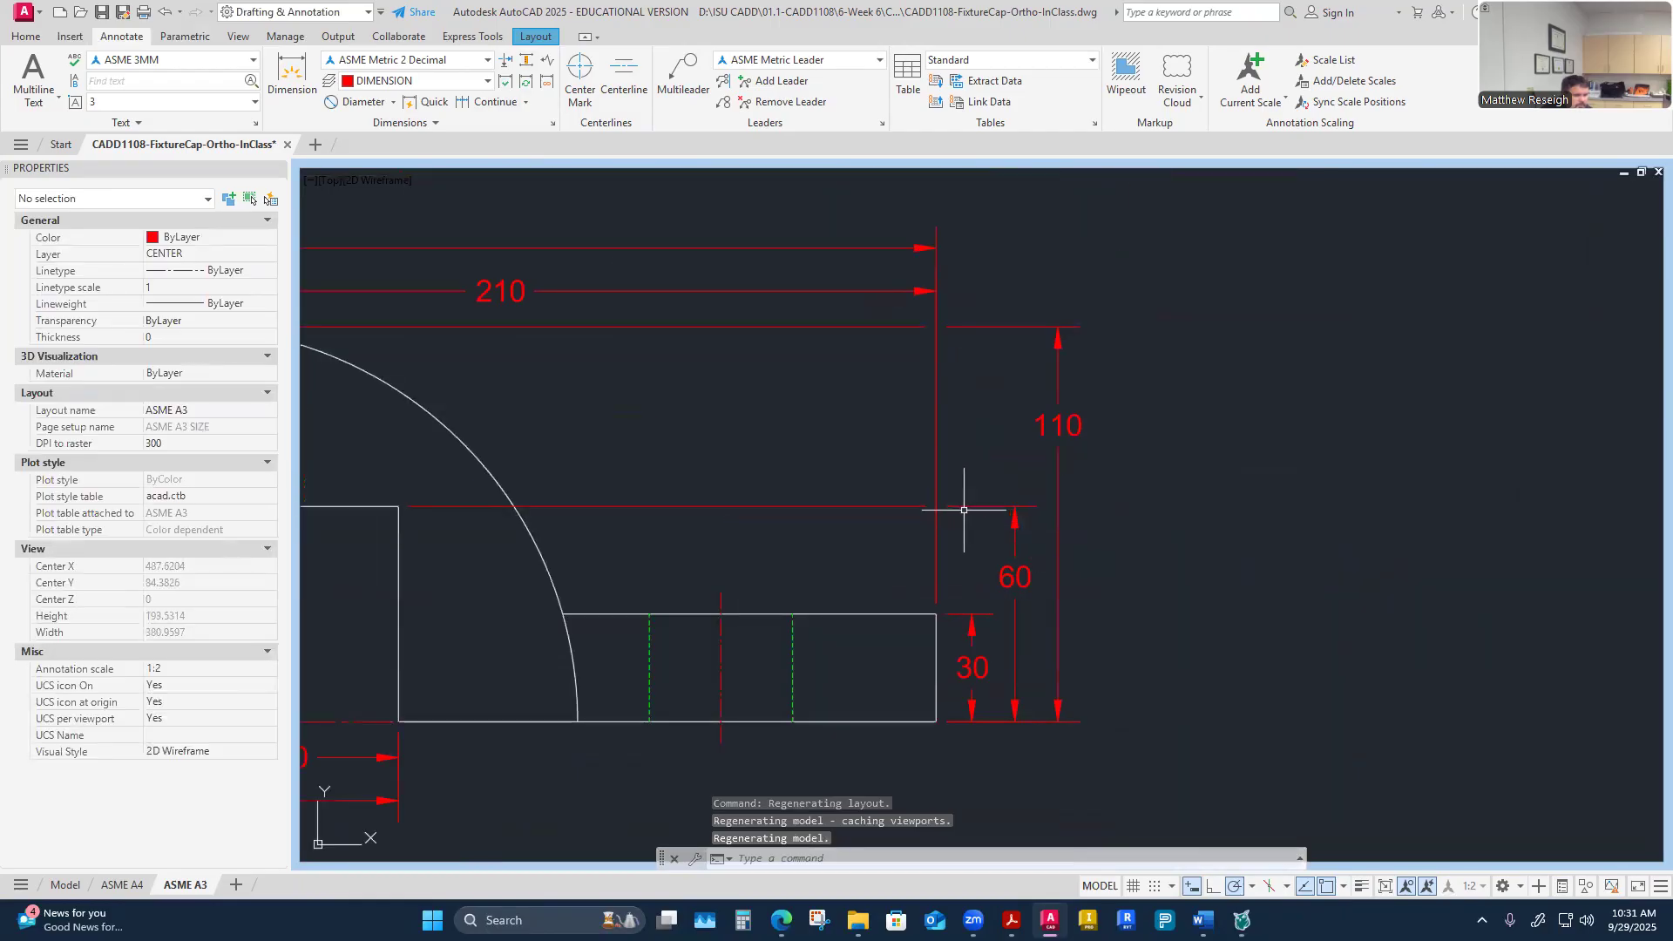
left_click(506, 61)
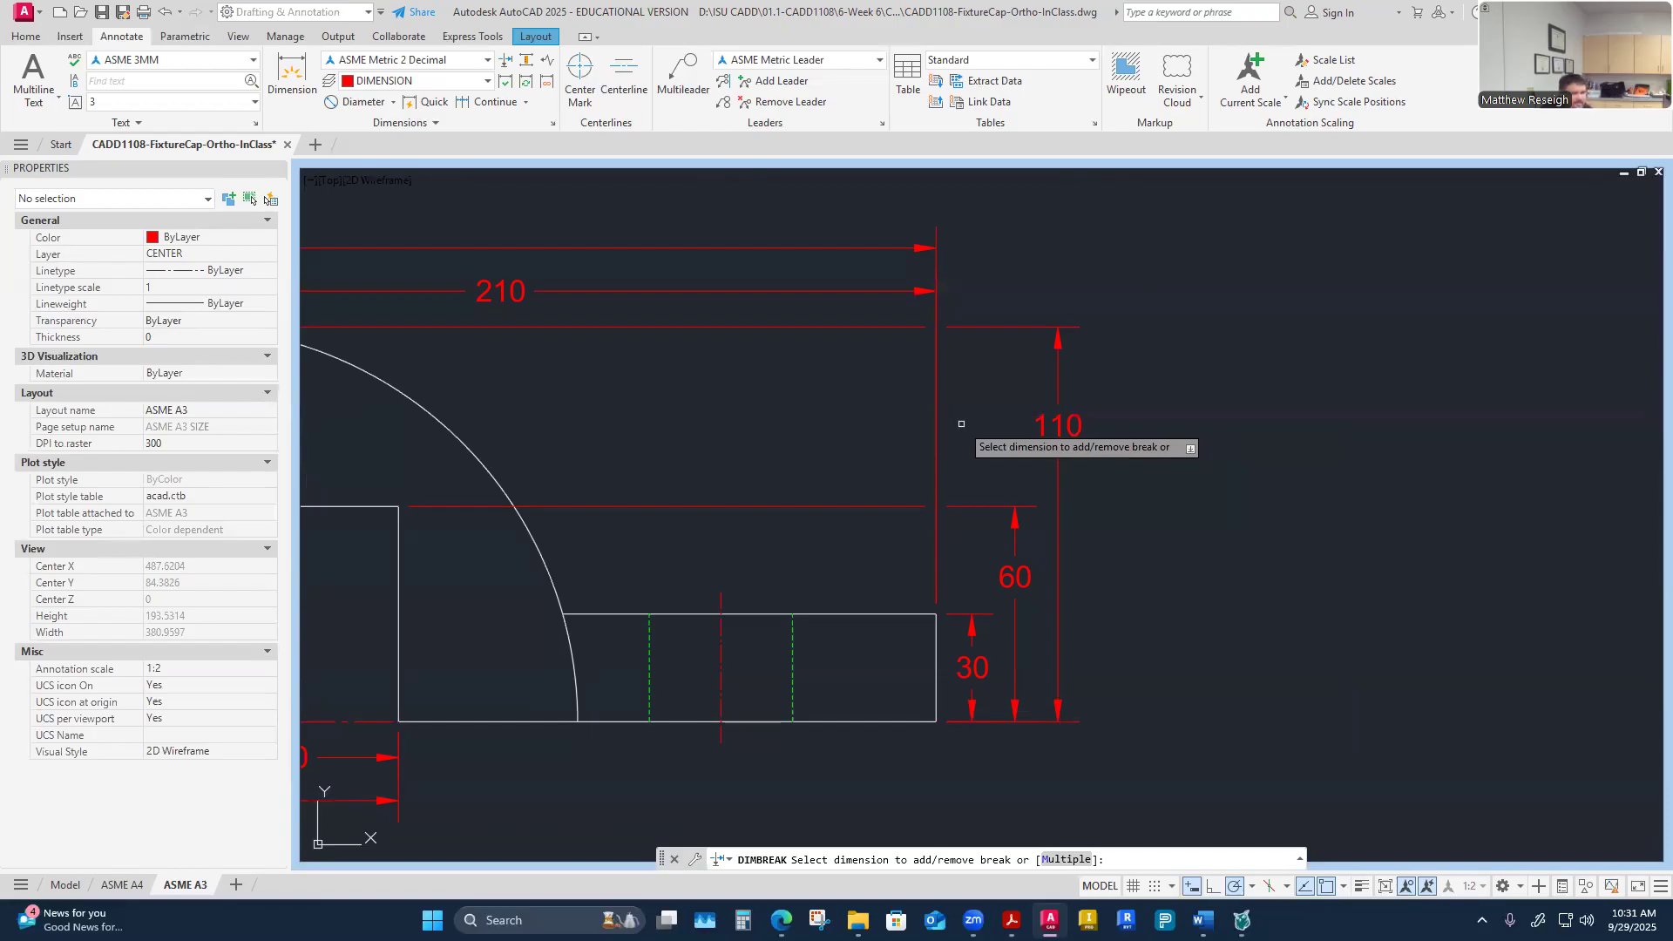
key("Escape")
scroll(1124, 572, "down", 4)
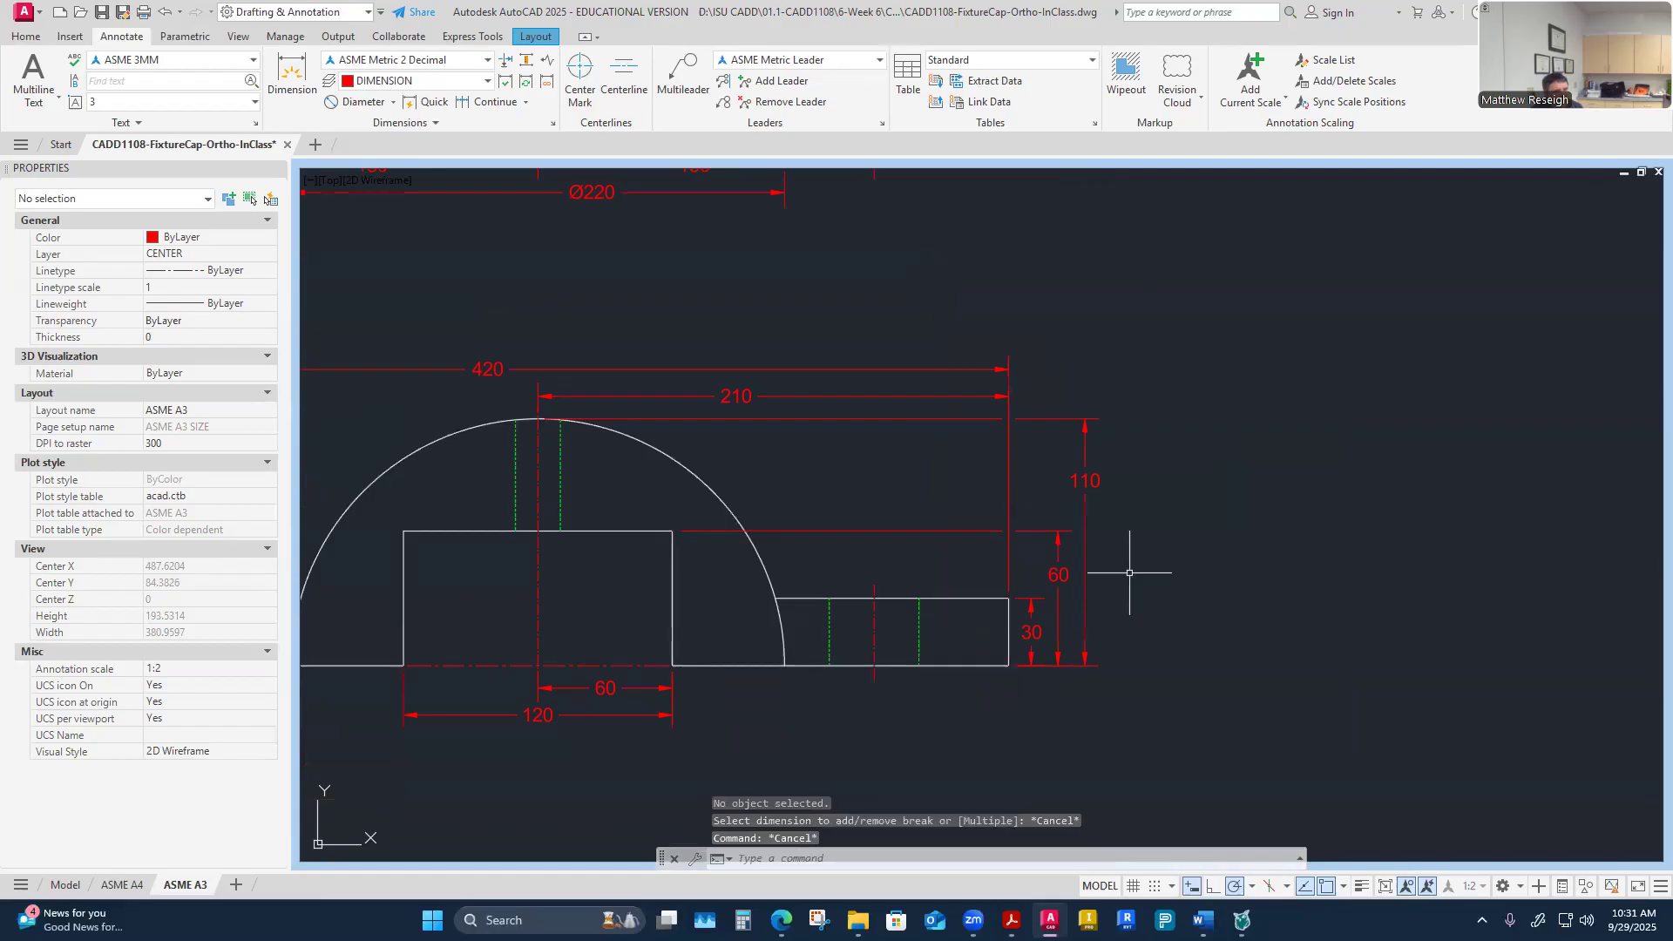
scroll(1021, 534, "down", 4)
scroll(857, 439, "up", 2)
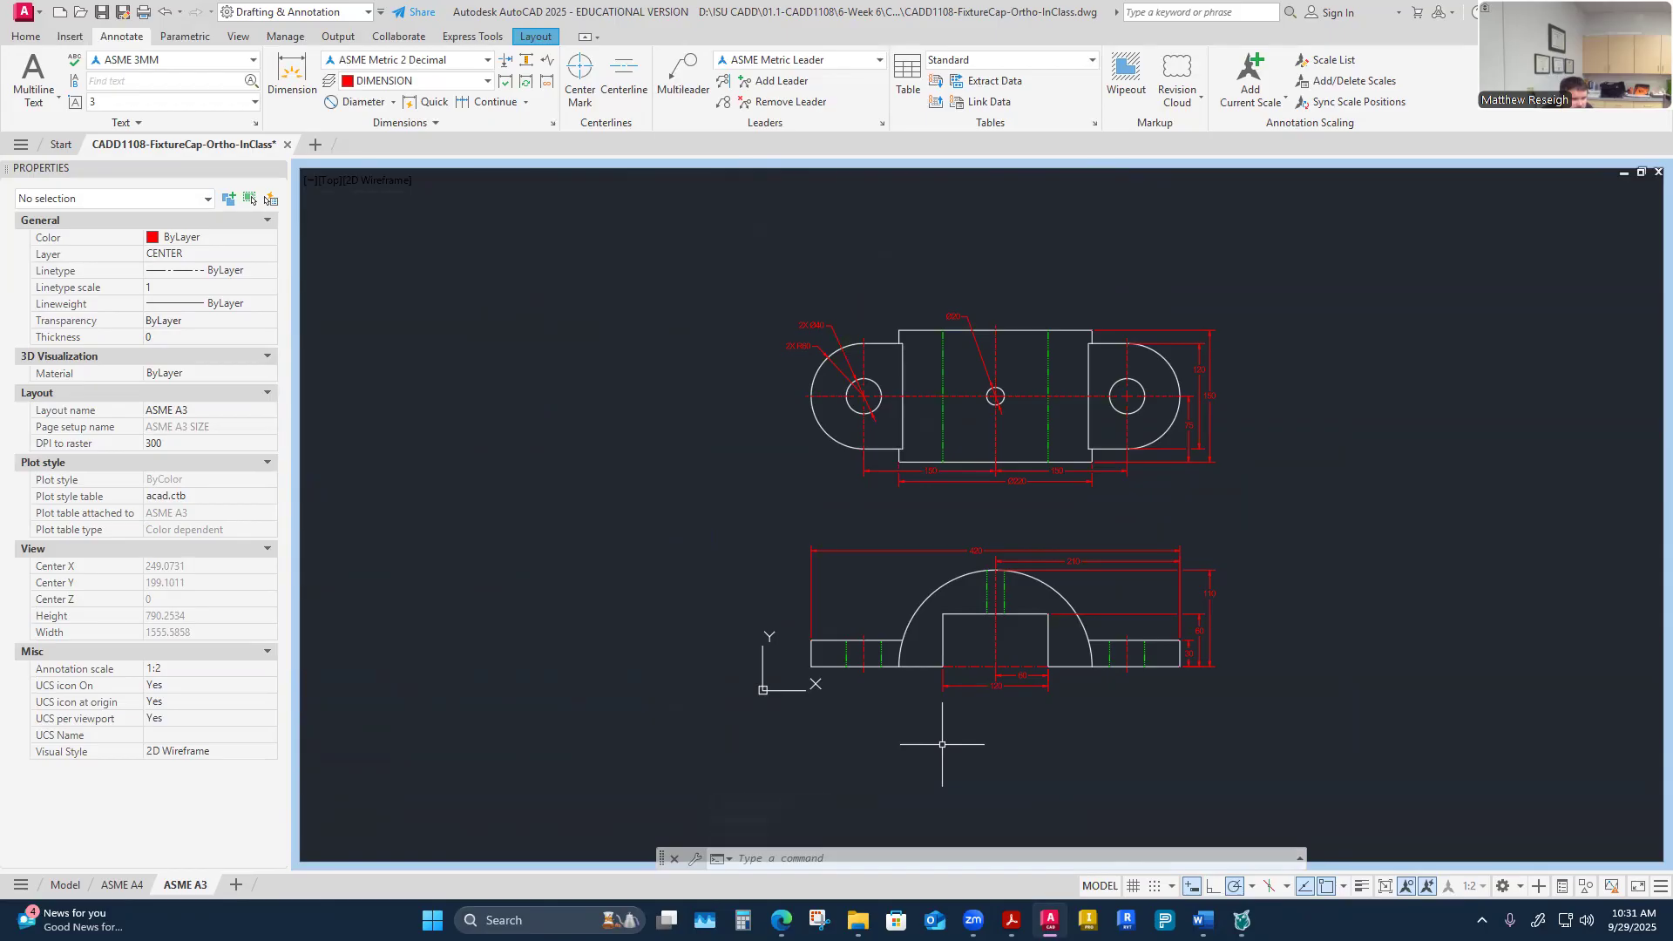
scroll(1074, 709, "up", 2)
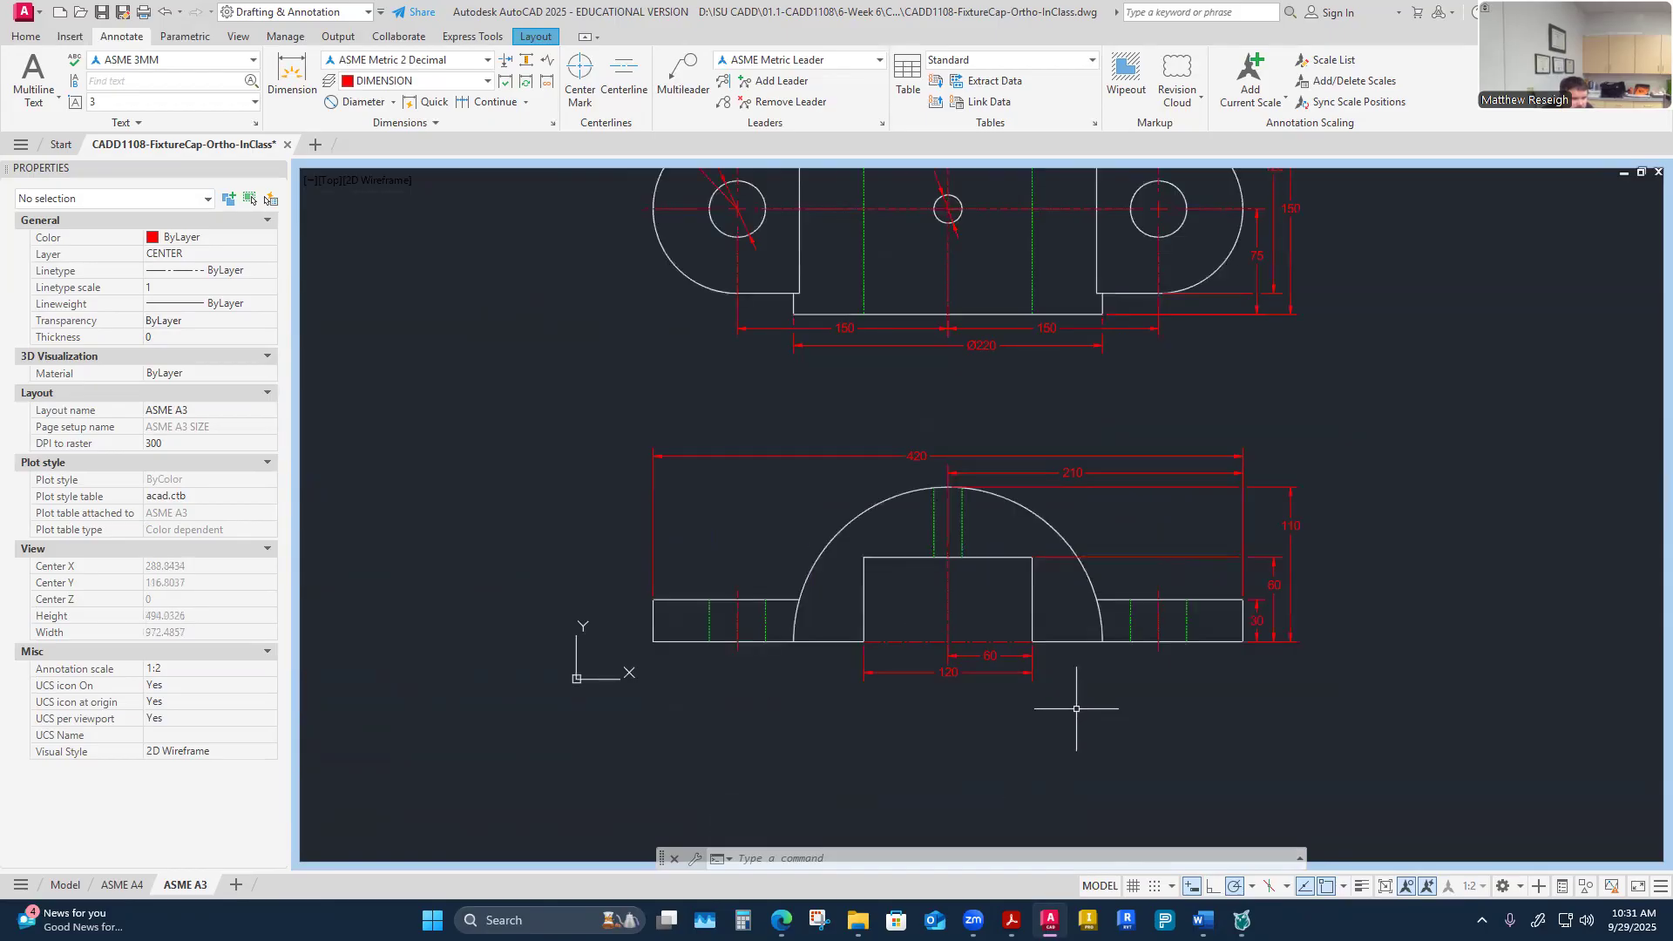
Step: Save the fixture cap drawing
left_click(102, 12)
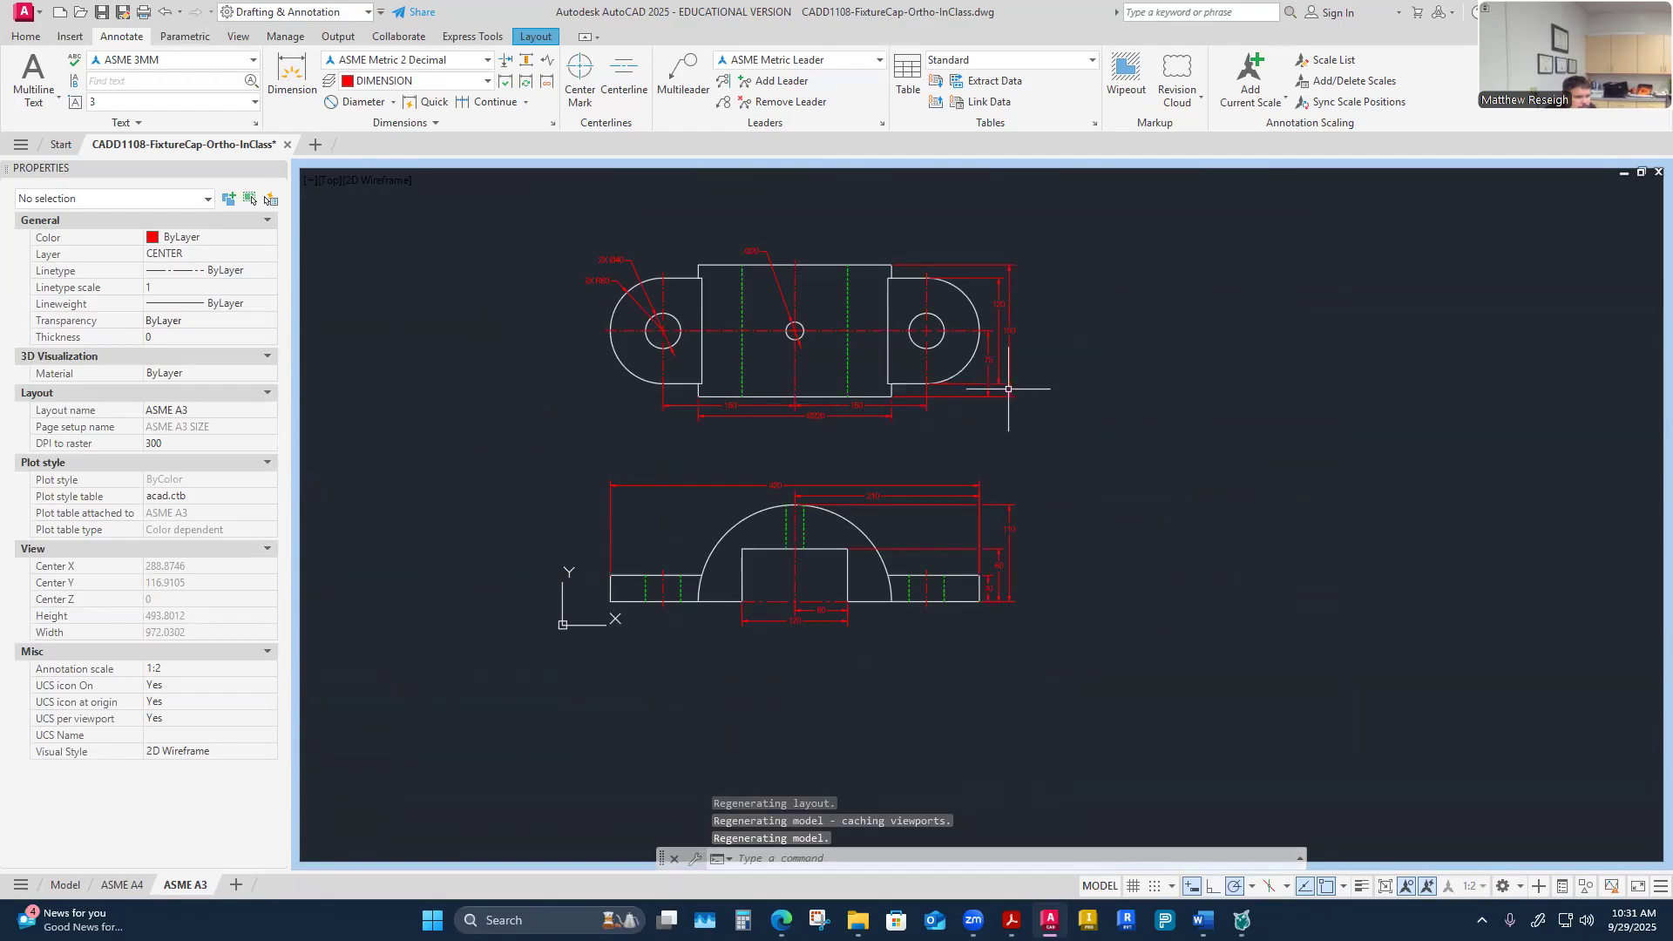
Step: Switch to the browser assignment page to compare the top and front view dimensions with the finished reference drawing, and return to AutoCAD
scroll(1002, 383, "up", 2)
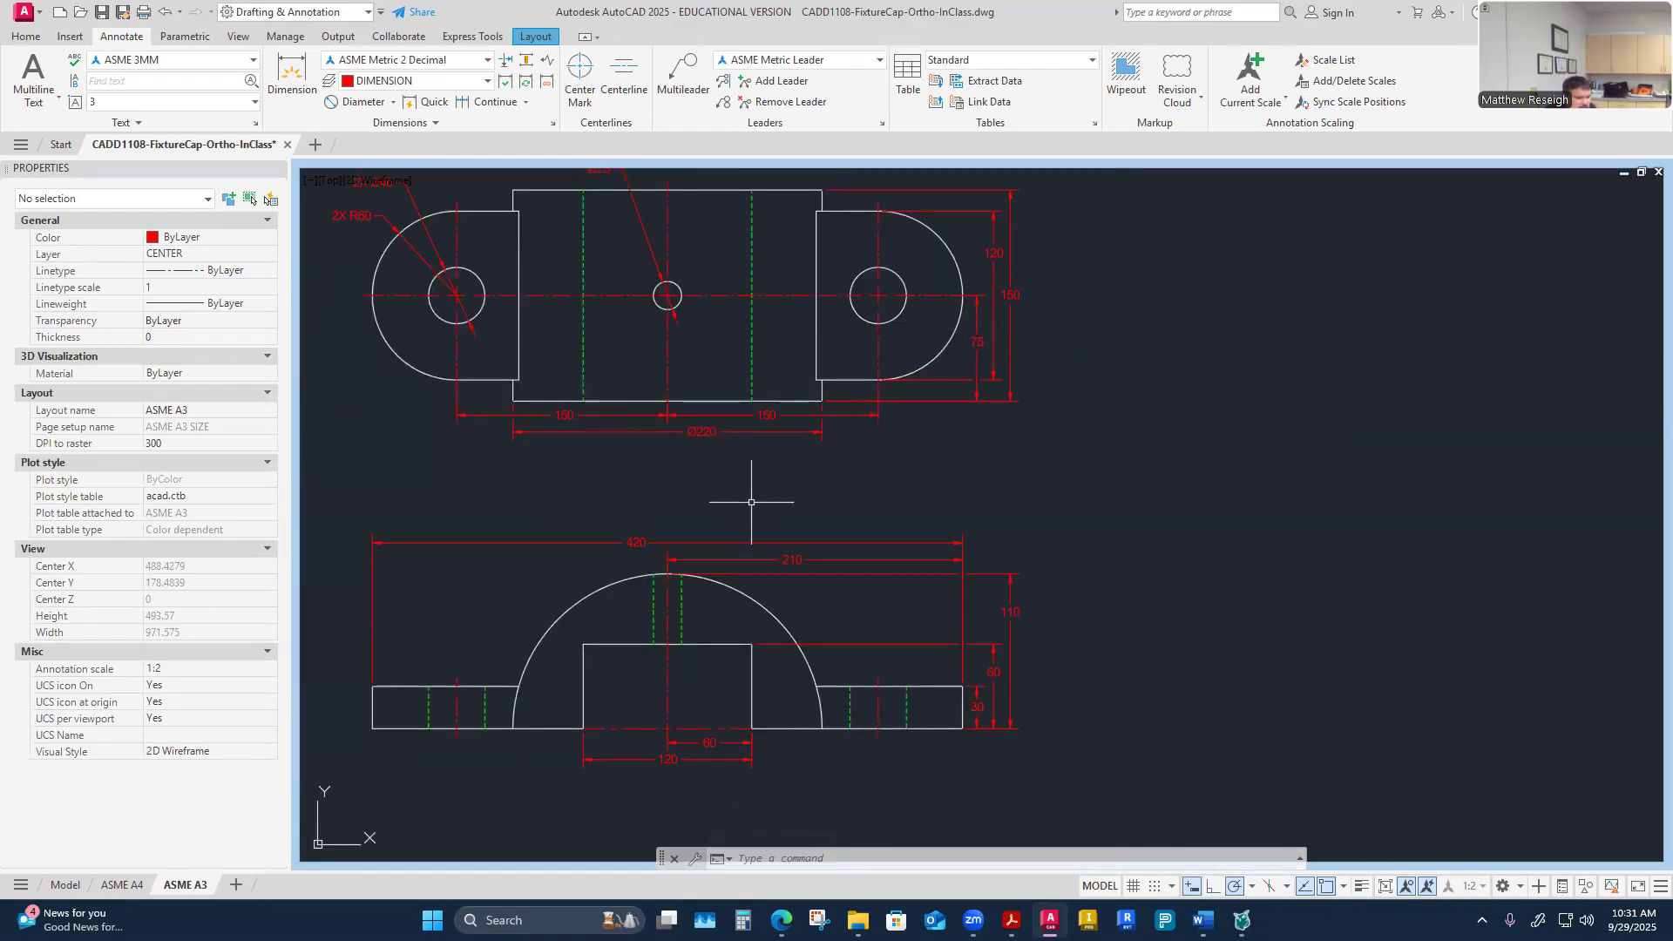
scroll(752, 502, "down", 2)
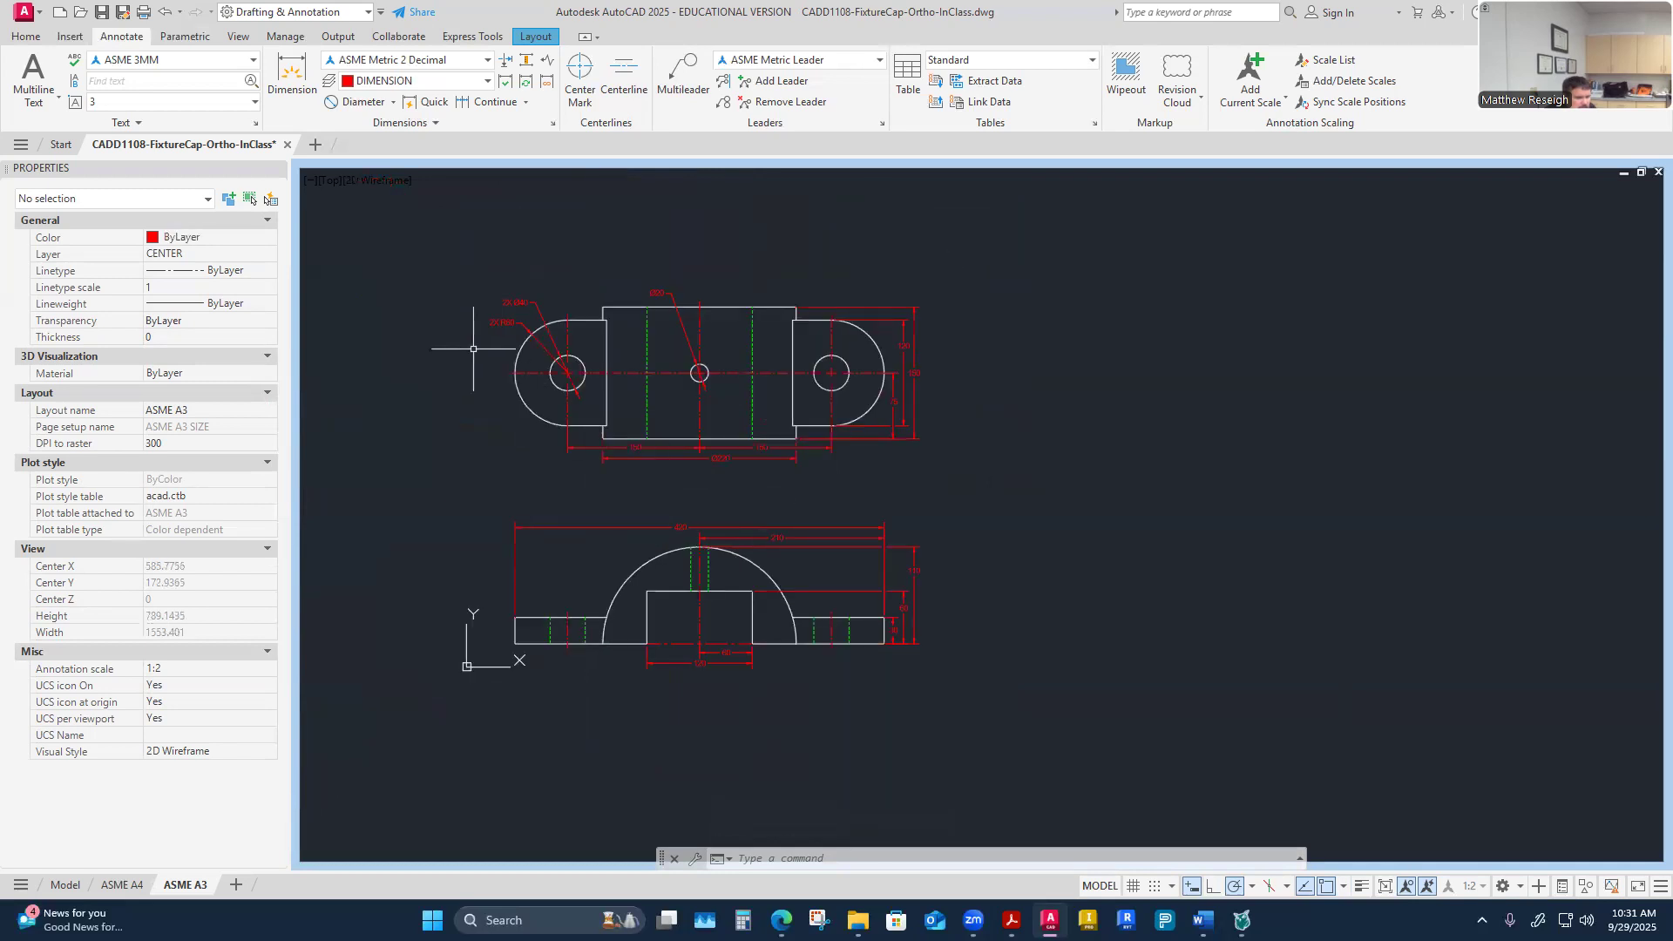
scroll(473, 348, "up", 2)
scroll(473, 348, "down", 2)
middle_click_drag(430, 479, 594, 531)
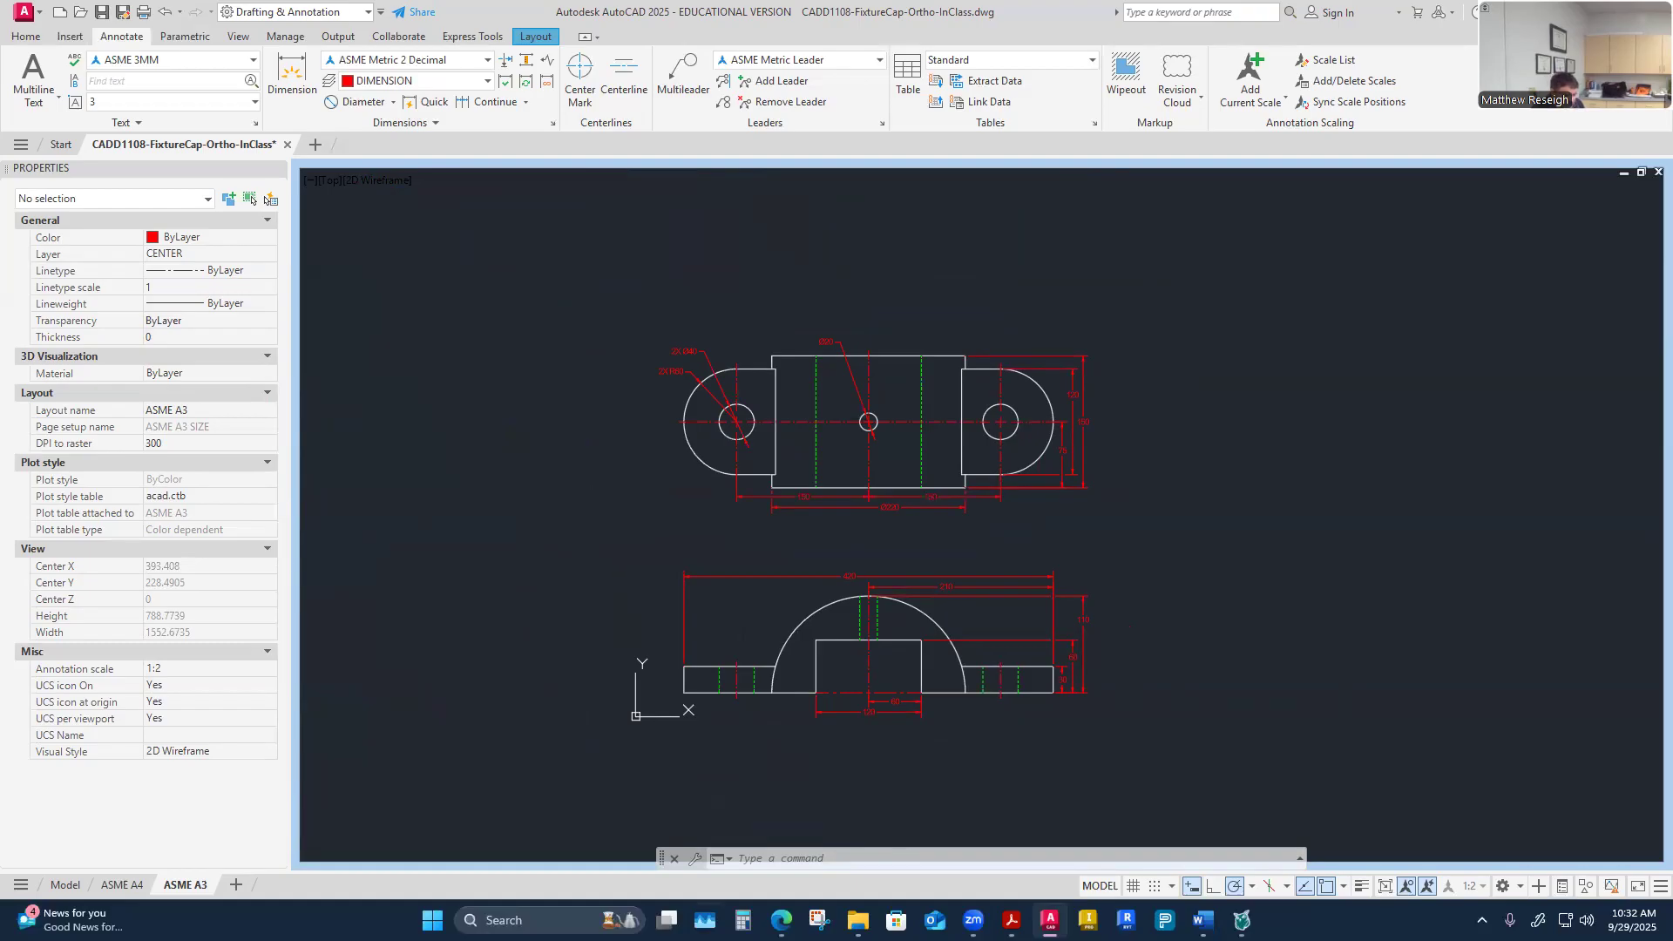
mouse_move(782, 920)
left_click(871, 824)
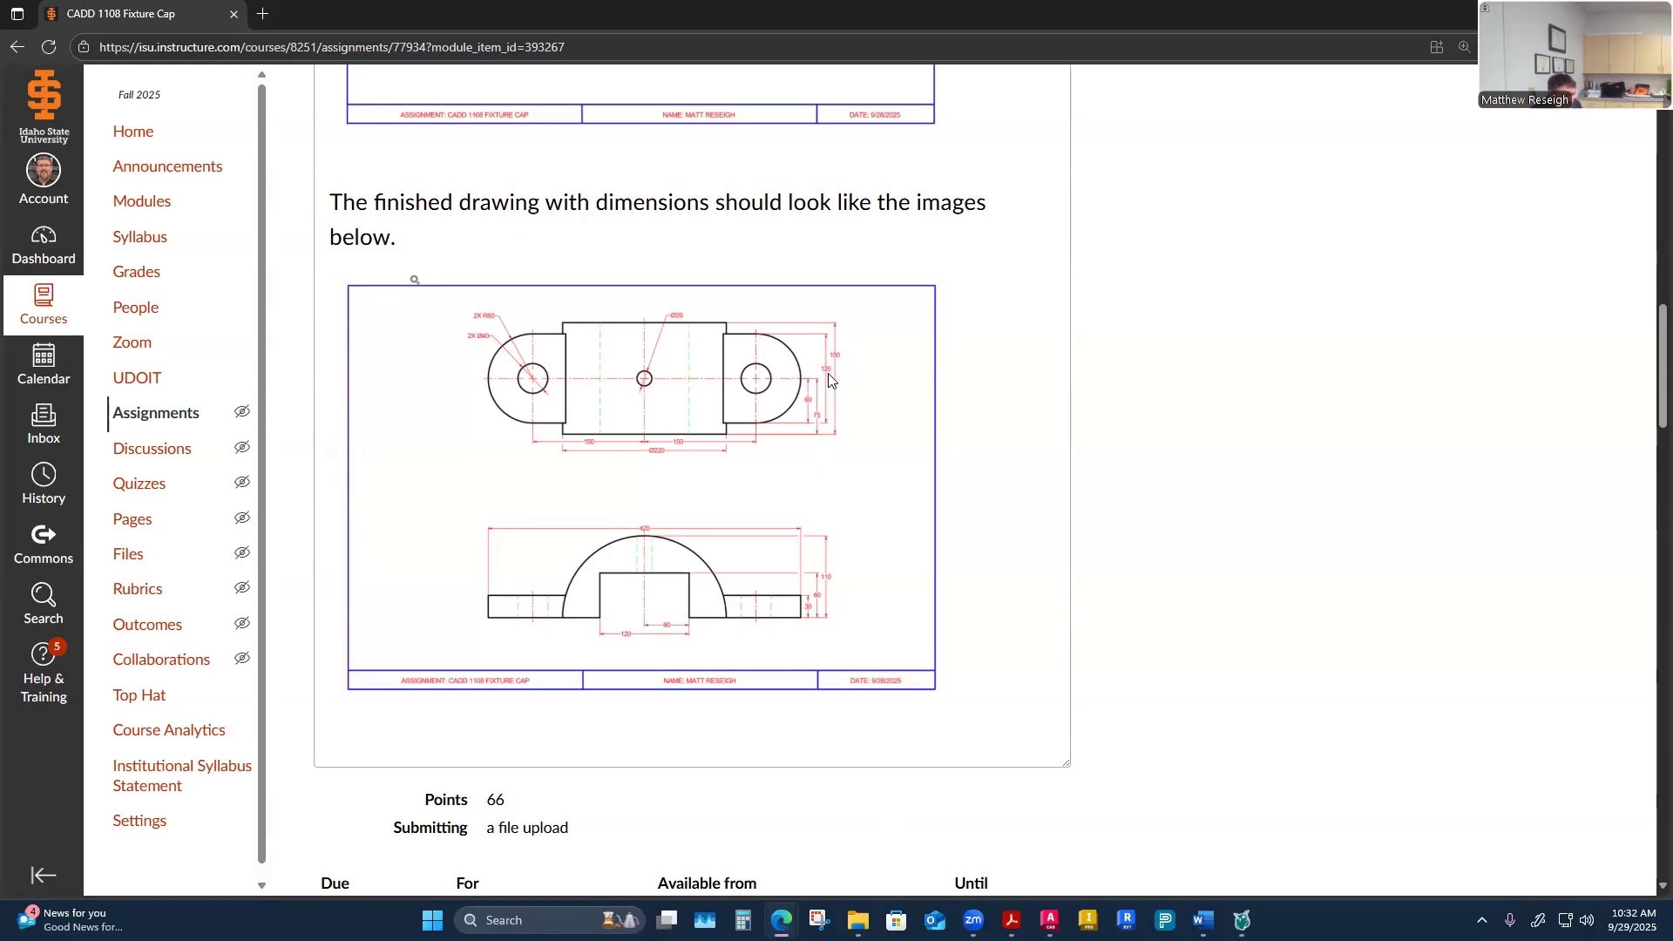
key("alt+Tab")
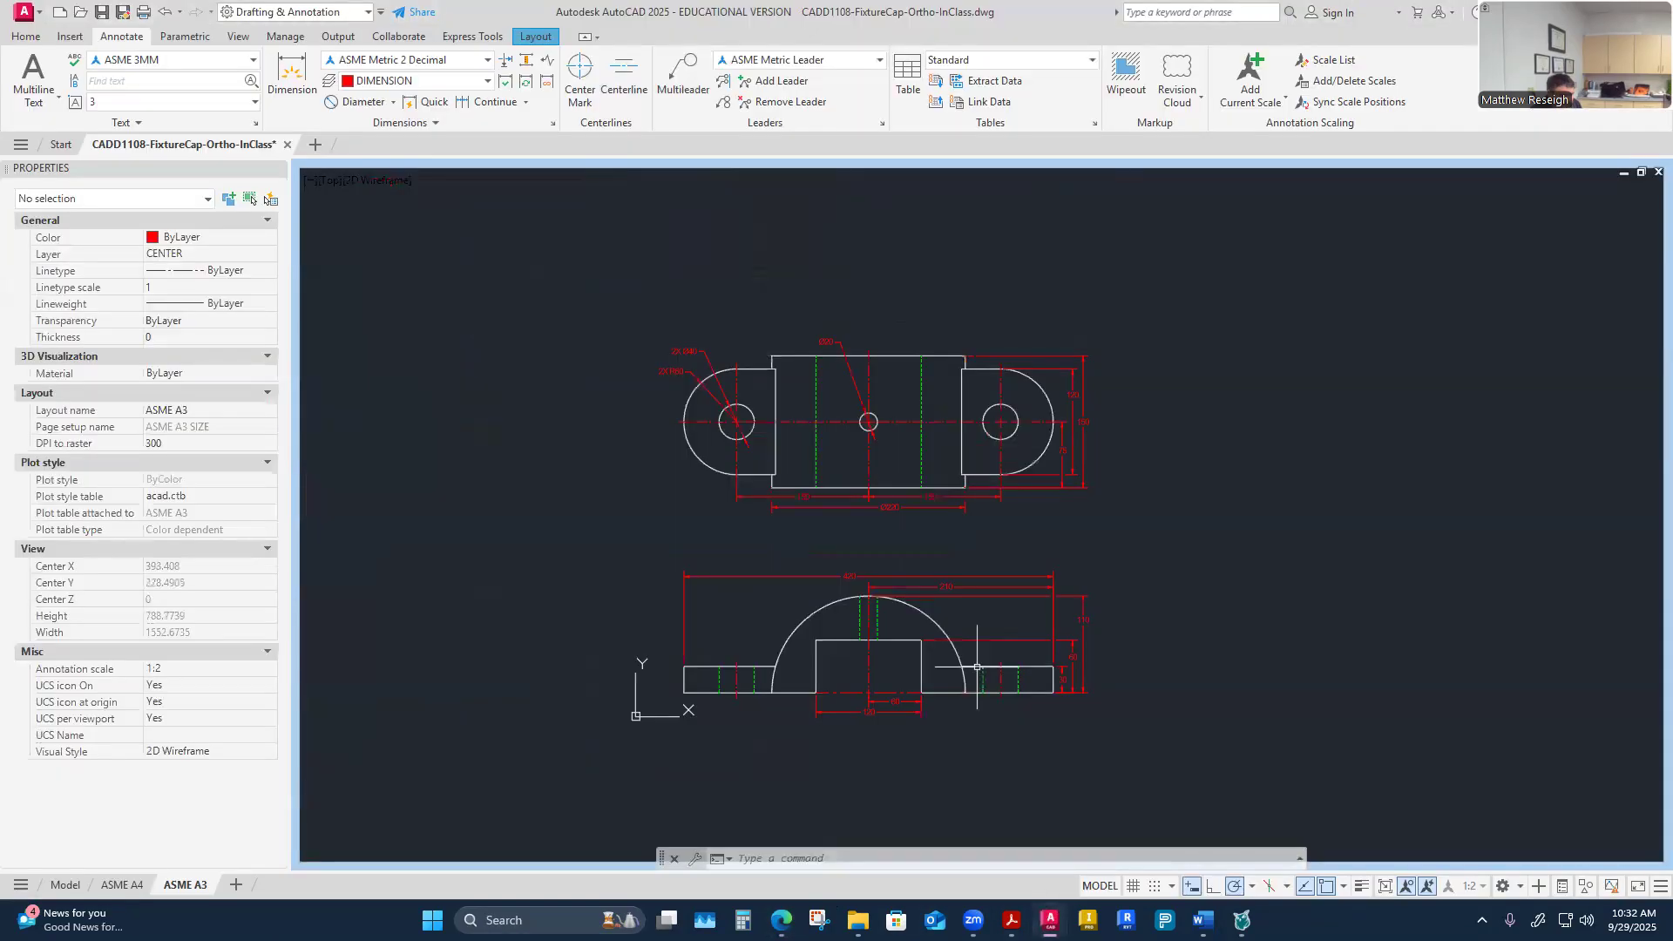
scroll(991, 369, "up", 2)
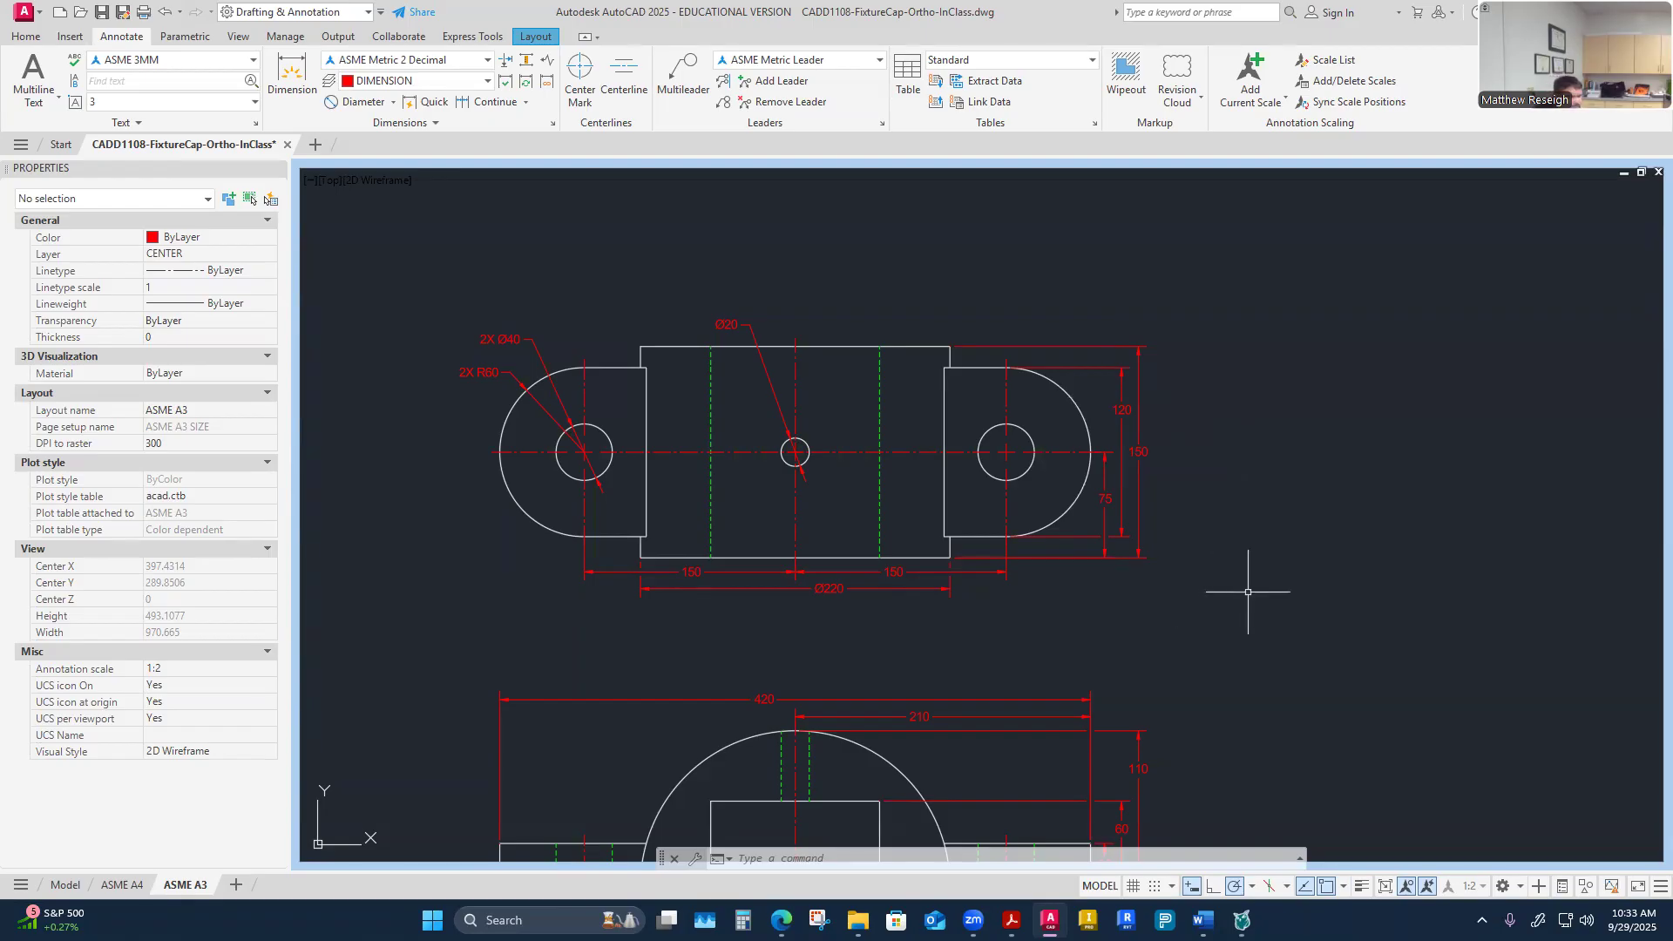
scroll(1098, 558, "down", 4)
scroll(1069, 614, "up", 2)
scroll(988, 535, "up", 2)
scroll(989, 535, "down", 2)
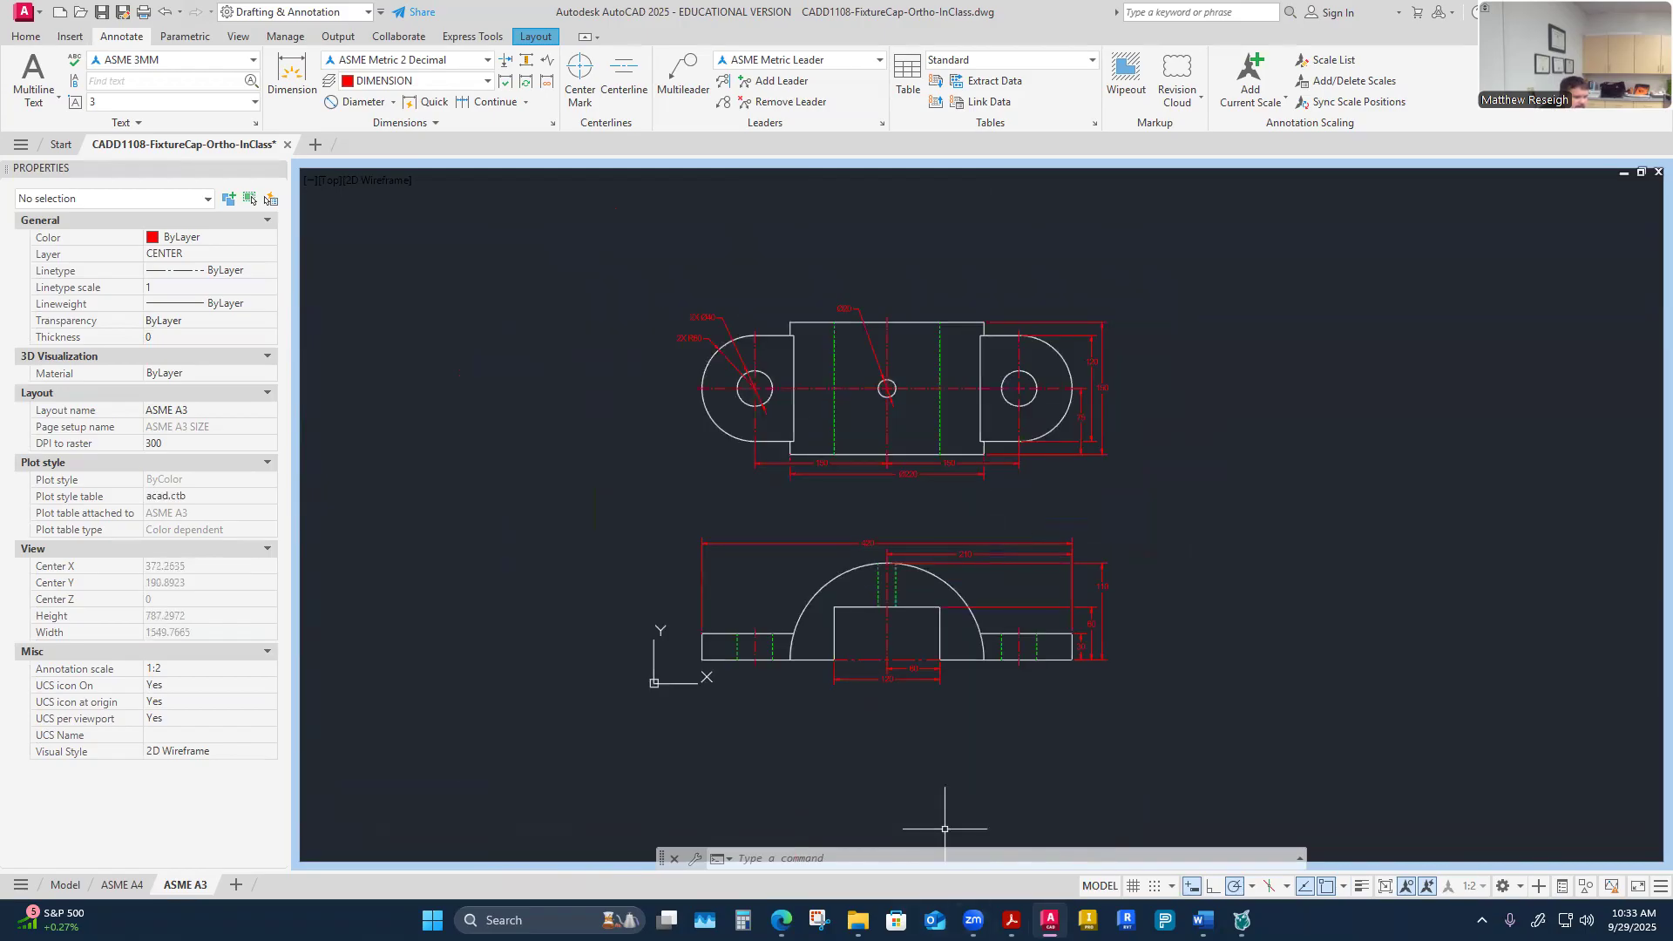
mouse_move(973, 920)
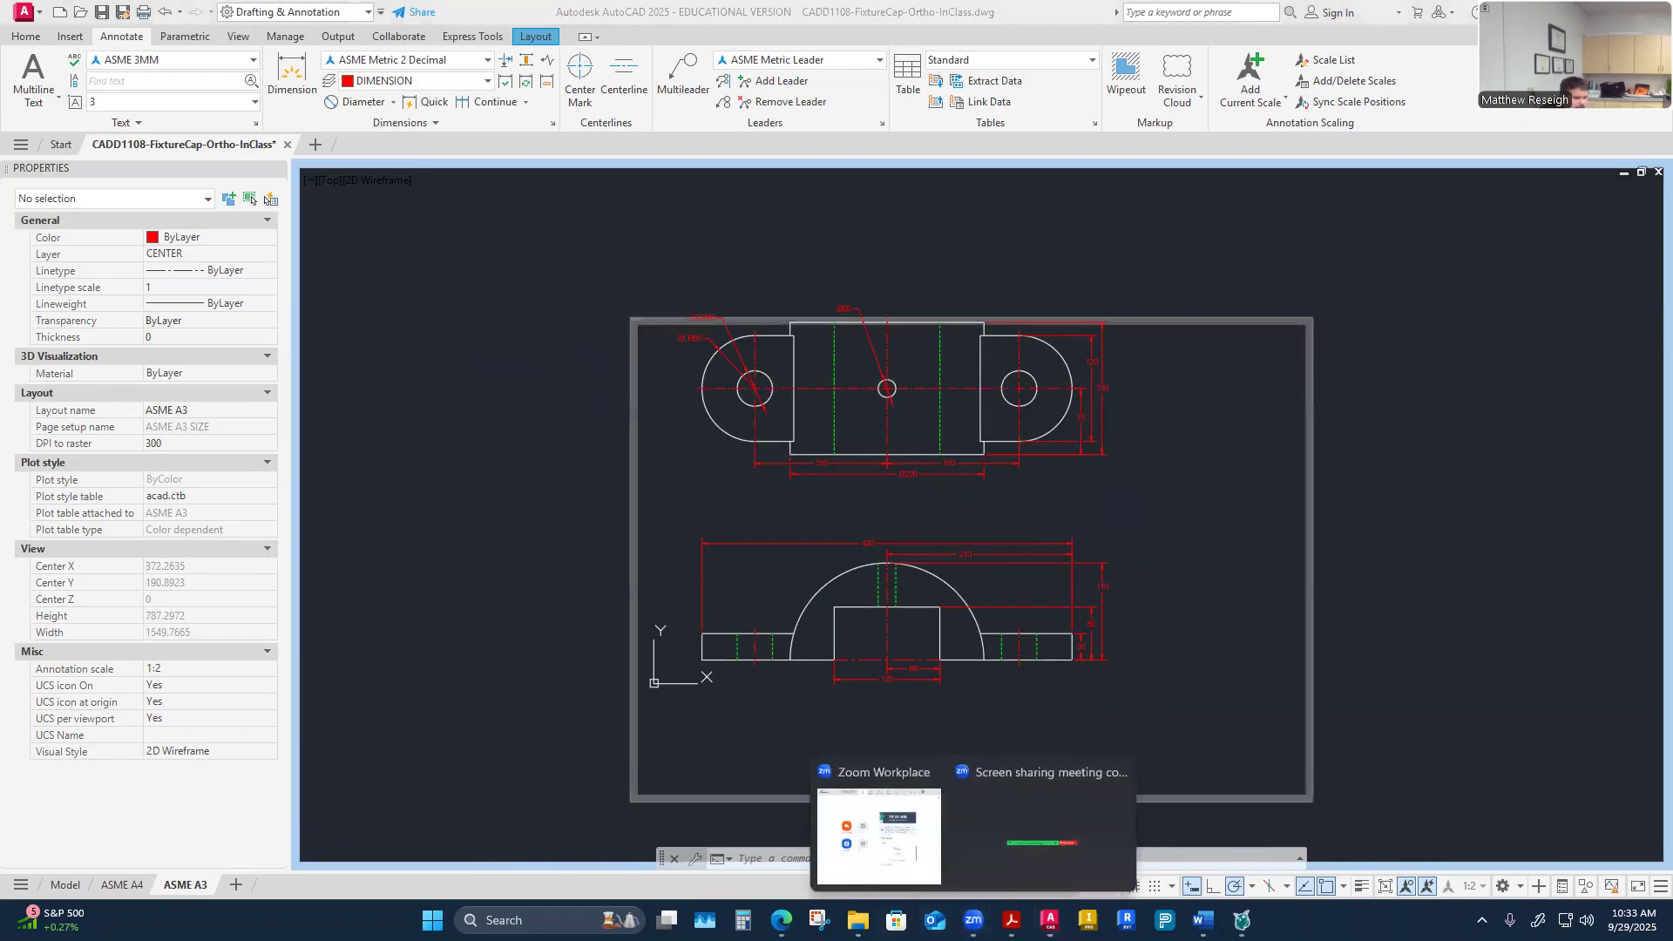
left_click(998, 837)
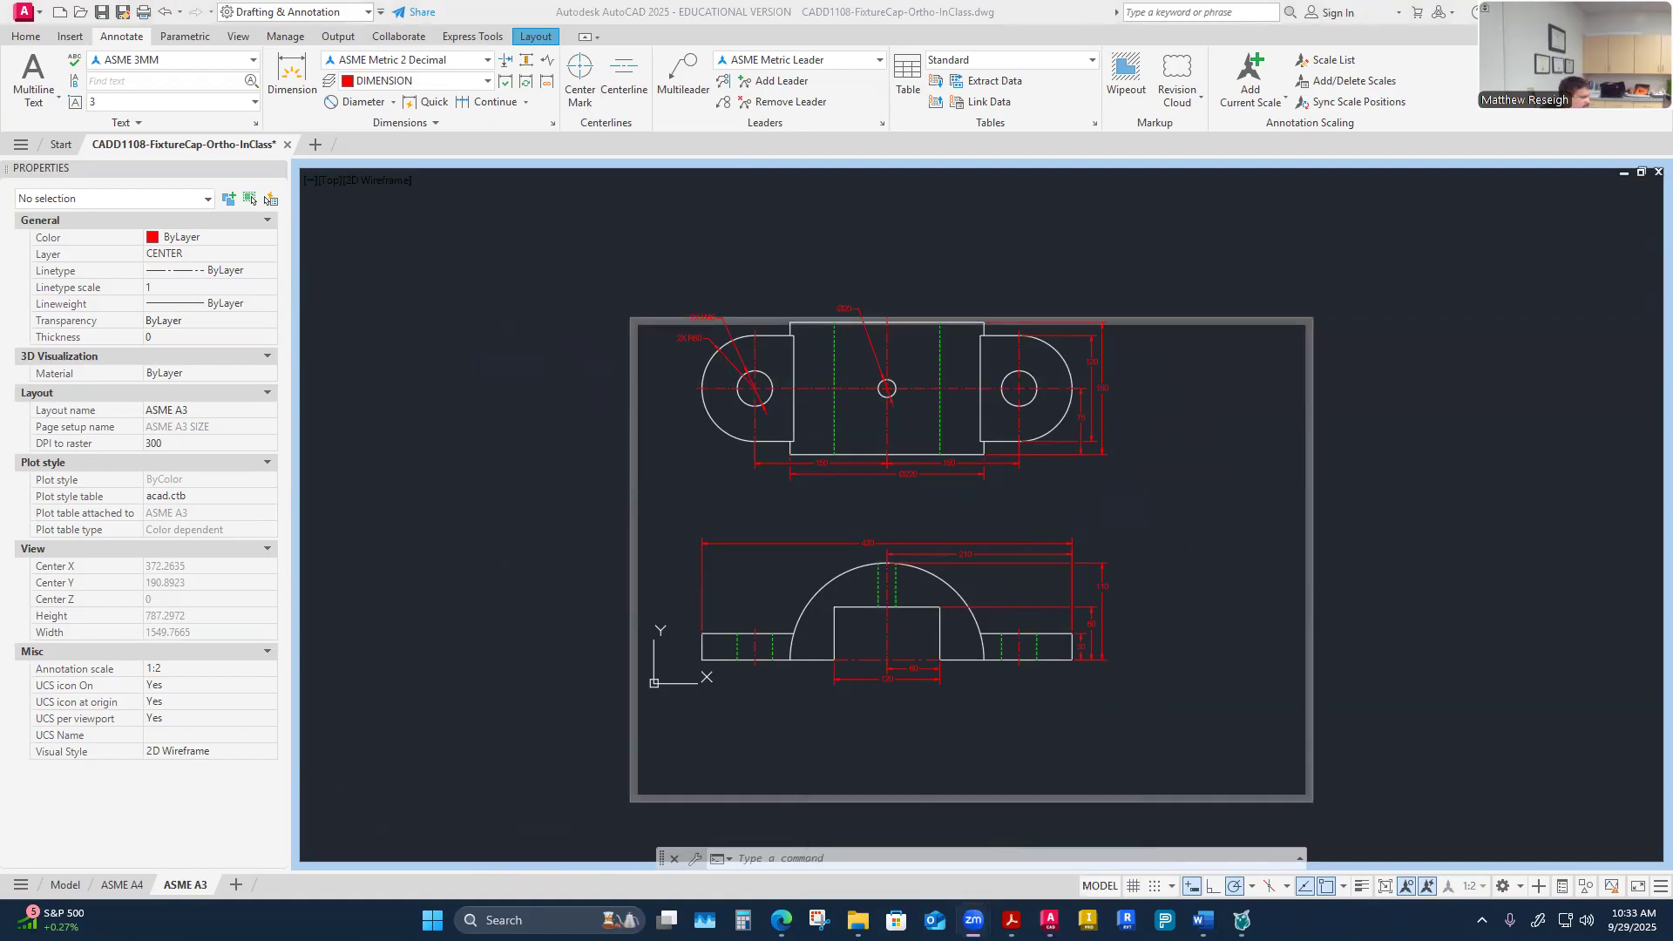